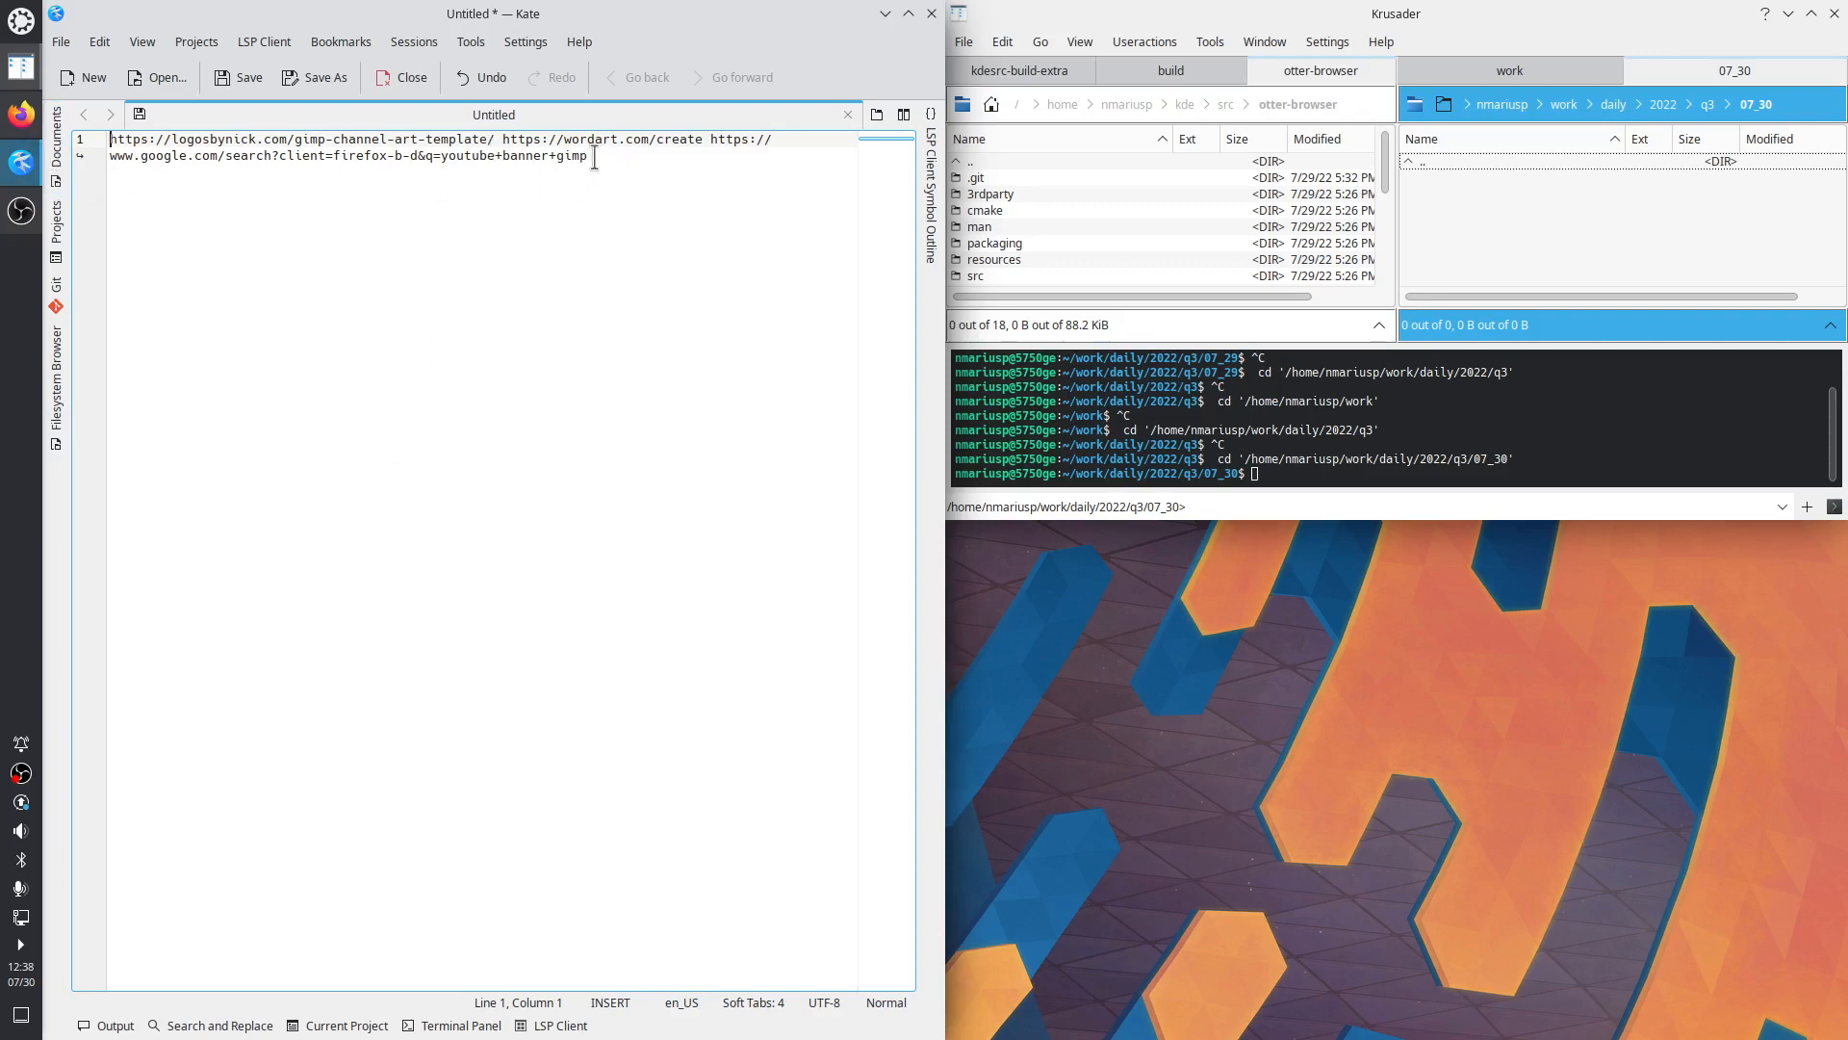
Copy the Google search address for "youtube banner gimp" from the Kate note and load it in a new Firefox tab
drag(589, 158, 113, 141)
key(ctrl+c)
click(21, 114)
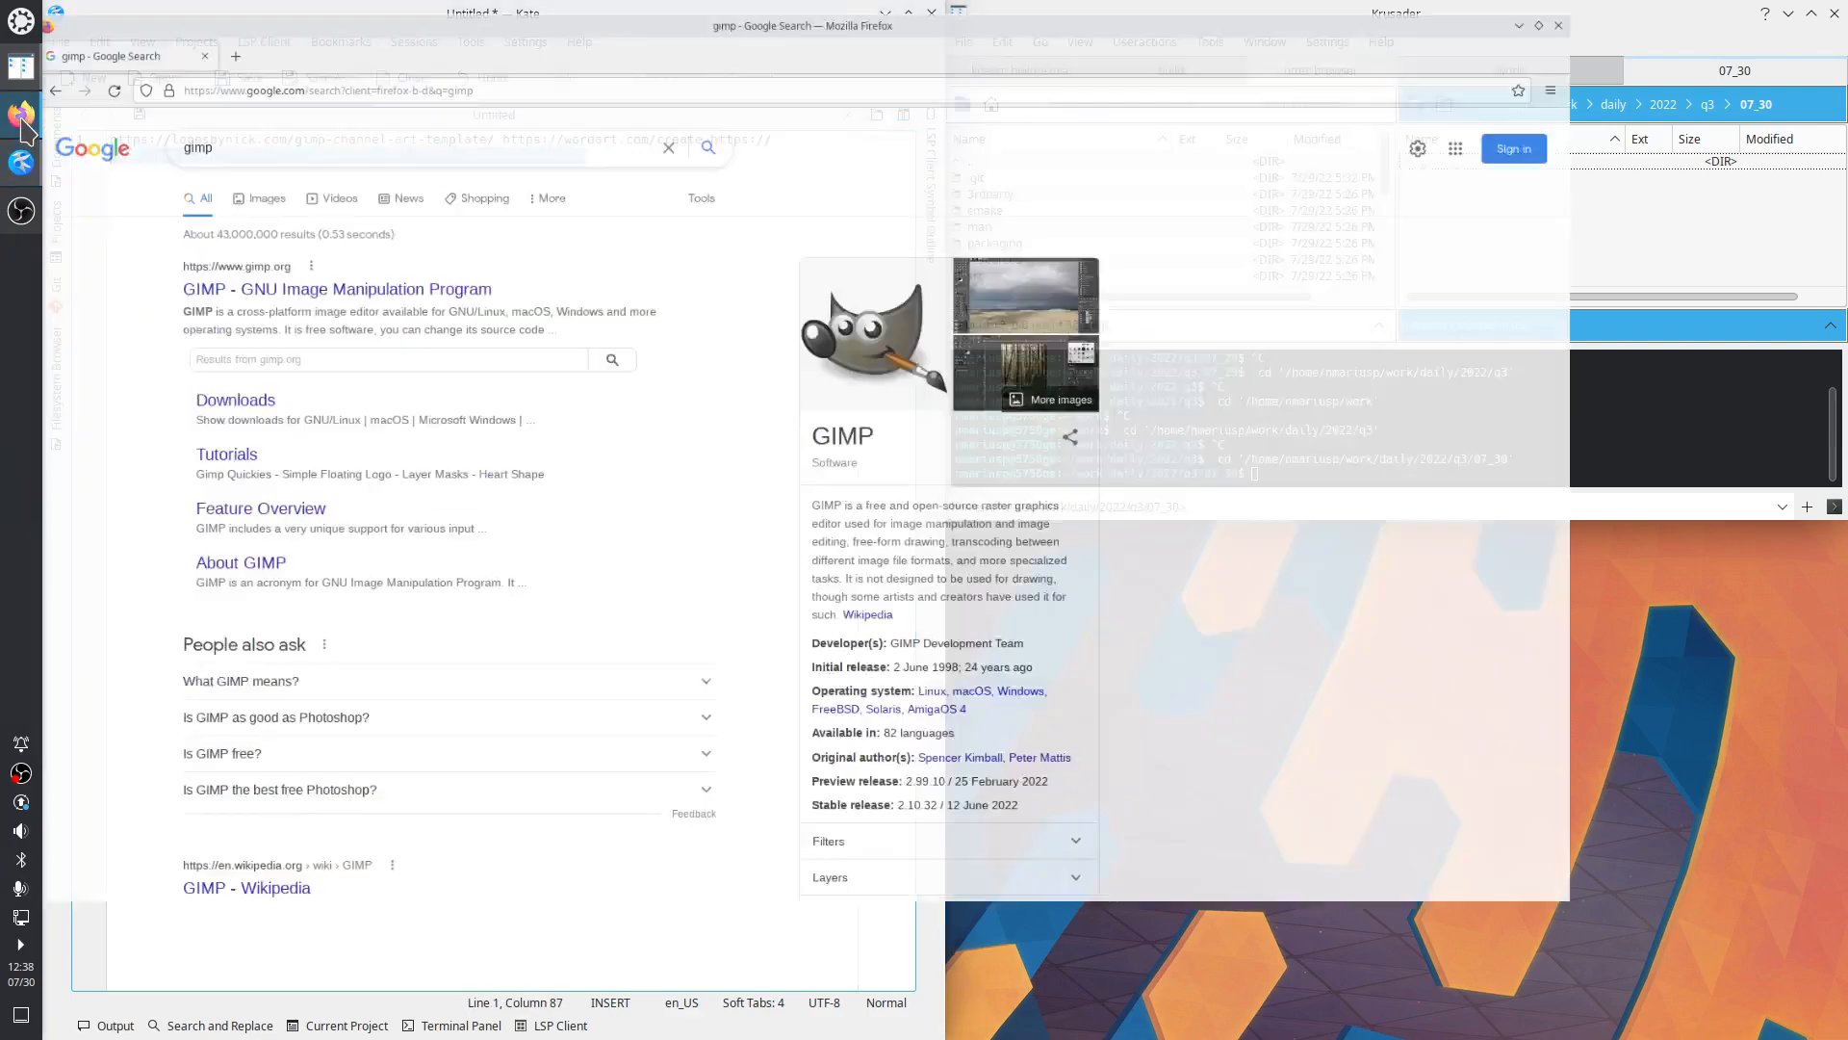
key(ctrl+t)
key(ctrl+v)
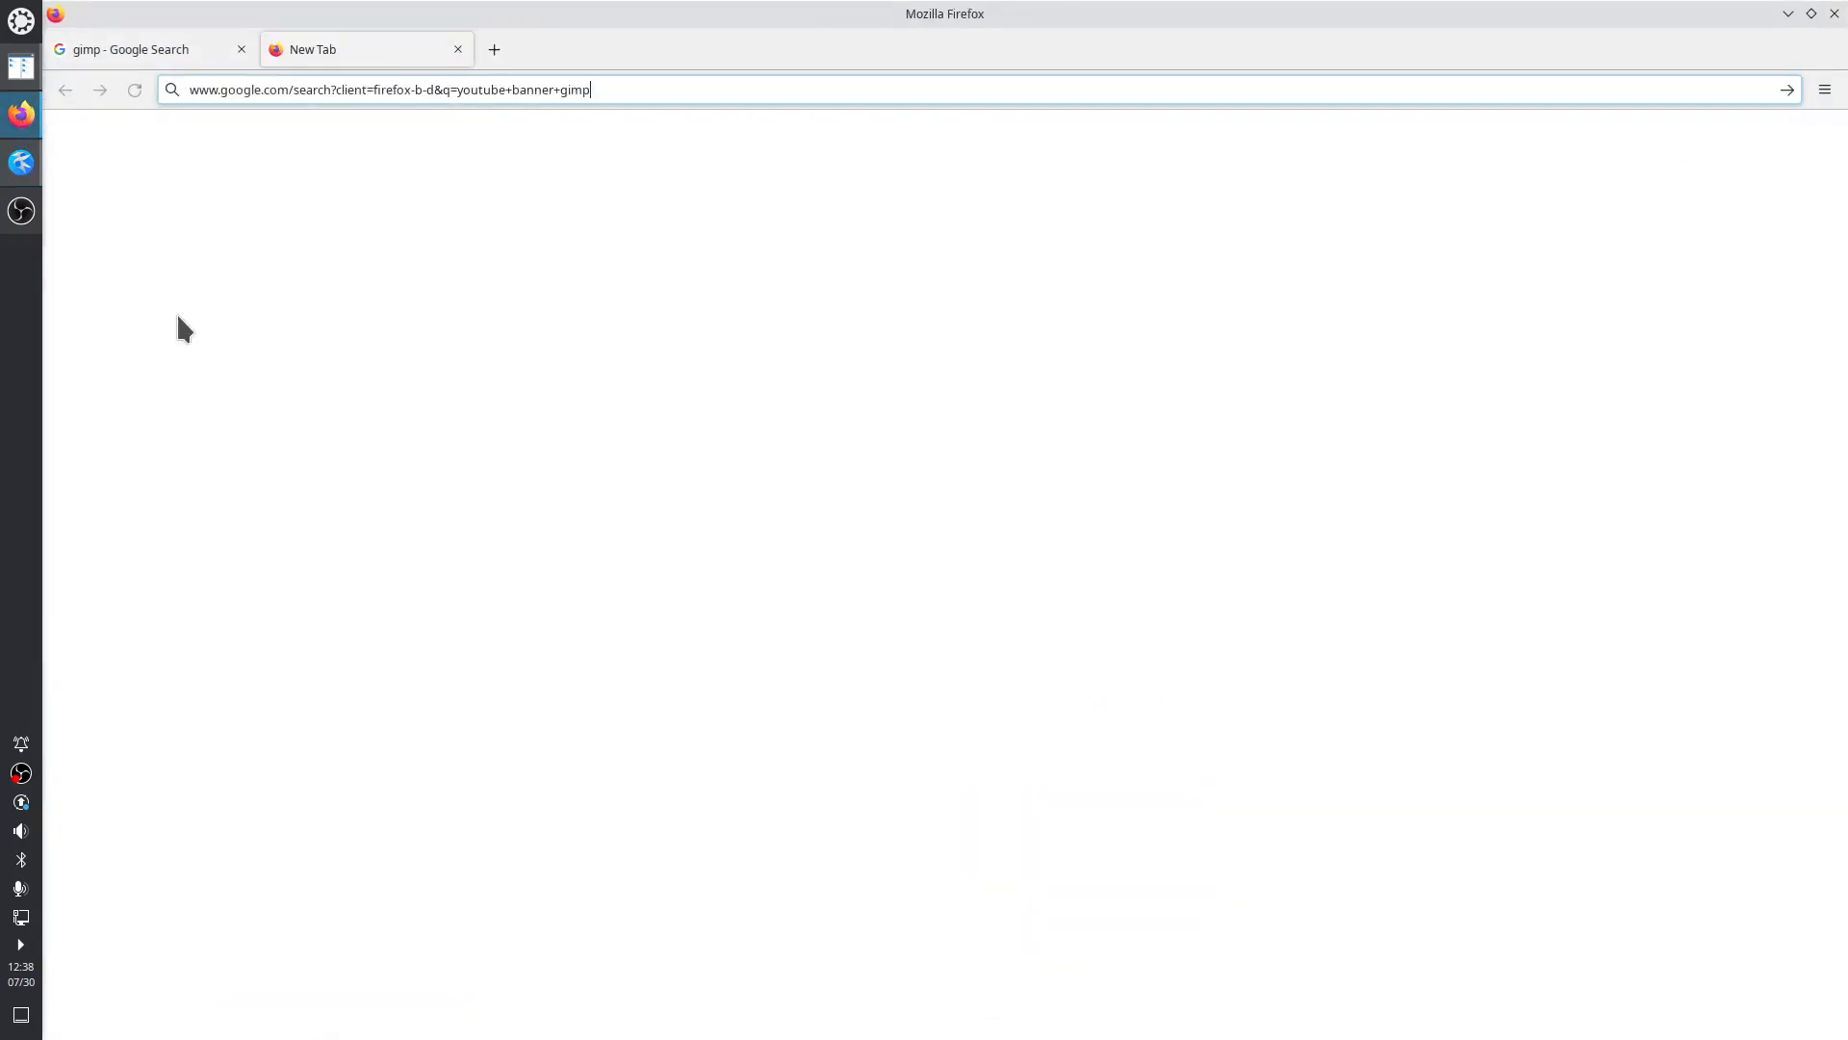
key(Return)
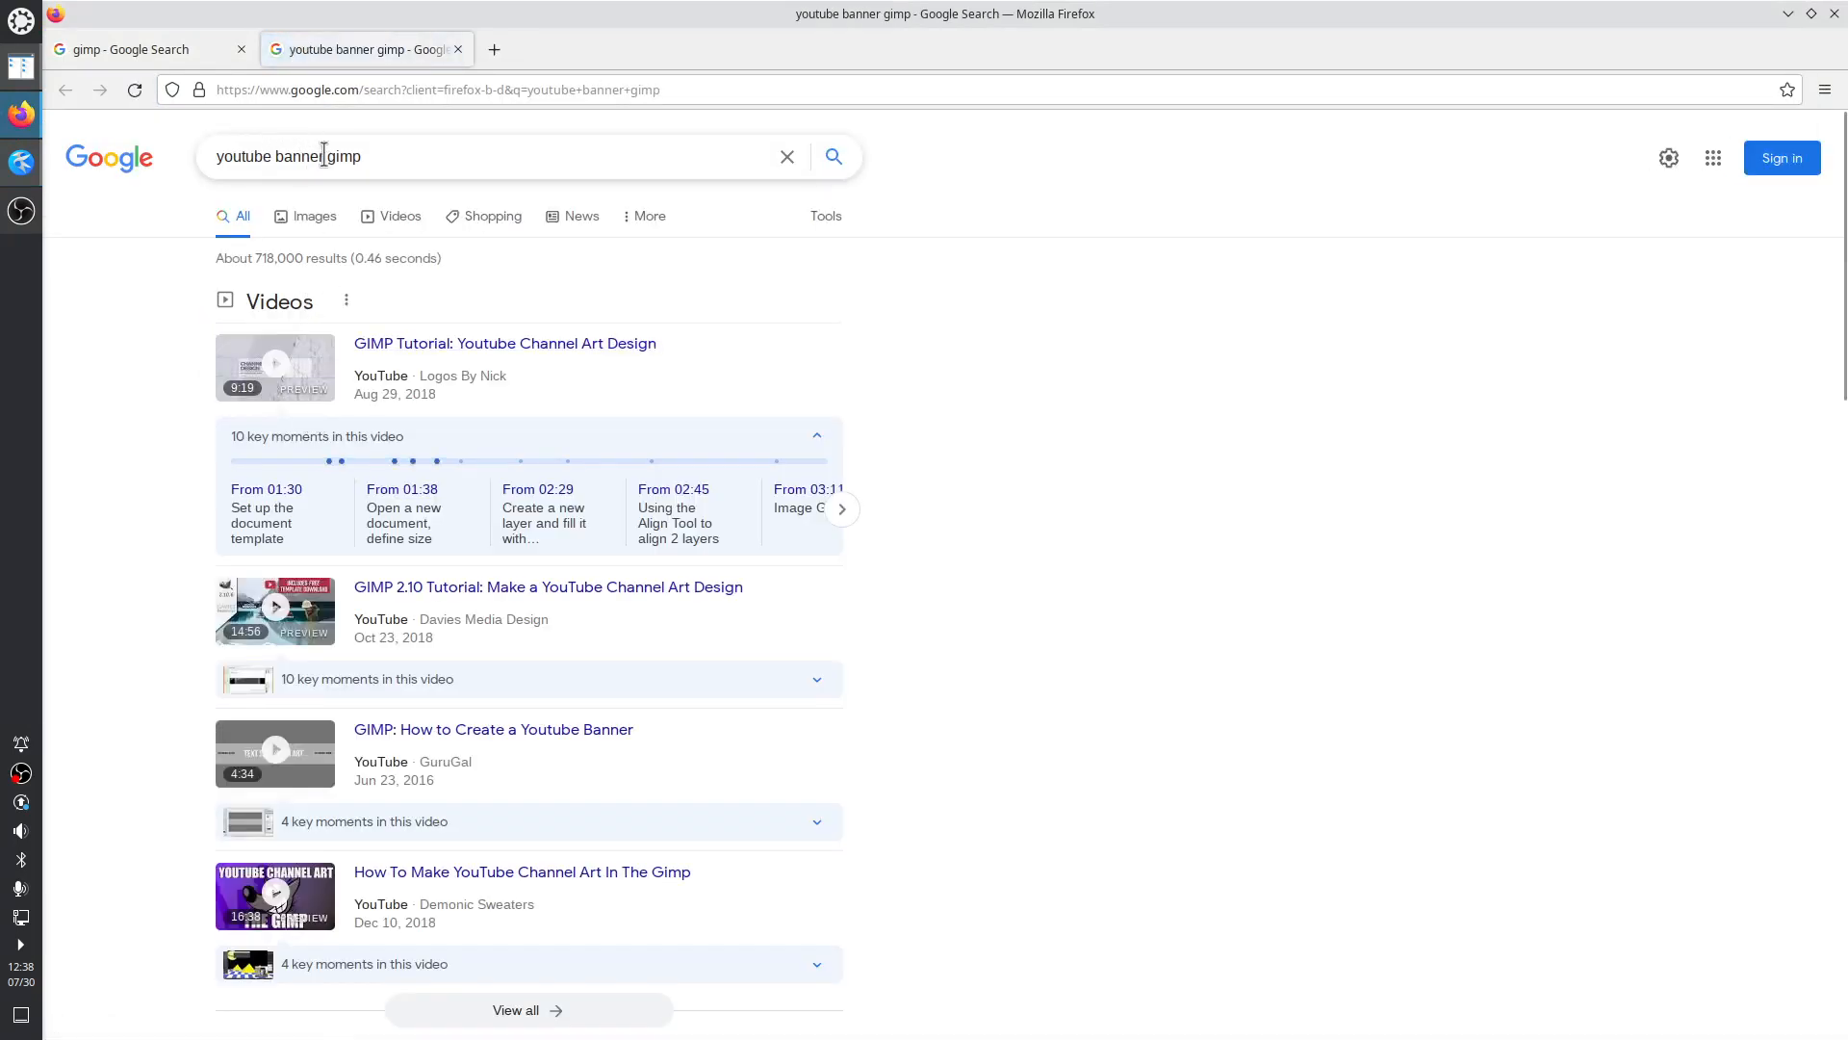
Copy the words "youtube banner" from the search query and search Google for them in a new tab
drag(324, 156, 217, 156)
key(ctrl+c)
key(ctrl+t)
key(ctrl+v)
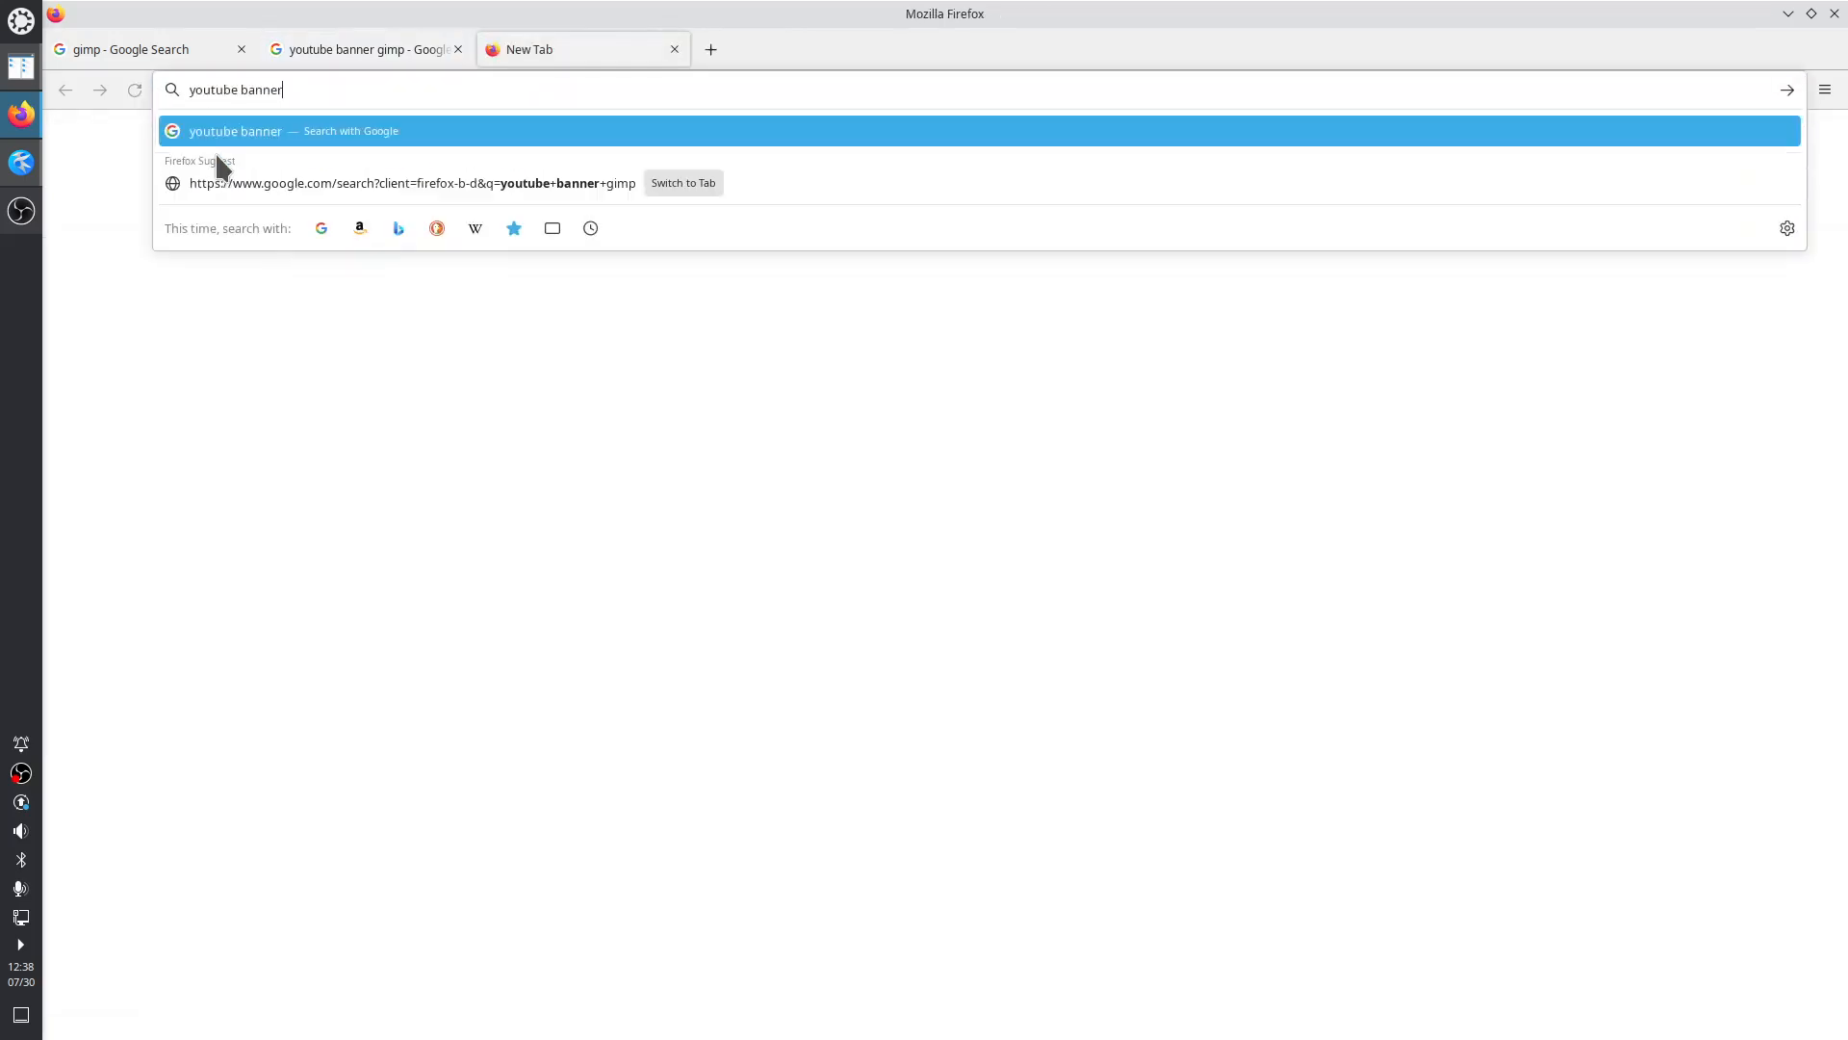
key(Return)
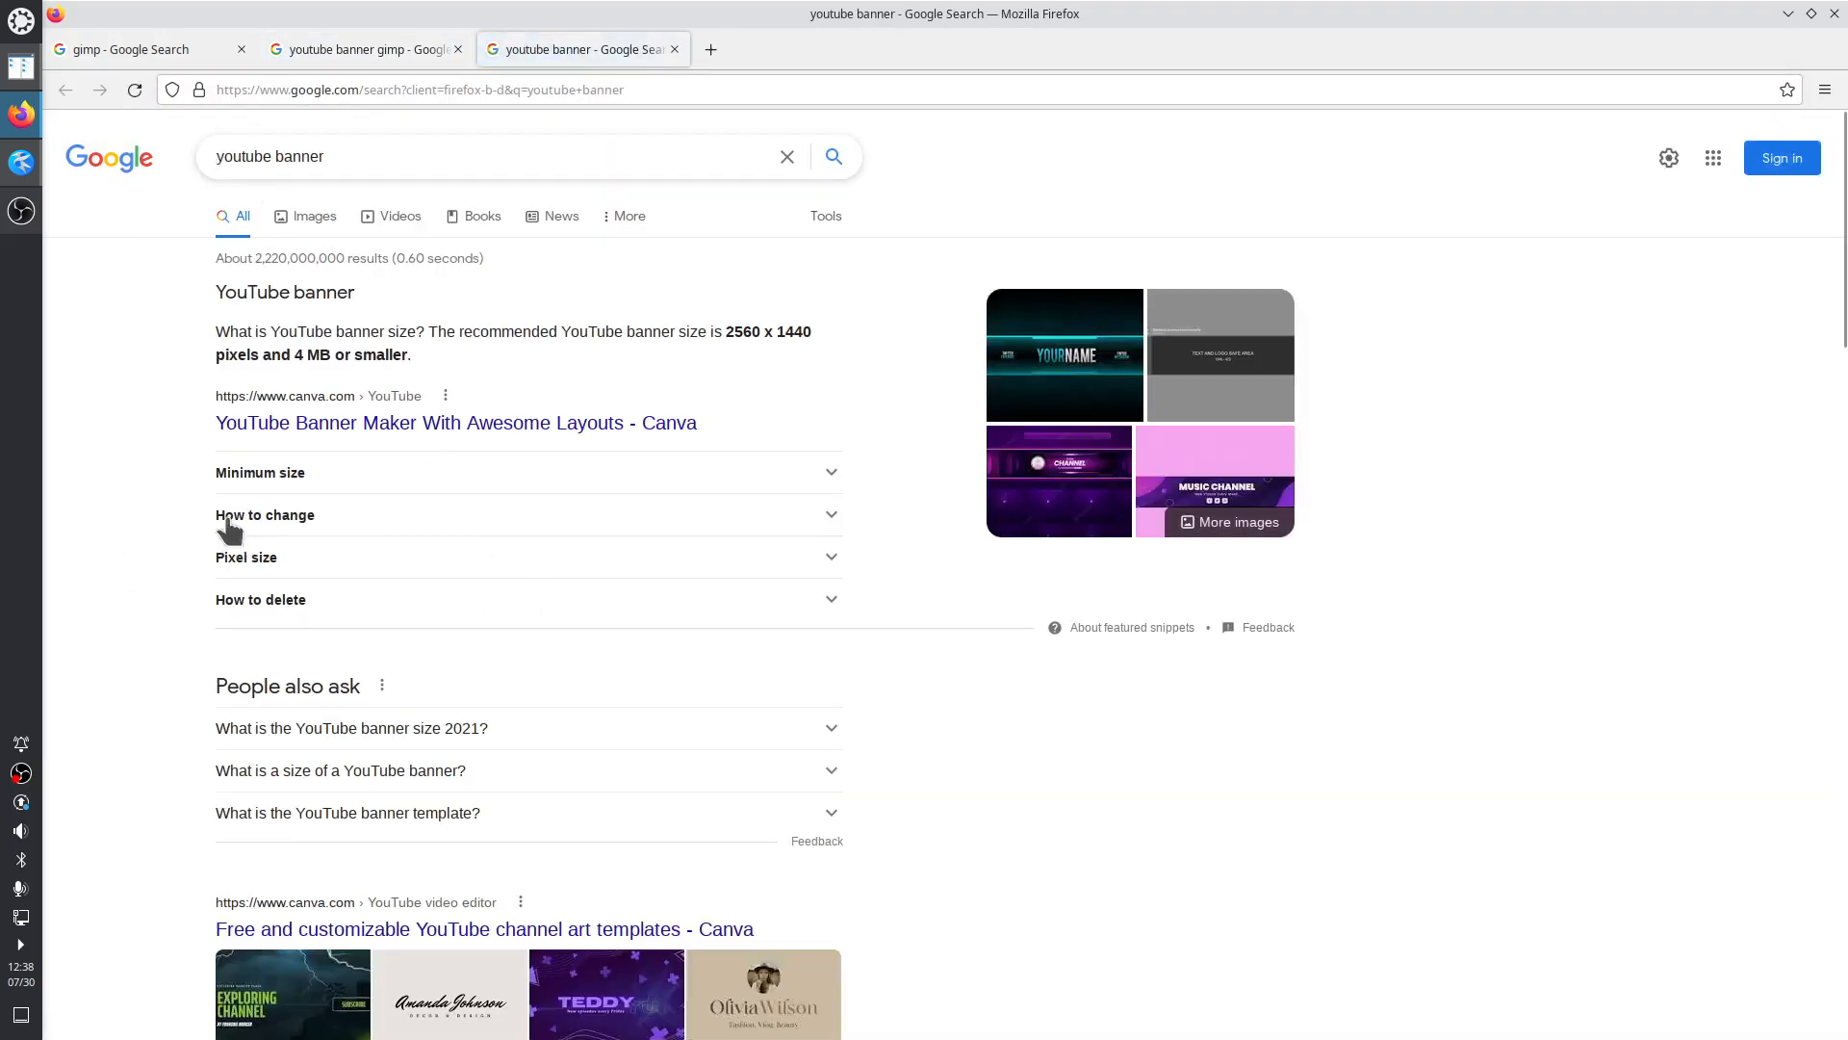
Open the Adobe "Free YouTube Banner Maker with Online Templates" result in a new tab and start creating a YouTube banner there
scroll(174, 453, down, 4)
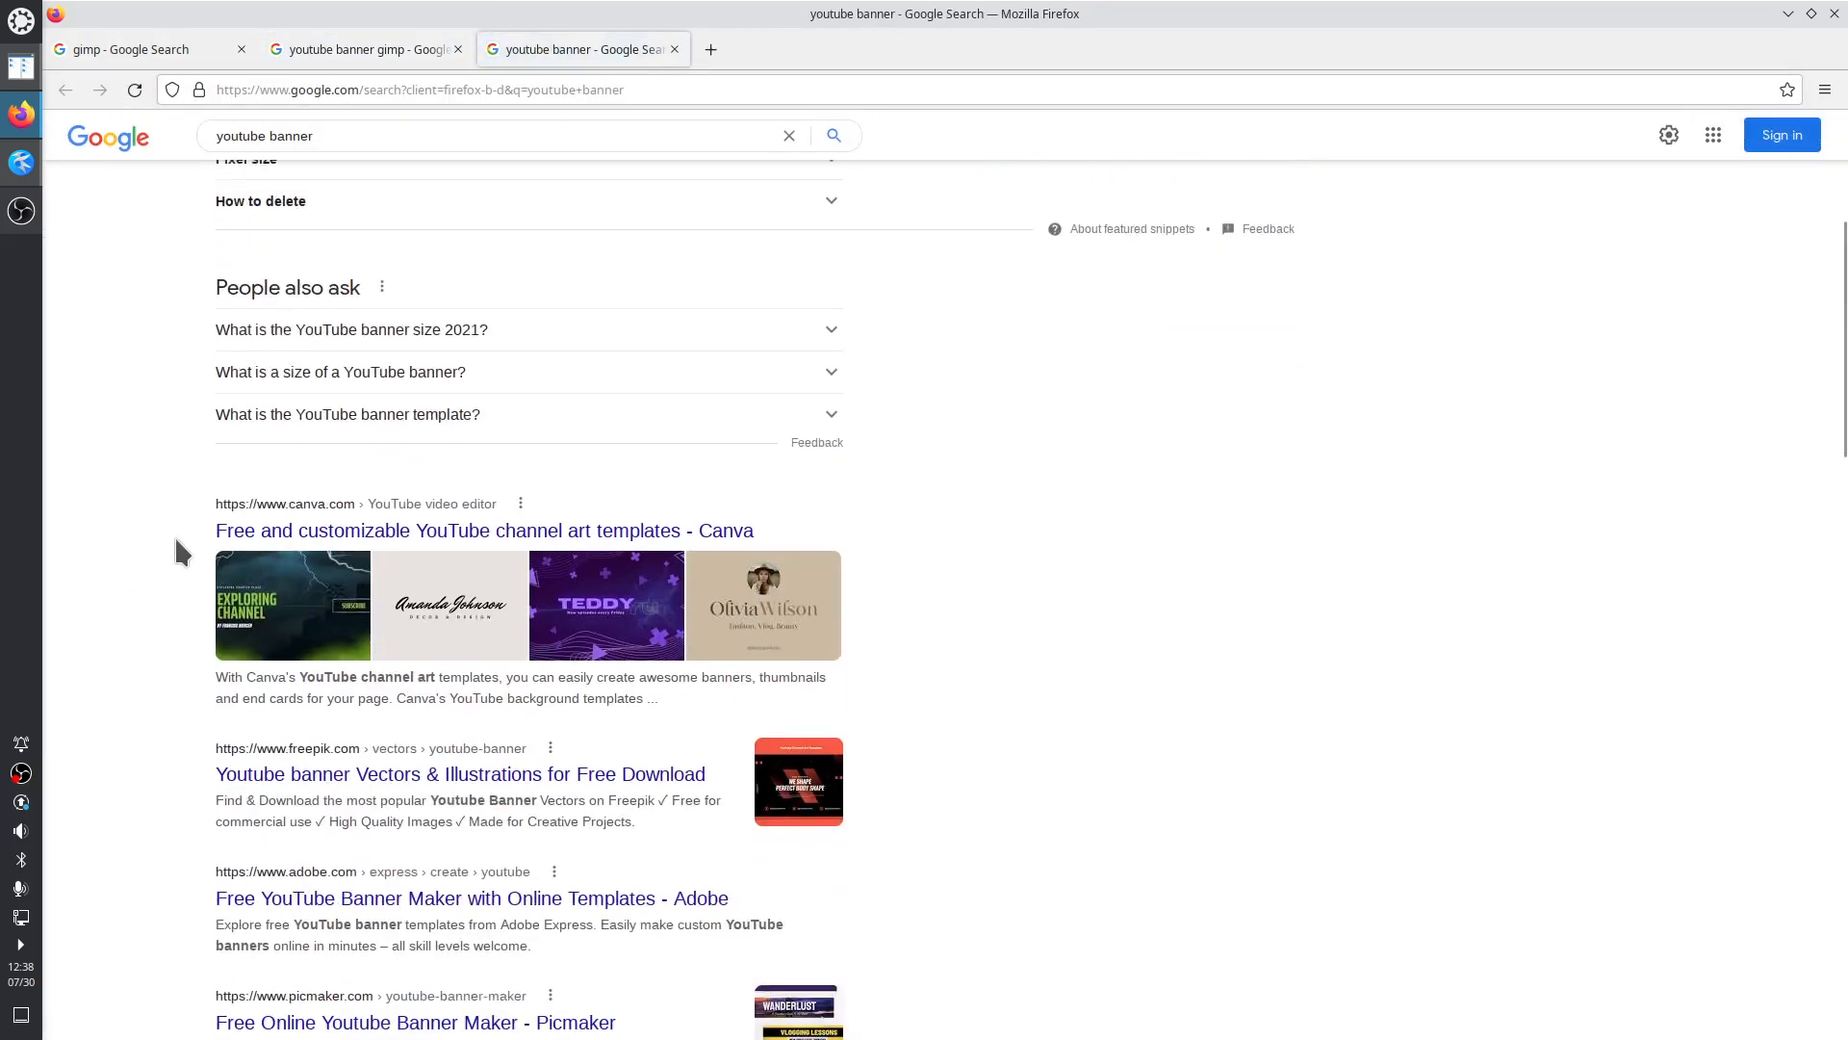
scroll(260, 813, down, 1)
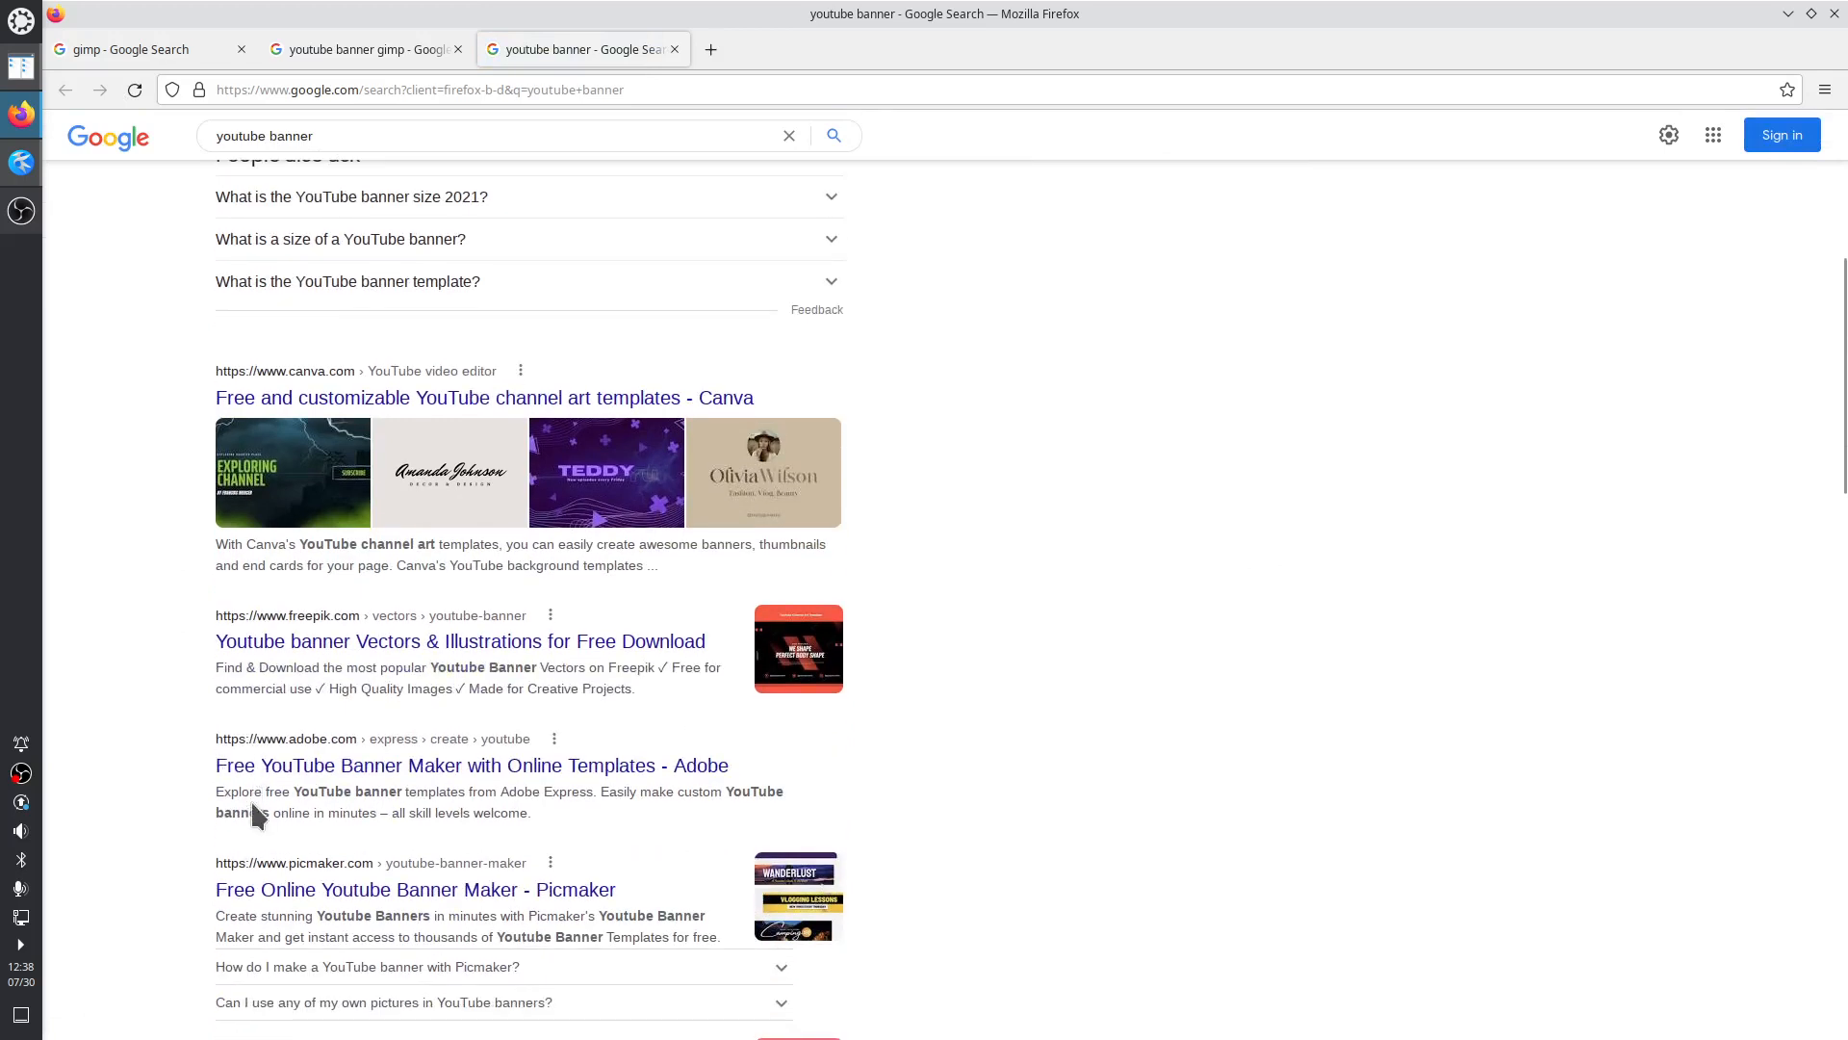
right_click(419, 780)
click(491, 781)
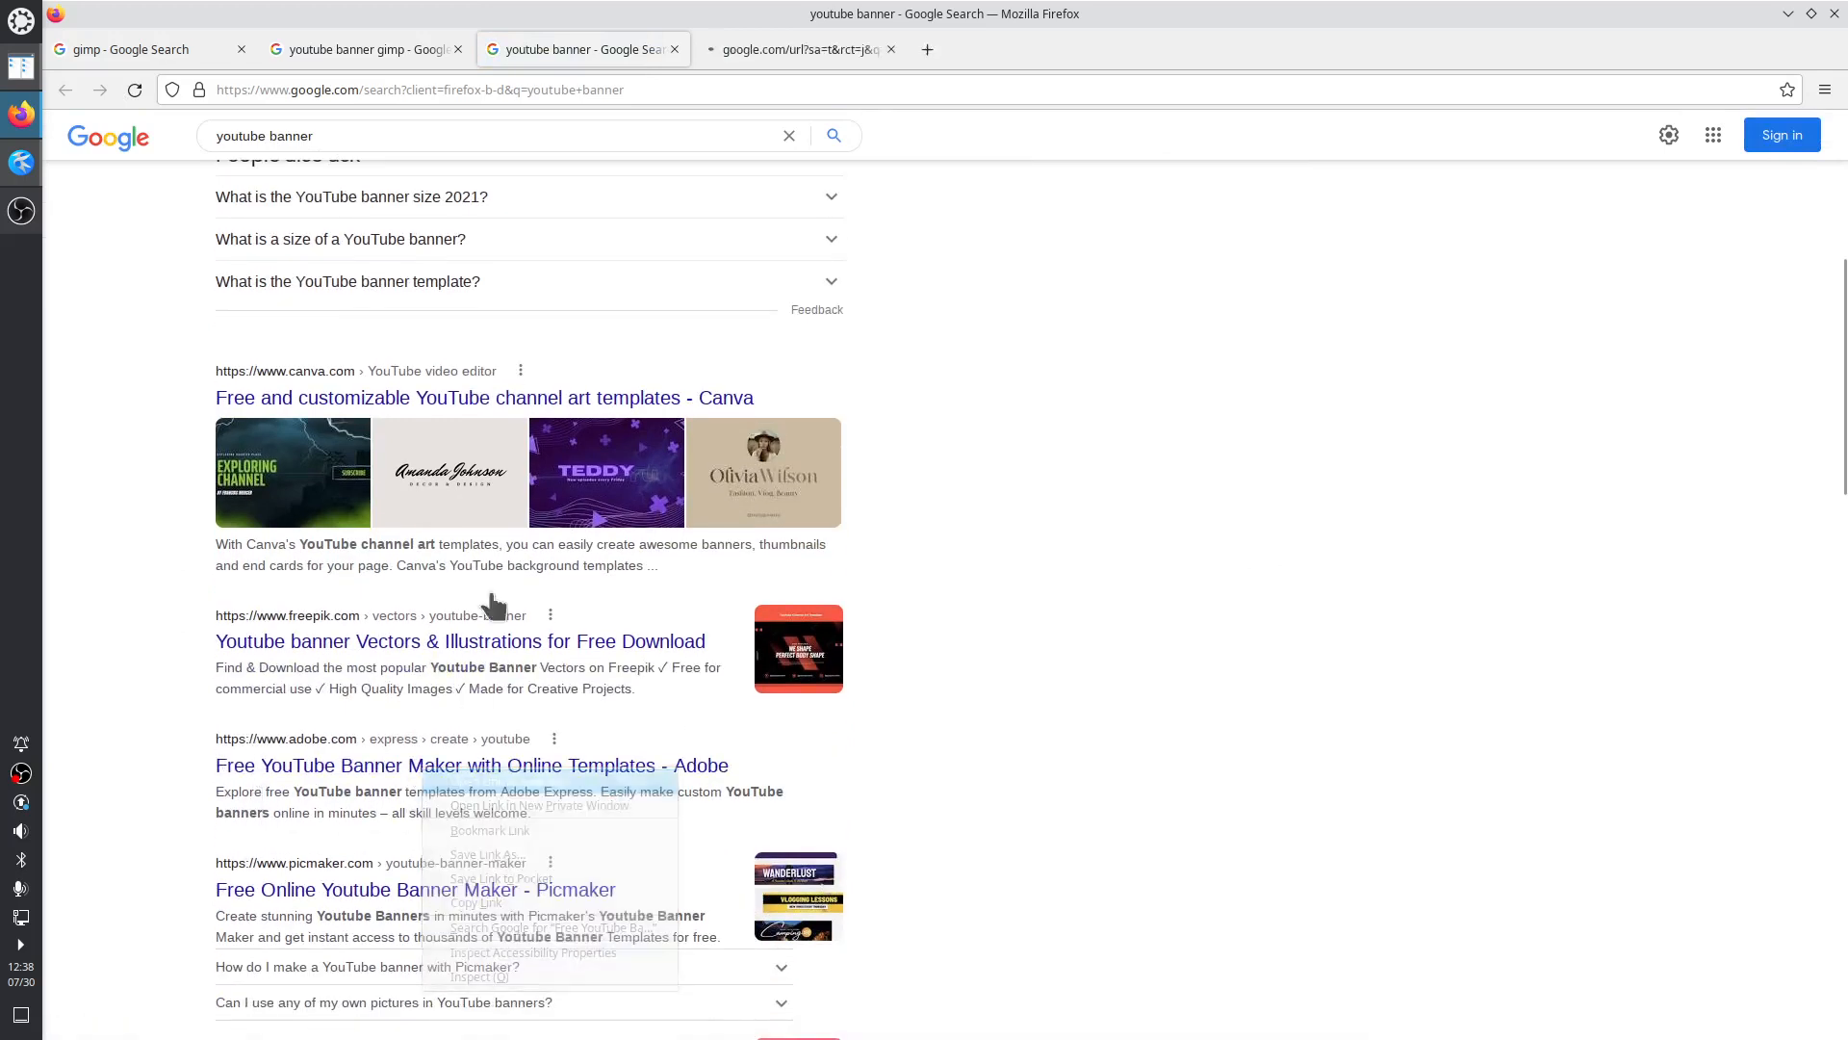
click(825, 46)
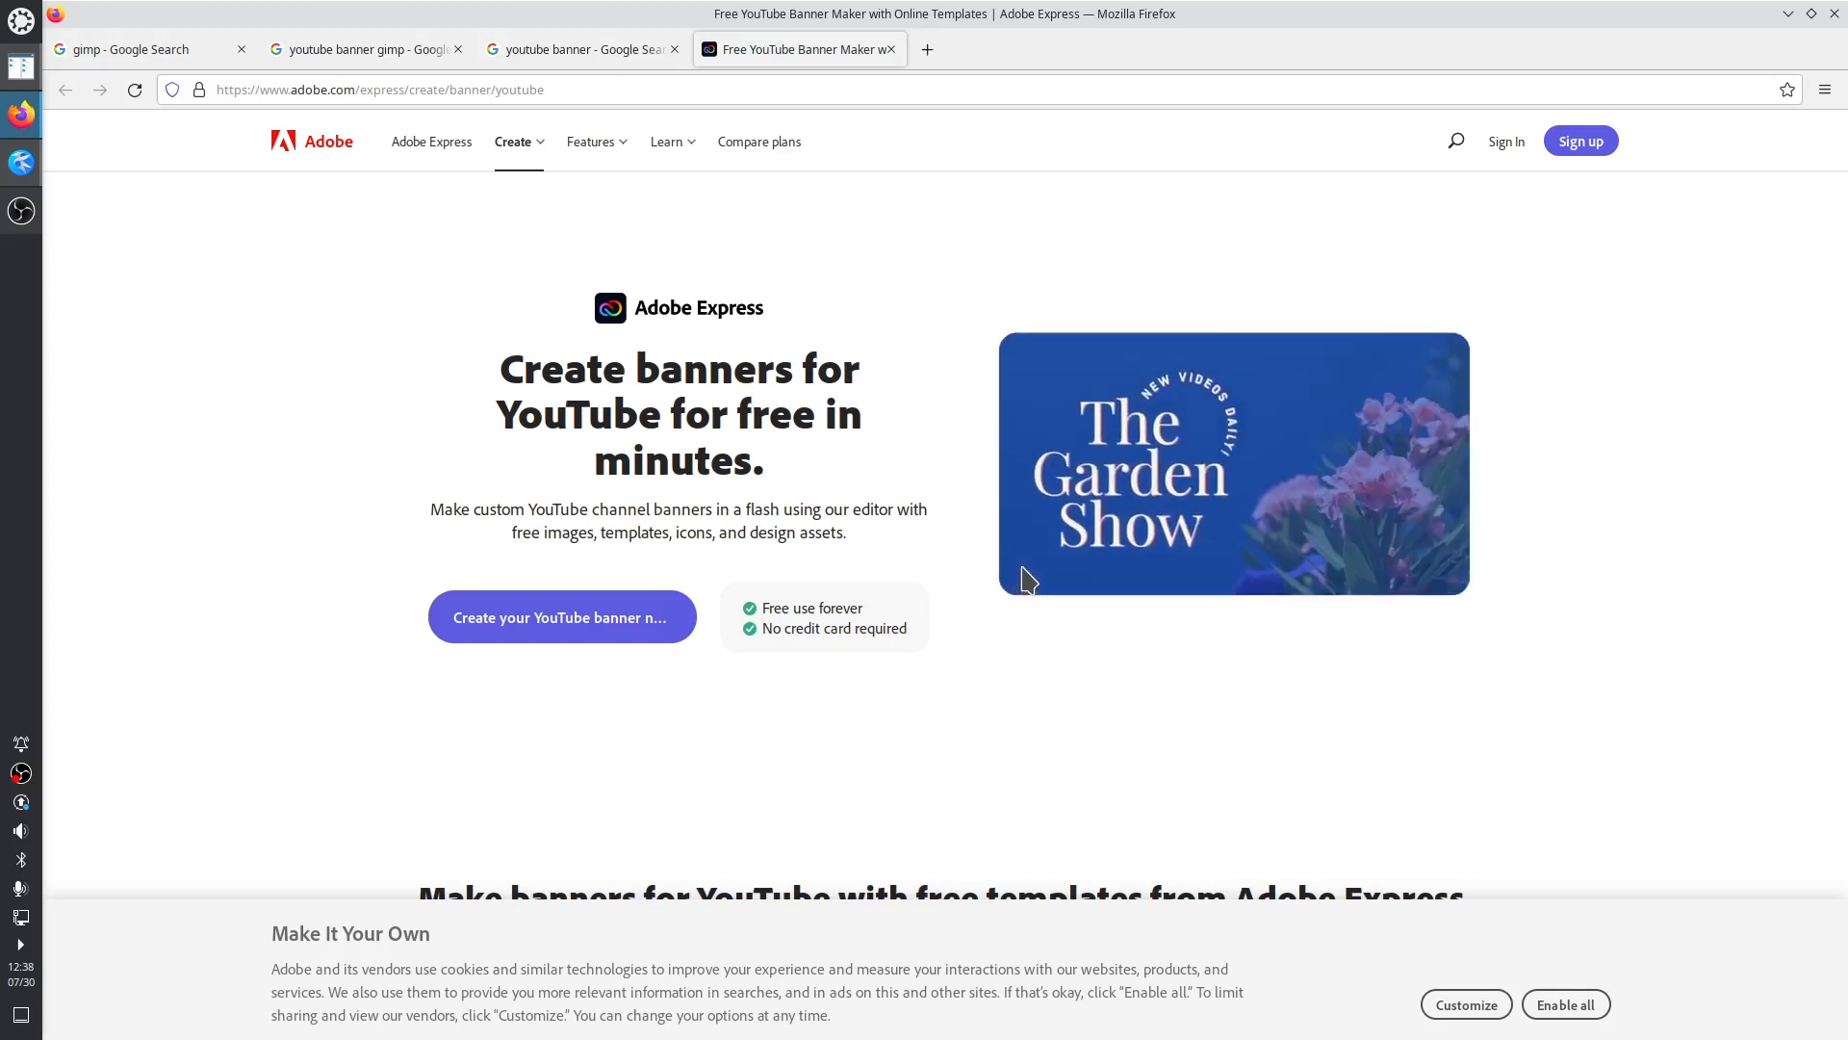
click(592, 621)
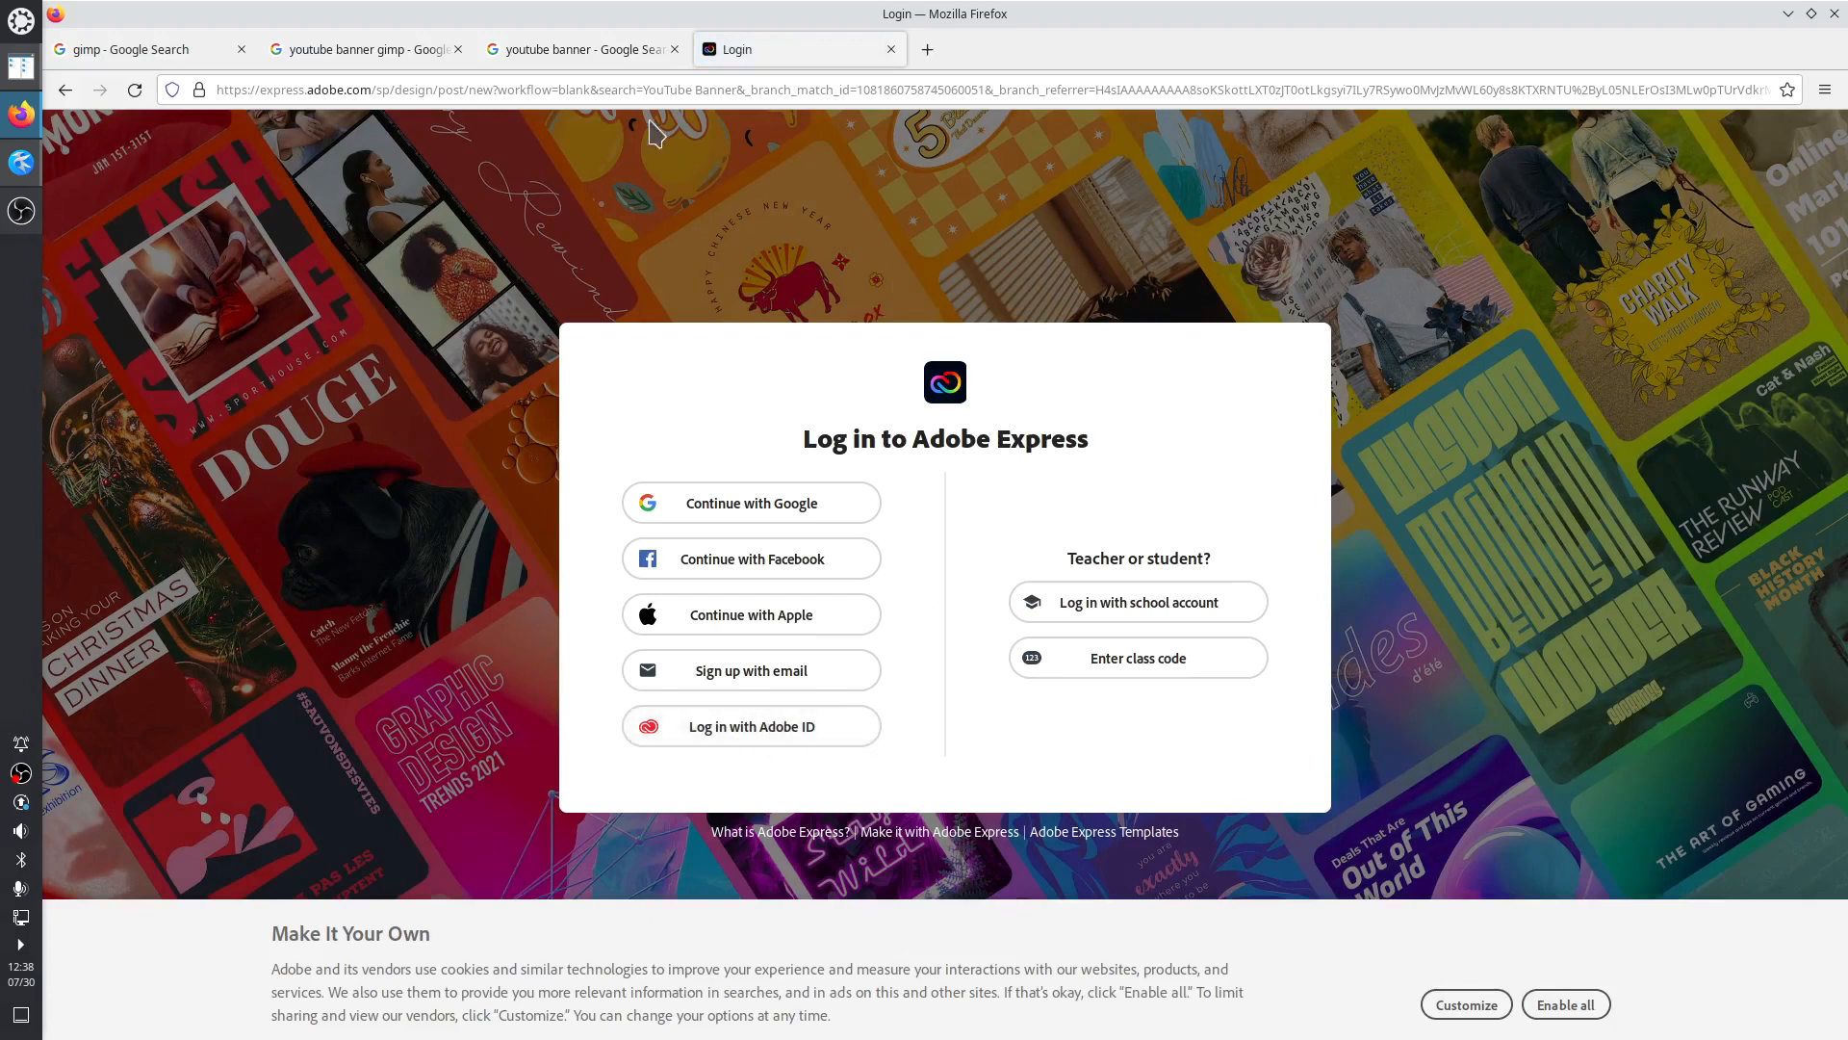
Return to the "youtube banner" results and open the Picmaker and Placeit.net banner maker results in new tabs
click(584, 50)
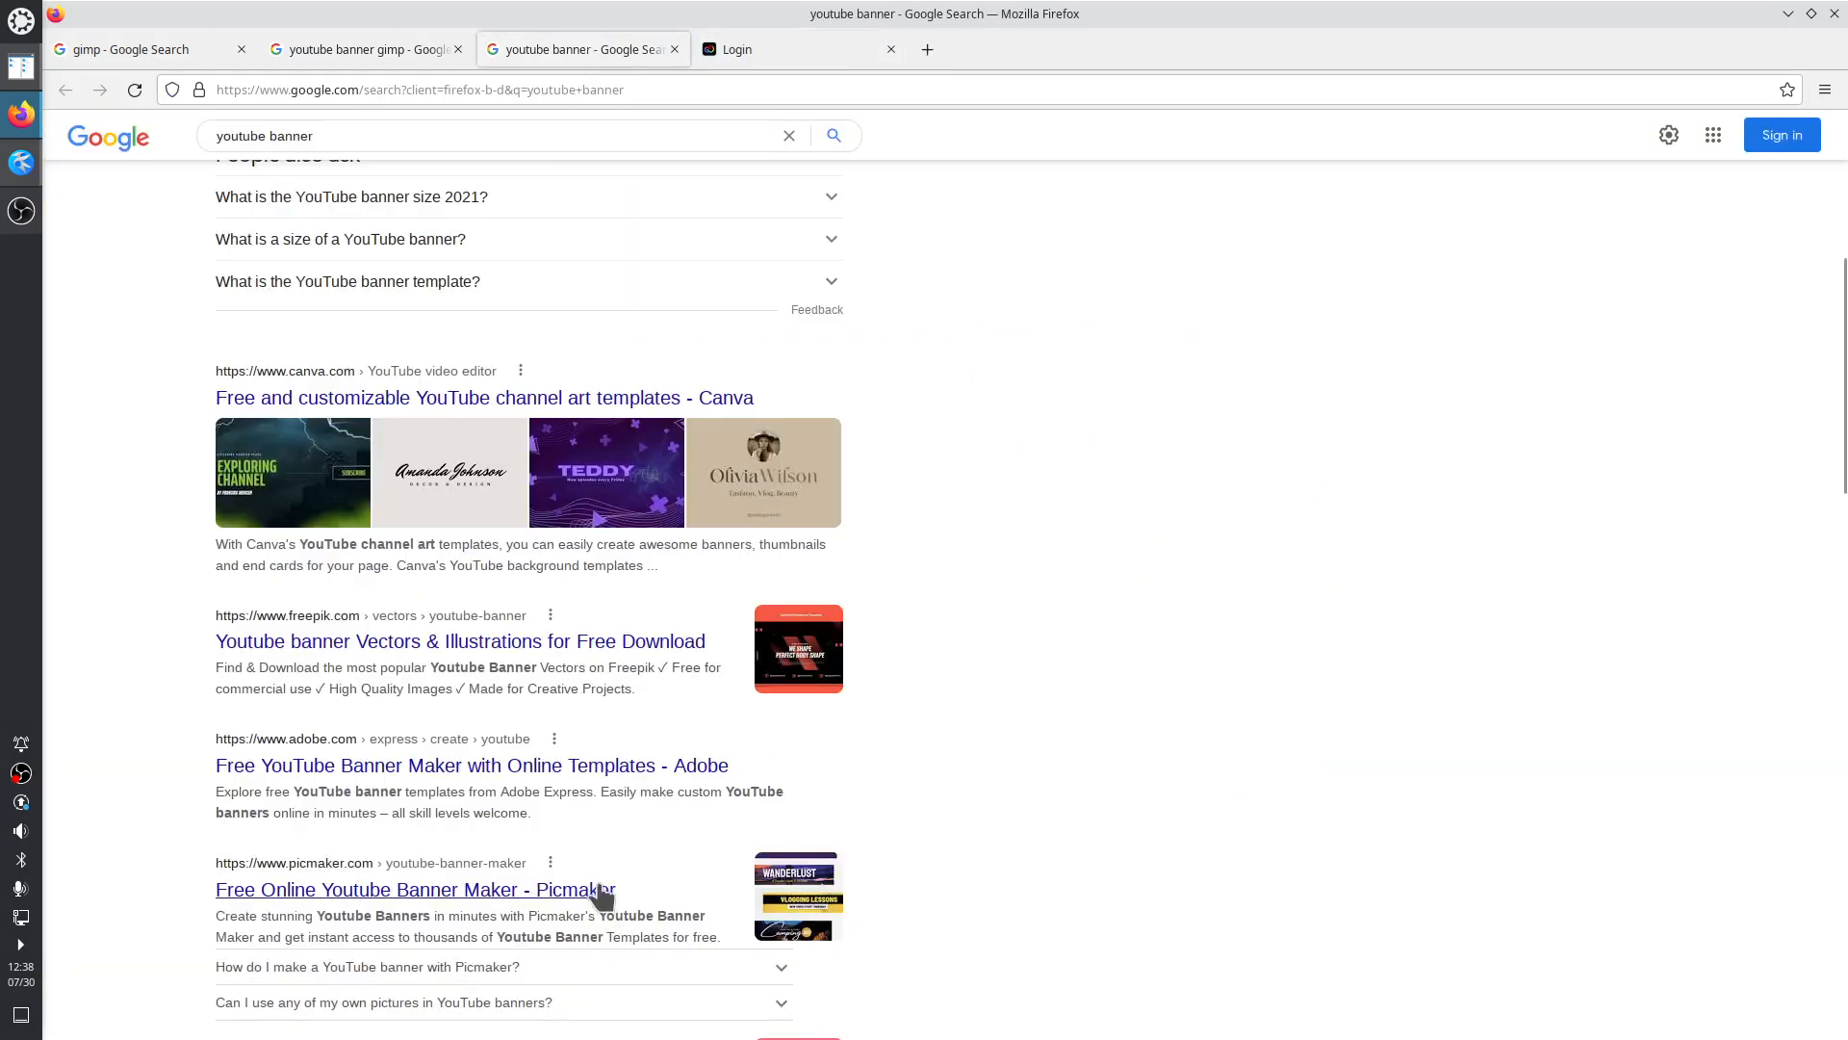
scroll(592, 924, down, 5)
right_click(493, 635)
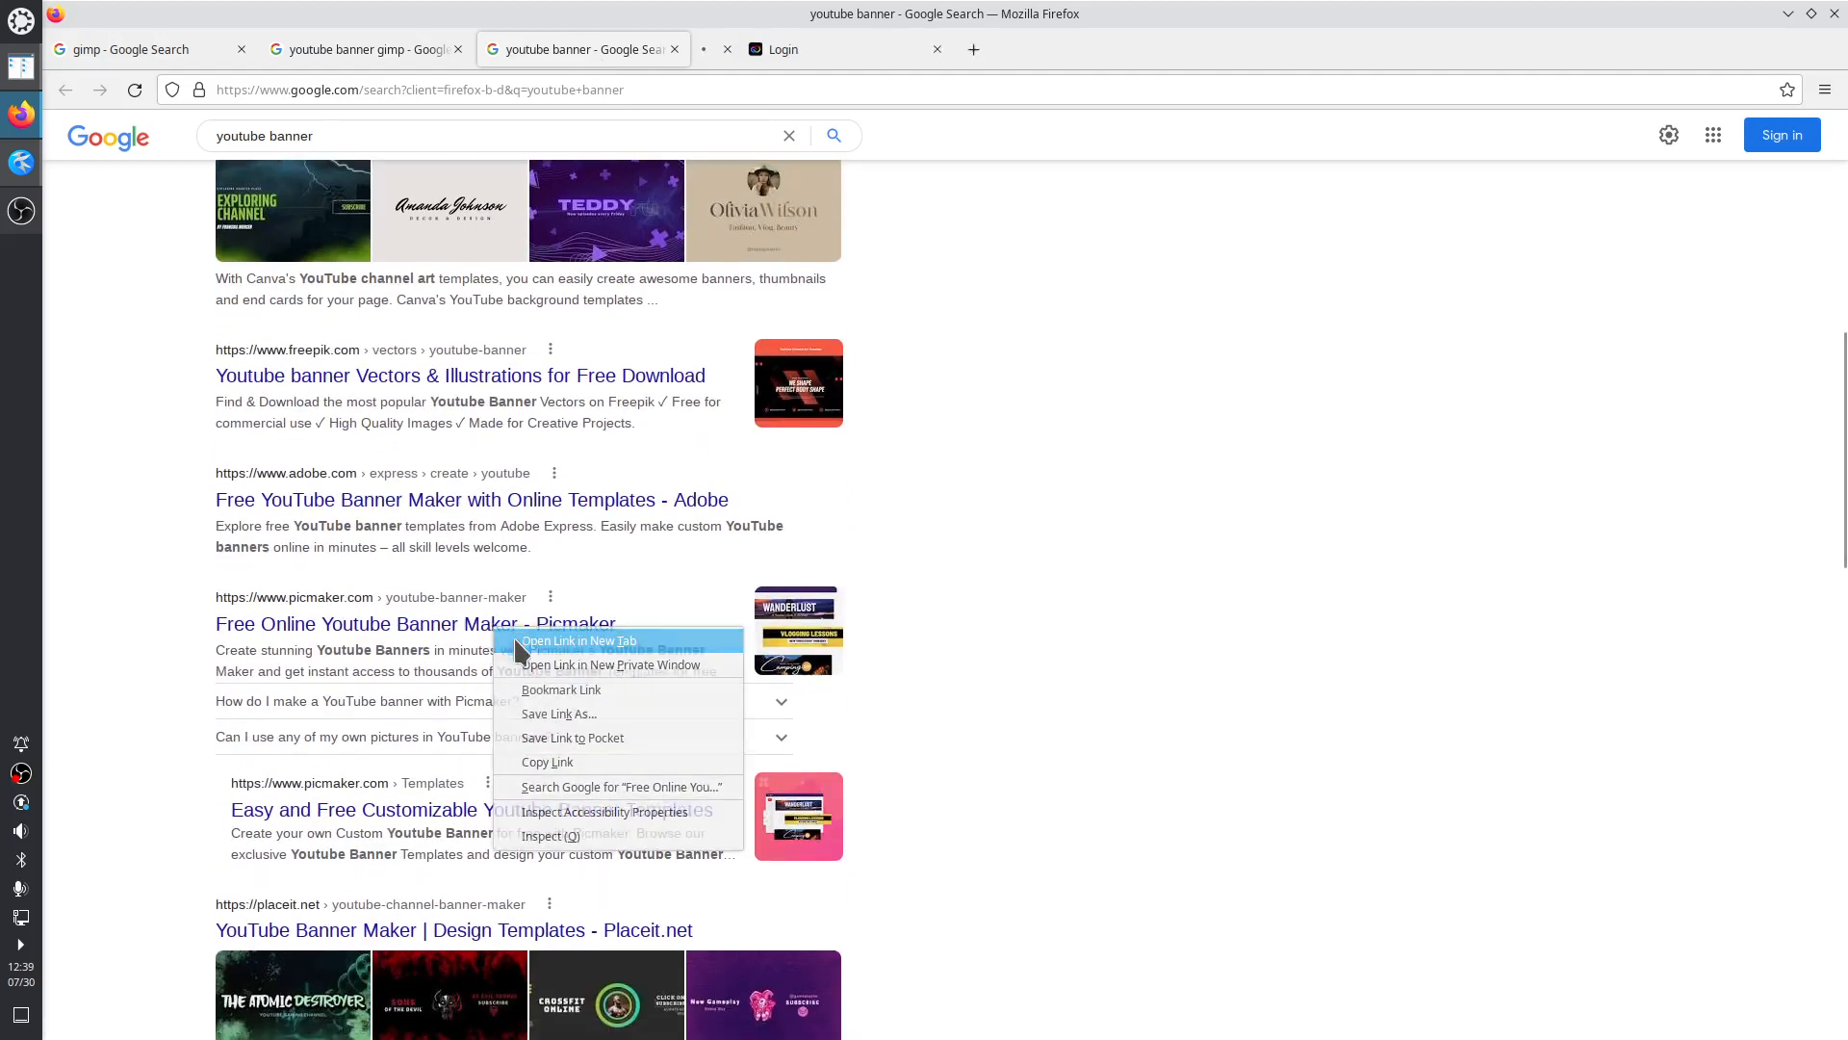
click(539, 645)
scroll(536, 717, down, 4)
right_click(498, 531)
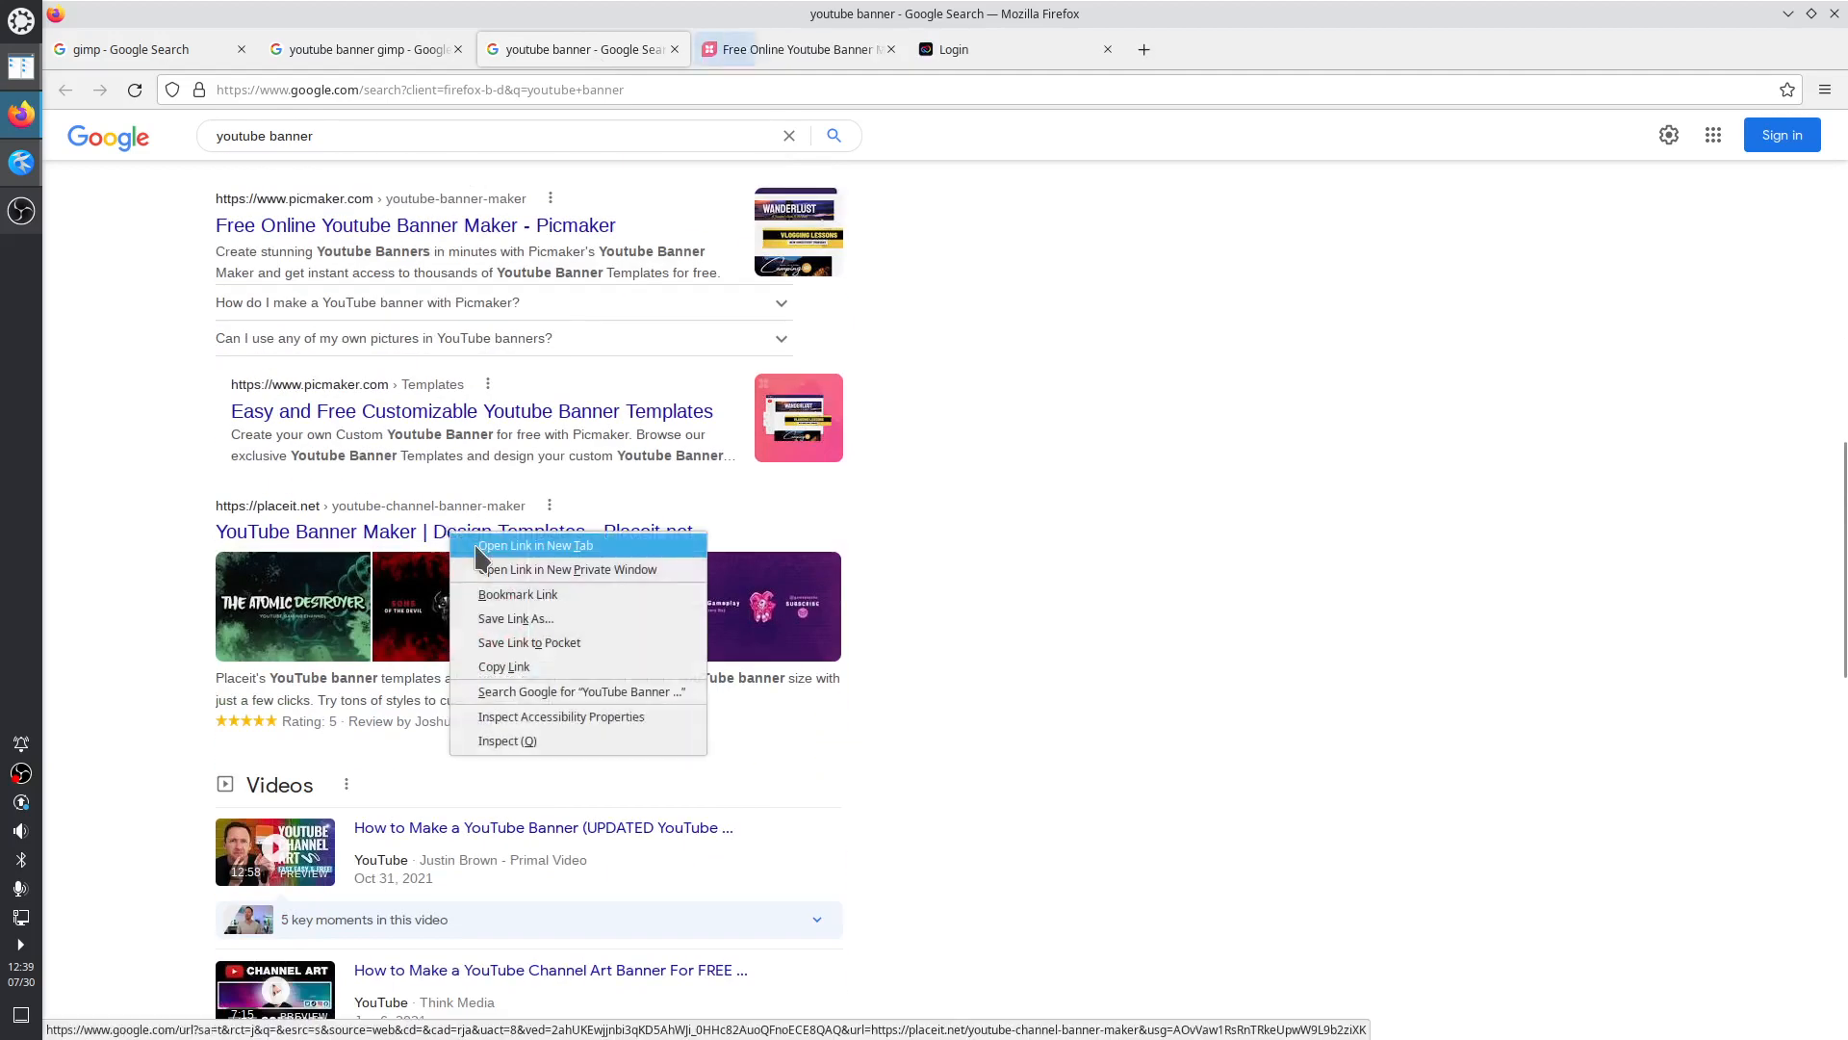
click(539, 549)
Start making a YouTube banner on Picmaker, and view the Placeit banner template page
click(807, 49)
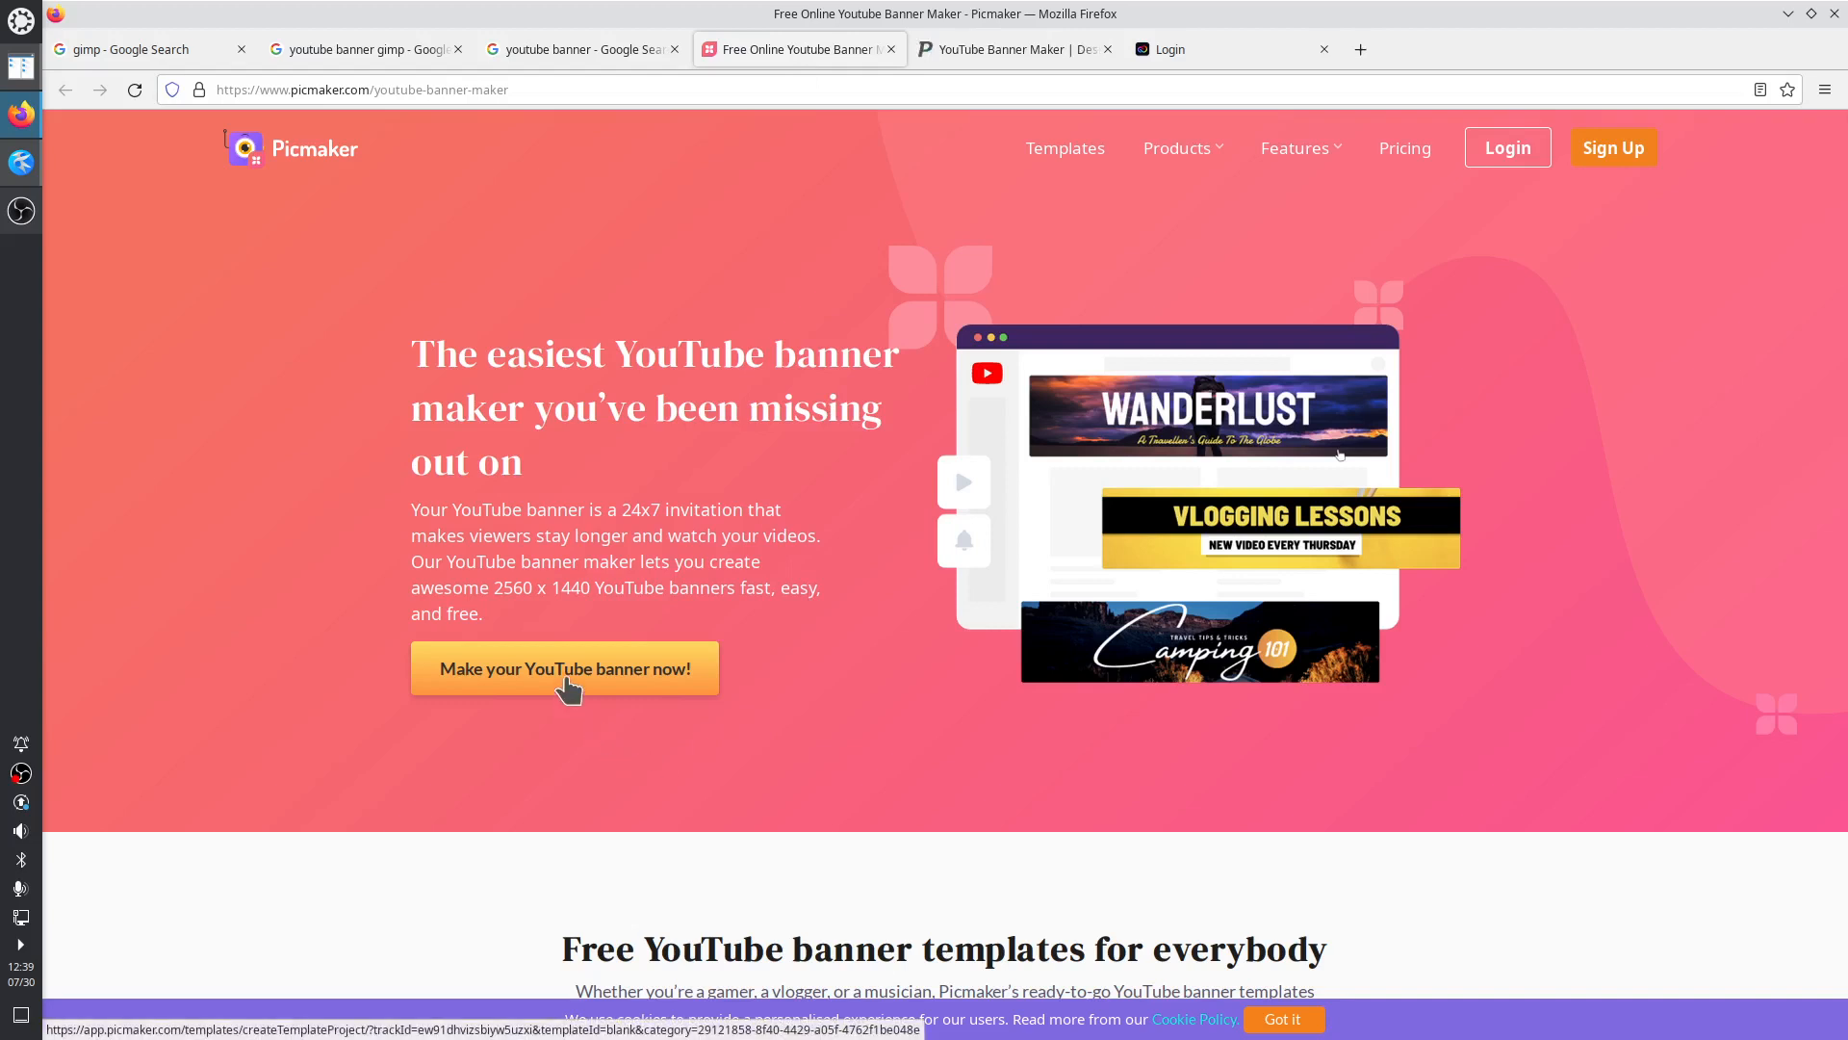
click(567, 682)
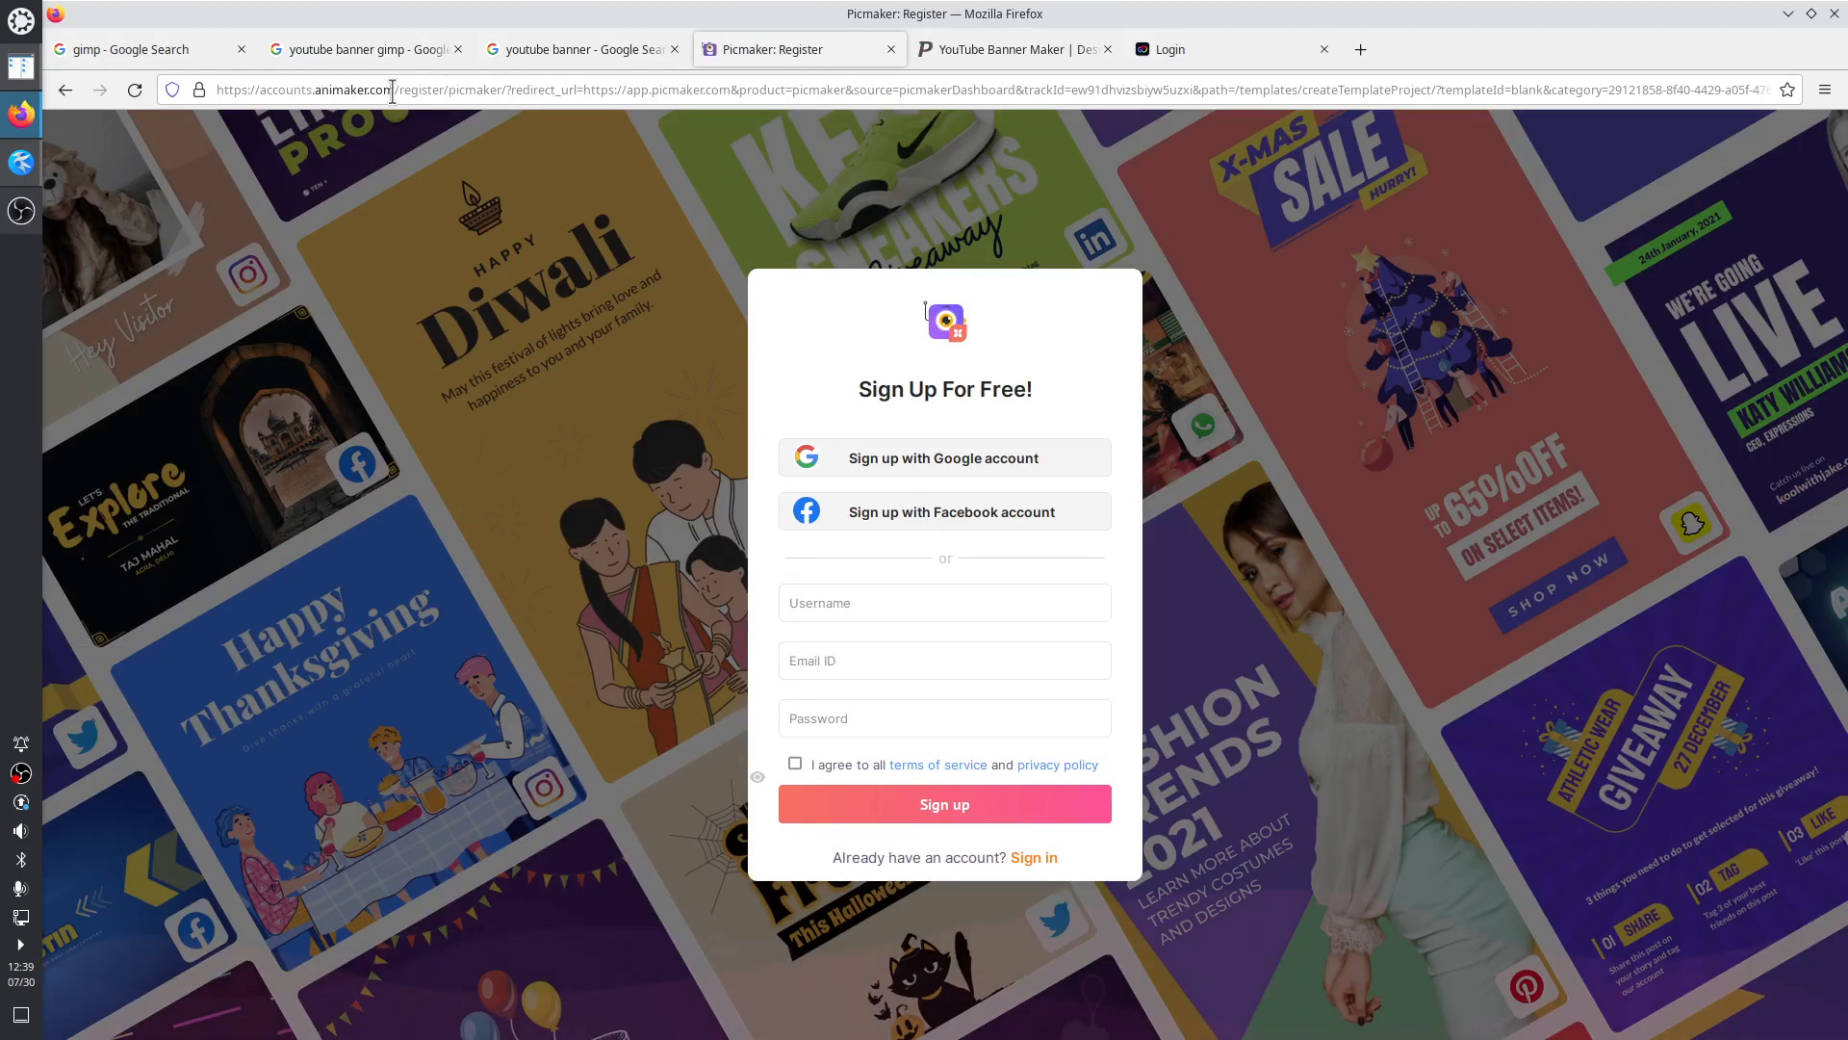
click(968, 39)
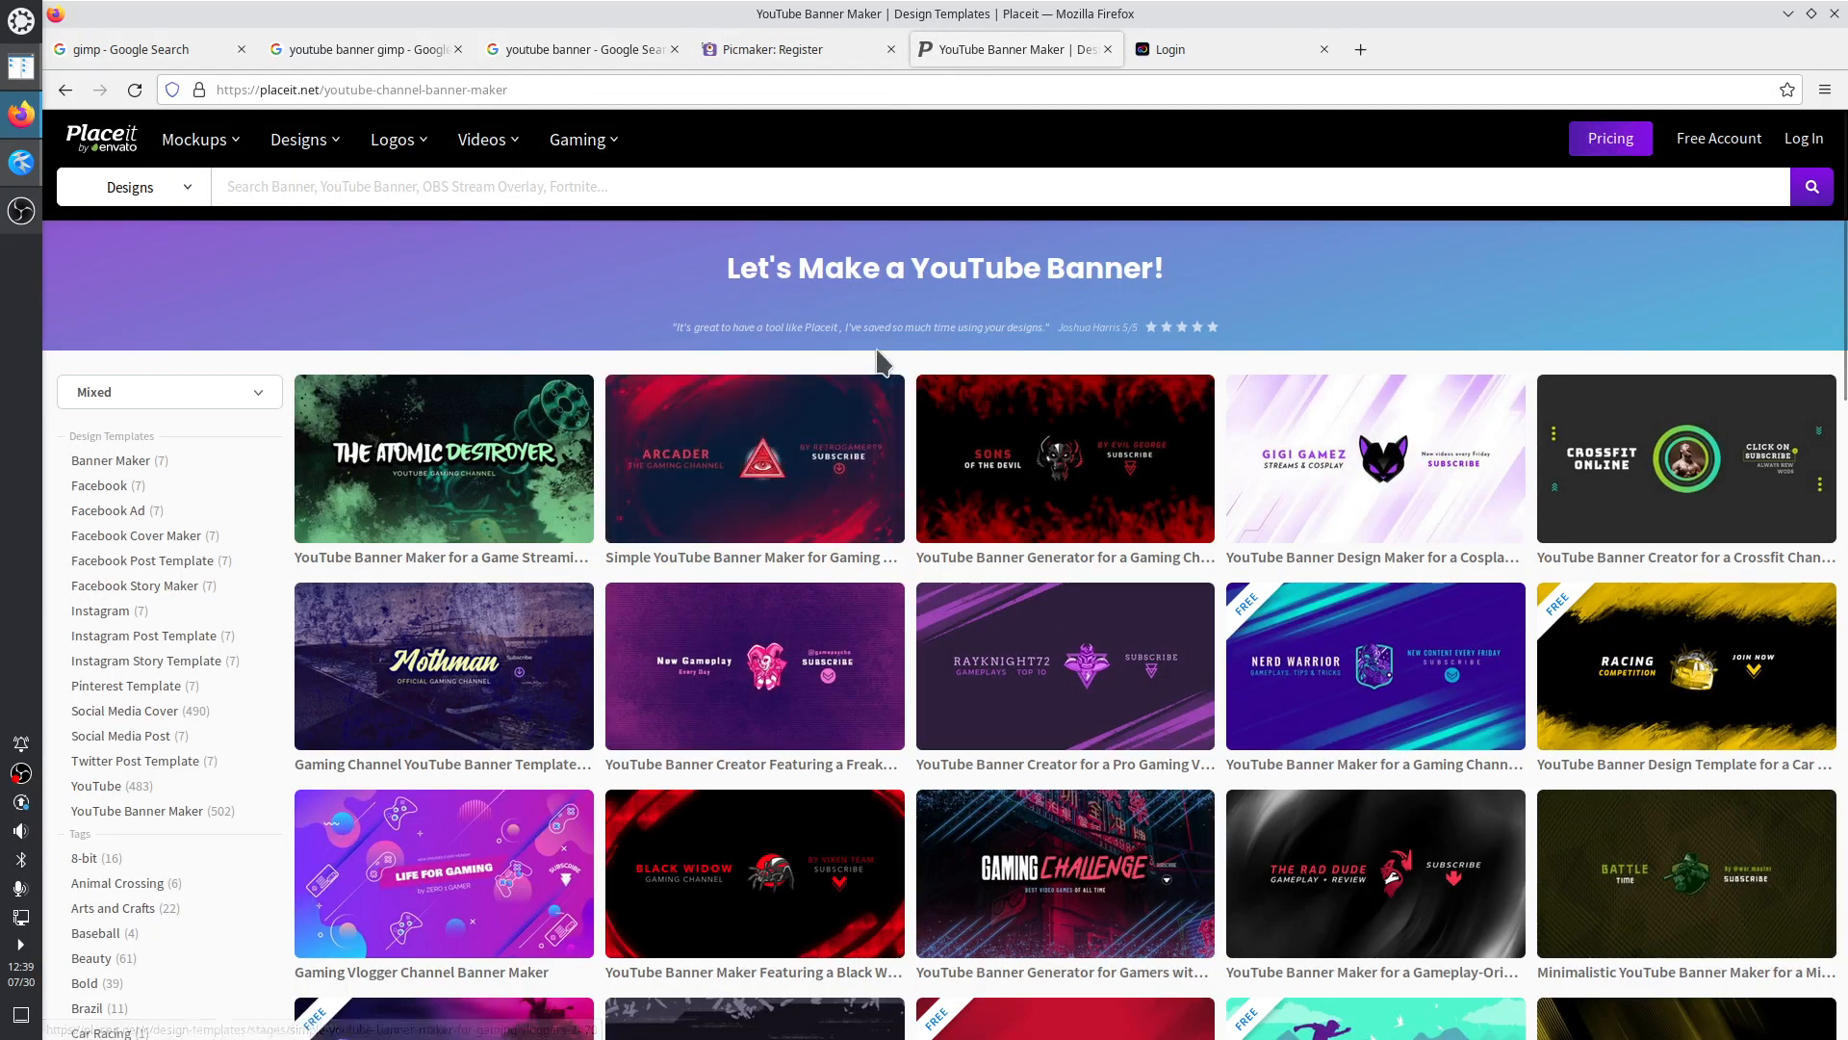
Close the Placeit, Adobe, Picmaker and "youtube banner" tabs, and rerun the "youtube banner gimp" search
middle_click(988, 50)
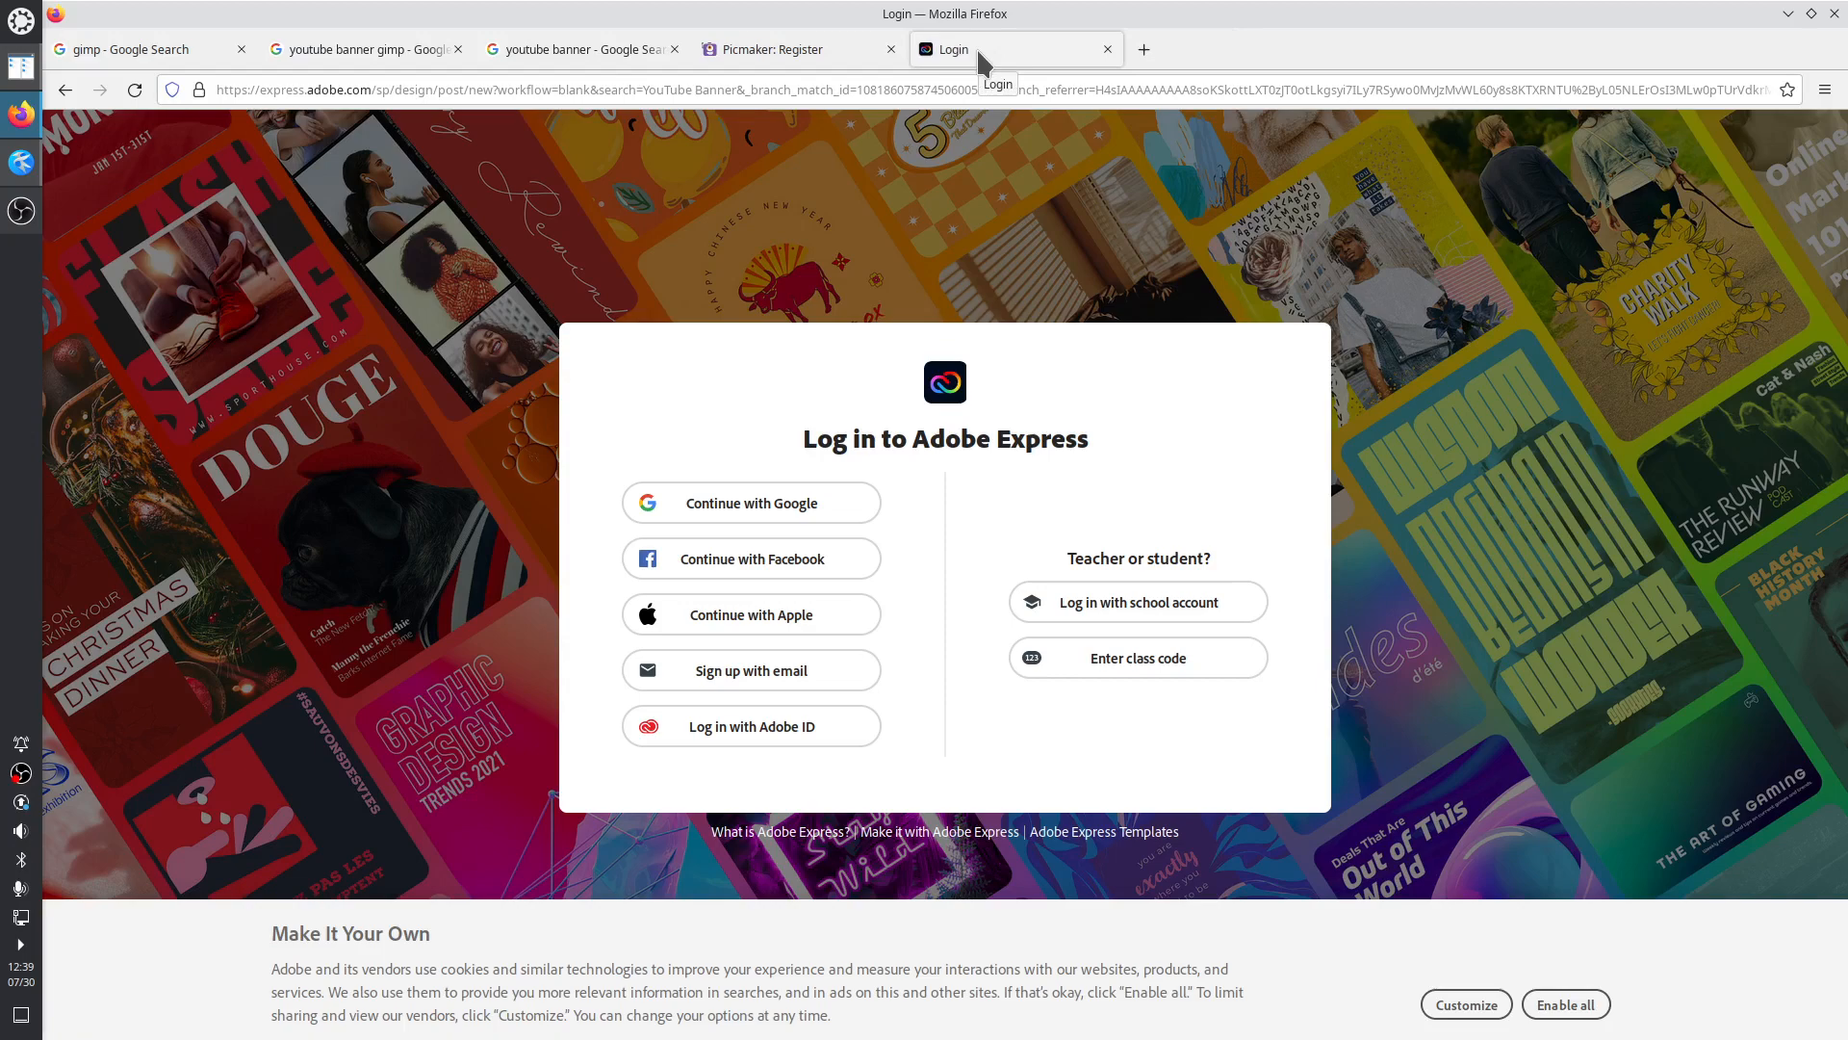
middle_click(976, 48)
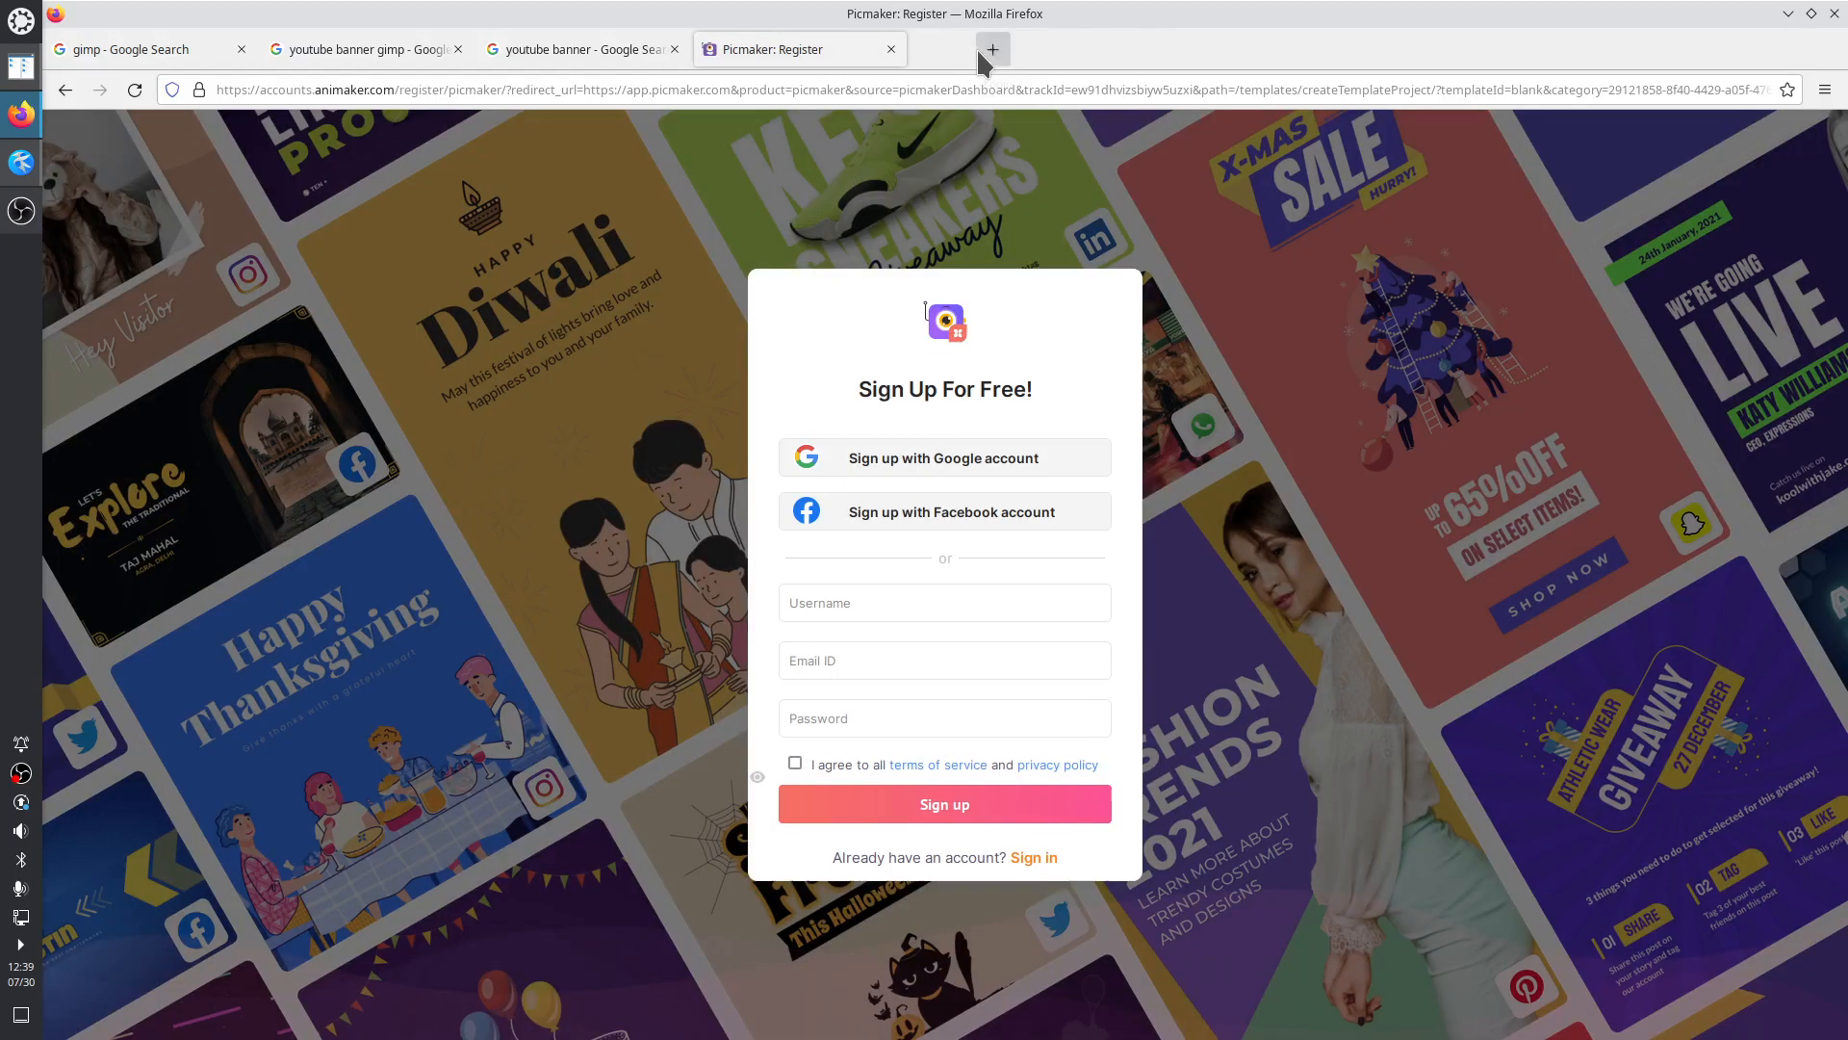
middle_click(745, 46)
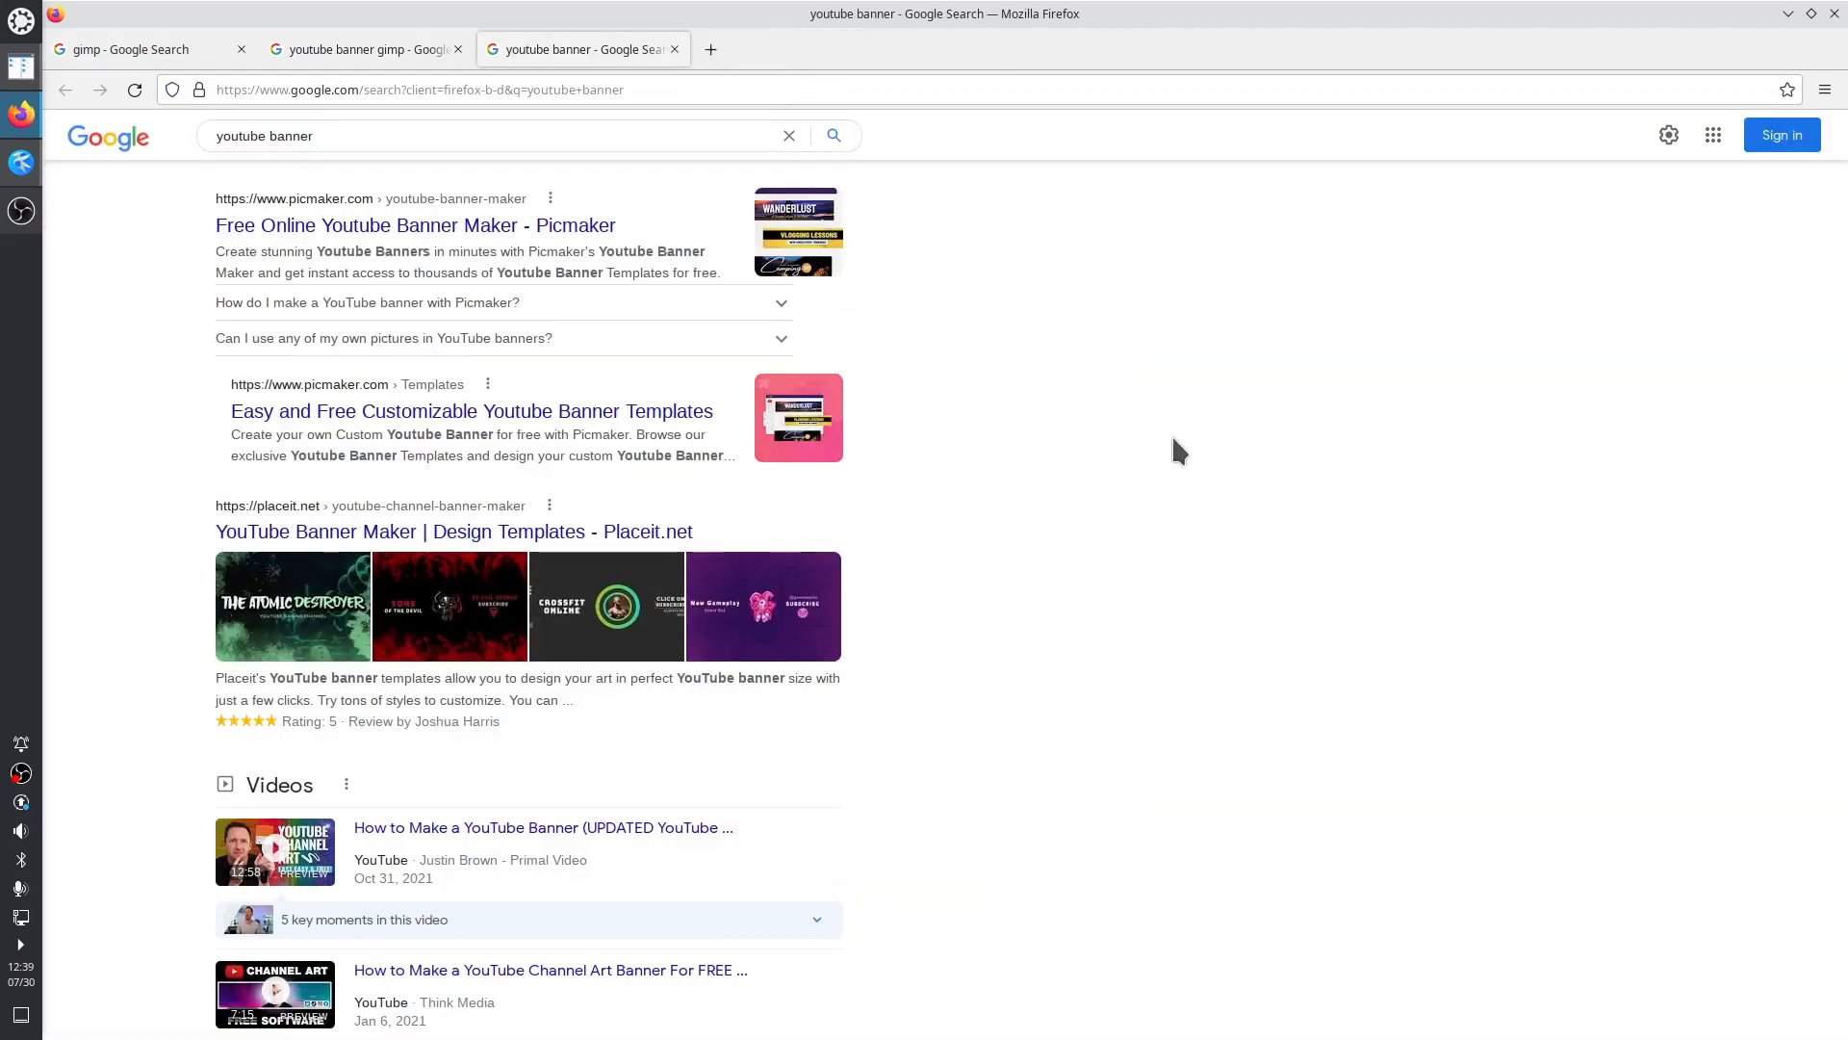
middle_click(531, 50)
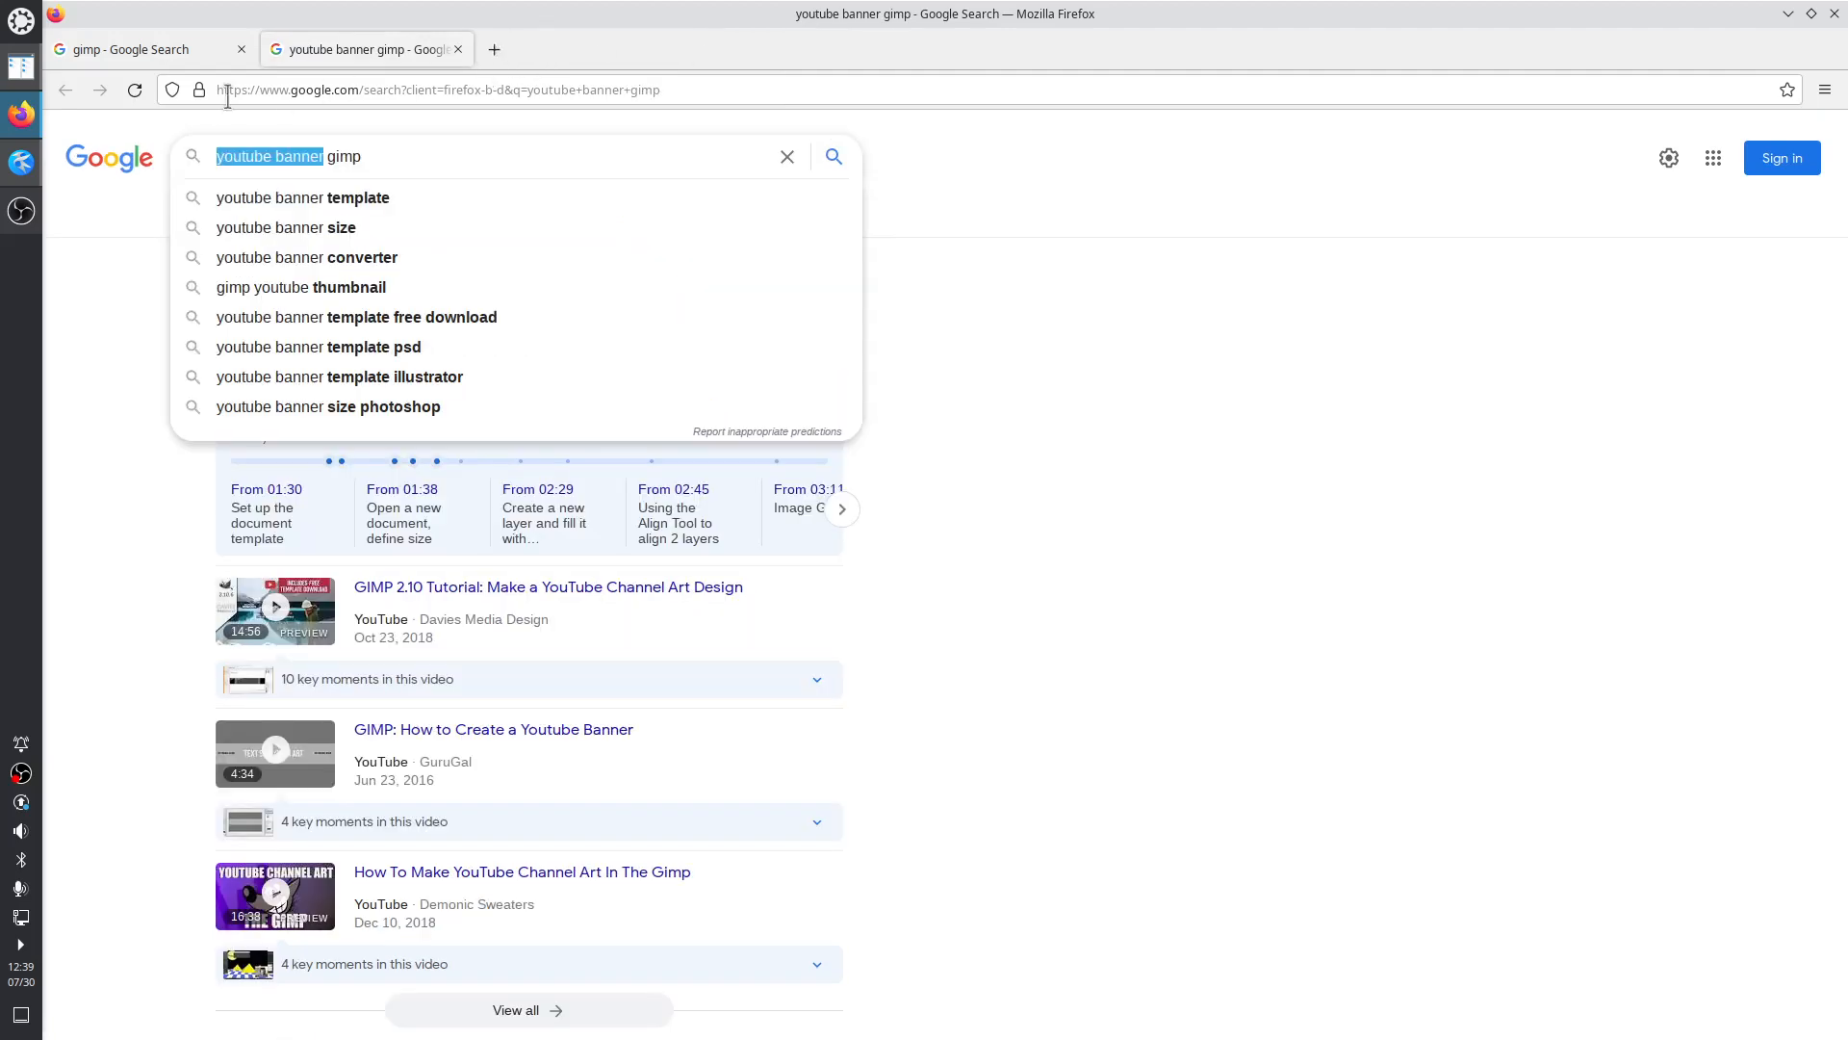
click(397, 151)
key(Return)
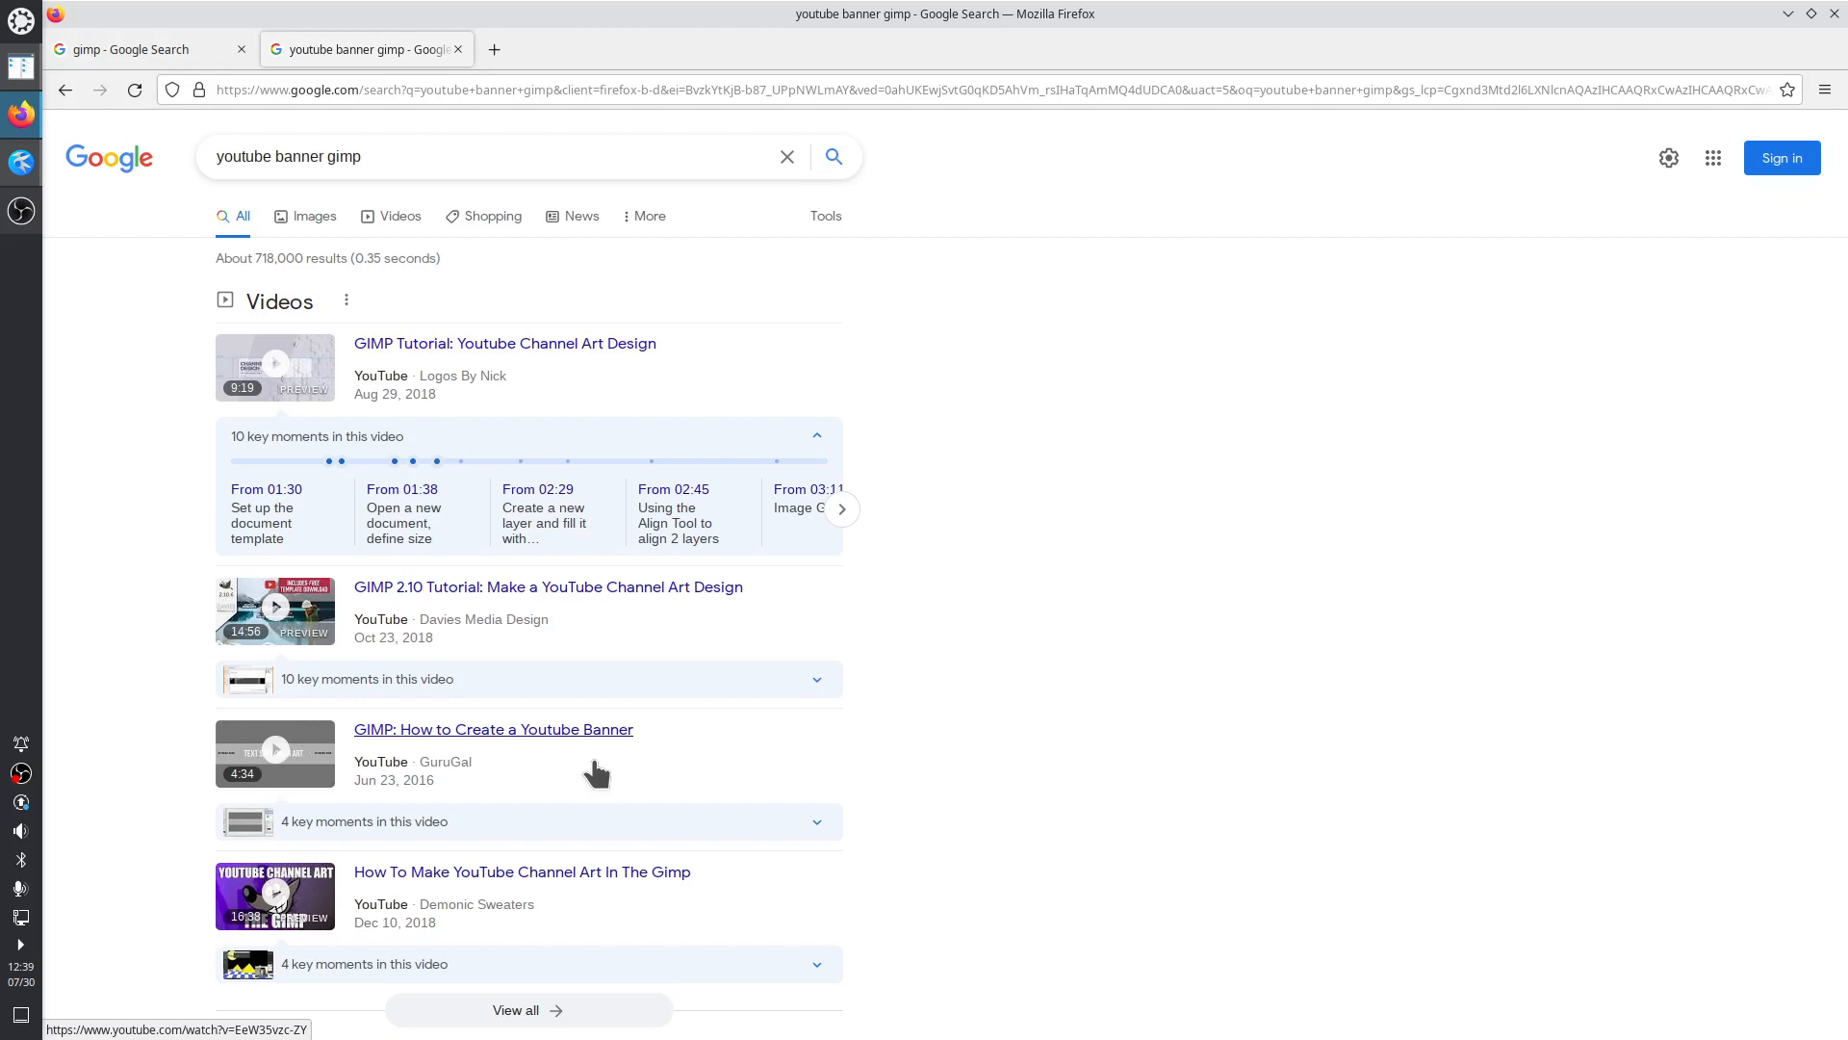
Open the logosbynick.com "Free GIMP Channel Art Template" result in a new tab and accept the recommended cookies
scroll(616, 779, down, 4)
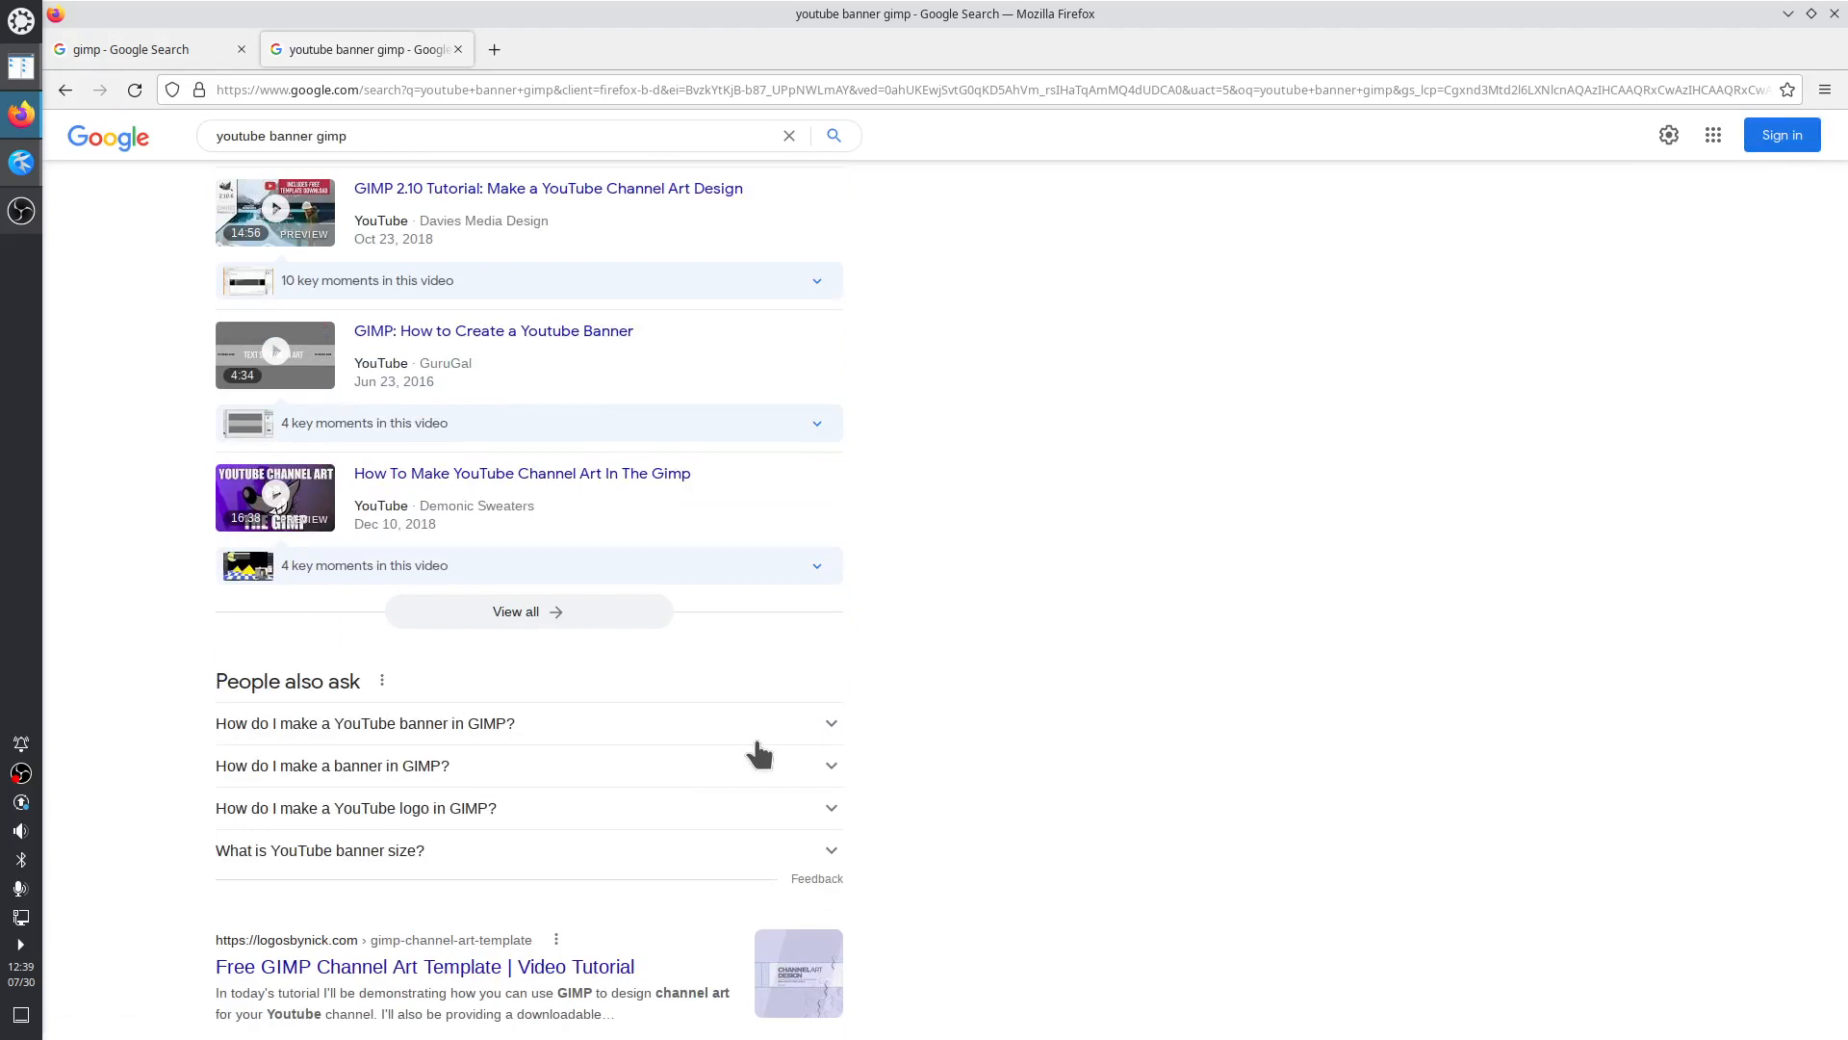
scroll(706, 760, down, 3)
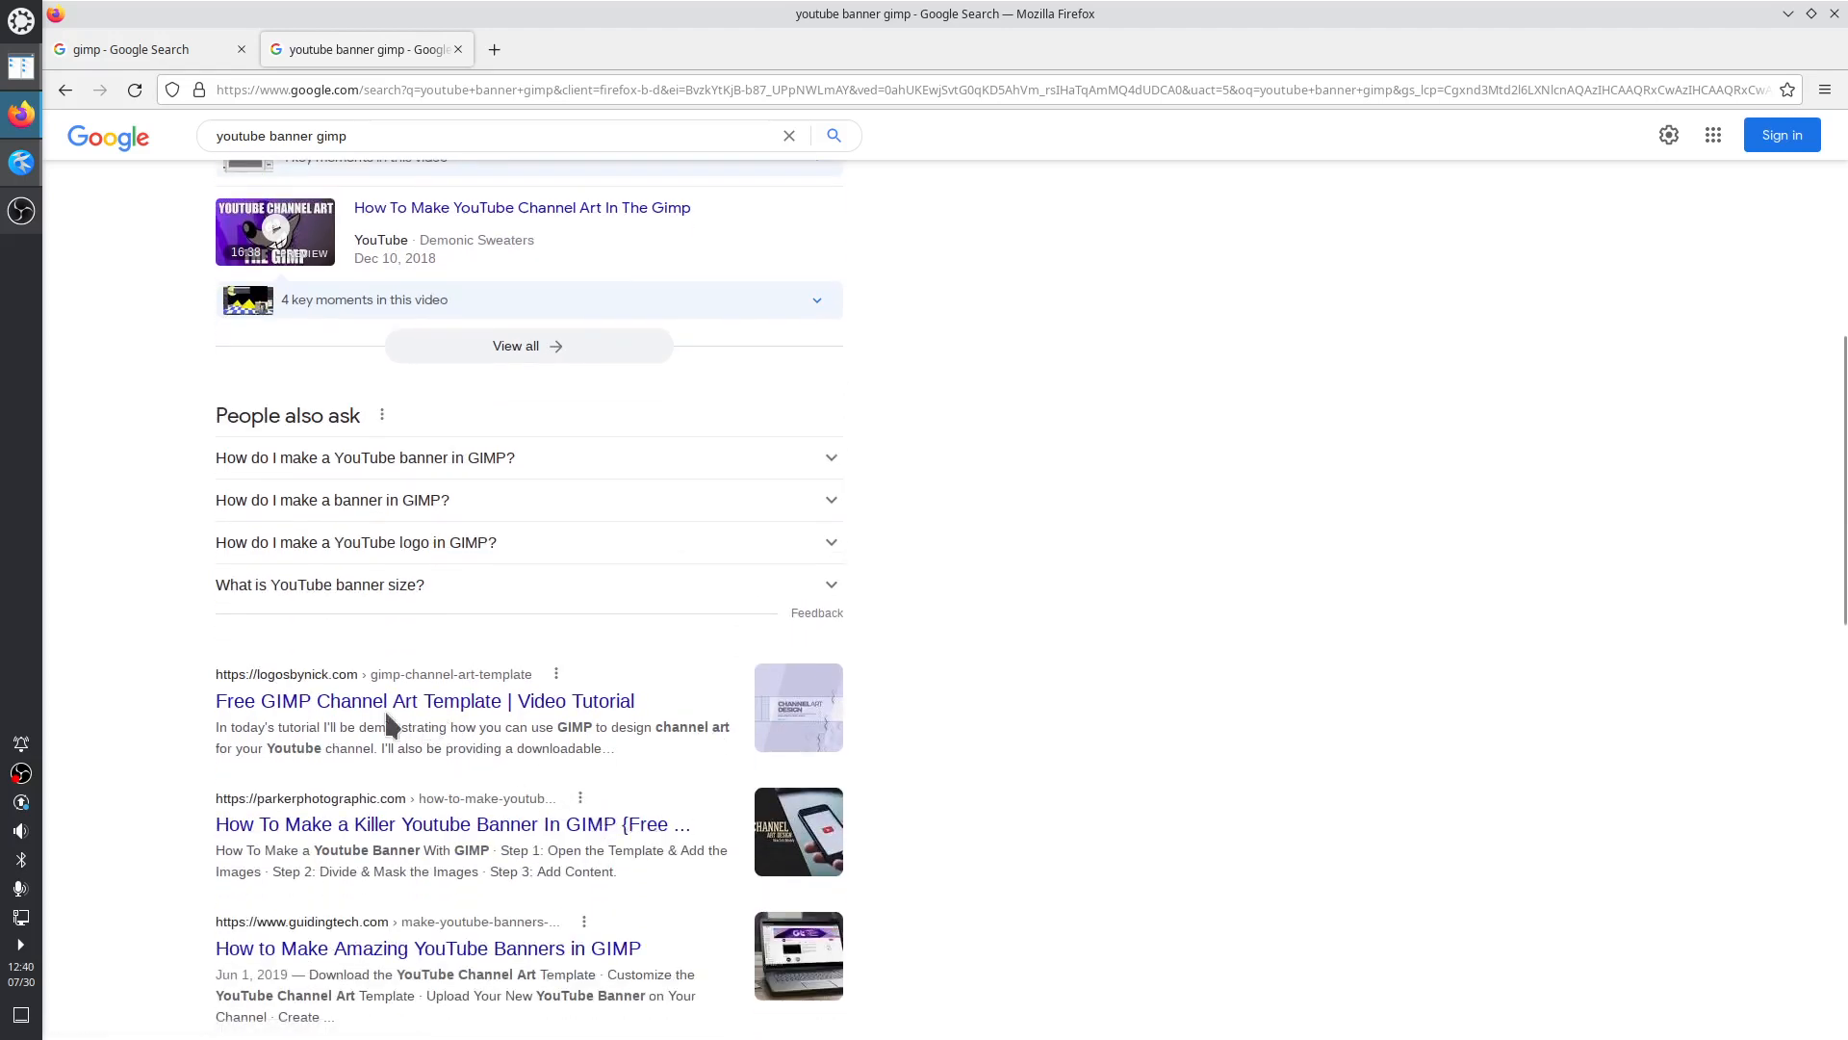
right_click(396, 708)
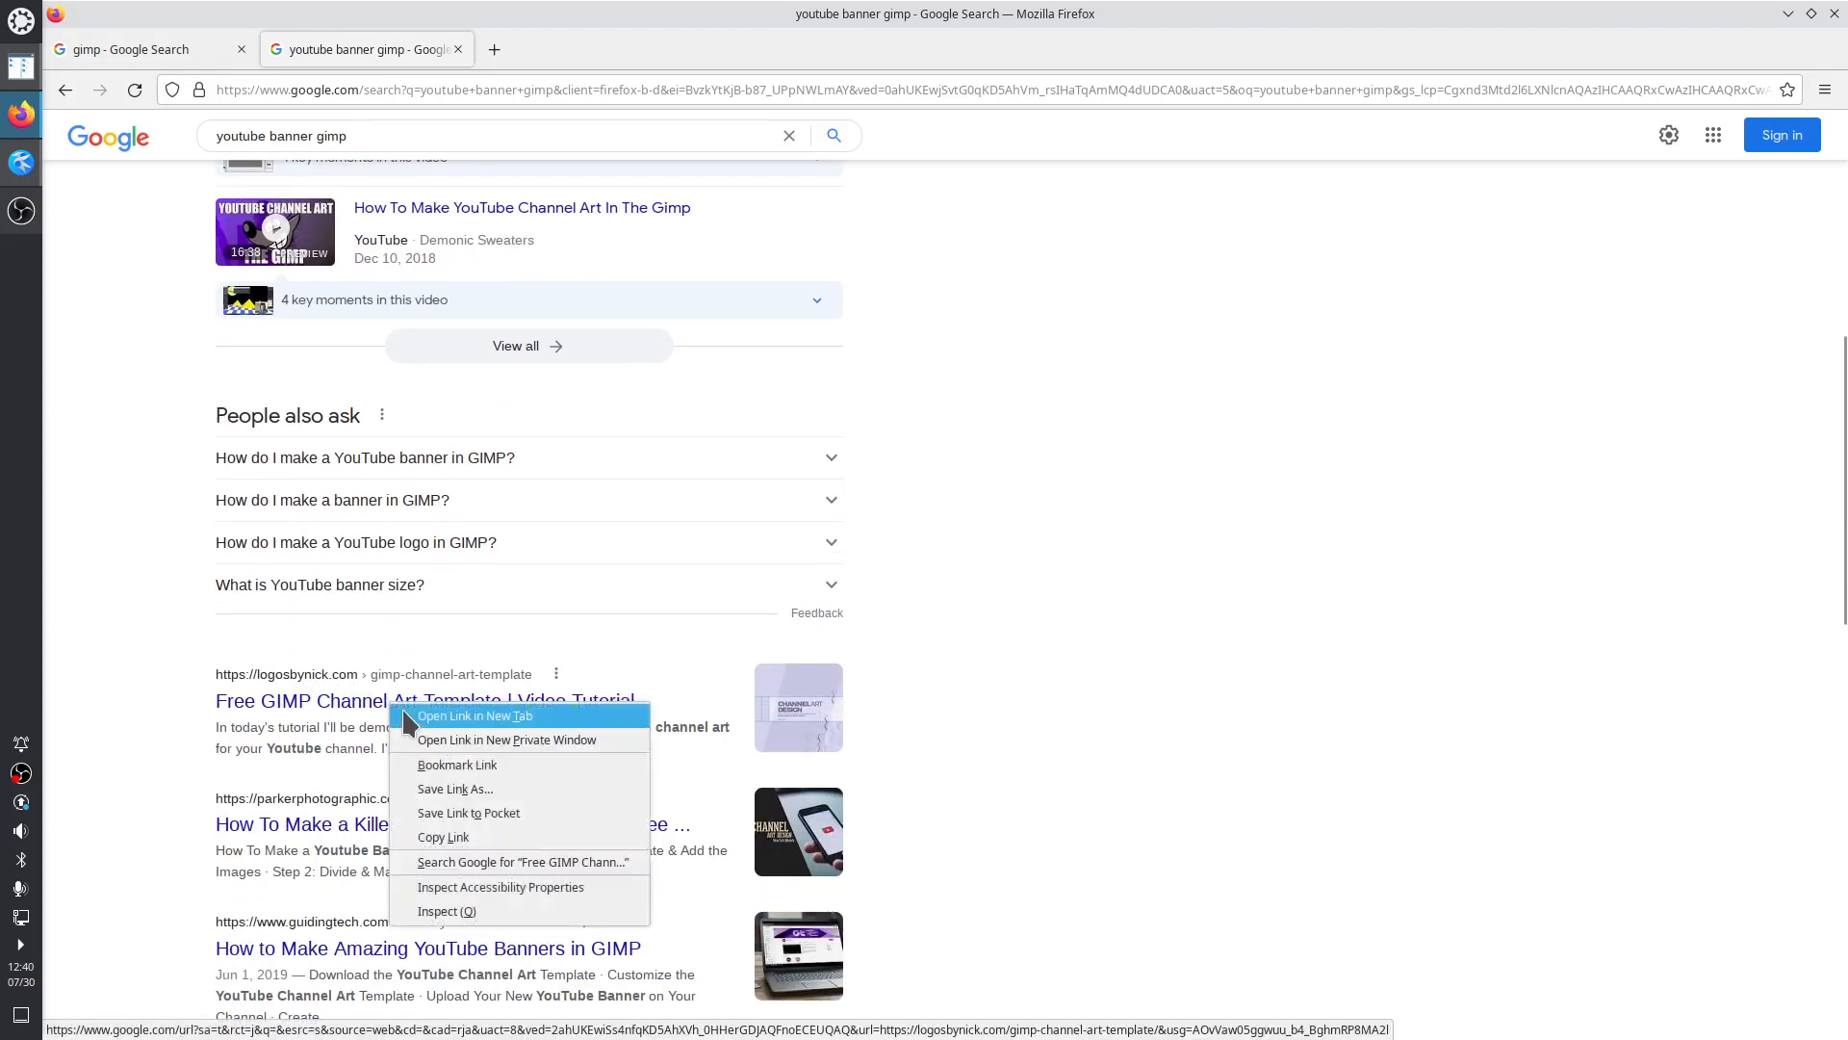
click(413, 722)
click(584, 46)
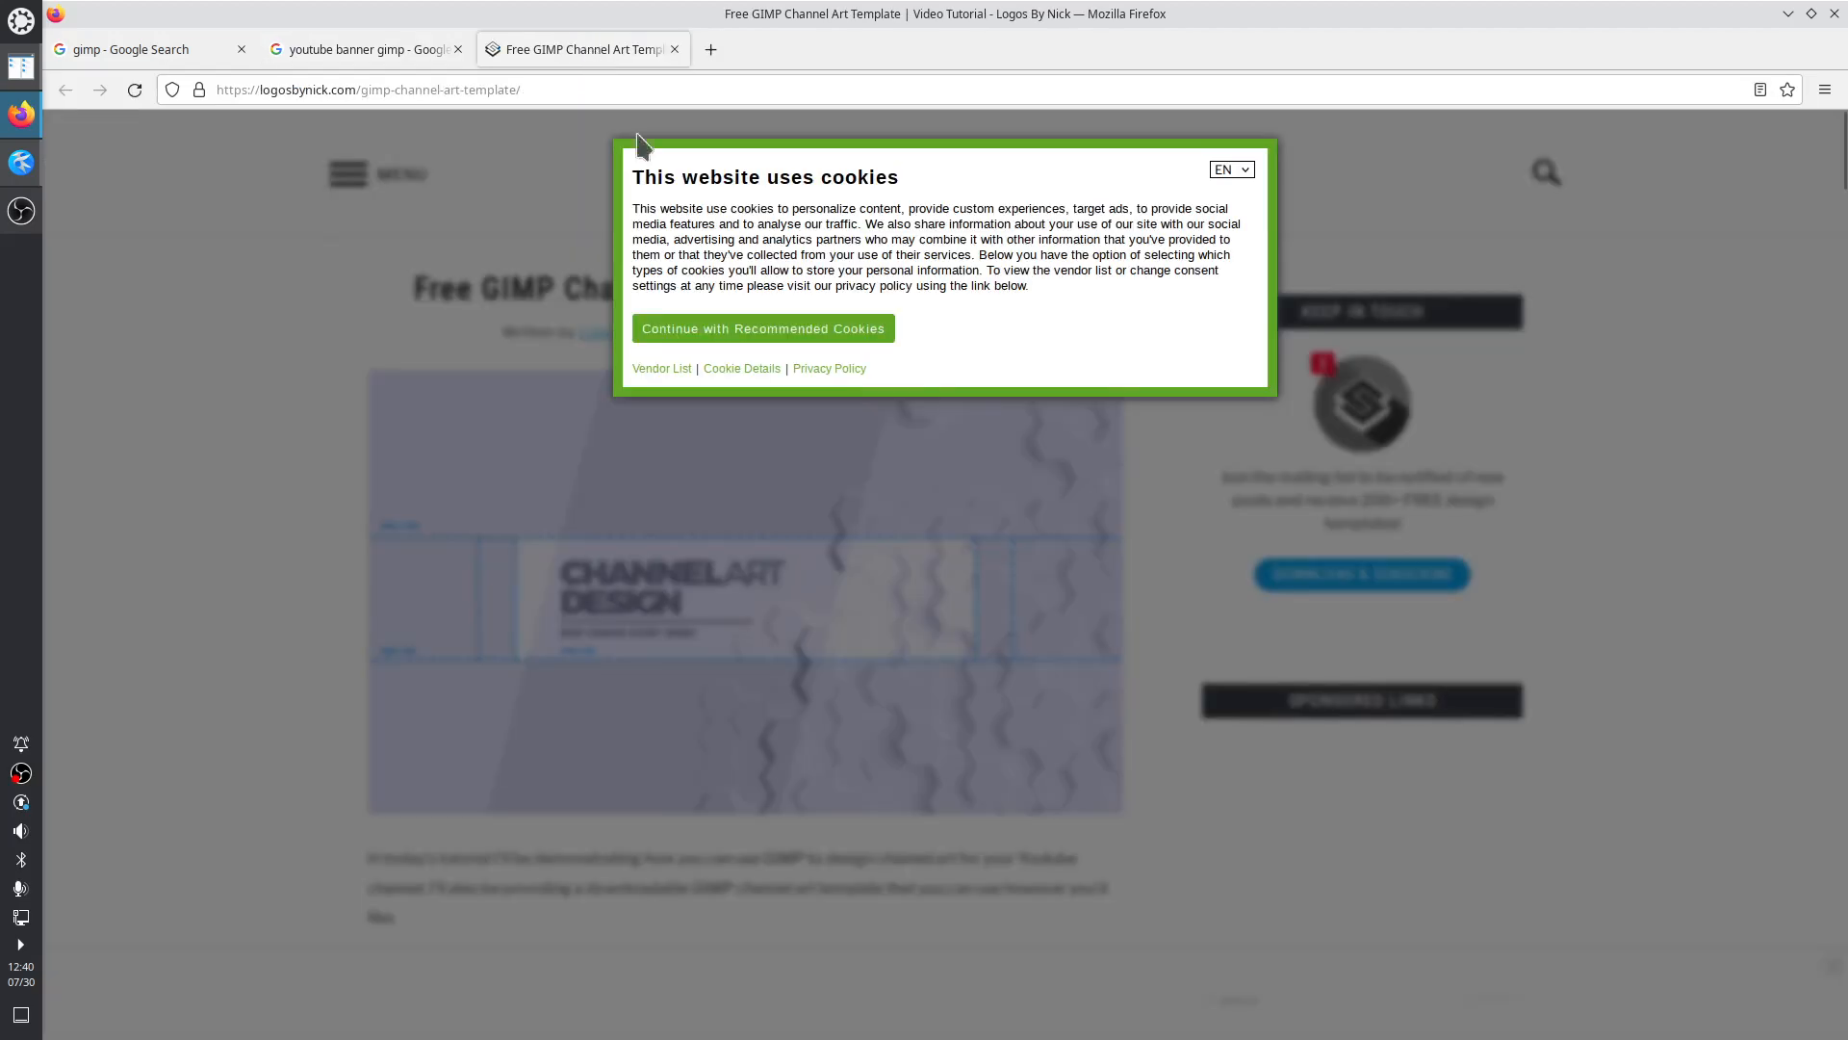
click(777, 329)
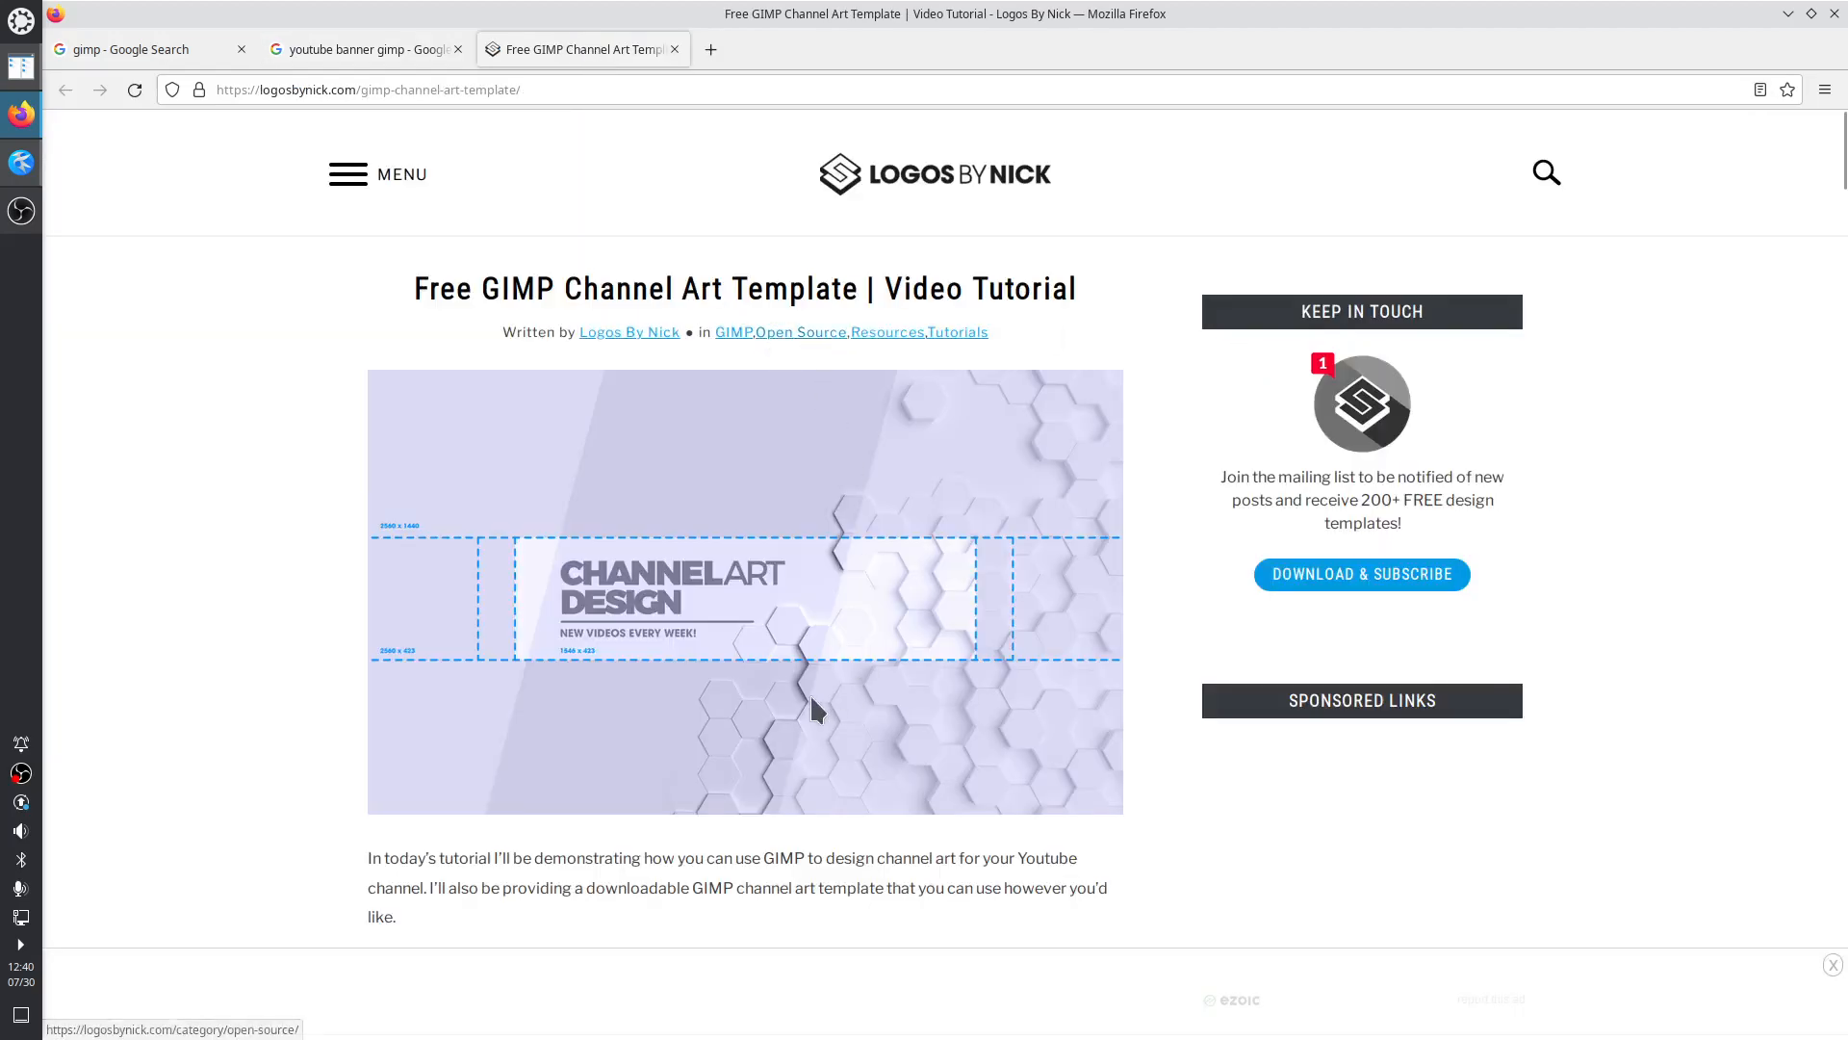
Read through the article's channel art guidelines, the mobile legibility example and the Channel Art Setup section
scroll(298, 537, down, 7)
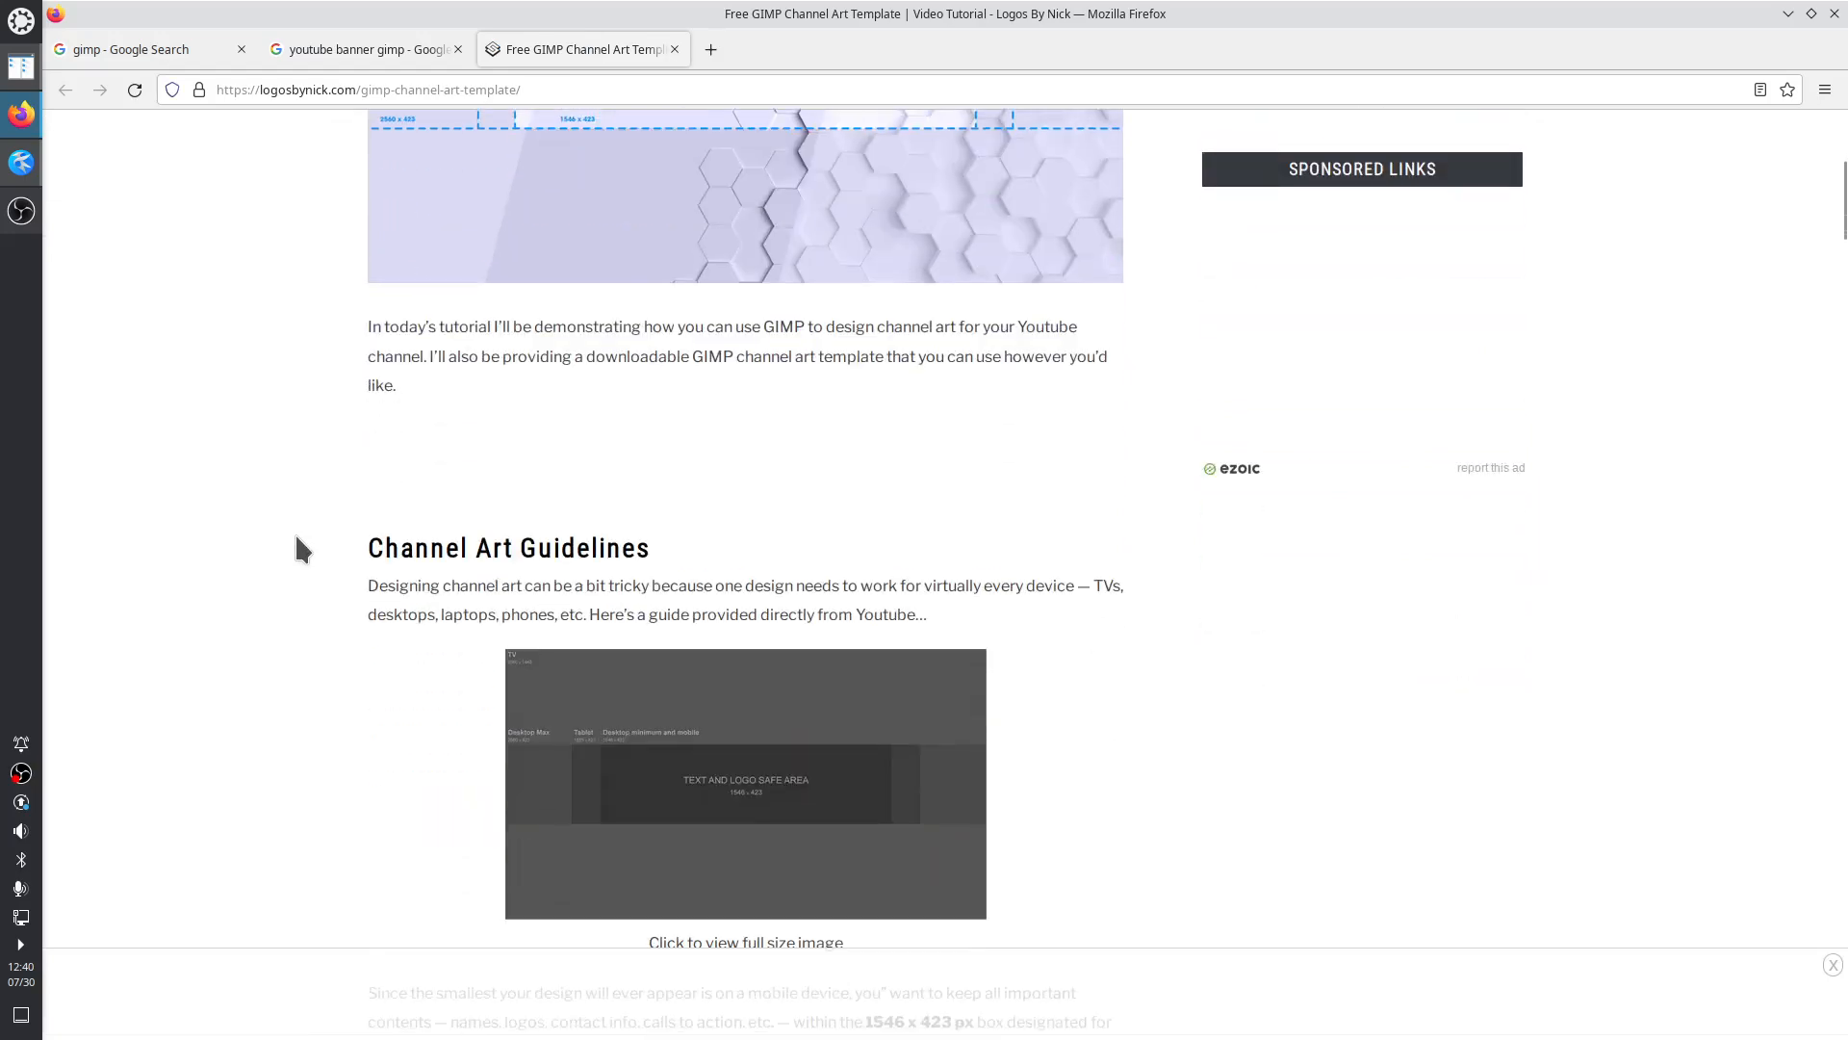
scroll(323, 521, down, 9)
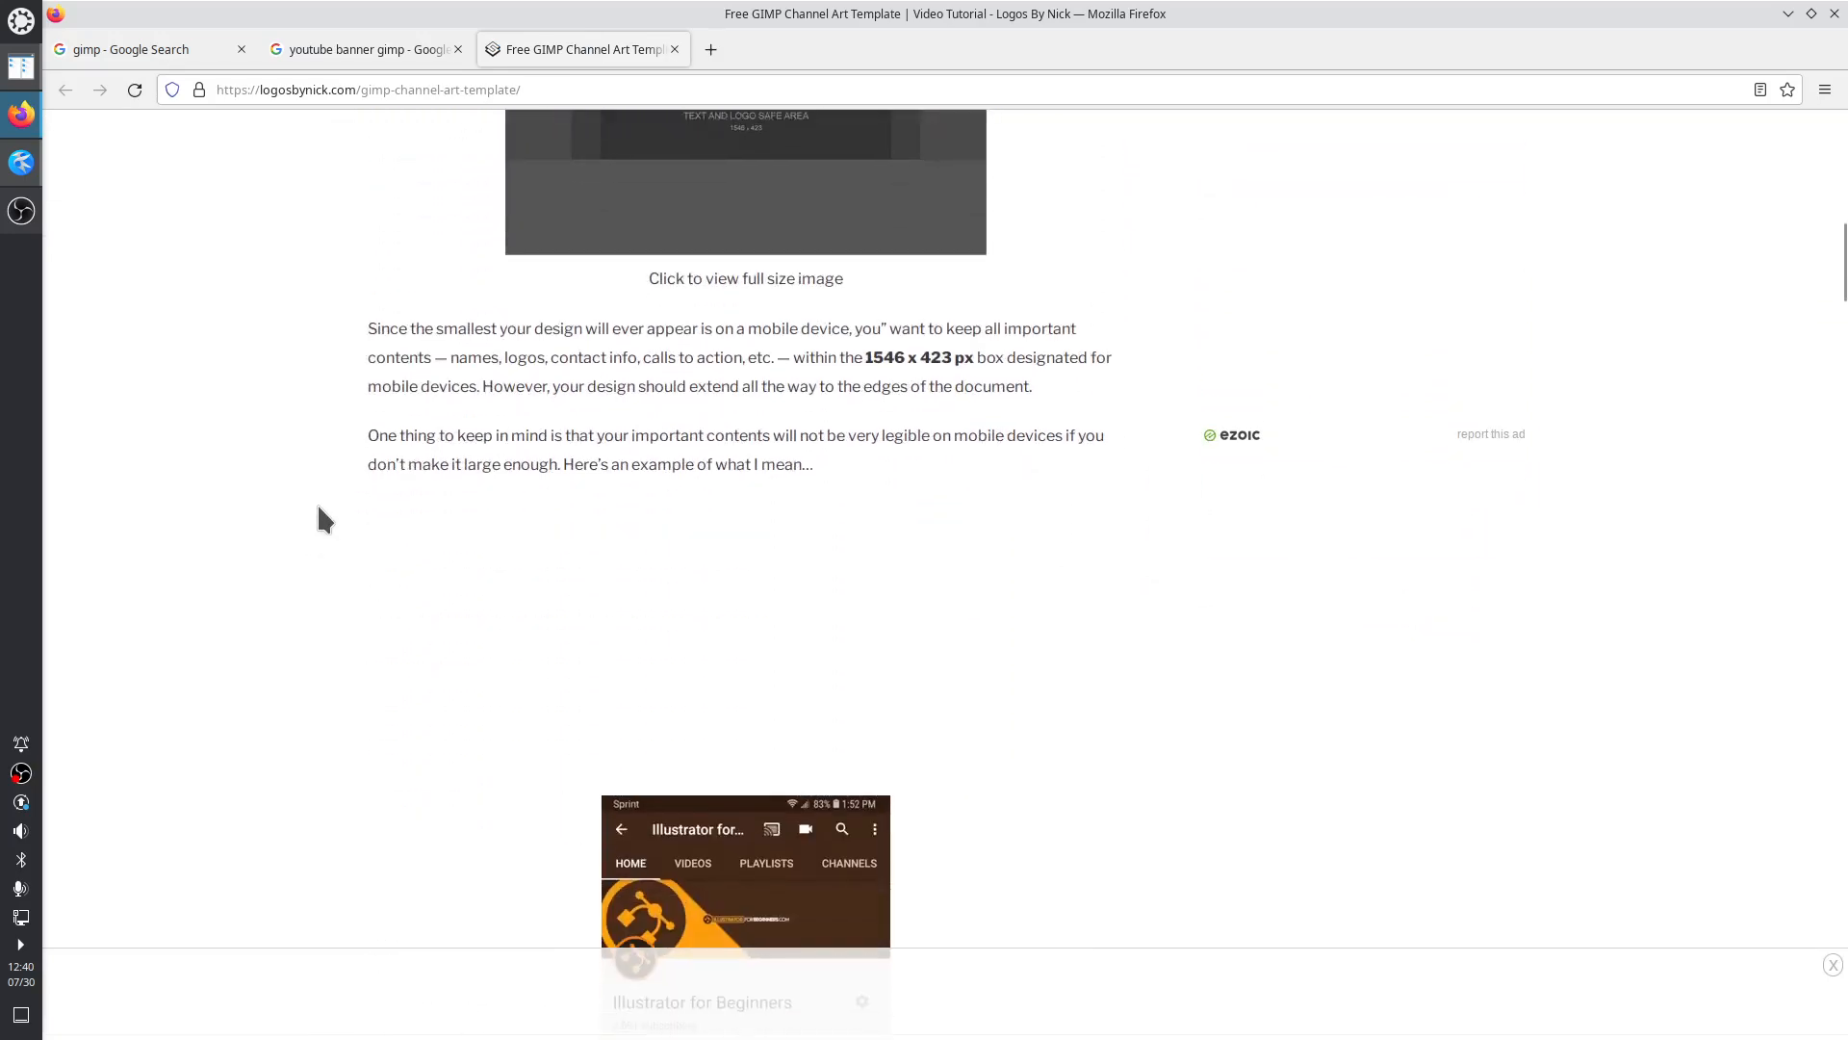
scroll(325, 500, down, 3)
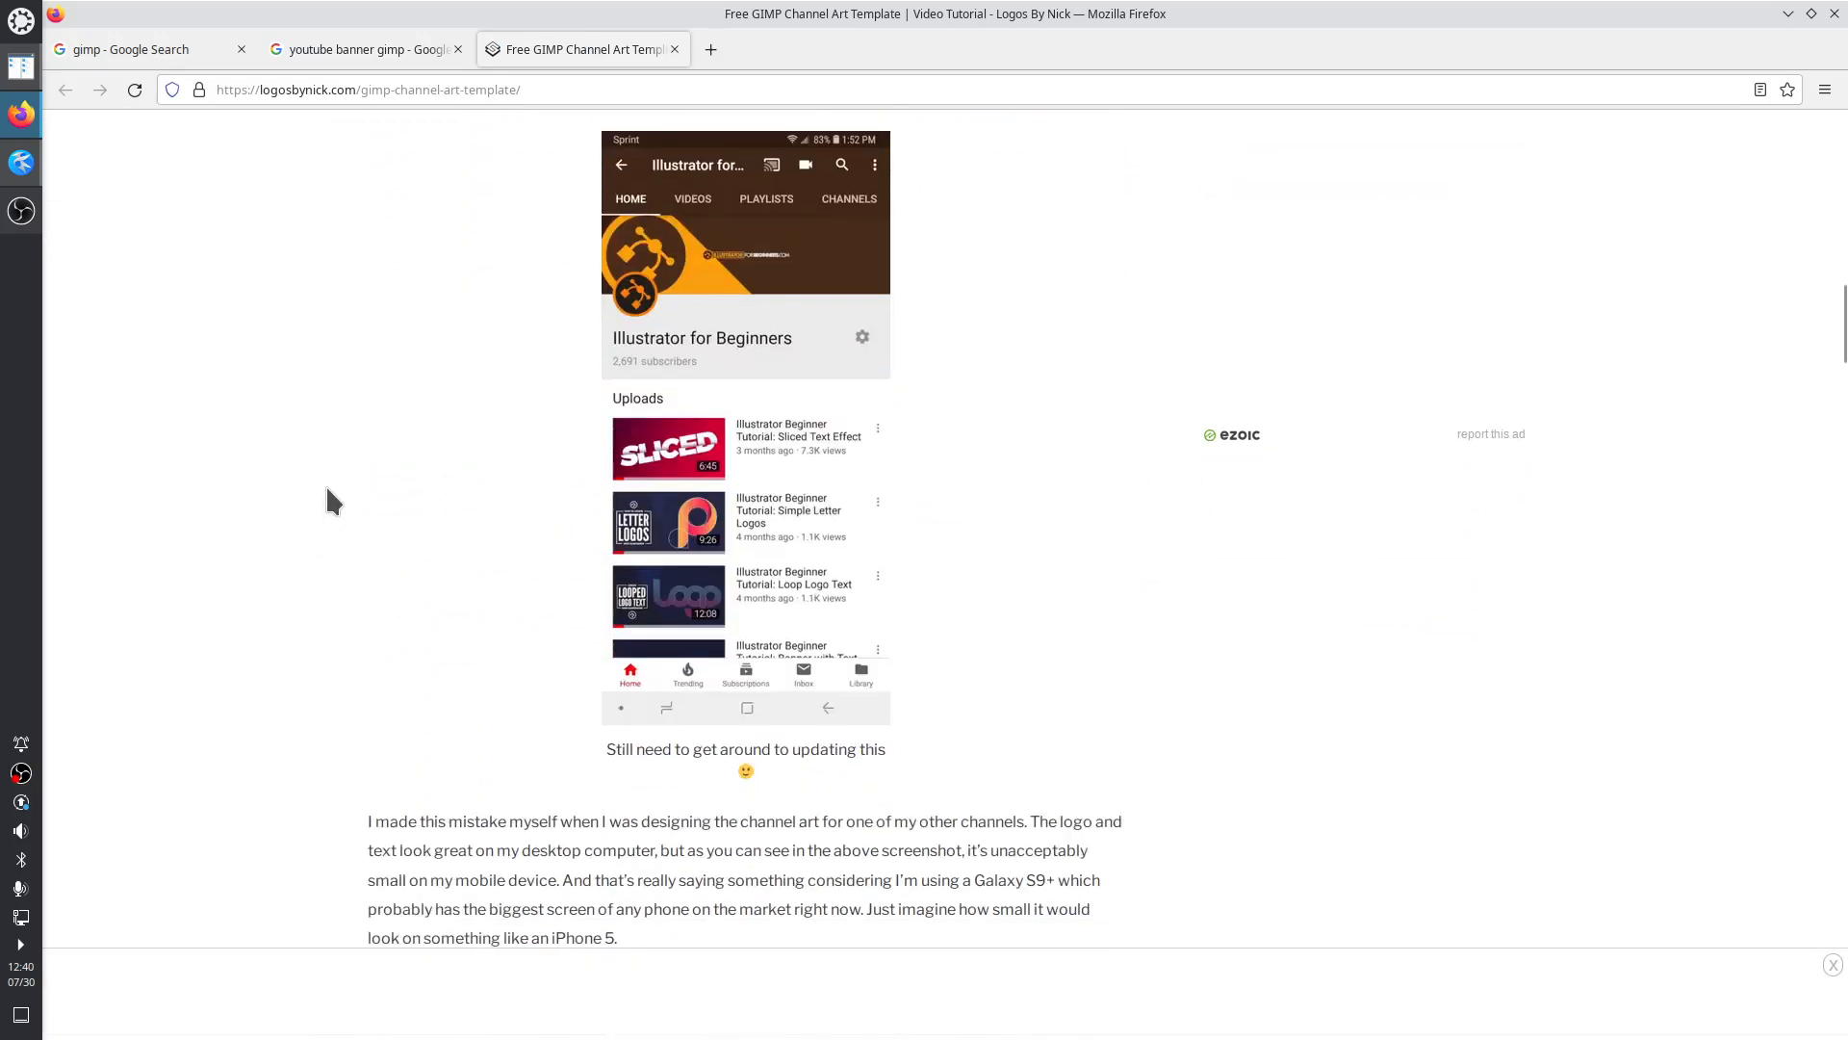
scroll(325, 497, down, 1)
scroll(673, 472, up, 1)
scroll(1128, 603, down, 5)
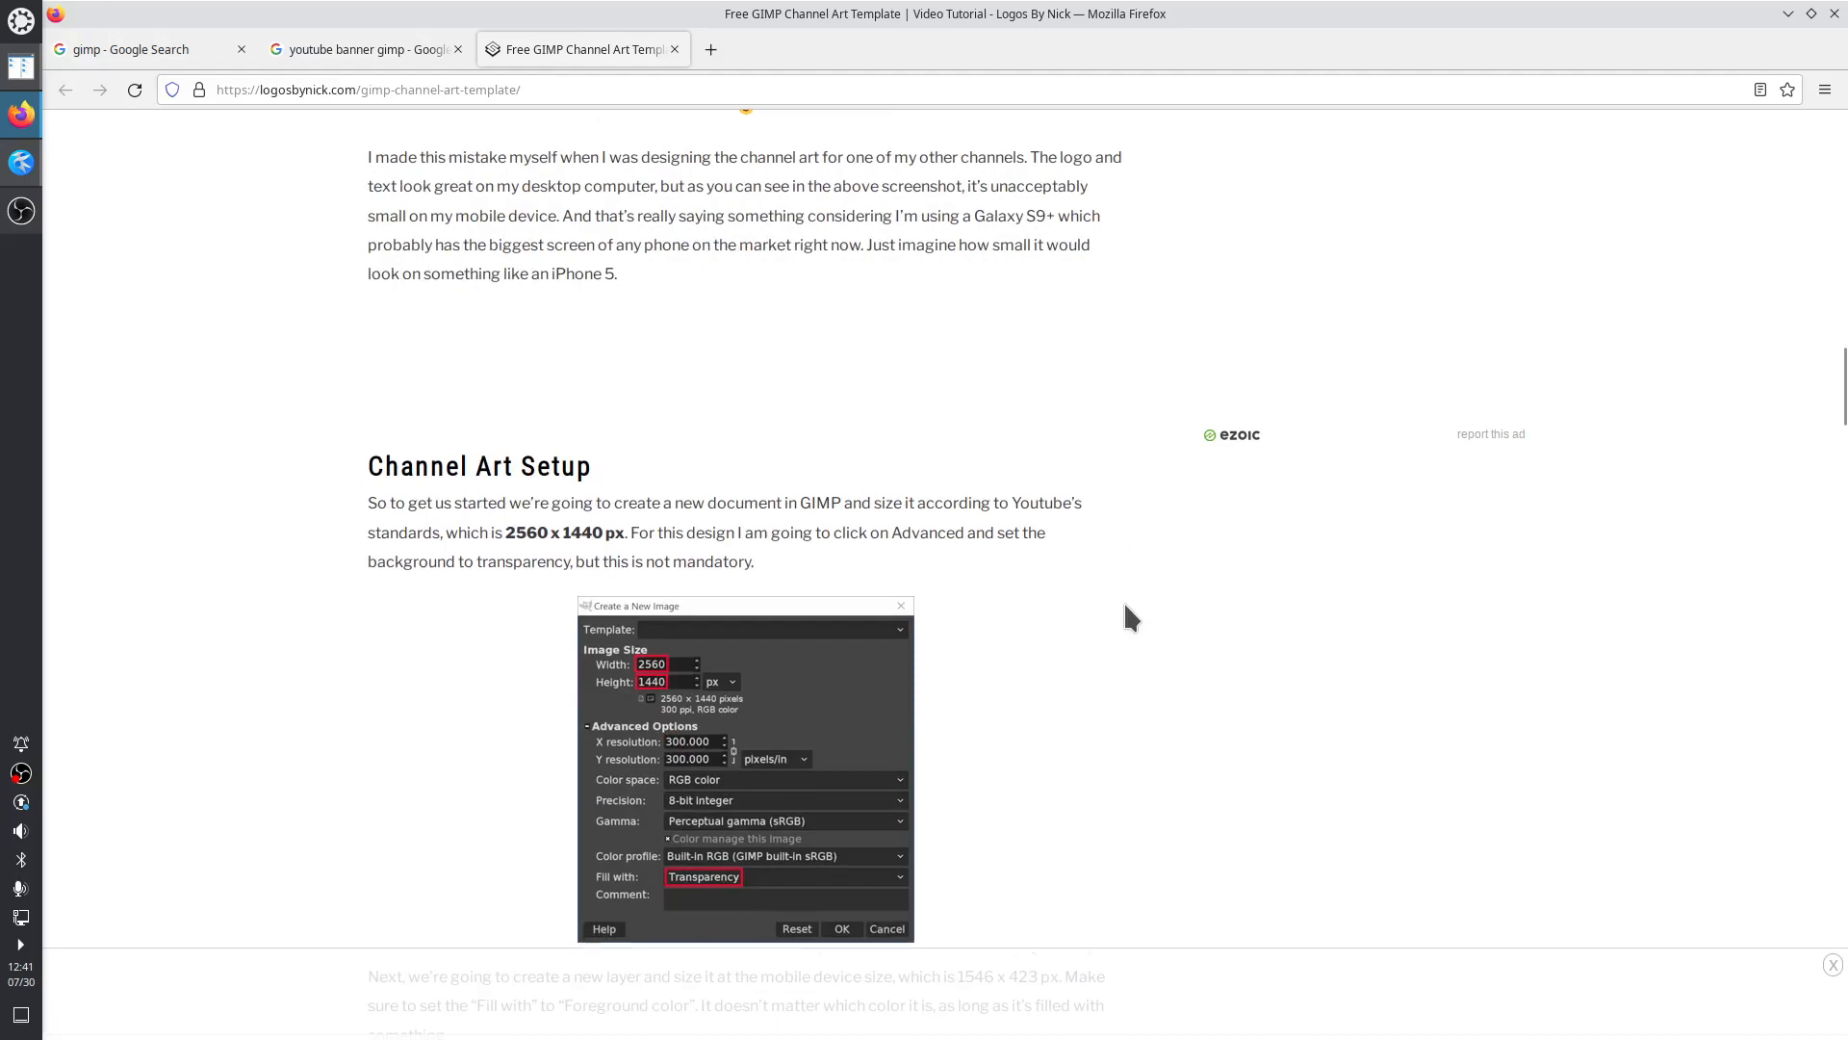
scroll(1123, 601, down, 3)
scroll(1125, 601, down, 2)
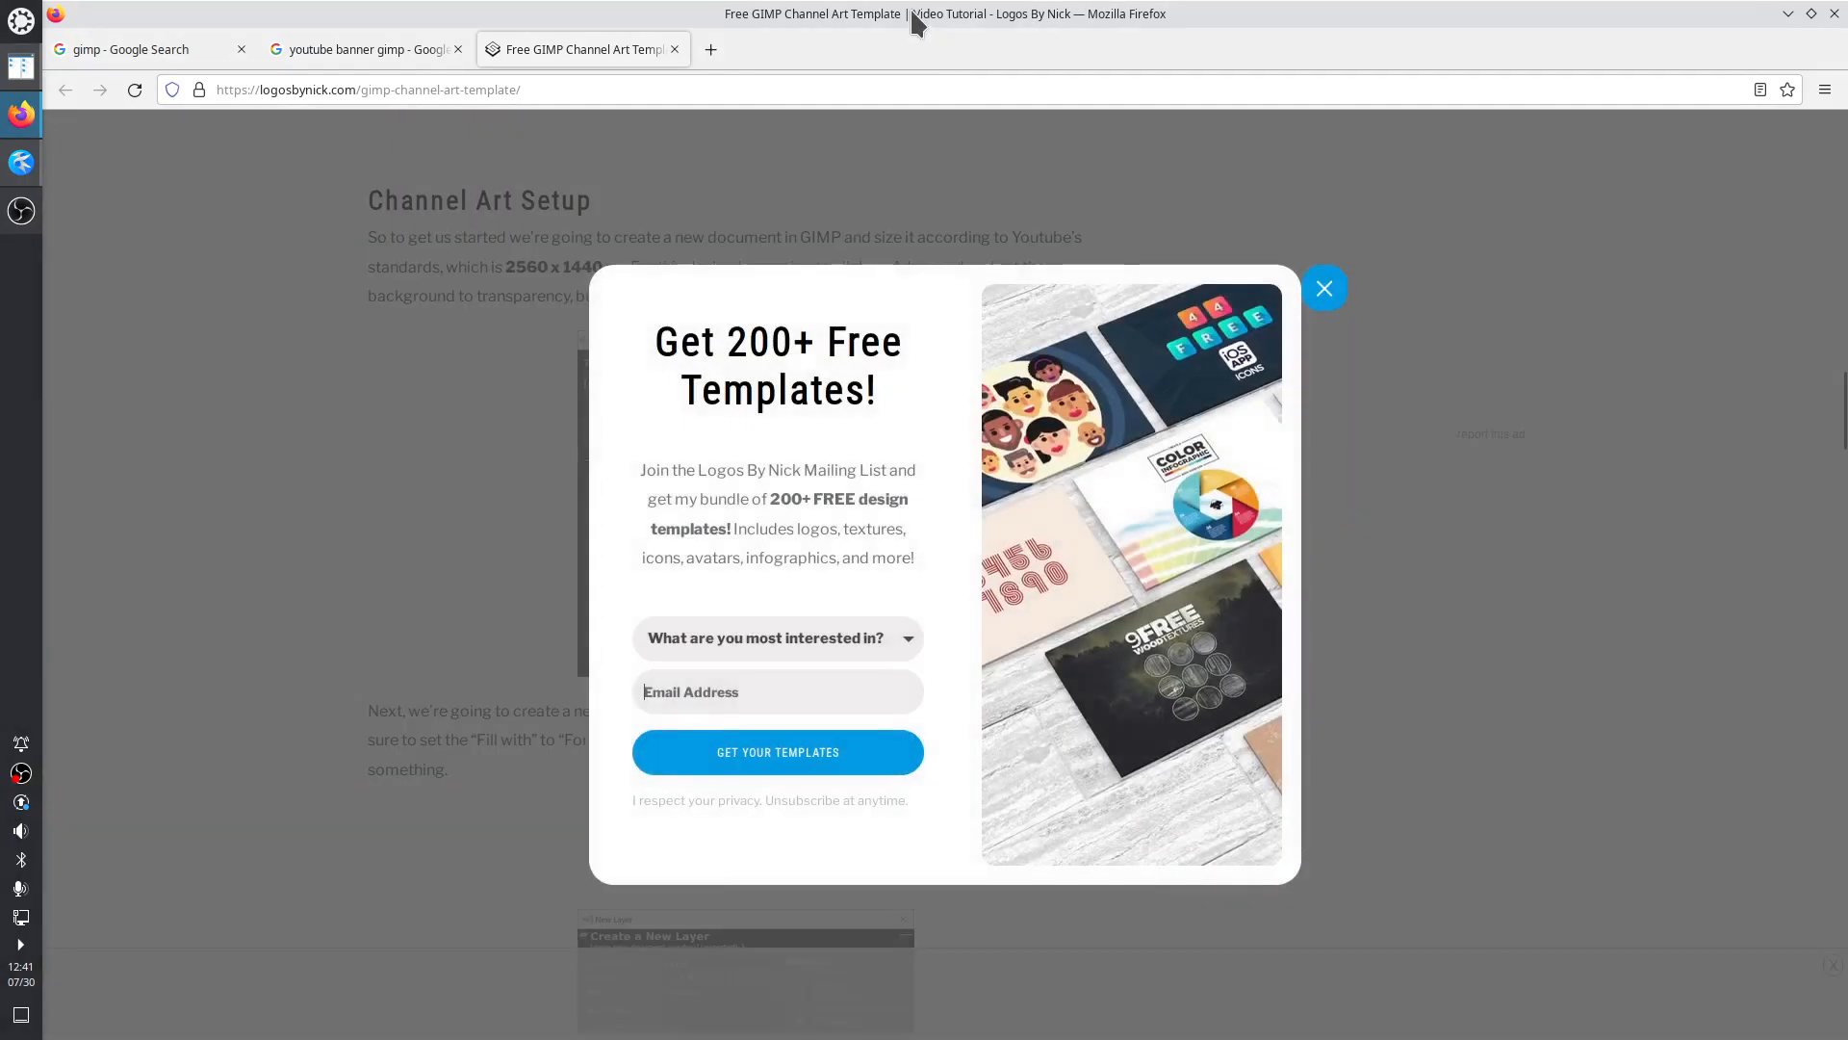
Tile the browser to the right half of the desktop, dismissing the template mailing-list pop-up and minimizing the Kate window
drag(916, 14, 1847, 399)
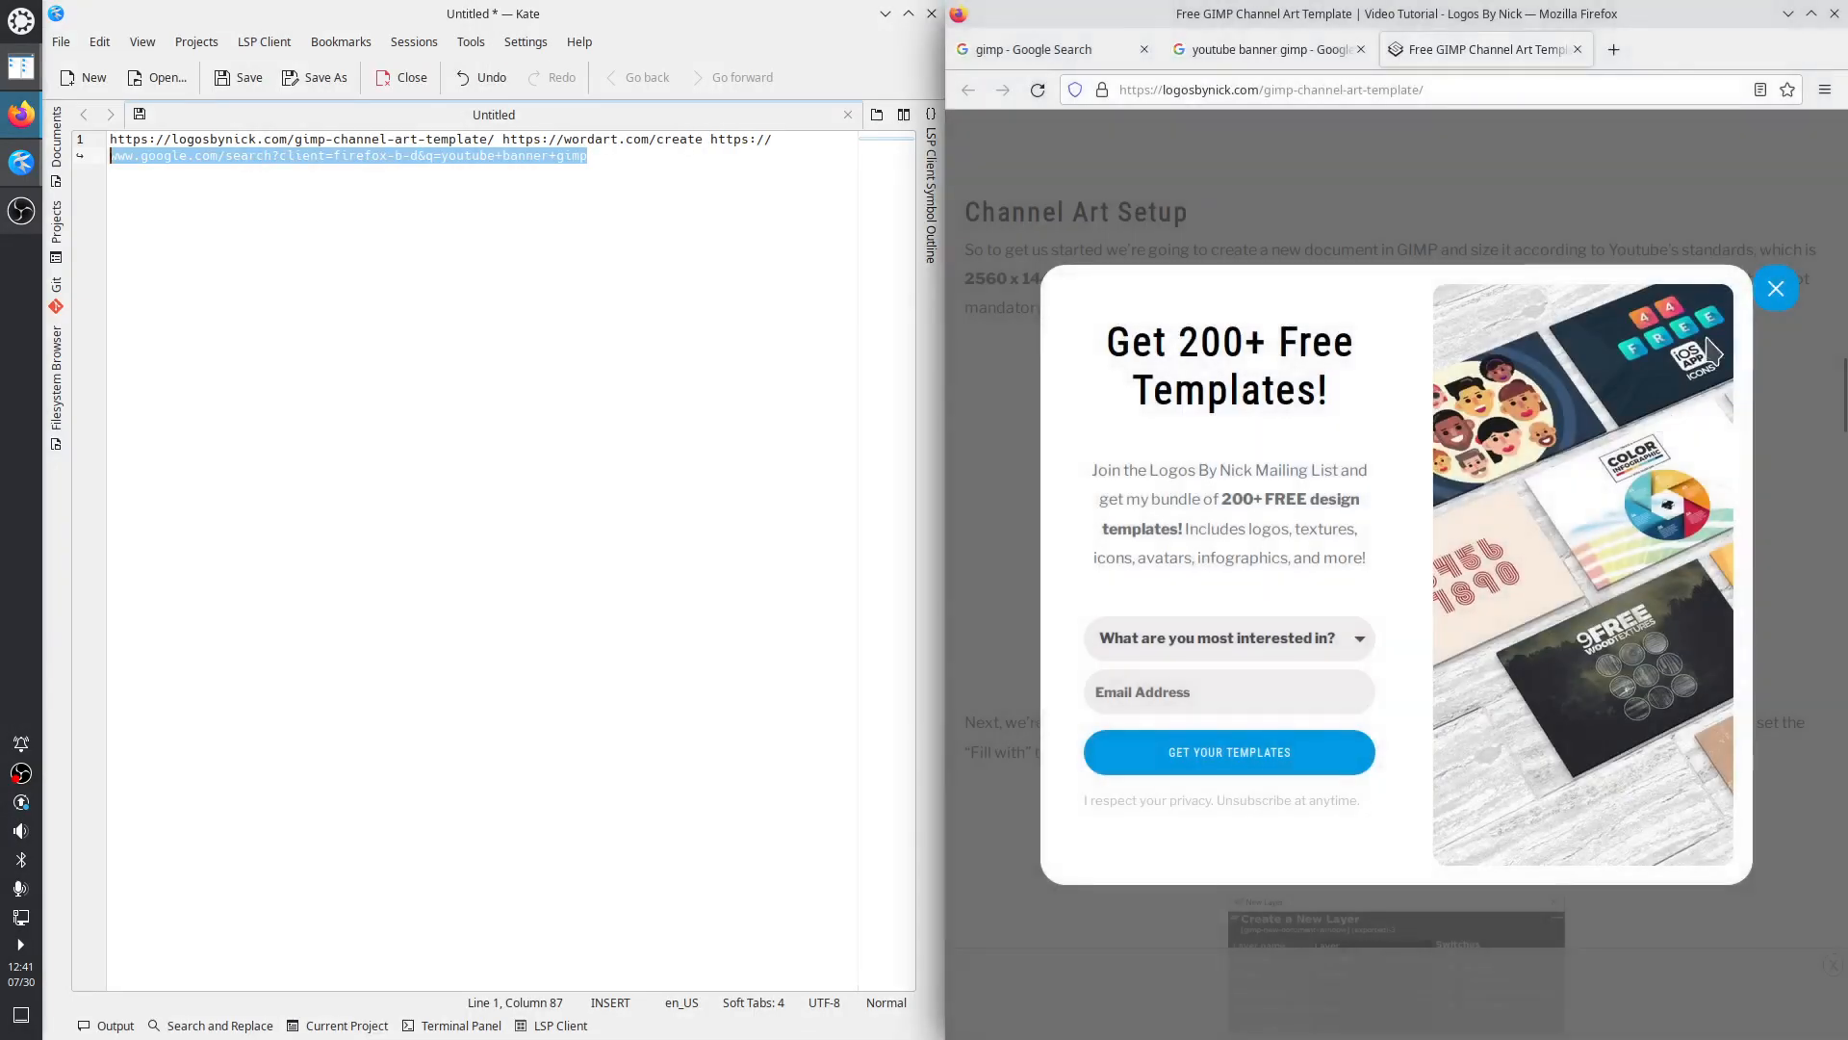
click(1776, 289)
click(885, 14)
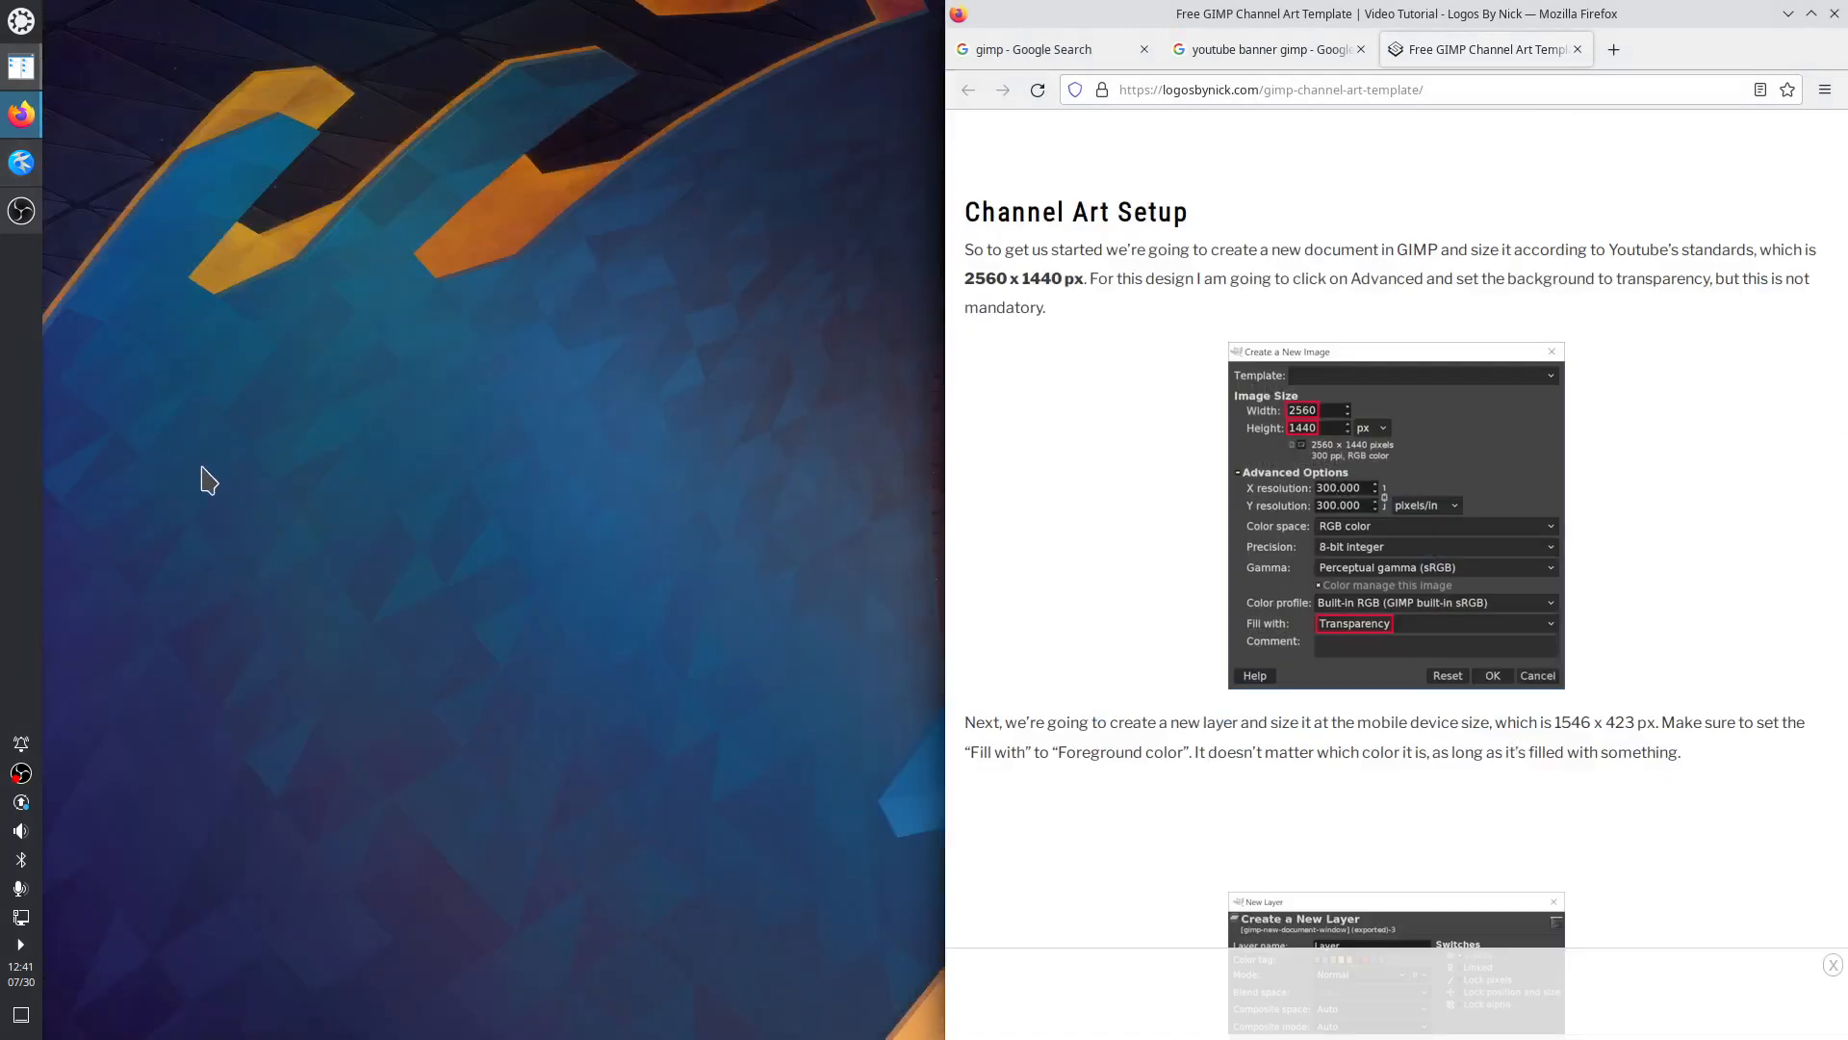
Find "gimp" in the application launcher and start GNU Image Manipulation Program
click(23, 22)
text(gimp)
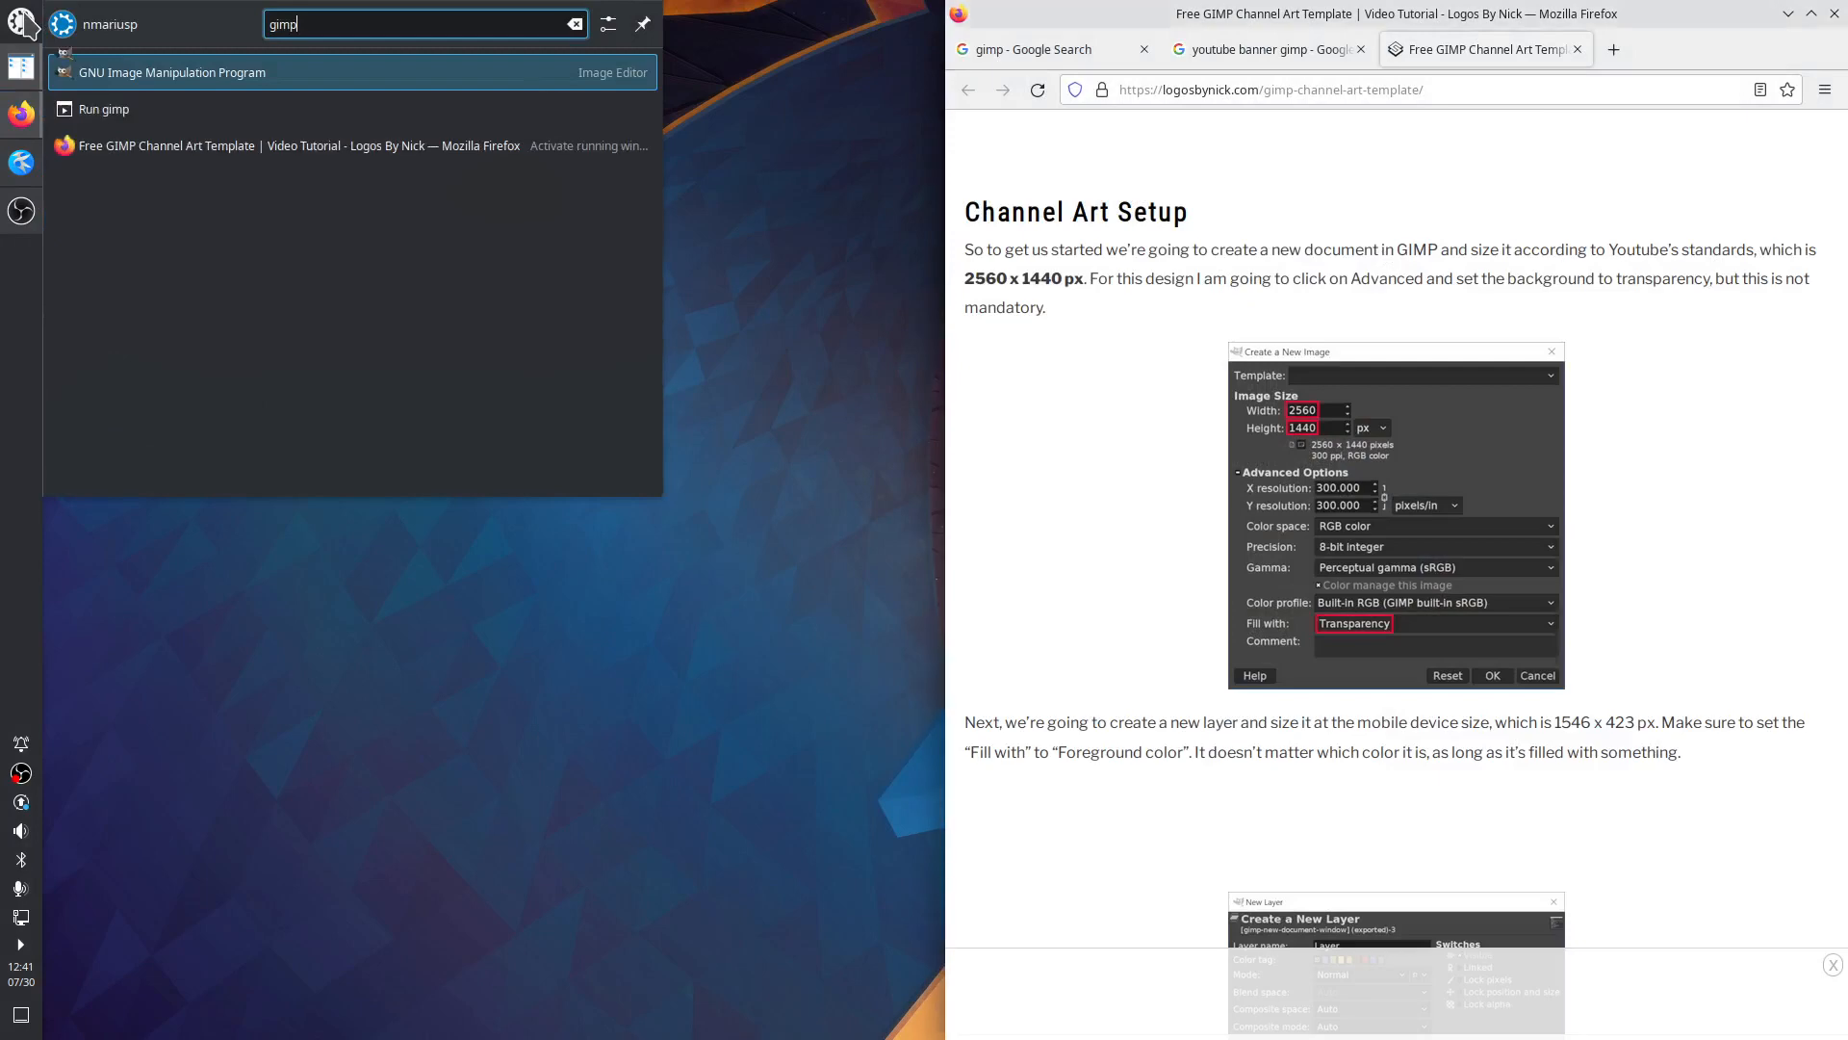
key(Return)
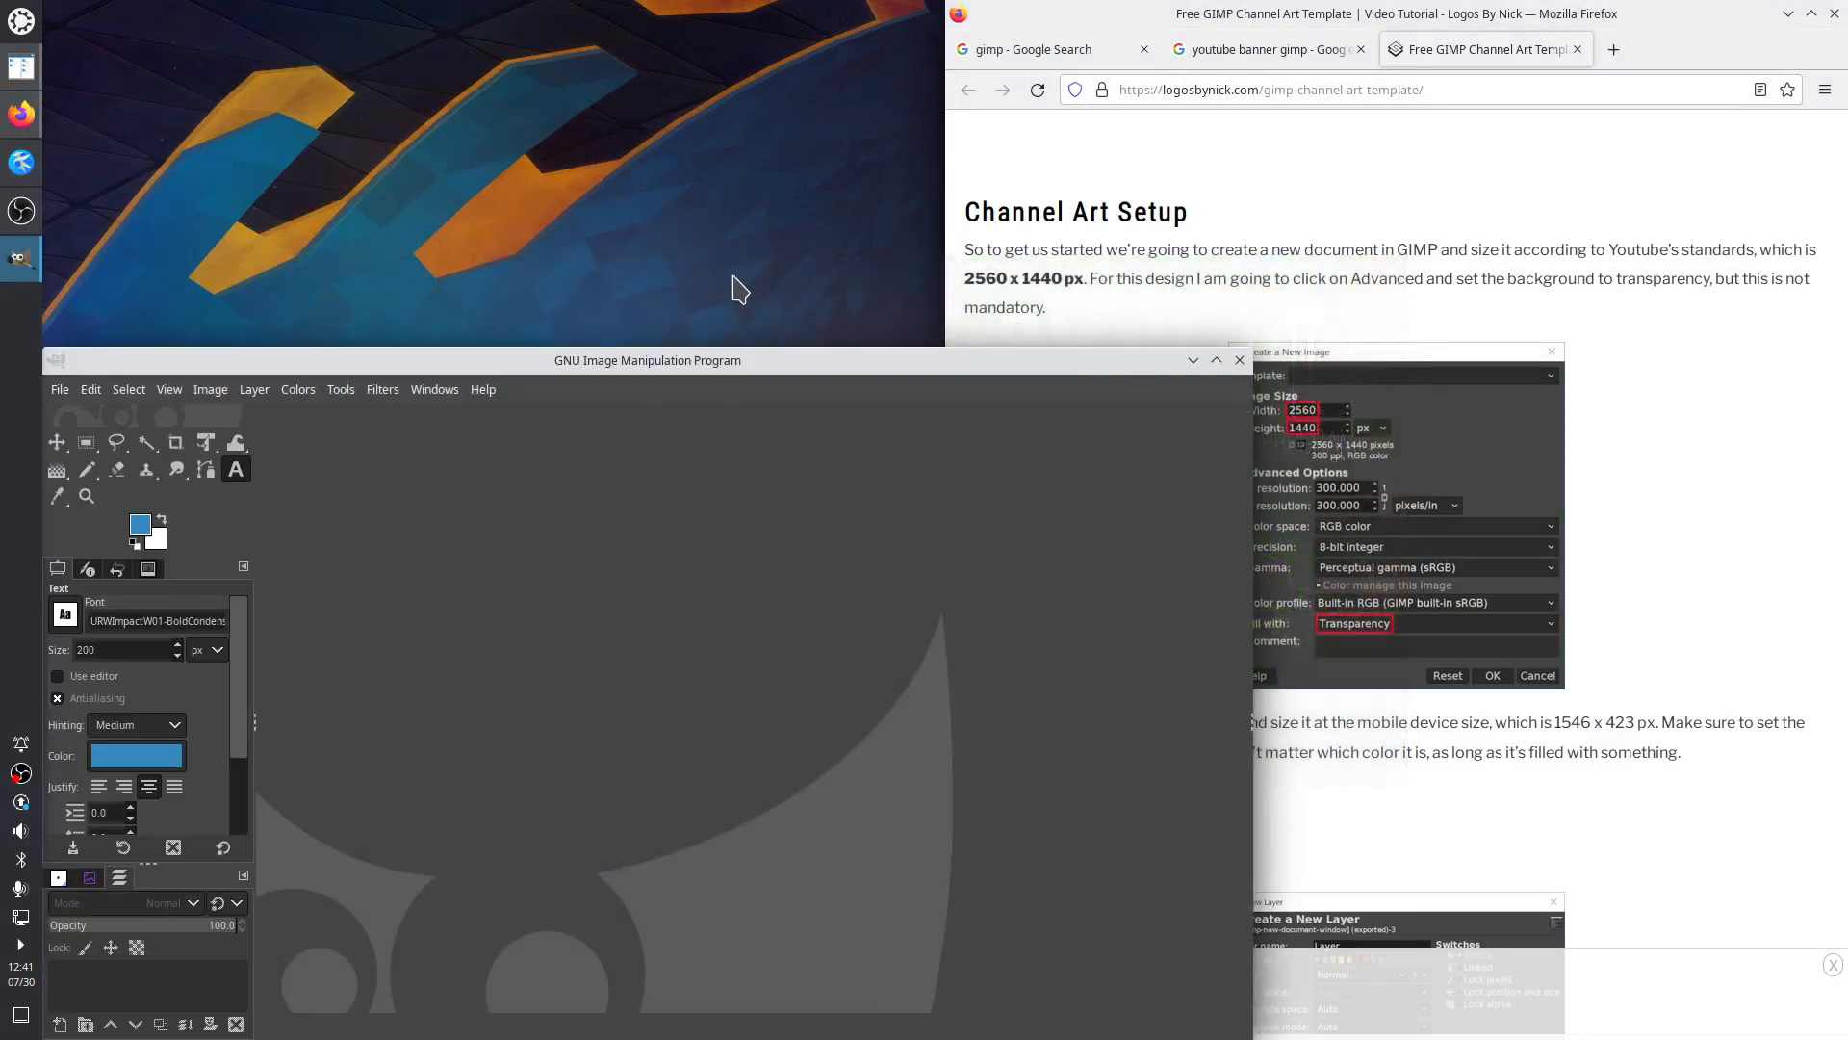
Tile the GIMP window to the left half of the desktop and open the dialog for creating a new image
drag(711, 363, 2, 406)
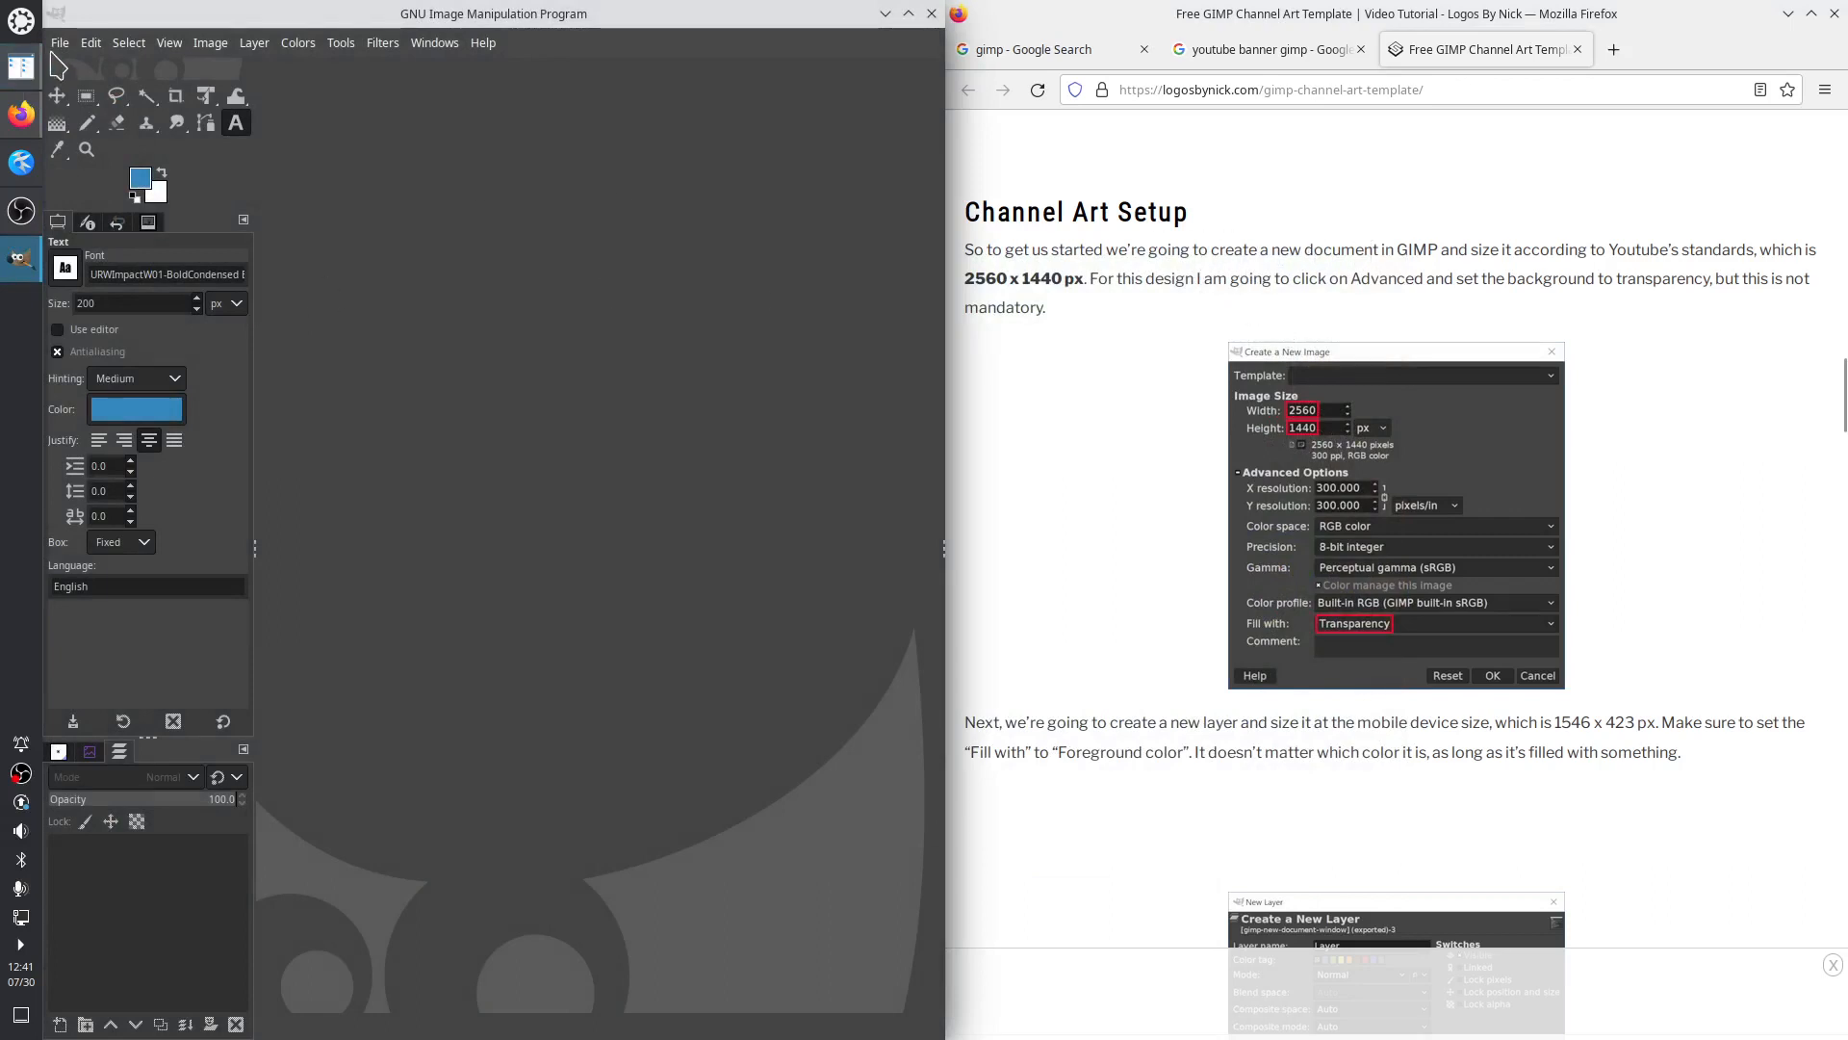
click(60, 43)
click(70, 70)
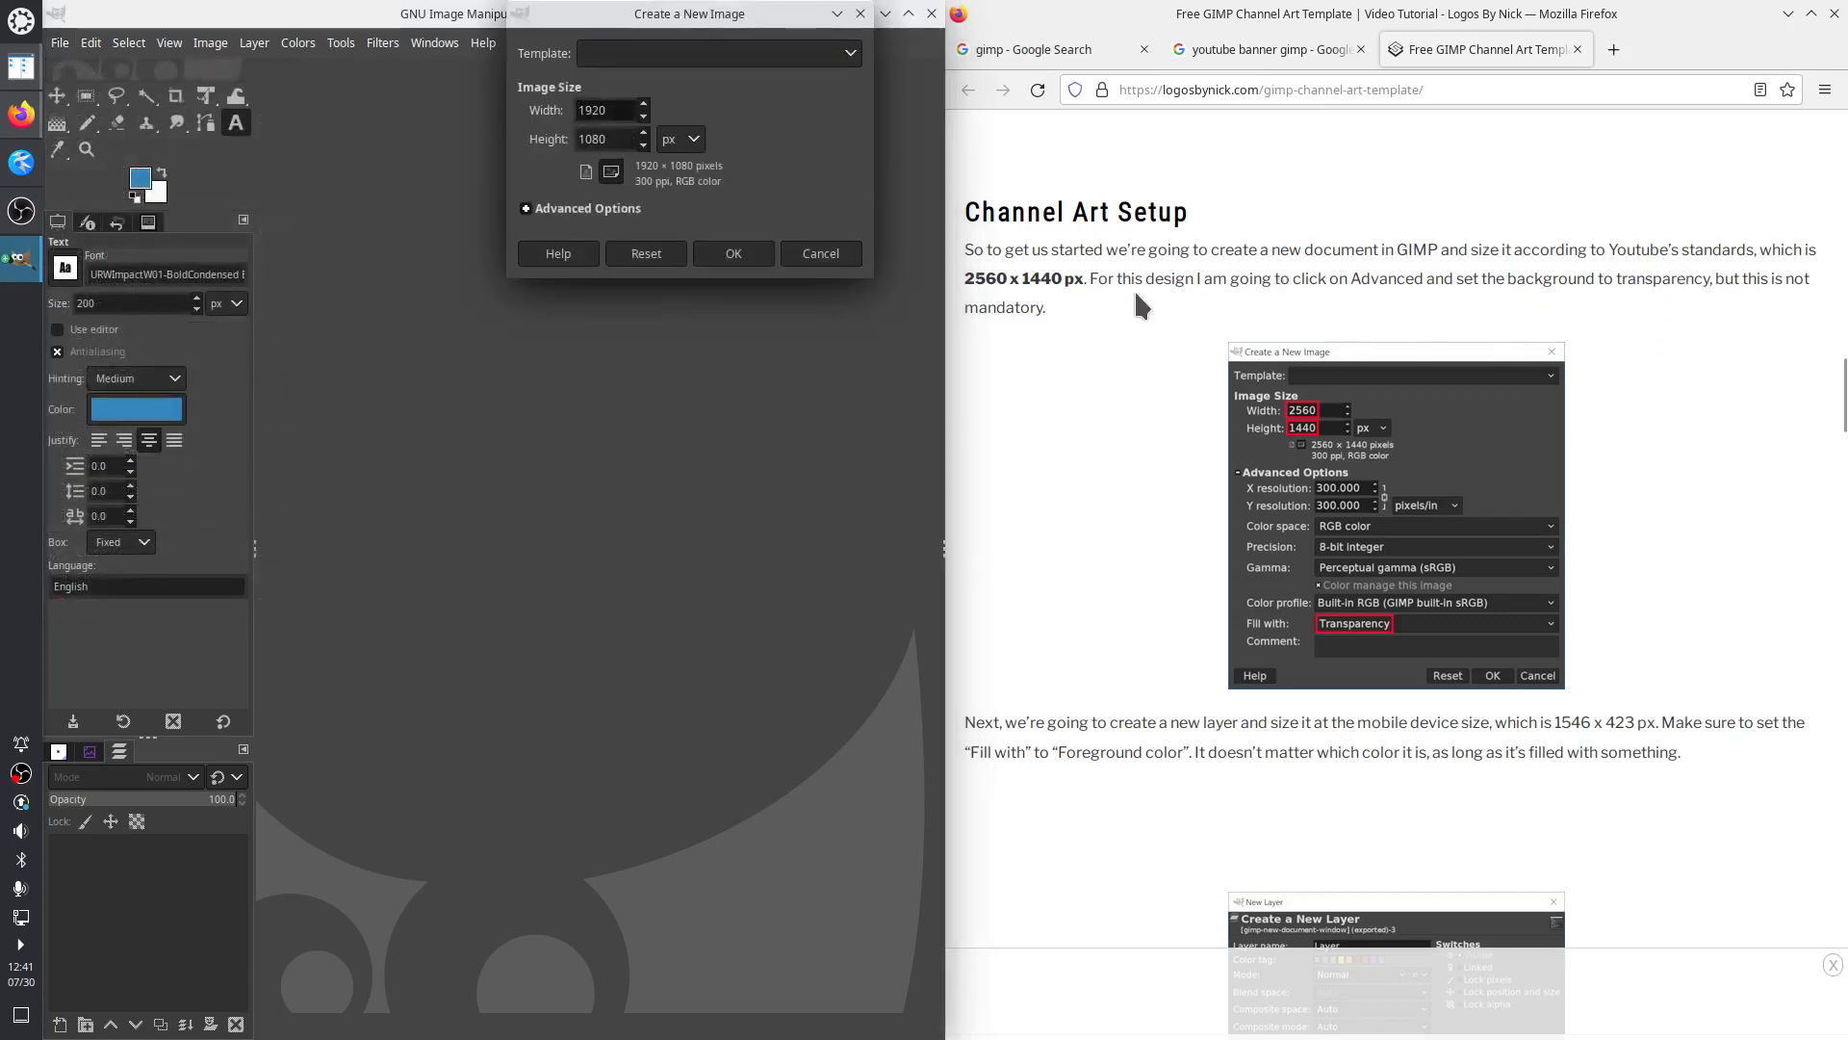
Search Google for "youtube banner standard" in a new browser tab
scroll(1238, 273, up, 4)
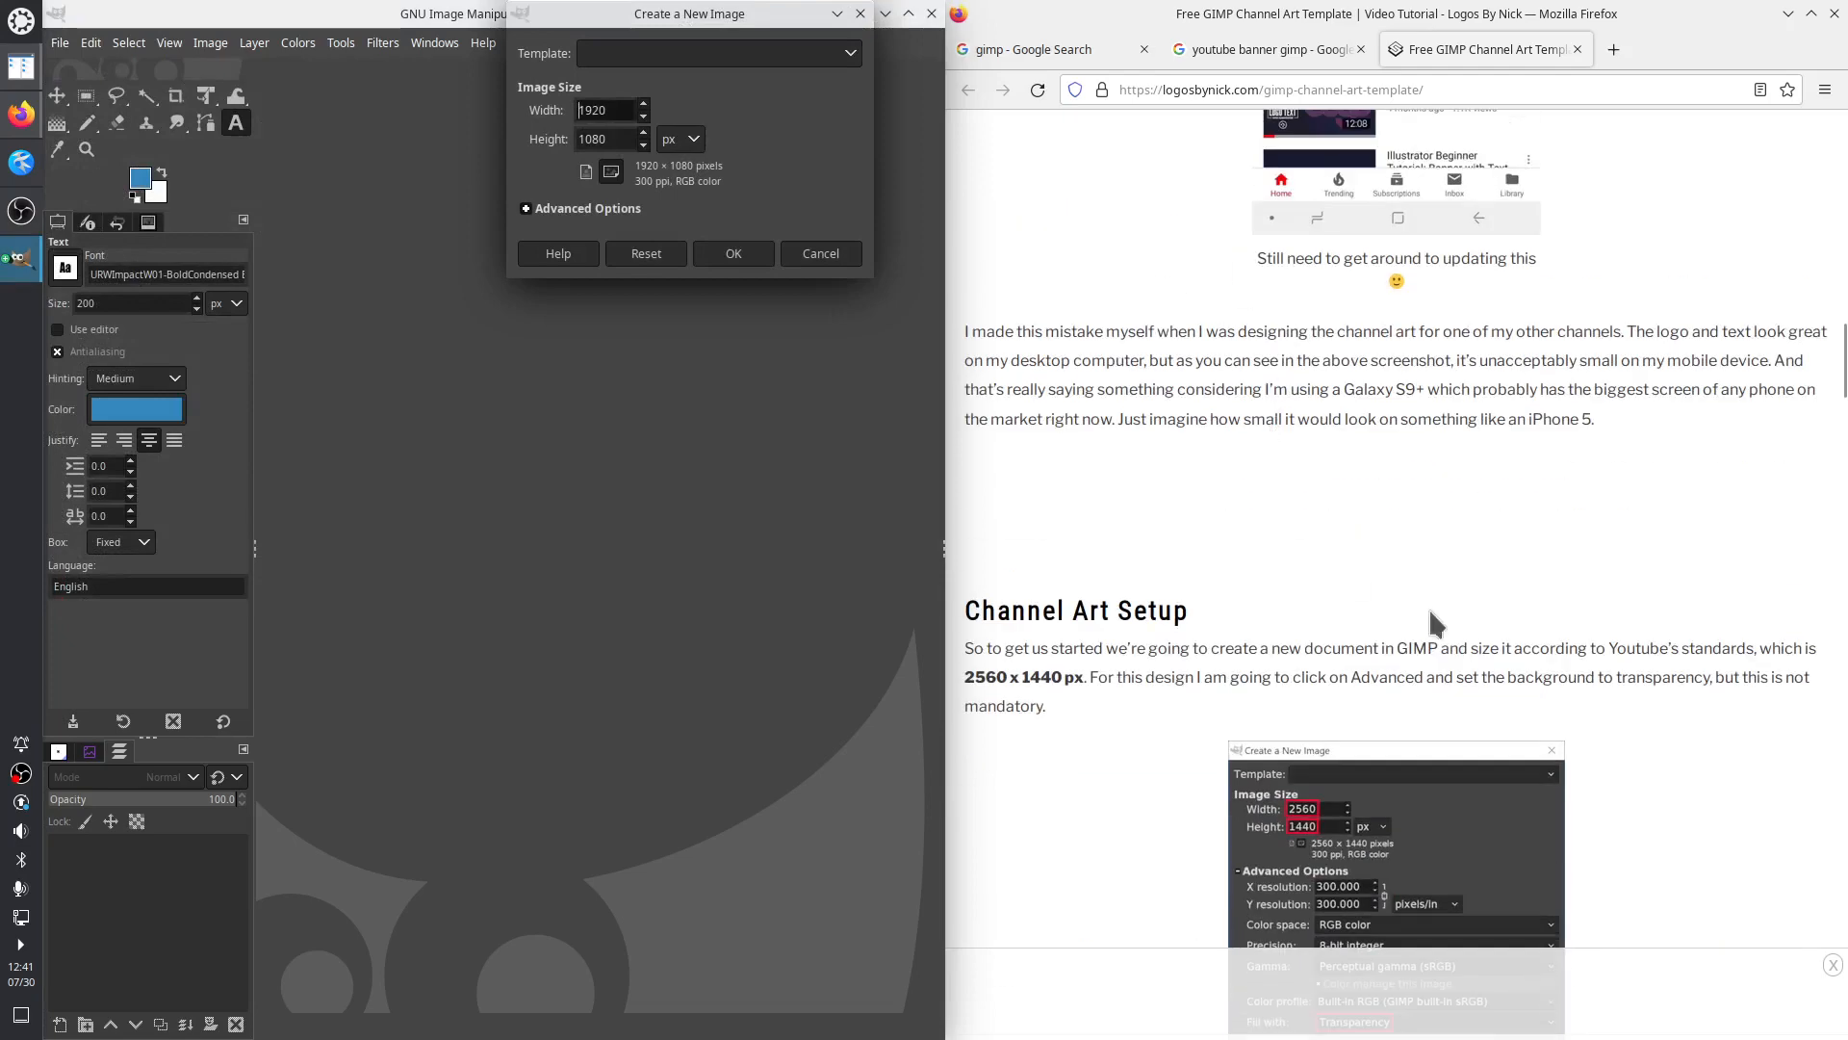
click(1332, 609)
key(ctrl+t)
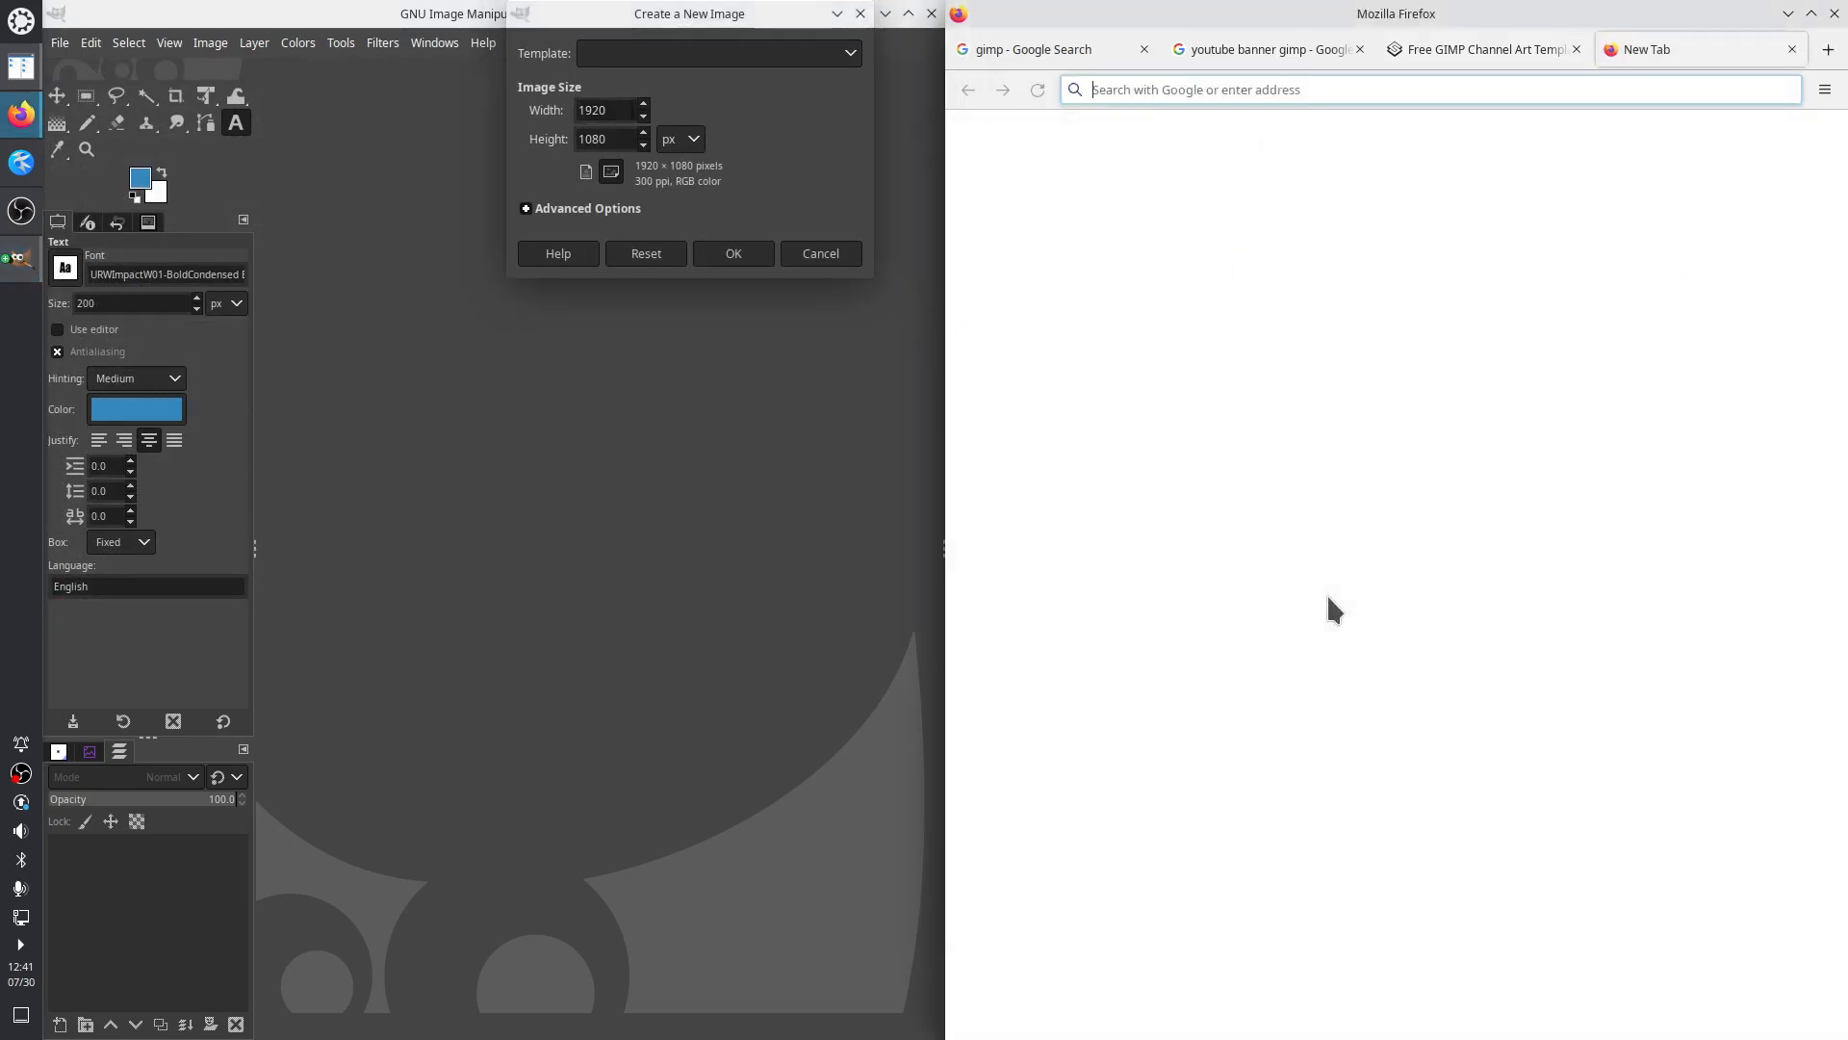
text(youtube)
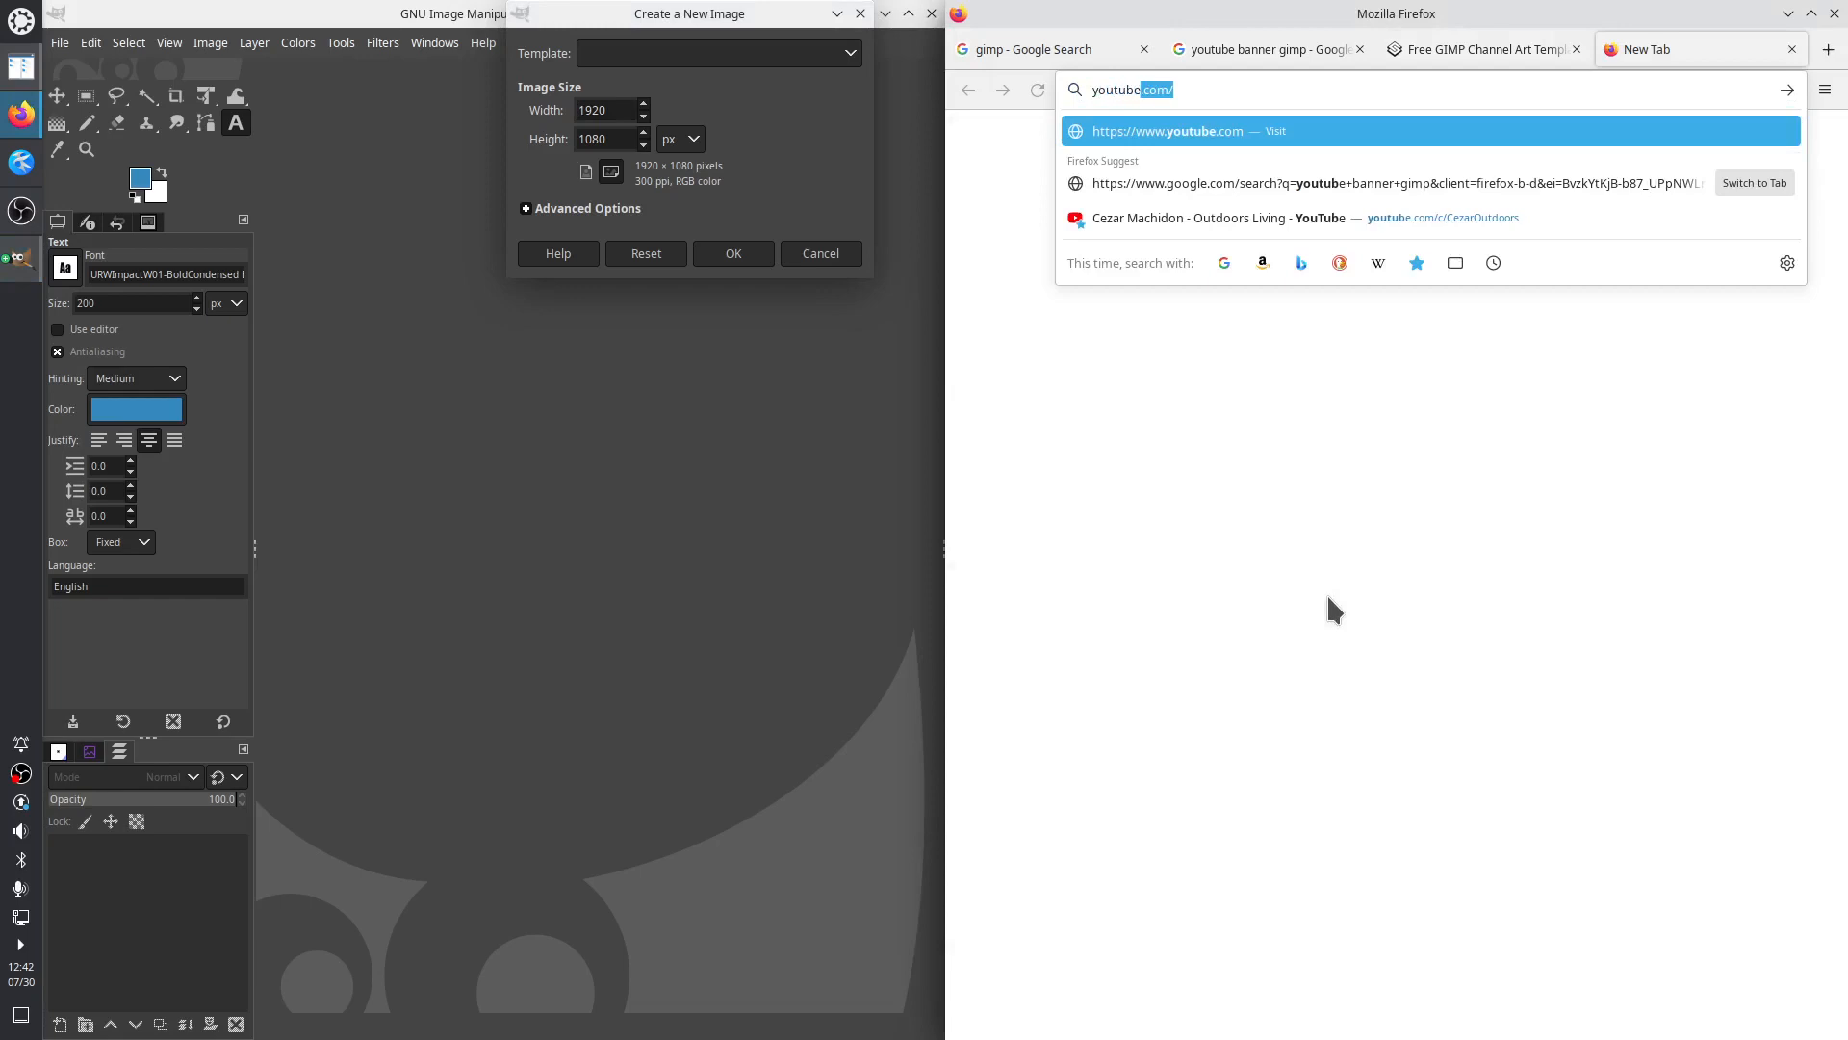
text( banner stan)
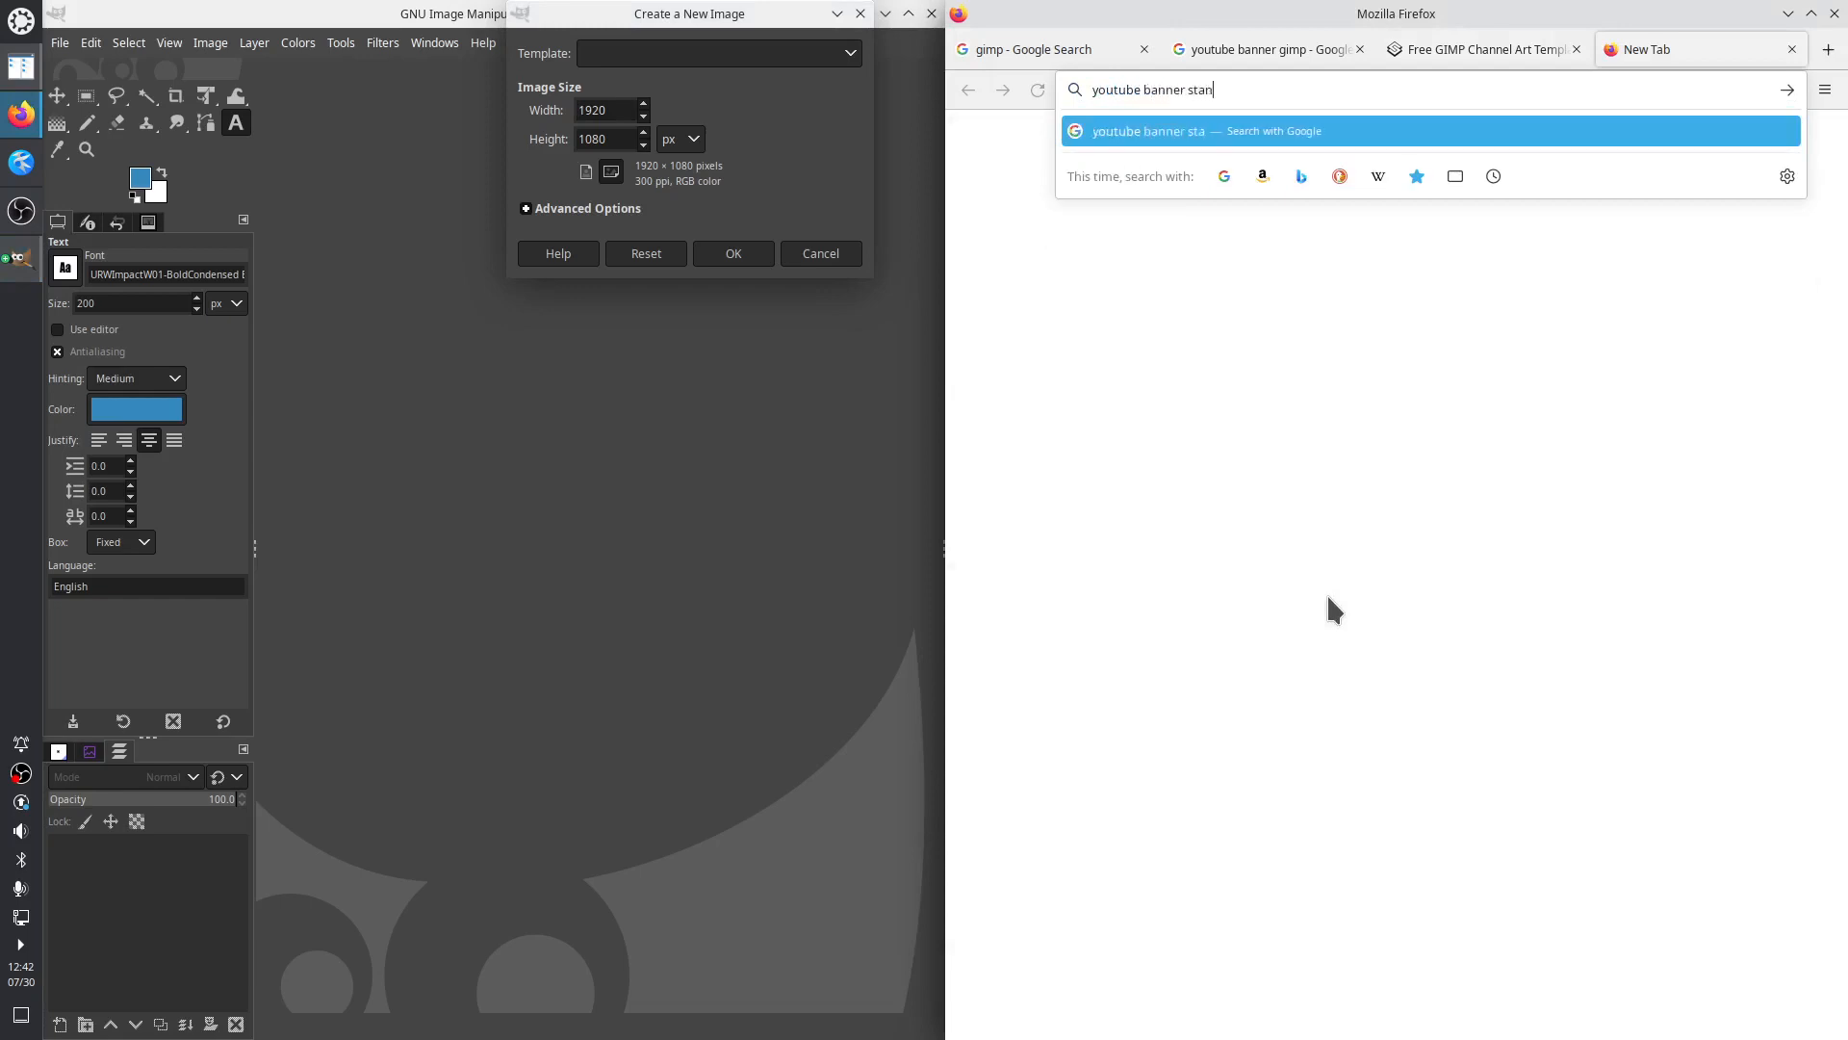
text(dard)
key(Return)
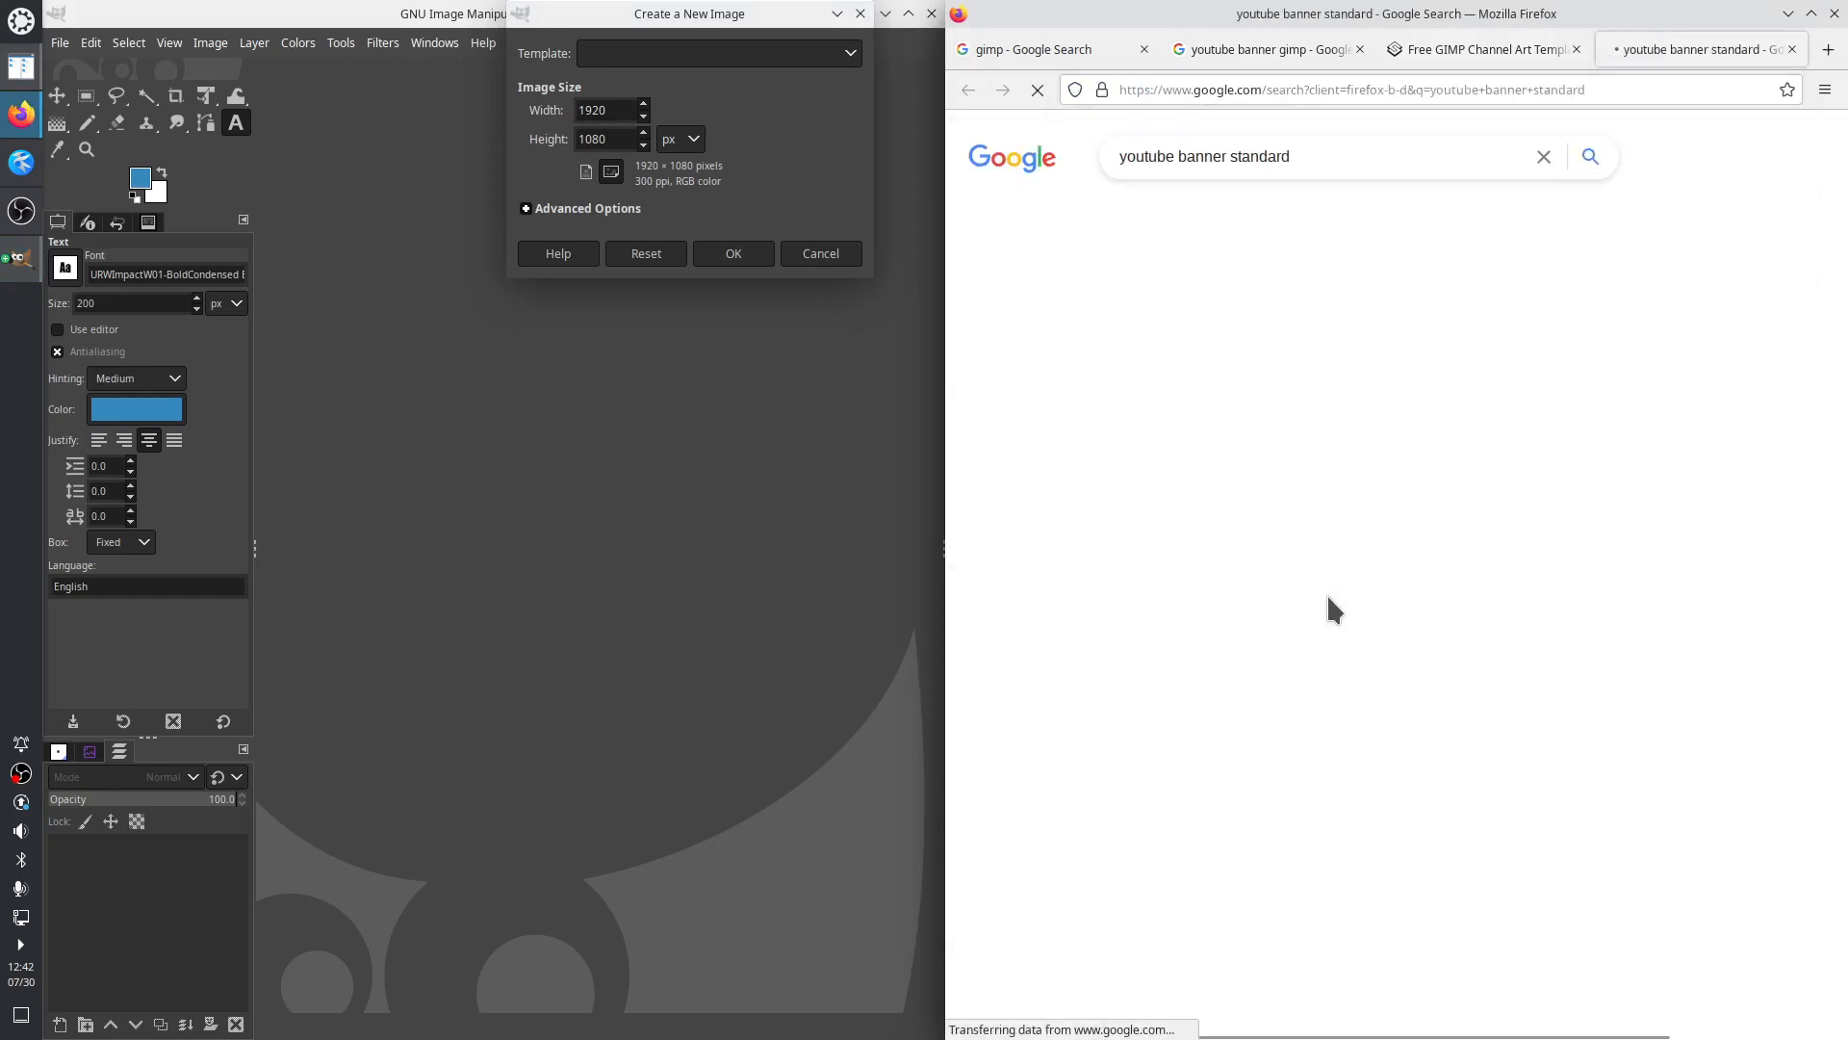
Look through the first page of results for an official YouTube source and go on to the second page
scroll(1270, 847, down, 2)
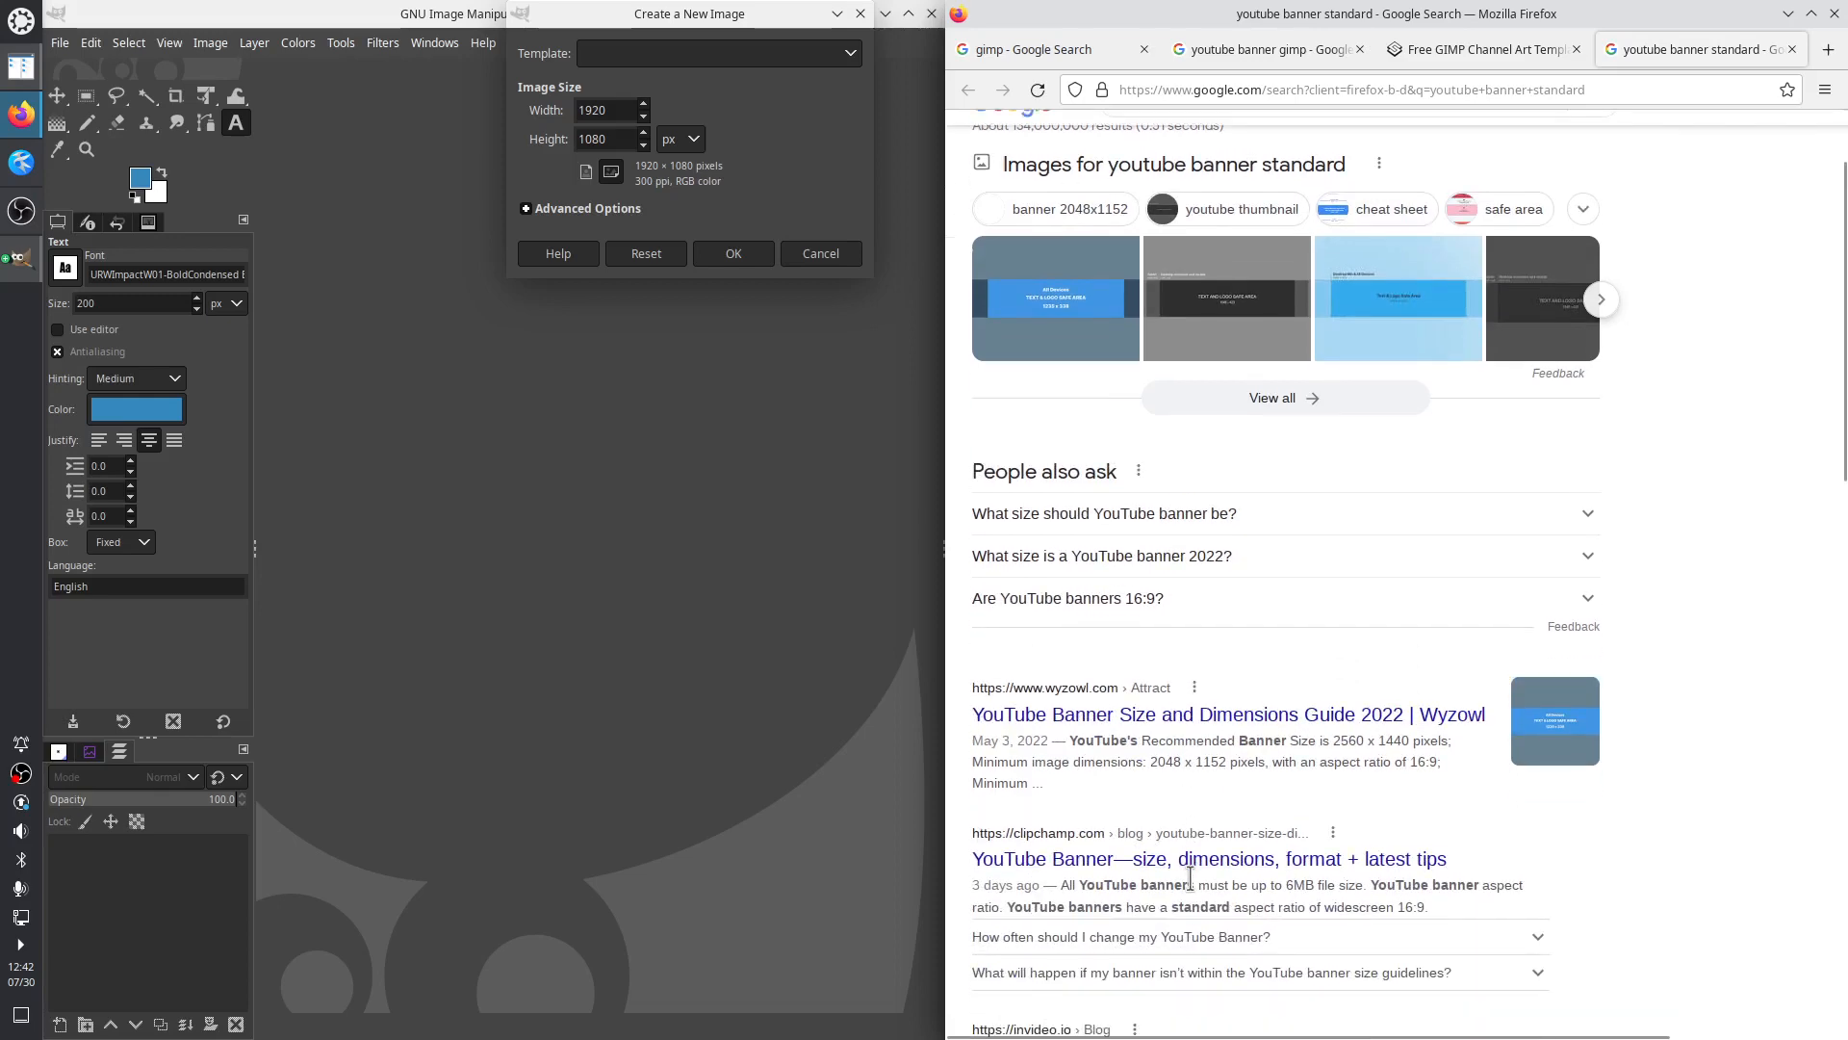
scroll(1219, 811, down, 5)
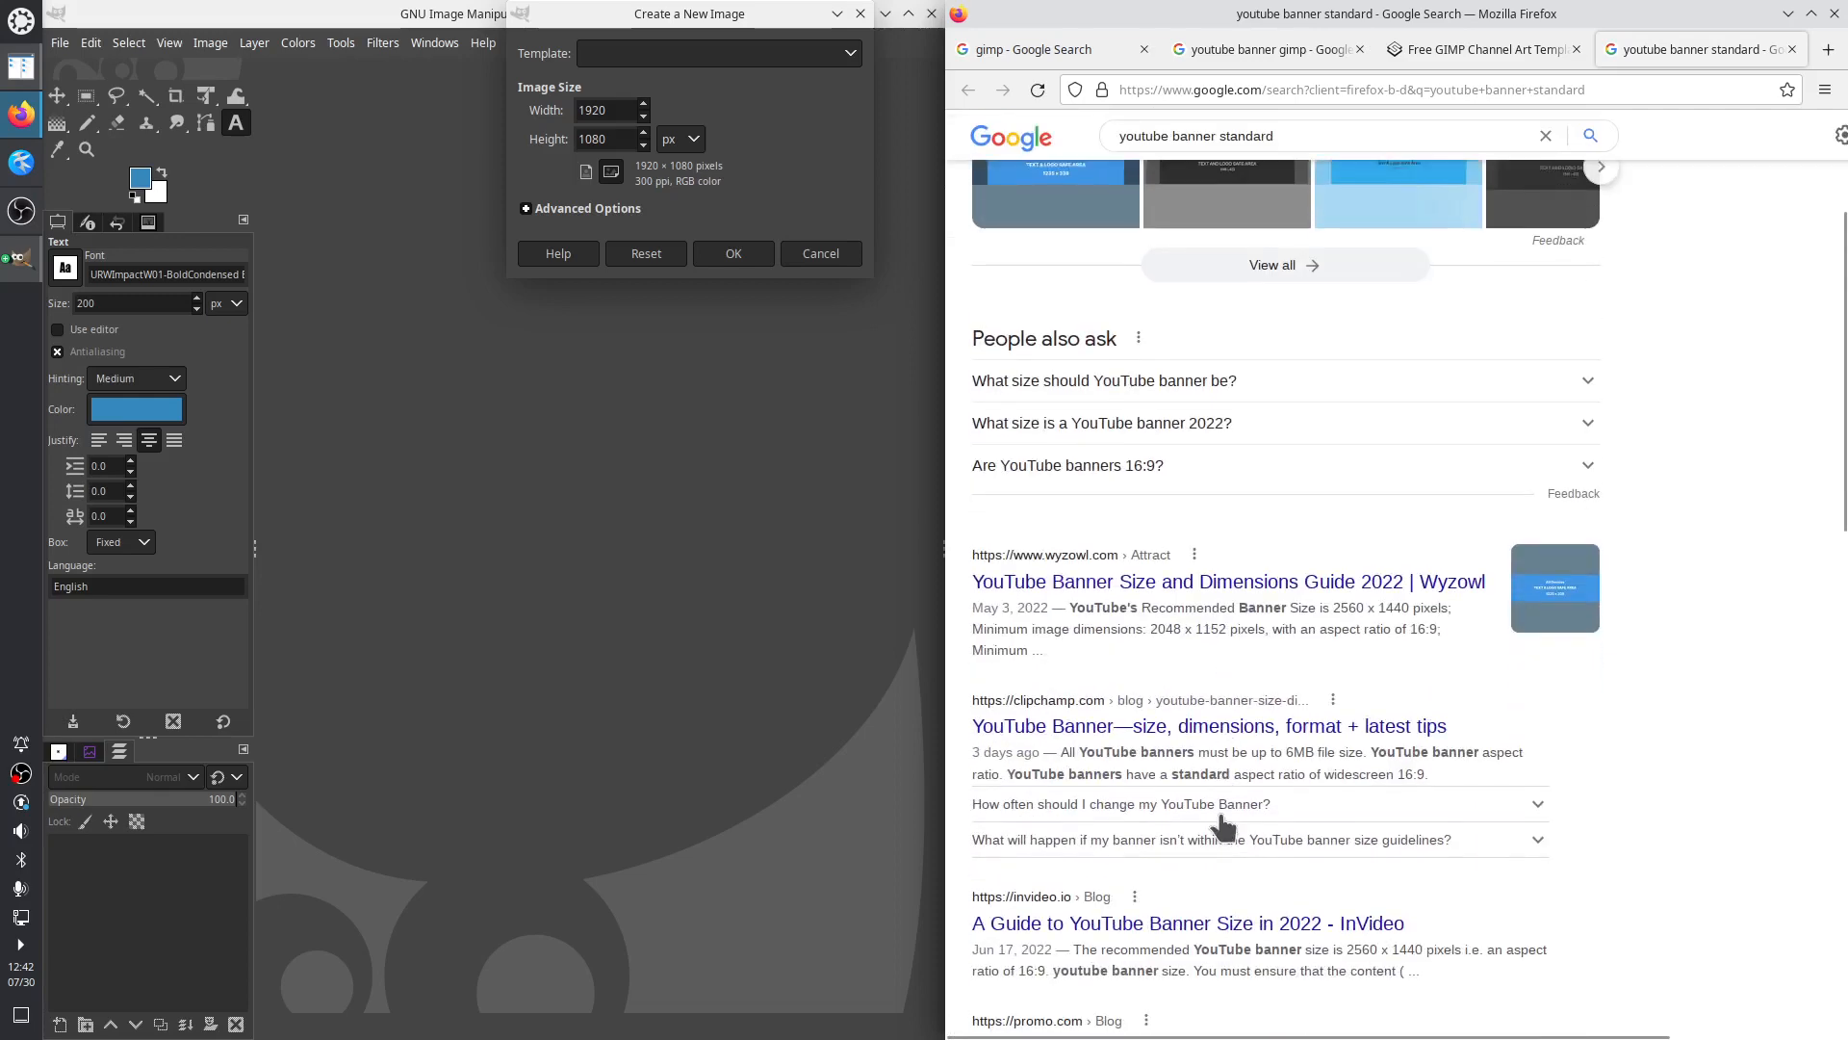
scroll(1221, 813, down, 2)
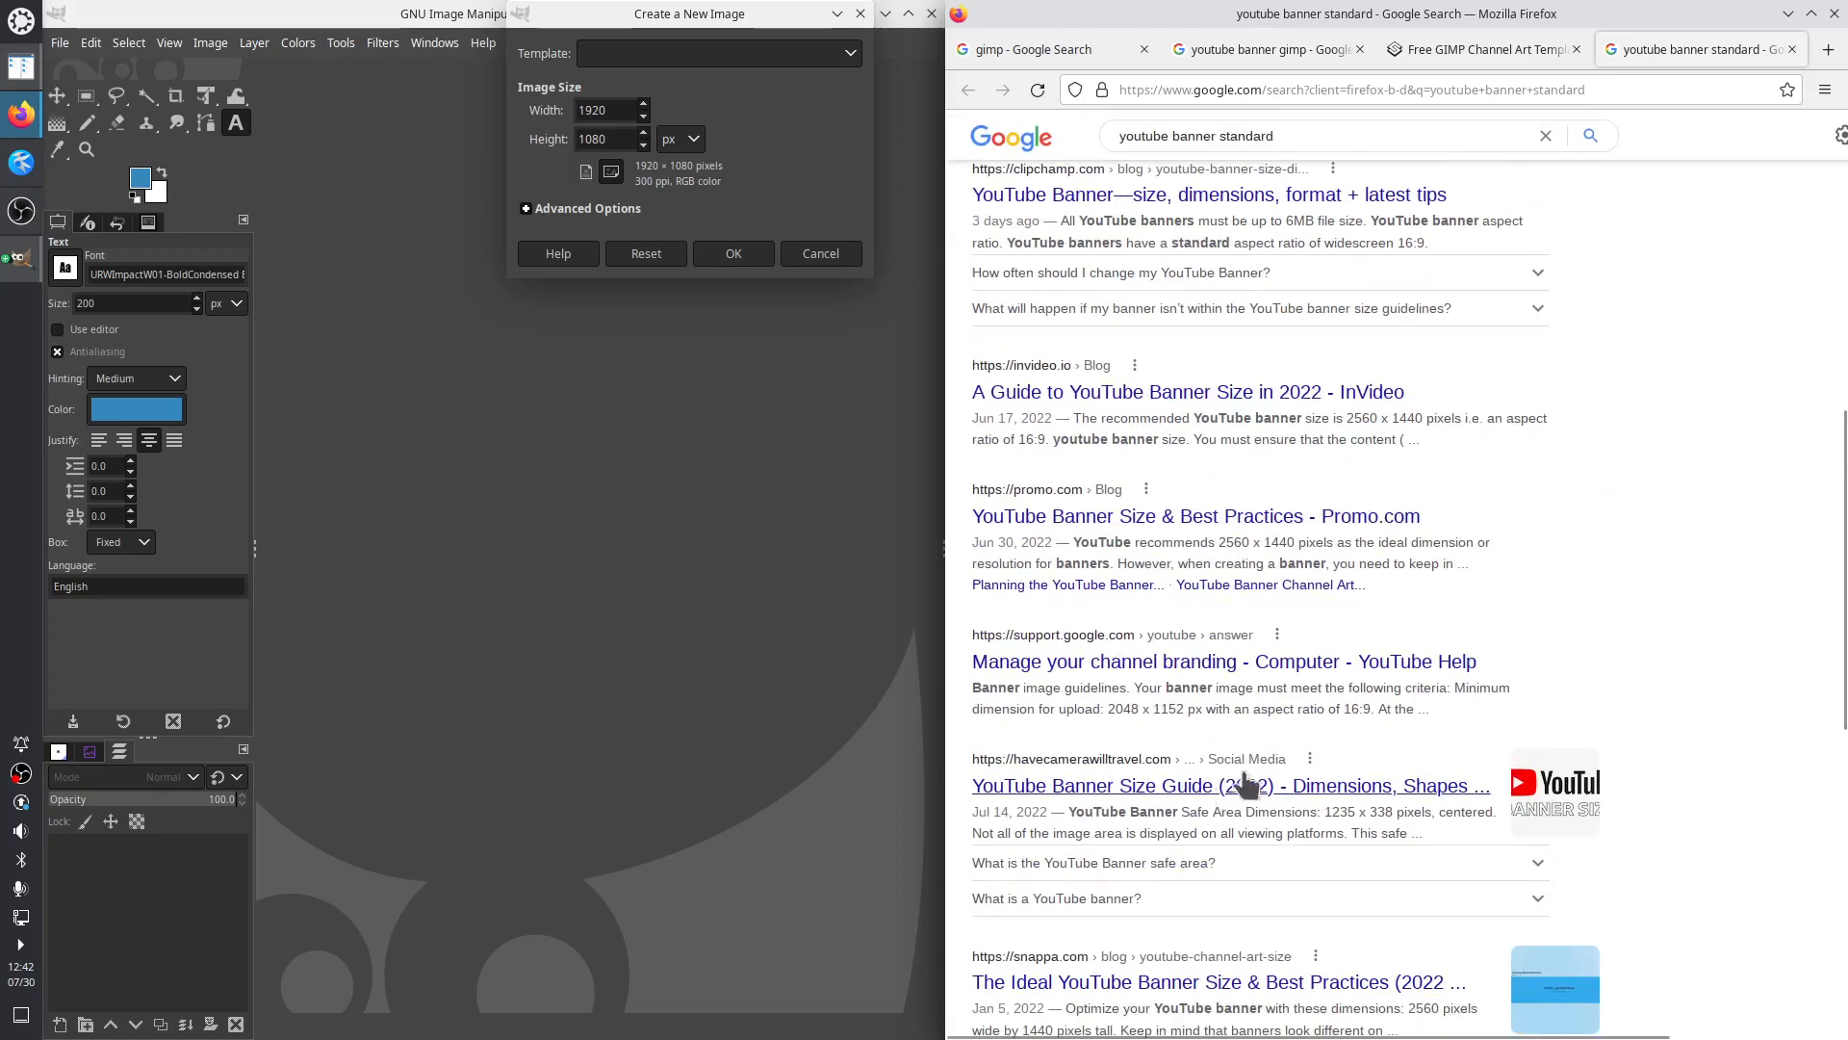
scroll(1237, 785, down, 4)
scroll(1247, 768, down, 3)
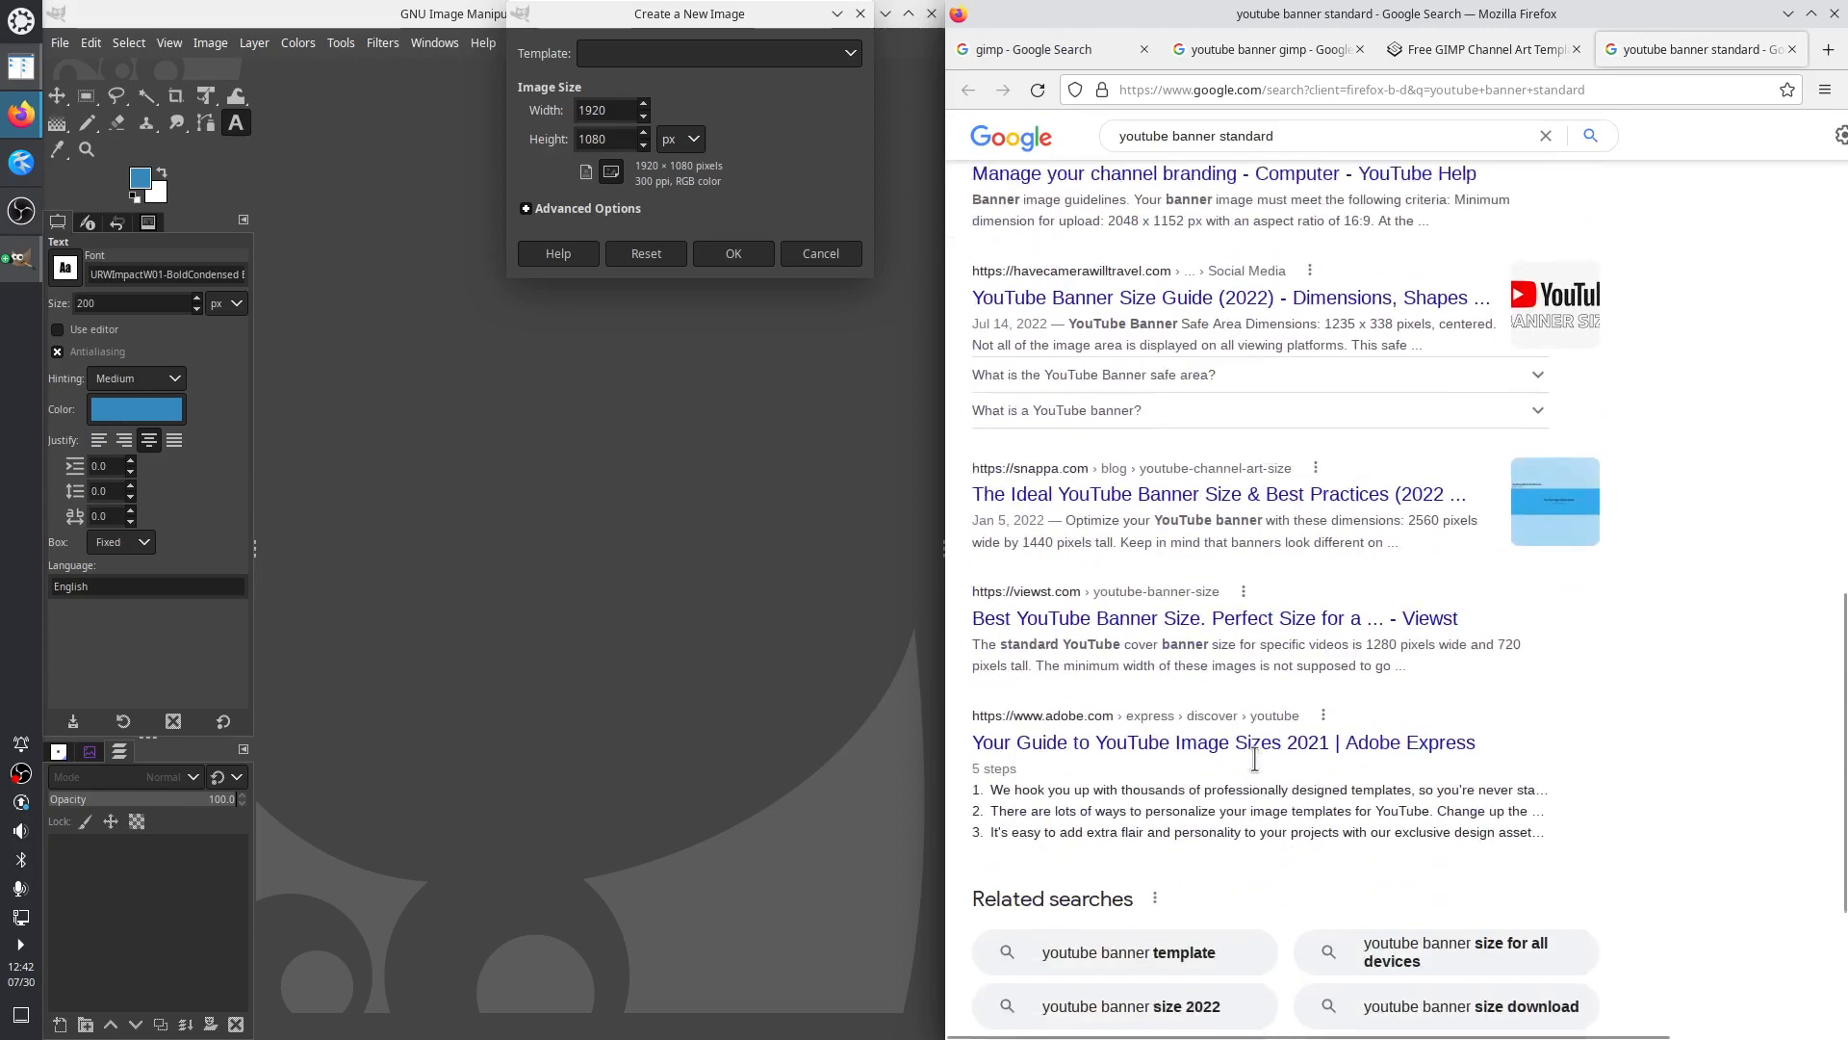
scroll(1251, 754, down, 3)
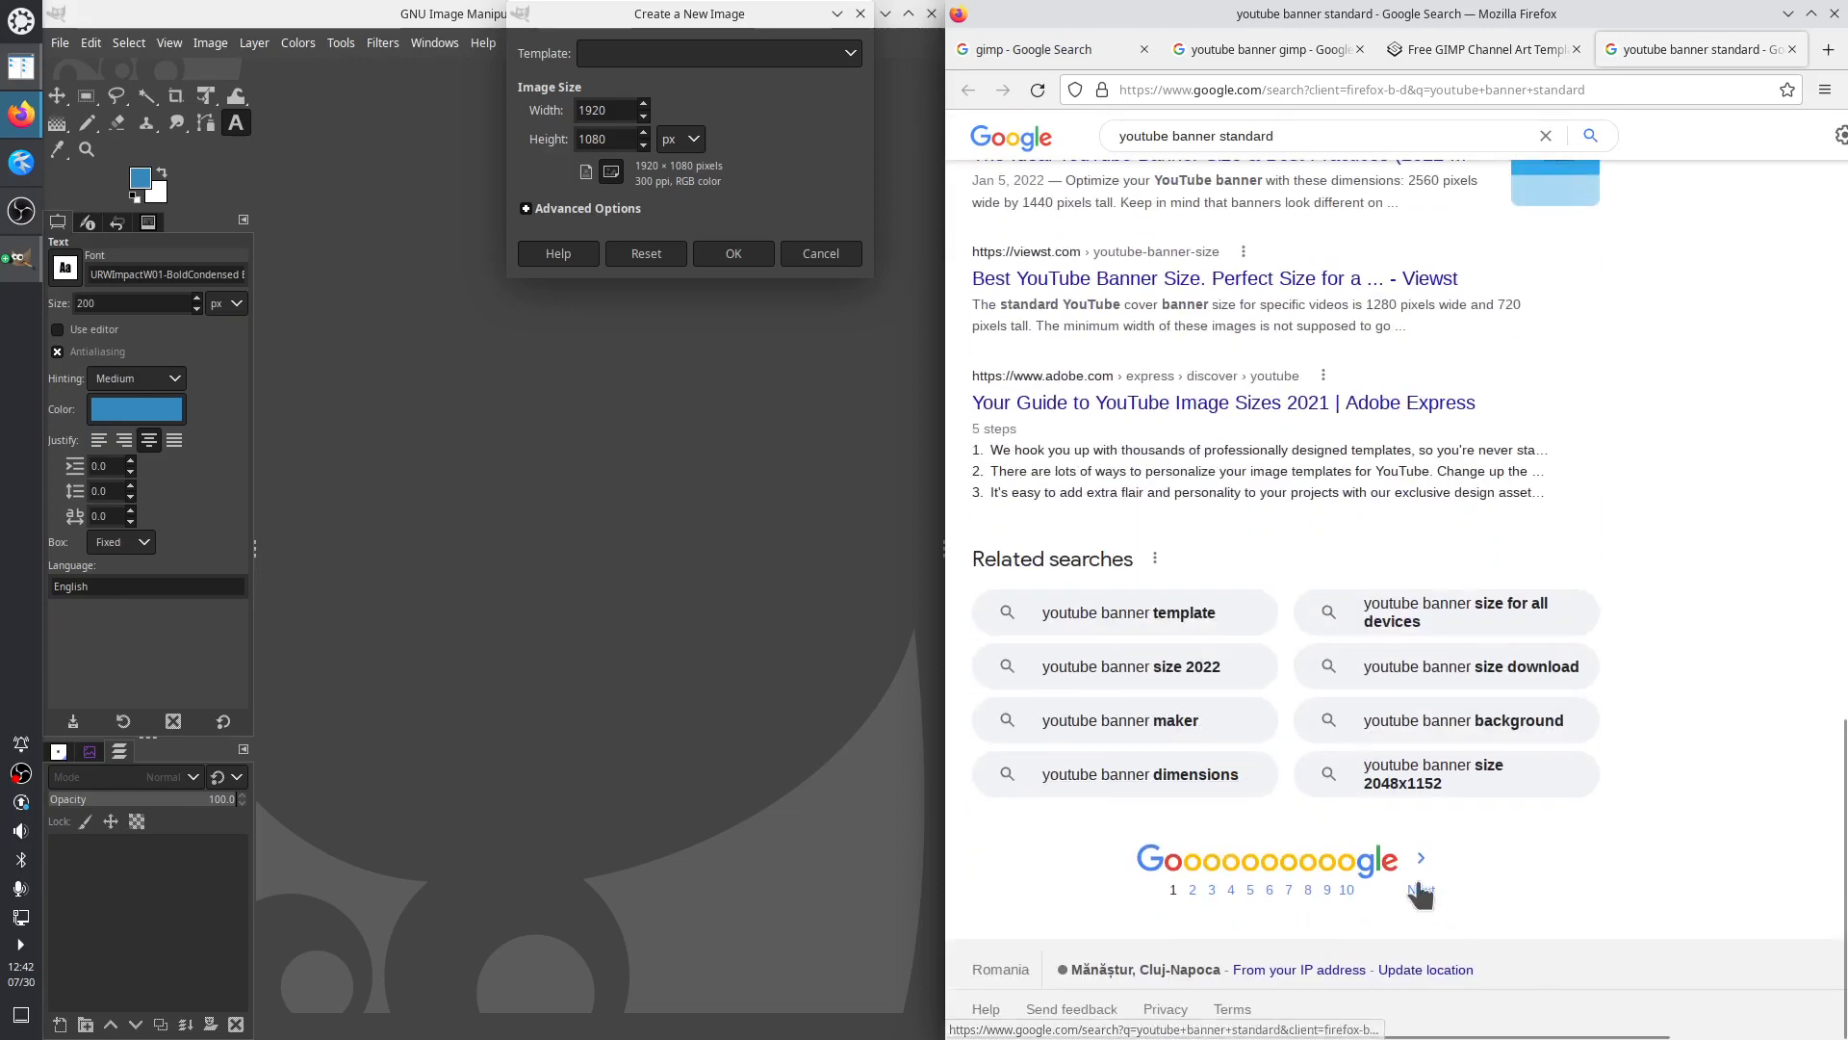
click(1423, 979)
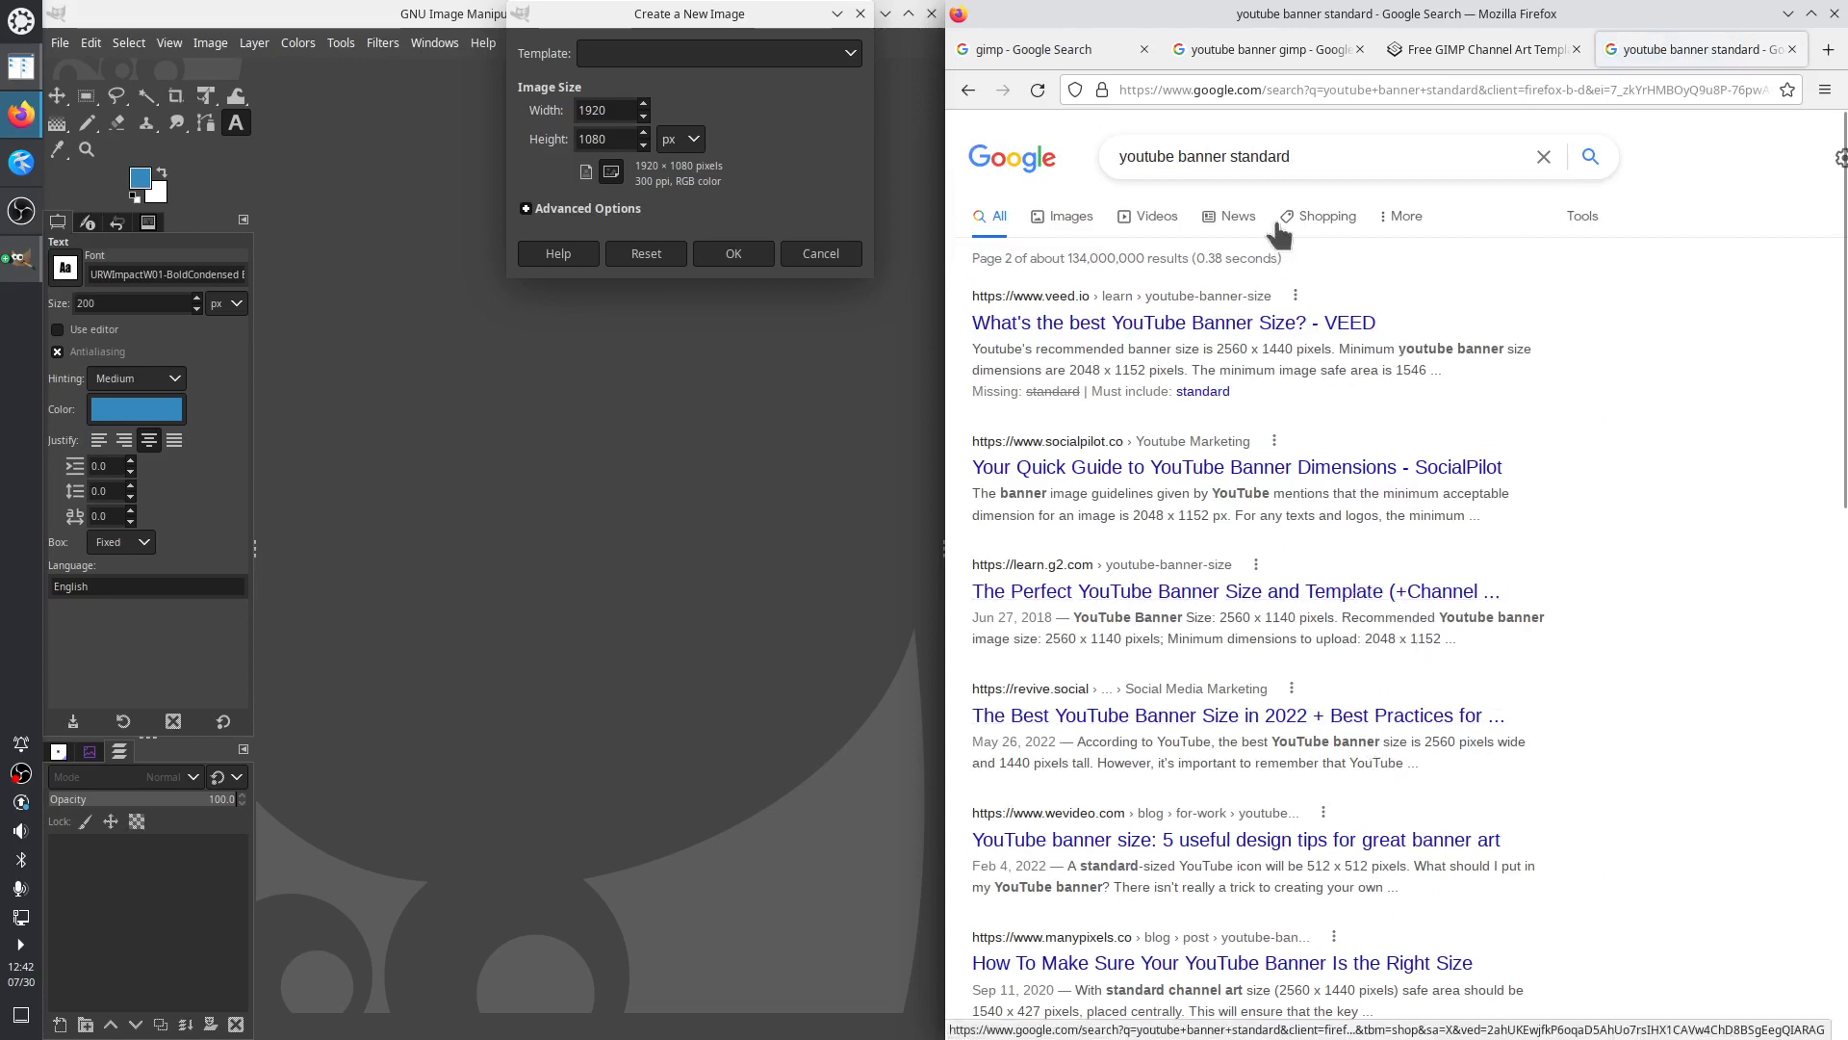
Restrict the search to YouTube's own site by adding "site:youtube.com" to the query
click(1317, 154)
text(site)
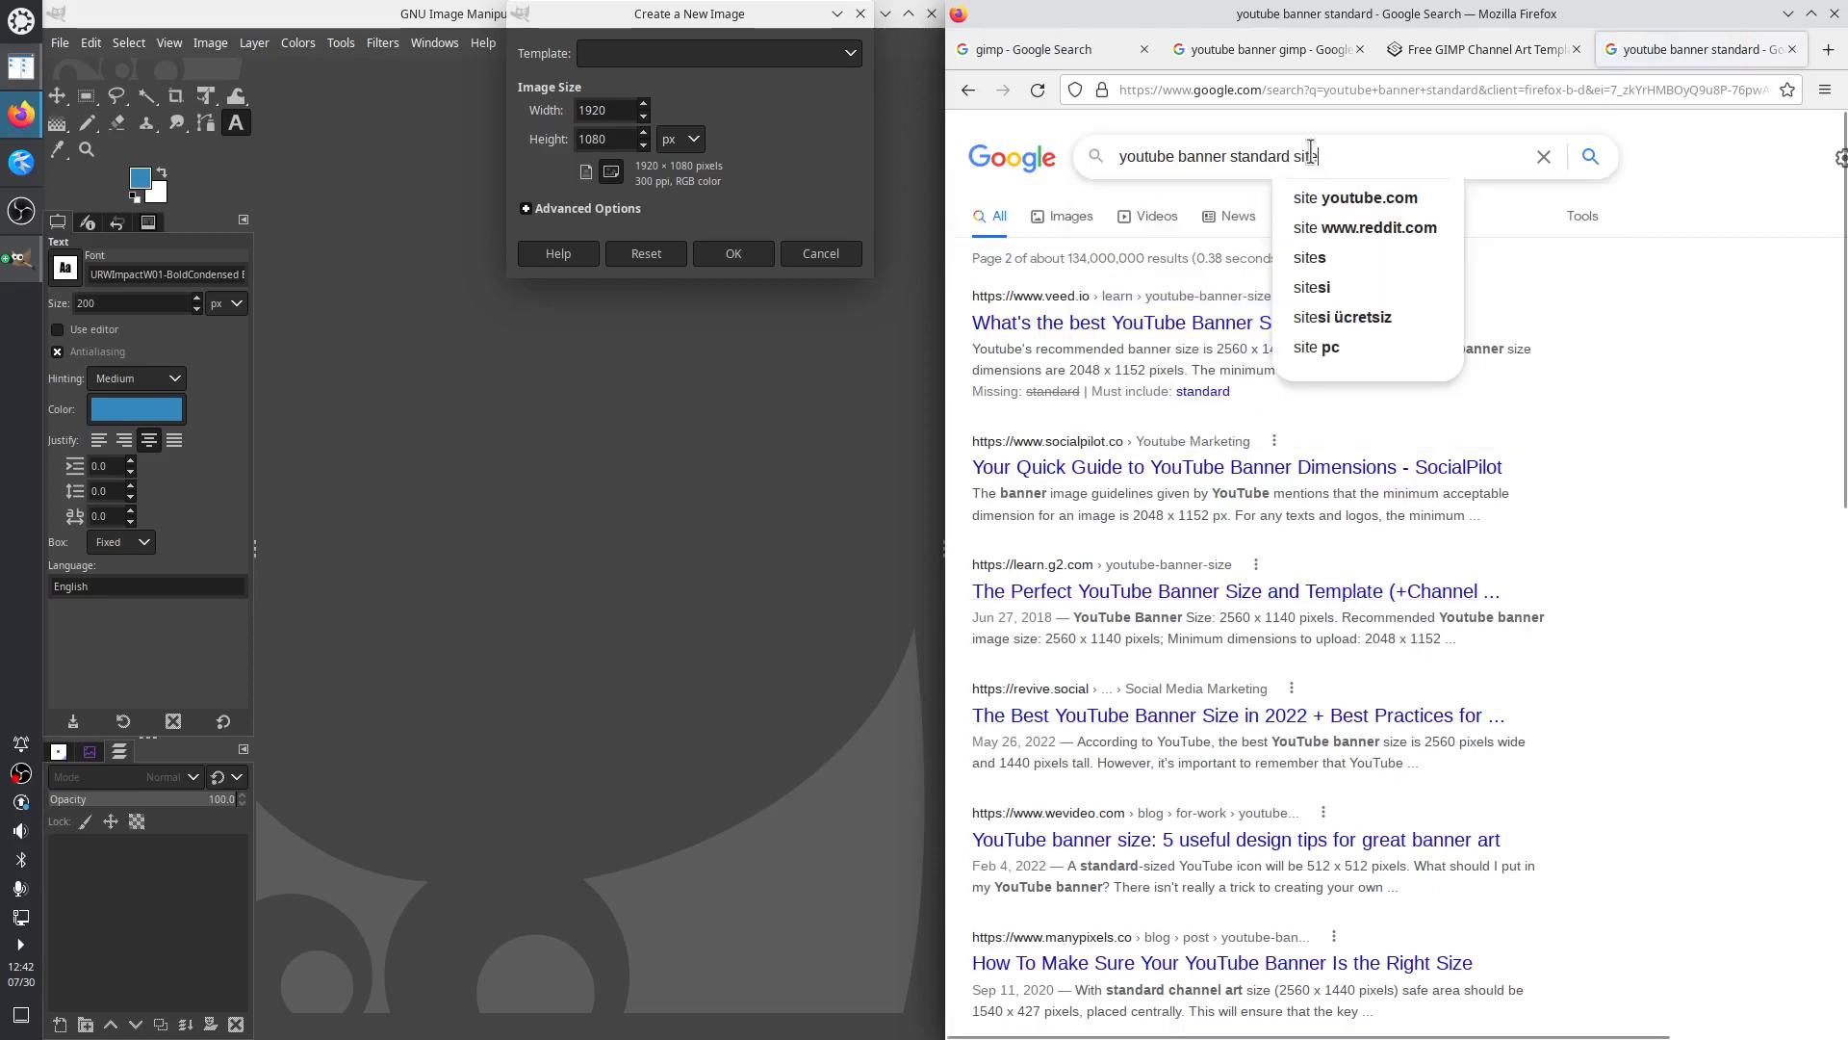
text(:yo)
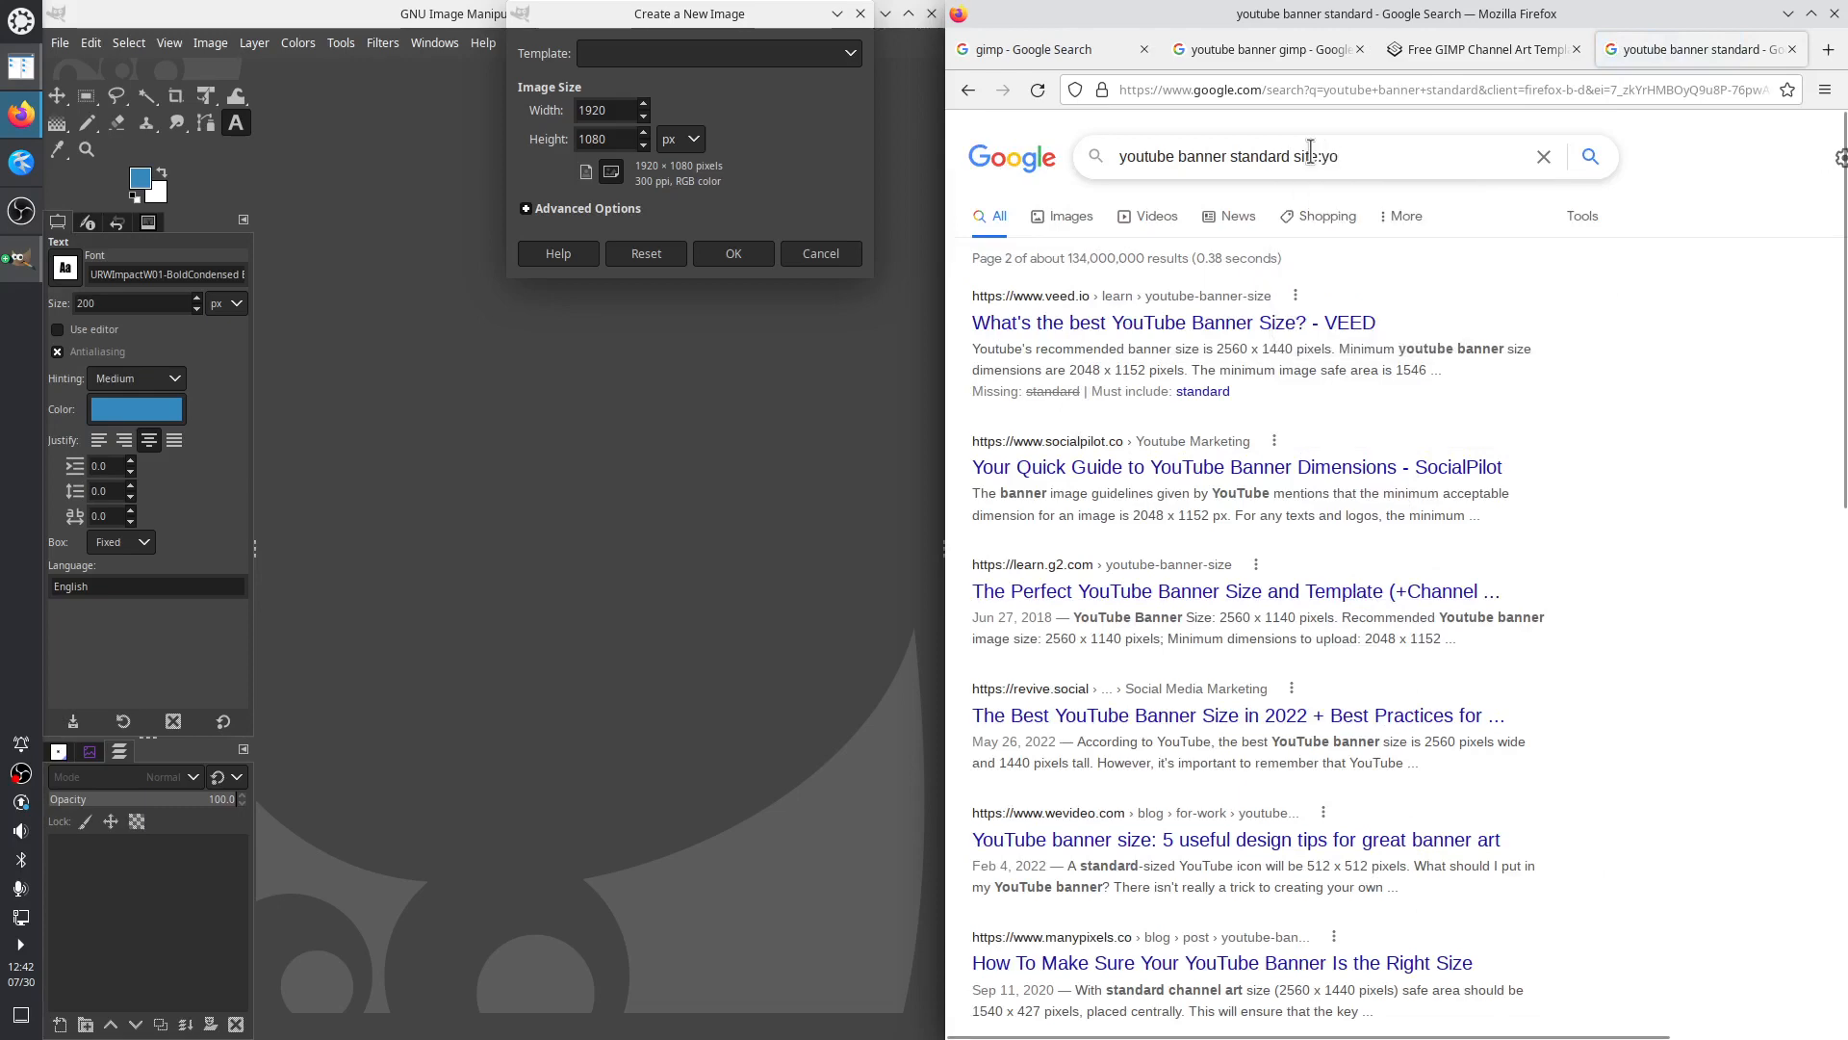
text(utube.com)
key(Return)
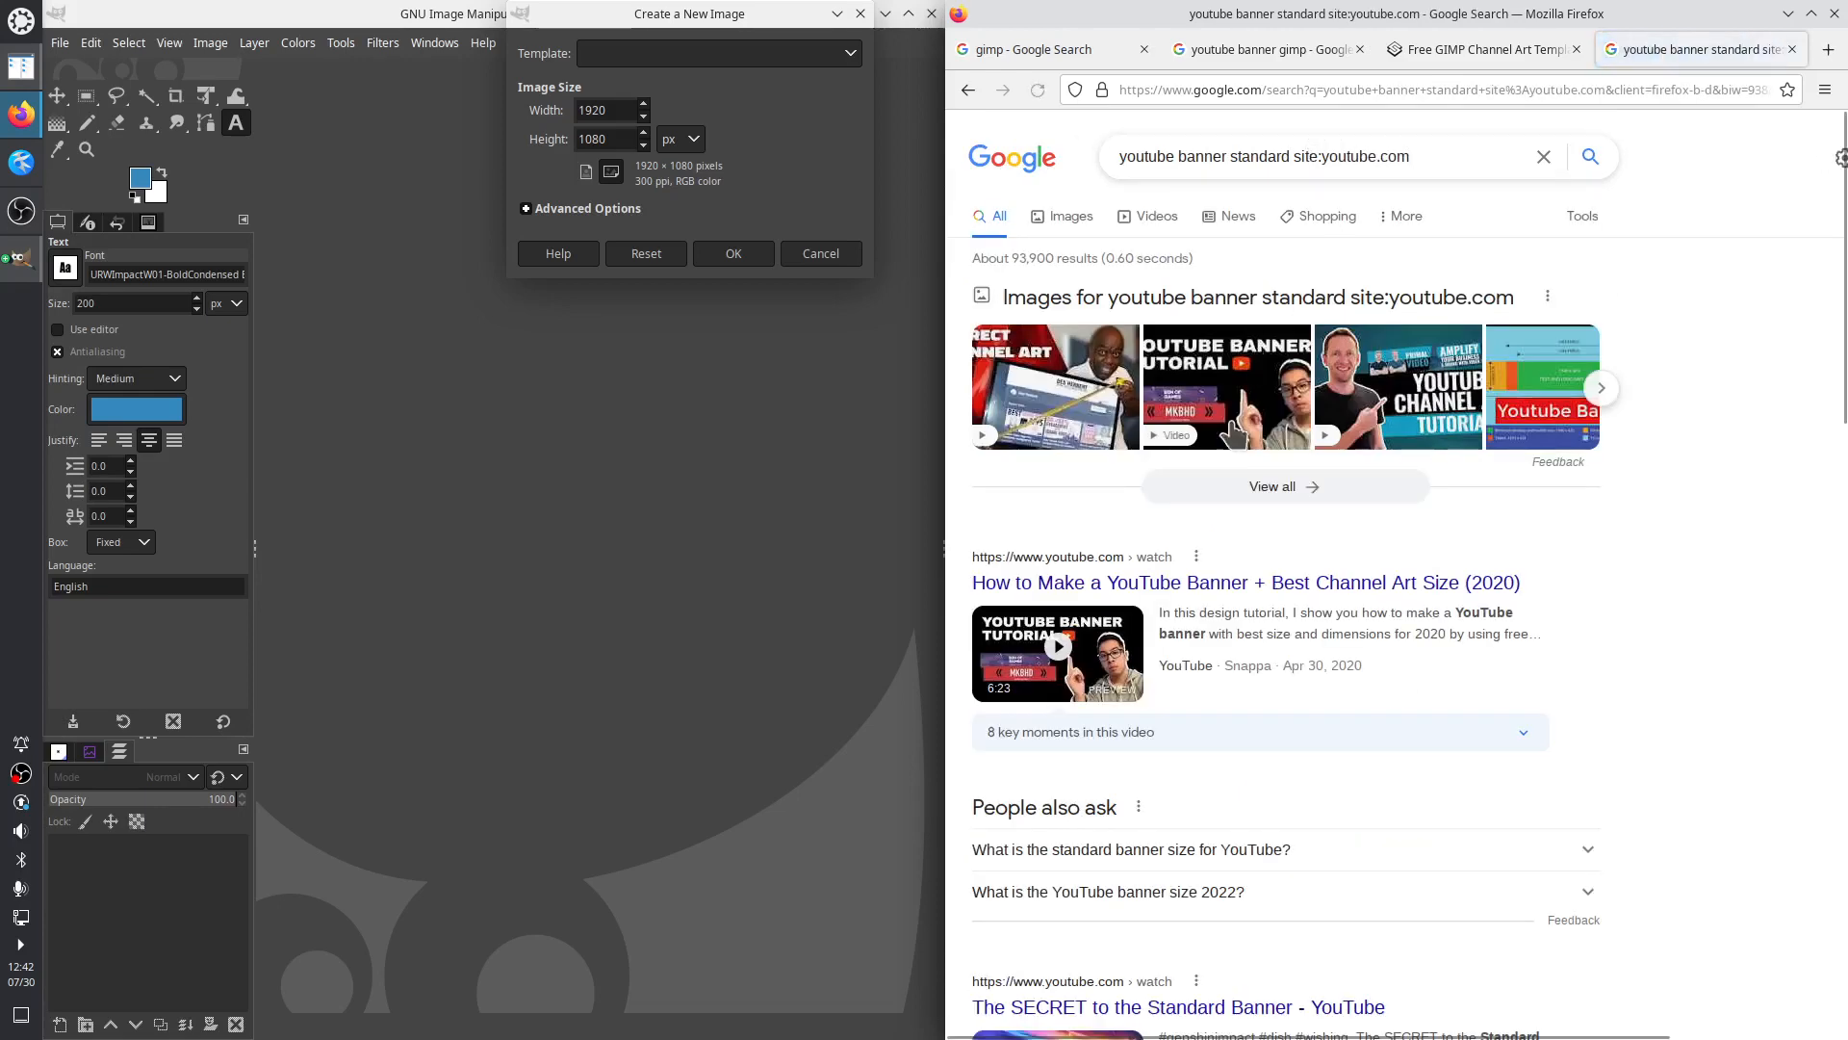
Examine the youtube.com results for banner guidelines and continue to the next results page
scroll(1373, 728, down, 3)
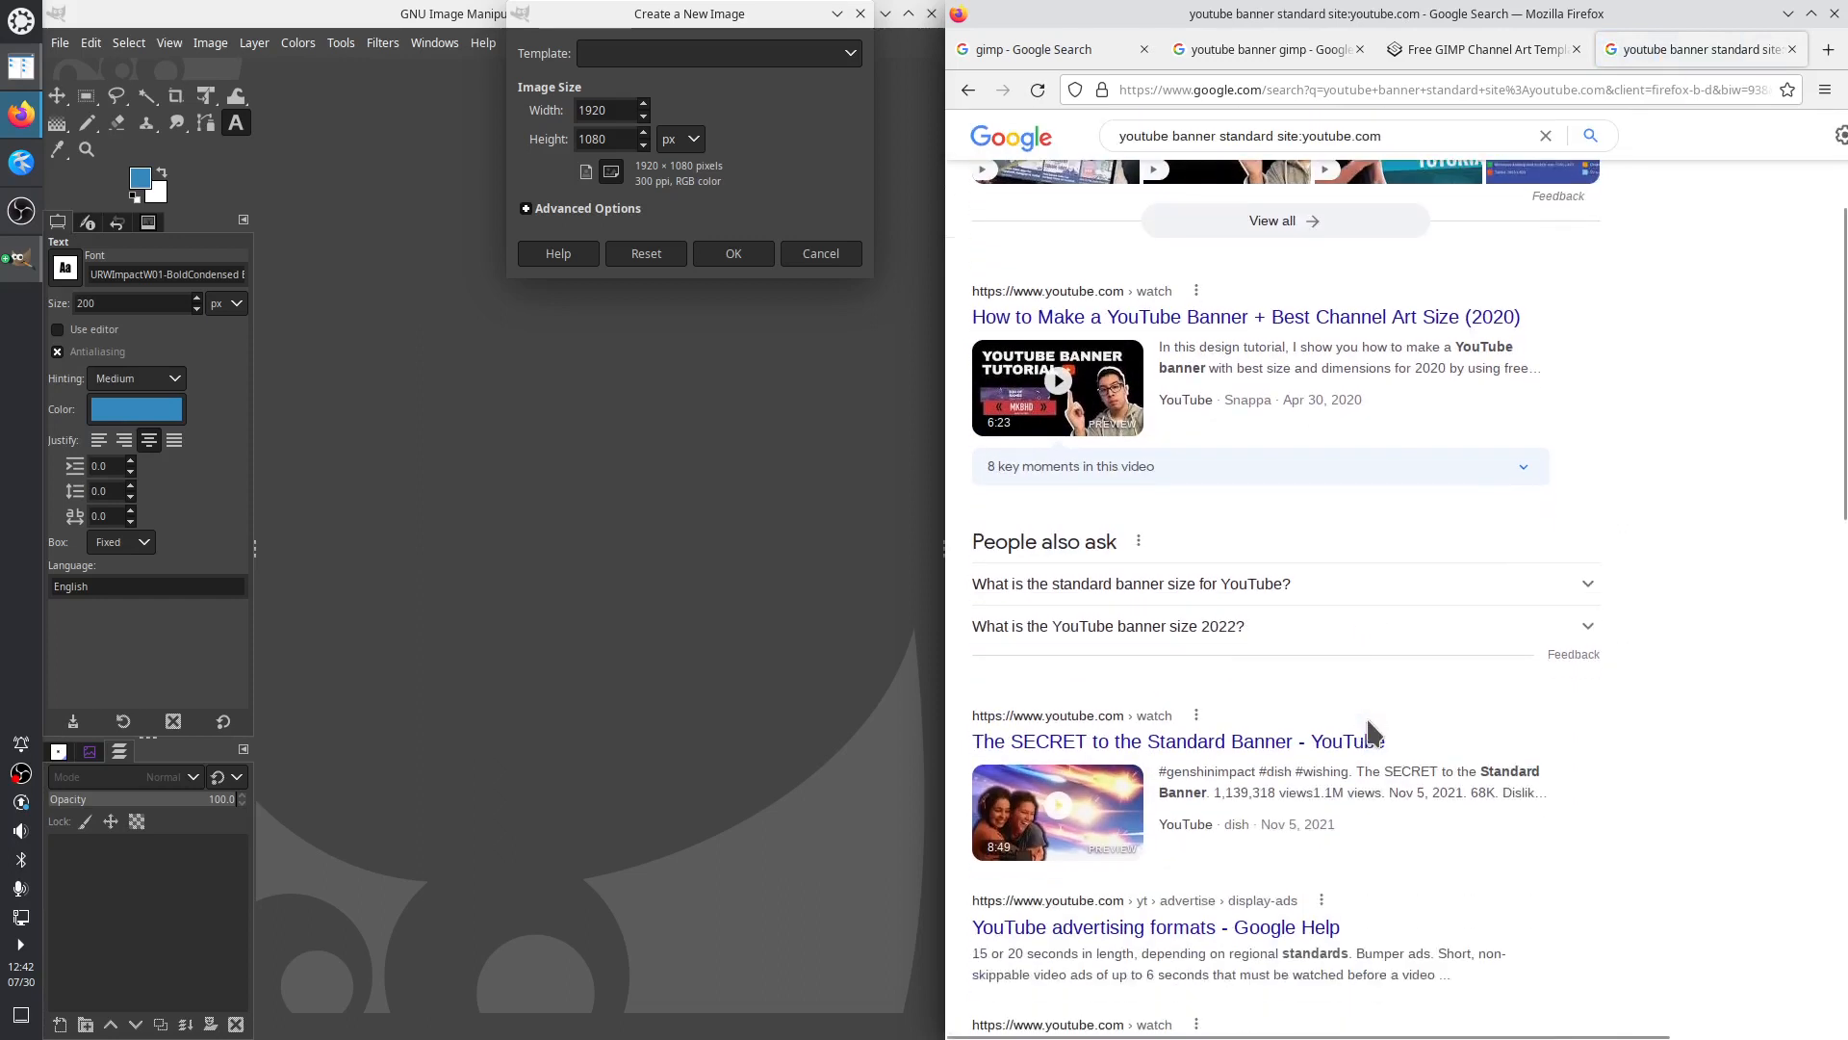
scroll(1375, 746, down, 4)
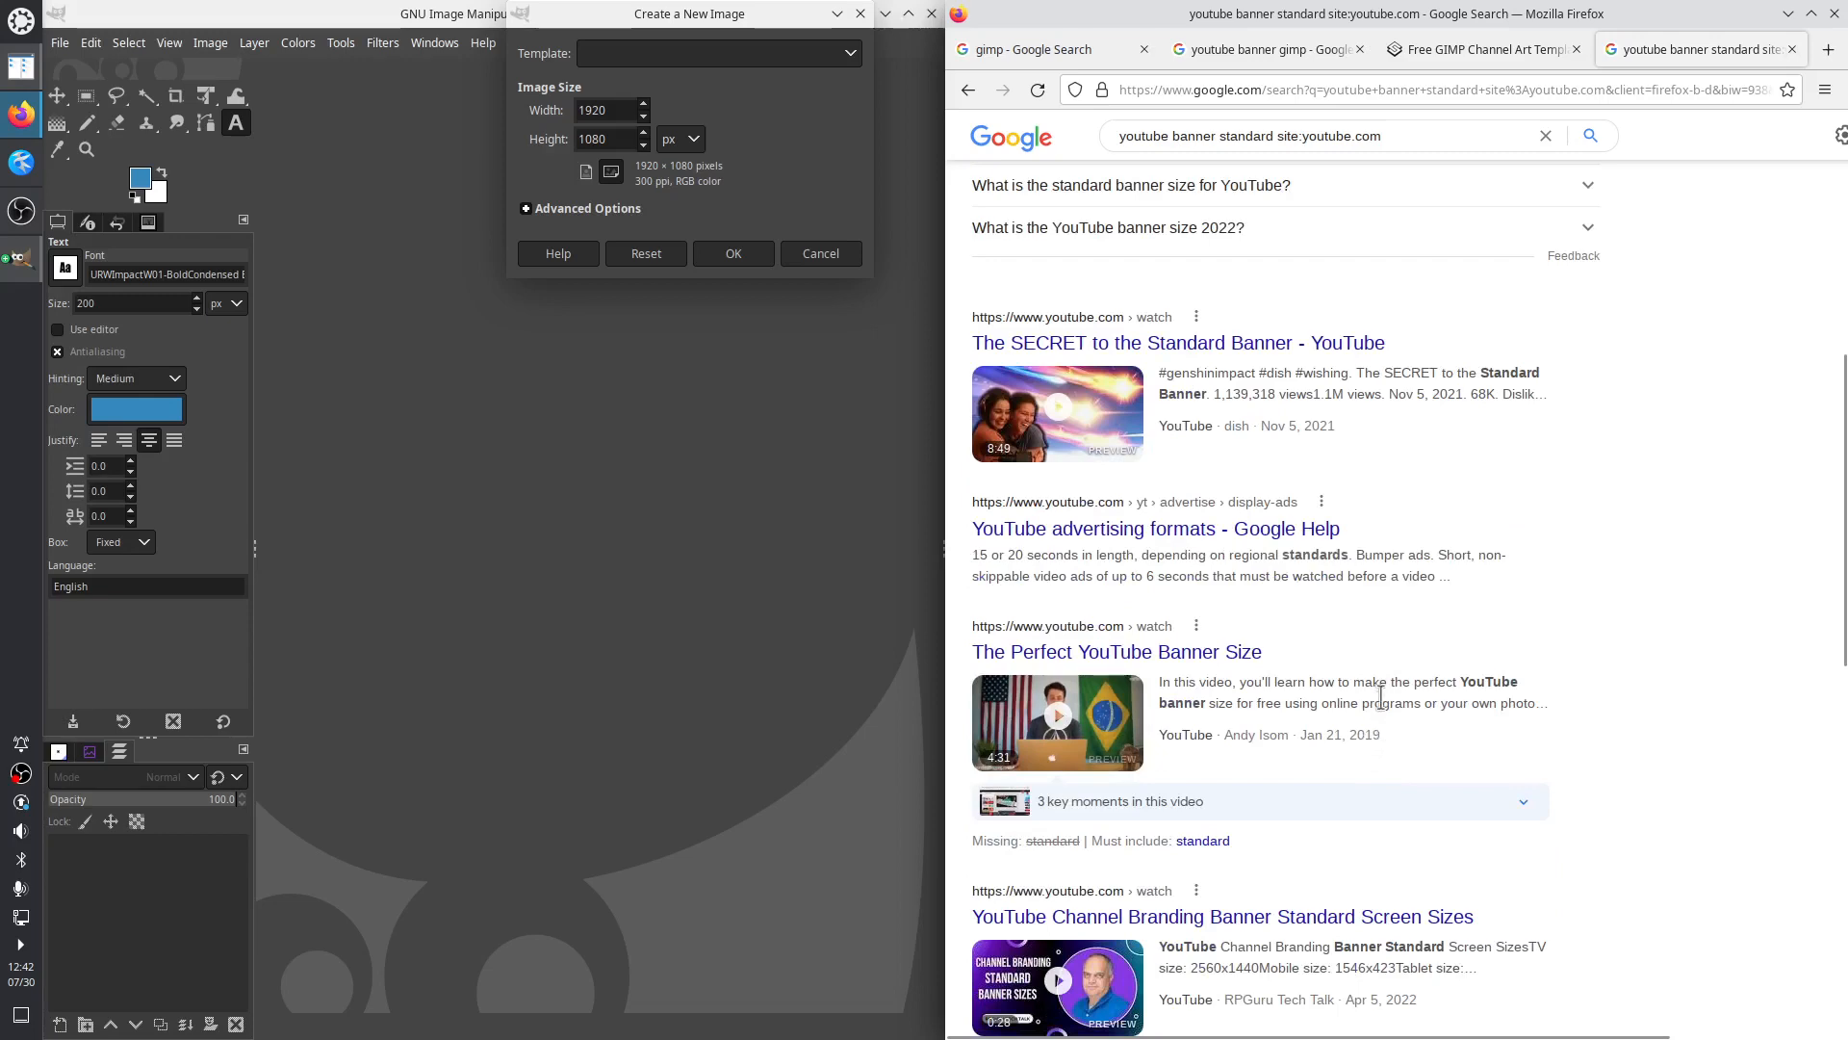
scroll(1380, 695, down, 3)
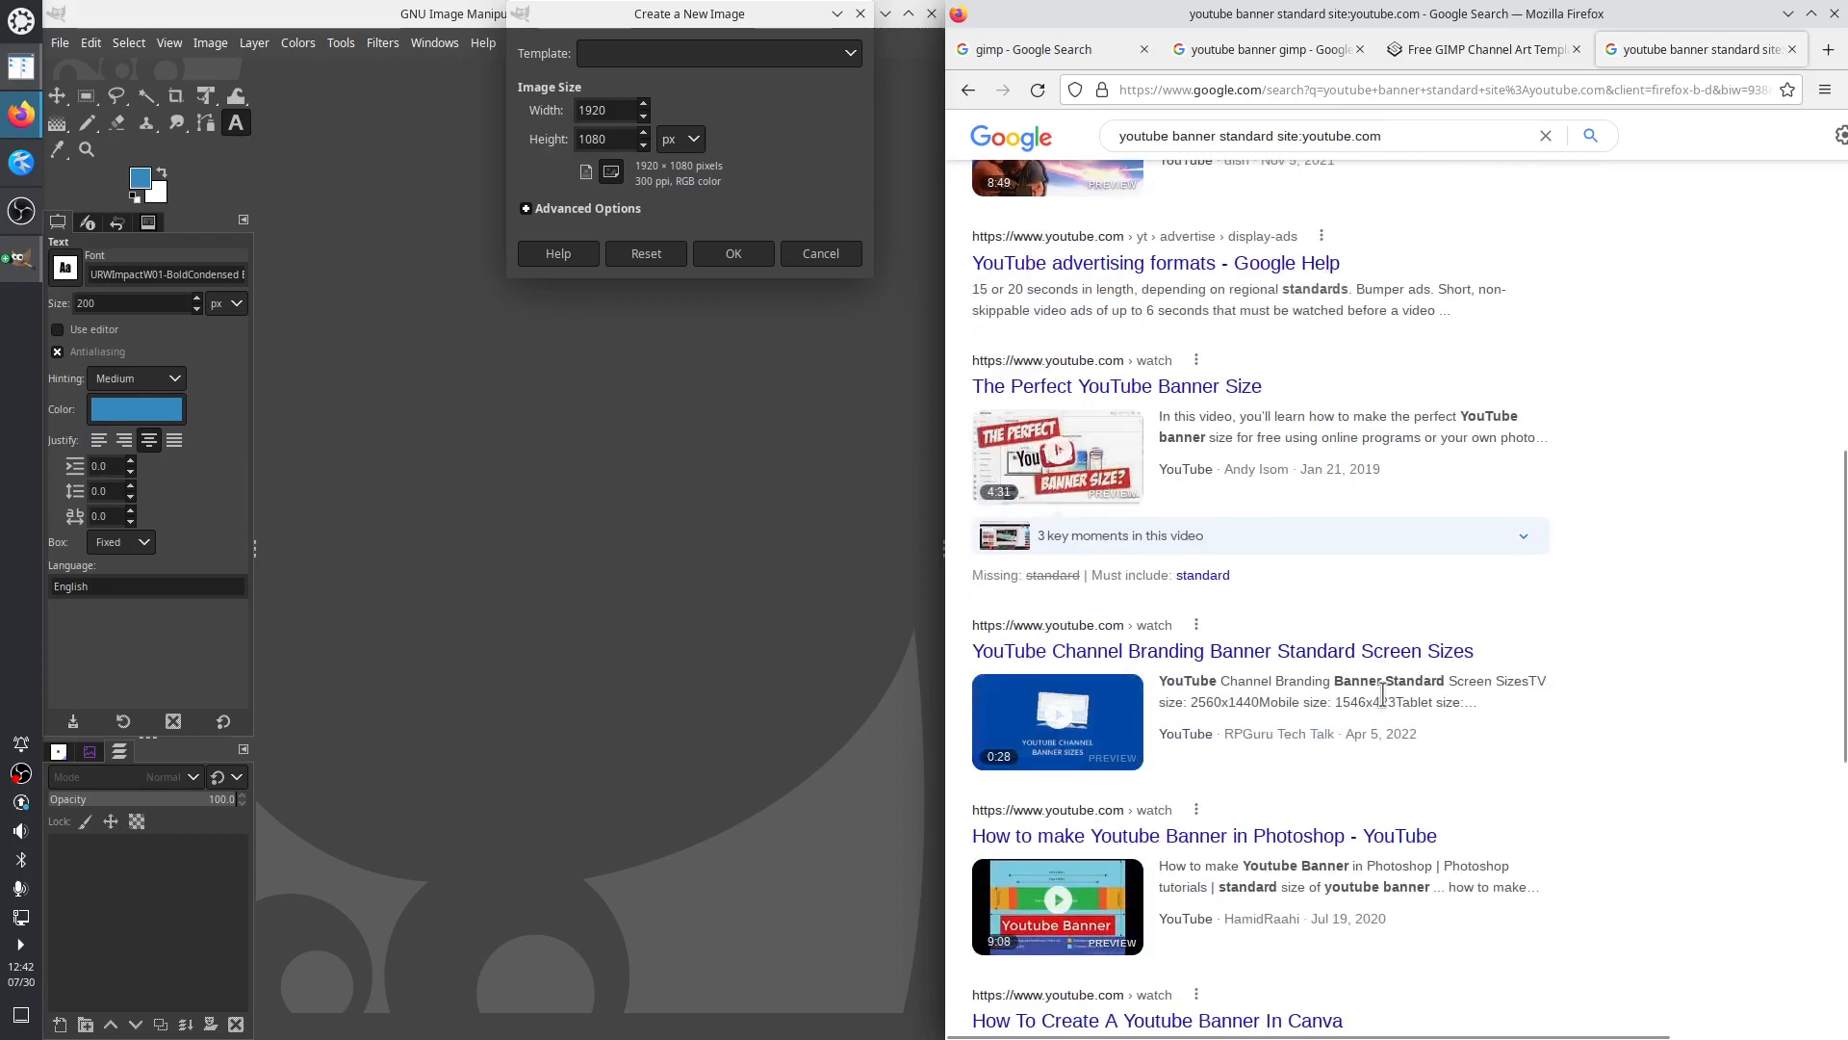
scroll(1382, 697, down, 3)
scroll(1383, 697, down, 5)
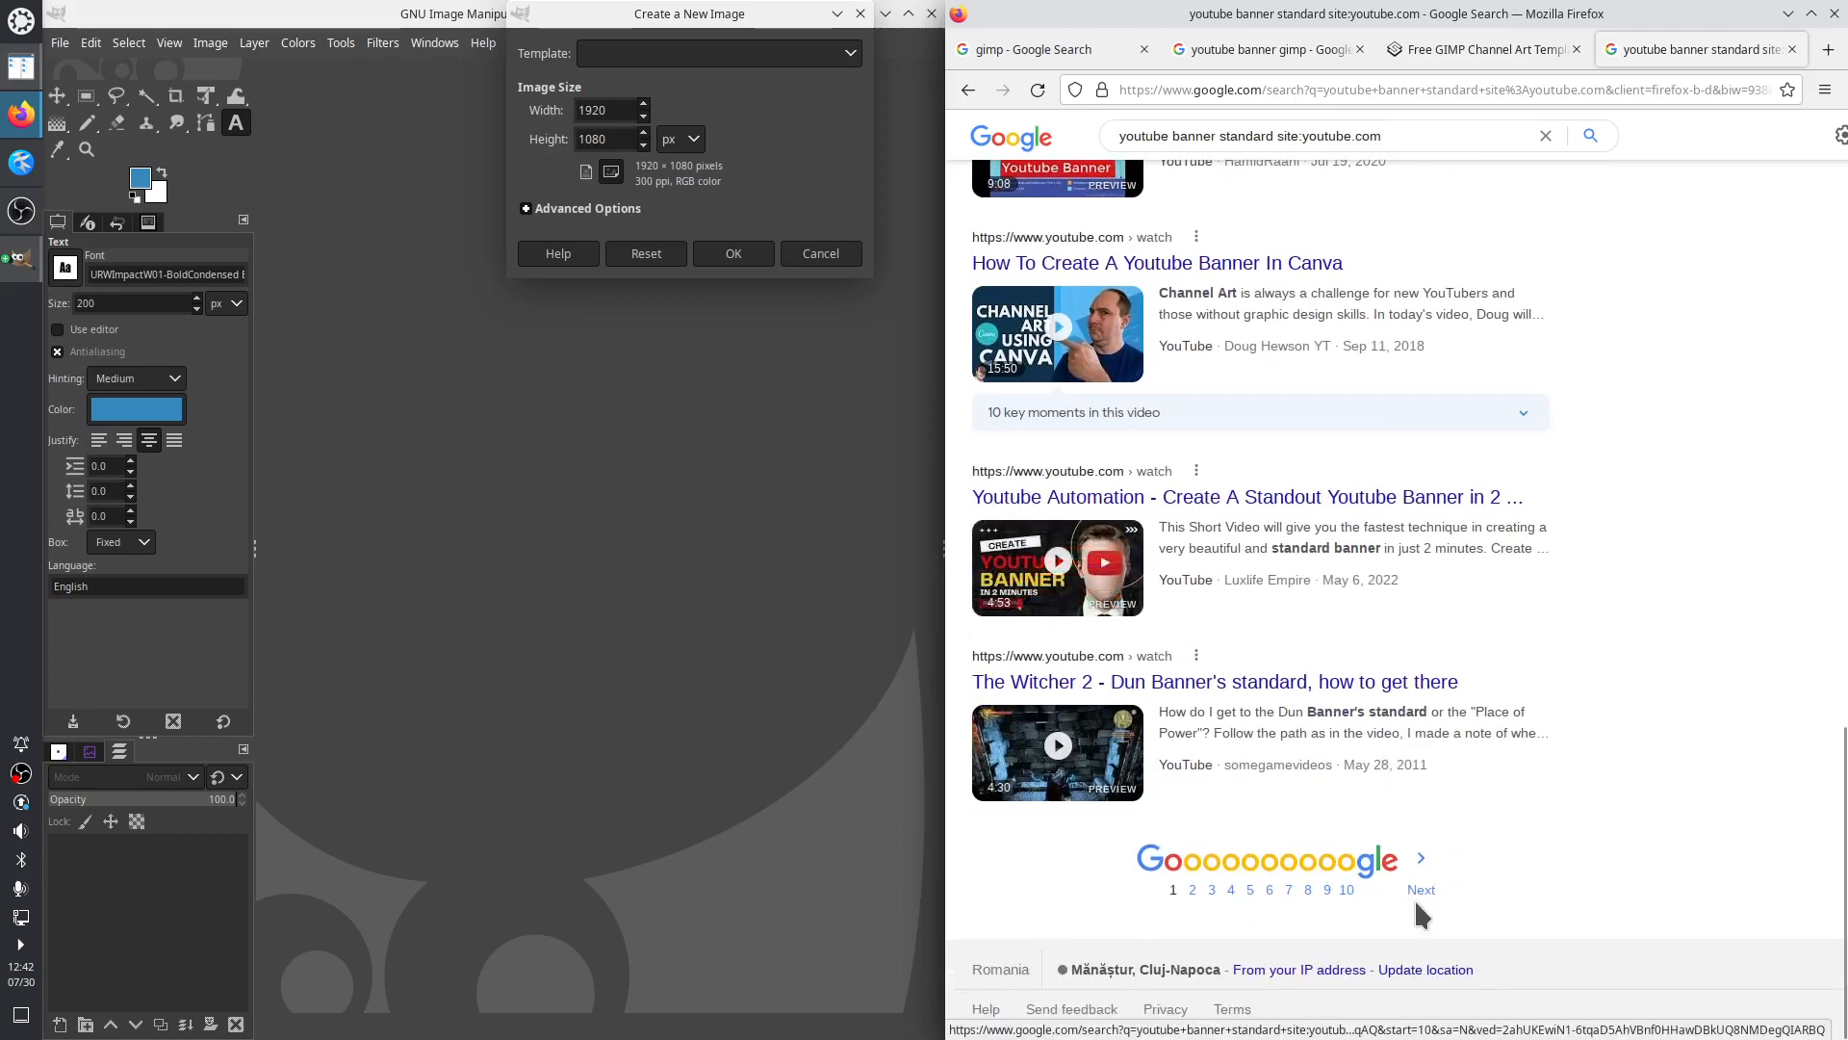
click(1419, 893)
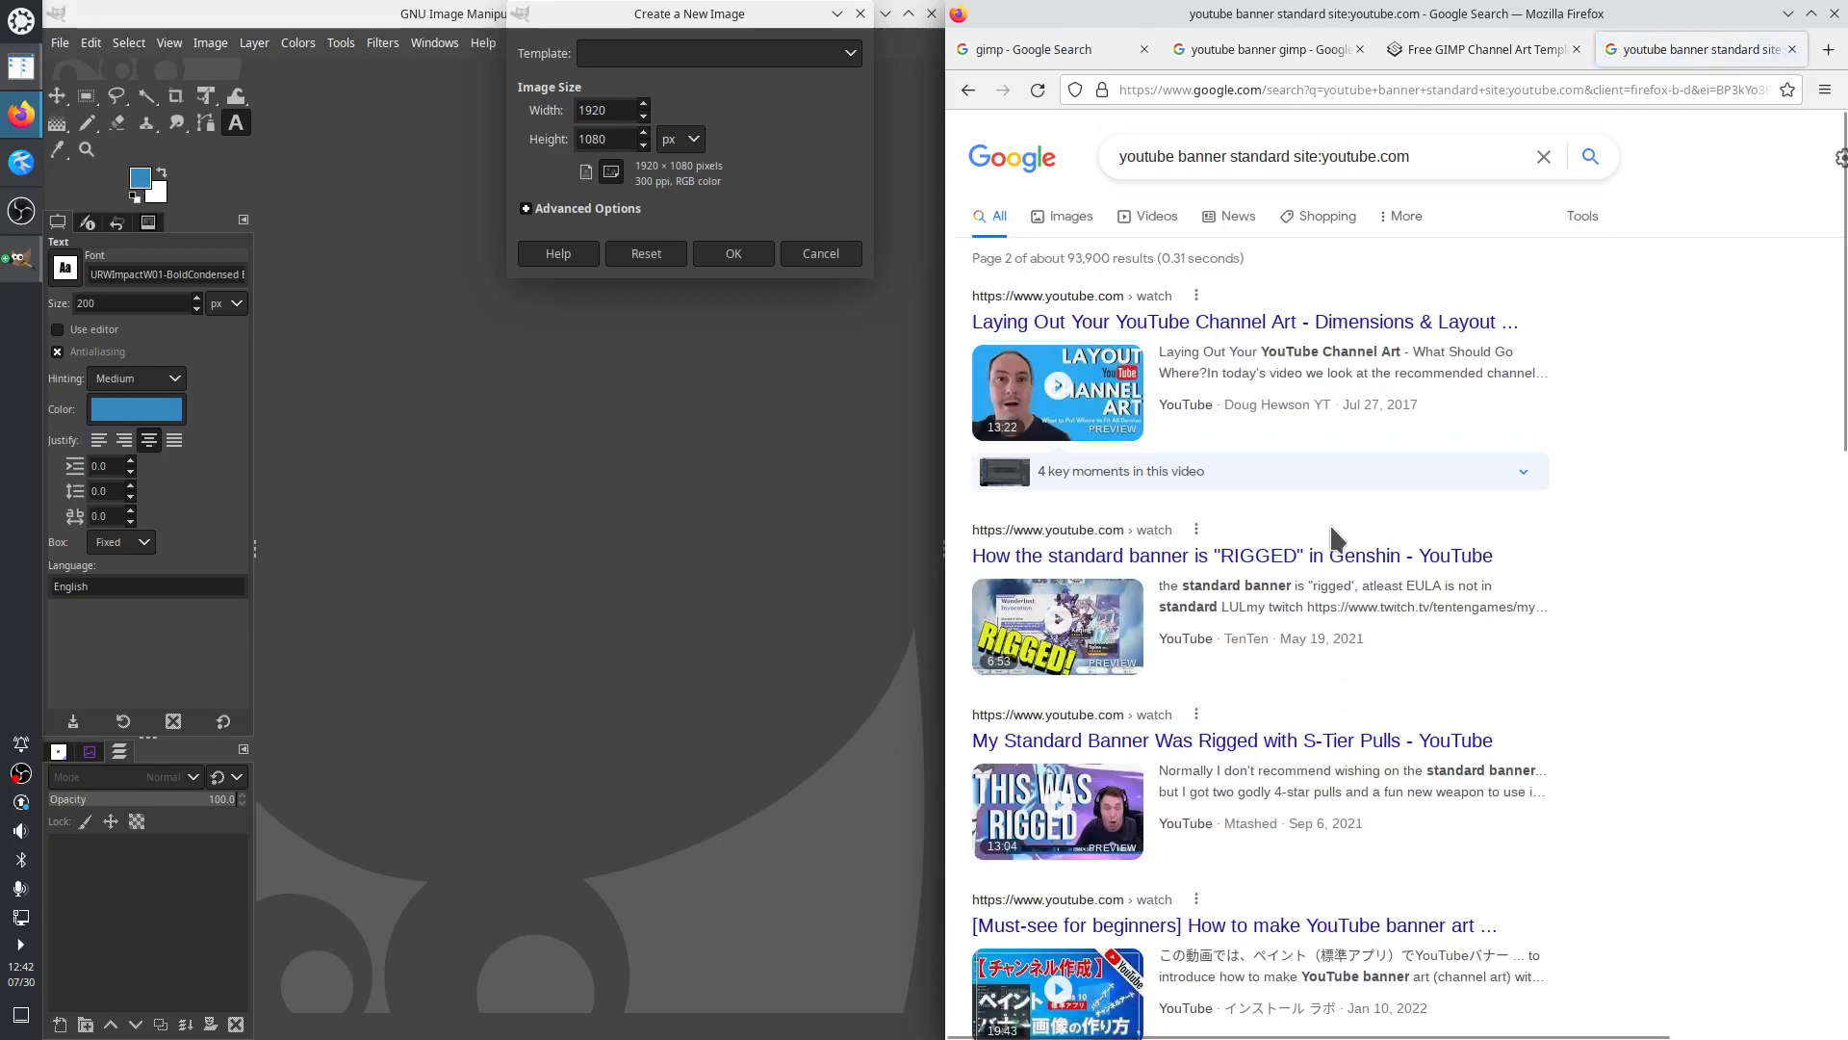
Replace the query with "youtube help banner" and run the search
drag(1441, 154, 950, 160)
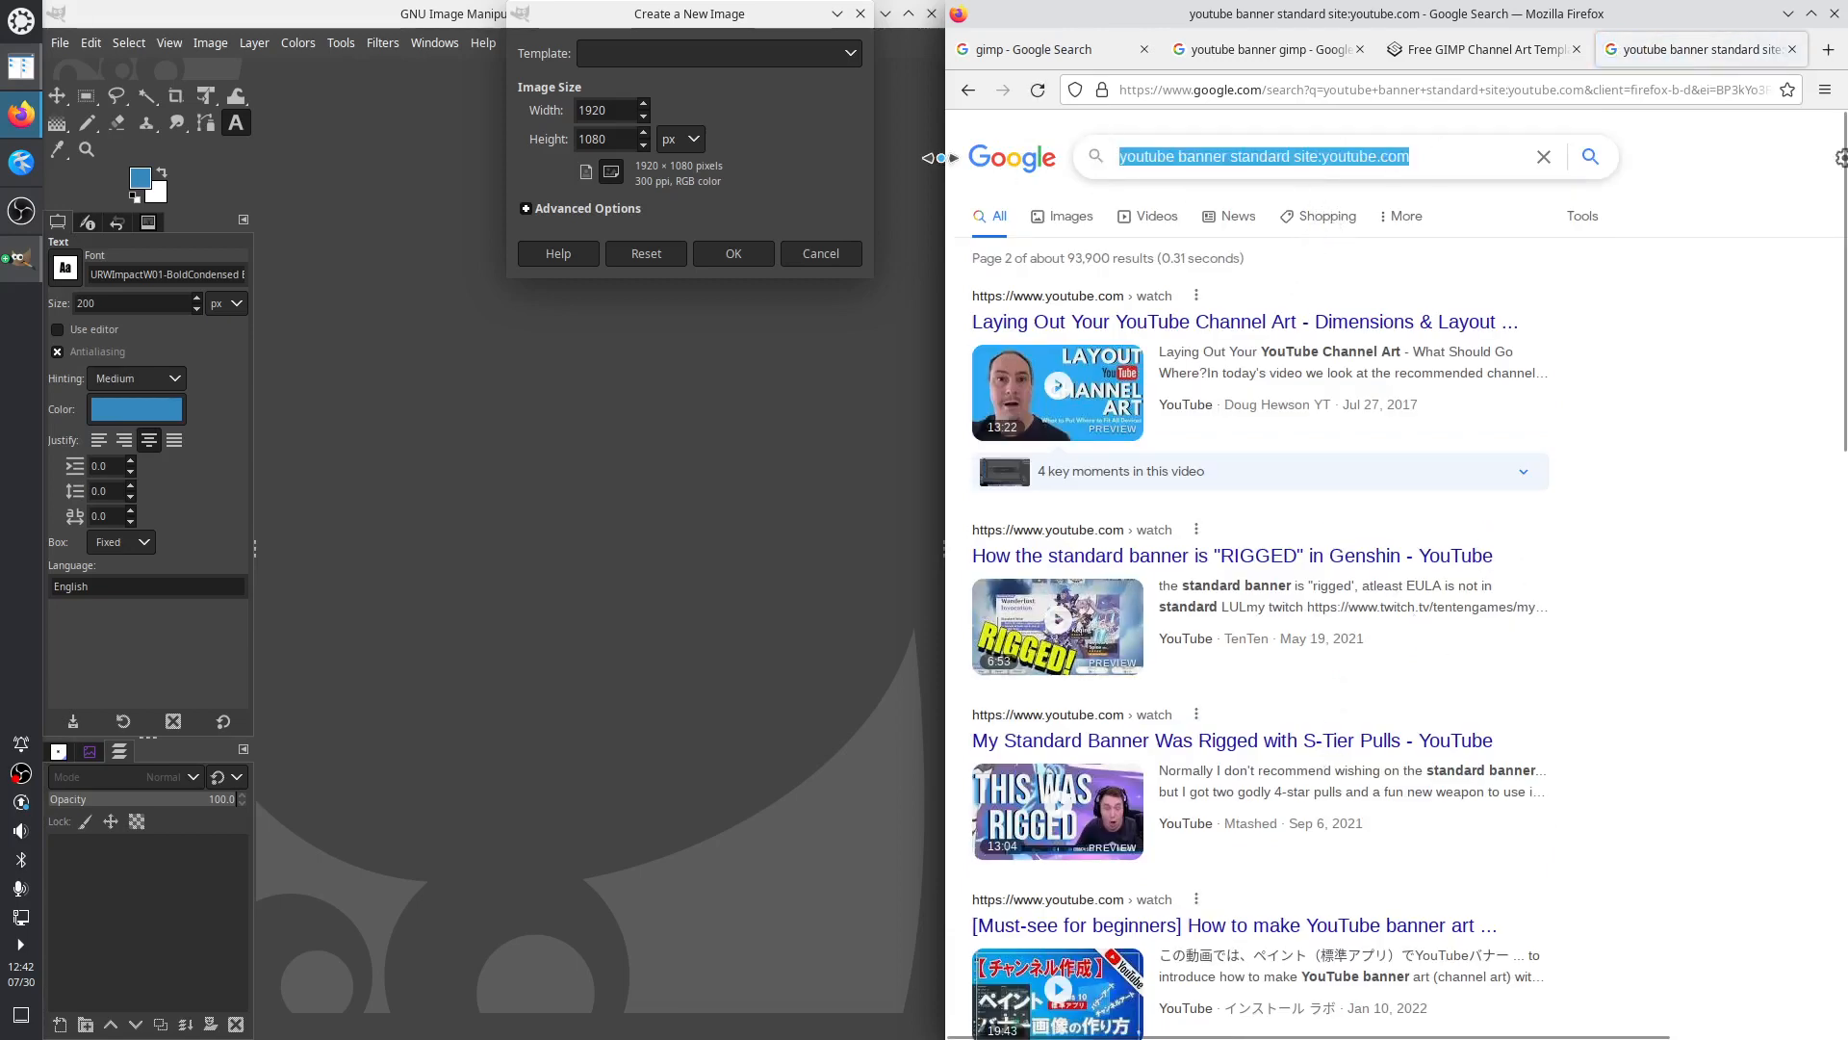
text(youtube )
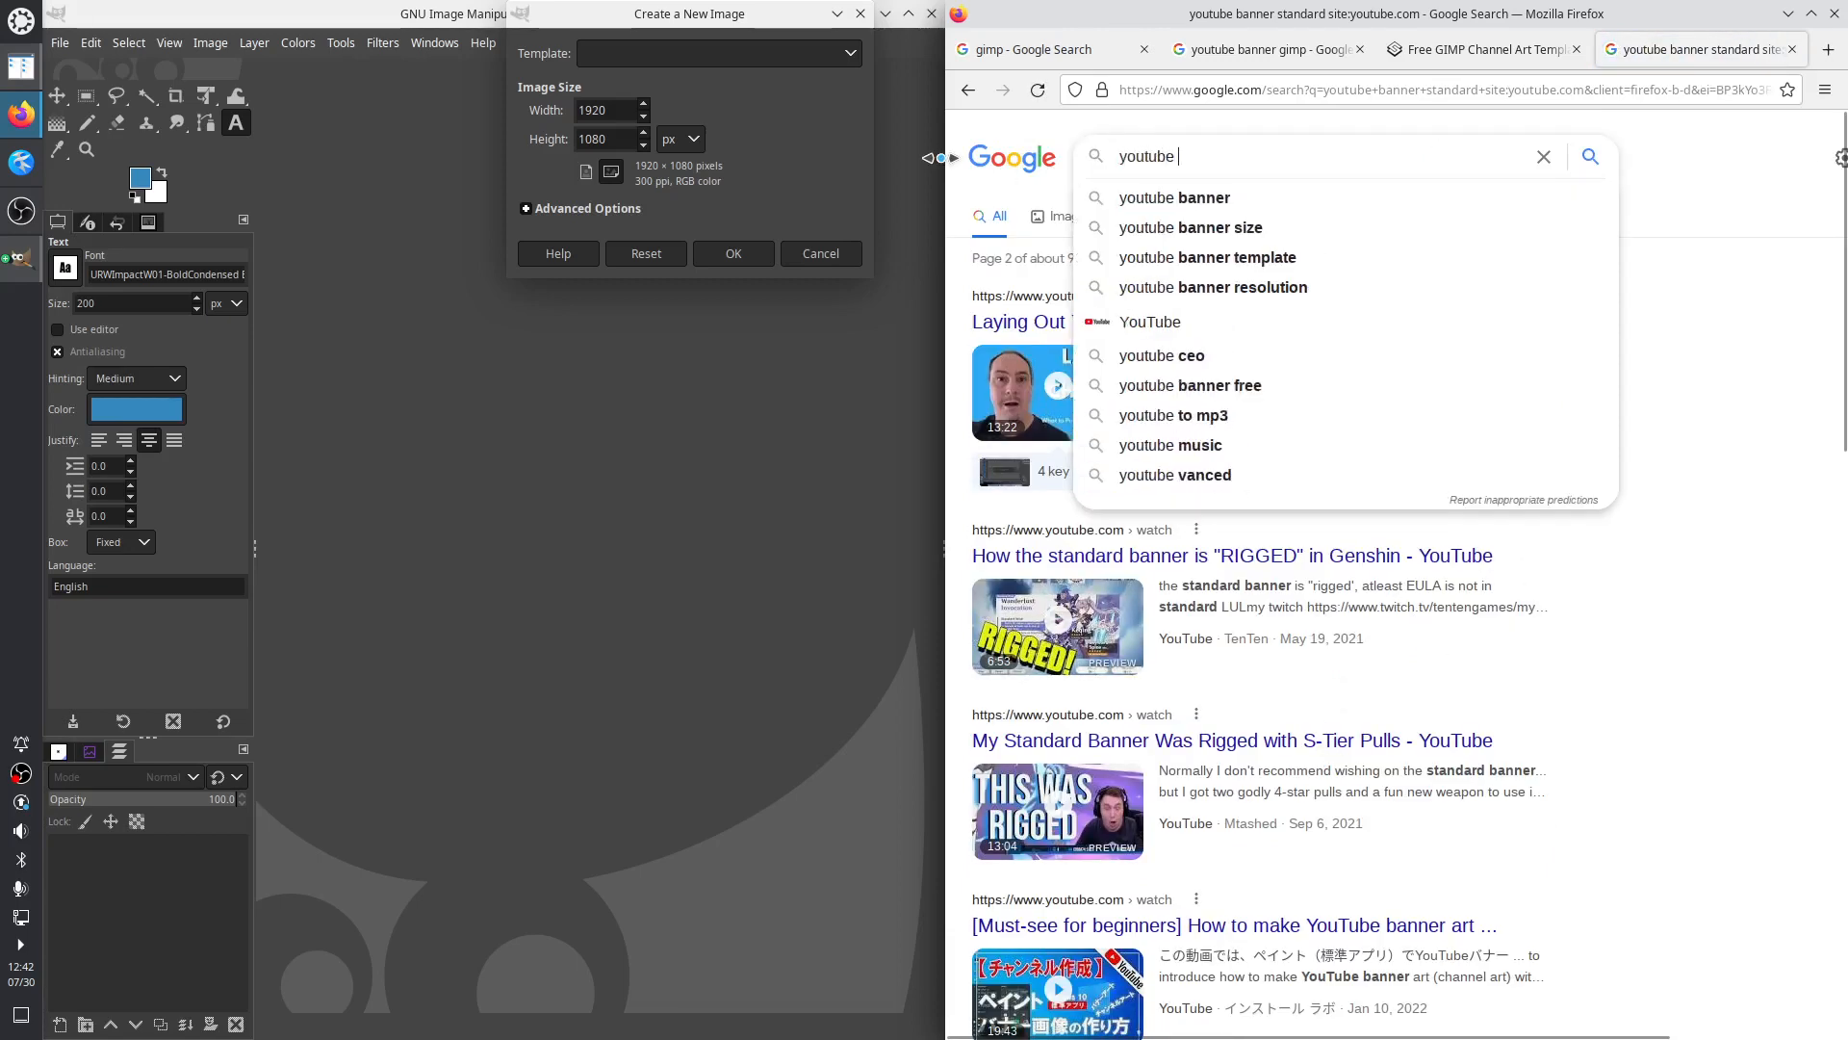
text(help ba)
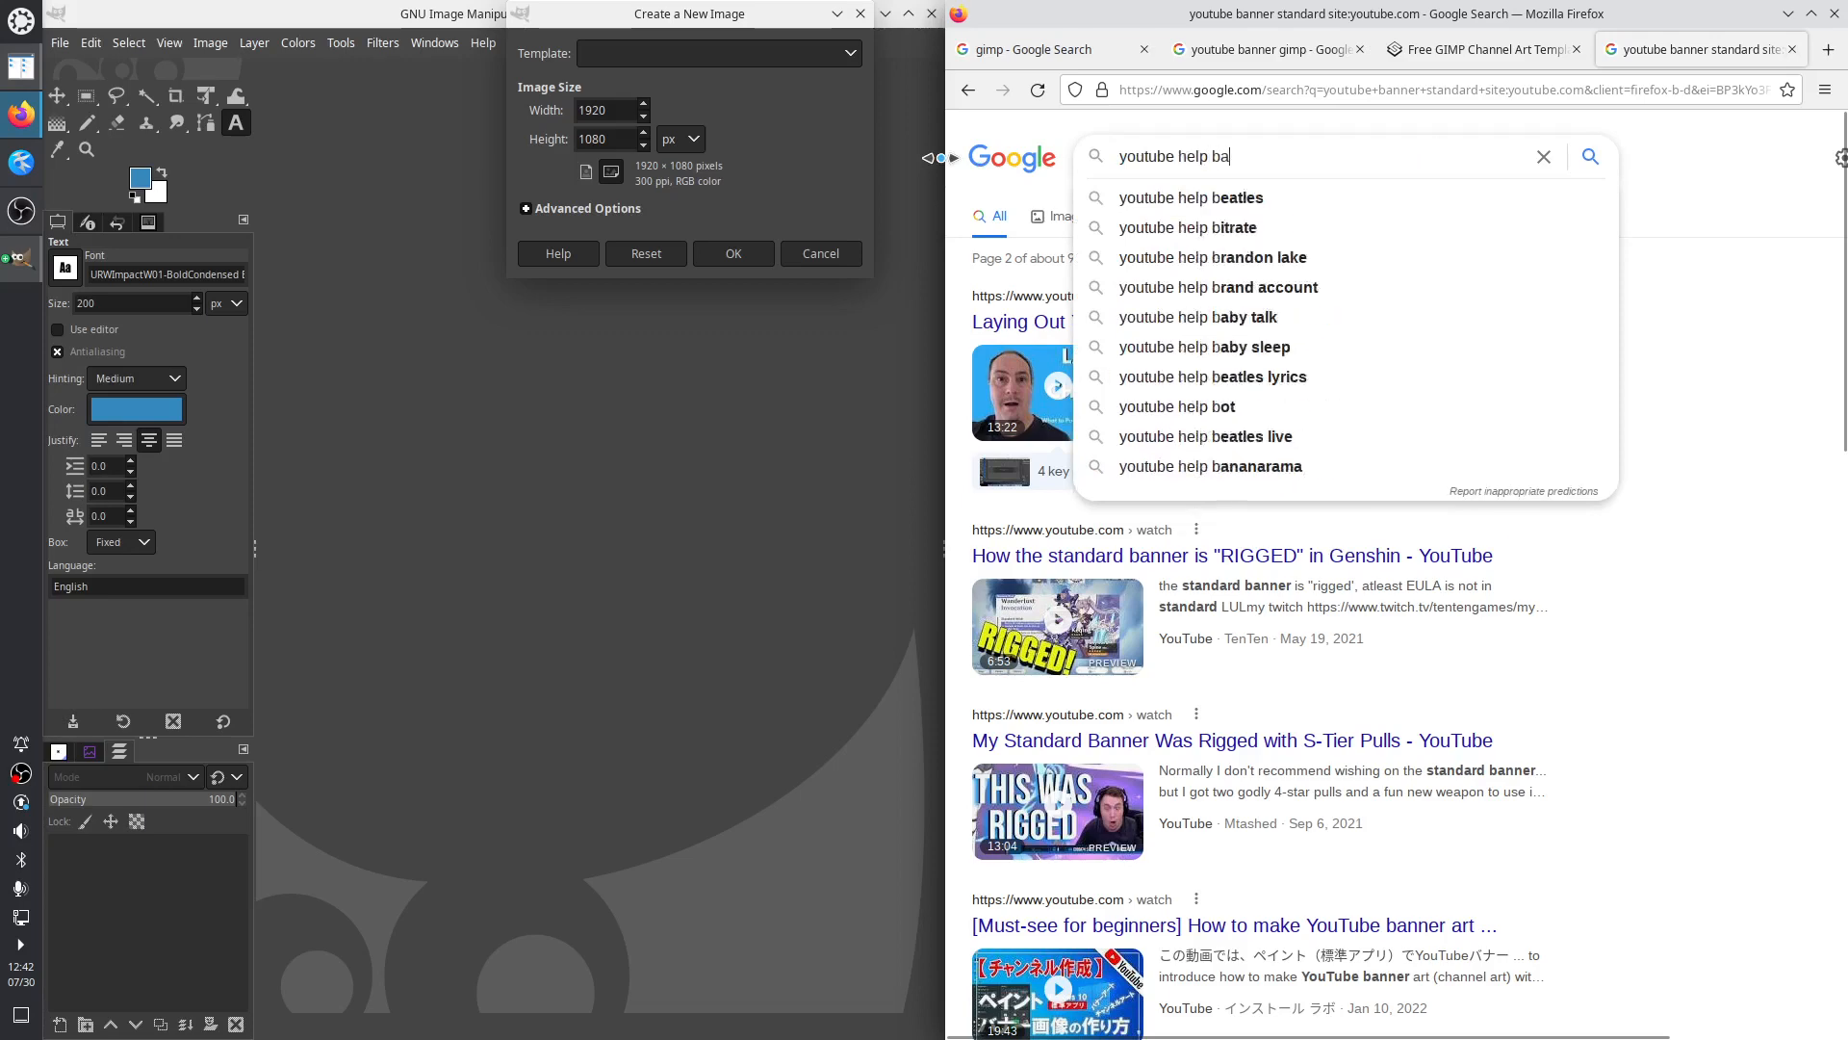
text(nner)
key(Return)
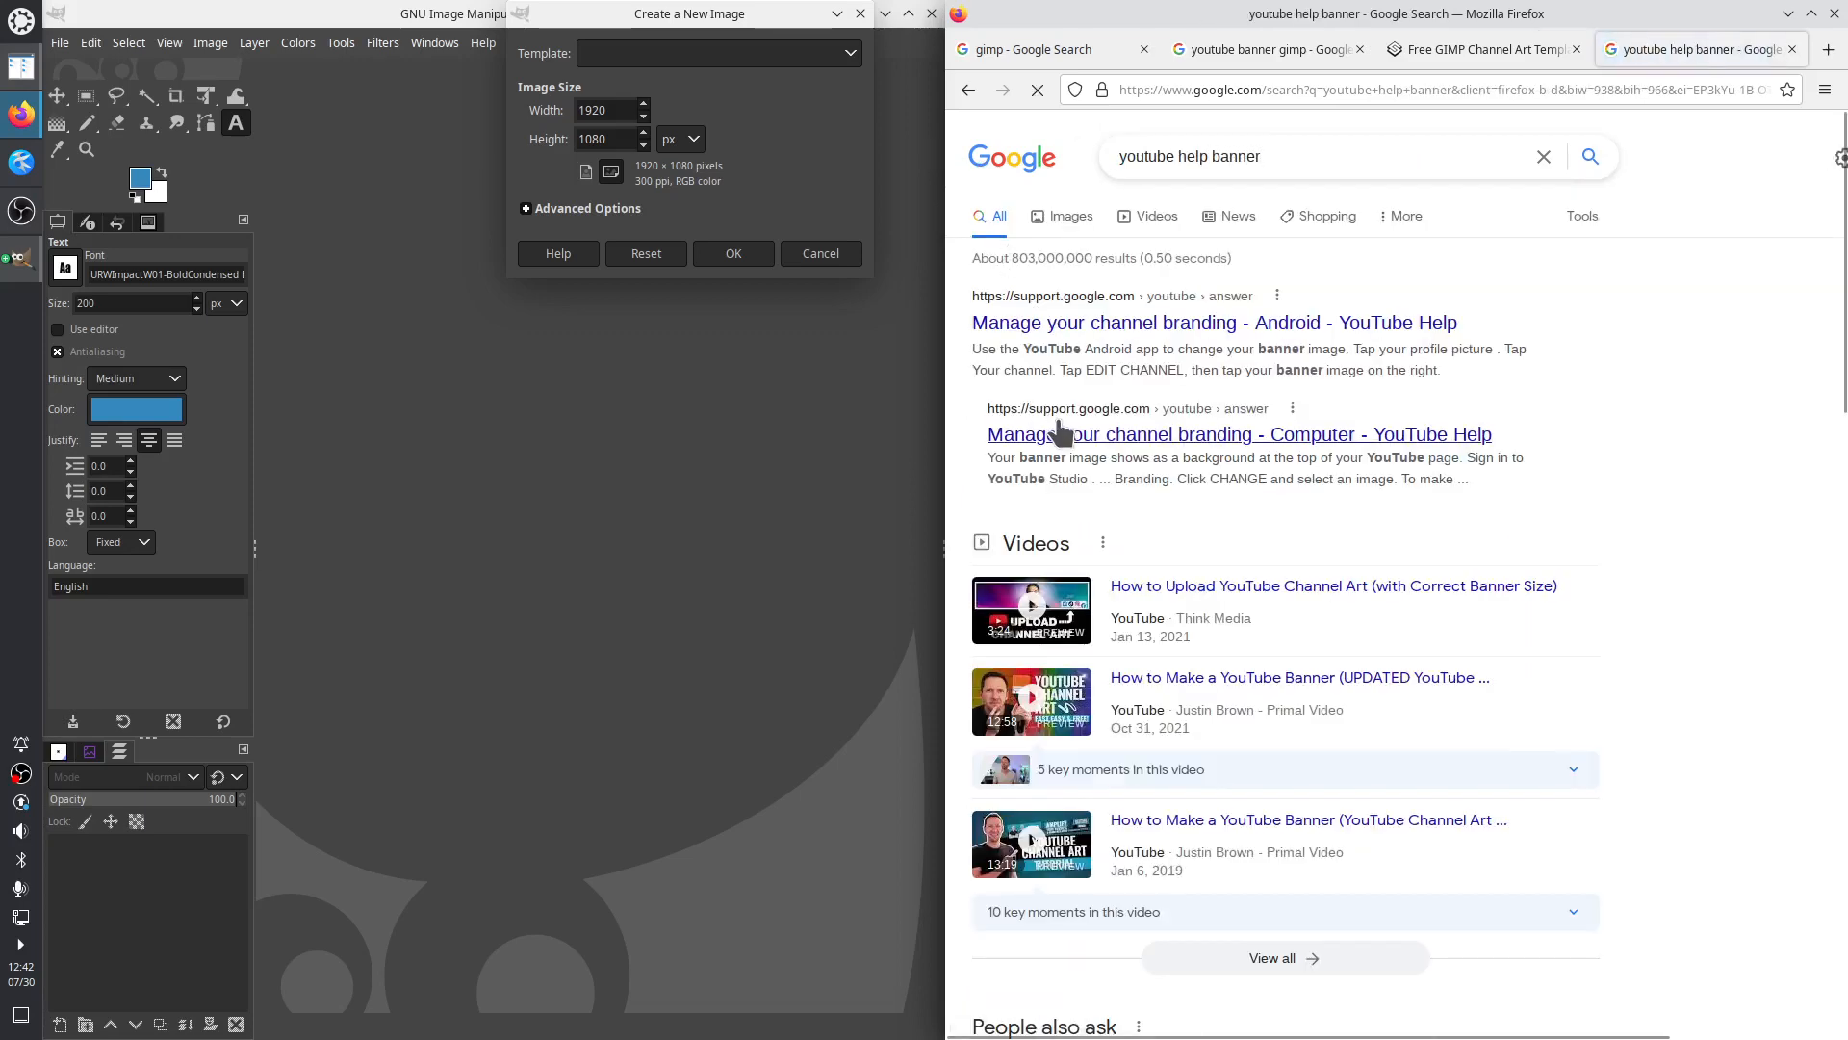
Open the Android and Computer "Manage your channel branding" help results in new tabs and switch to the Android one
right_click(1119, 324)
click(1179, 334)
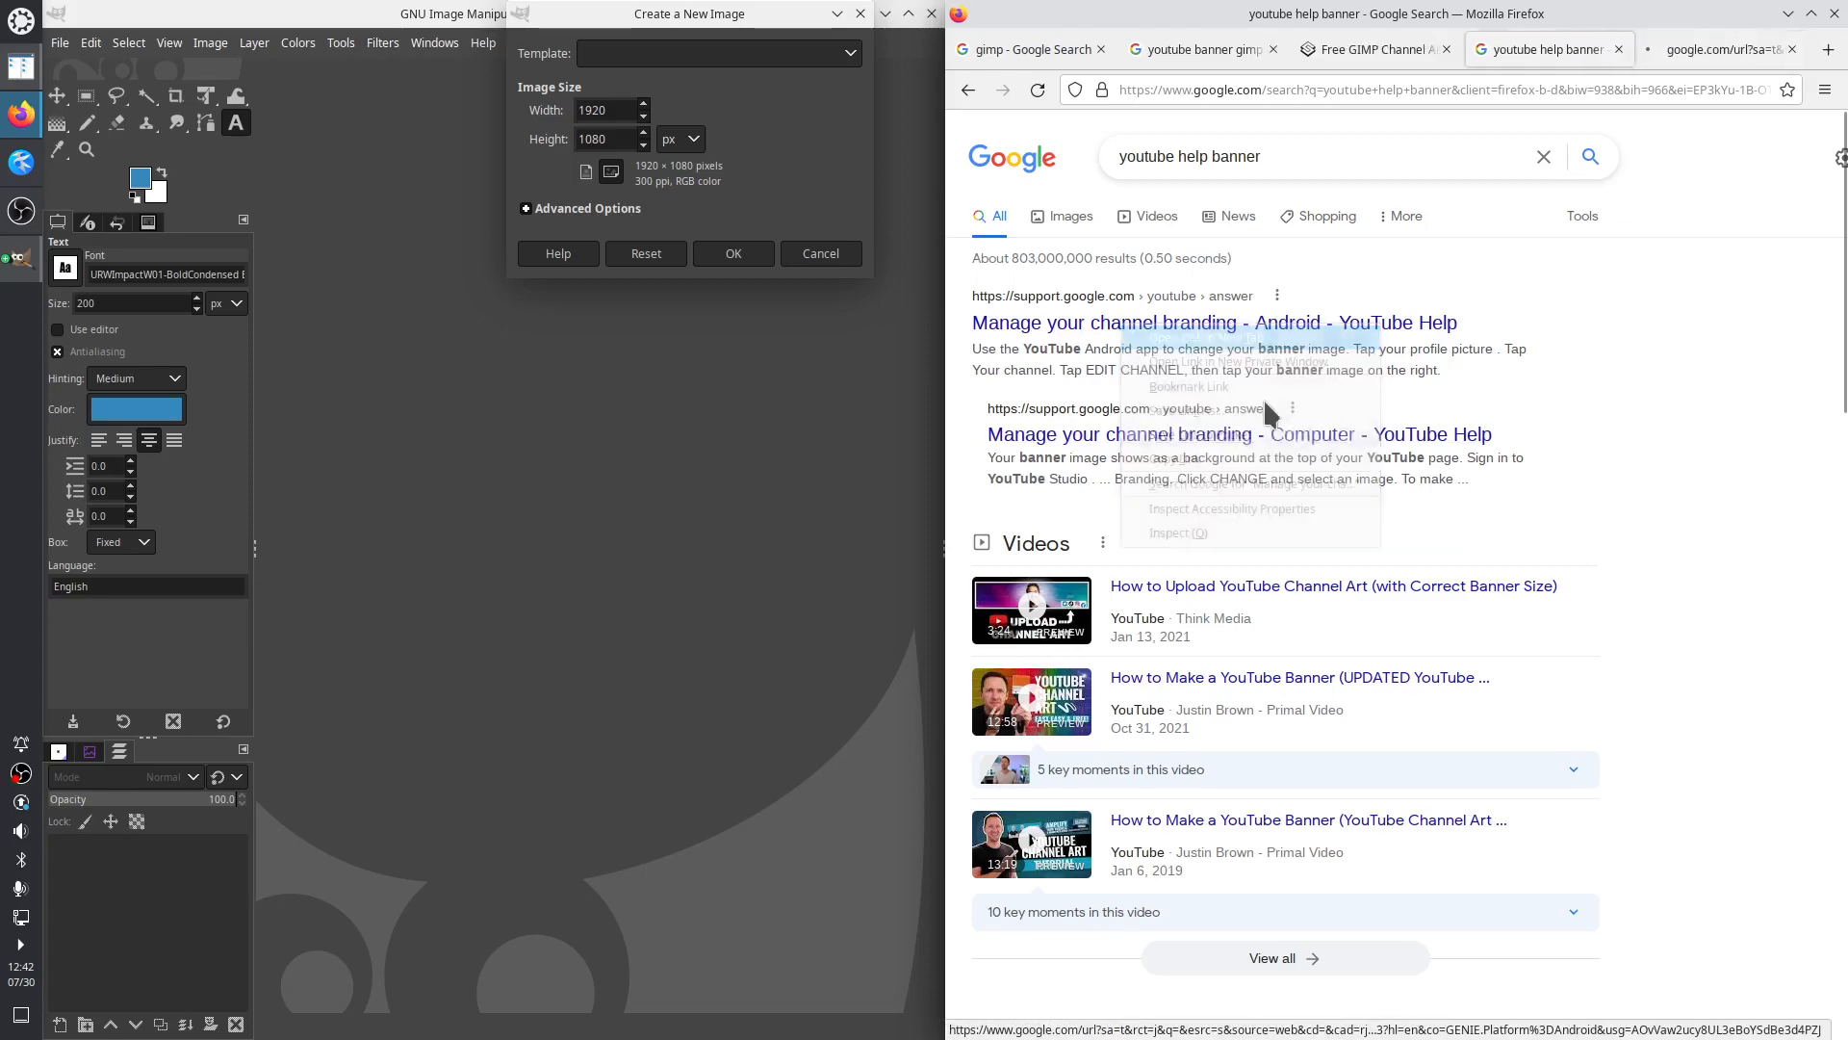
right_click(1250, 435)
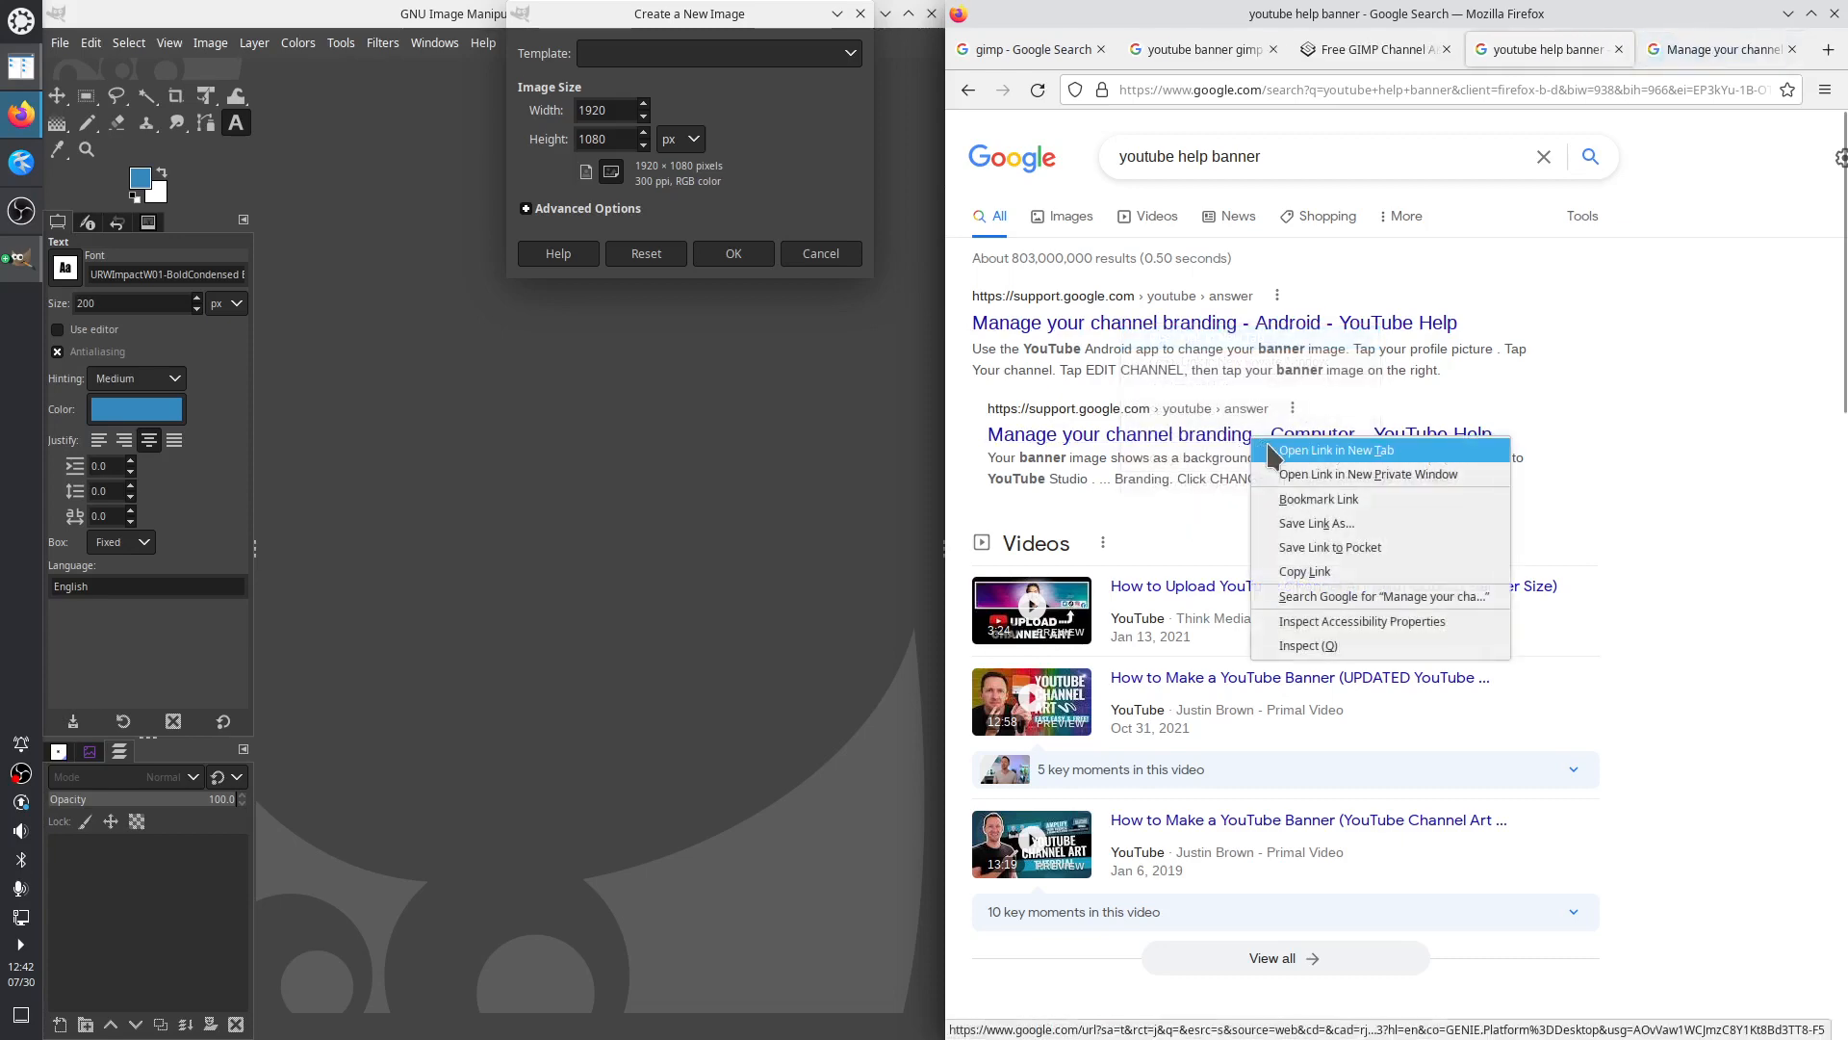
click(1280, 449)
click(1587, 49)
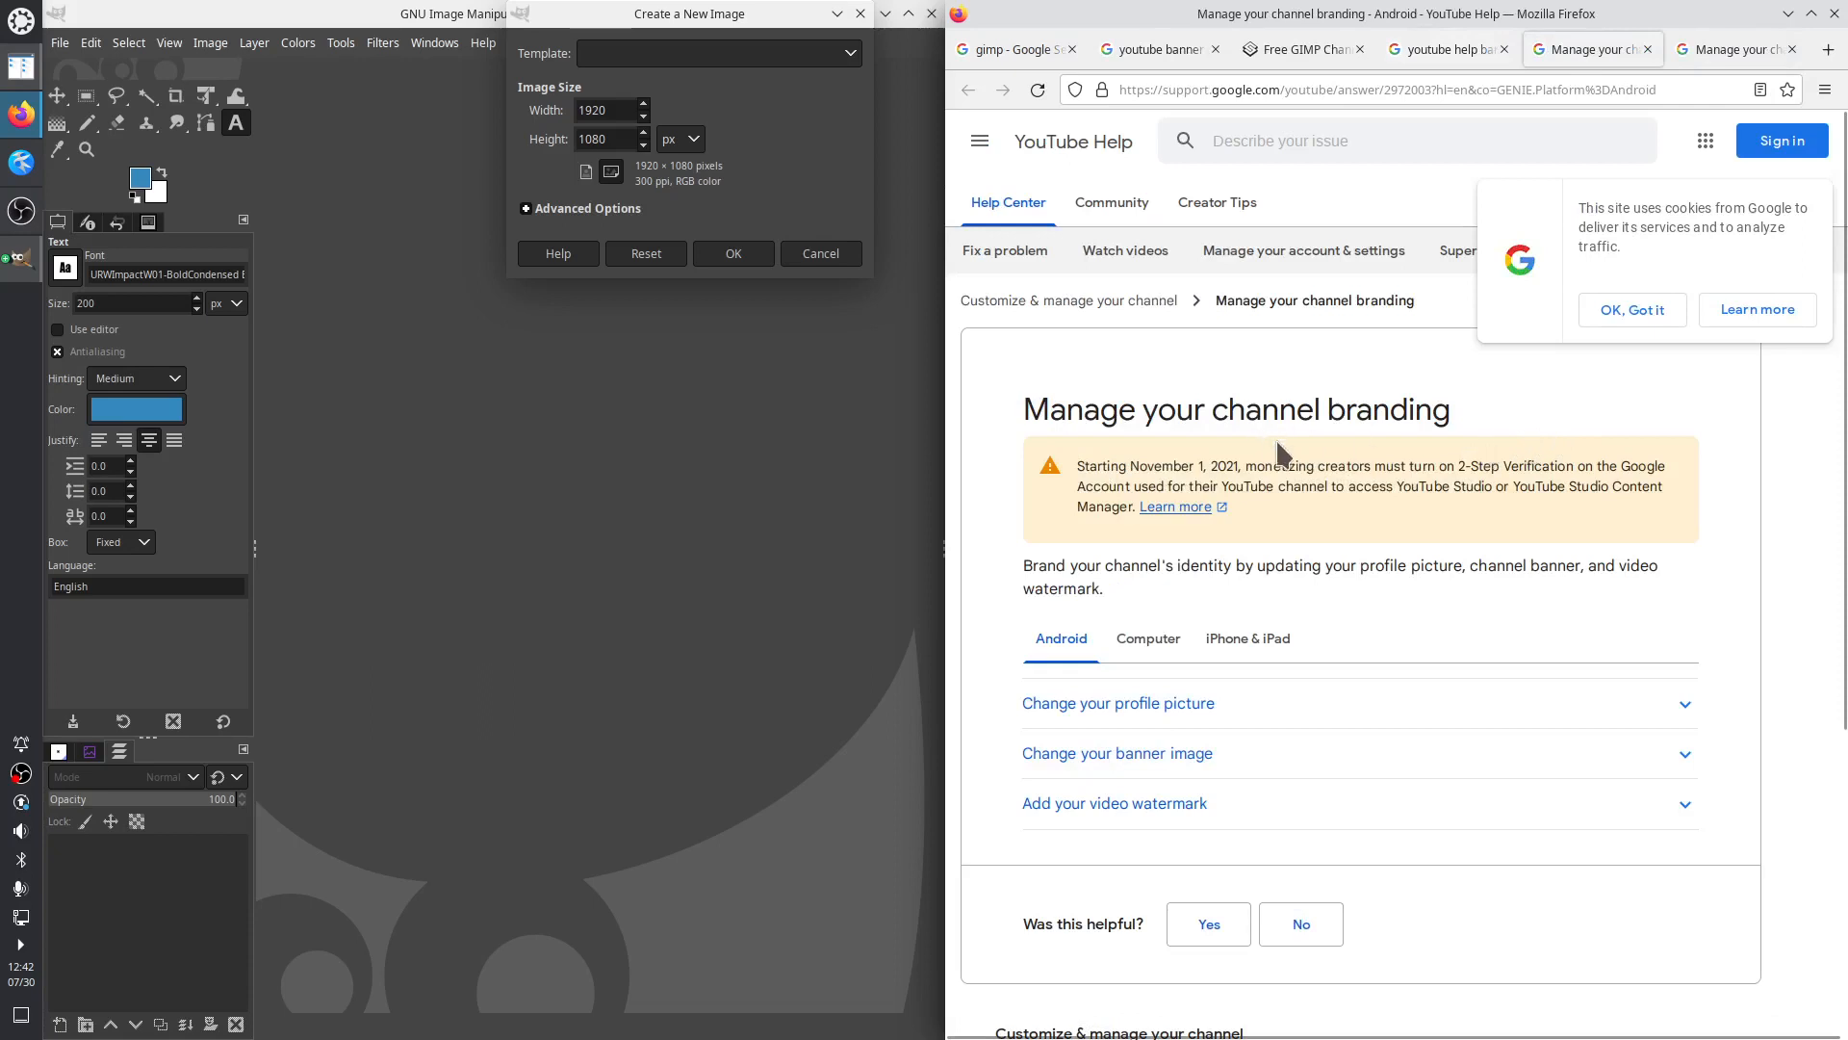
Accept the cookie notice, expand "Change your banner image" on the Android help page and read down to the banner image guidelines
click(1632, 310)
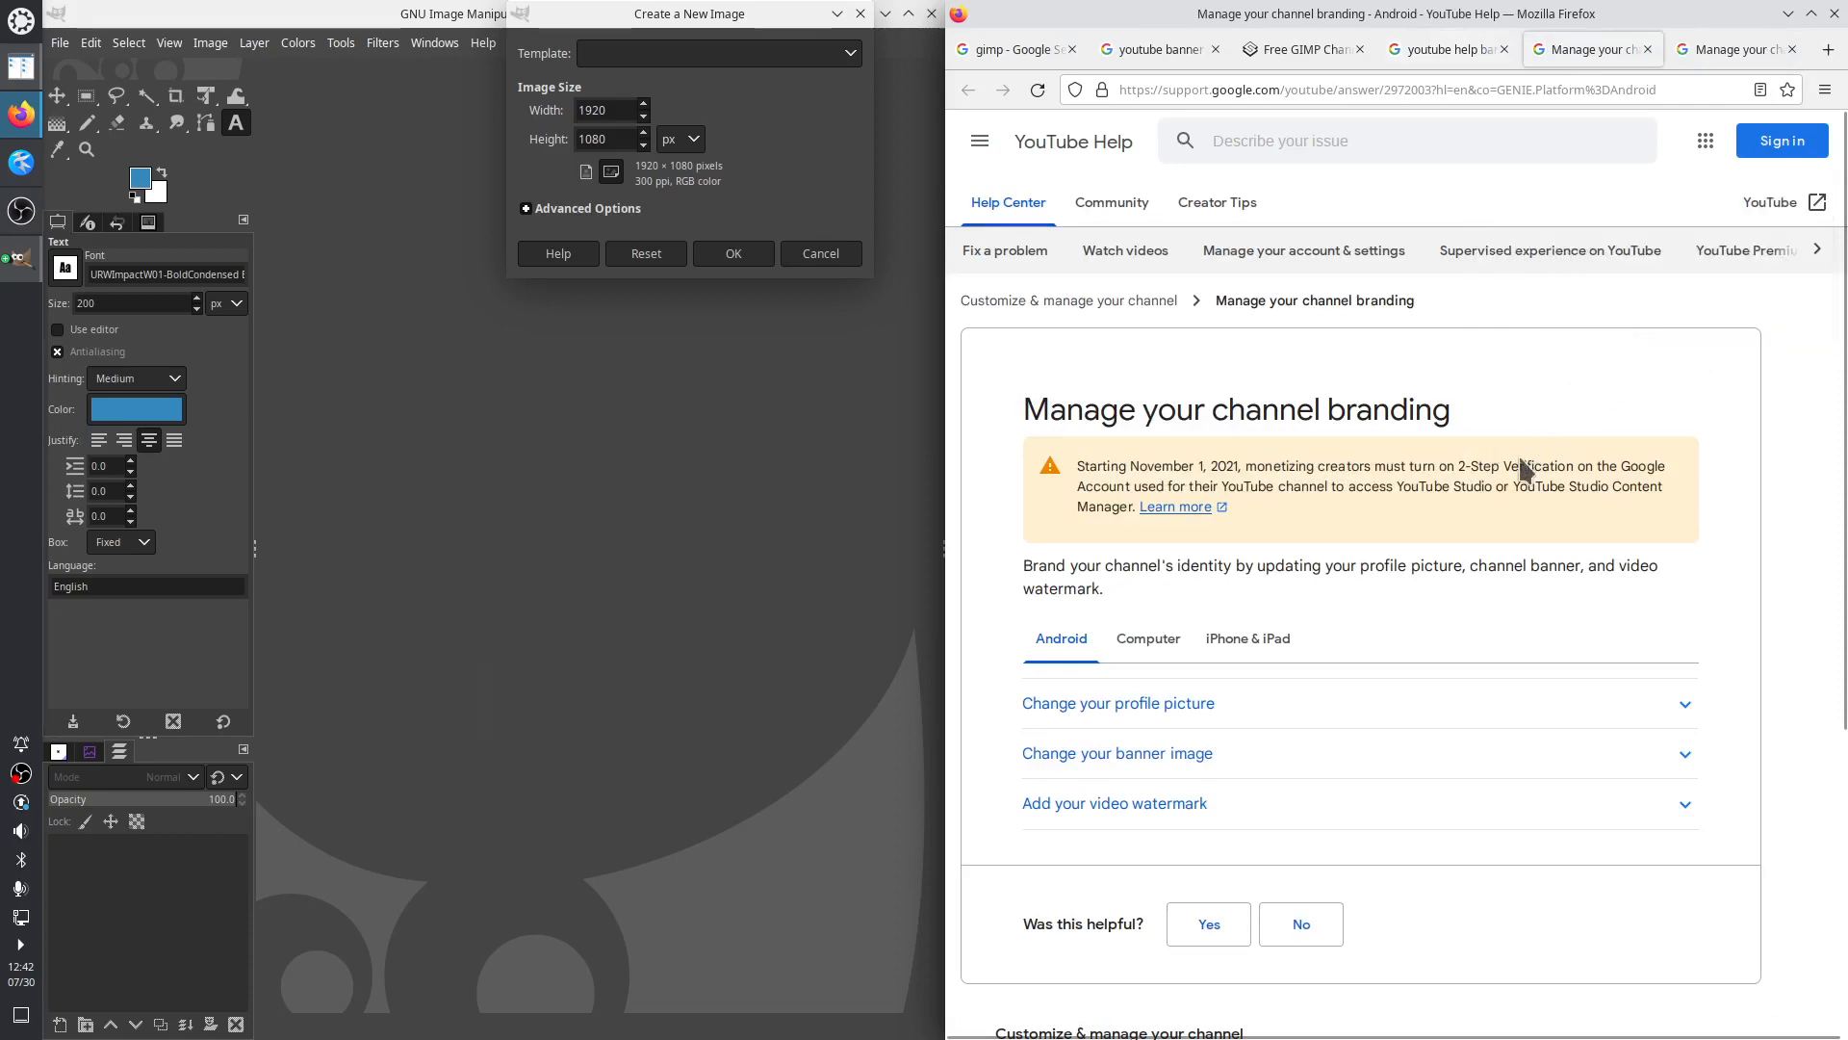
drag(1023, 566, 1107, 596)
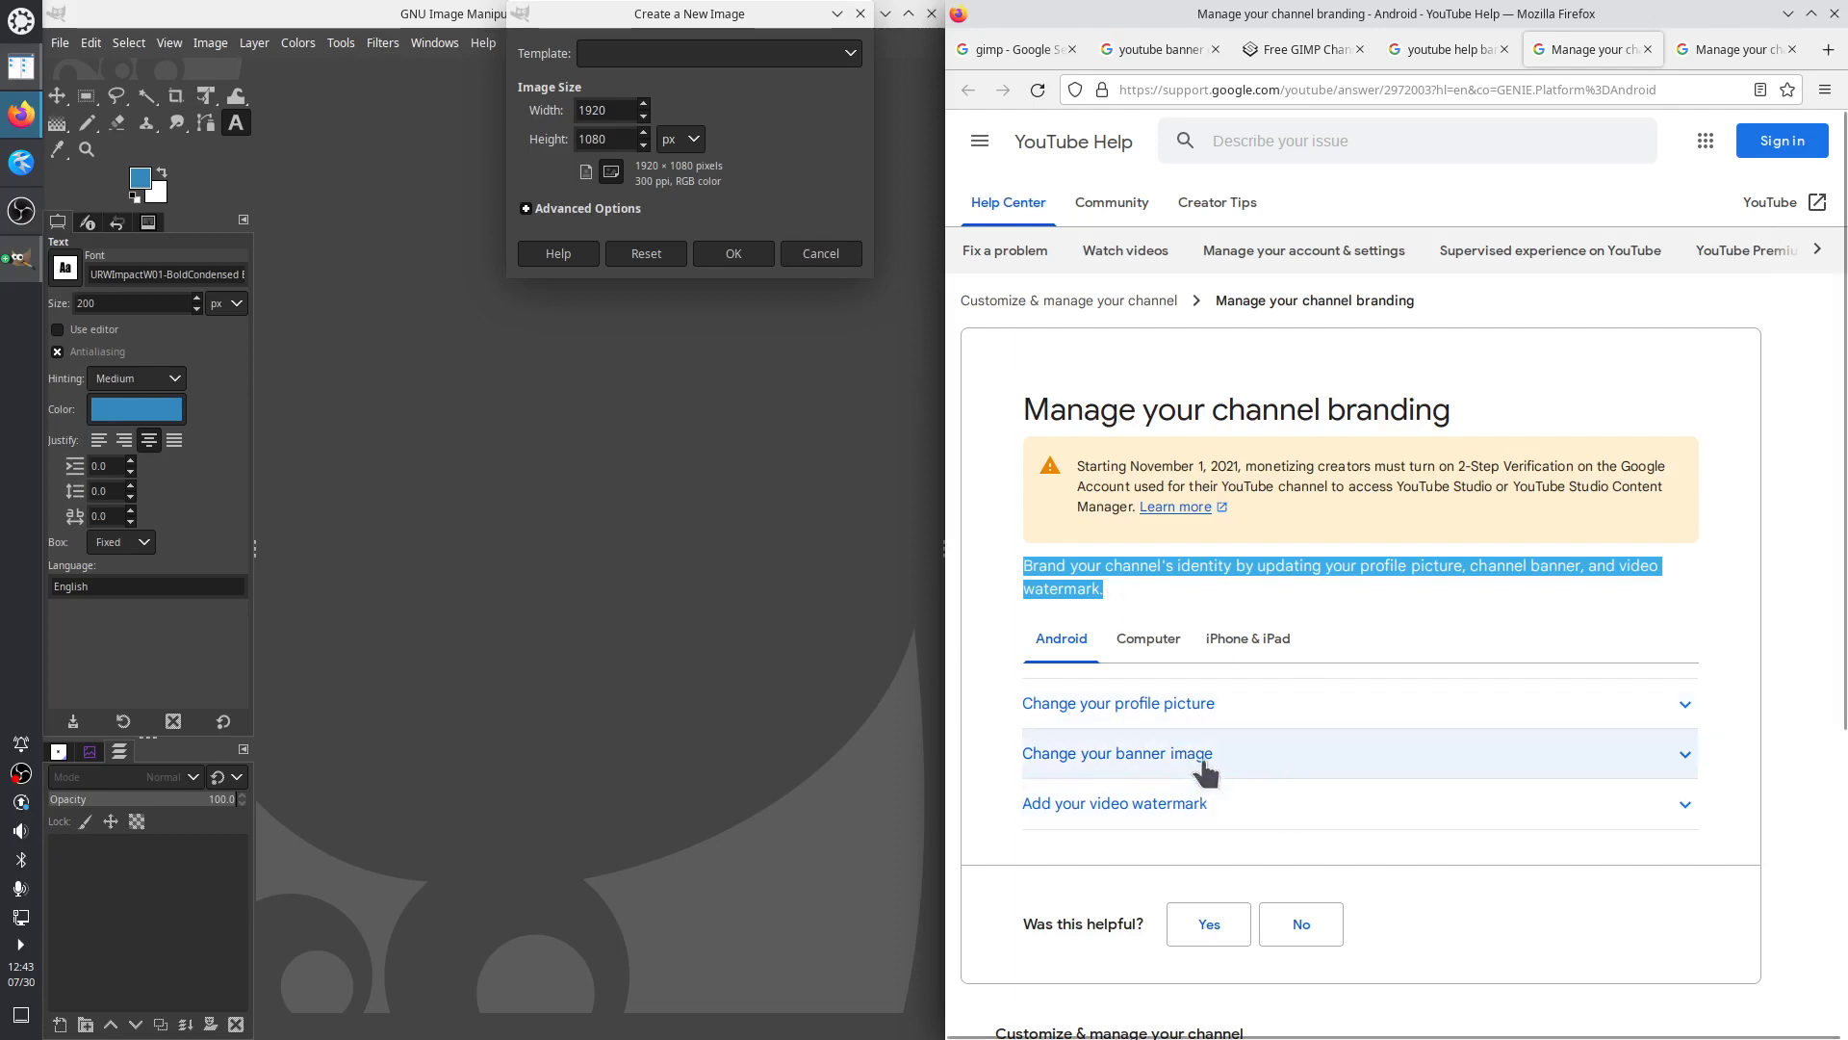
click(1170, 757)
scroll(1306, 673, down, 3)
scroll(1306, 673, down, 2)
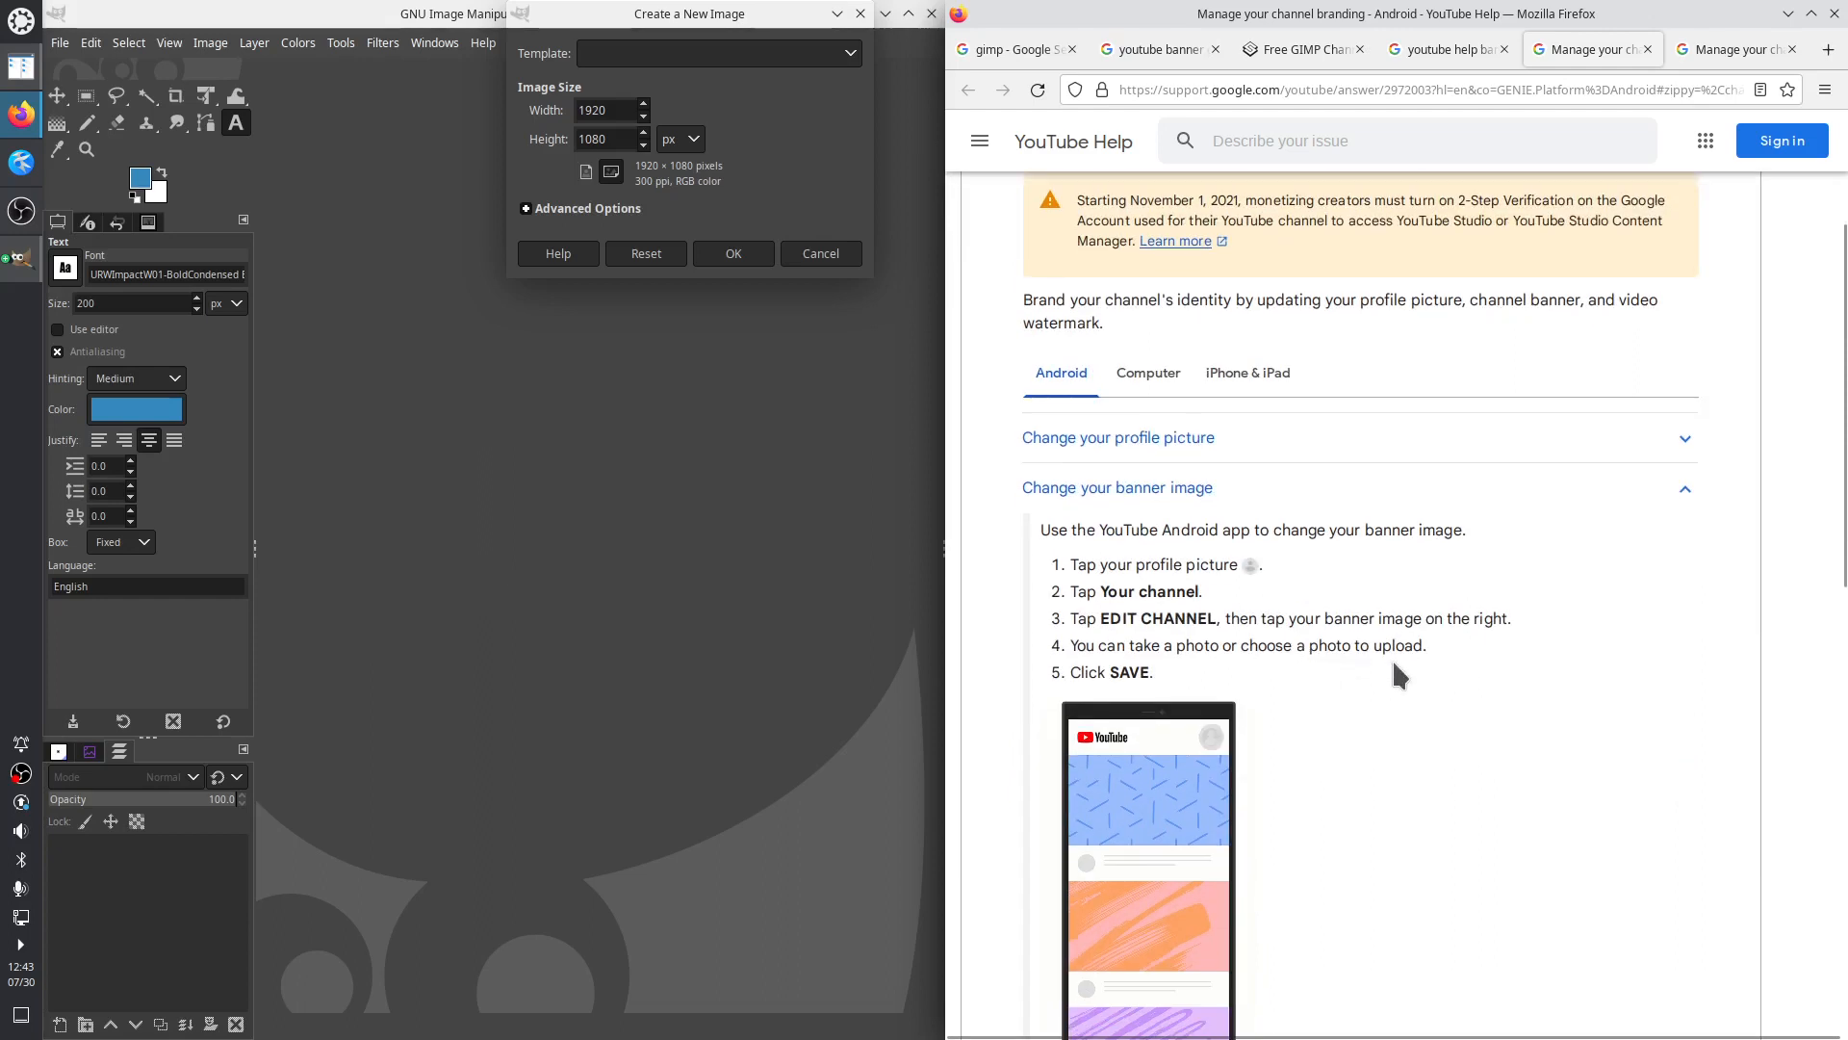
scroll(1401, 642, down, 10)
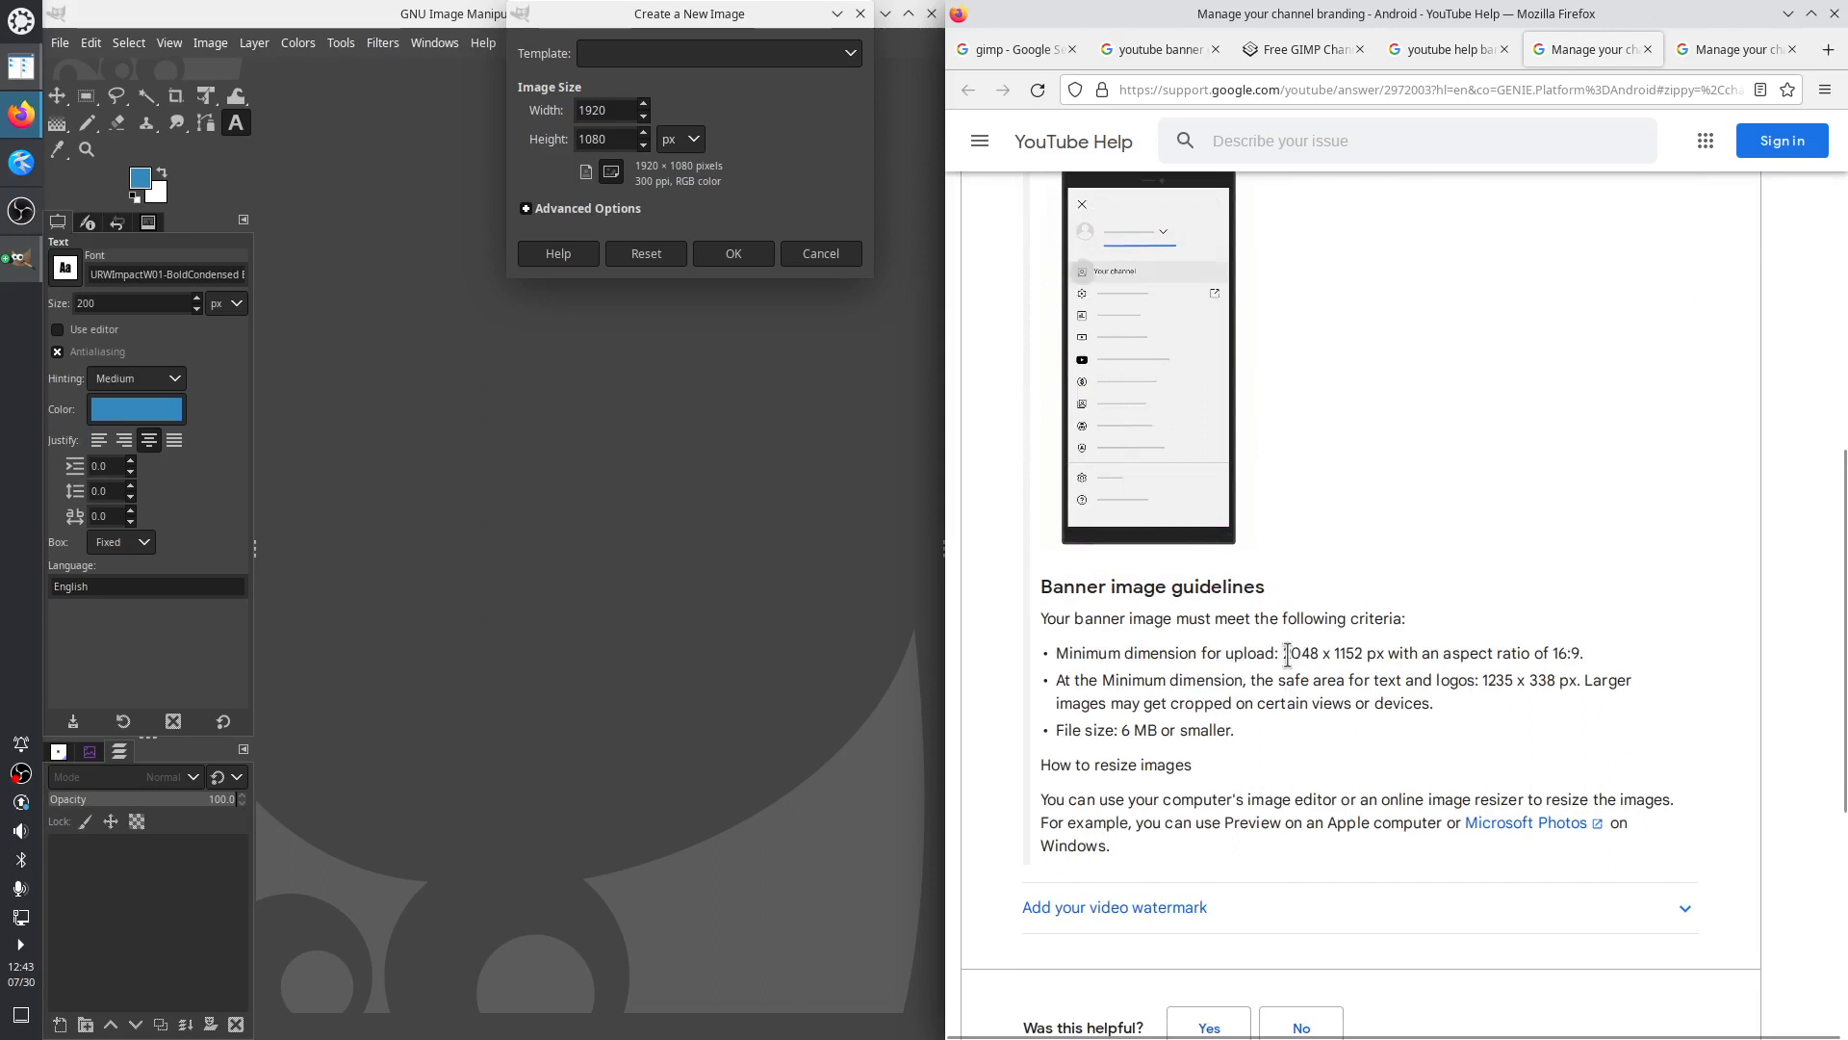
Switch to the Computer help page, accept its cookie notice and expand "Change your banner image"
click(1731, 55)
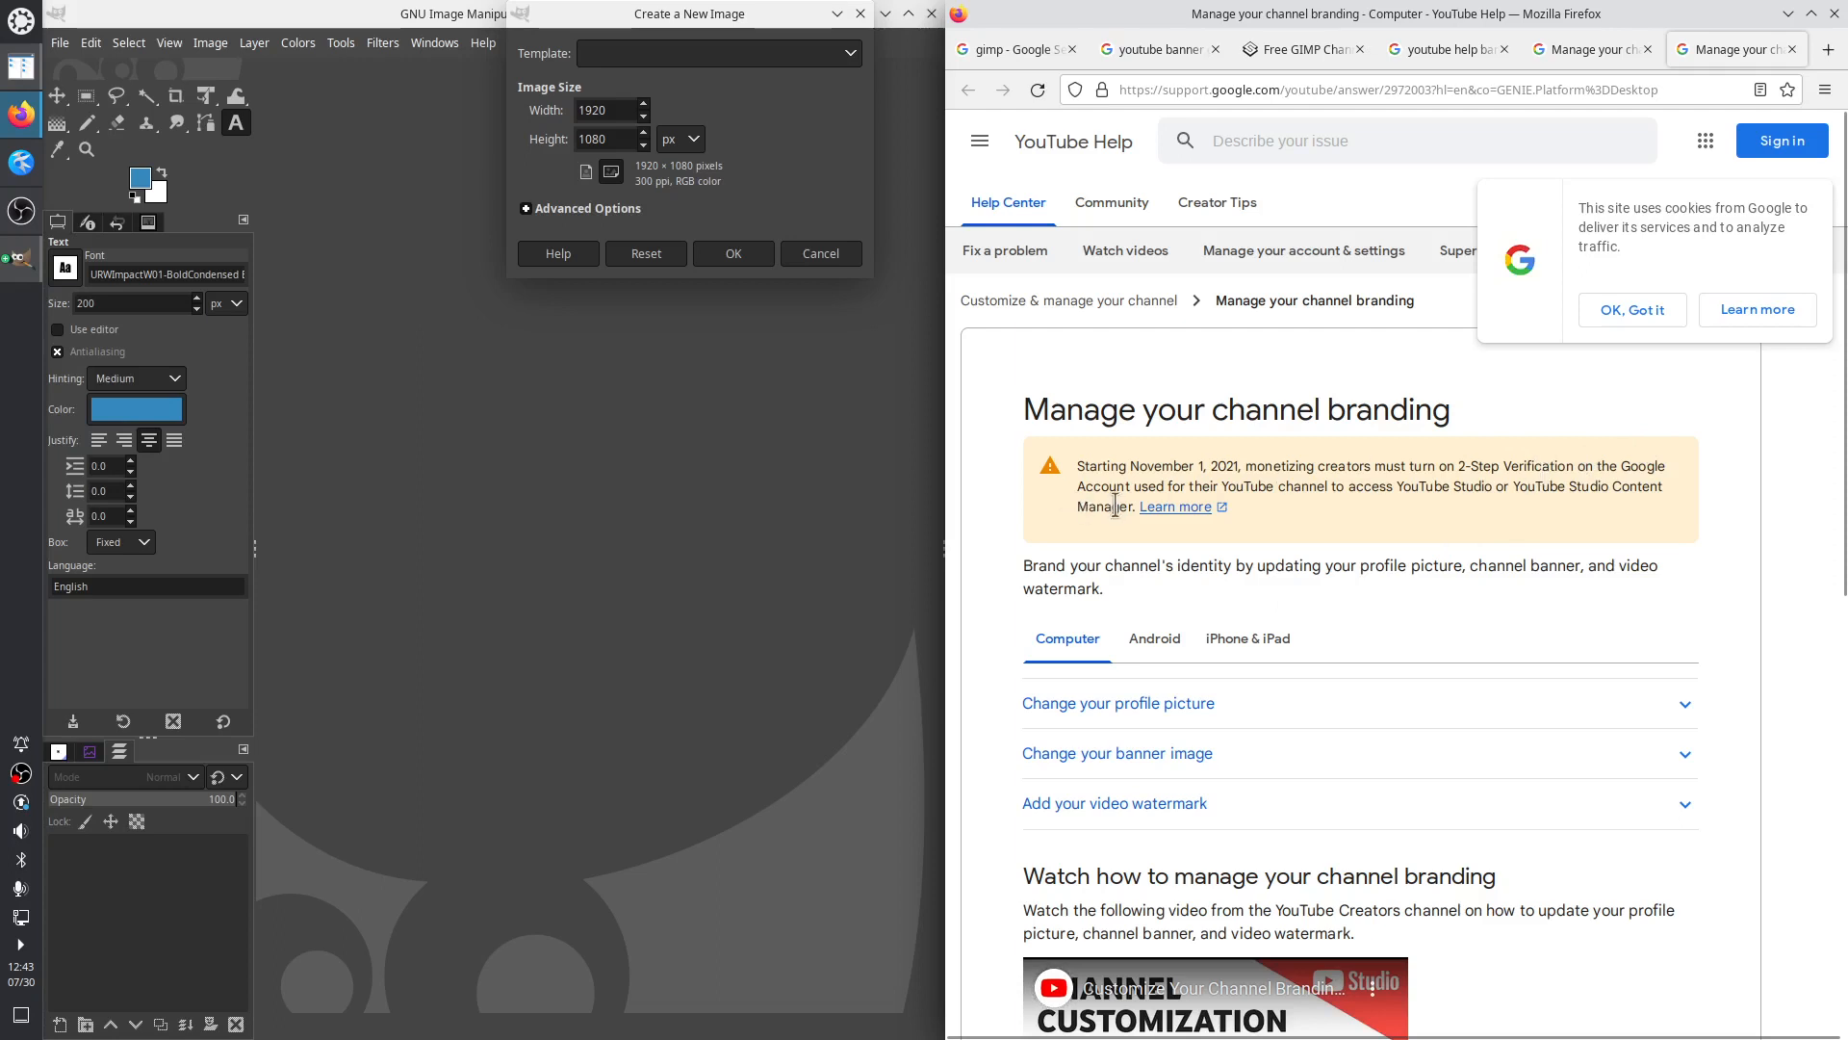
drag(1115, 506, 1107, 466)
click(1634, 311)
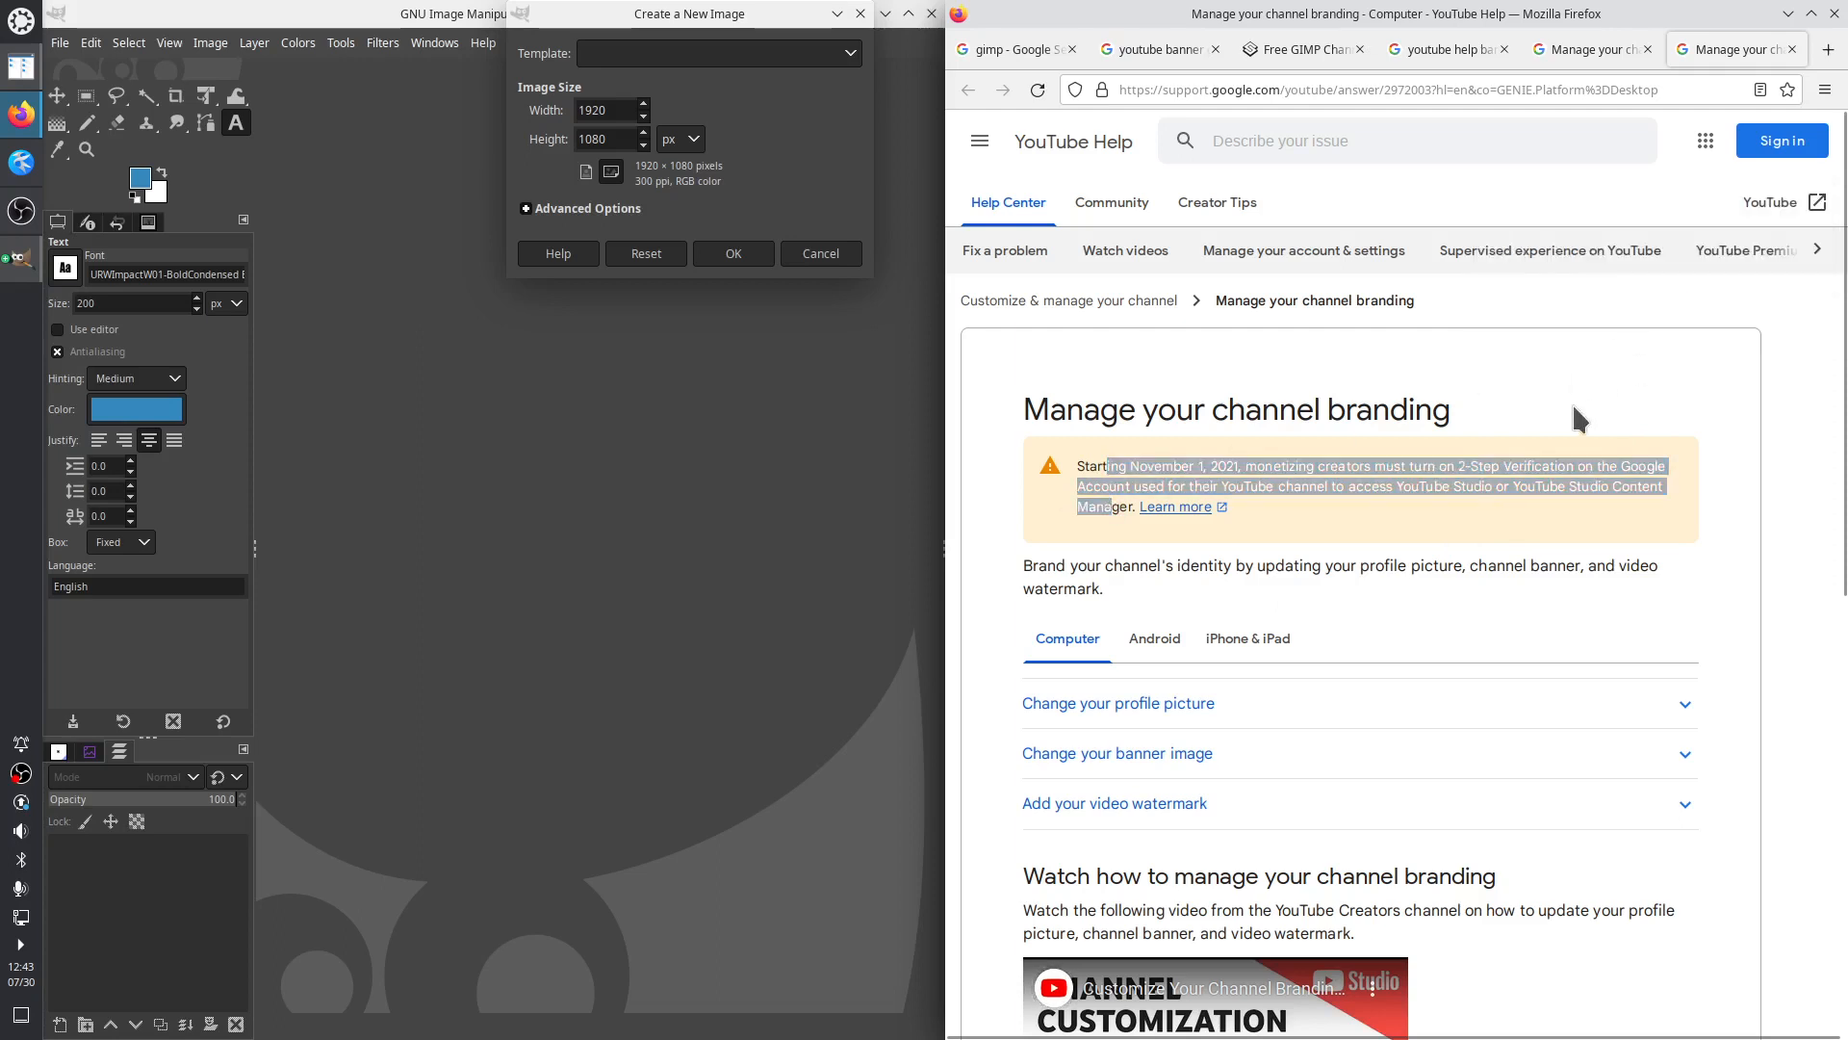
scroll(1395, 549, down, 3)
click(1074, 489)
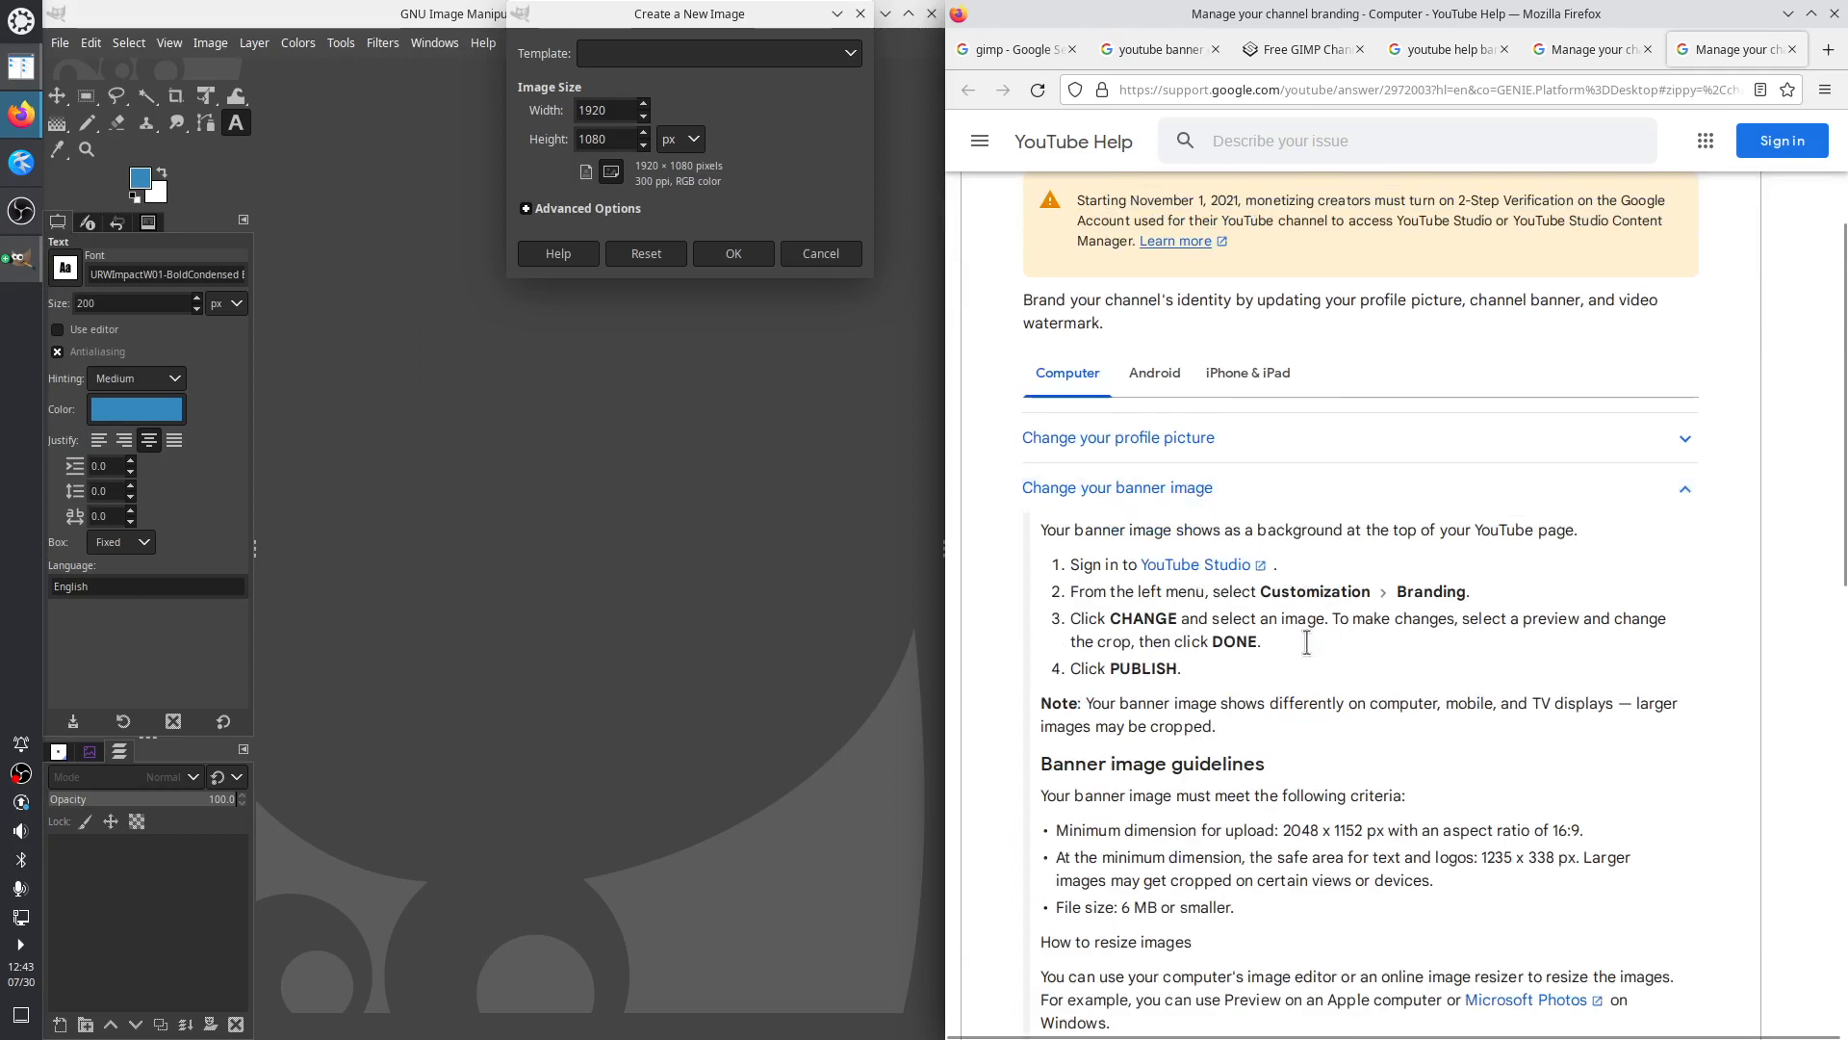
Read the size criteria in the banner image guidelines and compare them with the canvas size in the Logos By Nick article
scroll(1331, 766, down, 5)
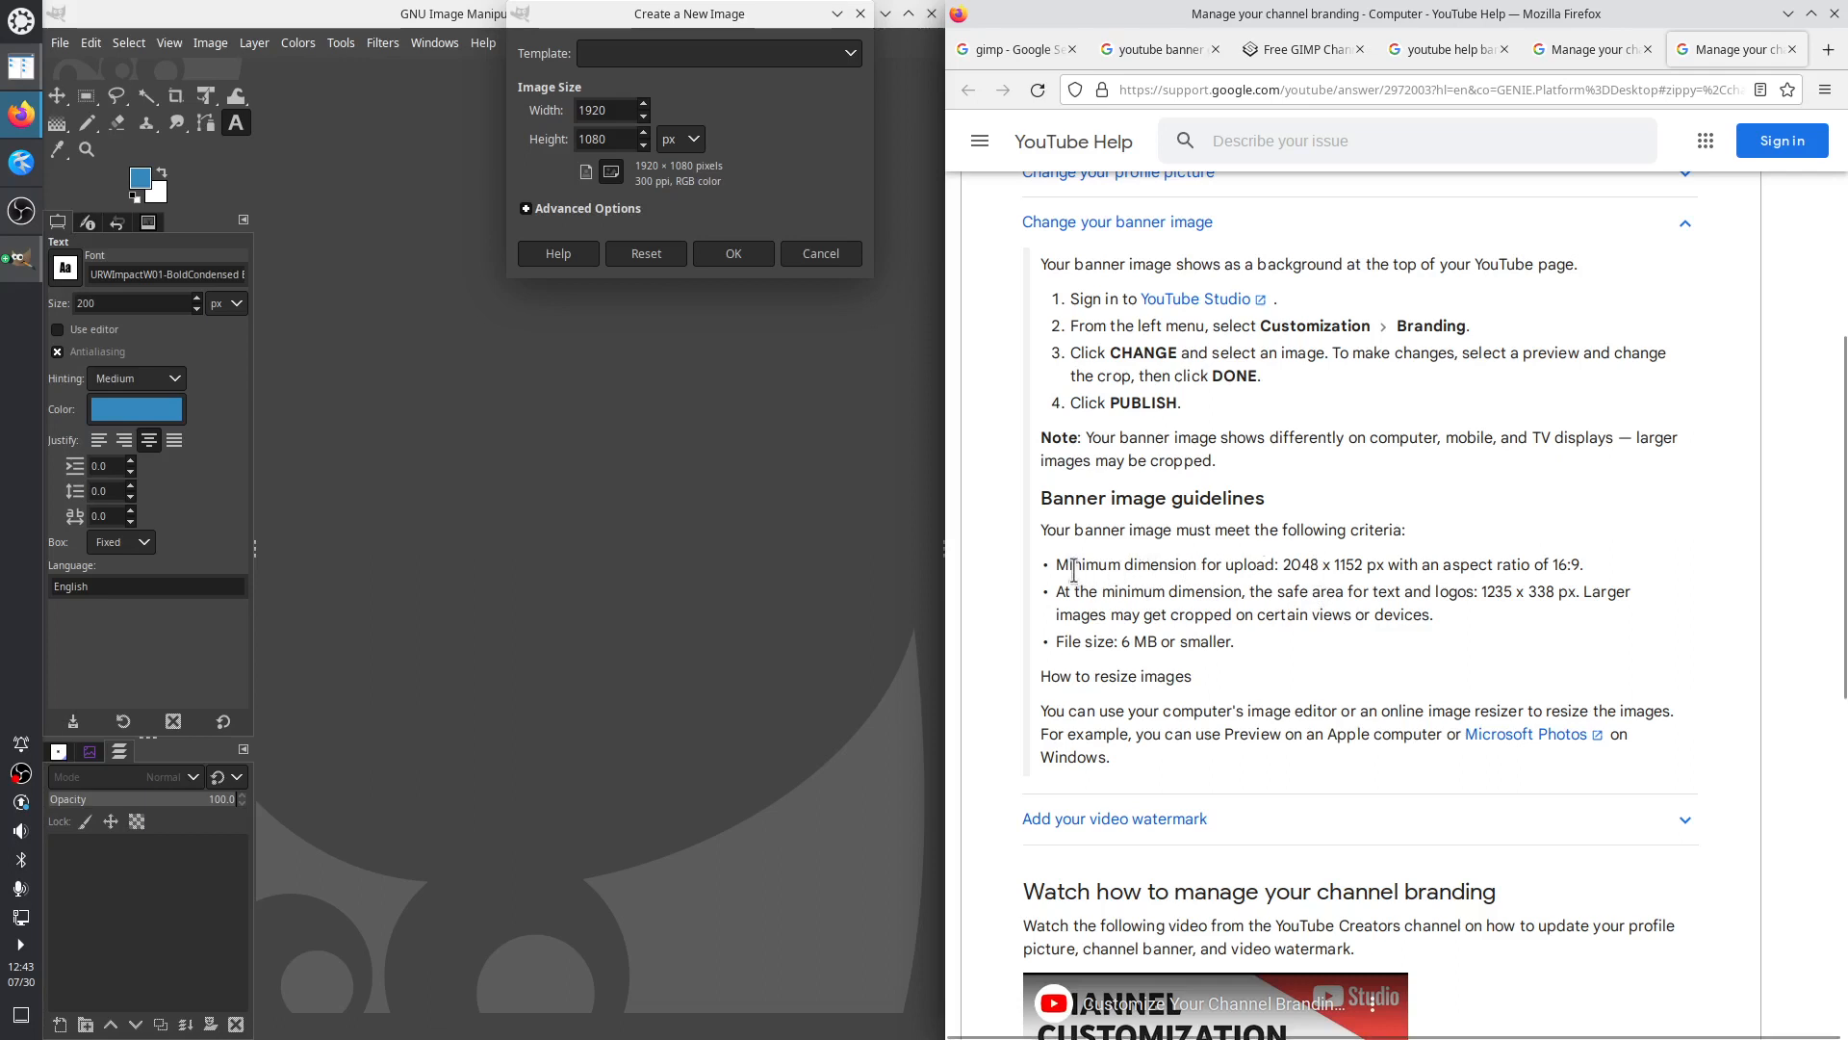
drag(1058, 564, 1252, 655)
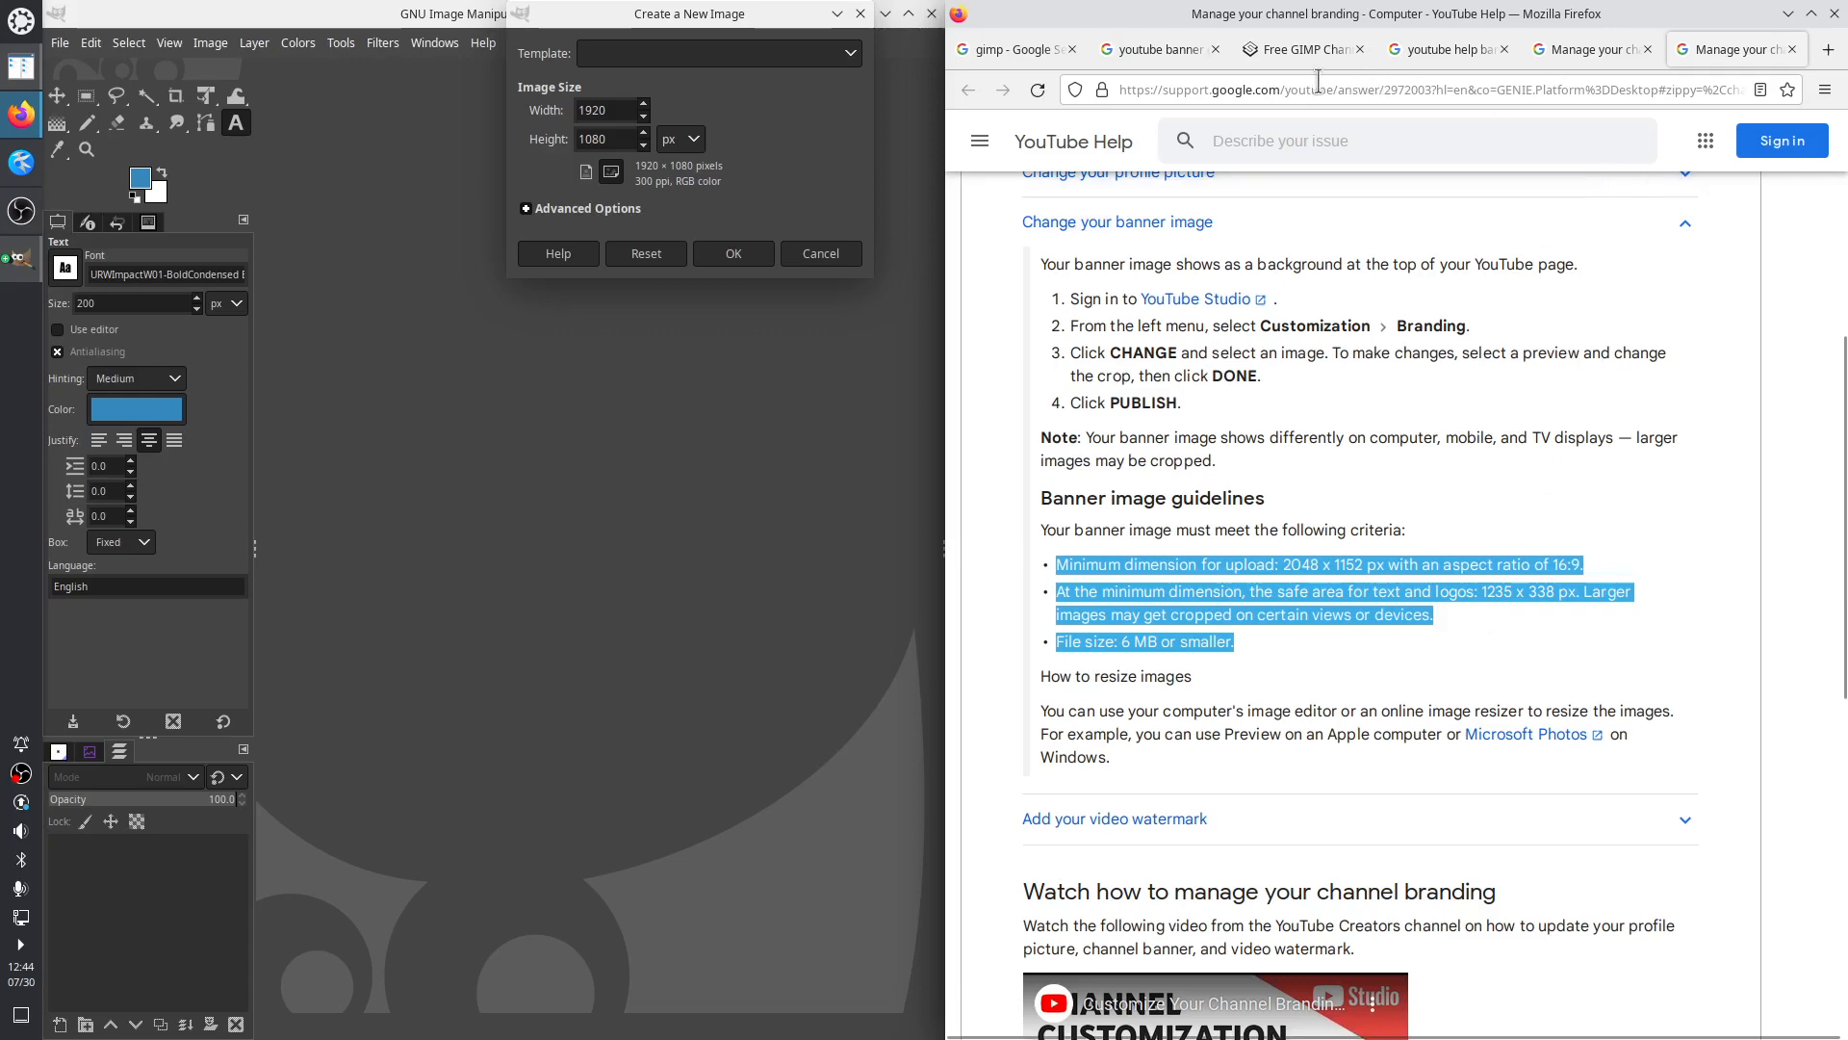
click(1306, 50)
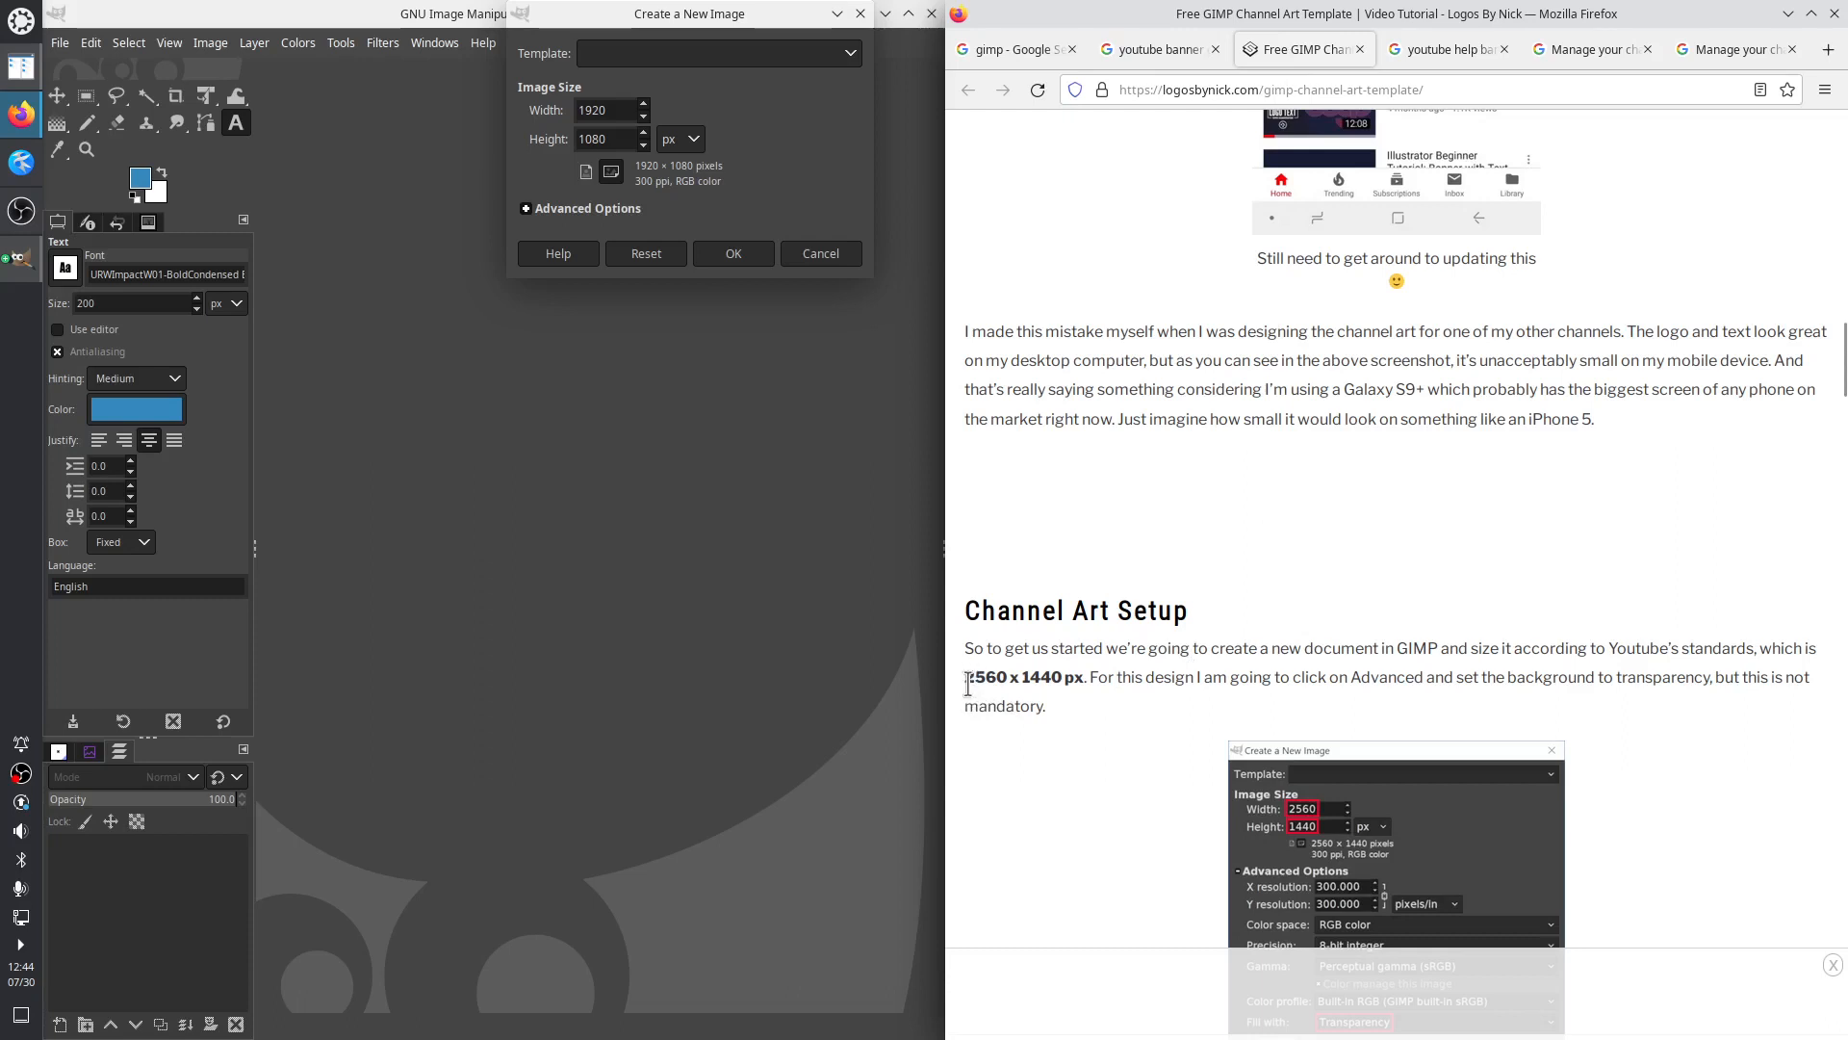
drag(968, 685, 1066, 679)
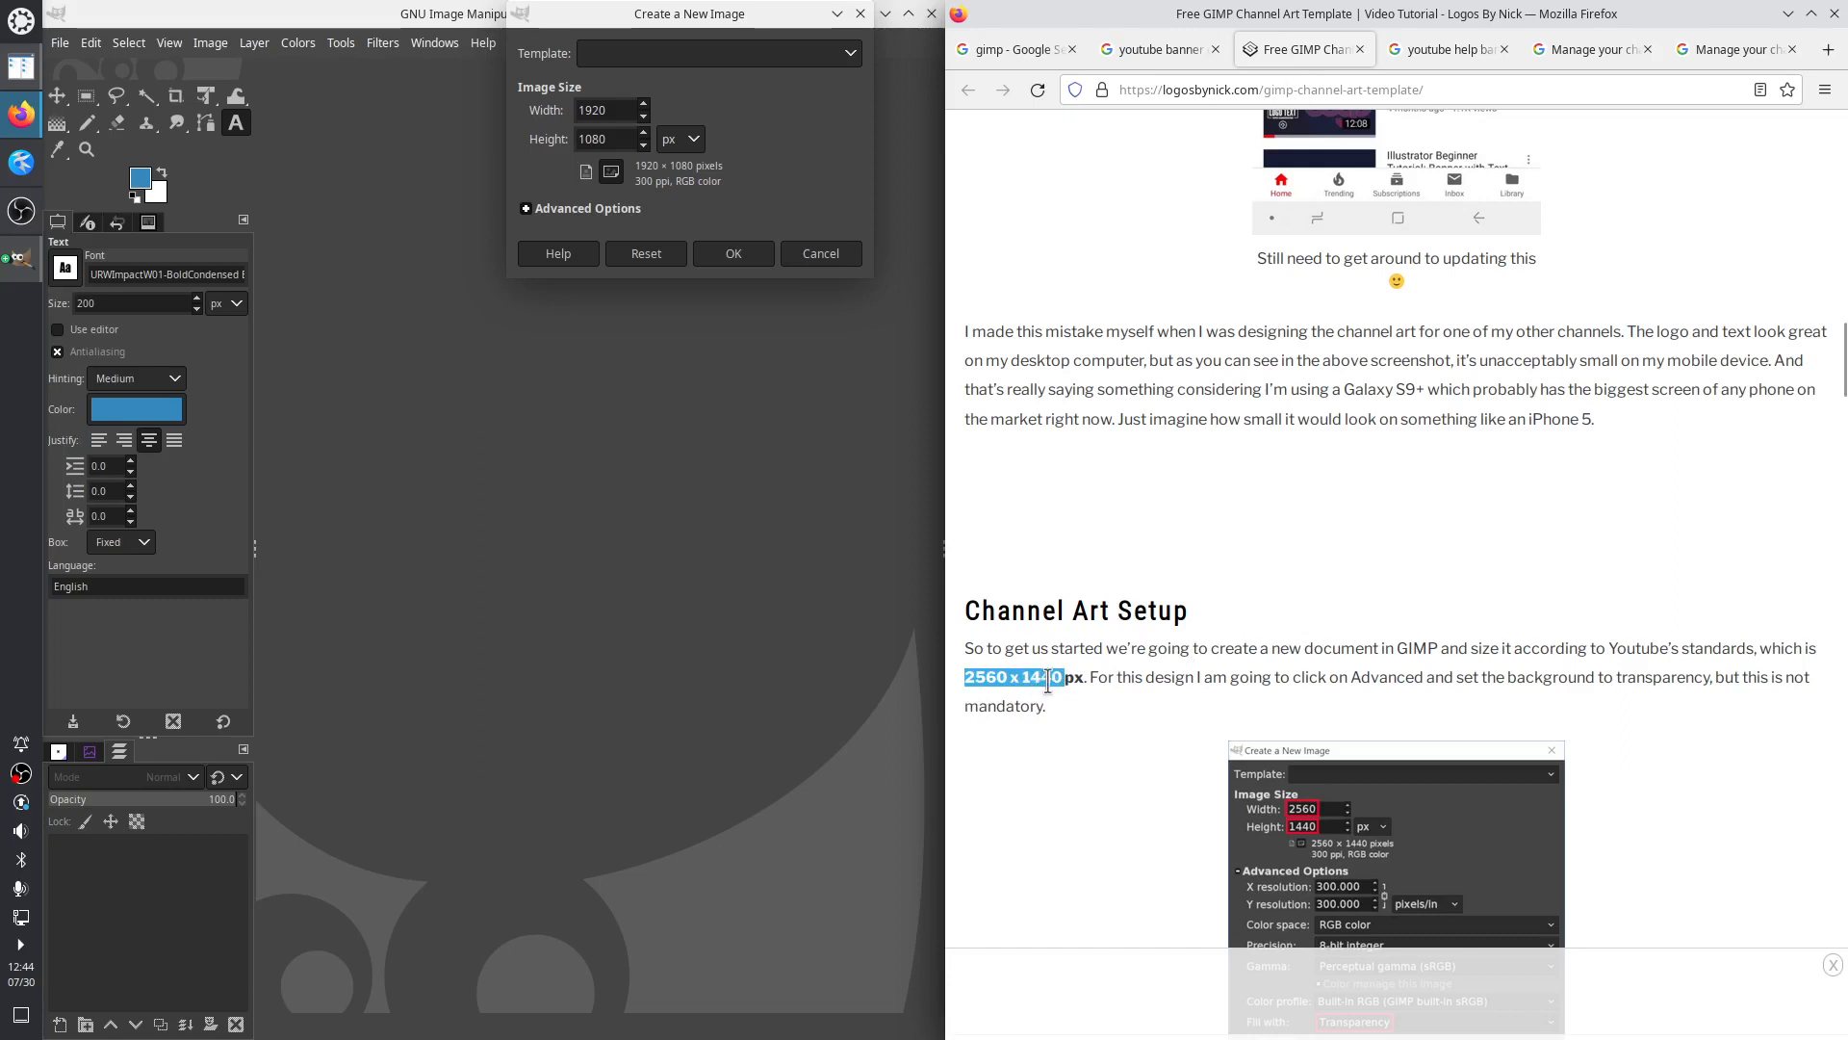
click(1048, 682)
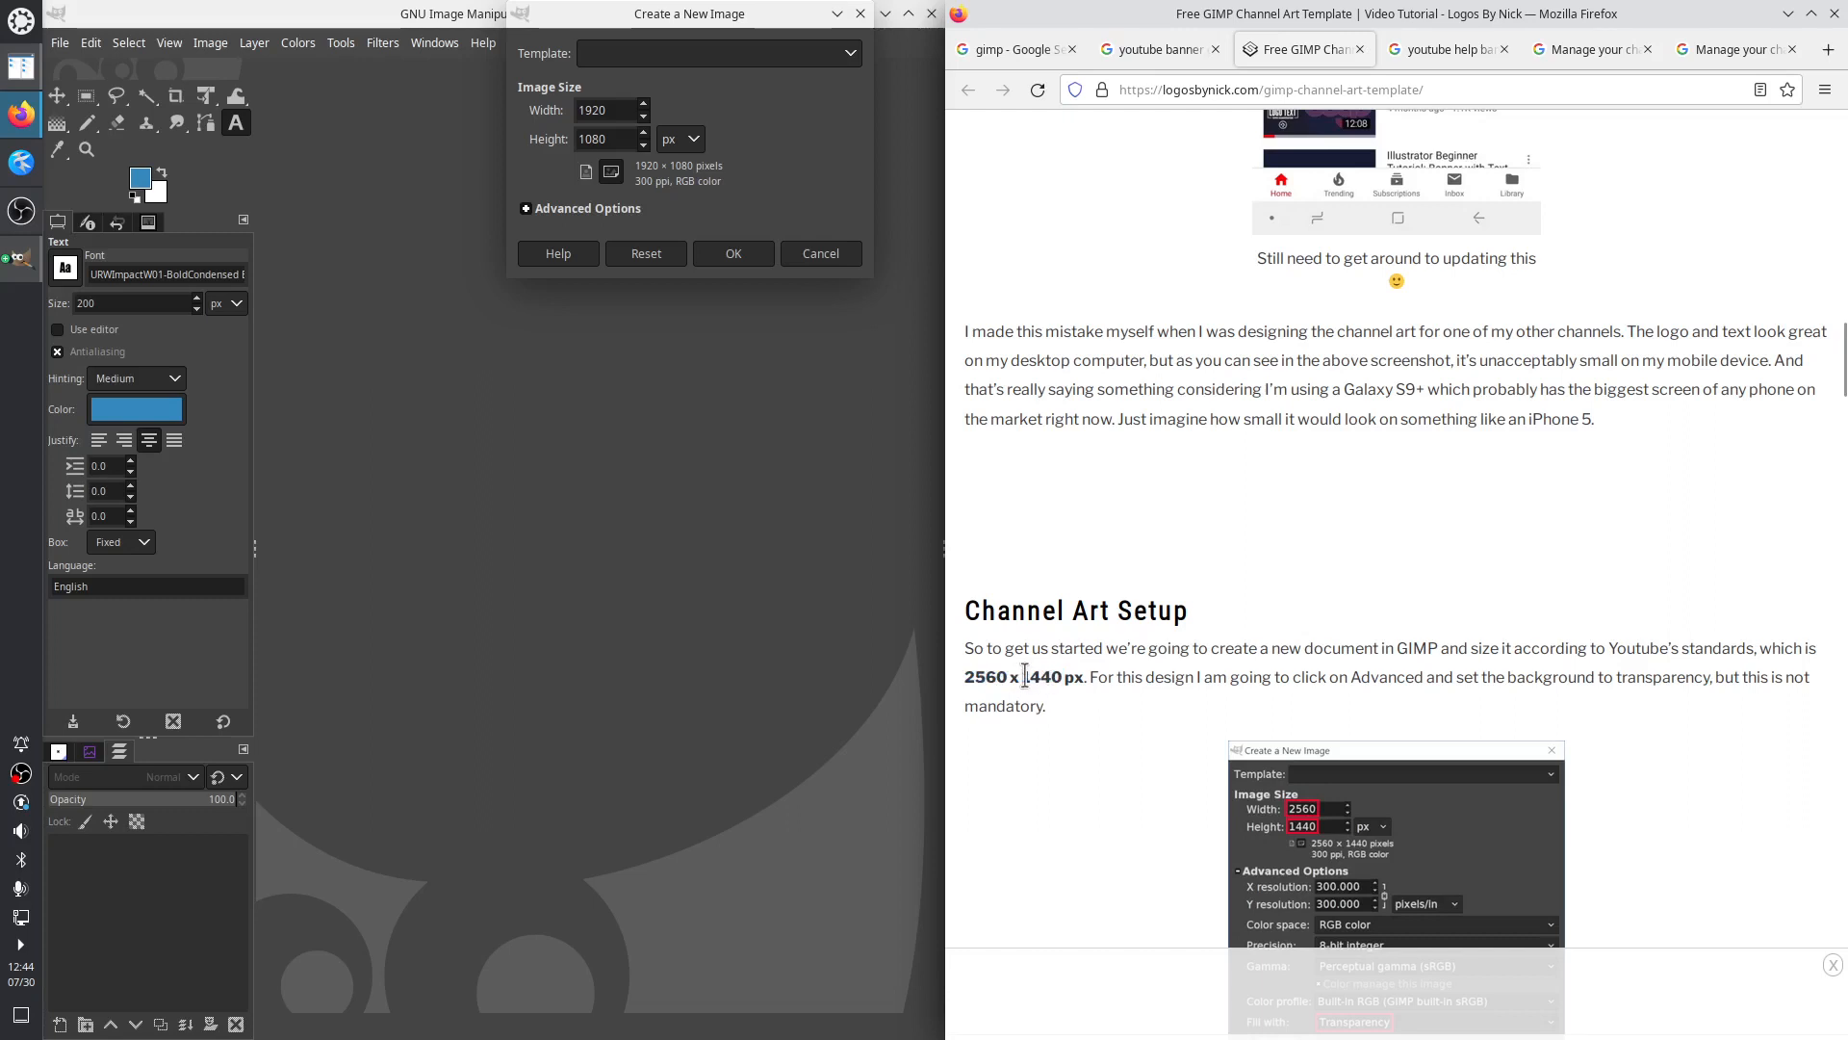
drag(1026, 675, 1067, 675)
Search the web for "wiki 1440p" in a new tab and open the English Wikipedia article
key(ctrl+t)
text(wiki 1440)
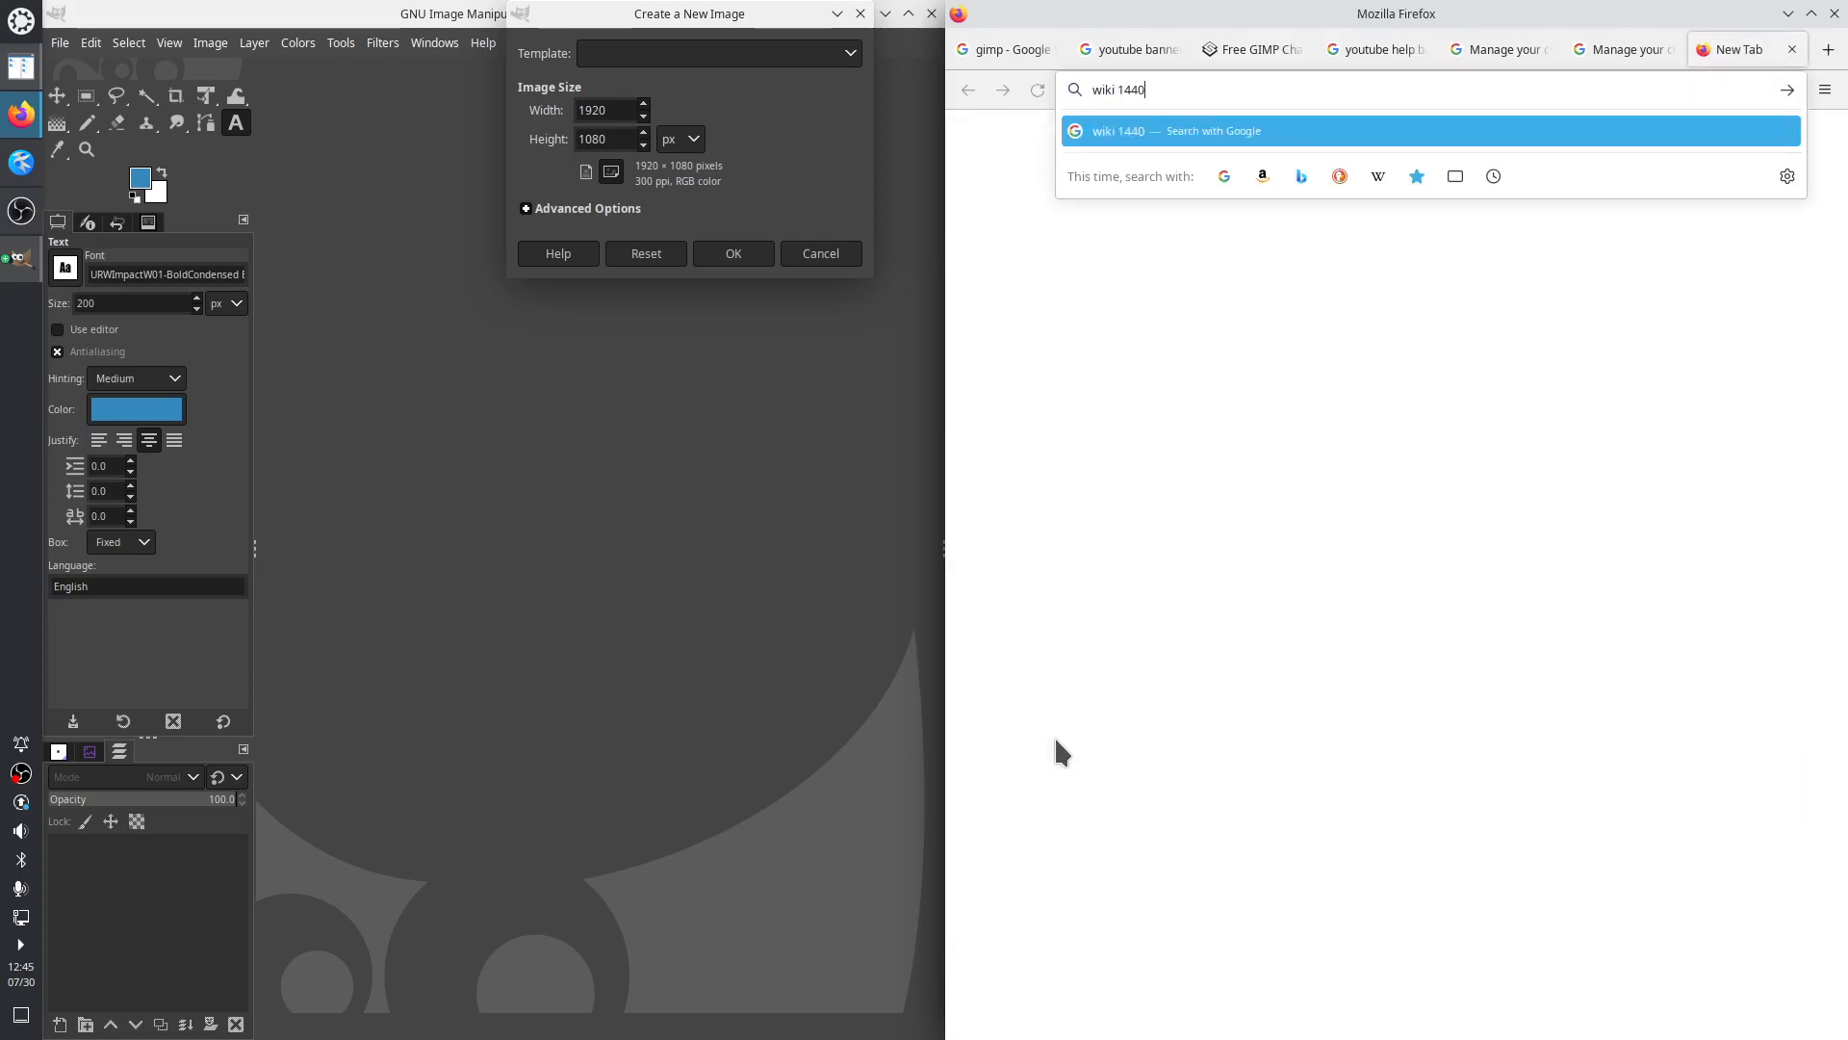
text(p)
key(Return)
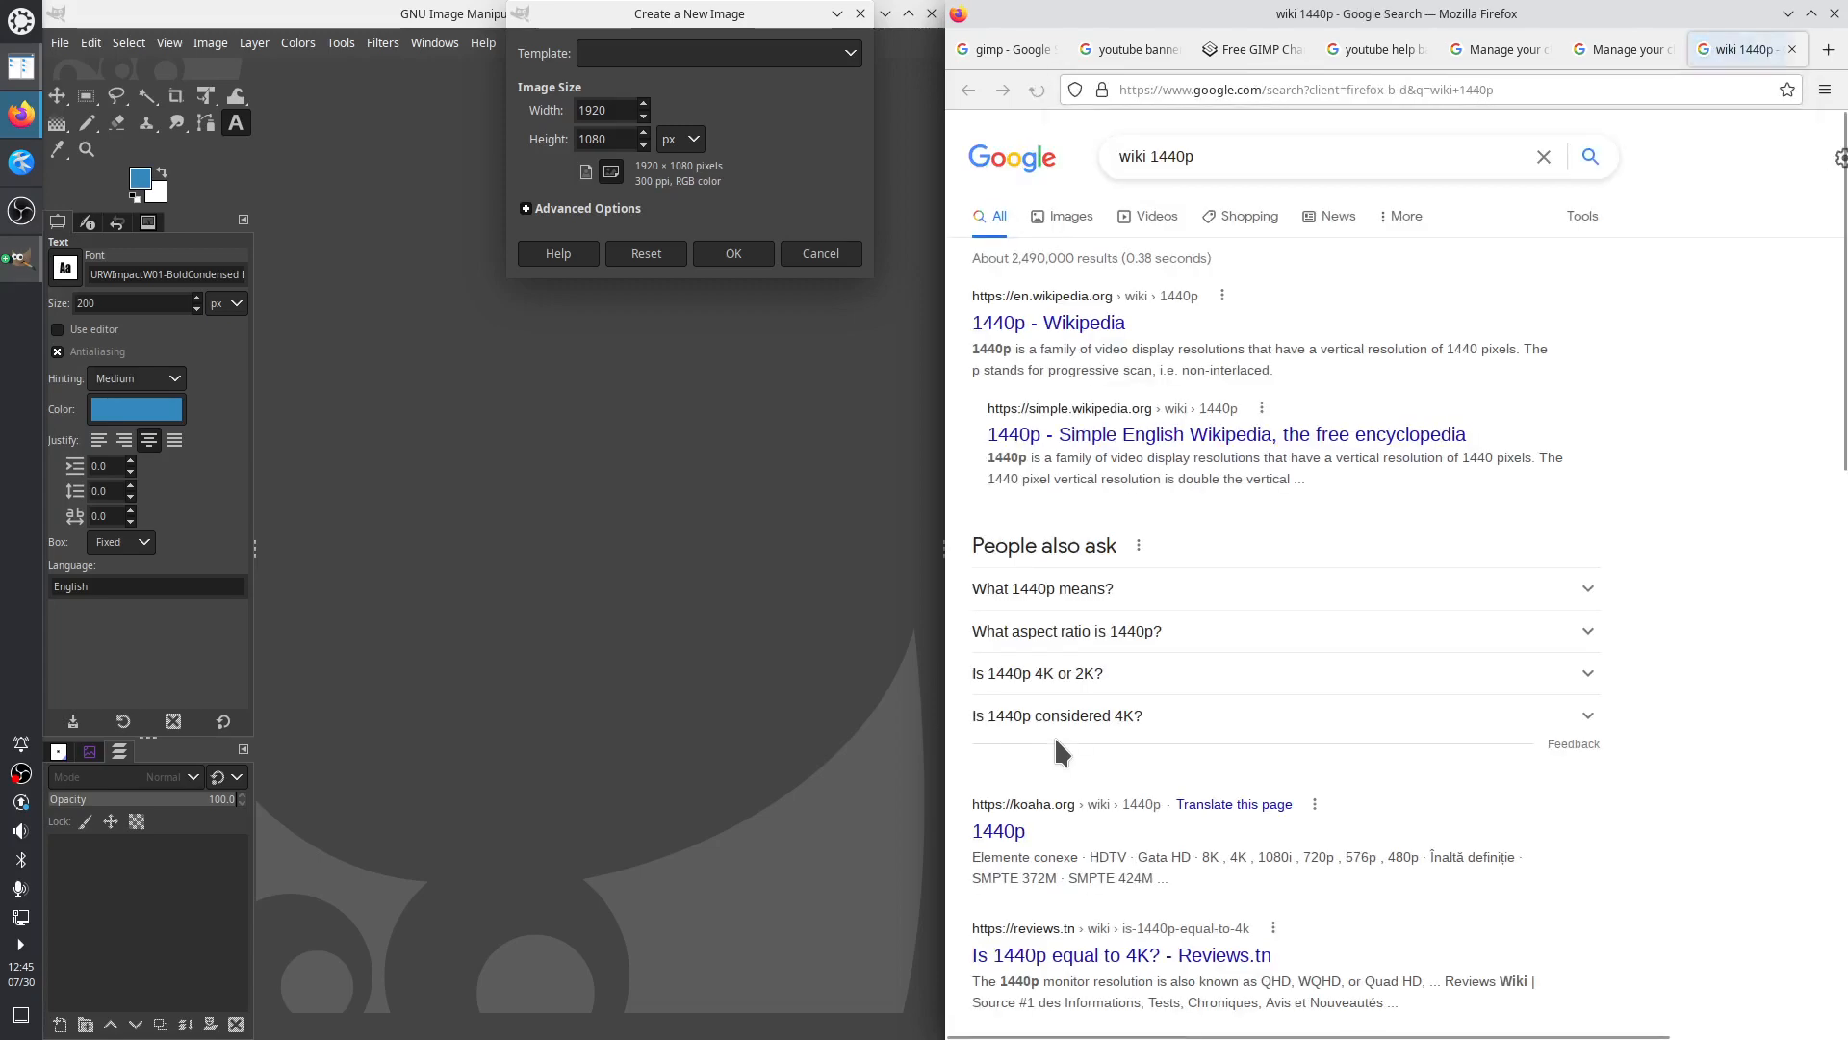
click(1057, 327)
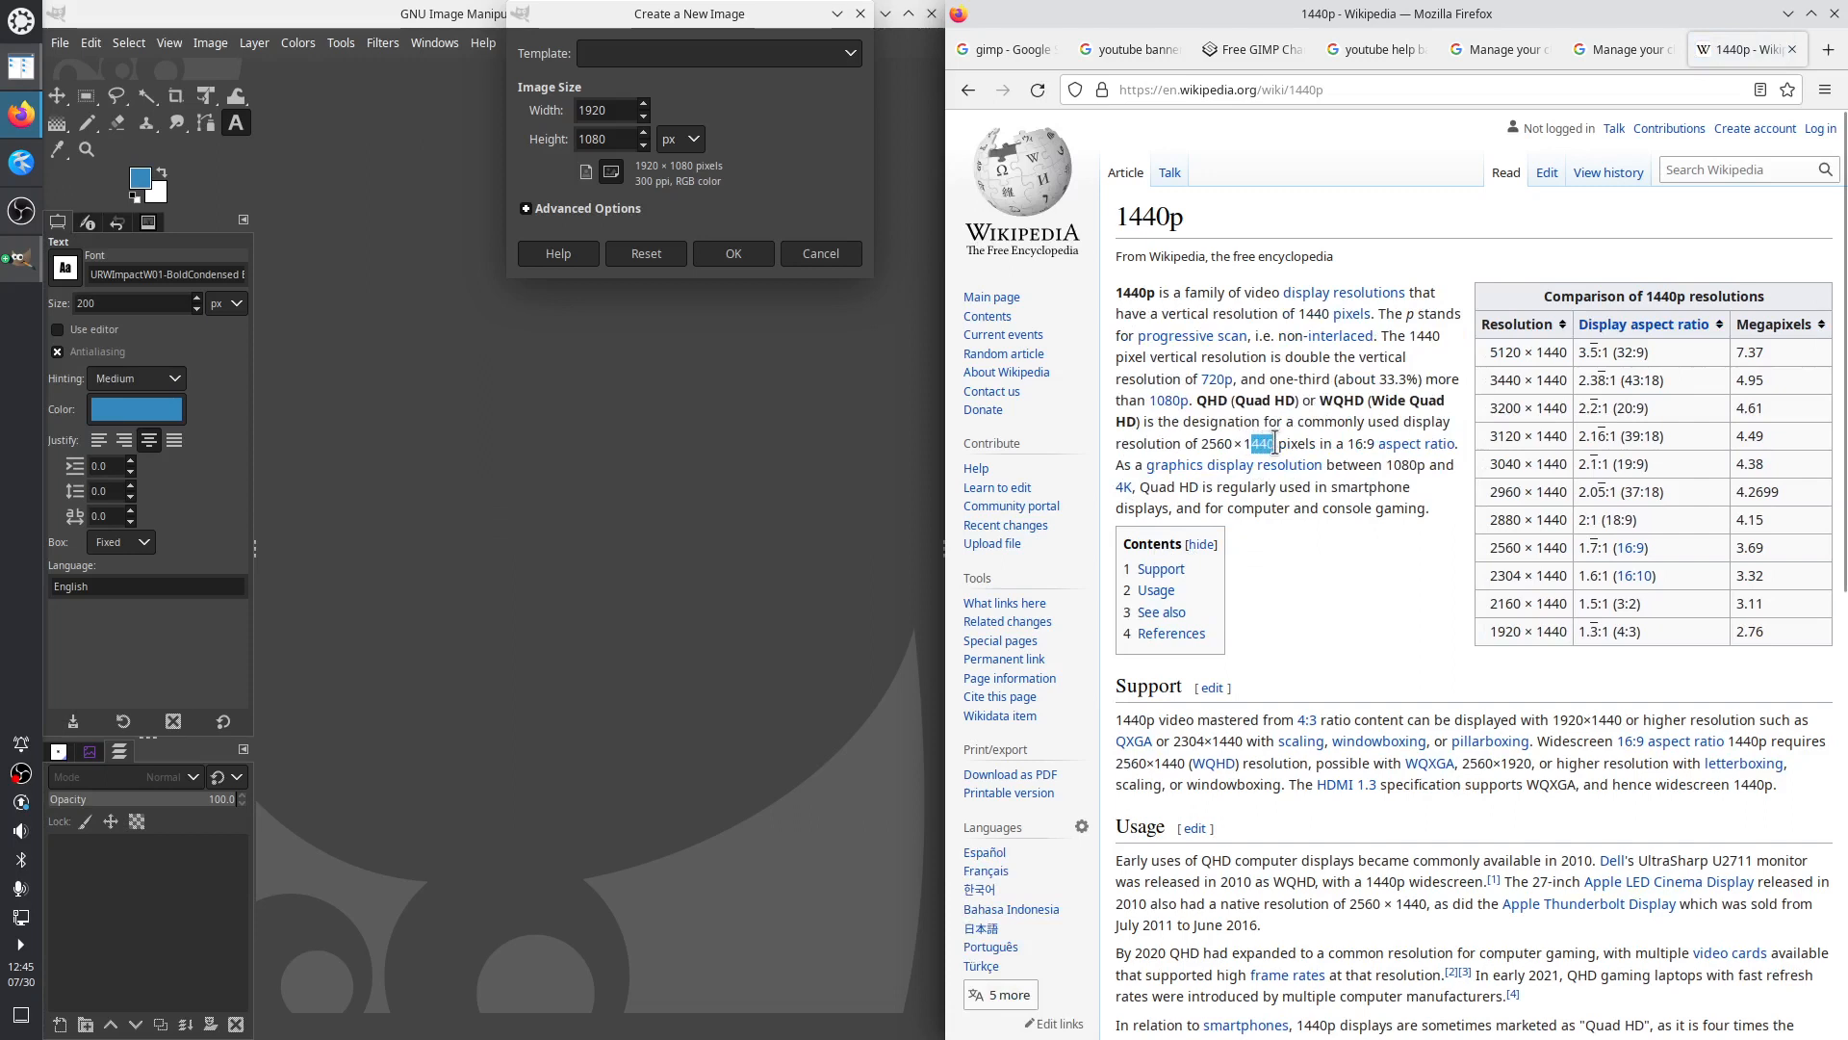
Examine the 1440p article's introduction for the common pixel resolution and its aspect ratio
drag(1193, 220, 1114, 218)
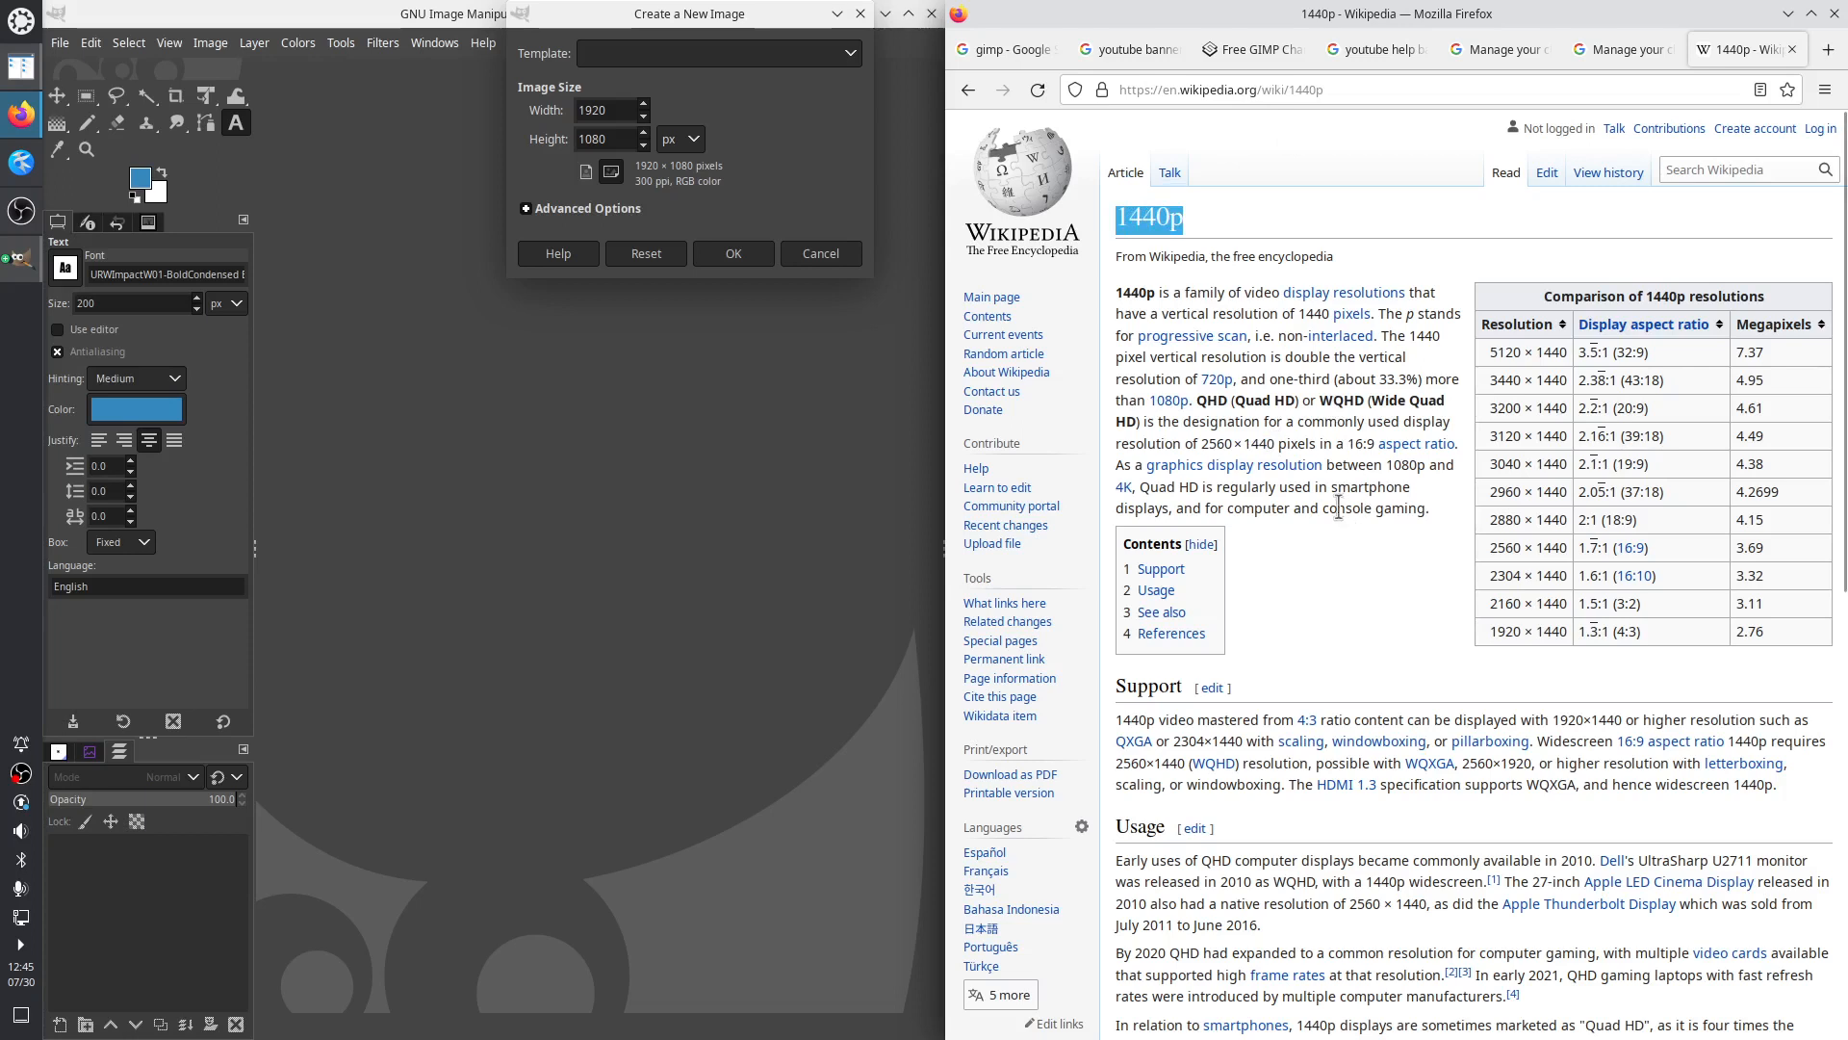
drag(1347, 443, 1376, 443)
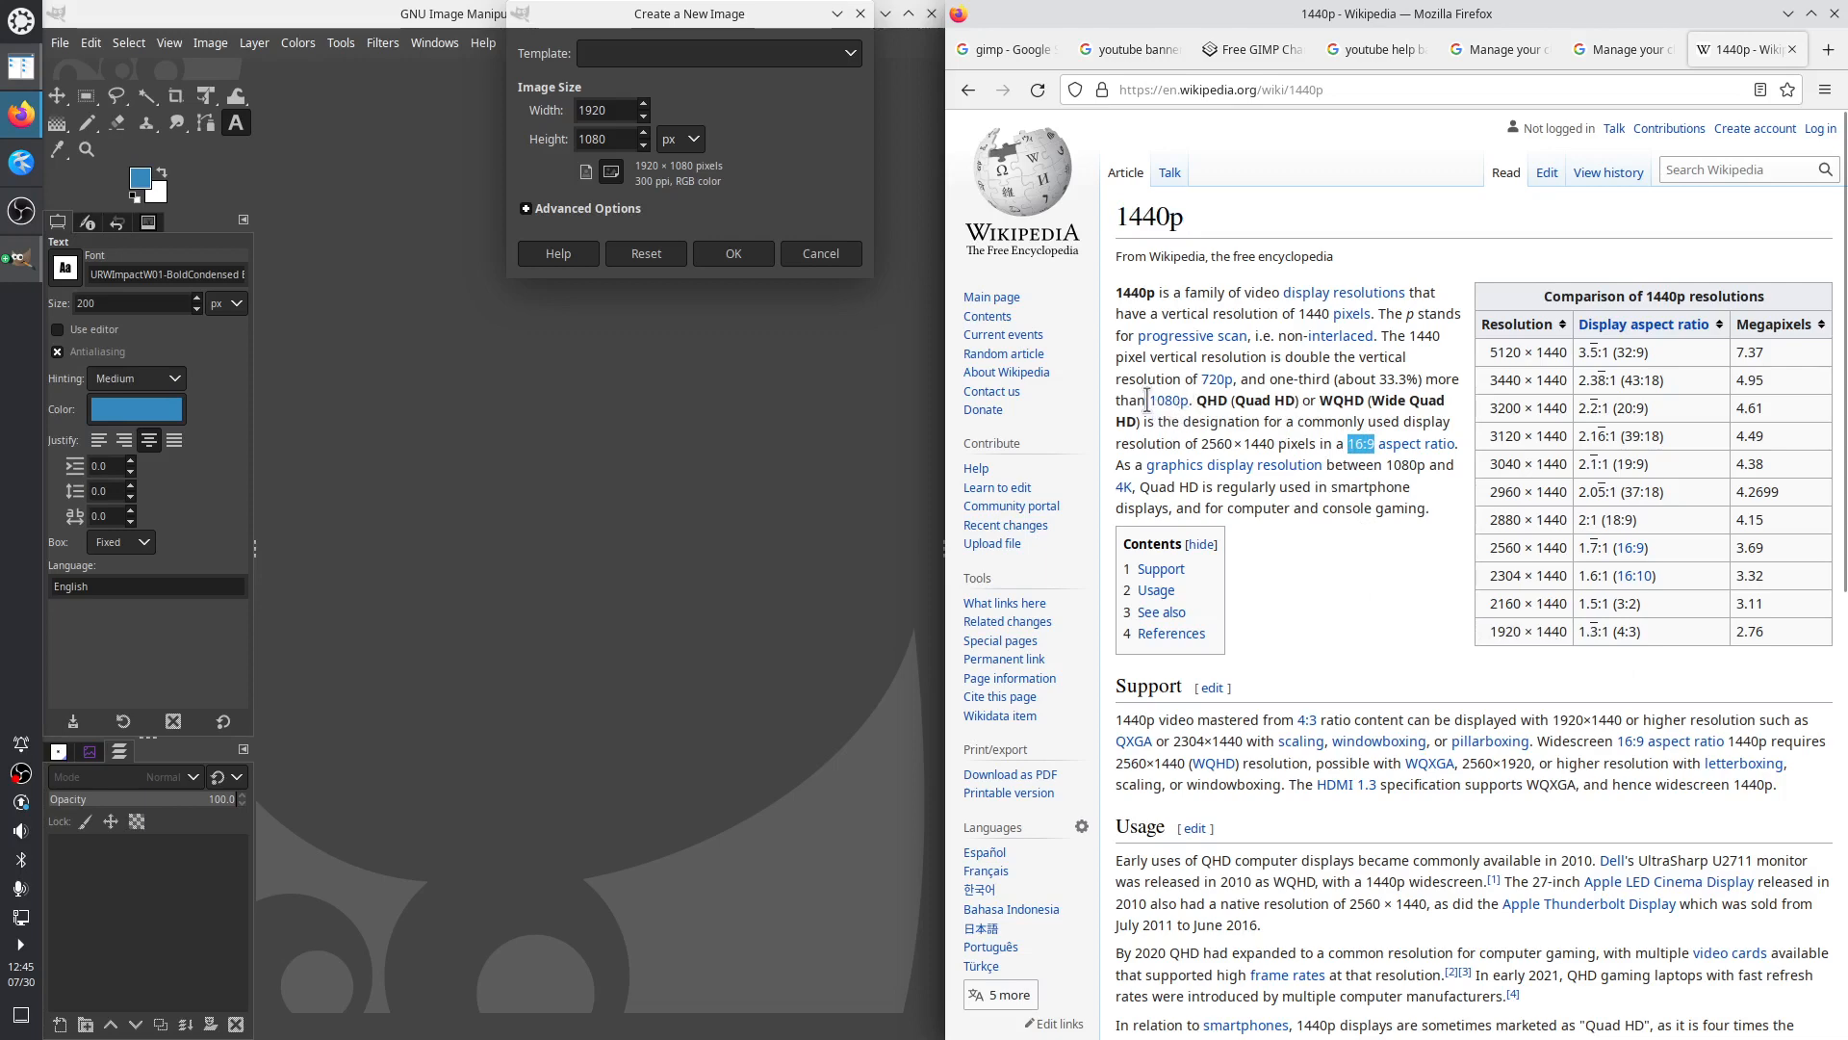
drag(1146, 401, 1193, 401)
drag(1246, 443, 1277, 445)
drag(1348, 444, 1374, 444)
mouse_move(1172, 407)
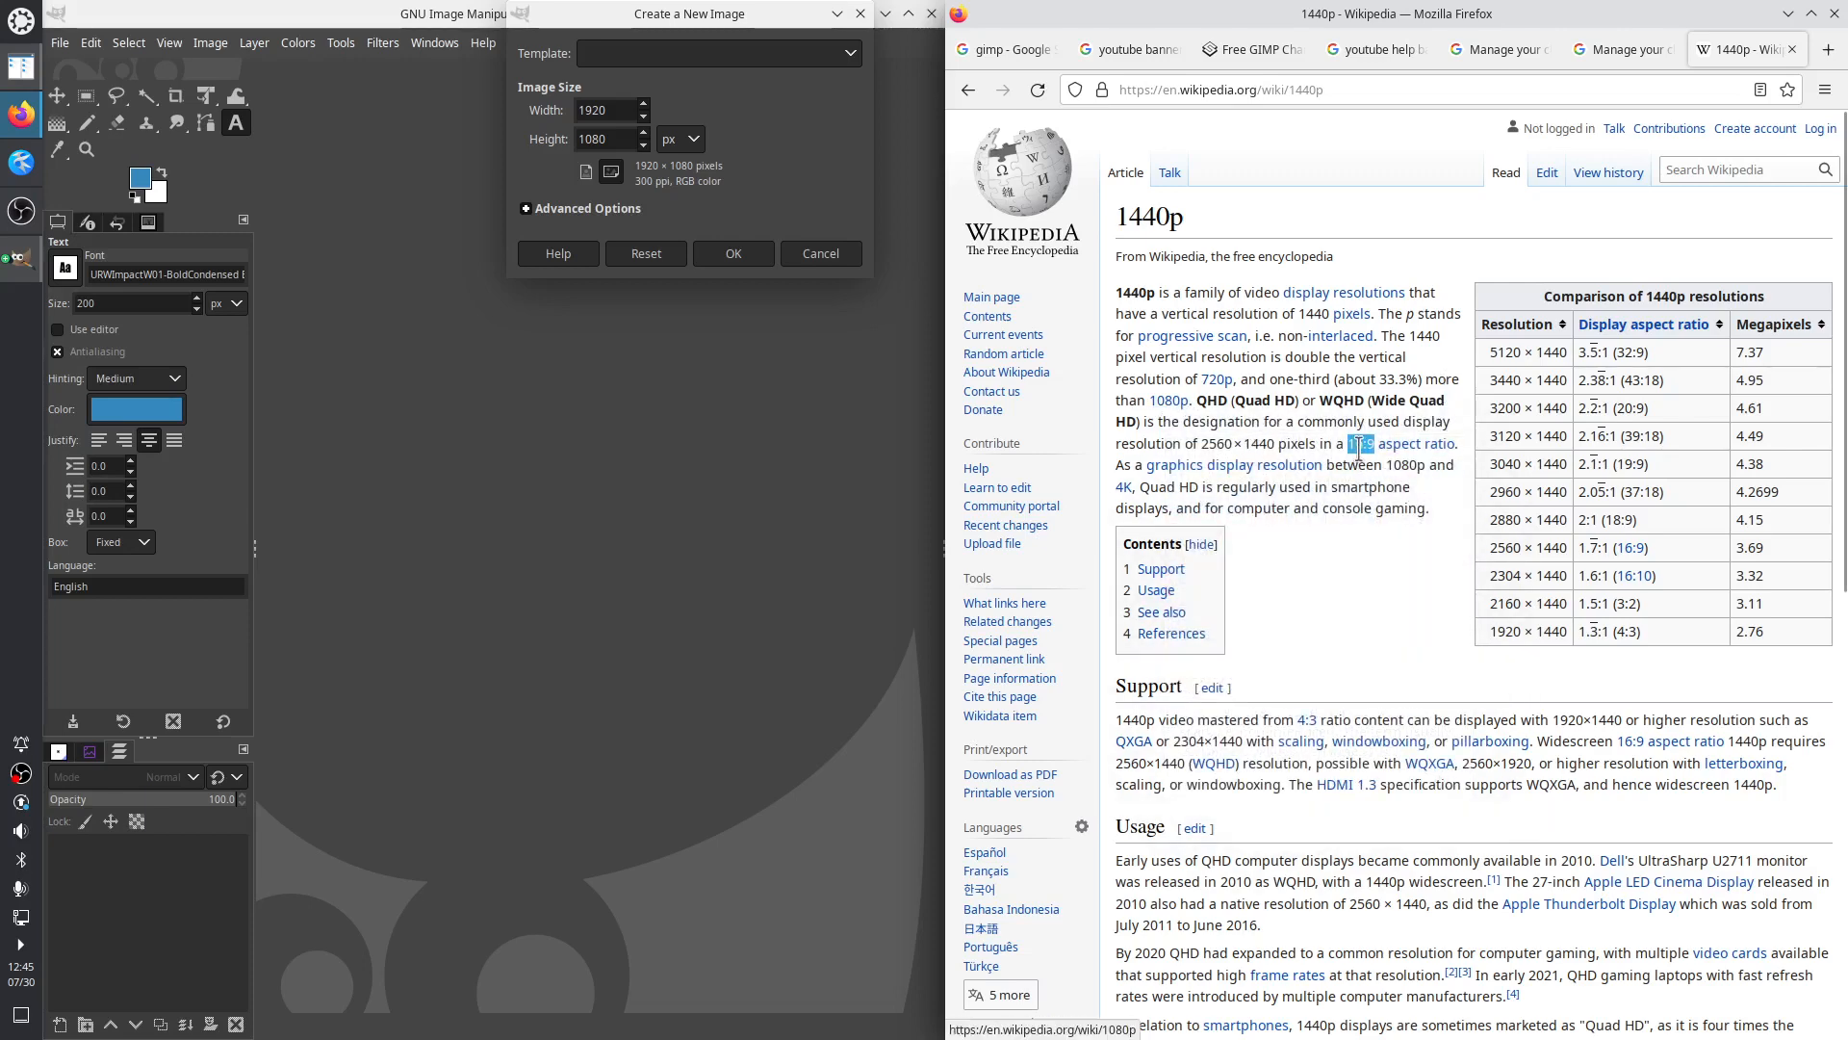
Return to the Computer banner guidelines and check the minimum upload dimensions and required aspect ratio
click(1617, 49)
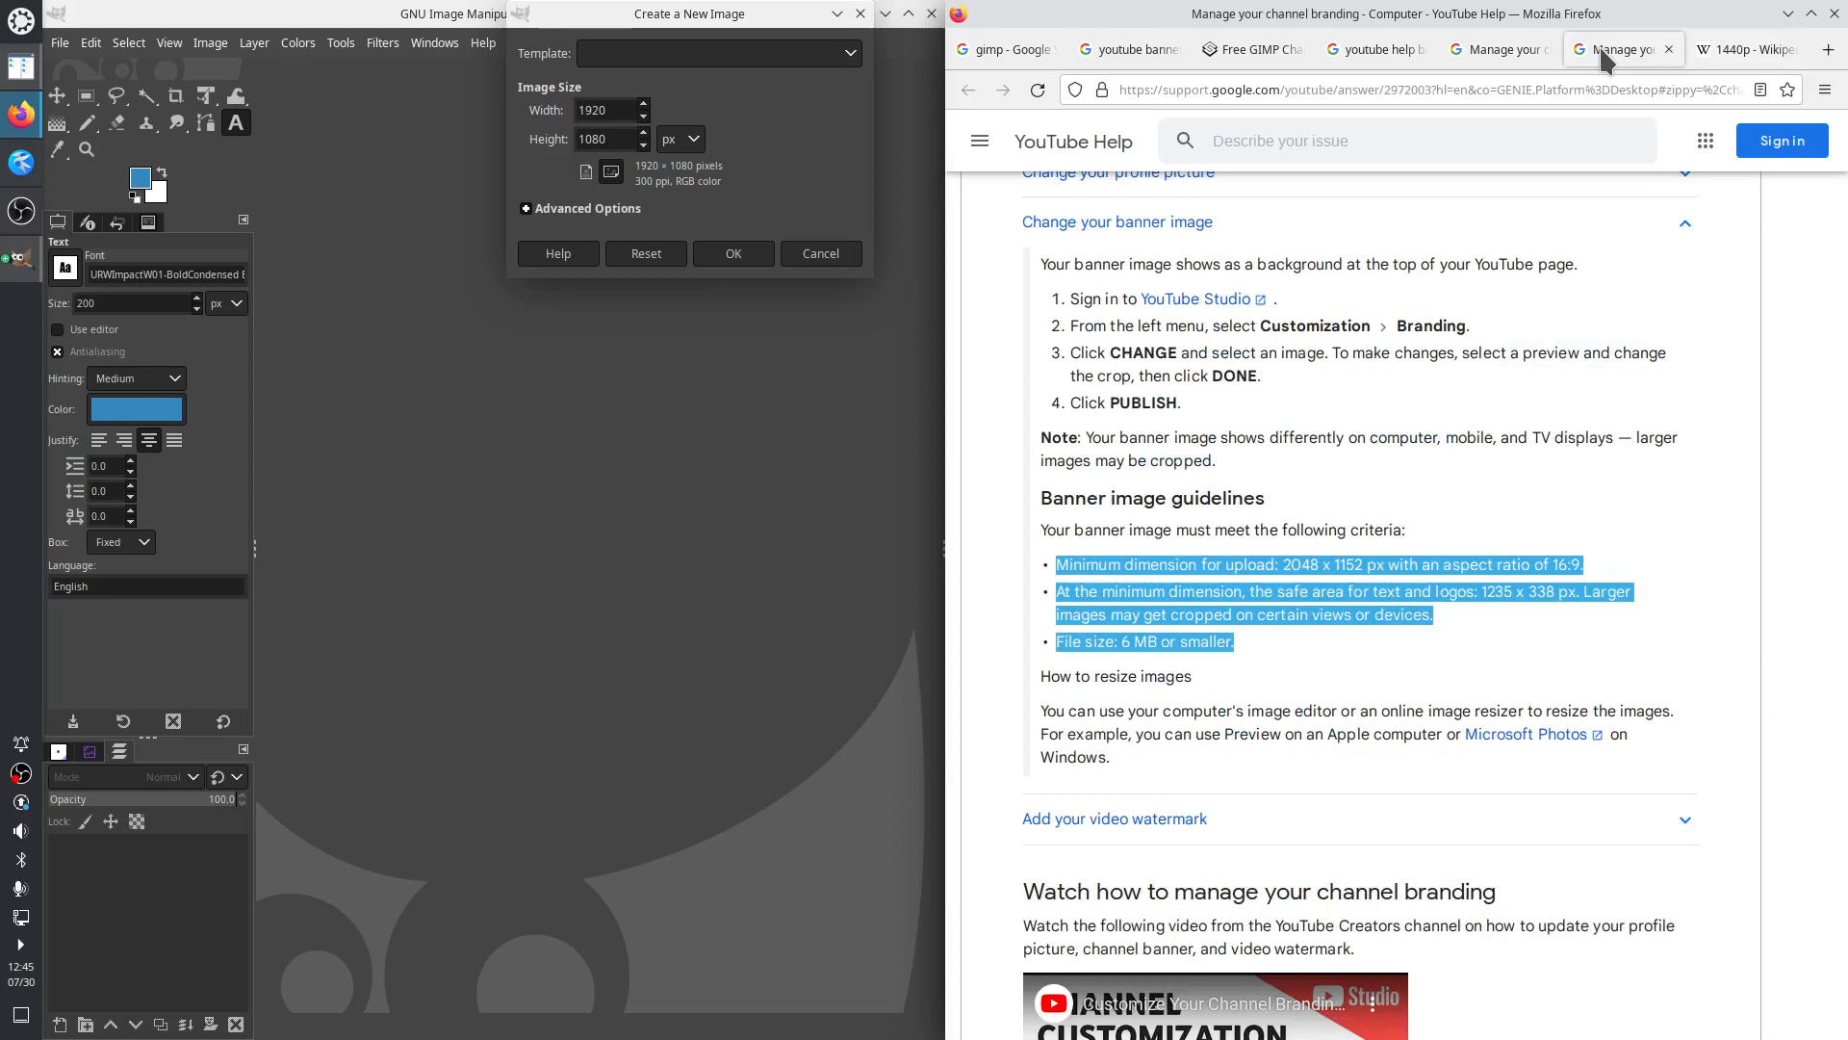
click(1377, 595)
drag(1336, 564, 1362, 562)
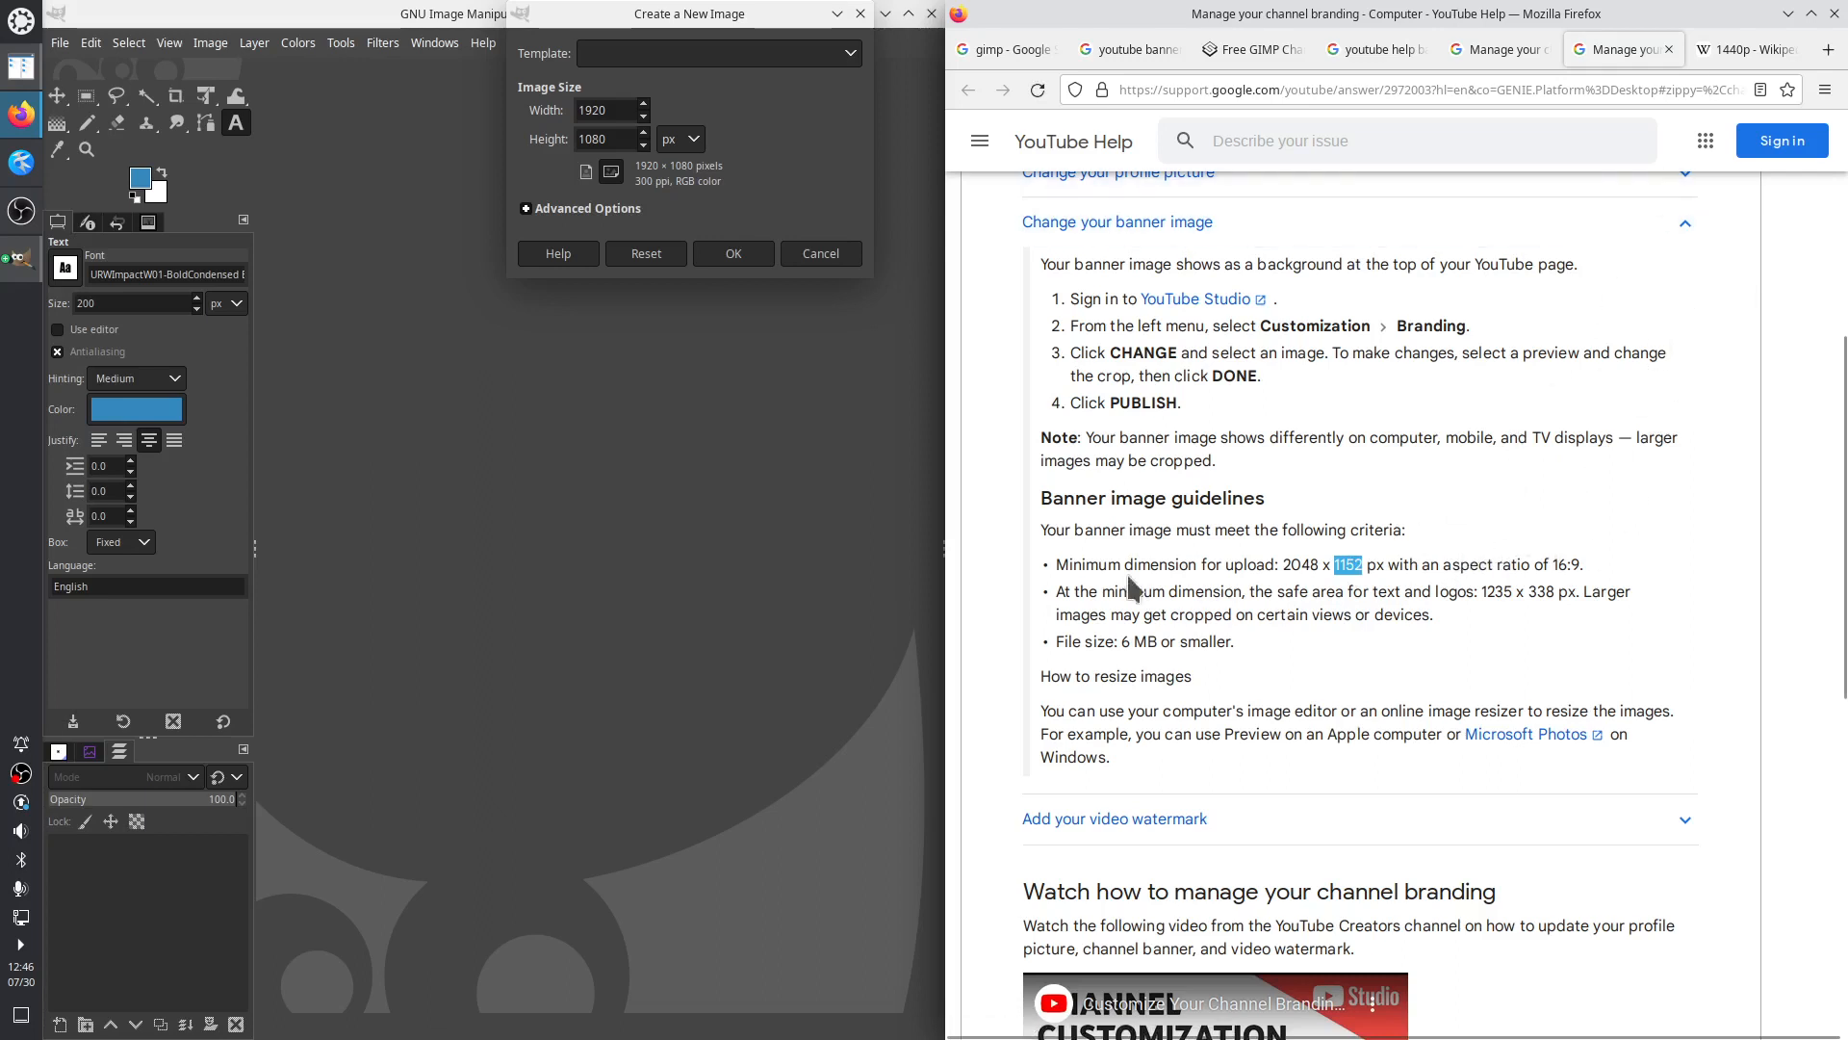
drag(1057, 565, 1279, 566)
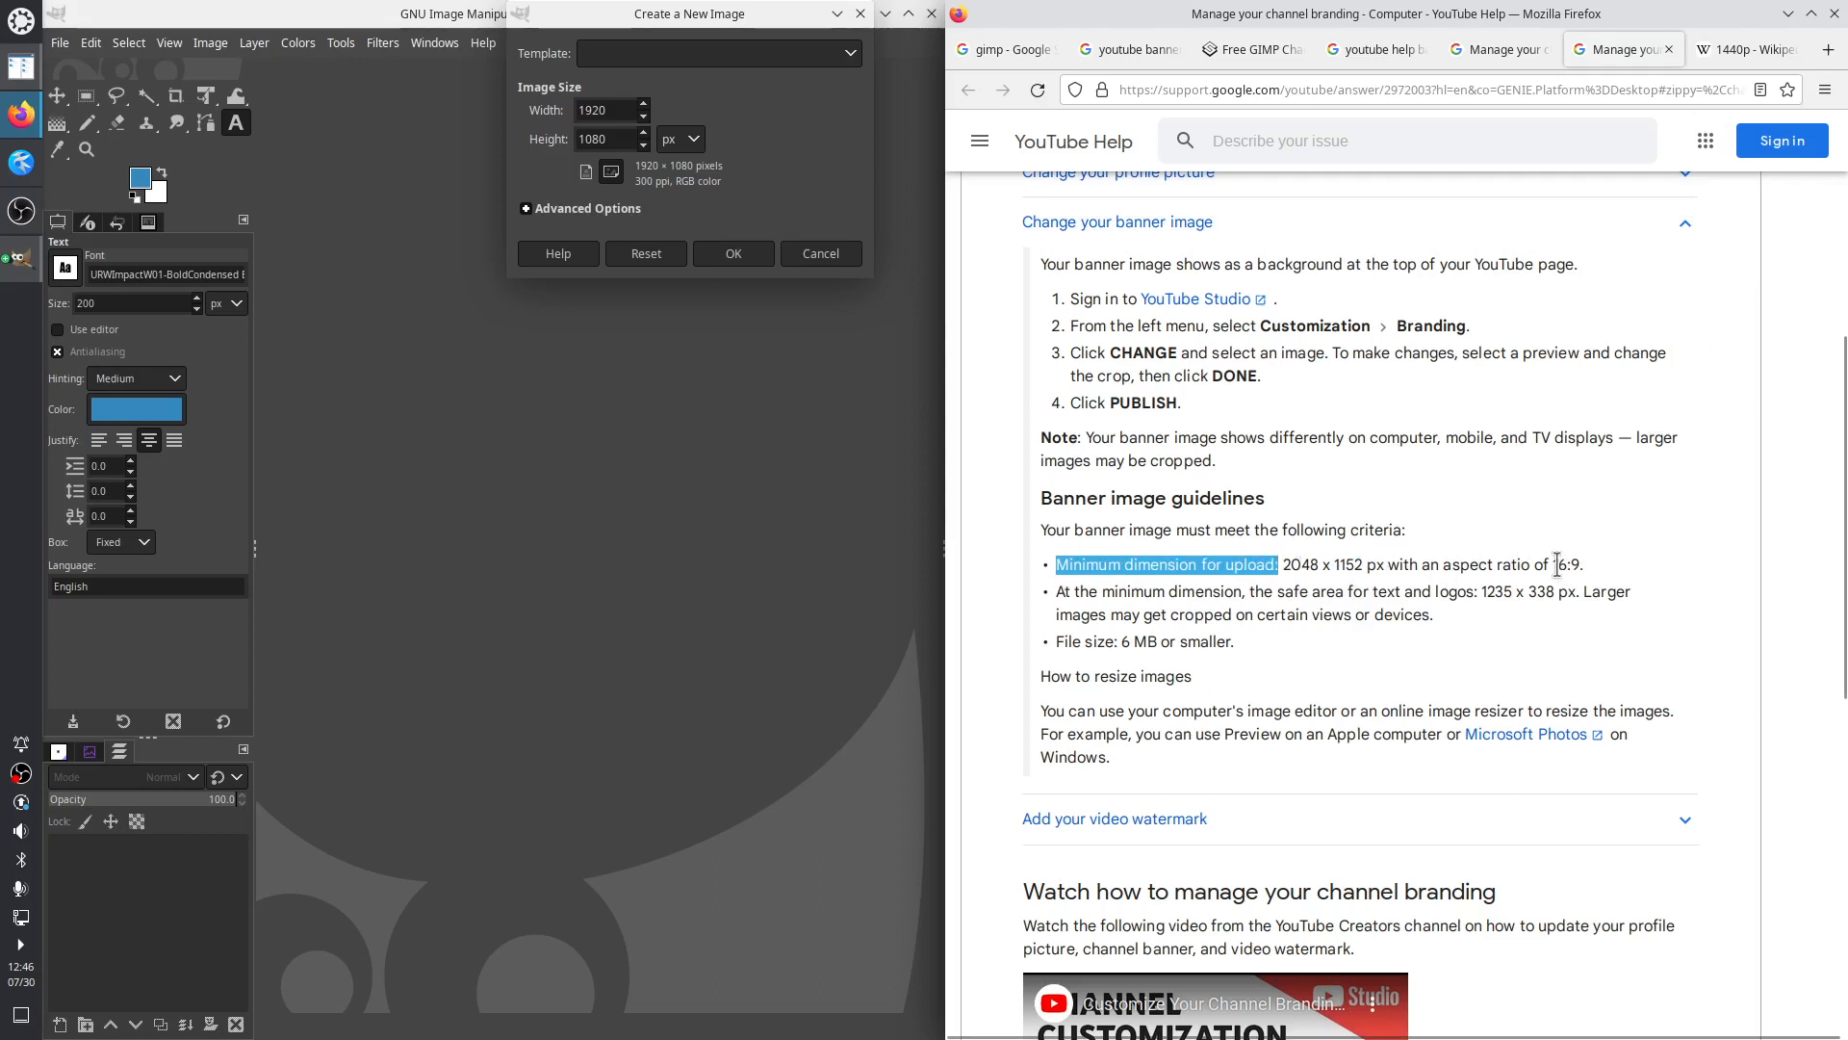
drag(1552, 564, 1577, 562)
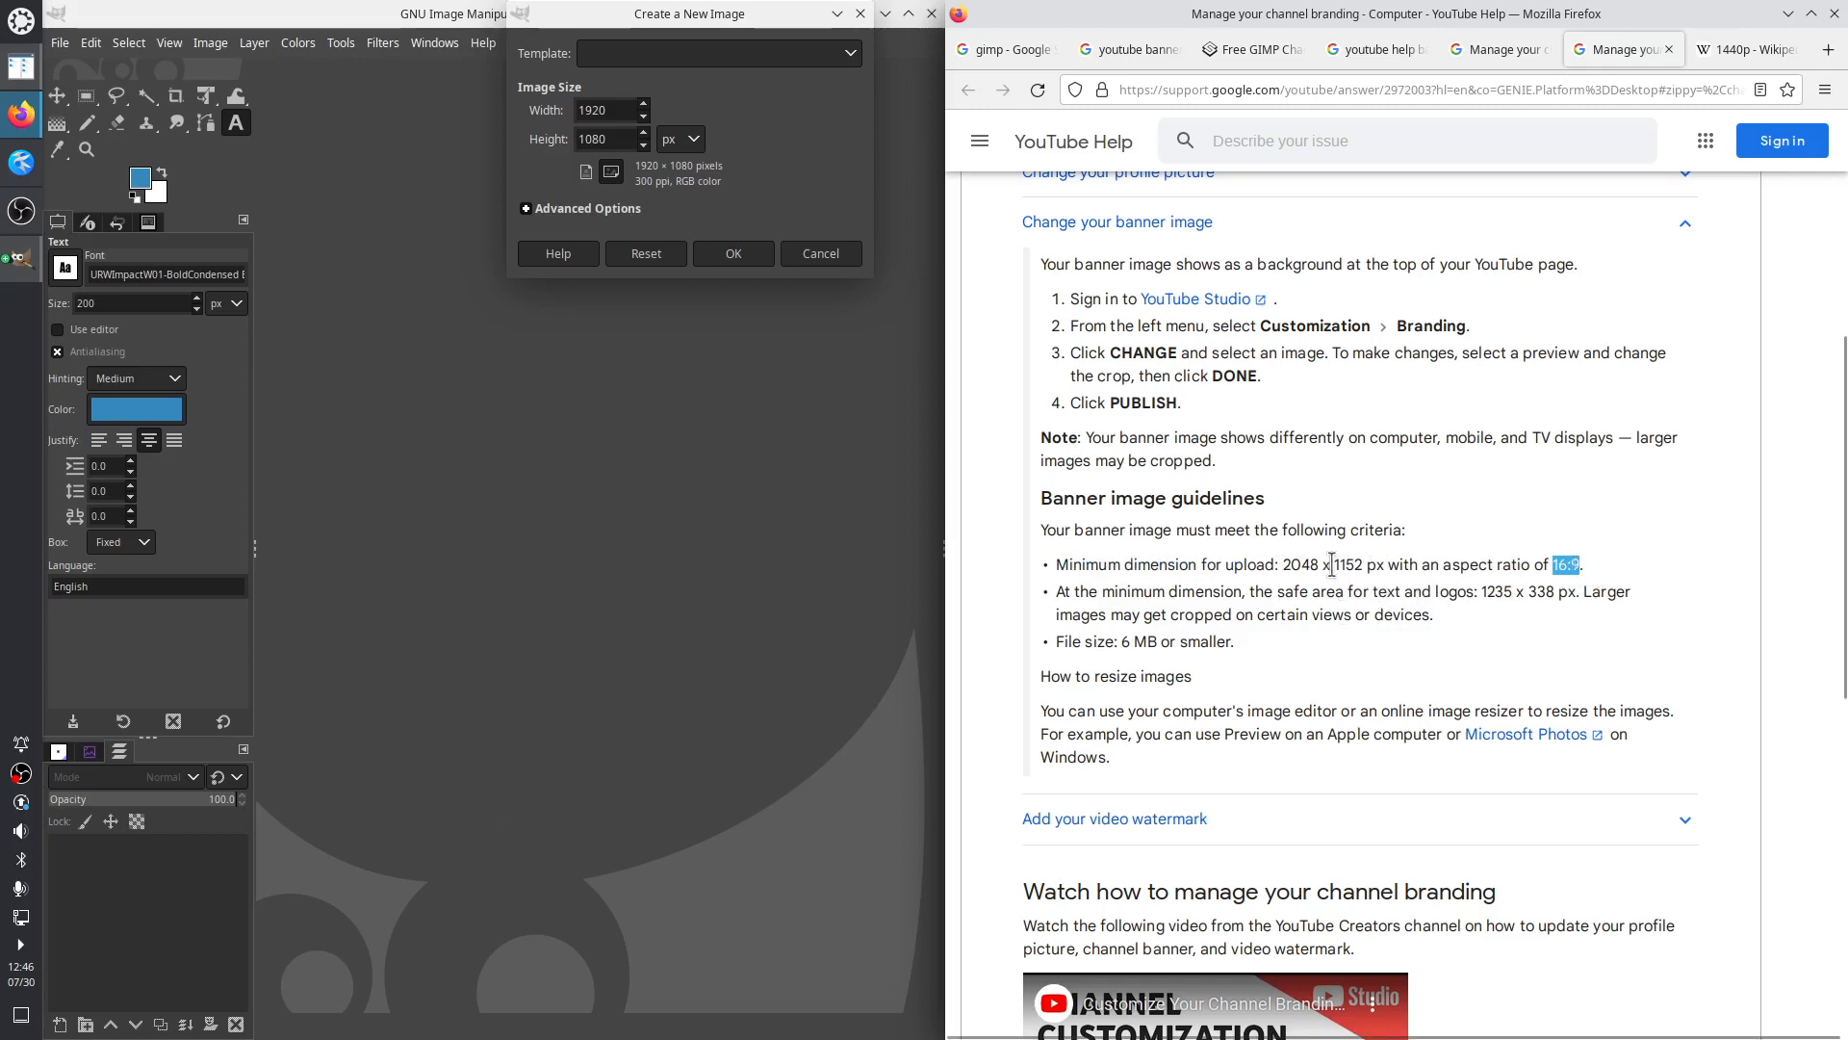
drag(1334, 566, 1364, 566)
Set the new GIMP image's size to 2560 px wide by 1440 px high, taking the values from the Logos By Nick article
click(1253, 53)
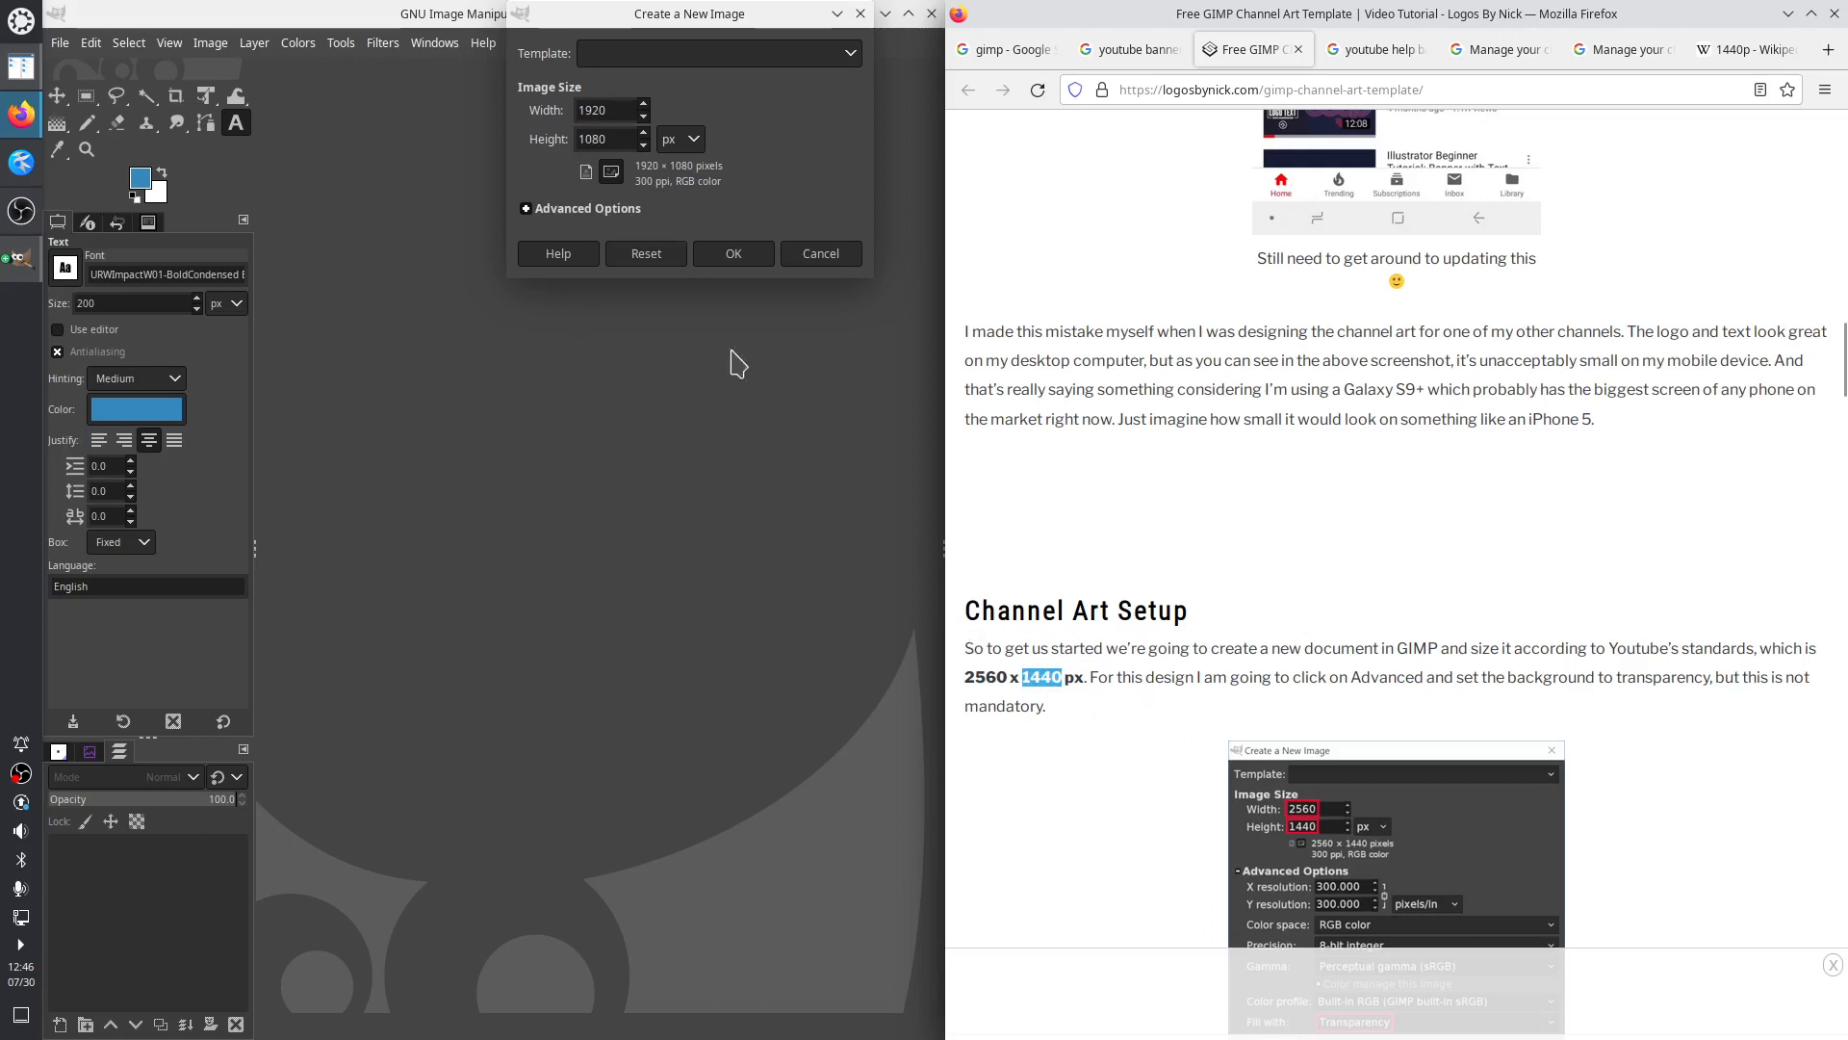
click(1025, 679)
drag(1025, 679, 1063, 680)
double_click(626, 135)
text(1440)
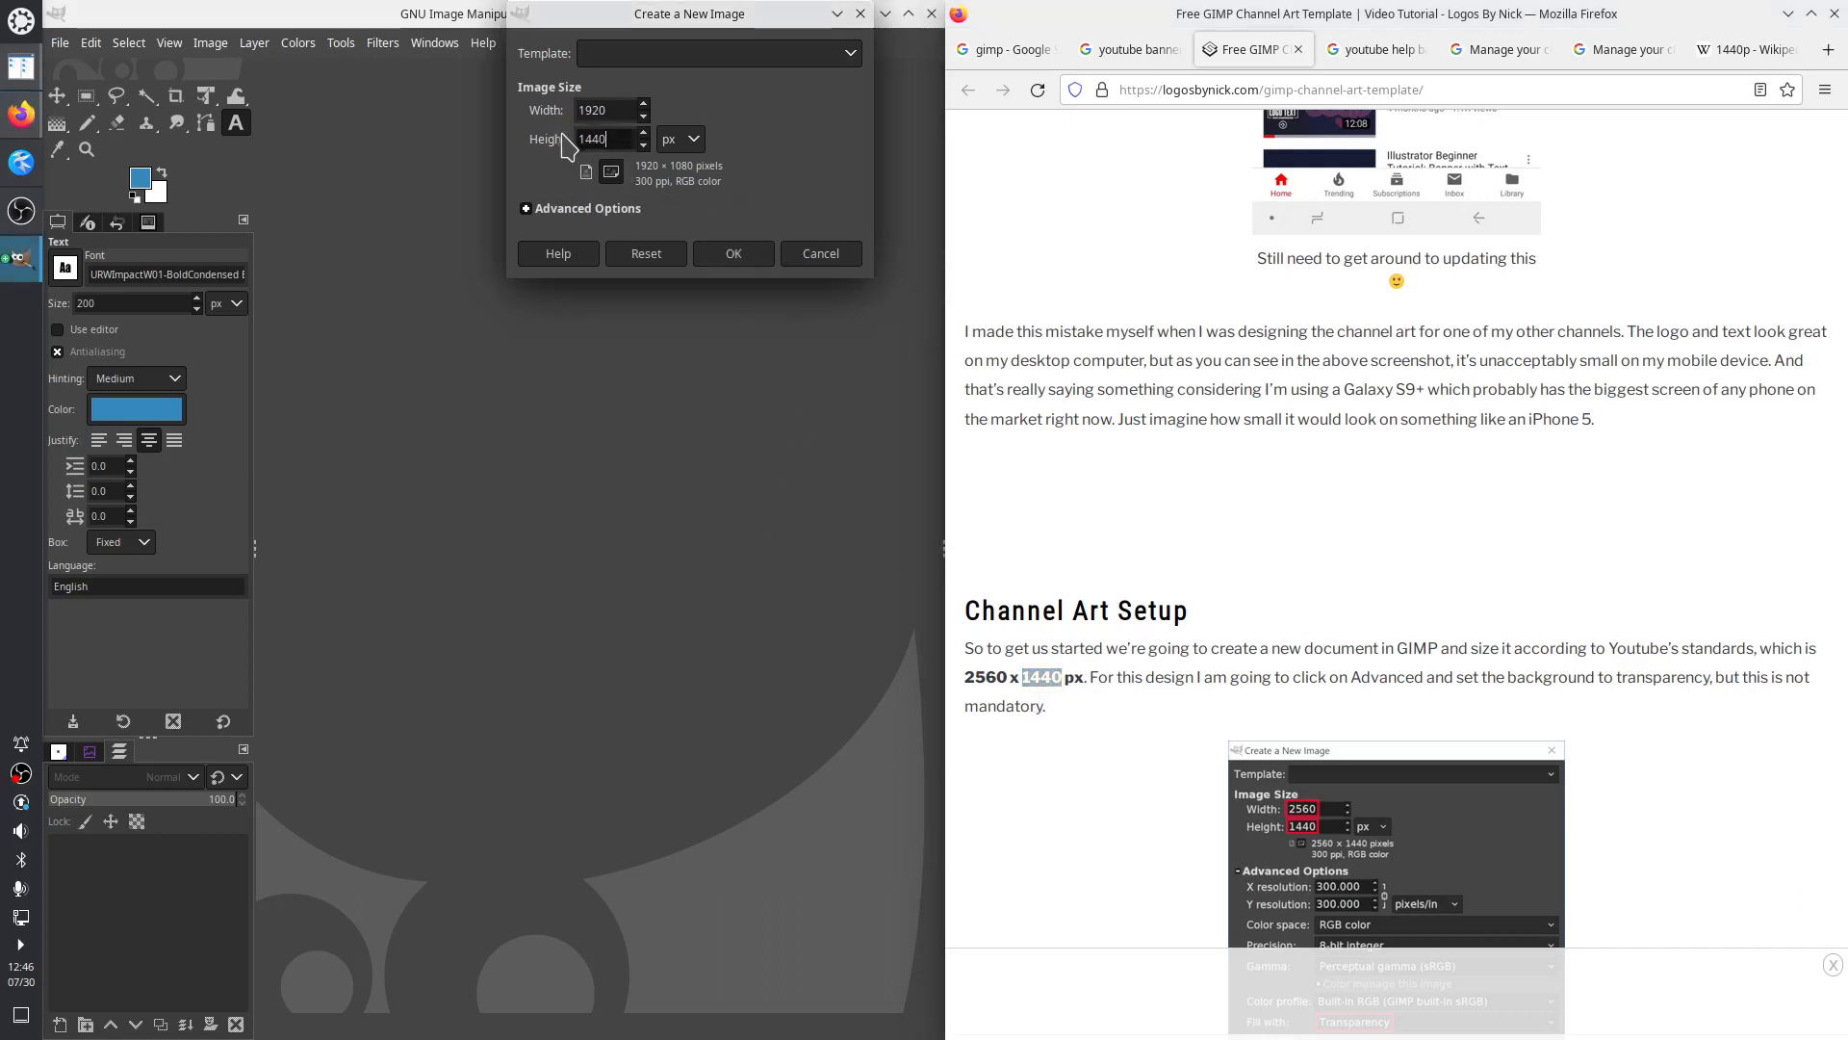
drag(1010, 675, 963, 680)
key(ctrl+c)
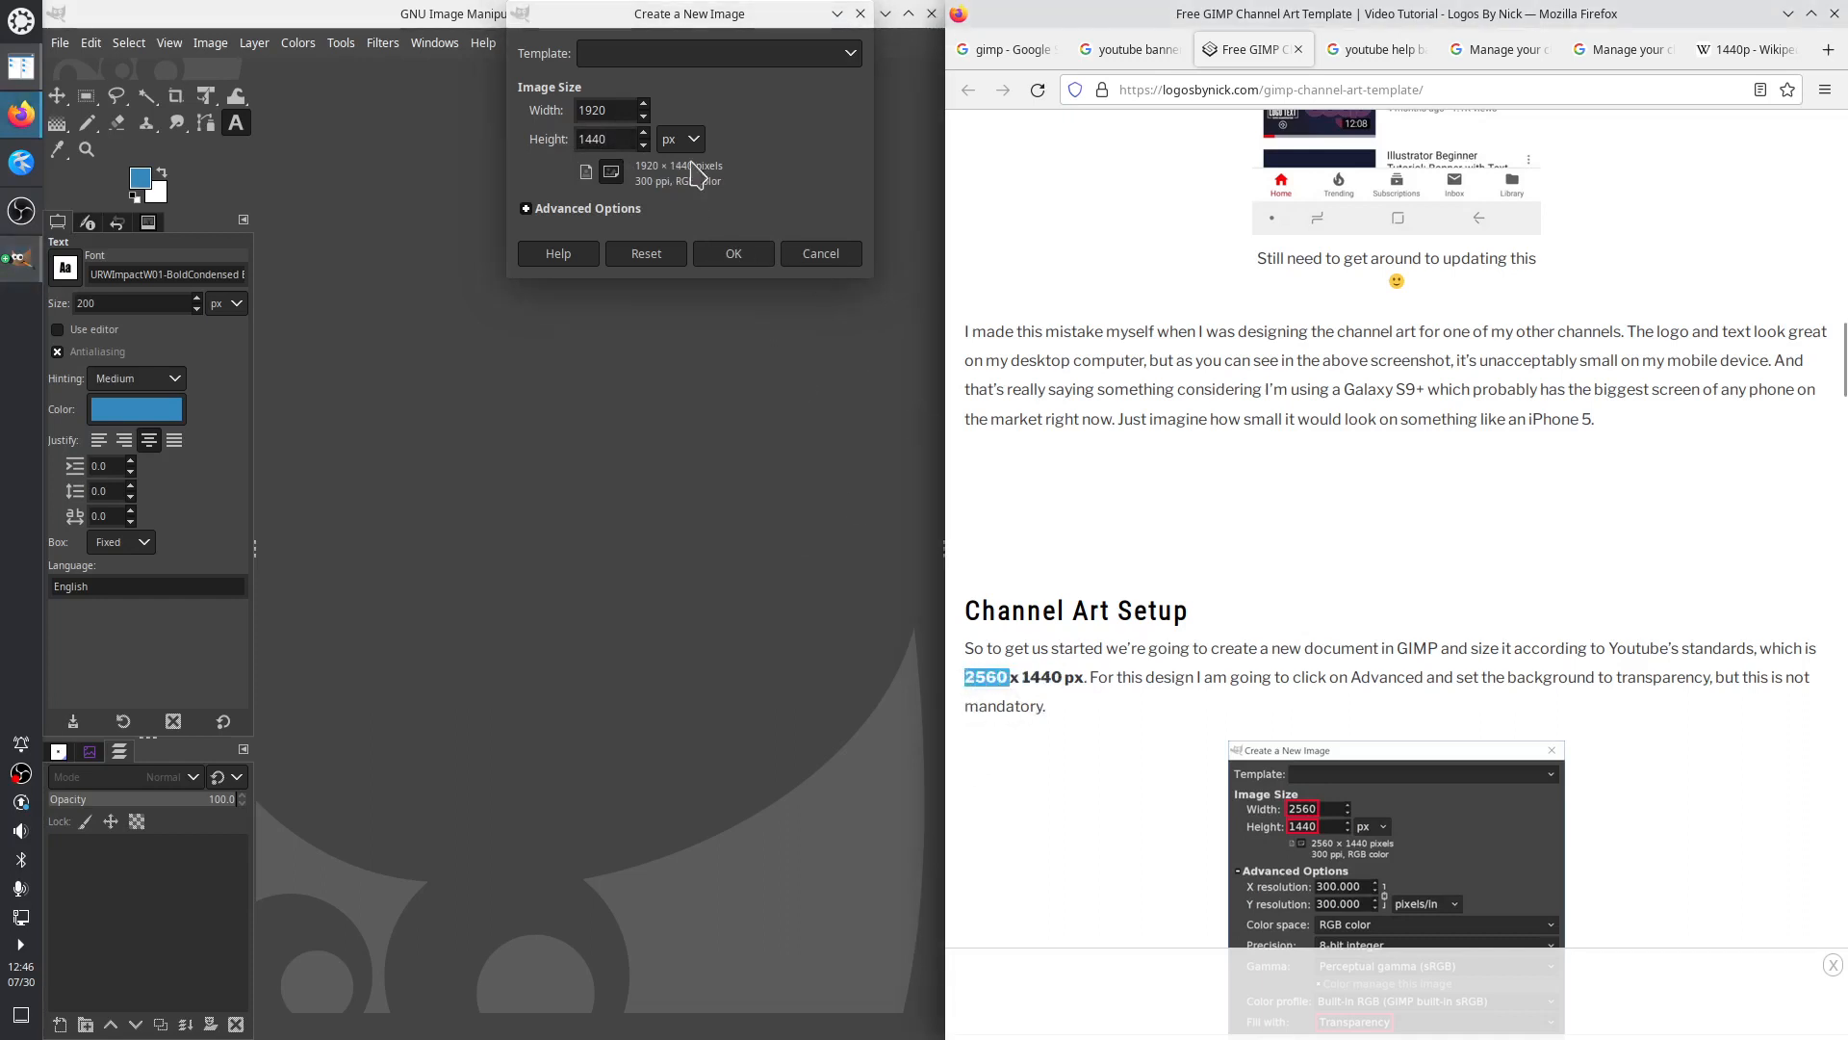
double_click(592, 110)
key(ctrl+v)
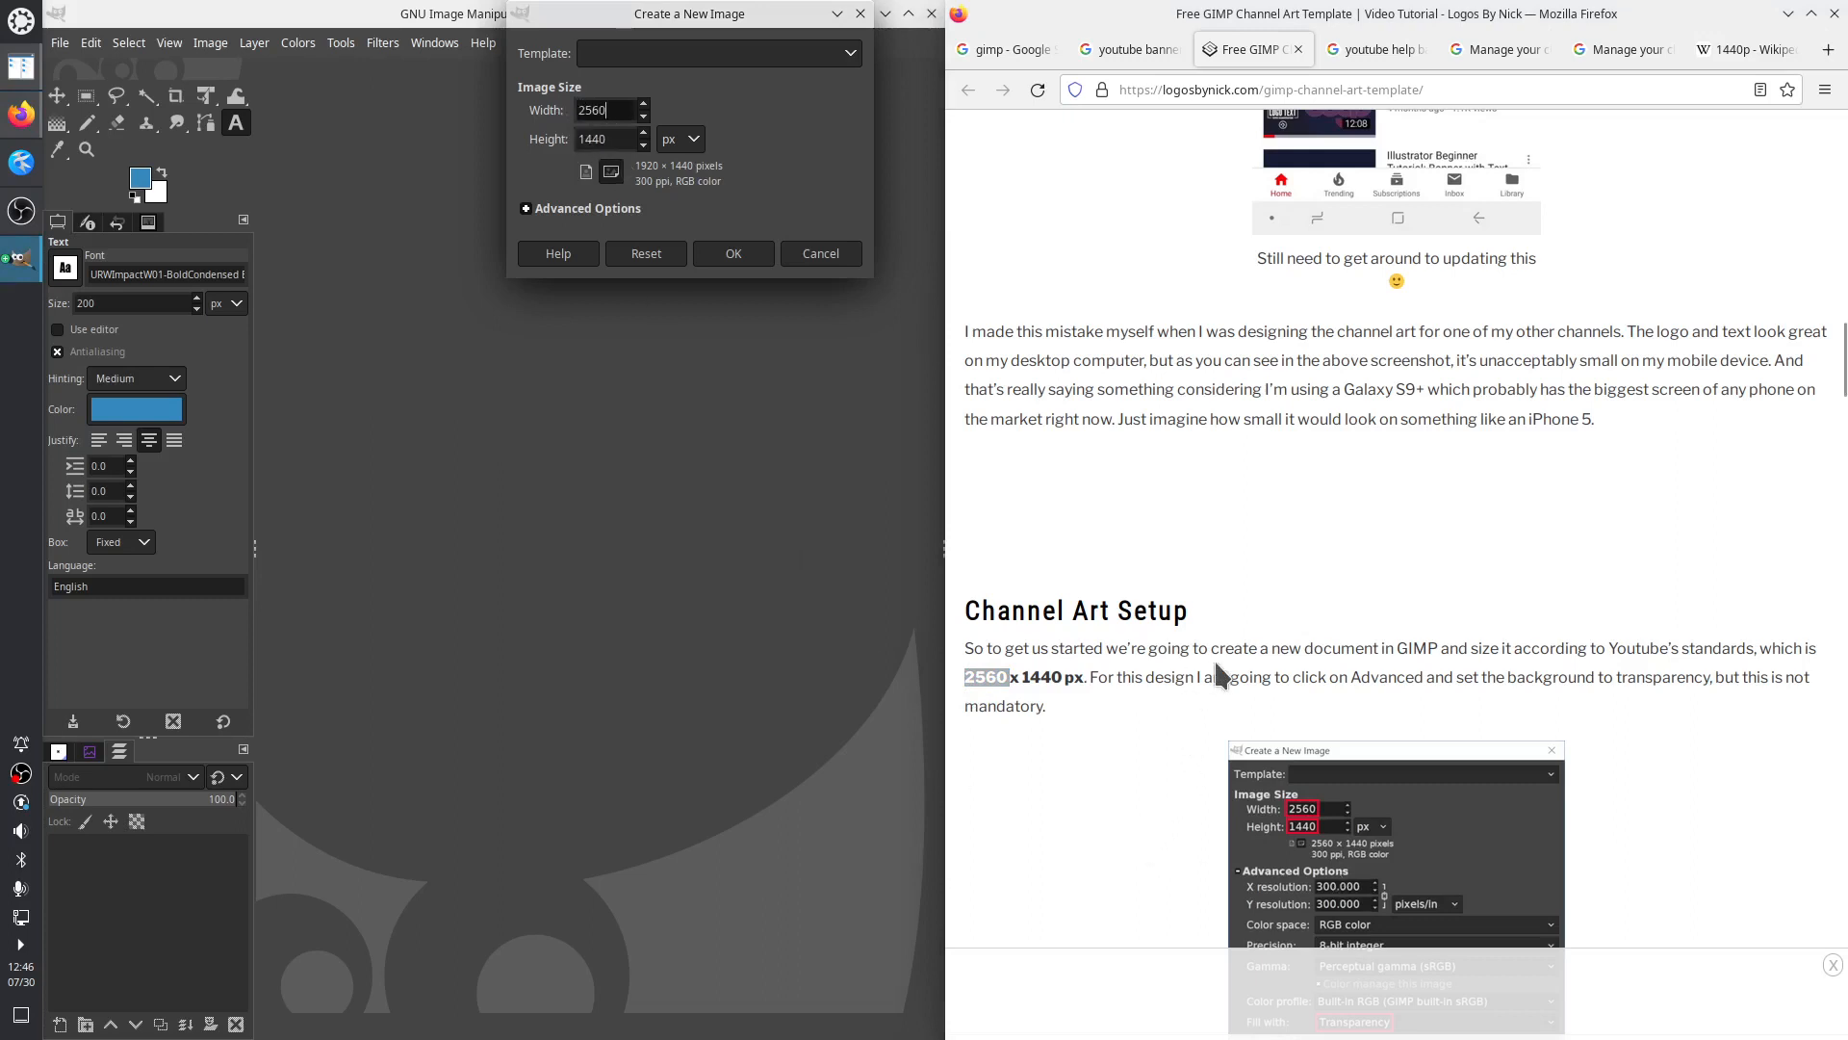
Expand the new image's advanced options, clear the comment, set the fill to Transparency and create the image
click(528, 210)
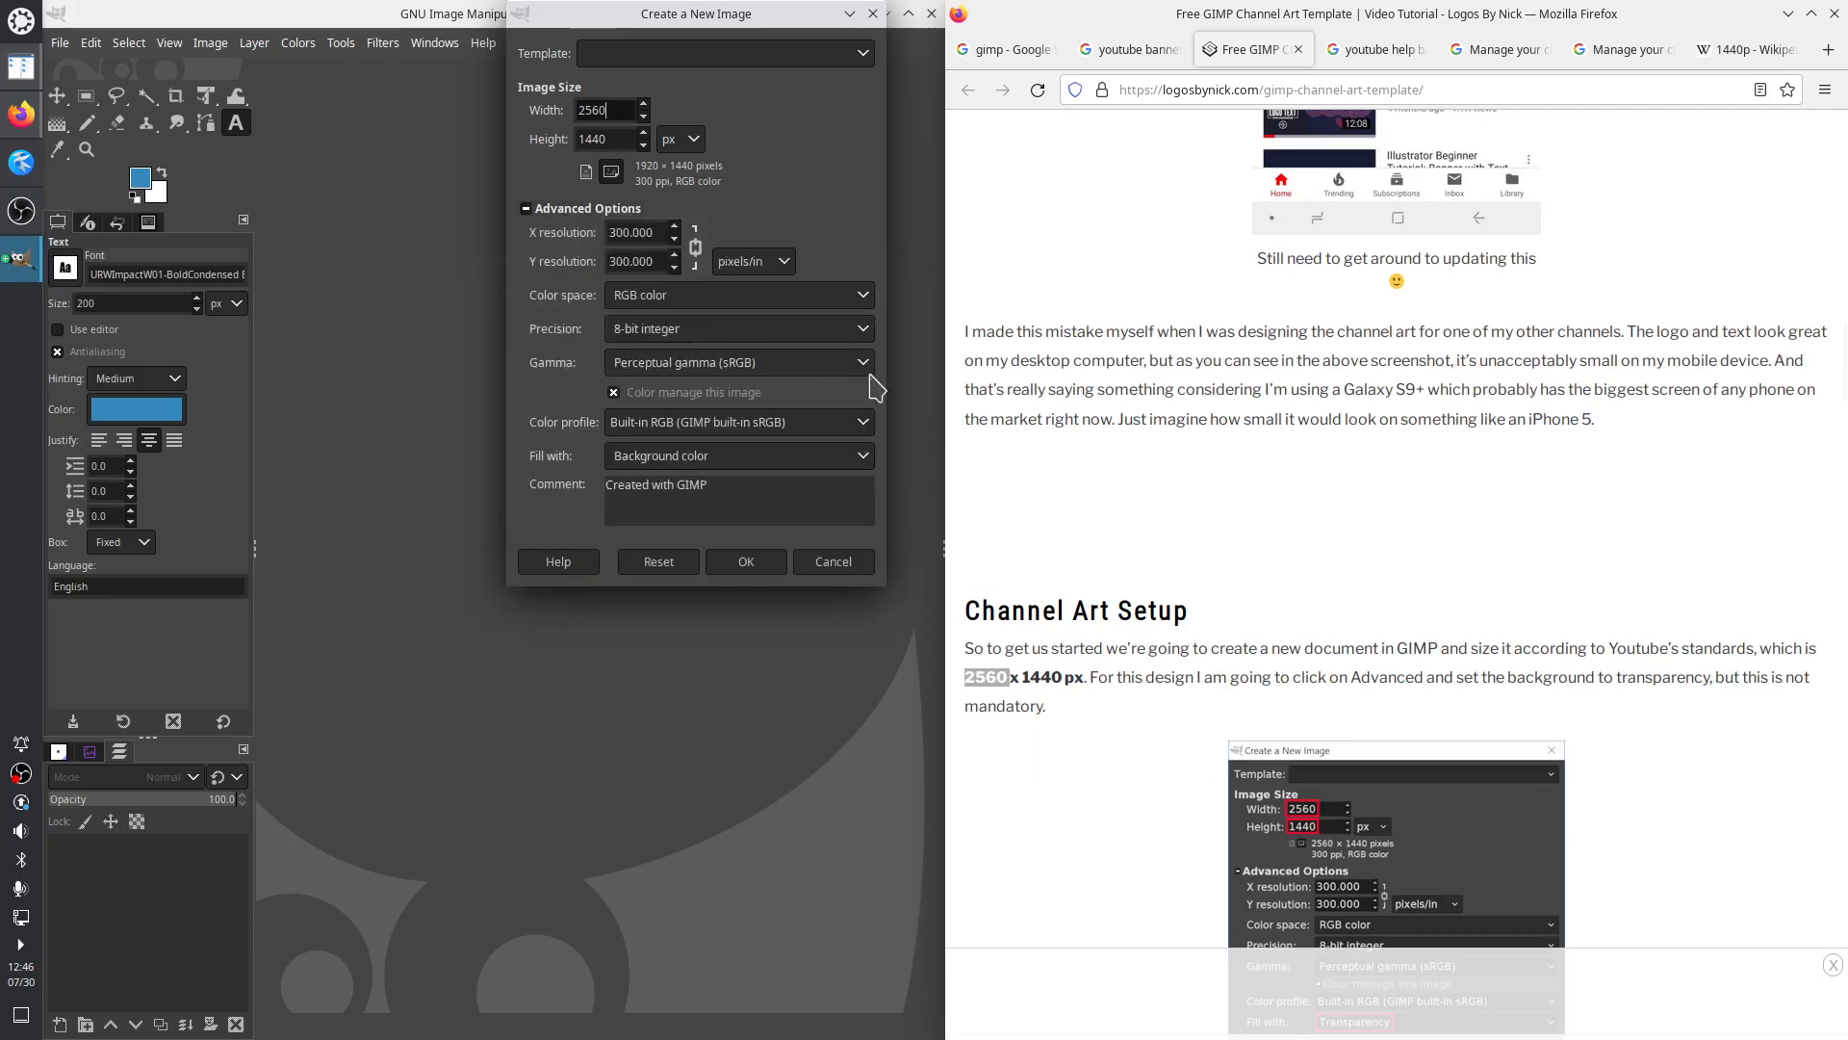
scroll(1318, 704, down, 3)
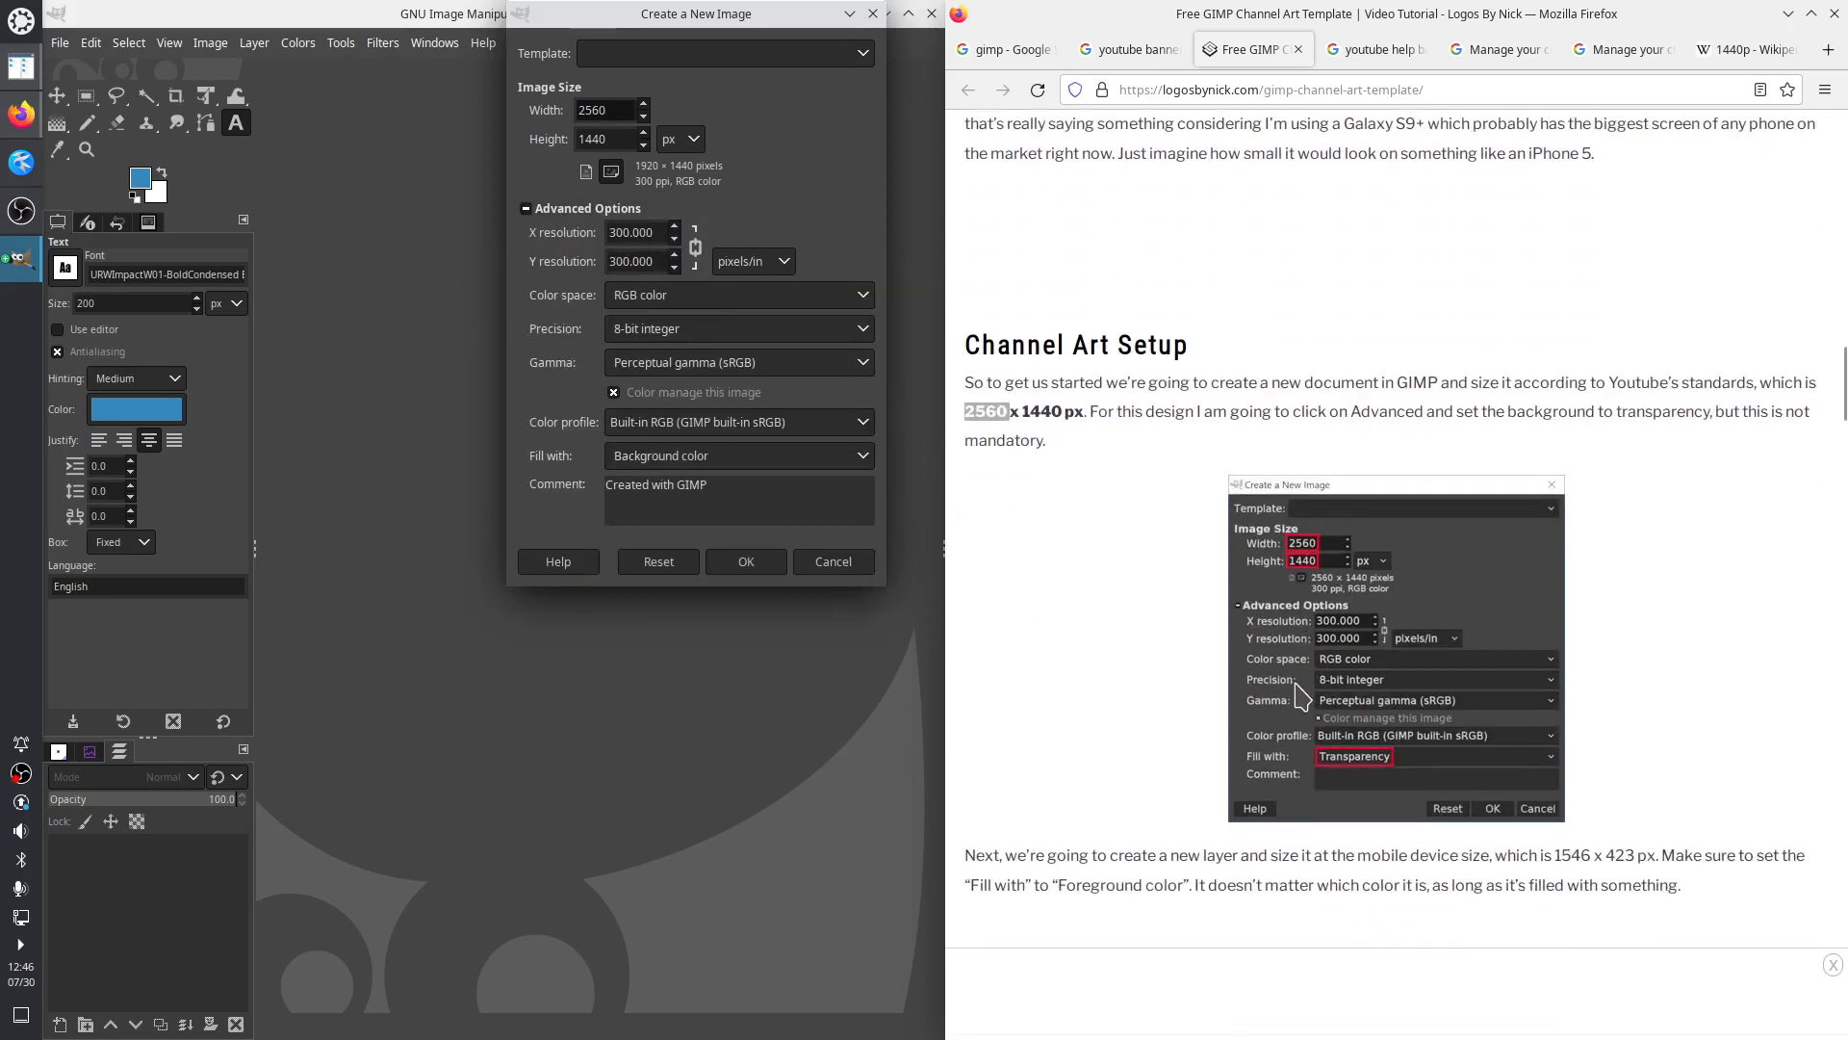
drag(775, 496, 580, 505)
key(BackSpace)
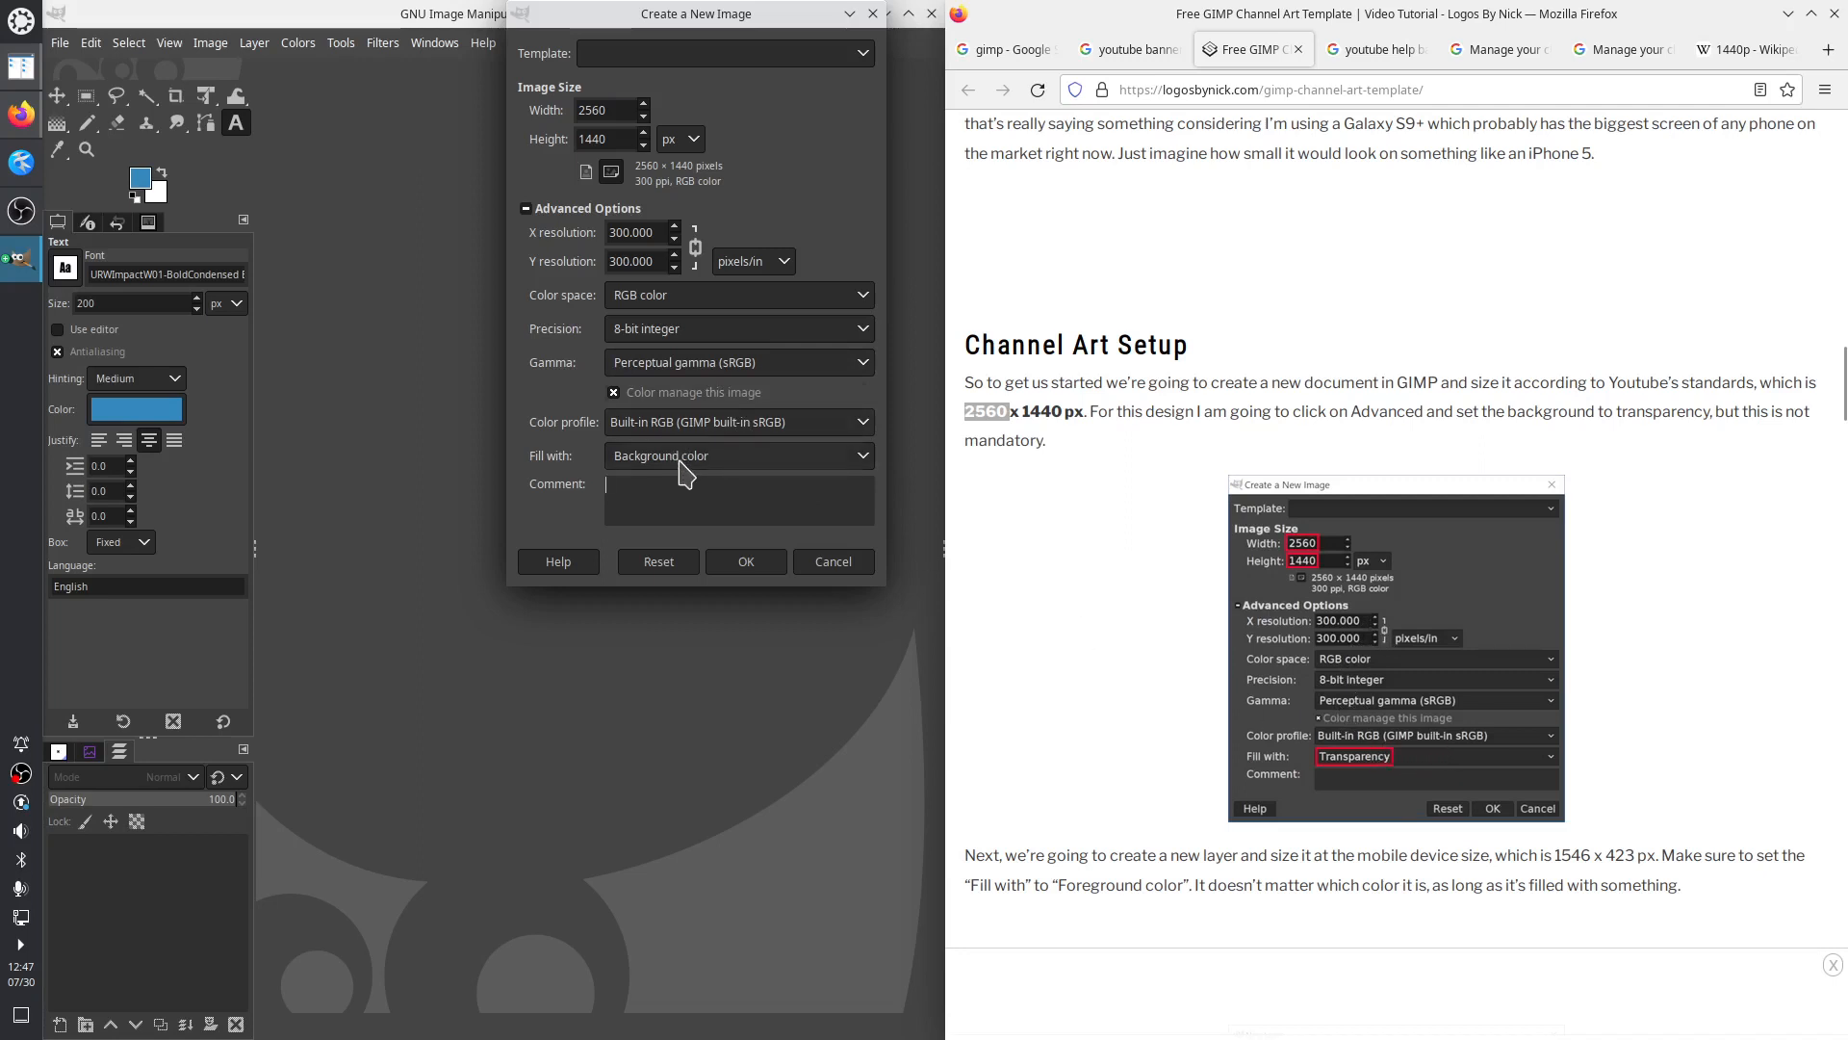
click(864, 457)
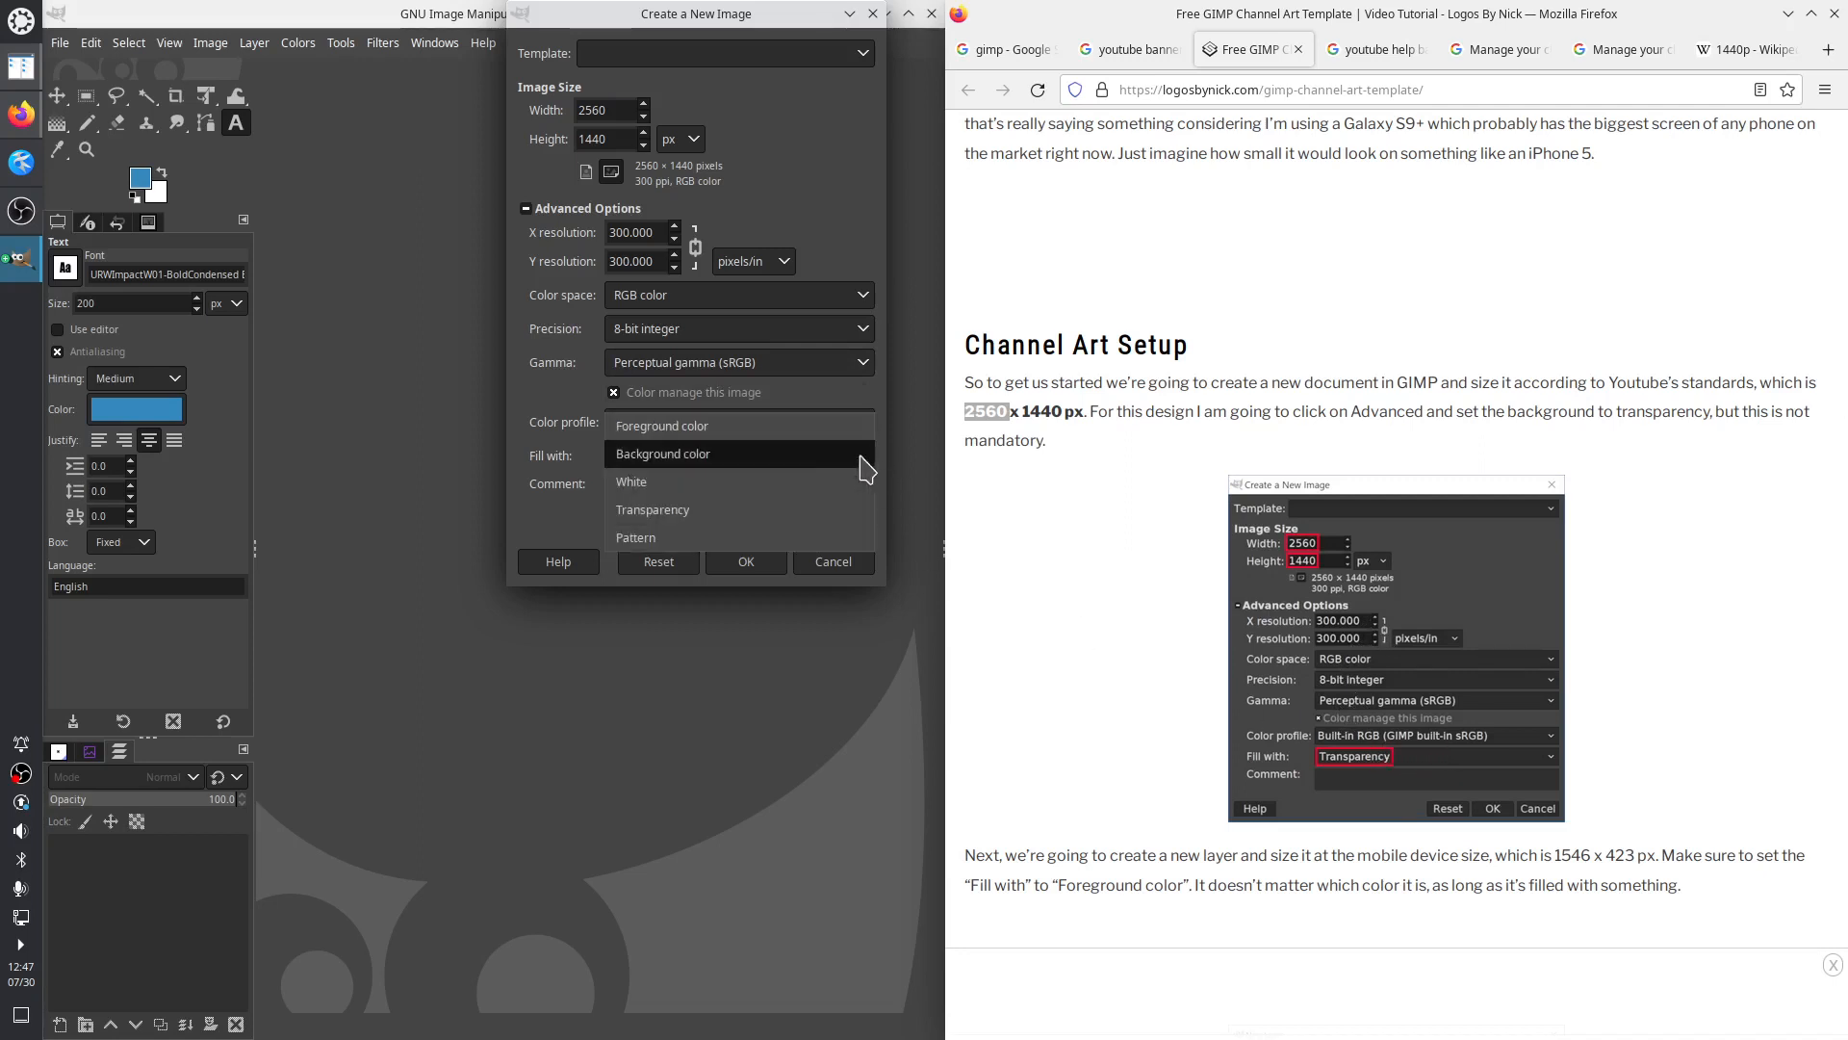
click(727, 517)
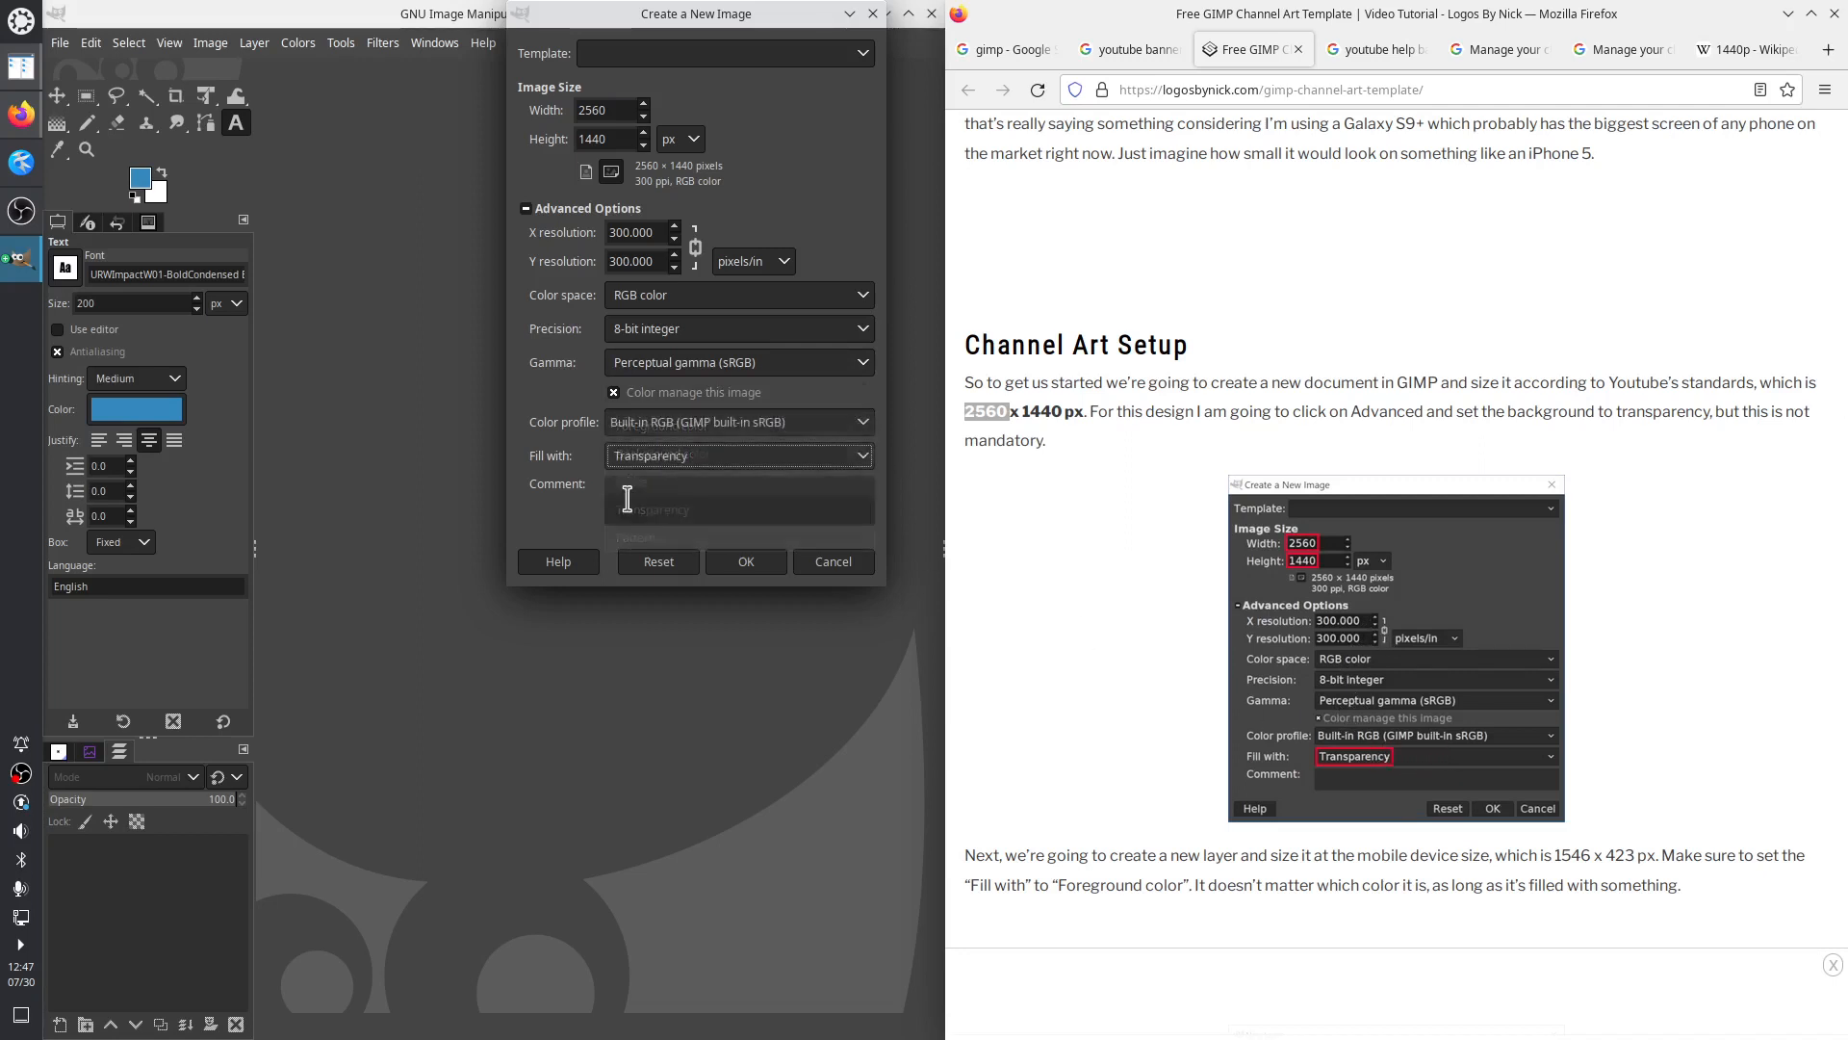
click(750, 563)
Compare the article's mobile layer size with YouTube's minimum upload dimensions and safe area for text and logos
scroll(1175, 778, down, 3)
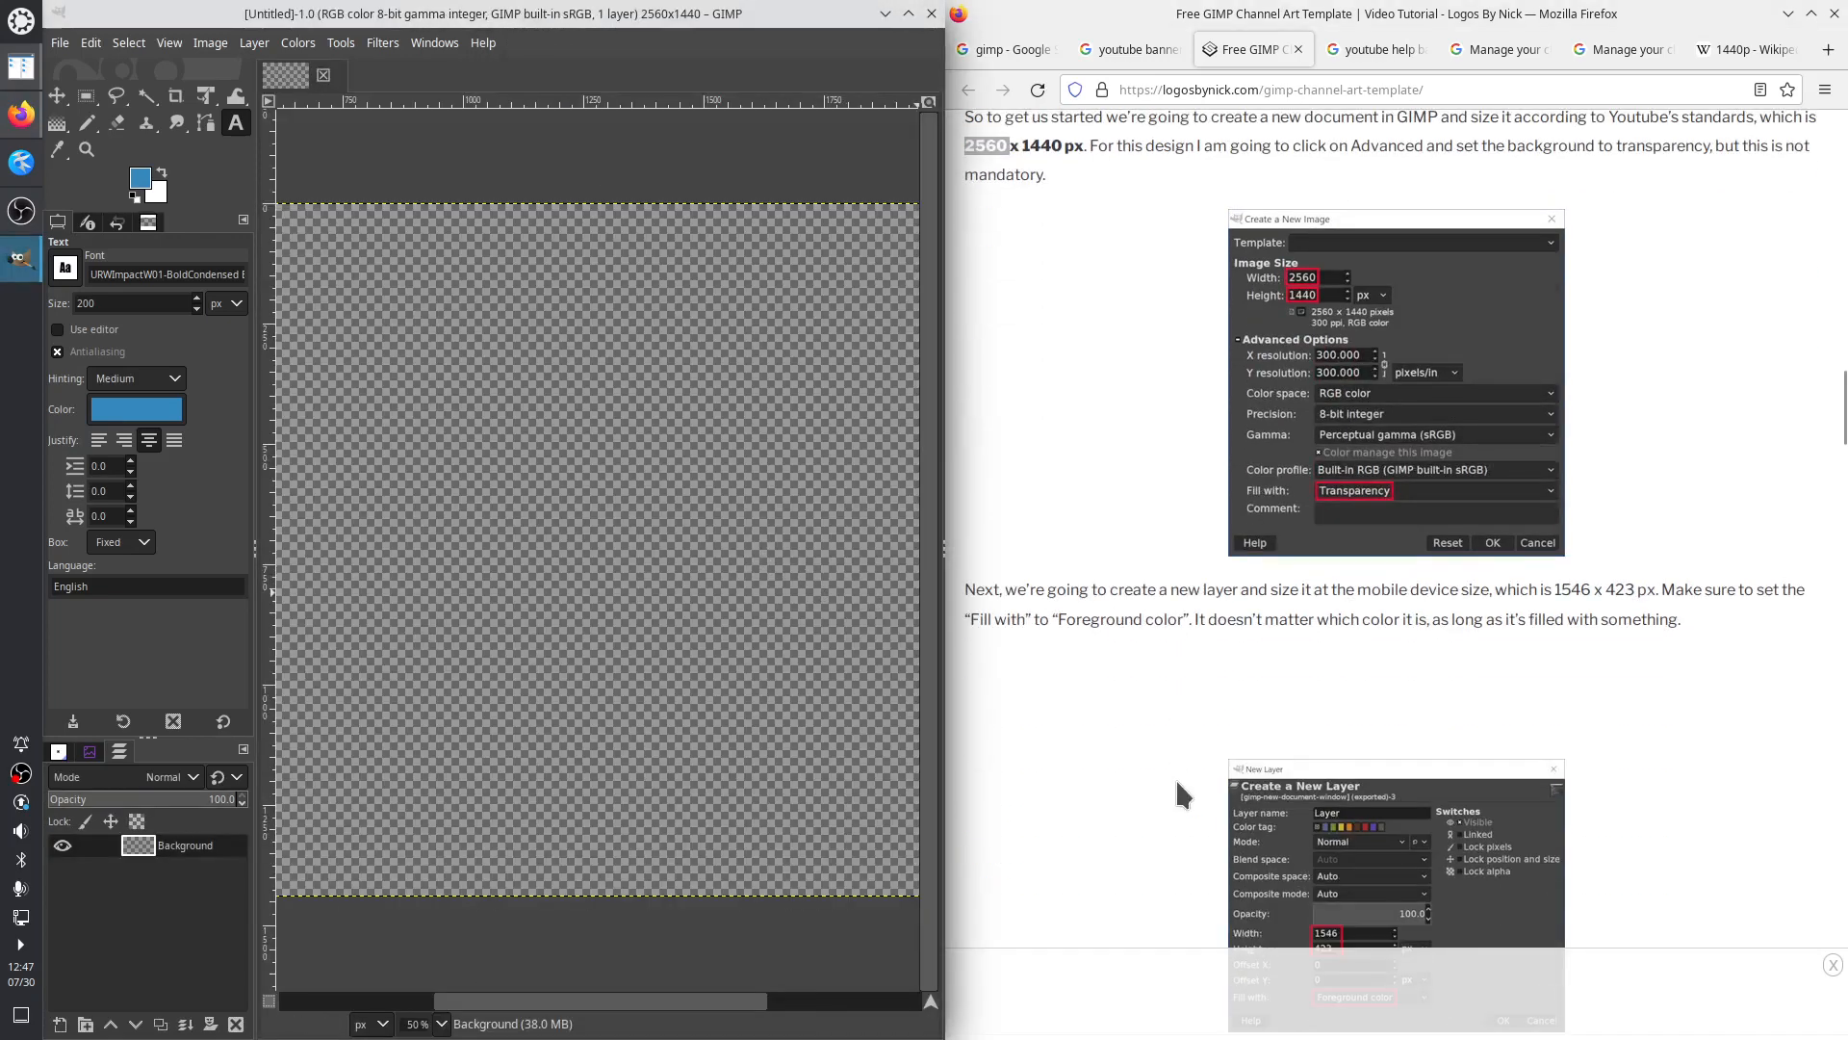
drag(987, 587, 1572, 637)
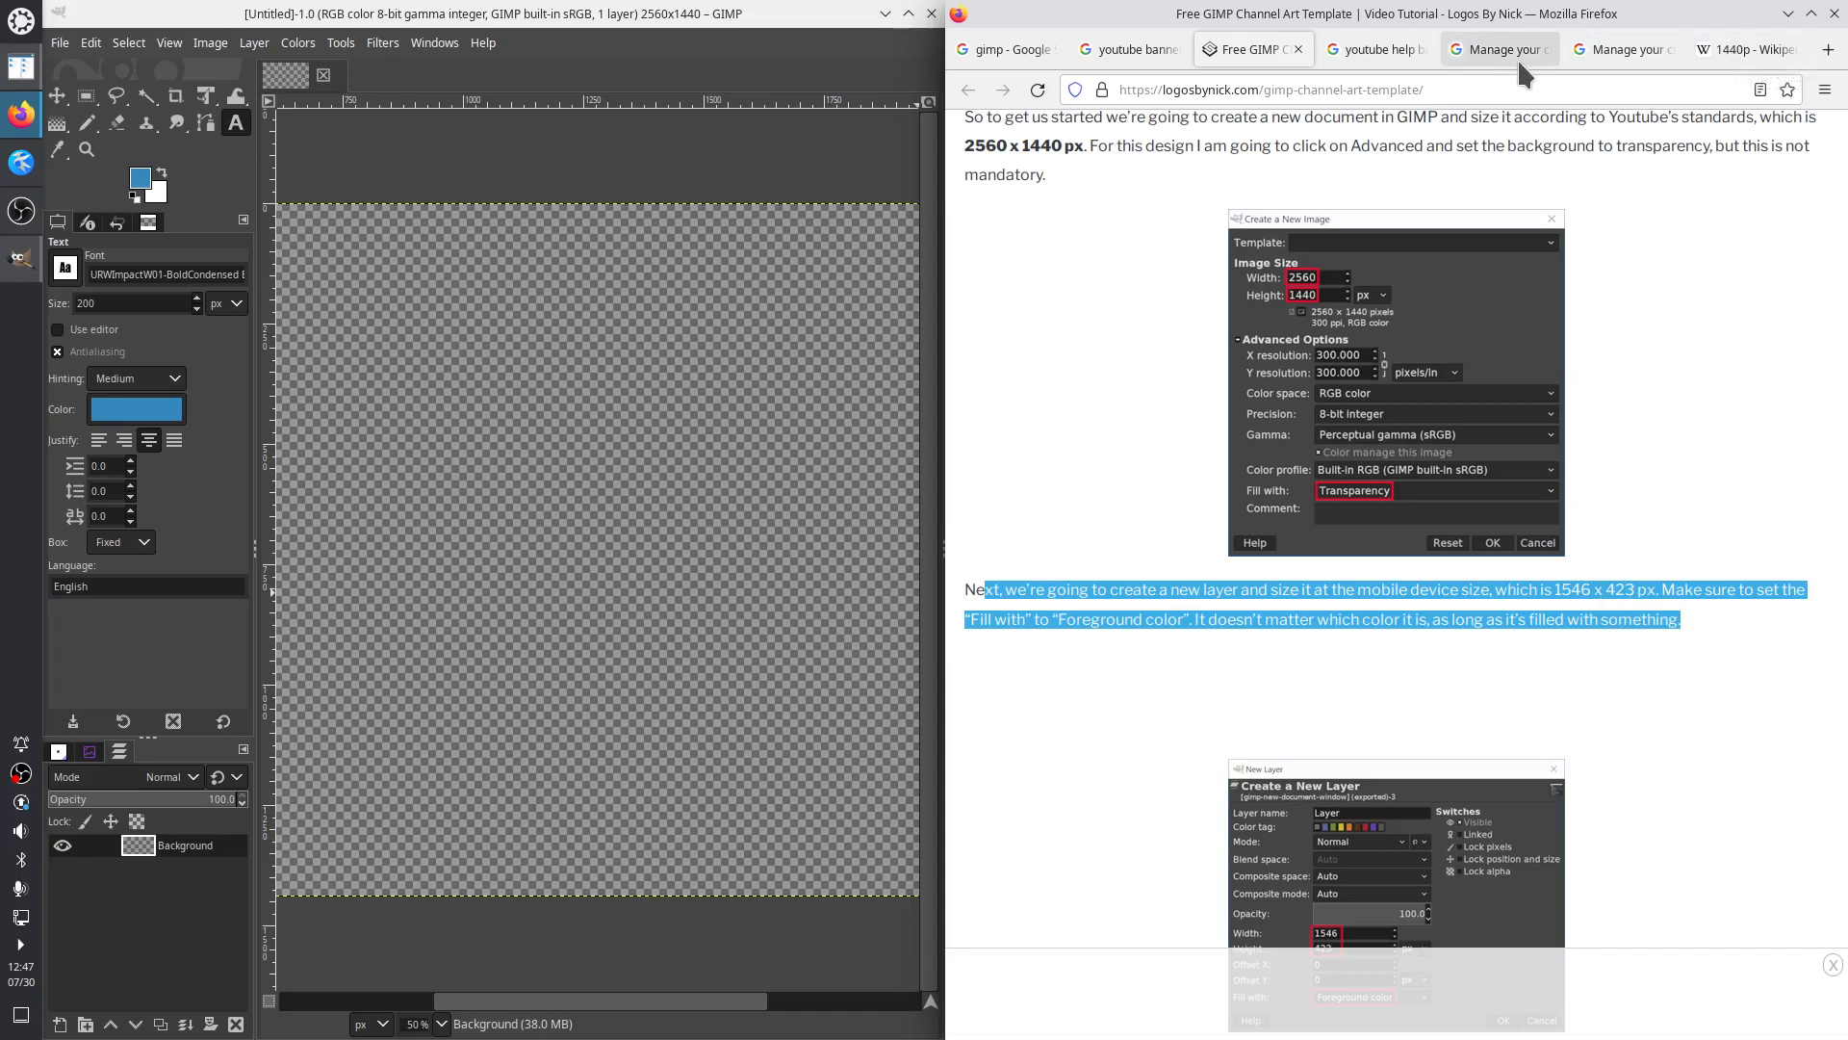
click(1636, 58)
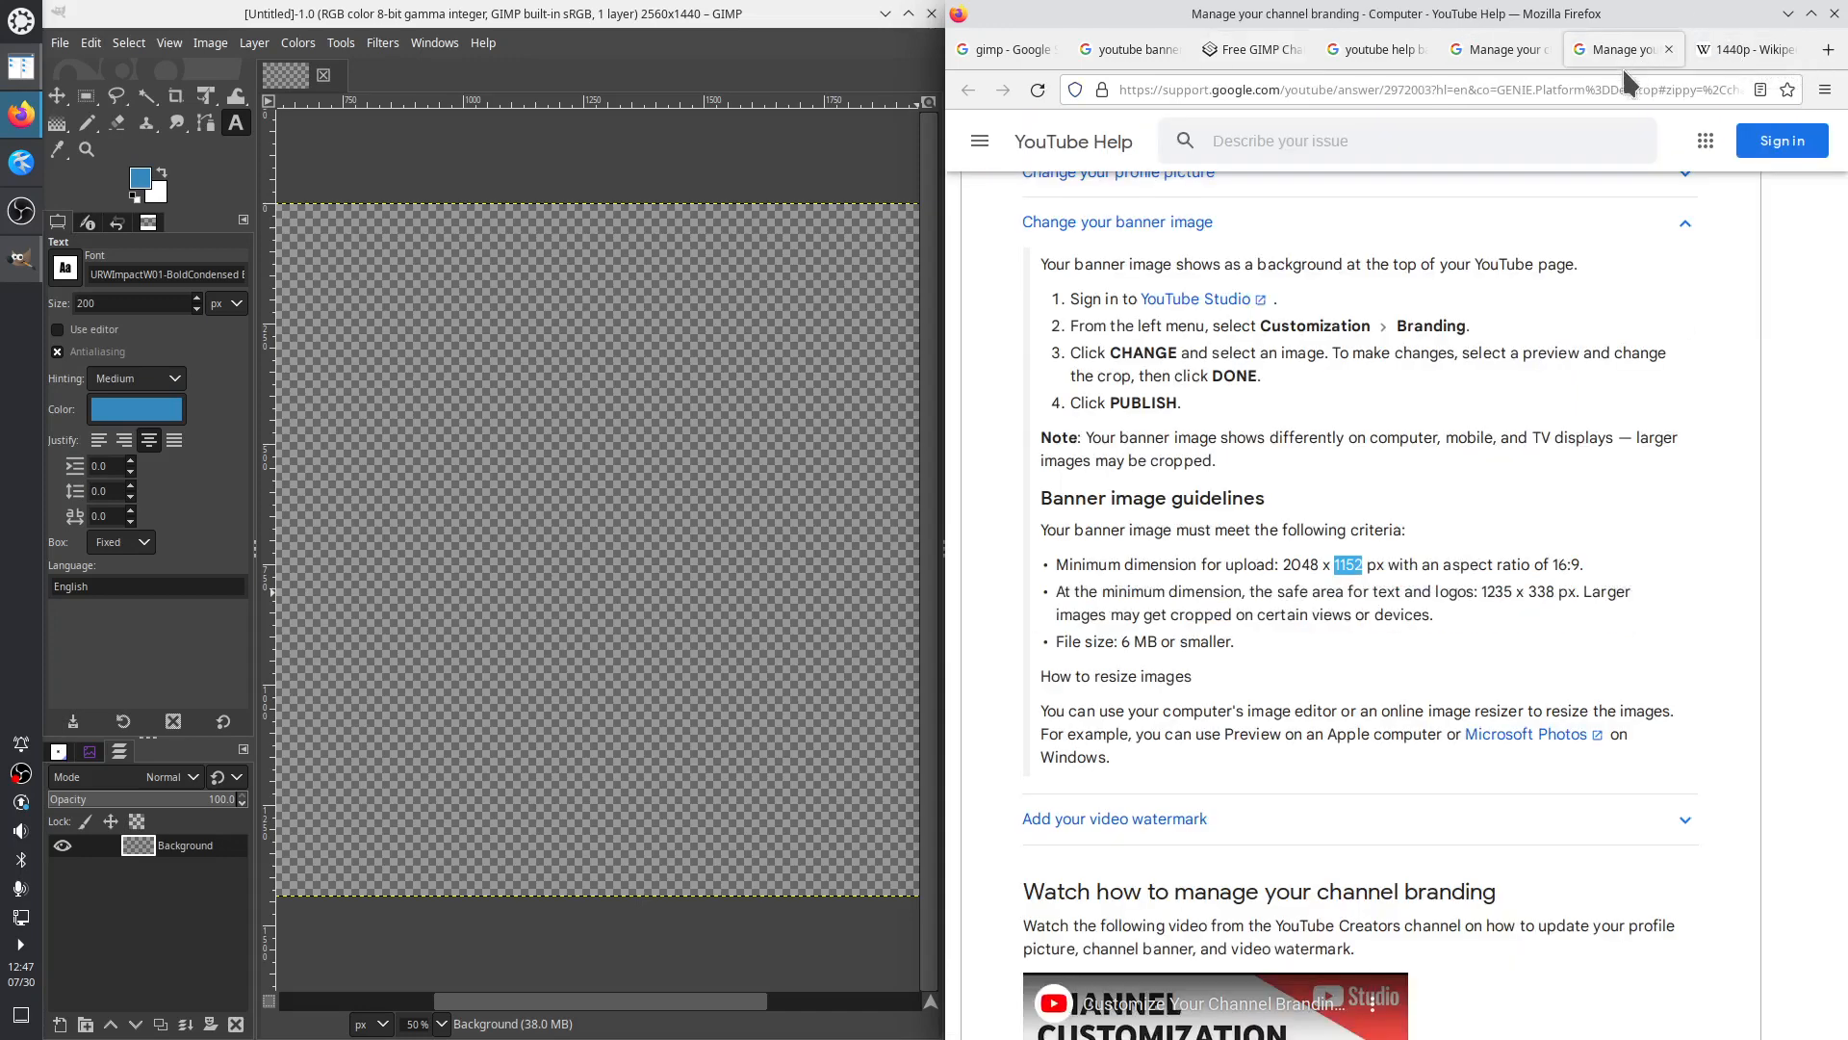
double_click(1542, 591)
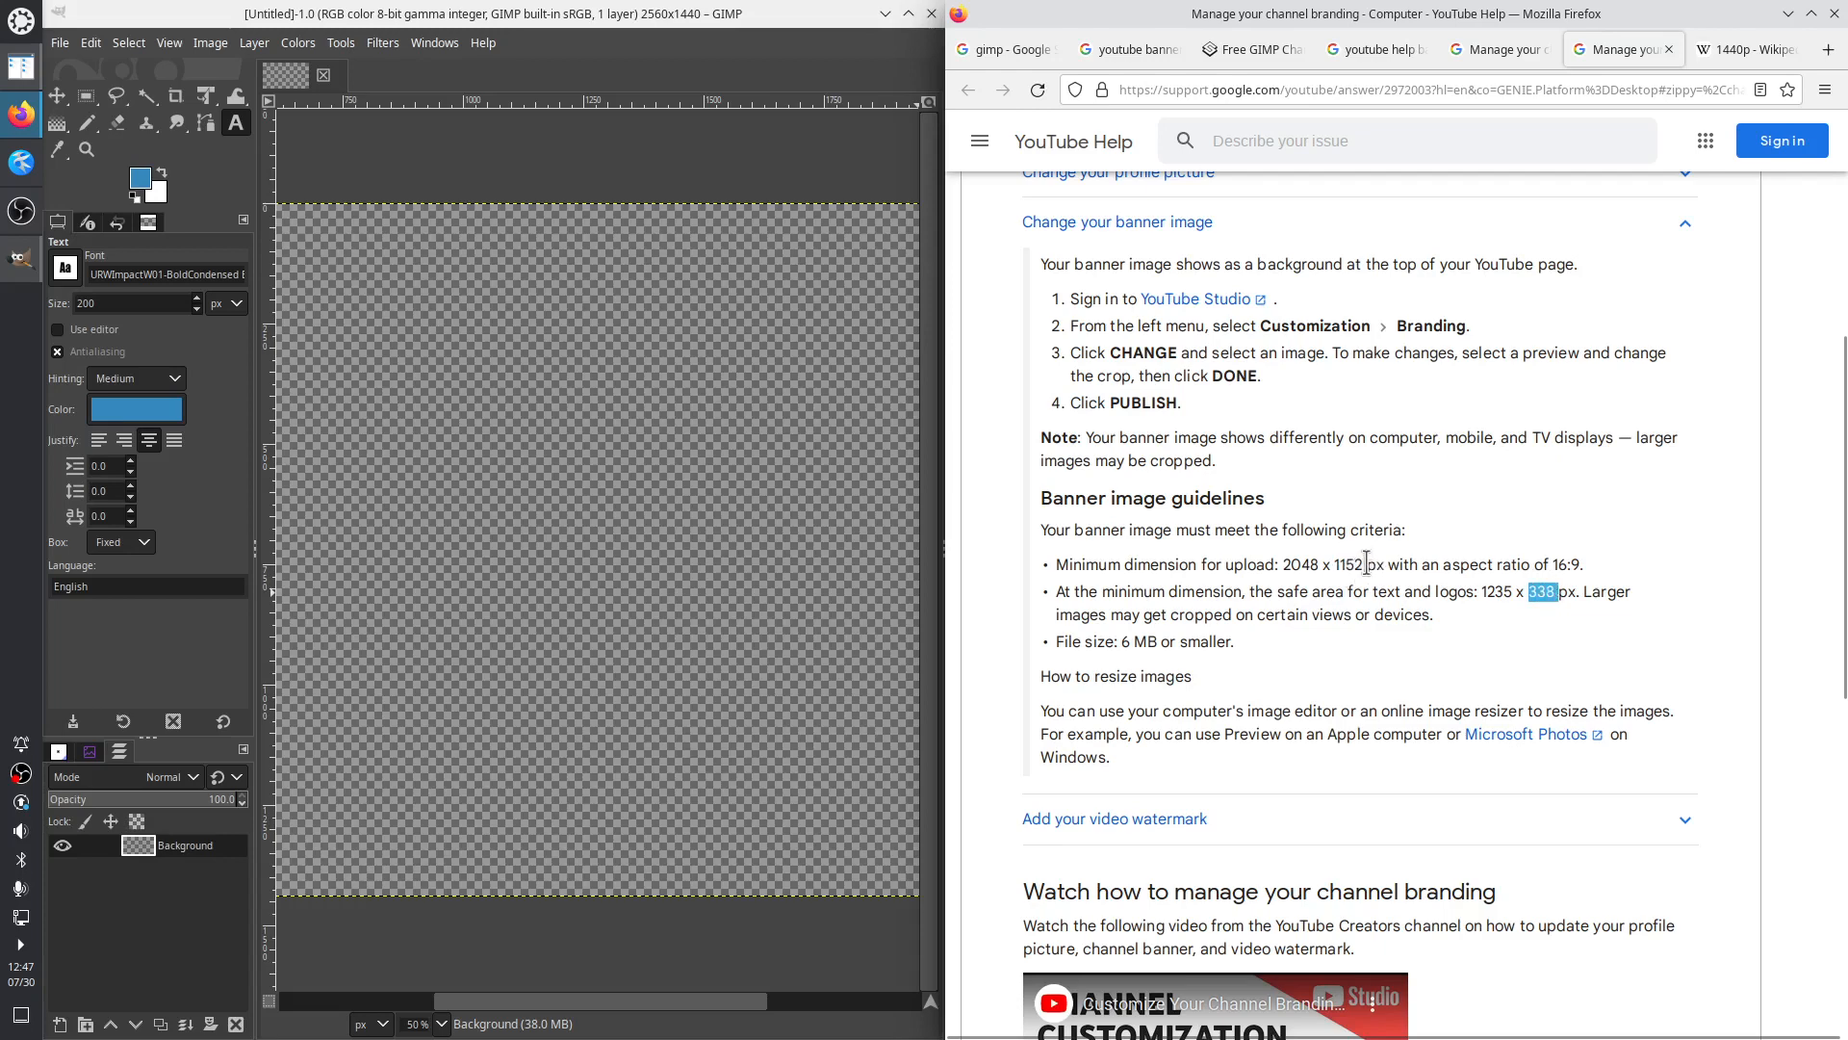
drag(1365, 565, 1283, 565)
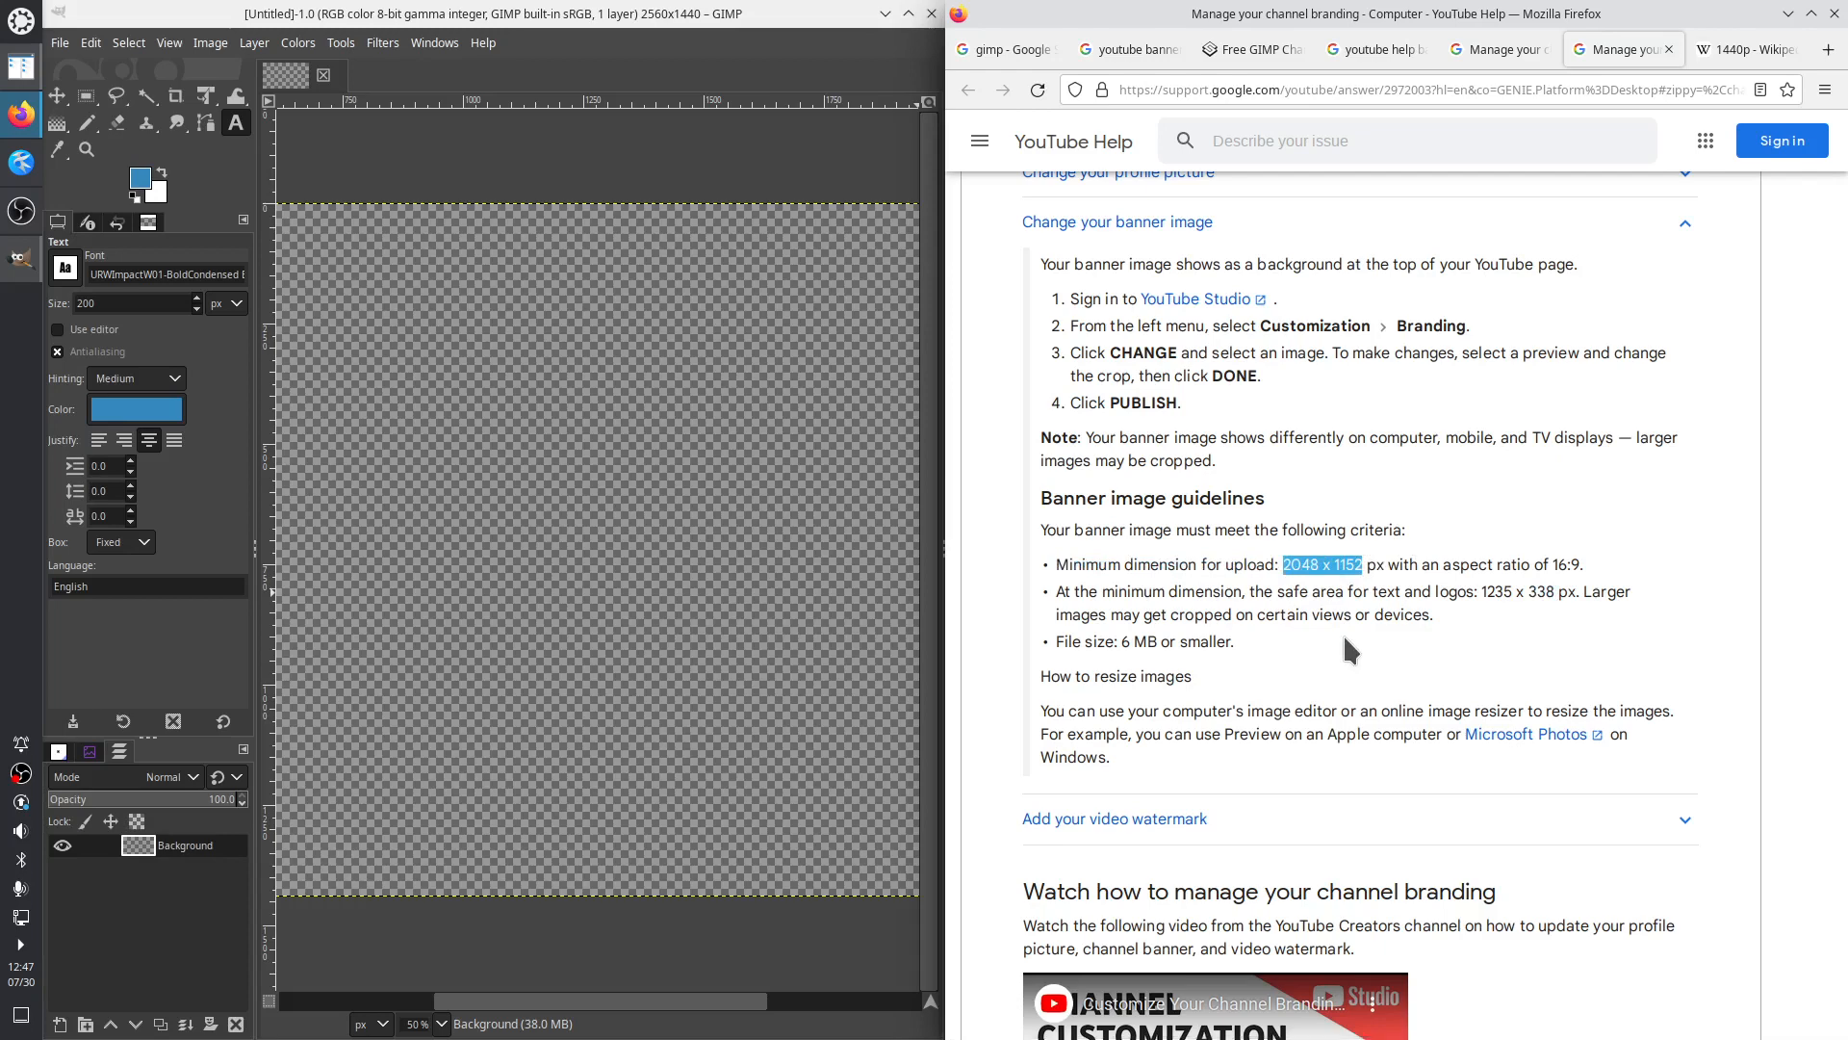
click(1356, 565)
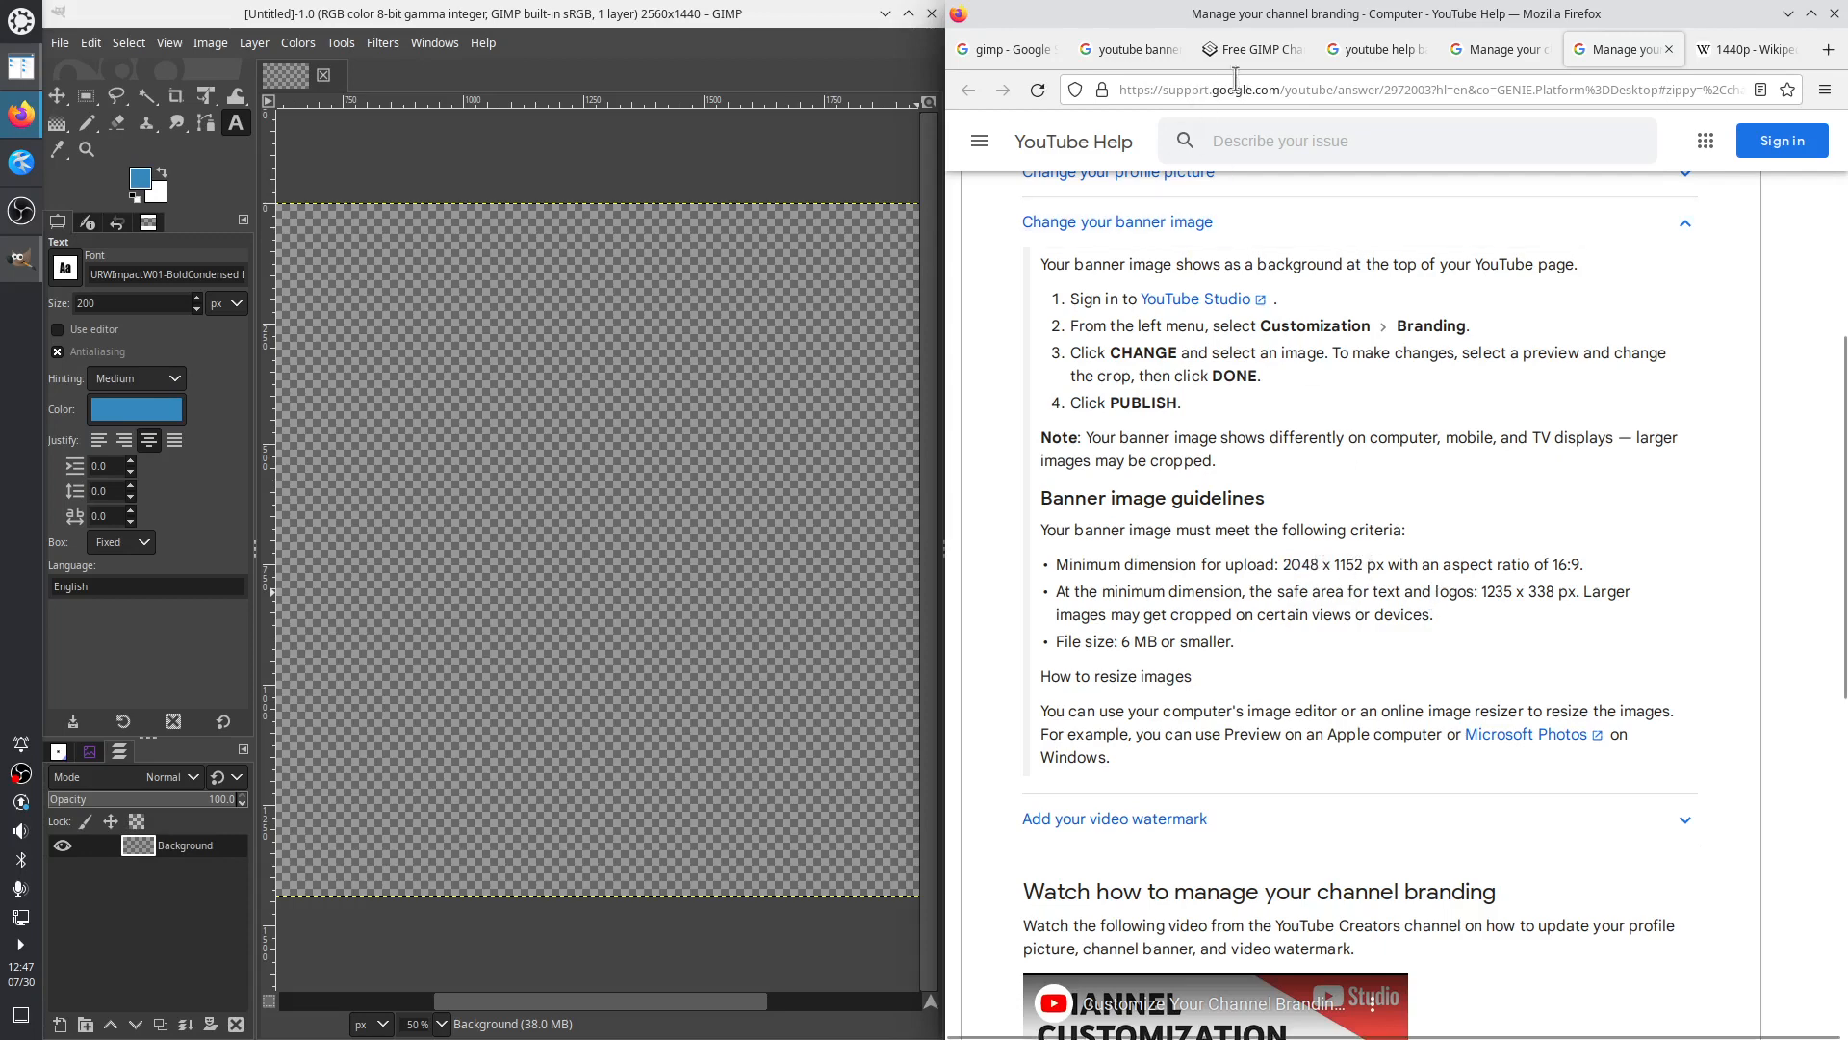
drag(1284, 565, 1442, 610)
click(1510, 616)
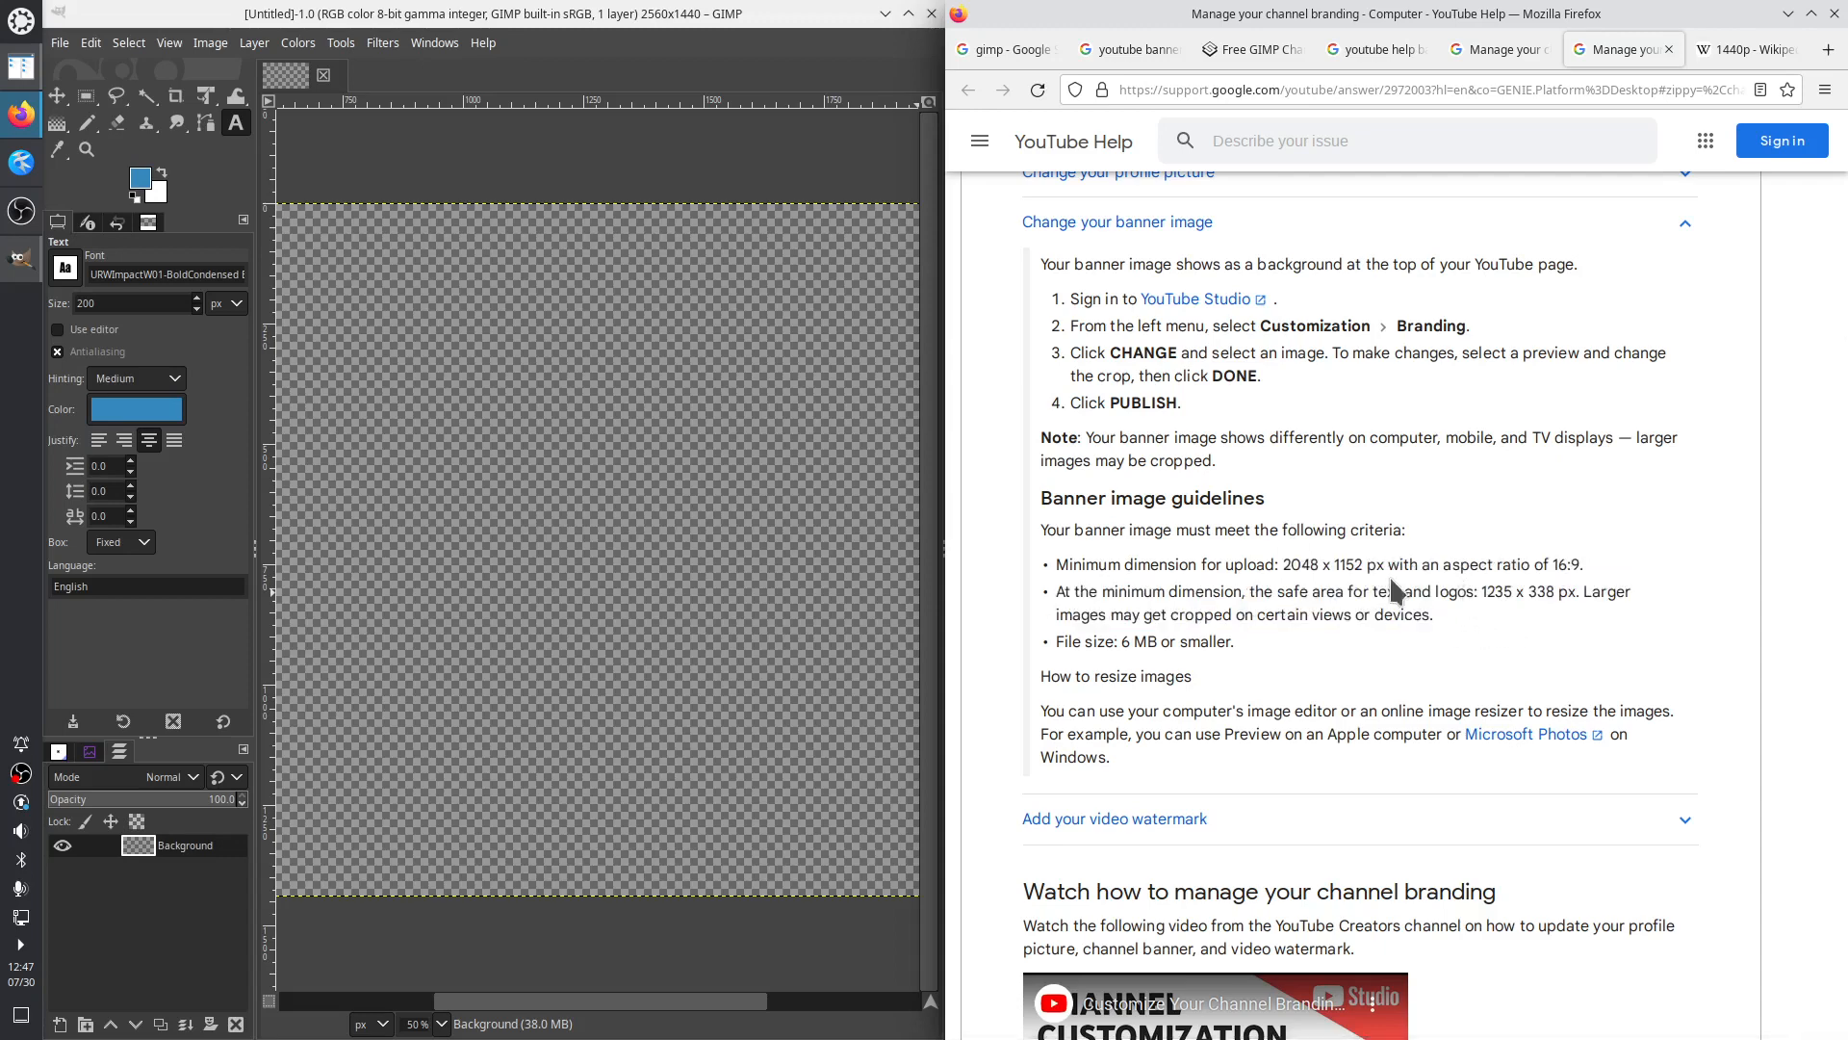
Close all open images in GIMP
click(60, 43)
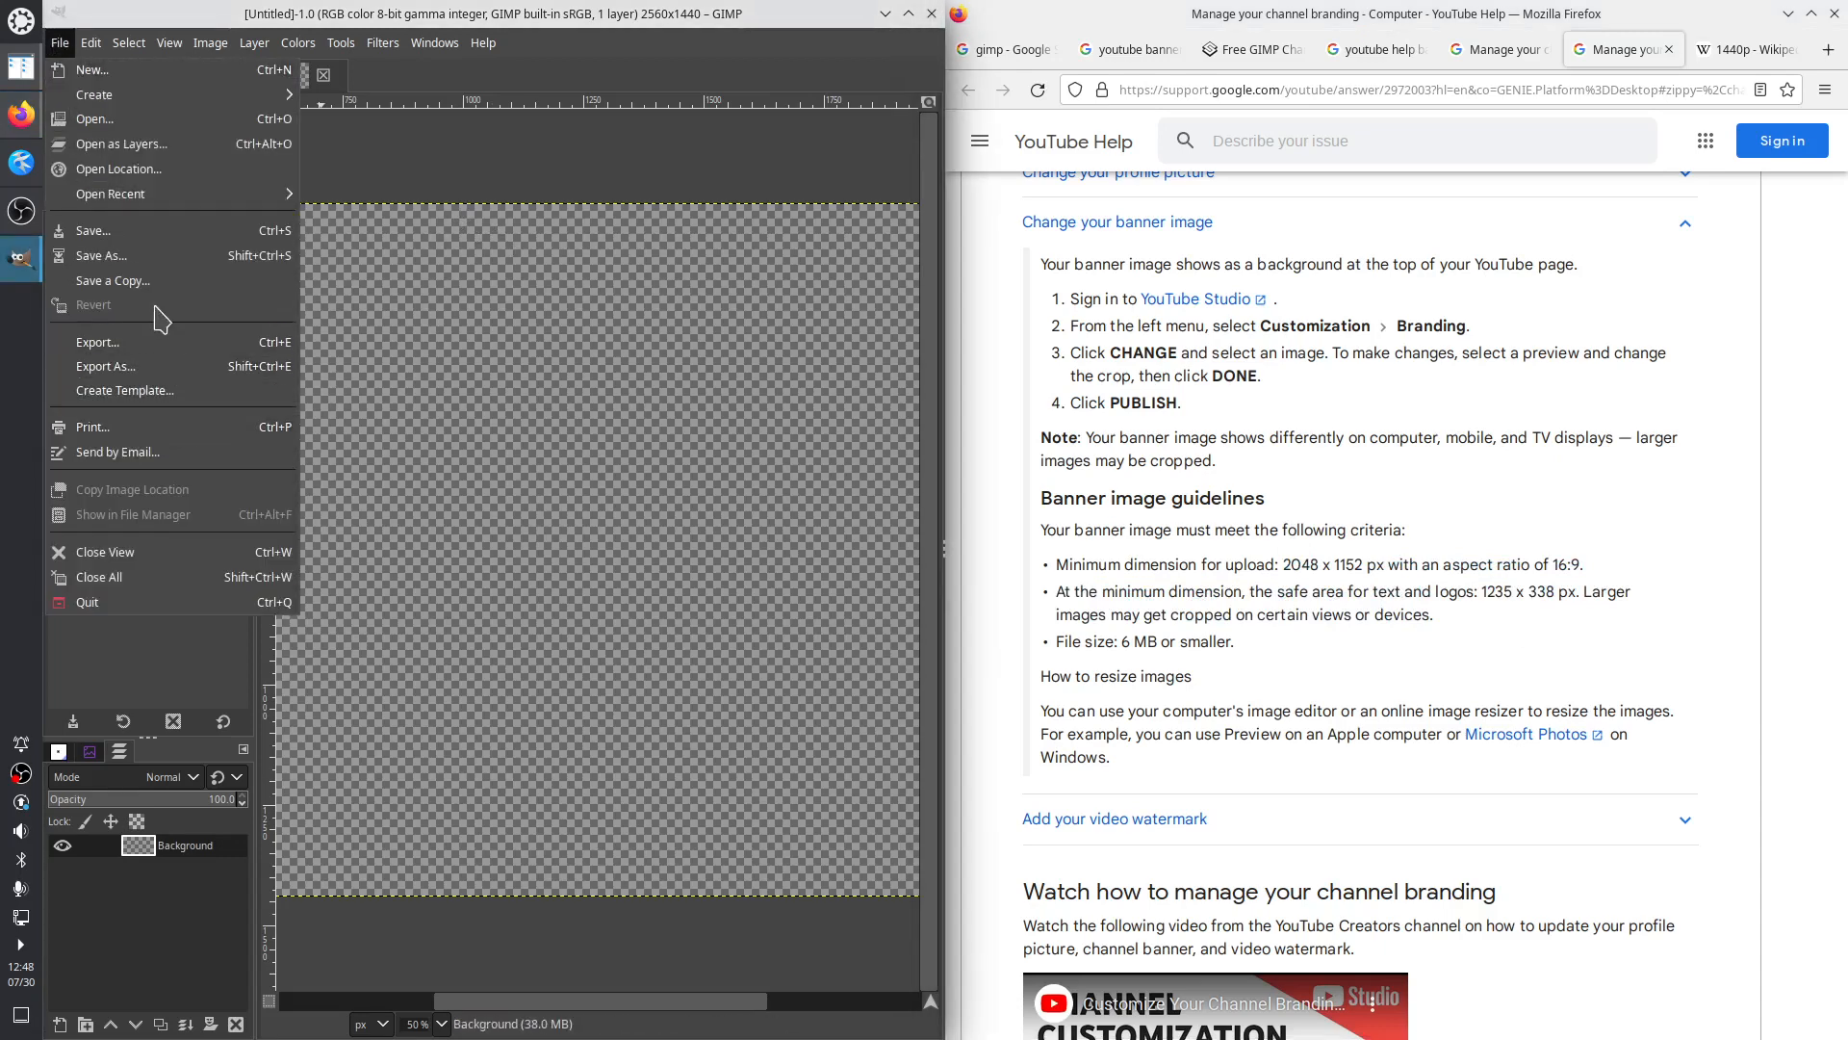
click(154, 578)
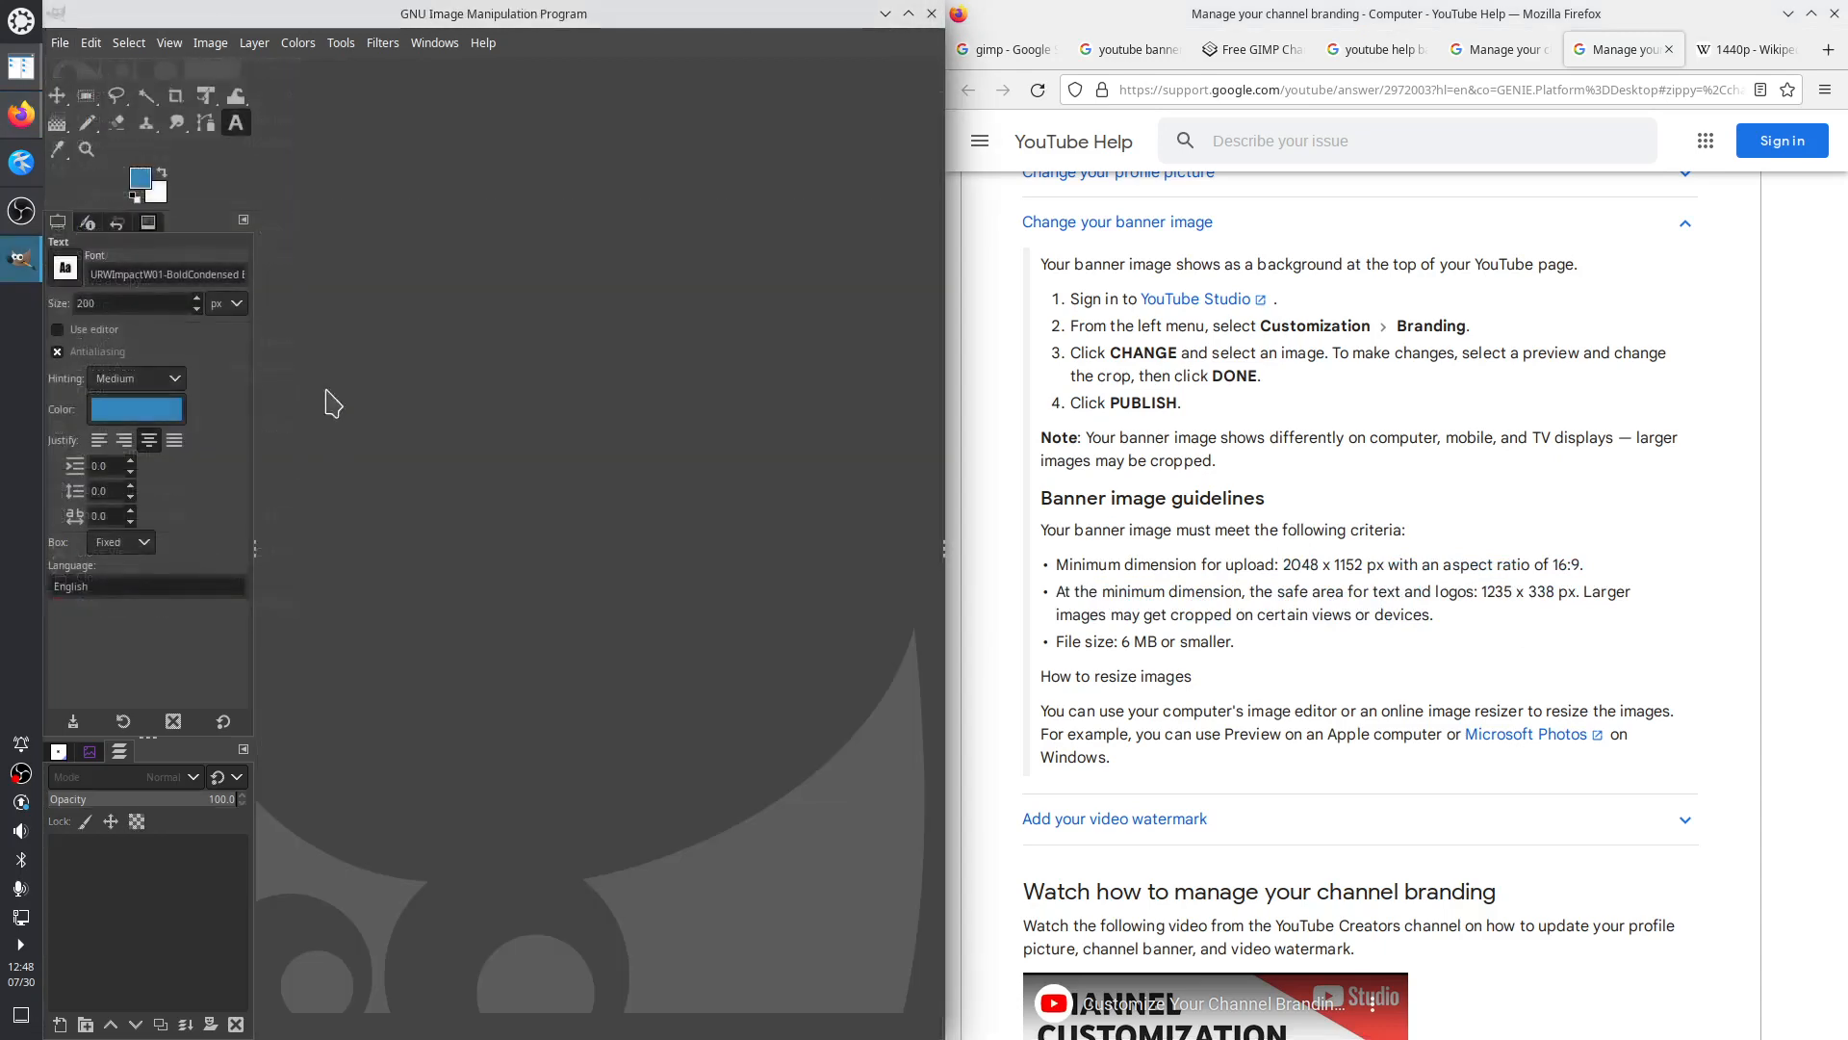
Start a new image in GIMP and set its height to 1152 px, copied from YouTube's minimum upload dimension
click(59, 43)
click(132, 77)
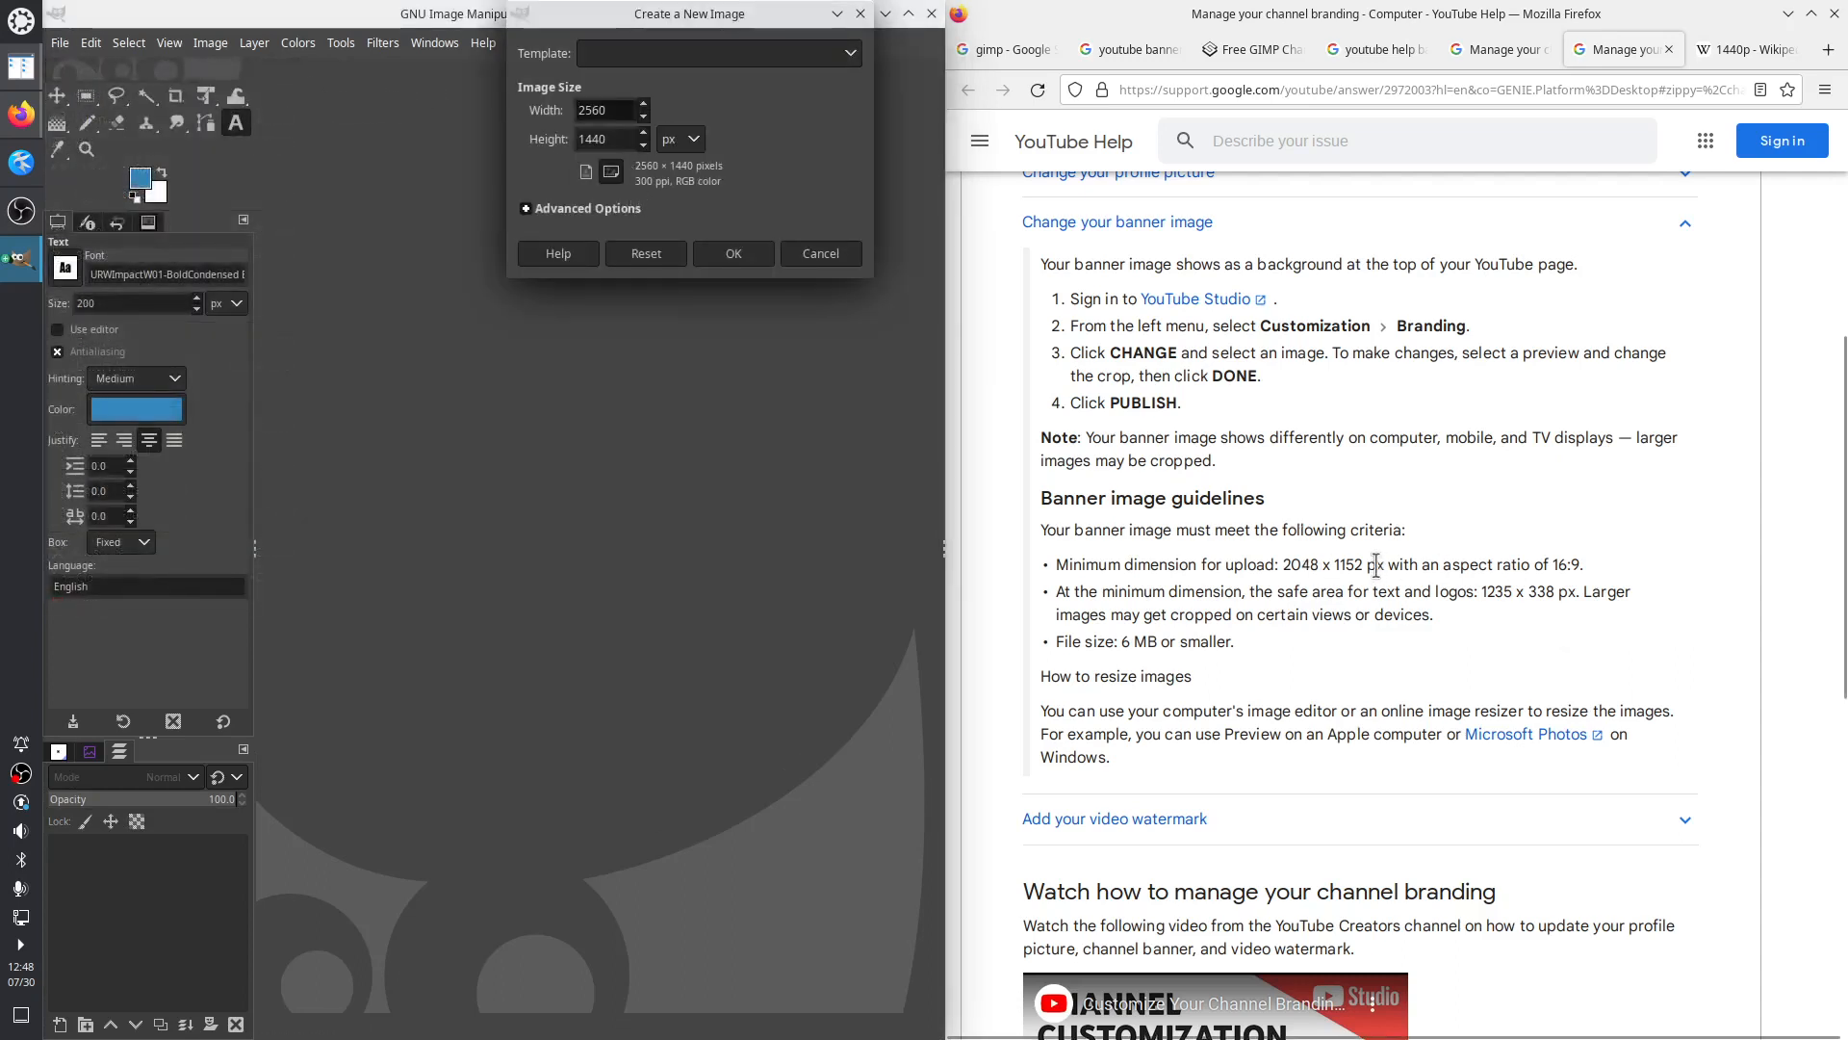
drag(1366, 565, 1334, 568)
key(ctrl+c)
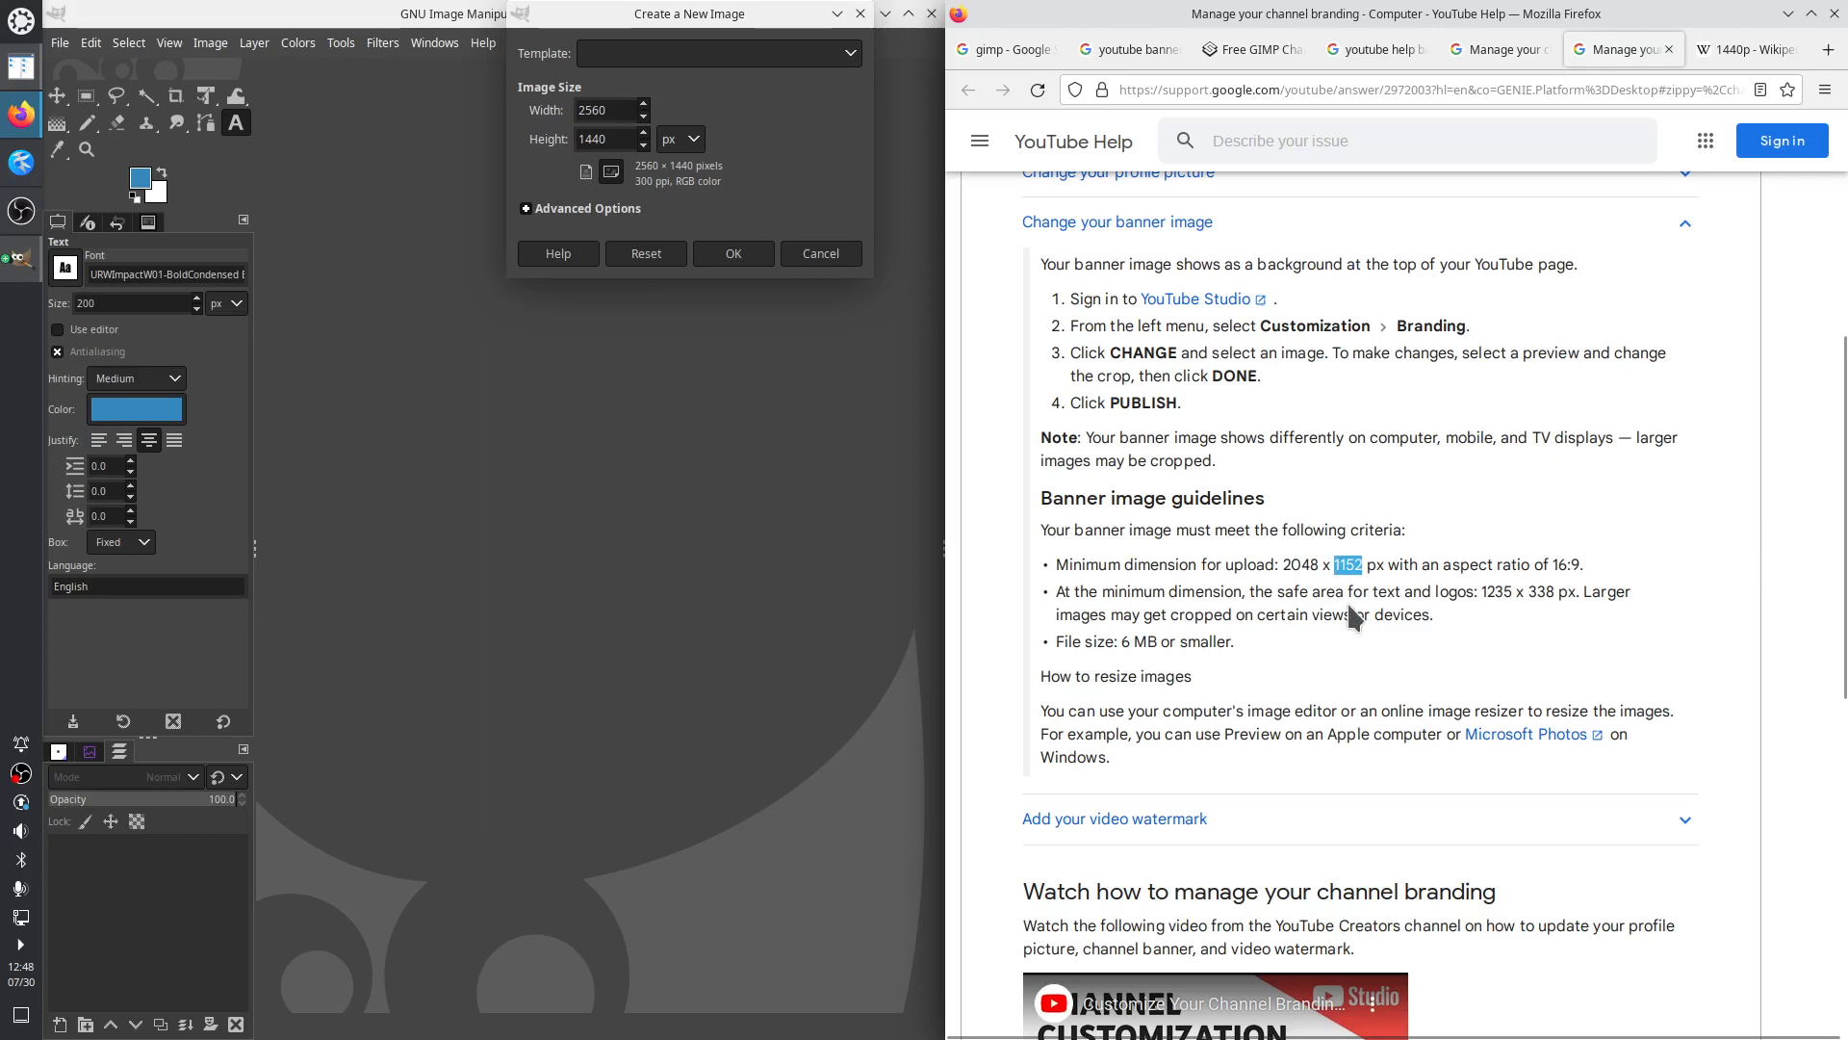
click(614, 138)
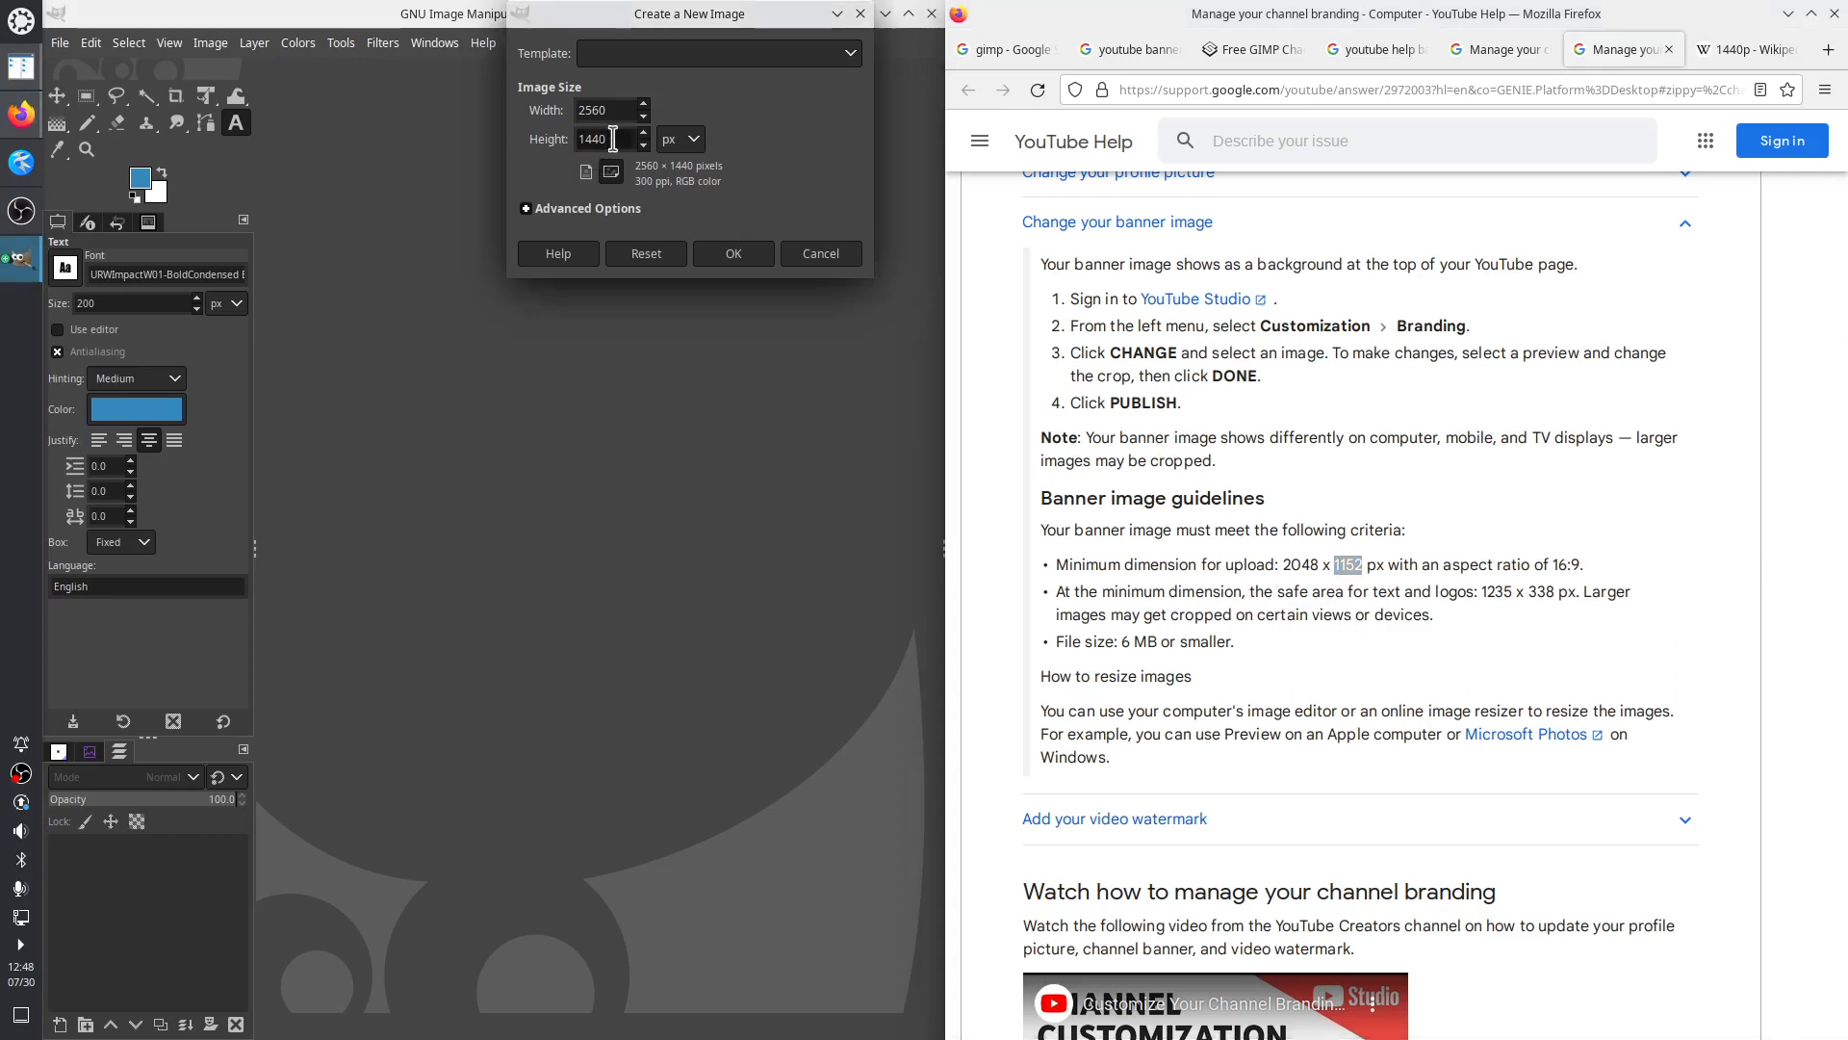
drag(613, 139, 575, 140)
key(ctrl+v)
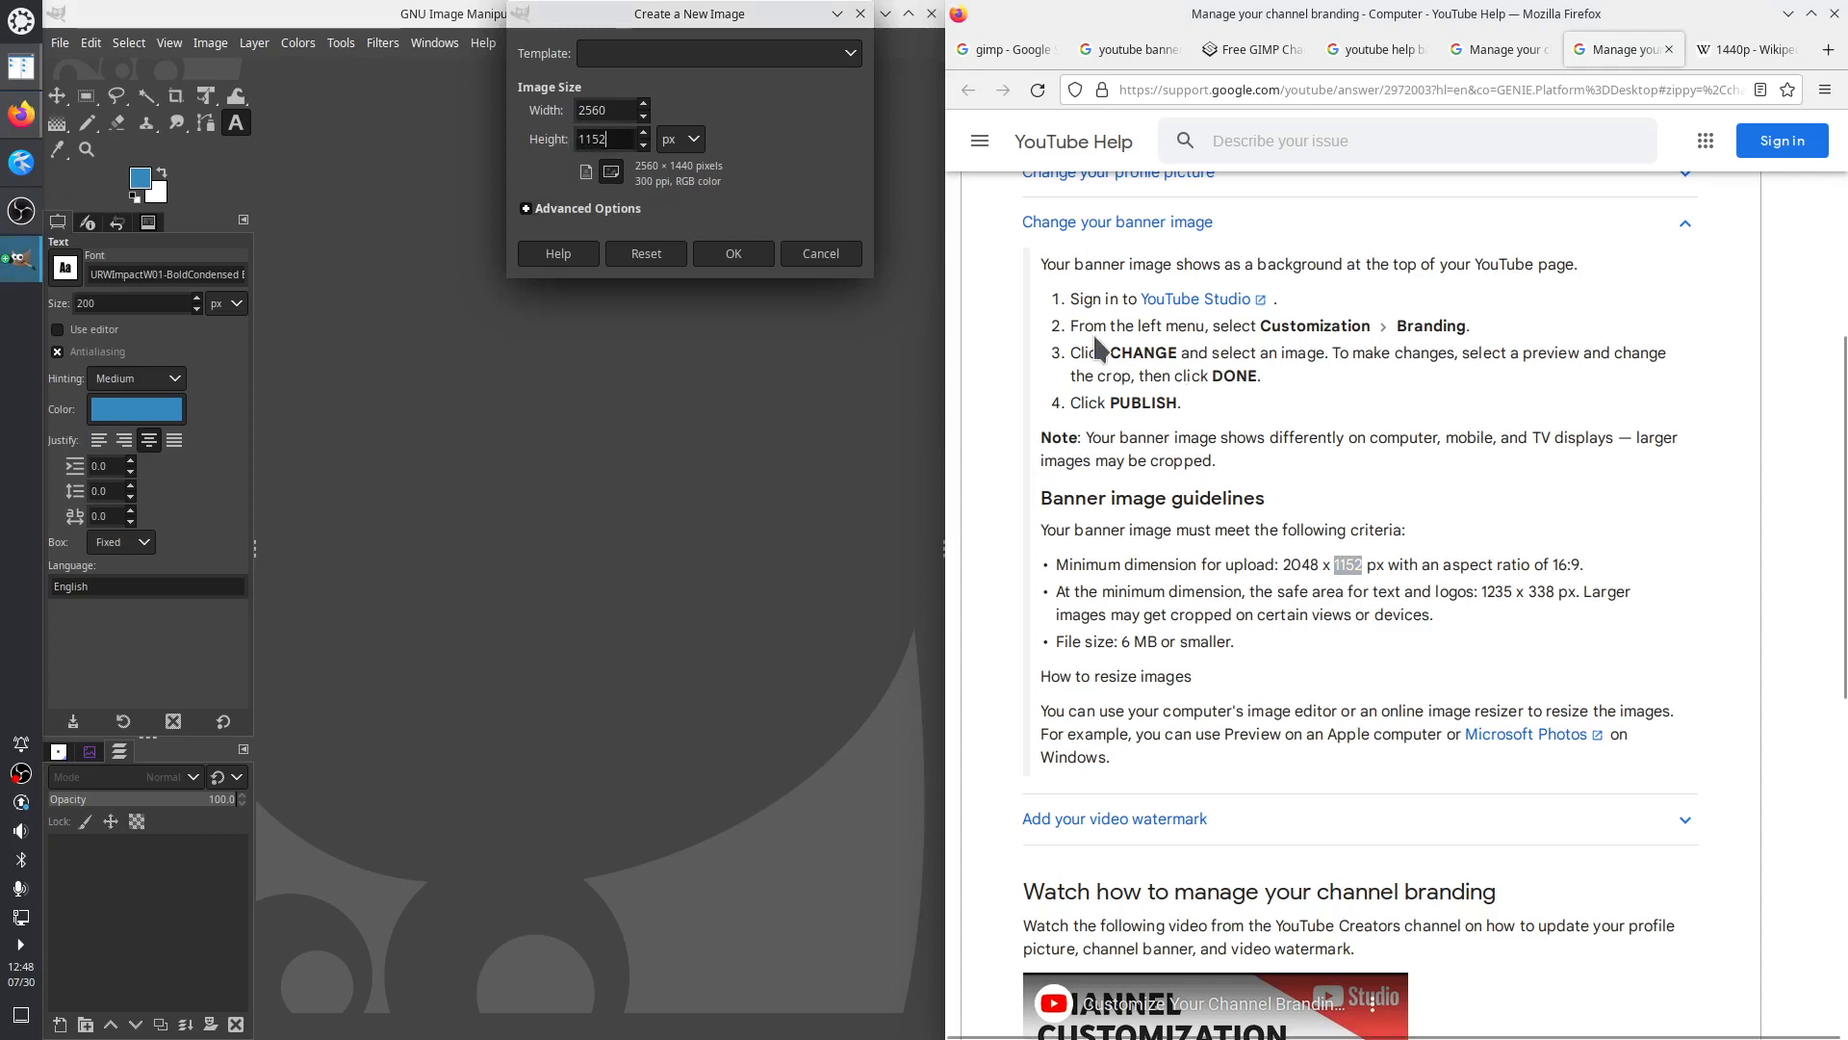
Set the new image's width to 2048 px, taken from YouTube's minimum upload dimension
click(1316, 565)
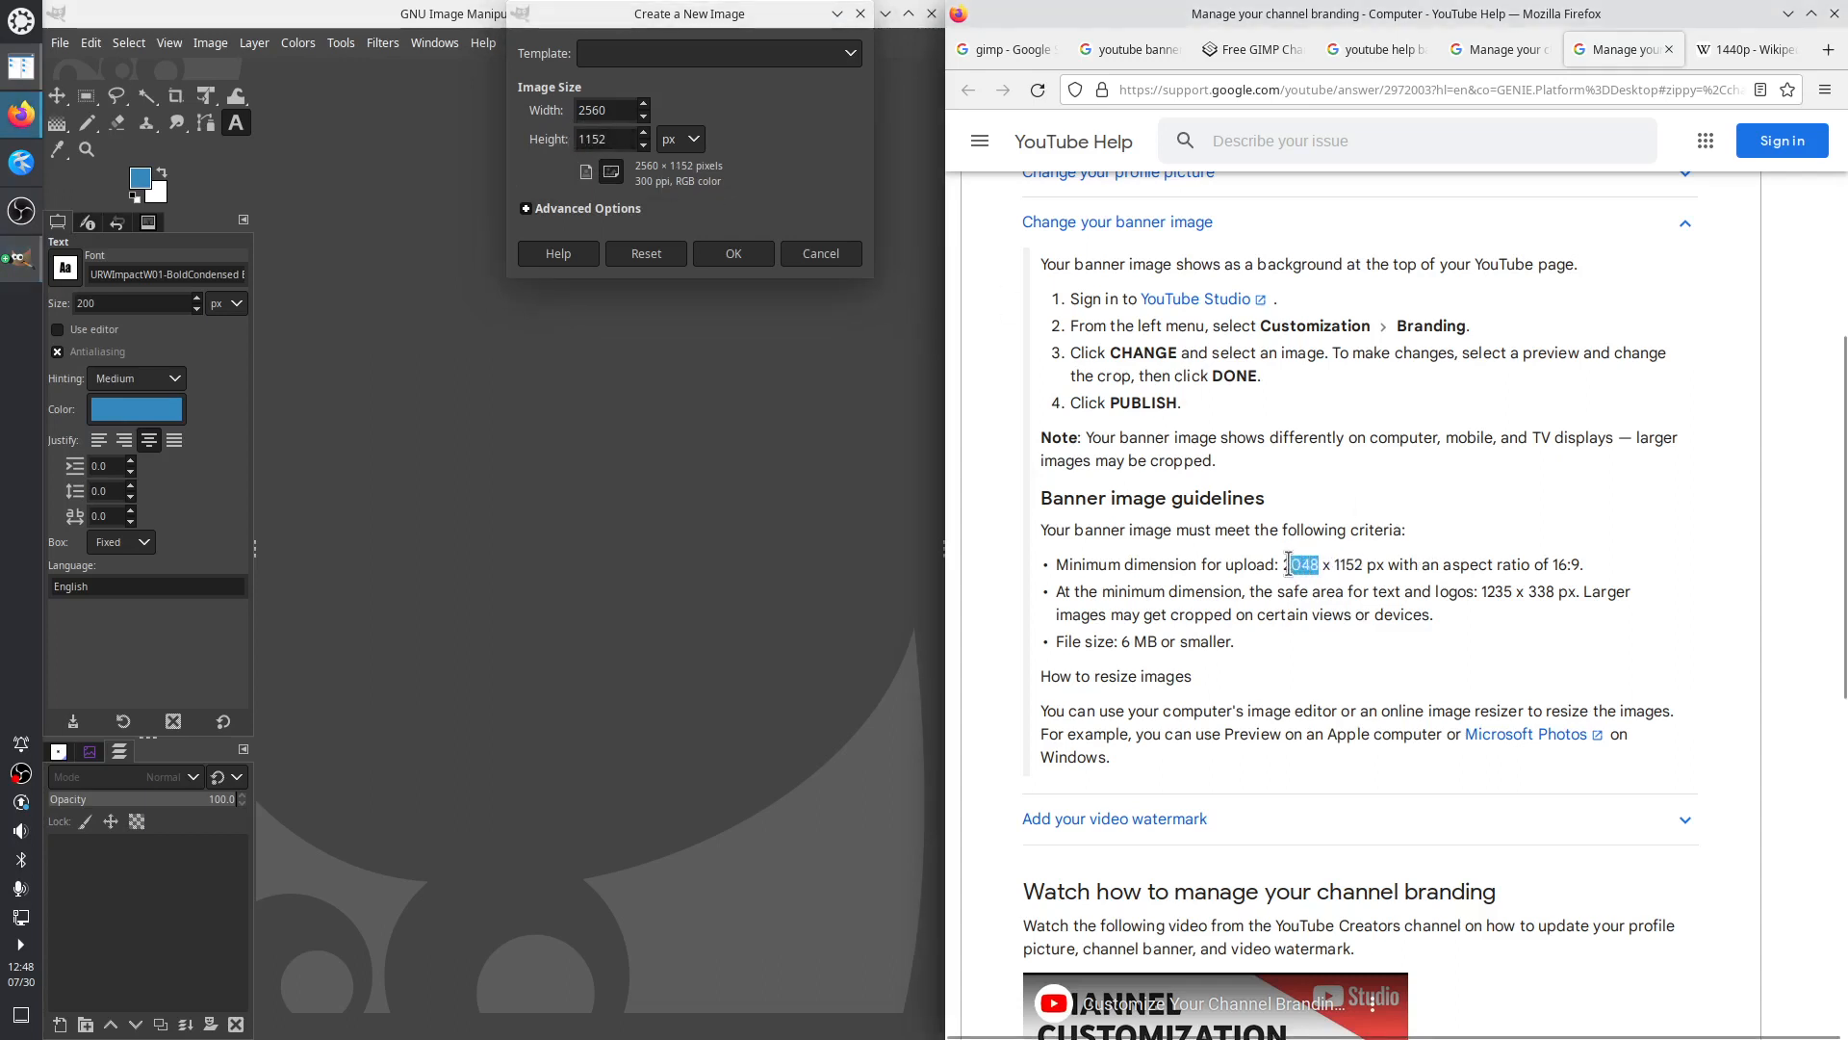
drag(612, 111, 579, 115)
text(2048)
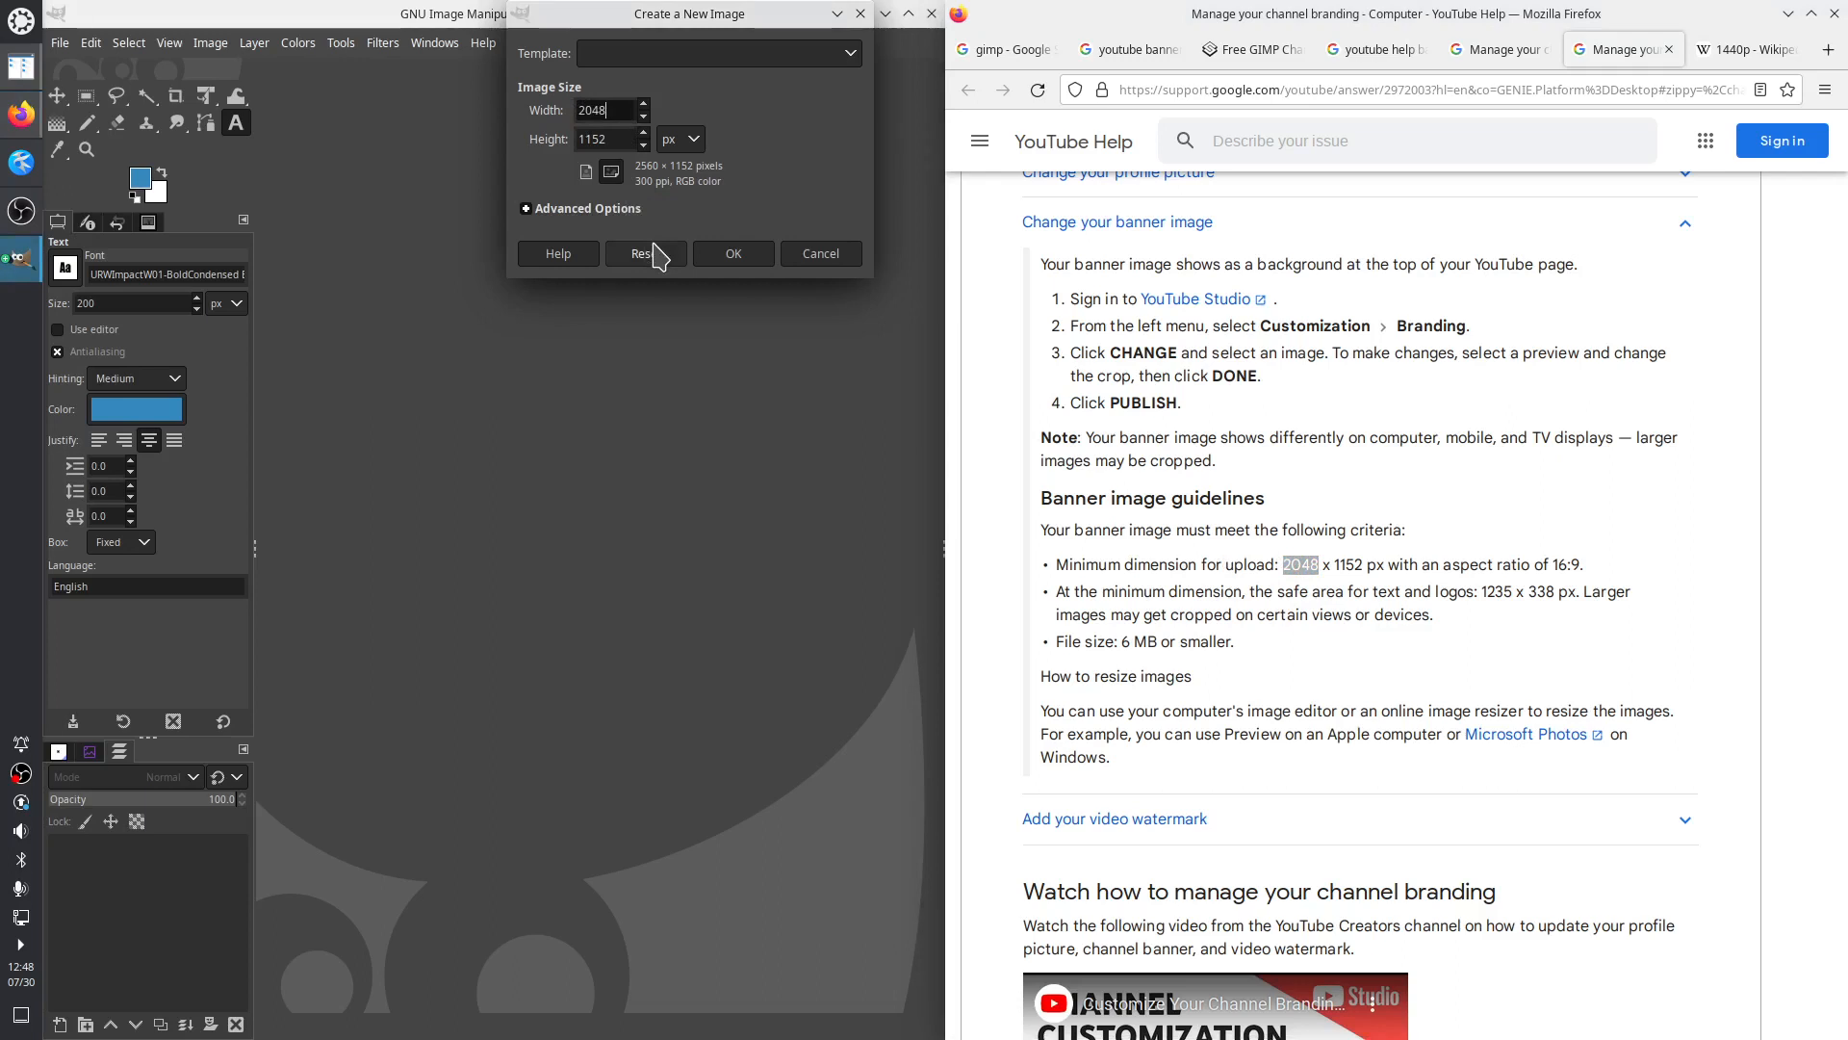
Check the new image's size against YouTube's minimum upload dimension and safe area for text and logos
click(1329, 577)
click(1295, 569)
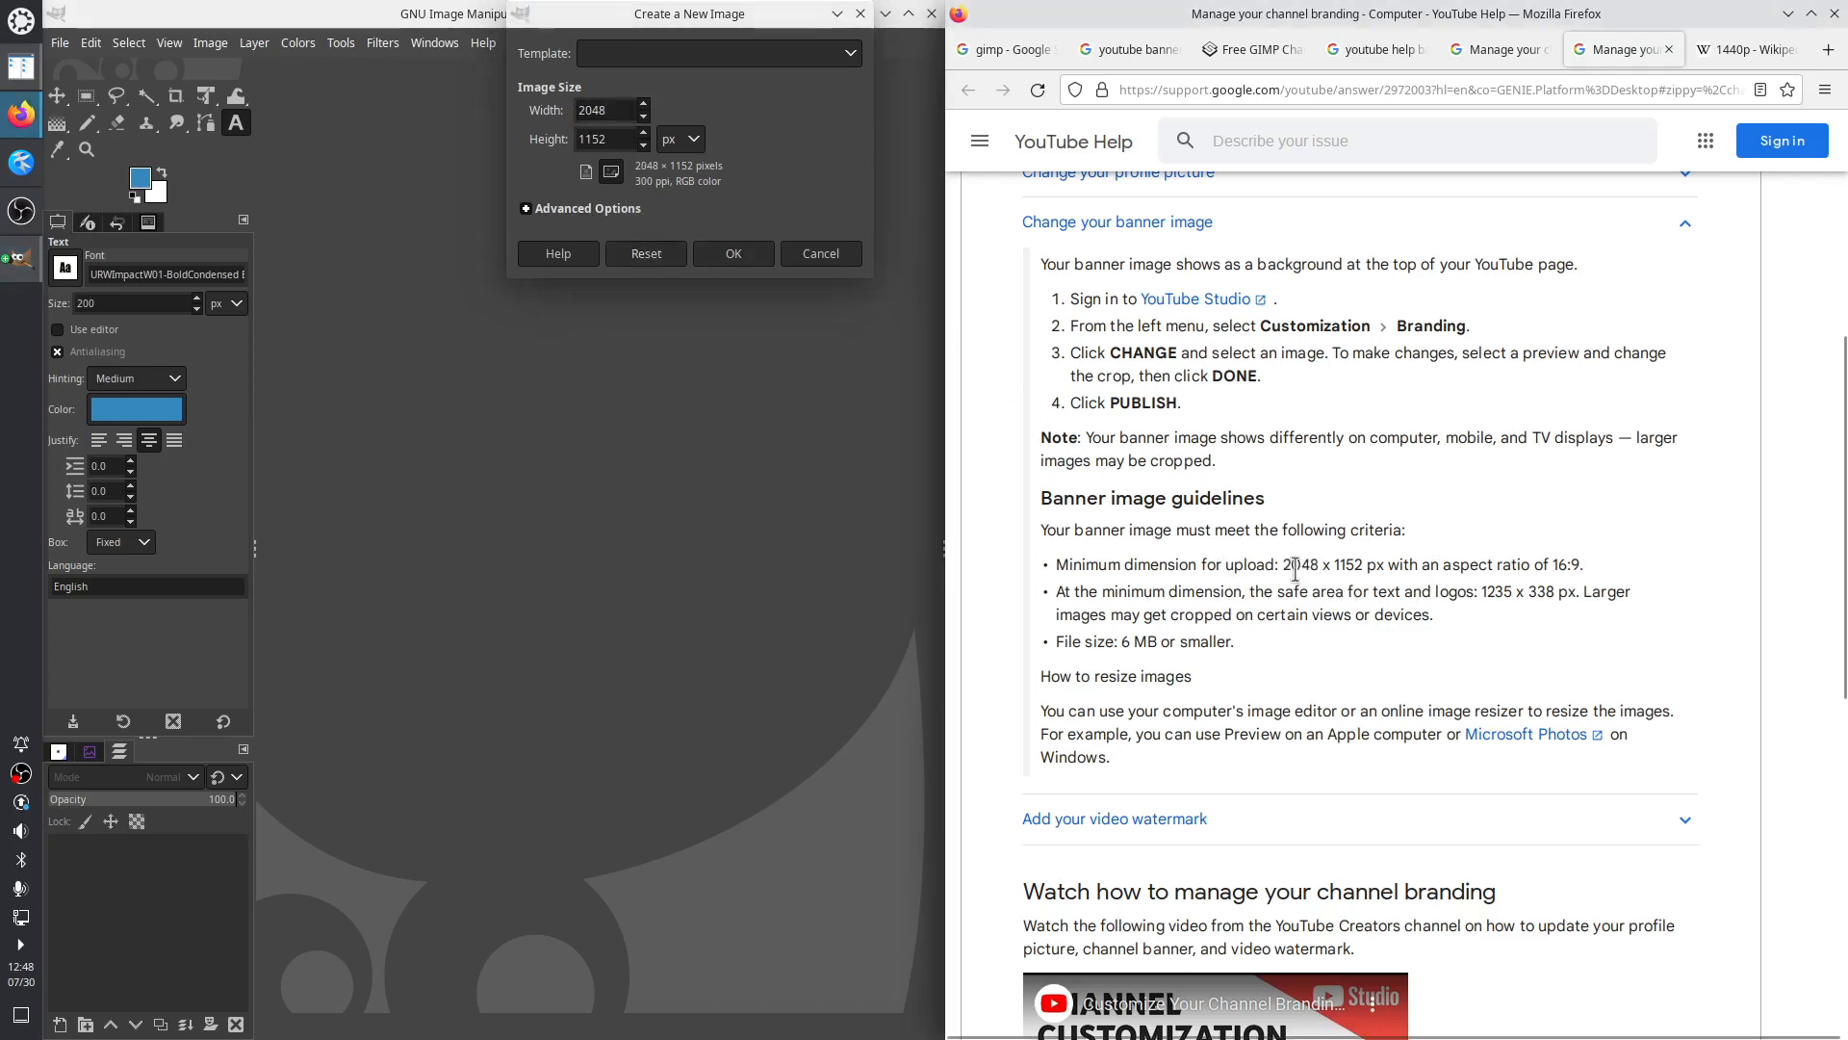
double_click(1300, 565)
double_click(1348, 565)
double_click(1515, 592)
click(1529, 589)
drag(1556, 592, 1282, 564)
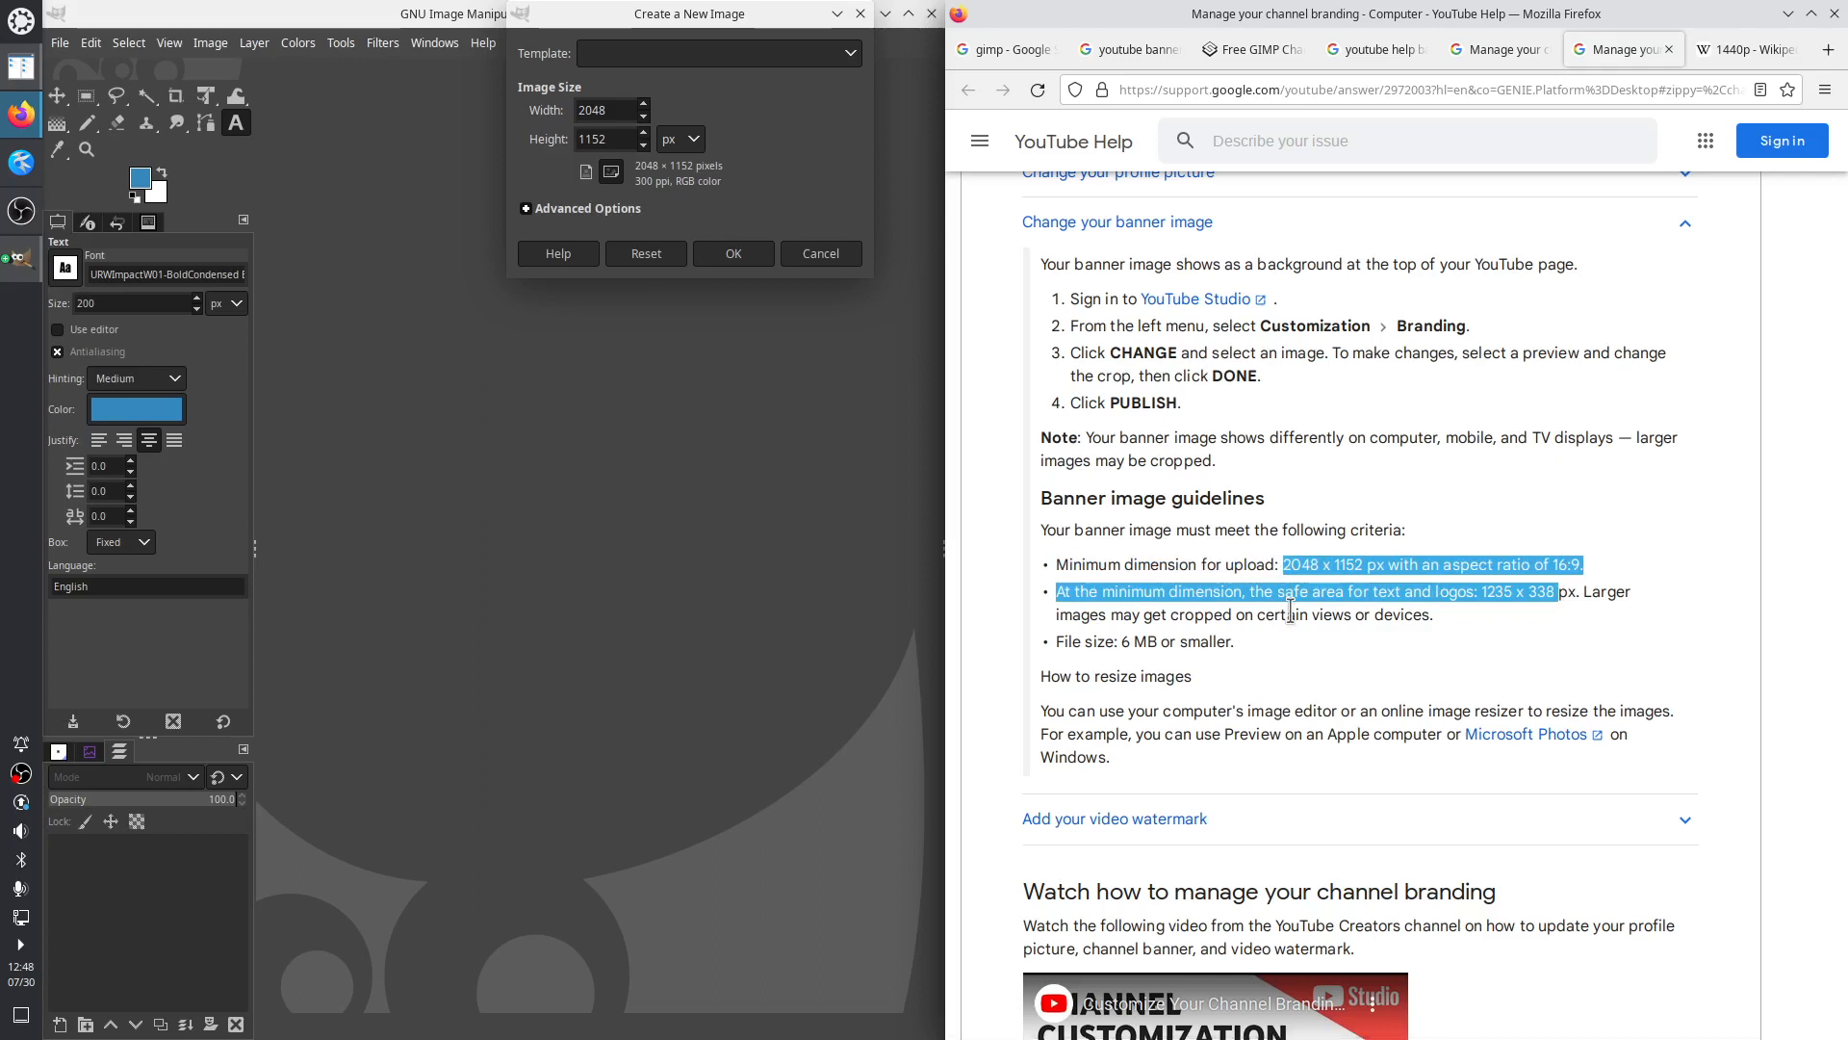
Expand the new image's advanced options to check the Transparency fill and create the image
click(526, 208)
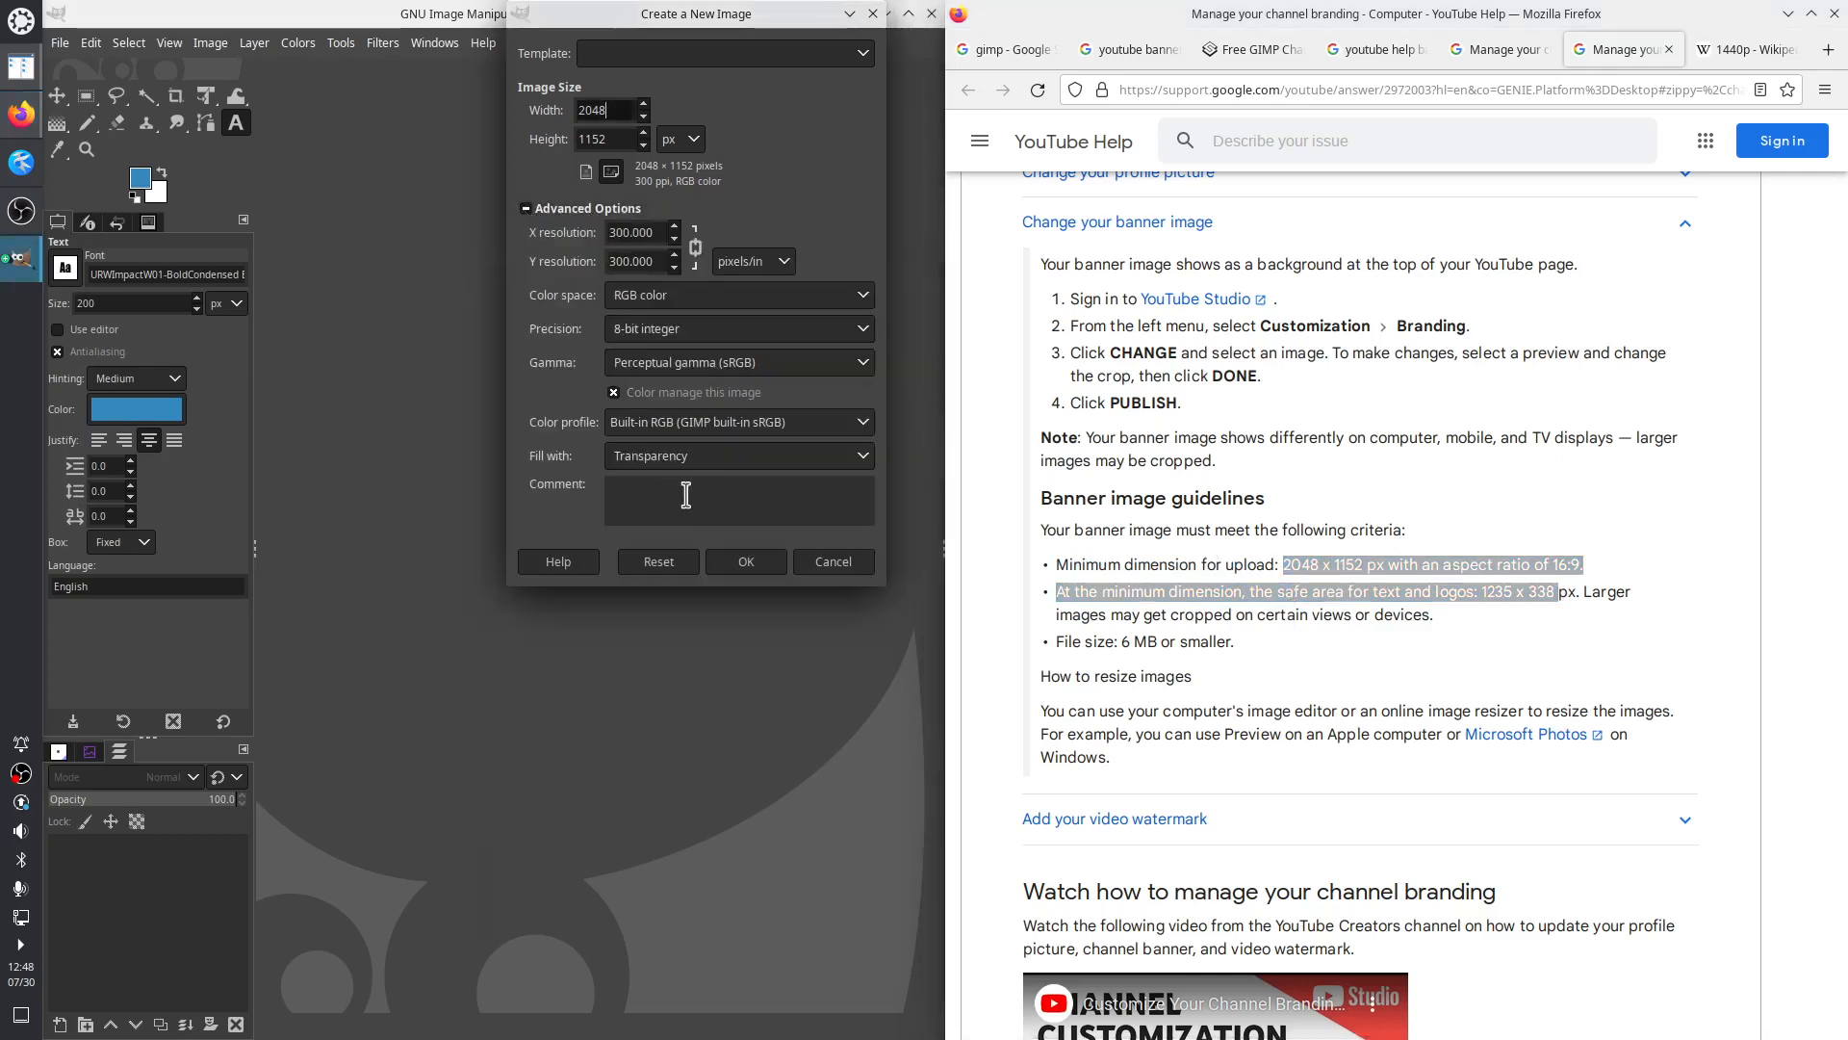
click(772, 566)
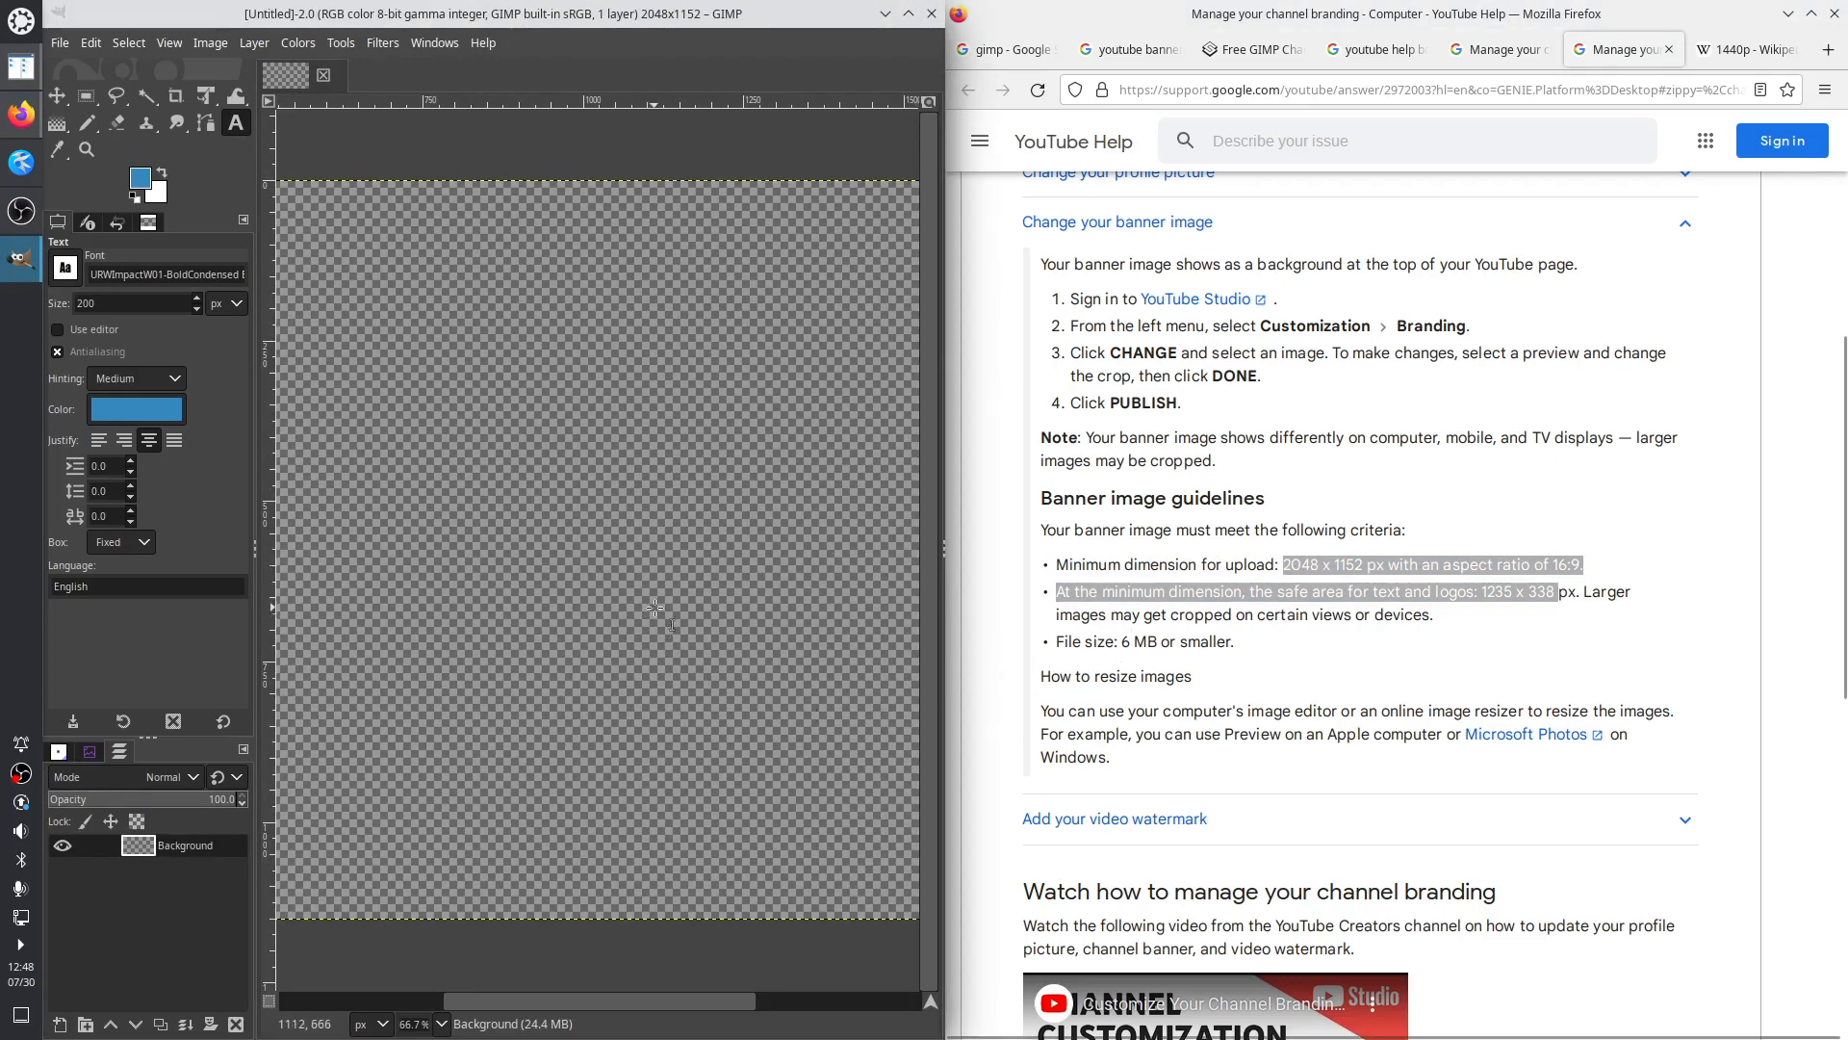
ctrl+scroll(655, 602, down, 3)
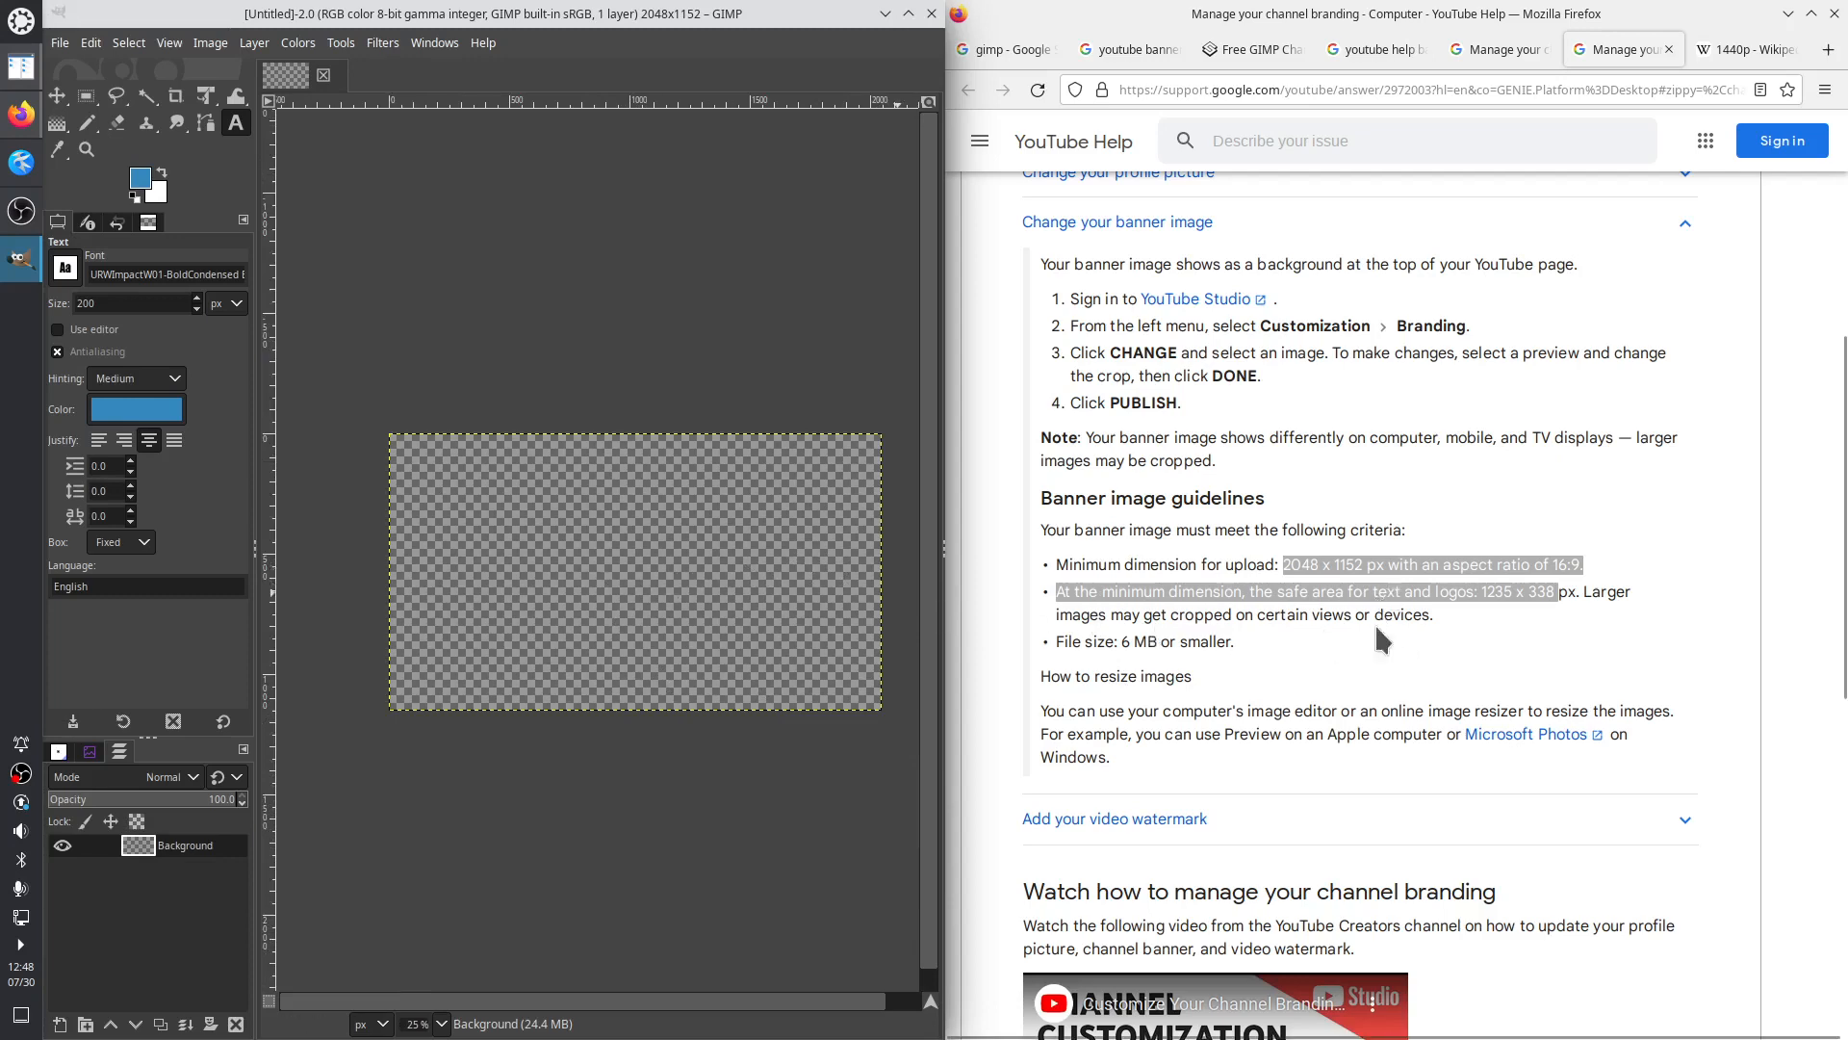
Start a new layer following the article and set its height to 338 px from YouTube's safe area, closing the Wikipedia page
click(1248, 49)
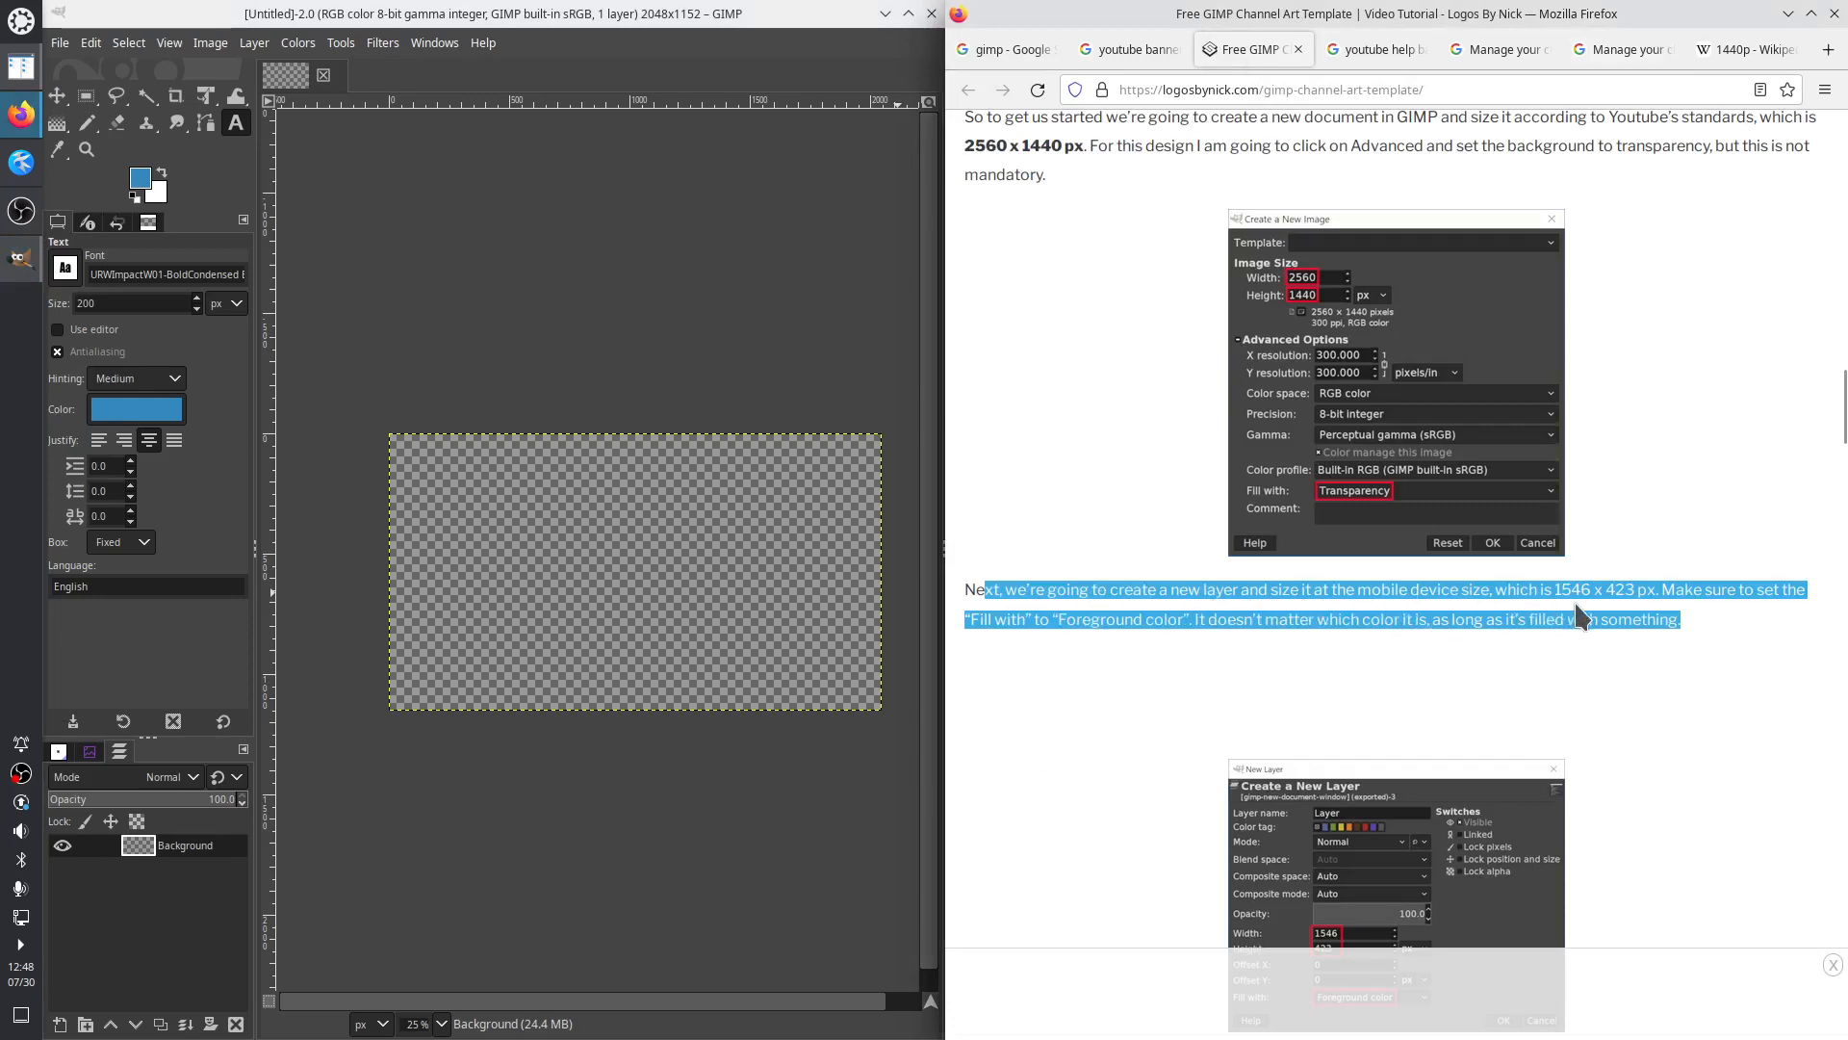
click(255, 43)
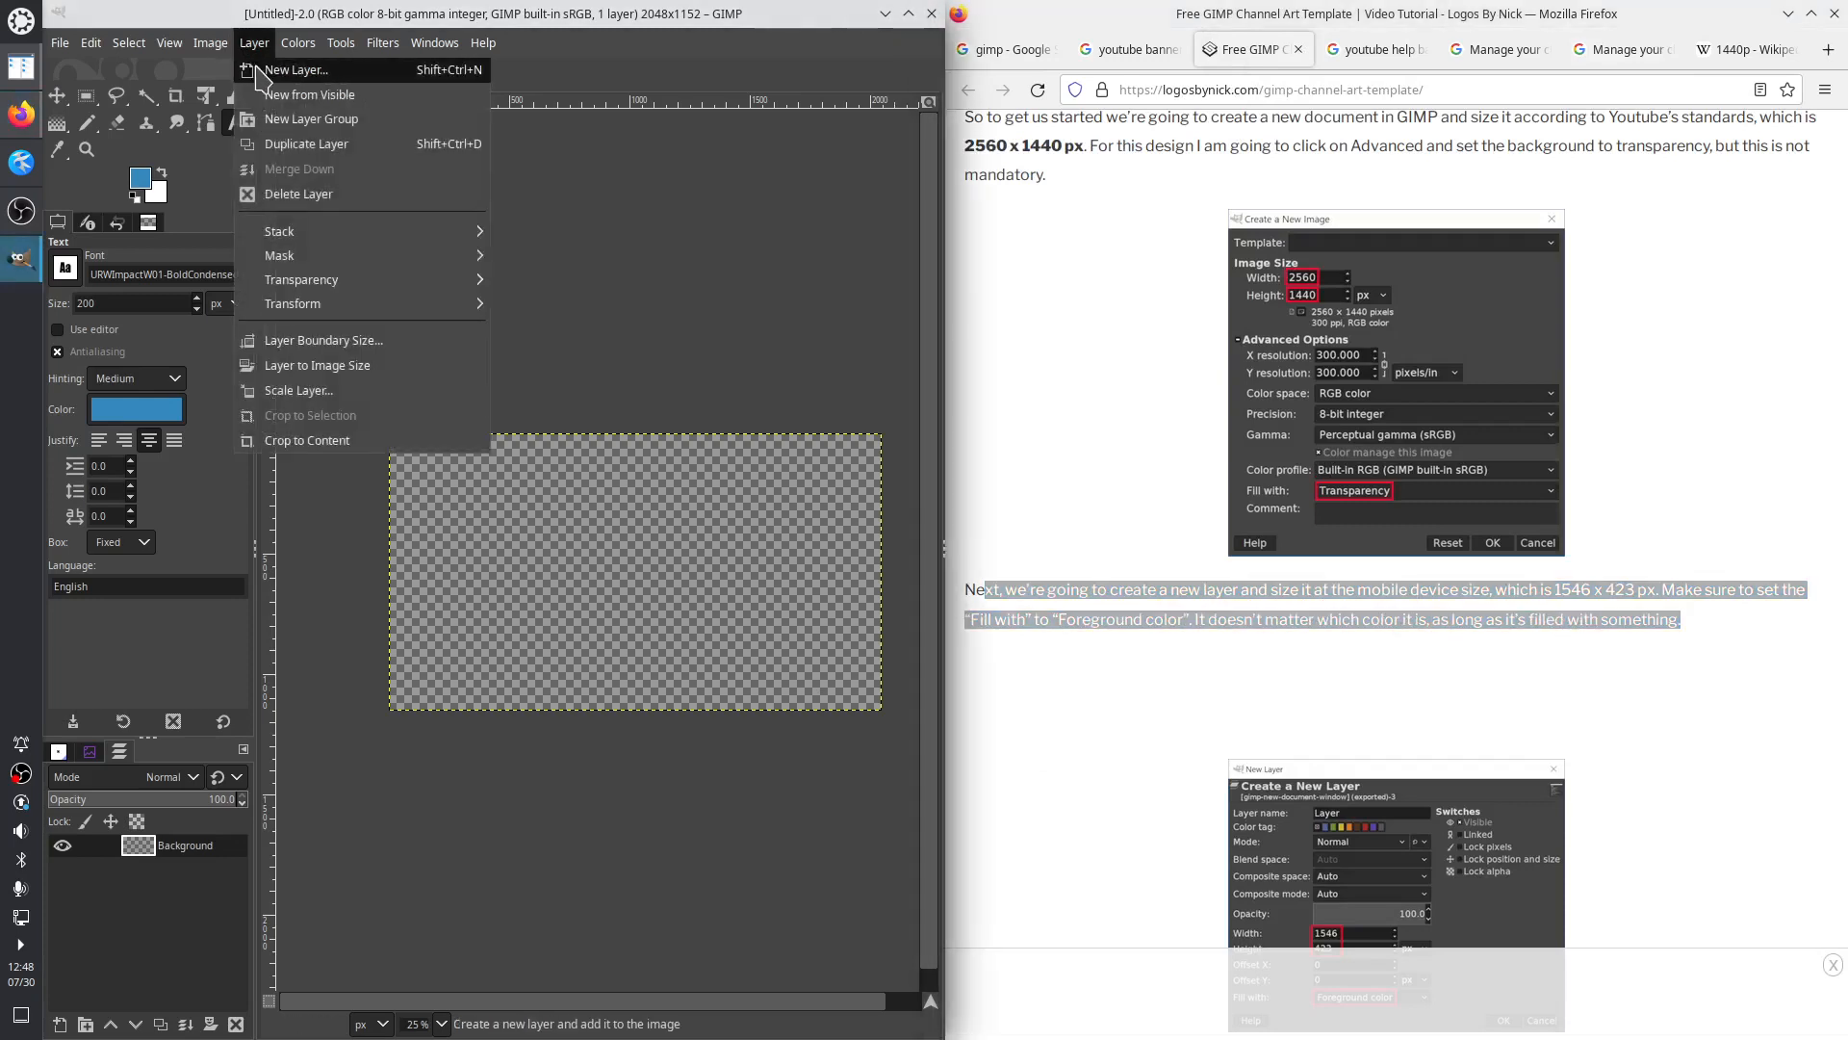
click(289, 69)
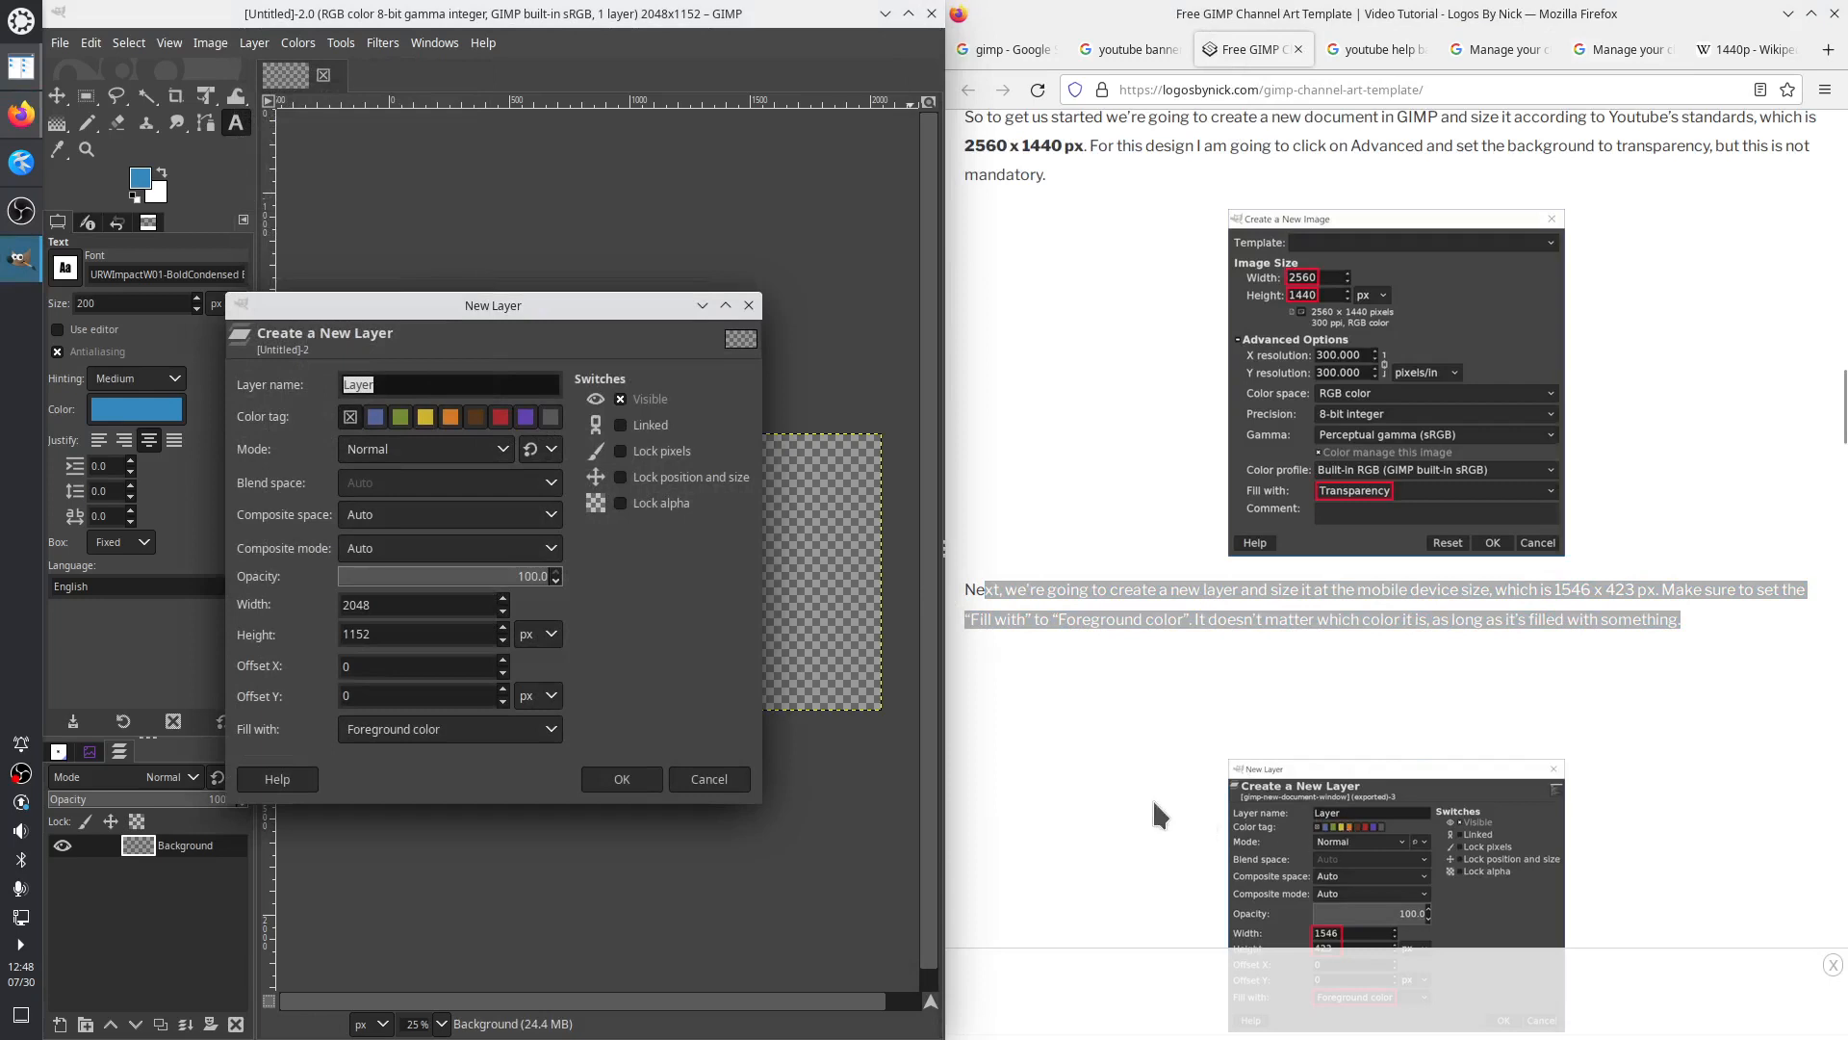
scroll(1646, 855, down, 3)
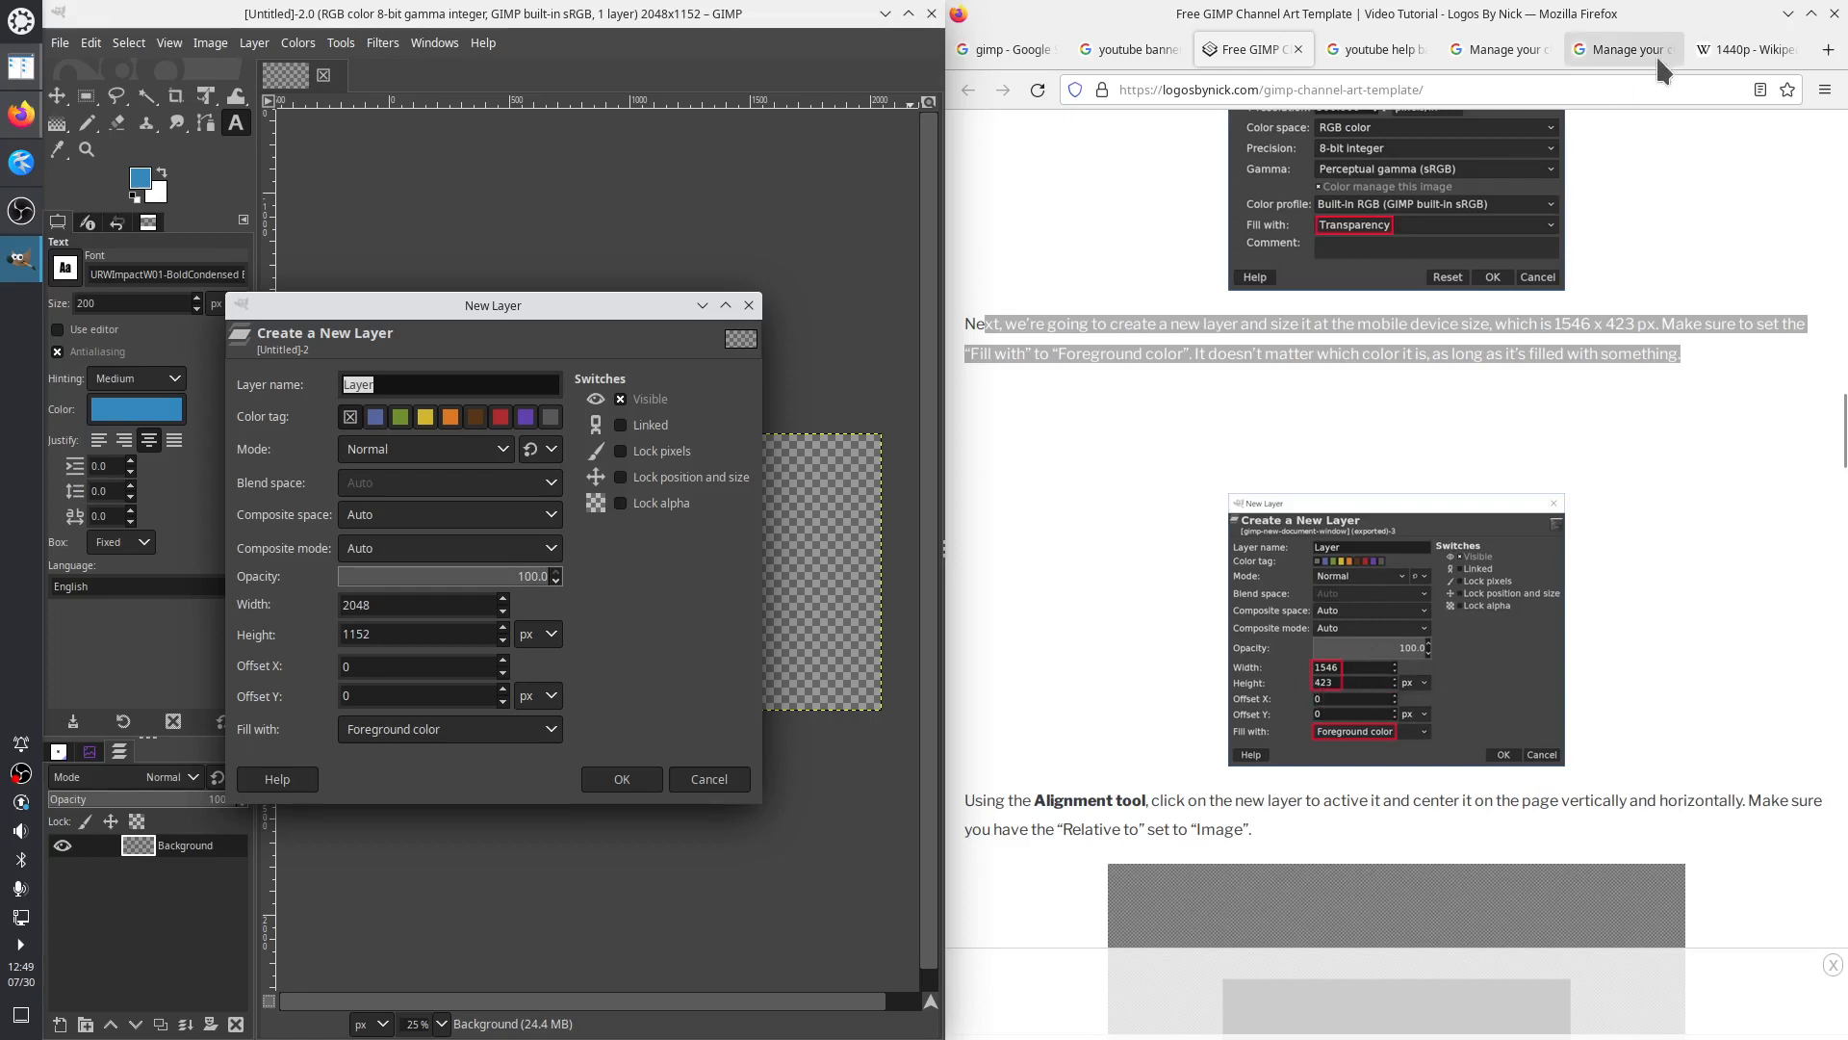
middle_click(1758, 55)
click(1722, 50)
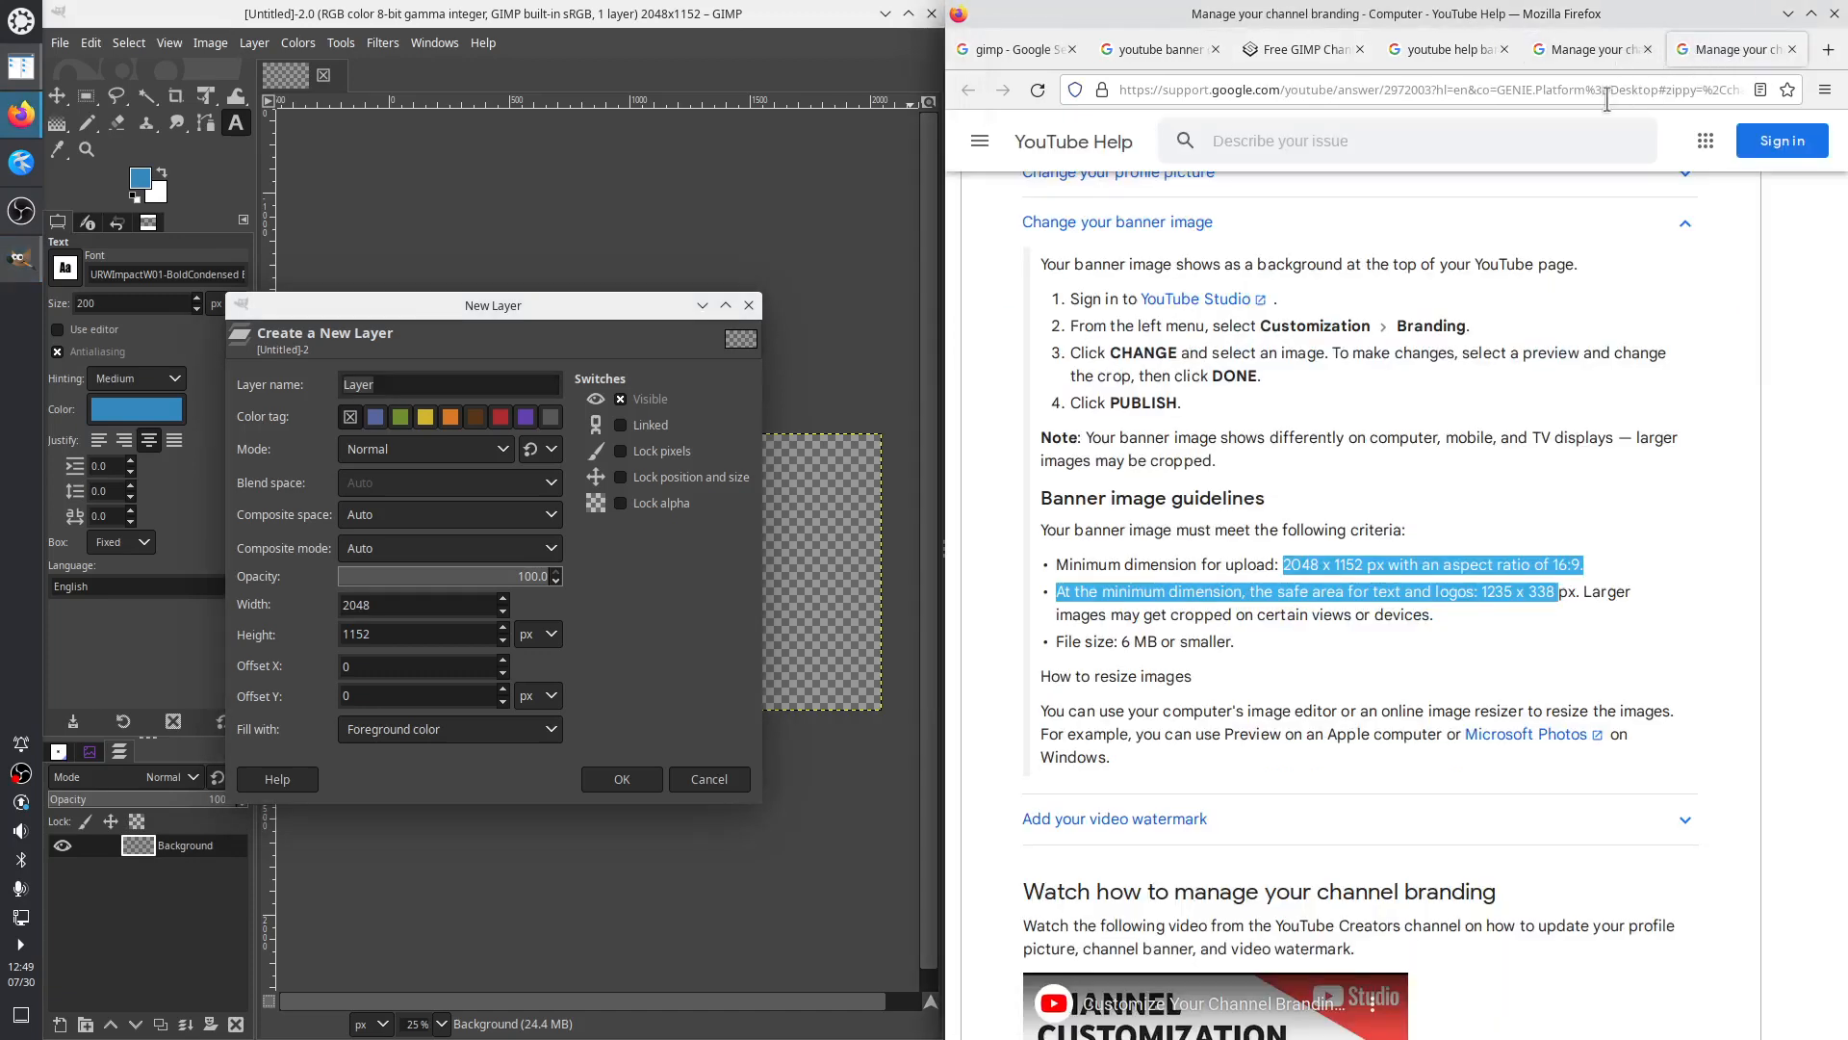
click(1550, 627)
drag(1555, 591, 1528, 591)
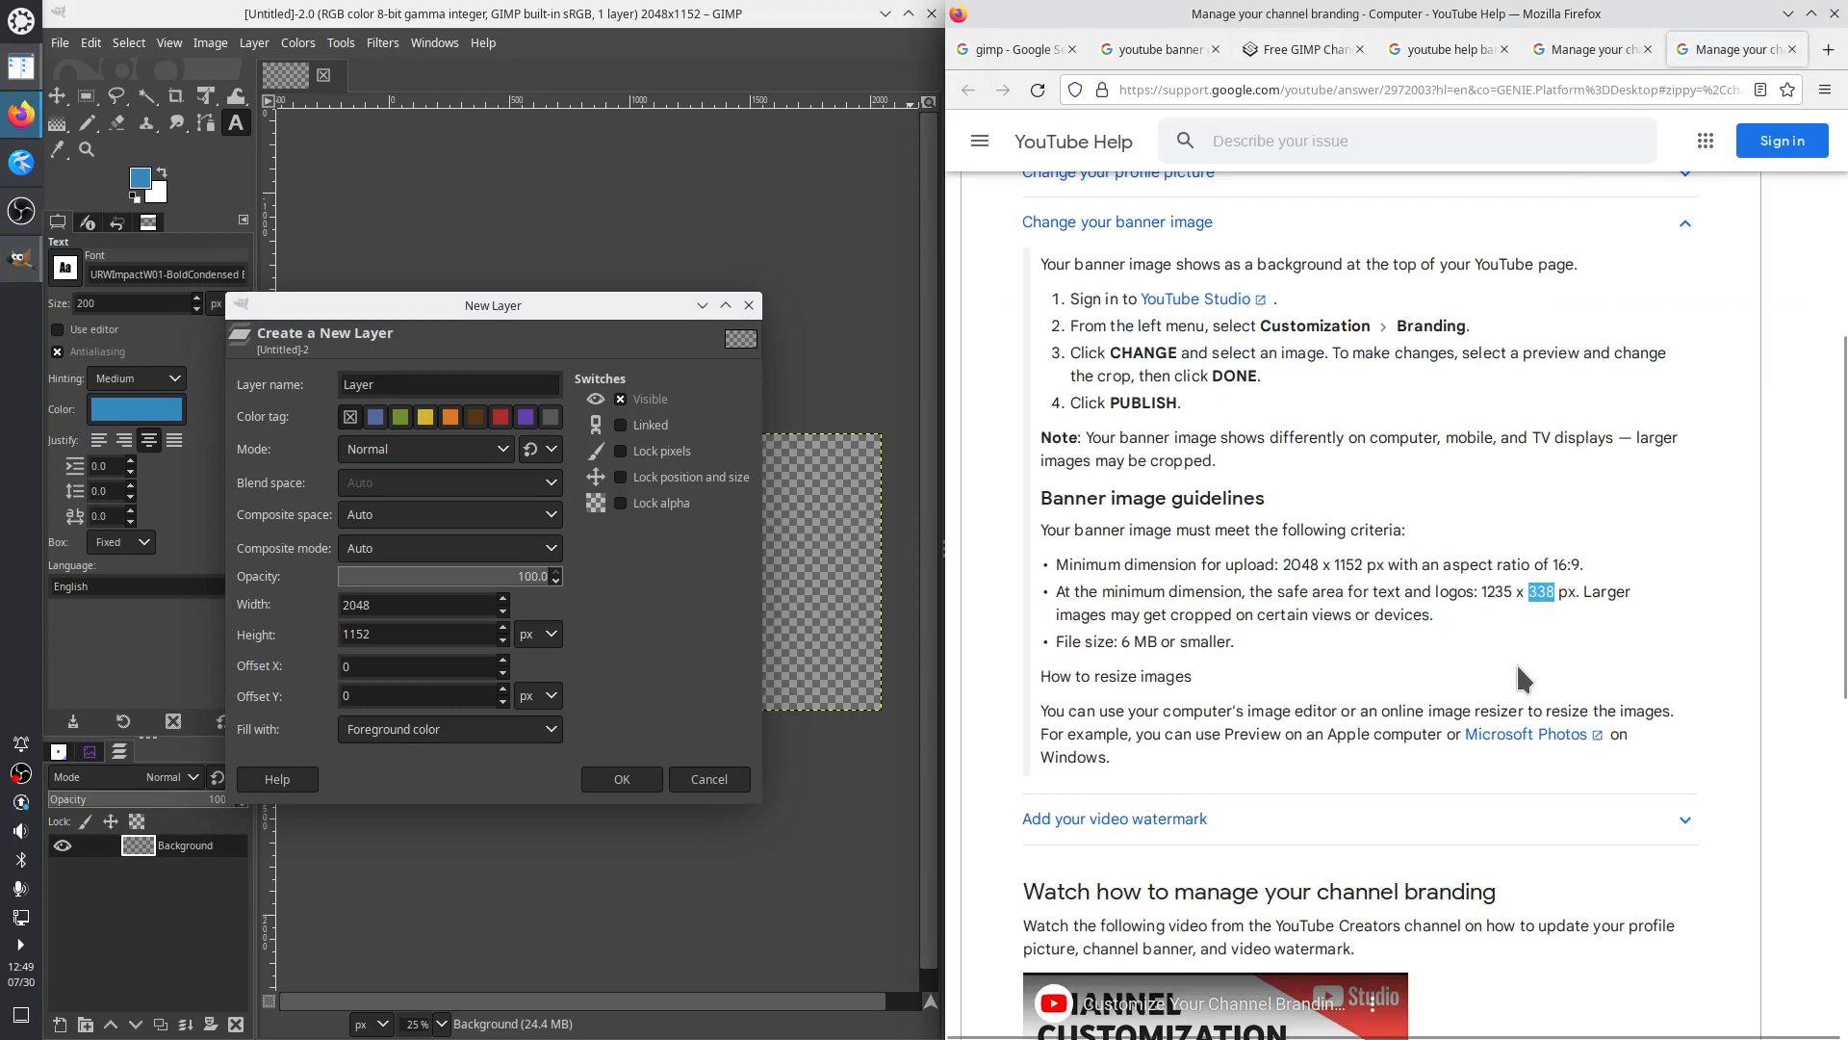
double_click(359, 635)
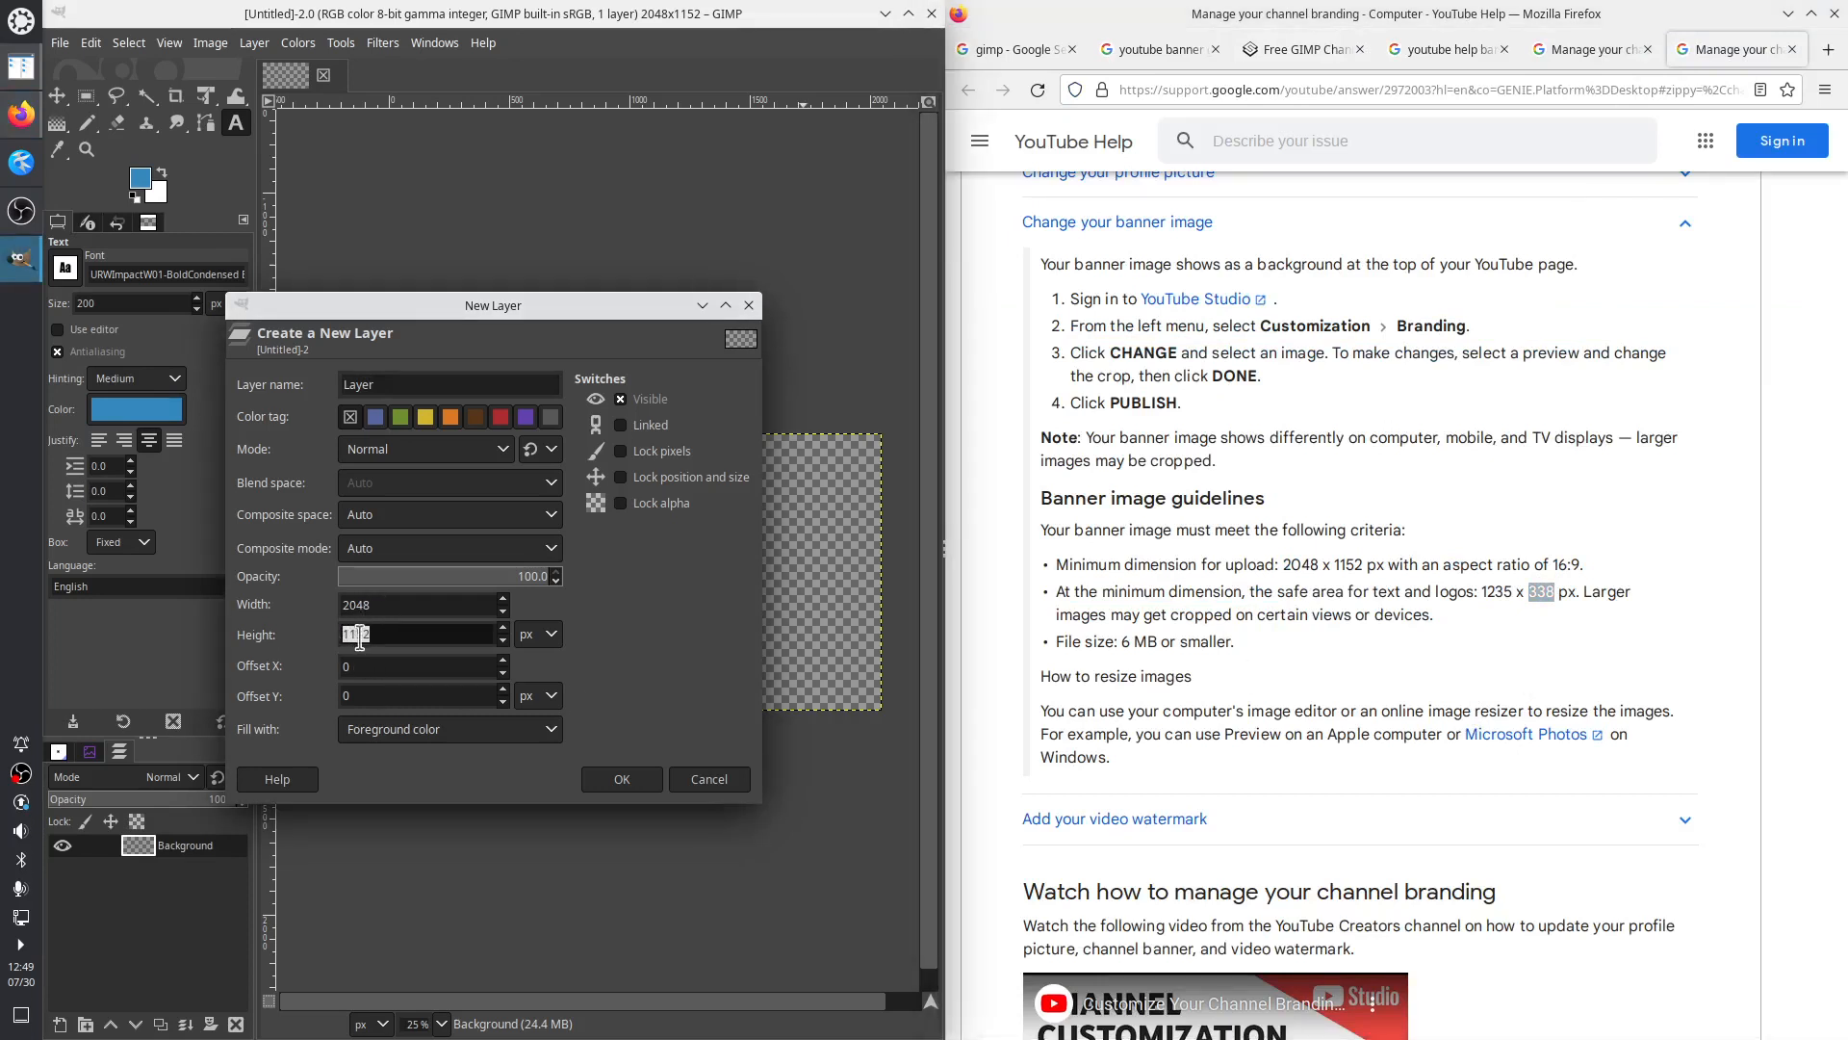
text(338)
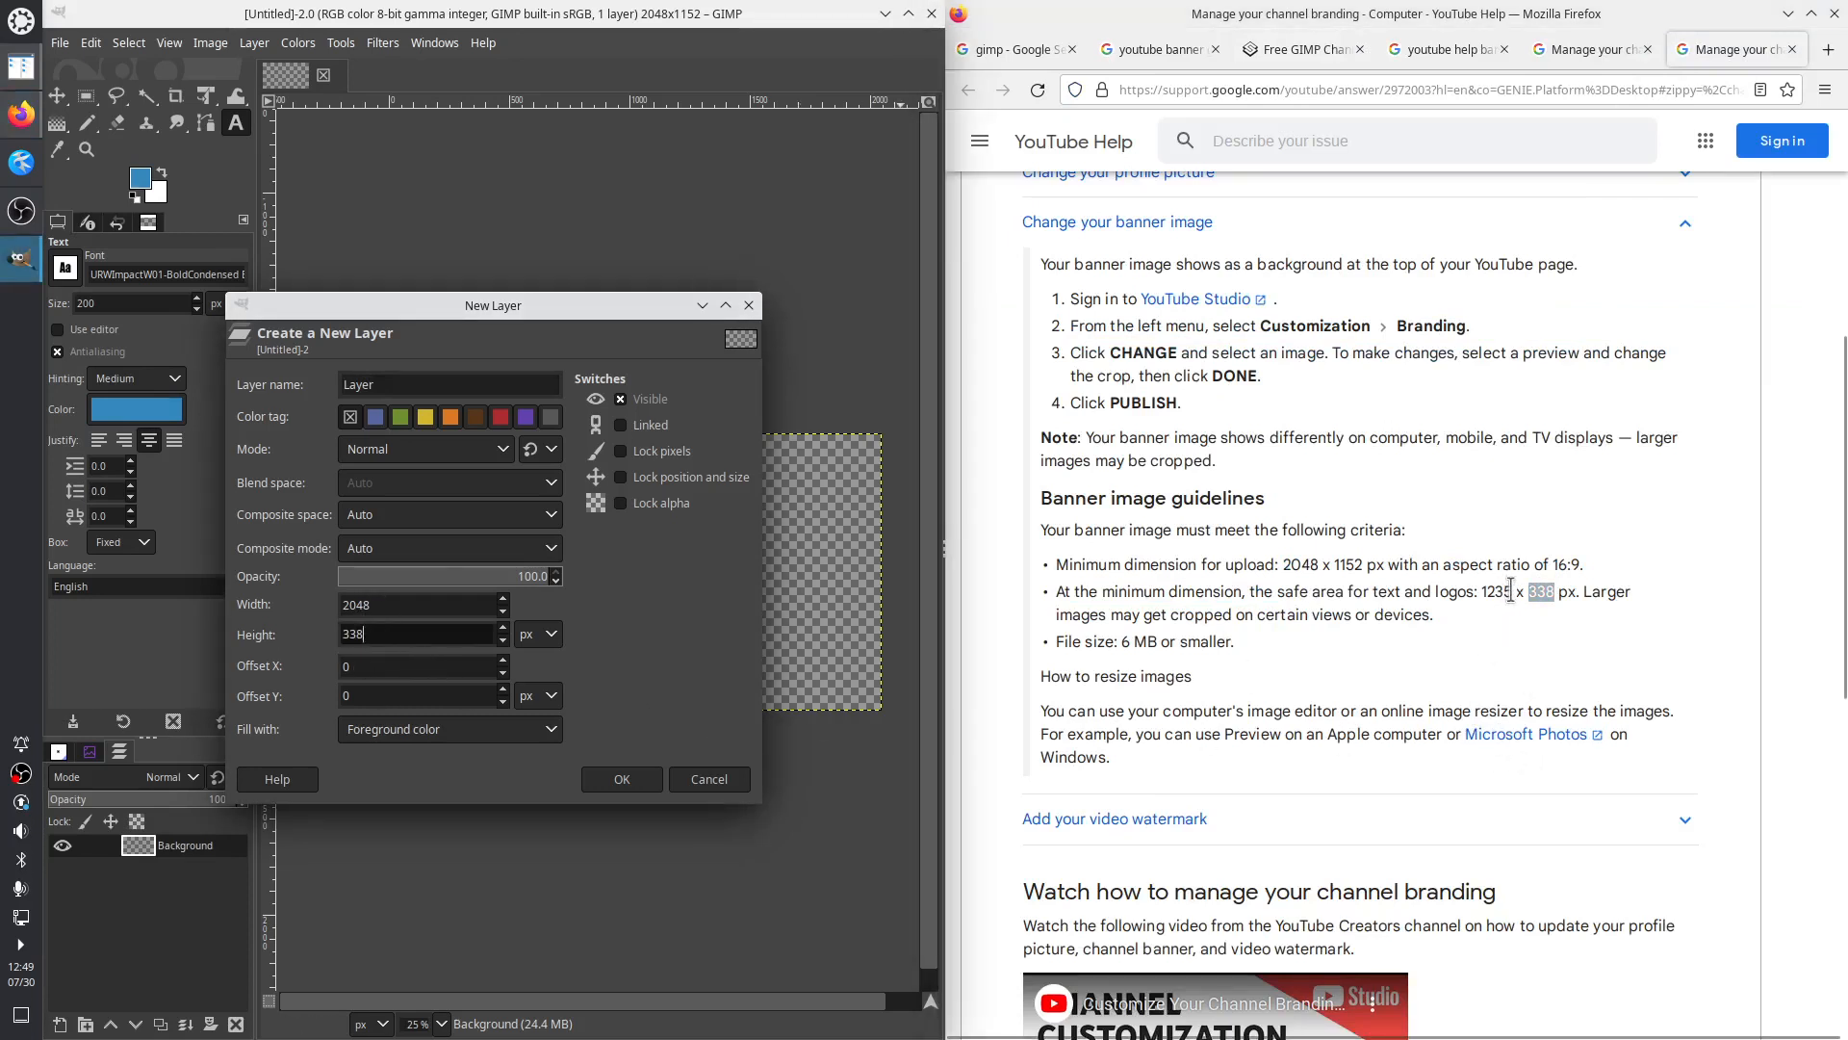
Set the layer's width to 1235 px from YouTube's safe area and create it filled with the blue foreground color
drag(1510, 592, 1480, 591)
key(ctrl+c)
double_click(380, 604)
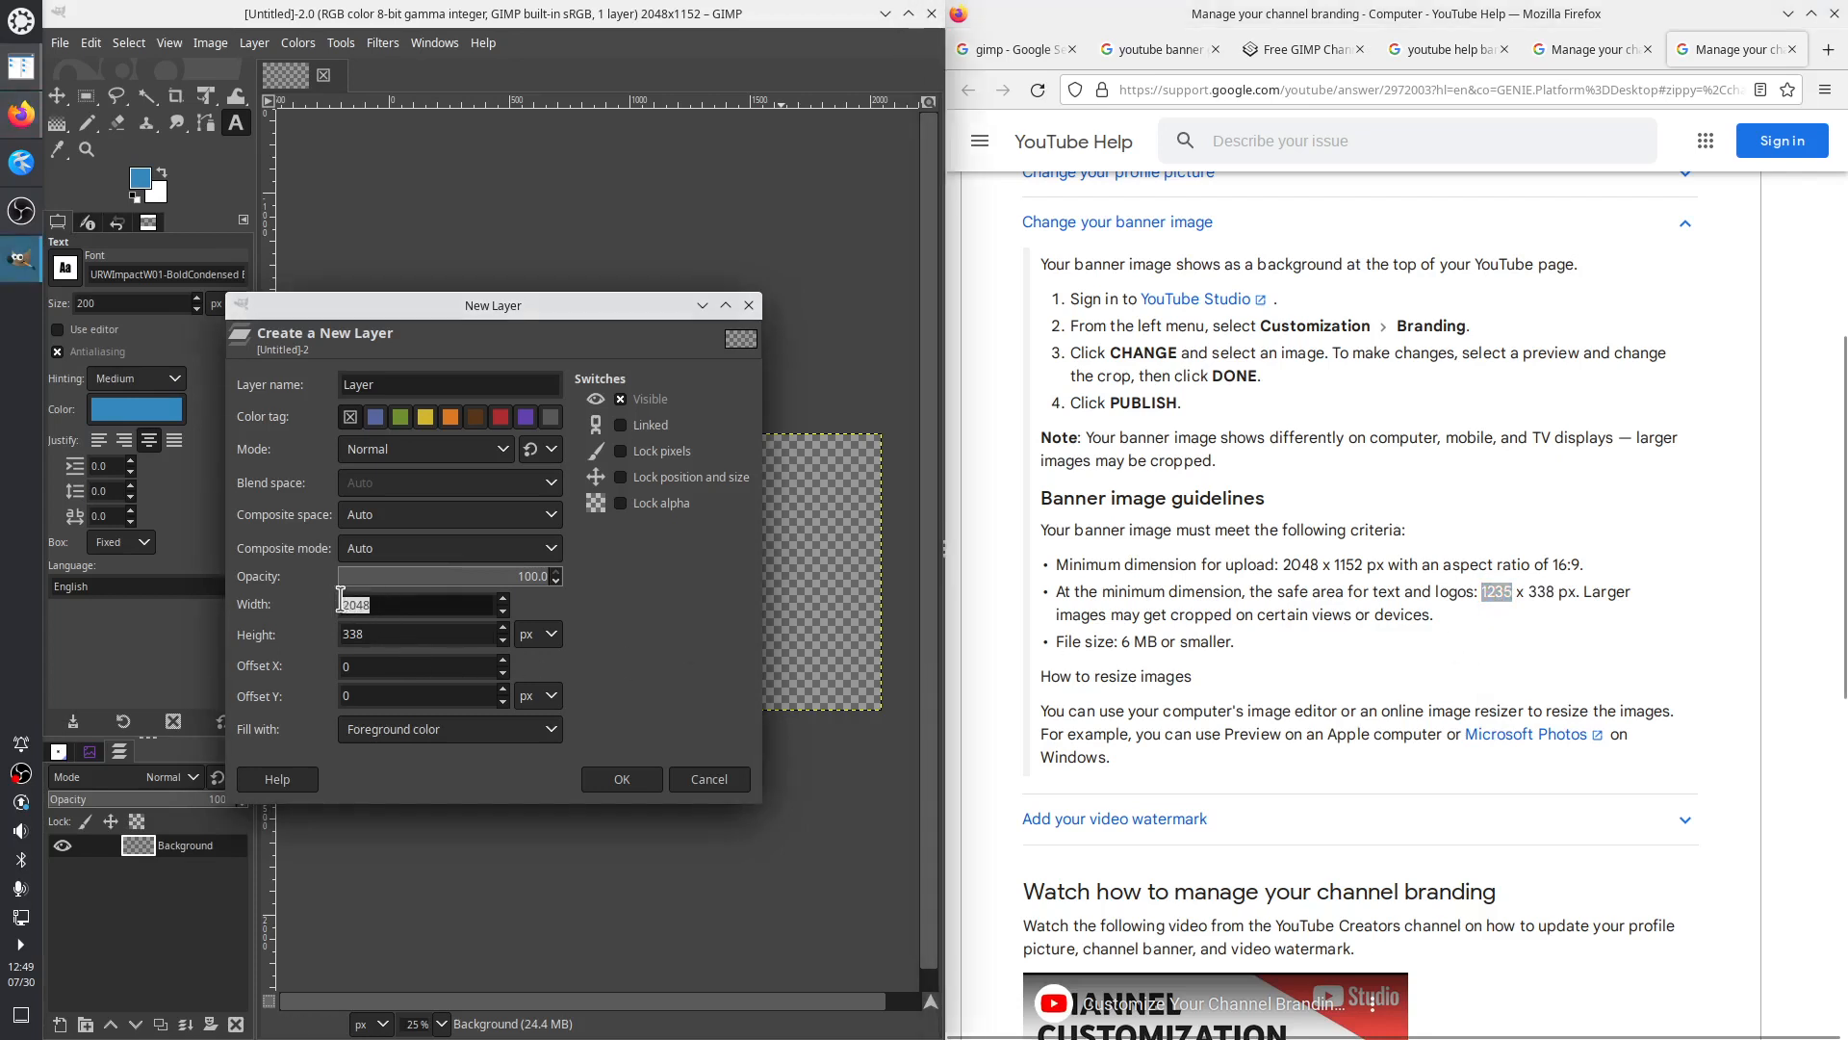
key(ctrl+v)
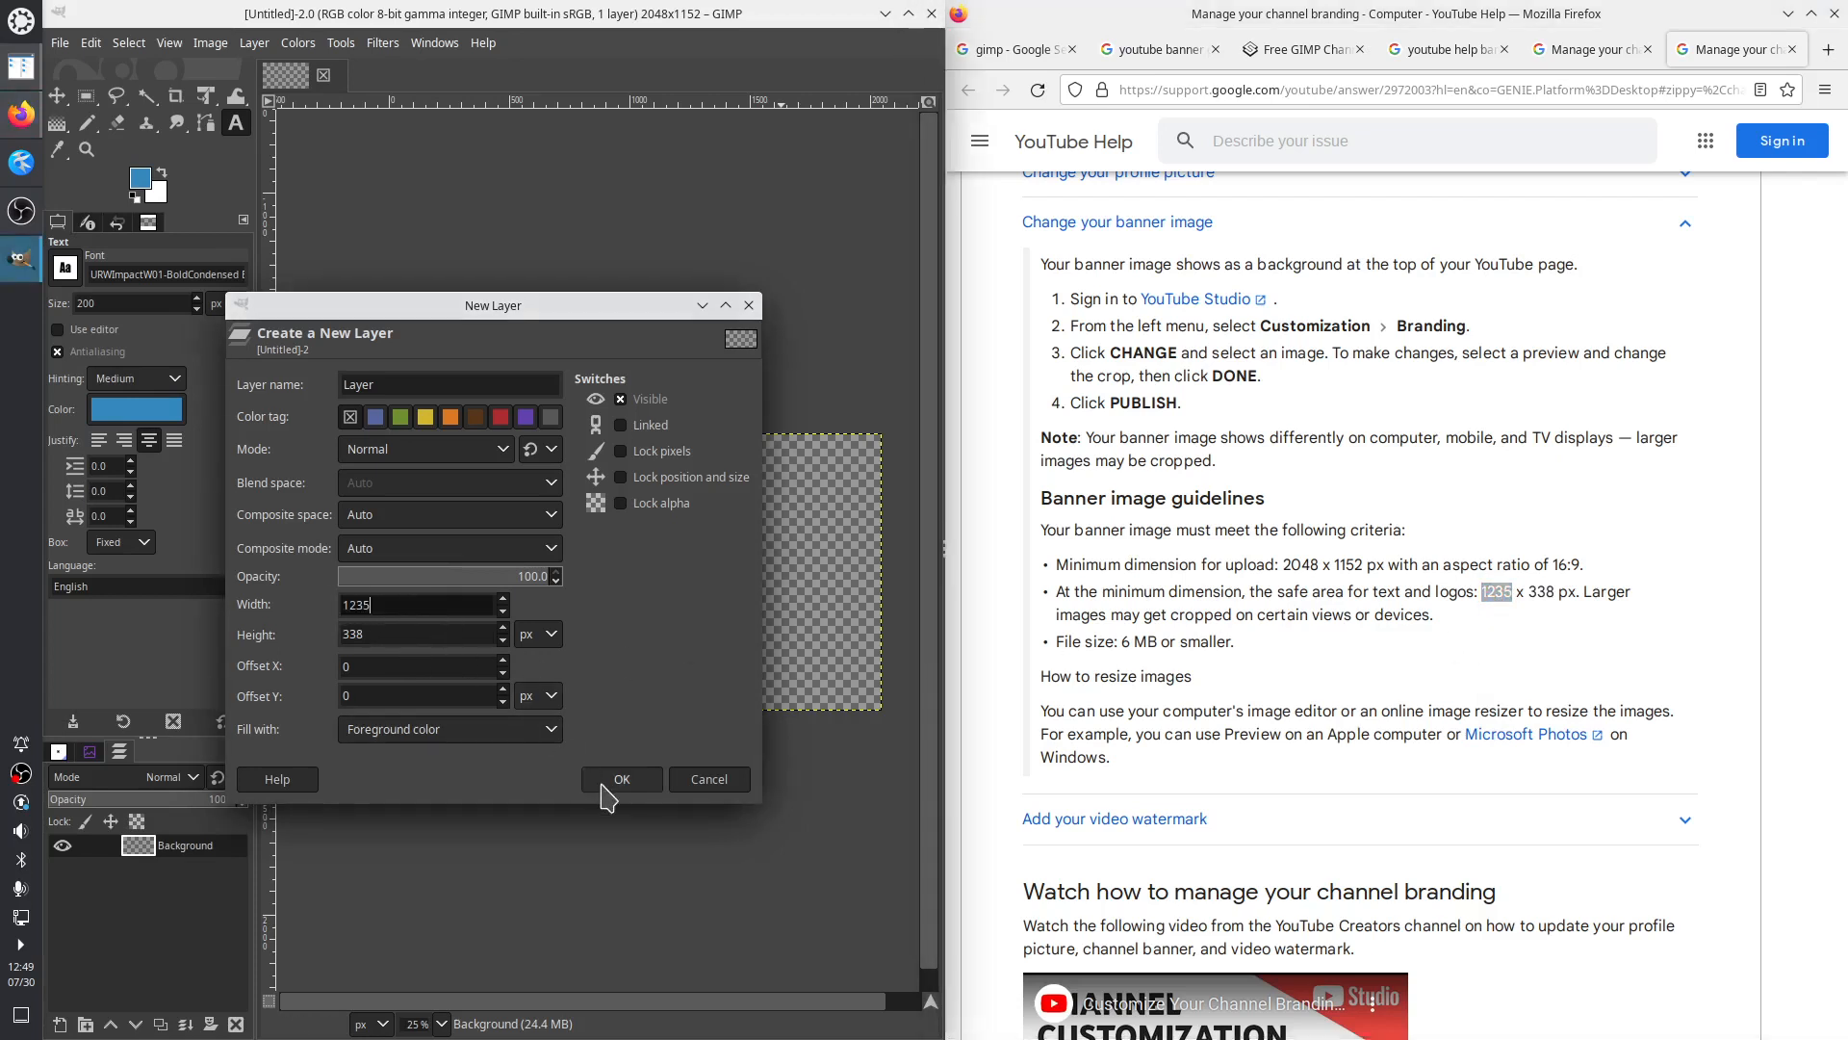
click(1309, 50)
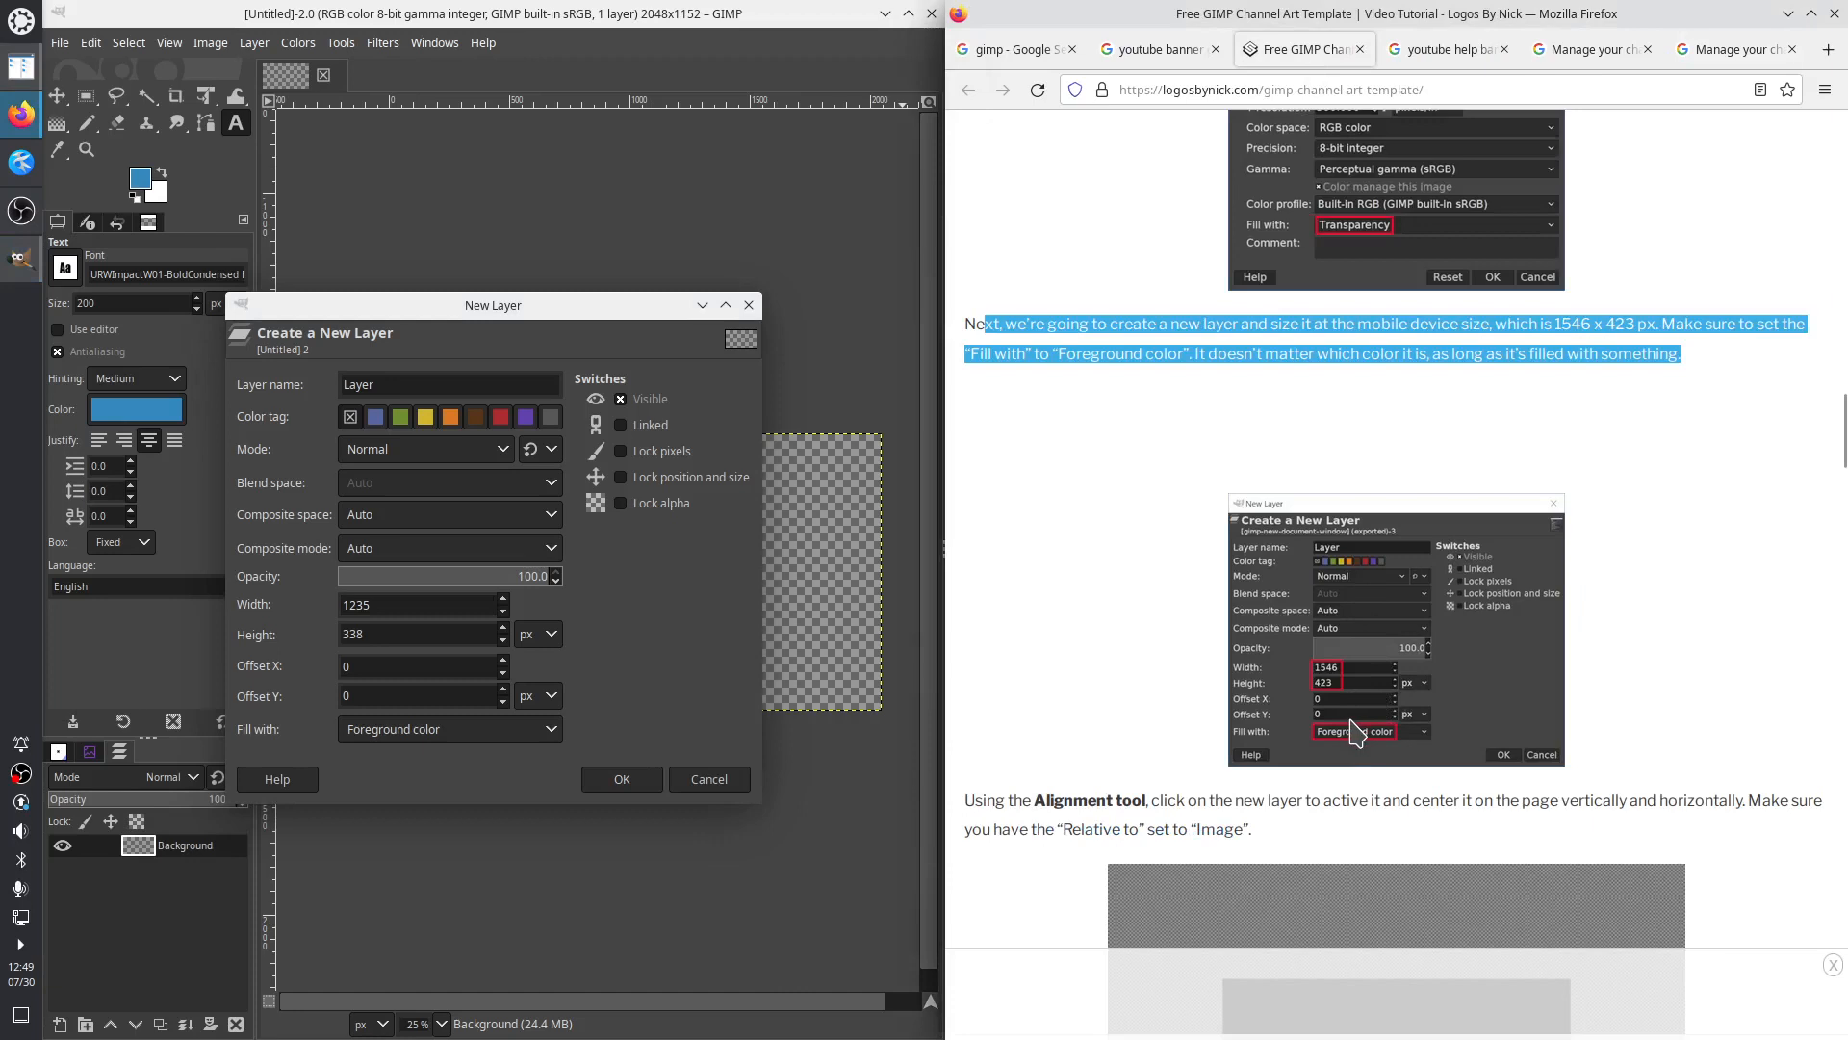
click(622, 780)
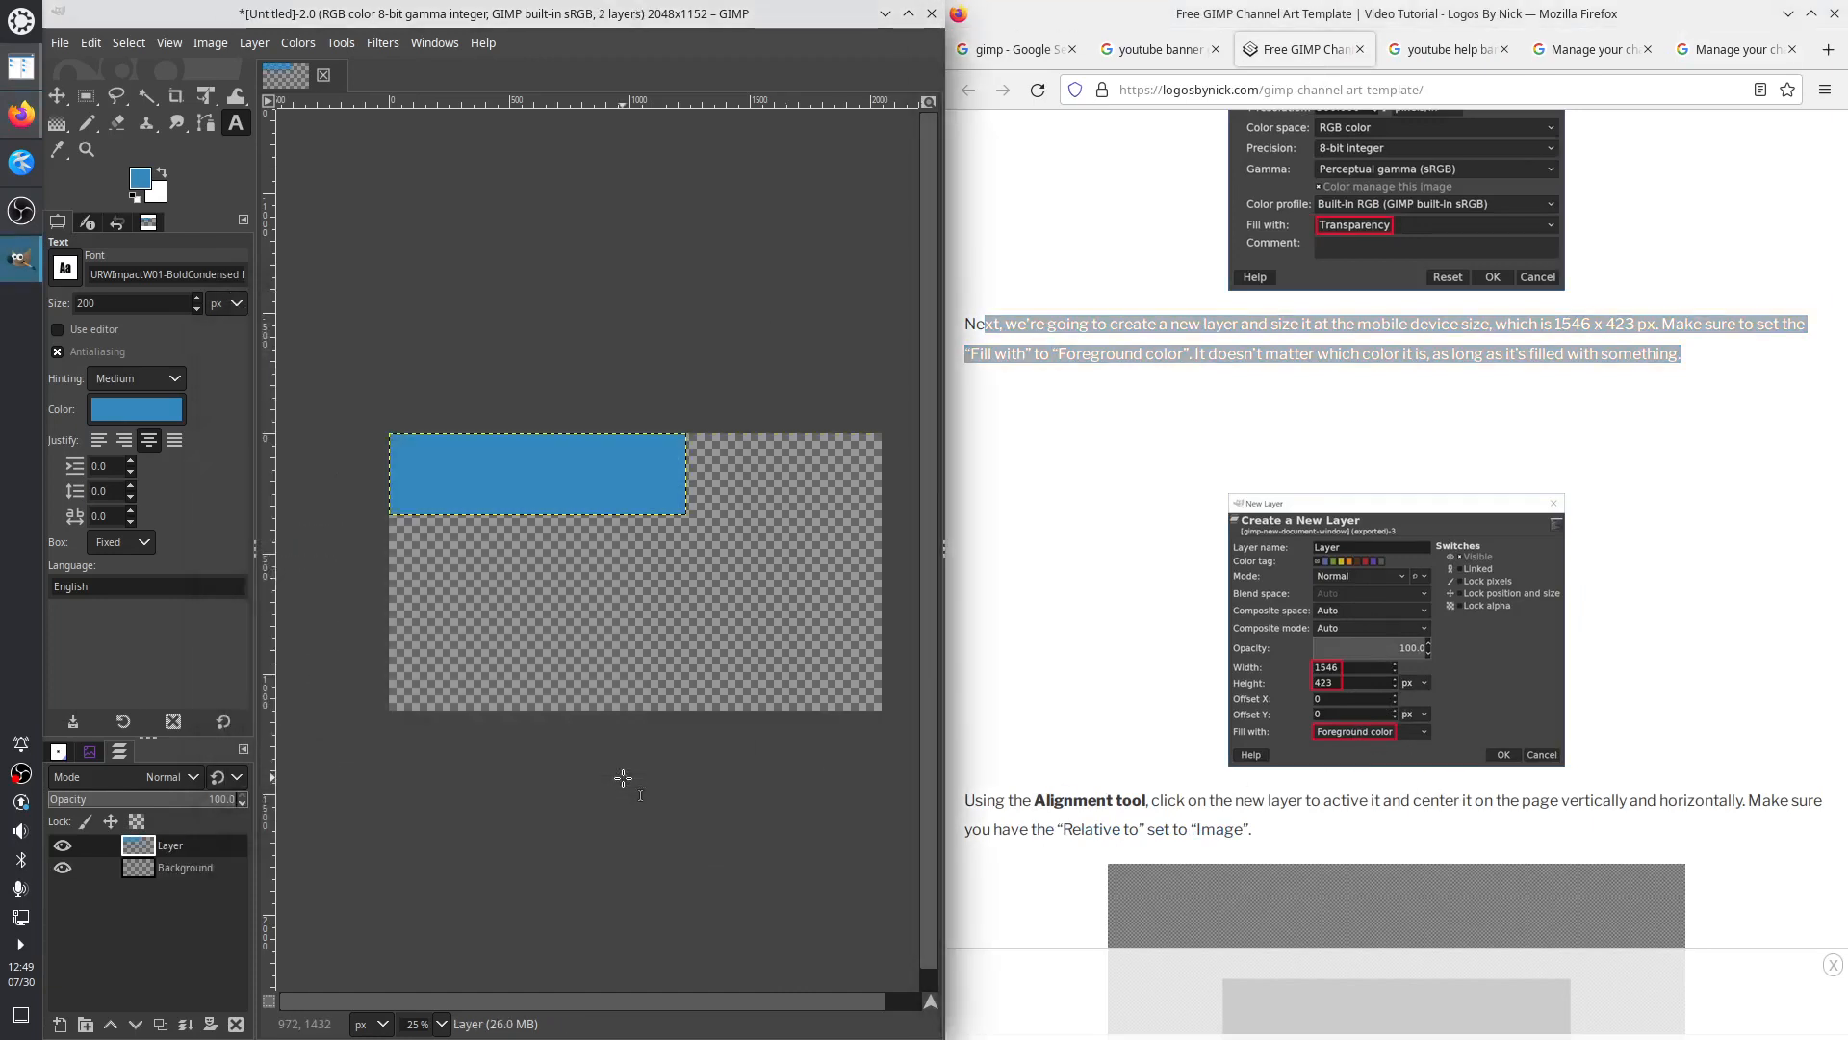
Undo the blue layer and reset the foreground and background colors to the default black and white
scroll(1178, 778, down, 3)
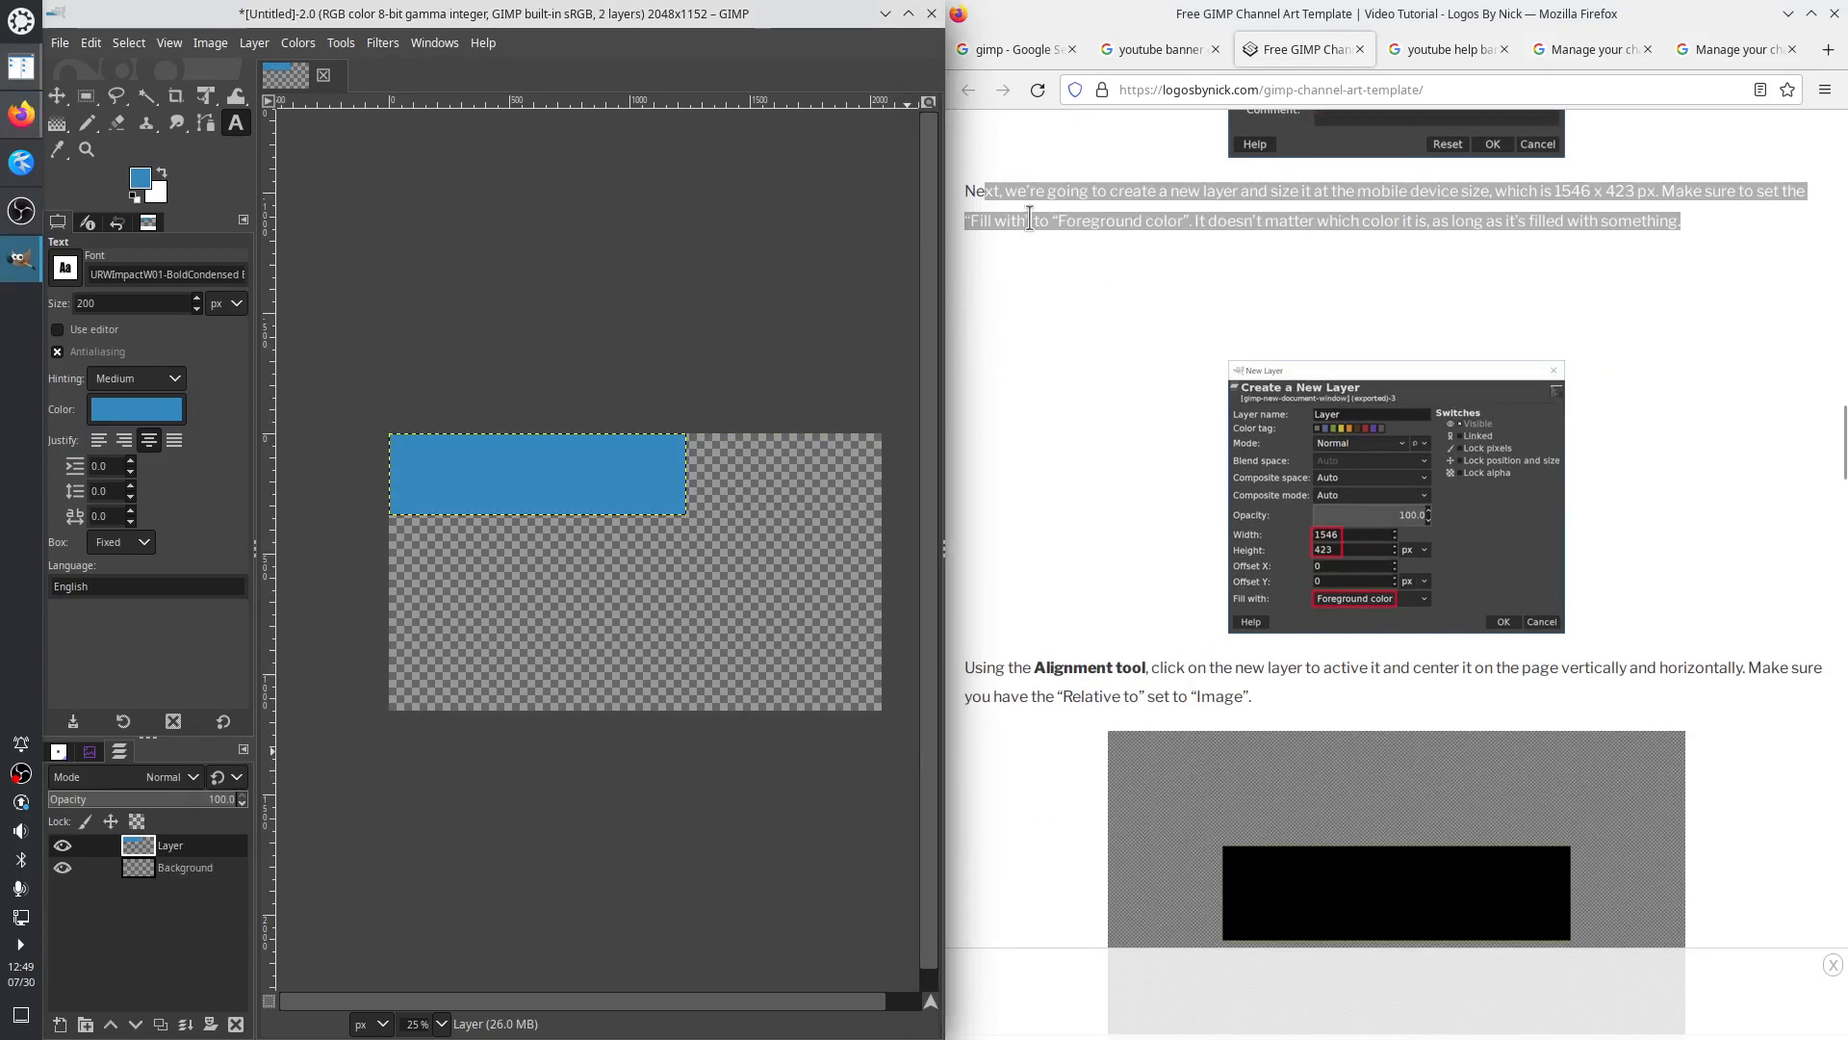
scroll(1387, 664, down, 3)
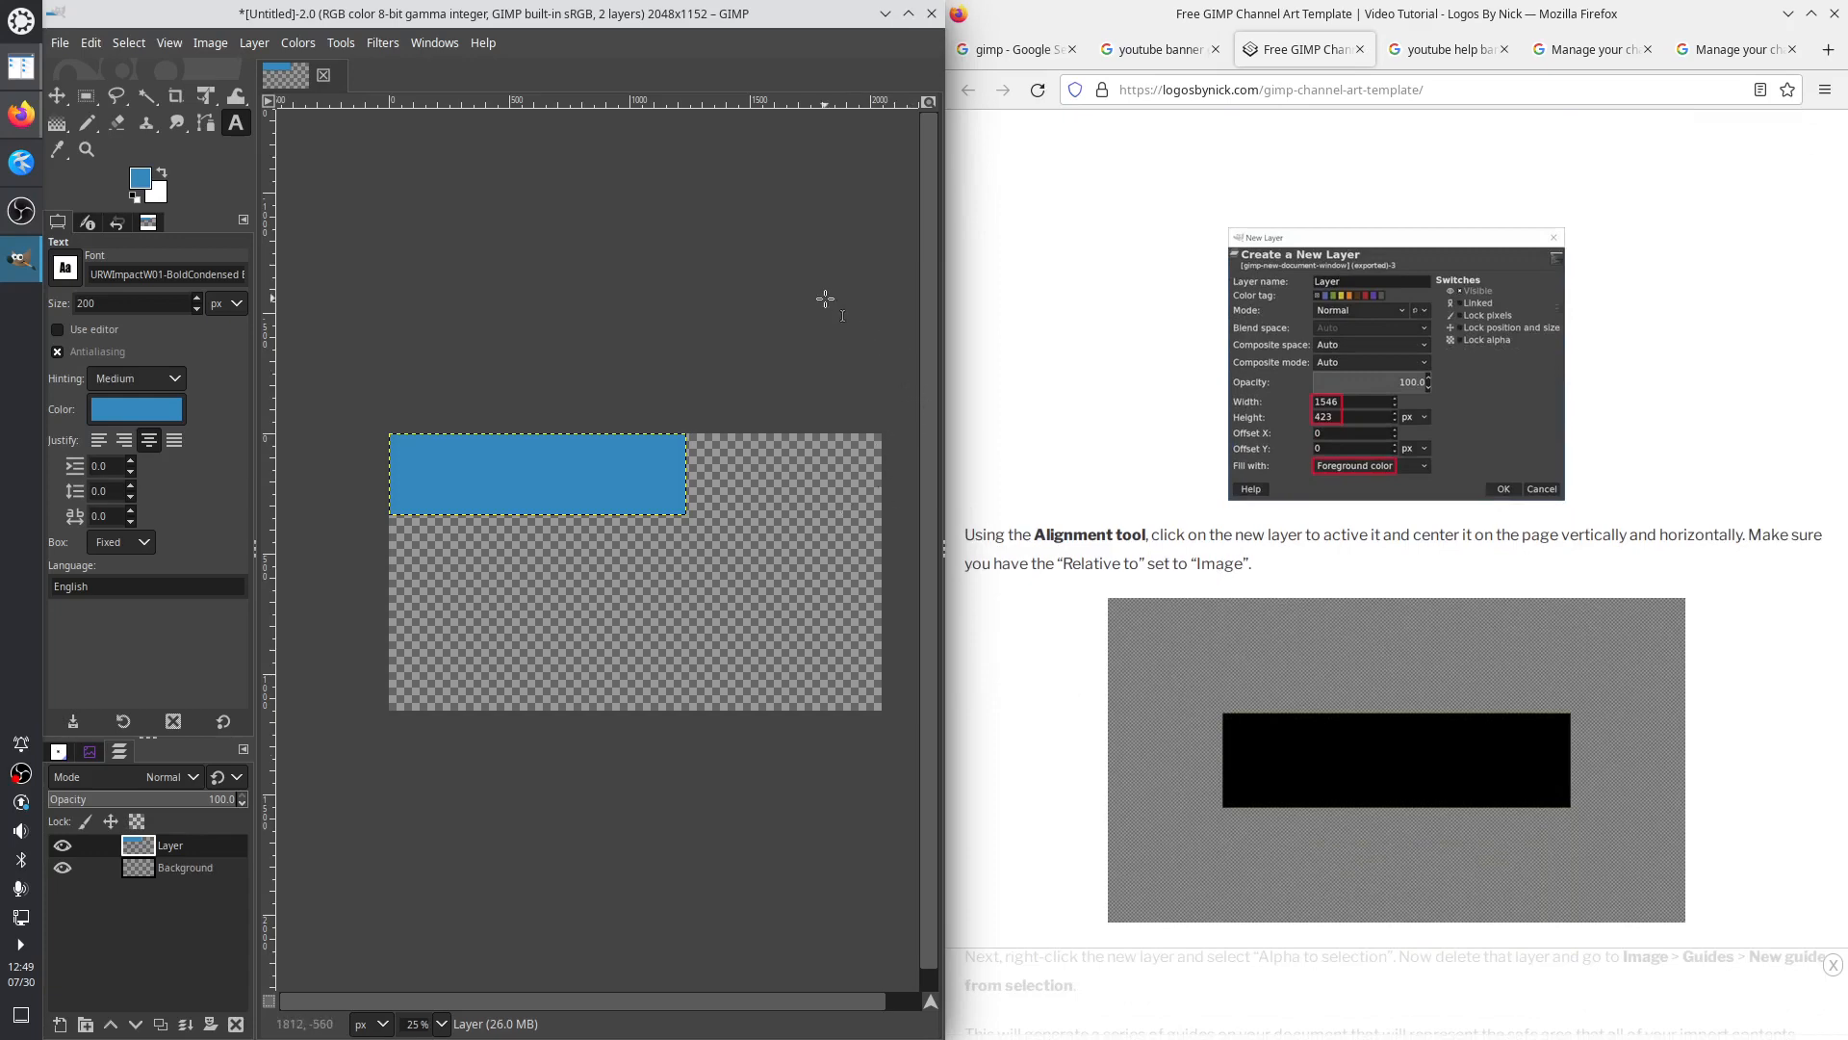
key(ctrl+z)
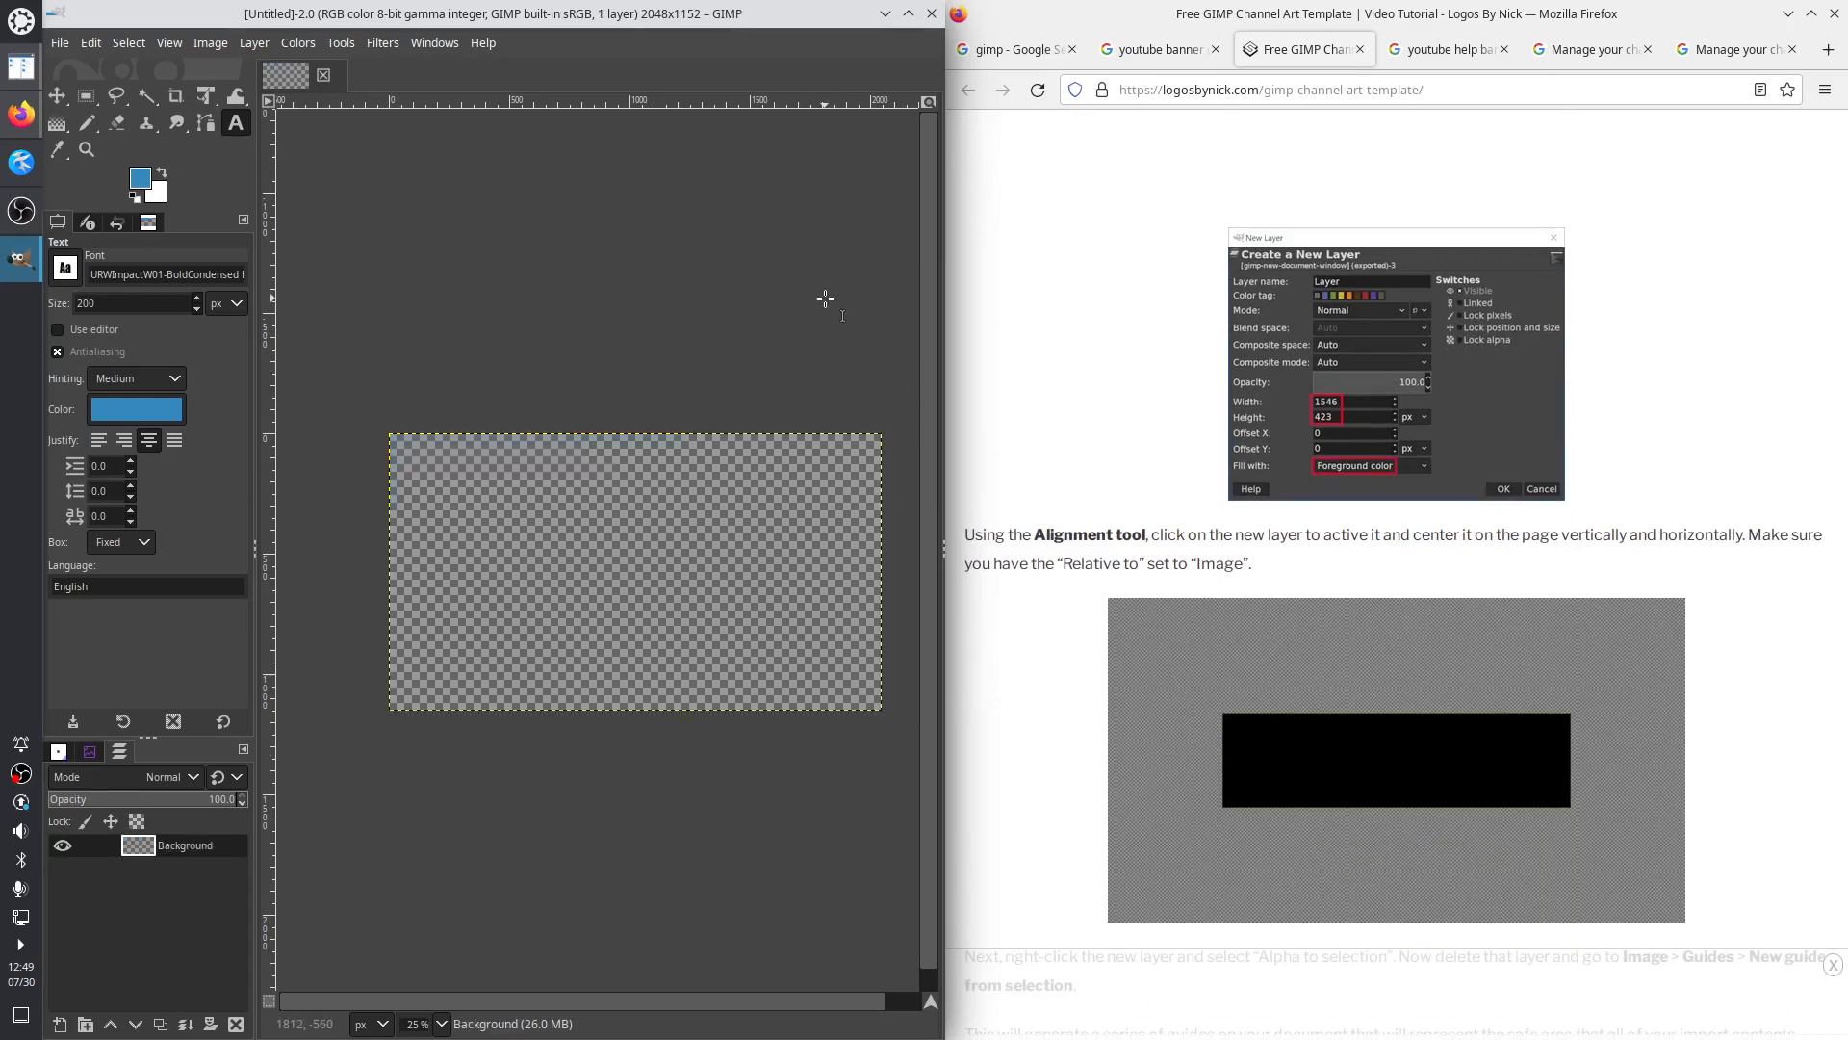
click(134, 196)
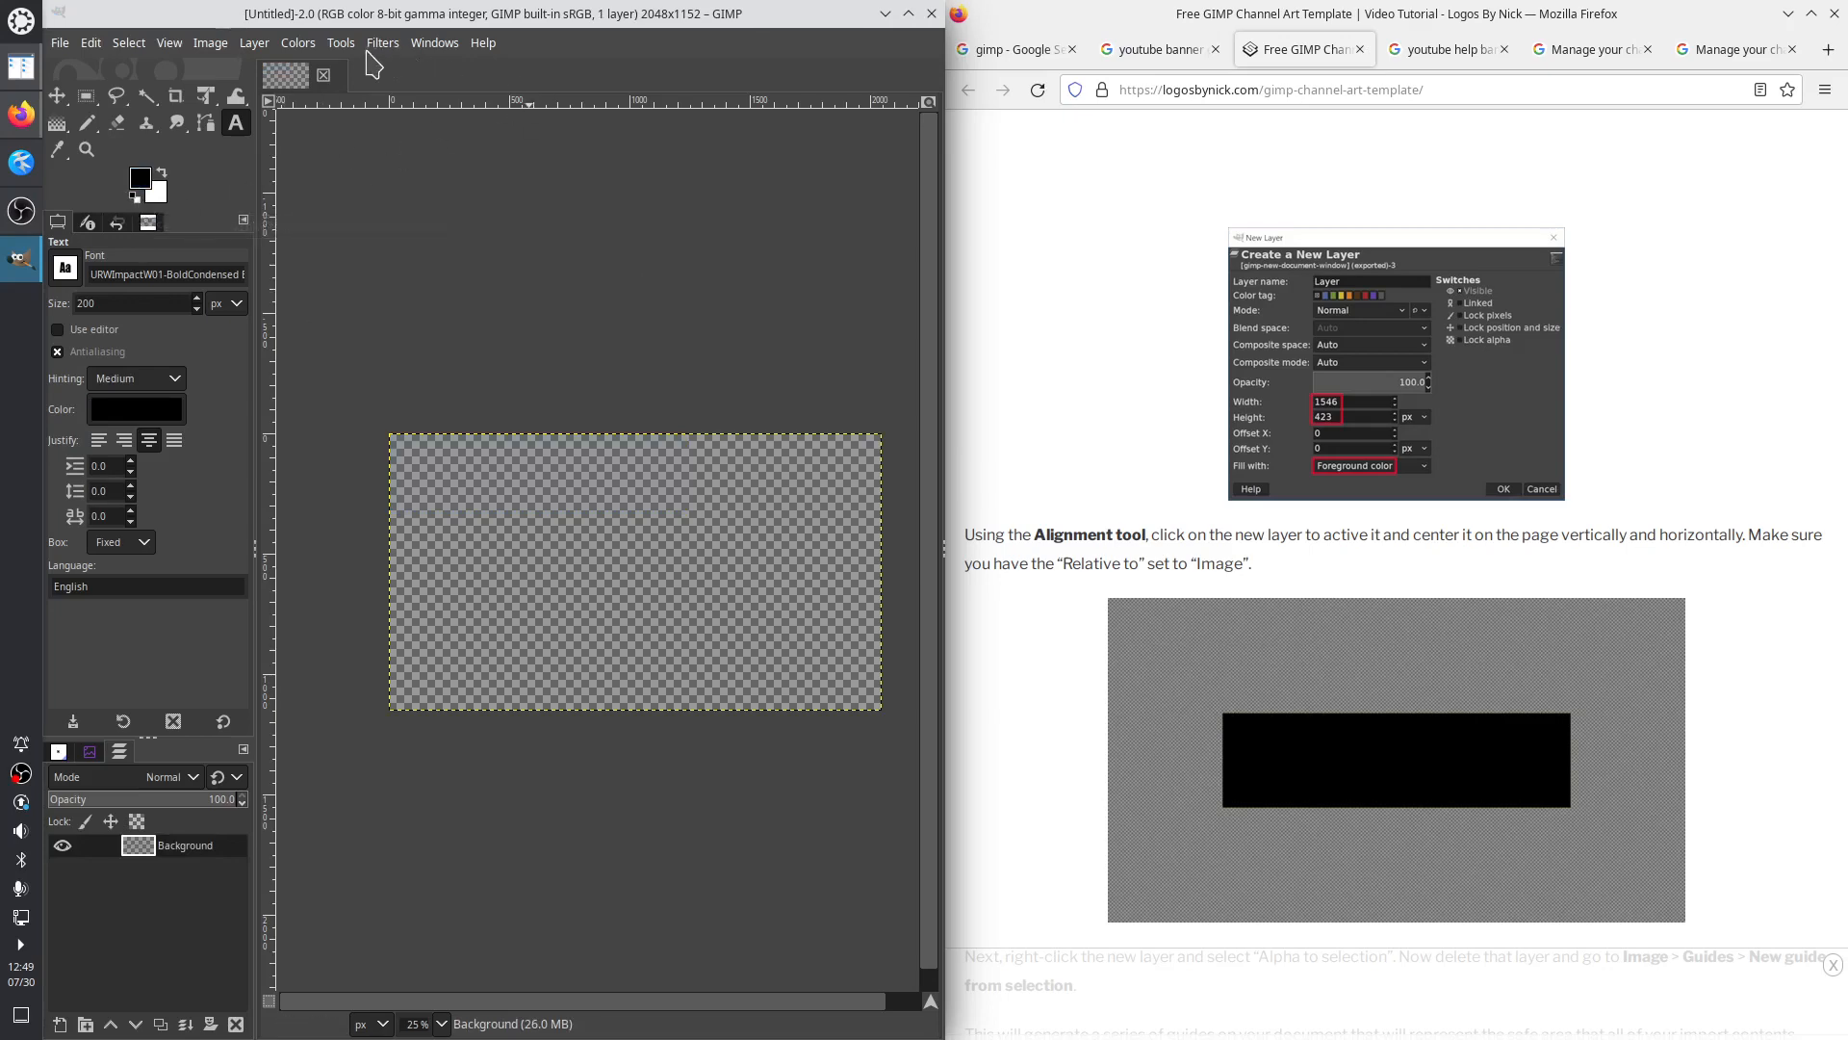
Start another new layer and set its height to 338 px, taken from YouTube's safe area
click(255, 43)
click(298, 67)
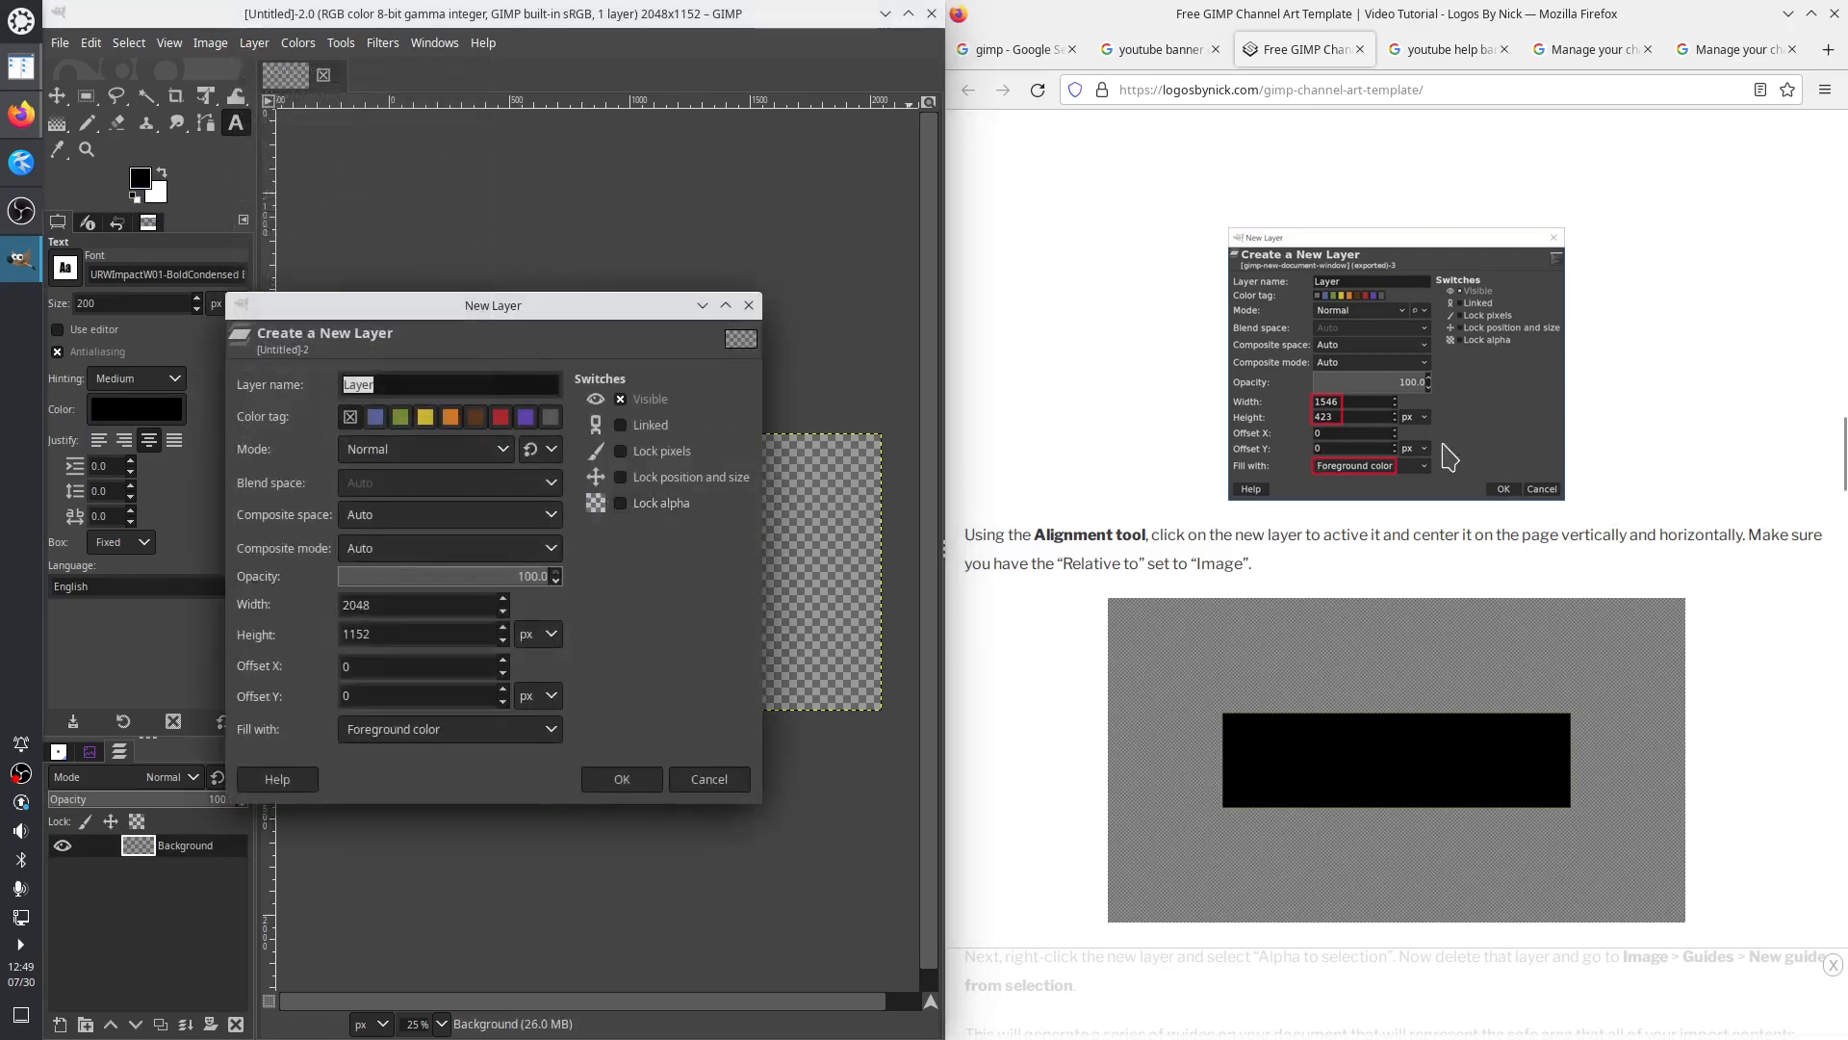
click(1728, 49)
click(1534, 591)
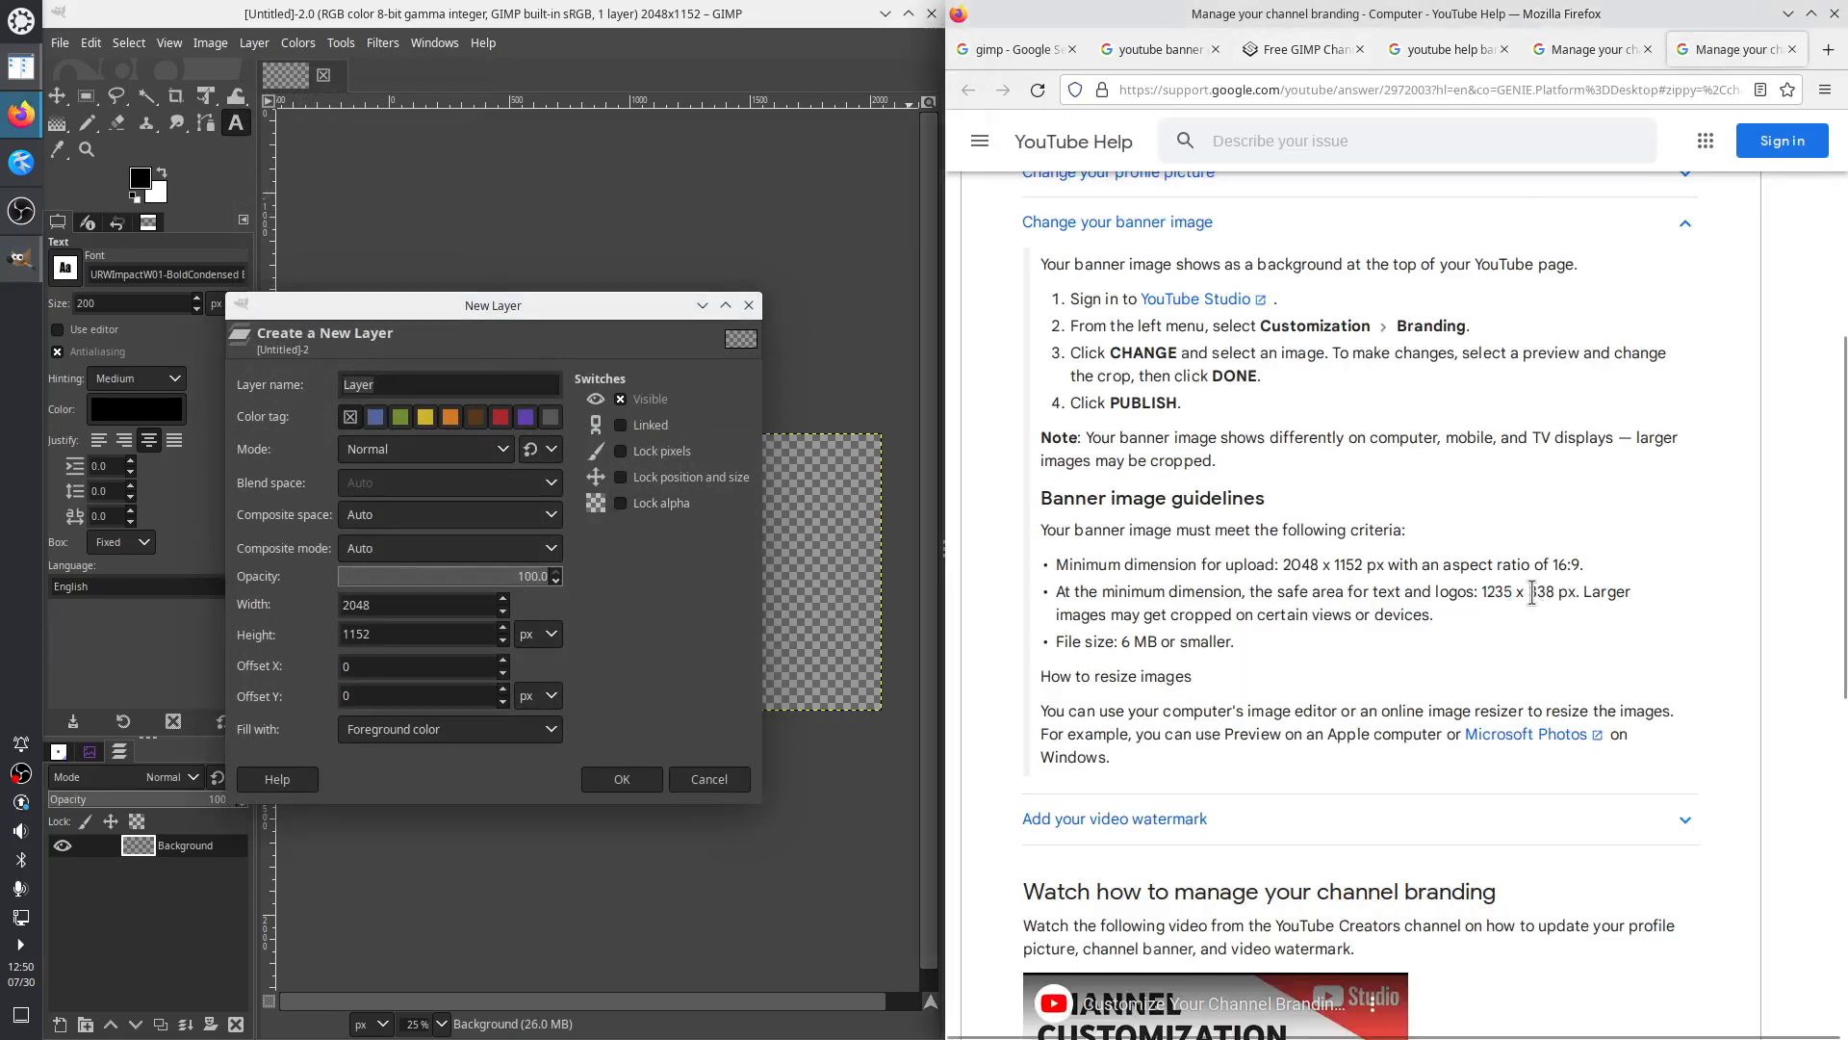
drag(1533, 591, 1544, 591)
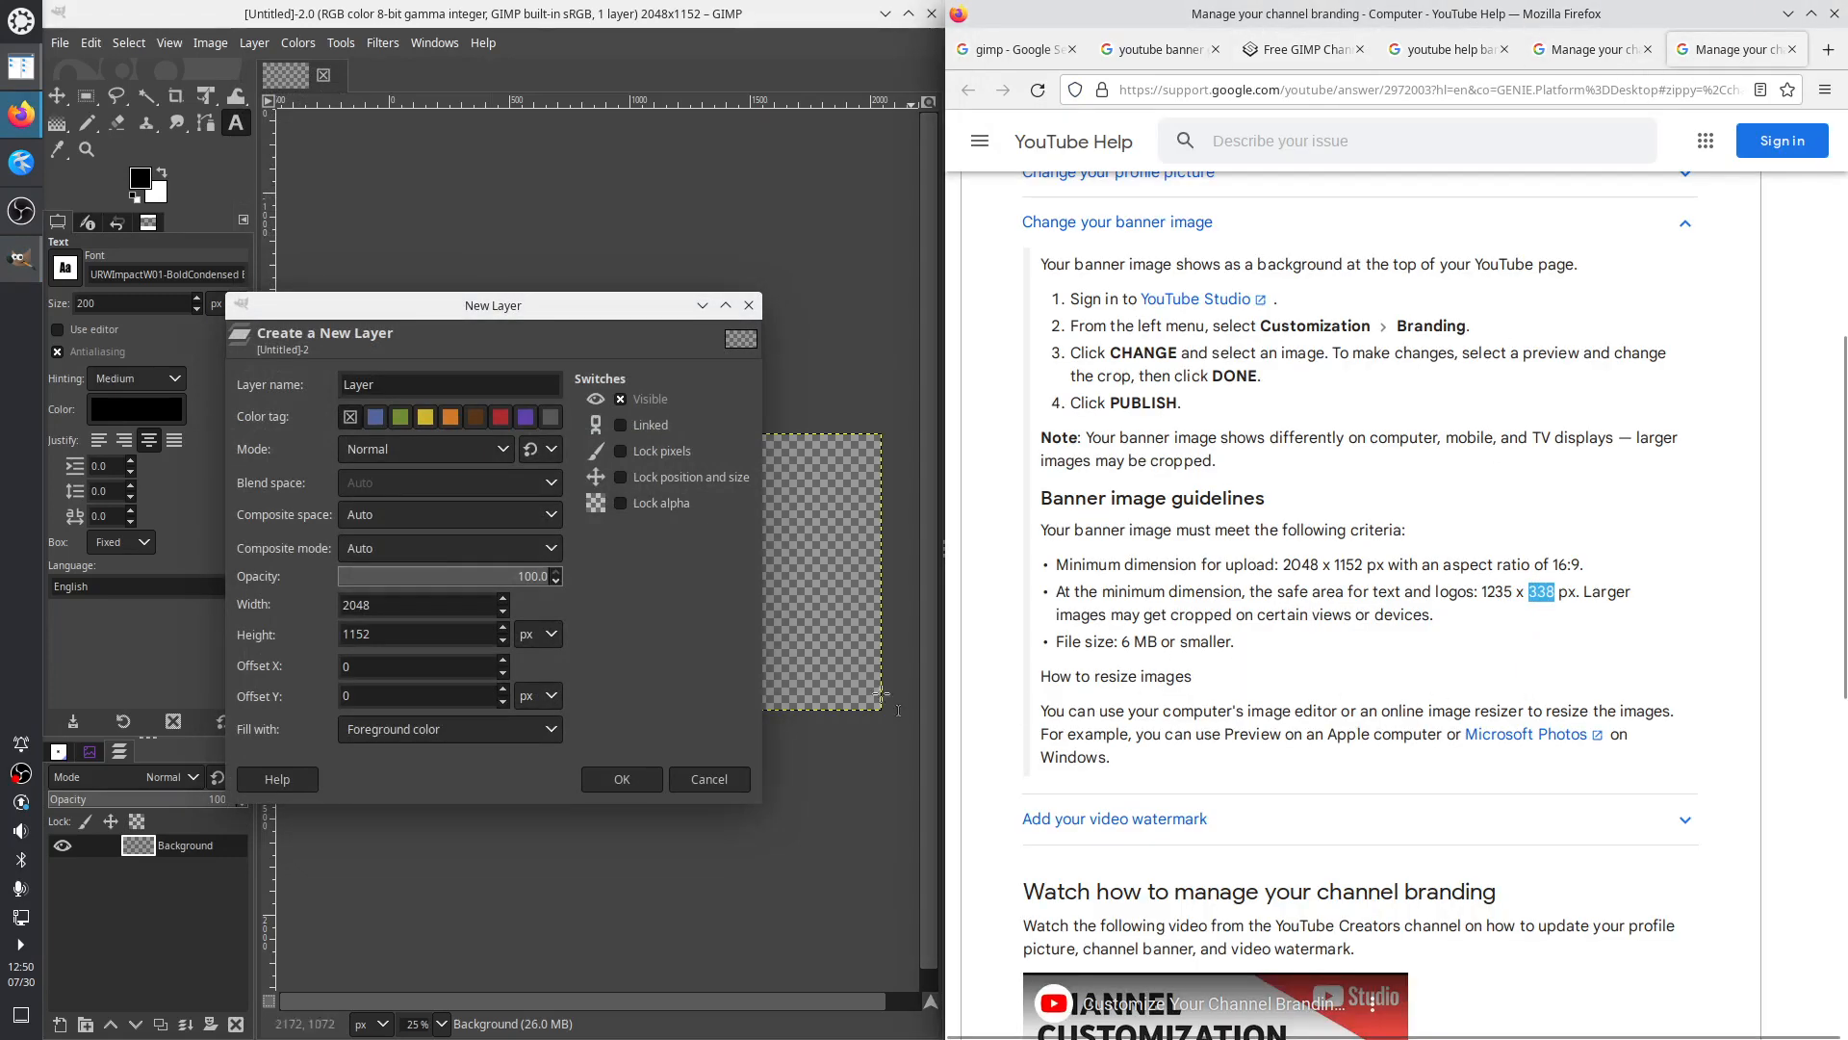
click(351, 633)
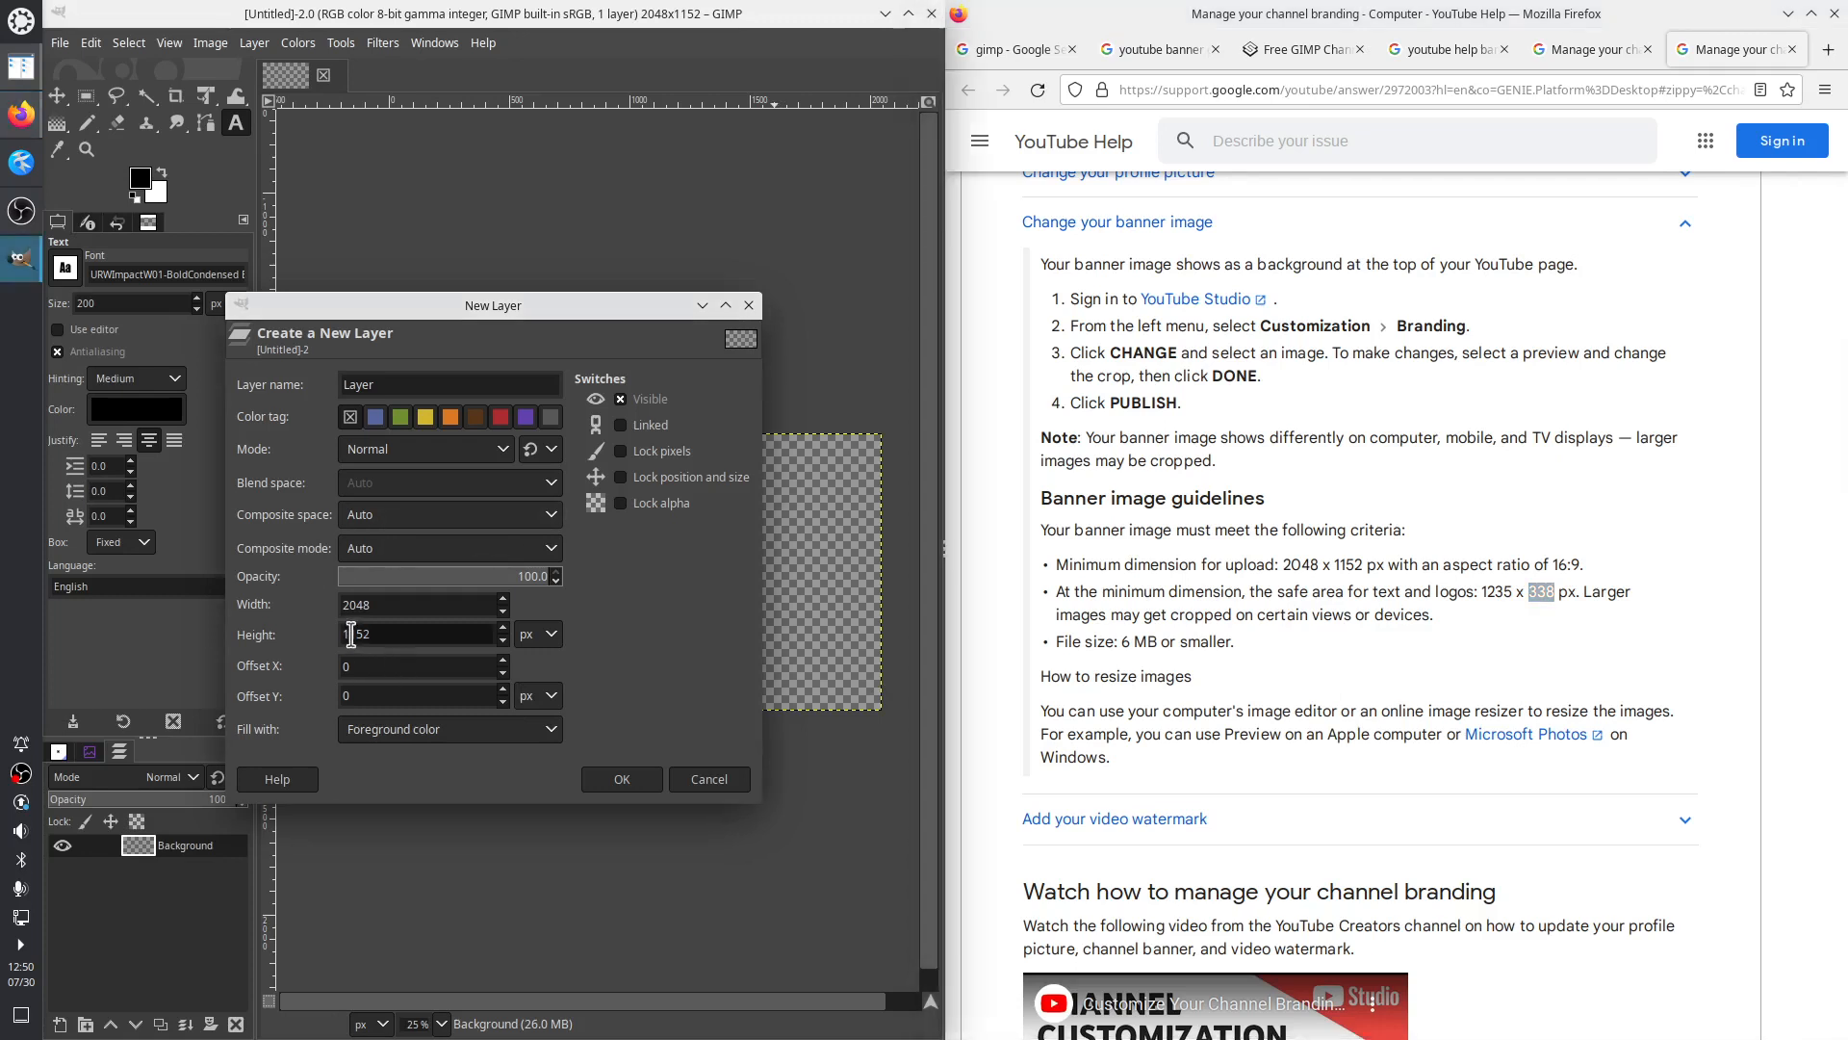
double_click(358, 633)
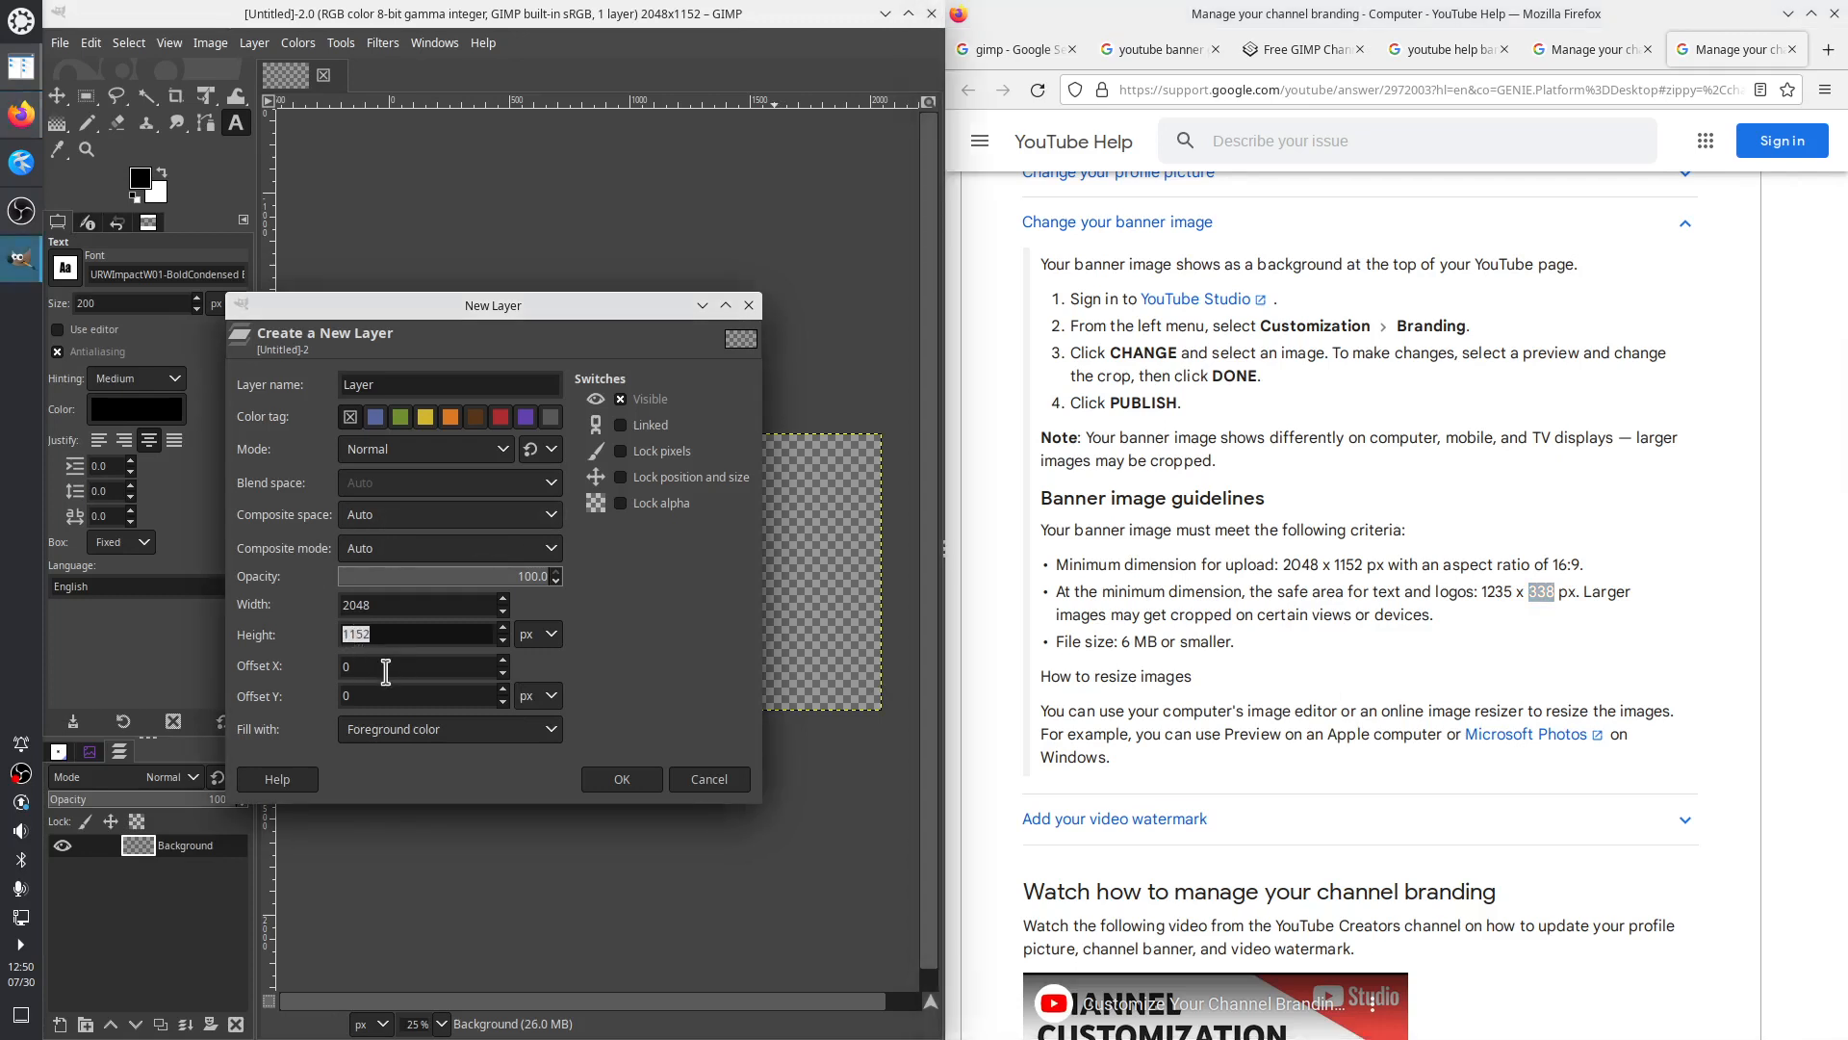
text(338)
Set the layer's width to 1235 px from YouTube's safe area and create it filled with the black foreground color
double_click(1497, 591)
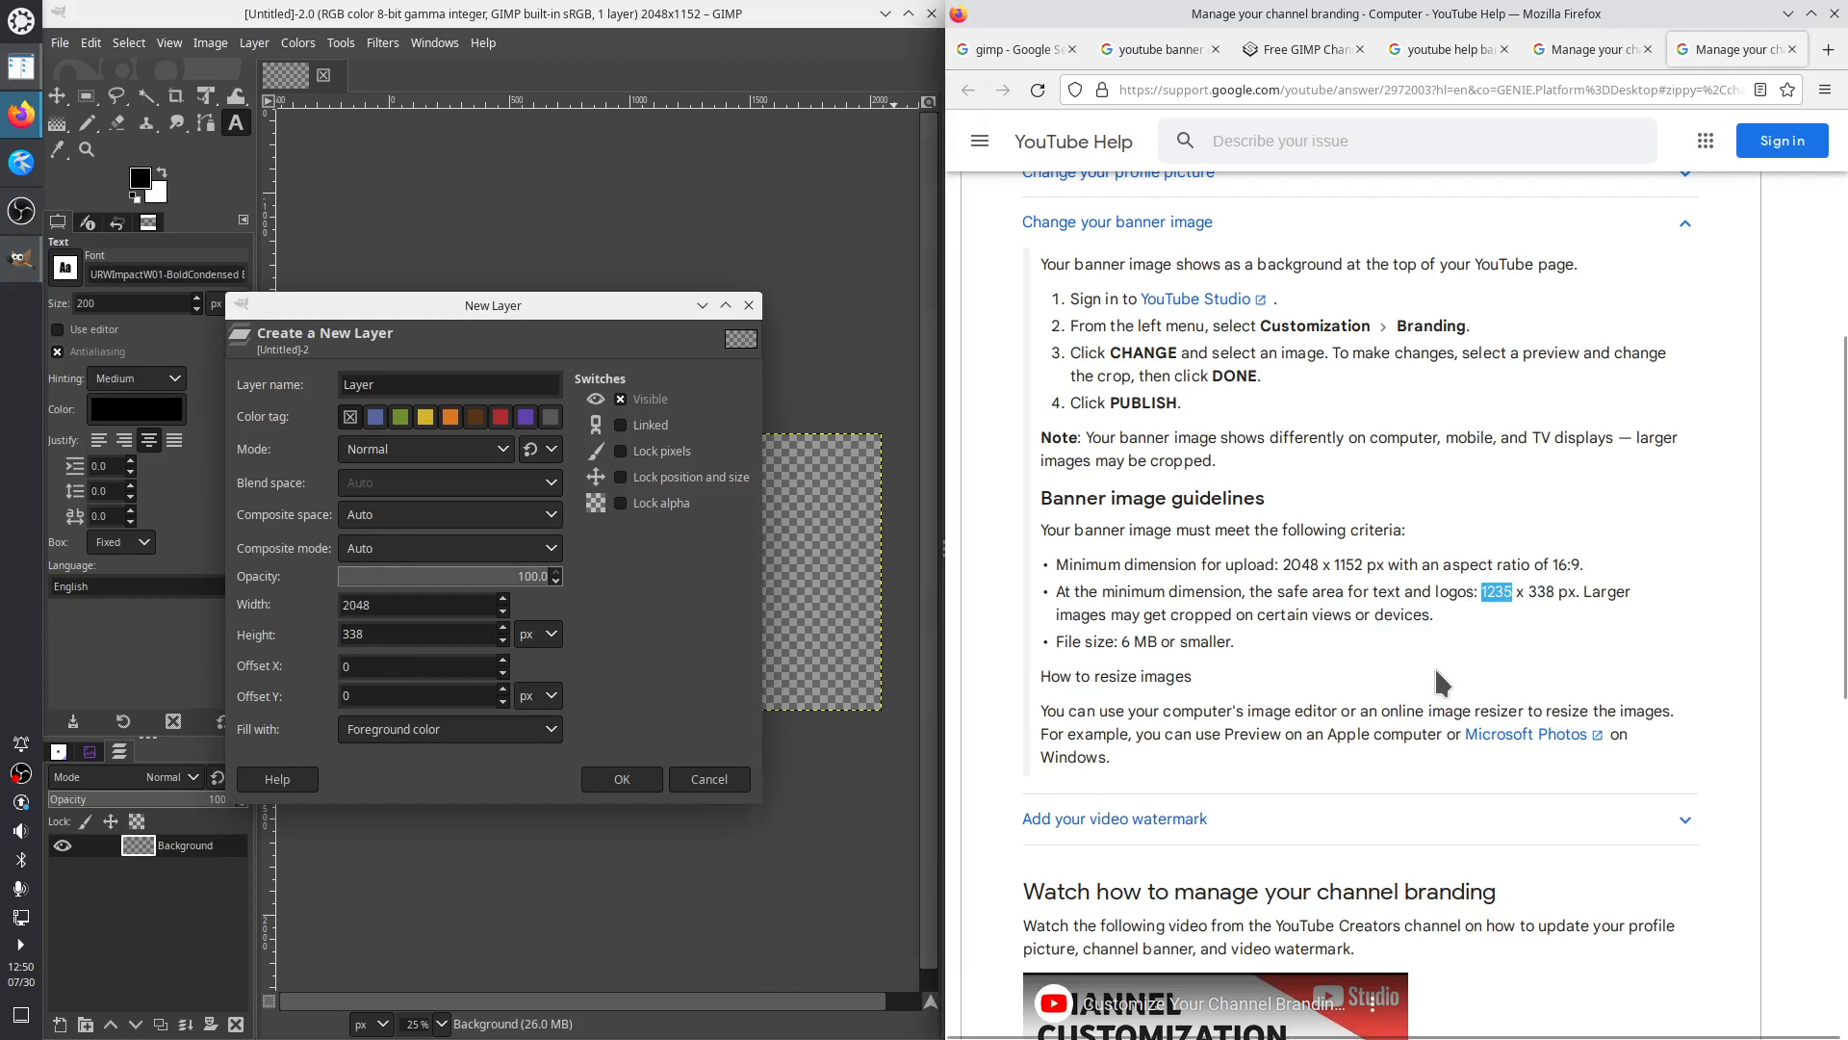
click(348, 604)
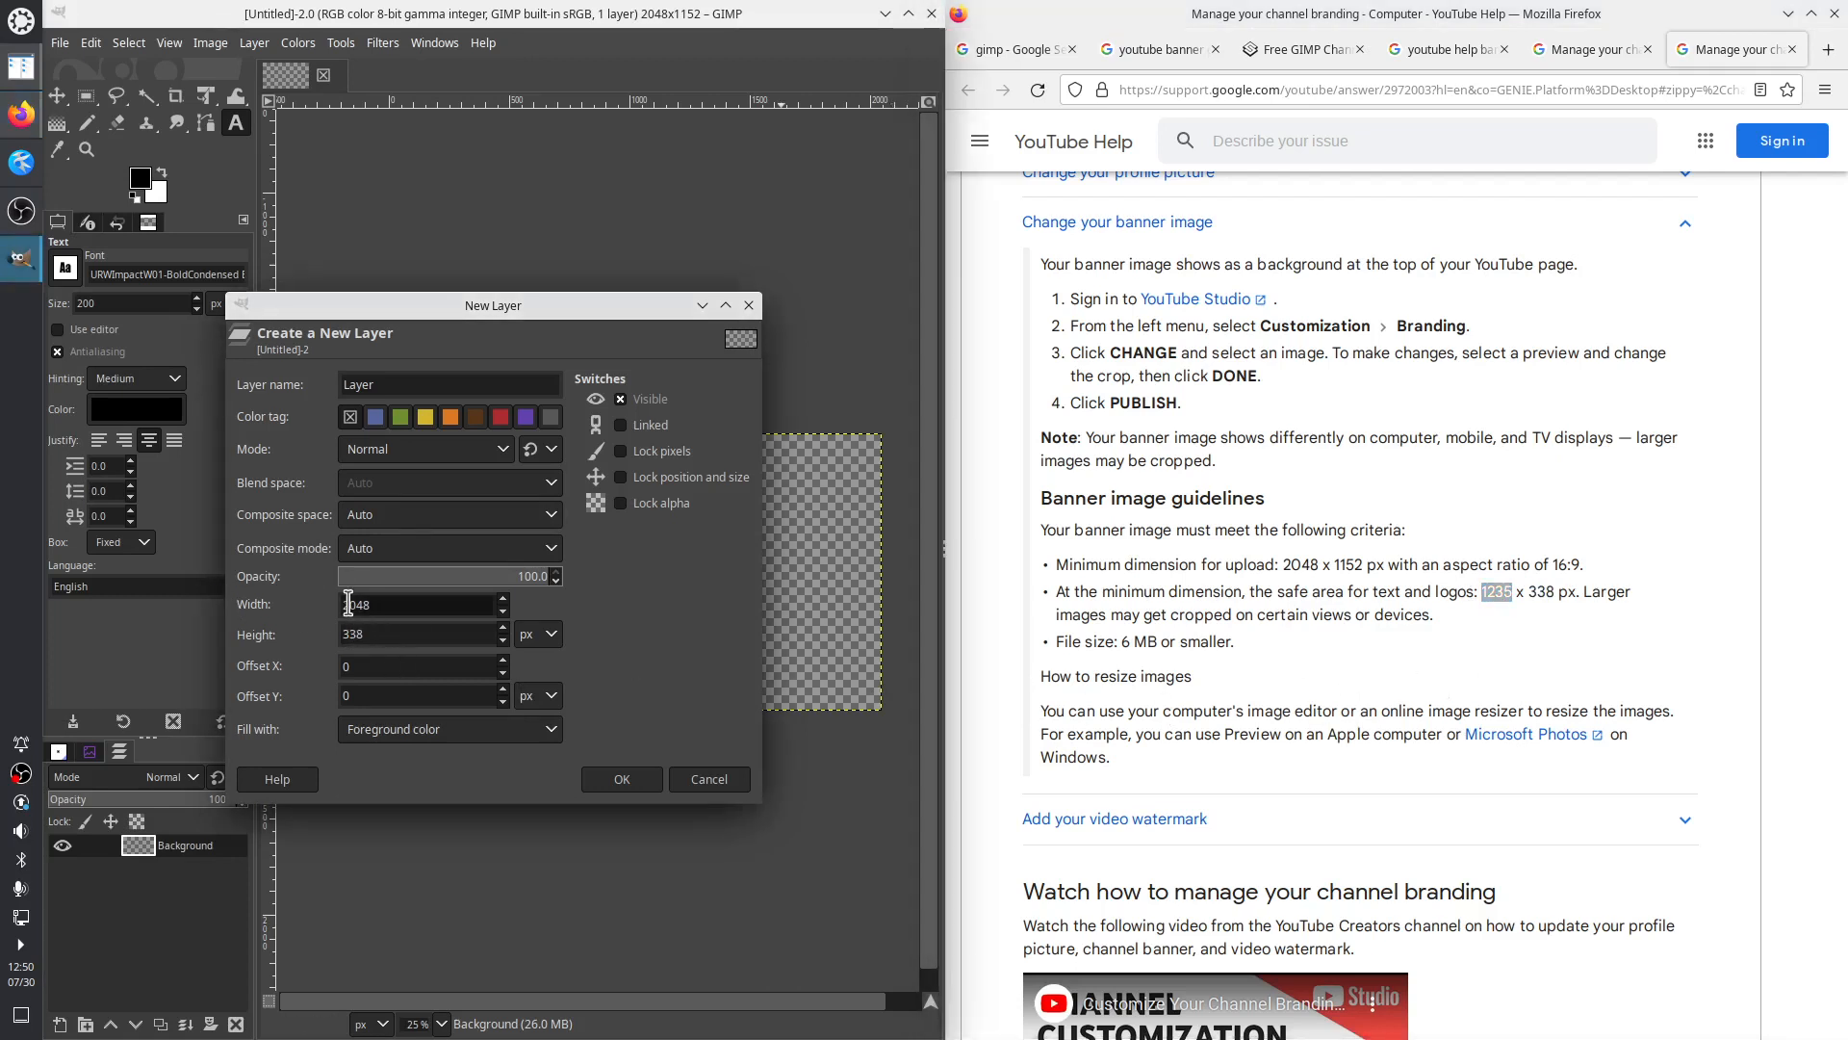
text(1235)
click(619, 780)
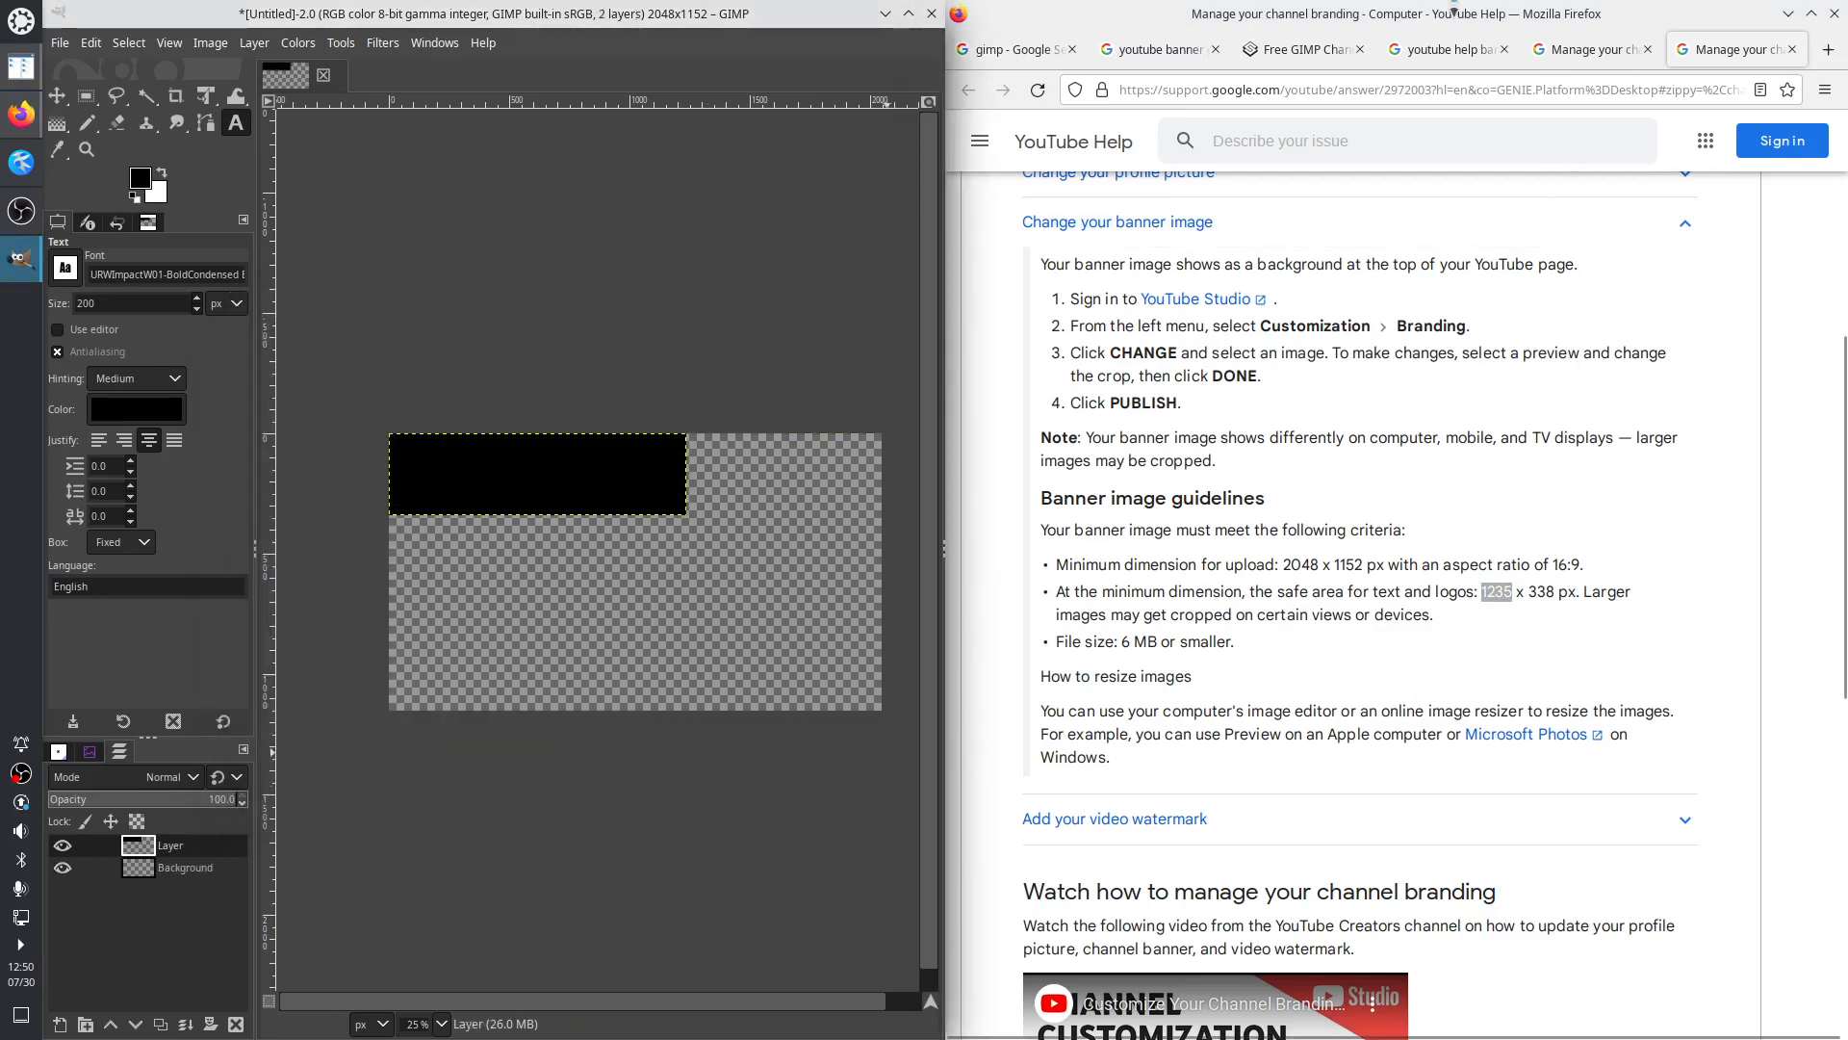
Following the article's alignment instructions, center the black layer horizontally and vertically relative to the image with the Align tool
click(1299, 53)
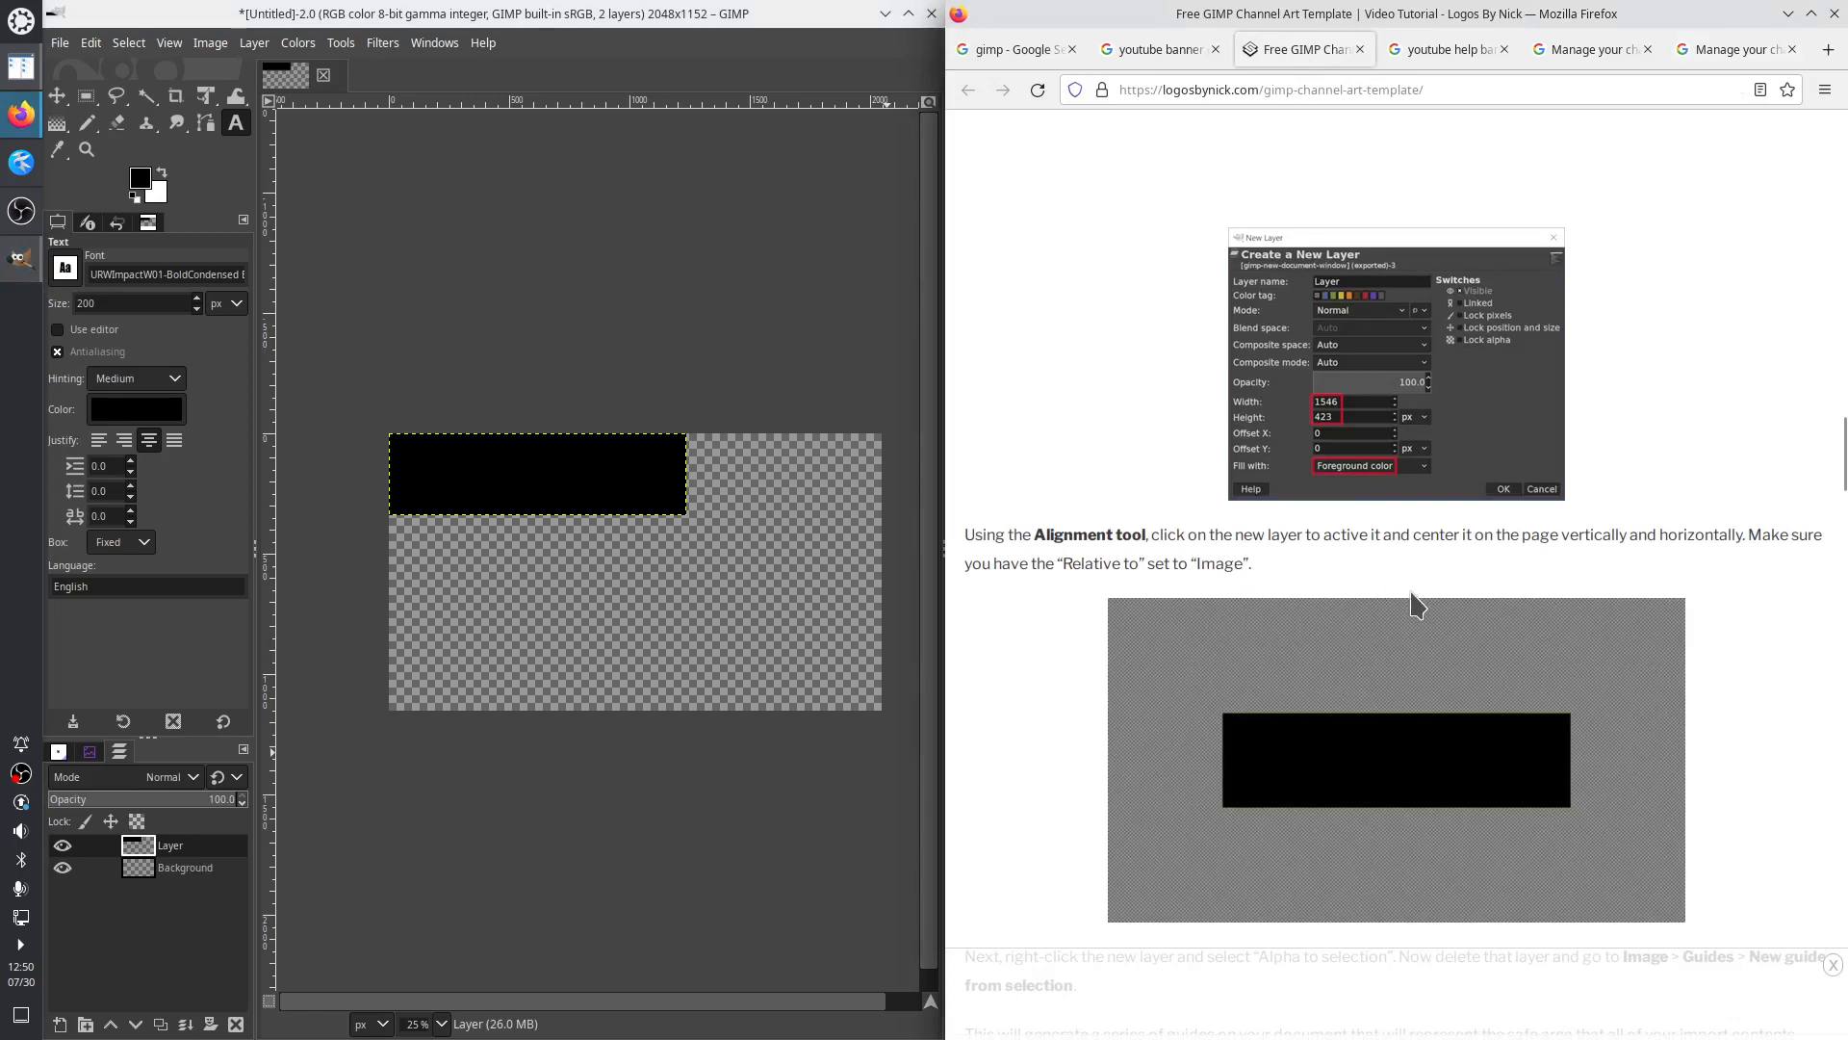
scroll(1415, 604, down, 3)
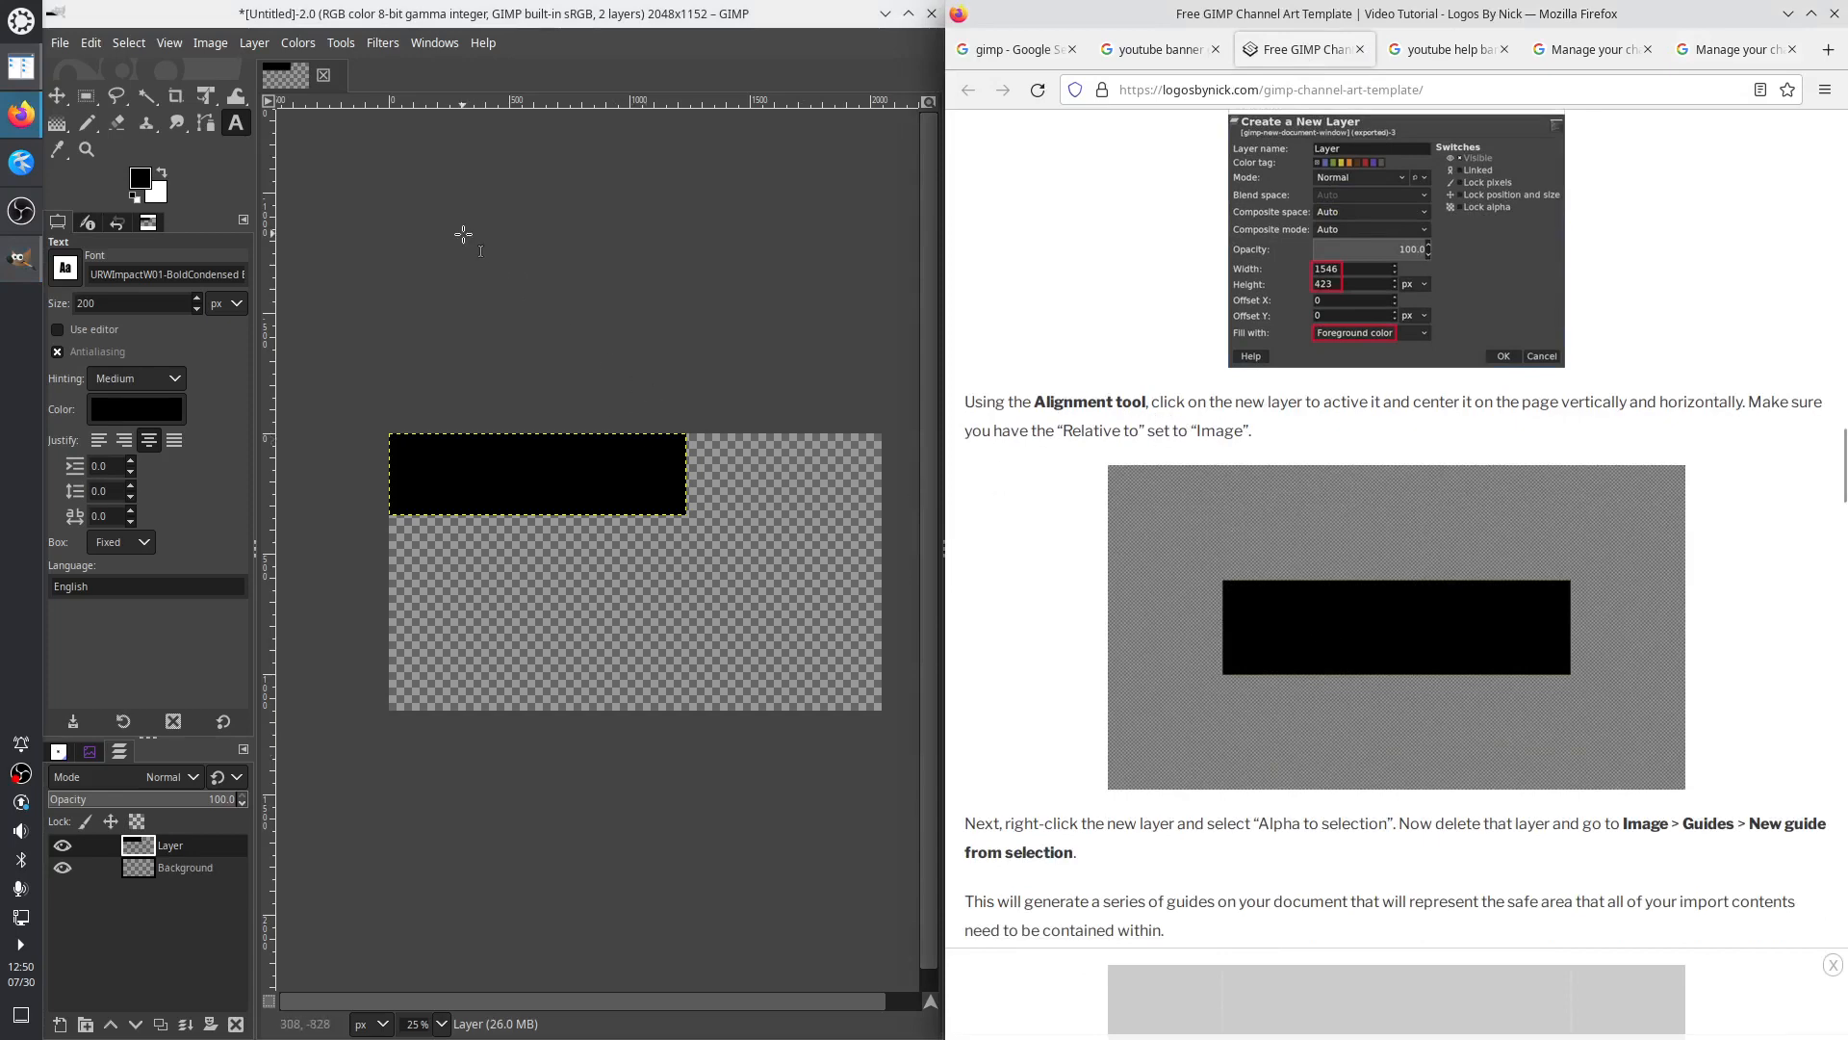
click(341, 43)
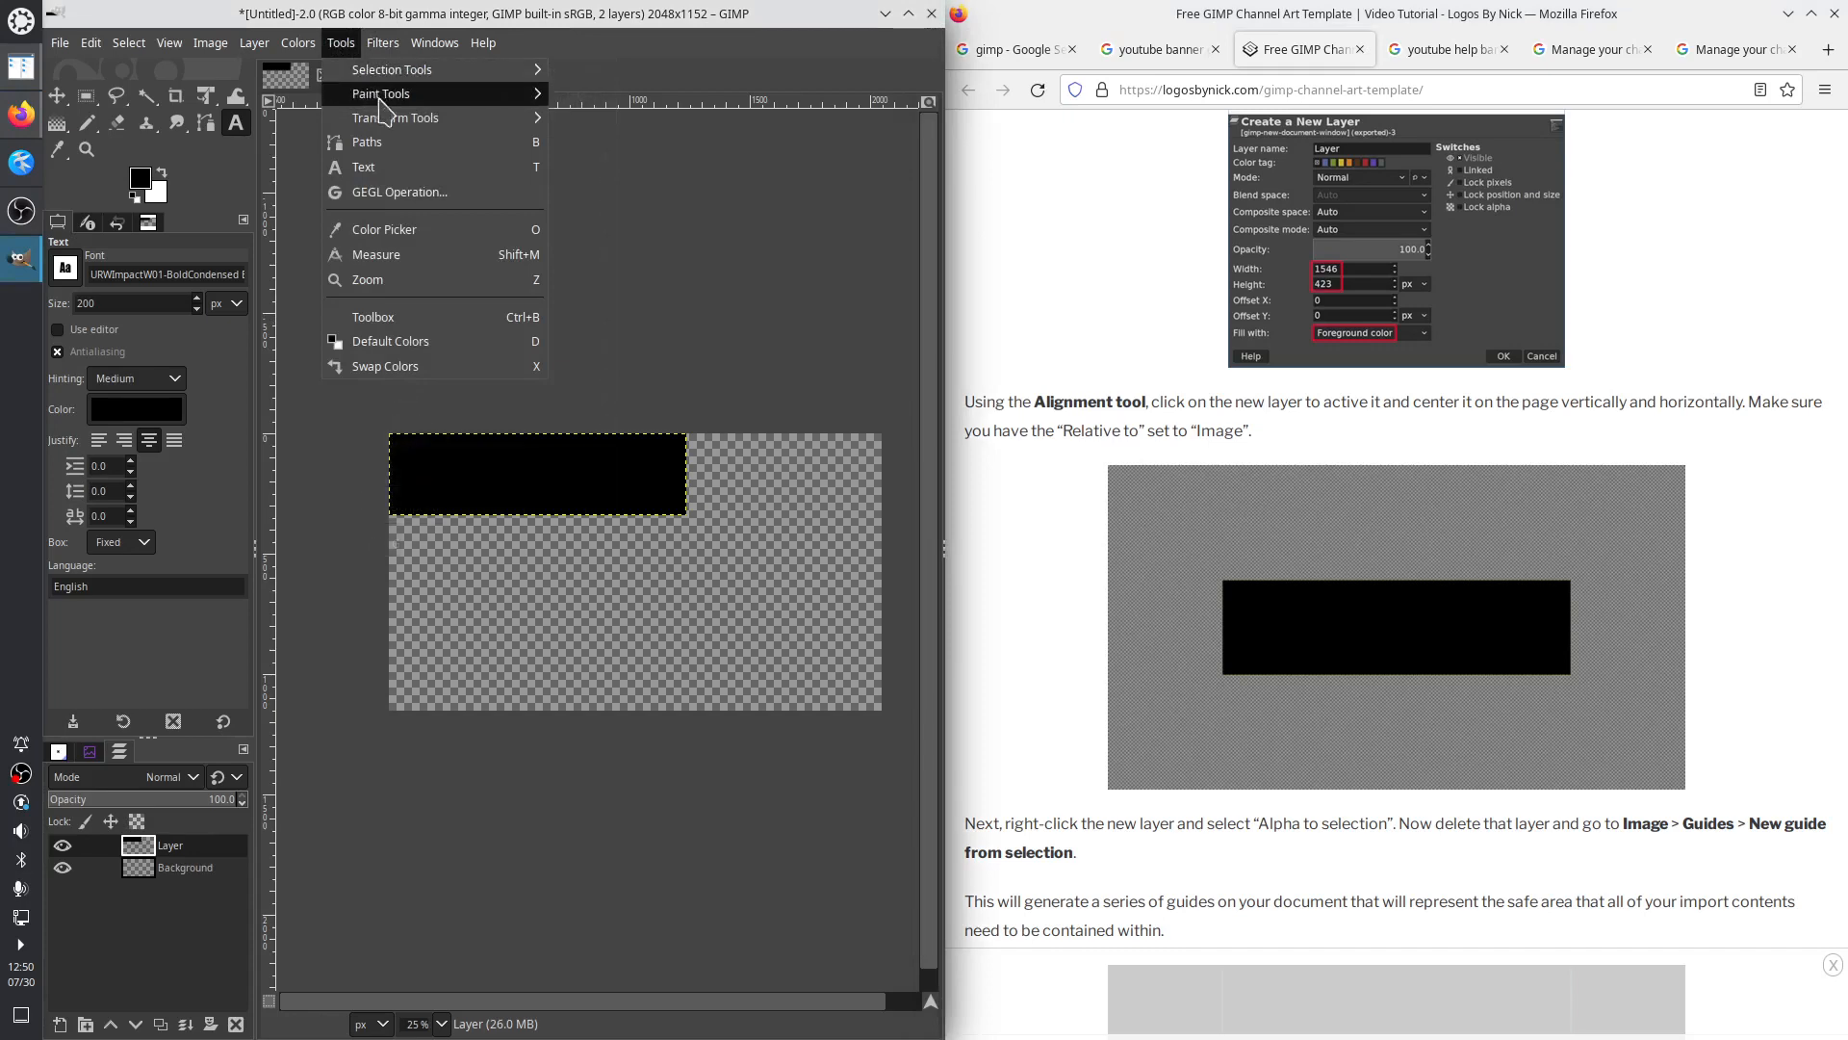
mouse_move(400, 120)
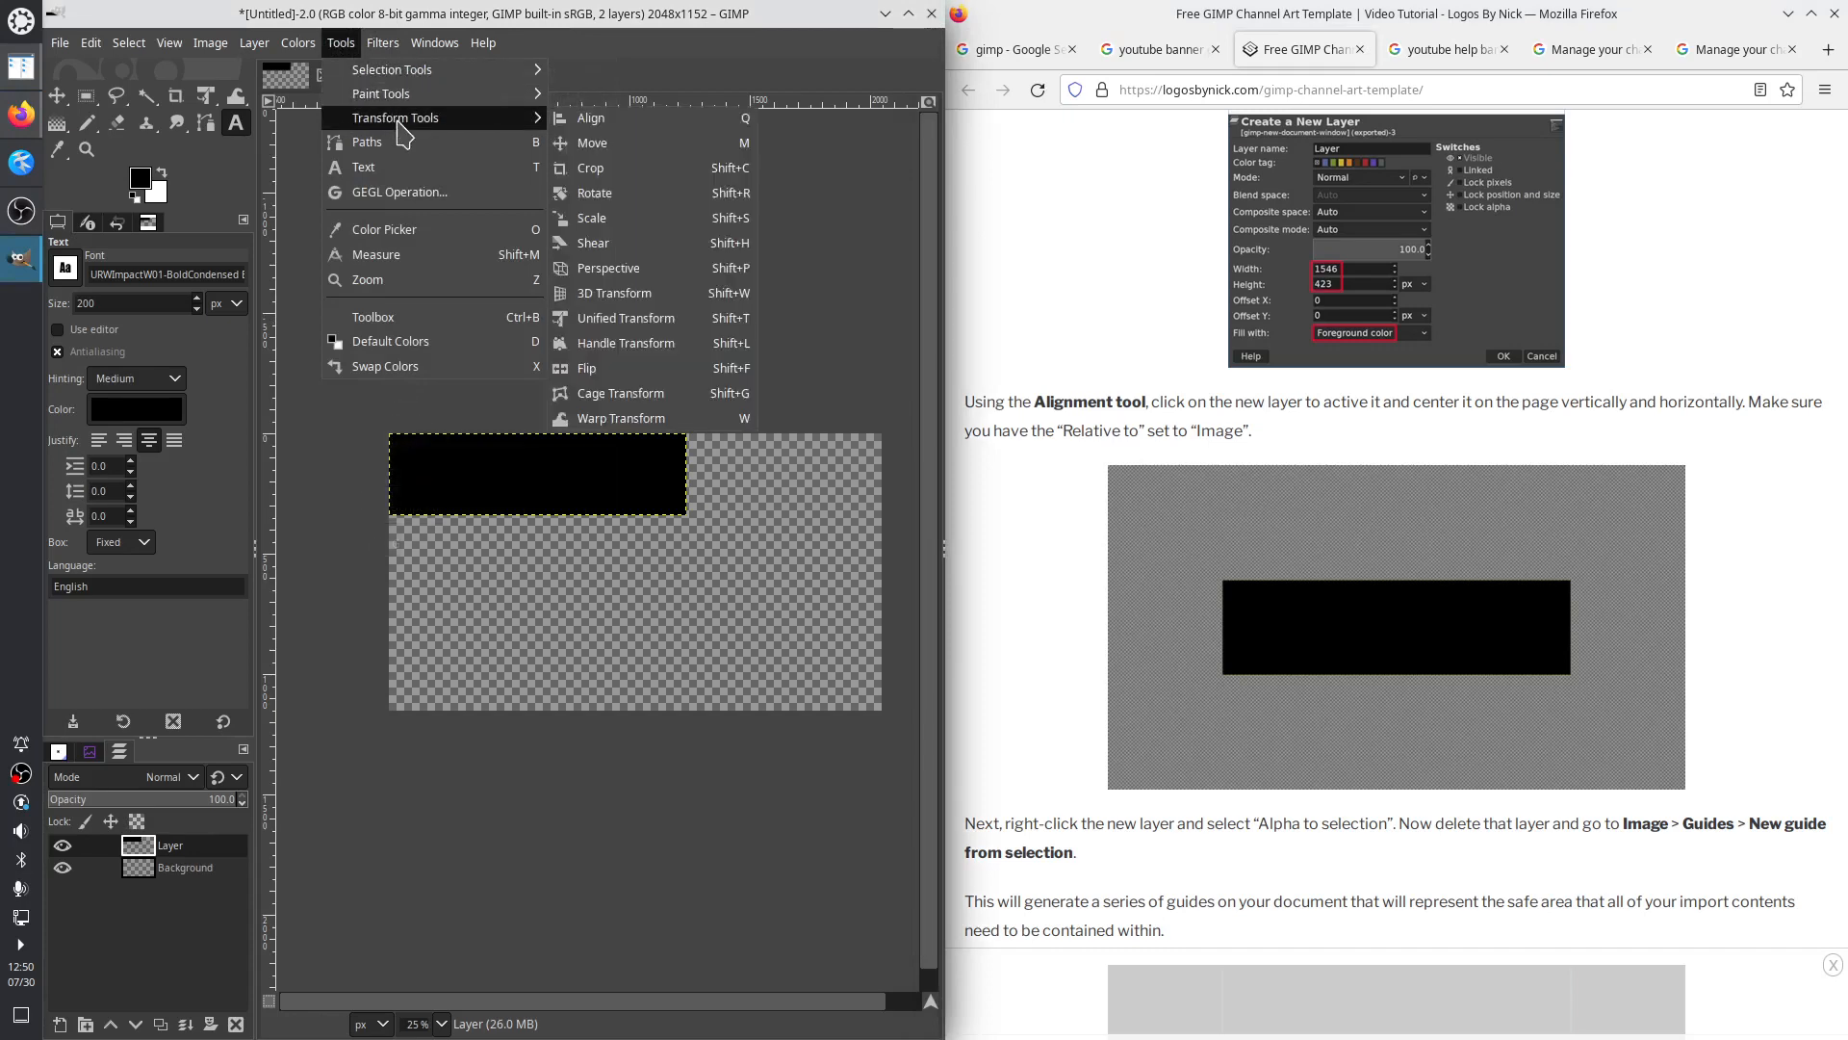
click(570, 120)
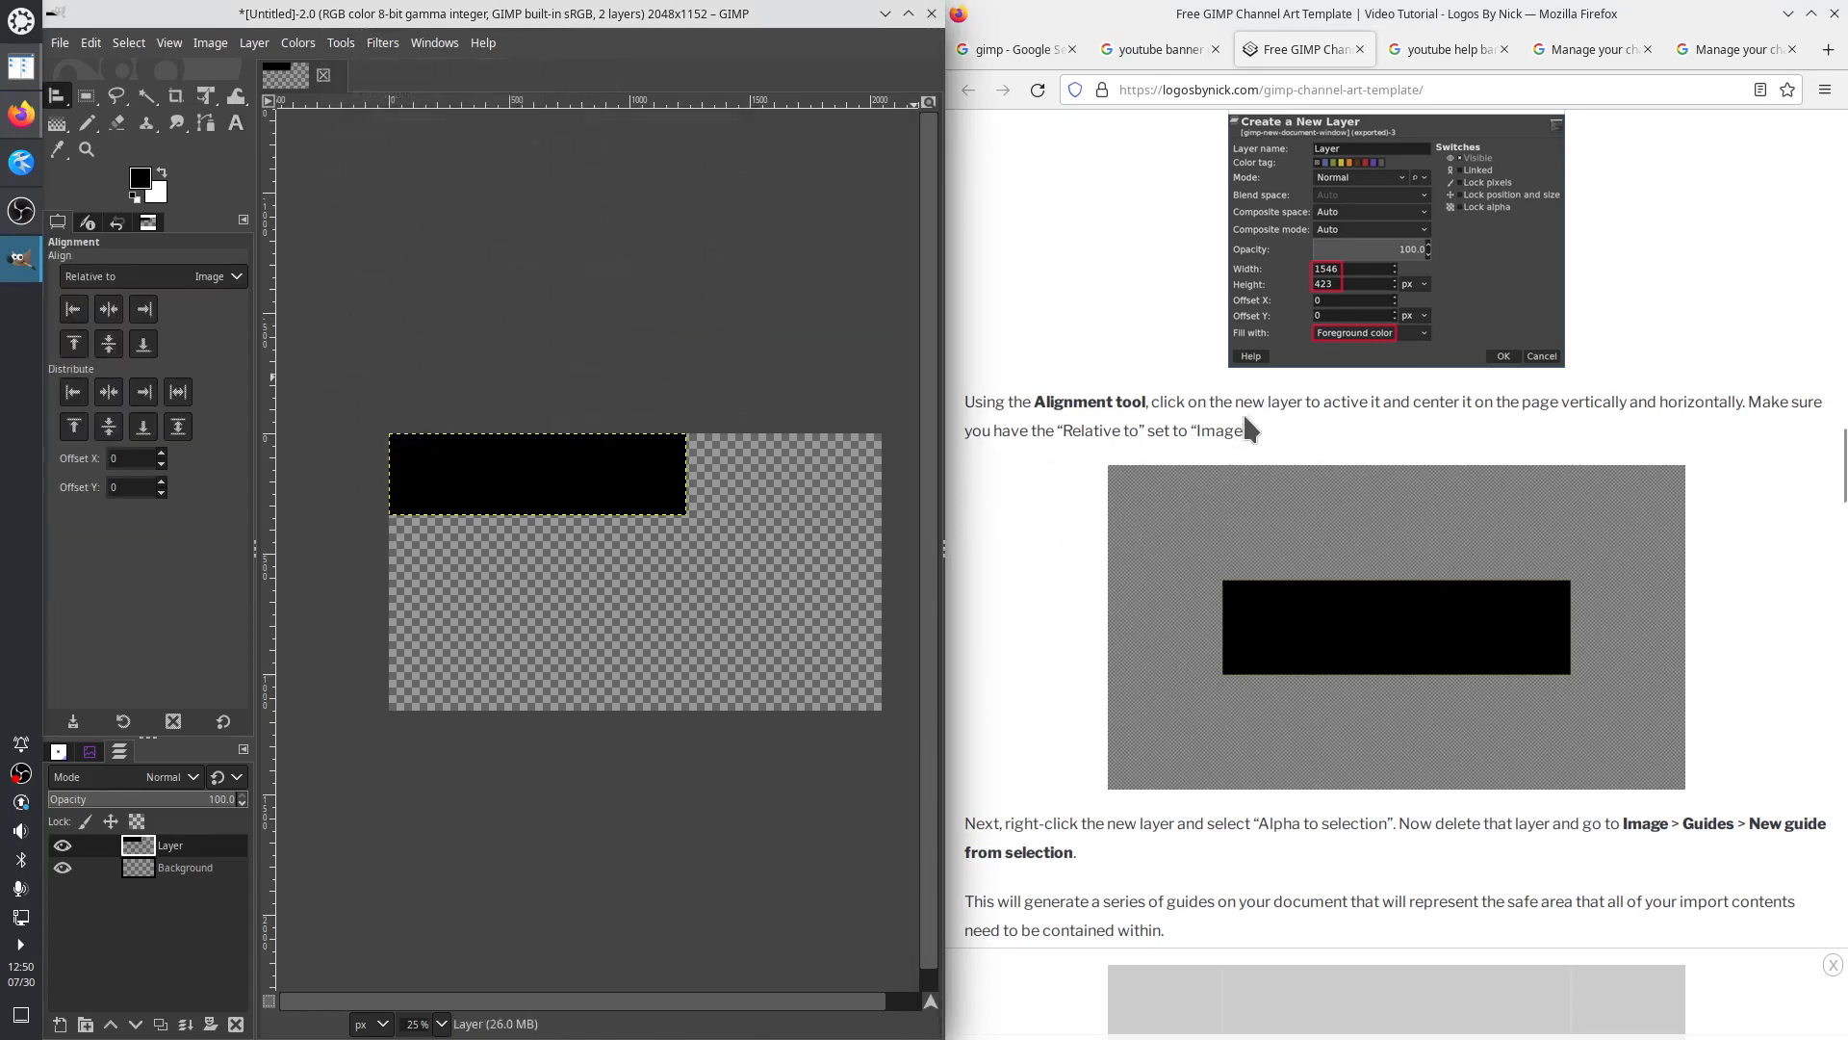
scroll(1048, 495, down, 2)
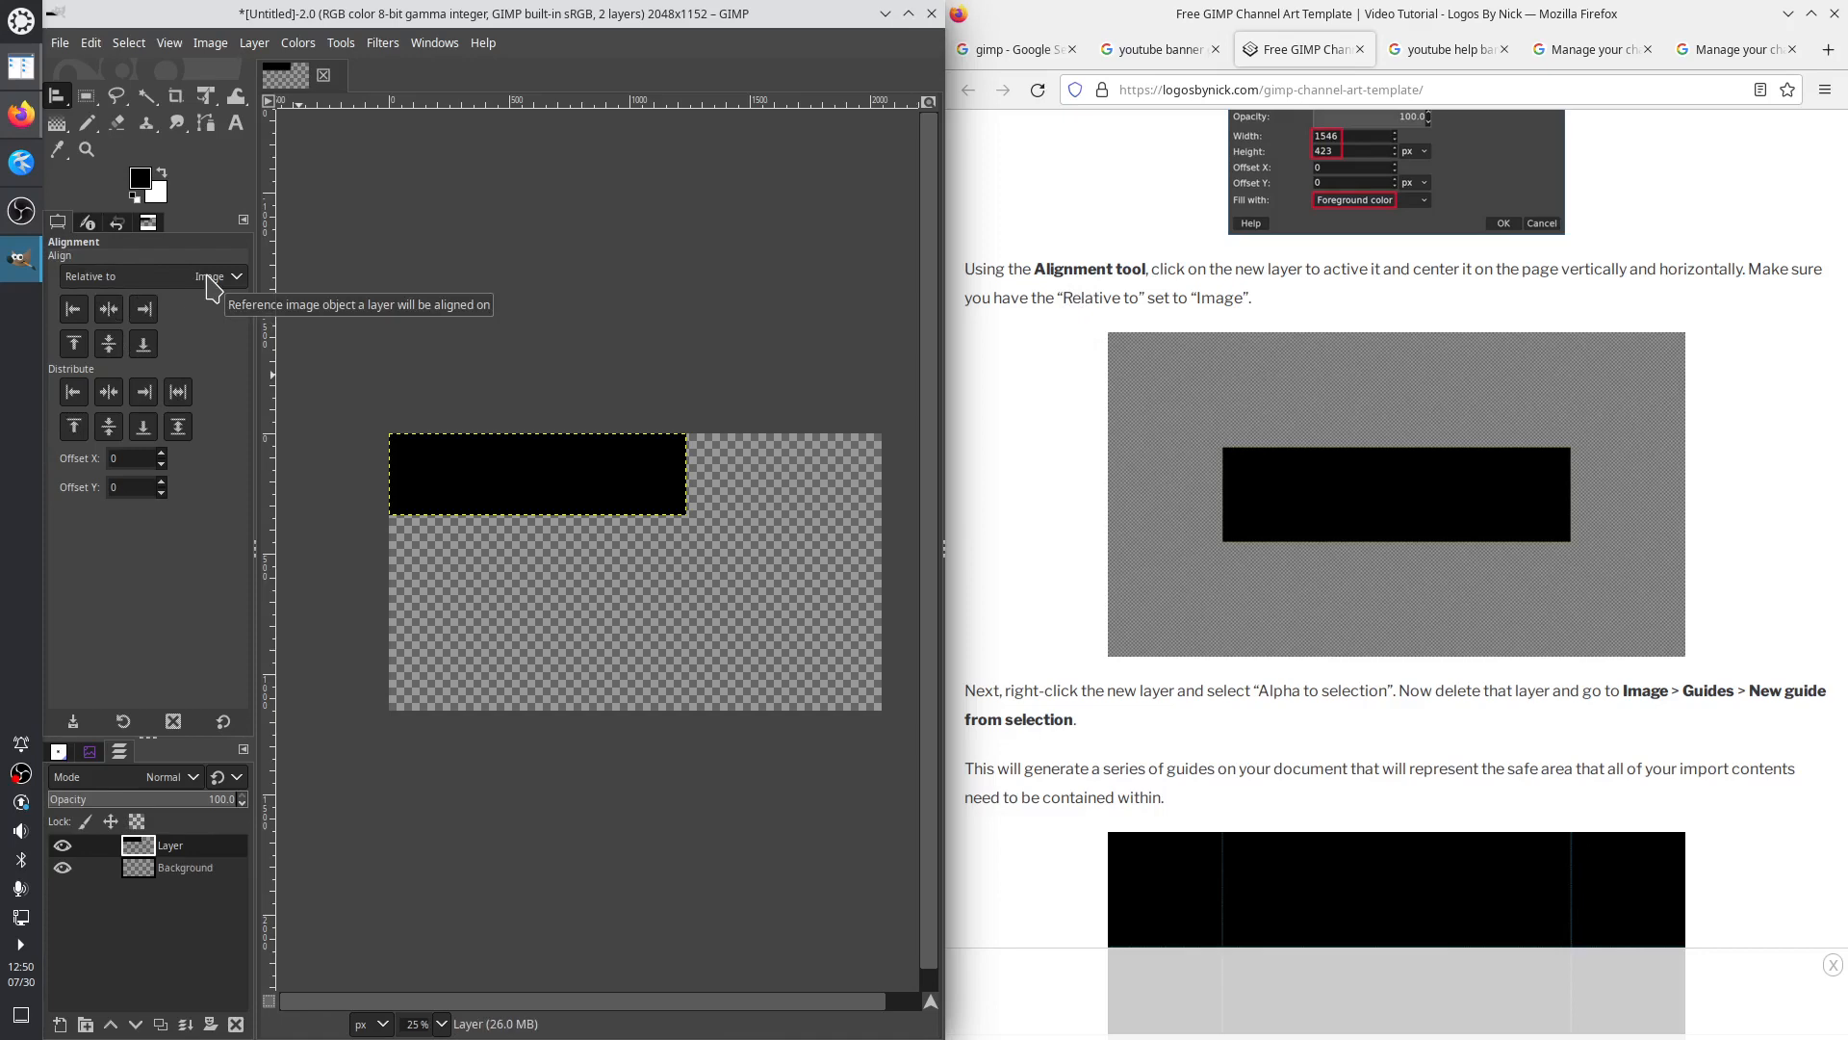
click(110, 344)
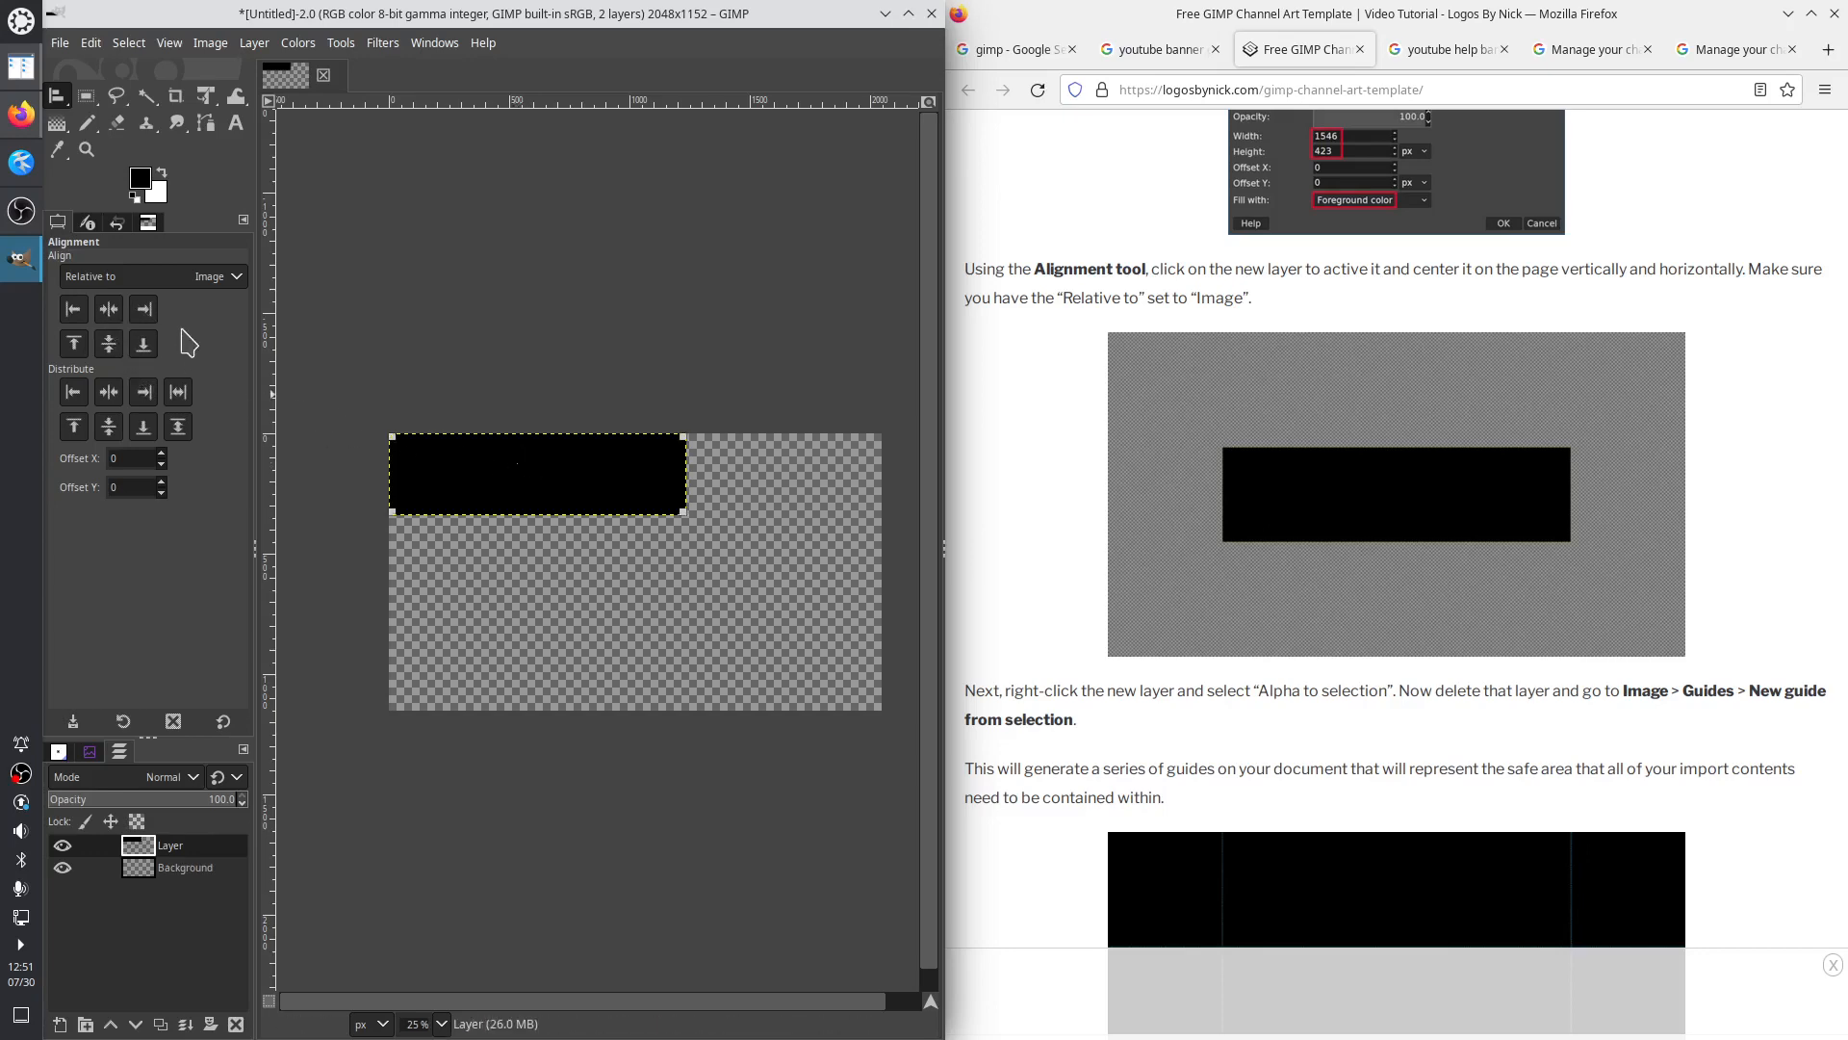
click(109, 308)
click(108, 343)
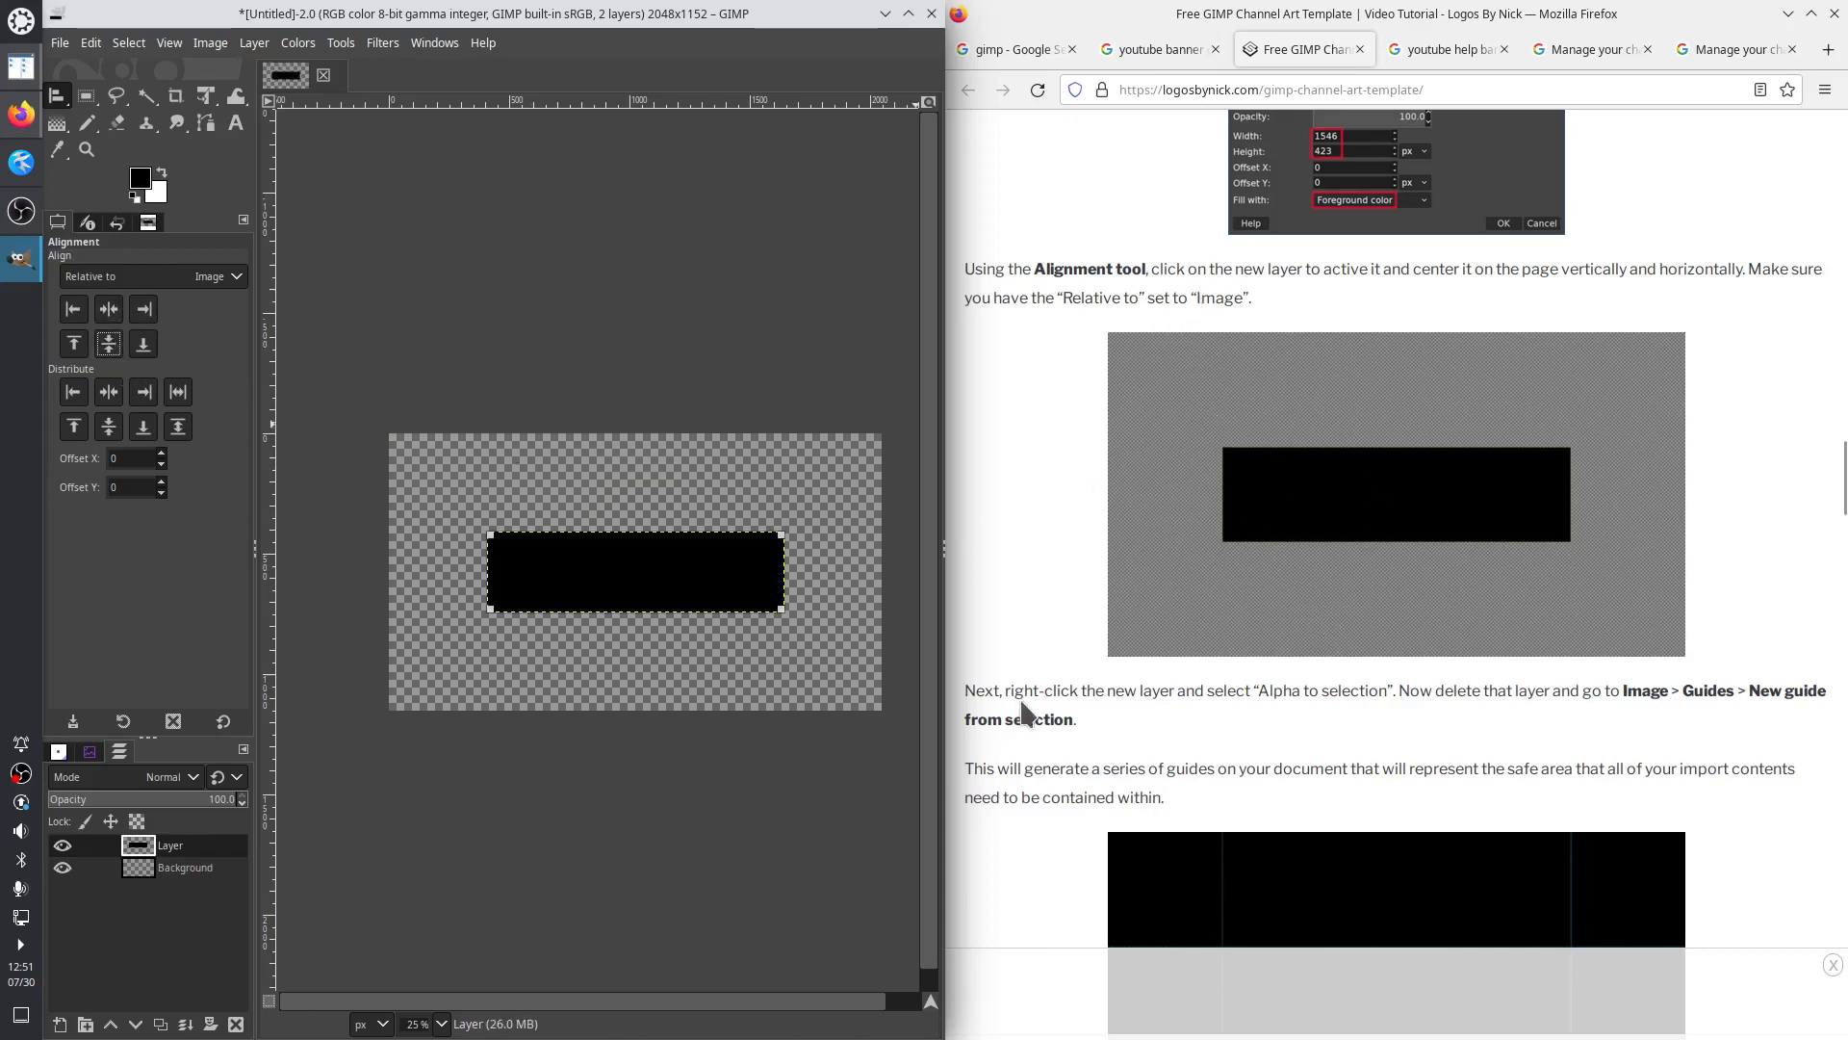
As the article instructs, apply Alpha to Selection to the black layer and delete that layer
drag(965, 689, 1063, 722)
scroll(1155, 742, down, 3)
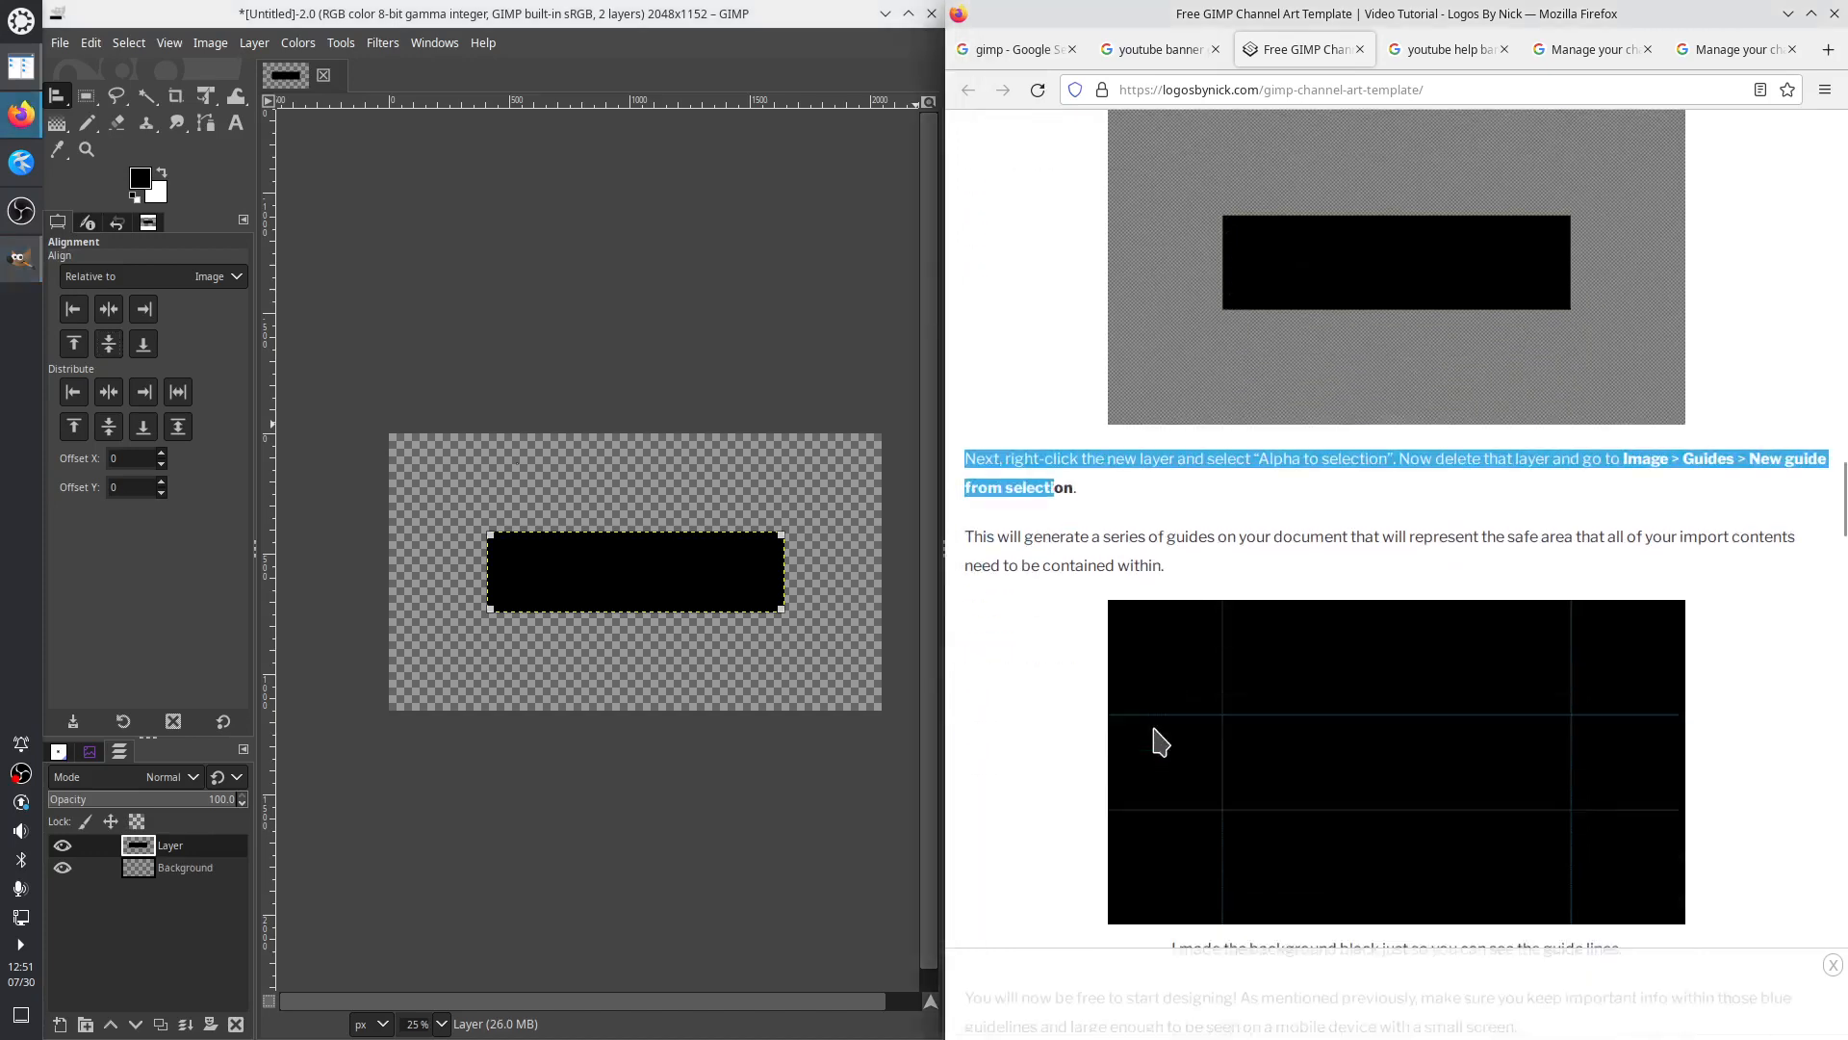
right_click(171, 853)
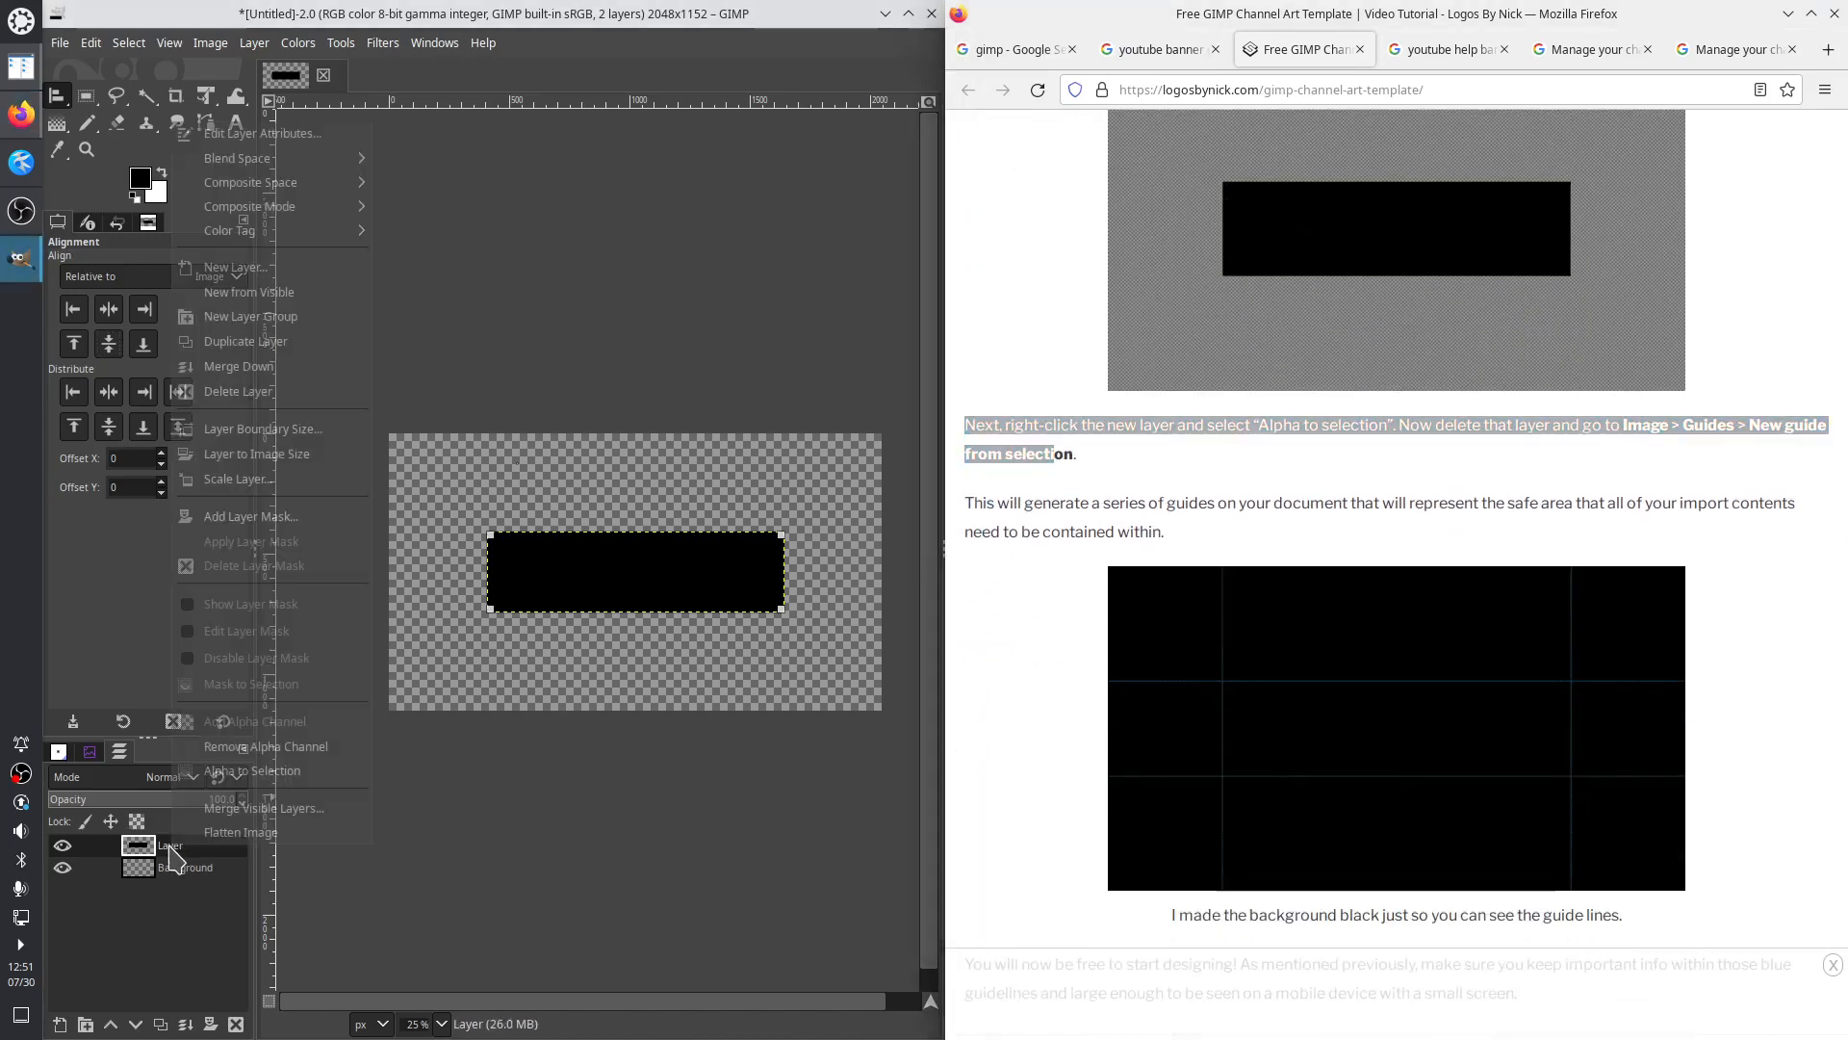
click(254, 770)
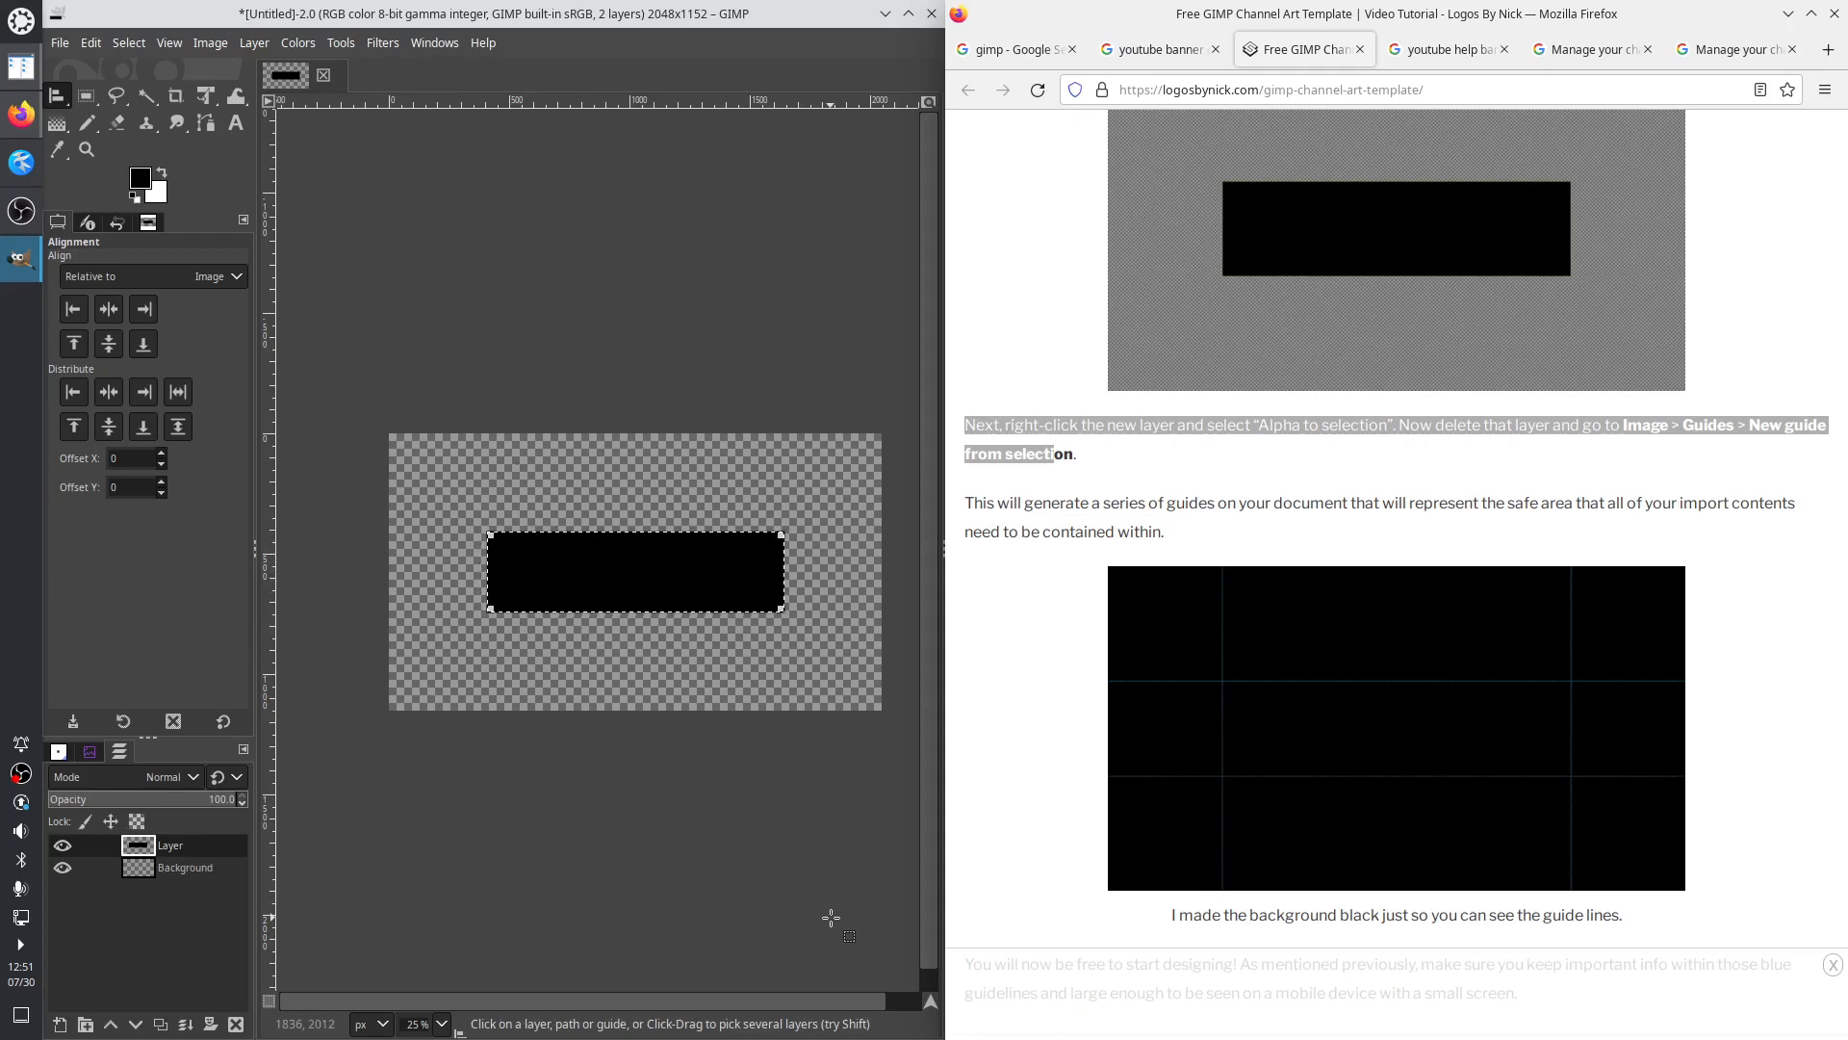
right_click(185, 847)
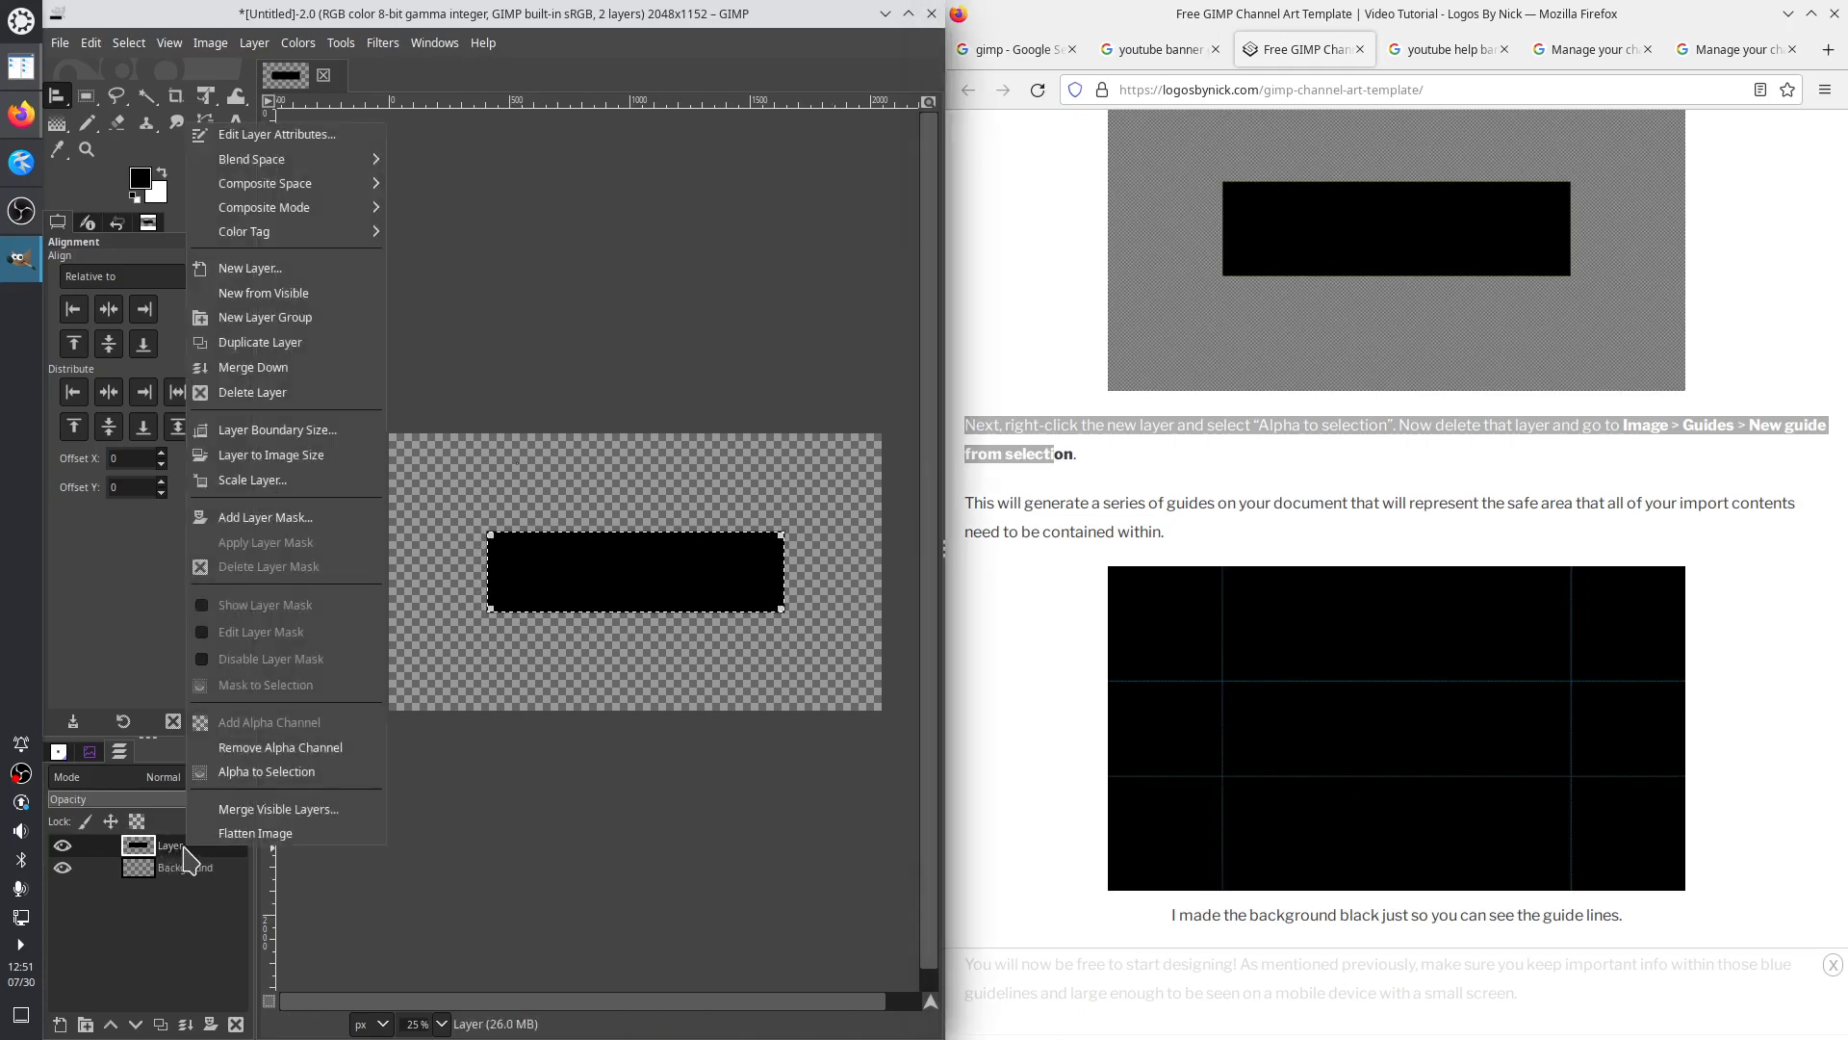
click(270, 395)
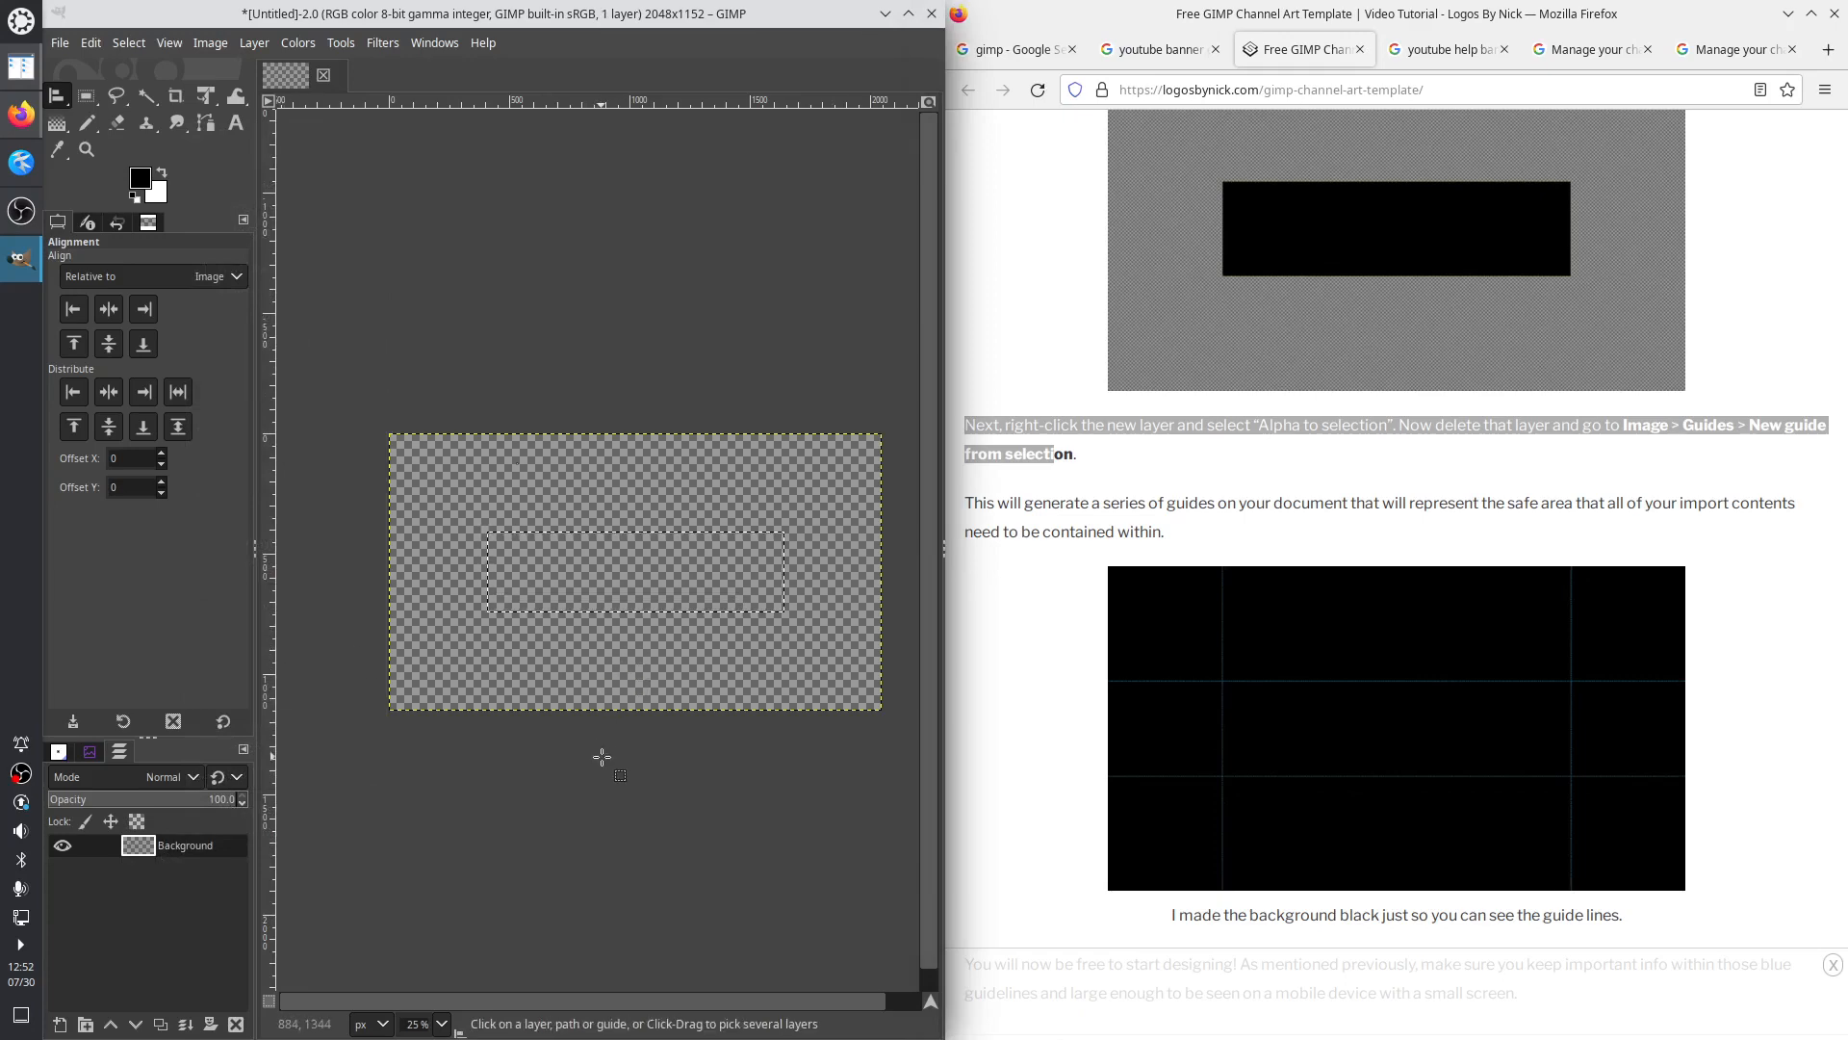
Create new guides from the safe-area selection
click(210, 43)
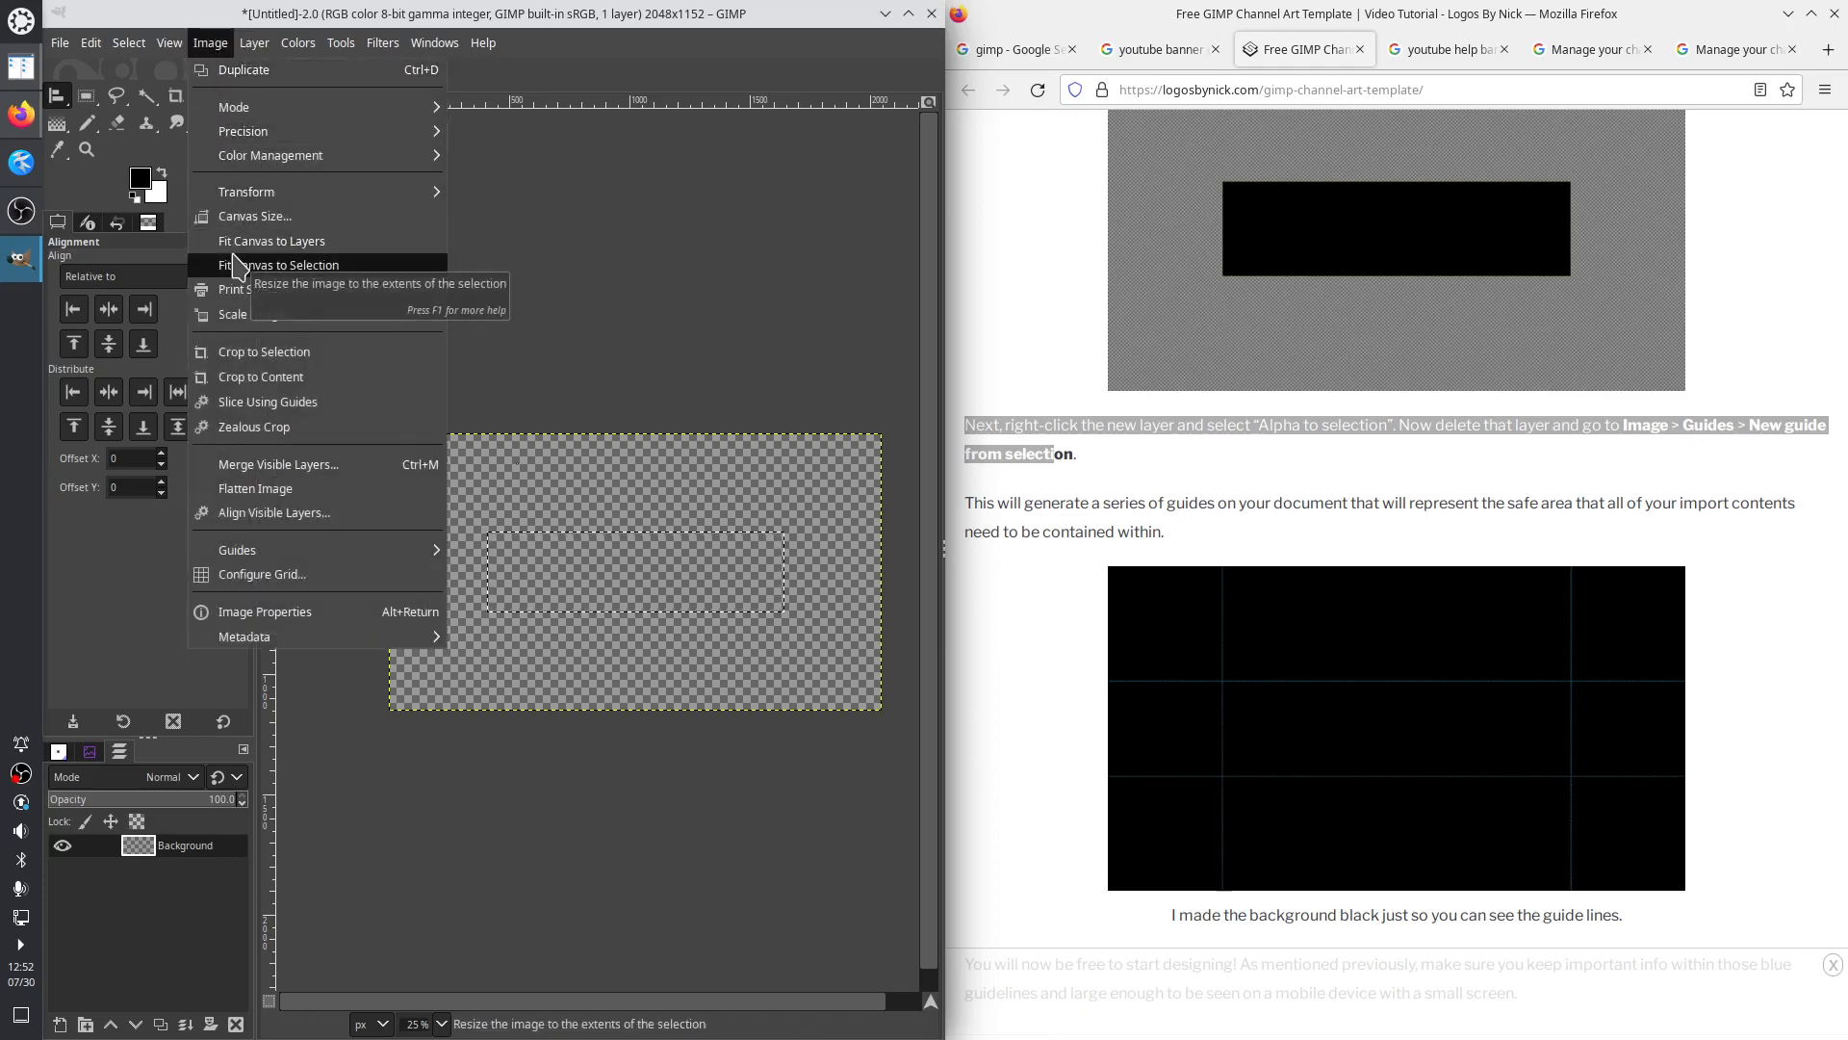
mouse_move(310, 553)
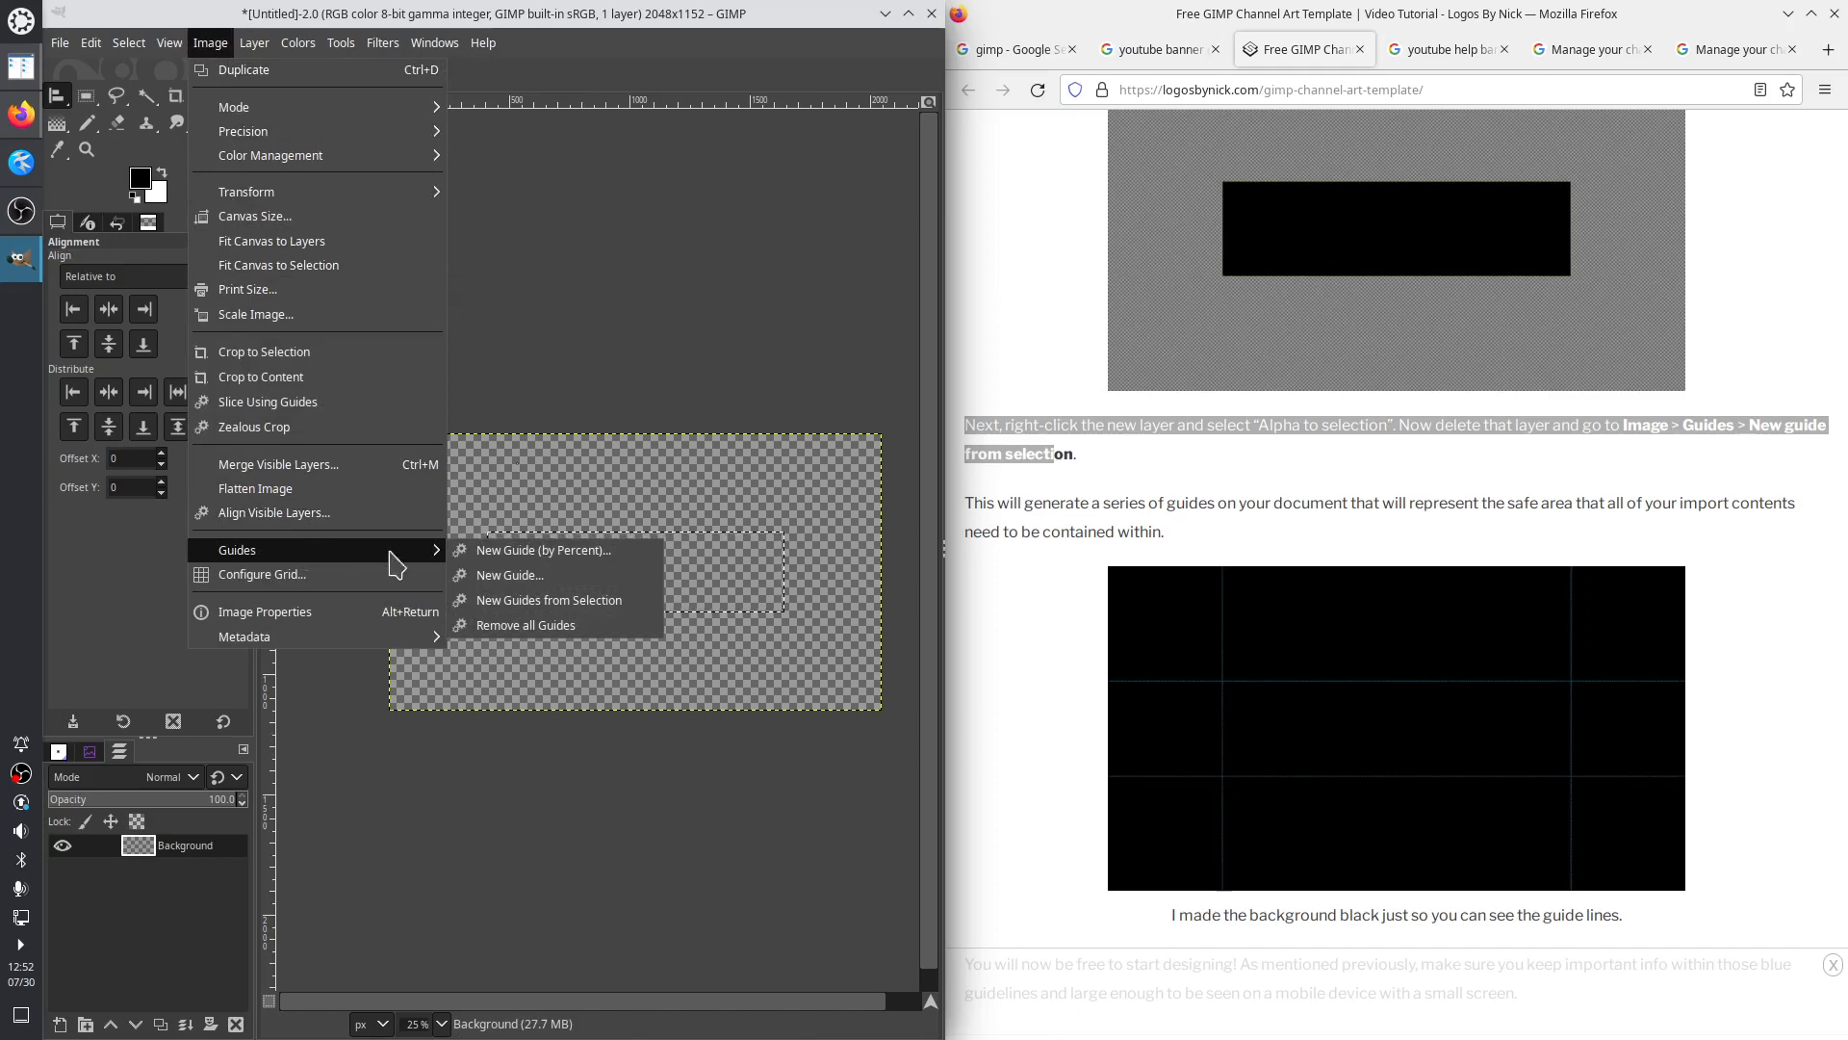
click(549, 603)
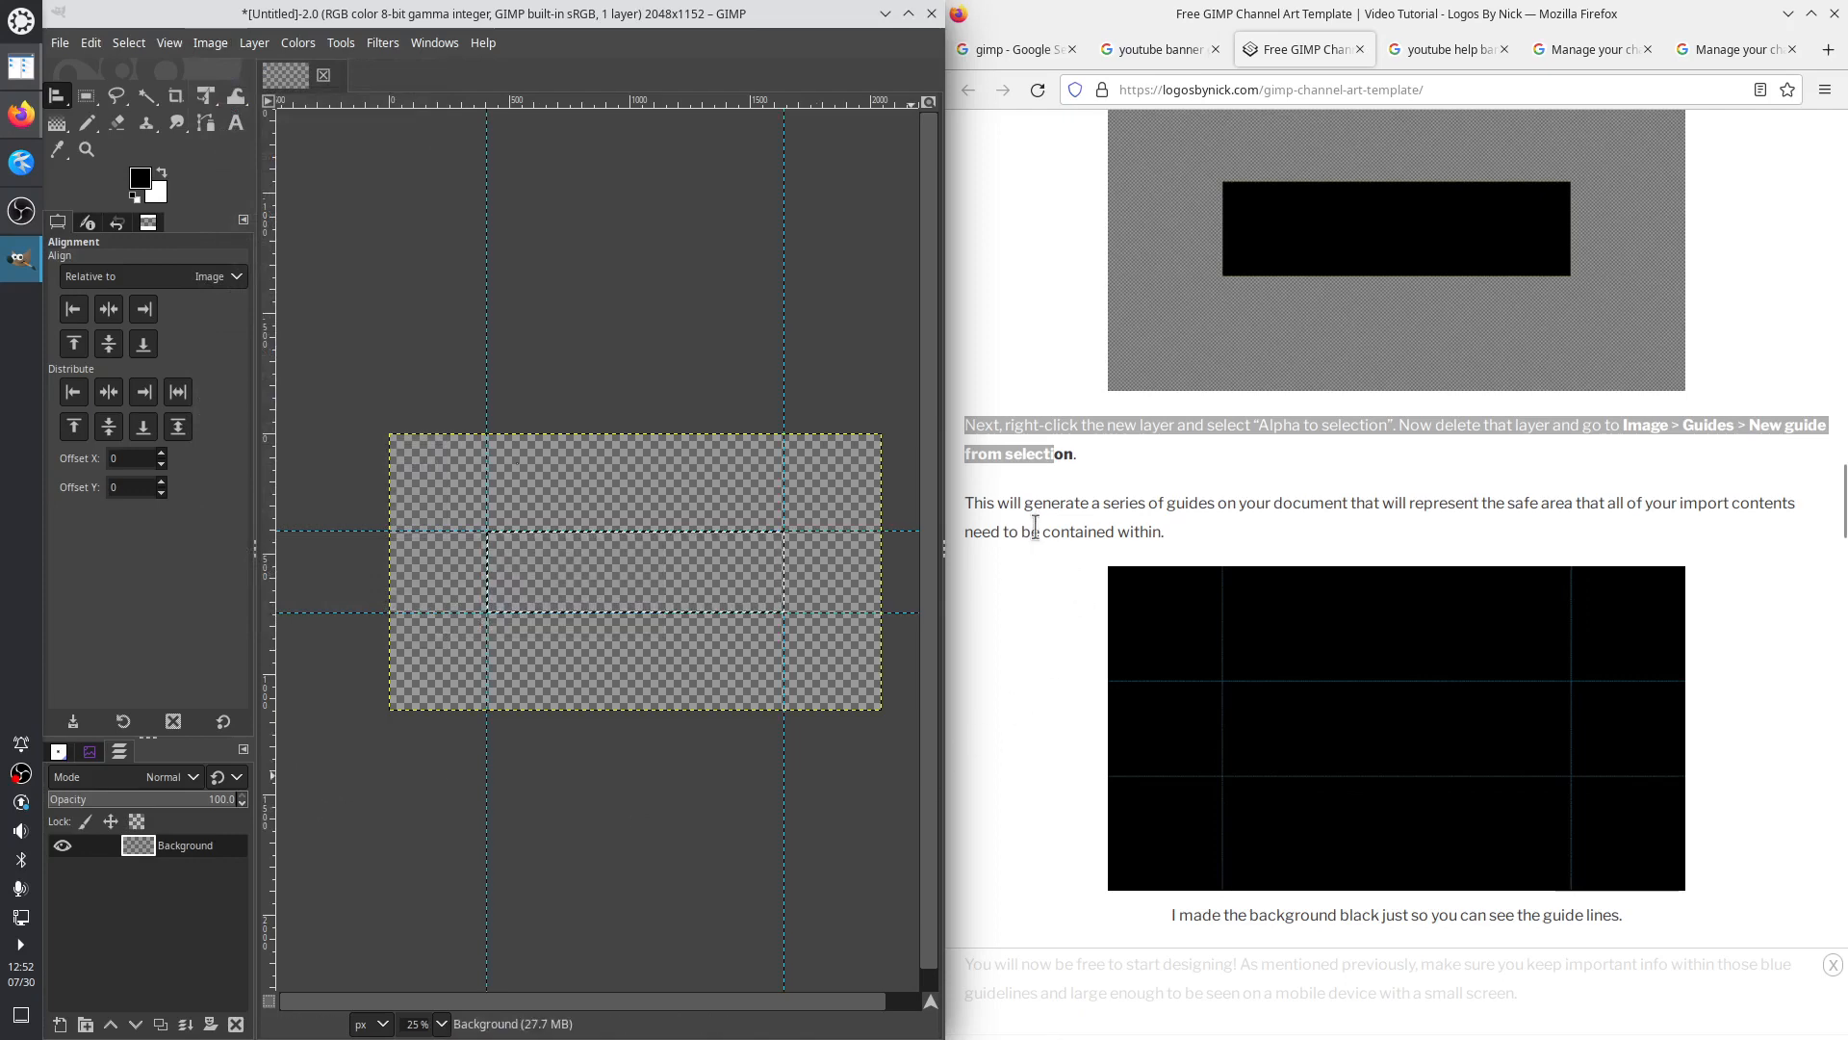
Read the article's notes on the safe-area guides, the Channel Art Design example, the background image and the free template, and dismiss the ad bar
click(971, 503)
drag(971, 502, 1153, 532)
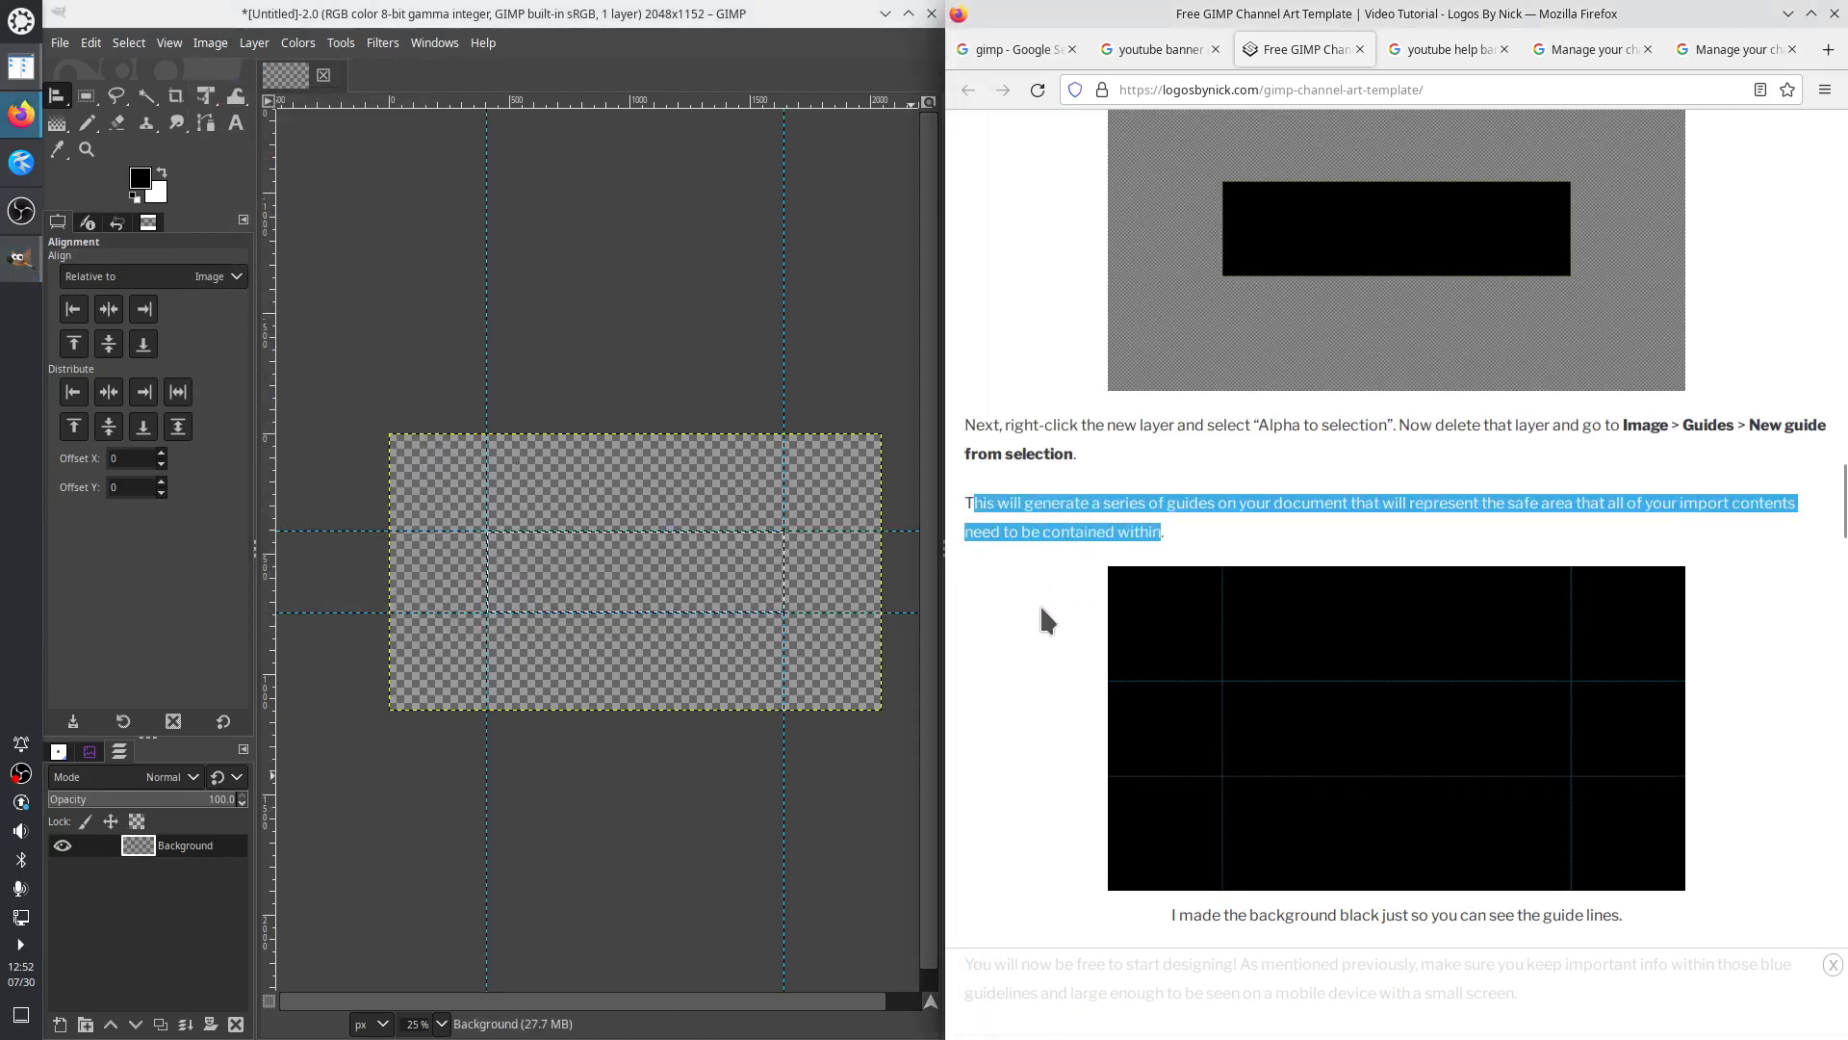
scroll(1040, 604, down, 2)
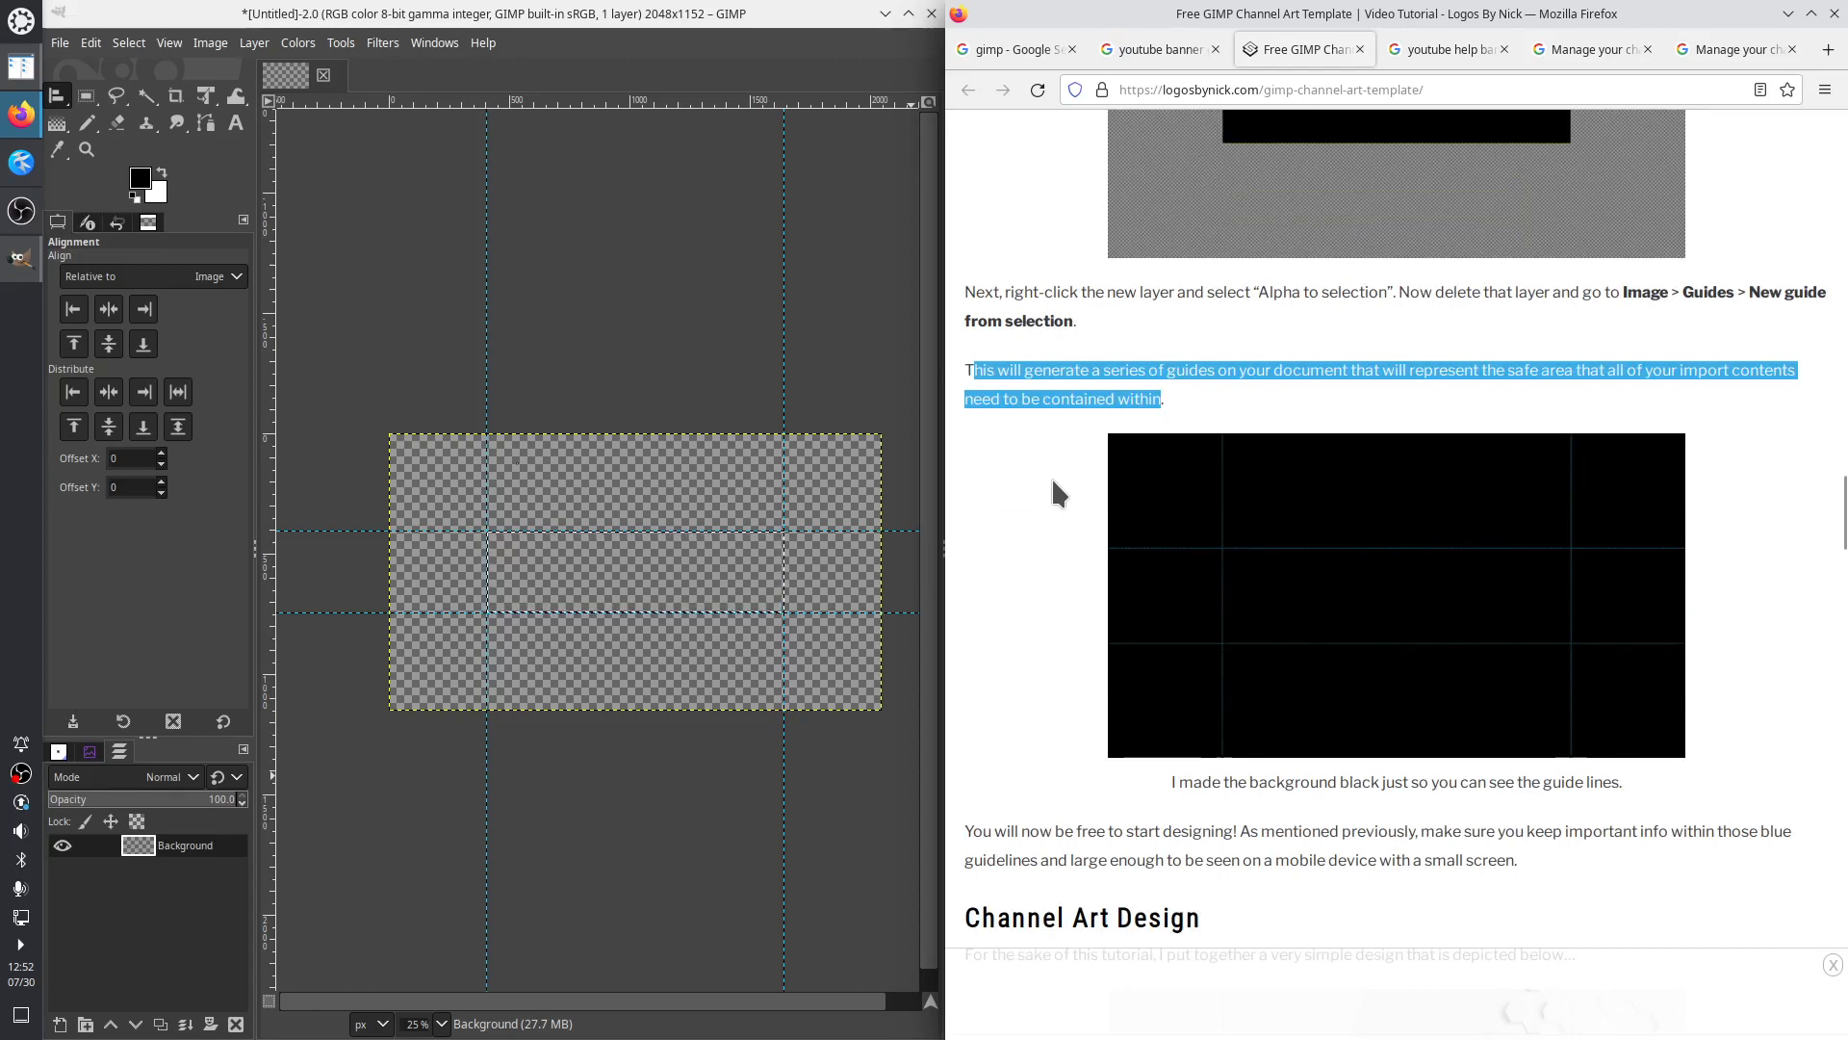
scroll(1053, 482, down, 5)
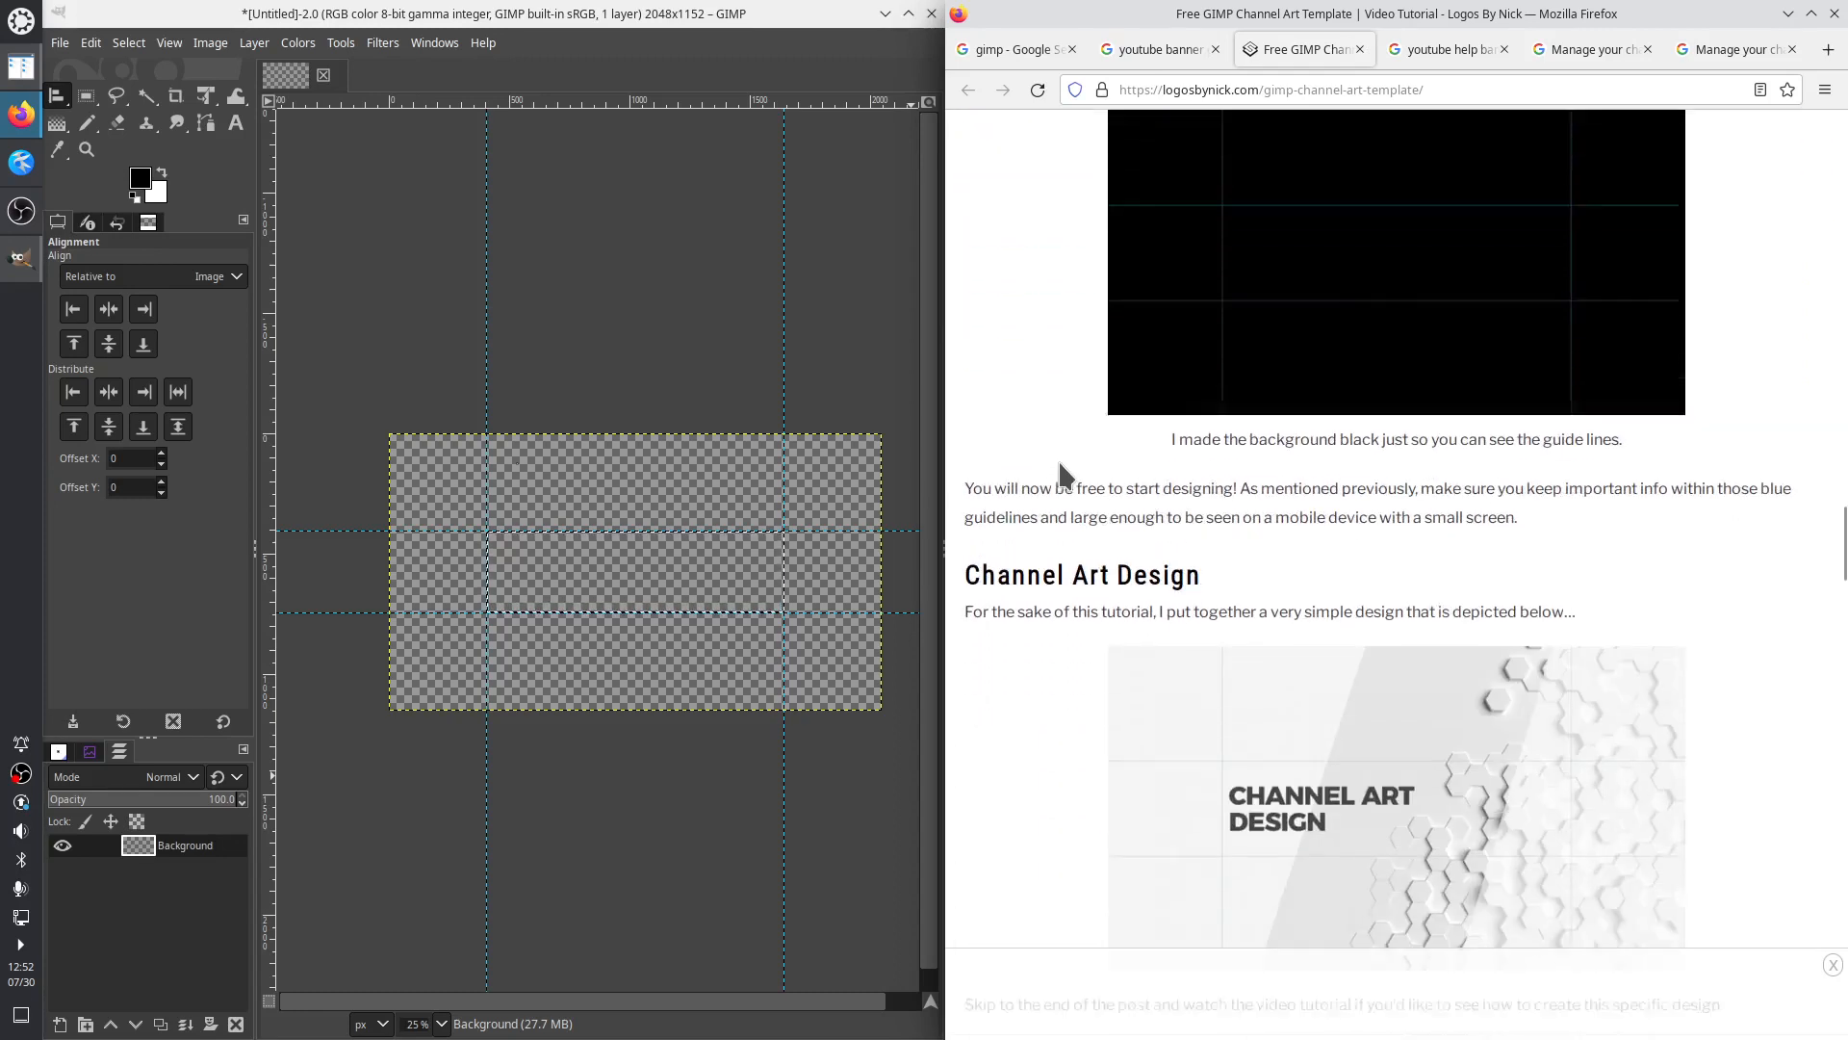
scroll(1054, 482, down, 1)
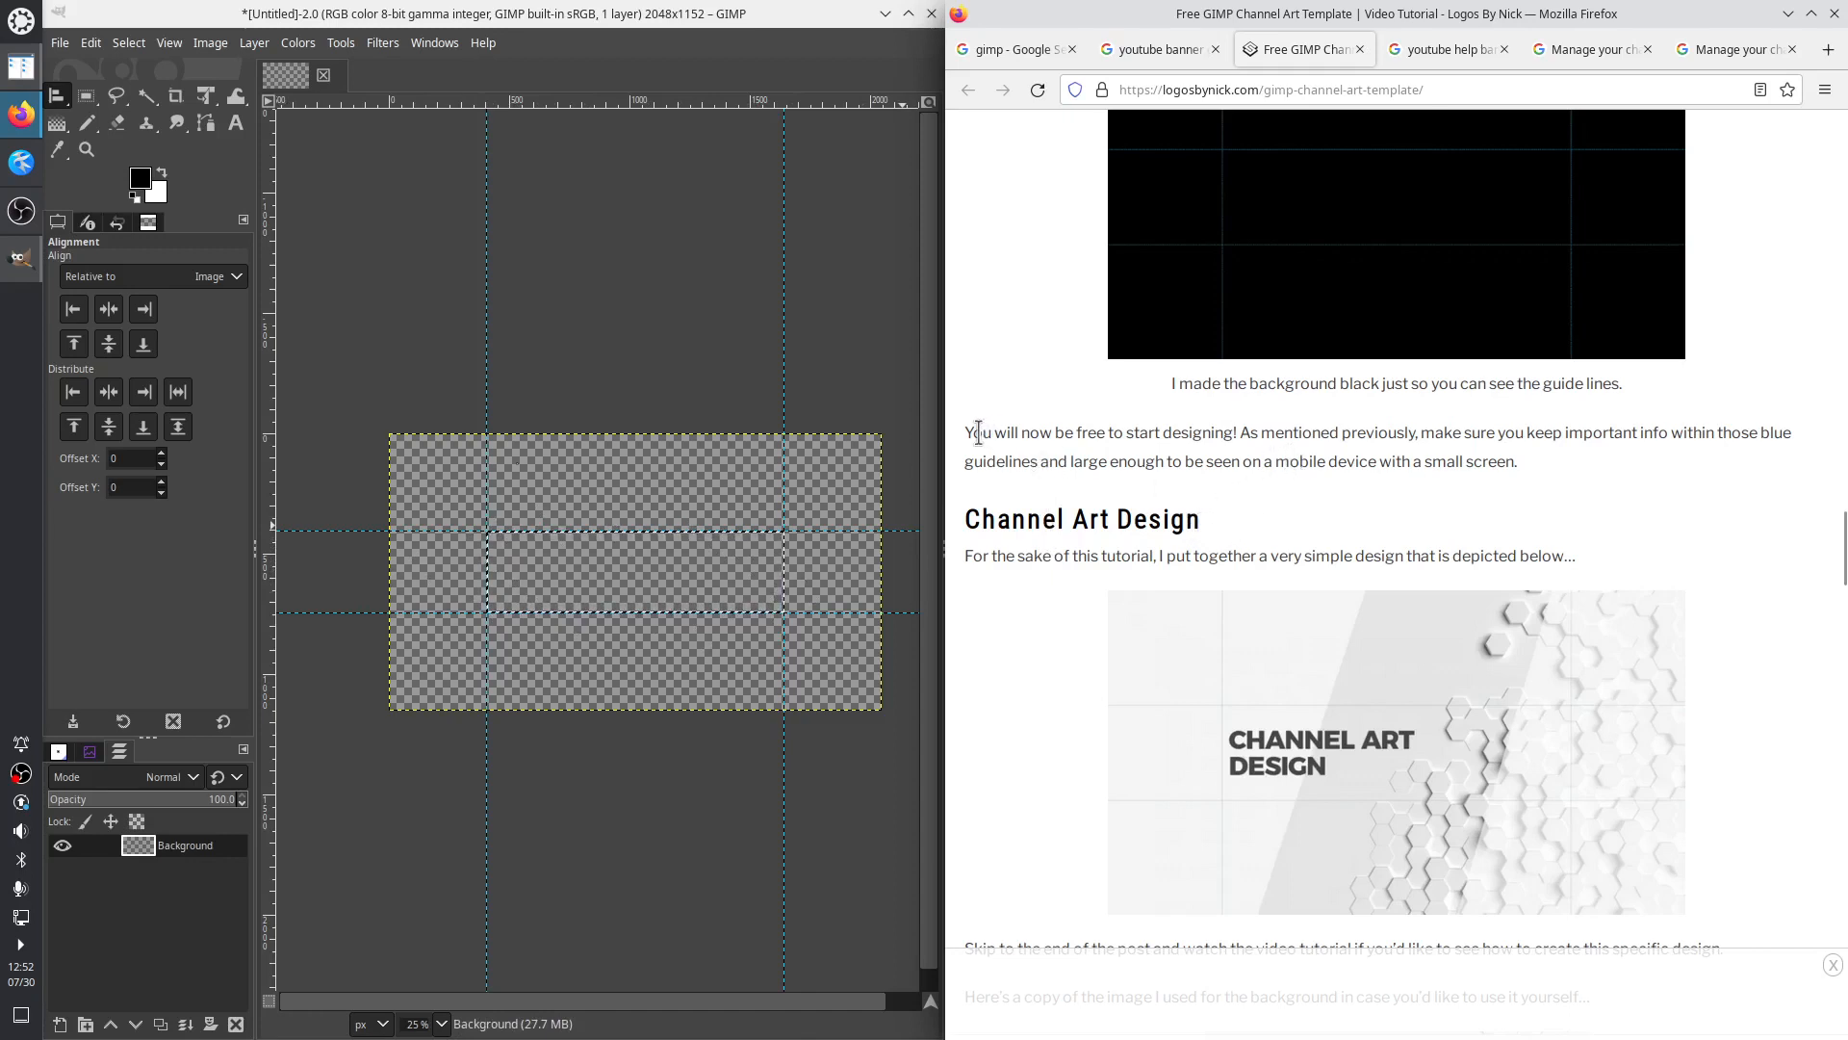
drag(977, 432, 1504, 463)
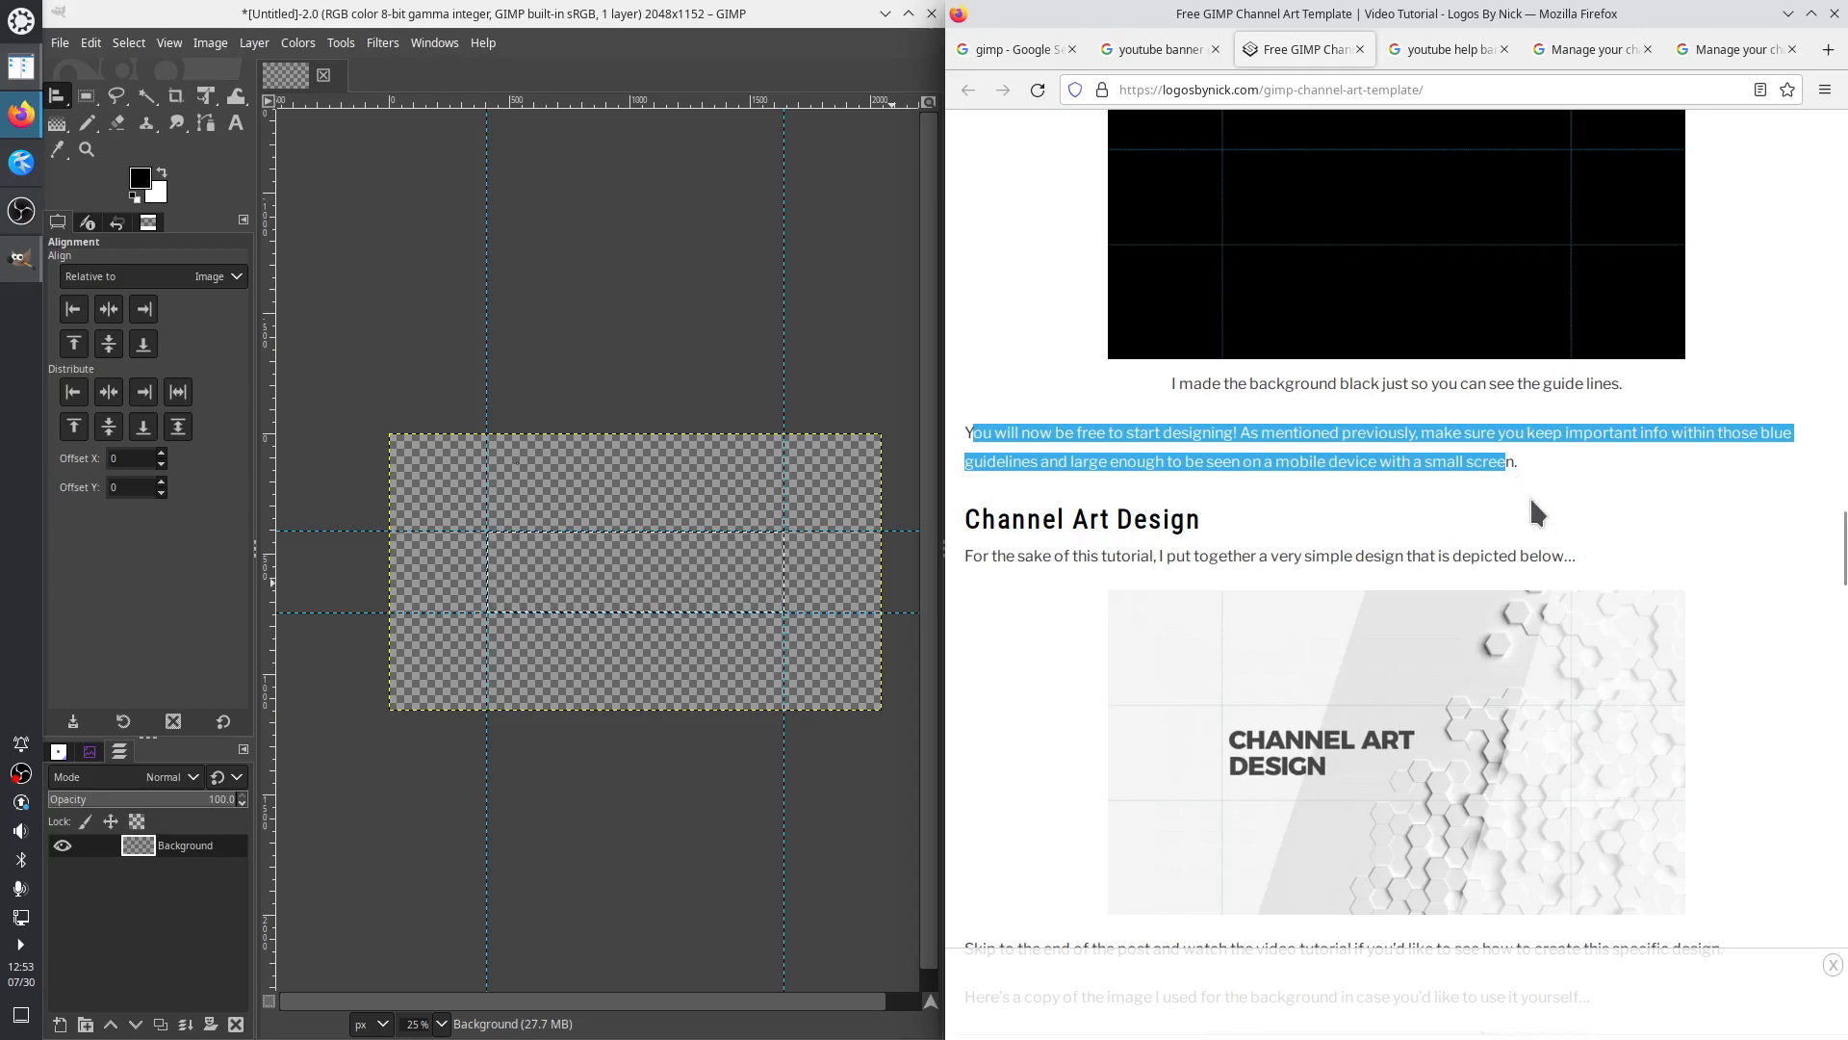
scroll(1406, 582, down, 3)
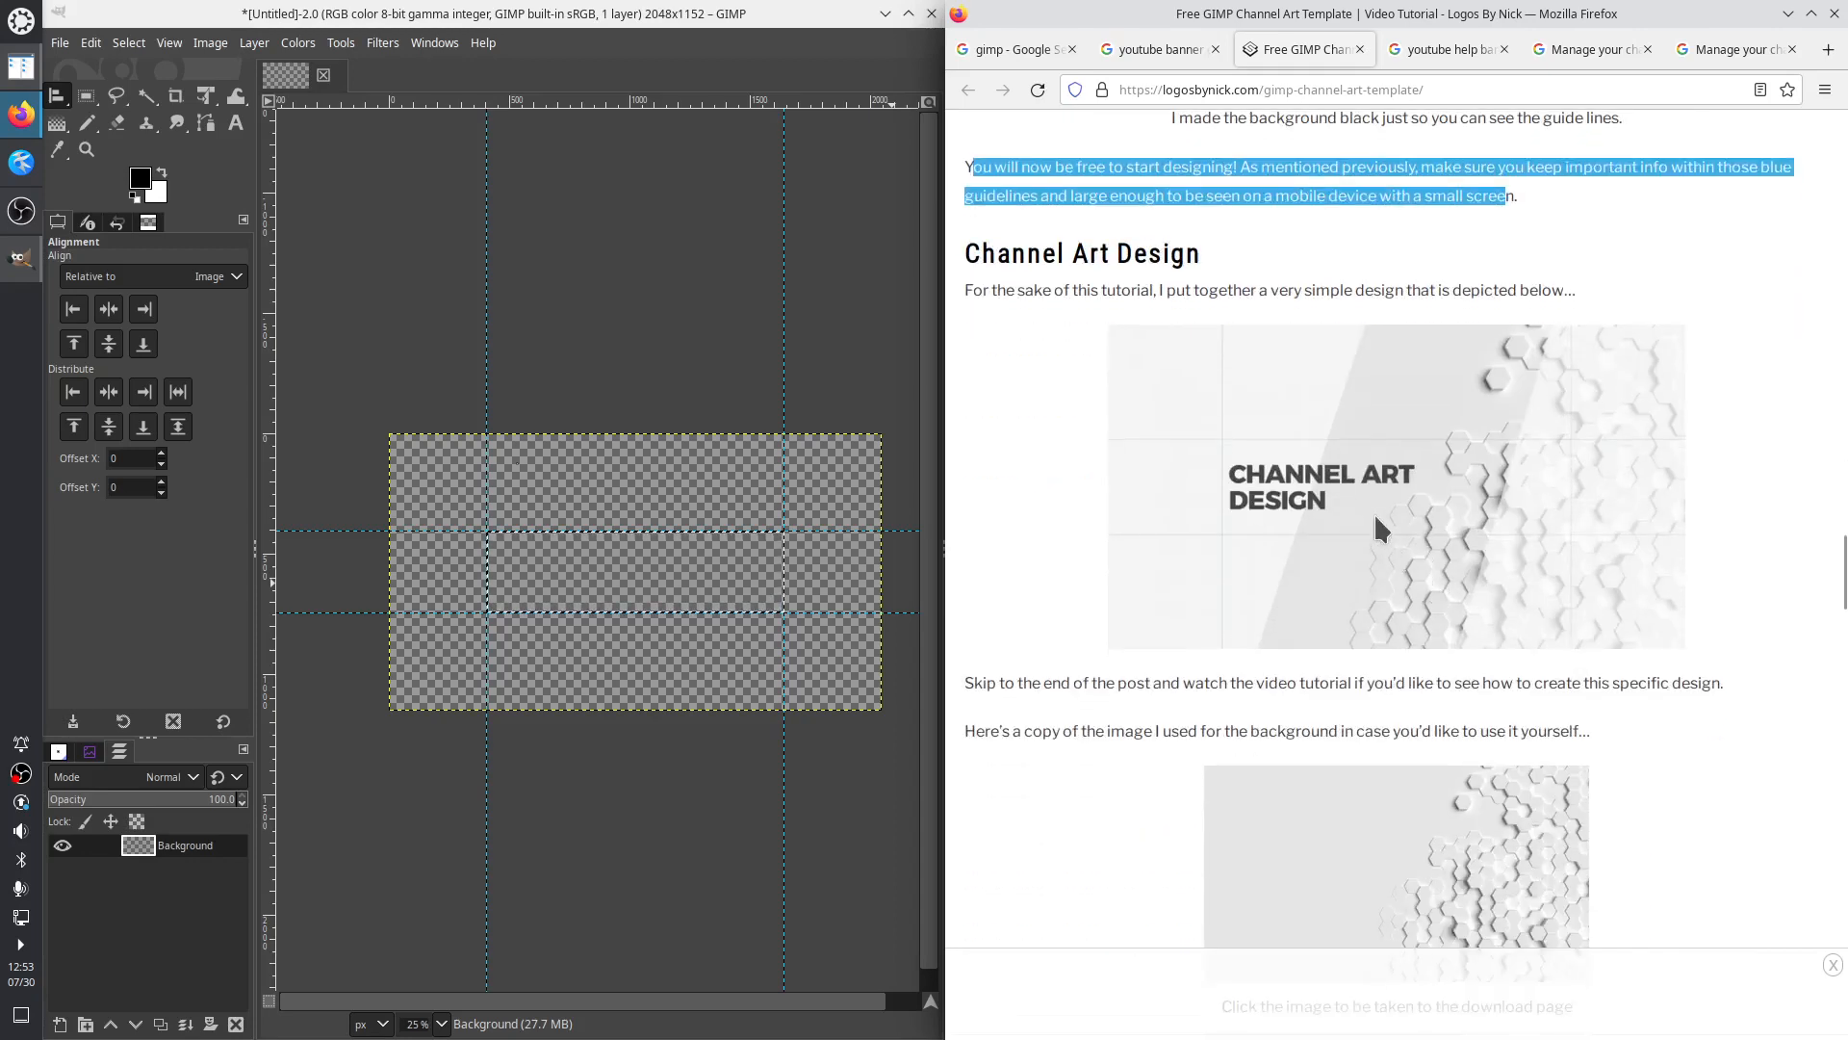
scroll(1540, 539, down, 3)
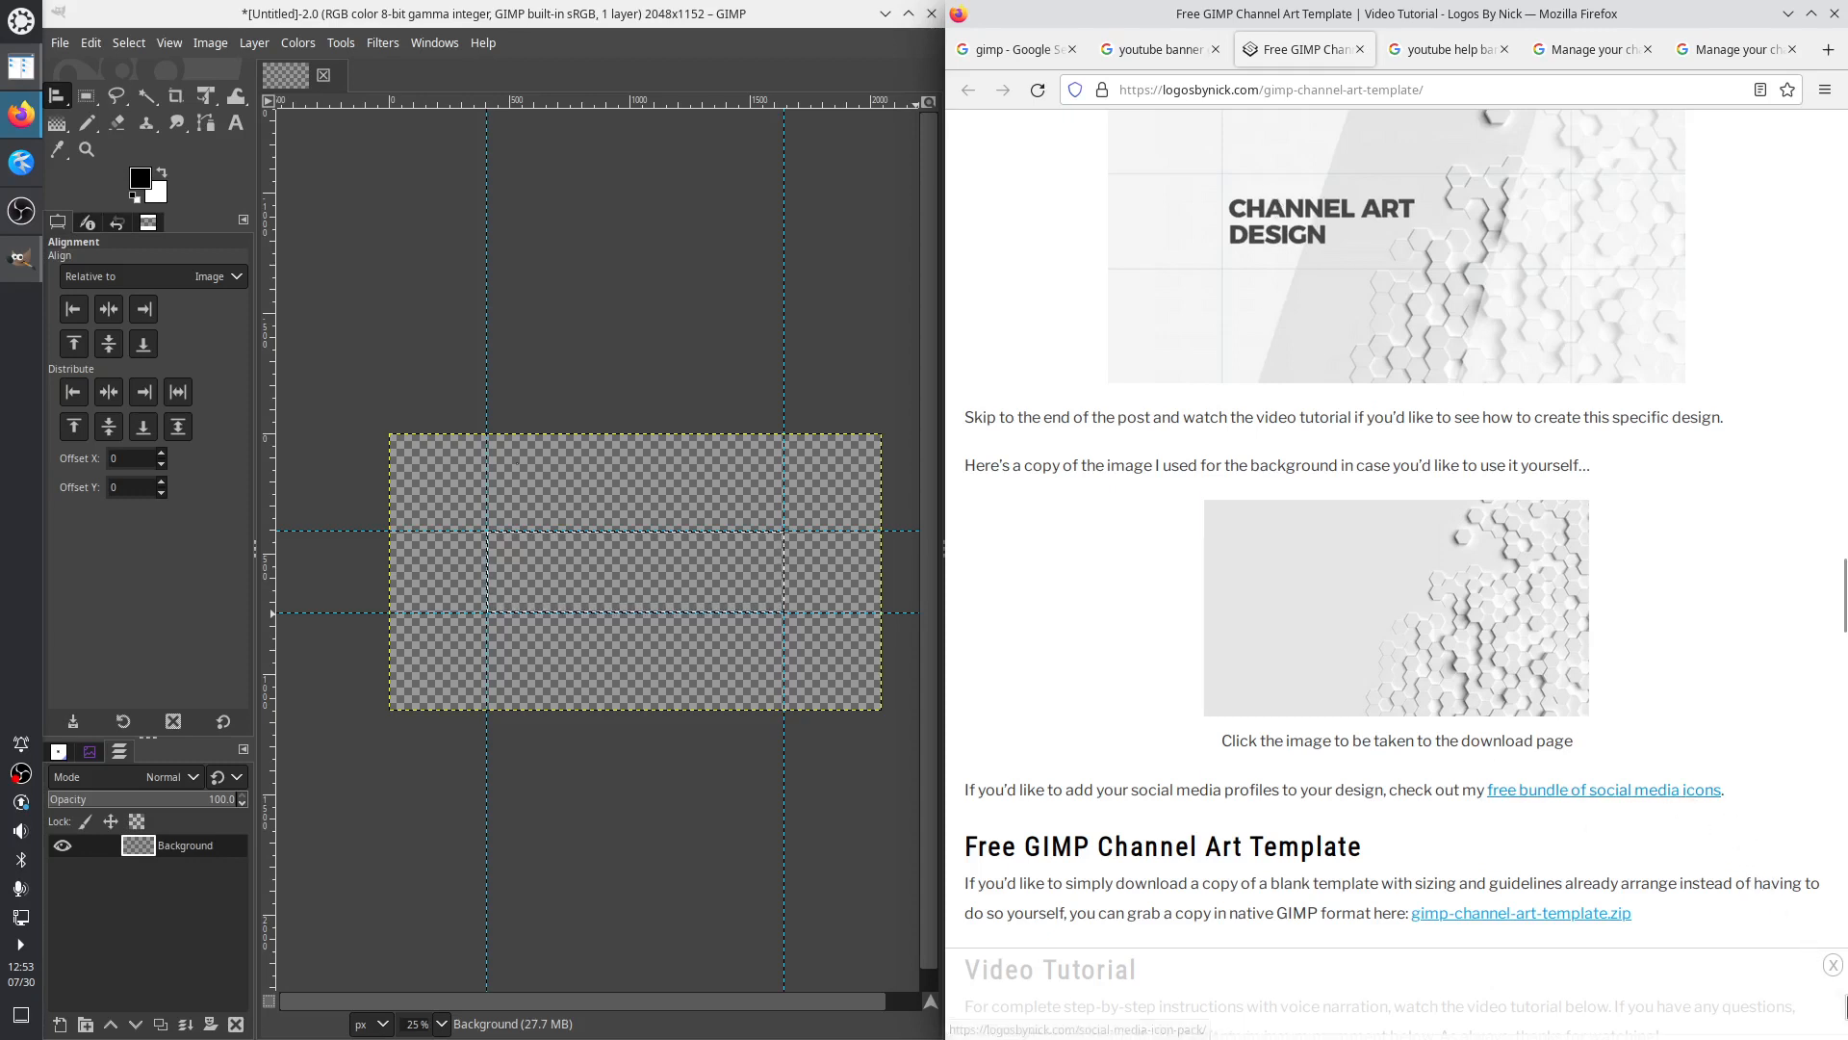
click(1831, 966)
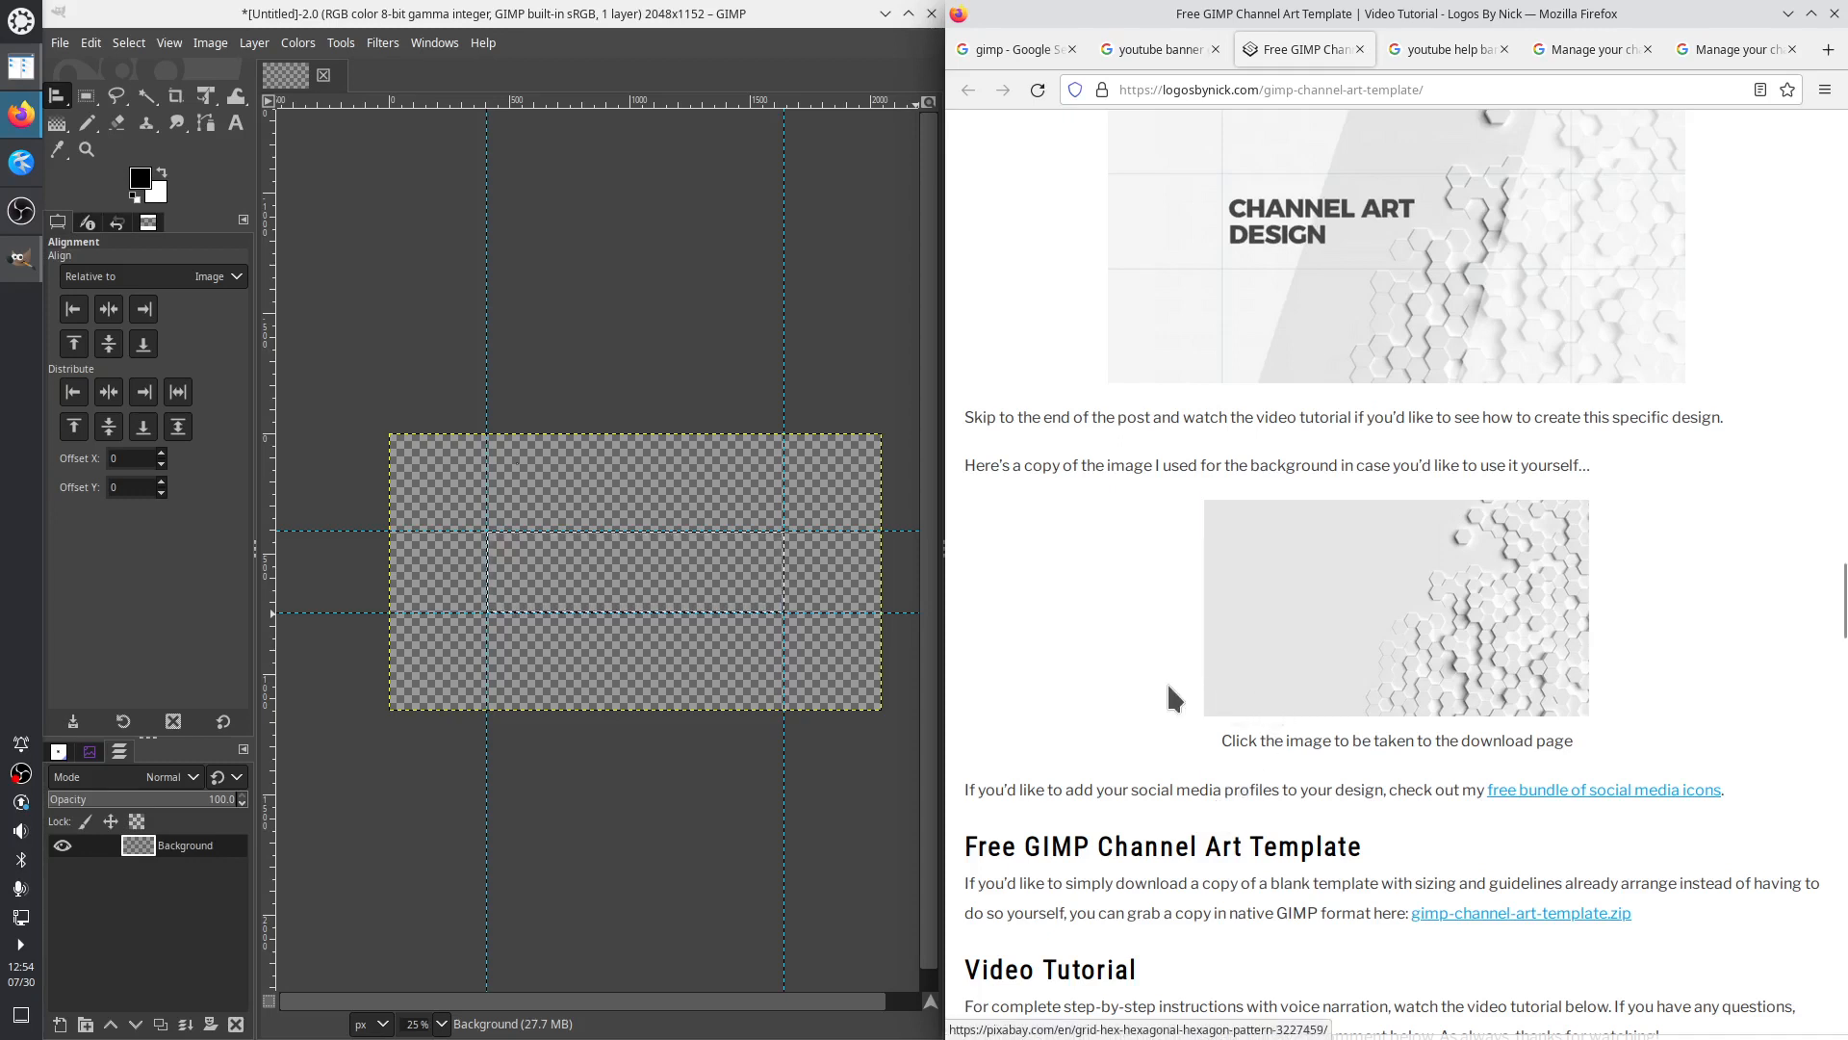
Open the download page of the article's hexagon background image in a new browser tab and switch to it
right_click(1288, 614)
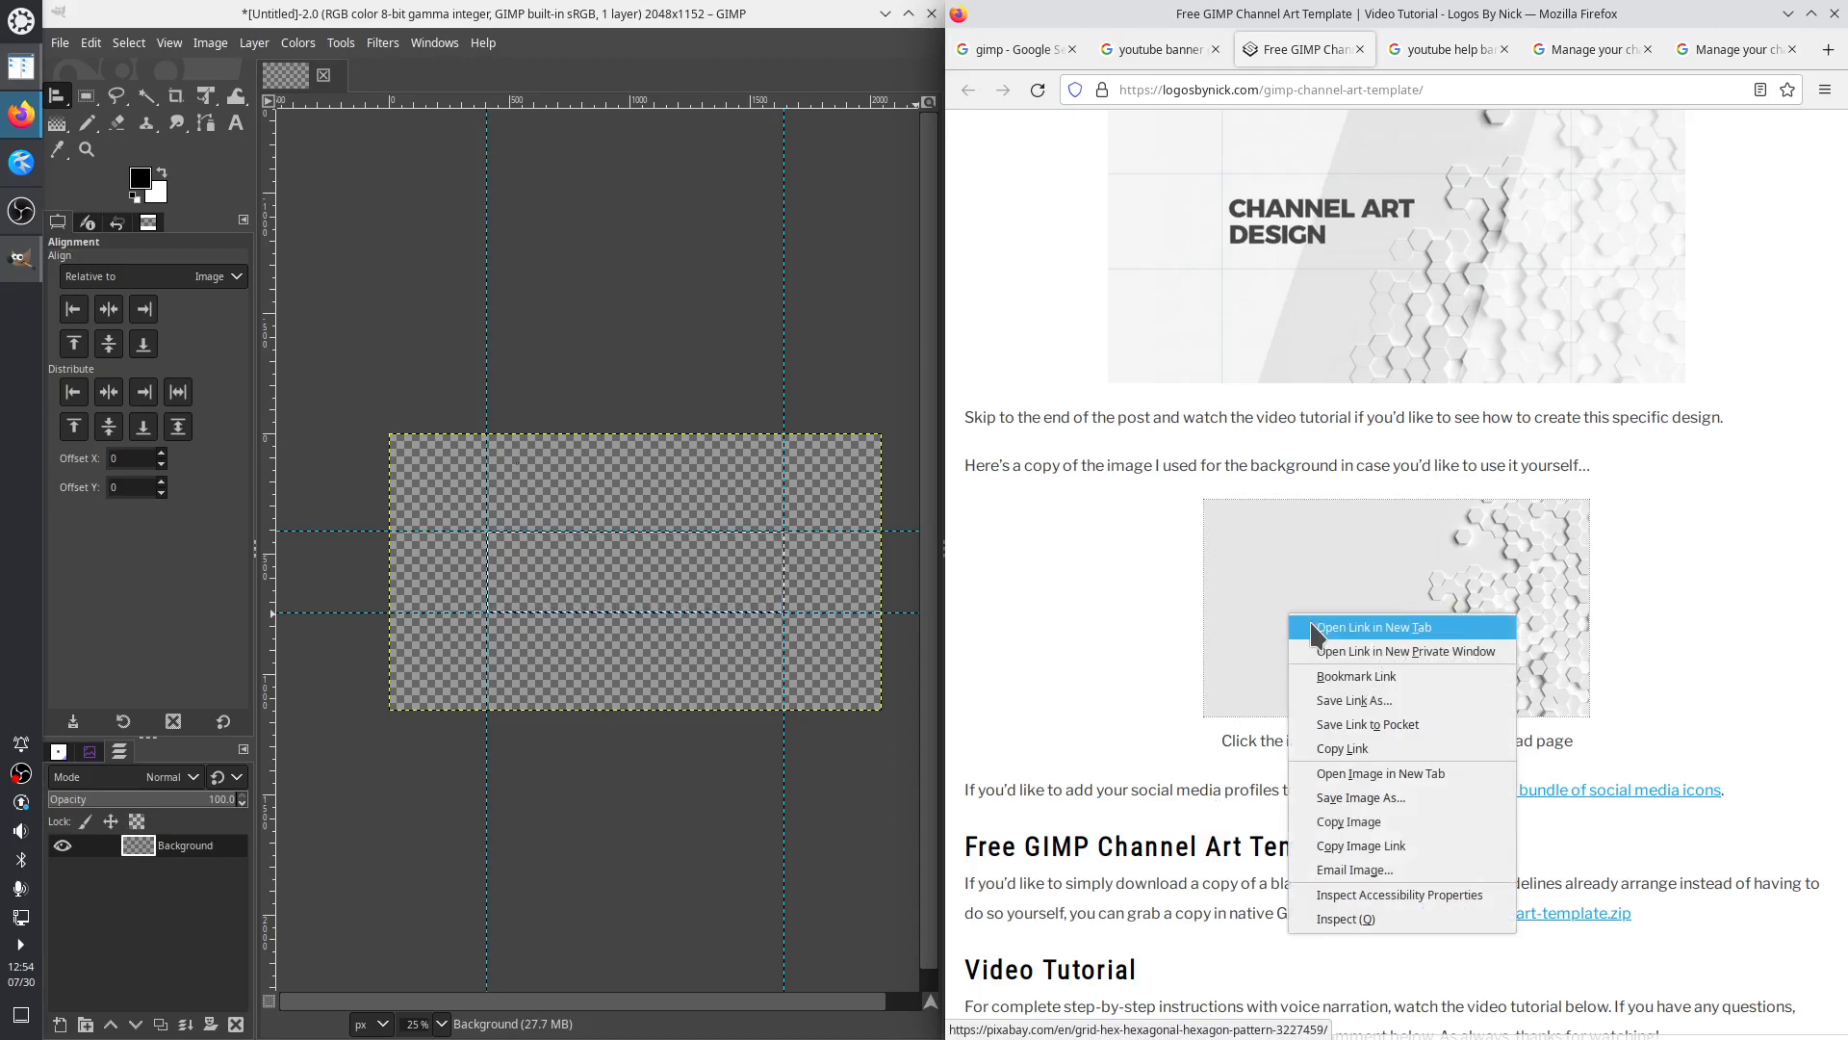
click(1372, 627)
click(1386, 52)
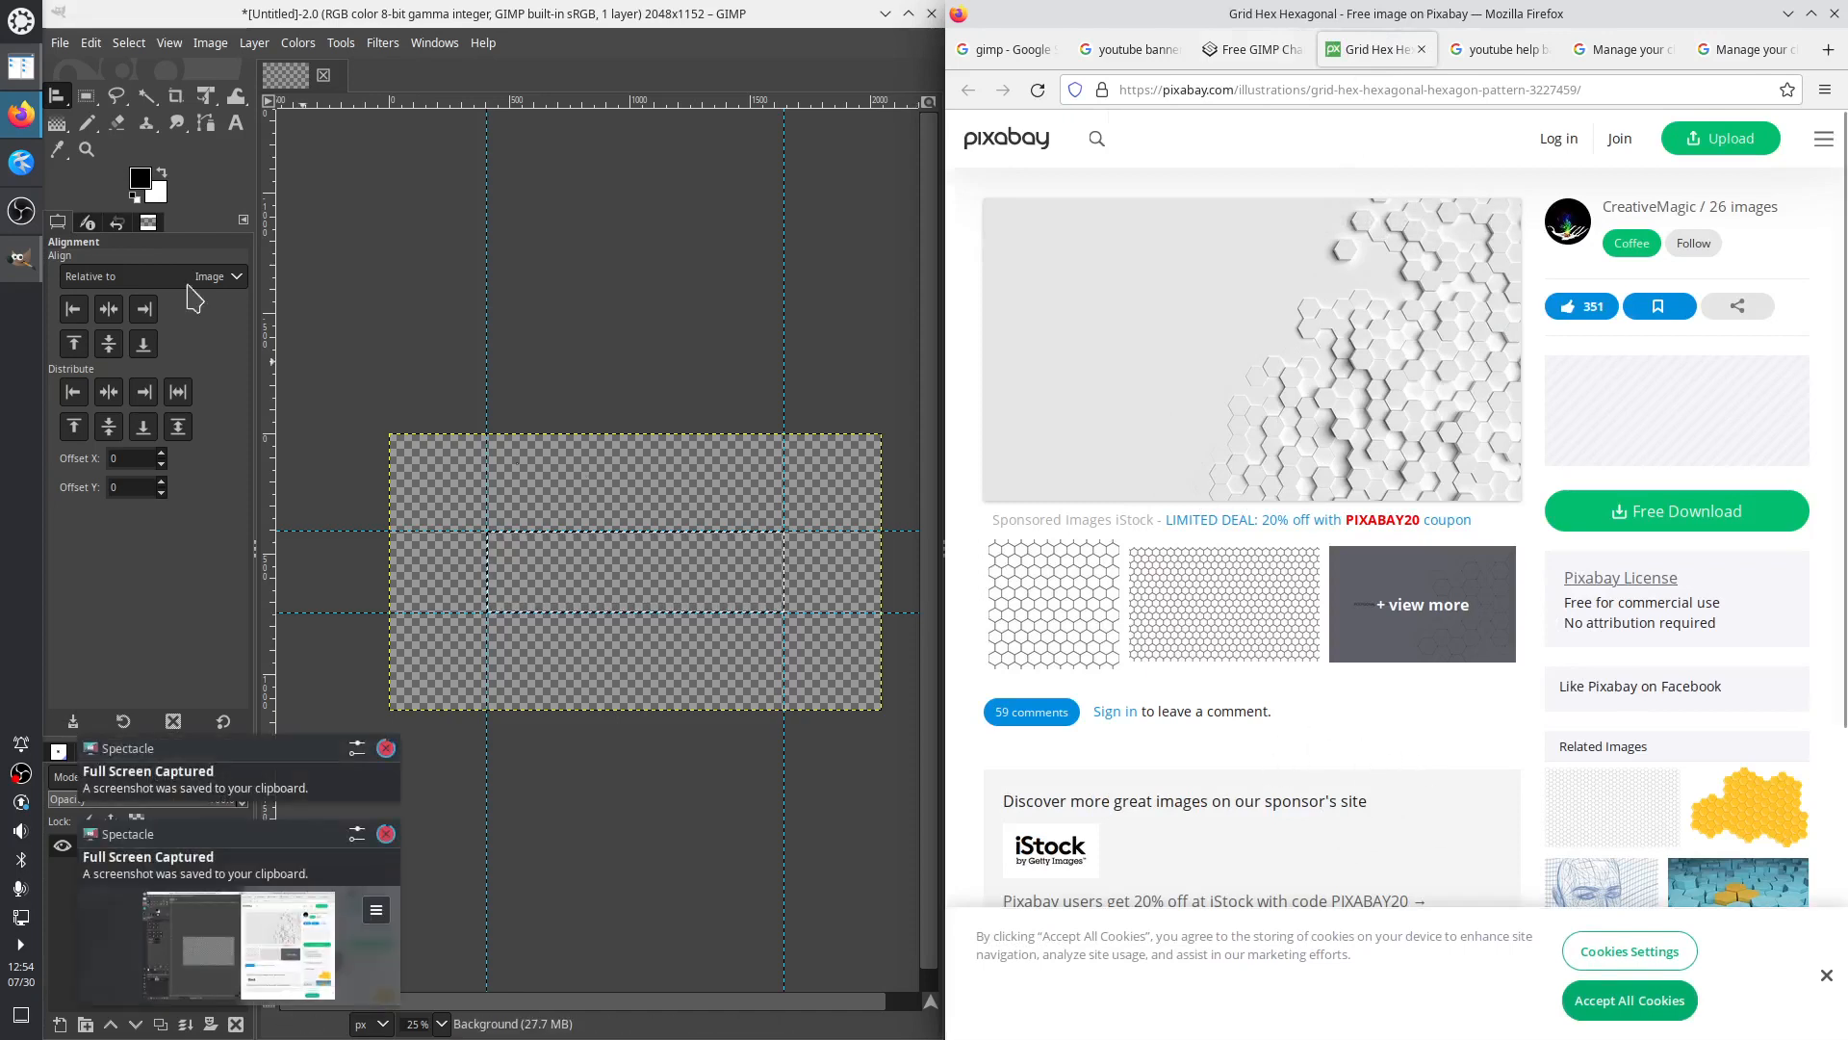
Create a GIMP image from the clipboard screenshot and sample the hexagon picture's light gray as the foreground color
click(60, 42)
mouse_move(144, 95)
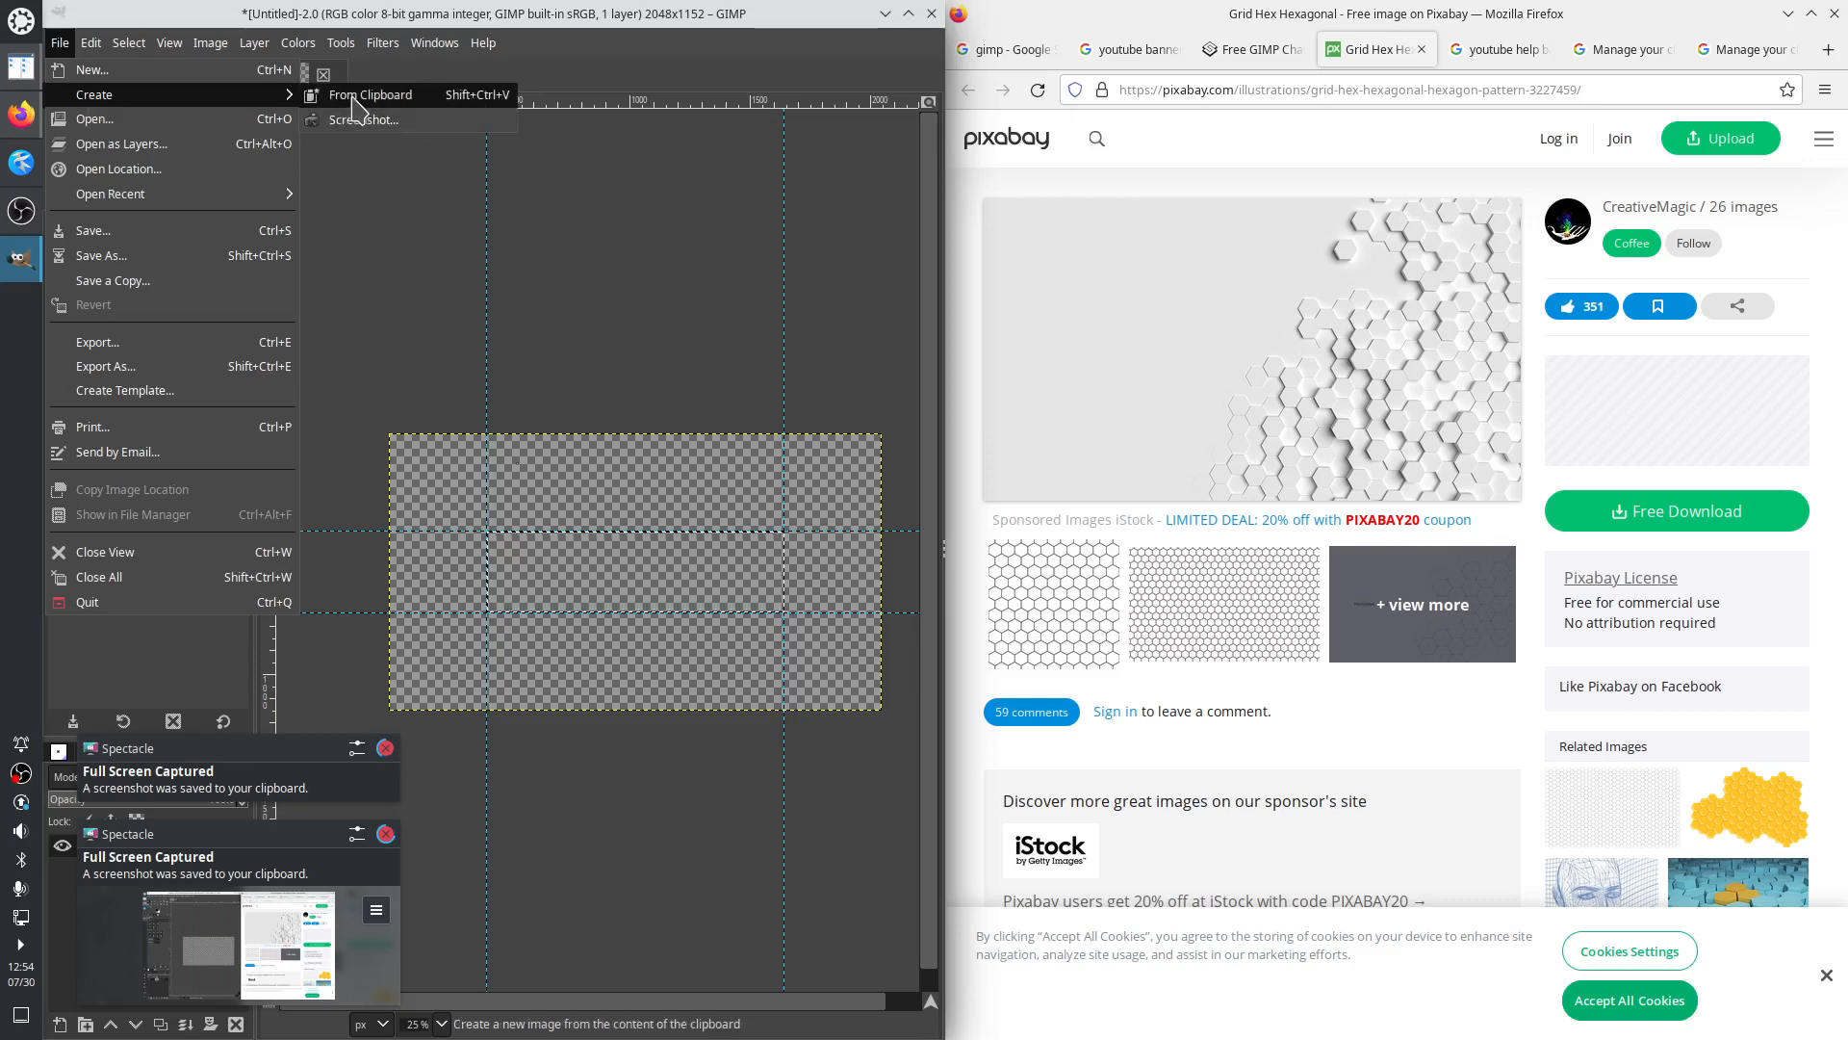
click(358, 96)
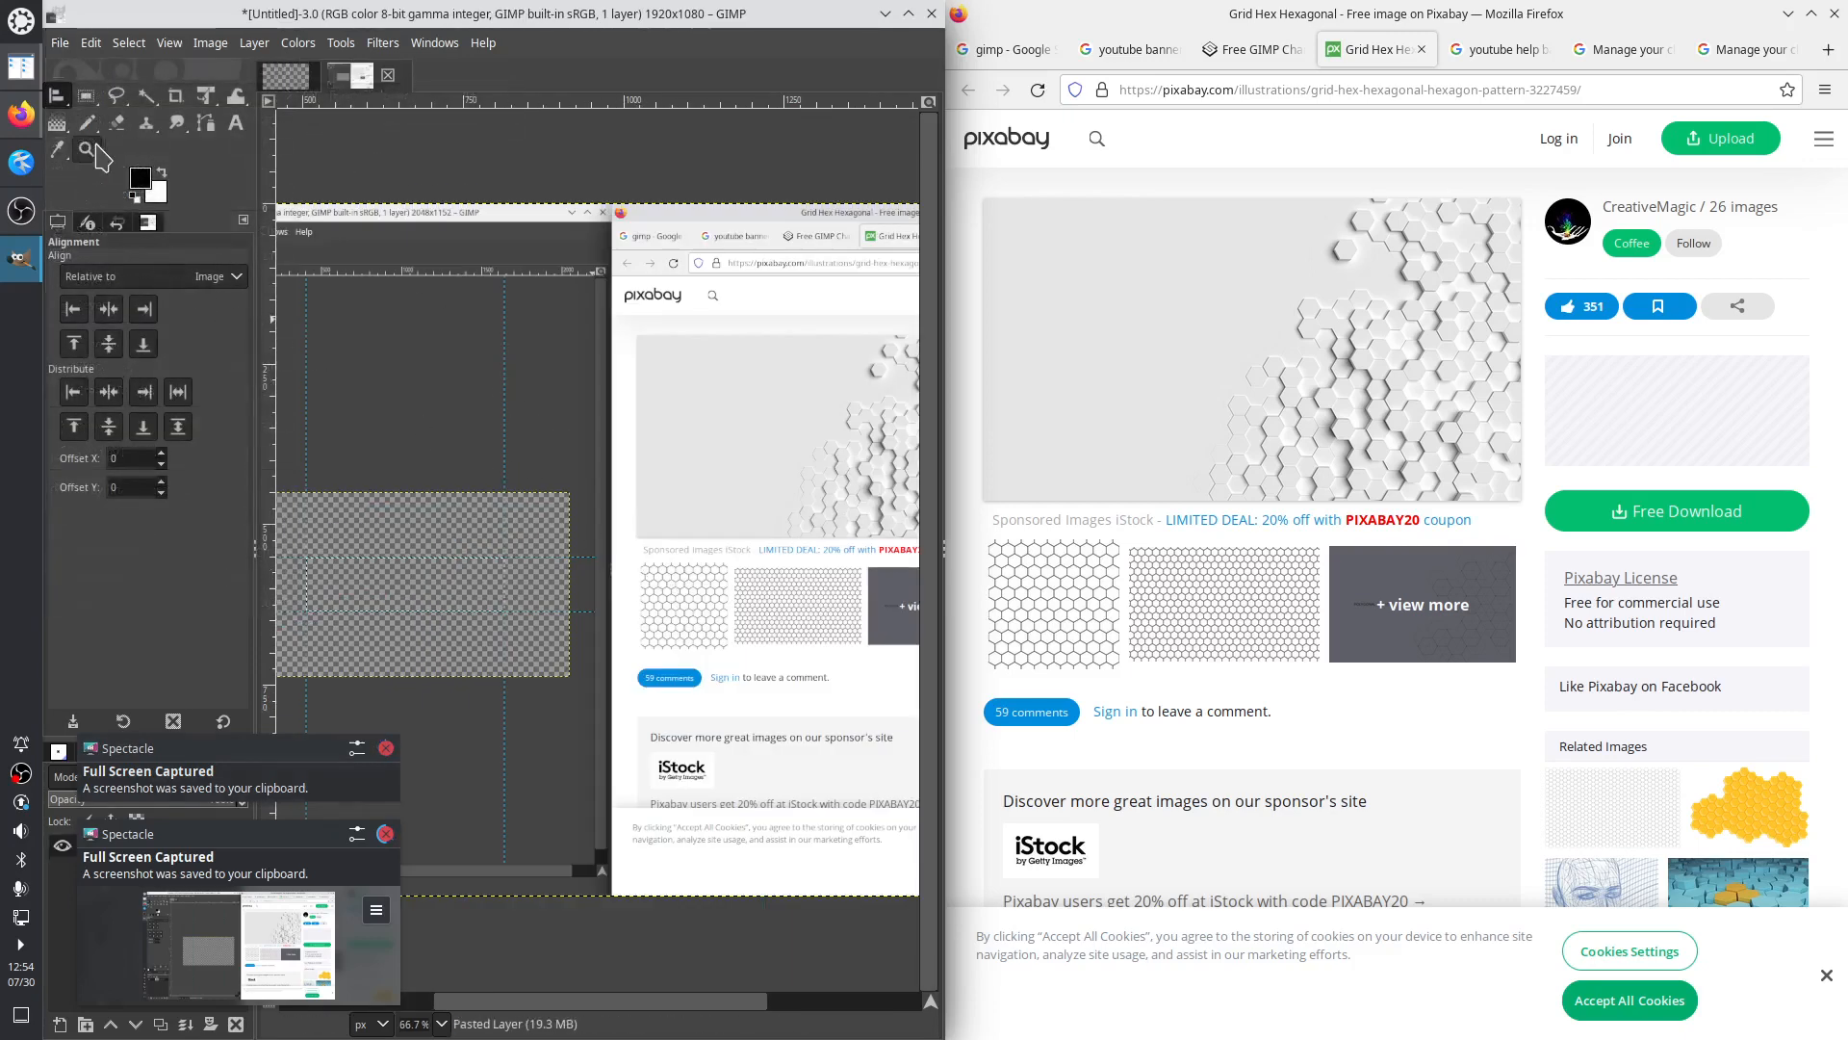
click(57, 150)
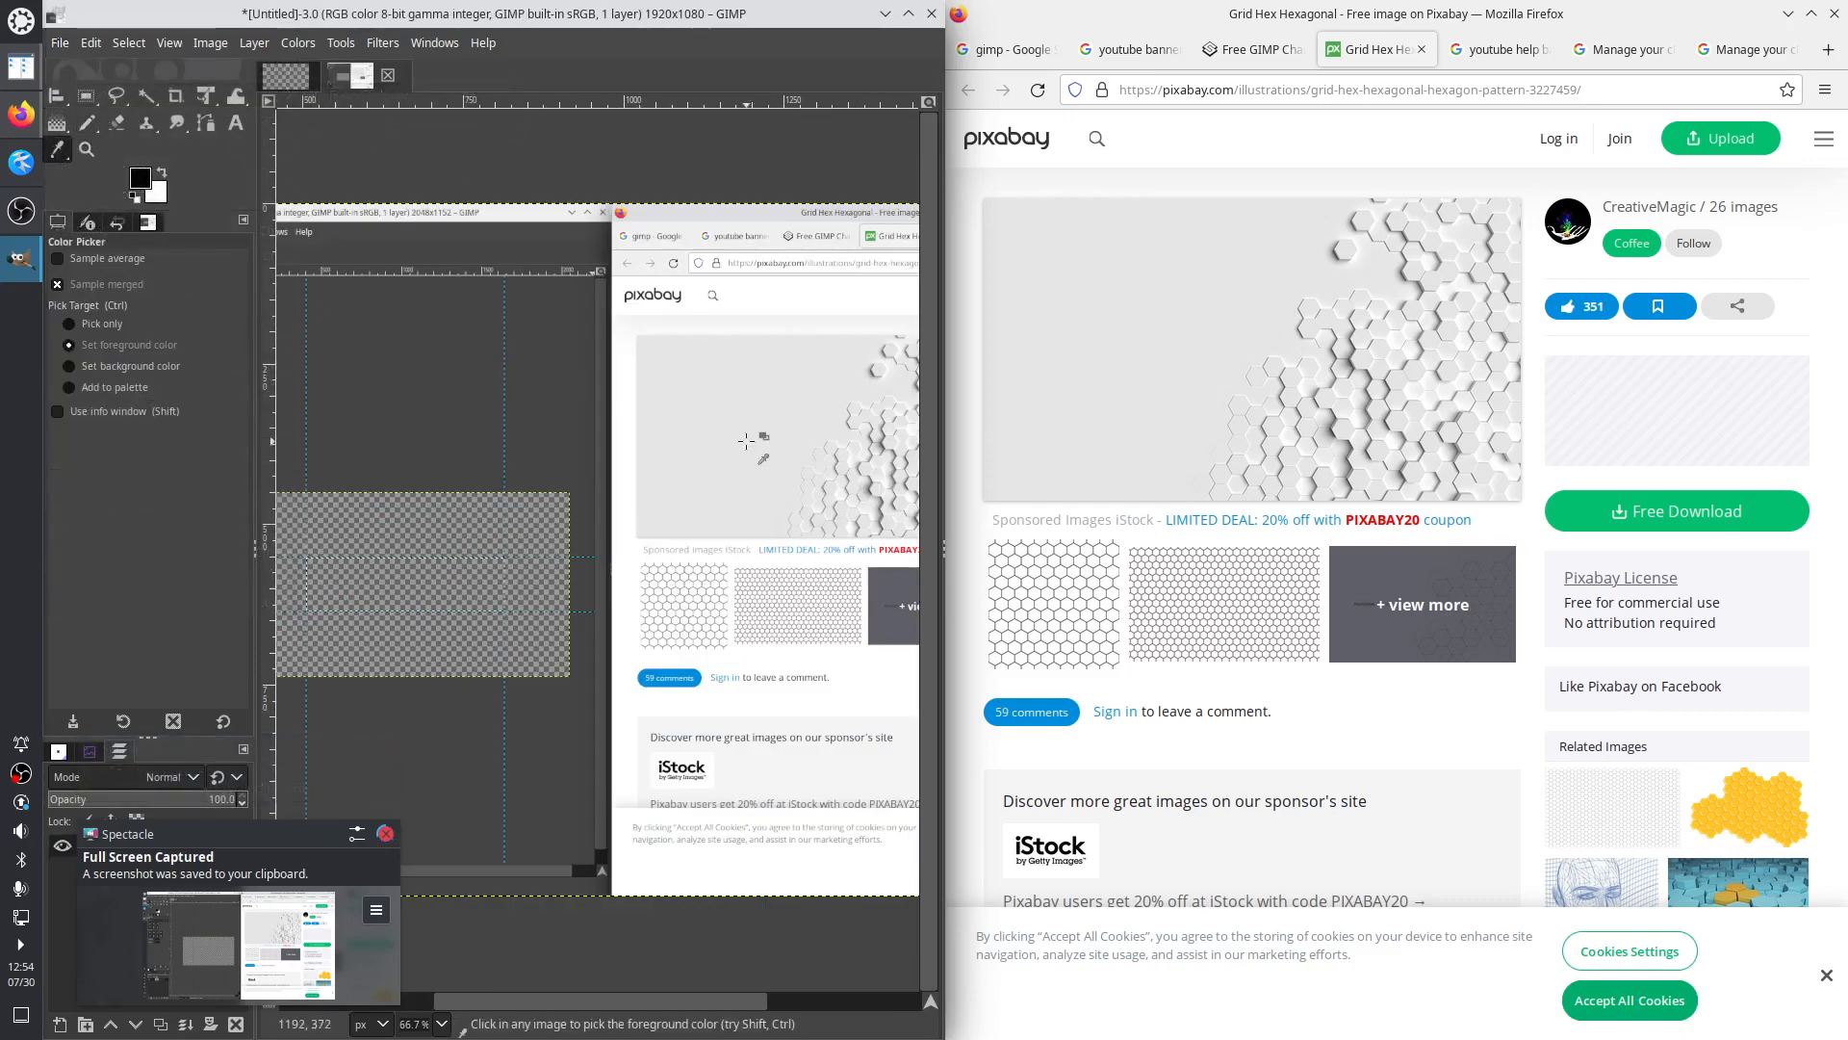
click(747, 441)
In the banner image, add a 2048 x 1152 px layer filled with the foreground color and move it below the Background layer
click(287, 75)
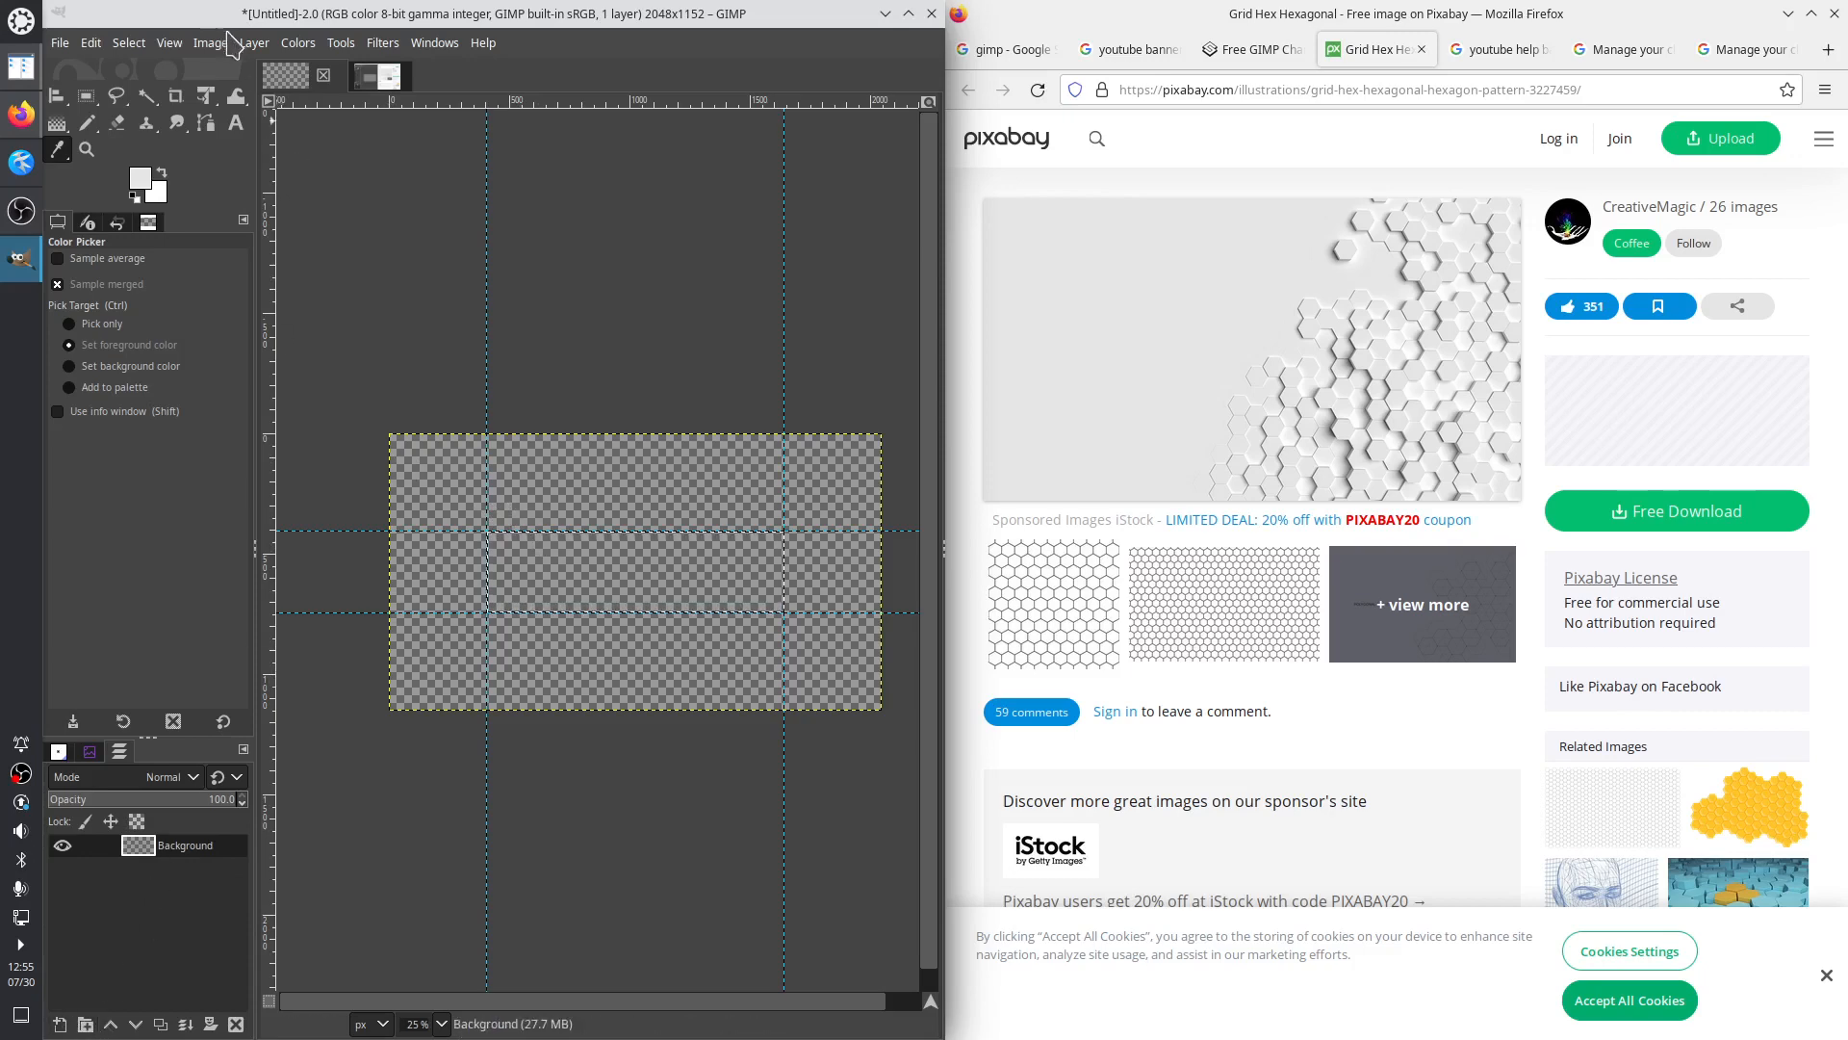
click(255, 43)
click(274, 69)
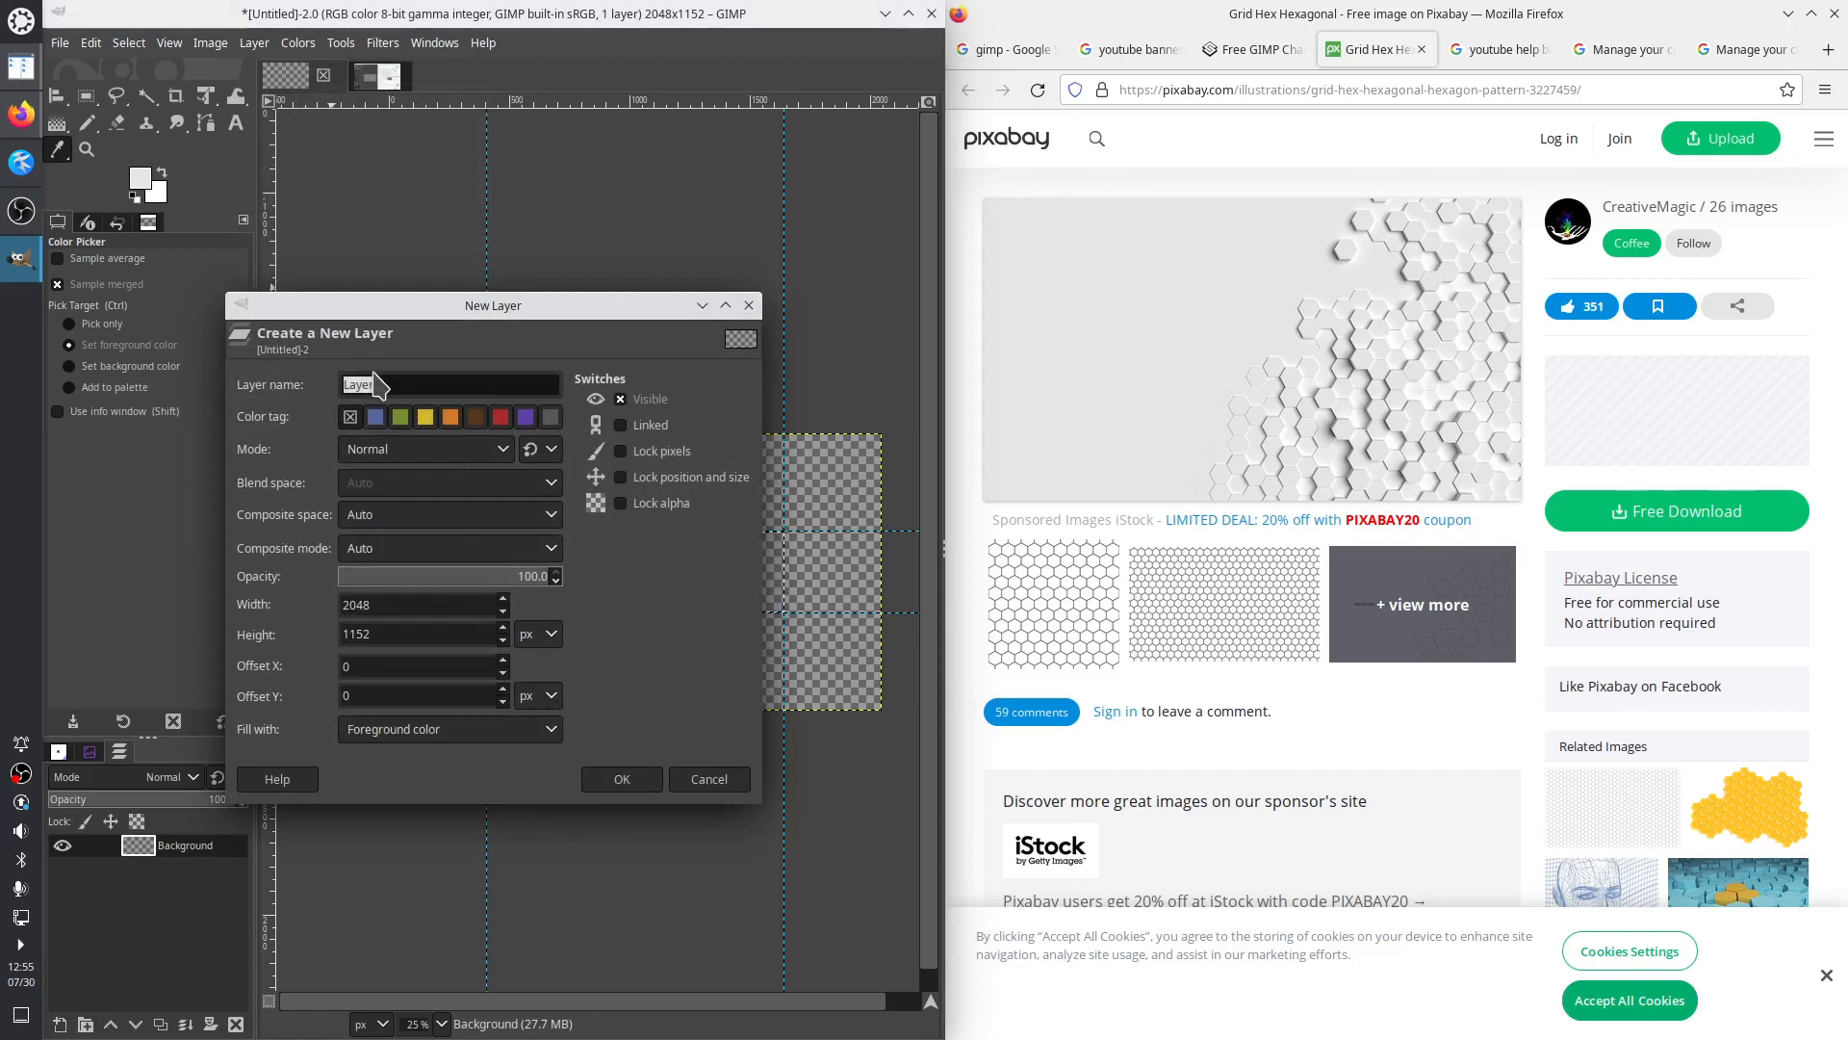
click(627, 777)
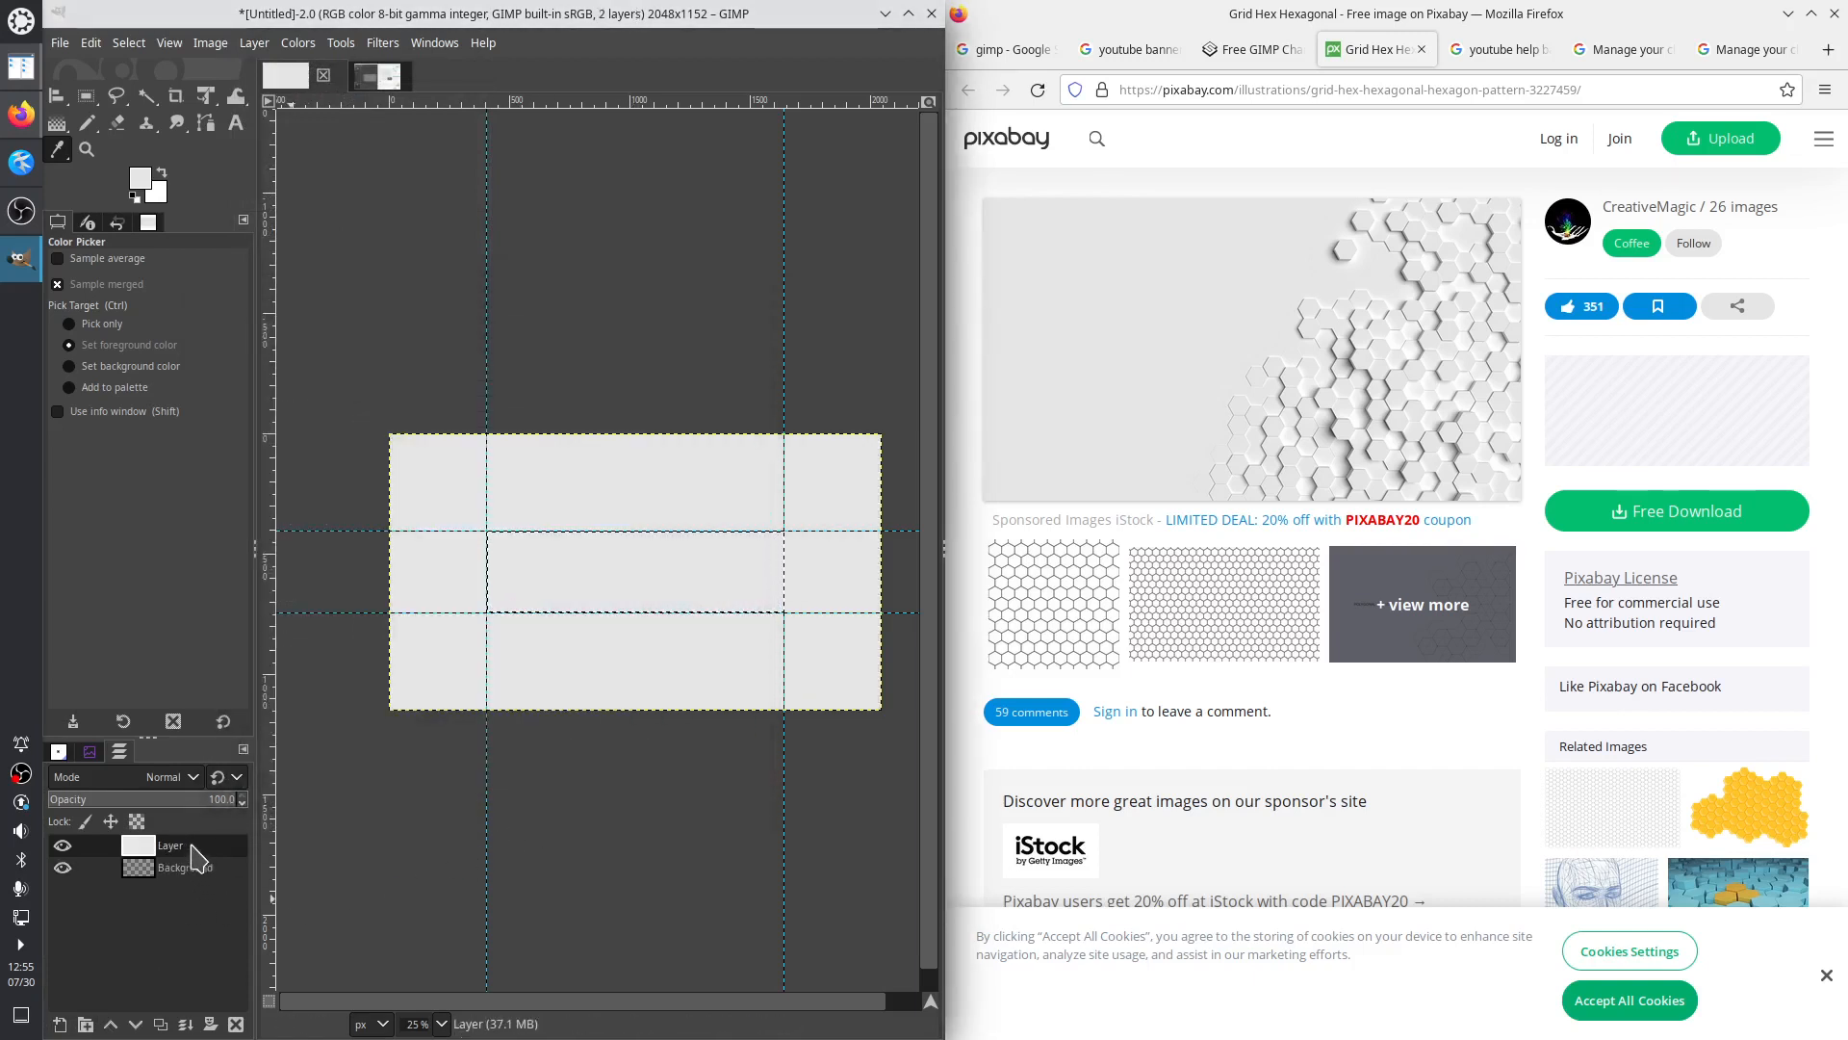
drag(193, 847, 182, 895)
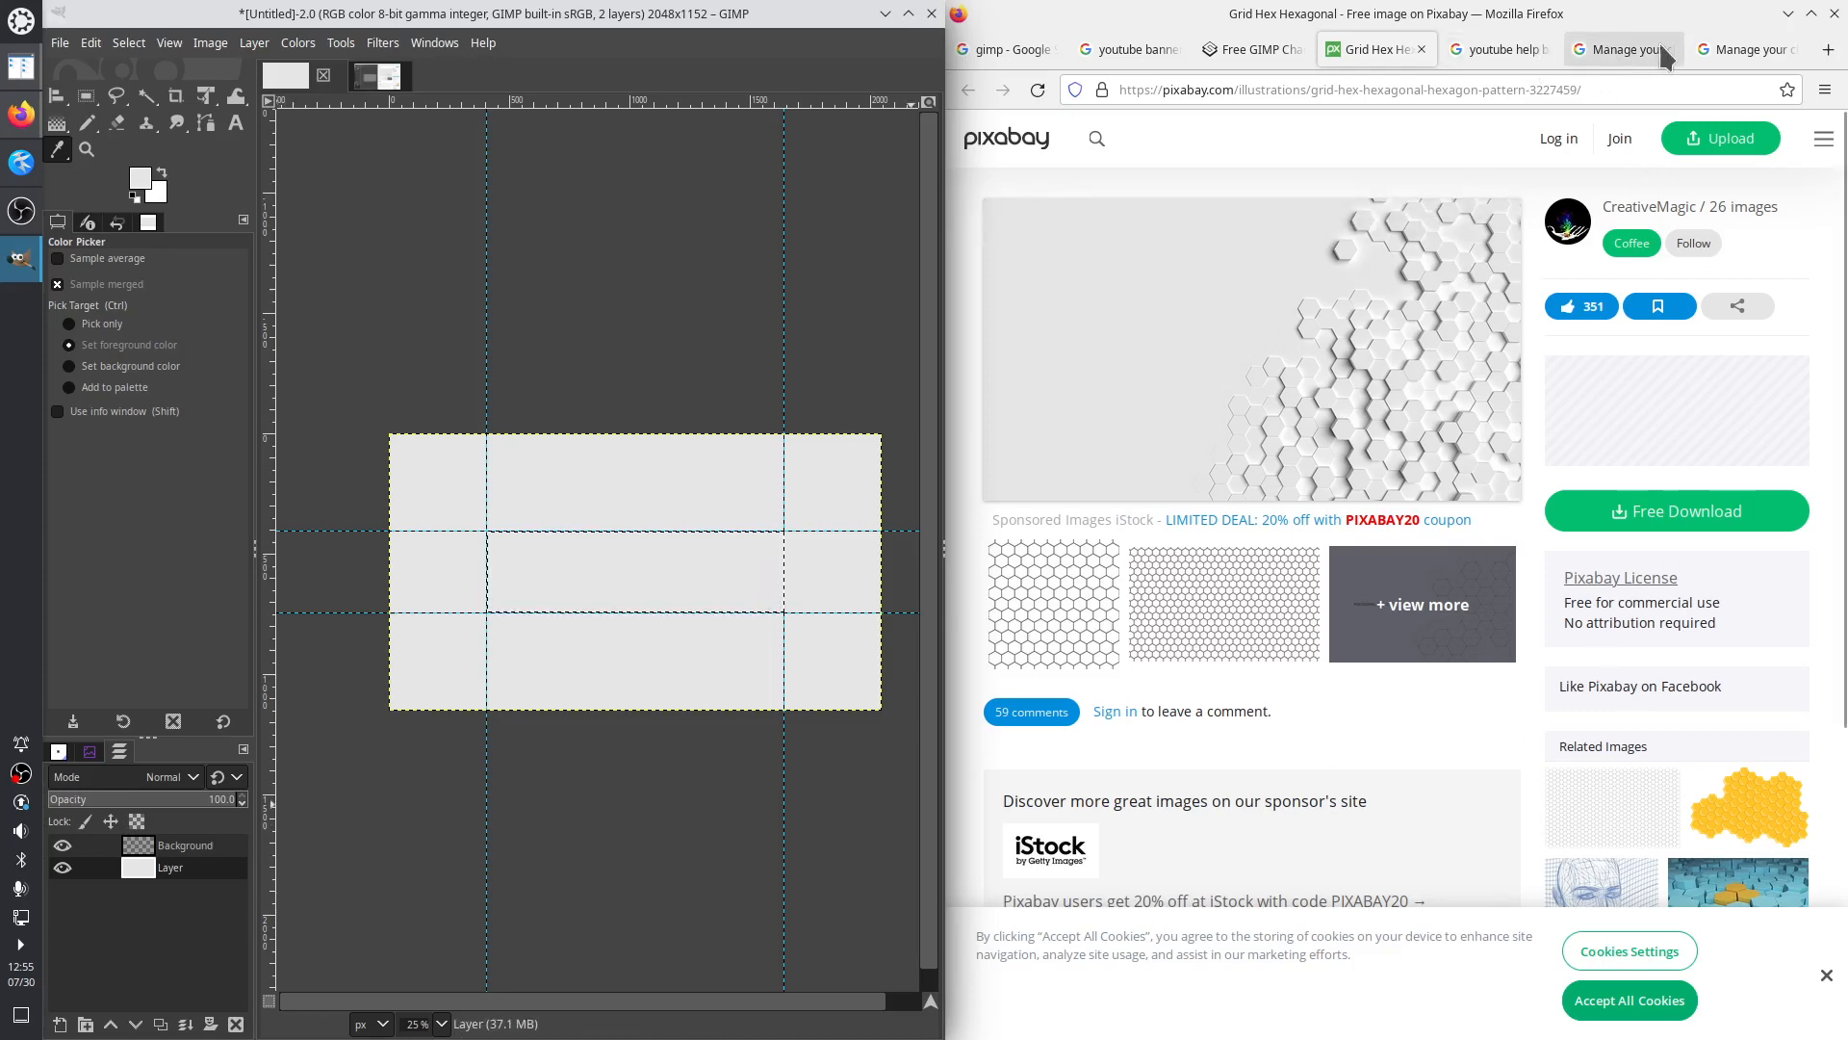
Review the rest of the GIMP Channel Art Template article, including its free template and video tutorial sections
click(1288, 49)
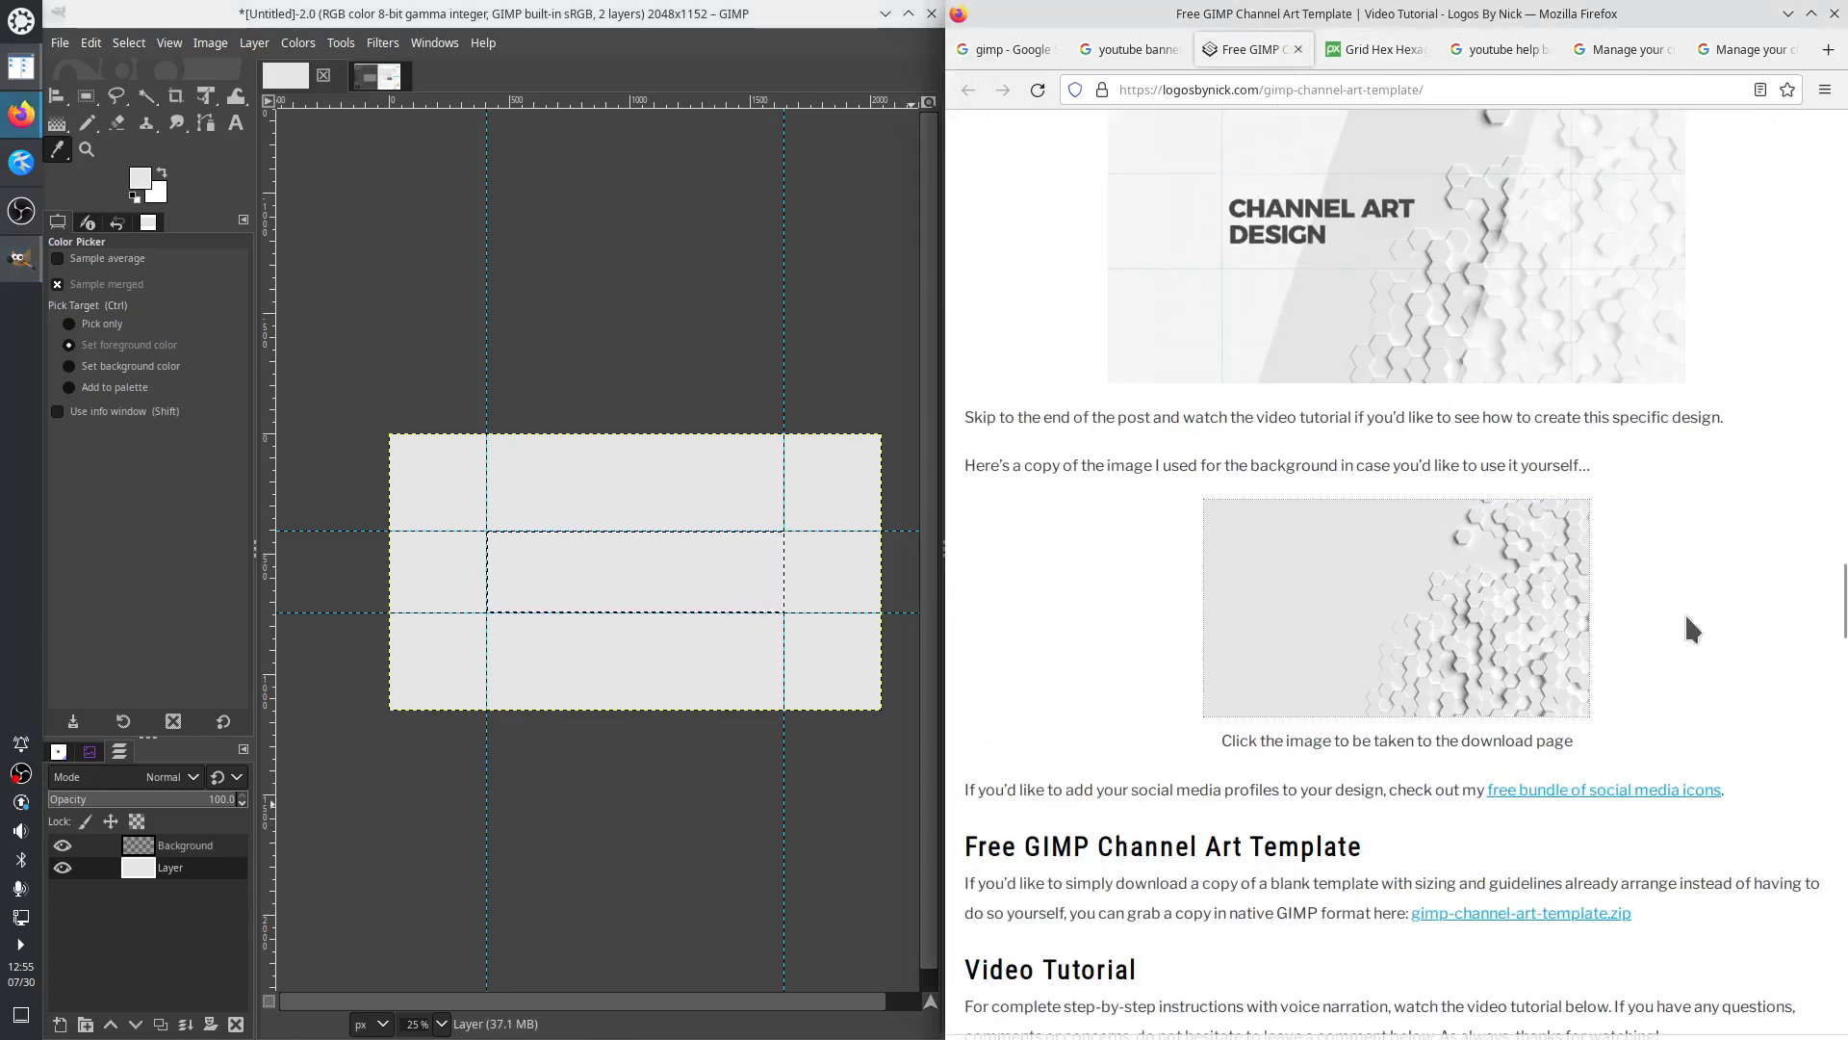
scroll(1682, 610, down, 5)
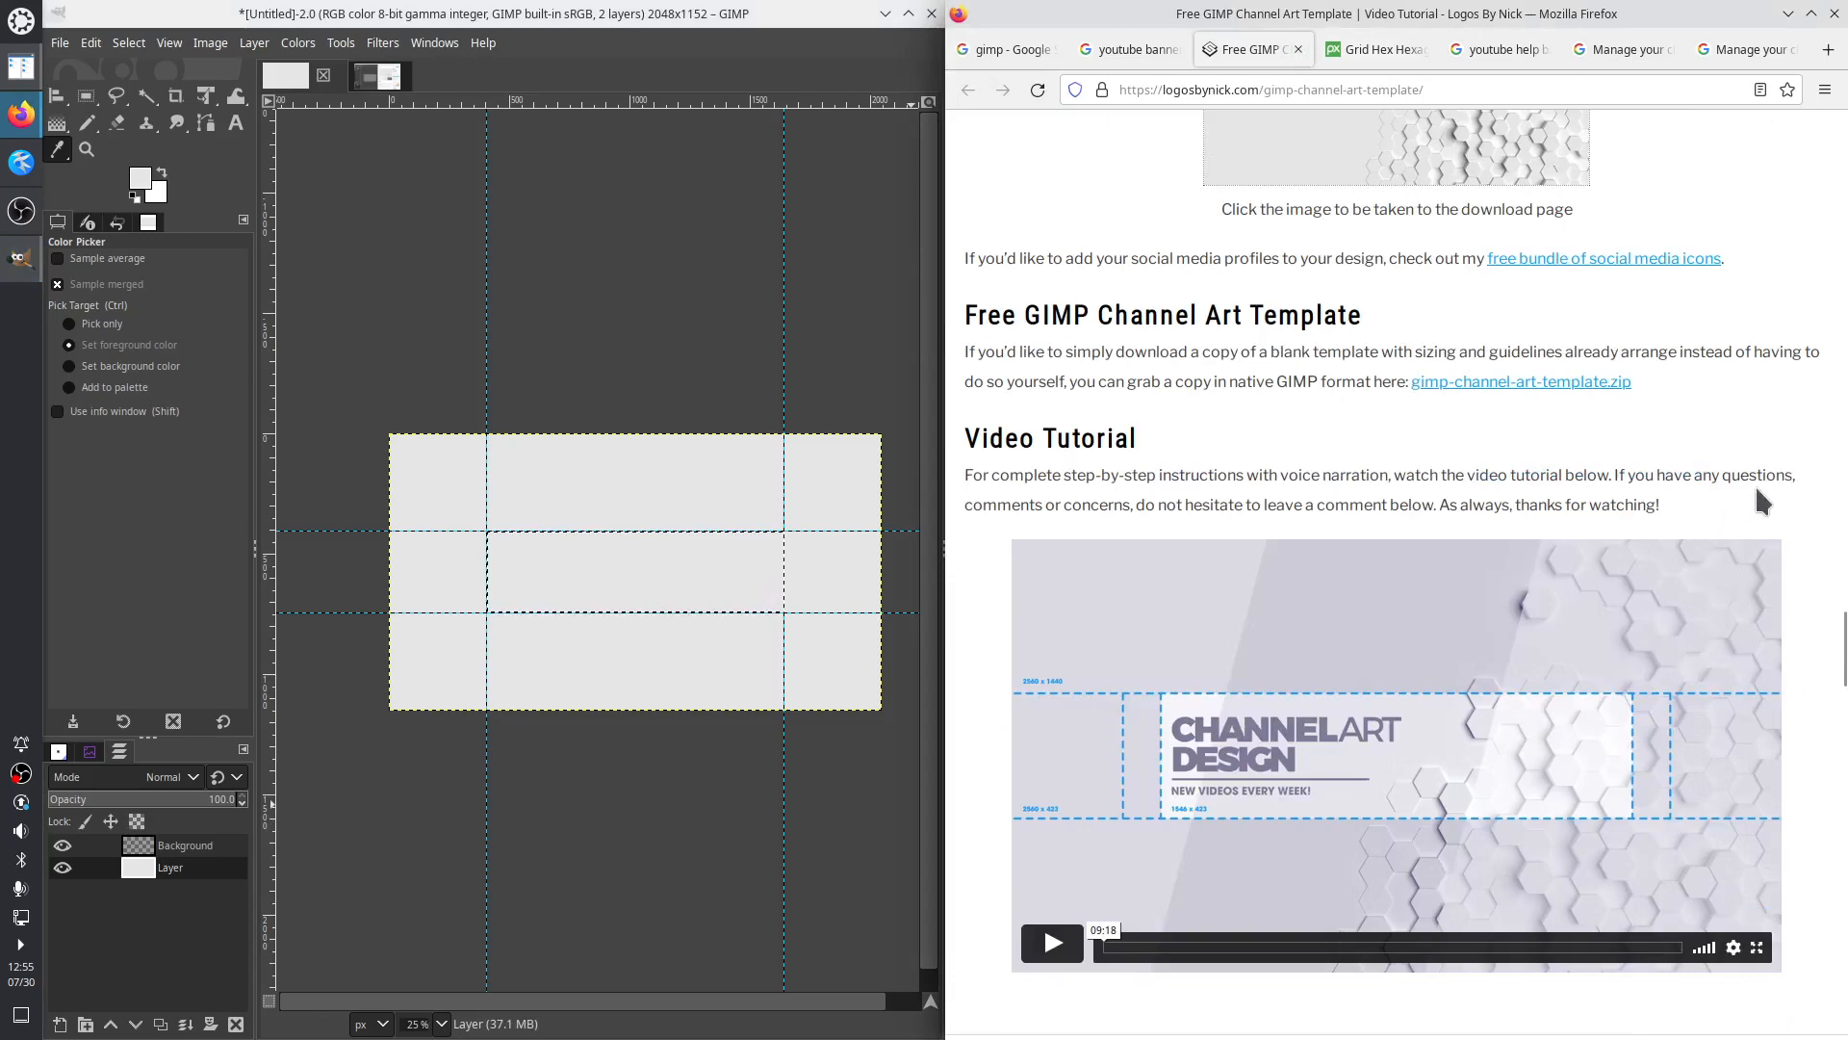
scroll(1757, 491, down, 7)
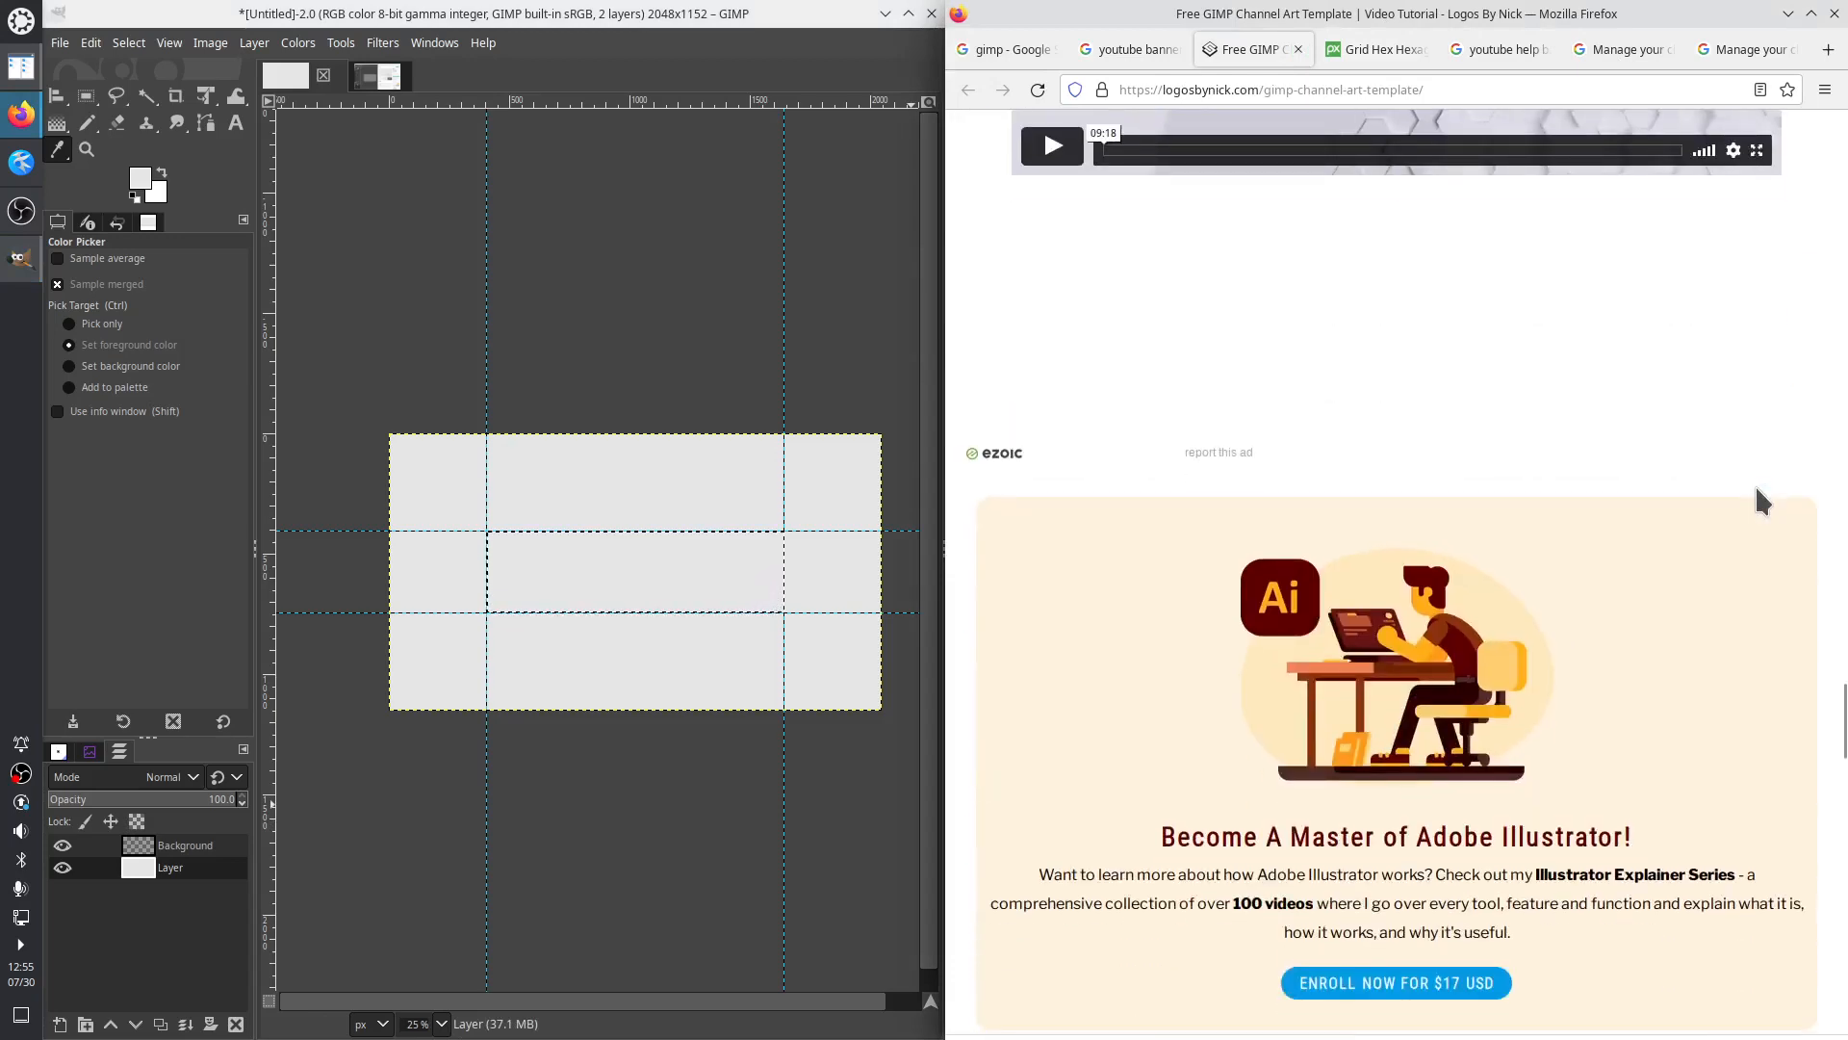
scroll(1757, 489, up, 5)
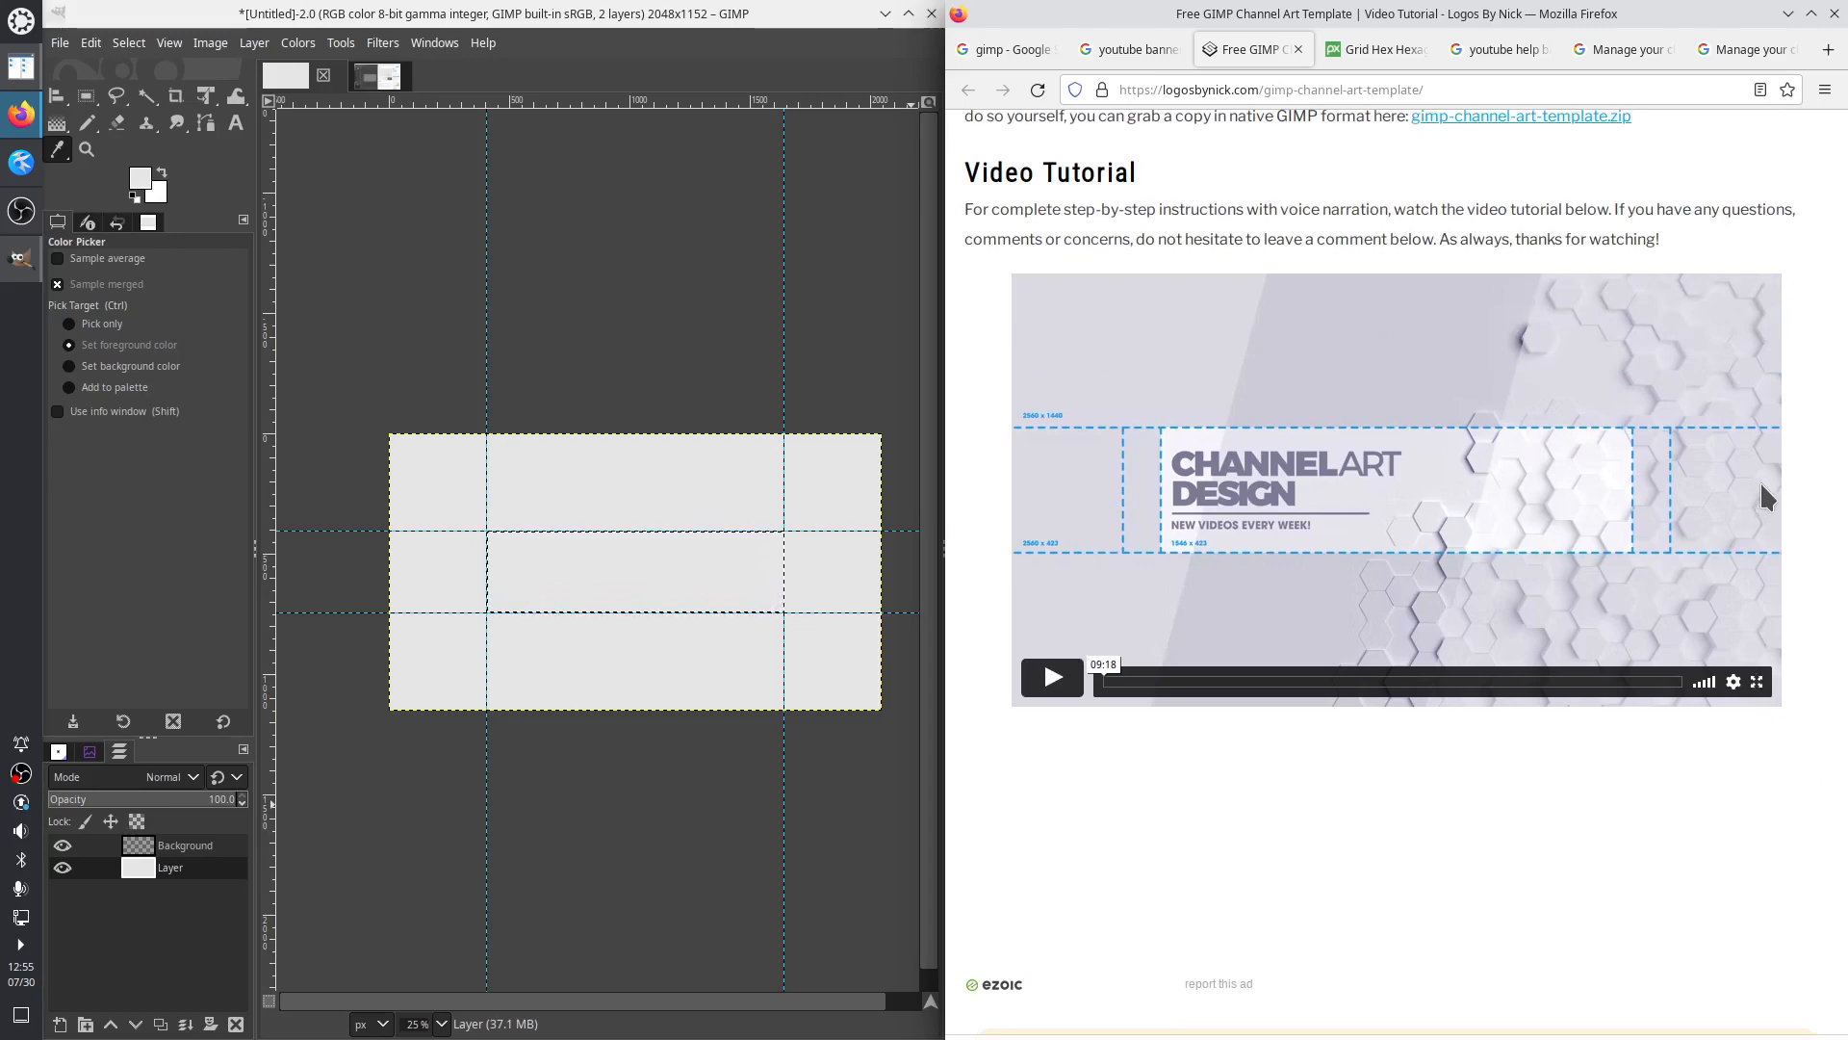
Review the open hexagon image page and YouTube Help pages, checking the banner image guidelines for Computer and Android
click(1420, 53)
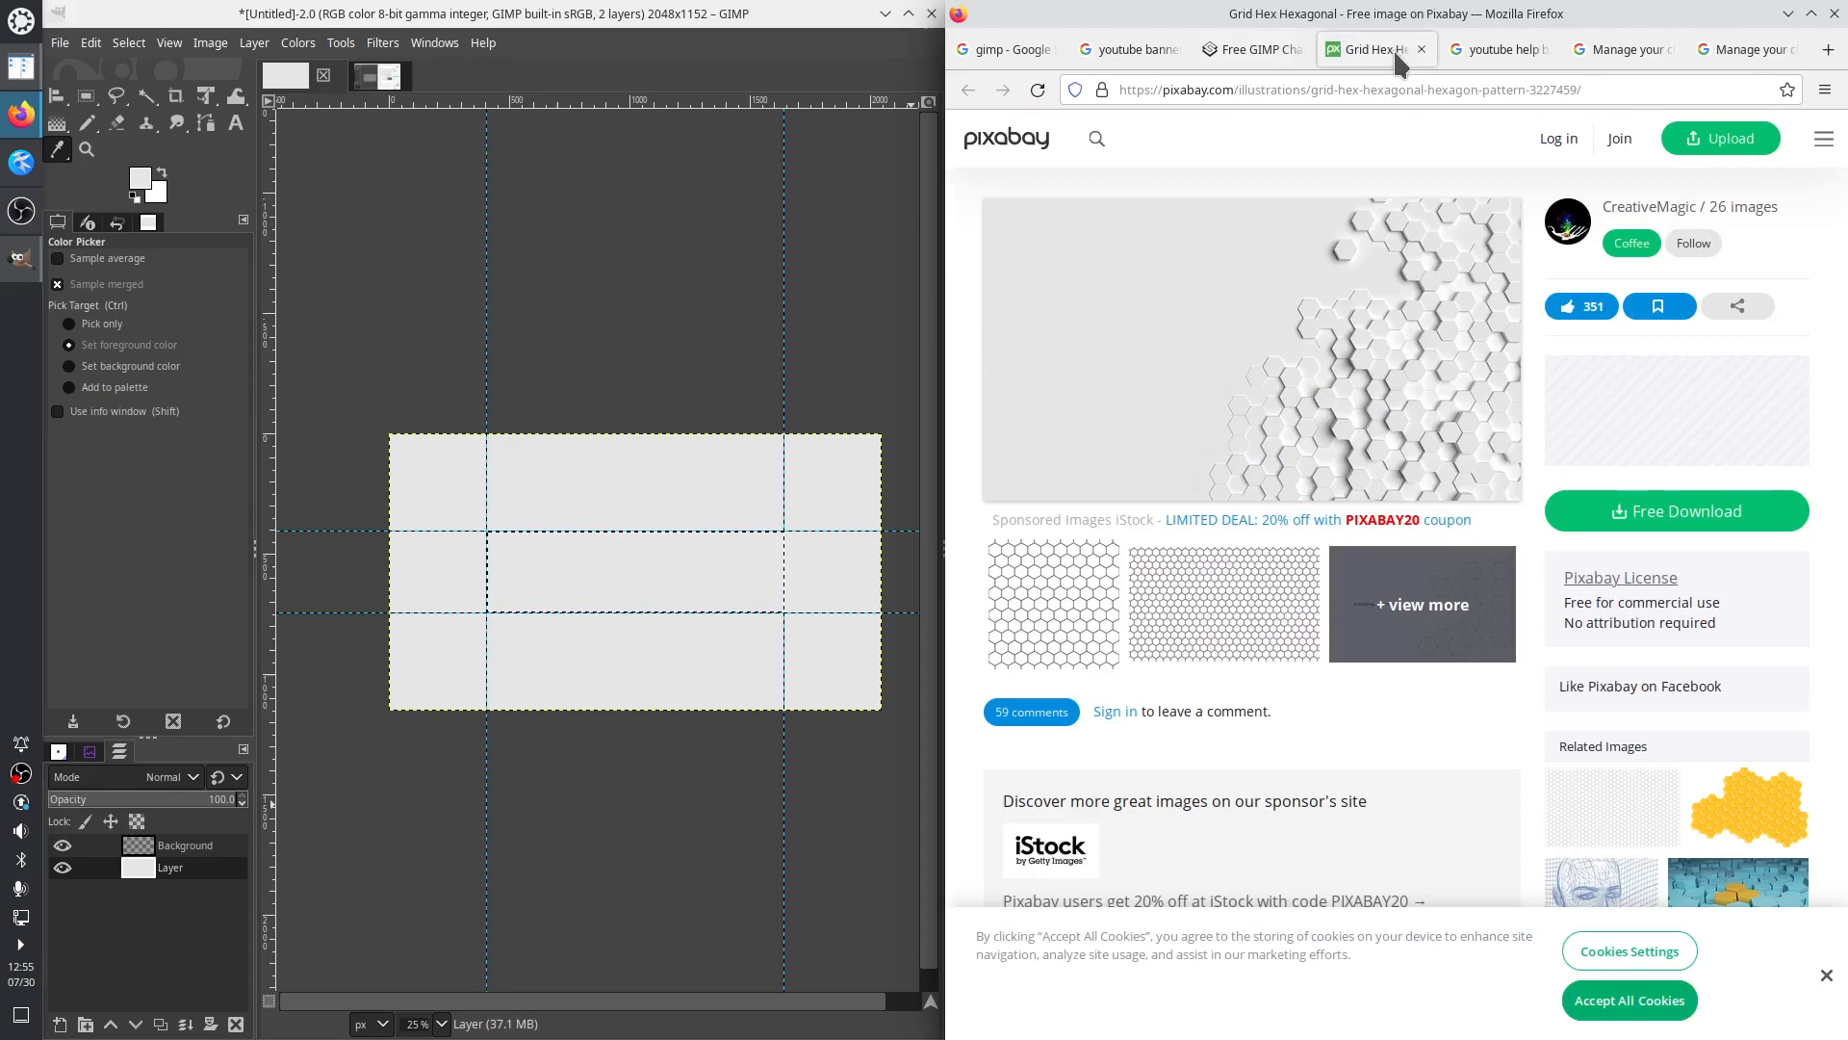
click(1502, 50)
click(1614, 51)
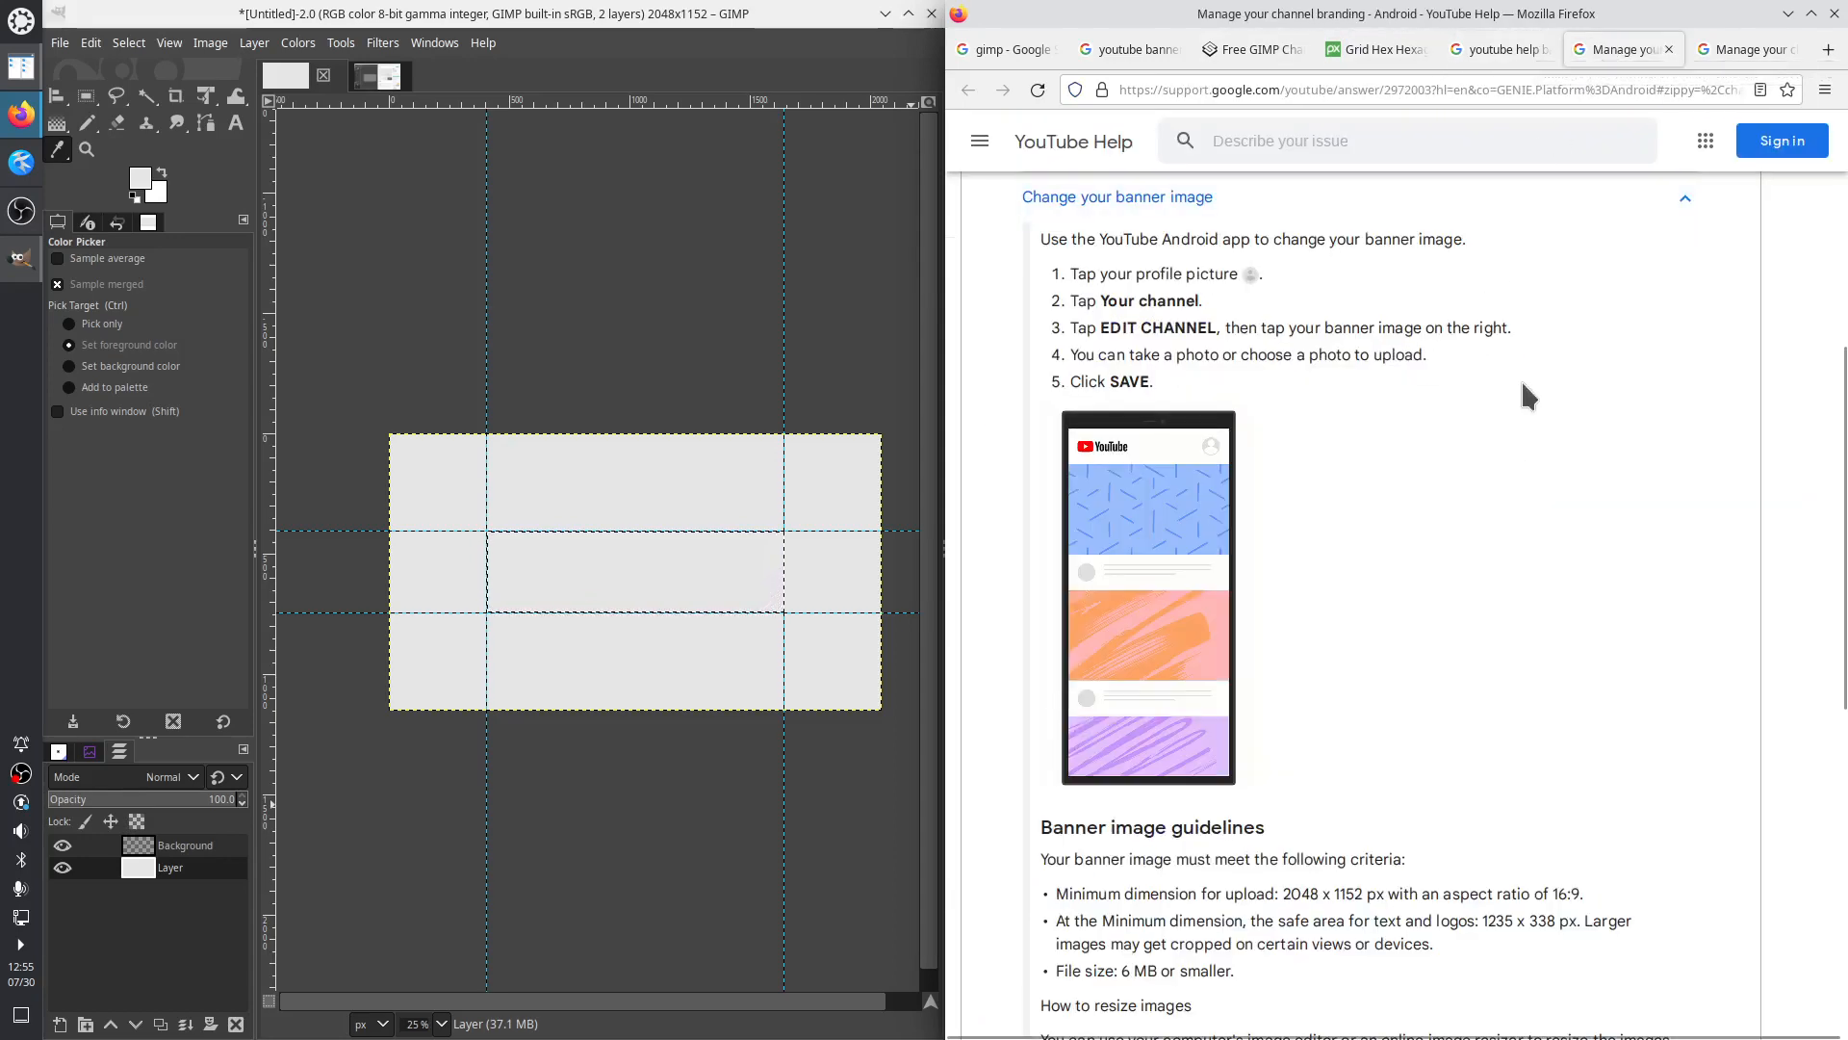
click(1750, 54)
click(1562, 606)
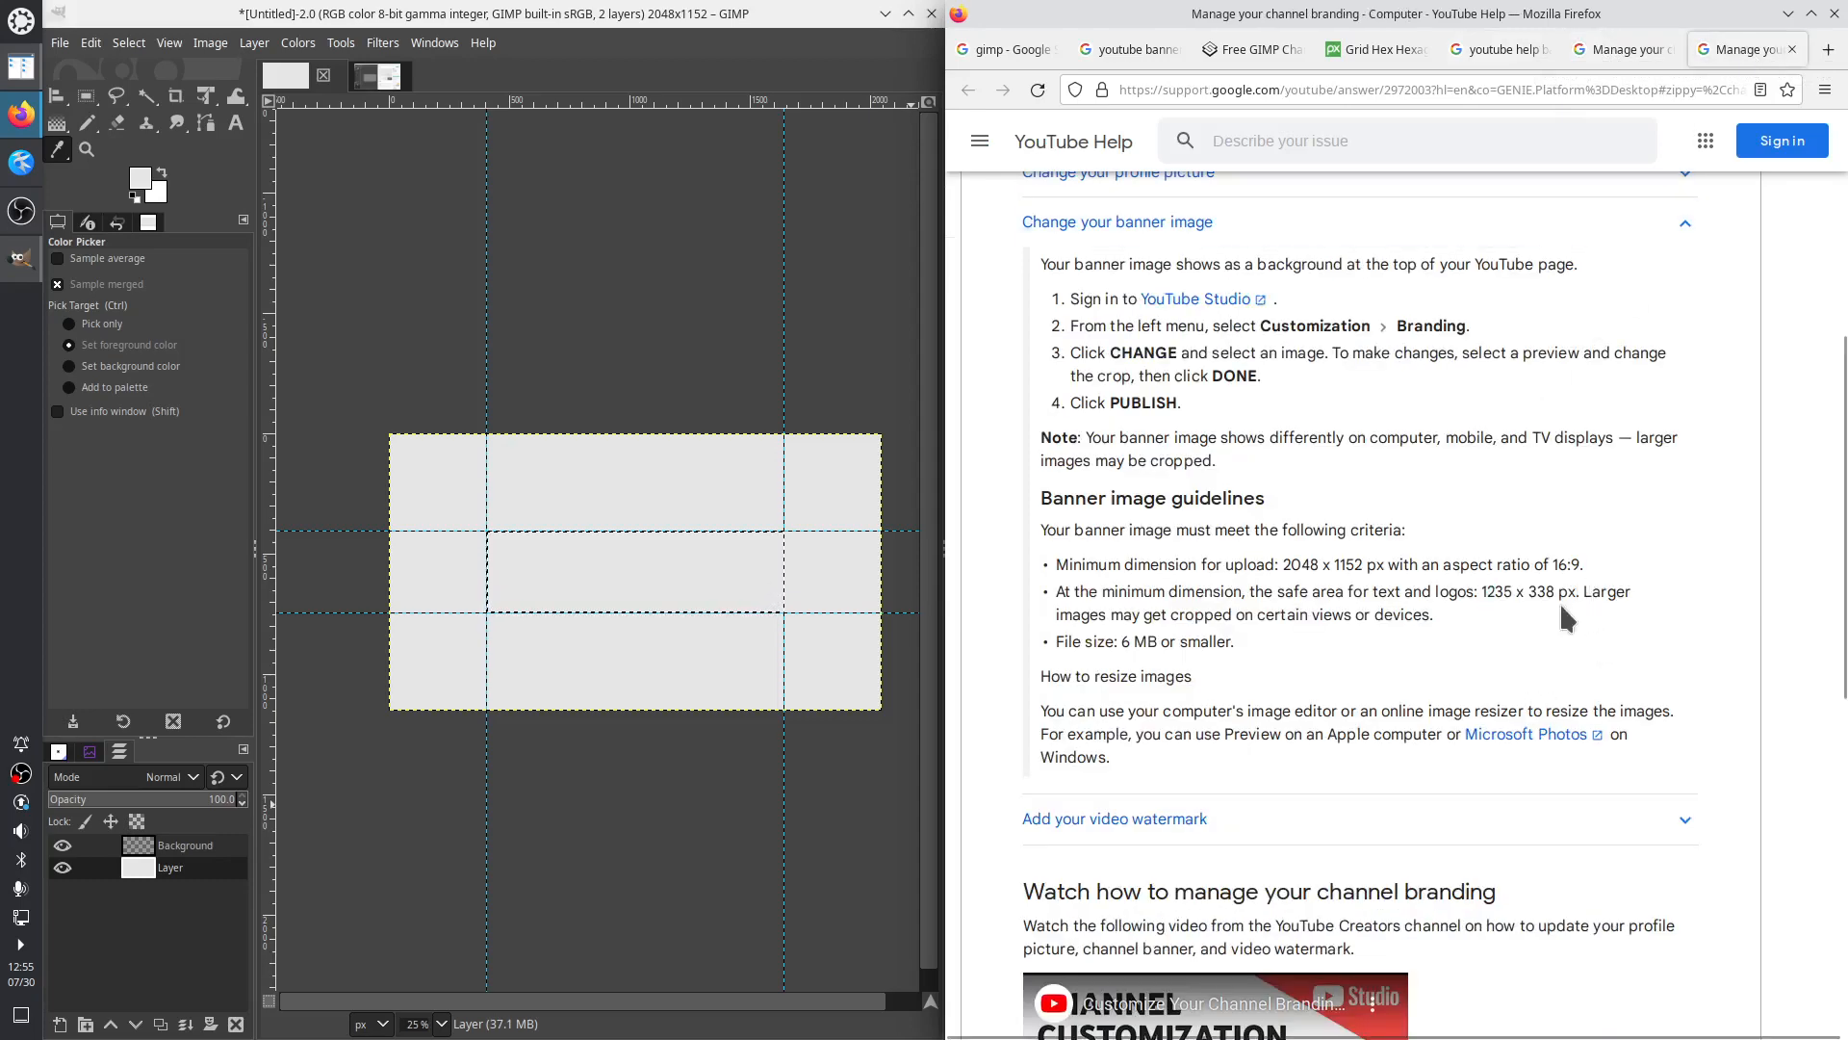
scroll(1546, 640, down, 4)
scroll(1559, 593, down, 4)
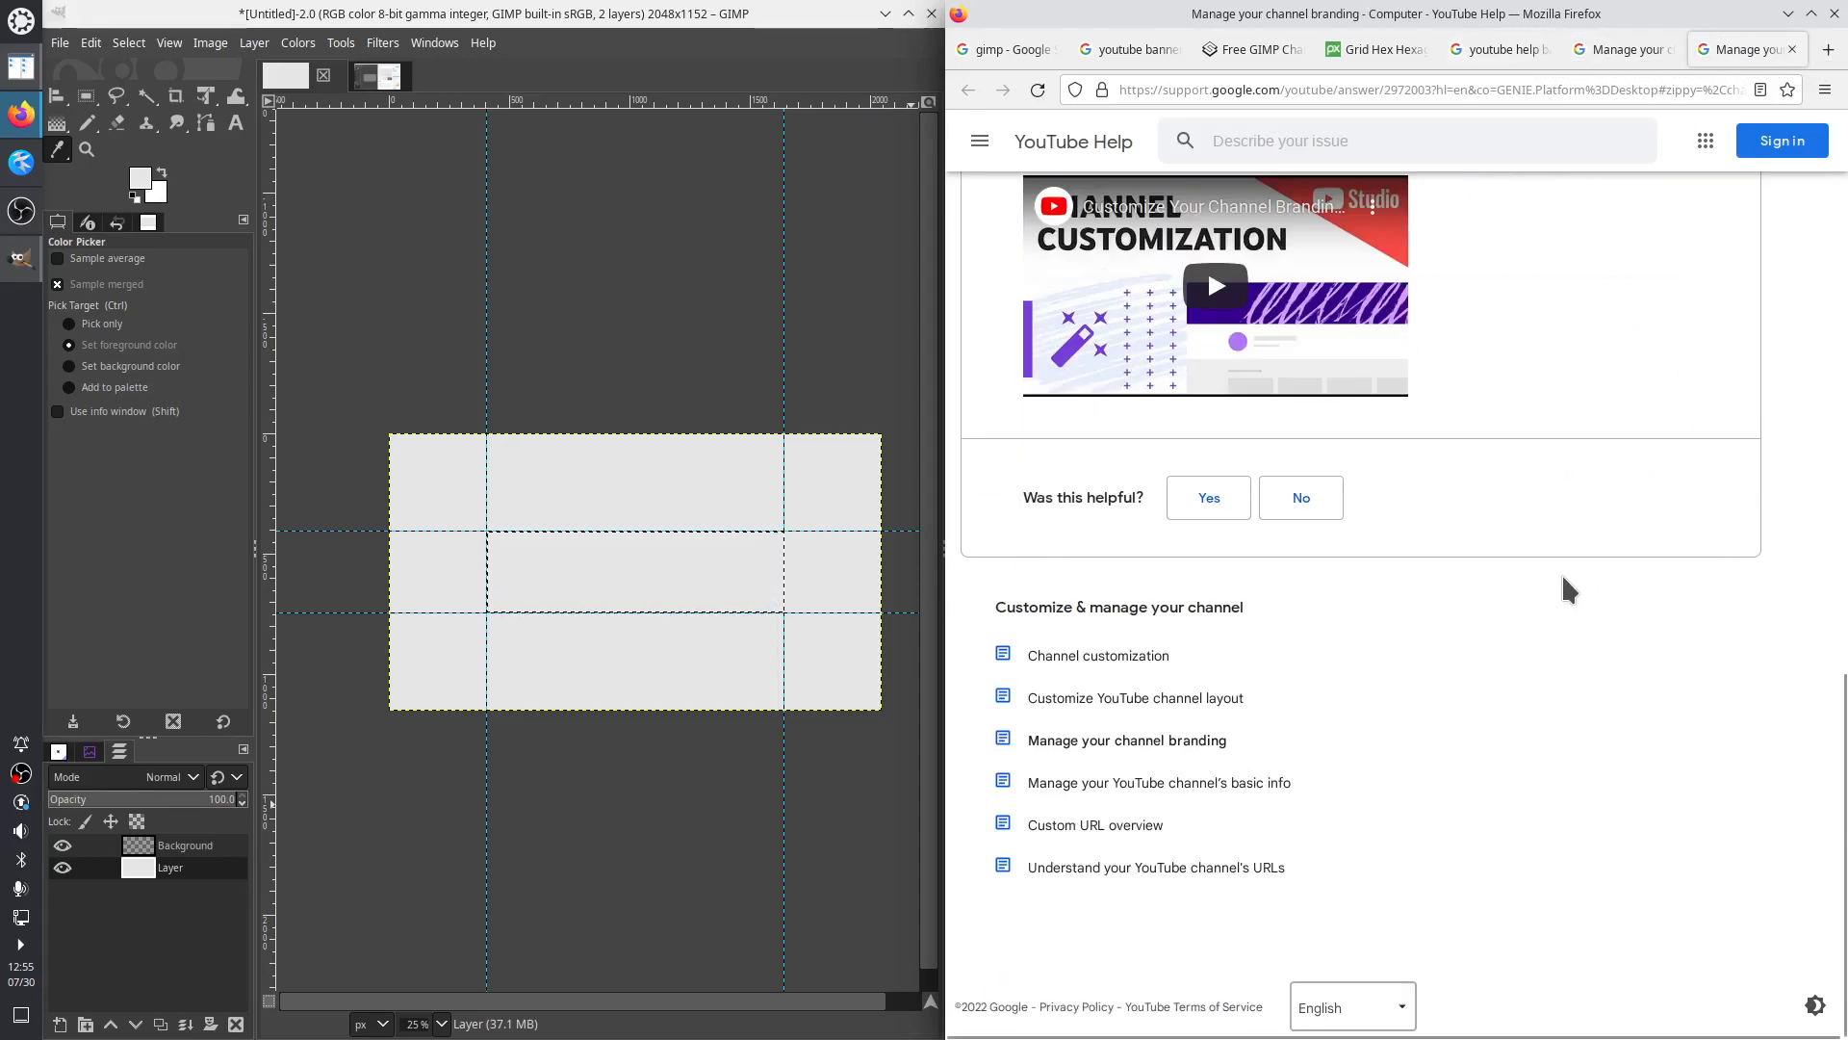
scroll(1639, 537, up, 10)
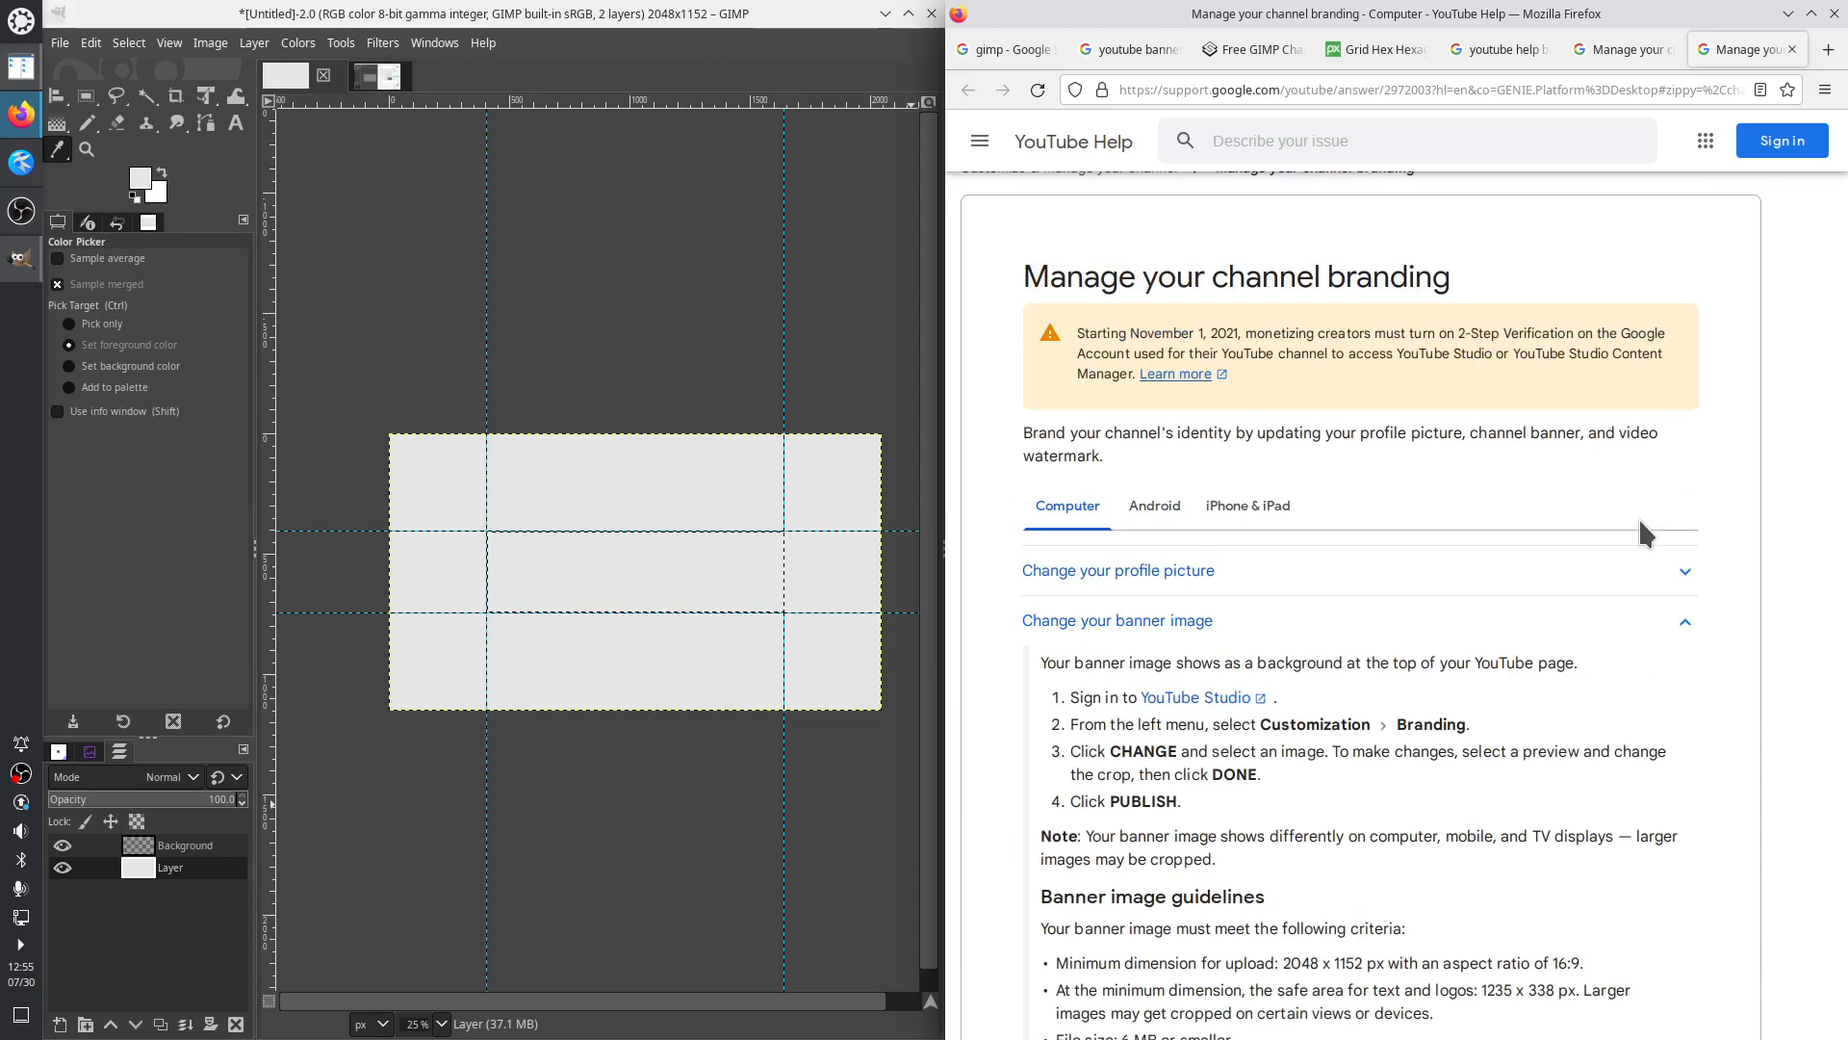
click(1634, 56)
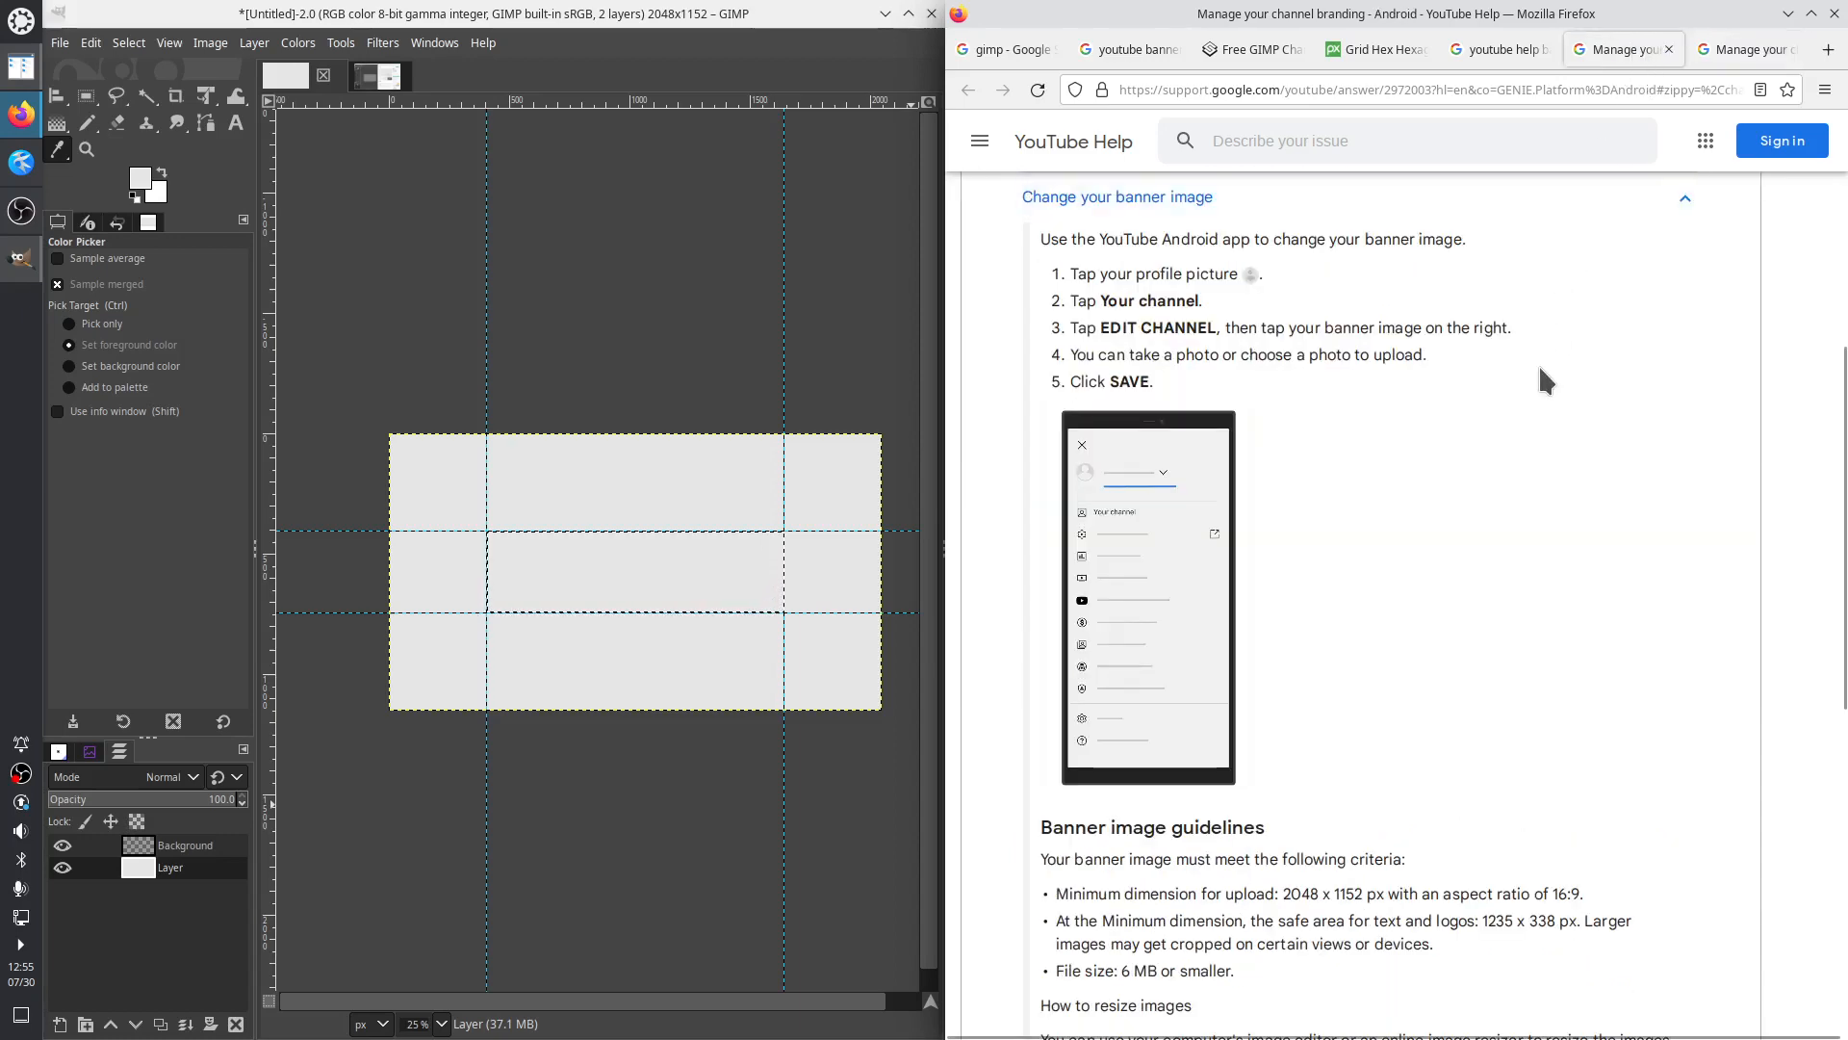
scroll(1506, 333, up, 5)
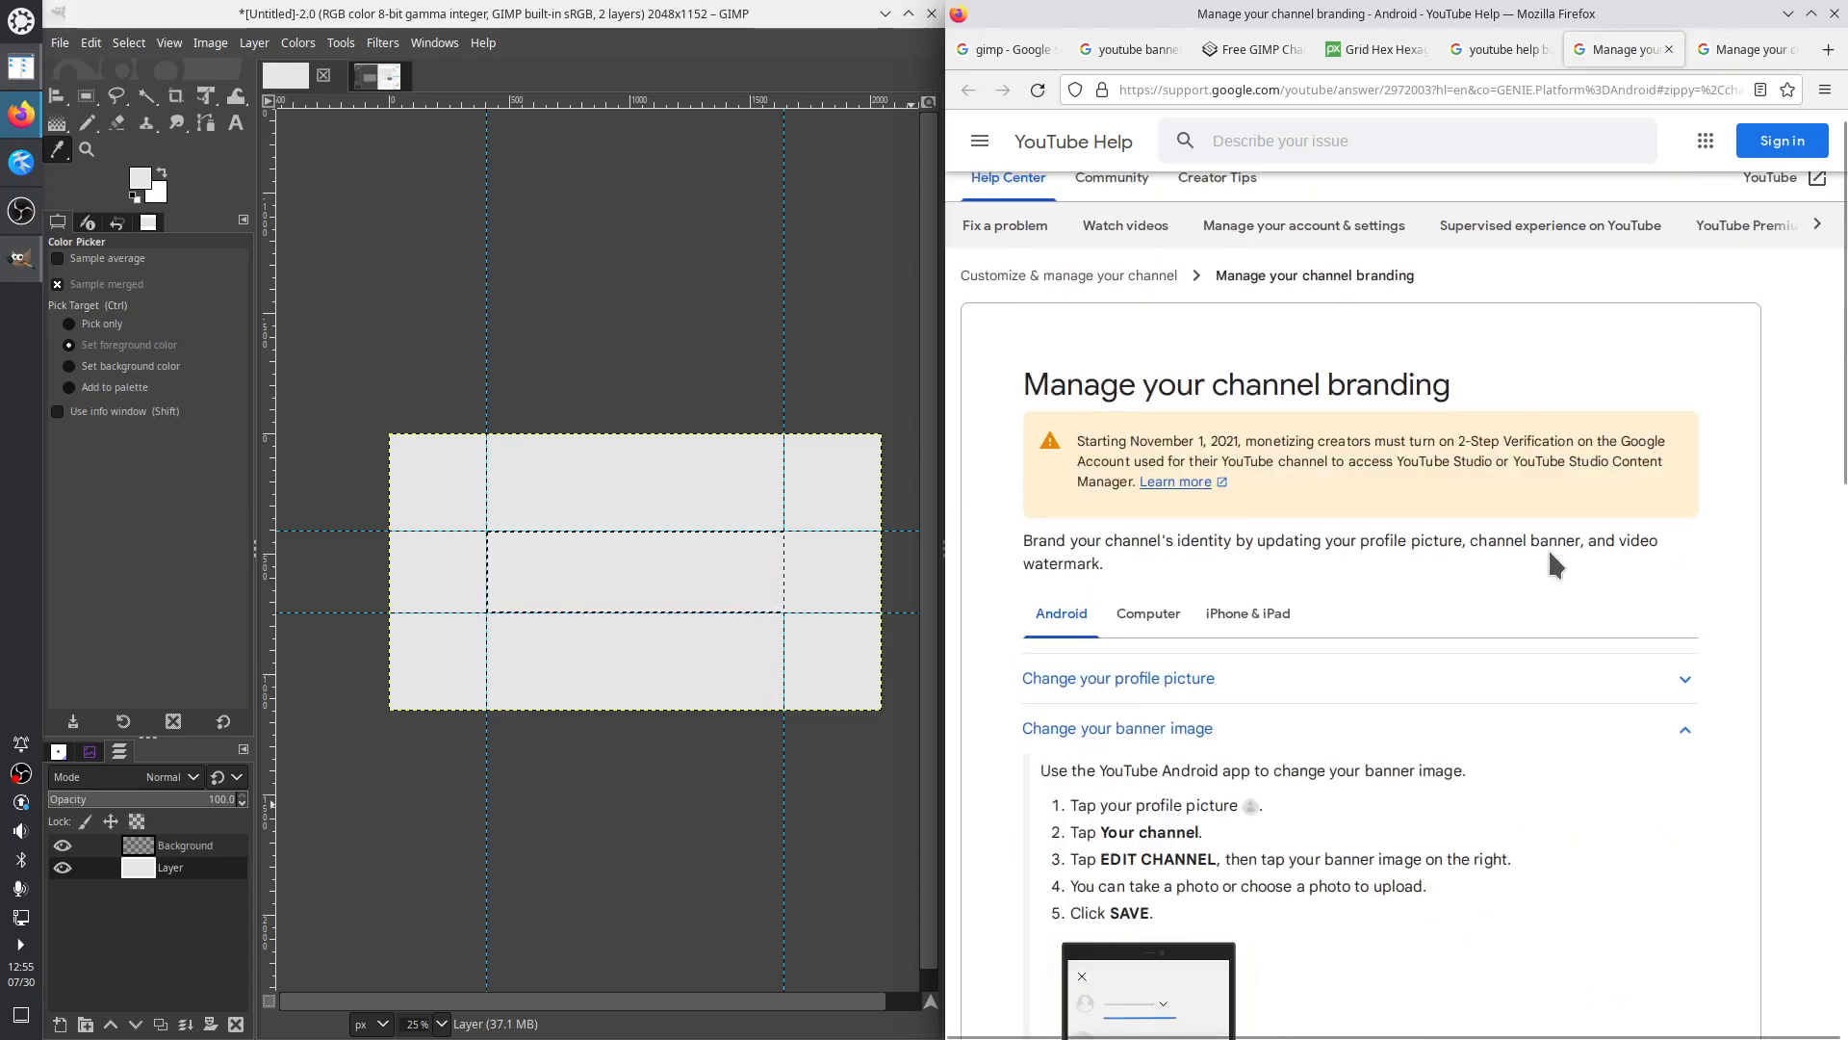
scroll(1497, 563, up, 1)
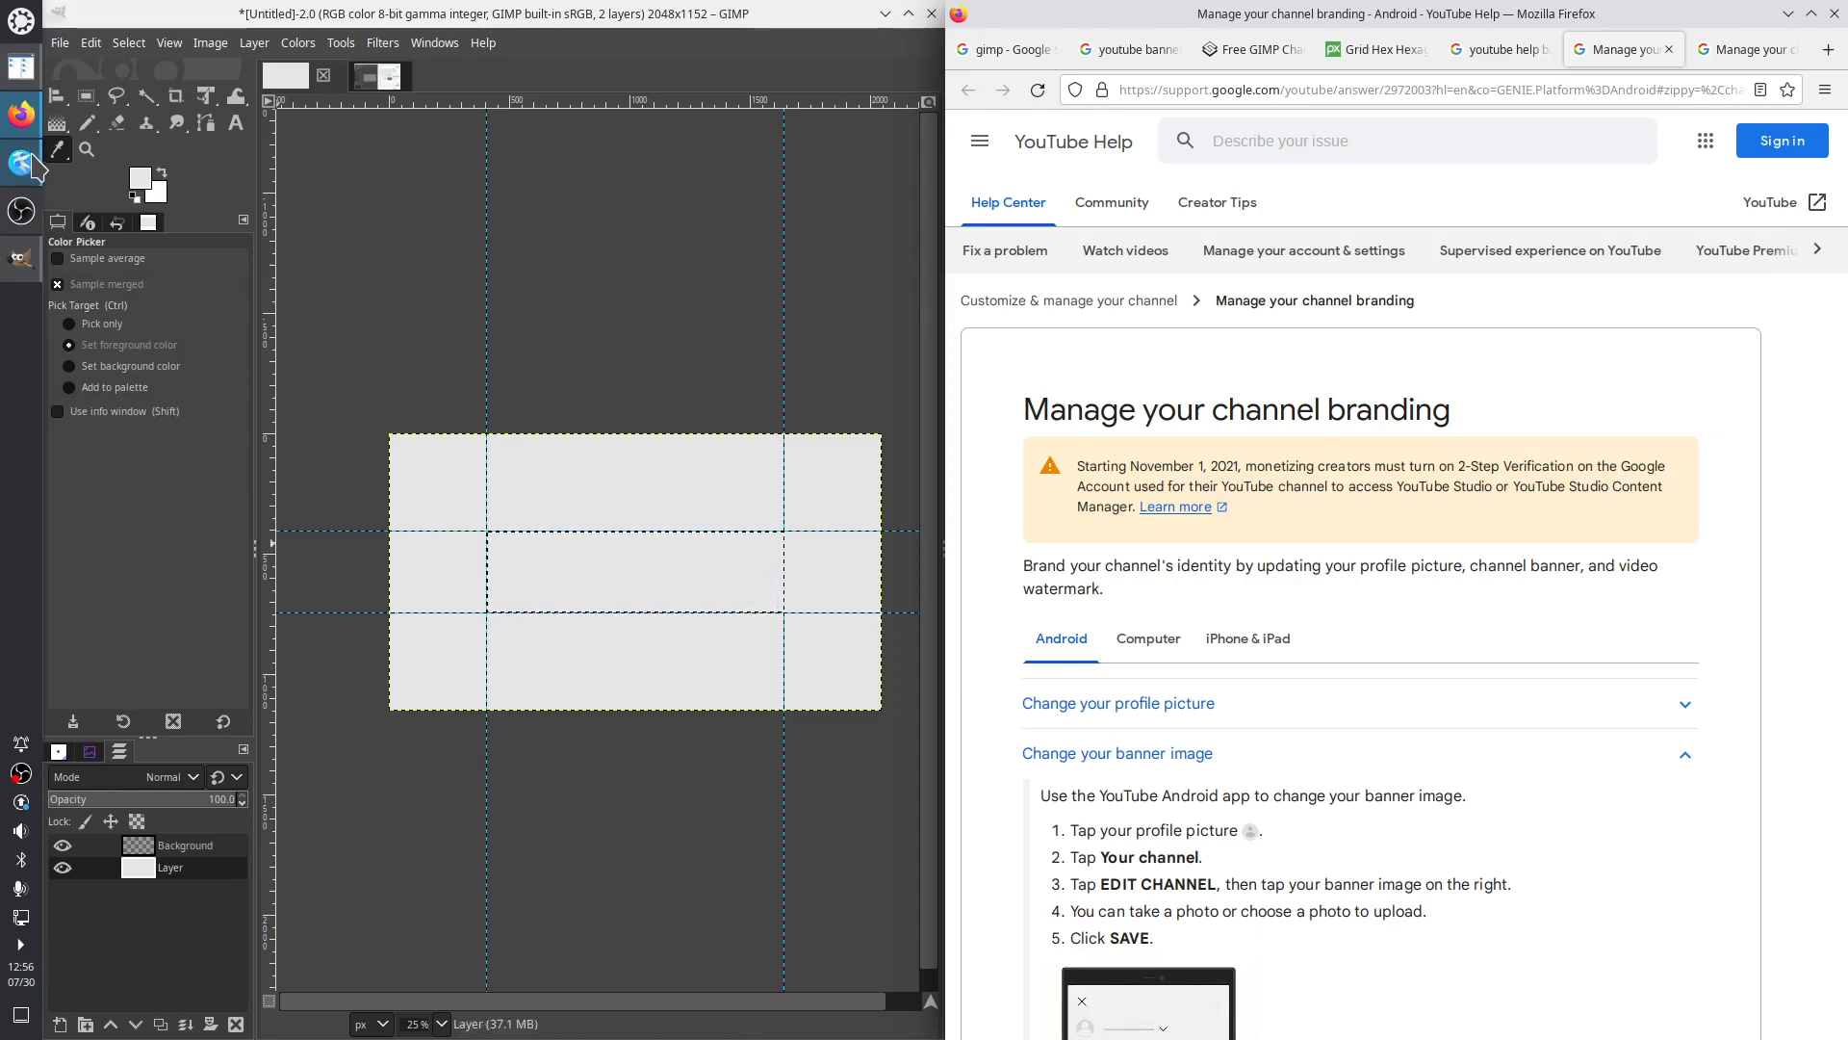
Switch to the Kate text editor and add the line "Fresh tutorials" below the saved links, separated by a blank line
click(33, 160)
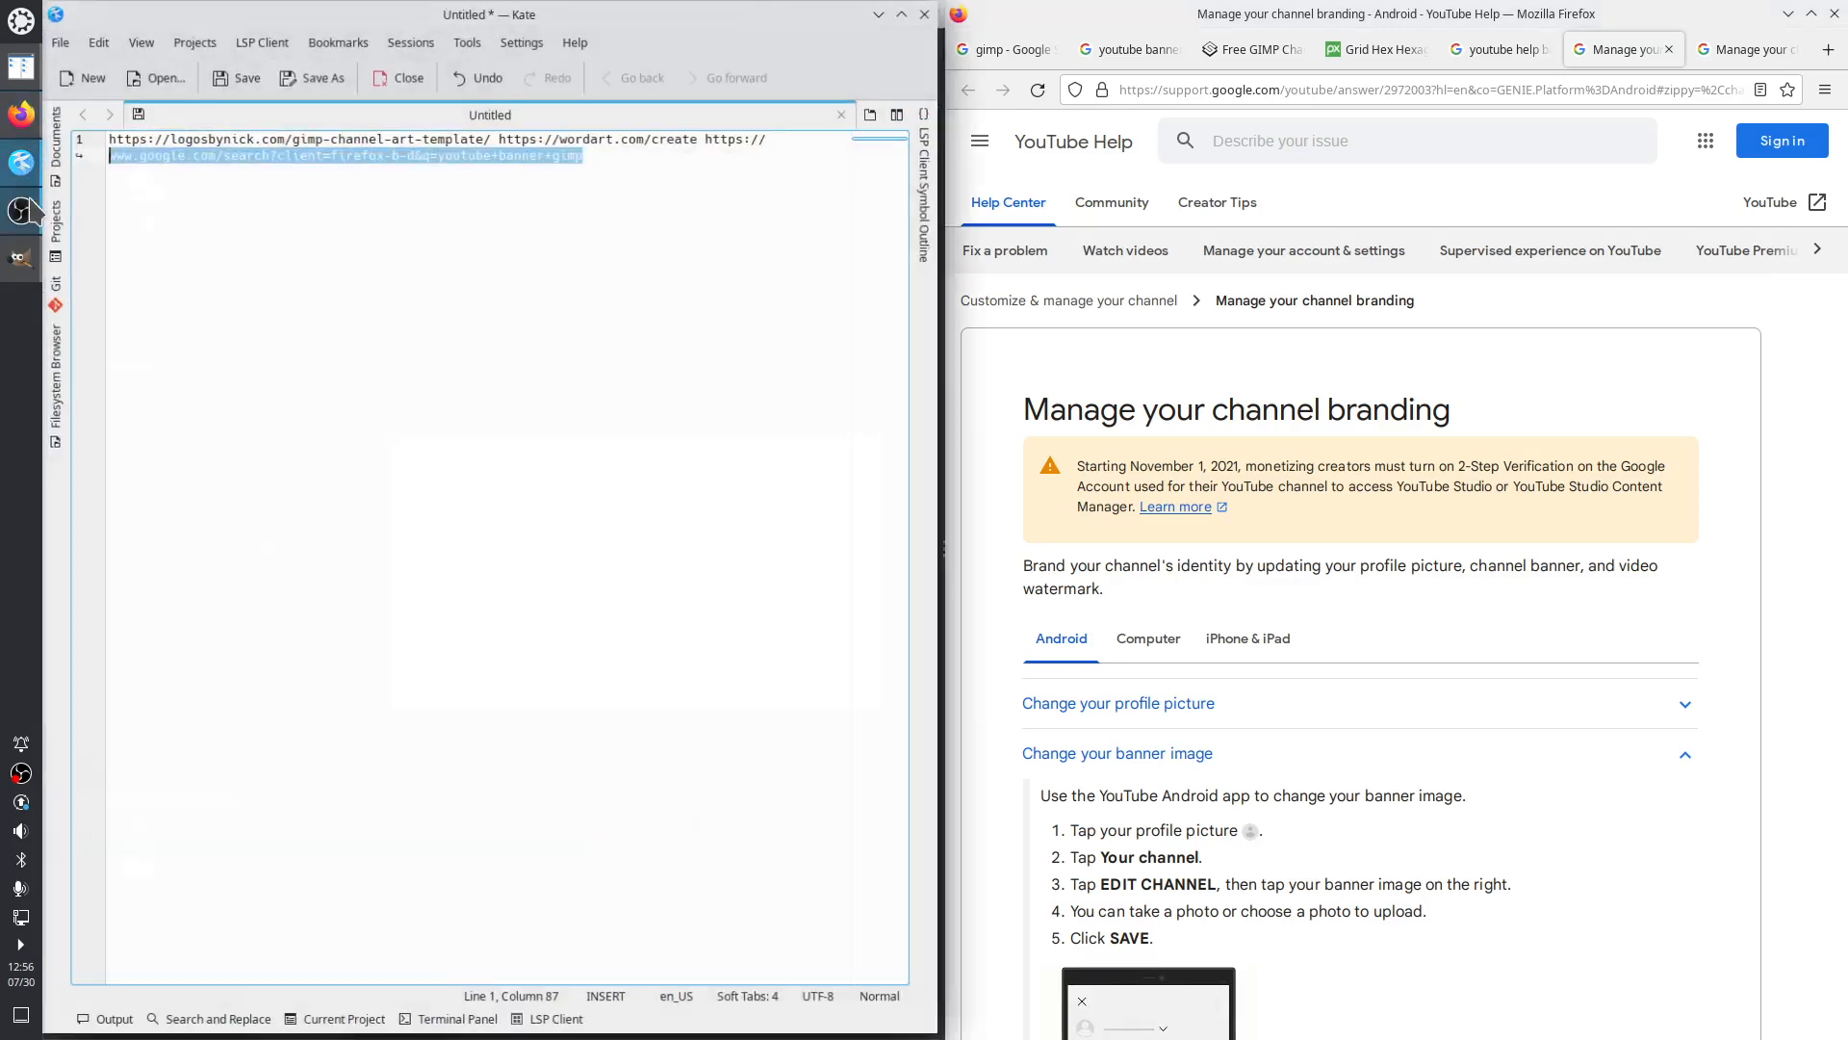
click(607, 155)
key(Return)
key(Return)
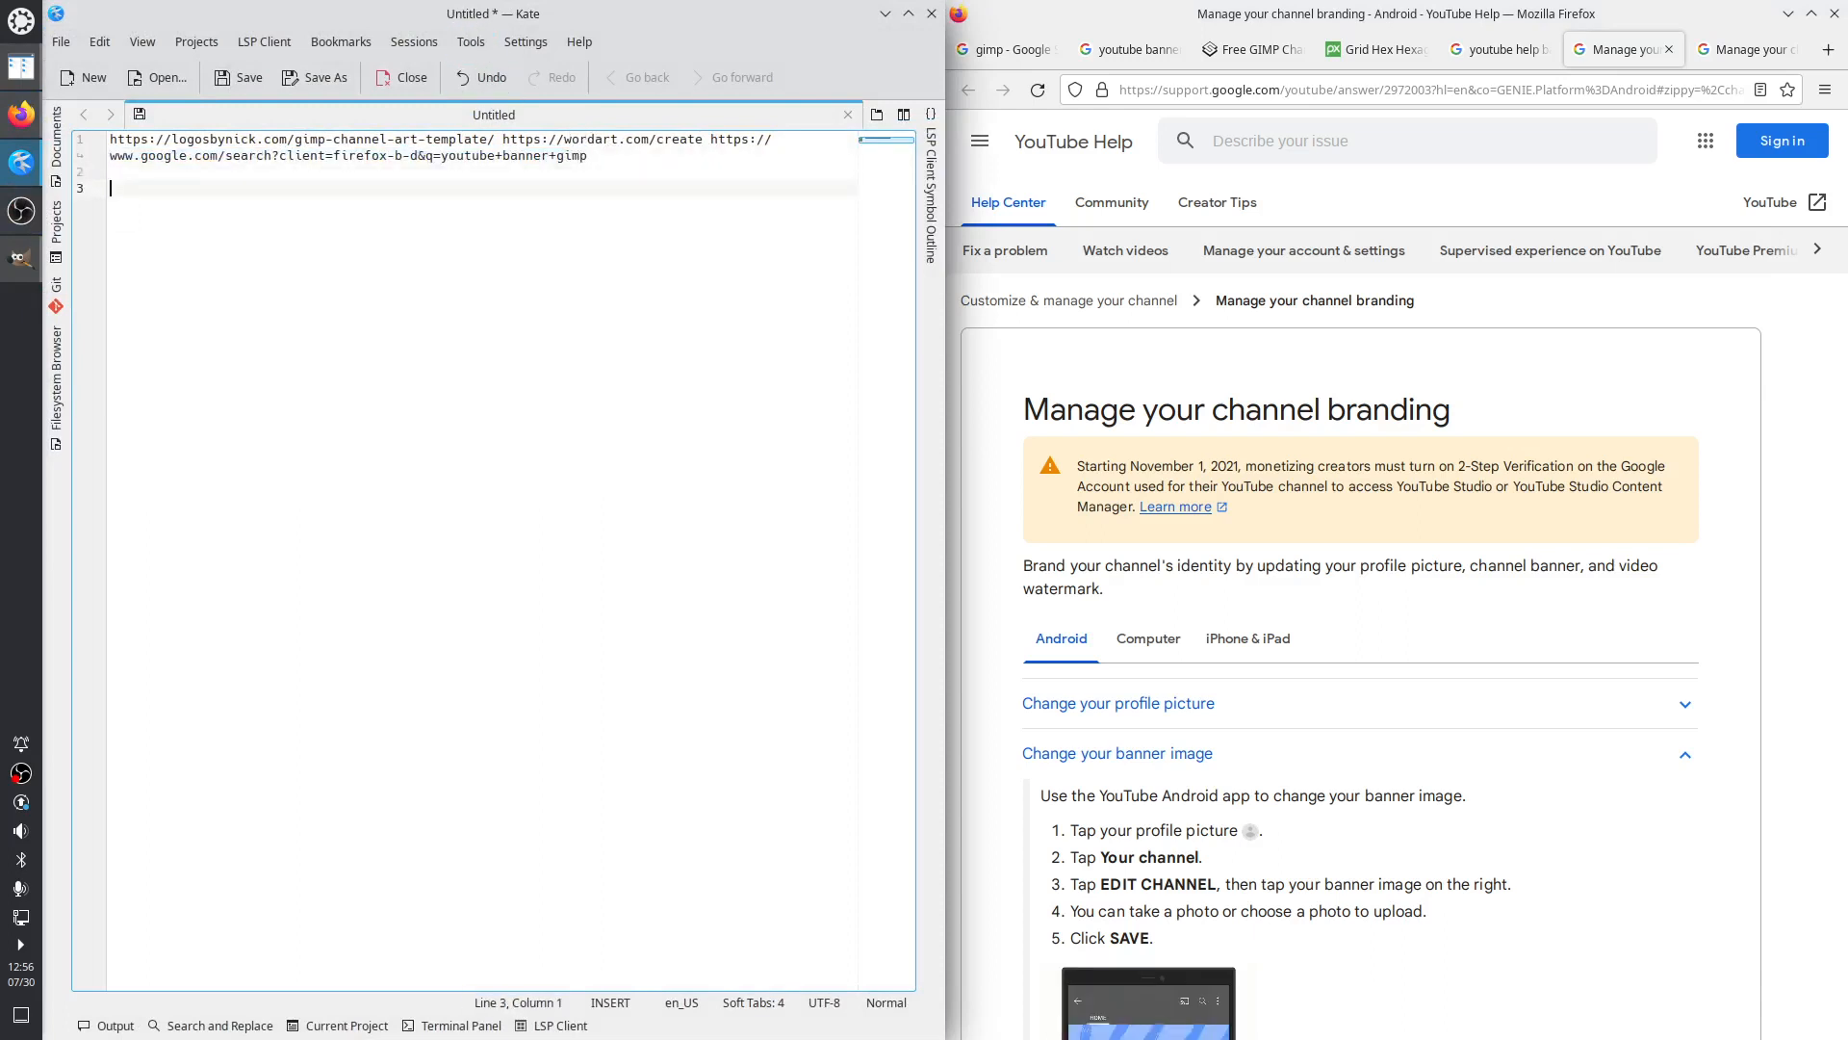
text(Fr)
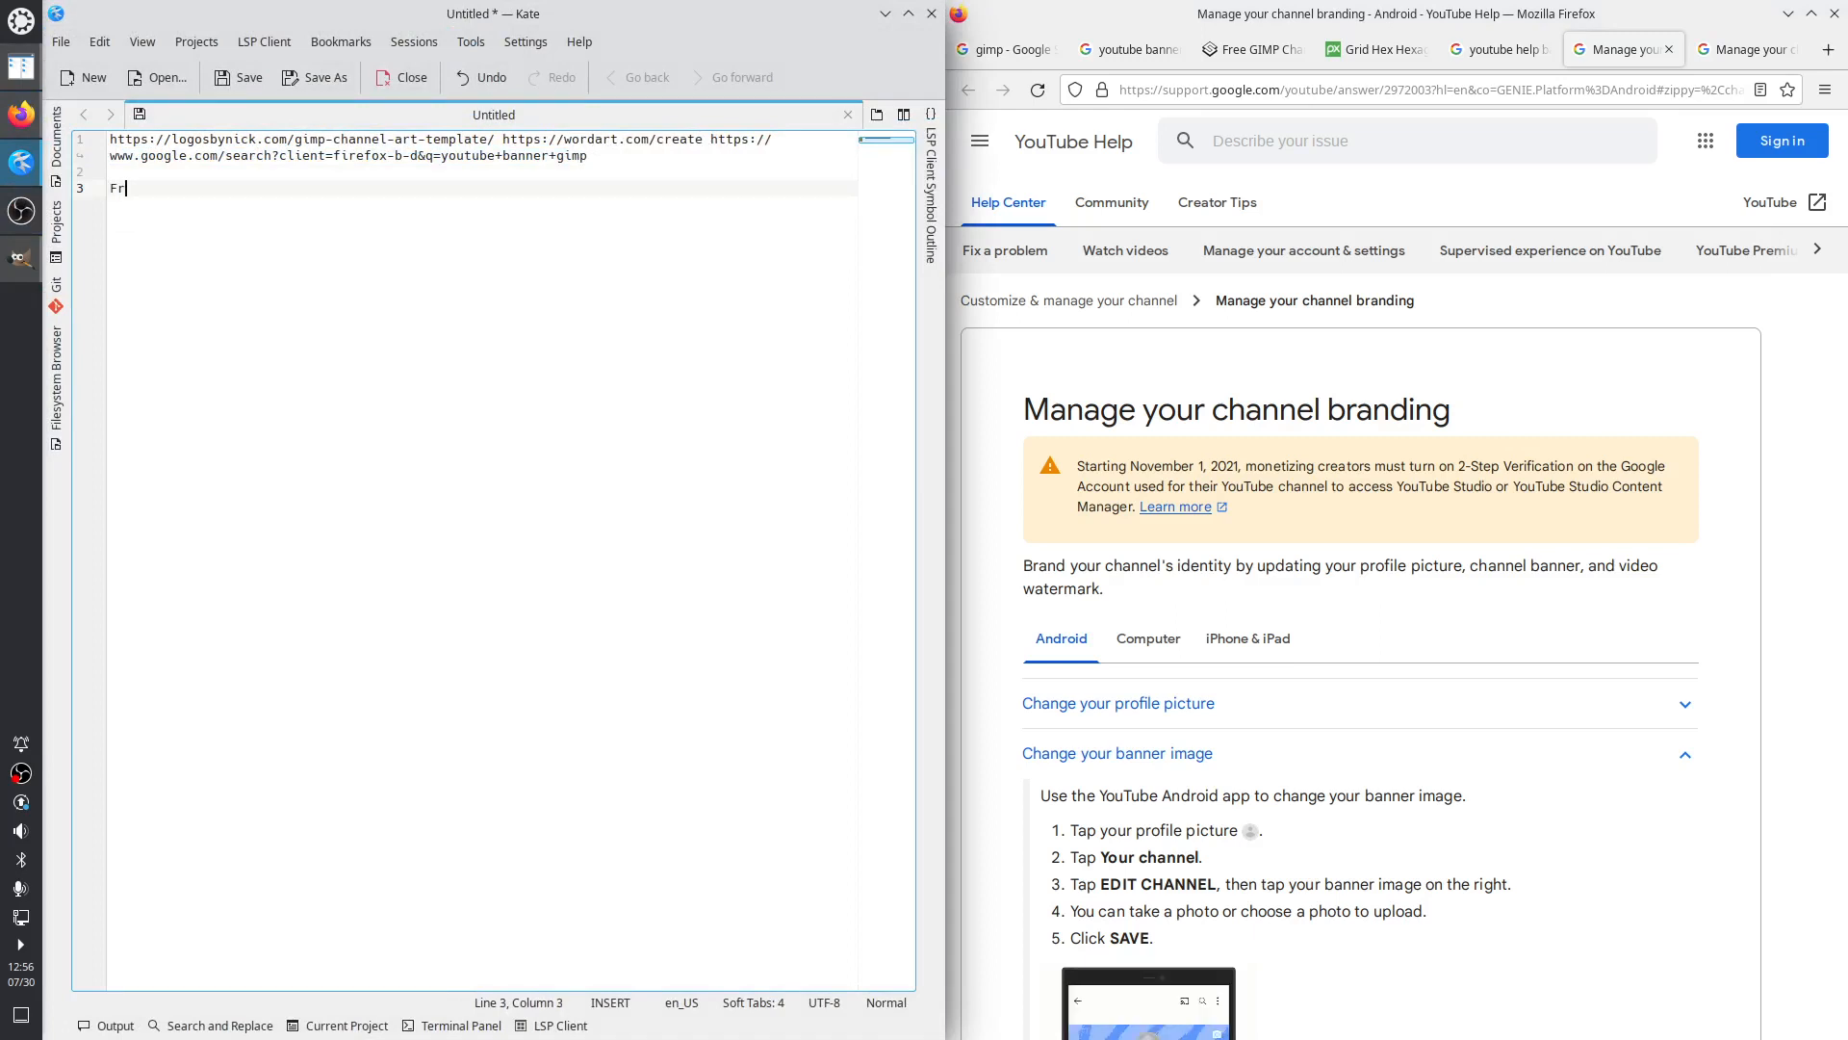
text(esh tutorials)
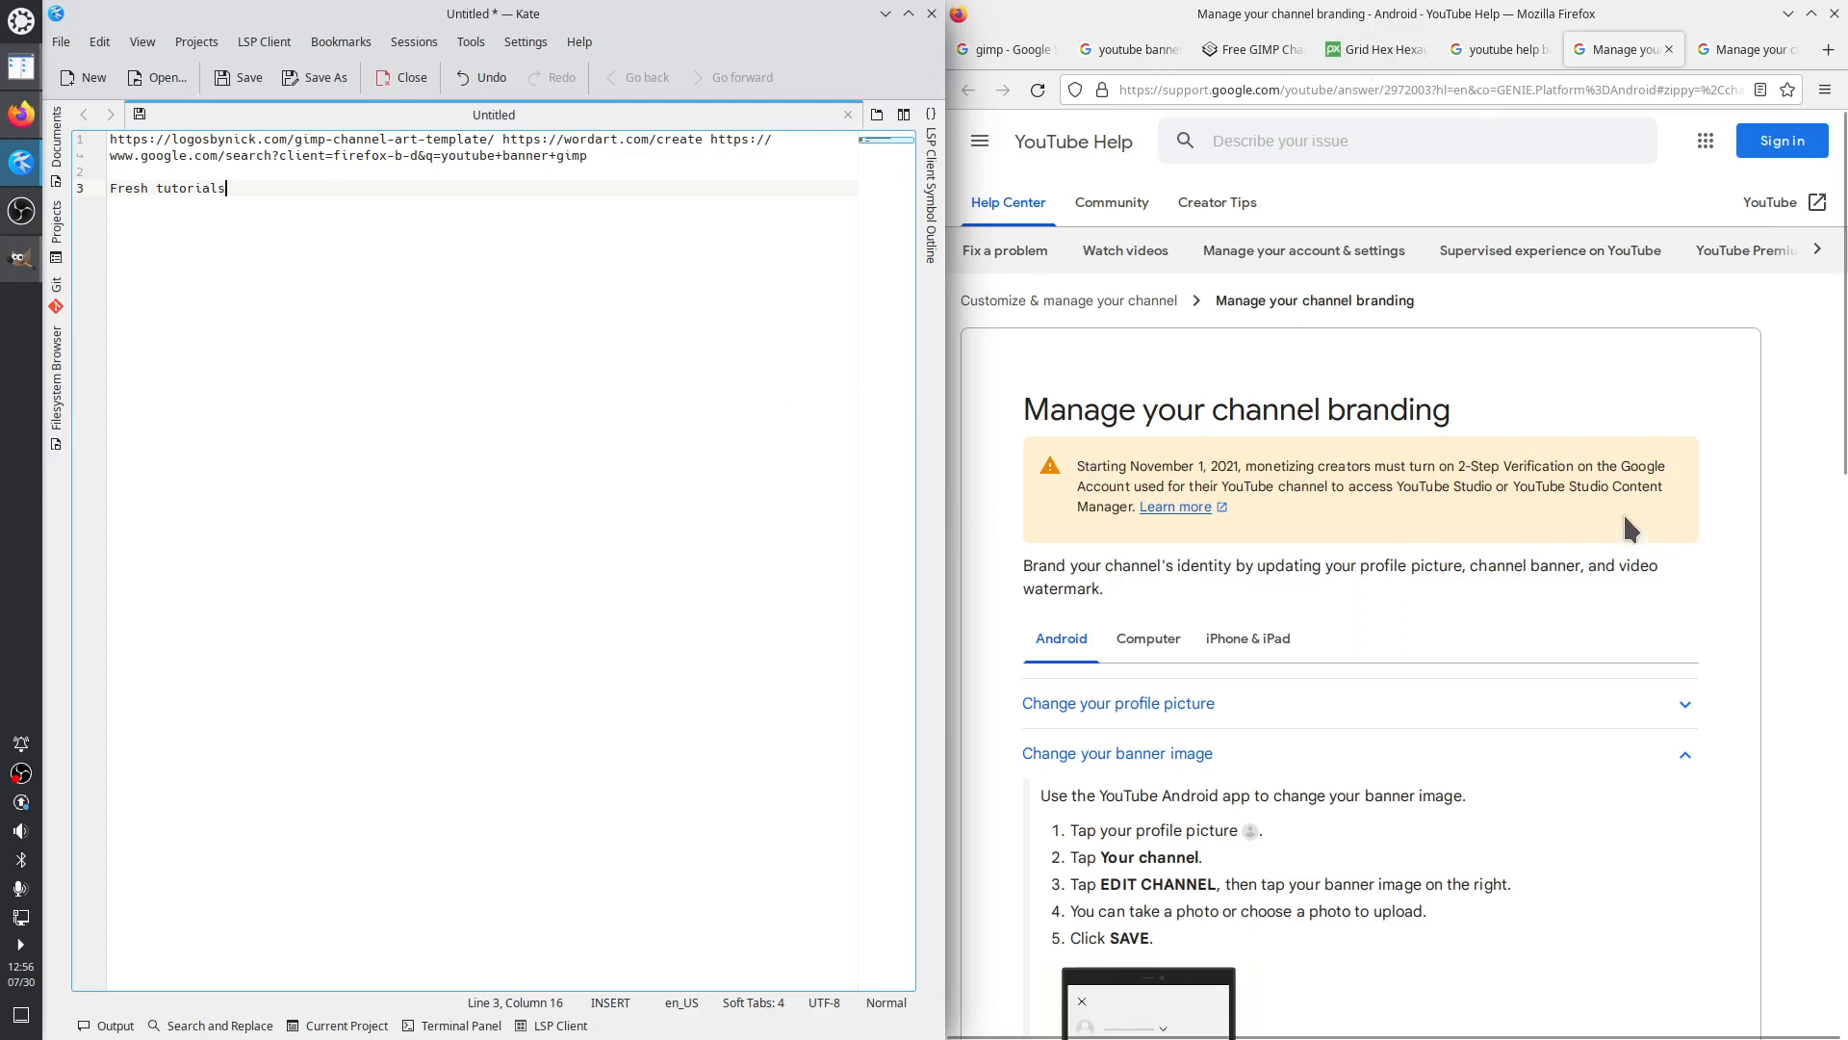
Open a new tab in Firefox and search Google for "fresh tutorials"
click(1801, 492)
key(ctrl+t)
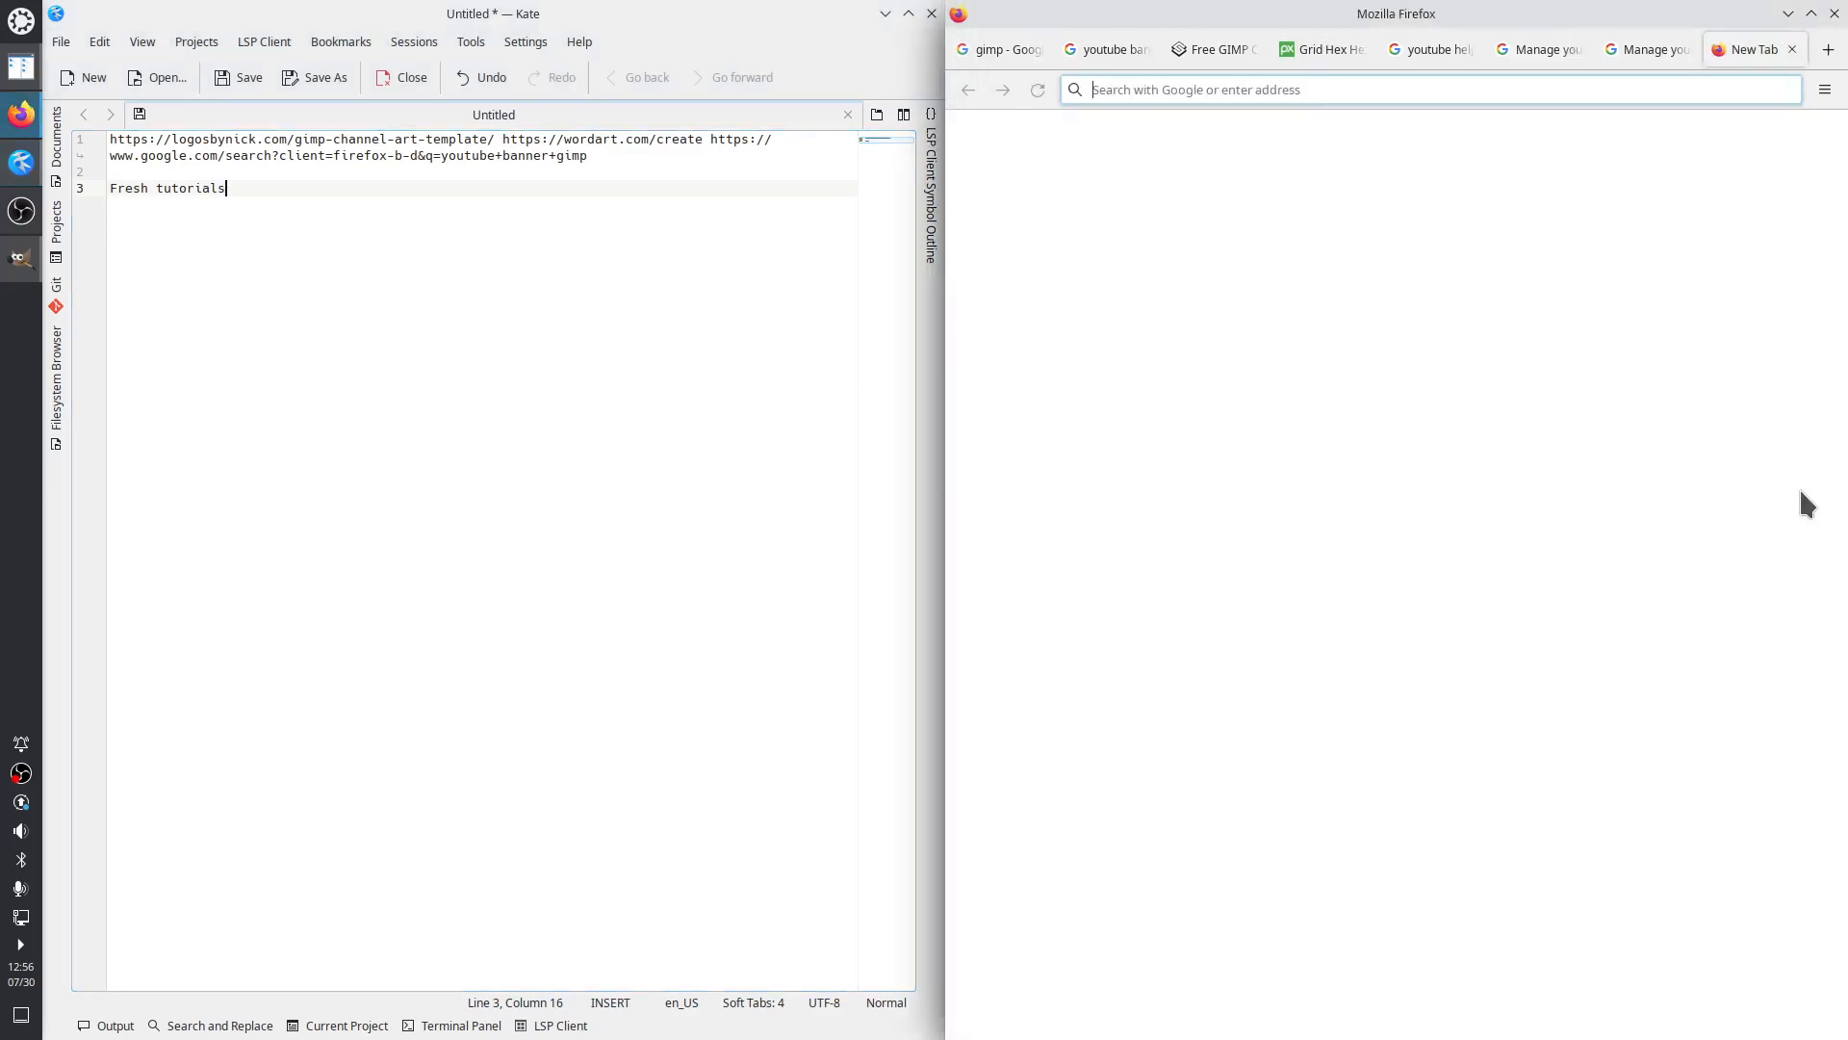
text(fres)
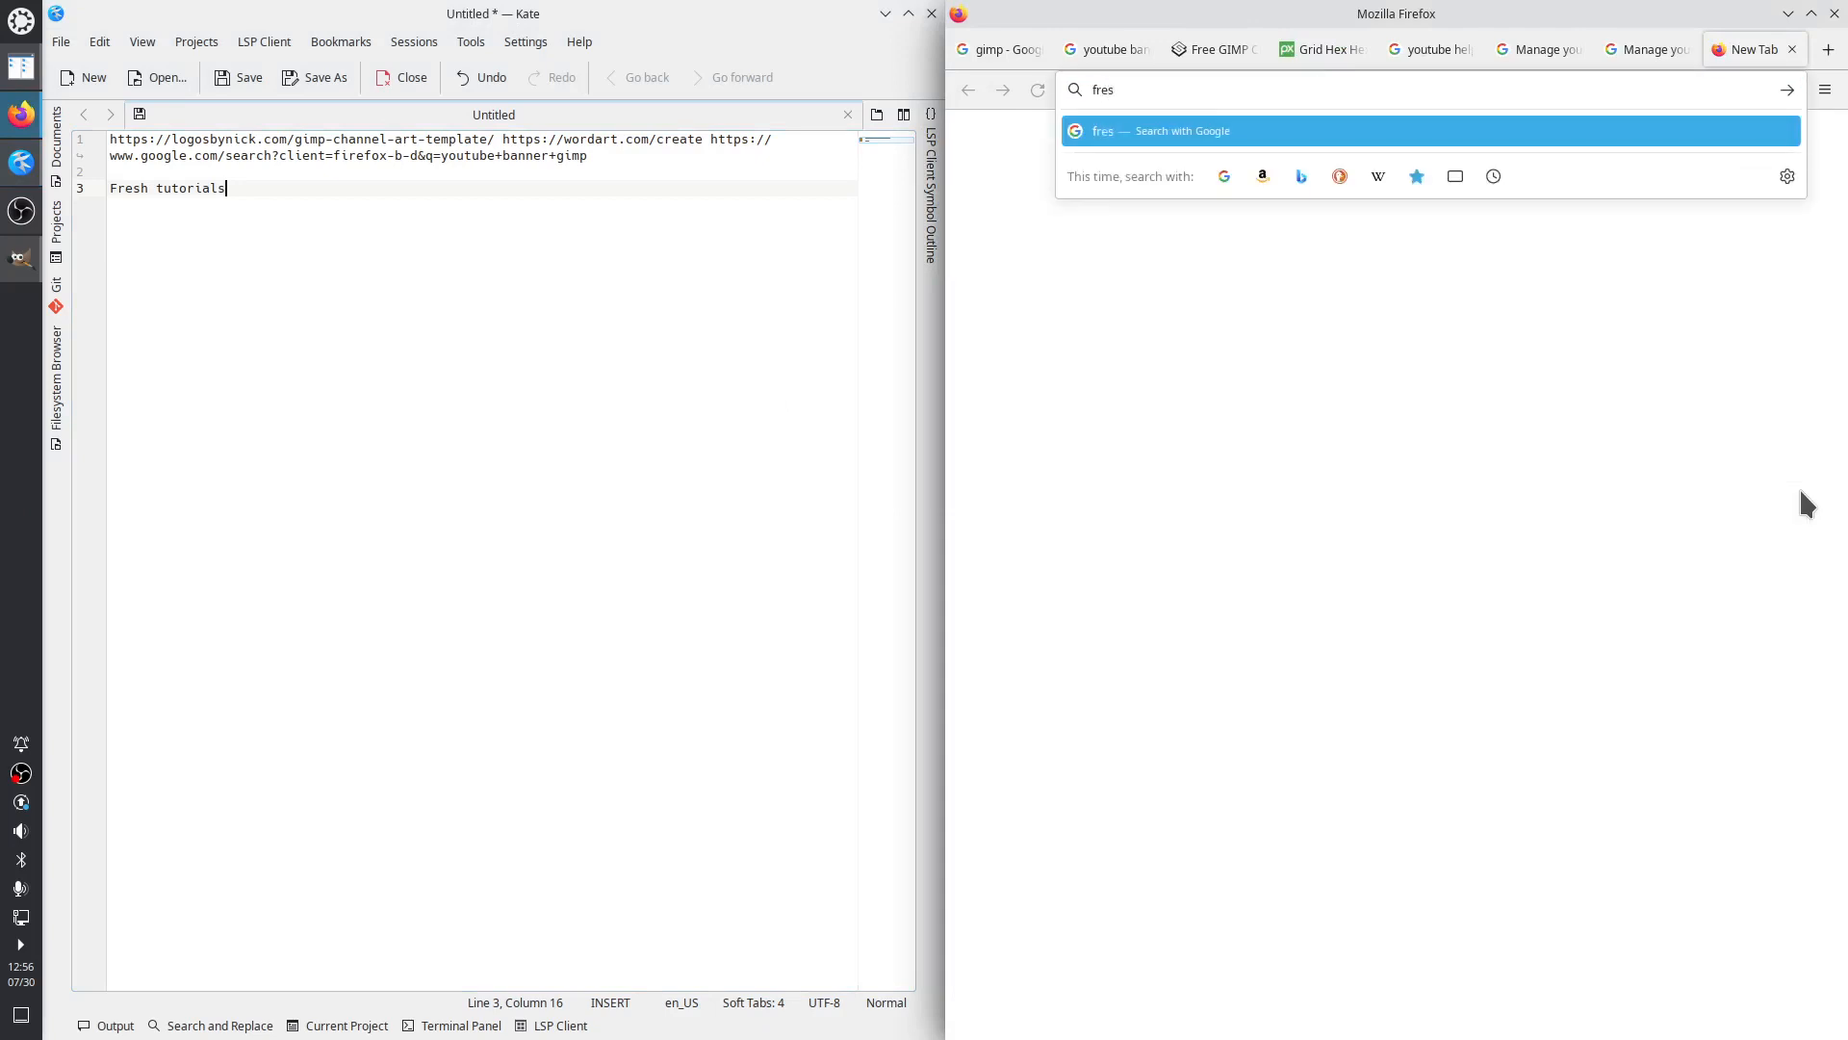
text(h tutorials)
key(Return)
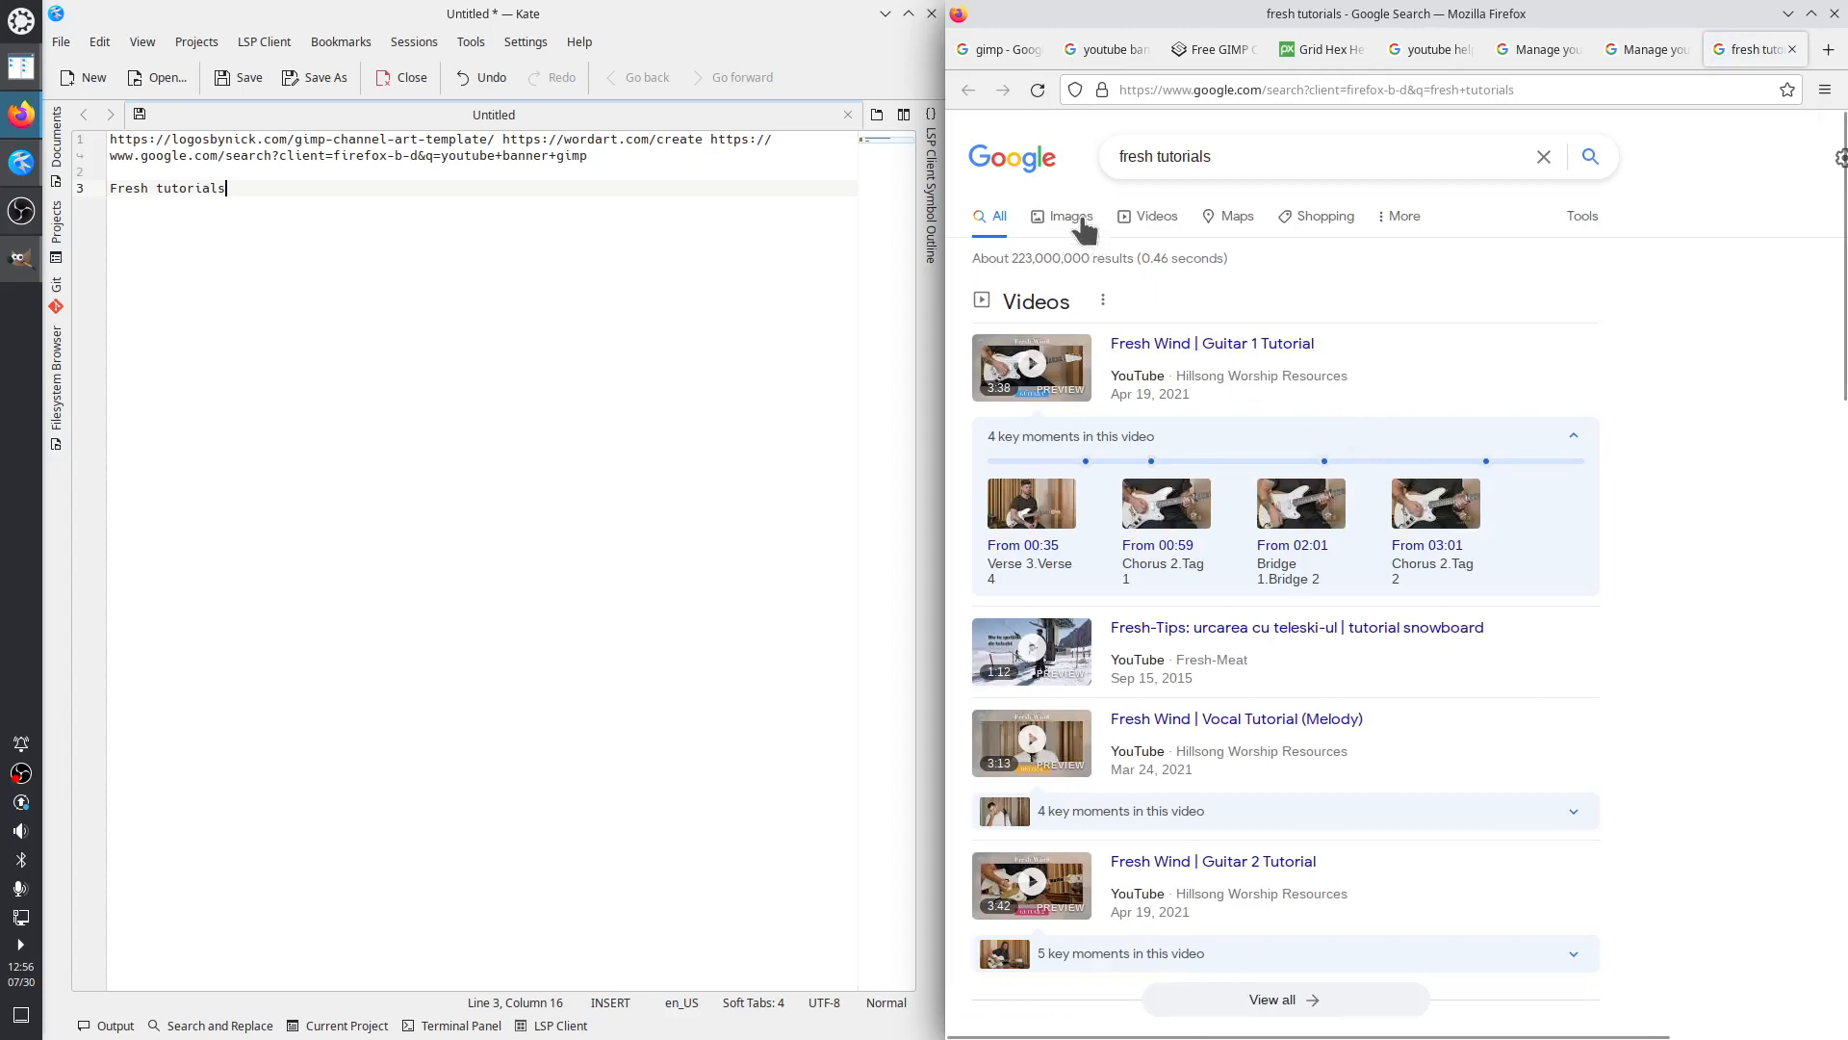
Browse the image results for "fresh tutorials" and narrow them to adobe illustrator tutorials
click(1074, 221)
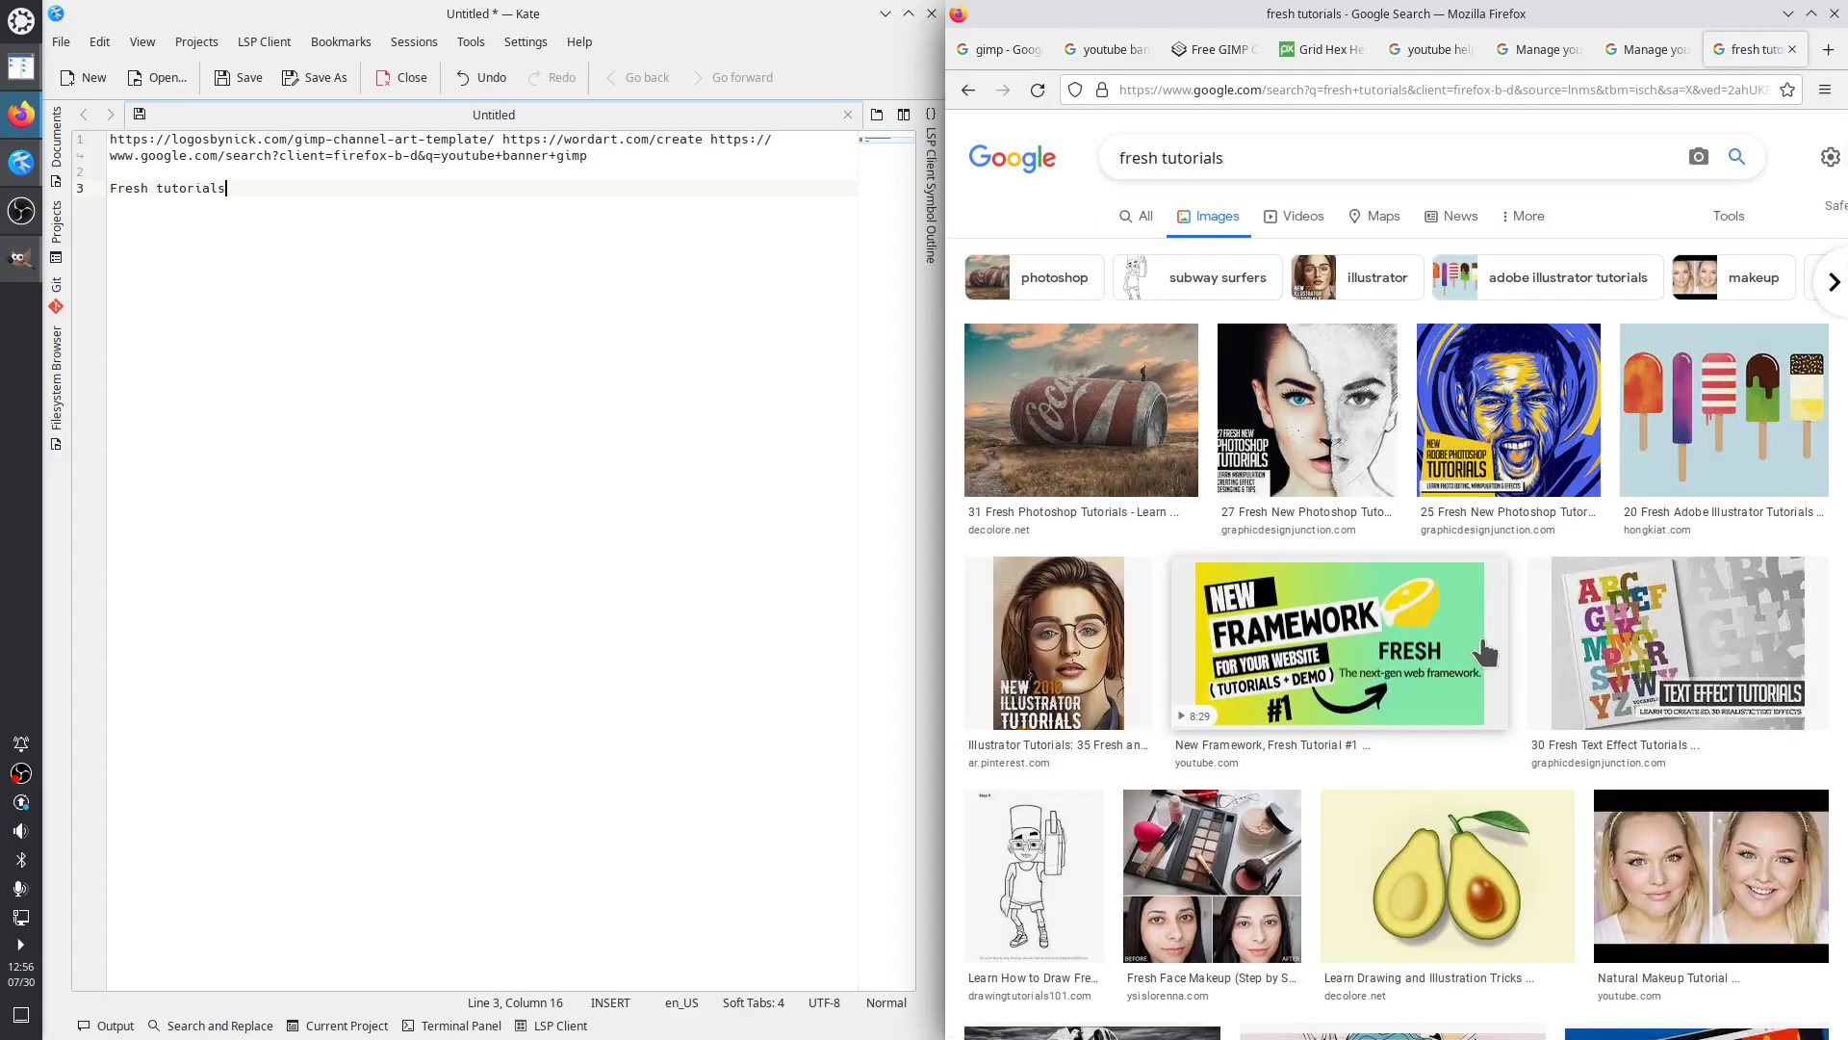
scroll(1483, 653, down, 7)
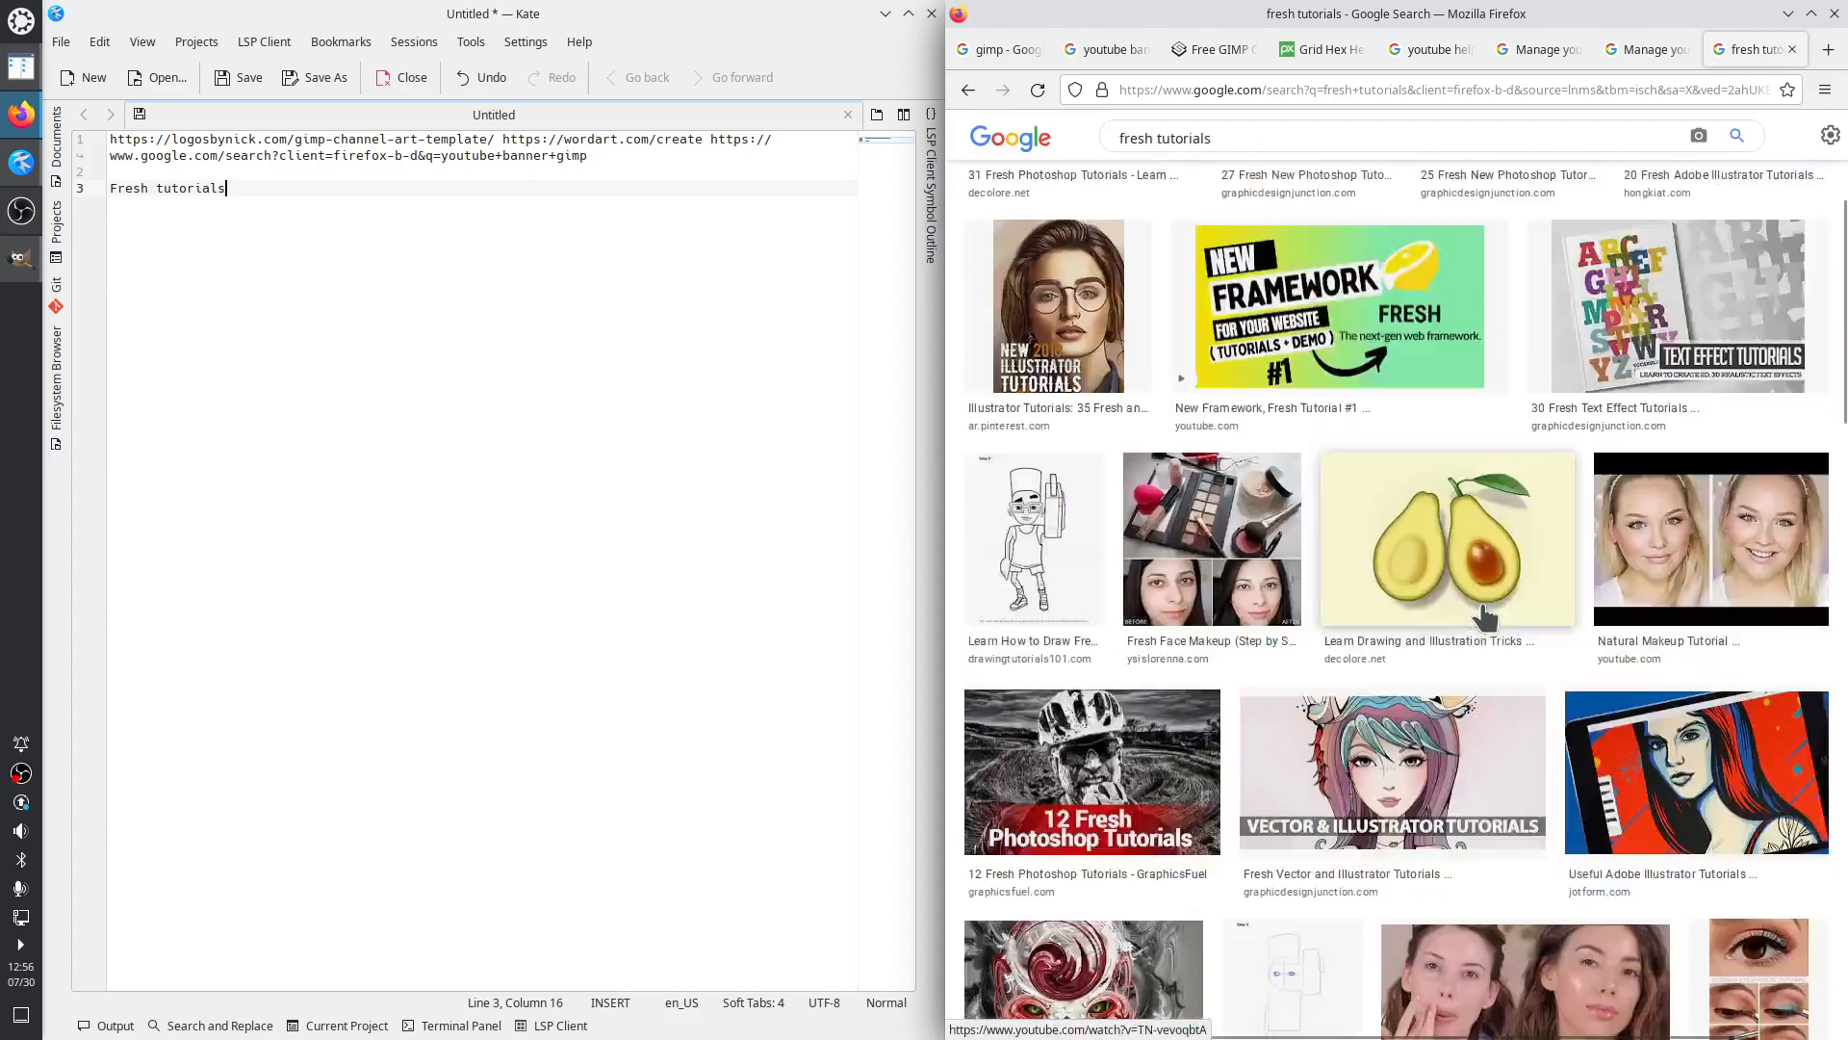
scroll(1483, 616, down, 5)
scroll(1483, 616, up, 12)
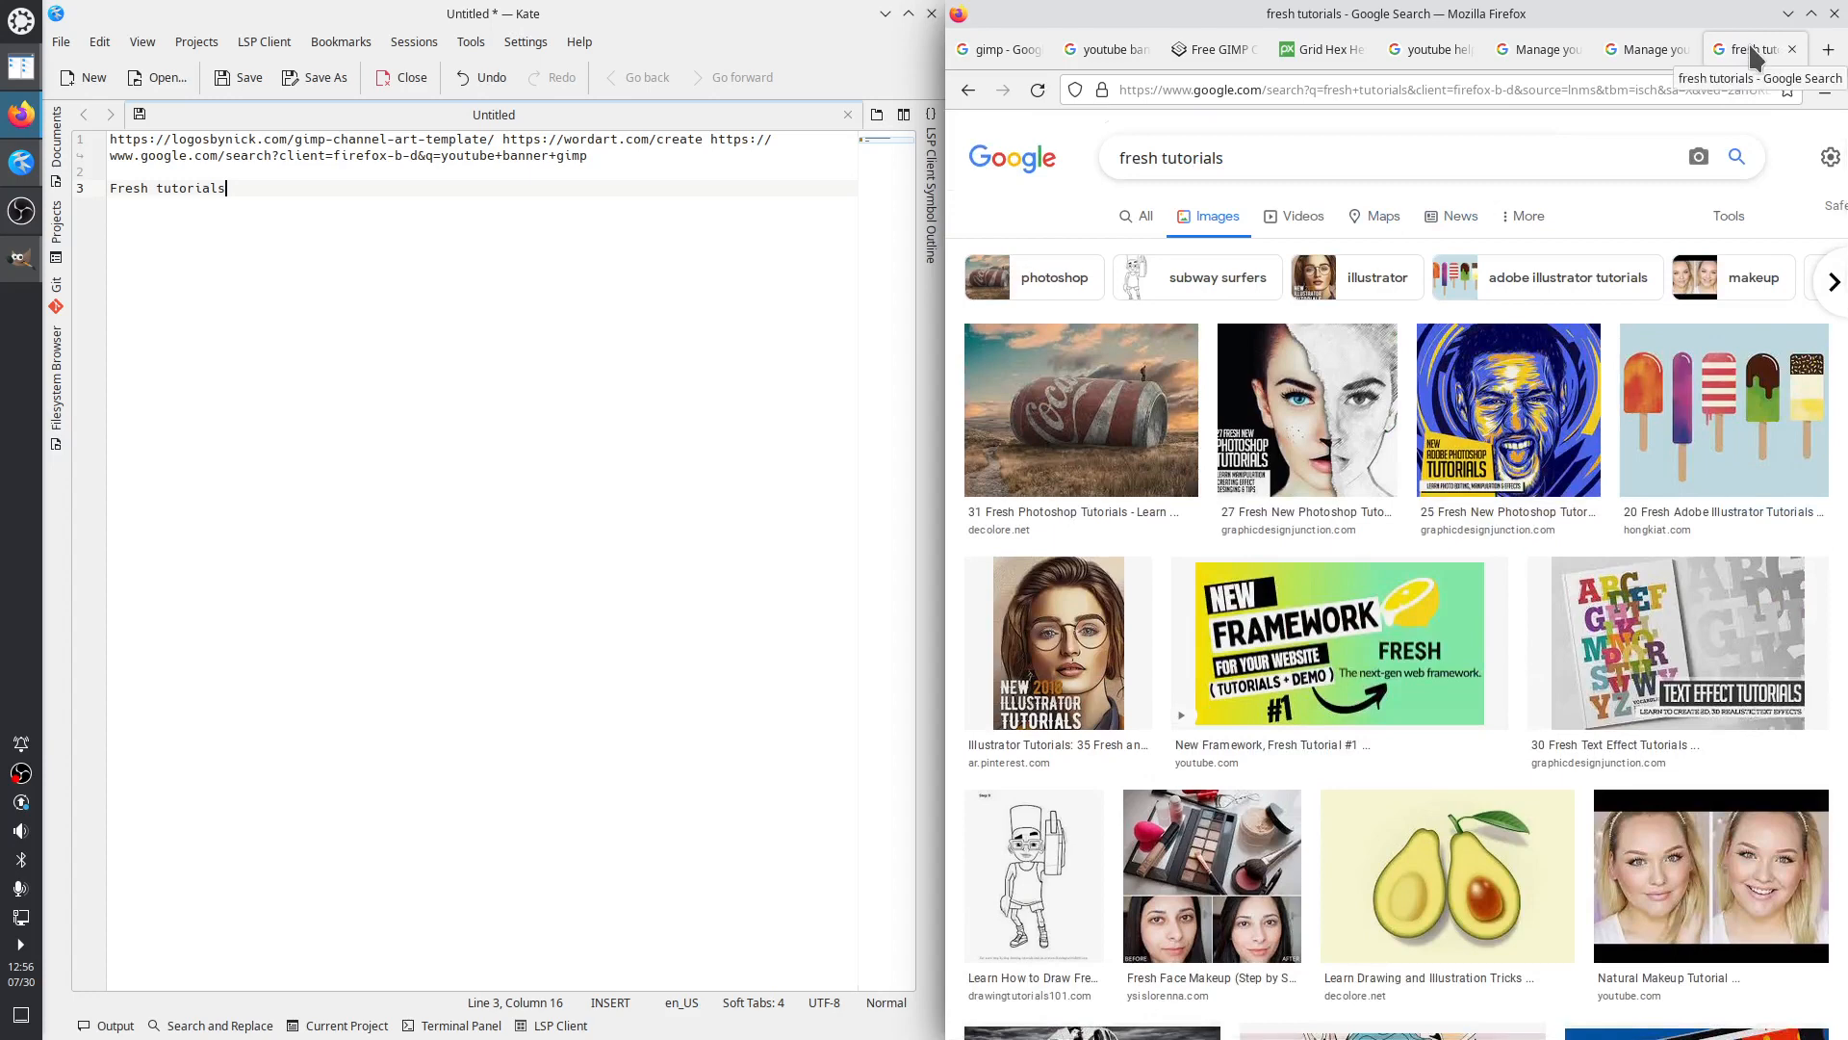
click(1497, 279)
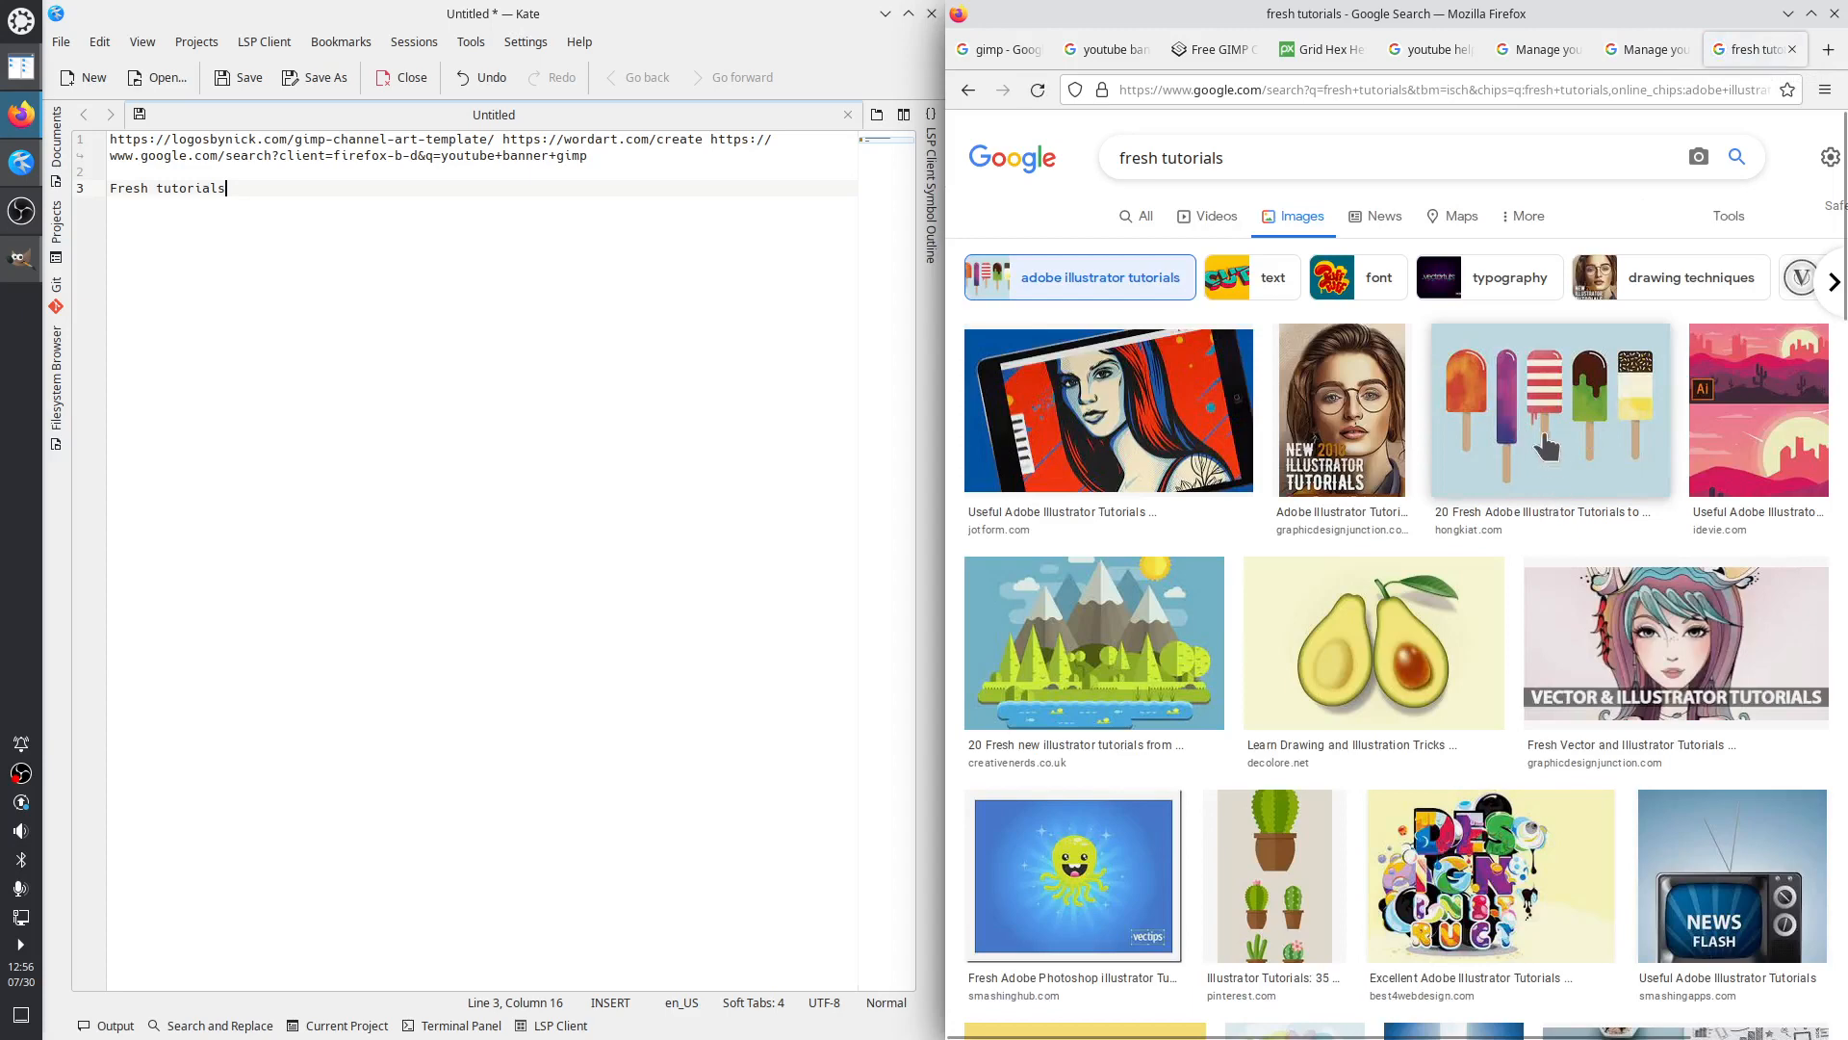
Open the Hongkiat popsicle image result in a new tab, switch to it and look through its related images
right_click(1541, 428)
click(1583, 440)
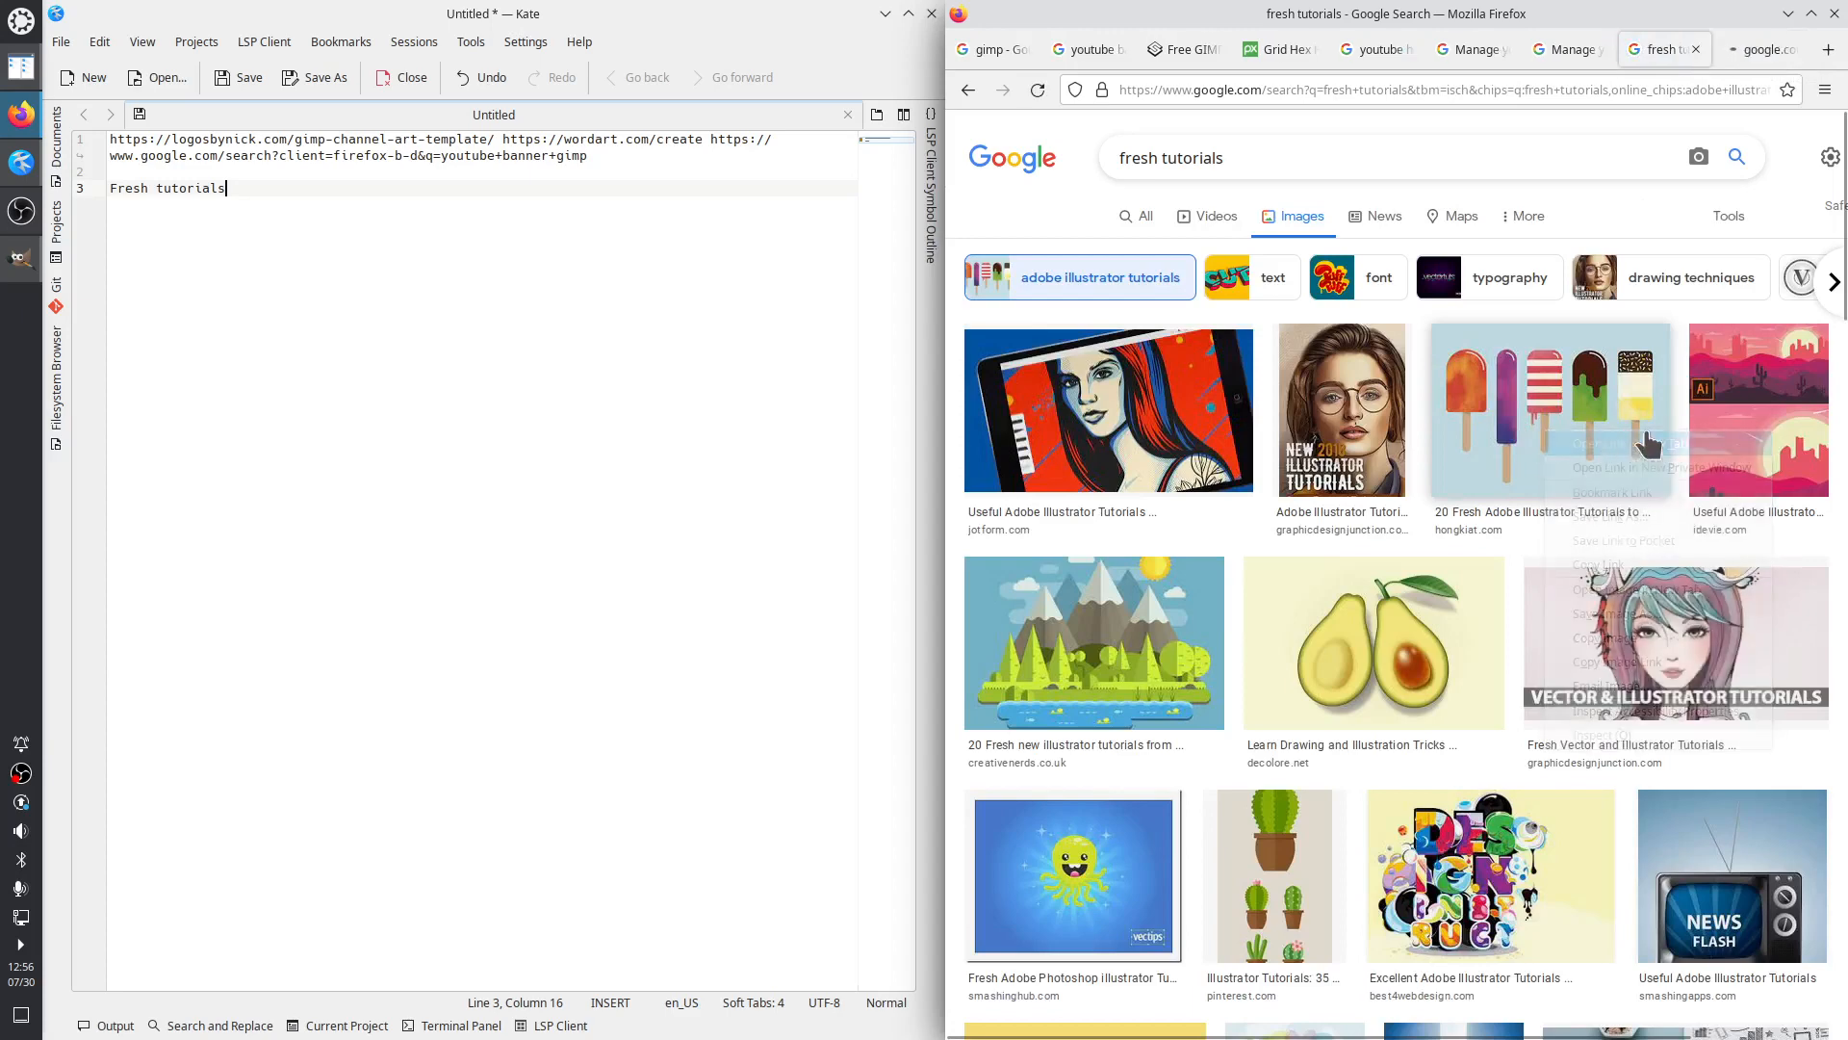
click(1739, 56)
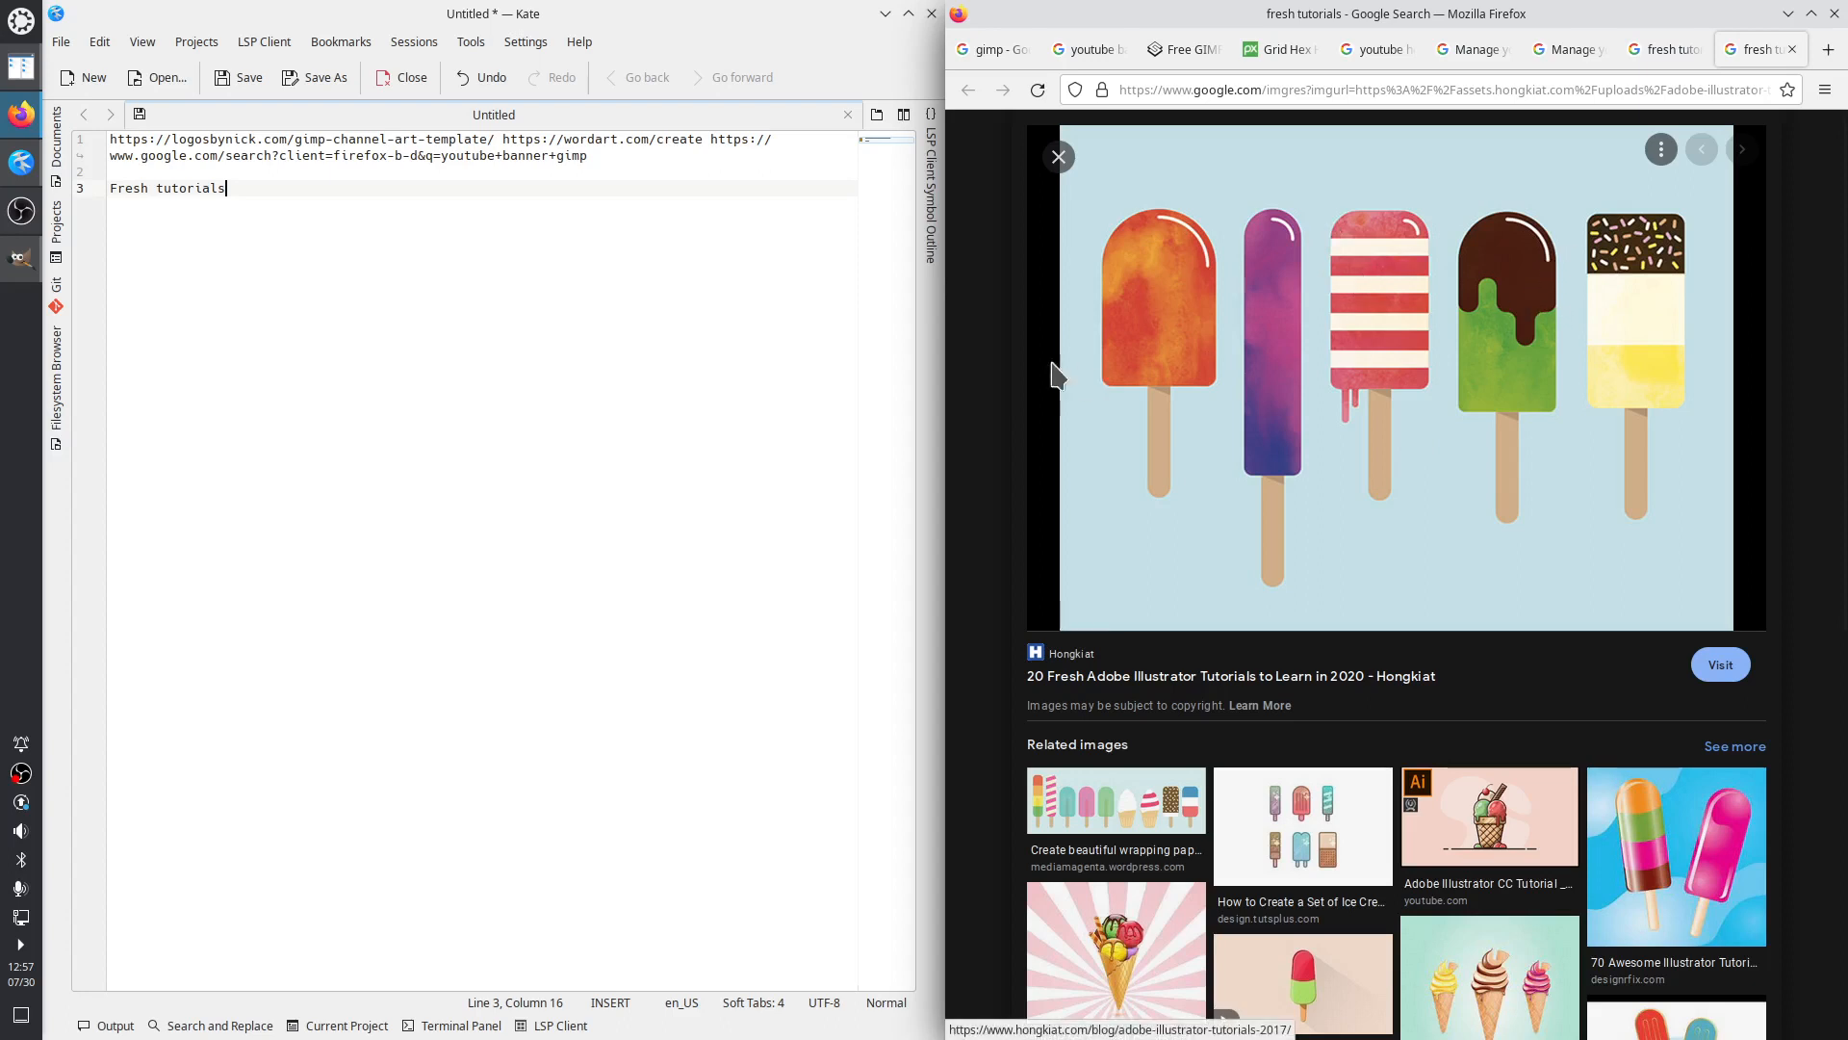
scroll(1372, 613, down, 3)
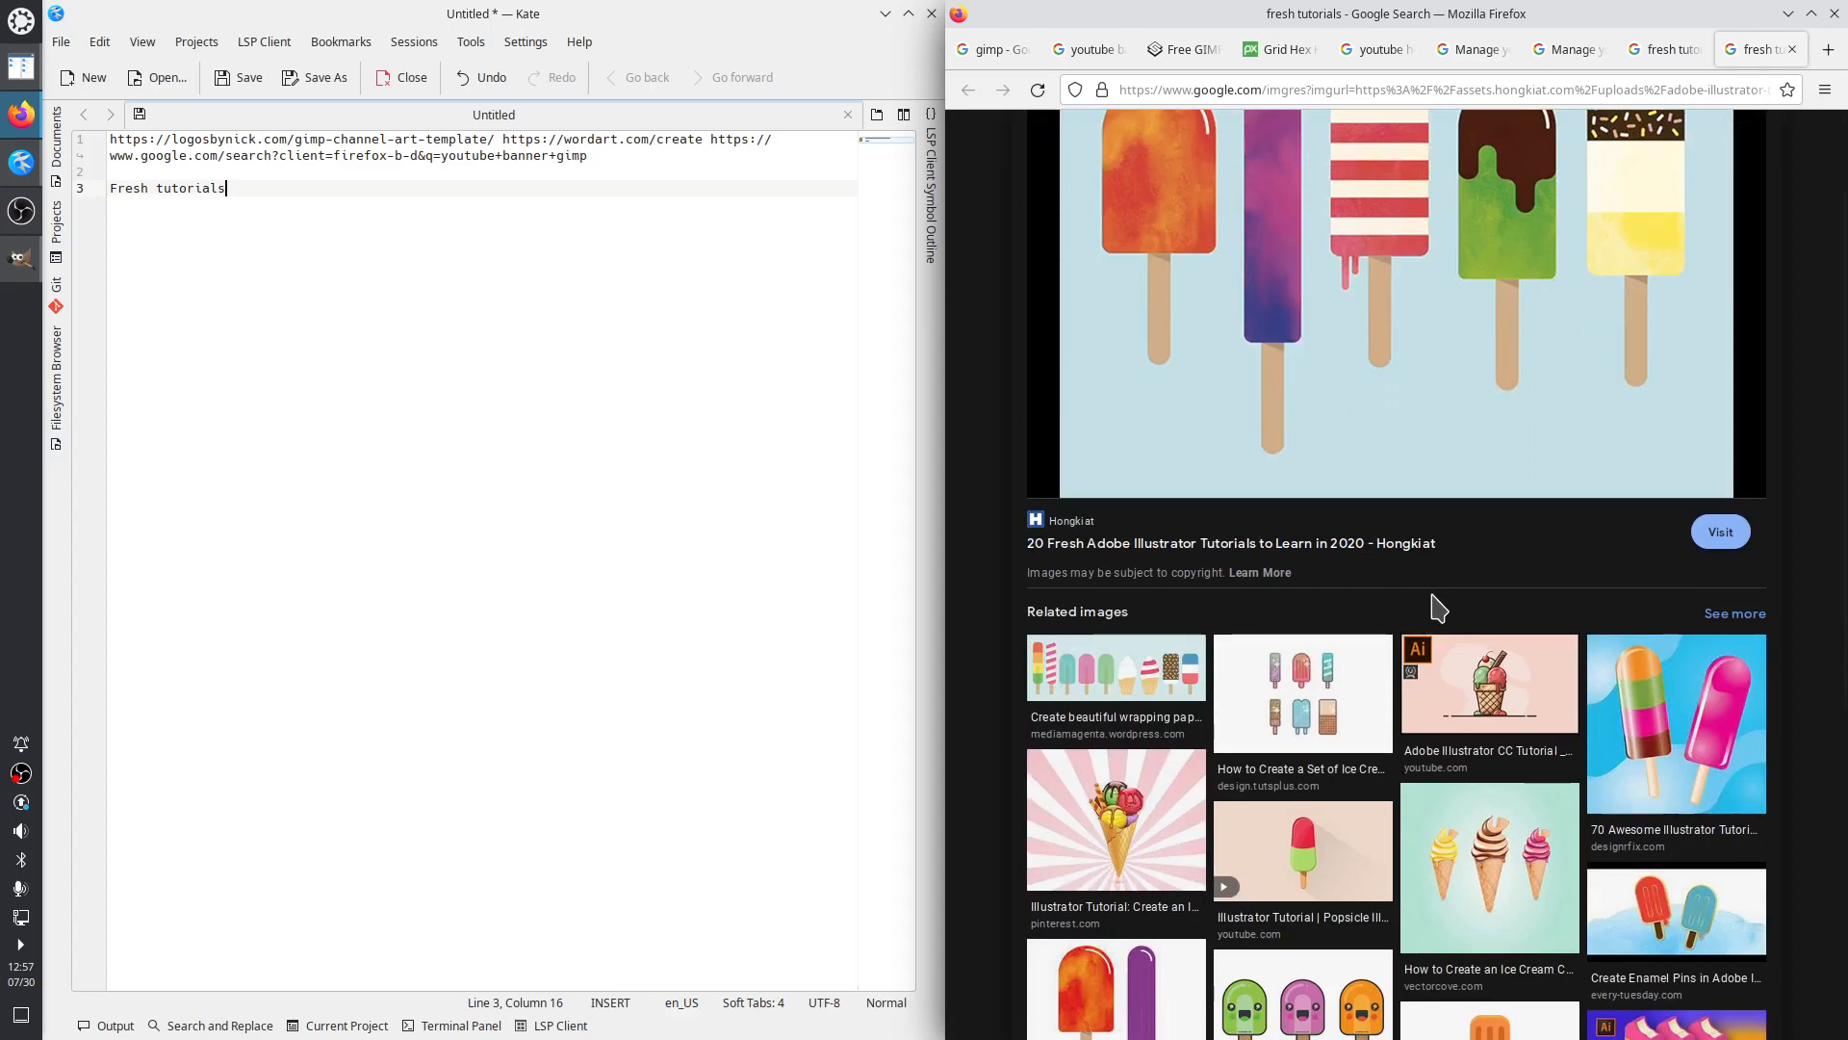
scroll(1438, 608, down, 5)
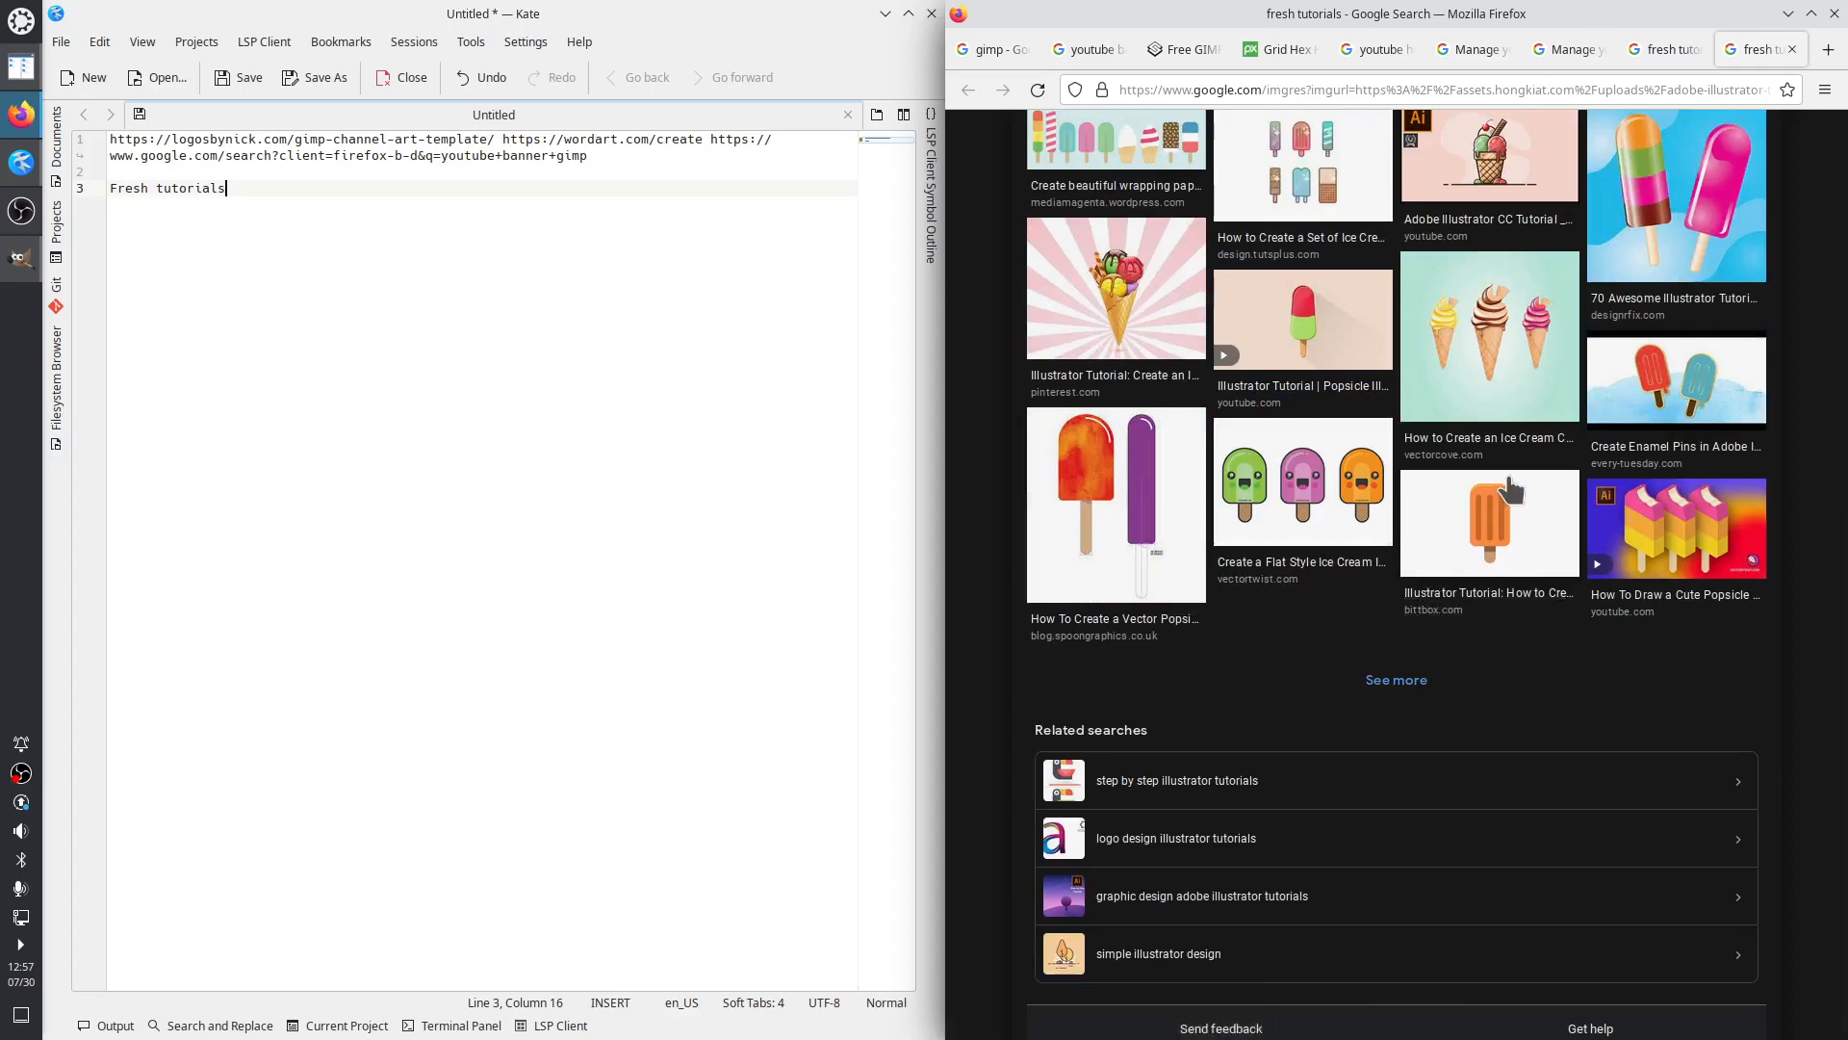
scroll(1510, 489, up, 6)
Search Google for "kde icons" in the popsicle image's tab
click(1336, 89)
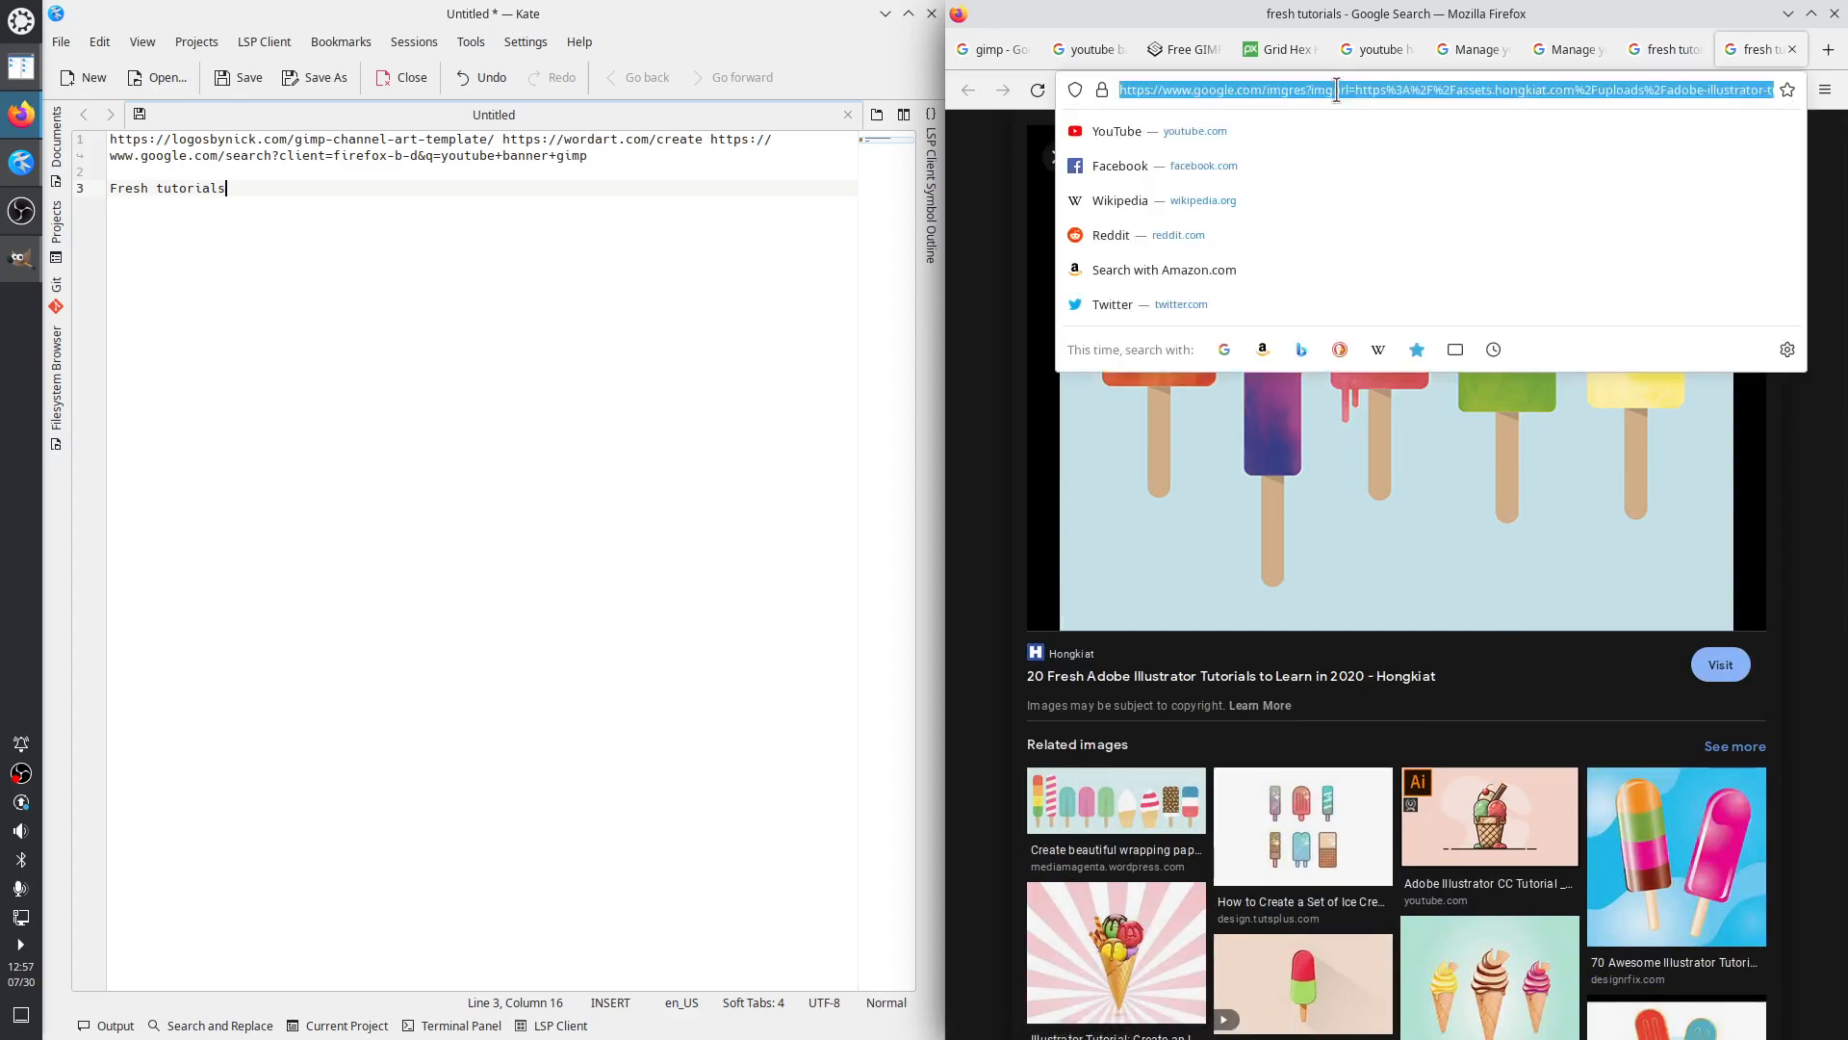
text(kde icon)
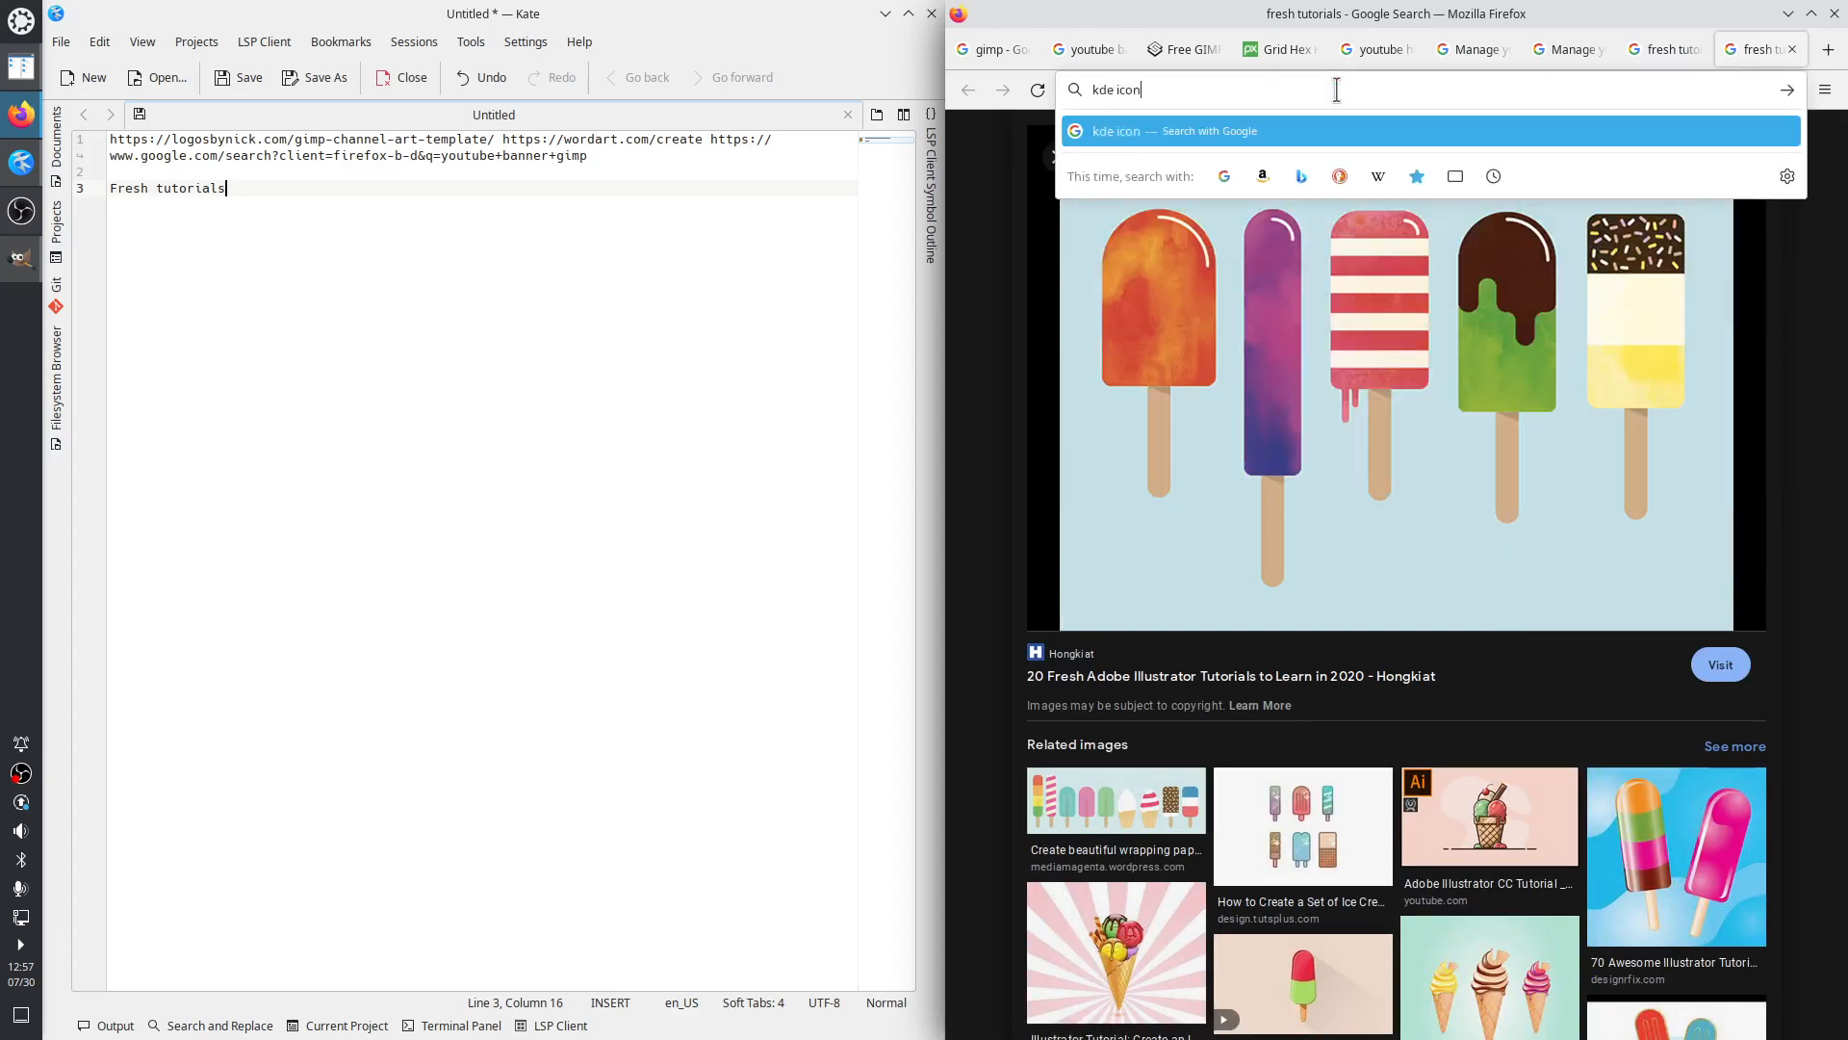
text(s)
key(Return)
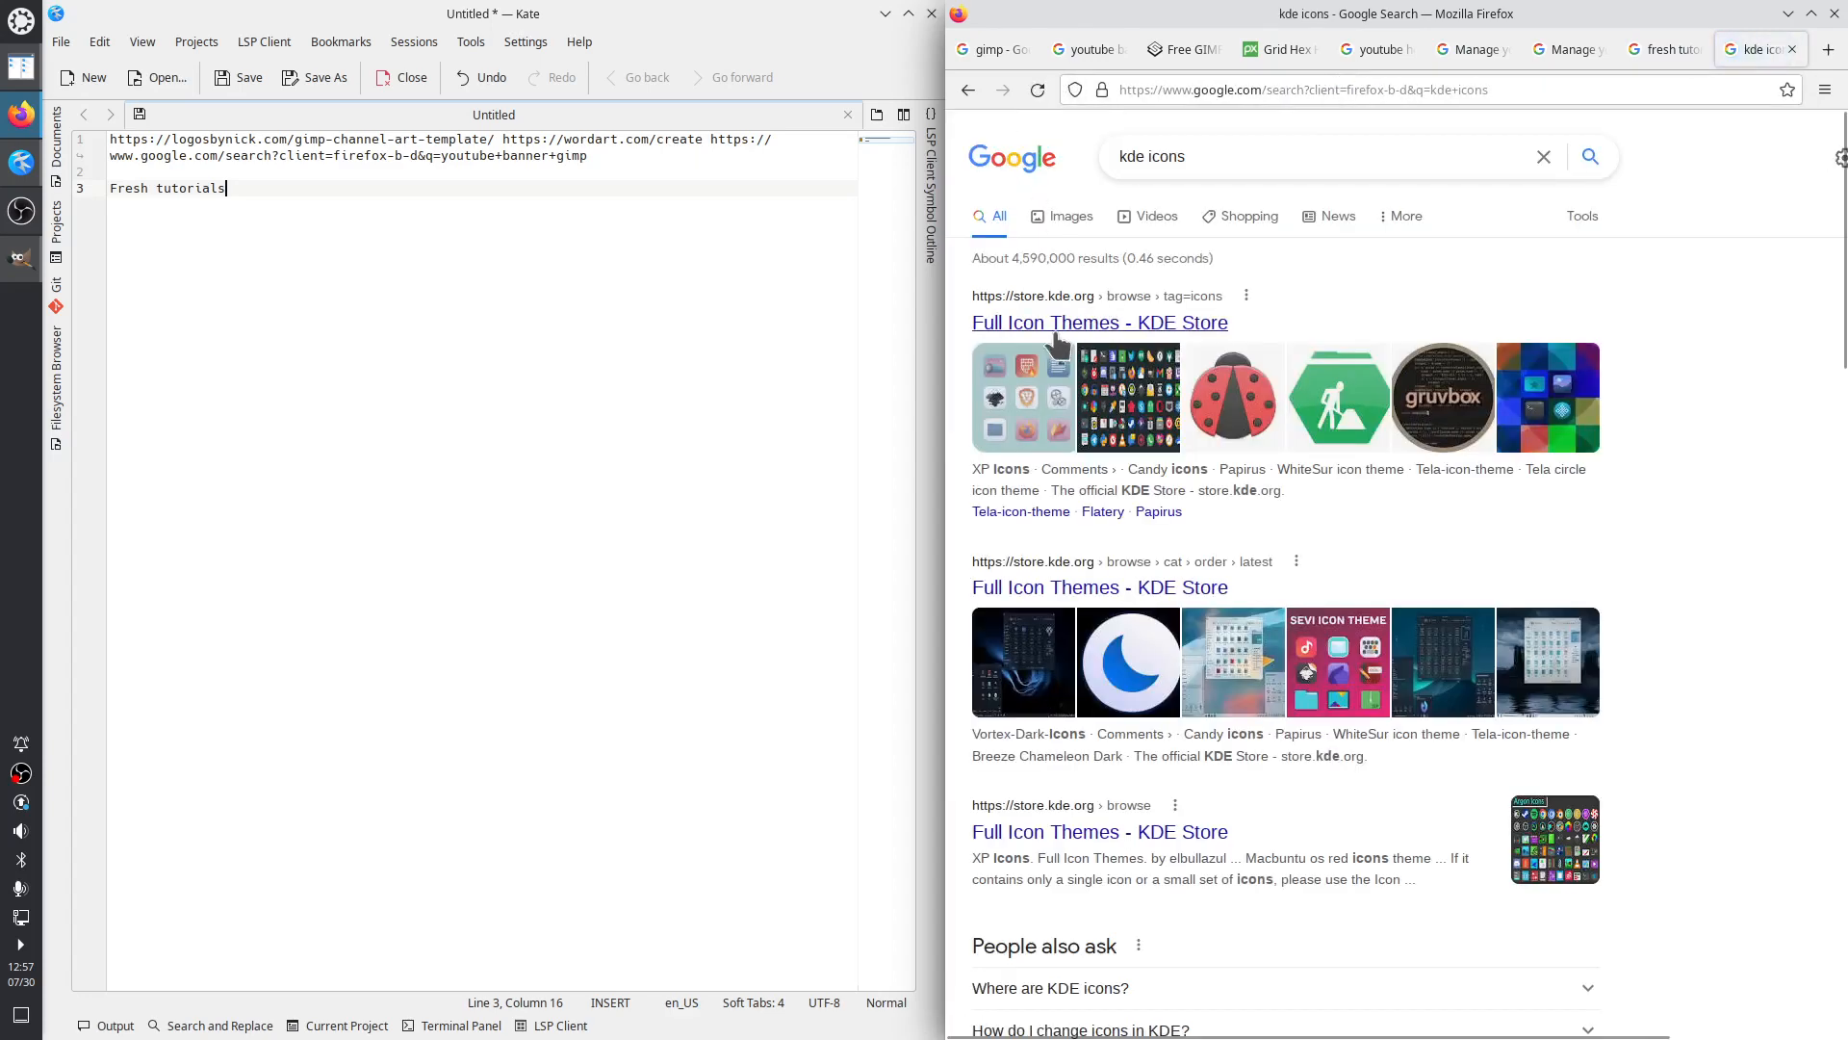
Open the first KDE Store Full Icon Themes result in a new tab, set the search to image results, and switch to the store page
right_click(1056, 342)
click(1122, 358)
click(1063, 215)
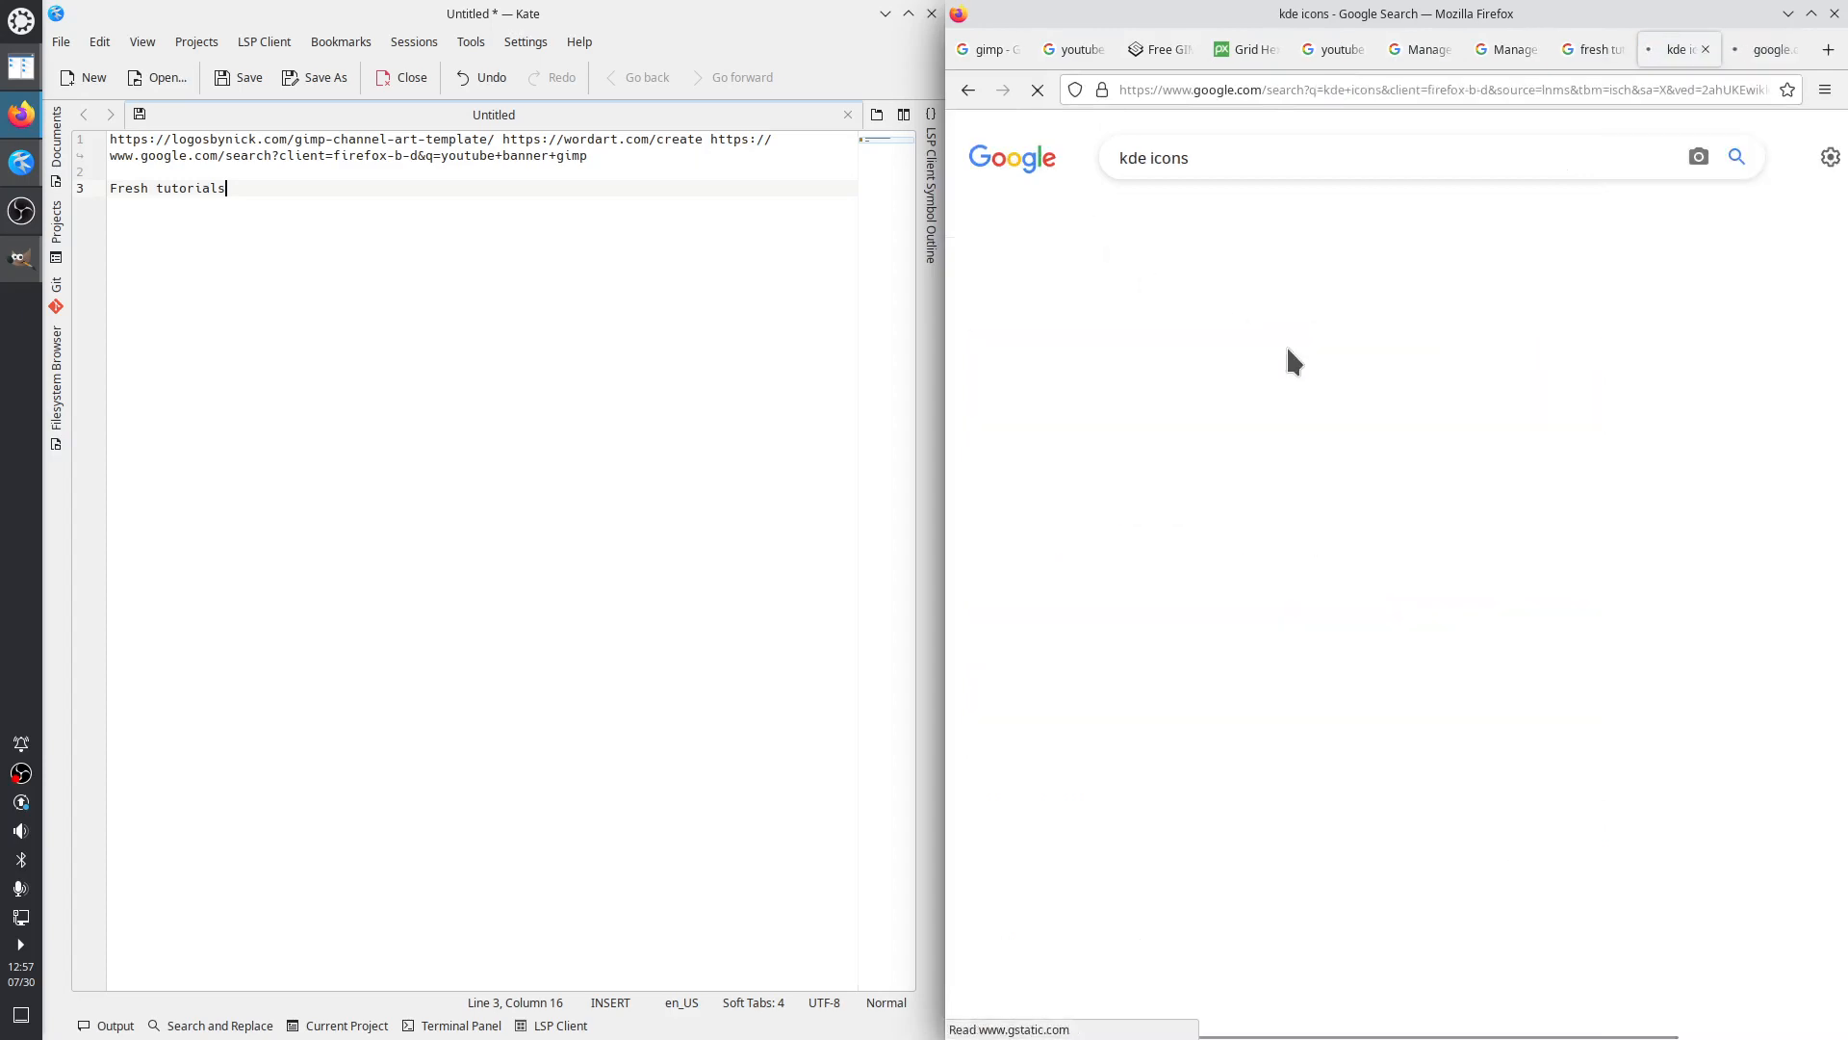
click(1770, 53)
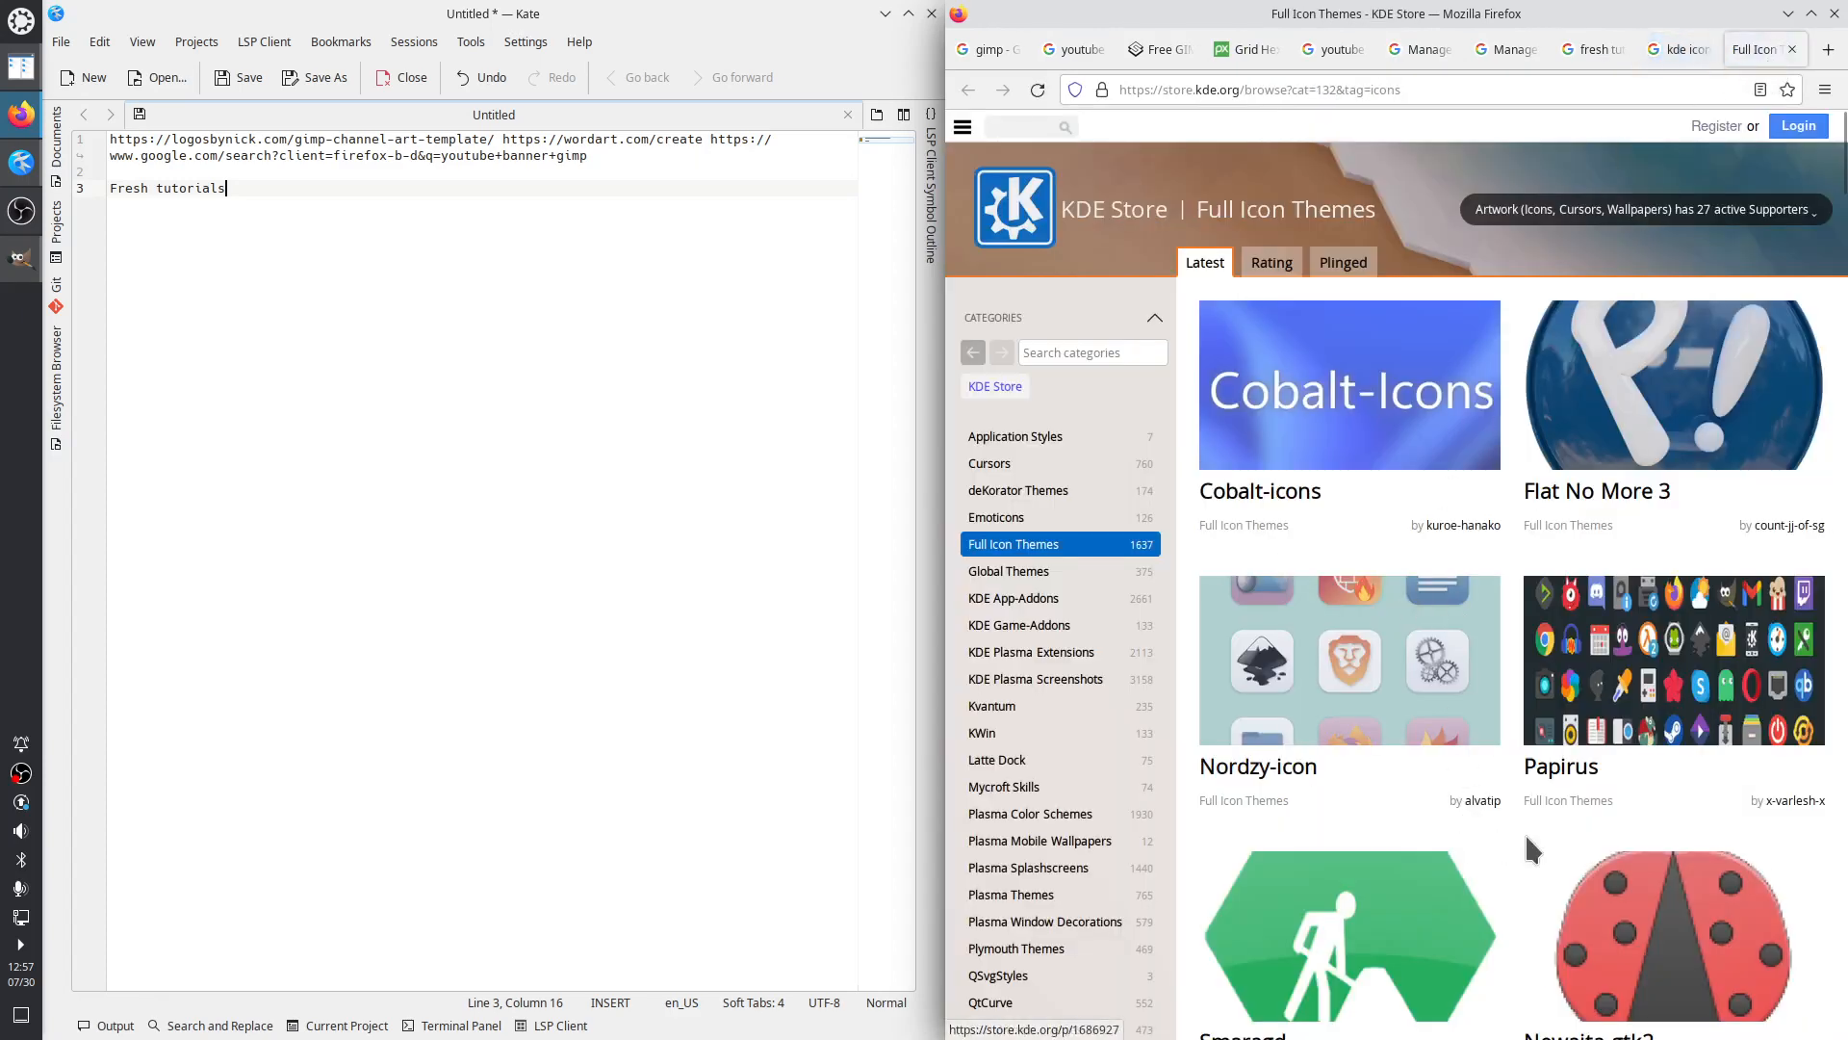
Open the Papirus icon theme's page in a new tab and switch to it
right_click(1621, 685)
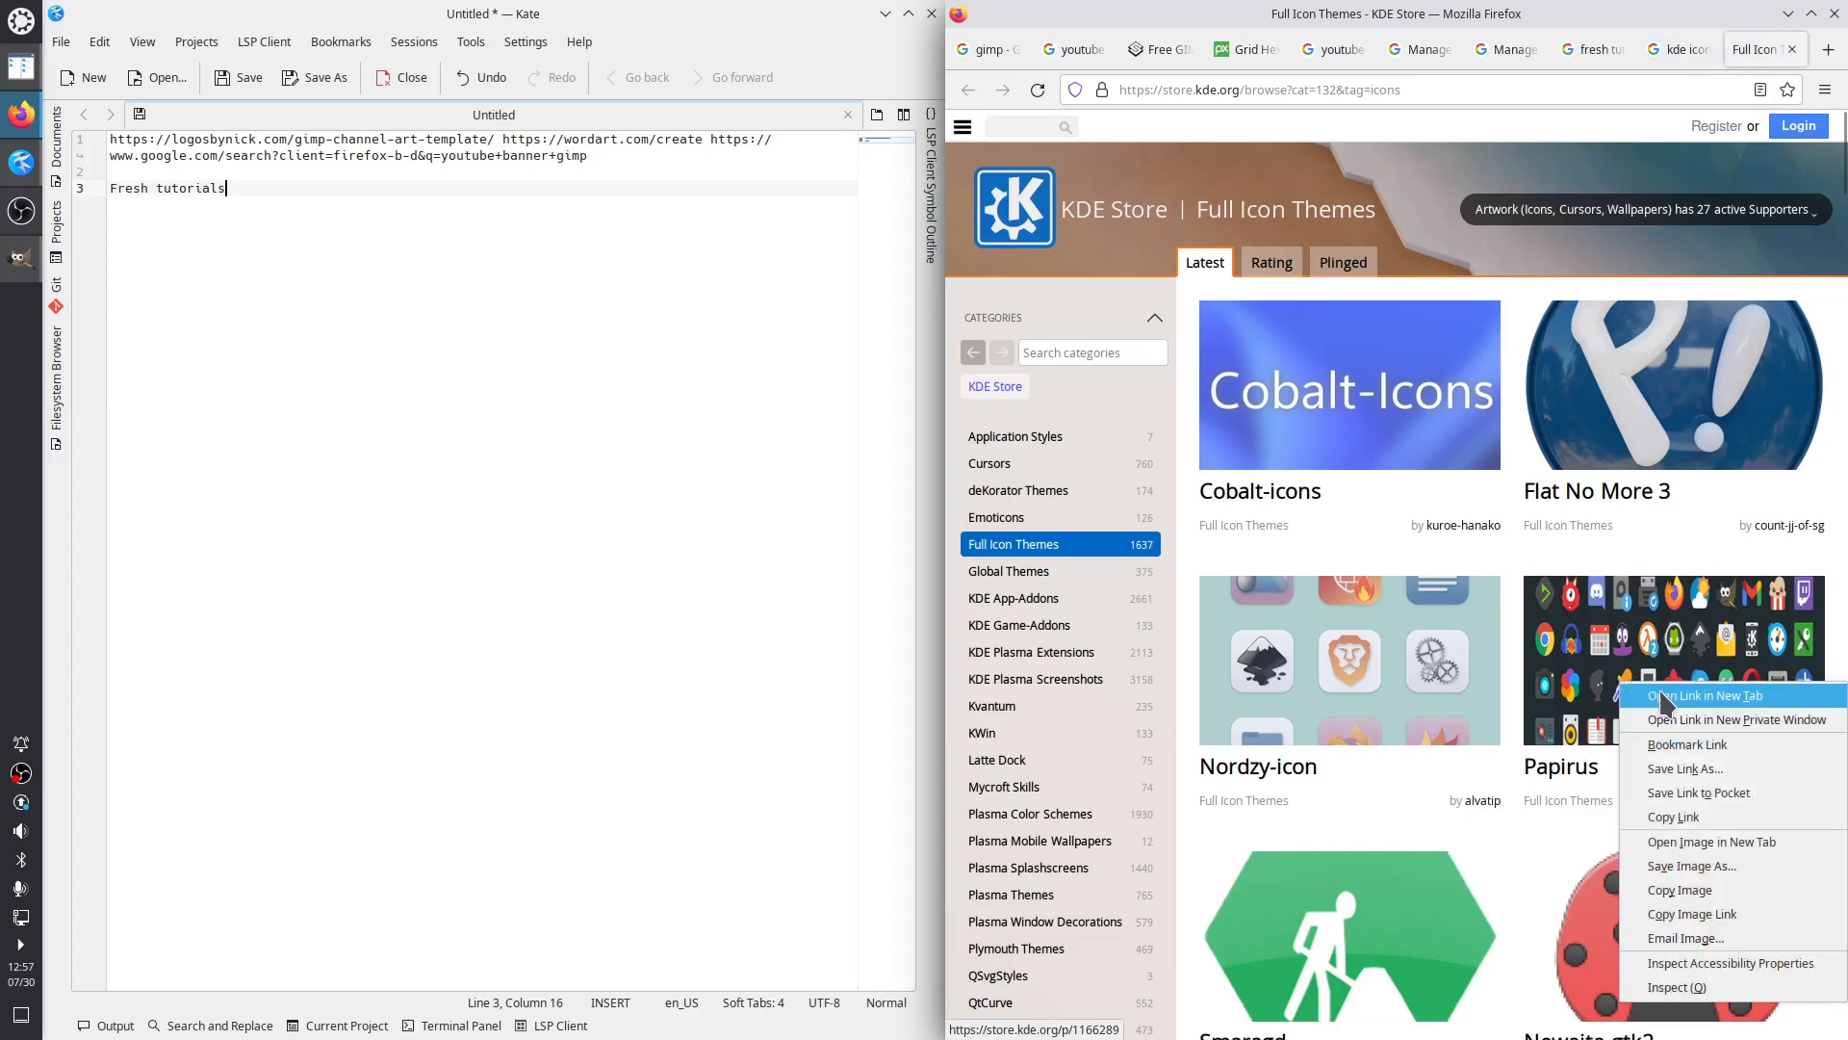
click(1661, 695)
click(1748, 49)
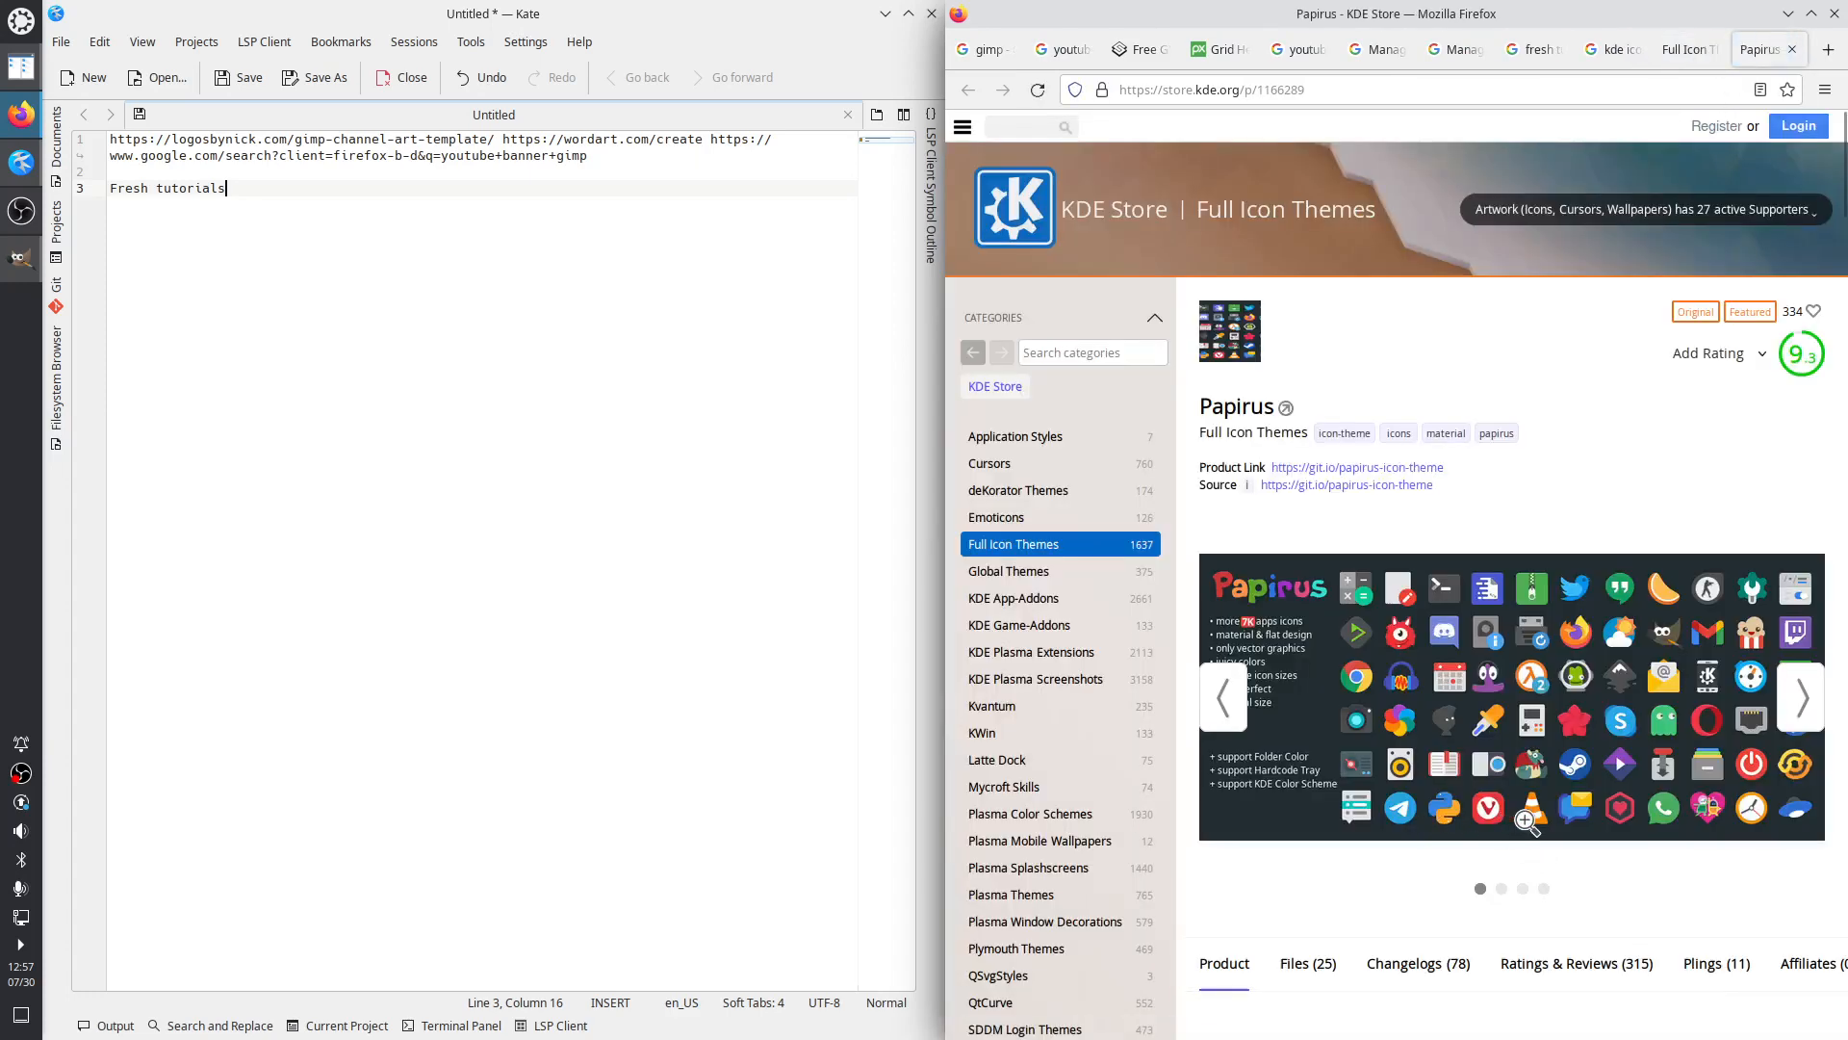
Open the Papirus theme's source link in a new tab, switch to it and highlight the repository's GPL-3.0 license entry
right_click(1328, 486)
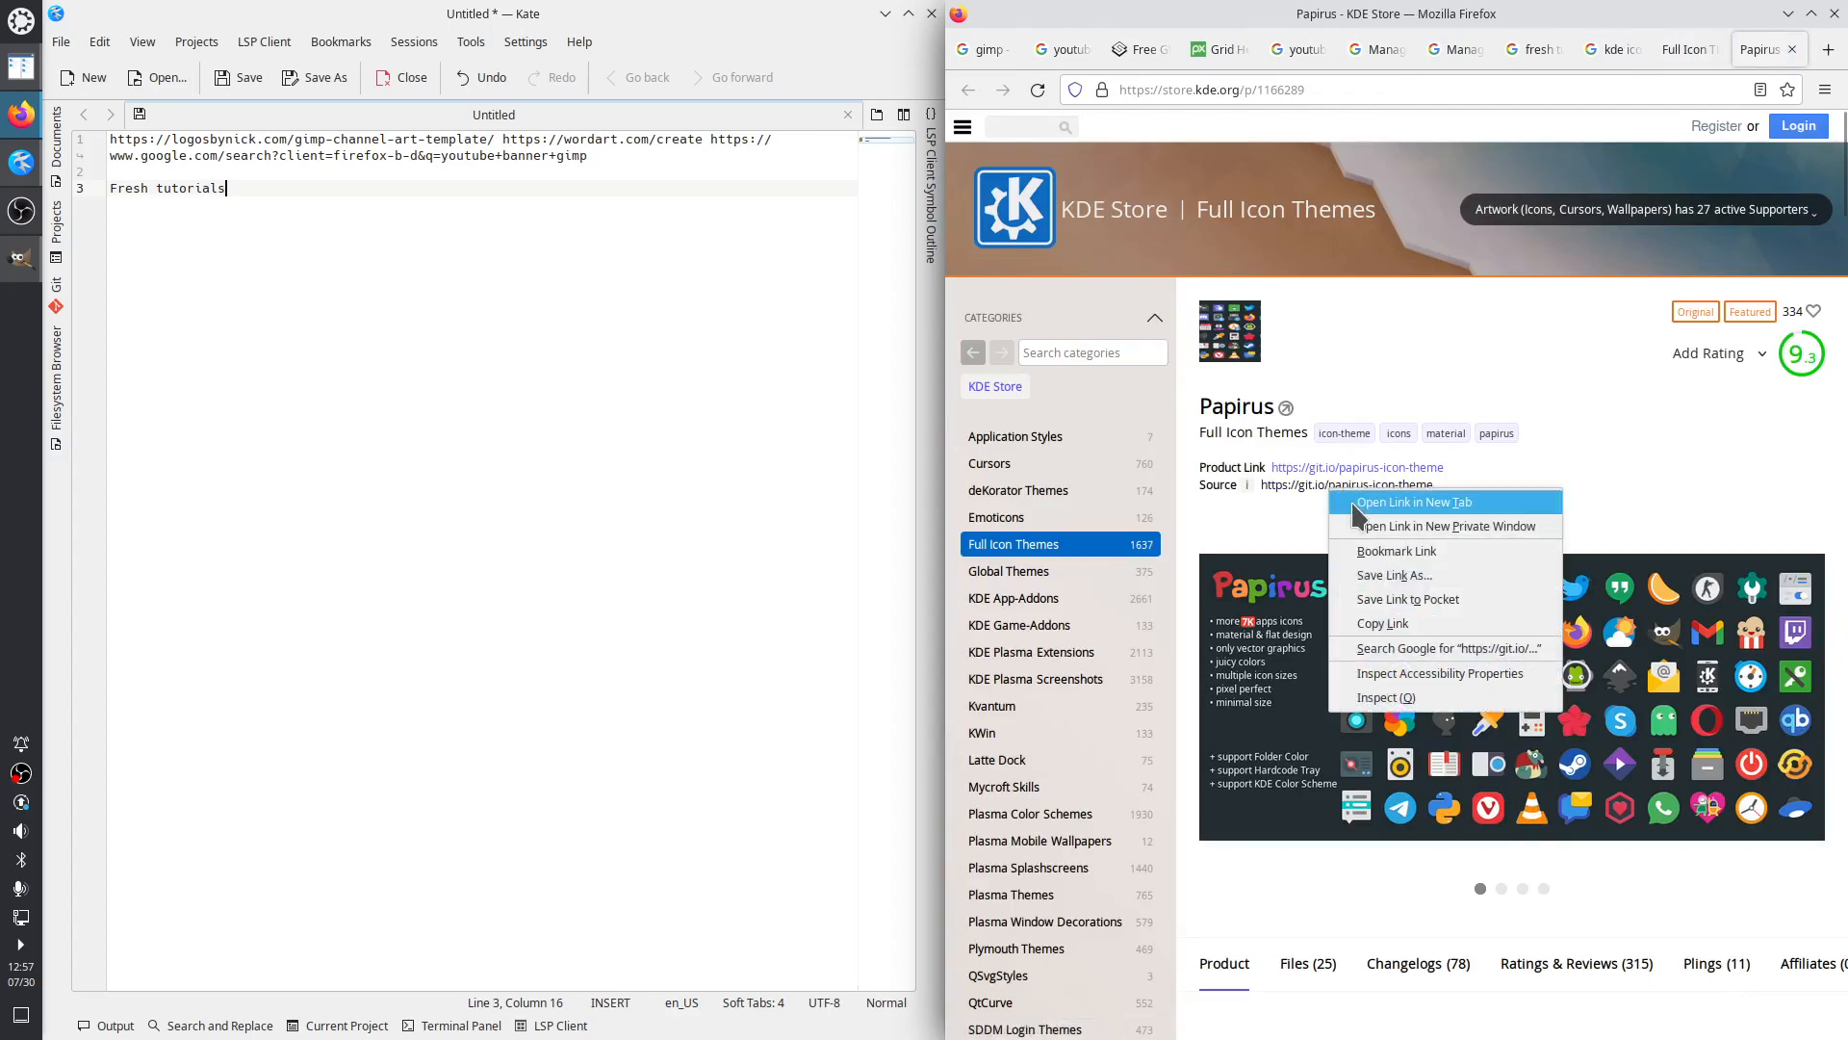
click(1352, 504)
click(1694, 51)
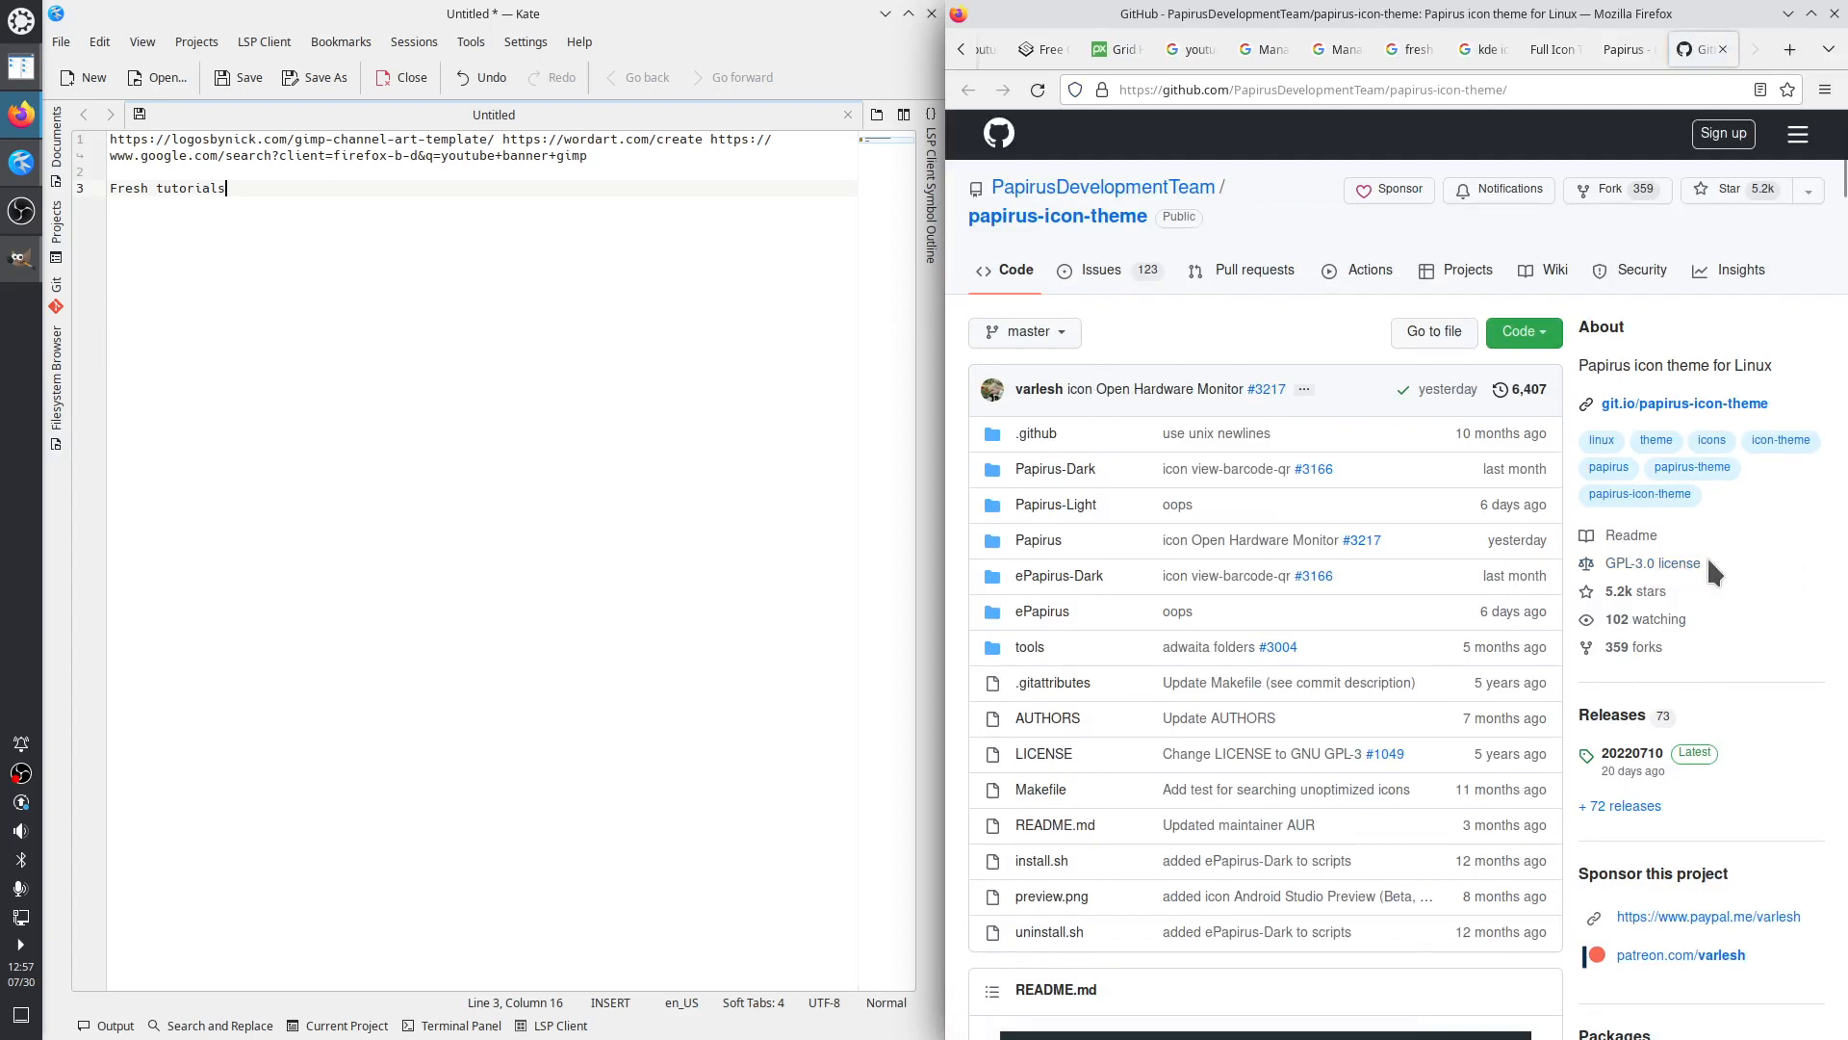
drag(1706, 558, 1610, 568)
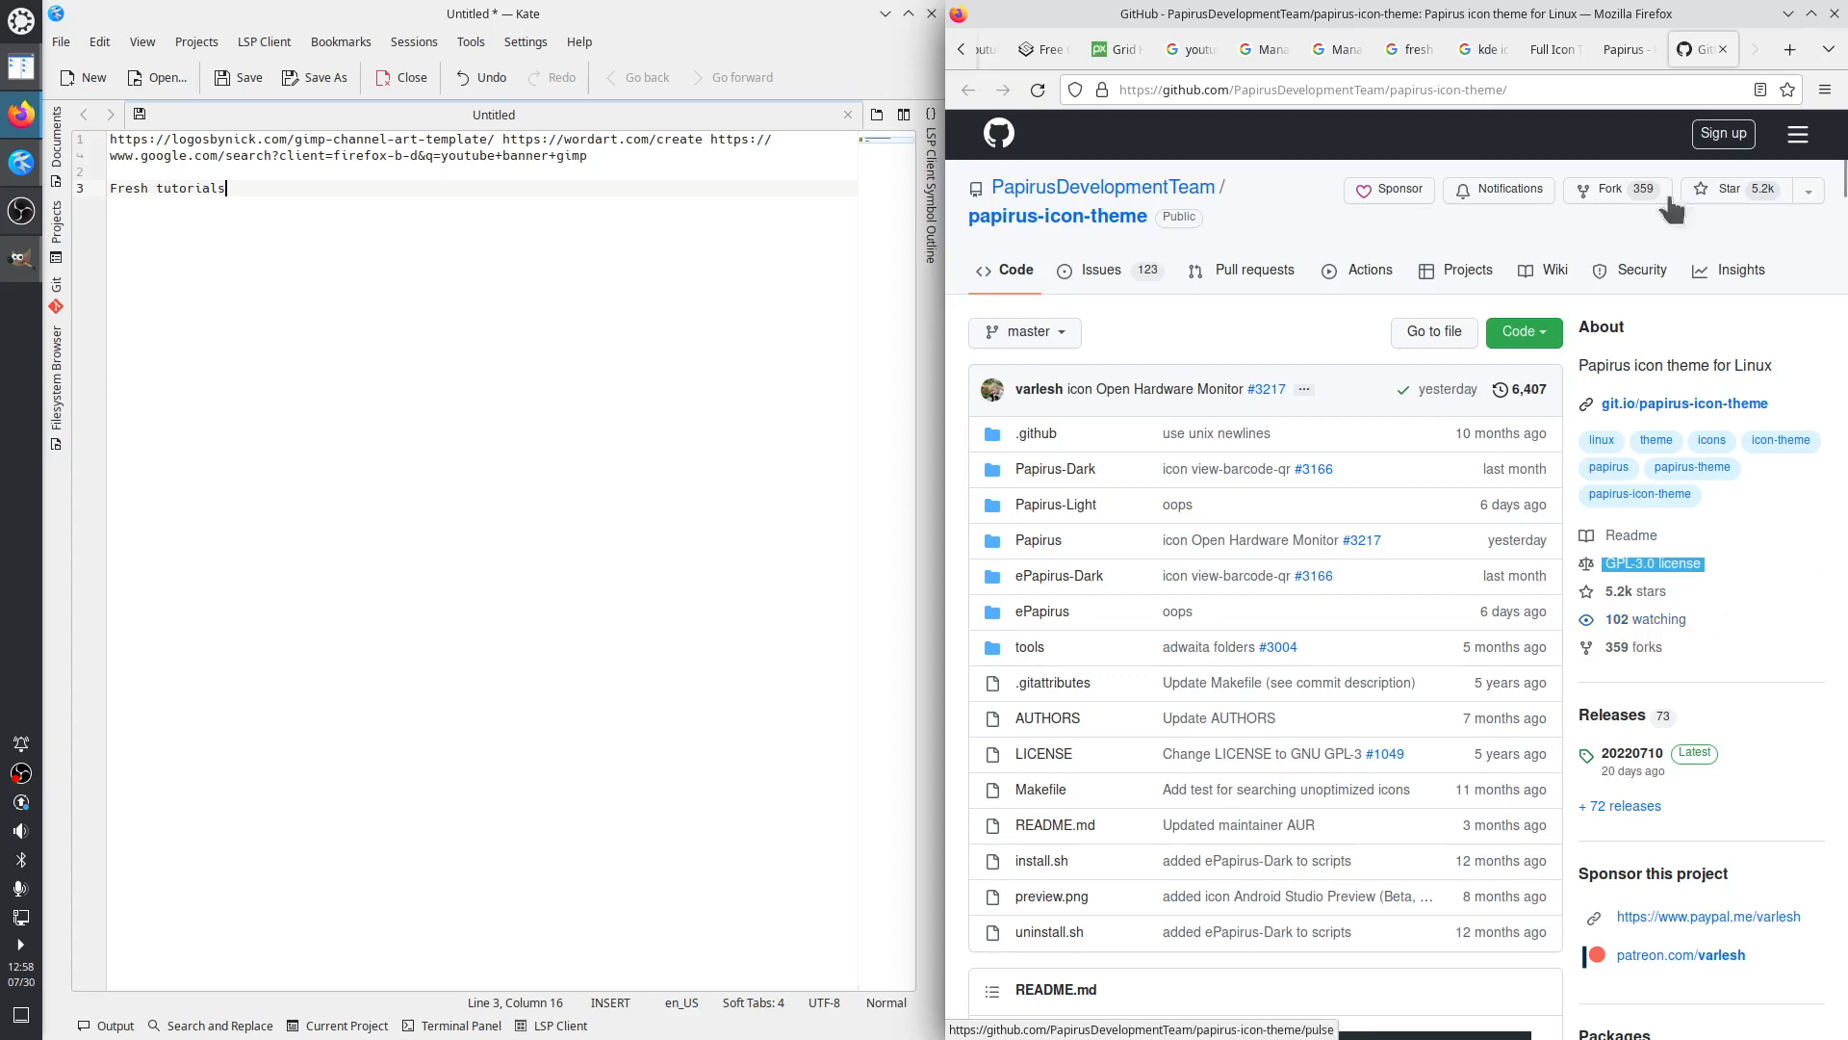
Close the Papirus, Full Icon Themes, GitHub, "kde icons" and "fresh tutorials" tabs
click(1623, 51)
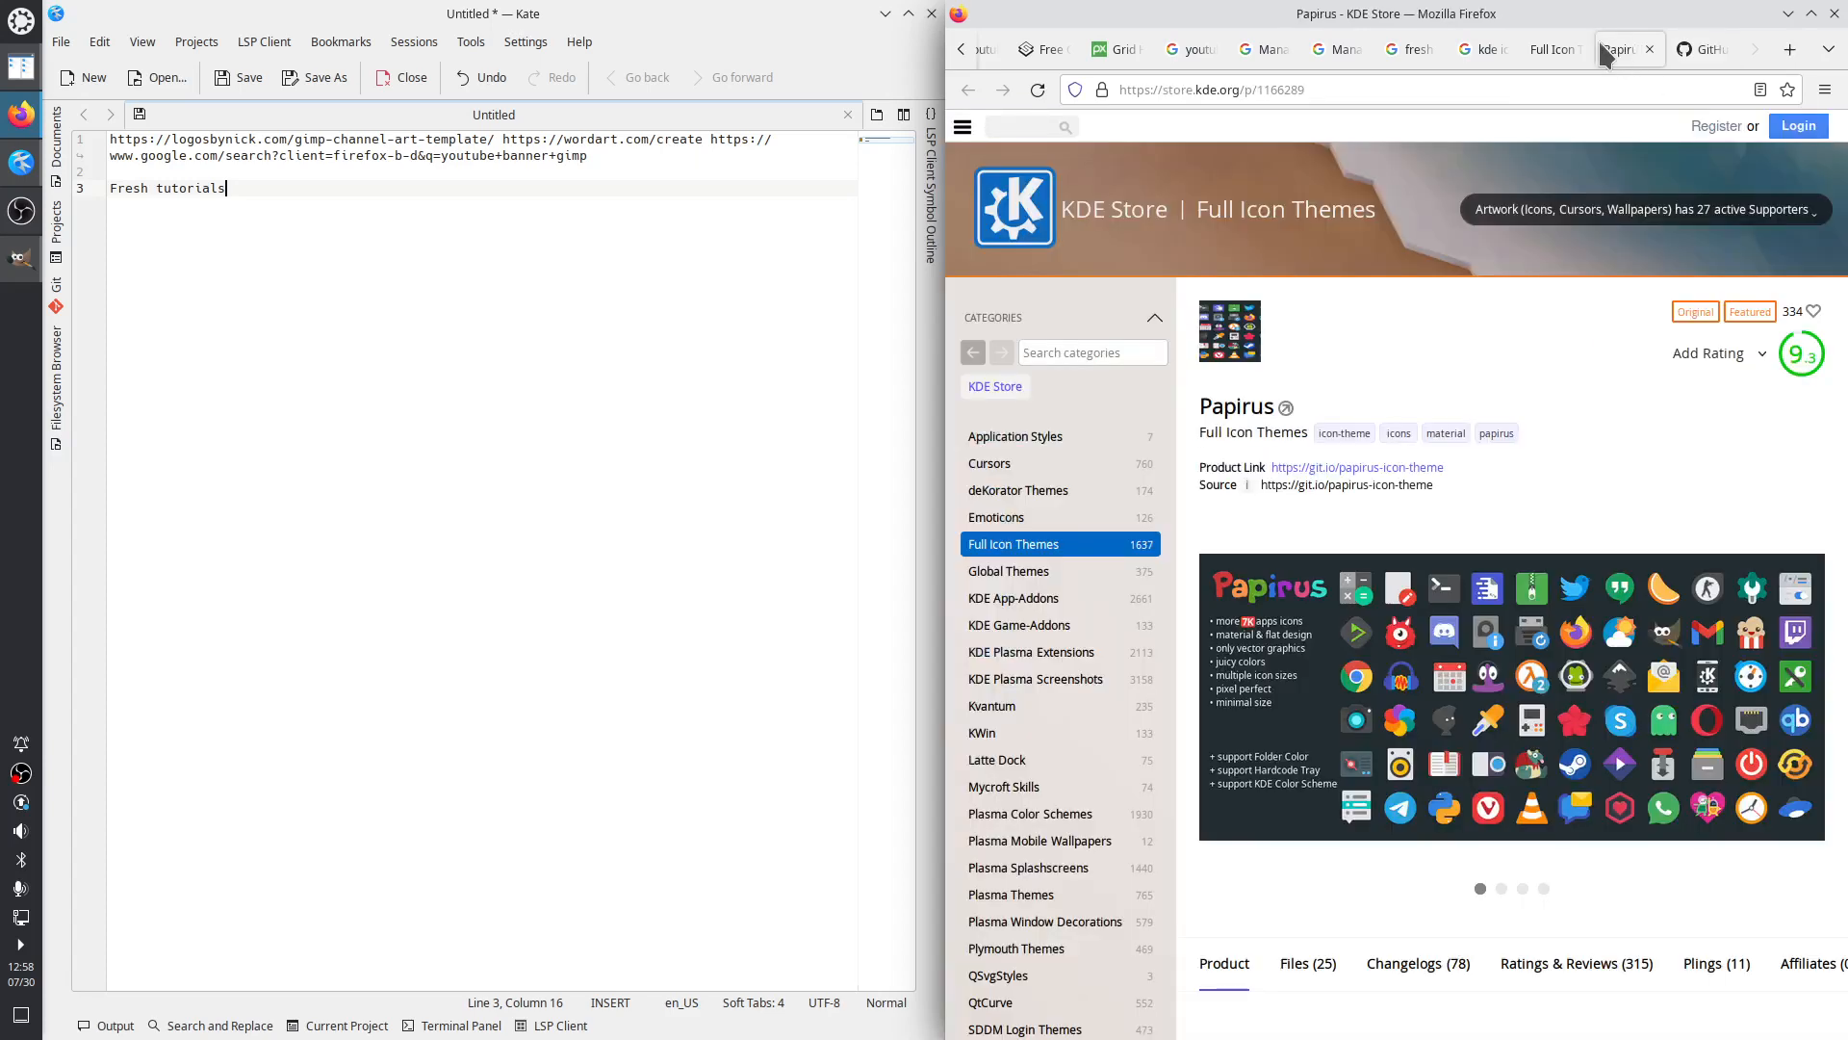
middle_click(1601, 50)
click(1557, 50)
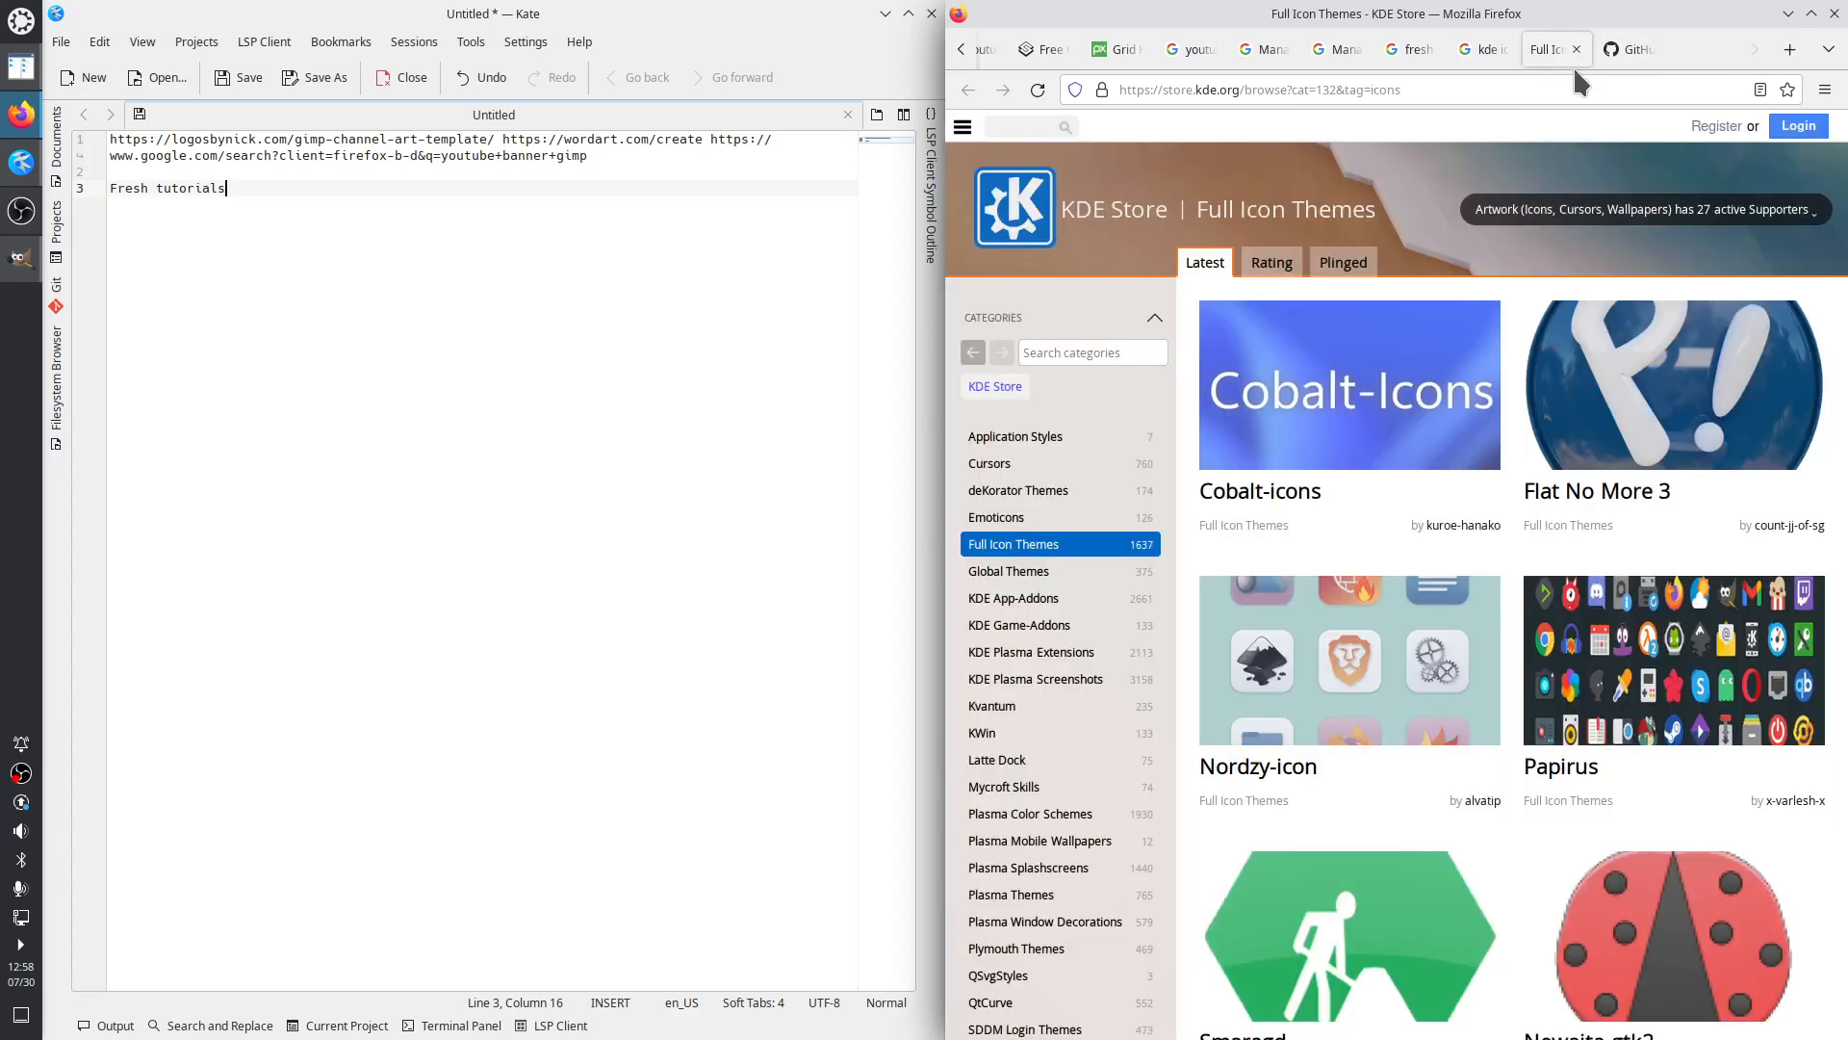
middle_click(1540, 50)
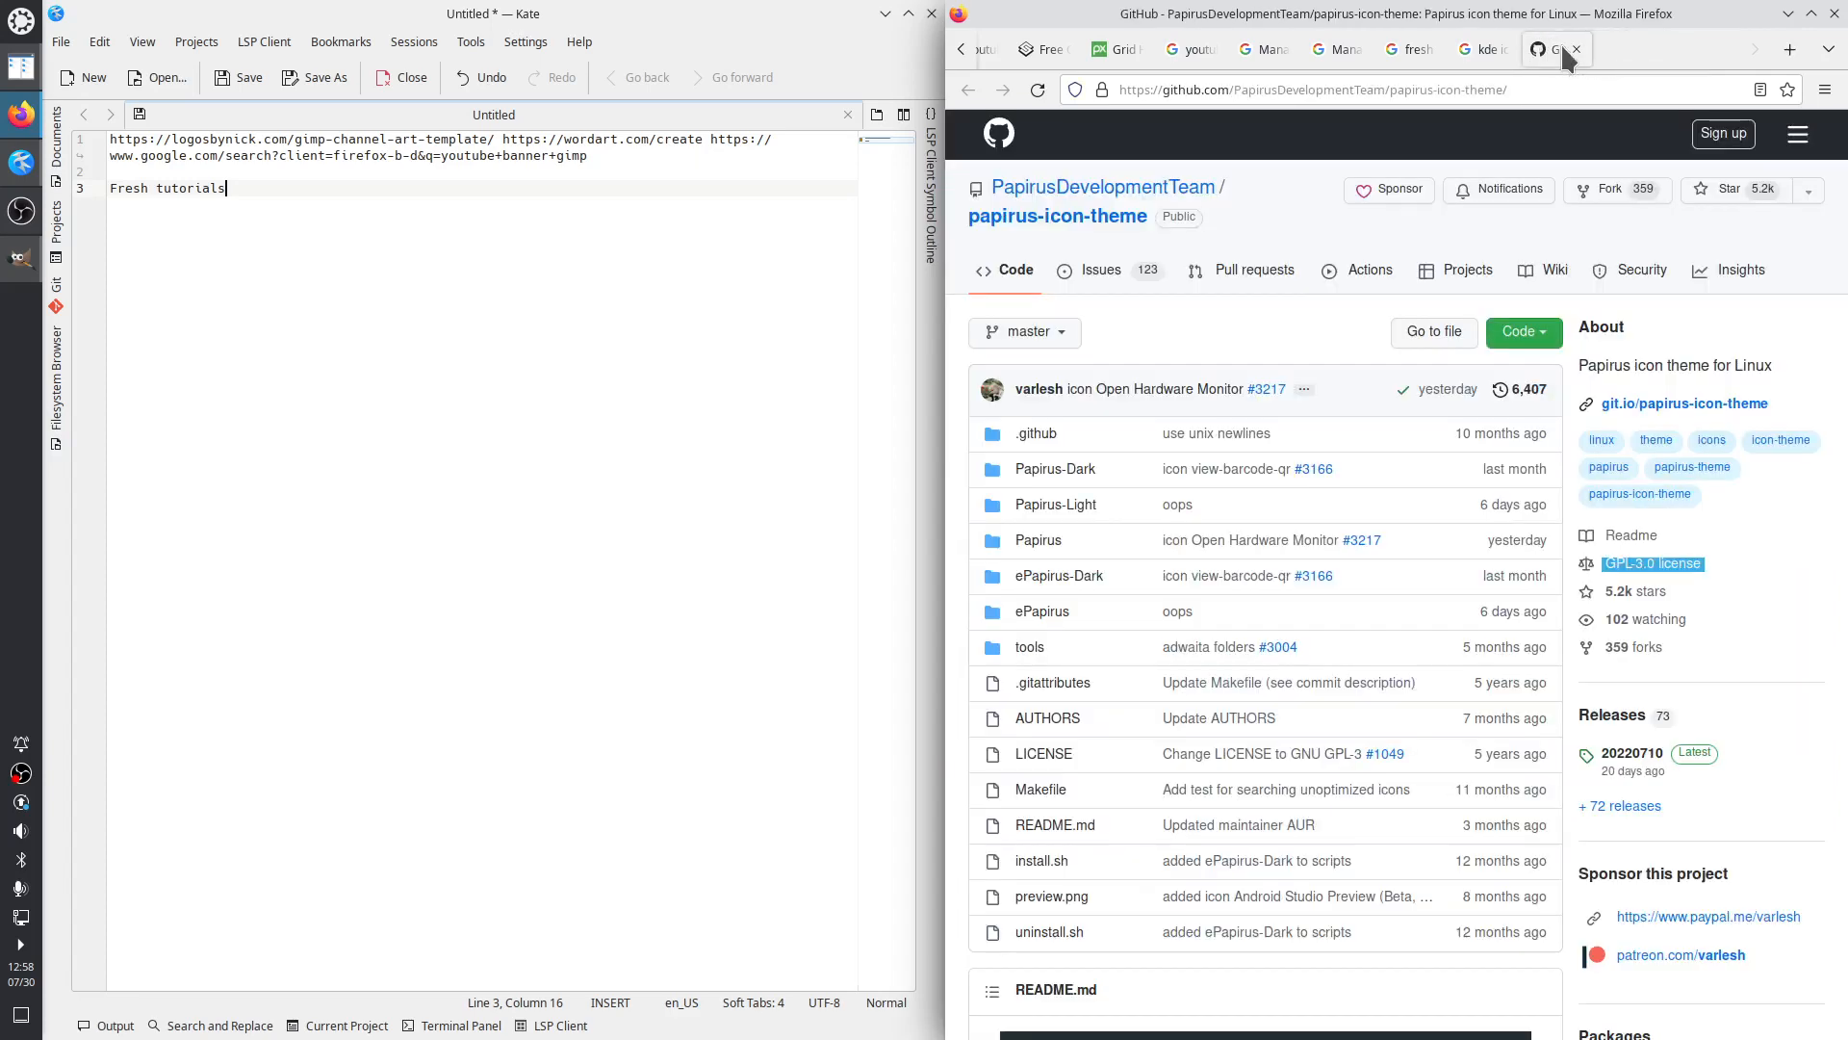
middle_click(1561, 46)
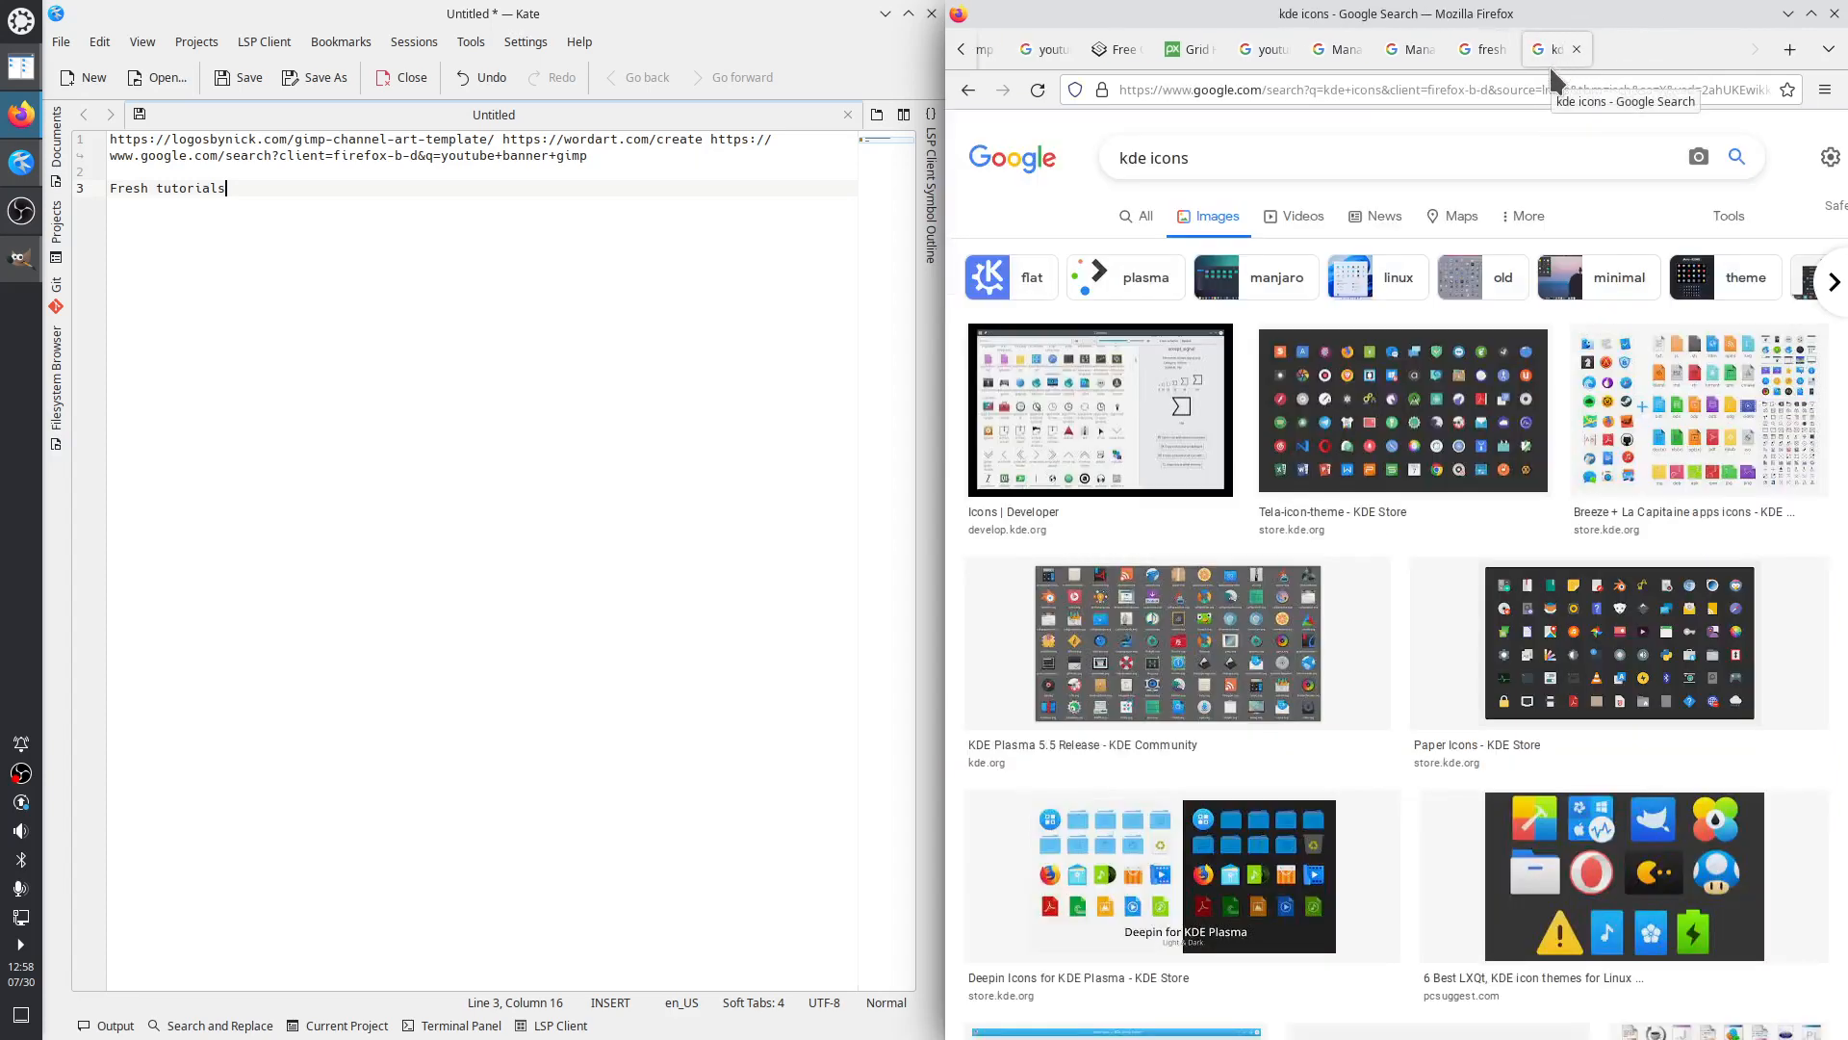
middle_click(1552, 50)
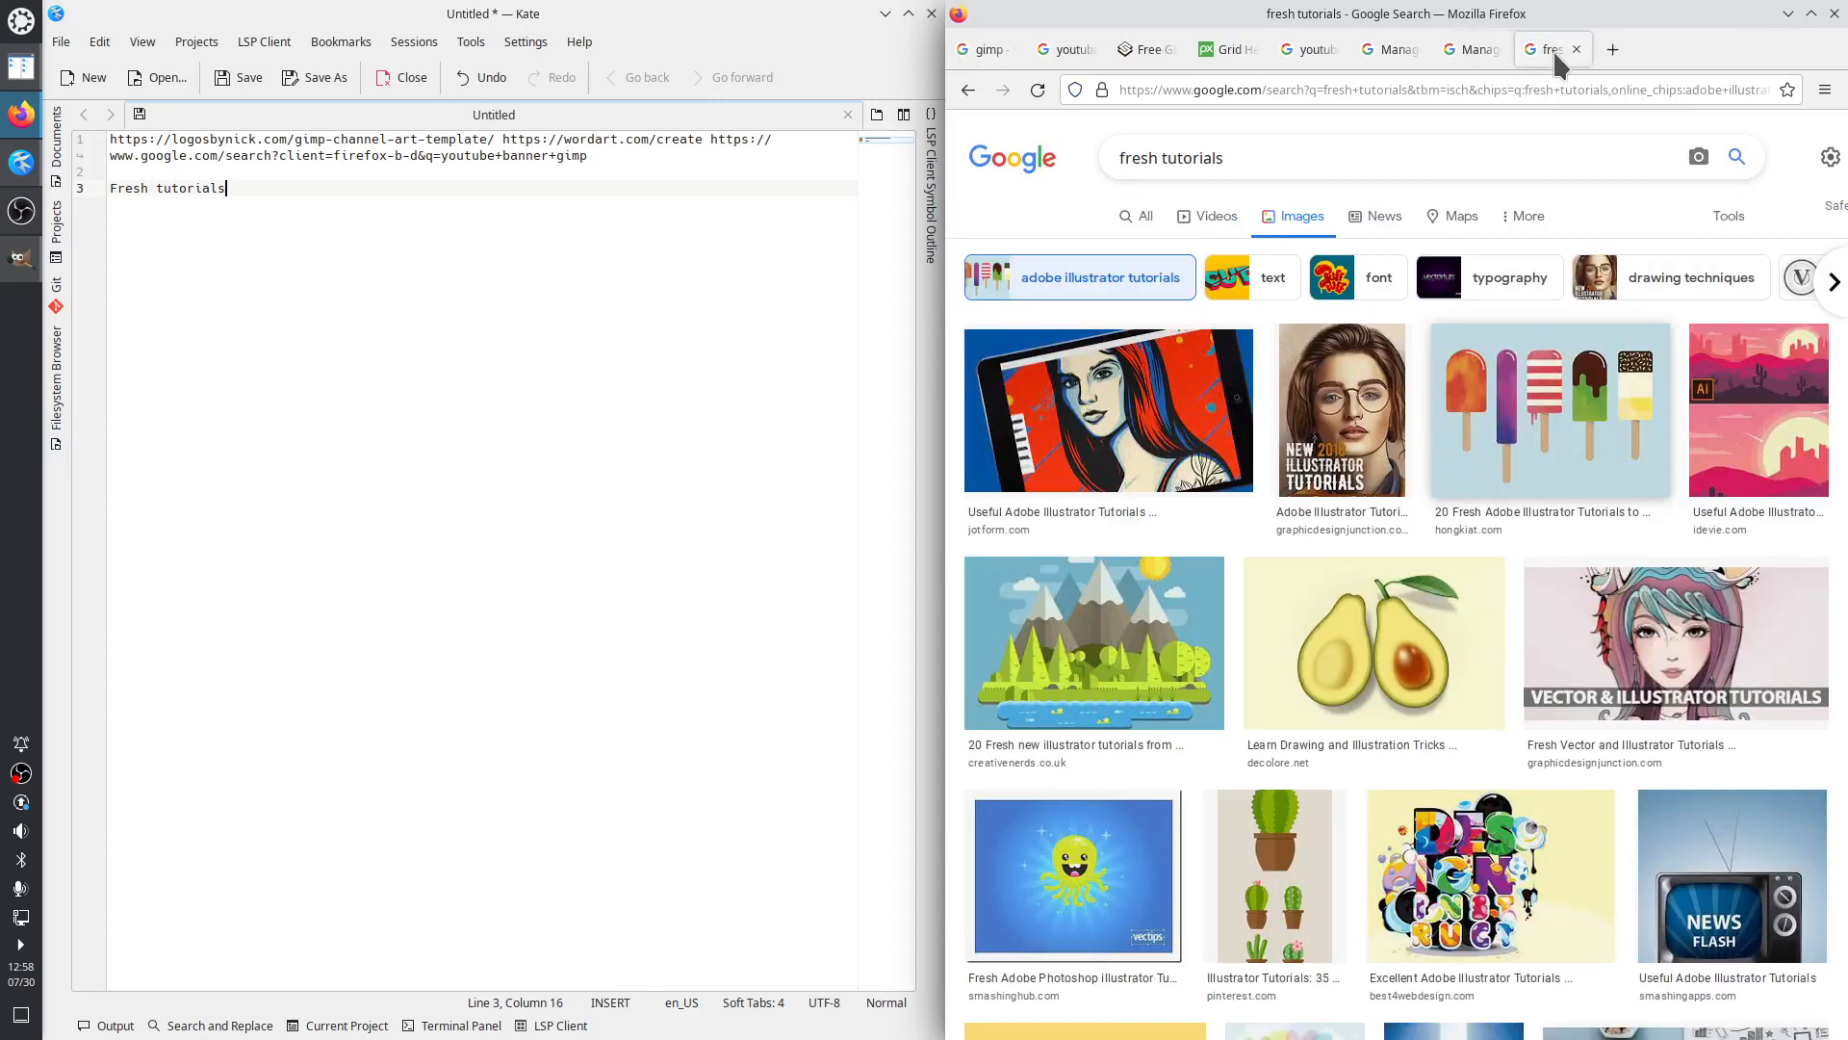
middle_click(1551, 50)
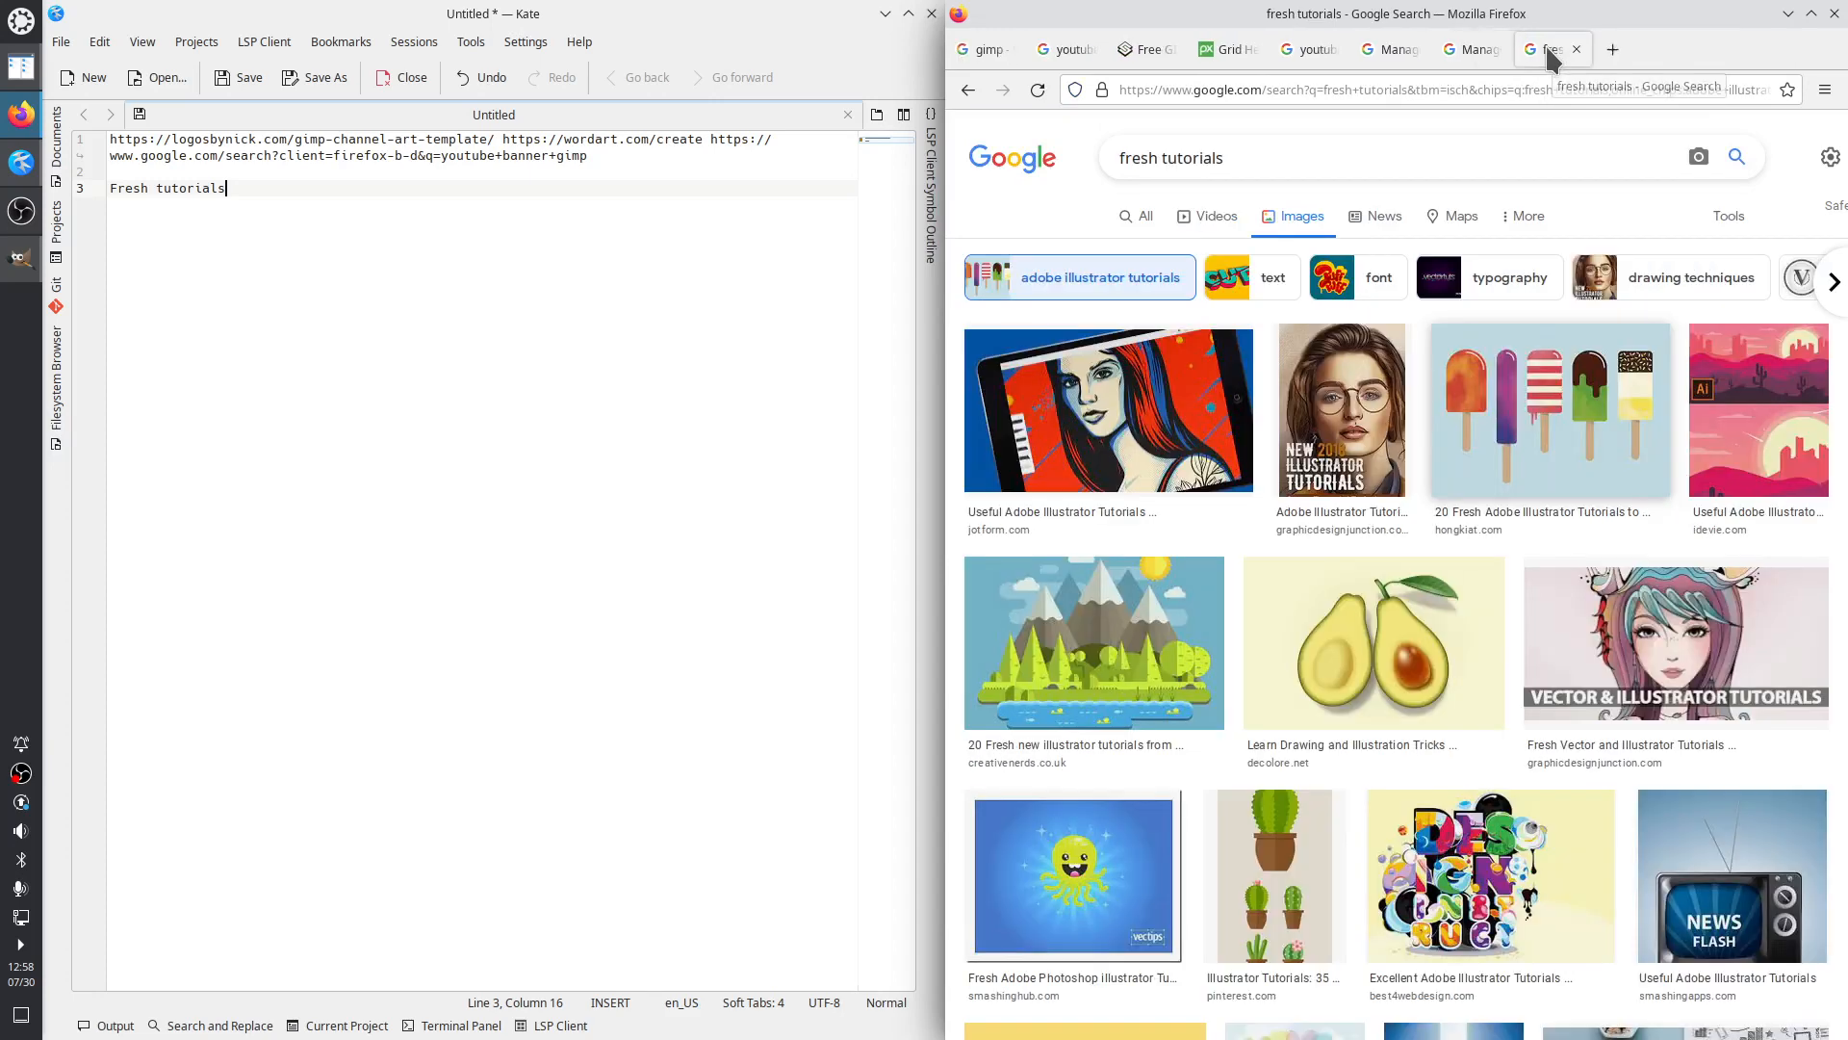
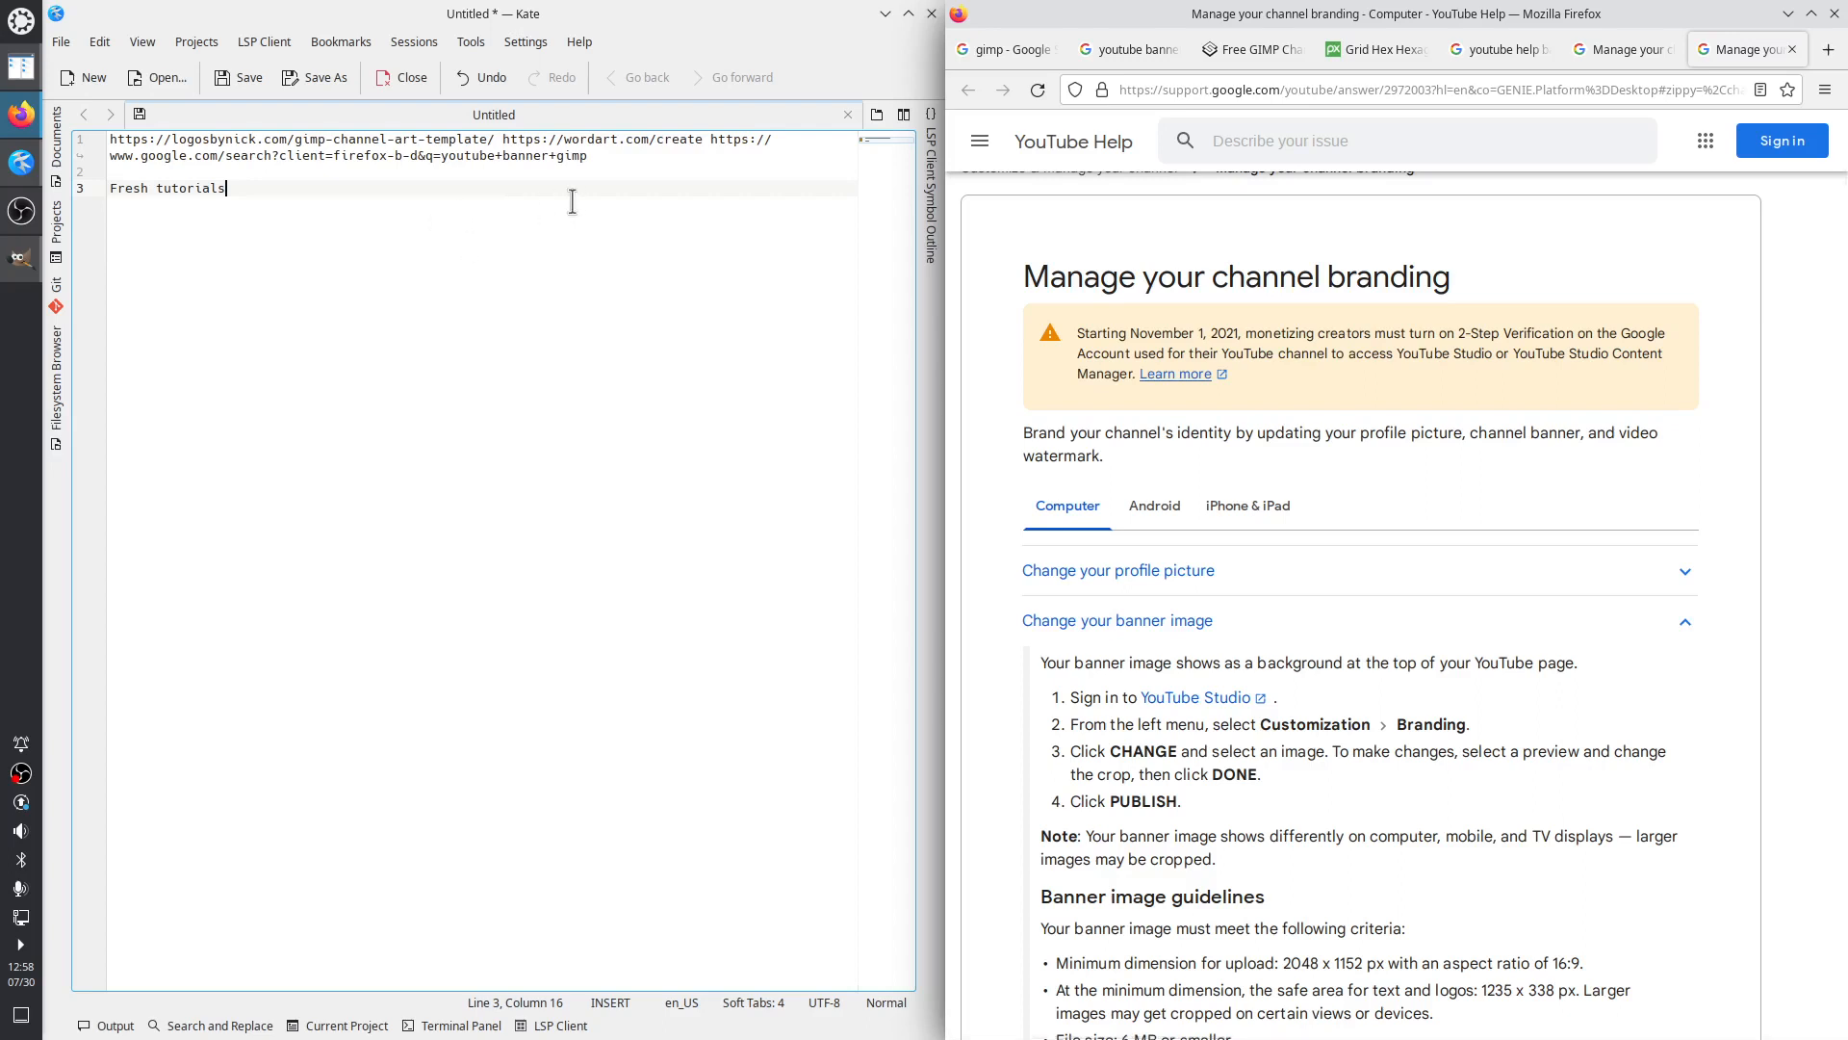
Search Google for "word cloud" in a new browser tab
drag(504, 135, 769, 133)
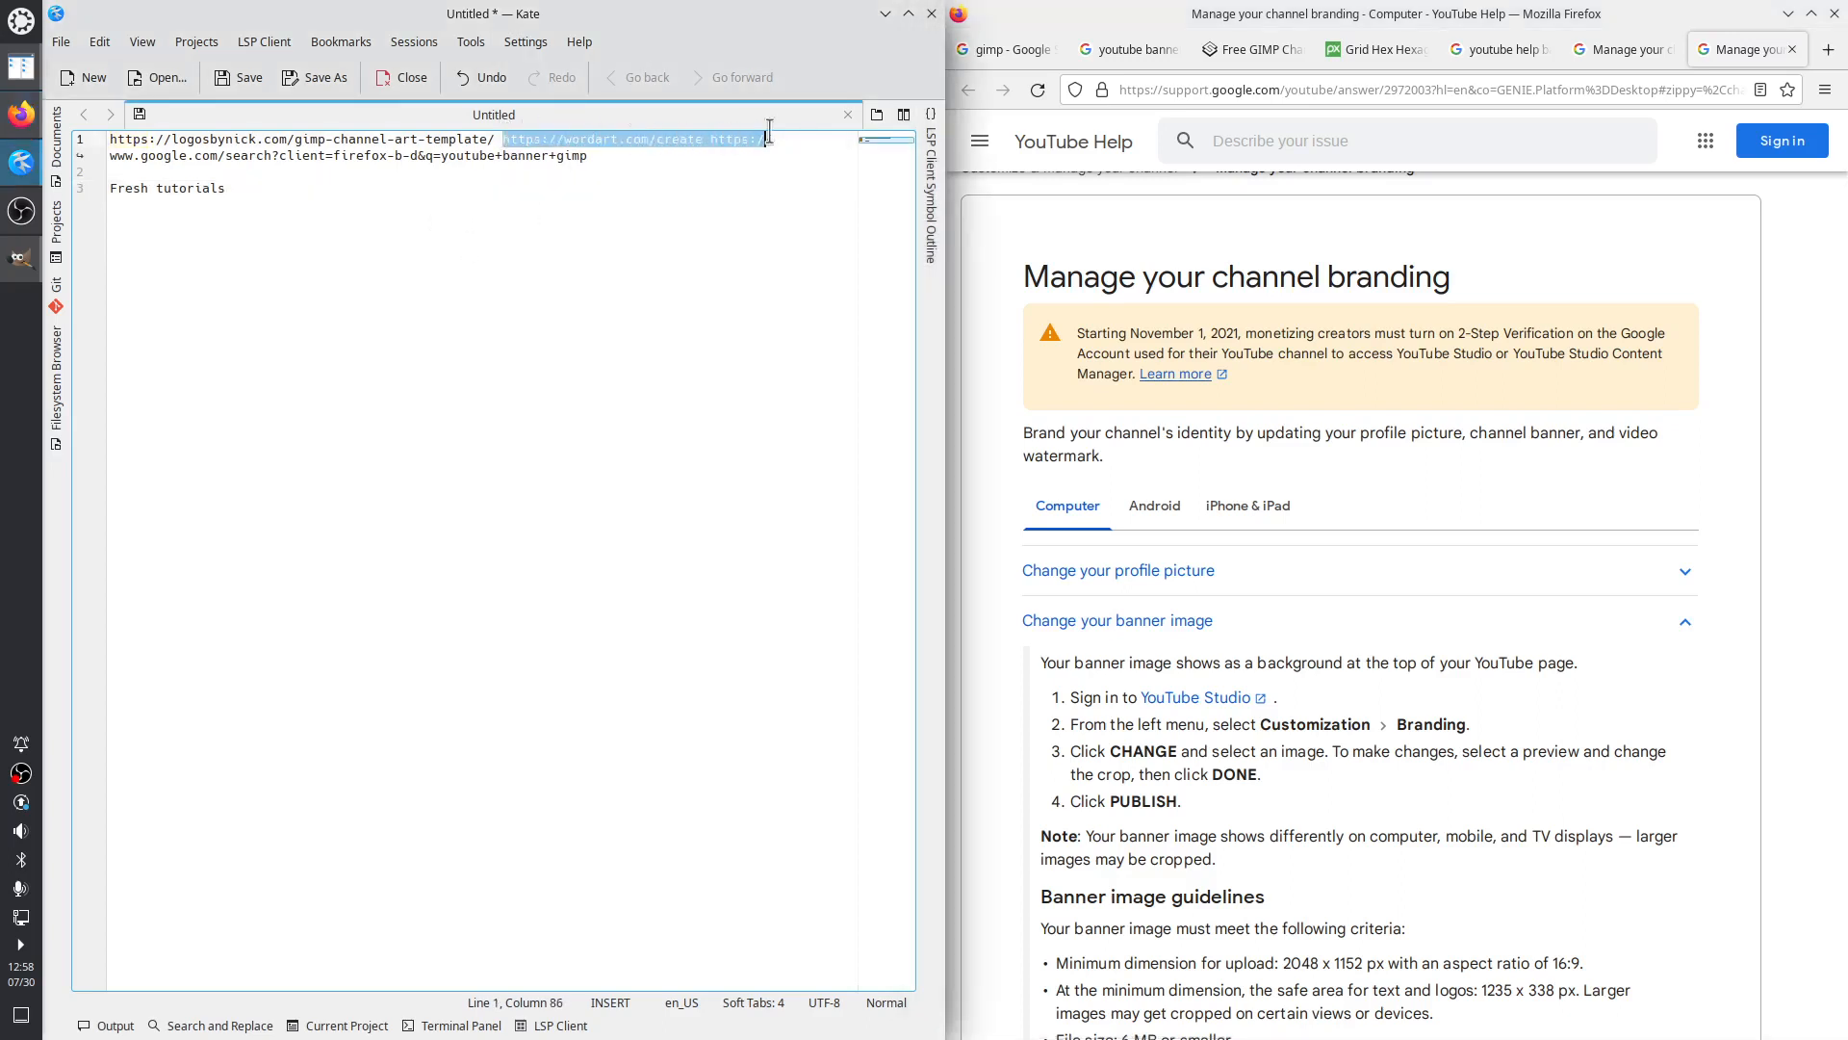
click(797, 158)
click(1511, 378)
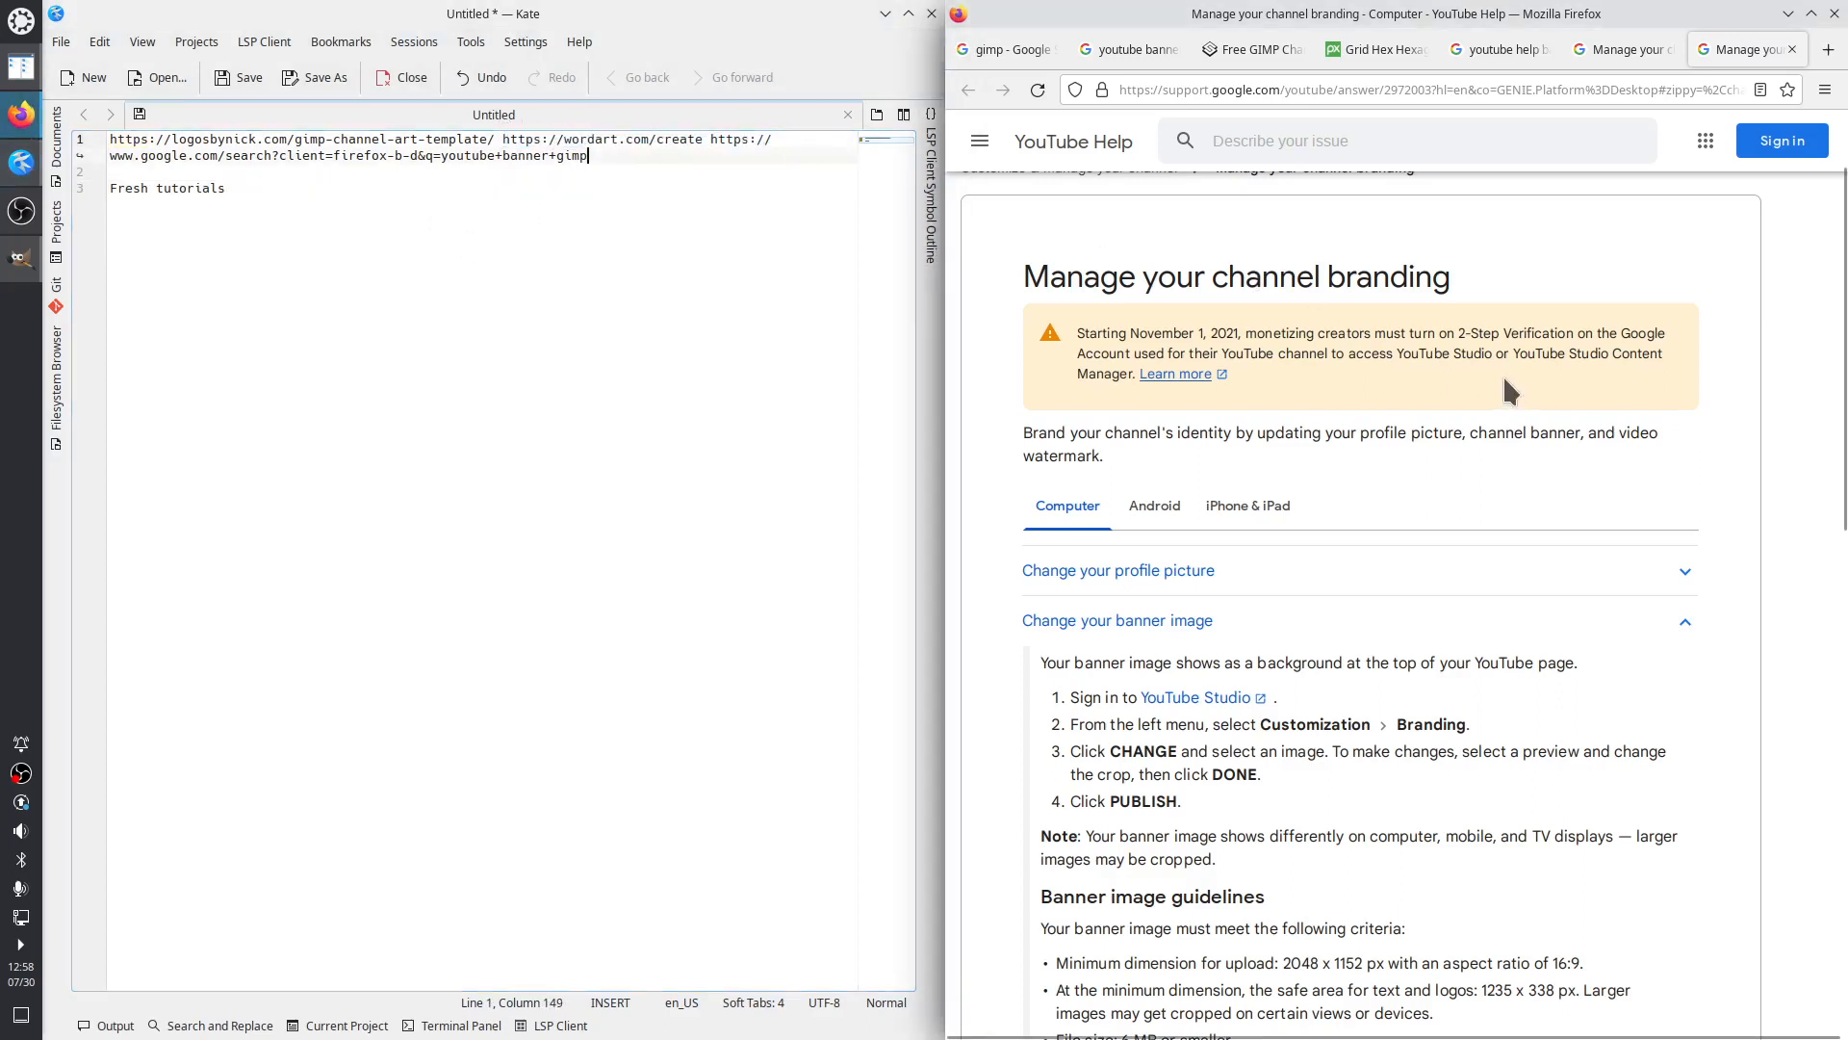
key(ctrl+t)
text(word cloud)
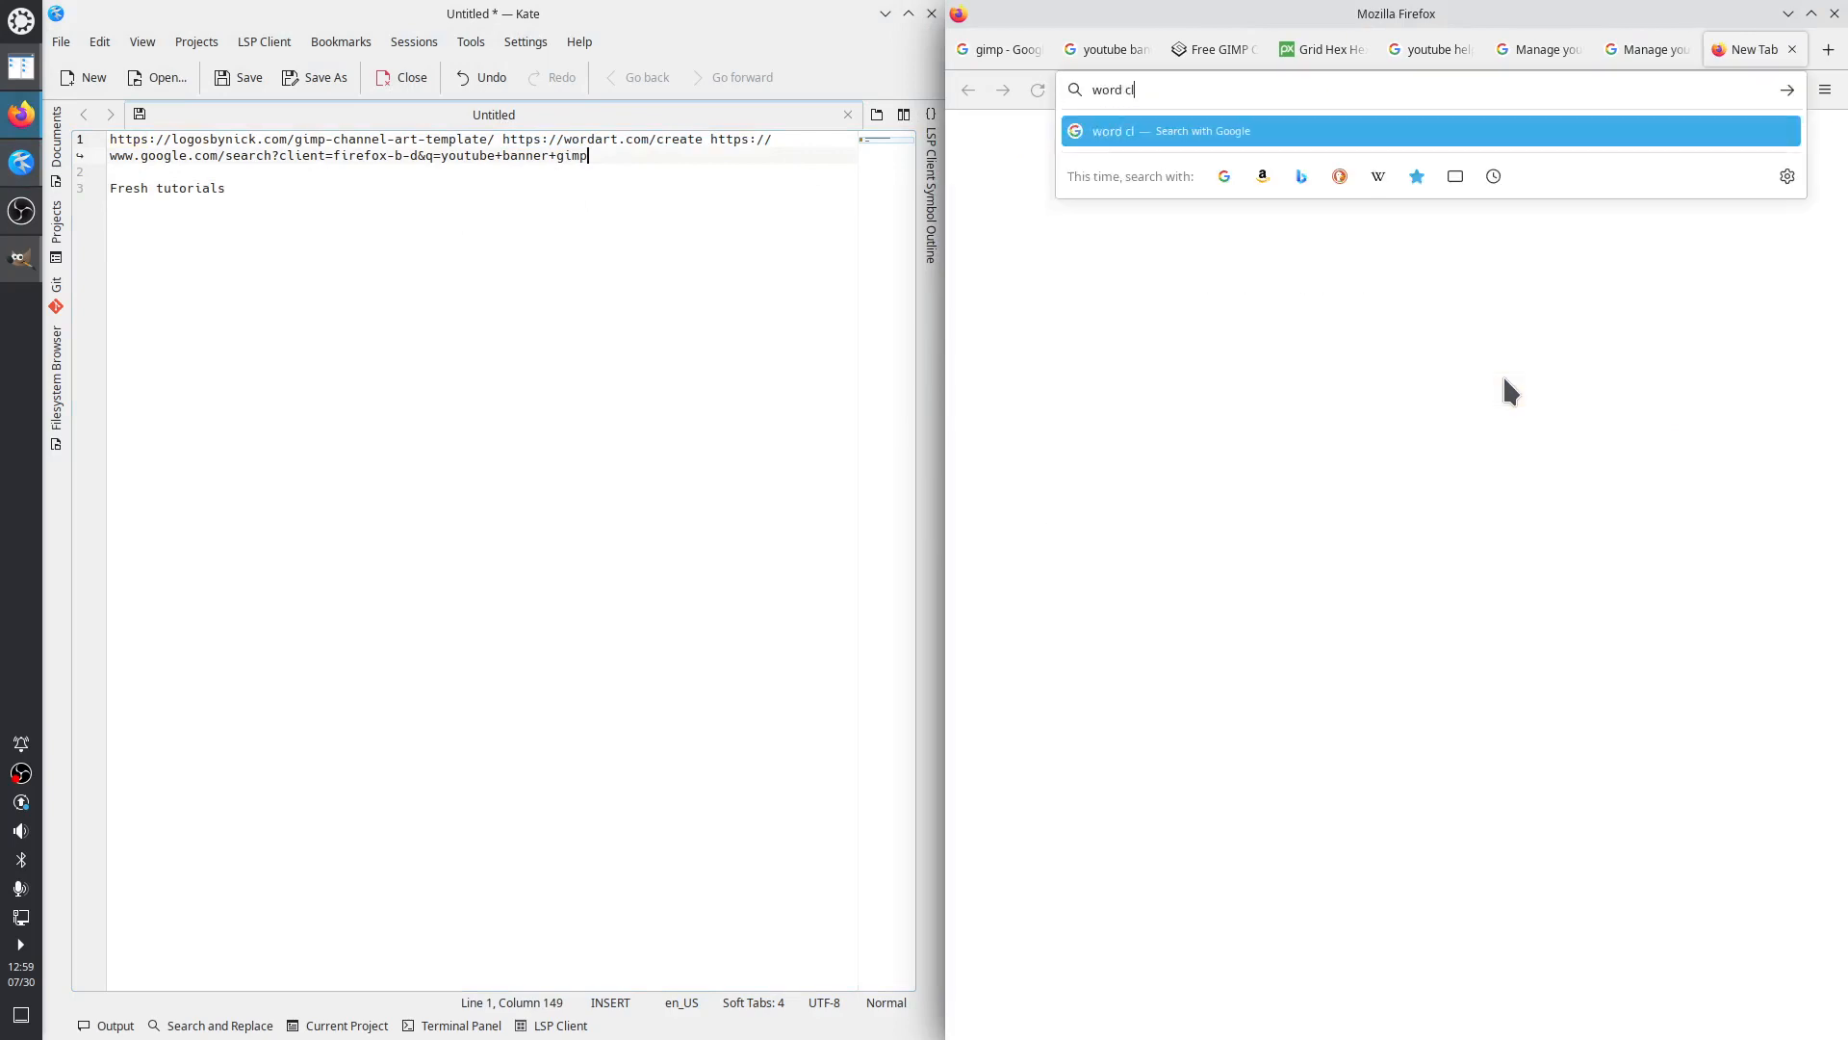
key(Return)
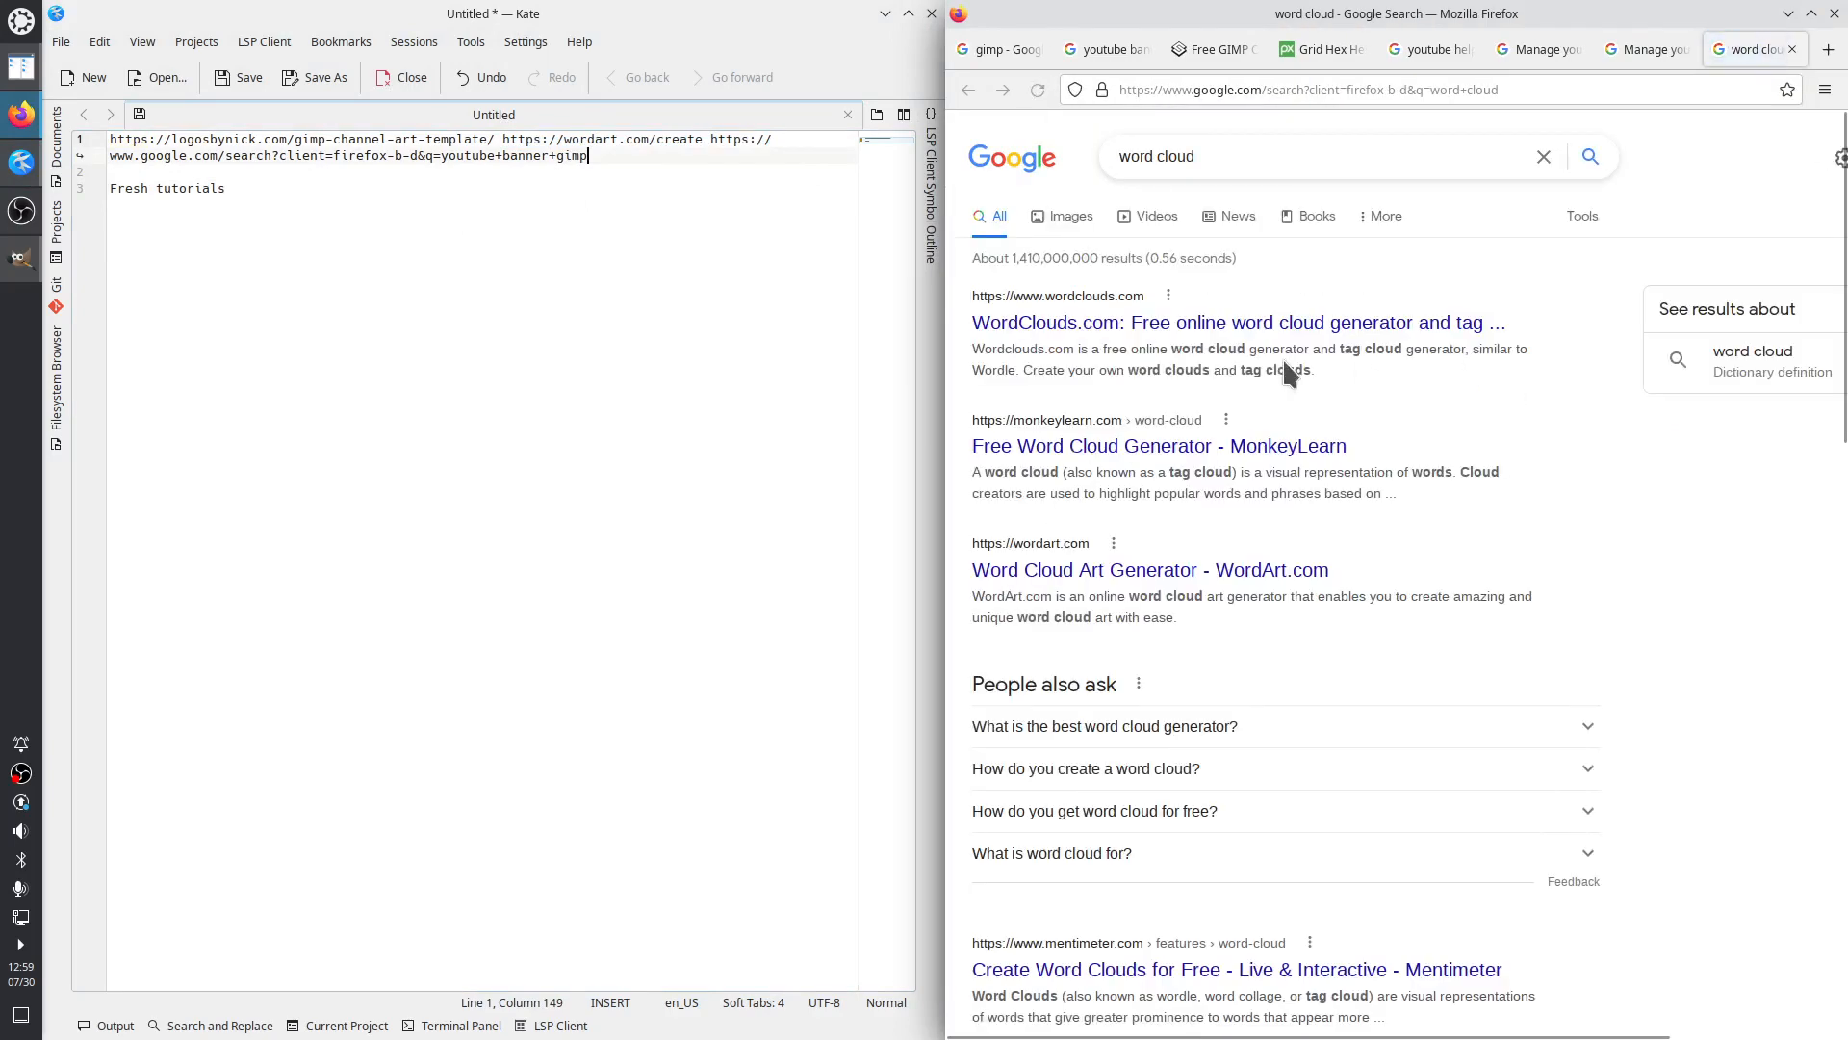
Open the WordClouds.com, MonkeyLearn and WordArt.com results each in a new tab
right_click(1155, 334)
click(1199, 349)
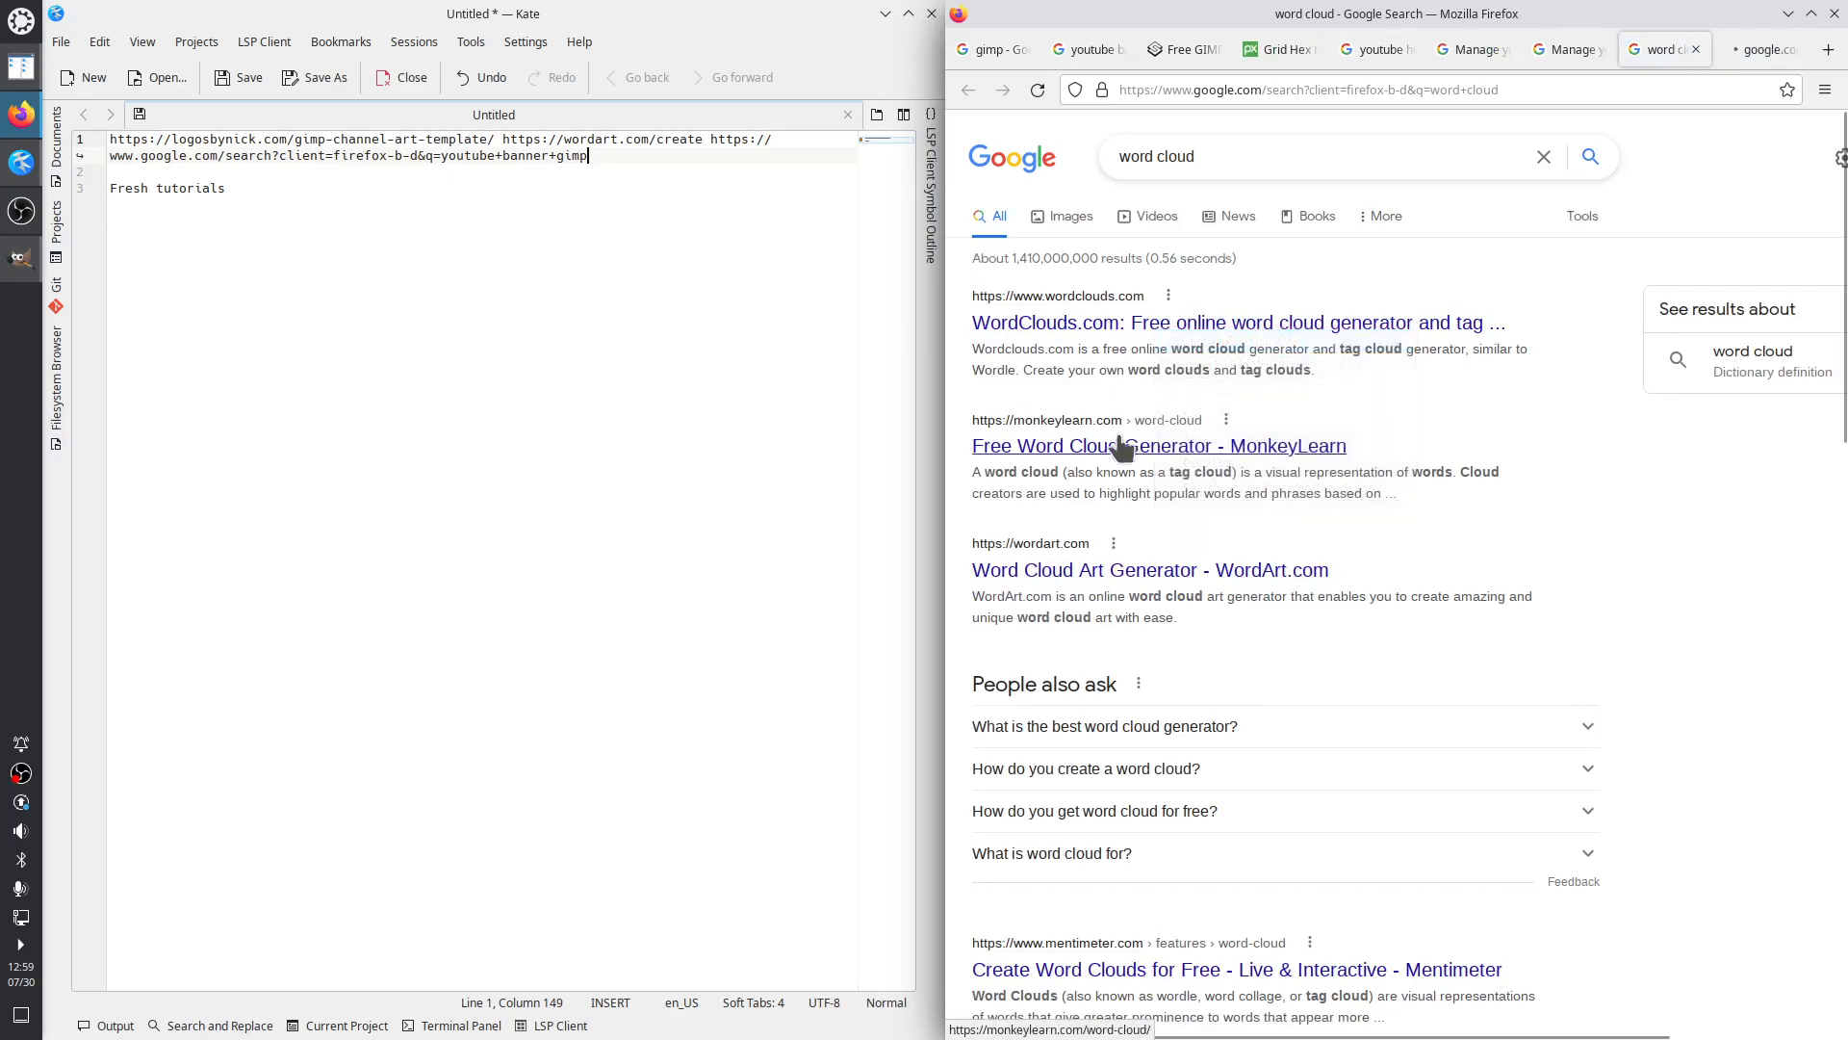
right_click(1115, 447)
click(1198, 460)
right_click(1165, 577)
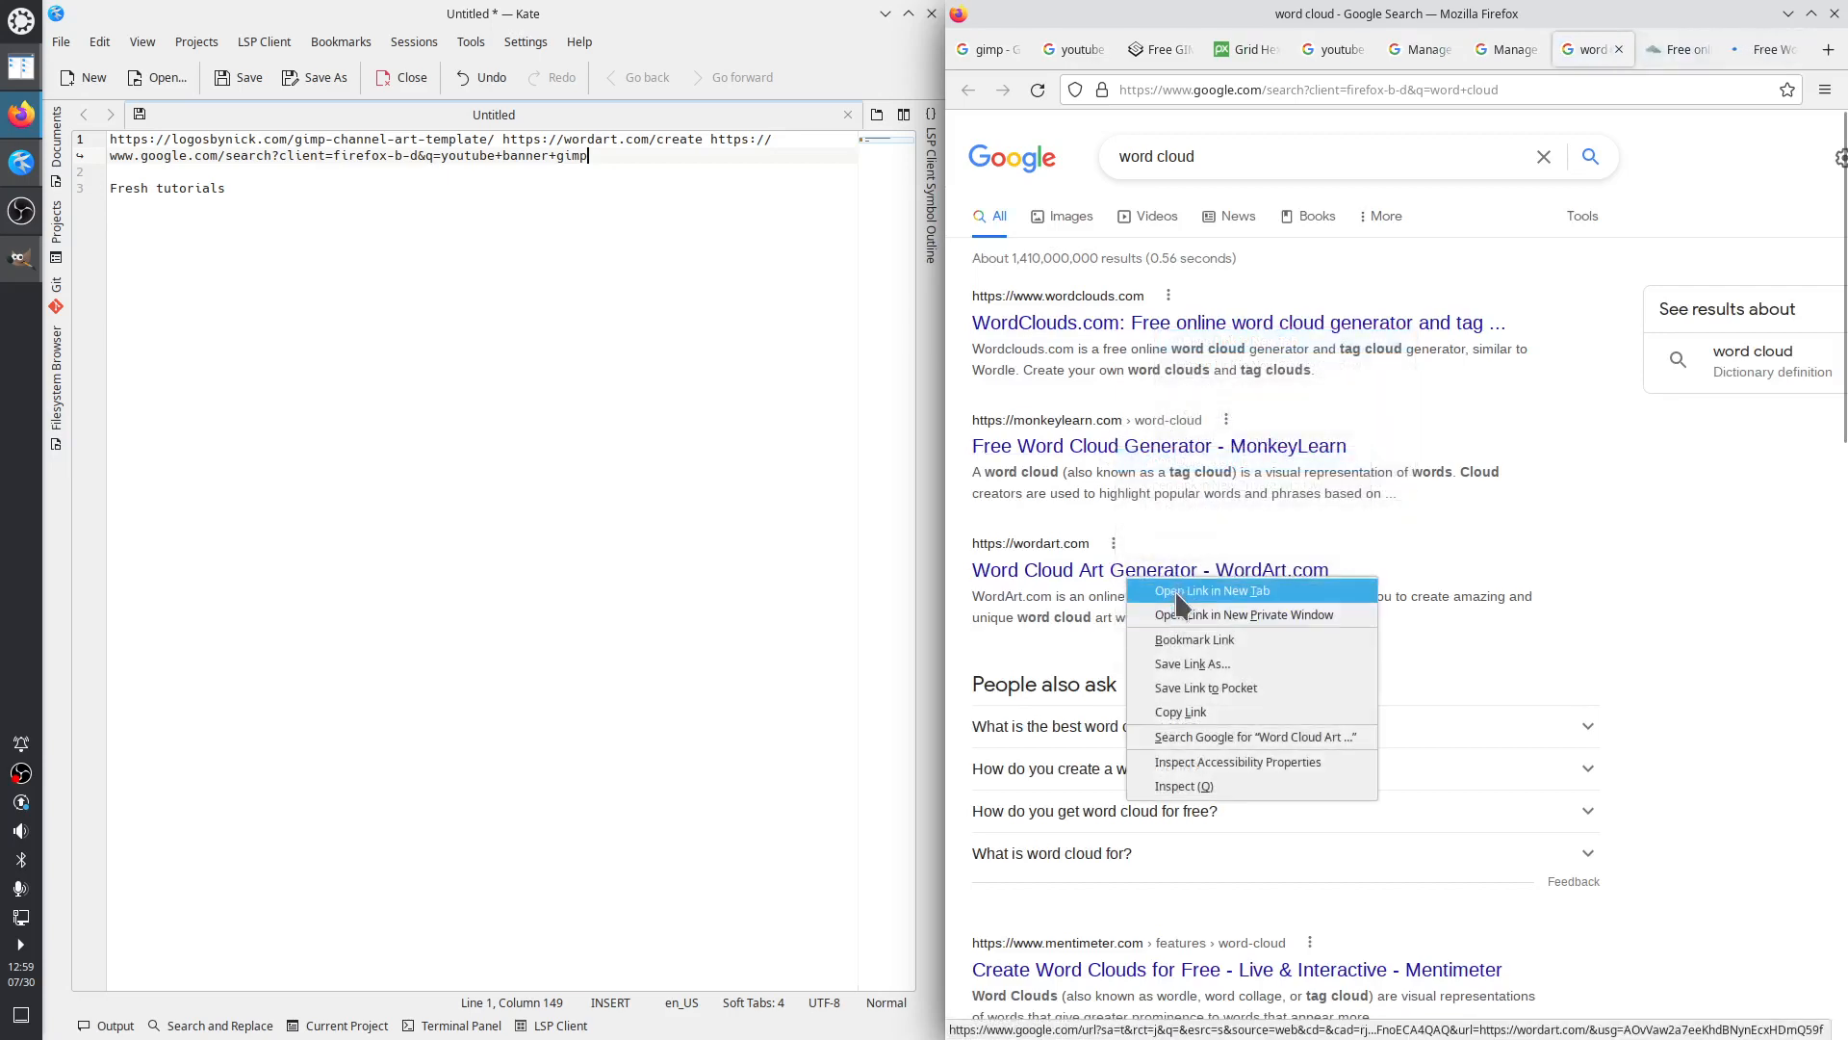
click(1208, 595)
Switch to the WordClouds.com tab and agree to its use of cookies
click(1615, 46)
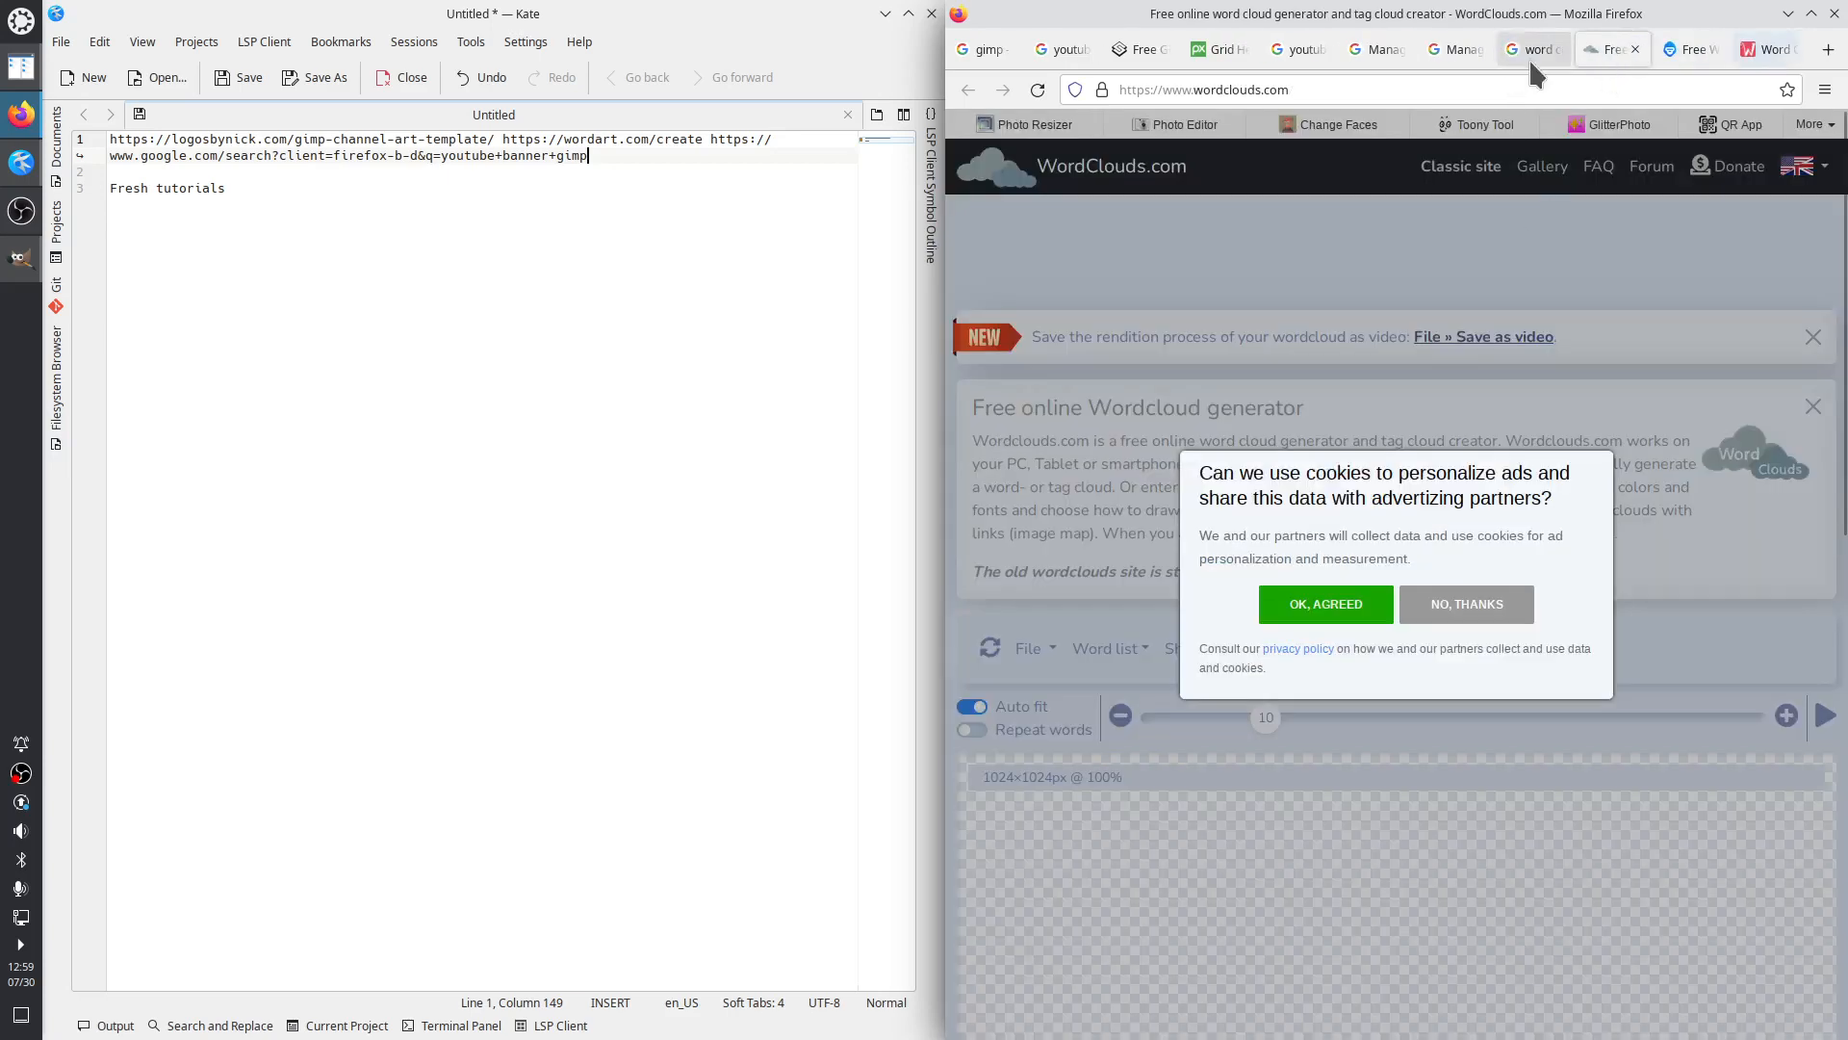
click(1529, 53)
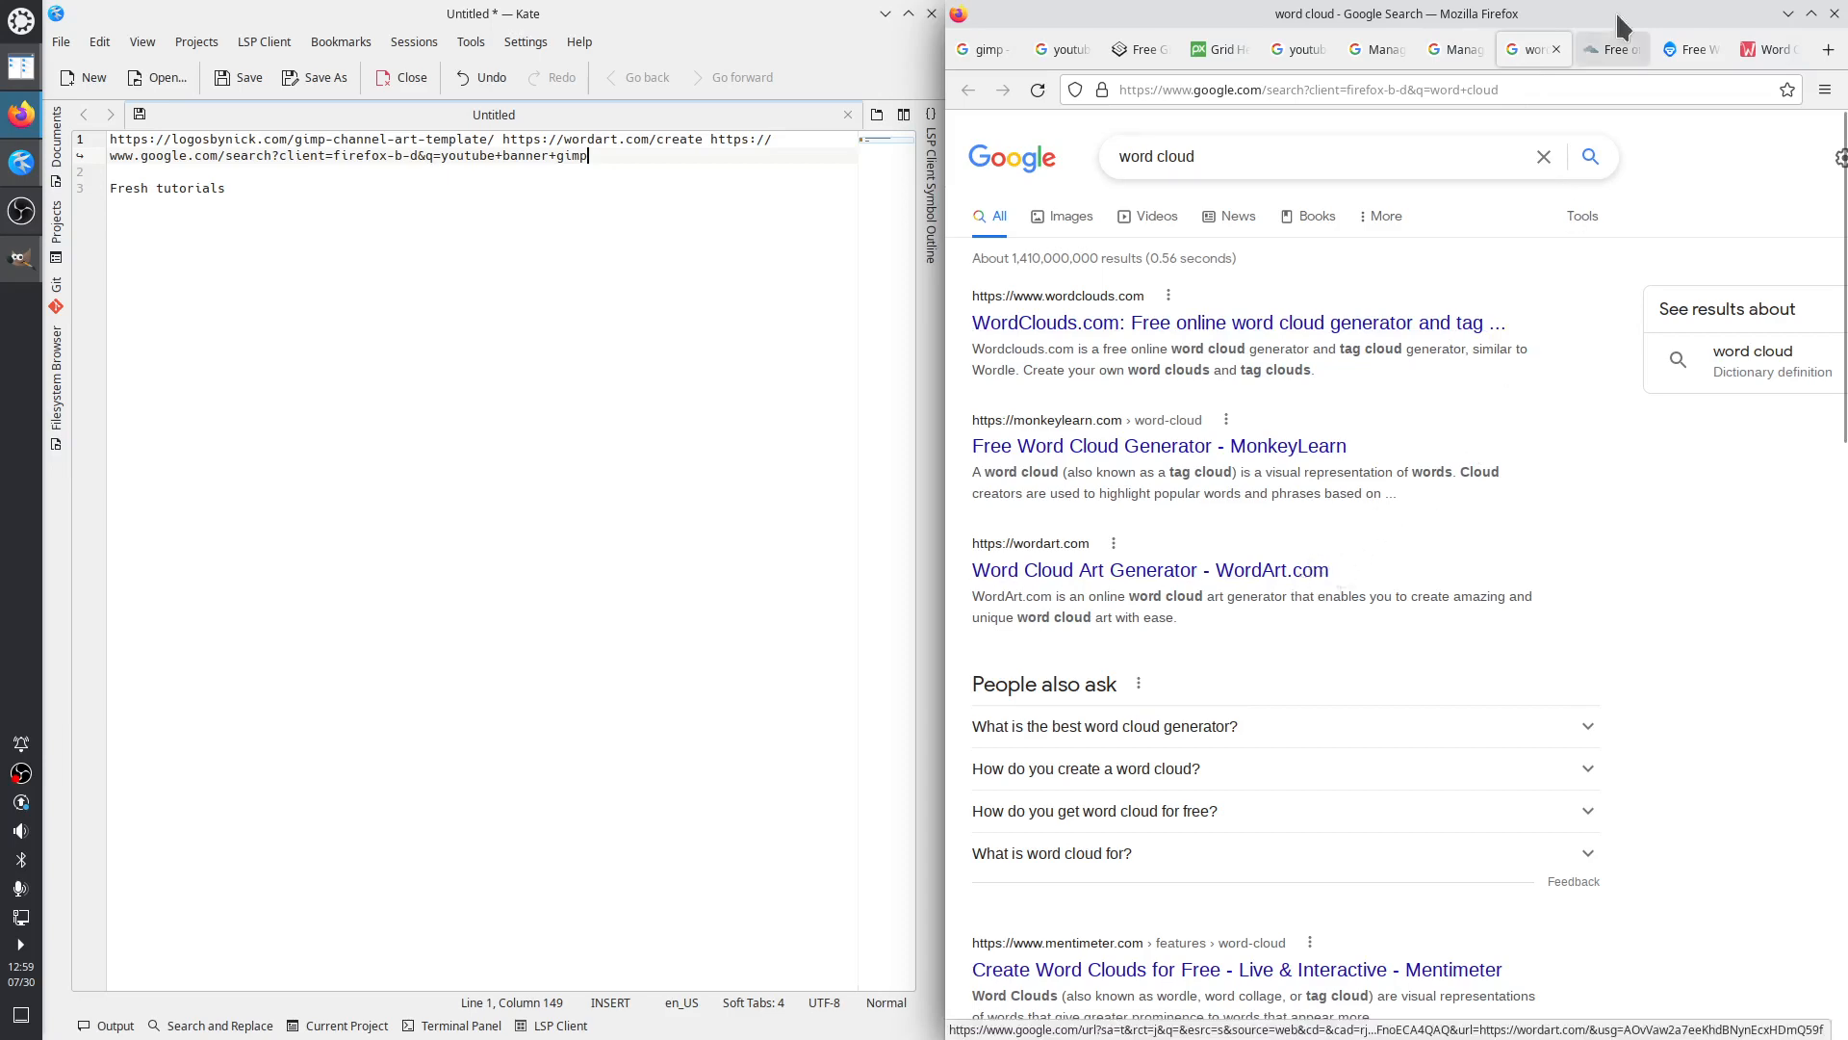
click(1602, 48)
click(1329, 607)
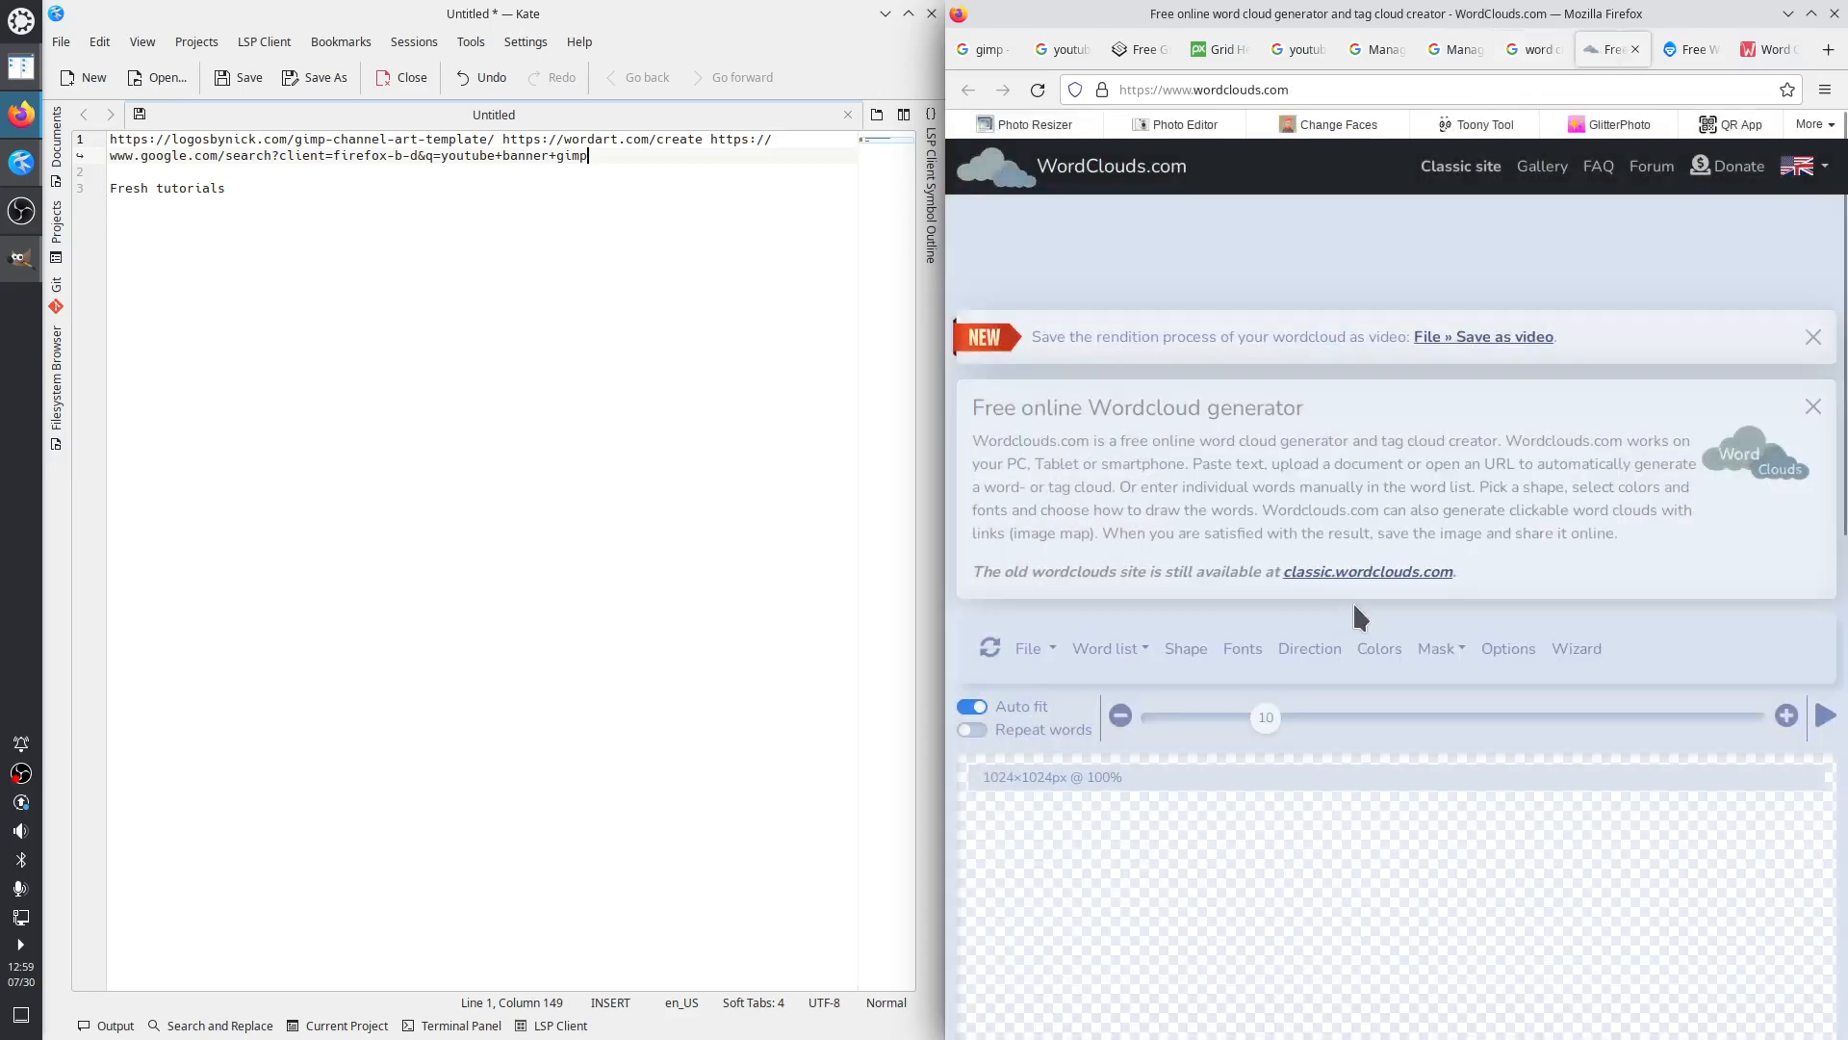
Open the word list for editing and apply it with its default words
scroll(1453, 534, down, 3)
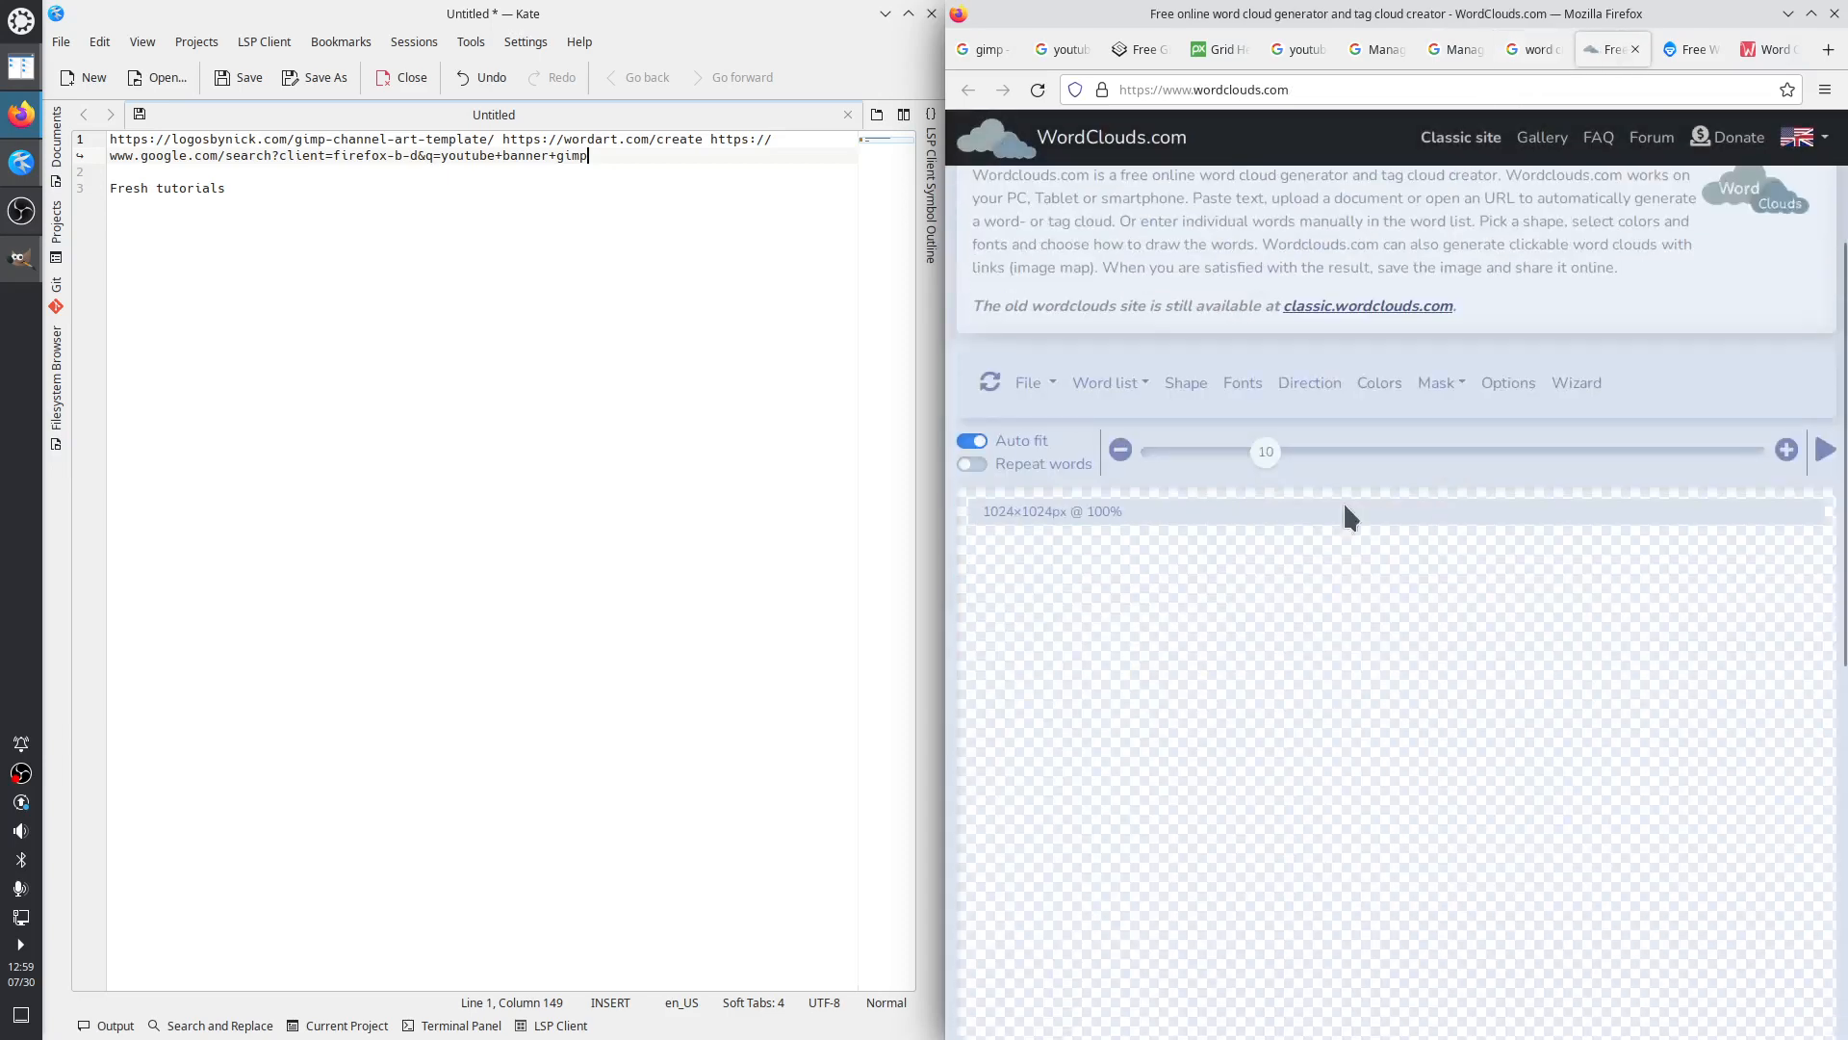
click(1107, 383)
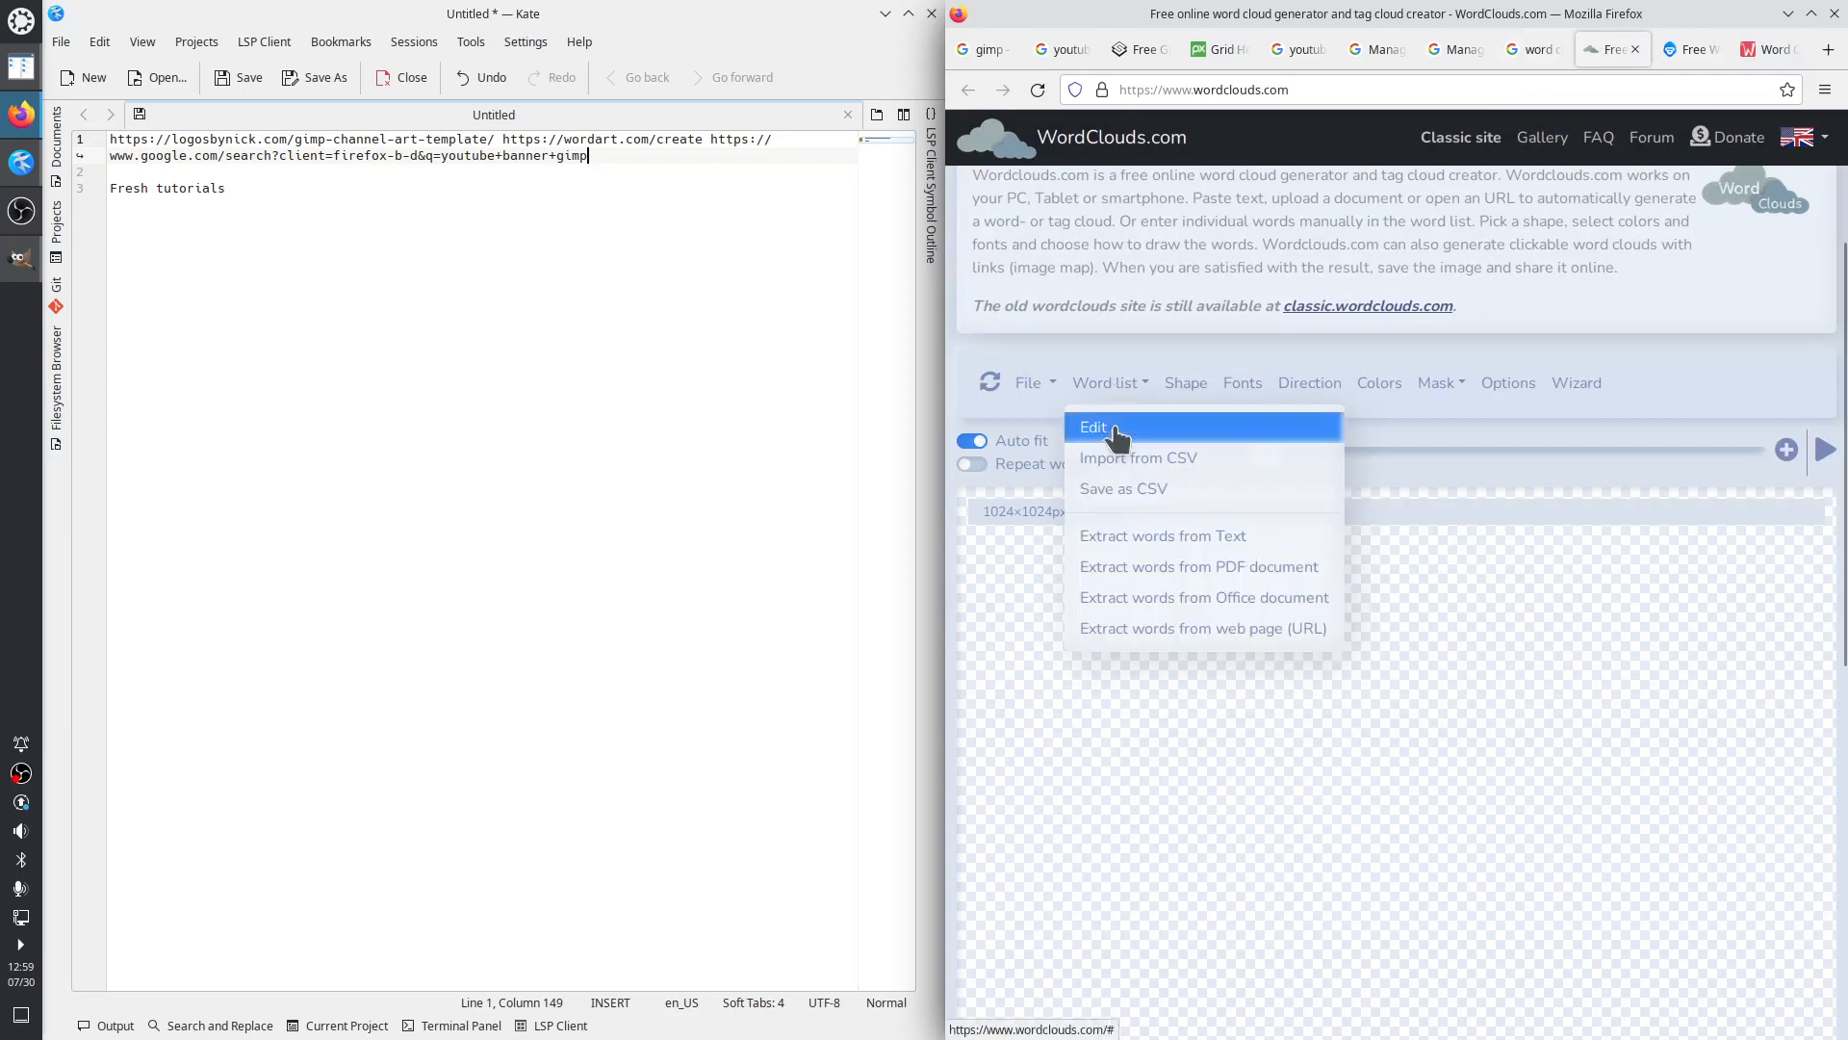
click(1116, 427)
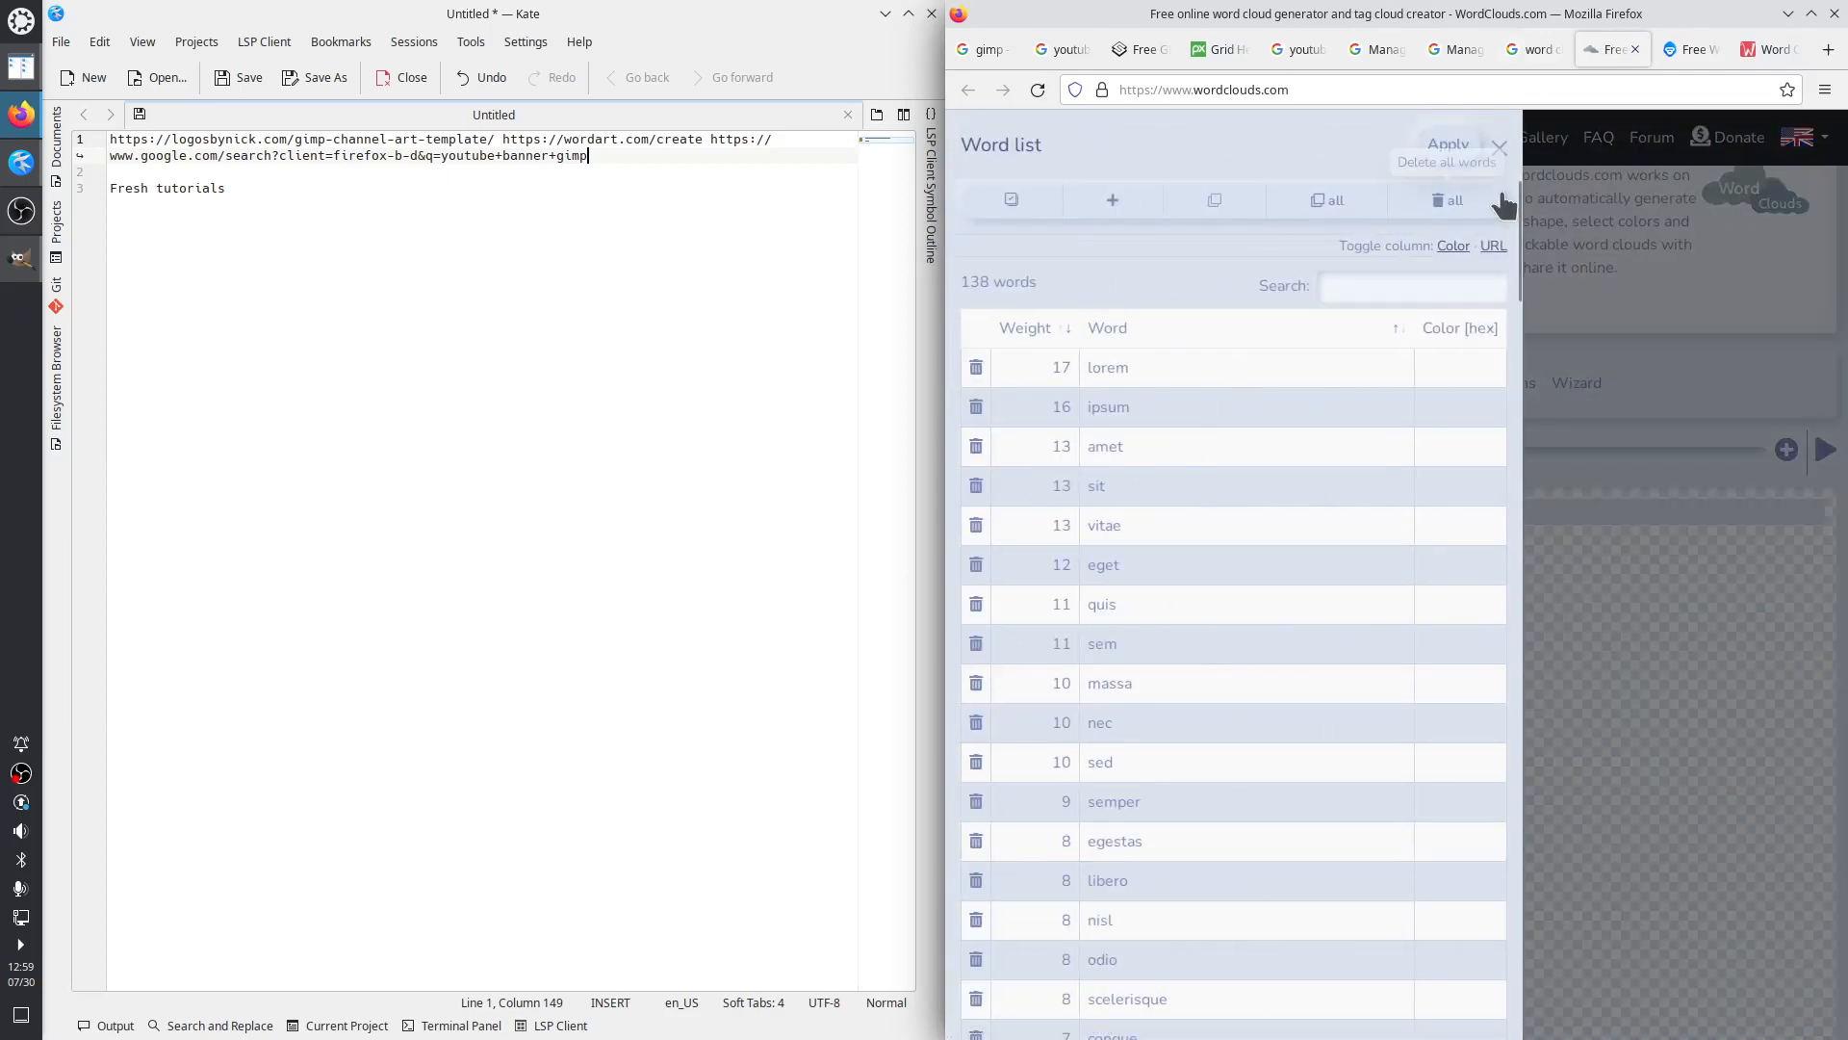
click(1448, 147)
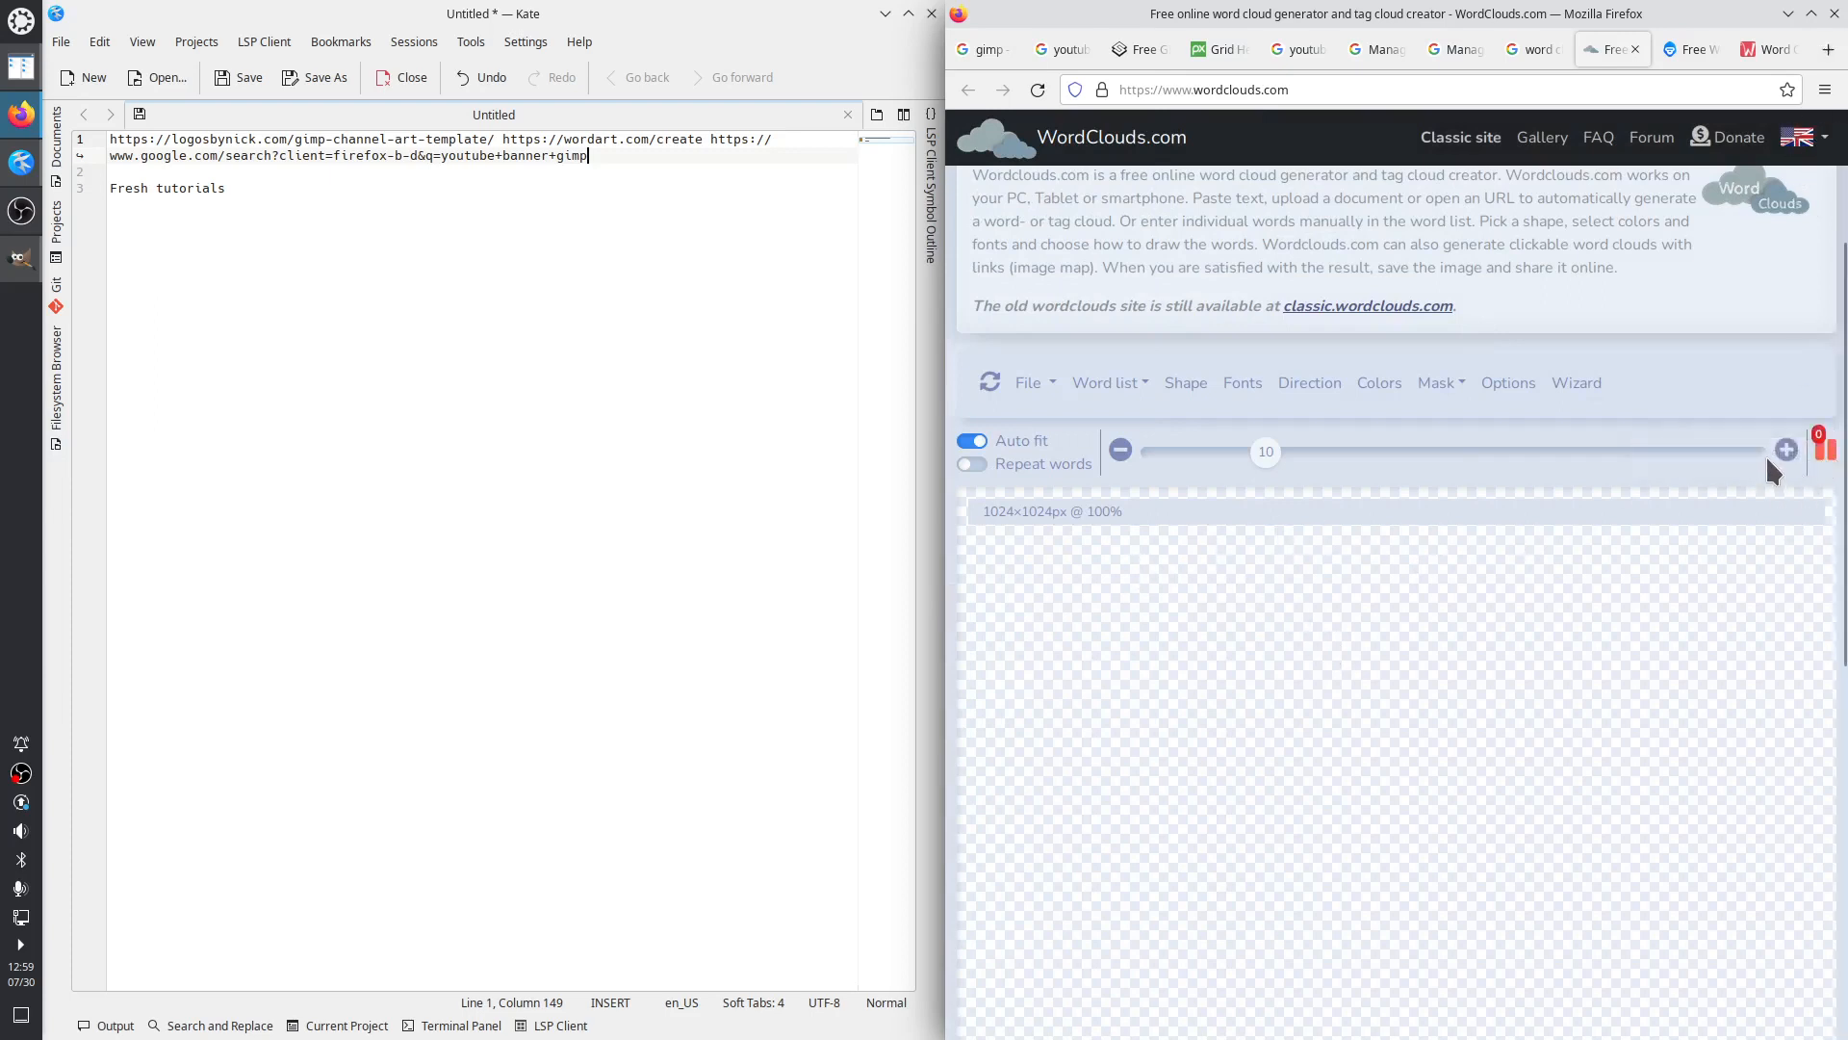
Maximize the browser window and look over the rendered word cloud from top to bottom
click(1810, 14)
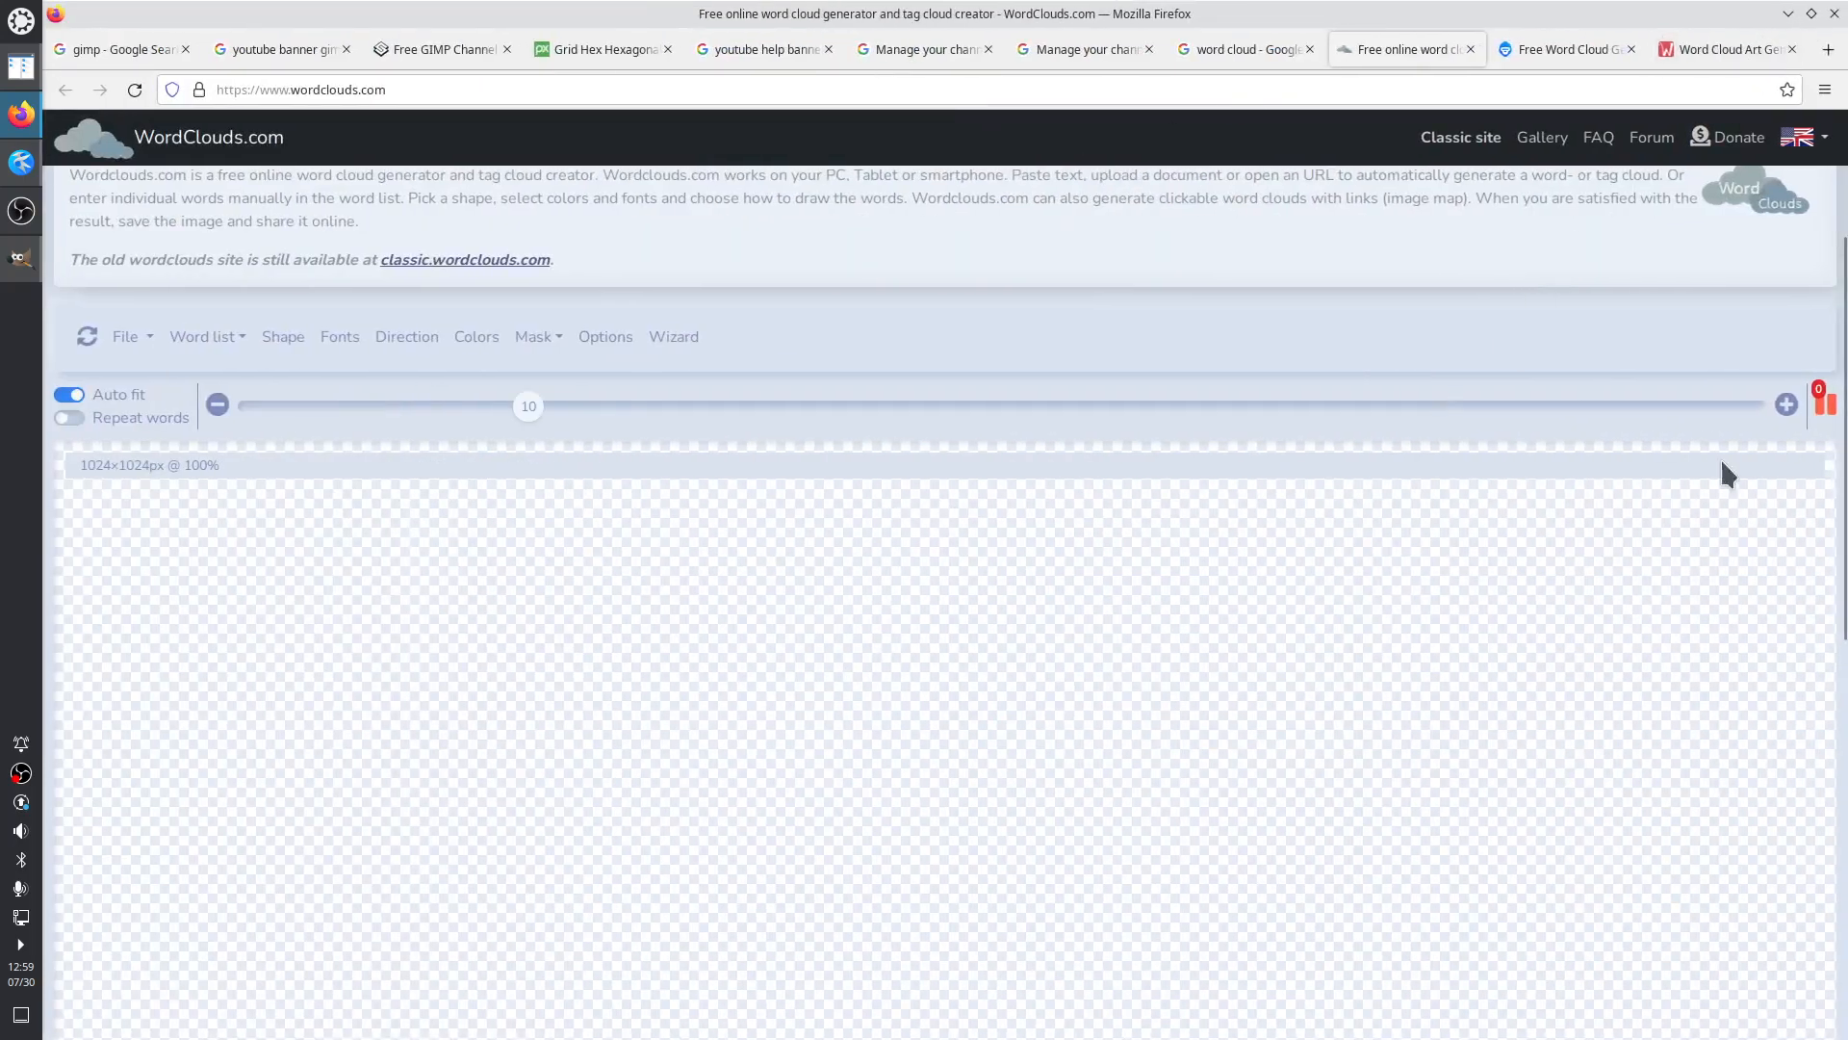
click(1822, 402)
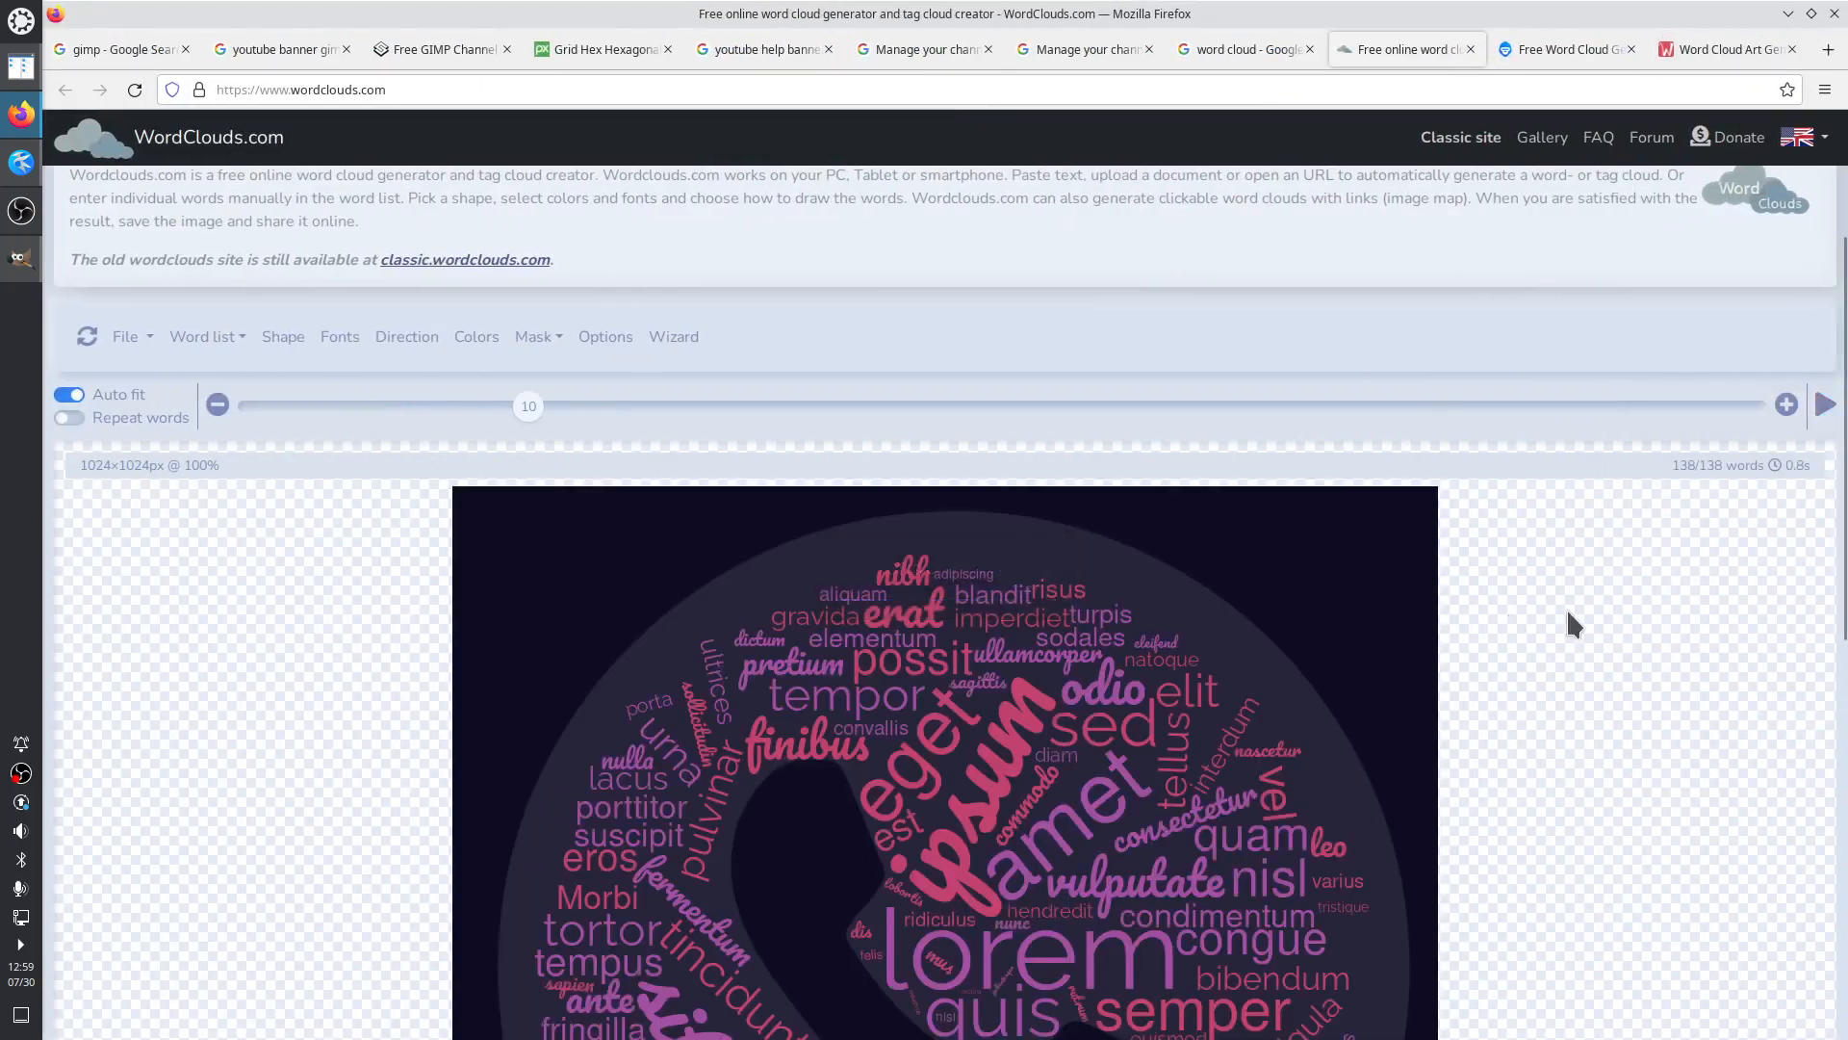
scroll(1567, 609, down, 4)
scroll(1567, 609, down, 3)
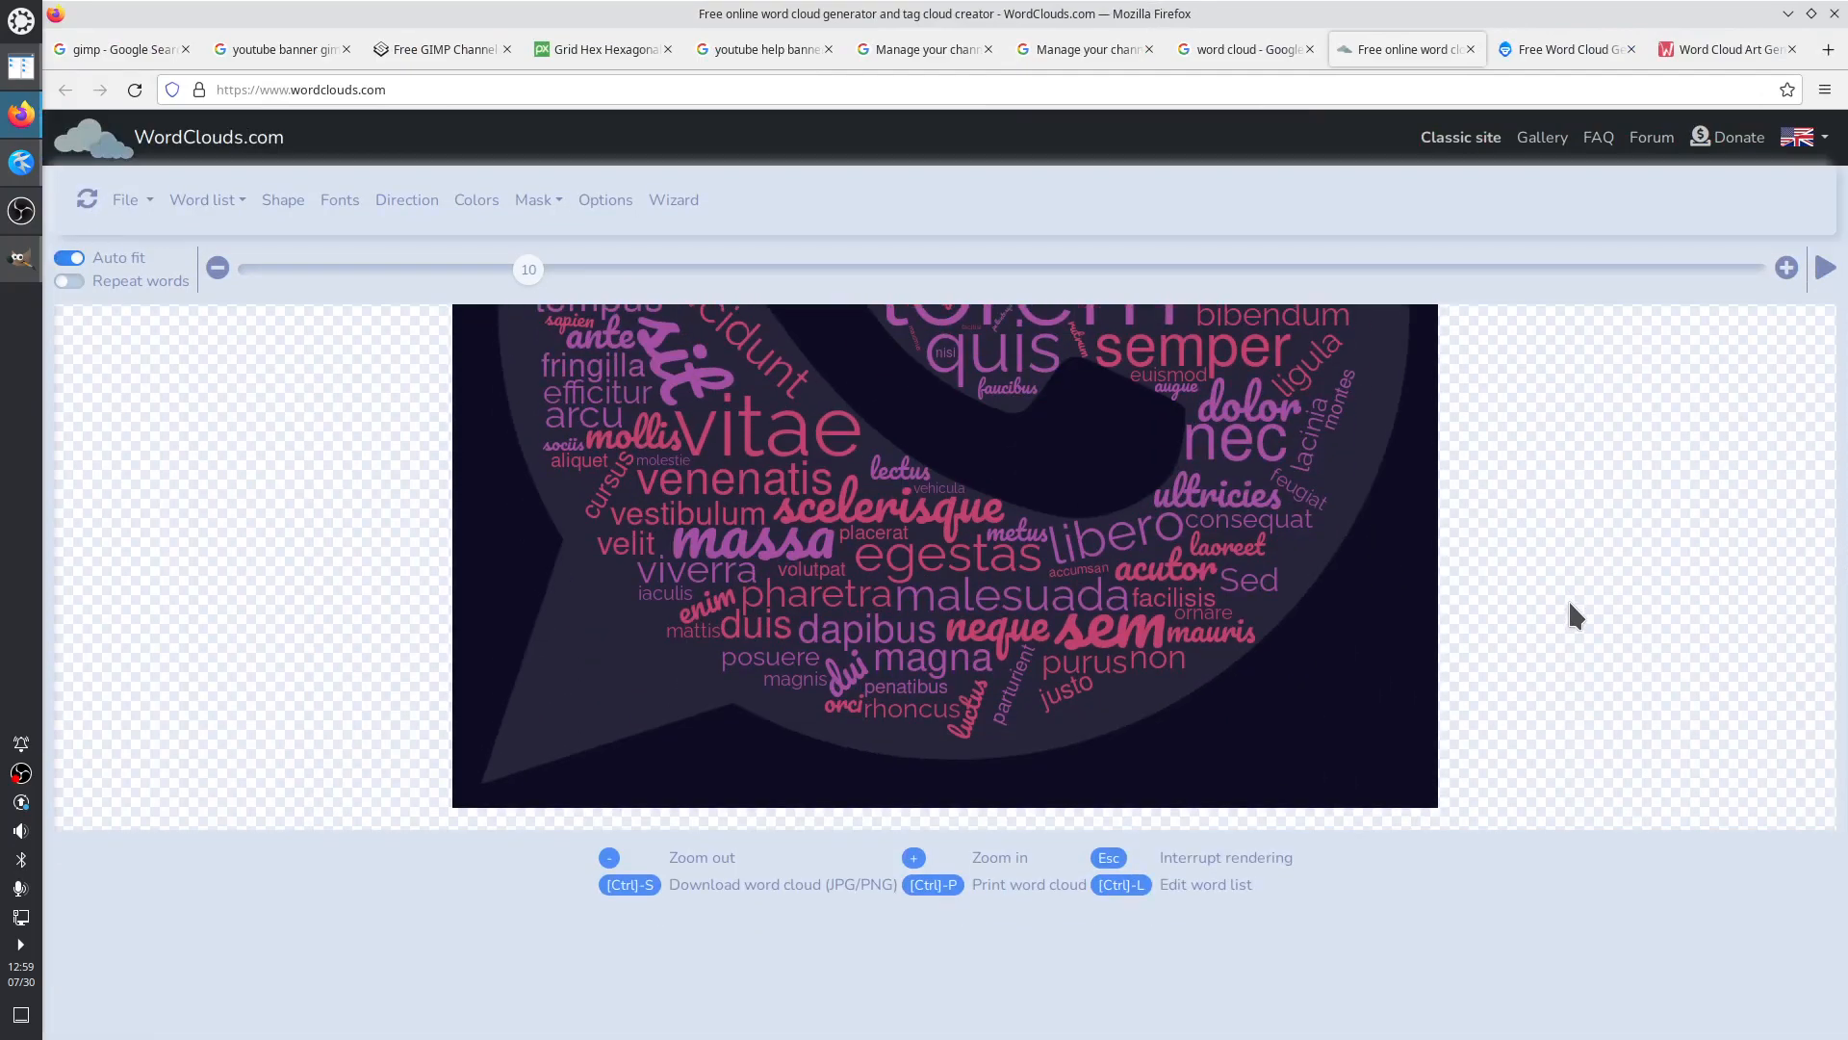
scroll(1570, 605, up, 7)
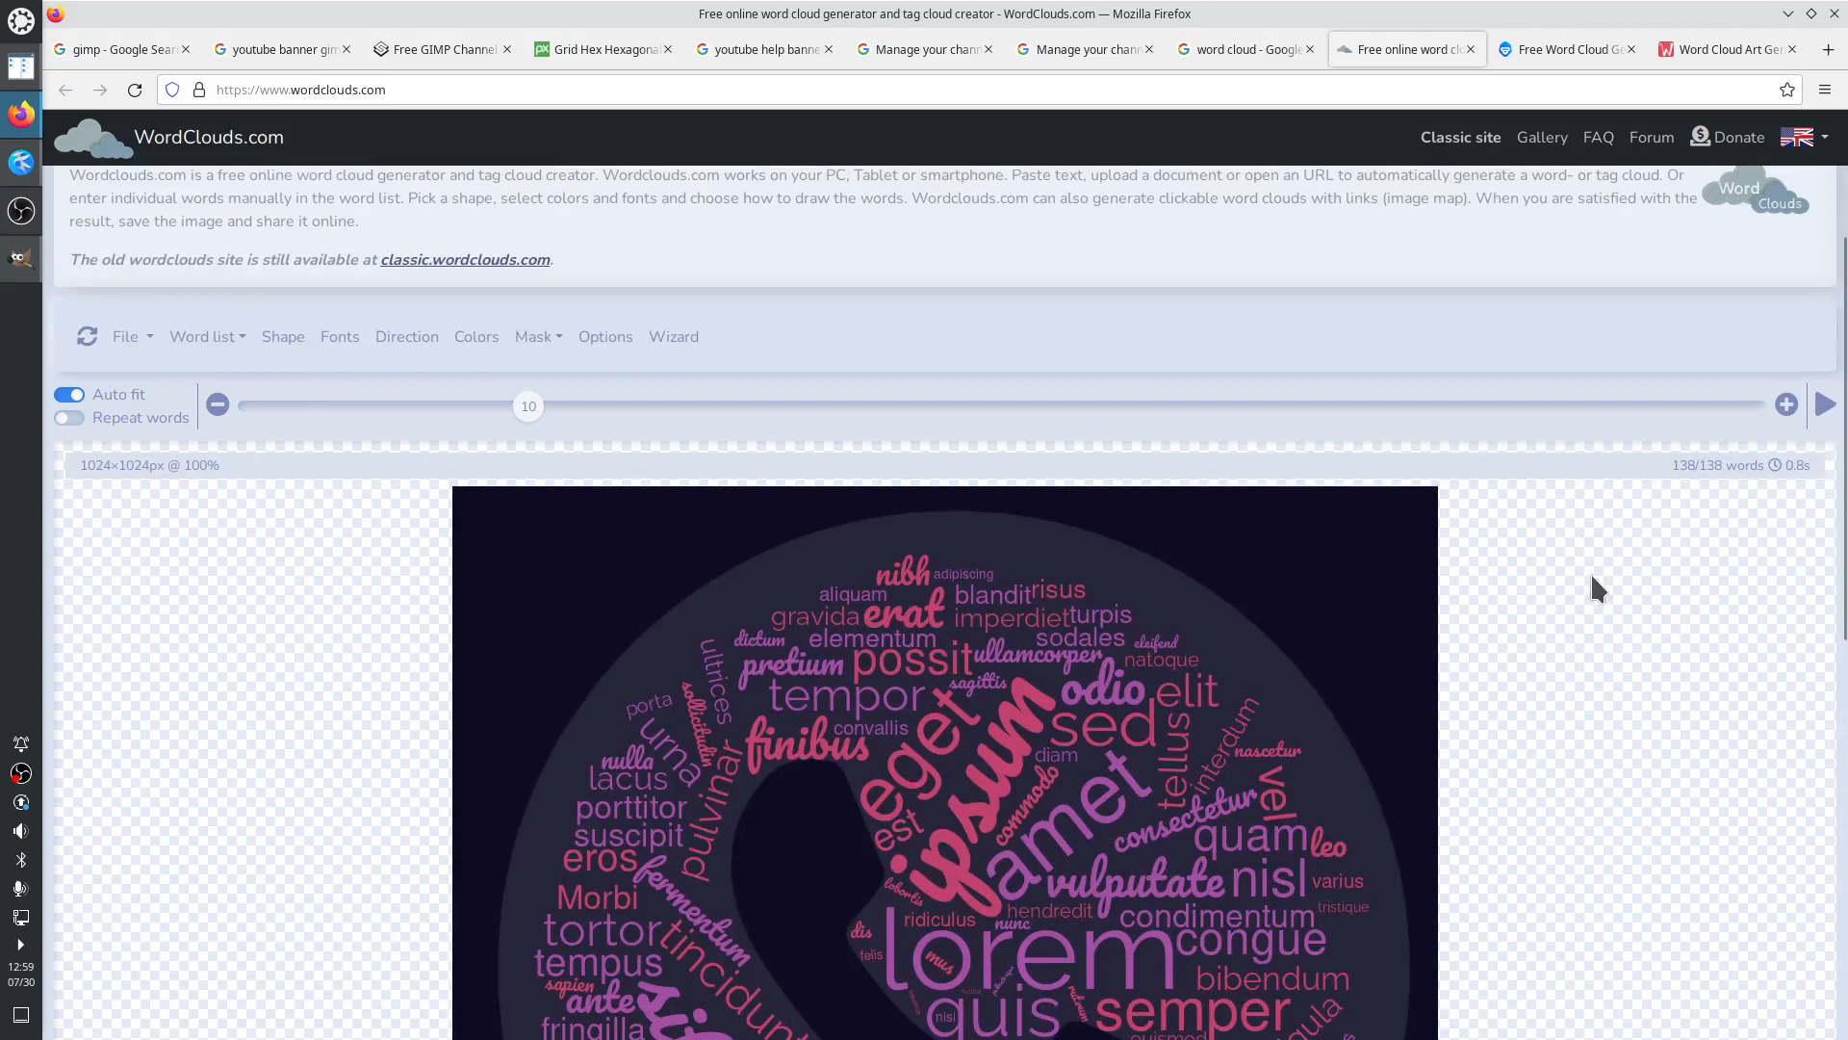
scroll(1618, 523, down, 2)
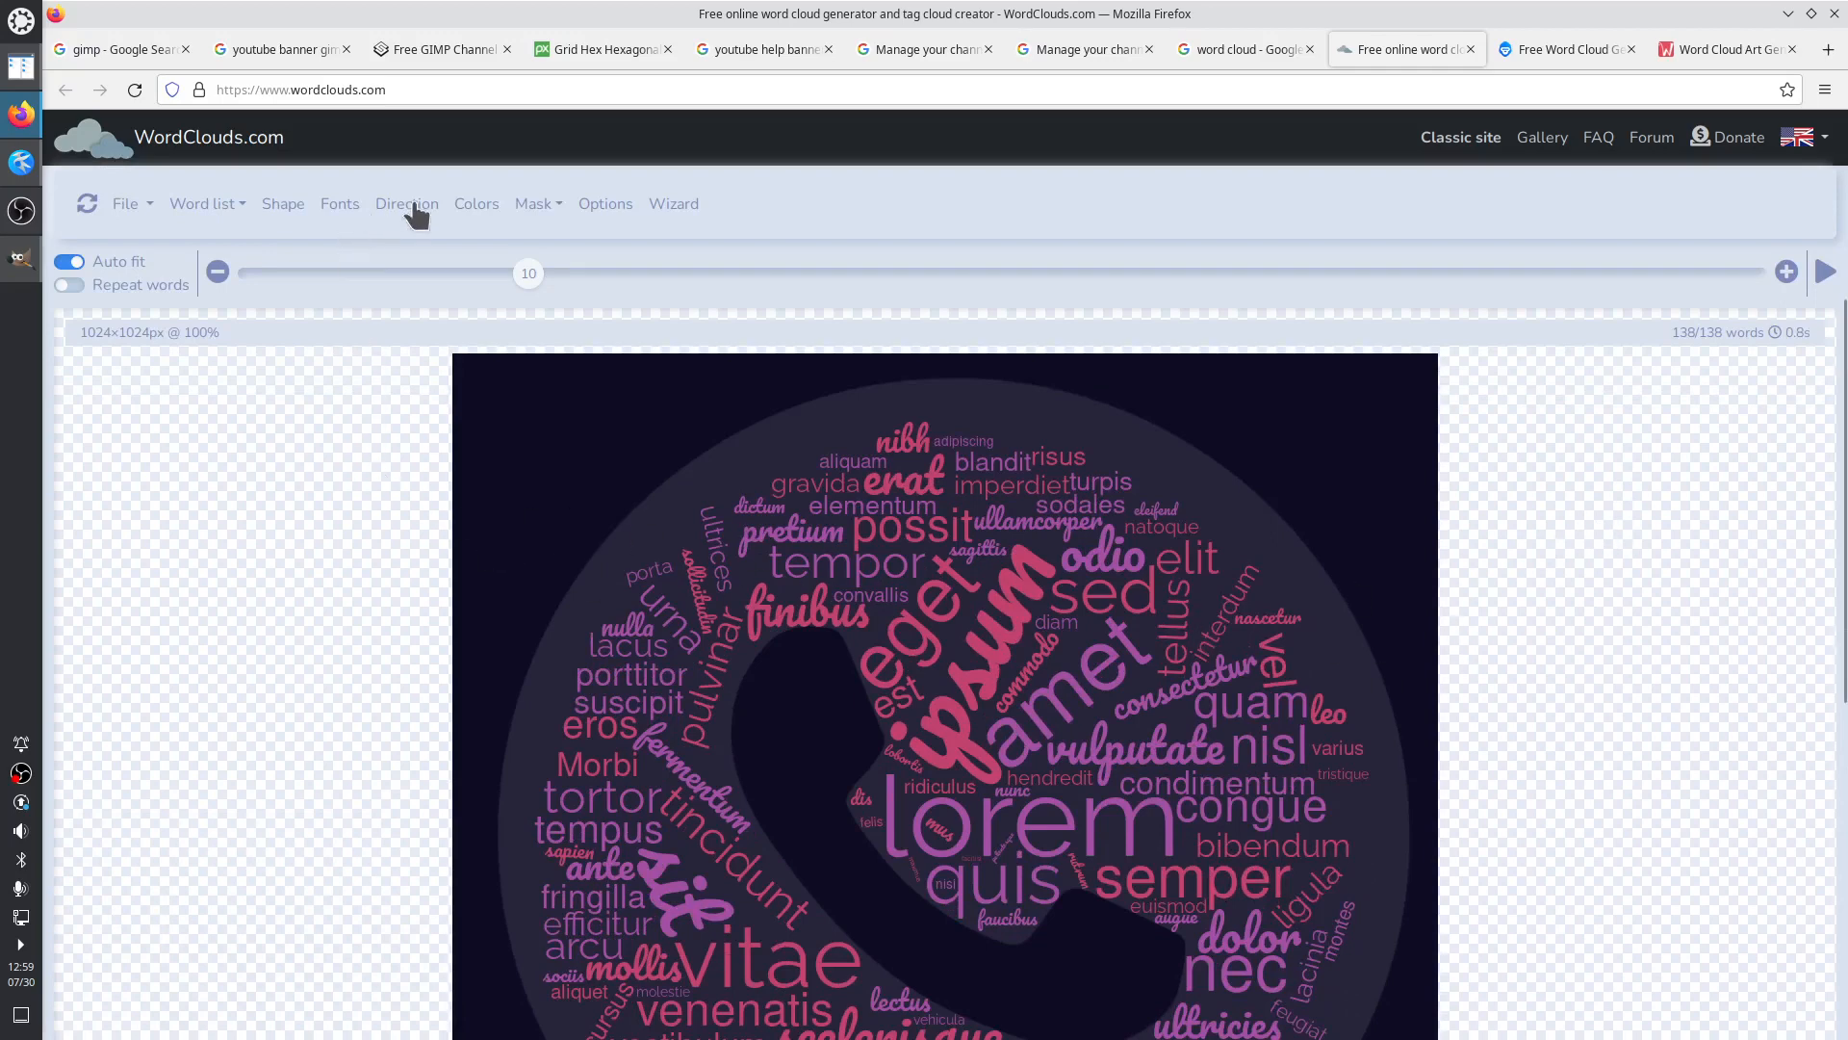
Browse the icon shapes for the word cloud and apply the terminal prompt icon (>_) as its shape
click(291, 206)
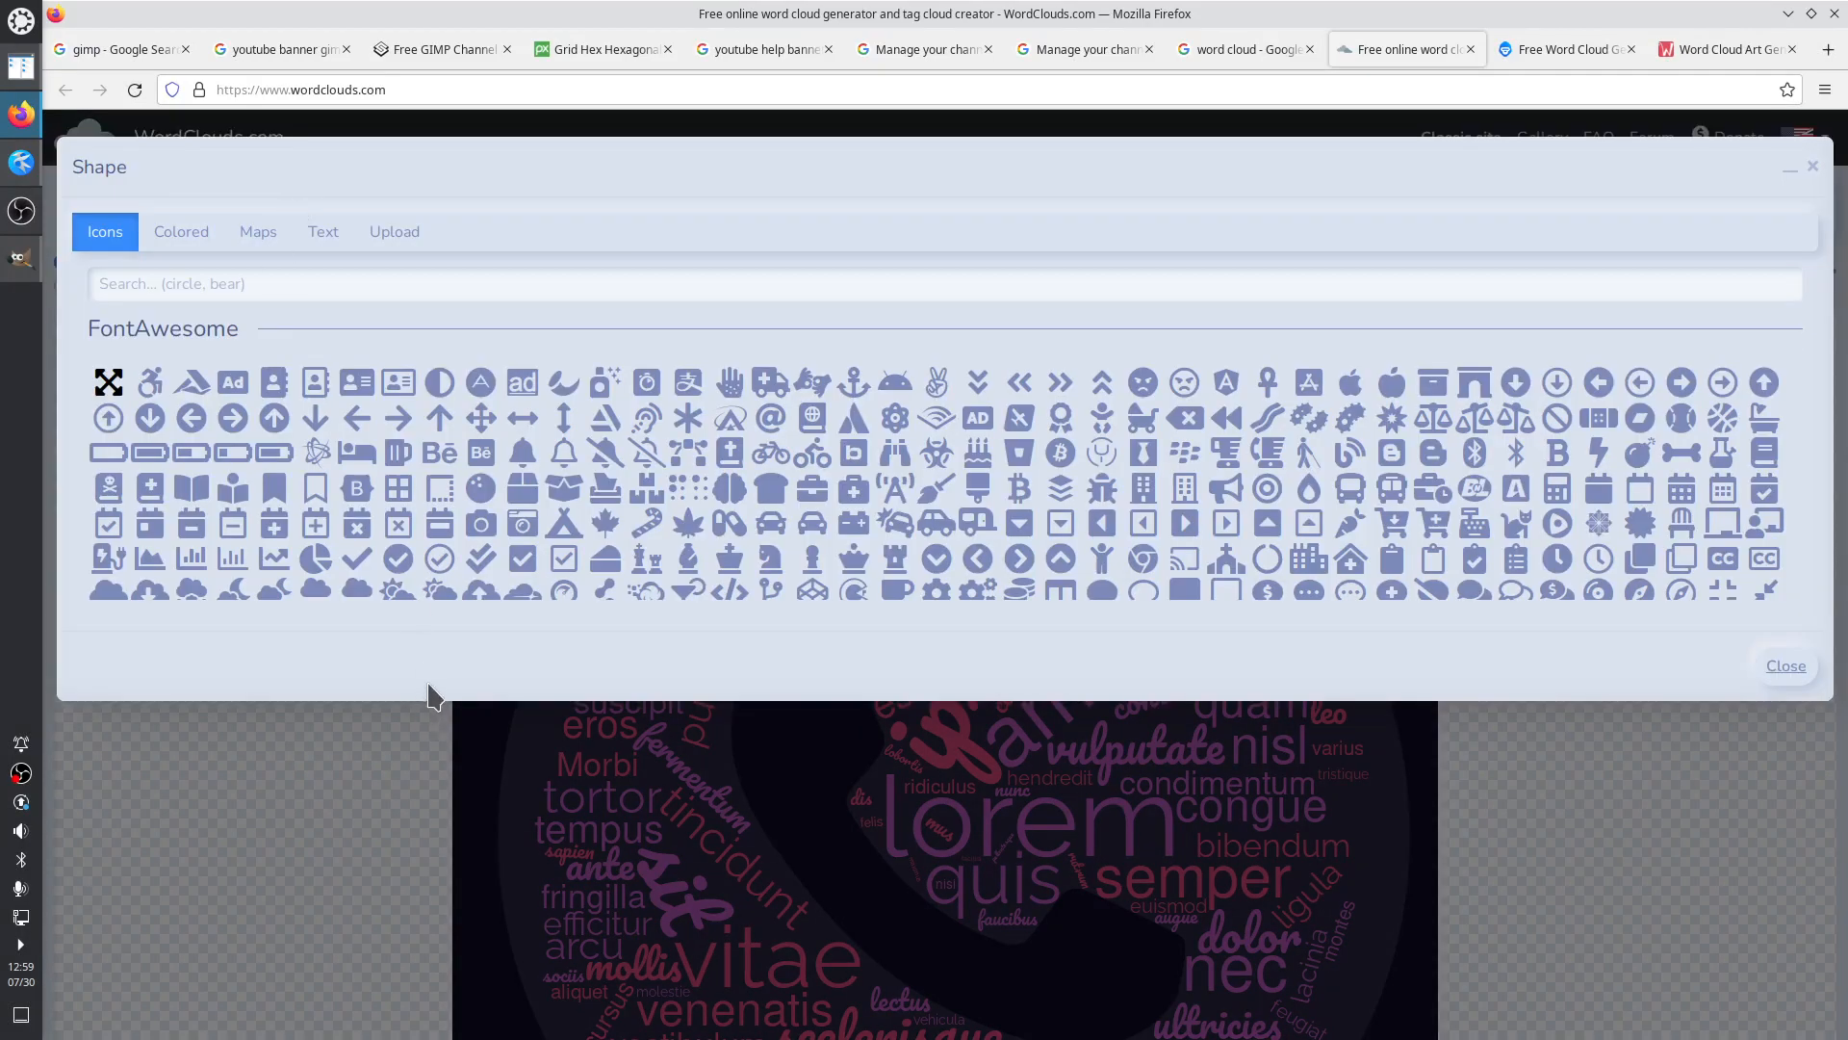
scroll(1198, 594, down, 1)
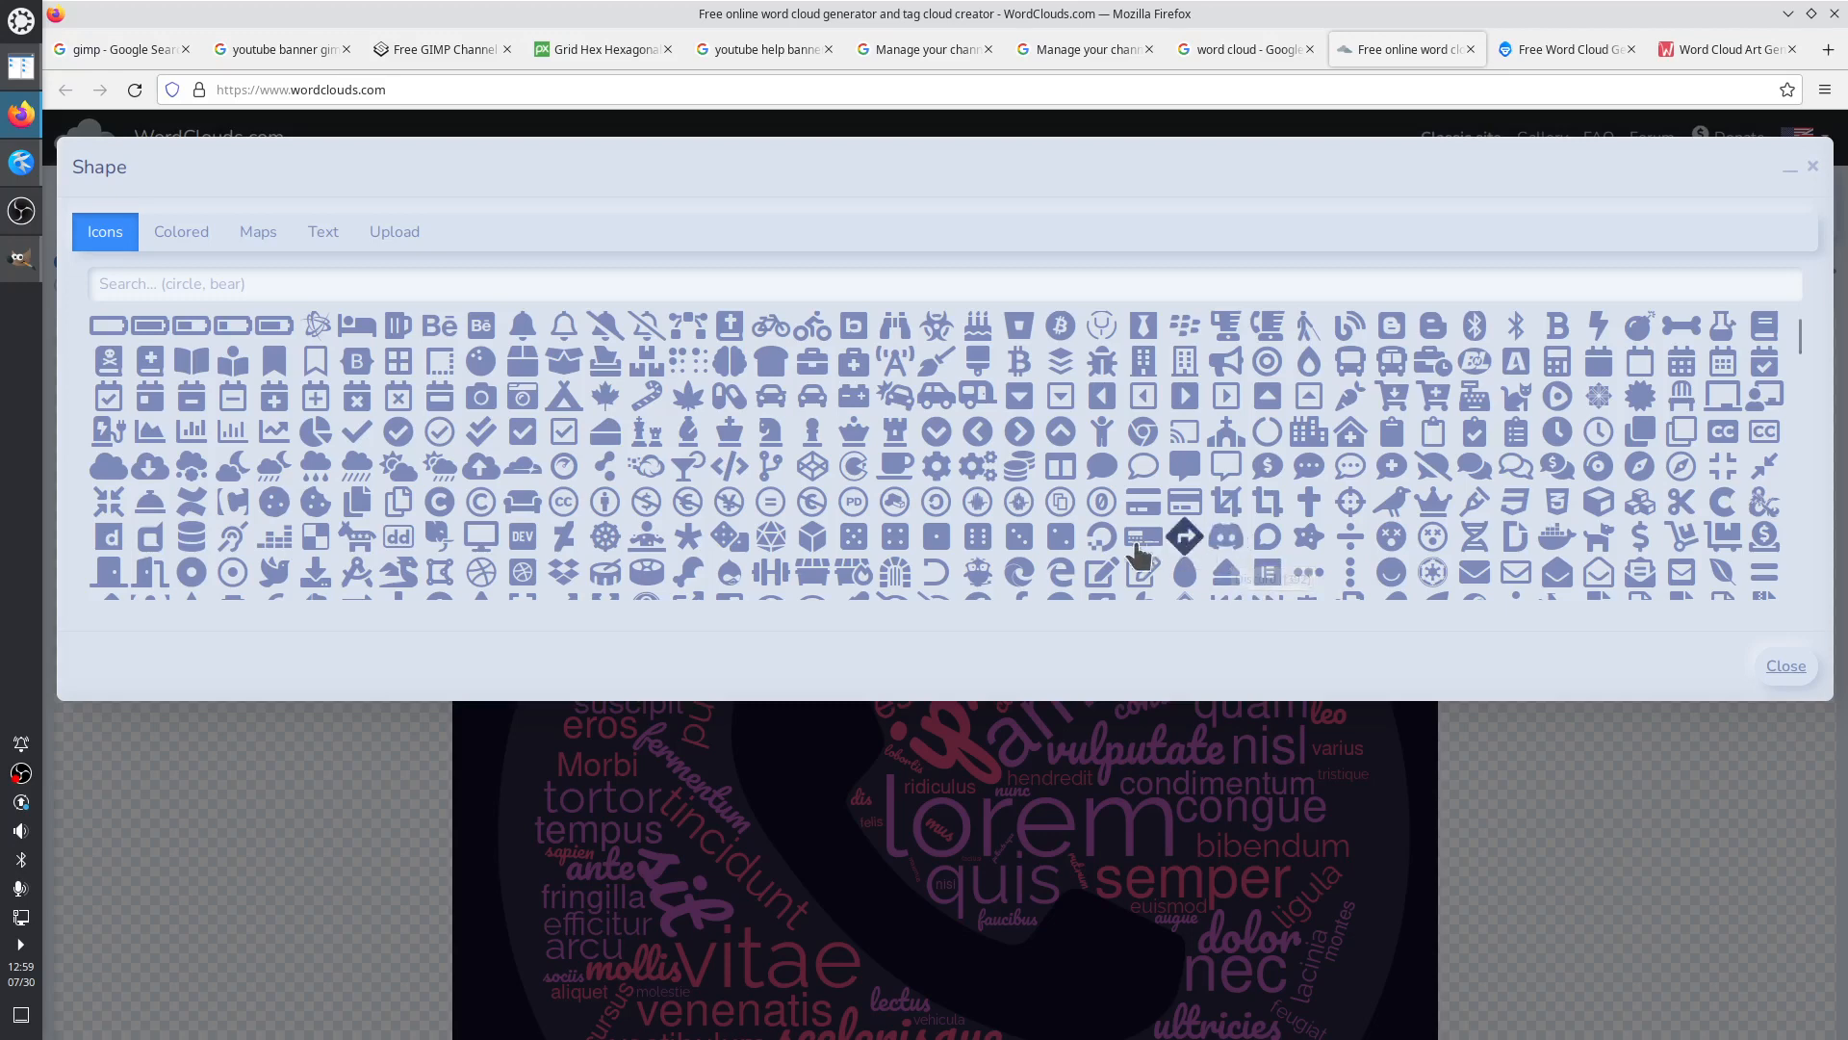
scroll(1047, 547, up, 2)
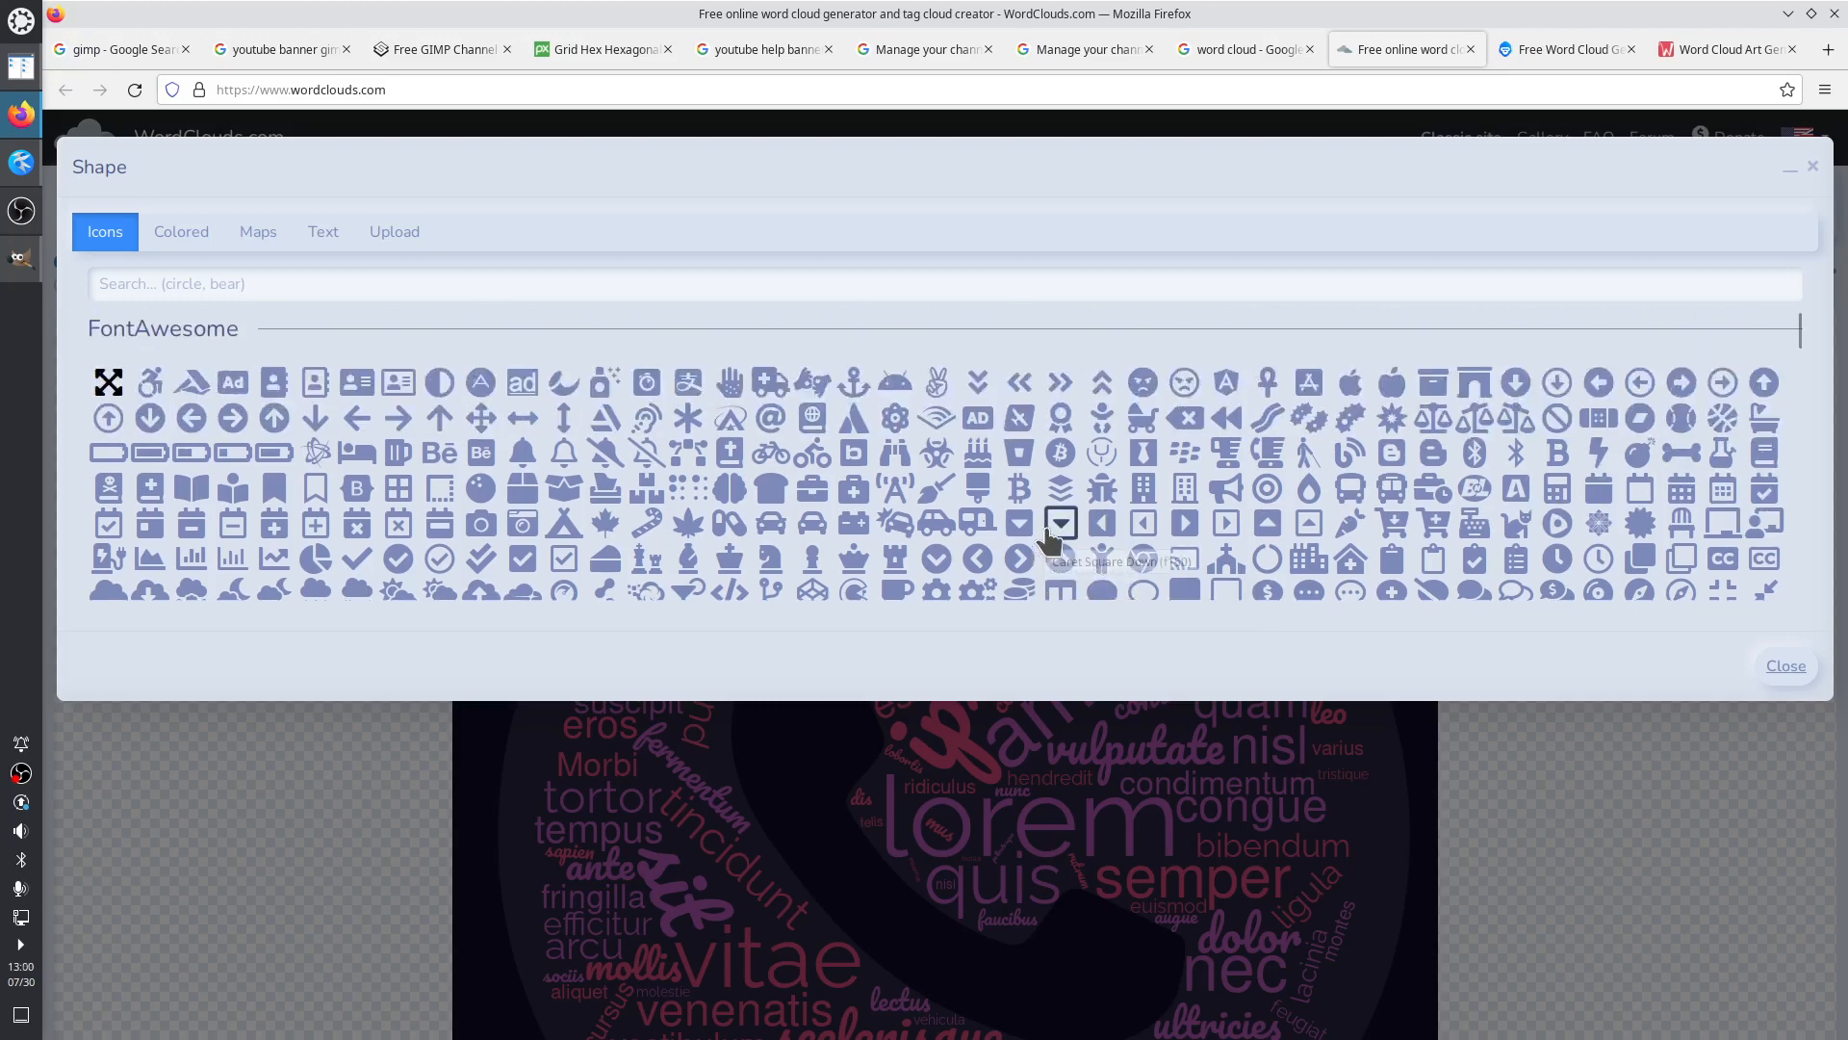
scroll(1048, 546, down, 1)
scroll(1047, 541, down, 3)
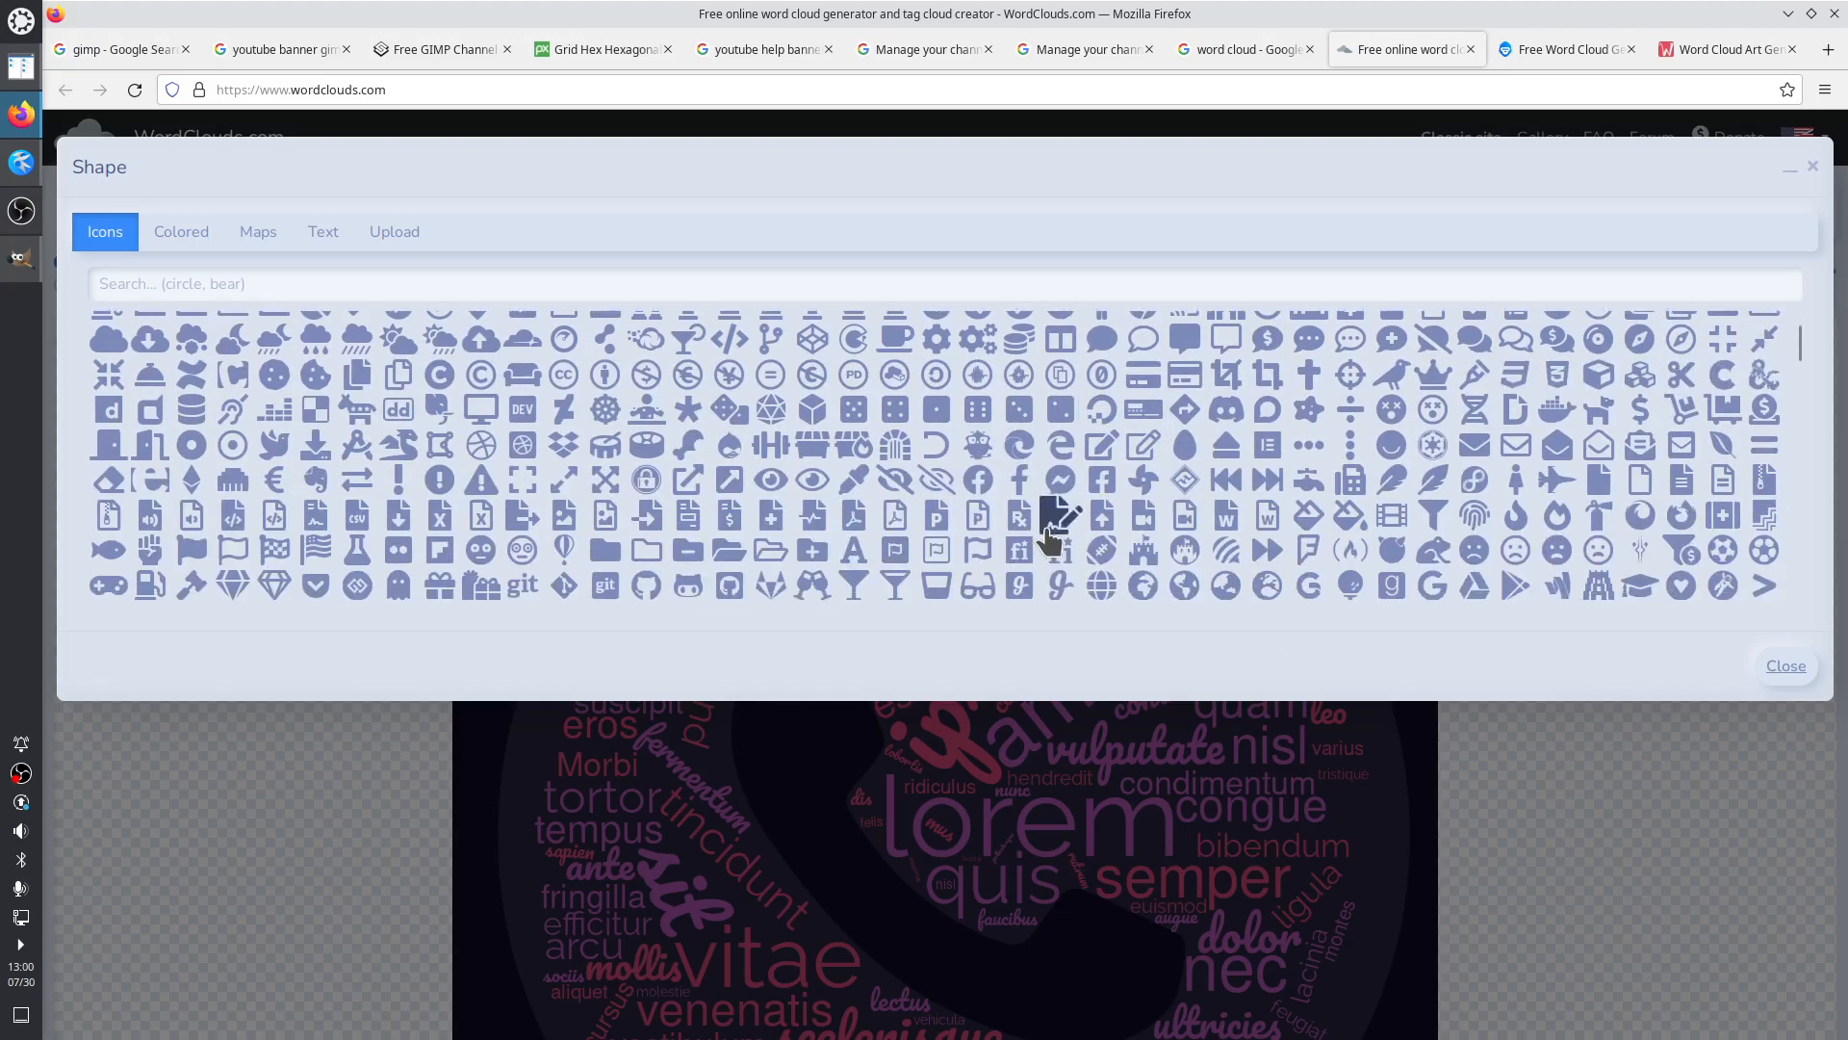
scroll(1049, 541, down, 2)
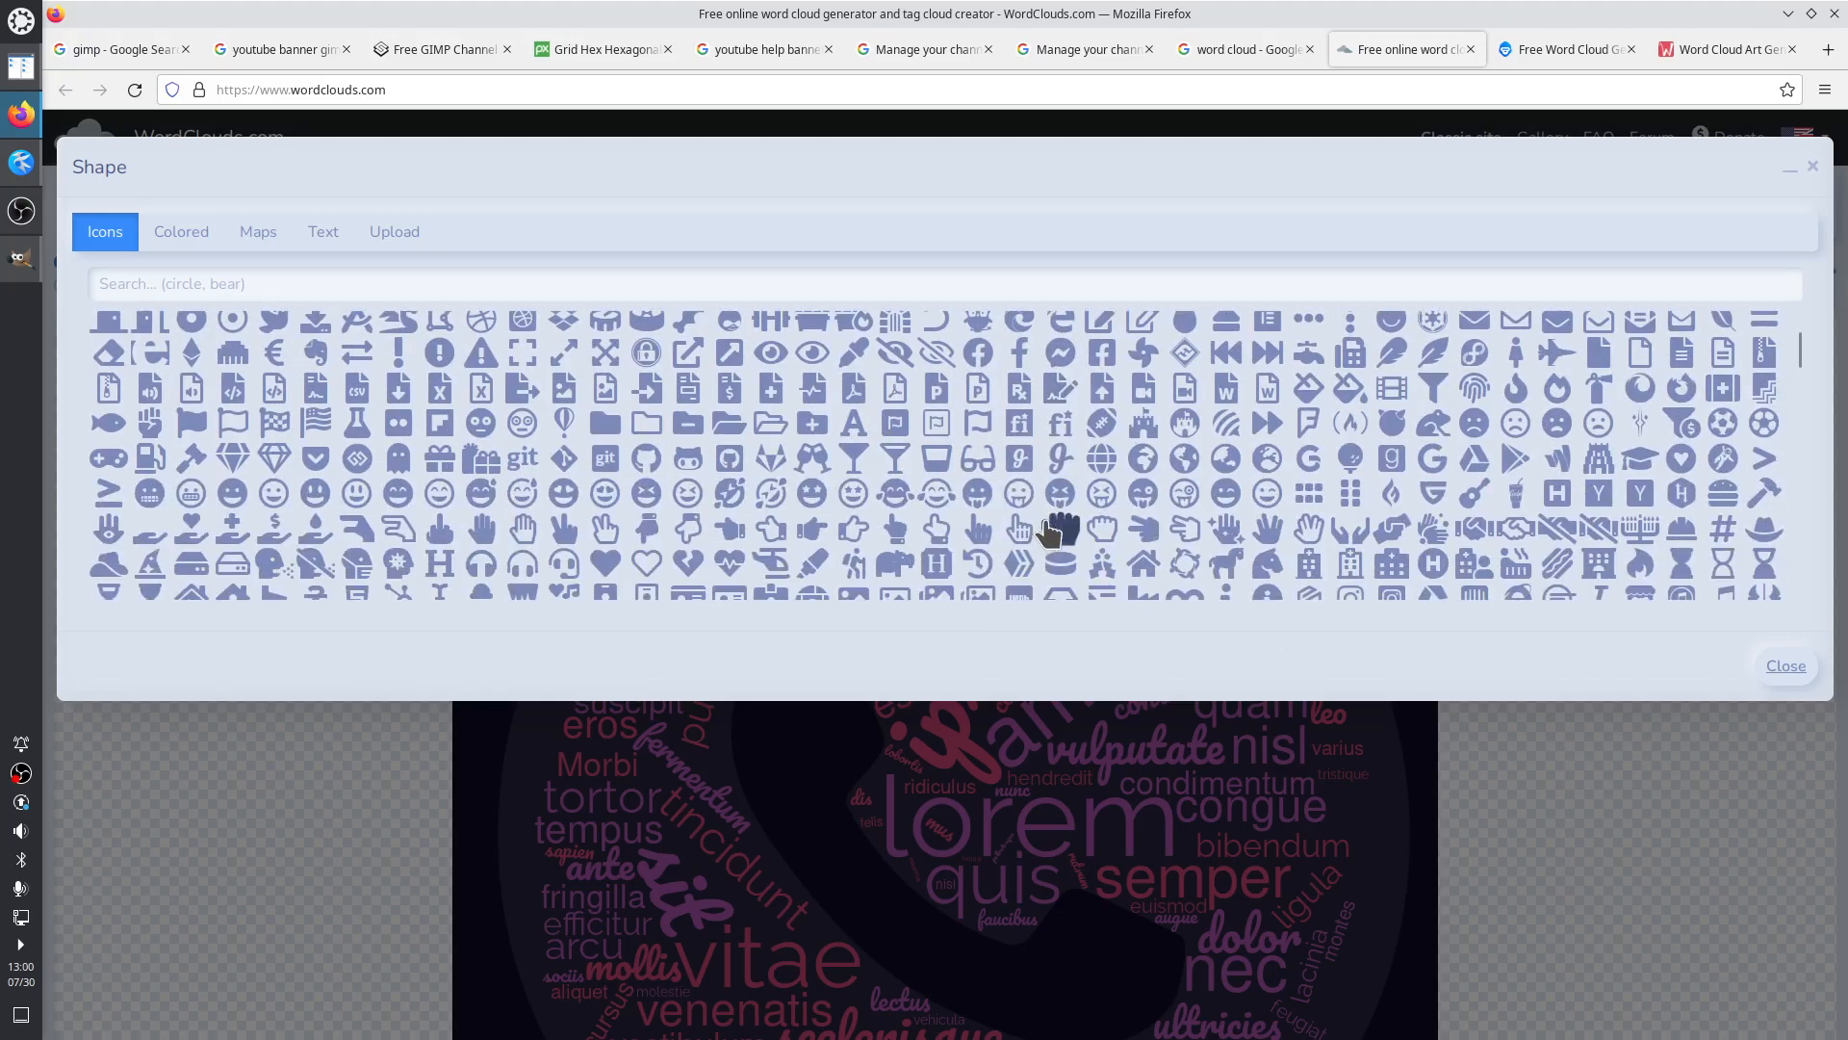
scroll(1049, 535, down, 5)
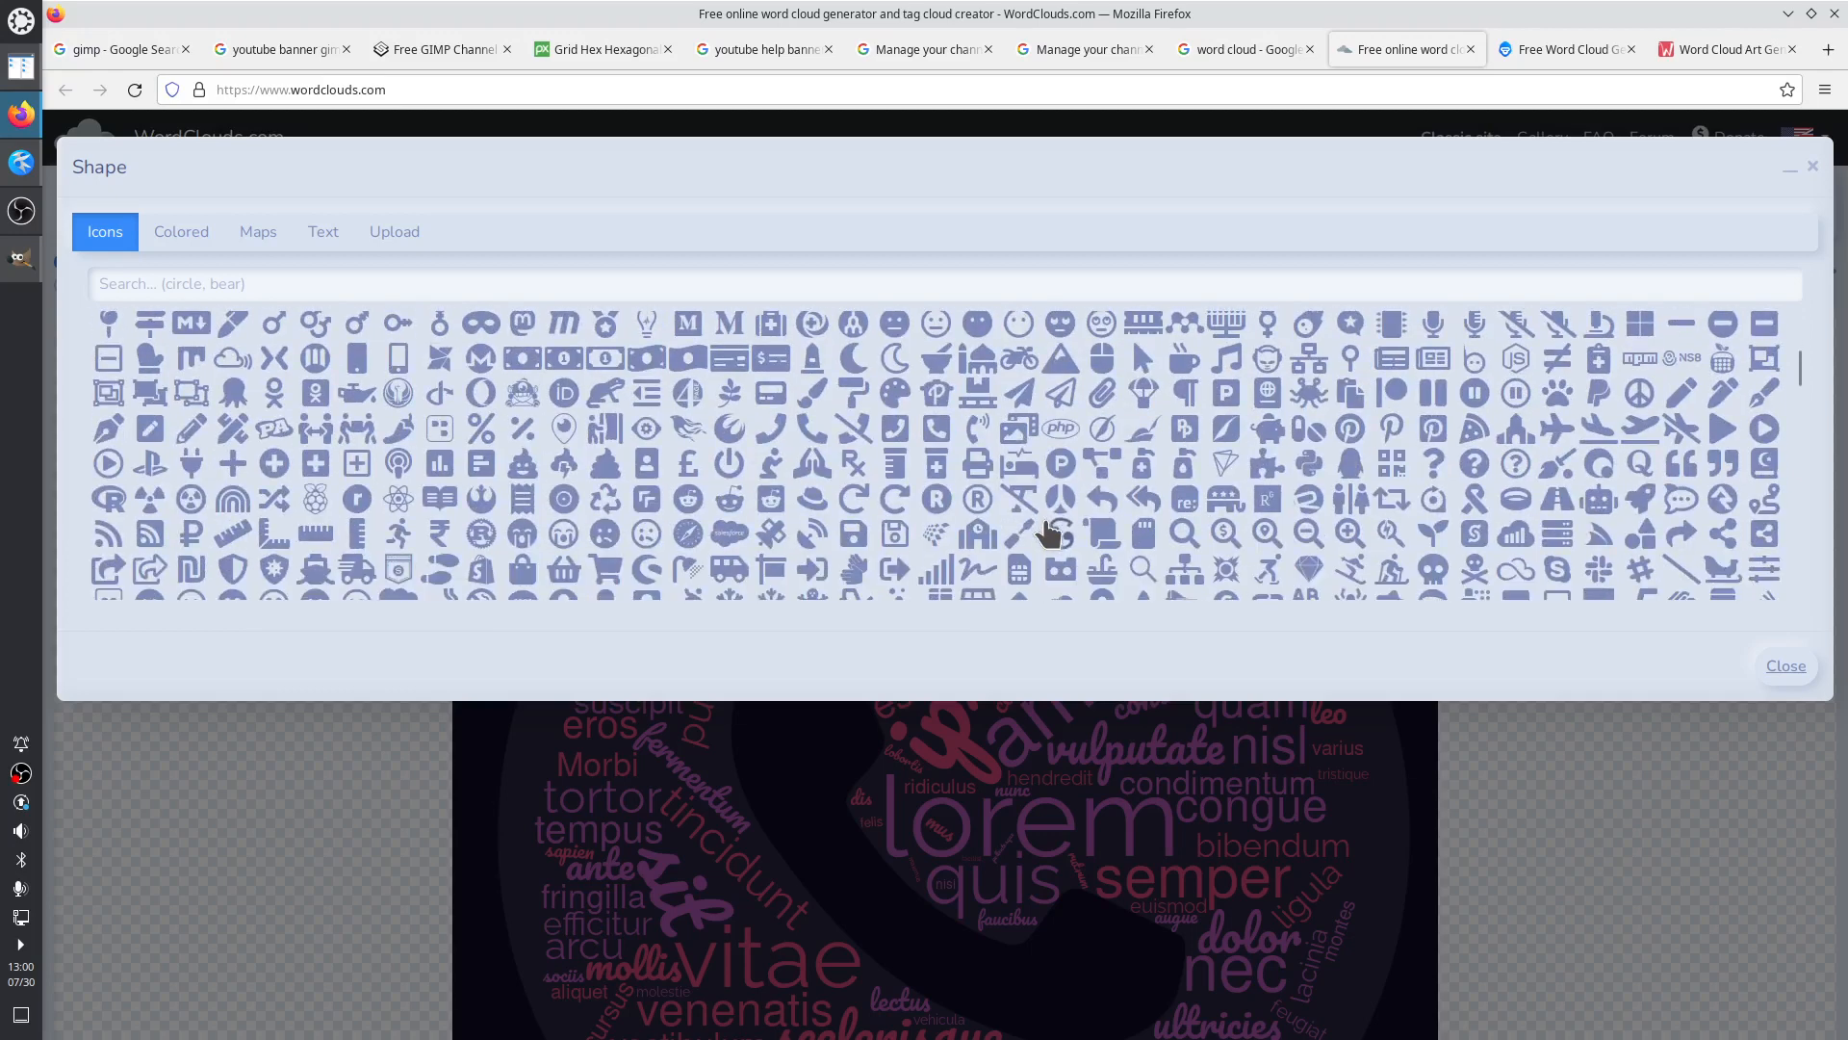
scroll(1059, 568, down, 2)
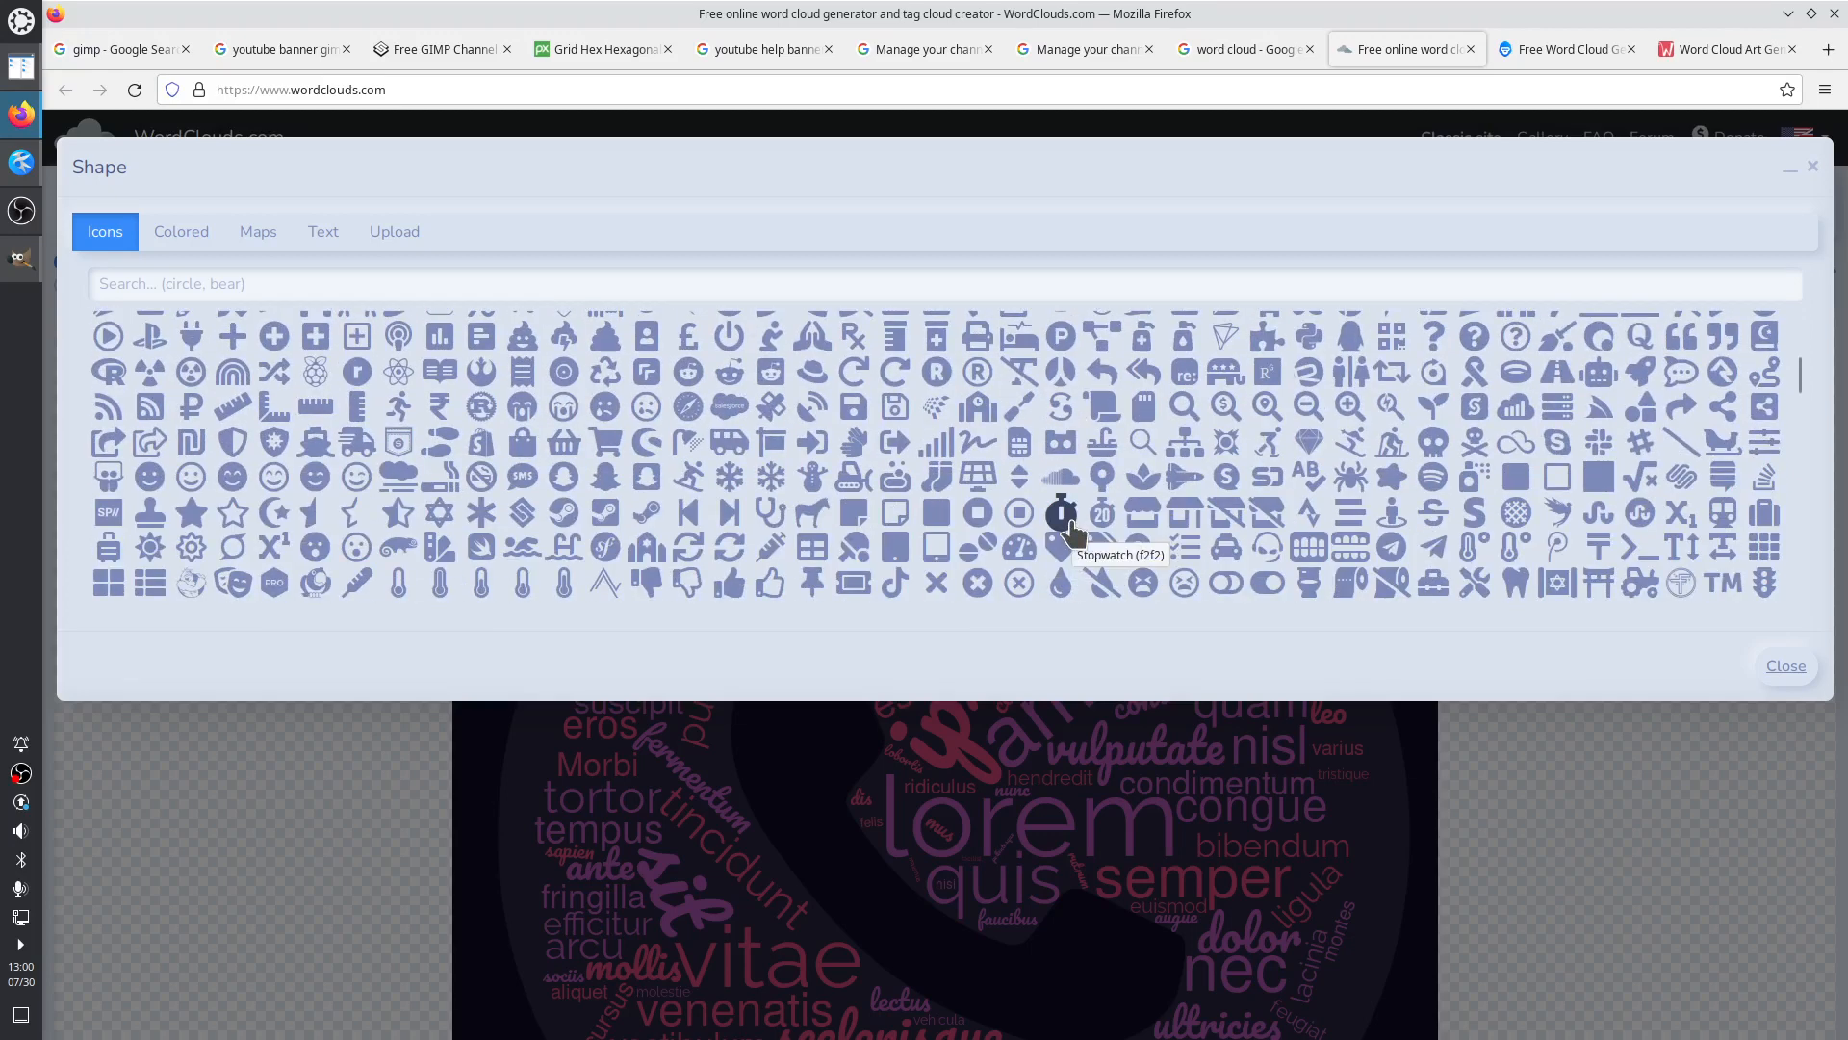
scroll(1071, 532, down, 2)
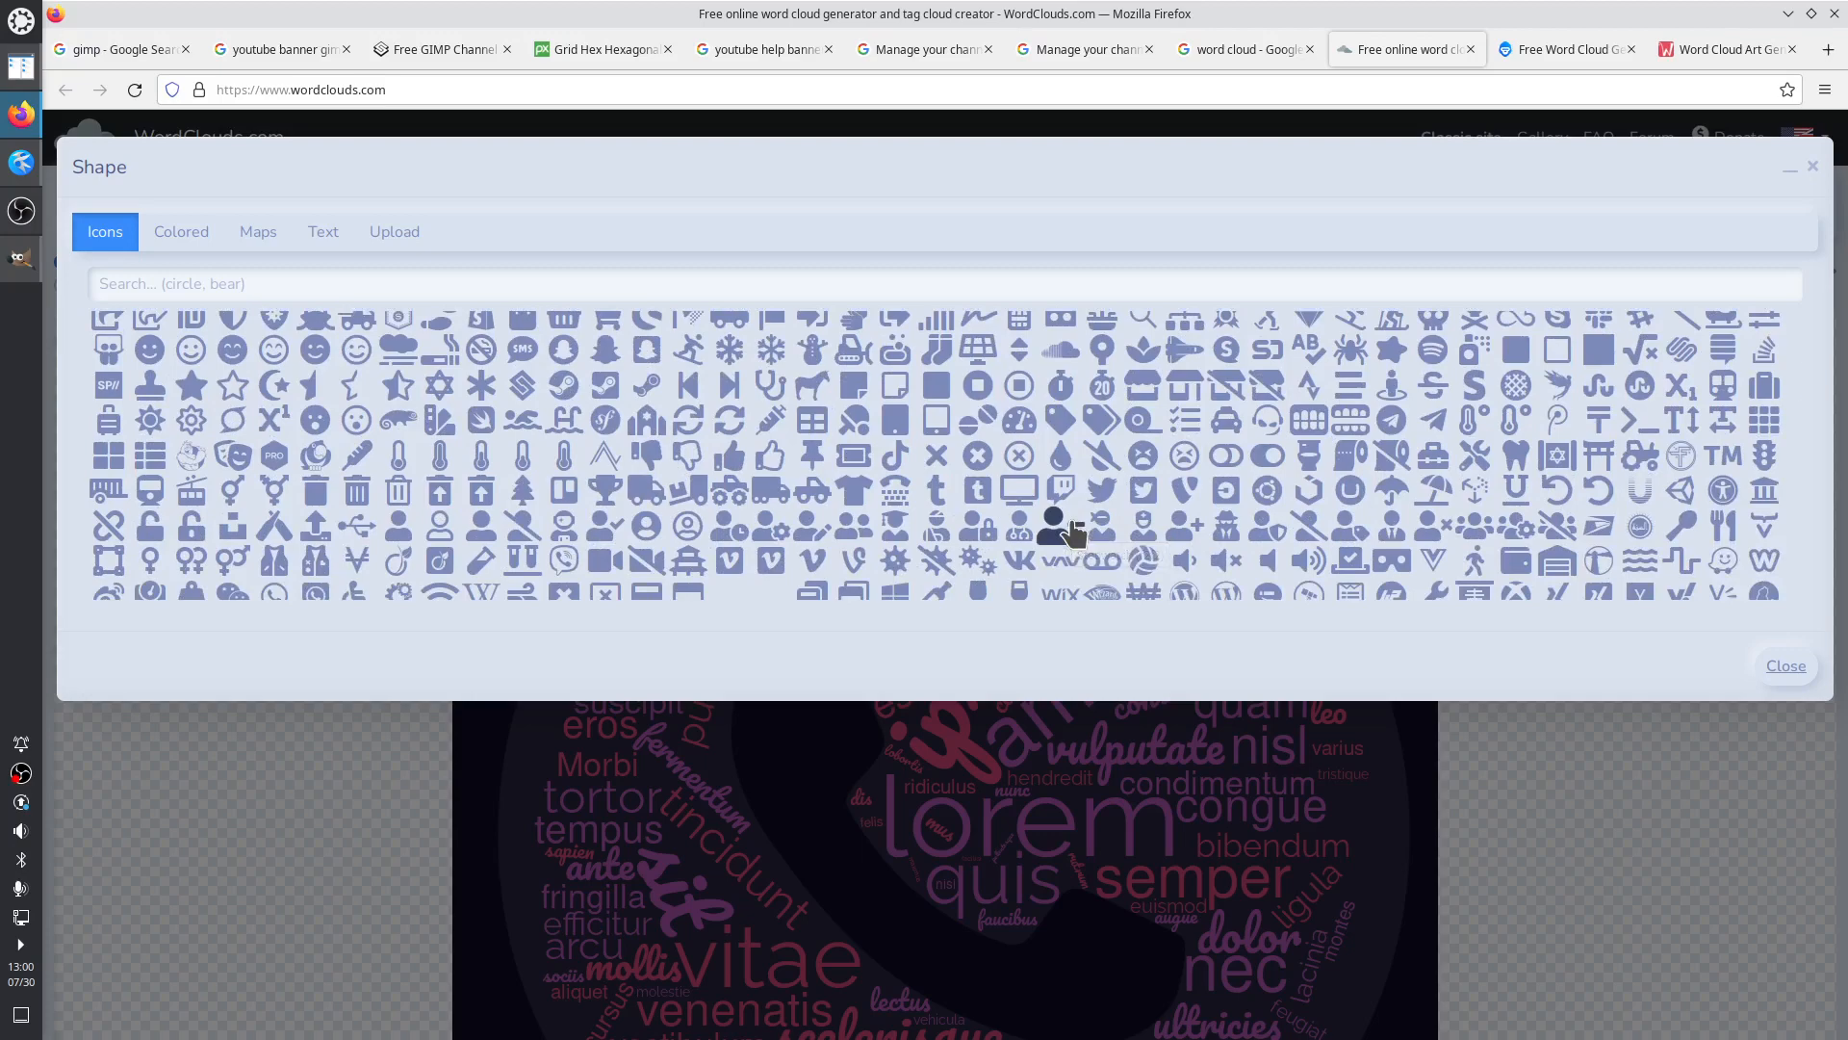
click(1634, 429)
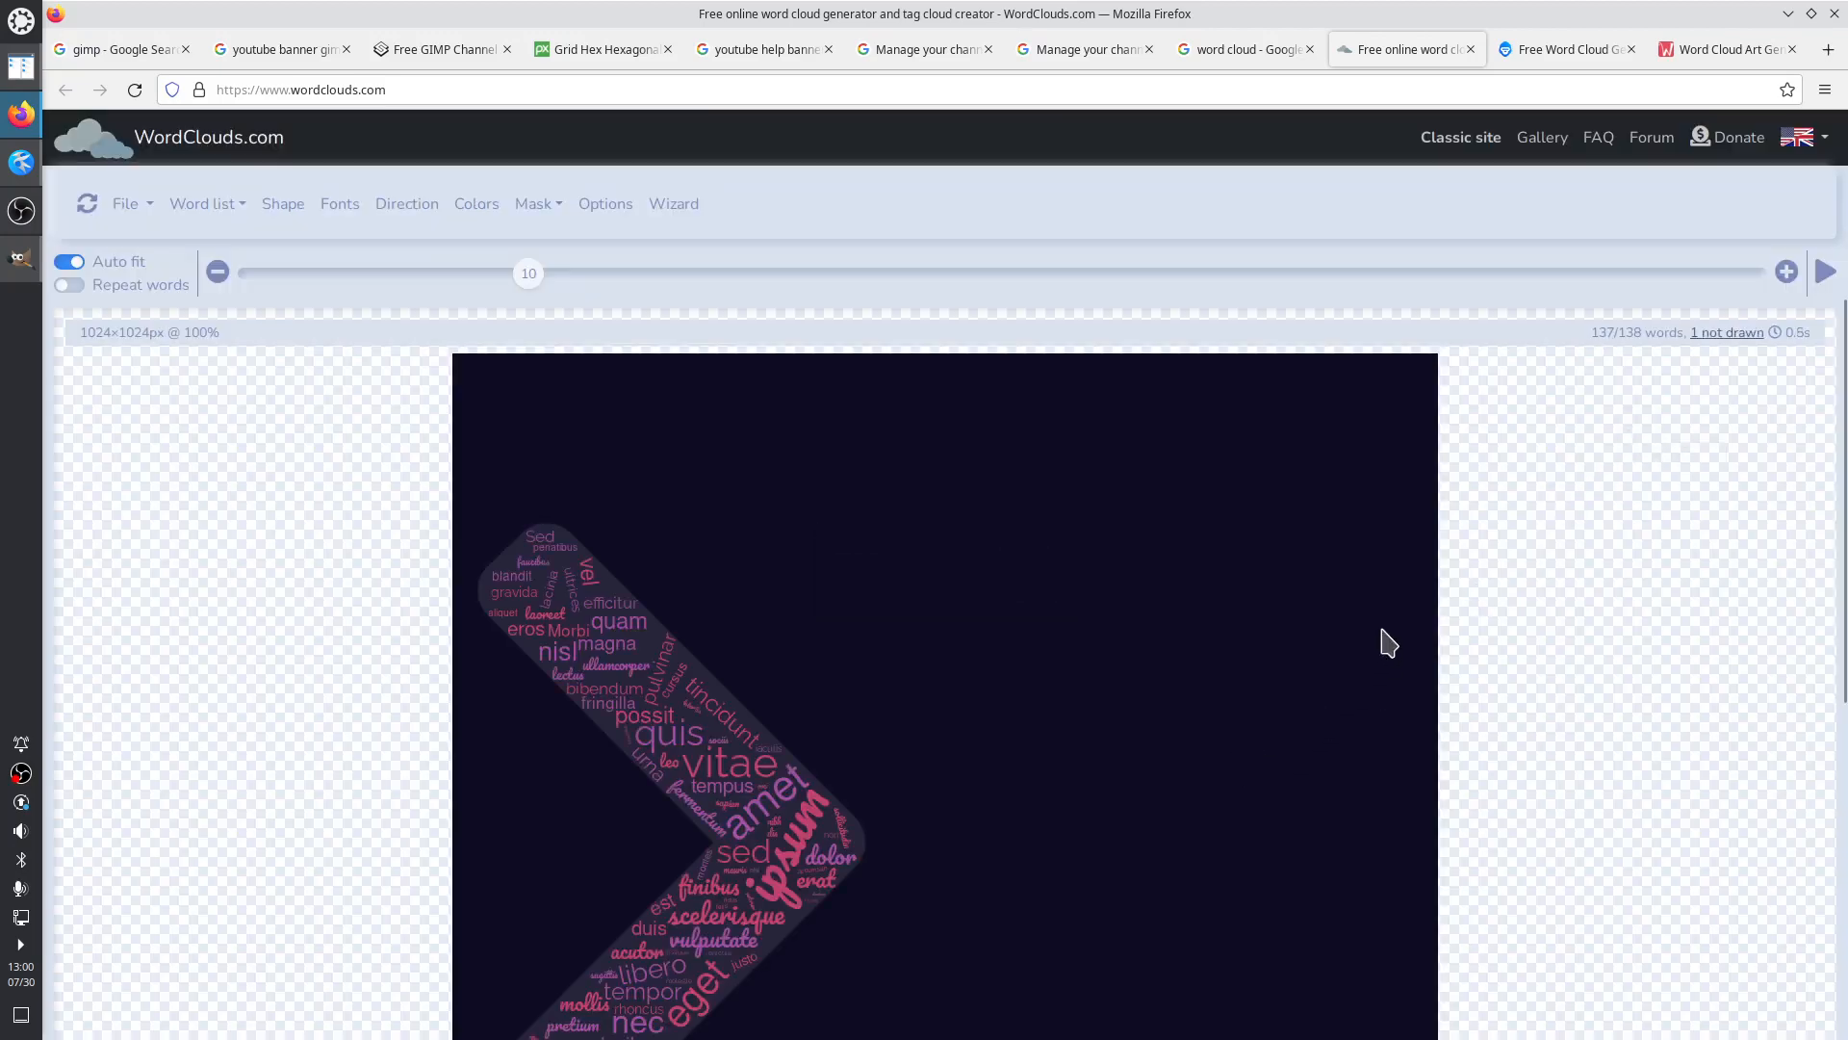
scroll(1379, 631, down, 3)
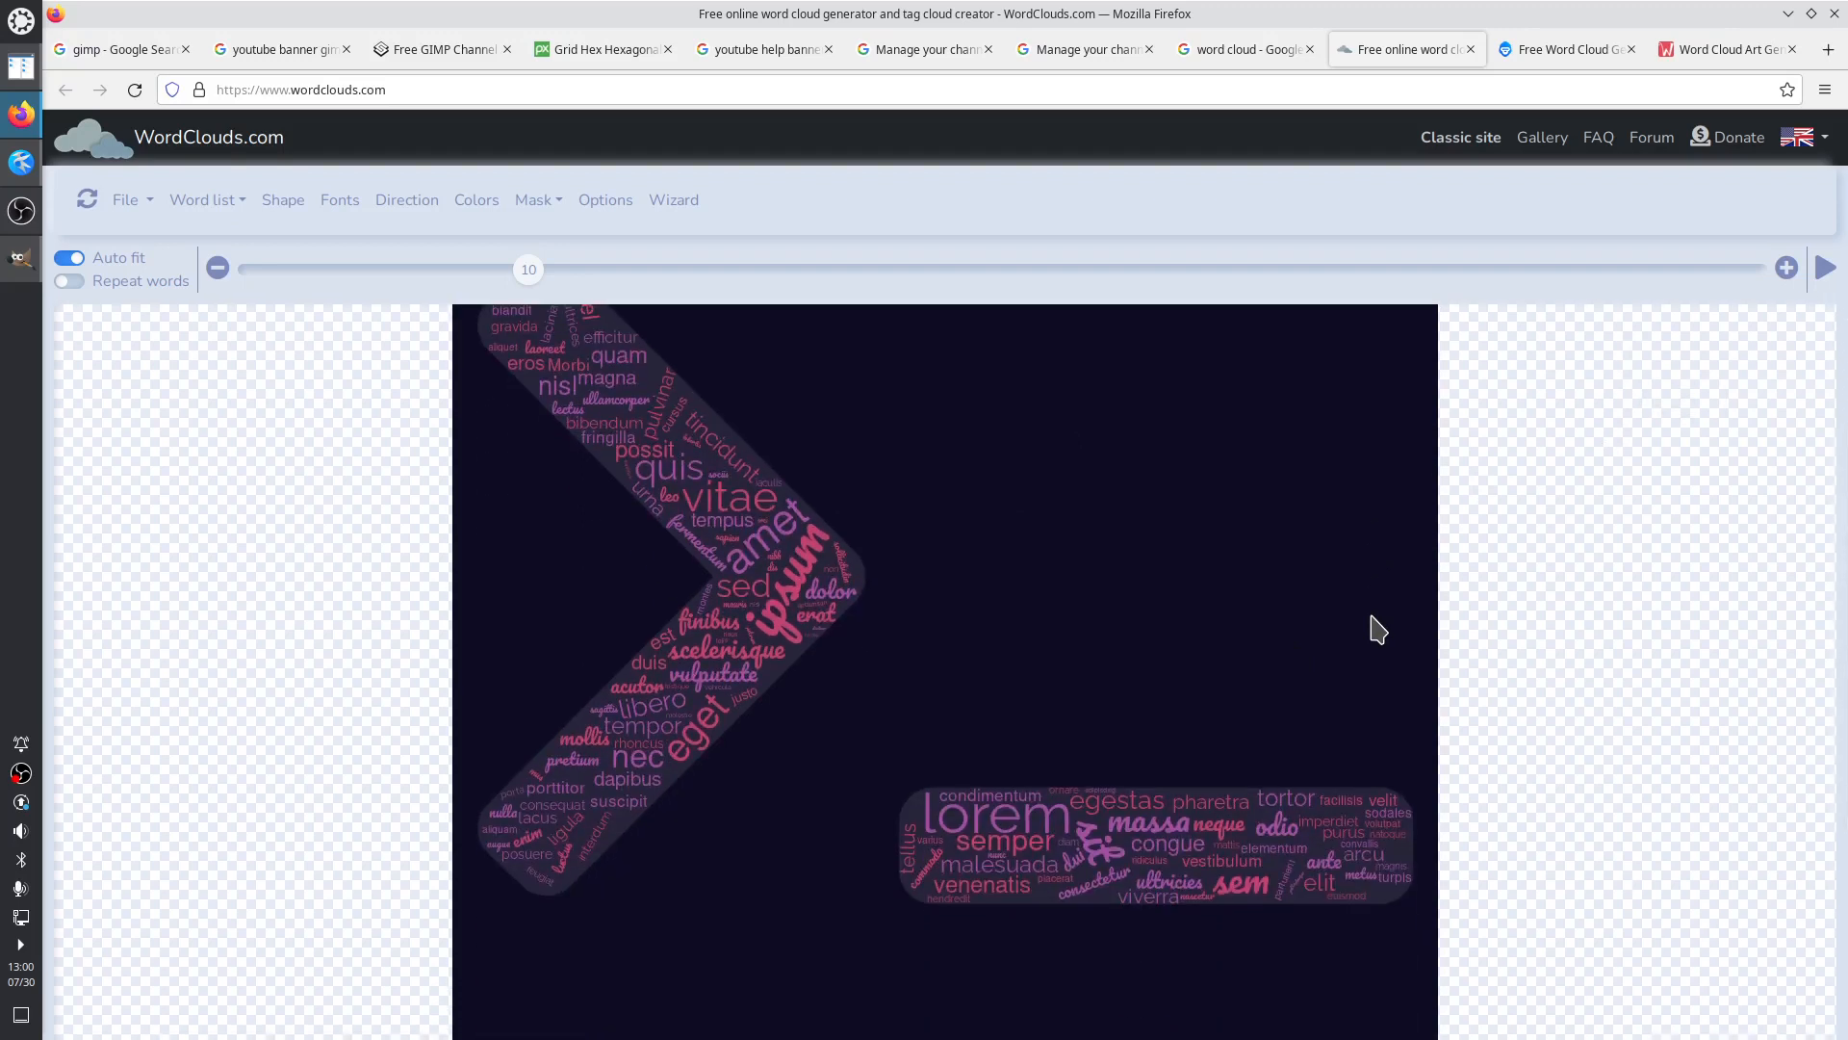
scroll(1378, 630, up, 2)
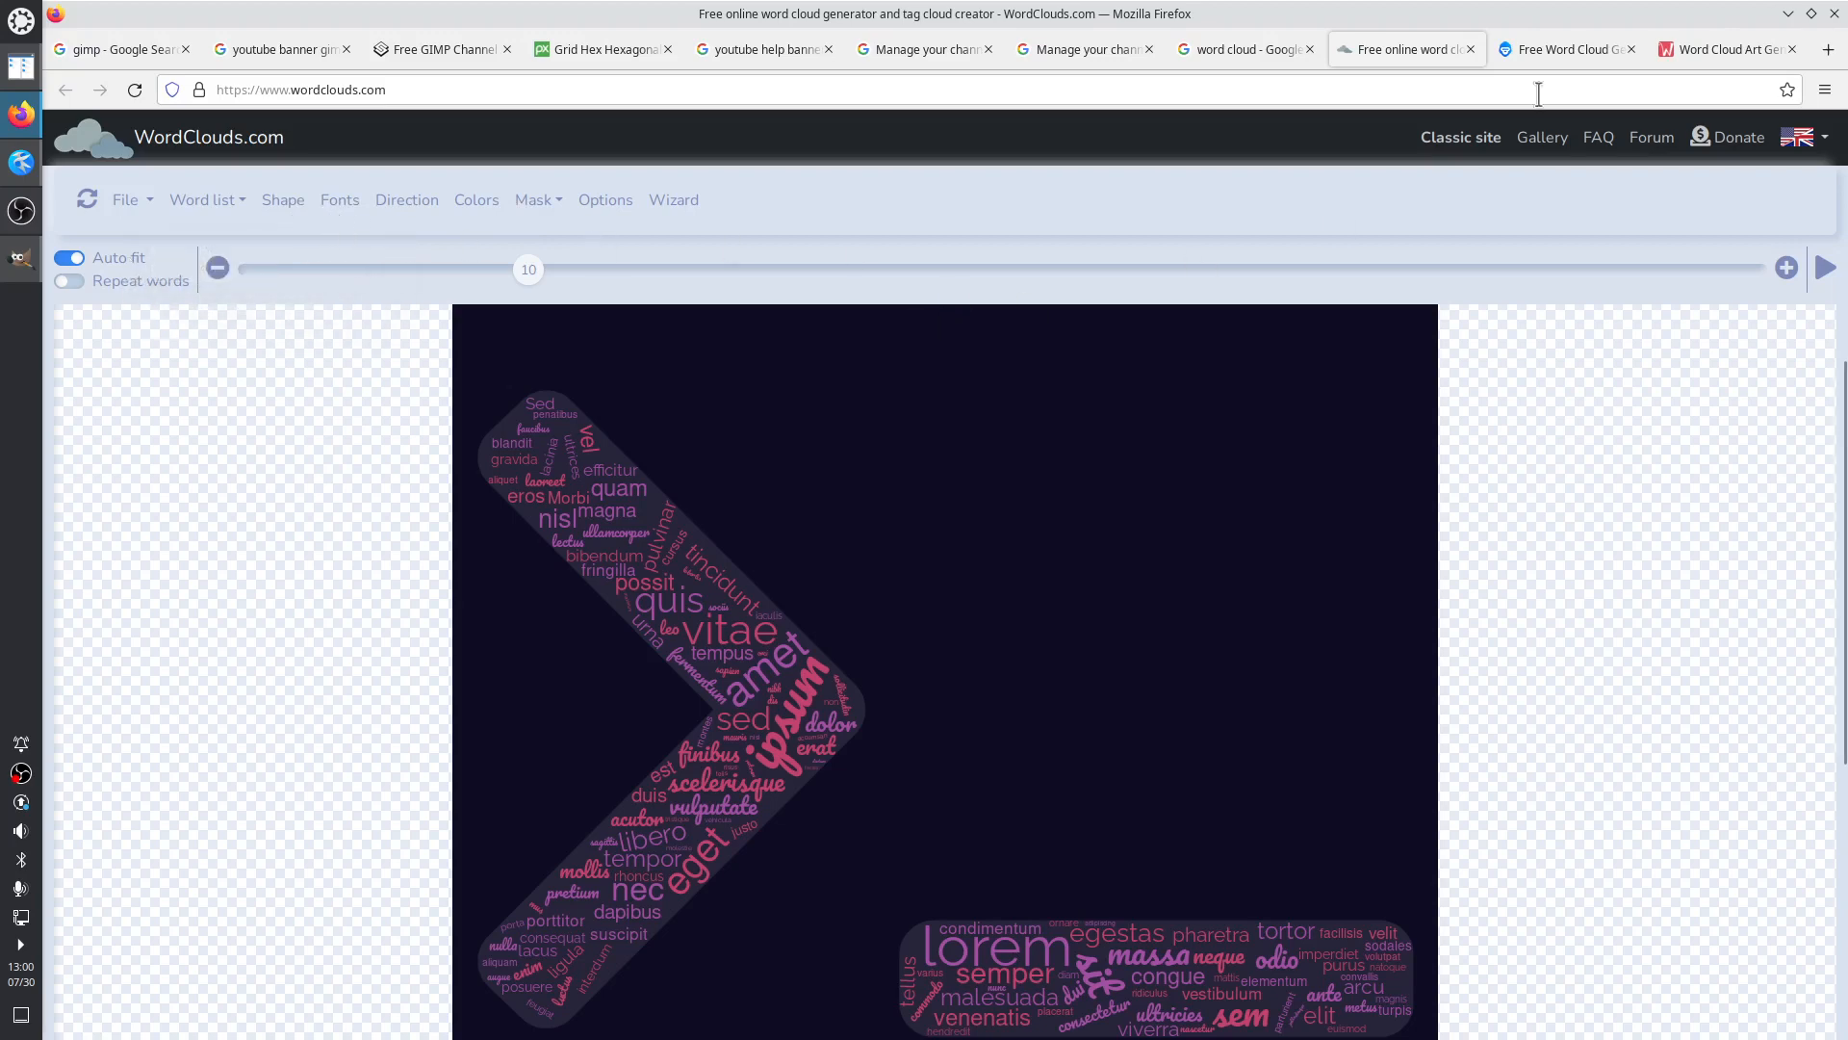
Switch to the MonkeyLearn word cloud page and generate a cloud from the words "Source text"
click(1569, 46)
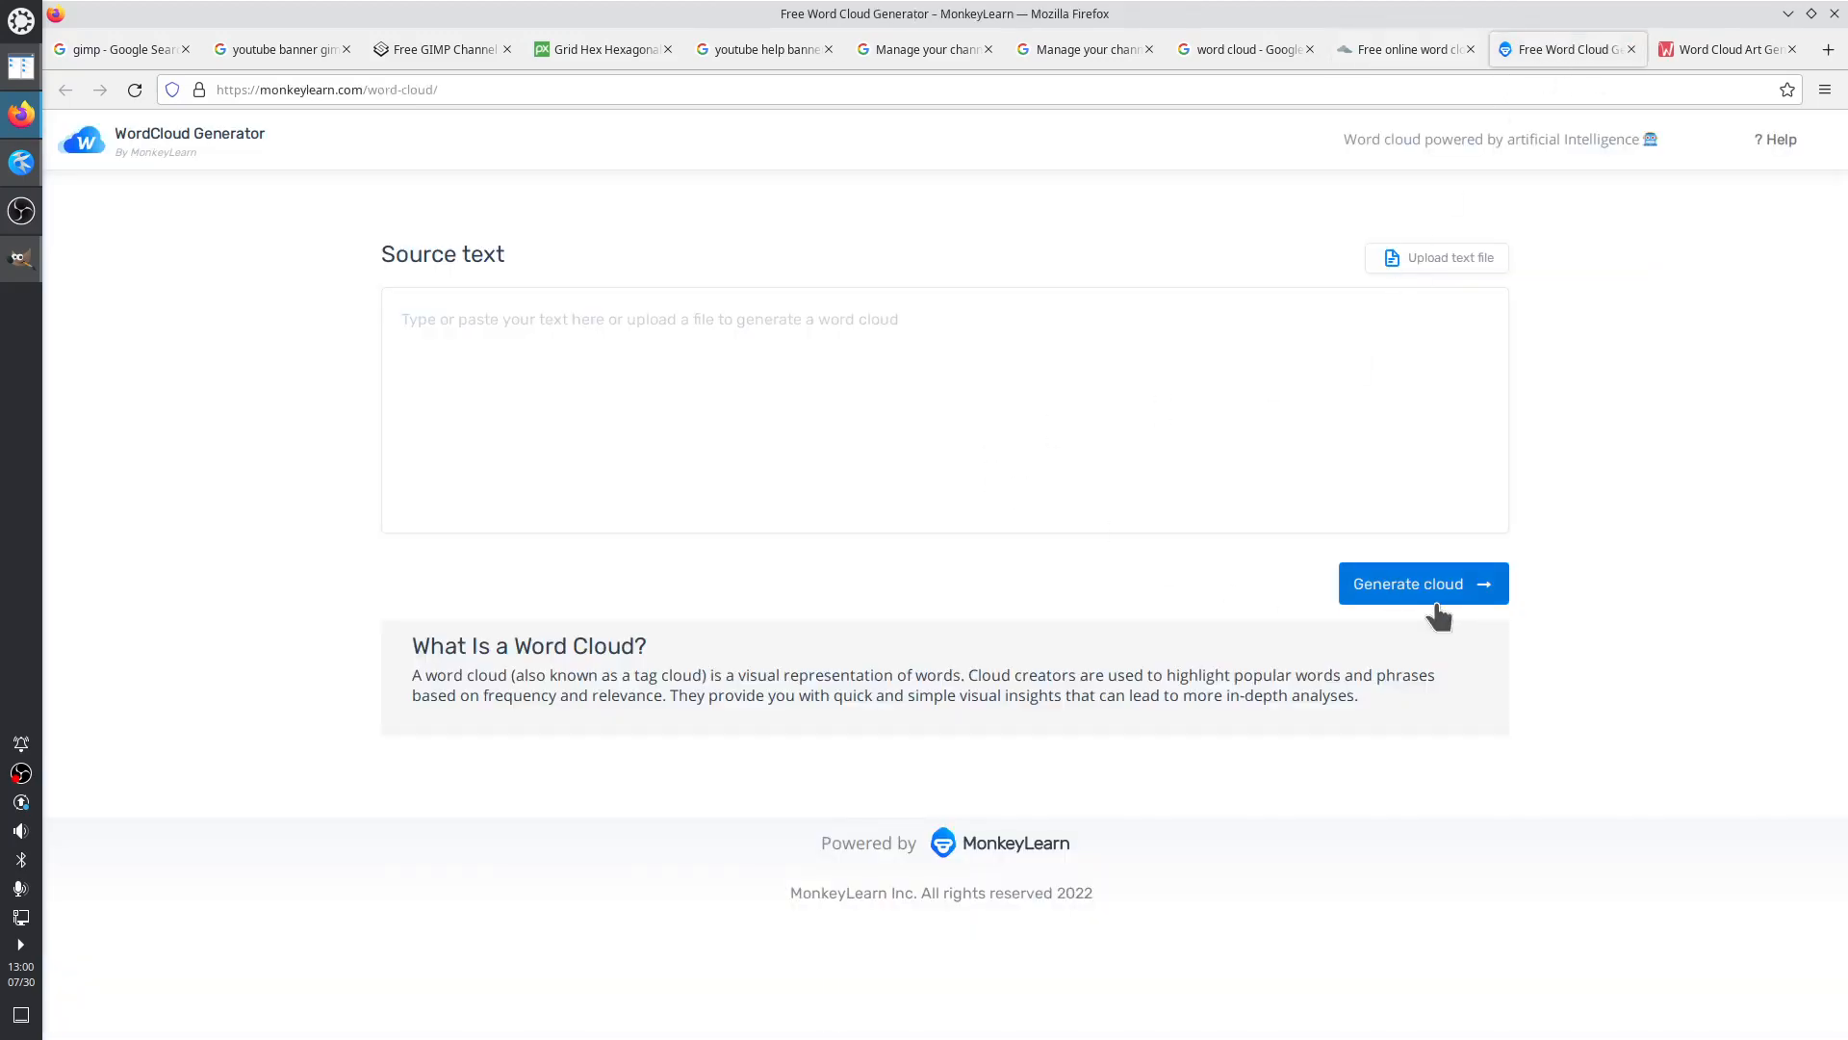
click(603, 367)
text(S)
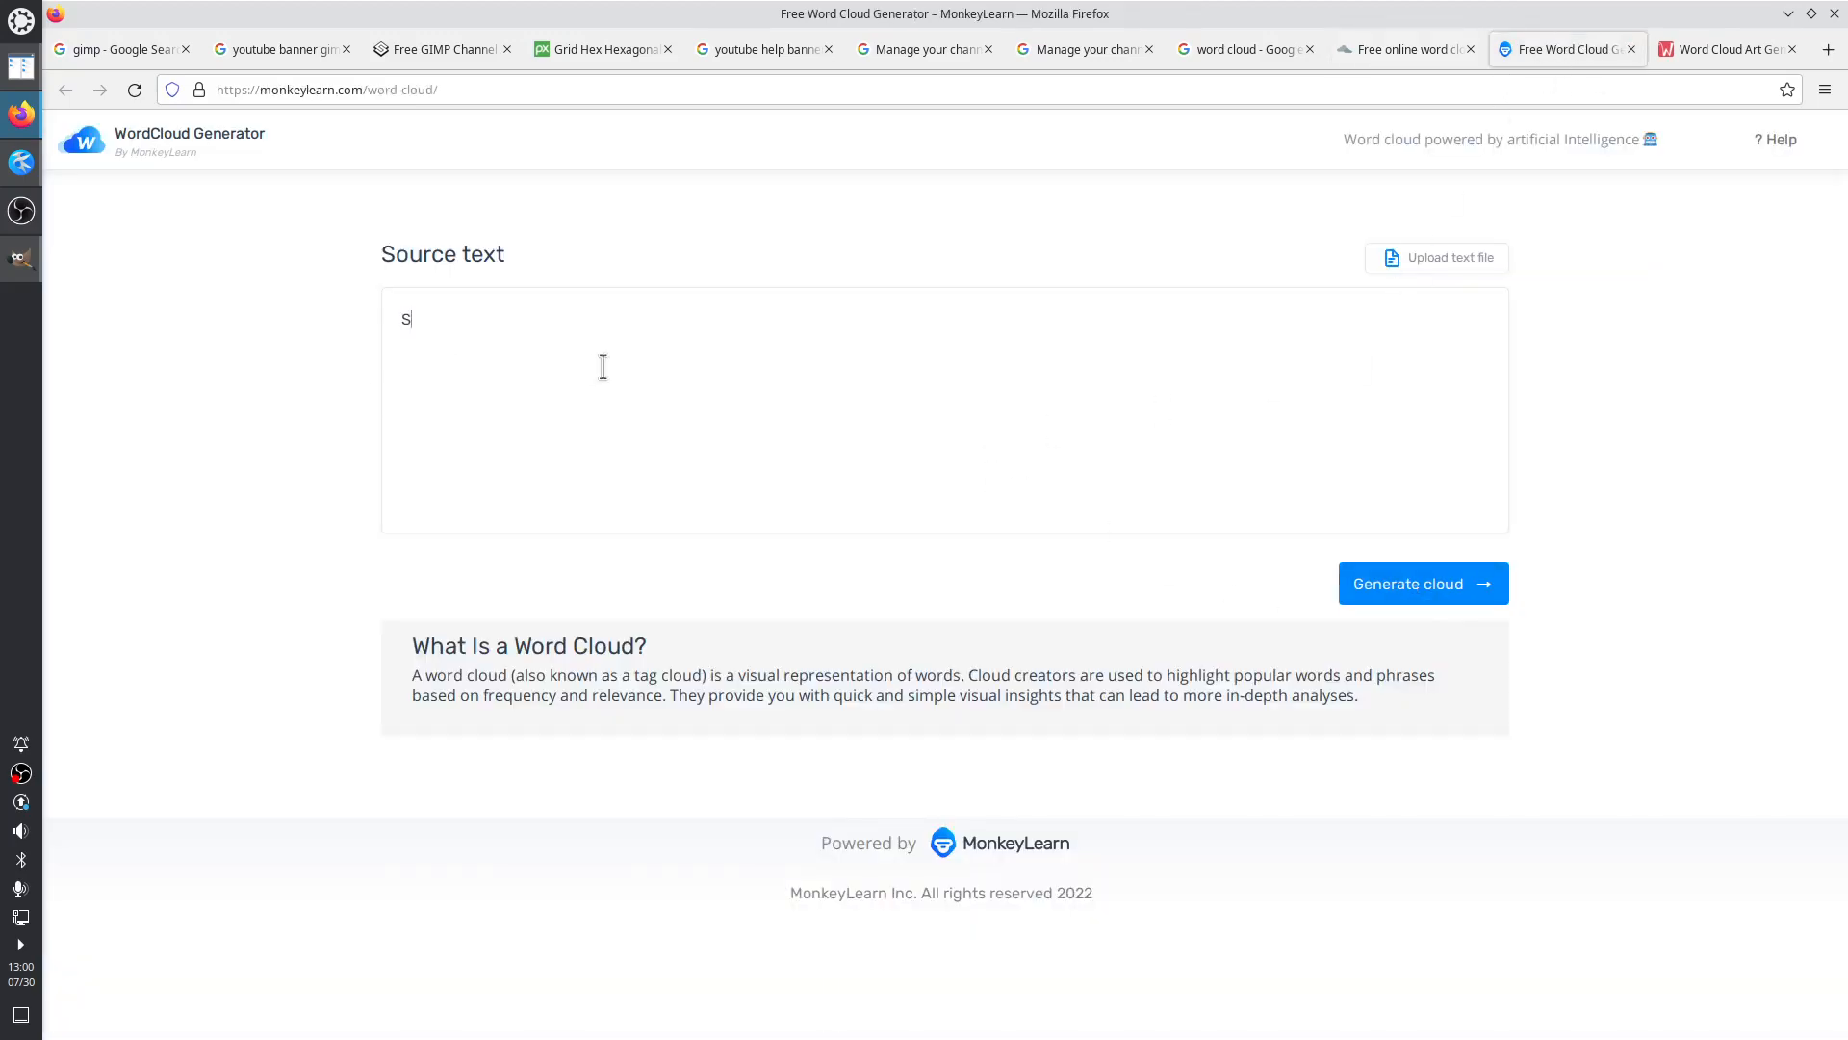
text(ource text)
click(1386, 602)
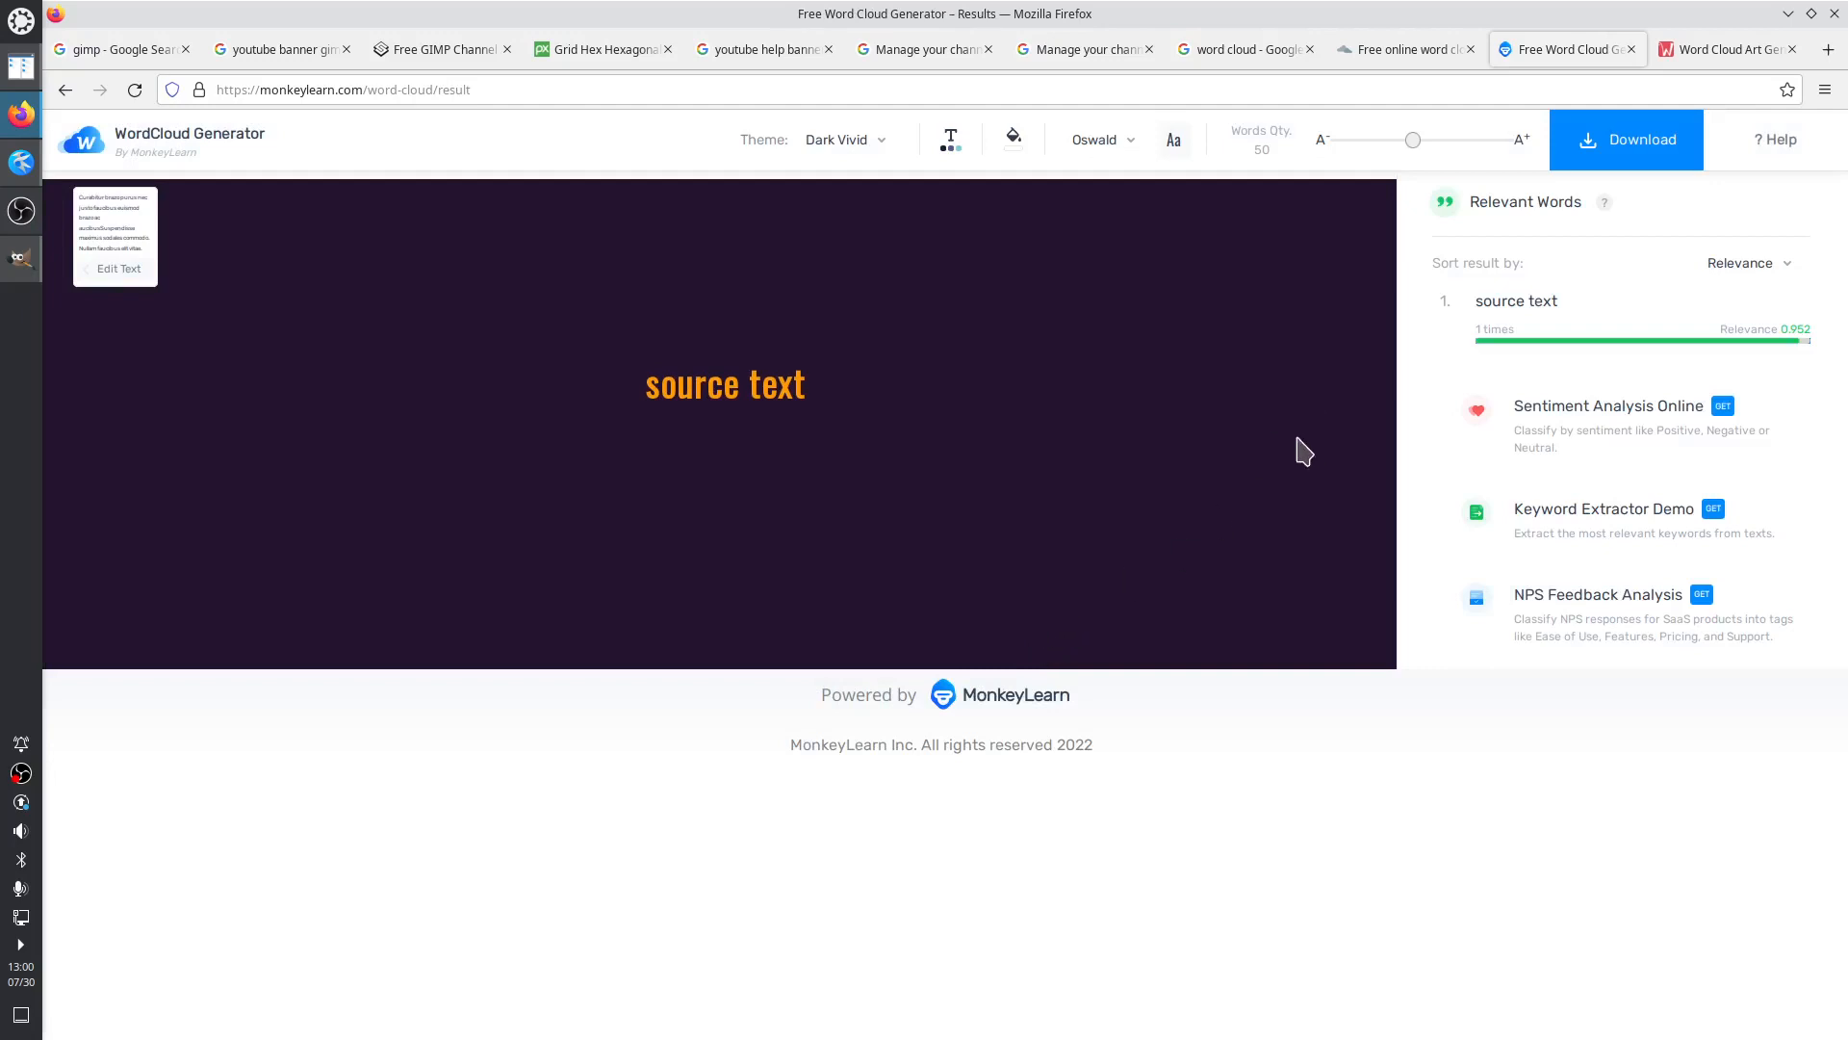
Switch to the WordArt.com page, start a new creation and visualize it with the default words
click(1723, 50)
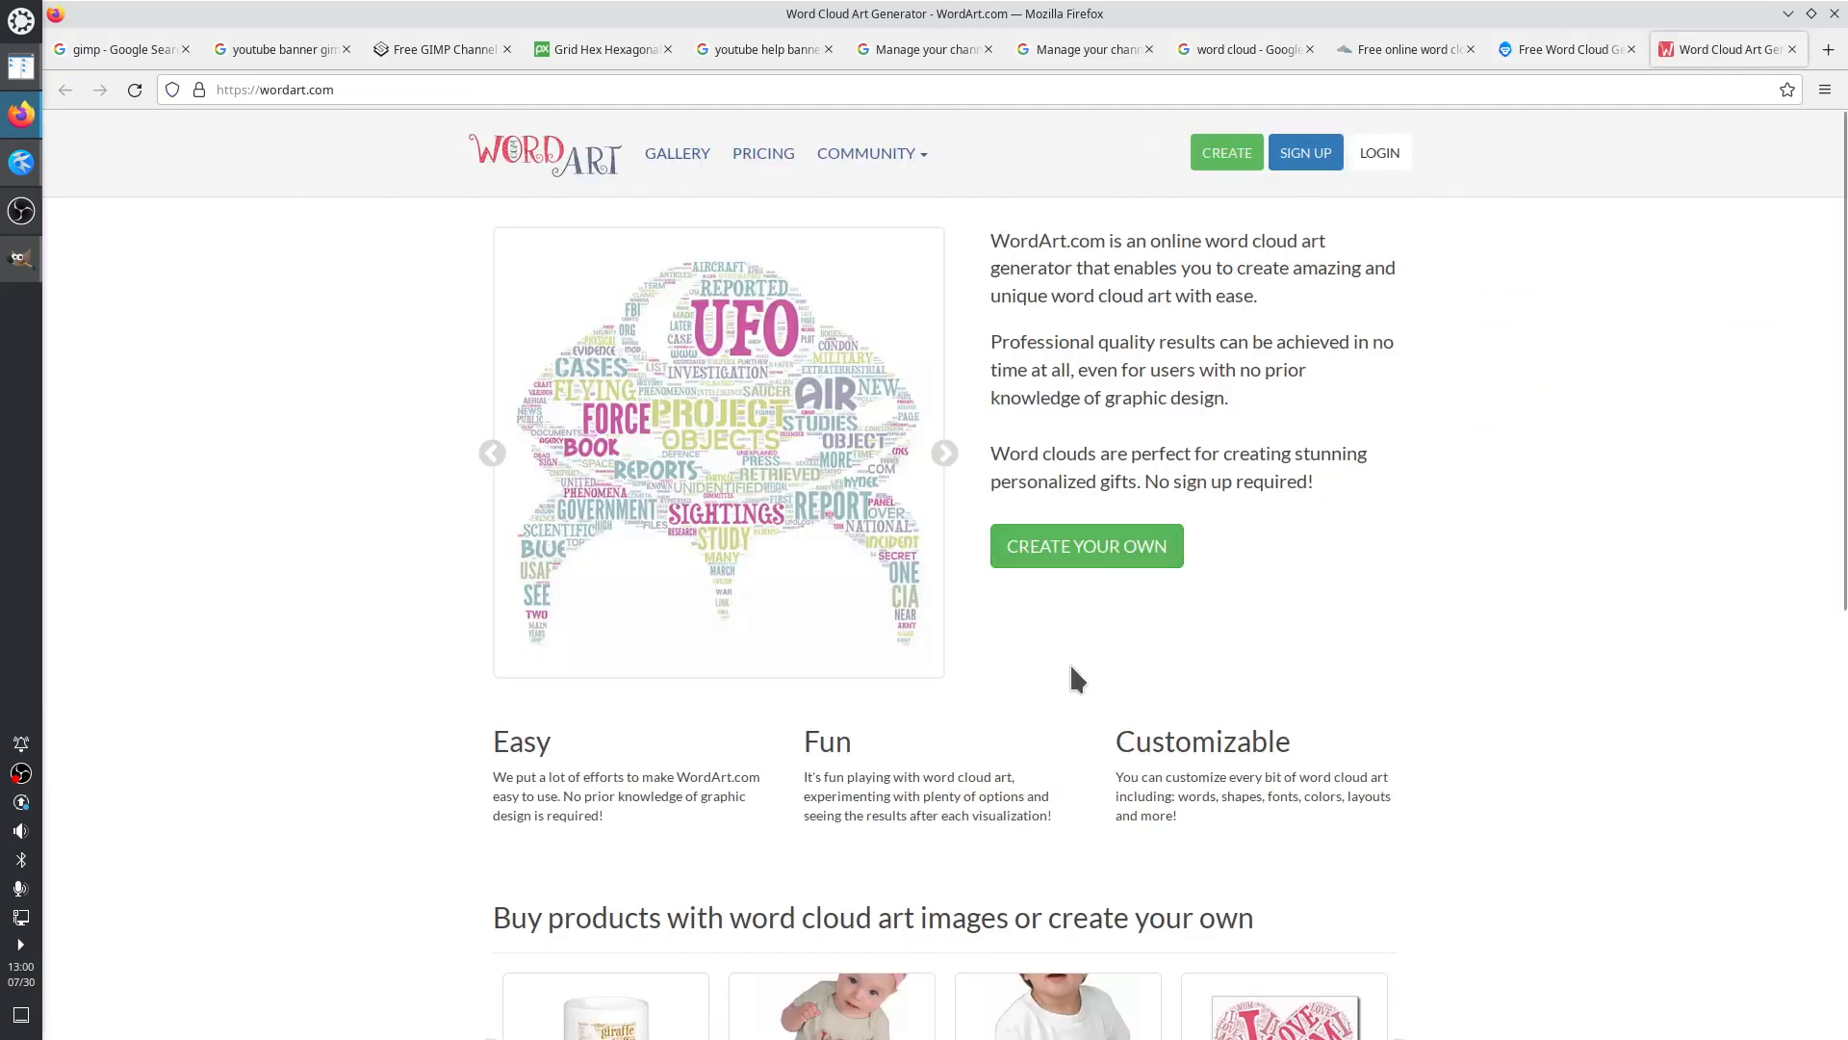
click(1107, 568)
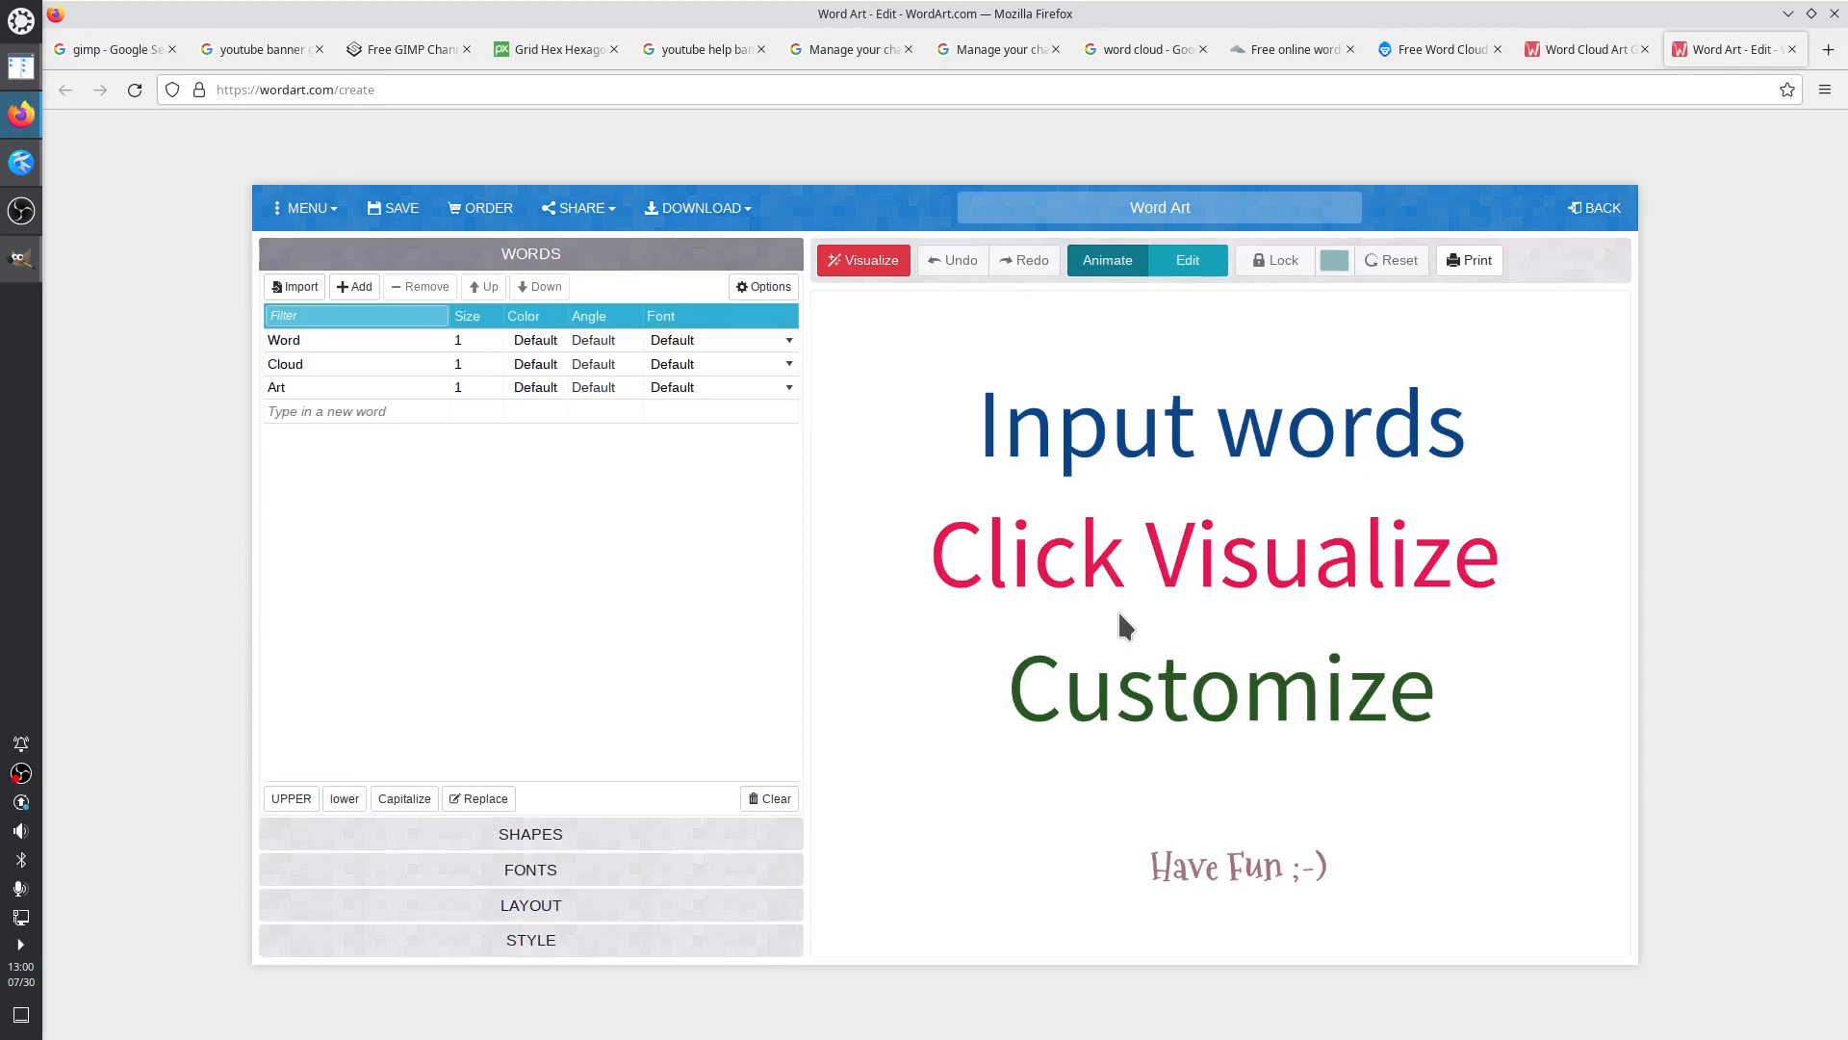
click(843, 264)
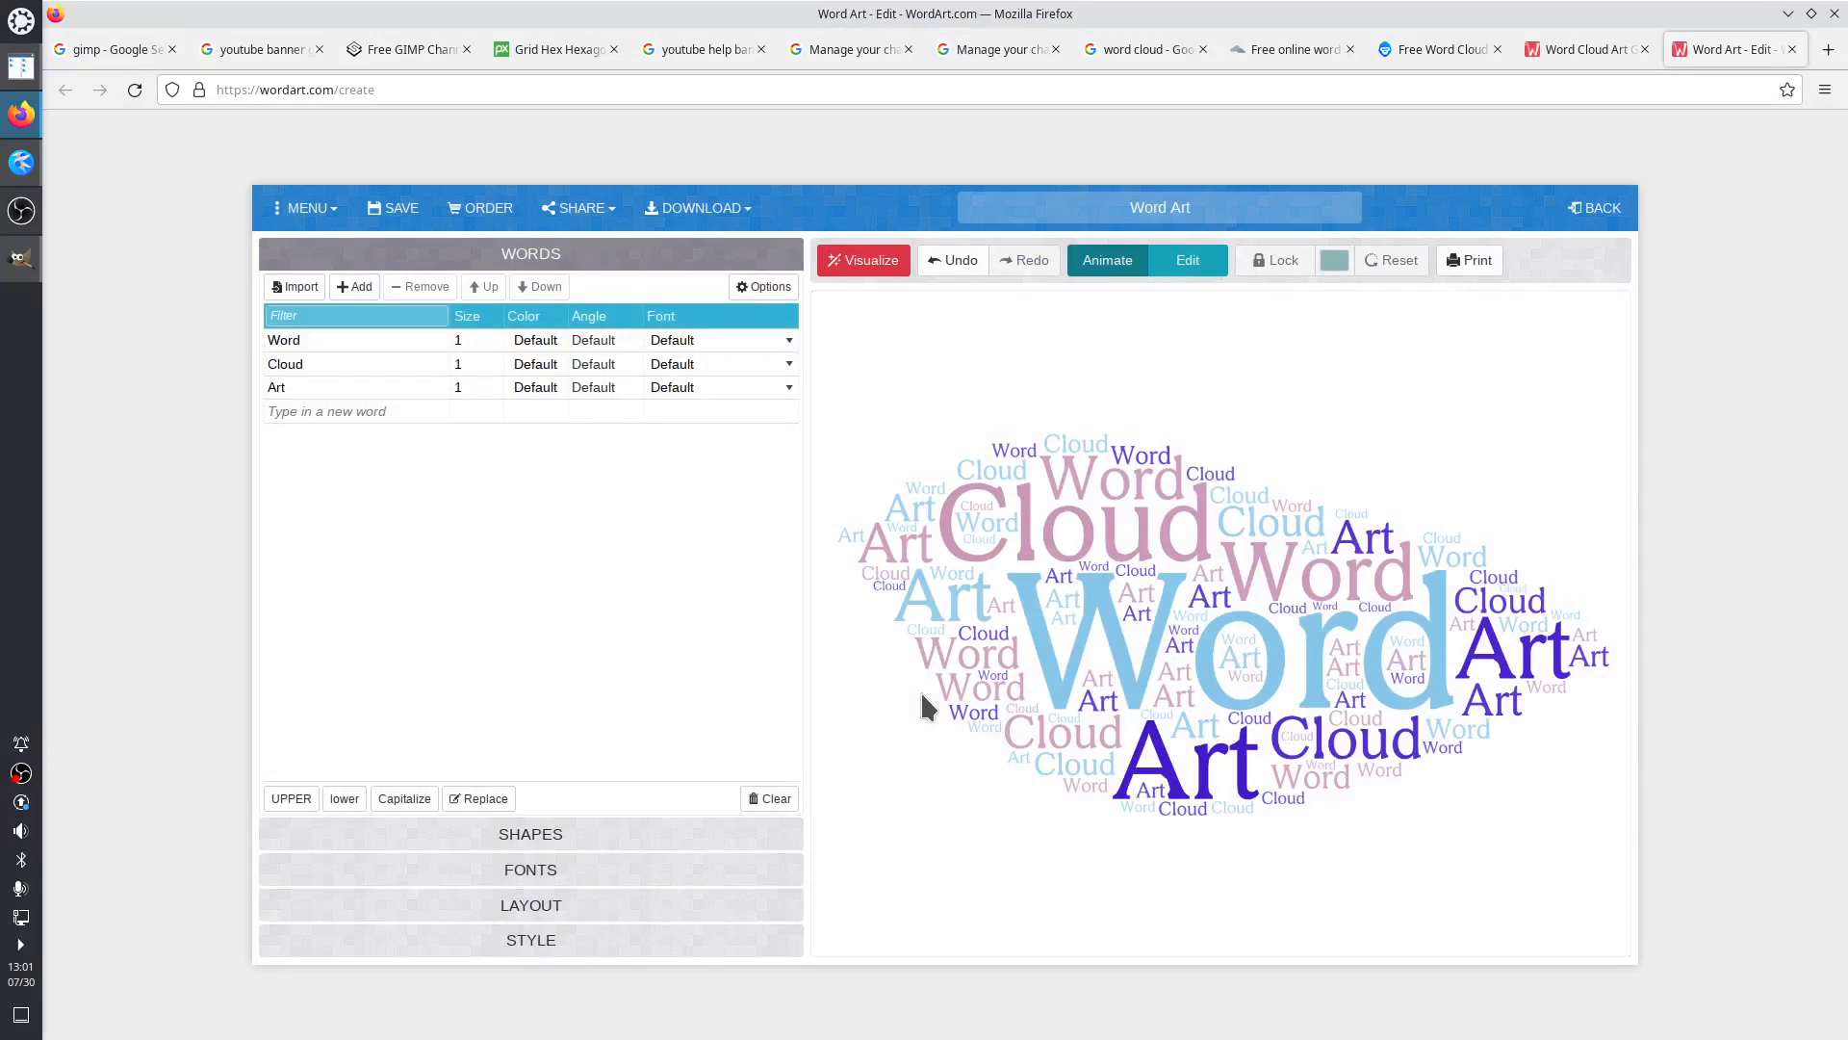
Check the notes in Kate, then replace the first two WordArt words with "Fresh" and "tutorials"
click(27, 163)
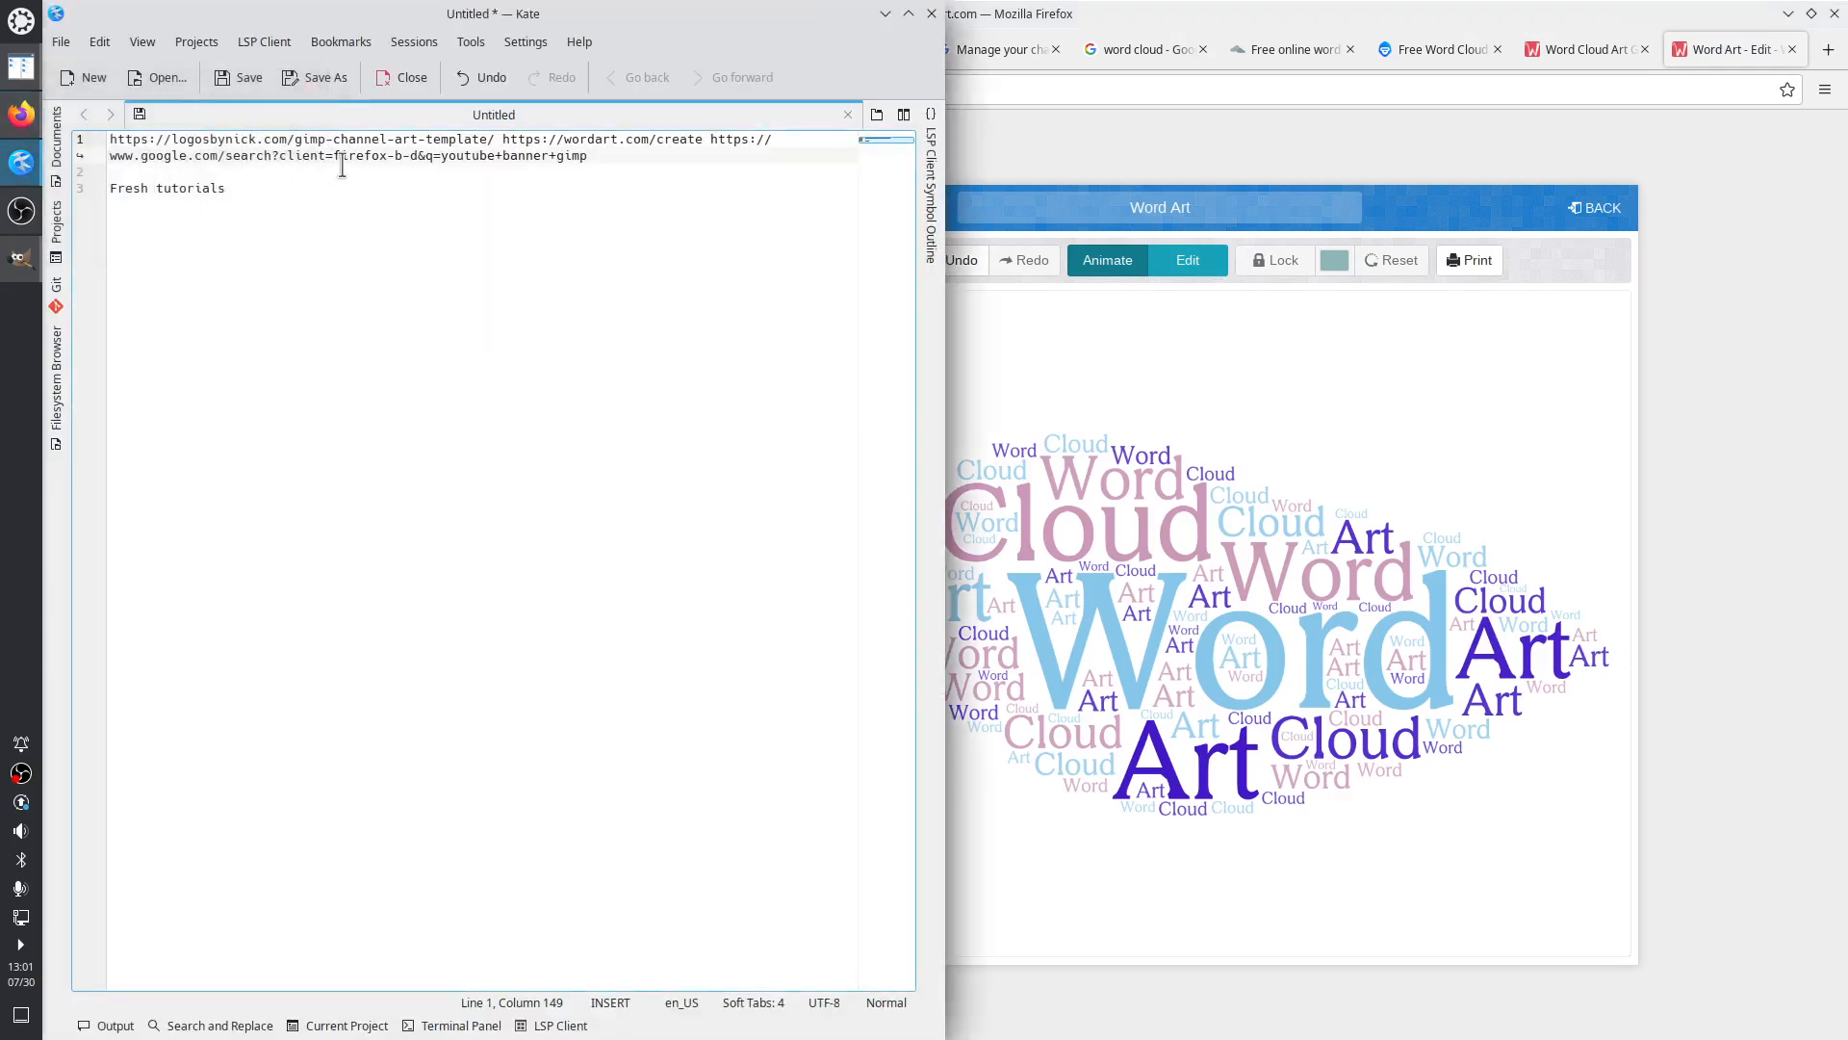
click(885, 13)
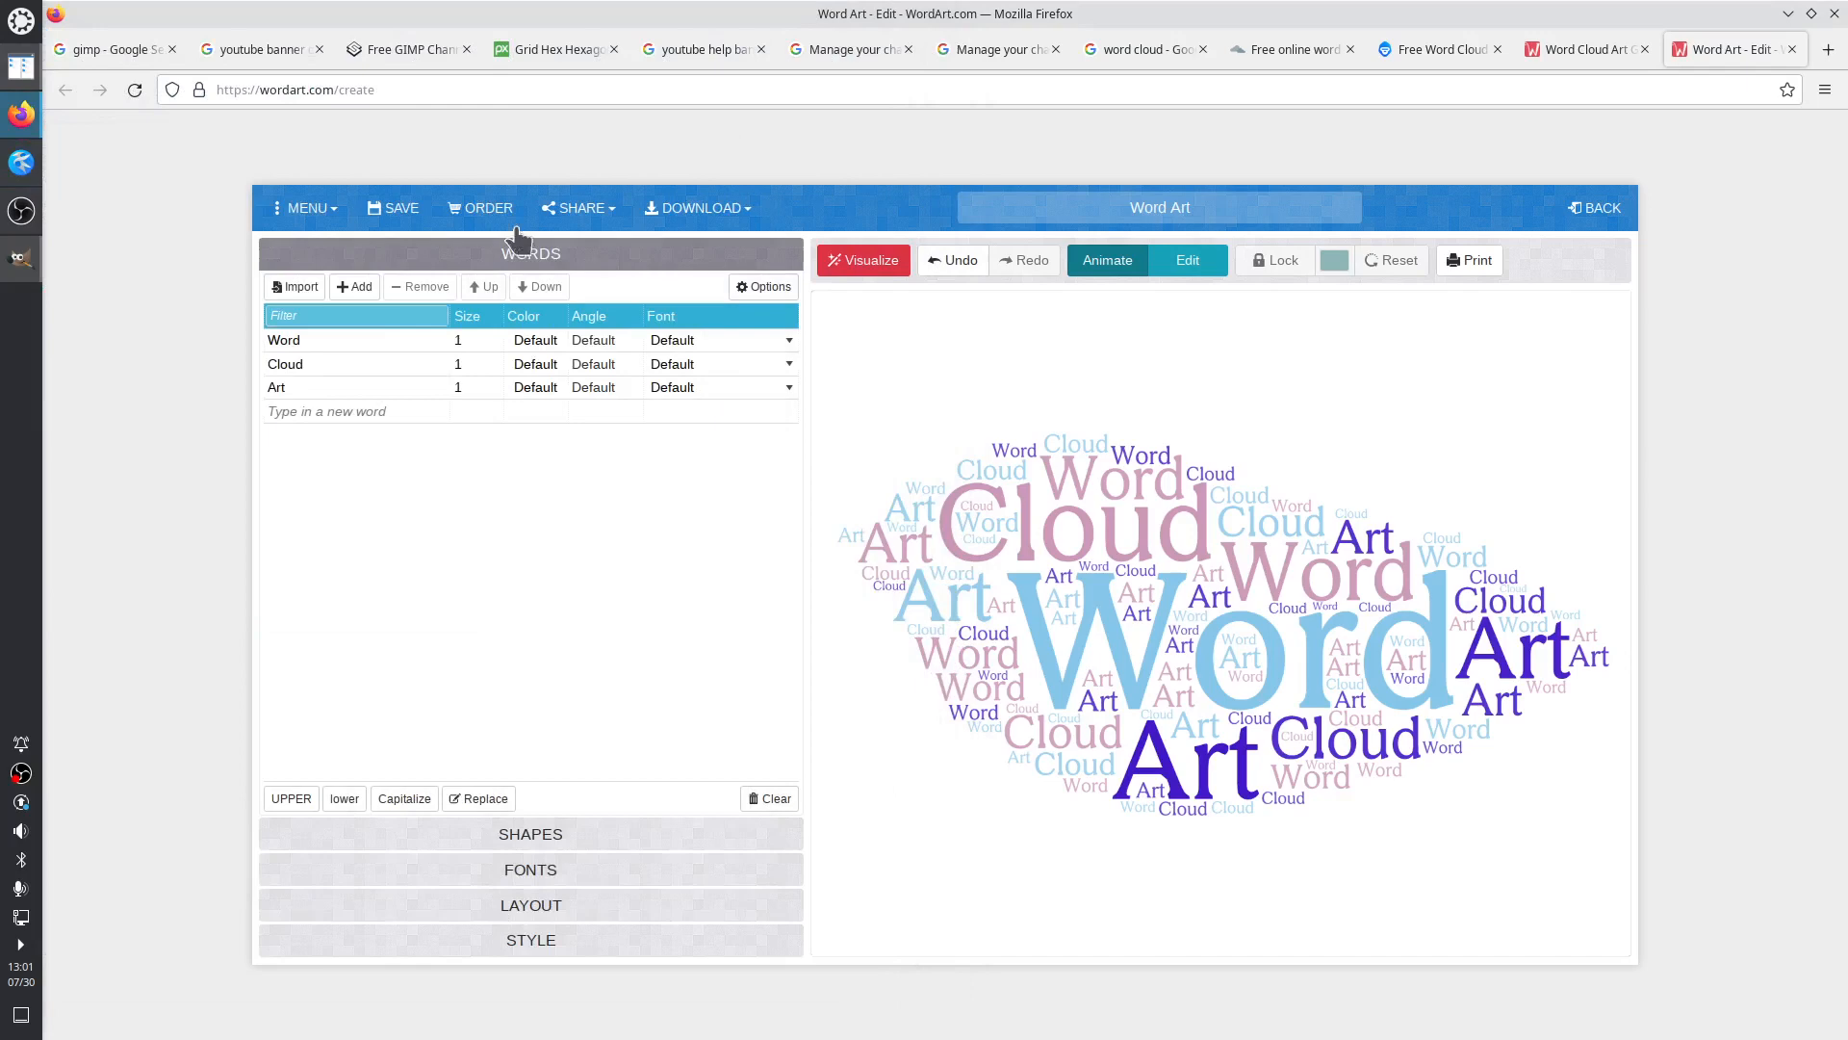
click(308, 340)
text(Fresh)
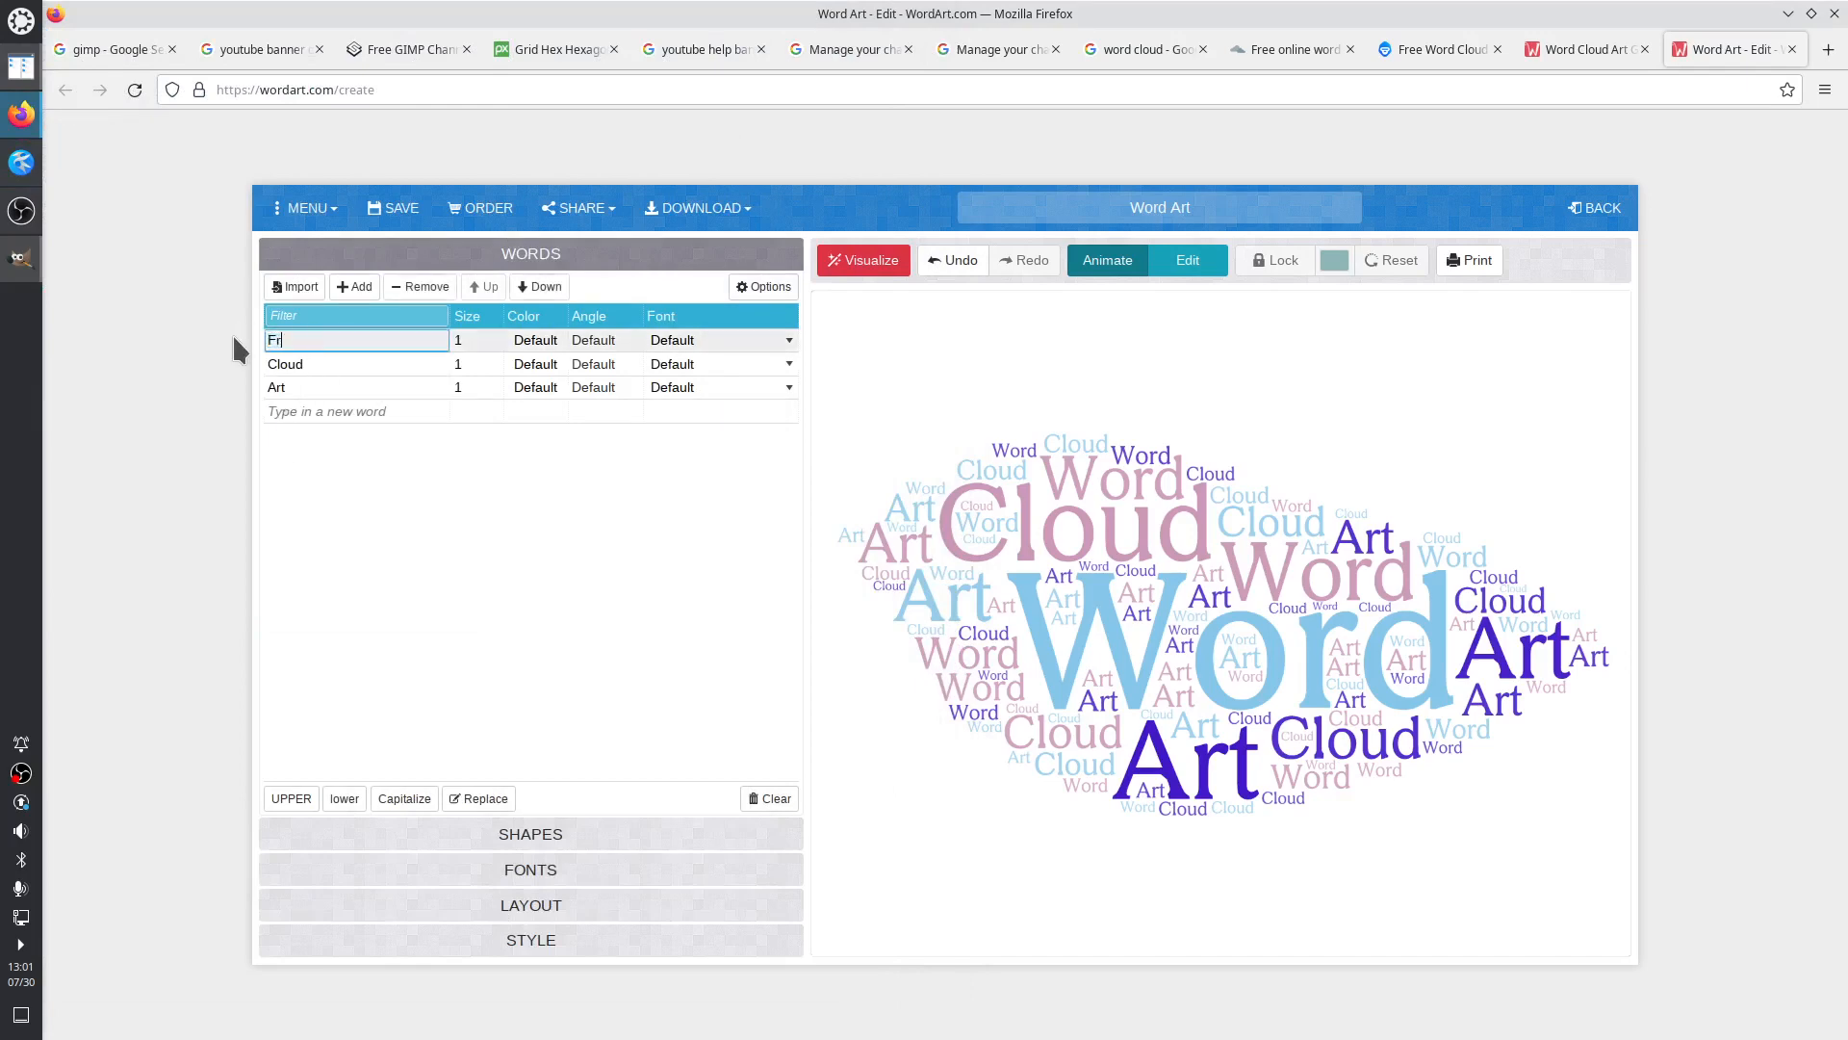
click(307, 364)
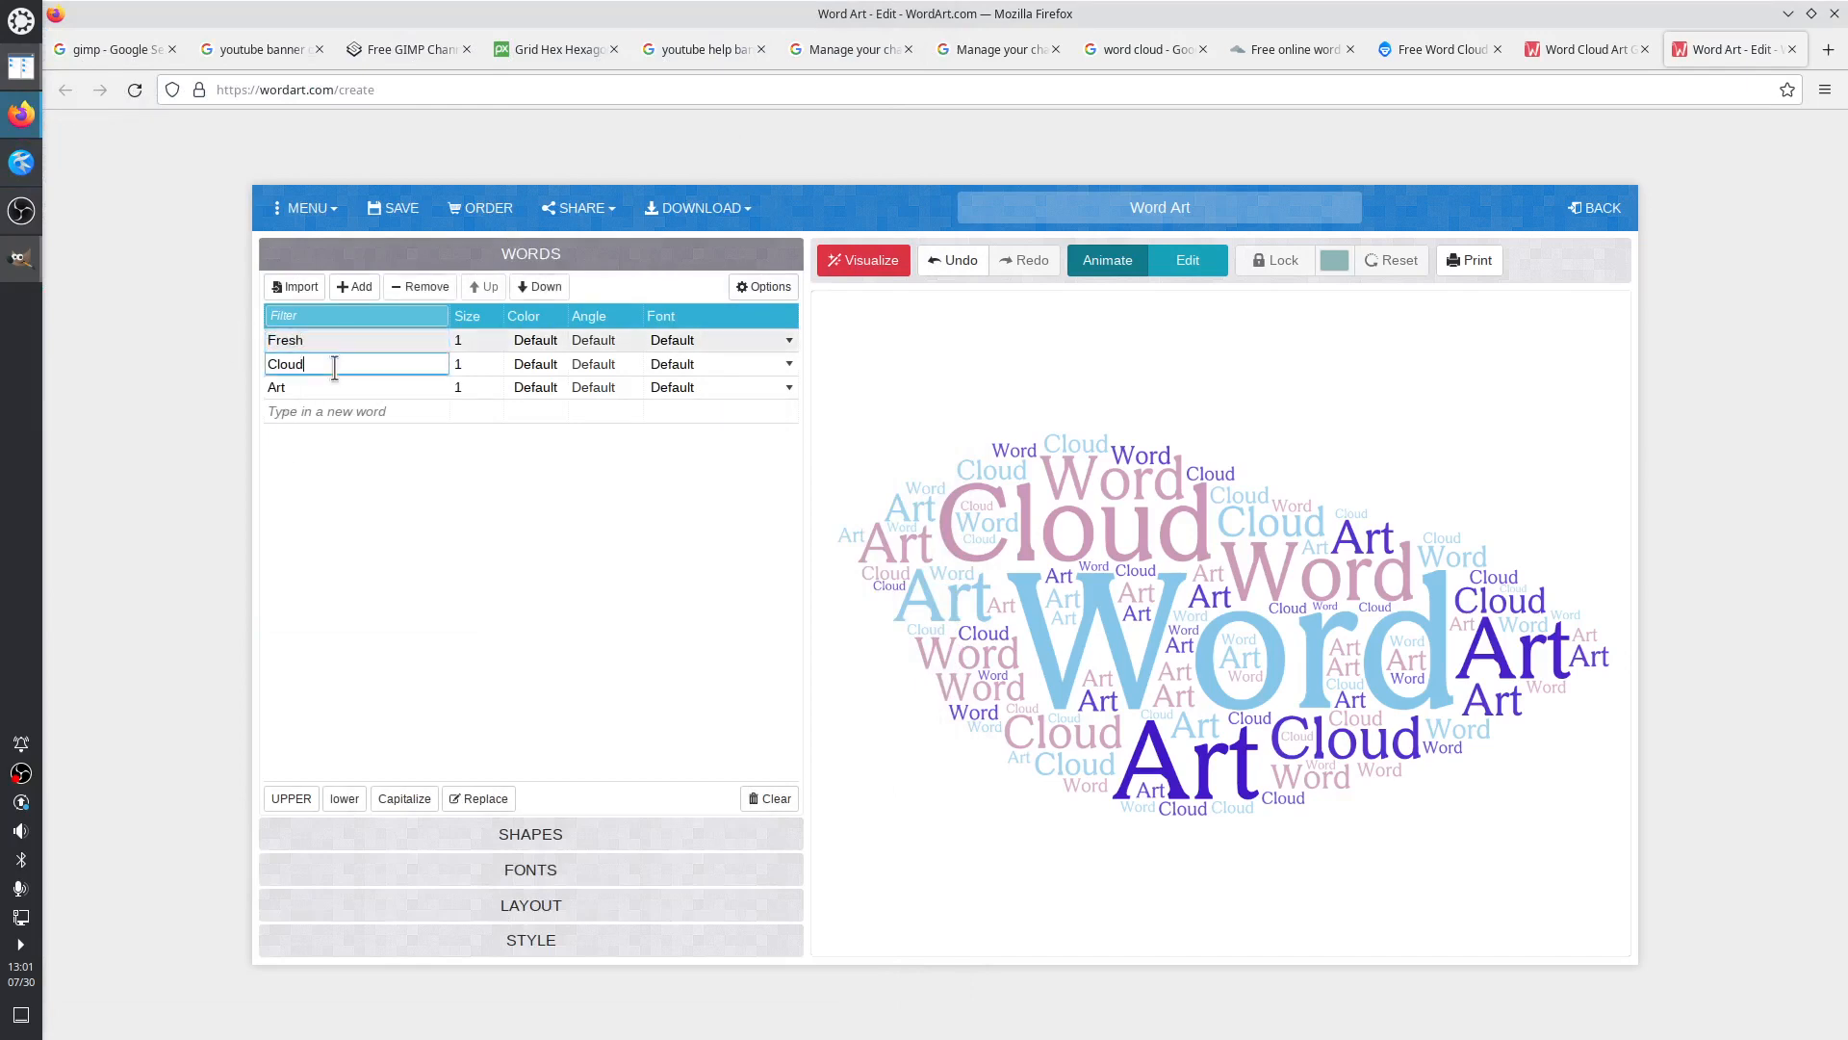
text(tutr)
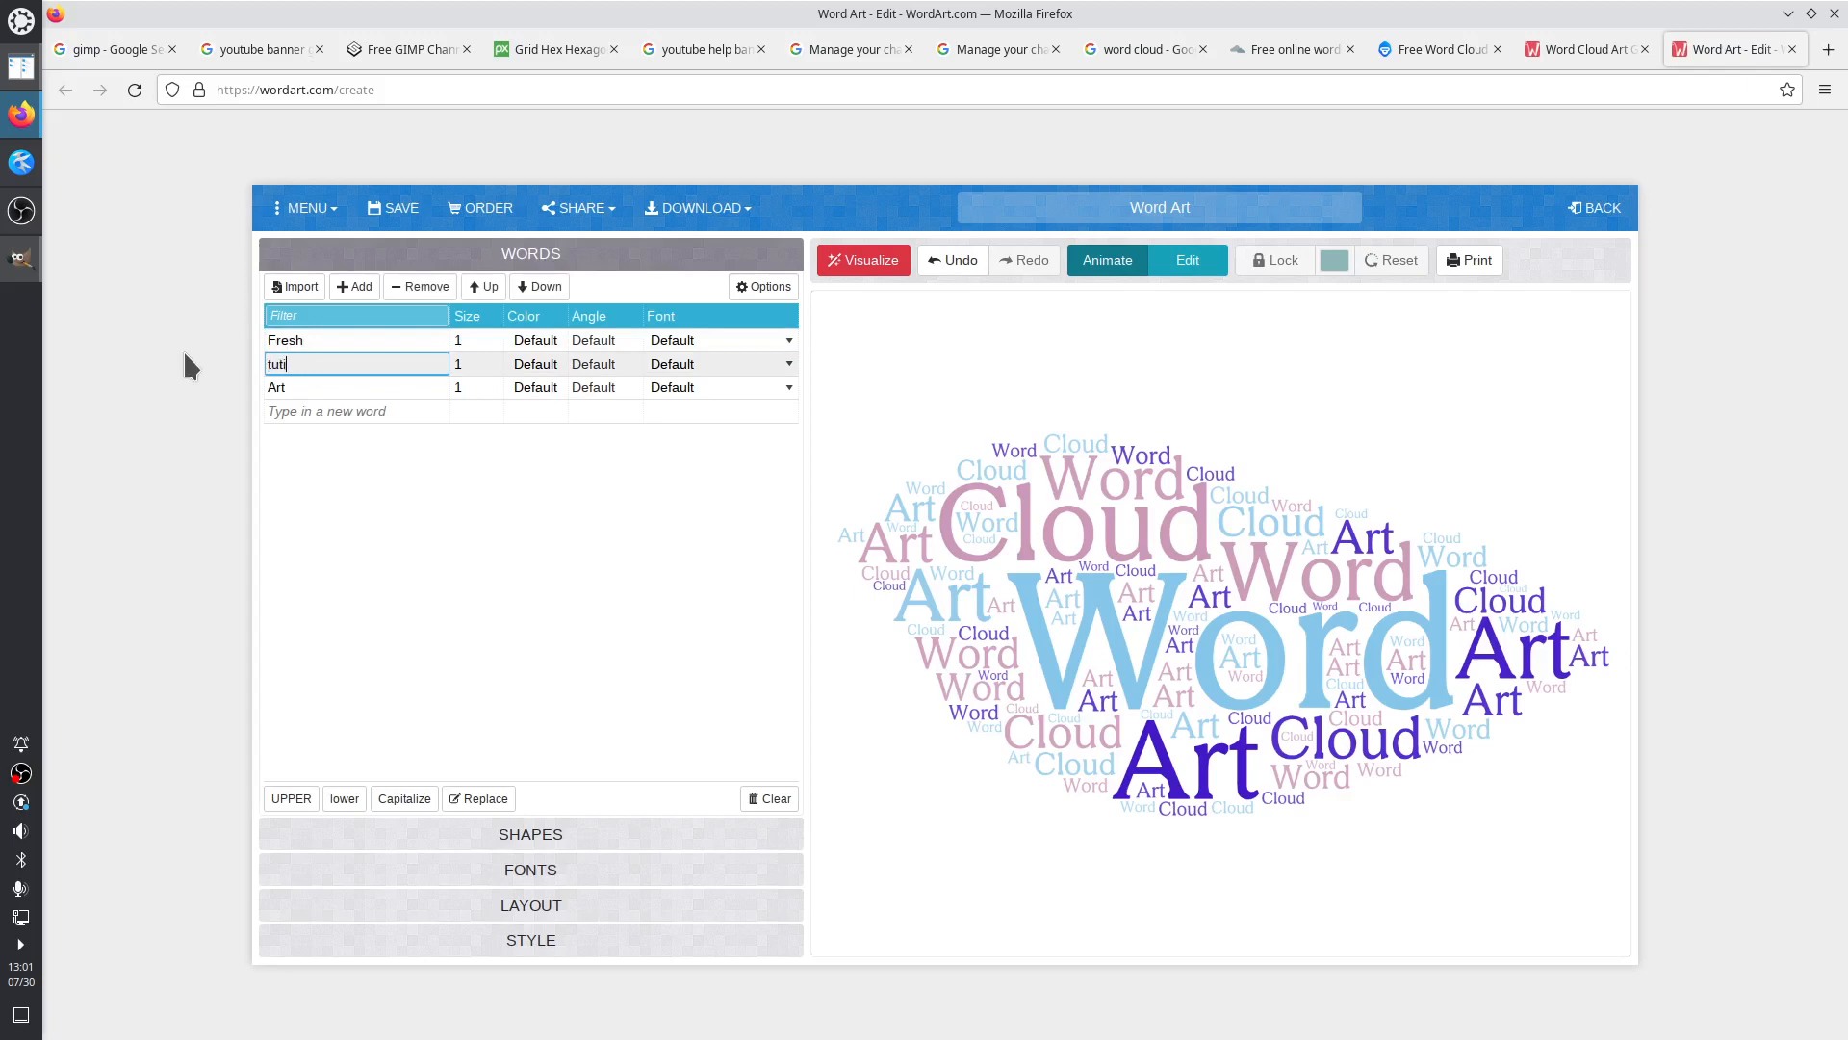
text(orui)
text(ials)
mouse_move(21, 257)
click(300, 387)
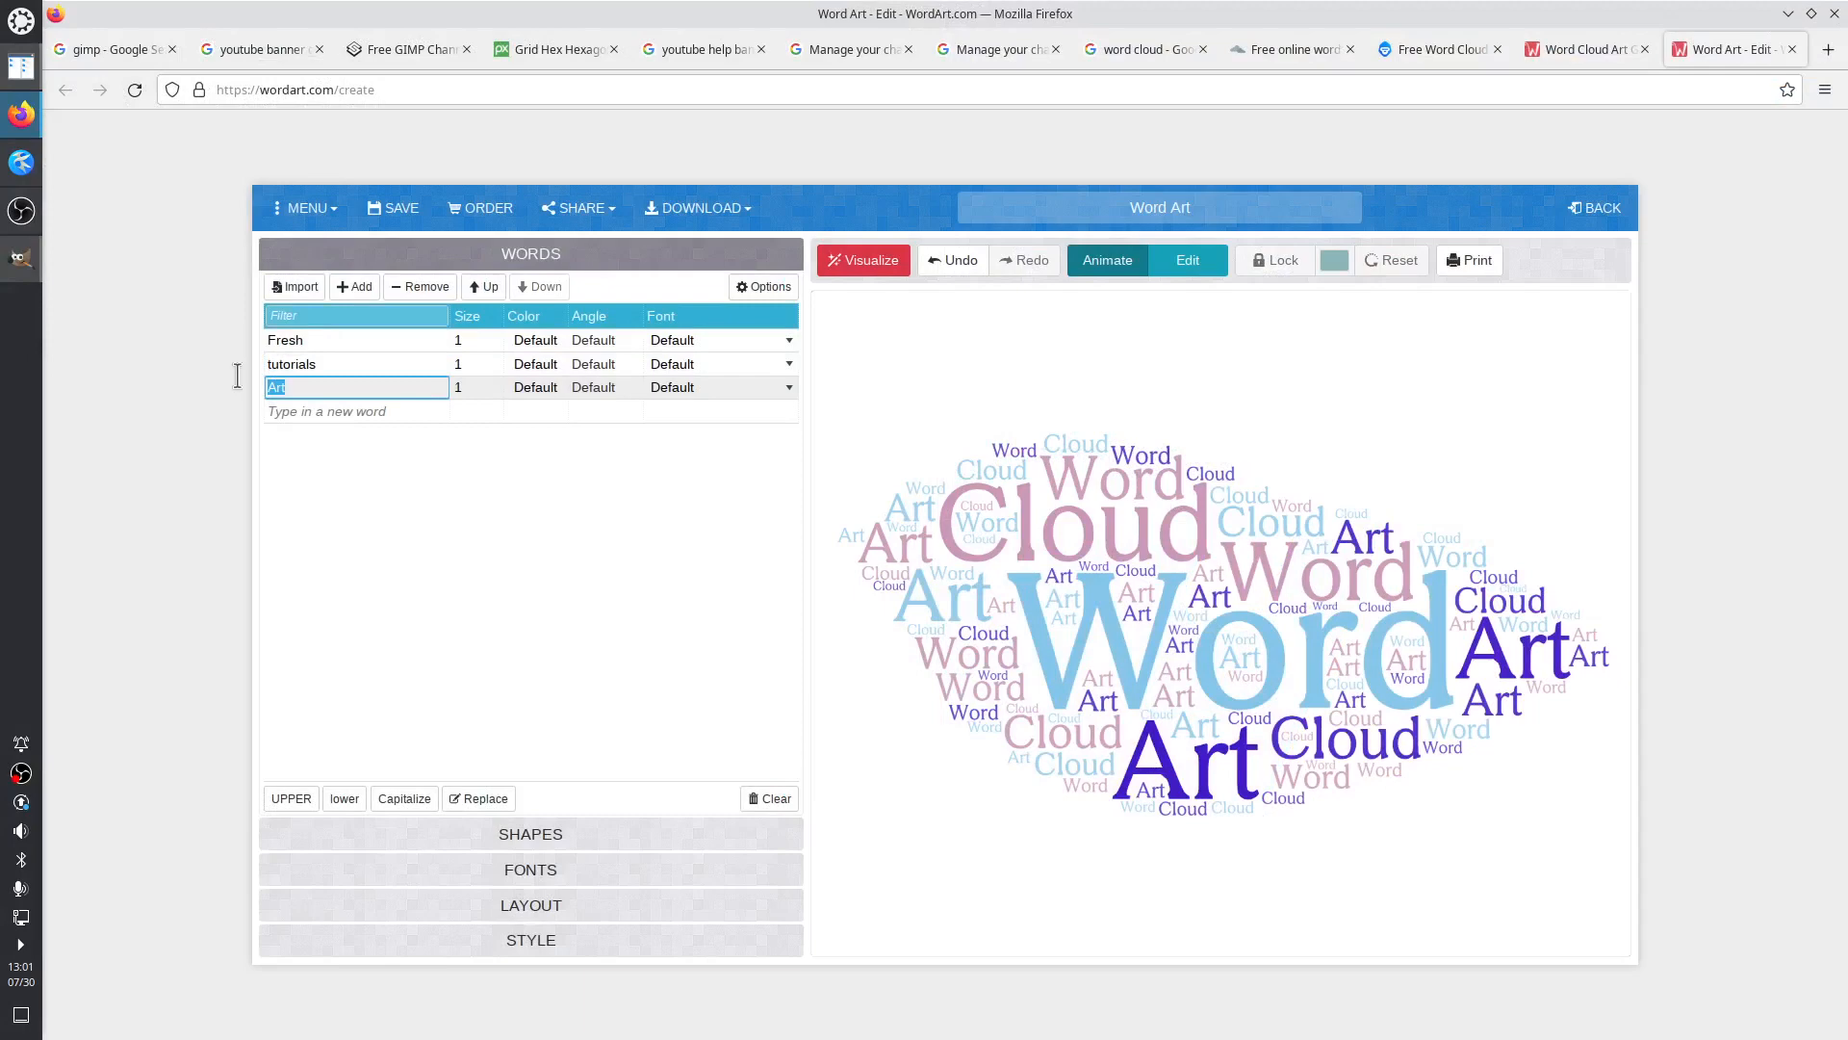
click(21, 262)
click(483, 42)
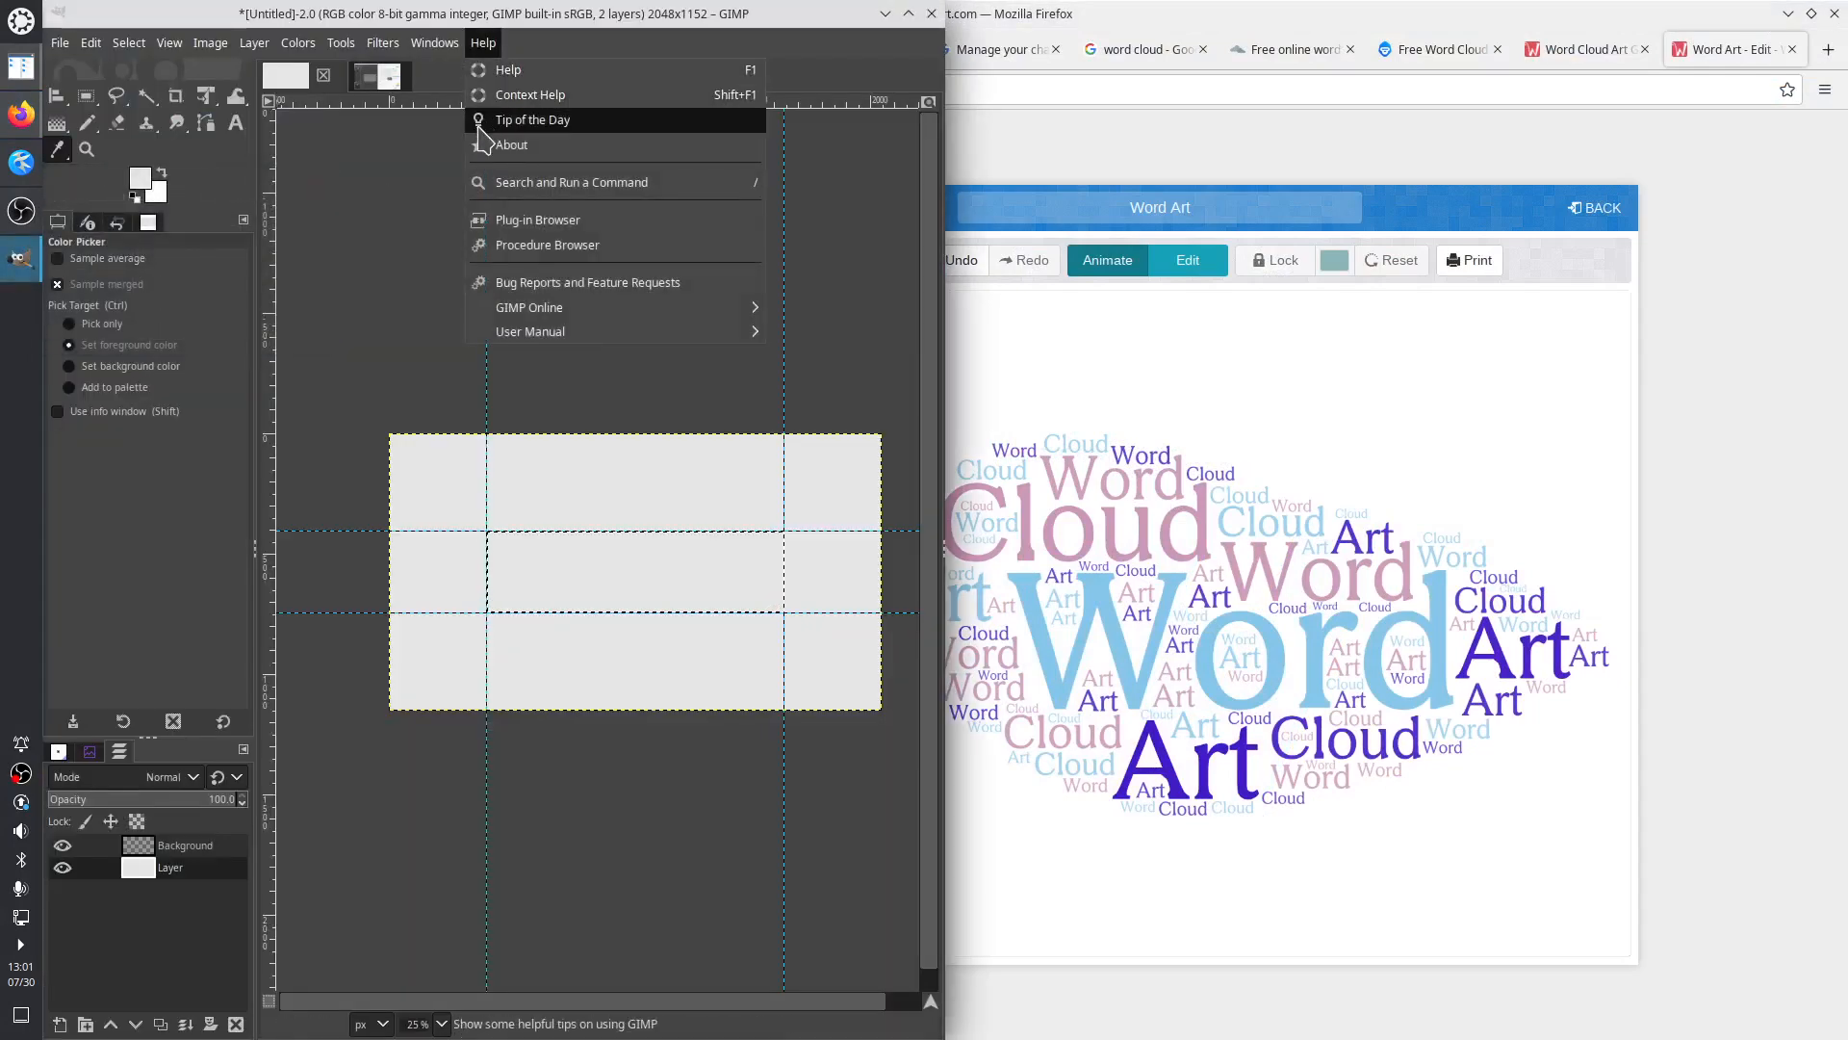
key(Escape)
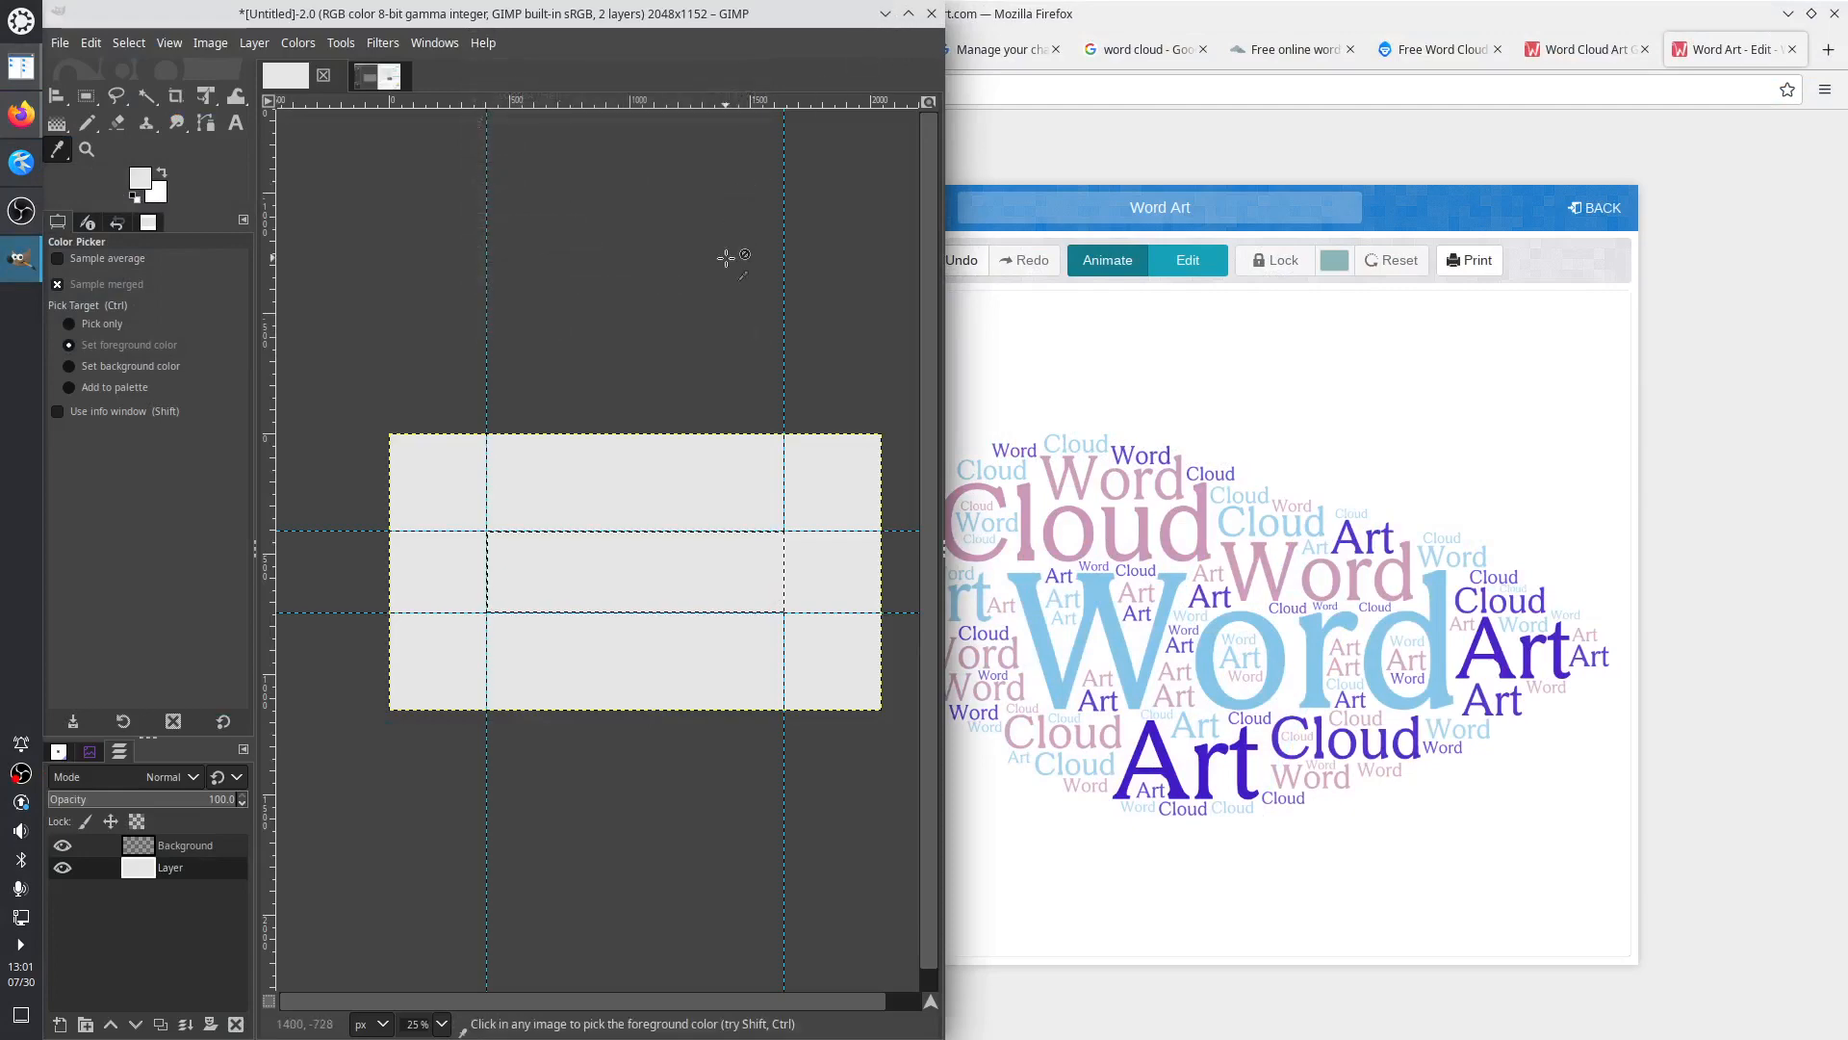
click(885, 13)
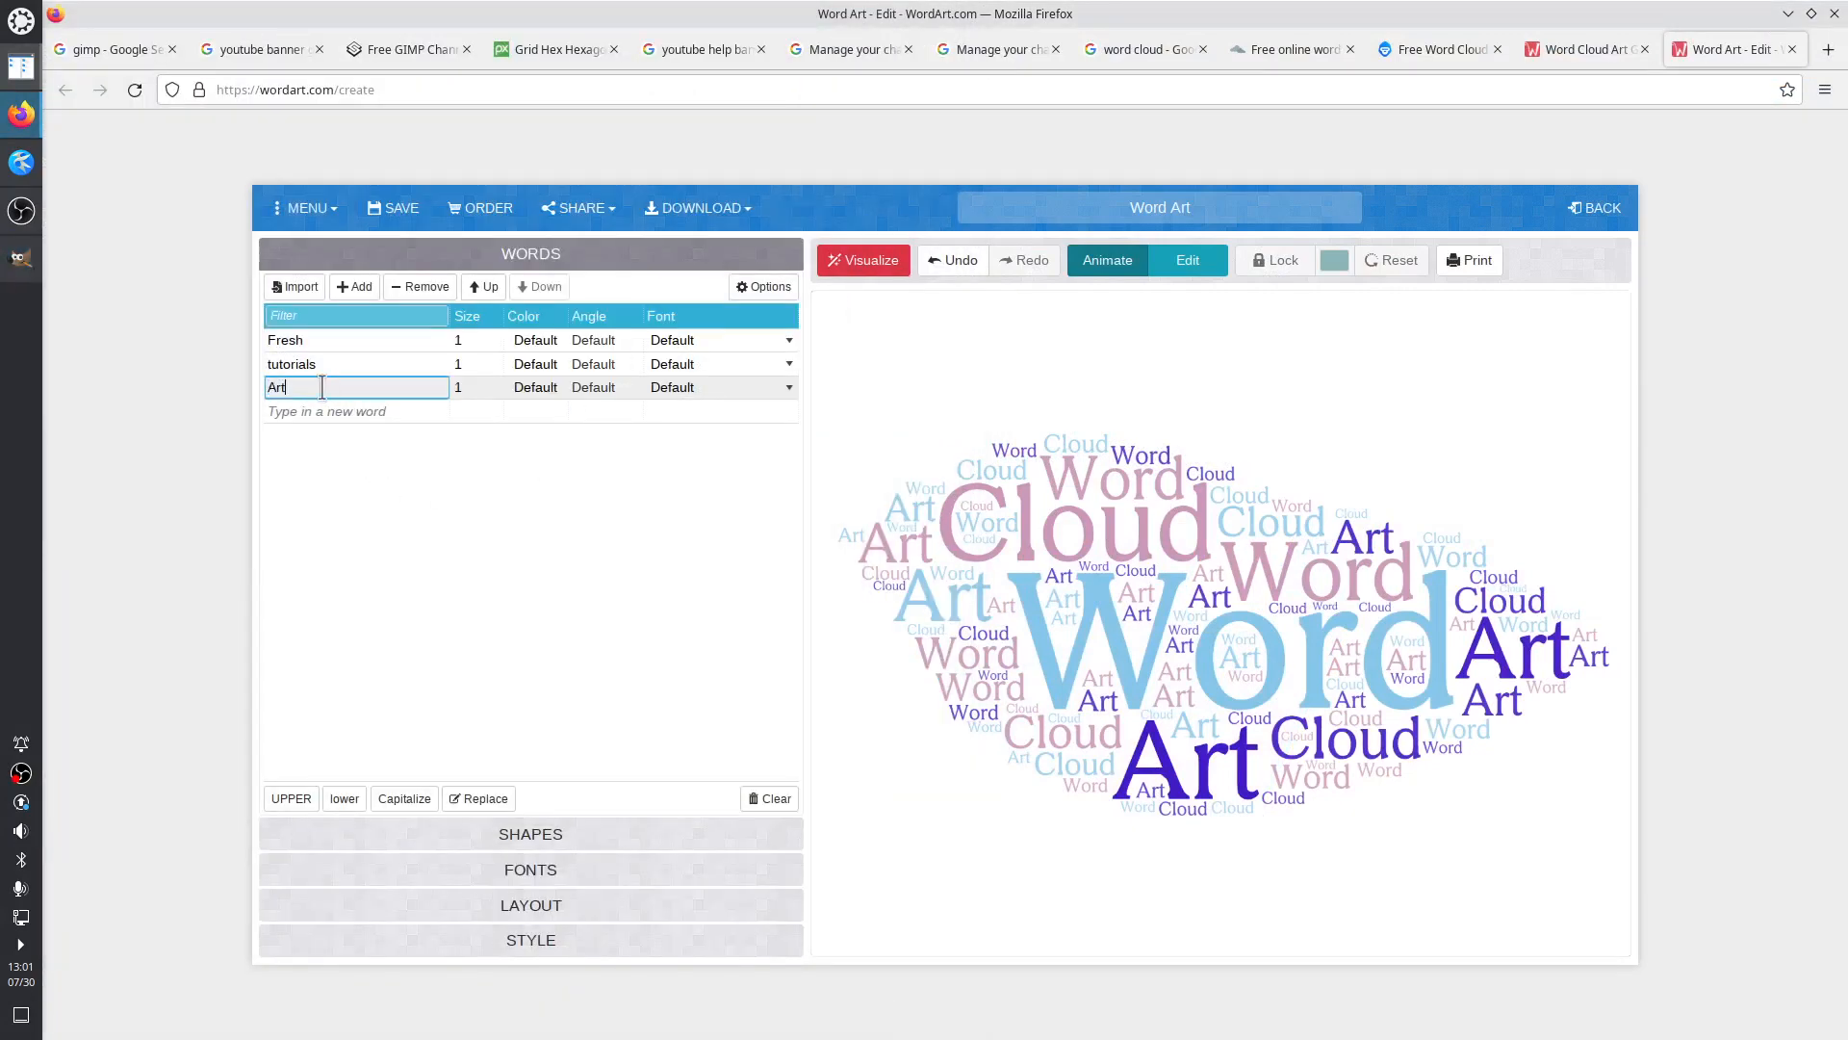
Replace the third word with "GIMP", add "beginner" as a fourth word and visualize the cloud again
drag(322, 387, 234, 404)
click(376, 412)
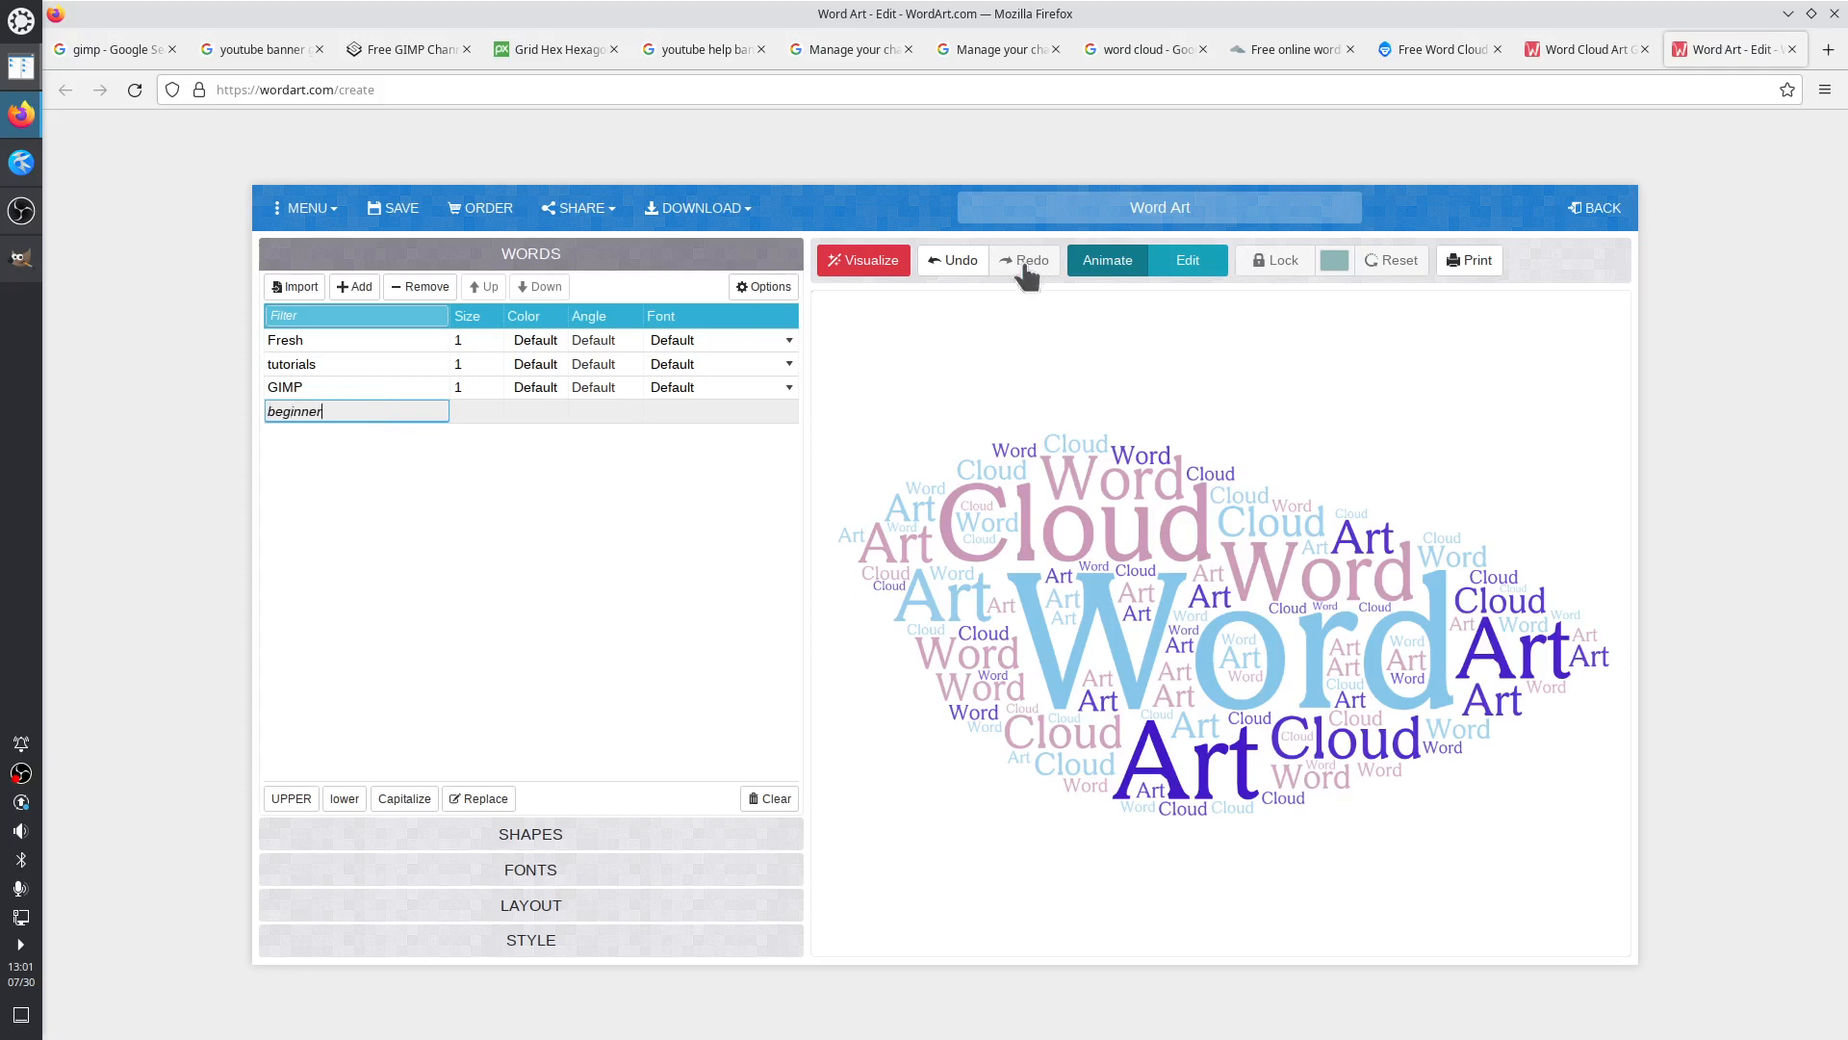
click(862, 262)
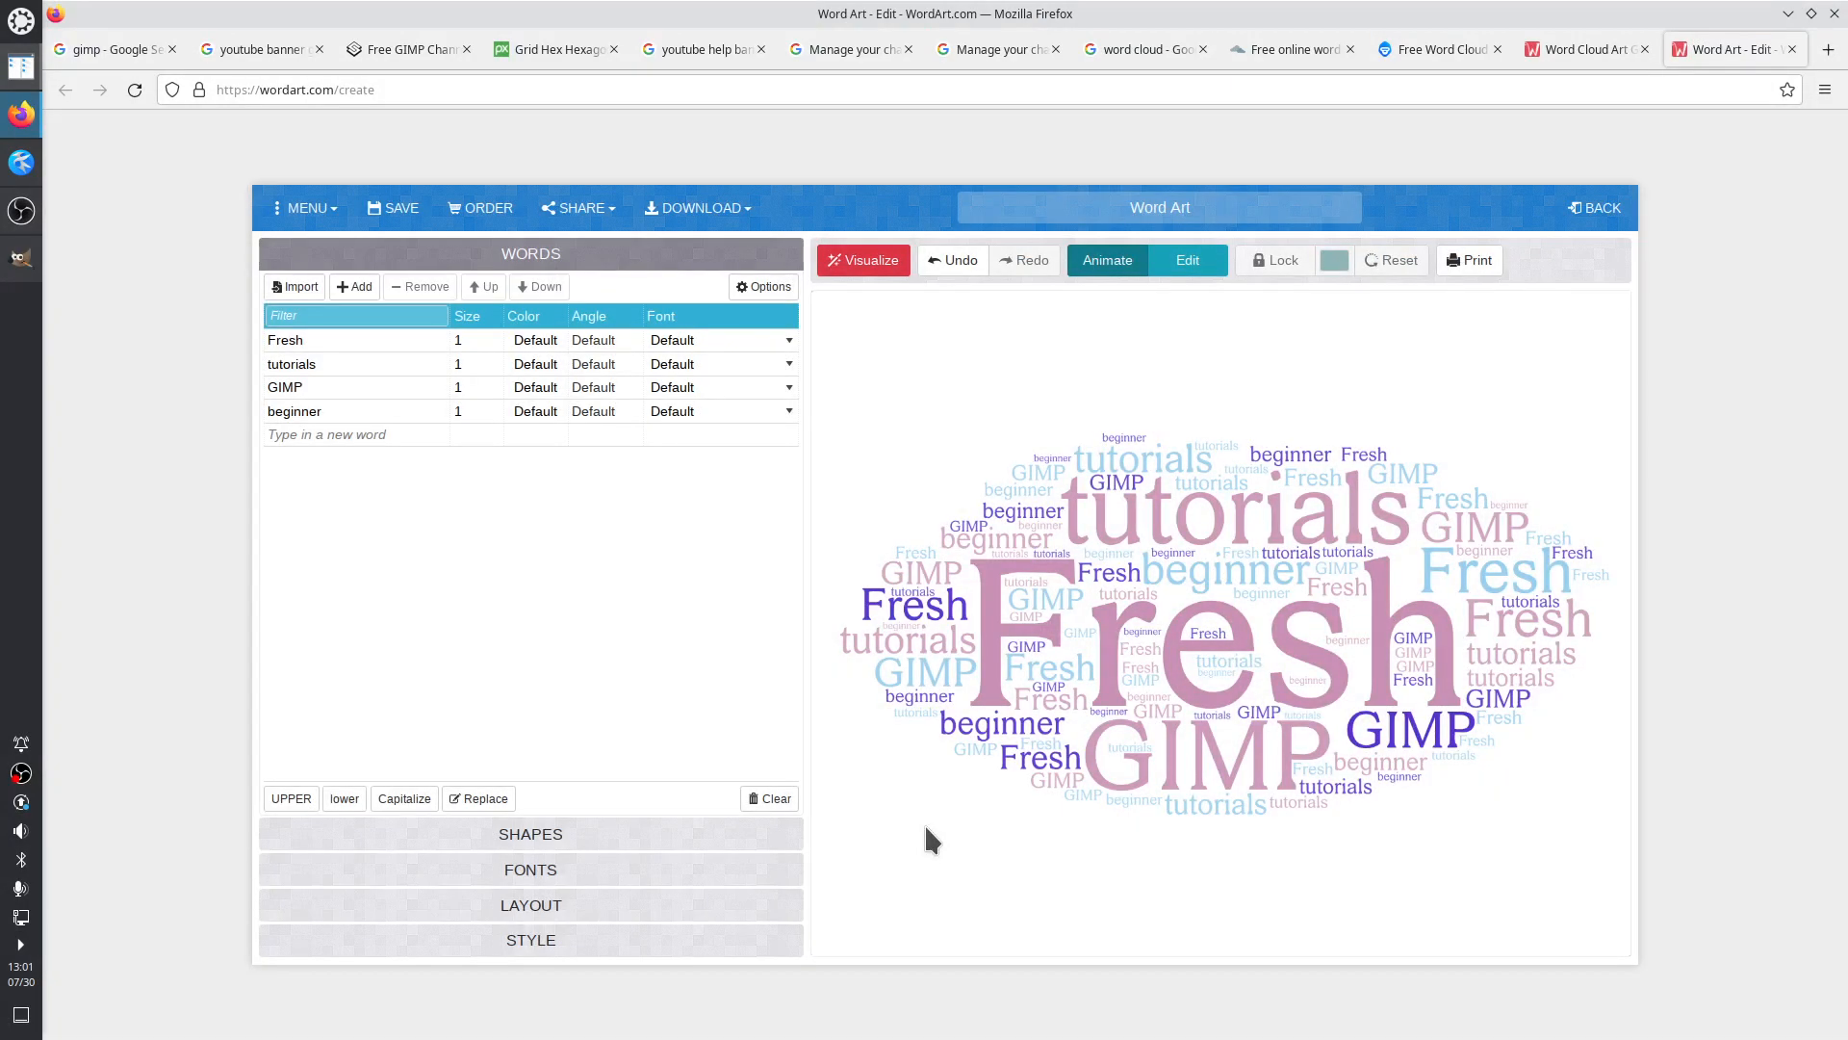
Browse the available fonts, choose Slackey for the word cloud and visualize it again
click(558, 871)
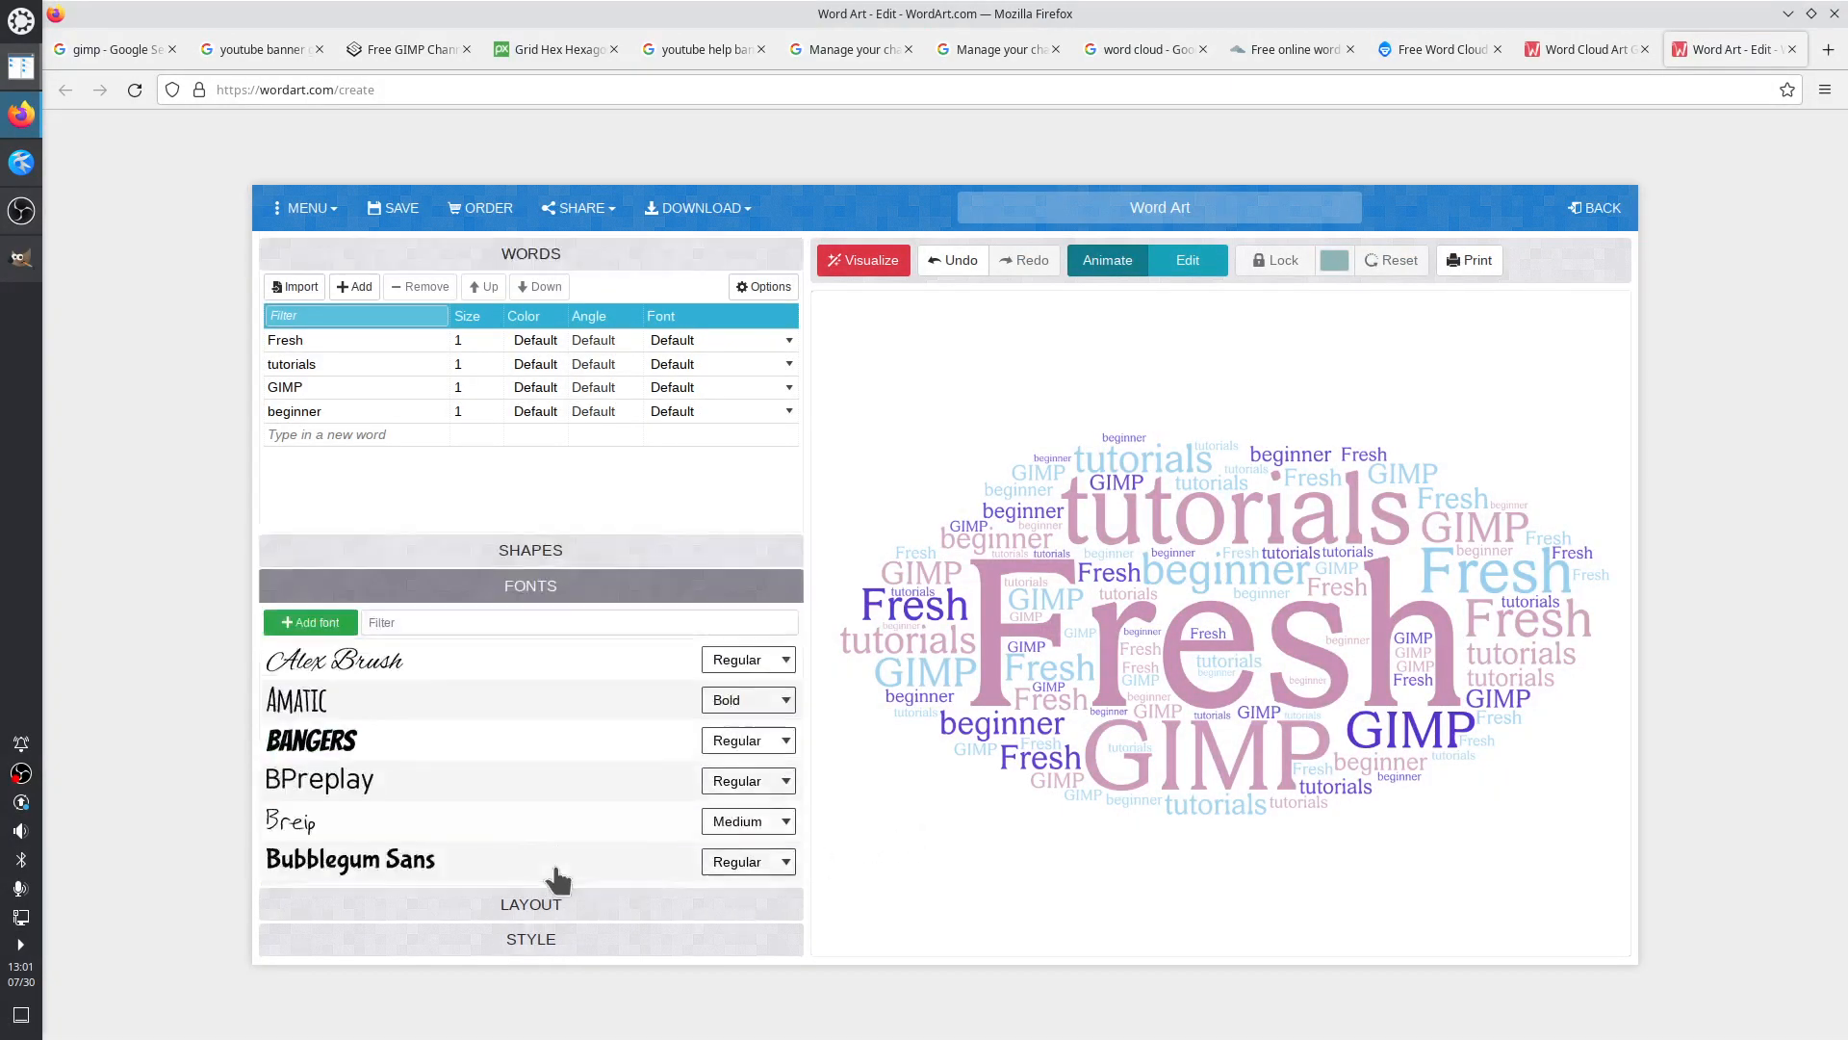
scroll(760, 867, down, 10)
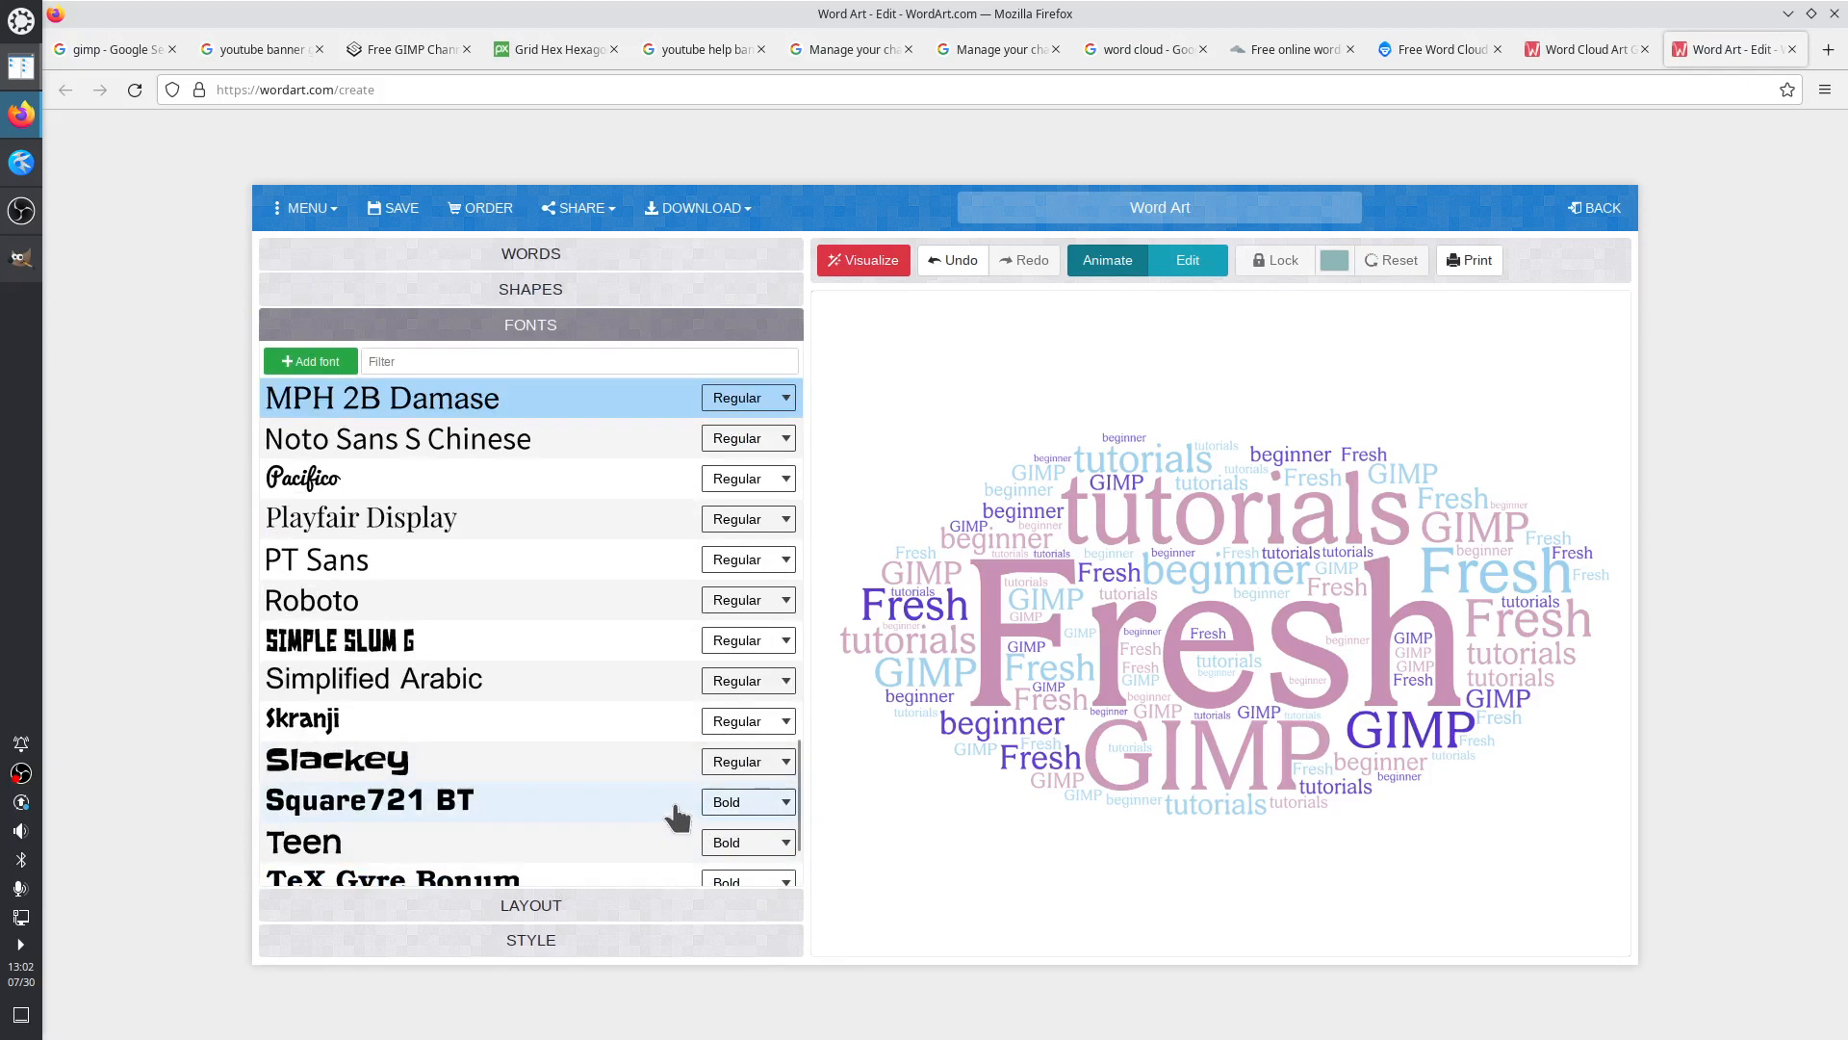
scroll(677, 816, down, 3)
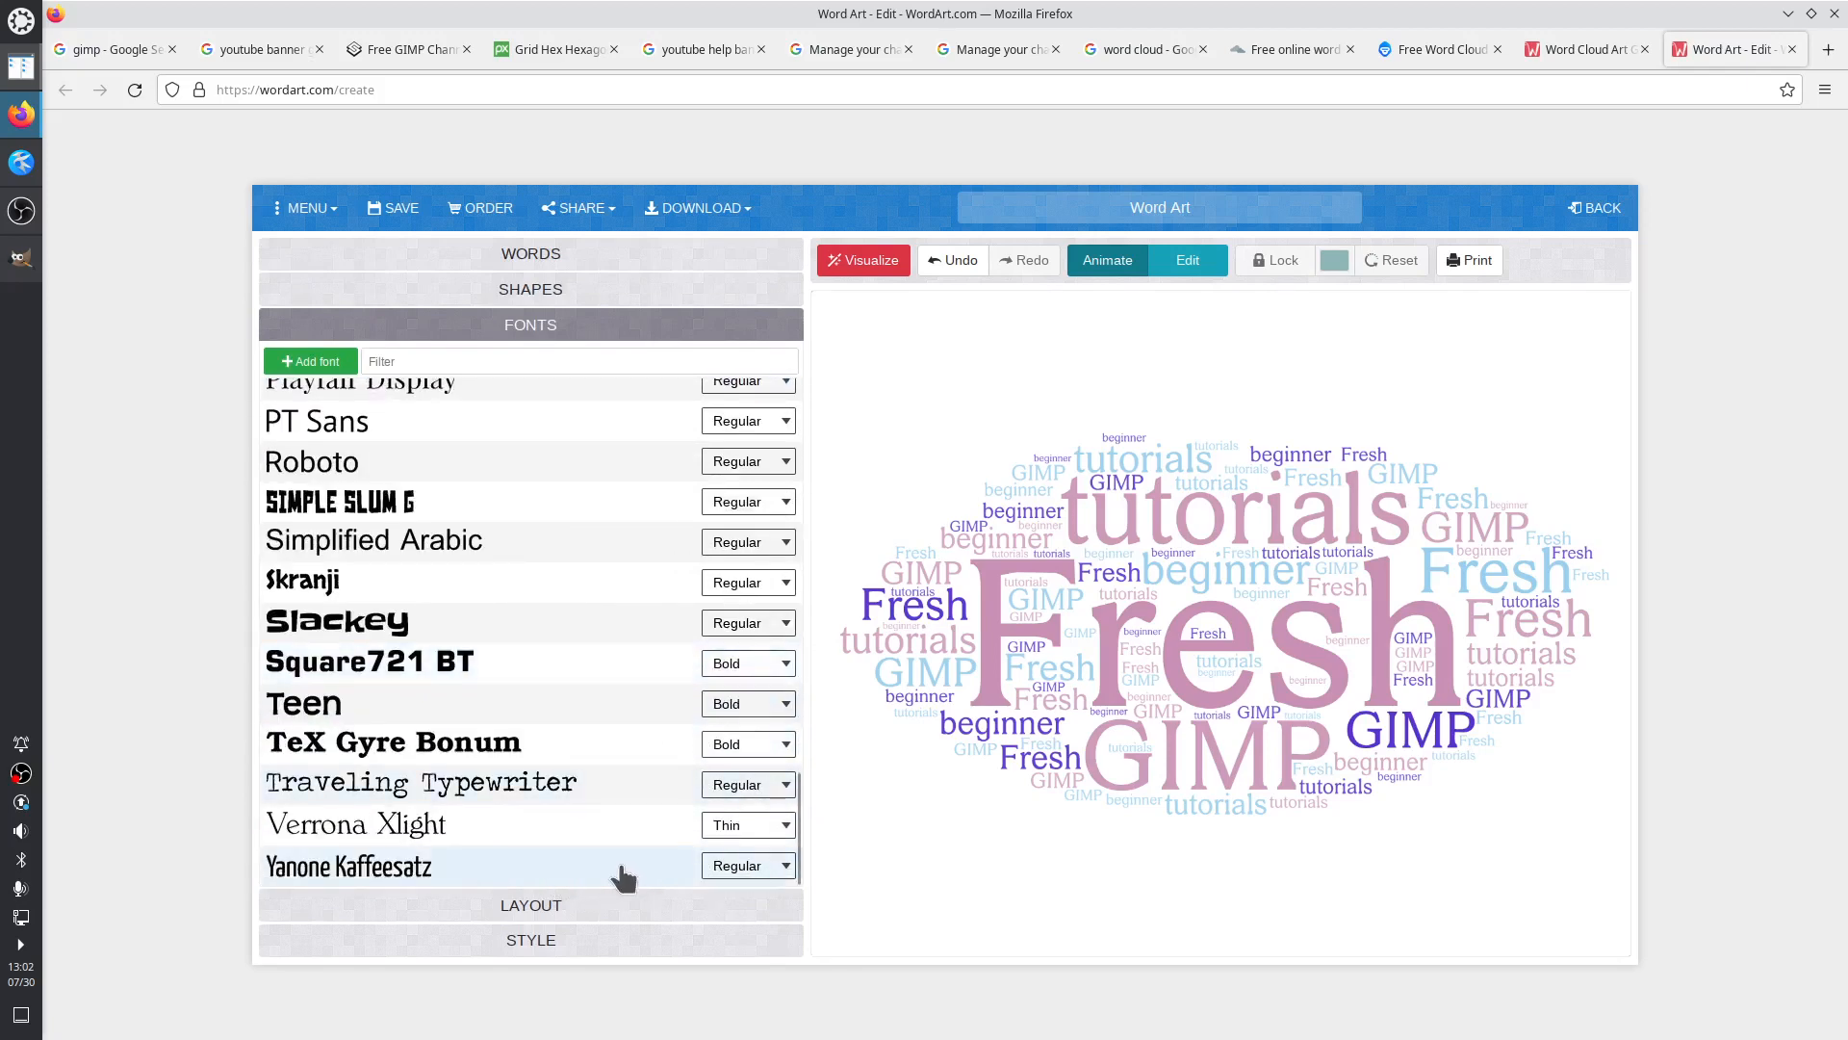
click(731, 876)
click(735, 878)
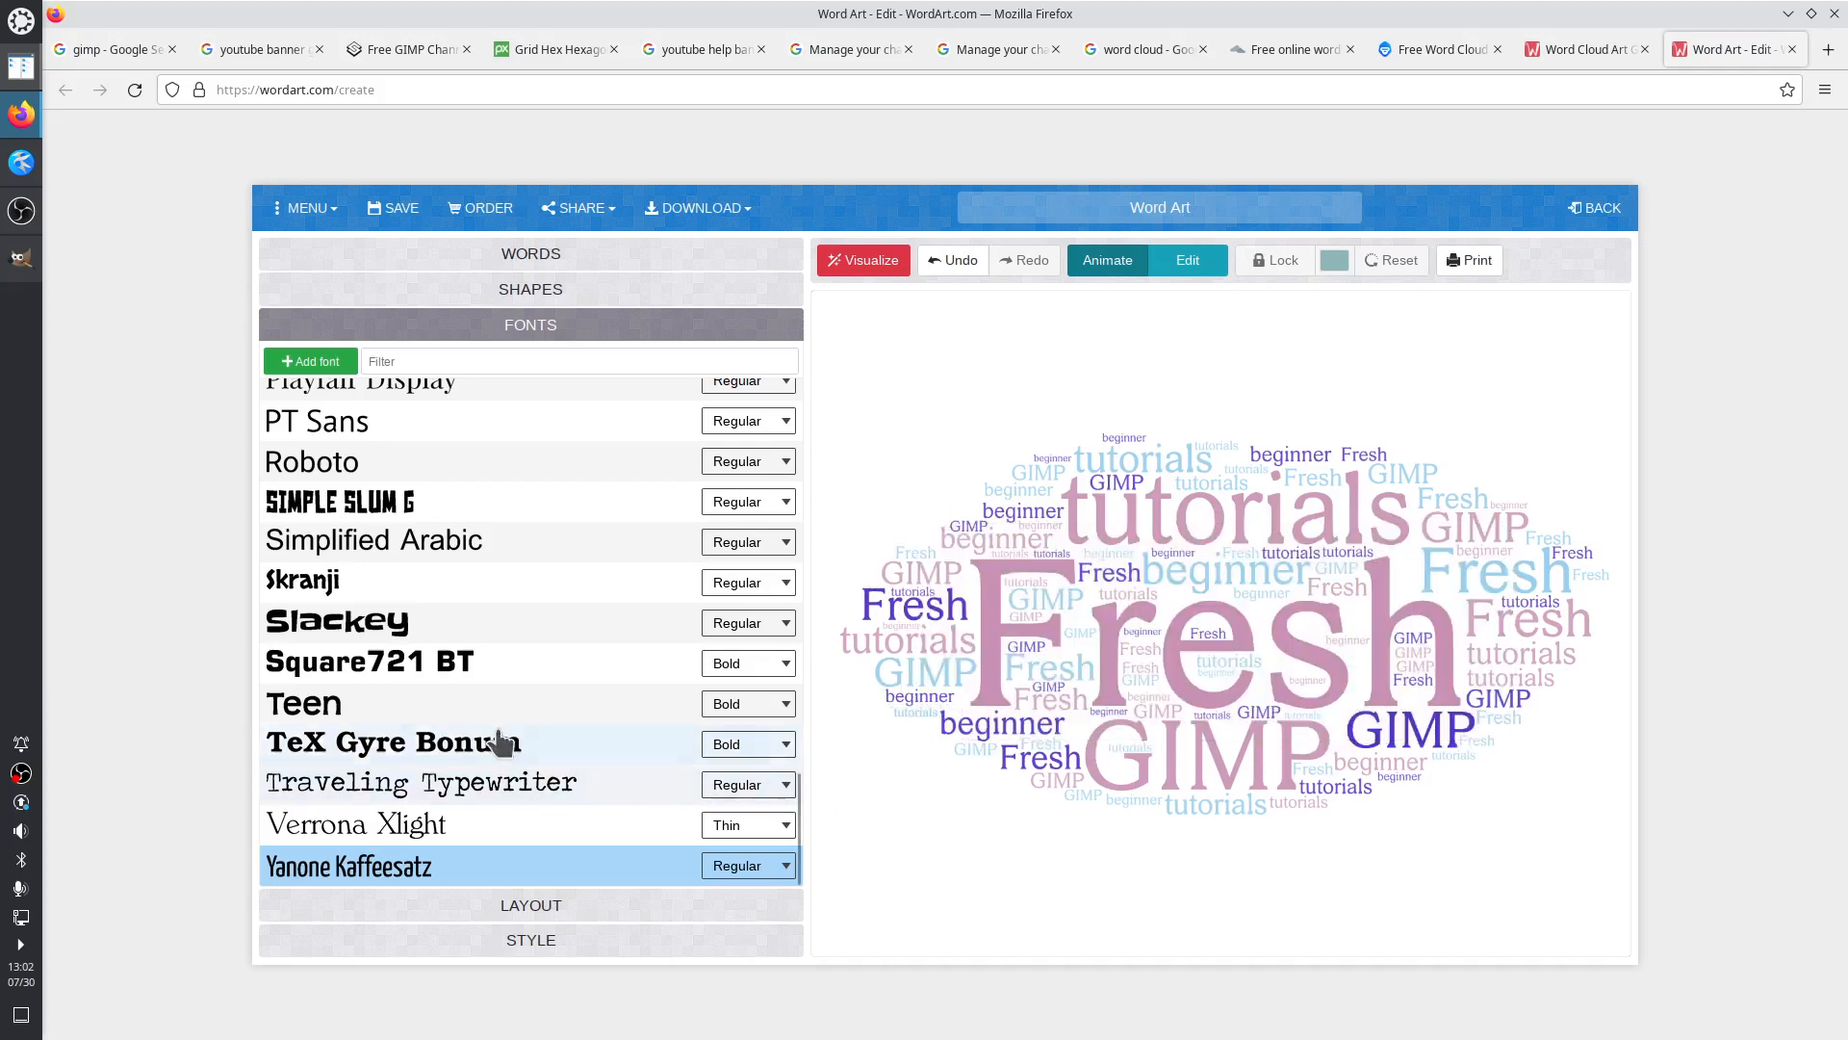
click(399, 626)
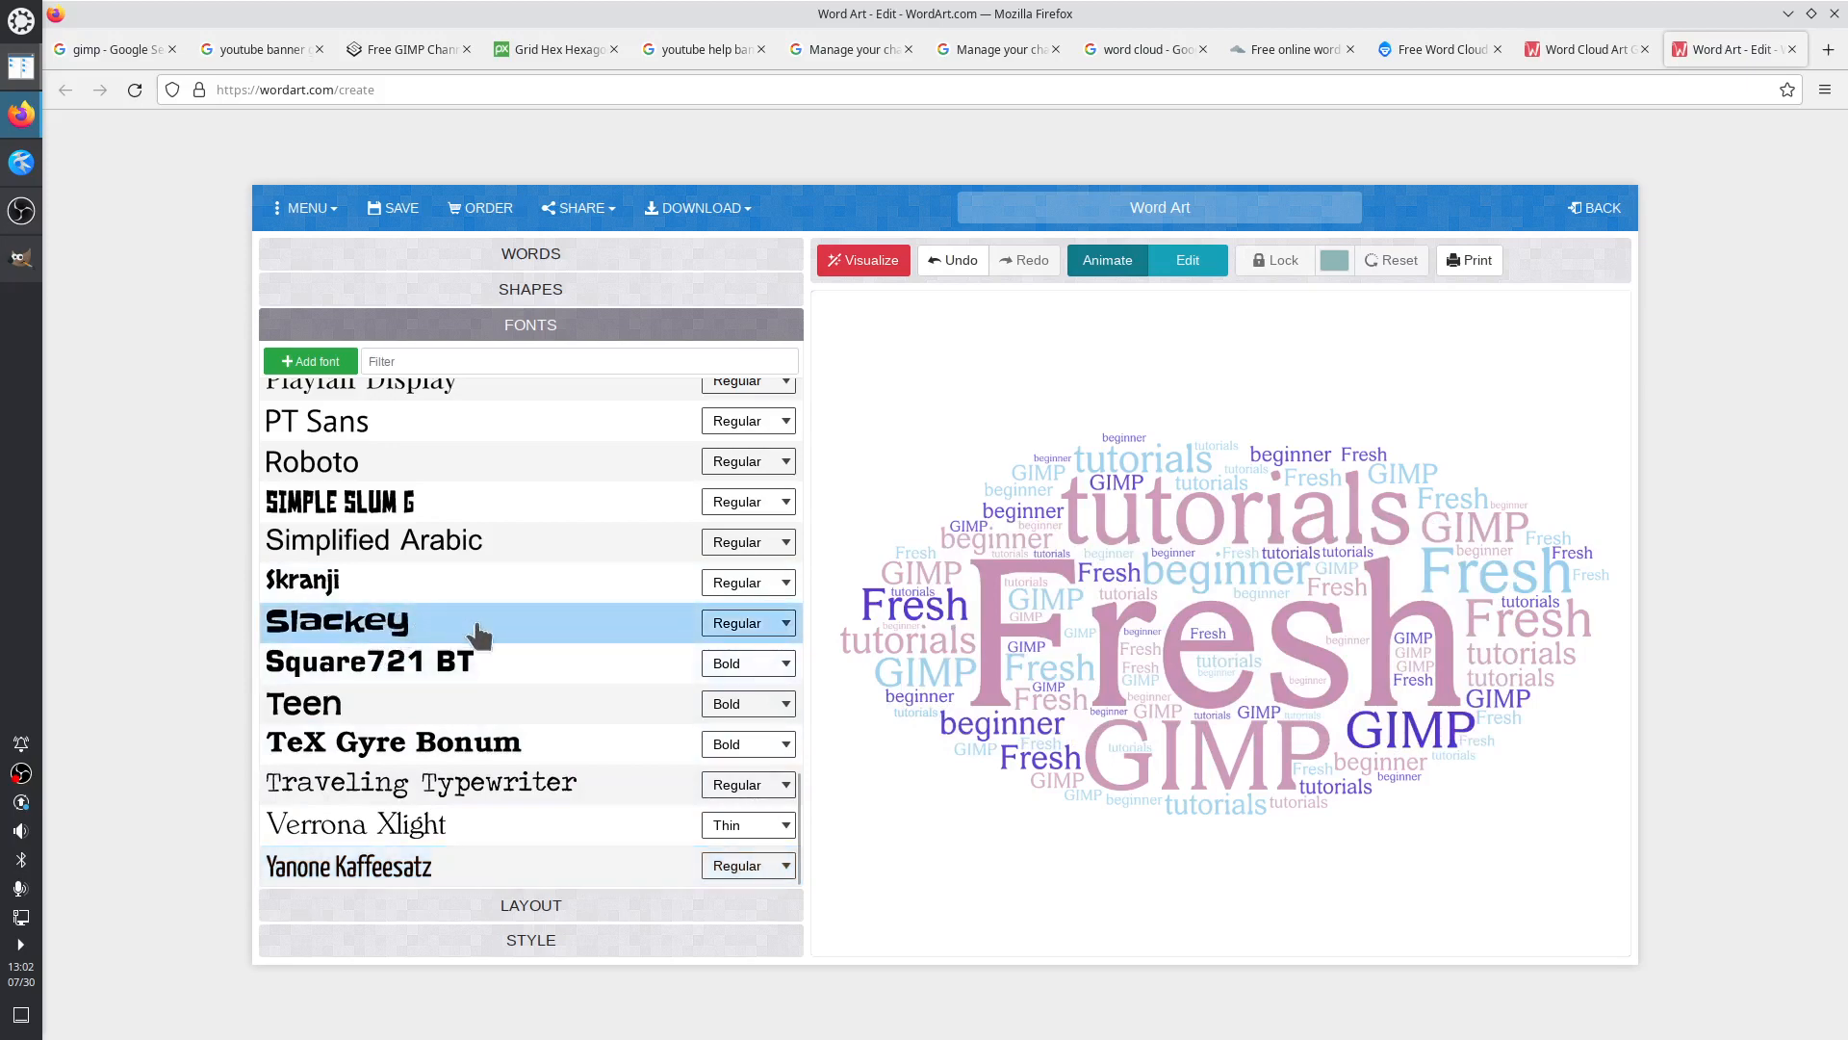
click(869, 262)
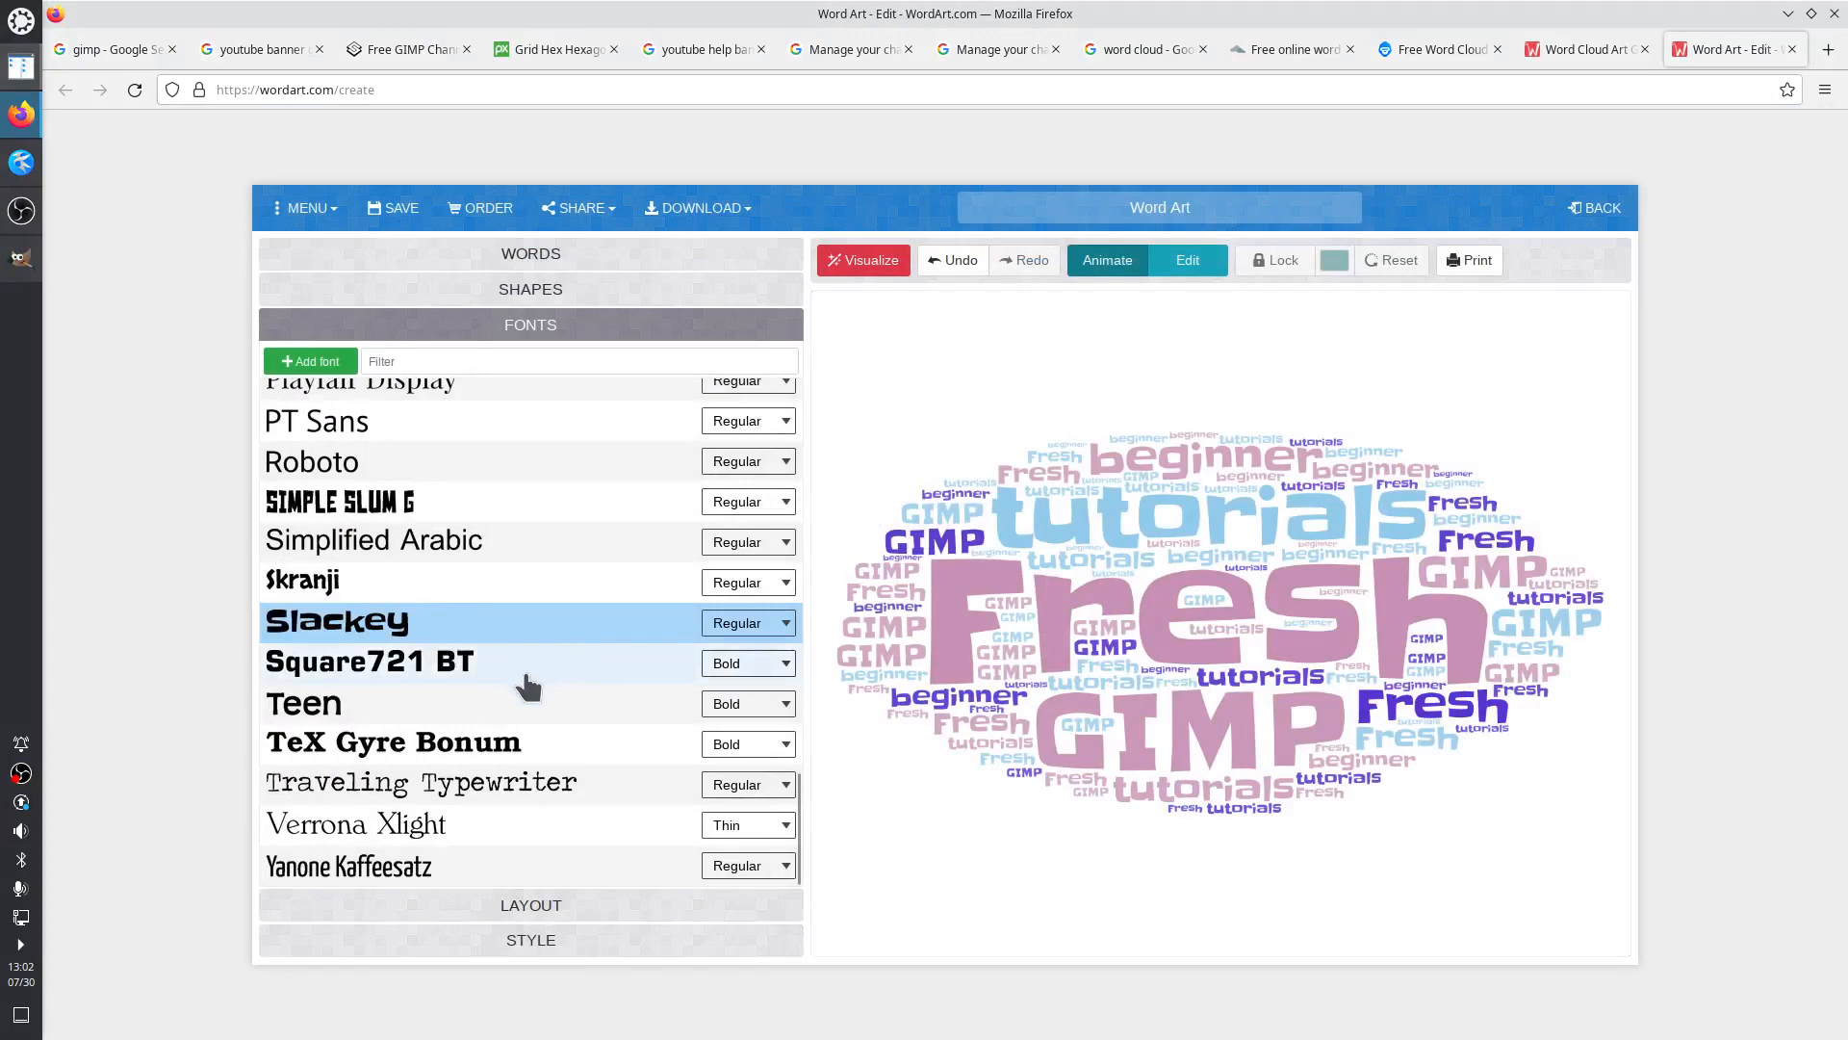
Try the Teen font and the Traveling Typewriter font on the word cloud, visualizing each one
click(377, 712)
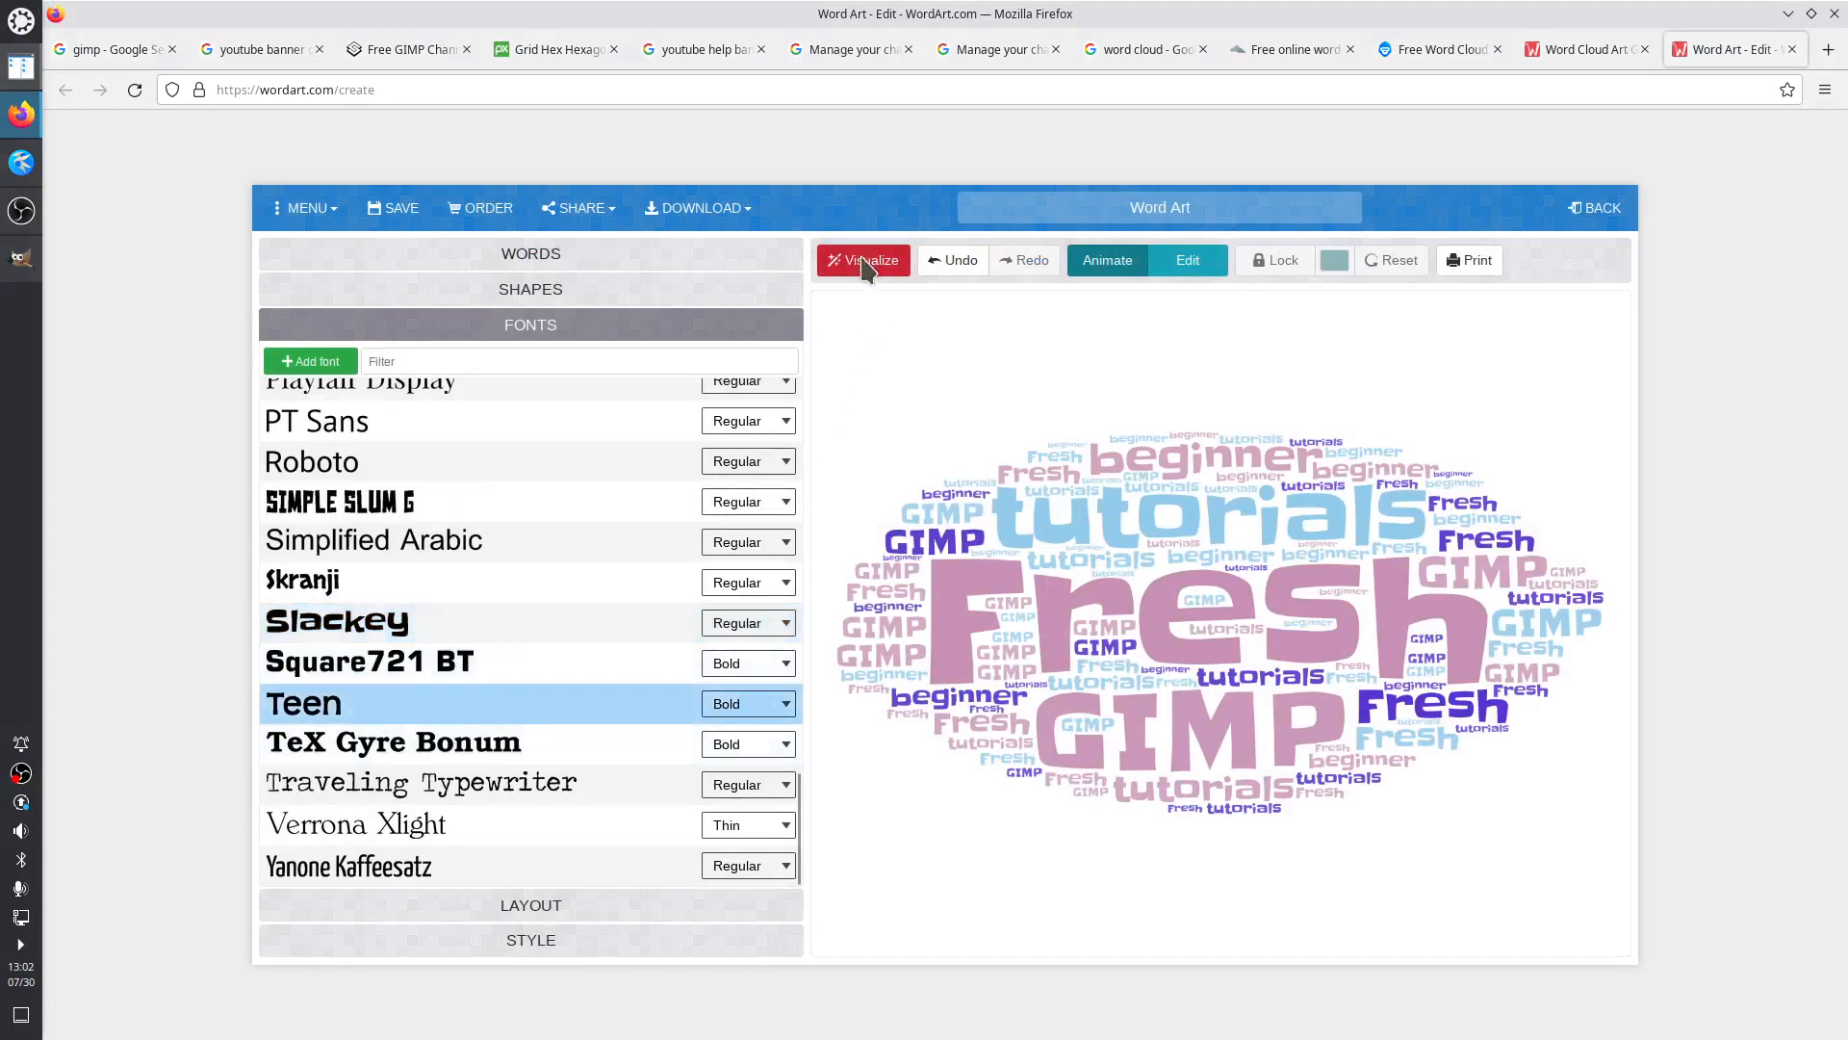
click(863, 260)
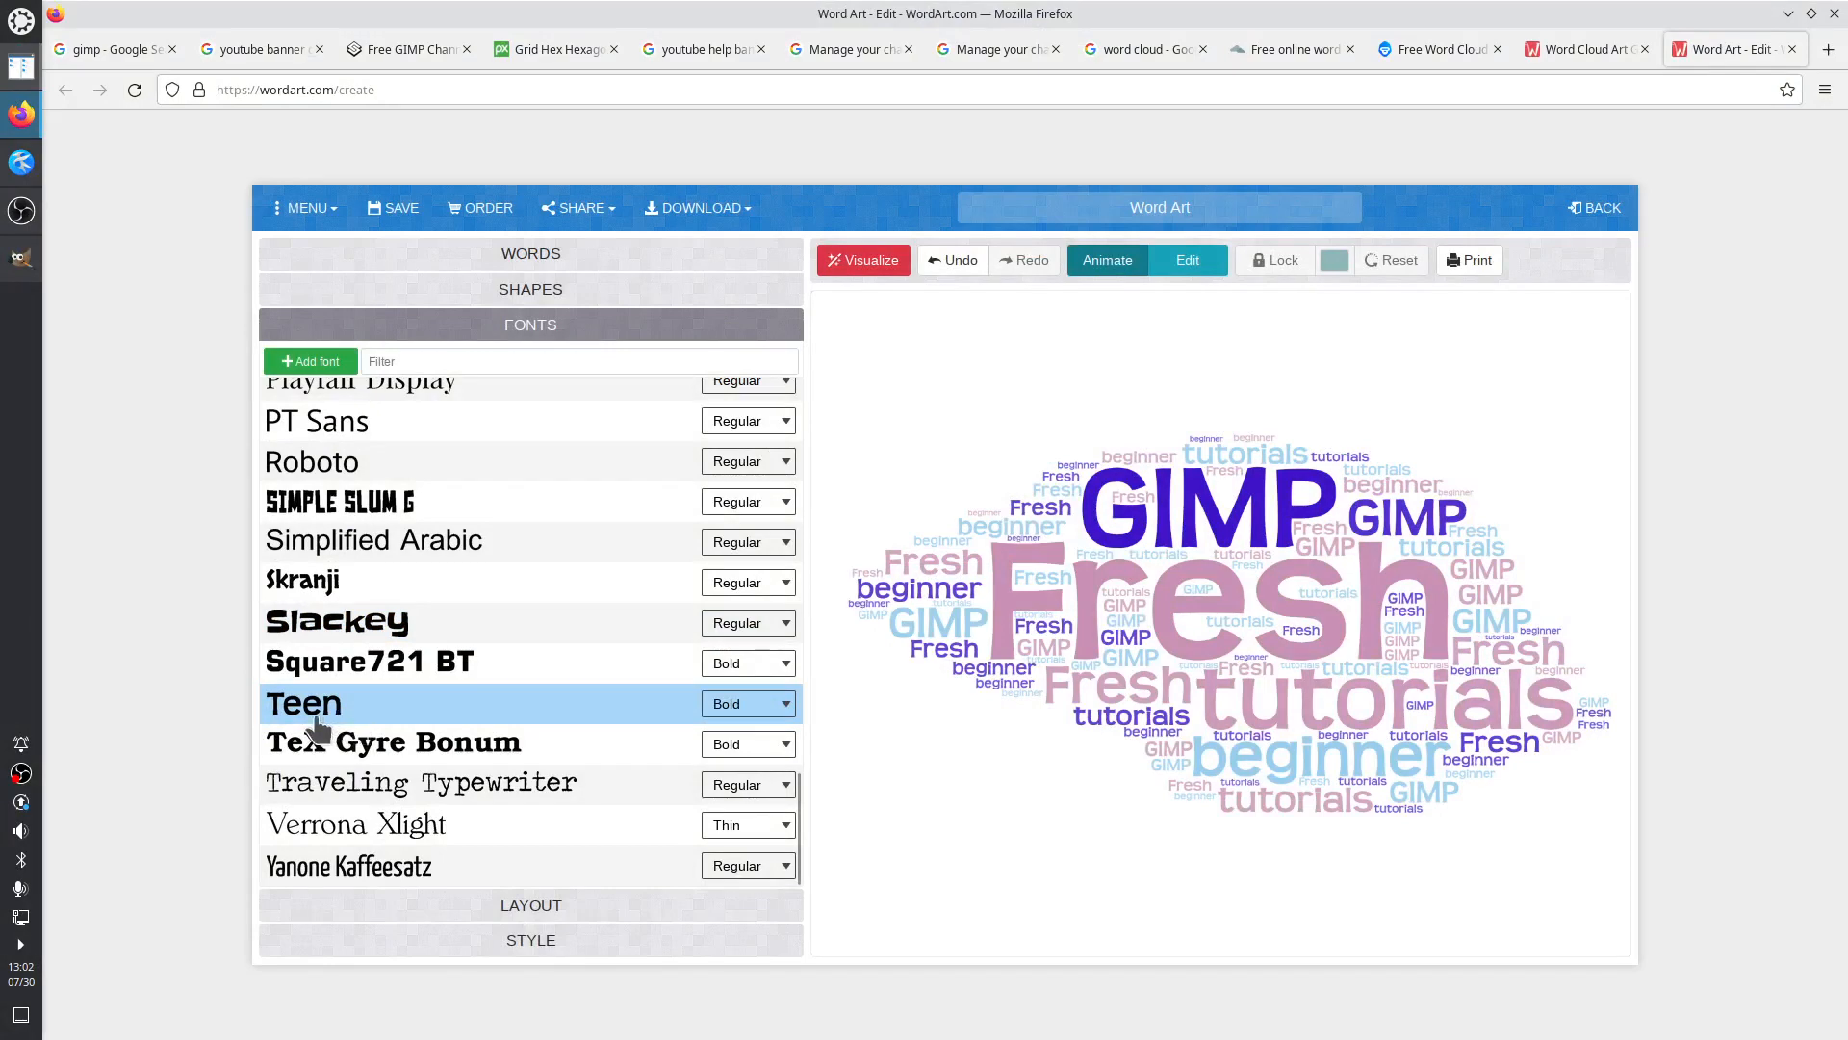
click(489, 786)
click(871, 262)
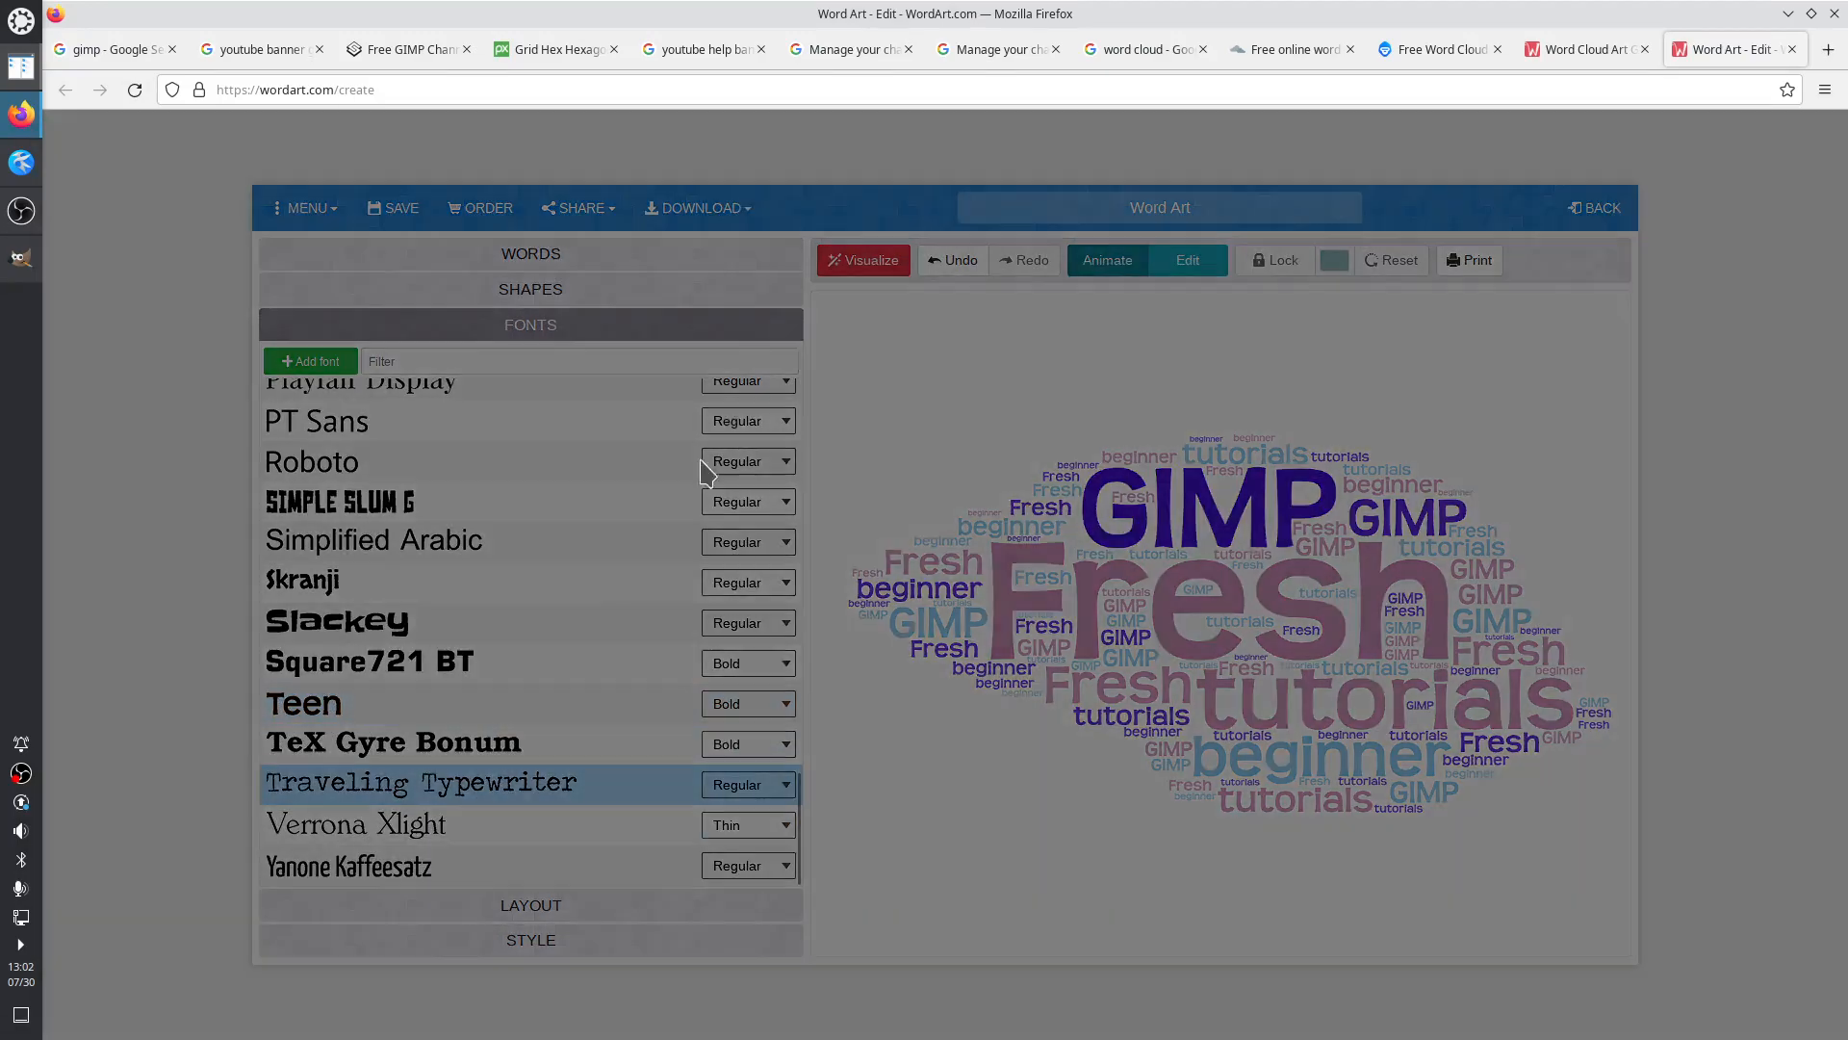
Try the Simple Slum G font and the regular Roboto font on the word cloud, visualizing each one
scroll(500, 697, up, 2)
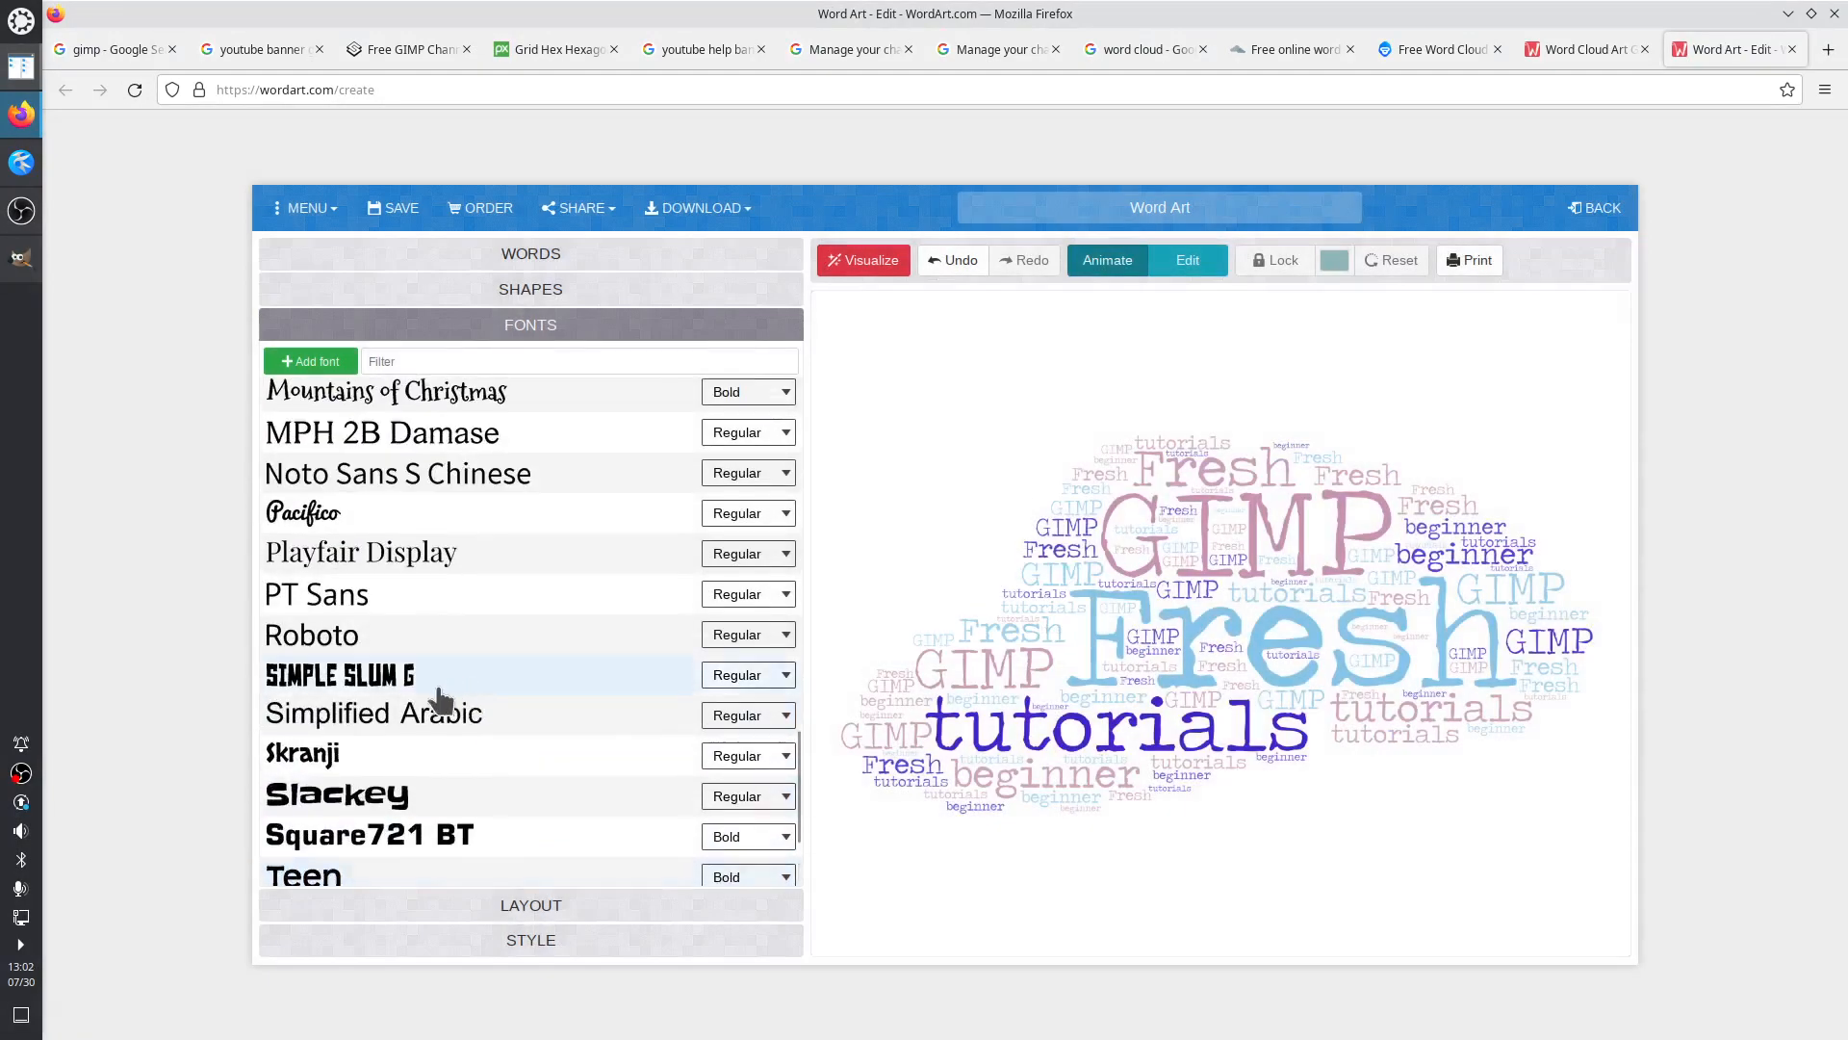
click(414, 678)
click(847, 260)
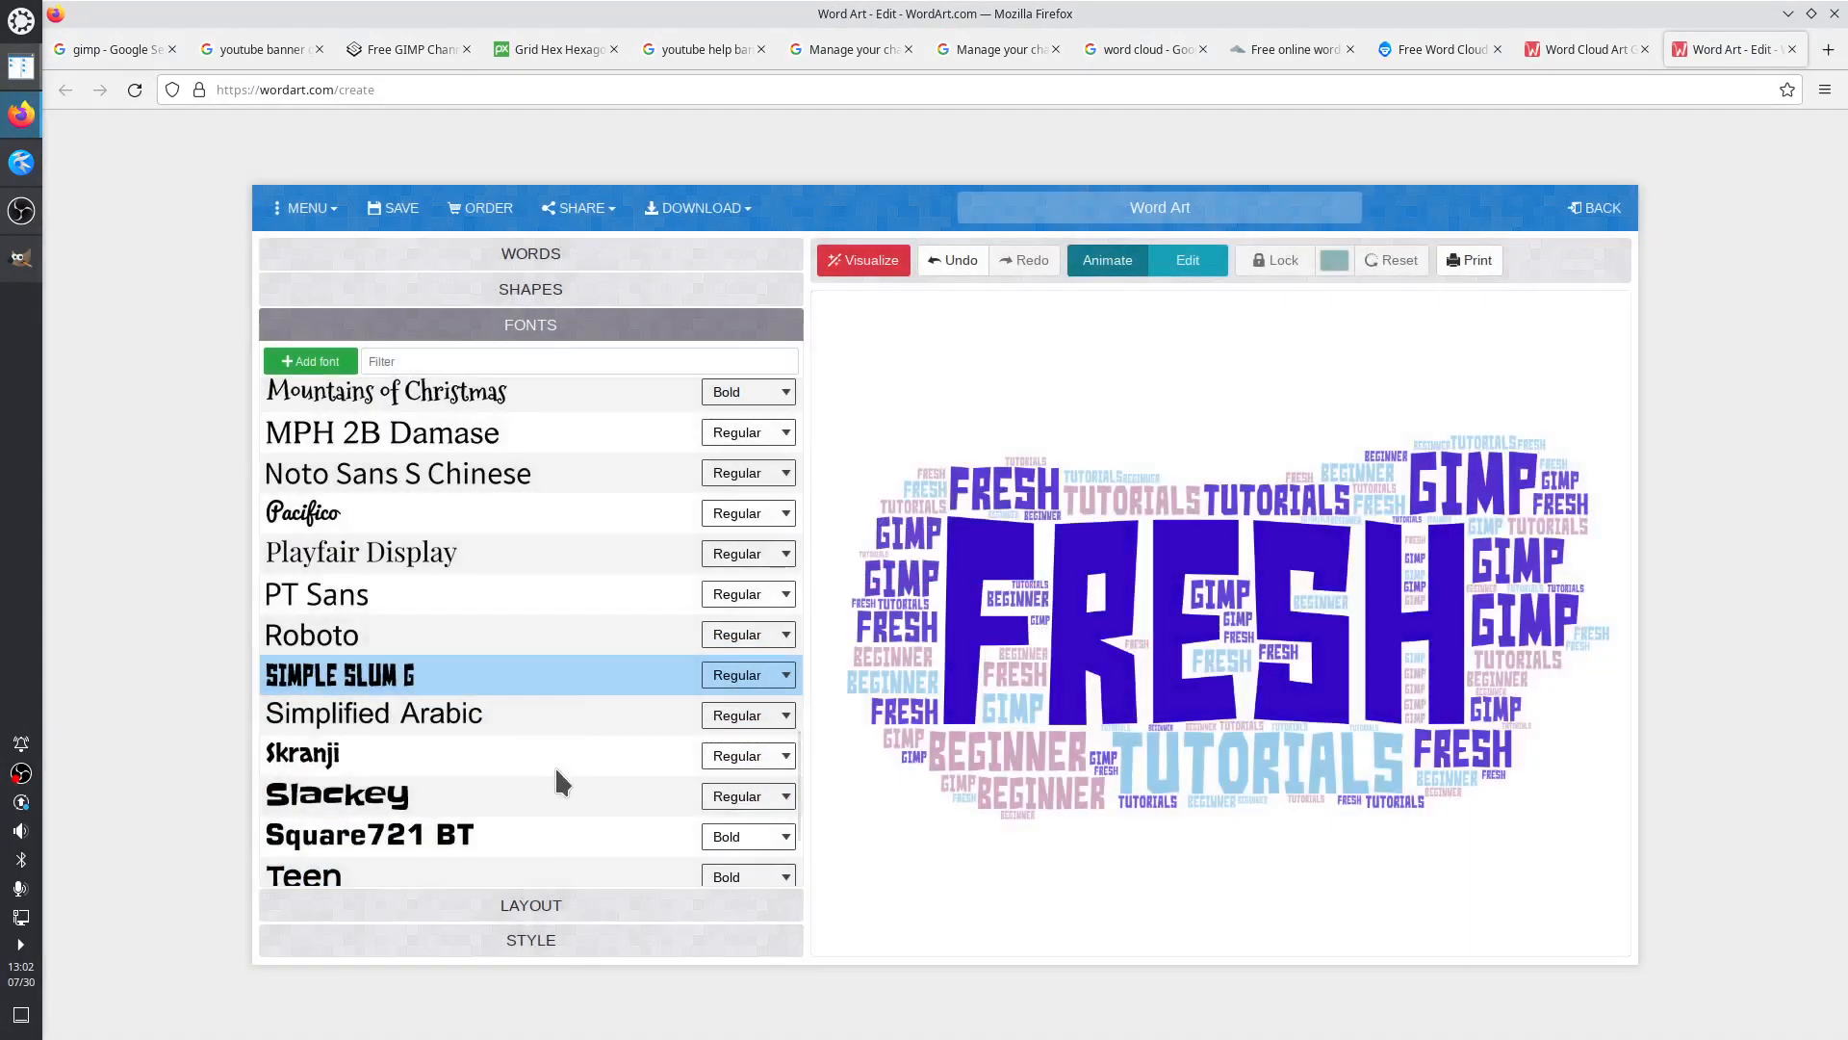
click(421, 640)
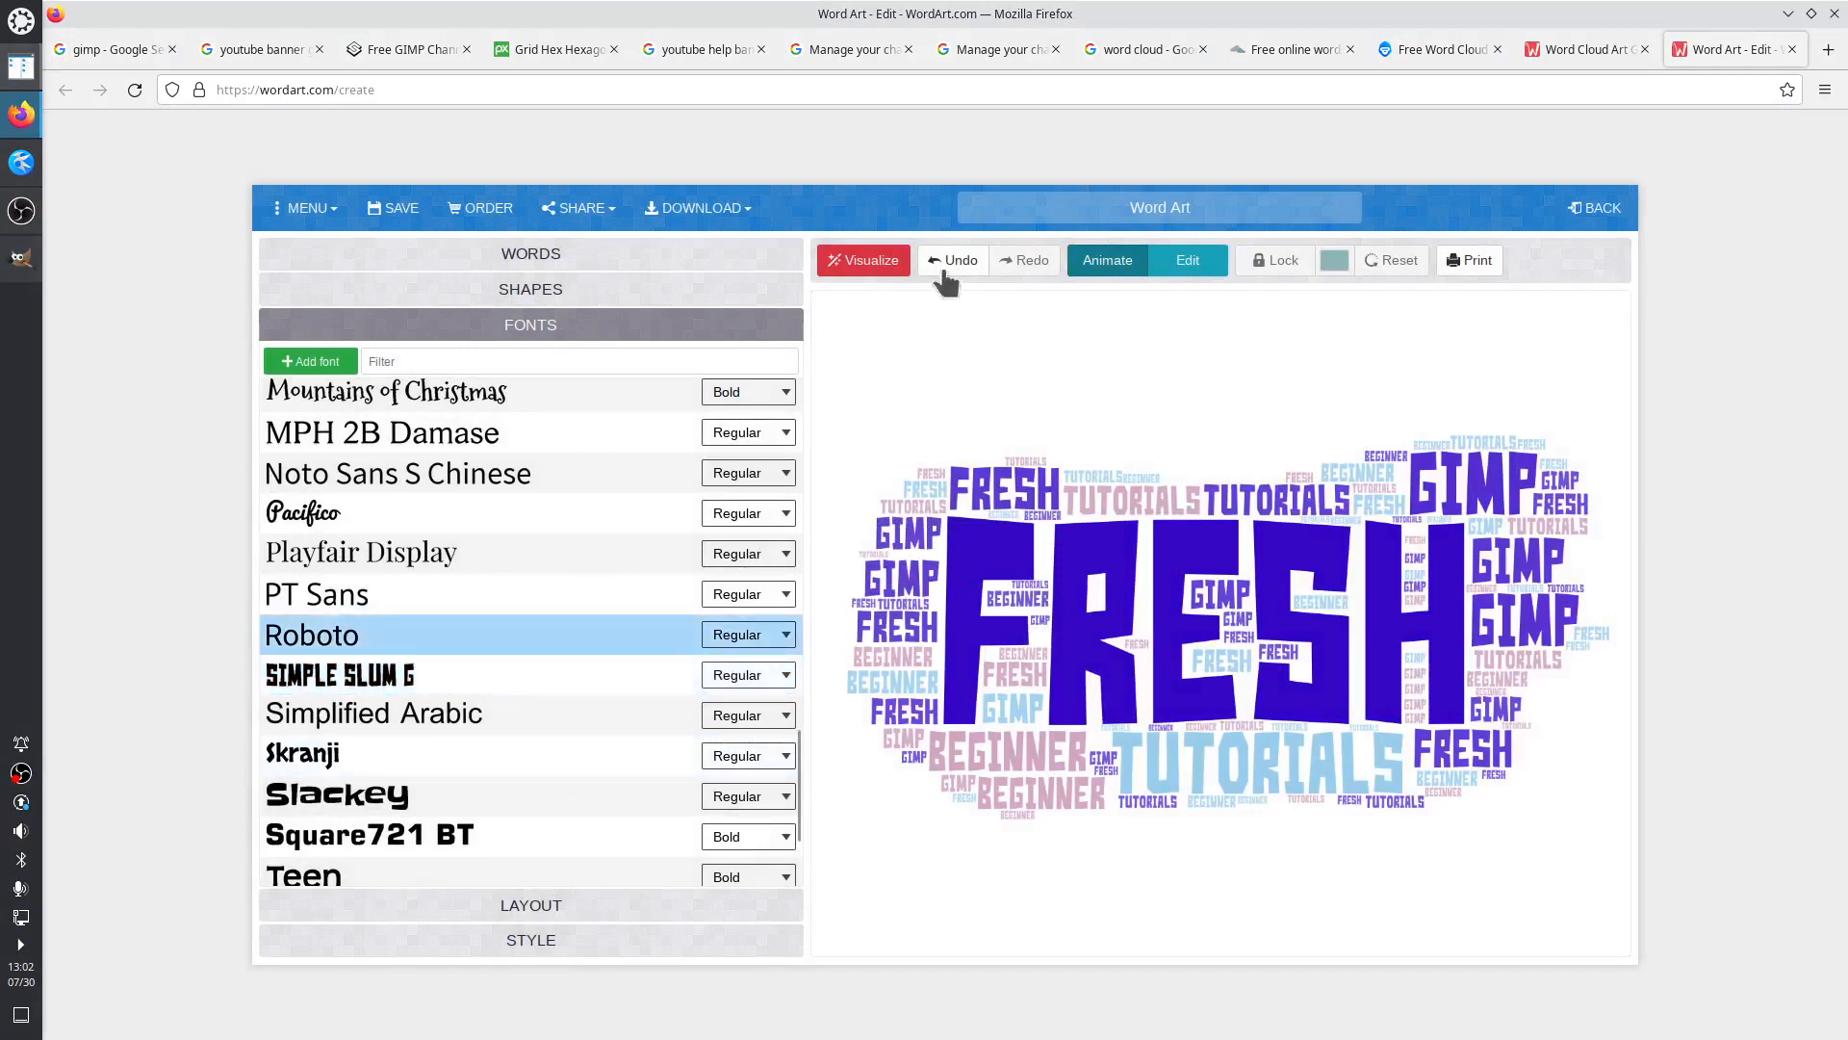
click(863, 261)
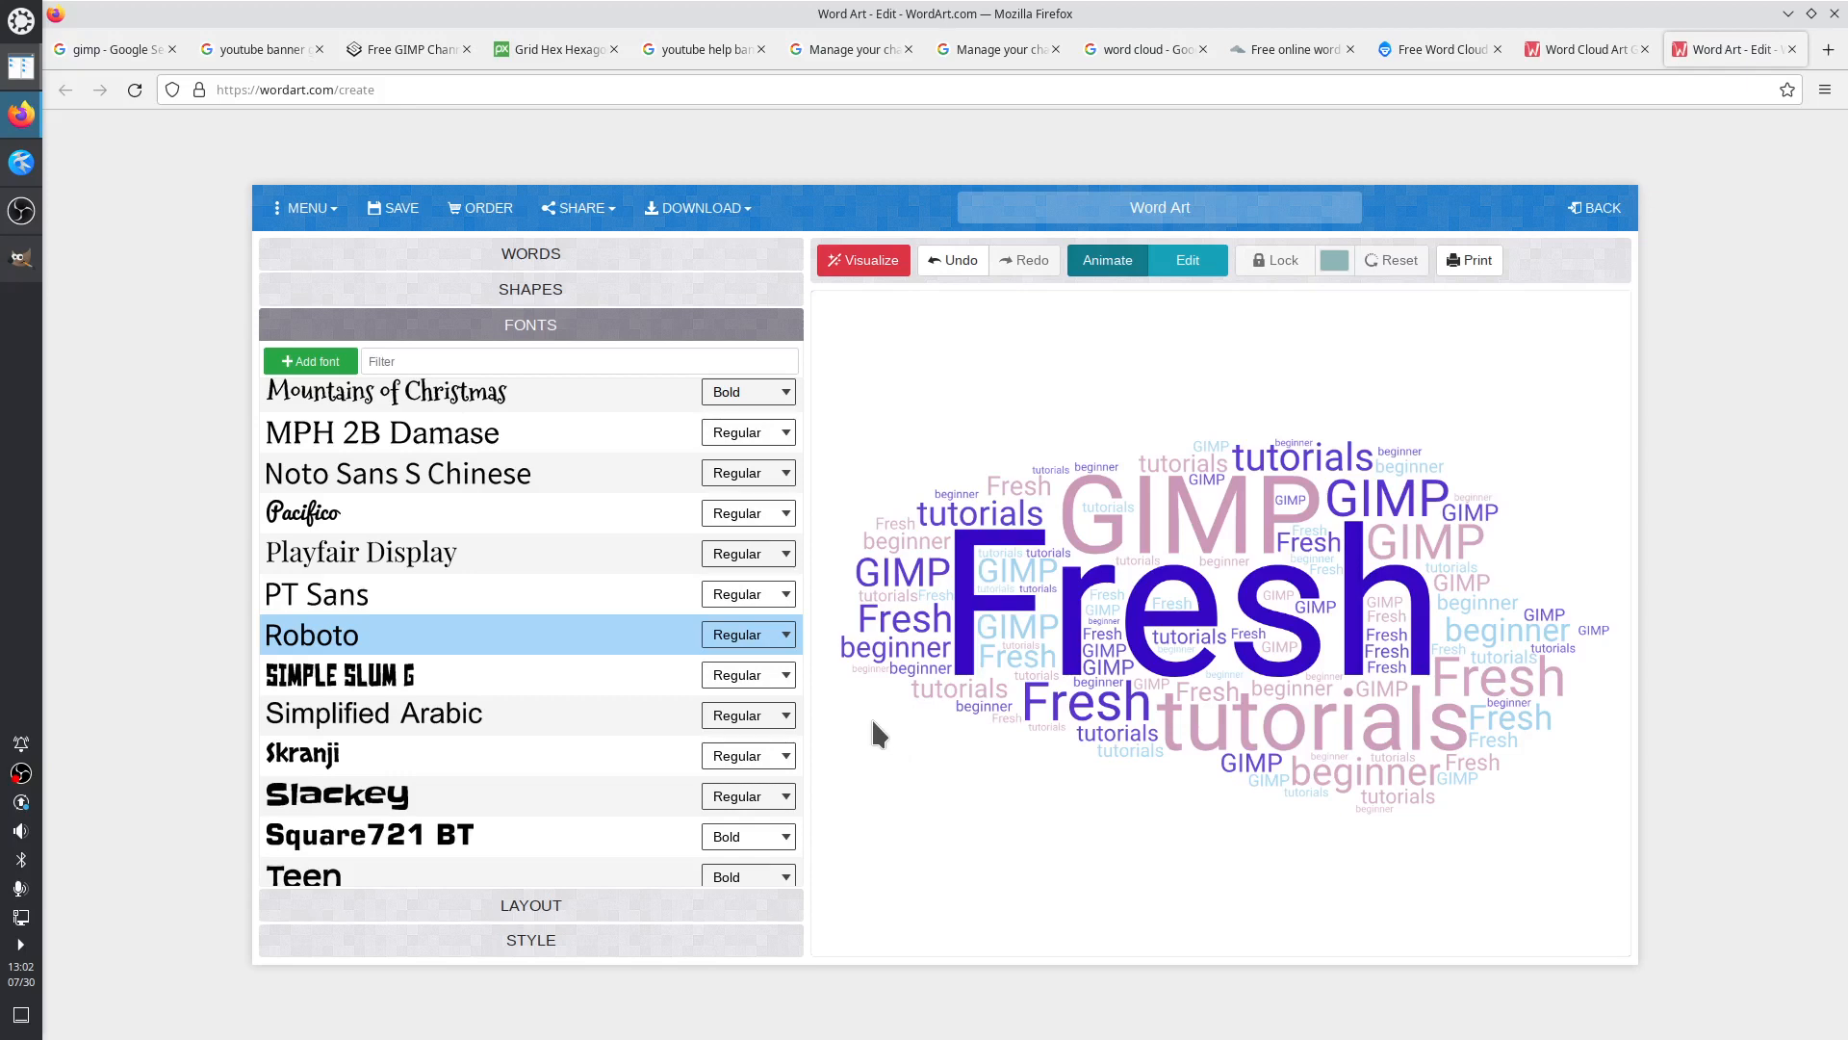
Try the Condensed and Bold styles of Roboto on the word cloud, visualizing each one
click(777, 635)
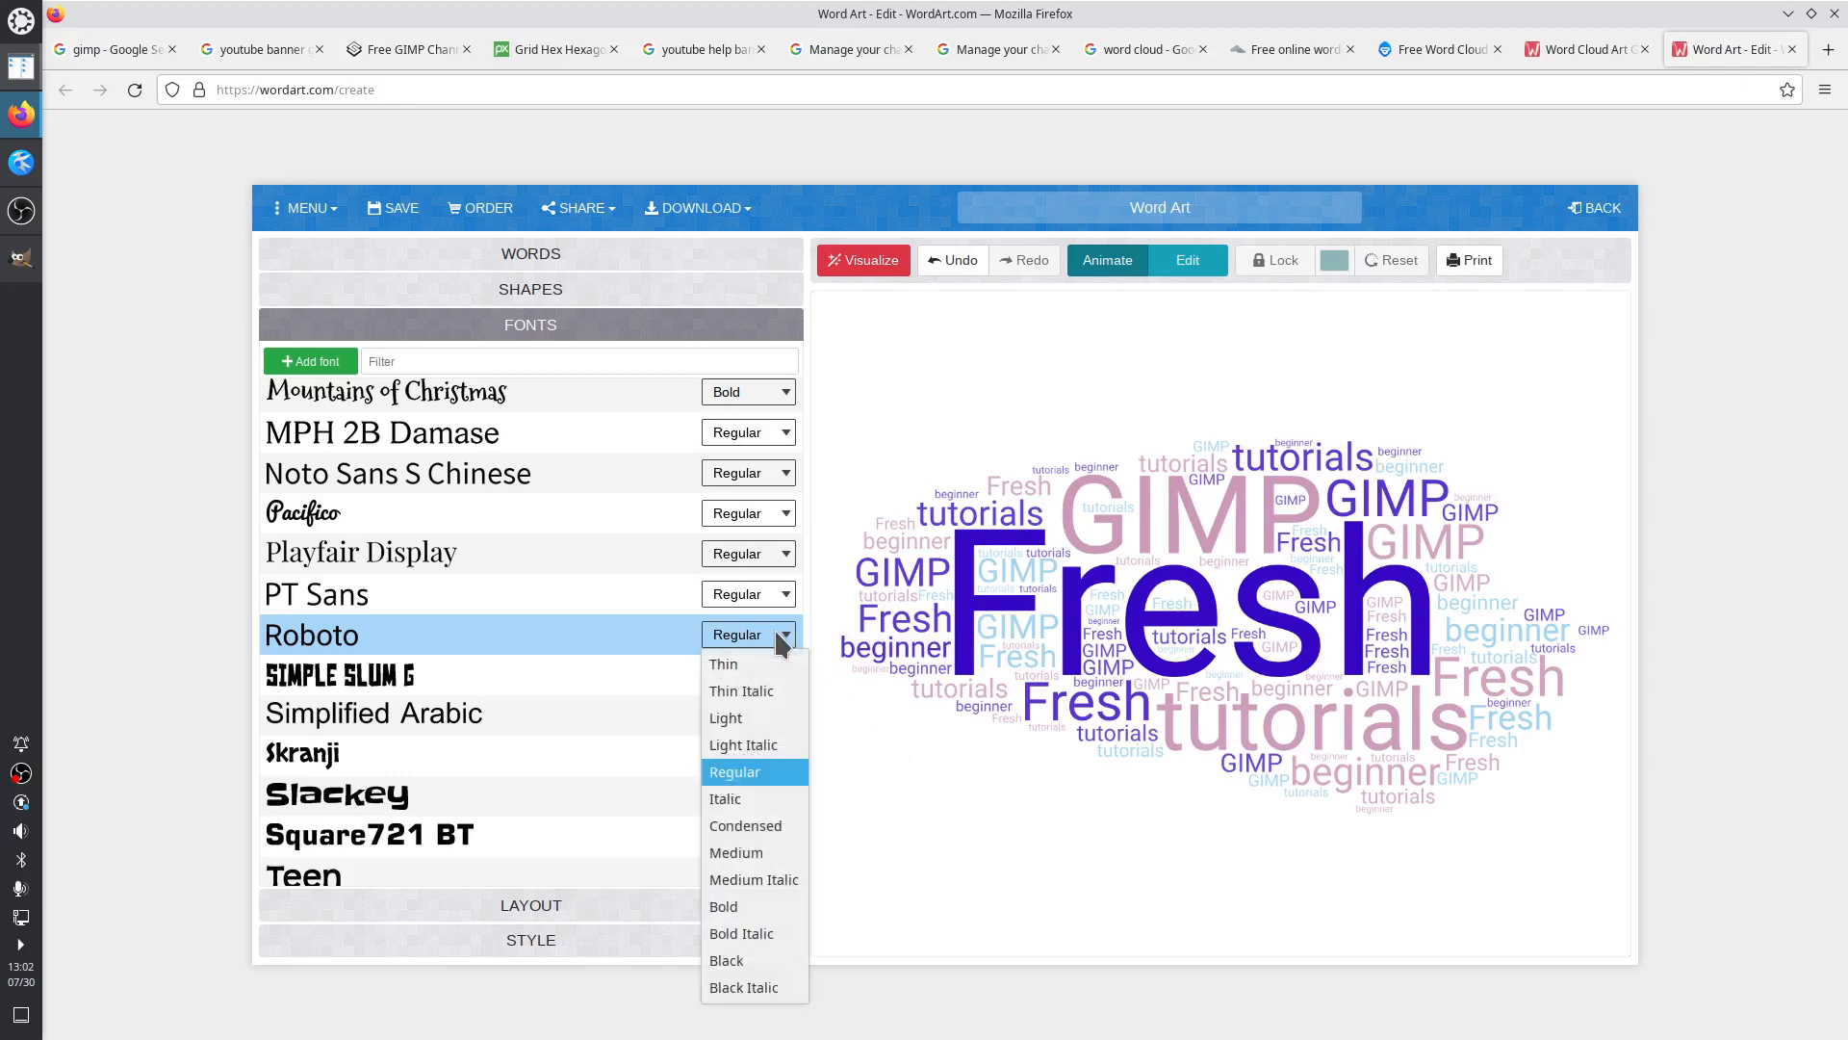
click(736, 826)
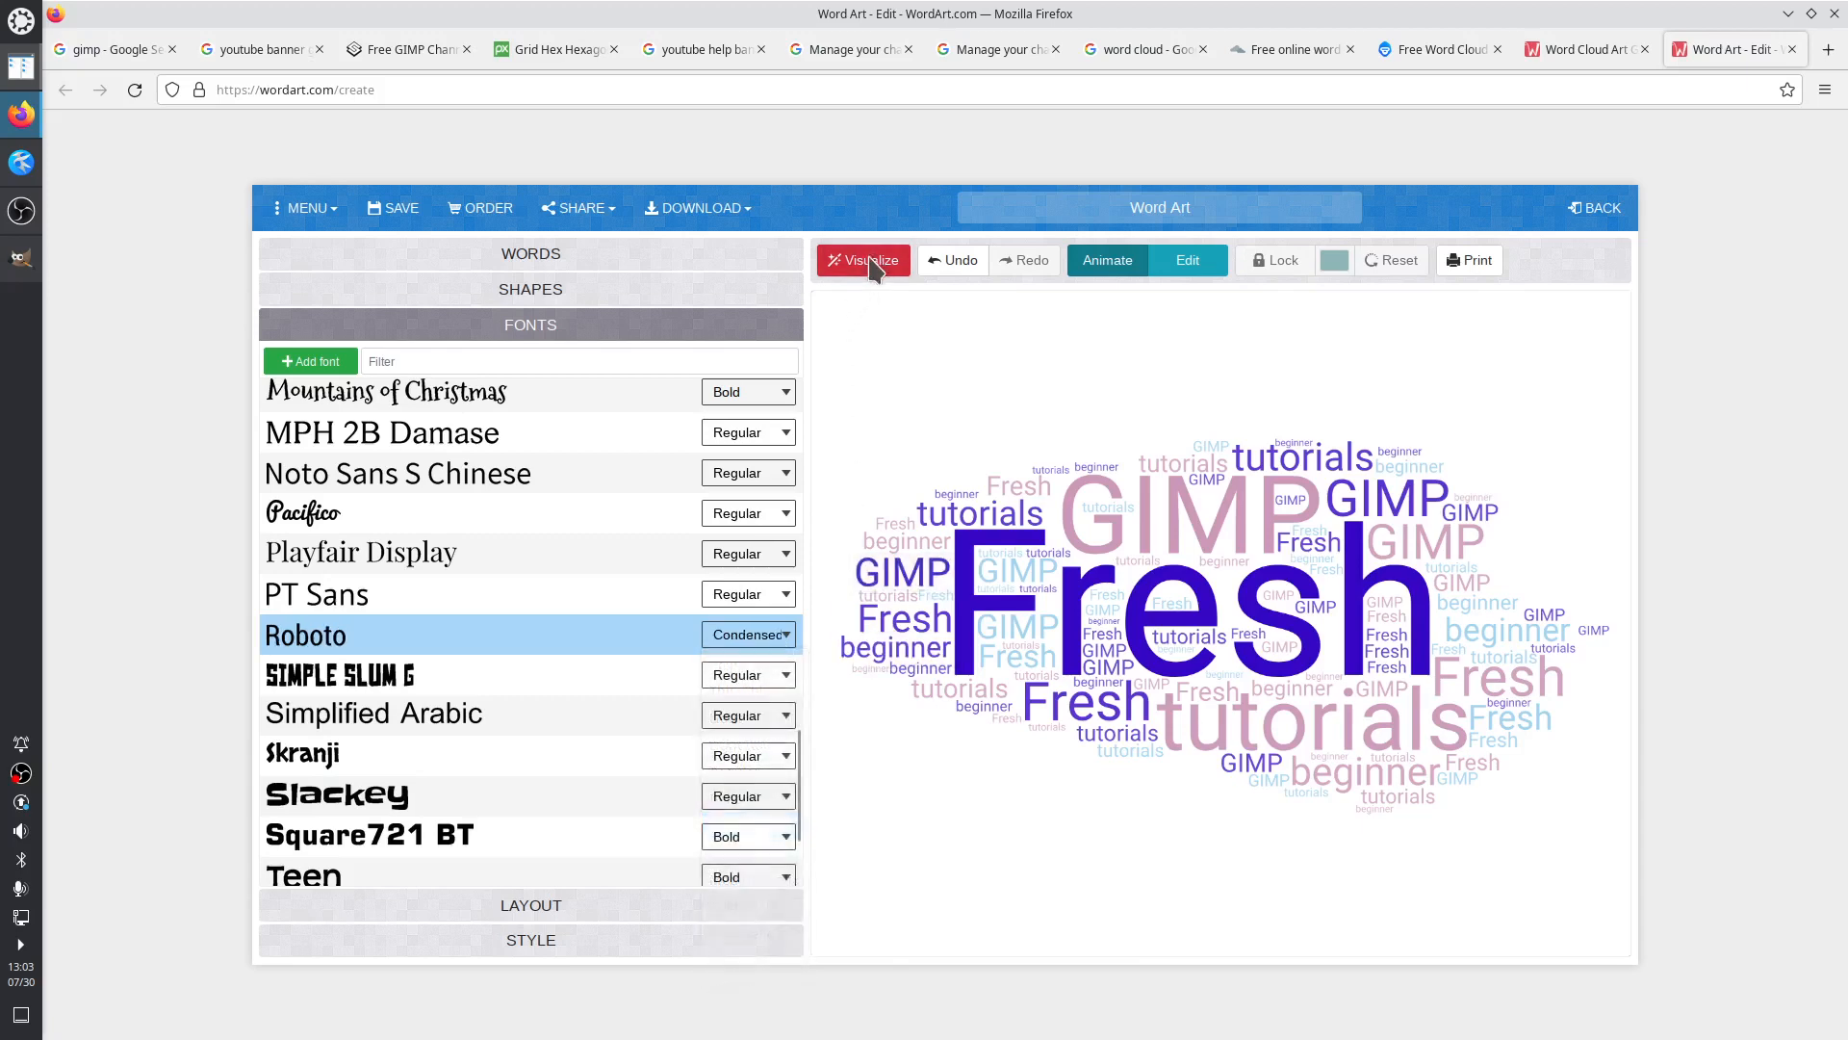
click(870, 260)
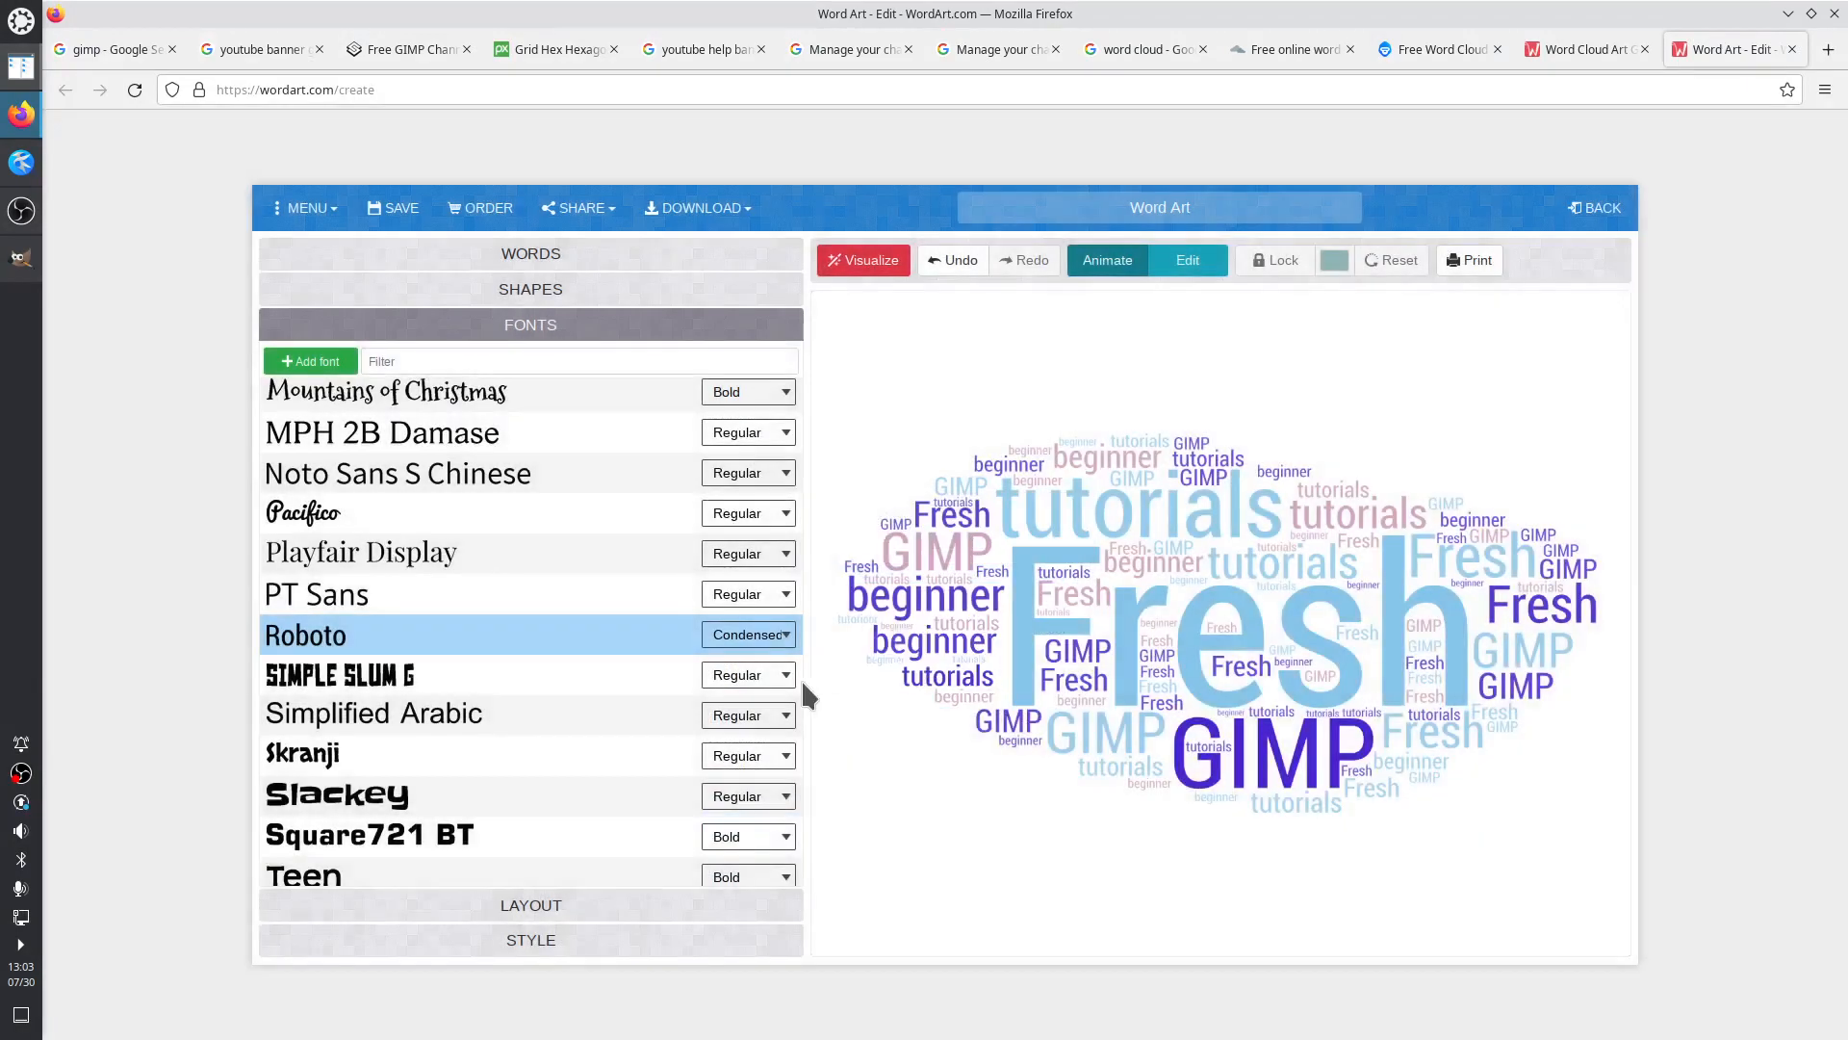
click(778, 643)
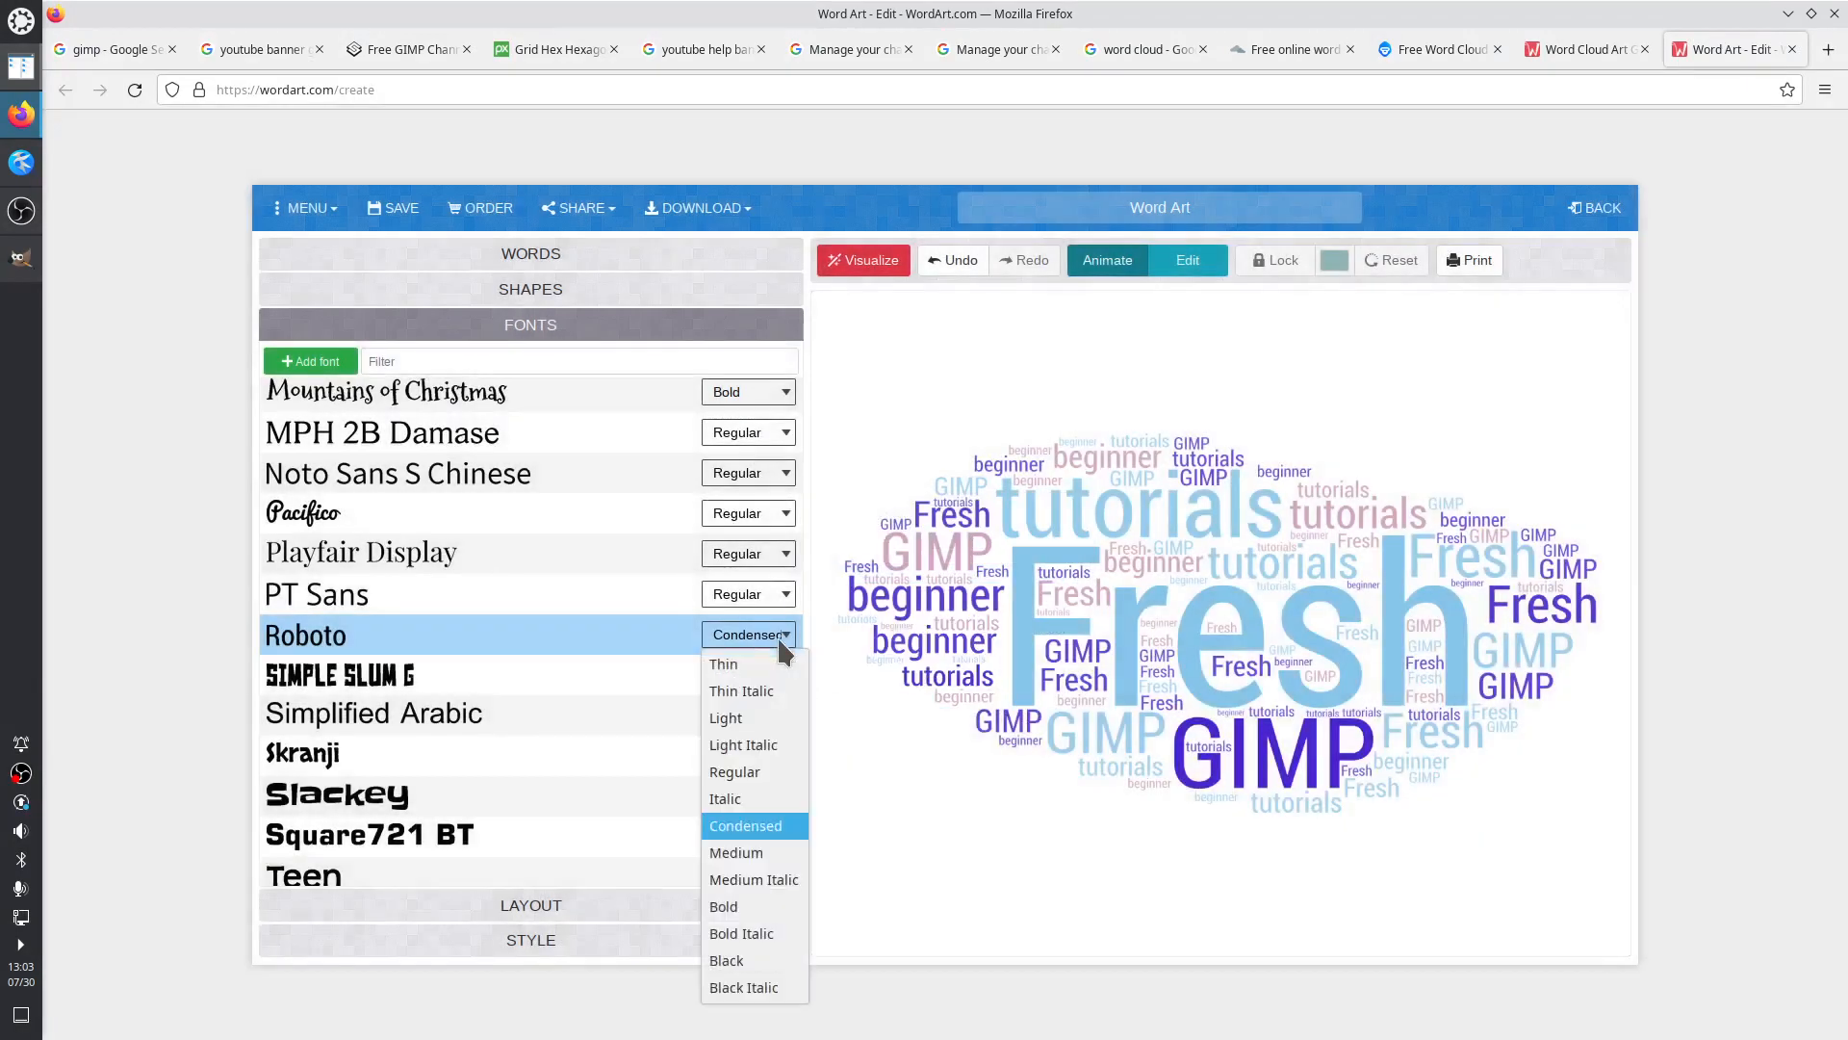
click(736, 906)
click(870, 262)
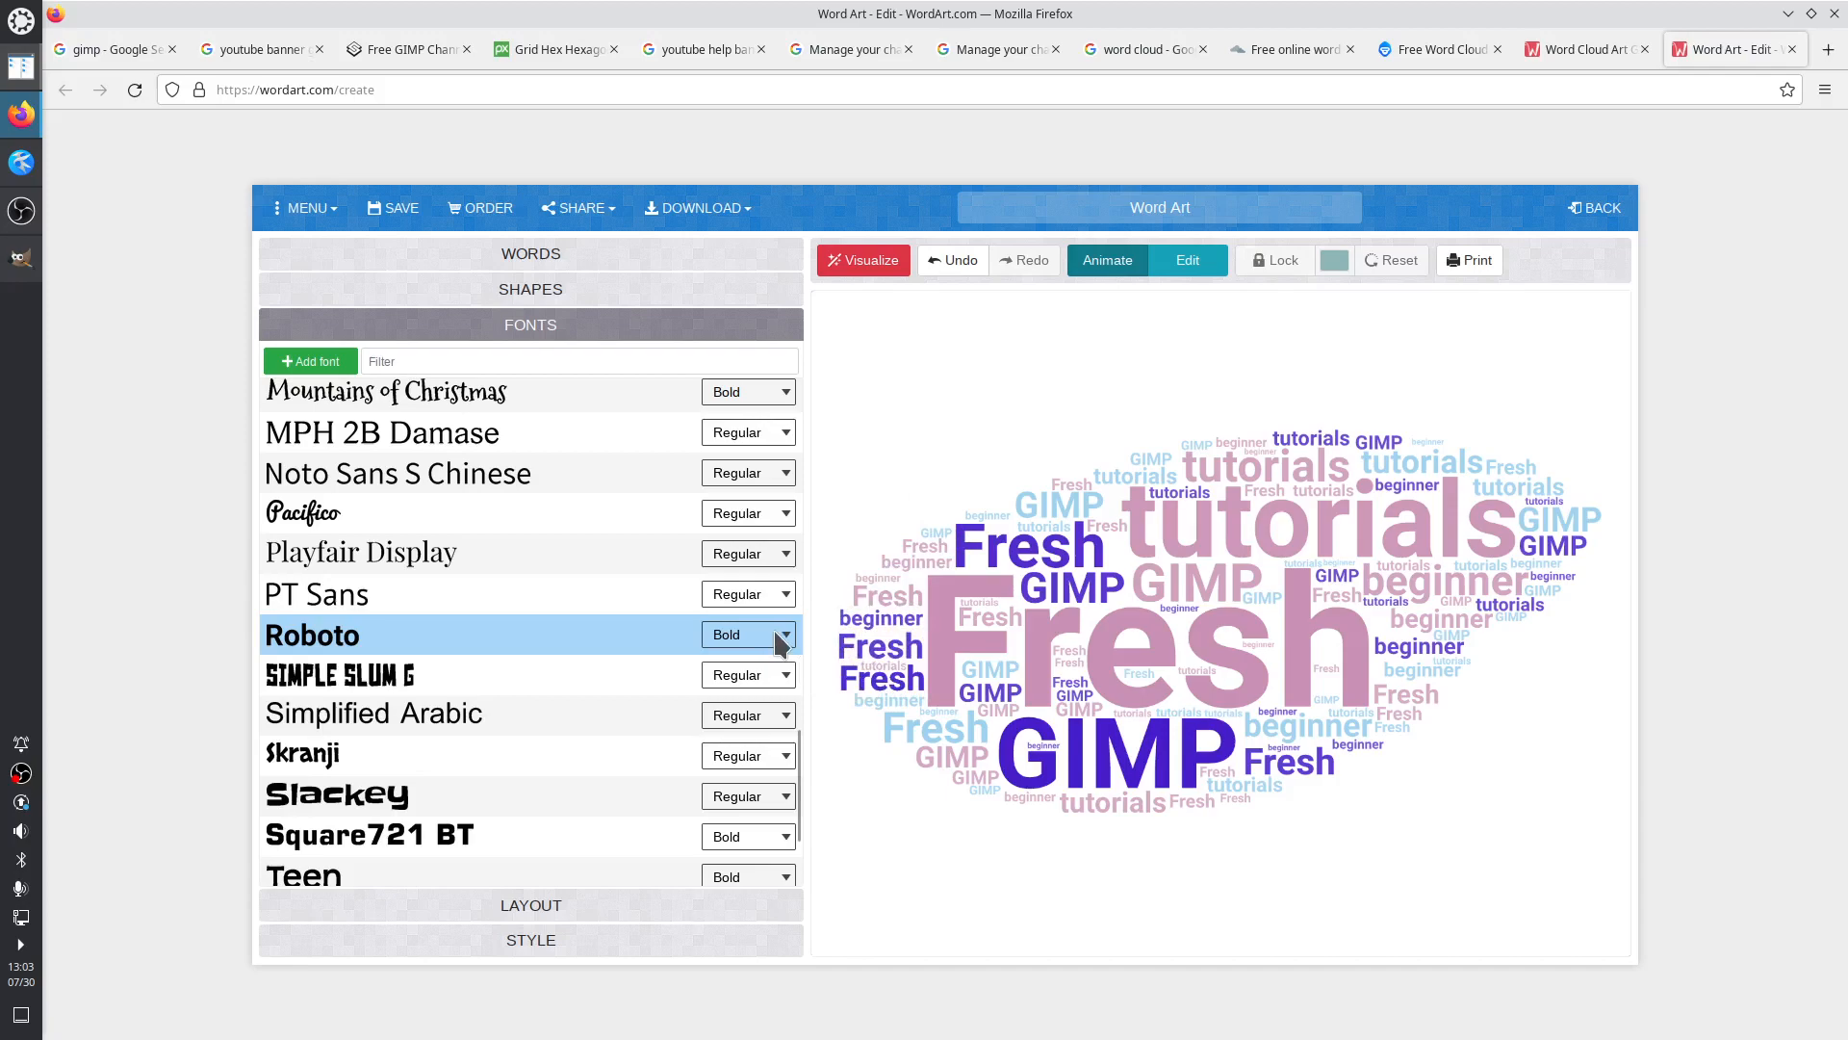
Try the Bold Italic and Black Italic styles of Roboto on the word cloud, visualizing each one
click(775, 637)
click(774, 935)
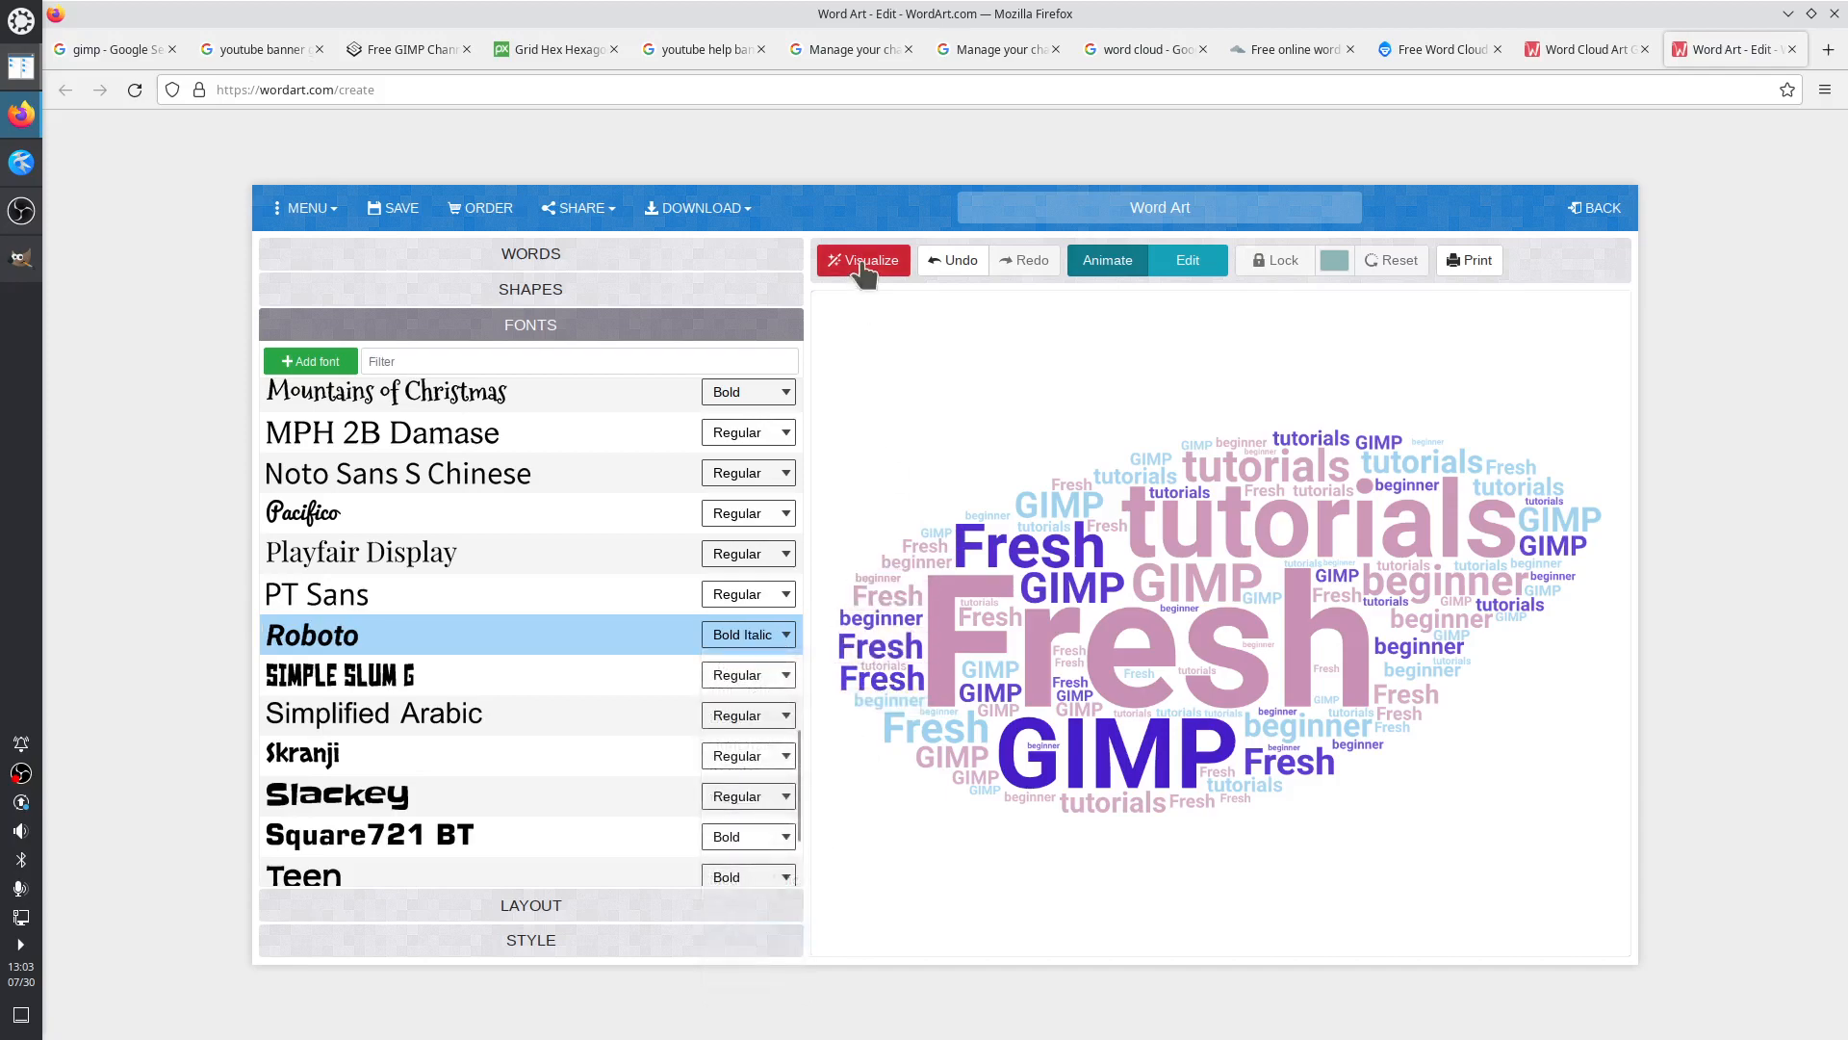
click(865, 264)
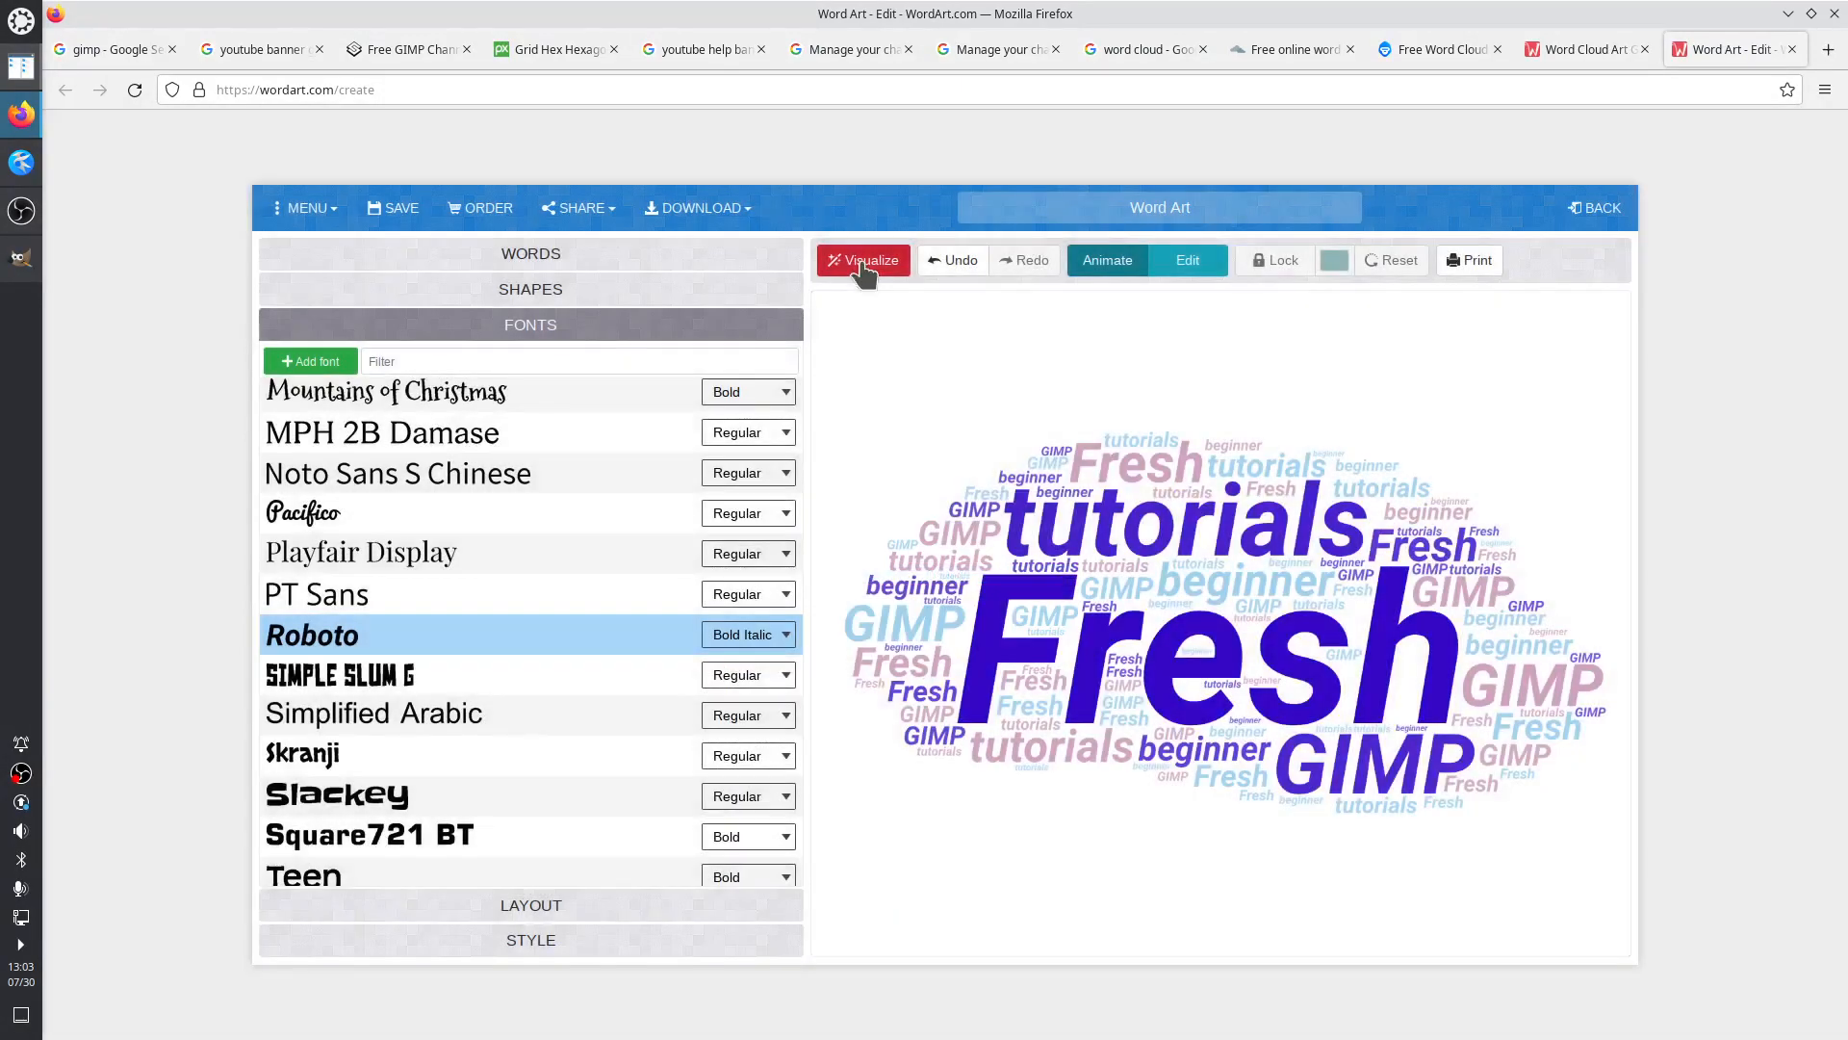
click(765, 635)
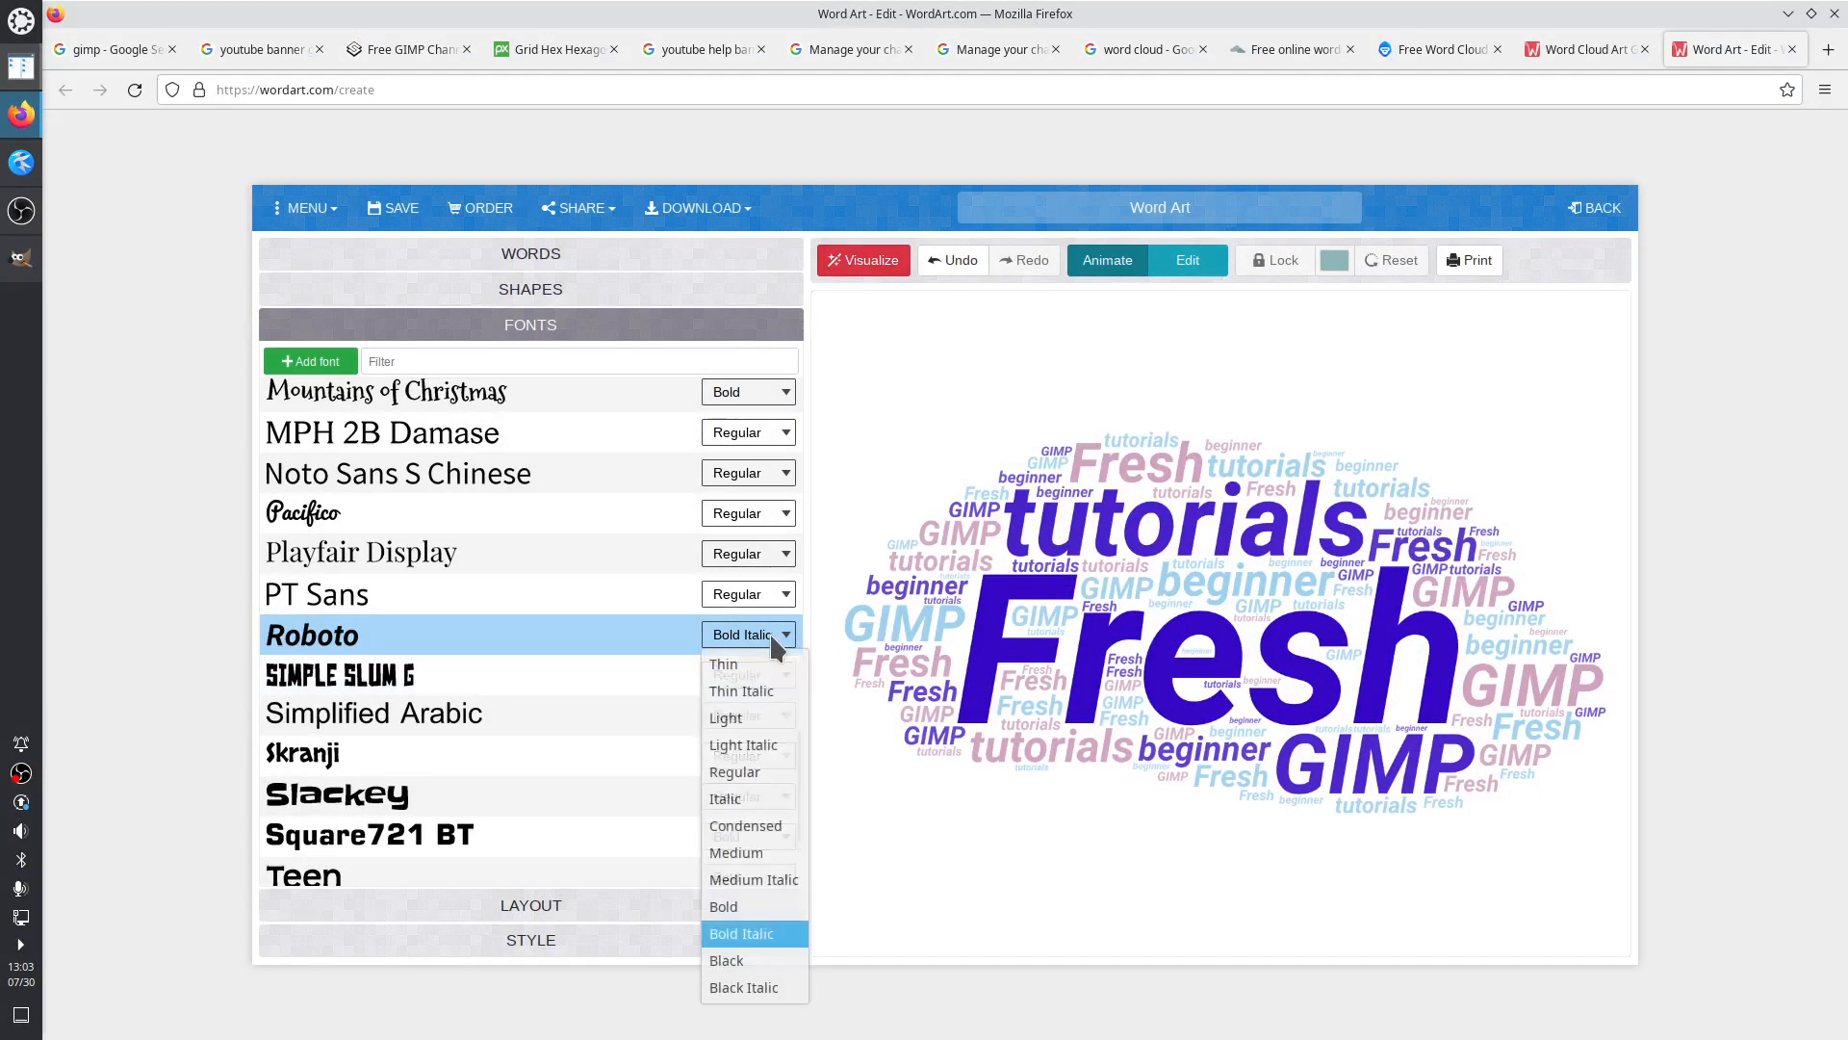
click(756, 991)
click(857, 262)
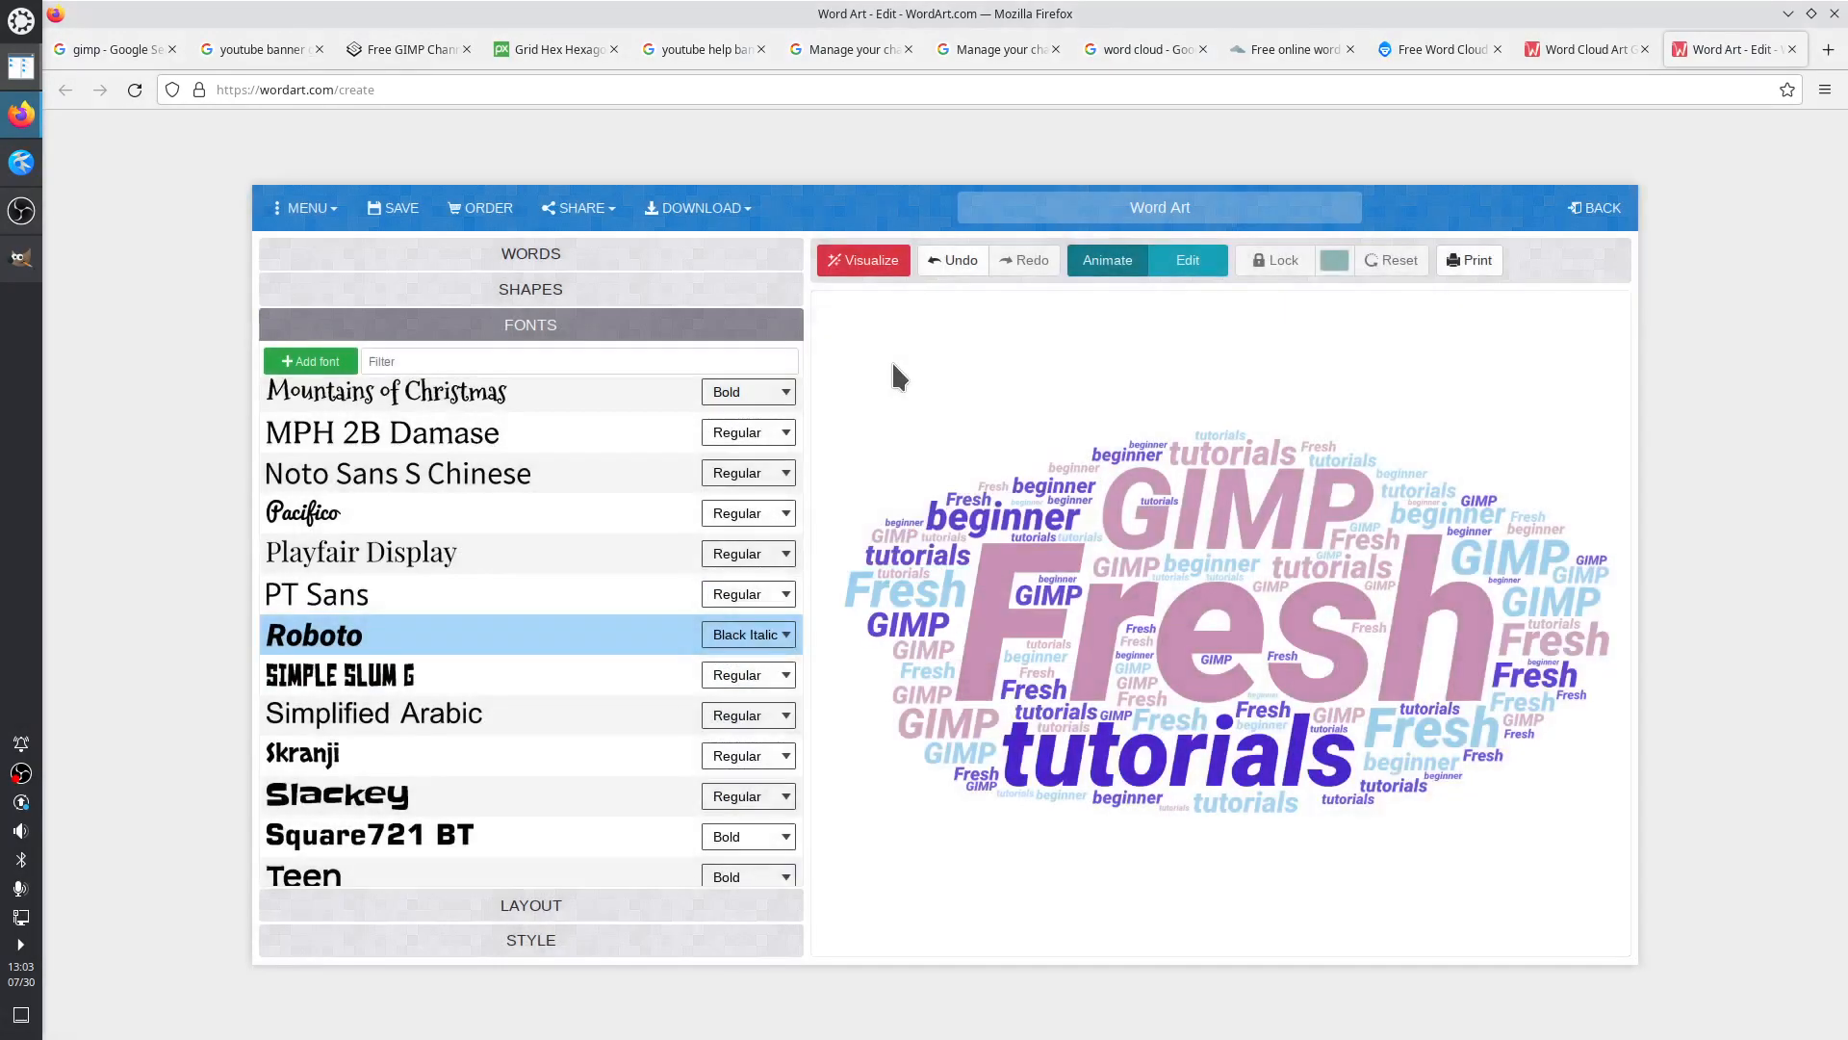
Try PT Sans in Bold and Noto Sans S Chinese in Regular on the word cloud, visualizing each one
click(747, 597)
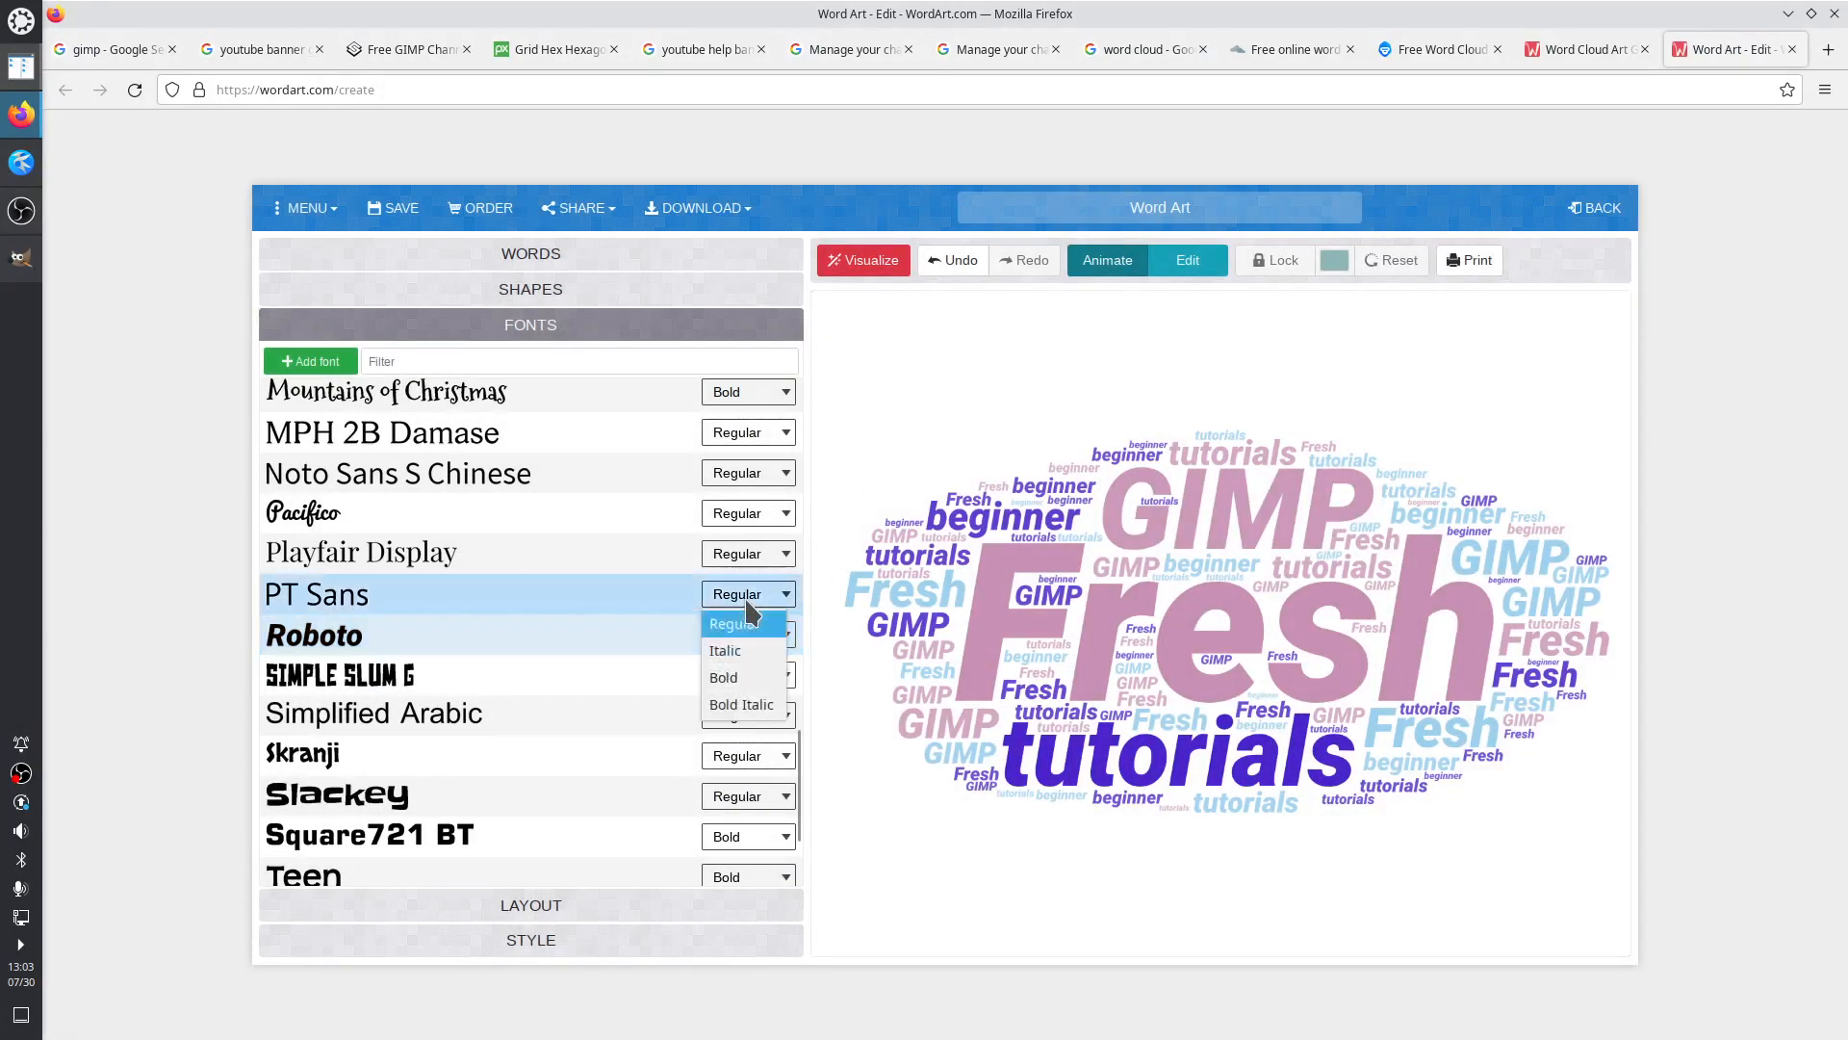
click(724, 677)
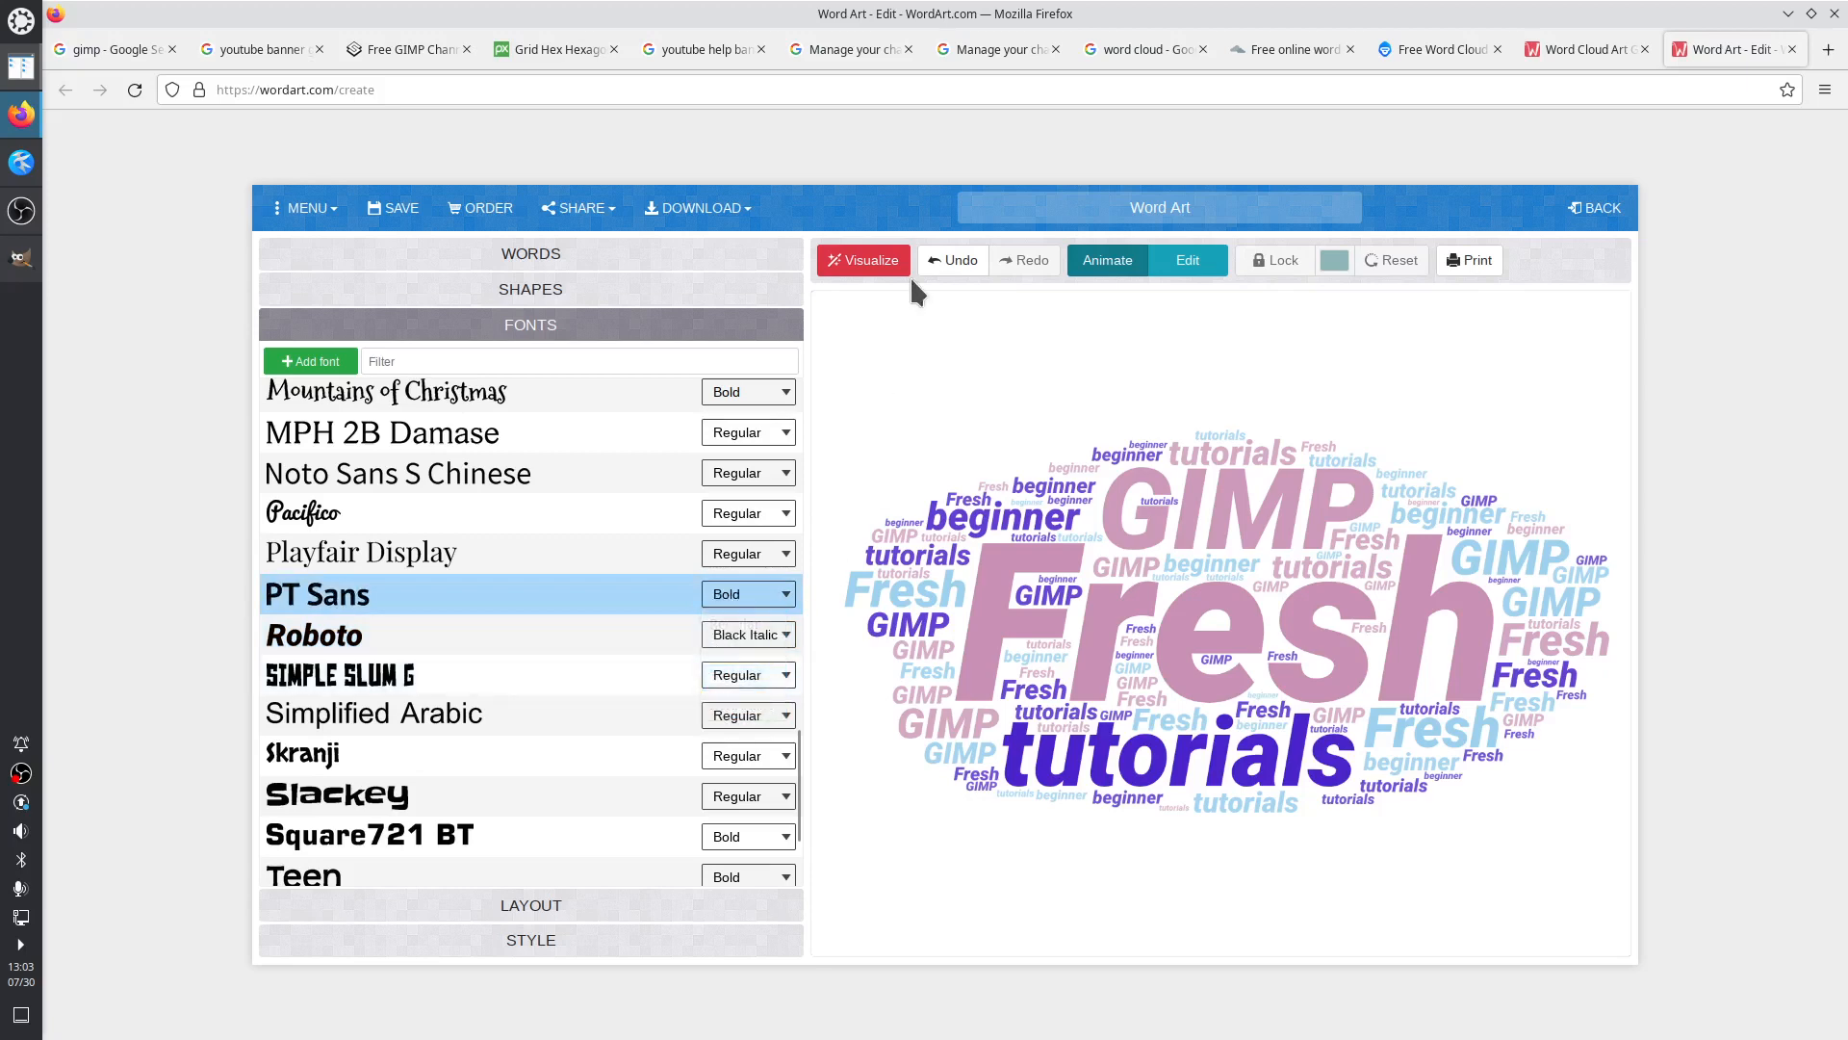
click(873, 270)
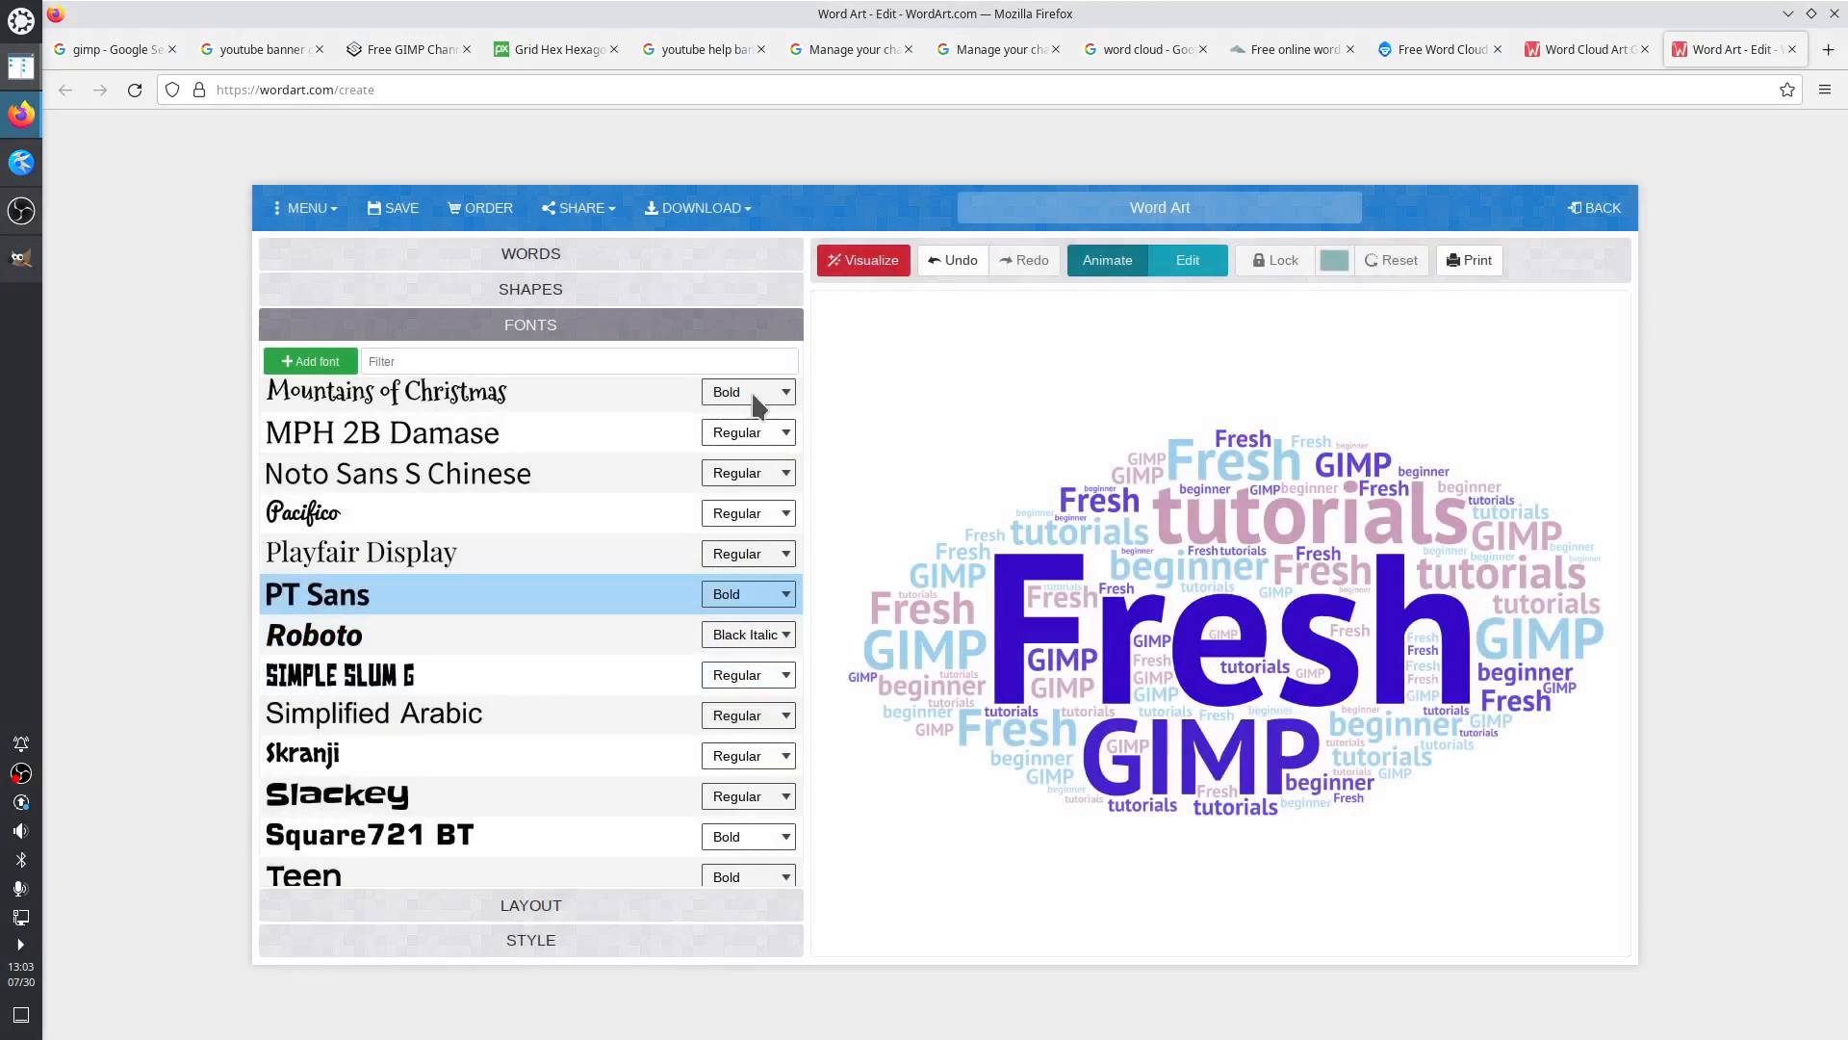
scroll(536, 546, up, 5)
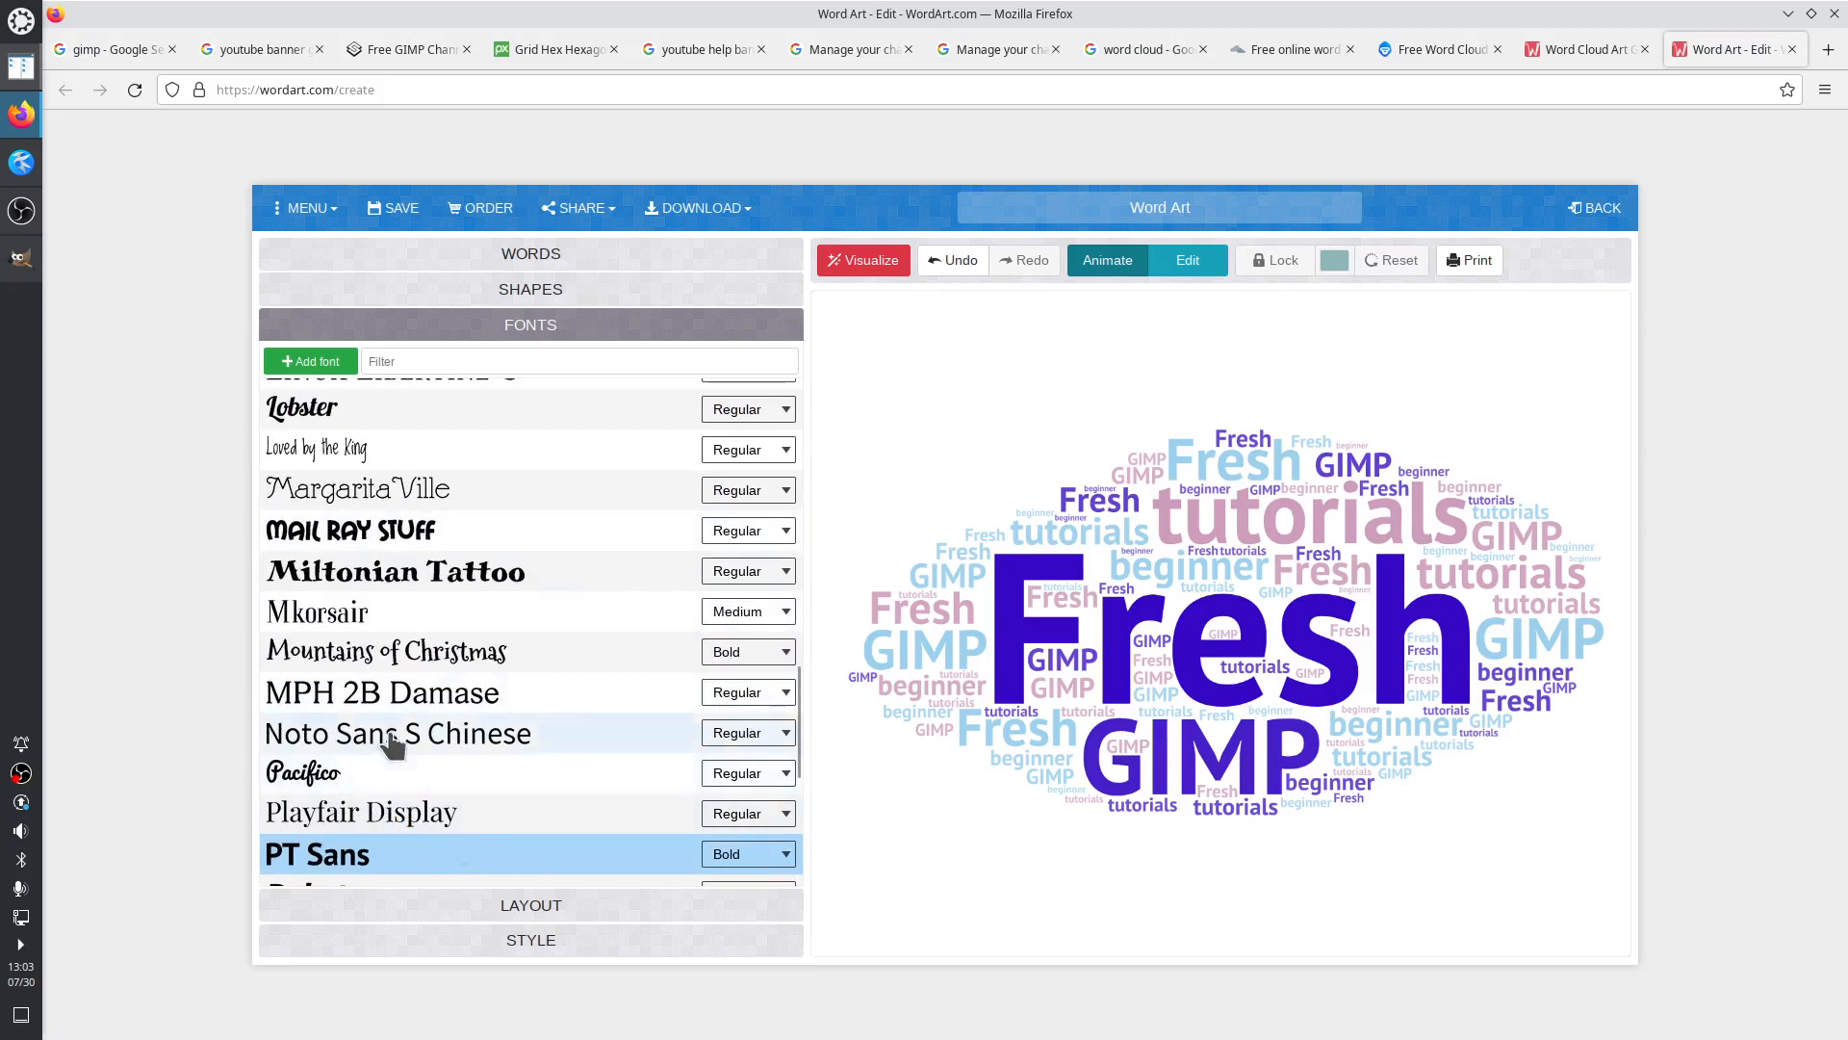
click(734, 734)
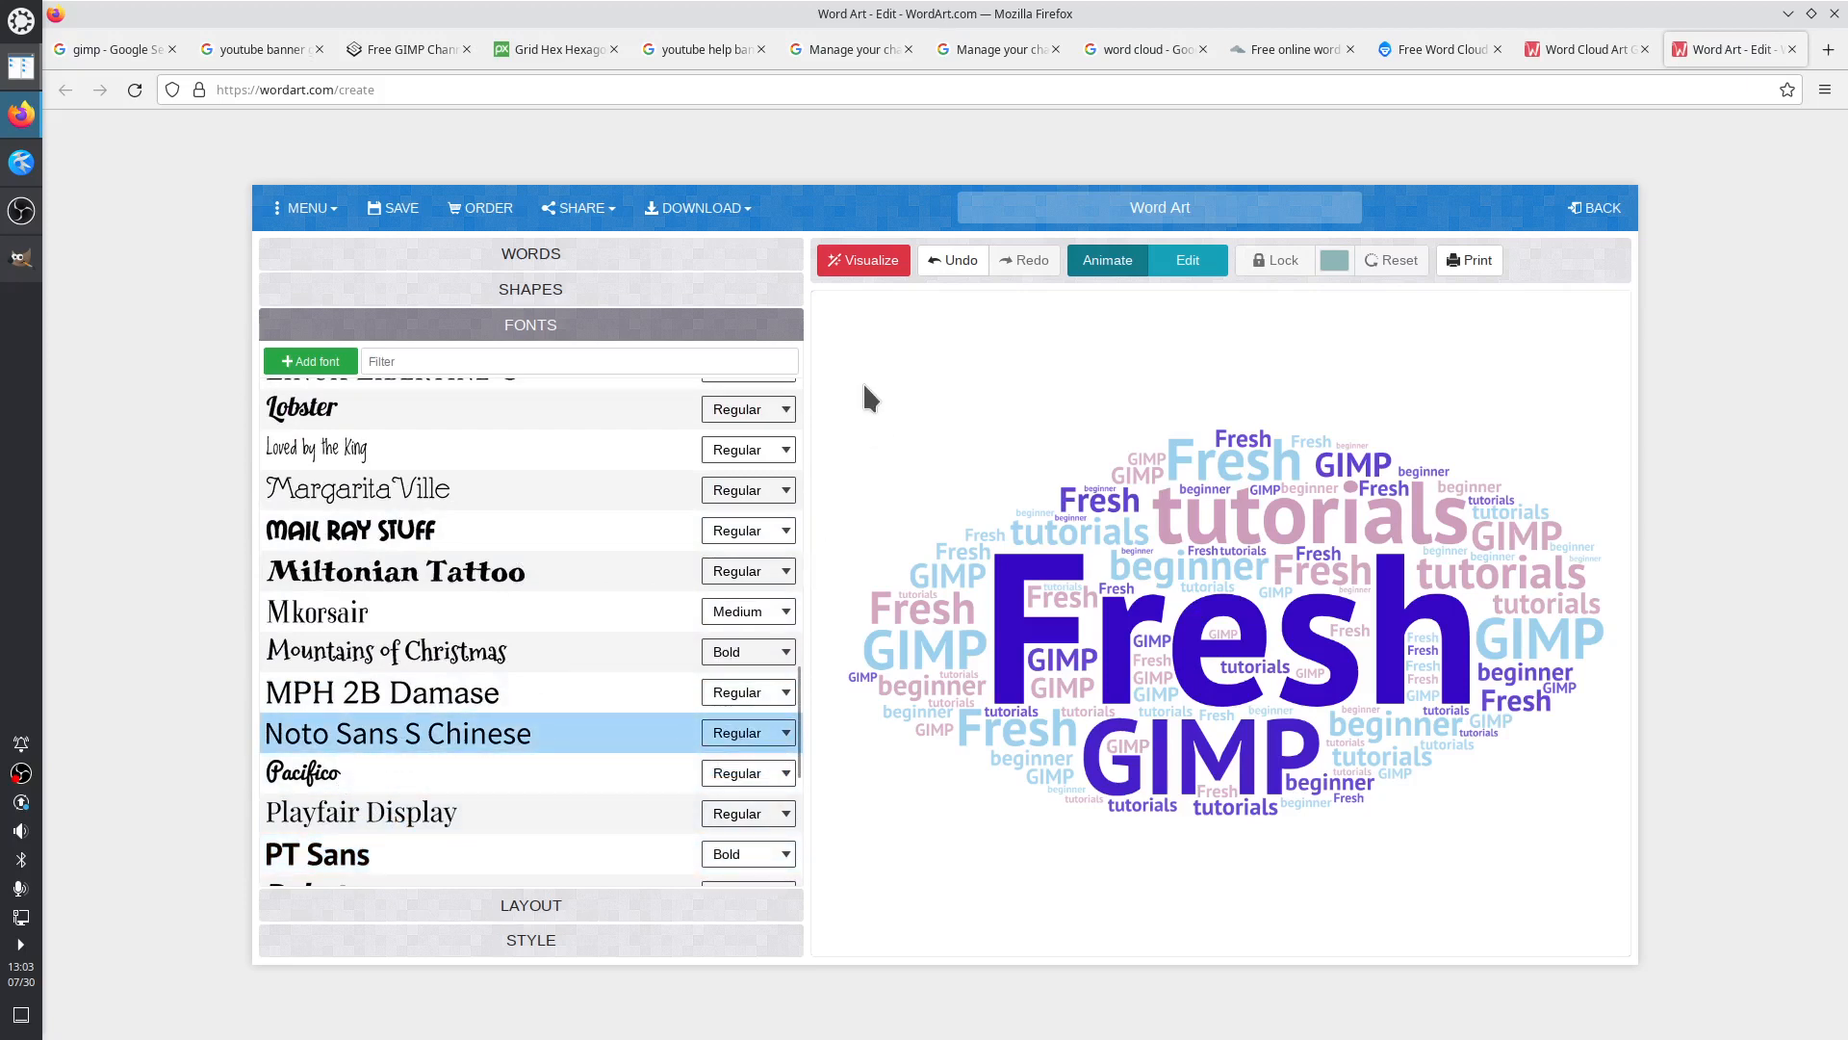
click(869, 257)
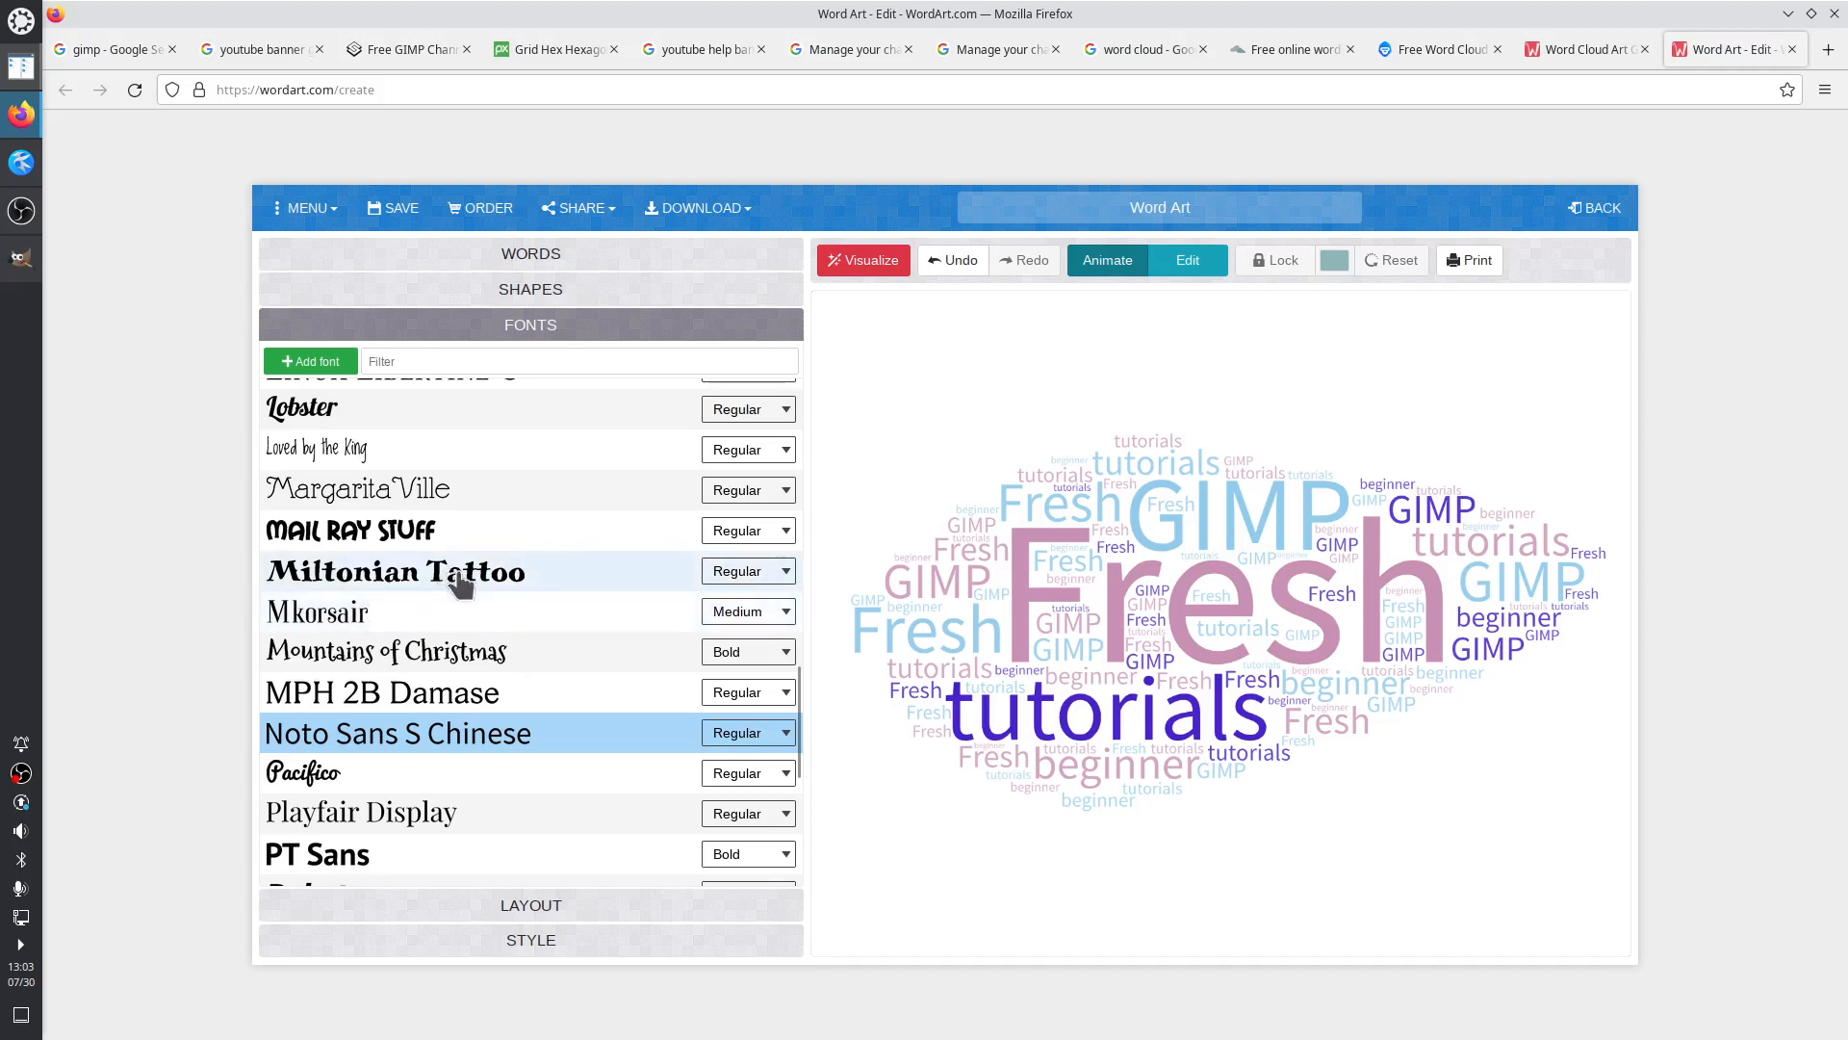
Try the Lobster font and the Linux Libertine C font on the word cloud, visualizing each one
scroll(481, 501, up, 2)
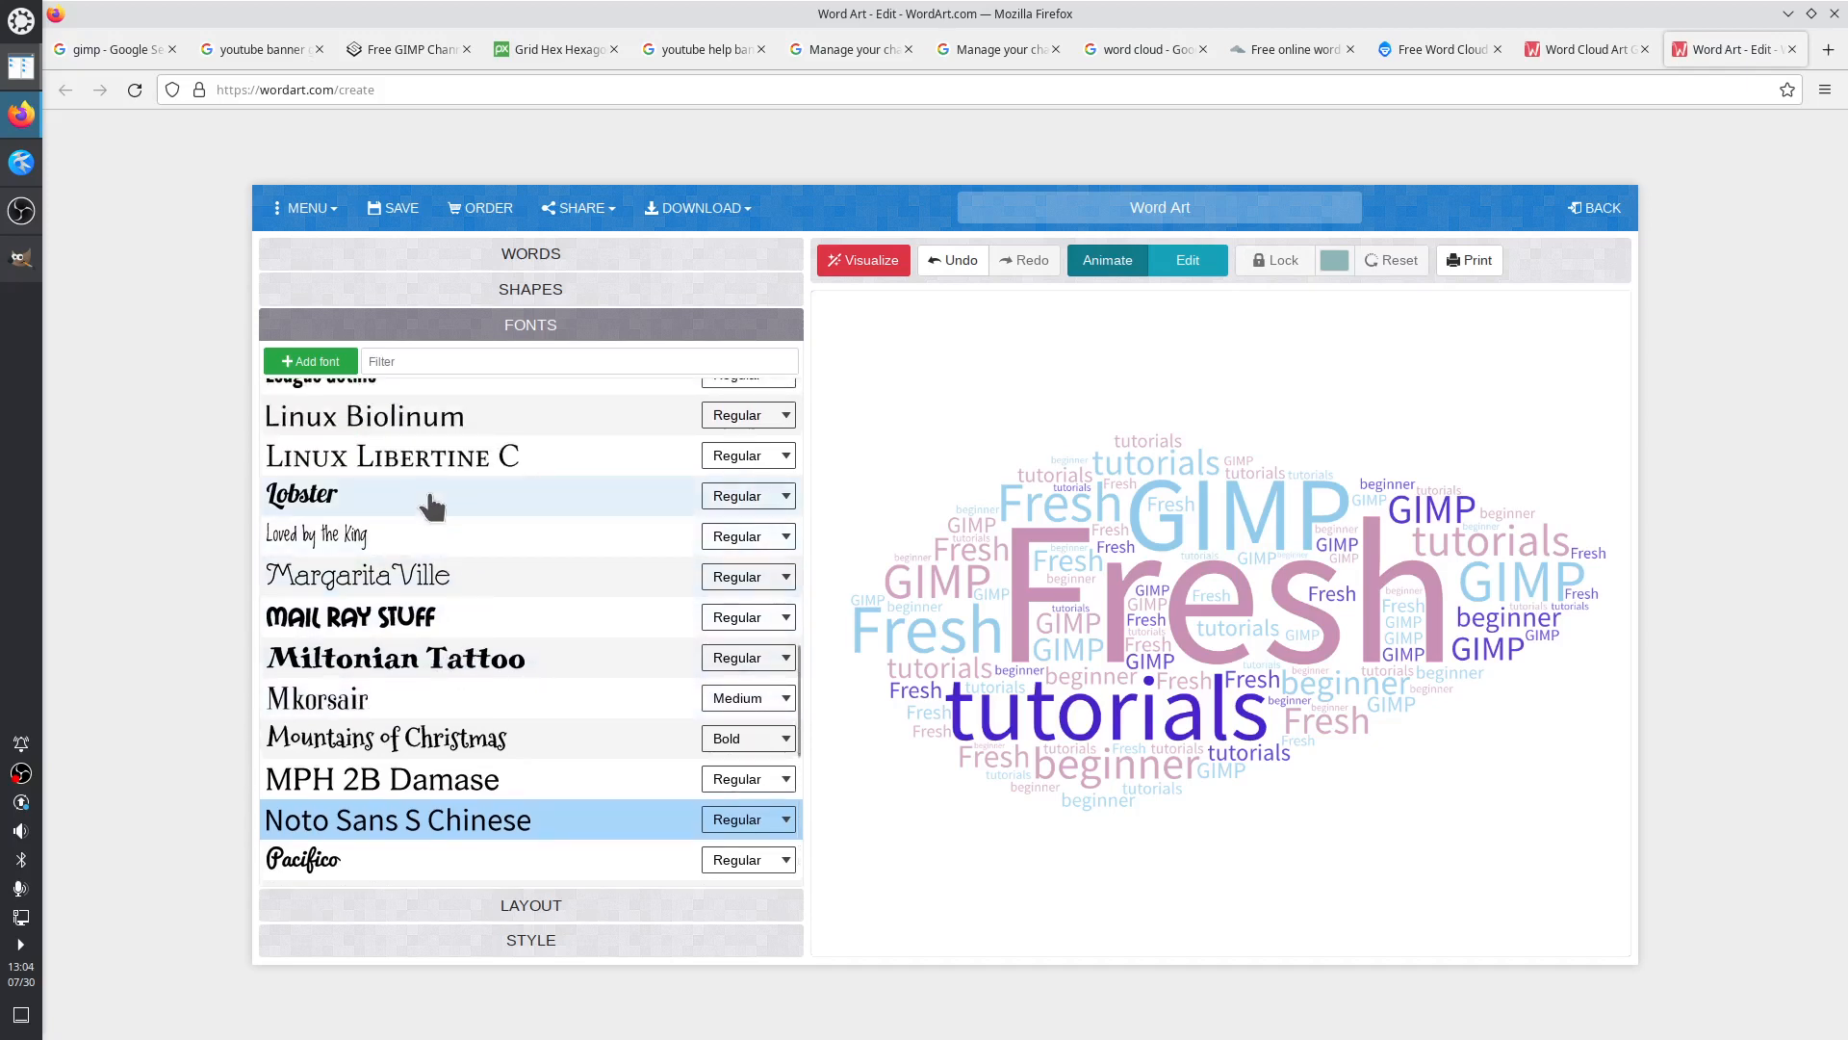
click(741, 496)
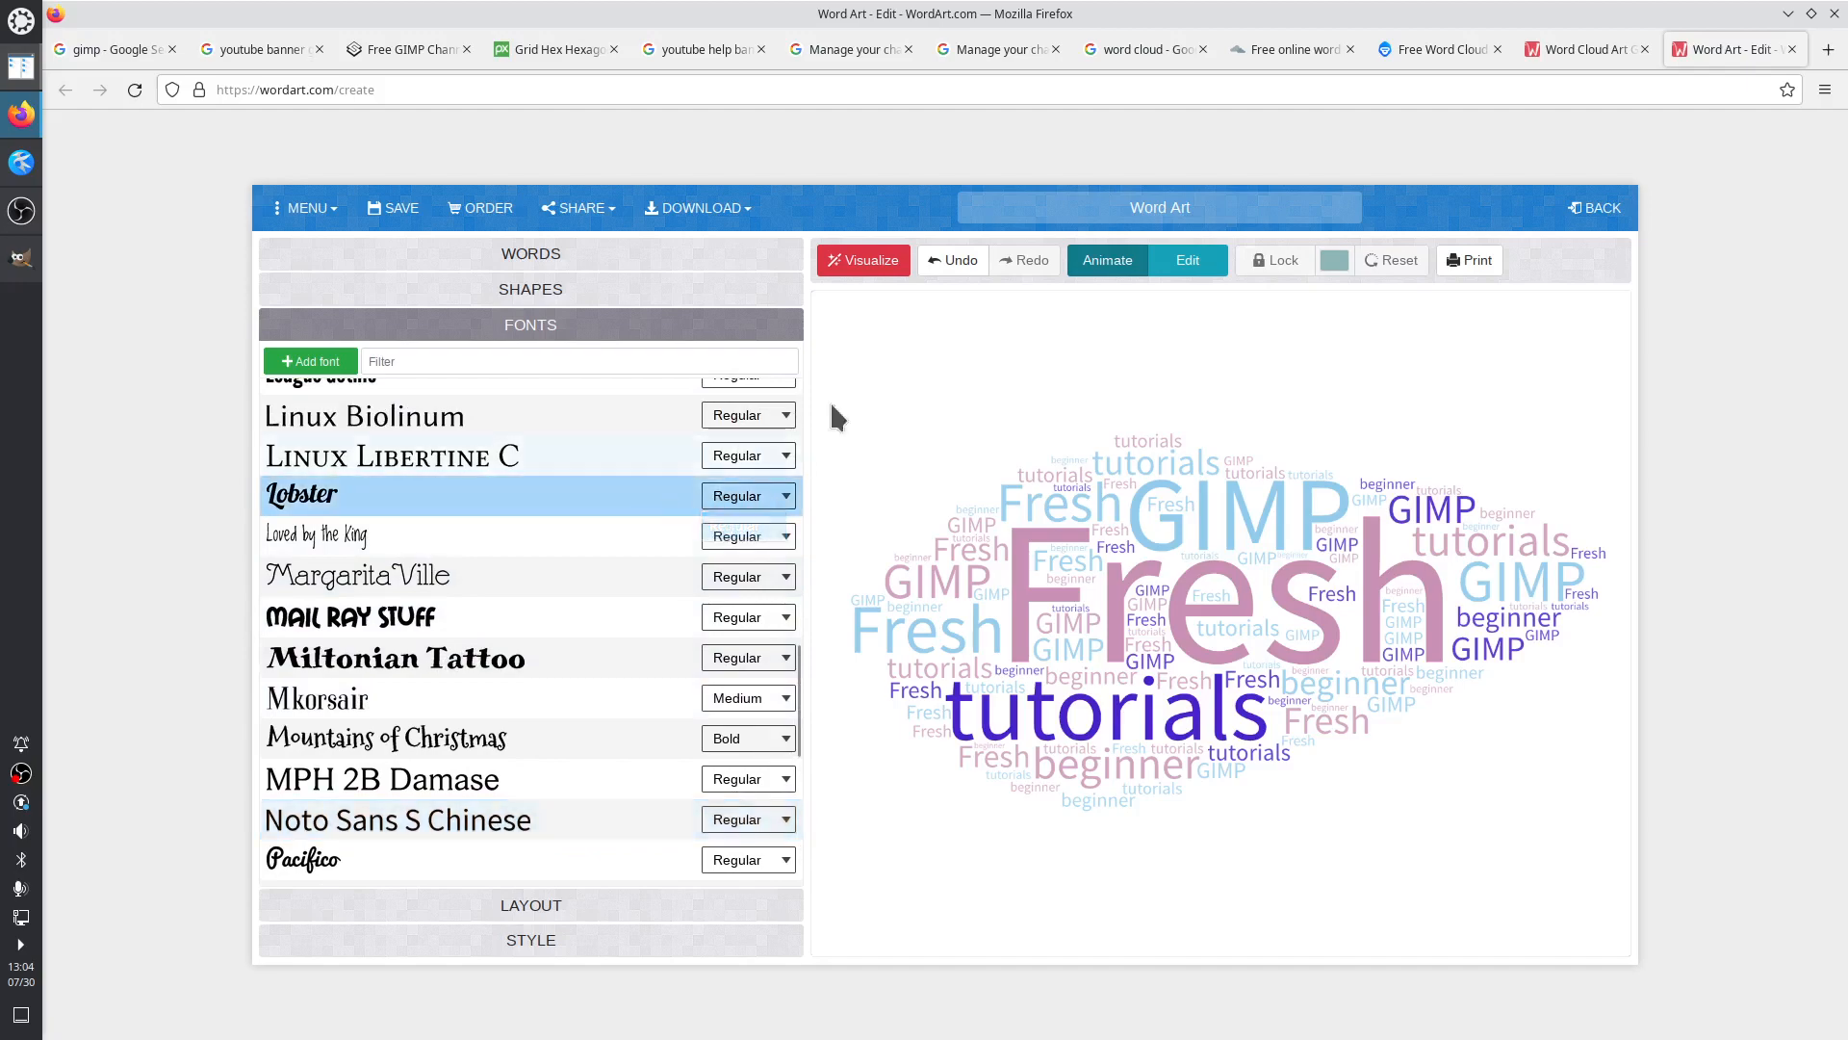
click(861, 261)
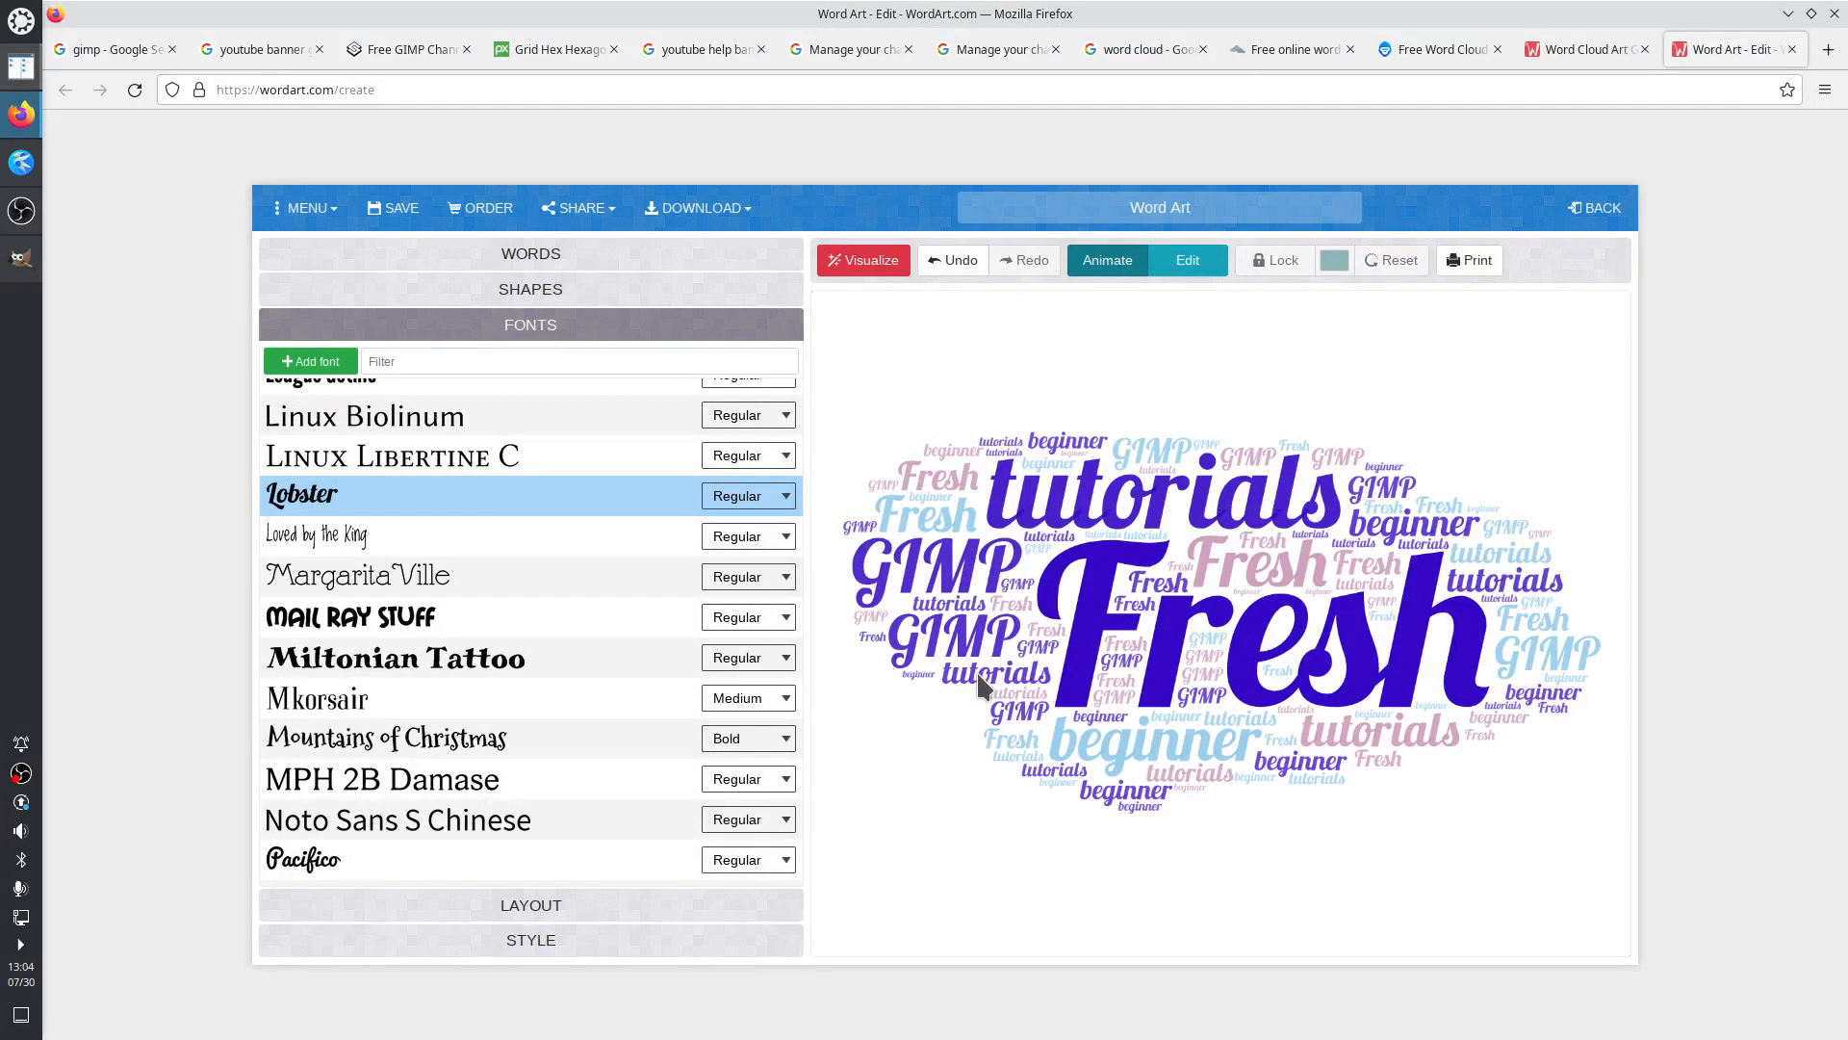
click(567, 462)
click(736, 457)
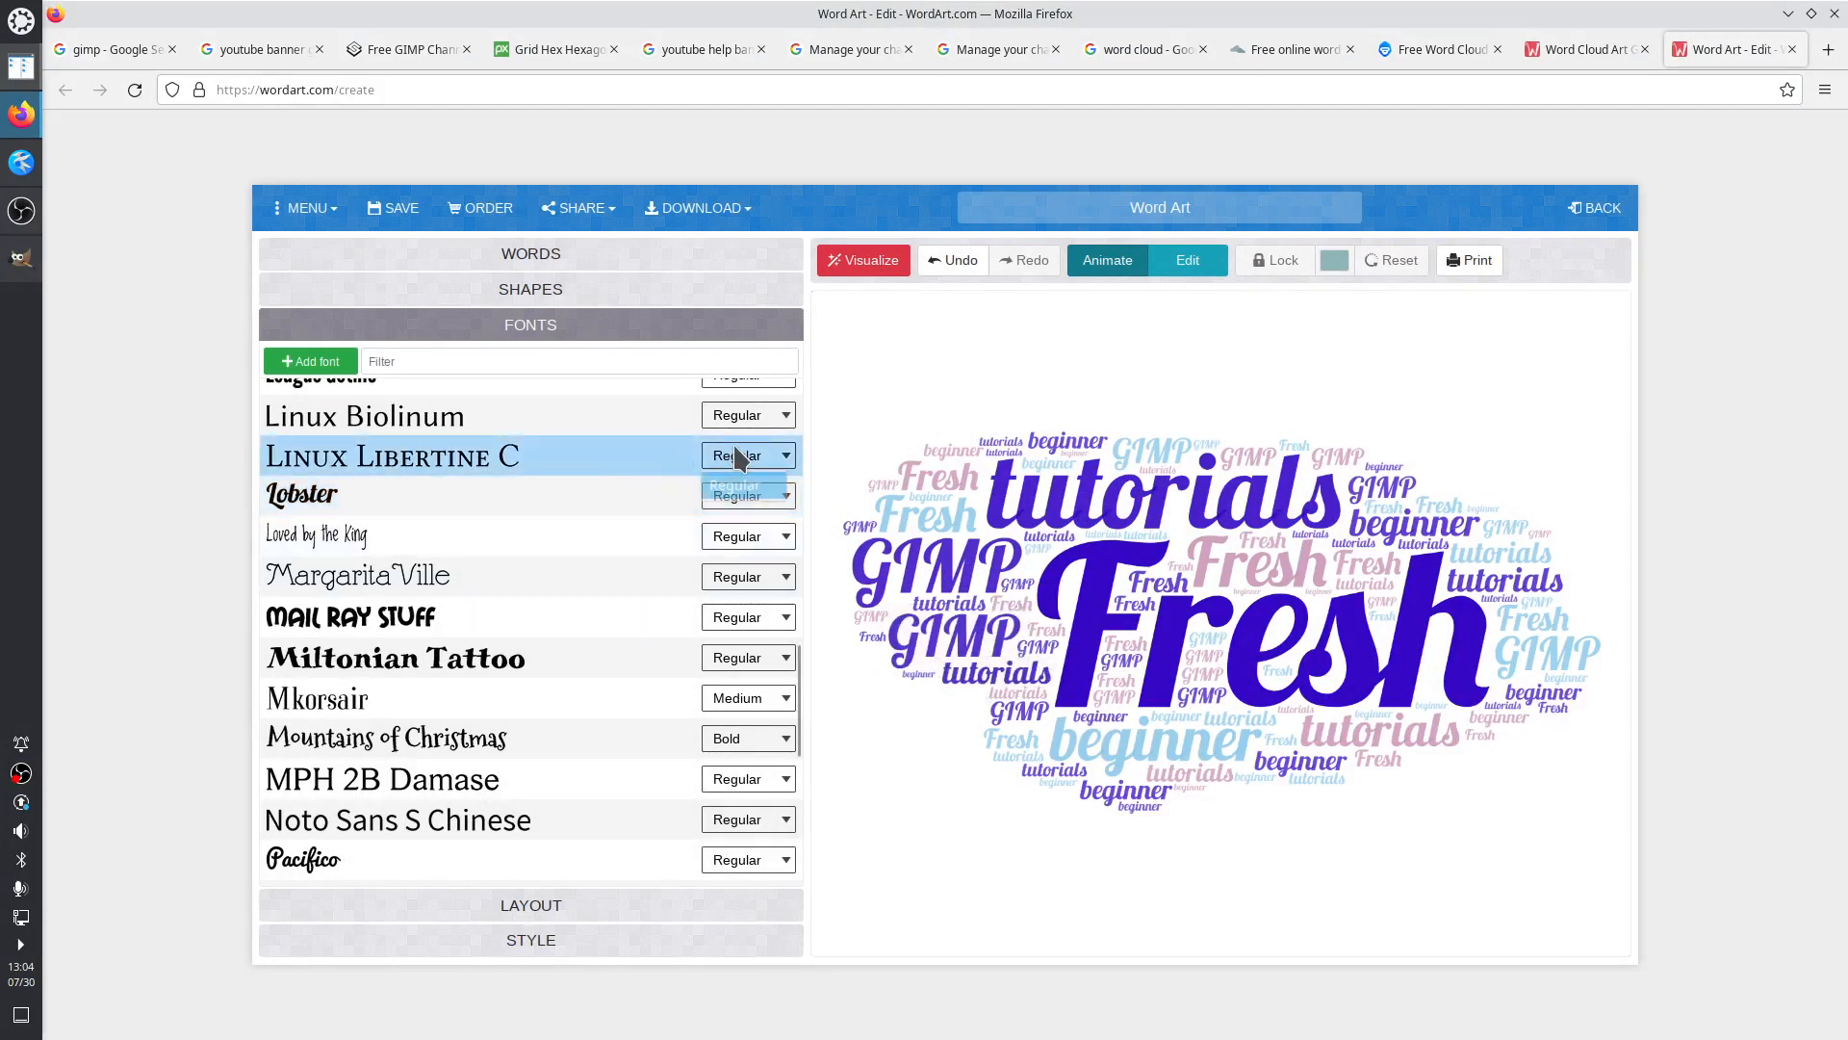
click(735, 486)
click(859, 262)
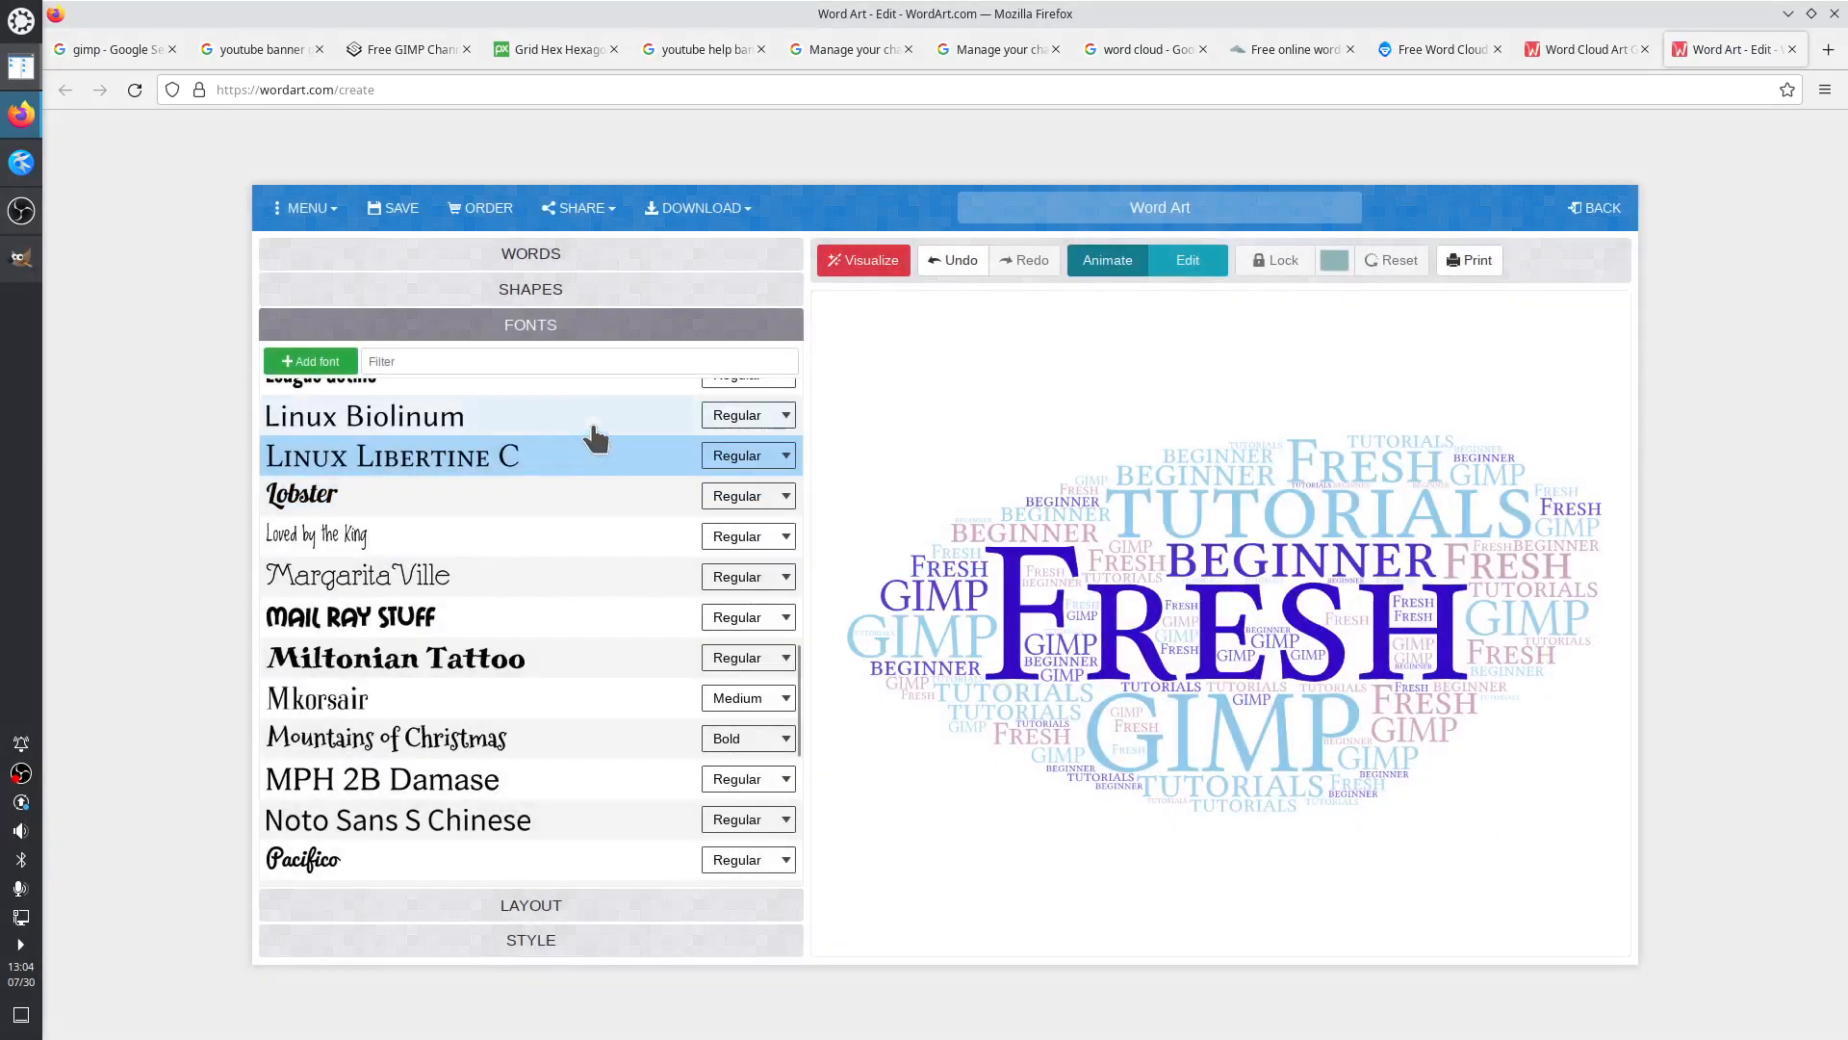
Try Linux Biolinum in Bold on the word cloud and visualize it
click(592, 419)
click(749, 417)
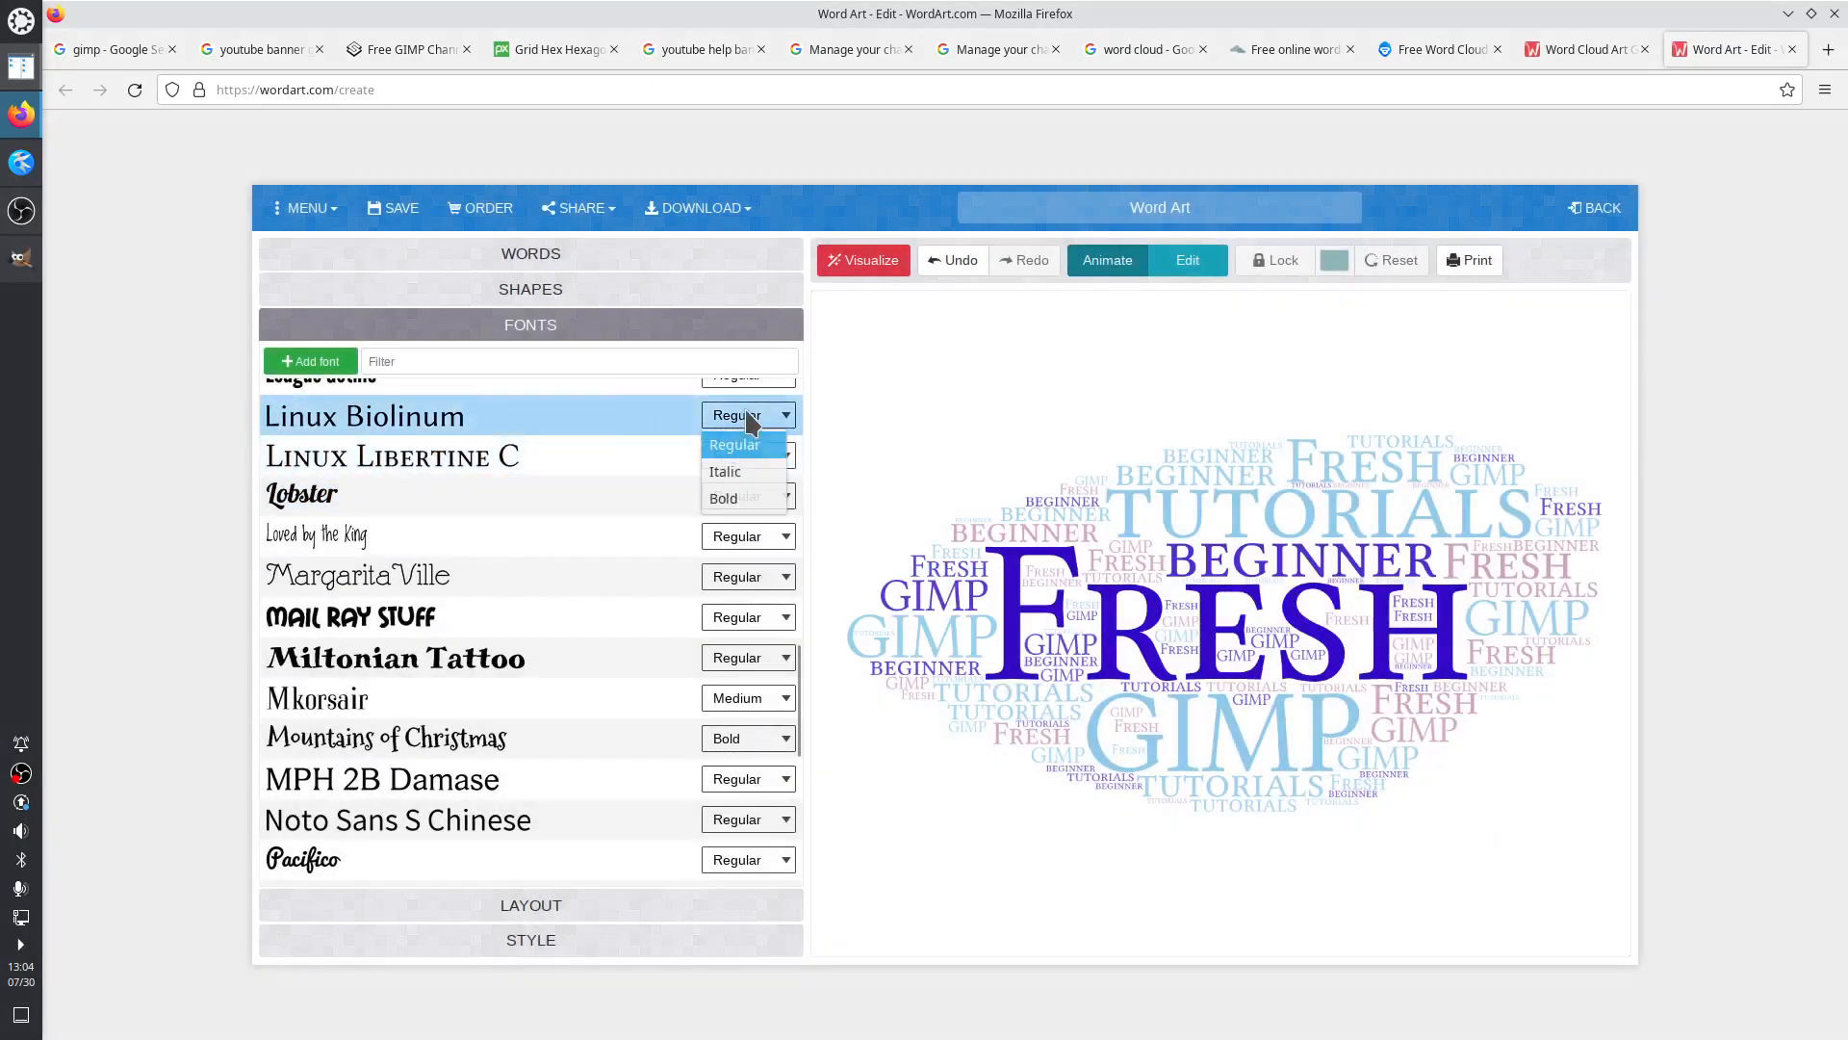
click(732, 497)
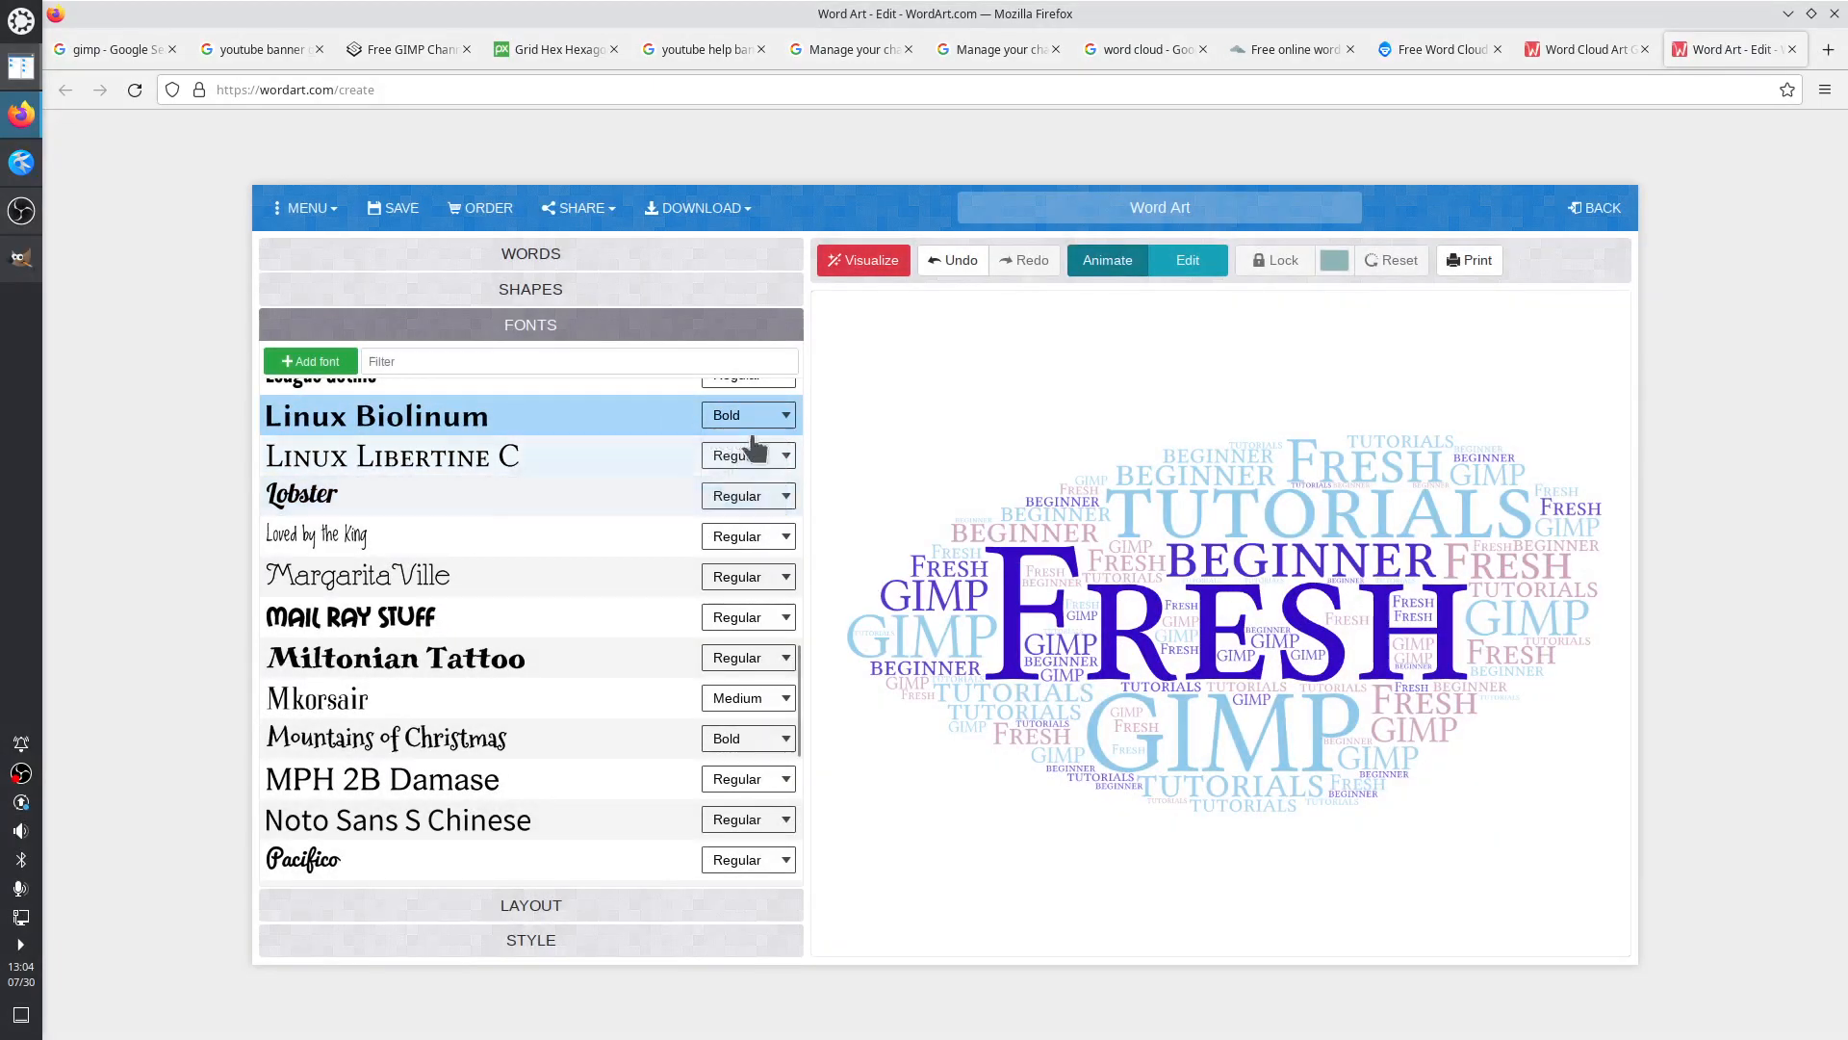
click(868, 274)
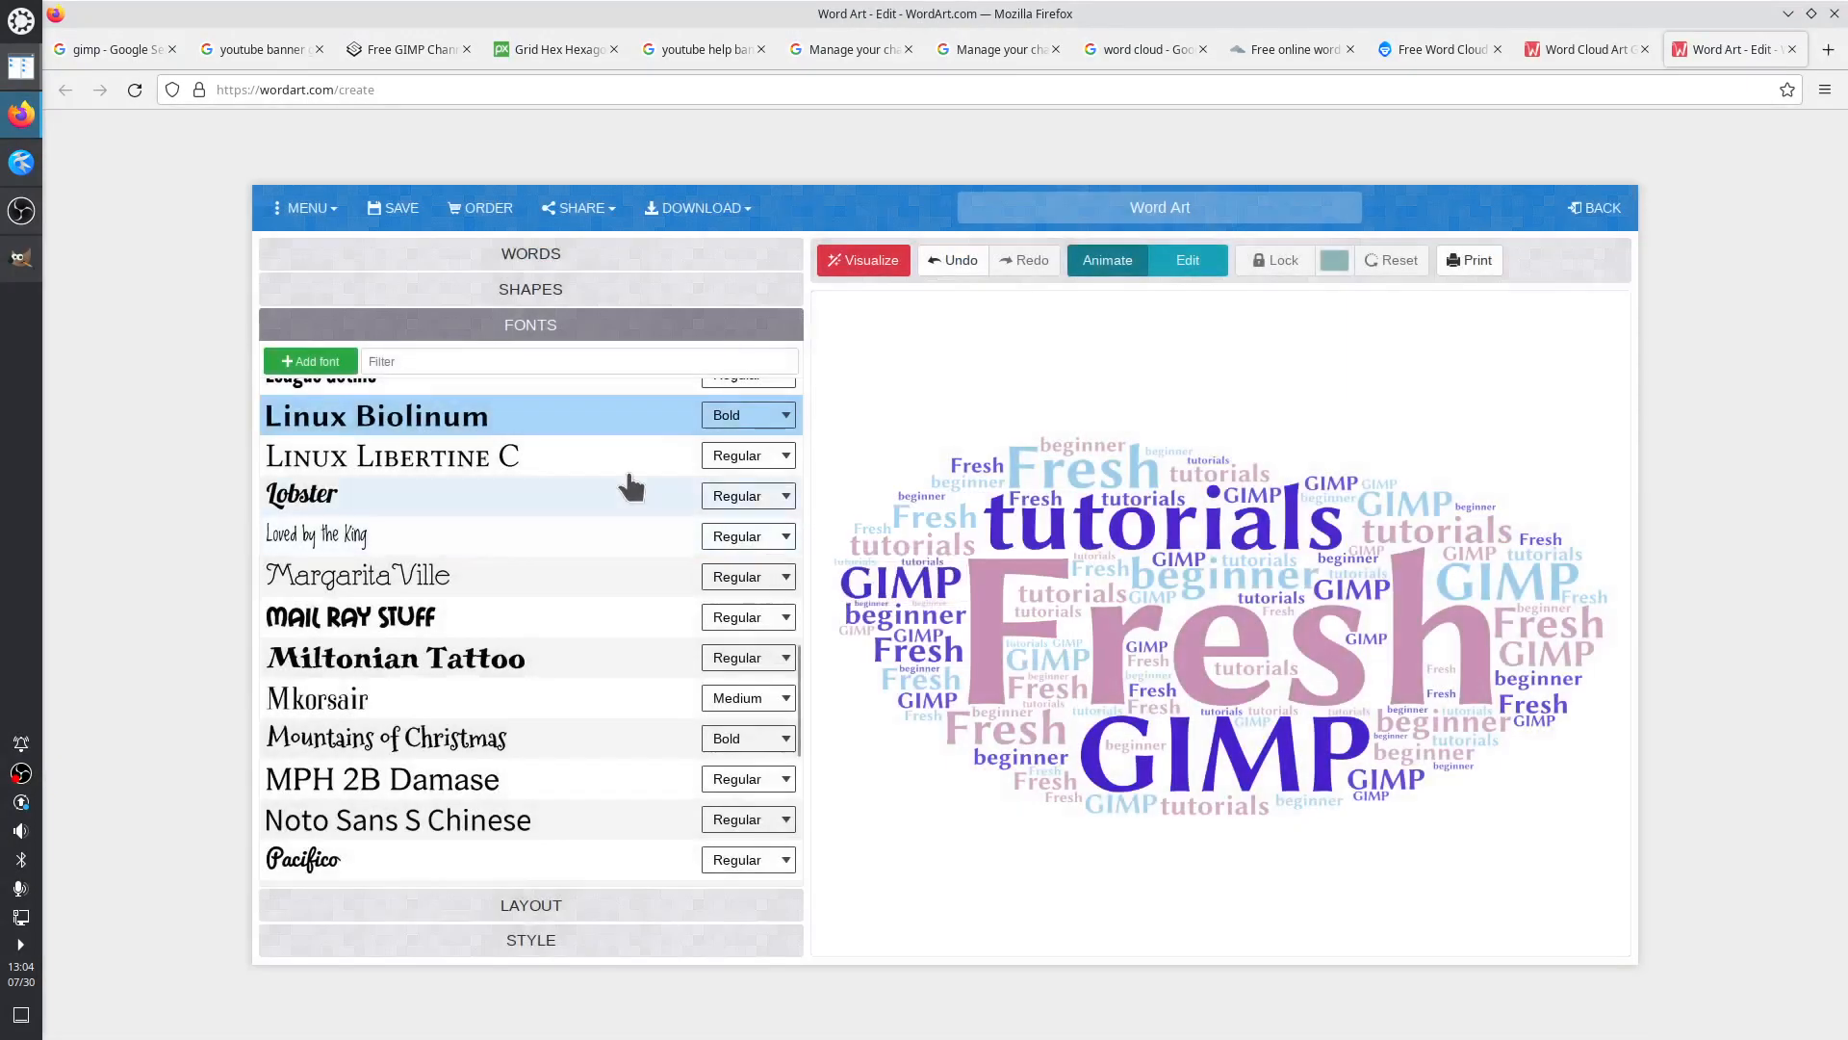
Choose the League Gothic font in Regular for the word cloud and visualize it again
scroll(630, 486, up, 3)
click(435, 557)
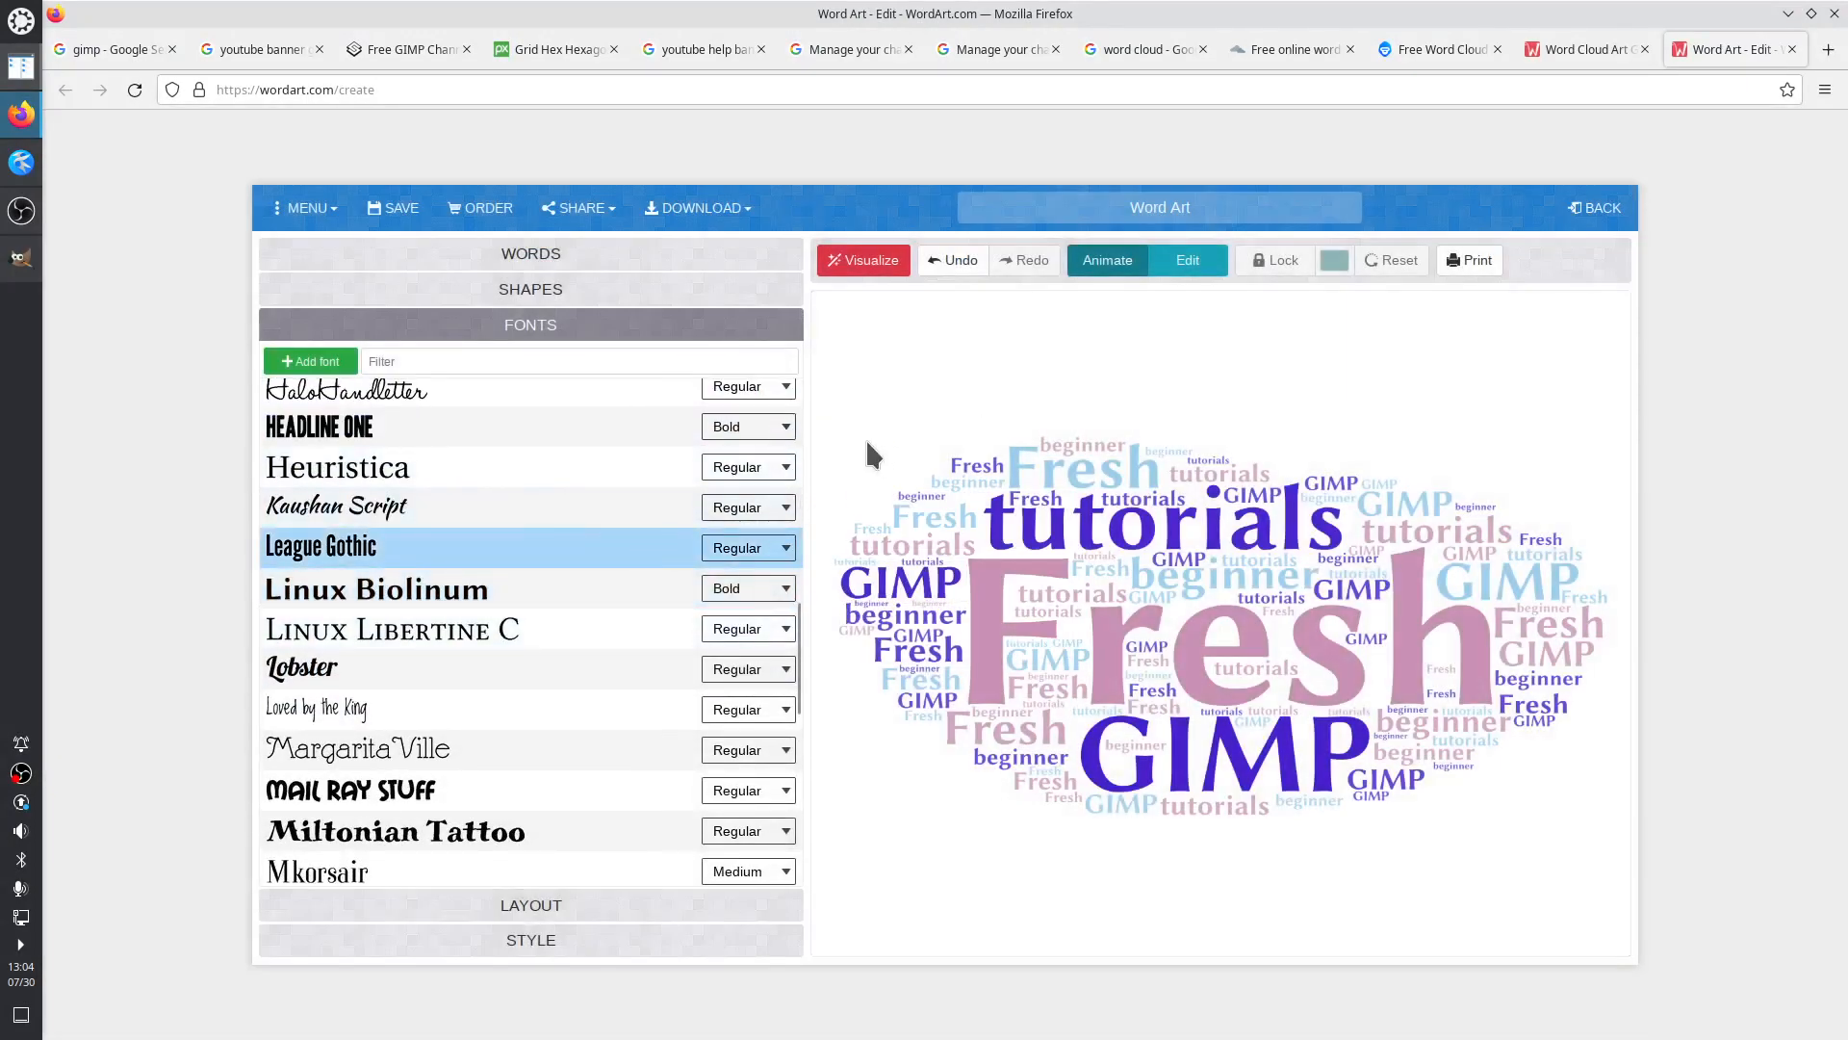
click(736, 577)
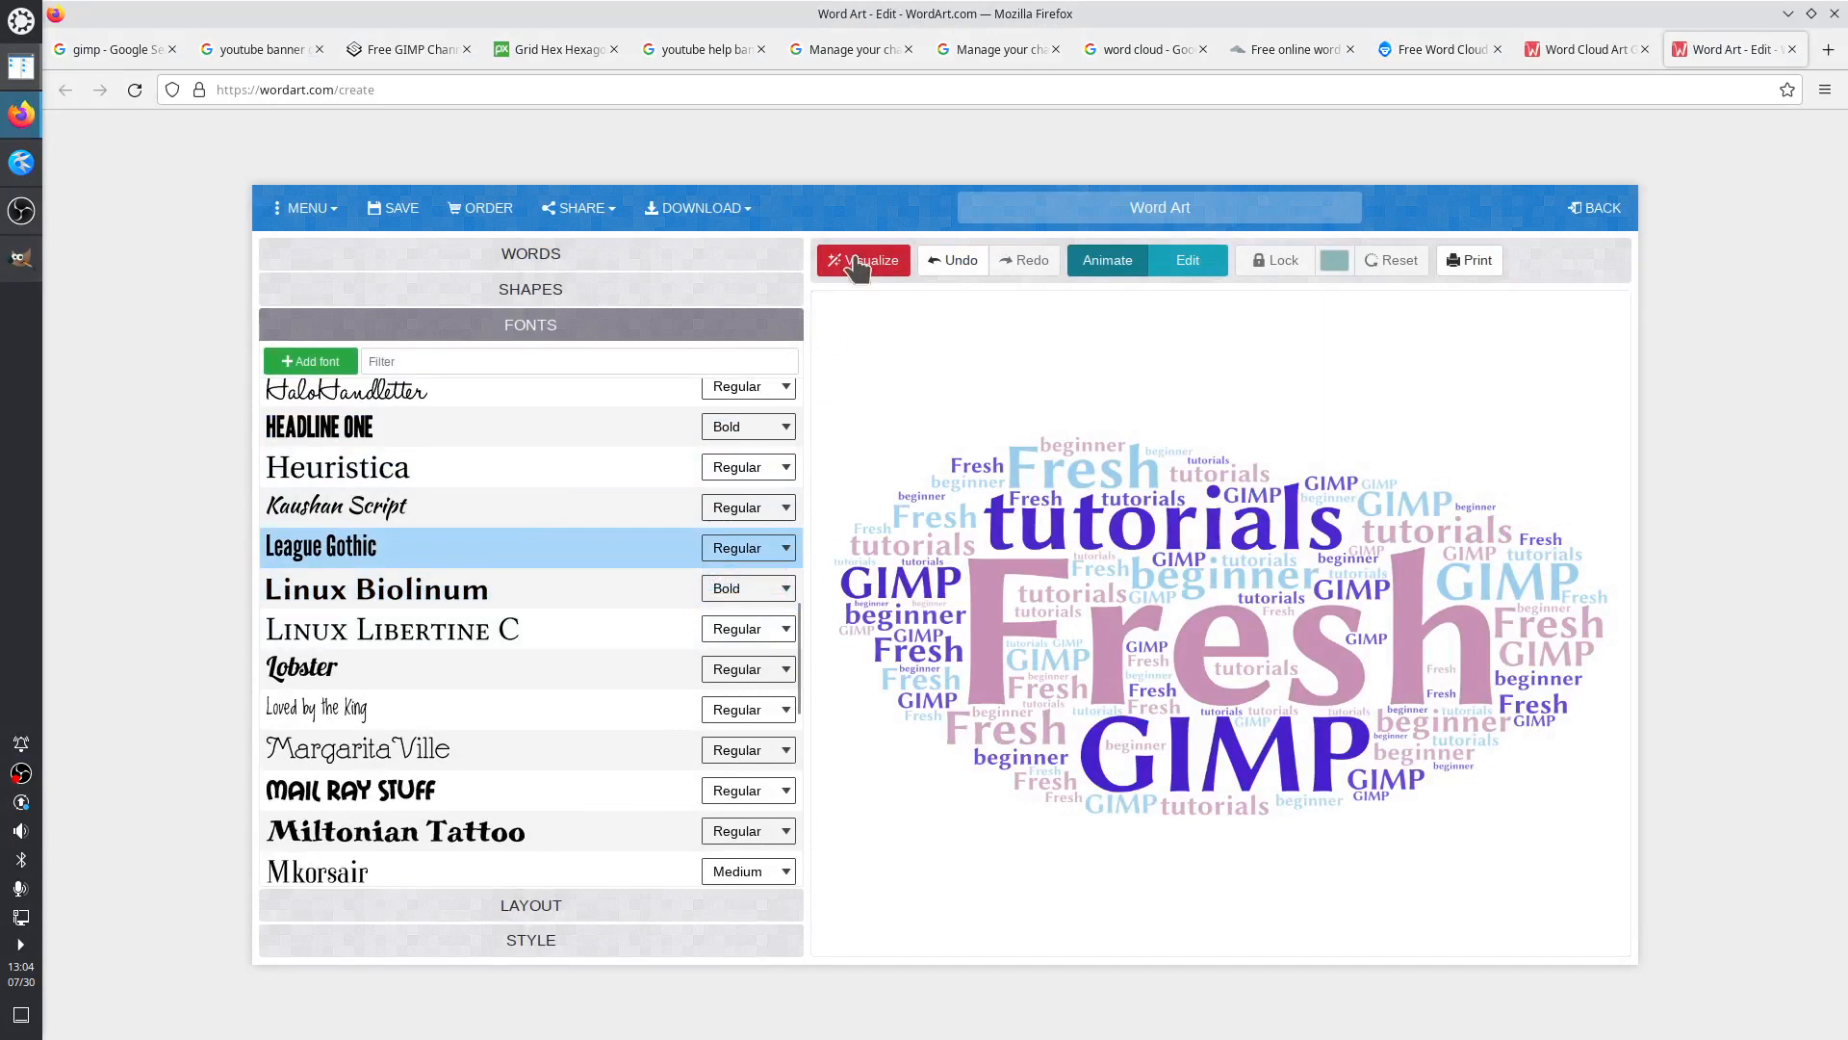
click(863, 260)
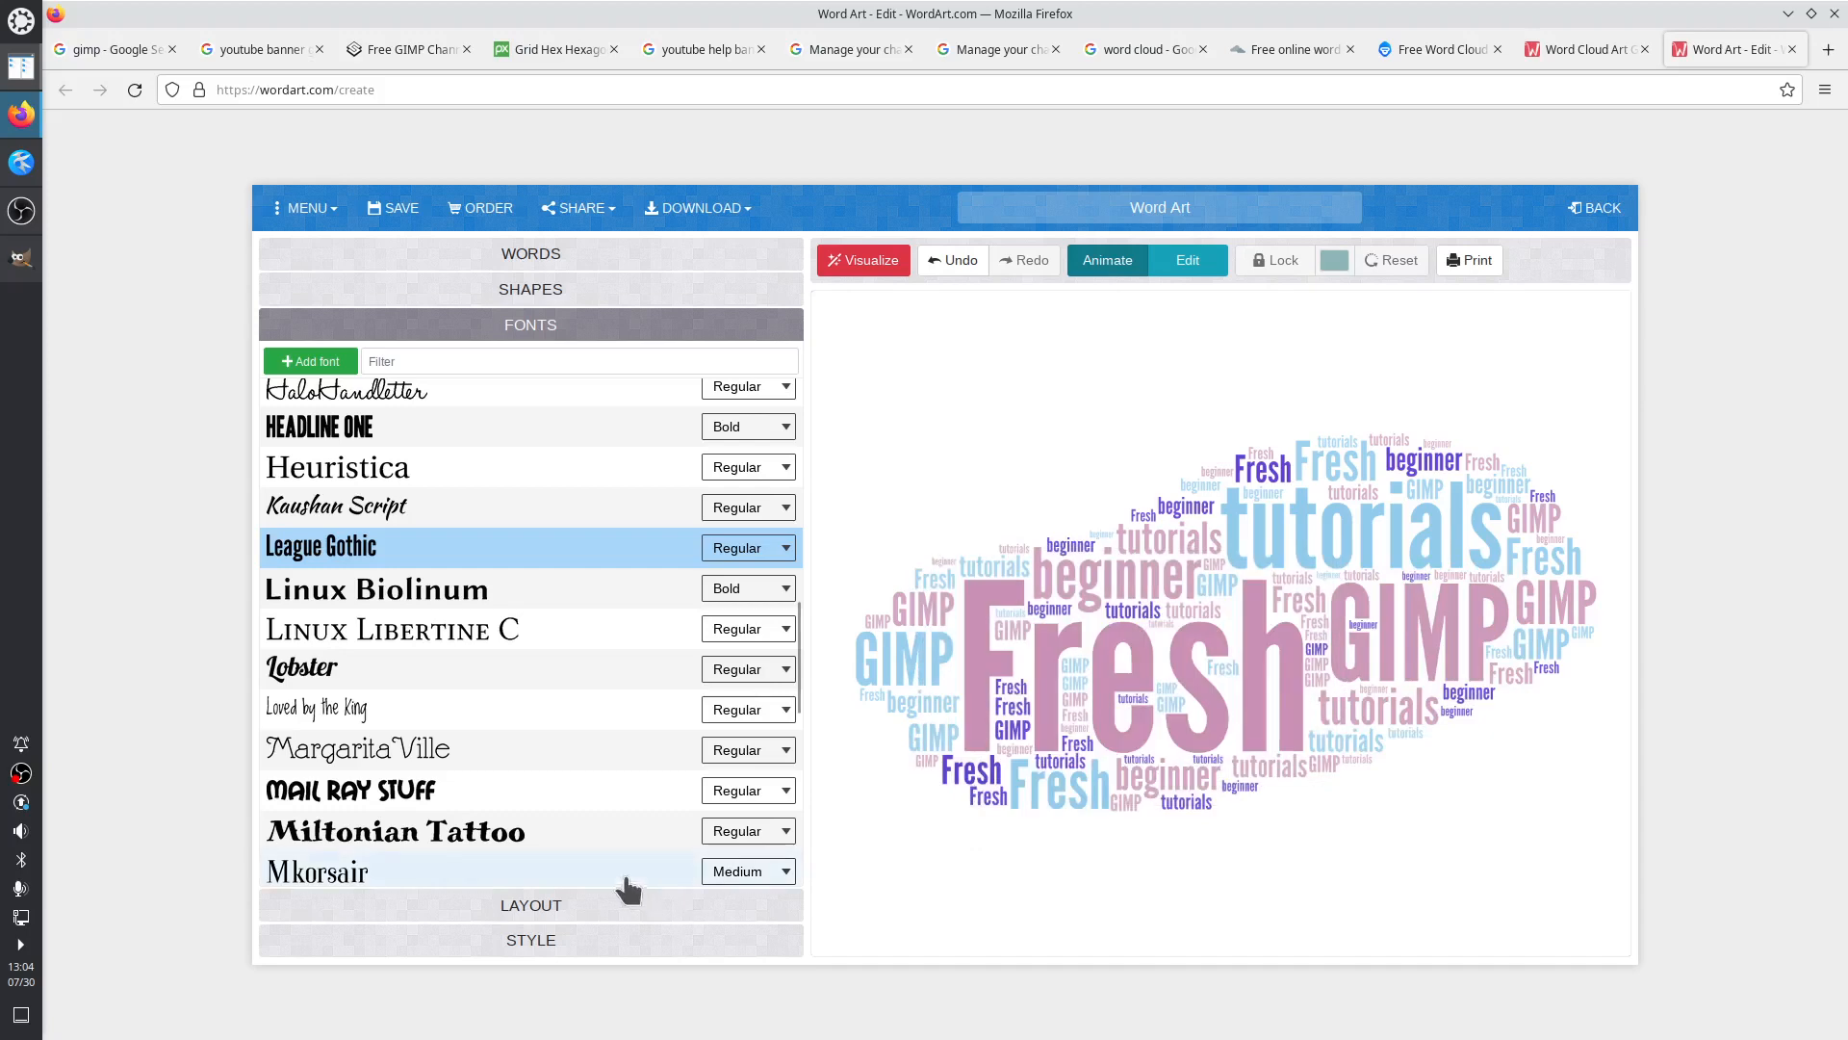
In the style settings, switch the words colors from Custom to Shape
click(531, 941)
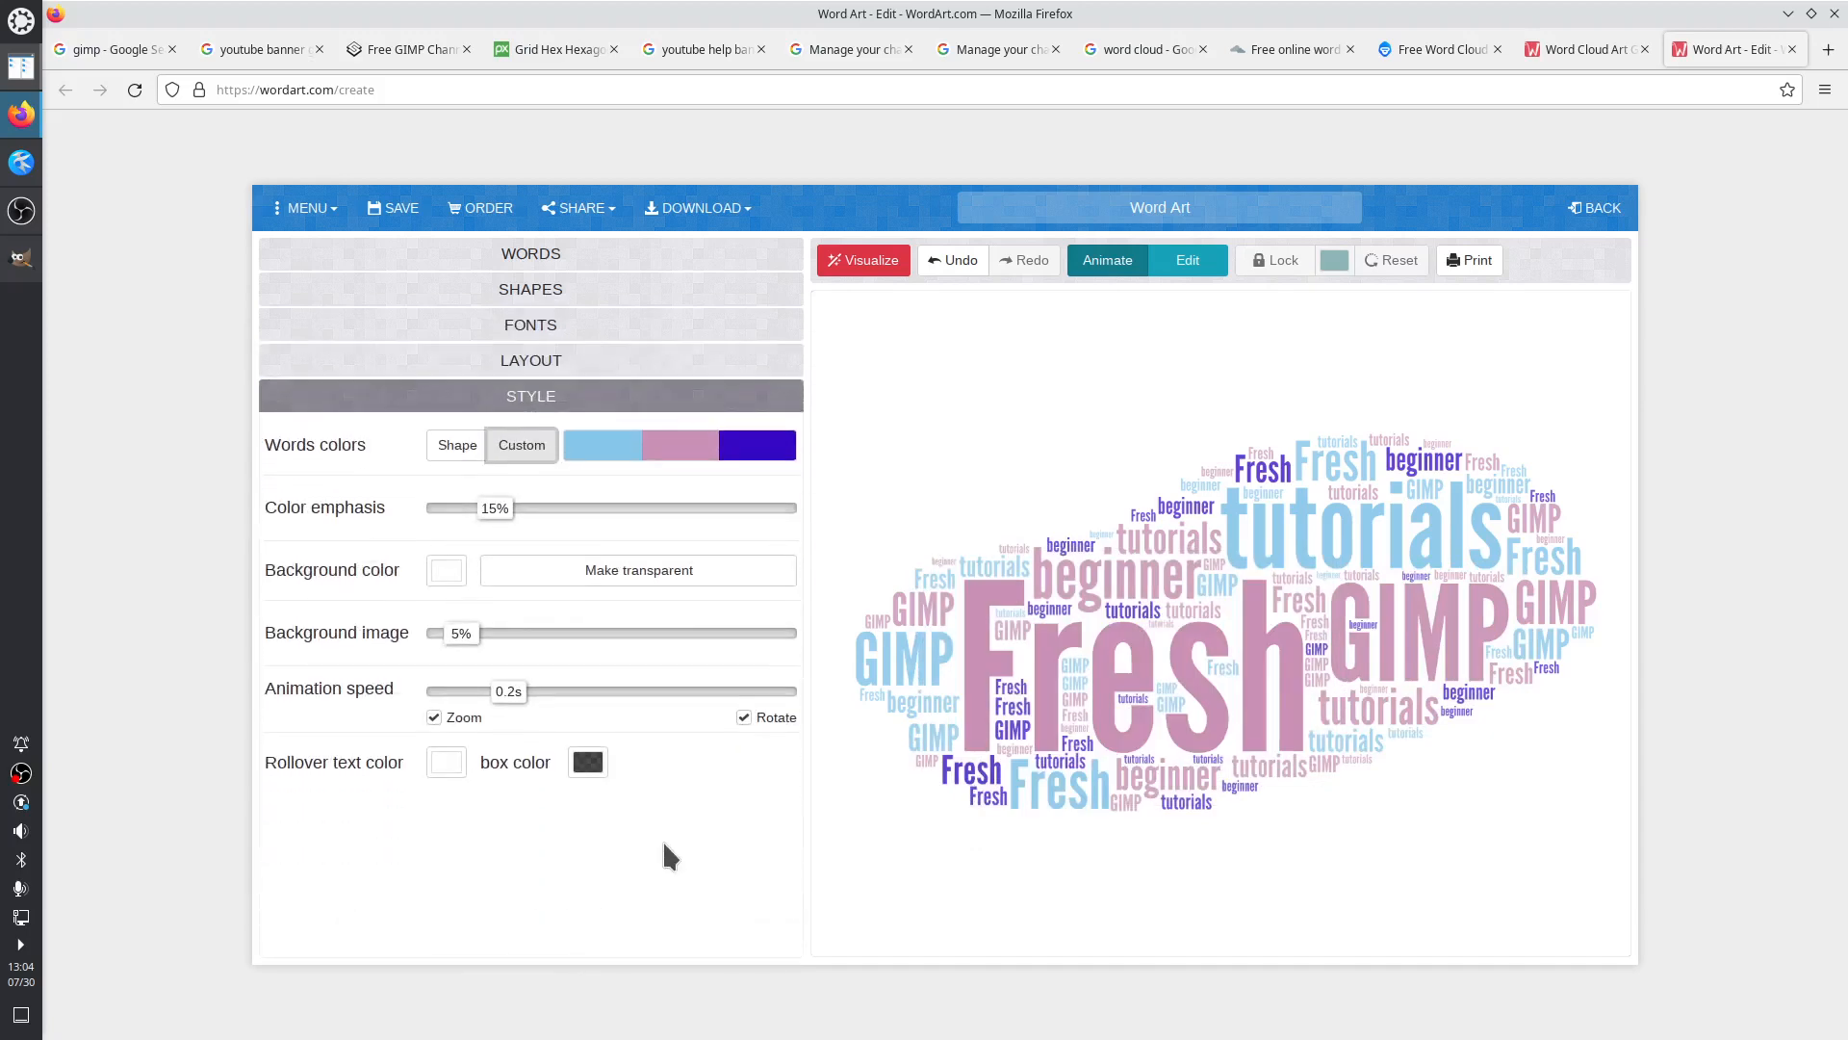
click(456, 447)
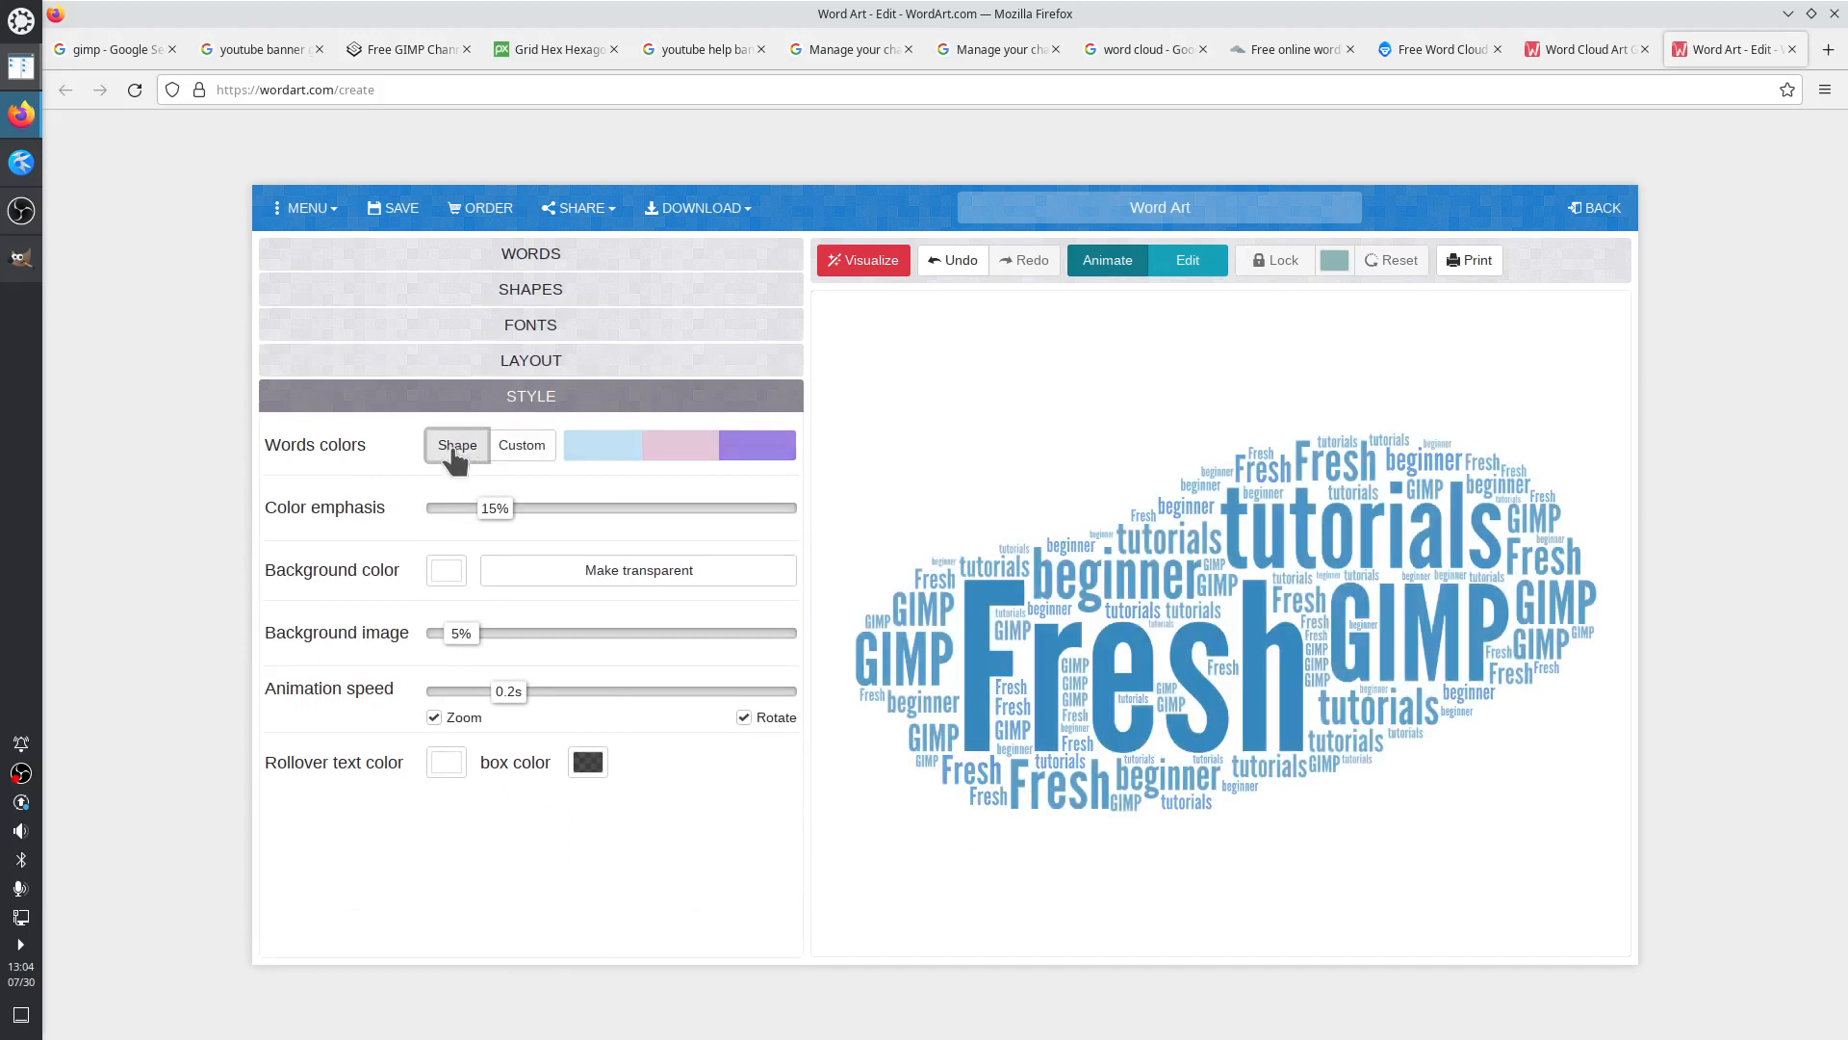
Switch the words colors back to Custom and review the word list, shapes and fonts settings
click(515, 448)
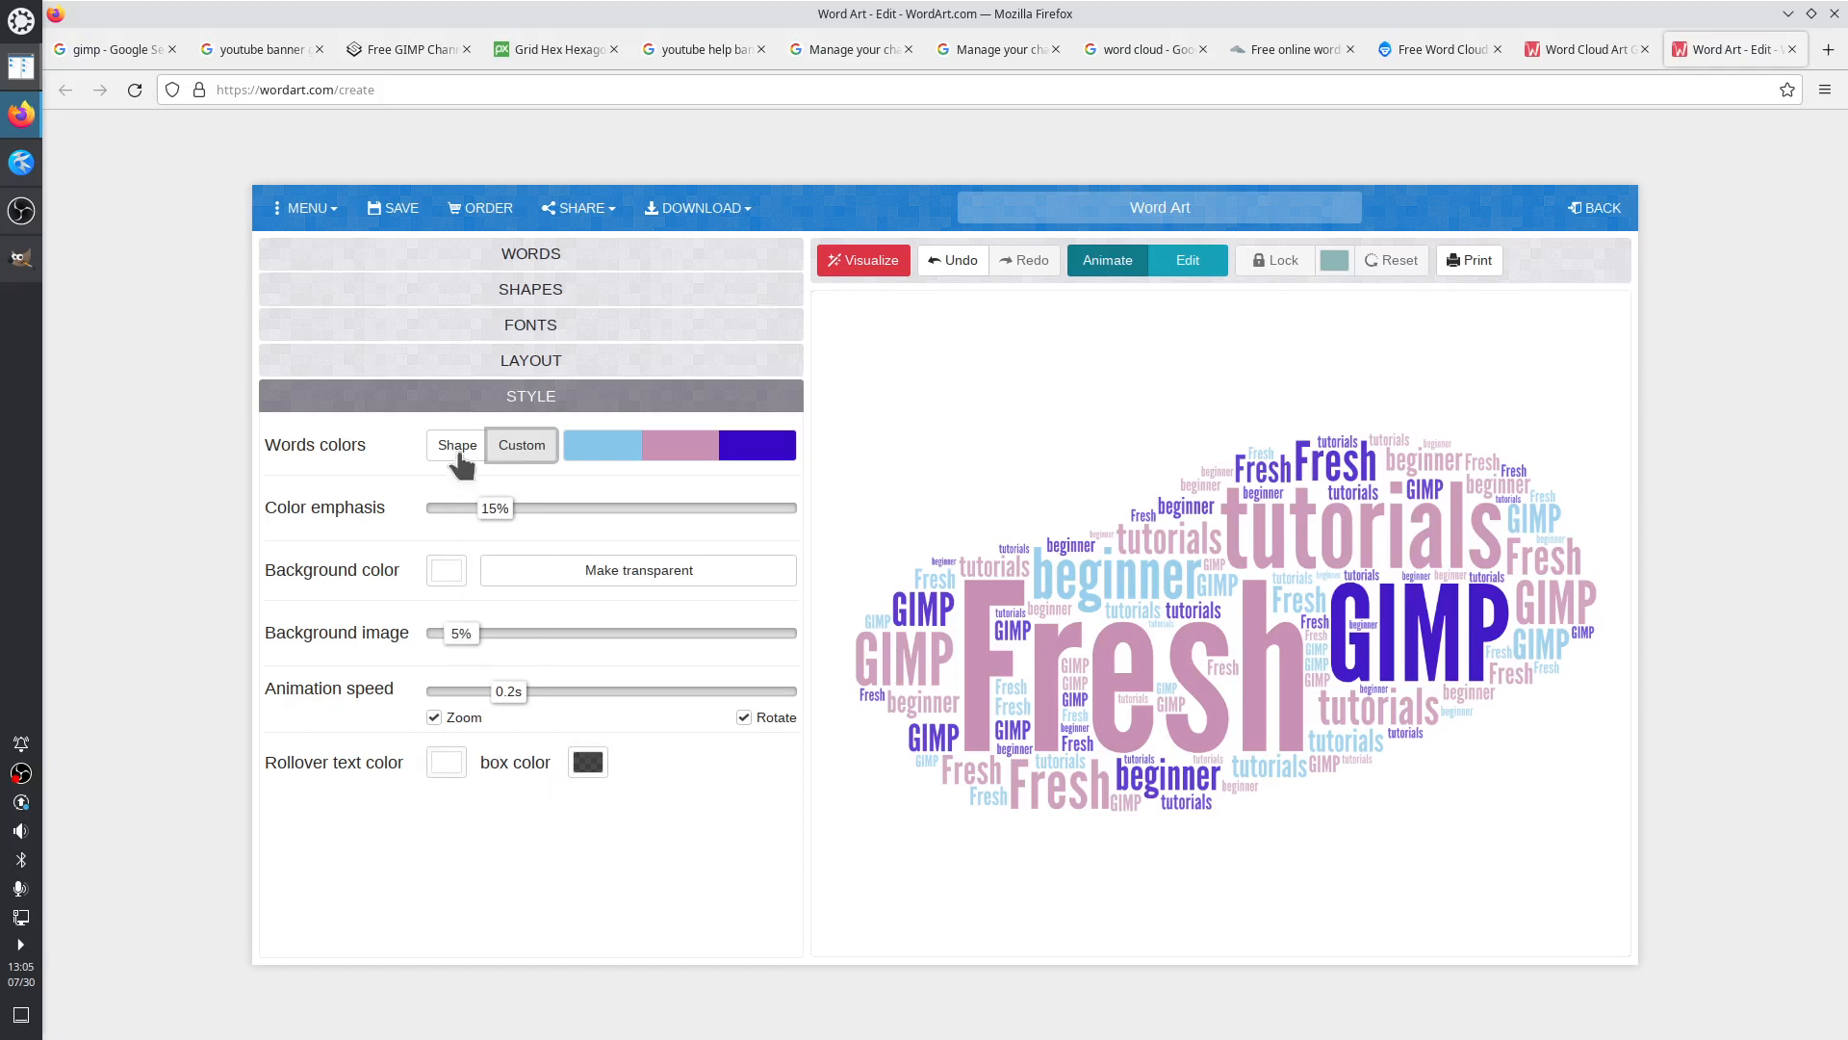
click(534, 256)
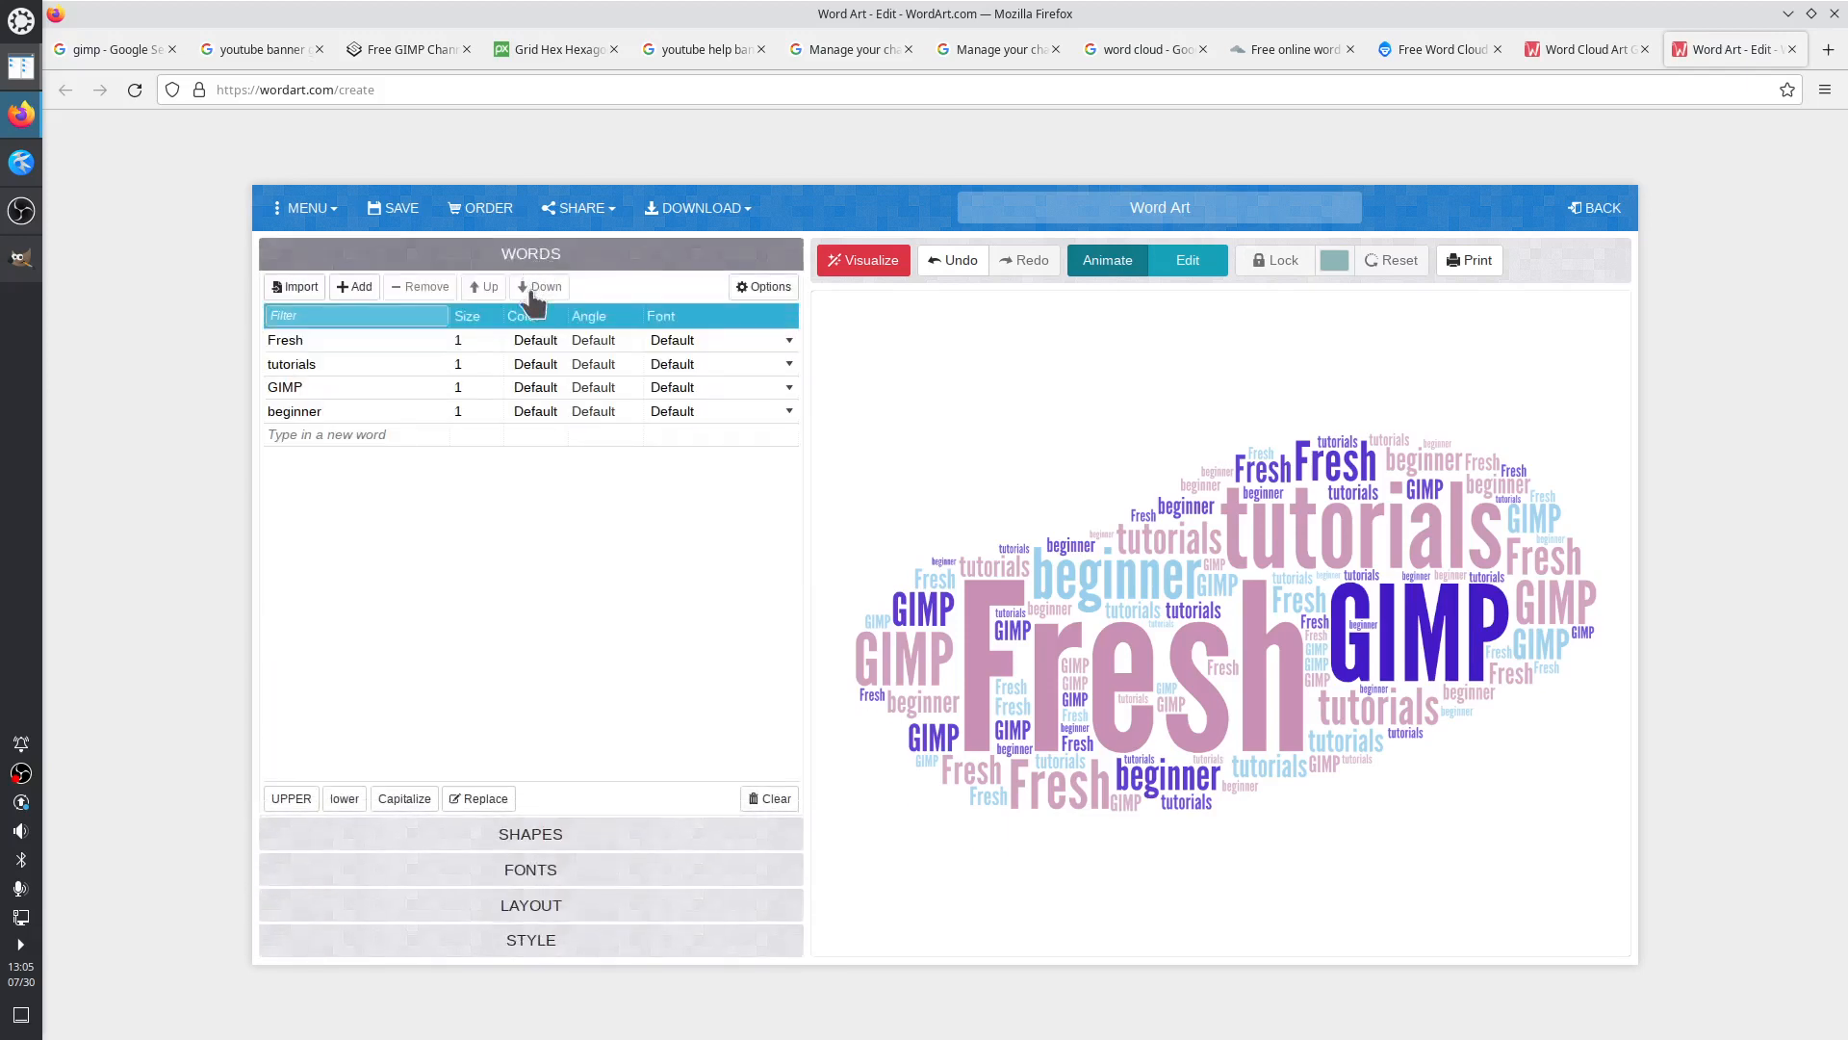
click(529, 836)
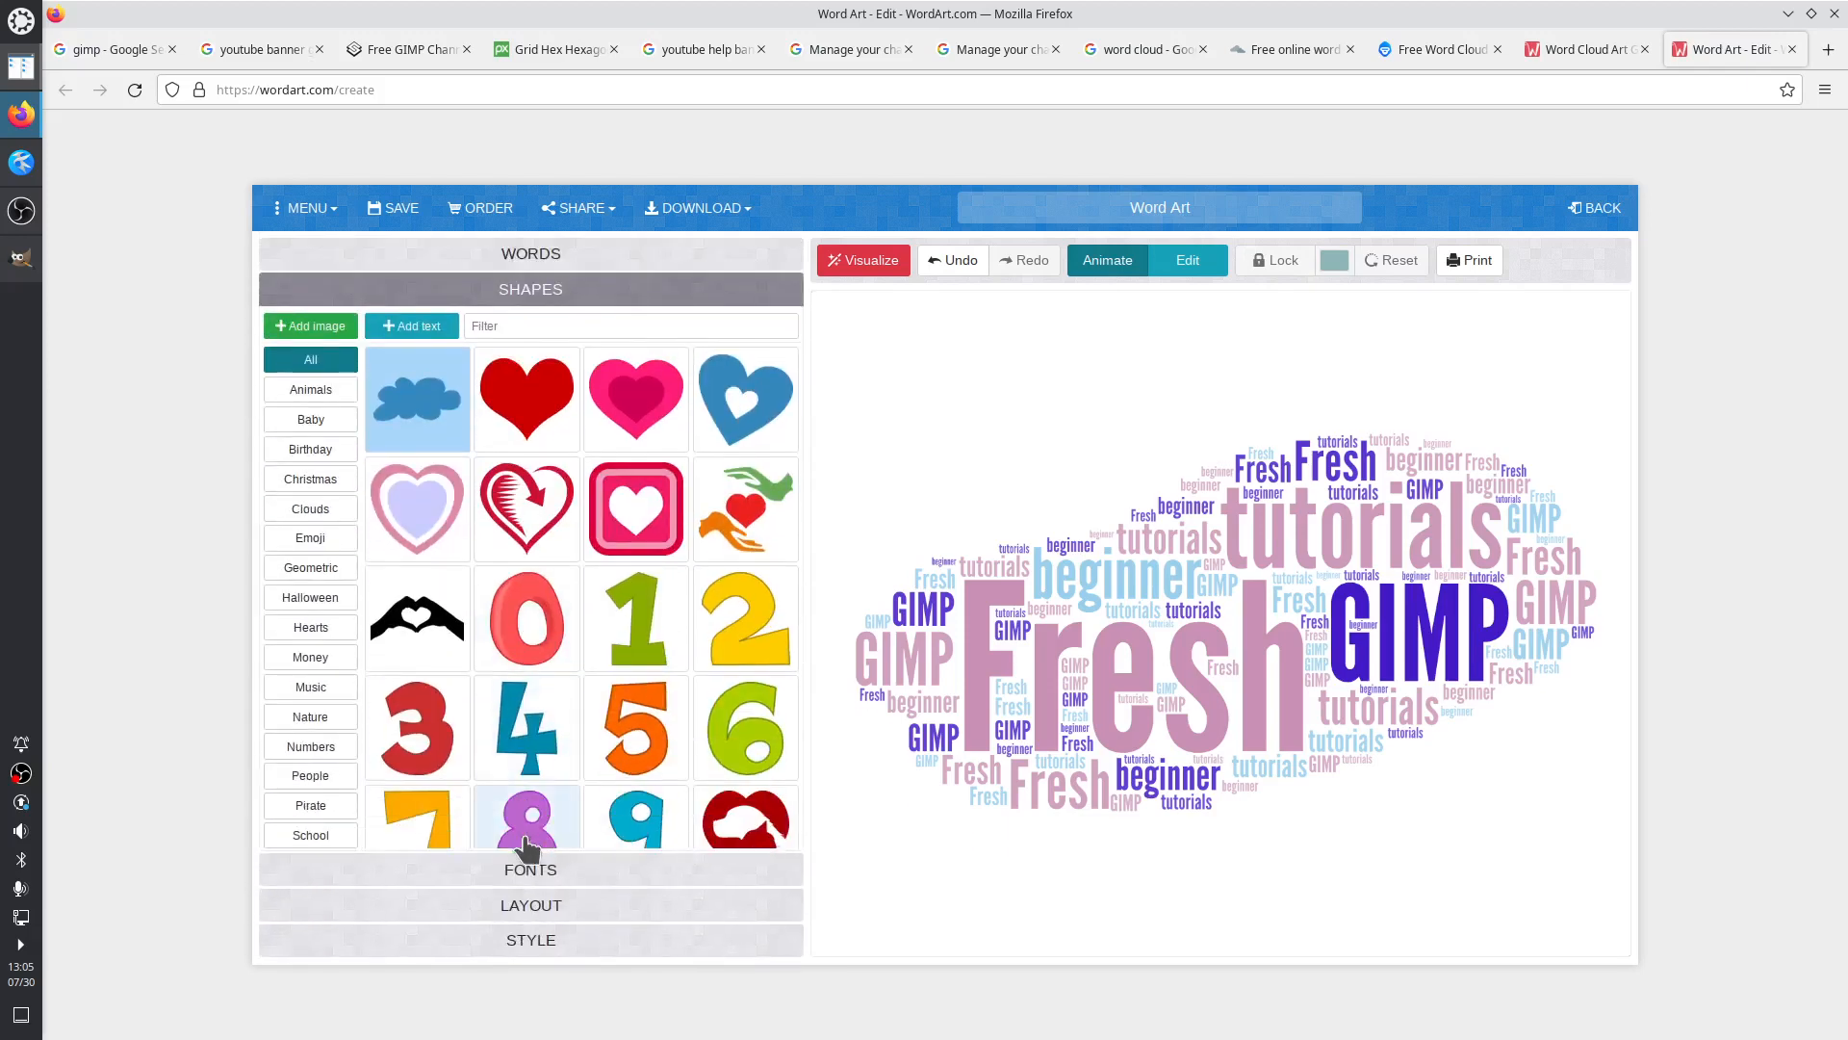
click(536, 873)
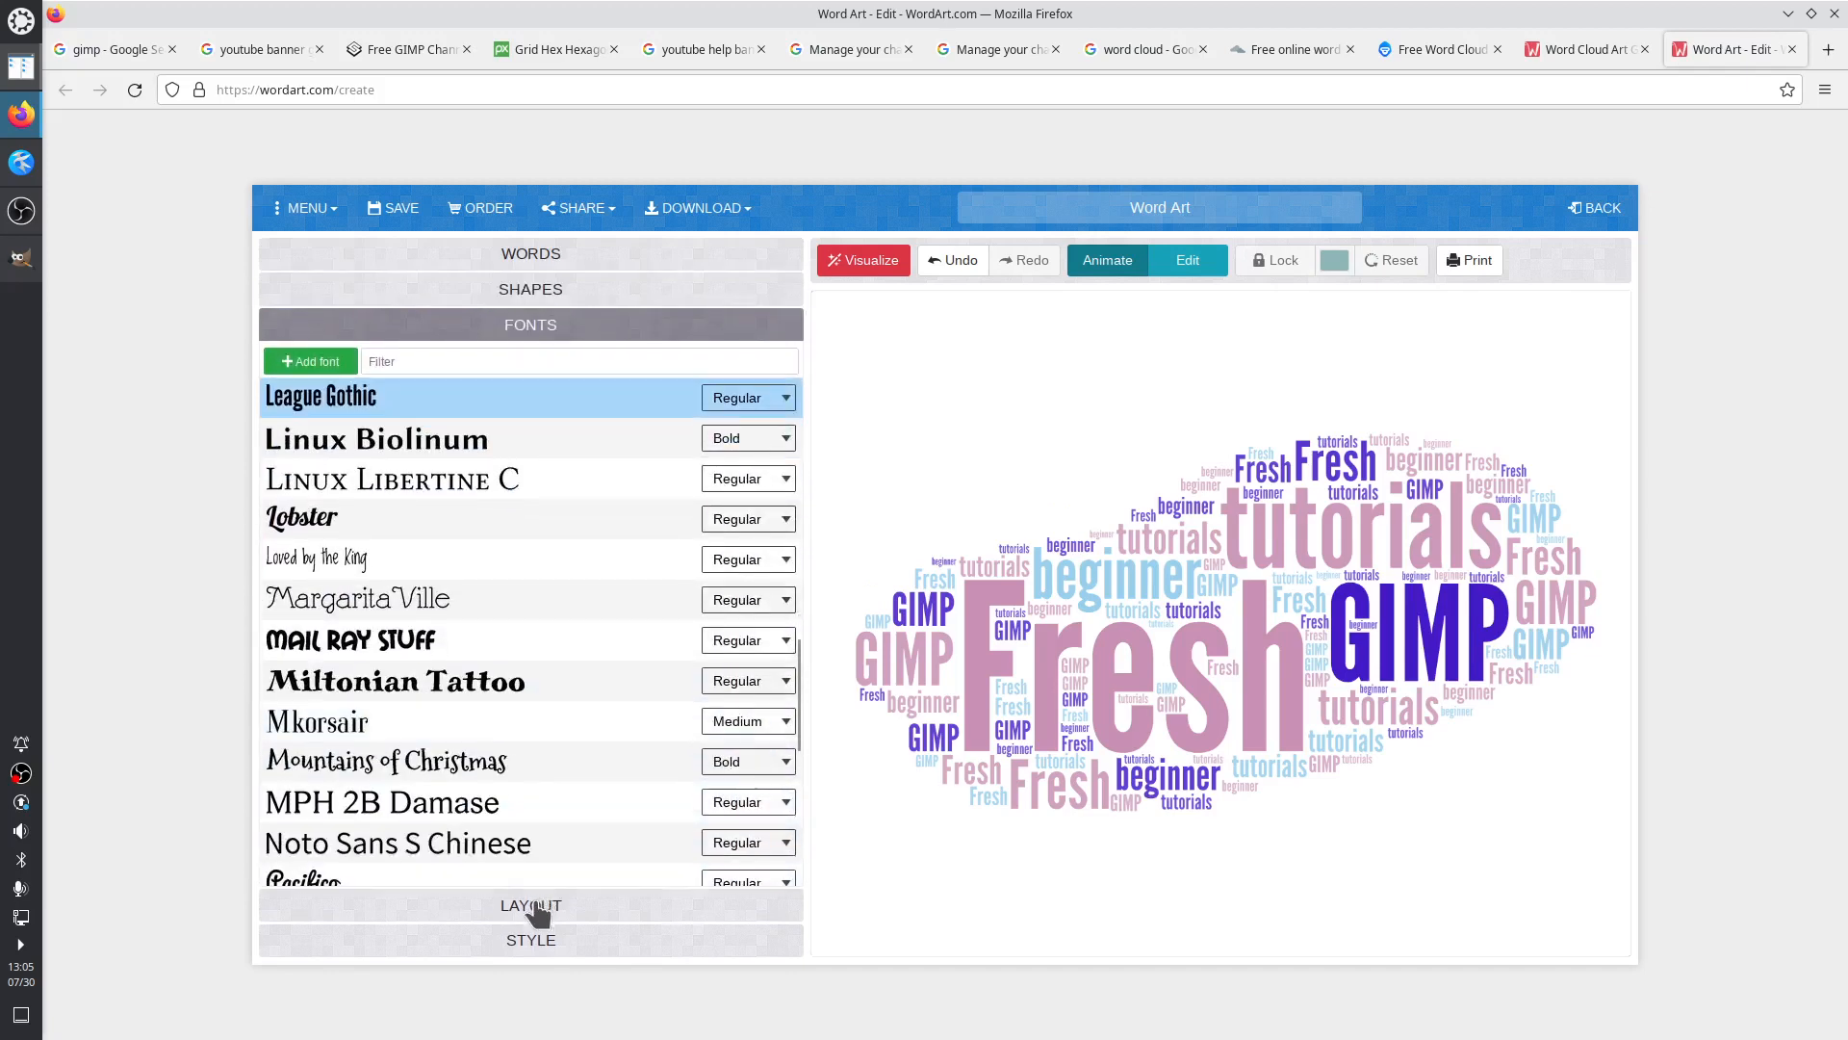
In the layout settings, set the words amount to Keep as is and visualize the word cloud
click(532, 906)
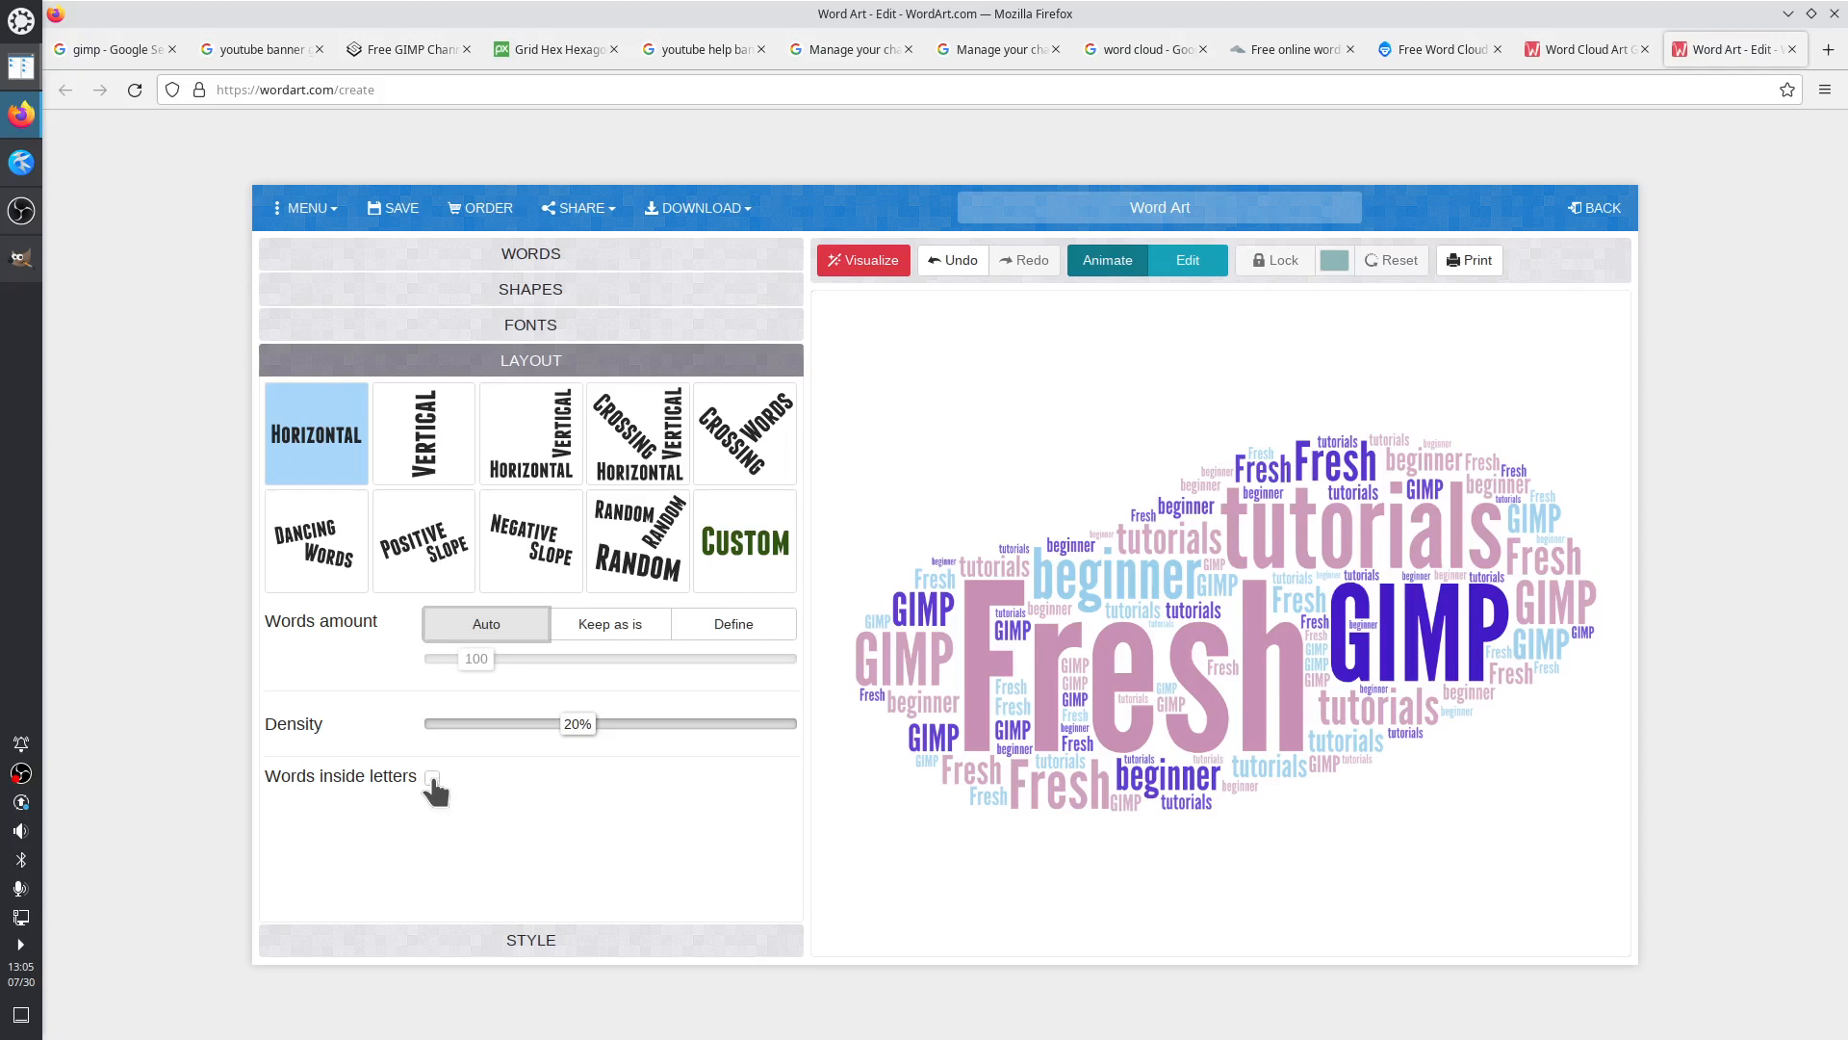
click(863, 262)
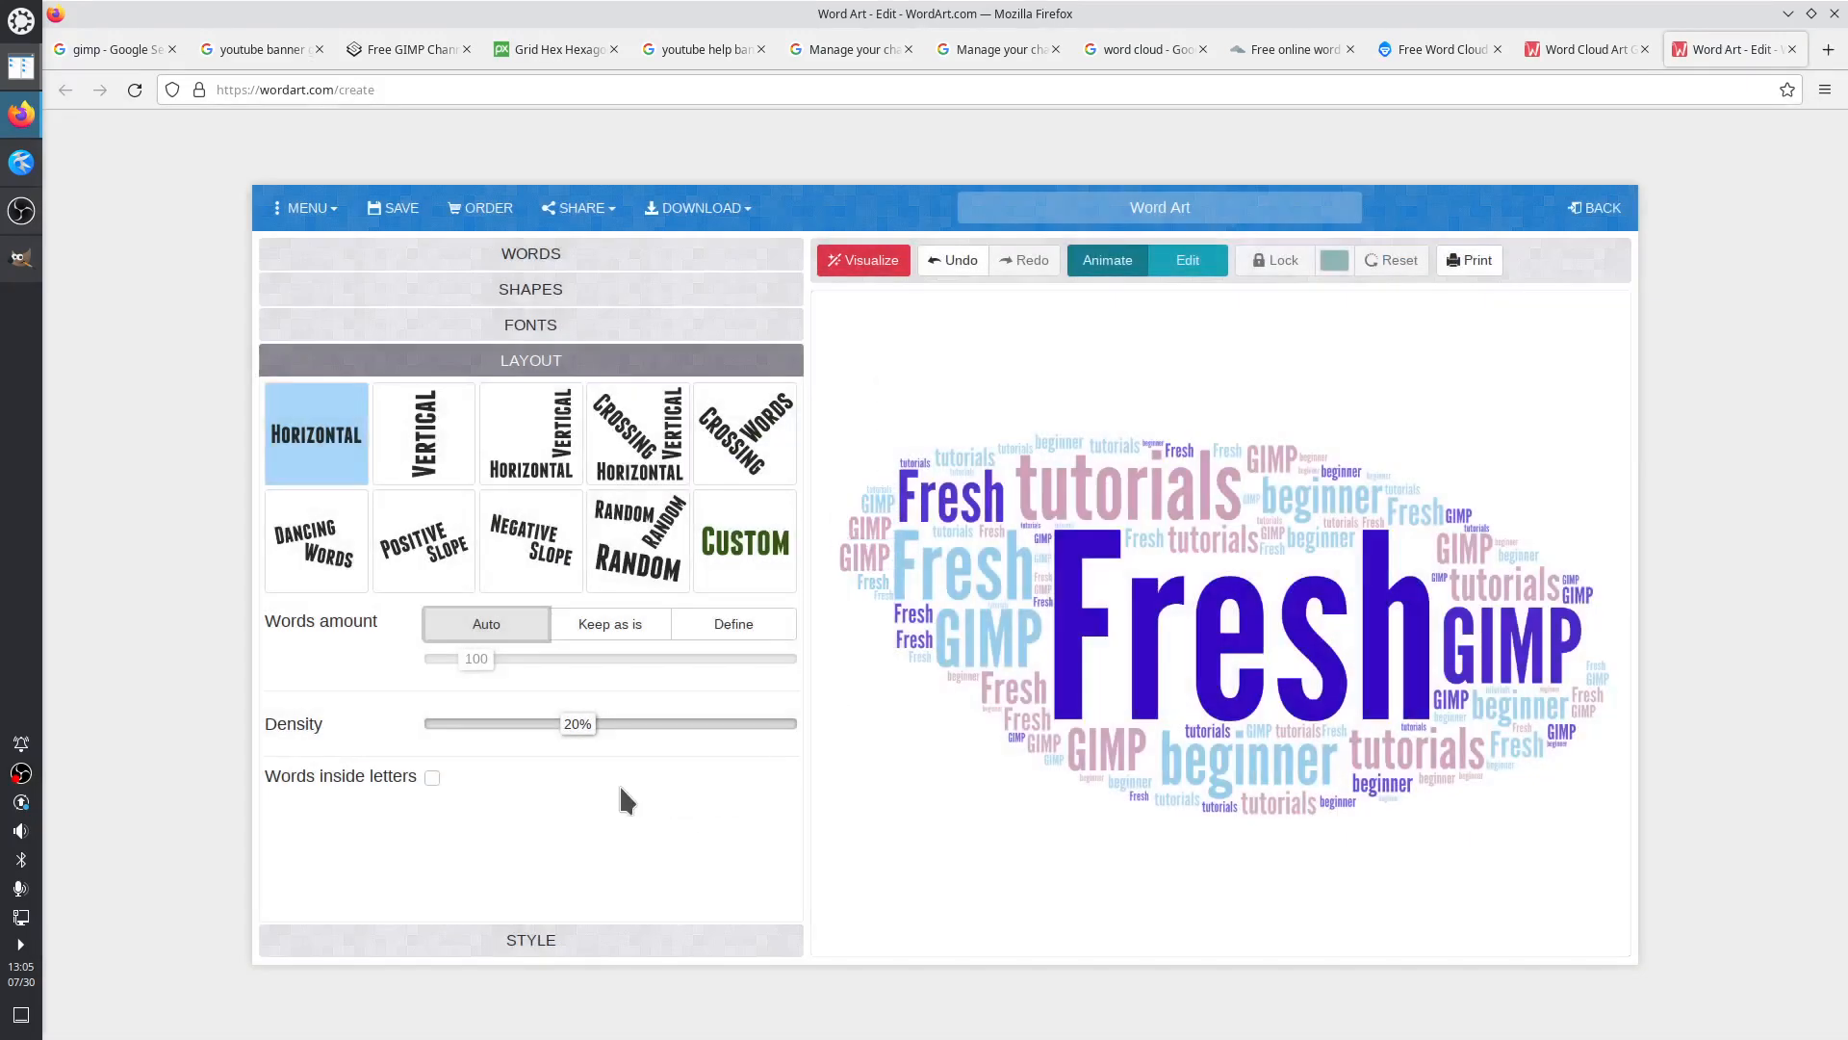
click(630, 624)
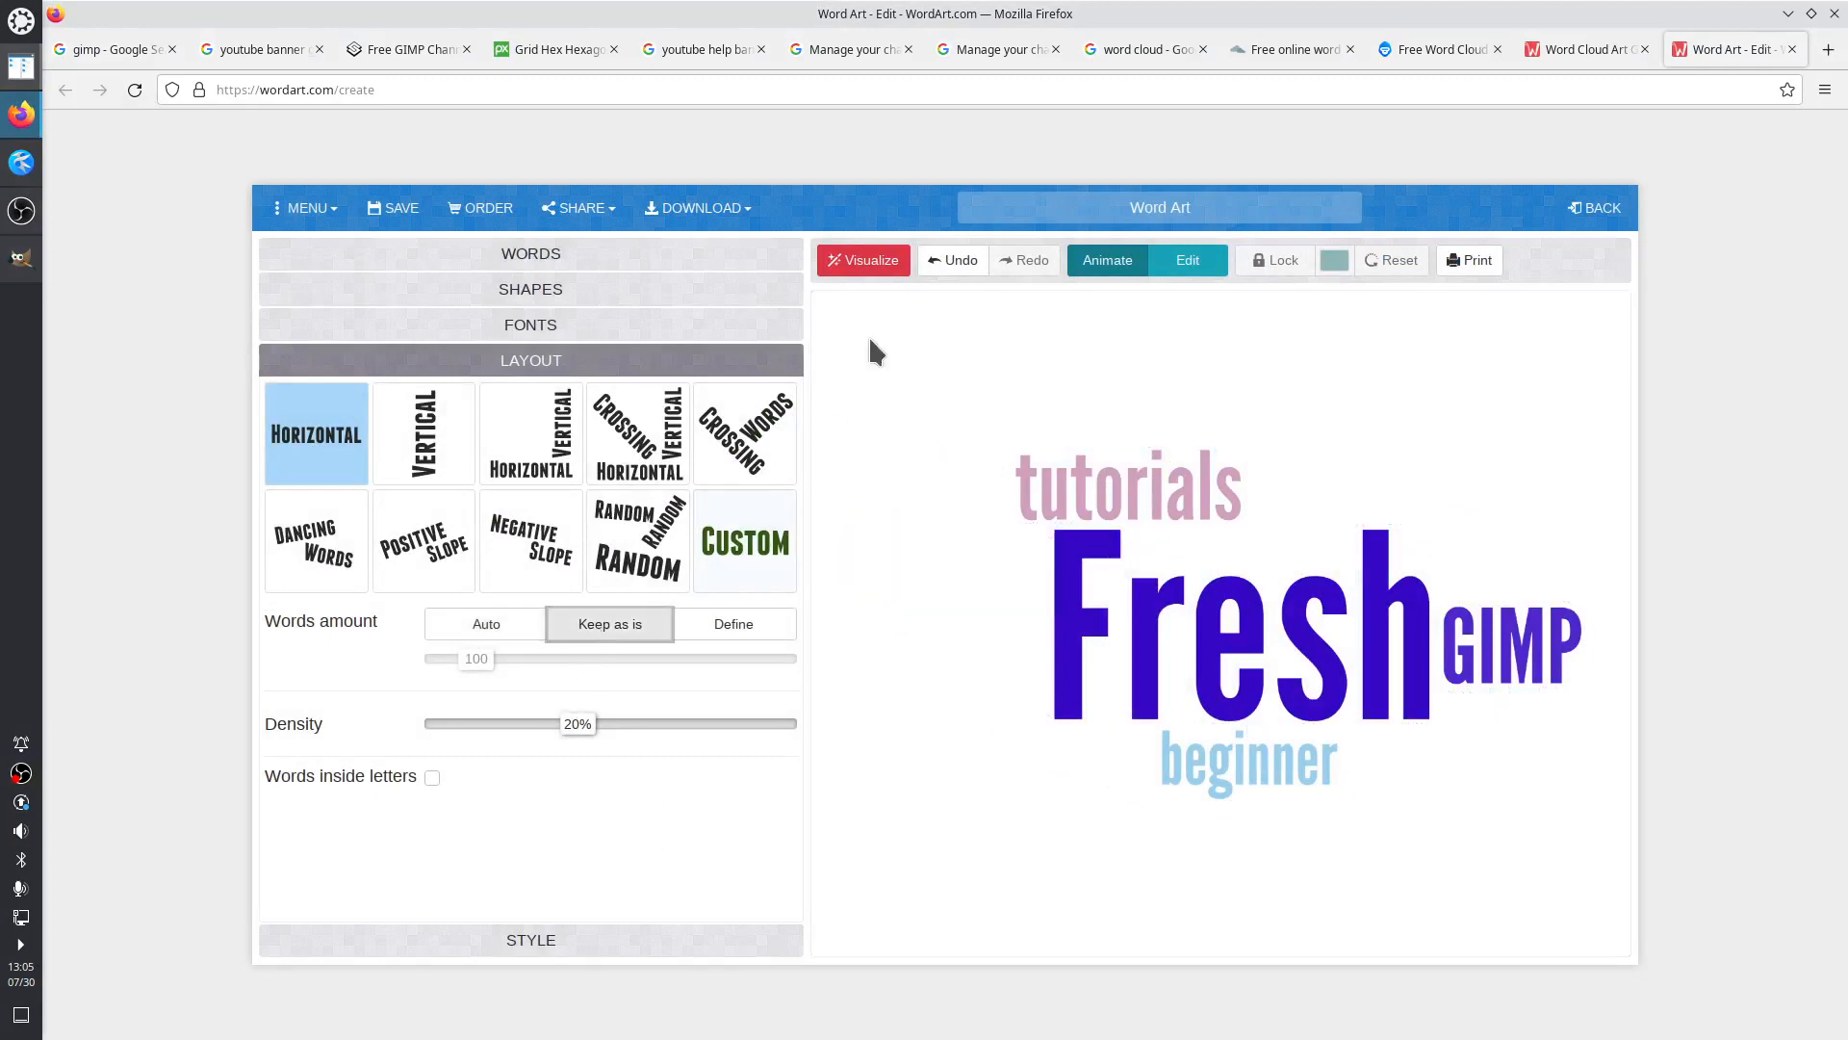
click(882, 265)
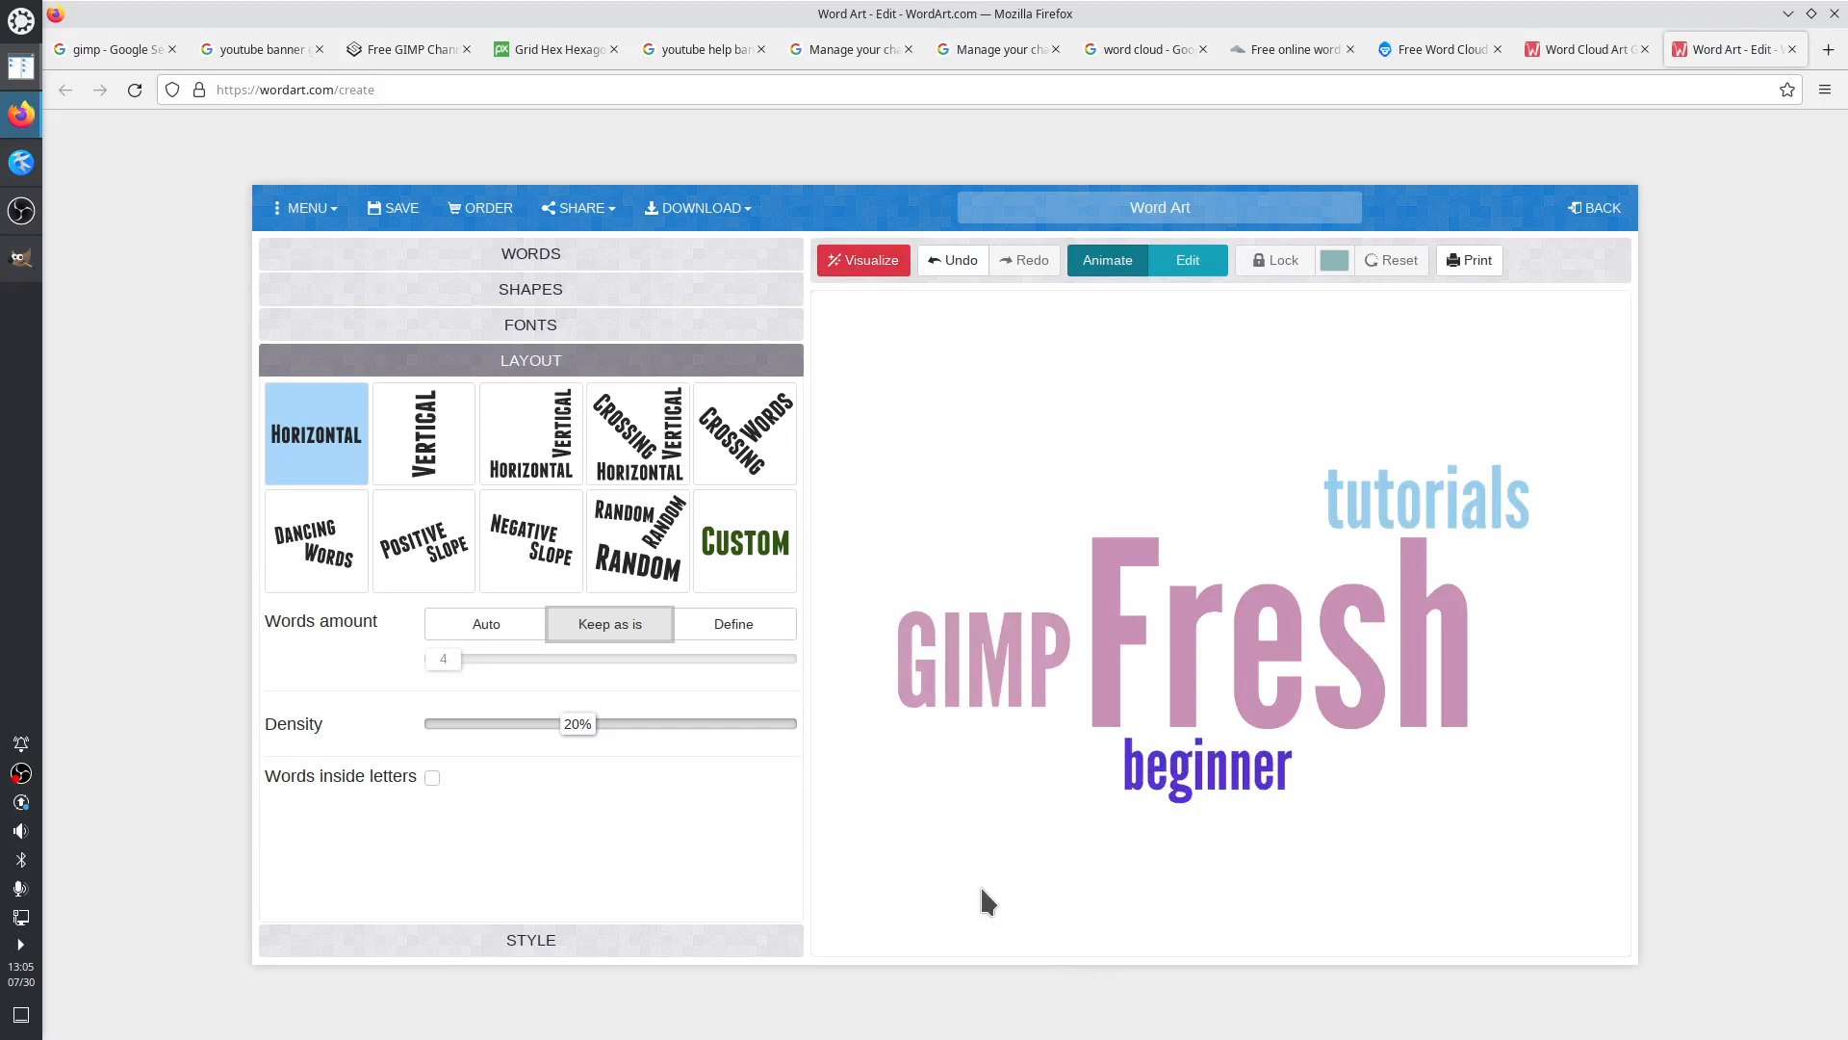
Add the words HOWTO and Easy to the word list and visualize the word cloud again
click(510, 258)
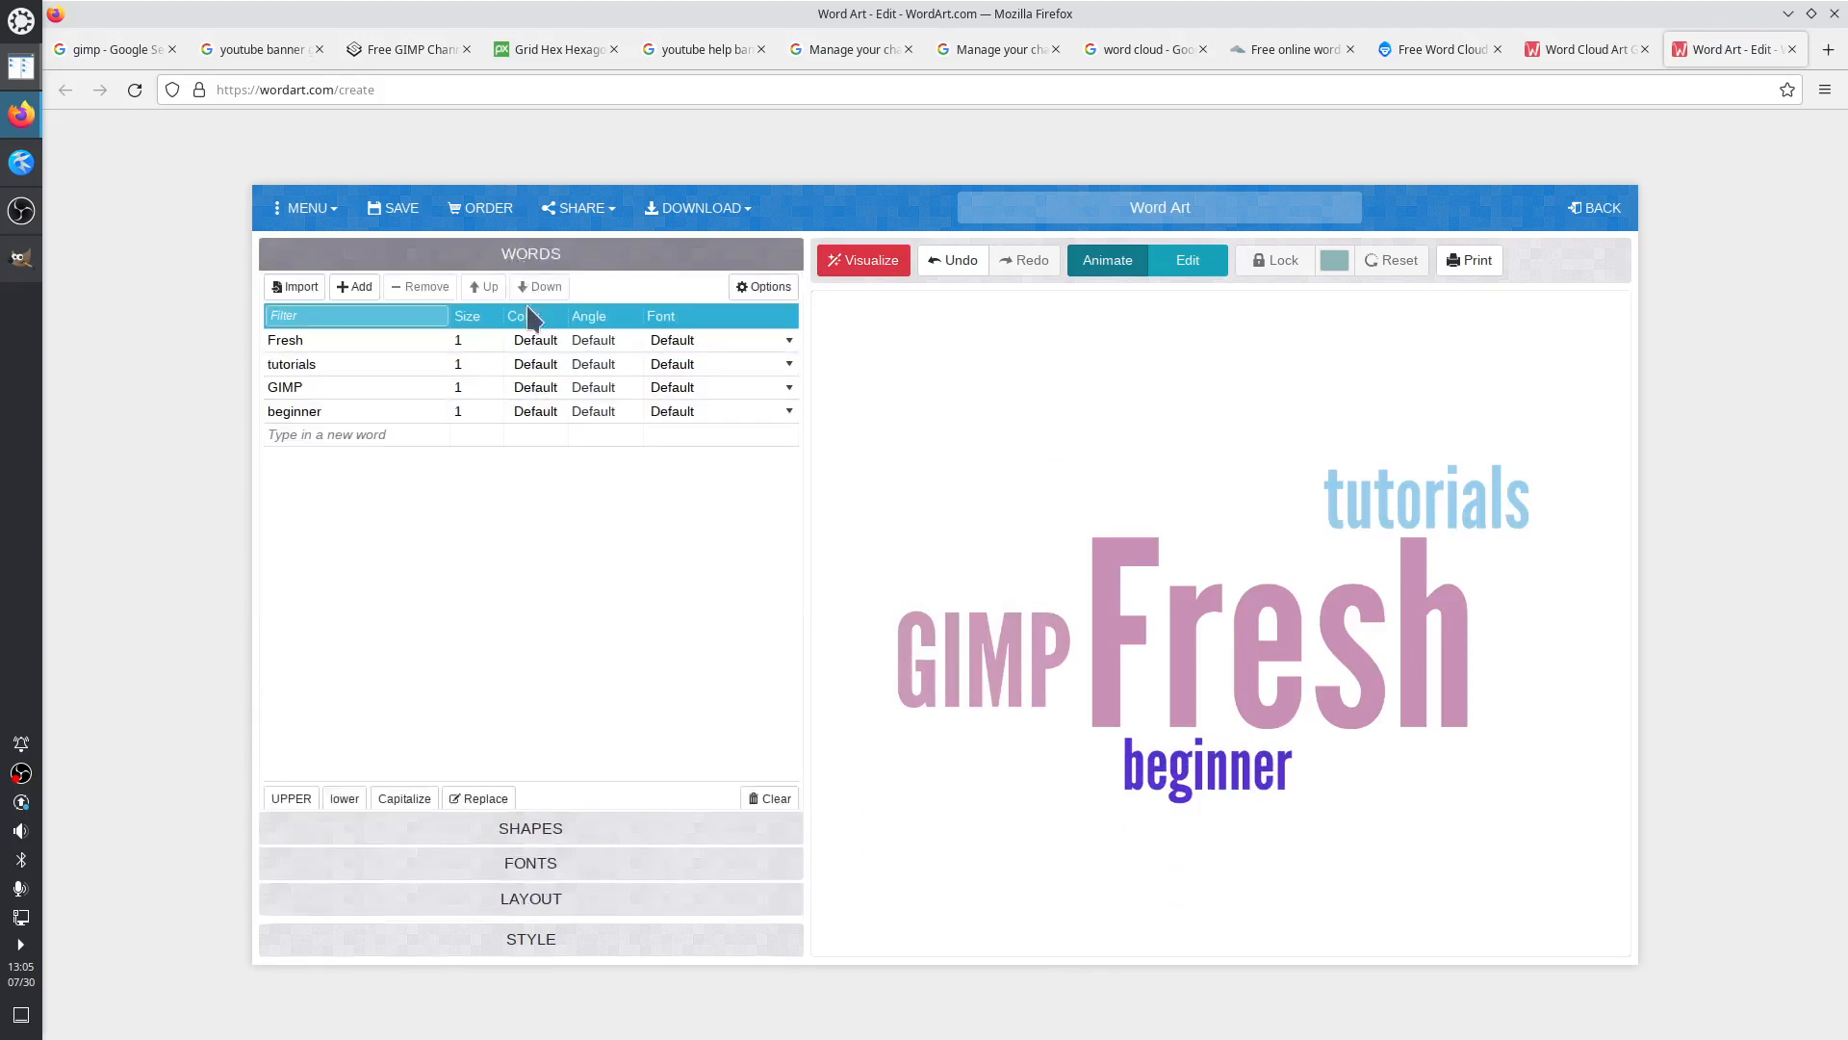
click(356, 436)
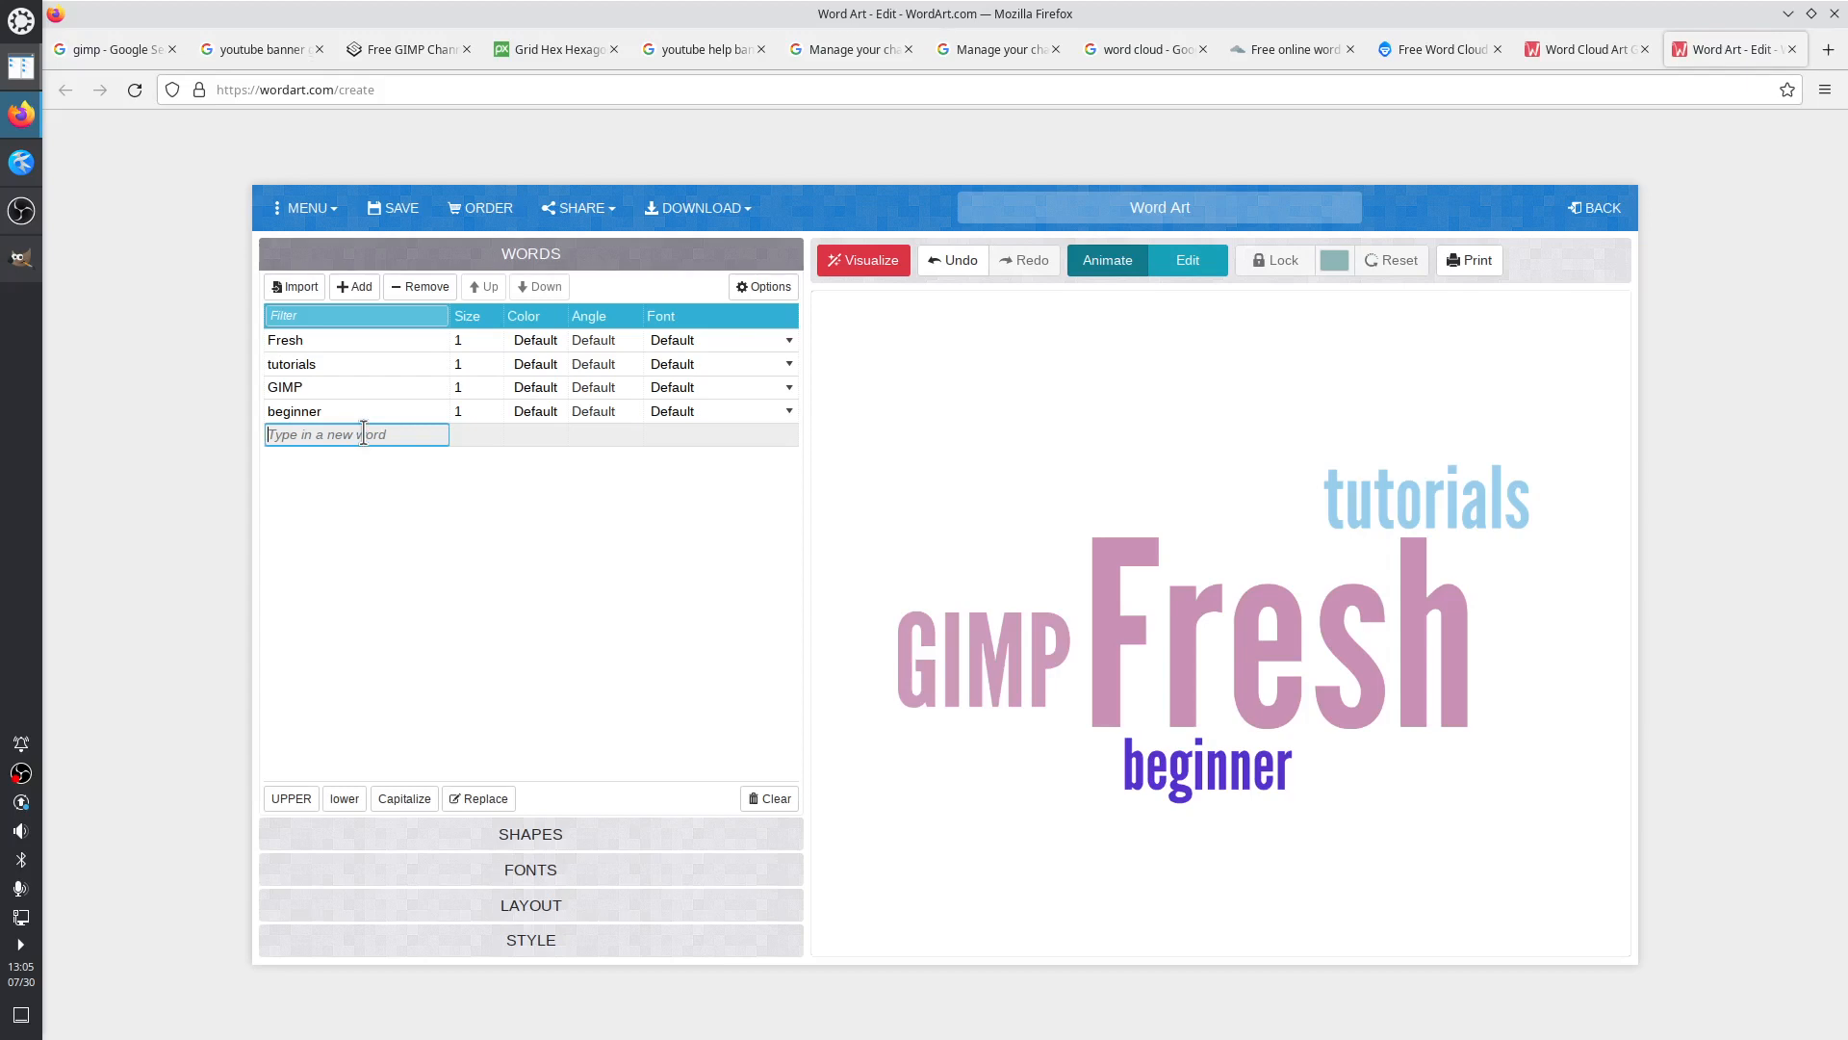
text(HOWTO)
key(Return)
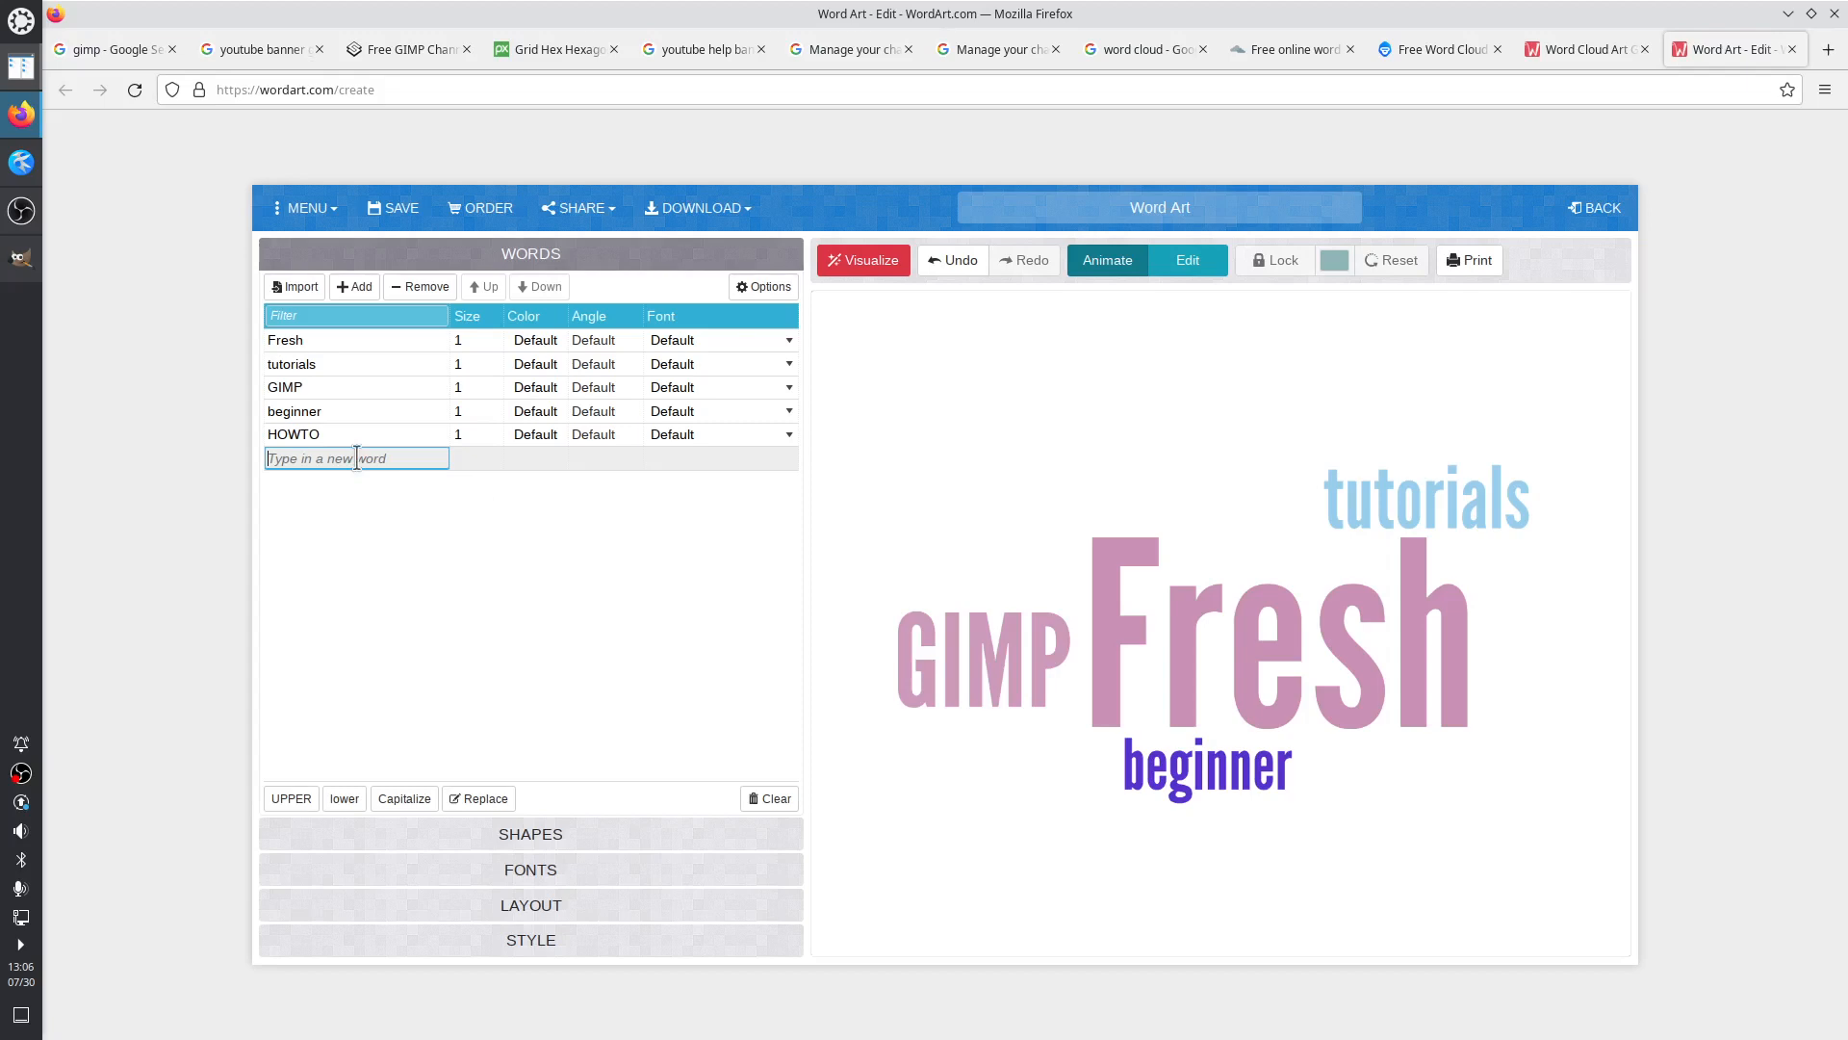
text(Easy)
key(Return)
click(866, 260)
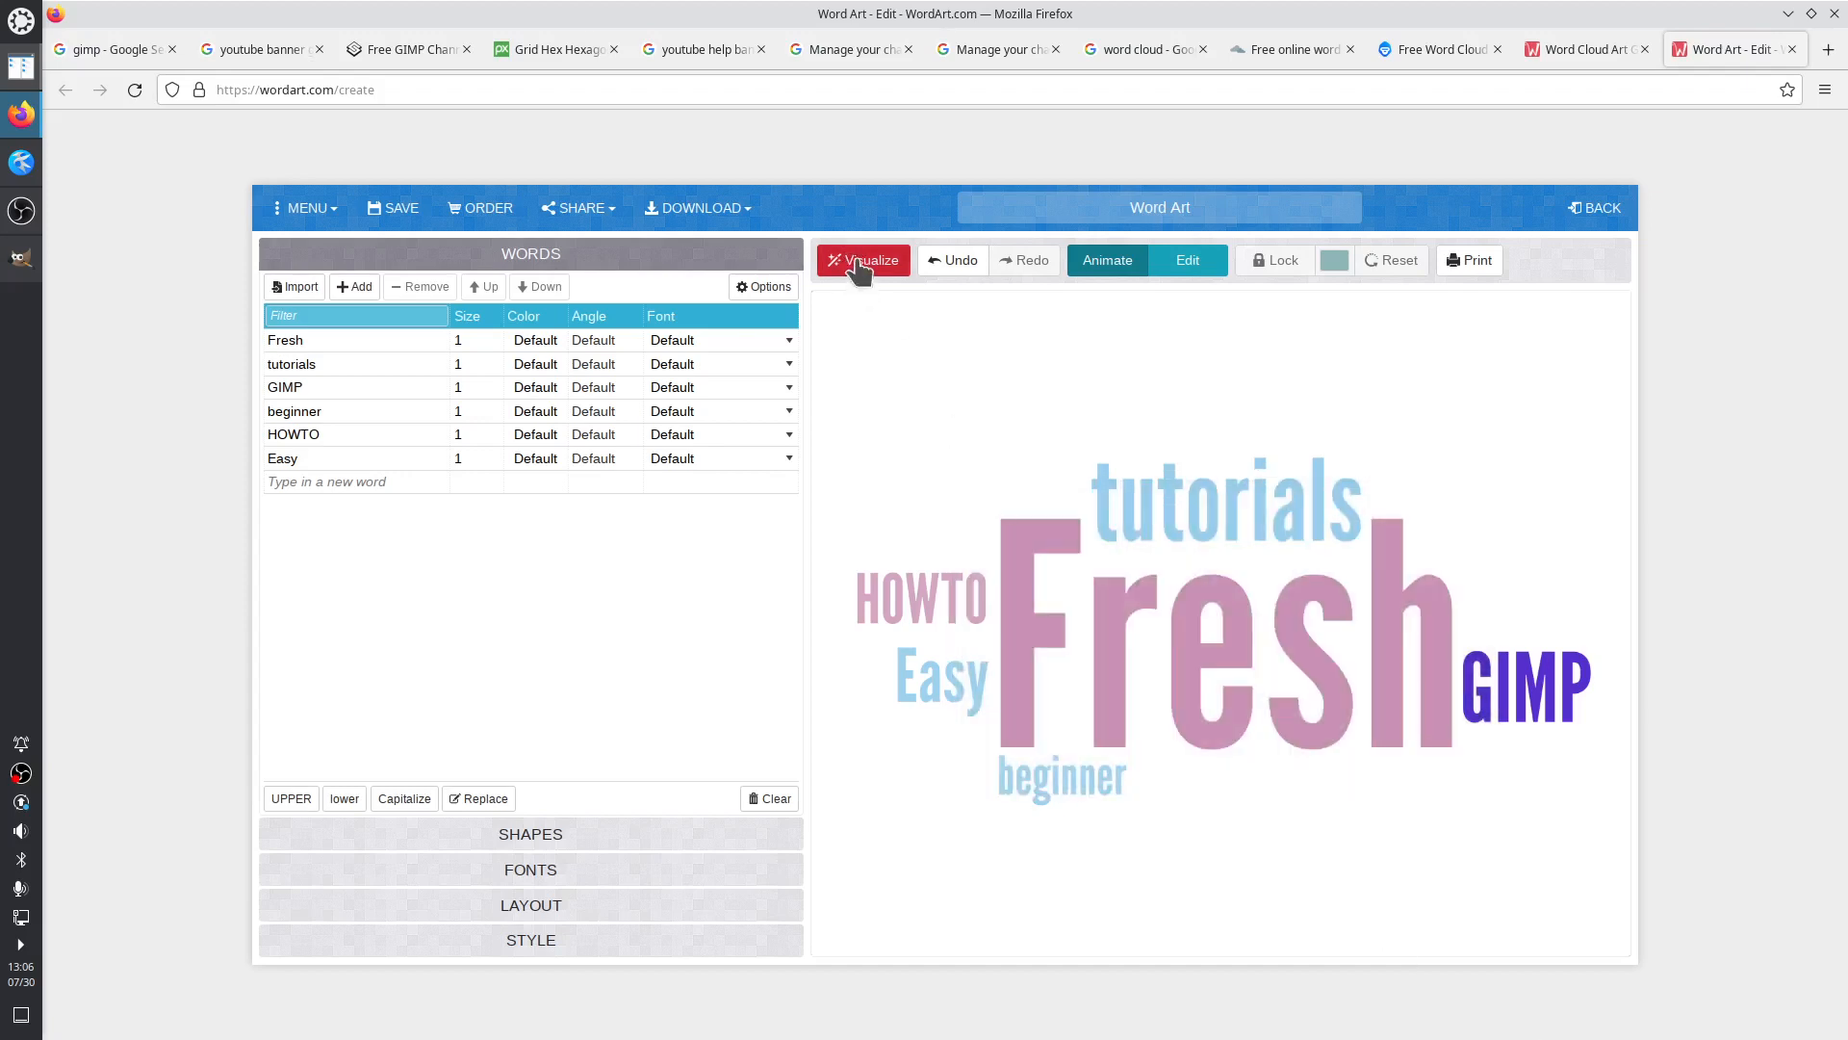
click(859, 262)
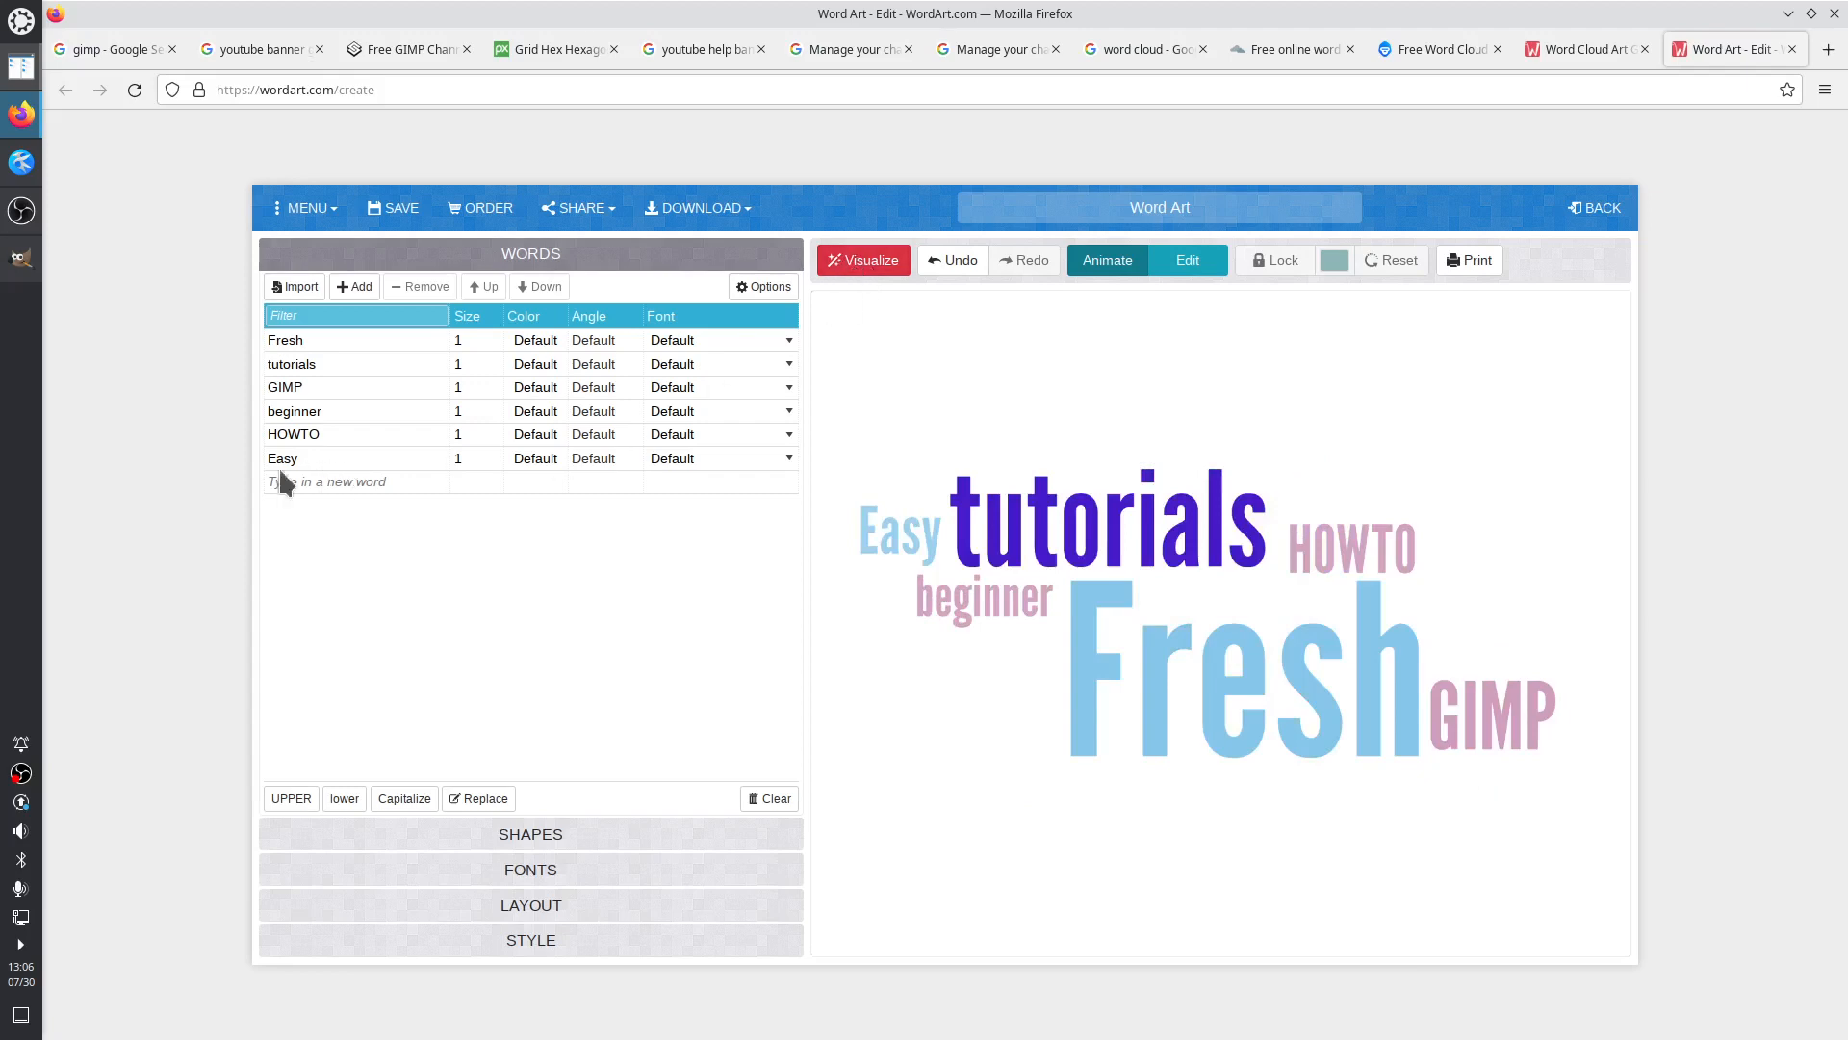
Switch to GIMP, open the foreground color for its hex code, and place the WordArt browser window alongside
click(22, 257)
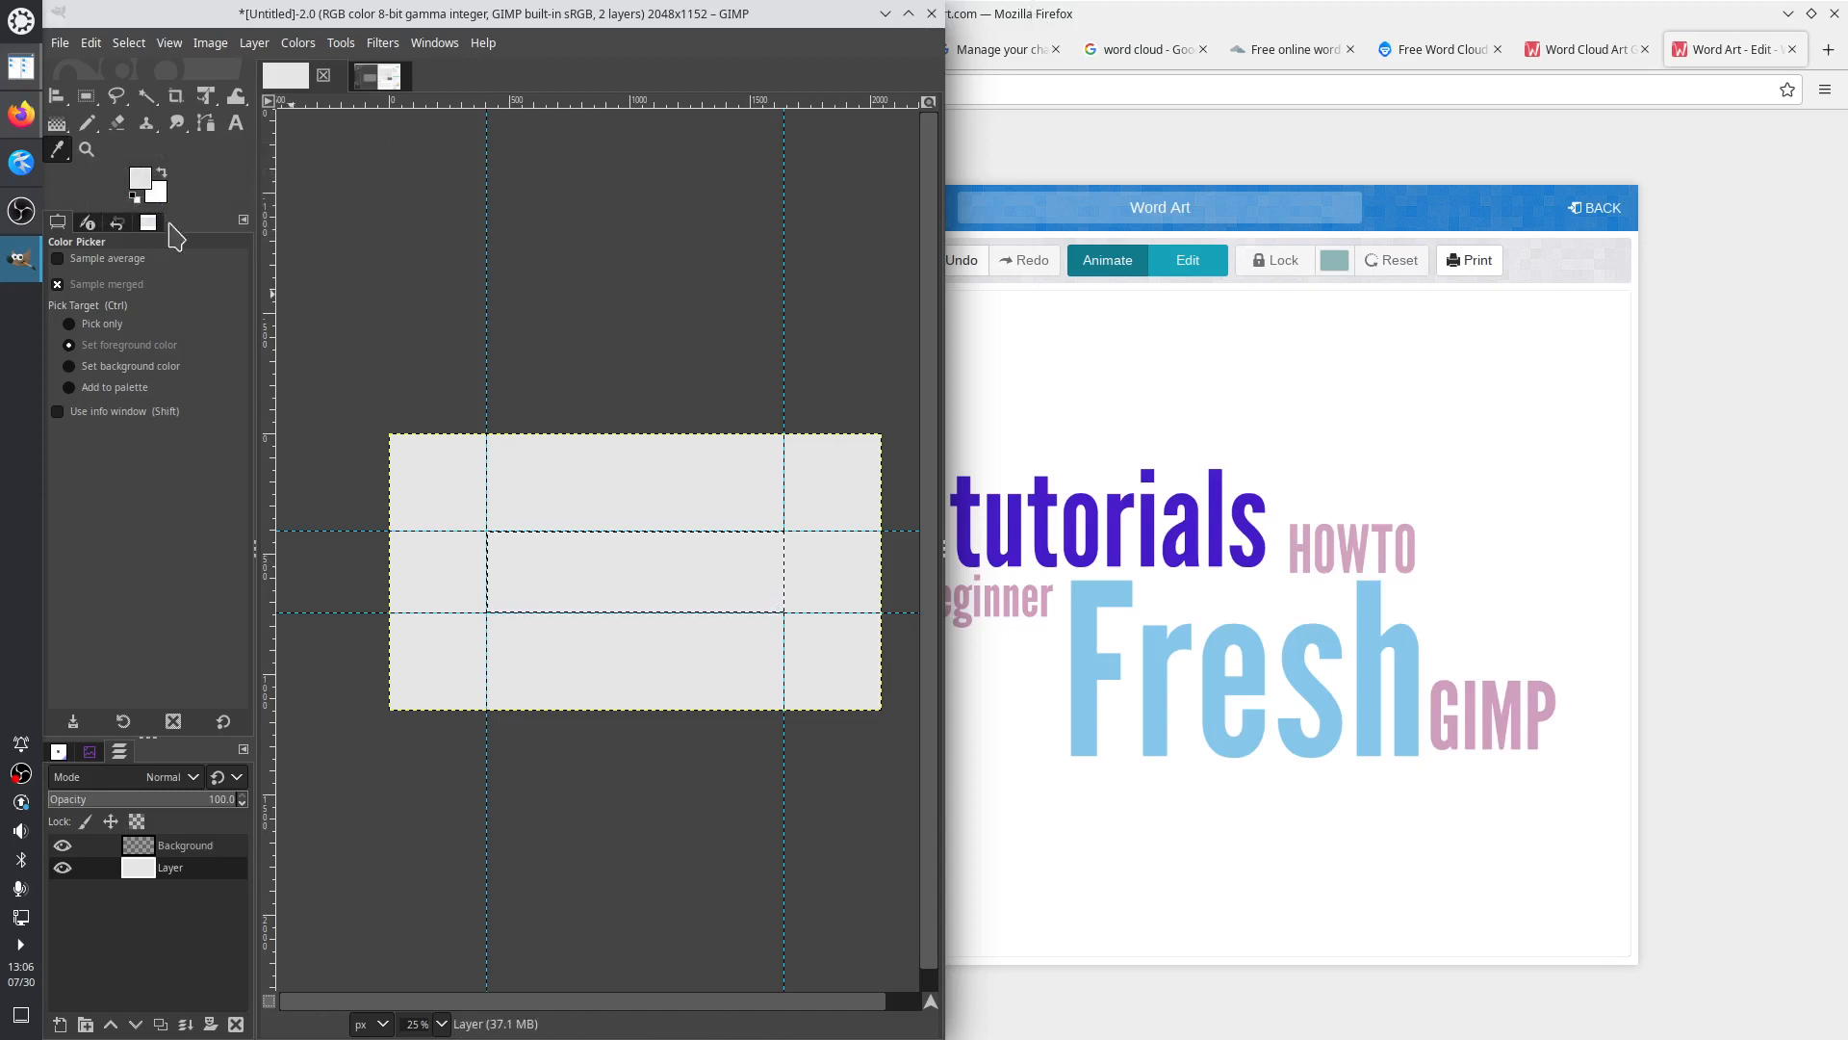
click(140, 183)
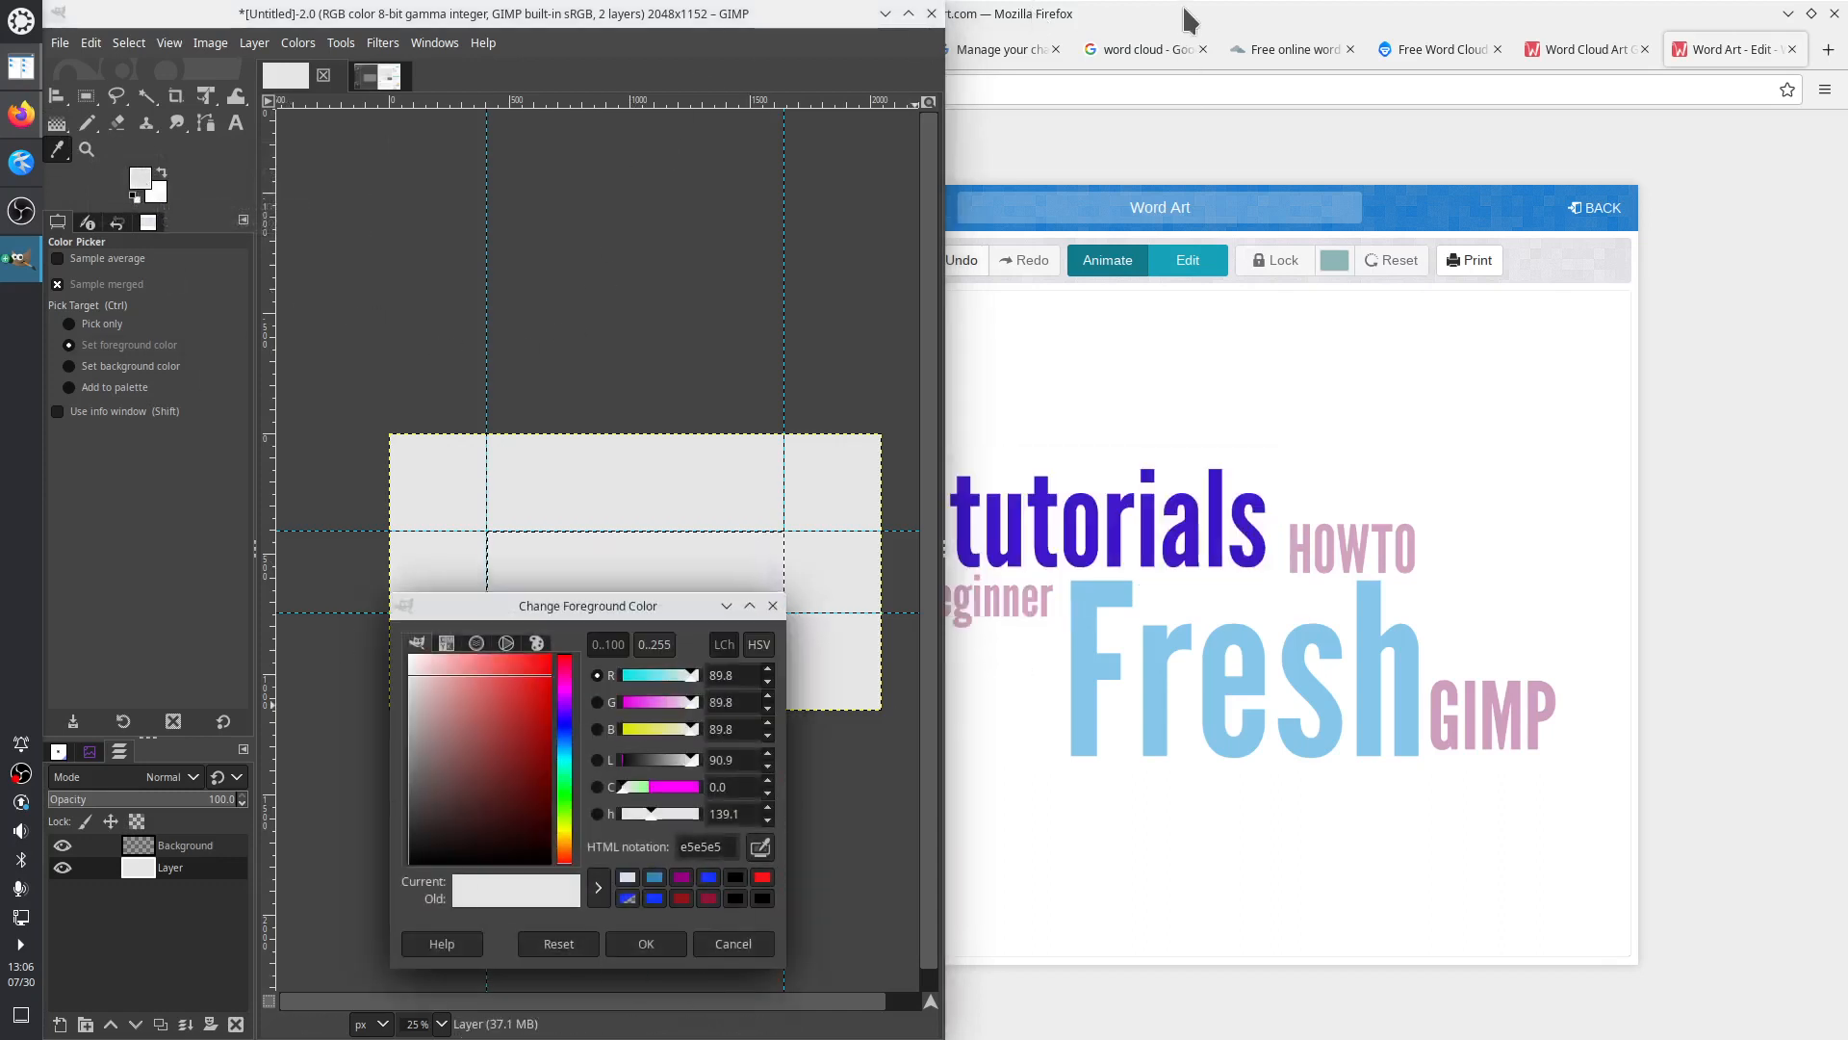
drag(1187, 19, 1638, 19)
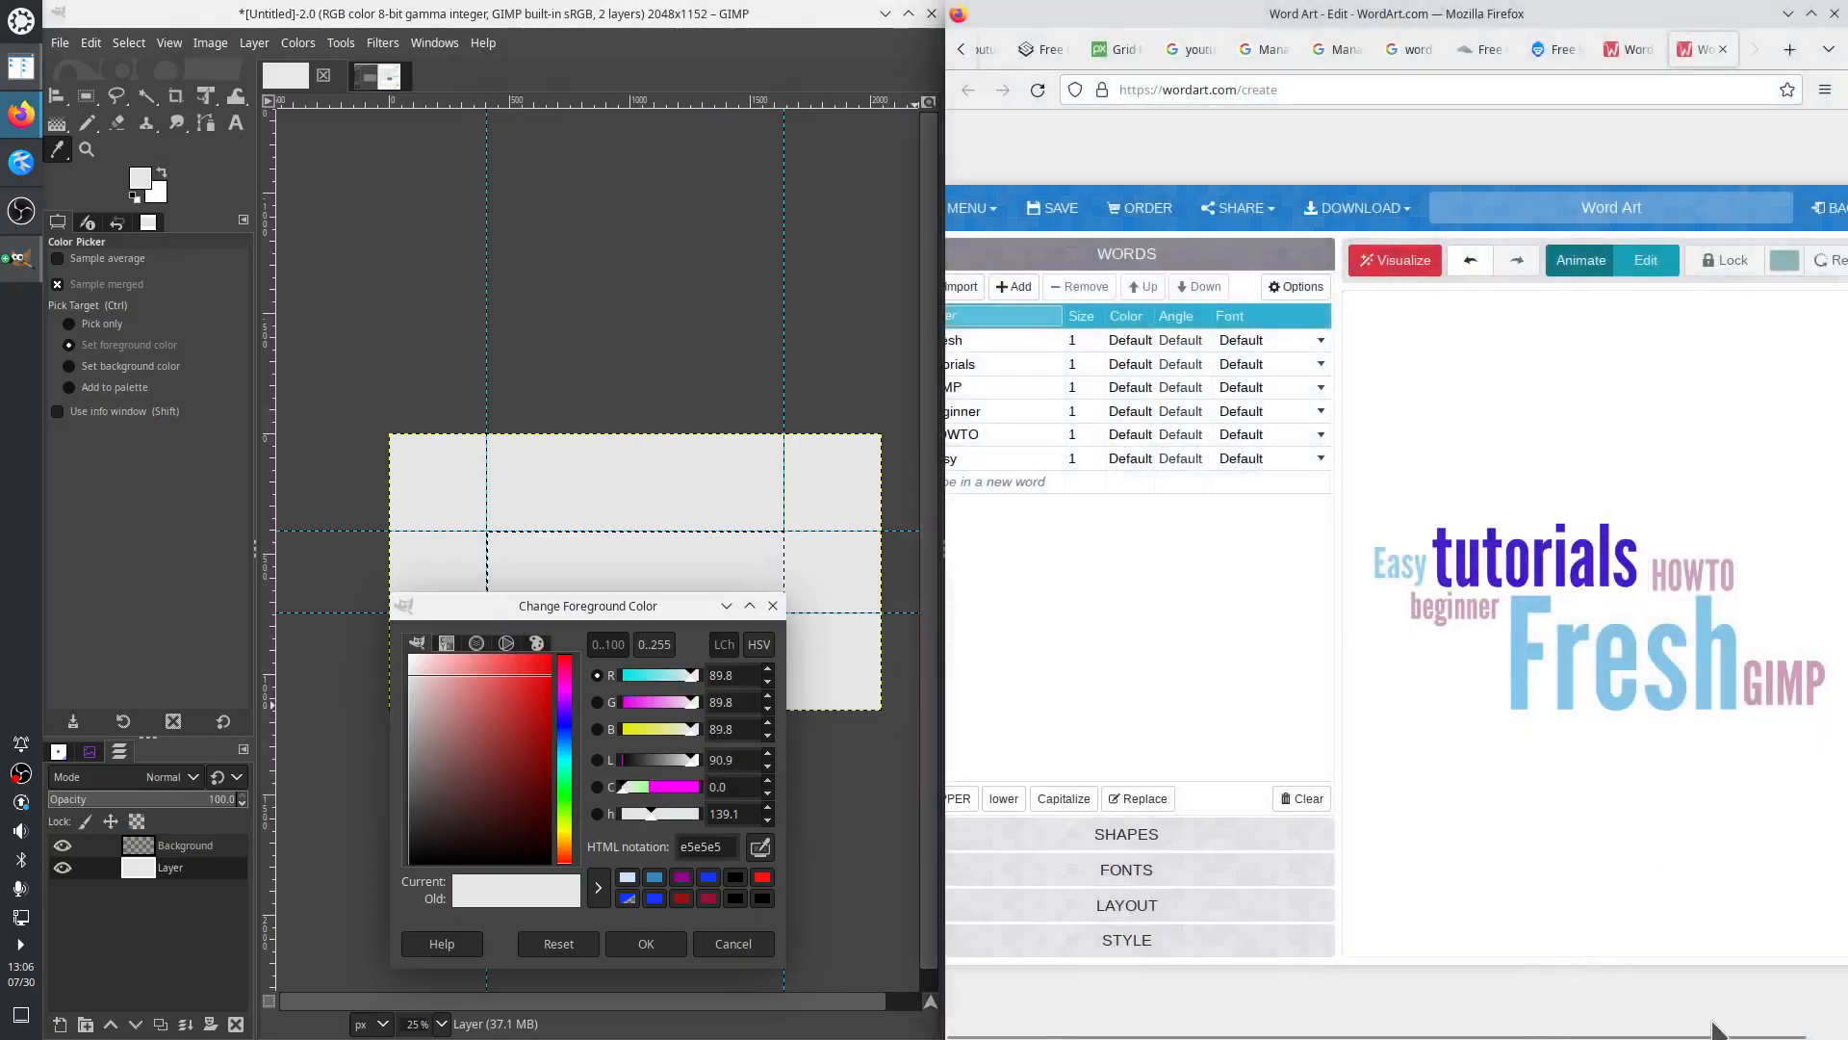
drag(1718, 1029, 1753, 1030)
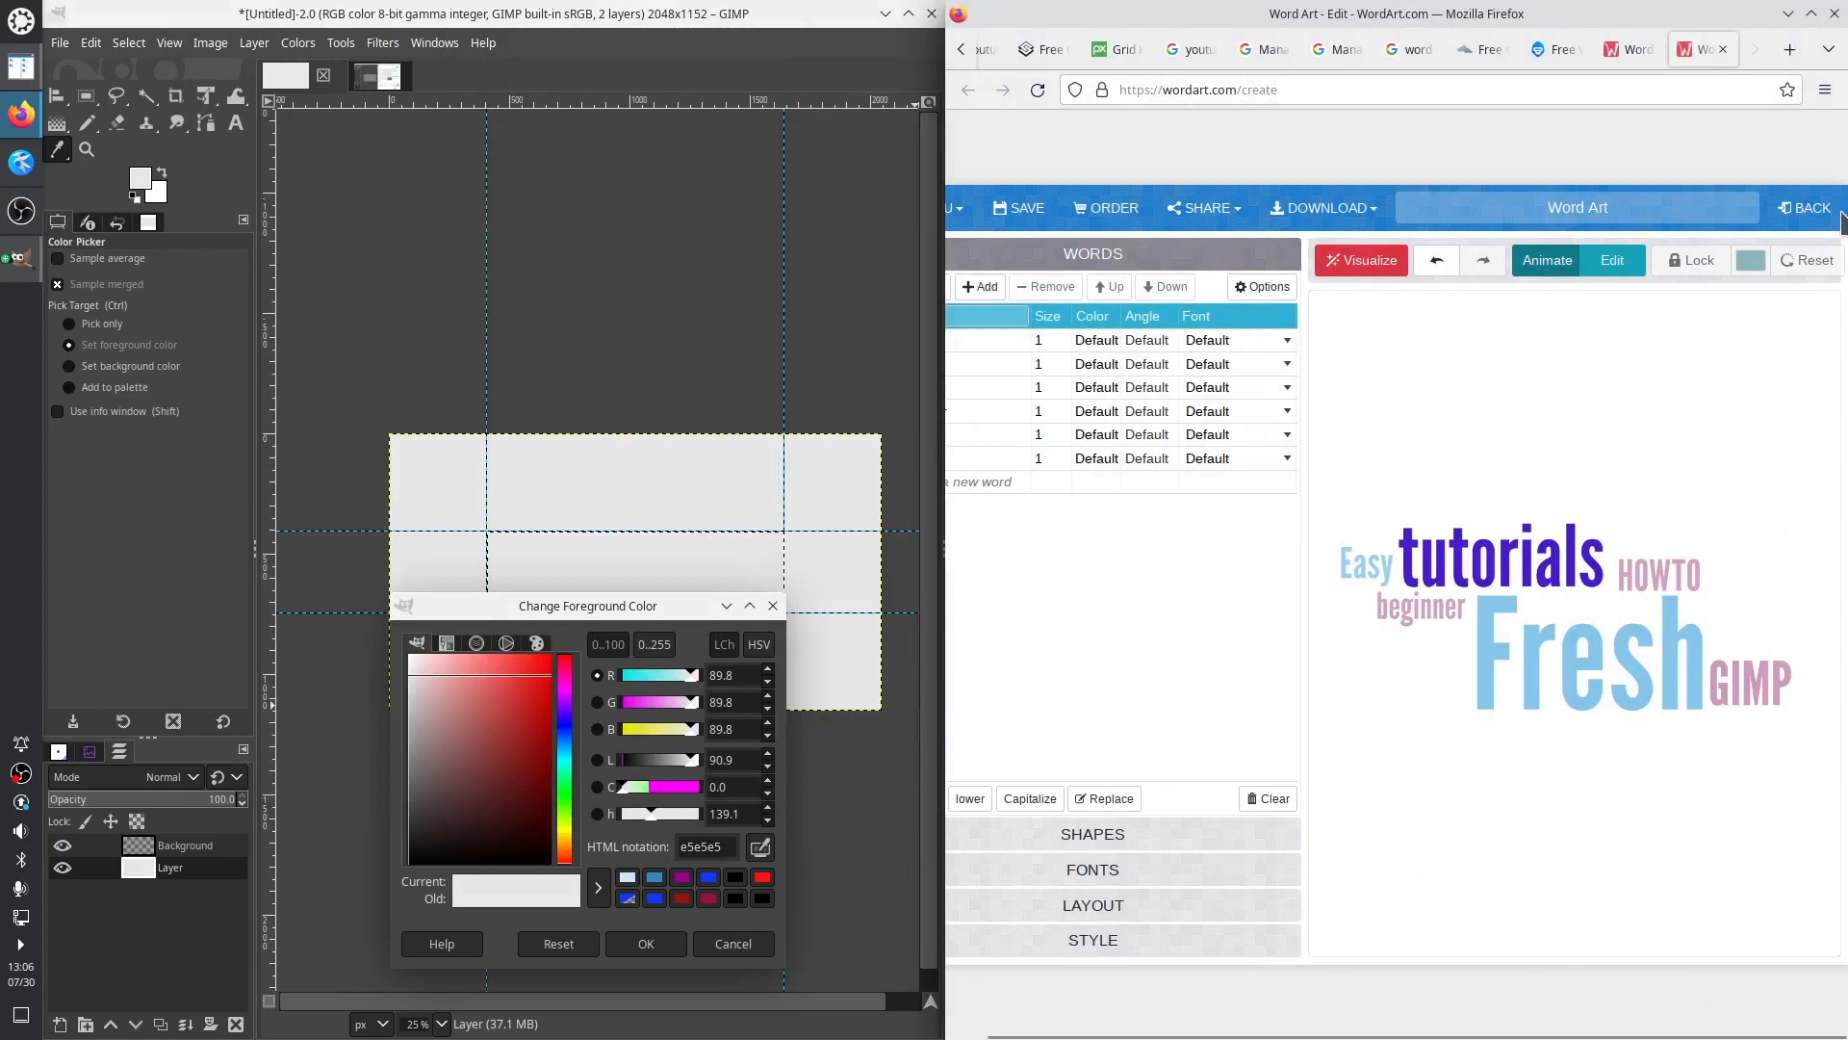
drag(1377, 1035, 1342, 1034)
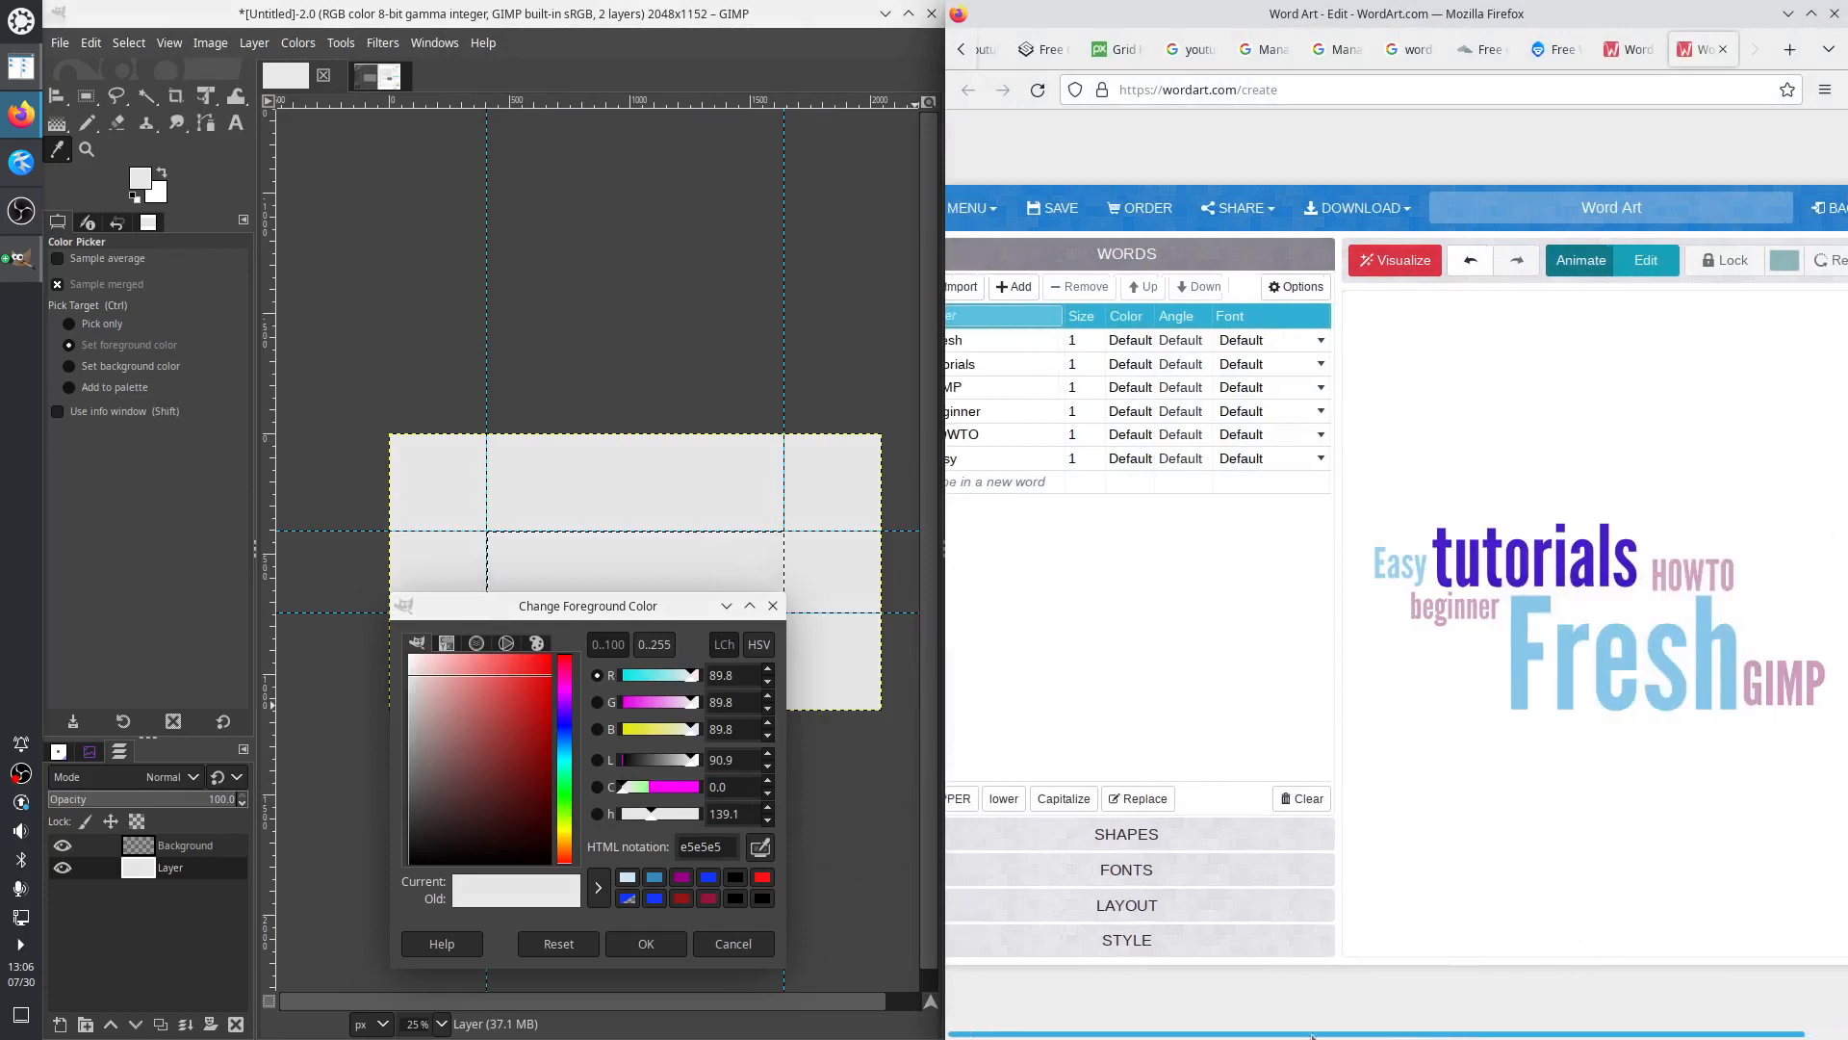
Set the word cloud's background color to #e5e5e5 and close GIMP's foreground color dialog
click(1144, 940)
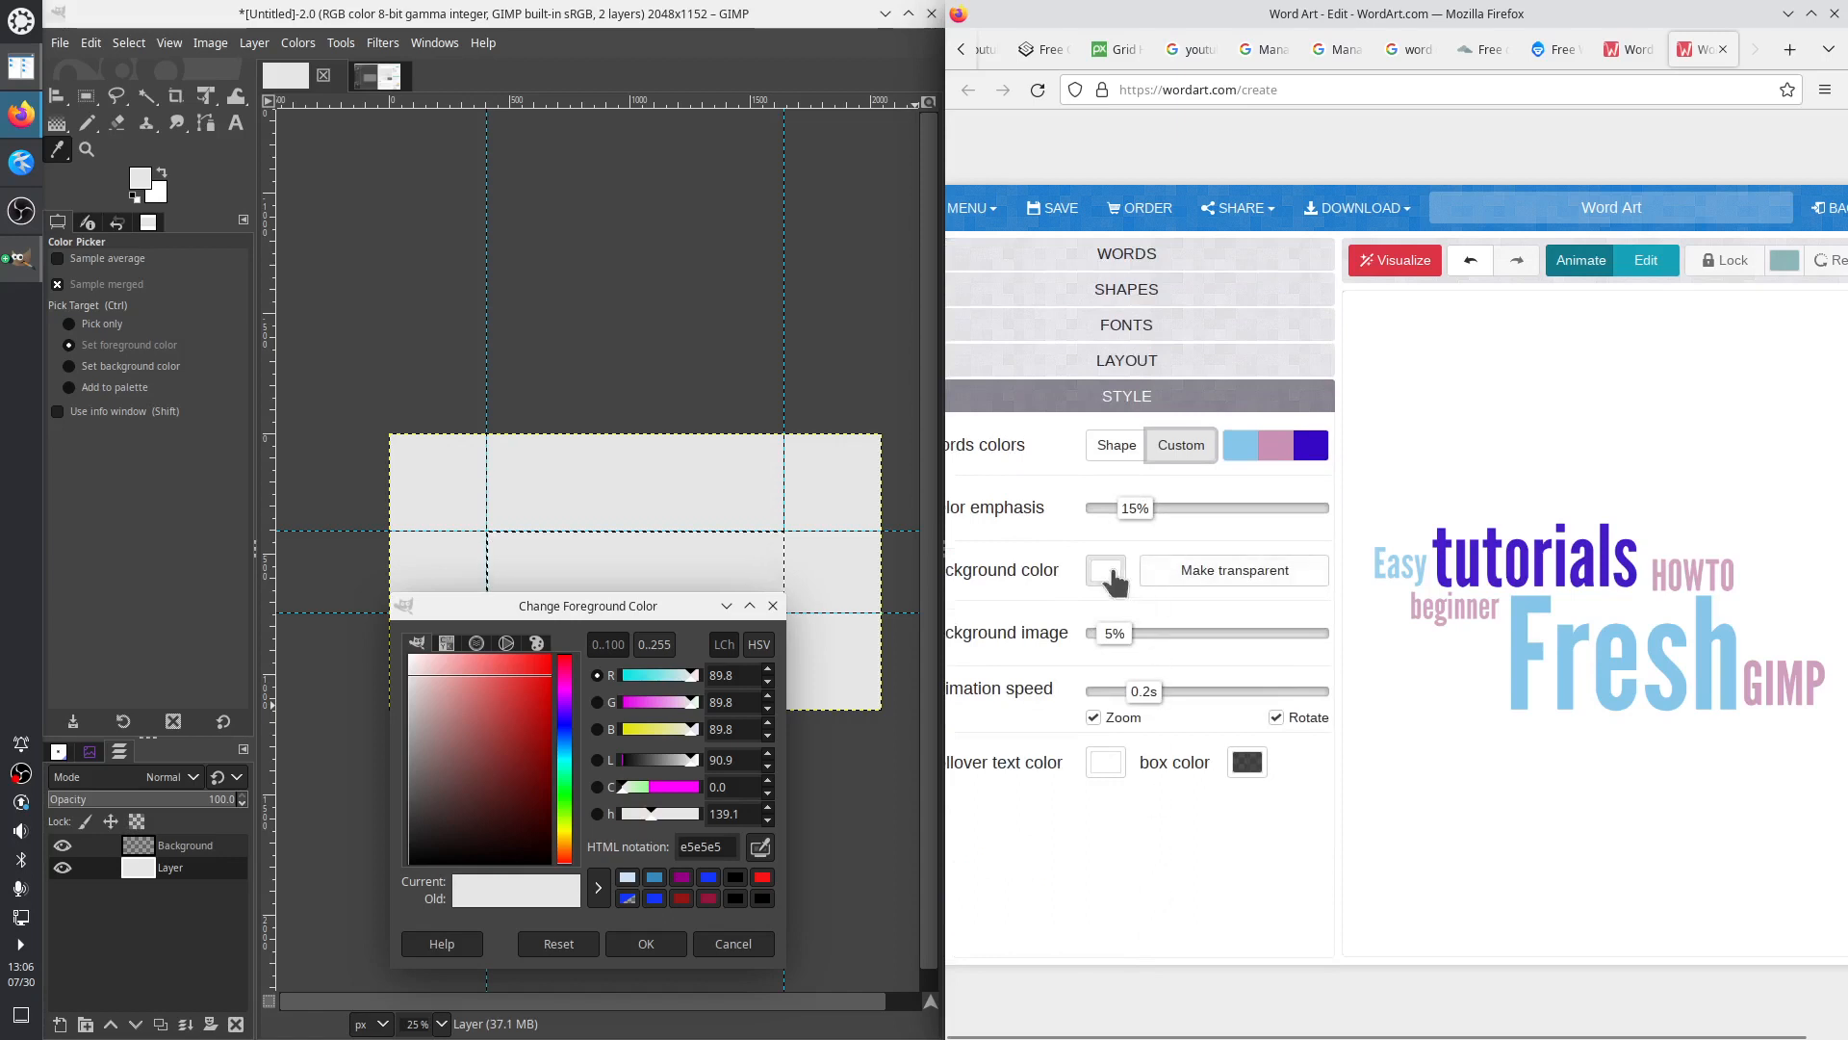
click(1106, 570)
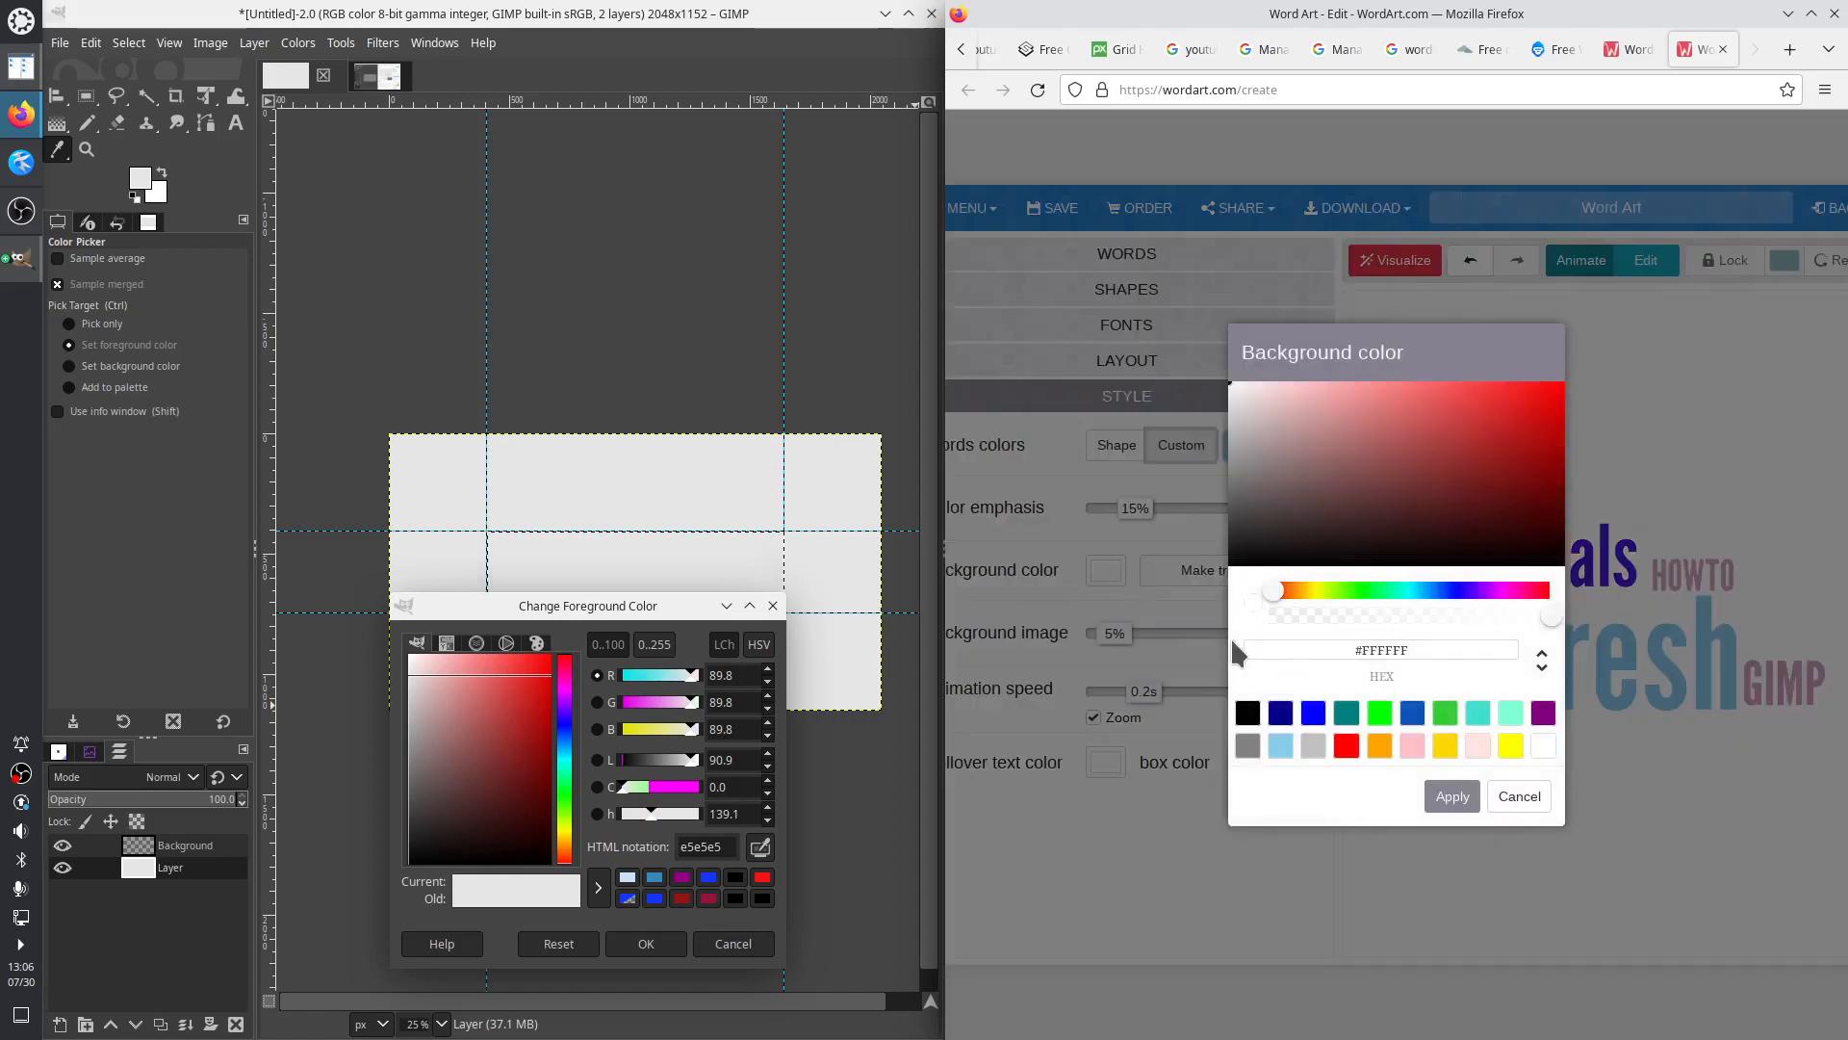
drag(1425, 649, 1365, 642)
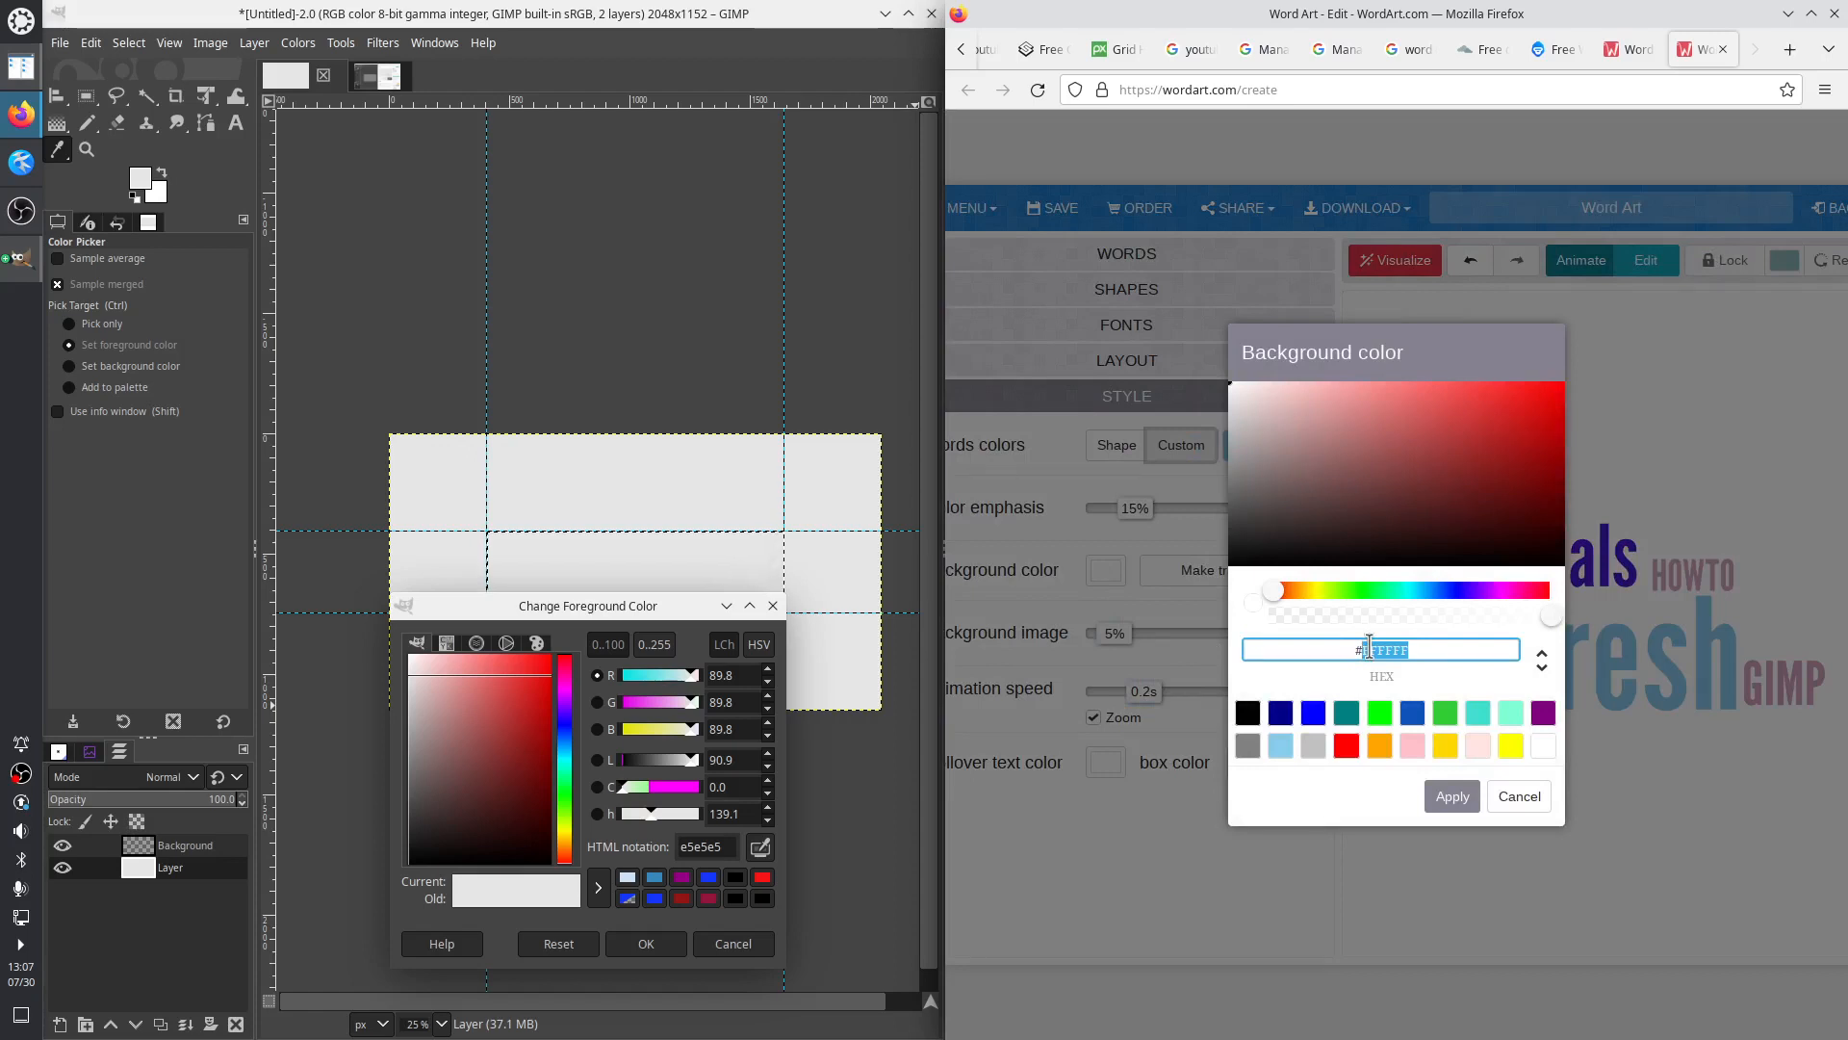
text(e5e5e5)
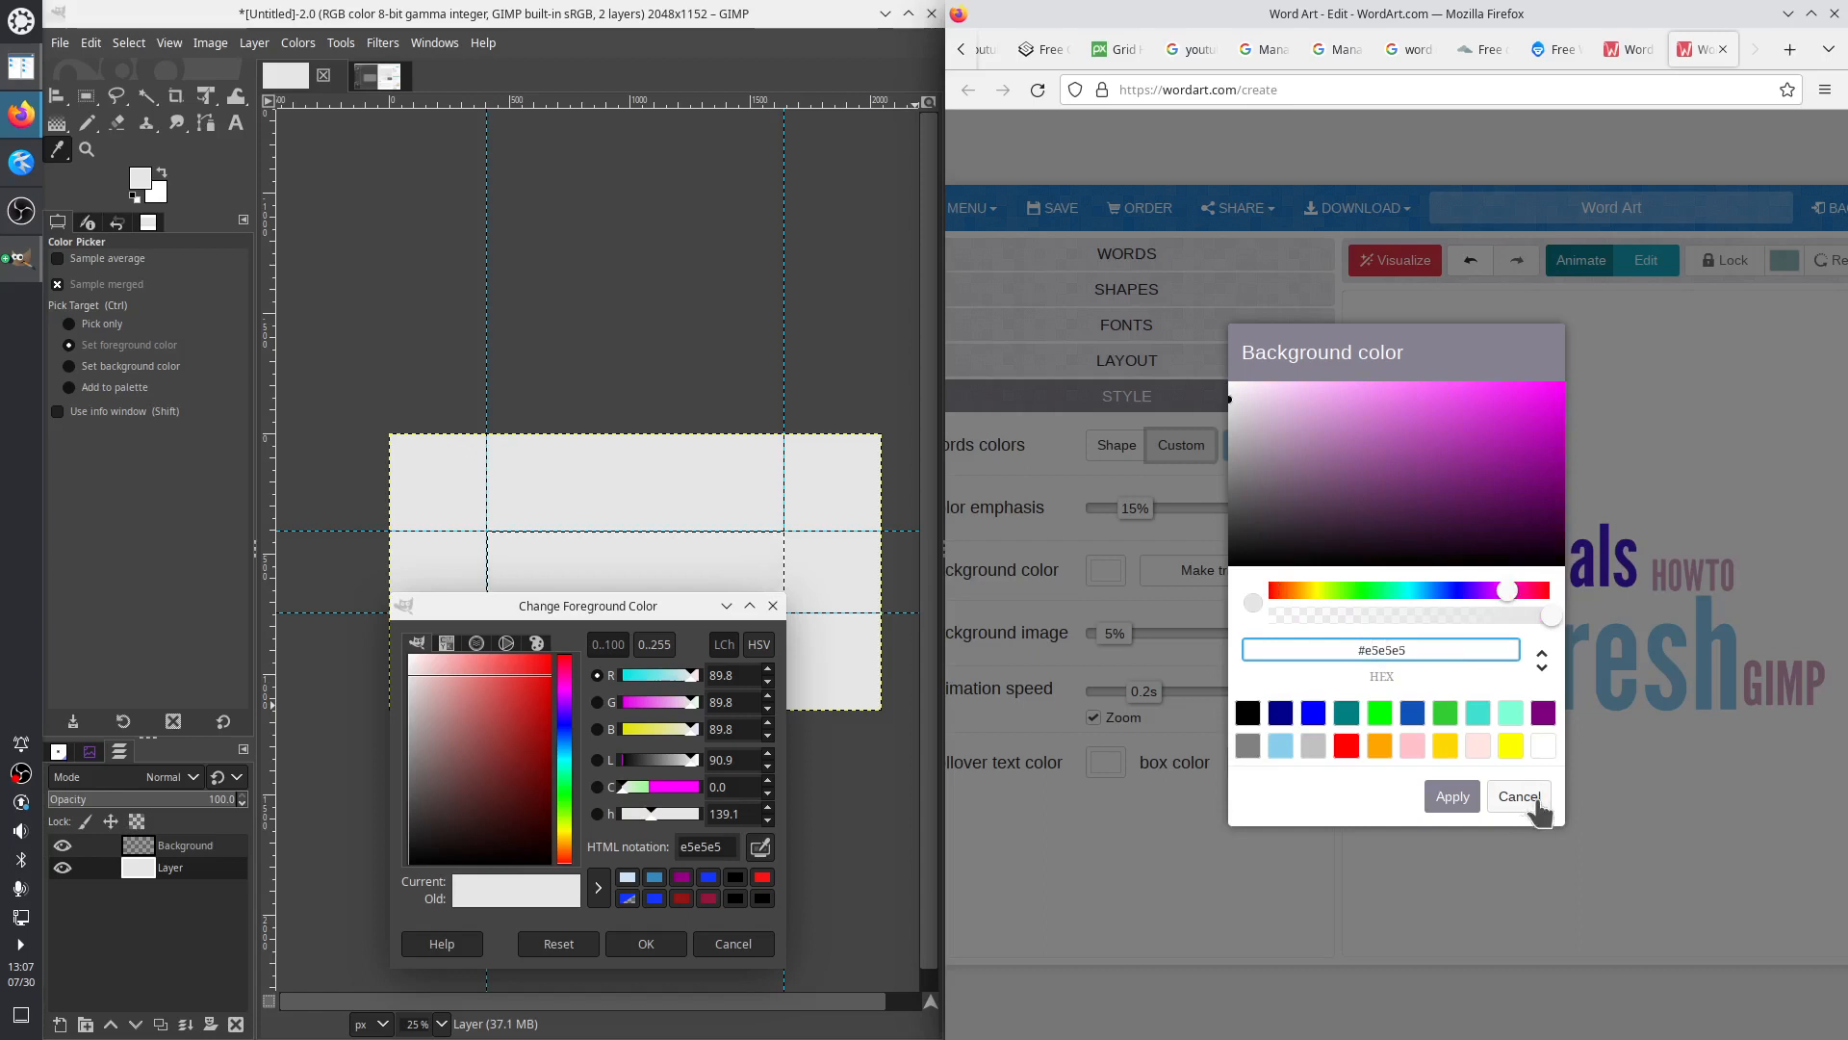
click(1450, 801)
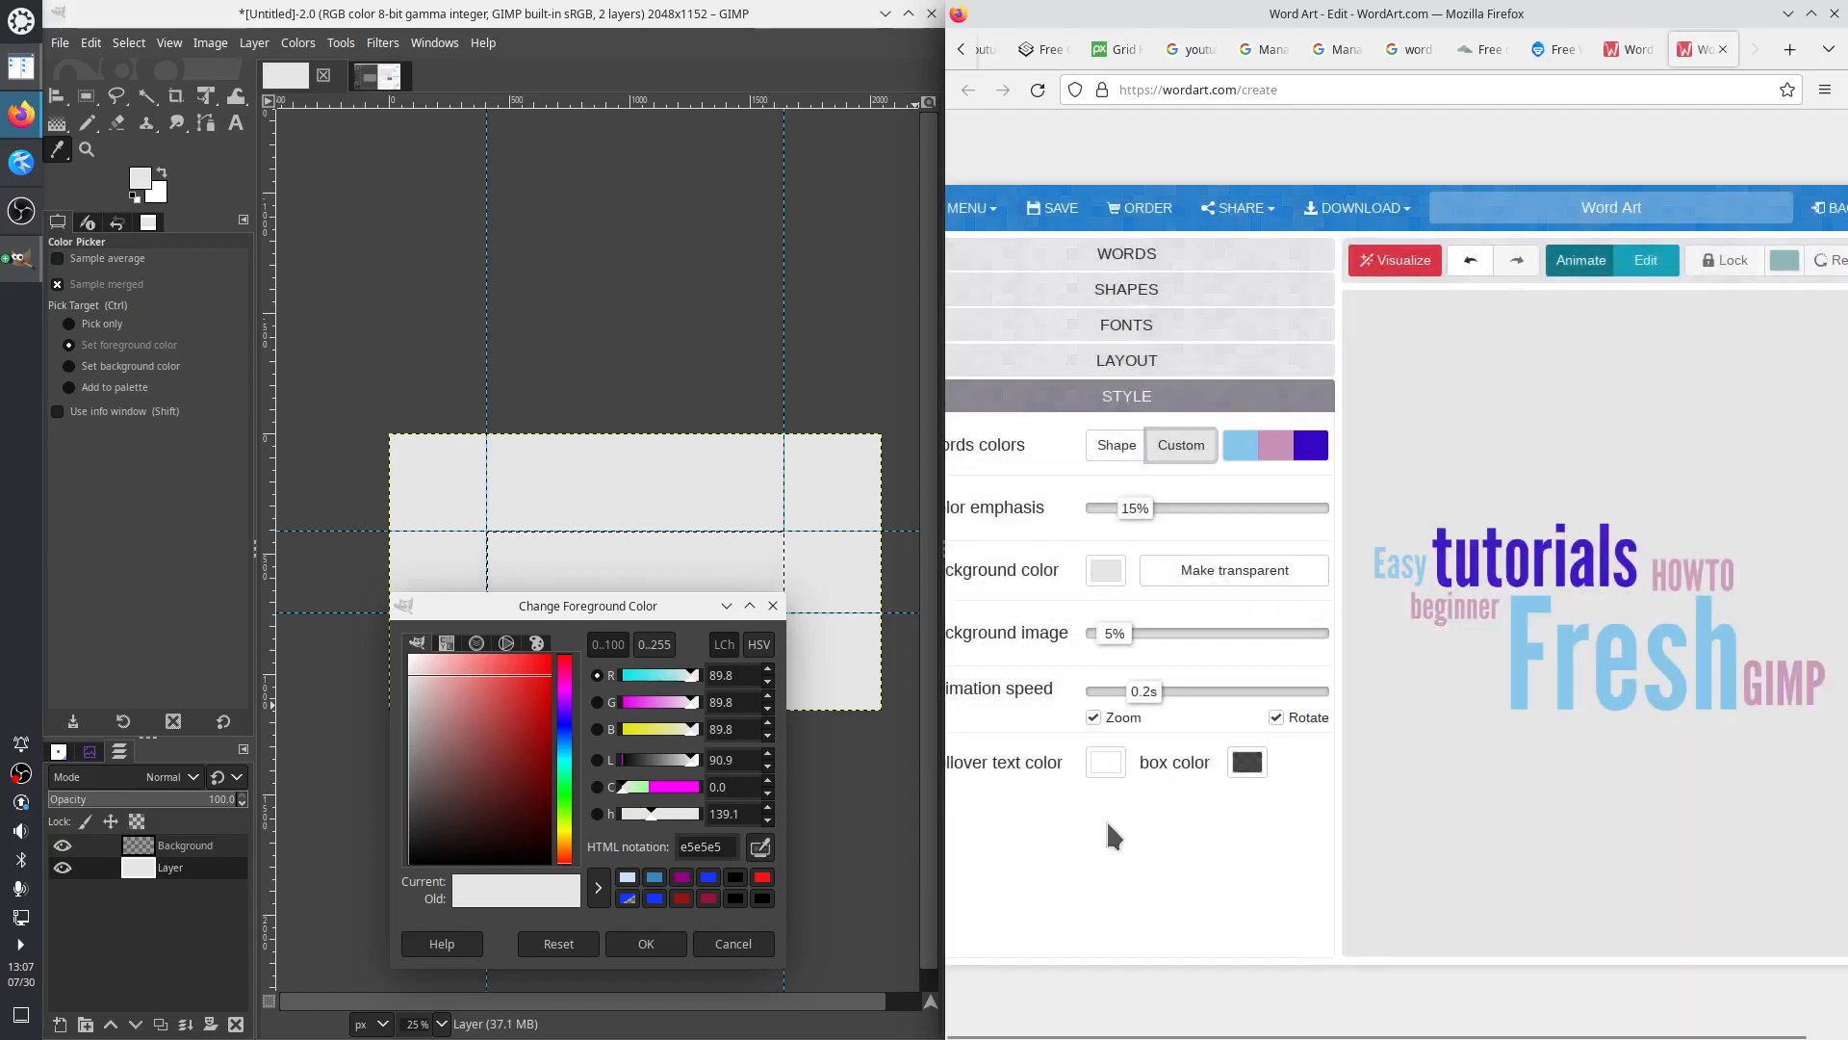
click(773, 607)
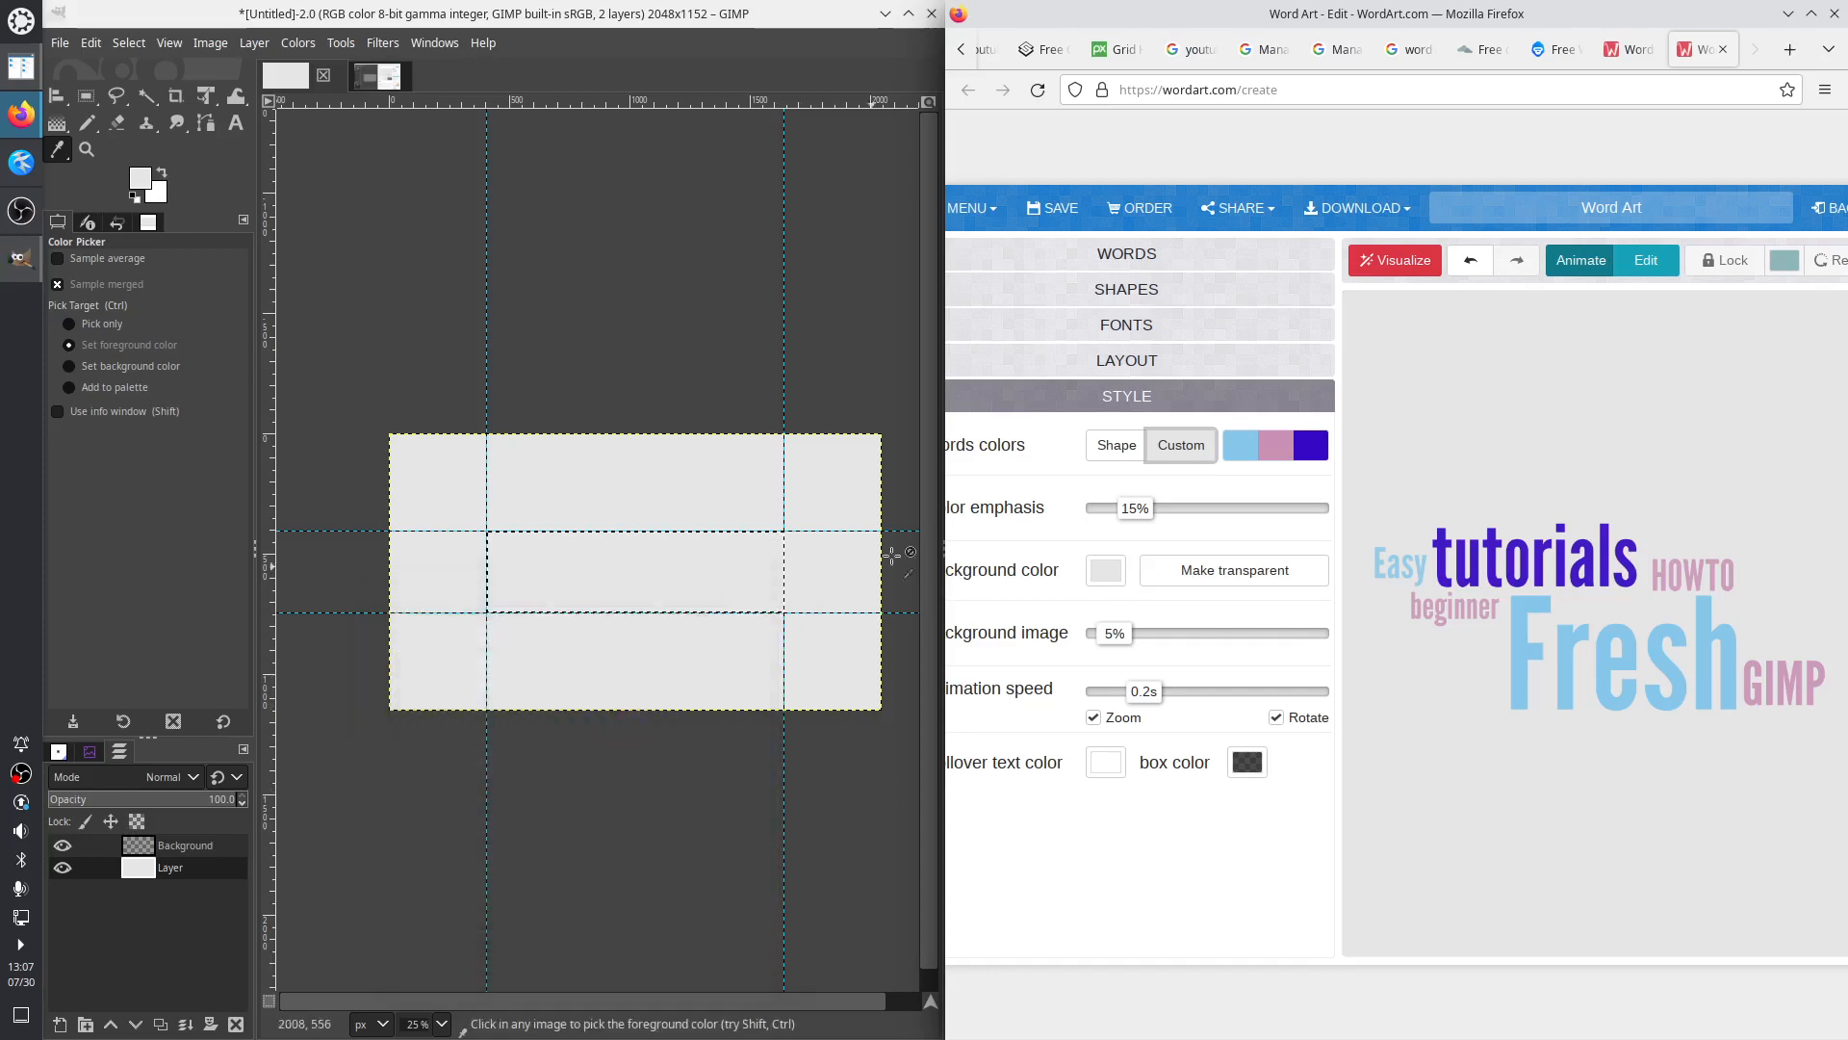
Minimize the file manager window and bring the browser window back maximized
drag(1361, 9, 1283, 29)
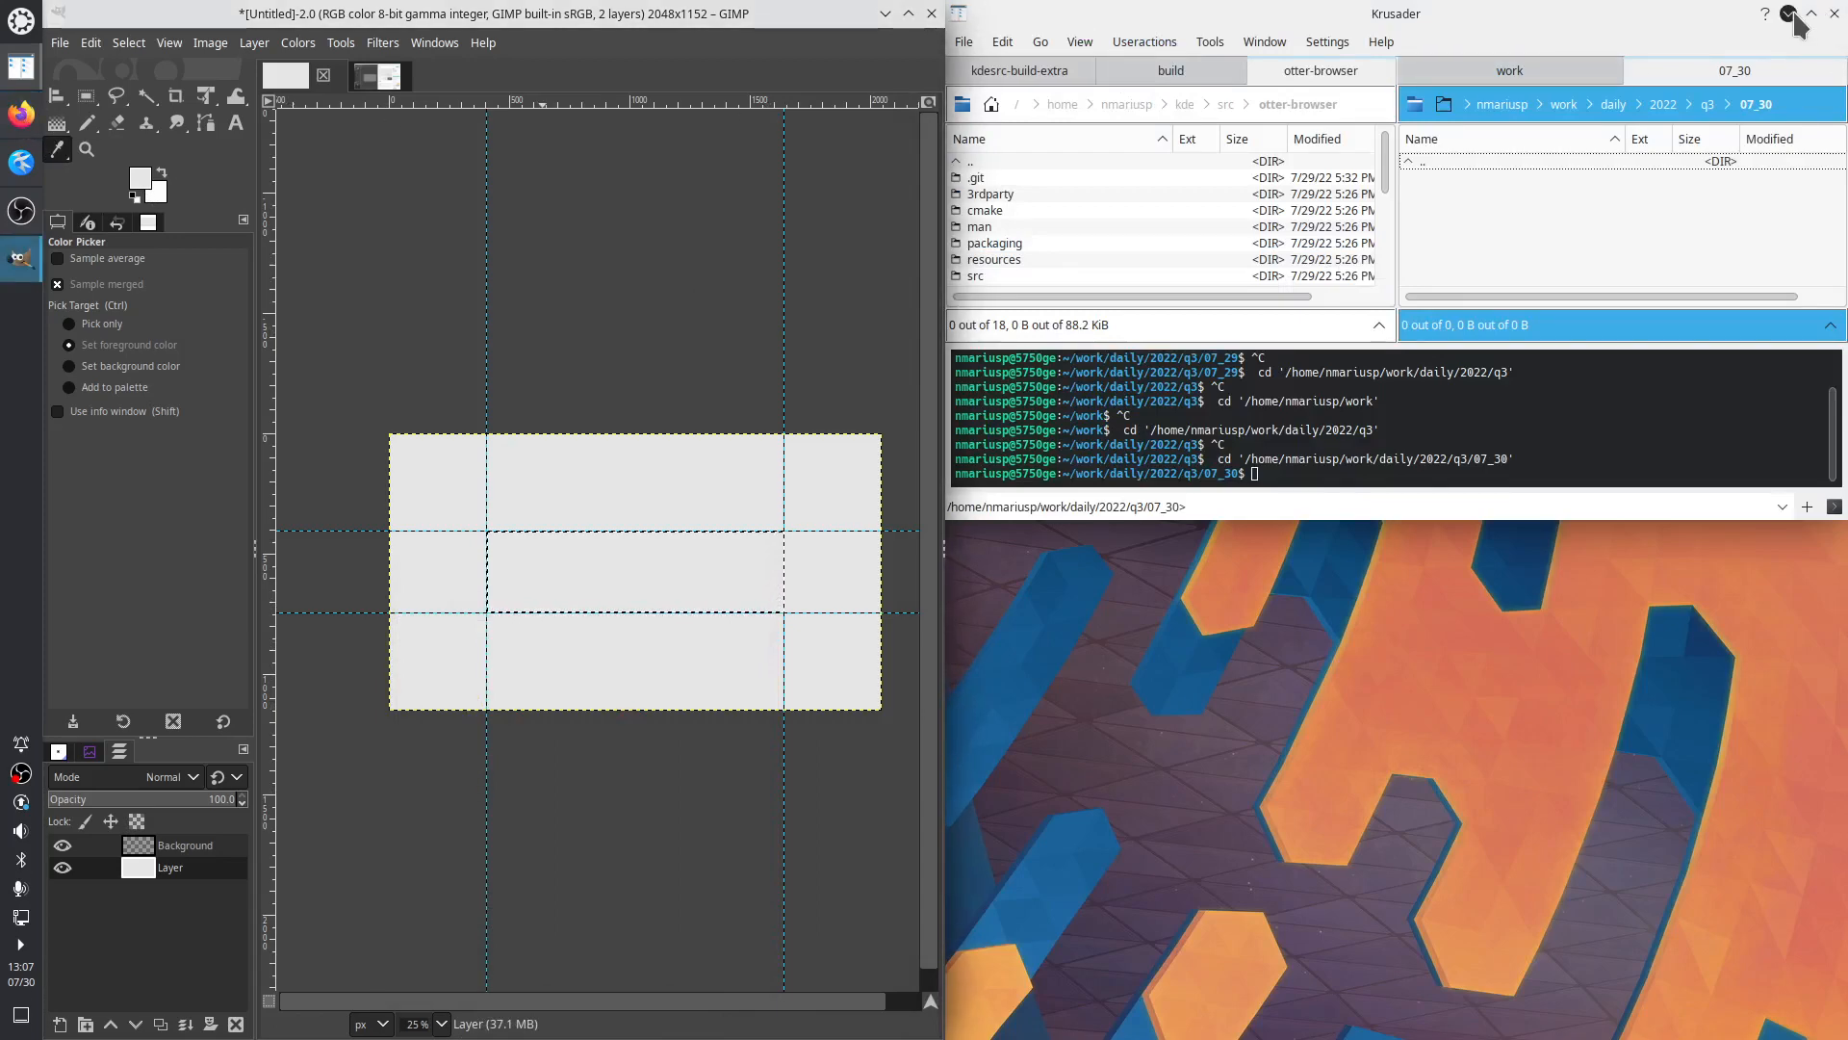
click(1789, 13)
right_click(21, 115)
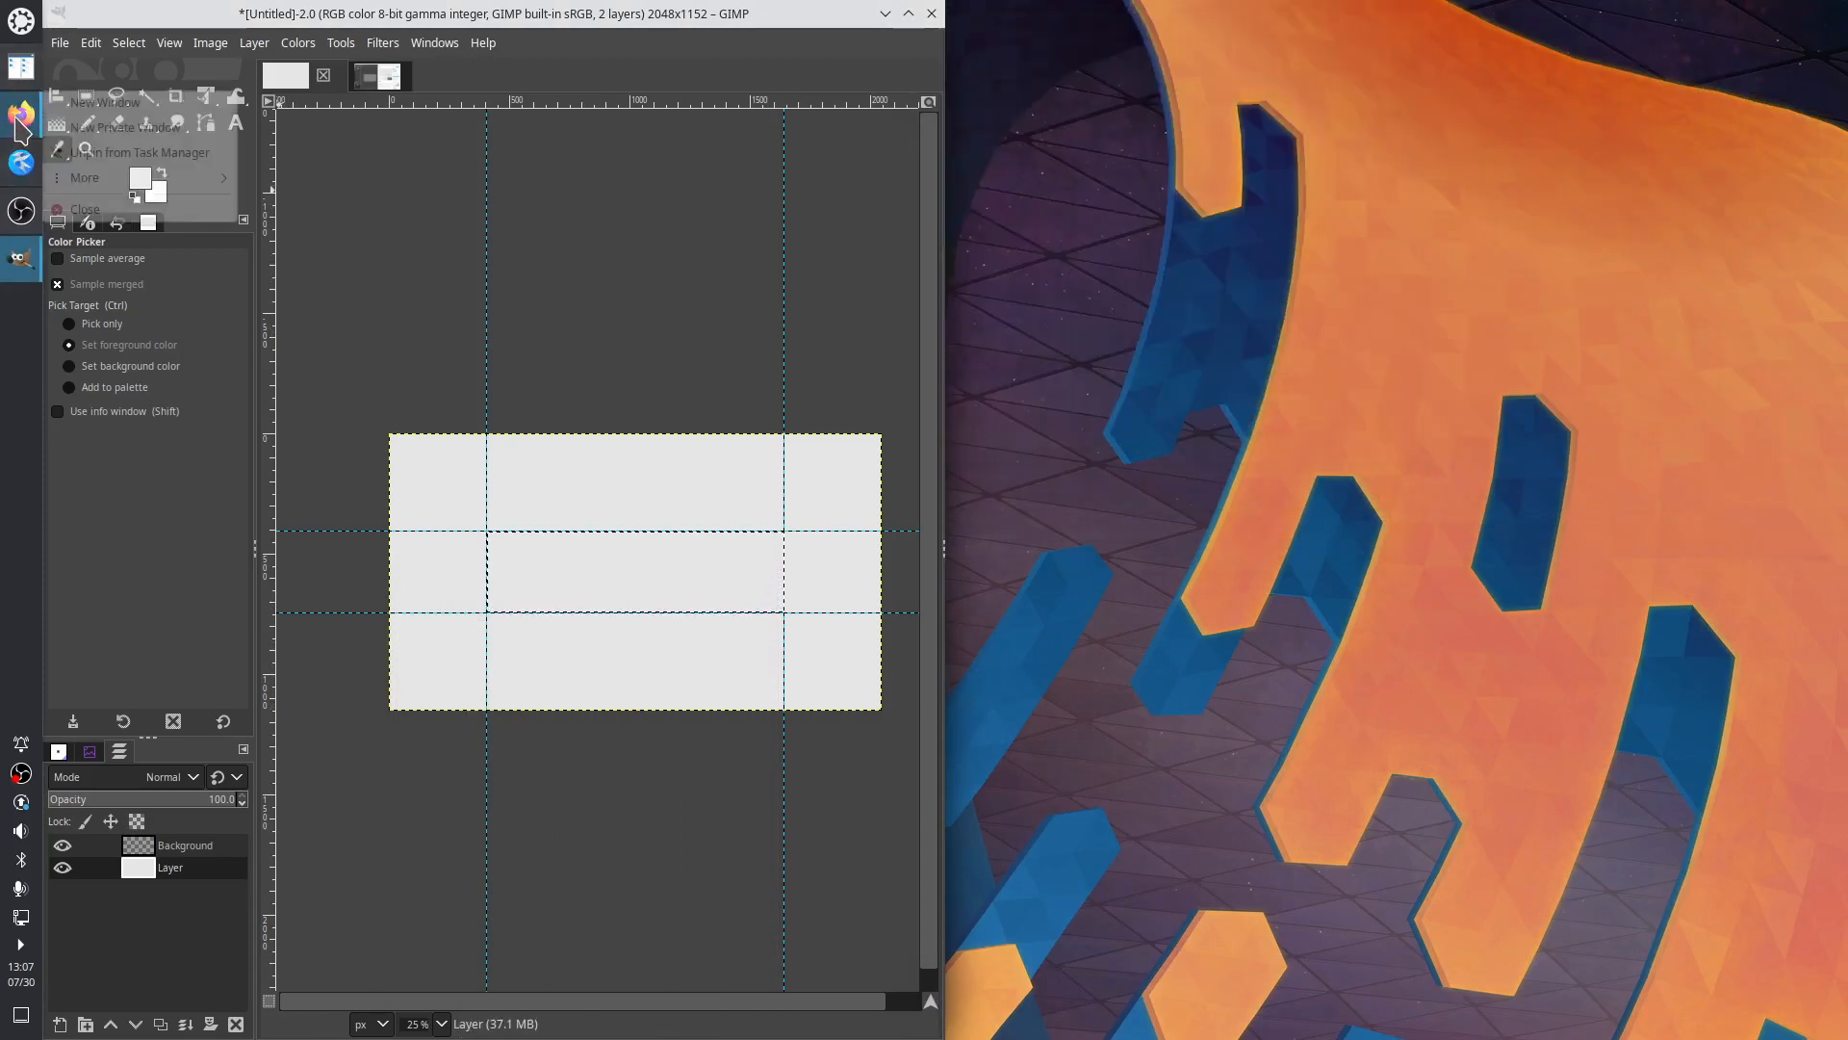
mouse_move(207, 179)
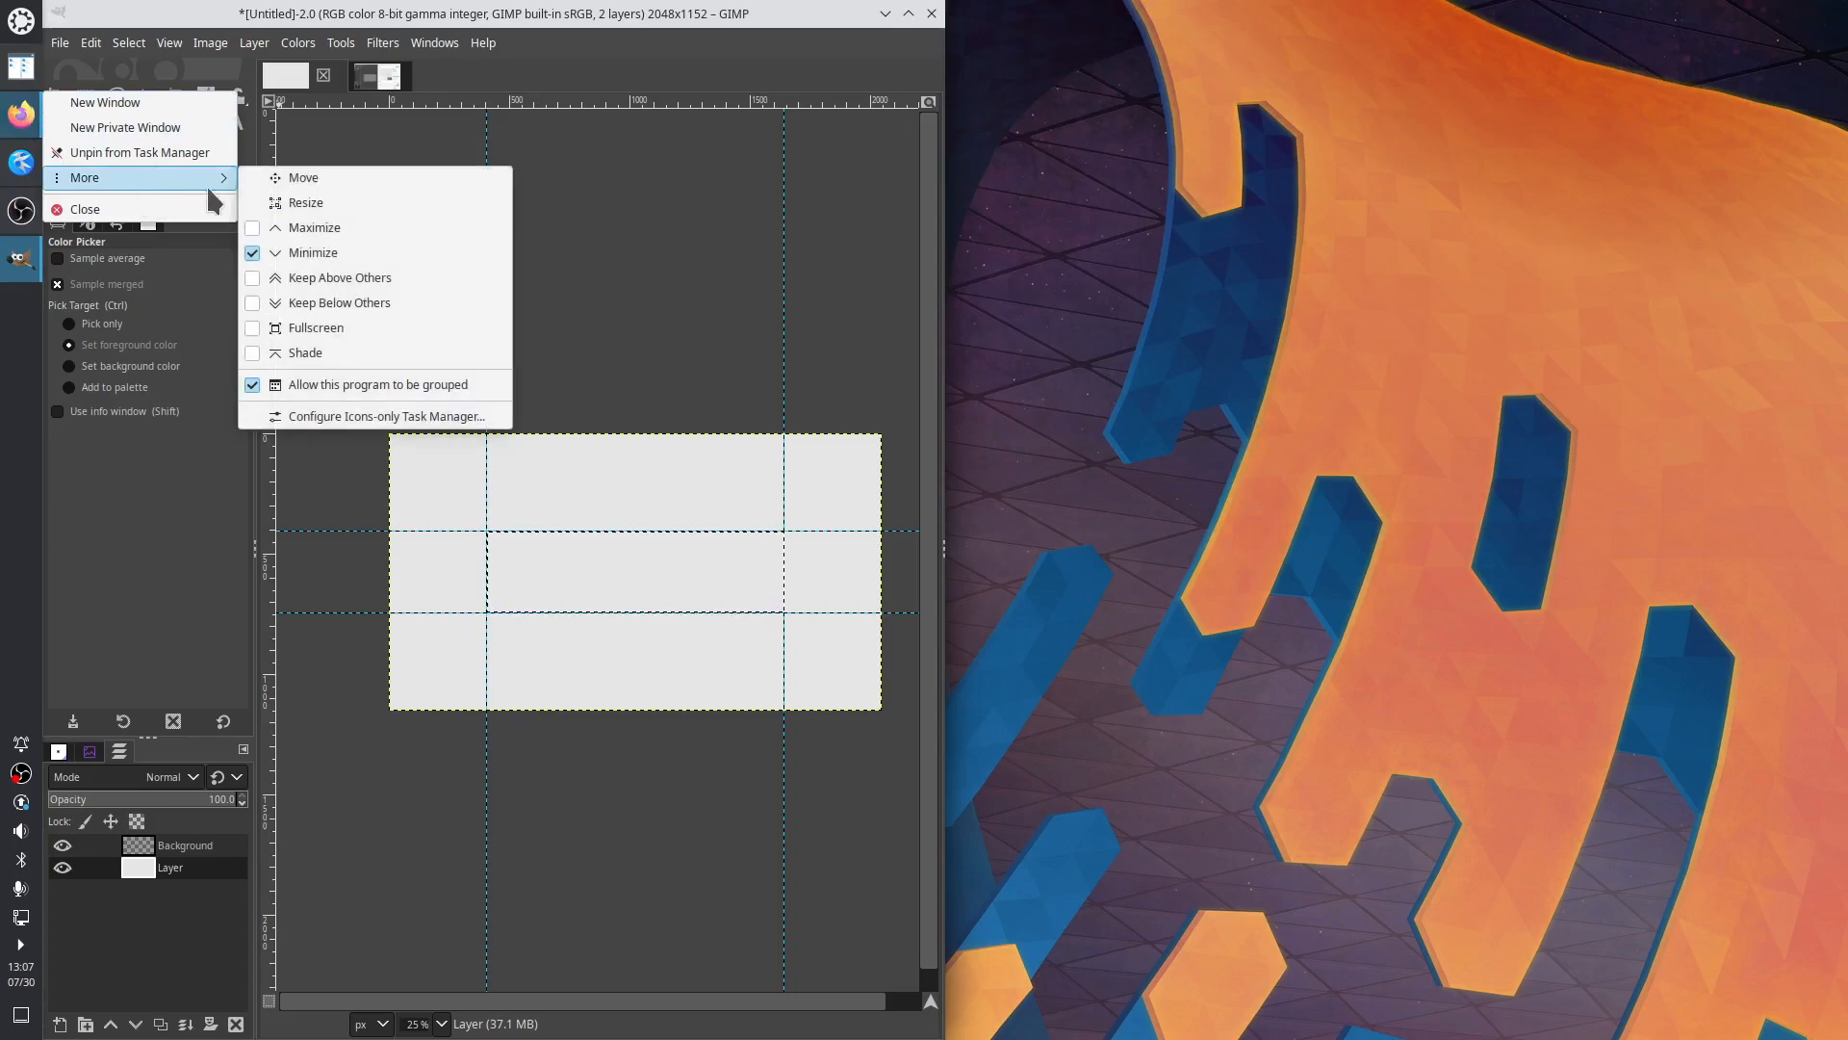
click(313, 237)
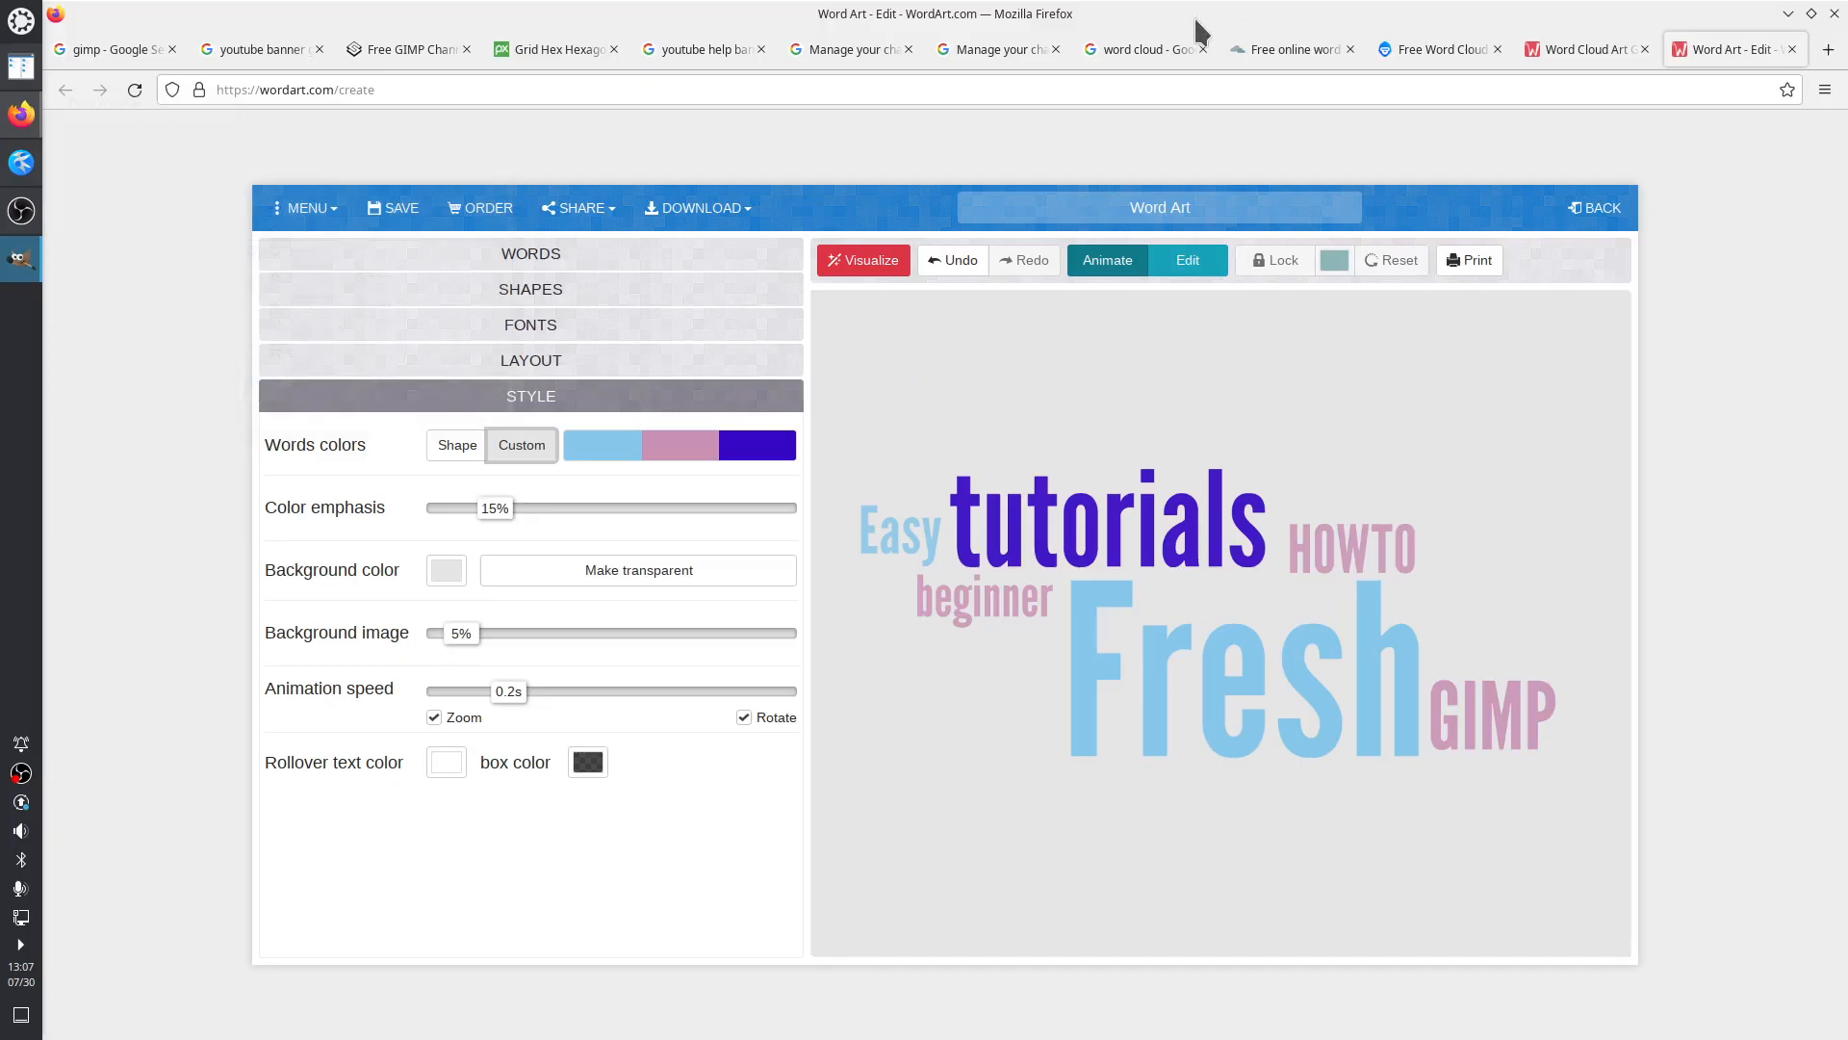
Choose the Gunplay font in Regular for the word cloud, with the browser window maximized
drag(1194, 19, 1846, 626)
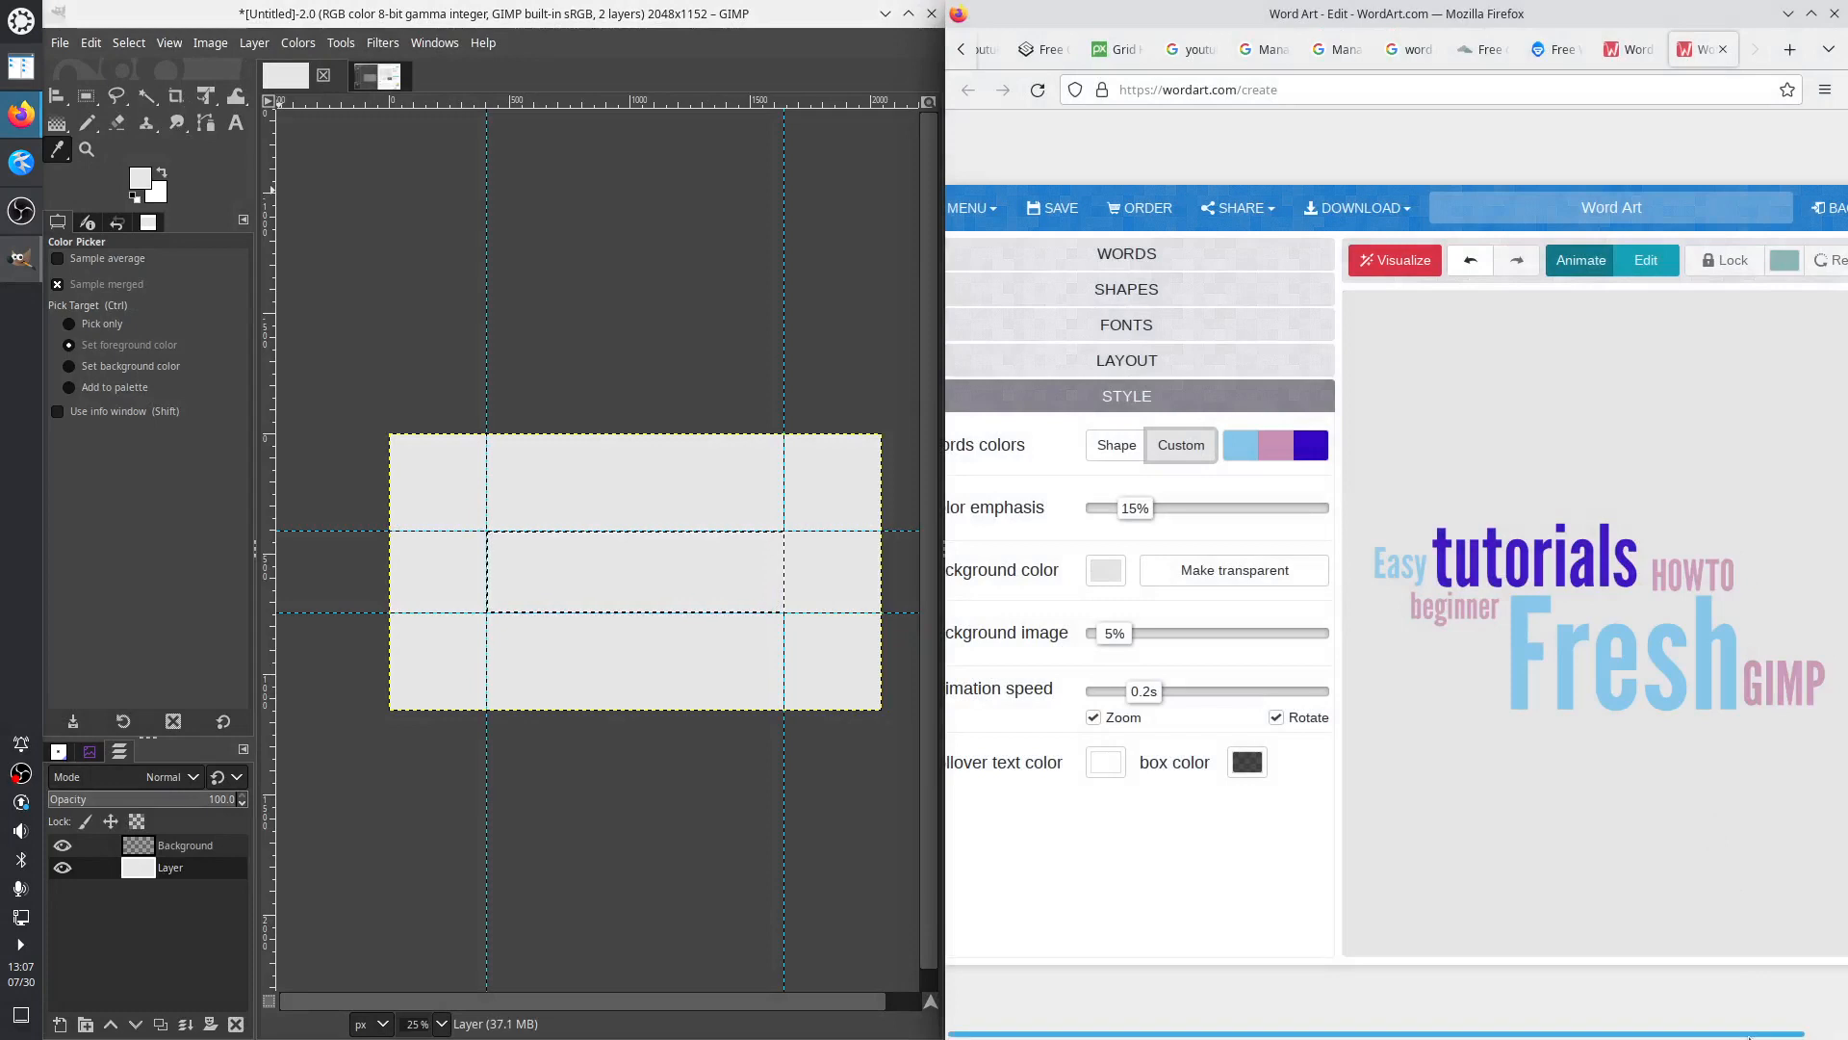
drag(1749, 1035, 1789, 1037)
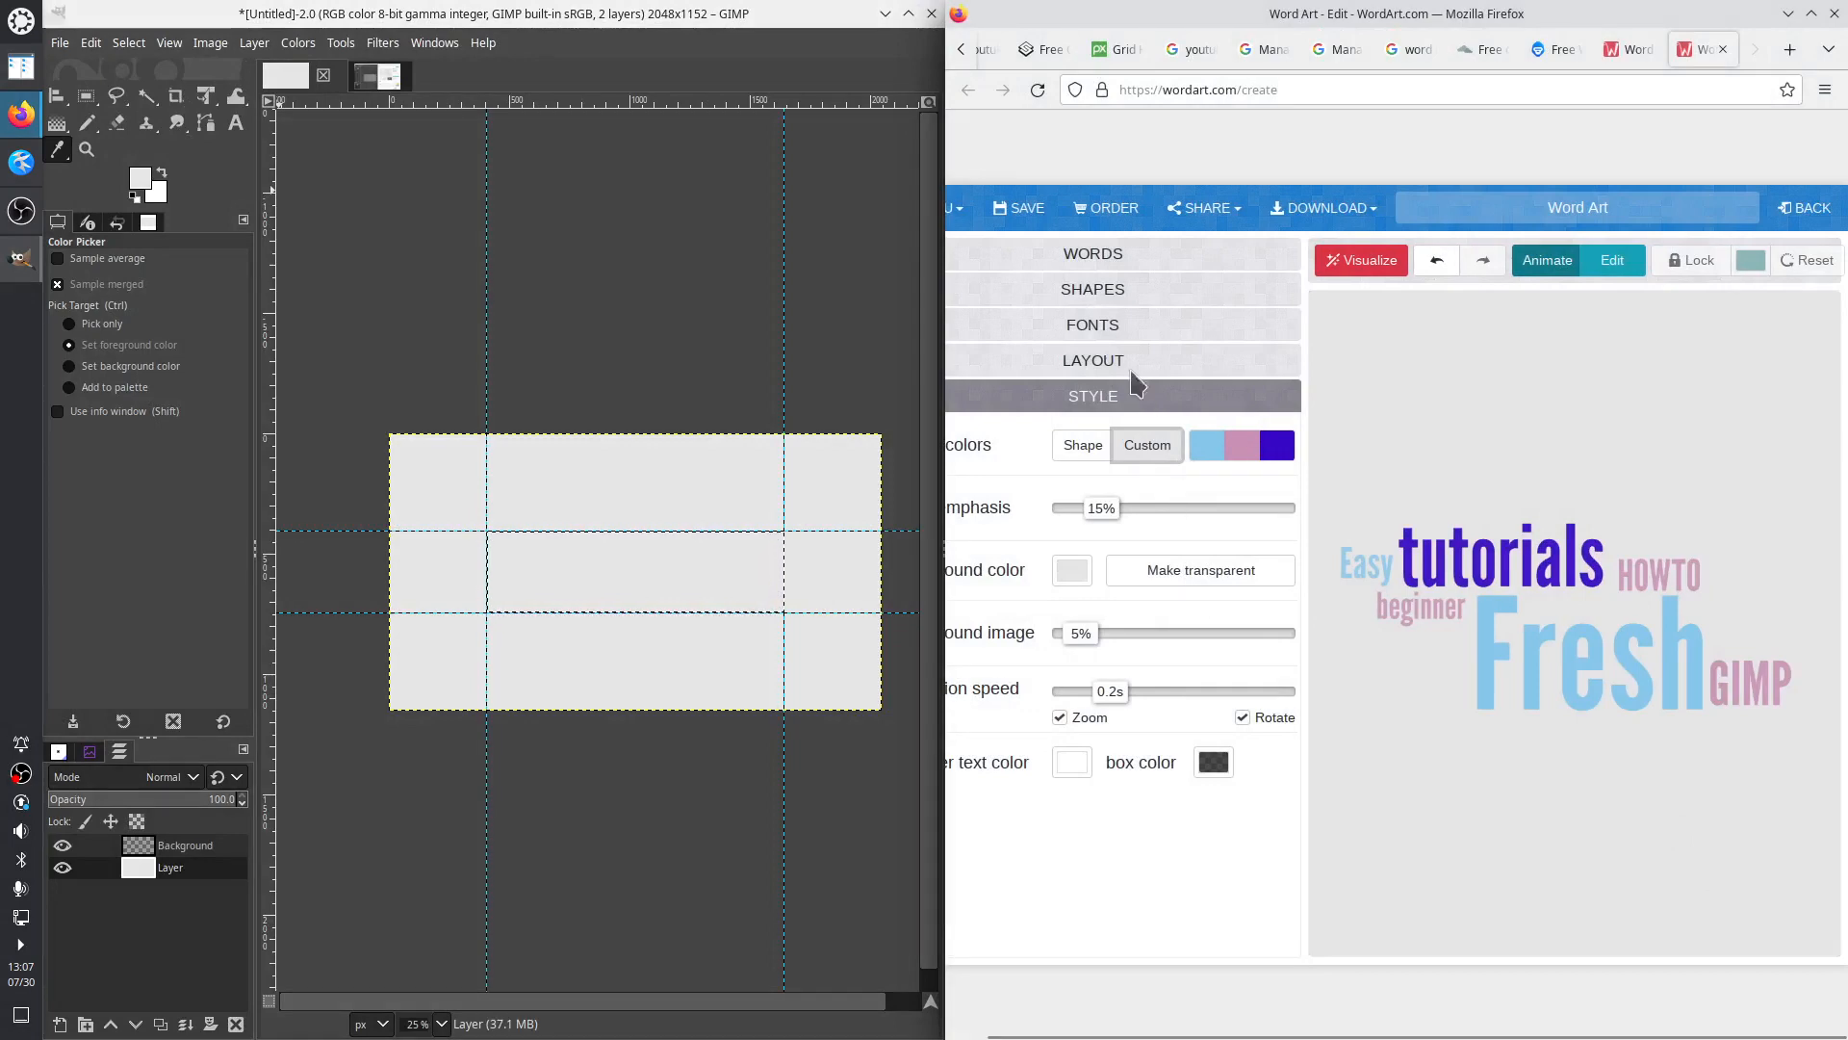
click(1107, 327)
scroll(1085, 524, down, 10)
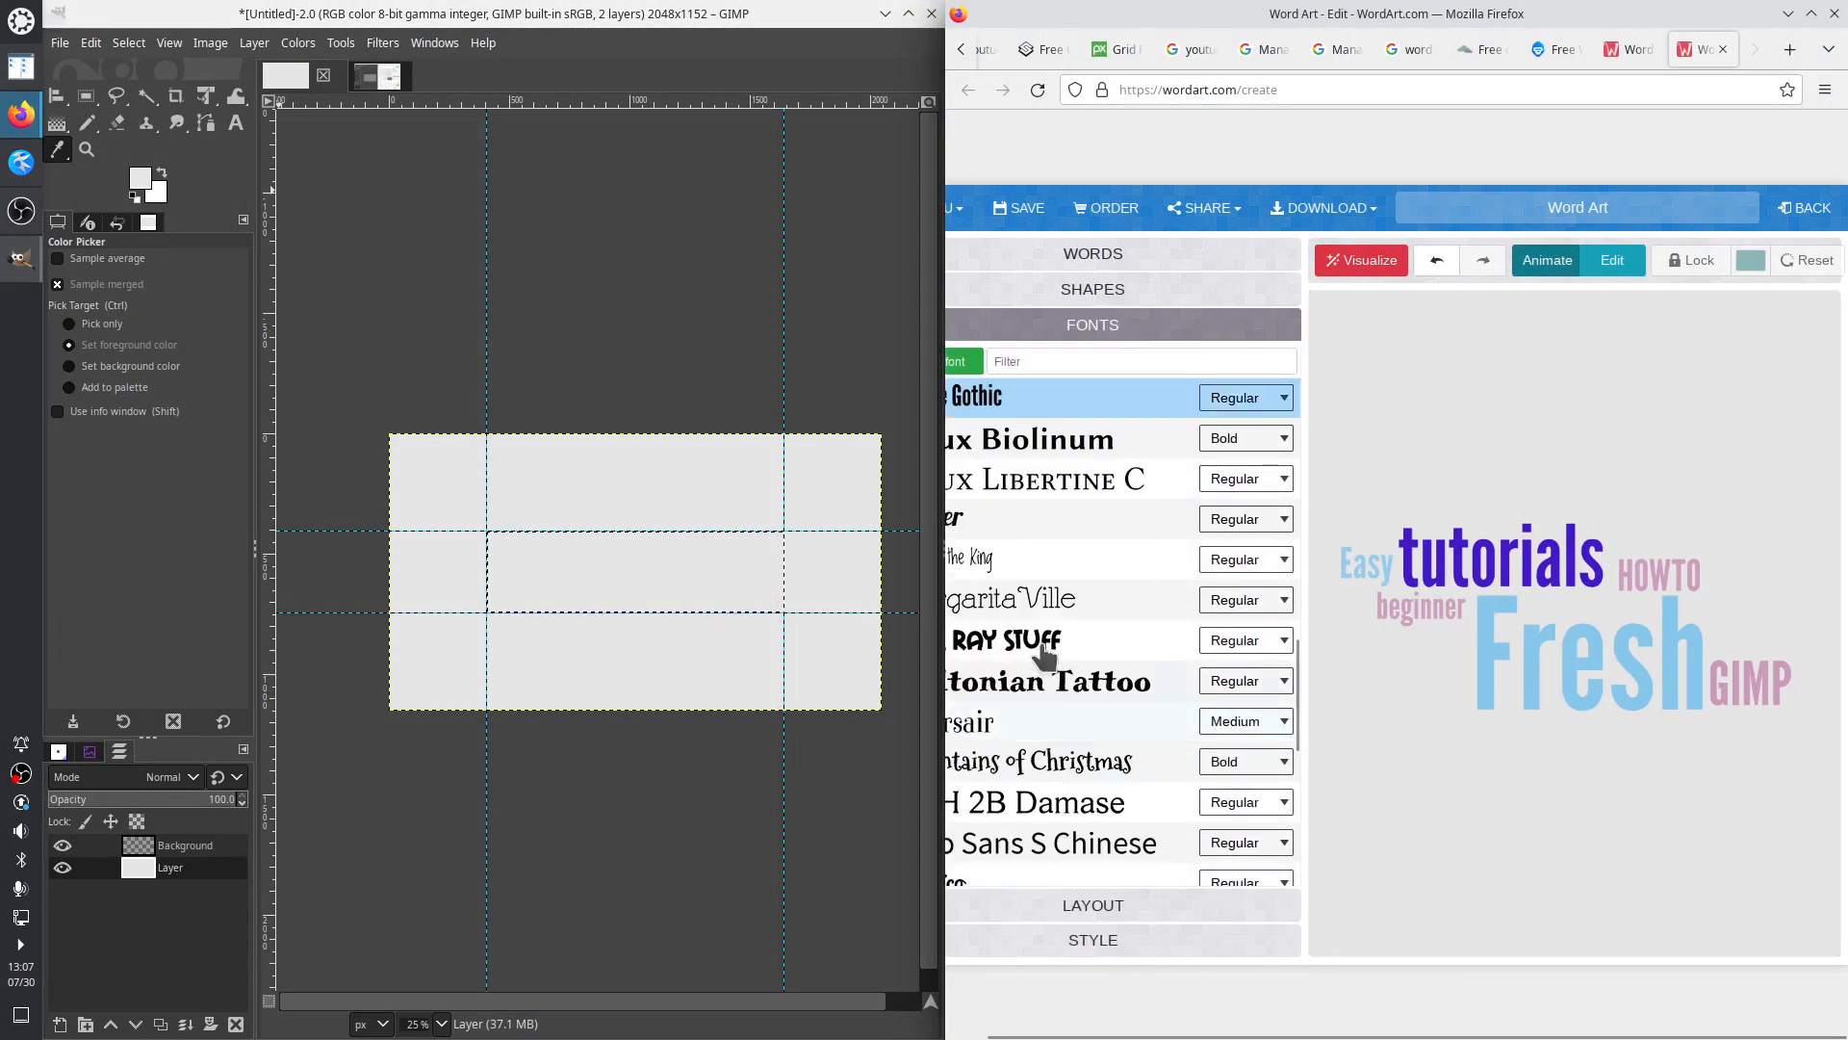
scroll(1025, 671, up, 4)
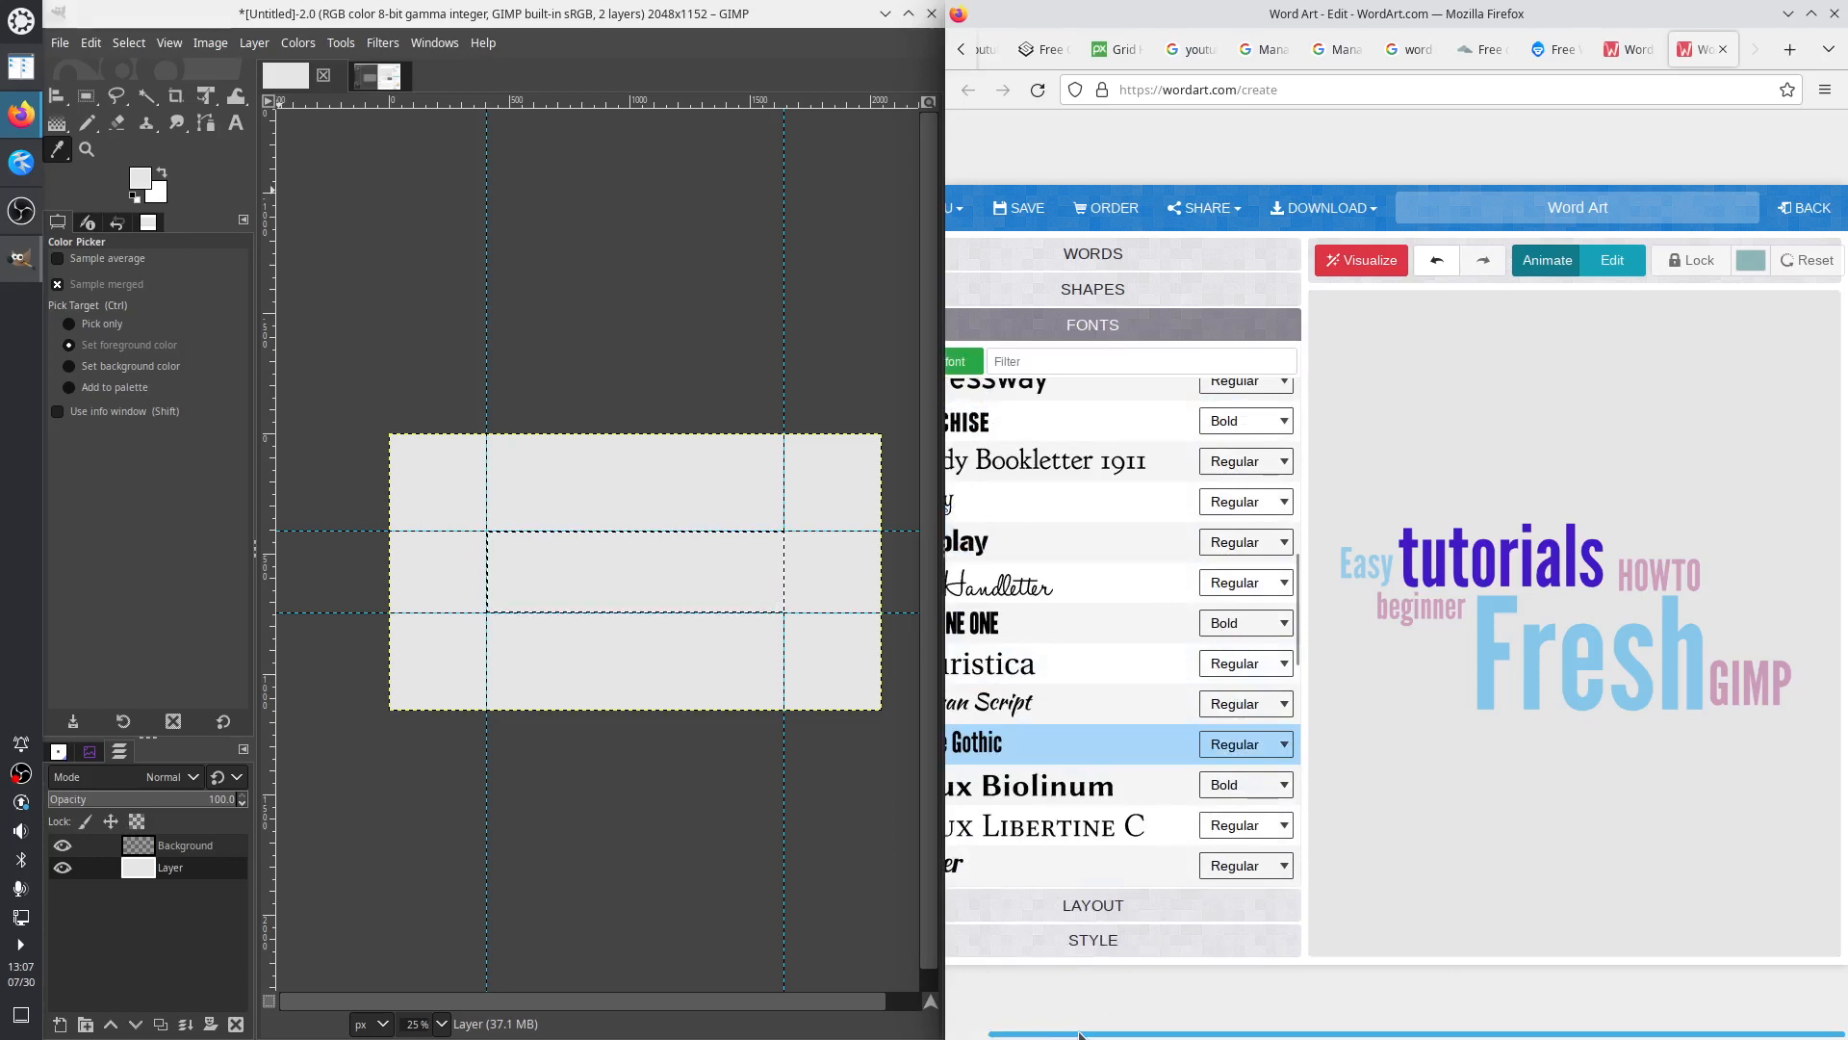
scroll(996, 1011, left, 1)
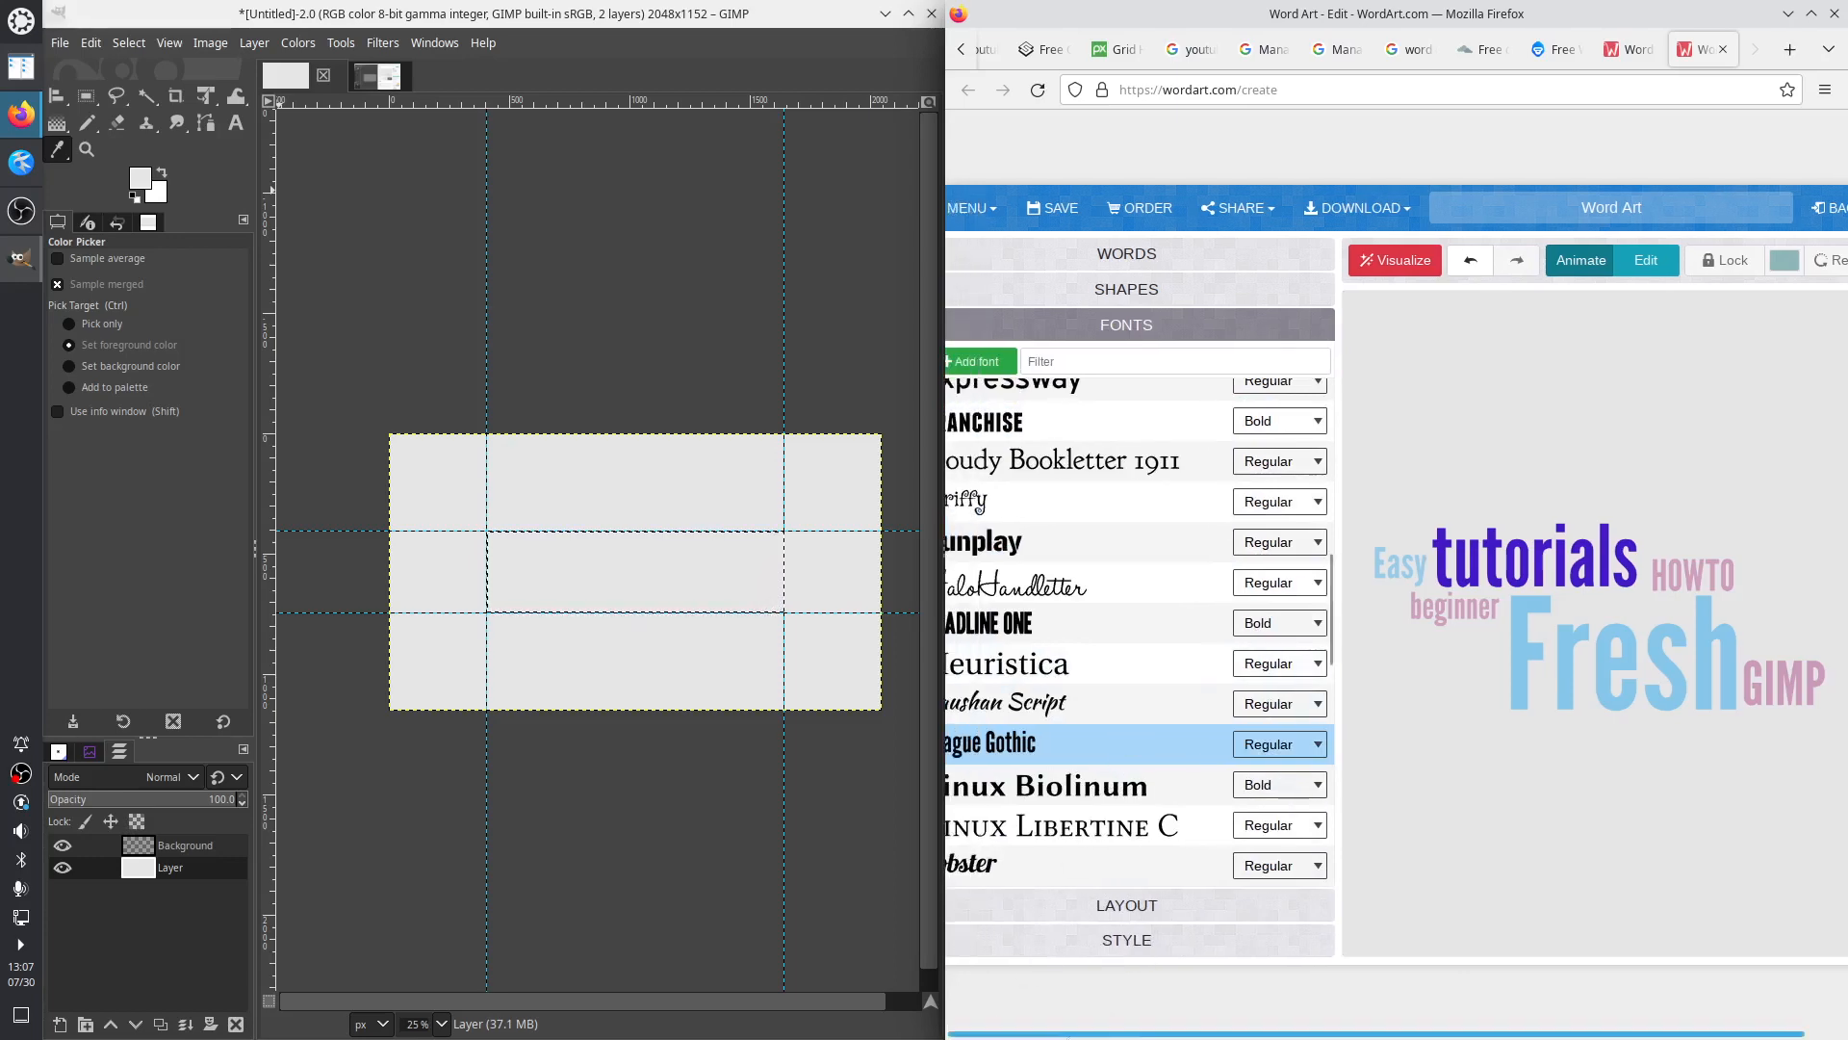
click(1810, 14)
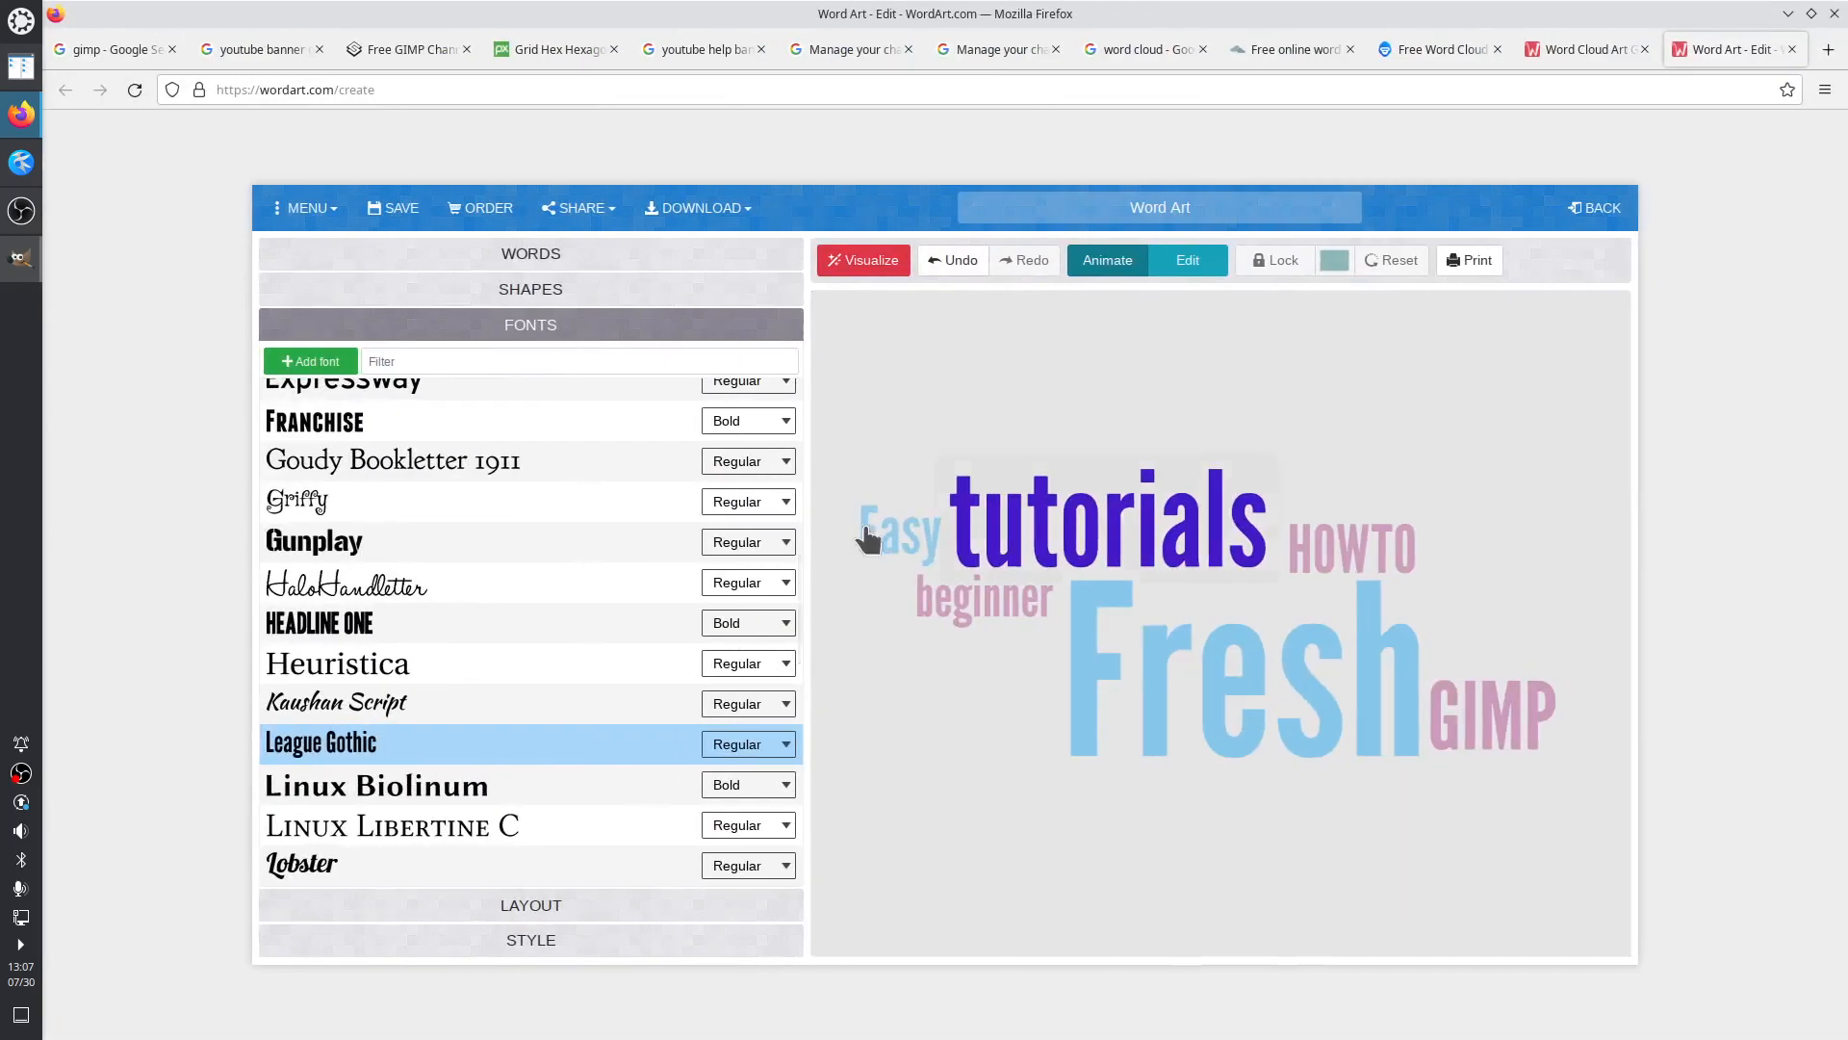
click(642, 546)
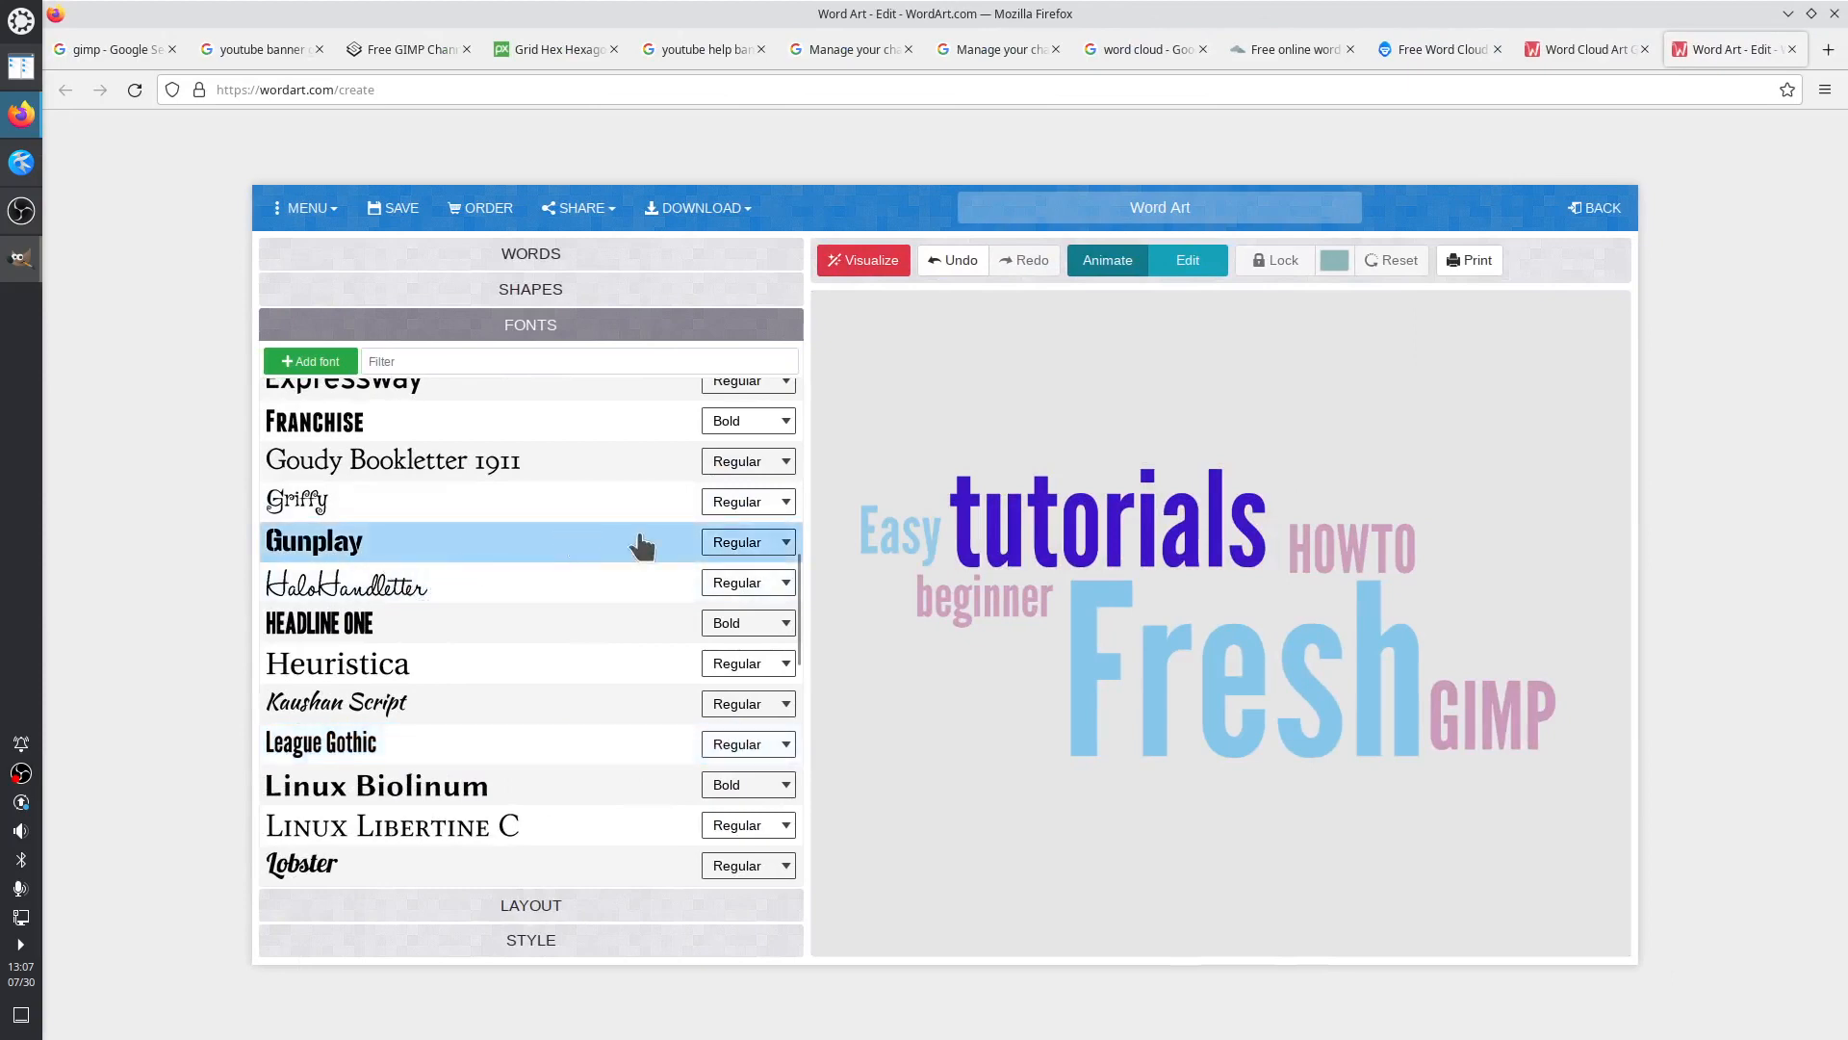
Regenerate the word cloud with the Gunplay font, and try it in Headline One Bold
click(840, 264)
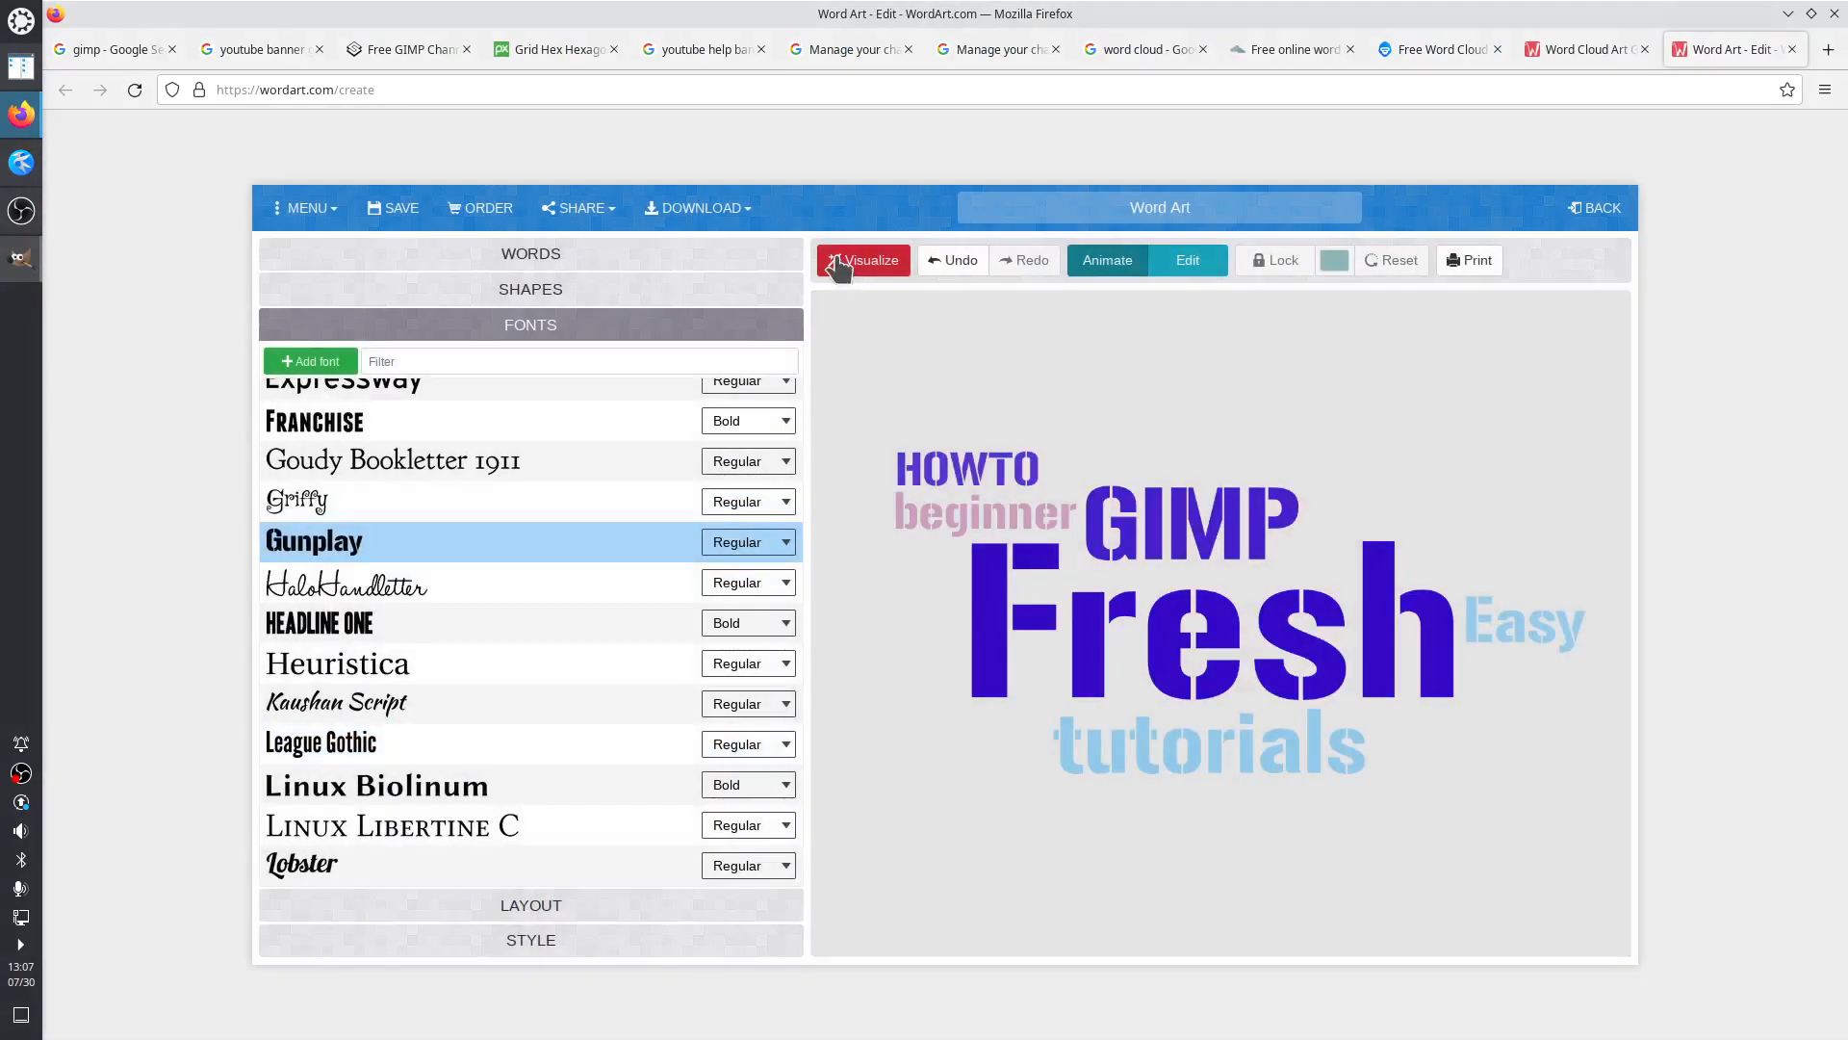
click(557, 625)
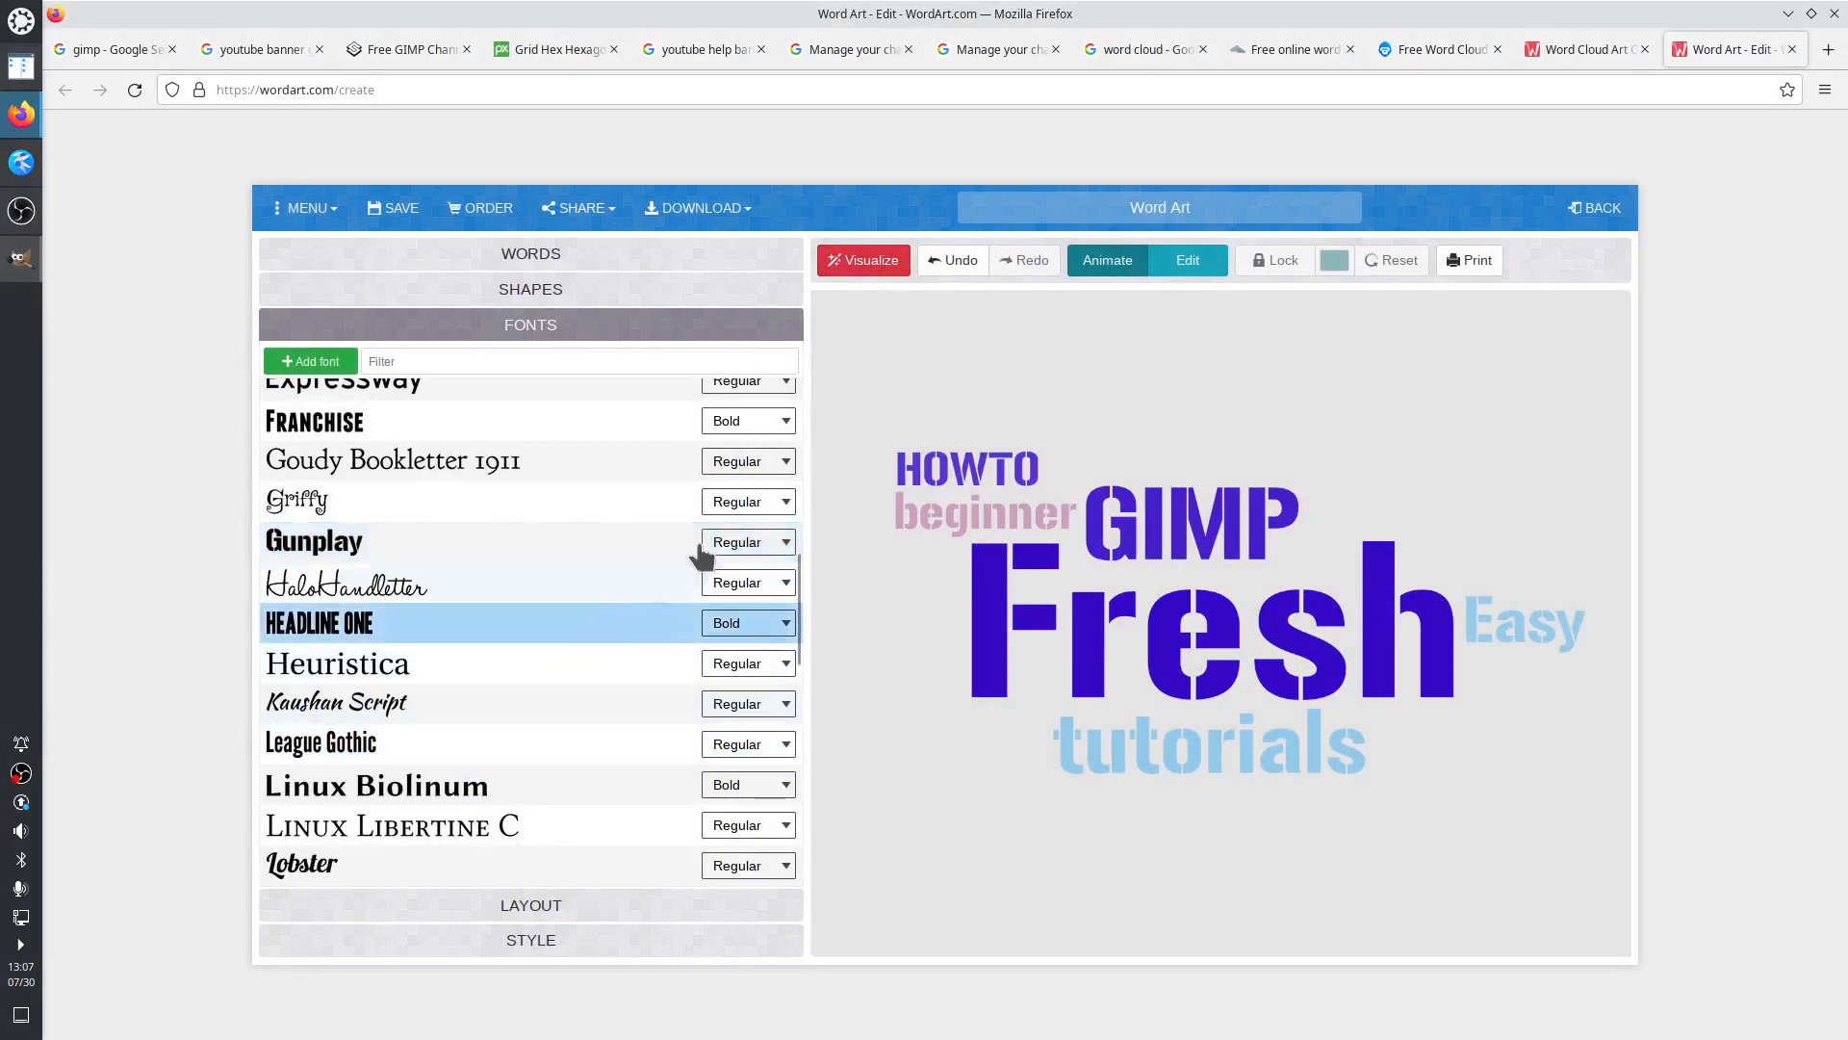
click(866, 268)
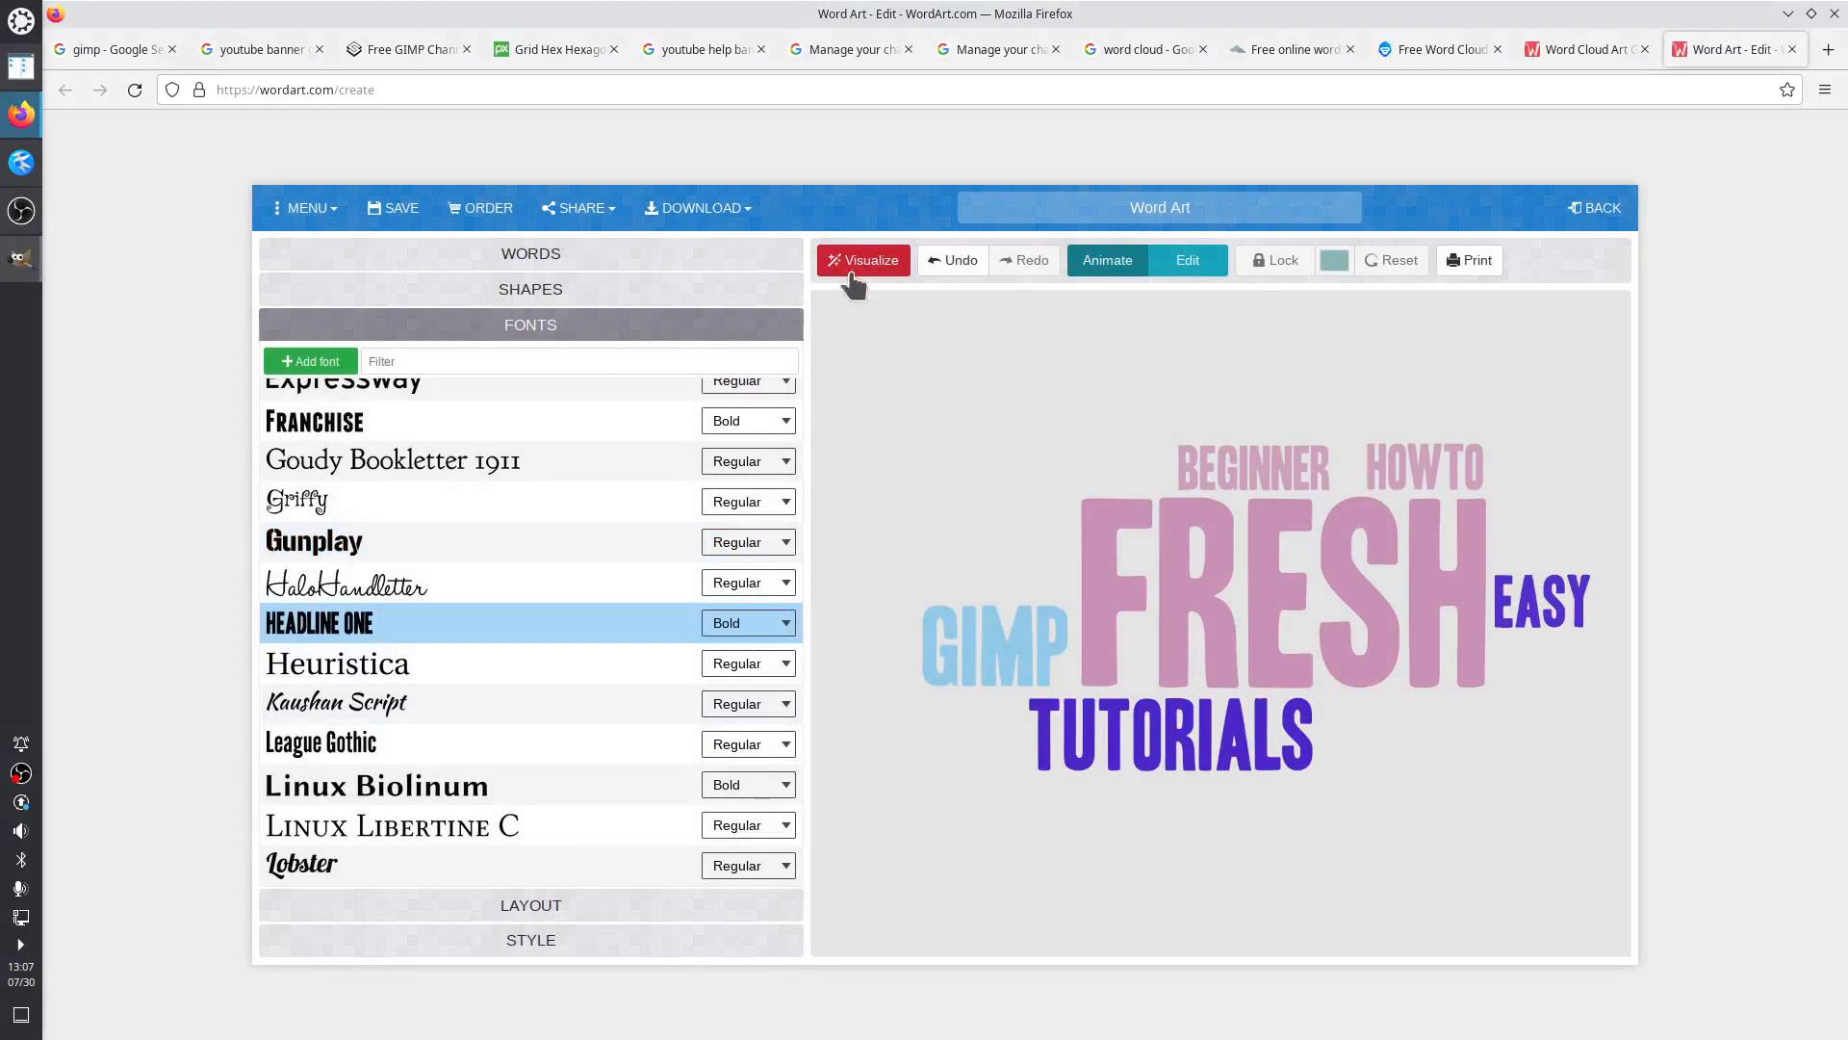
Choose the Franchise font in Bold and regenerate the word cloud several times for a different word arrangement
click(596, 421)
click(727, 420)
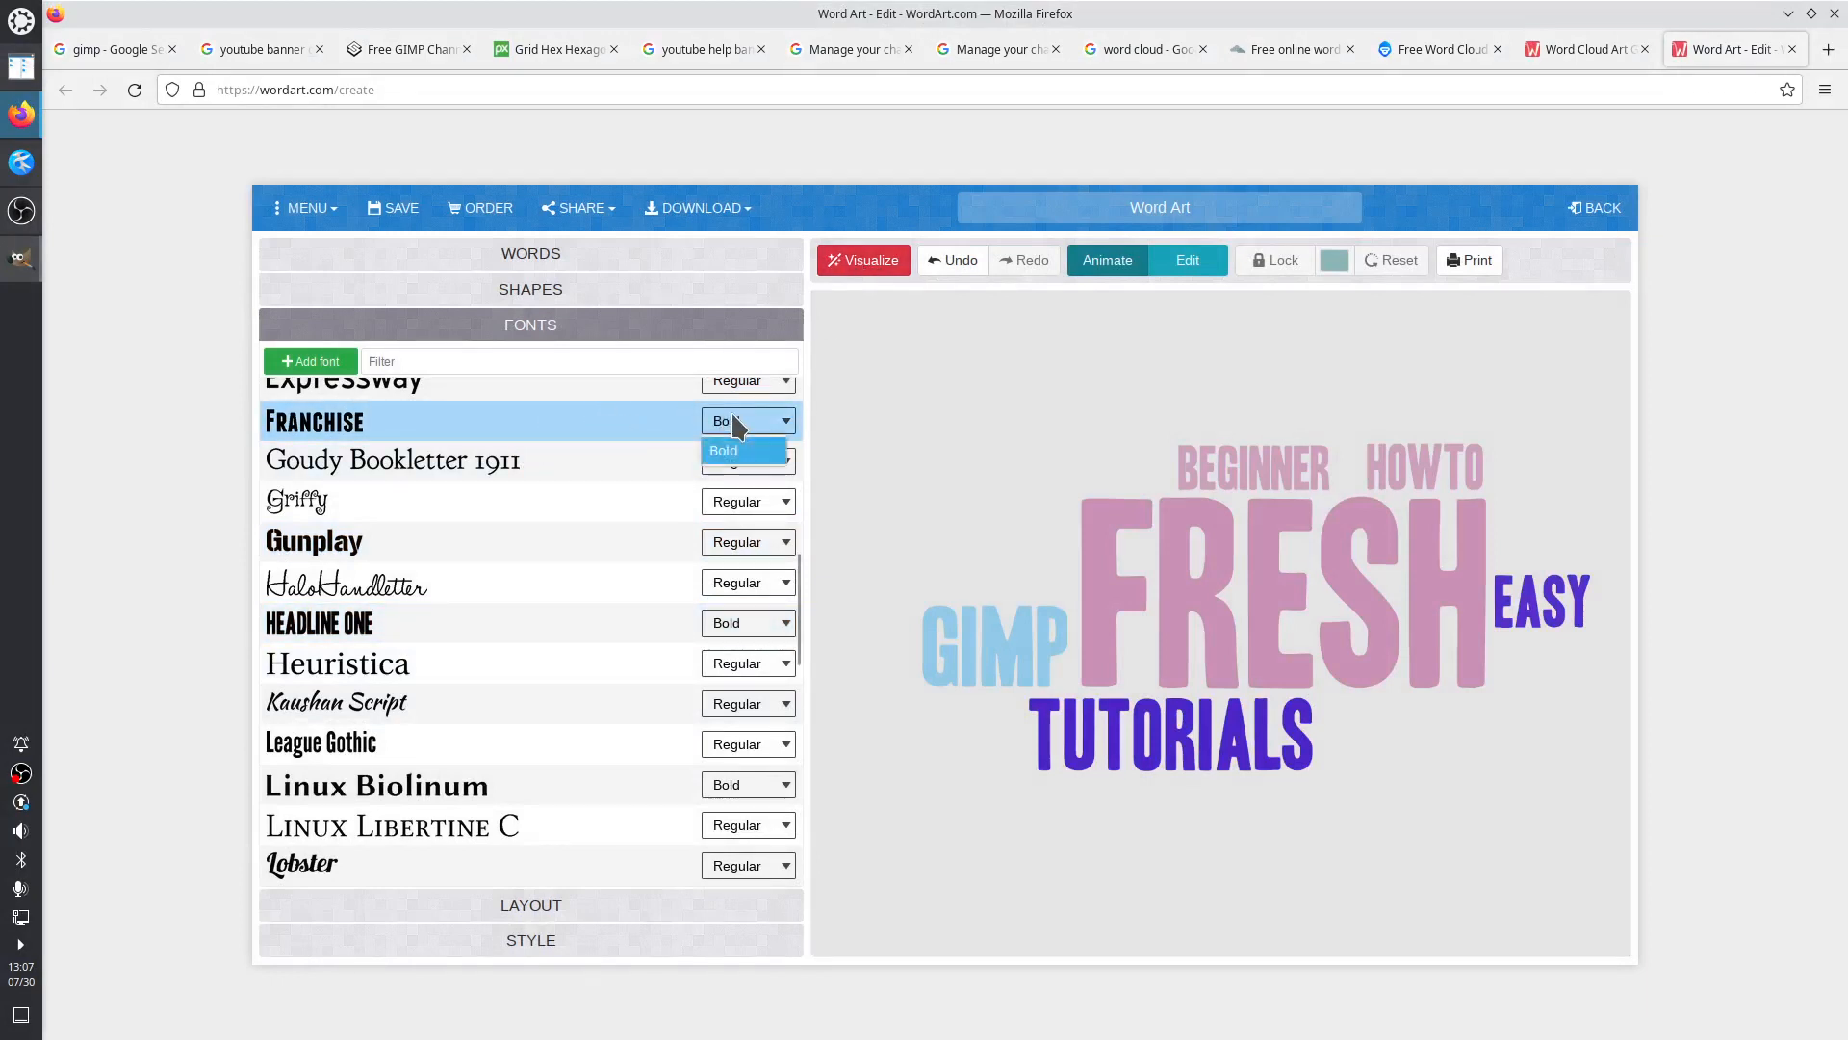
click(732, 448)
click(861, 269)
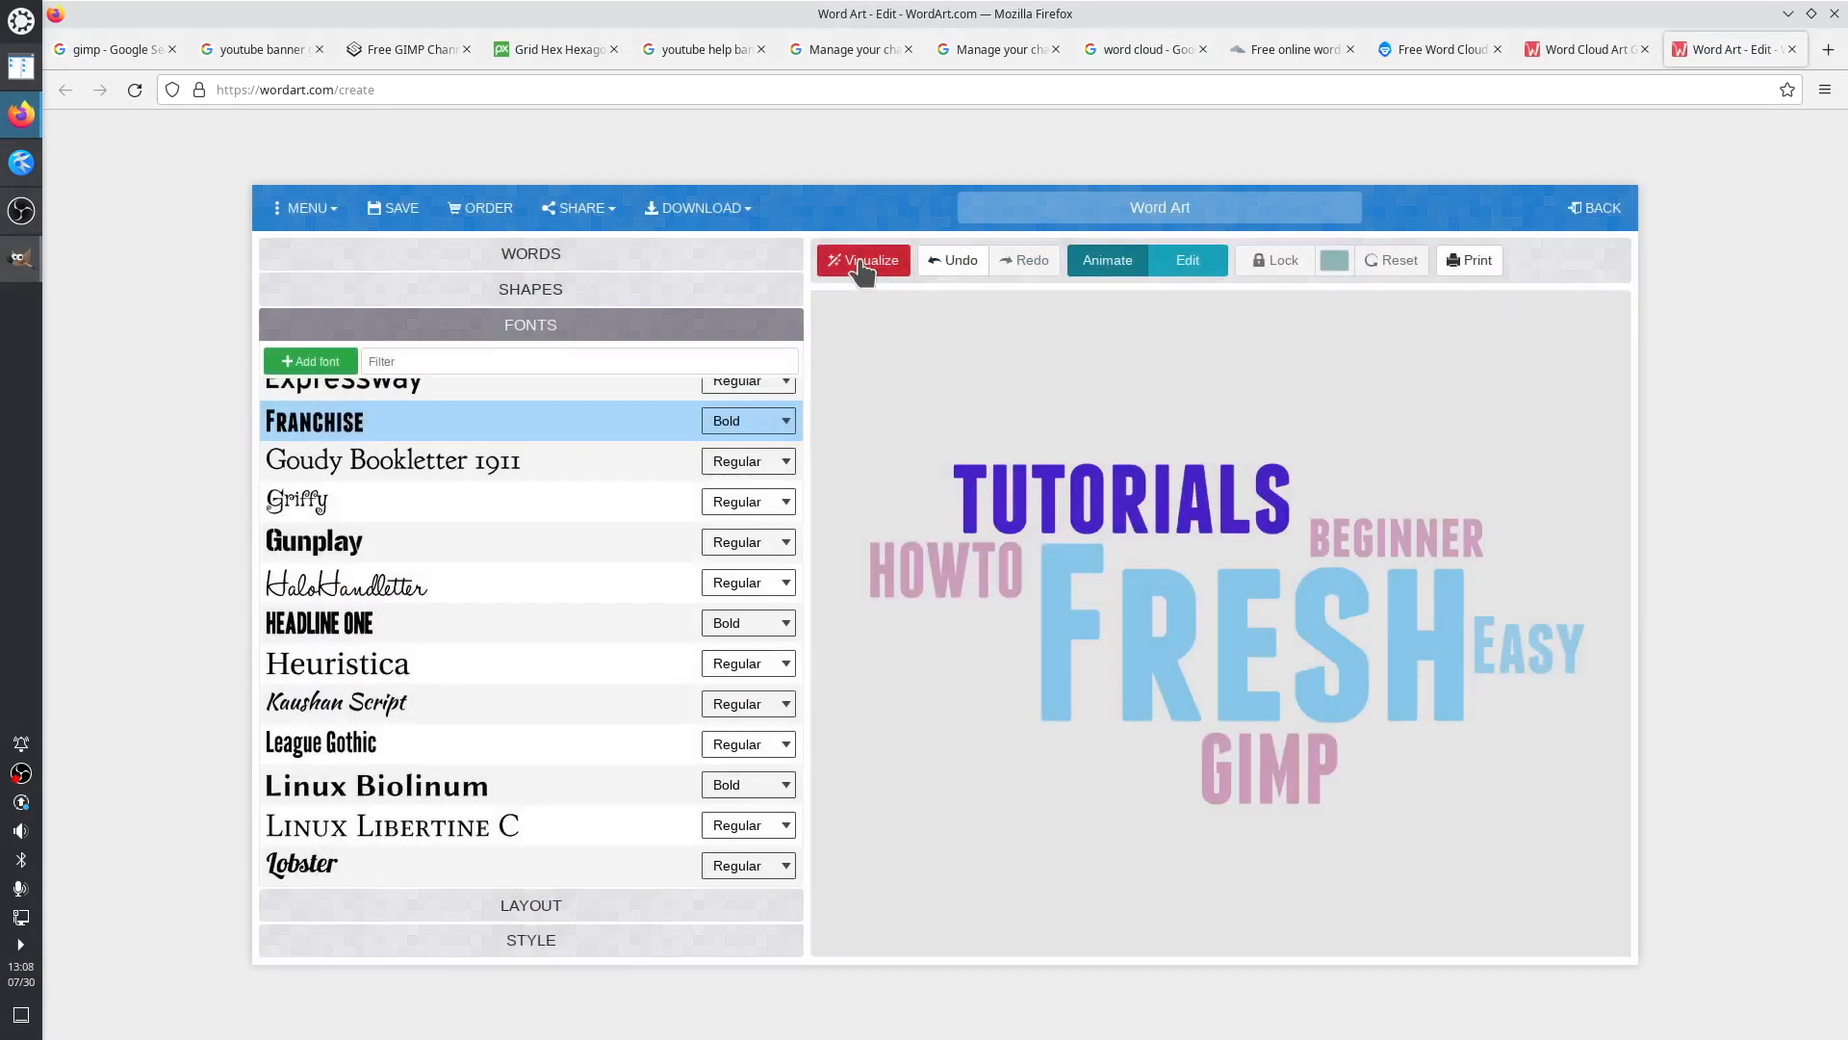
click(862, 266)
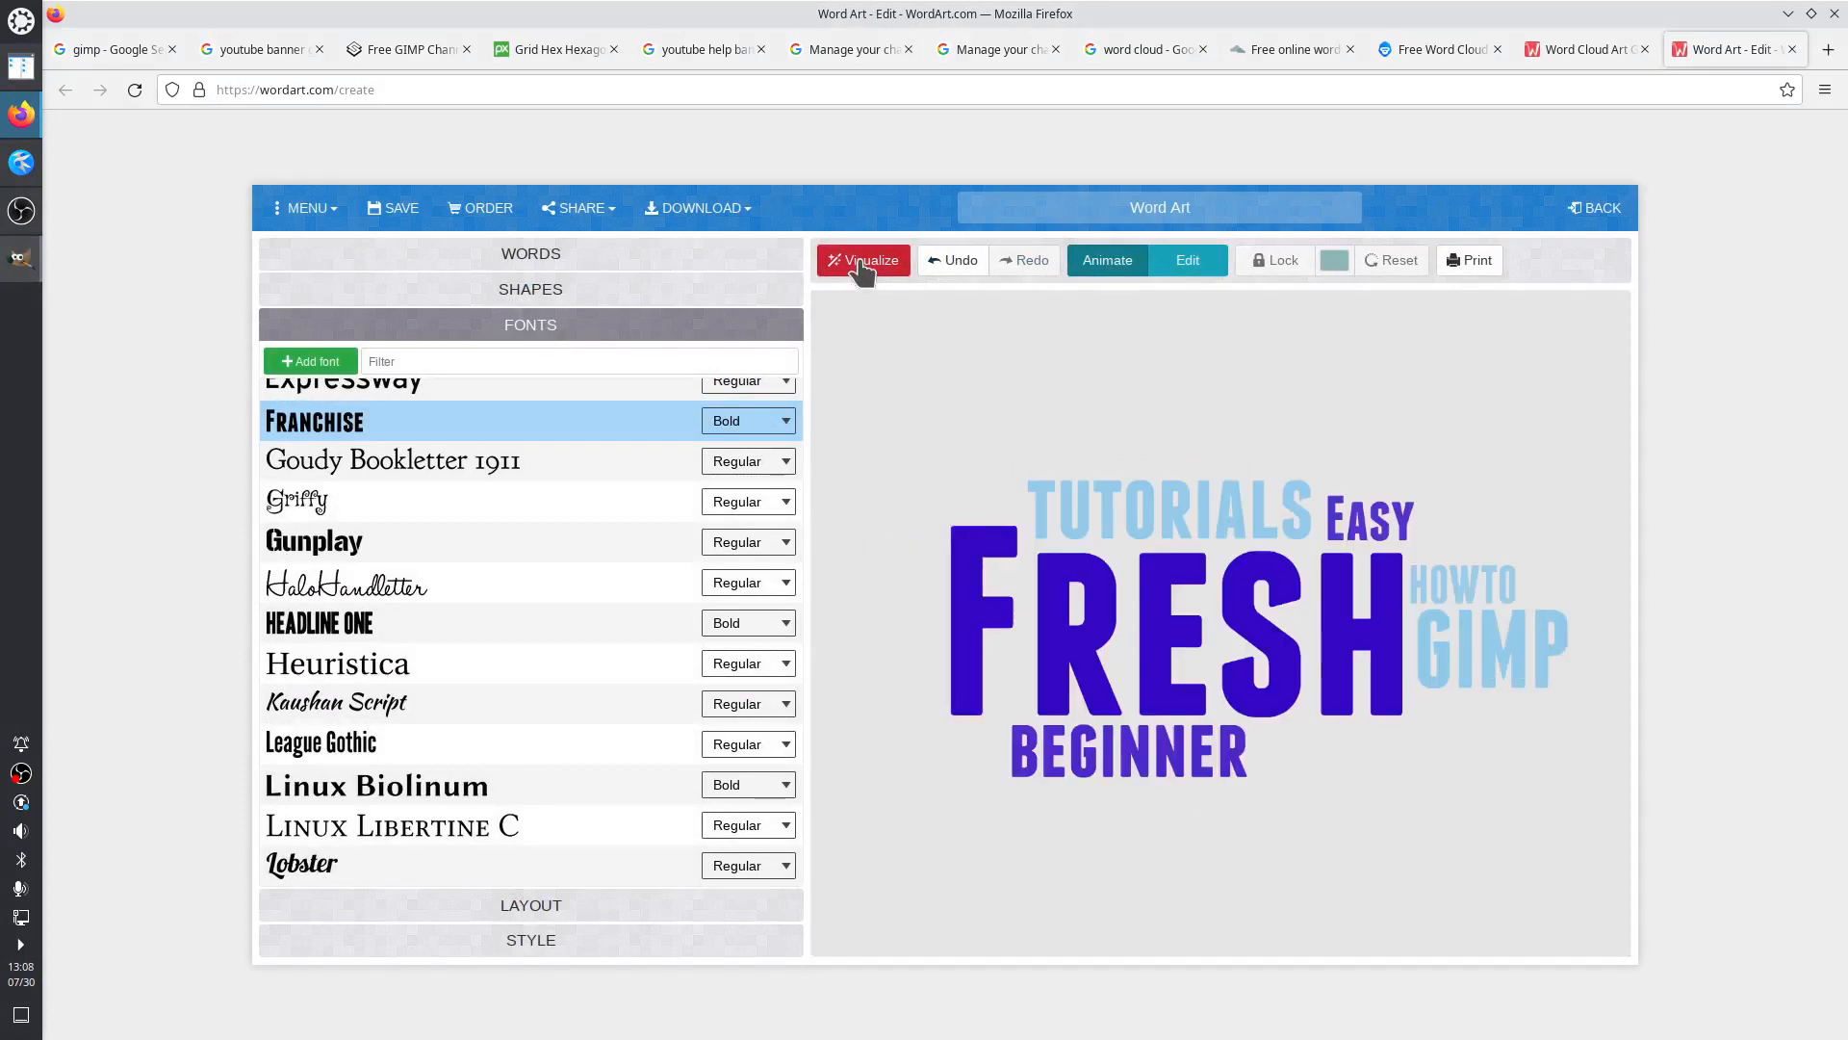
click(861, 265)
click(862, 266)
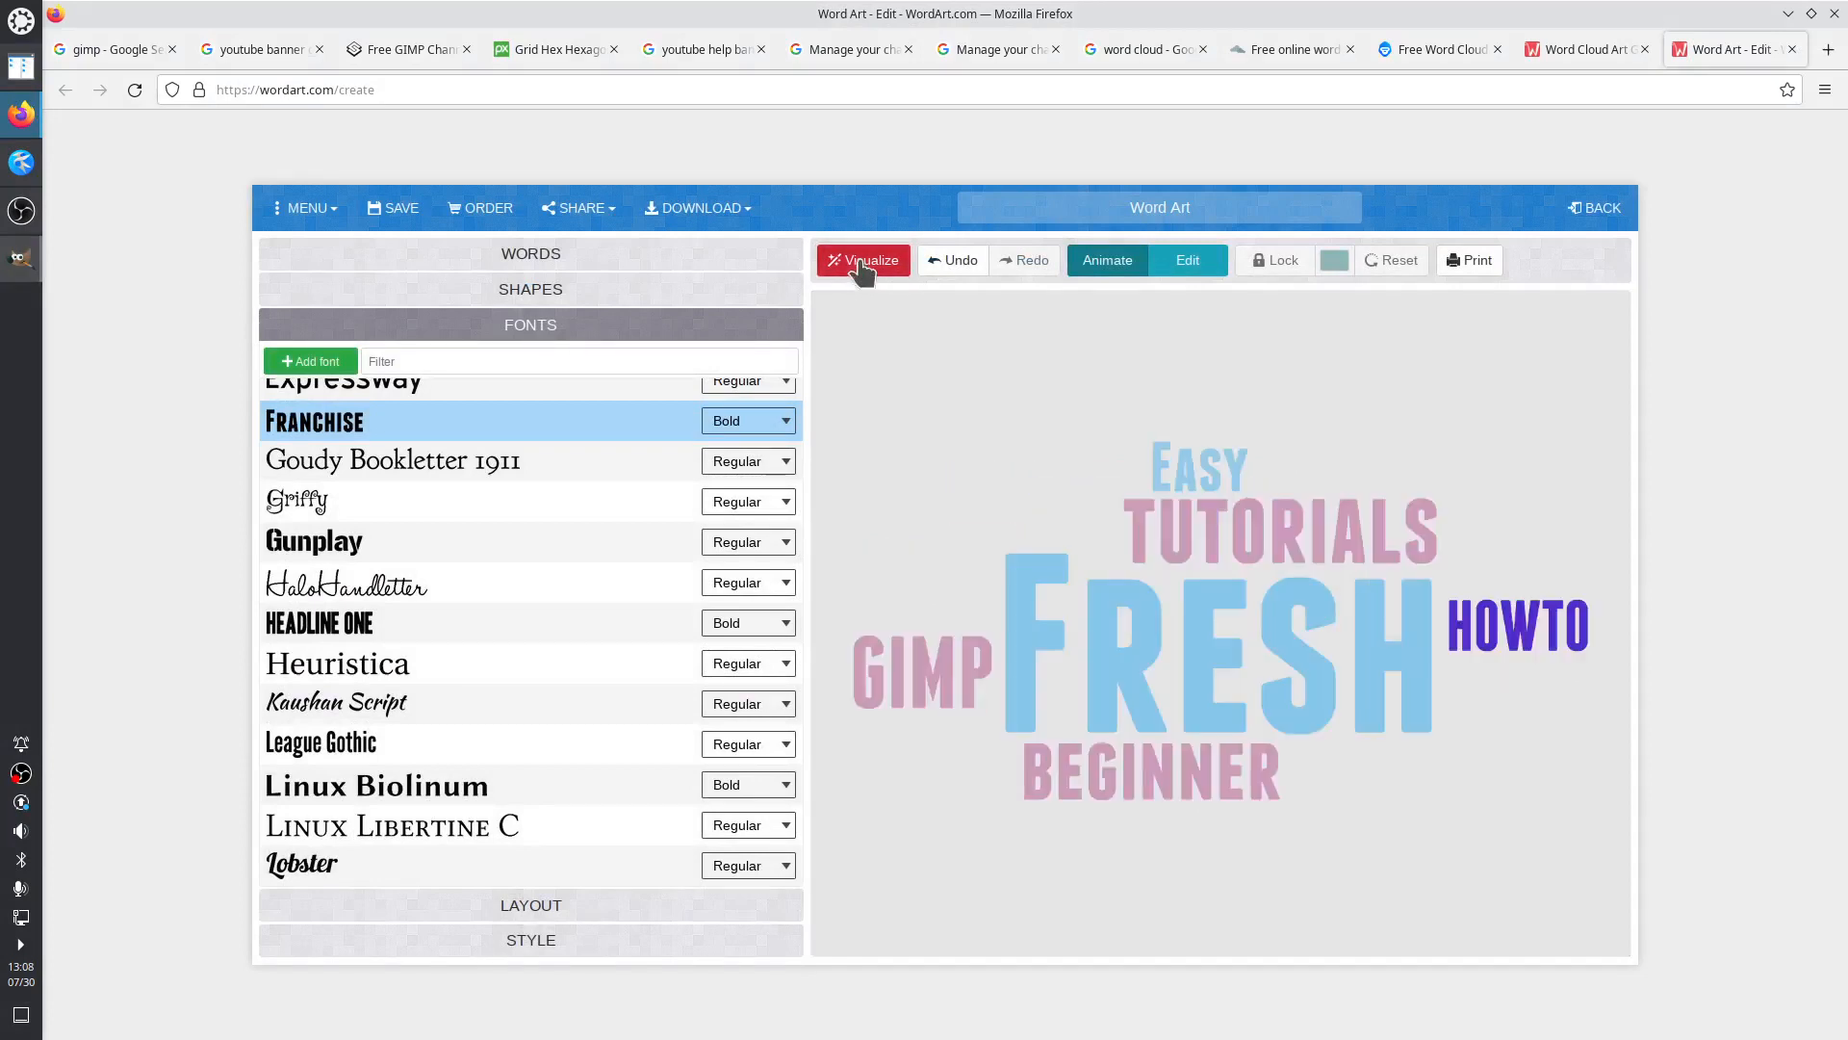
click(862, 265)
click(861, 265)
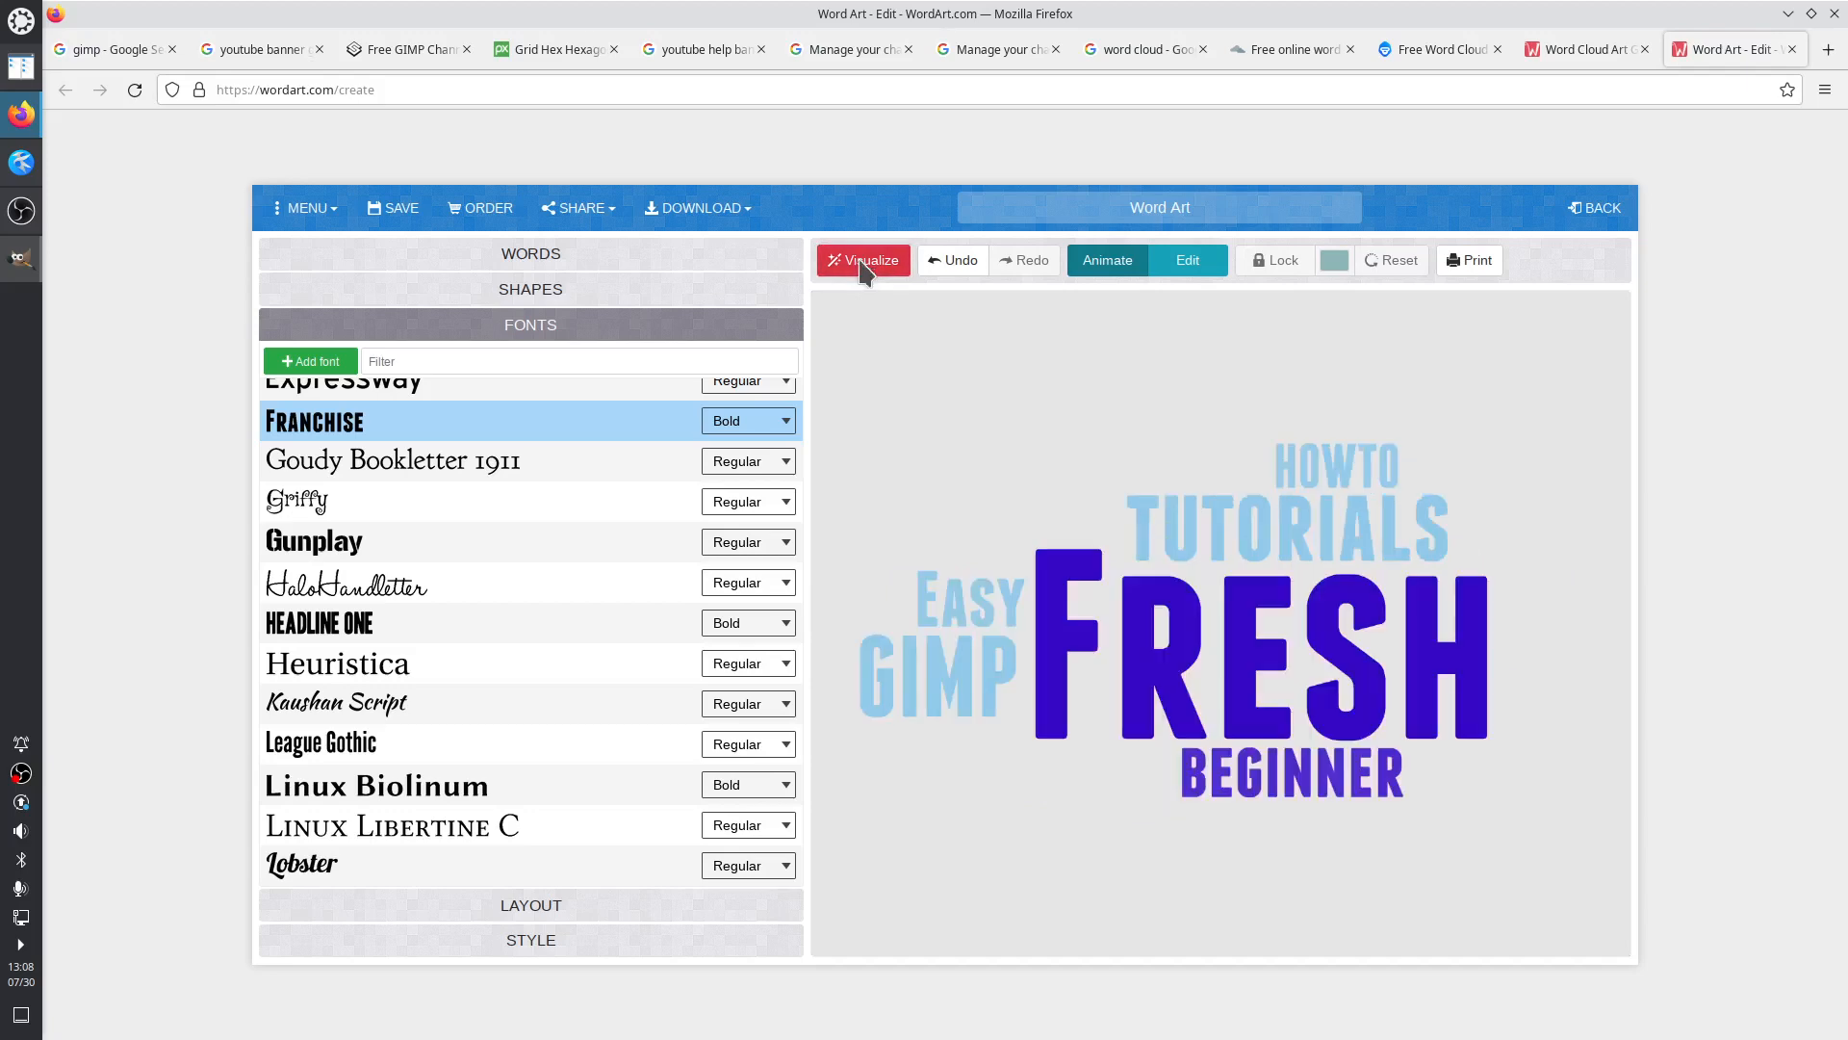
click(862, 266)
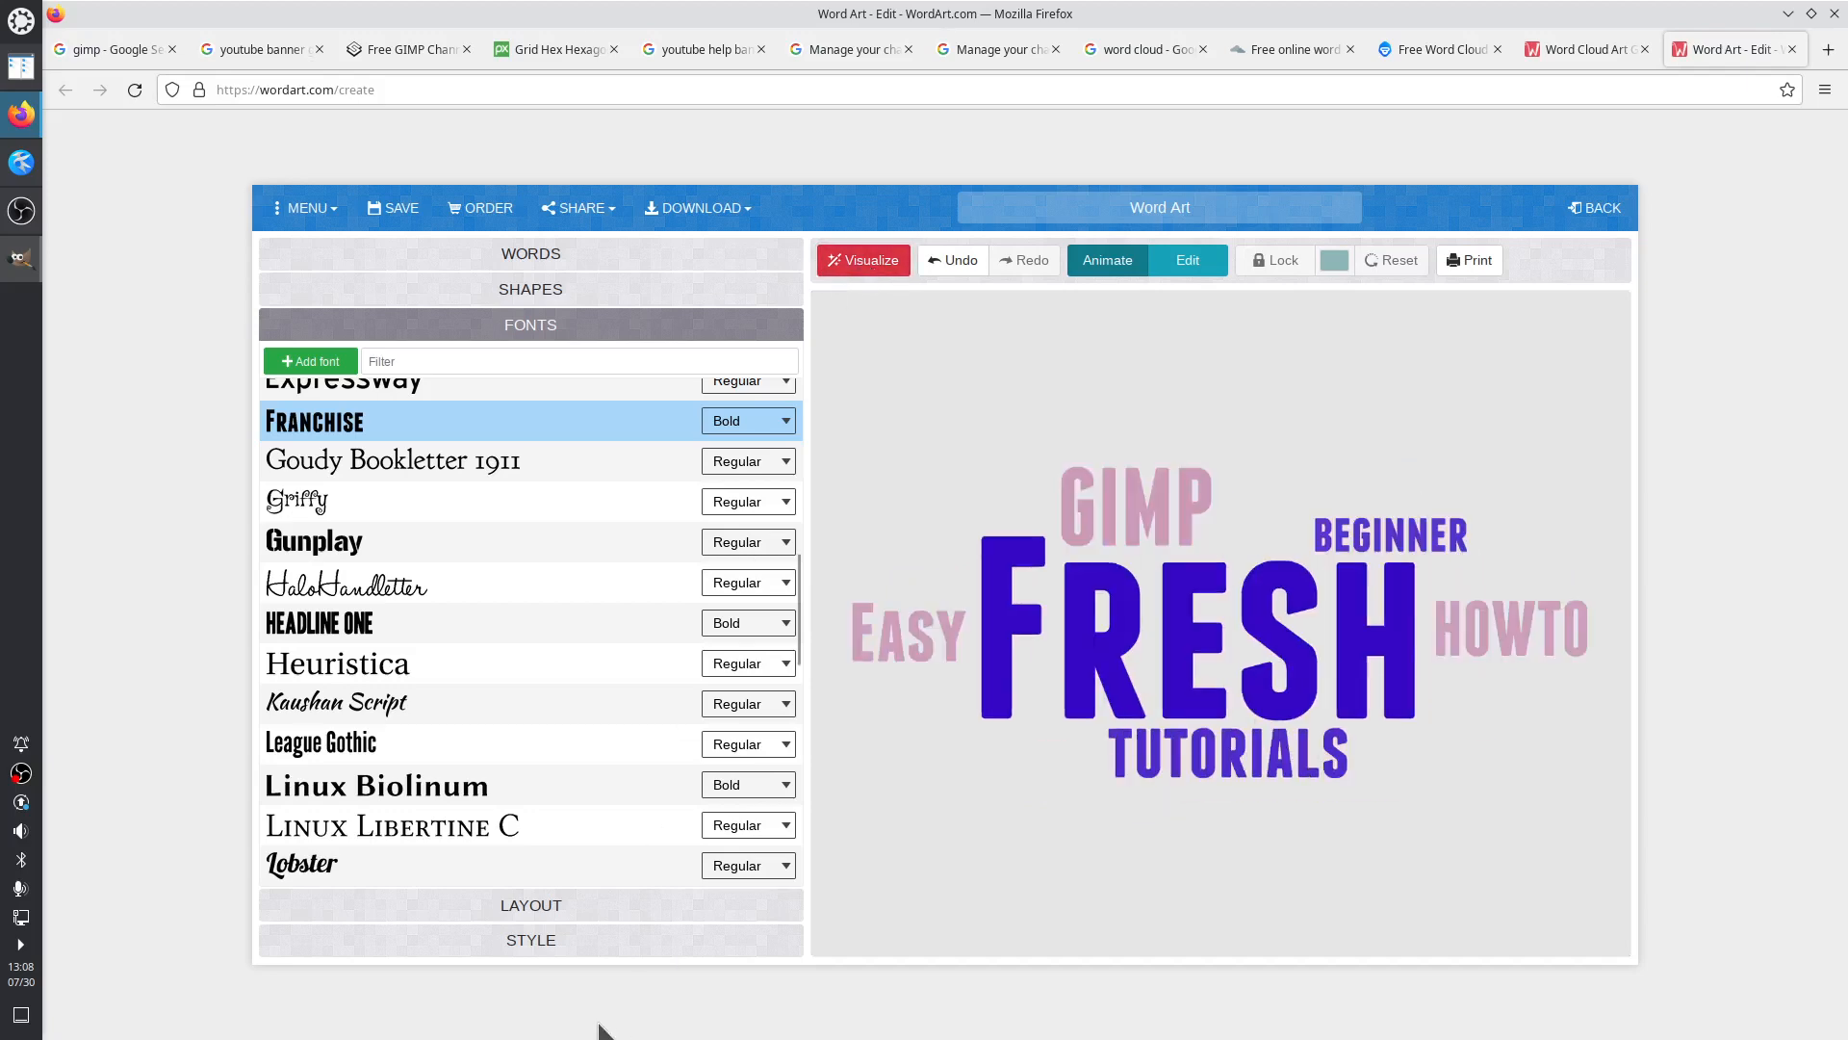
Color the words from the shape instead of the custom palette, regenerate the layout, and check the selected cloud shape
click(537, 940)
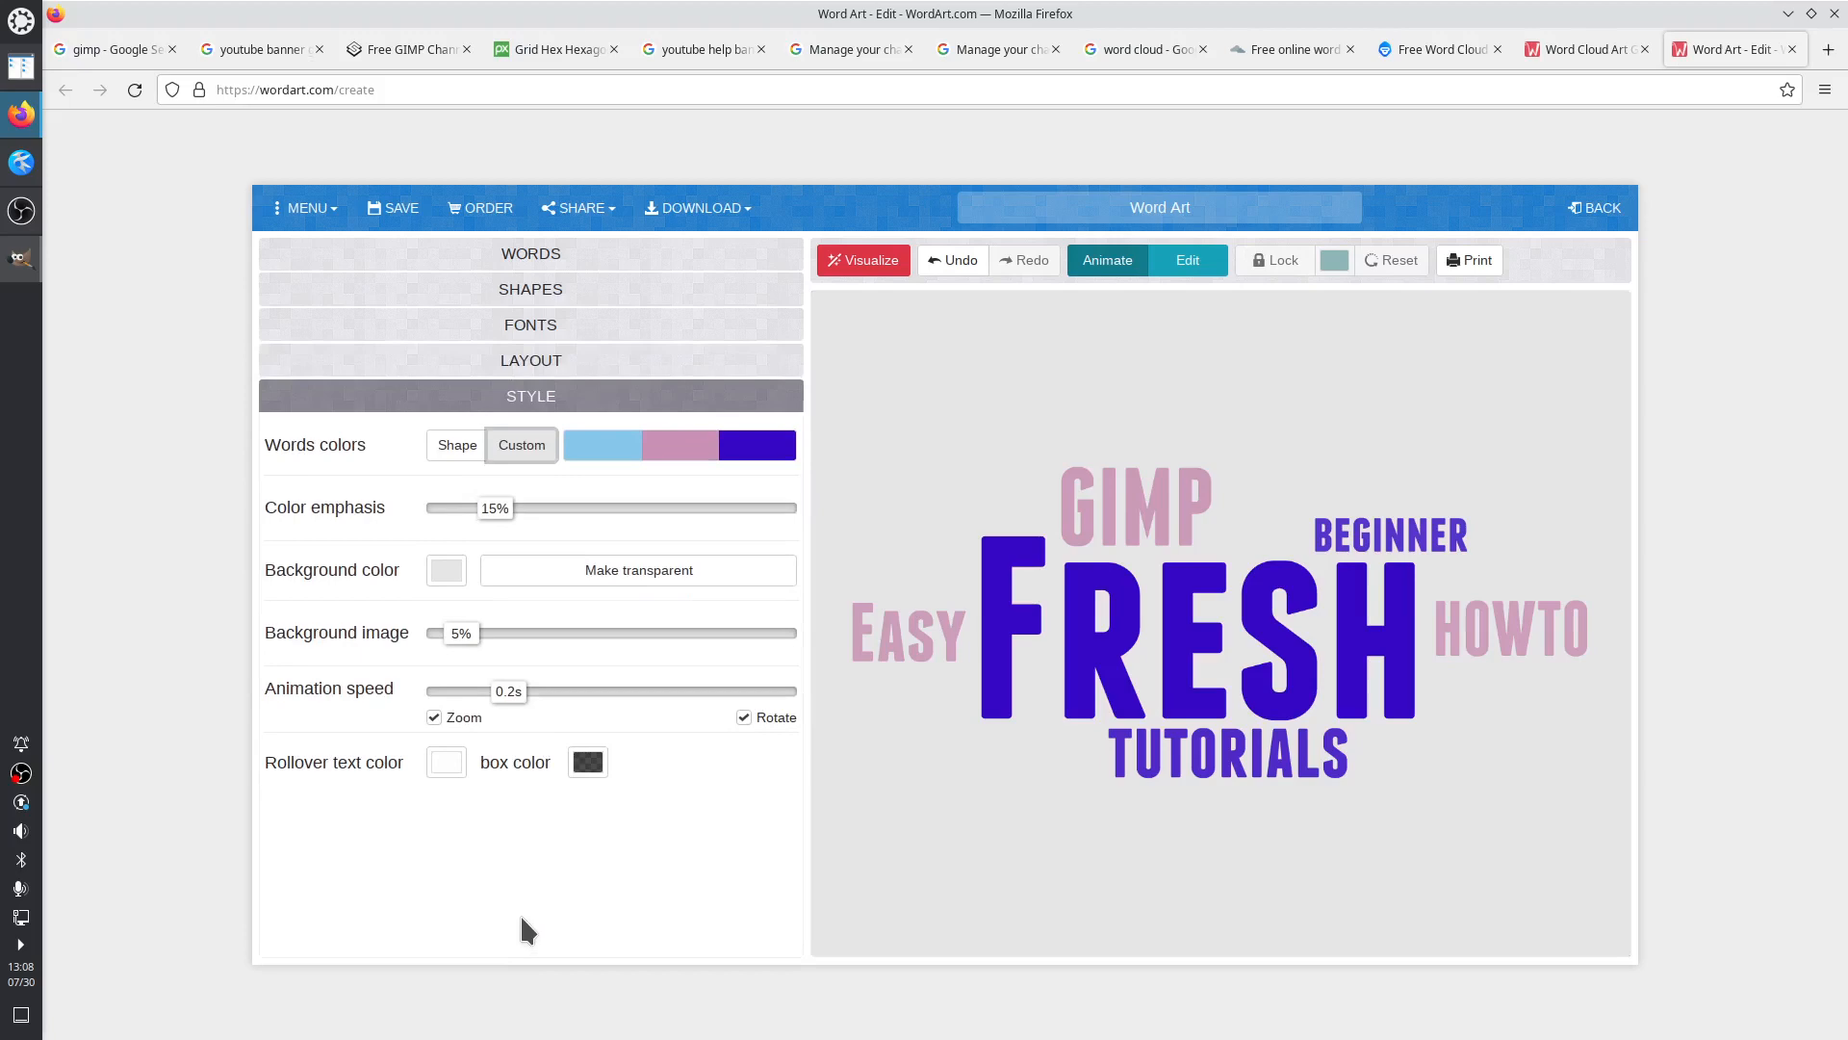
click(458, 446)
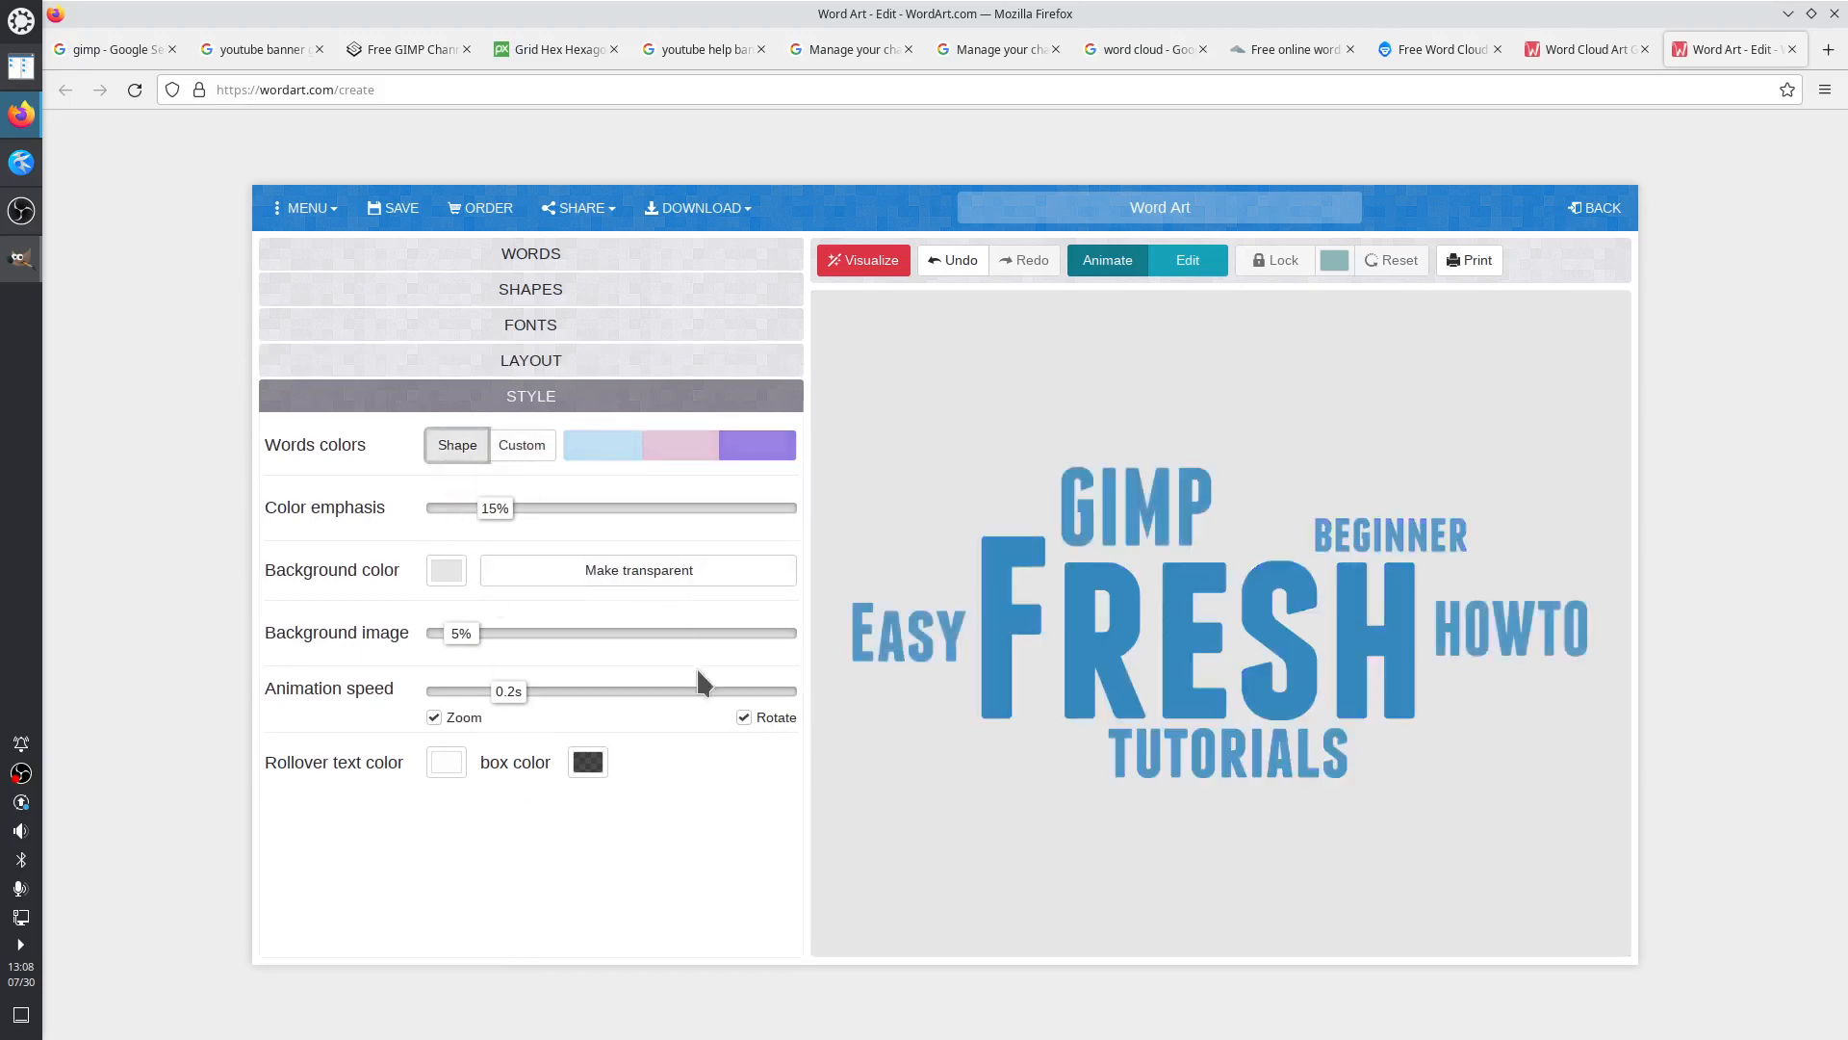
click(862, 262)
click(862, 262)
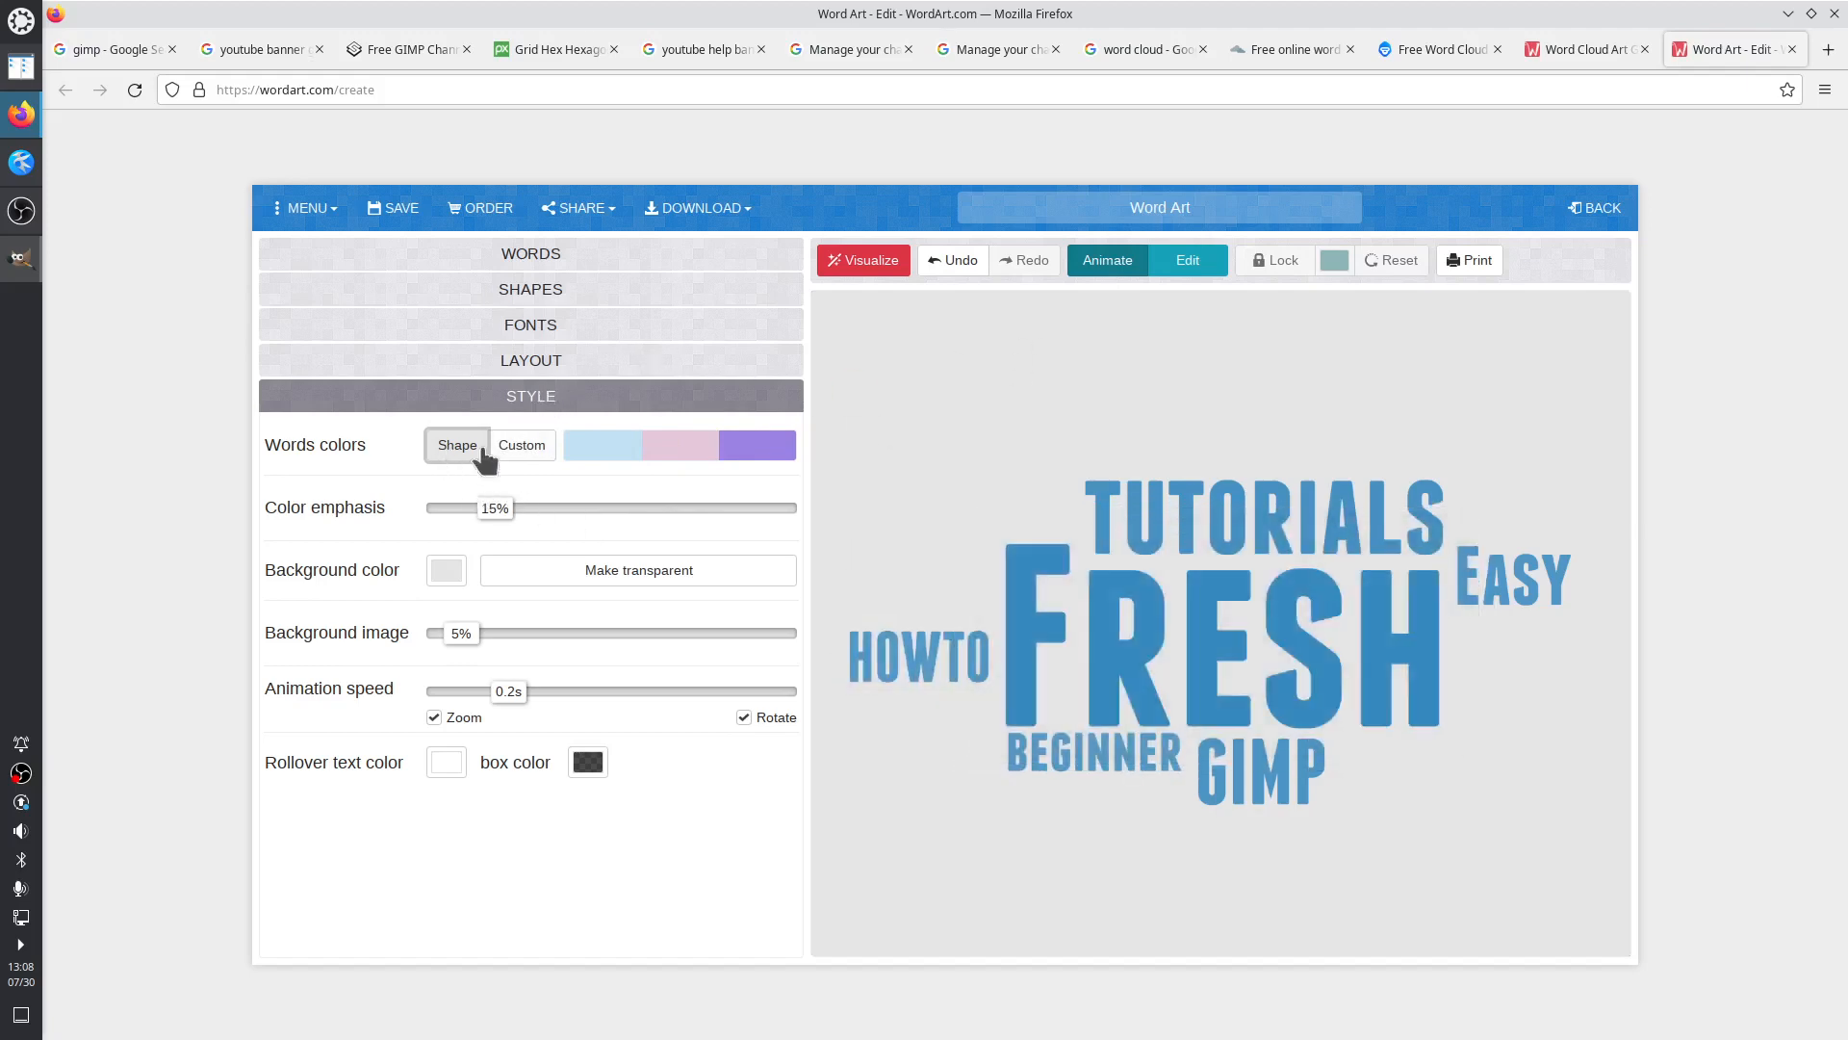
click(532, 292)
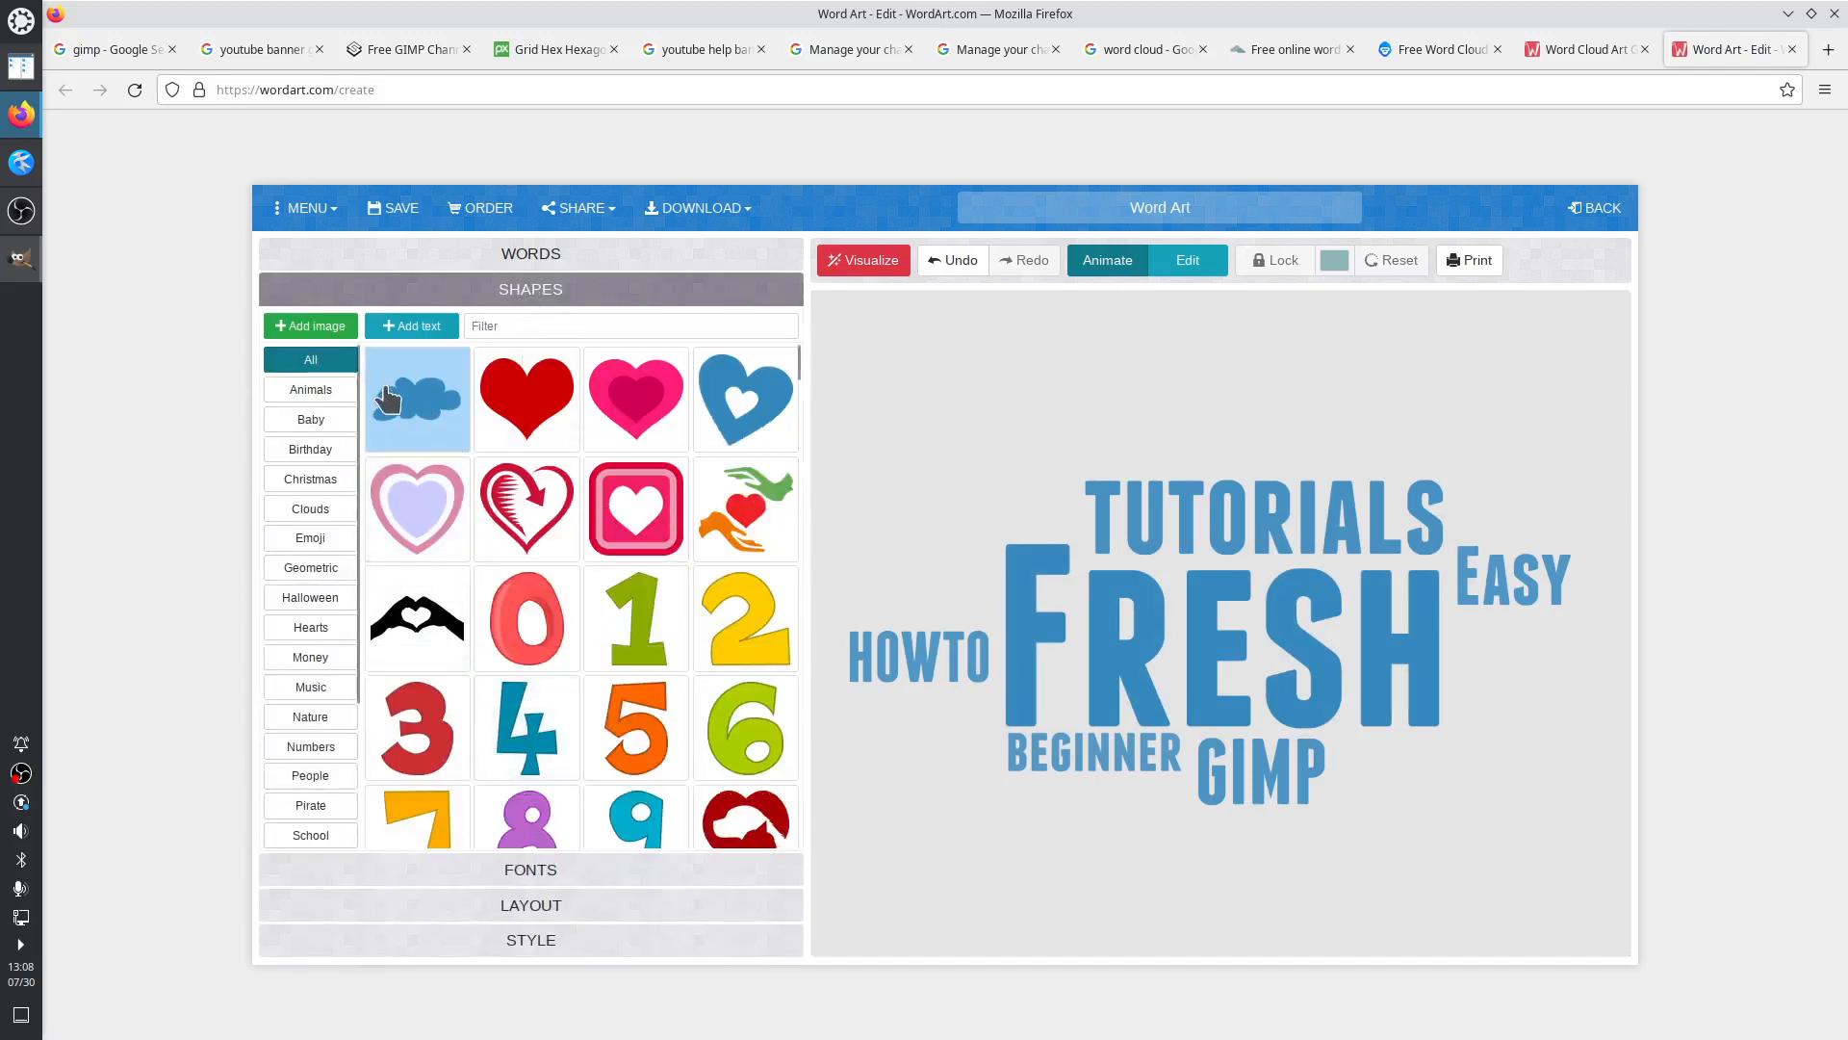
click(549, 941)
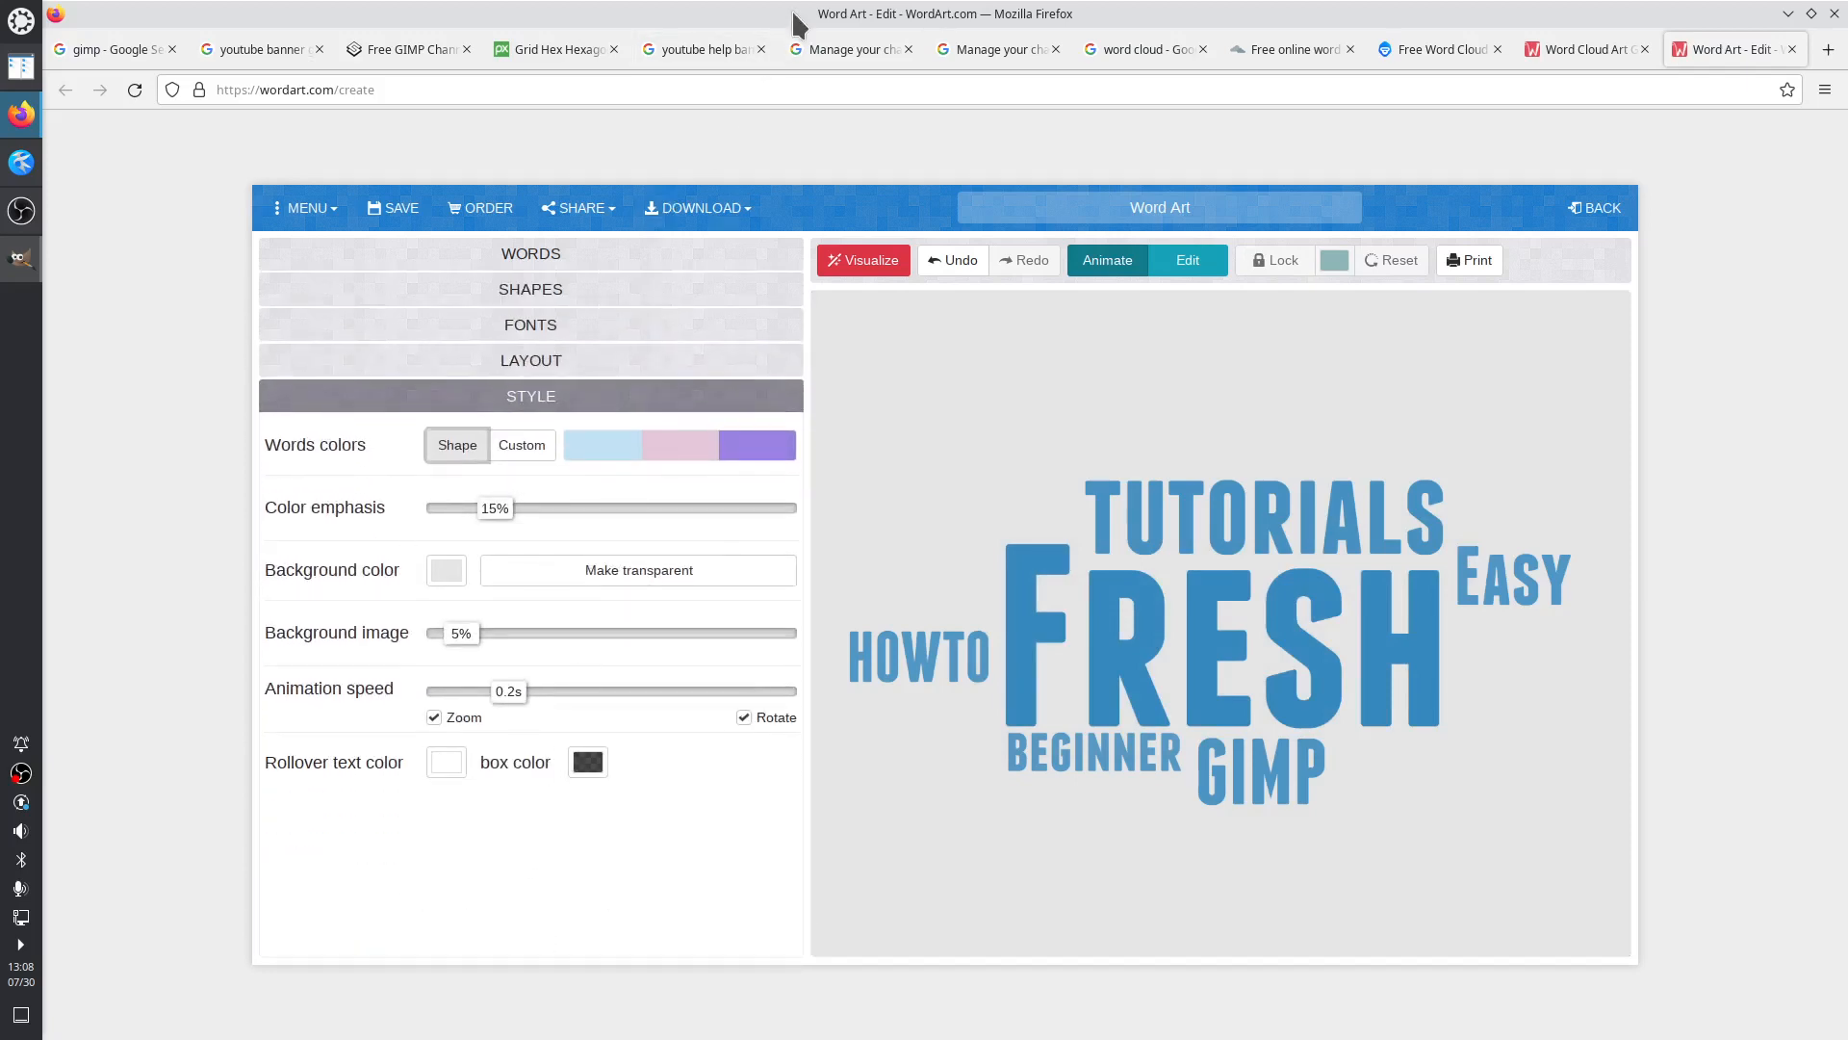
Capture the full screen with the word cloud, create a new GIMP image from the clipboard, and widen the GIMP window
key(Print)
click(22, 257)
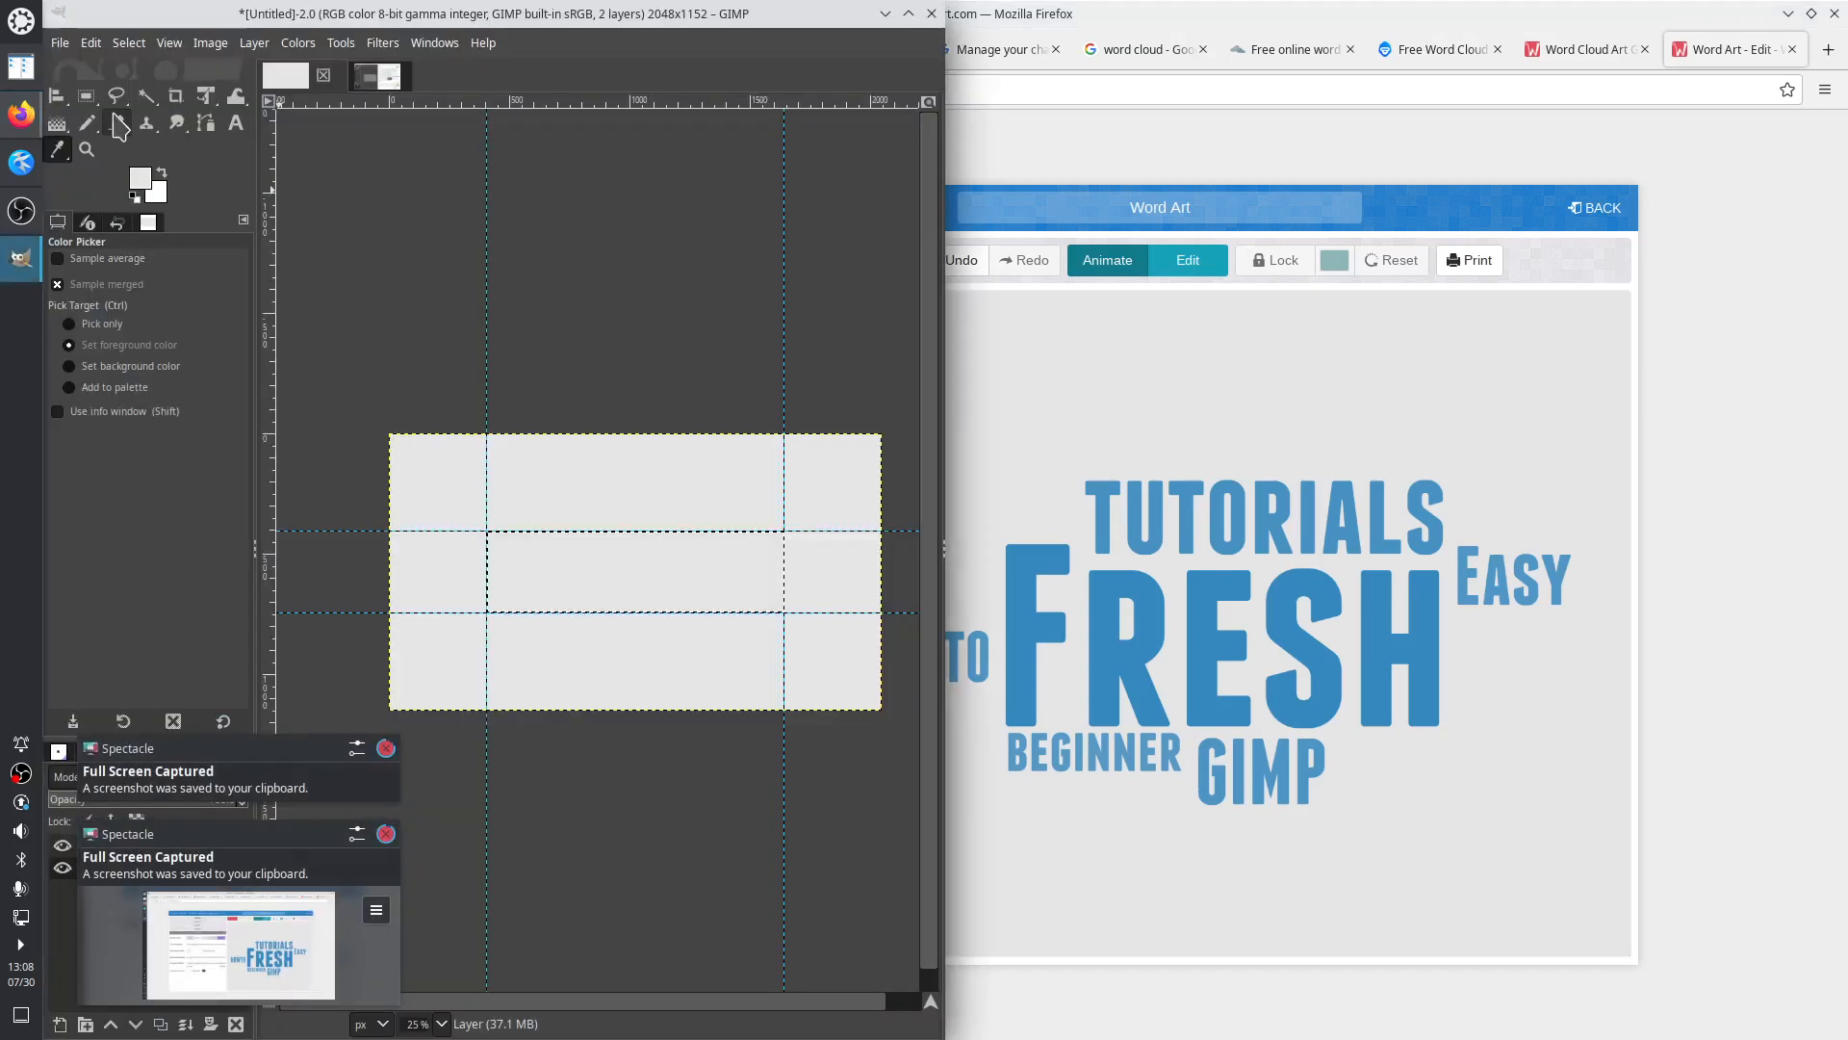
mouse_move(115, 93)
click(366, 97)
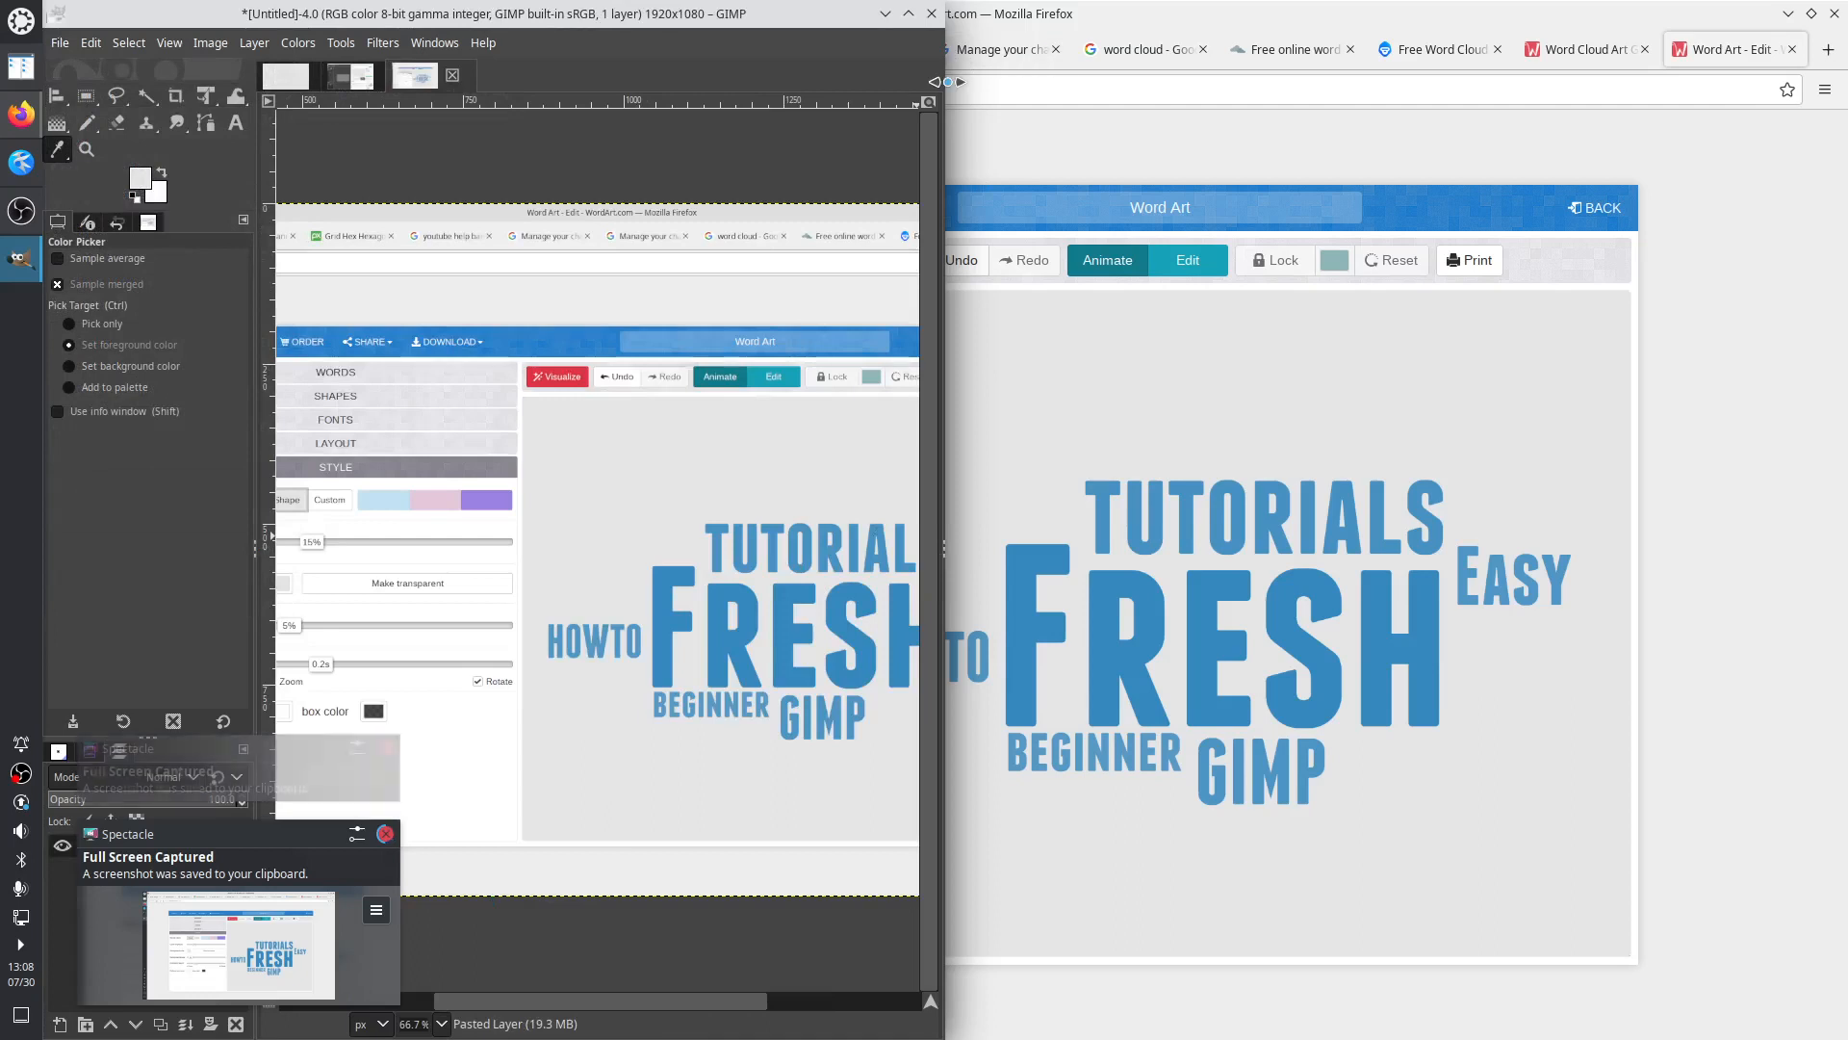
drag(946, 81, 1520, 119)
drag(1384, 547, 1682, 547)
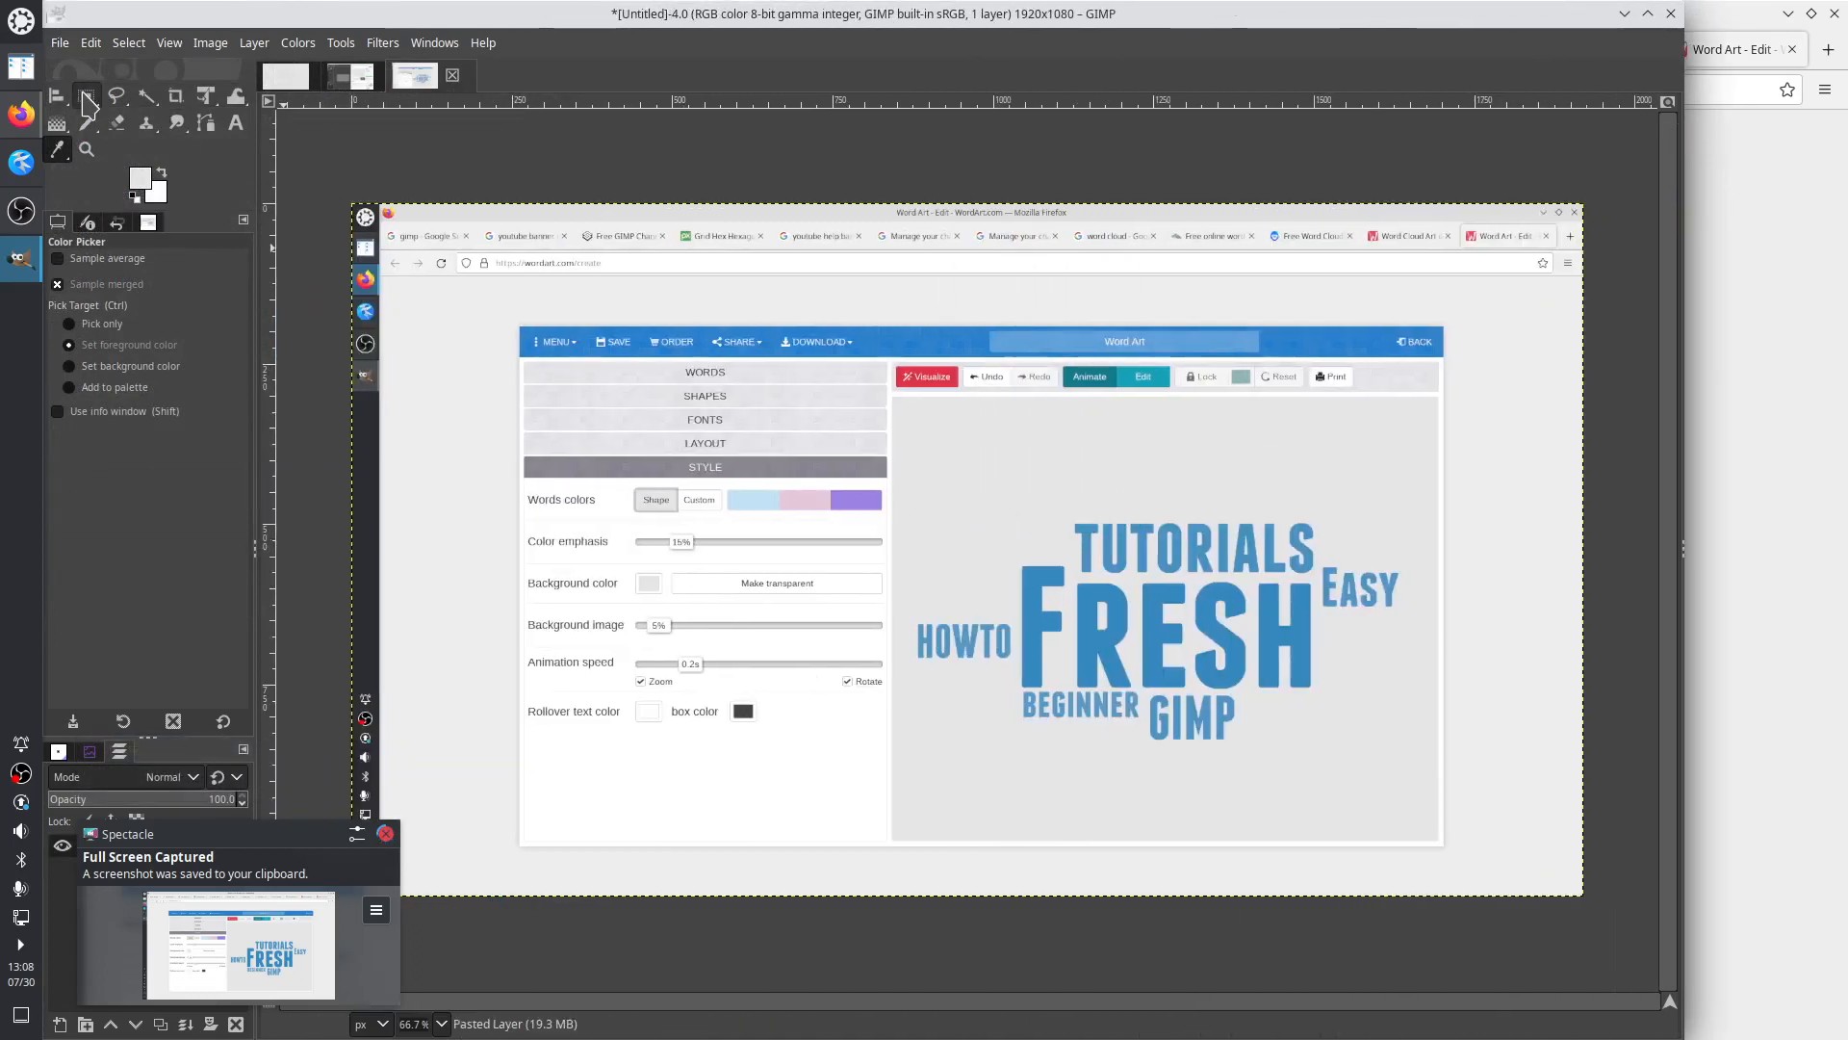
Select a rectangle of about 765 x 357 px tightly around the word cloud in the screenshot and copy it
click(86, 96)
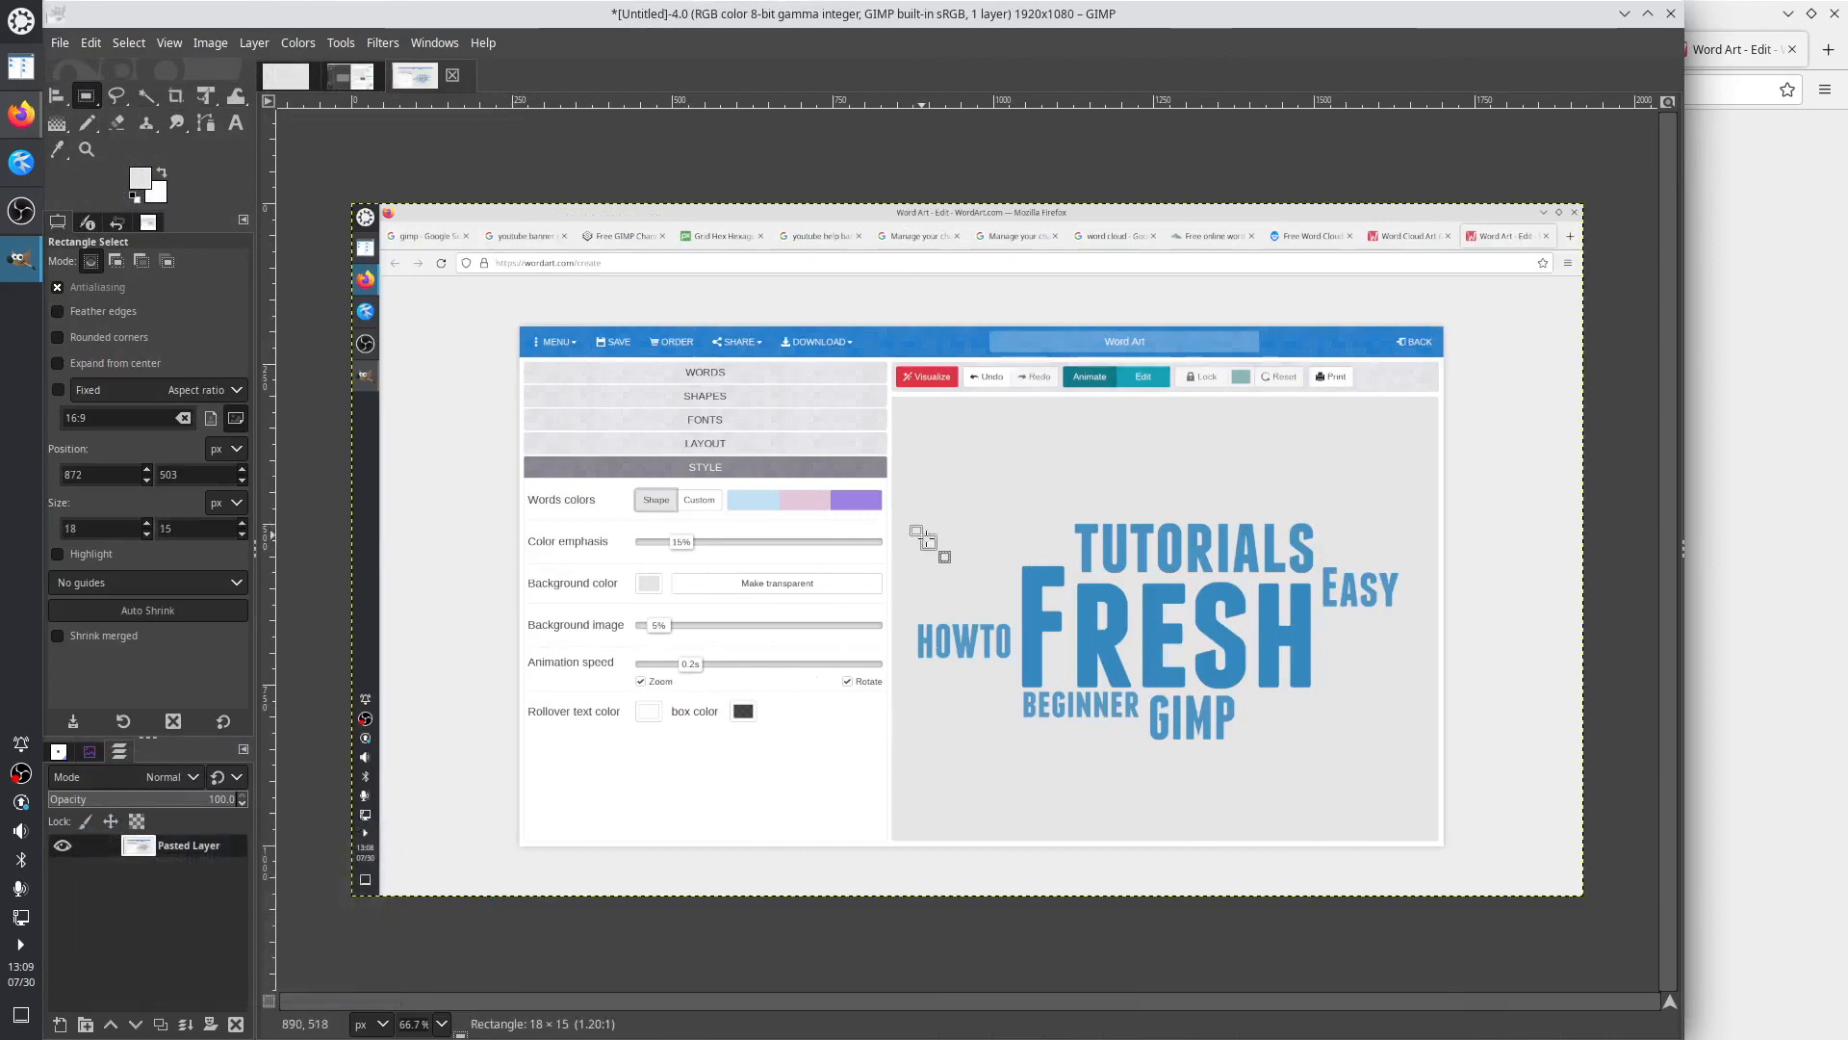
drag(910, 526, 1418, 746)
drag(1167, 538, 1166, 531)
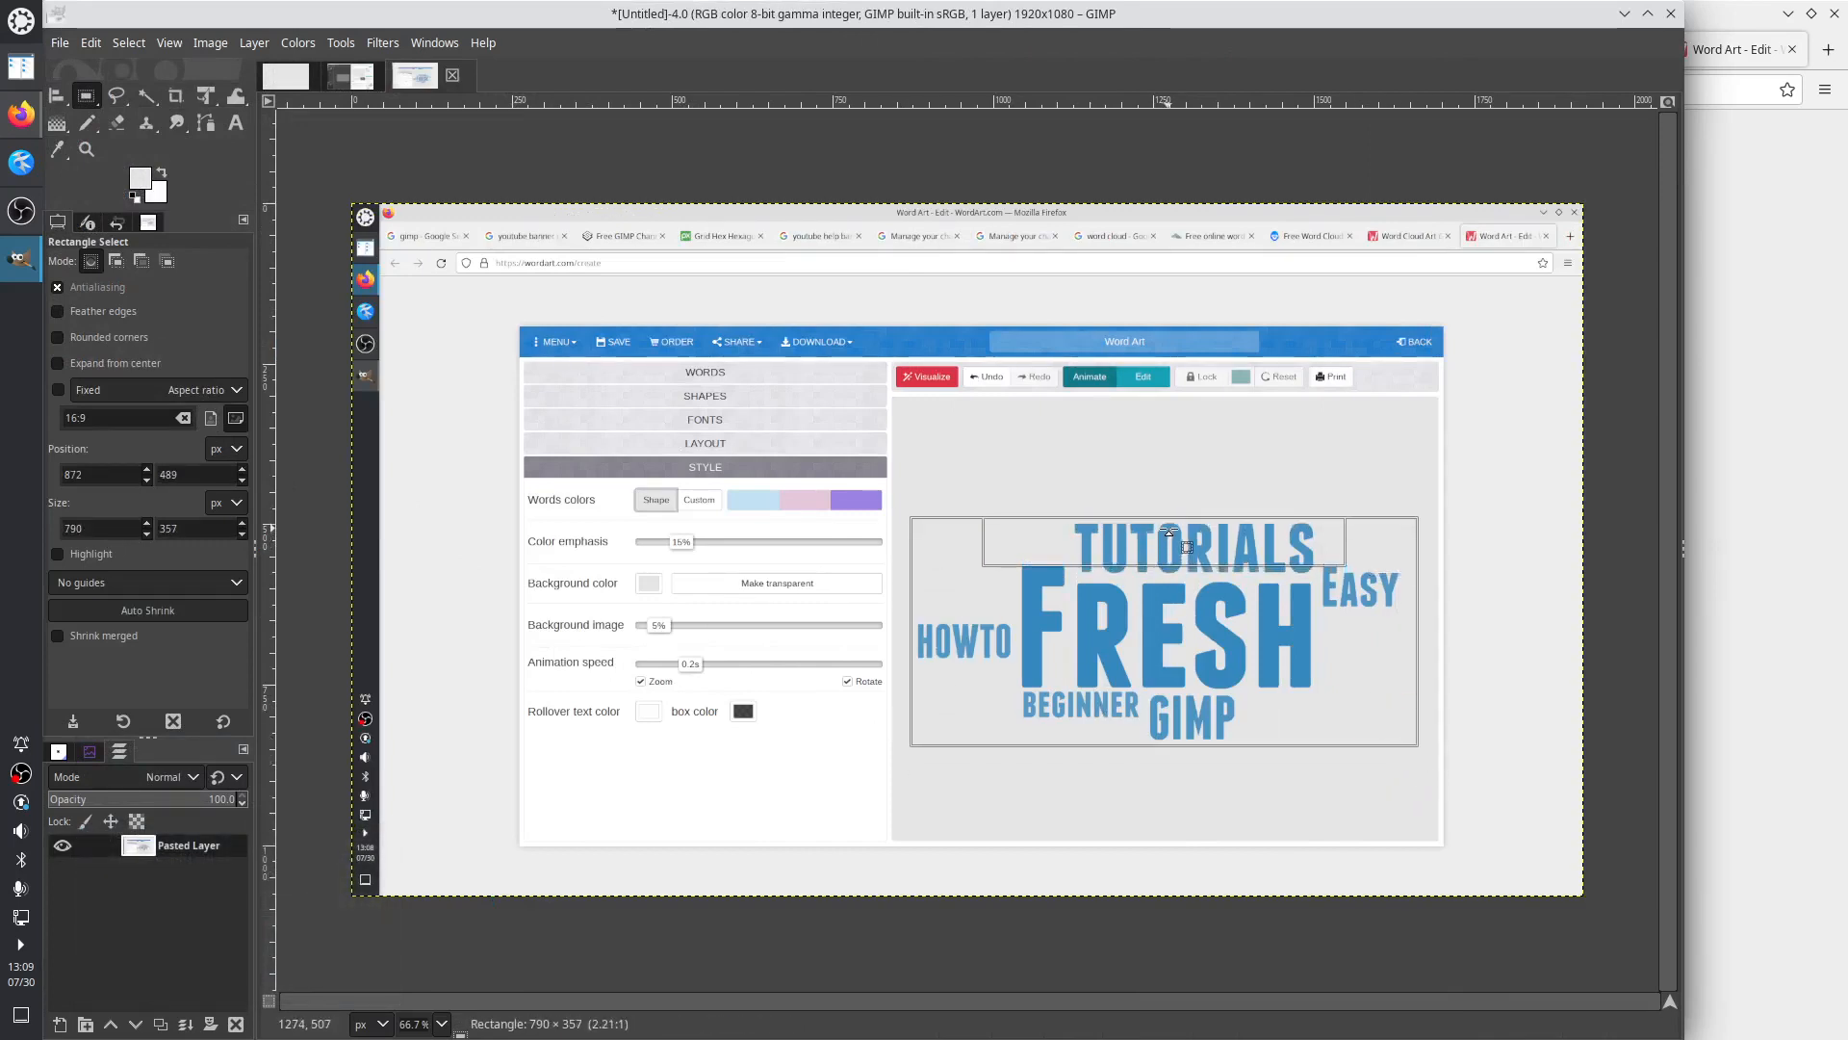
drag(1390, 637, 1376, 637)
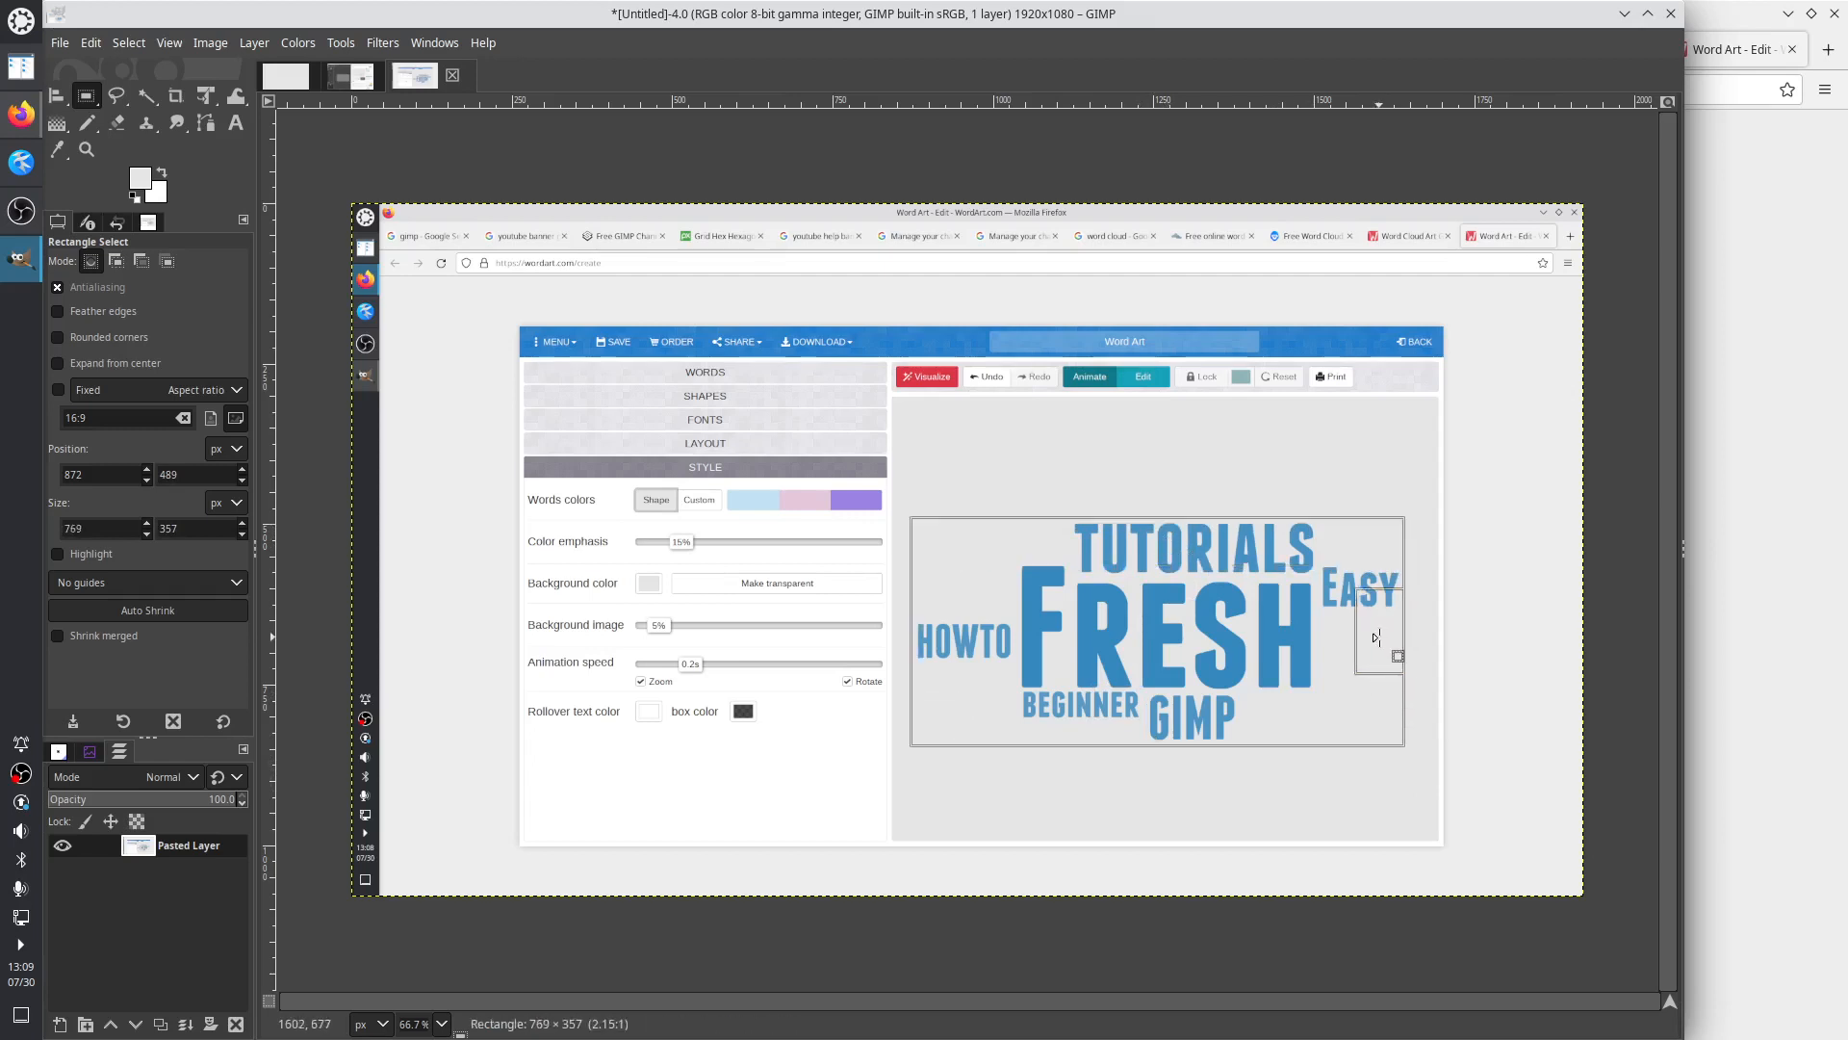
drag(928, 636, 932, 637)
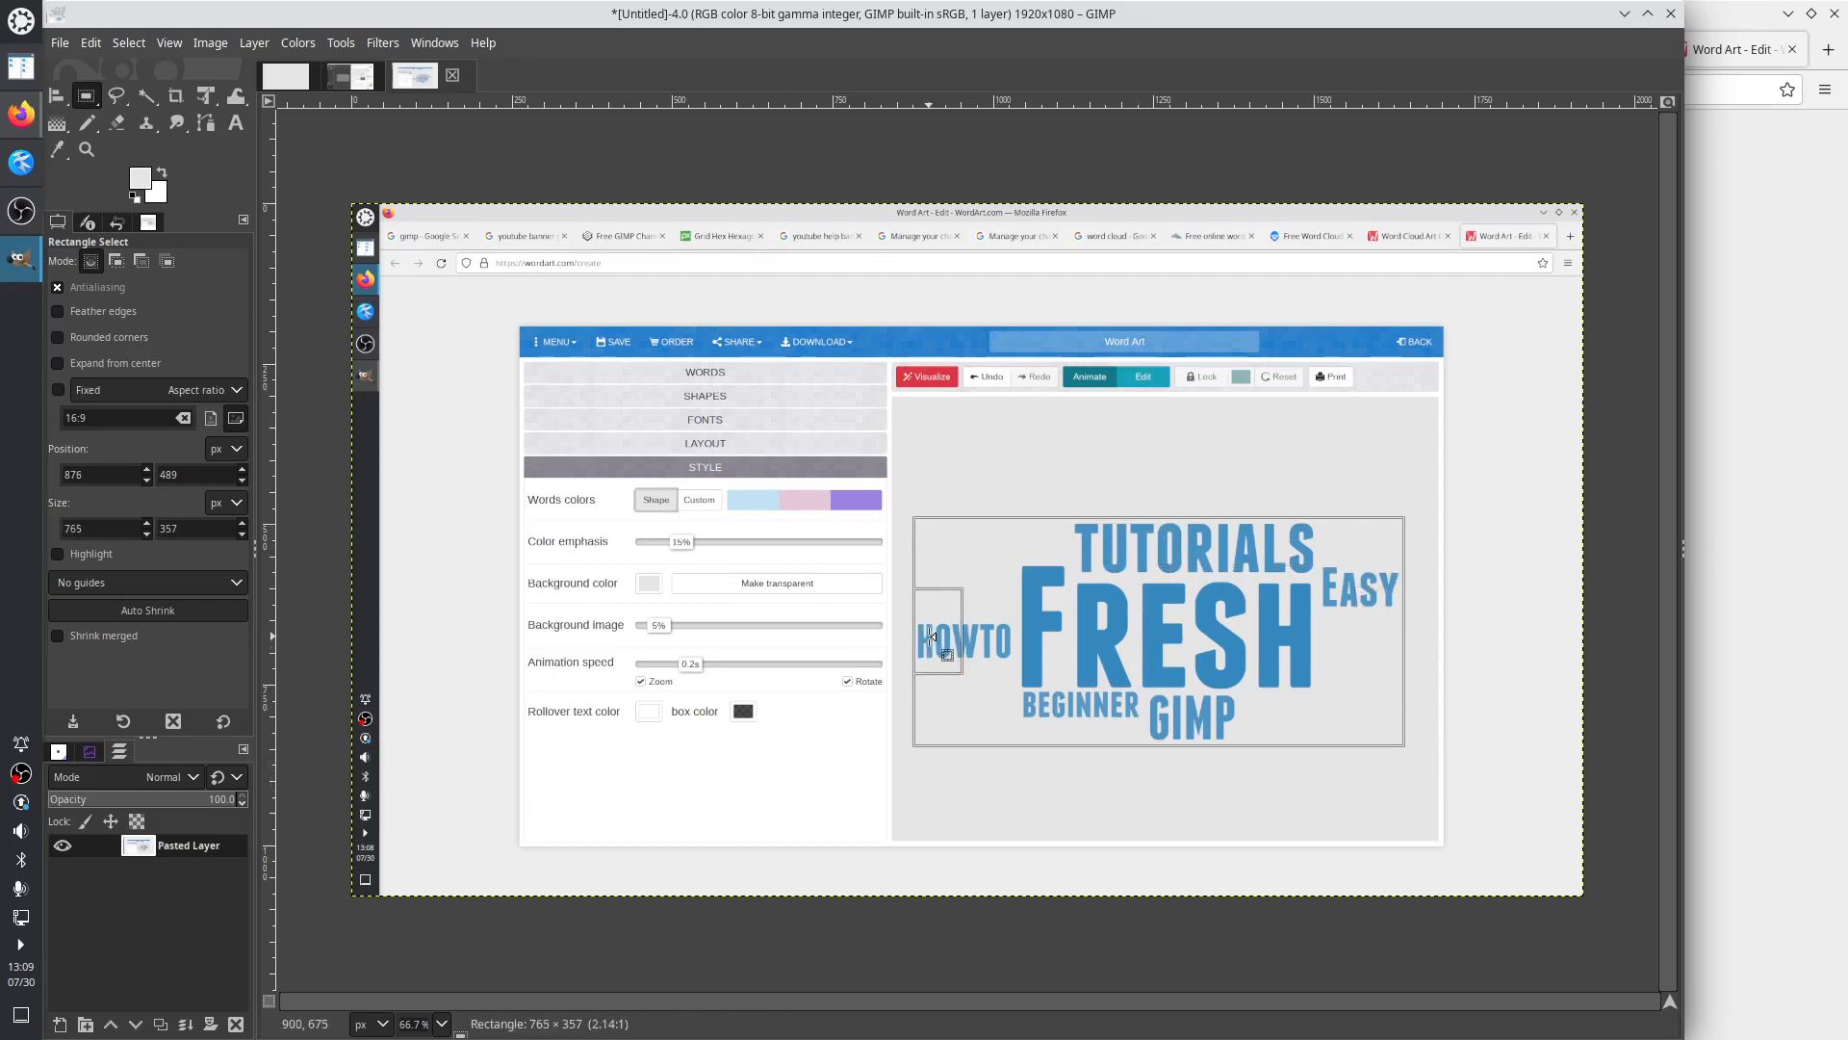
key(ctrl)
key(ctrl+c)
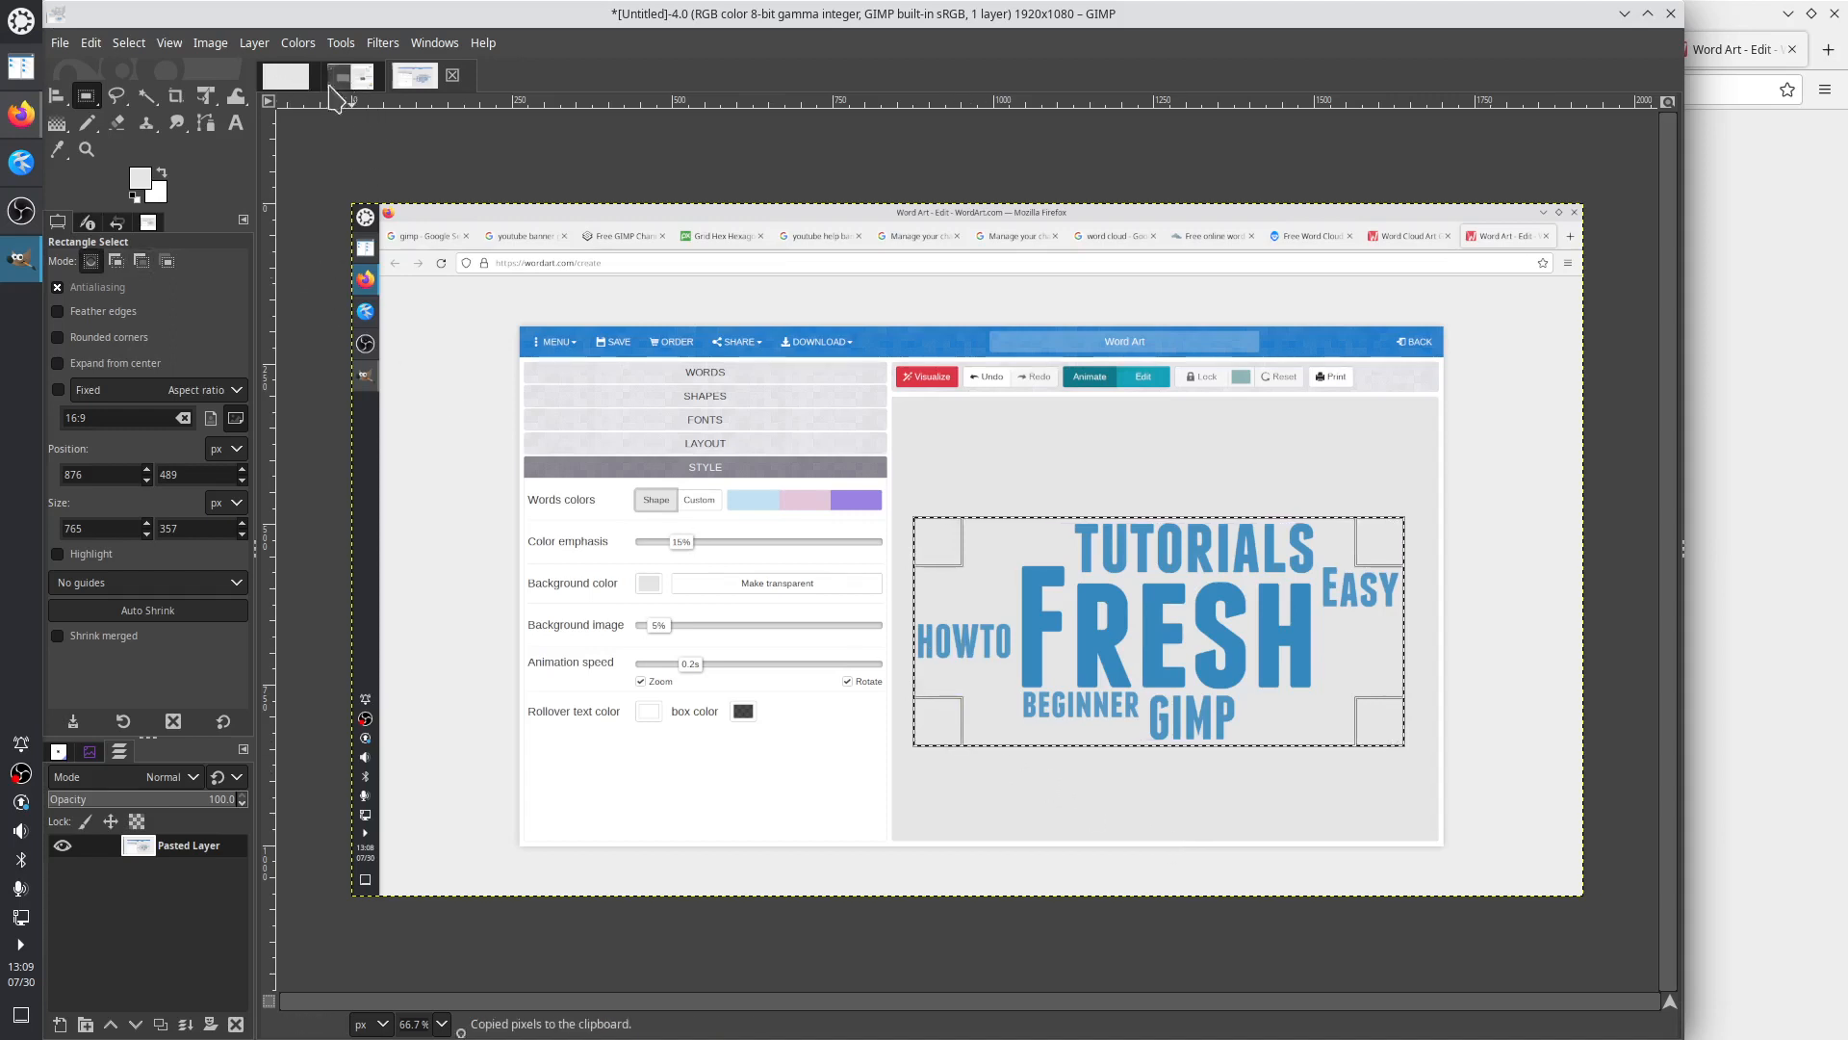
Paste the copied word cloud into the 2048 x 1152 banner image with the Background layer active
click(286, 77)
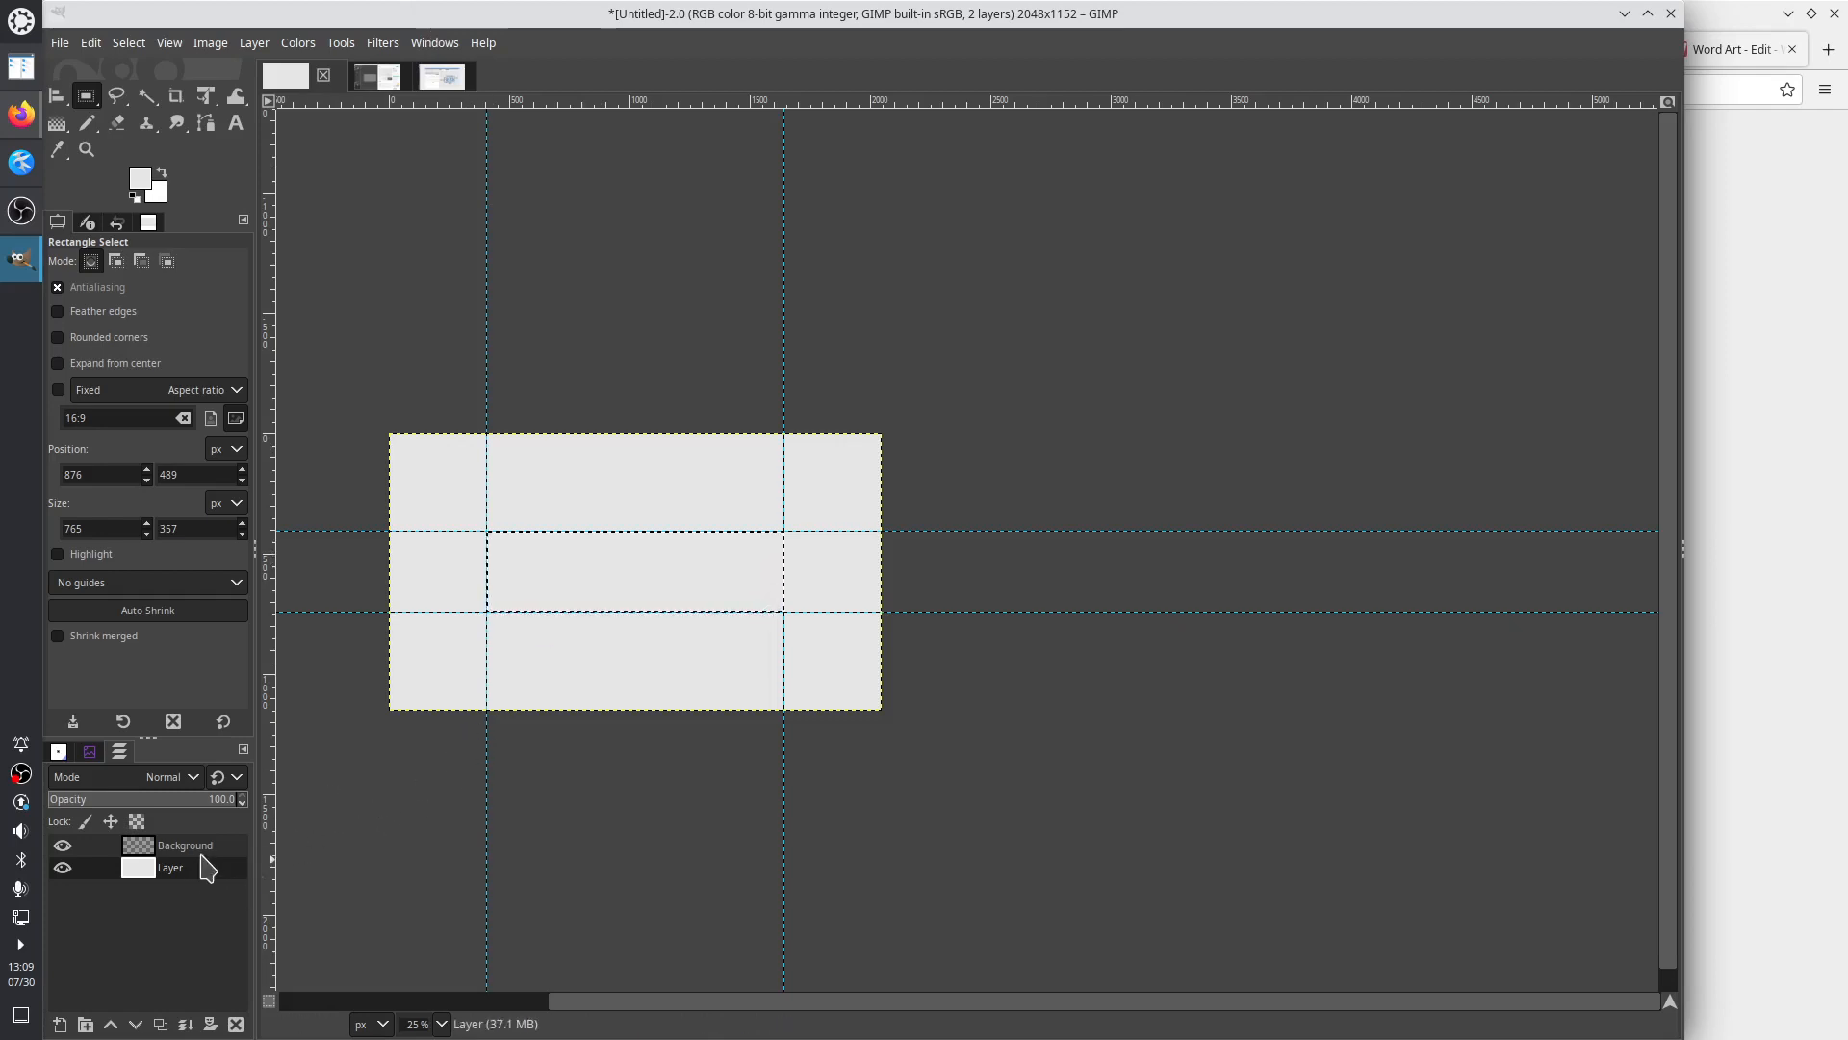
click(205, 847)
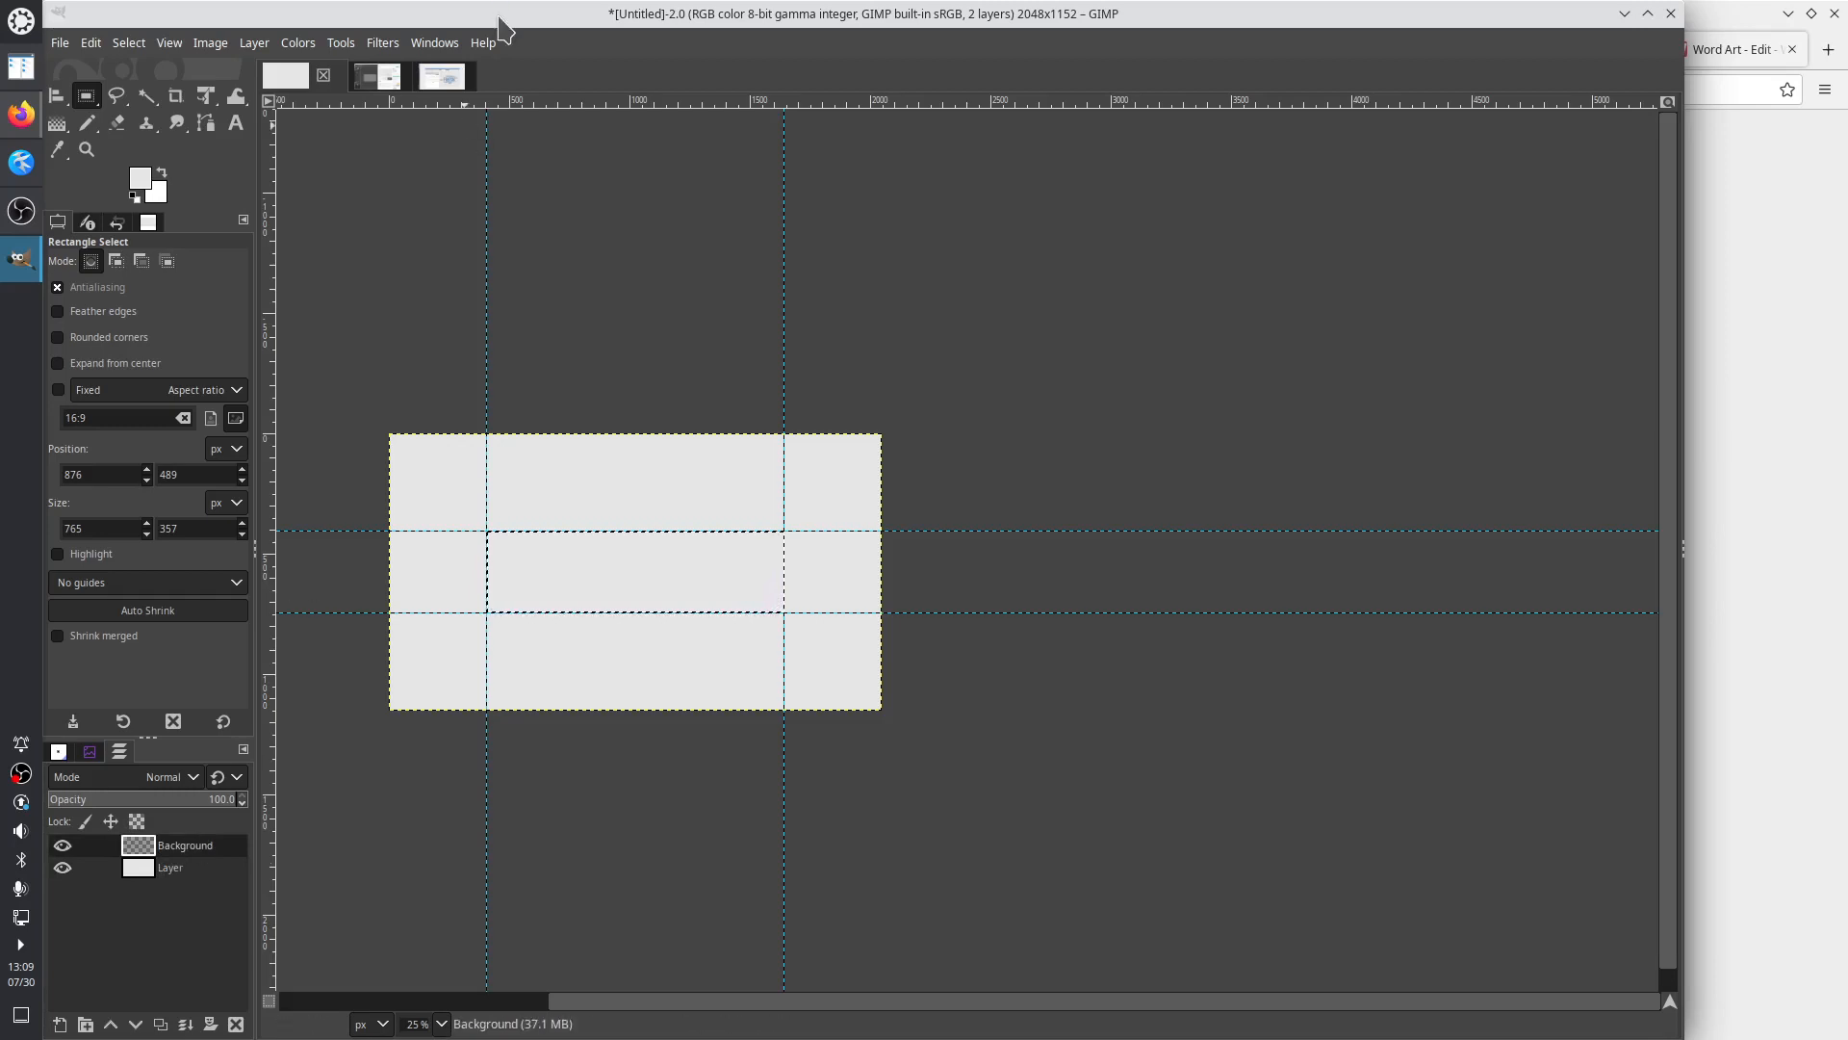
key(ctrl+v)
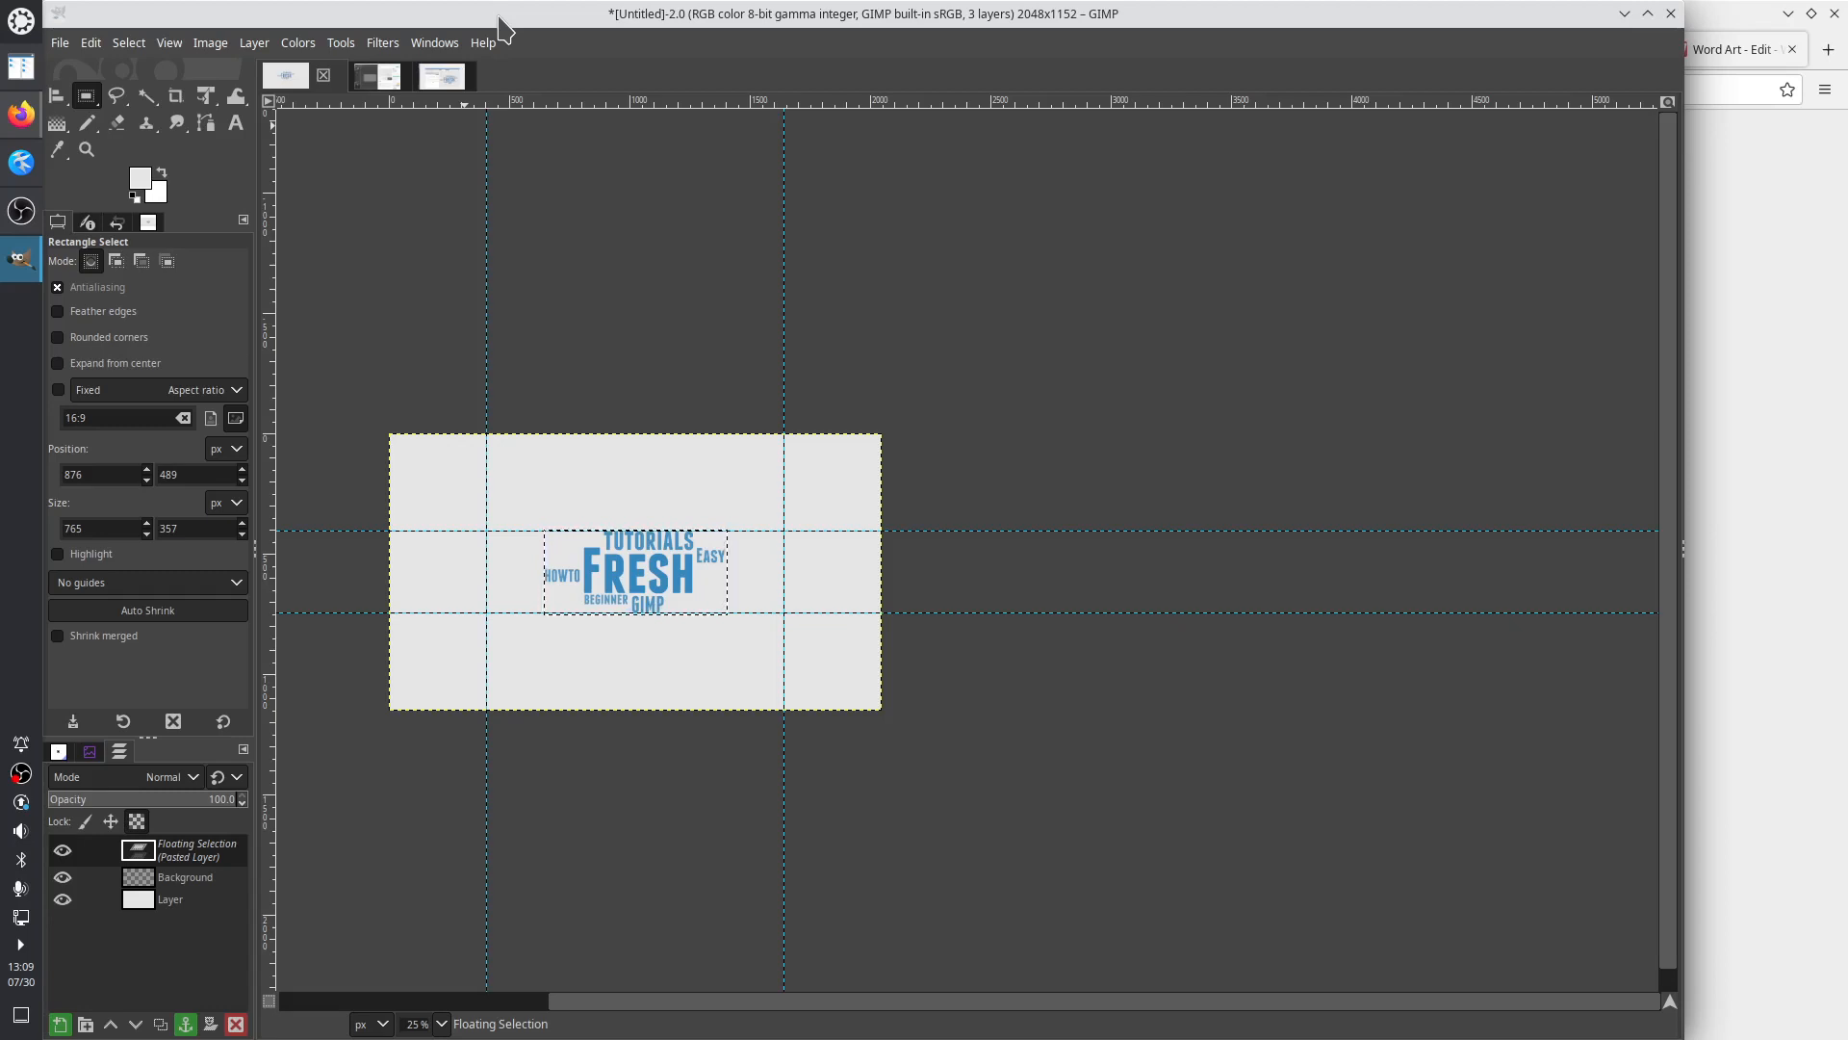
click(254, 44)
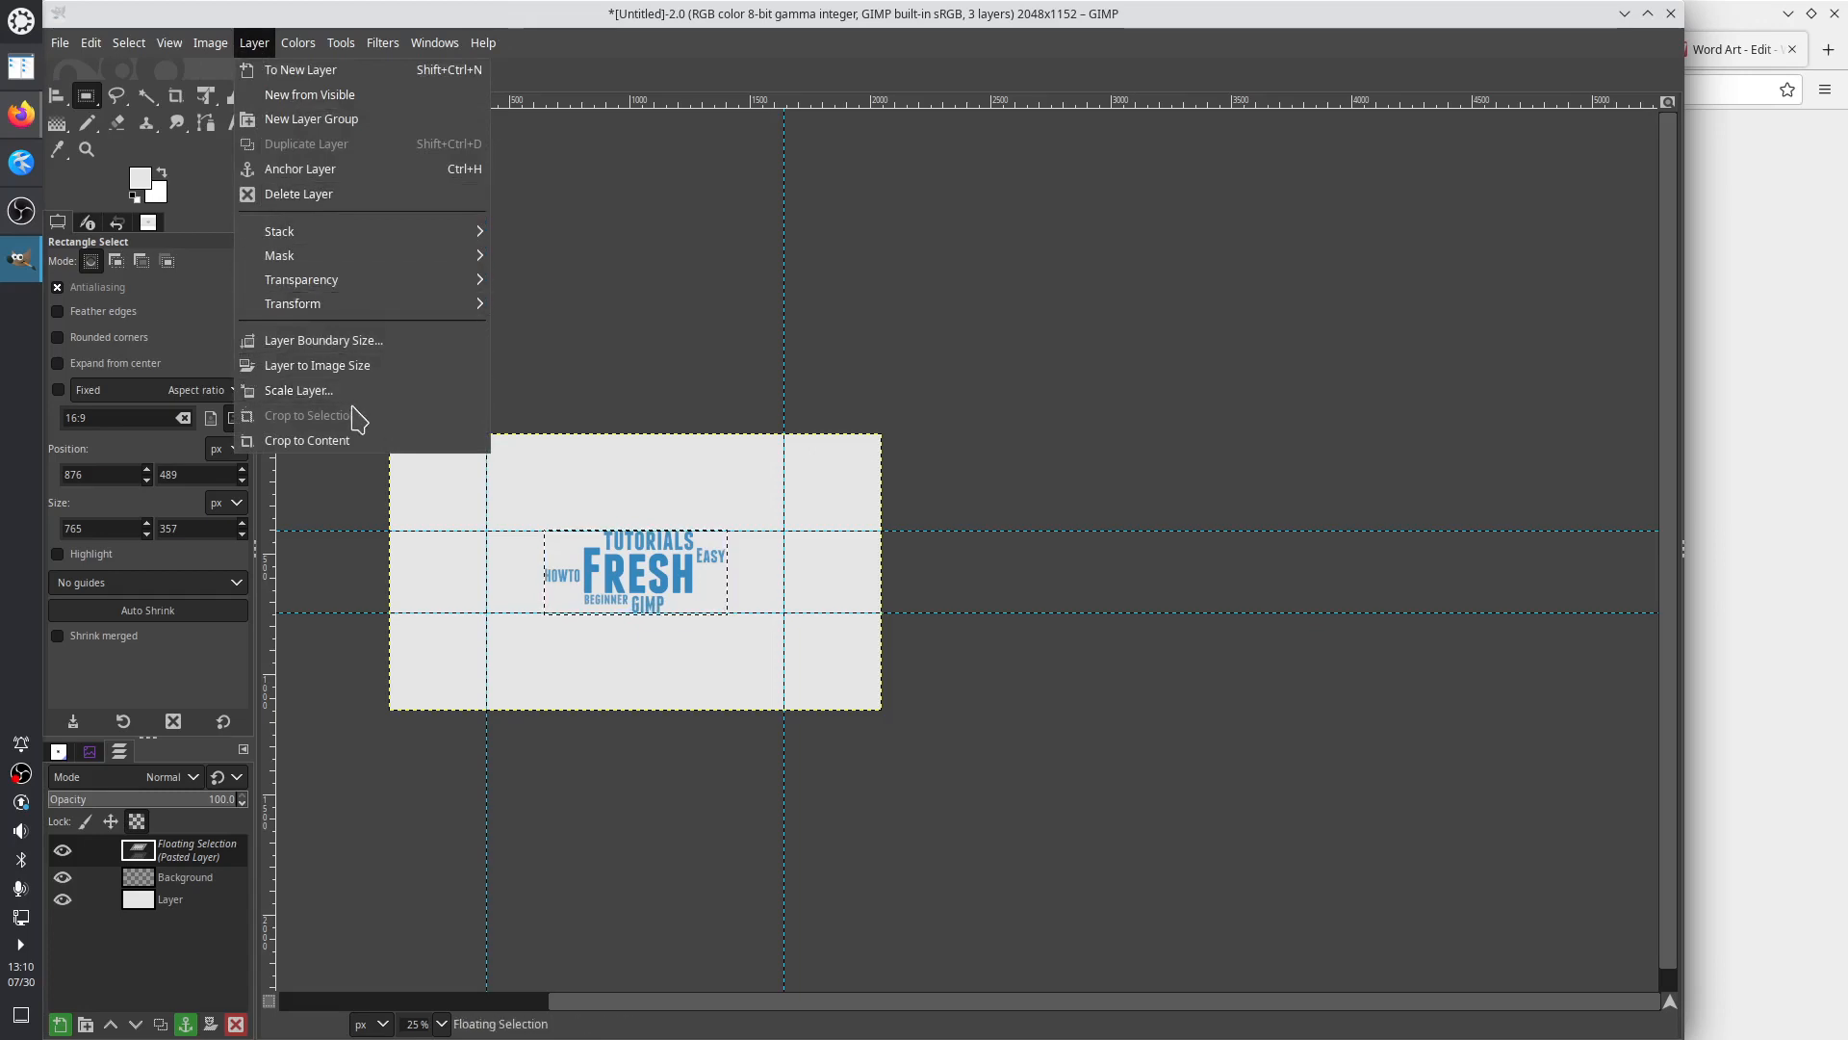
click(345, 394)
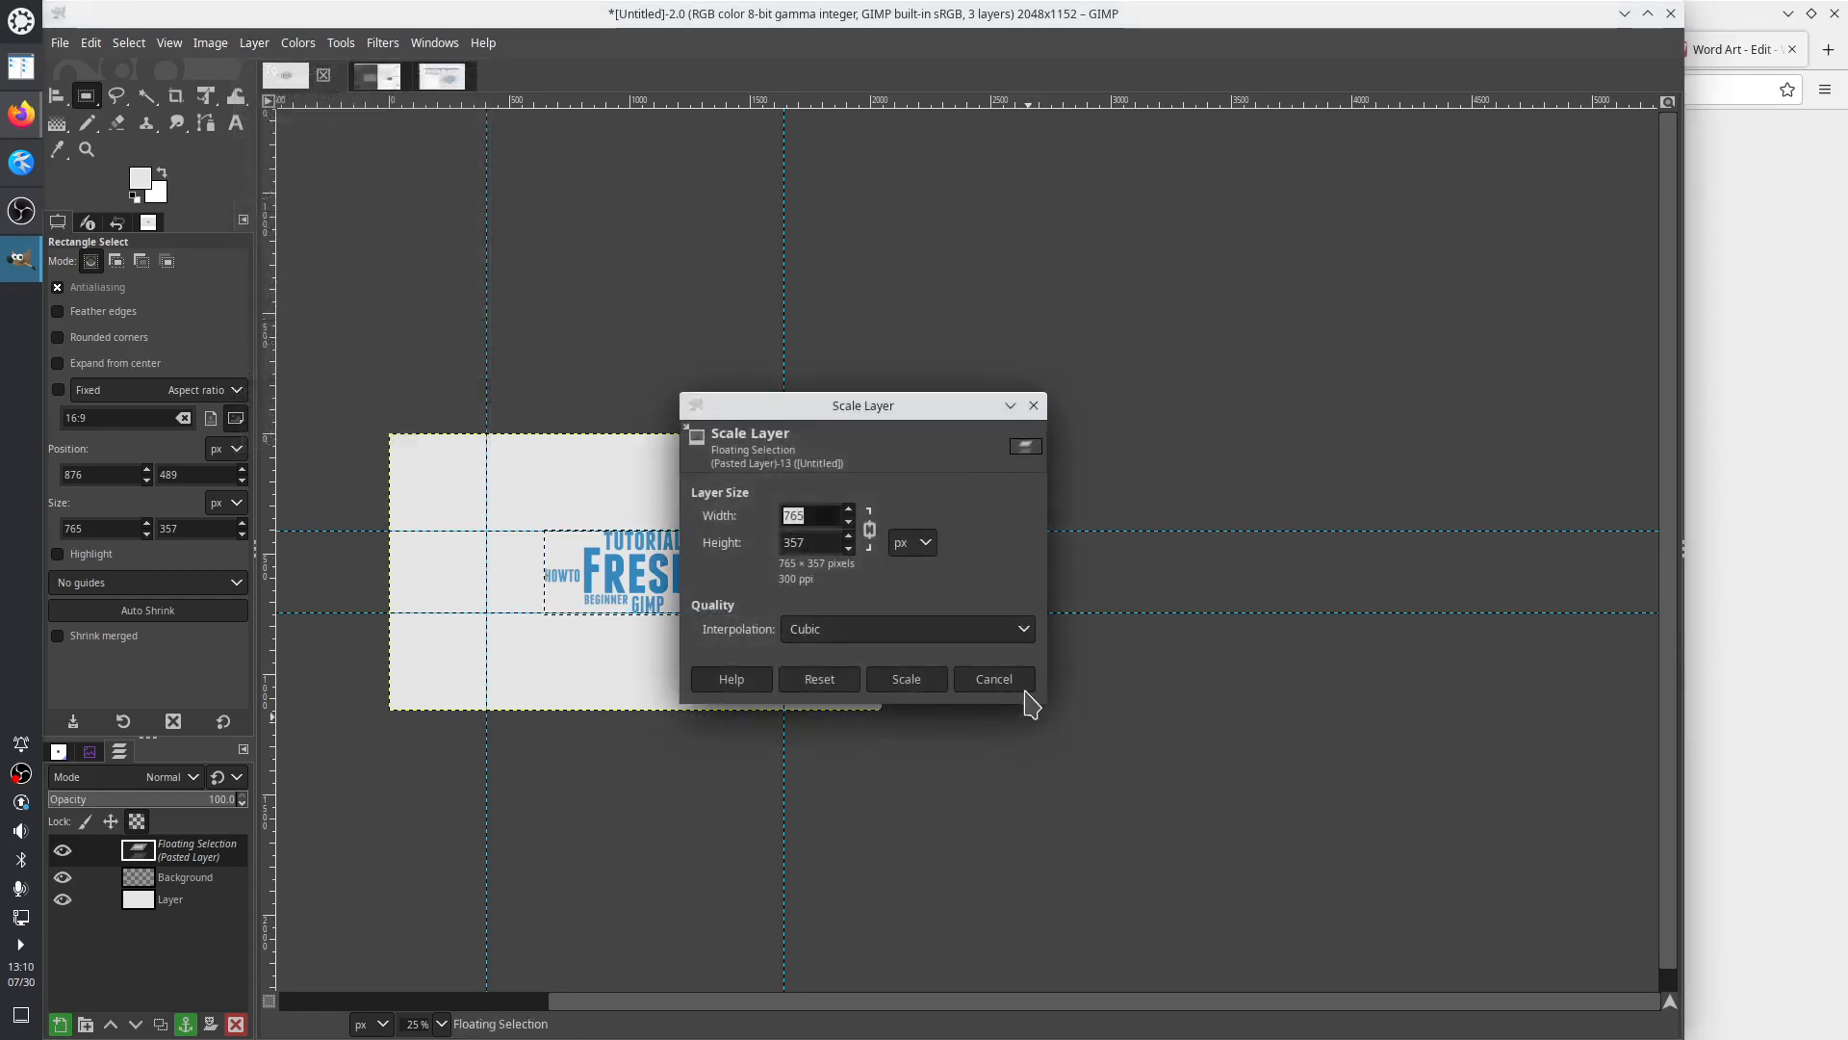
drag(886, 404, 1222, 402)
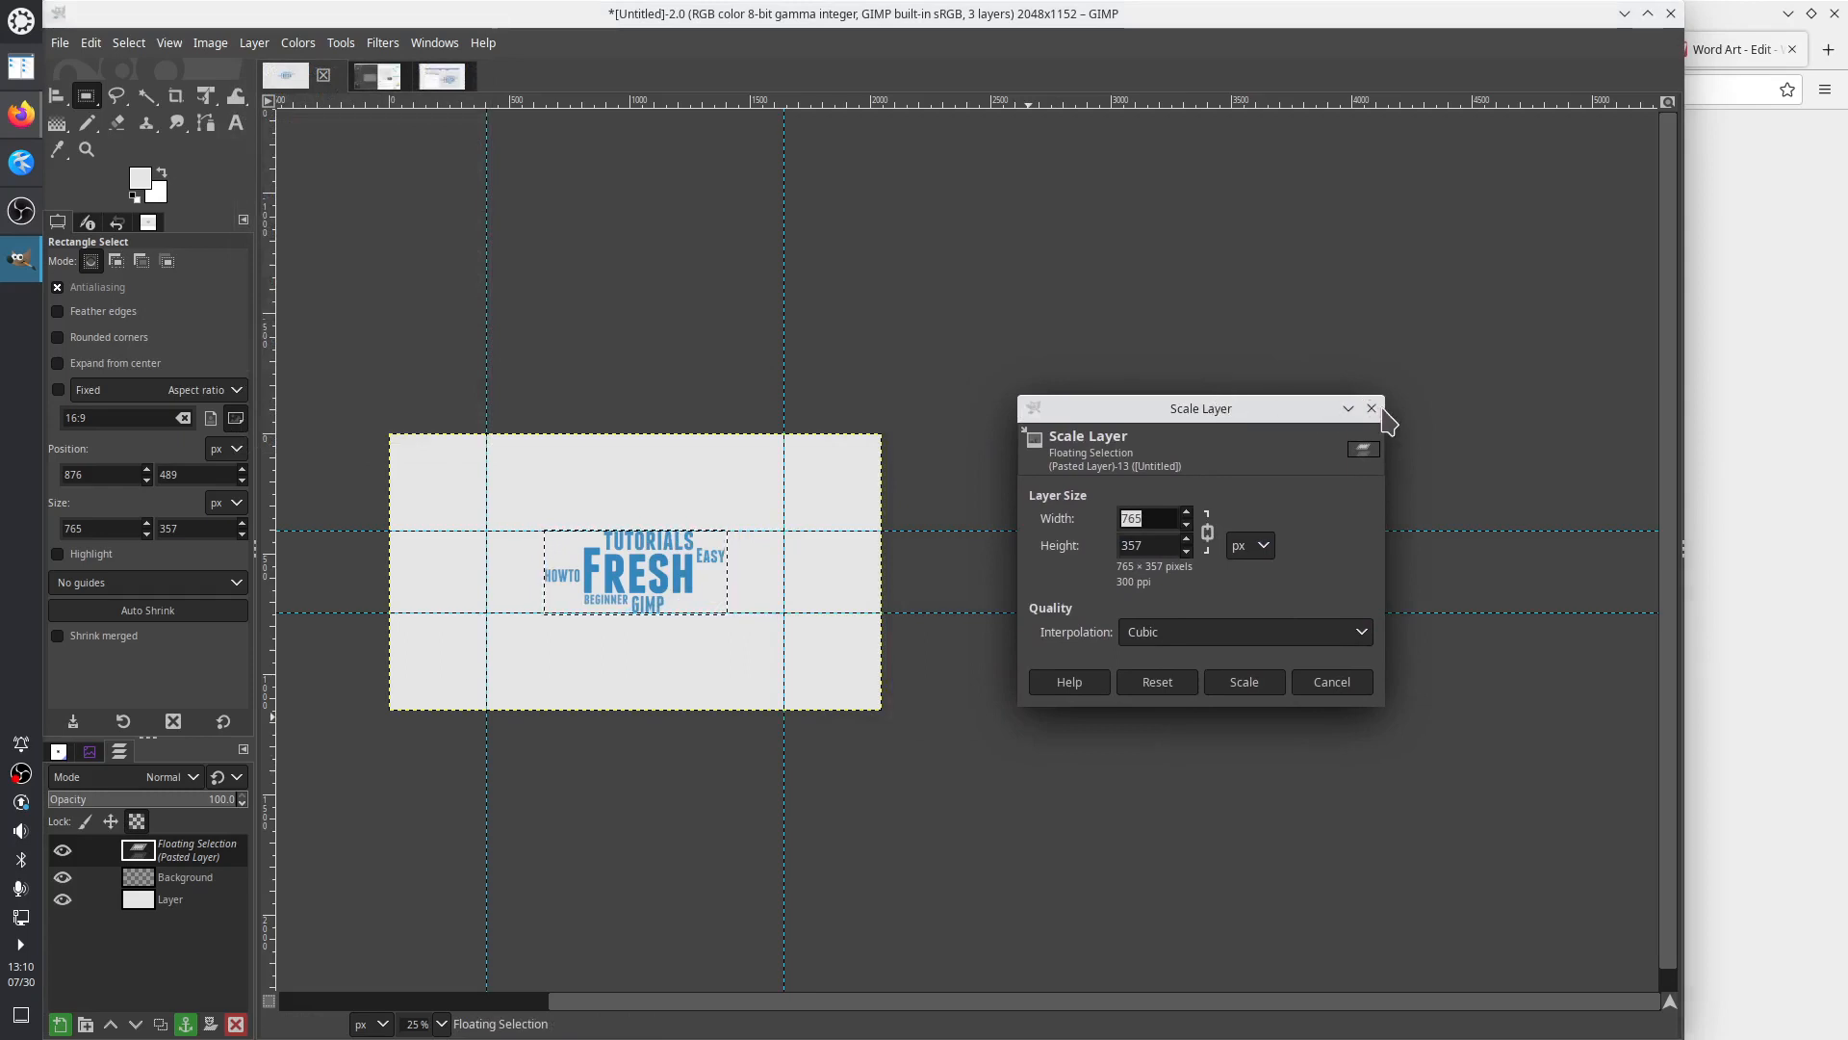
click(1372, 408)
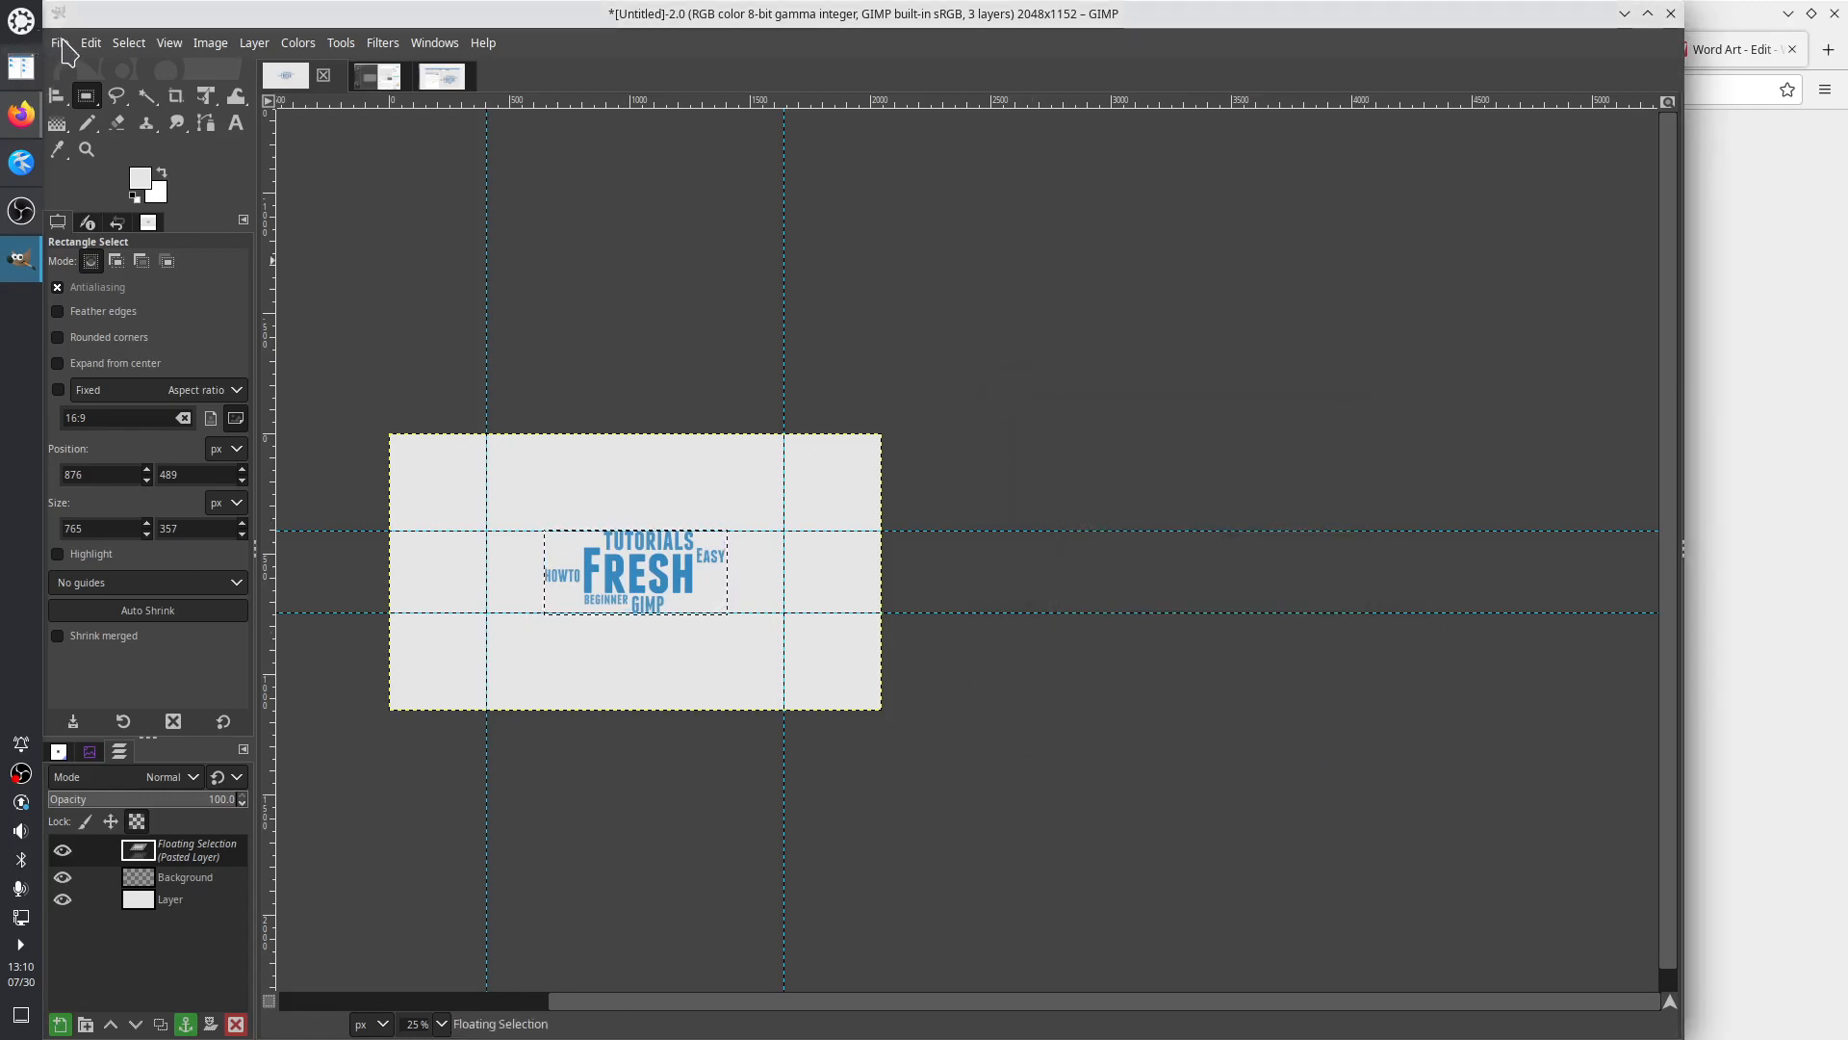
Snap the GIMP window to a quarter of the screen and open the settings for creating a new image
drag(91, 16, 1, 14)
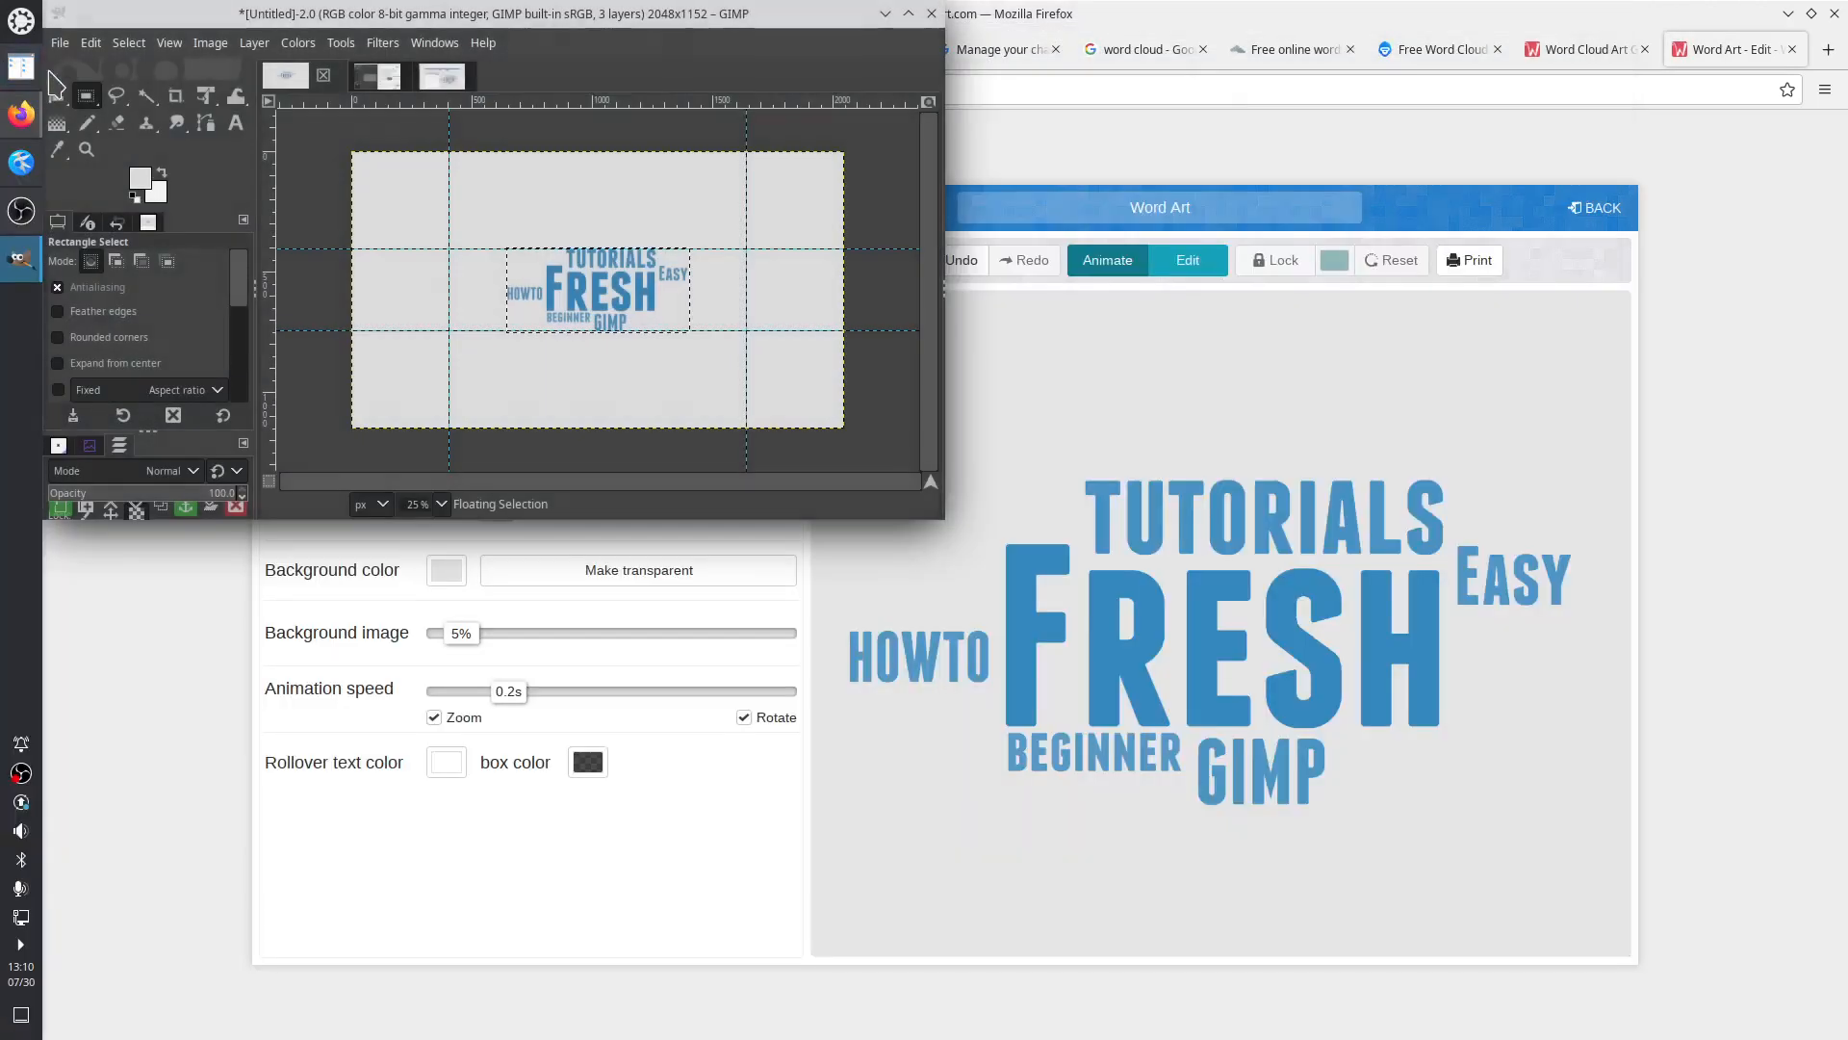
click(59, 42)
click(91, 69)
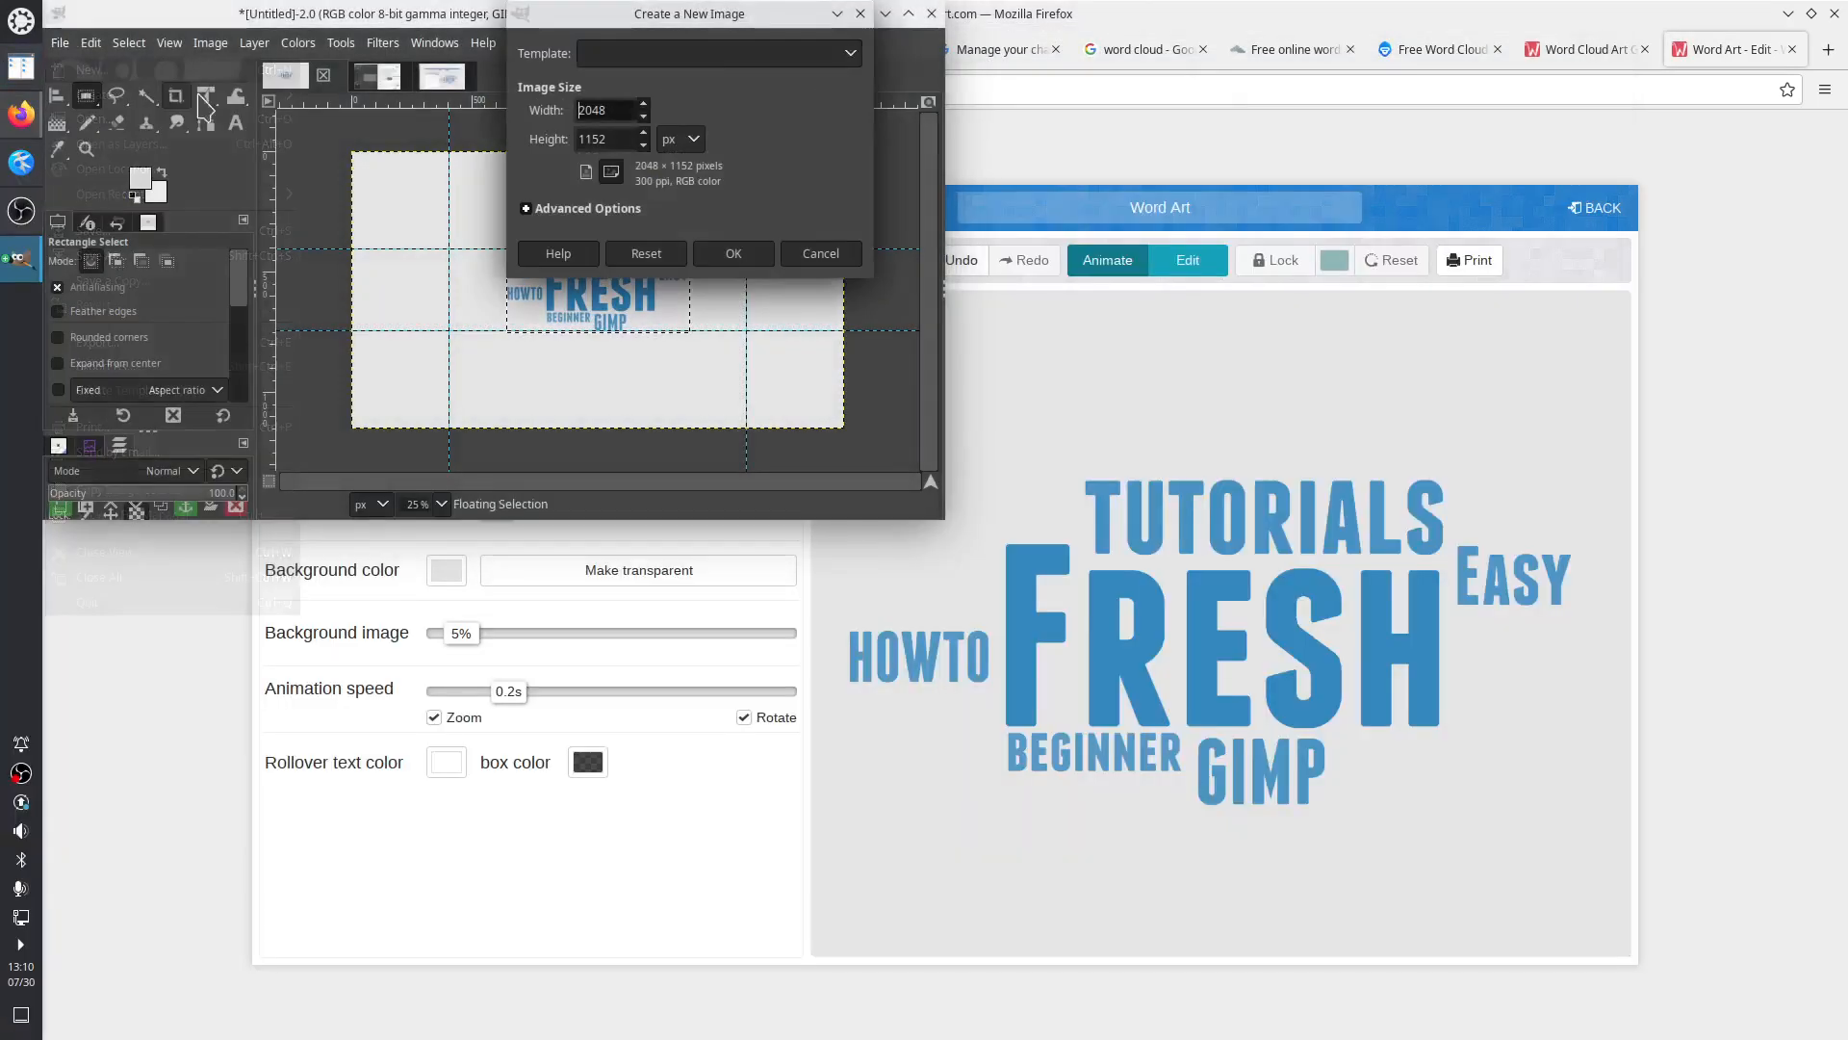
Tile the Firefox window beside GIMP and find the Channel Art Setup section in the Logos By Nick channel art template article
drag(1126, 12, 1847, 193)
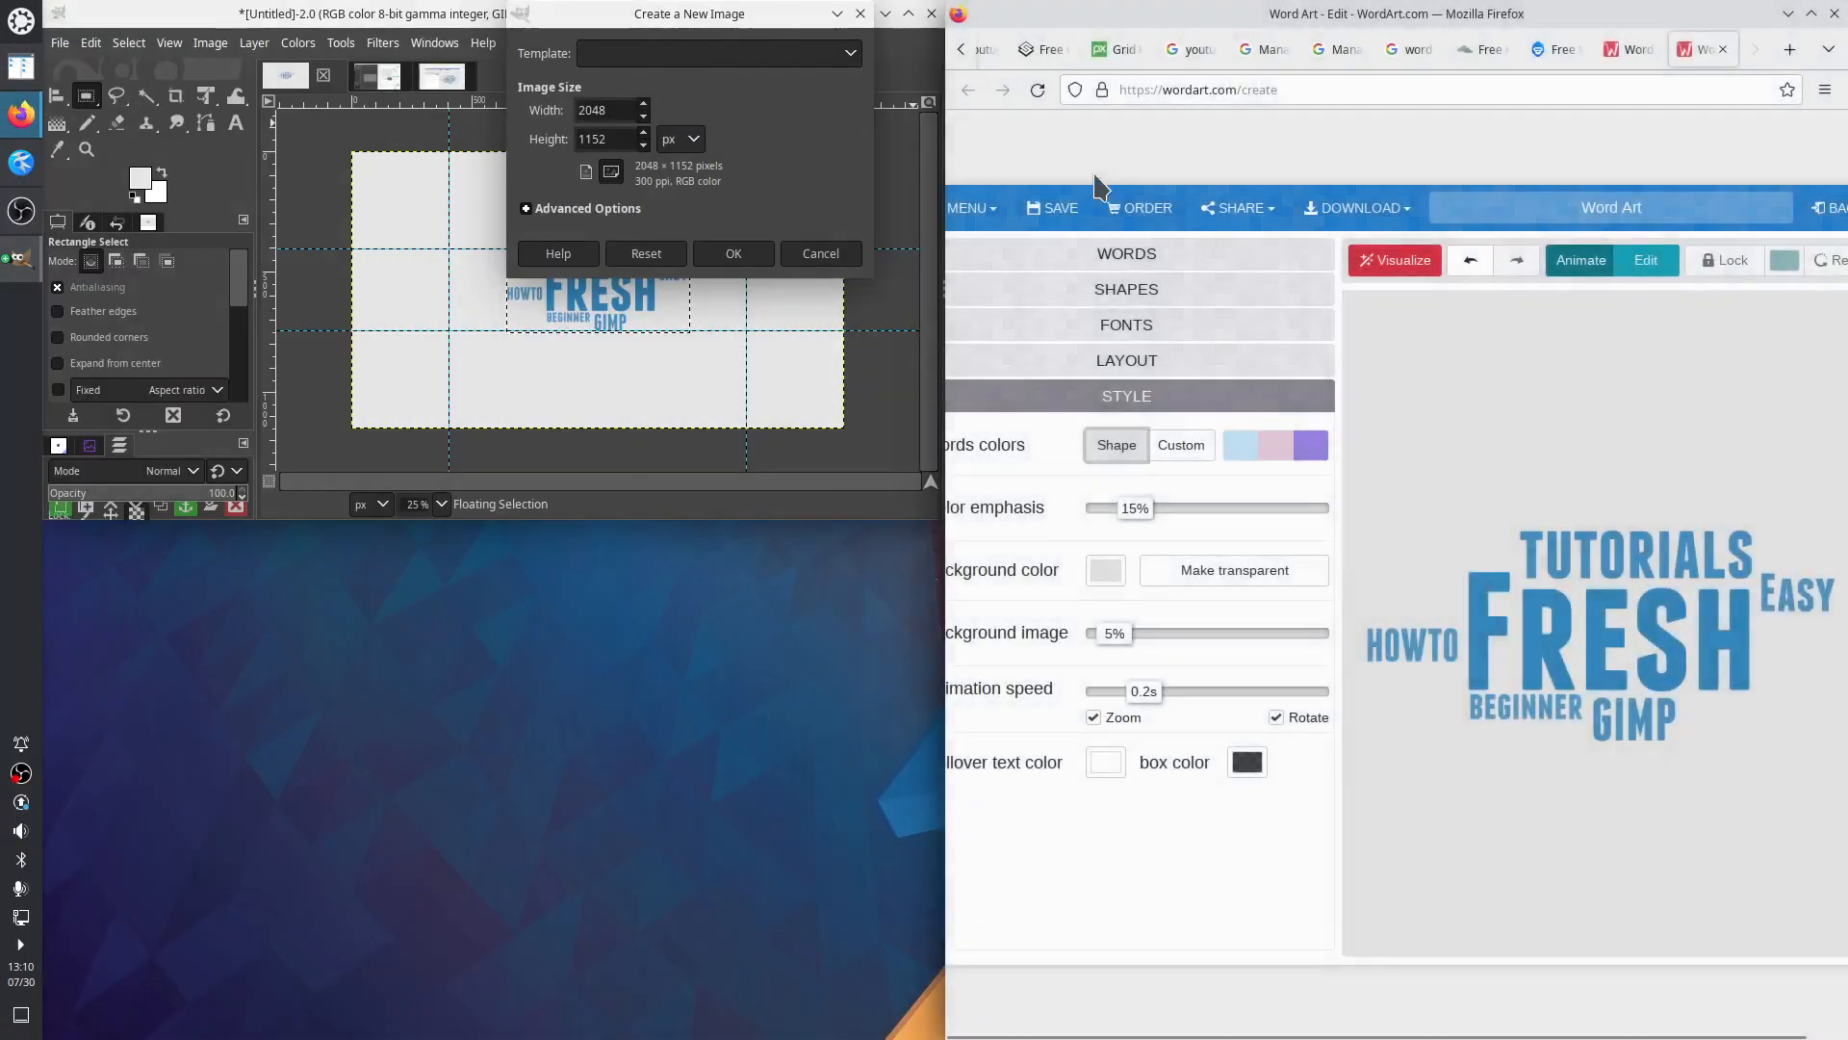
click(1052, 60)
scroll(1136, 434, up, 5)
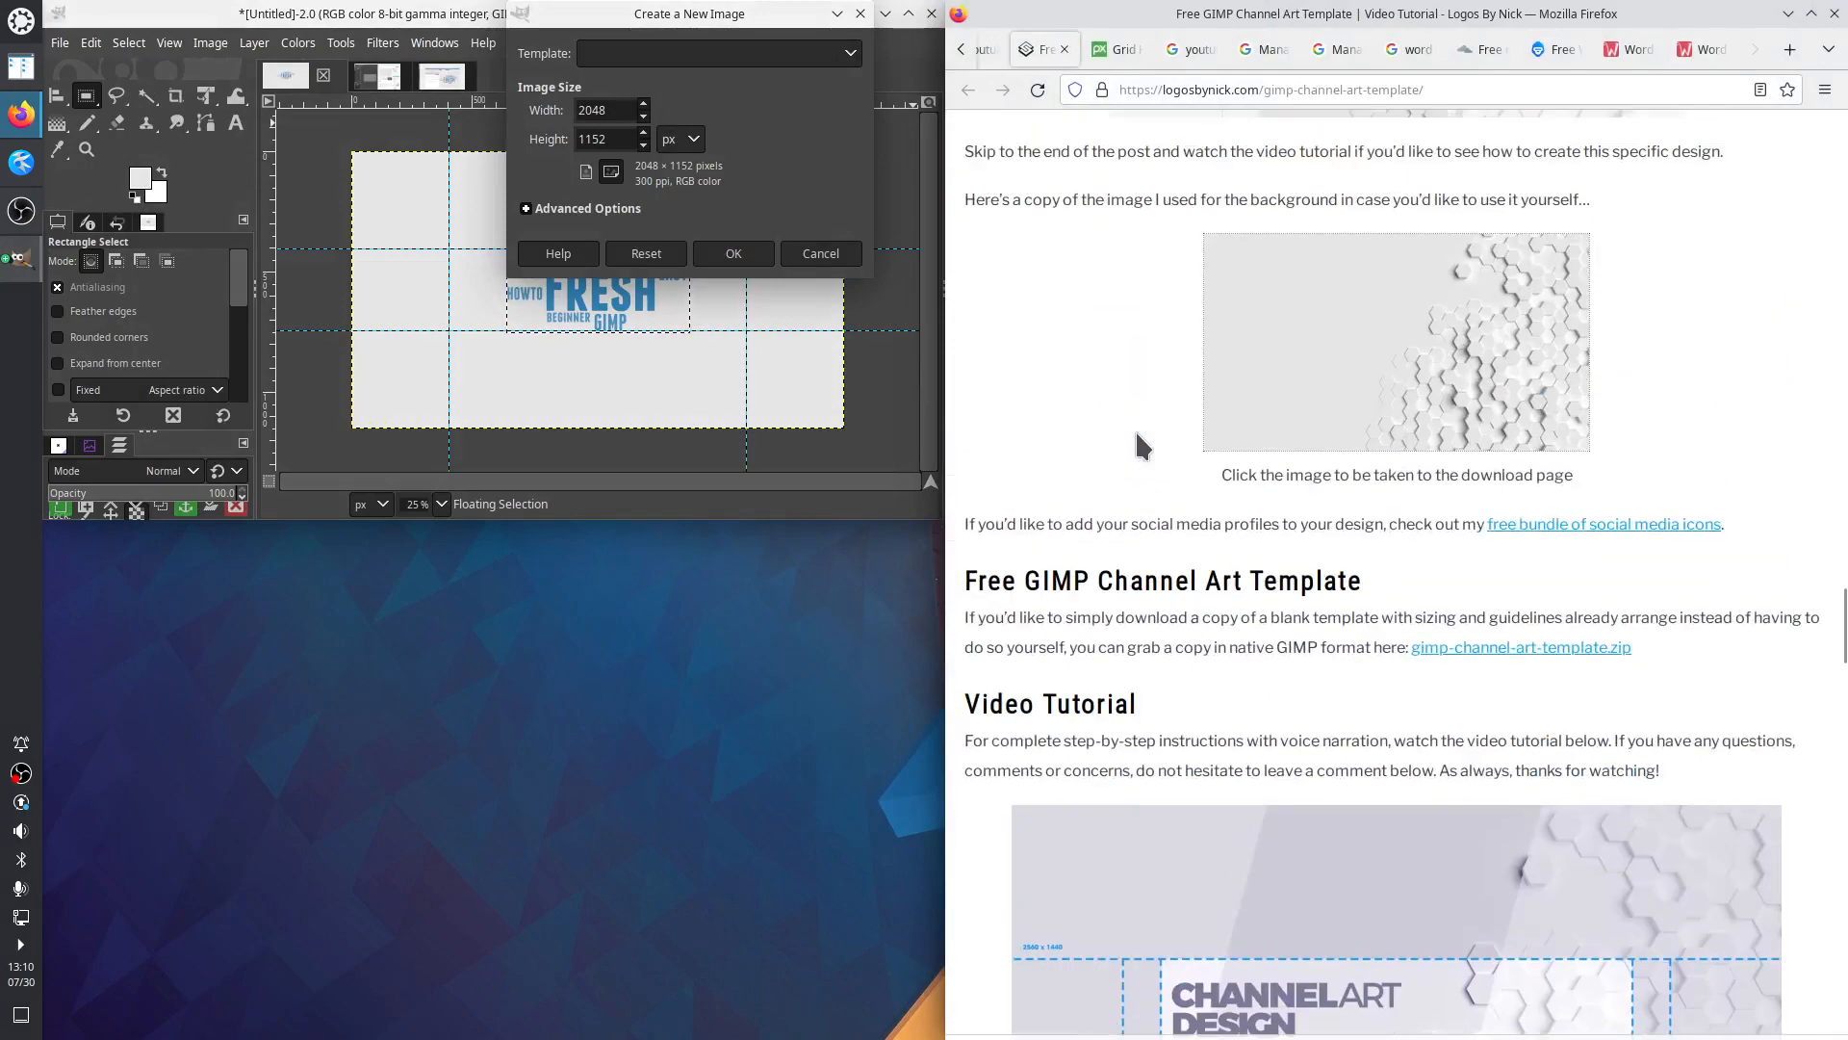
scroll(1137, 434, down, 12)
scroll(1136, 434, up, 14)
scroll(1137, 433, up, 15)
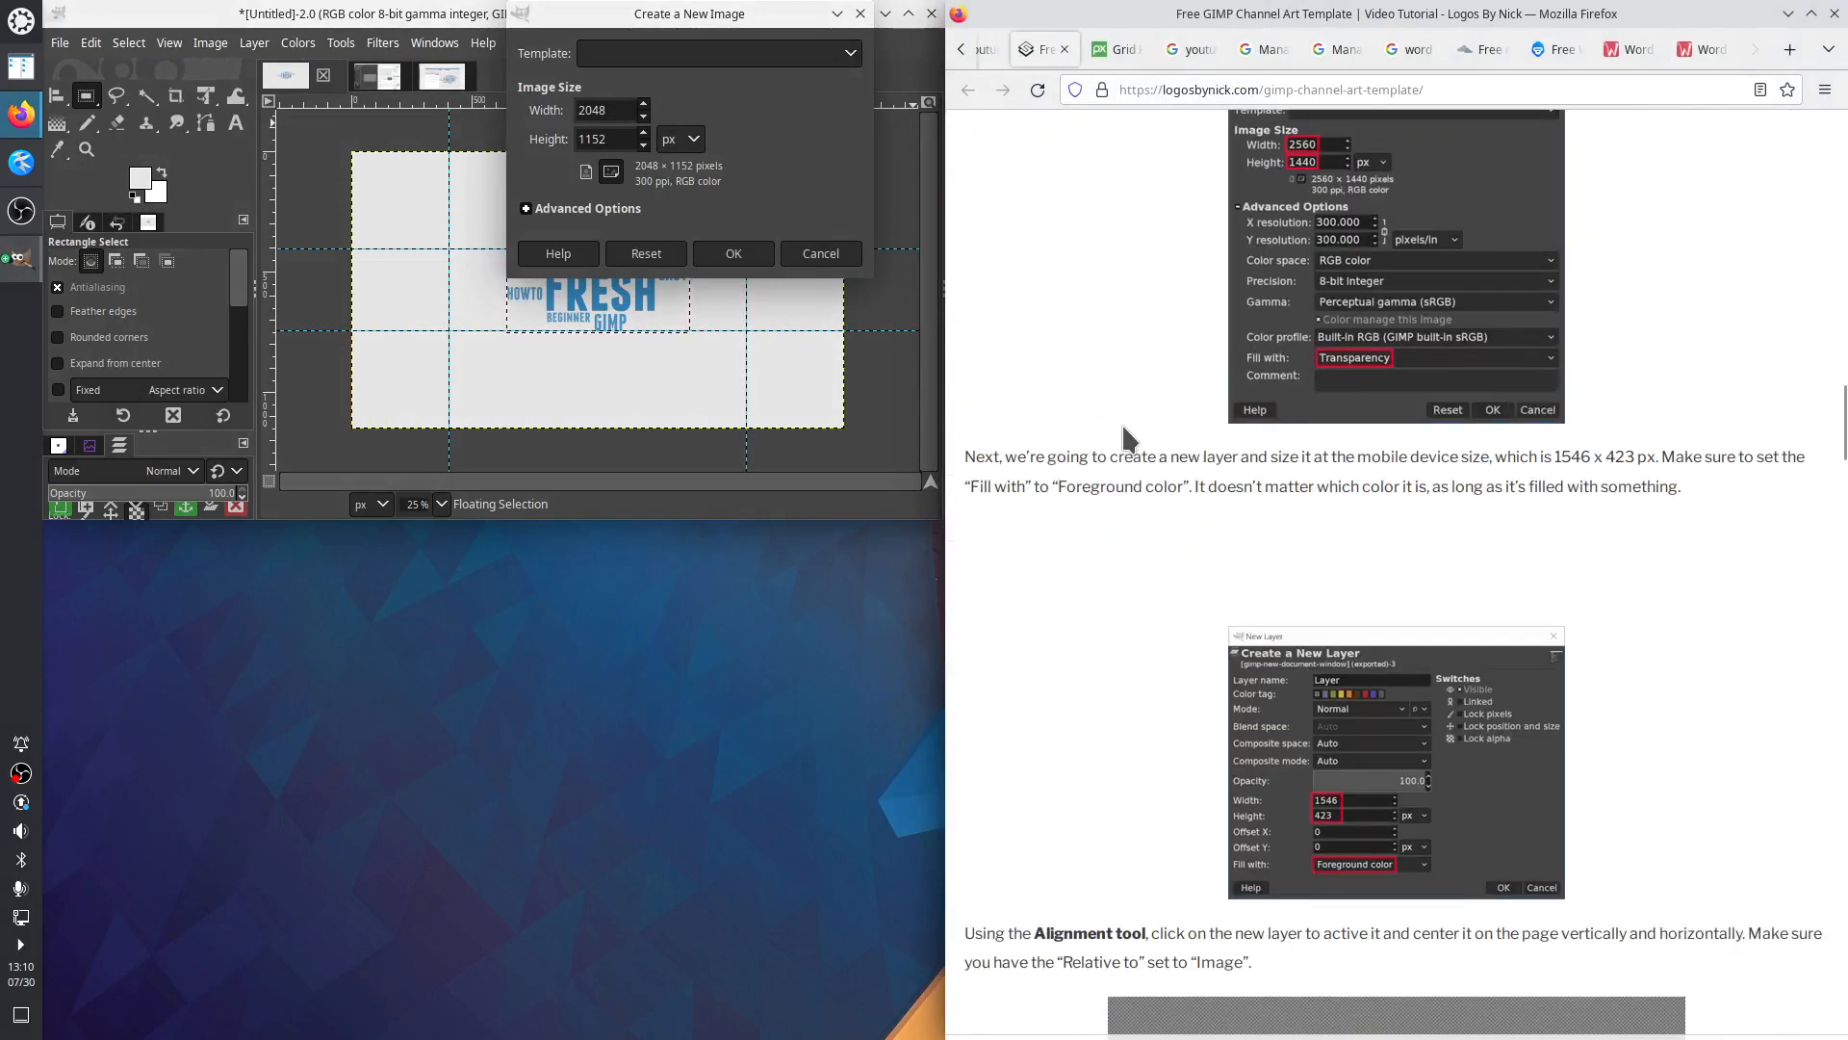
scroll(1122, 424, up, 3)
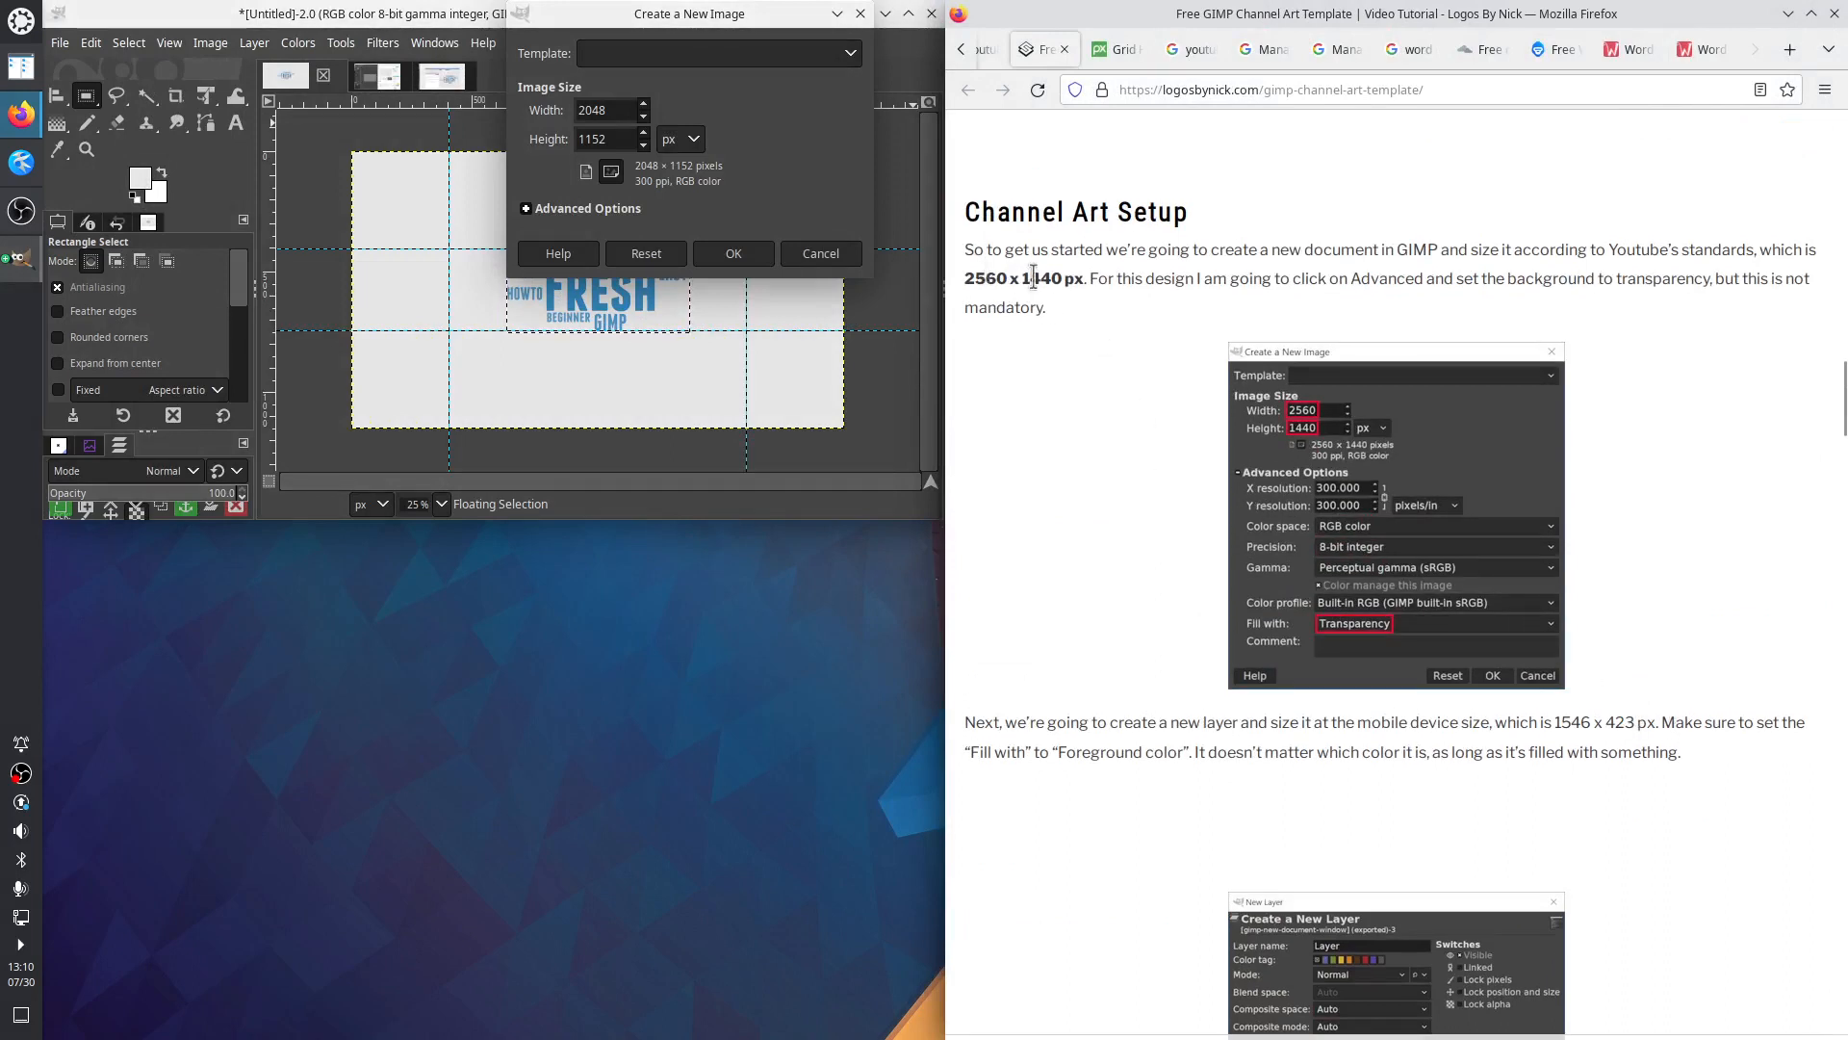
Set the new image's height to 1440 px and width to 2560 px, copying the values from the article
double_click(1032, 278)
double_click(604, 138)
key(ctrl+v)
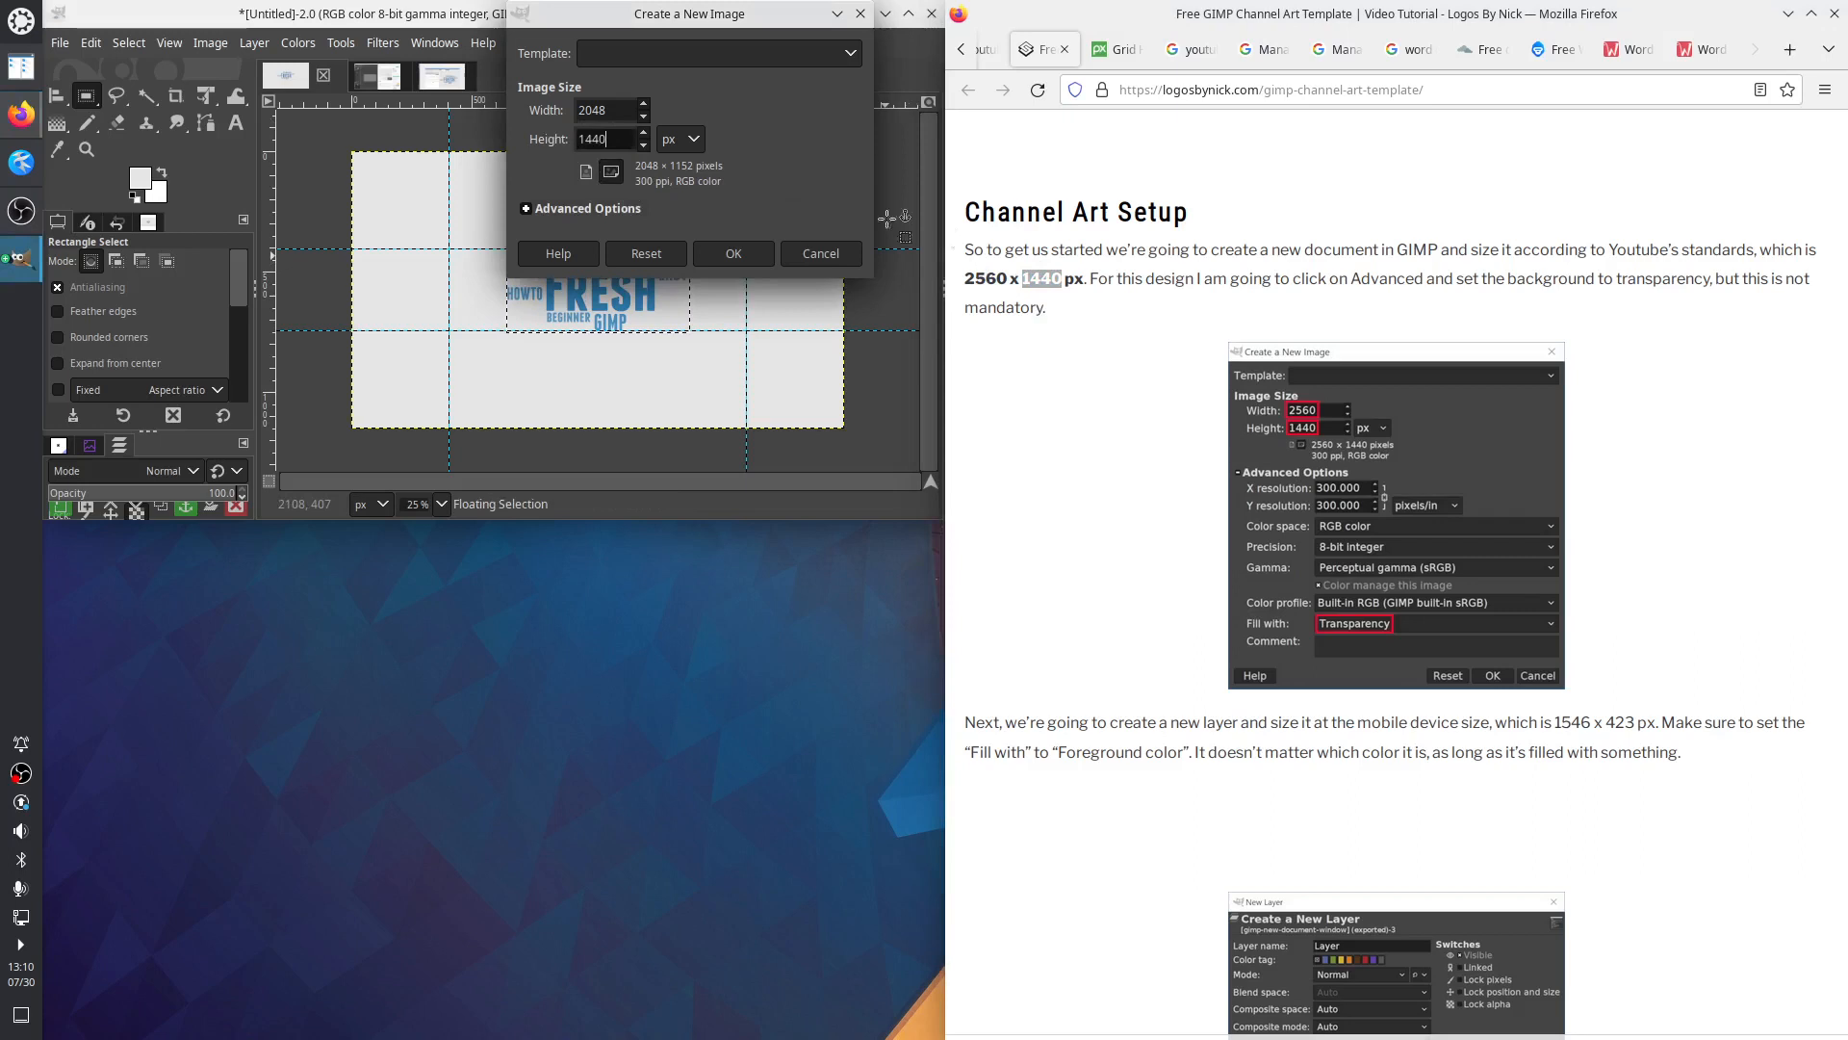
double_click(976, 278)
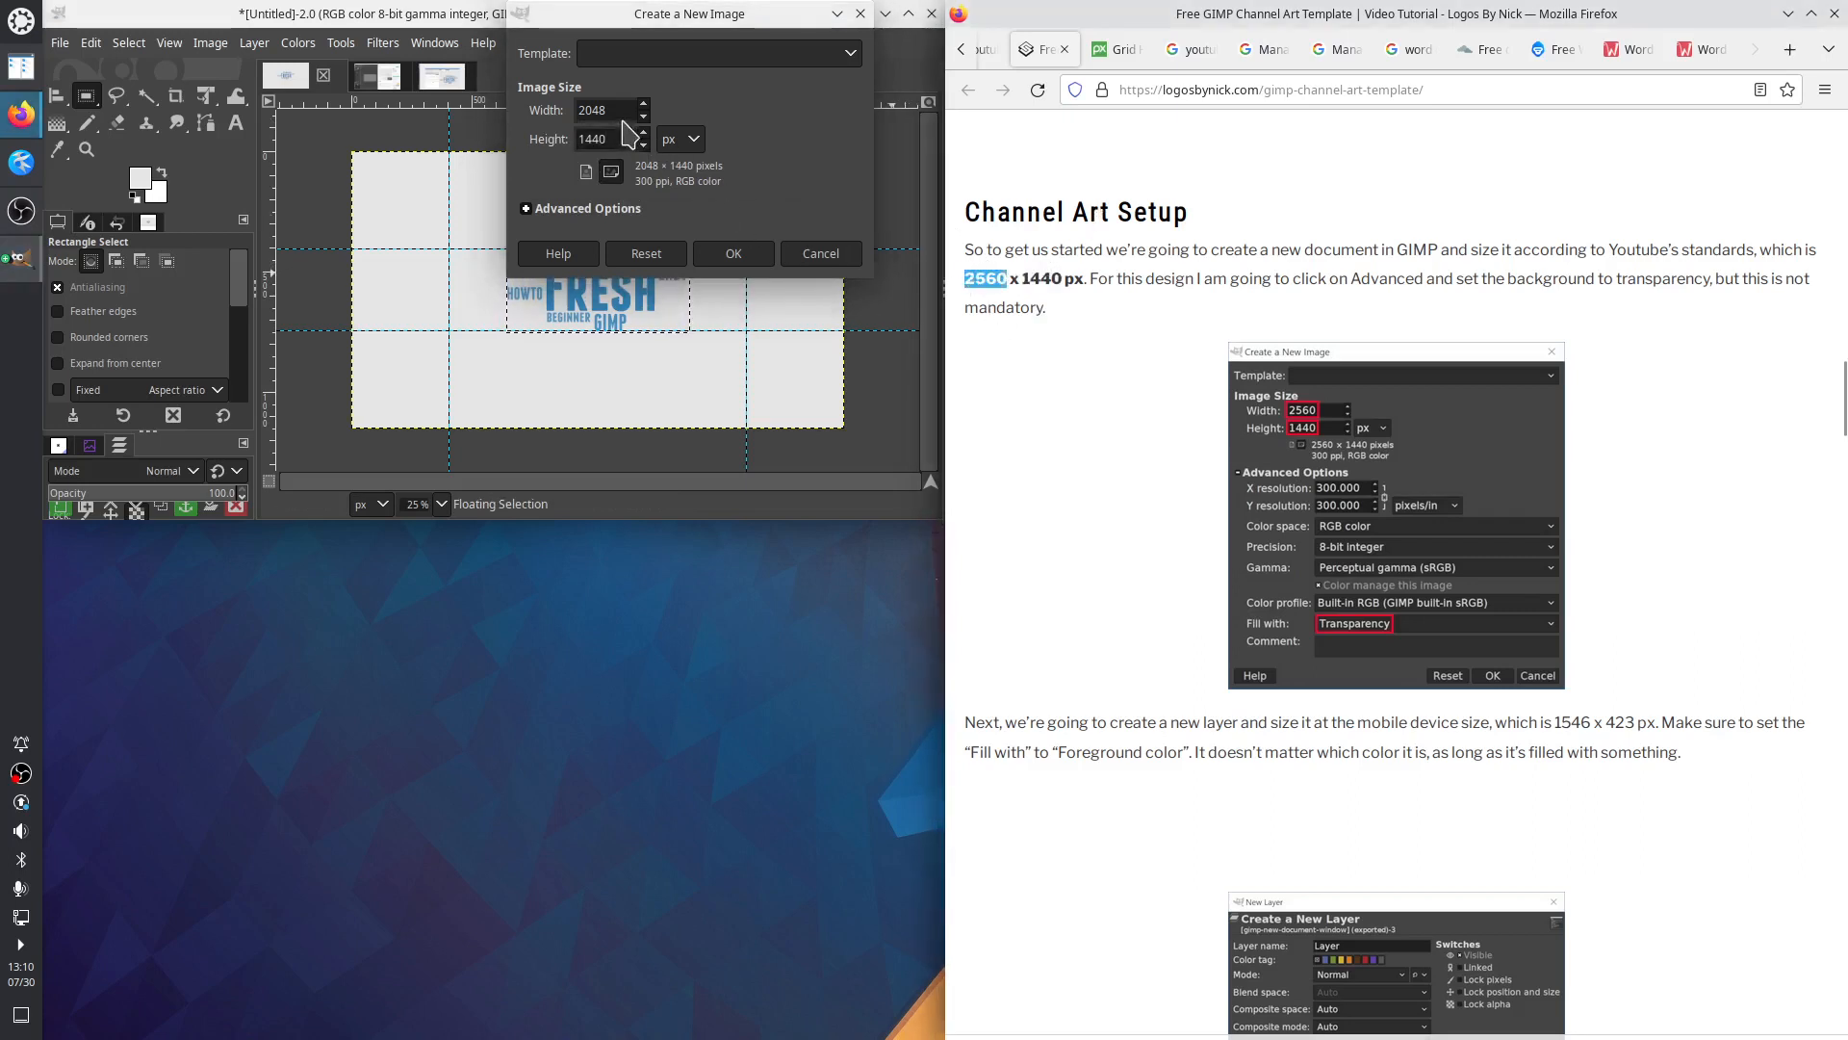
drag(630, 111, 544, 106)
key(ctrl+v)
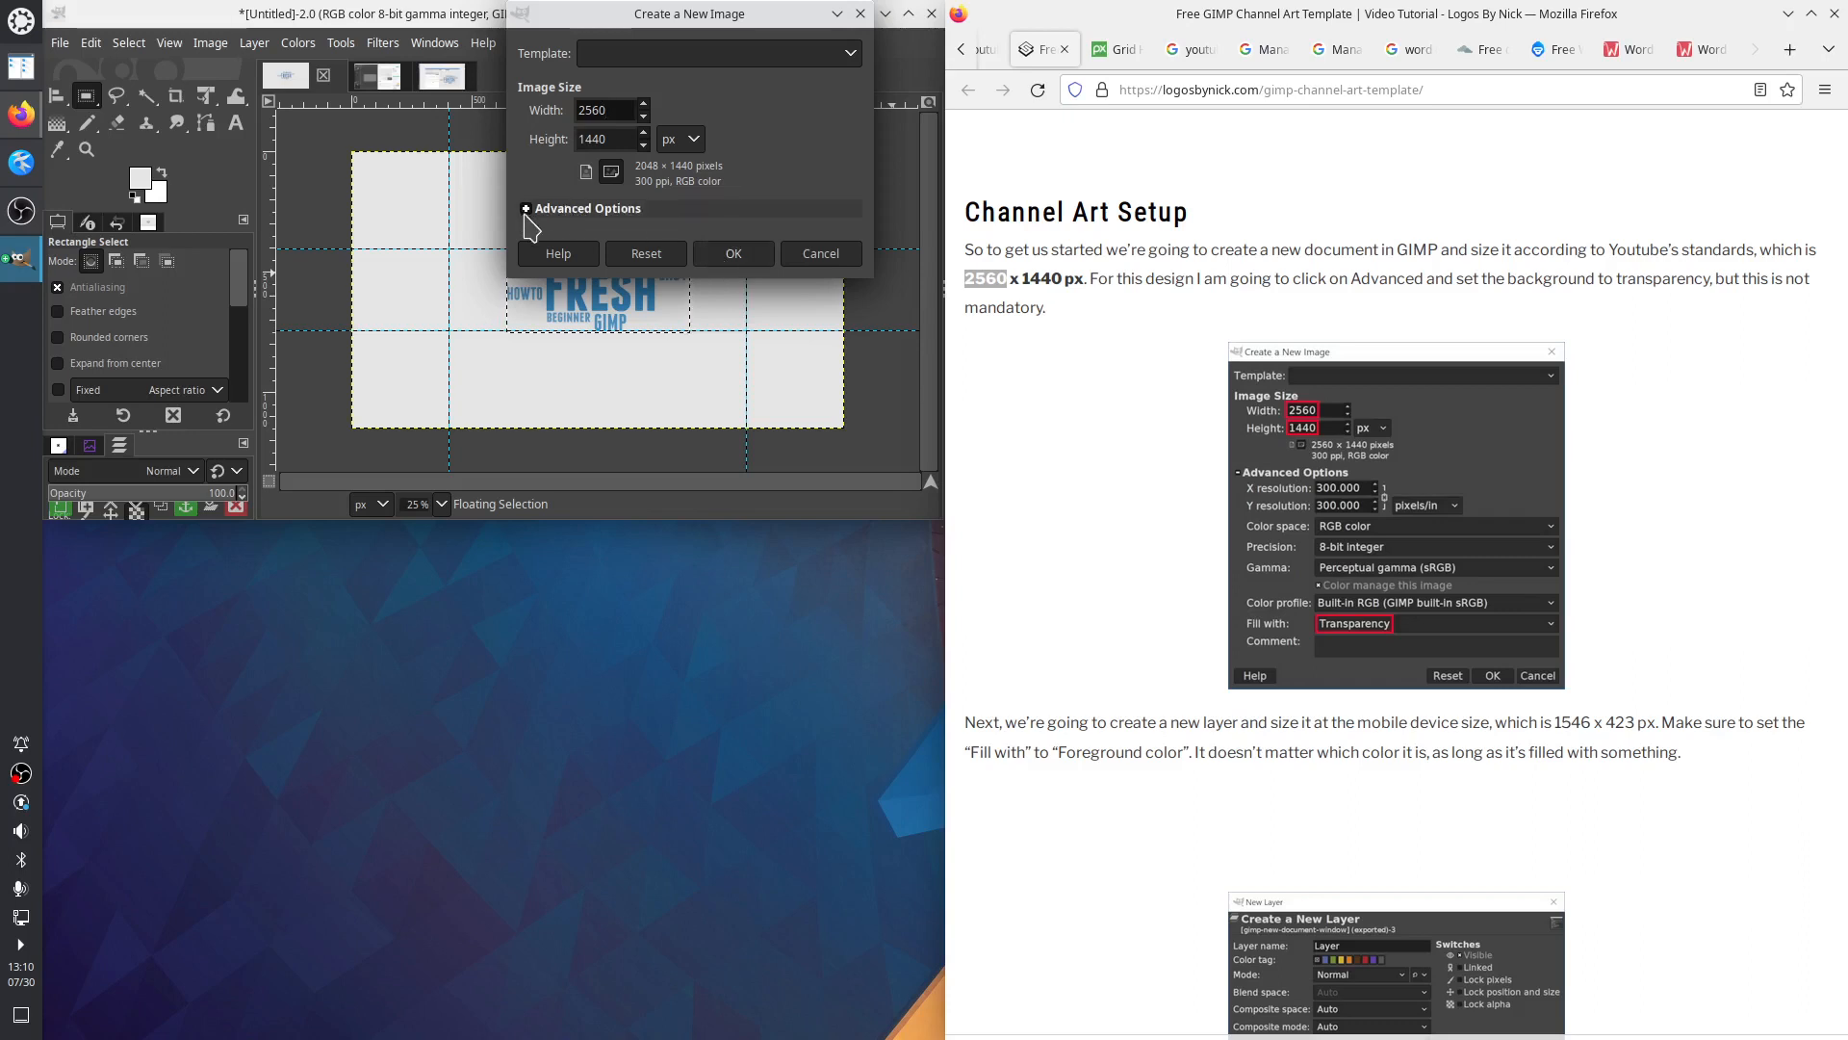
Set the new image's fill to Transparency in the advanced options and create the image
click(528, 210)
click(805, 458)
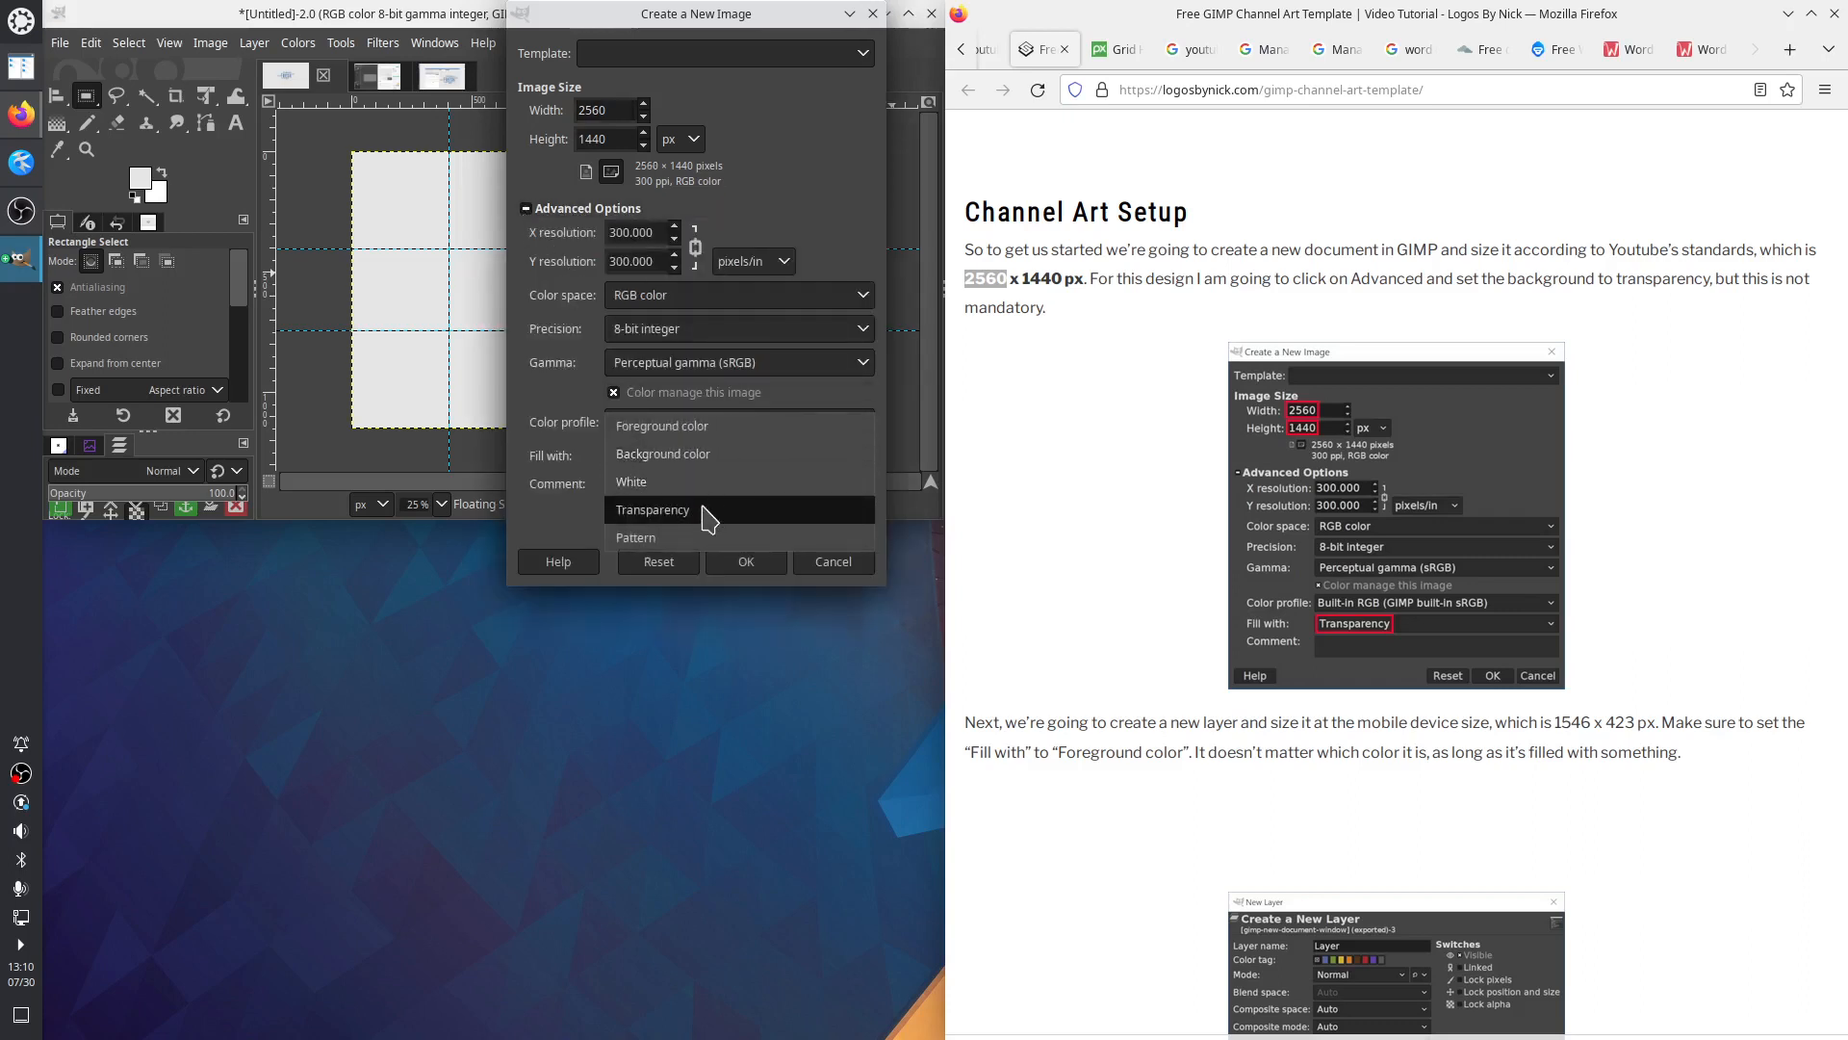
click(709, 509)
click(749, 568)
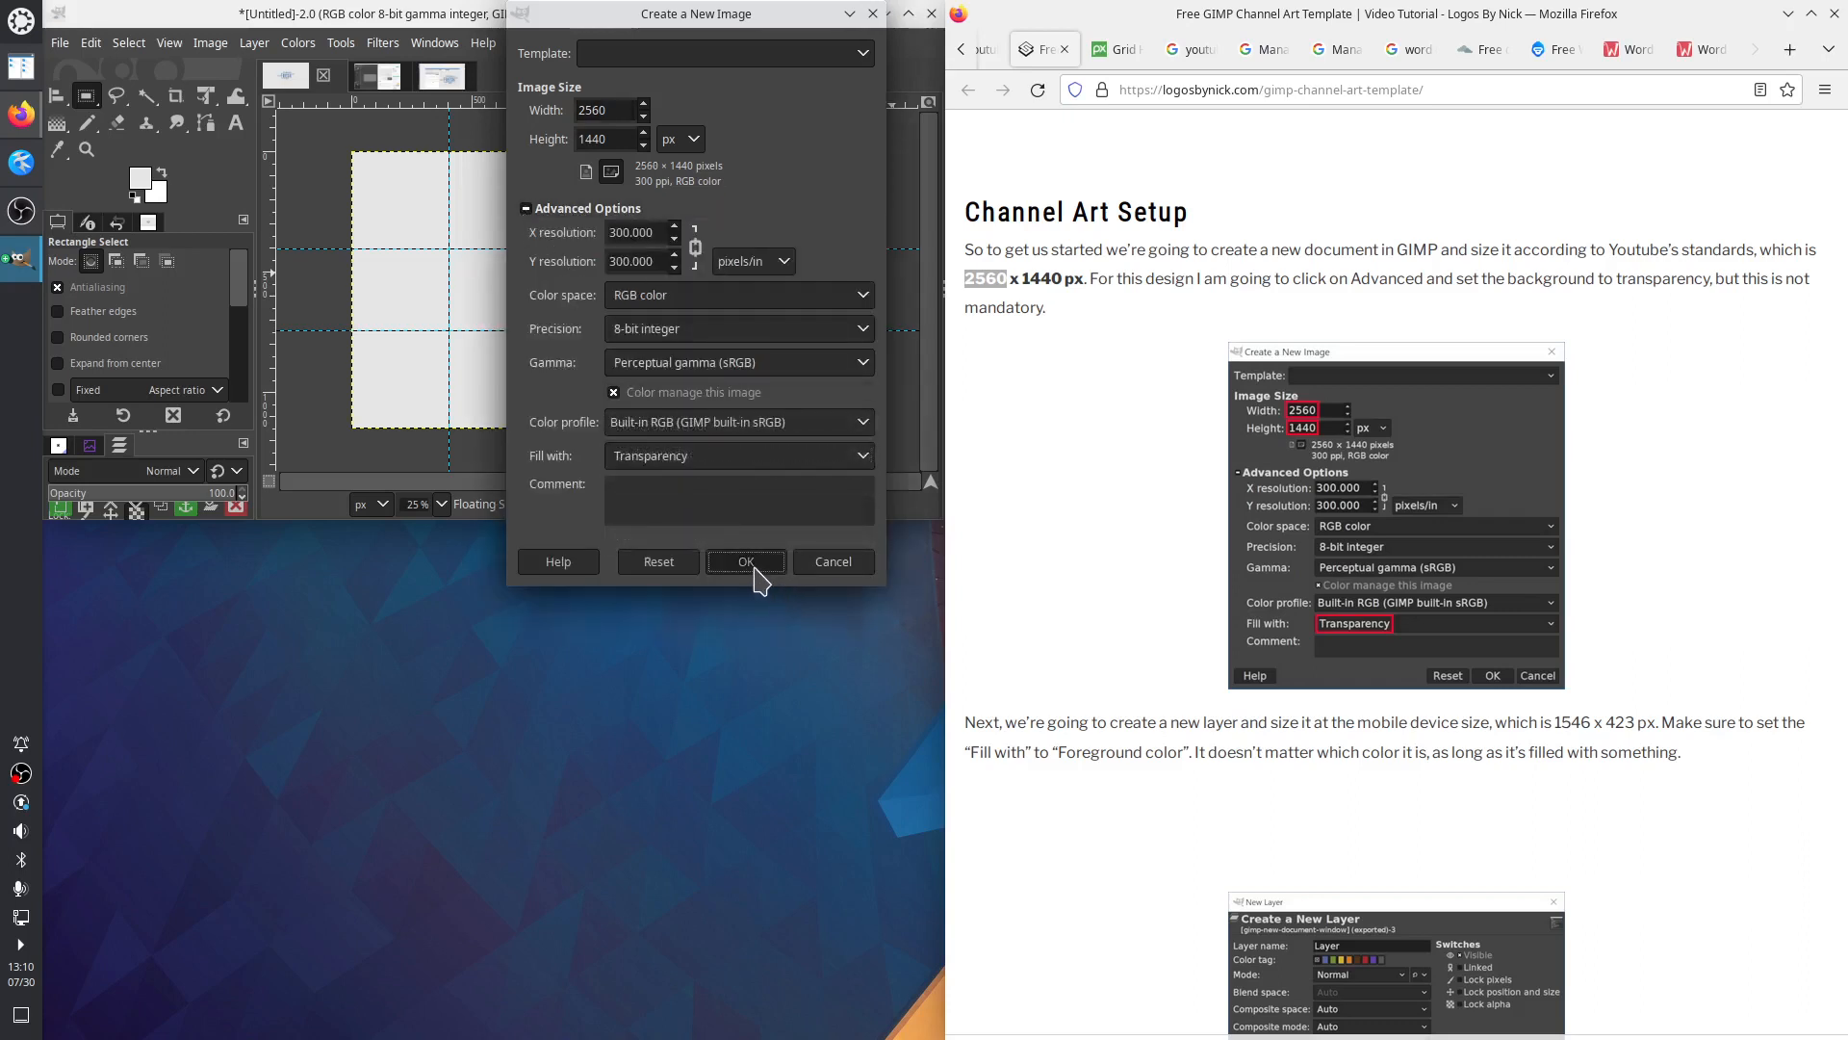
scroll(558, 316, down, 1)
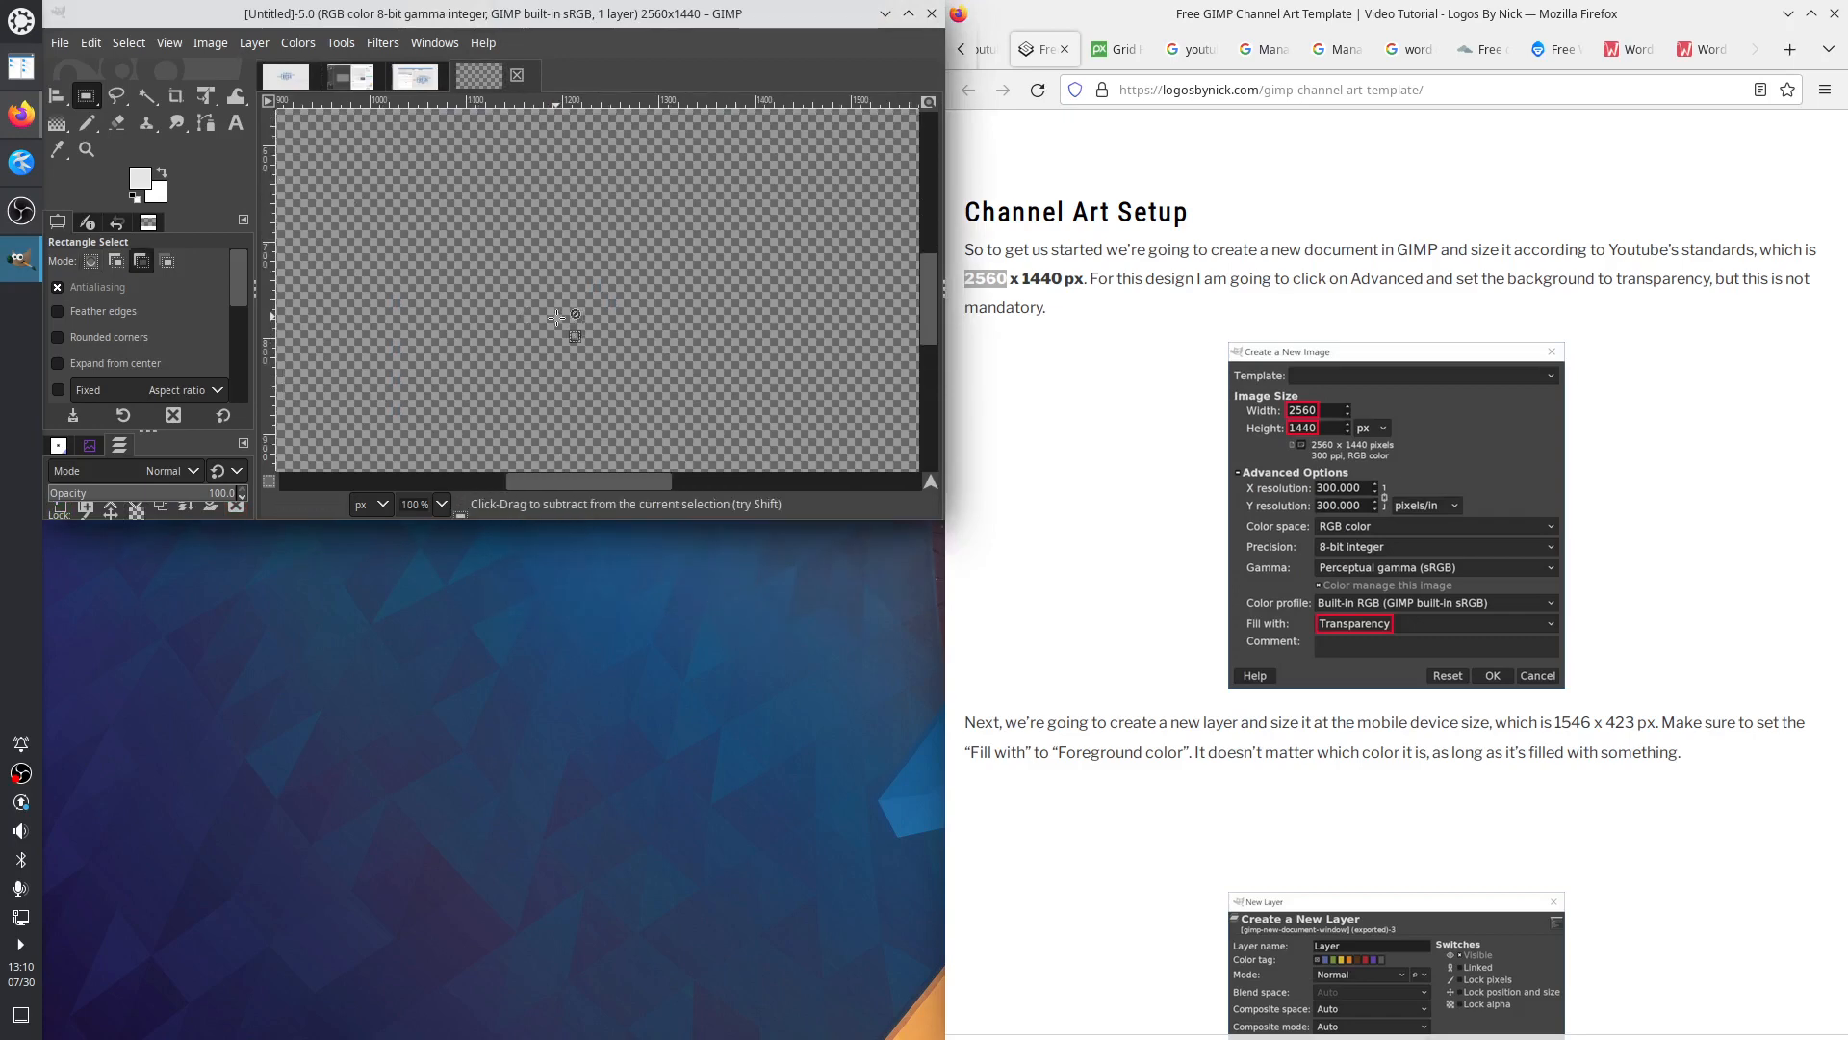
scroll(557, 316, down, 3)
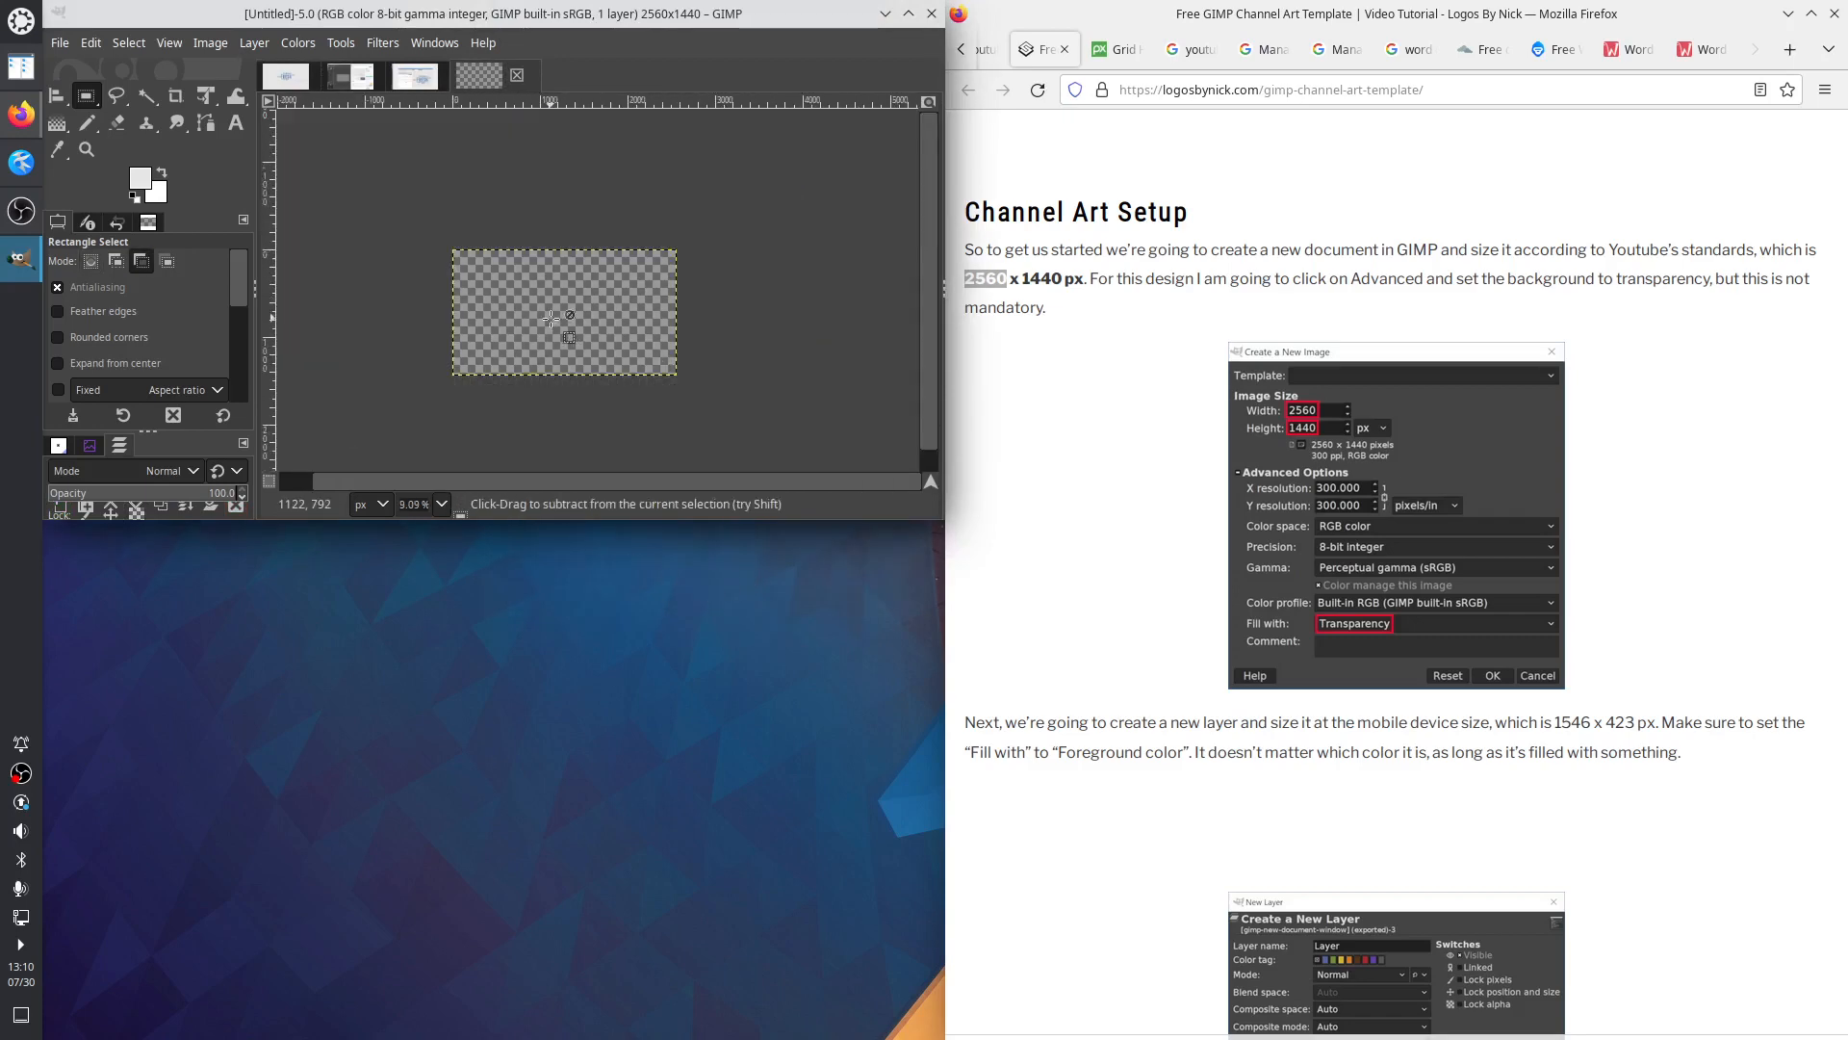
scroll(772, 295, up, 1)
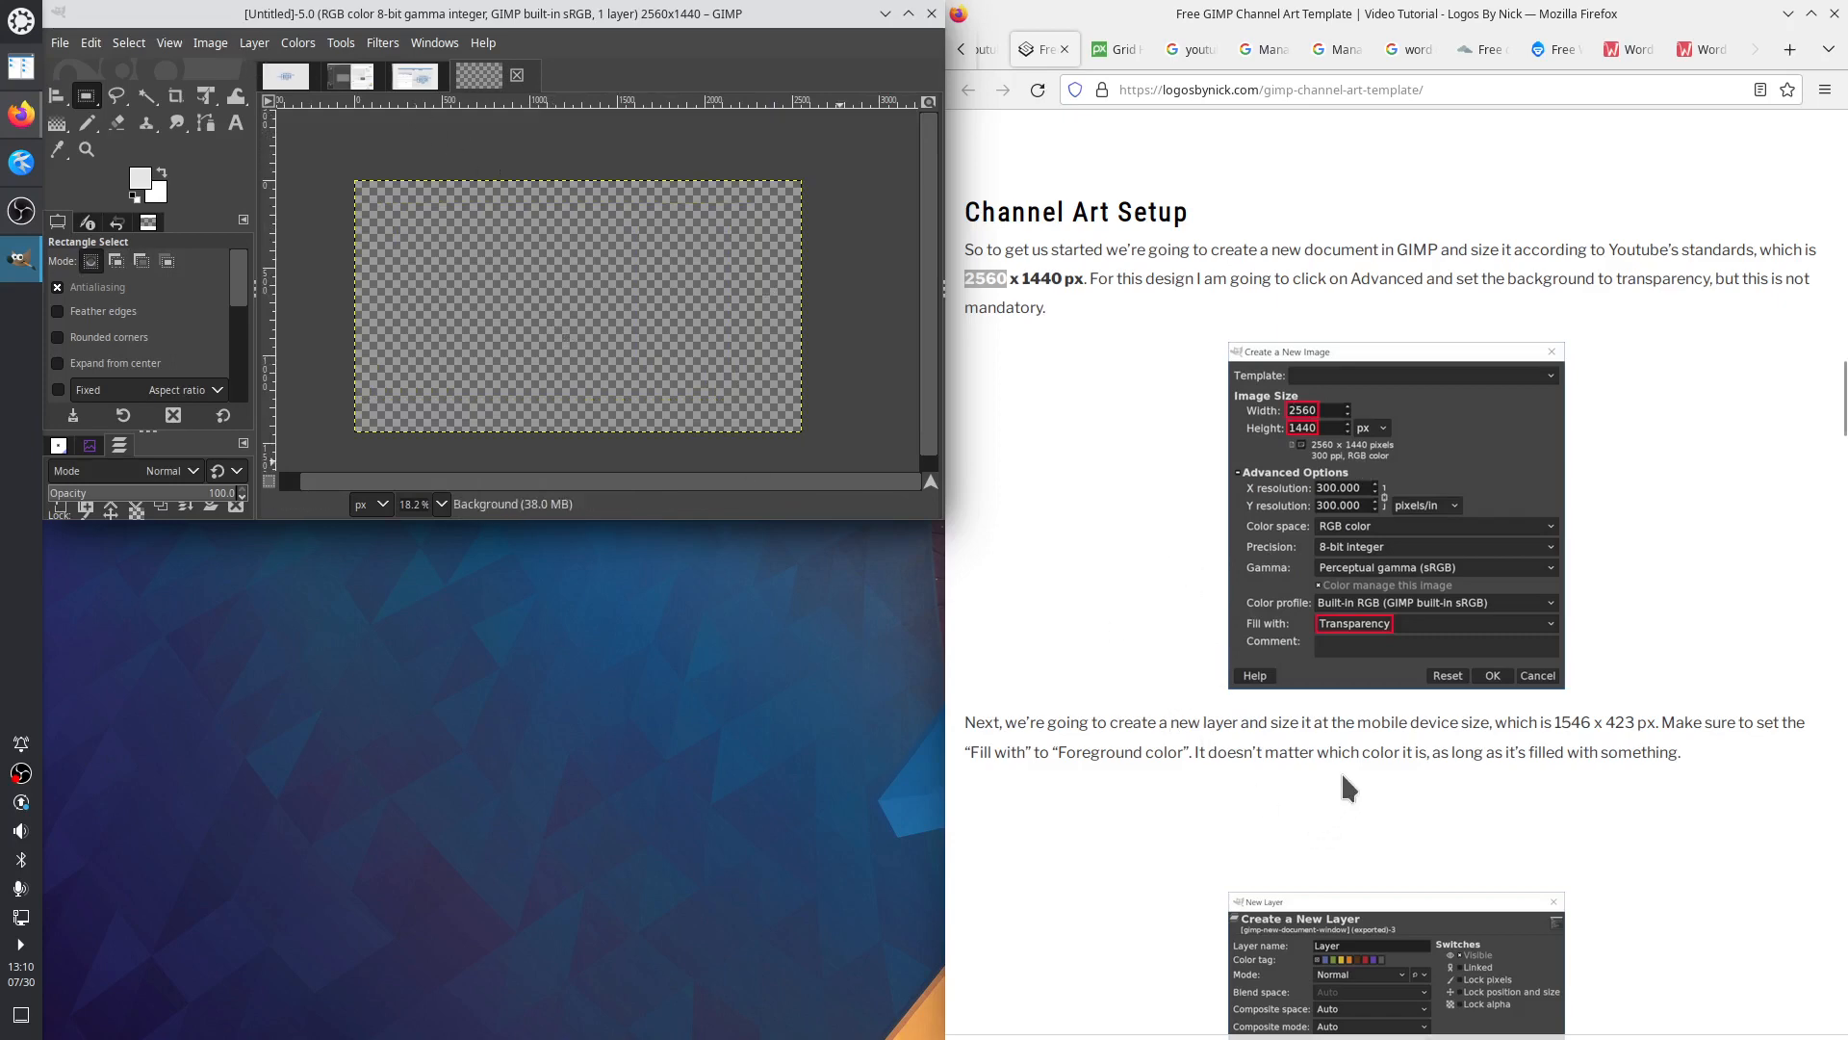
Try a new layer 1546 px wide and 423 px high filled with the light grey foreground color, and undo it
click(252, 43)
click(284, 69)
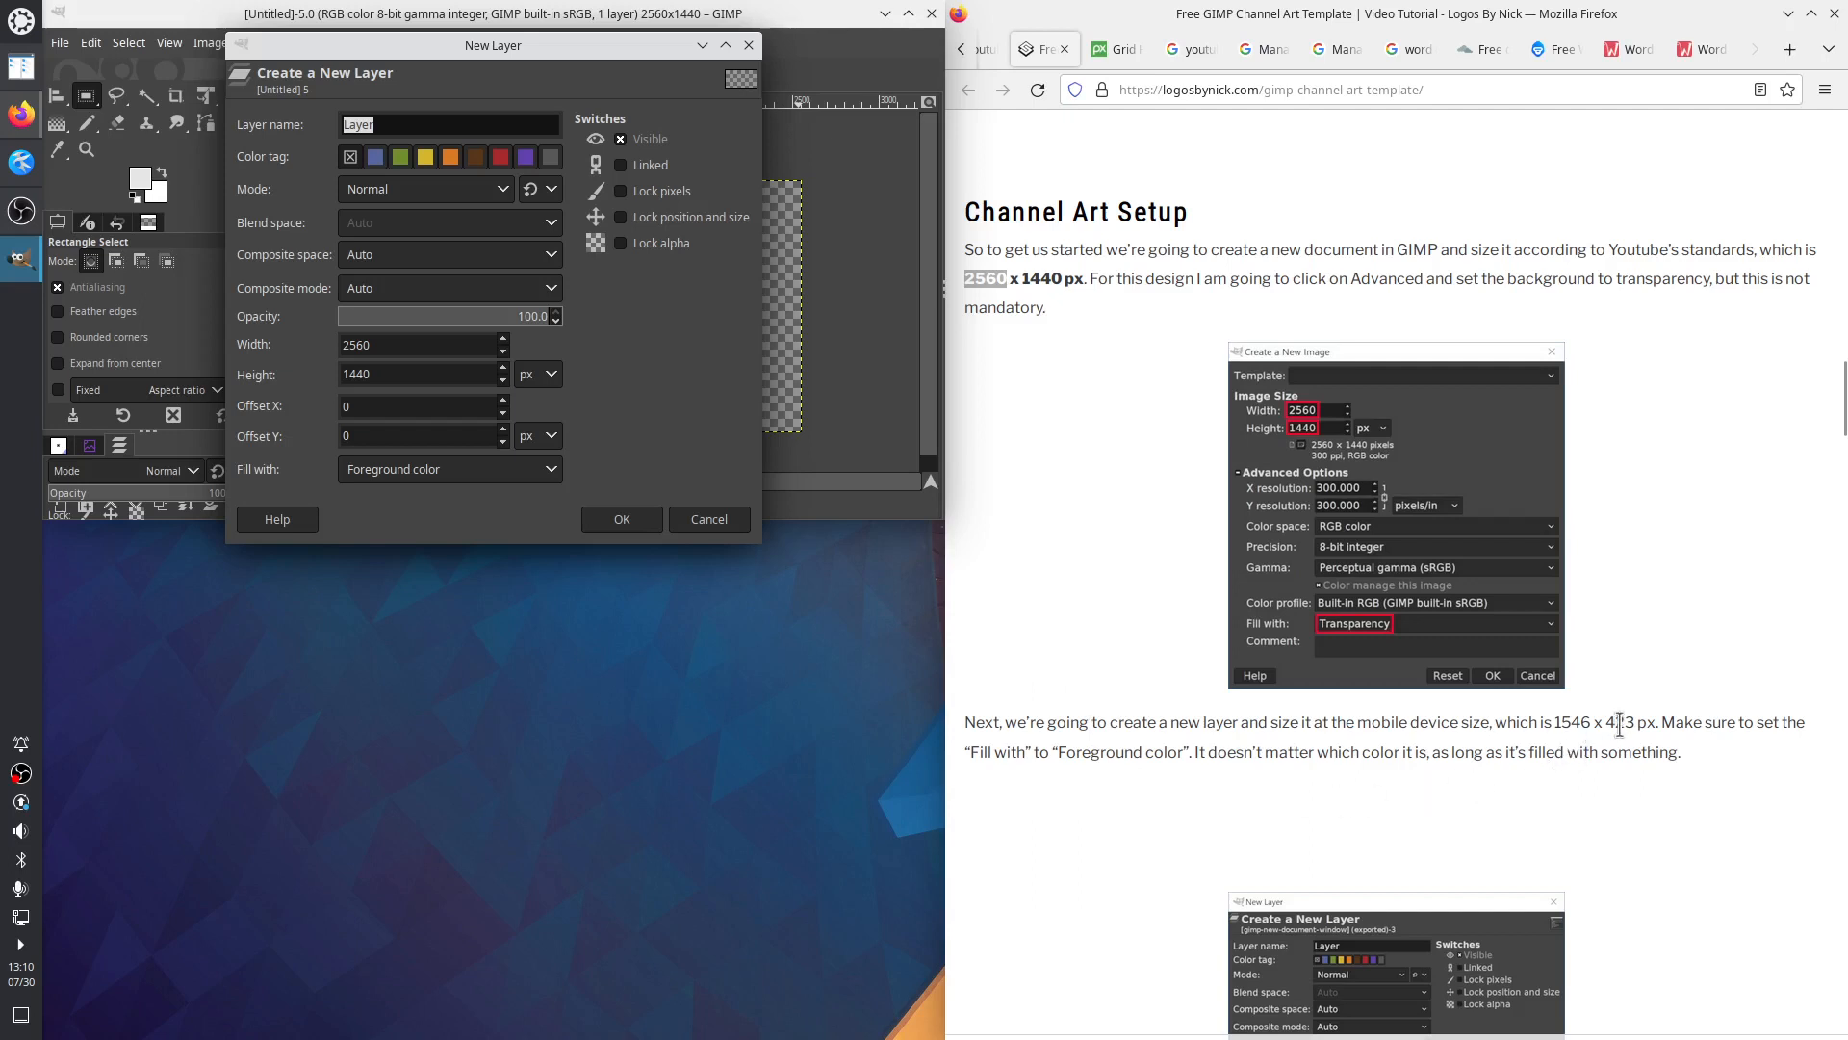
double_click(1620, 723)
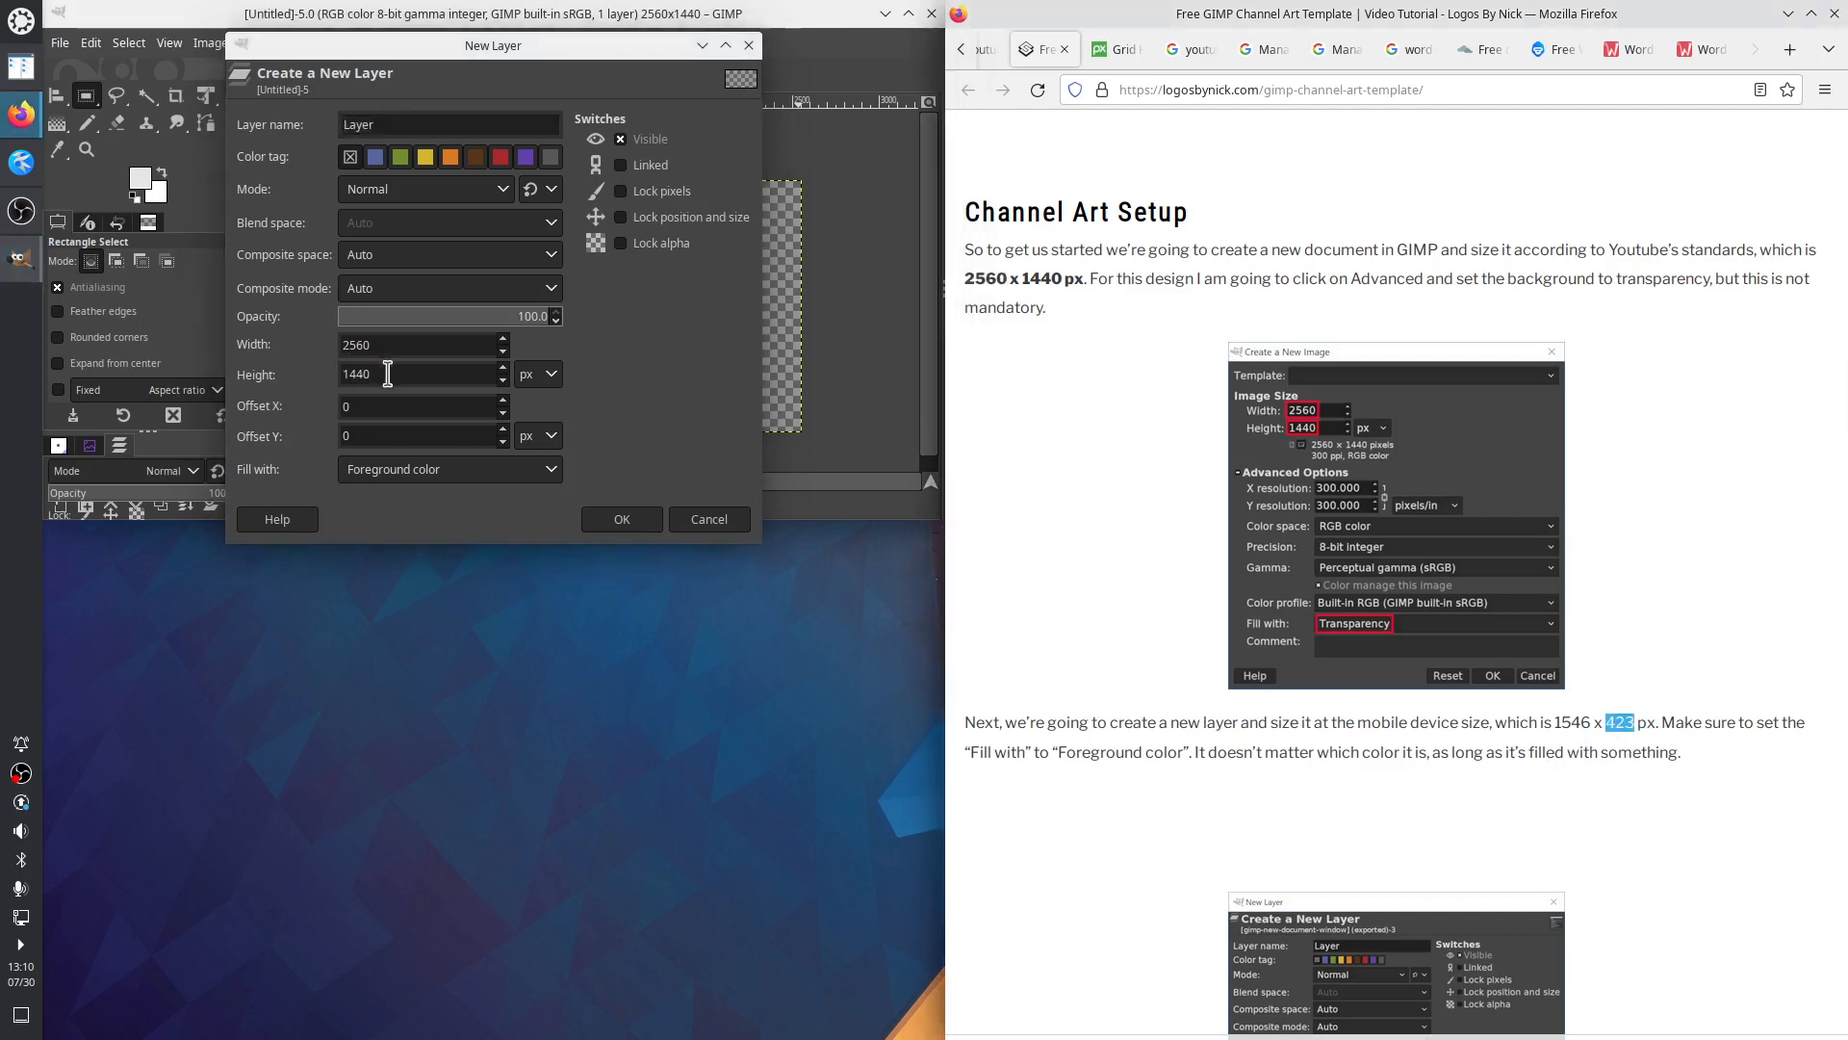
drag(388, 373, 332, 383)
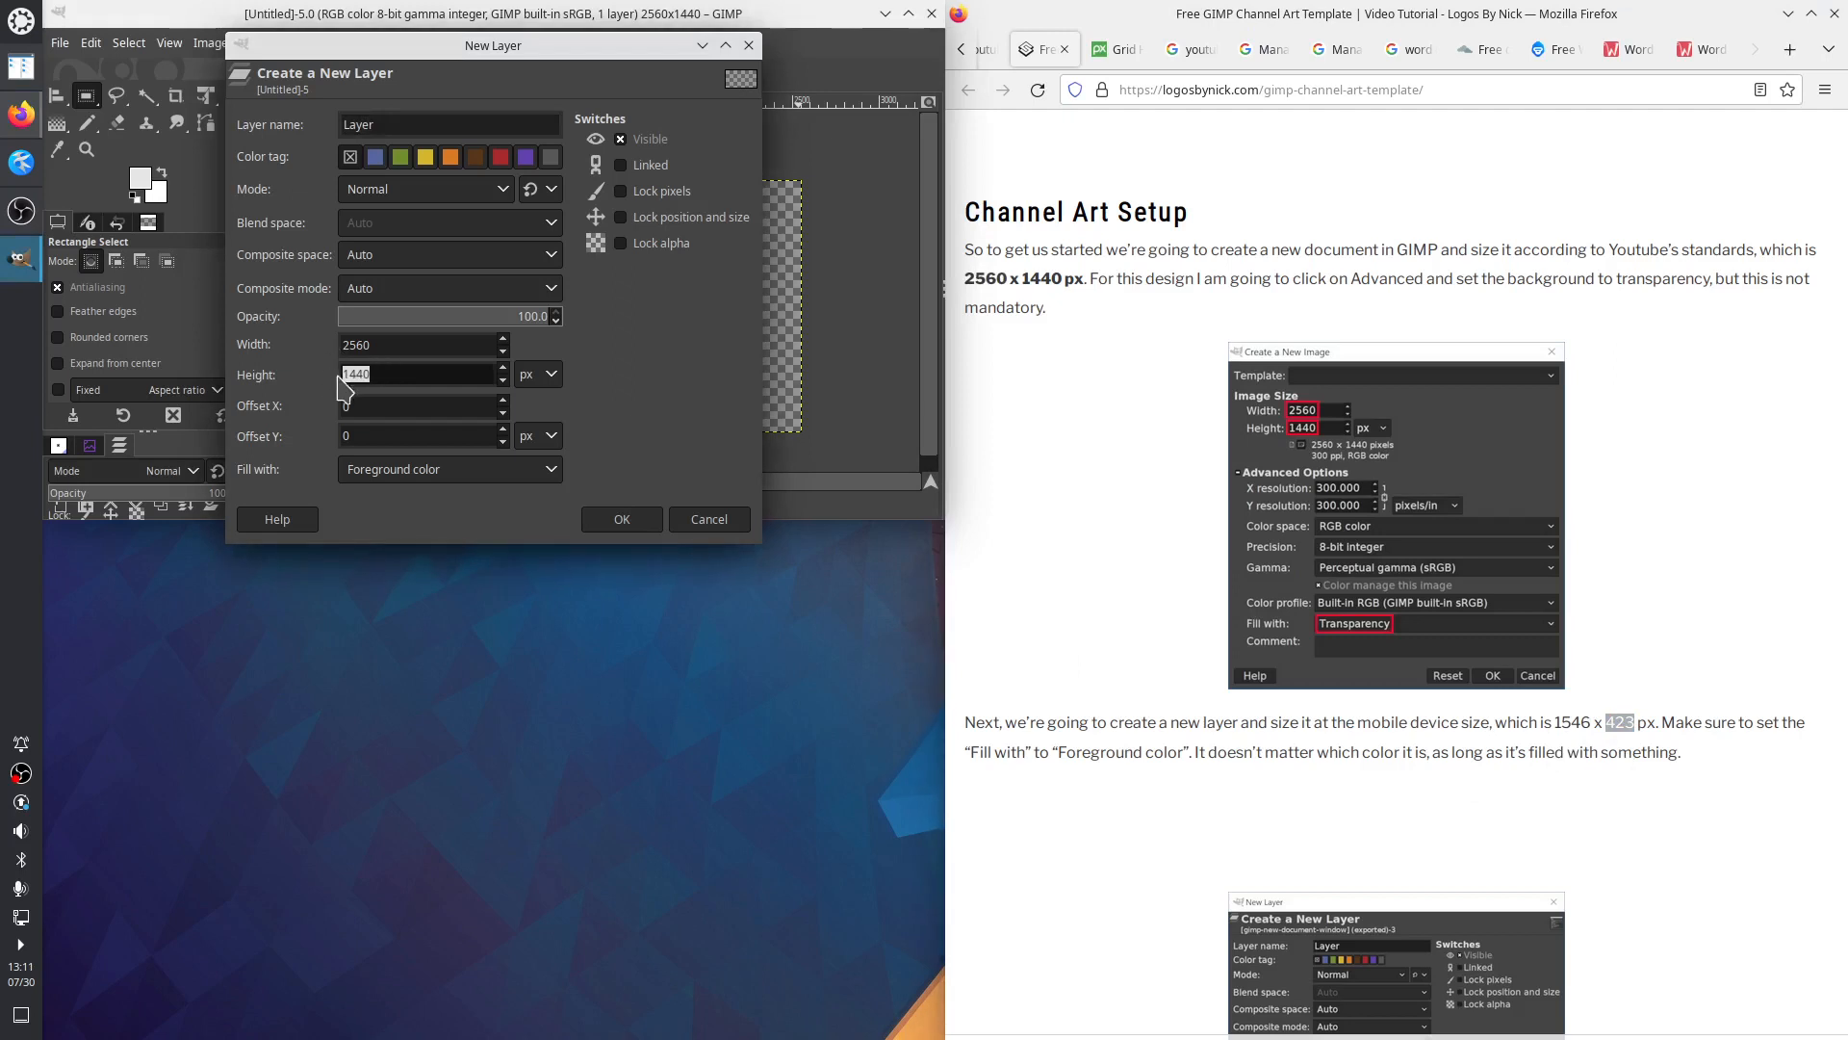
key(ctrl+v)
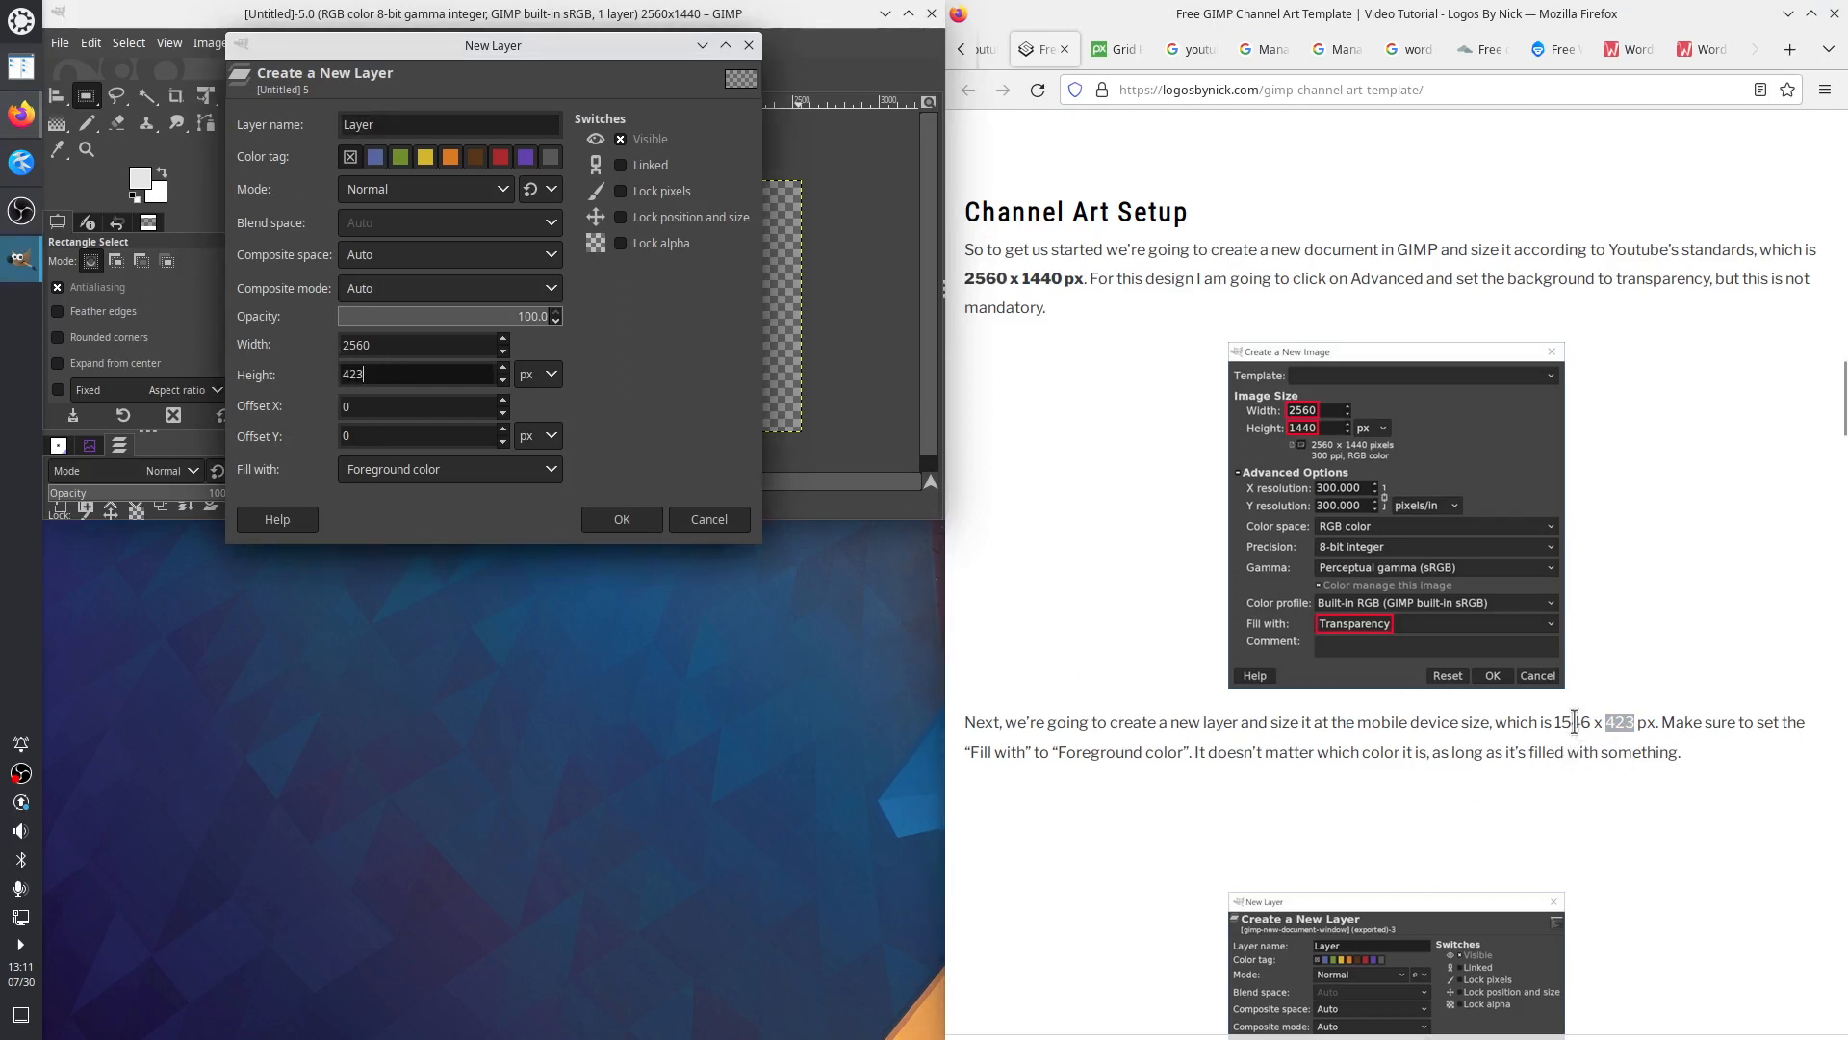
double_click(1573, 723)
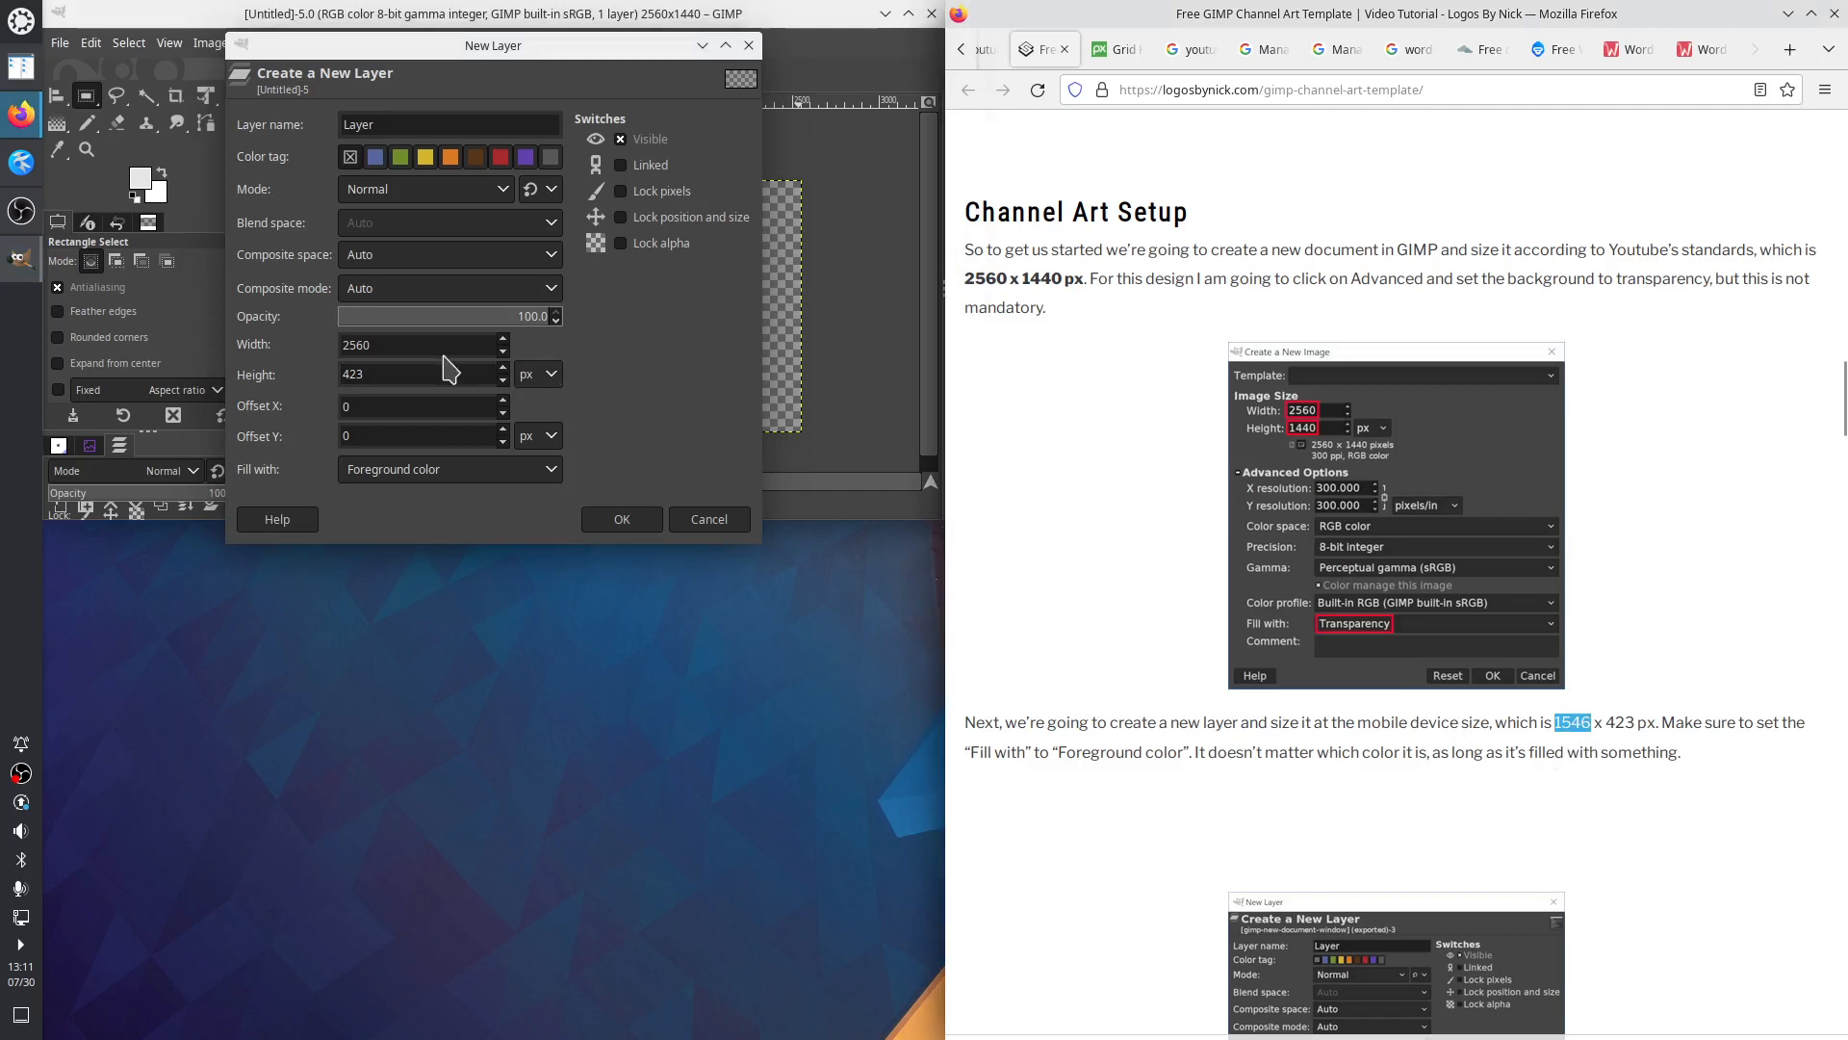
click(385, 341)
double_click(385, 342)
text(1546)
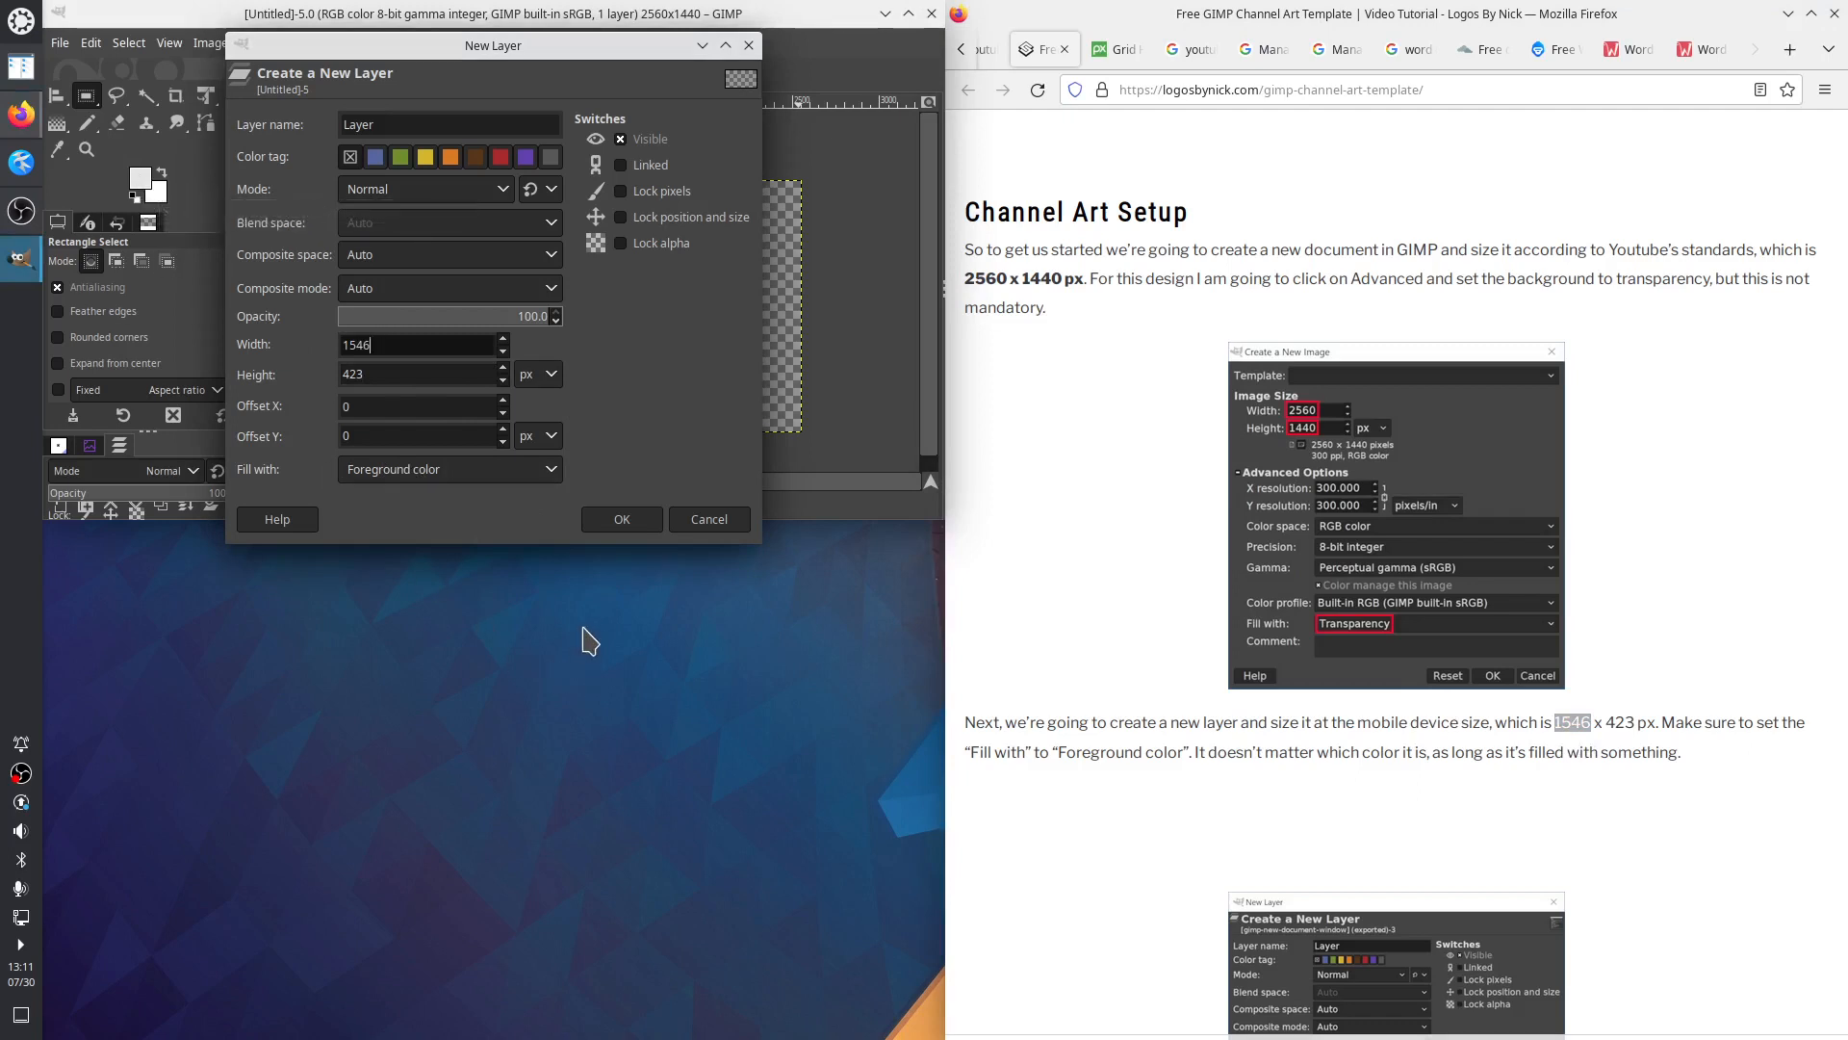
click(625, 525)
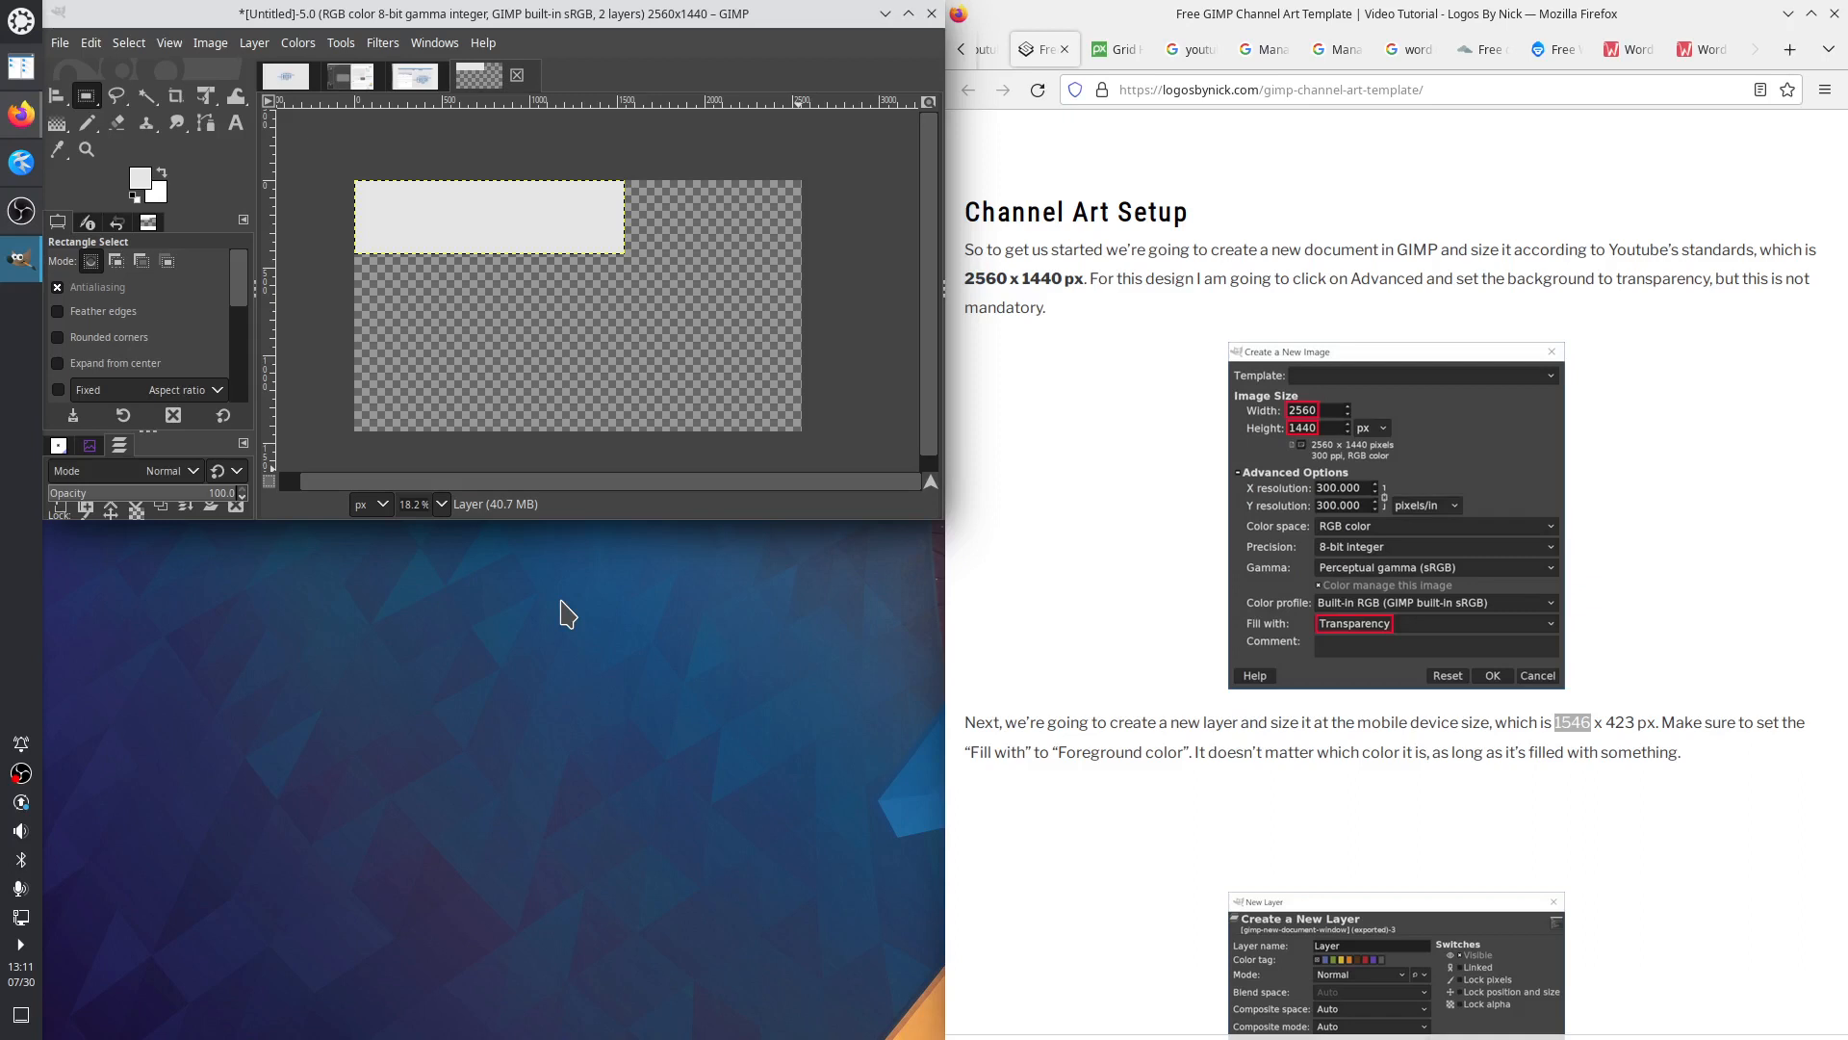
key(ctrl)
key(ctrl+z)
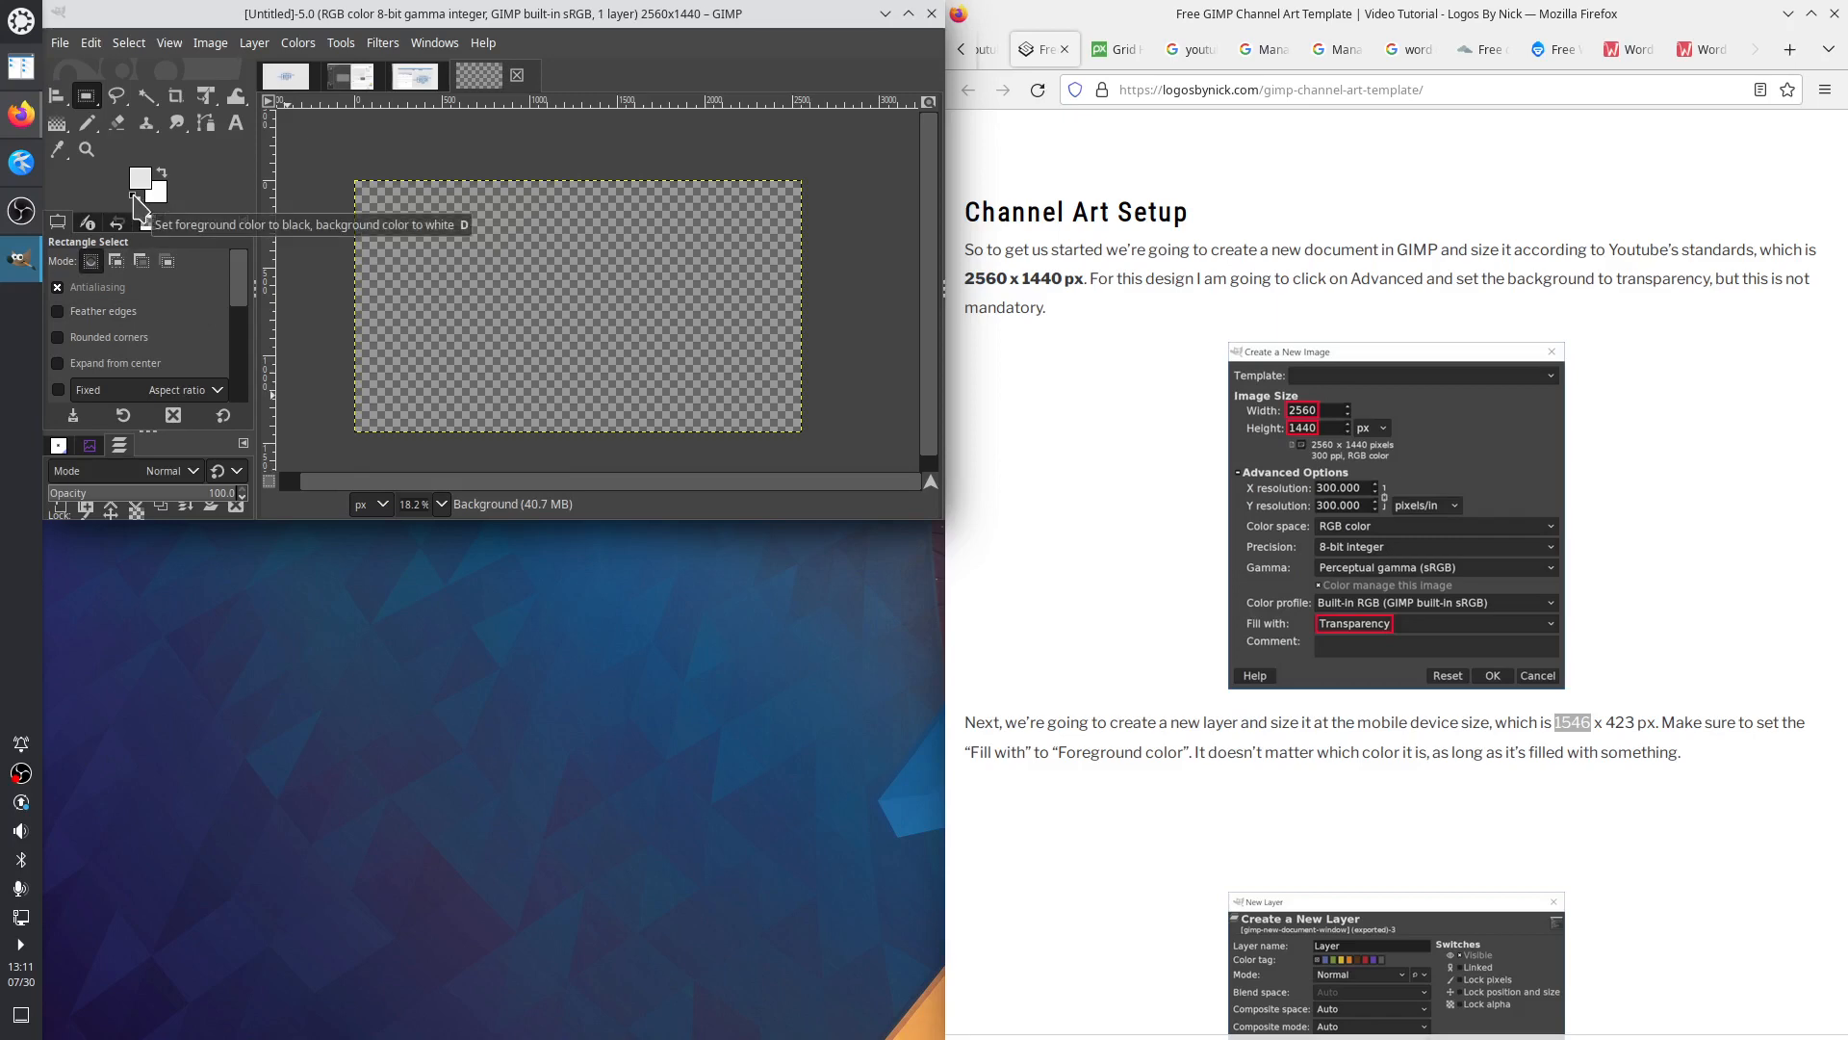
Reset the colors to black and white and add a 1546 × 423 px layer filled with the foreground color
click(136, 197)
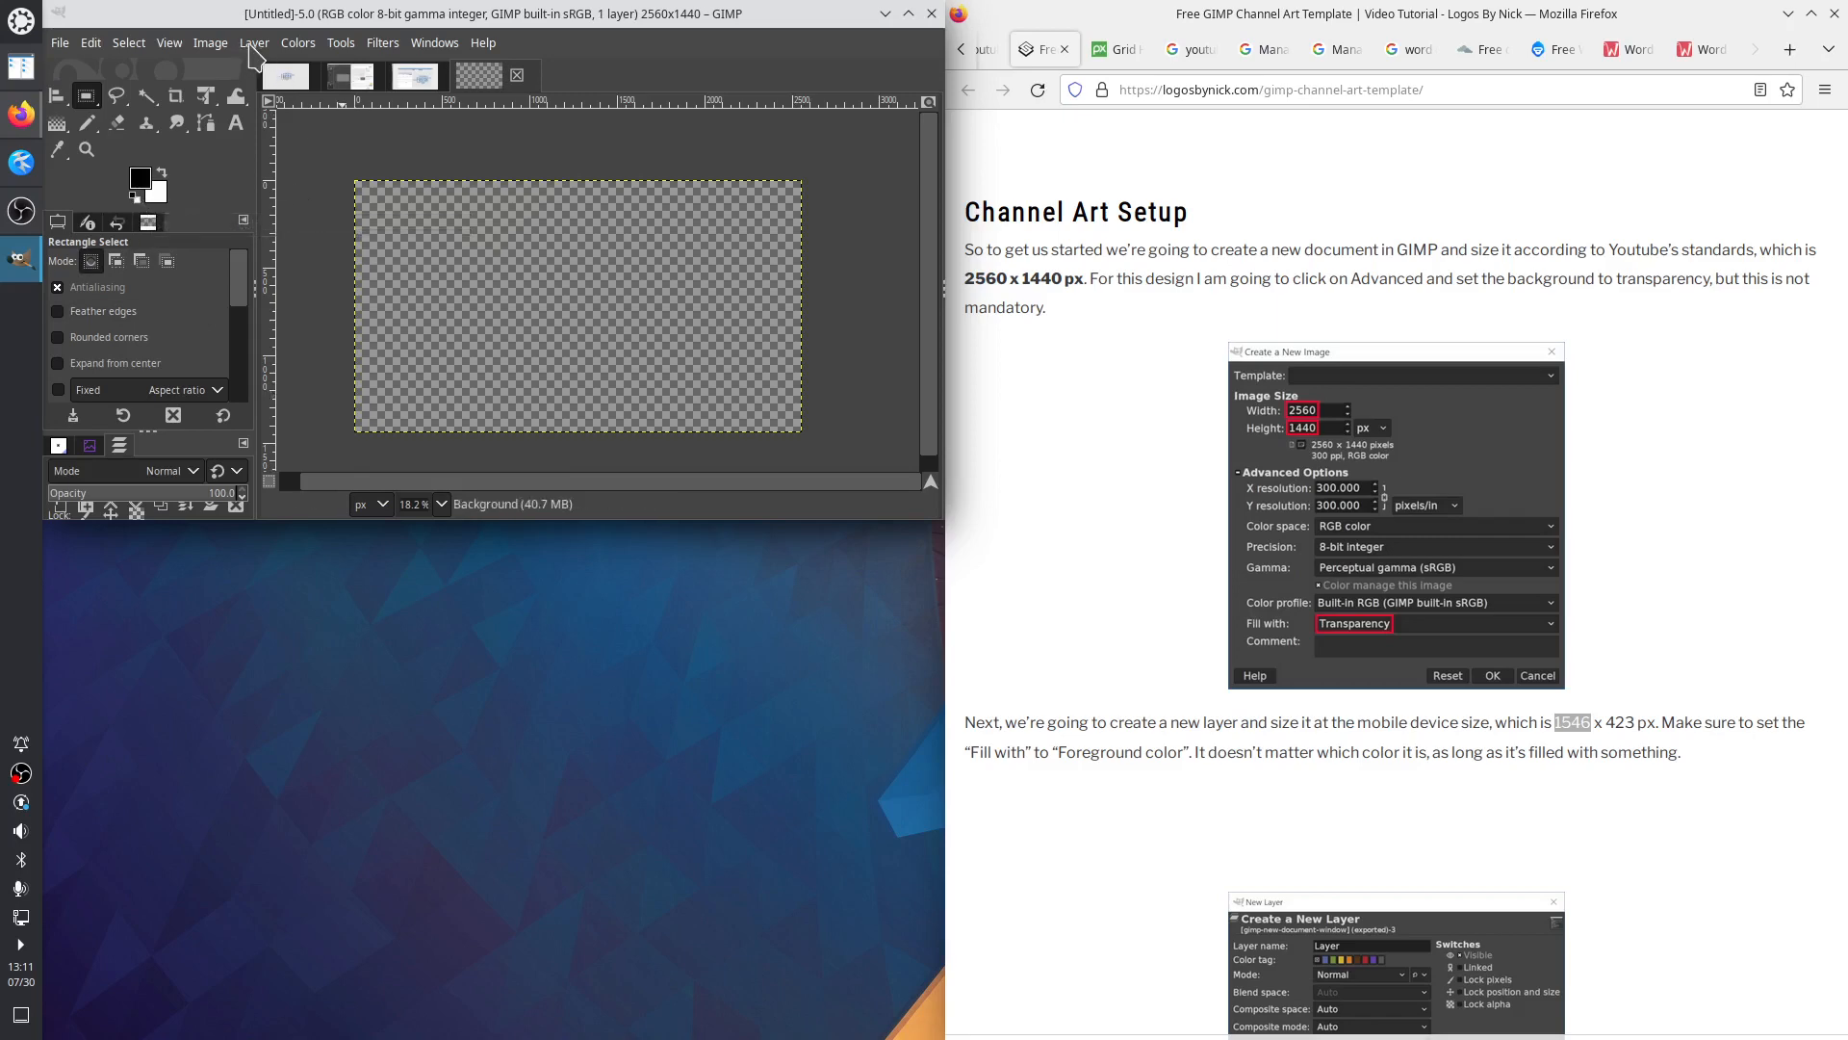
click(253, 43)
click(288, 66)
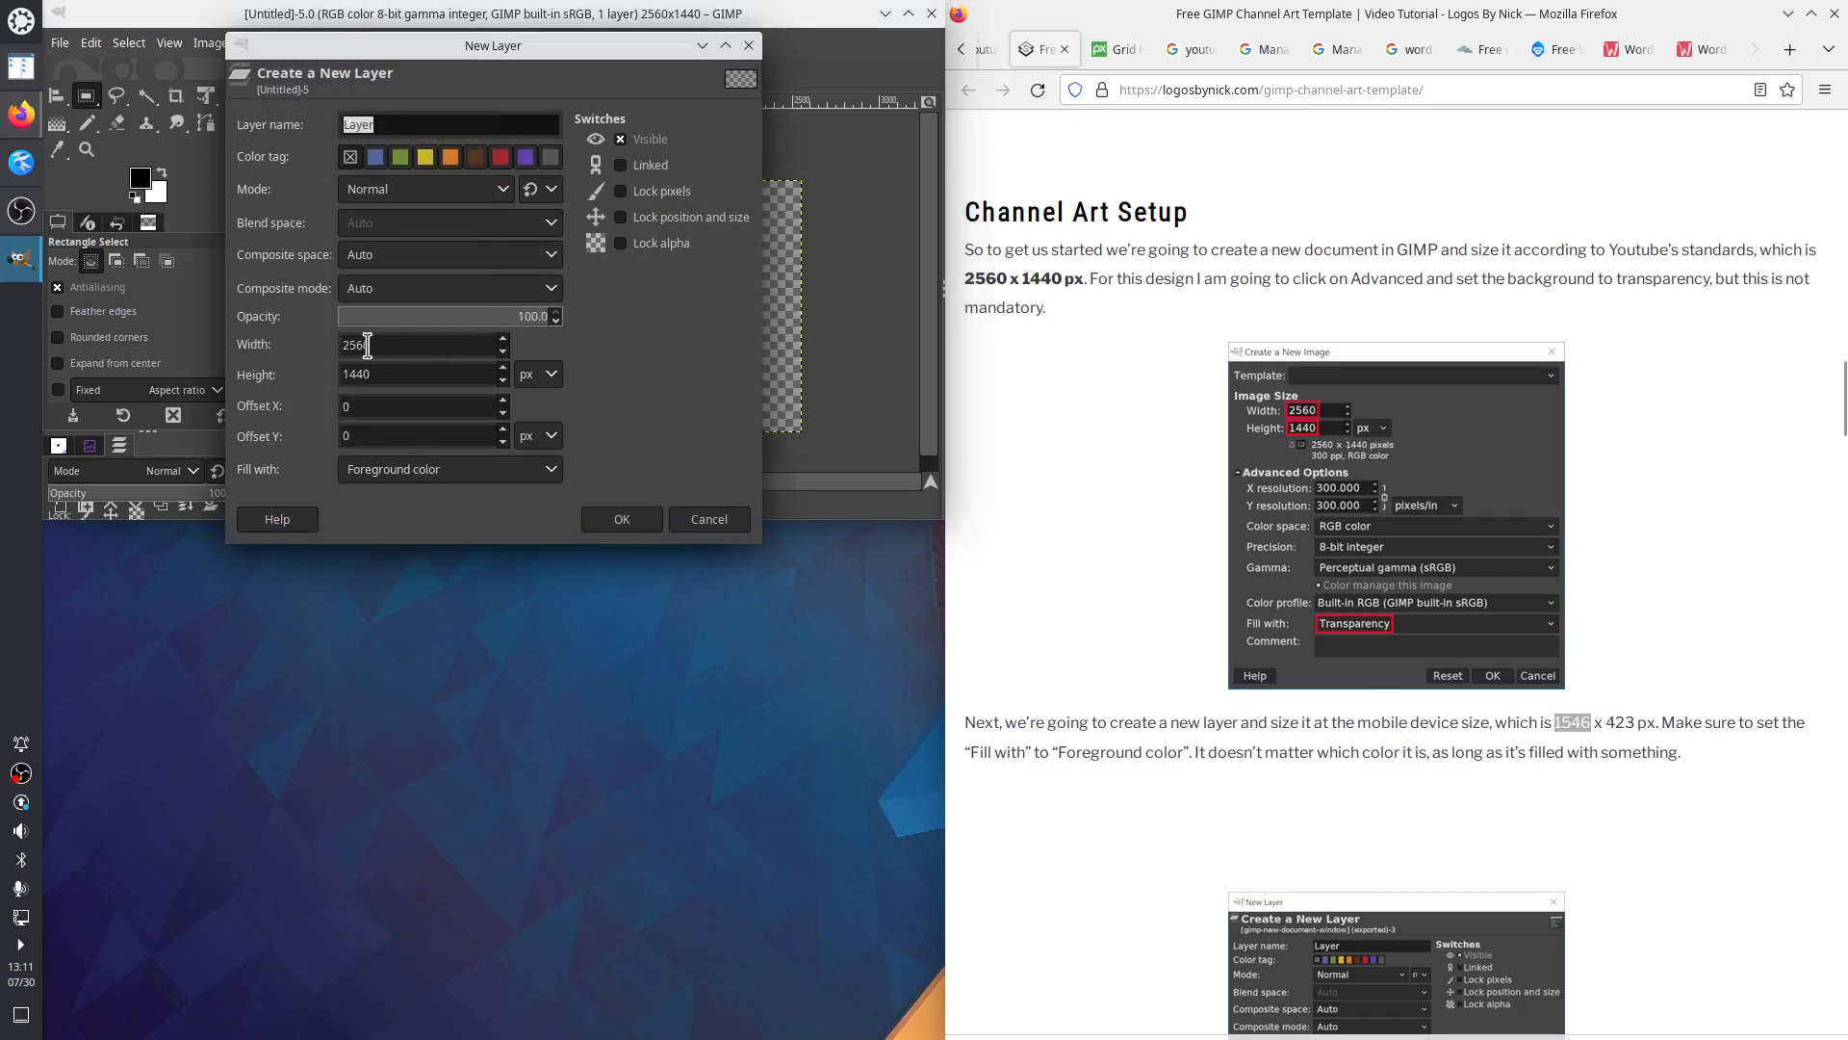
double_click(366, 345)
text(1546)
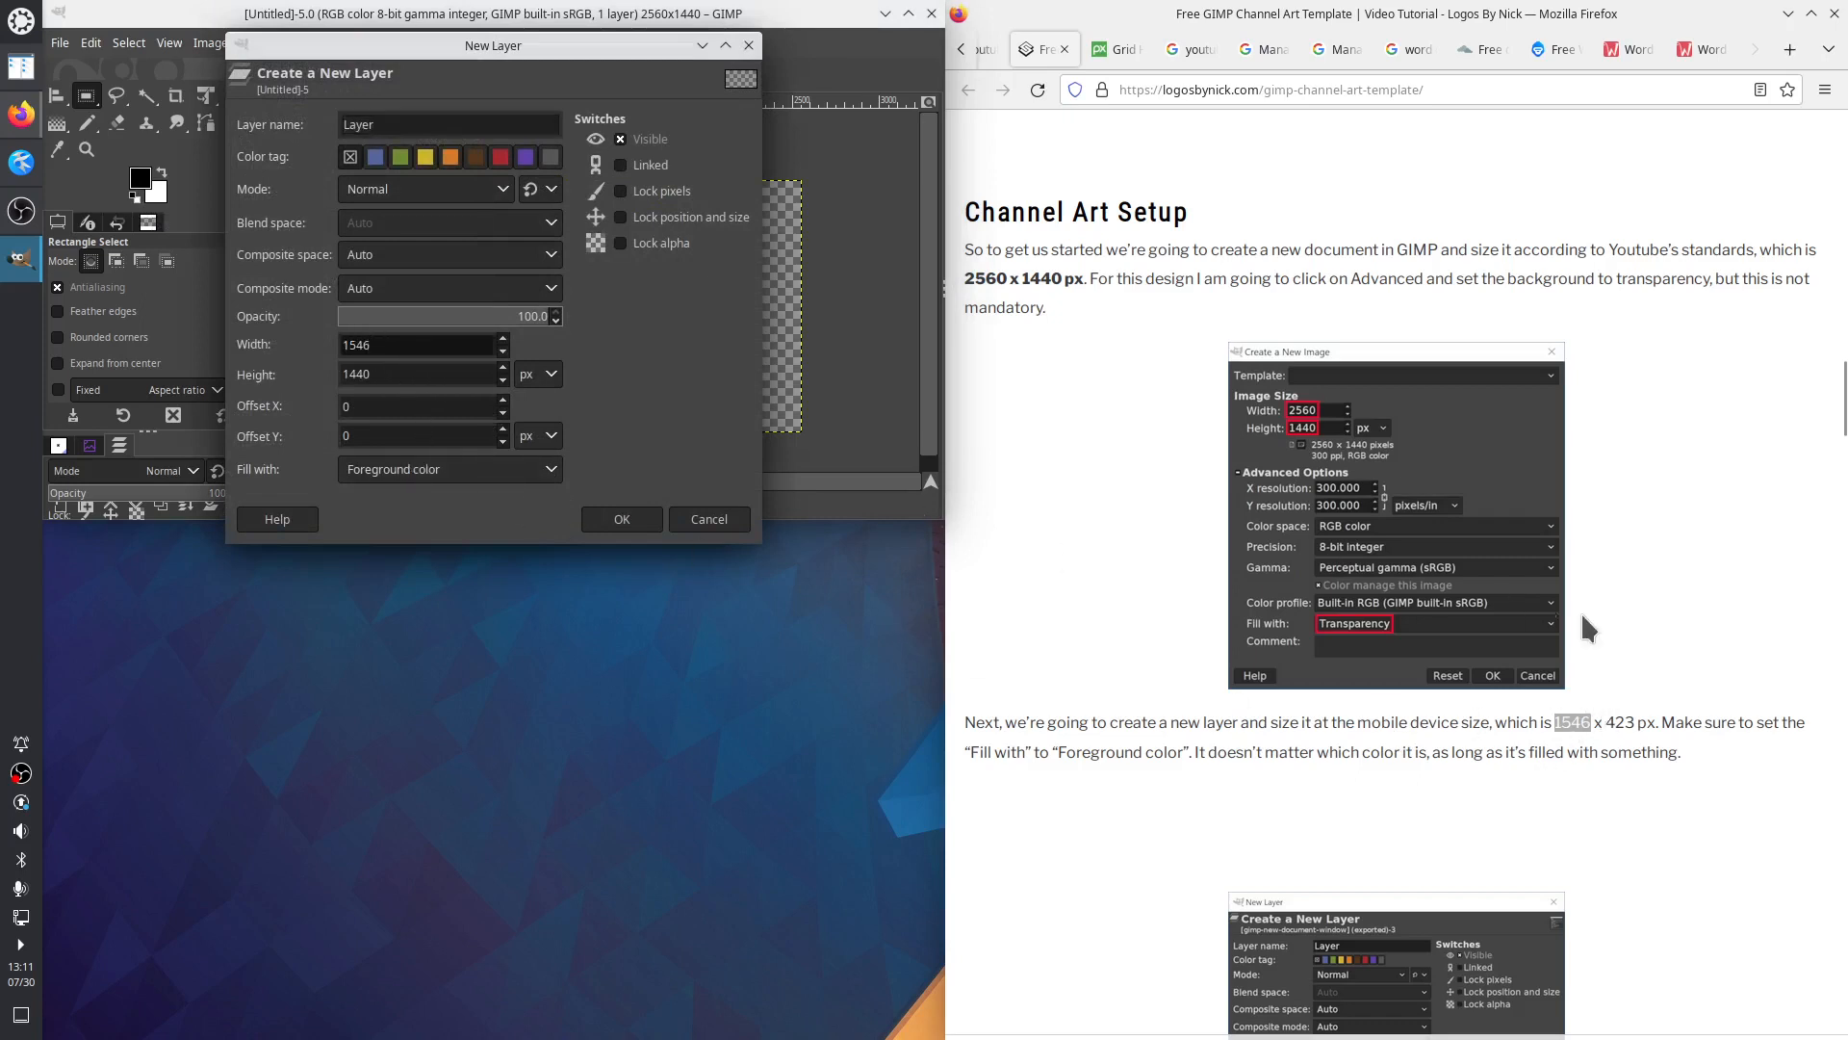
double_click(1620, 722)
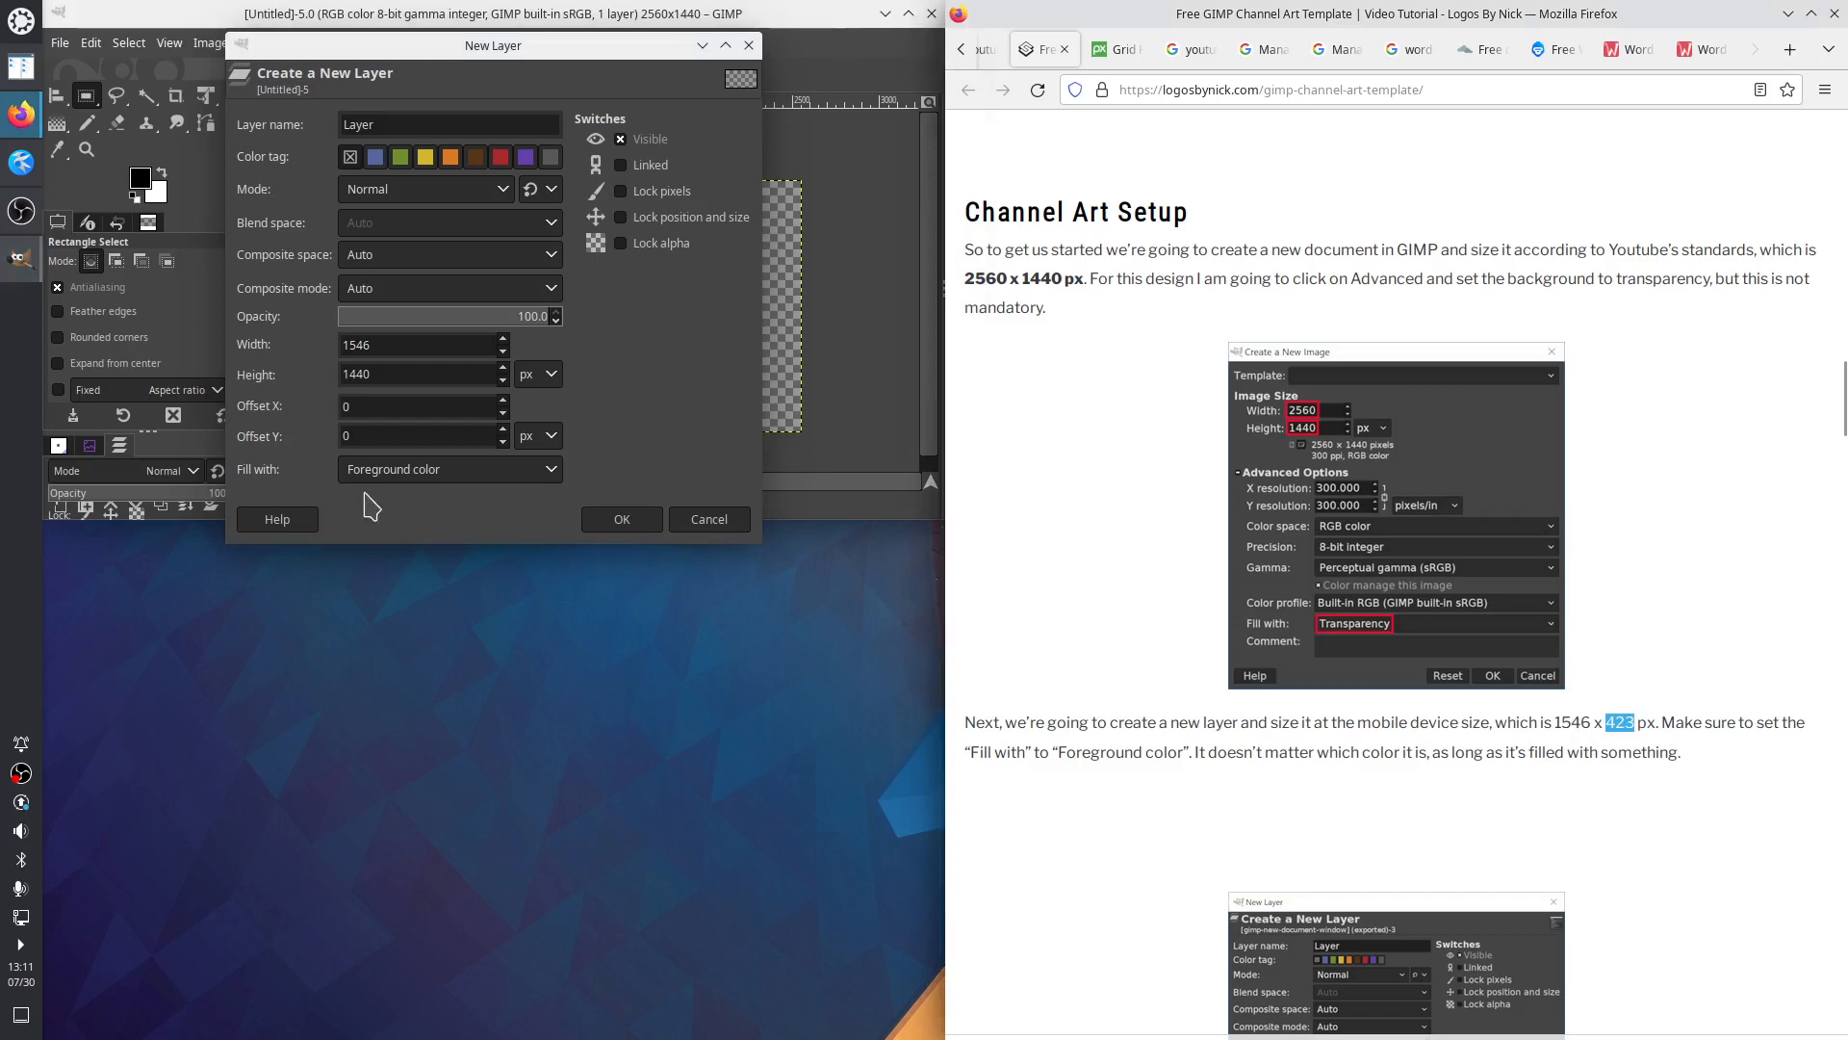
double_click(367, 375)
text(423)
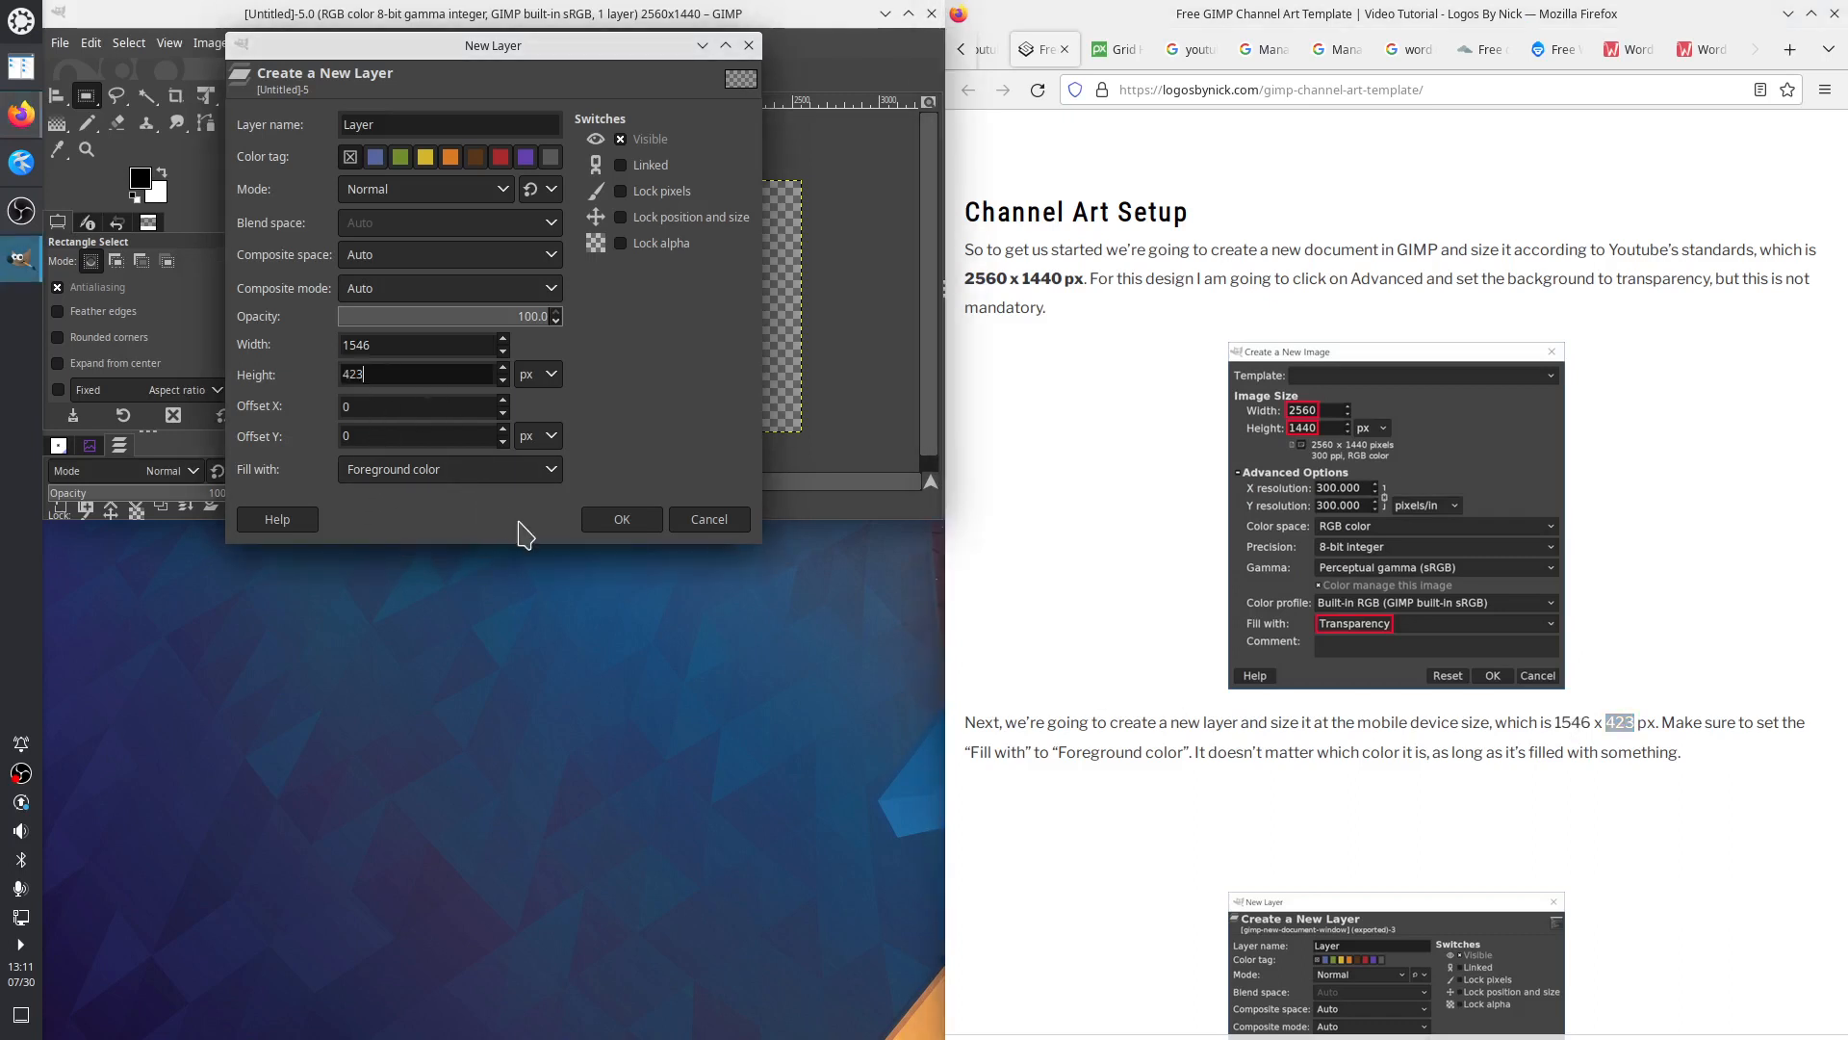
click(616, 520)
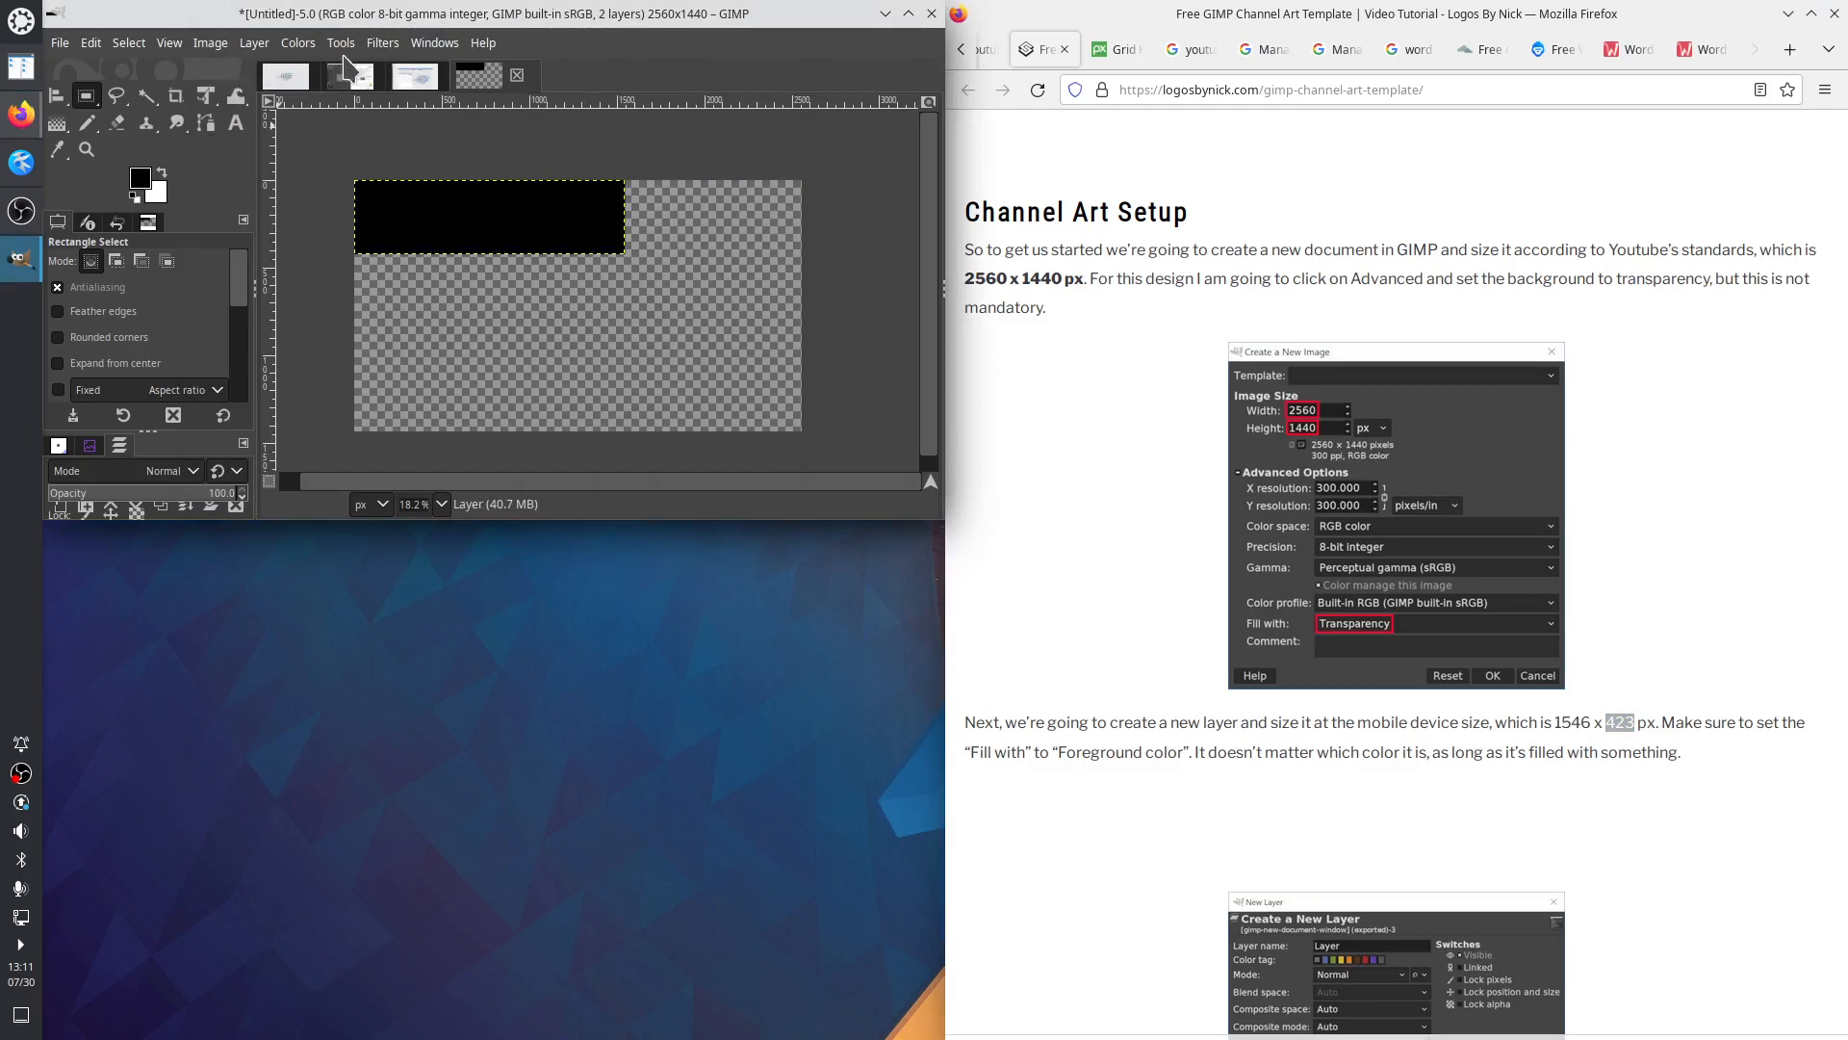
Center the black layer horizontally and vertically relative to the image with the Align tool
click(341, 42)
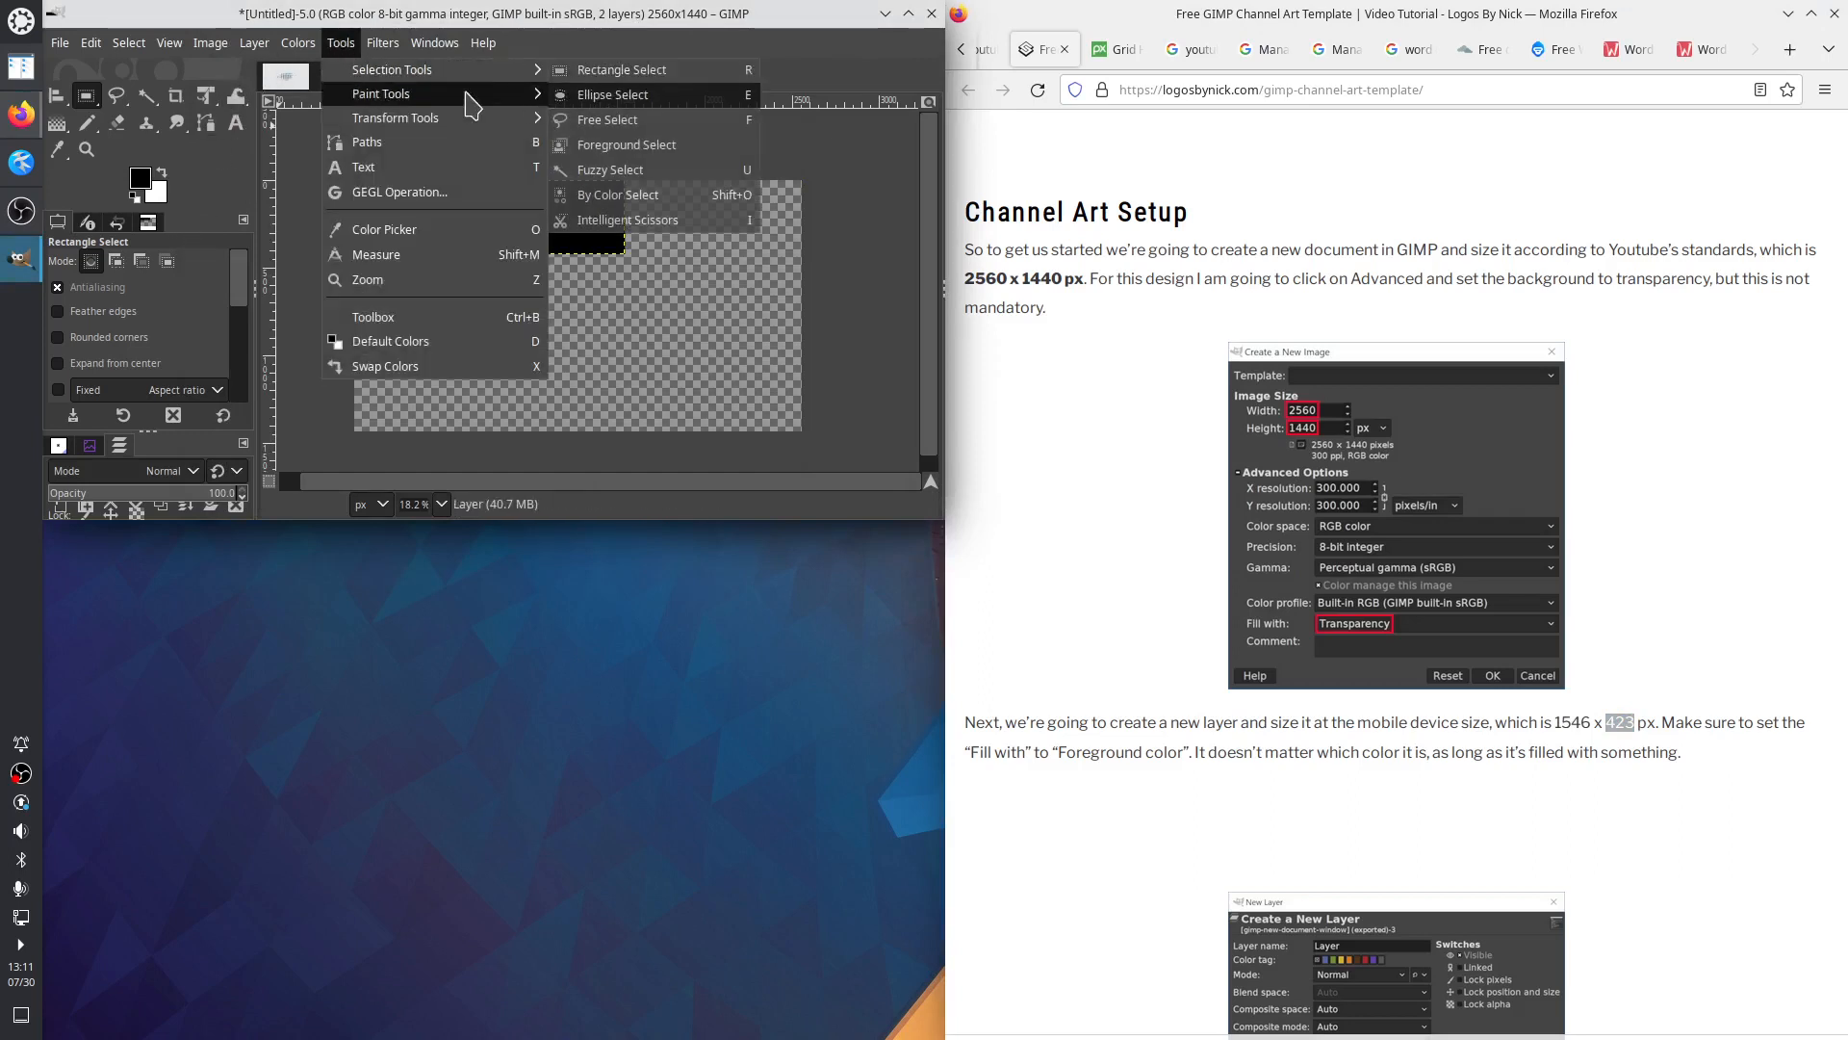
mouse_move(434, 121)
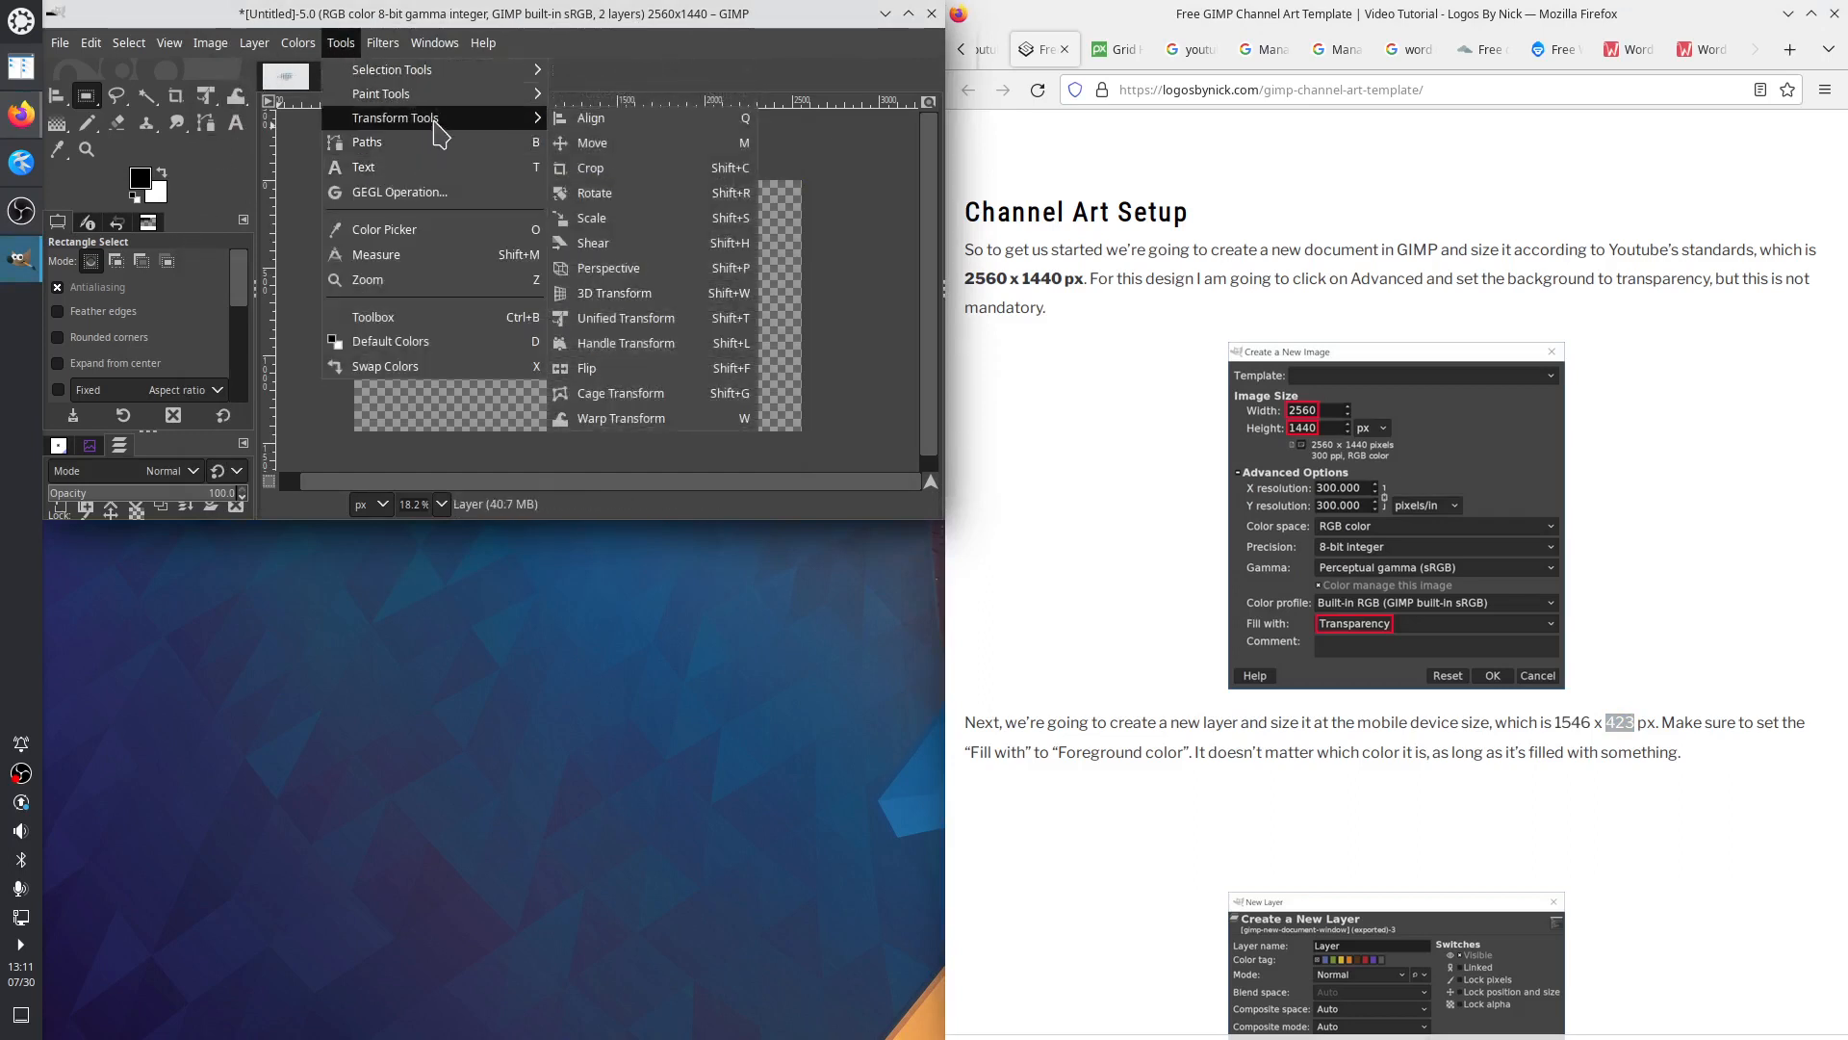
click(616, 119)
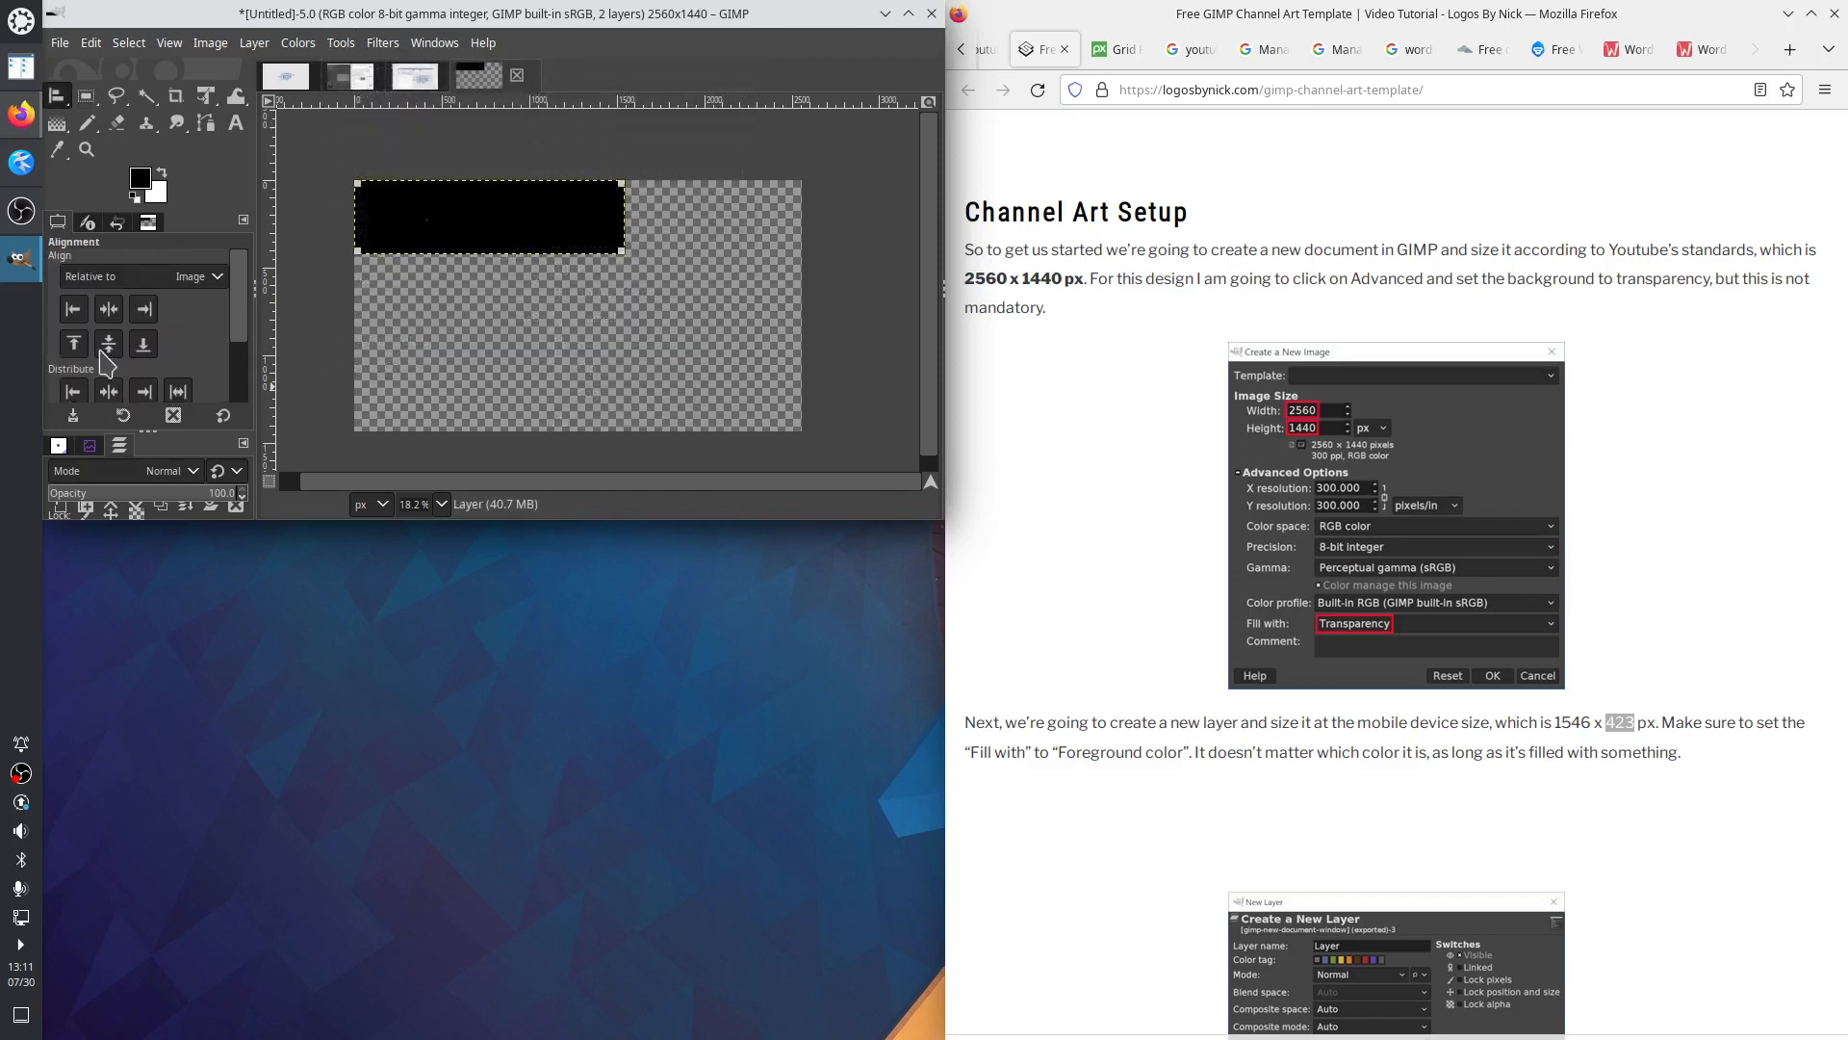
click(109, 309)
click(109, 344)
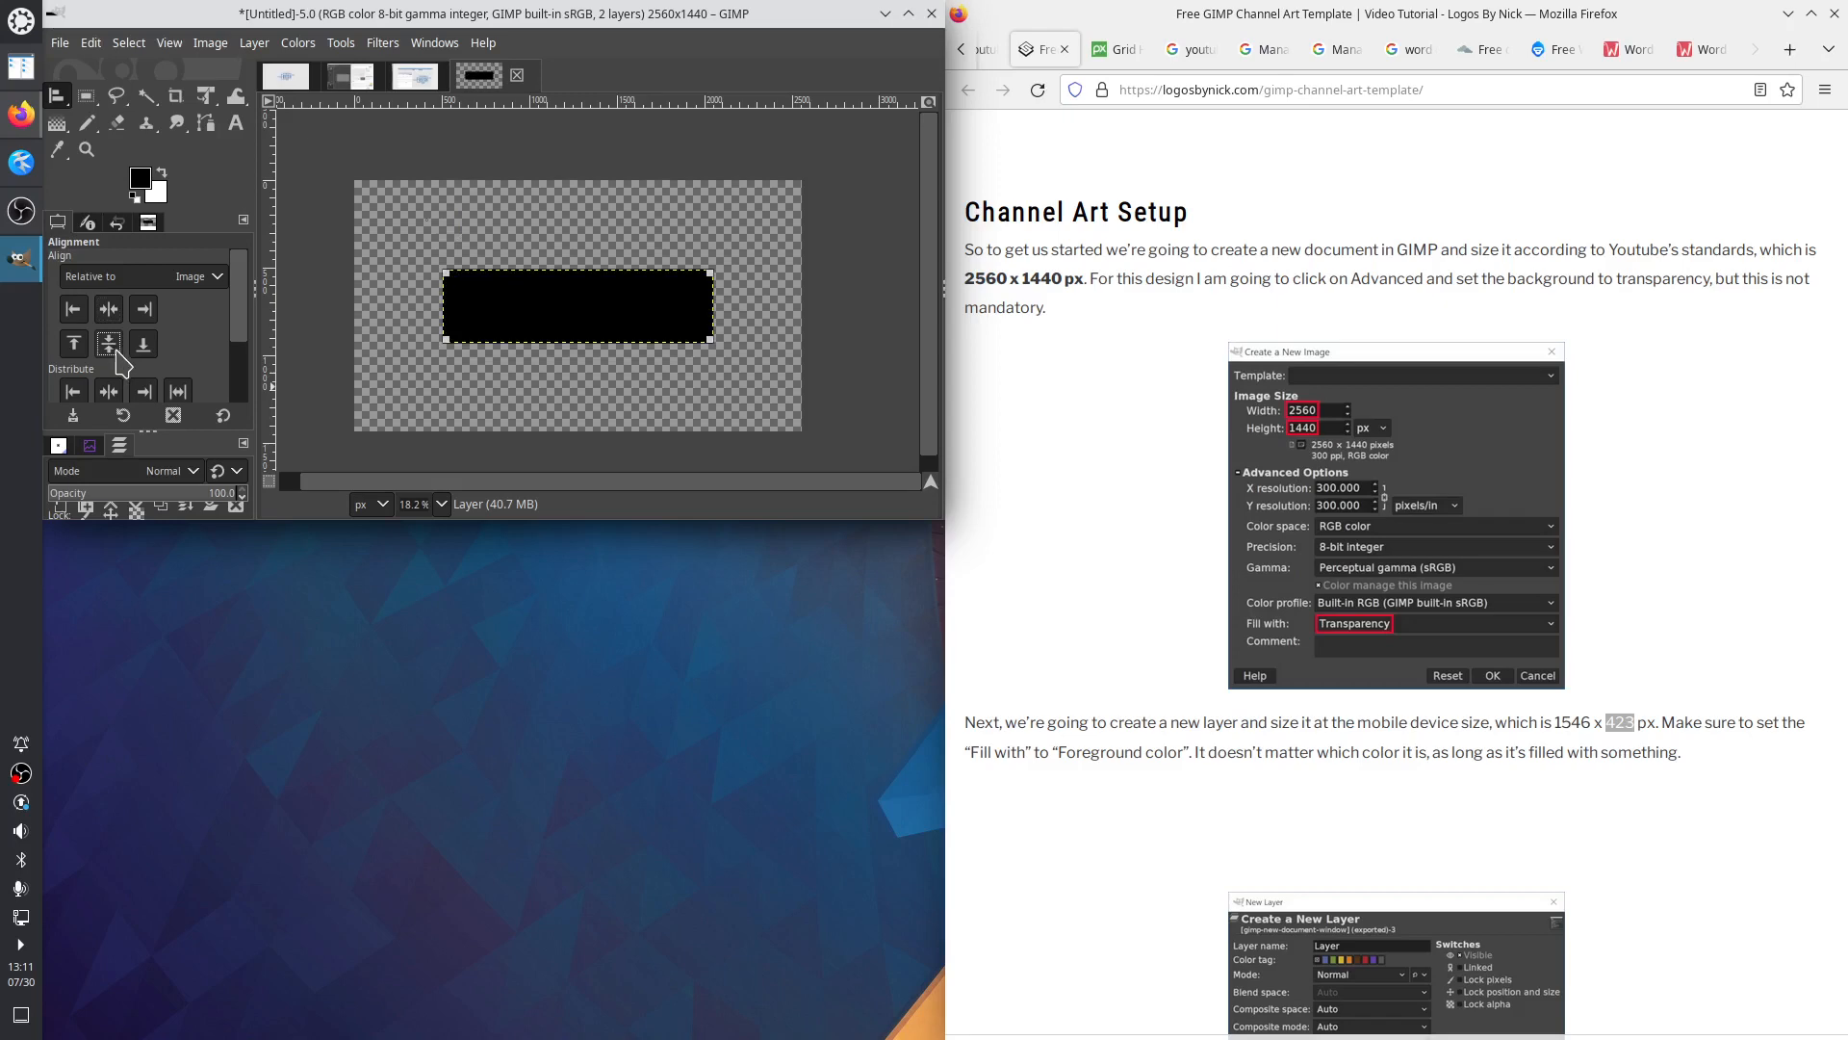
Check the article's guide instructions, expand the GIMP window to full height, and apply Alpha to Selection to the black layer
scroll(1459, 792, down, 4)
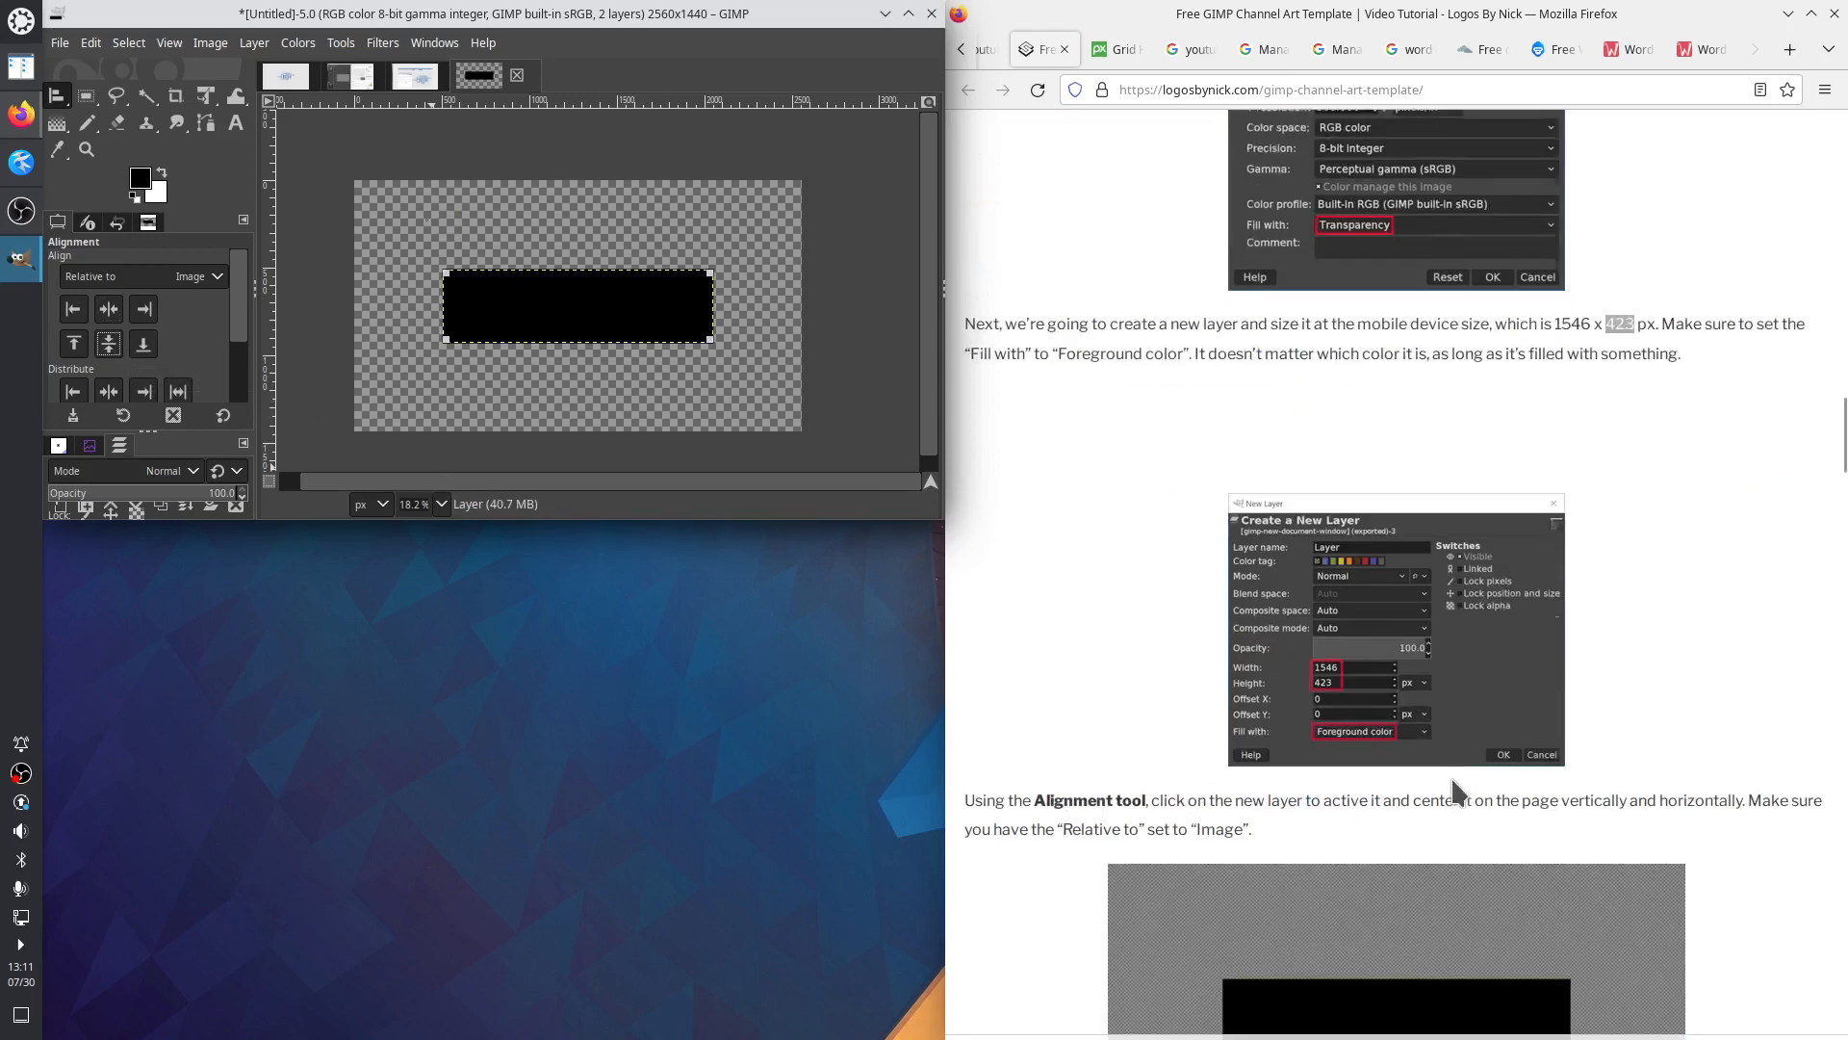
scroll(1456, 789, down, 7)
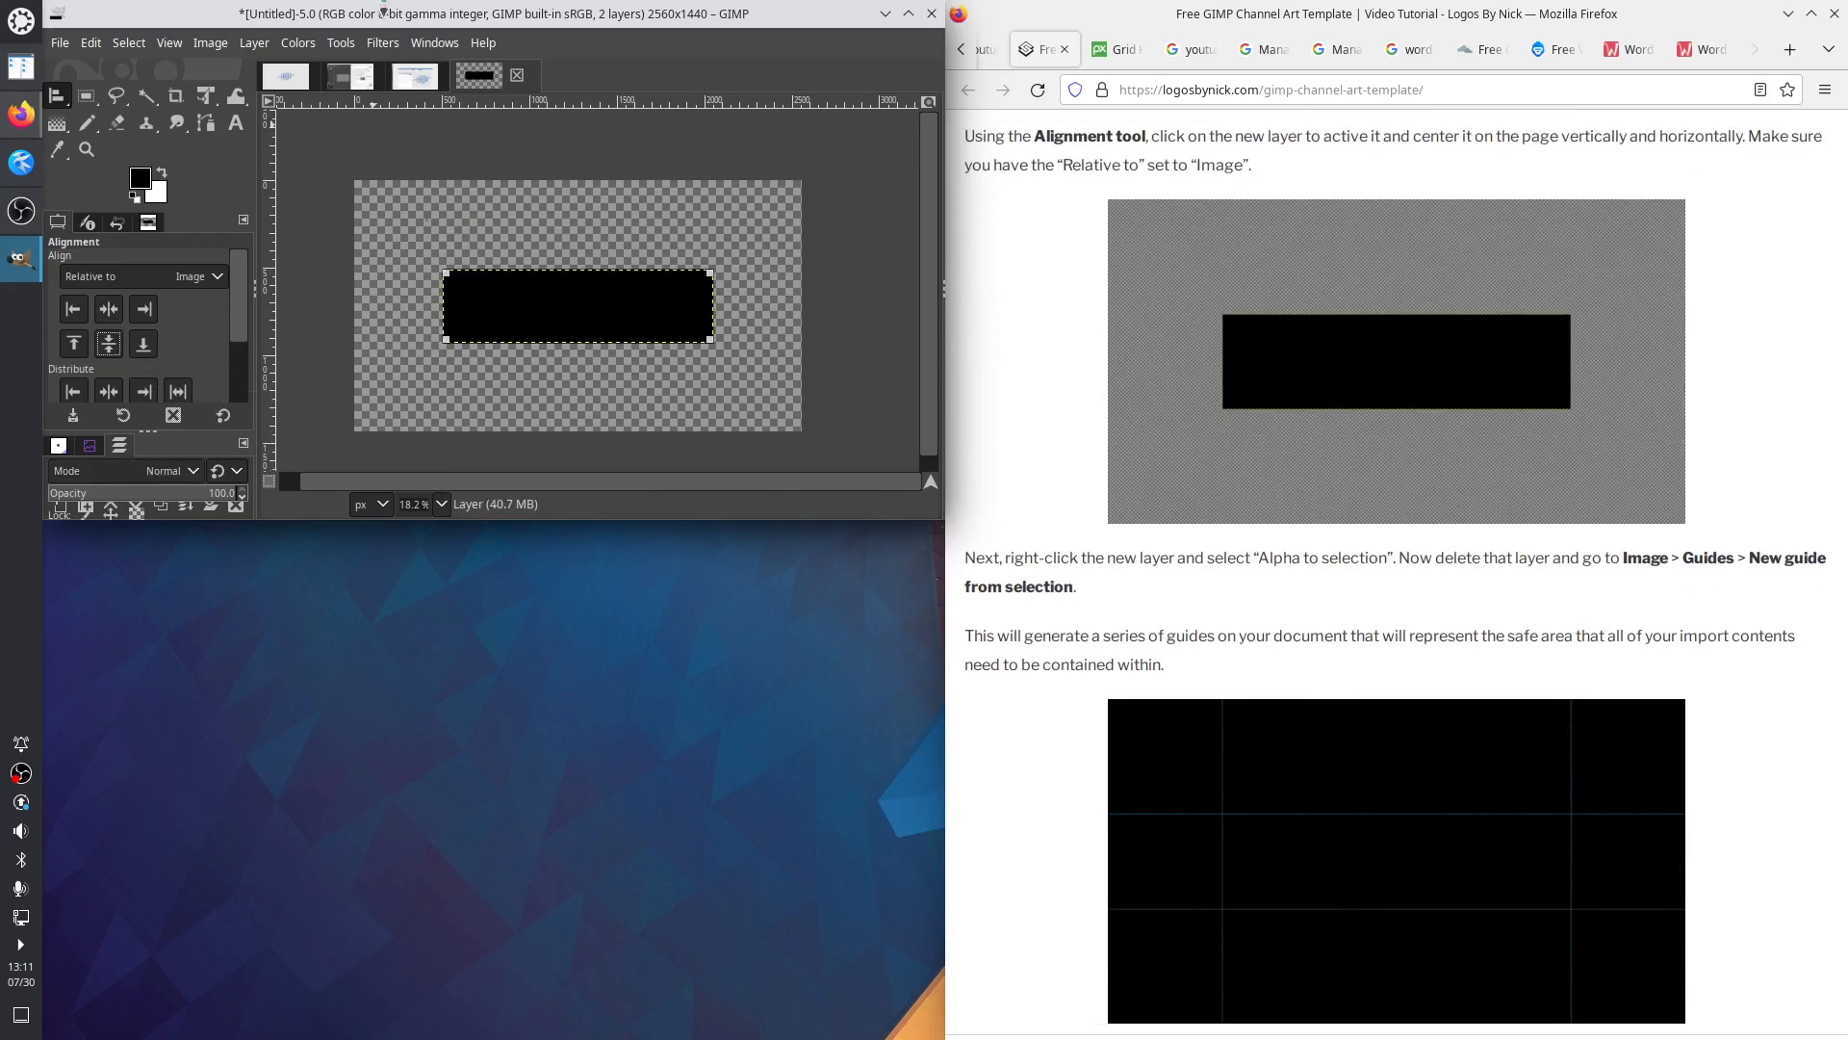
drag(381, 14, 2, 626)
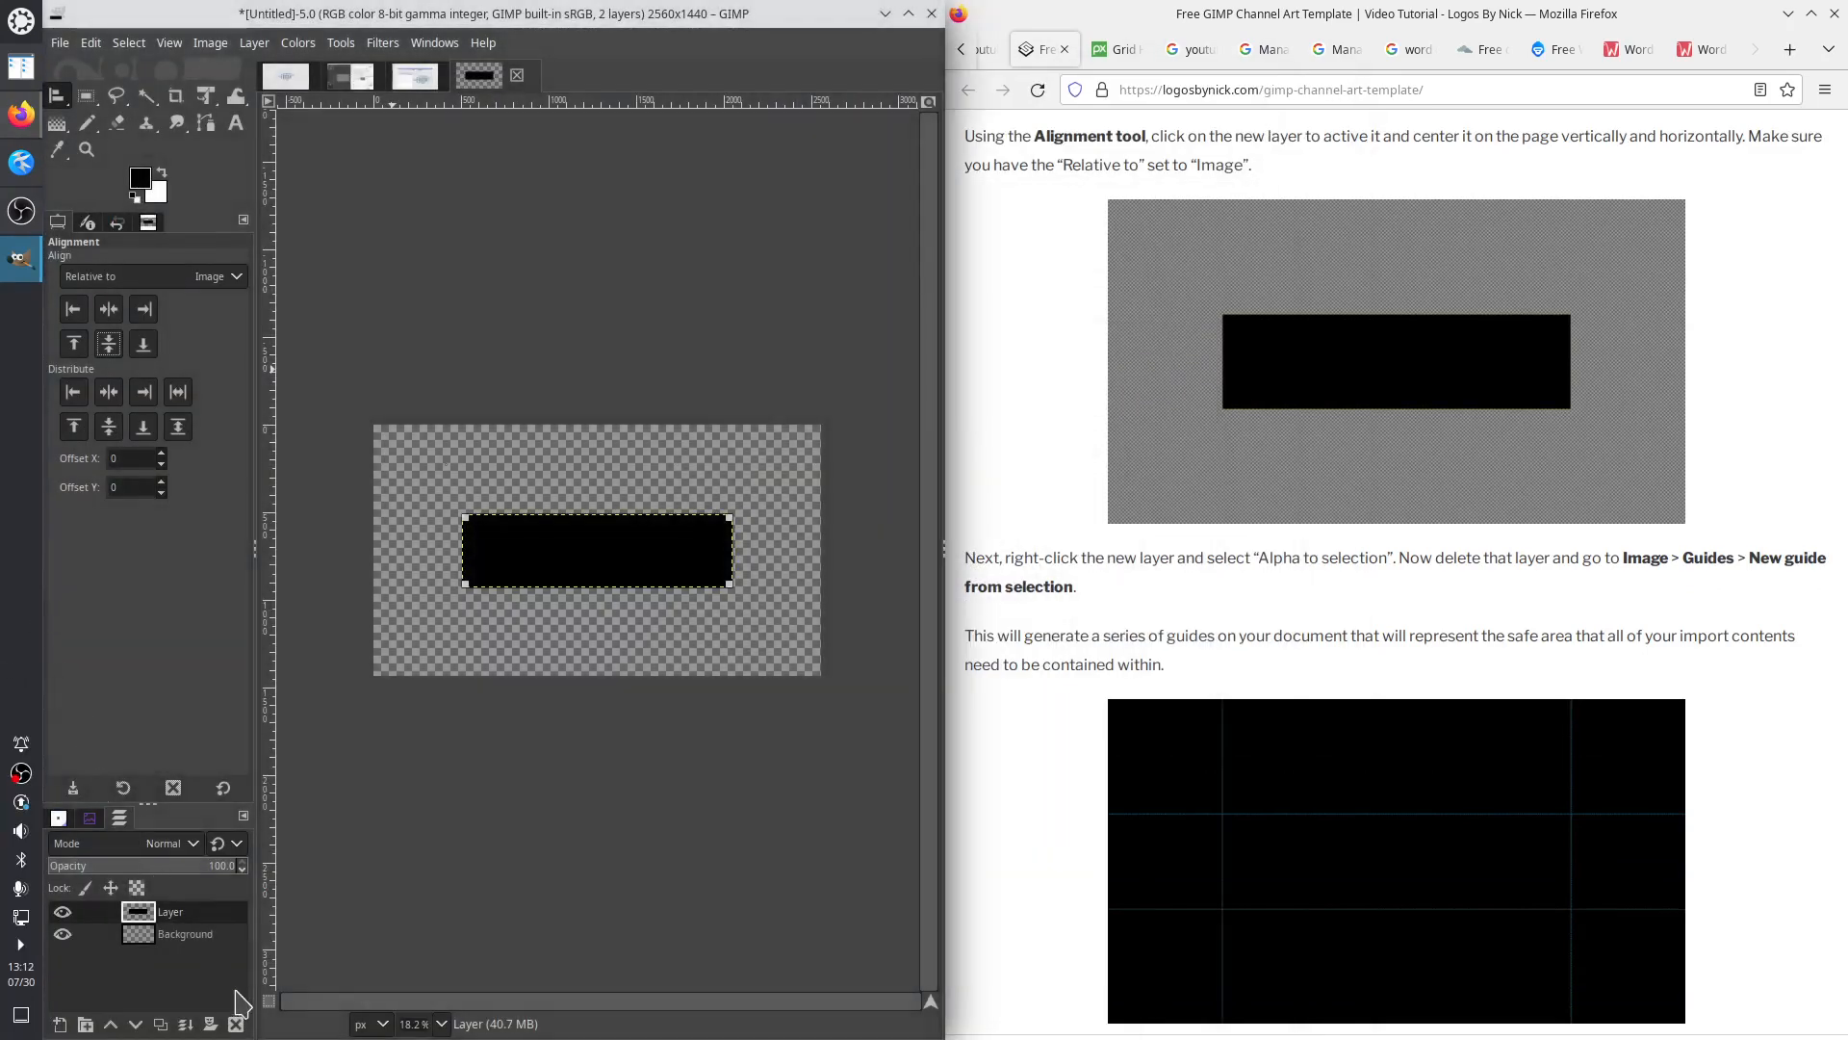
right_click(179, 915)
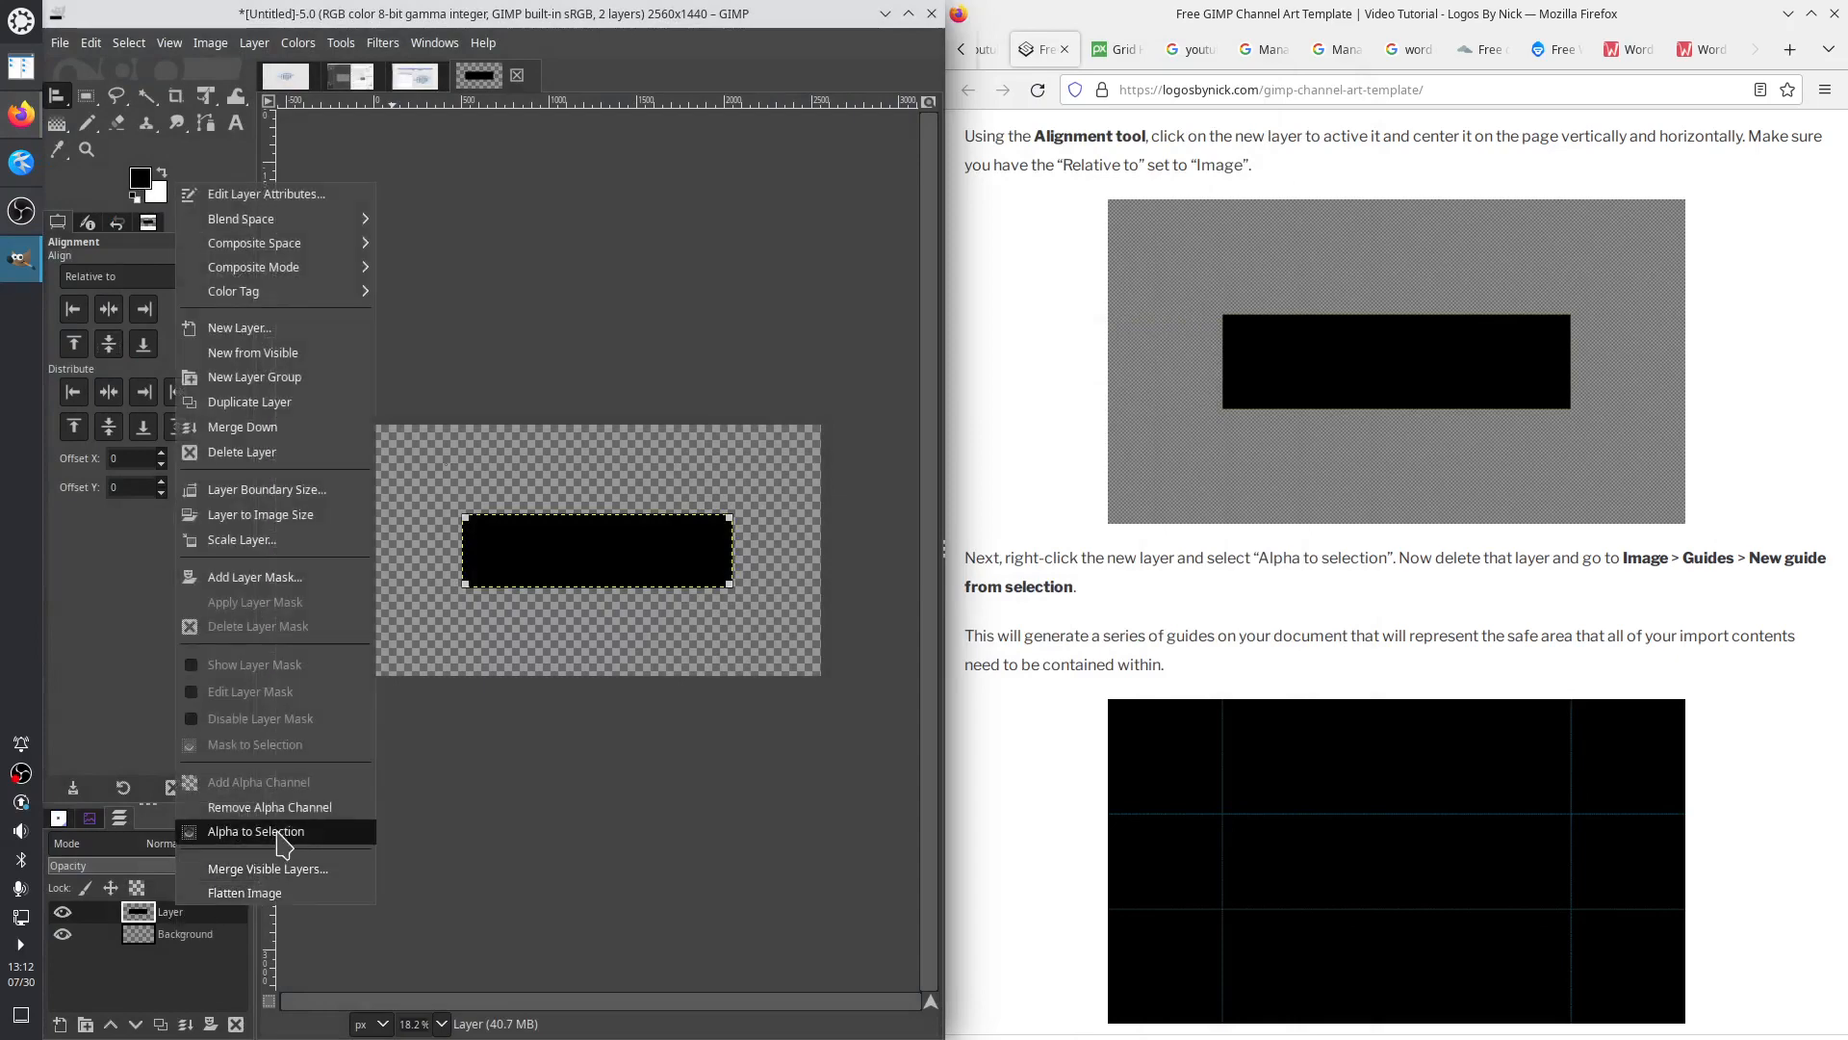
click(278, 833)
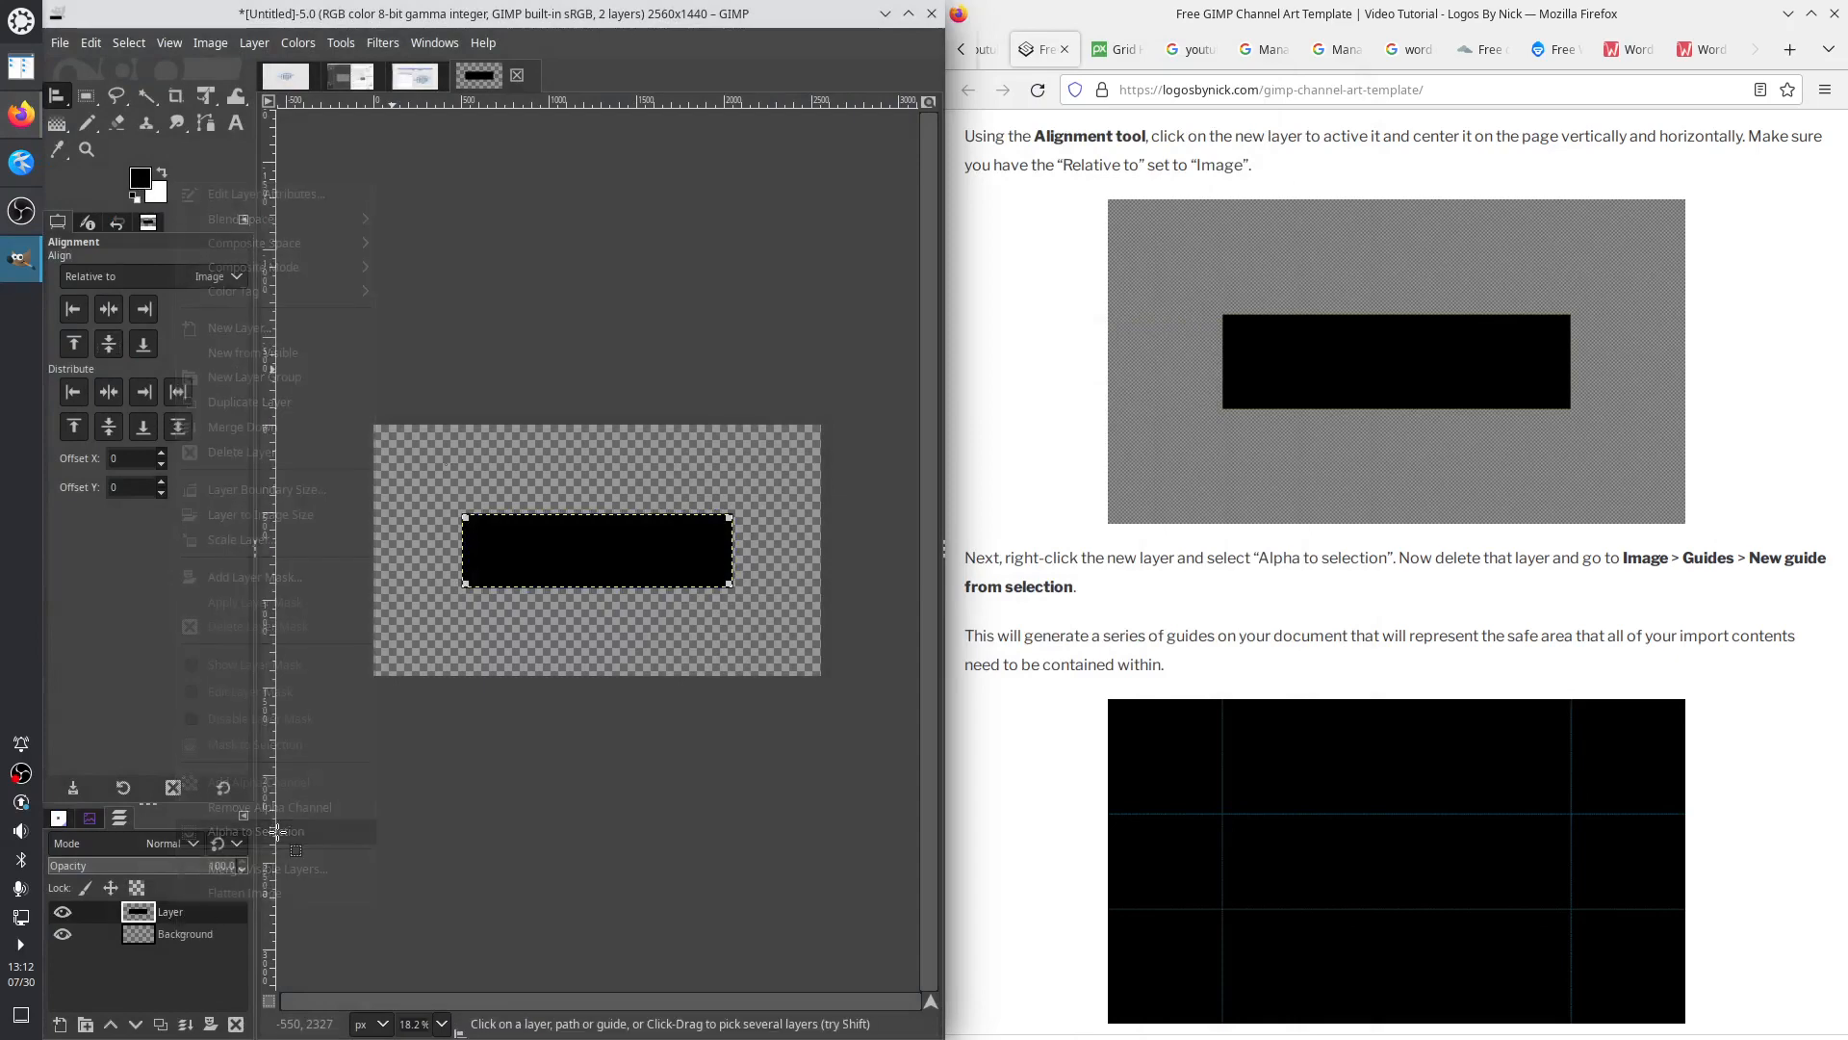
Delete the black layer and create new guides from the remaining selection, following the article
right_click(214, 916)
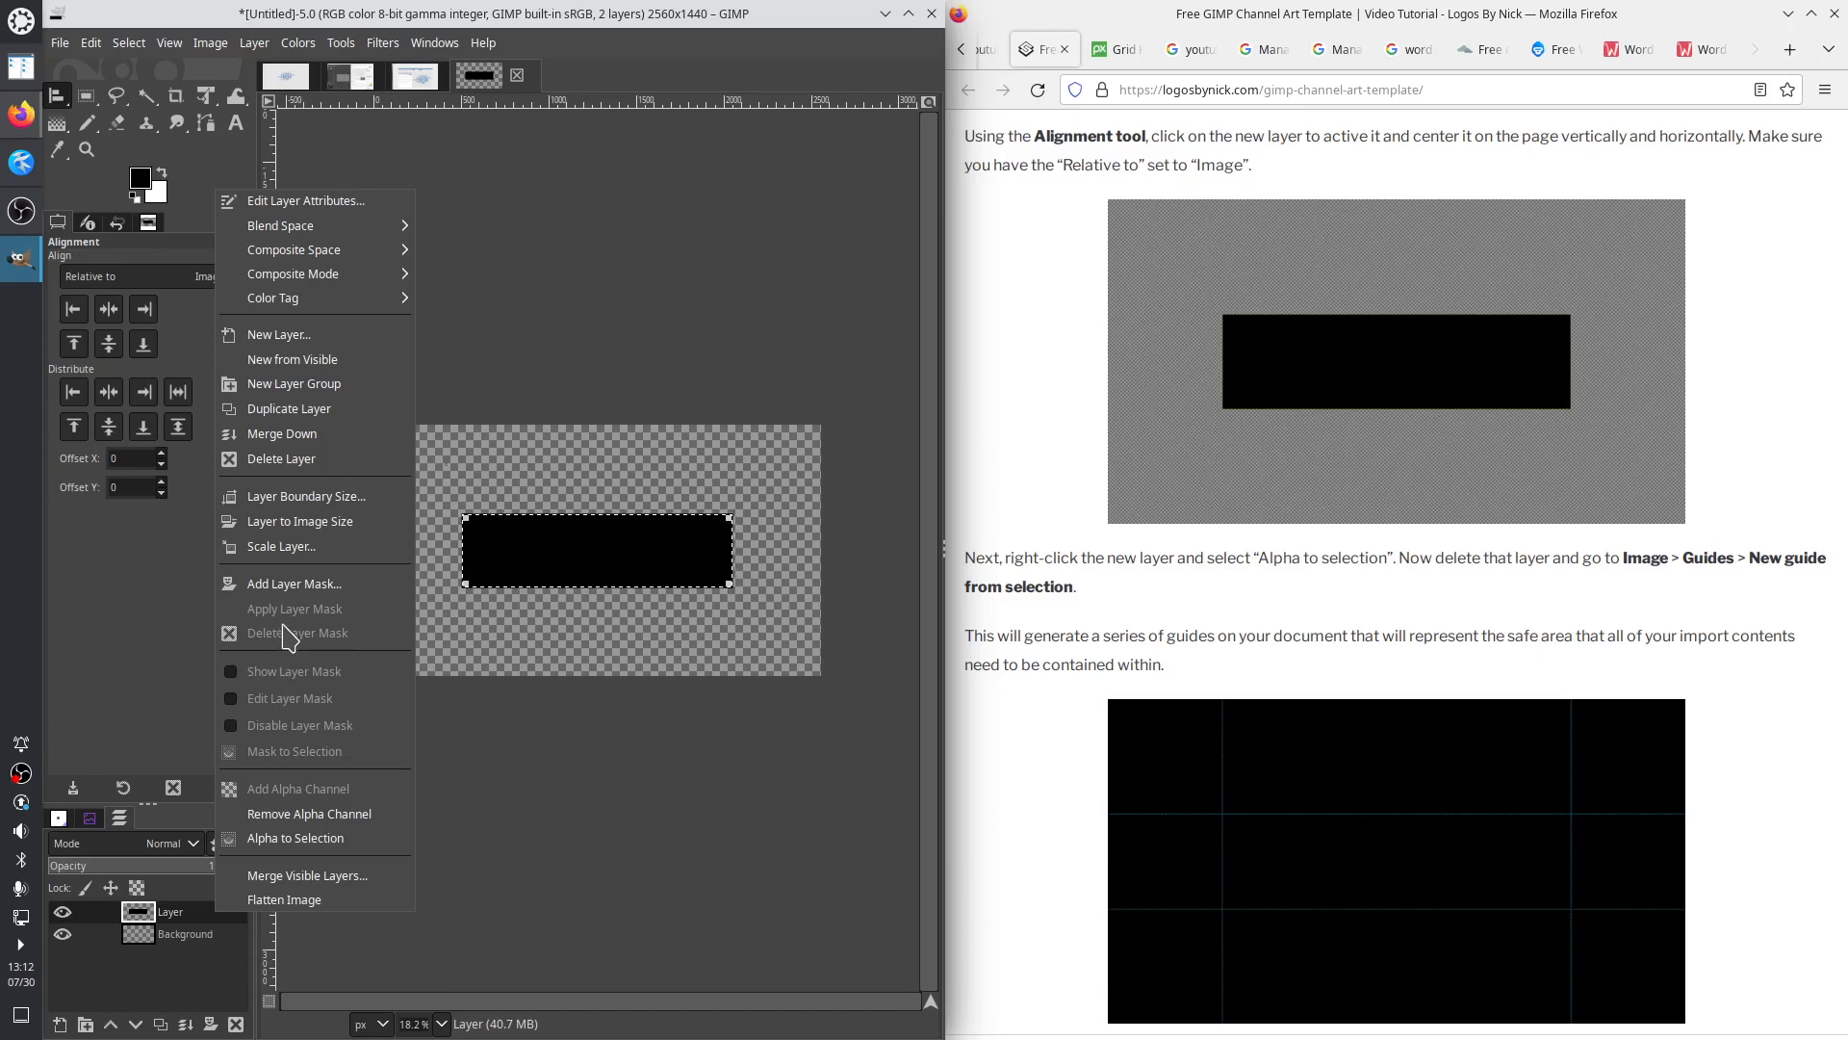
click(279, 458)
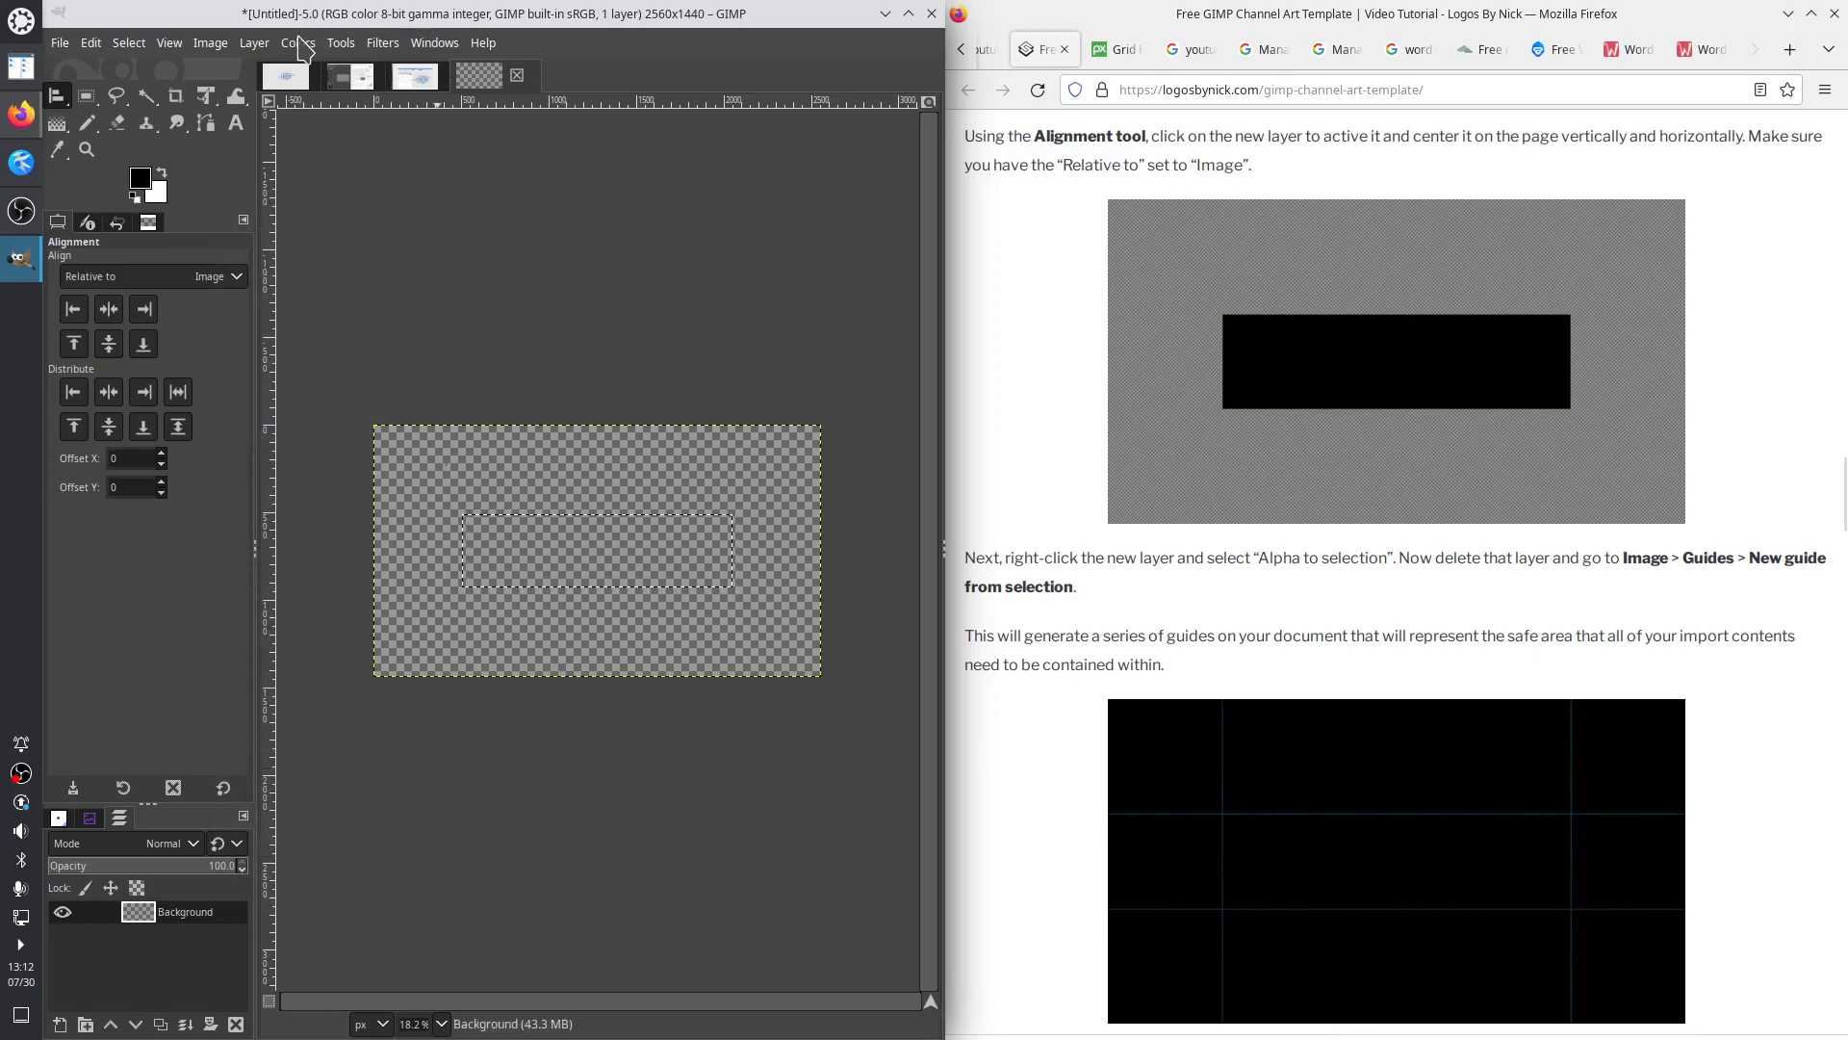
click(210, 42)
mouse_move(294, 561)
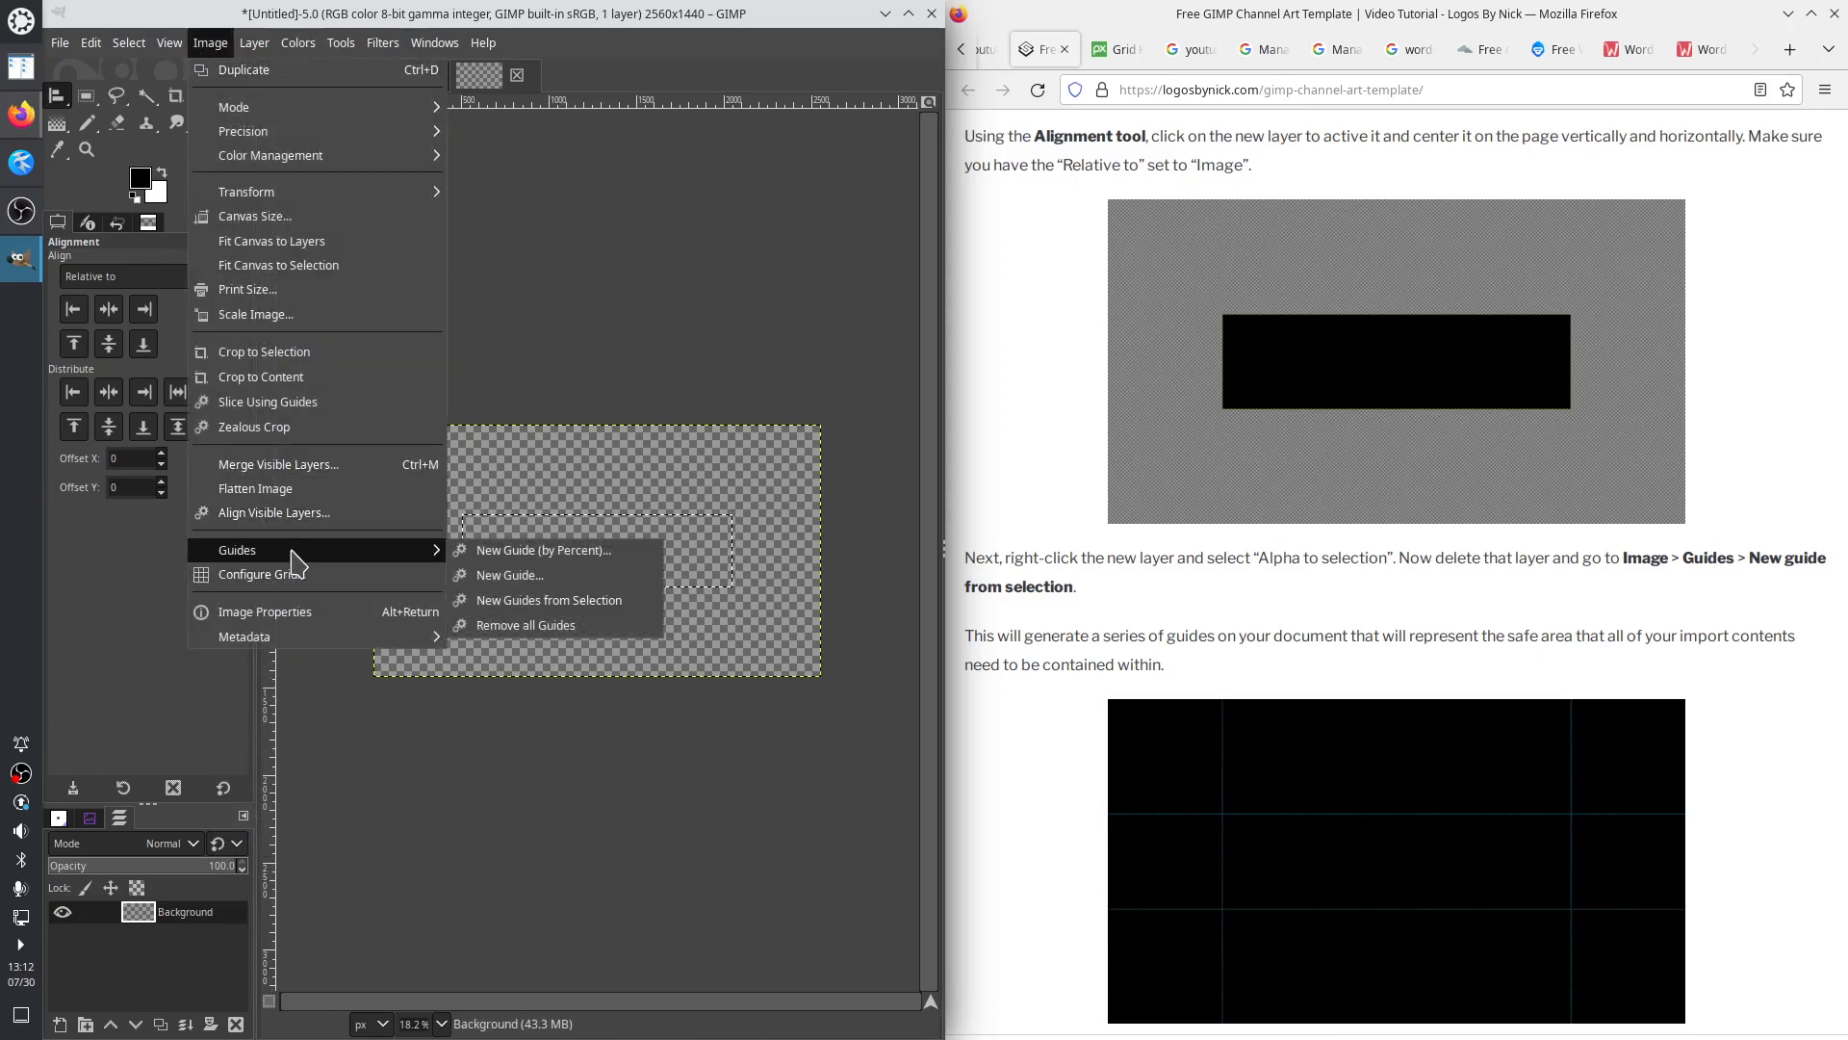
click(539, 601)
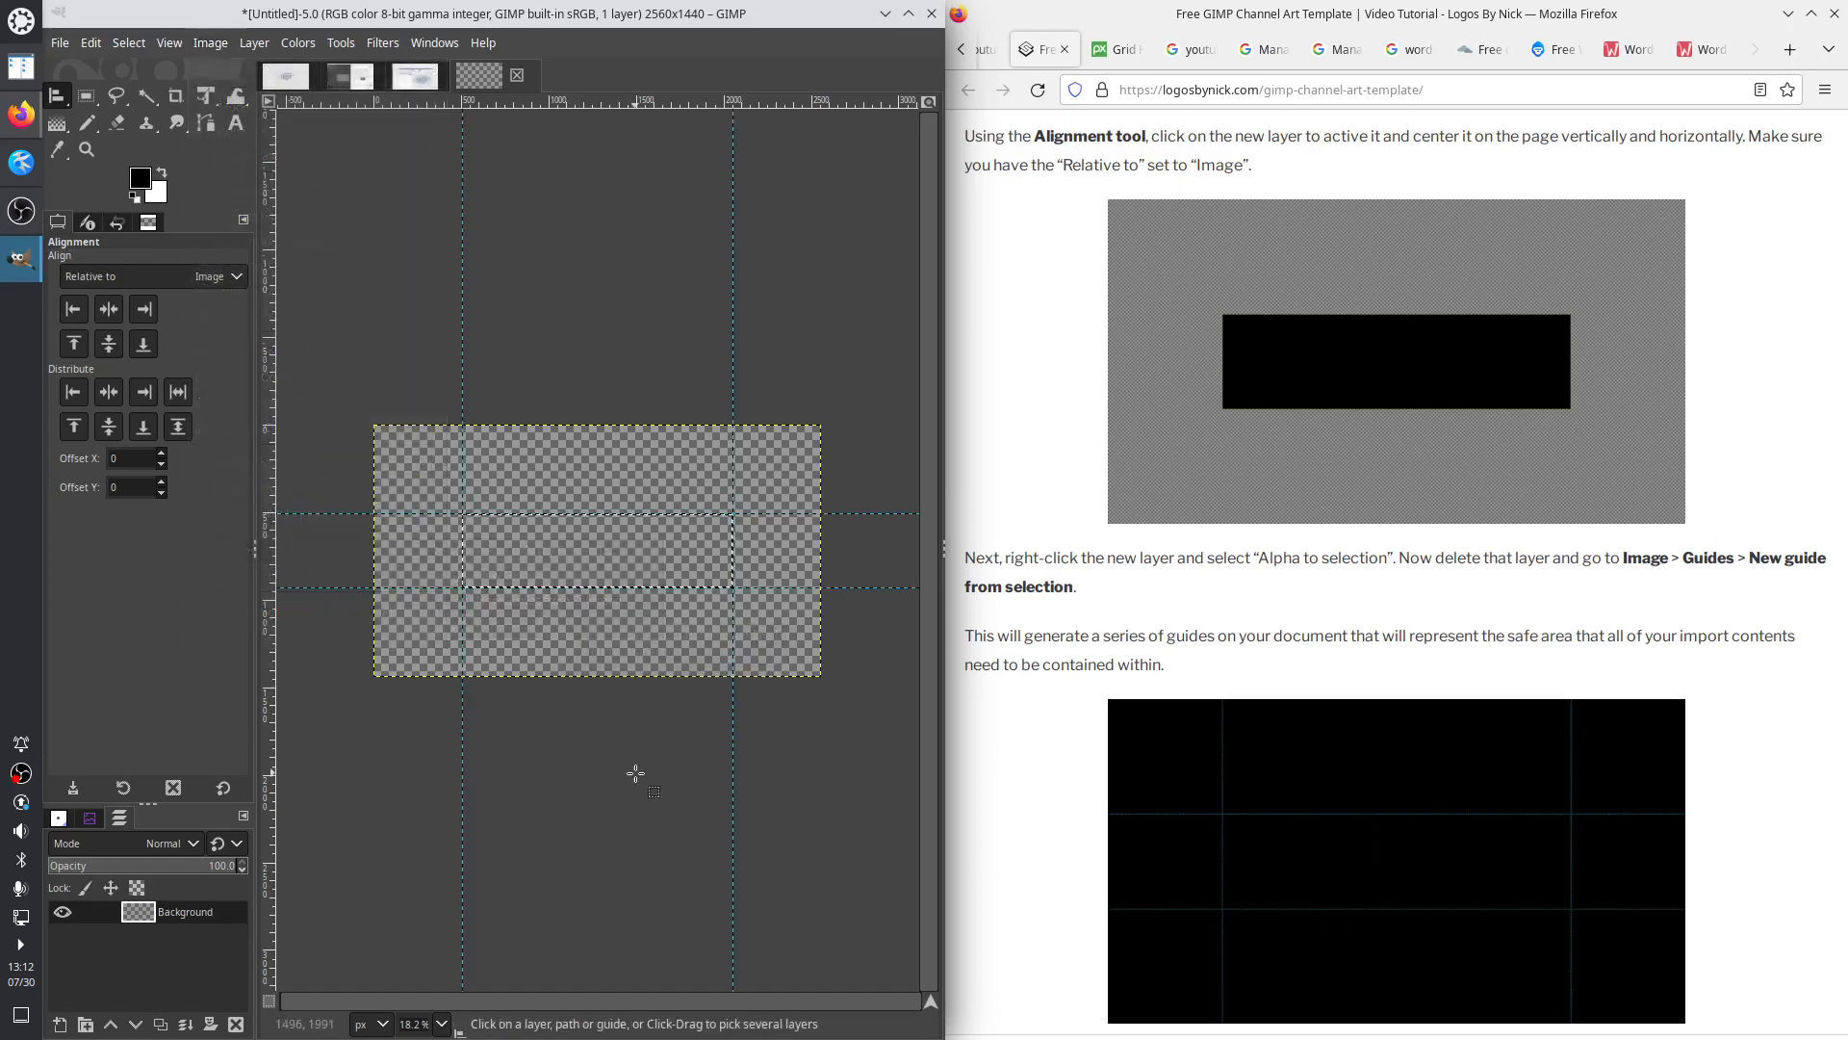
scroll(1299, 621, down, 5)
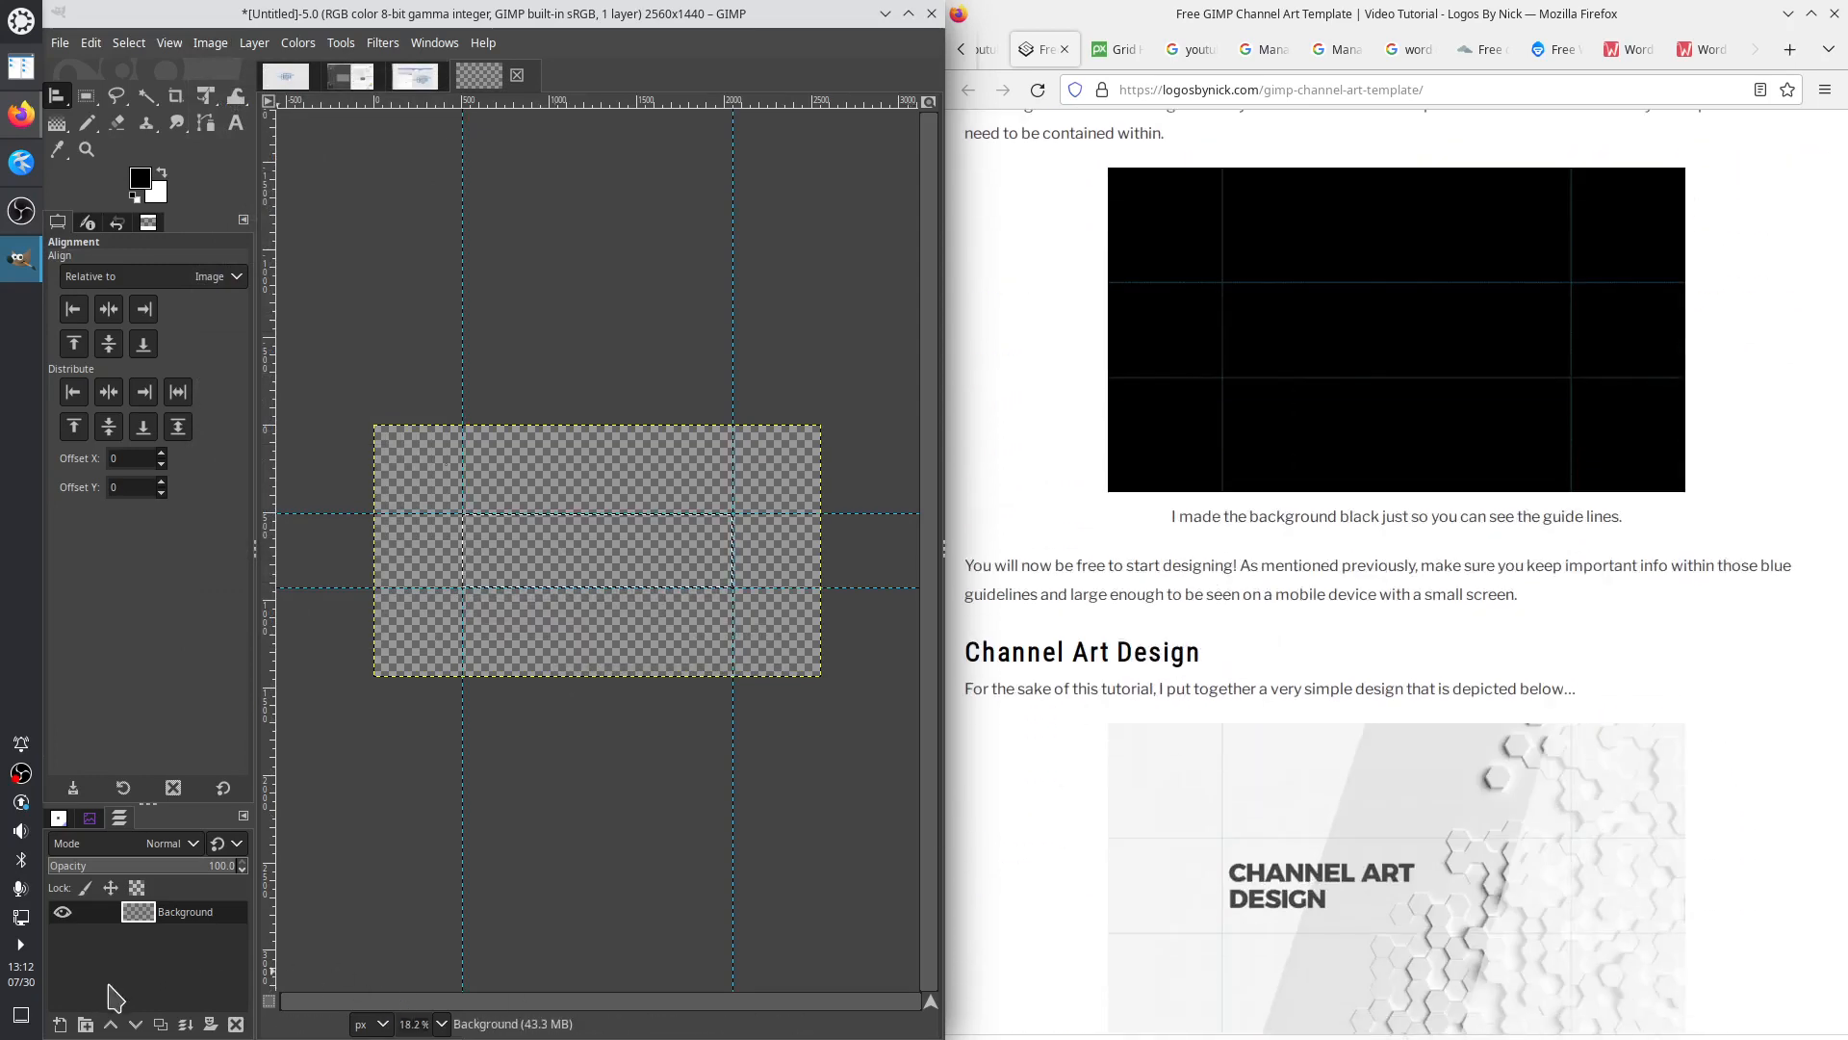
click(260, 45)
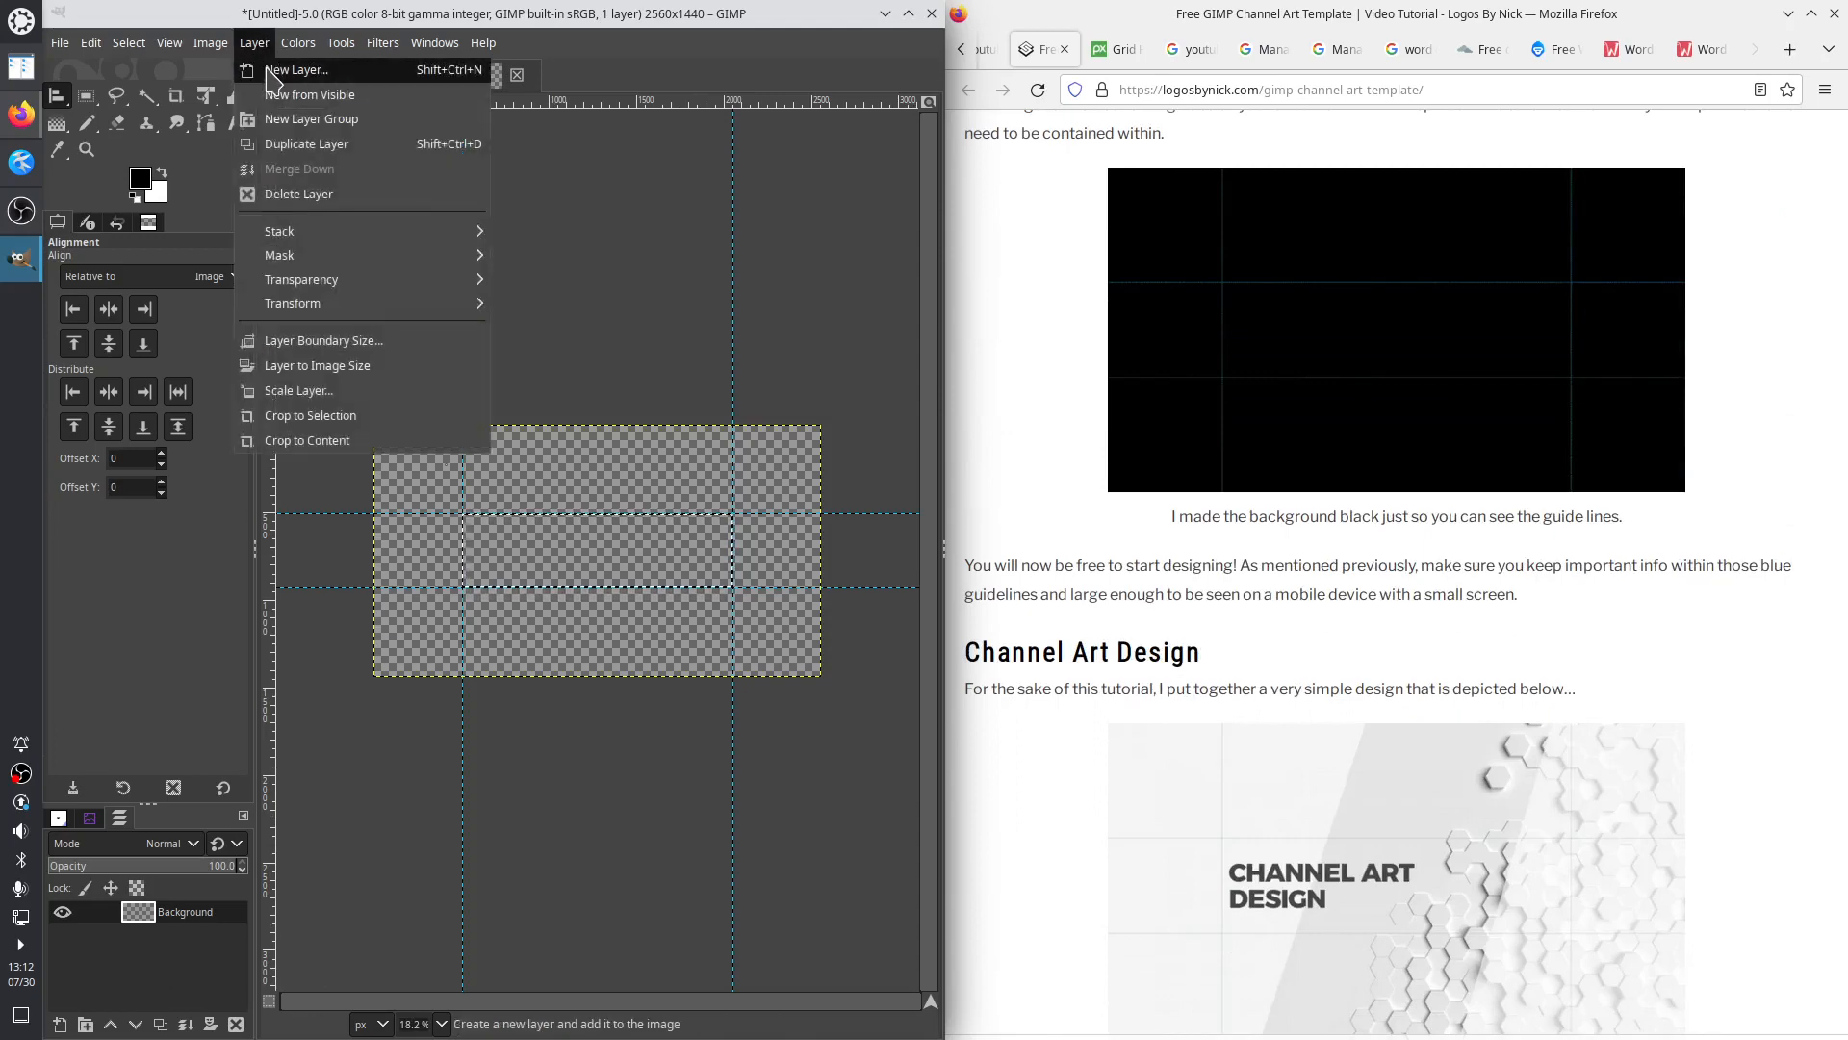
click(280, 69)
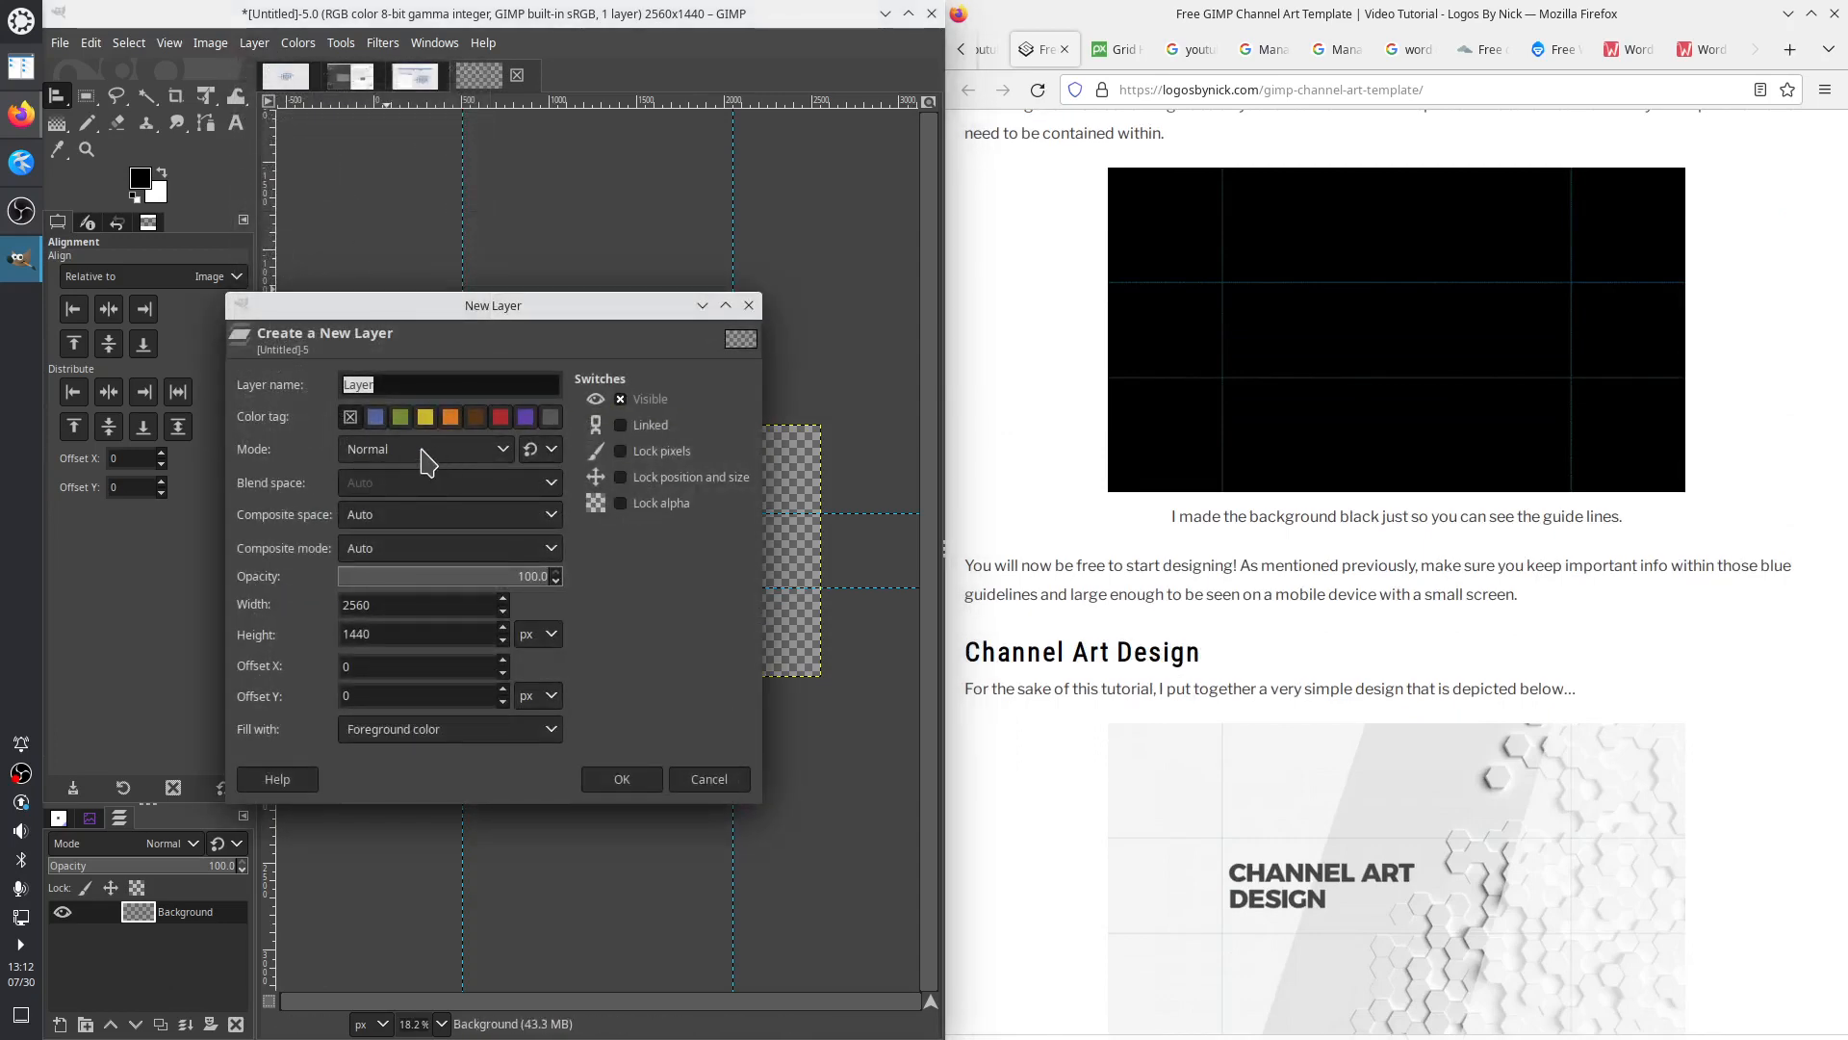
click(749, 306)
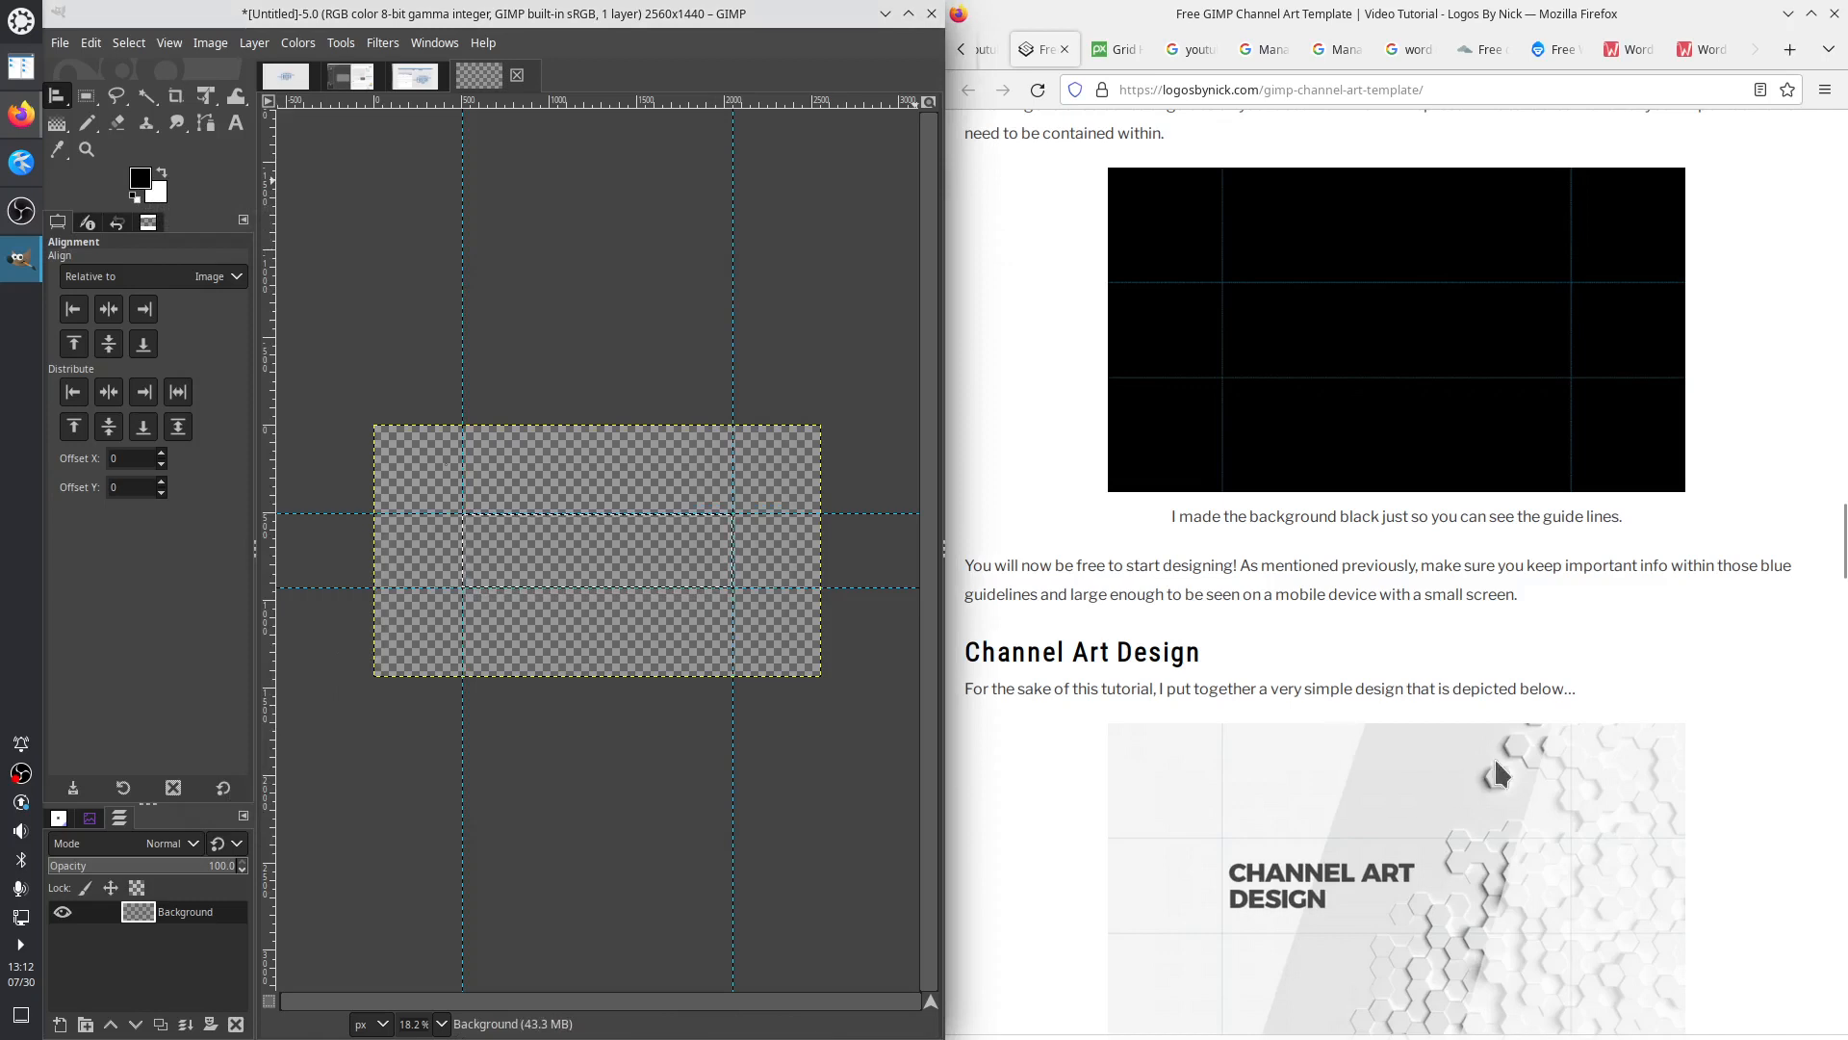
Pick the light grey of the hexagon picture in the Pixabay screenshot as the foreground color and return to the template image
scroll(1404, 741, down, 3)
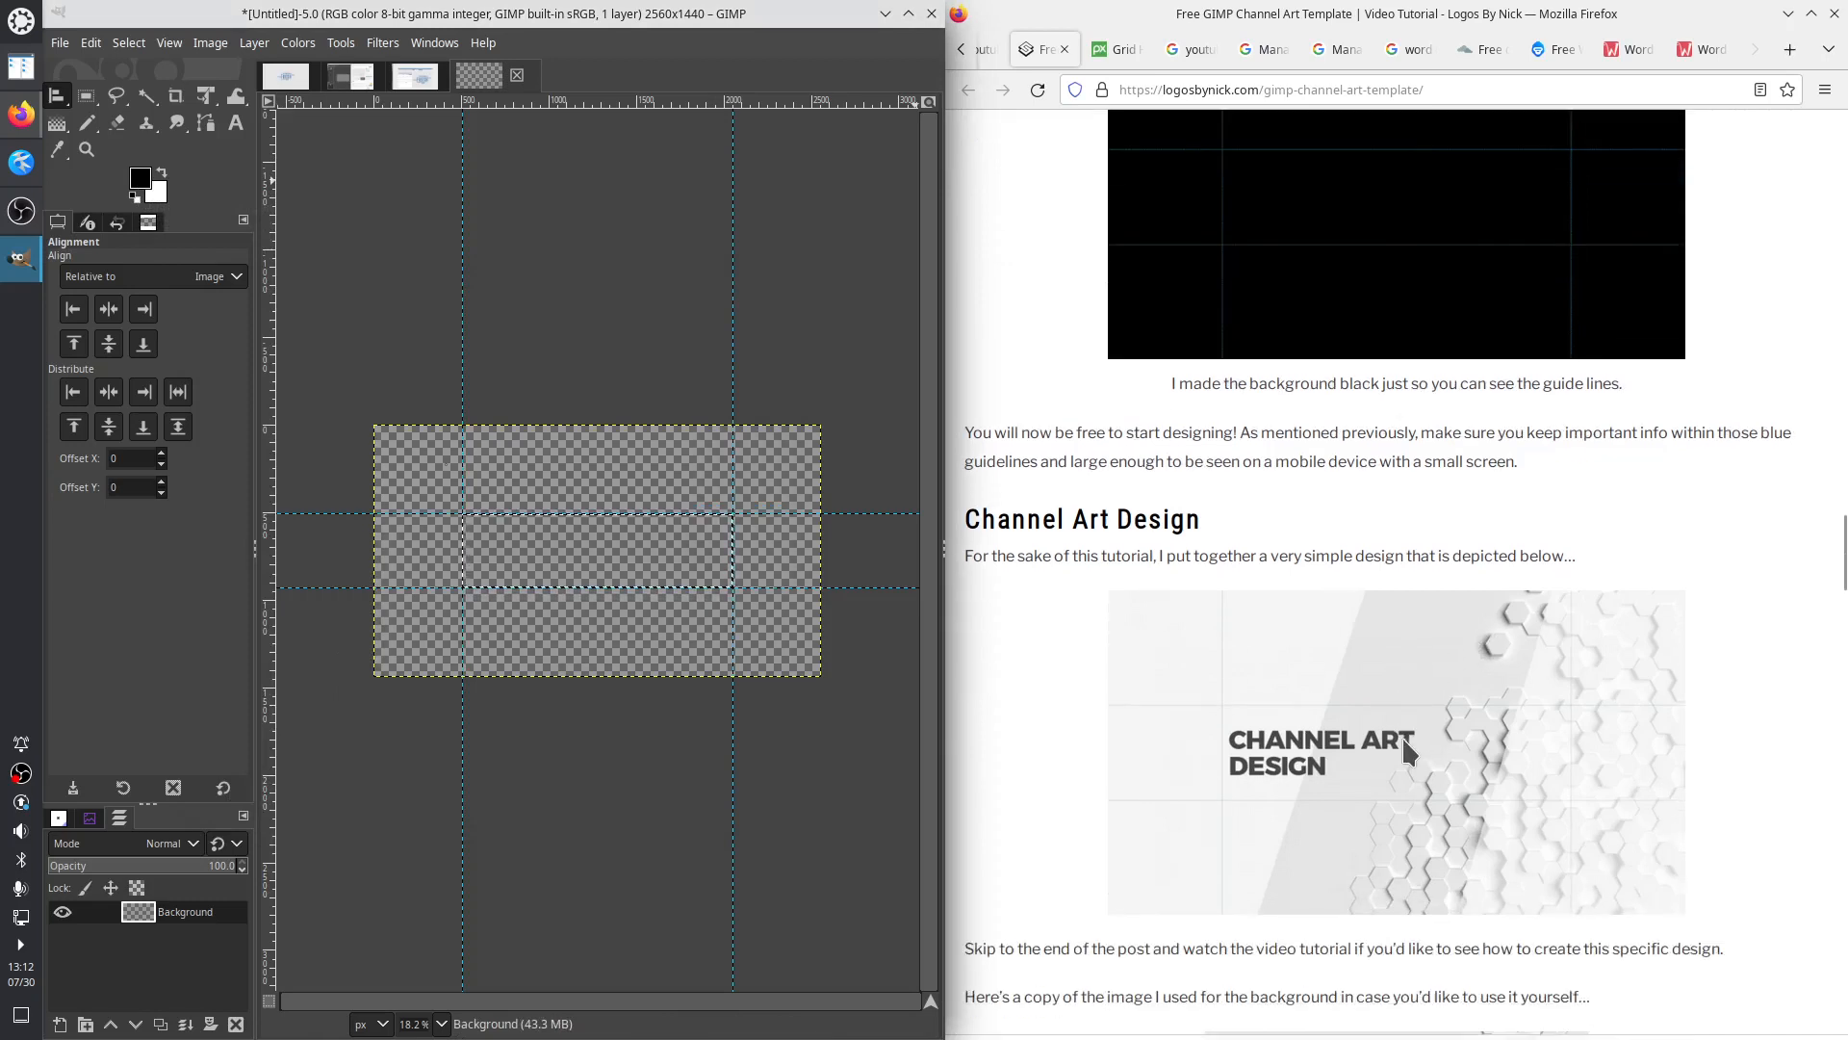
click(348, 81)
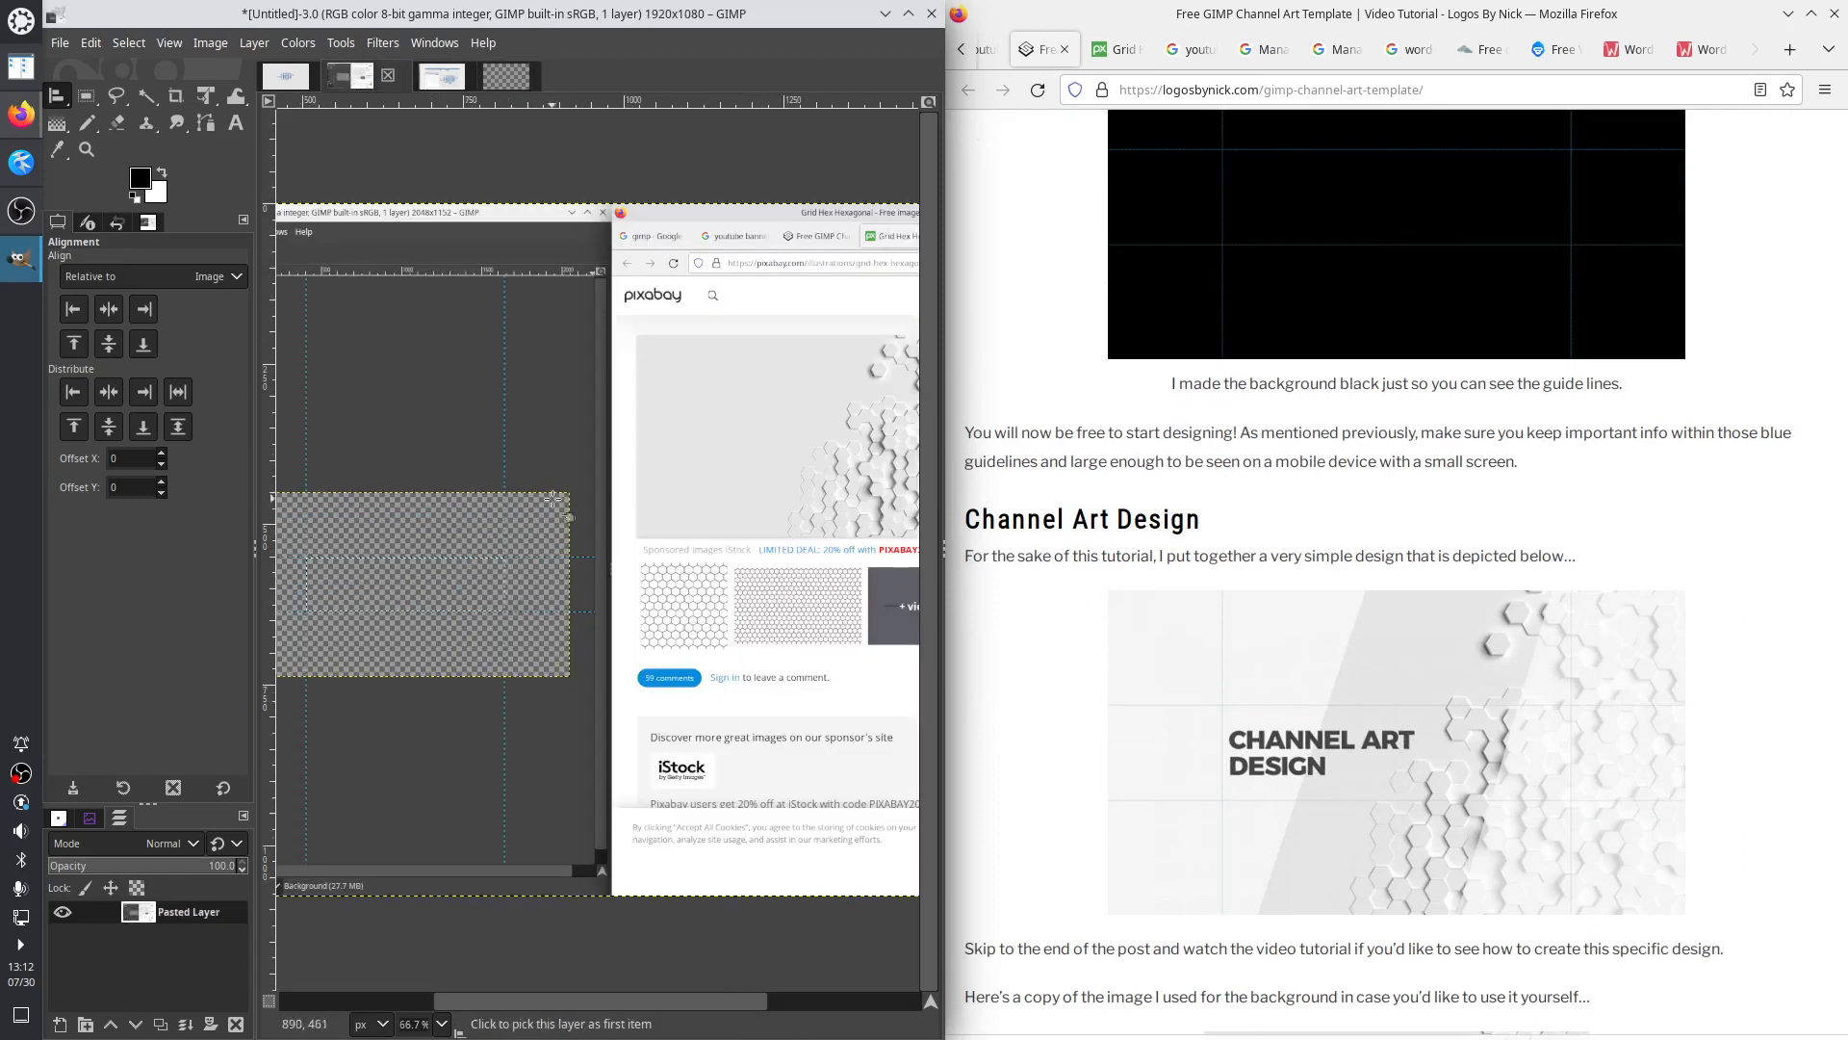
click(58, 149)
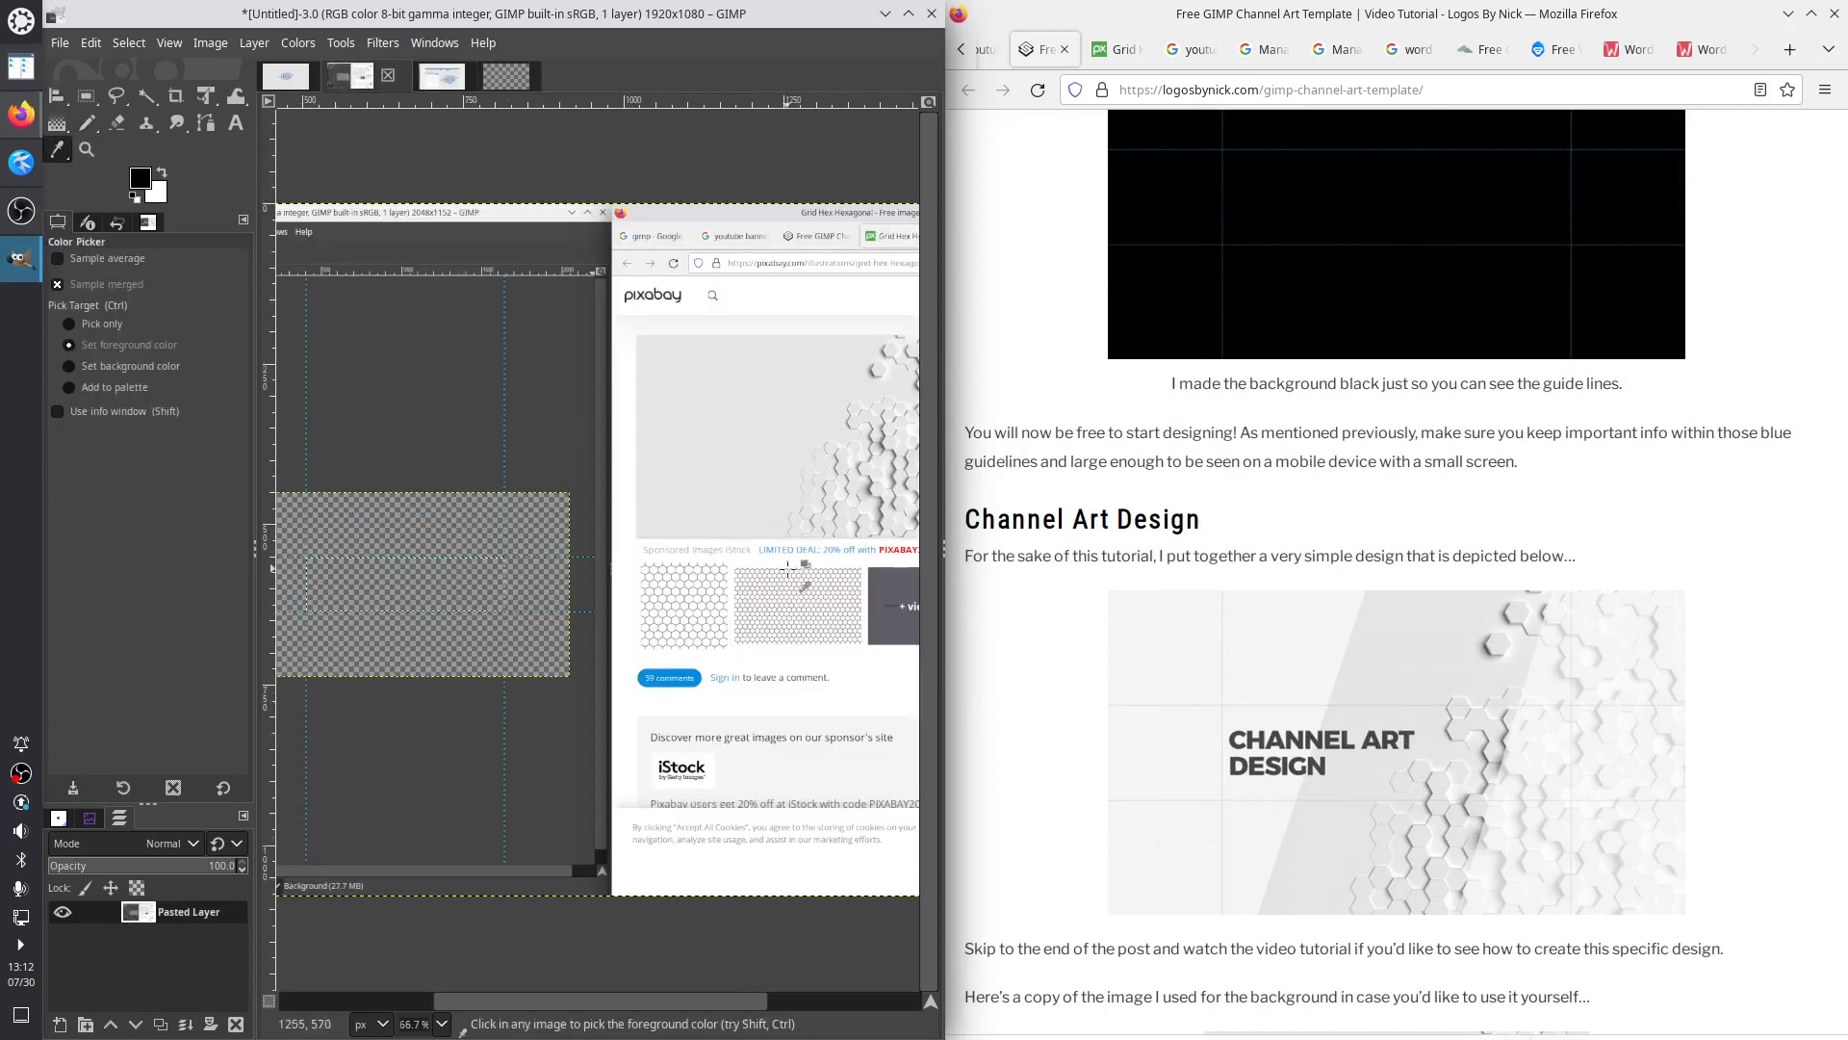
click(784, 414)
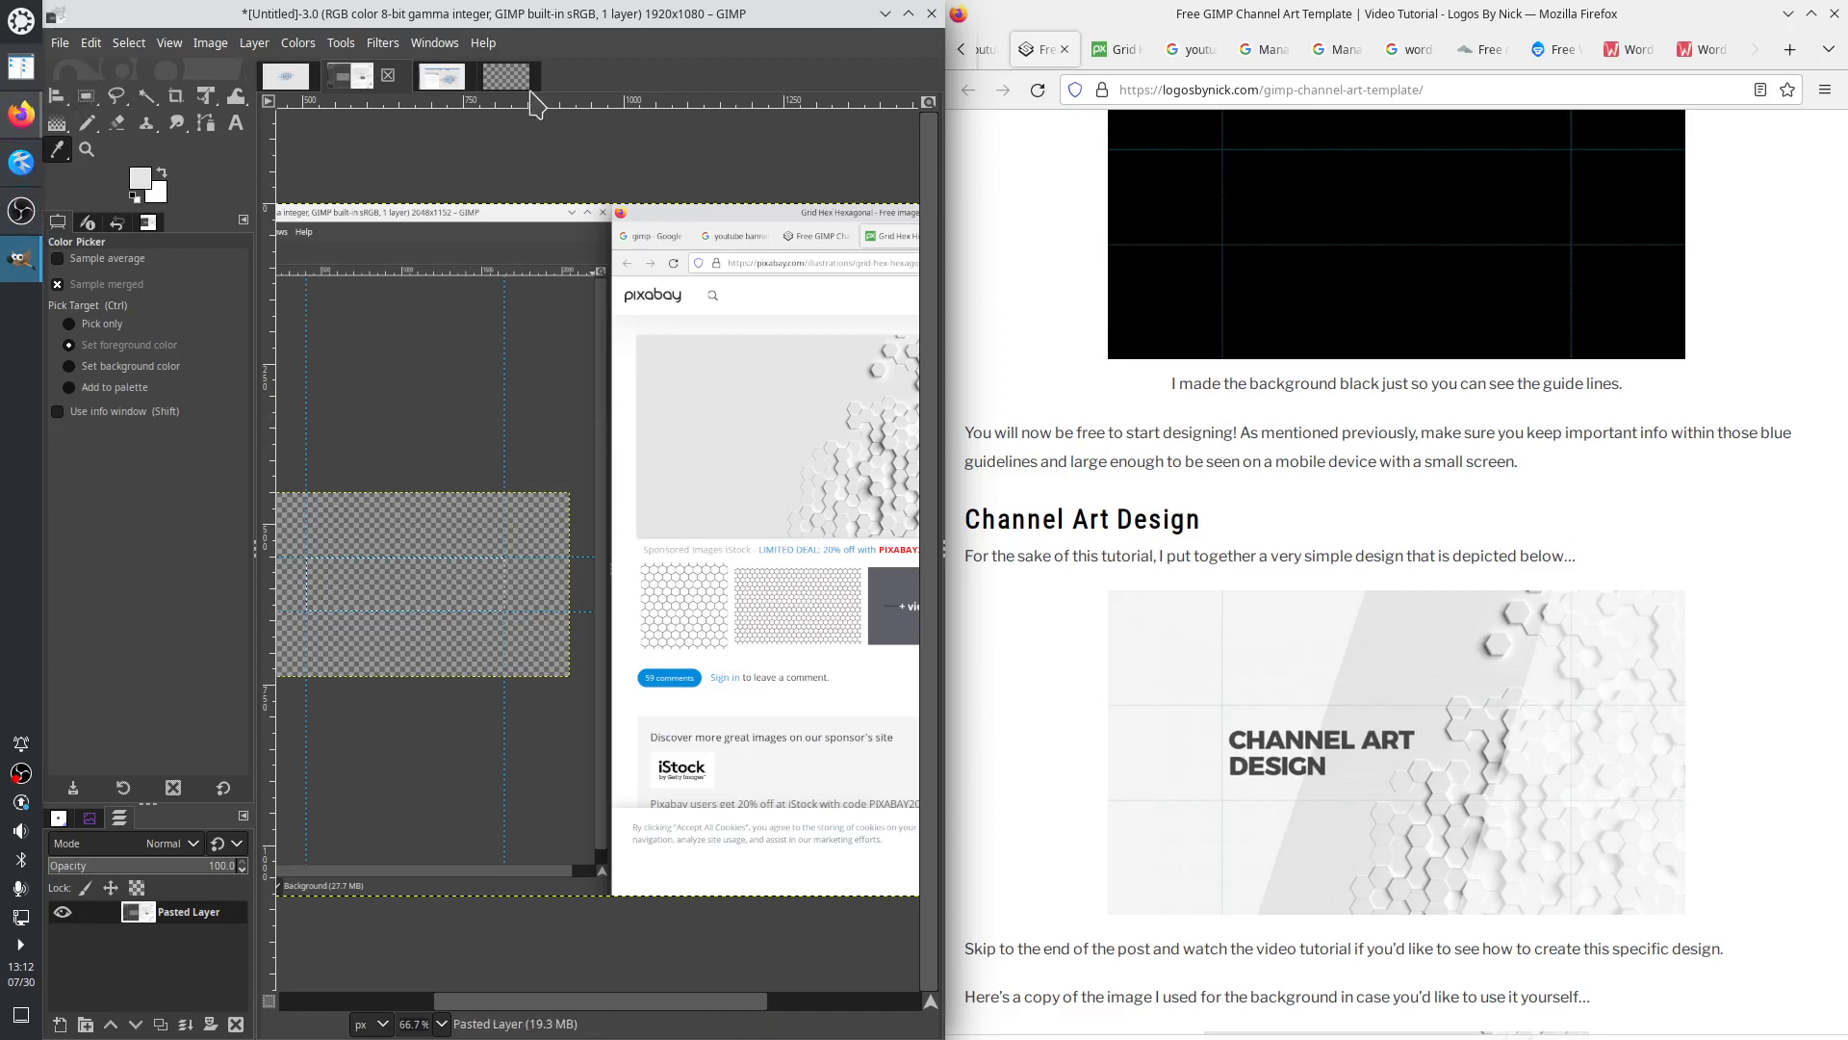
click(508, 81)
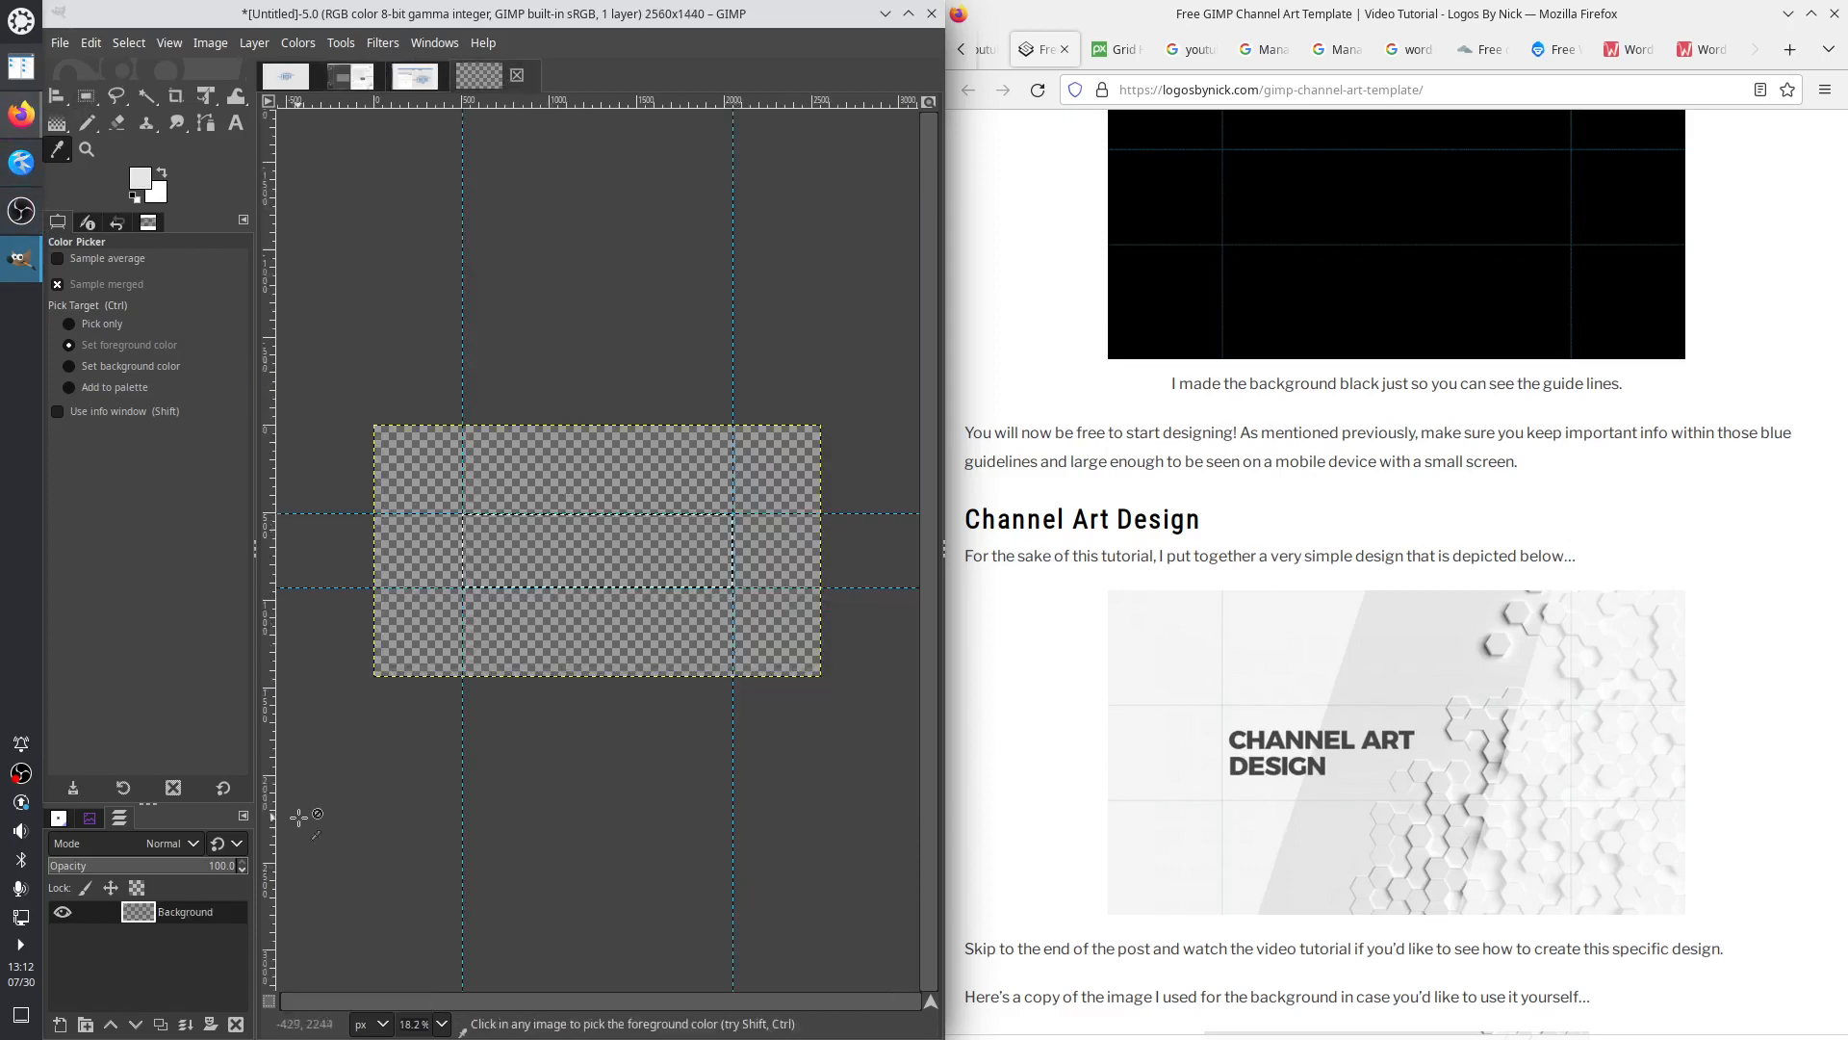
Add a 2560 × 1440 px layer filled with the foreground color, place it beneath the Background layer, and make Background the active layer
click(255, 43)
click(288, 70)
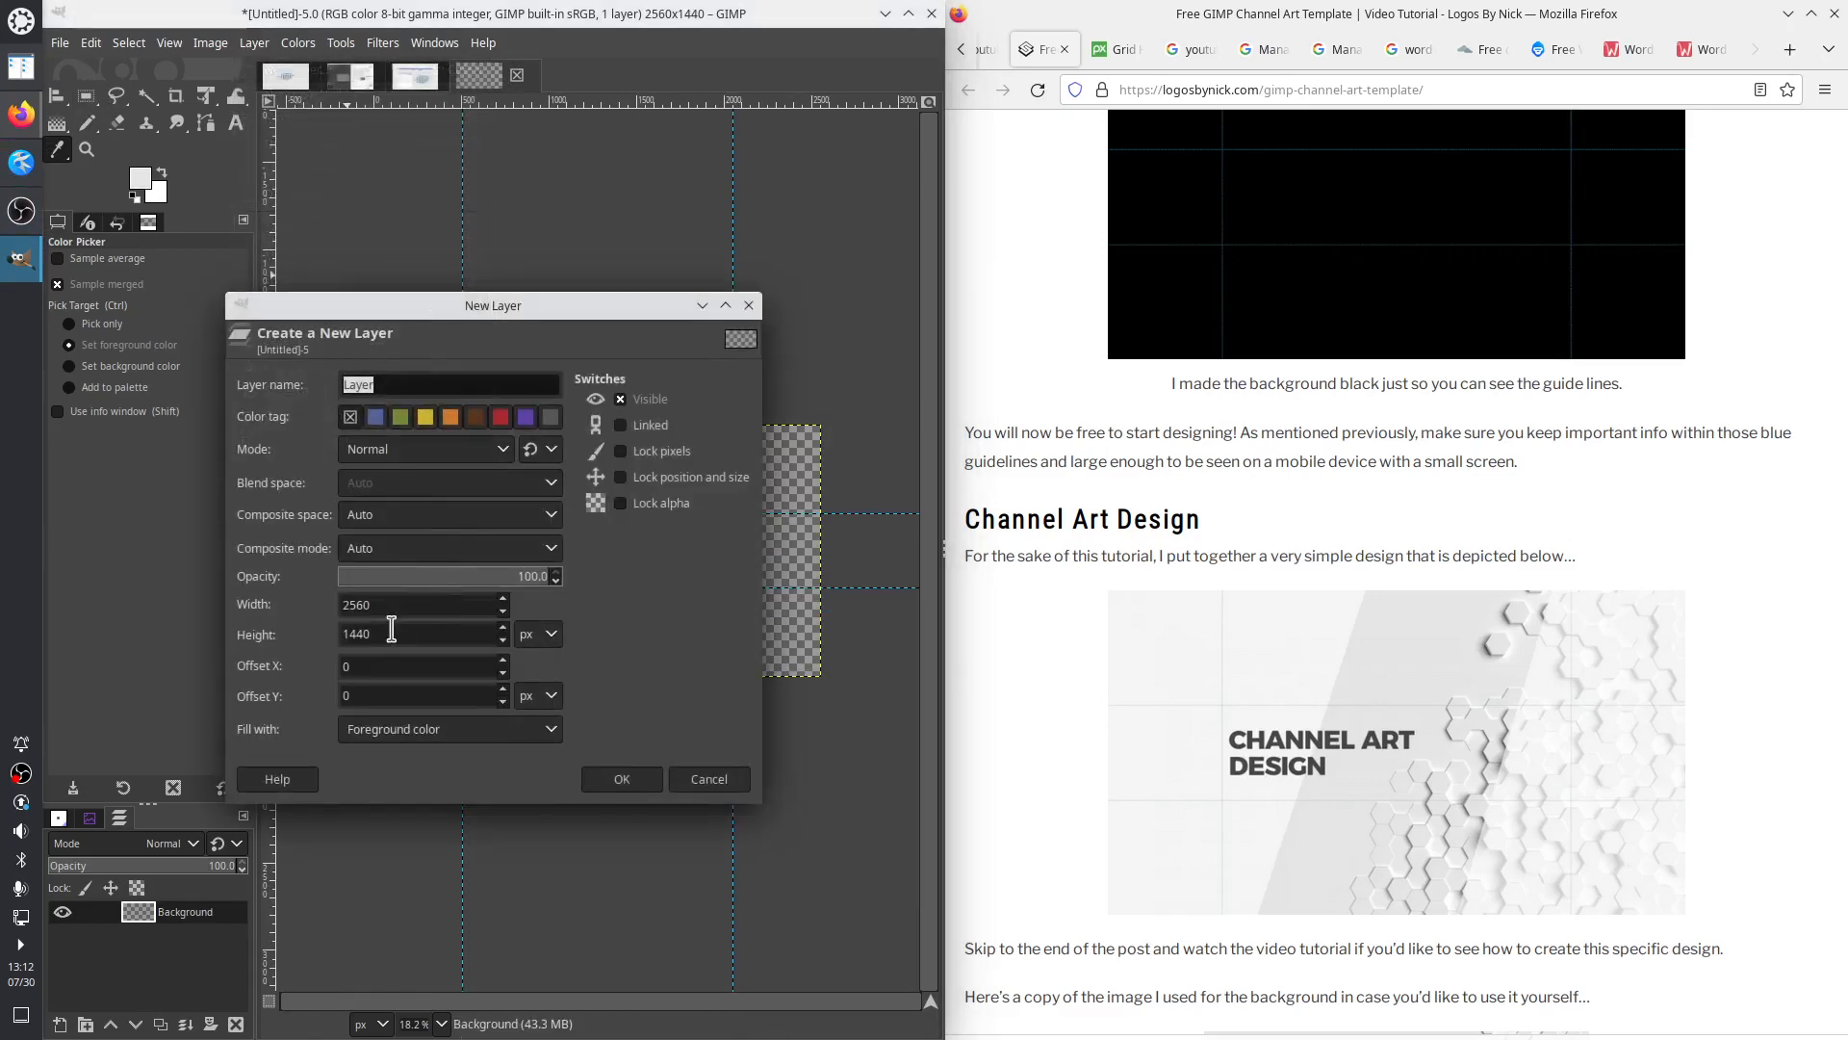
click(624, 777)
drag(190, 914, 224, 965)
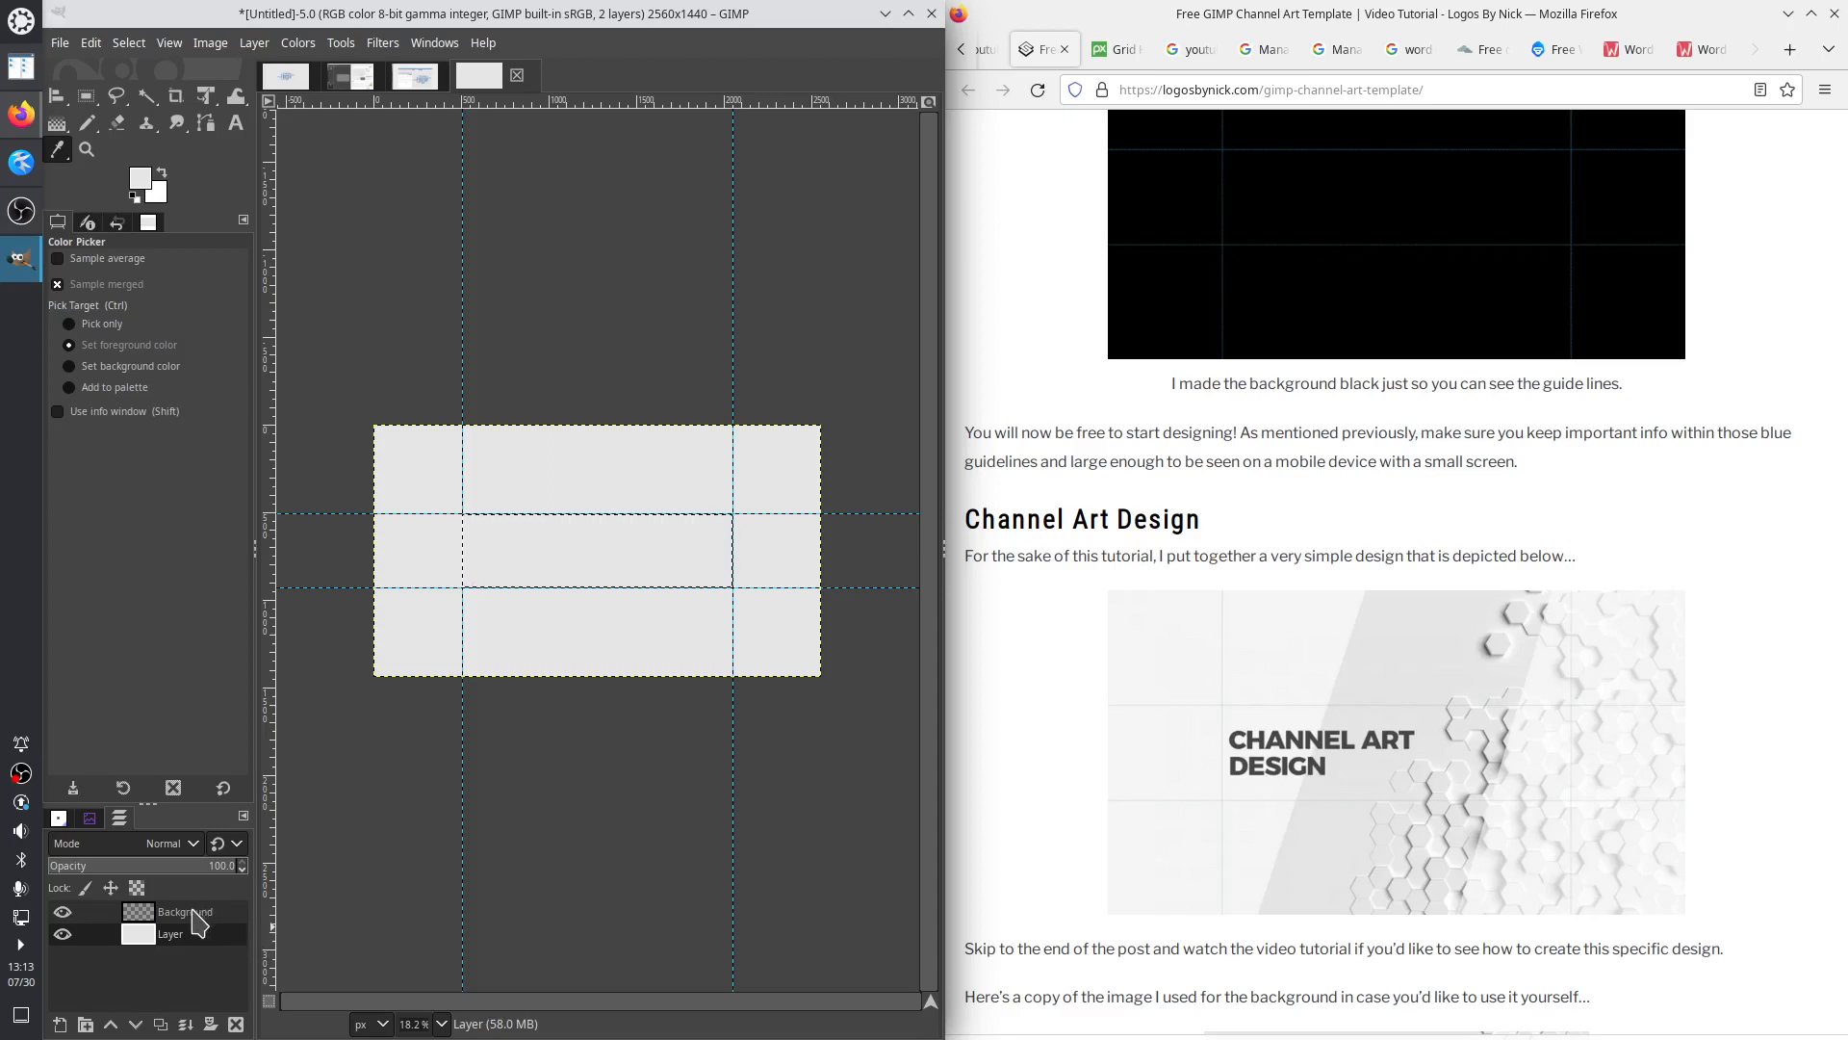
click(196, 913)
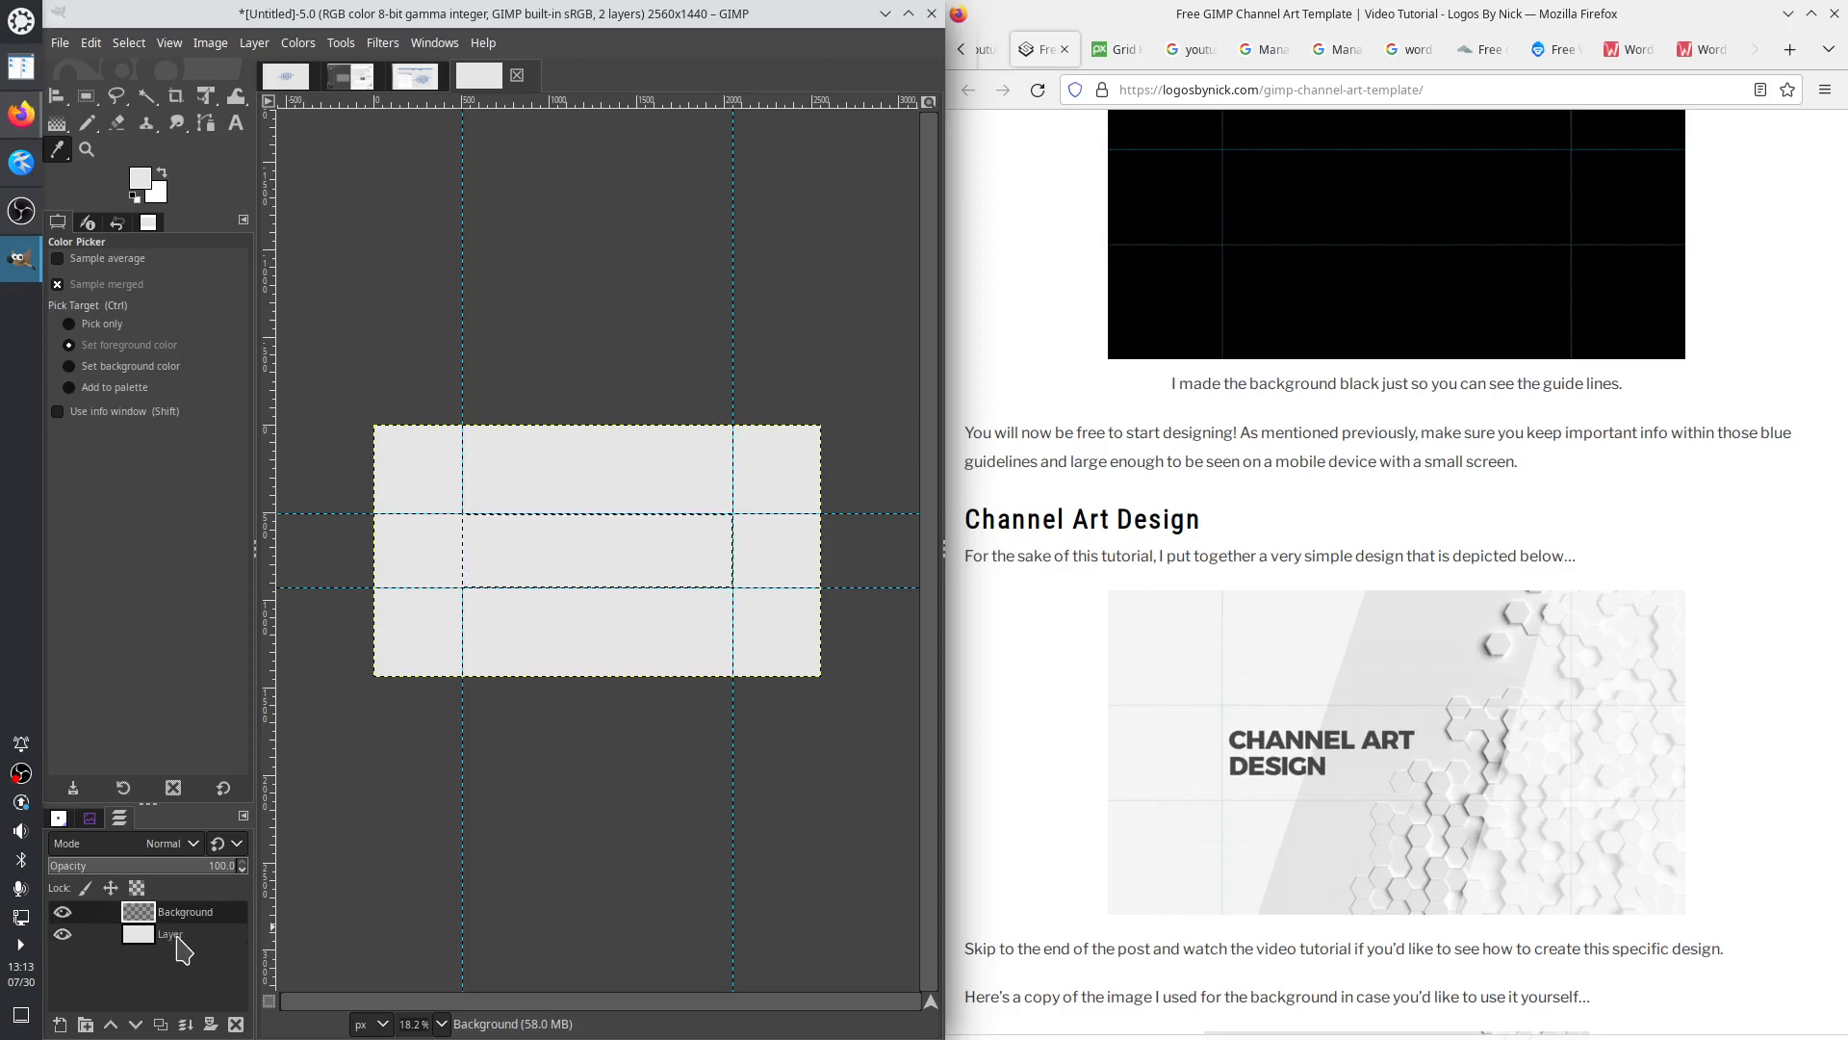
click(170, 938)
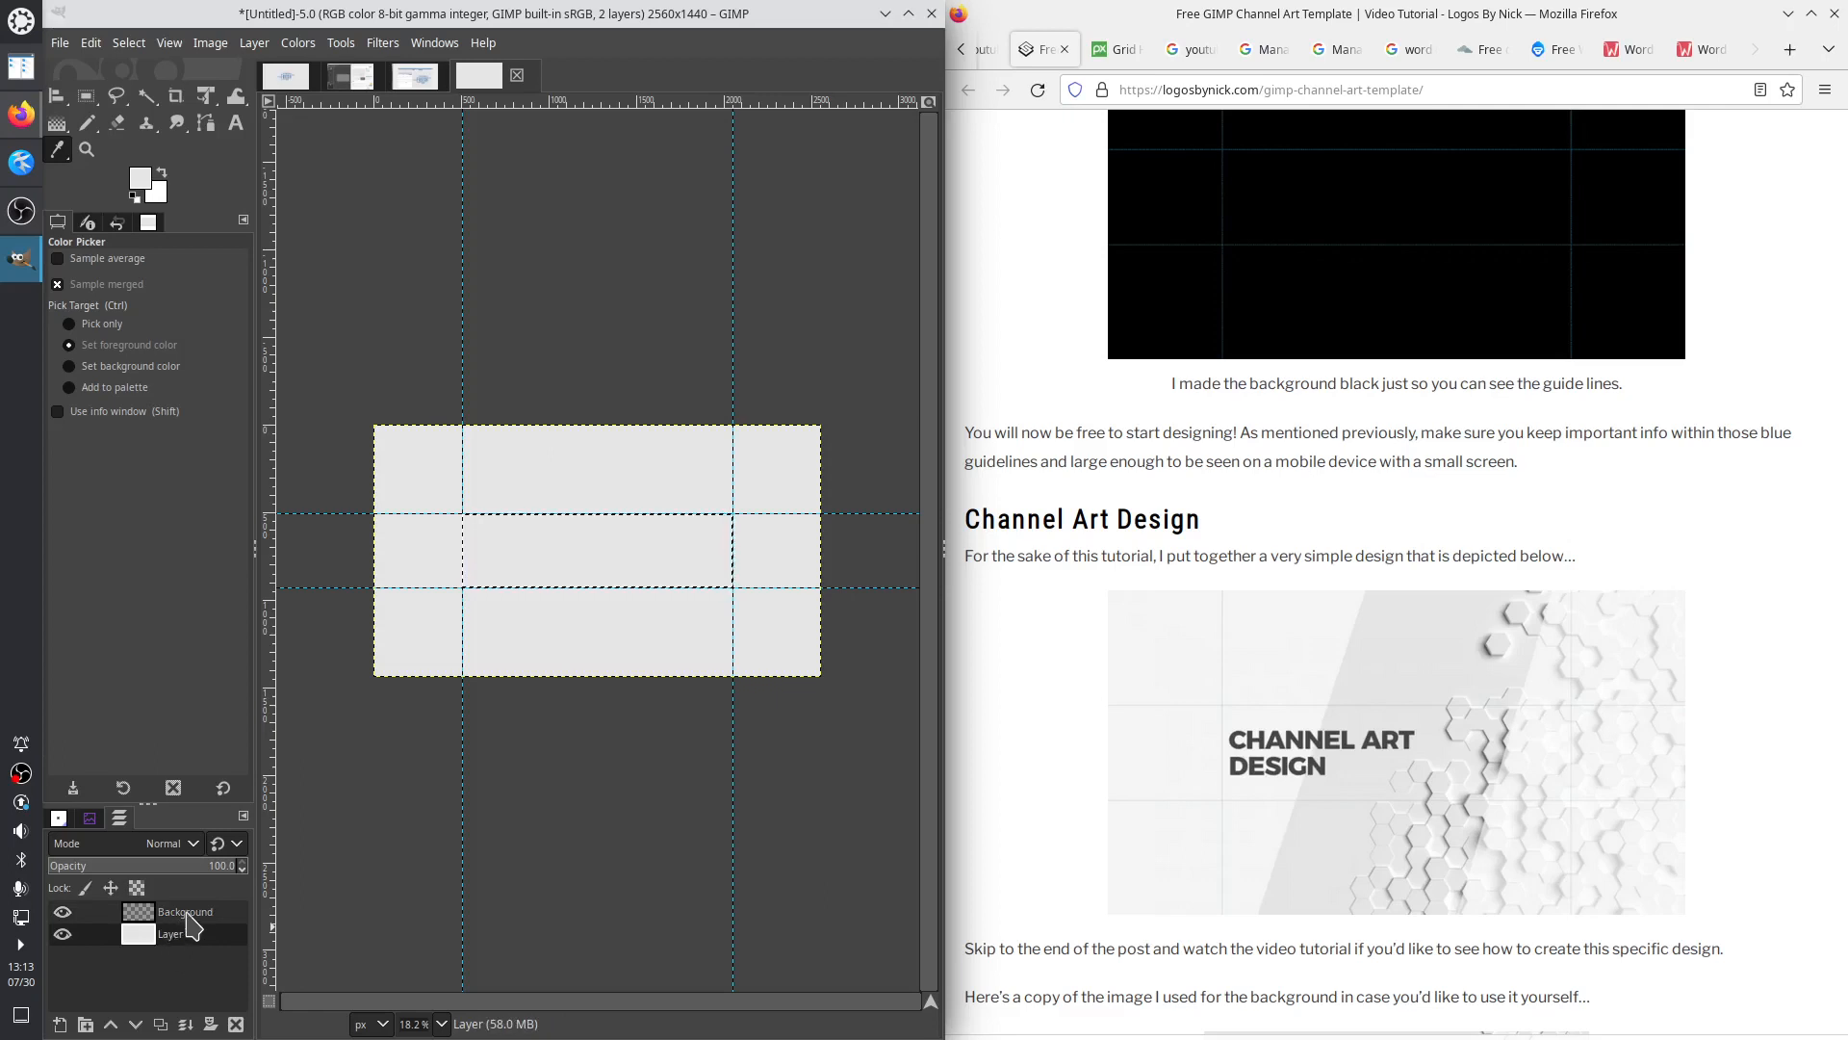
click(187, 914)
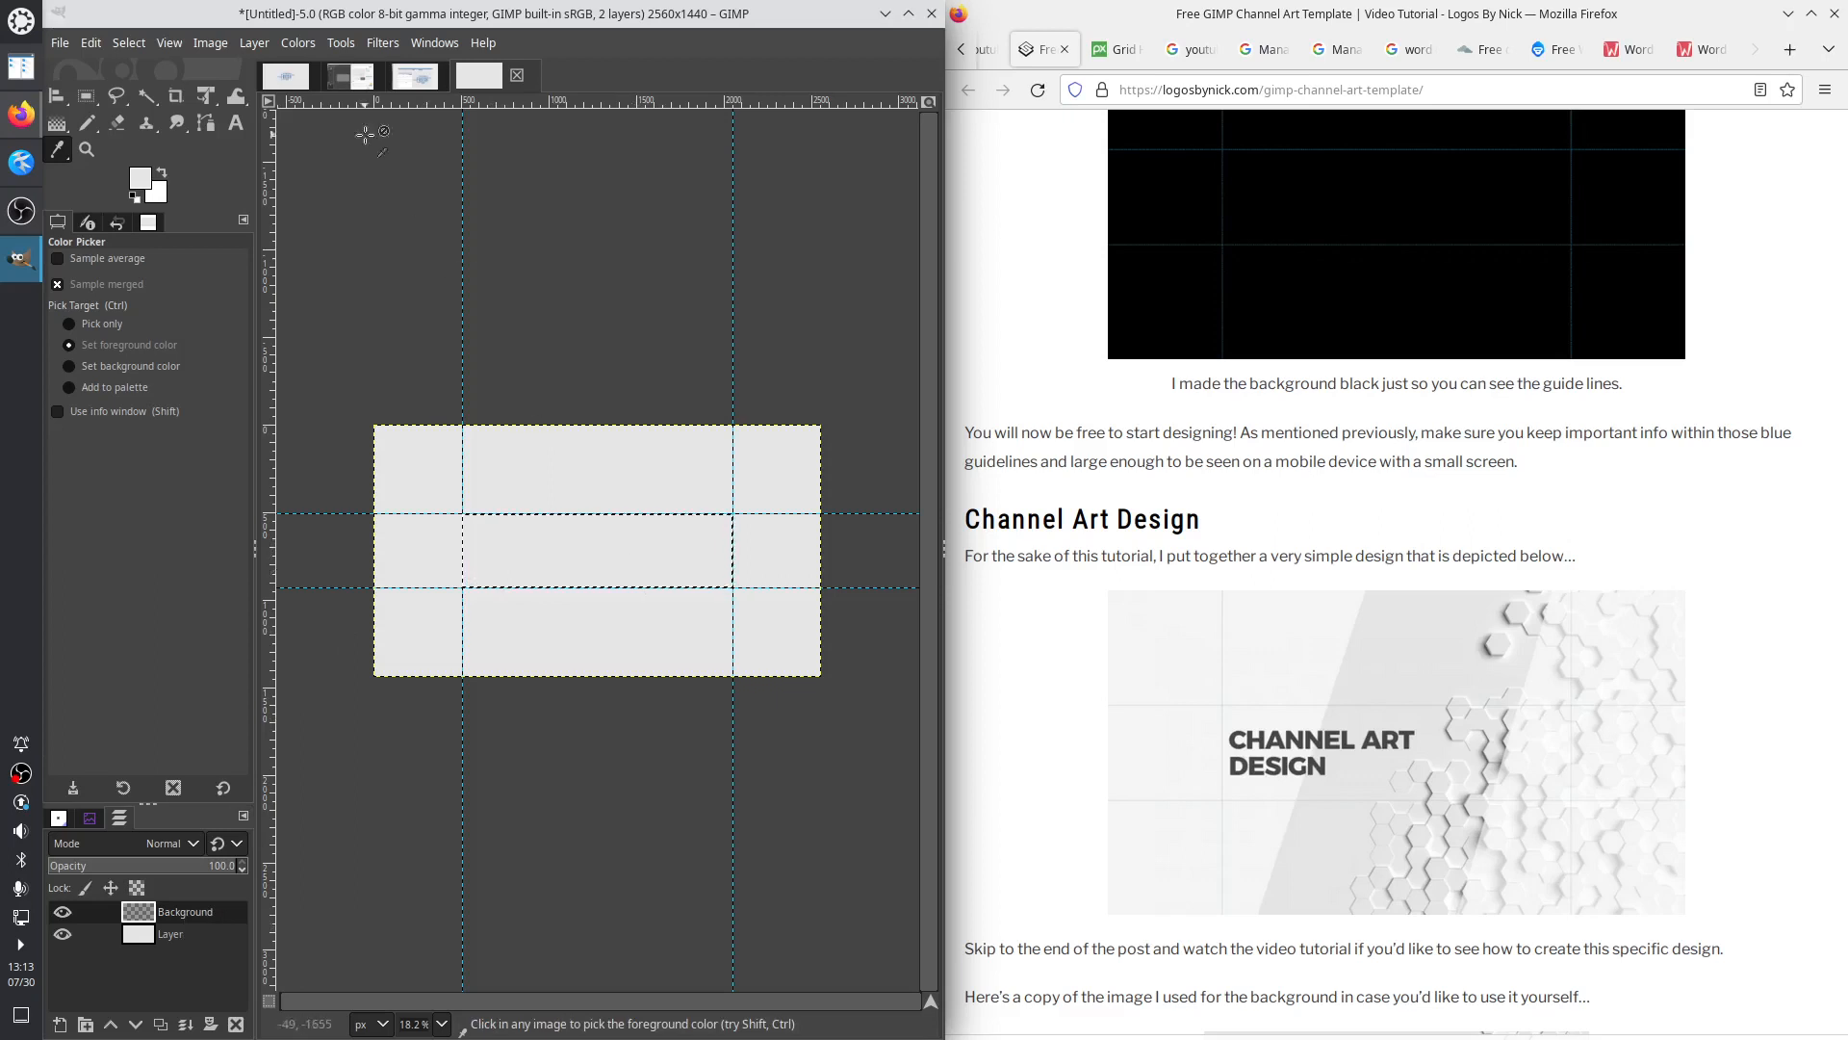
Copy the selected word cloud from the WordArt screenshot image and paste it into the template image
click(284, 77)
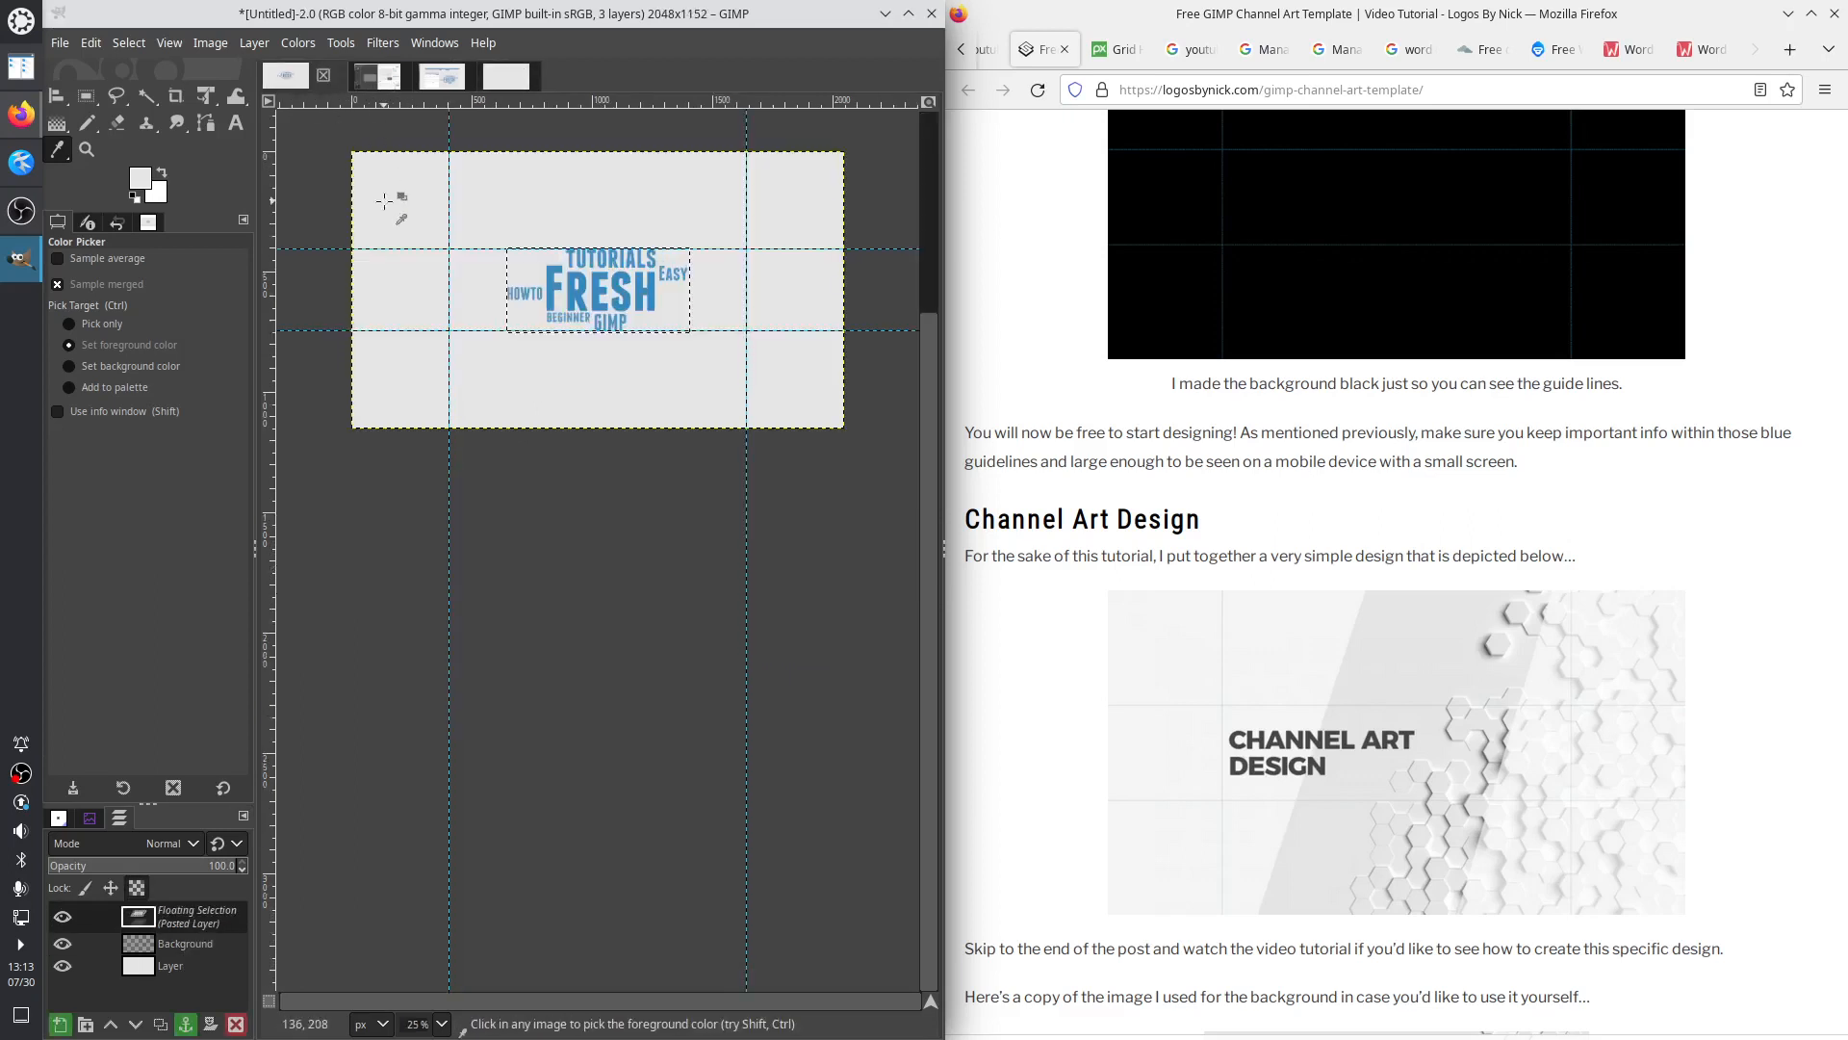
click(435, 85)
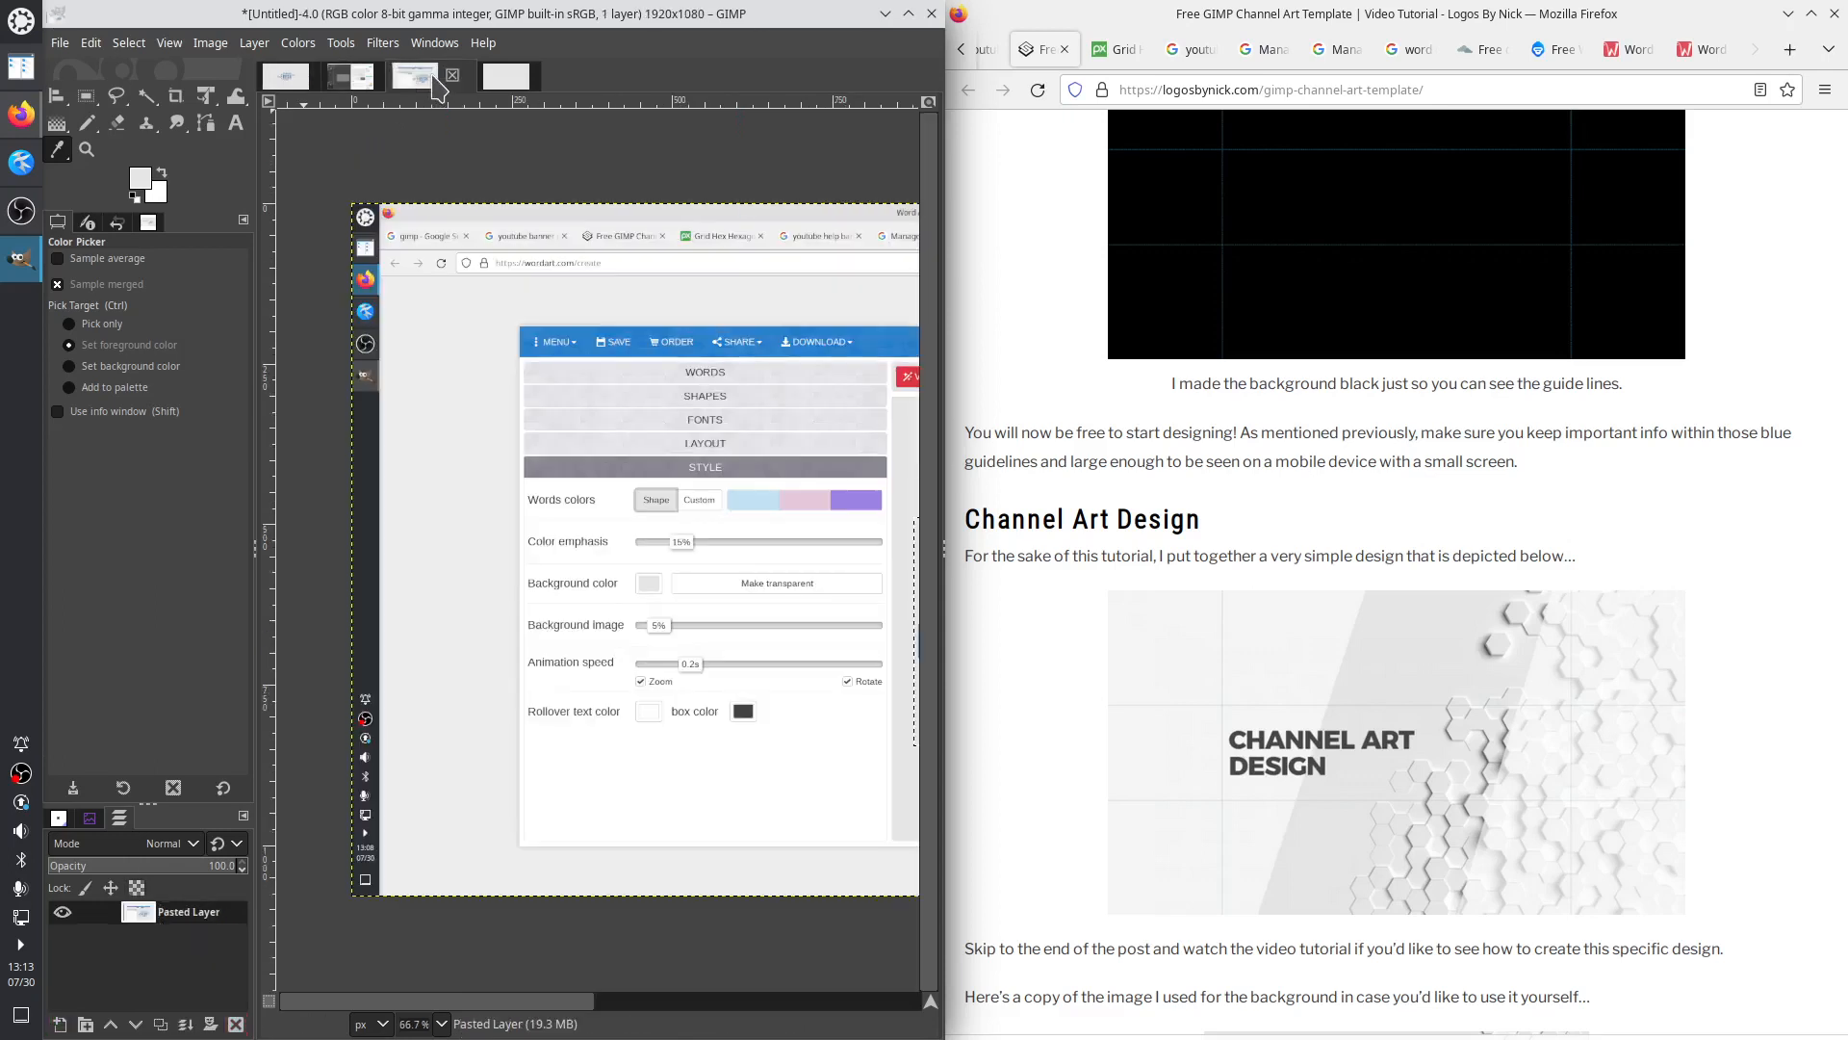
key(ctrl+c)
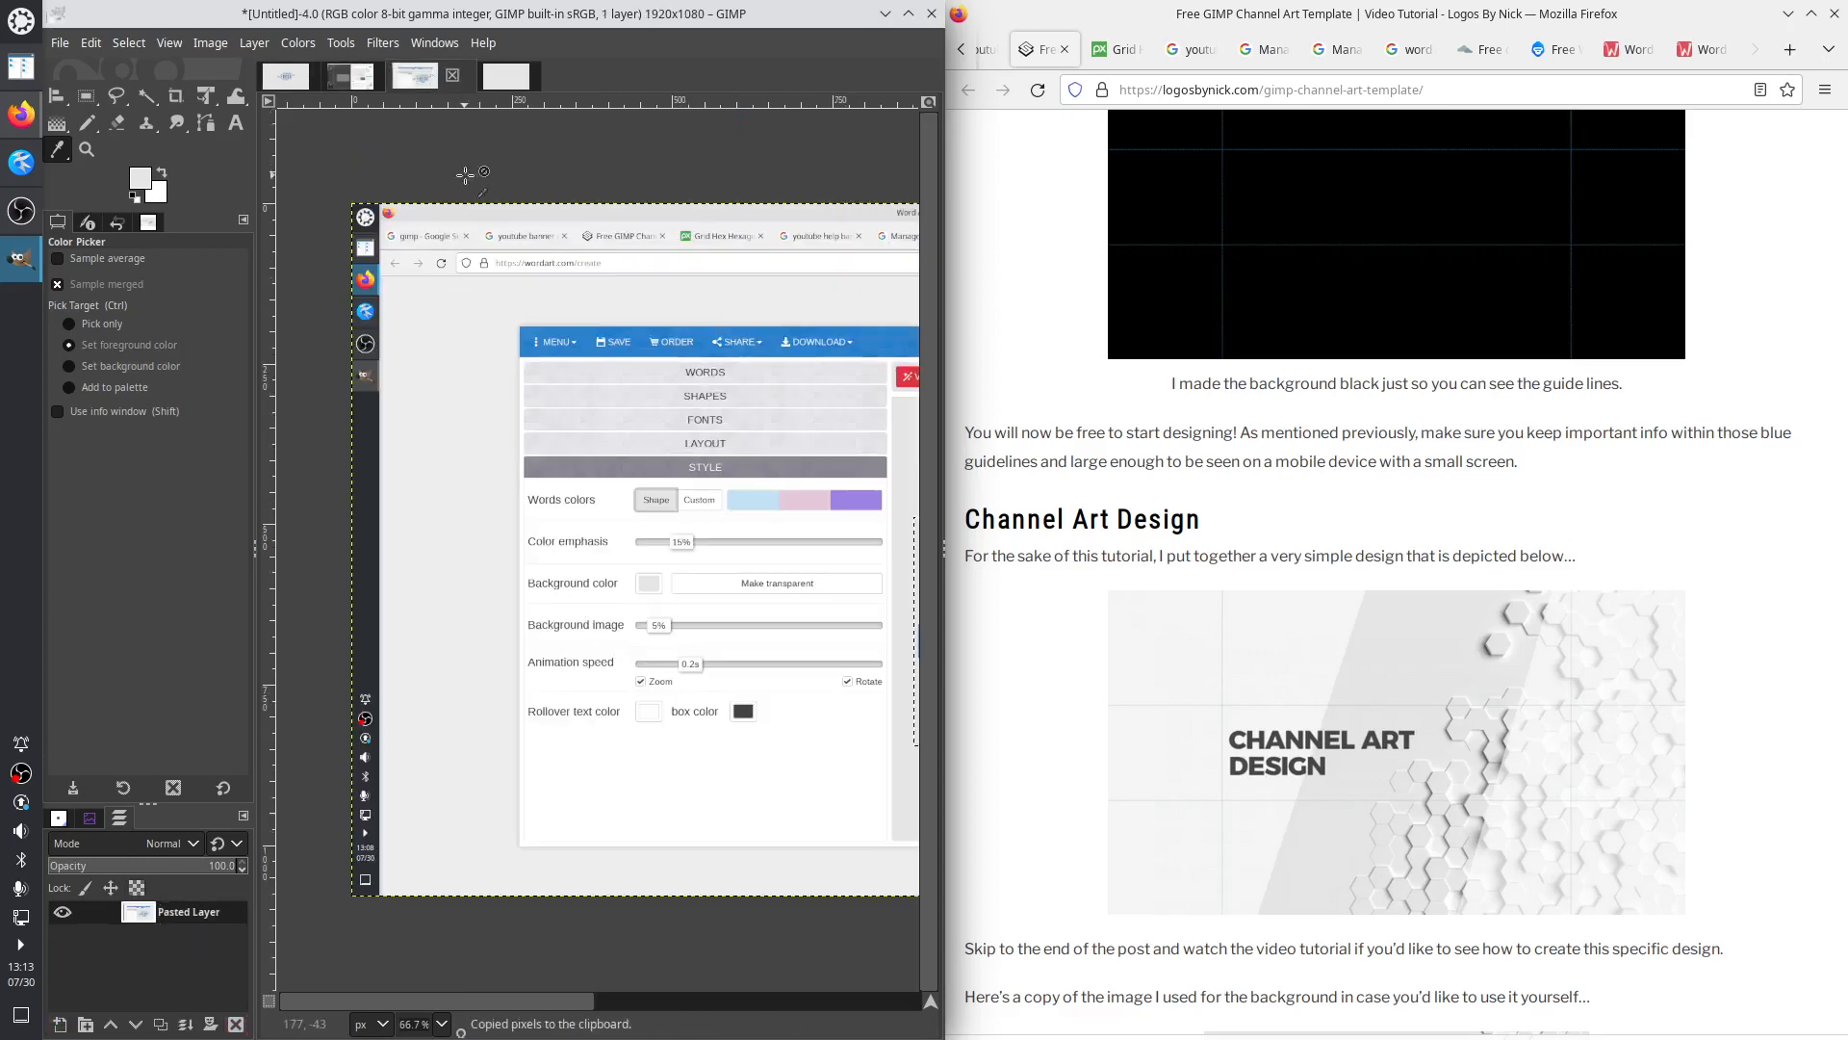
click(508, 85)
key(ctrl+v)
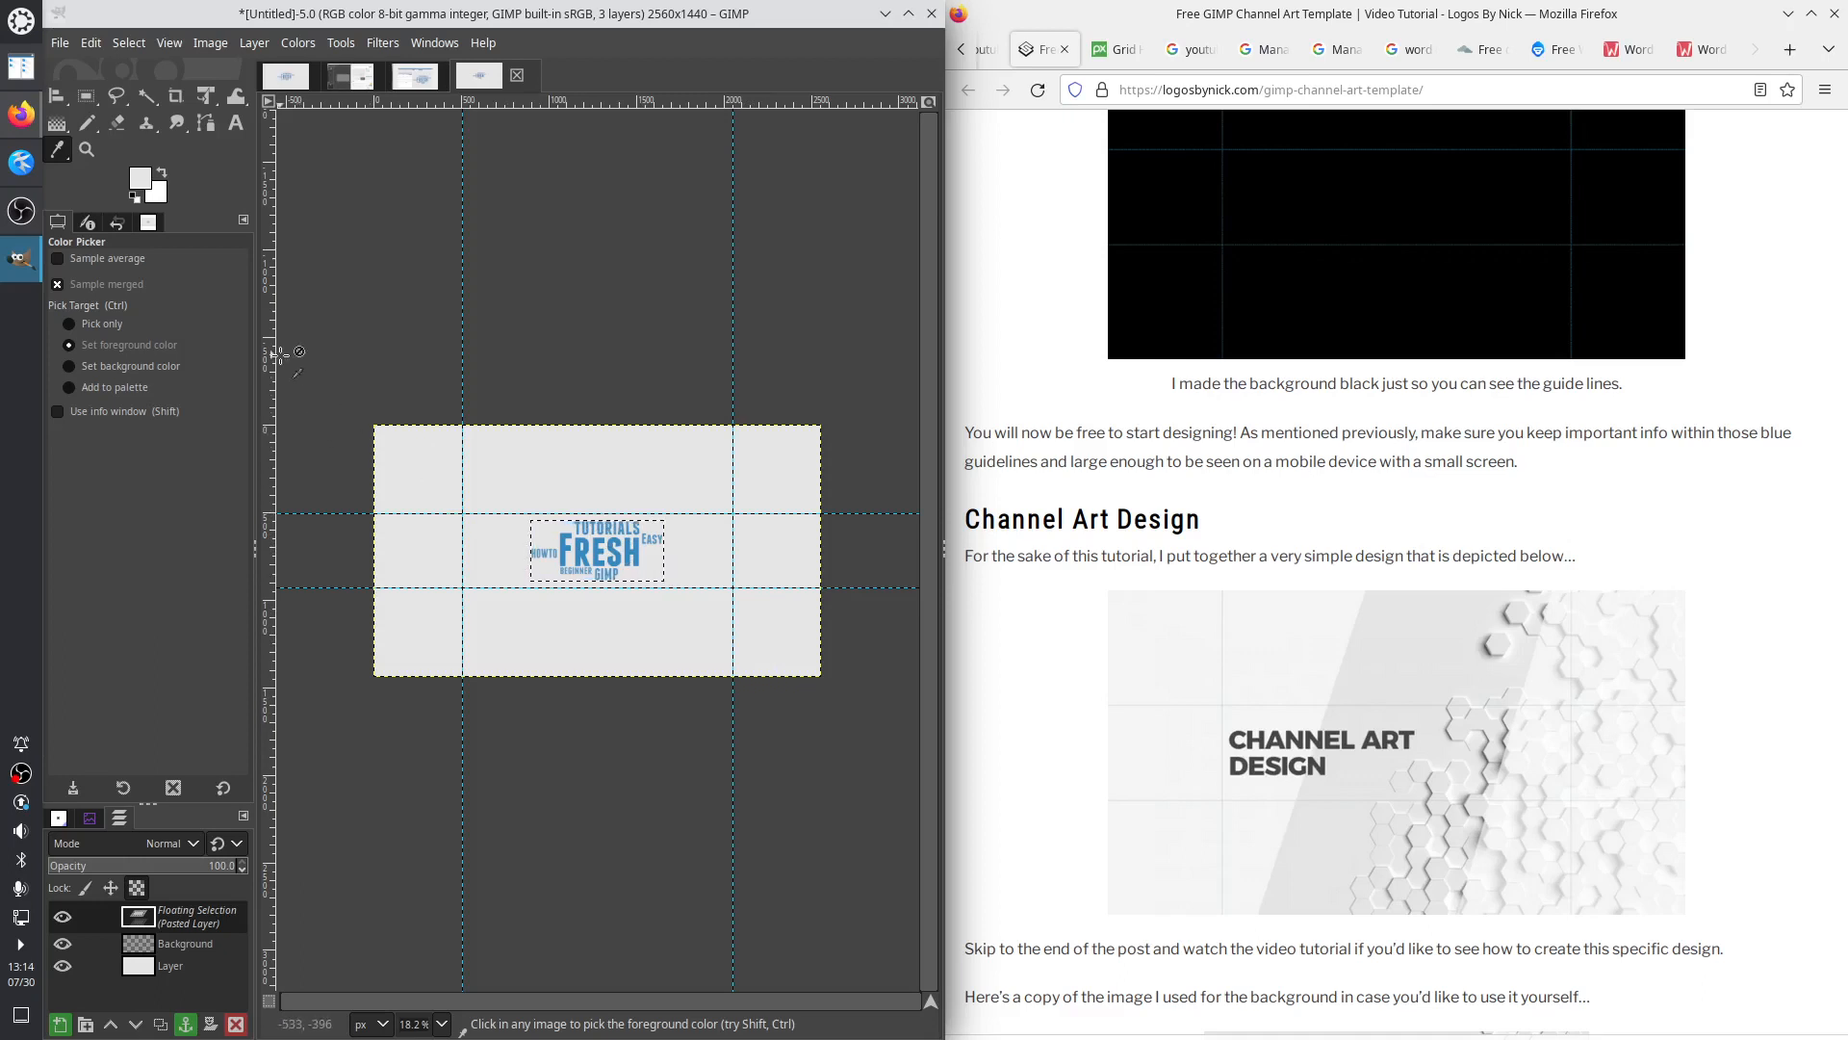
Move the pasted word cloud horizontally within the safe area until it sits just inside the right guide
click(58, 97)
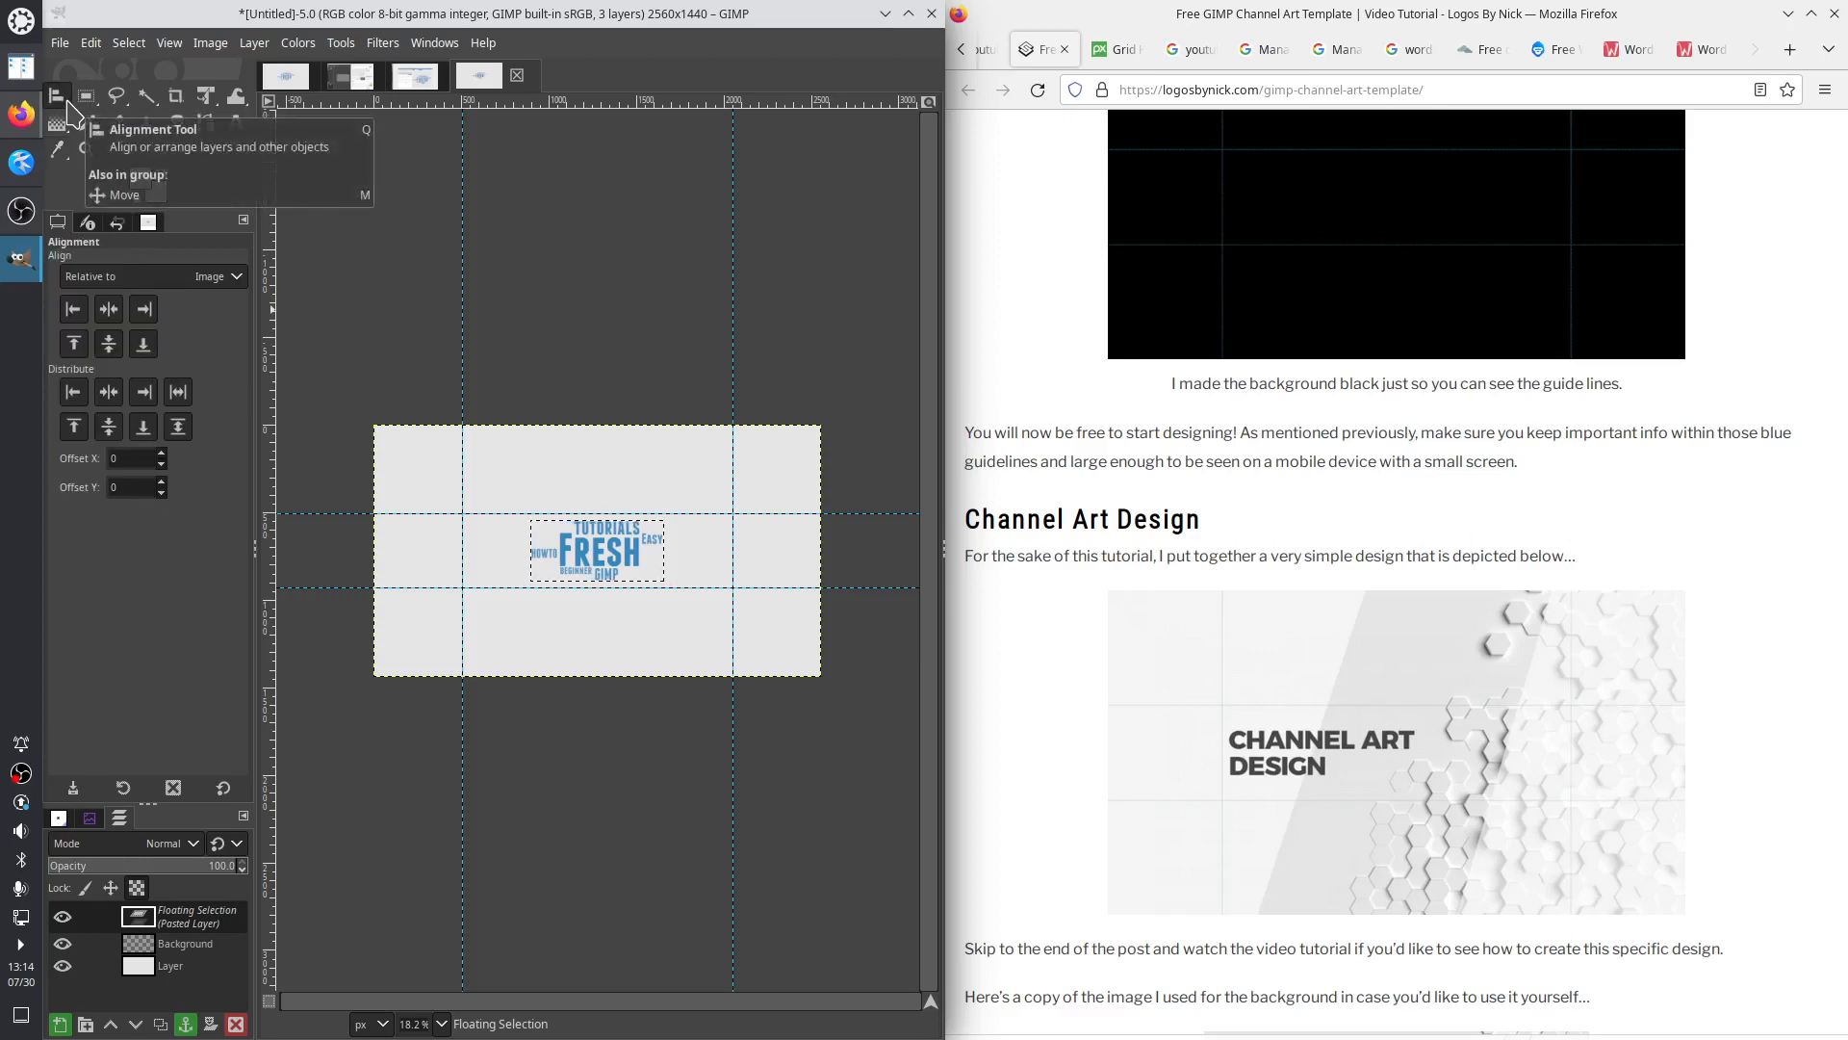
right_click(63, 101)
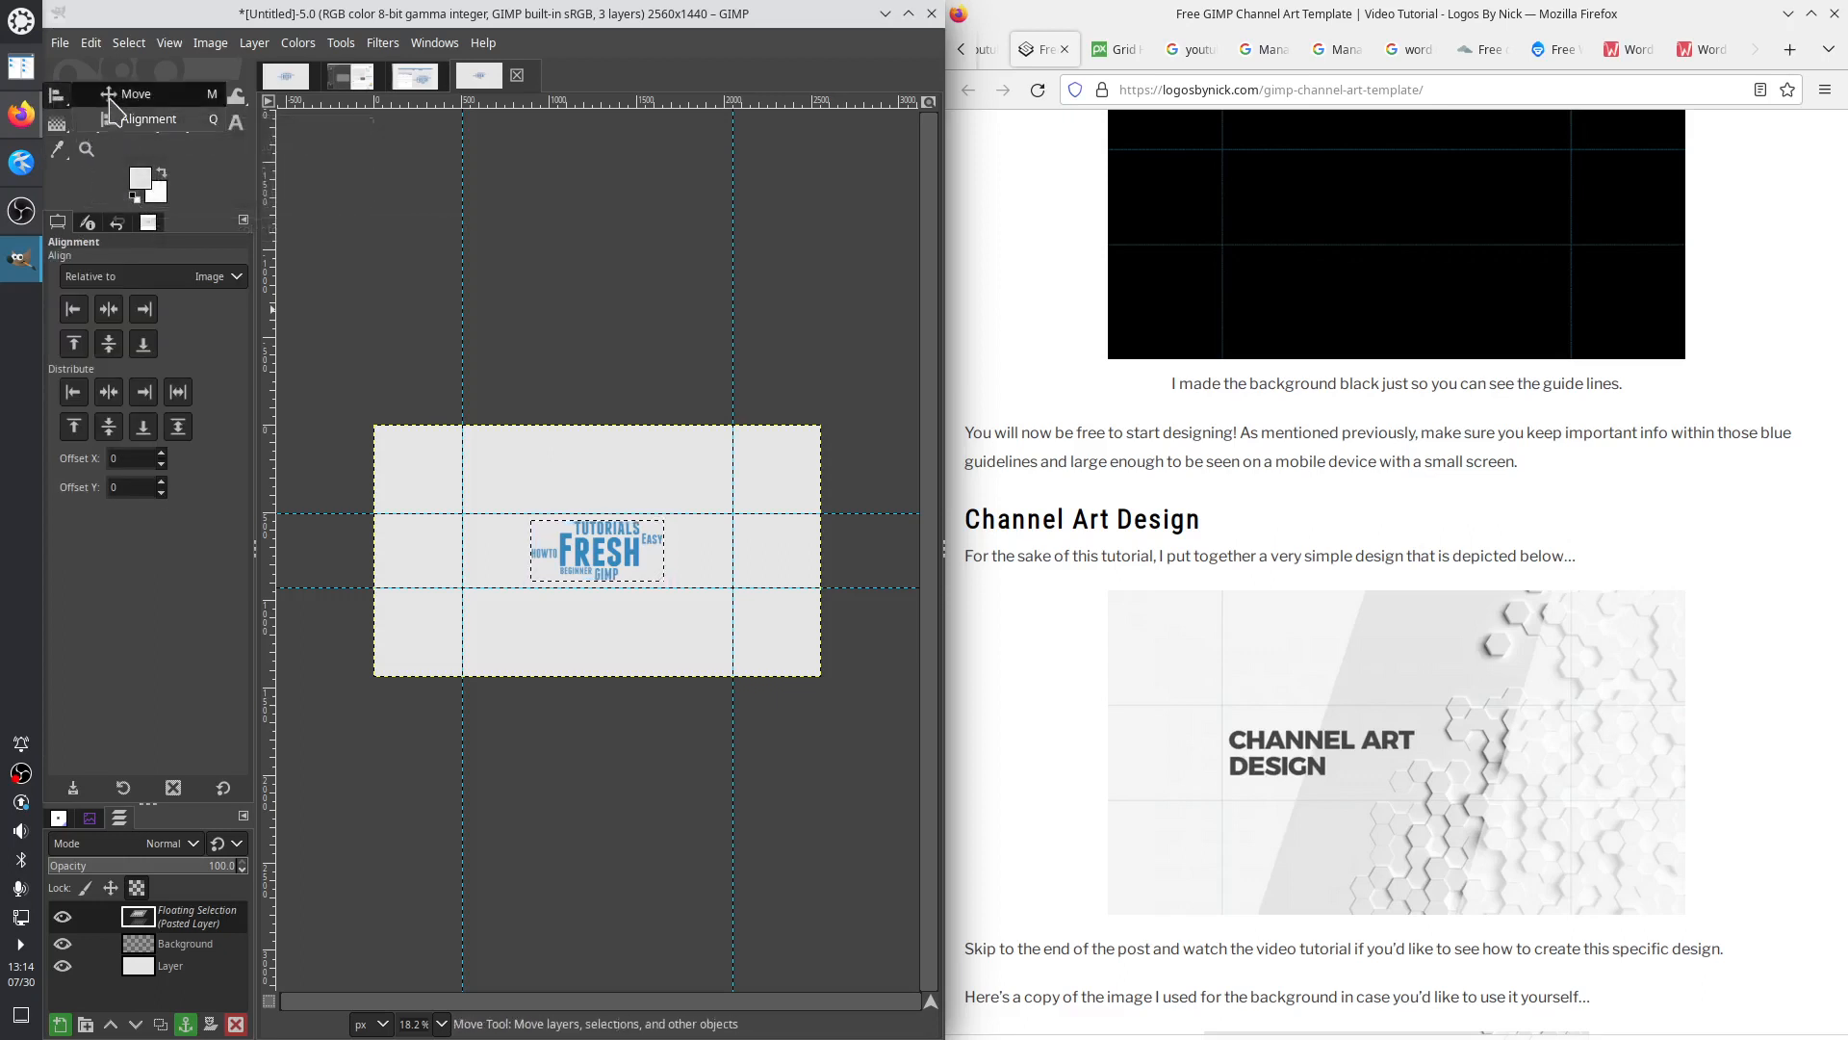
click(110, 97)
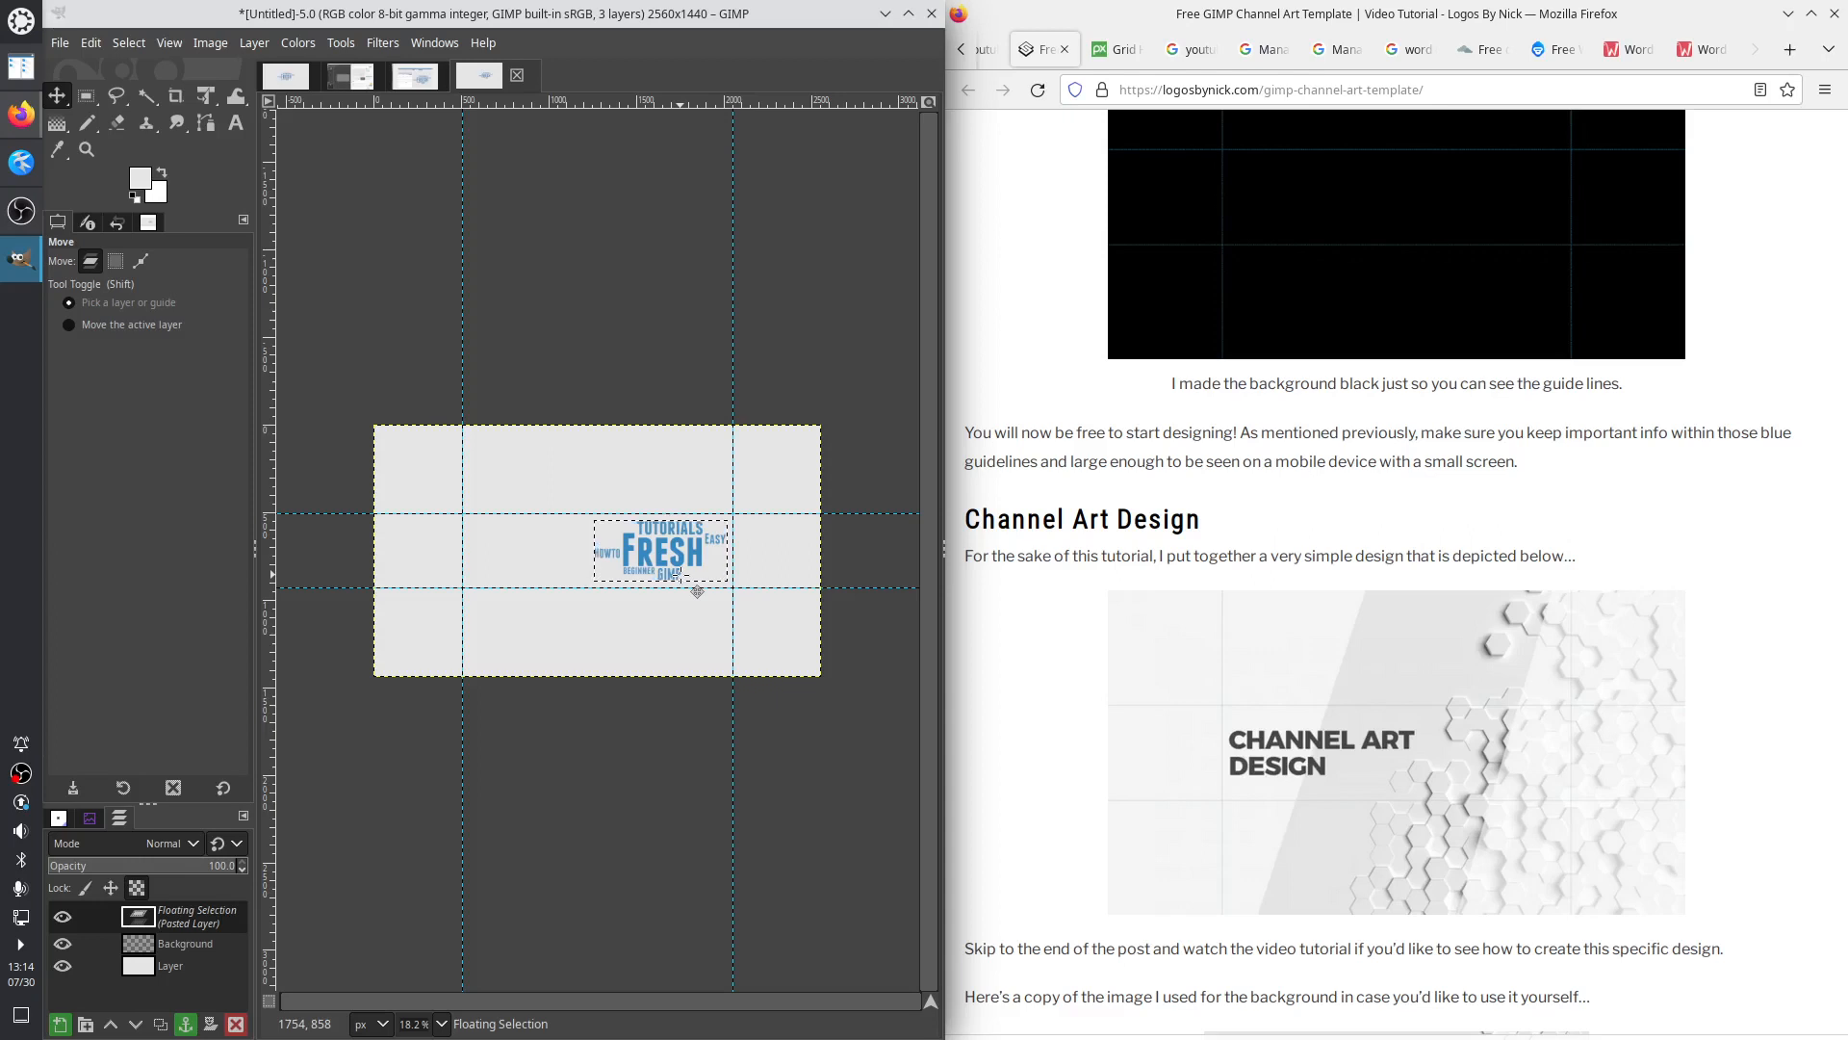
Capture the full screen with the article's Video Tutorial preview showing and create a new image from the clipboard
click(237, 124)
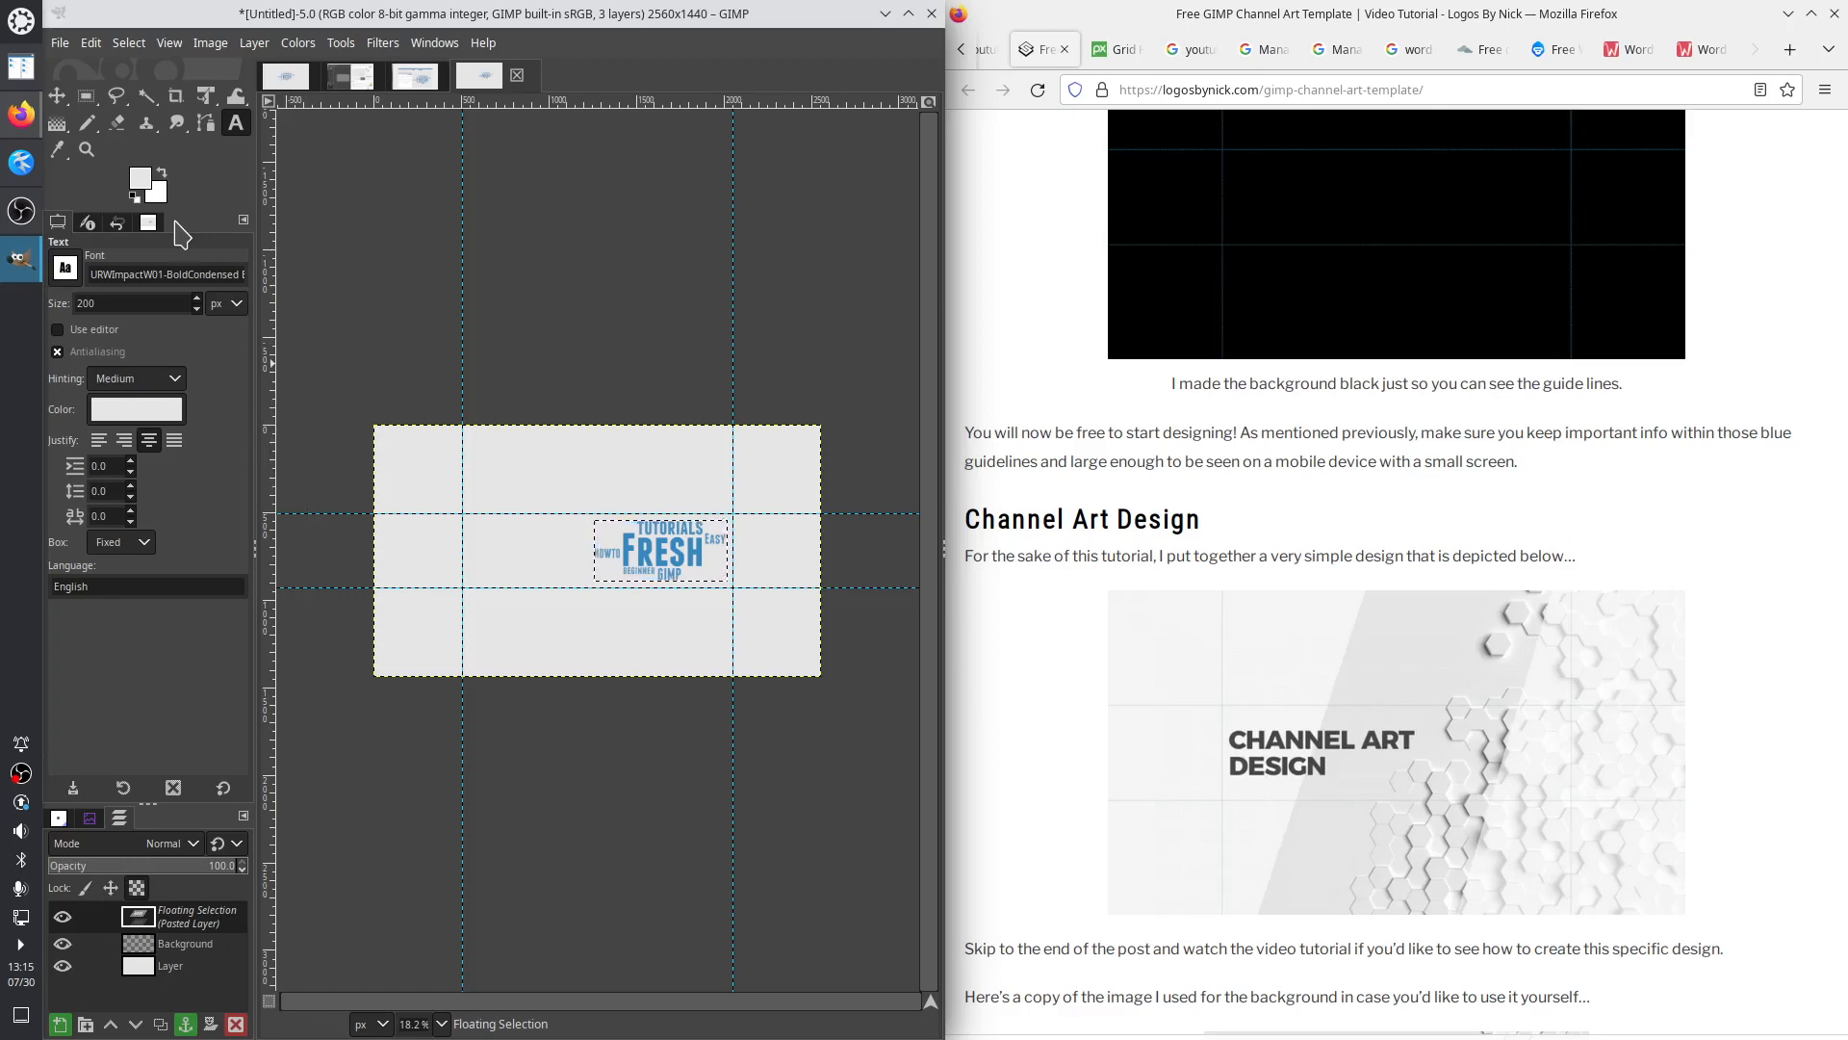
click(422, 77)
click(751, 1001)
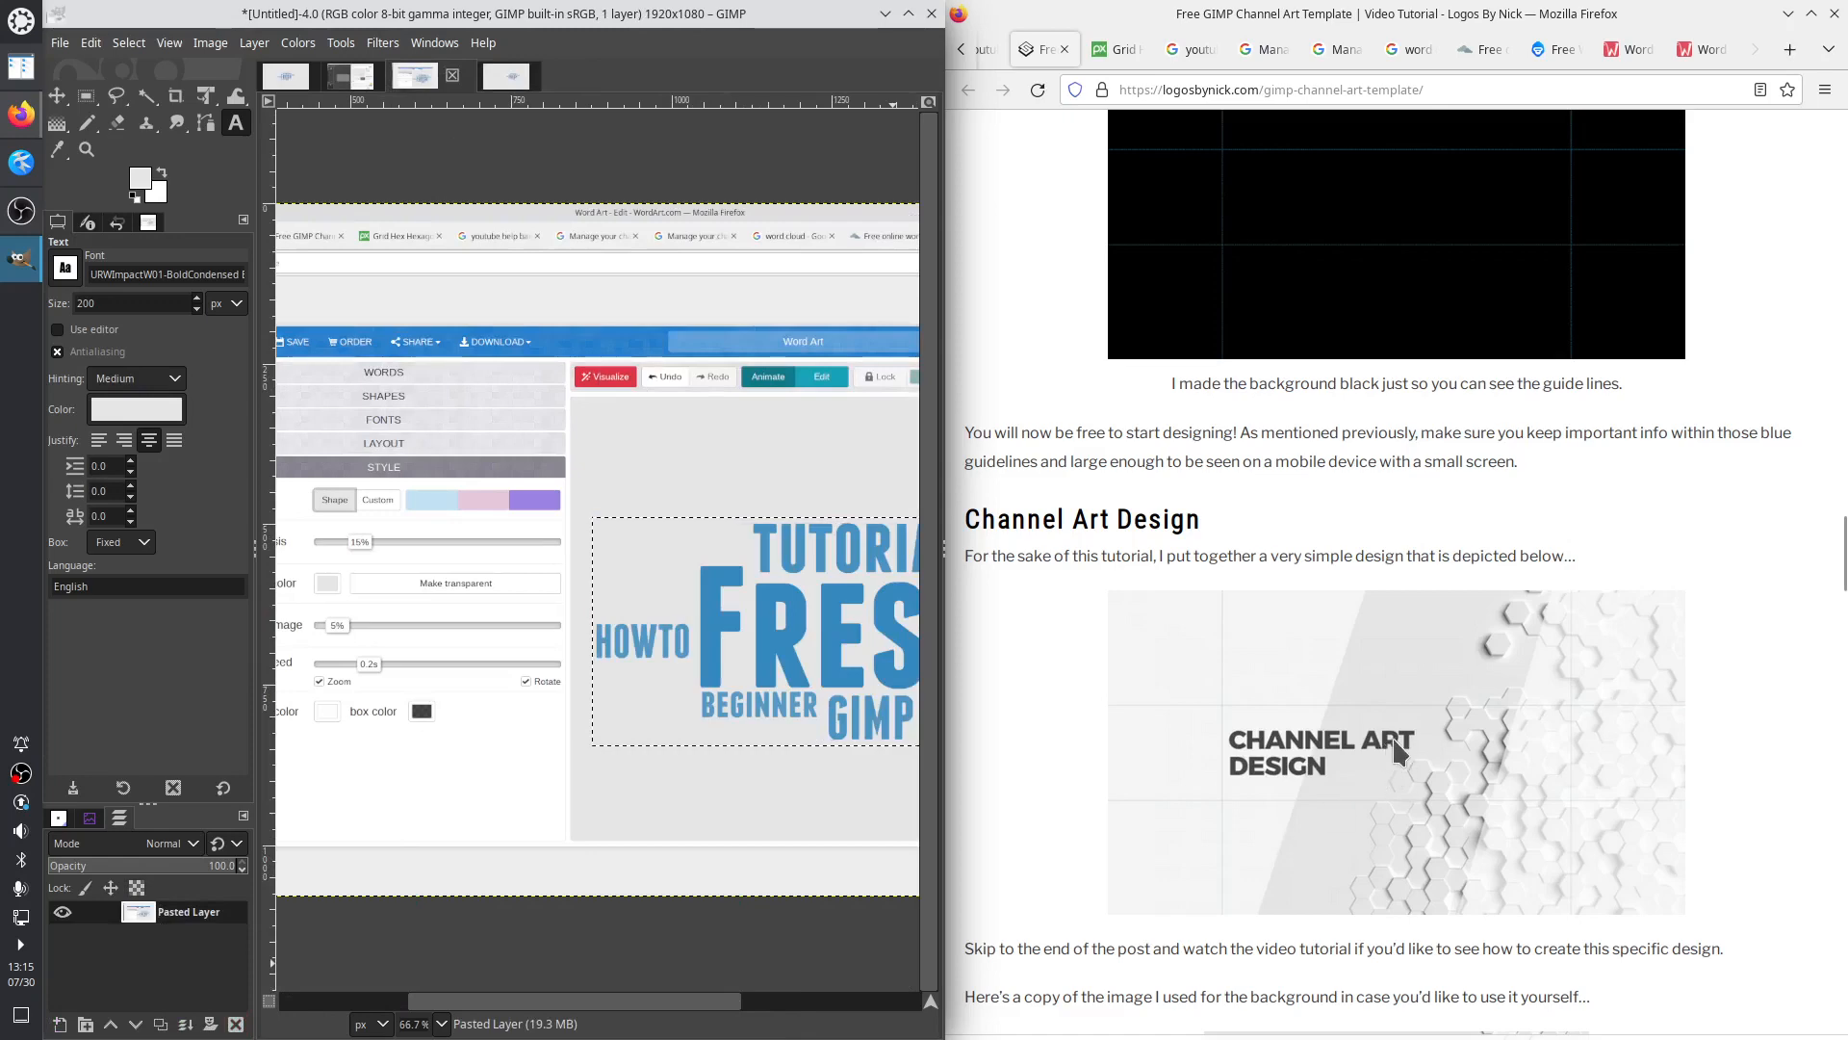
scroll(1386, 755, down, 12)
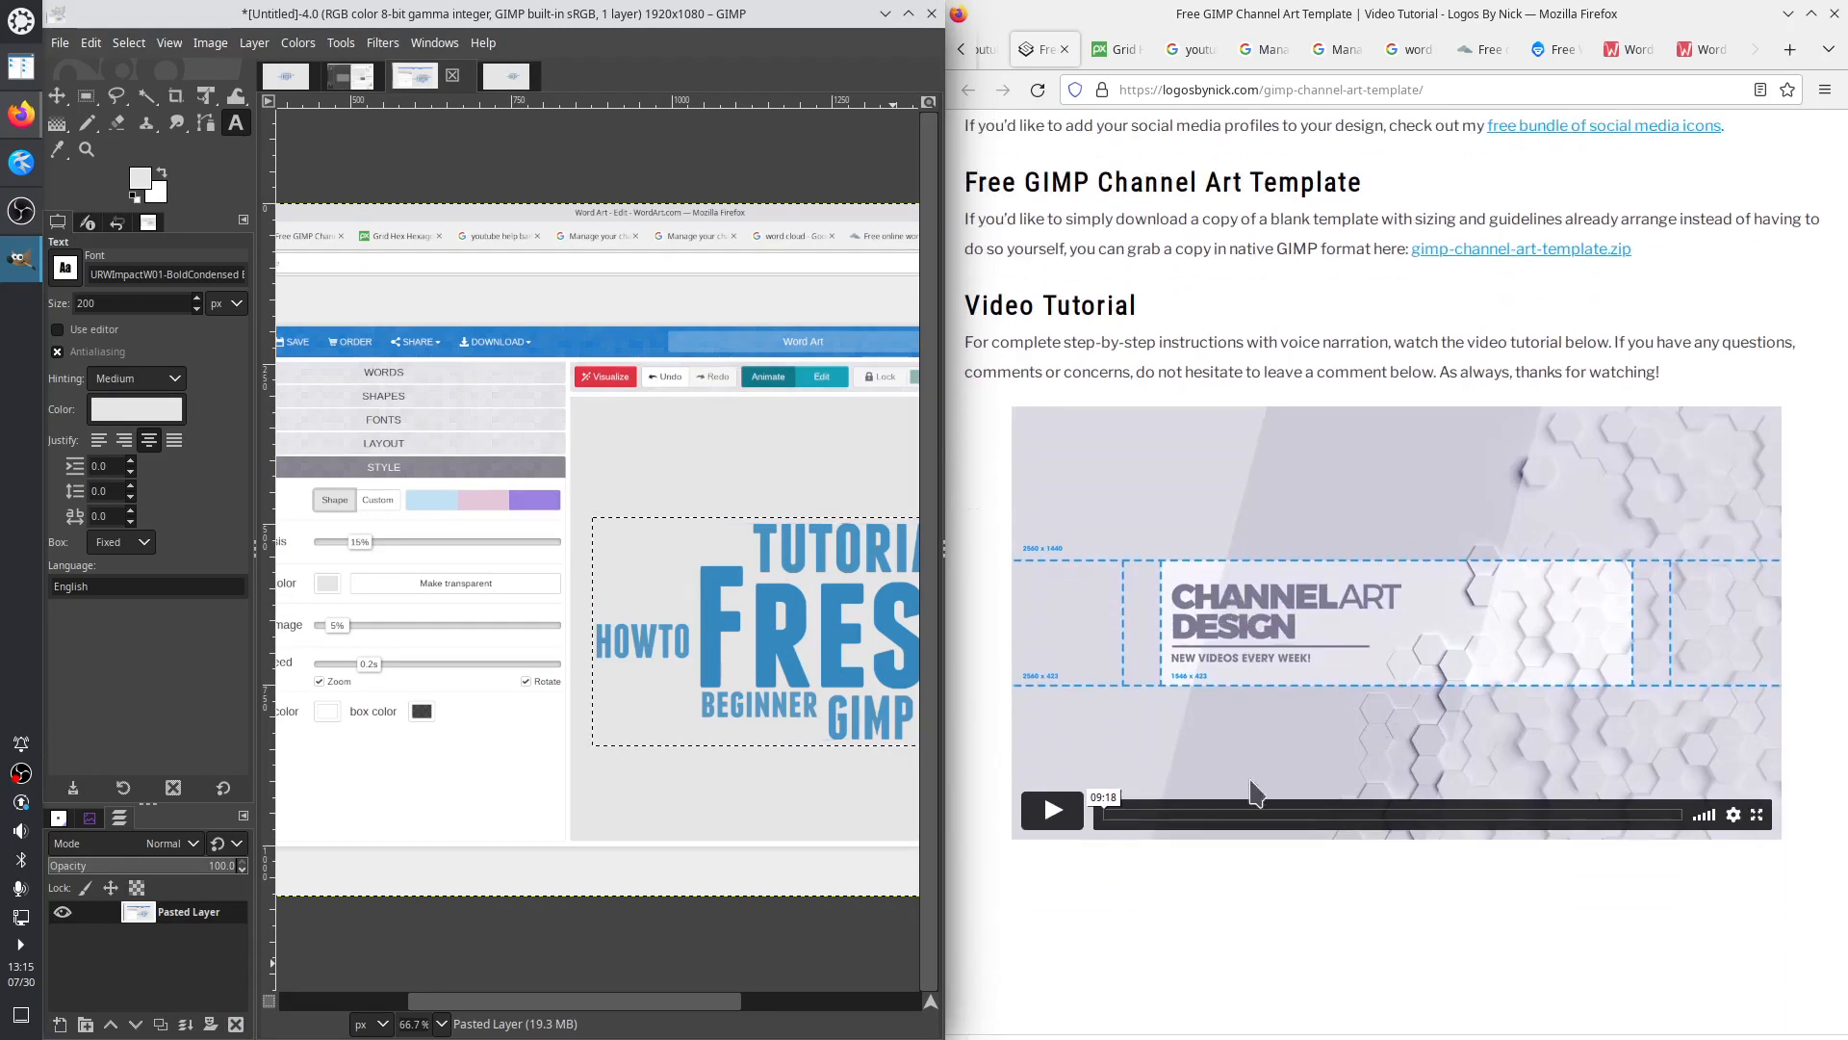
click(1292, 943)
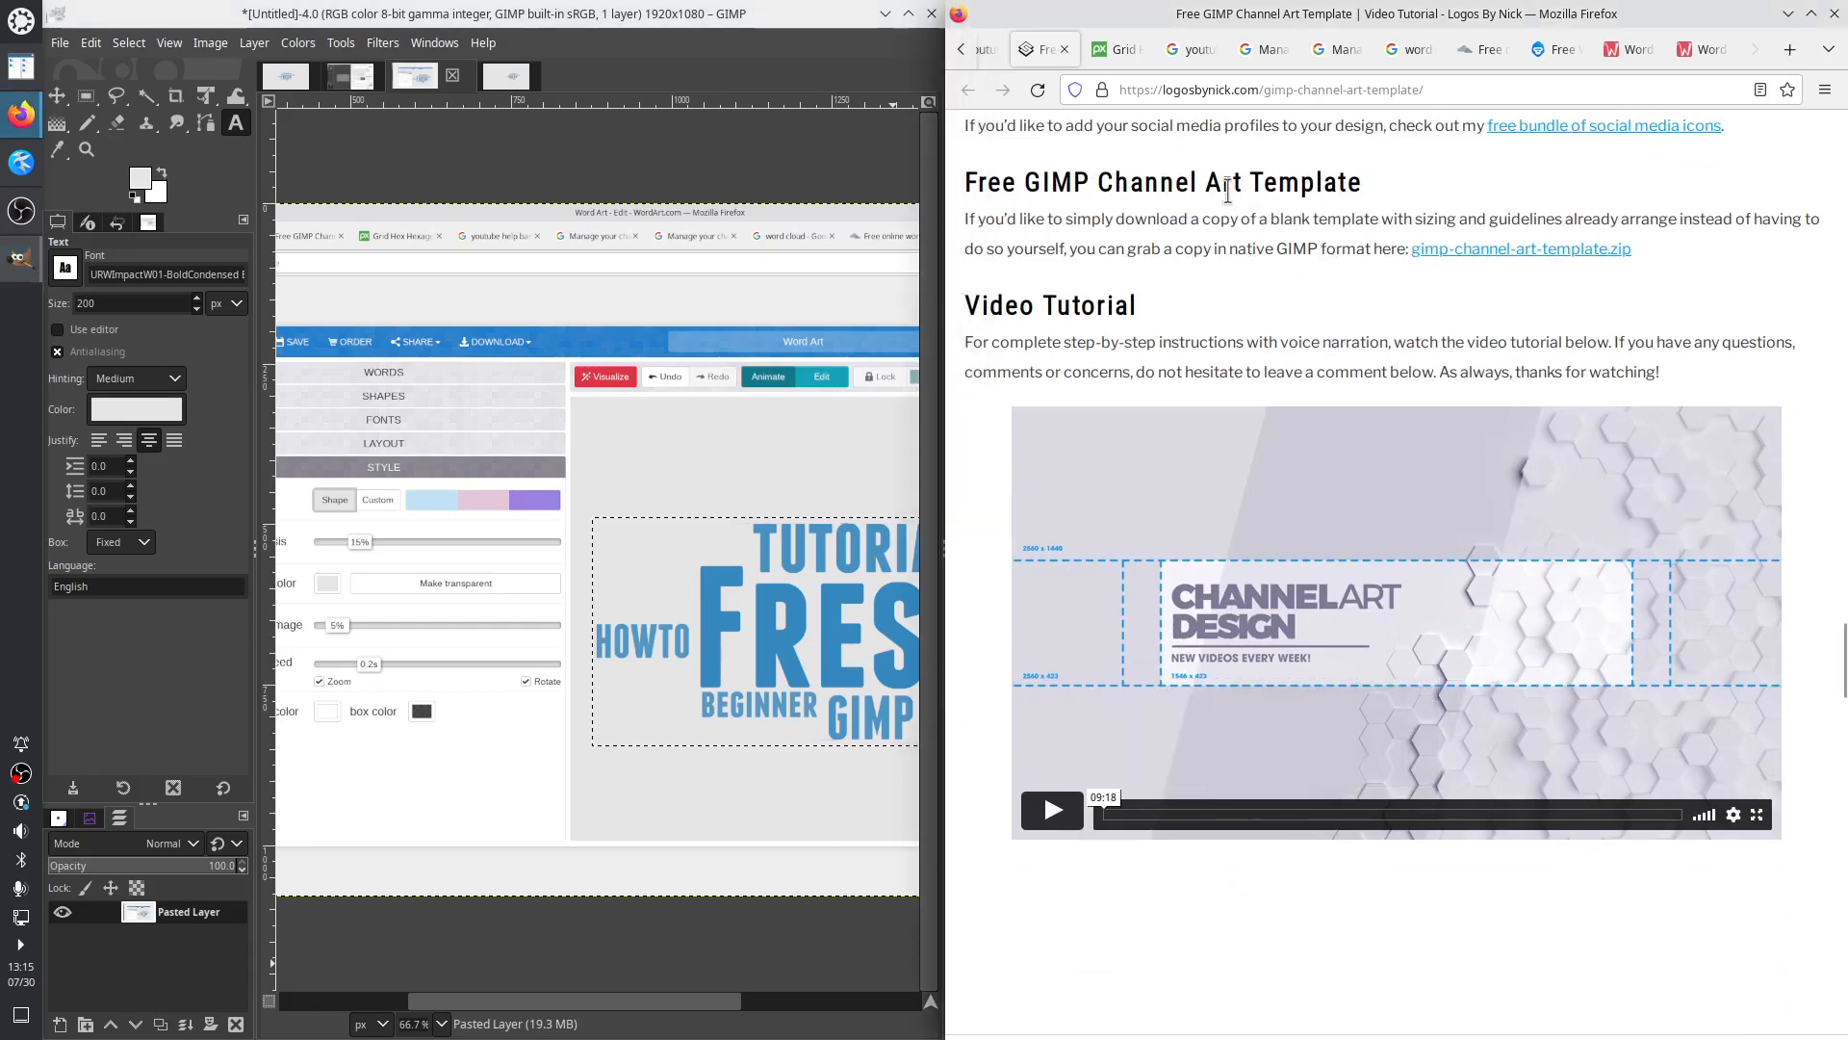
key(Print)
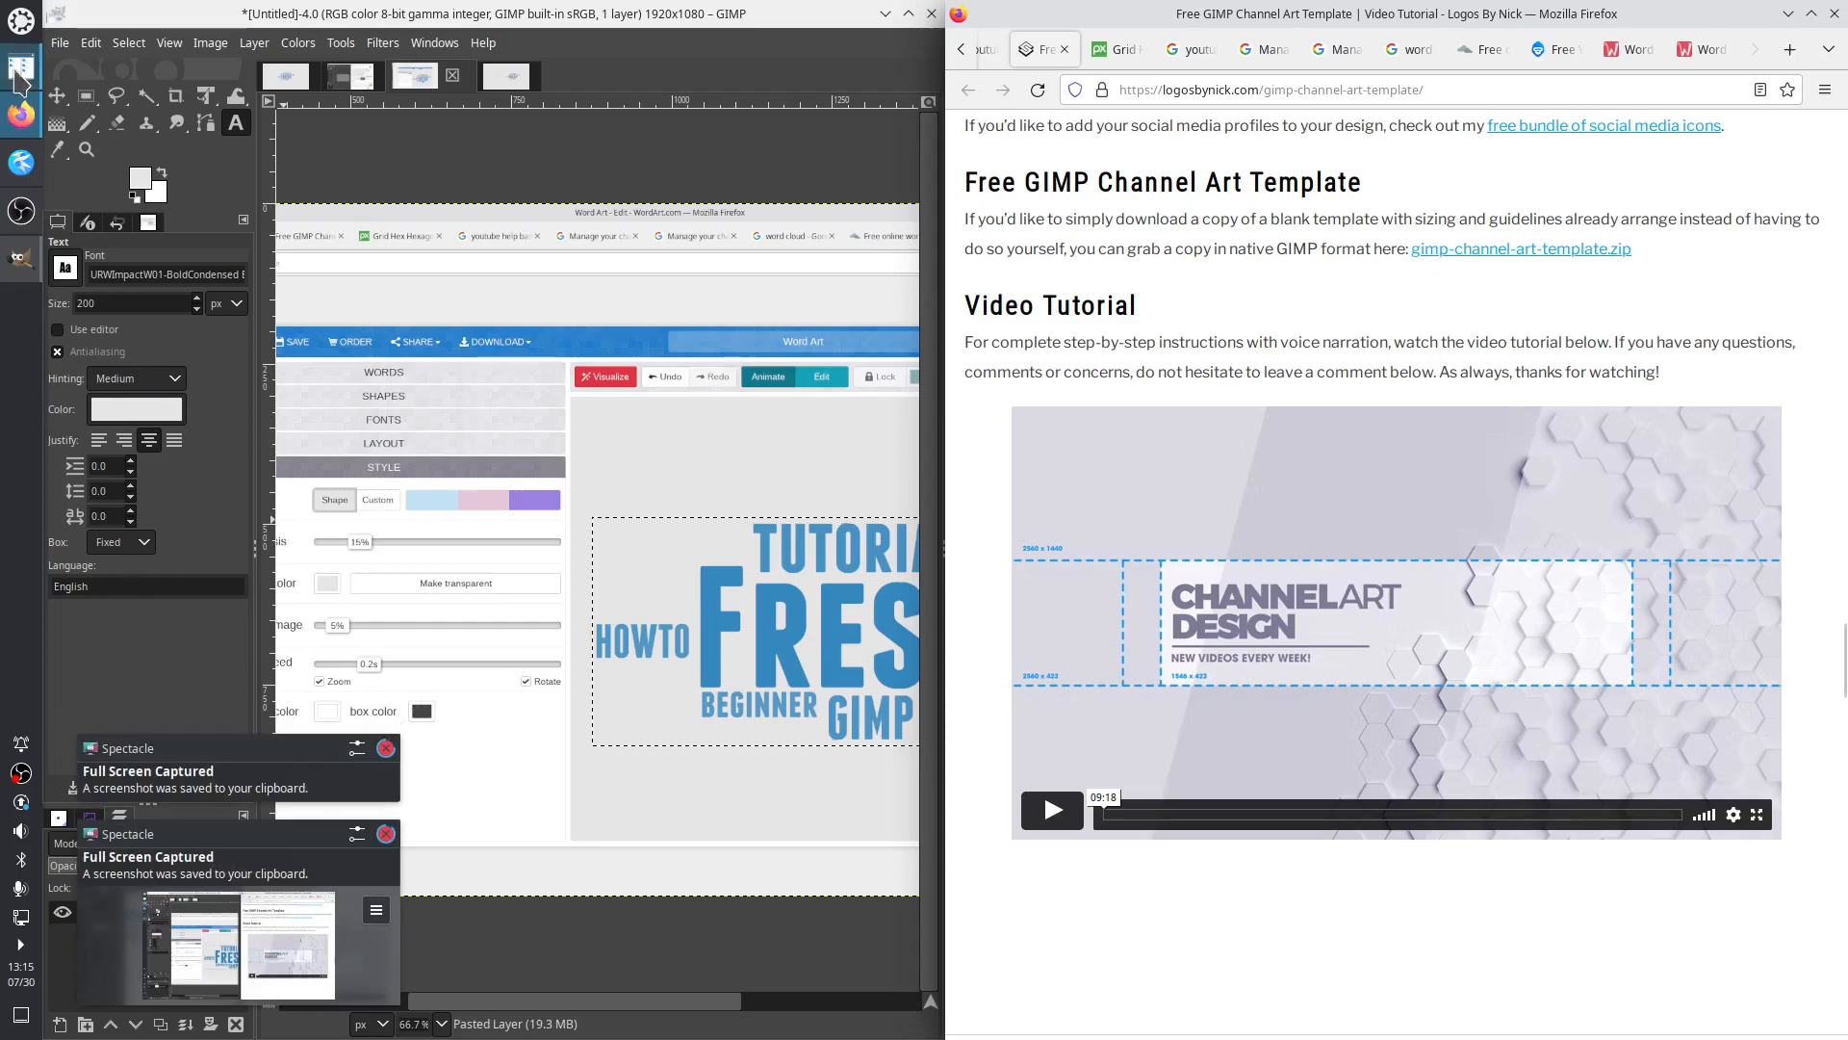
click(70, 46)
mouse_move(91, 93)
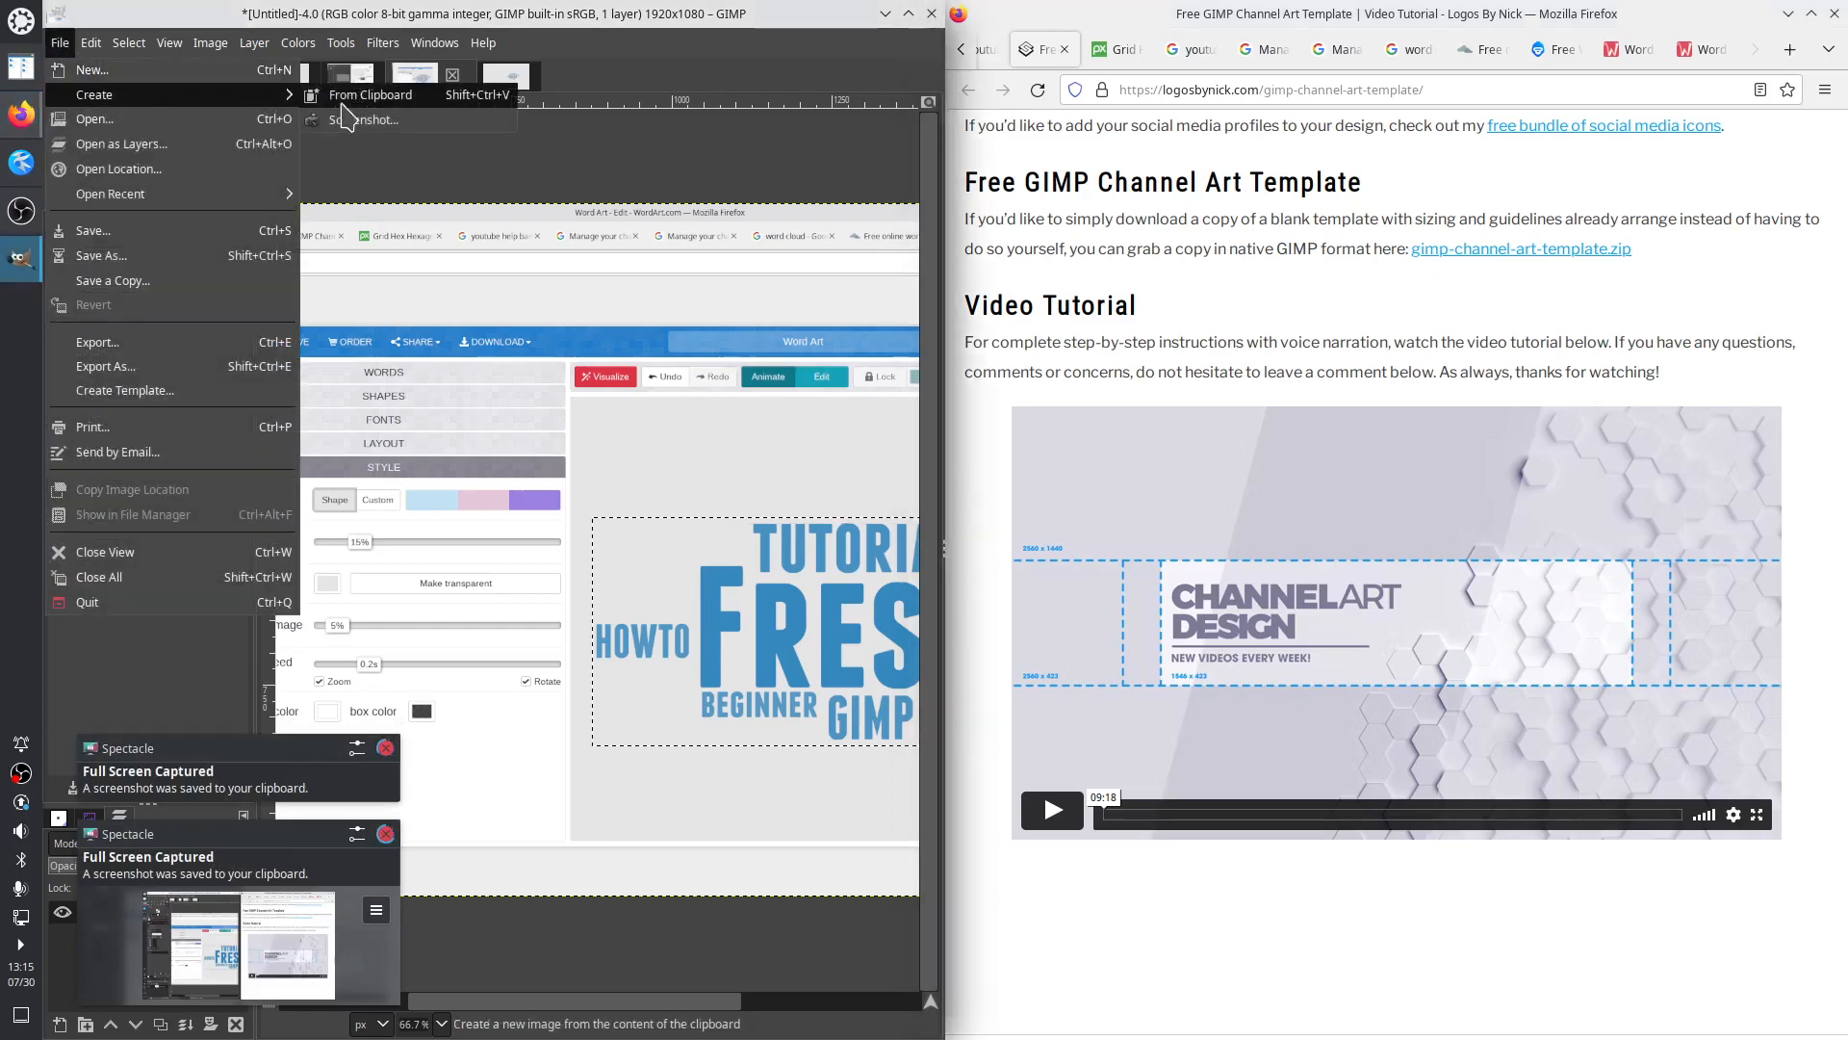
click(337, 96)
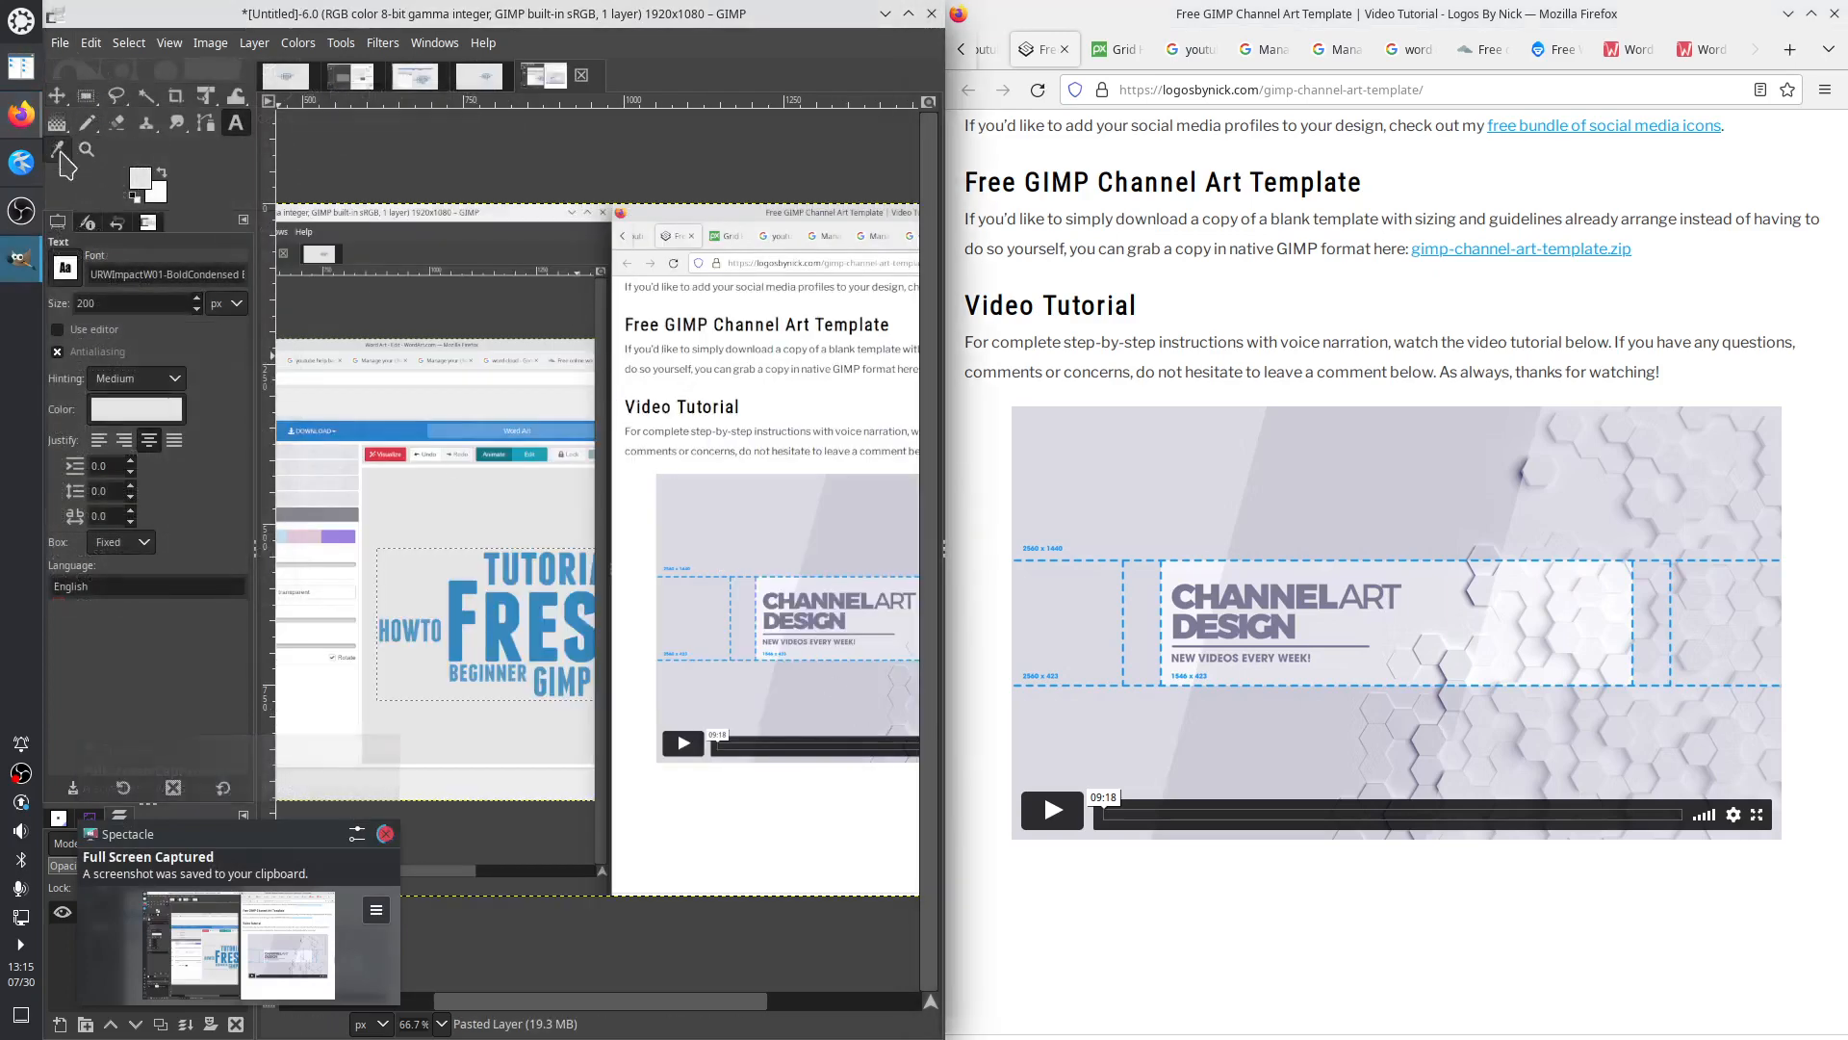
Pick the purple-grey of the "CHANNEL ART DESIGN" title as the foreground color and return to the template image
click(57, 149)
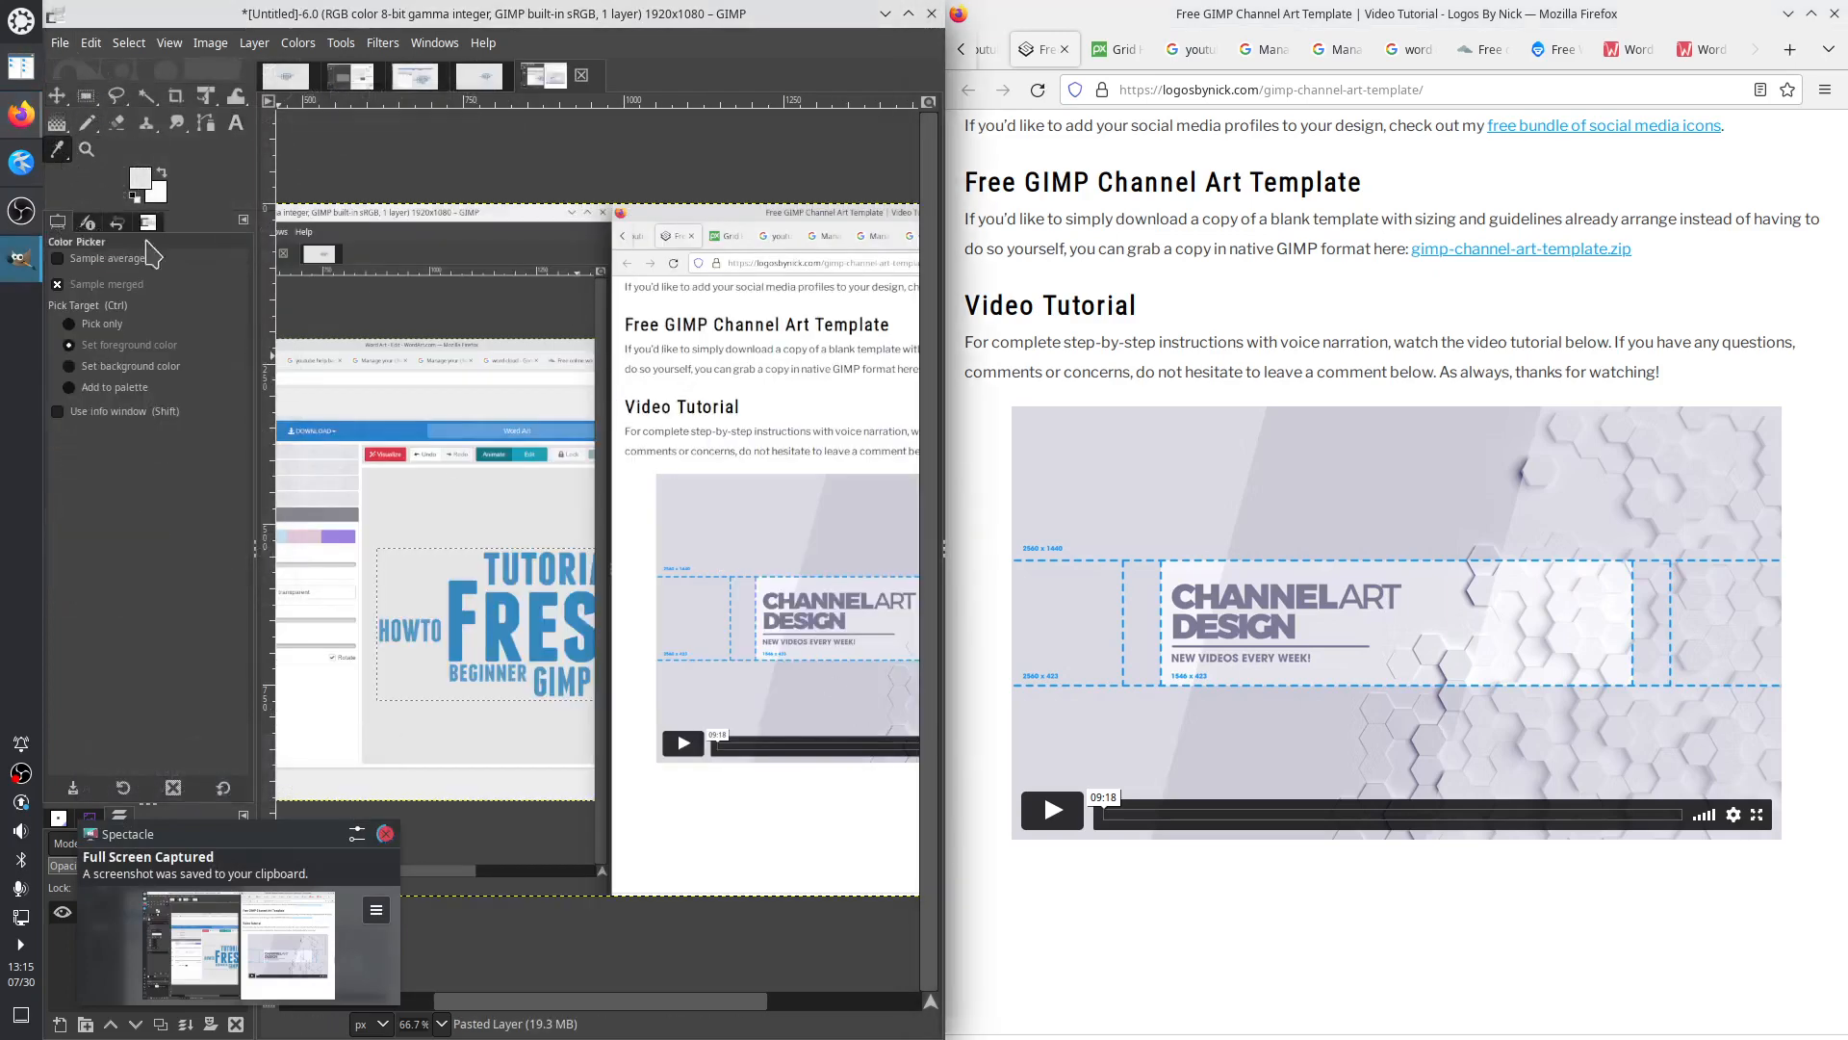
click(825, 594)
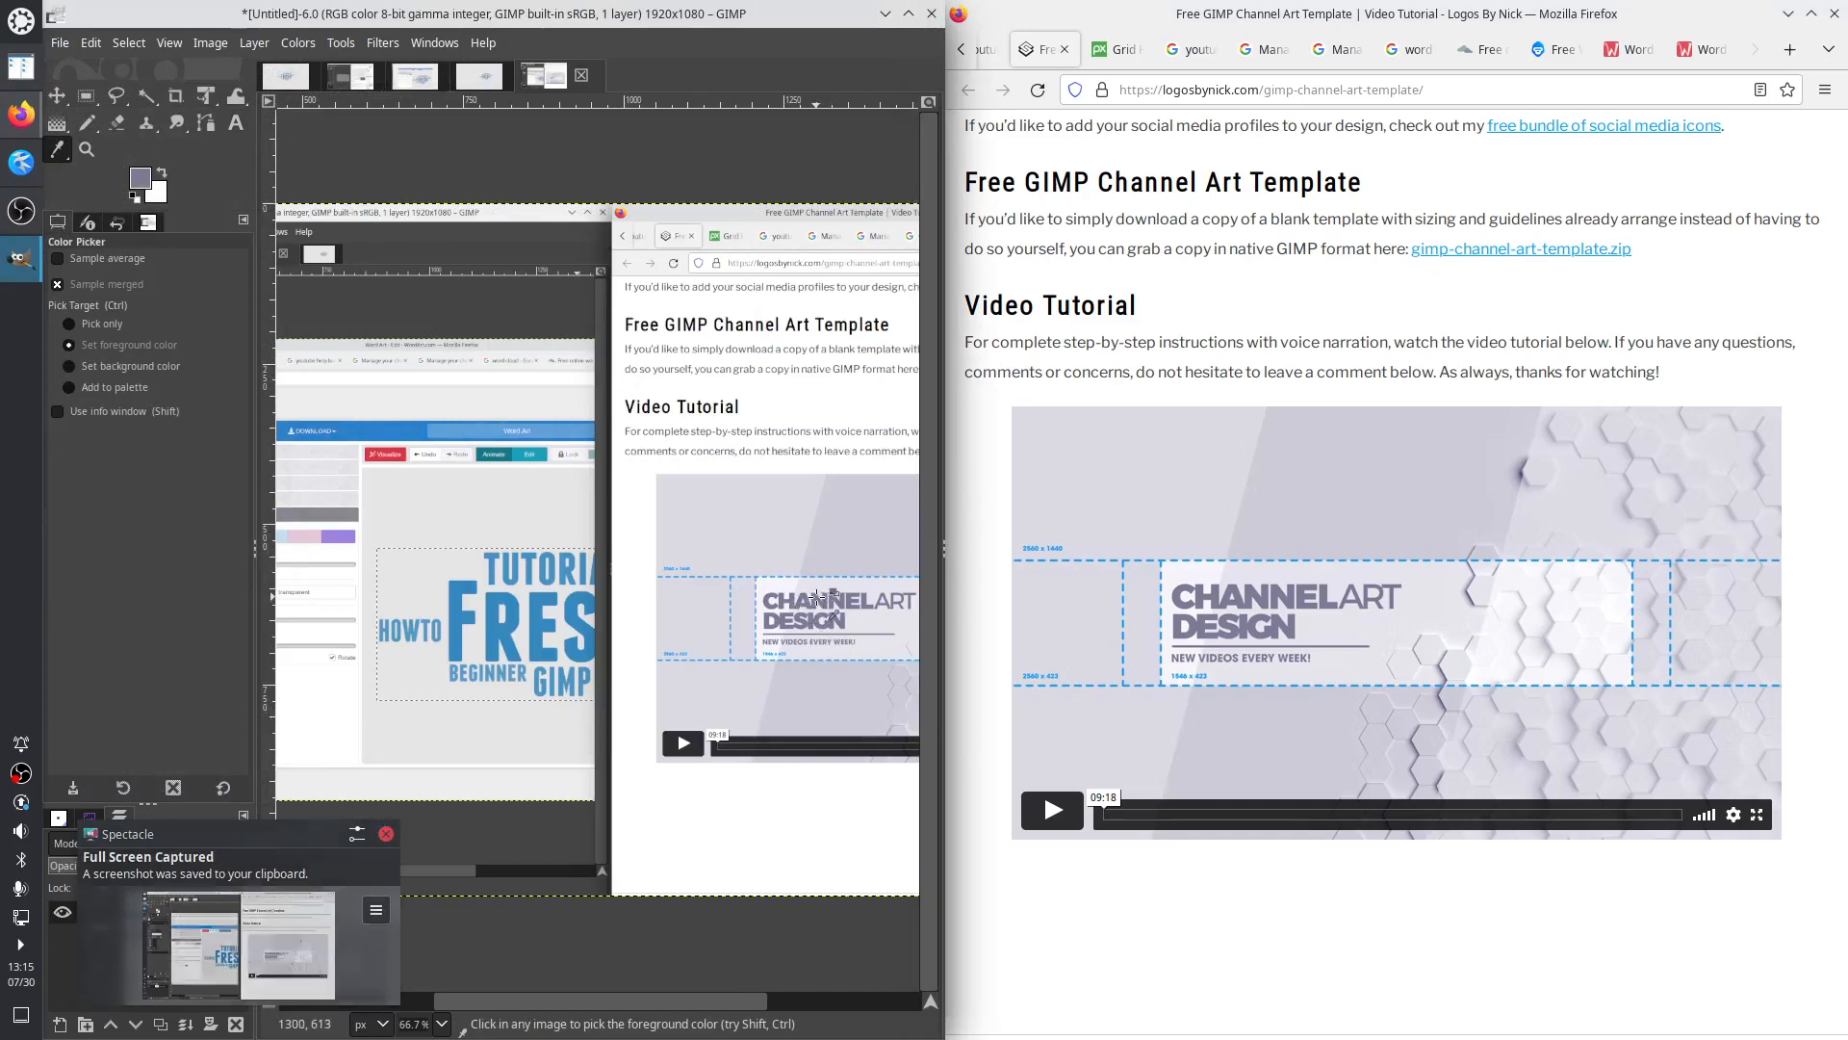
click(141, 192)
click(478, 76)
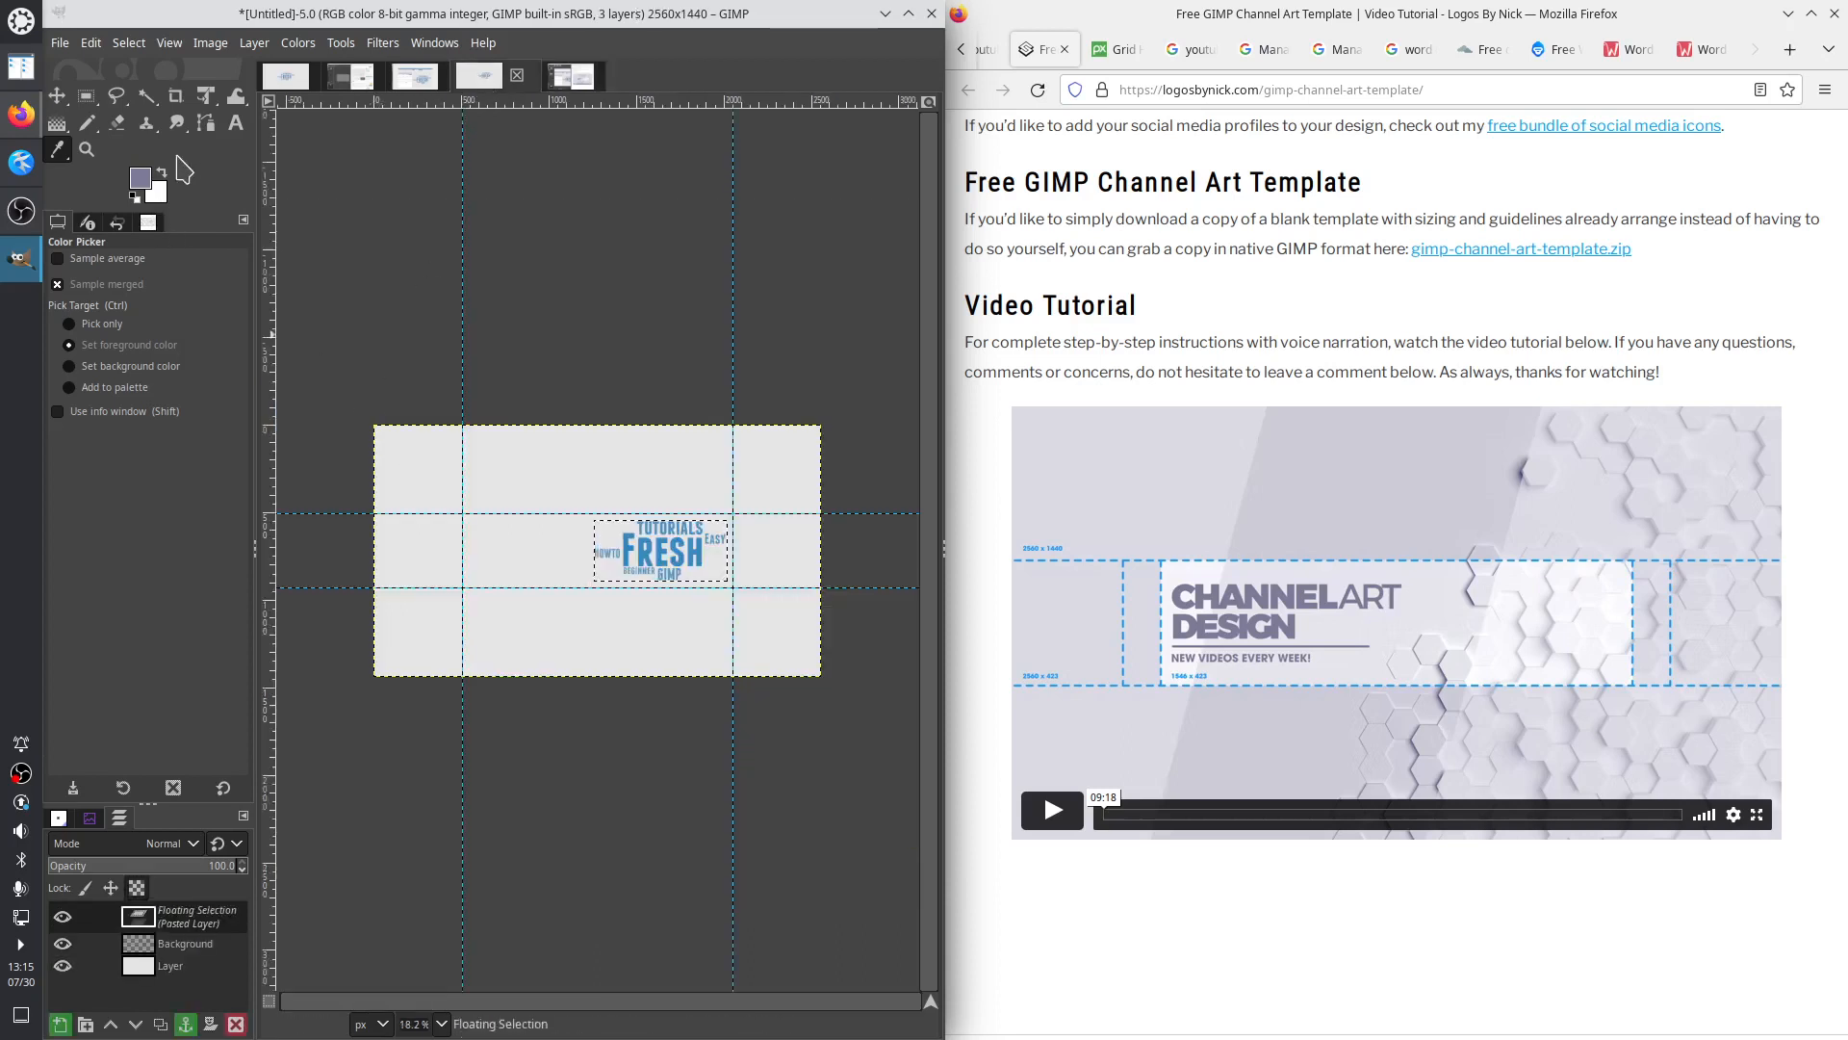
Add a text layer reading "Fresh tutorials" at 100 px, starting at the left vertical guide inside the safe area
click(236, 122)
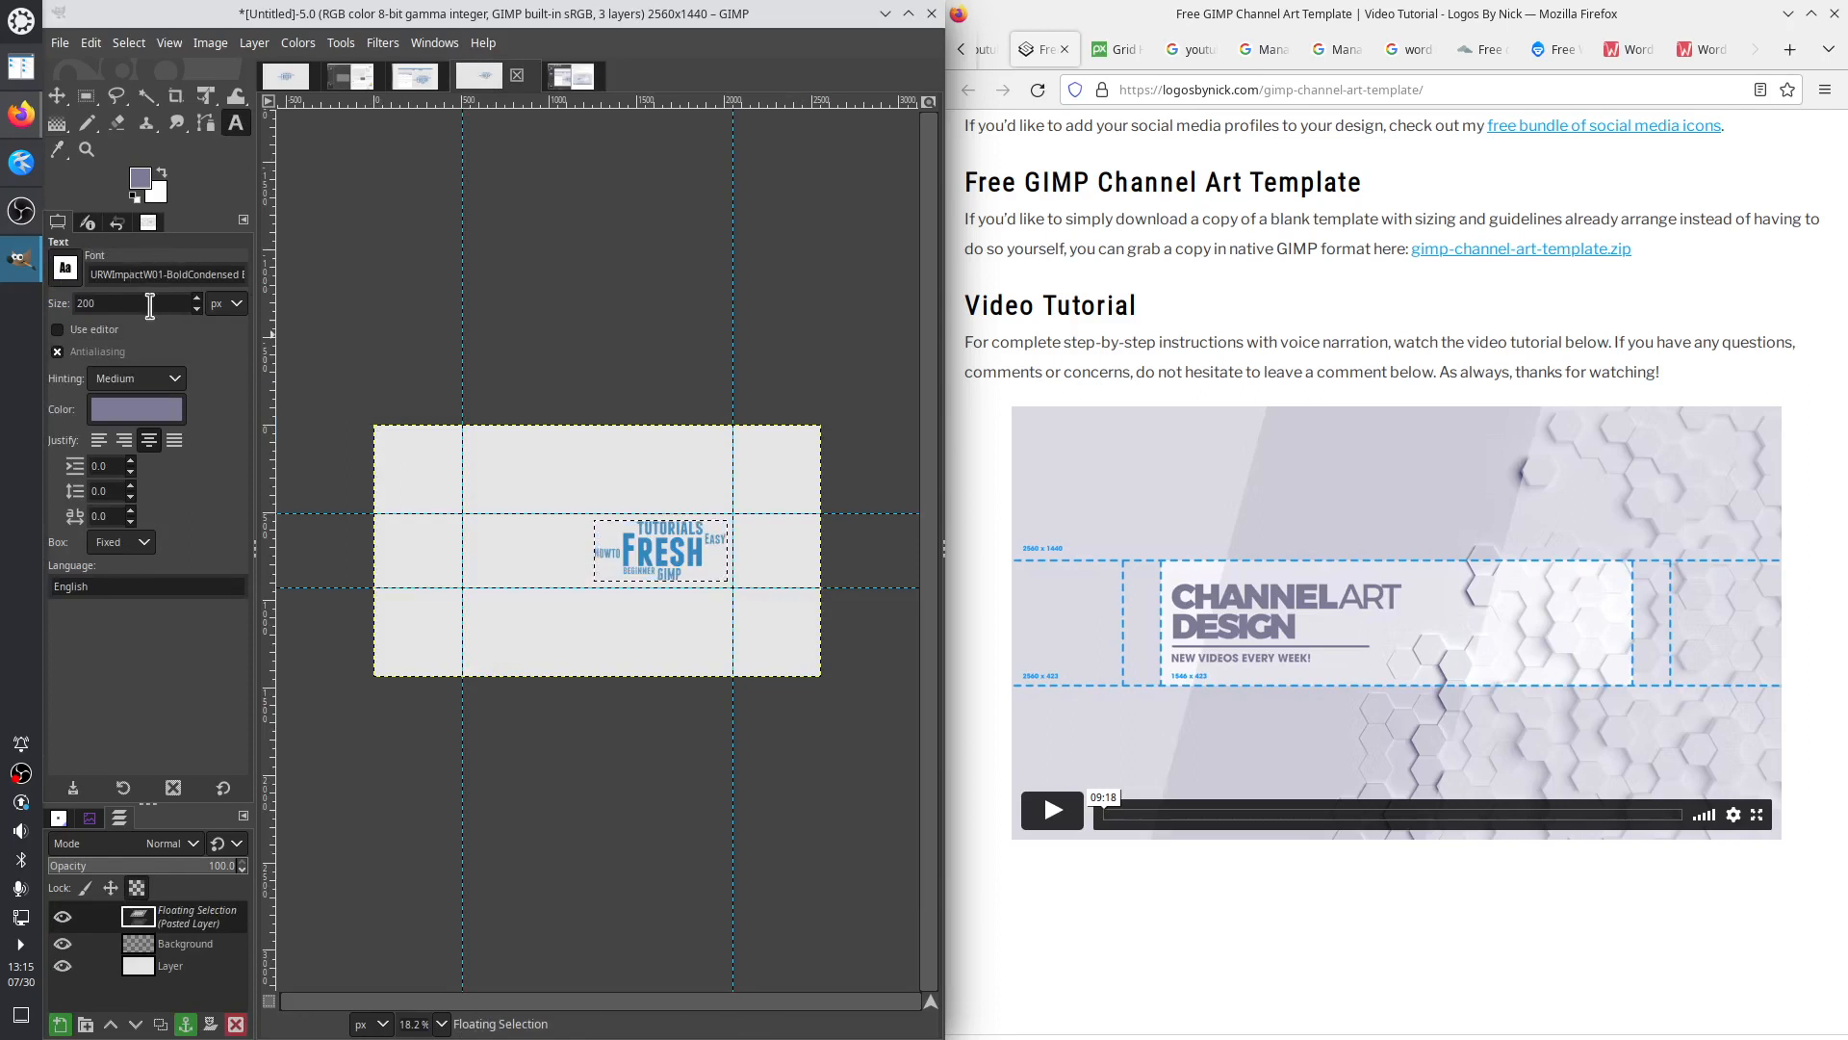
drag(106, 303, 70, 298)
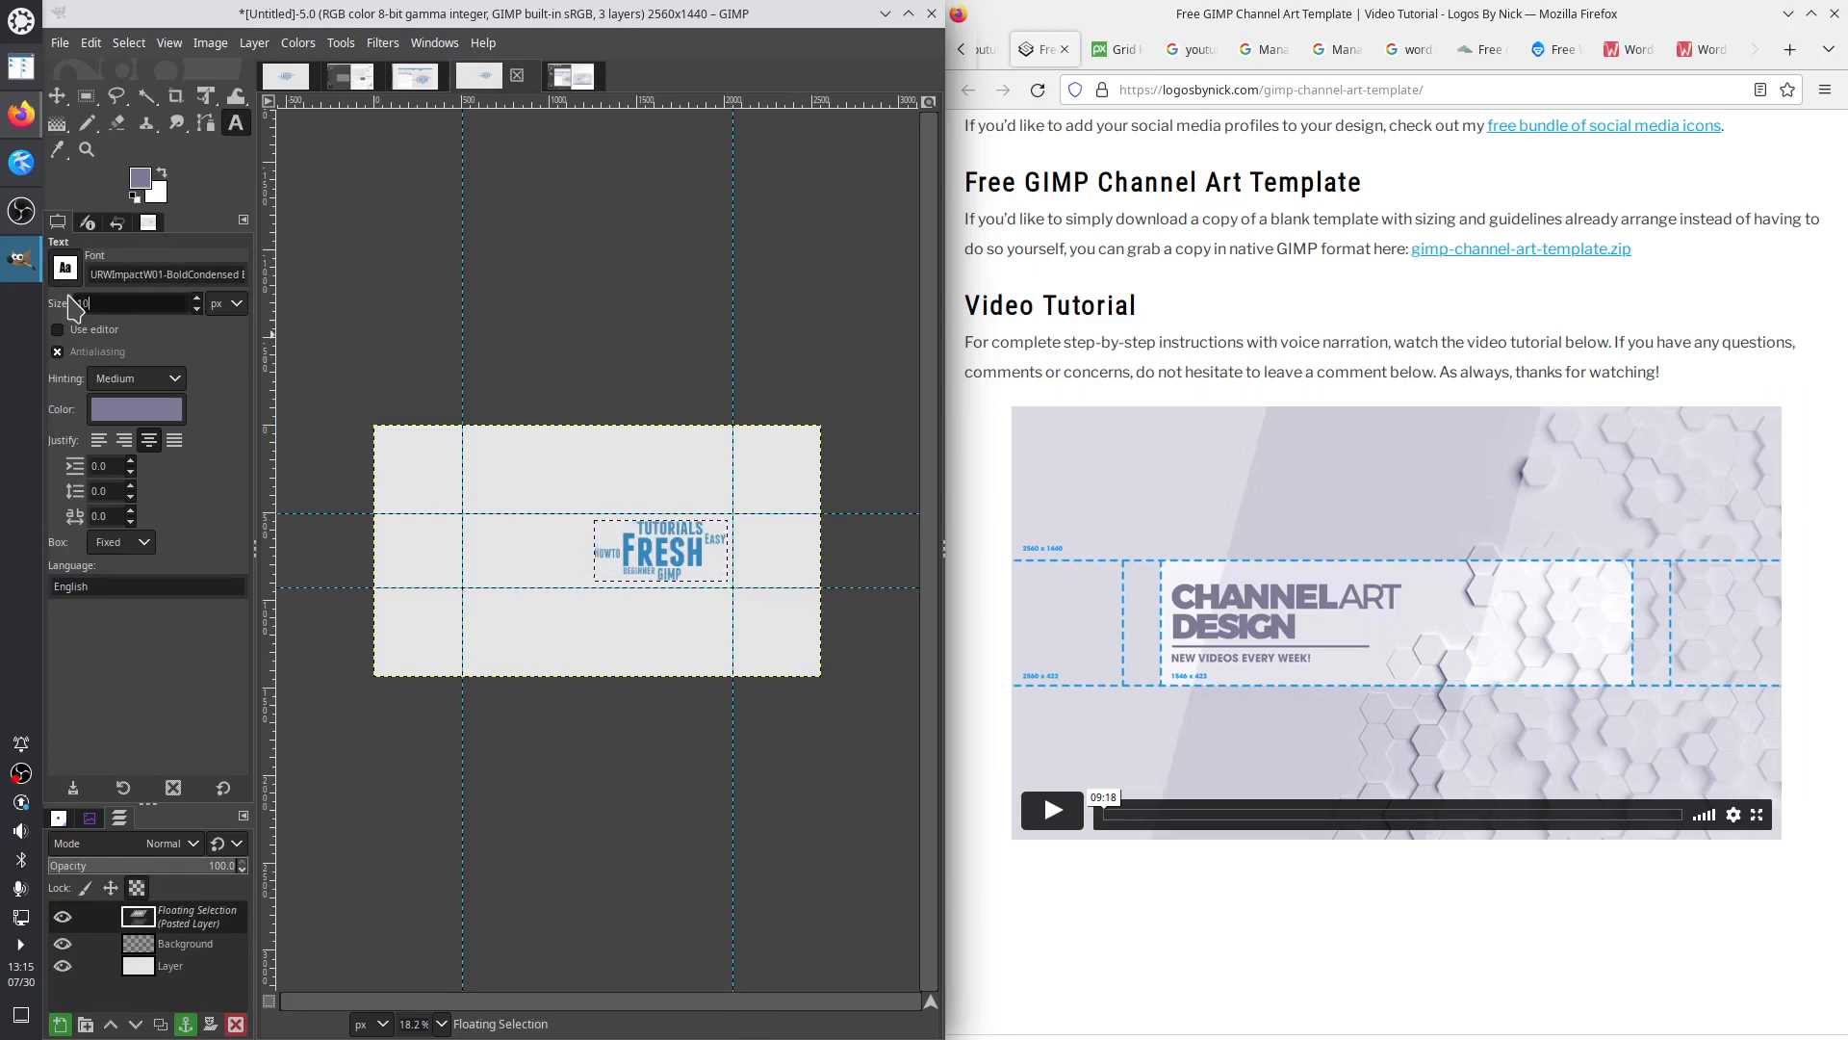
text(100)
click(464, 526)
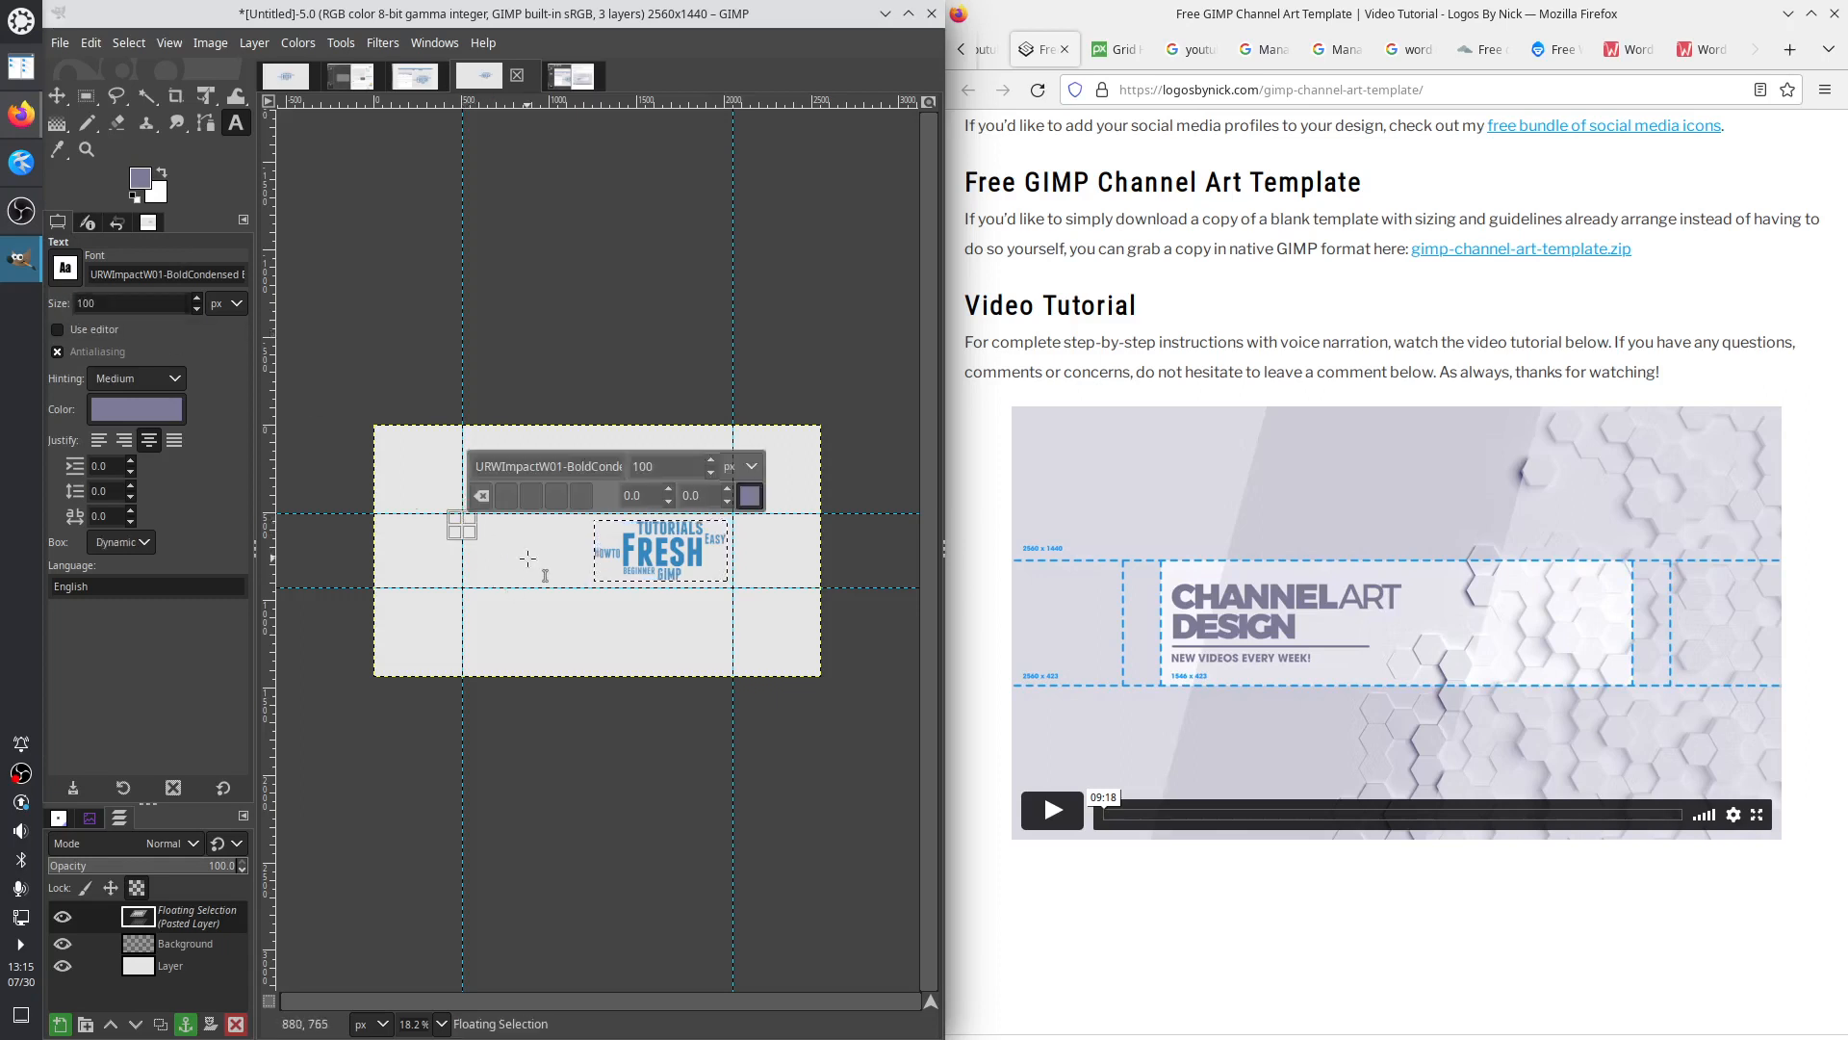
text(F)
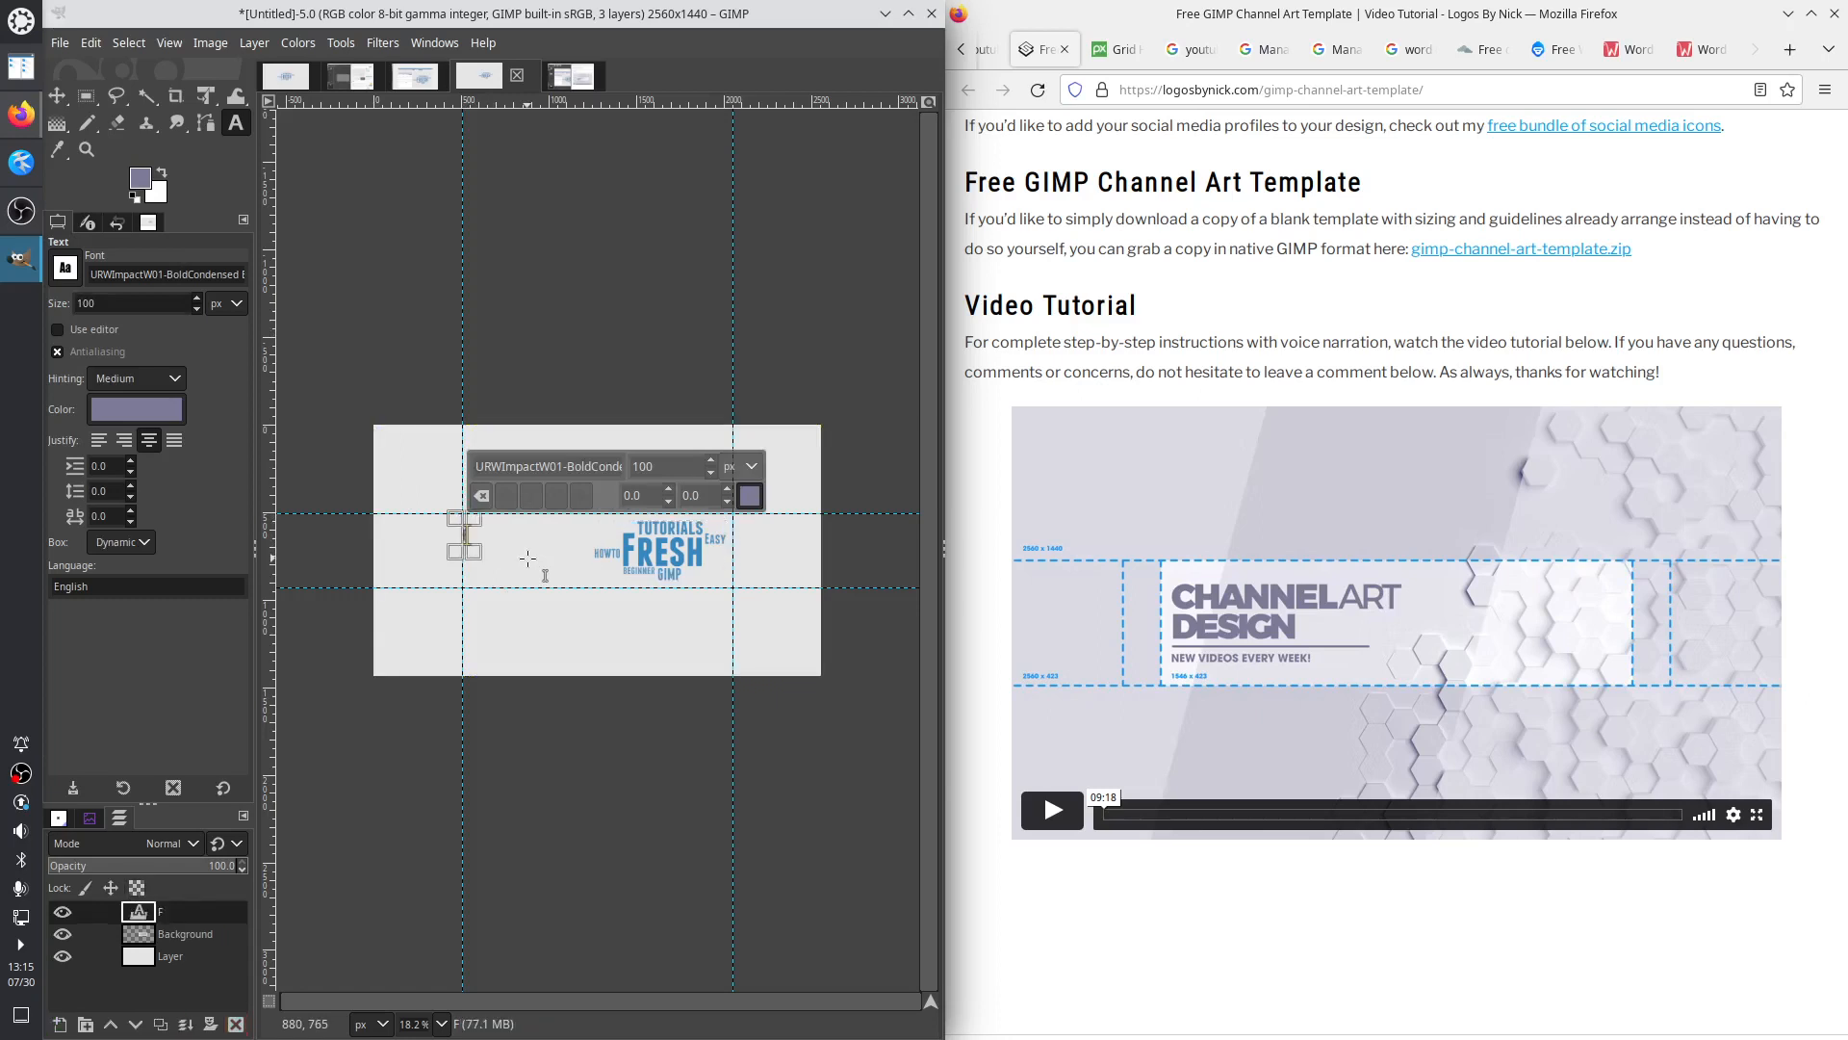
text(resh tutorials)
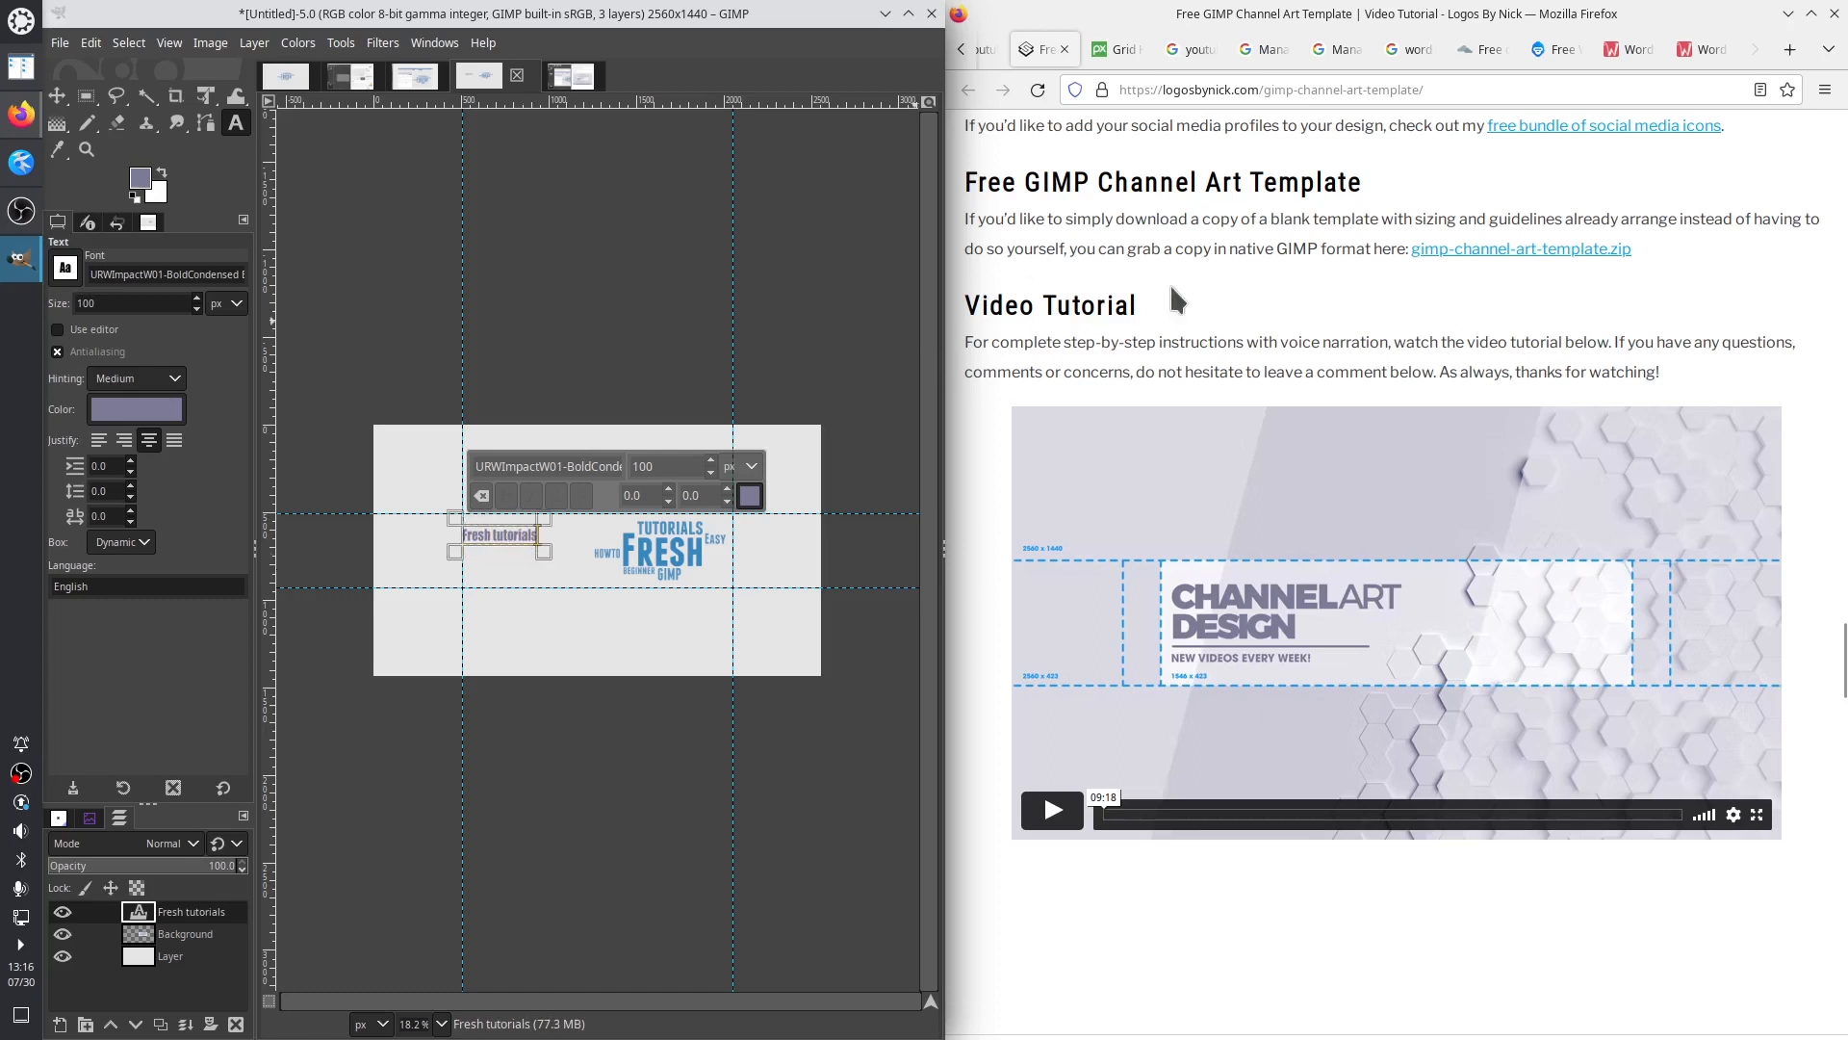
click(984, 44)
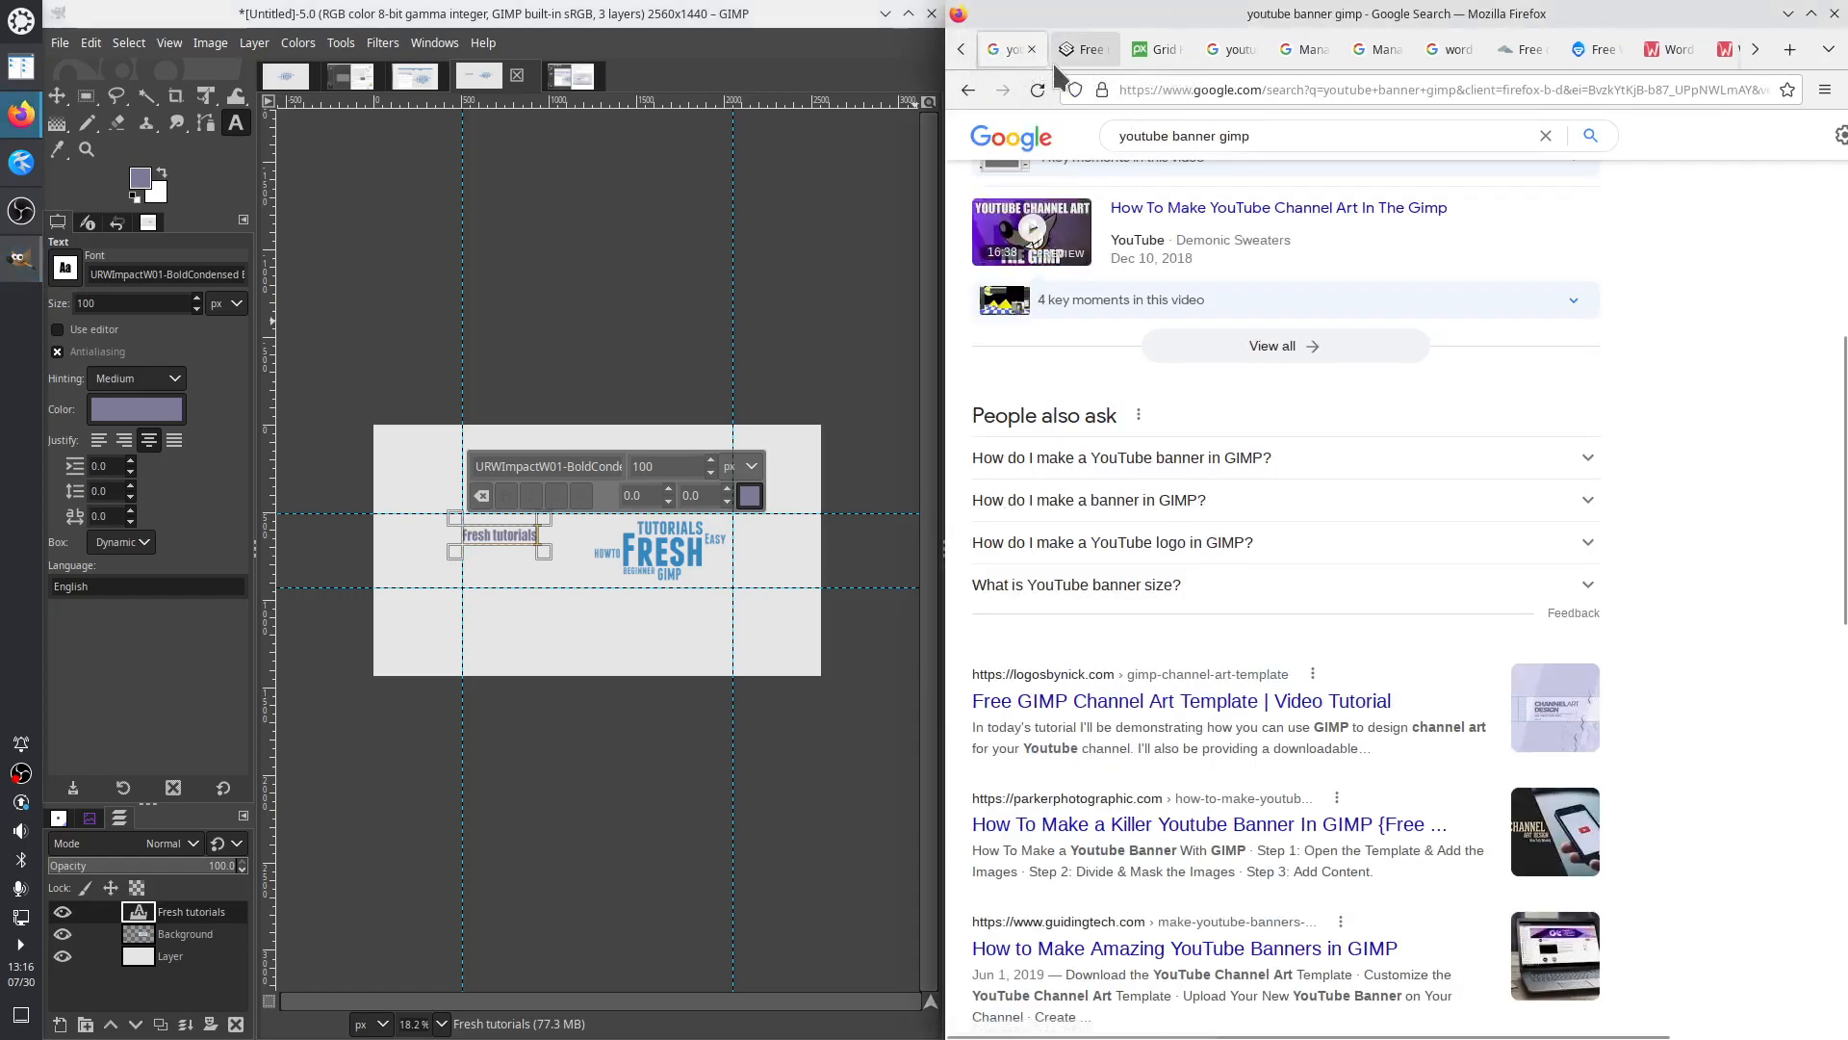
click(960, 51)
click(1014, 50)
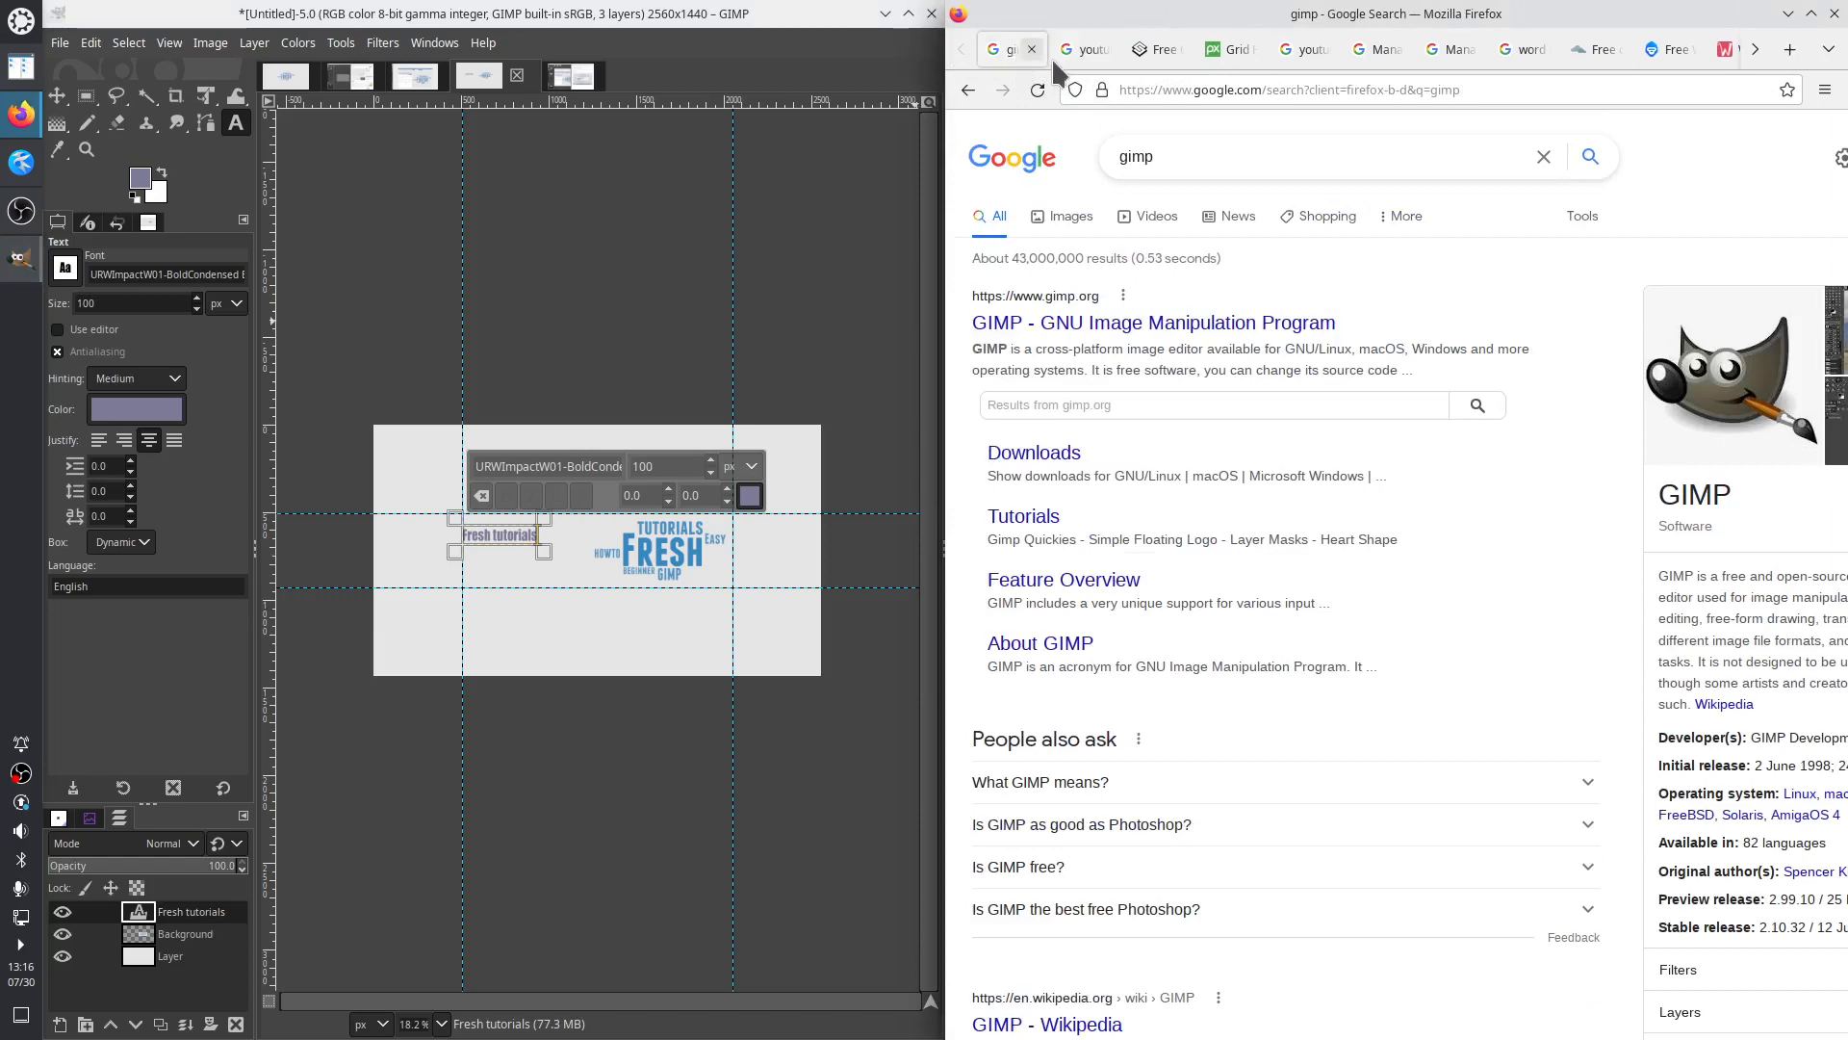
click(1160, 51)
click(1233, 53)
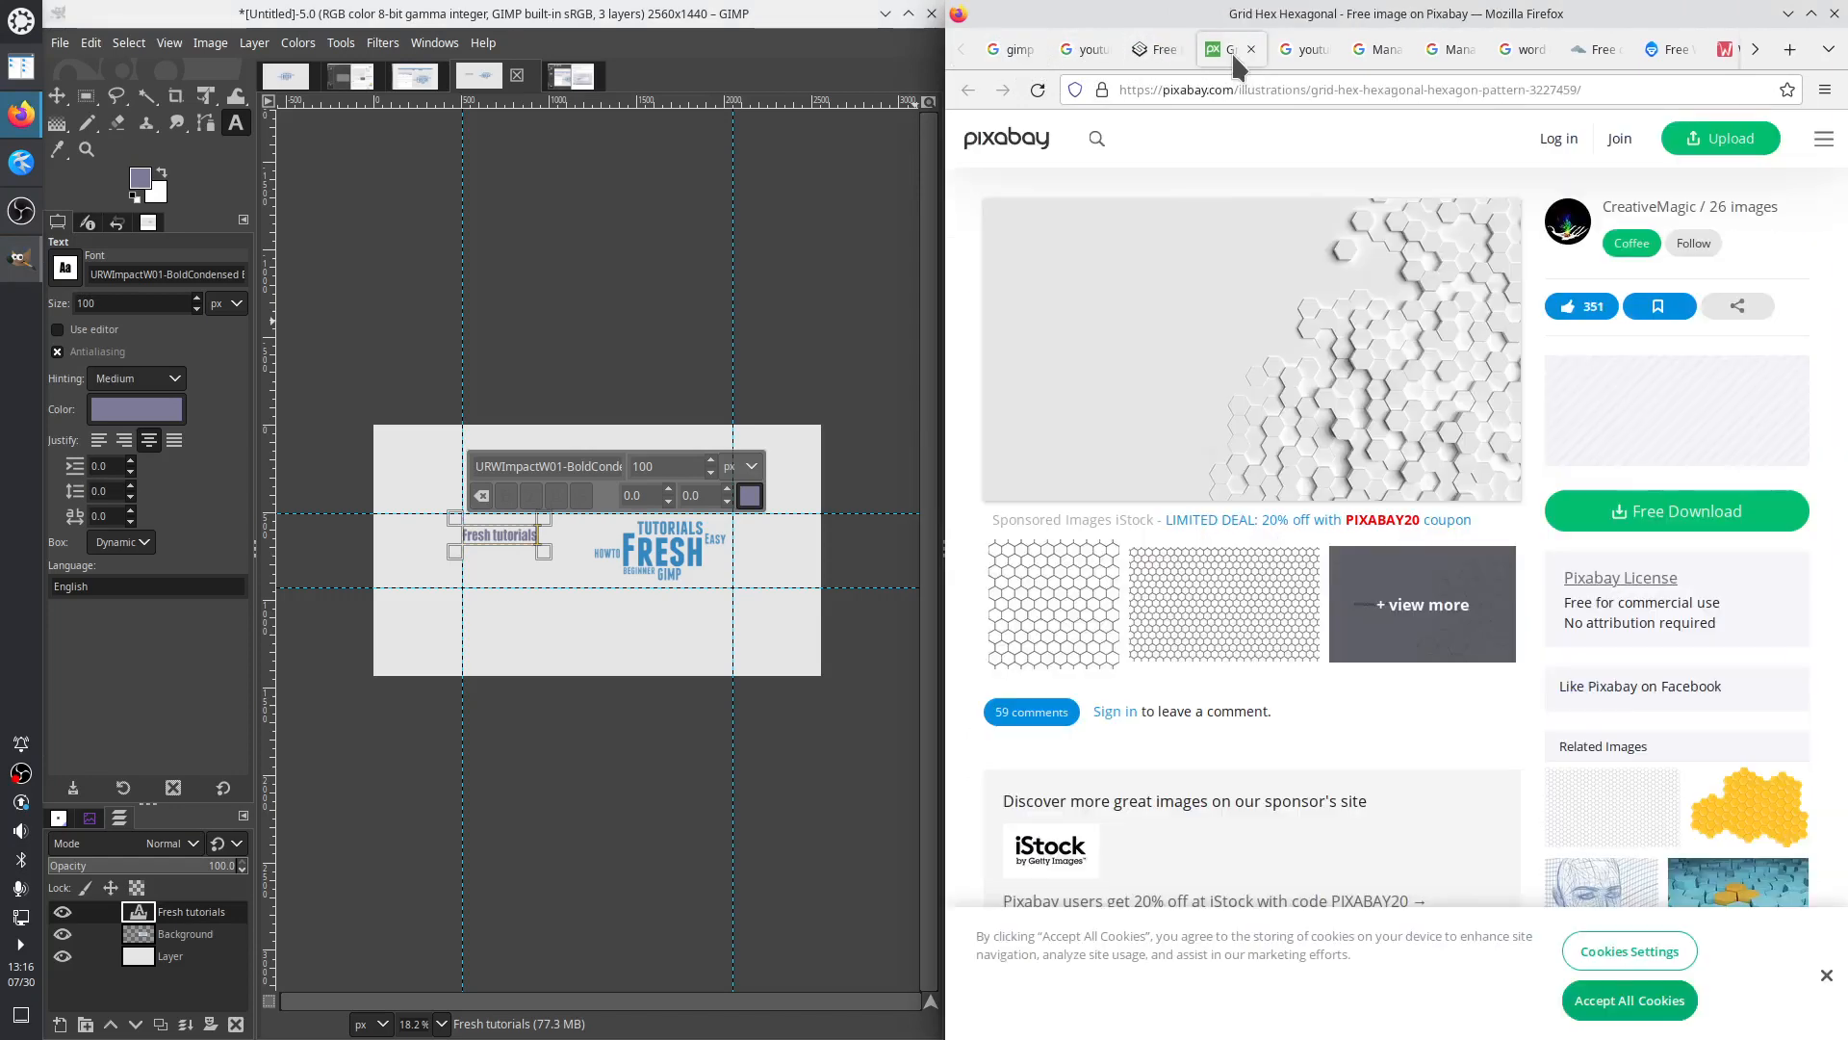
click(1302, 50)
click(1378, 52)
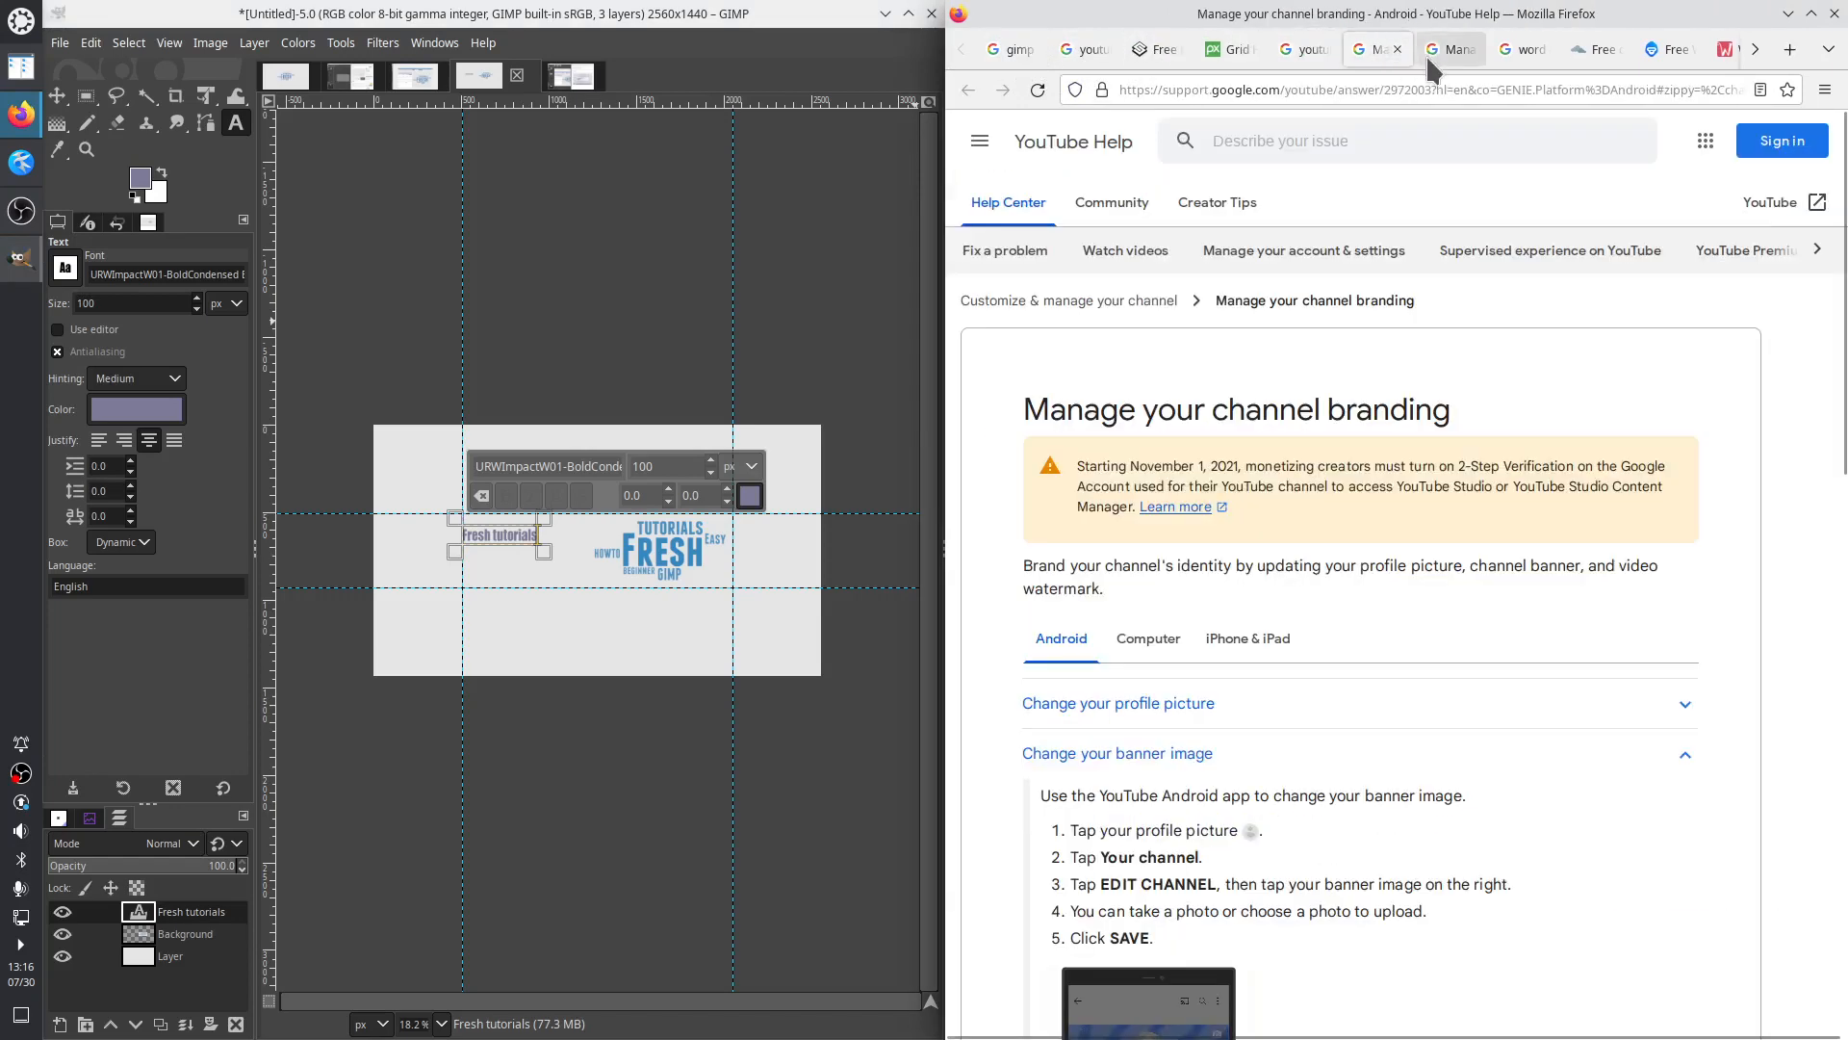
scroll(1406, 502, down, 4)
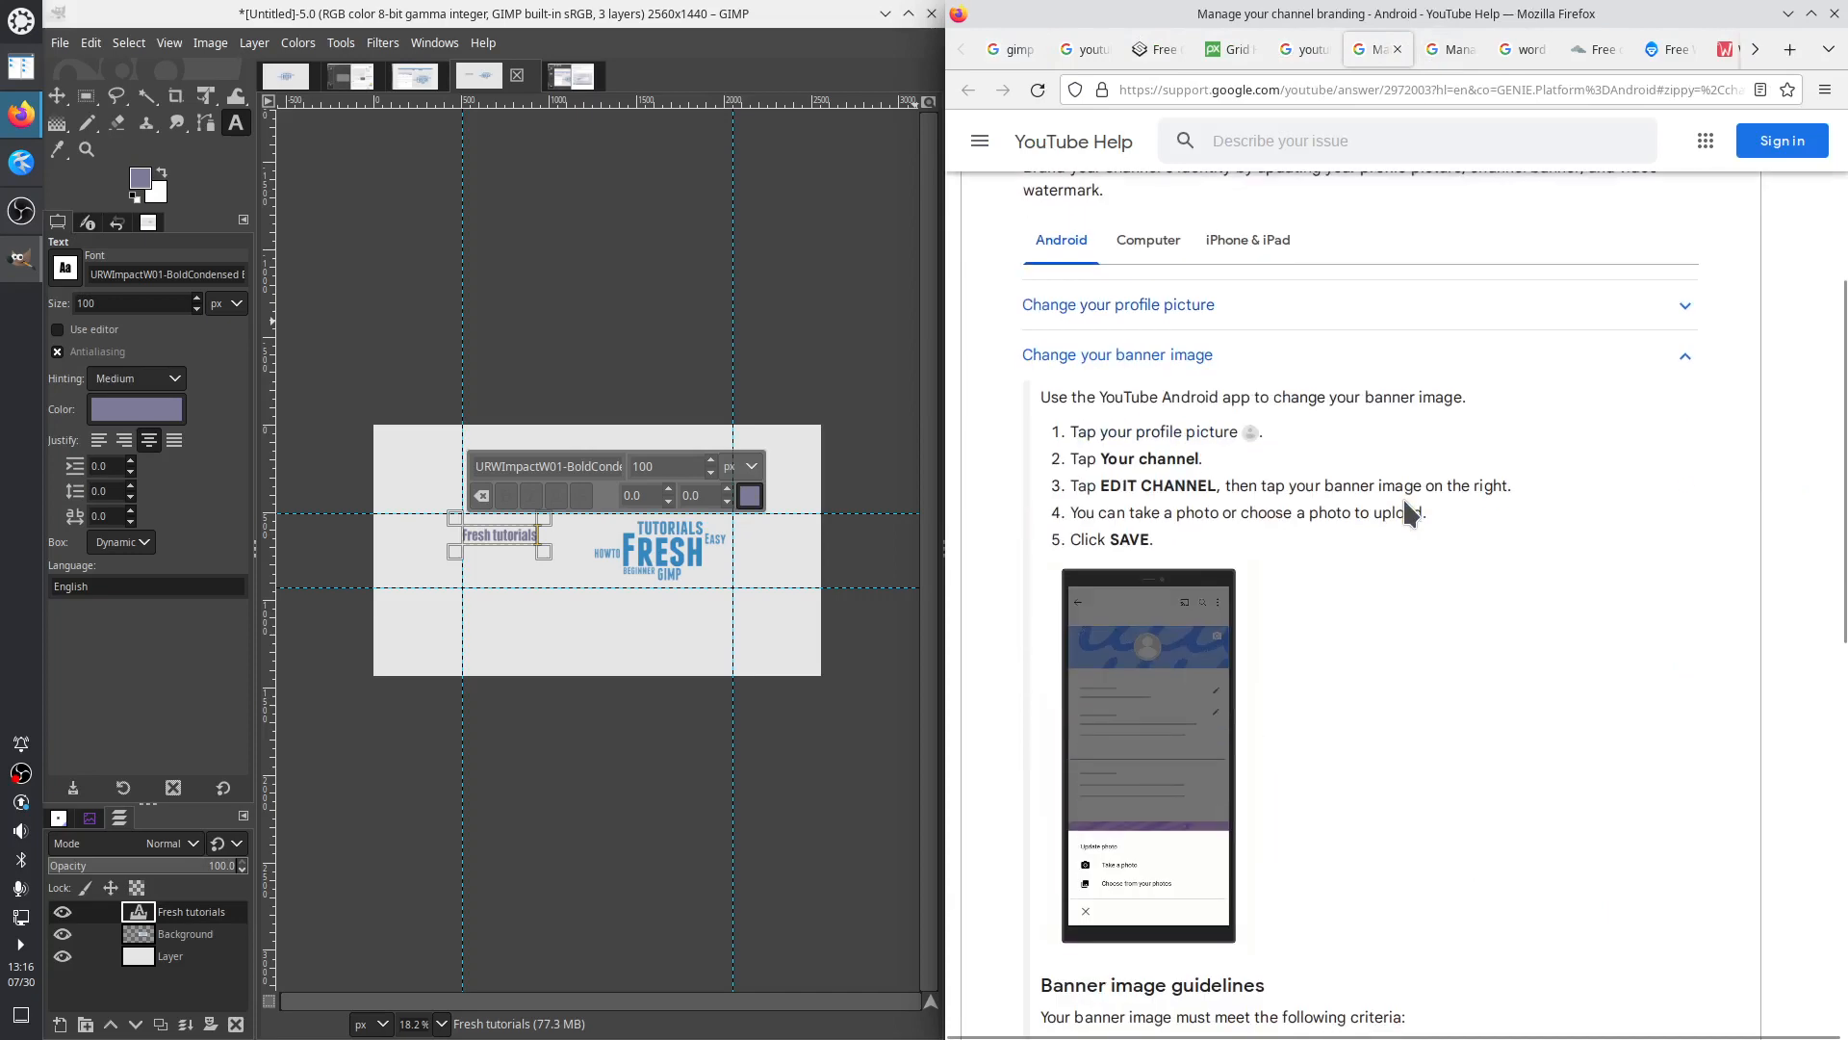
click(1447, 52)
scroll(1478, 289, down, 10)
scroll(1478, 349, down, 3)
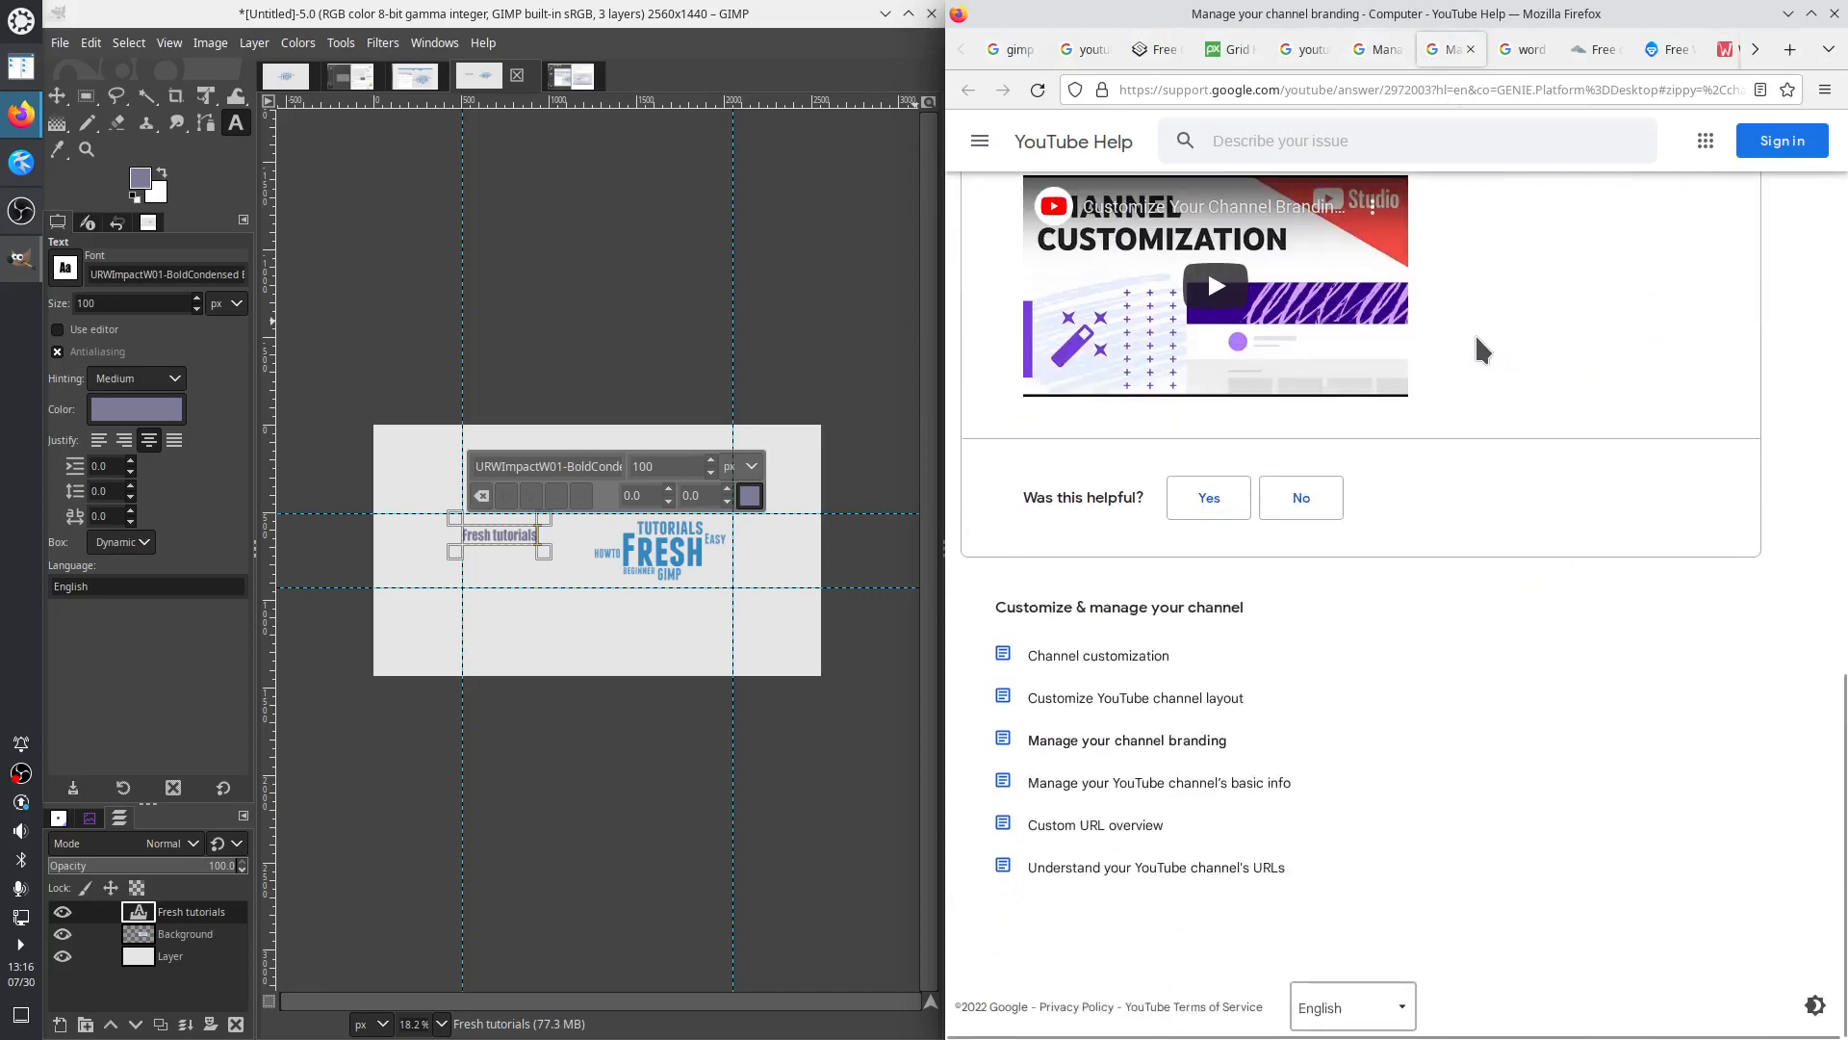
click(1530, 52)
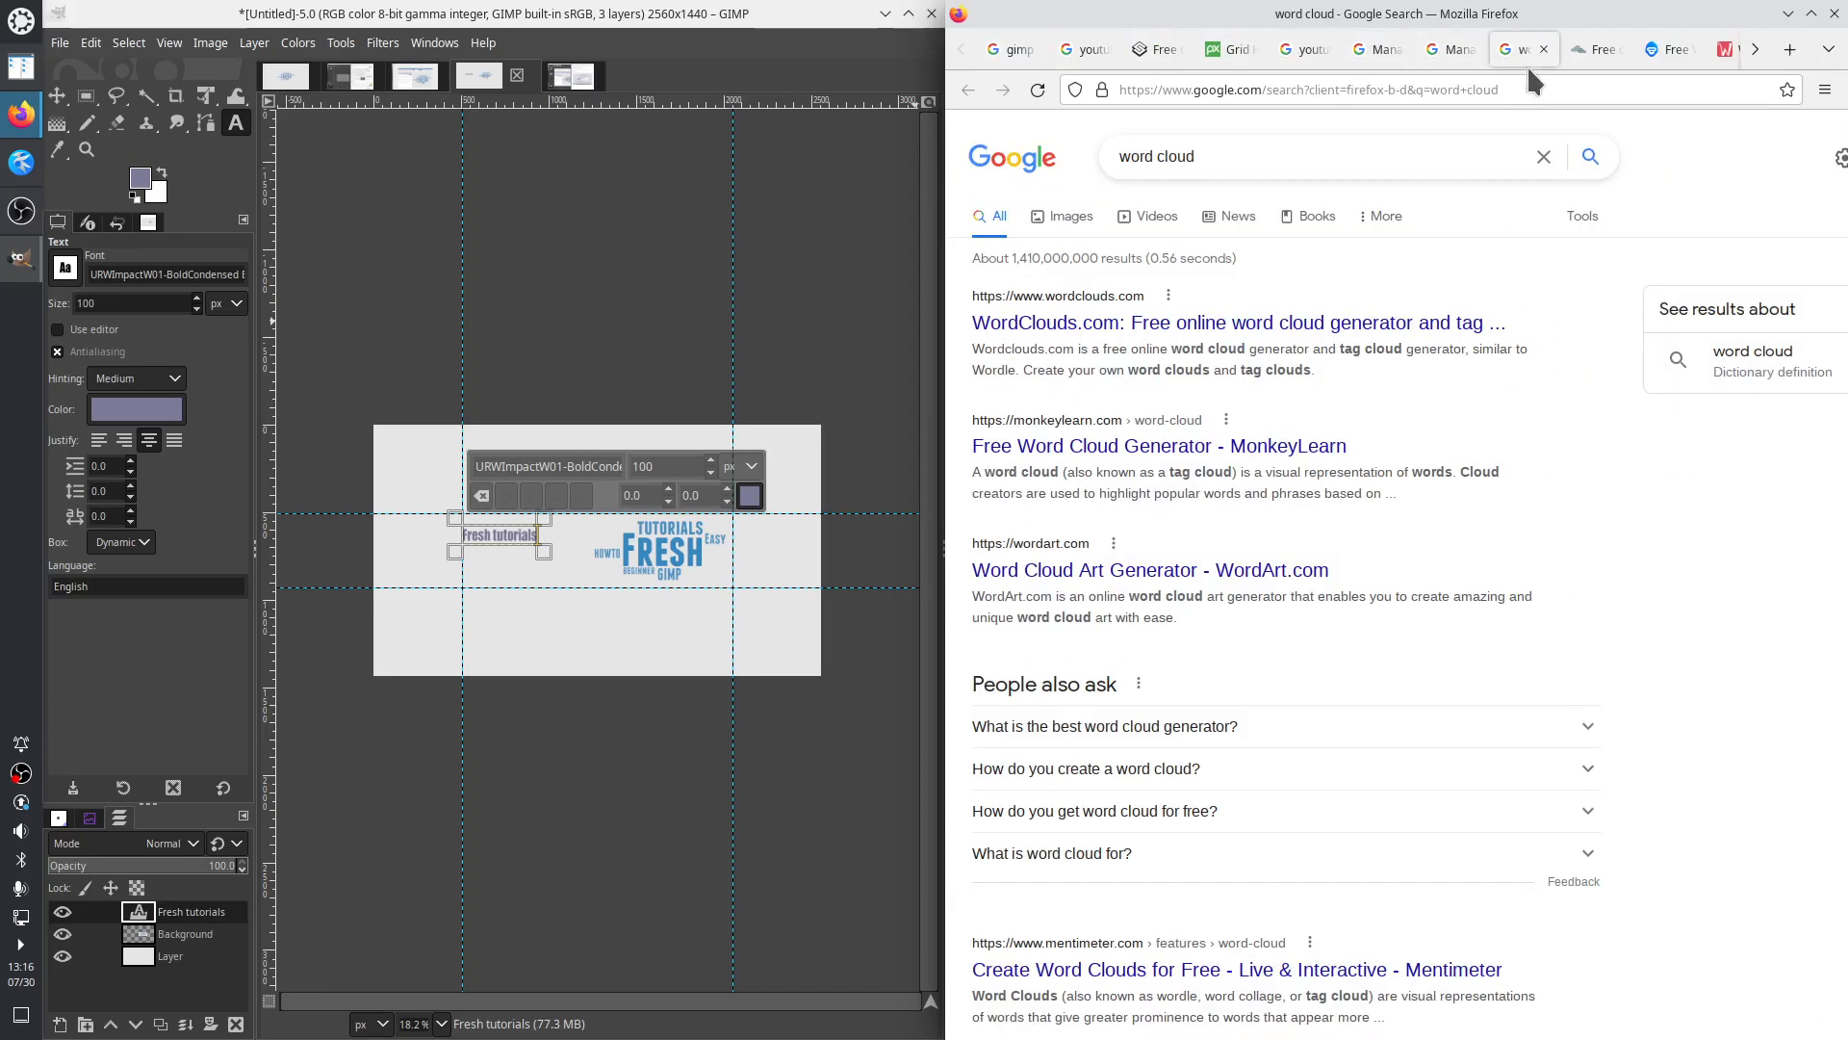
click(1378, 52)
scroll(1417, 573, down, 5)
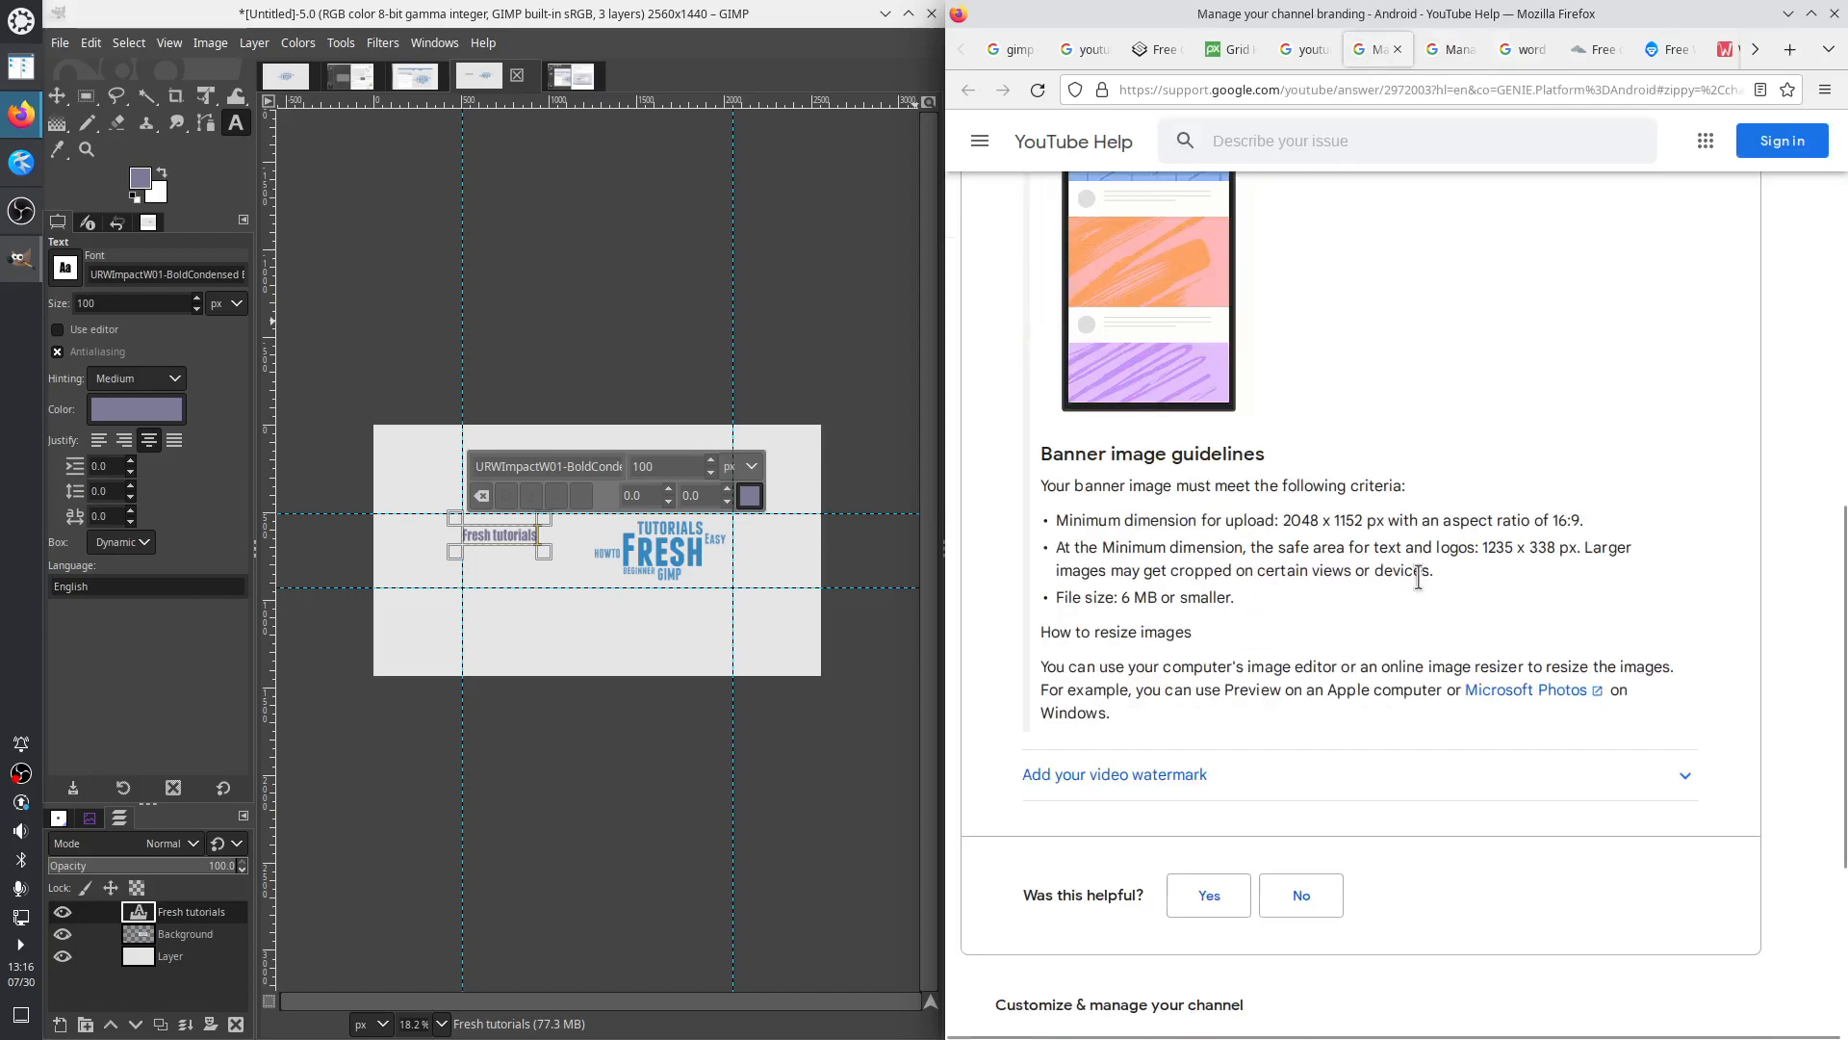
scroll(1399, 562, up, 5)
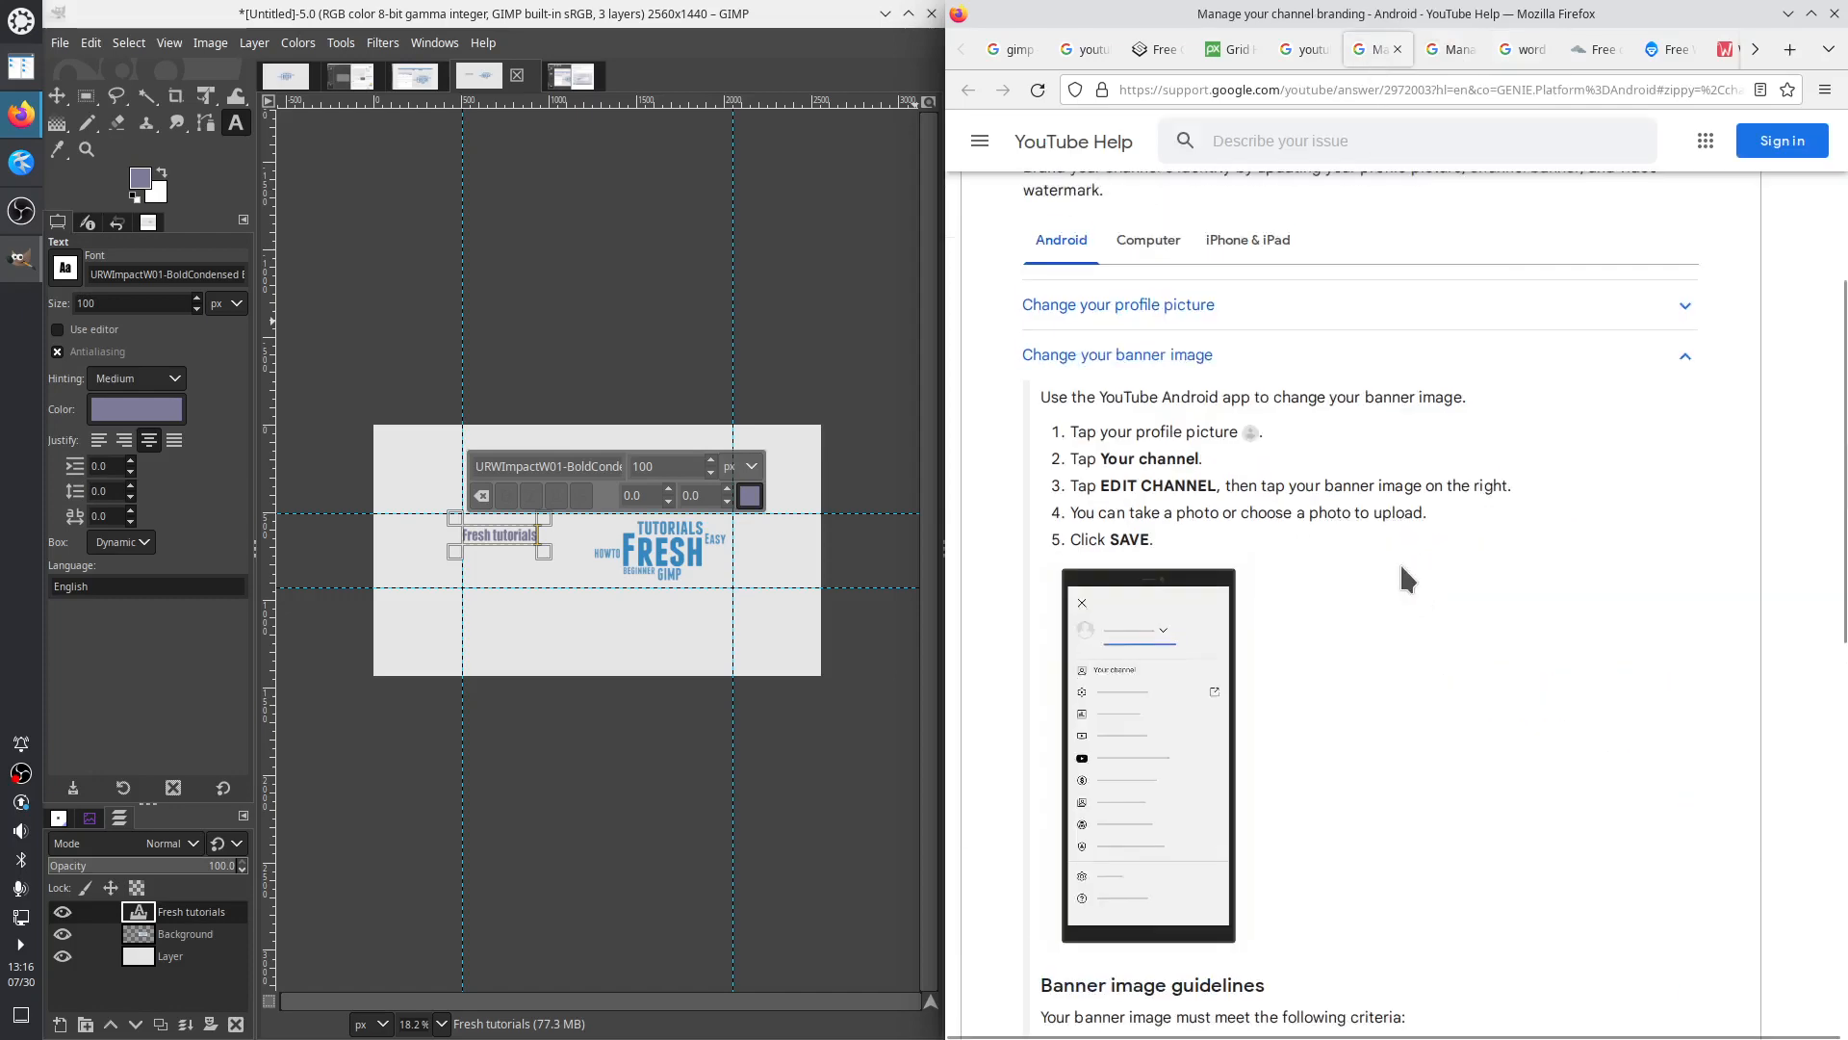
Collapse the "Change your banner image" section in both the Android and Computer versions of the help article, ending on the Android version
click(1146, 356)
scroll(1344, 497, up, 4)
scroll(1398, 547, up, 1)
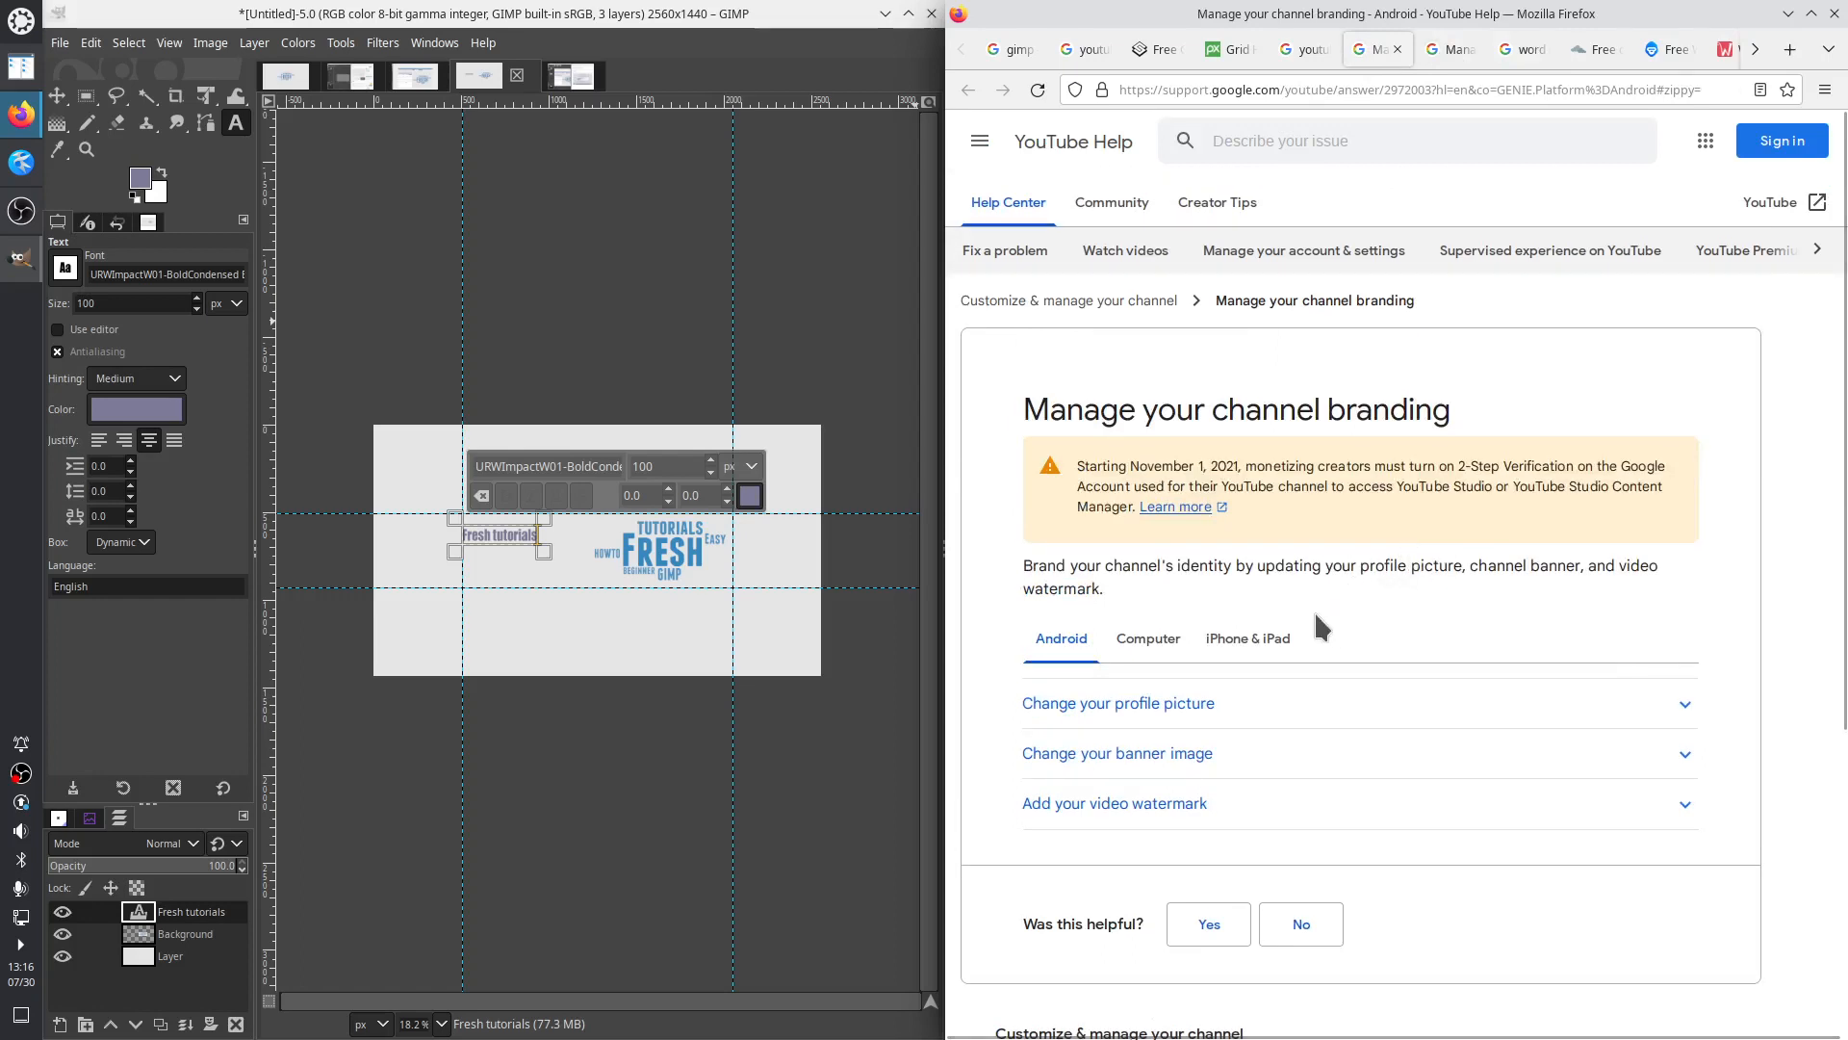
click(1449, 49)
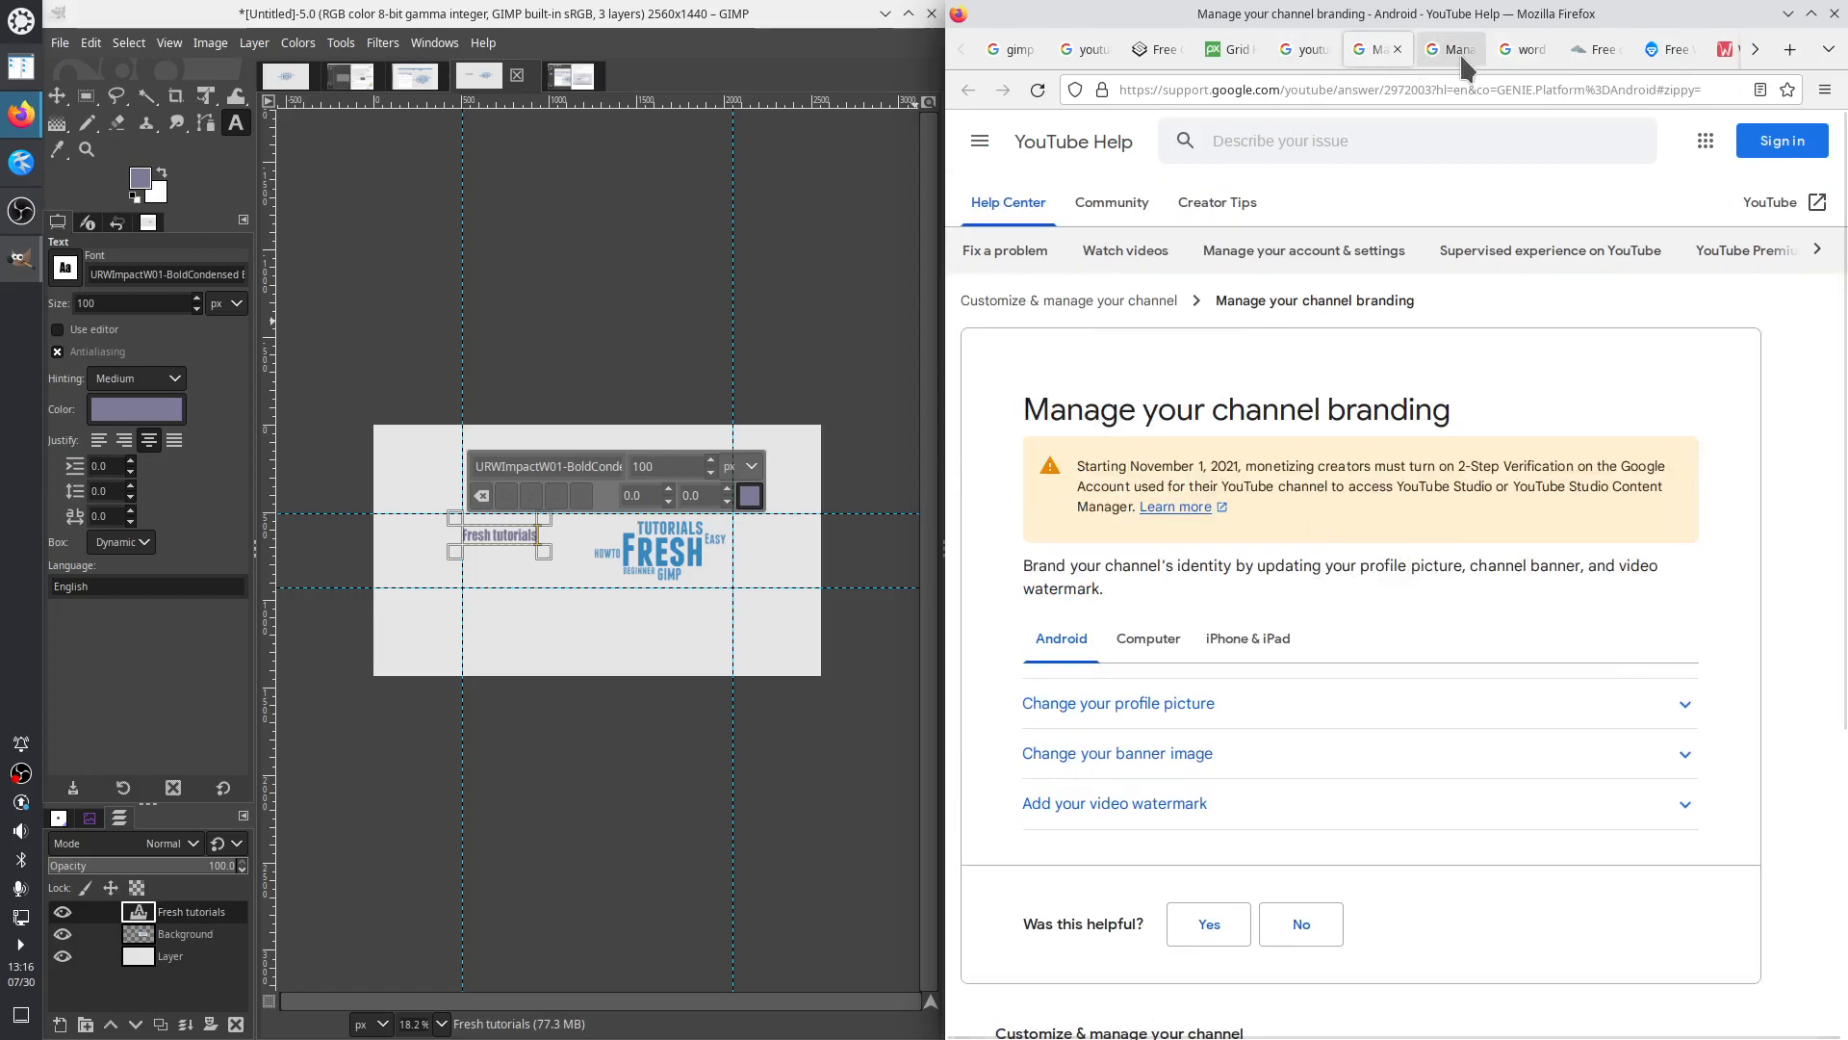
scroll(1448, 370, up, 3)
scroll(1448, 362, up, 10)
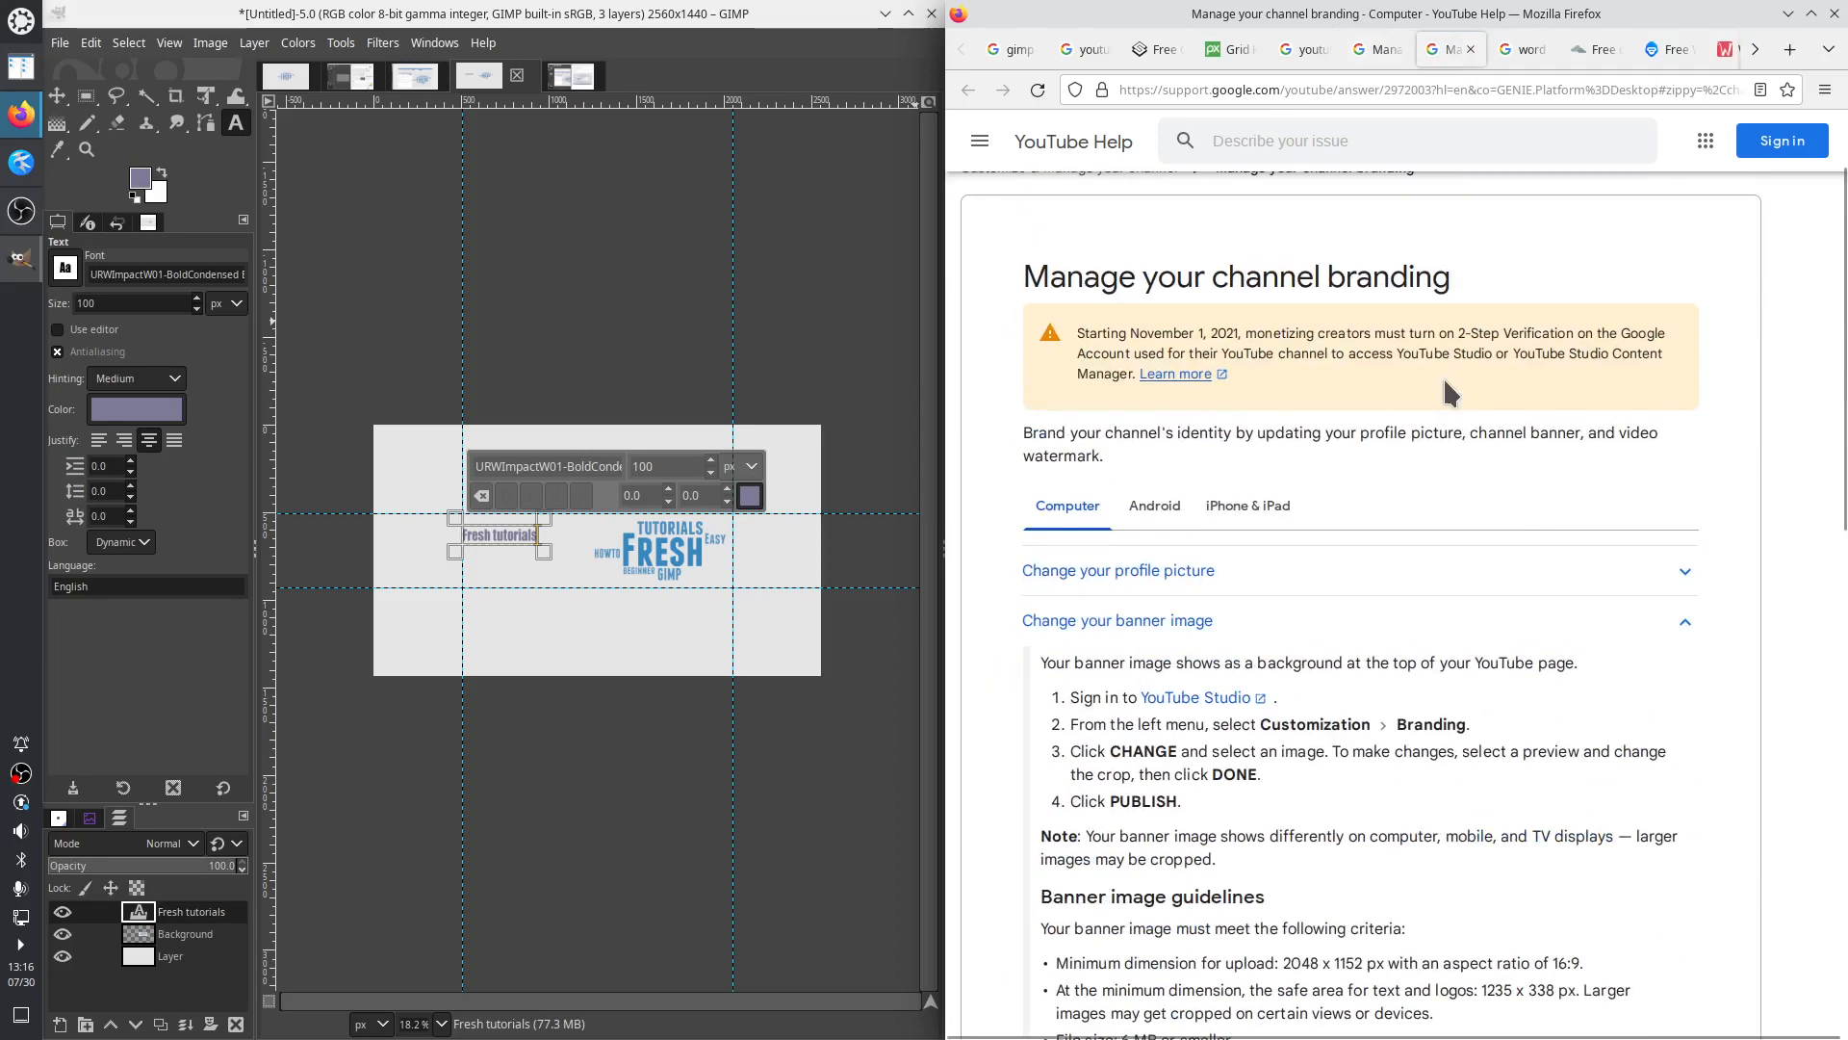
click(1117, 753)
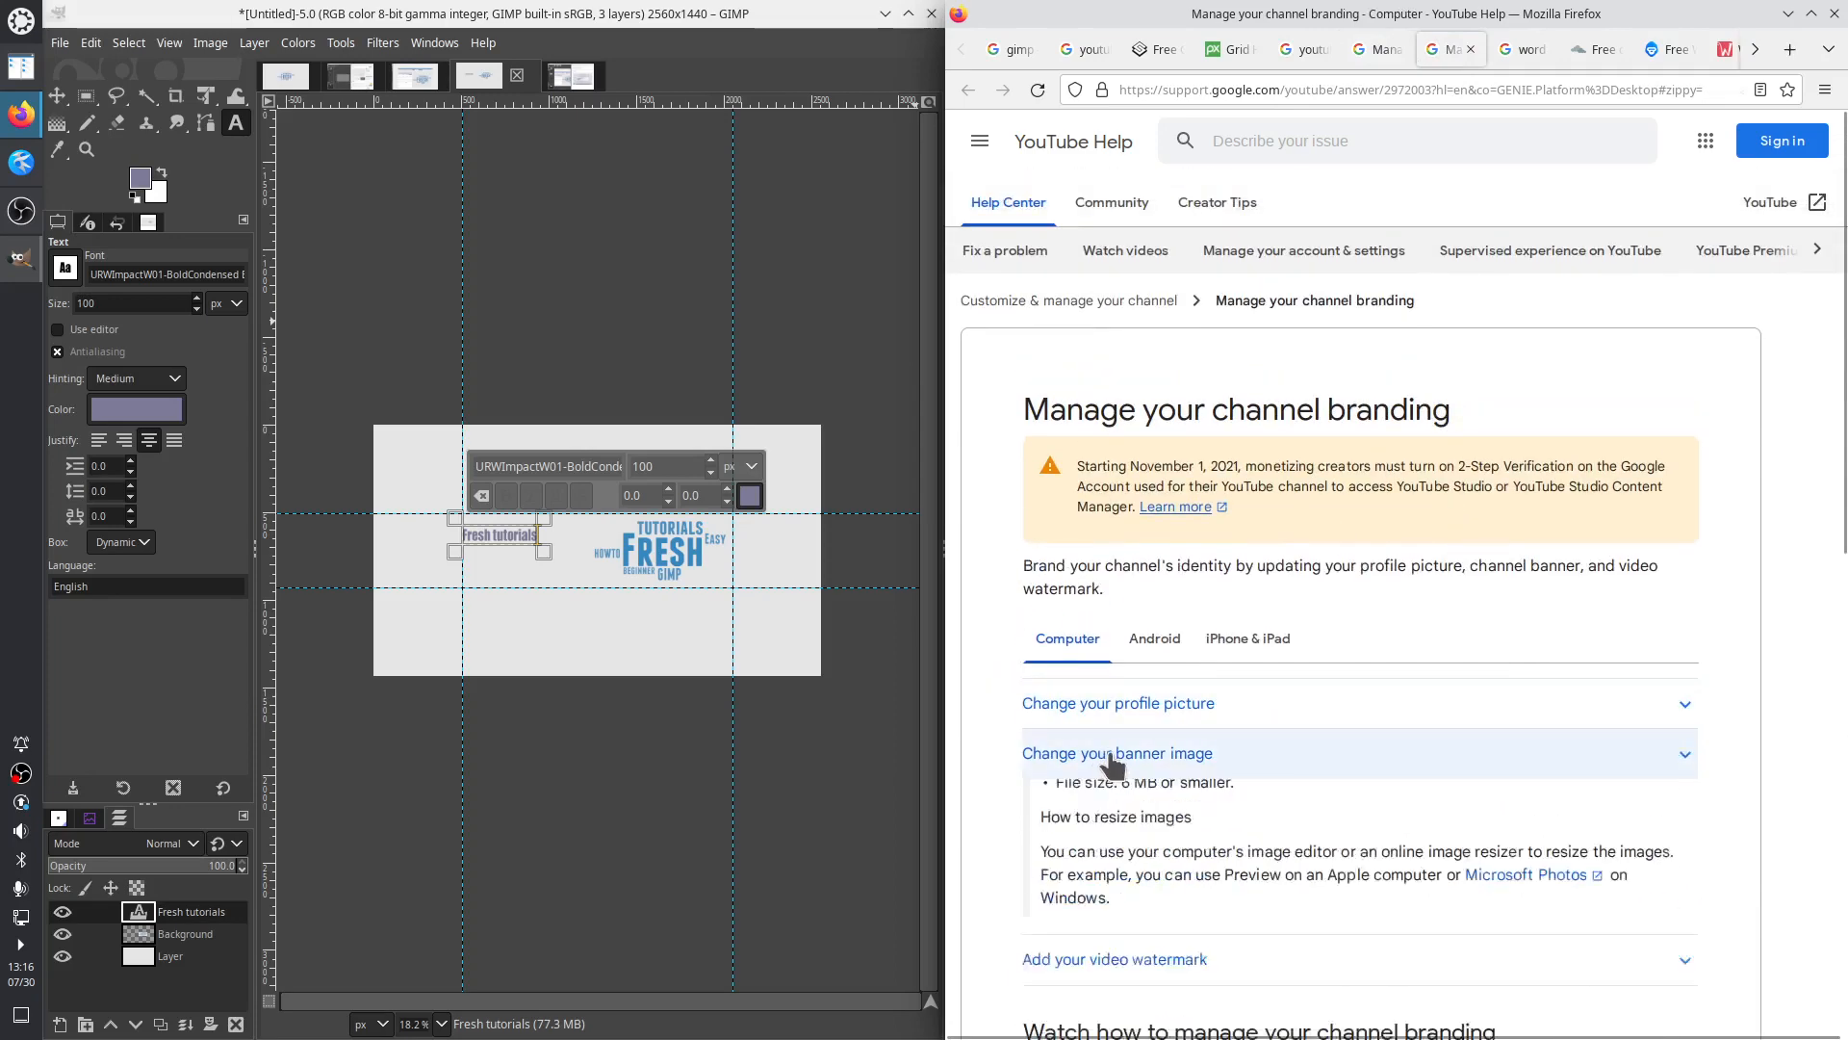
scroll(1353, 645, down, 3)
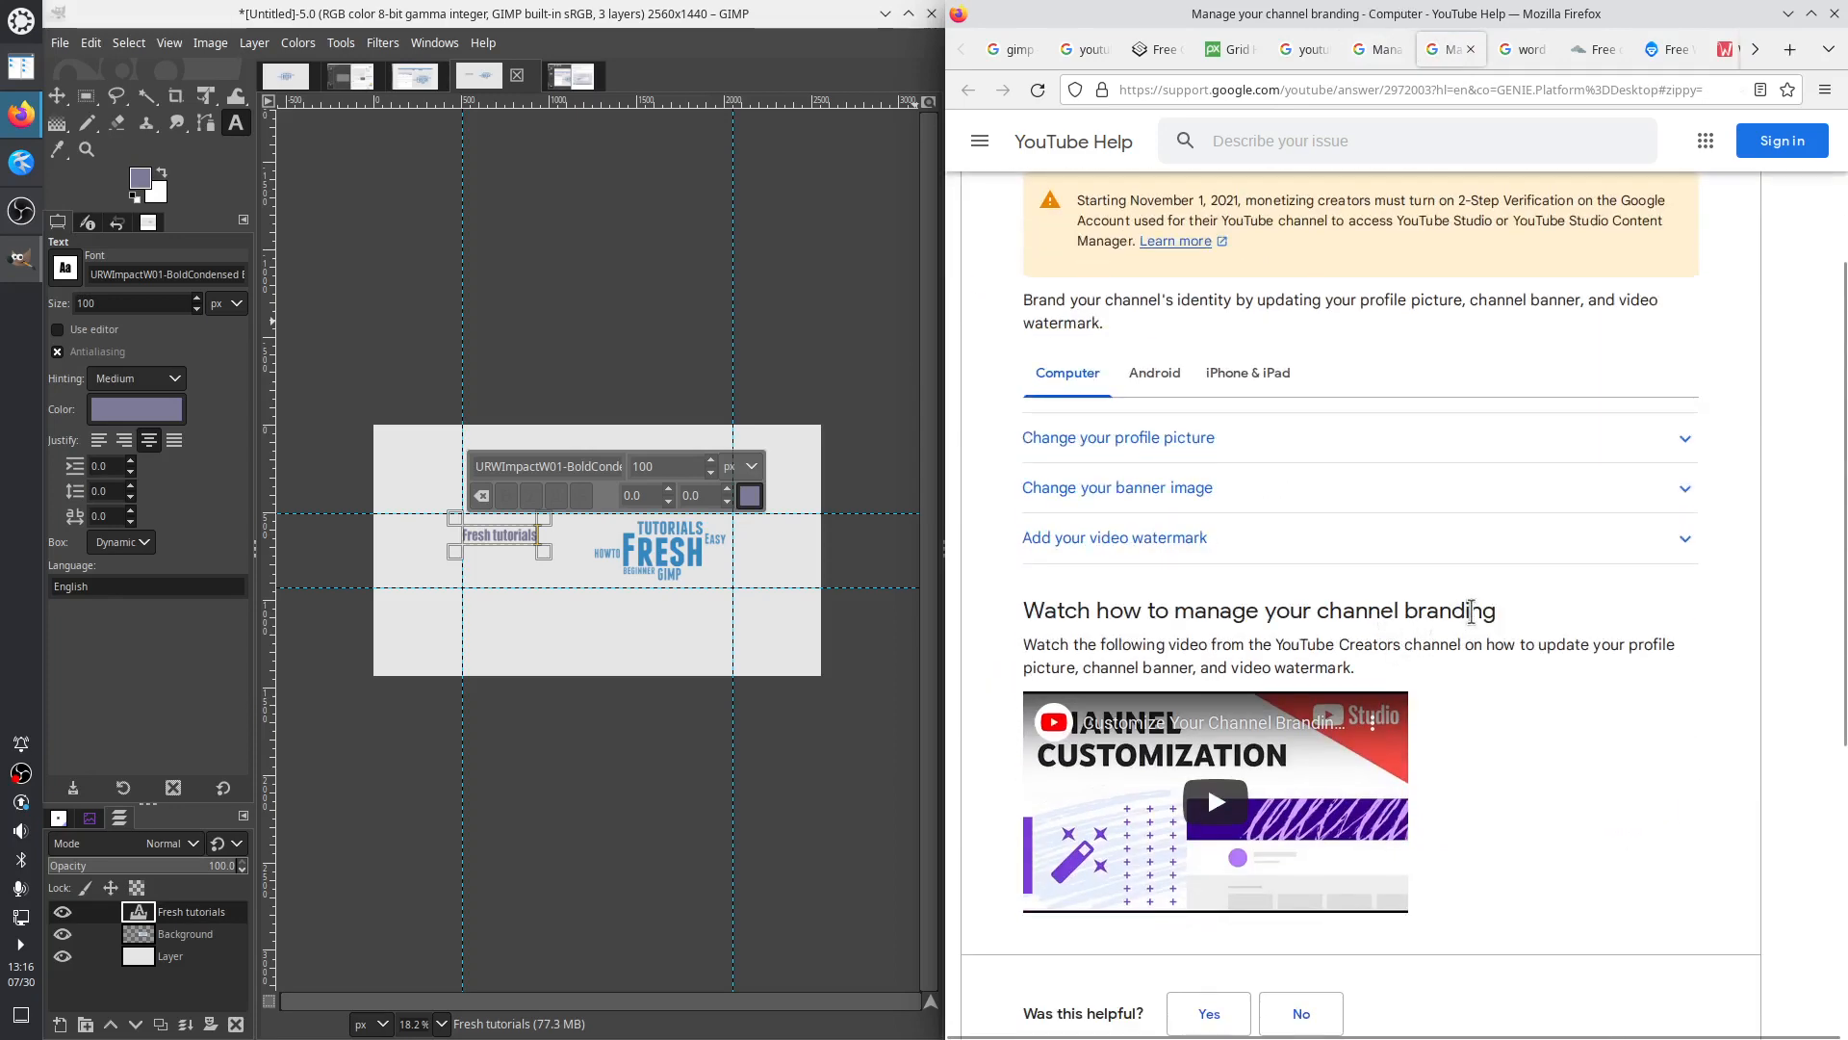
scroll(1473, 616, up, 3)
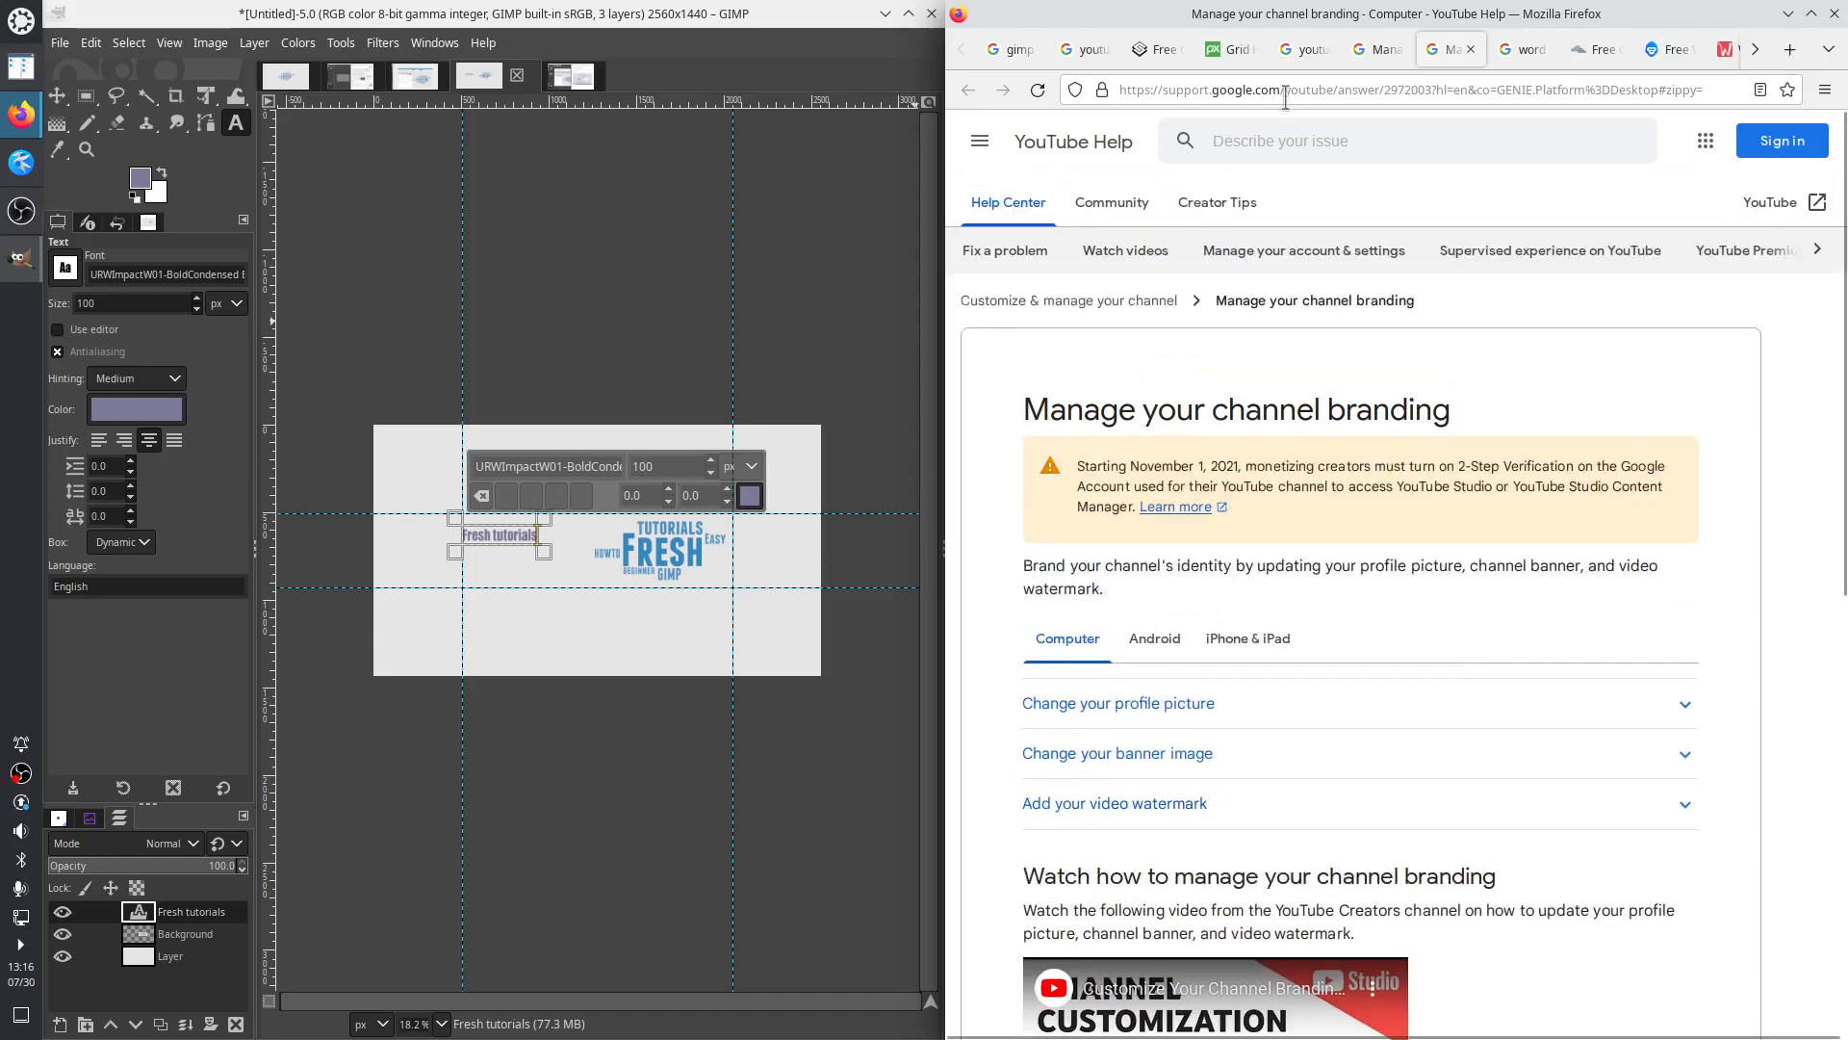
click(1377, 50)
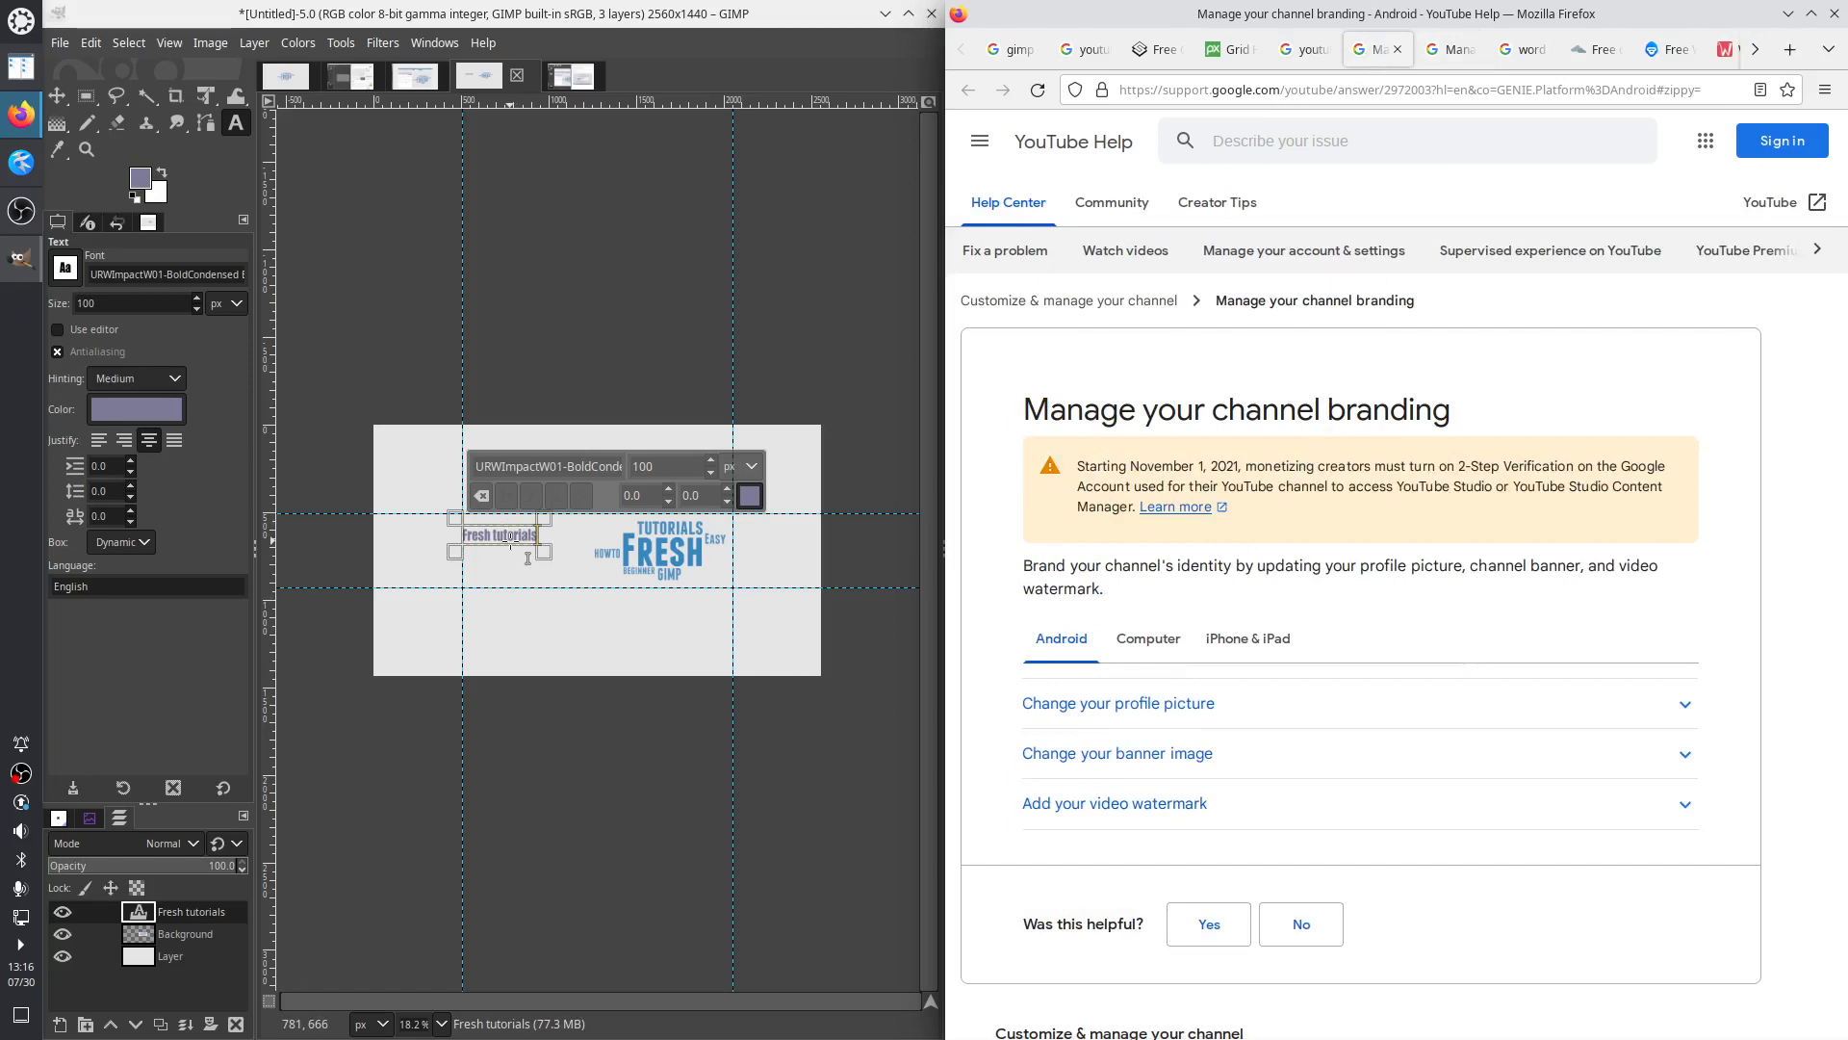
Try to change the "Fresh tutorials" text color to 000000 without selecting its characters
click(750, 496)
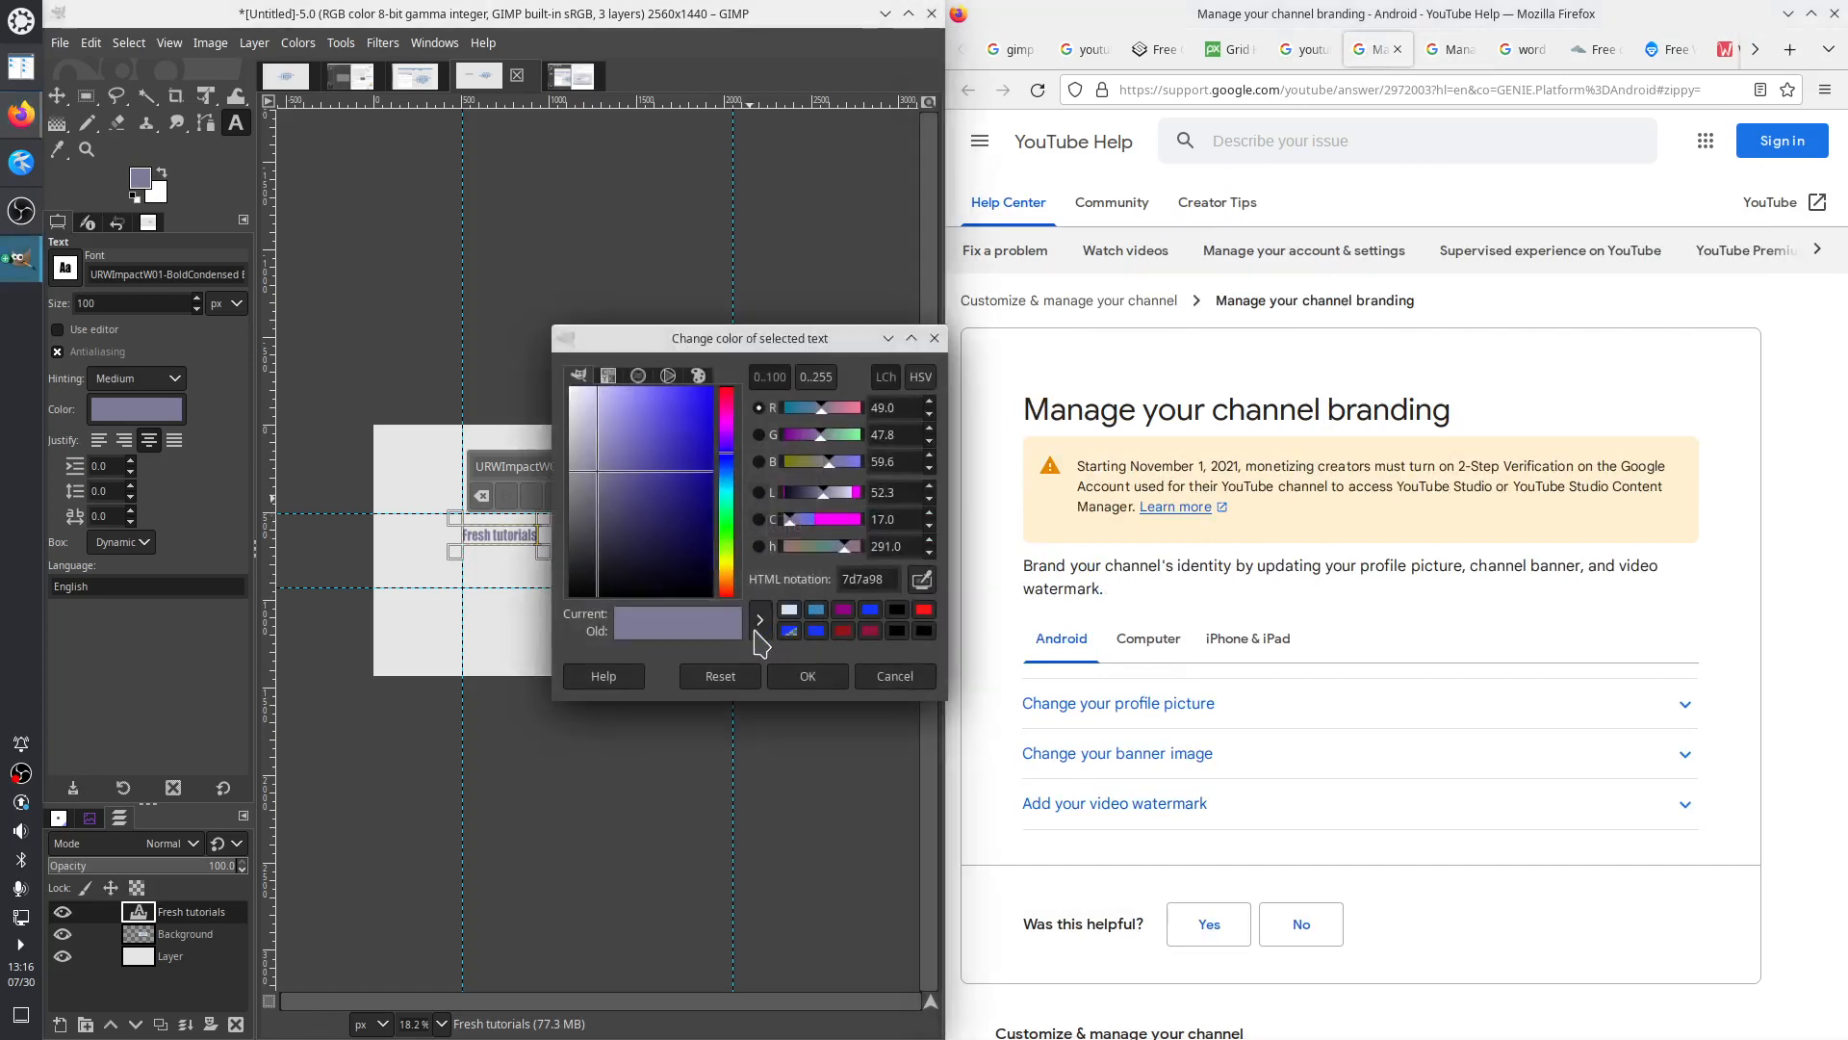
drag(893, 578, 825, 589)
text(000000)
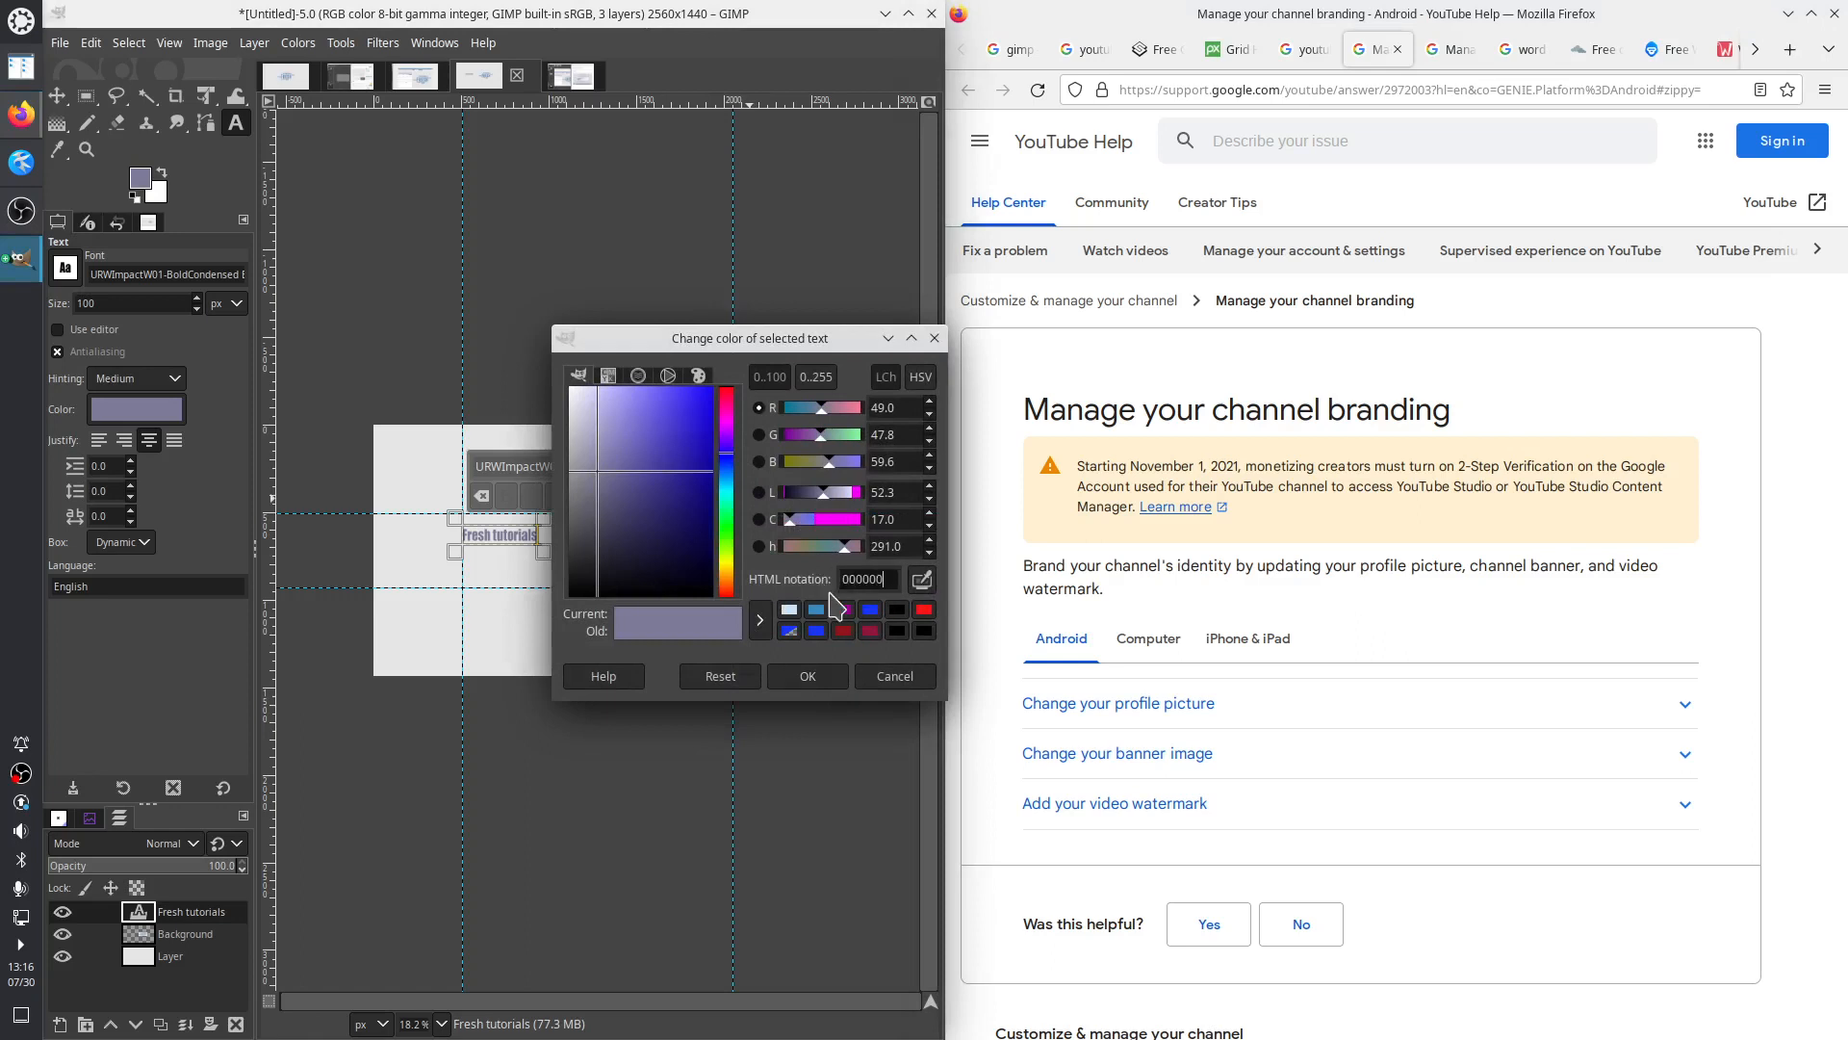
click(808, 676)
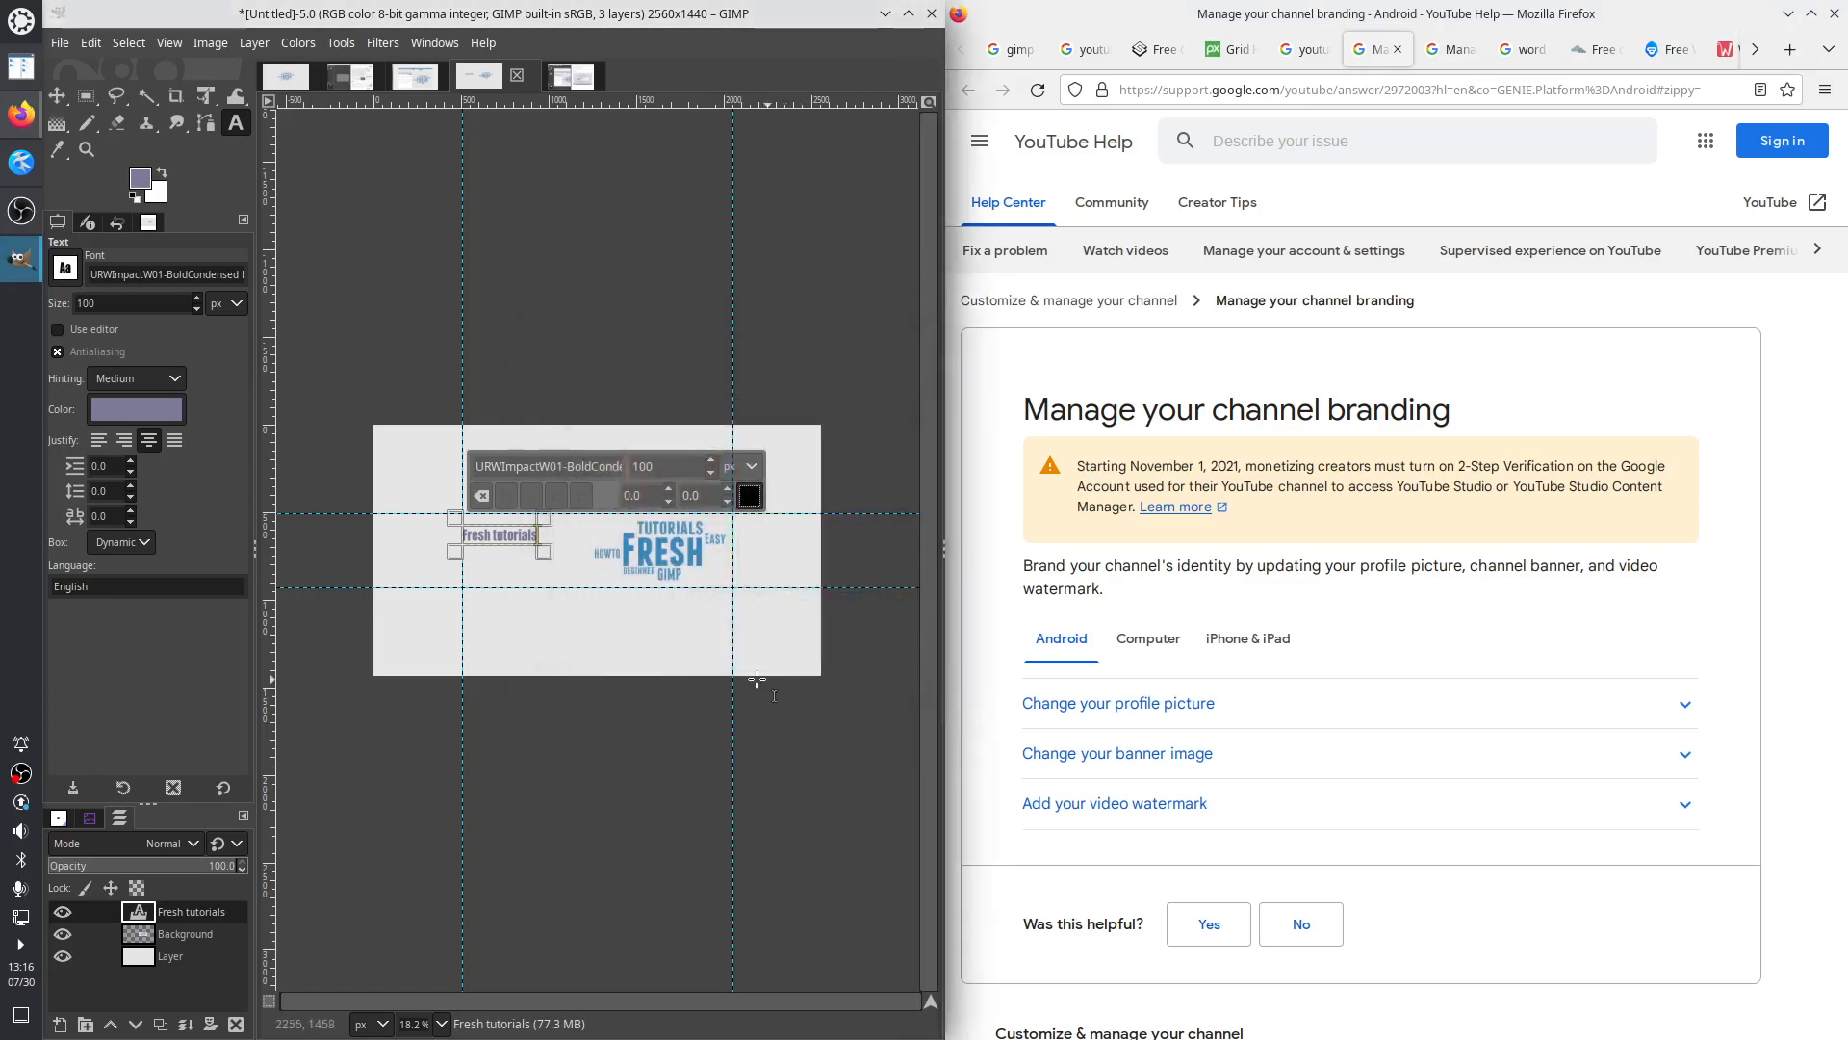
Select all of the "Fresh tutorials" text and set its color to black, 000000
key(ctrl+a)
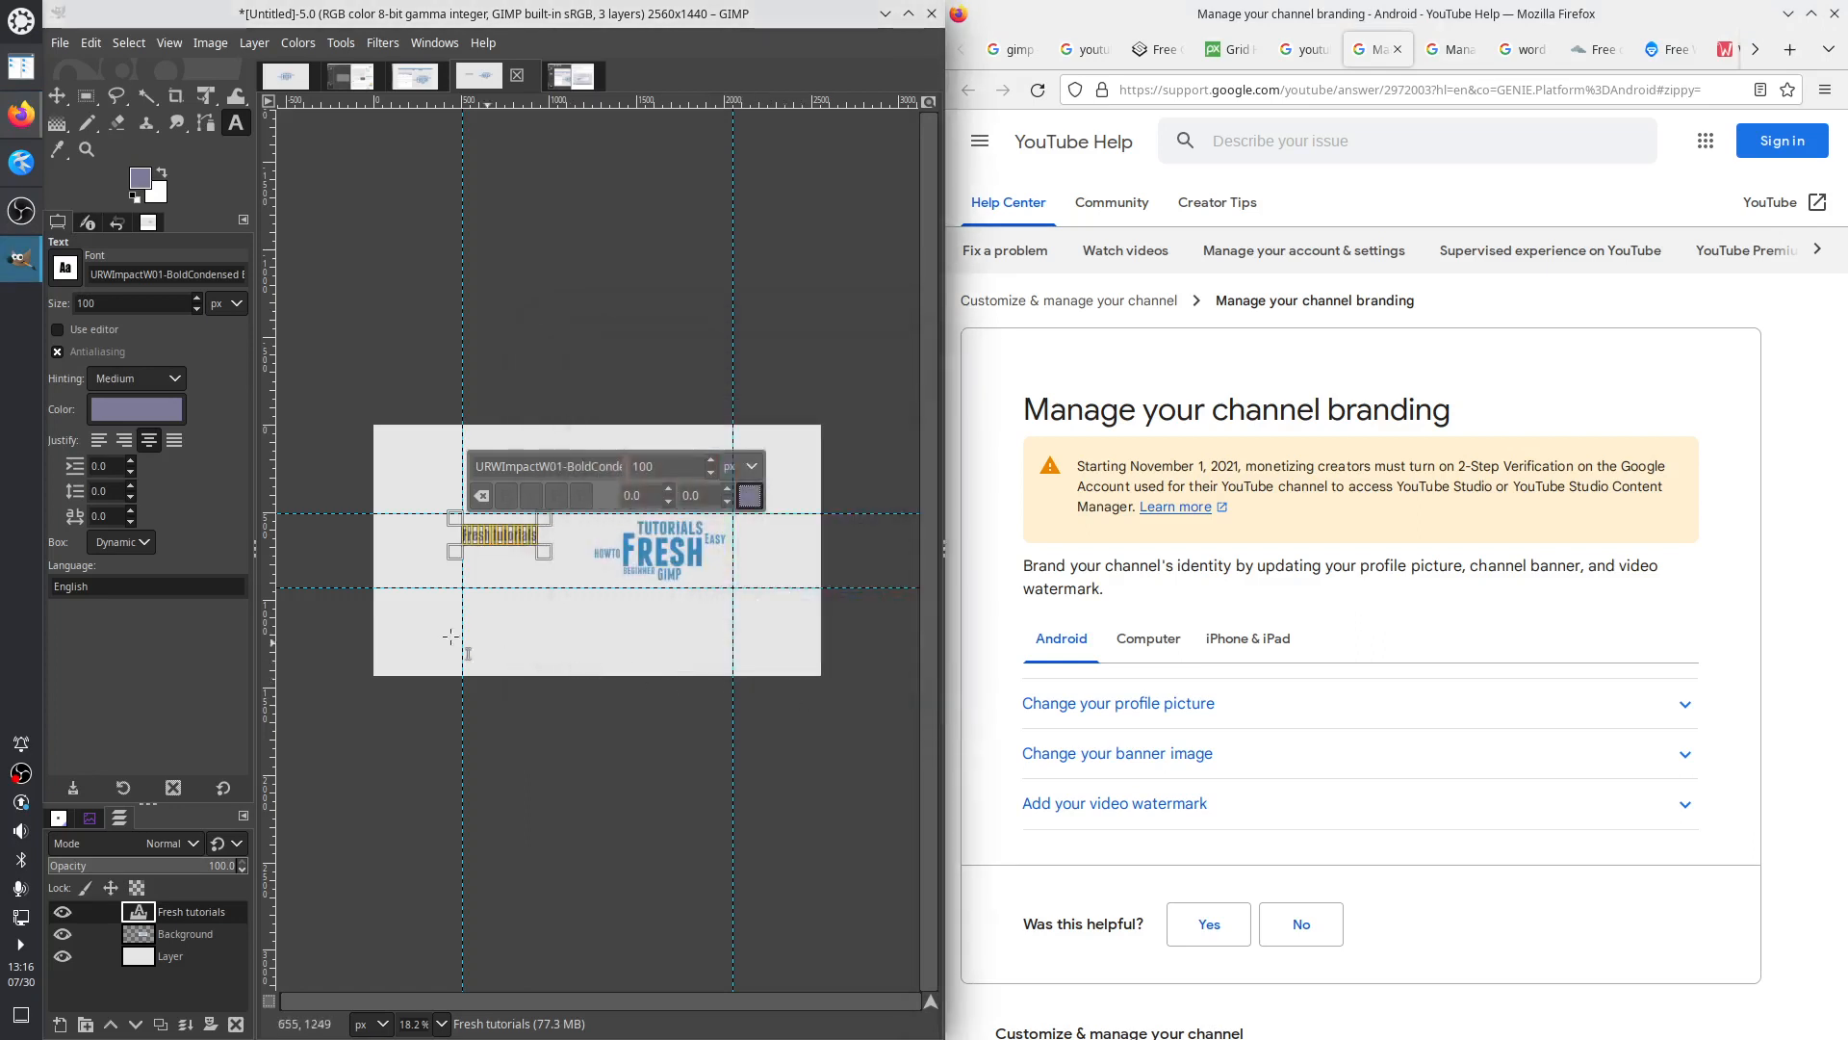
click(749, 495)
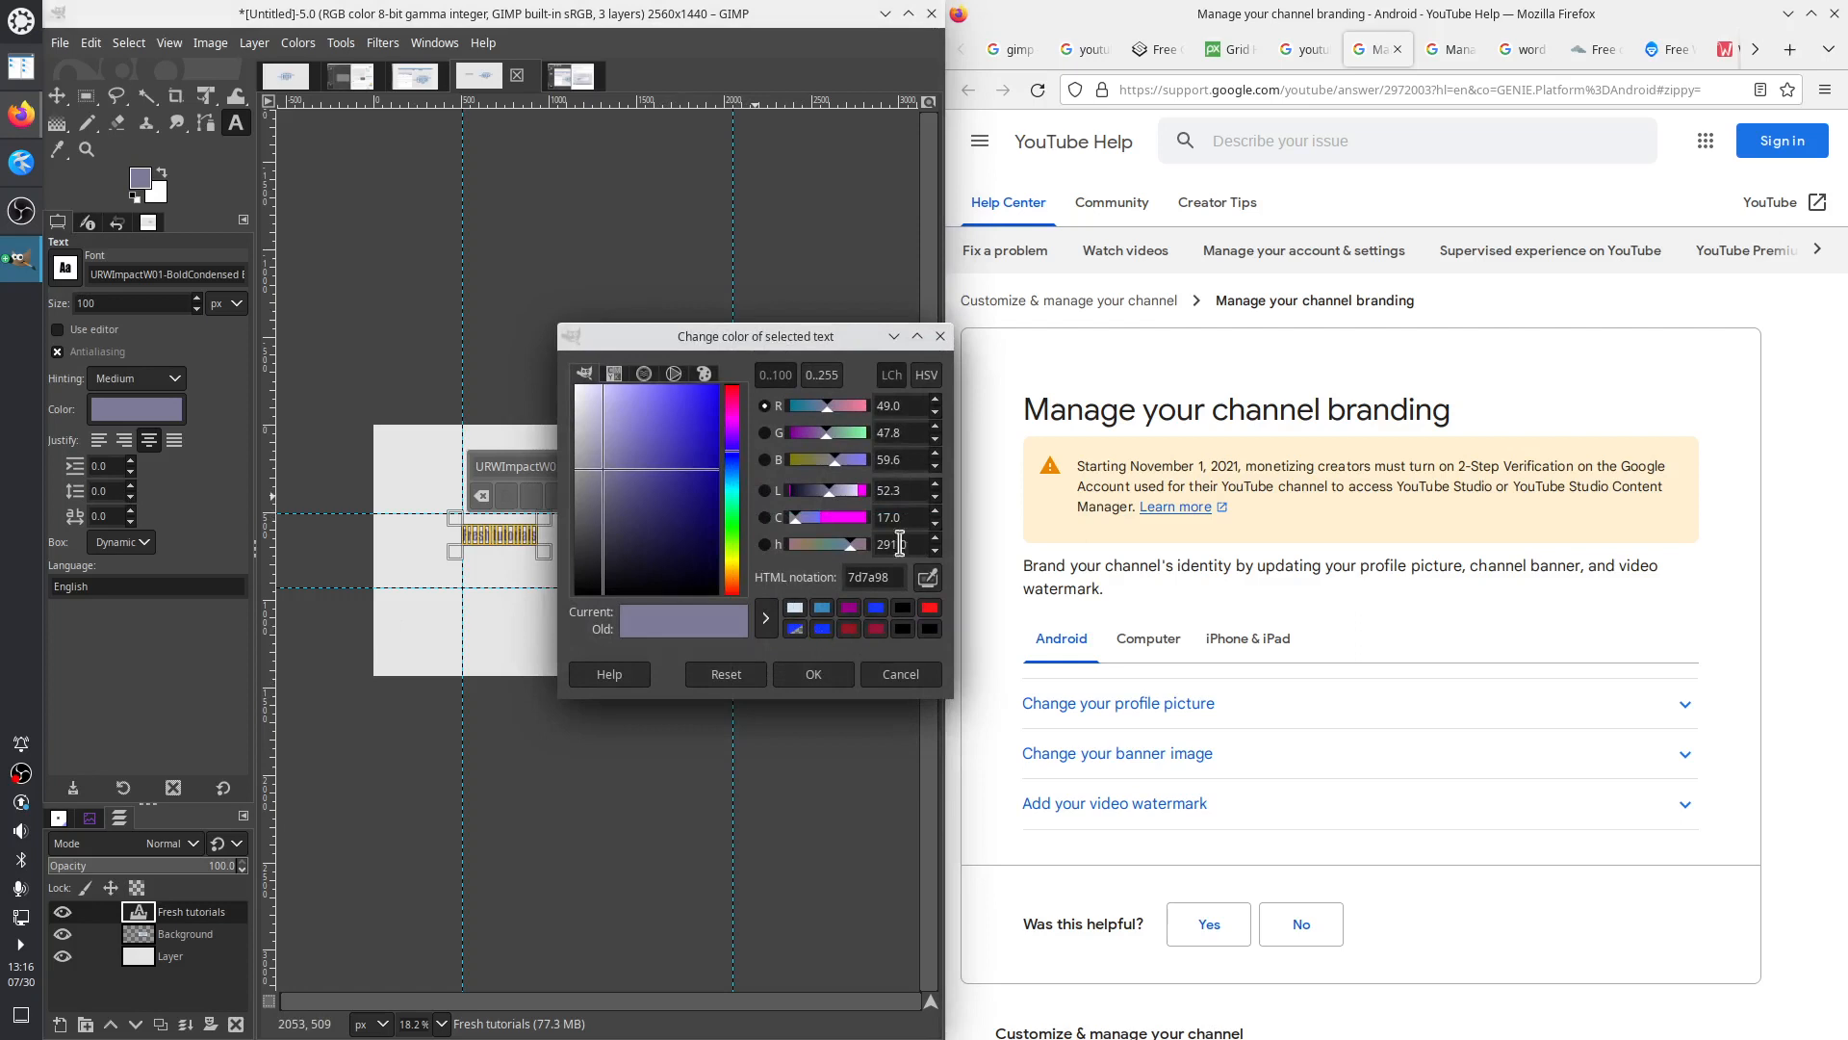
drag(901, 577, 812, 572)
text(000000)
click(813, 677)
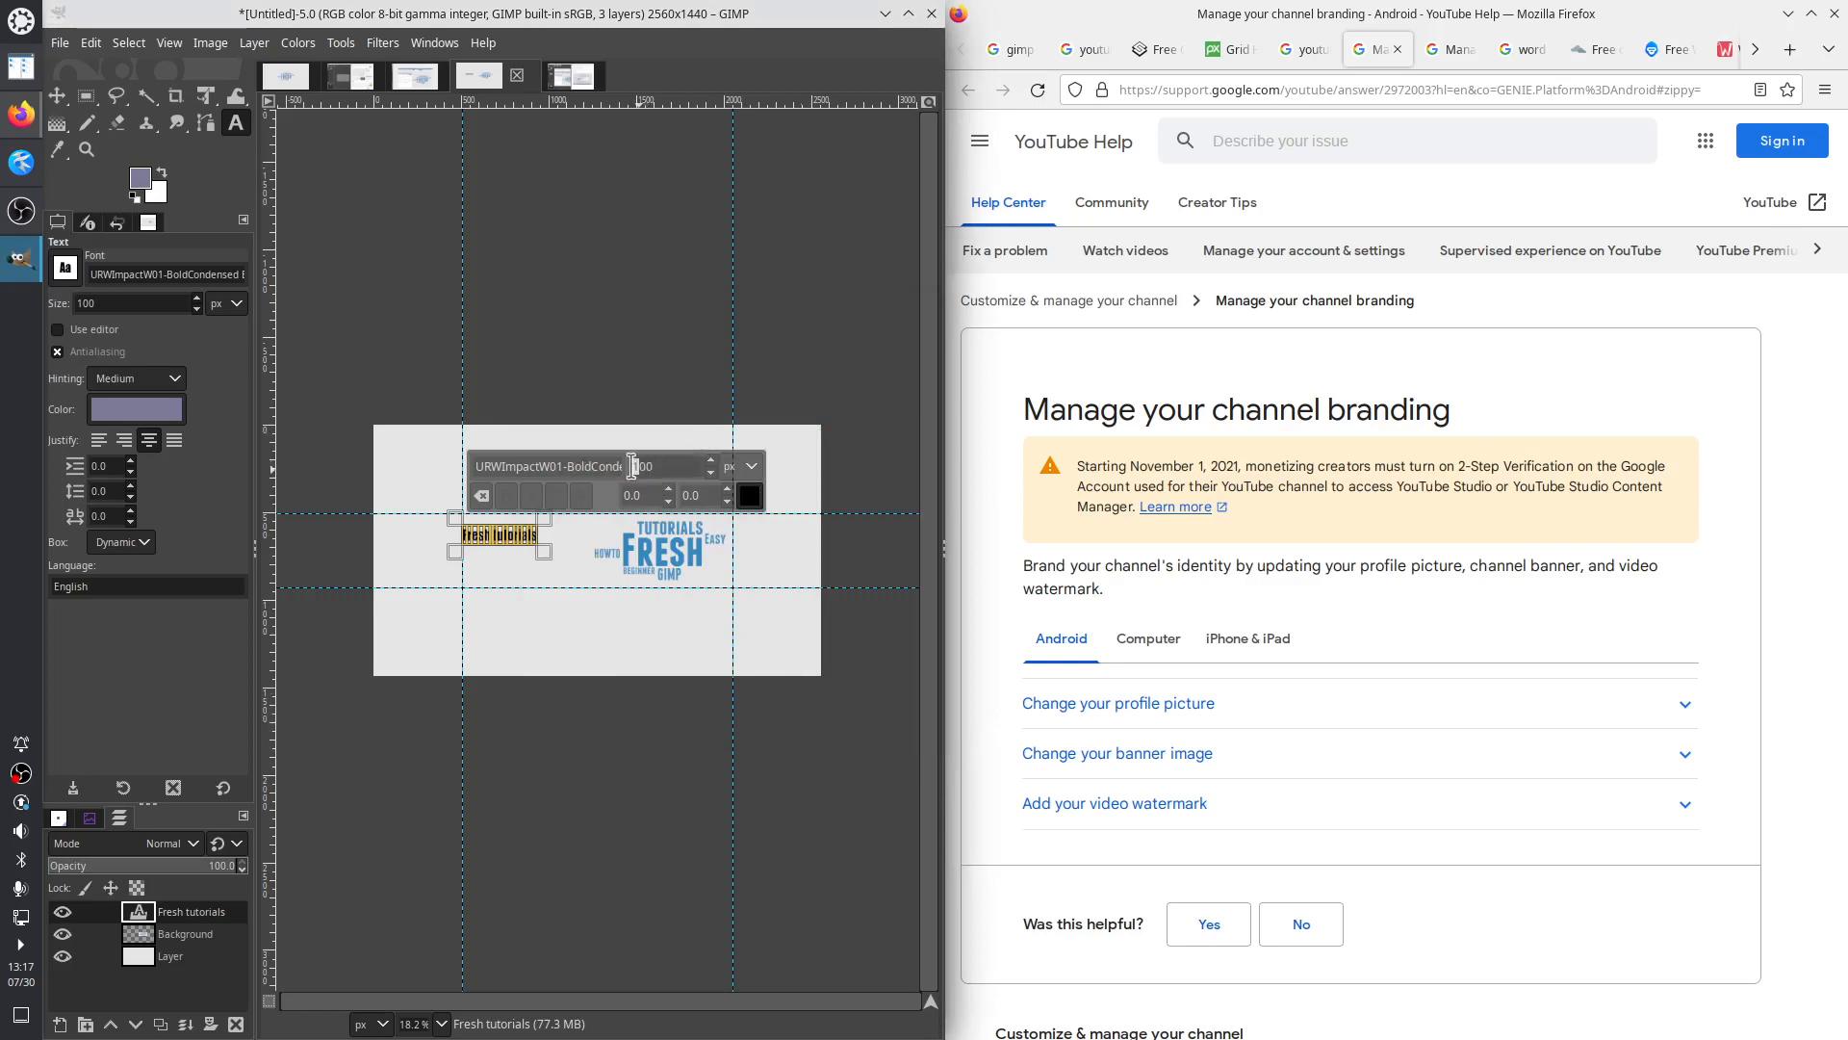
Try sizes of 200 and 170 px on the selected "Fresh tutorials" text and settle on 160 px
text(2)
key(Return)
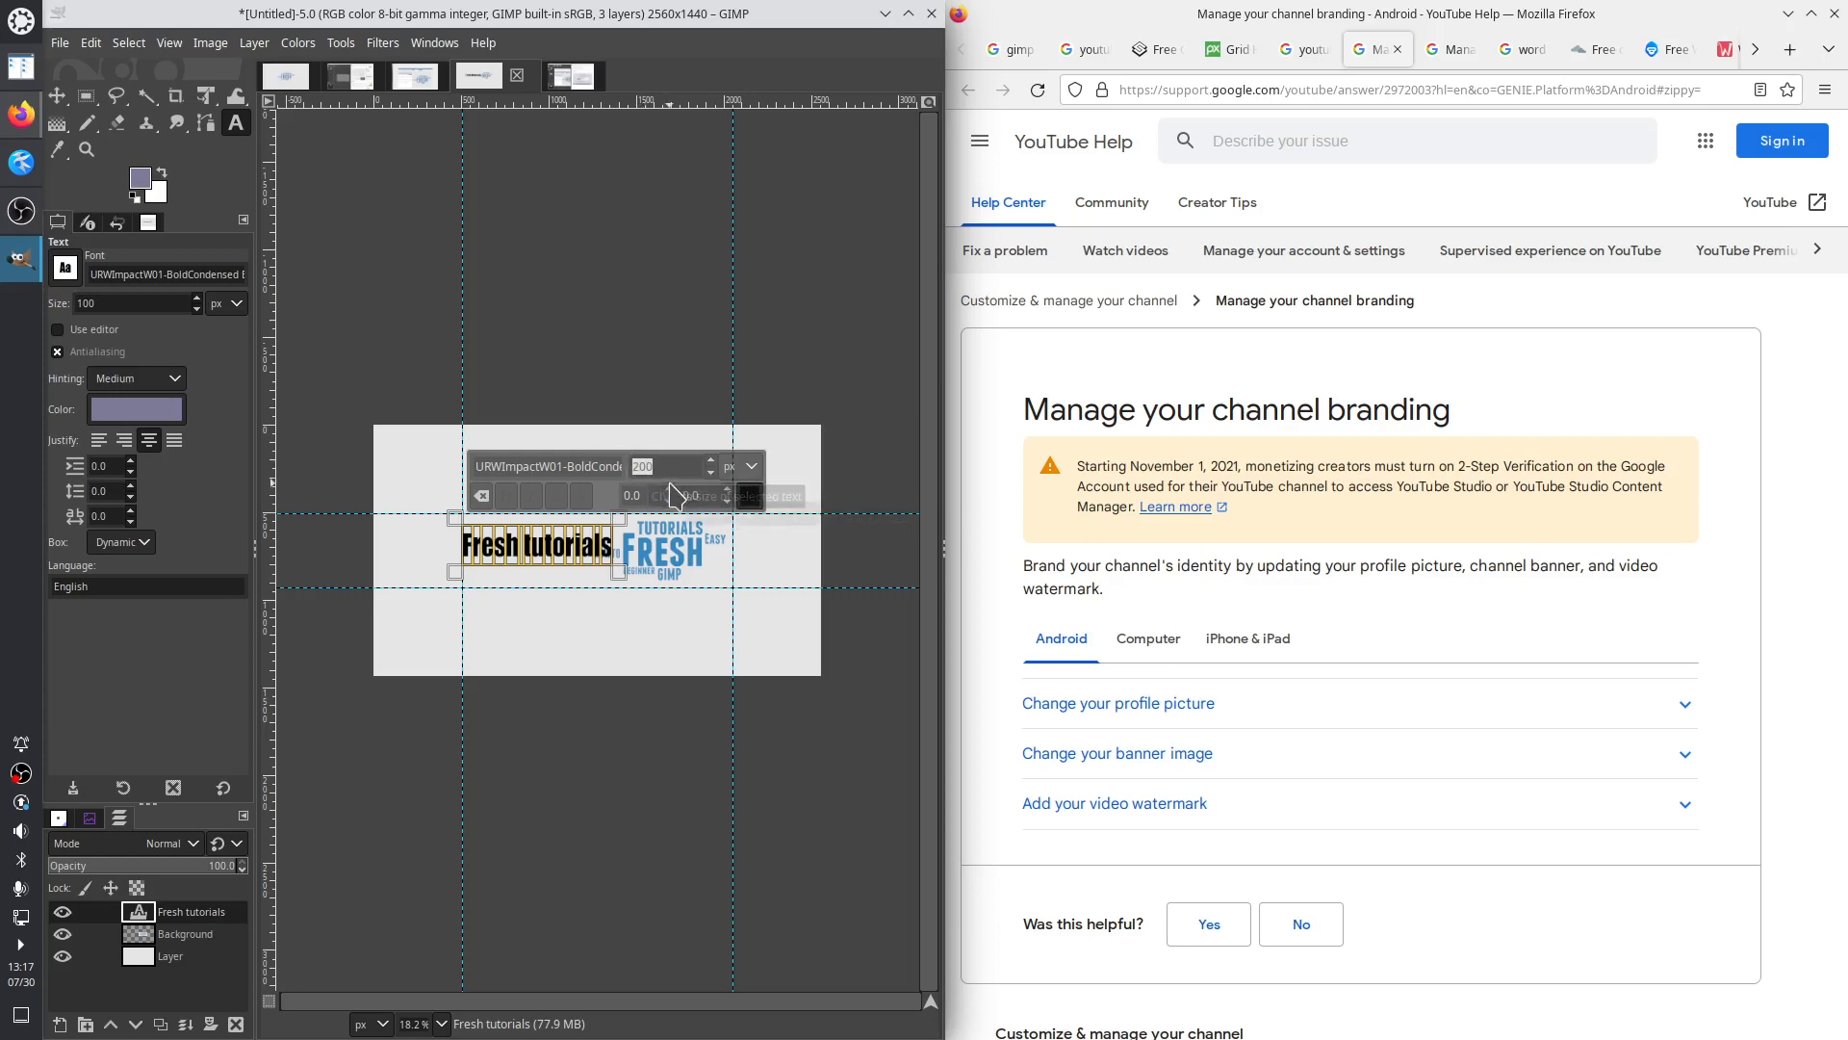
text(170)
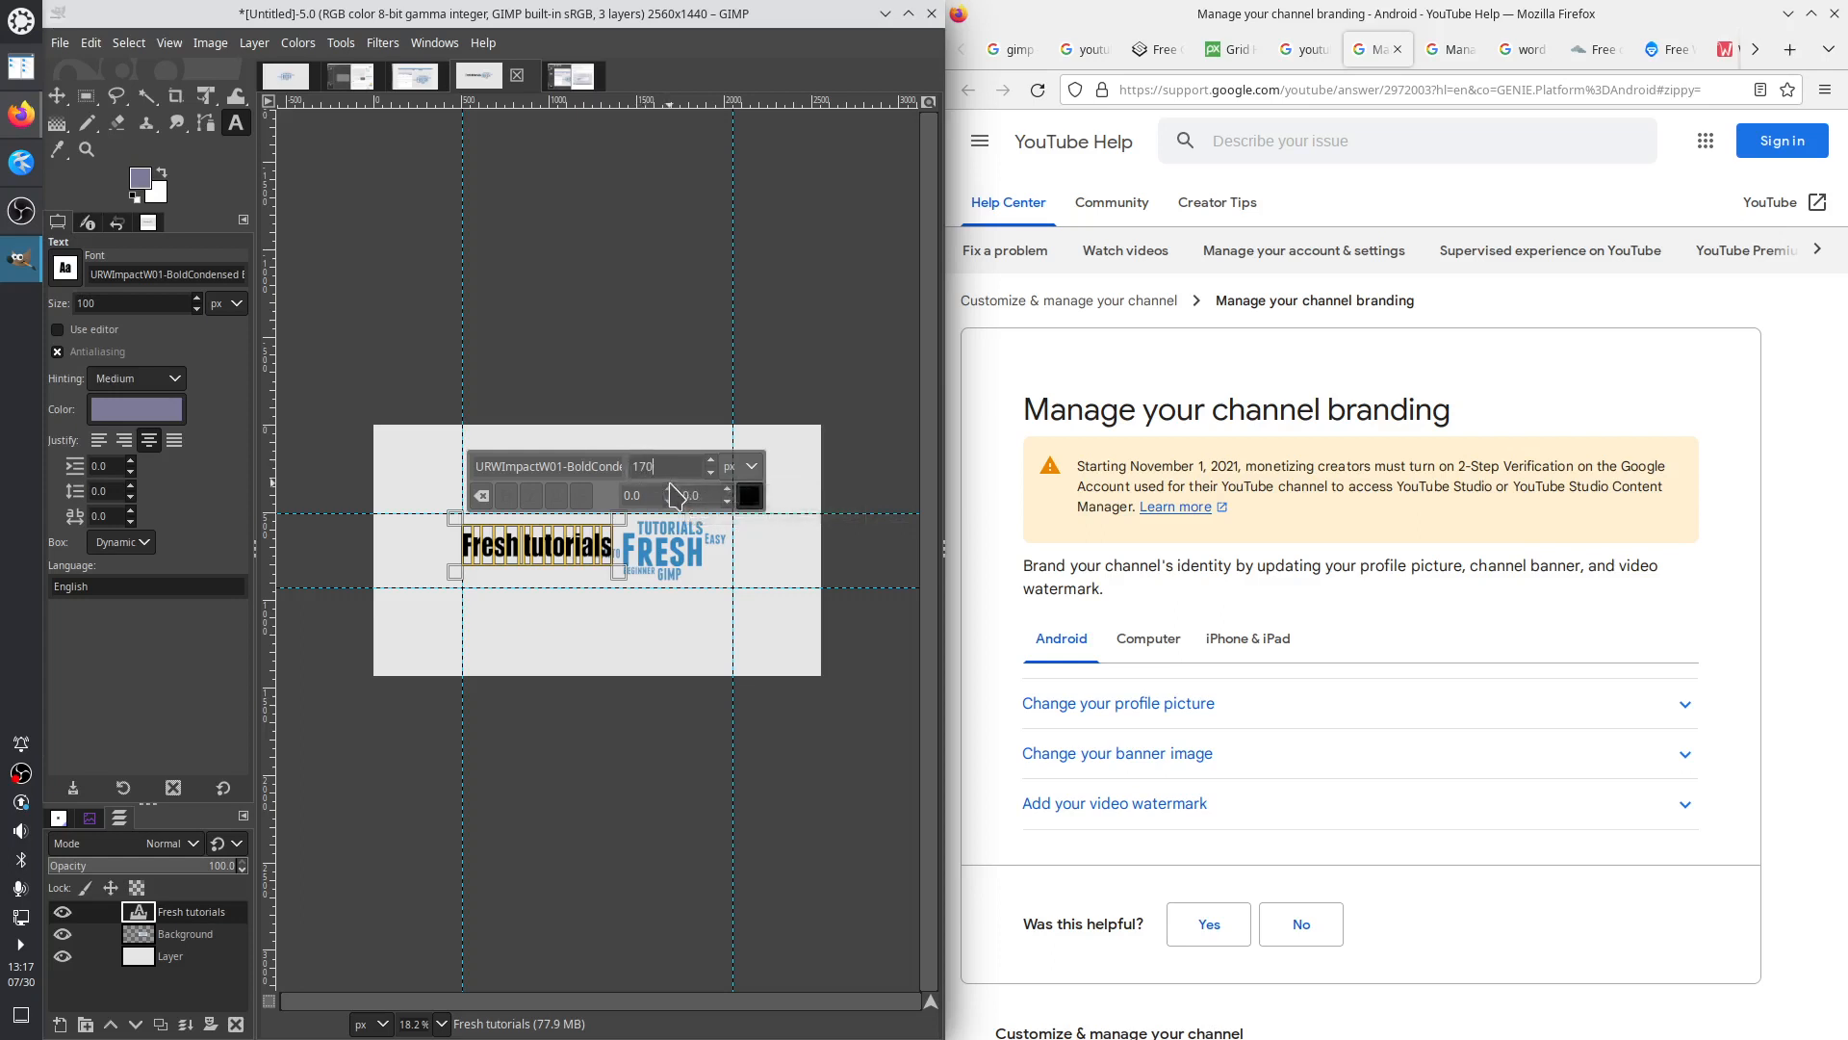
key(Return)
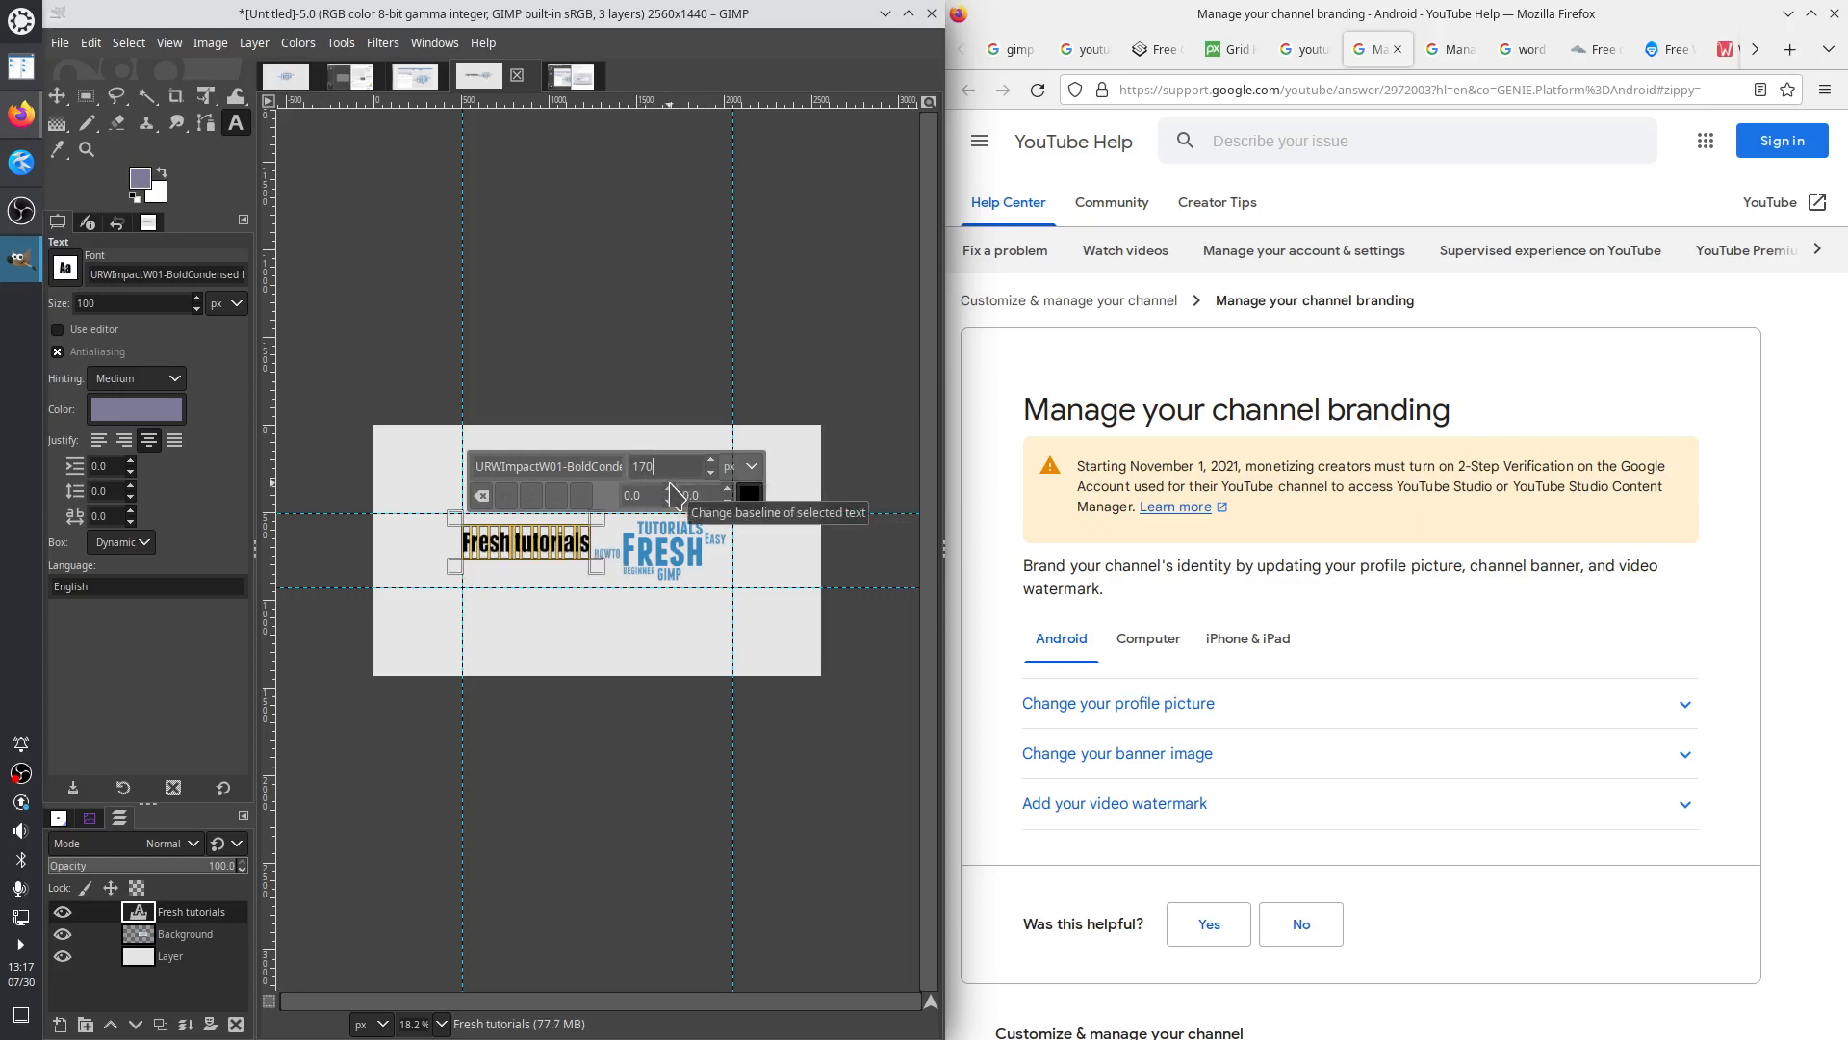
key(BackSpace)
key(BackSpace)
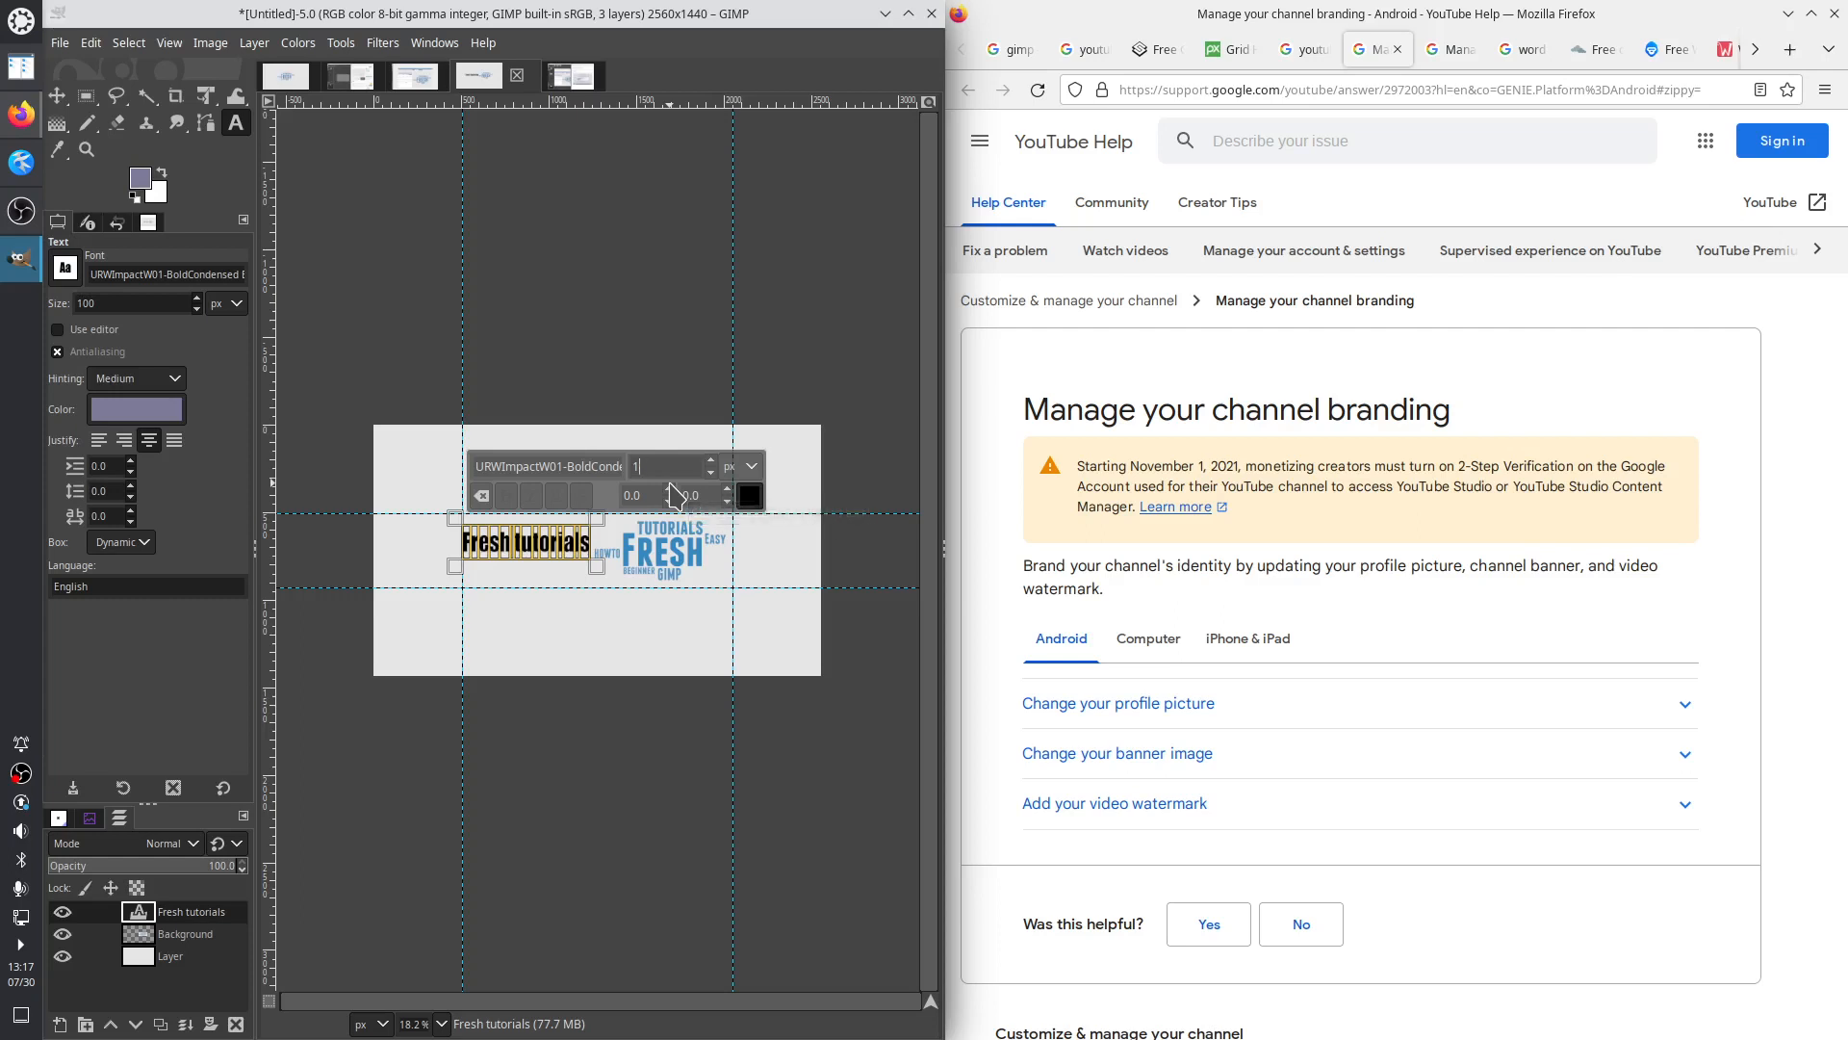
key(Return)
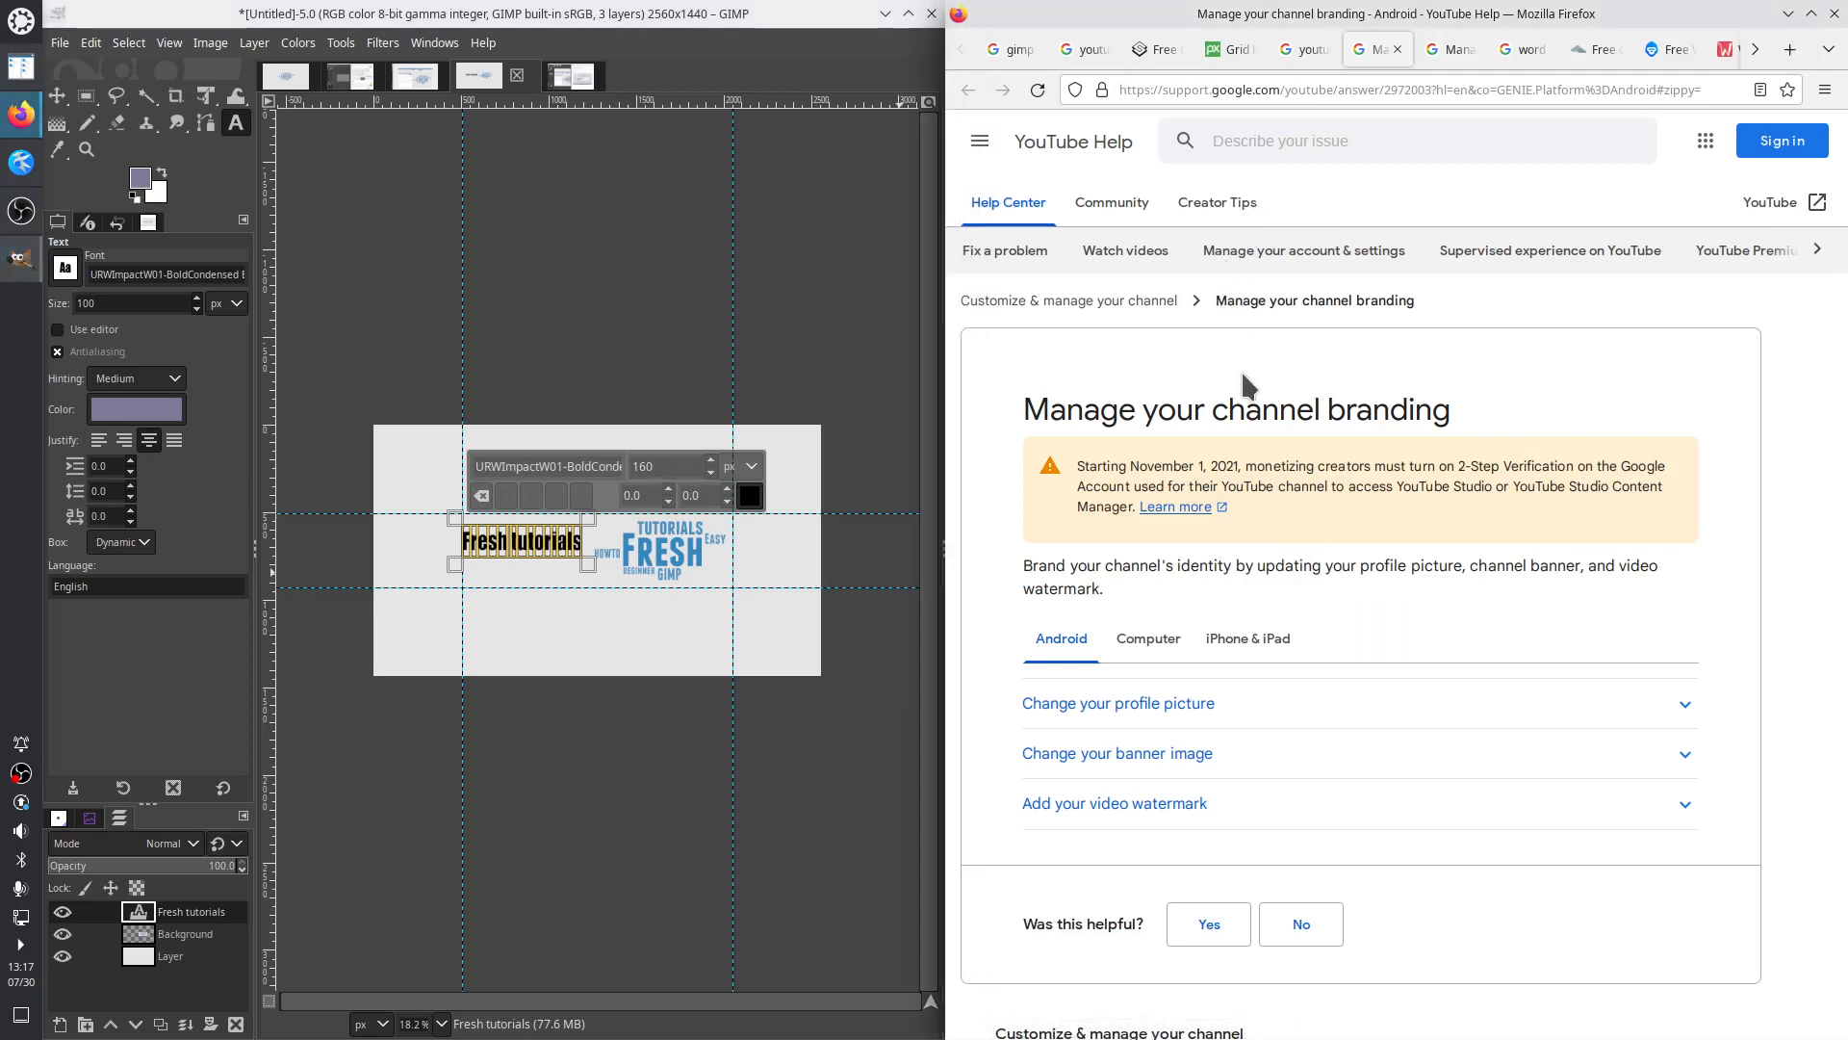
Capture the full screen with the "Manage your channel branding" page showing, create a new image from the clipboard and enlarge its heading area
key(Print)
click(60, 42)
mouse_move(145, 94)
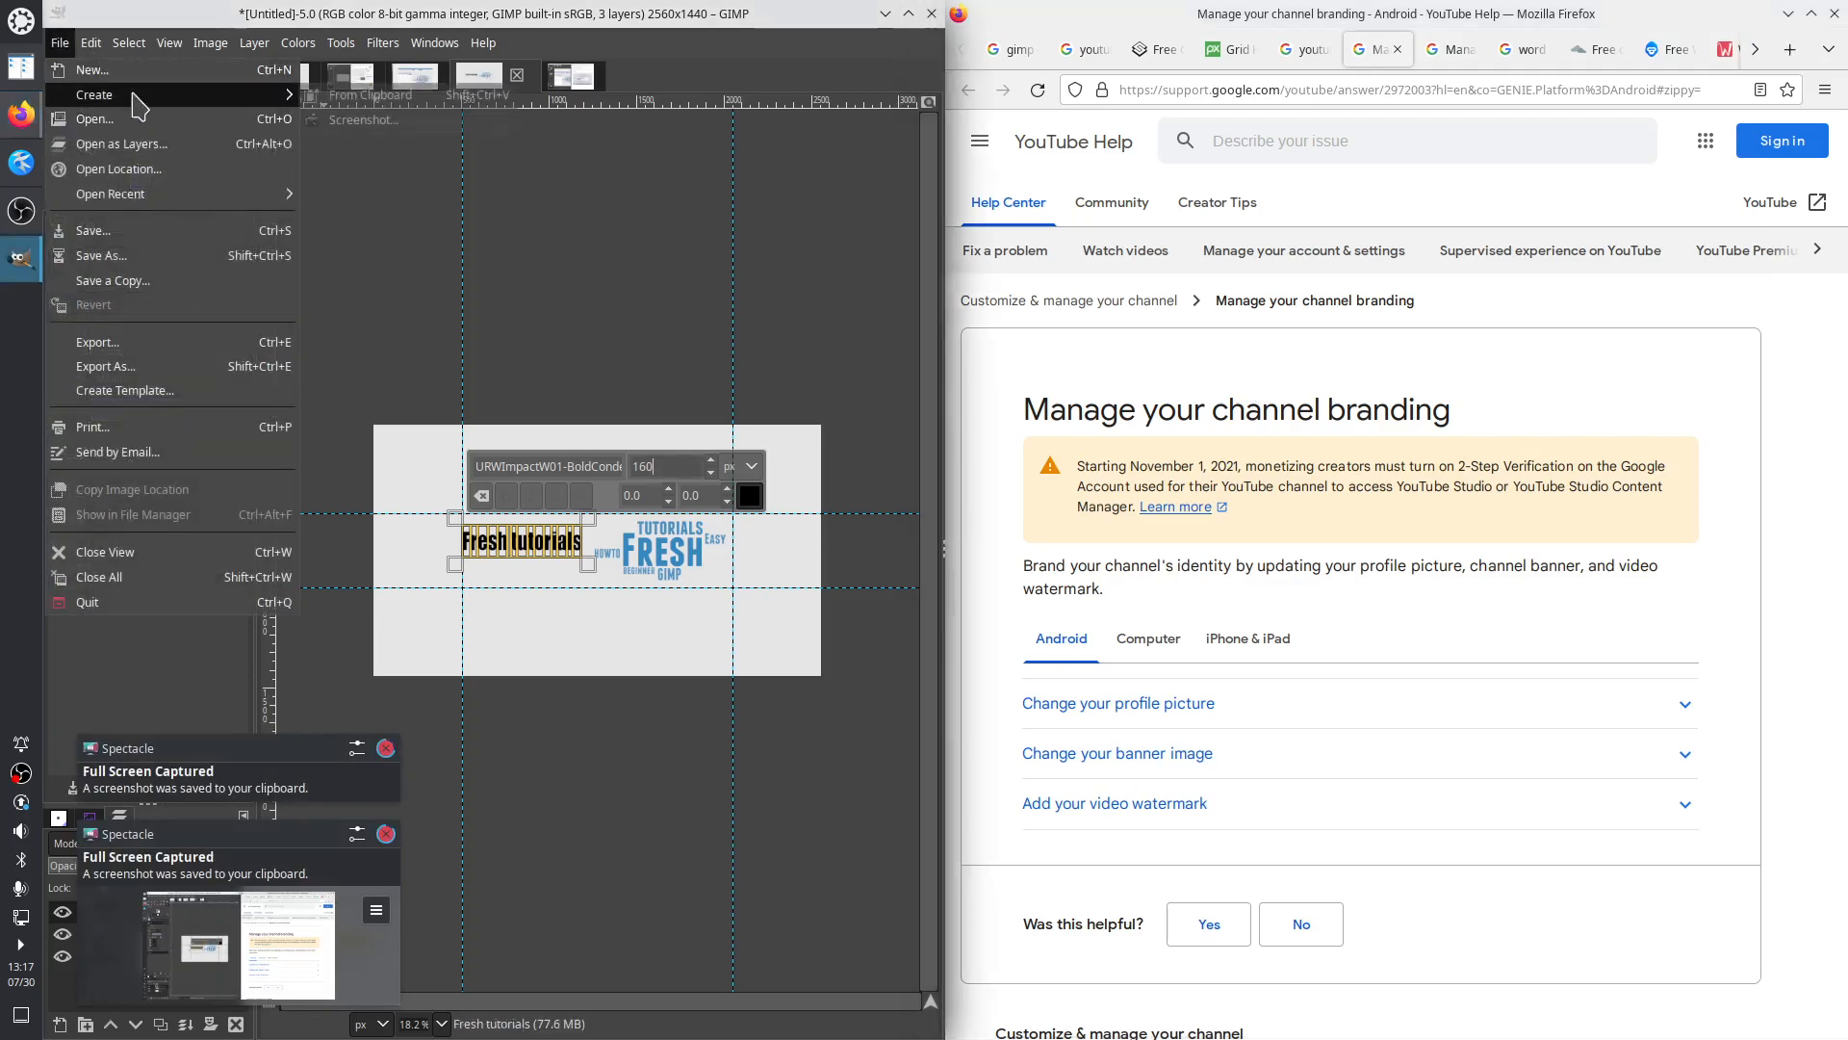
click(323, 96)
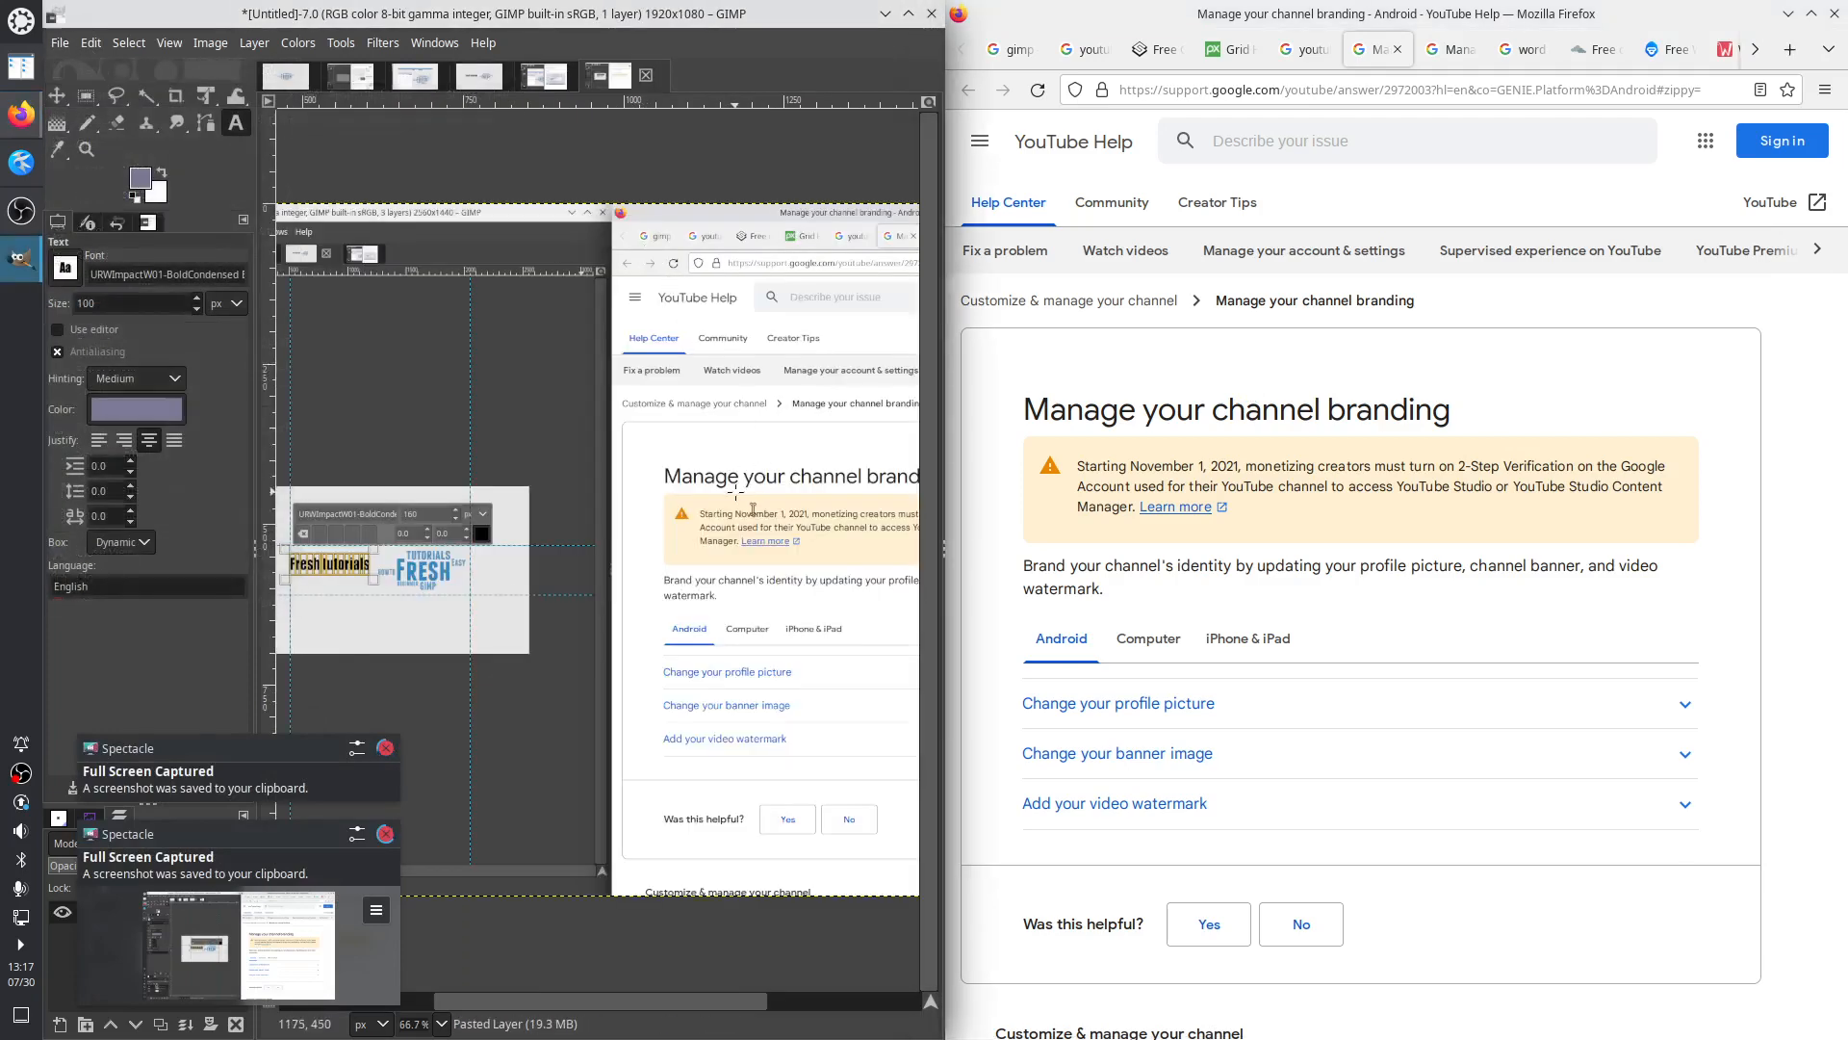
scroll(725, 505, up, 4)
scroll(726, 505, up, 1)
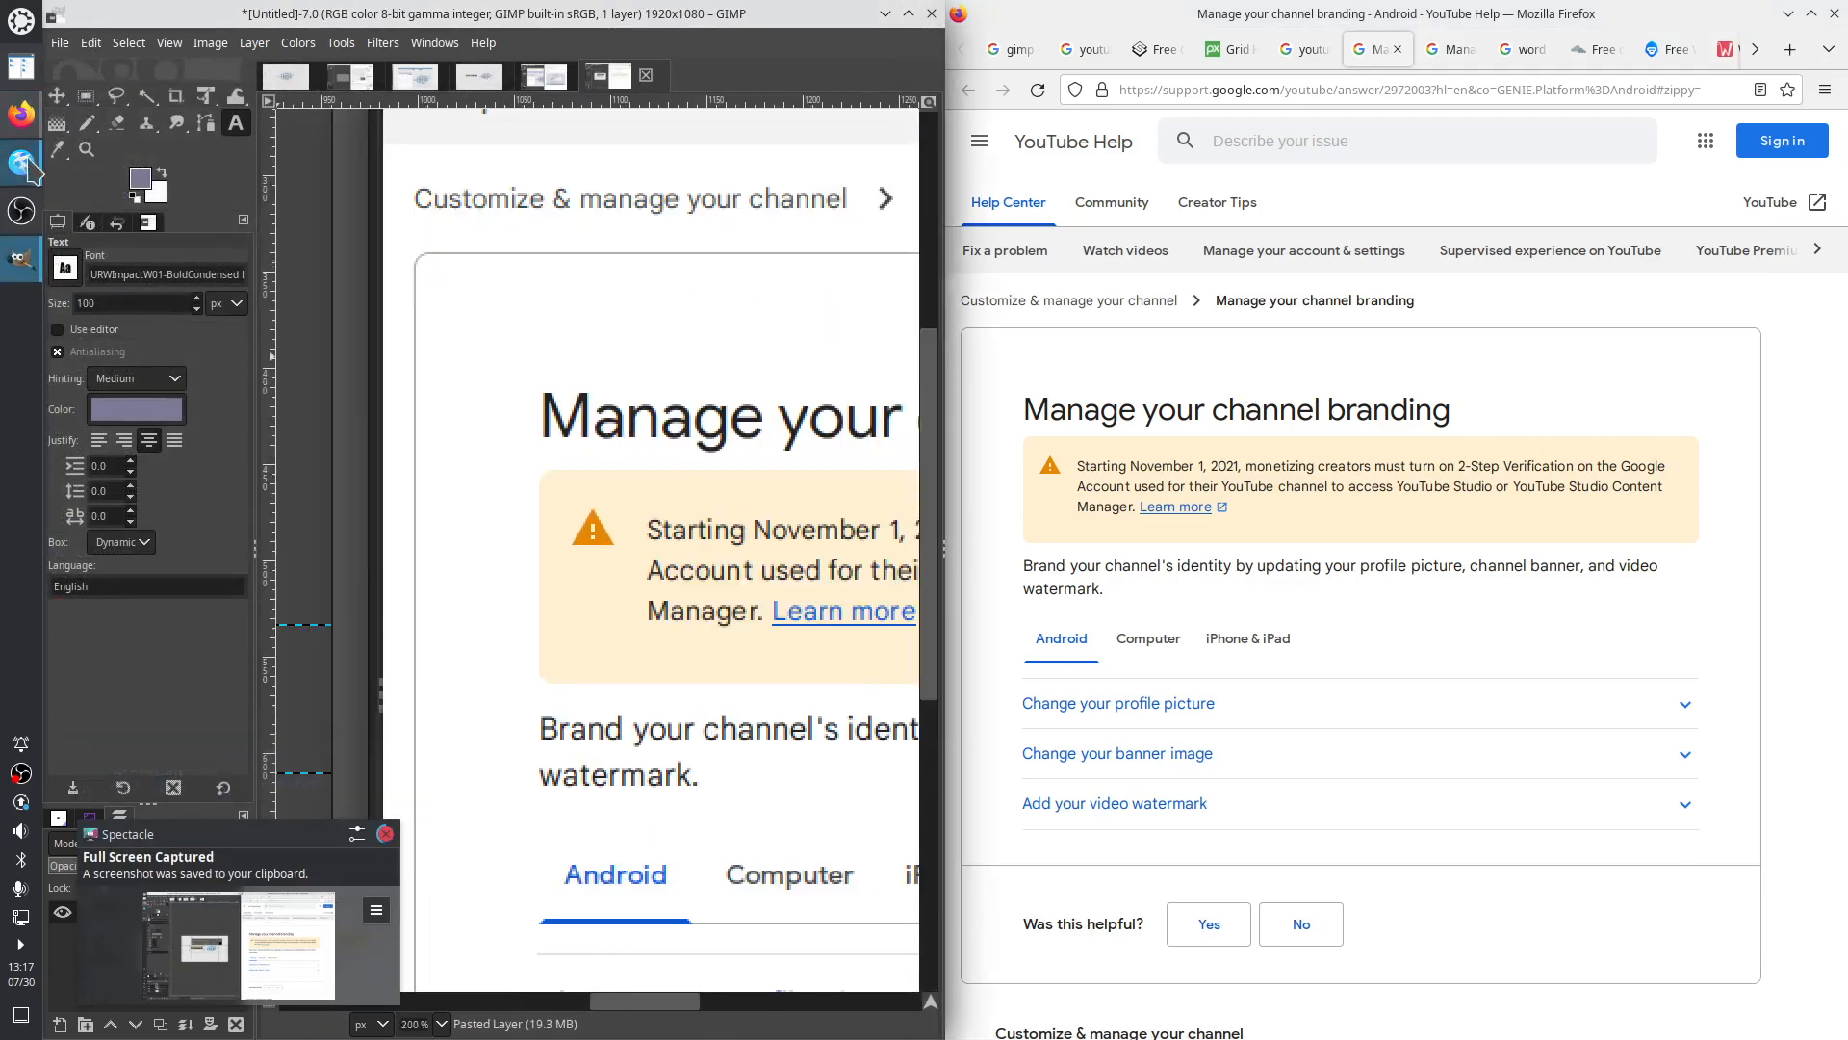
Pick the dark color of the "Manage your channel branding" heading as the foreground color and check its HTML notation
click(57, 149)
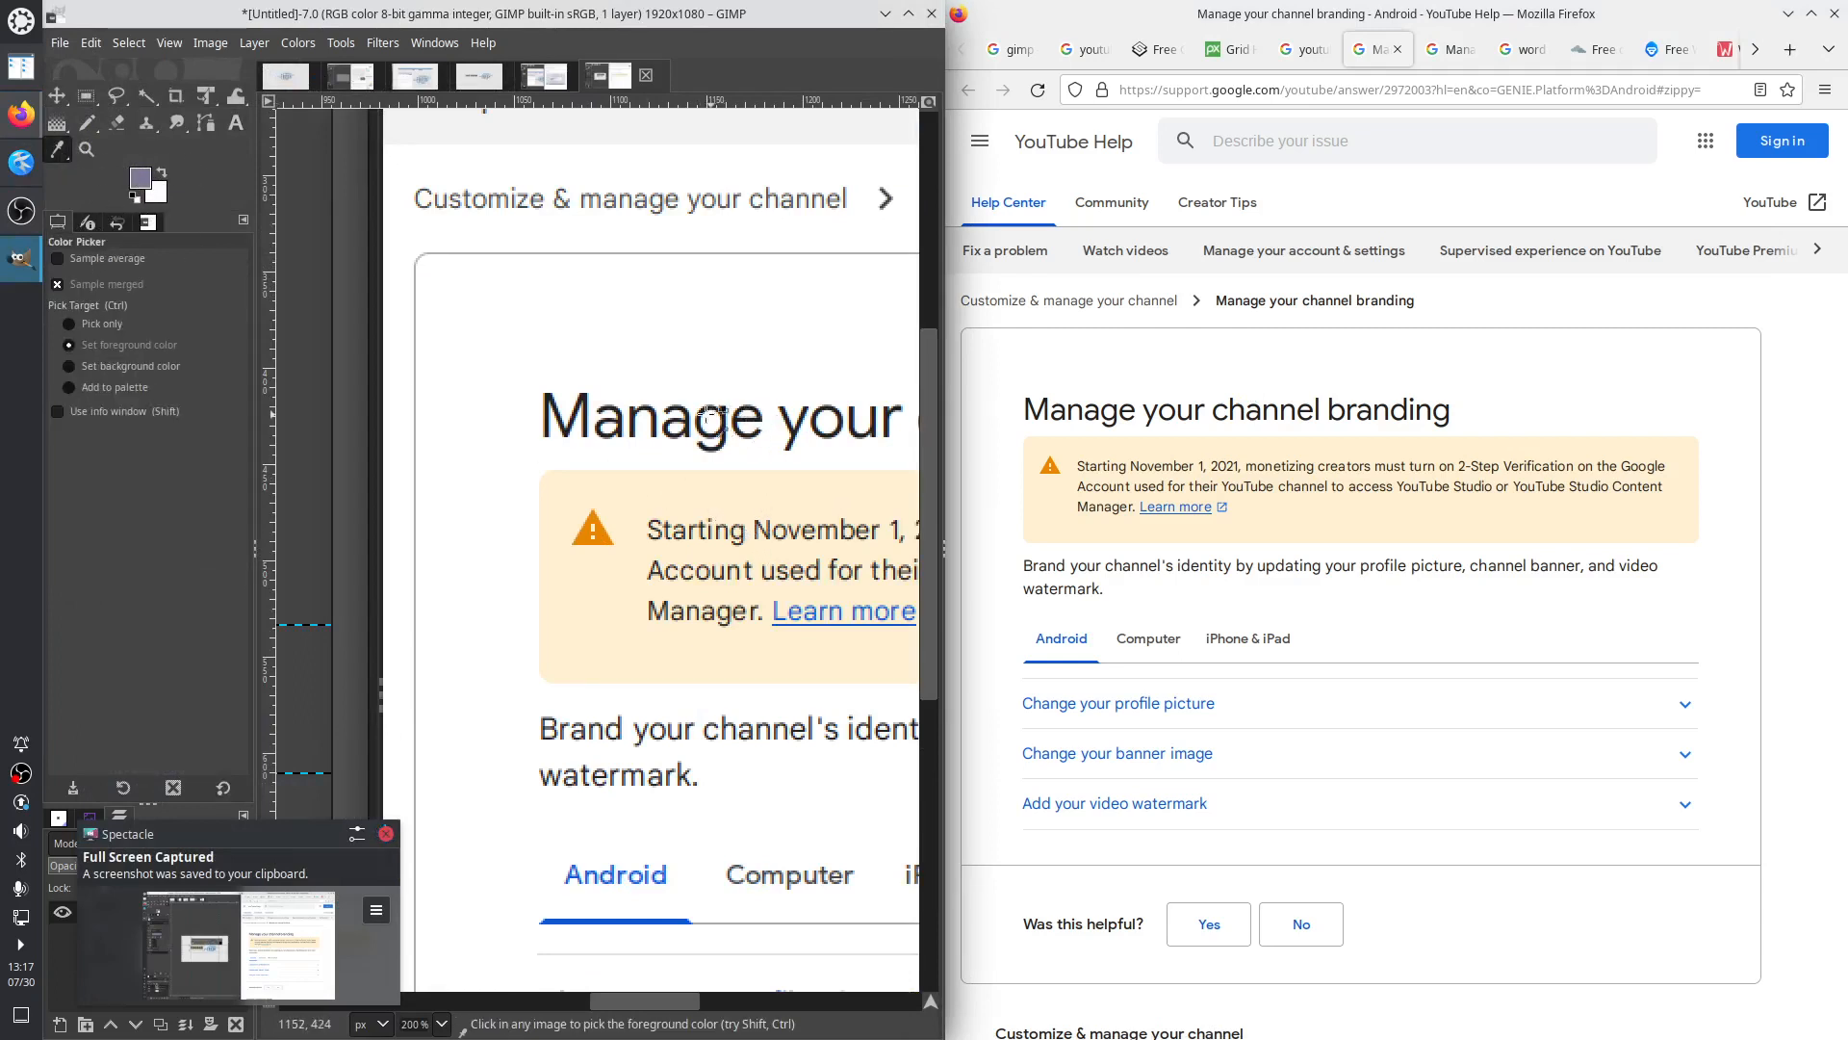
click(659, 419)
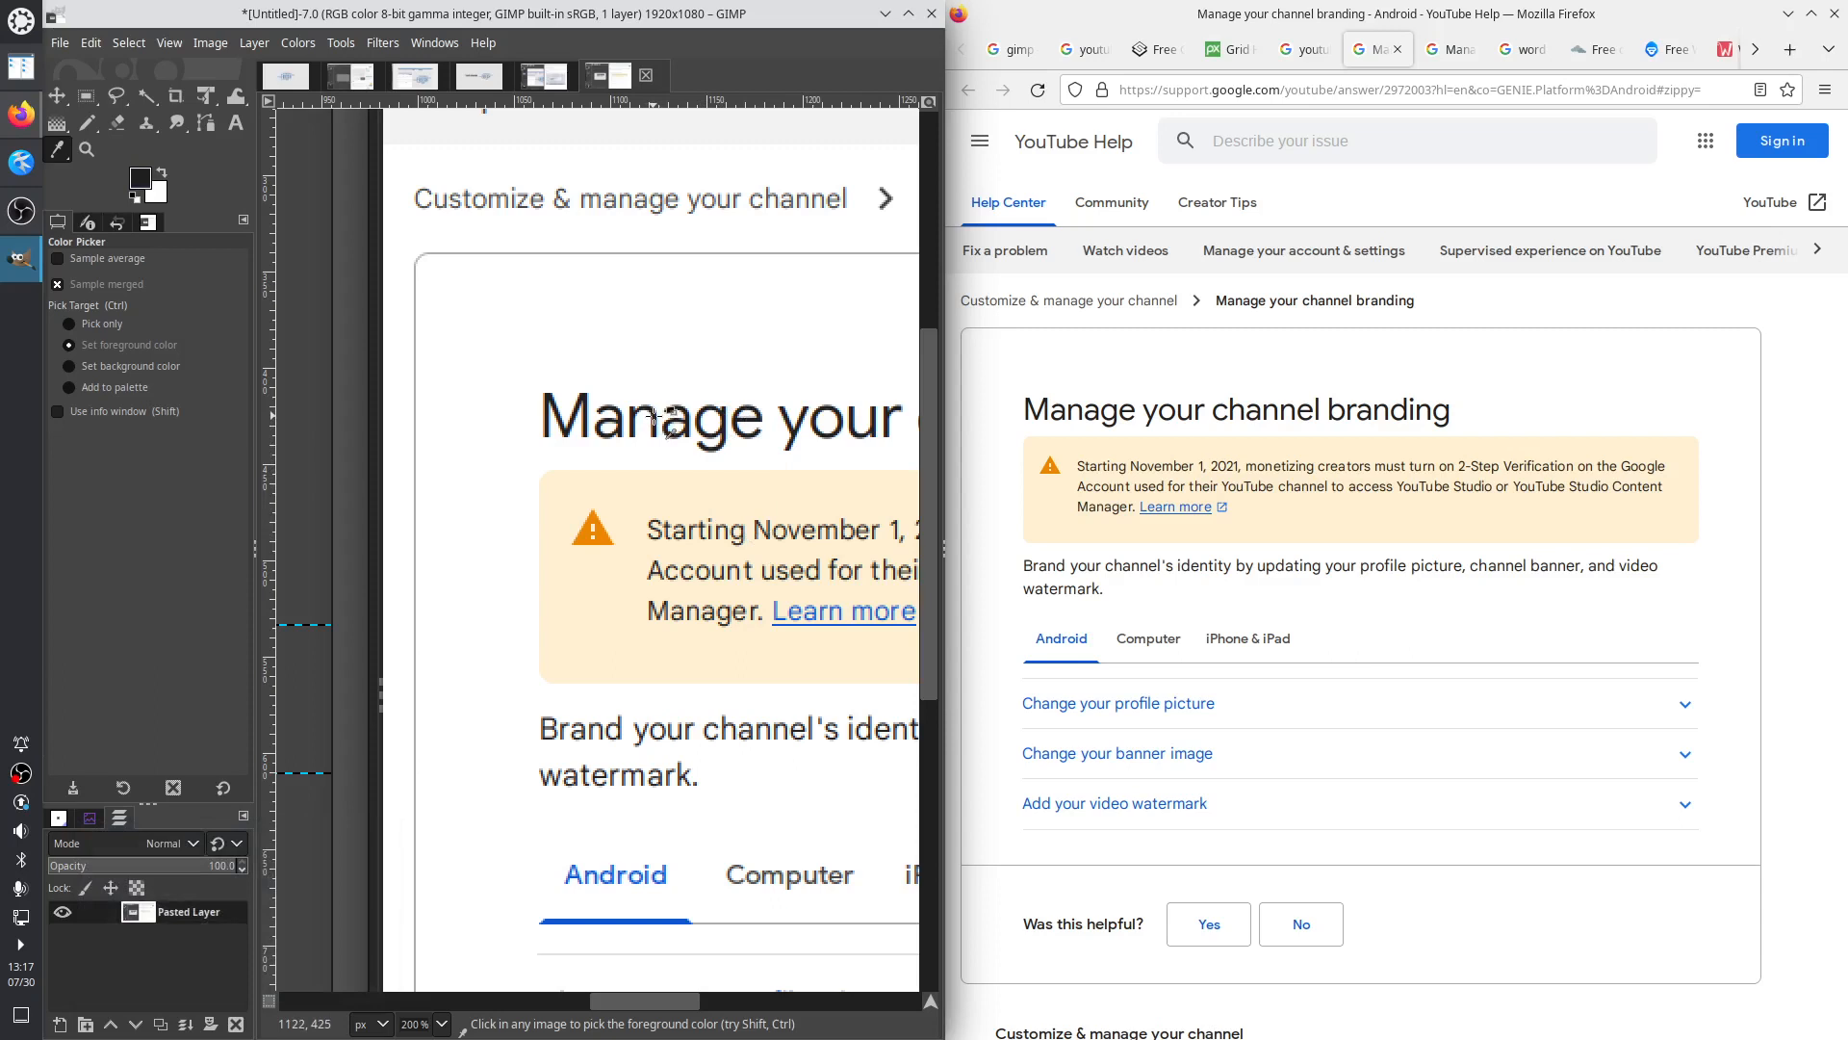
click(143, 181)
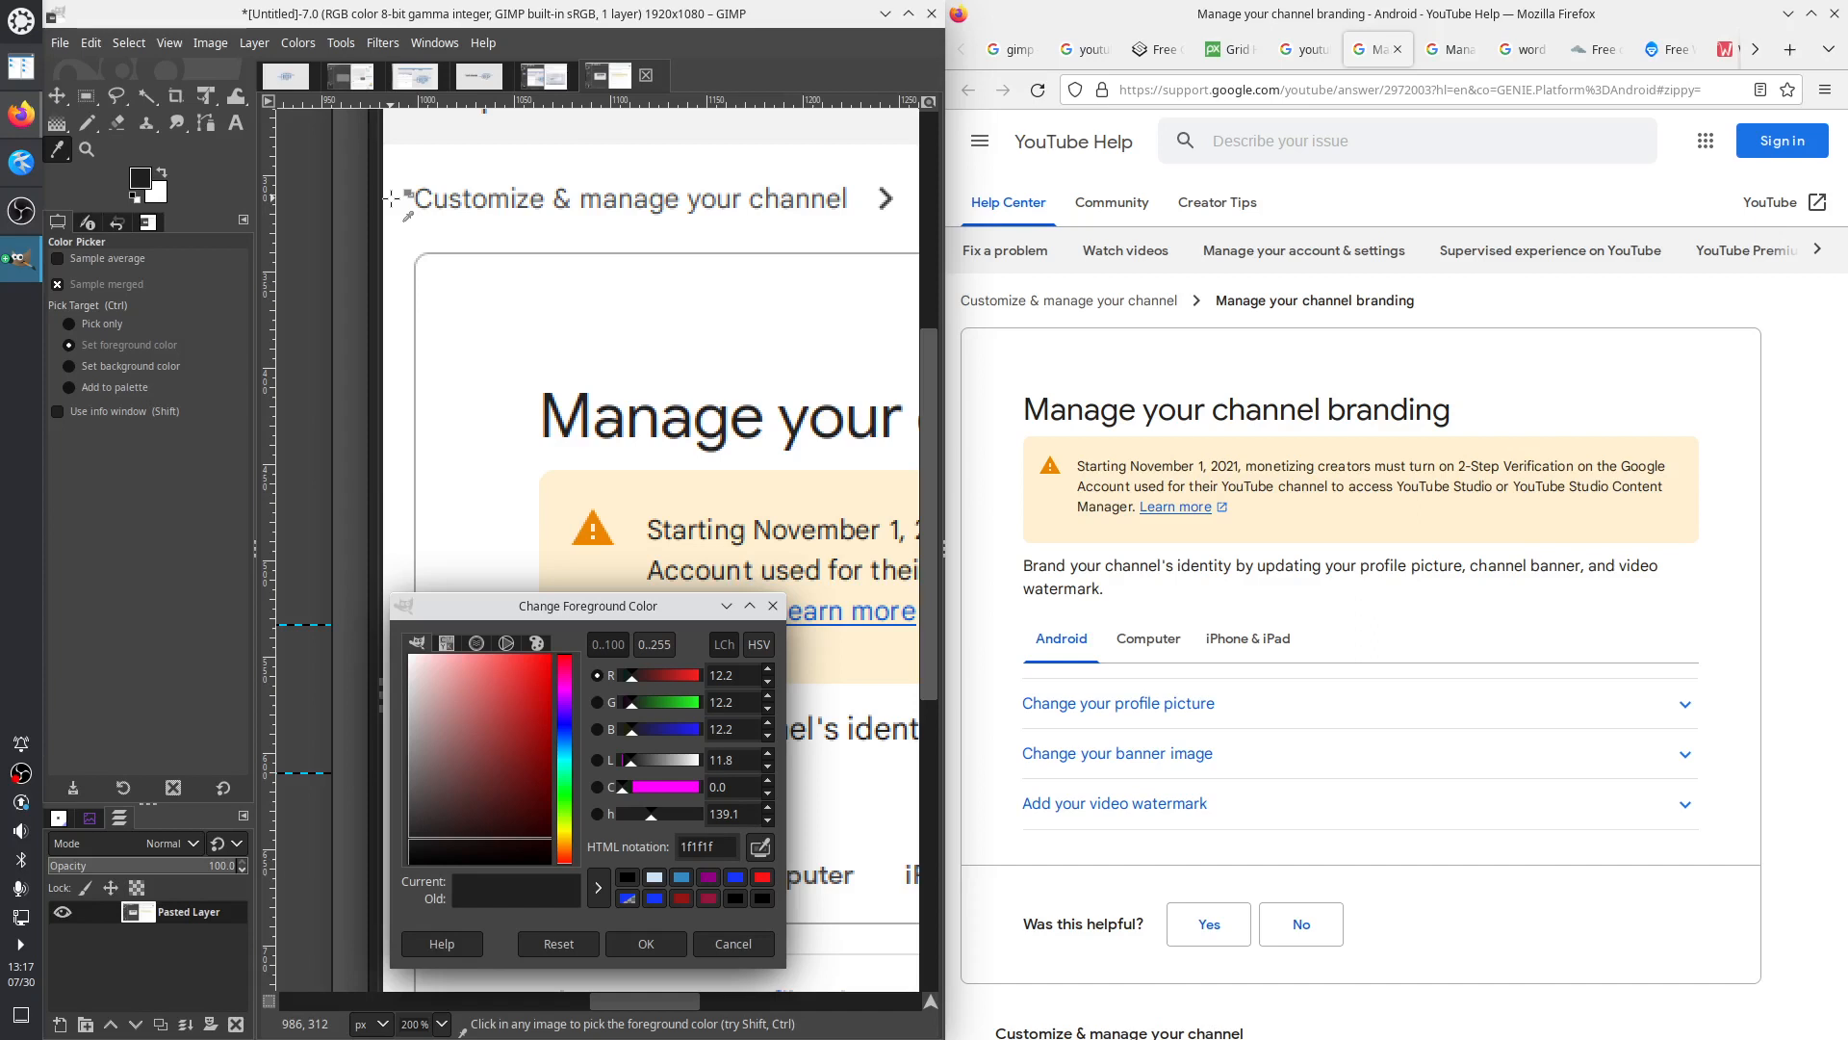
click(646, 943)
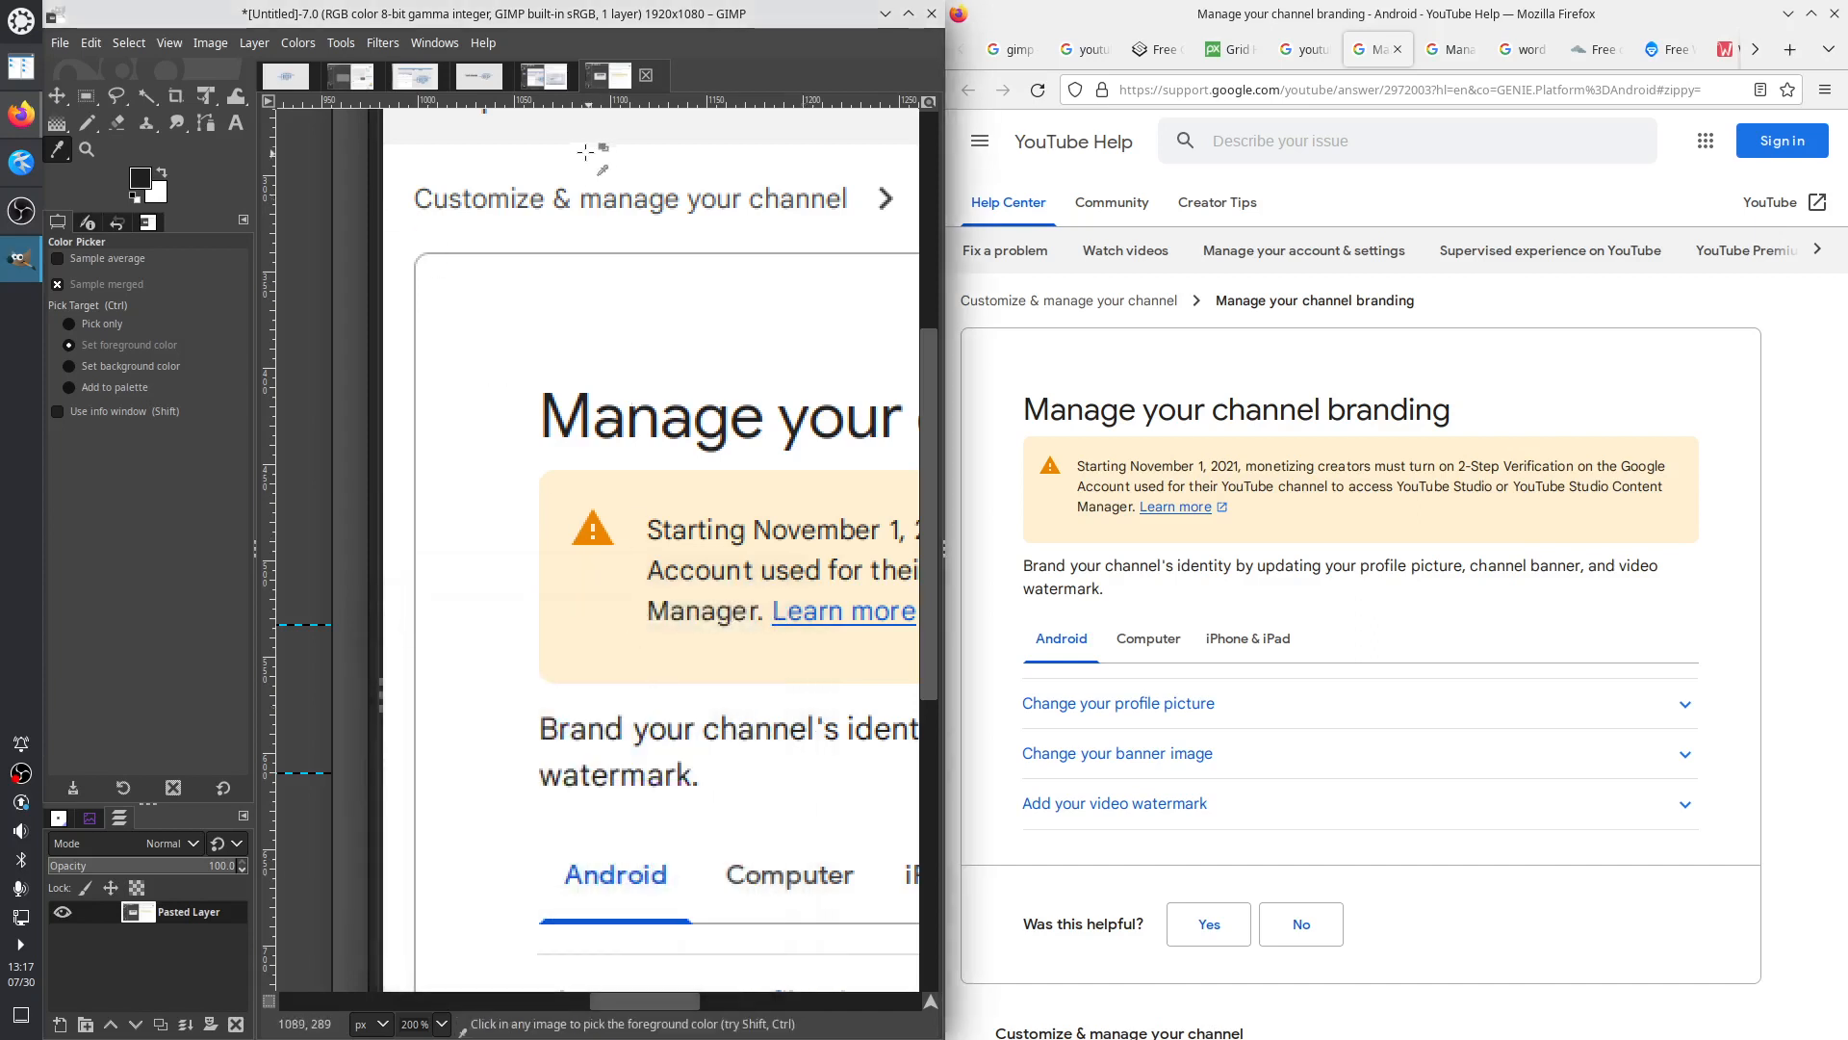
Return to the 2560x1440 channel art image and set the color of all the "Fresh tutorials" text to 1f1f1f
click(541, 77)
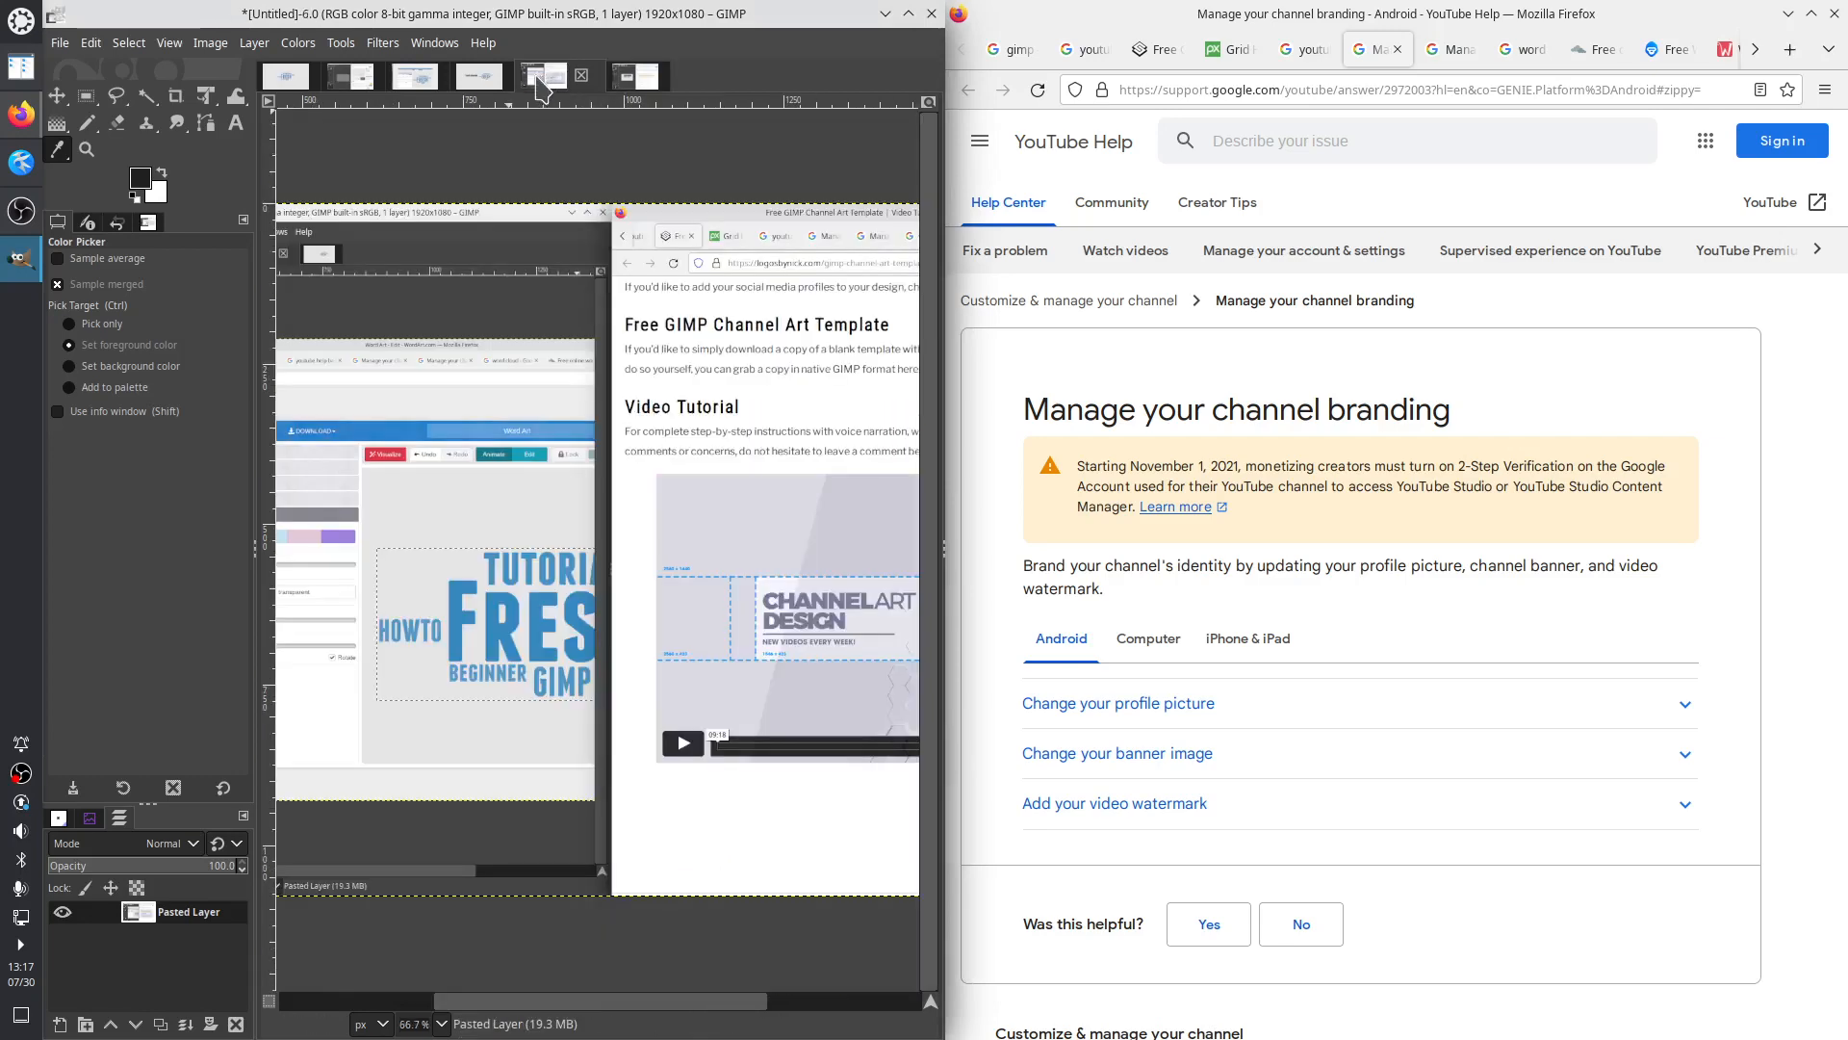
click(481, 81)
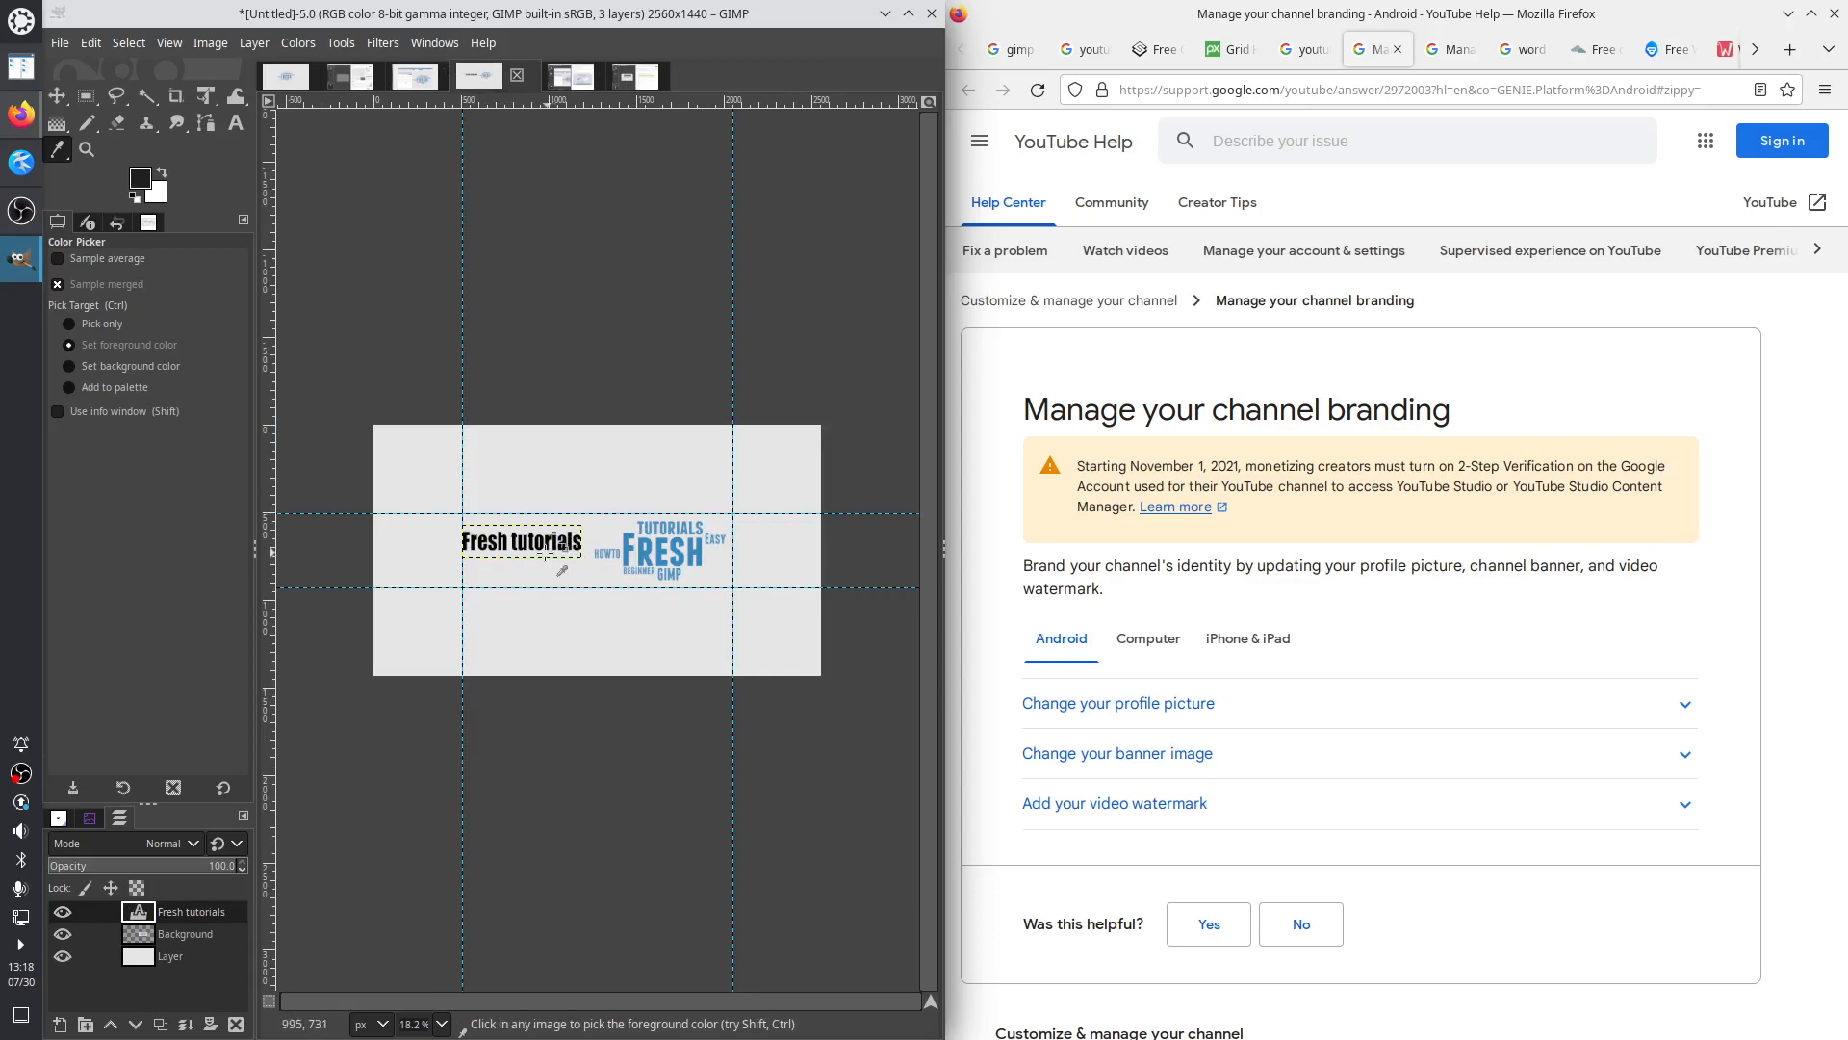
right_click(205, 914)
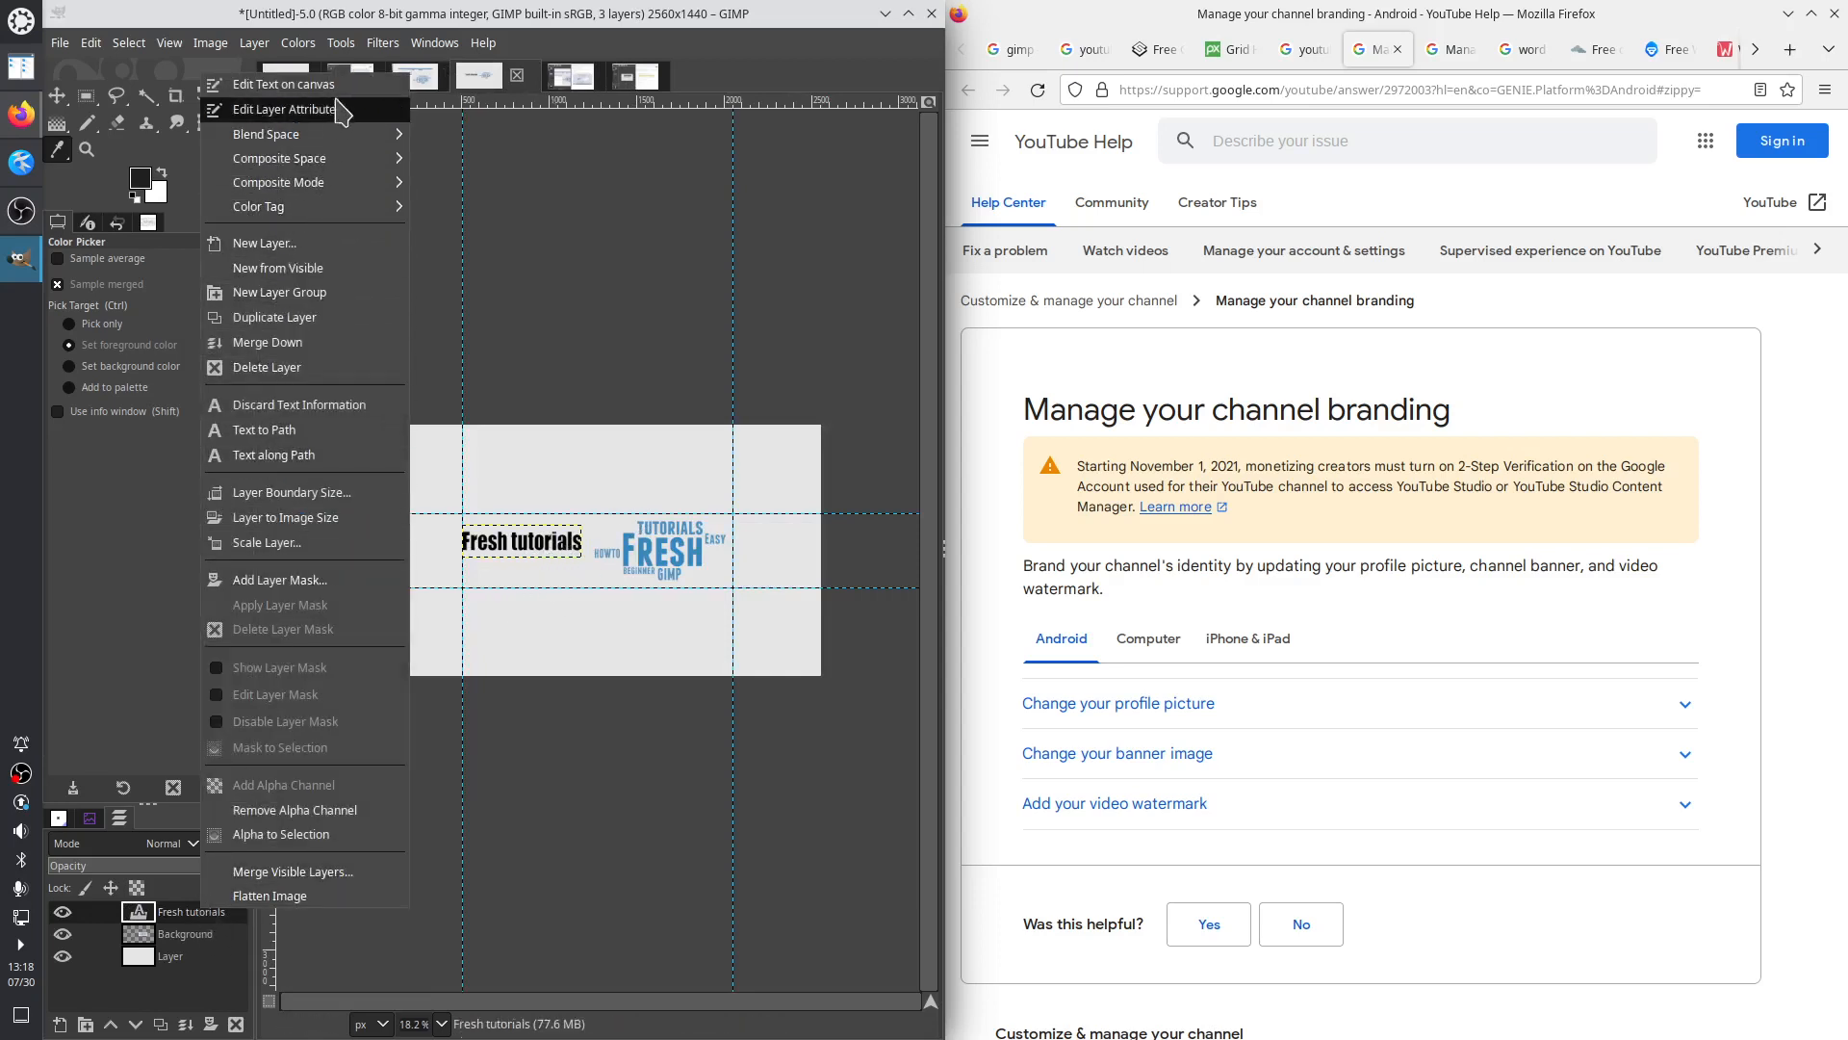
click(284, 84)
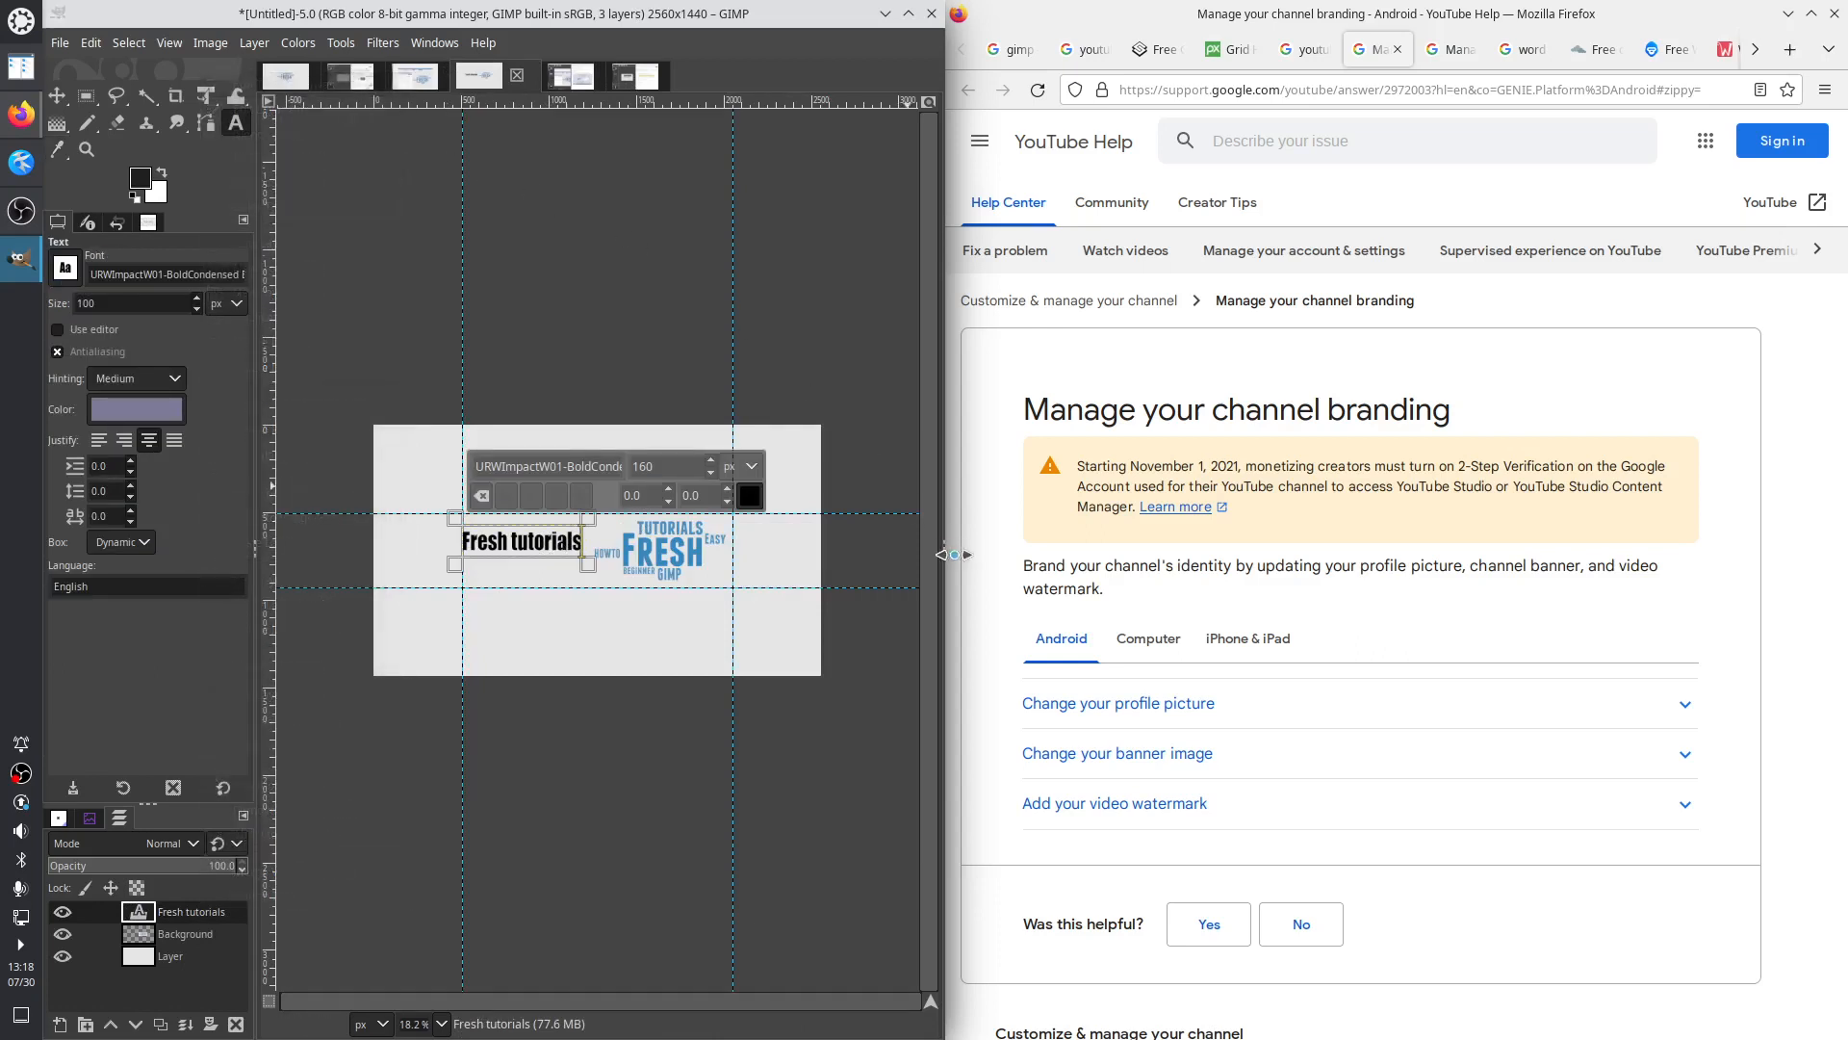
key(ctrl+a)
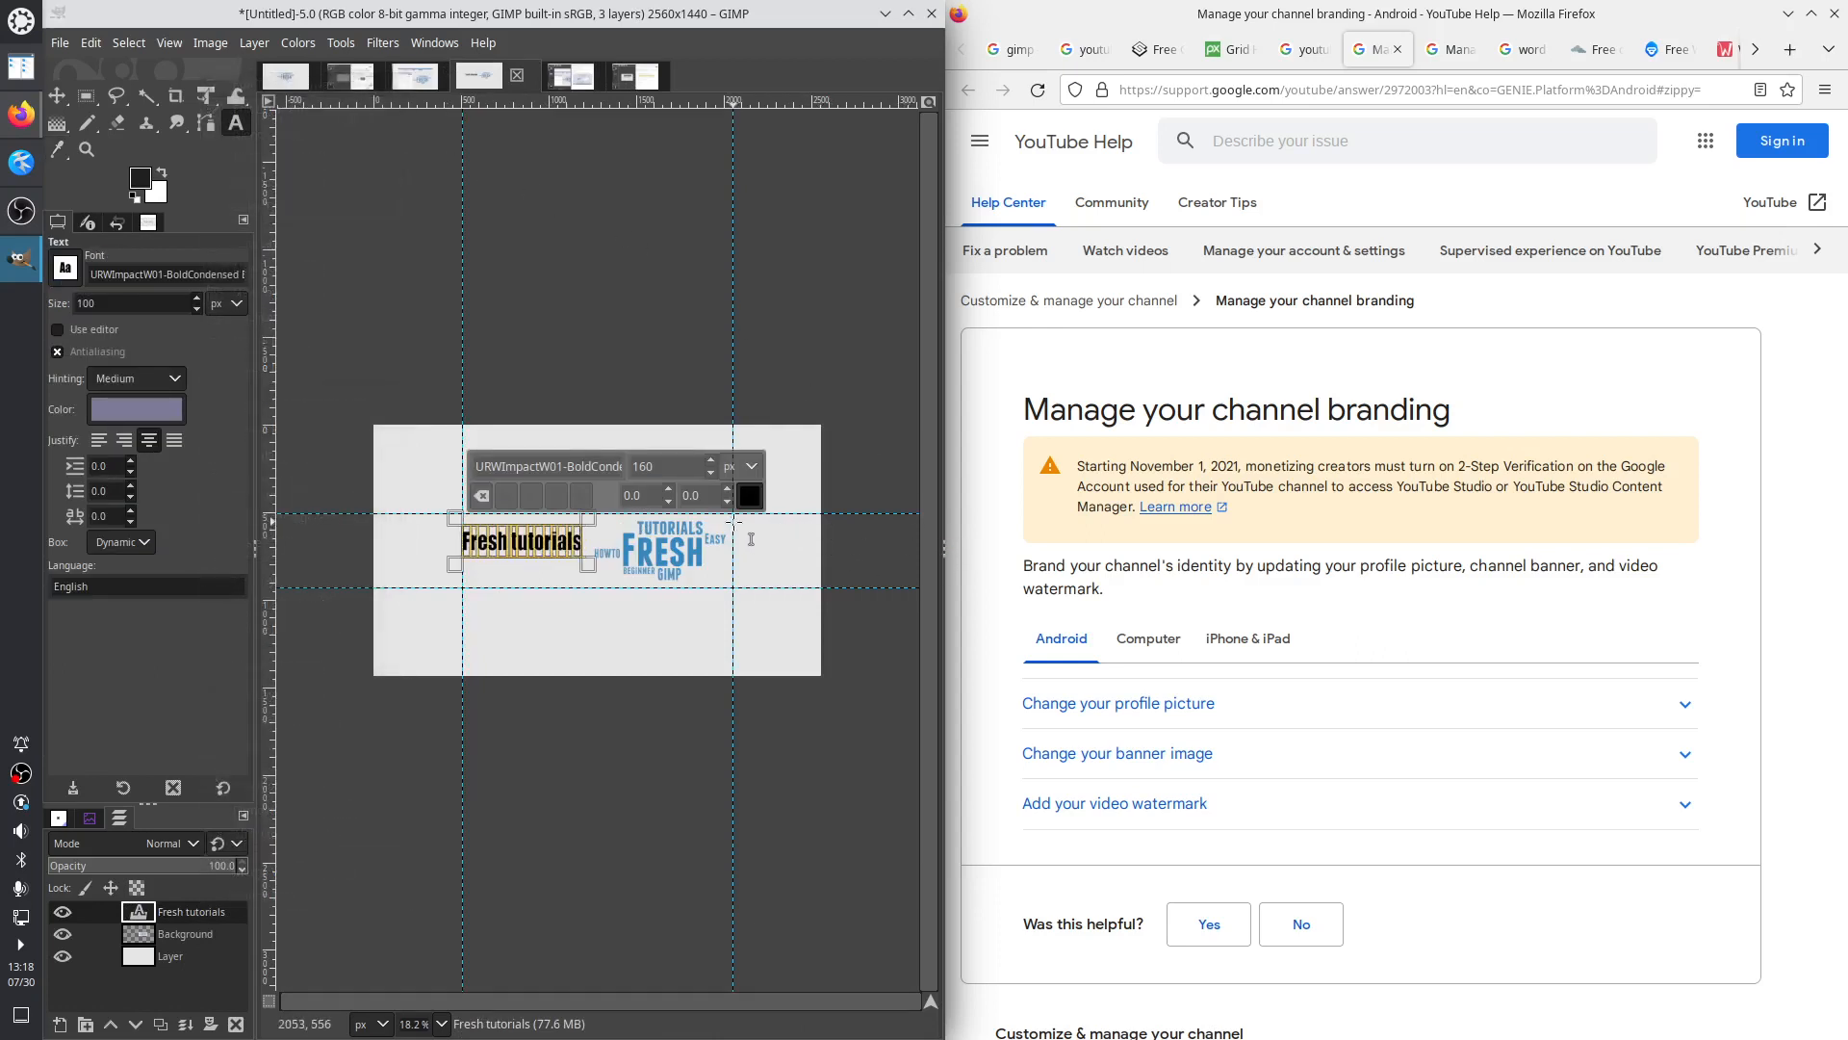
click(753, 495)
click(887, 576)
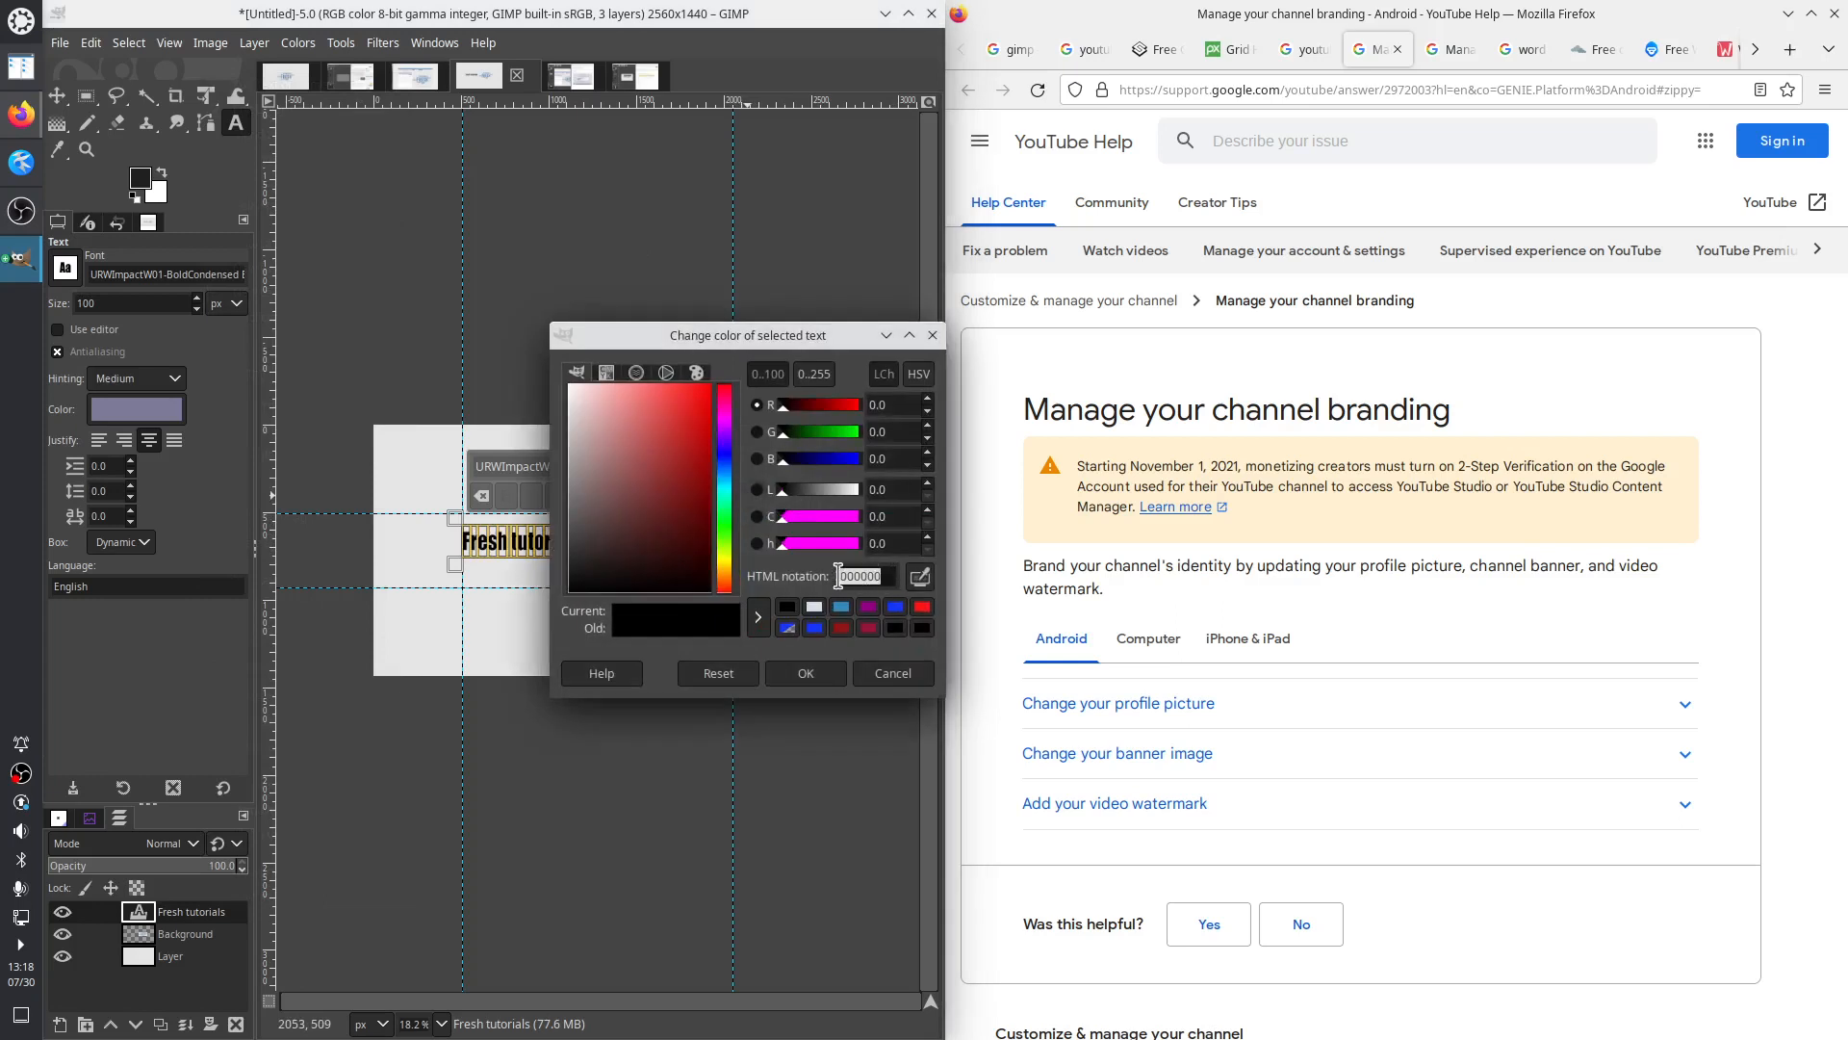
text(1f1f1f)
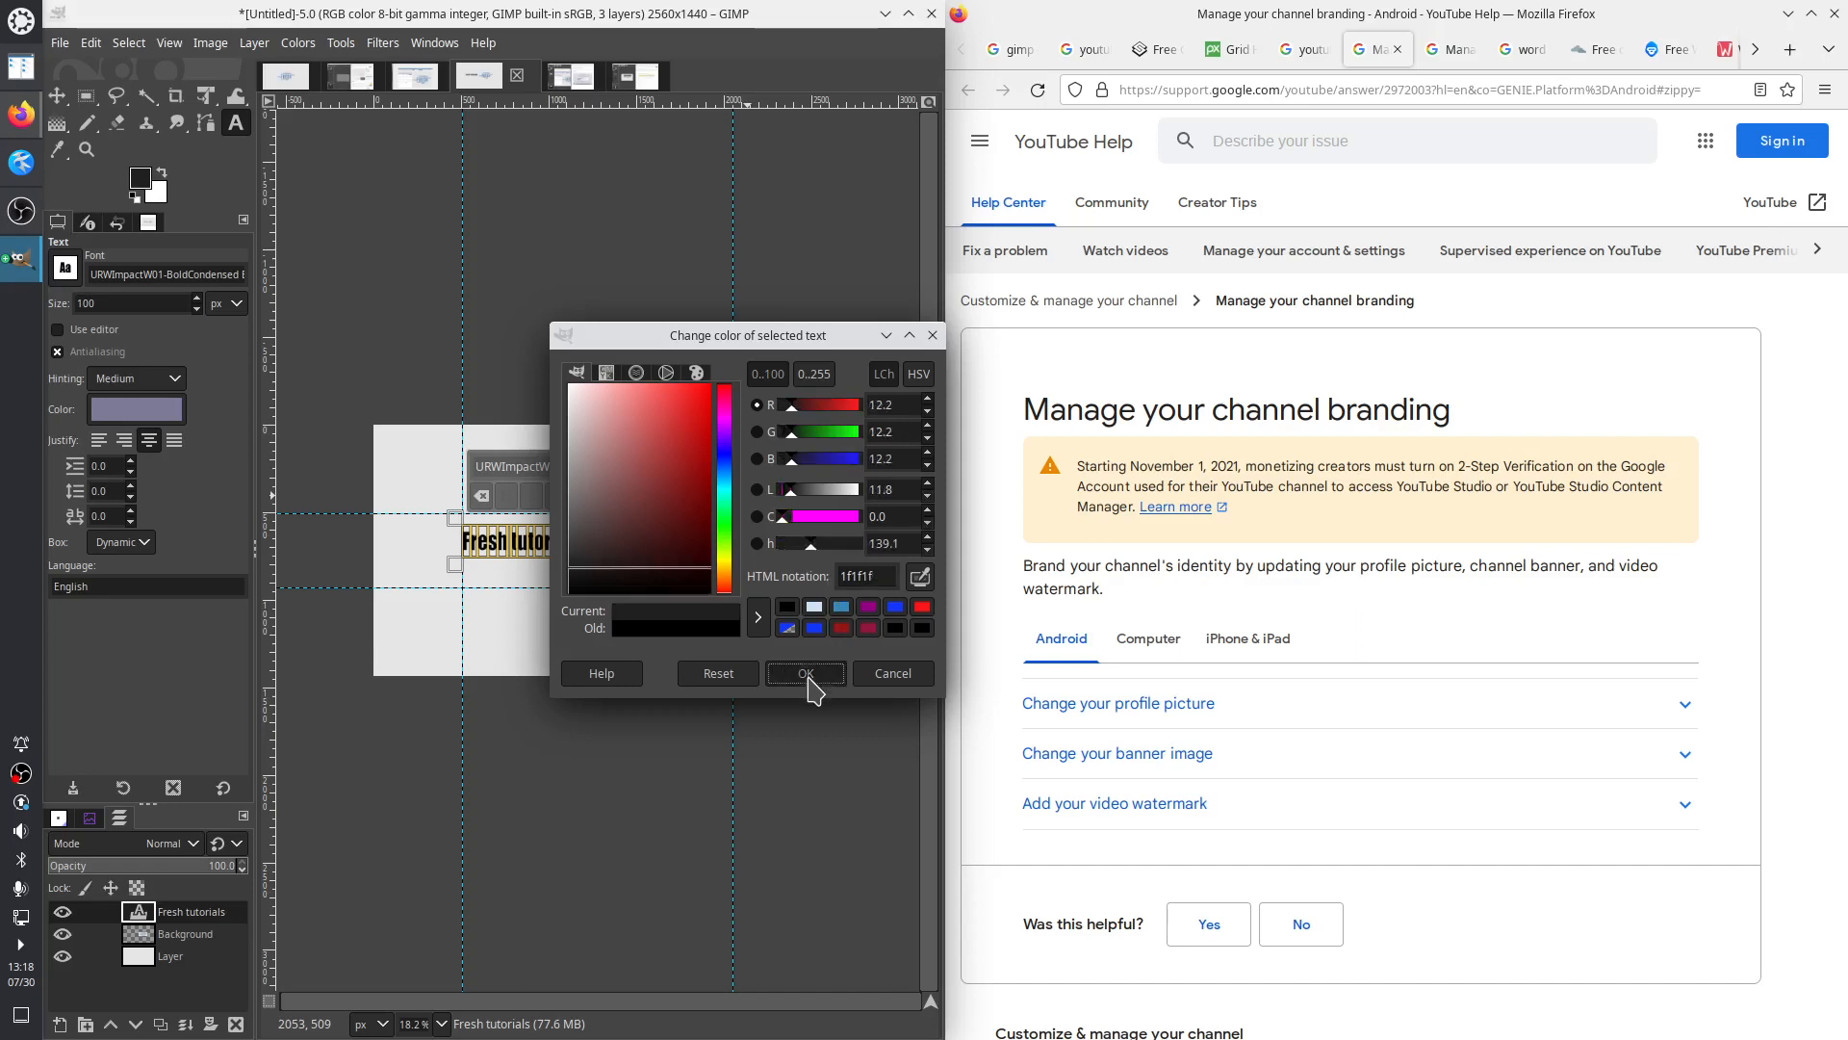
click(806, 673)
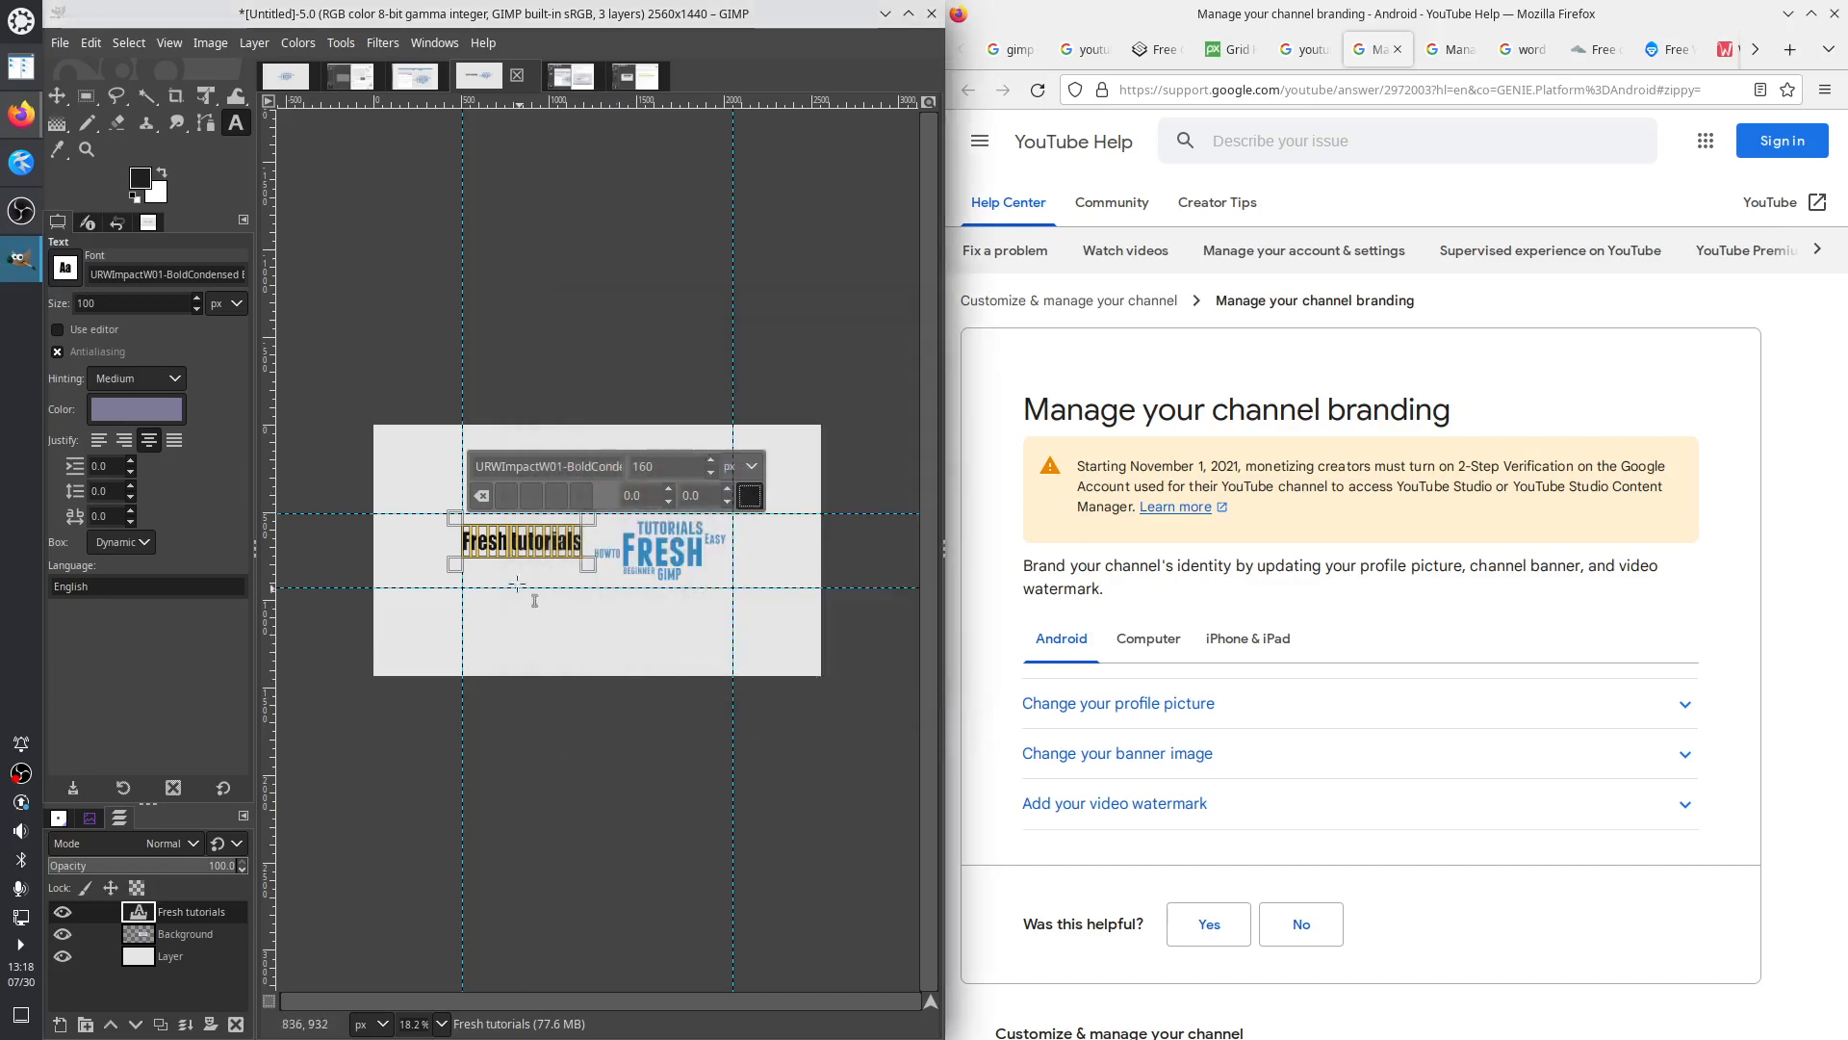
Resize the "Fresh tutorials" text box to fit between the left guide and the word cloud, reaching the lower guide, with its top edge slightly lowered
click(456, 545)
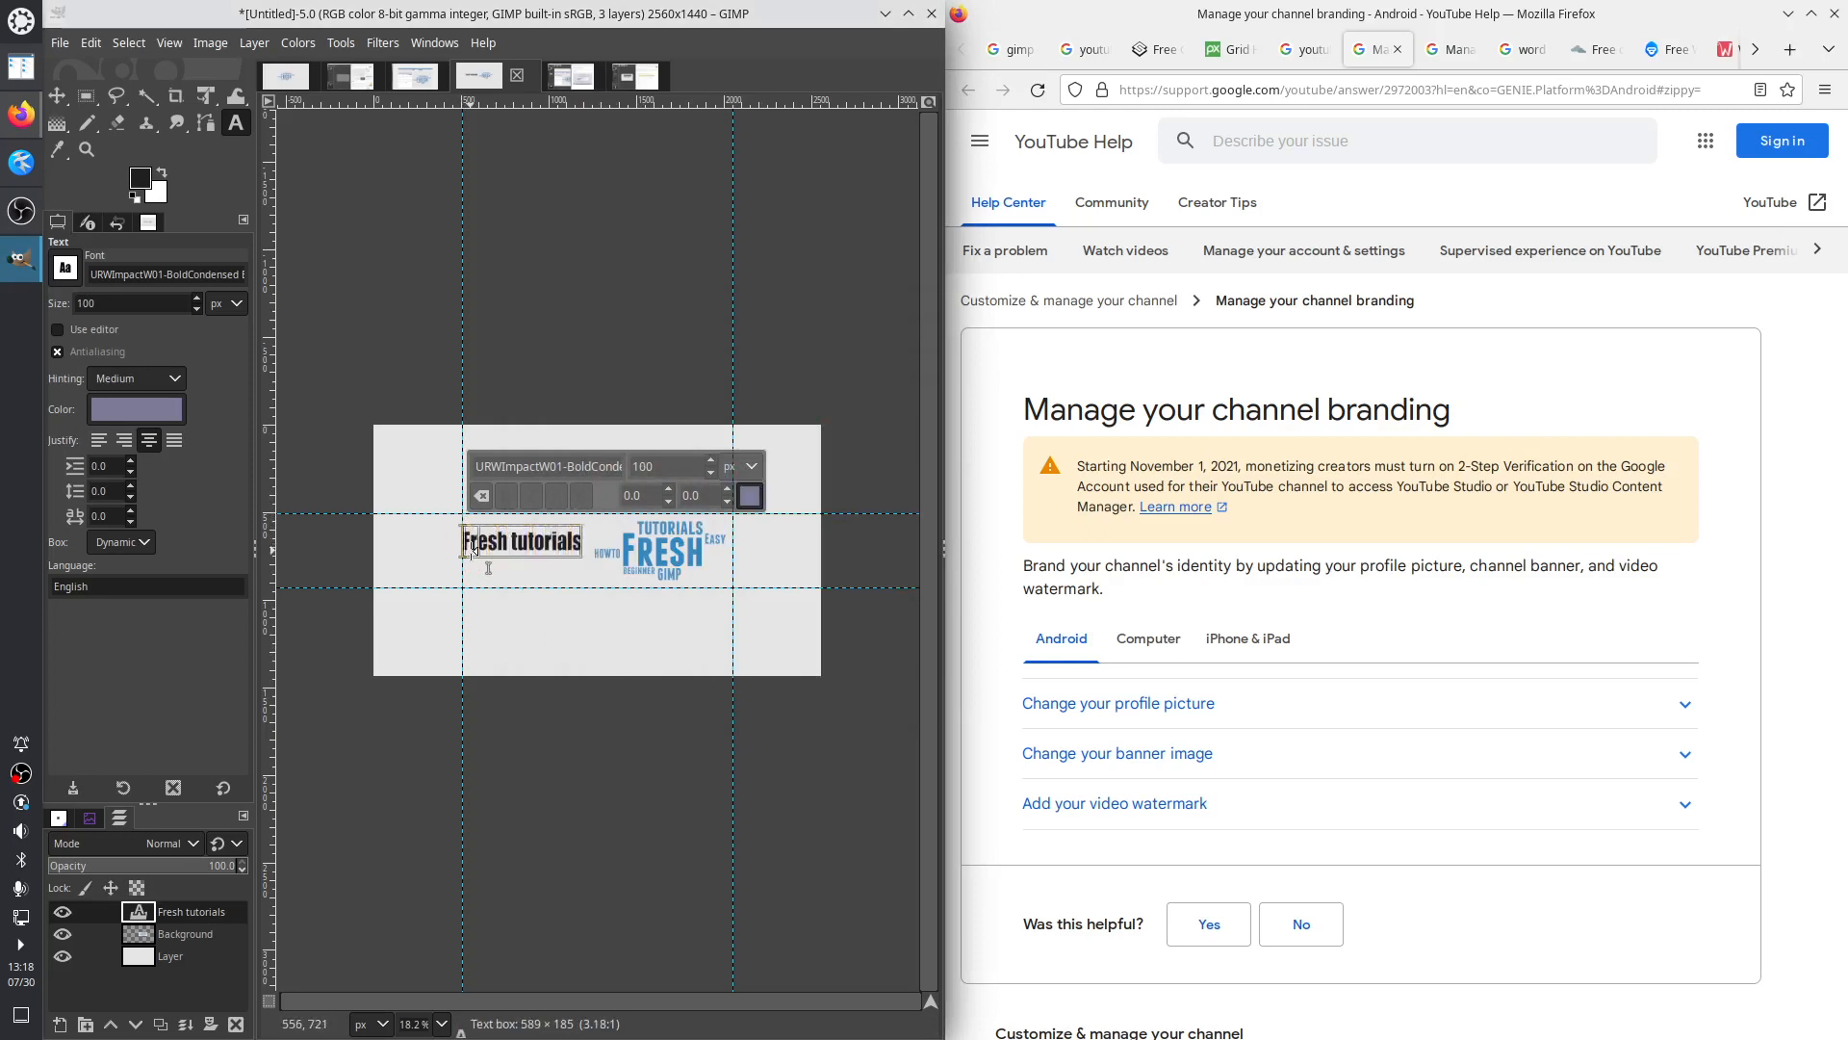
mouse_move(472, 561)
mouse_down()
mouse_move(489, 559)
mouse_move(469, 542)
mouse_up()
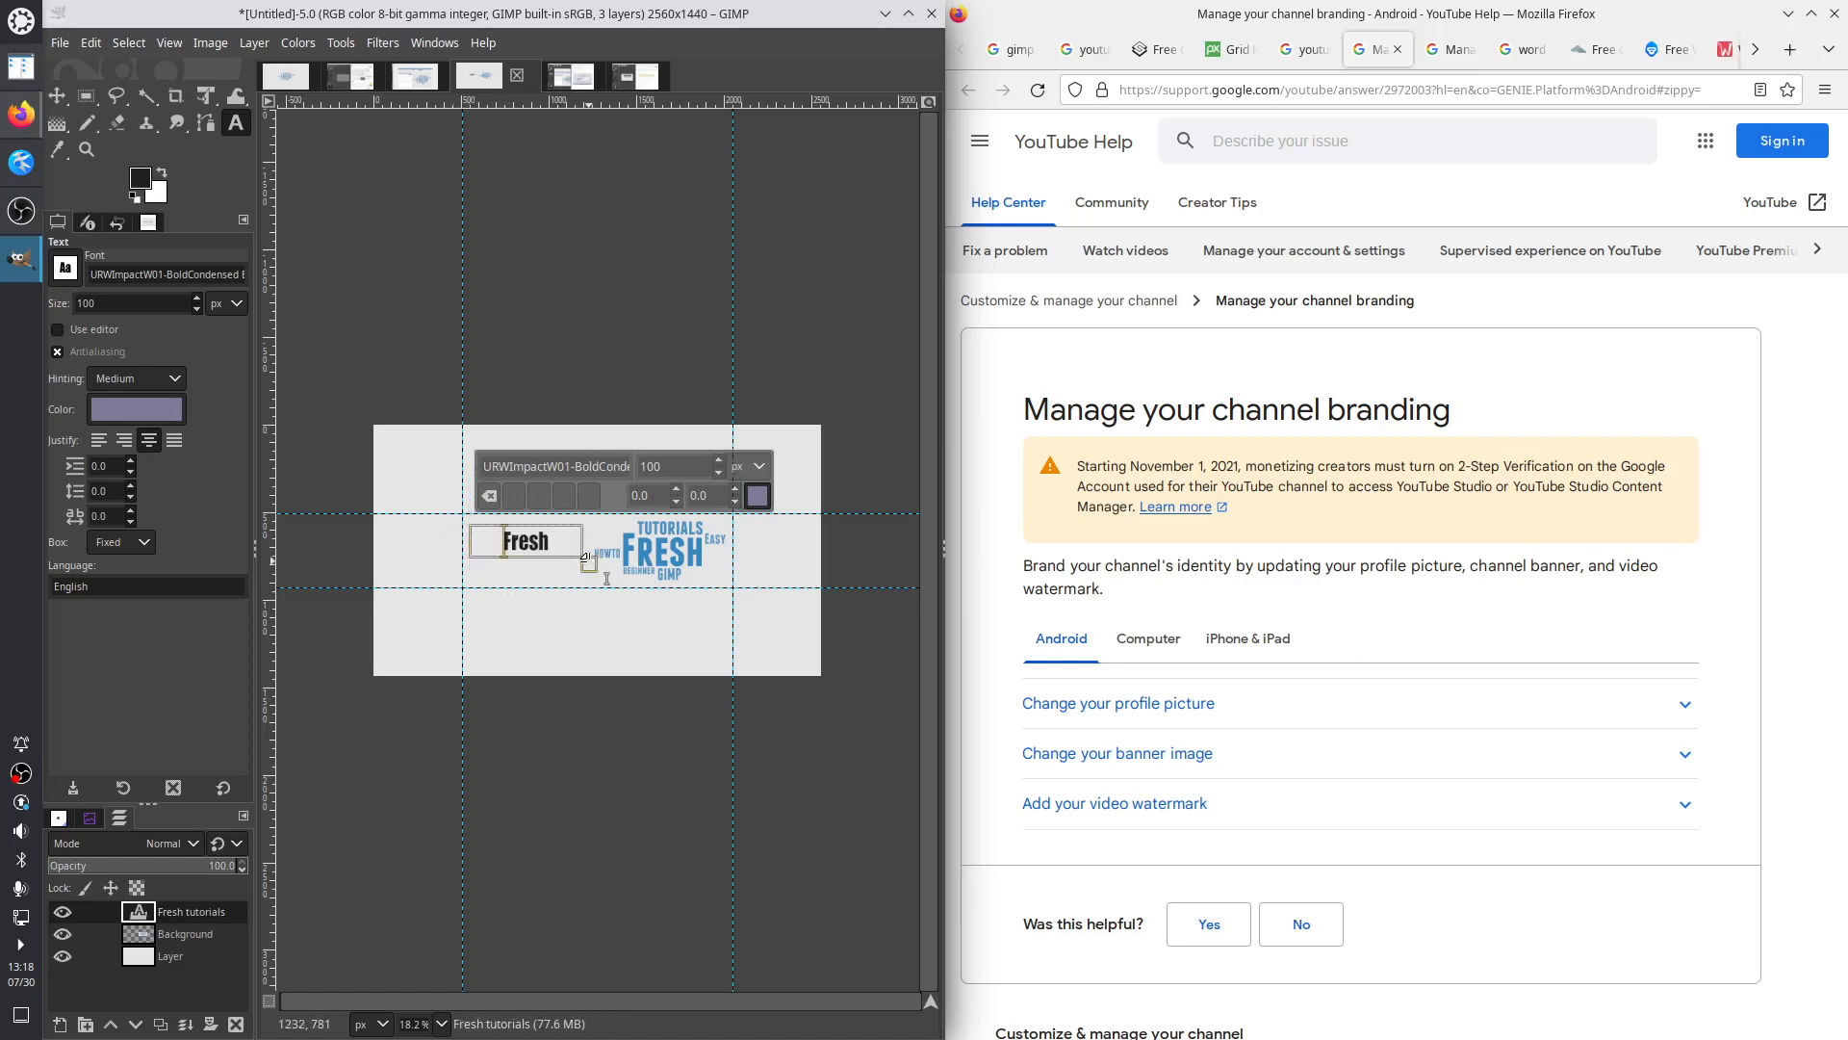
drag(584, 556, 667, 632)
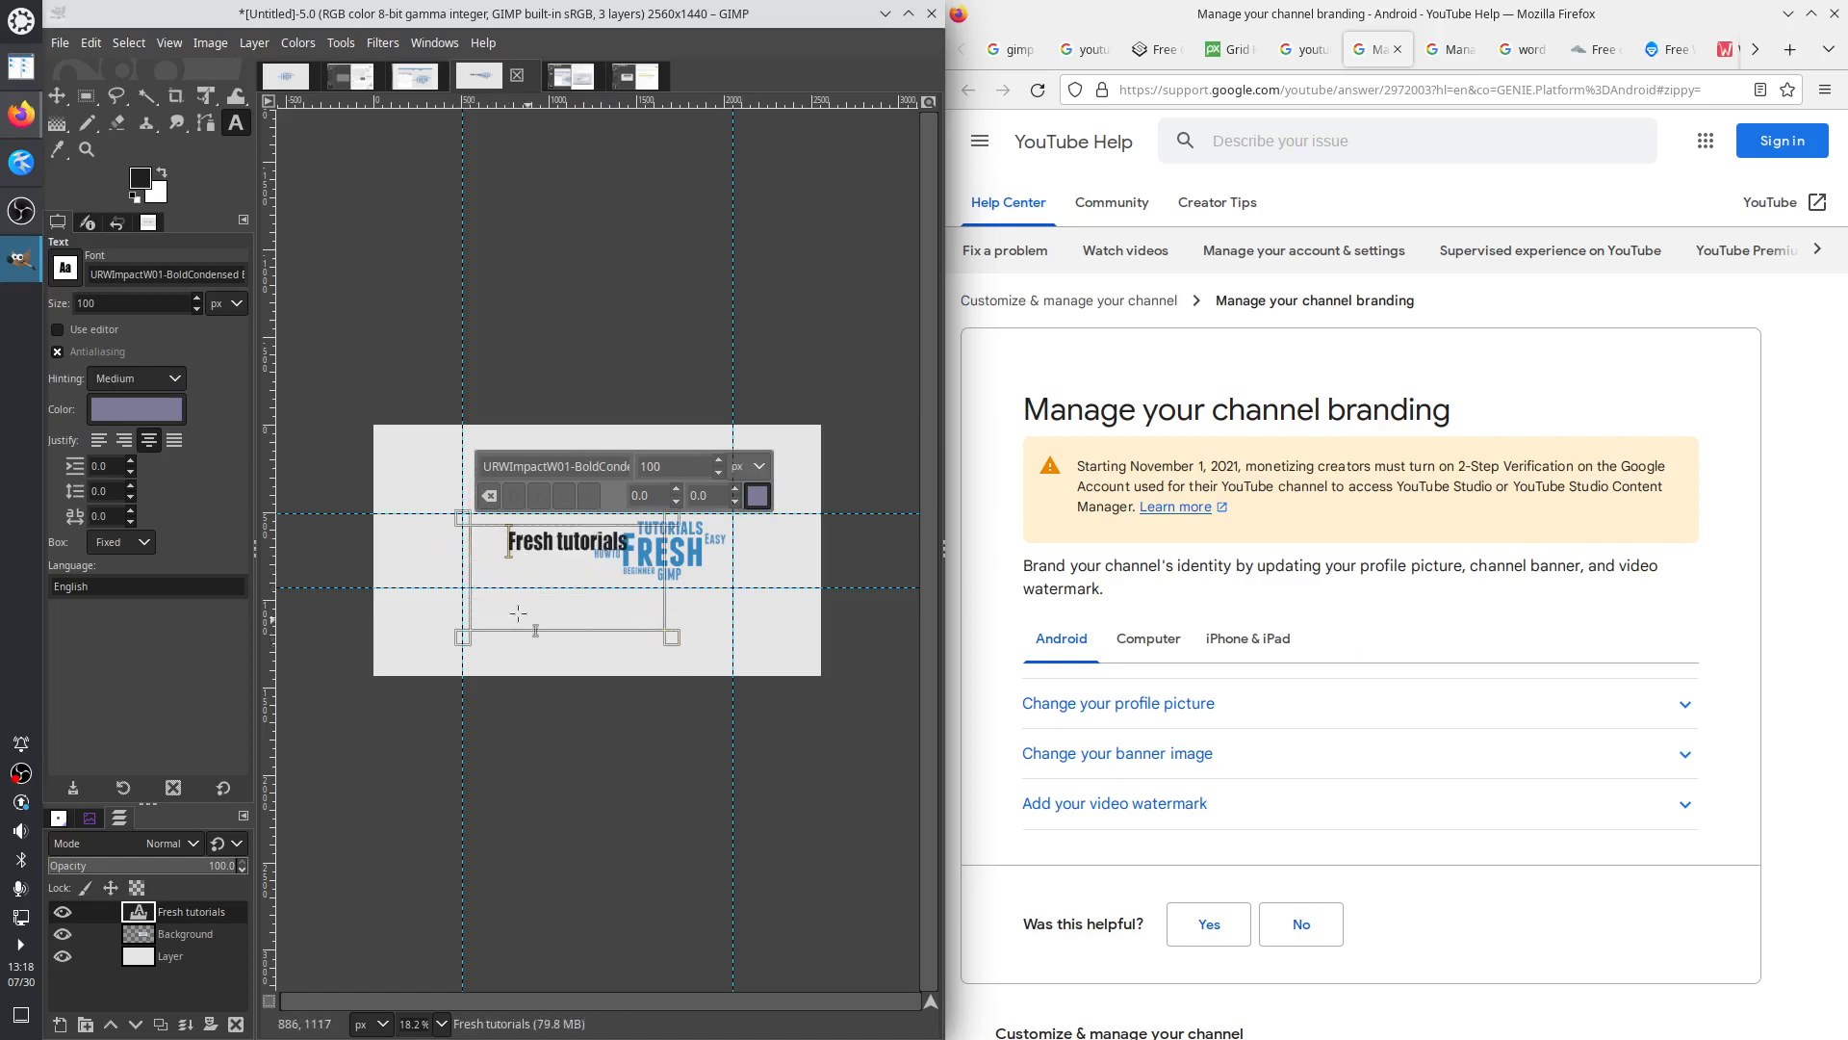
drag(470, 541, 424, 546)
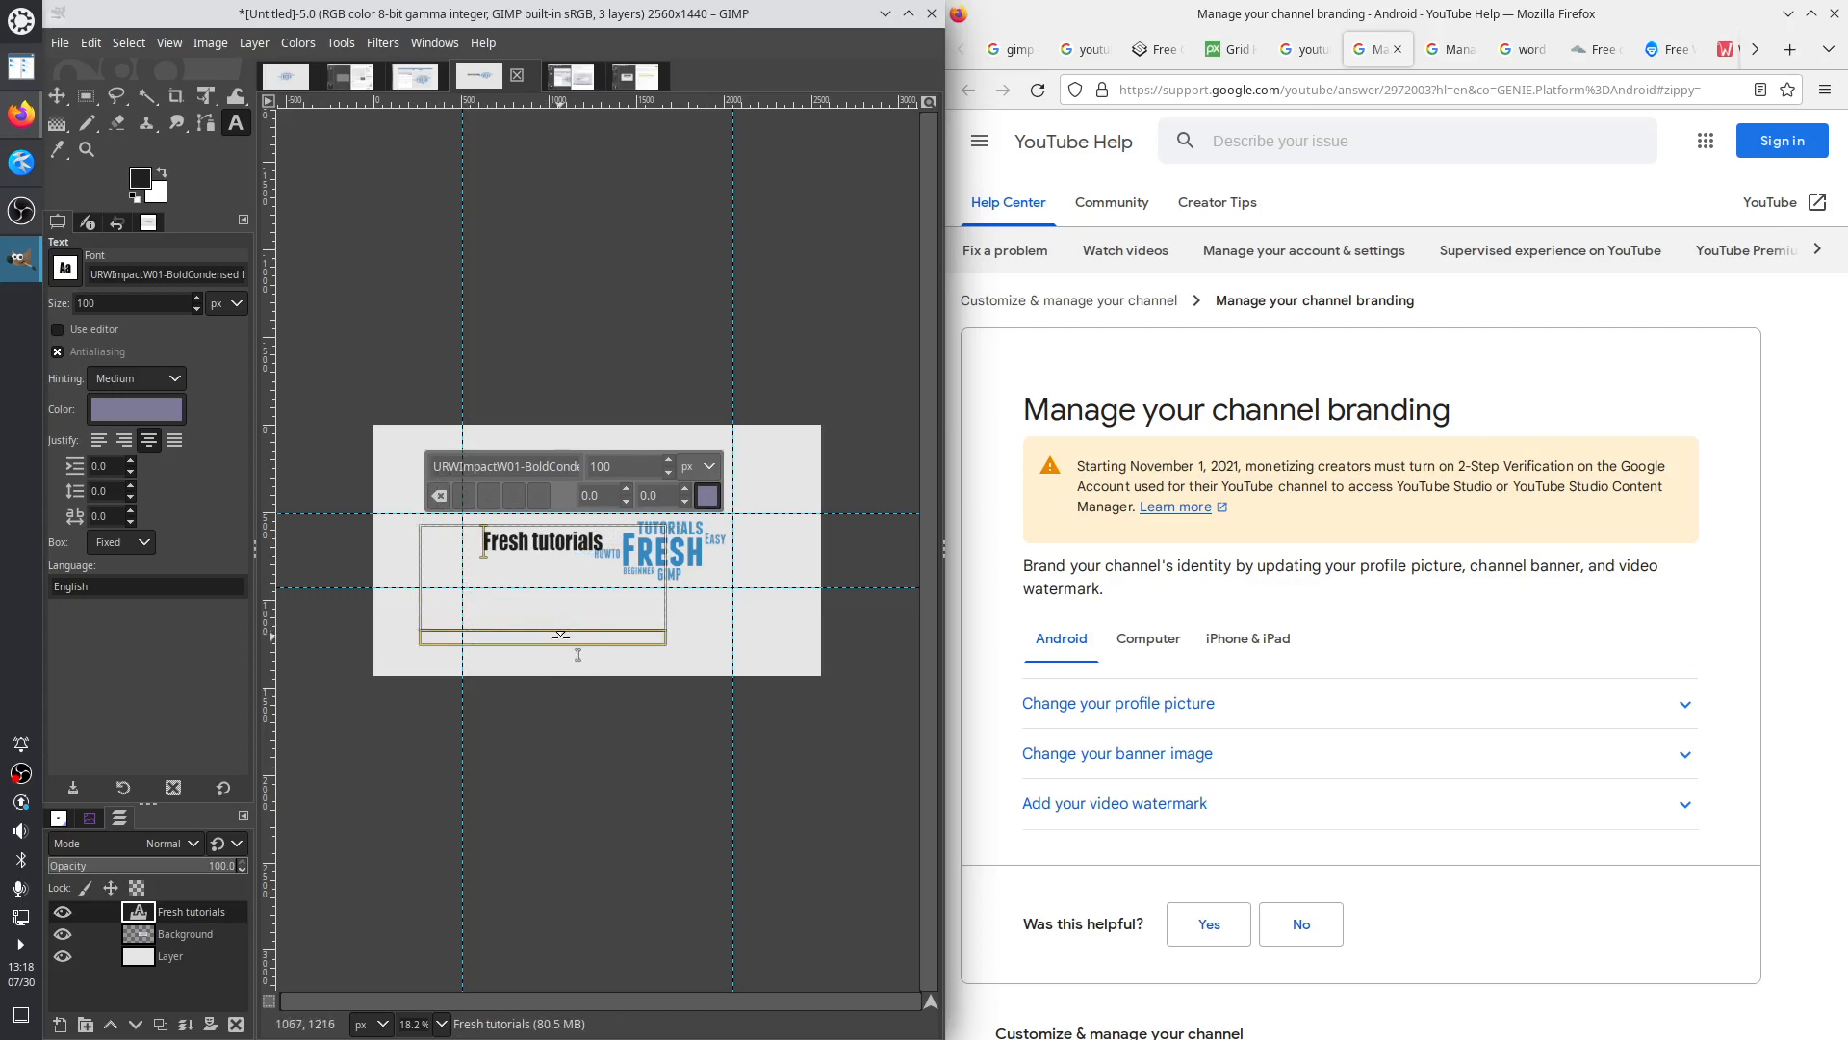
drag(560, 637, 584, 590)
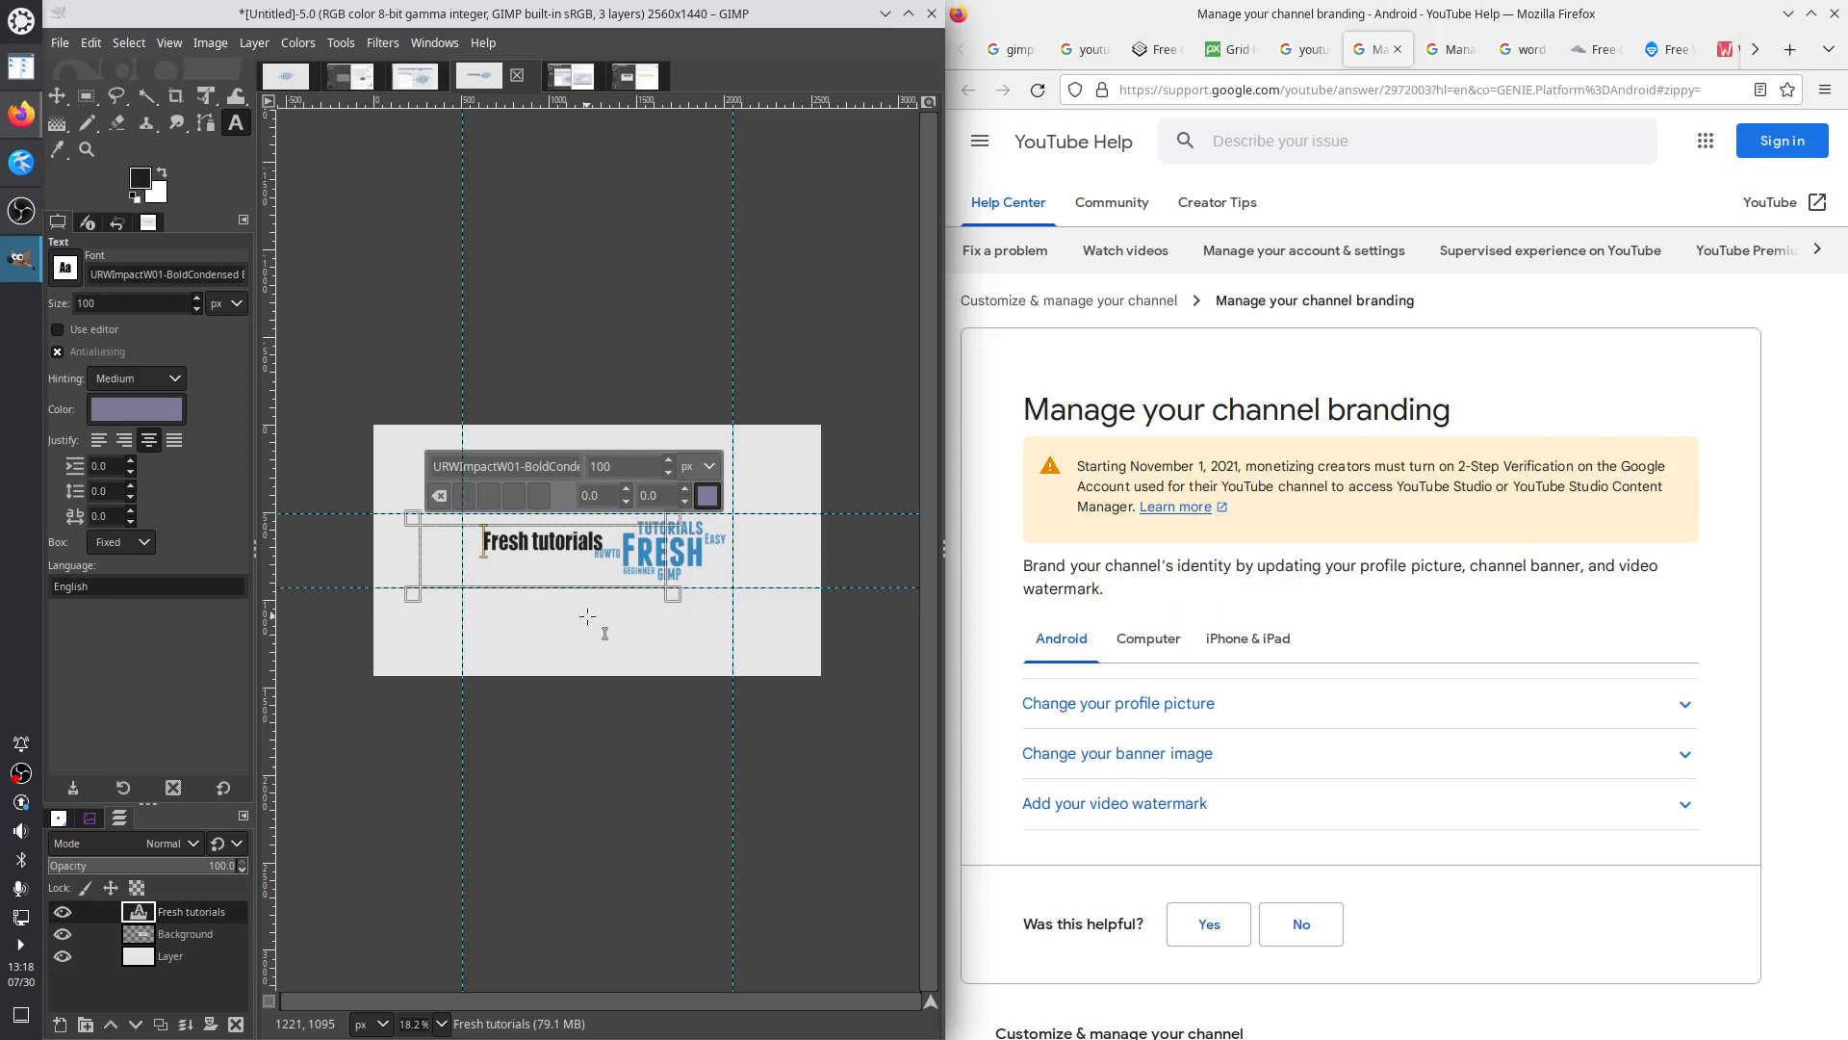
drag(423, 558, 465, 572)
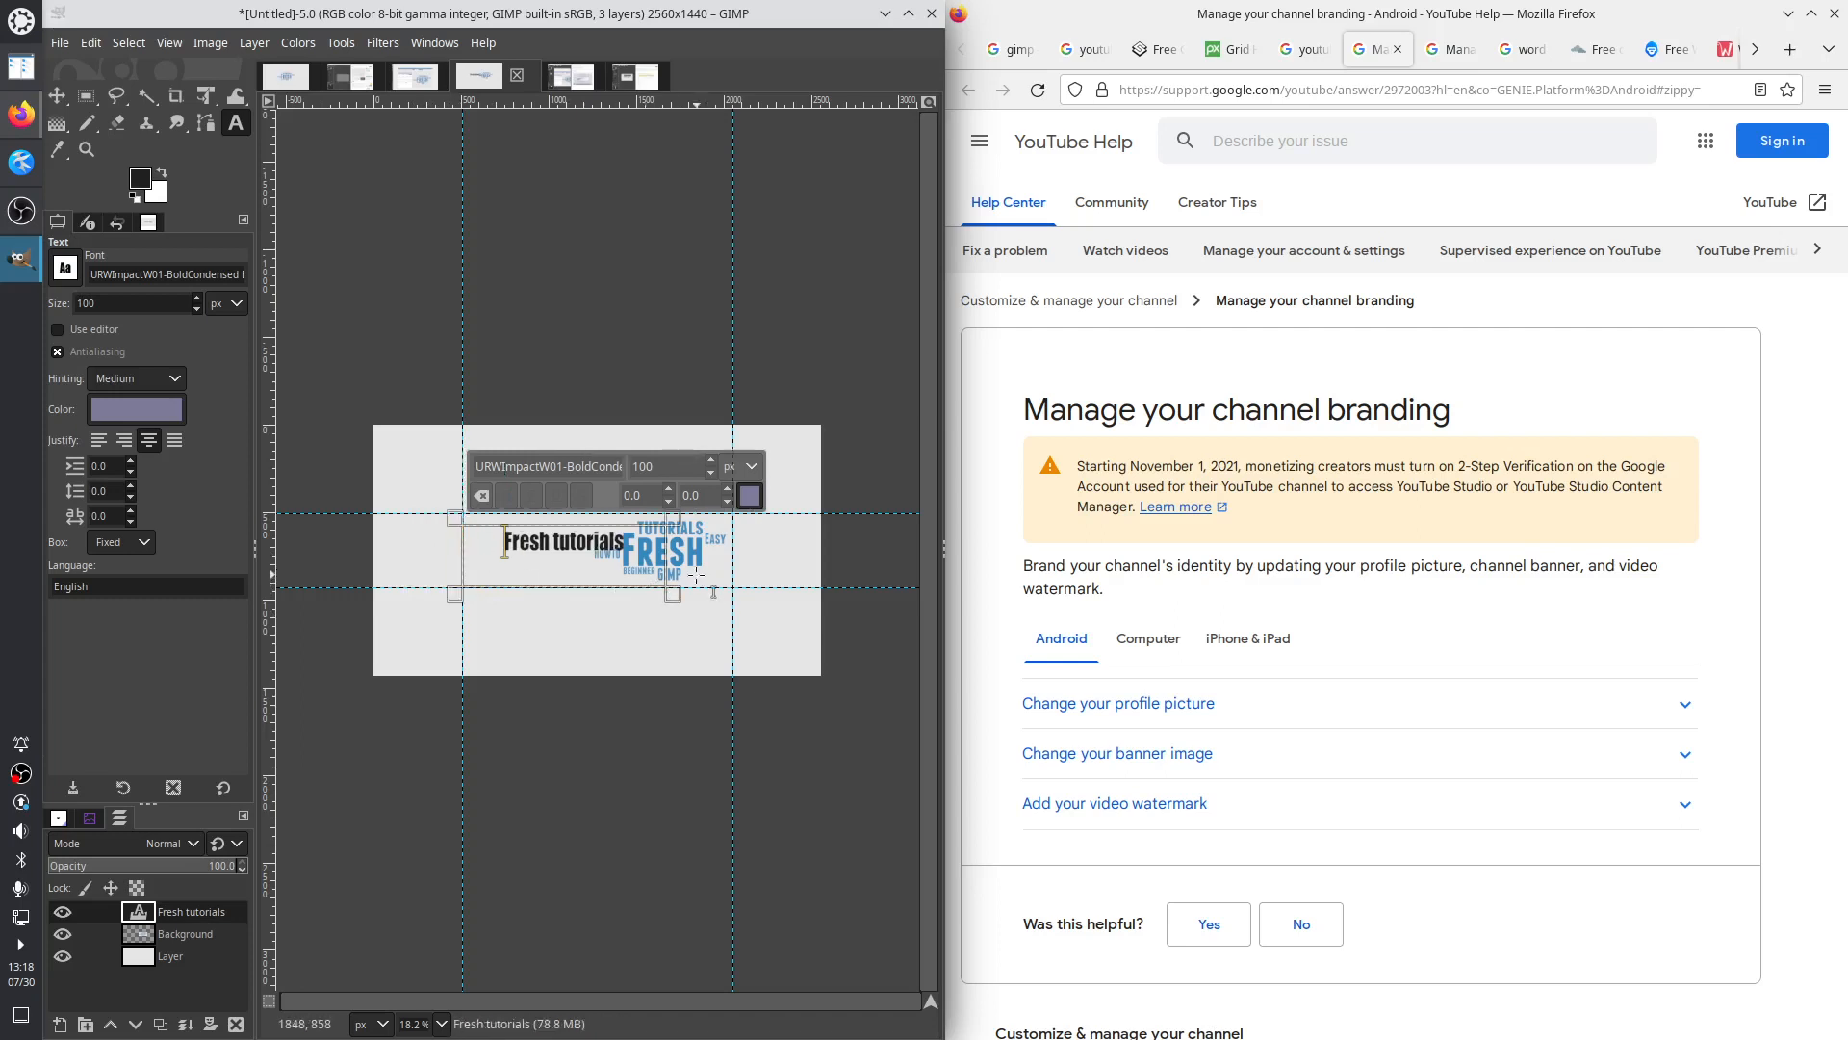
drag(674, 575, 600, 569)
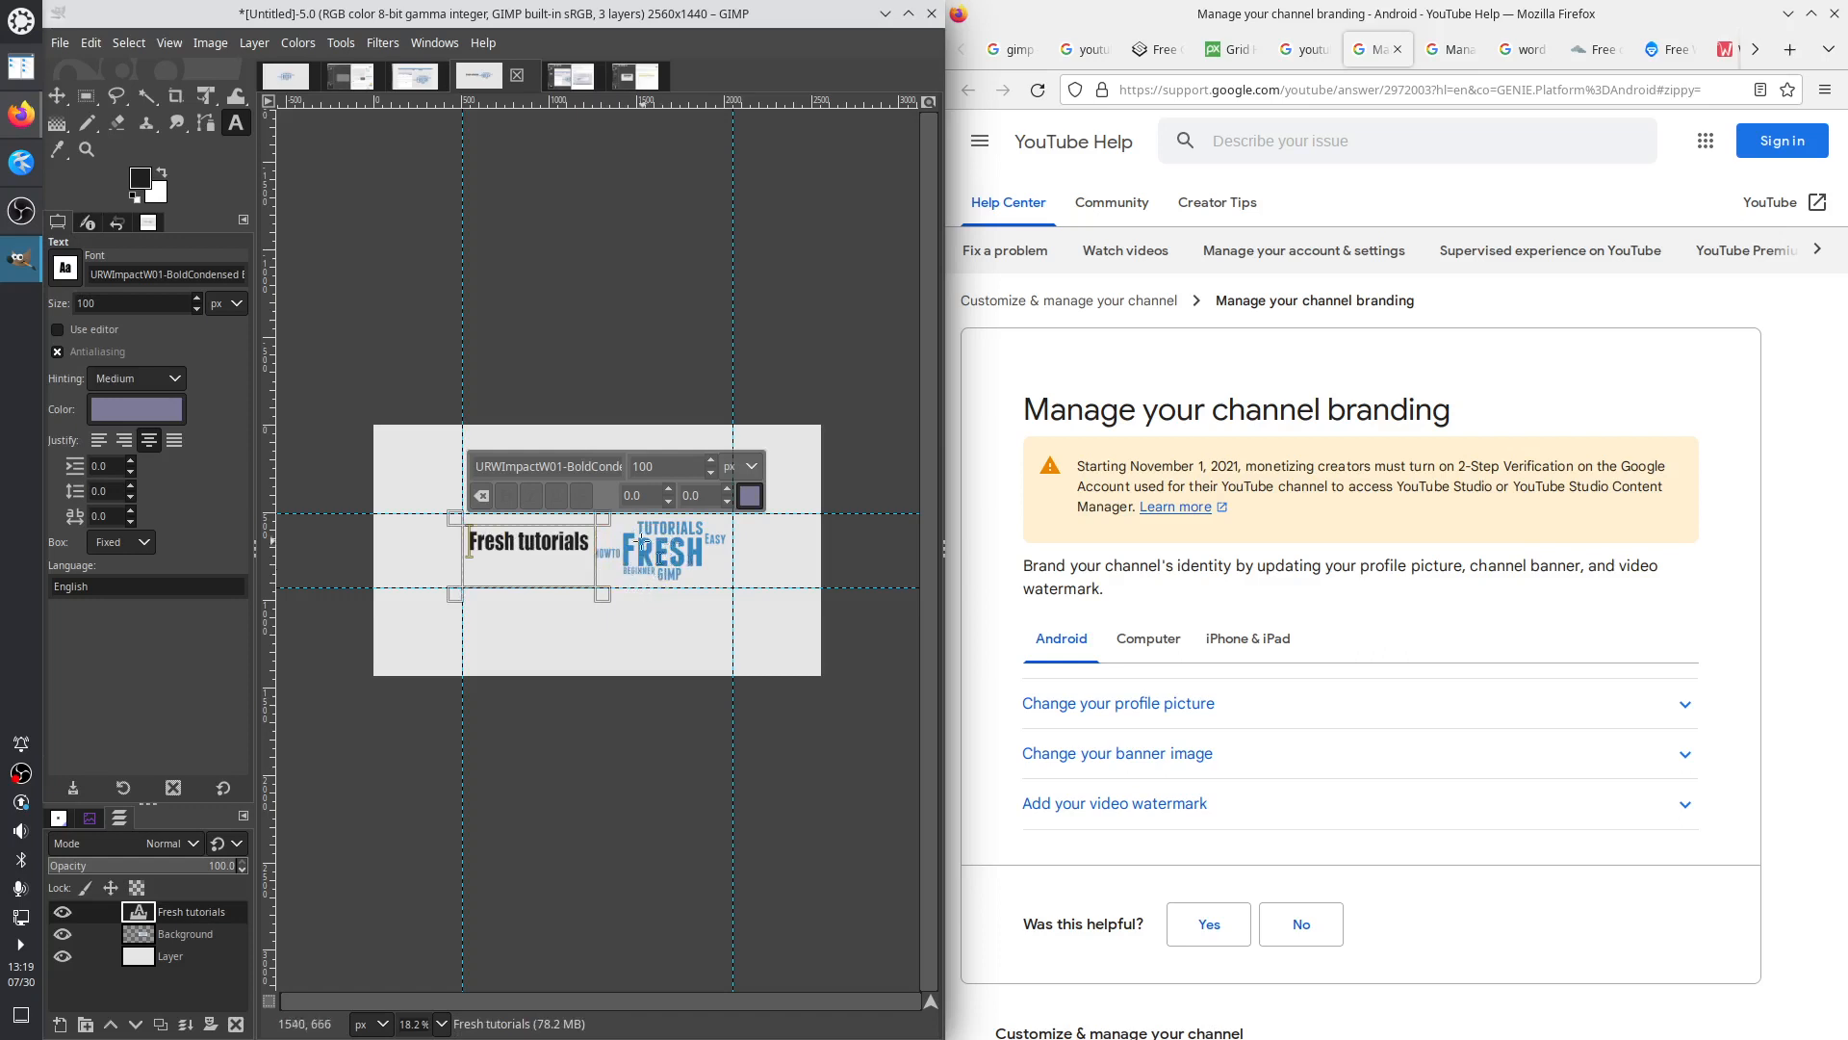
drag(563, 529, 564, 540)
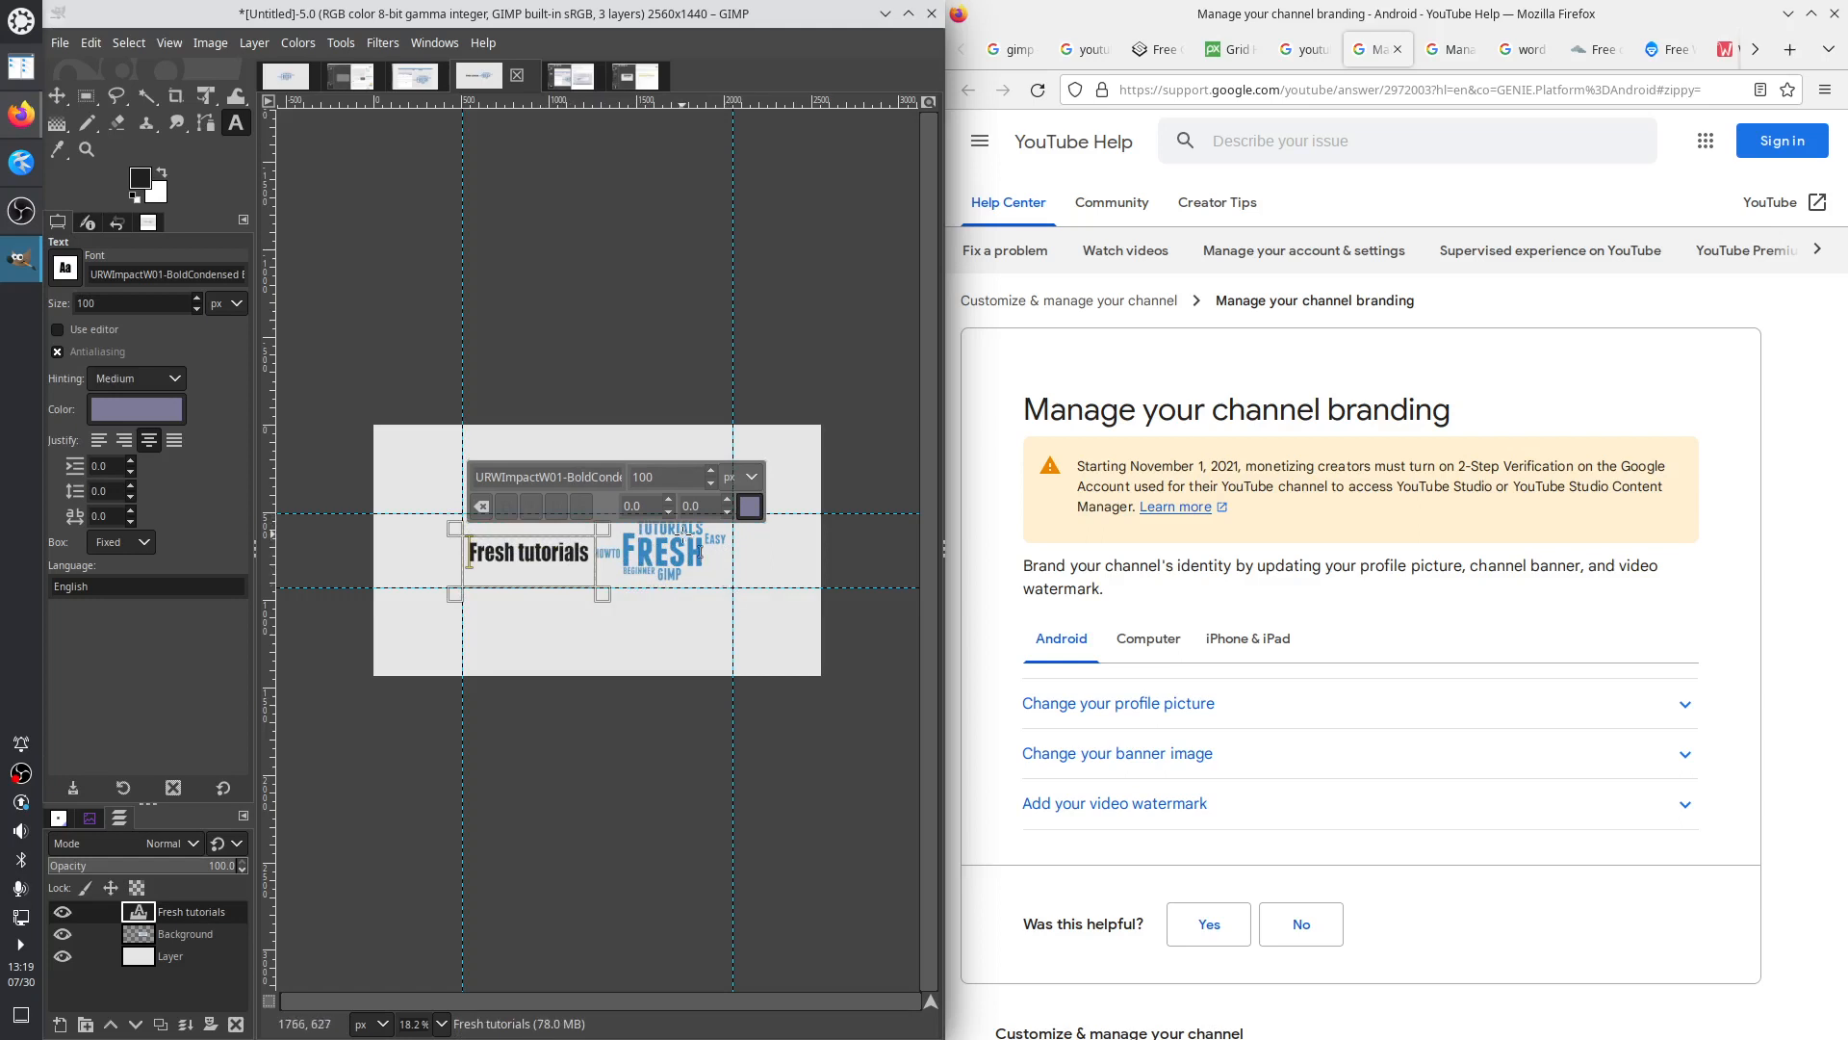
Set the size of all the "Fresh tutorials" text to 150 px and check its color without changing it
key(ctrl+a)
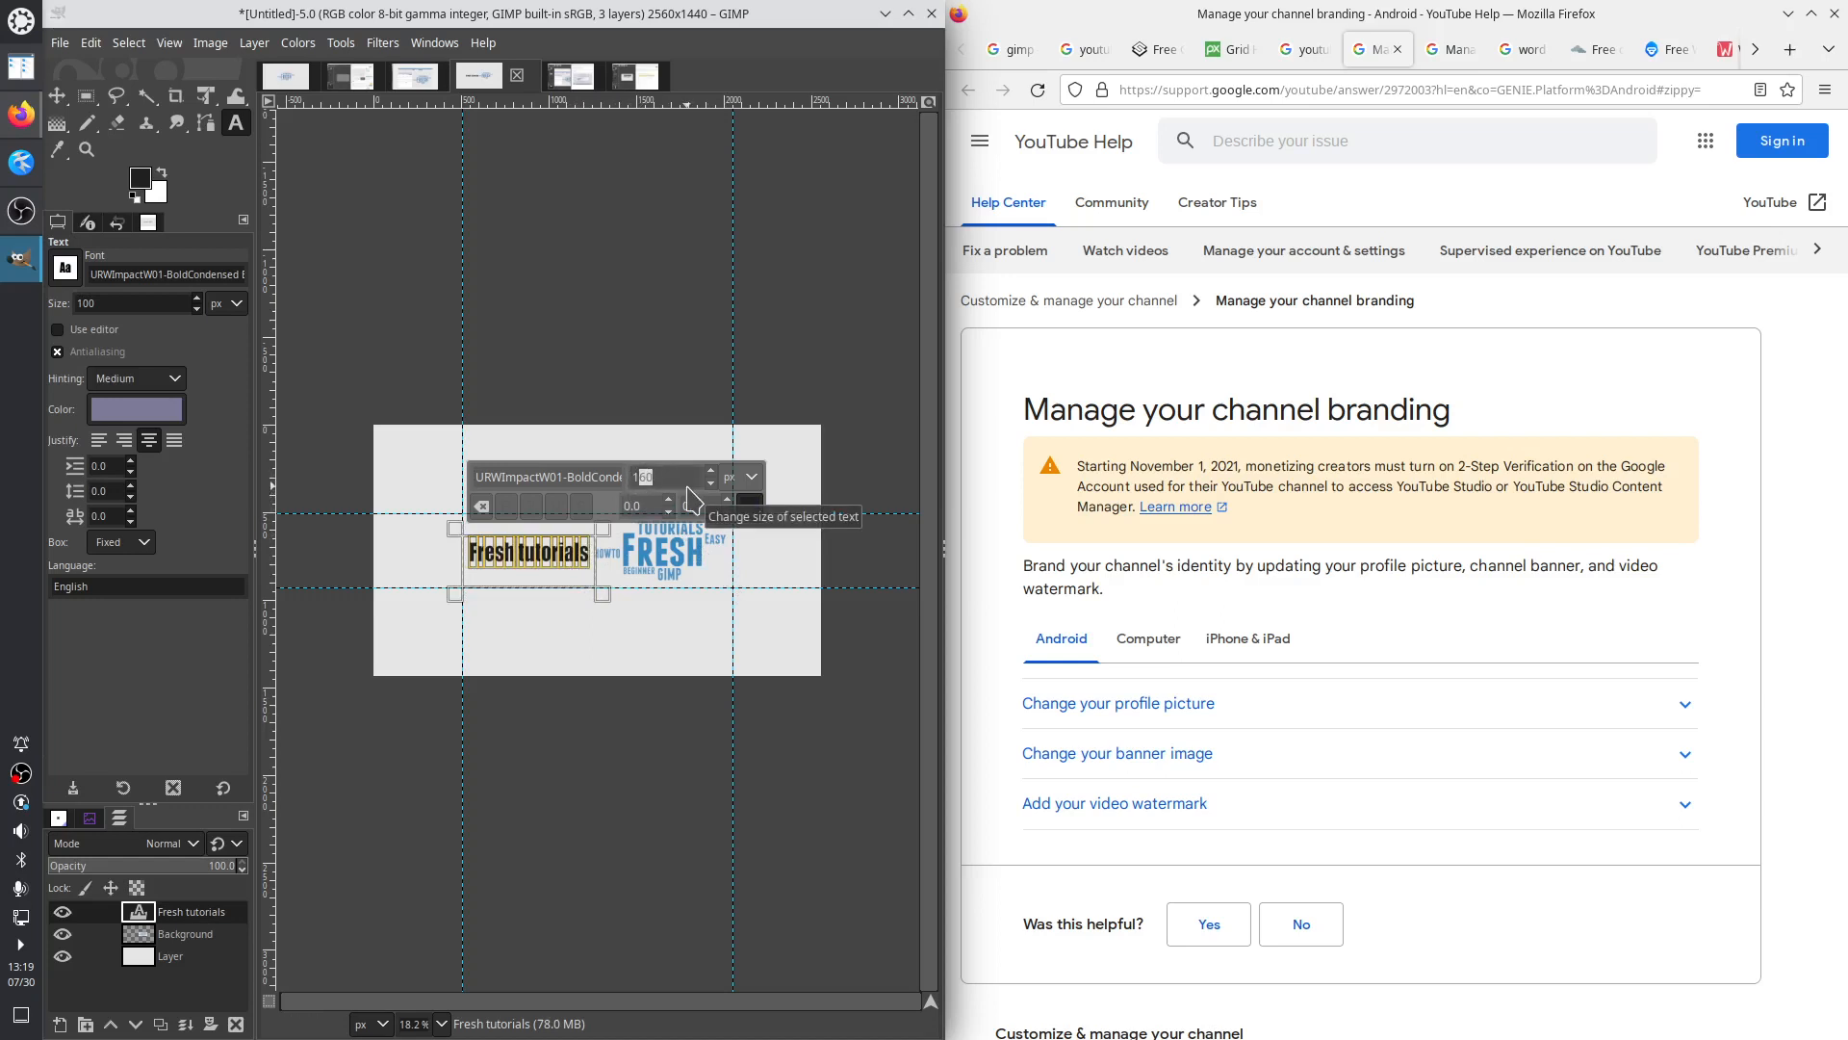
text(50)
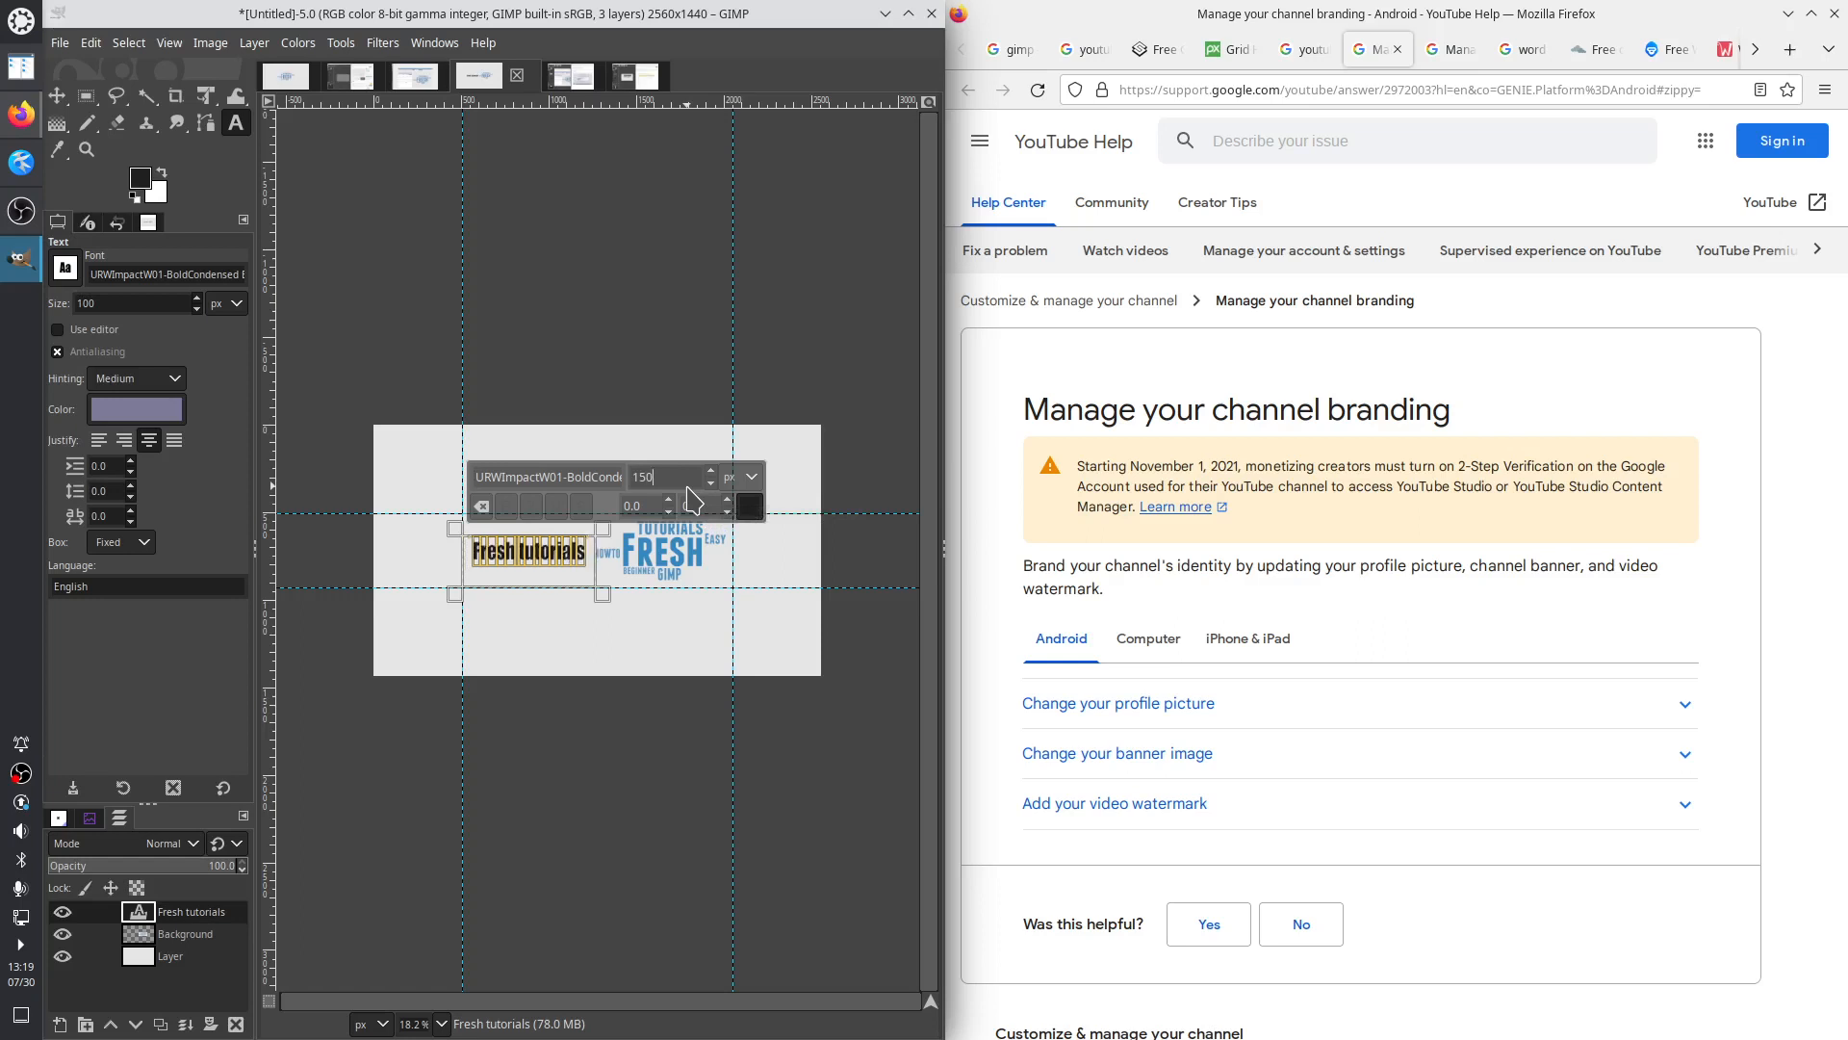
click(748, 505)
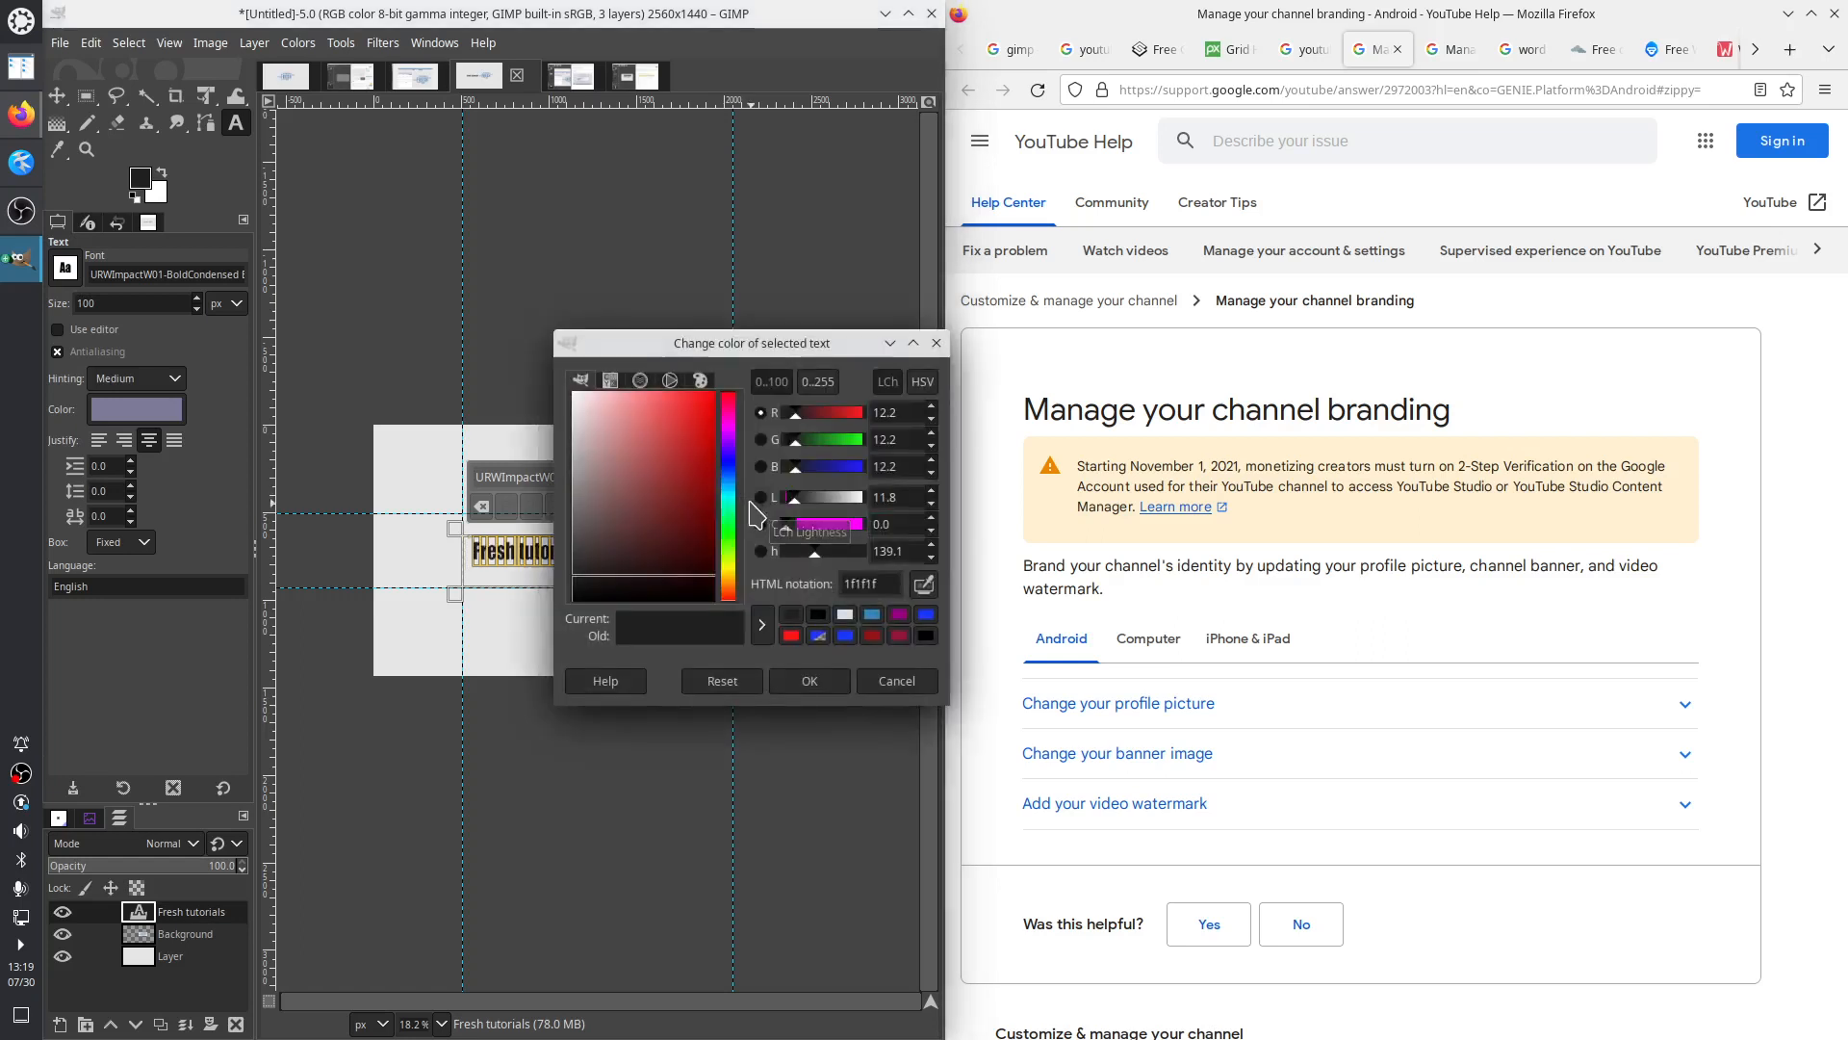
click(936, 342)
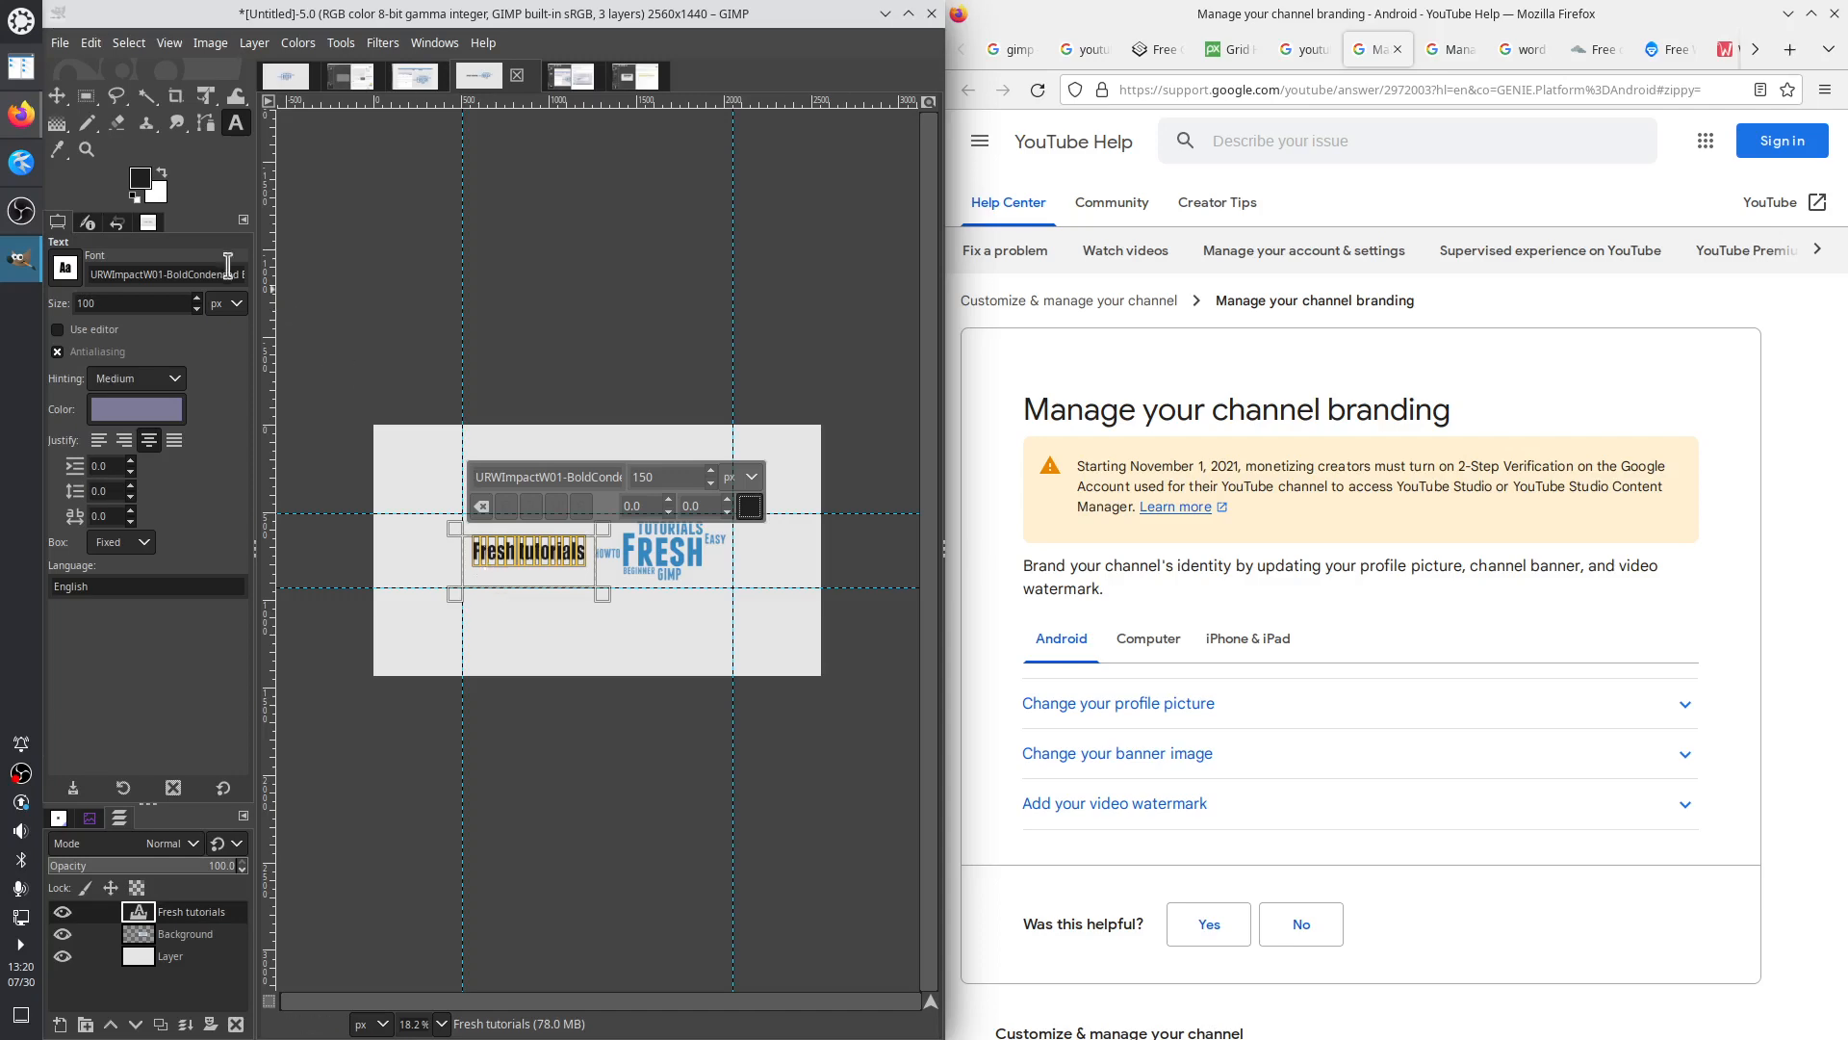
click(29, 172)
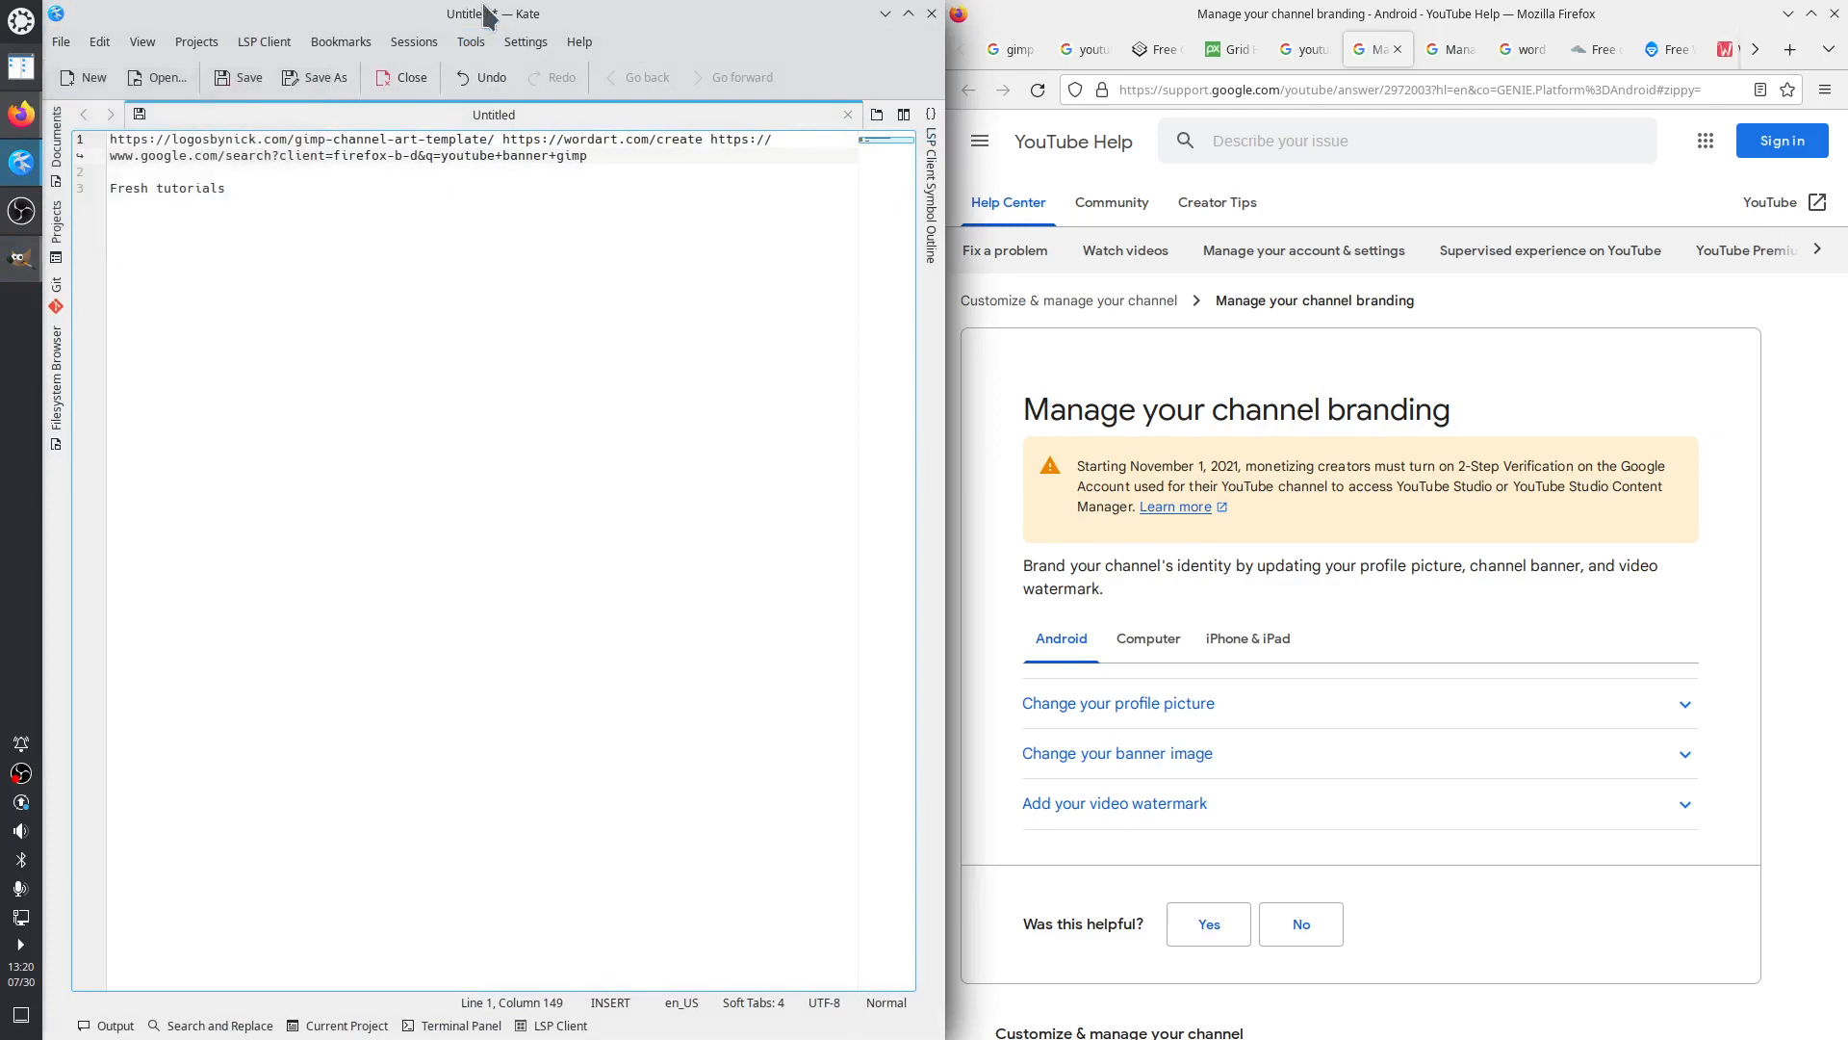
drag(487, 8, 887, 528)
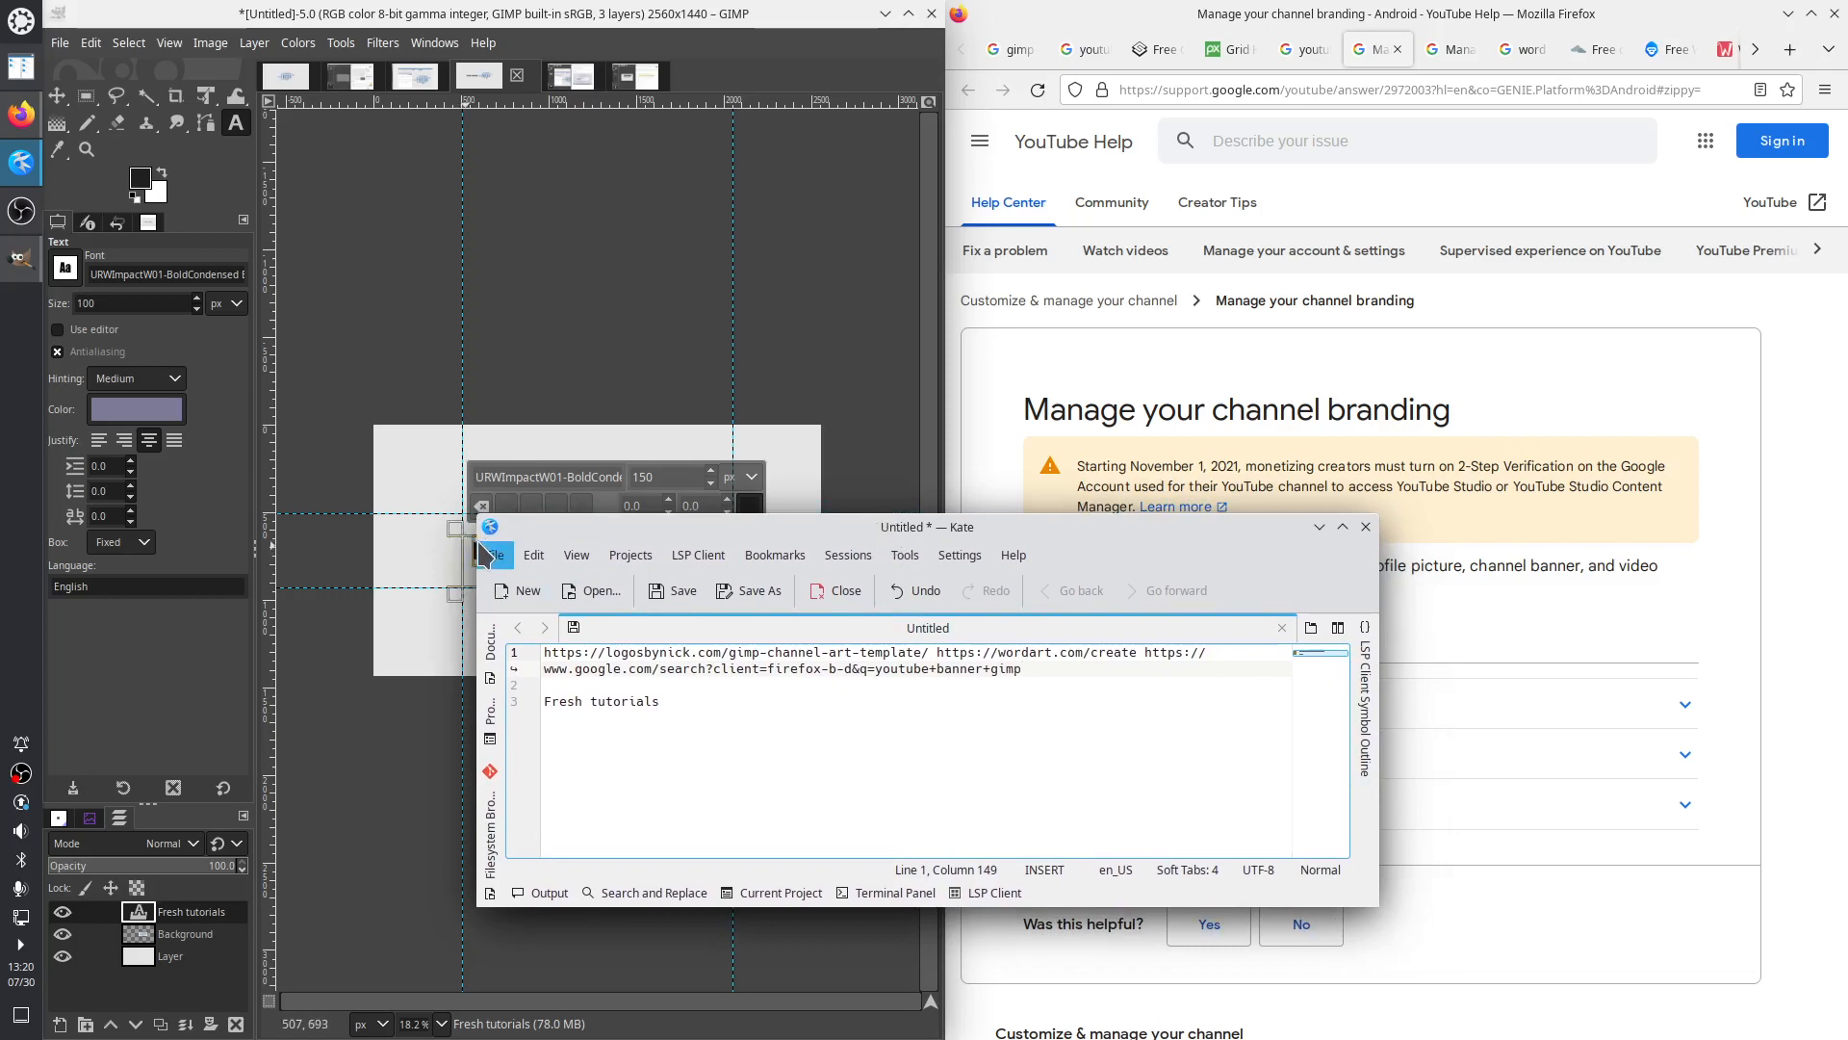
drag(551, 523, 551, 573)
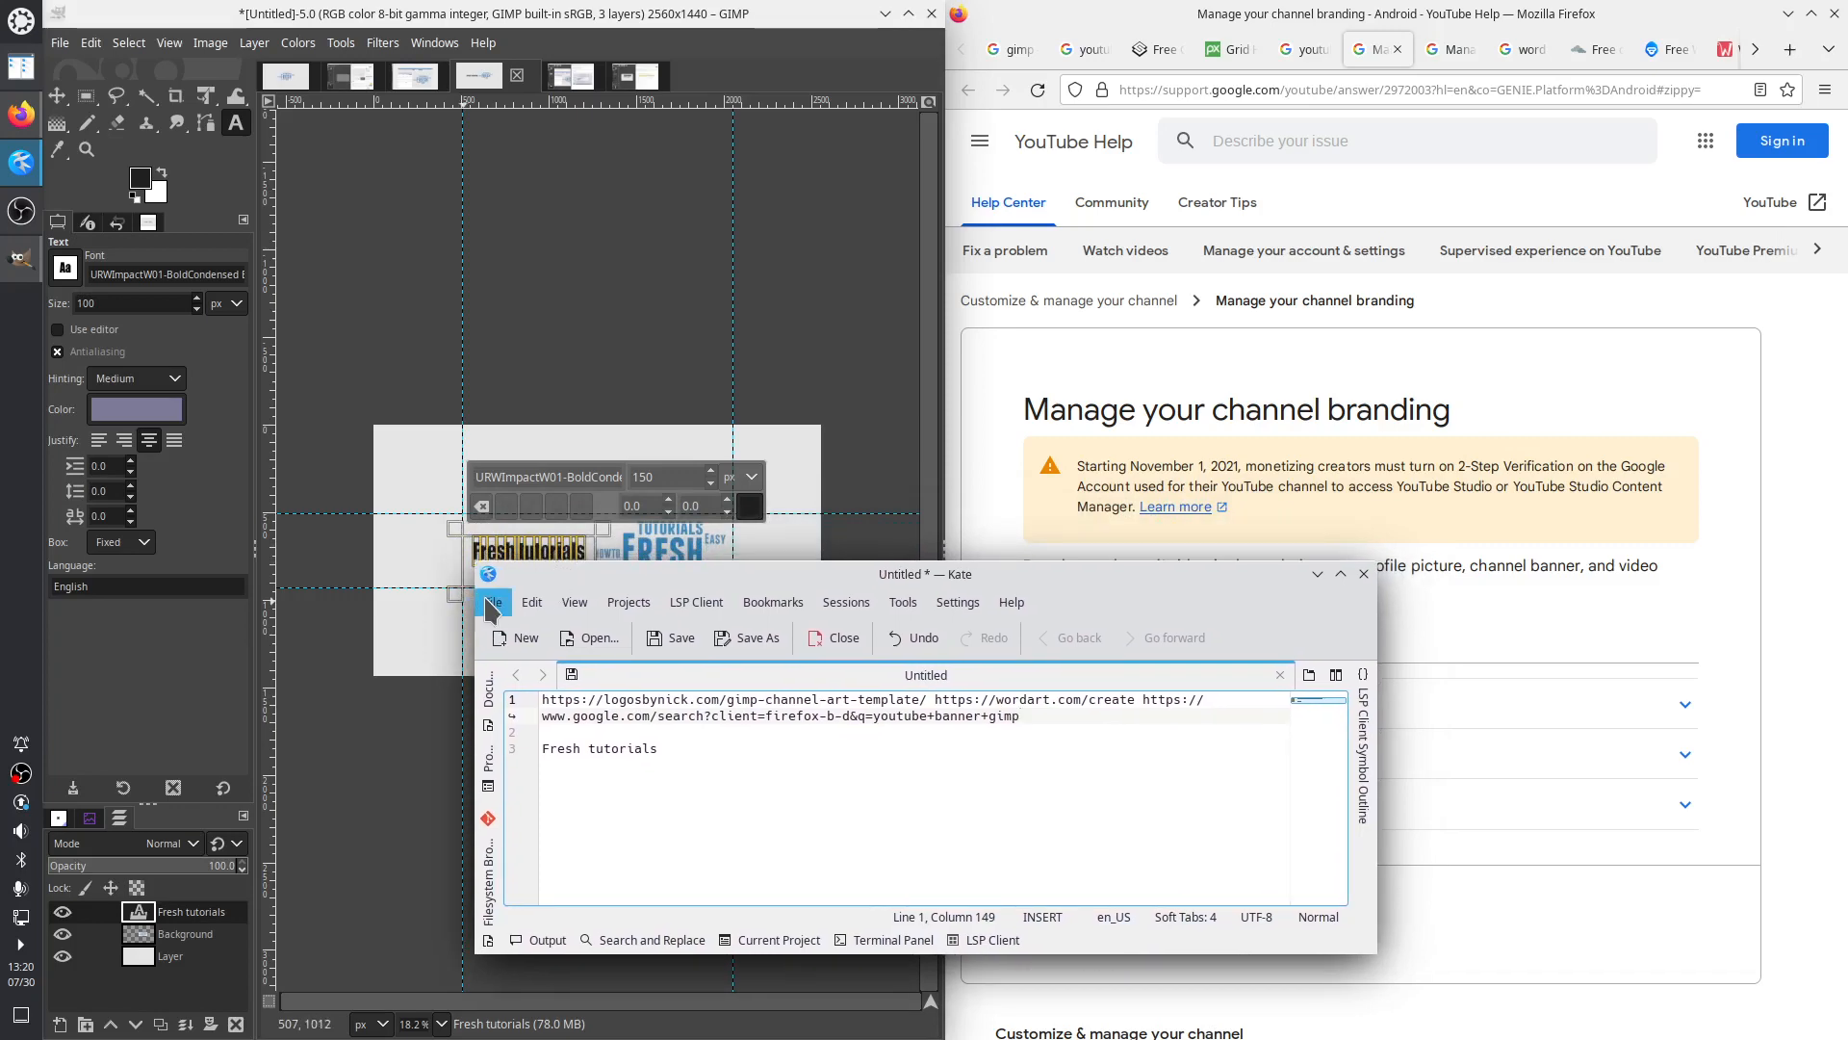
click(1317, 574)
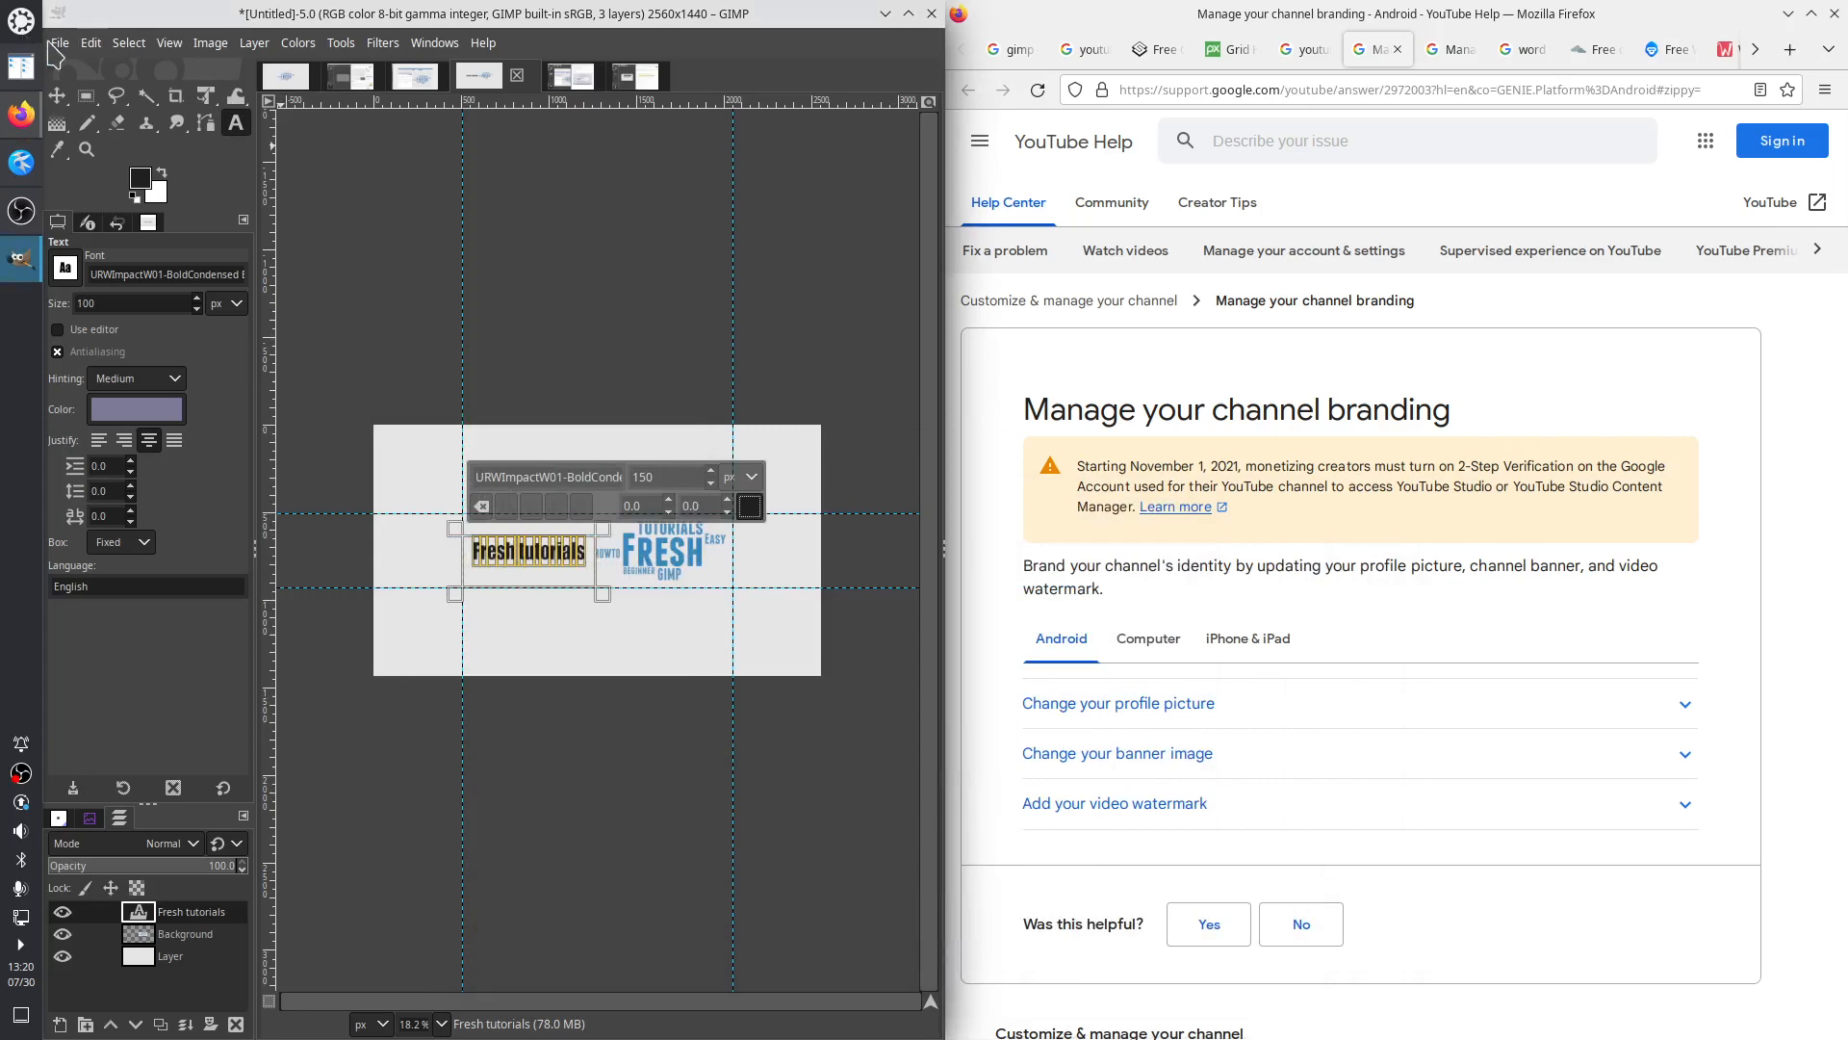
Start exporting the channel art and create a new folder named yt inside q3/07_30 as the destination
click(62, 45)
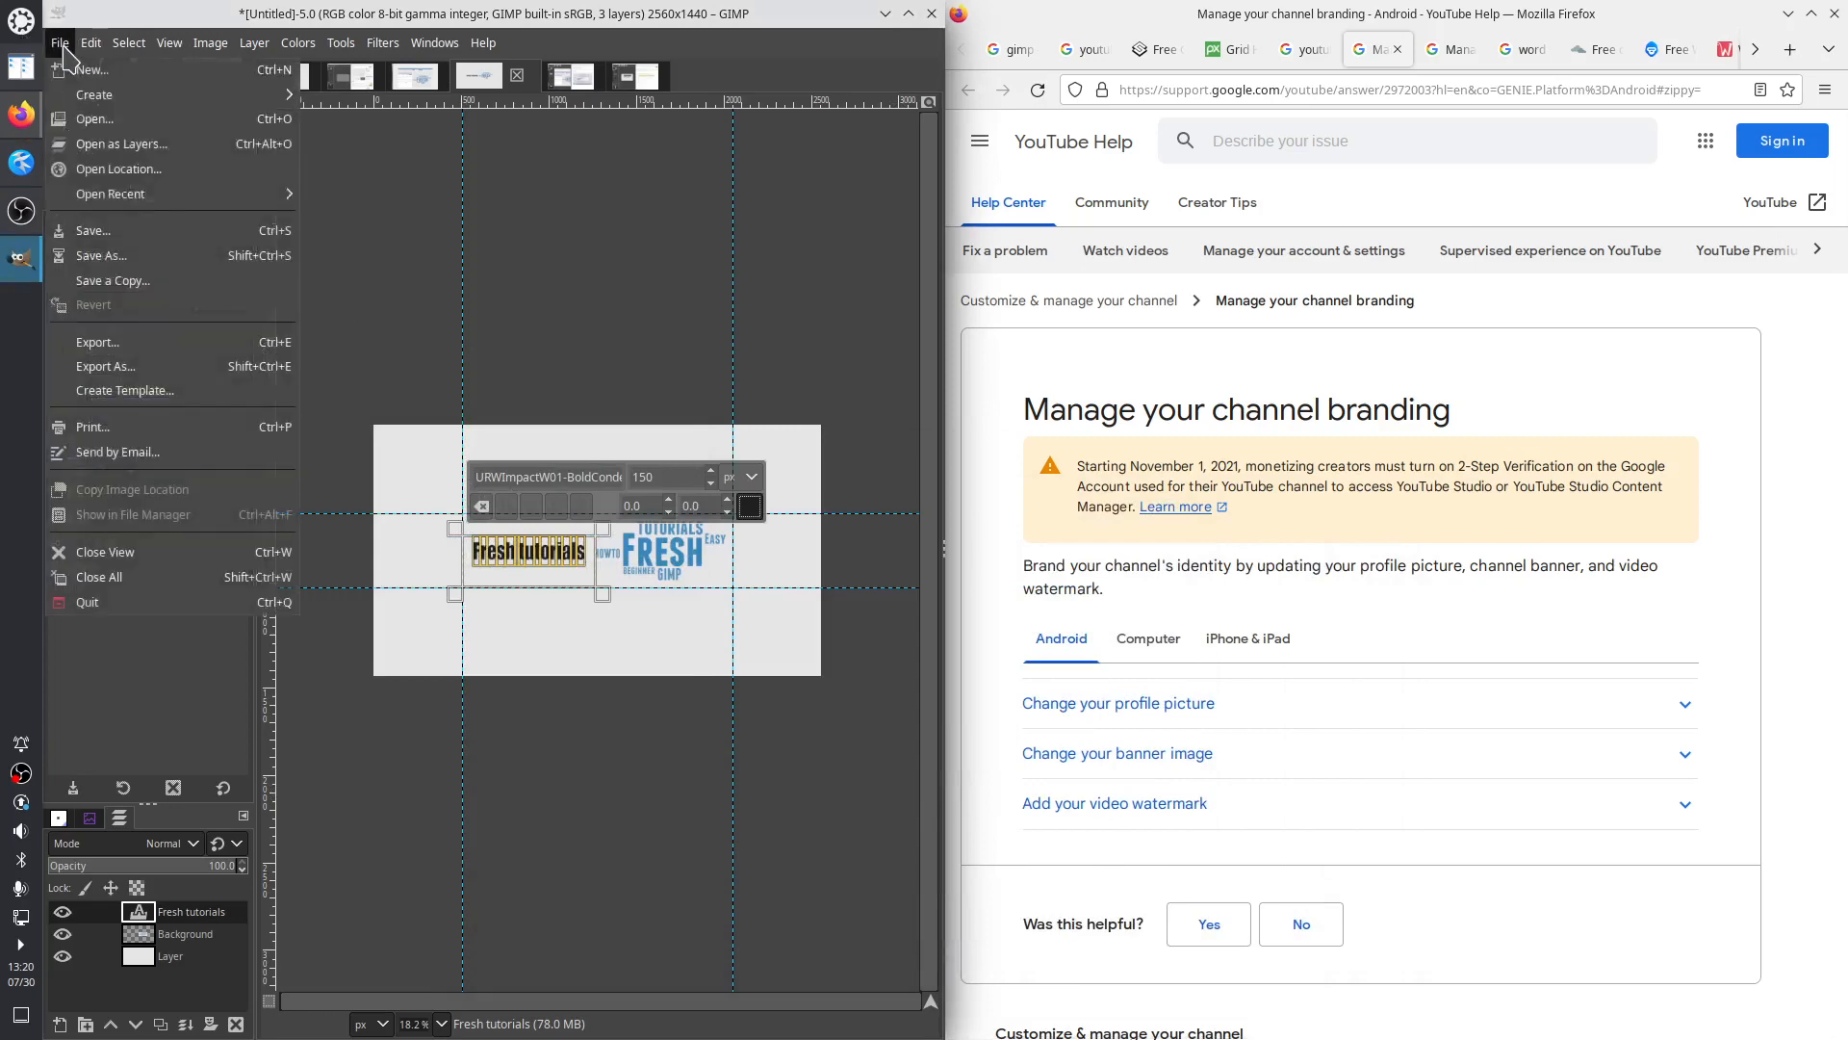
click(164, 366)
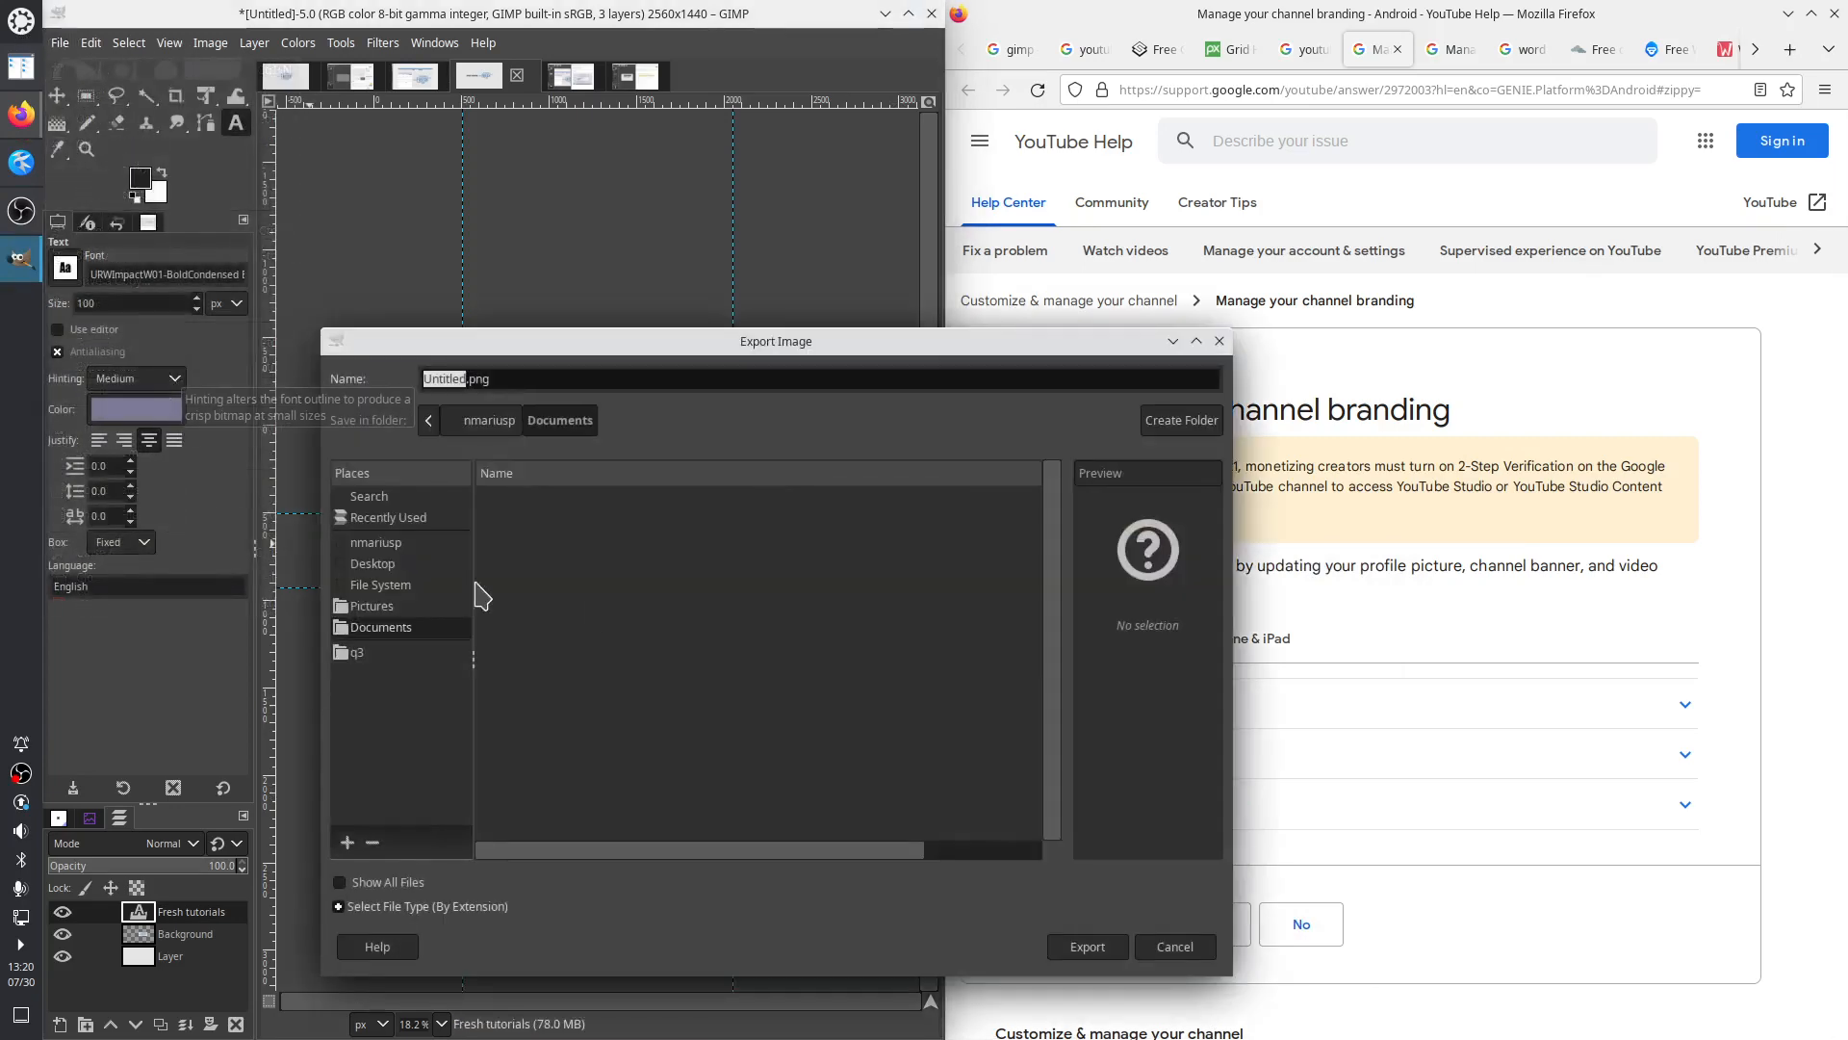
click(394, 656)
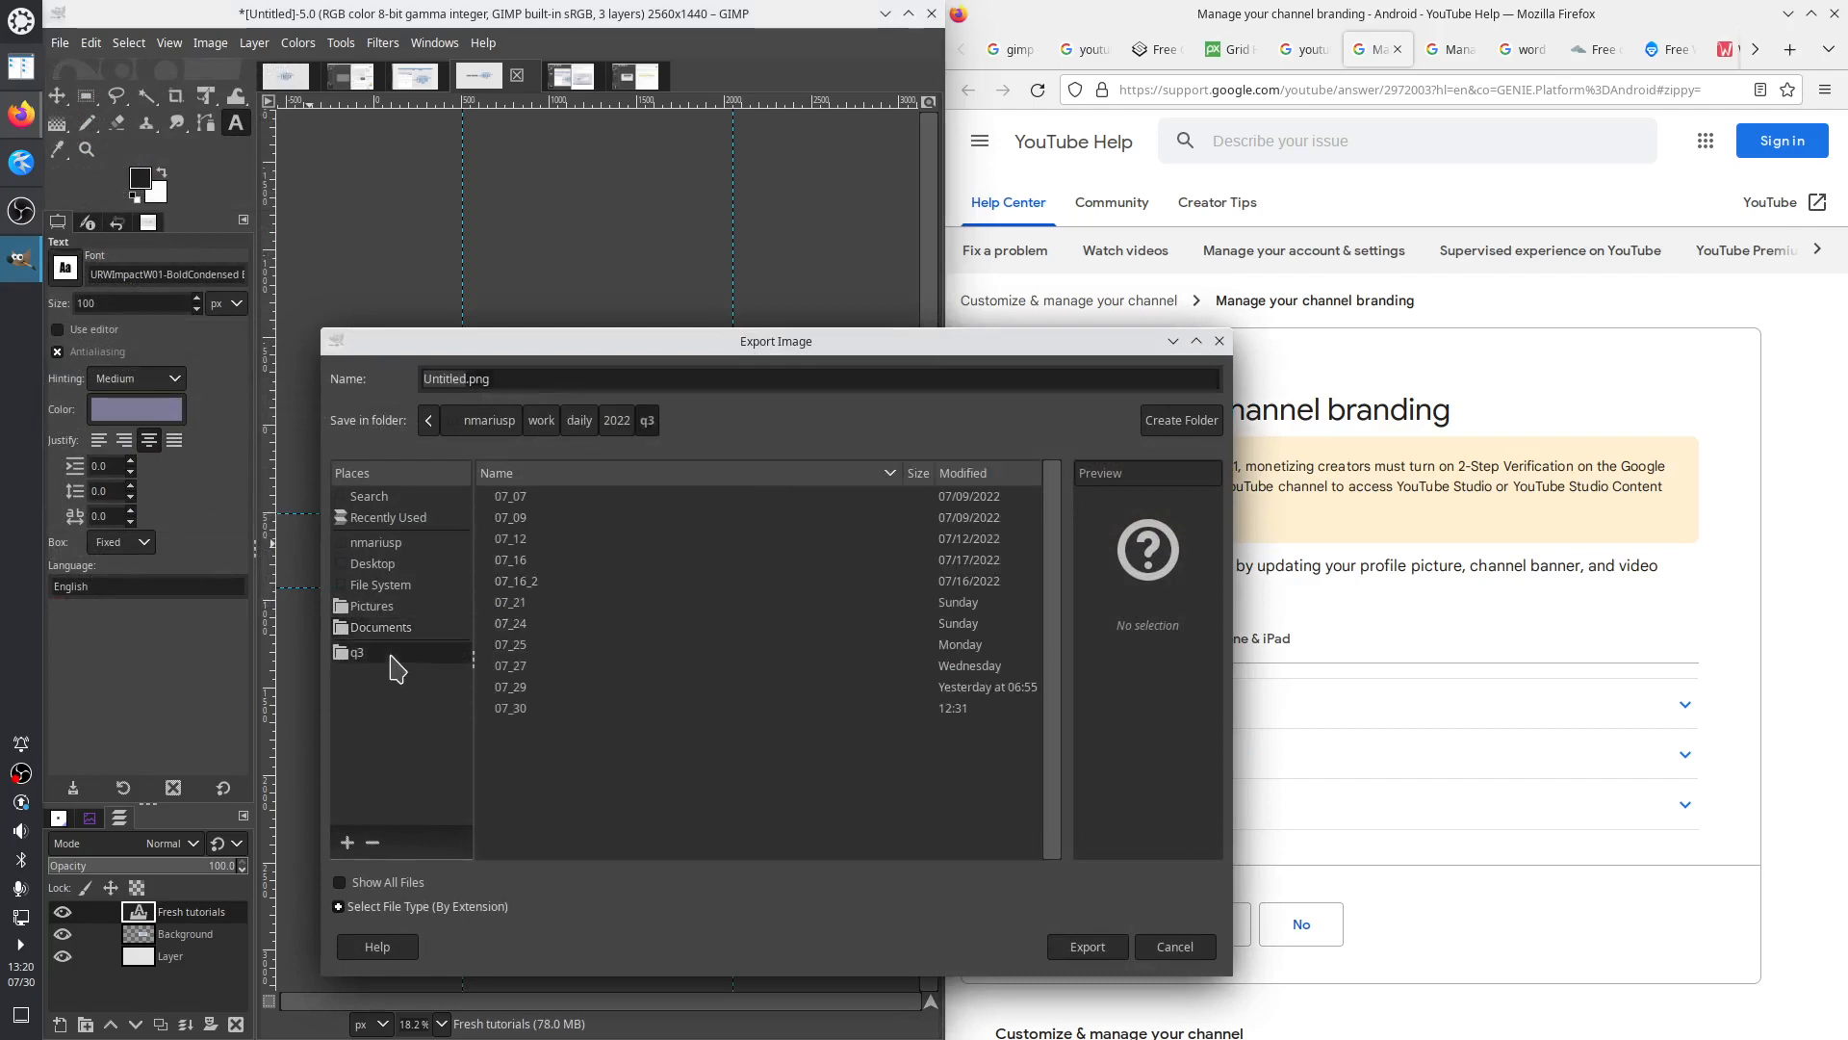
double_click(515, 713)
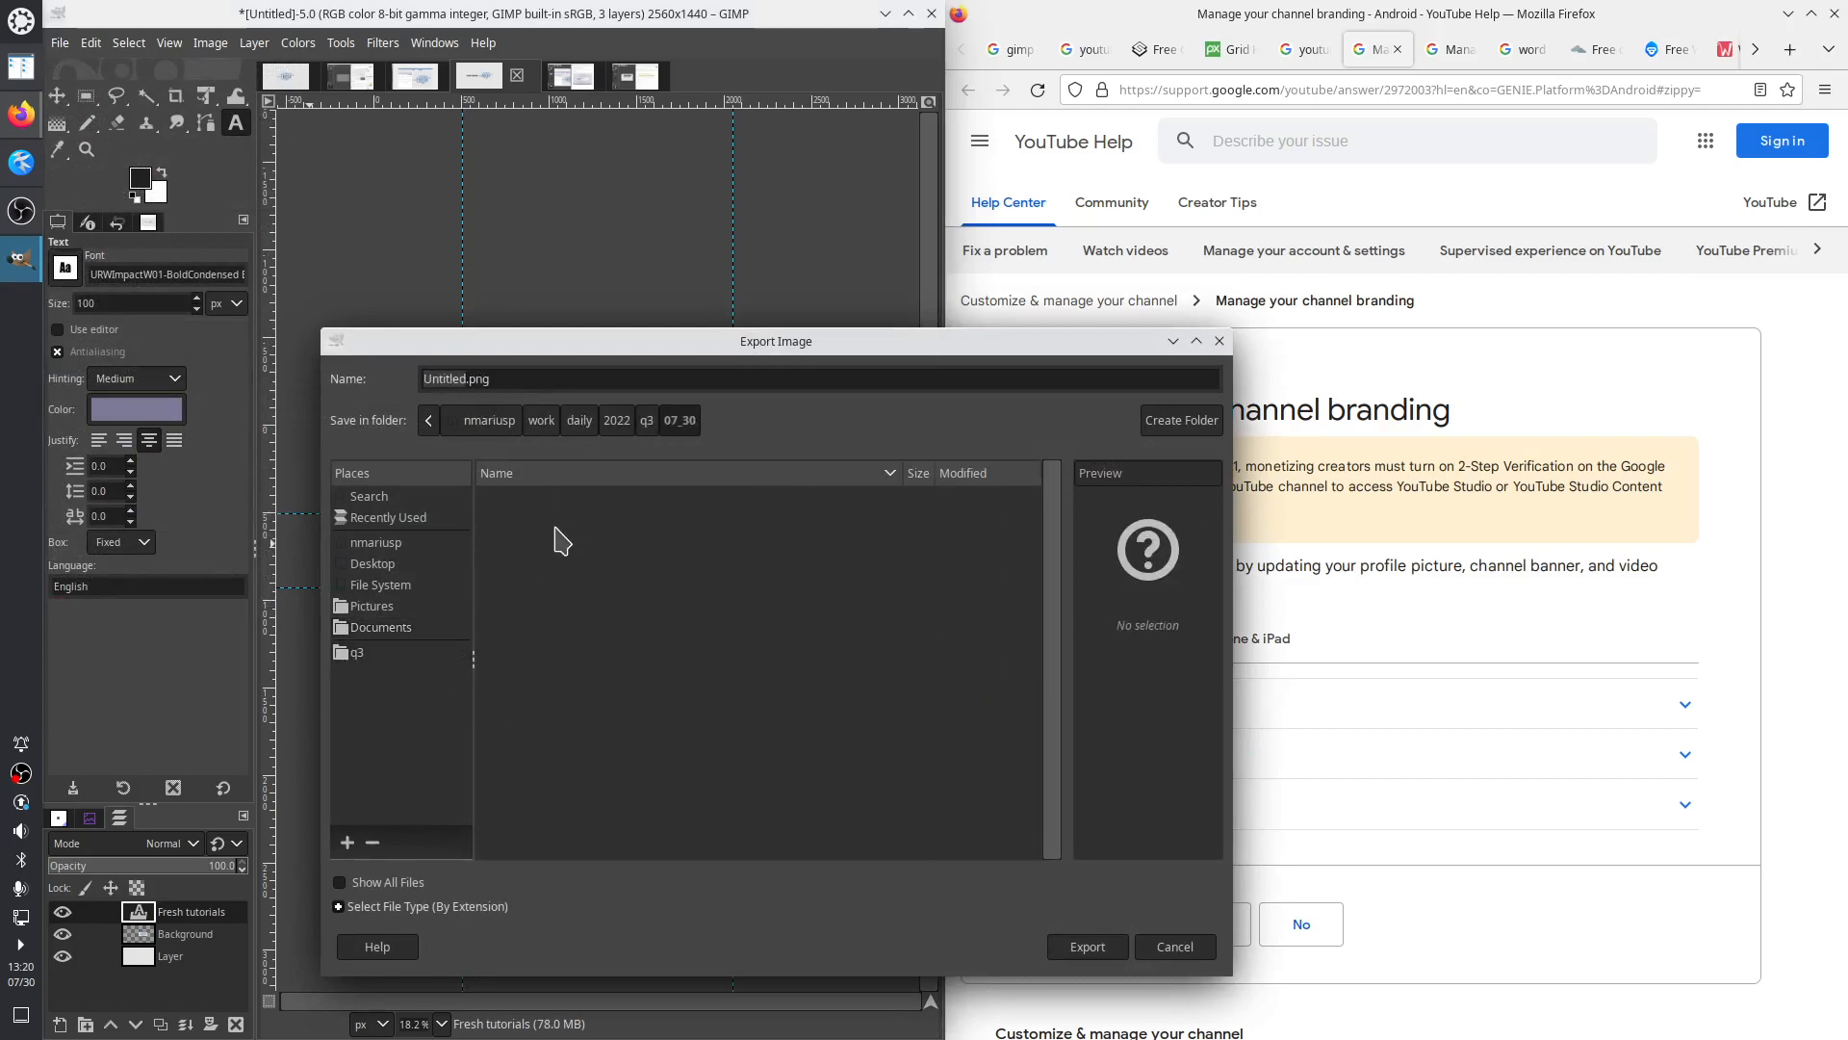
click(1147, 430)
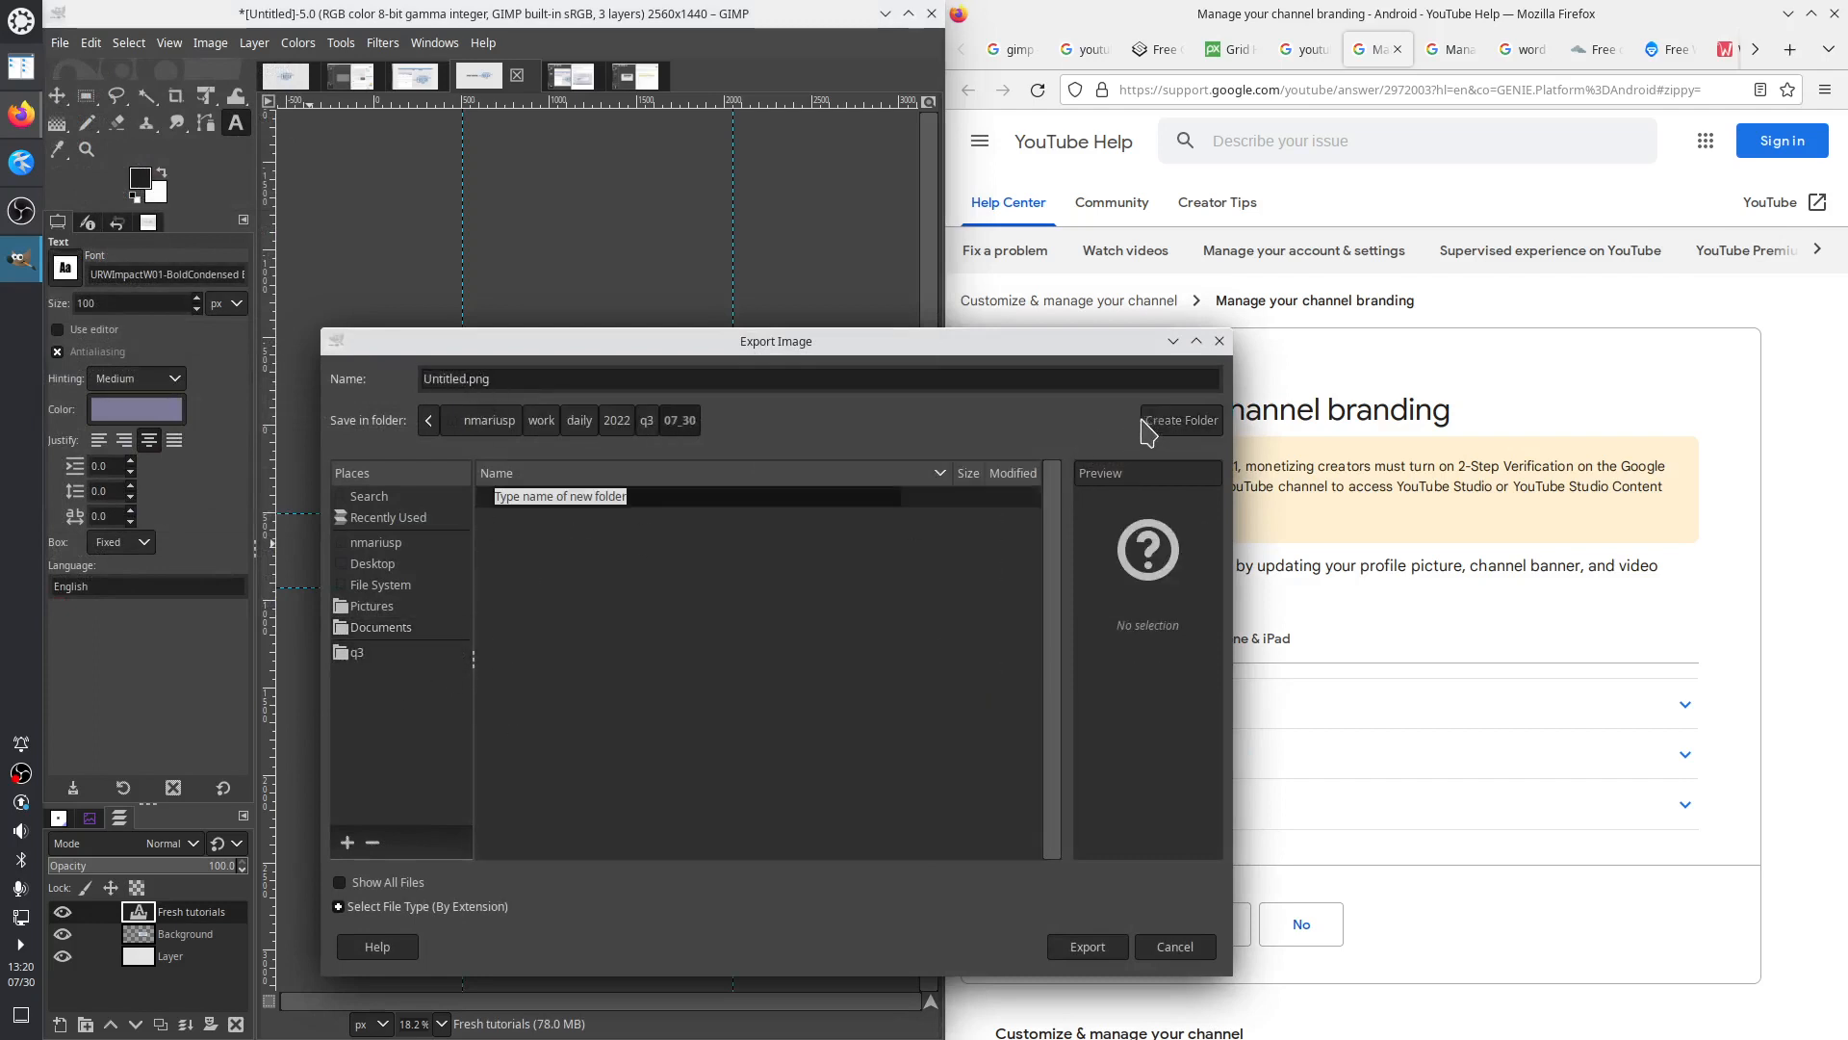
text(yt)
key(Return)
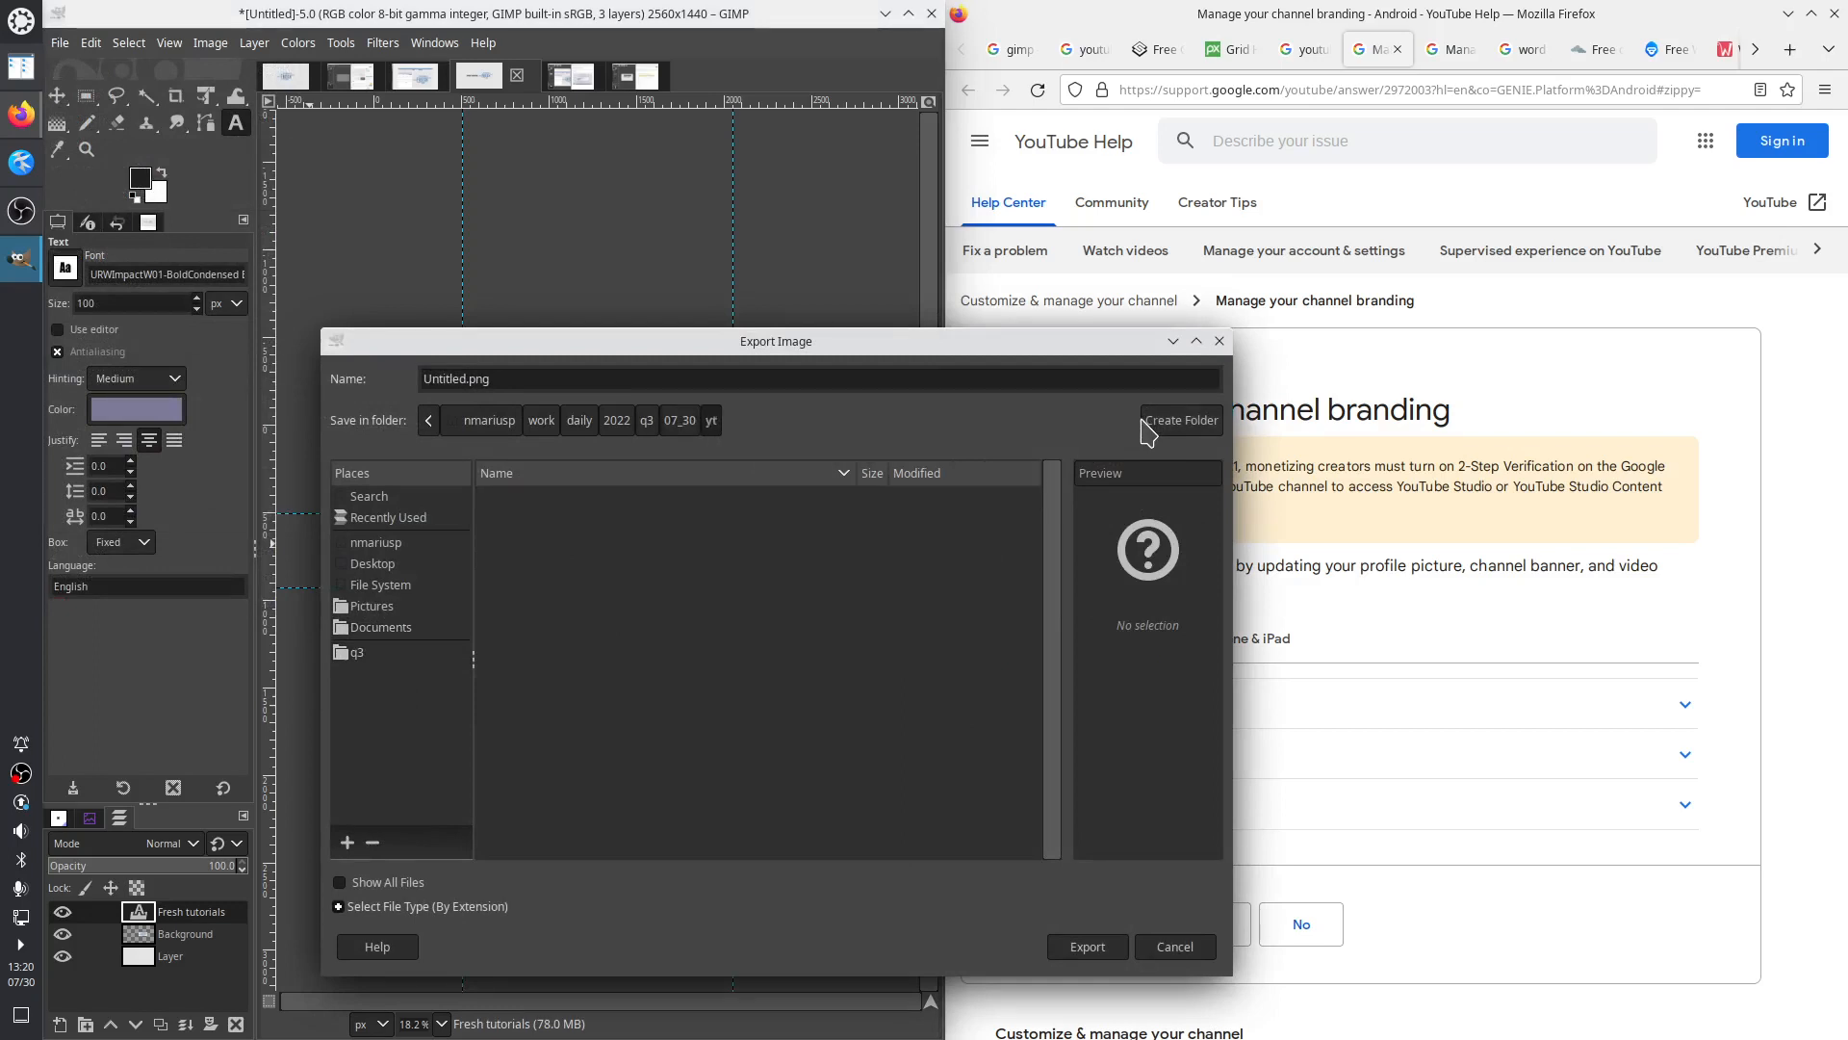
Name the export file banner.png and export it as PNG with the default options
double_click(430, 377)
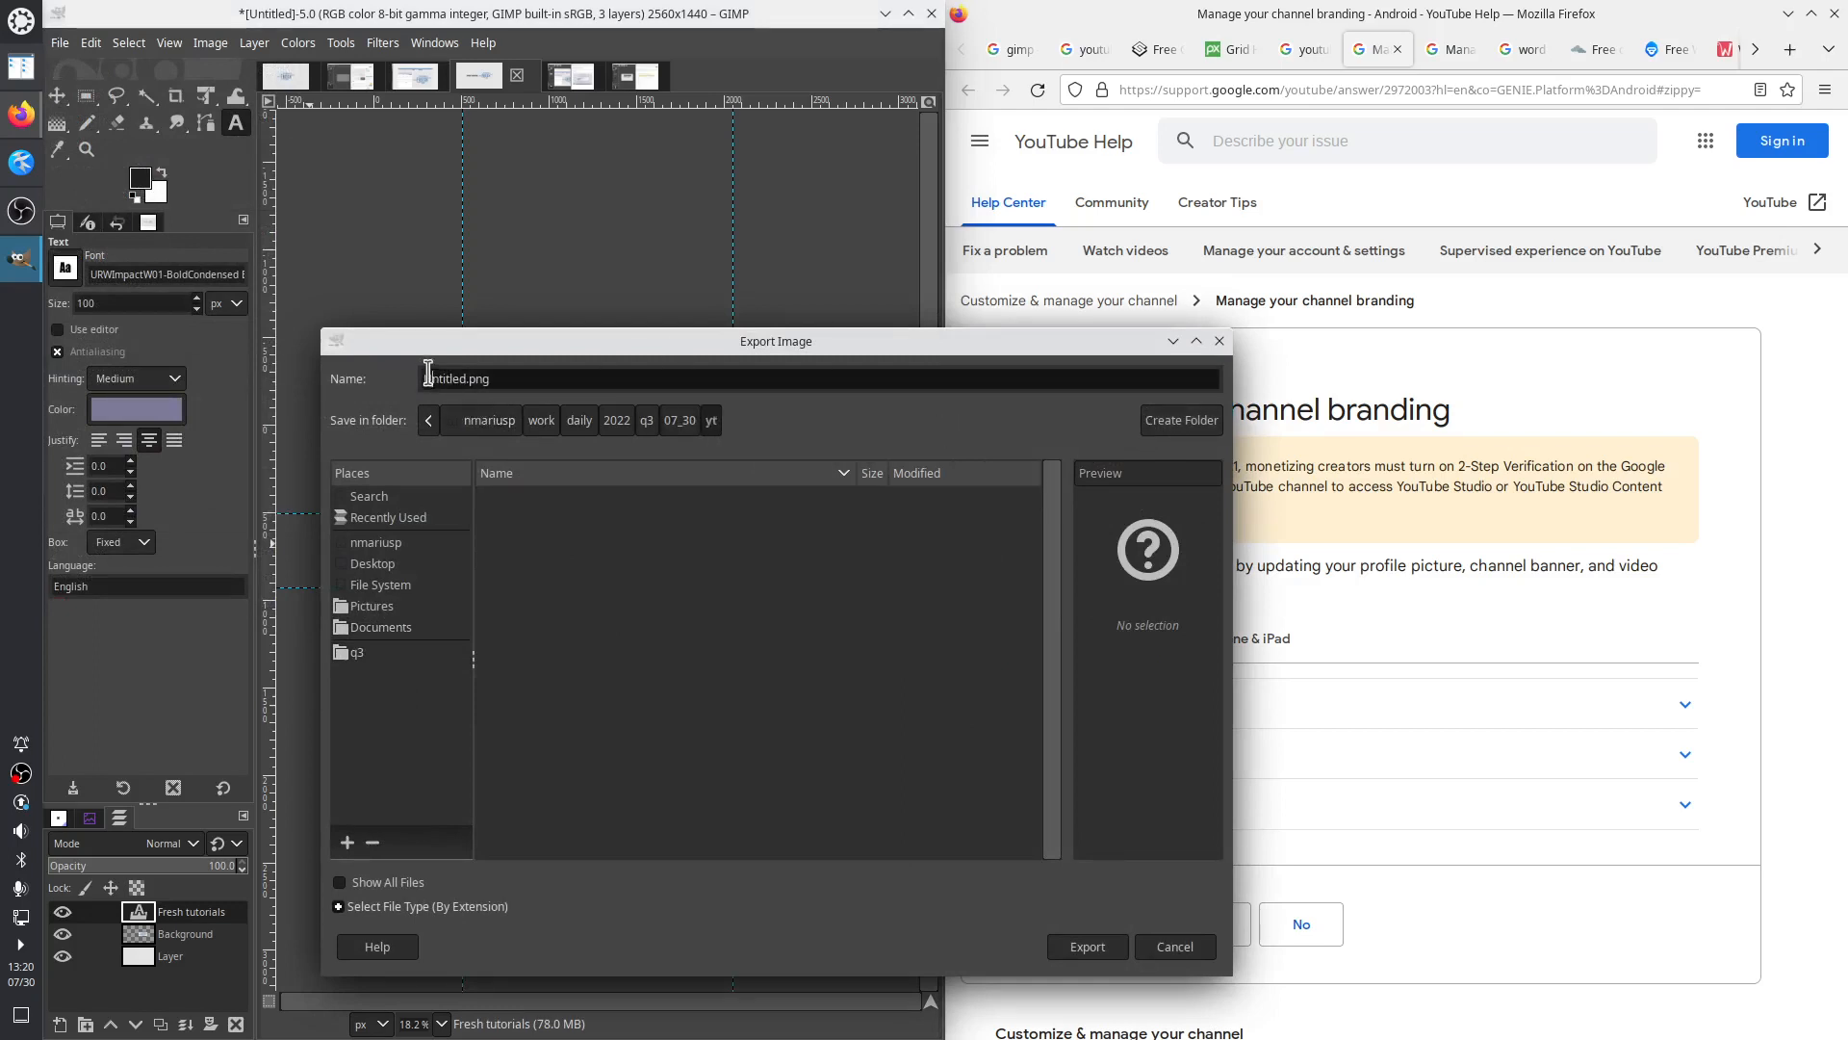
text(banner)
key(Return)
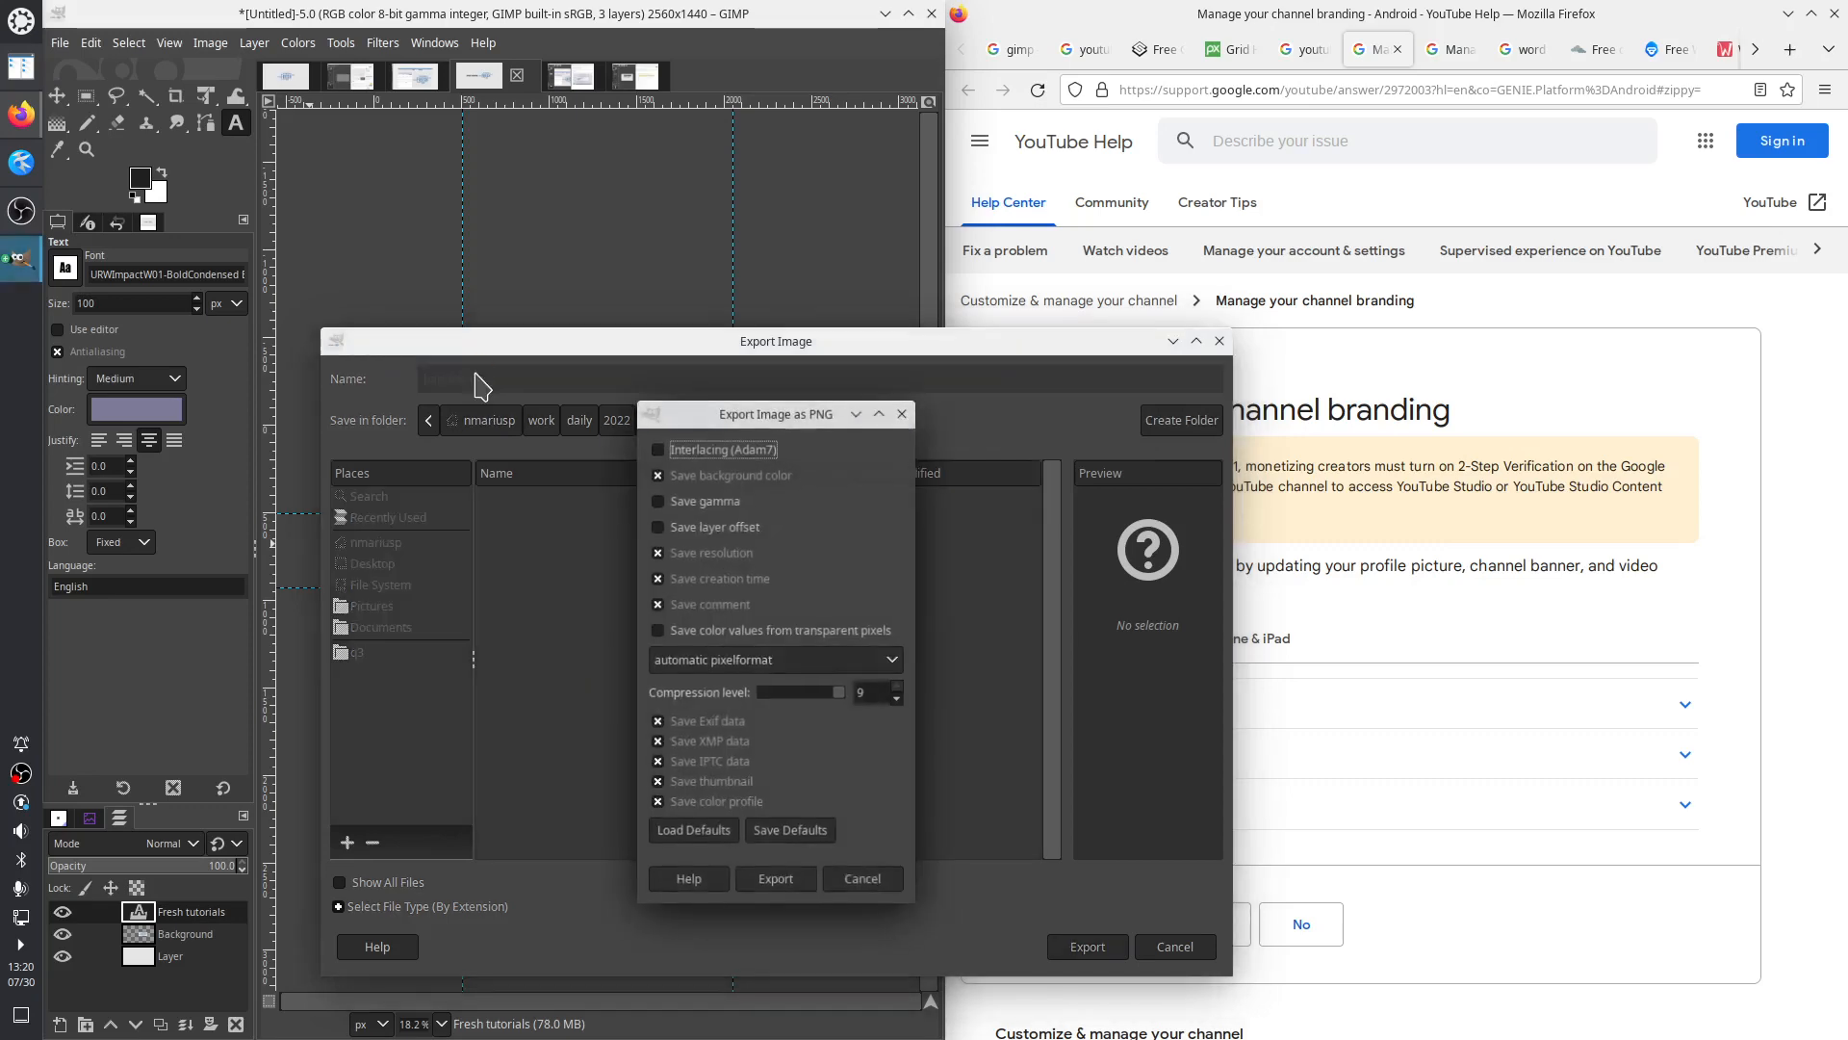
key(Return)
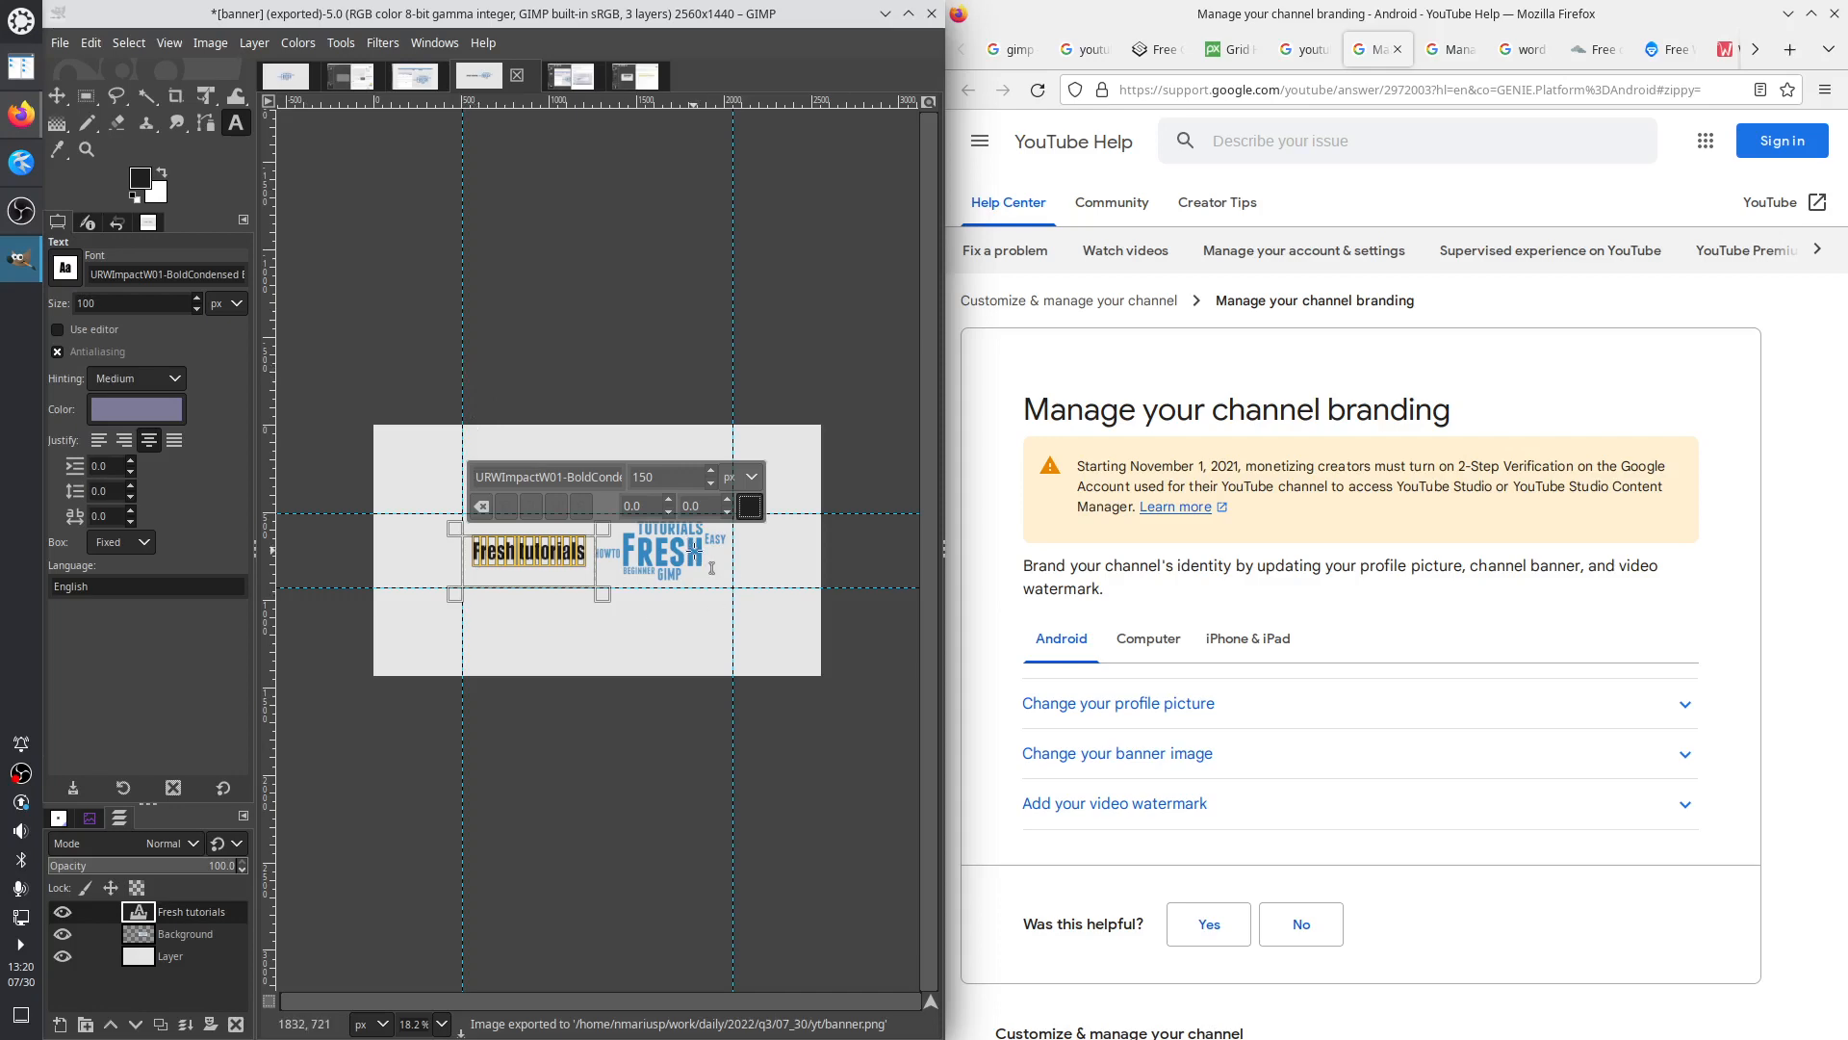
Switch to Krusader, open the yt folder and view the exported banner.png in the image viewer
click(20, 66)
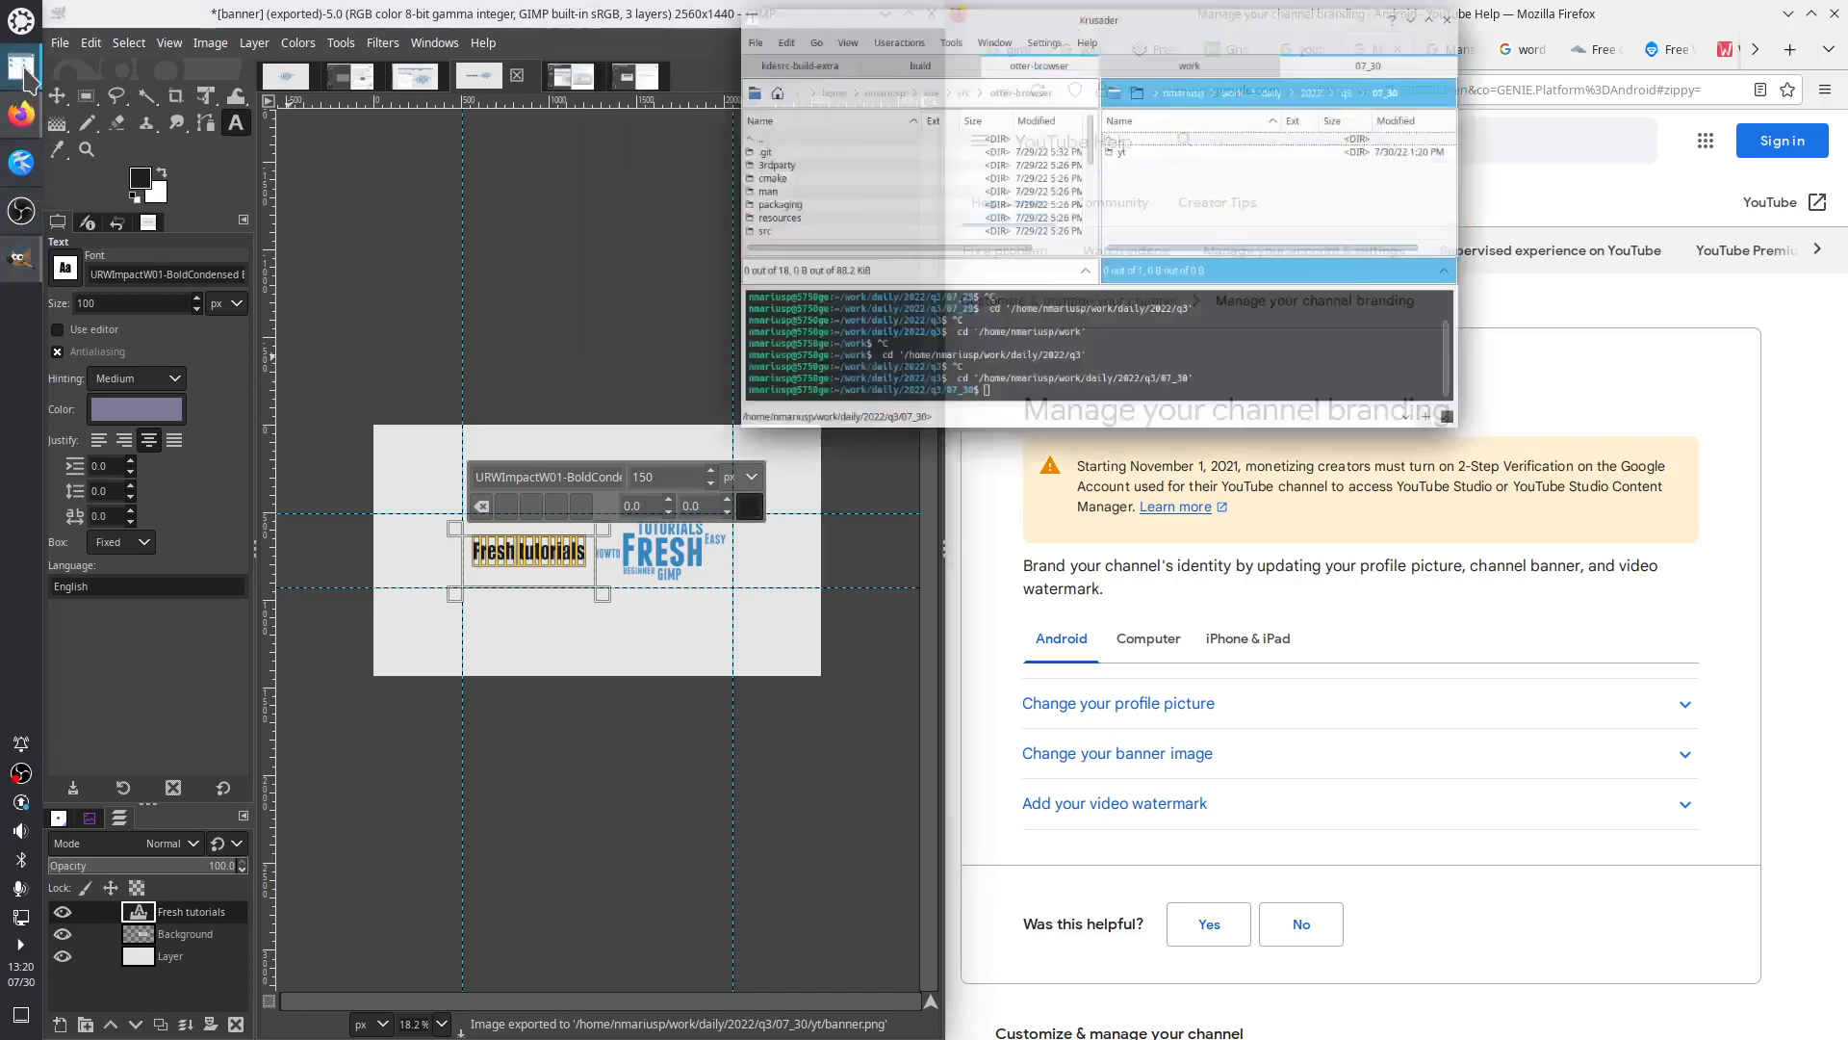
double_click(1443, 177)
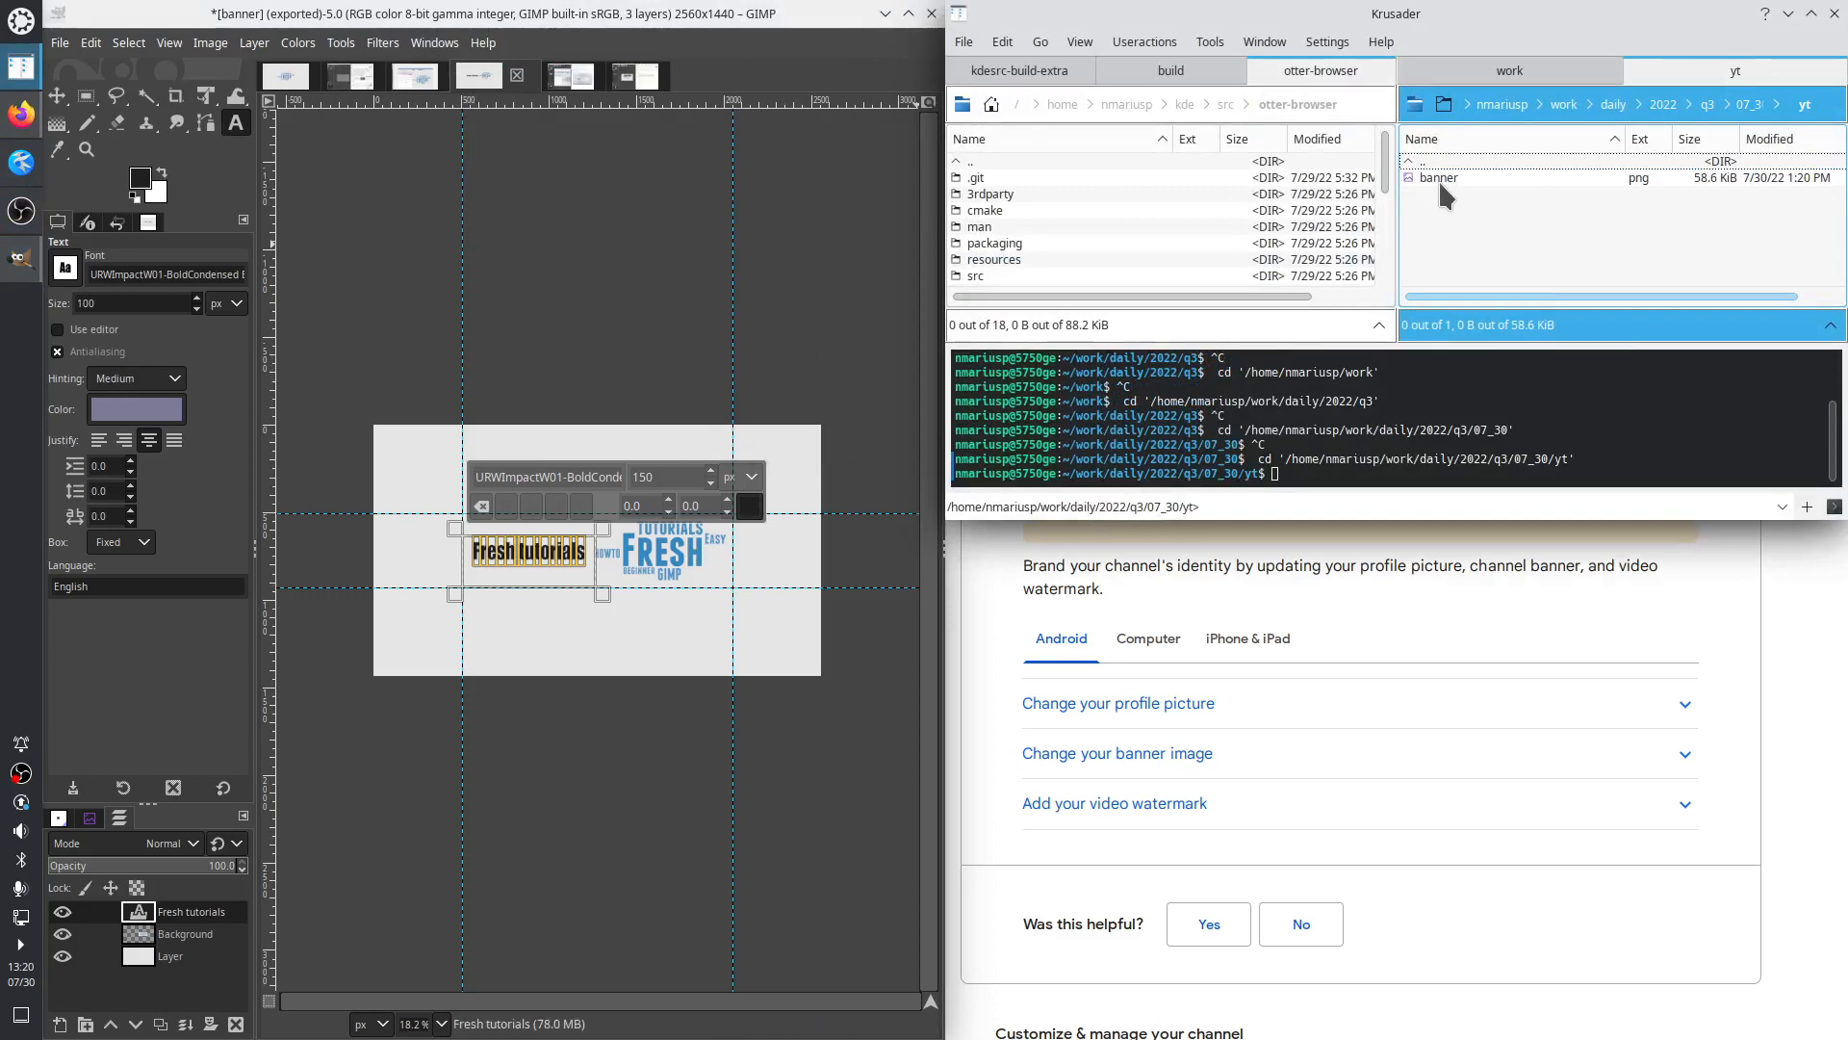
double_click(1438, 180)
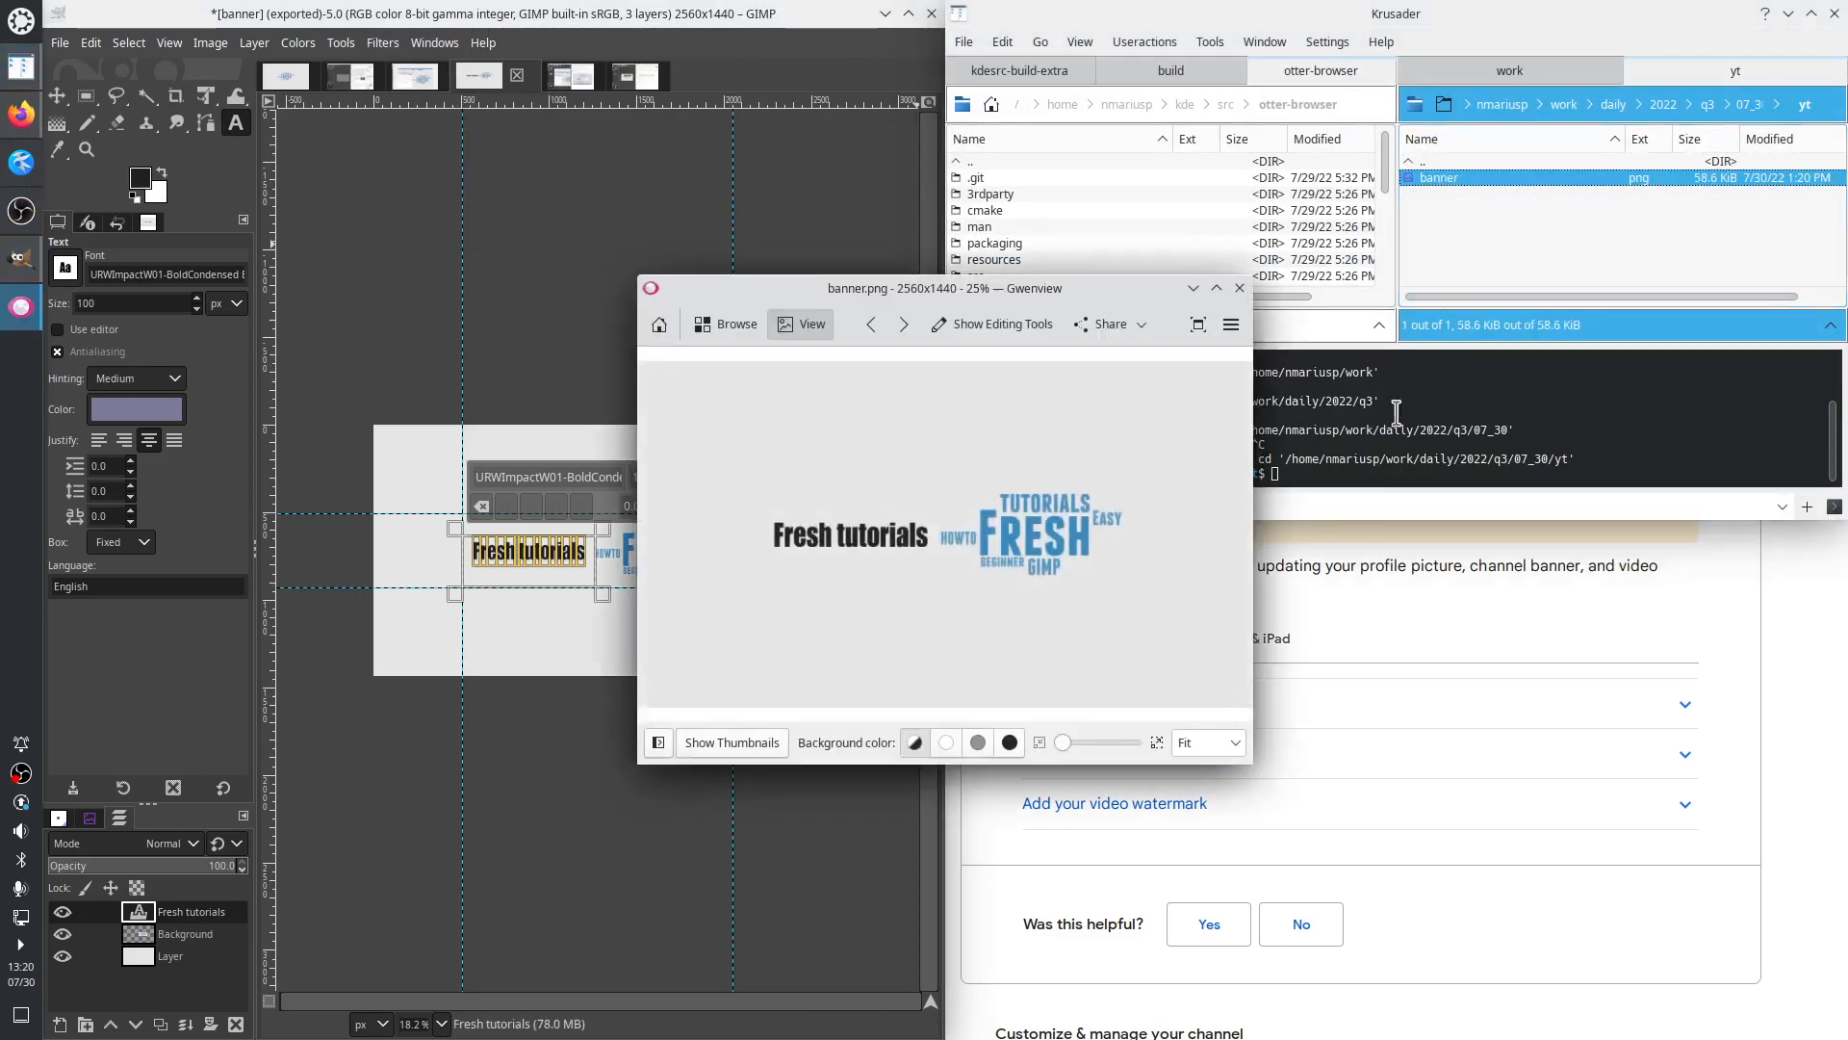
Clear Krusader's terminal, then bring the banner.png viewer to the front and make its window narrower
click(1297, 474)
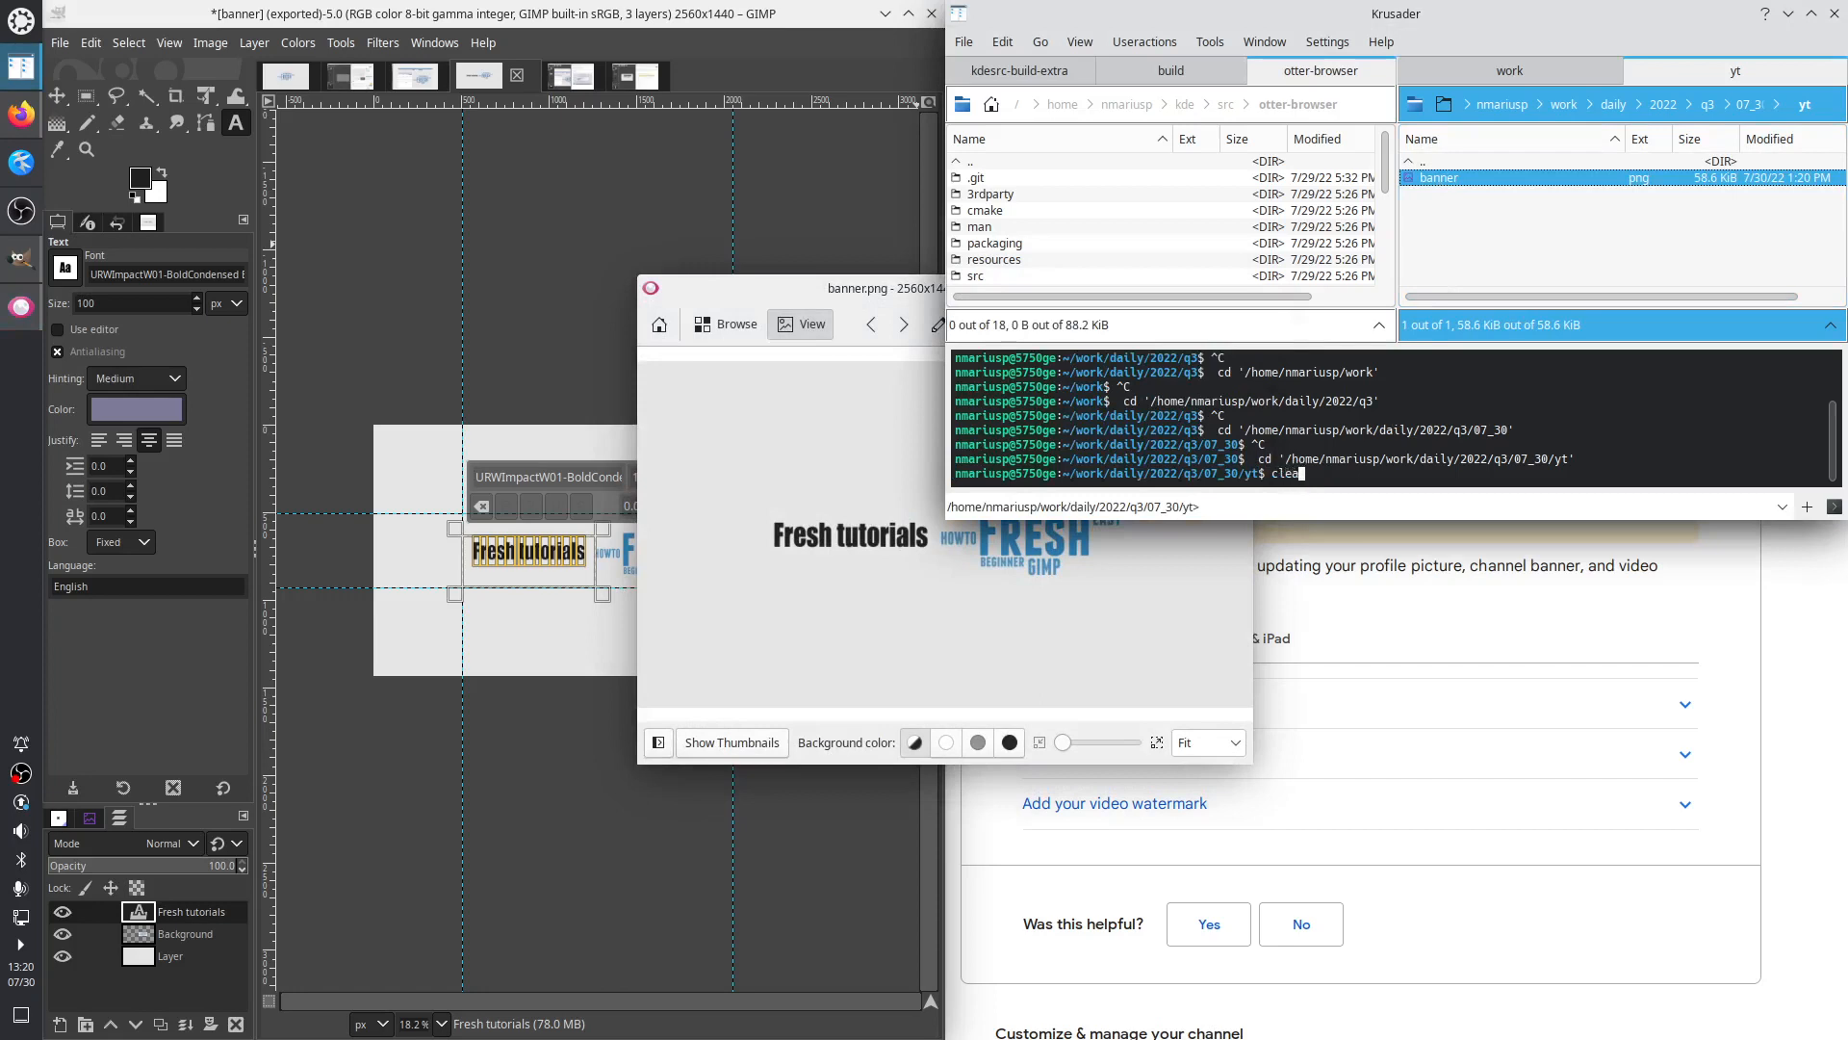
key(ctrl+l)
click(900, 294)
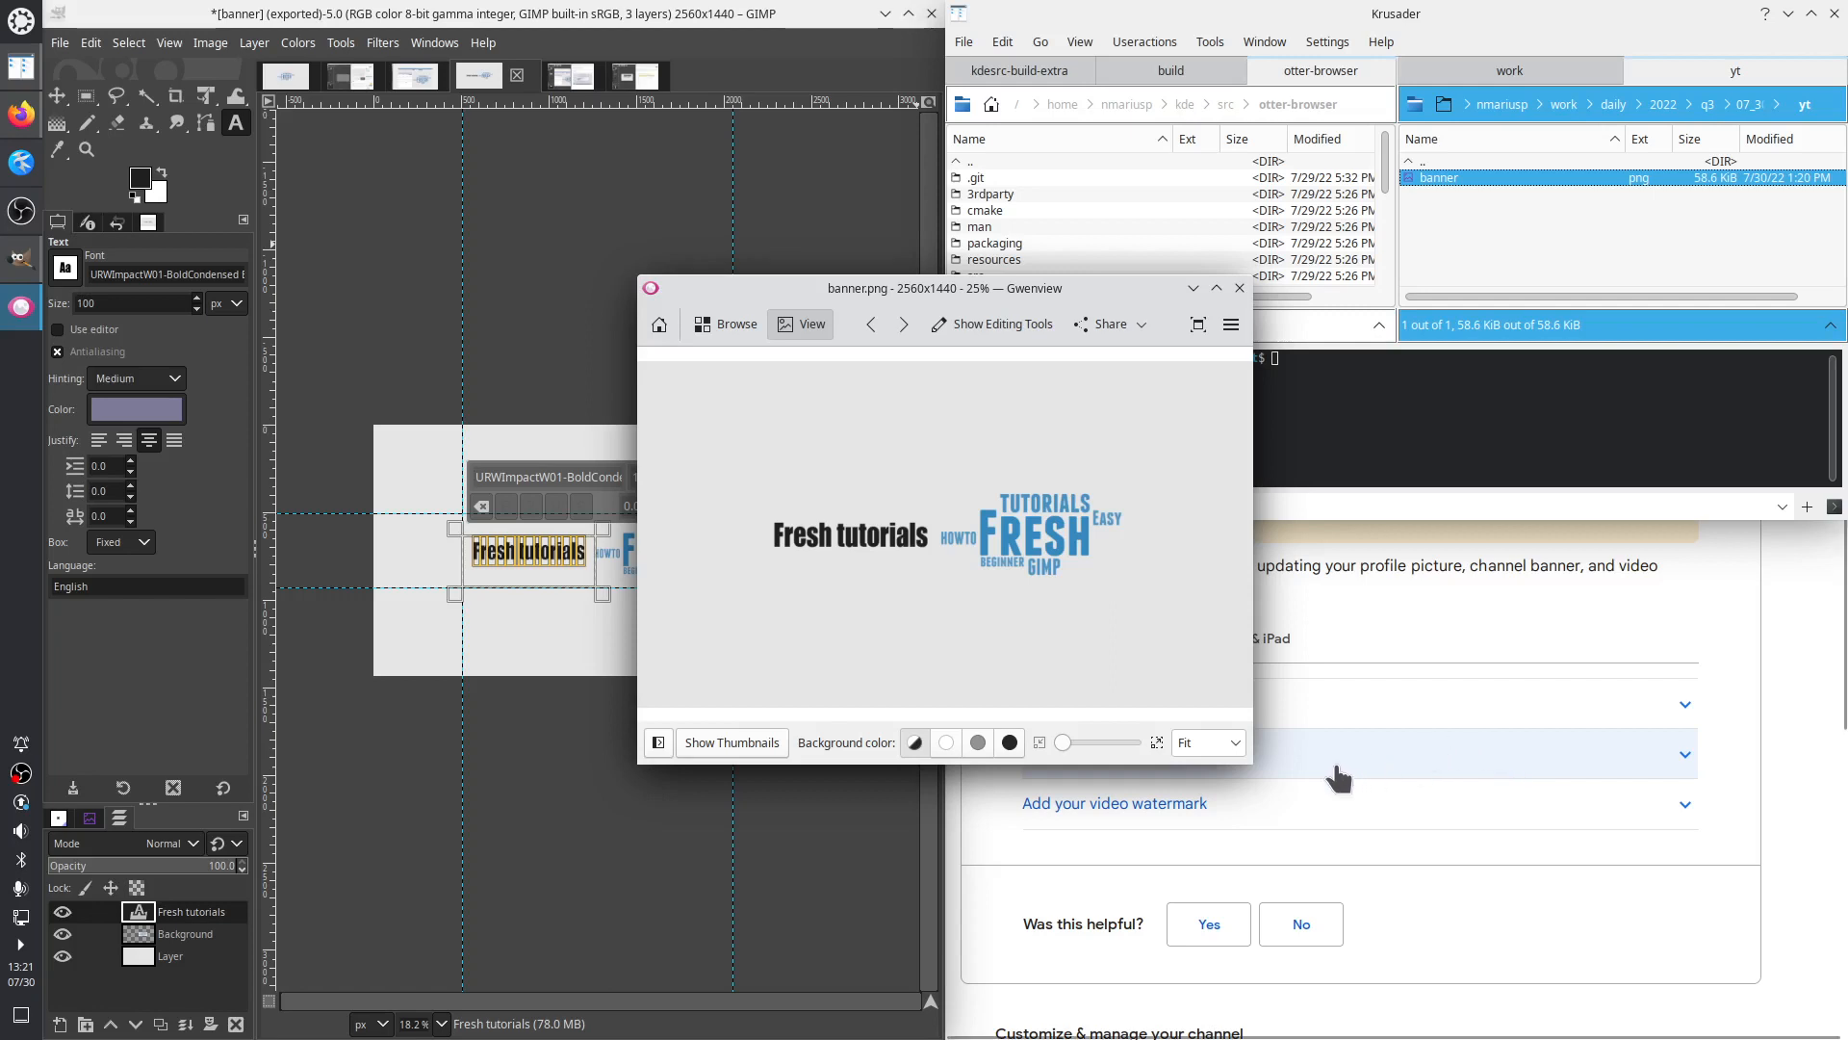
drag(1259, 694, 1146, 694)
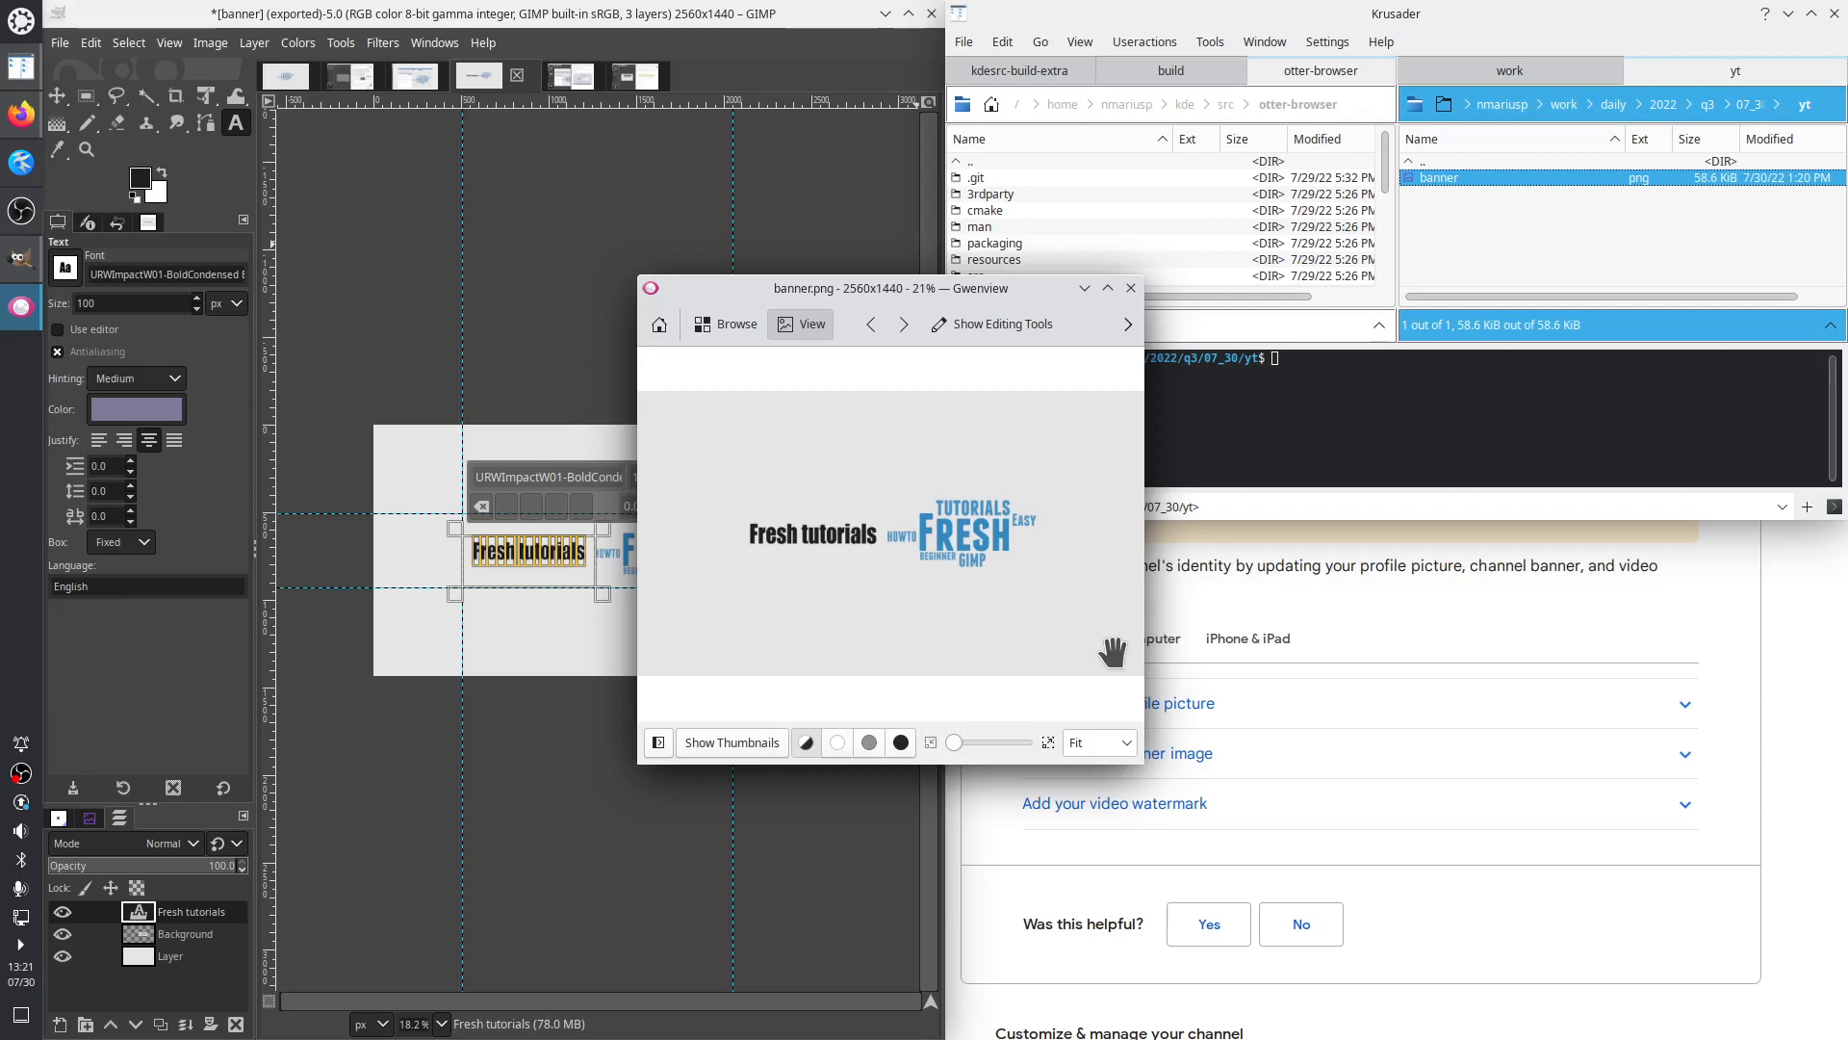
Return to the "youtube banner gimp" search results in Firefox and open the video "GIMP Tutorial: Youtube Channel Art Design" in a new tab
click(1351, 563)
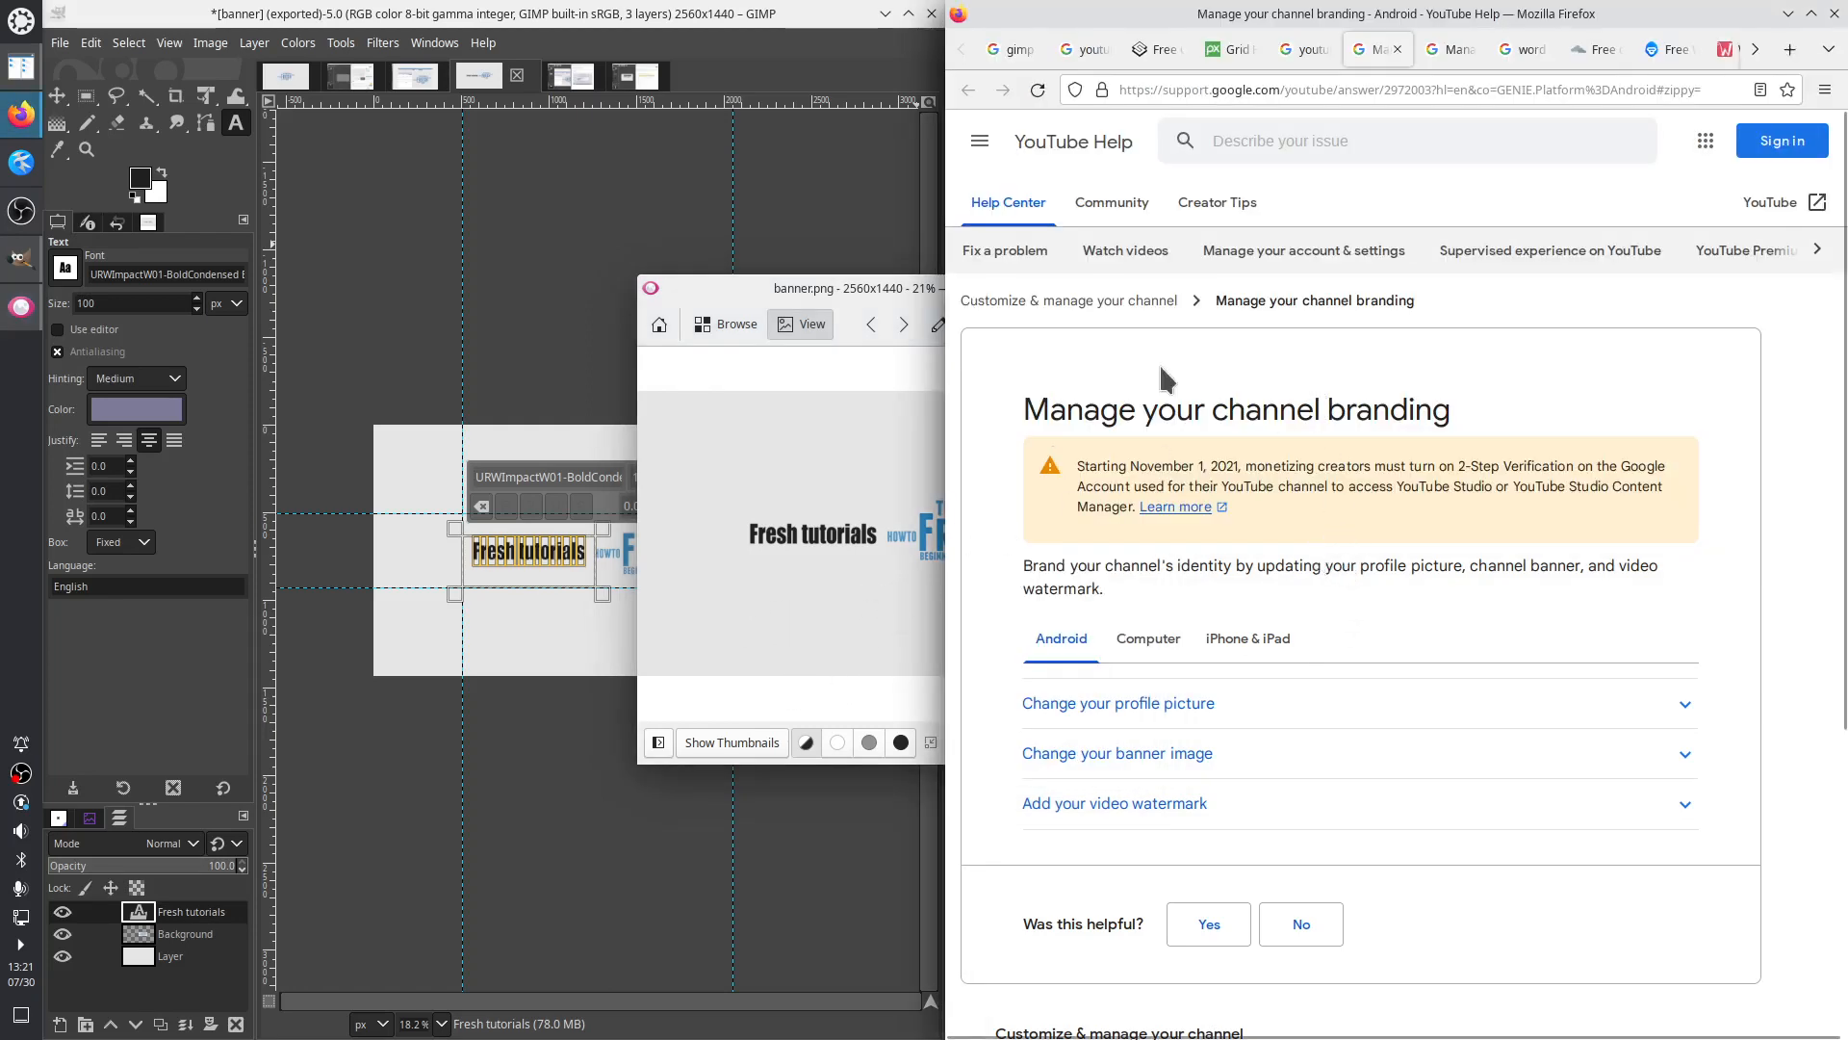
click(1084, 49)
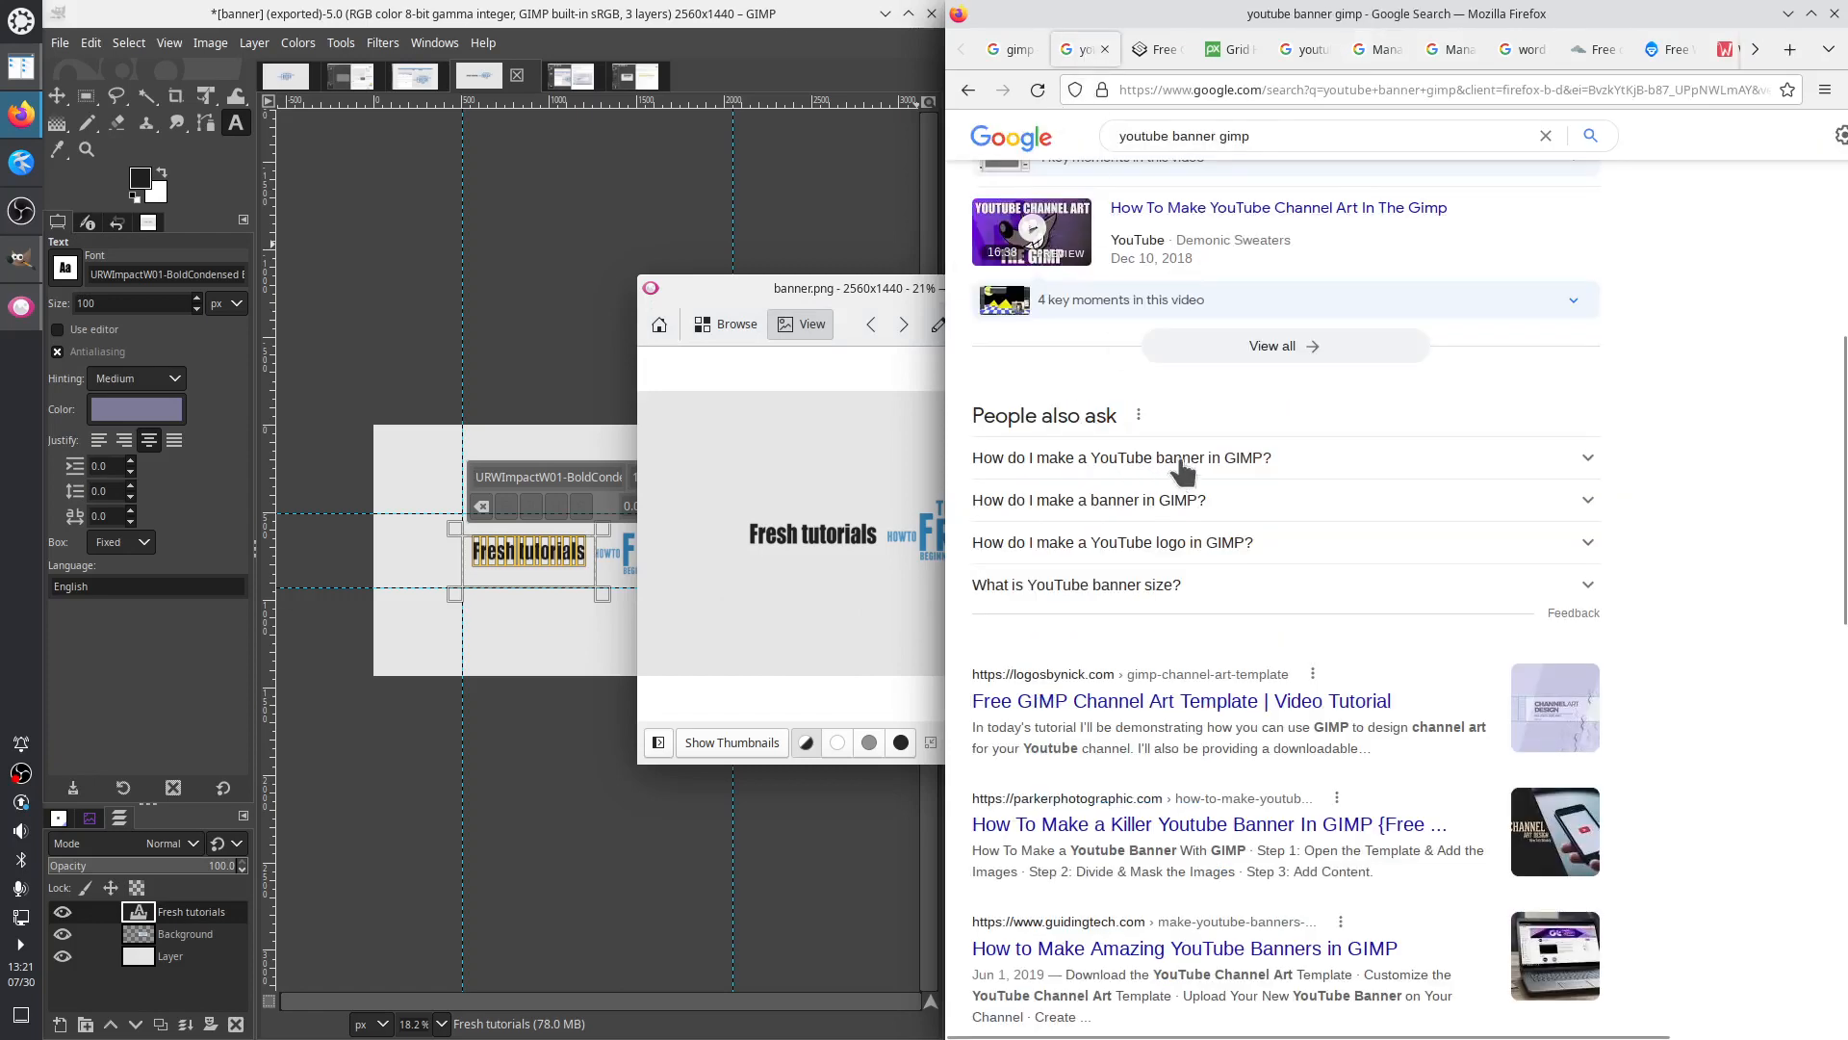
scroll(1182, 472, up, 5)
scroll(1182, 471, up, 2)
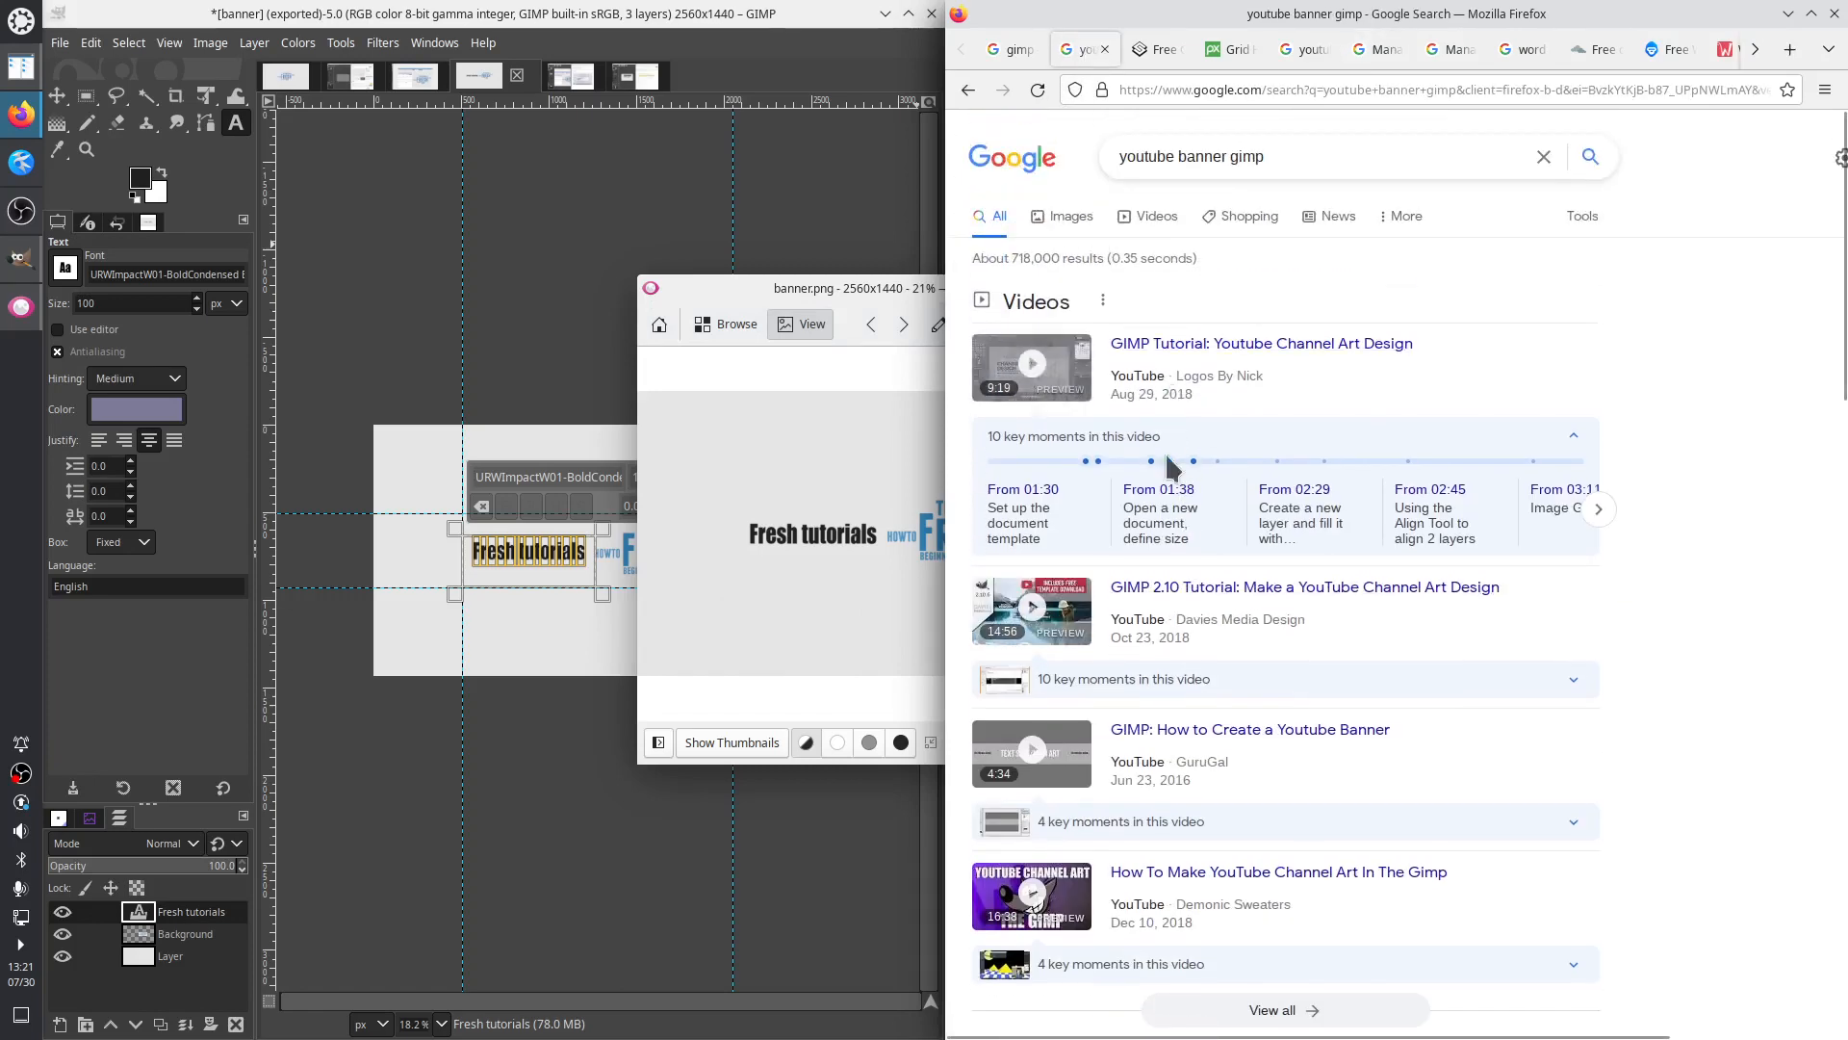
right_click(1210, 346)
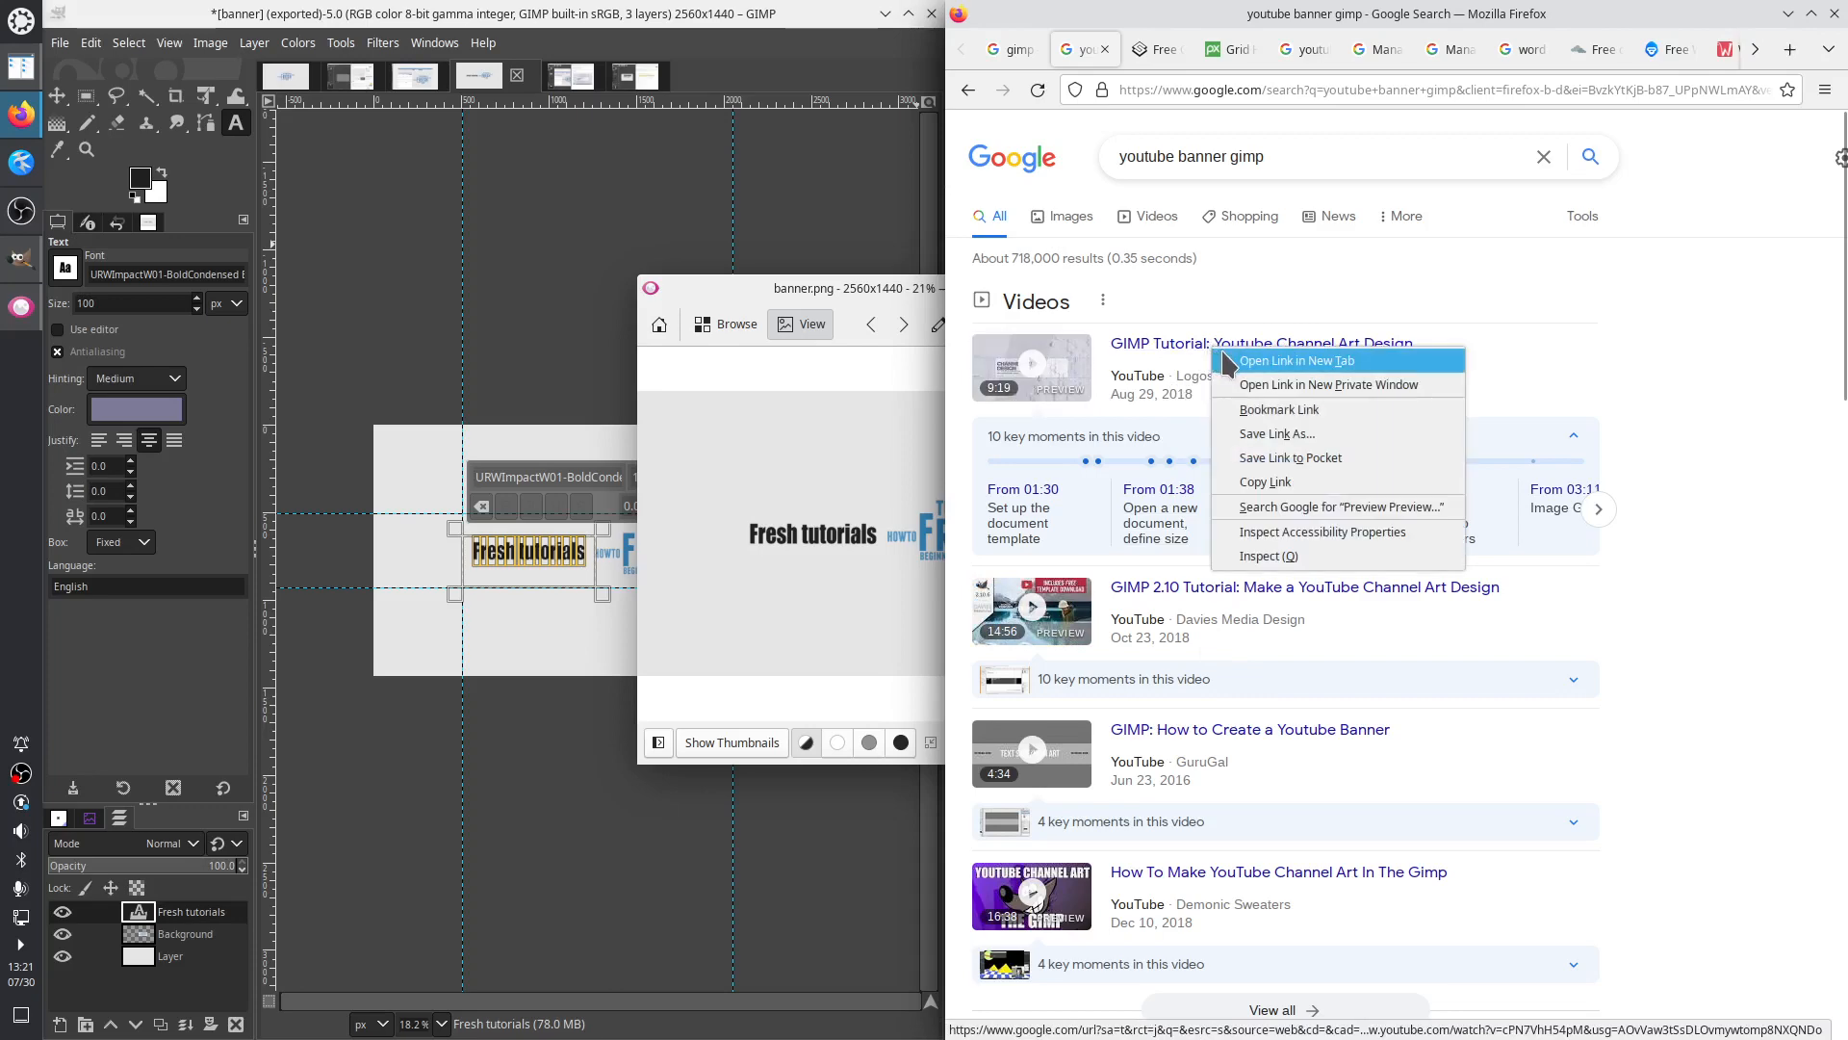
click(1261, 359)
click(1164, 52)
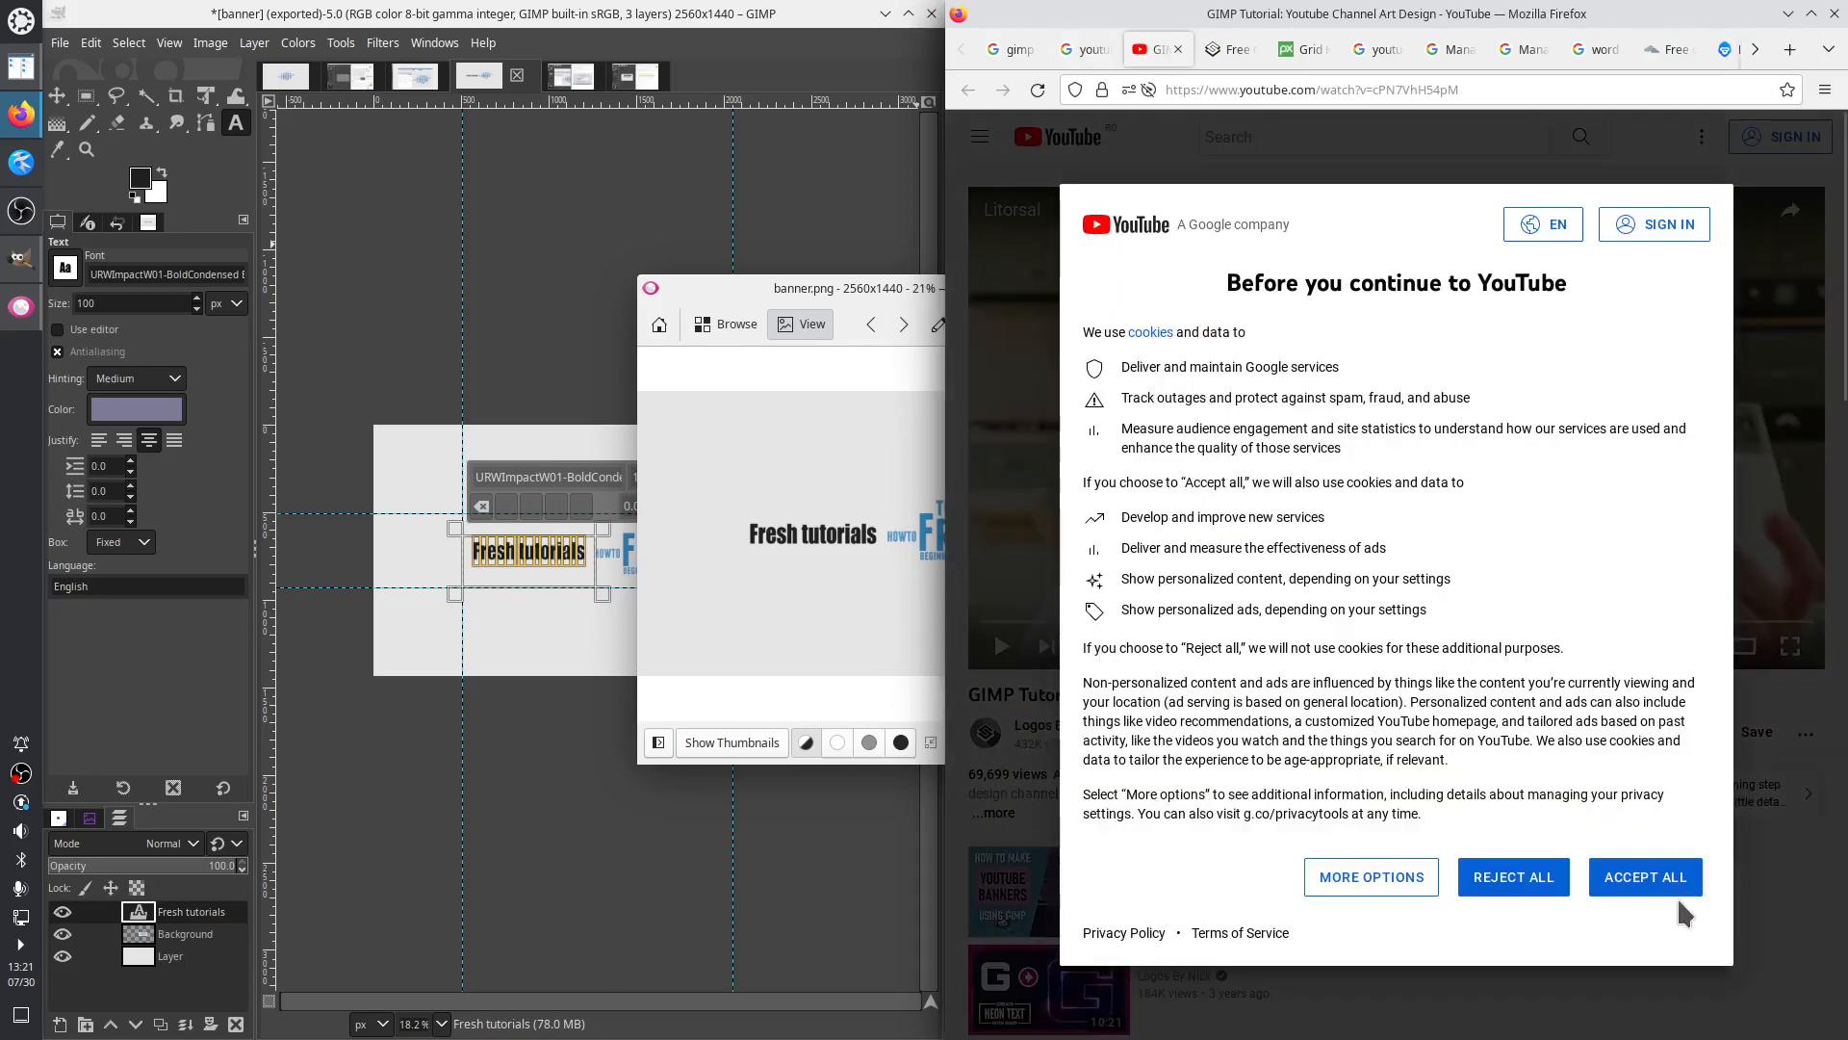
Reject YouTube's optional cookies, then mute and pause the video playback
click(1515, 876)
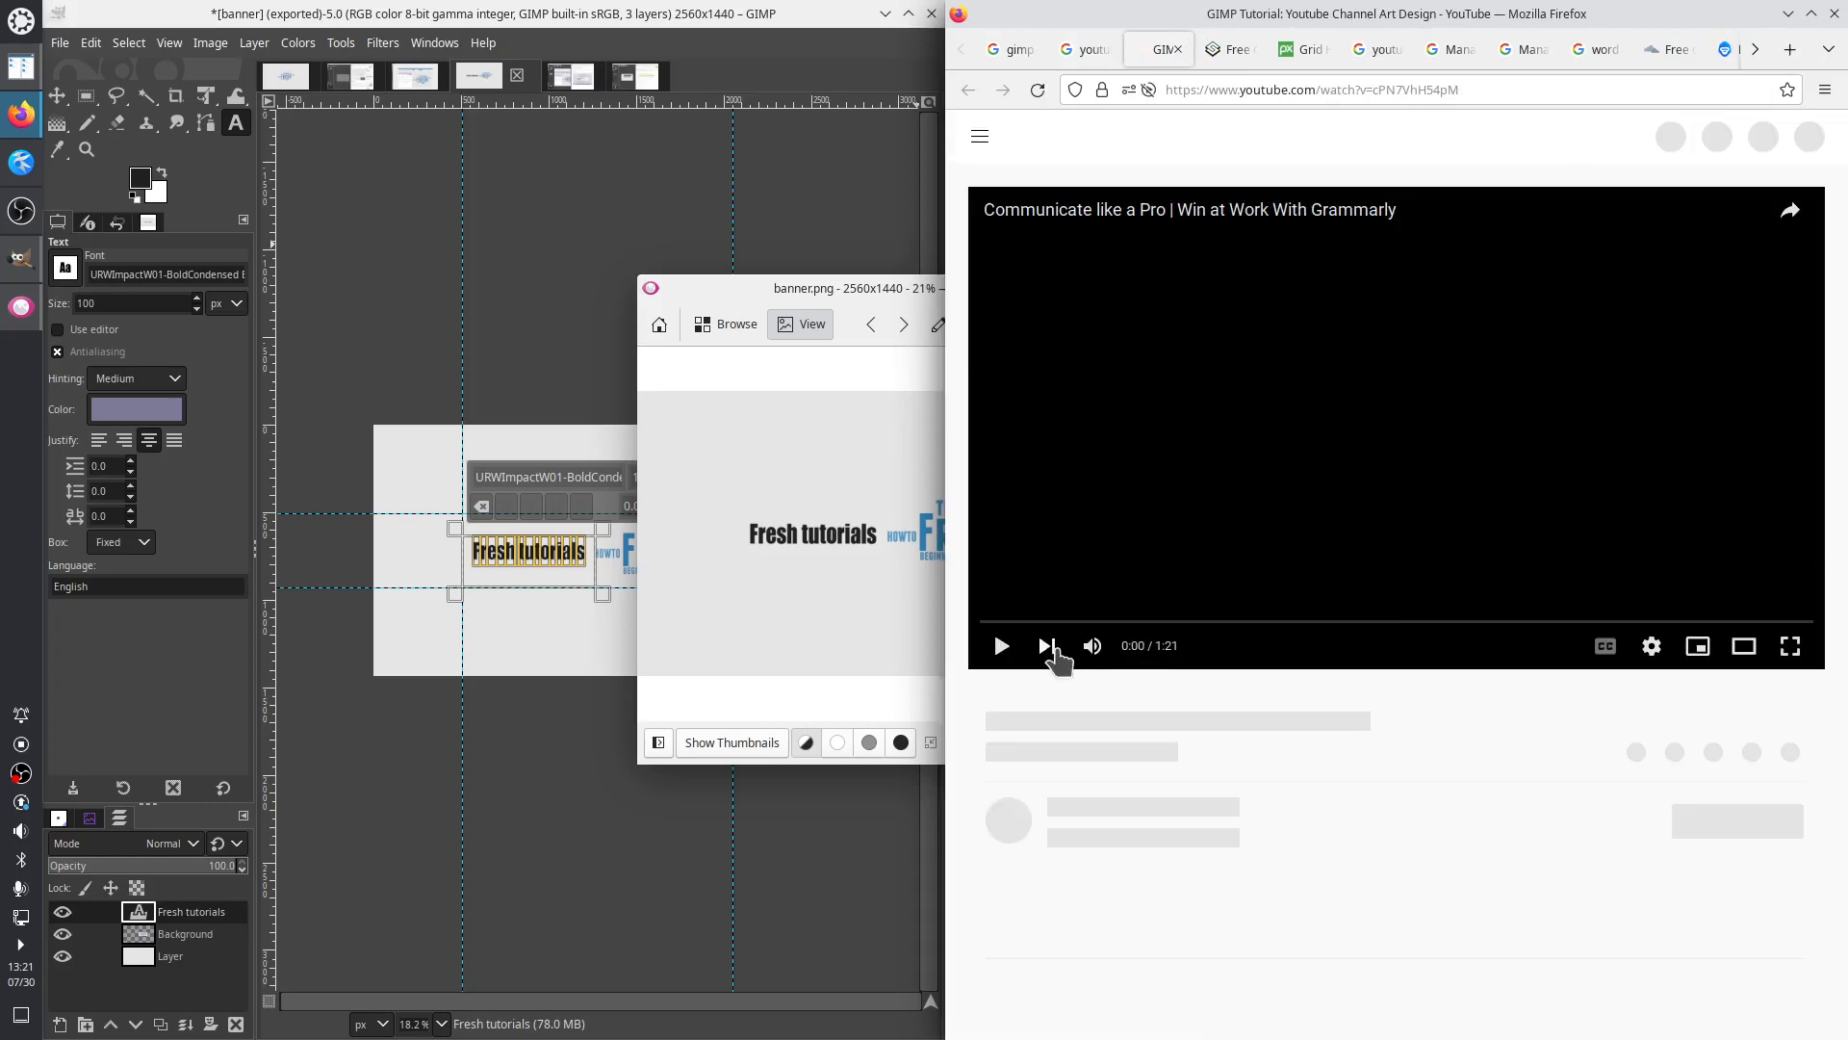
click(1092, 652)
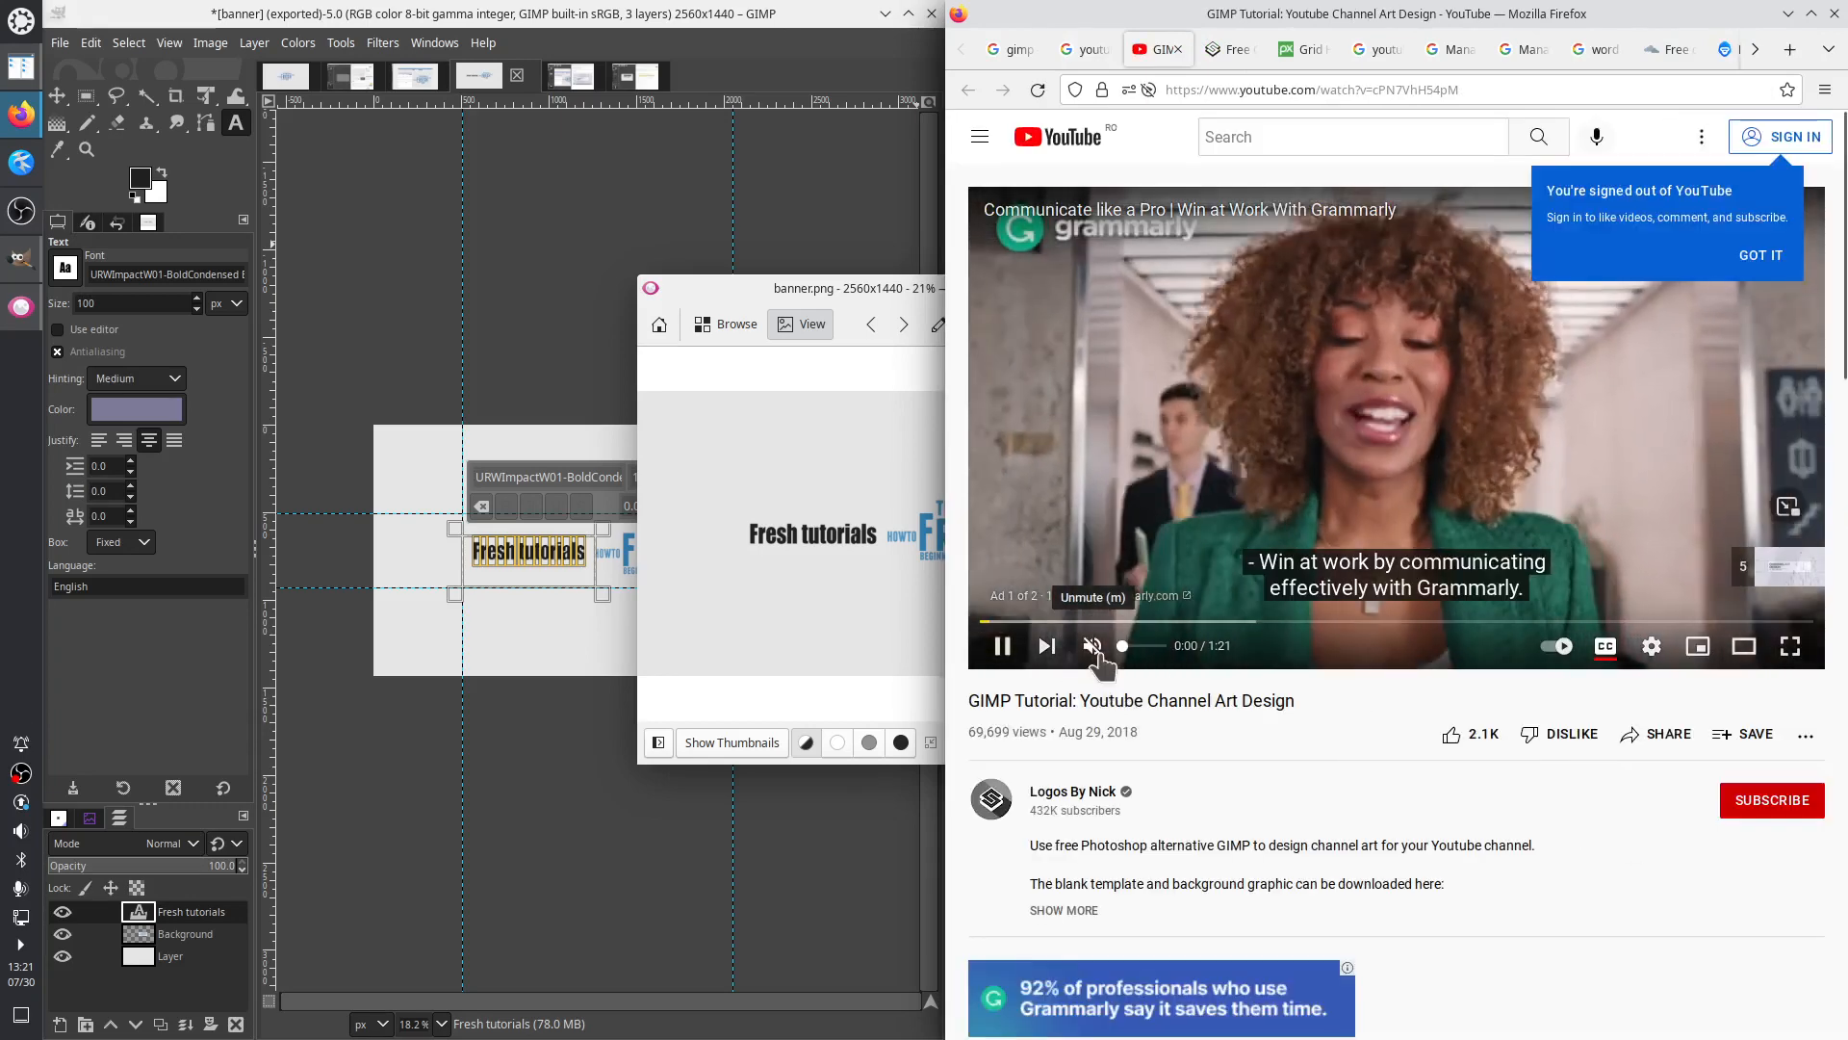
click(1002, 646)
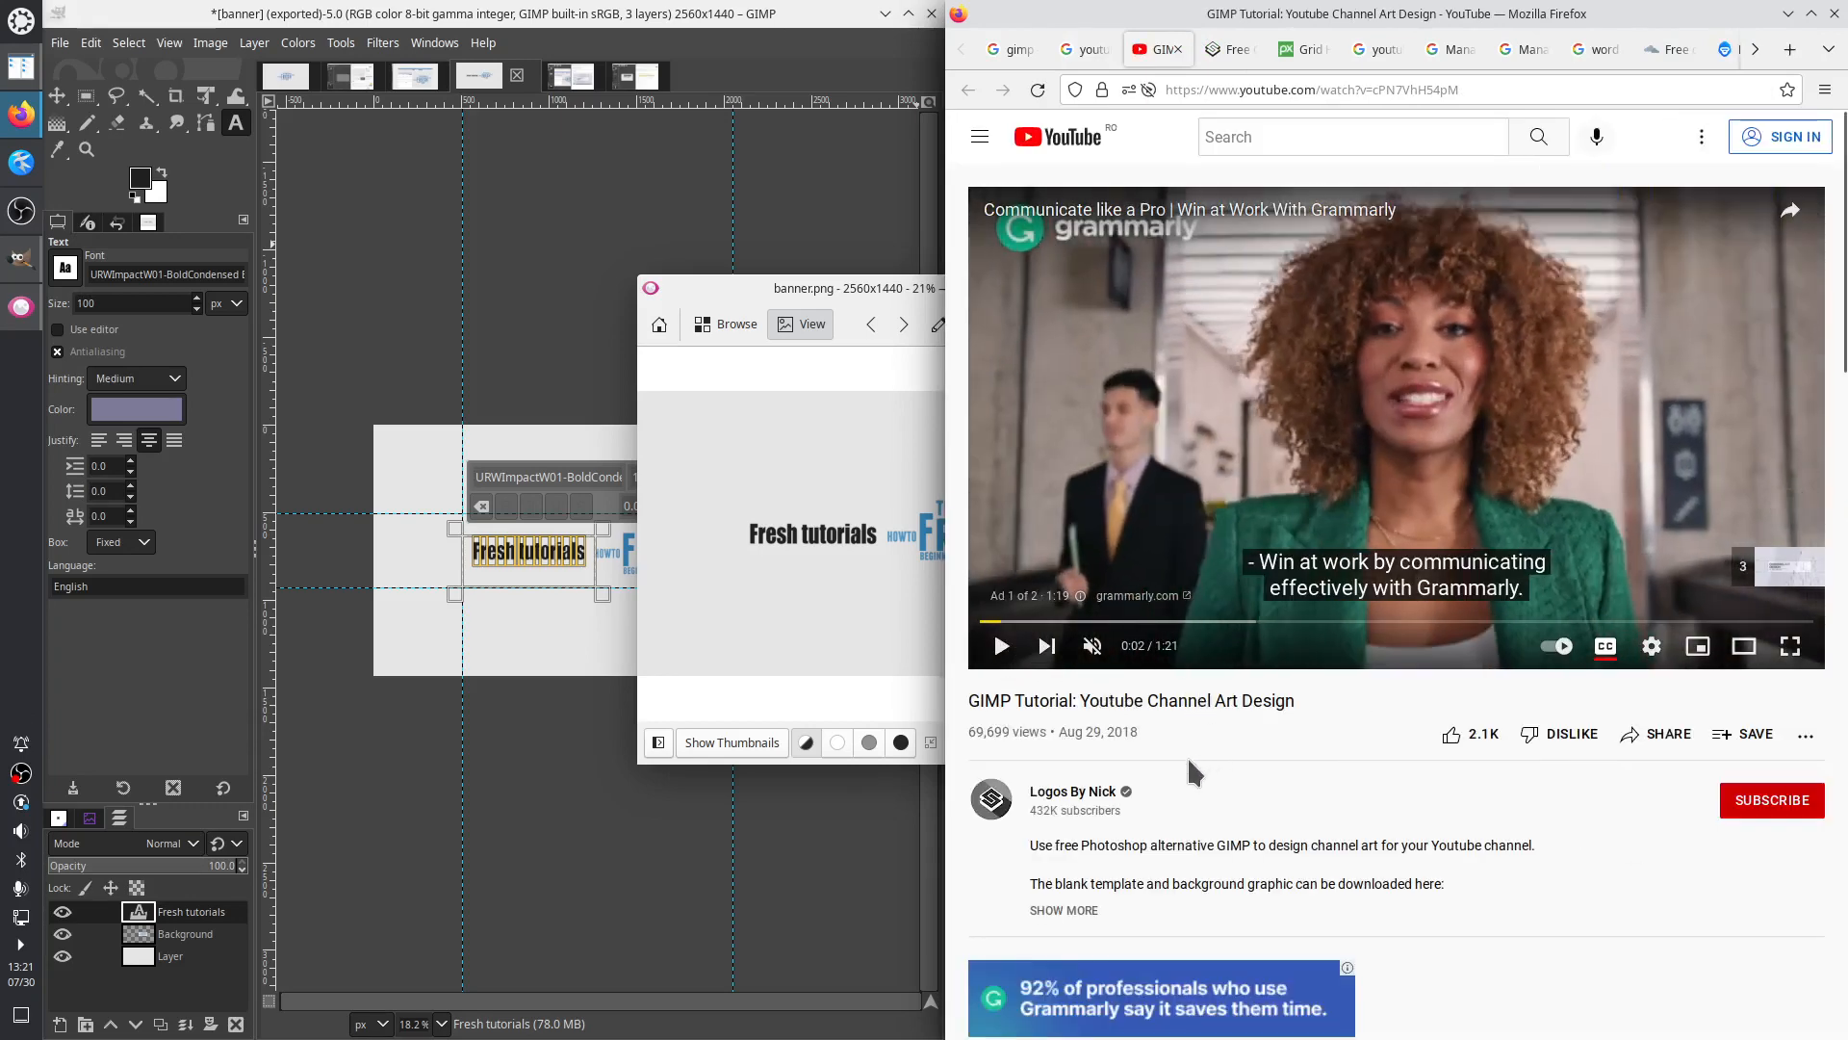
Open the Logos By Nick channel page, skip the Premium trial, and arrange the browser beside the banner.png preview to compare the banners
click(1091, 785)
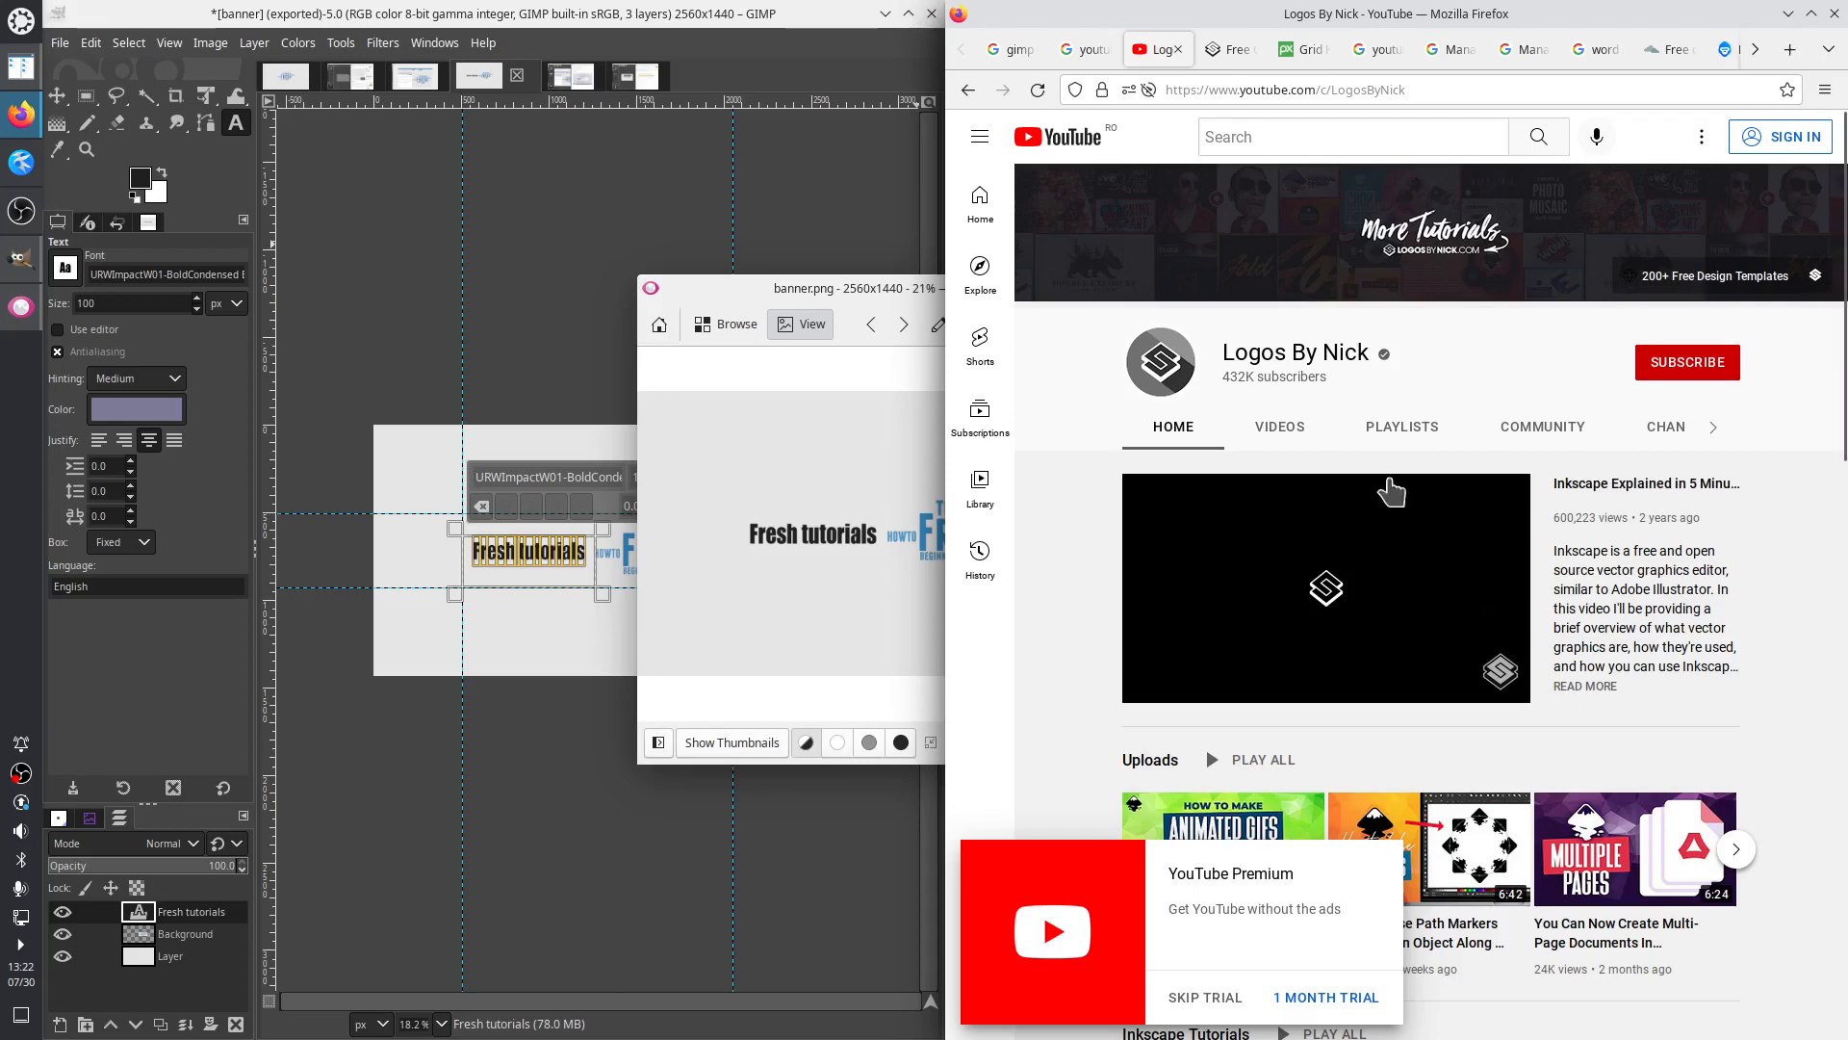
click(1205, 997)
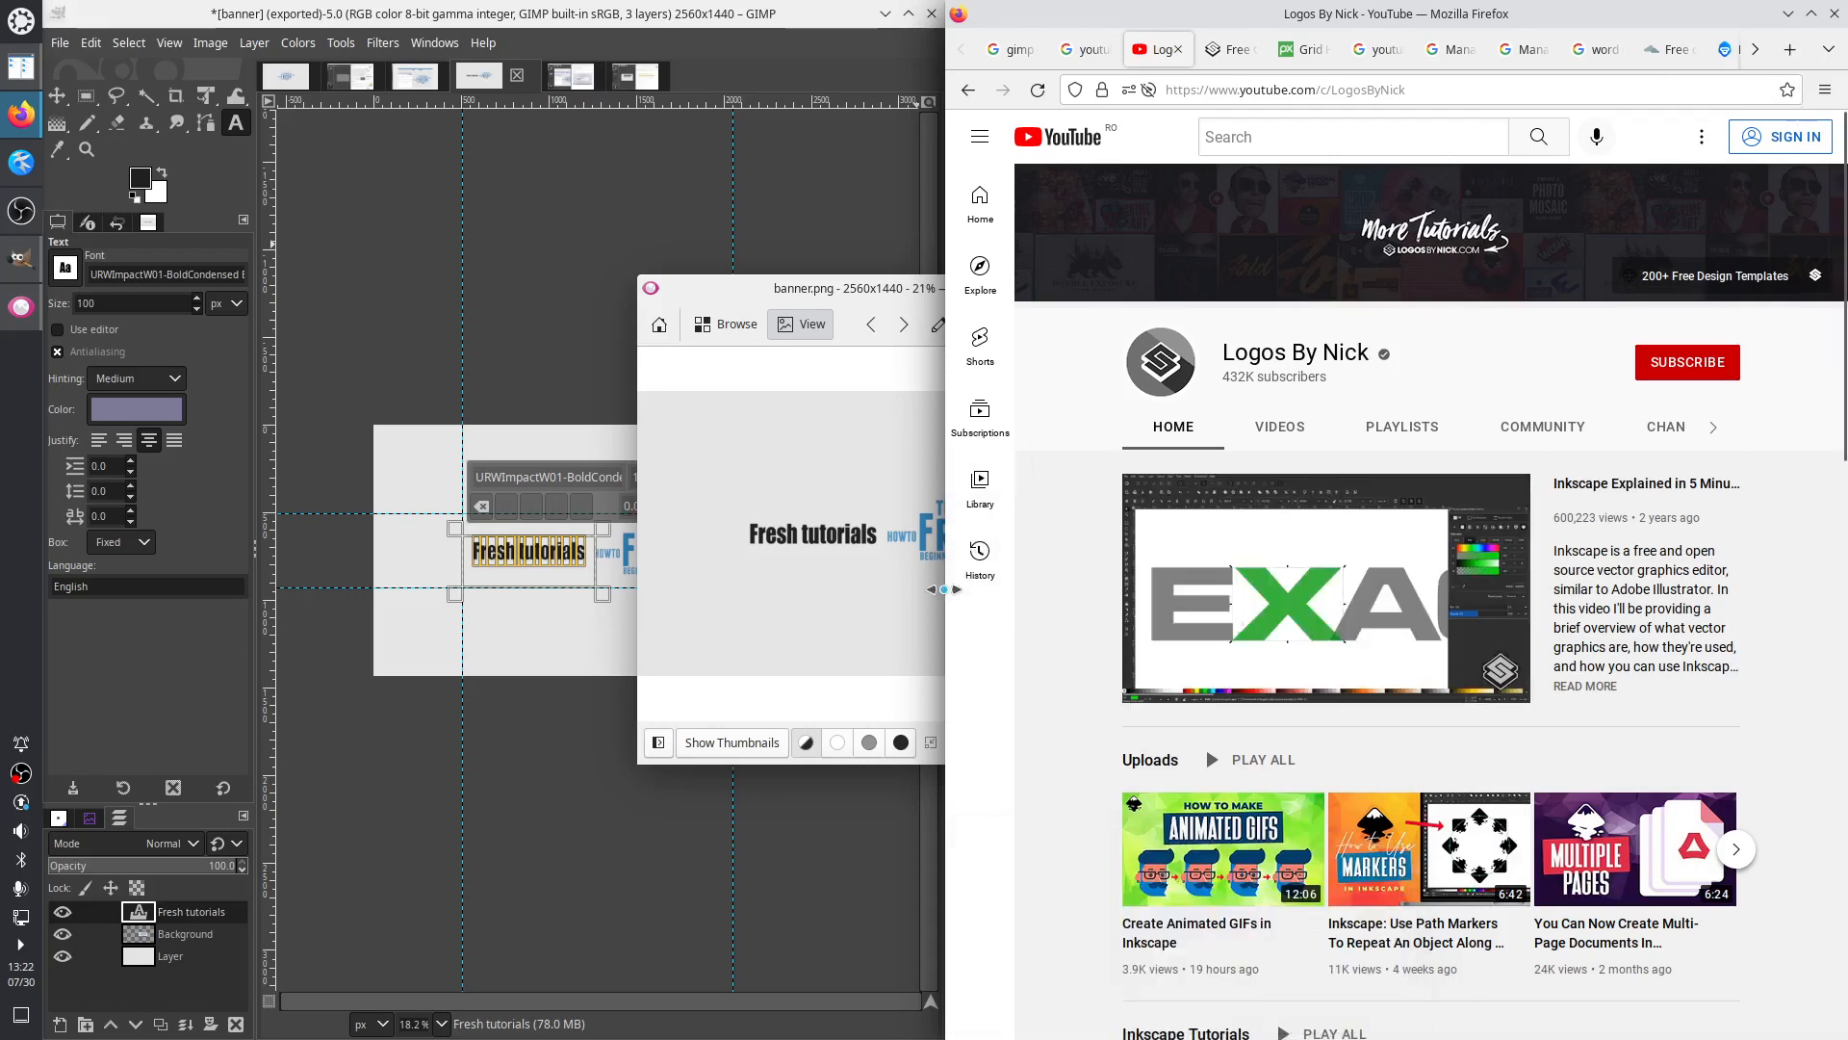
drag(947, 578, 1415, 578)
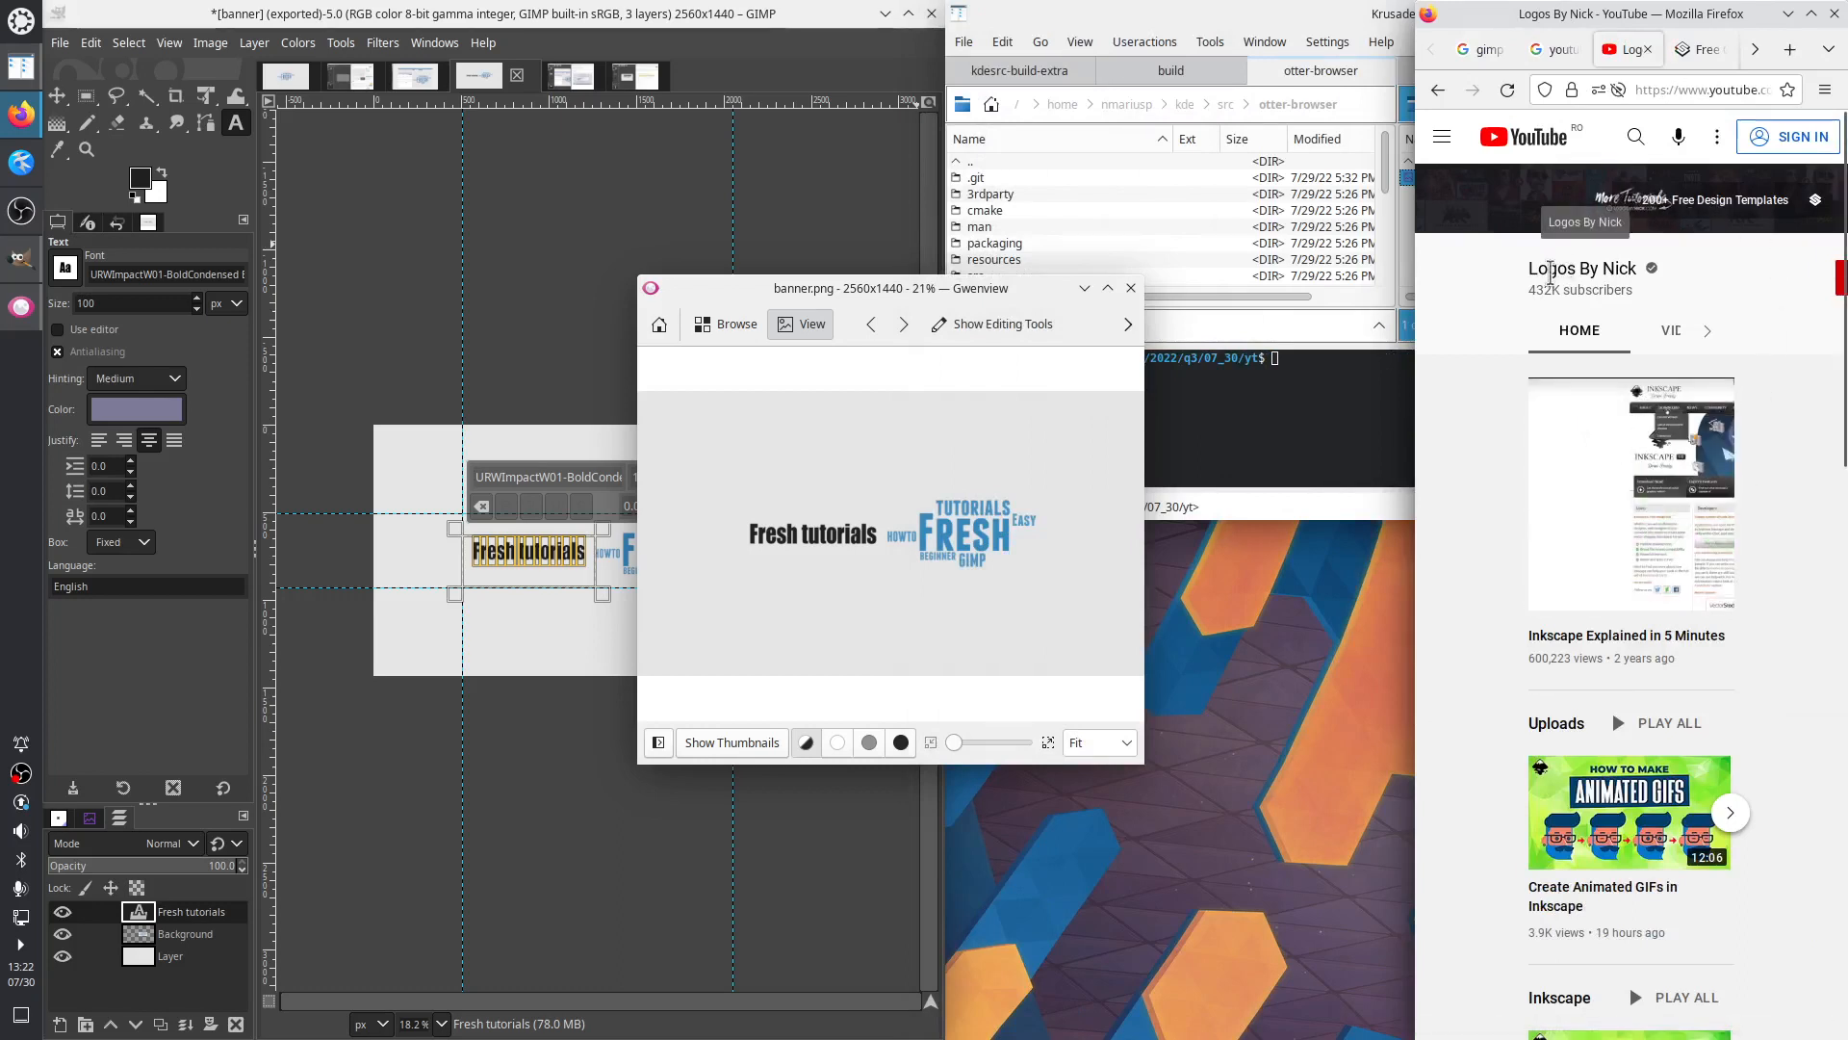
drag(1532, 270, 1637, 270)
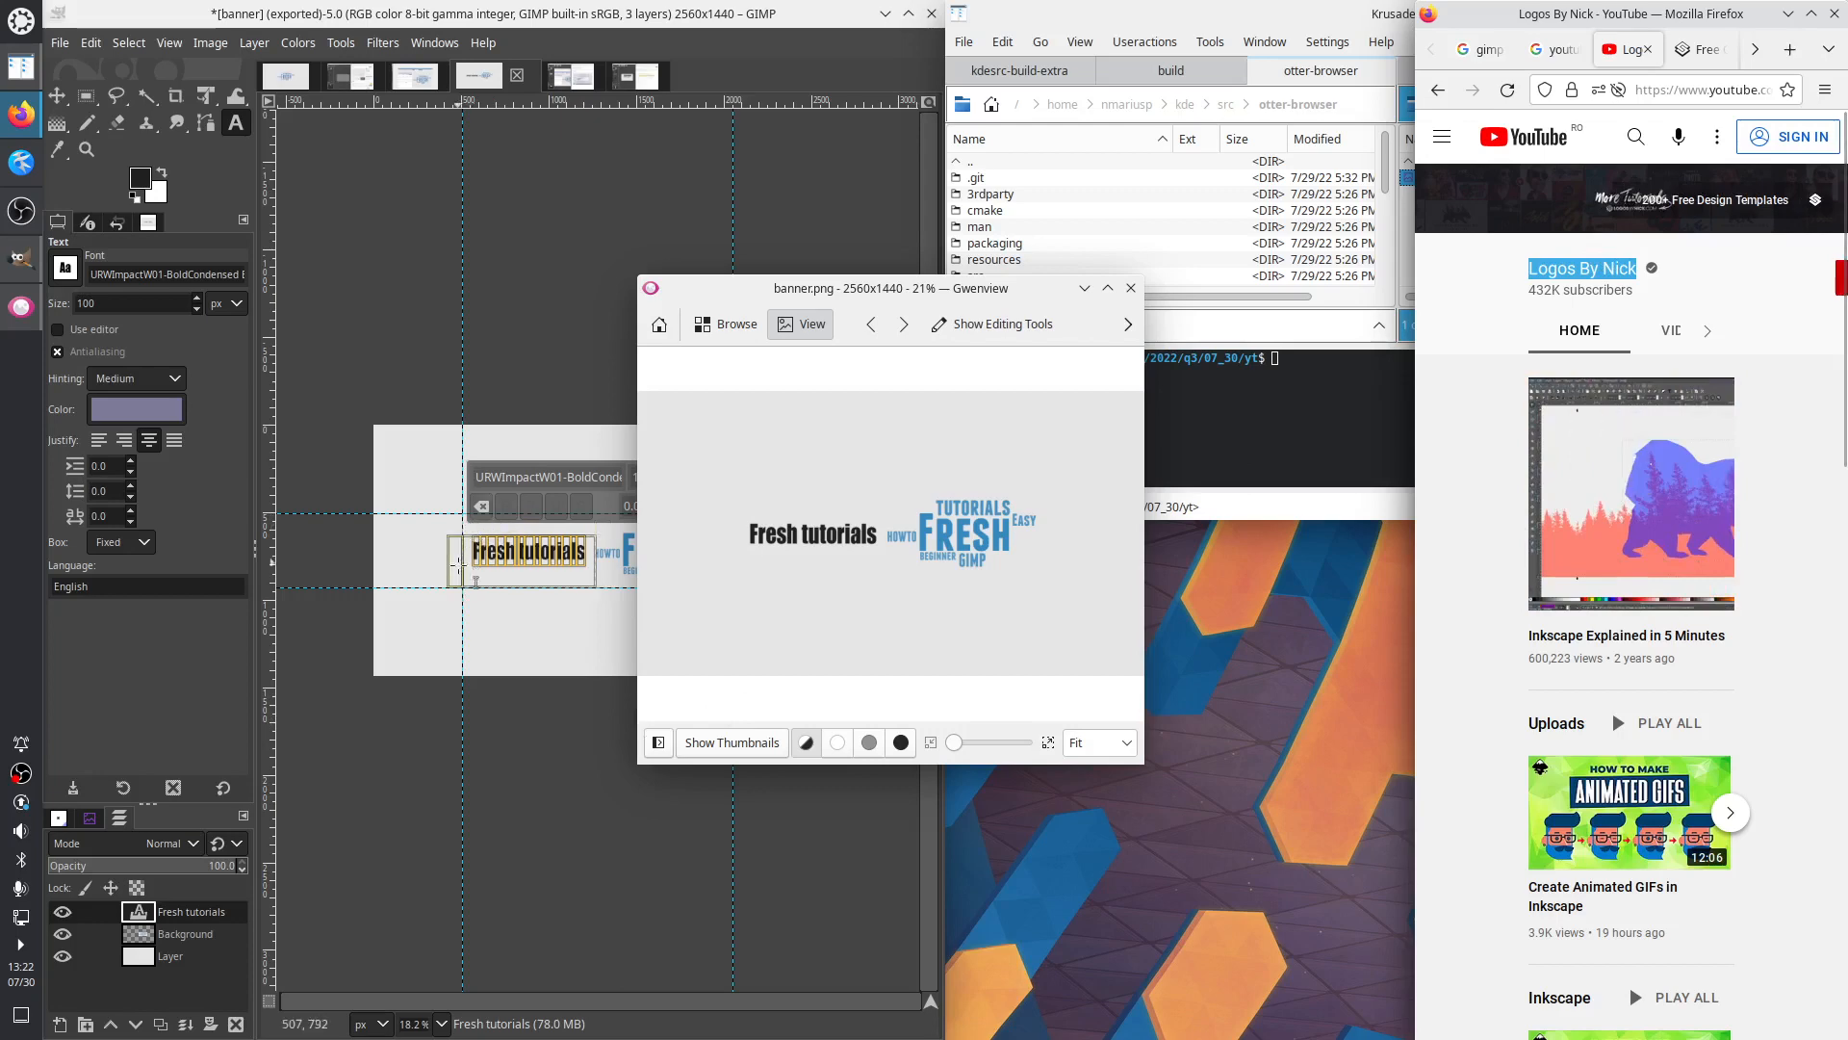
drag(1056, 289, 1350, 397)
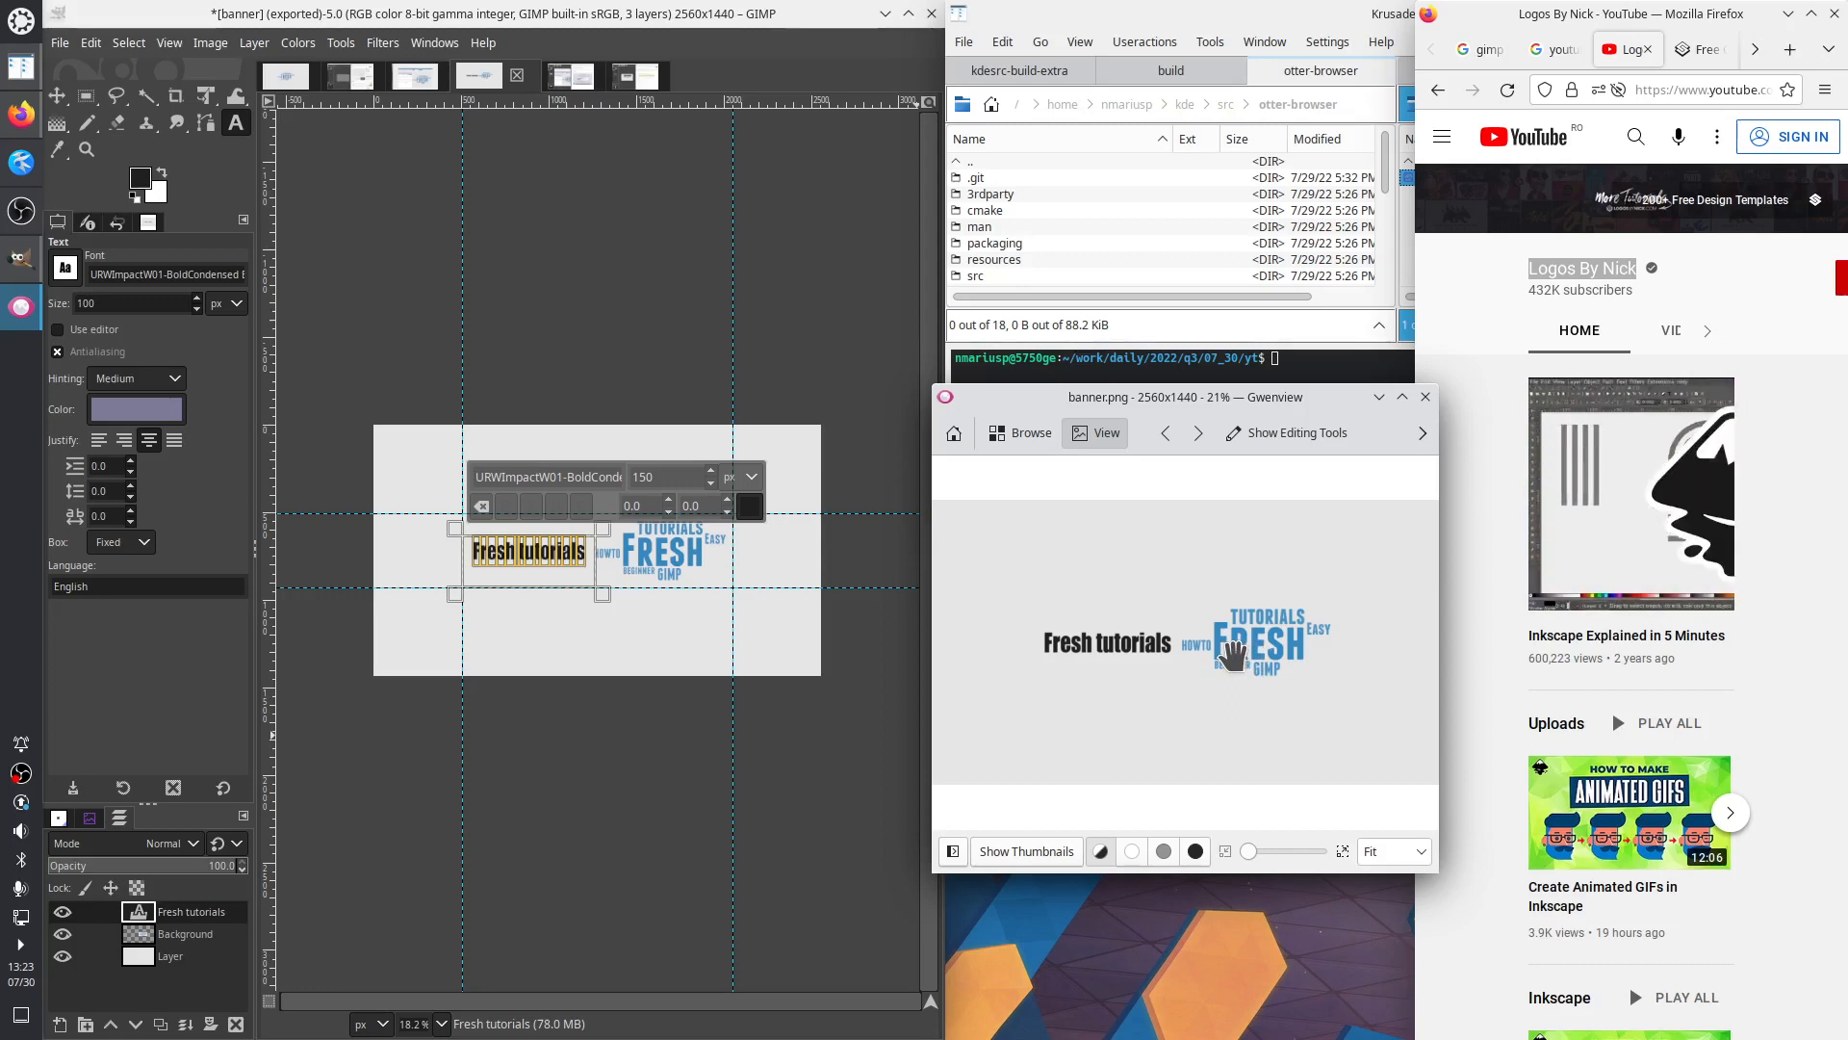
mouse_move(1621, 548)
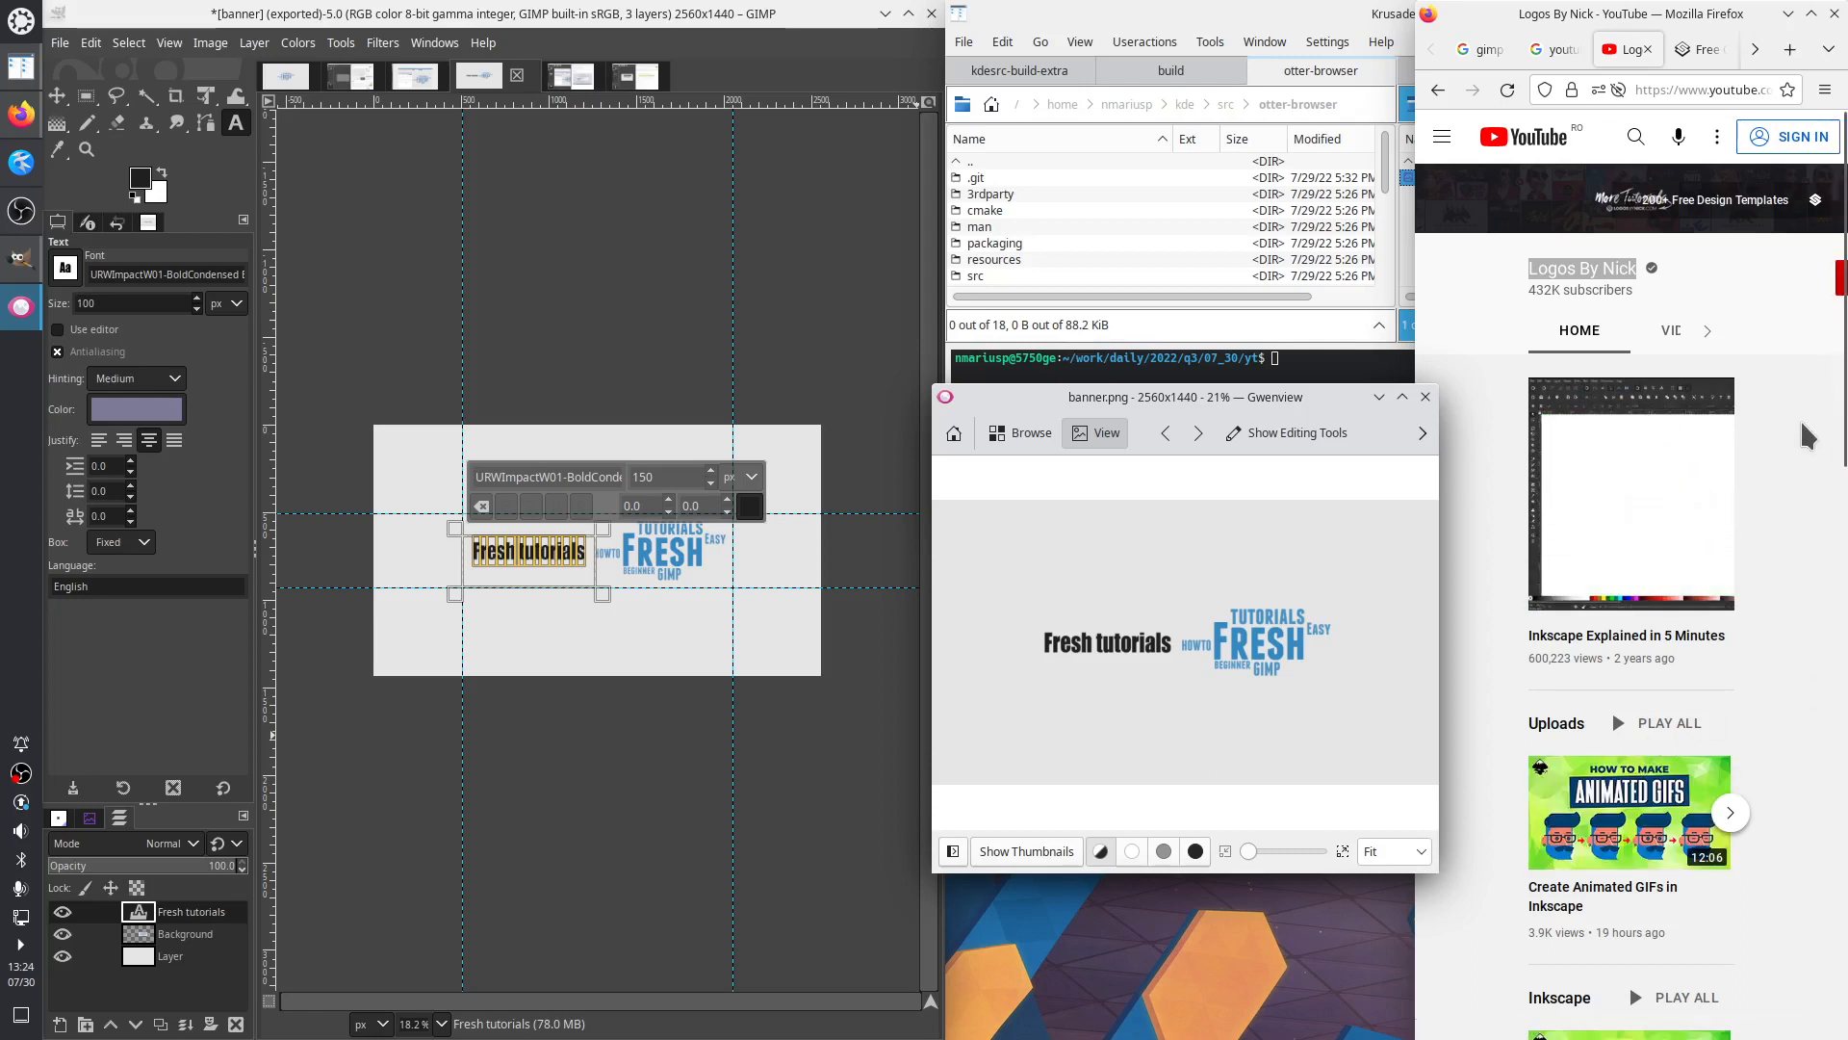
Maximize the browser and view the profile picture instructions for Computer and Android on the "Manage your channel branding" help page
click(1555, 49)
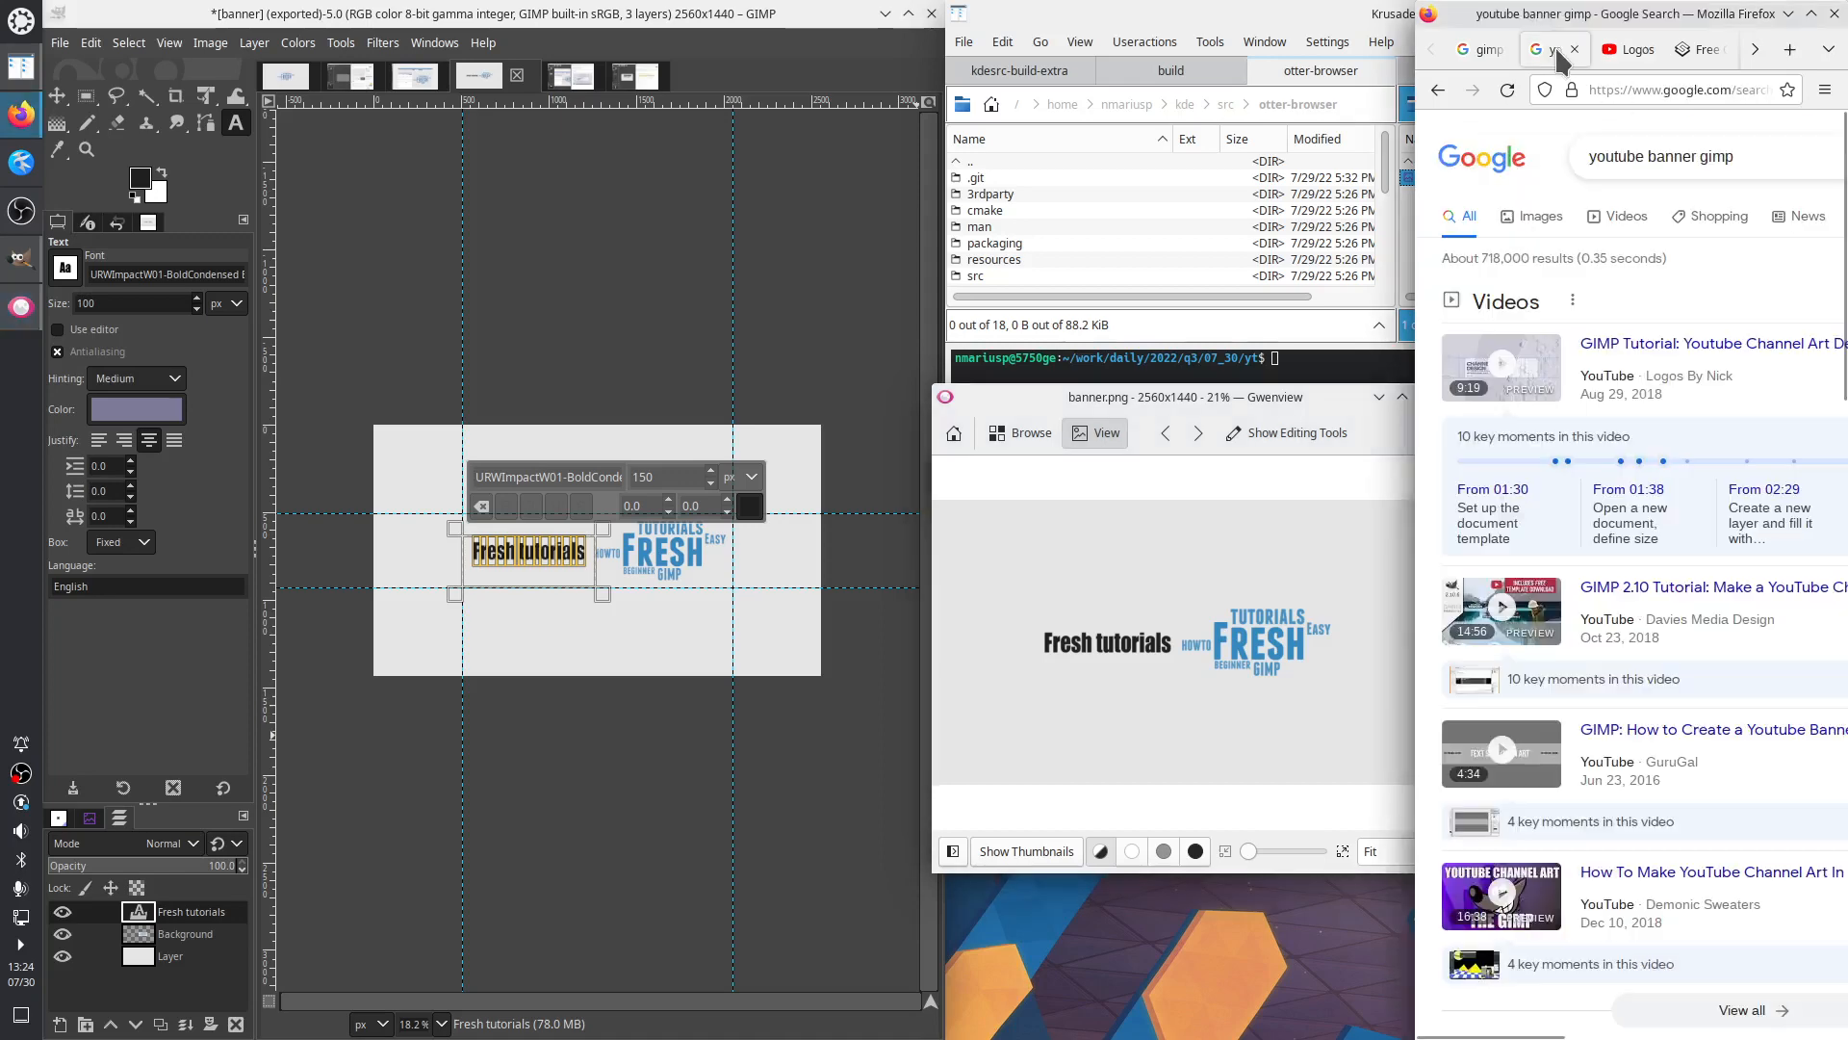
click(1811, 14)
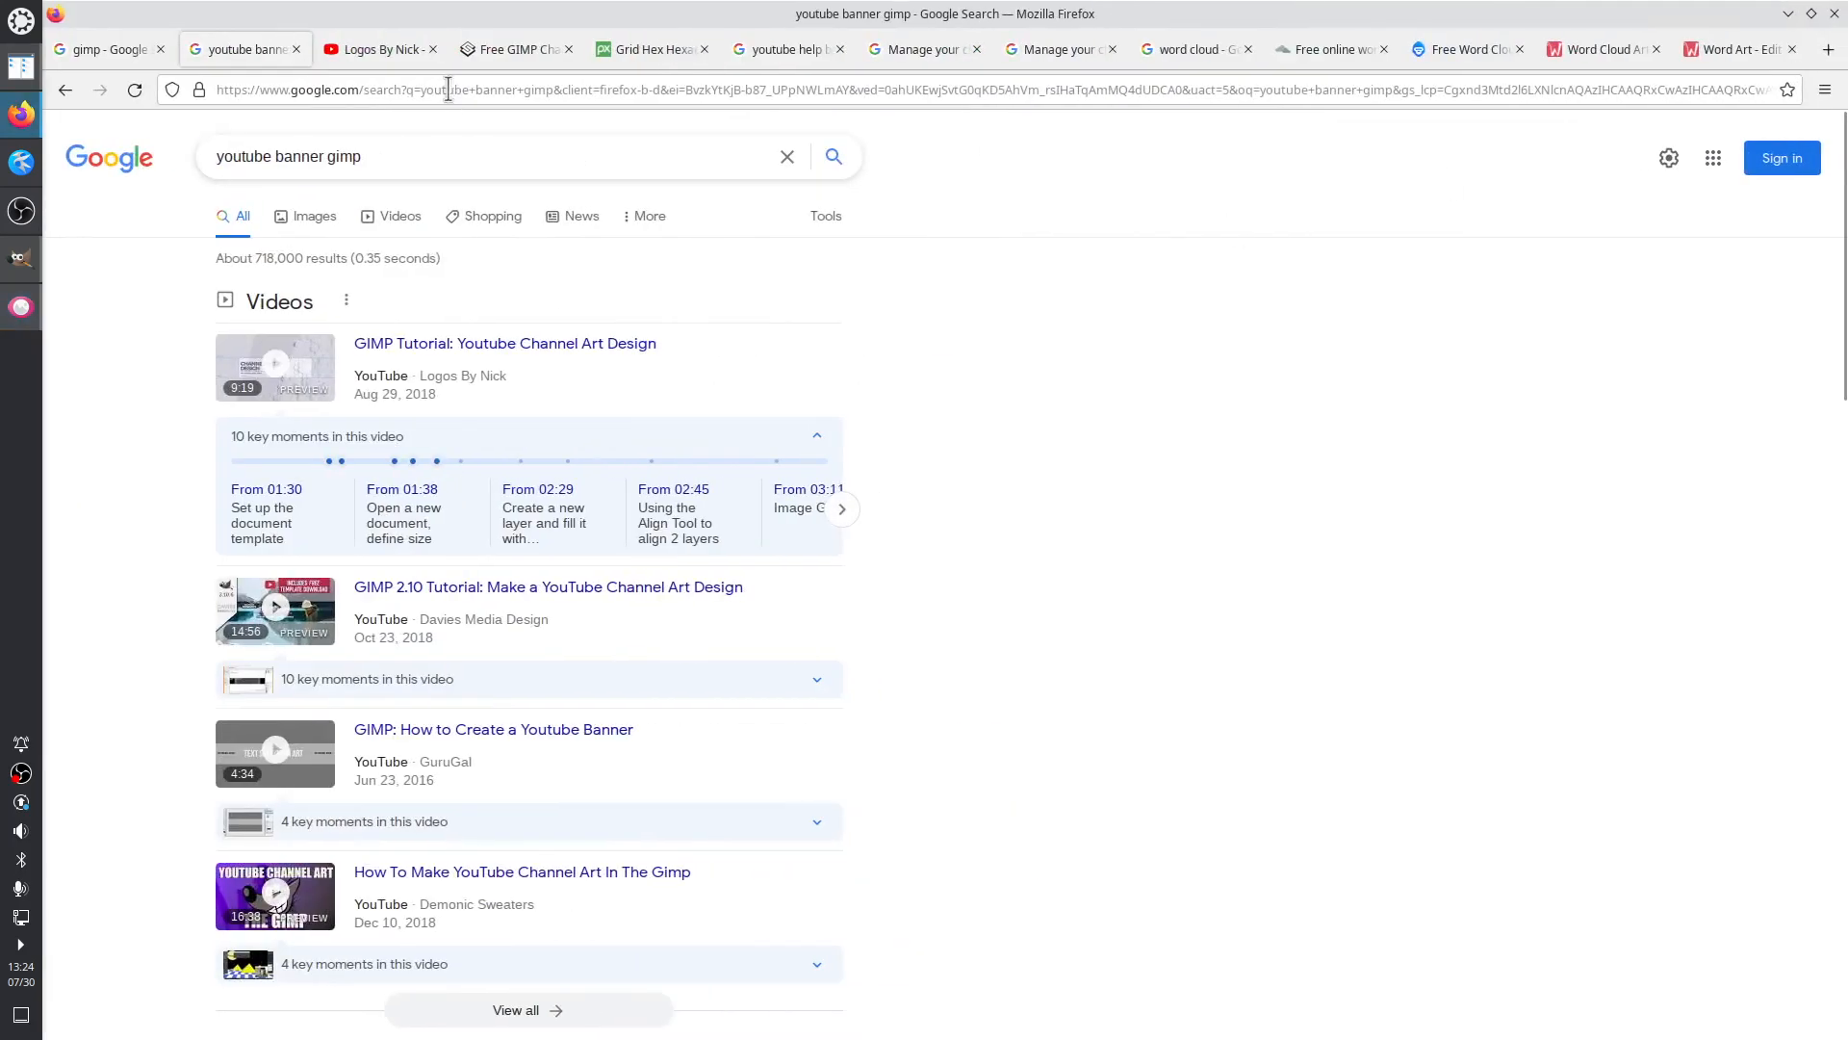
click(930, 49)
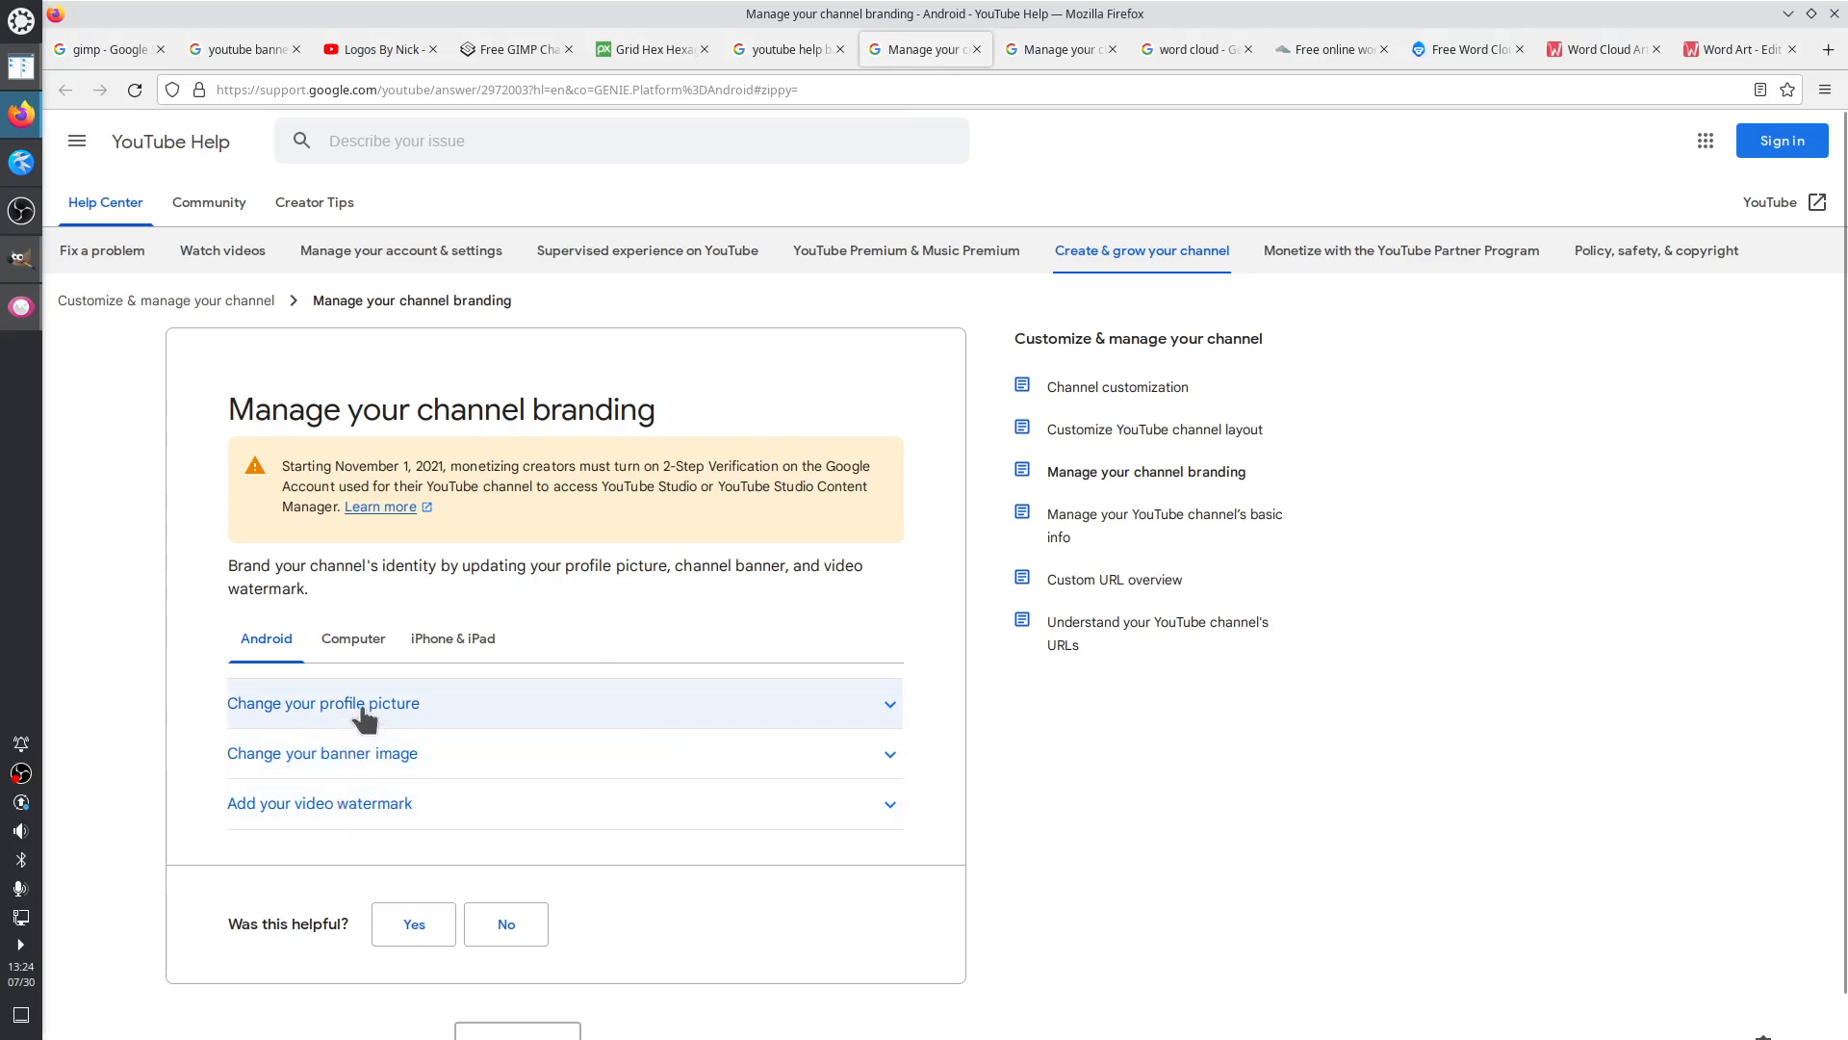
click(332, 639)
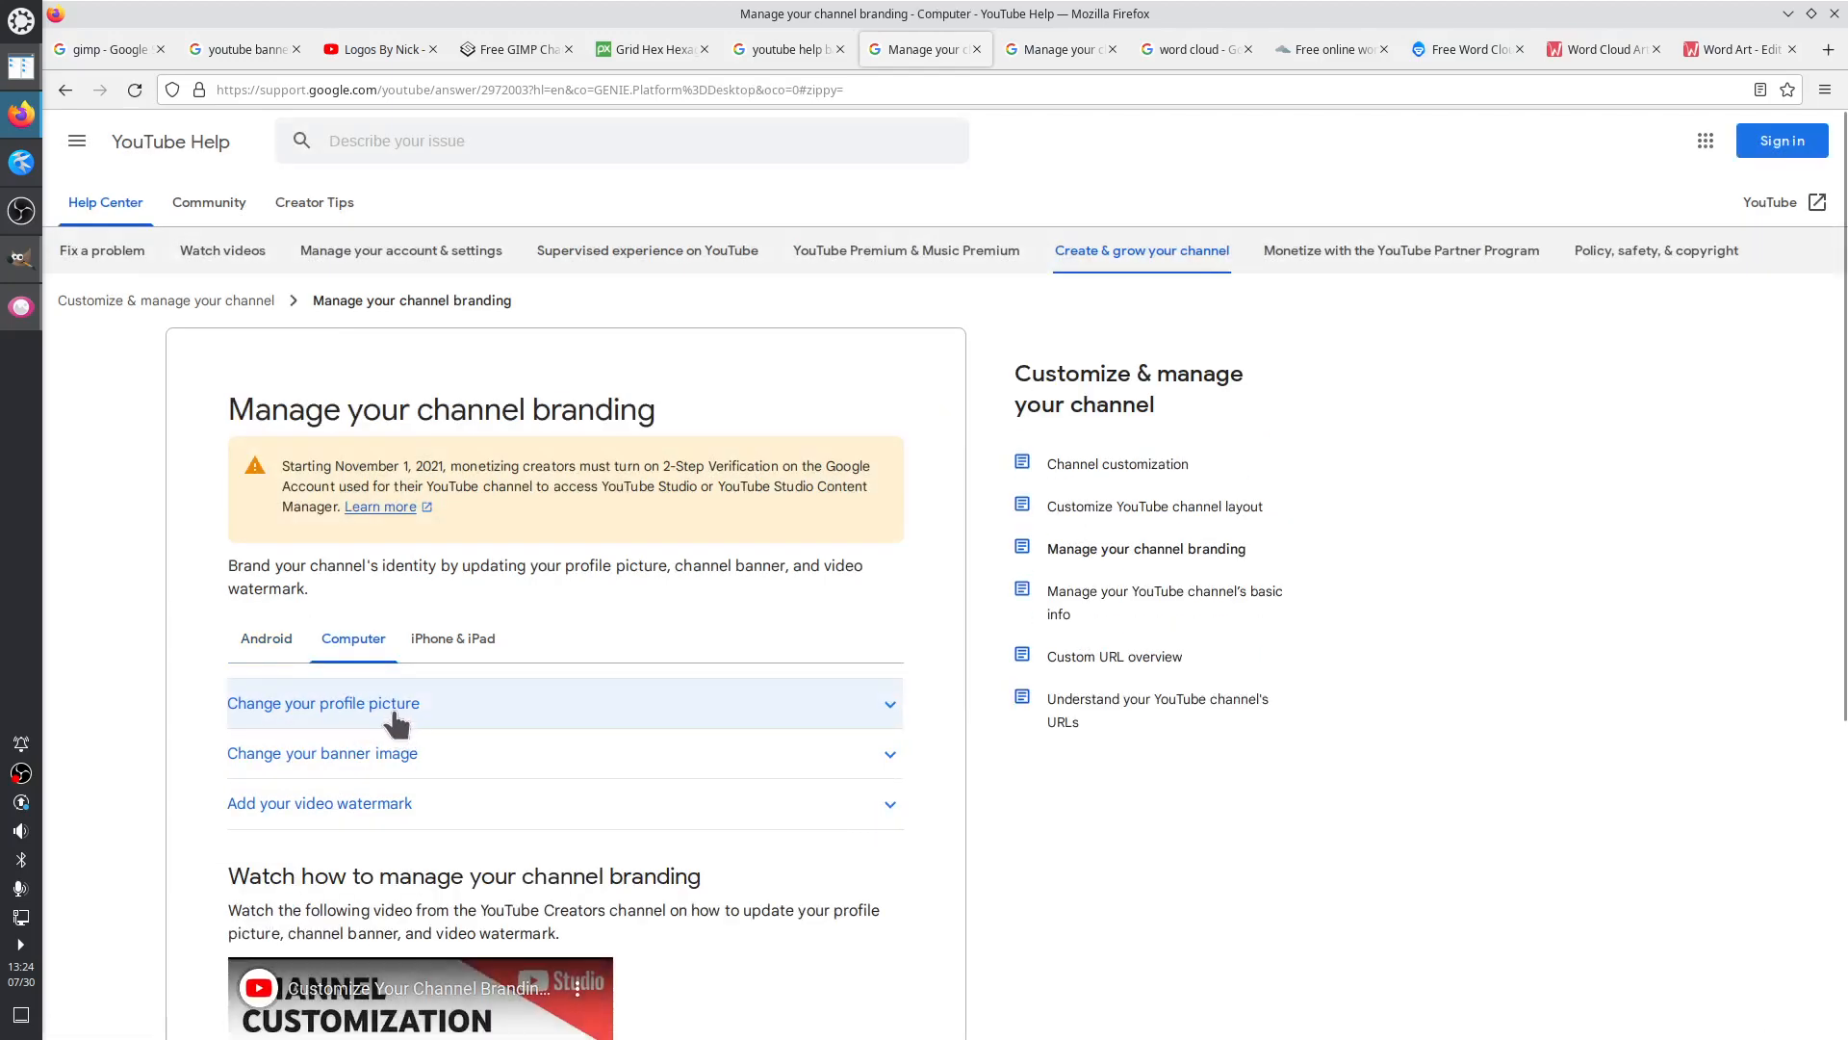
click(395, 713)
scroll(593, 722, down, 3)
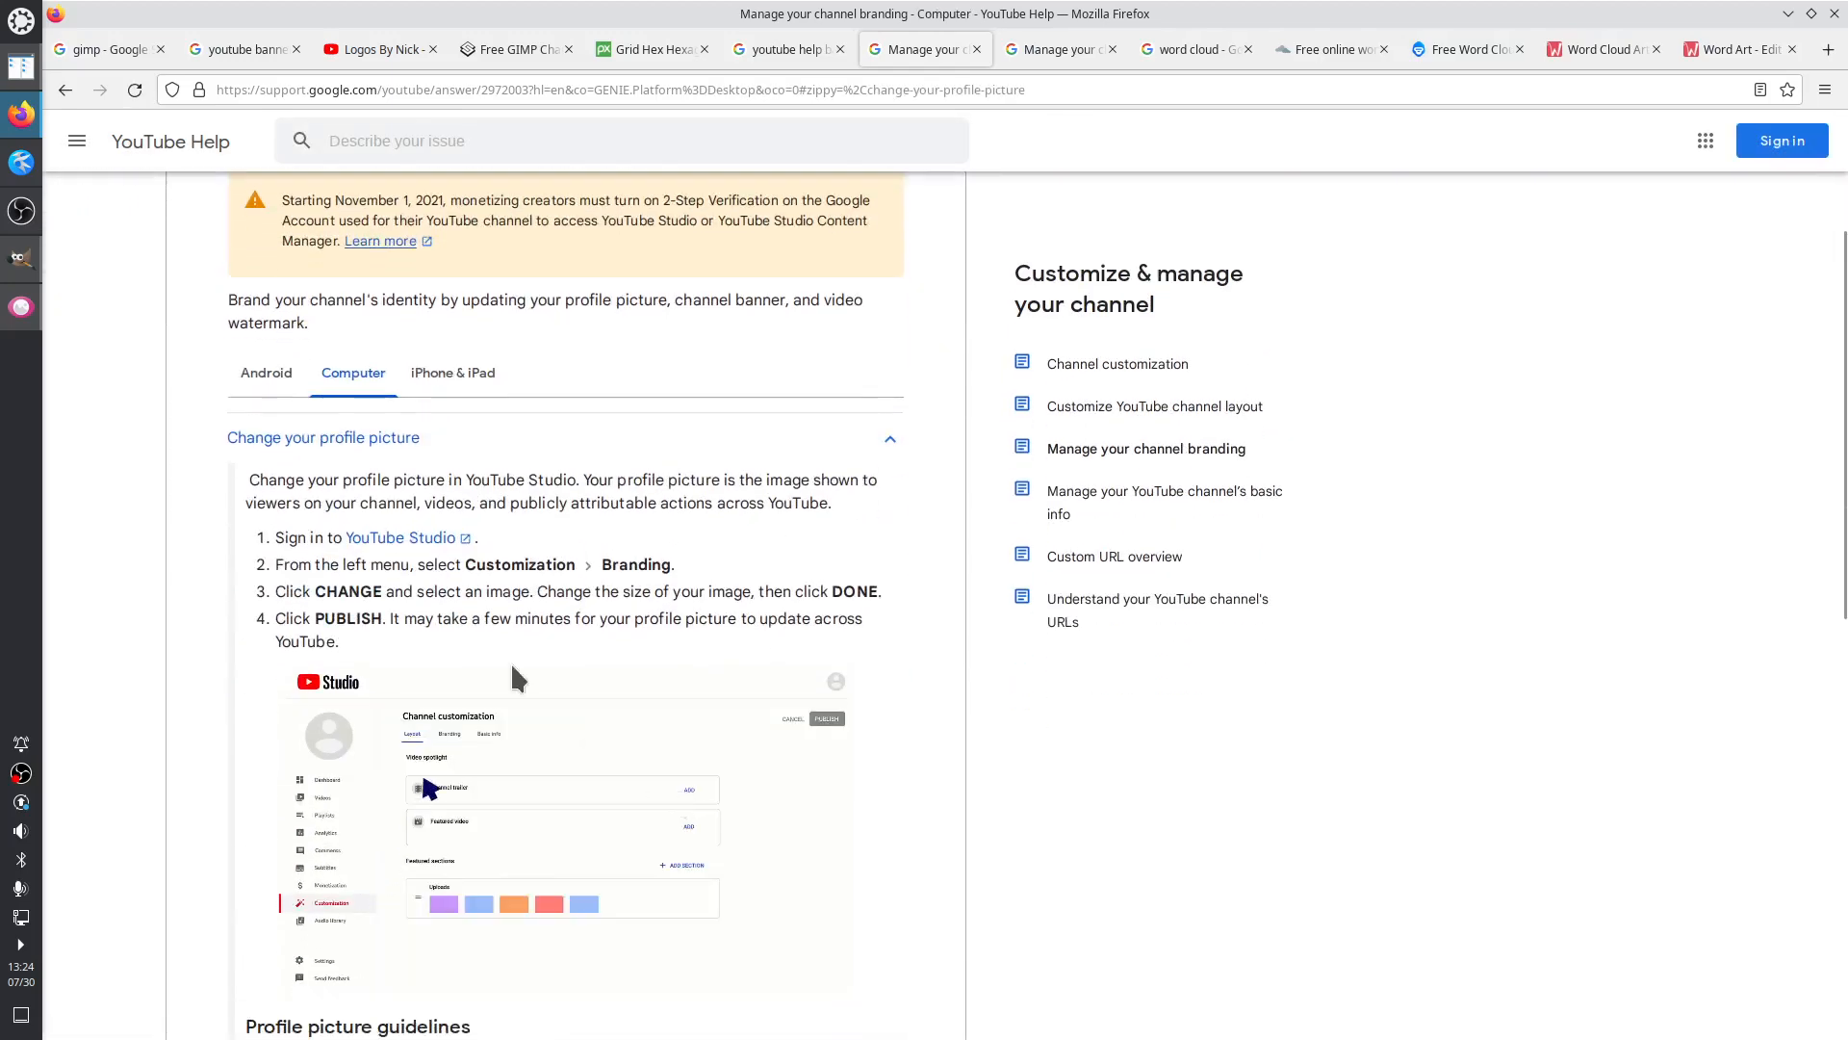
click(298, 373)
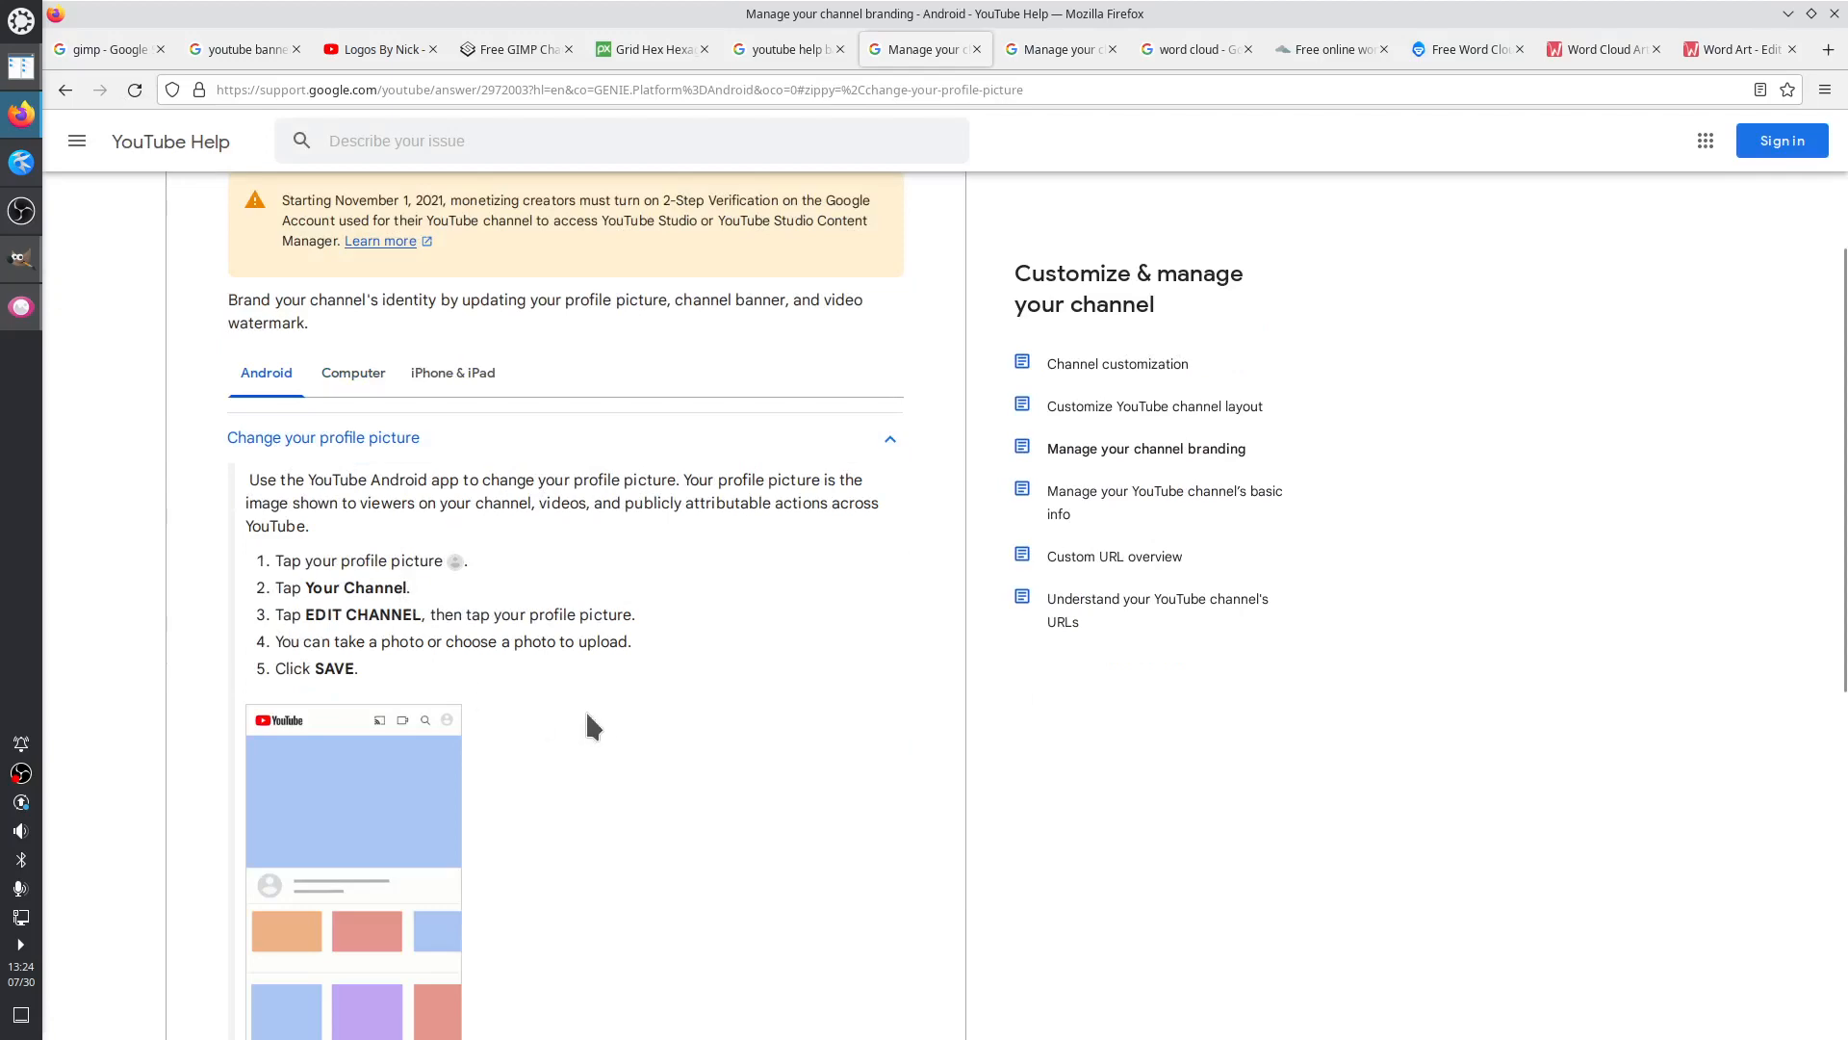
Review the Computer profile picture guidelines, highlighting the recommended image size and the size at which the picture renders
scroll(548, 484, down, 3)
scroll(410, 491, up, 2)
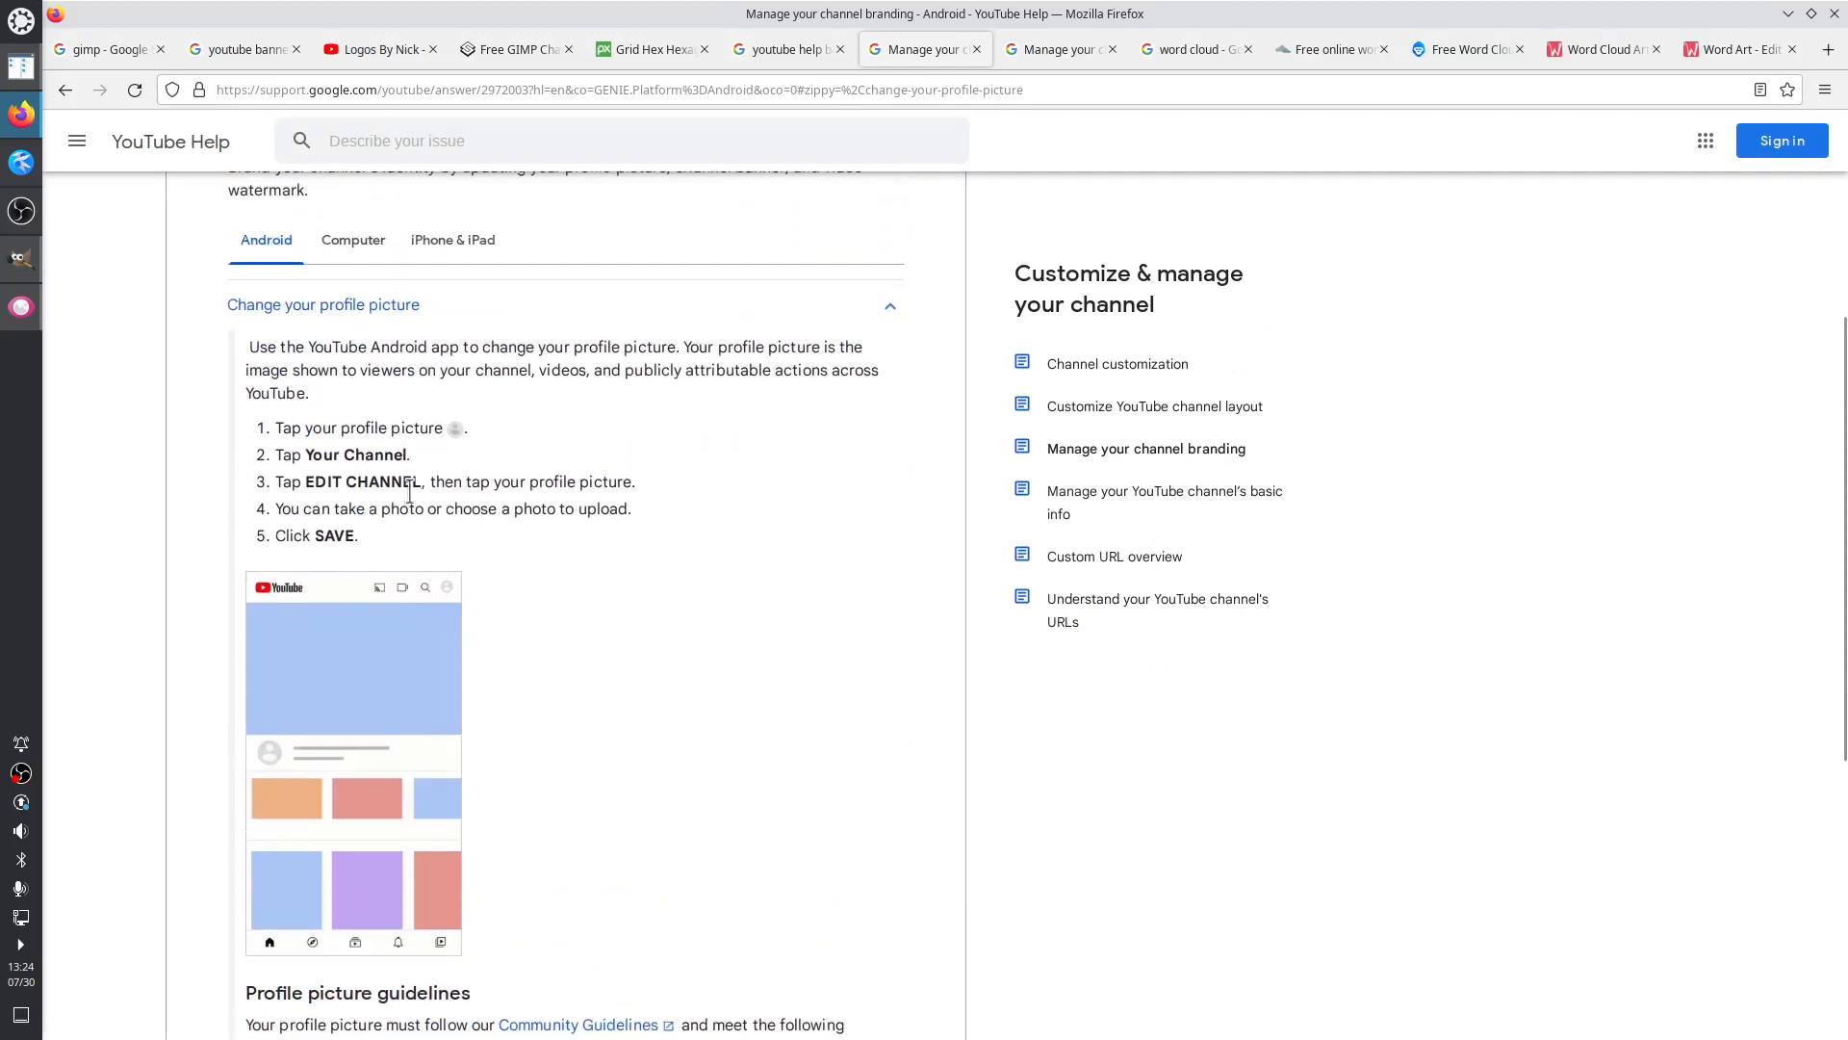
click(353, 241)
scroll(575, 619, down, 5)
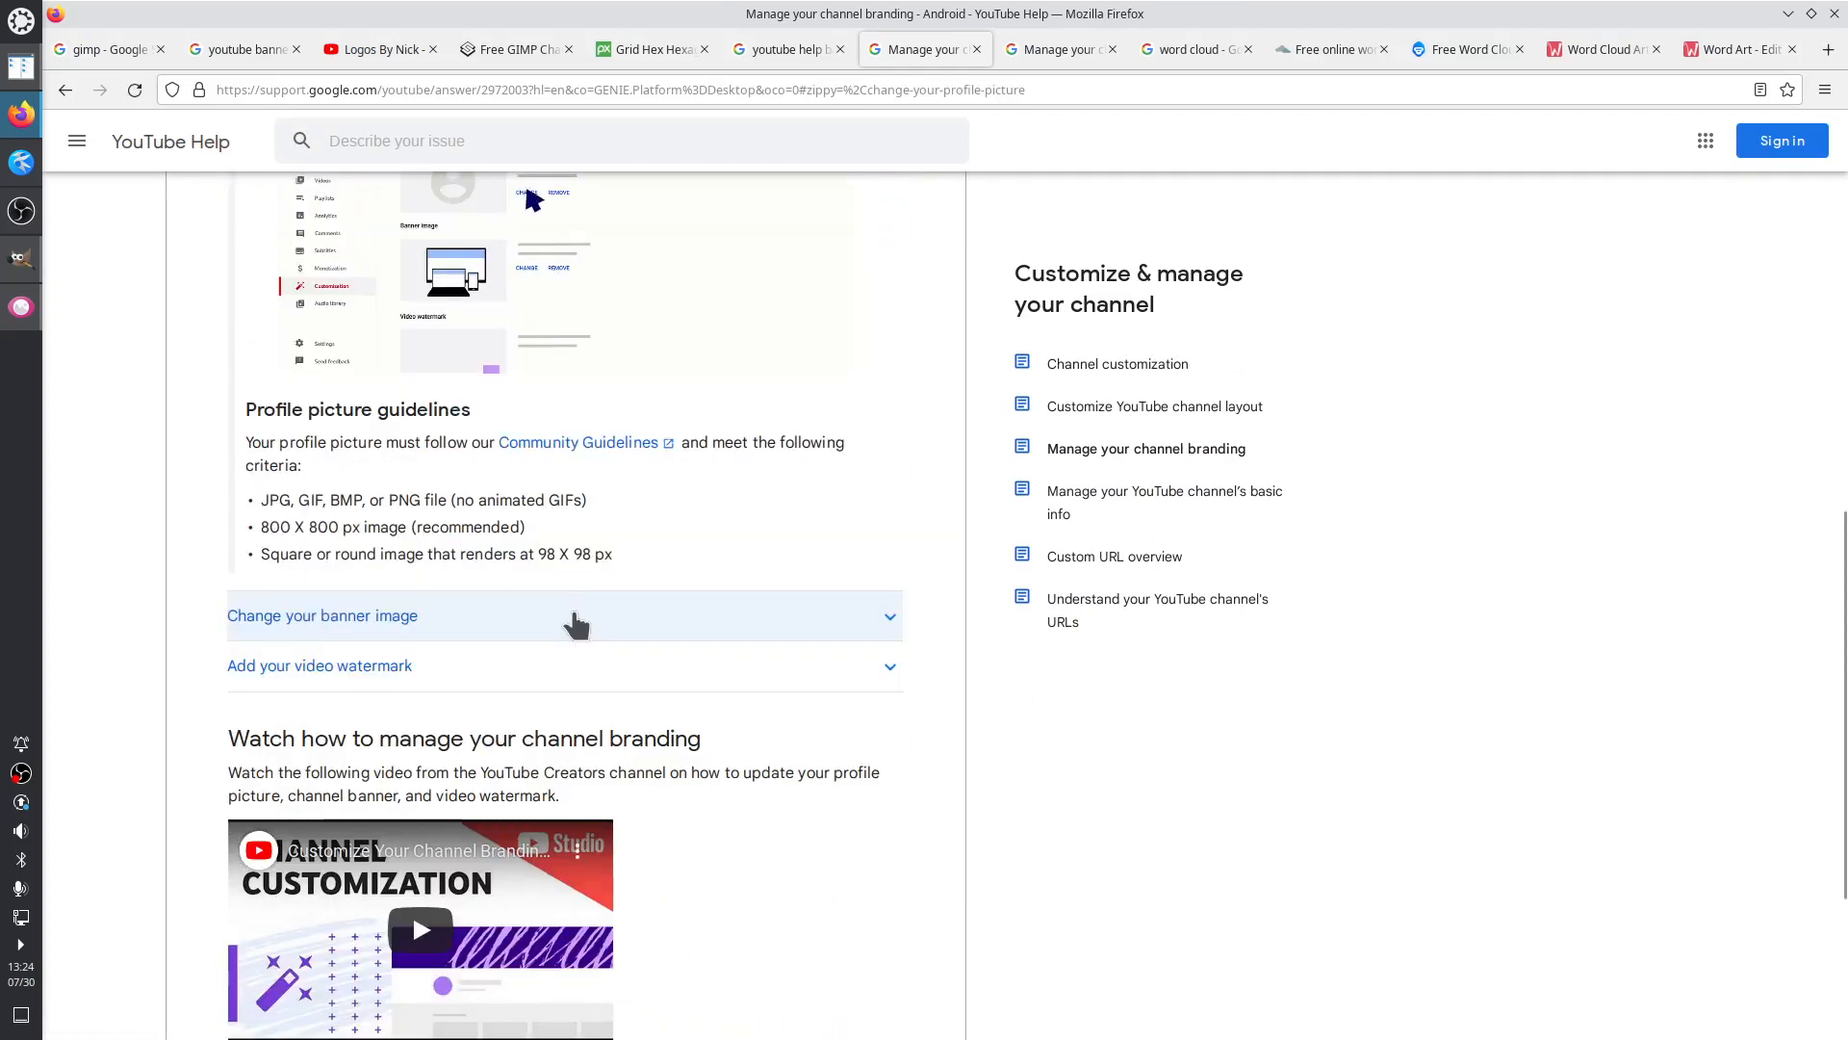
scroll(549, 624, up, 2)
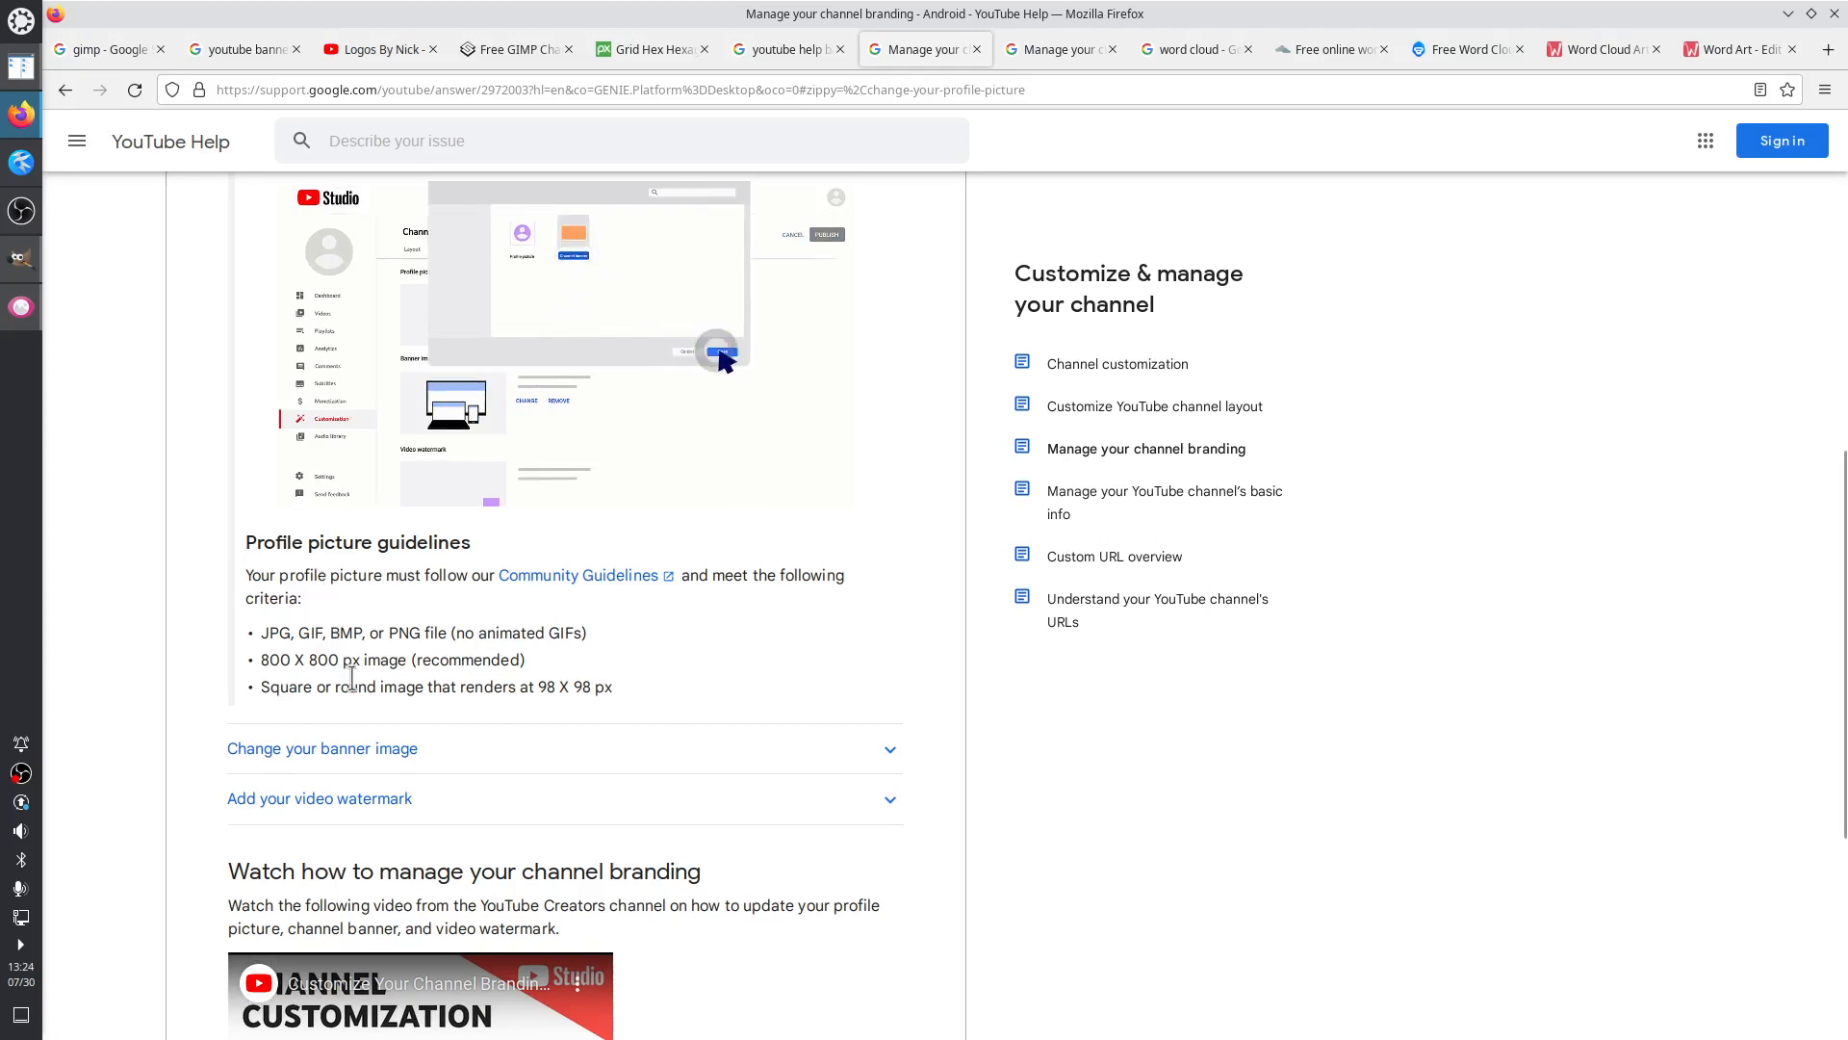
drag(270, 659, 521, 660)
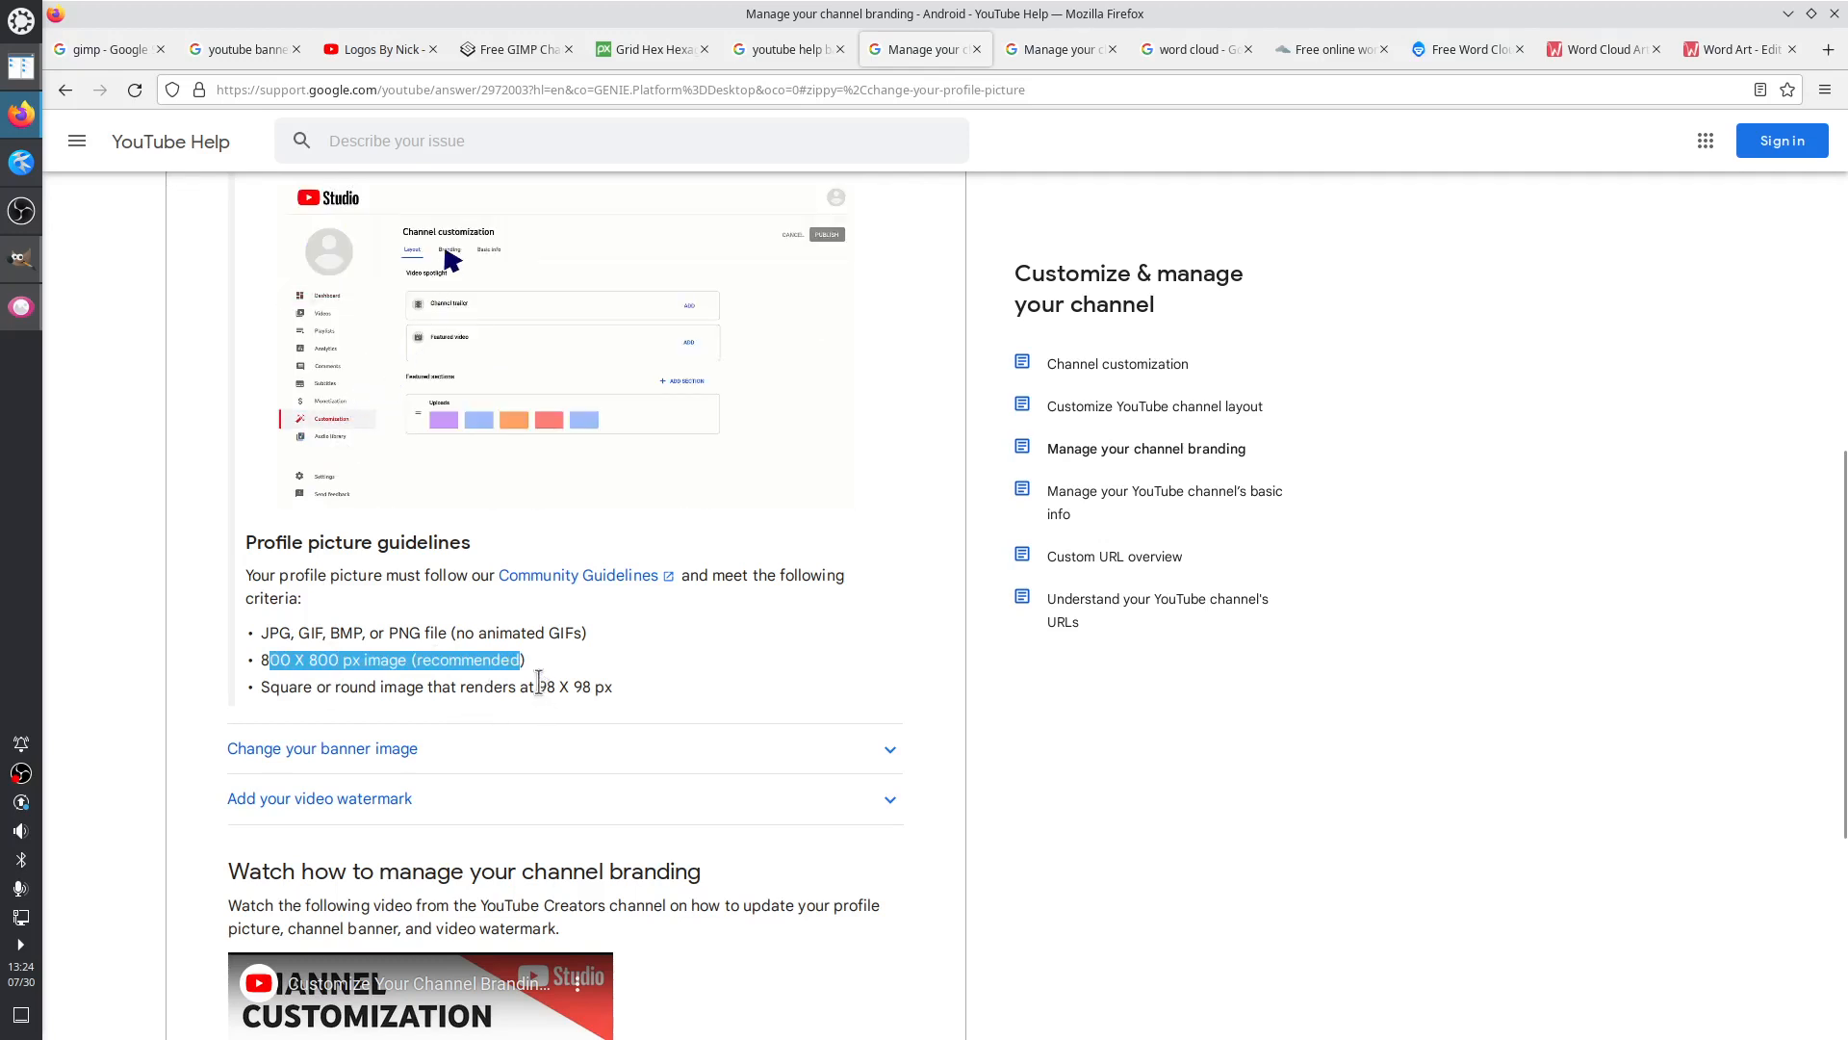
drag(538, 687, 593, 687)
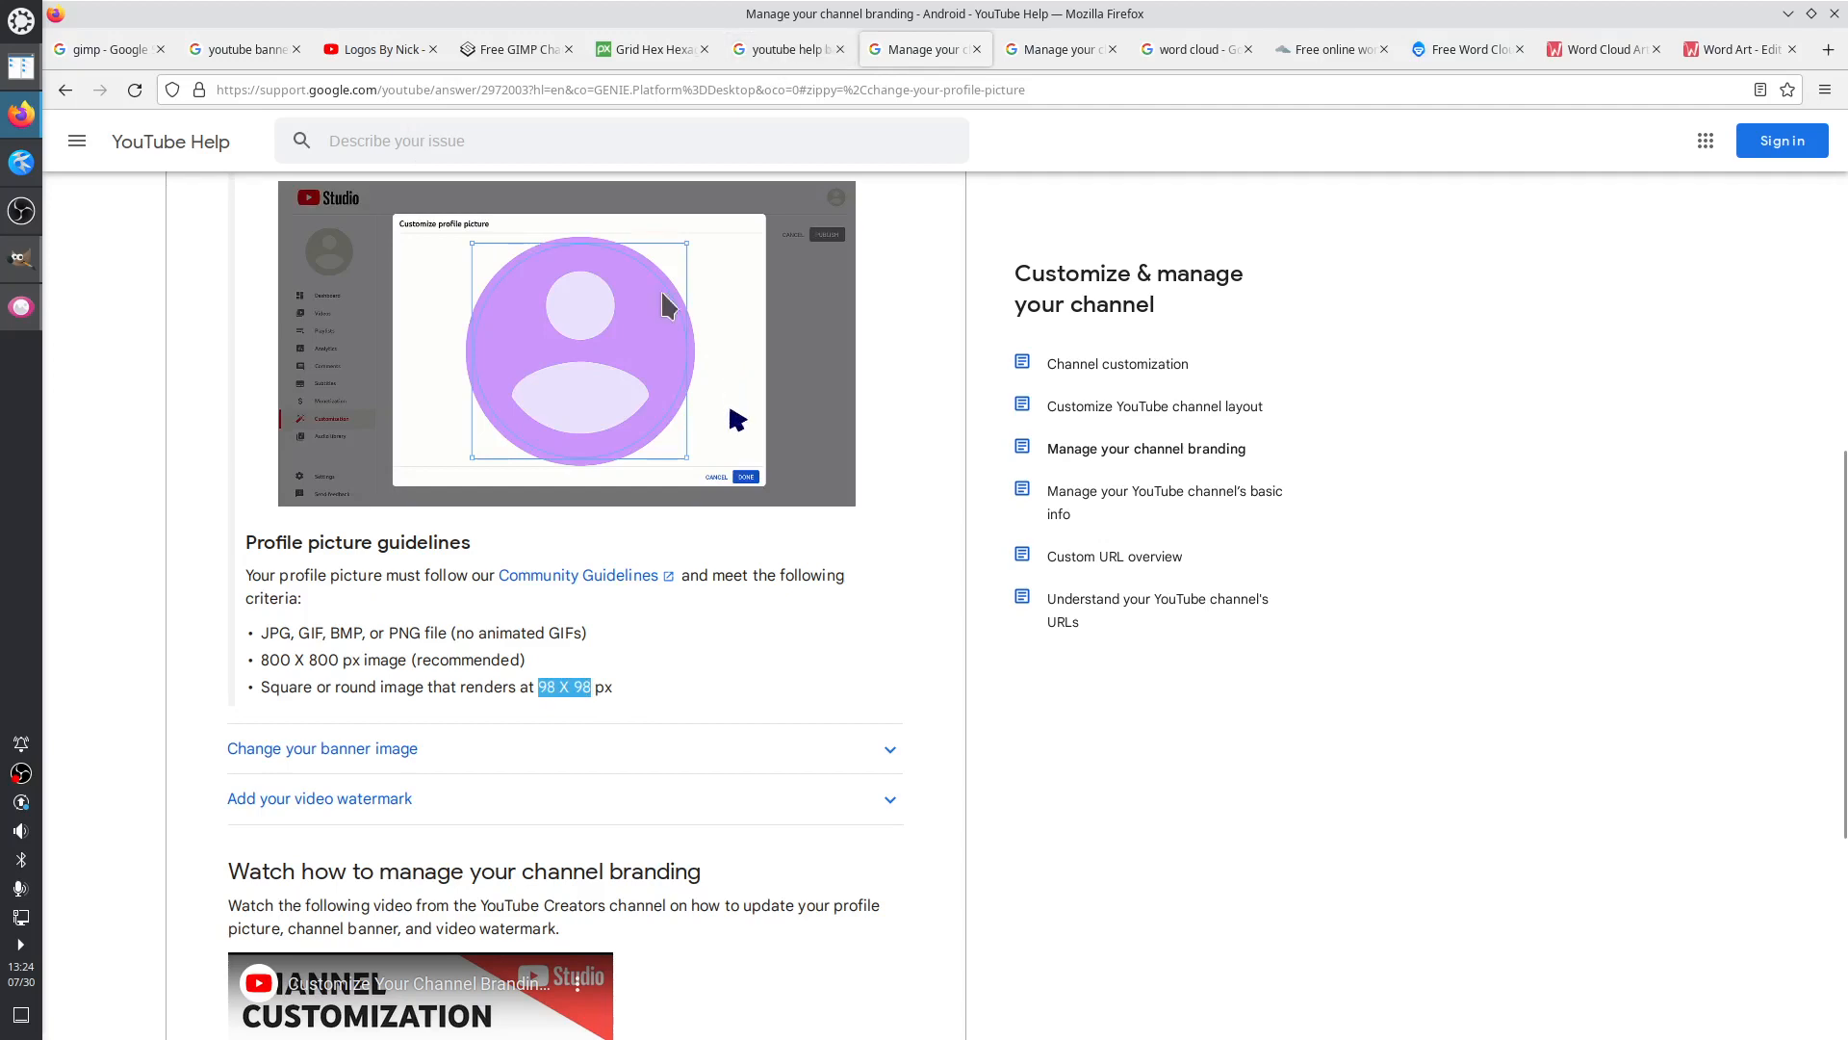
scroll(353, 304, up, 4)
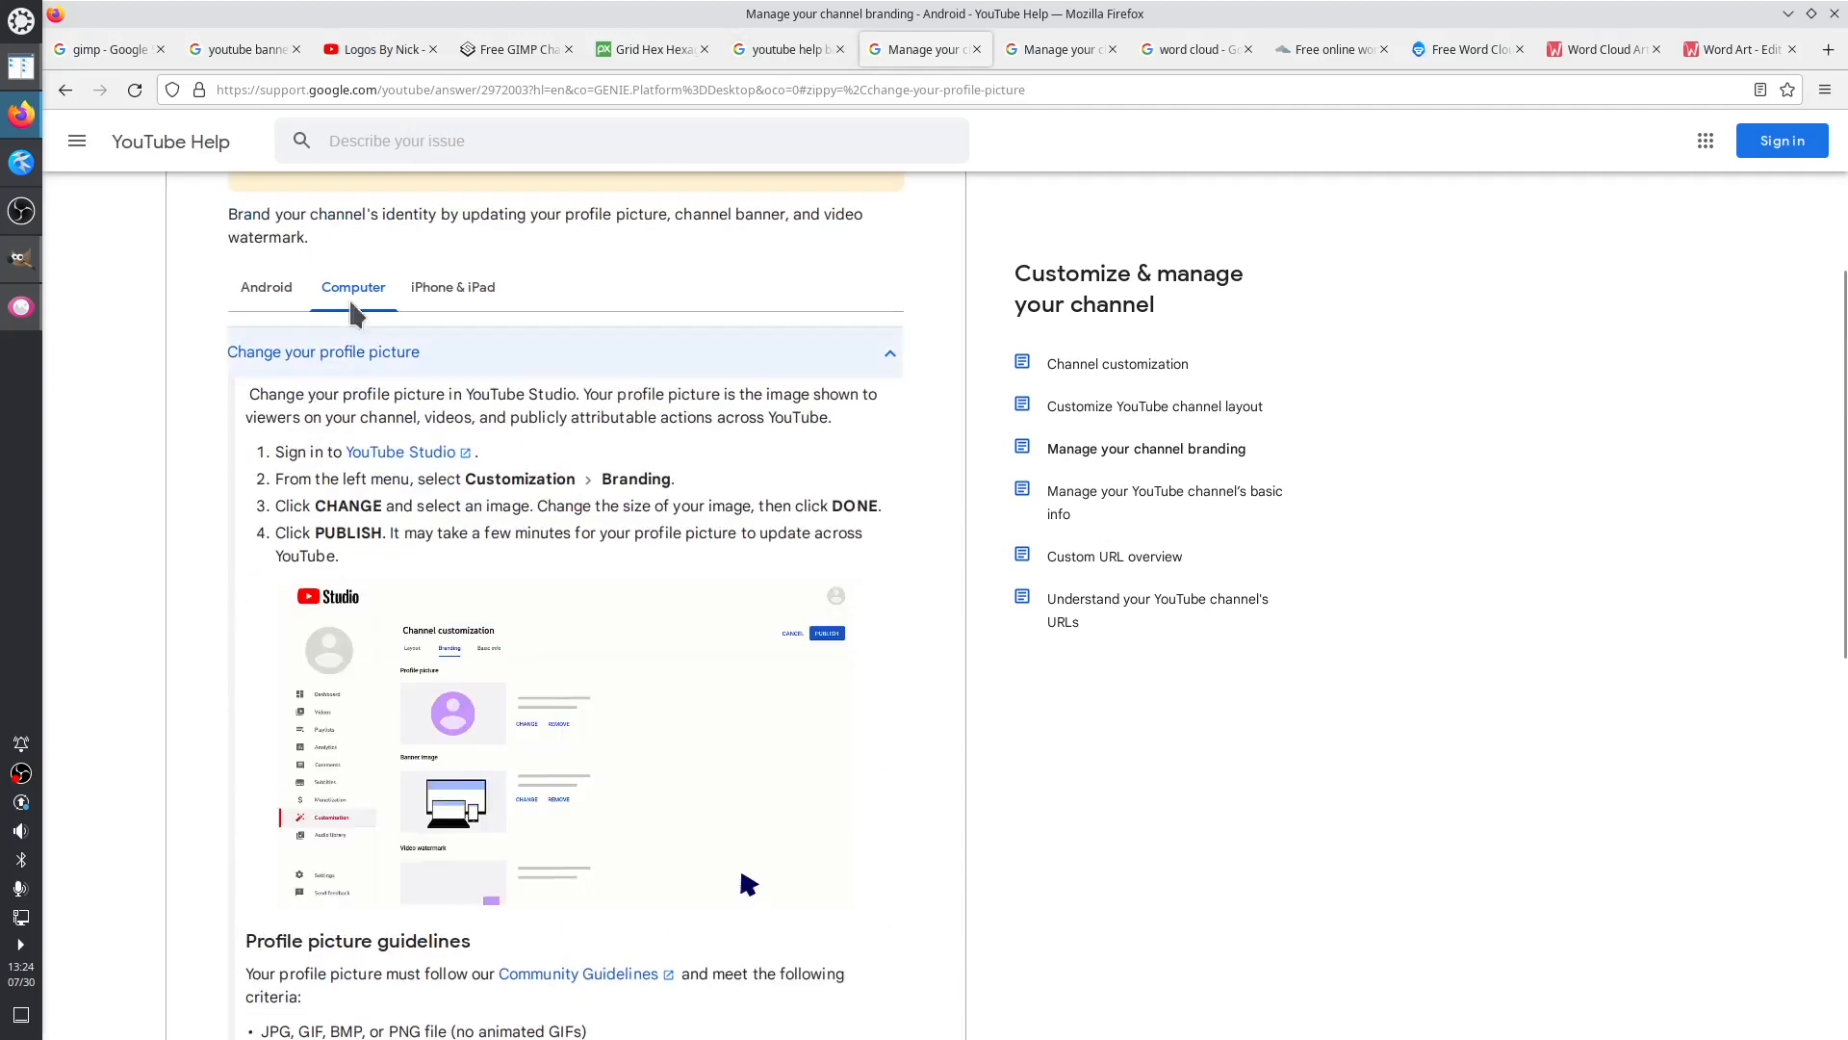
Compare the Android profile picture guidelines with the Computer ones, and highlight the rendered size in the Computer version
click(270, 288)
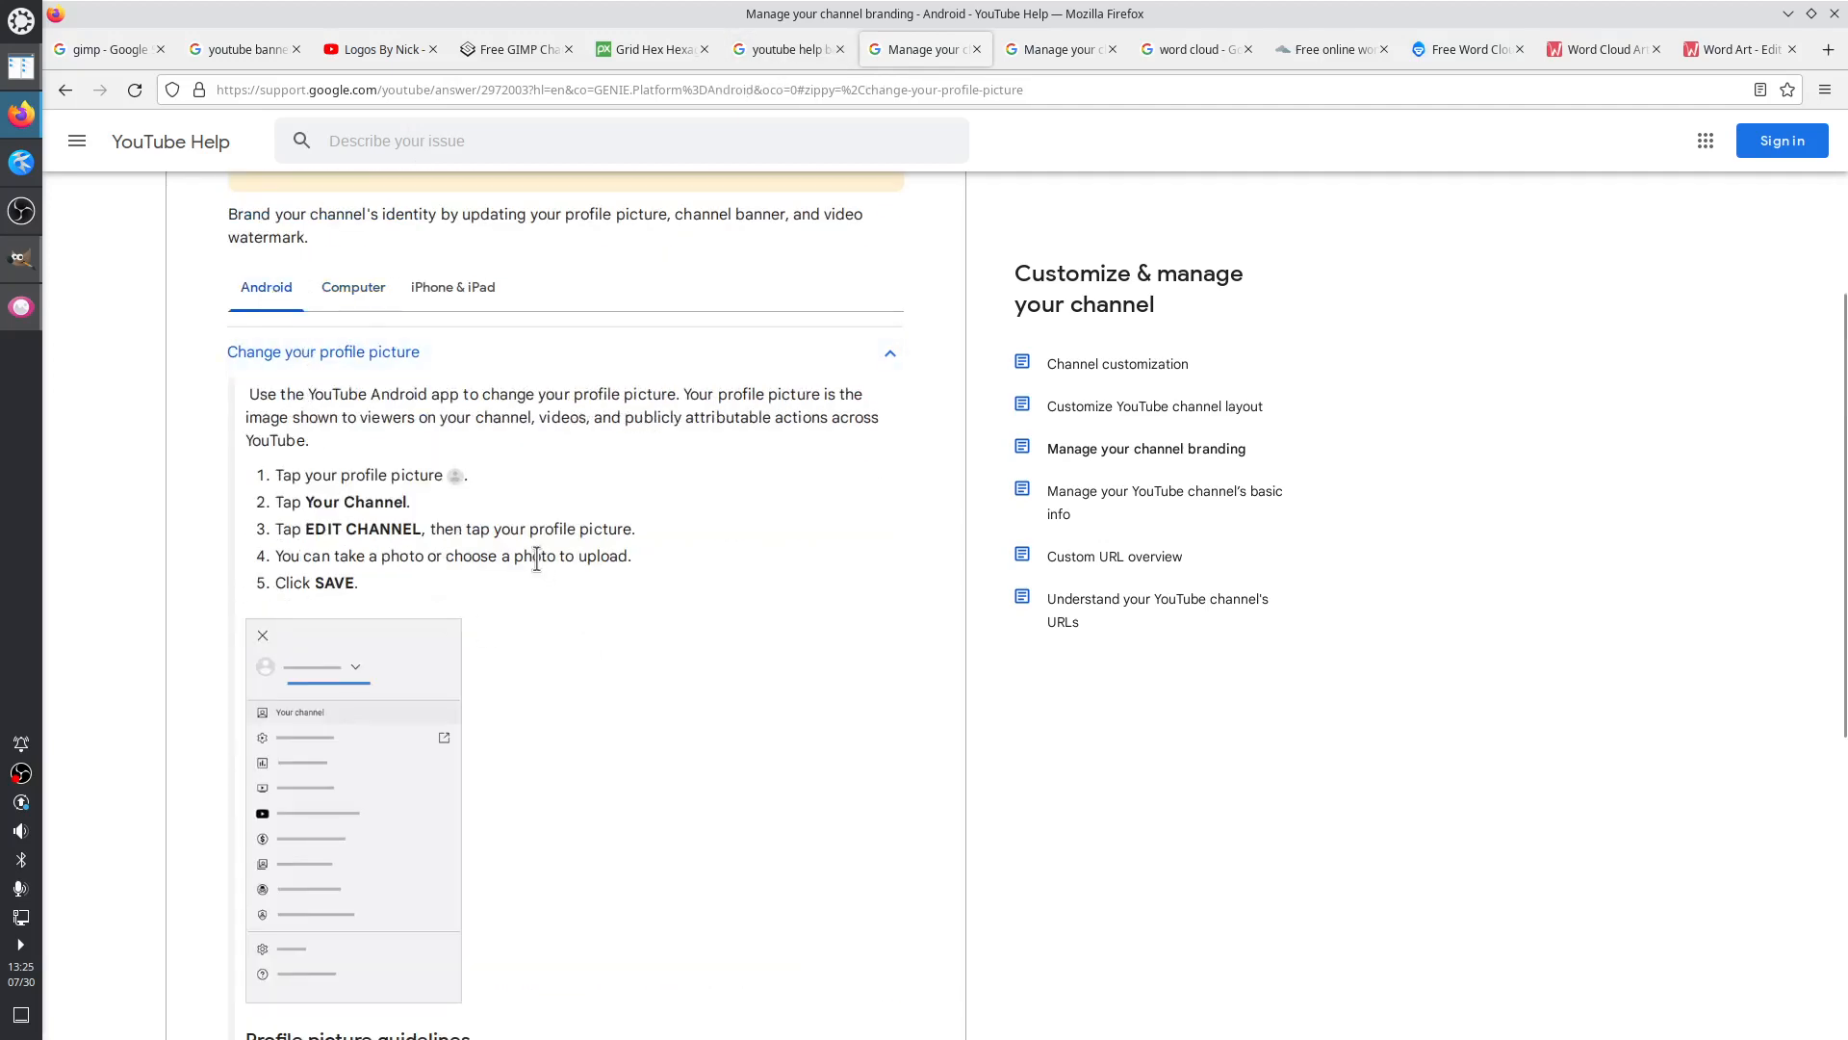
scroll(527, 556, down, 4)
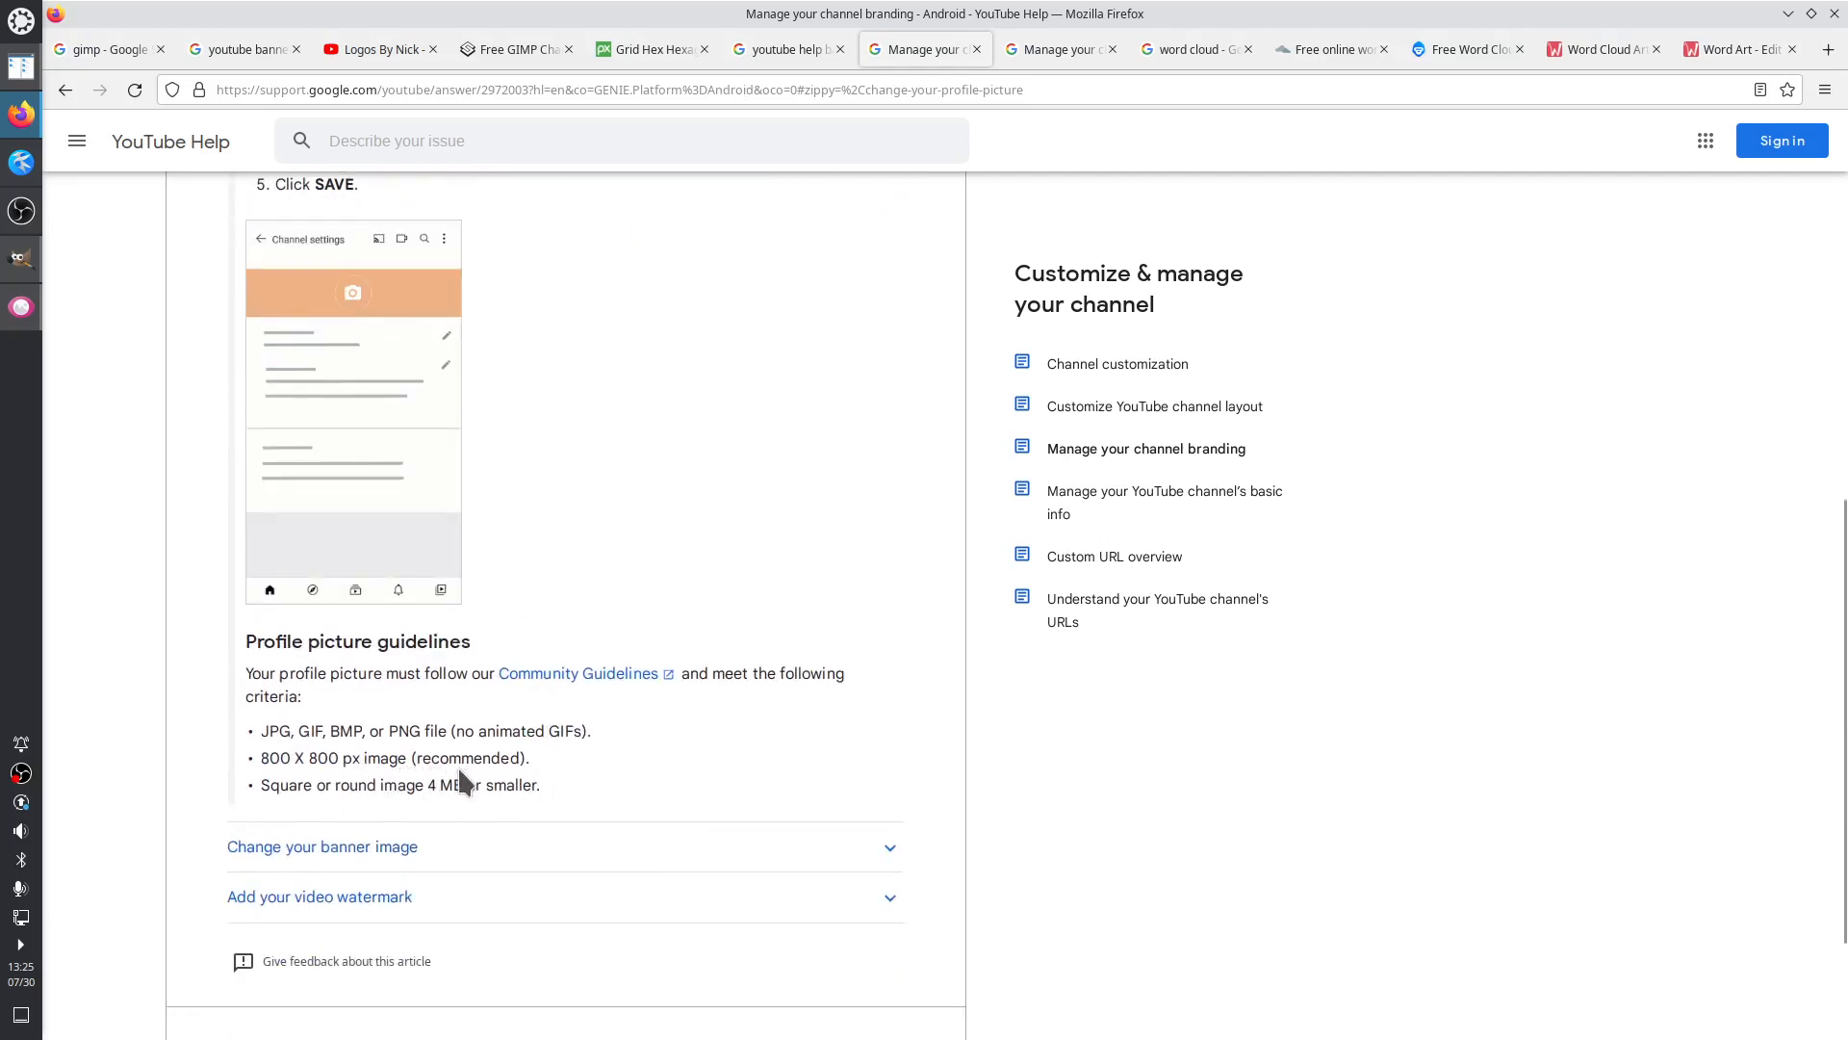
scroll(516, 284, up, 5)
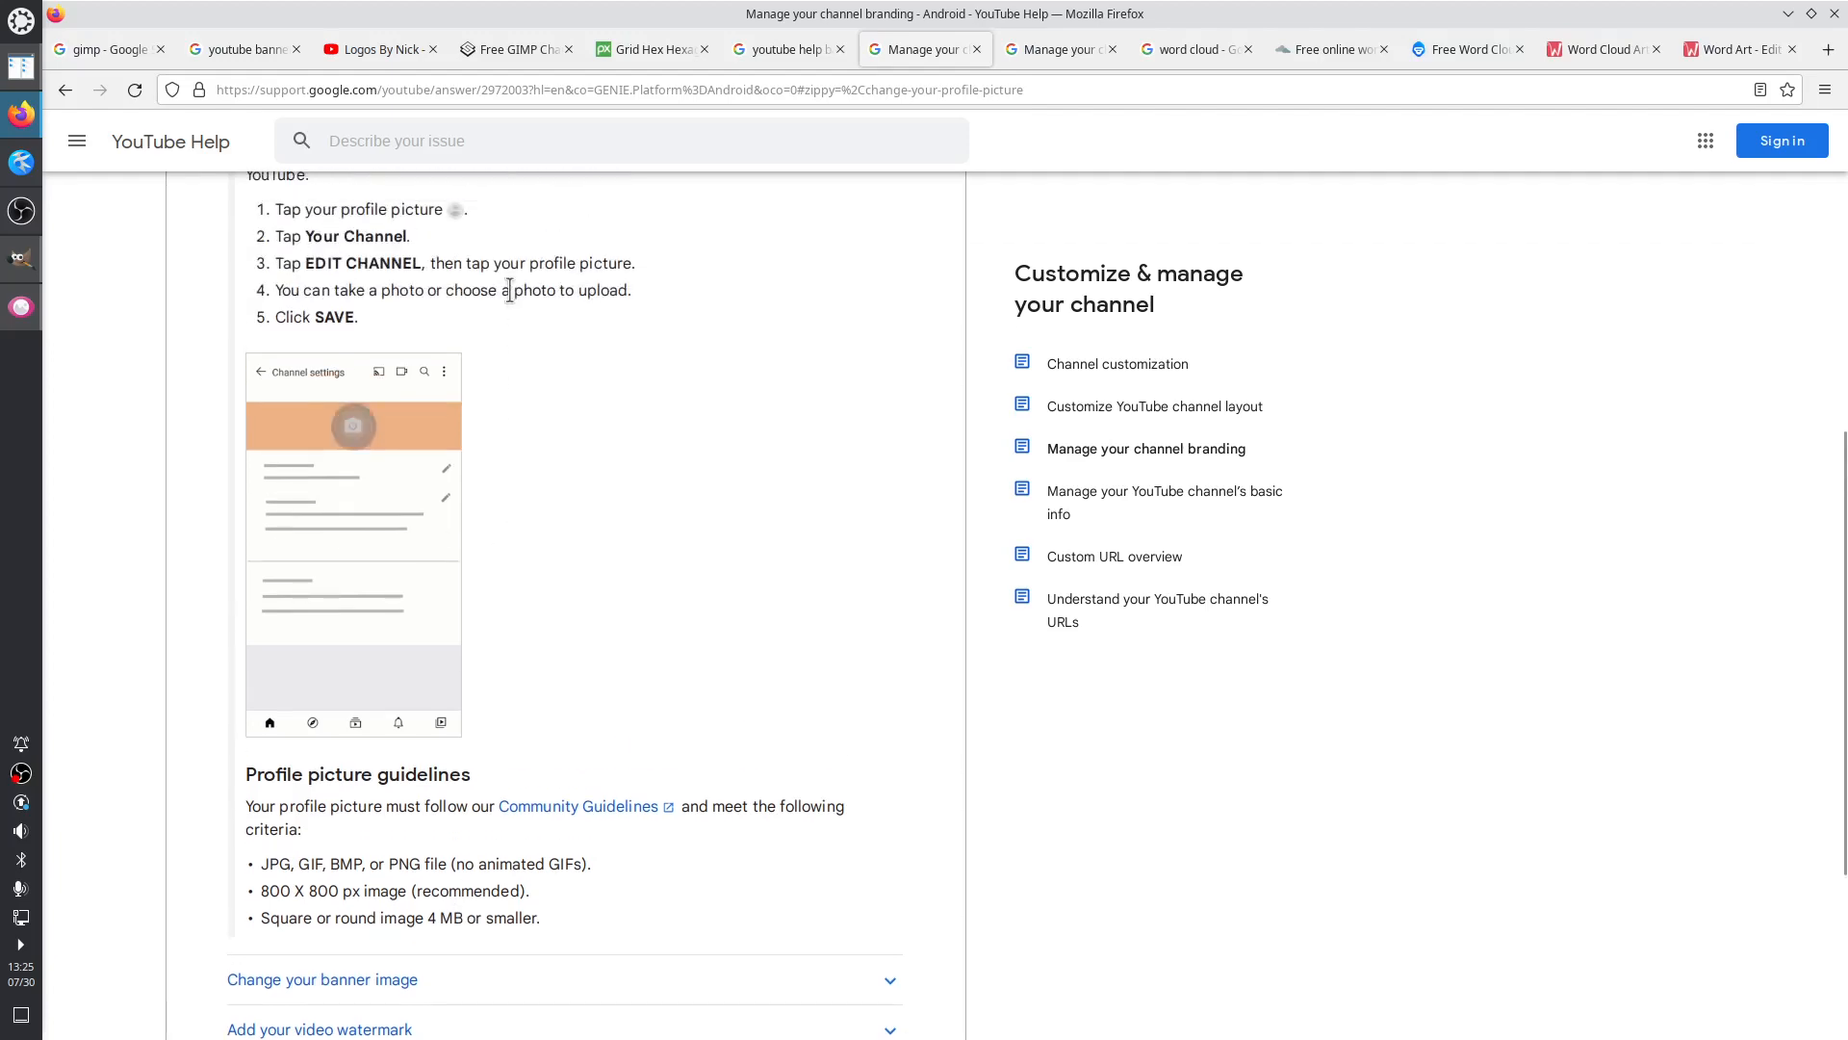
click(353, 287)
scroll(742, 825, down, 6)
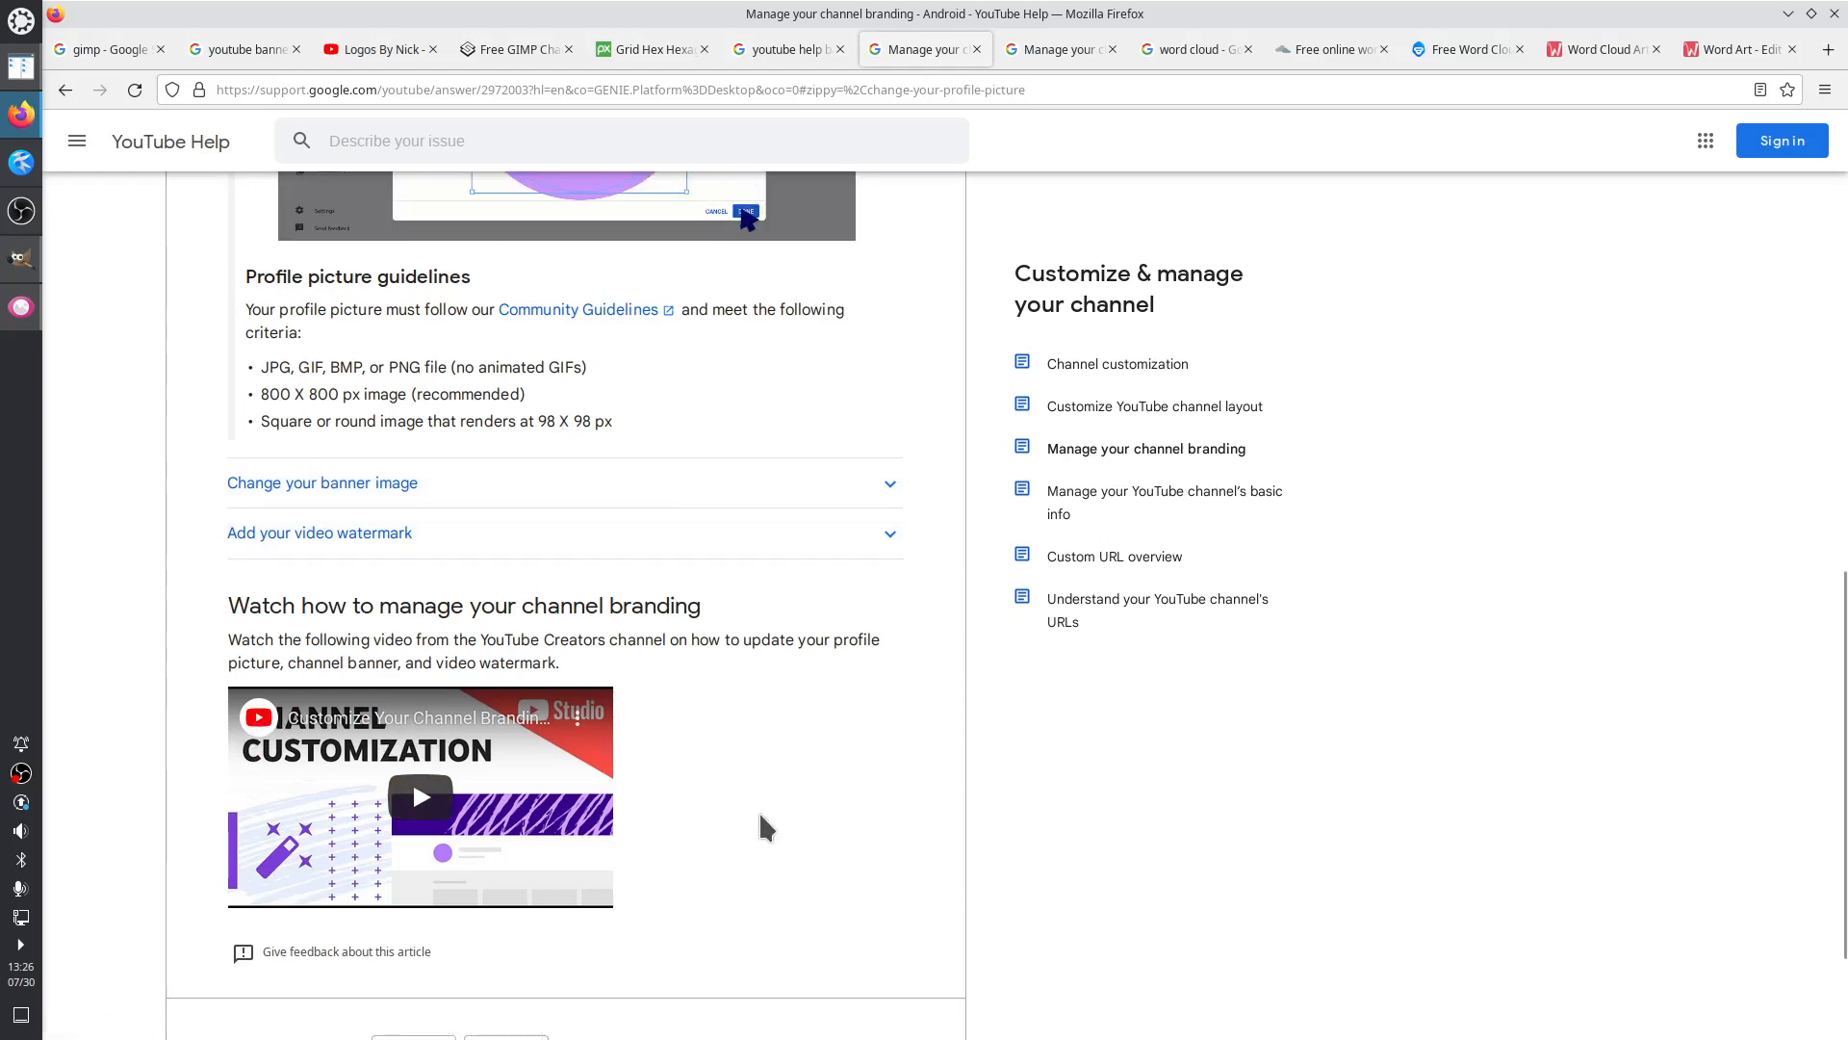
scroll(759, 811, up, 1)
scroll(758, 811, up, 3)
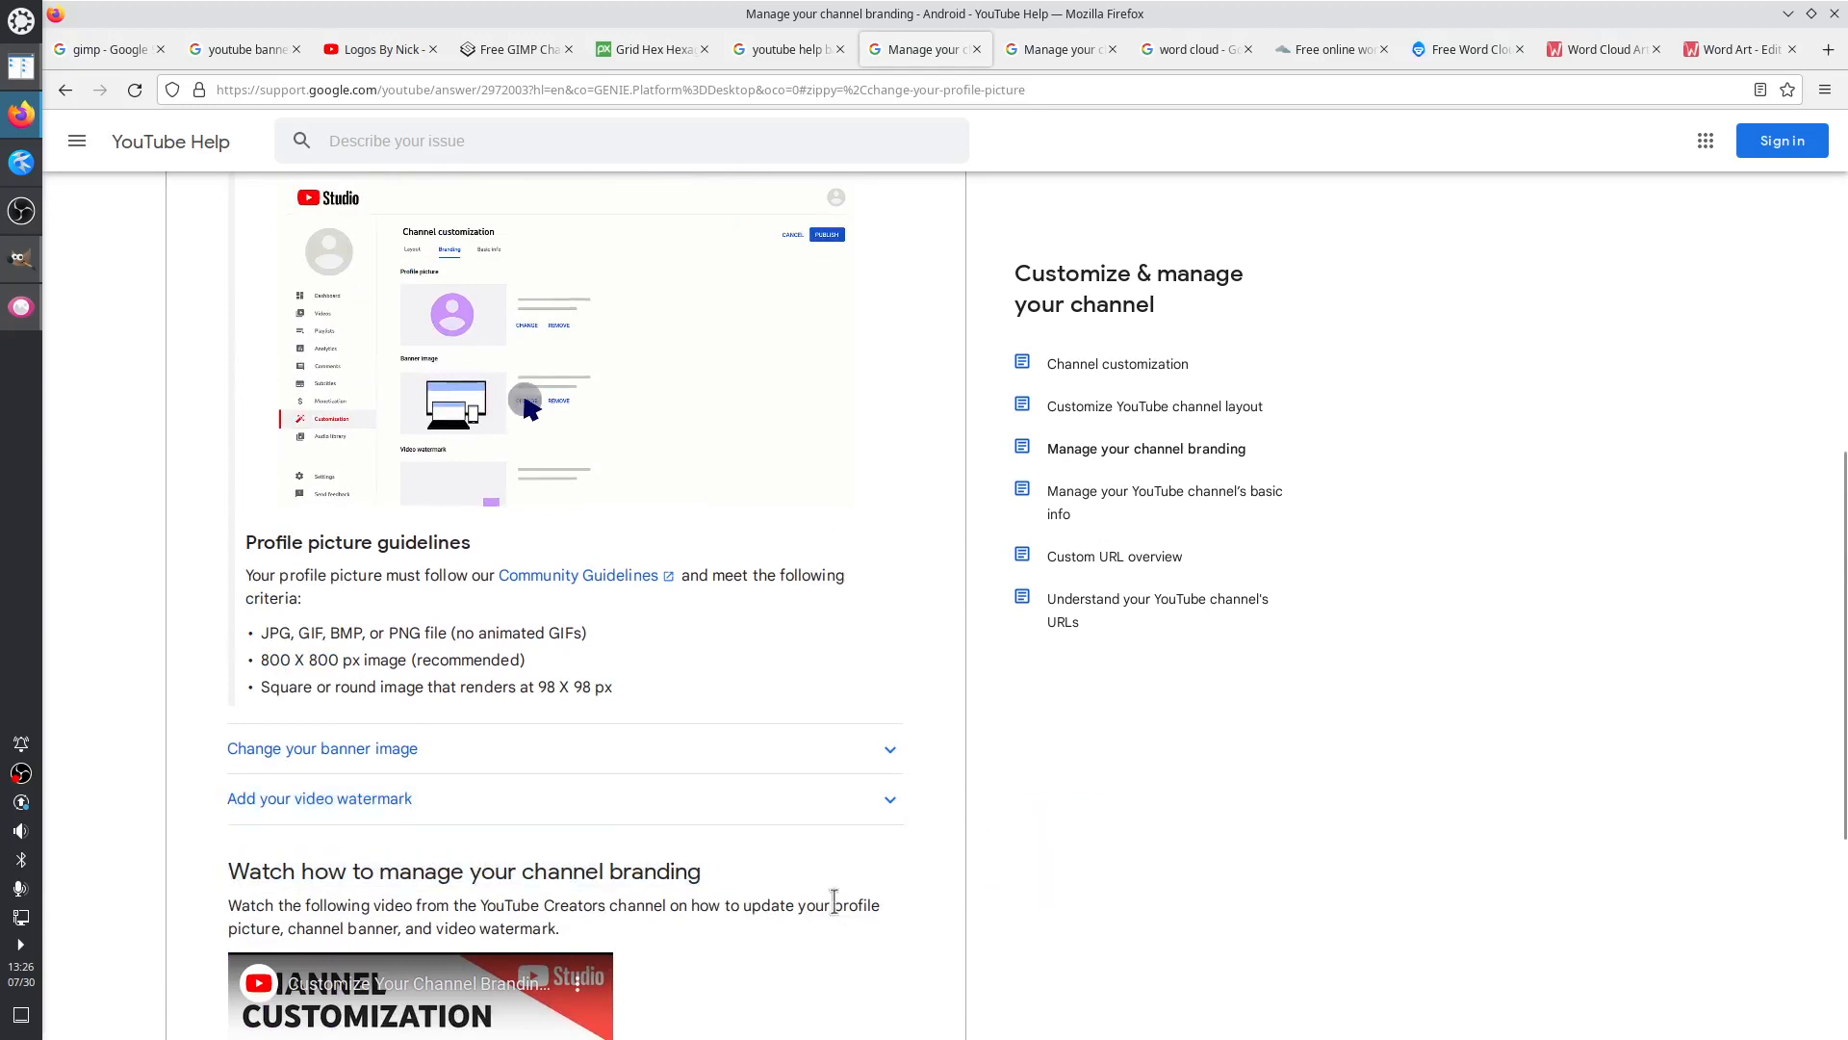
drag(537, 687, 591, 688)
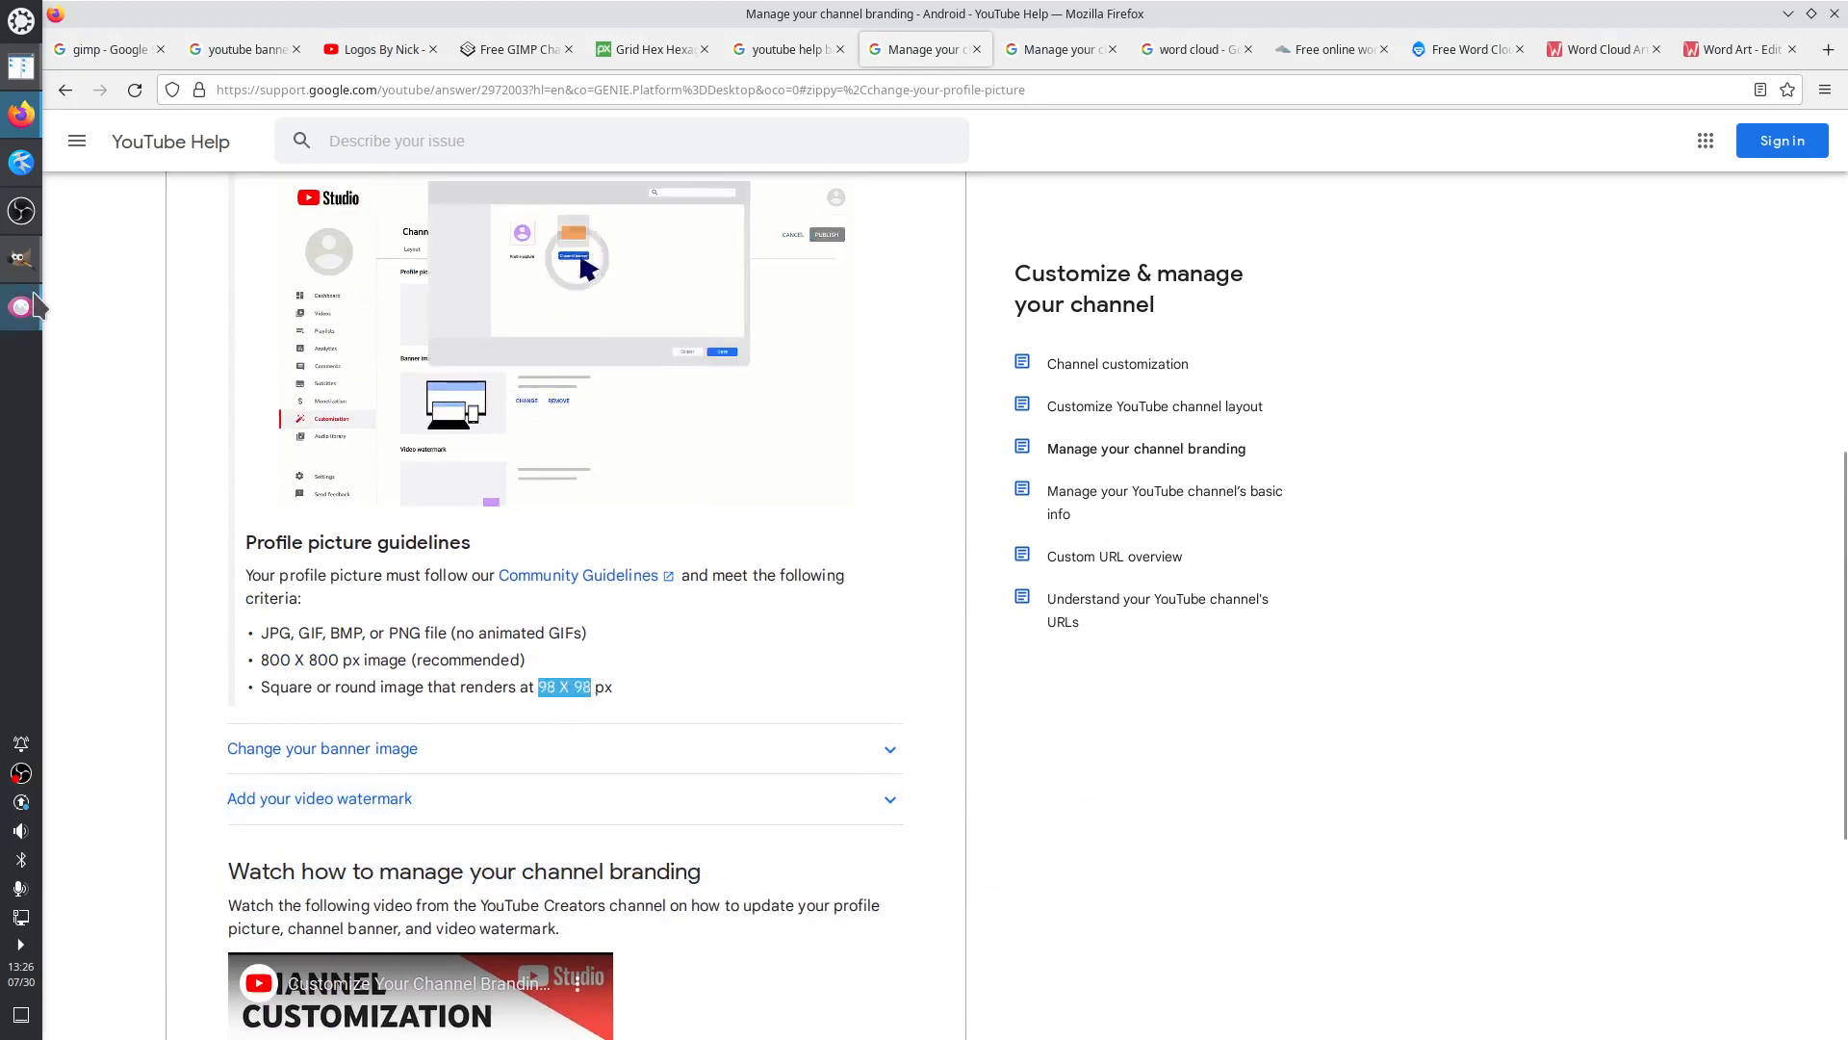
Switch to GIMP and create a new 98 × 98 px image filled with transparency, keeping the OBS window out of the way
click(21, 257)
click(60, 43)
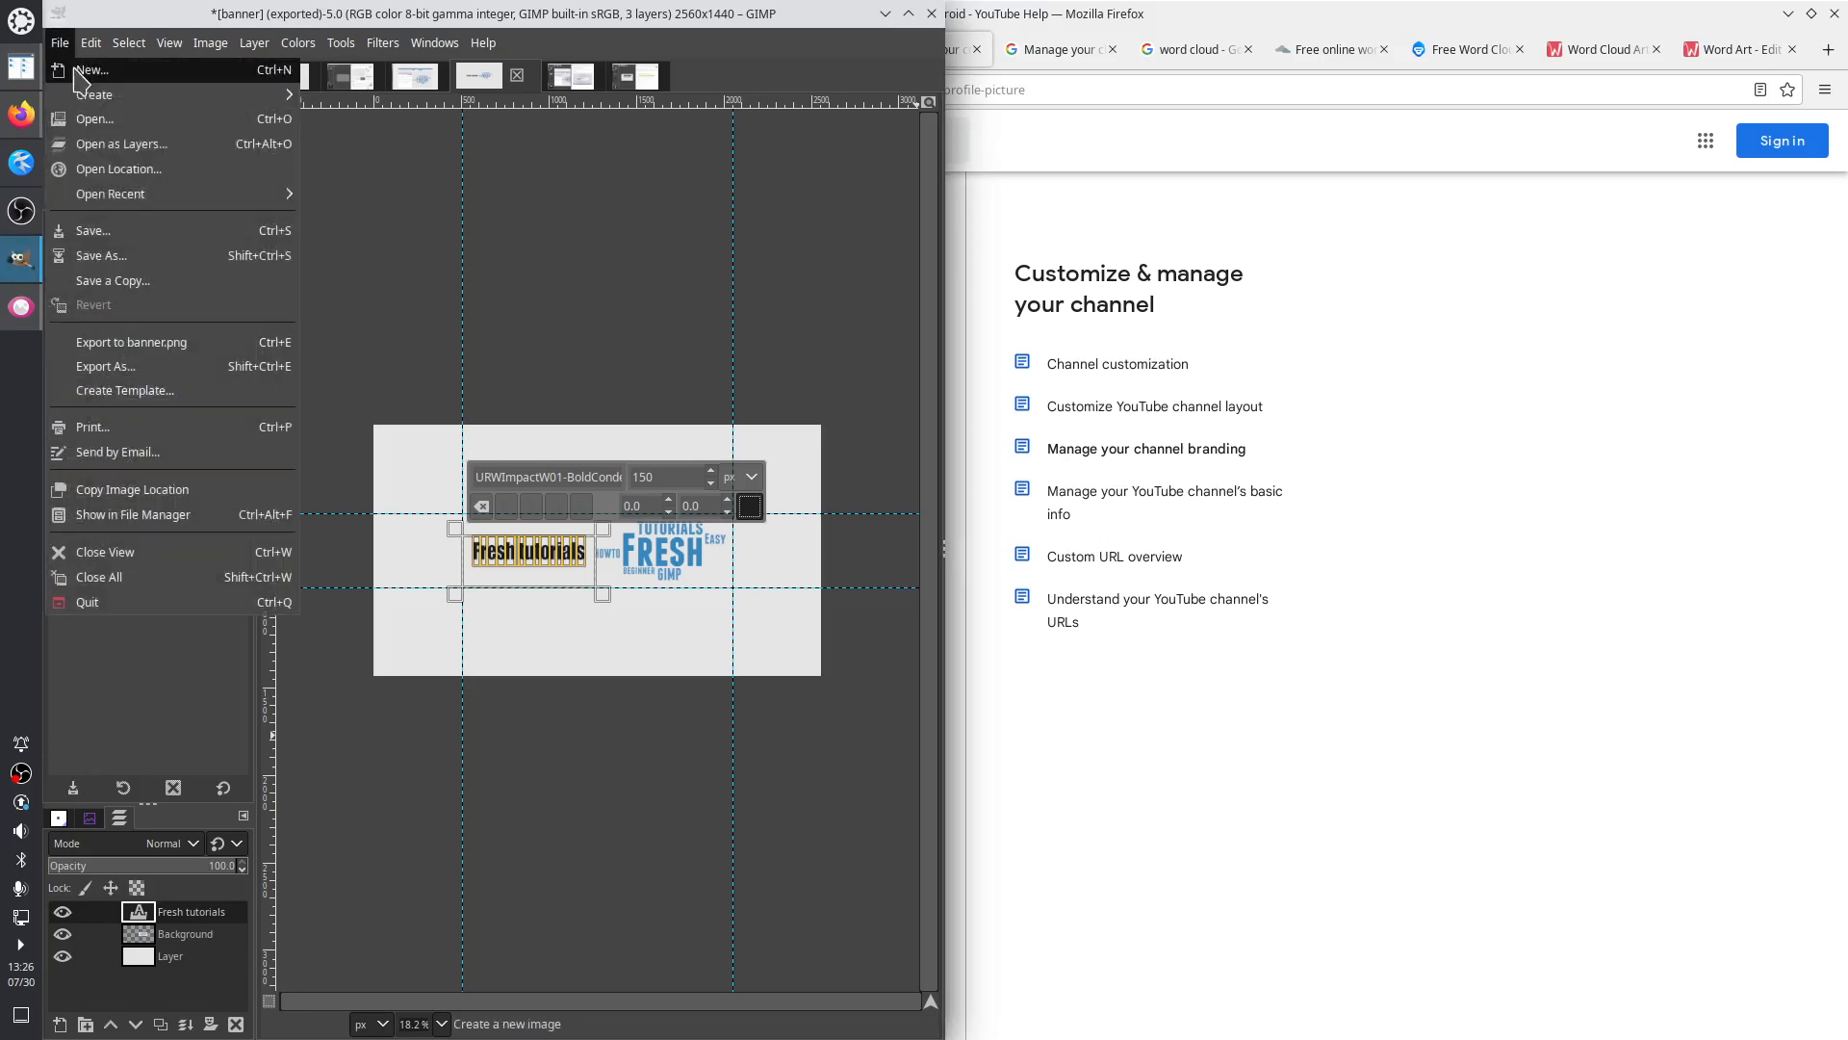
click(82, 66)
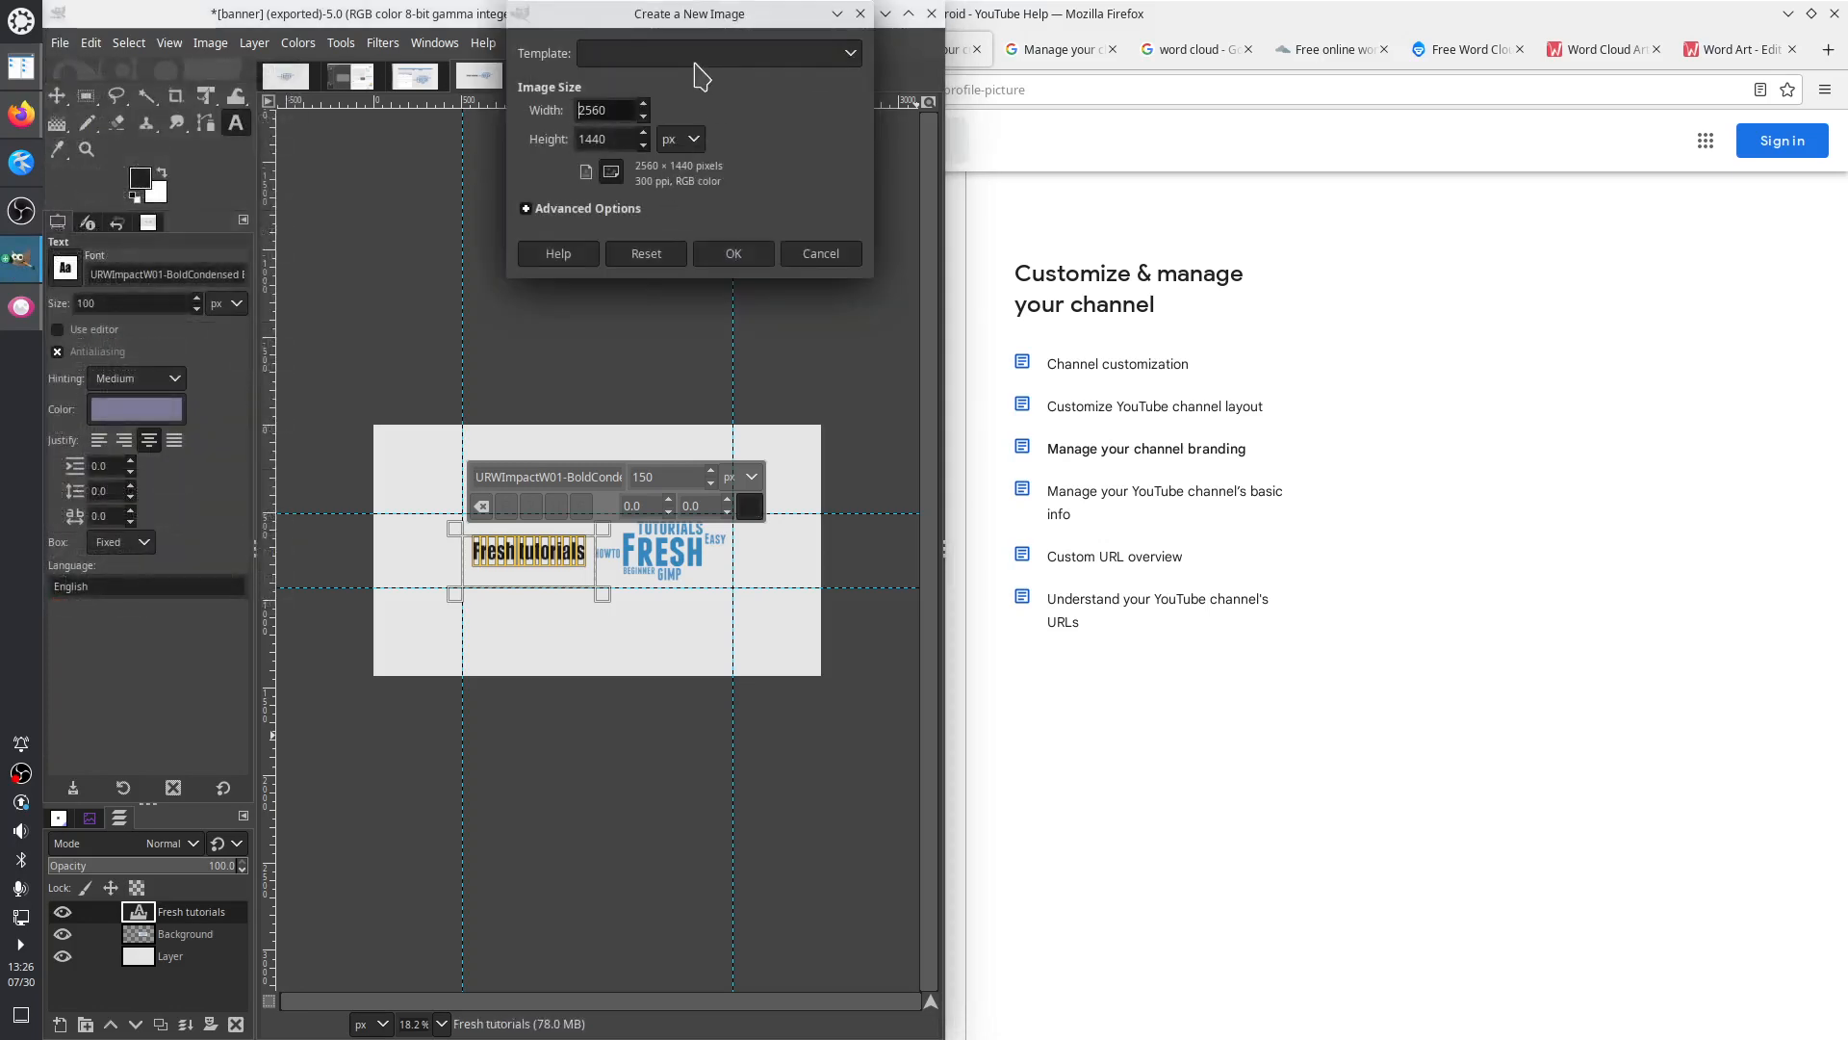
drag(636, 111, 510, 128)
text(98)
key(Tab)
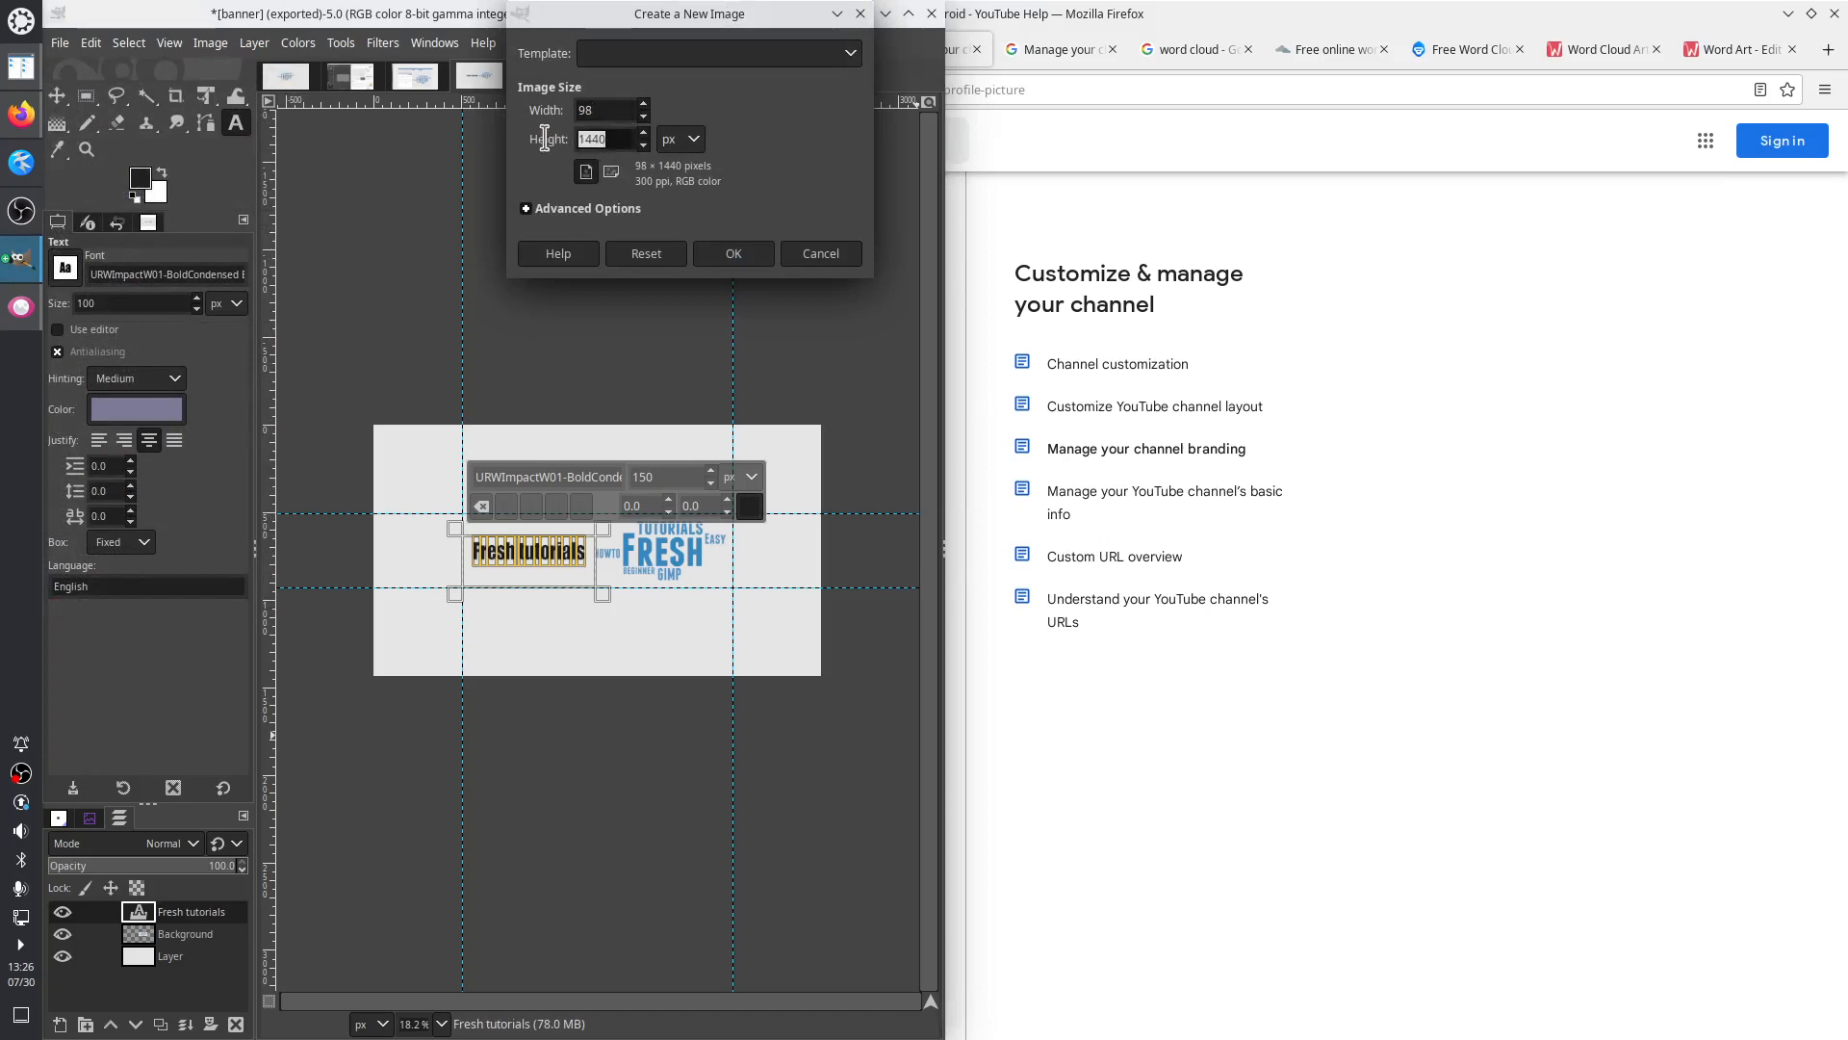
text(98)
click(527, 209)
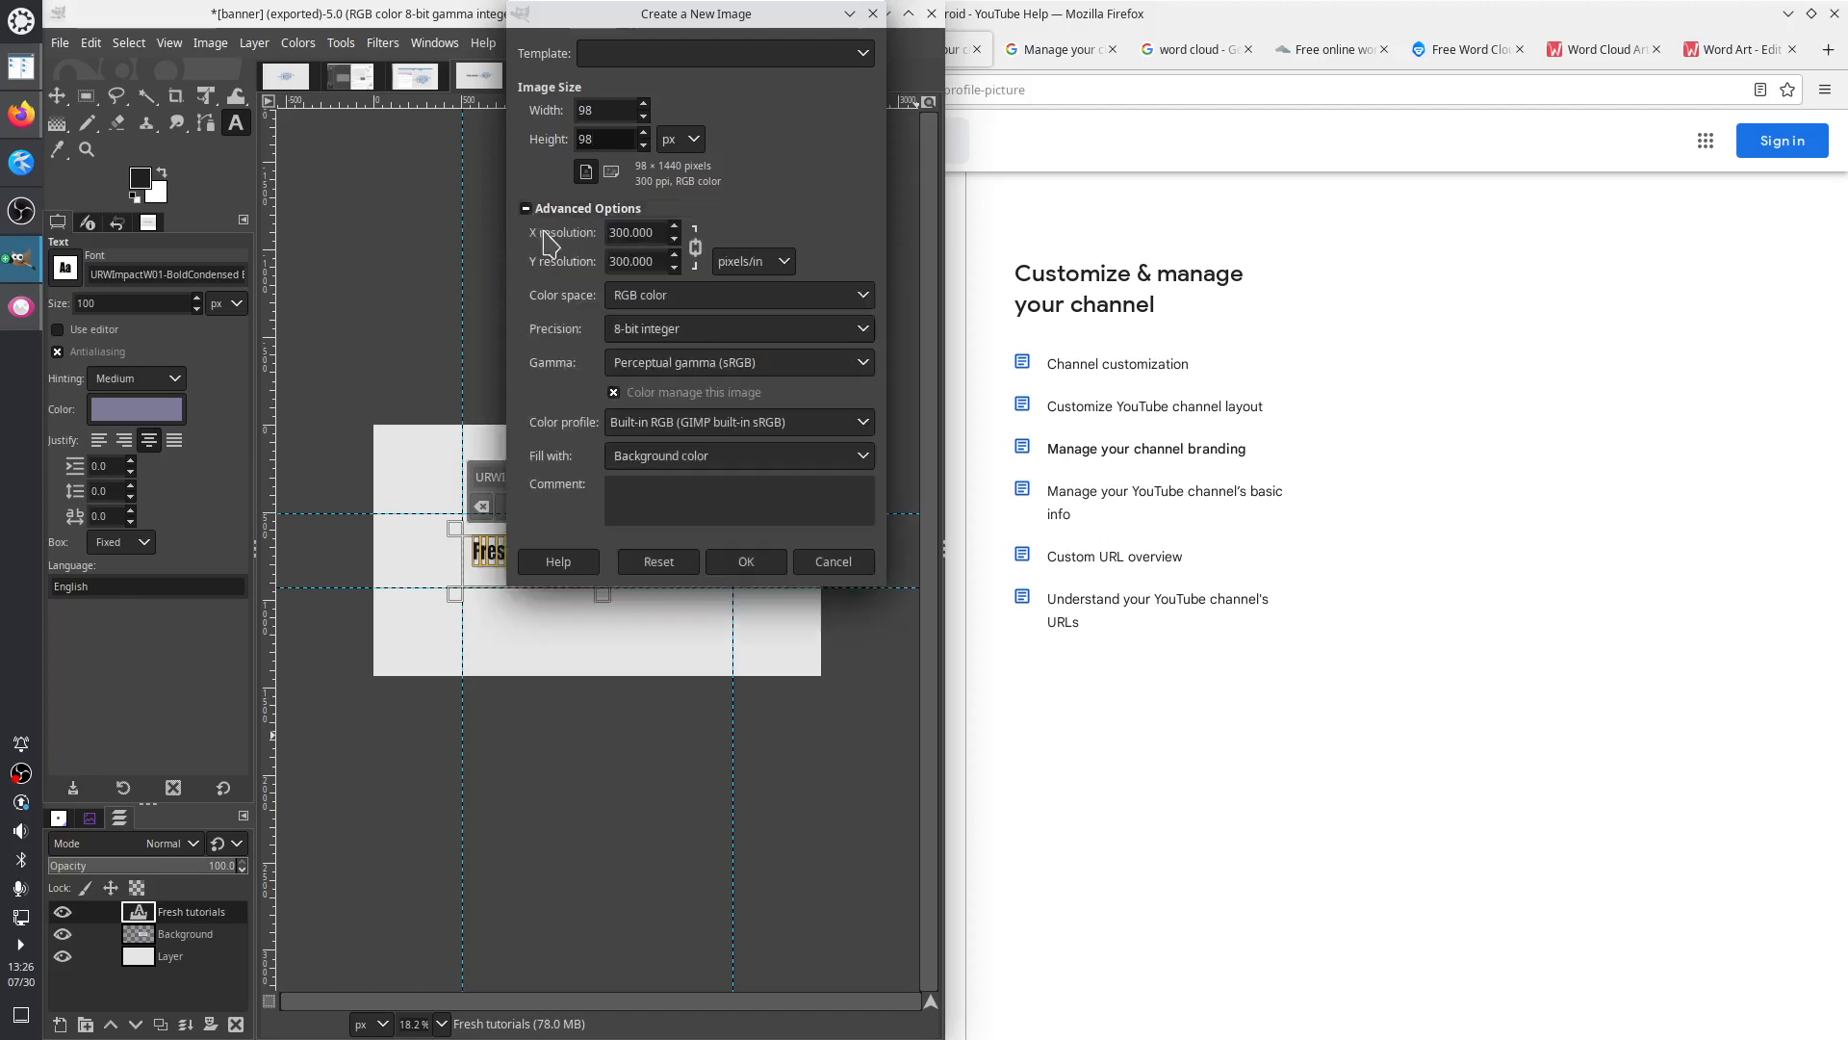
click(742, 463)
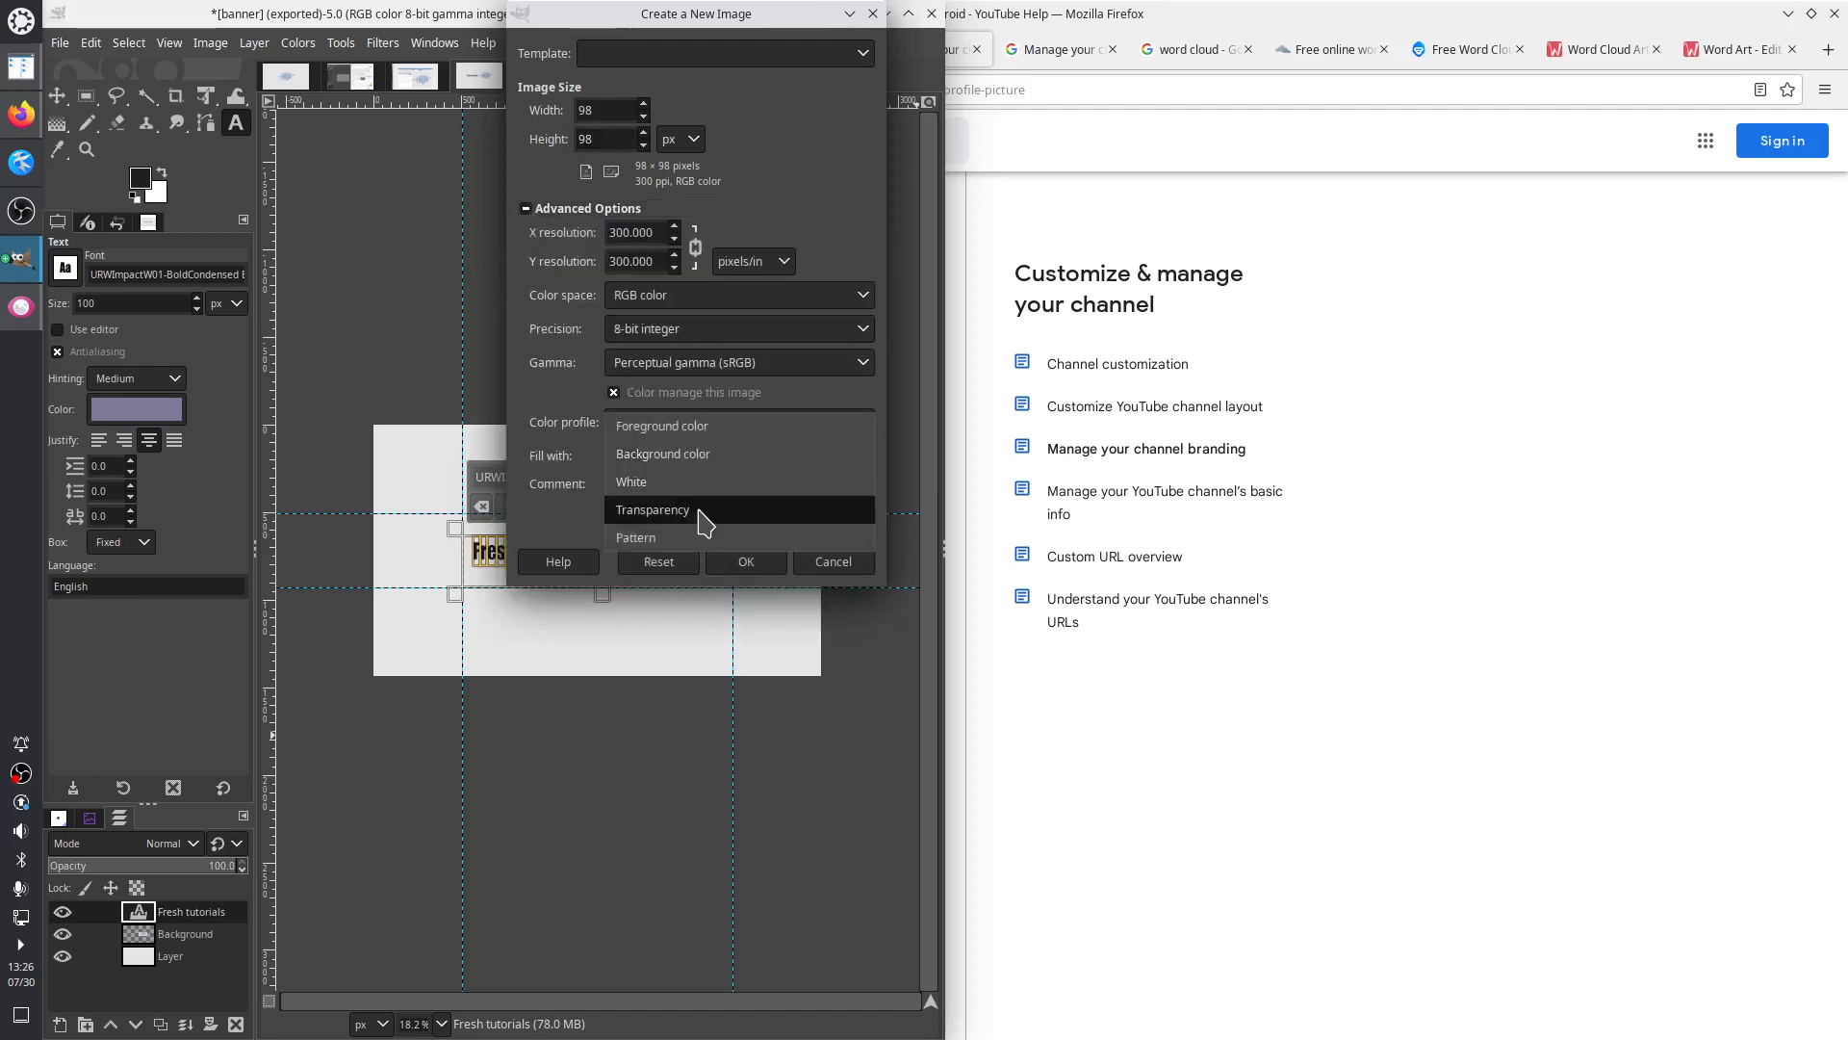
click(702, 517)
click(741, 563)
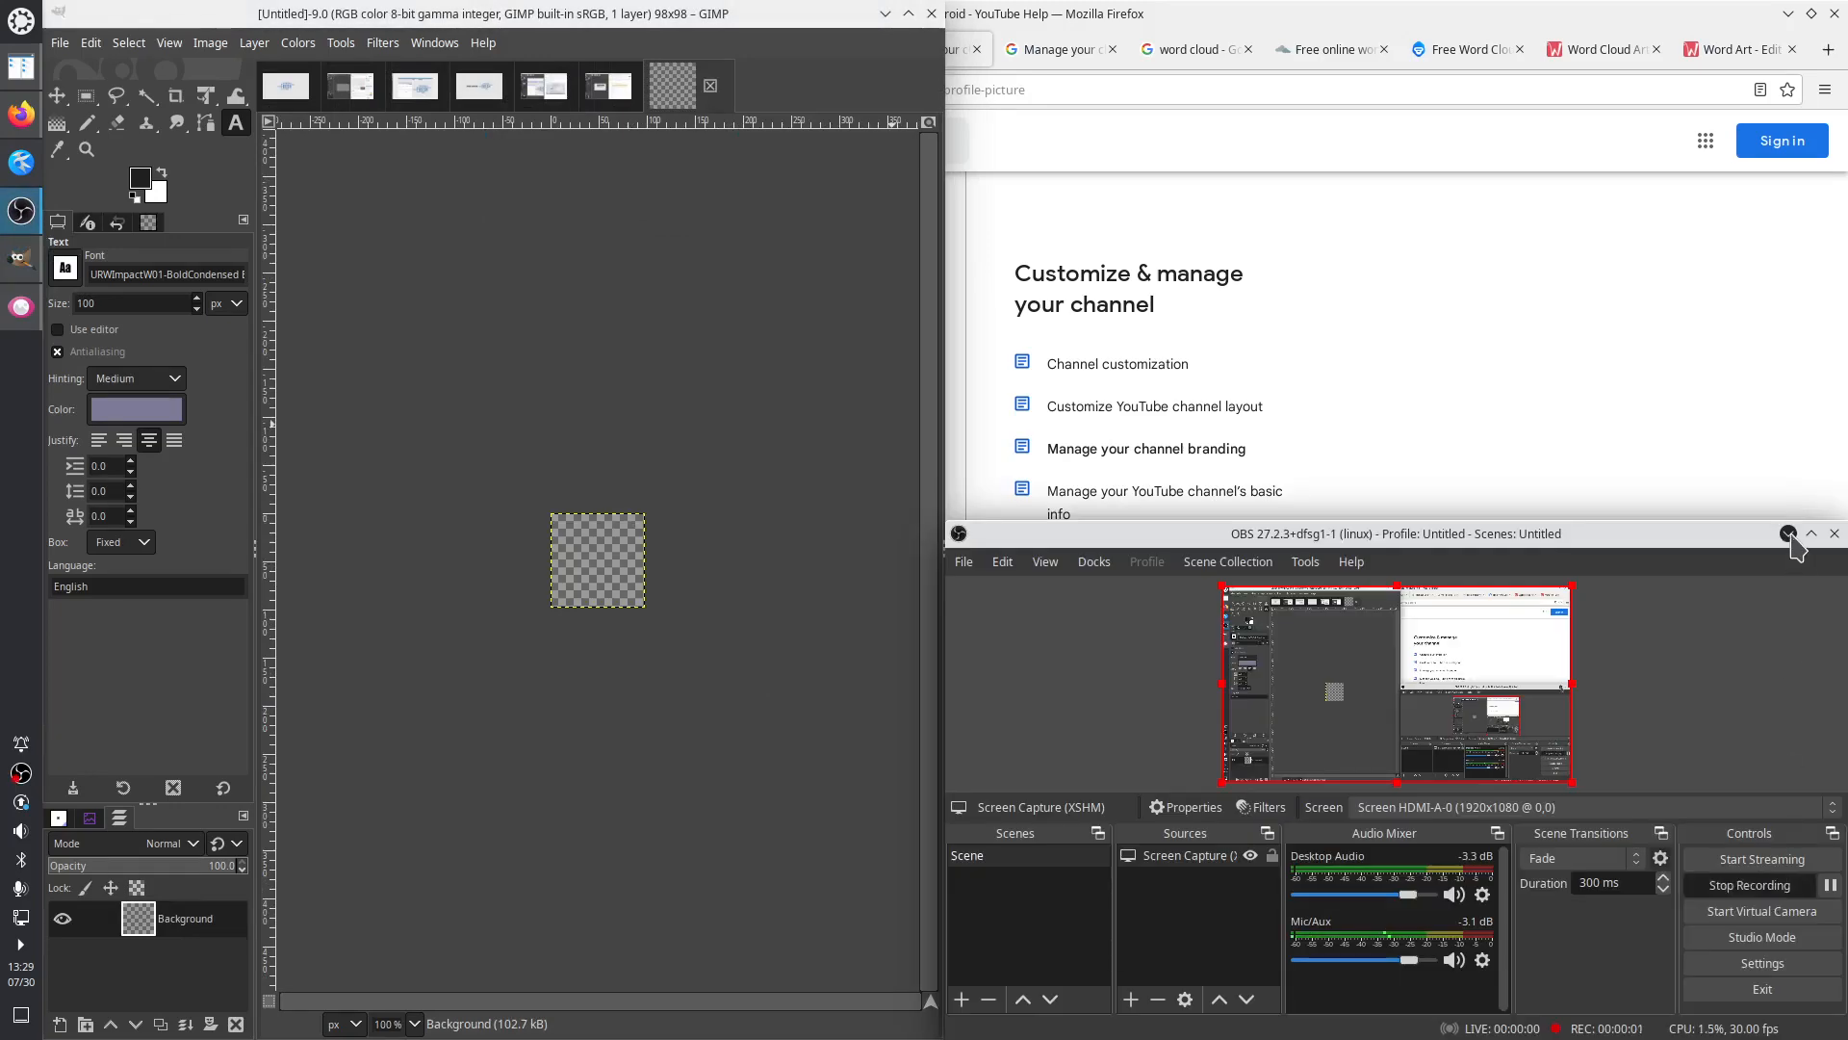
click(1788, 533)
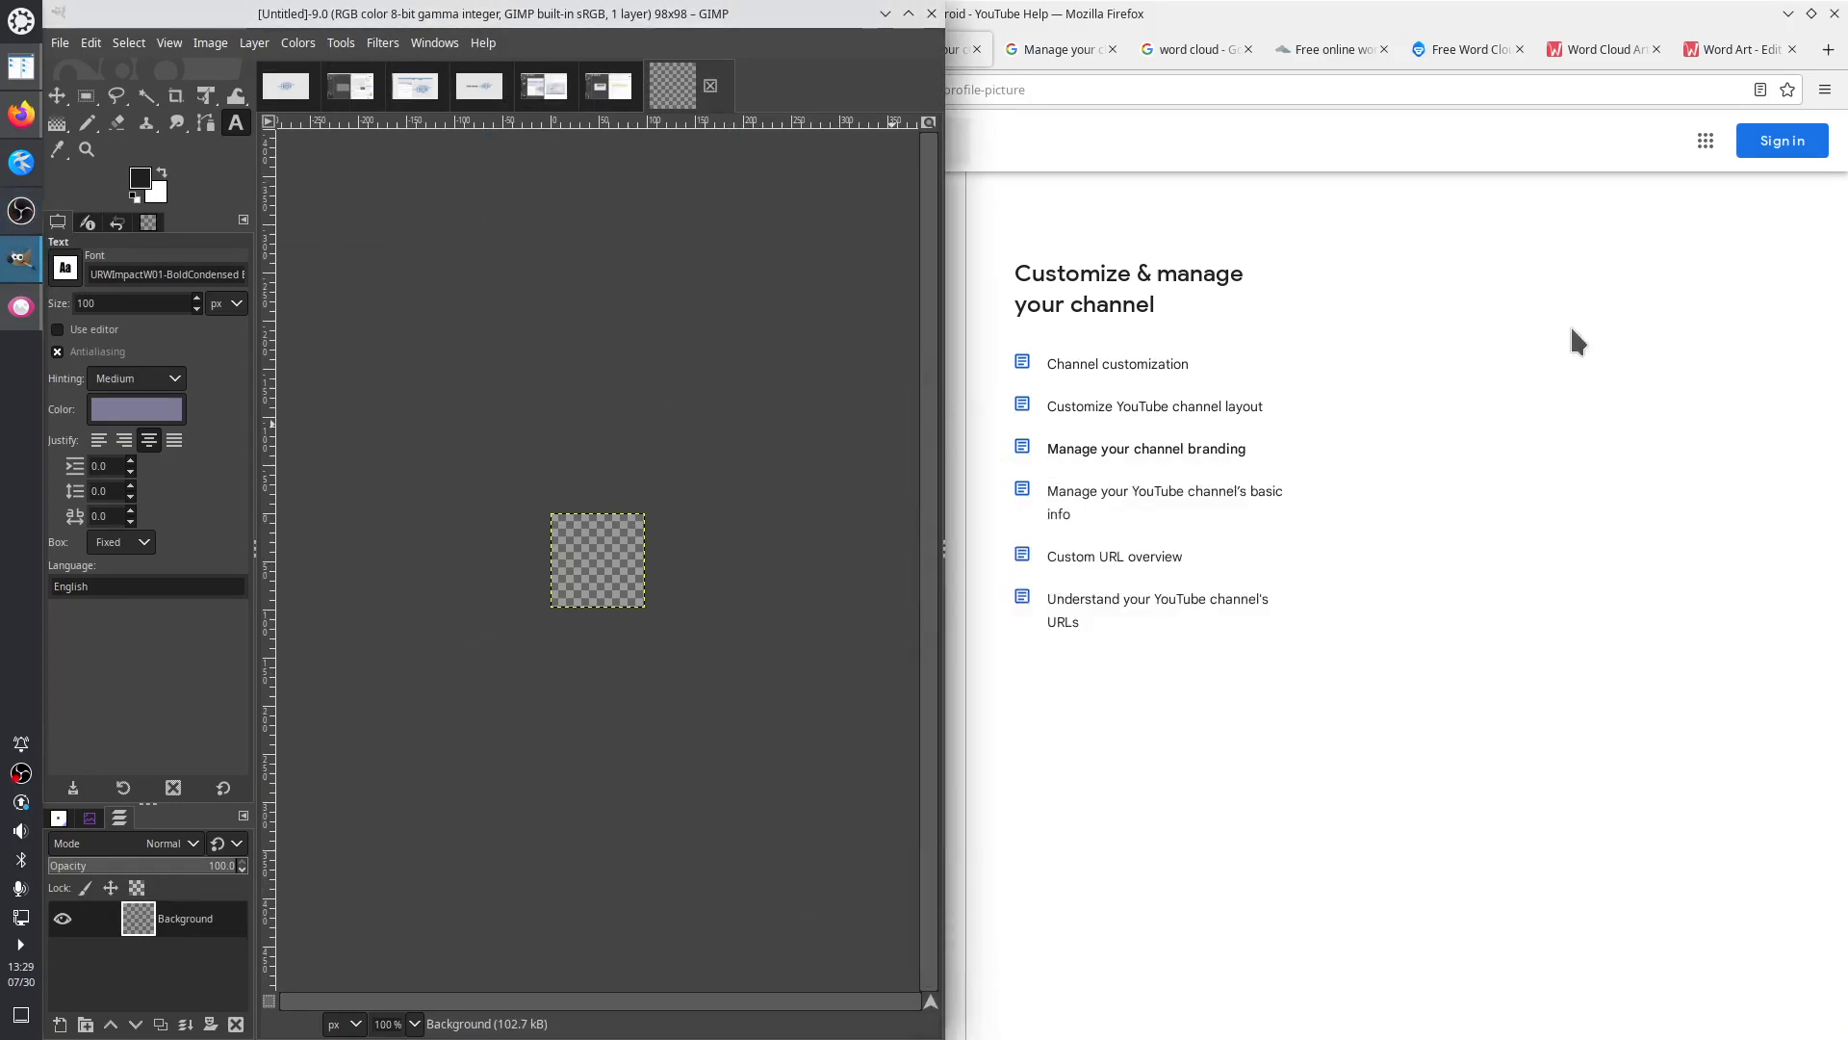
Switch to the other "Manage your channel branding" page in Firefox and read the banner image guidelines for Computer
click(1020, 54)
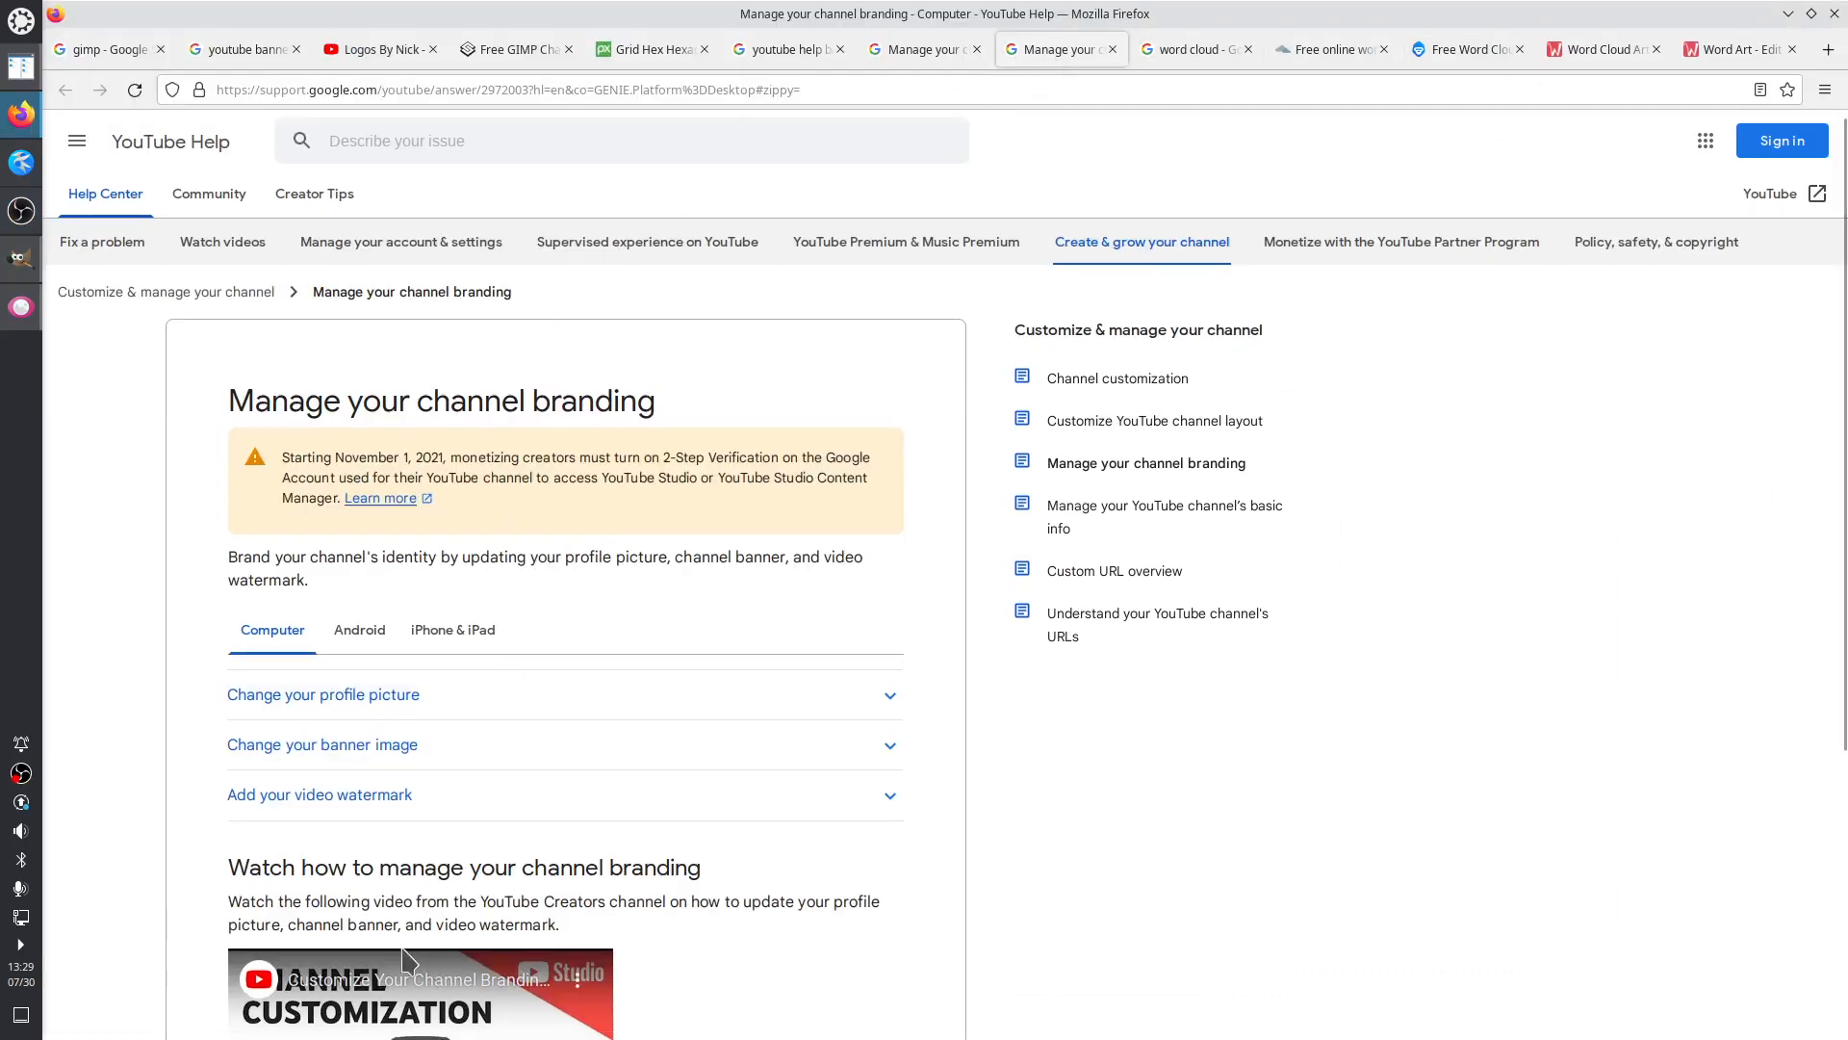
scroll(404, 959, down, 3)
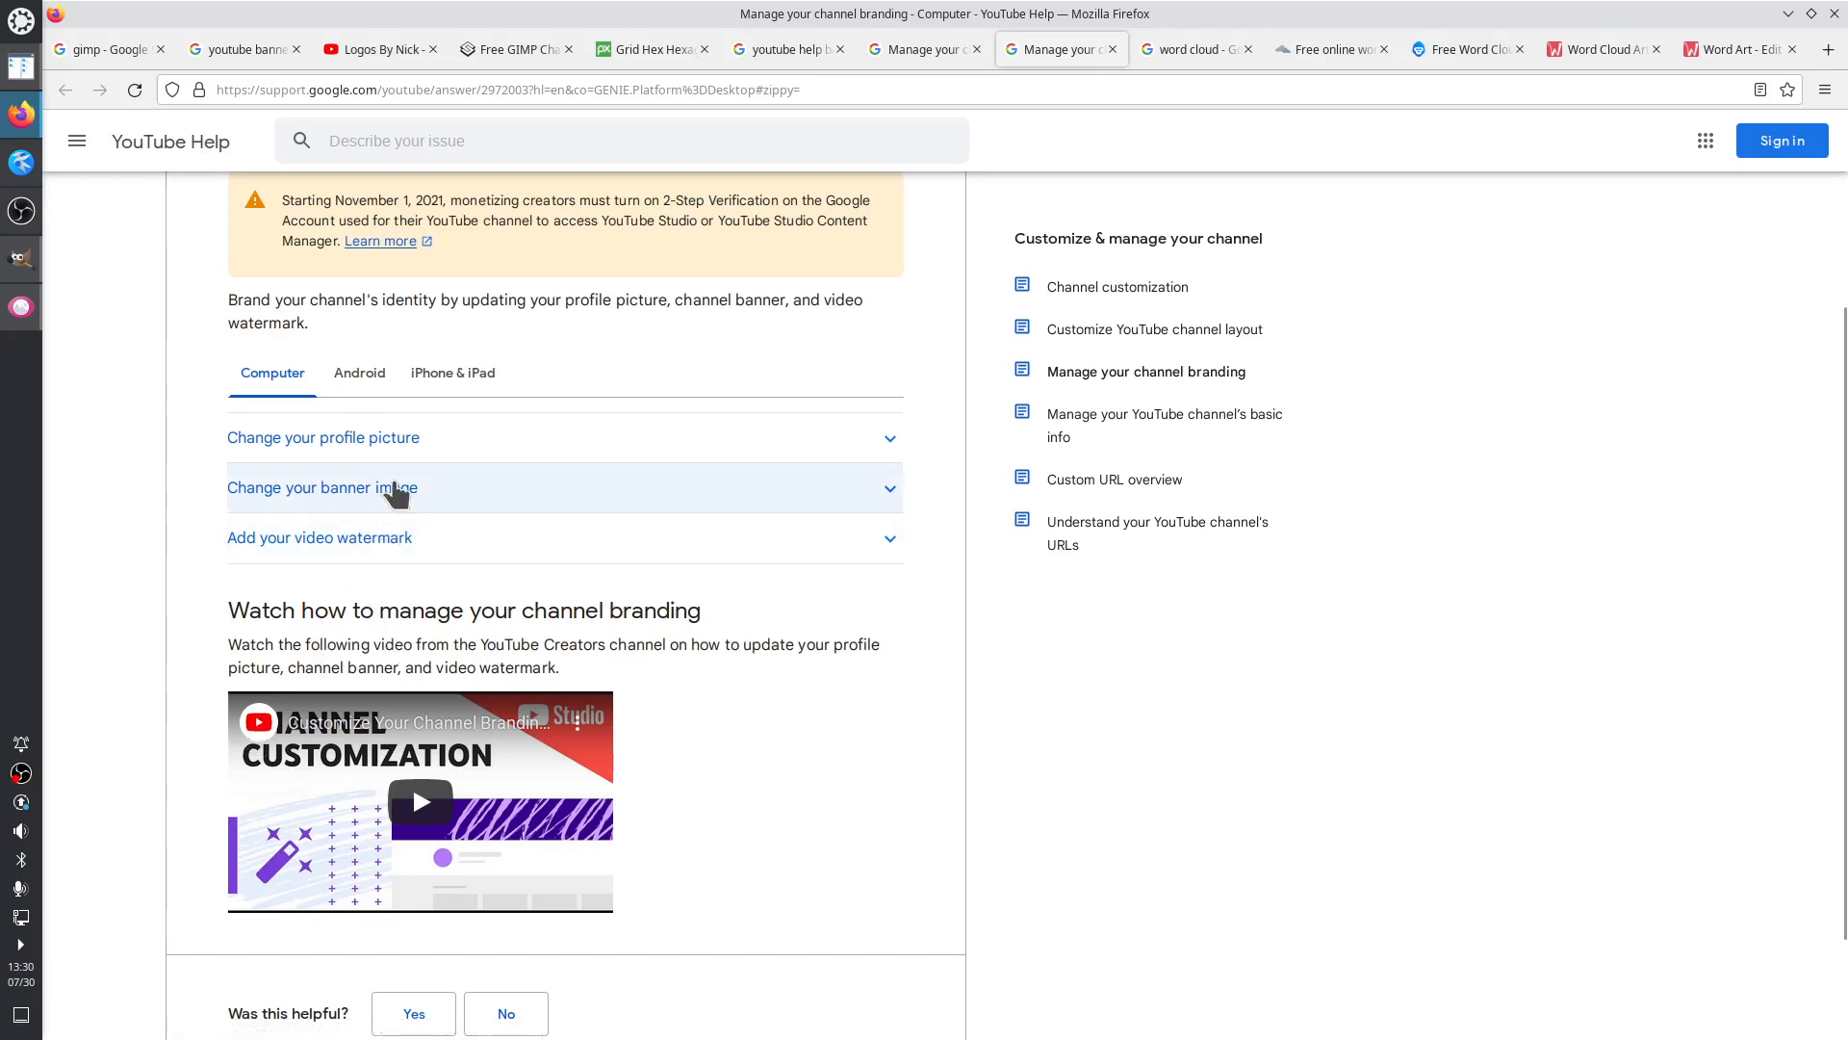
click(375, 493)
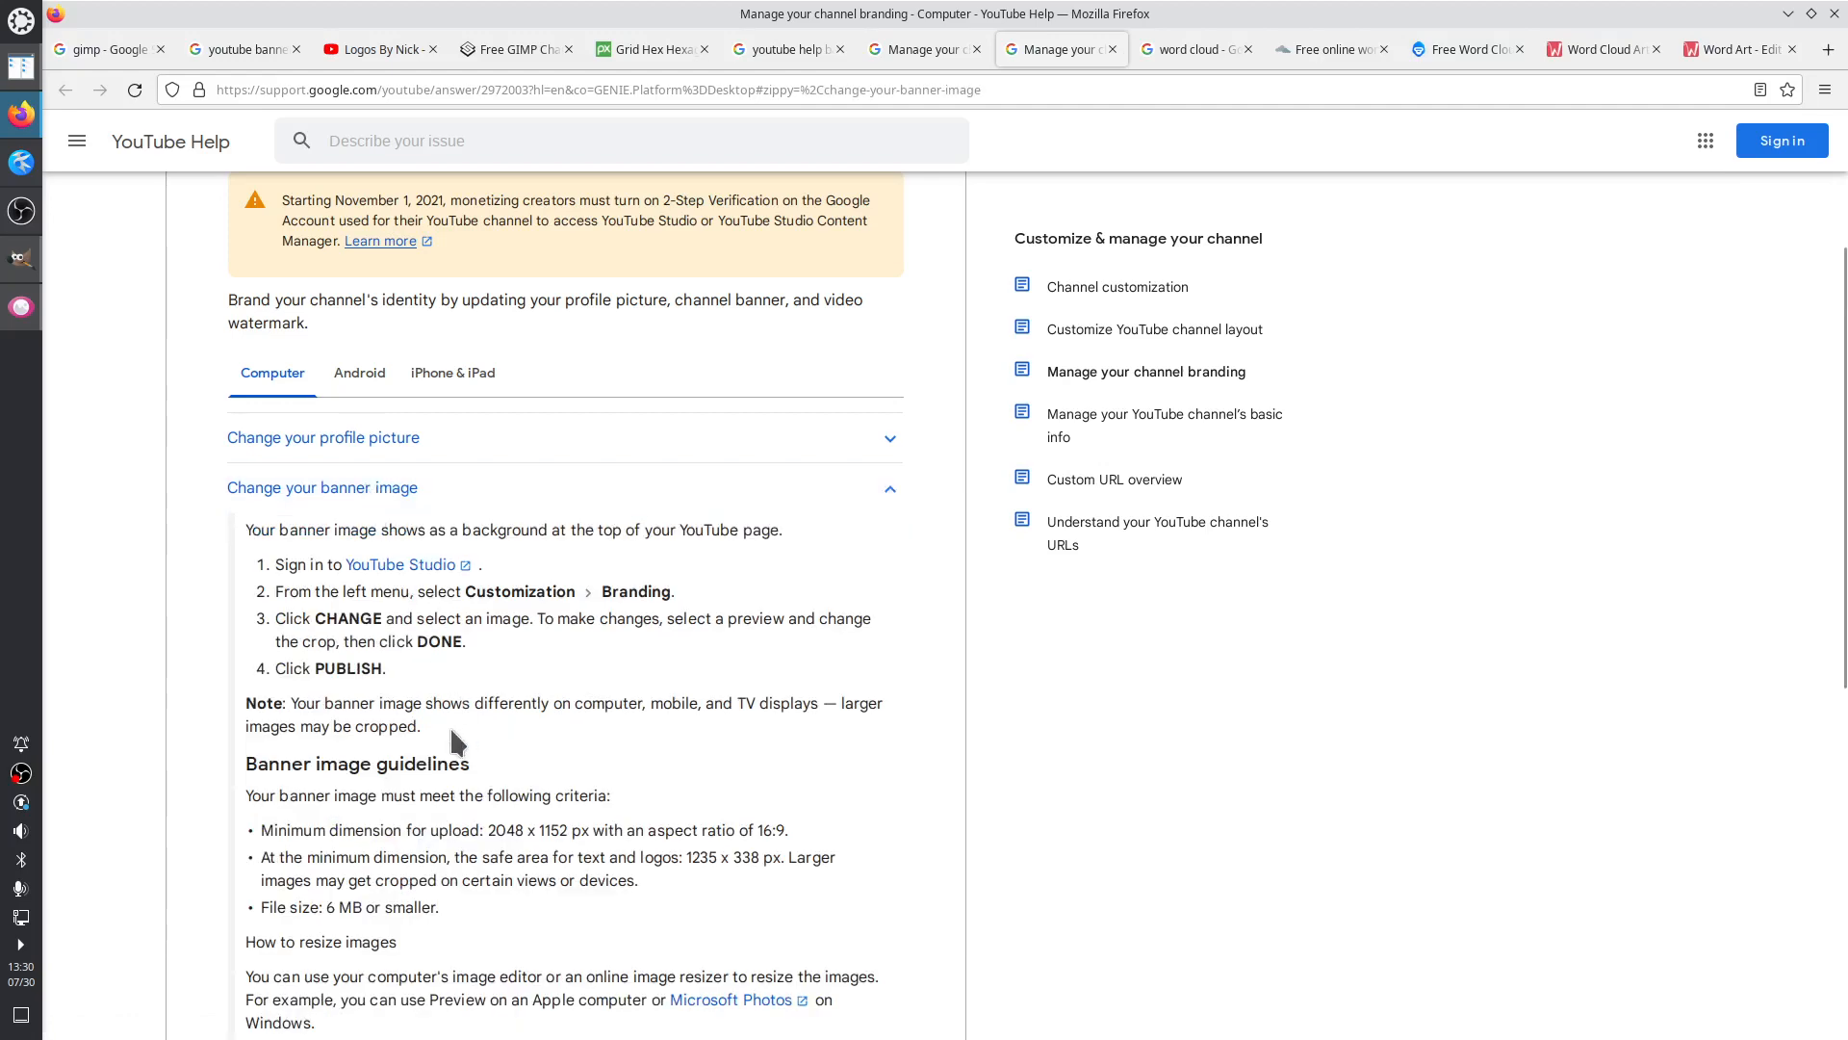
scroll(443, 717, down, 5)
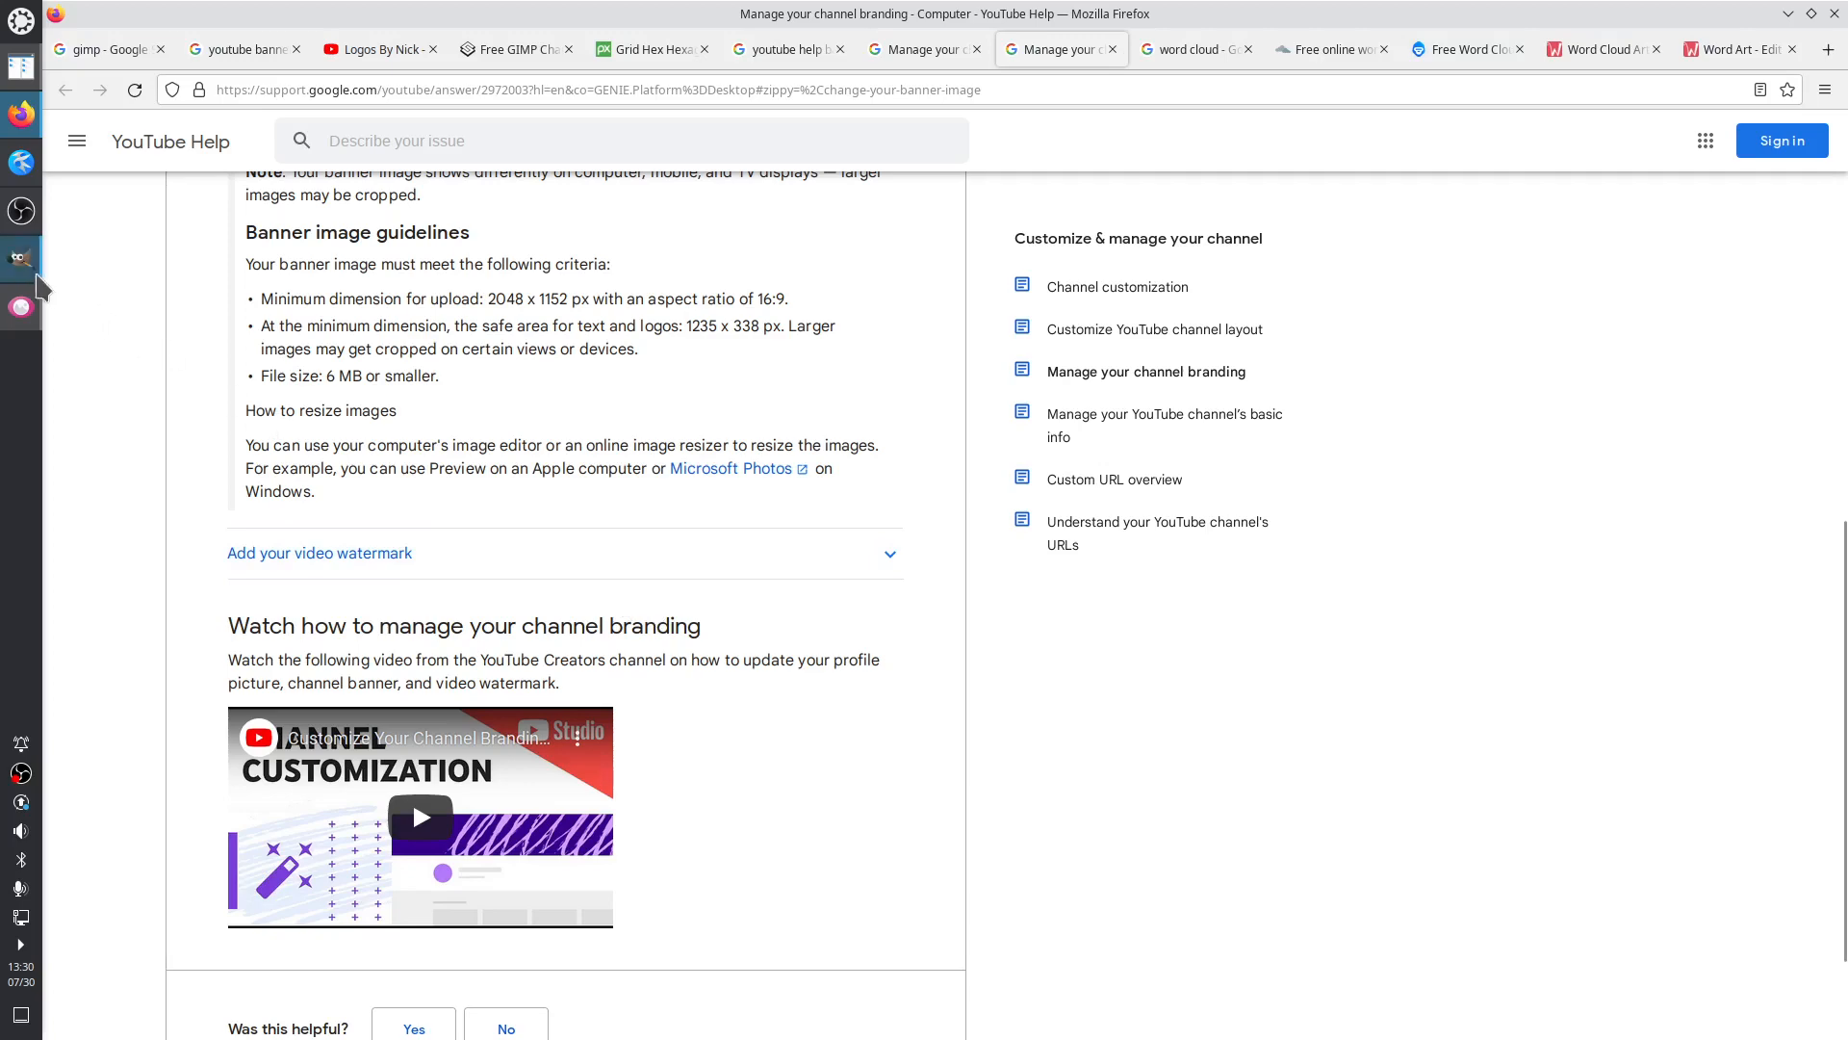
Return to GIMP and create a new landscape image from the A4 (300 ppi) template
click(29, 269)
click(90, 42)
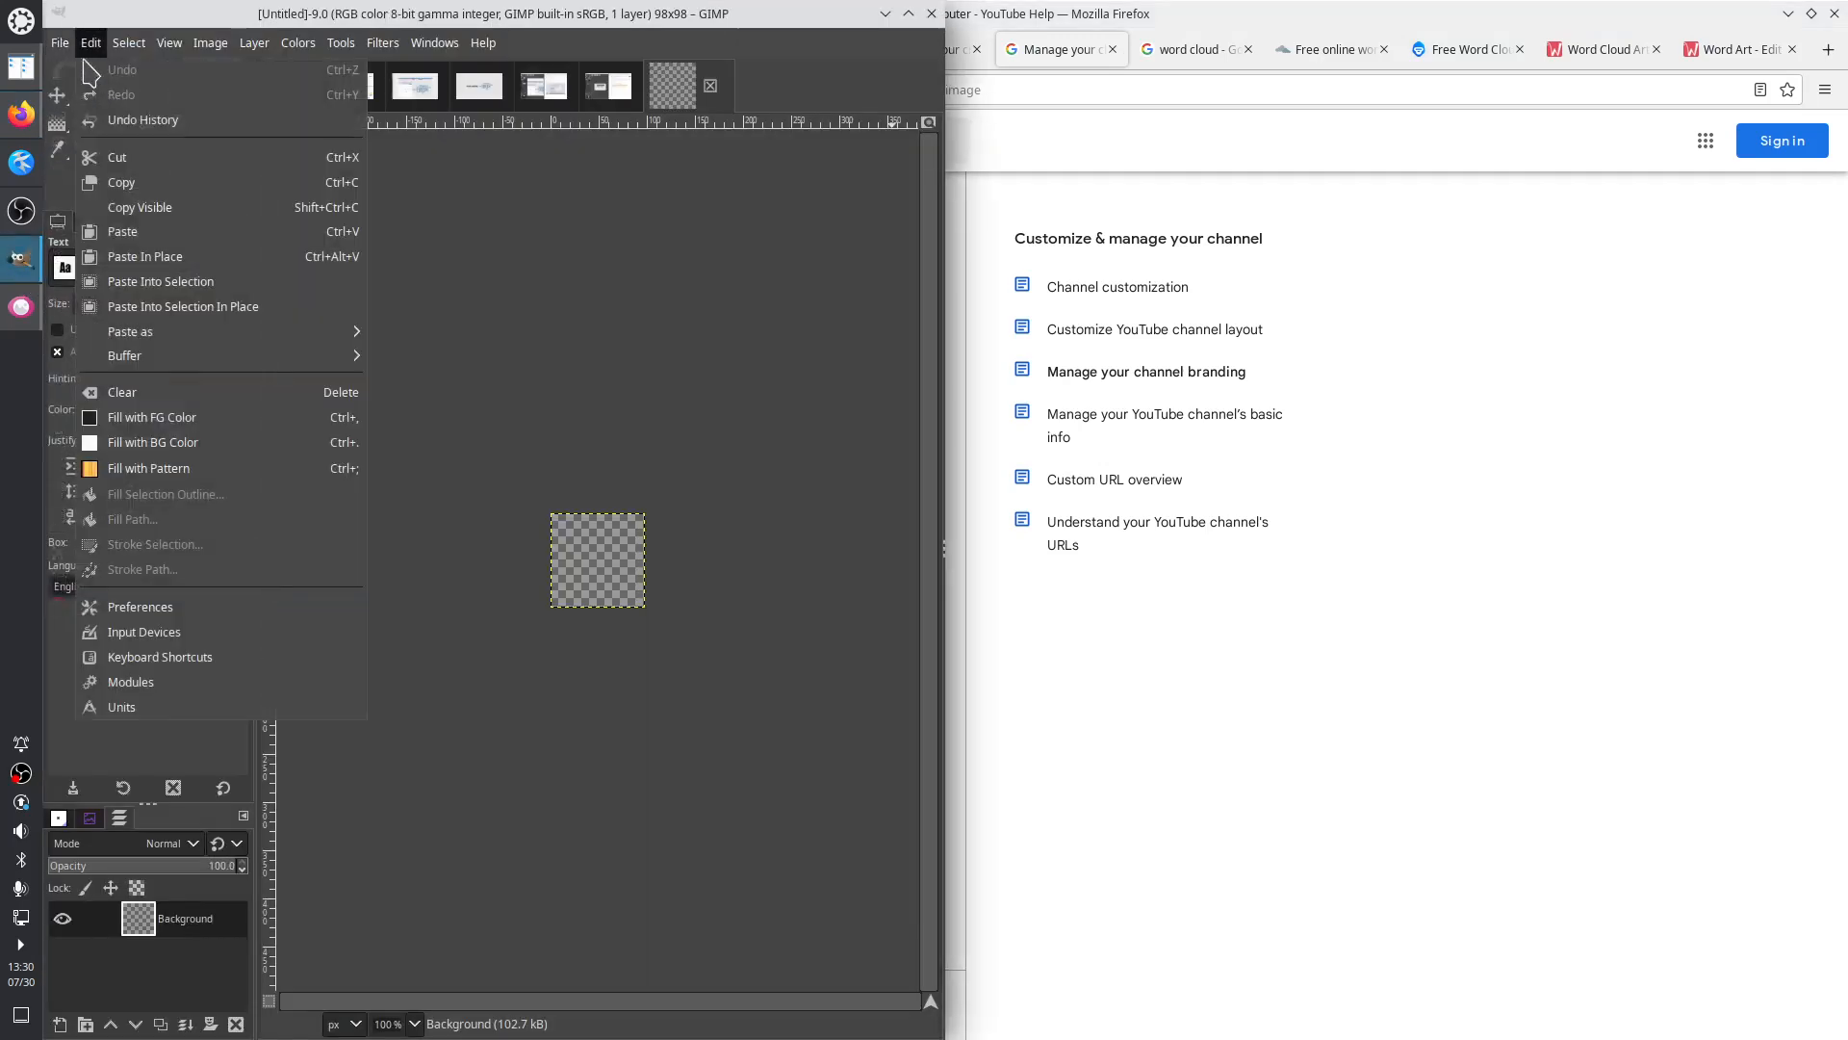
mouse_move(60, 42)
click(96, 70)
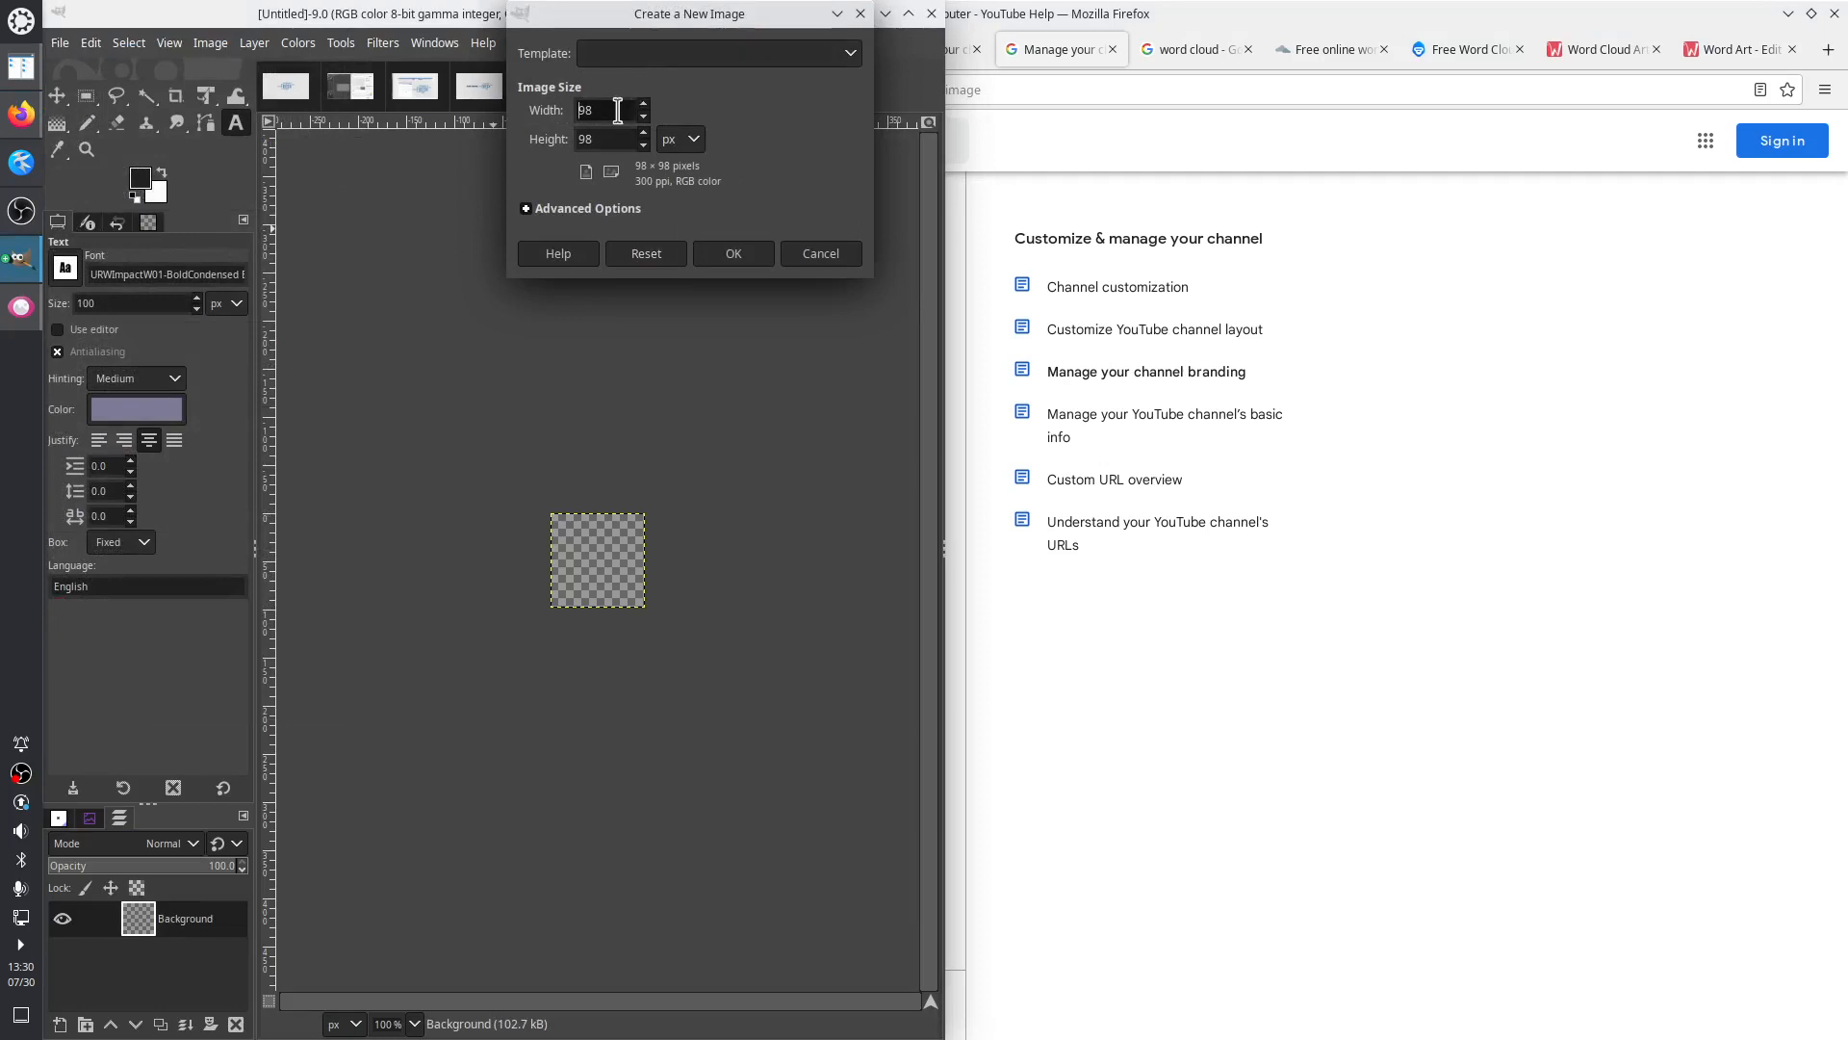
drag(618, 110, 578, 110)
click(526, 212)
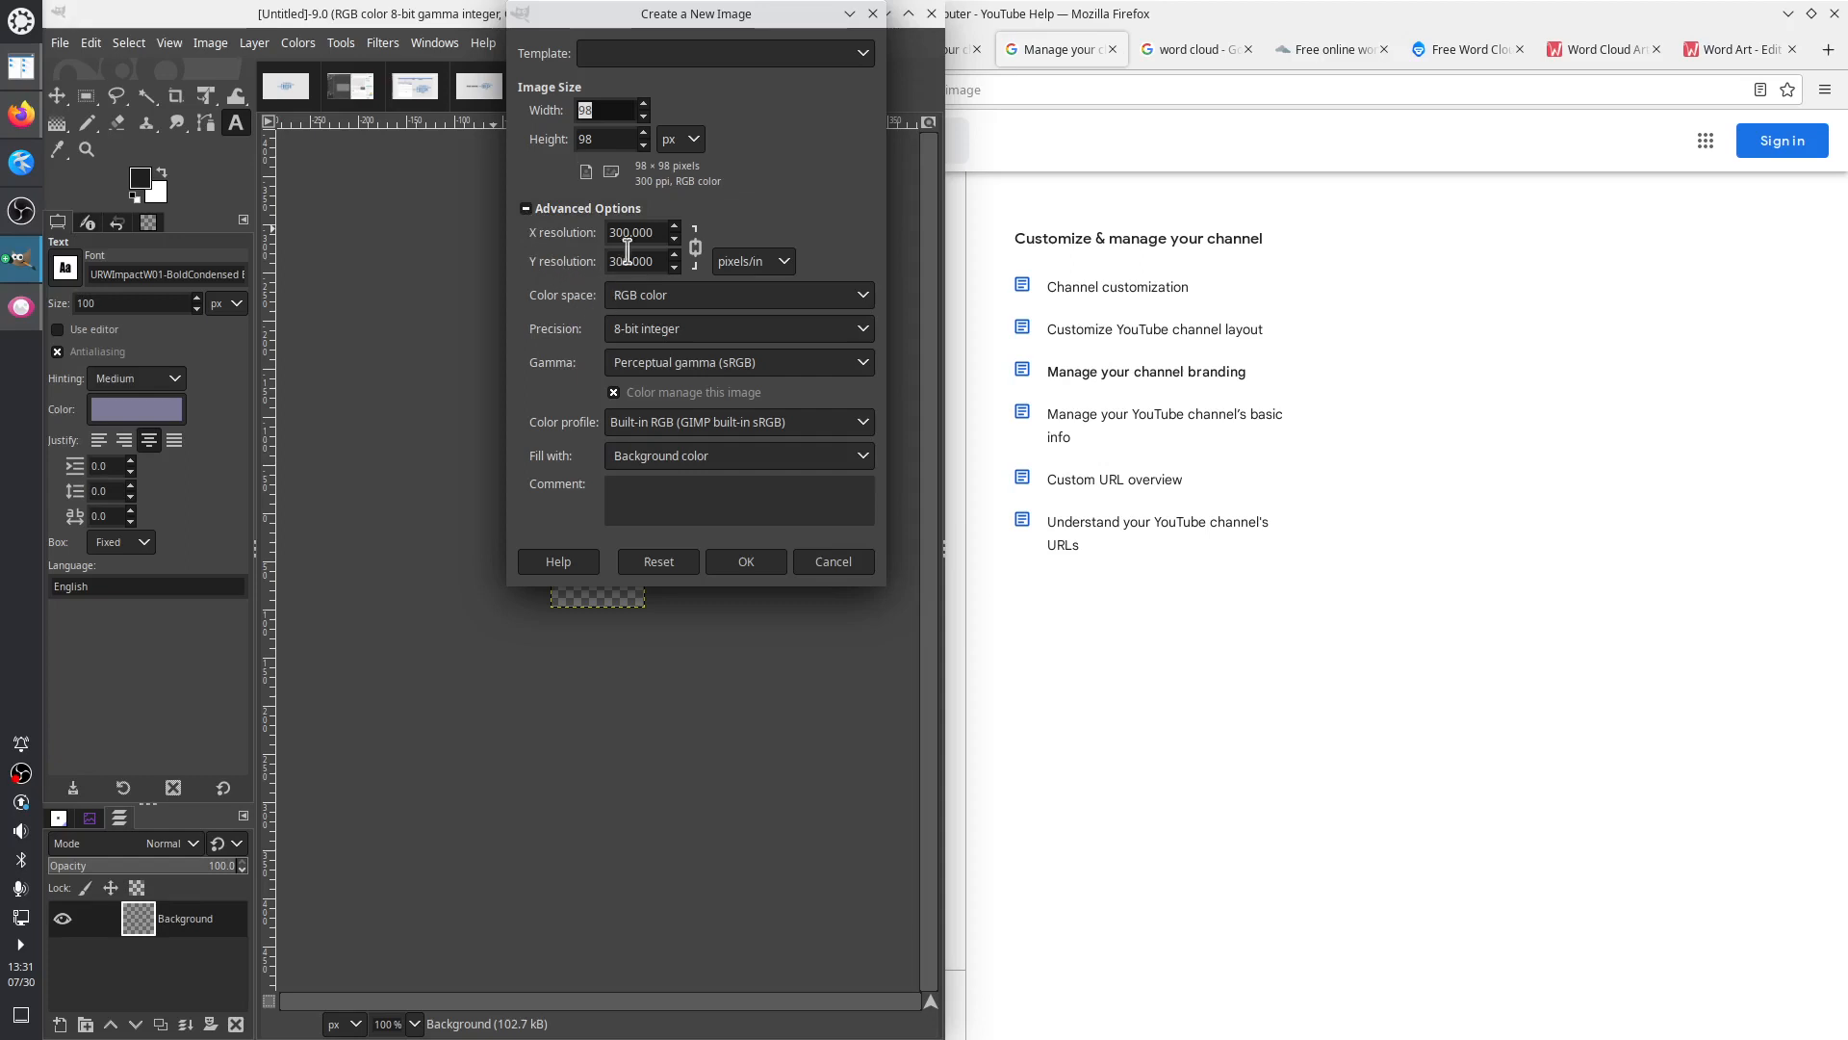
click(677, 56)
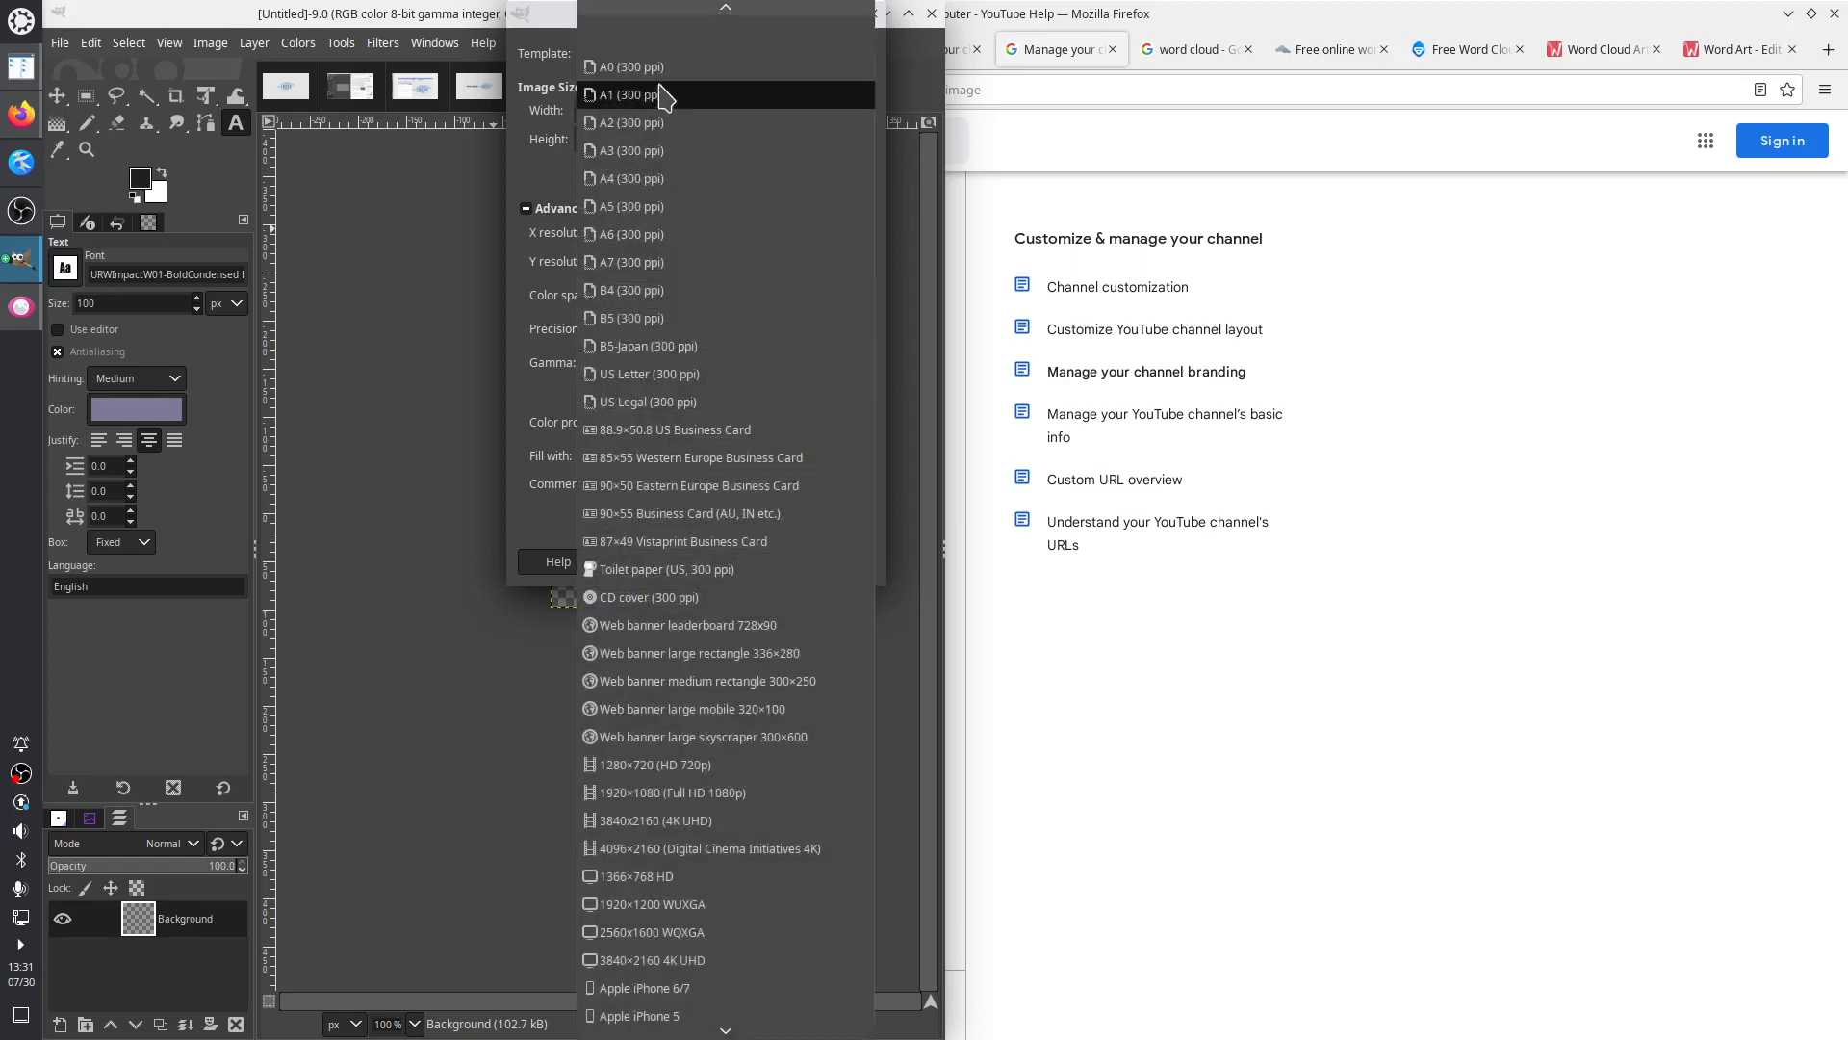
click(639, 180)
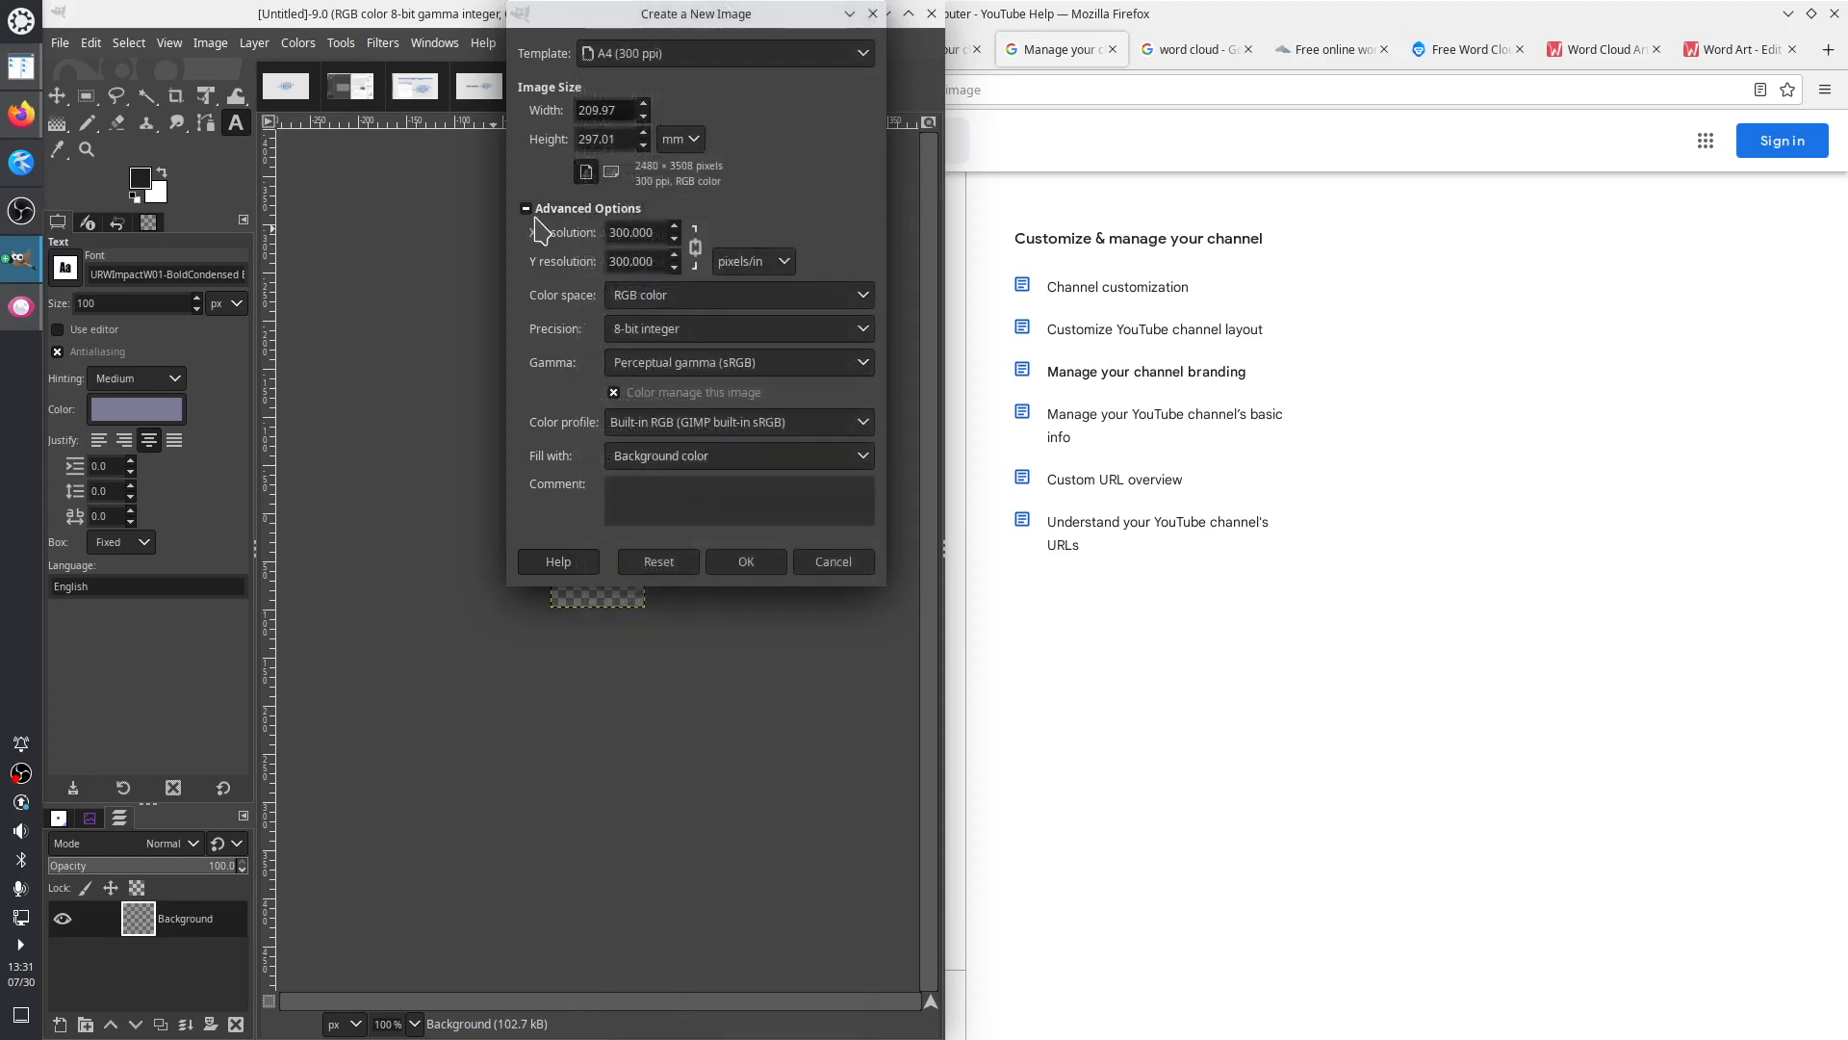
click(539, 209)
click(612, 173)
click(728, 252)
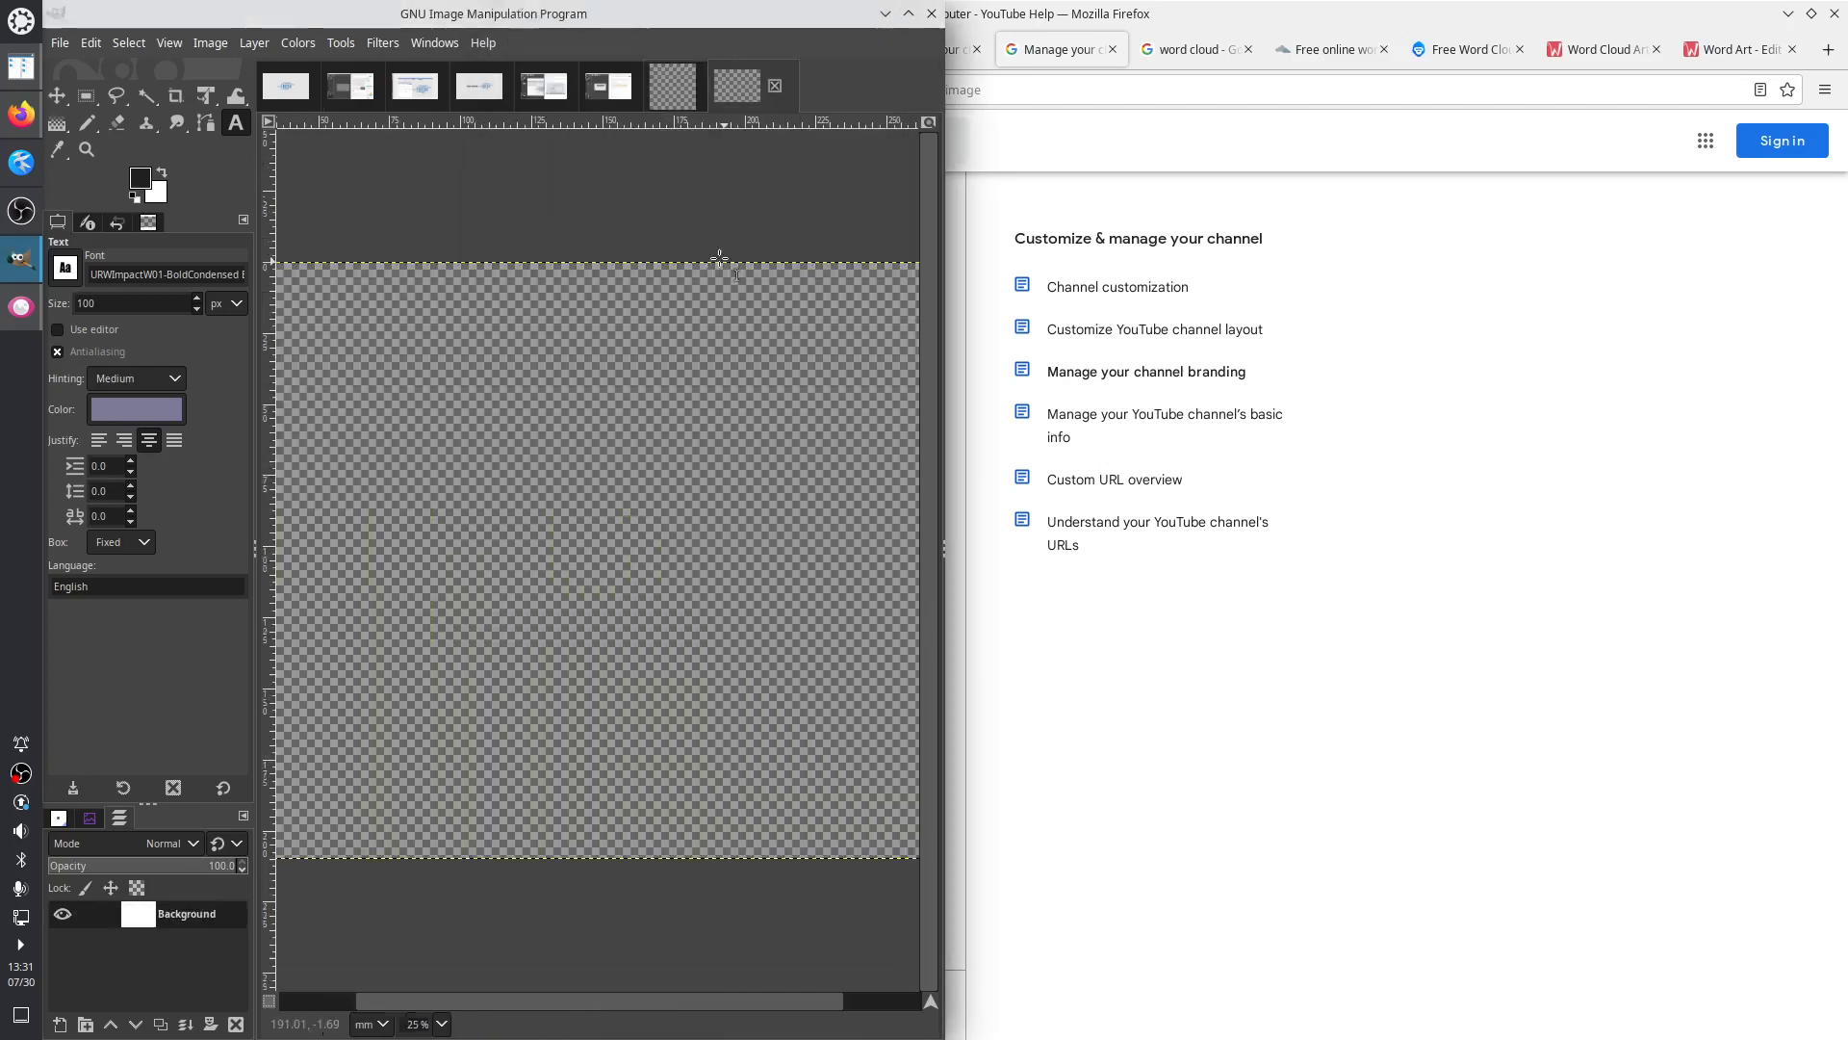
Sketch a rough four-sided outline about 130 mm wide in the upper part of the A4 page with the Pencil tool
click(87, 126)
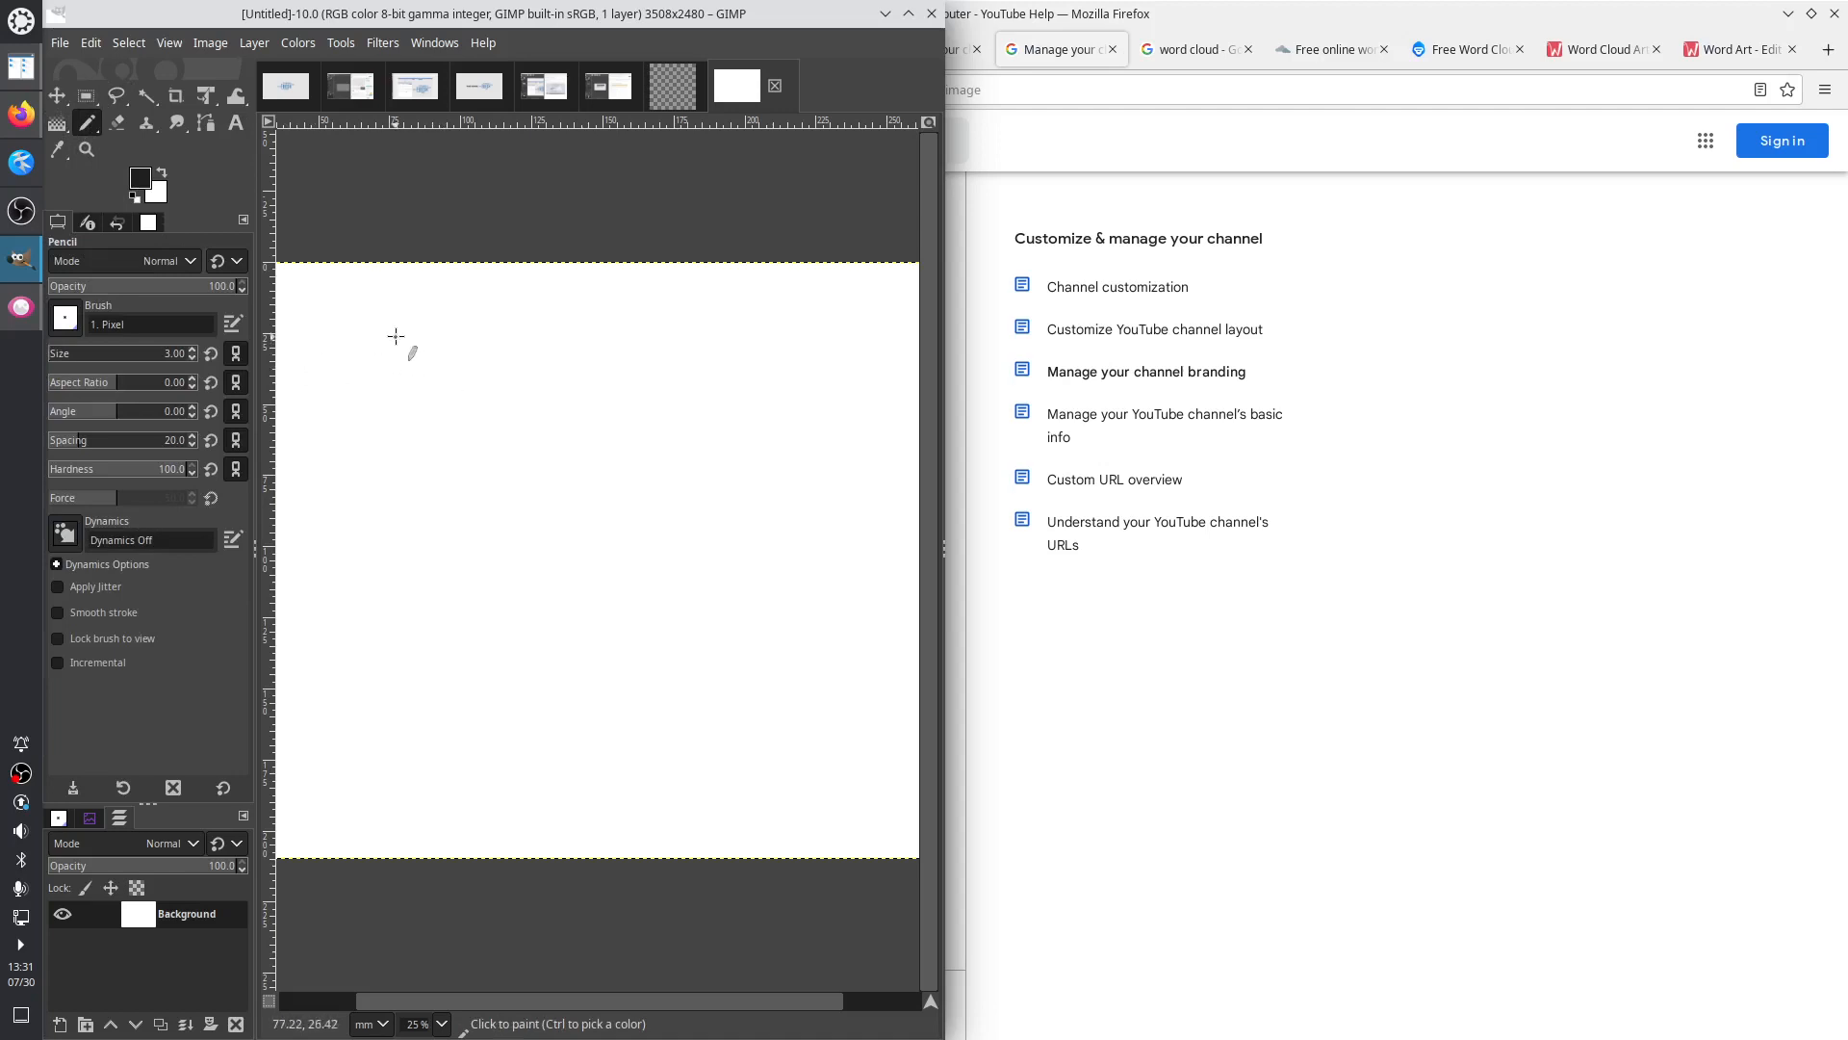
mouse_move(391, 310)
mouse_down()
mouse_move(377, 439)
mouse_move(739, 525)
mouse_move(762, 327)
mouse_move(391, 310)
mouse_up()
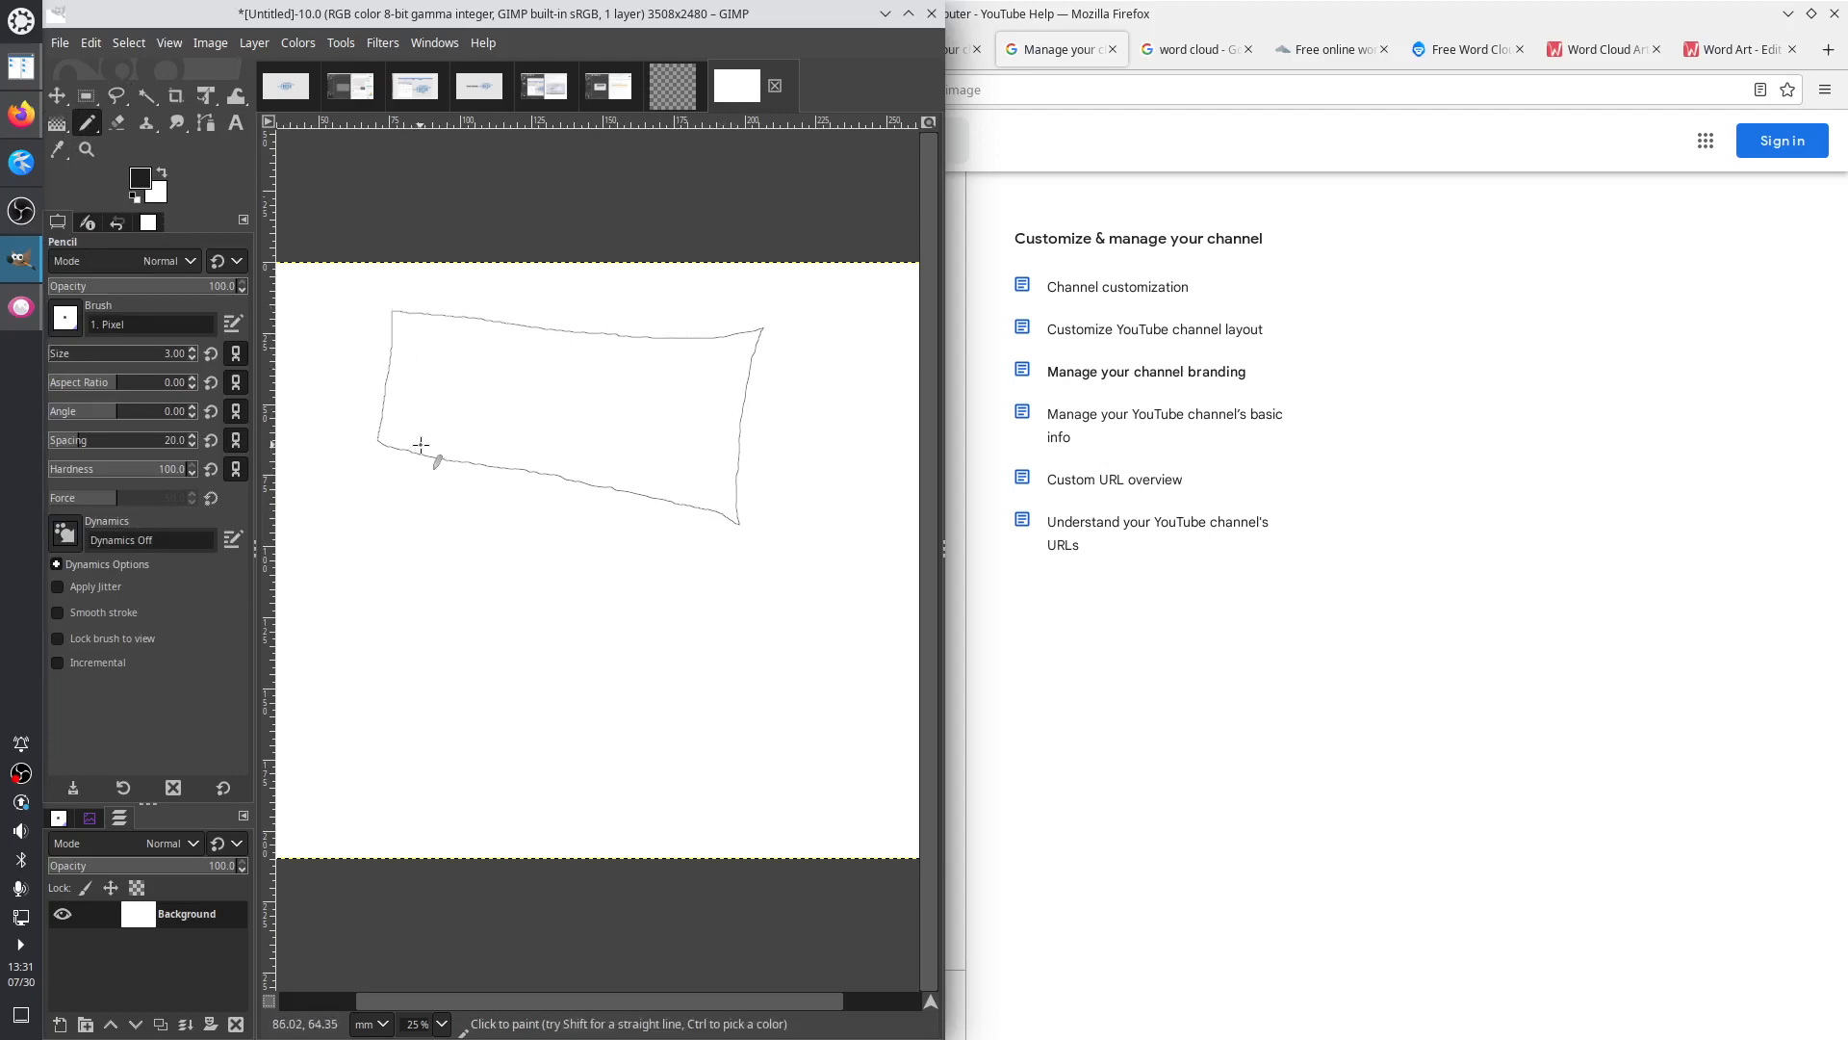
mouse_move(402, 447)
mouse_down()
mouse_move(442, 489)
mouse_move(442, 442)
mouse_move(399, 450)
mouse_up()
Return to Firefox and view the Logos By Nick channel's profile picture on its own in a new tab
click(1190, 16)
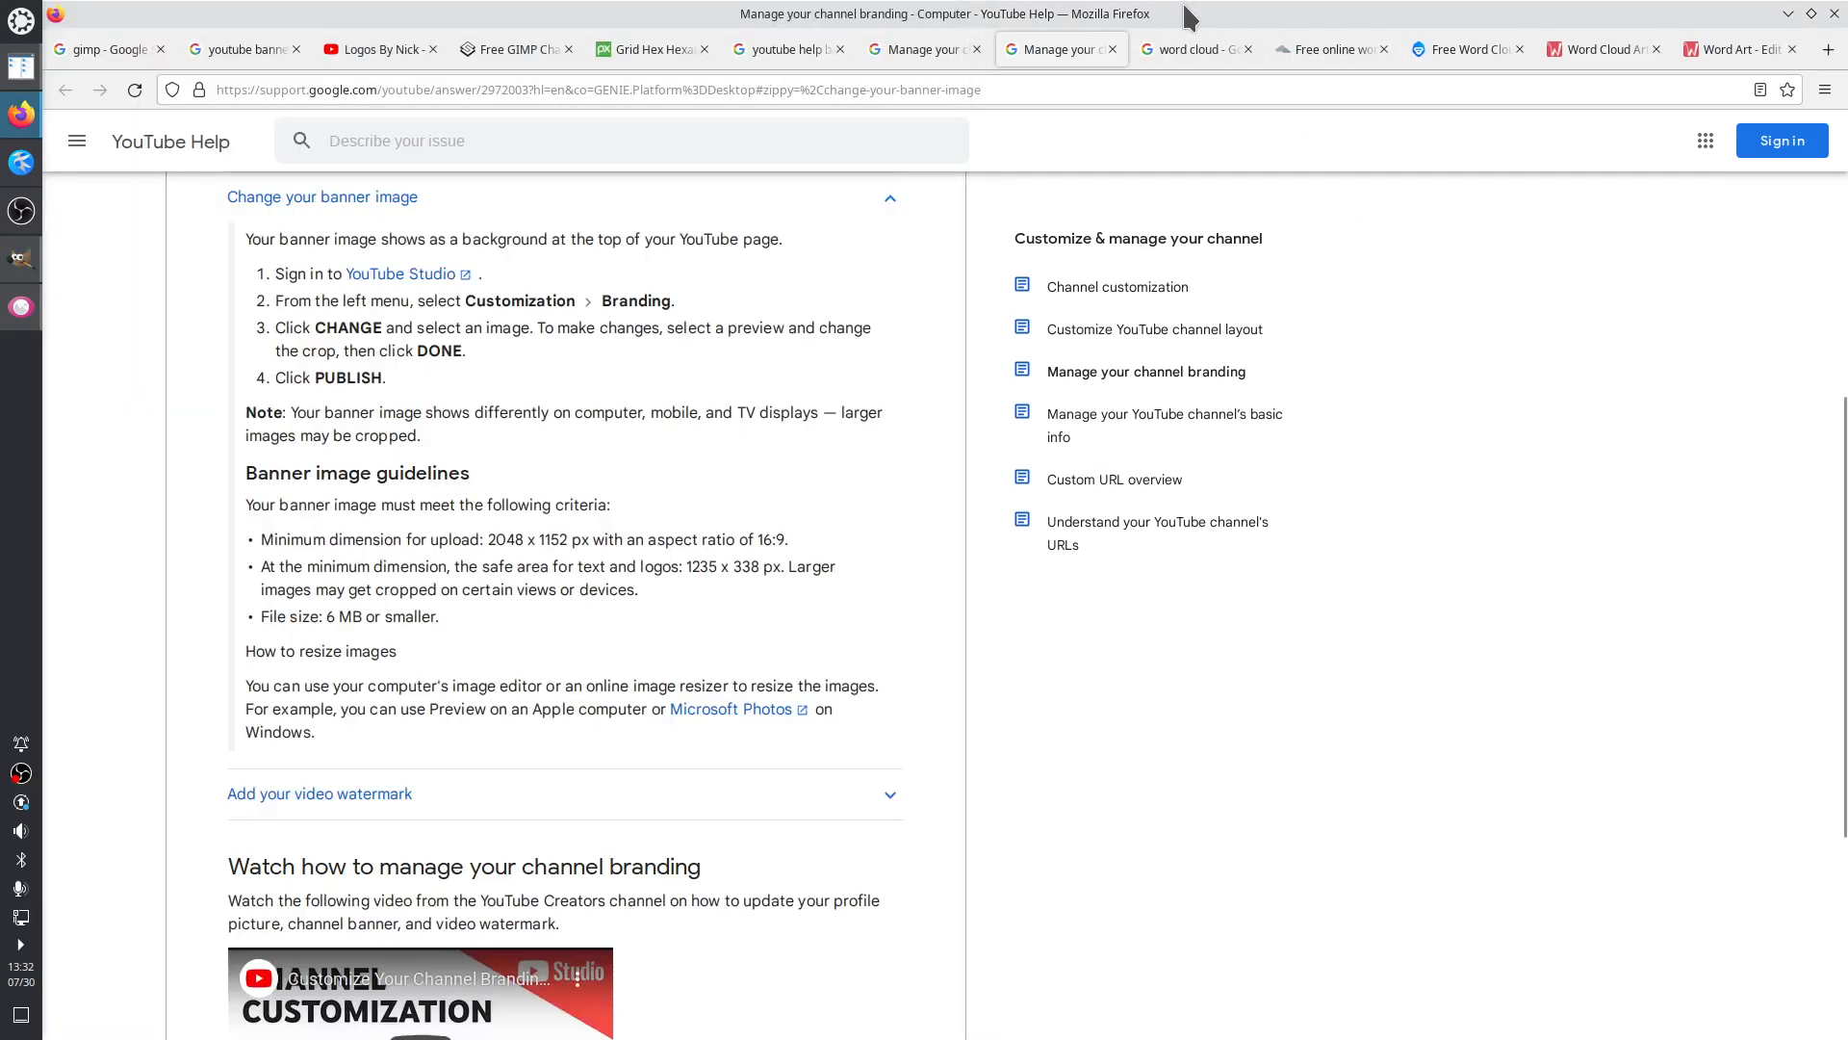
click(379, 50)
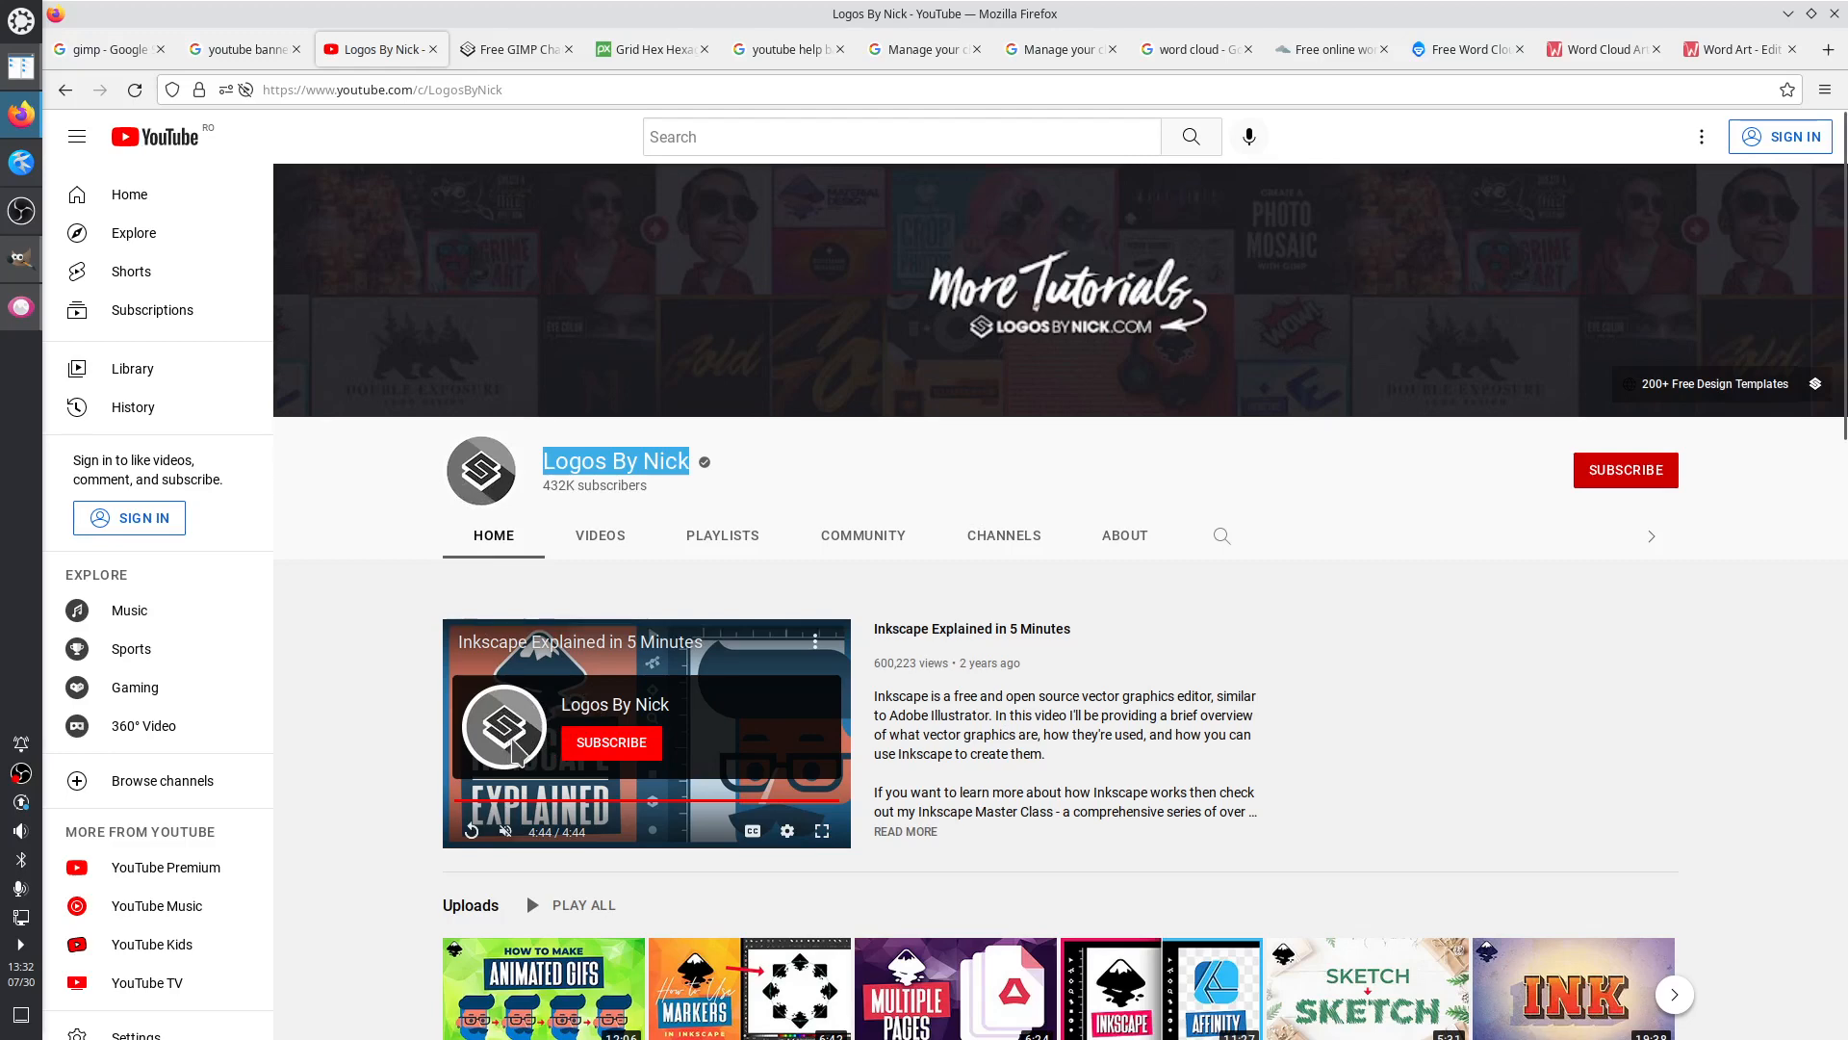
right_click(491, 489)
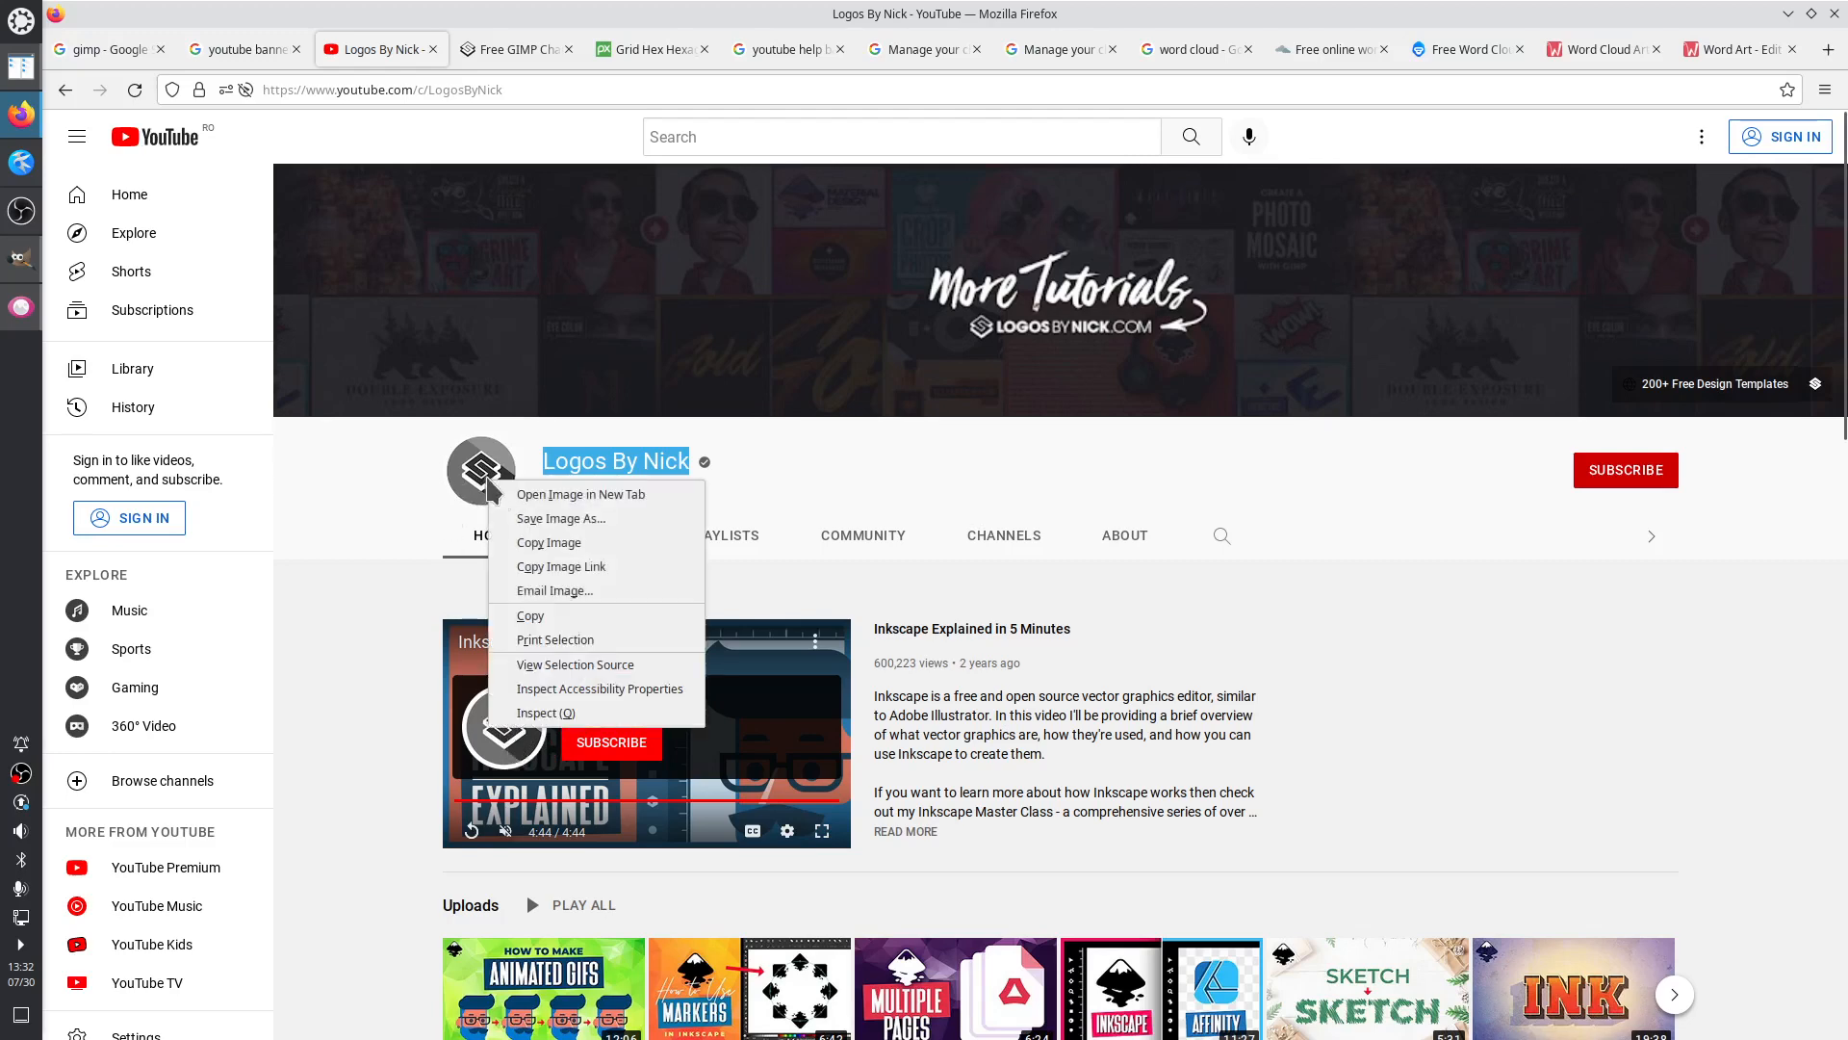
click(520, 495)
click(483, 46)
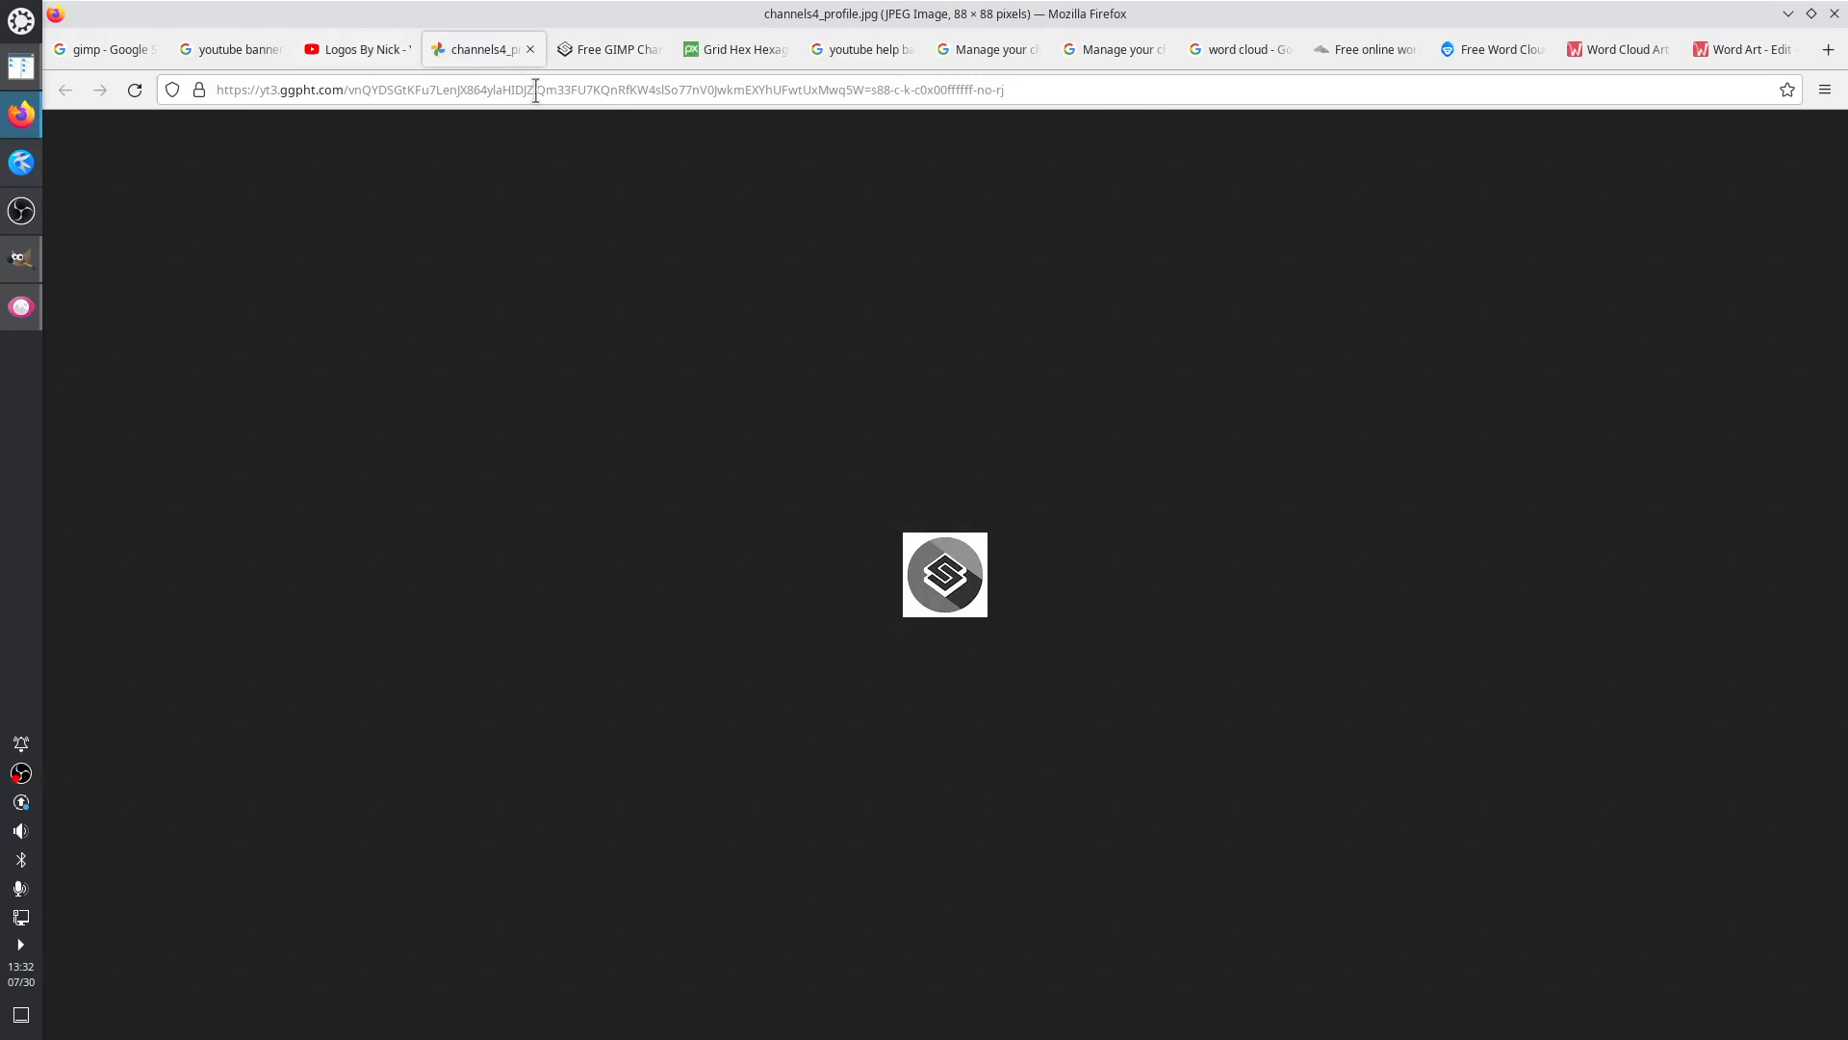
Save the Logos By Nick profile image as nick_profile.jpg in the yt folder inside q3/07_30
click(371, 49)
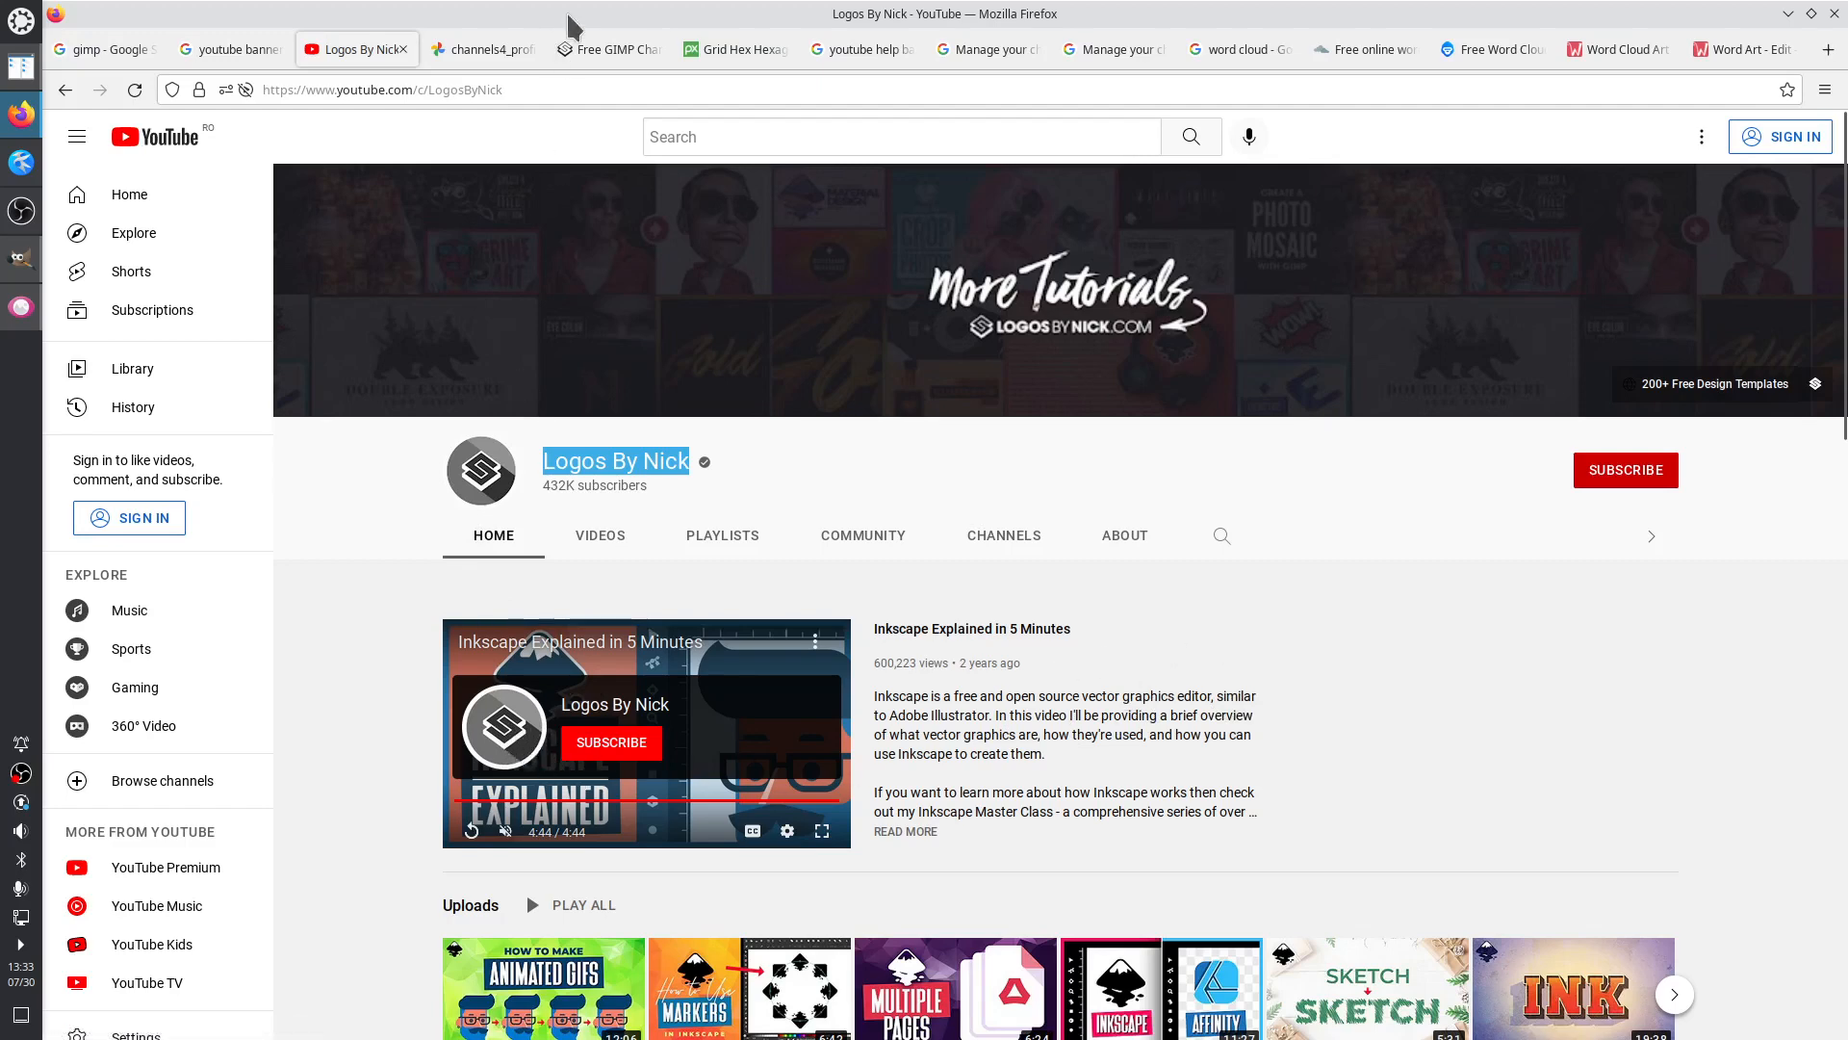
click(482, 50)
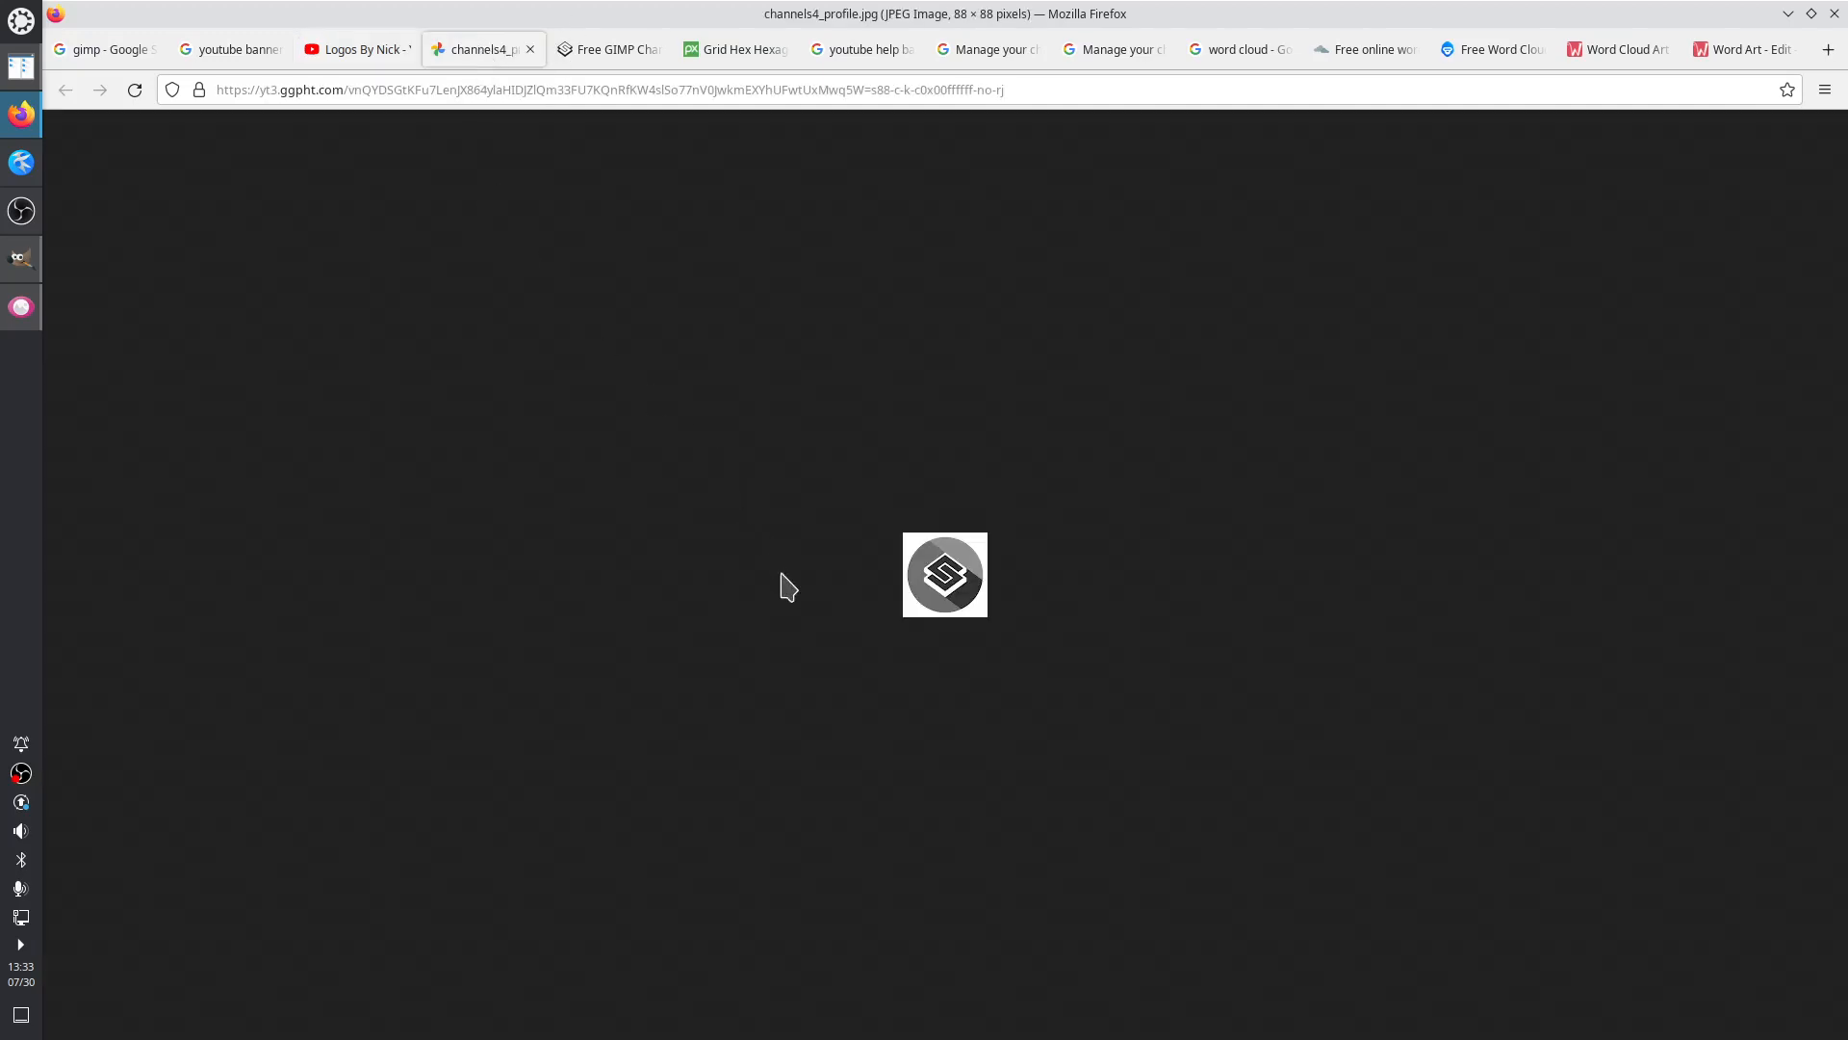
right_click(956, 584)
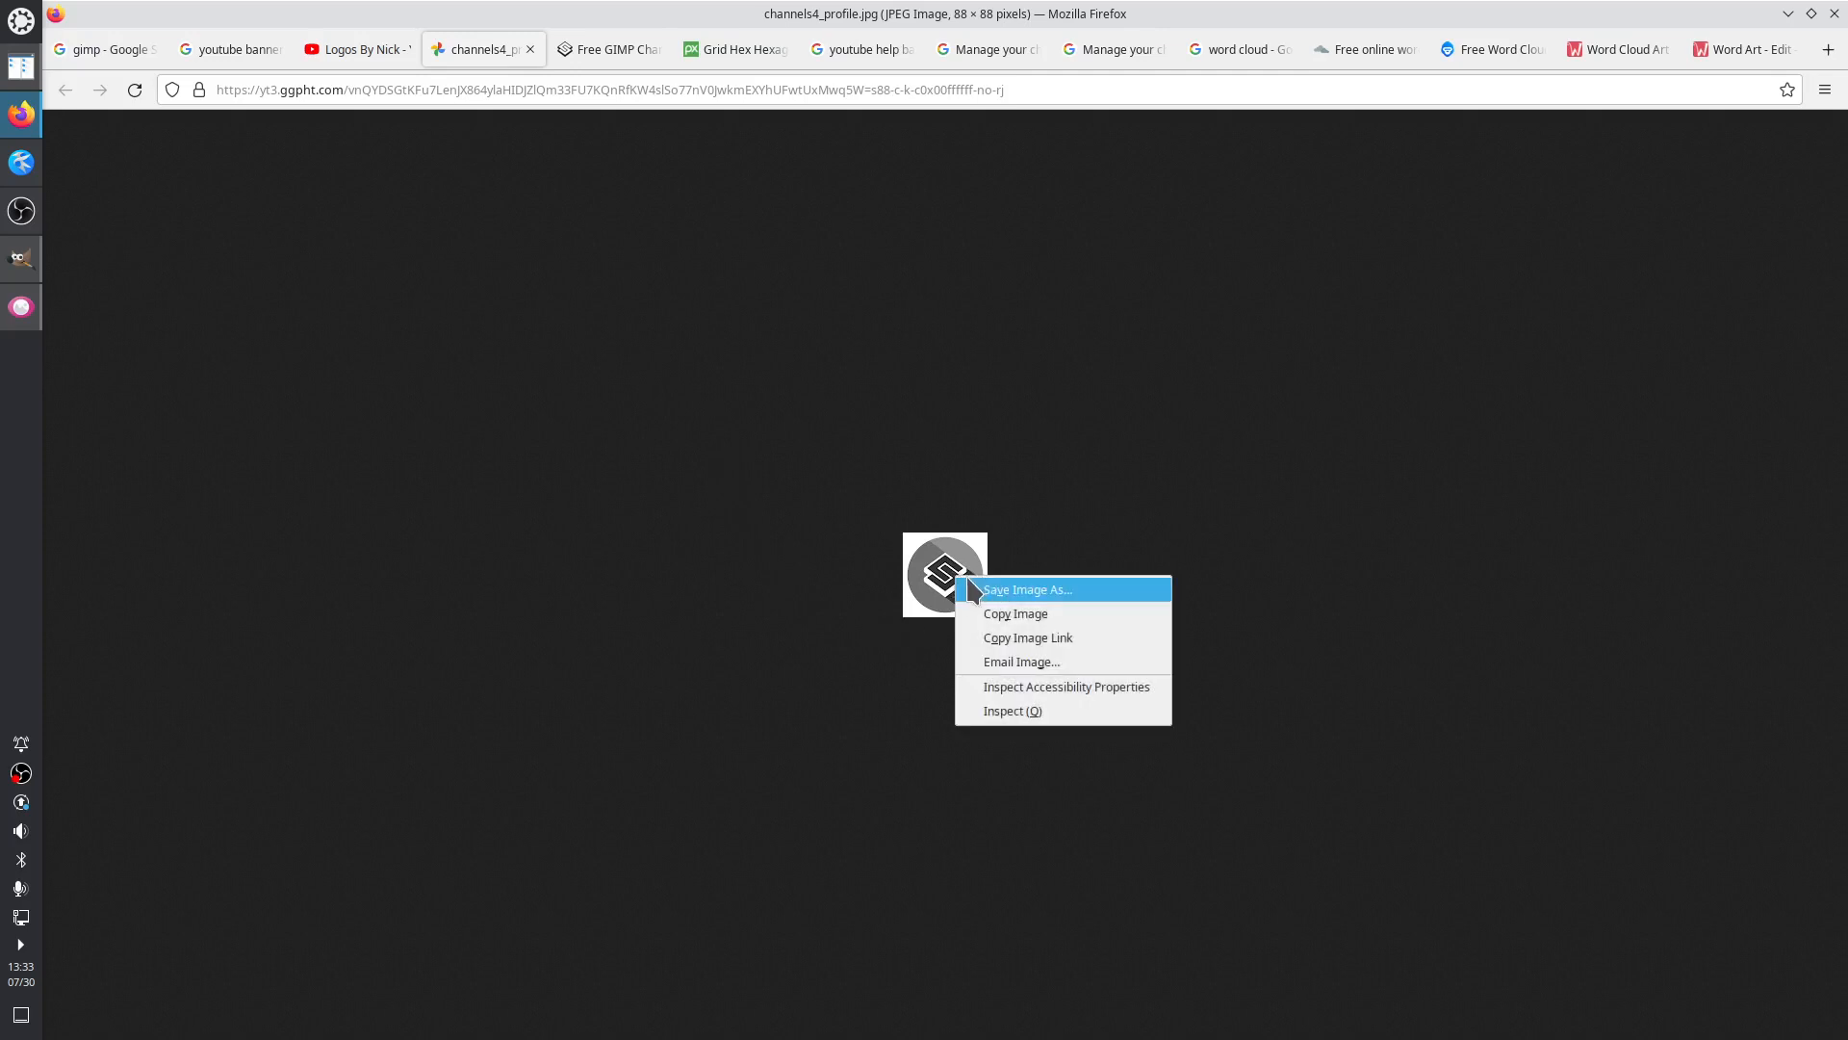
click(978, 591)
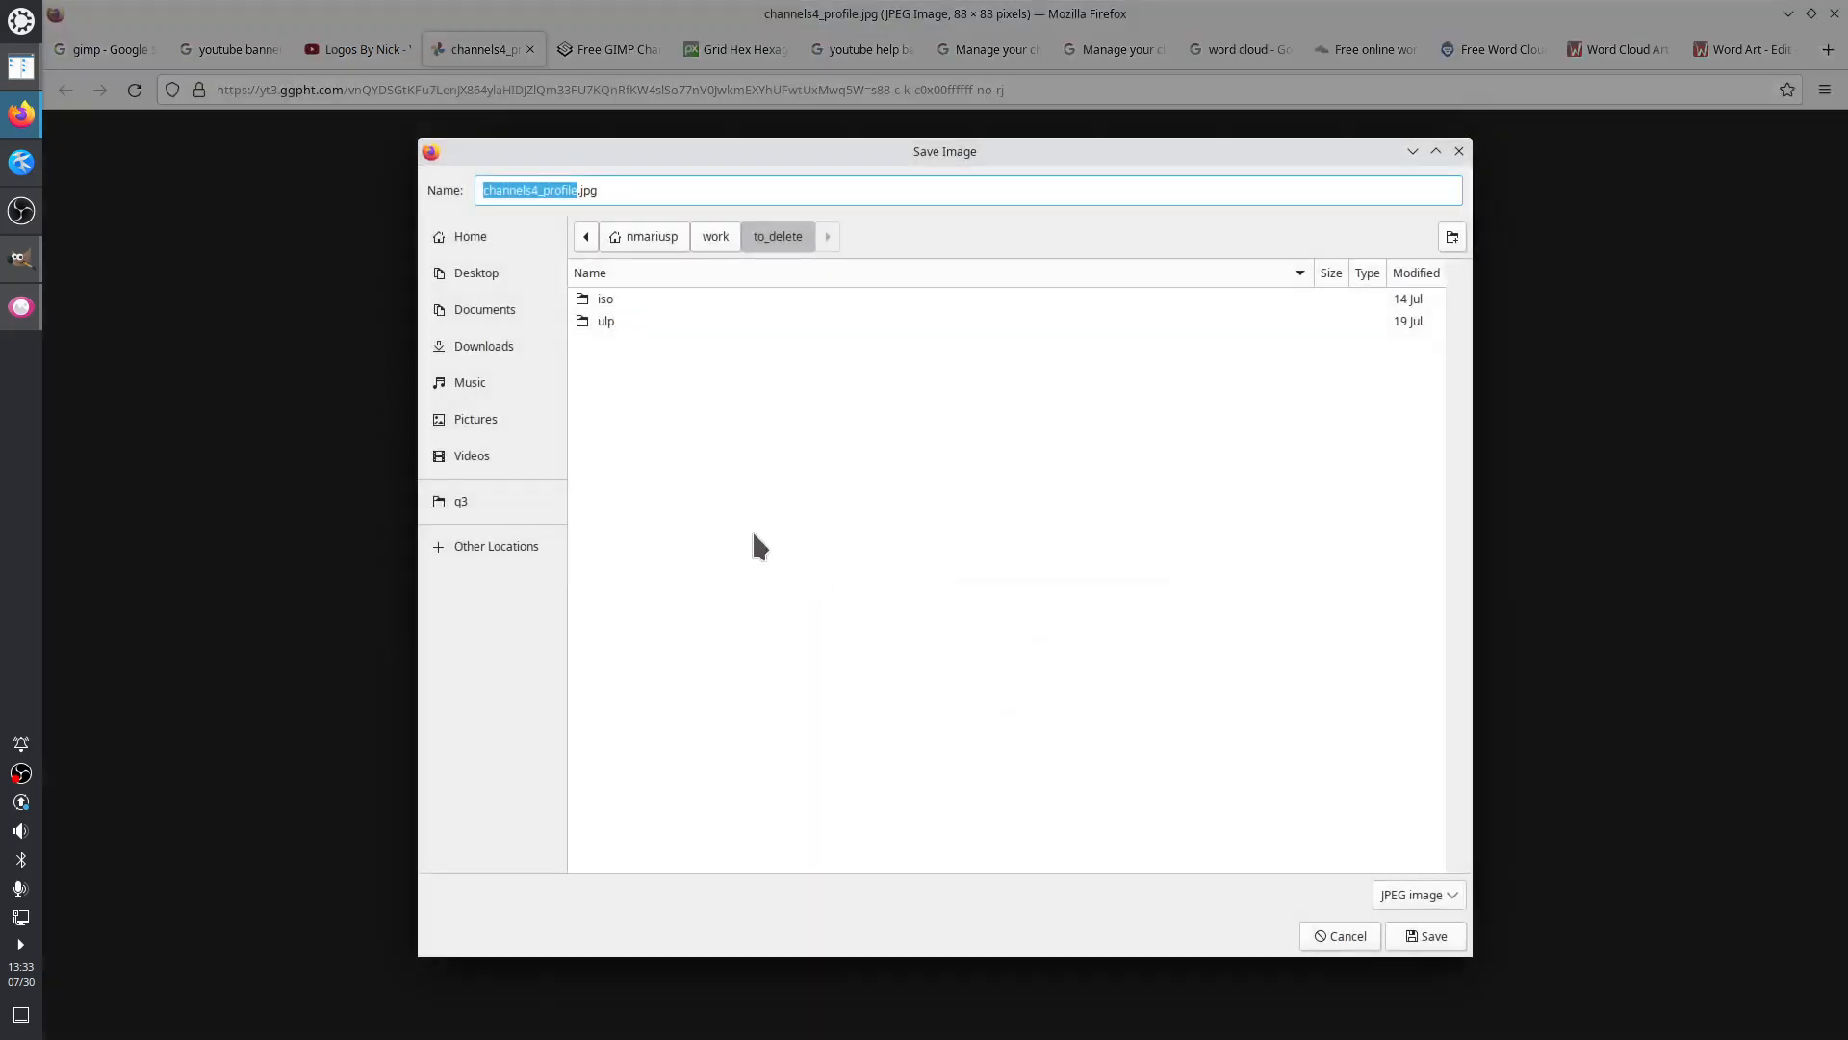
click(506, 498)
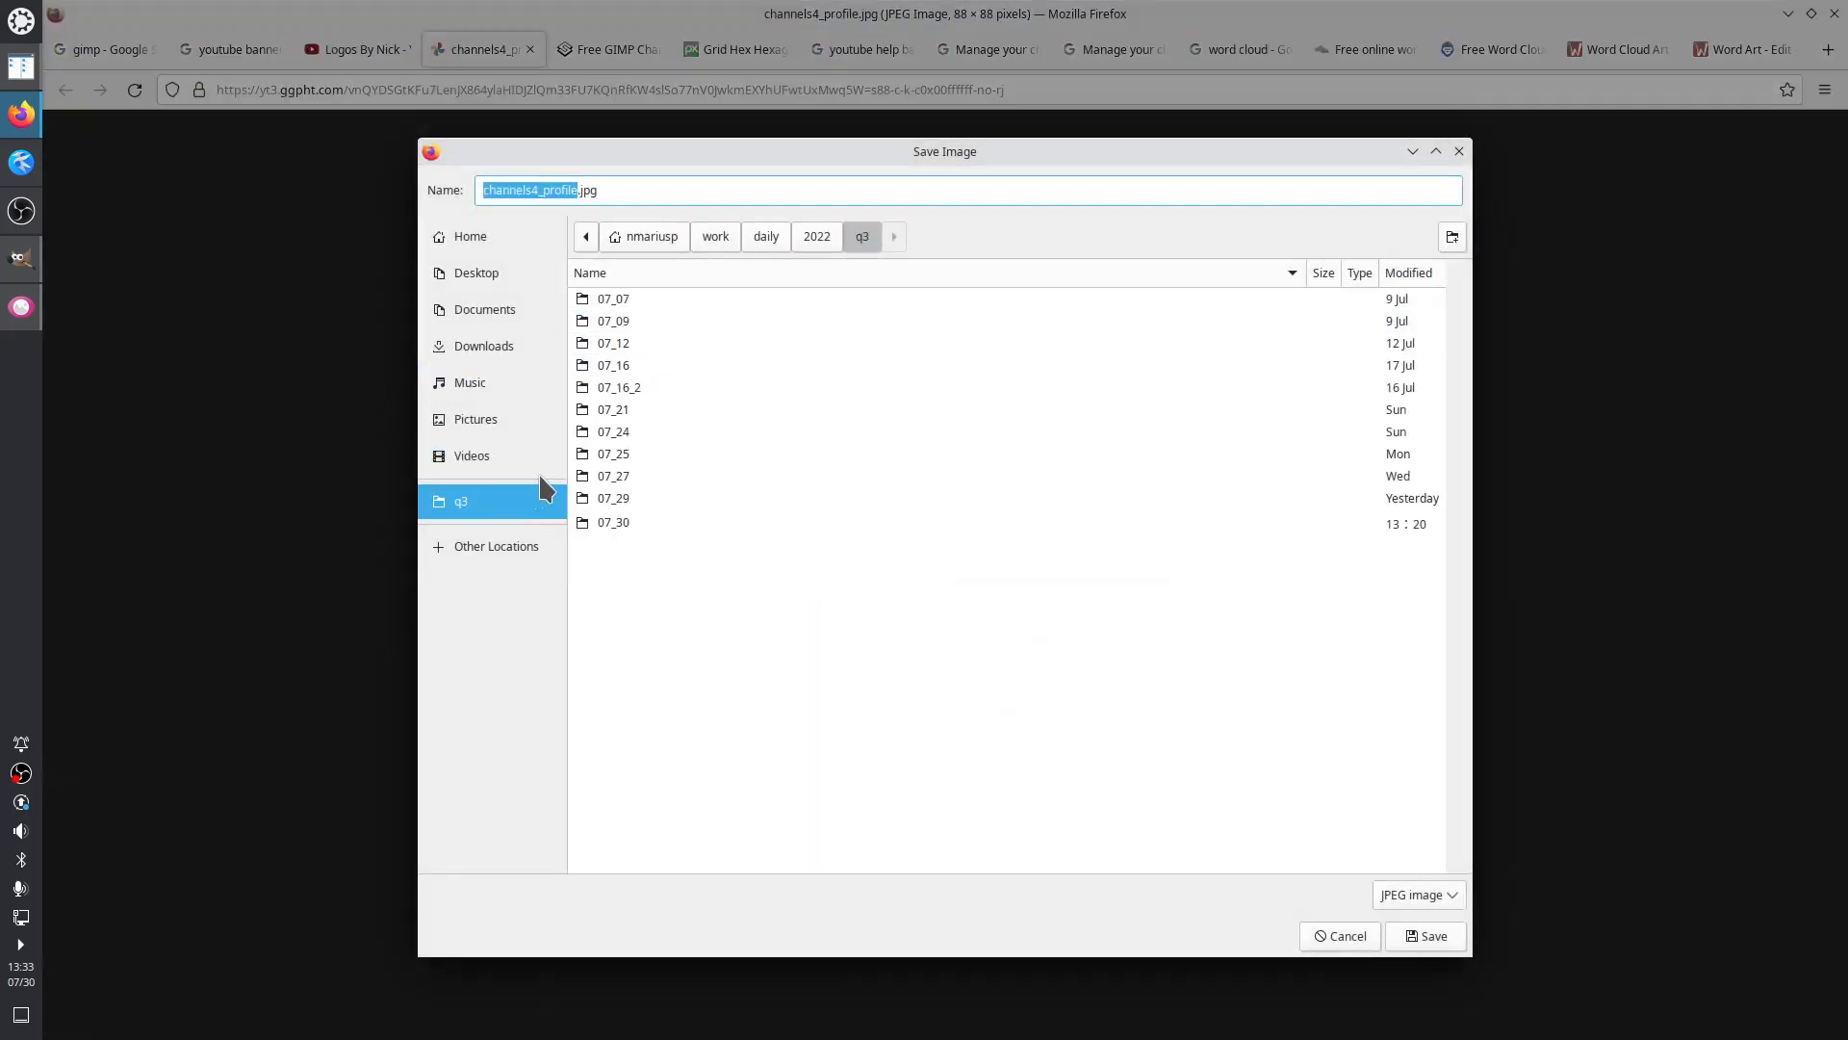
double_click(594, 524)
double_click(622, 304)
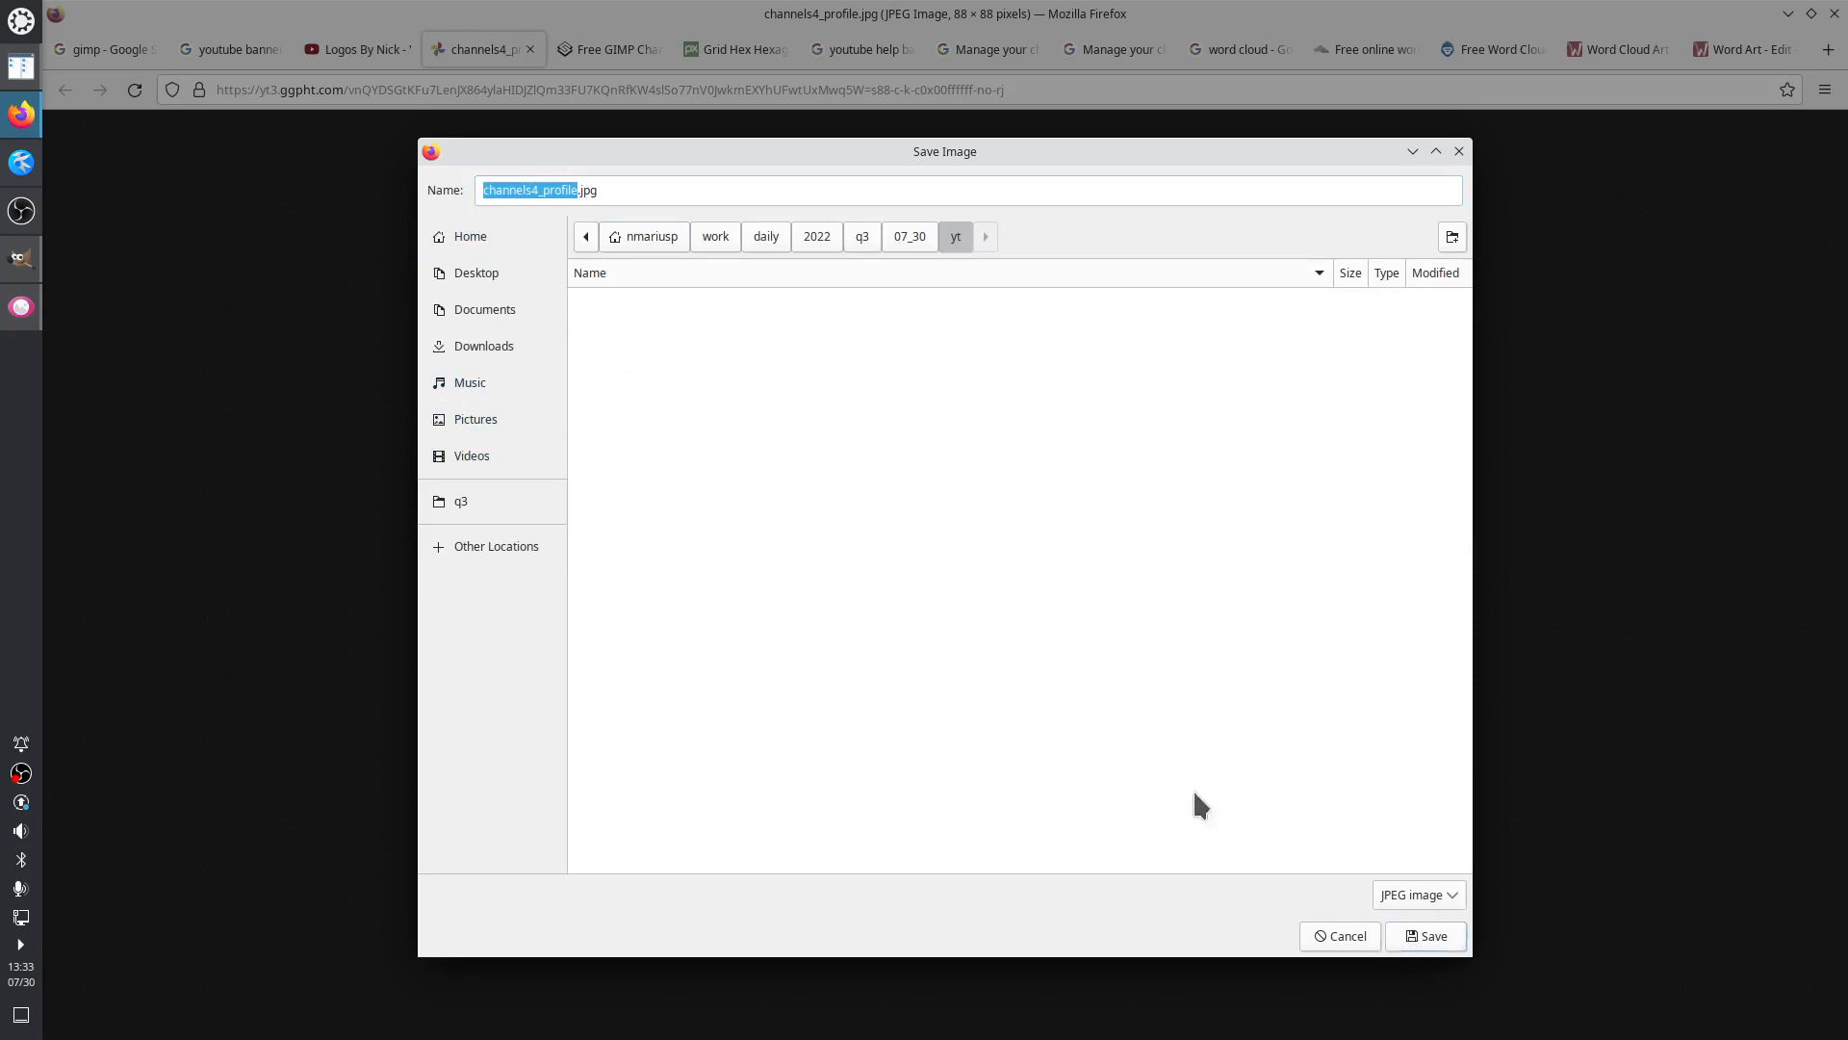
drag(541, 190, 486, 185)
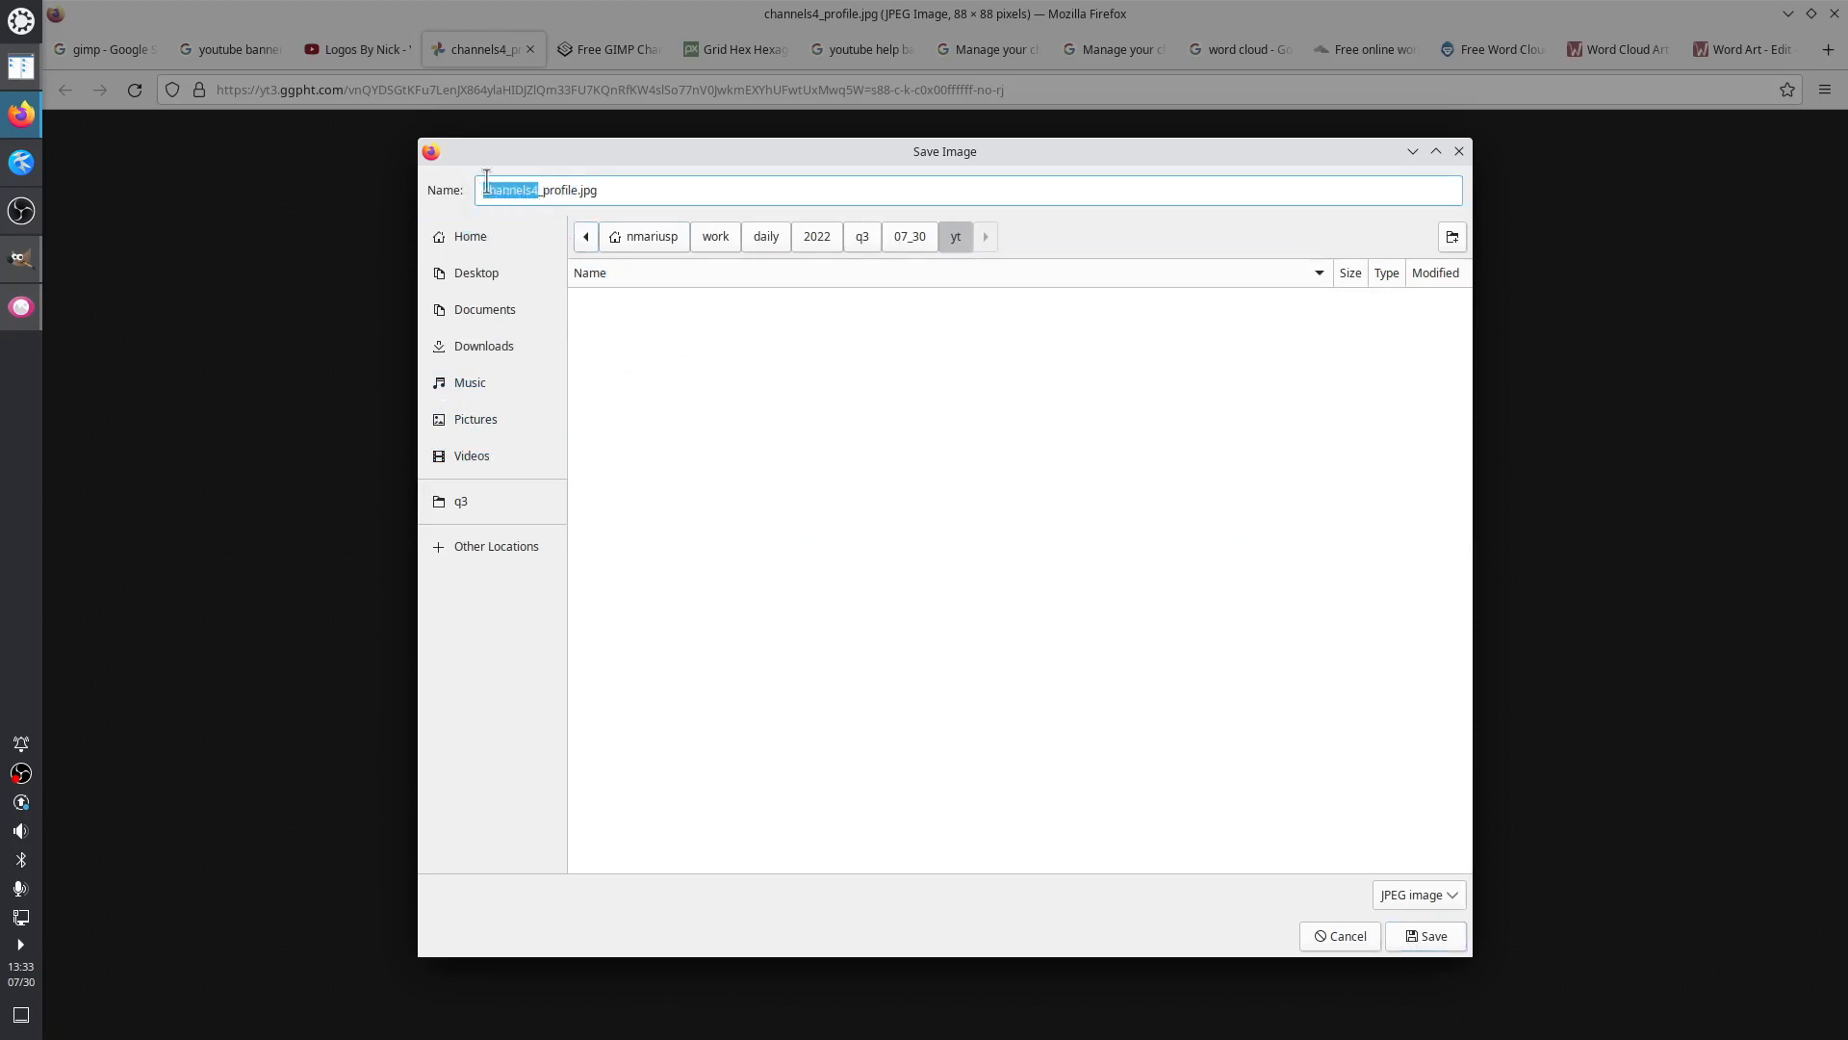
text(nick)
click(1444, 939)
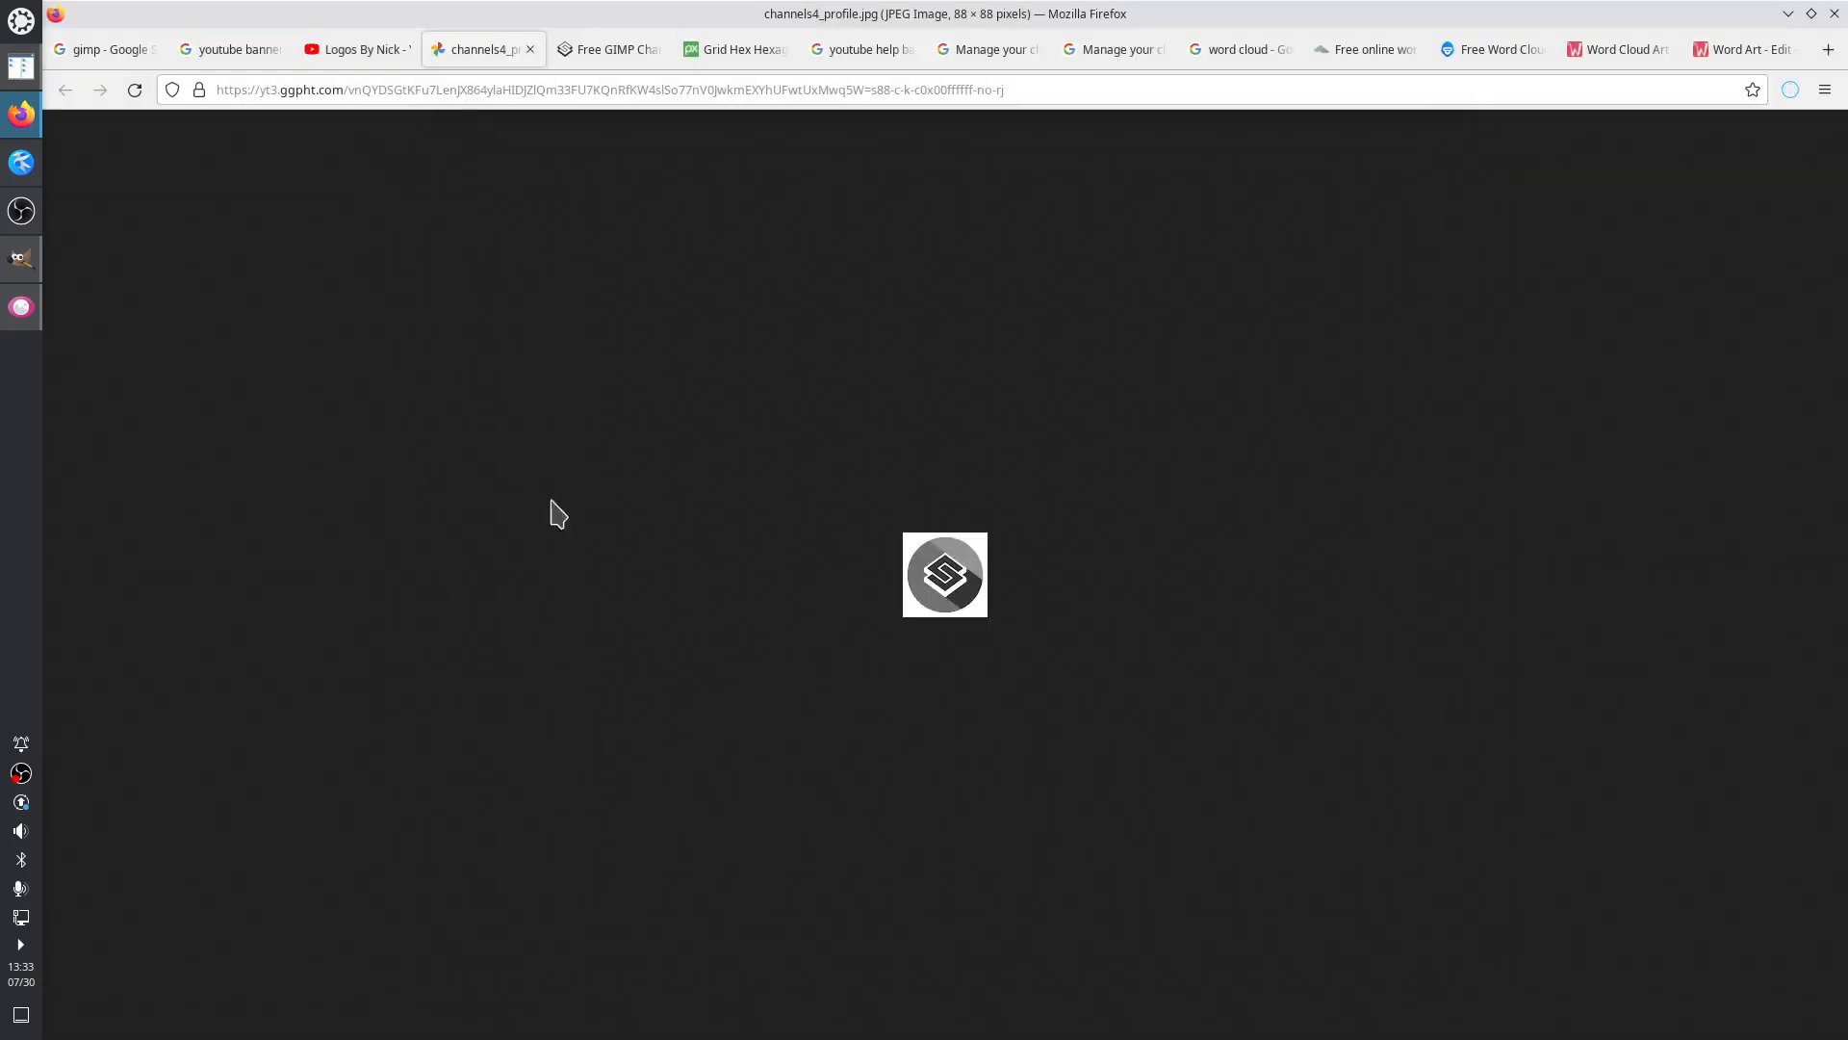
Switch to Krusader and open nick_profile.jpg from the yt folder as a new image in GIMP
click(19, 70)
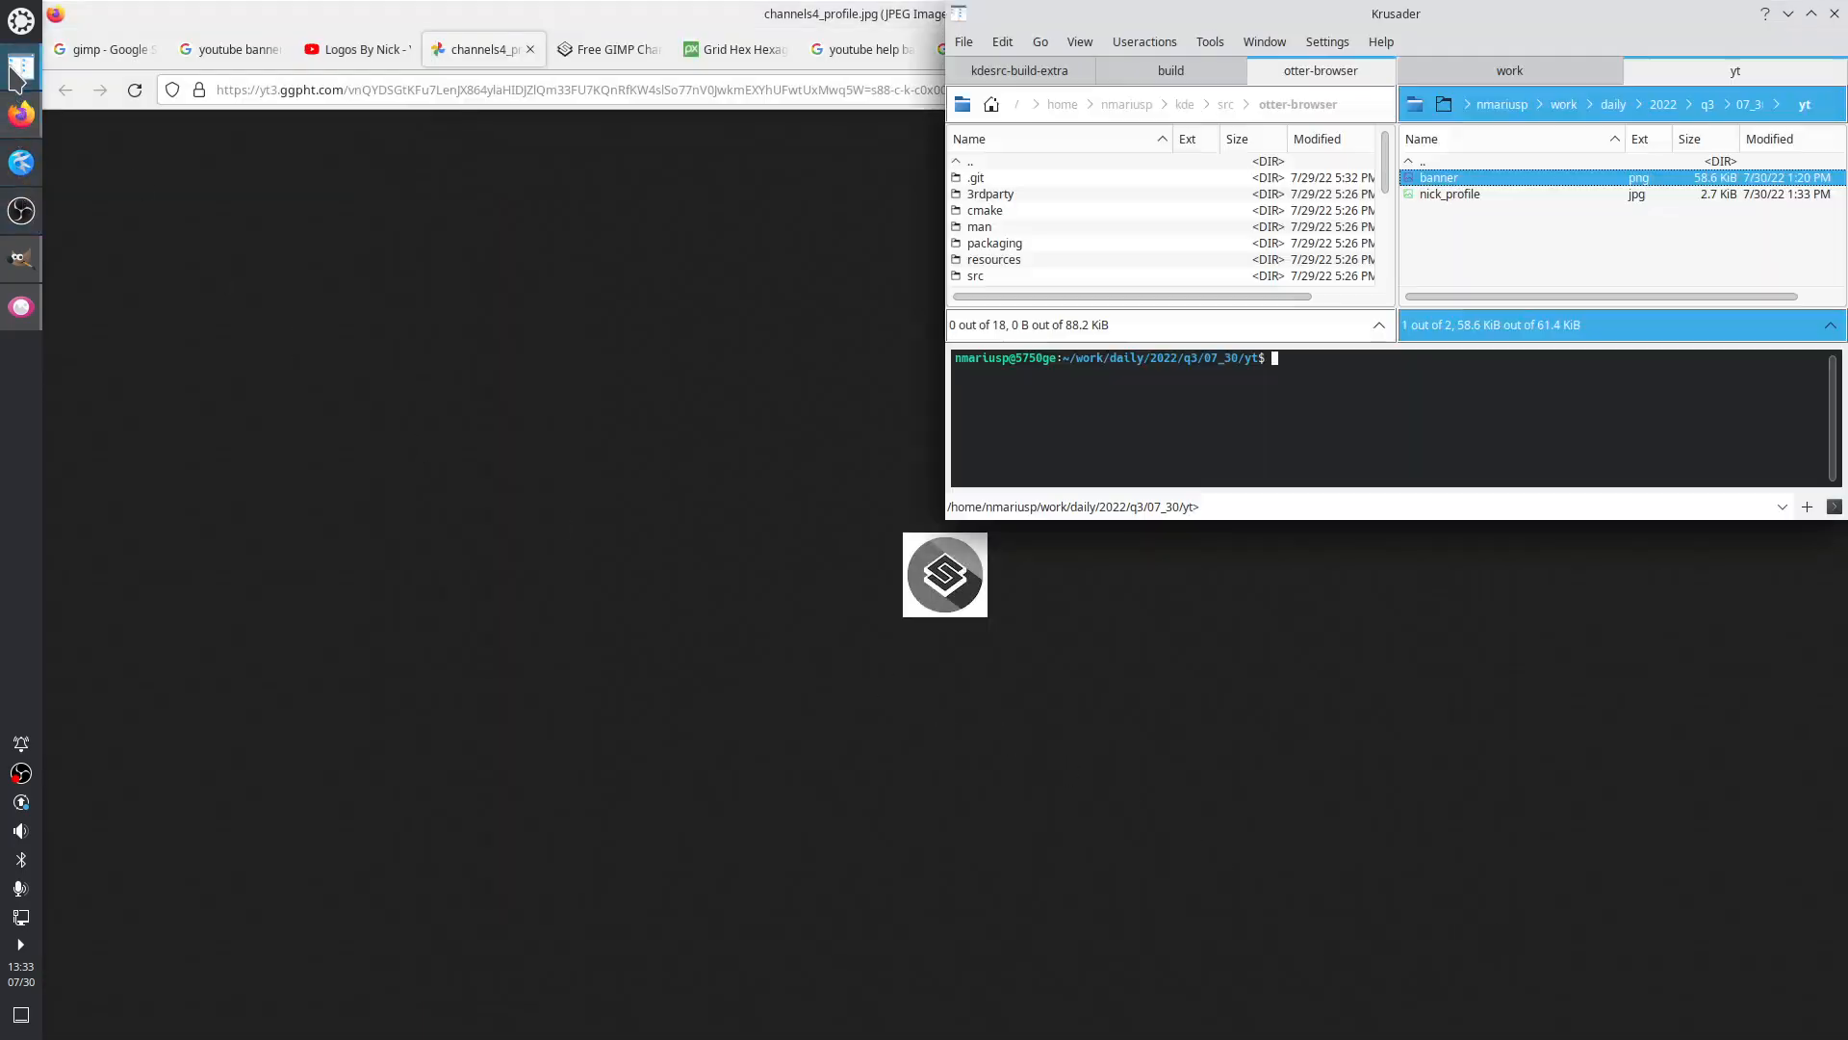
click(1442, 194)
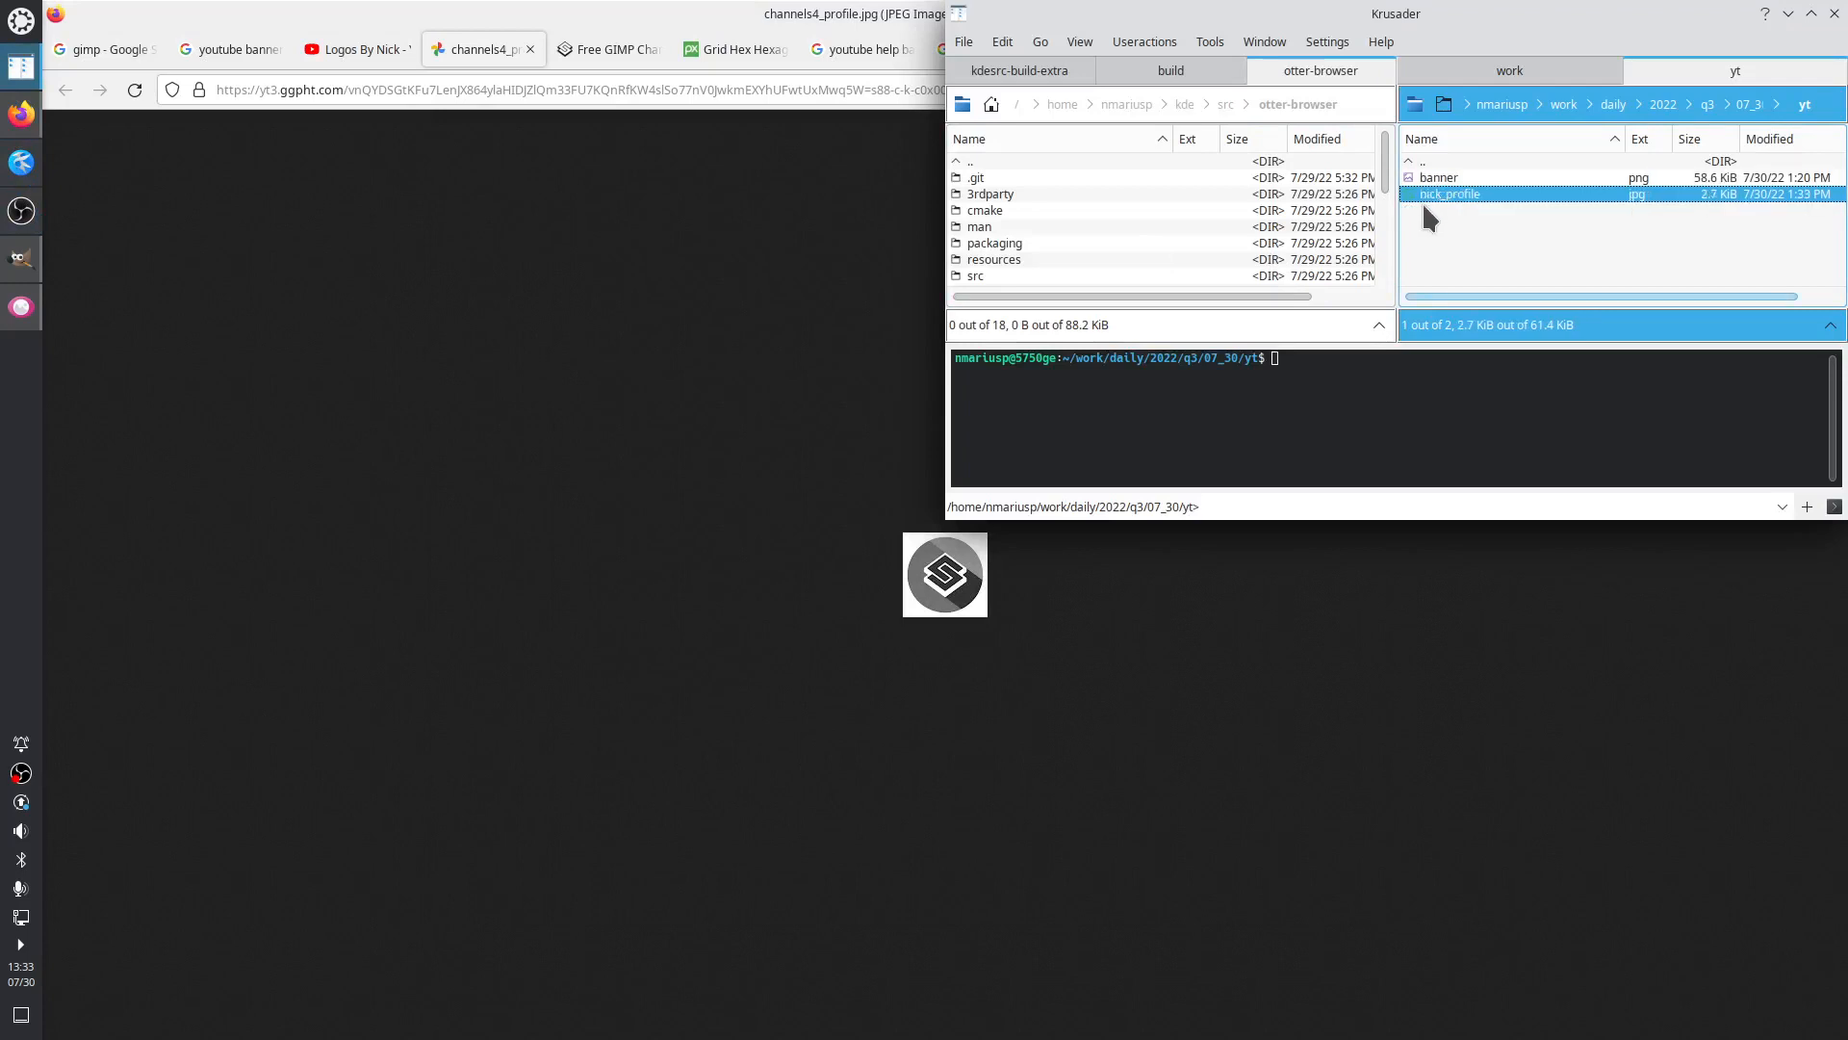
click(20, 258)
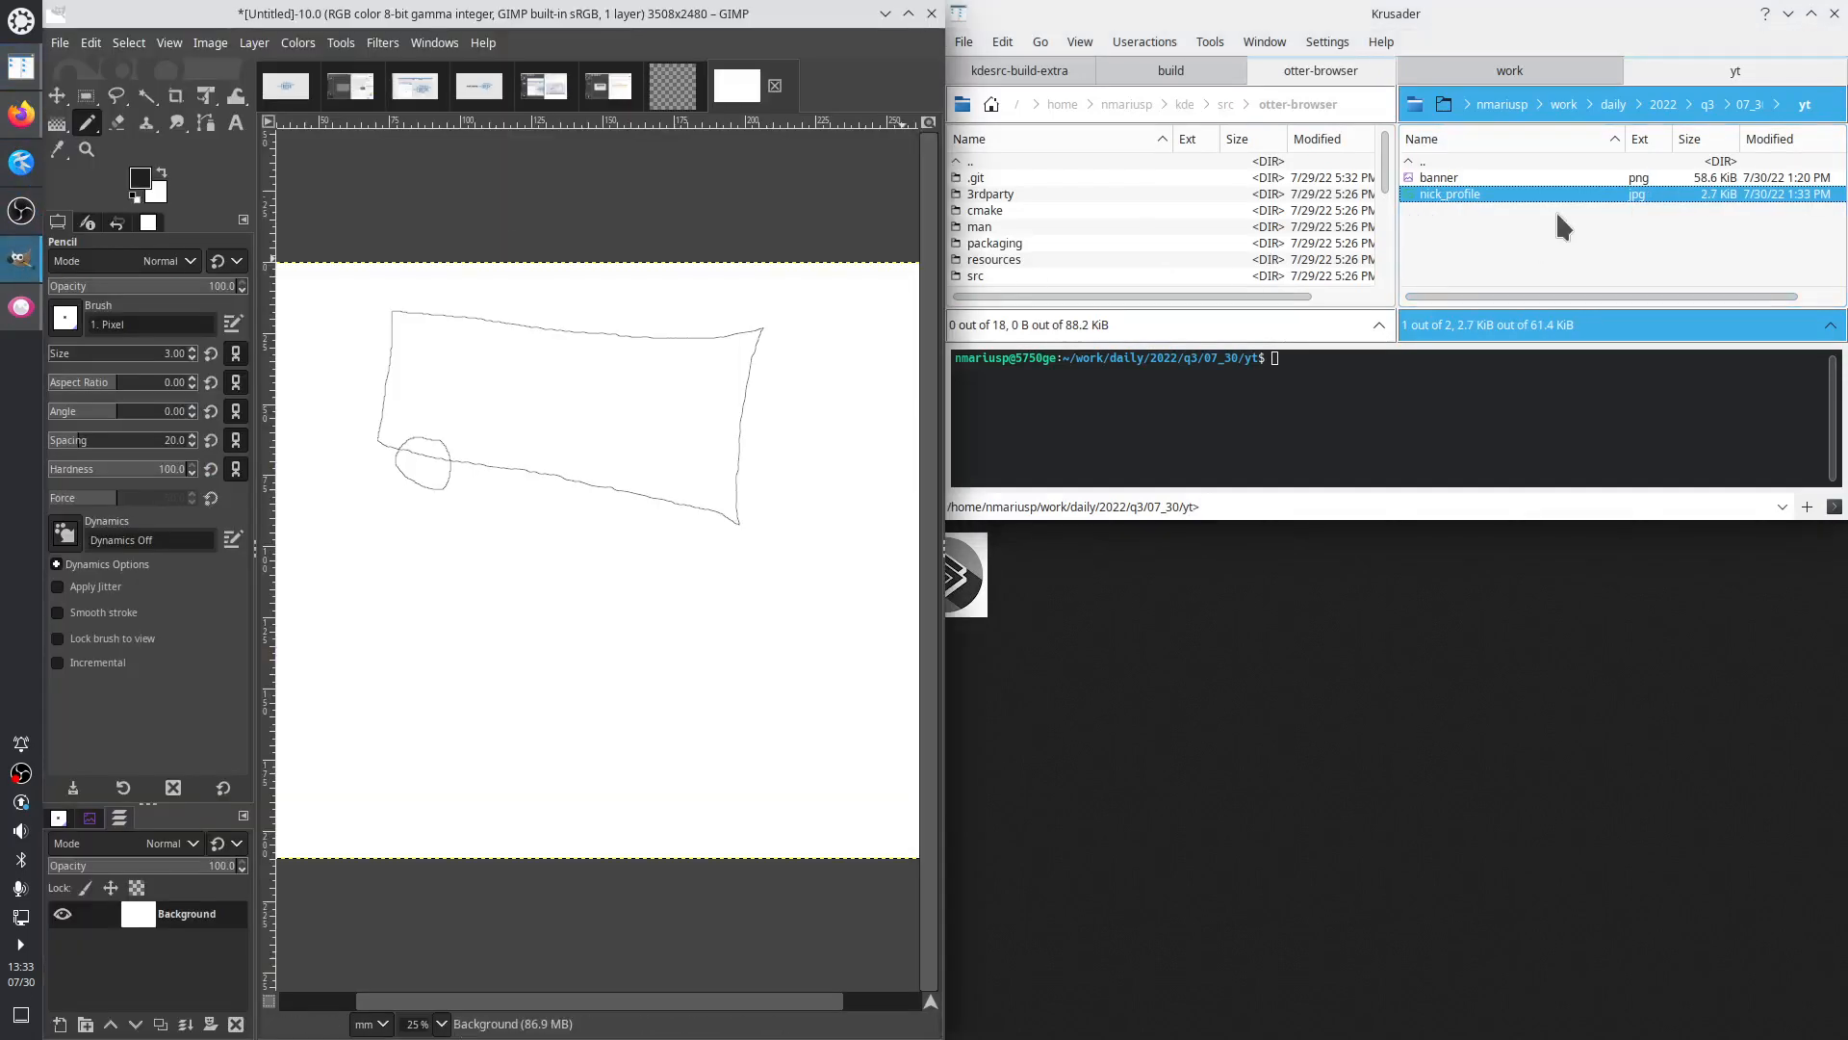
click(1033, 104)
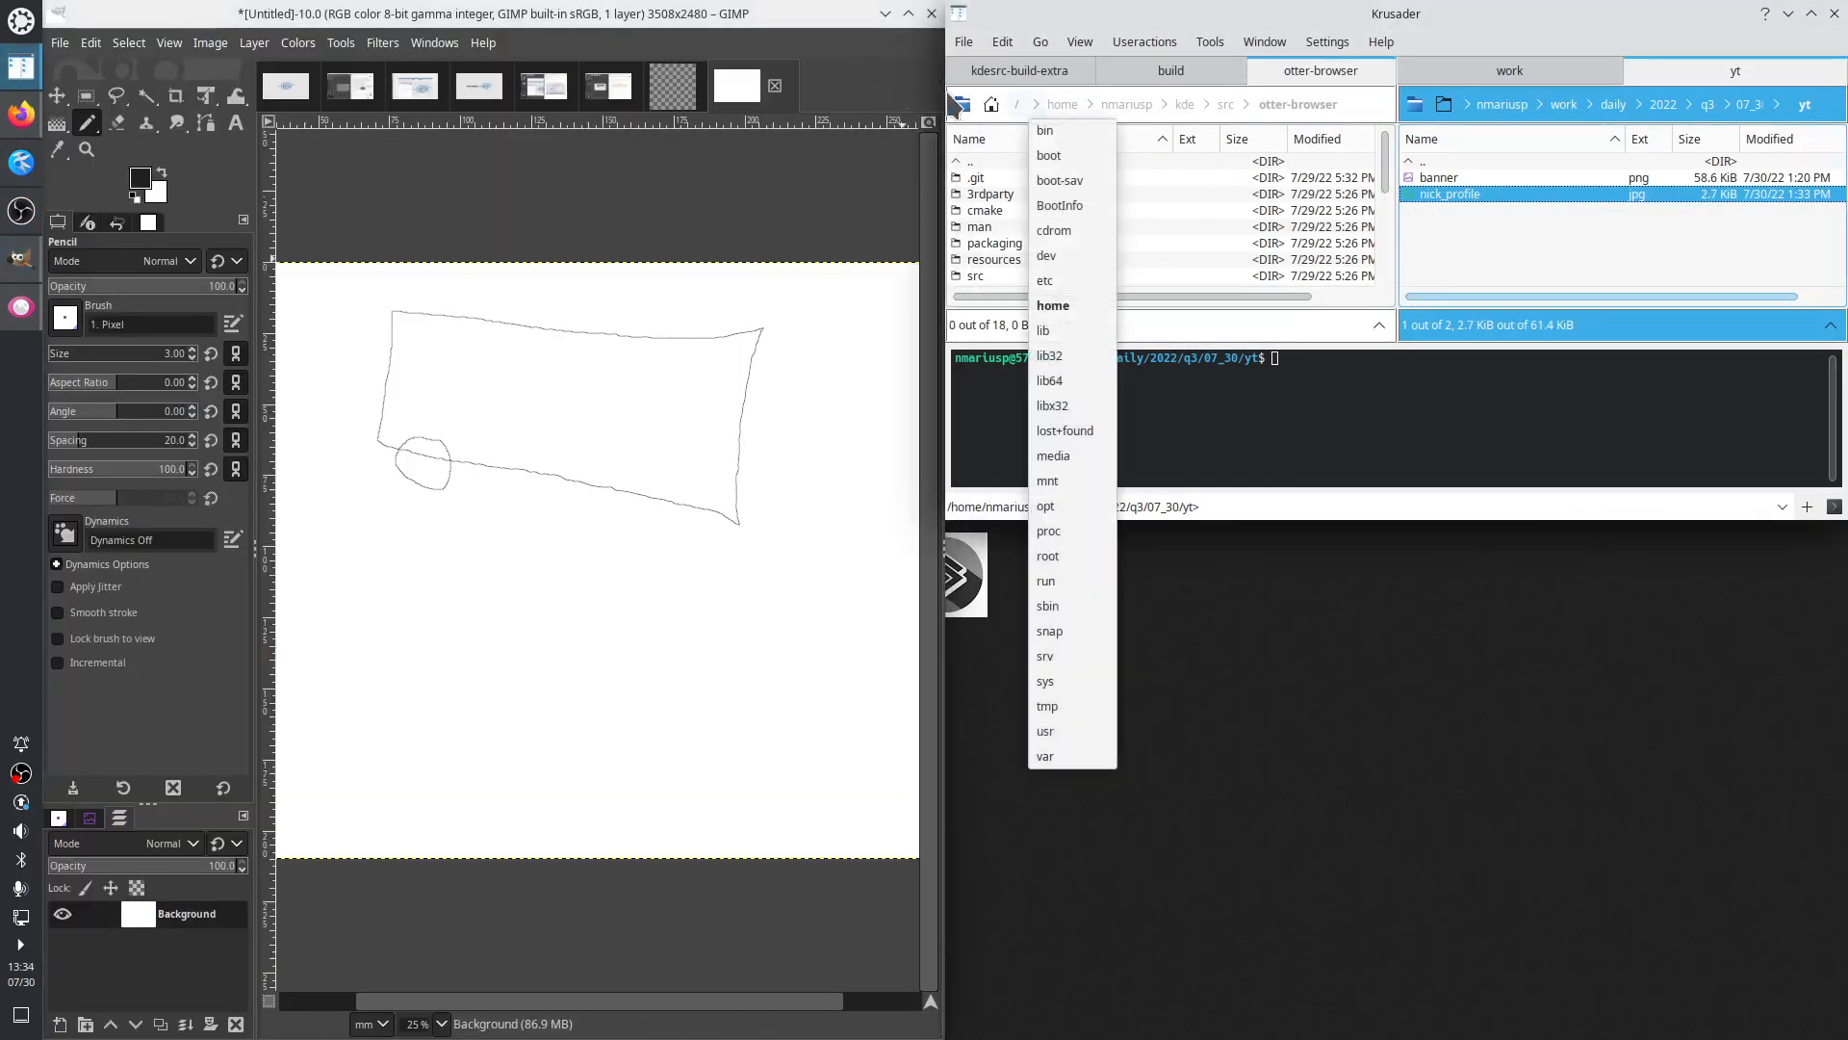
drag(1441, 195, 631, 177)
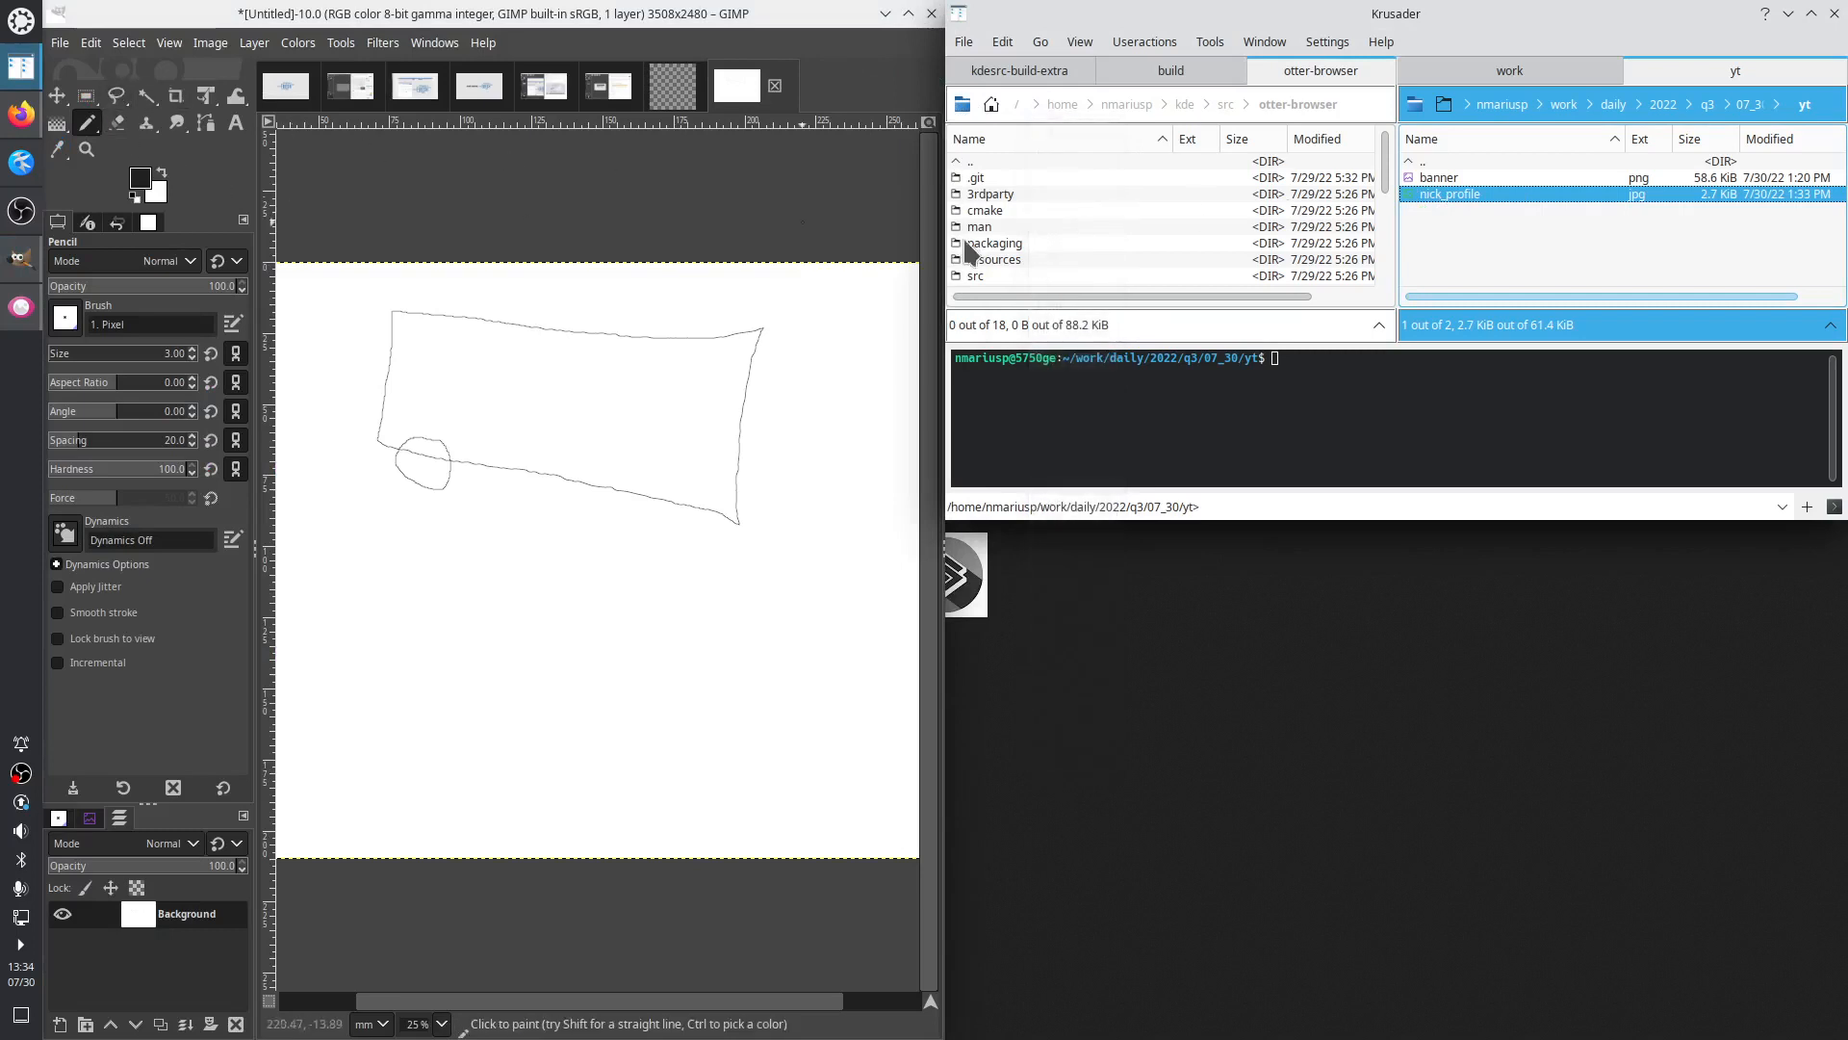
click(1431, 177)
click(1413, 196)
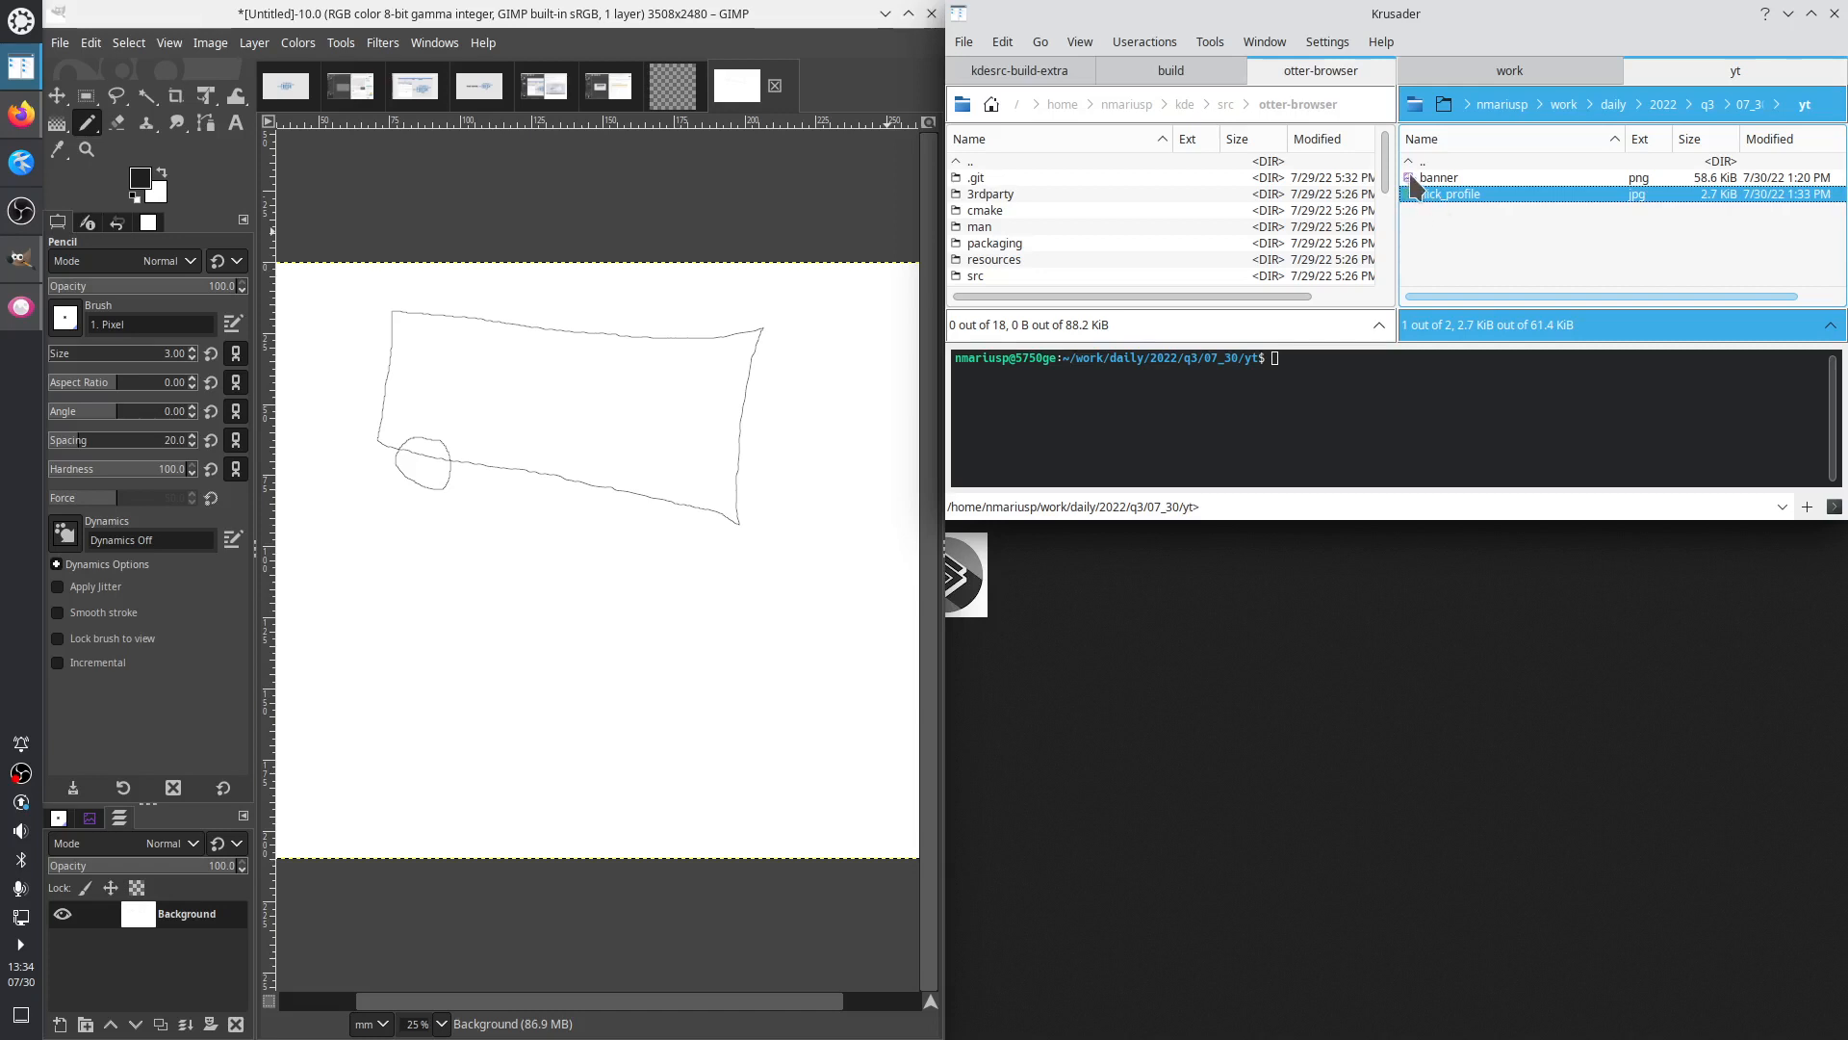
click(1411, 180)
click(1413, 194)
drag(1413, 204, 177, 166)
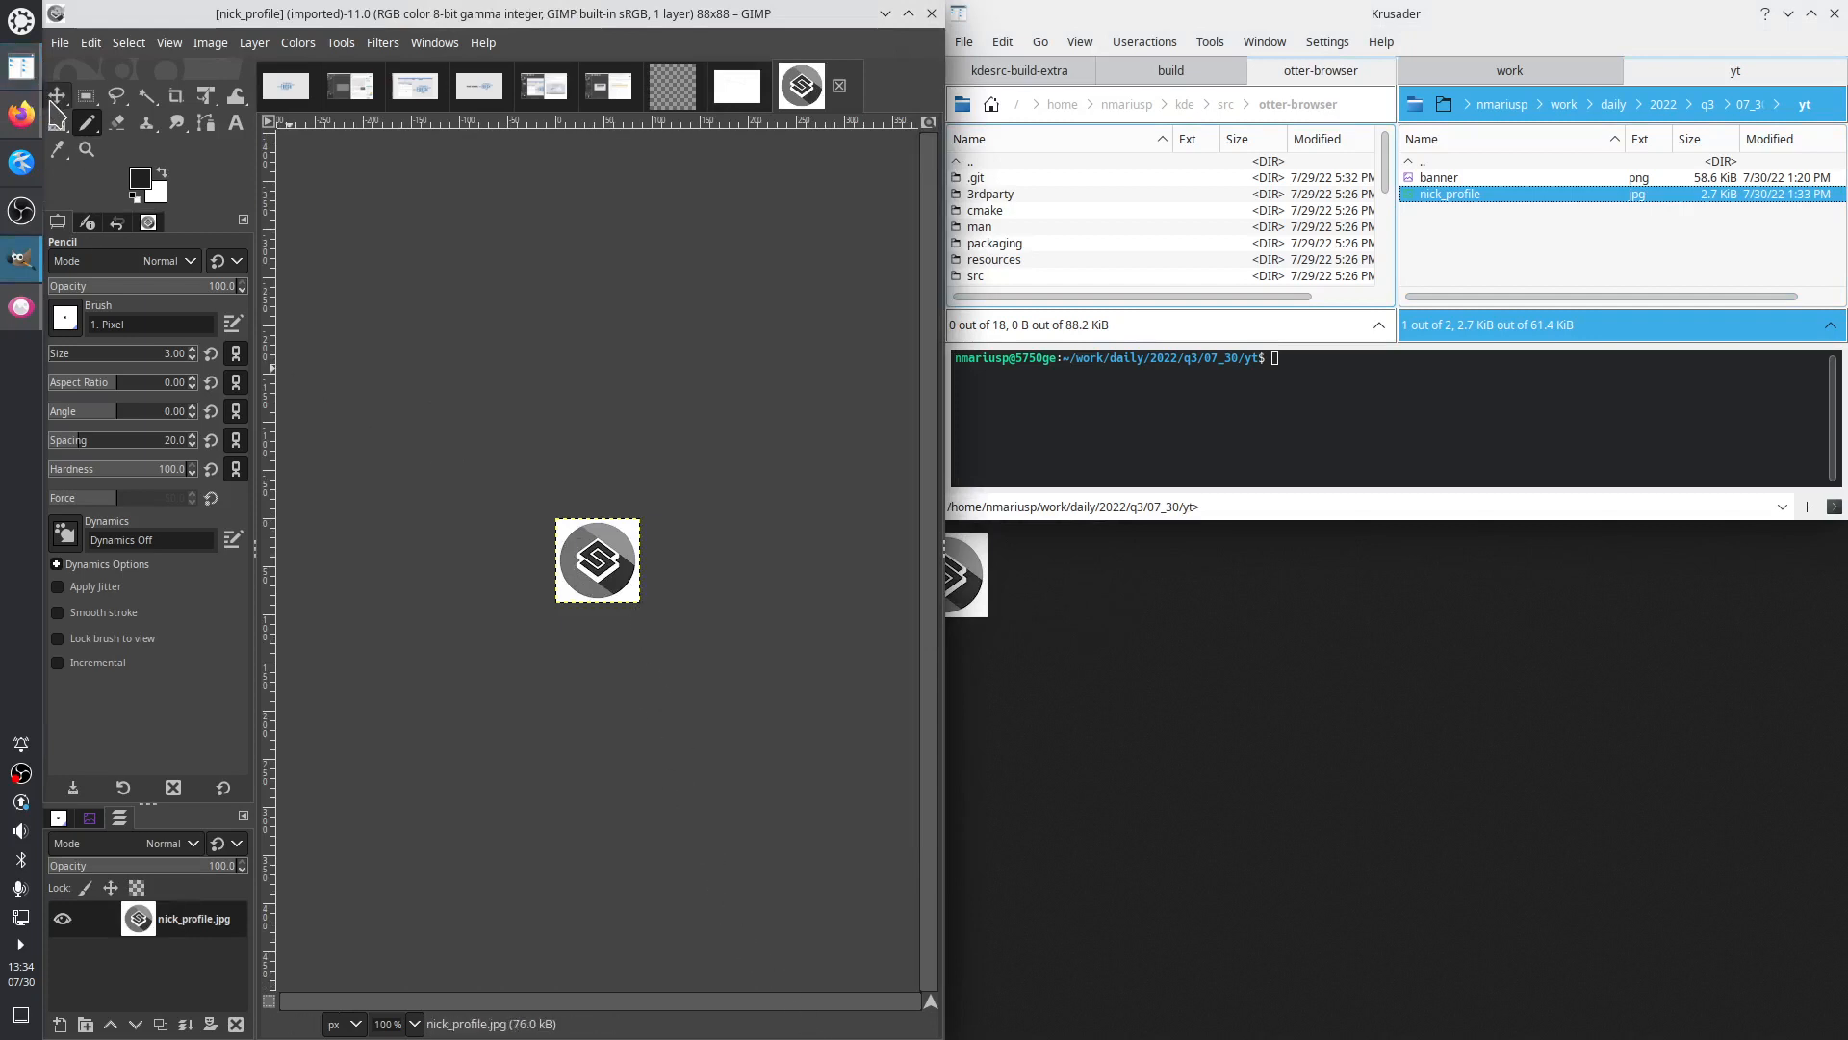
click(87, 96)
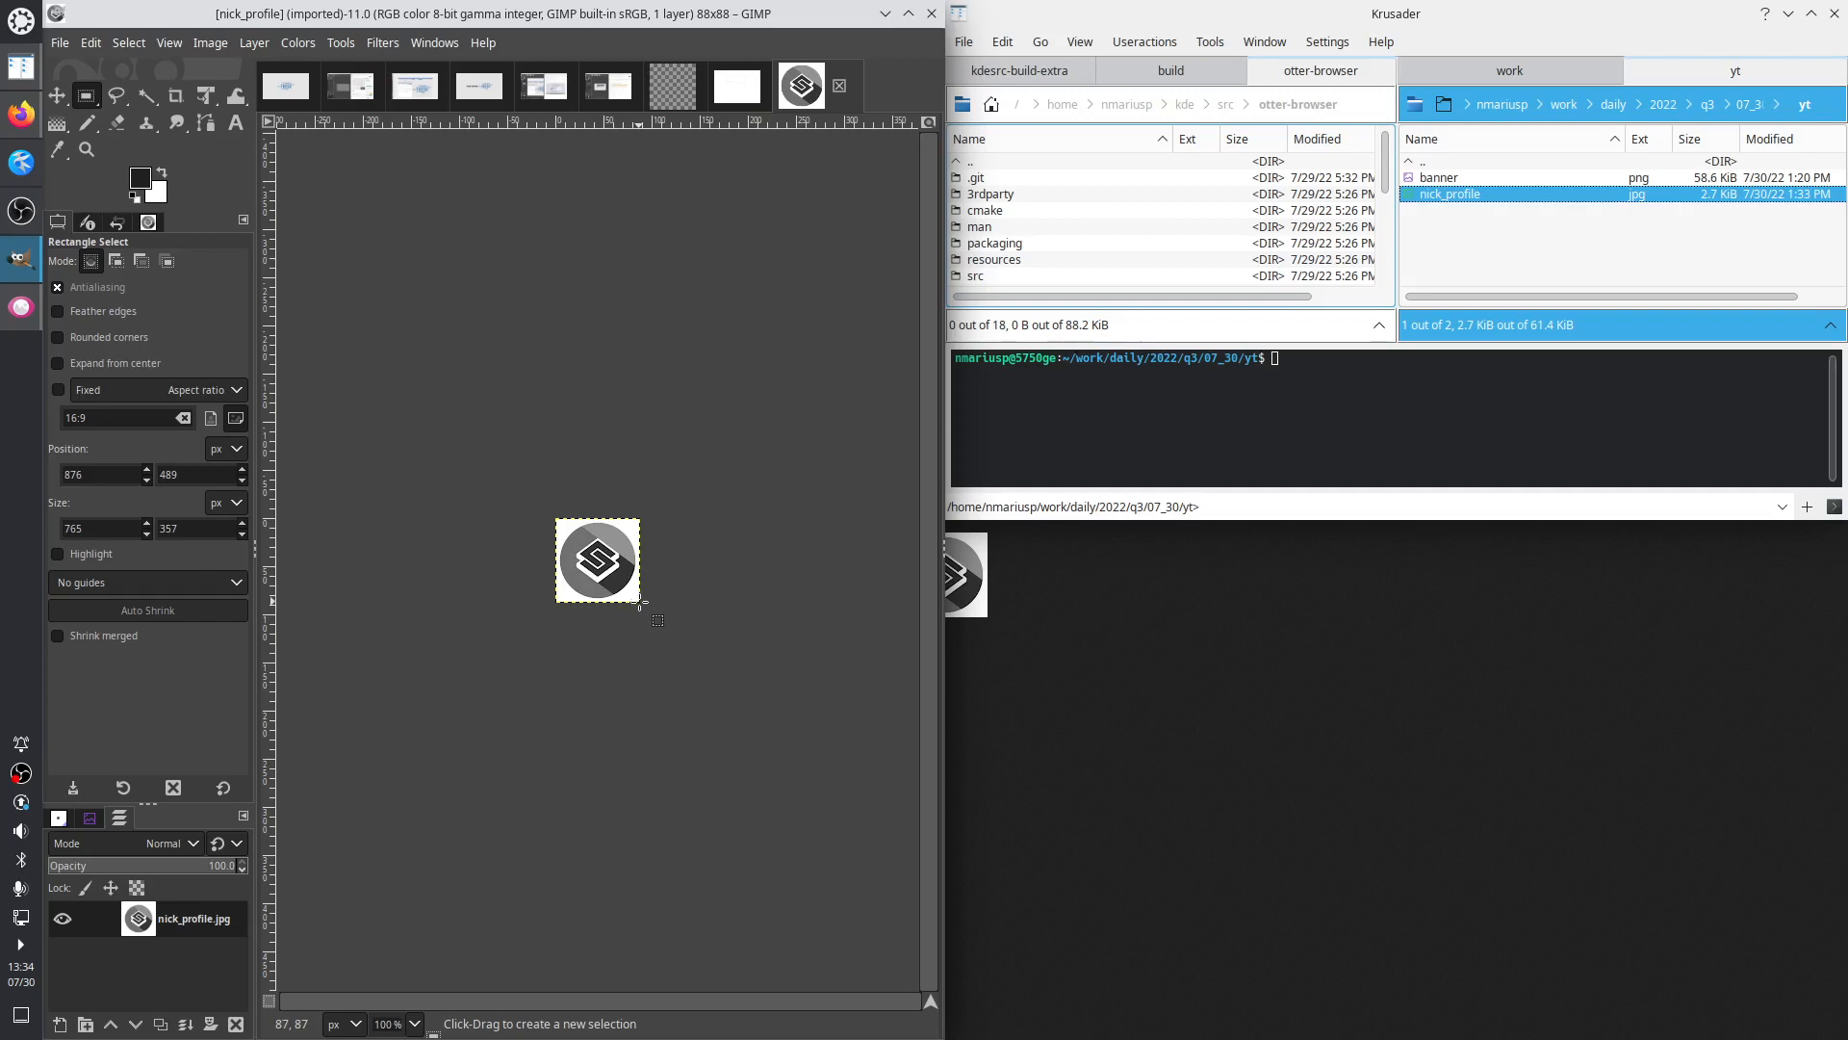
Place Firefox's YouTube Help page beside GIMP and compare its profile picture guidelines with an enlarged view of the nick_profile image
click(20, 116)
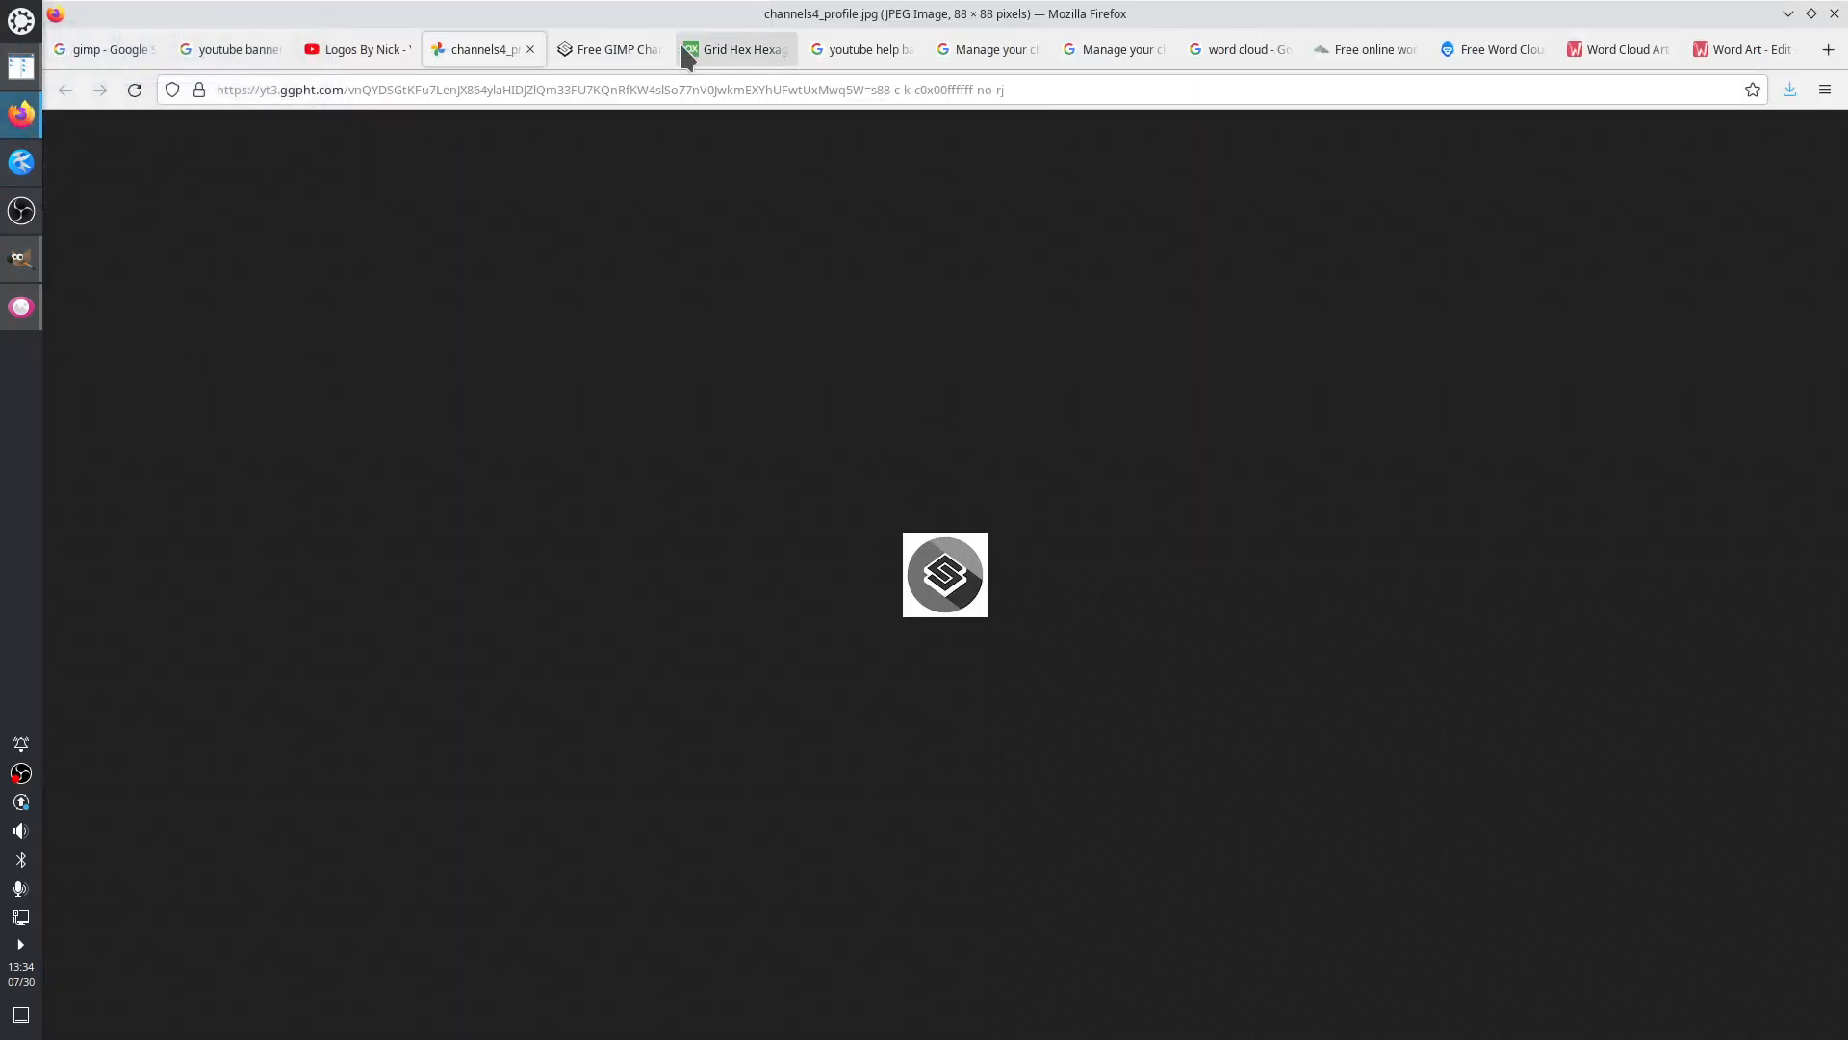
click(980, 59)
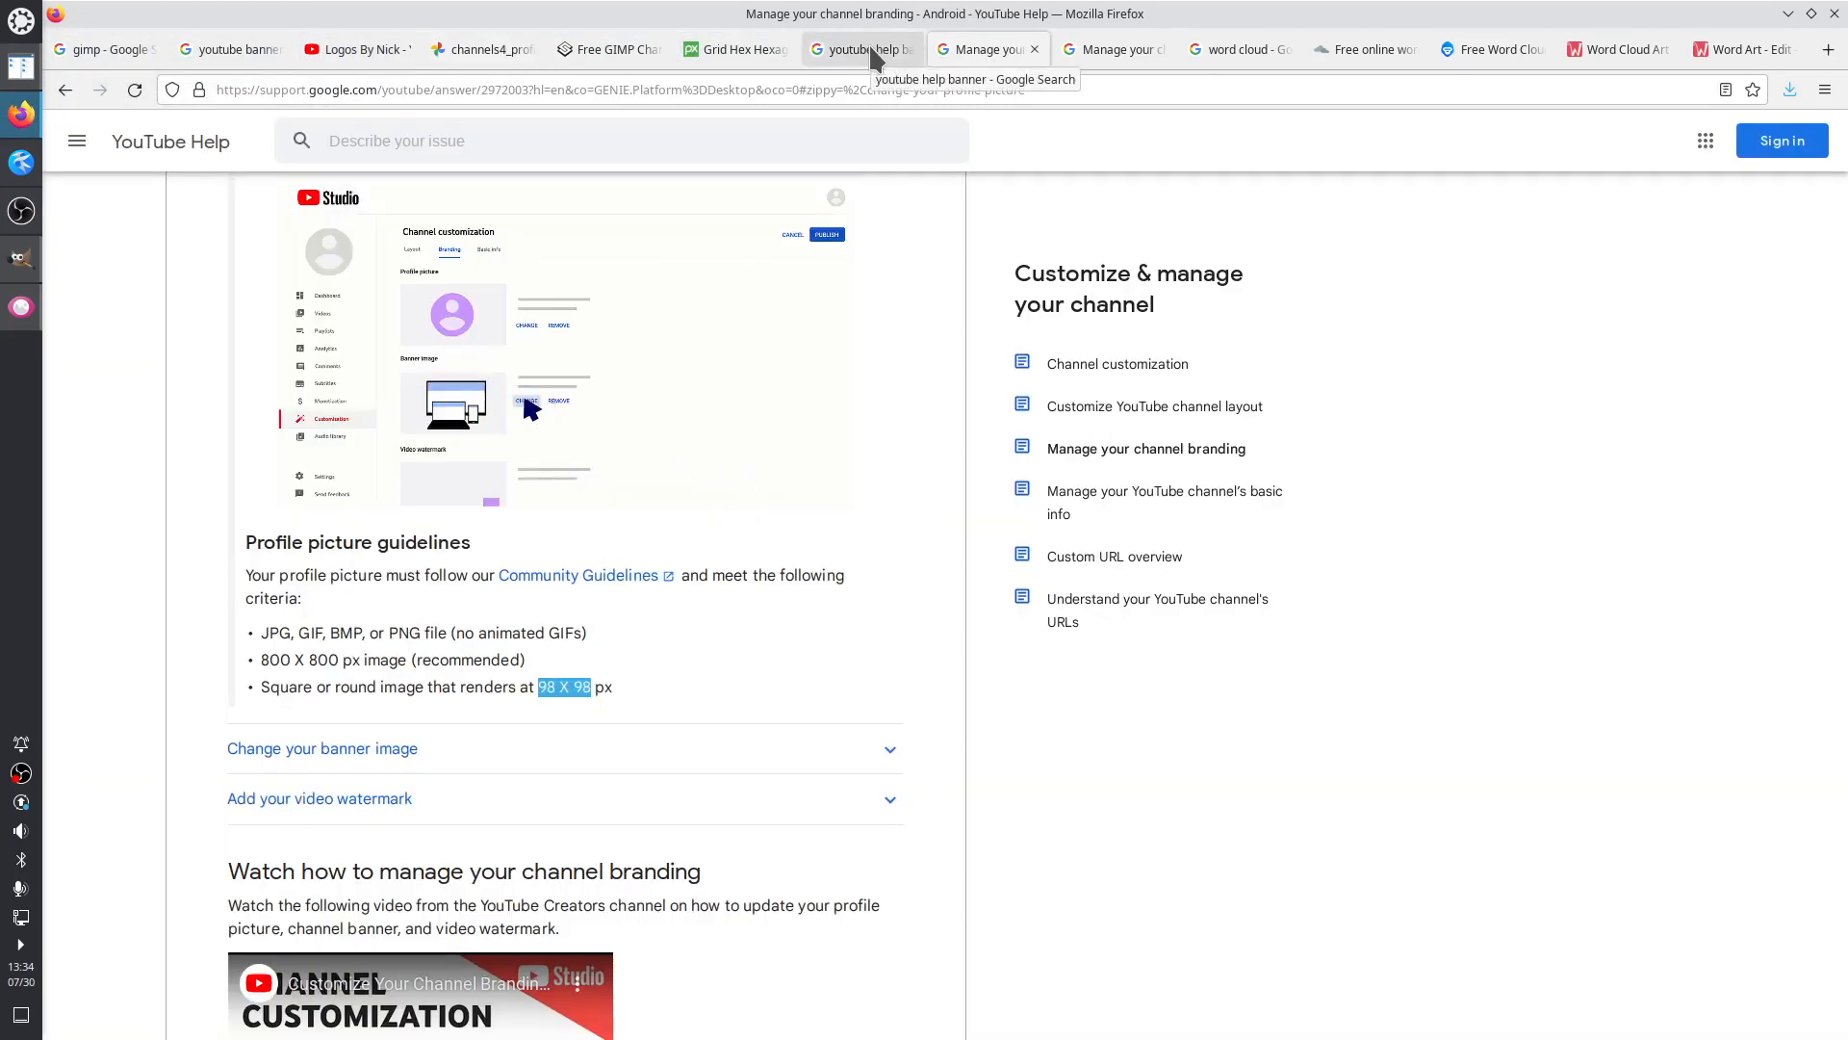
drag(1446, 15, 1844, 58)
click(732, 39)
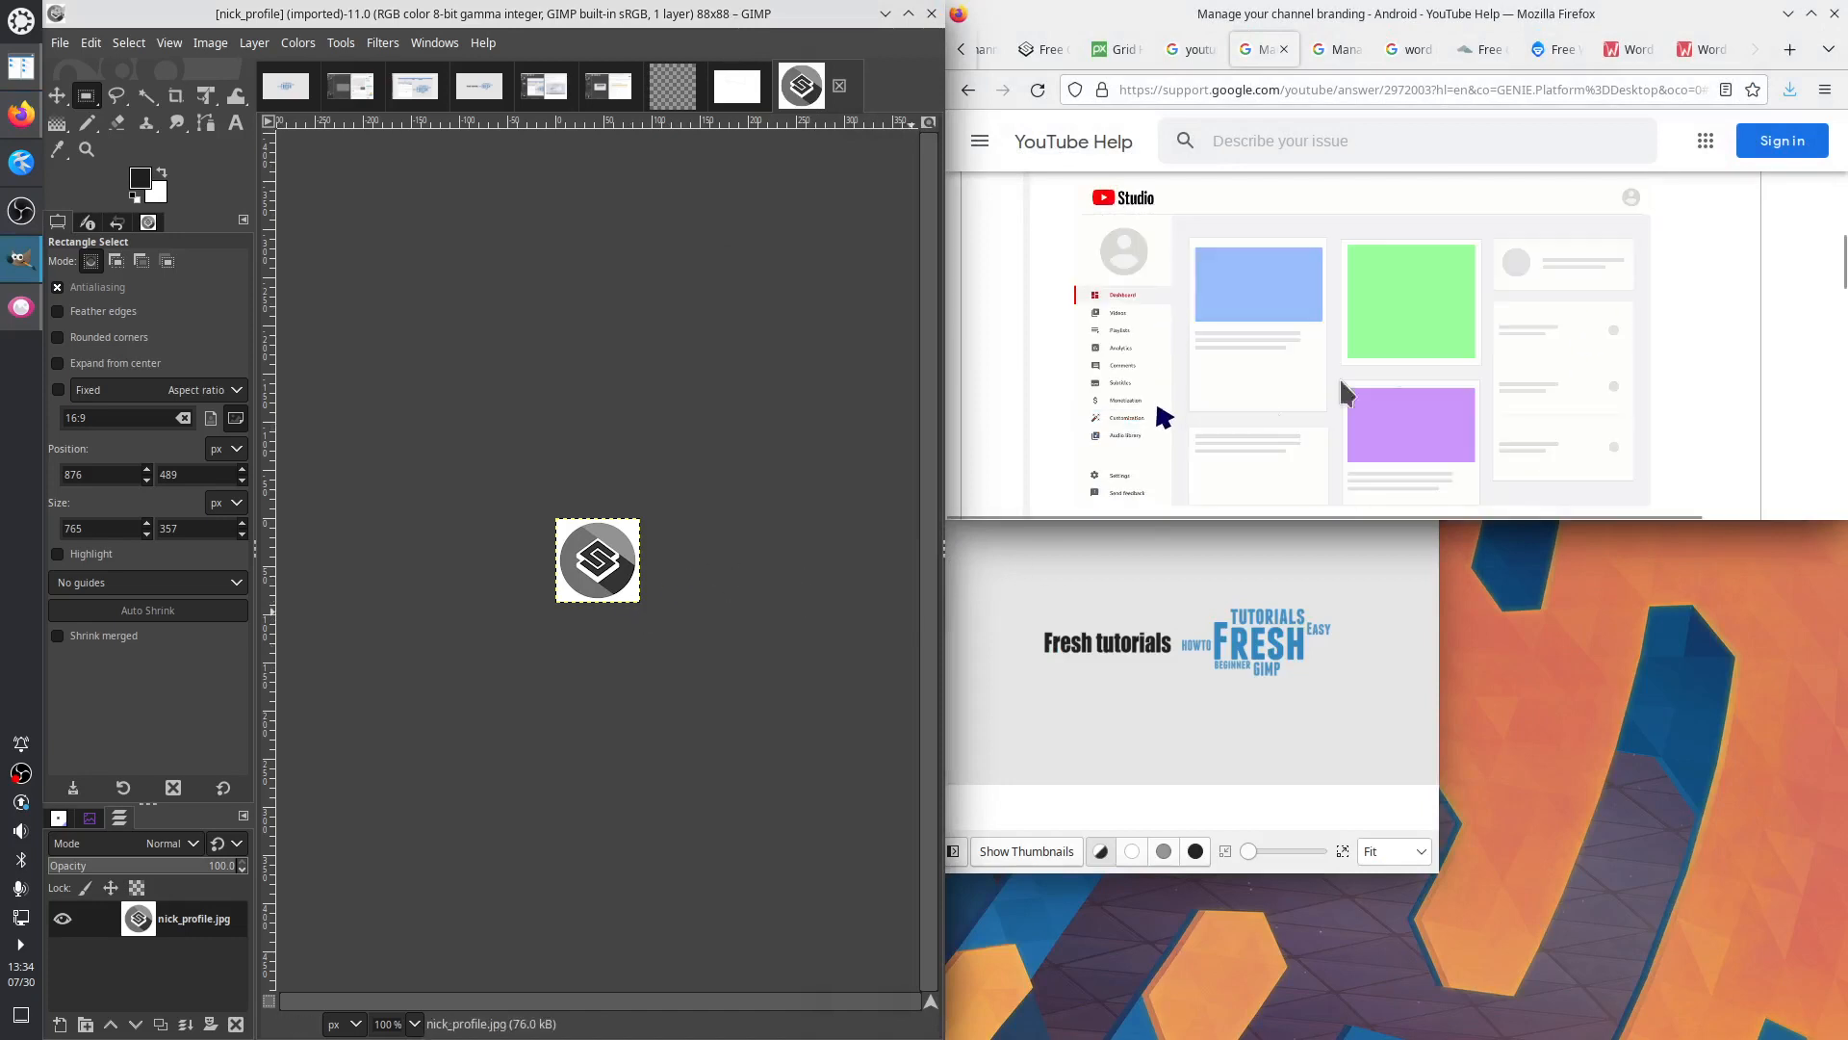
scroll(1774, 395, down, 5)
scroll(1776, 399, up, 2)
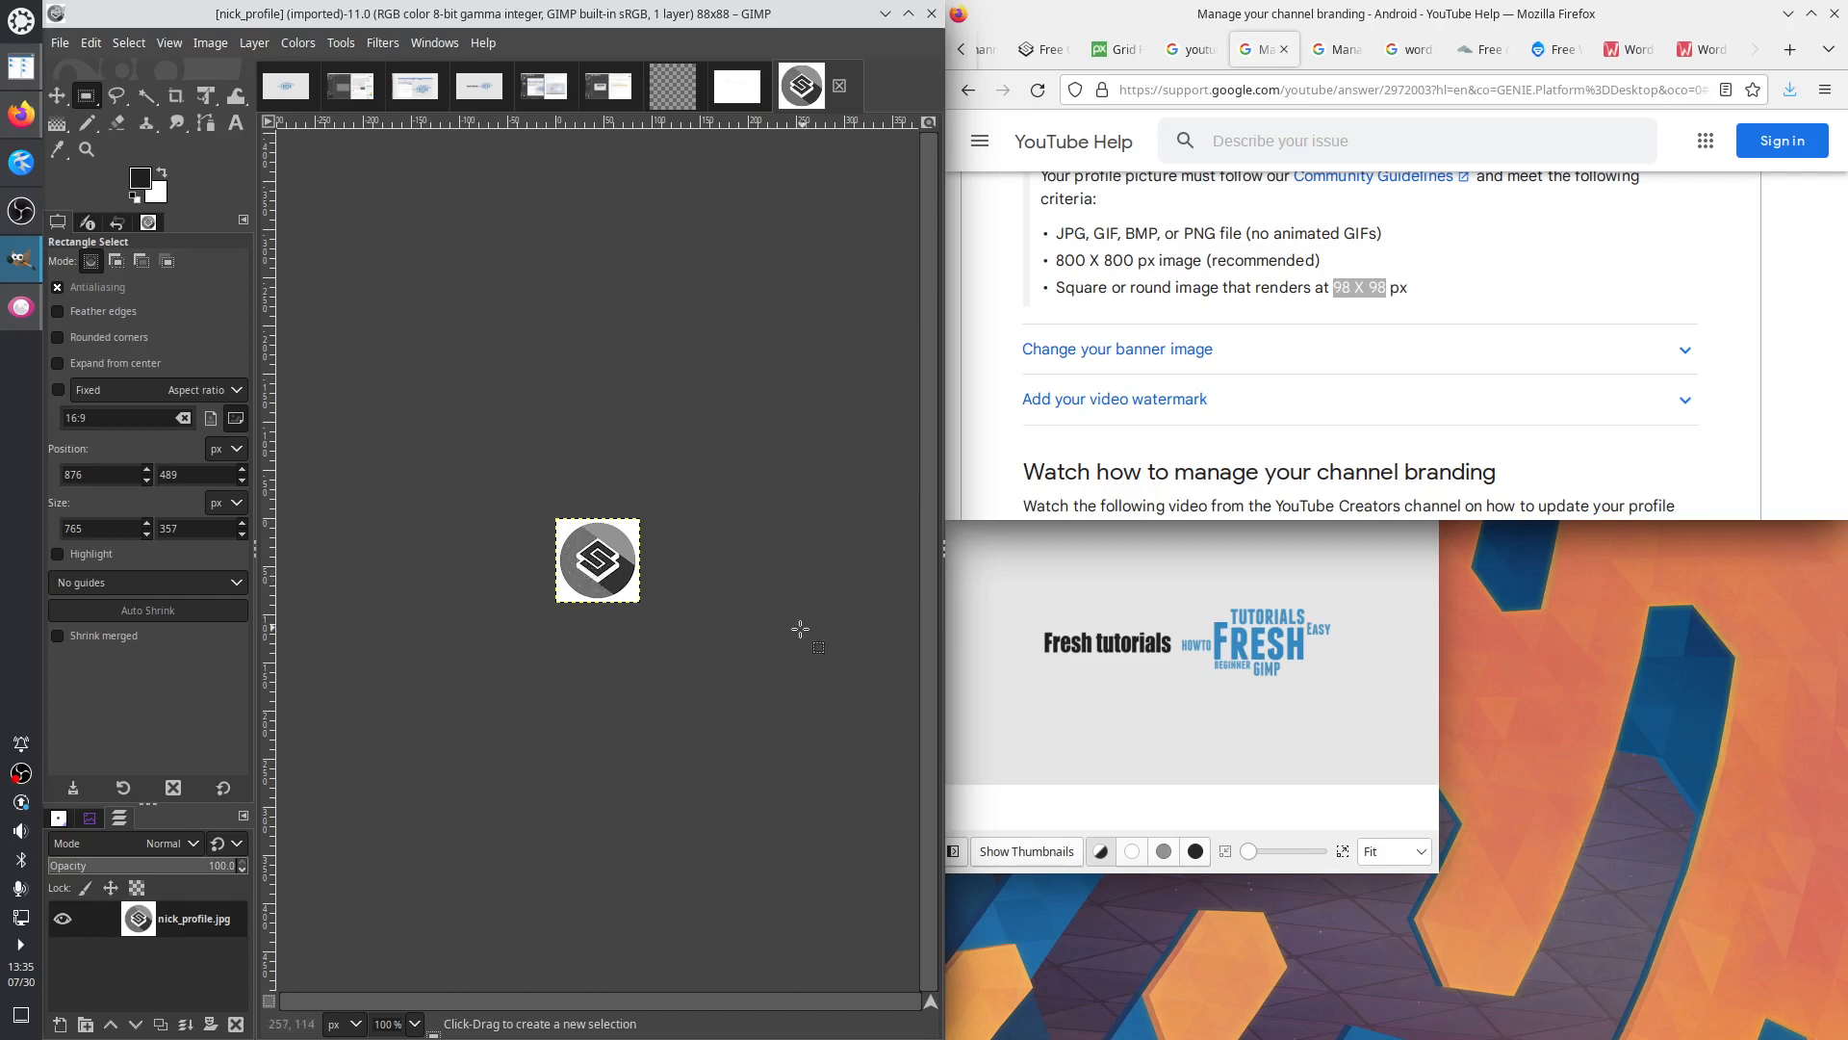
scroll(731, 610, up, 3)
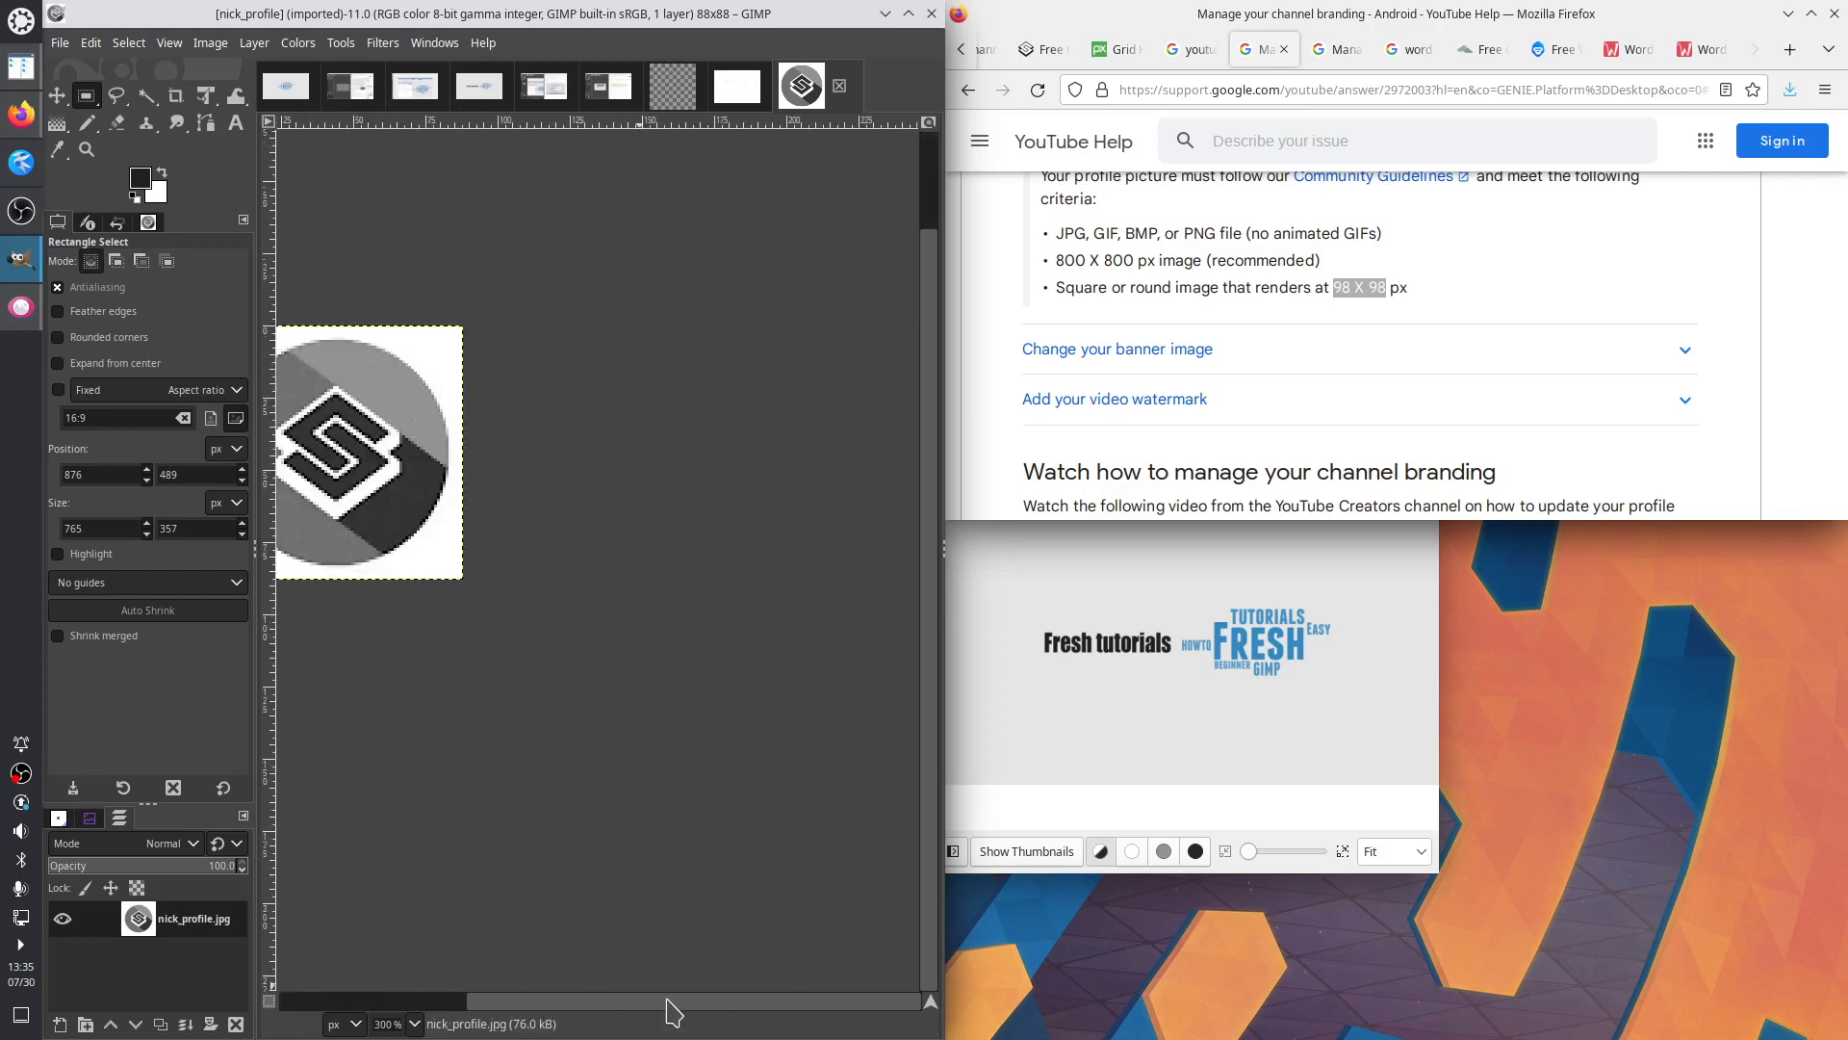
drag(667, 1001, 589, 1001)
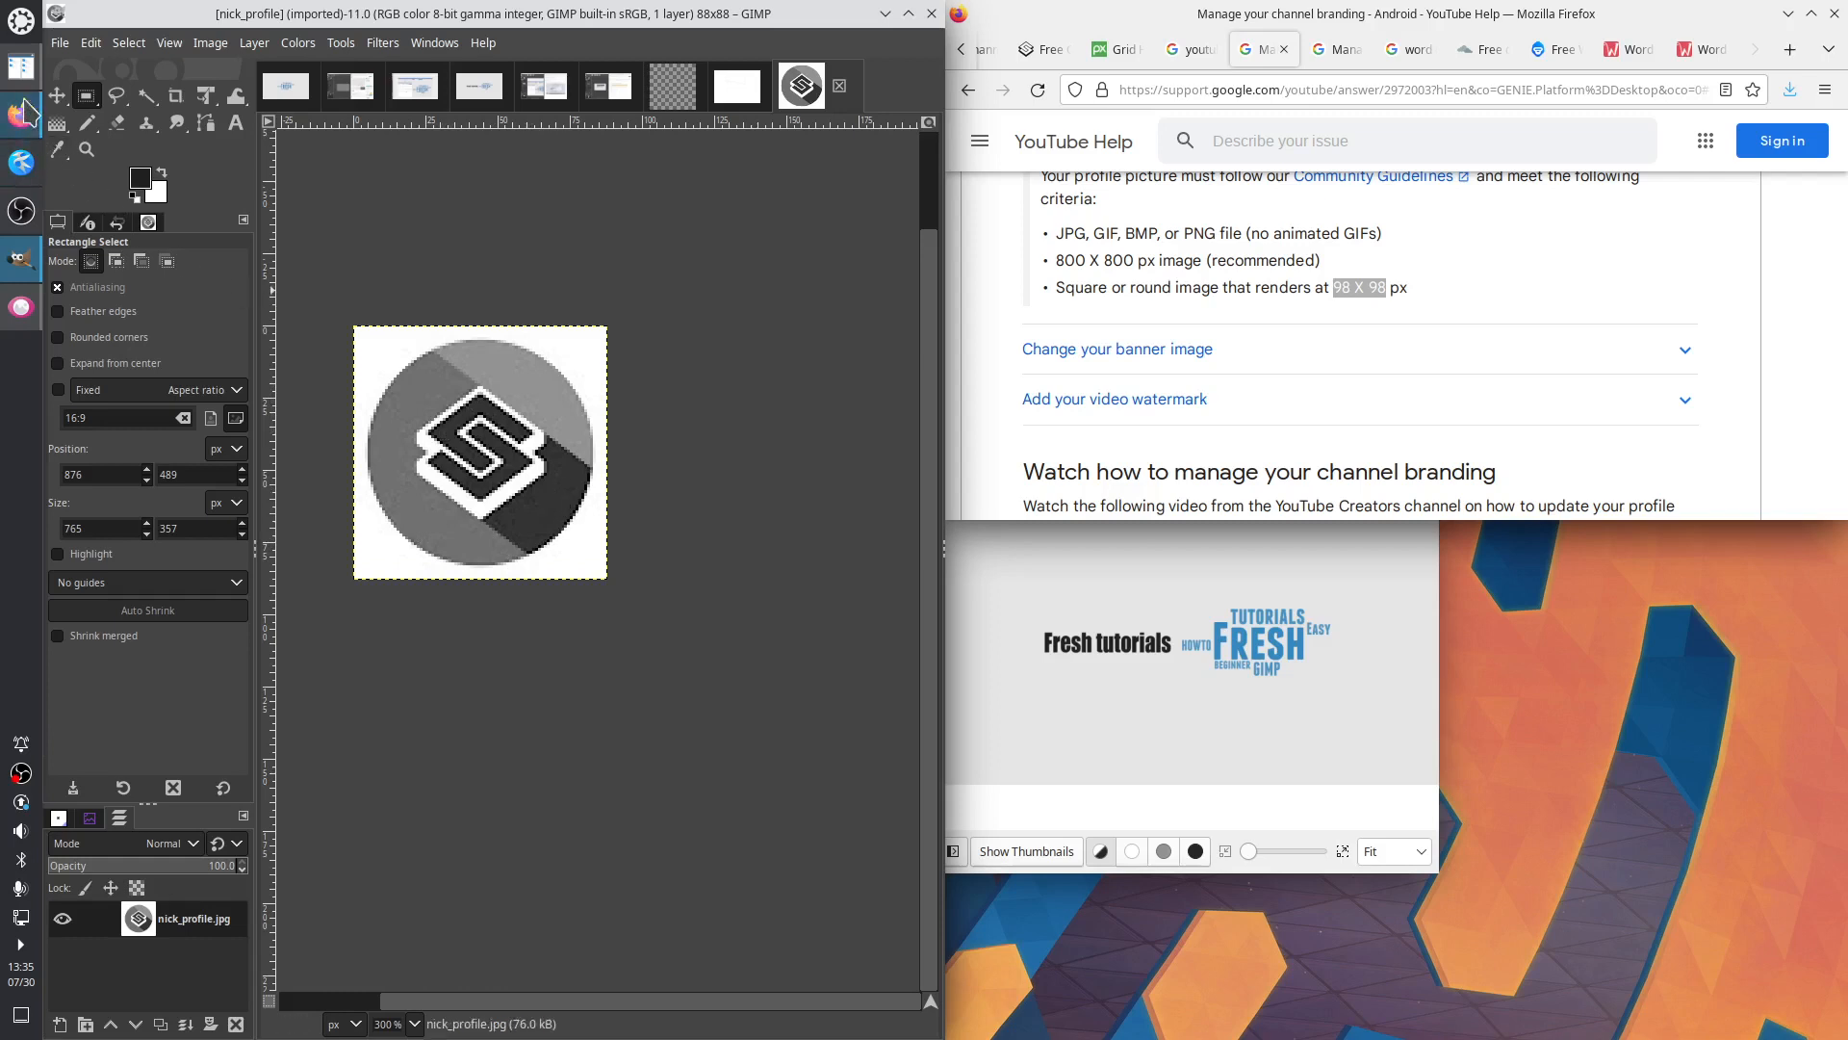
click(20, 68)
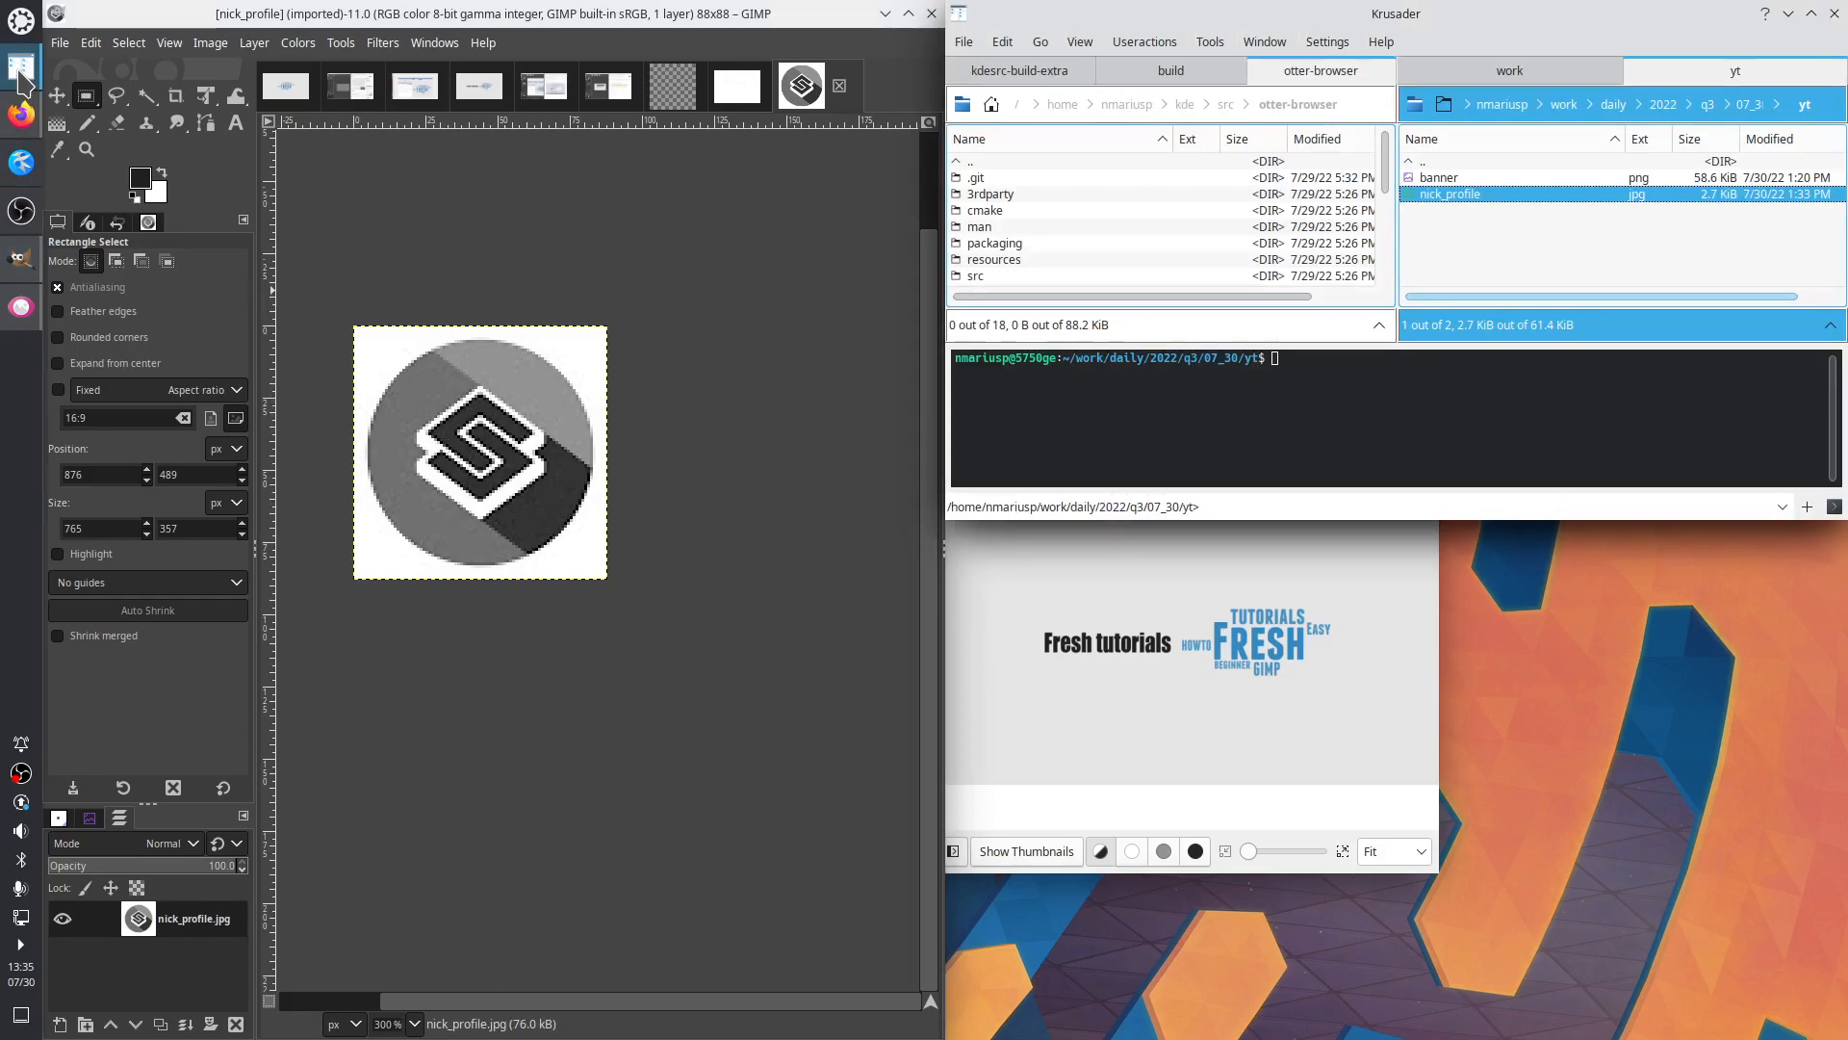
click(19, 77)
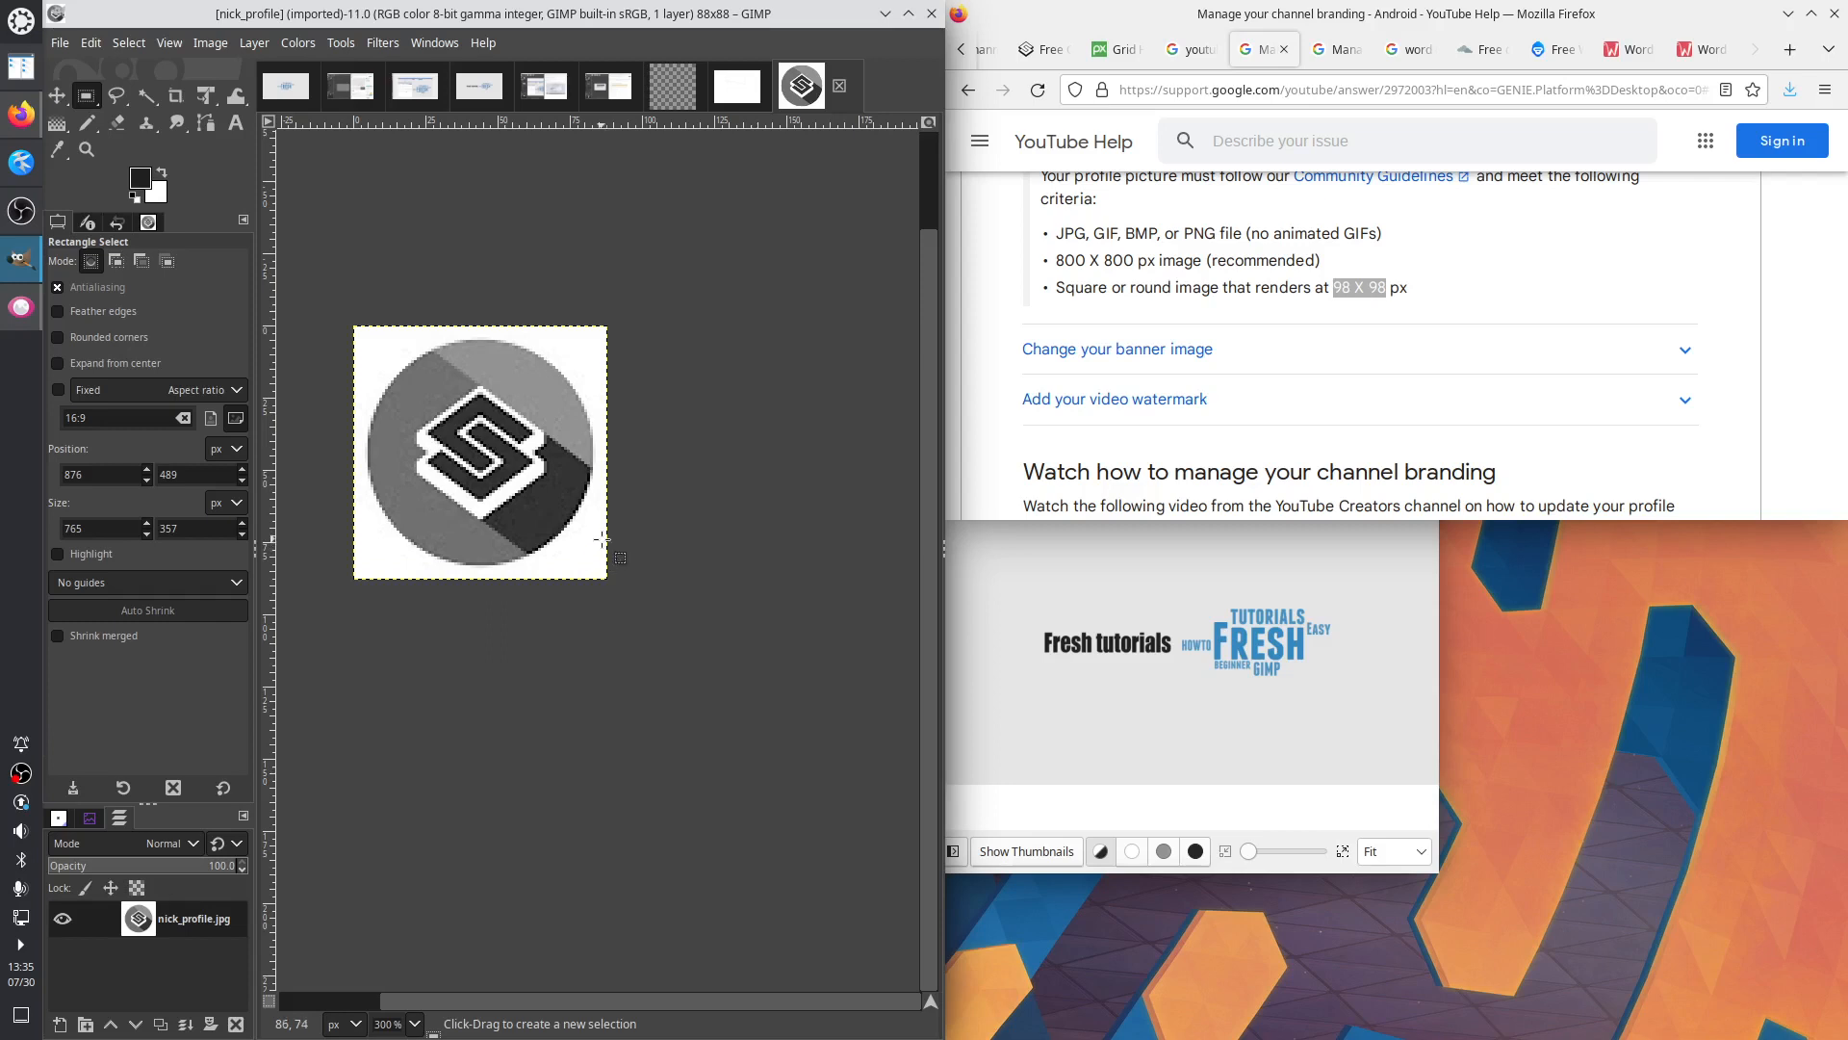
Add a 98 x 98 px layer named "white", filled with White, to the empty 98 x 98 px image in GIMP
click(678, 104)
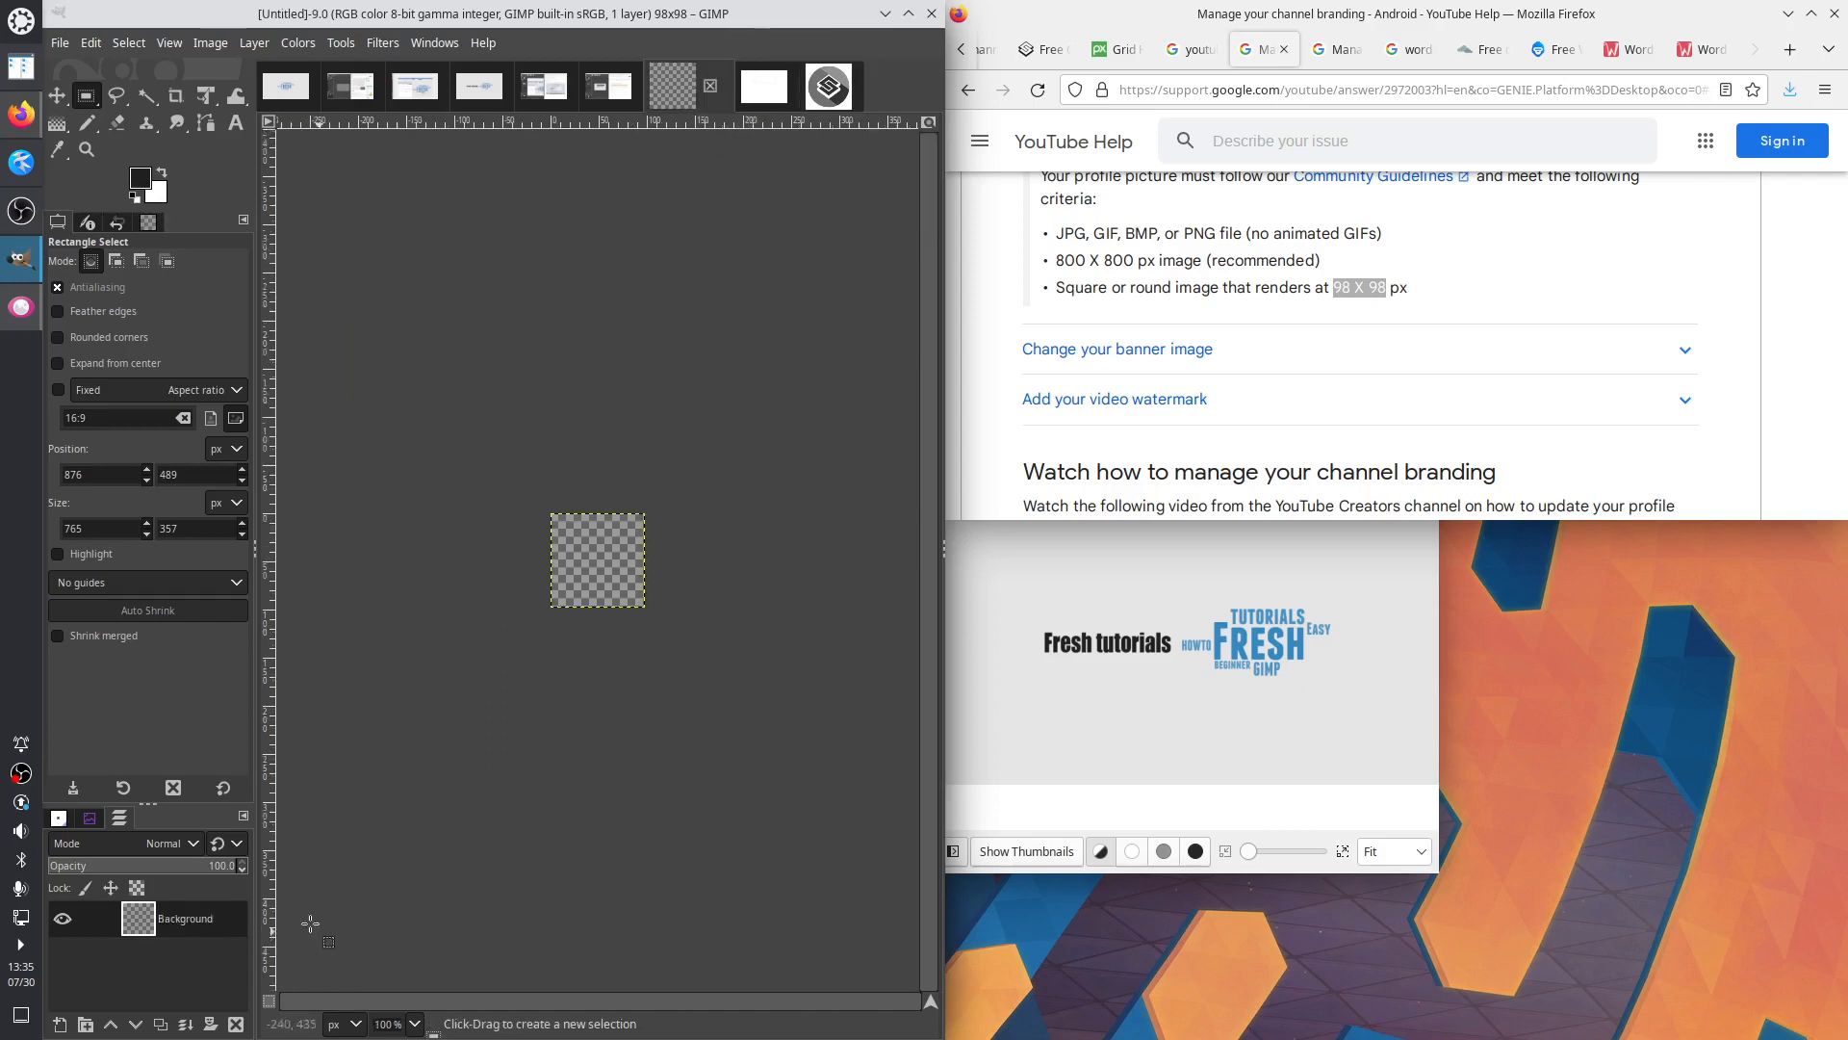
click(59, 1026)
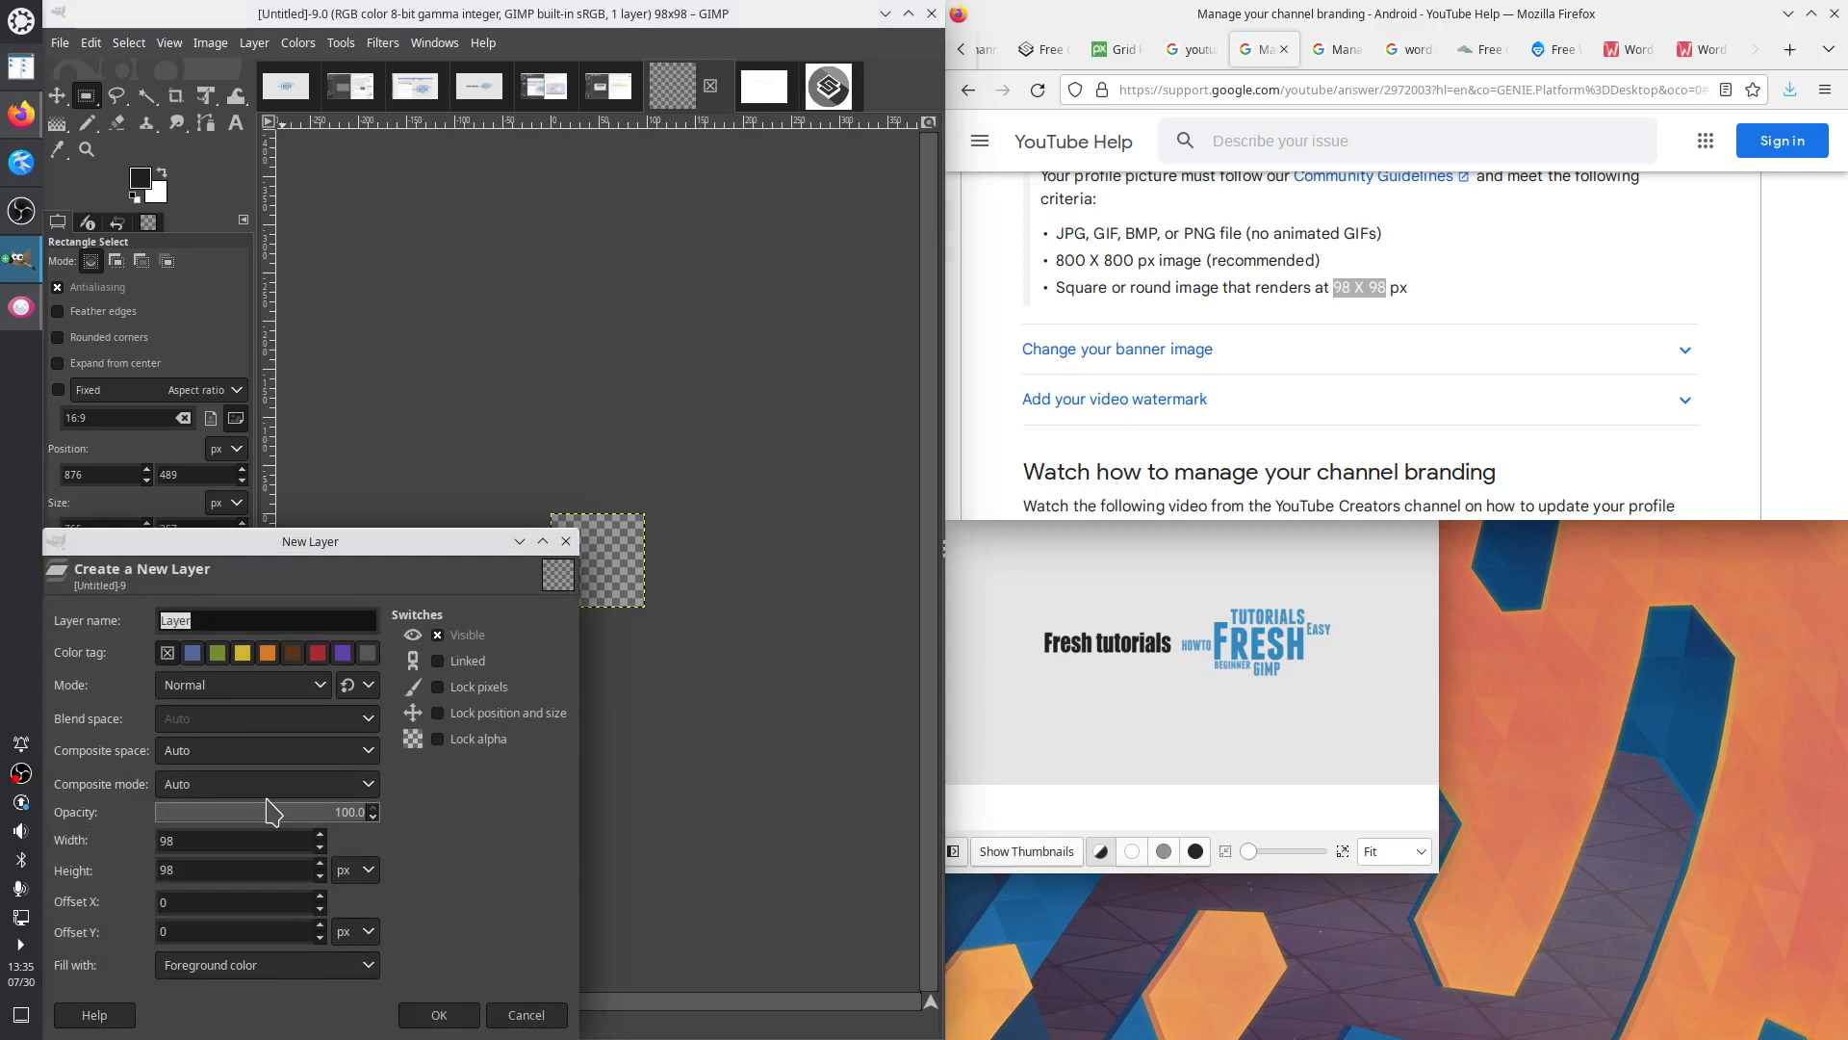
text(W)
click(281, 968)
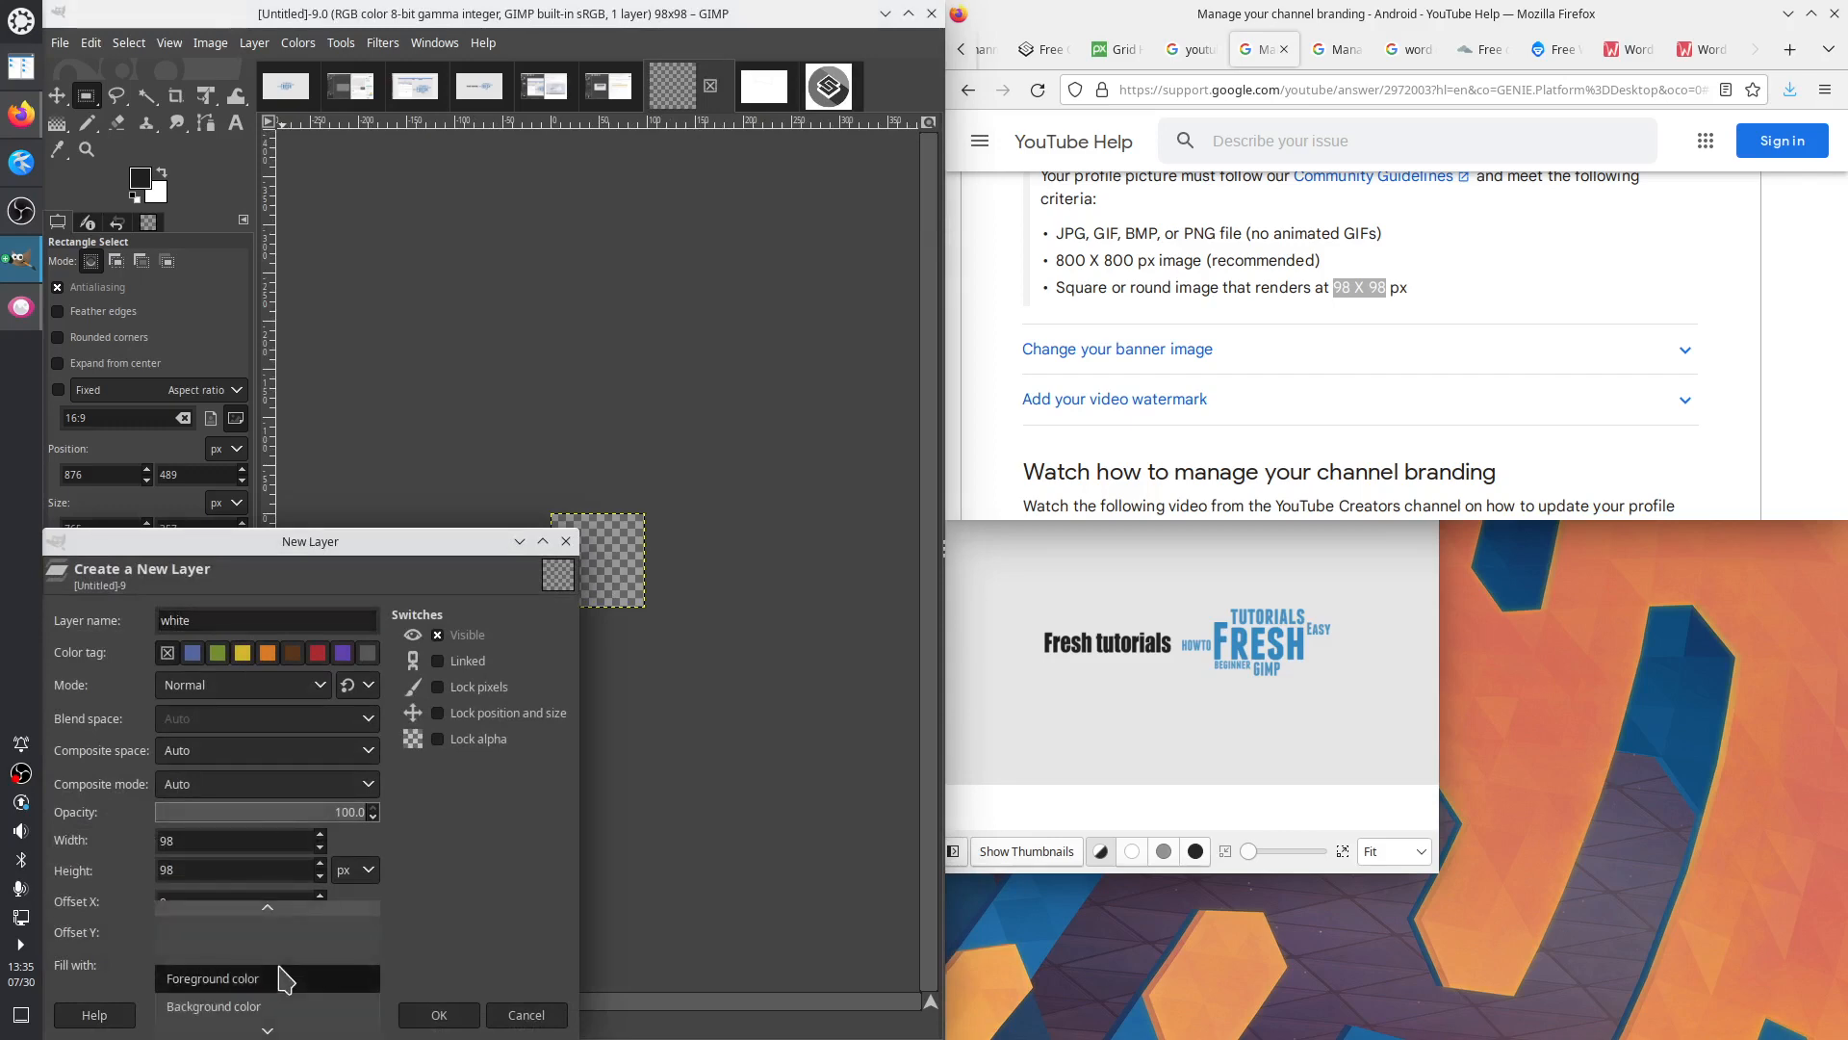
scroll(285, 979, down, 2)
click(296, 984)
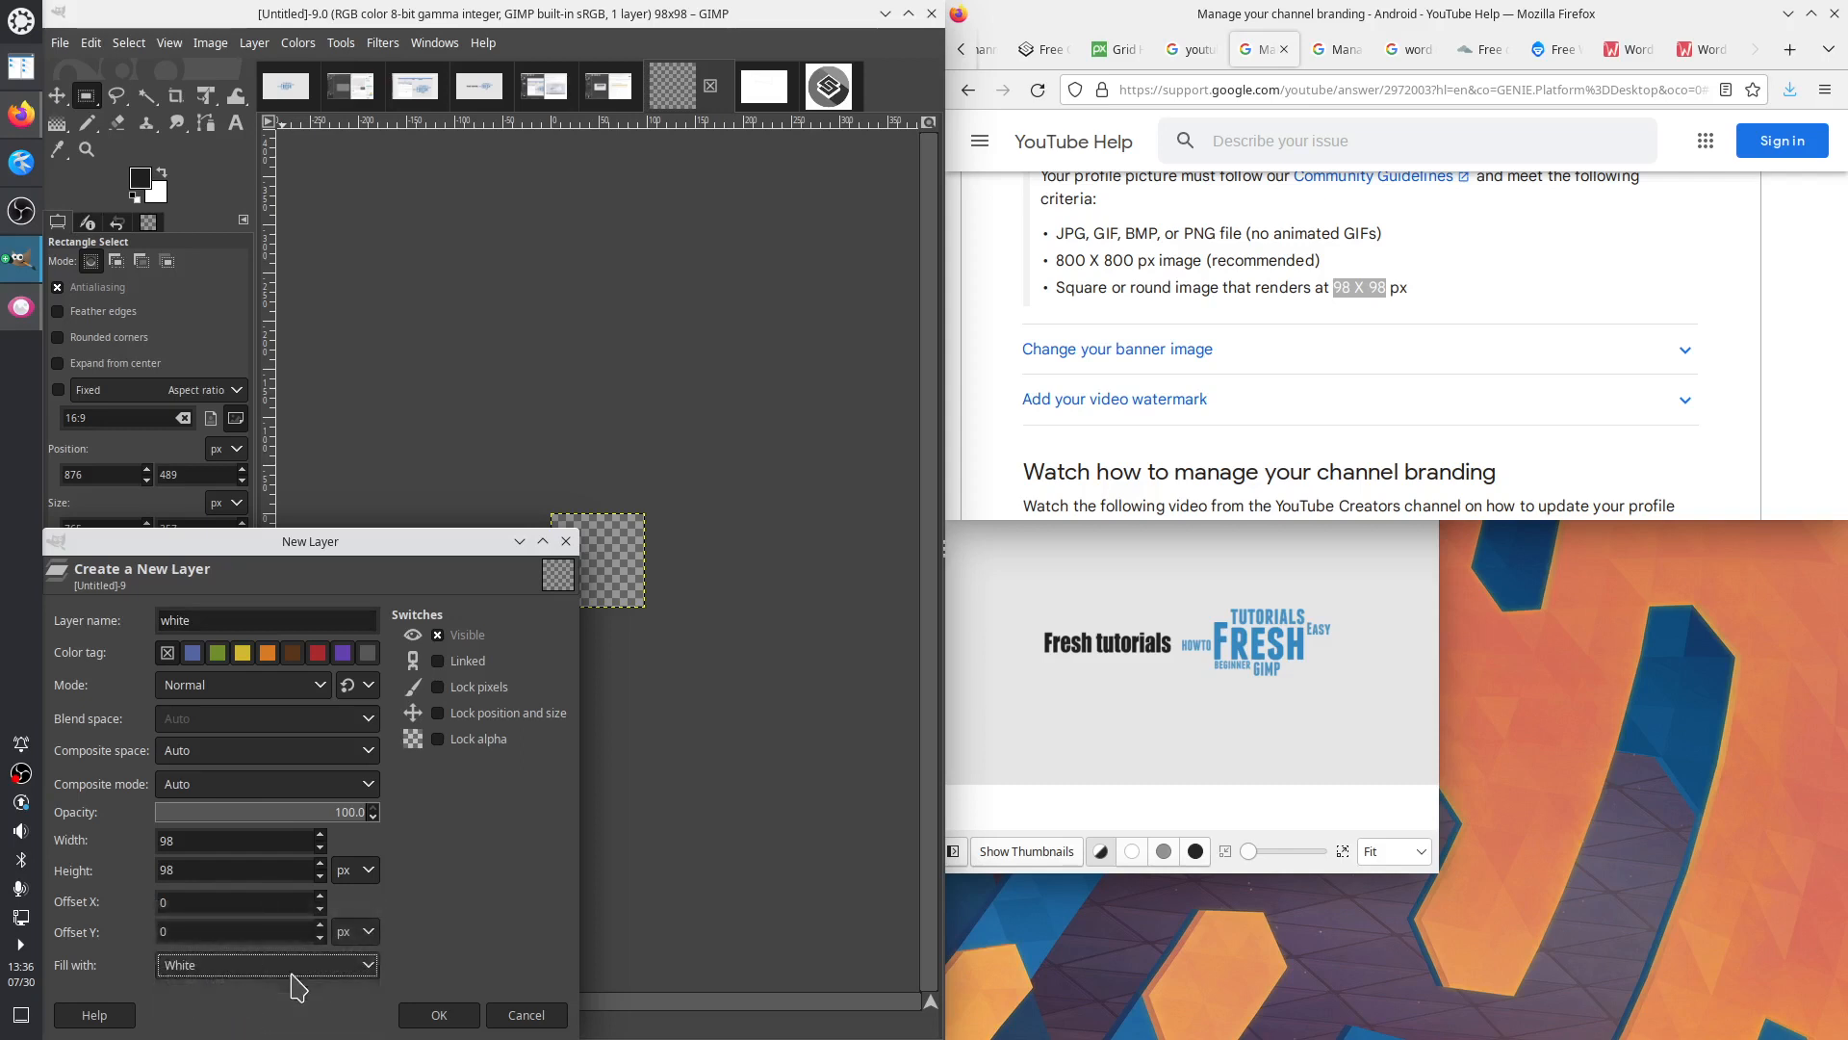
click(439, 1012)
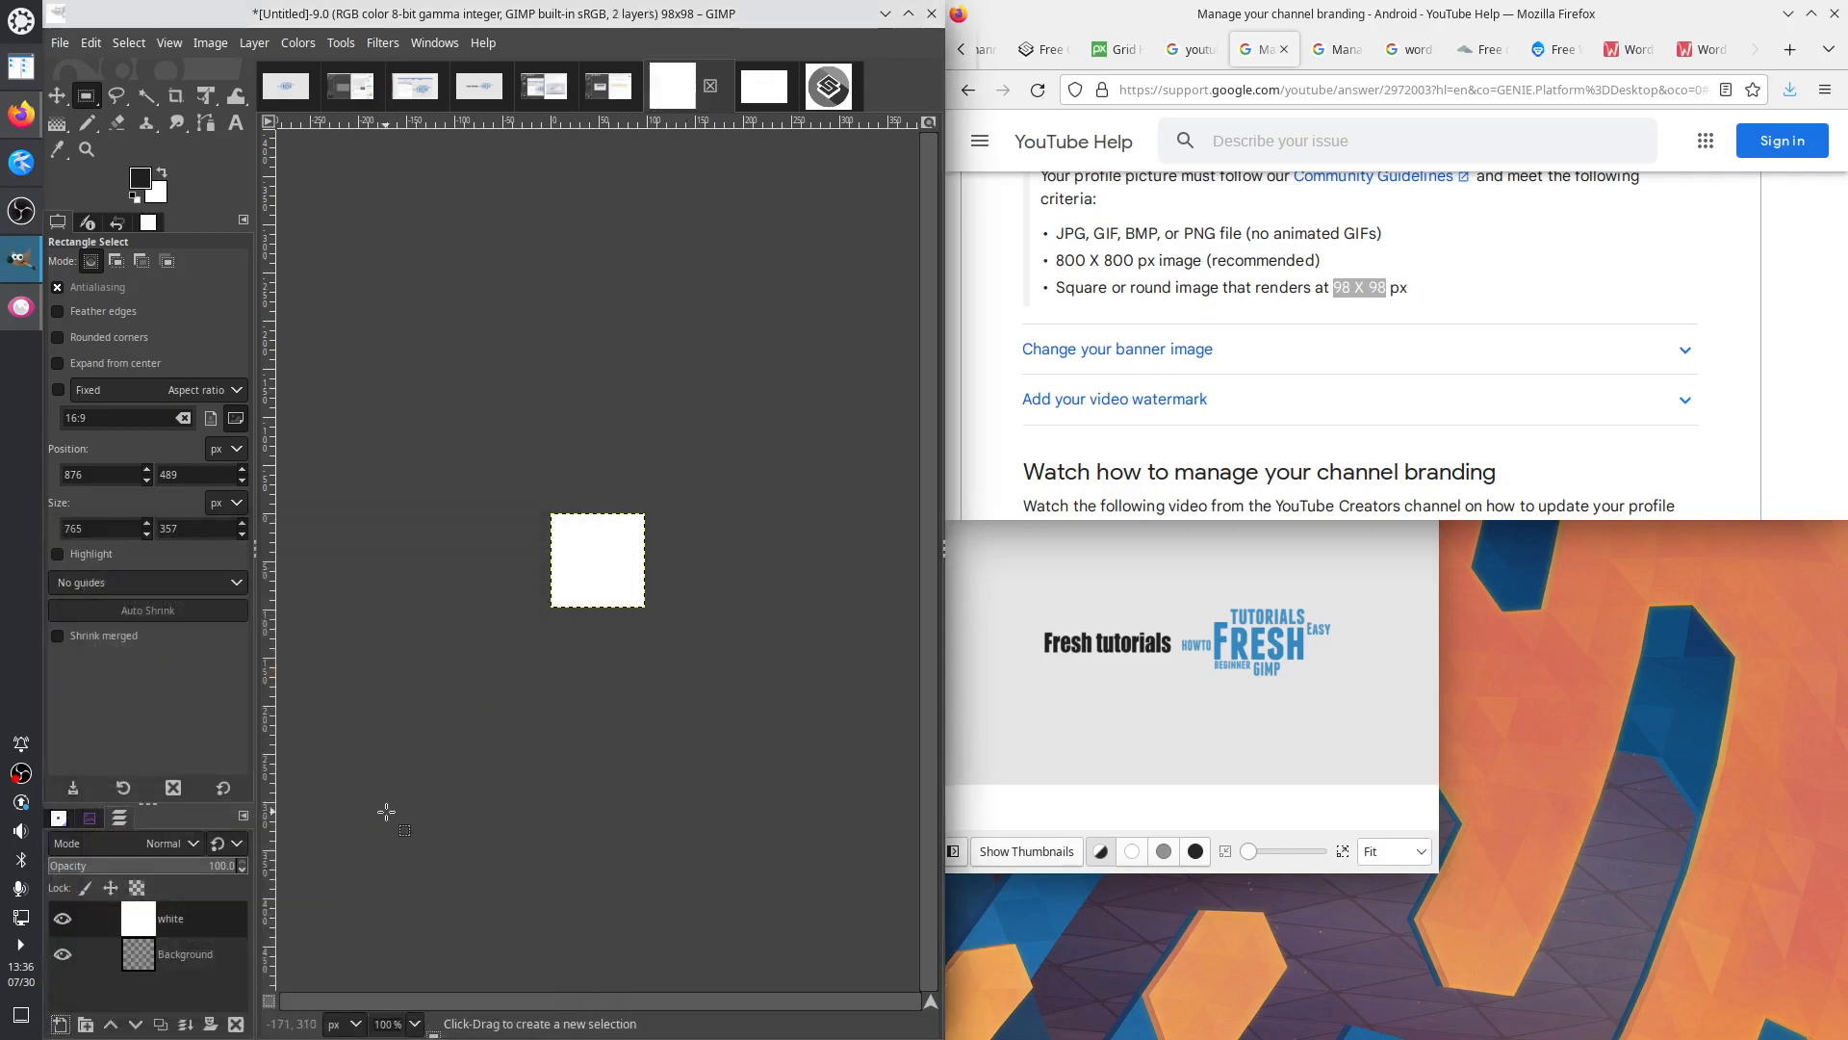
Pick the light grey of the nick_profile logo's circle as the foreground color with the Color Picker
click(60, 1023)
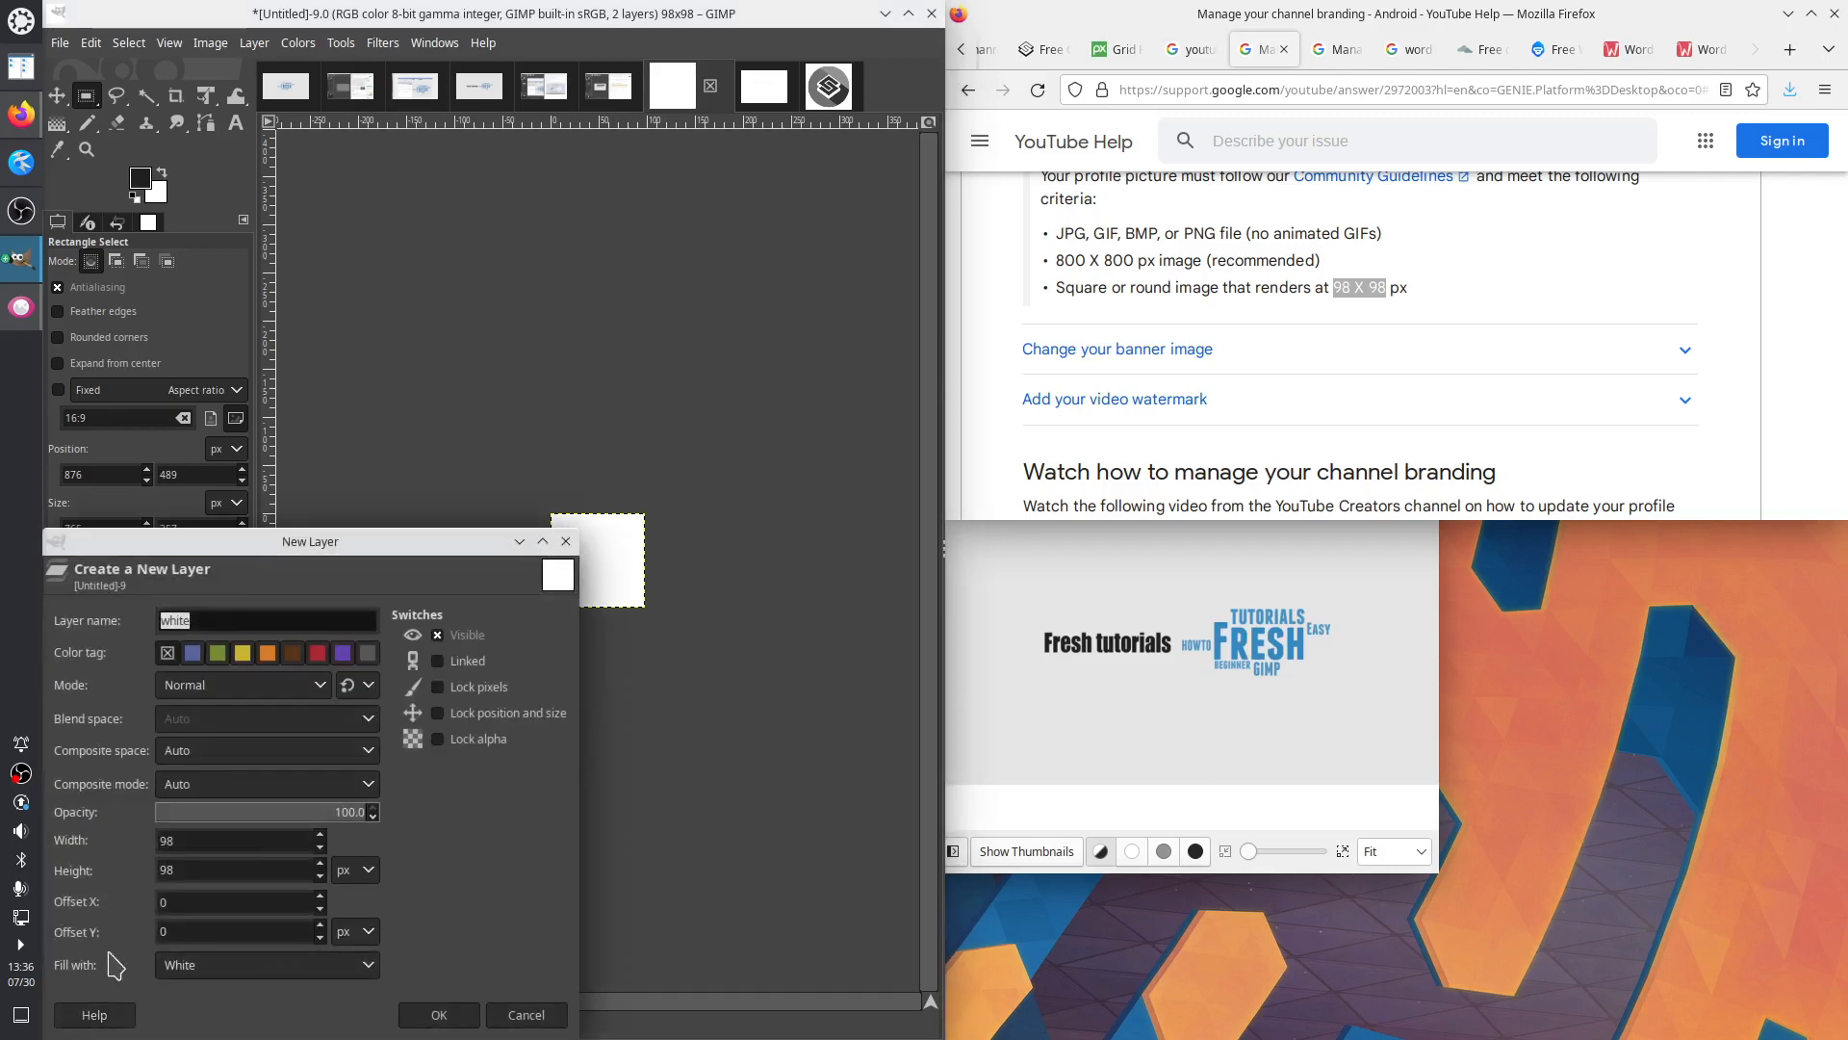
click(809, 94)
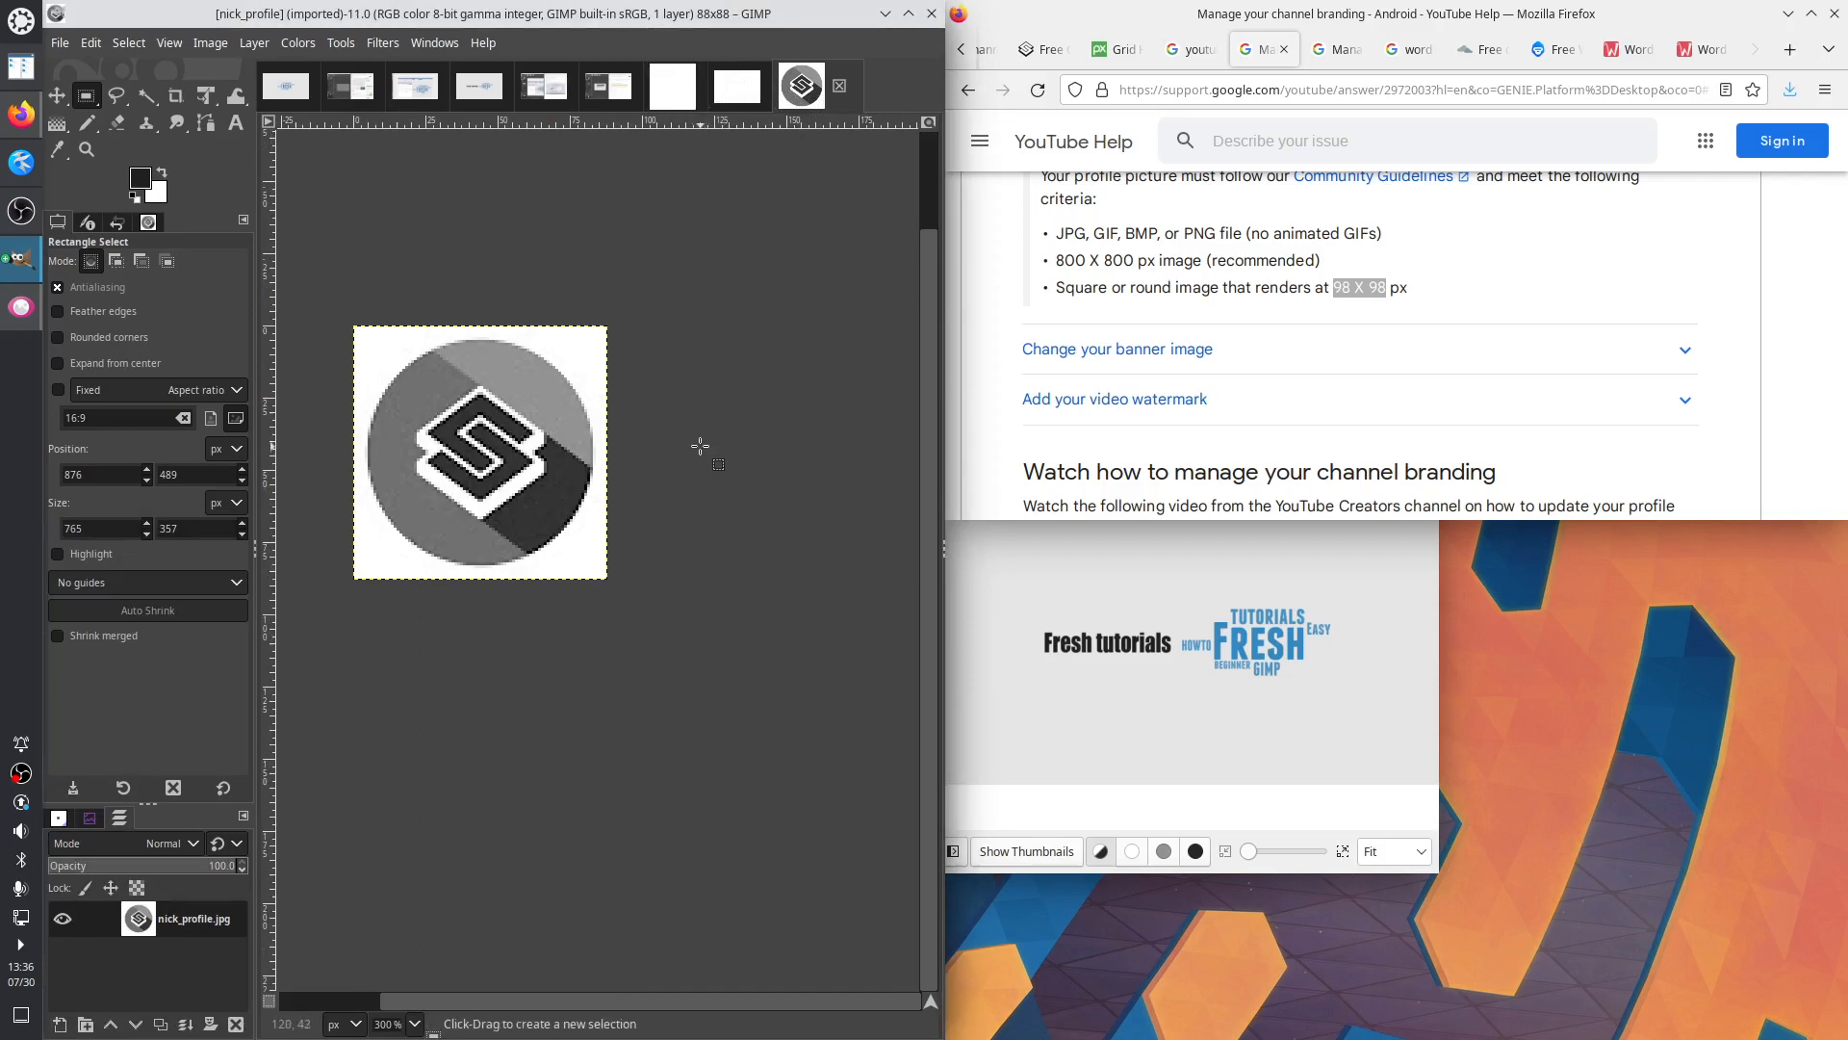
click(57, 149)
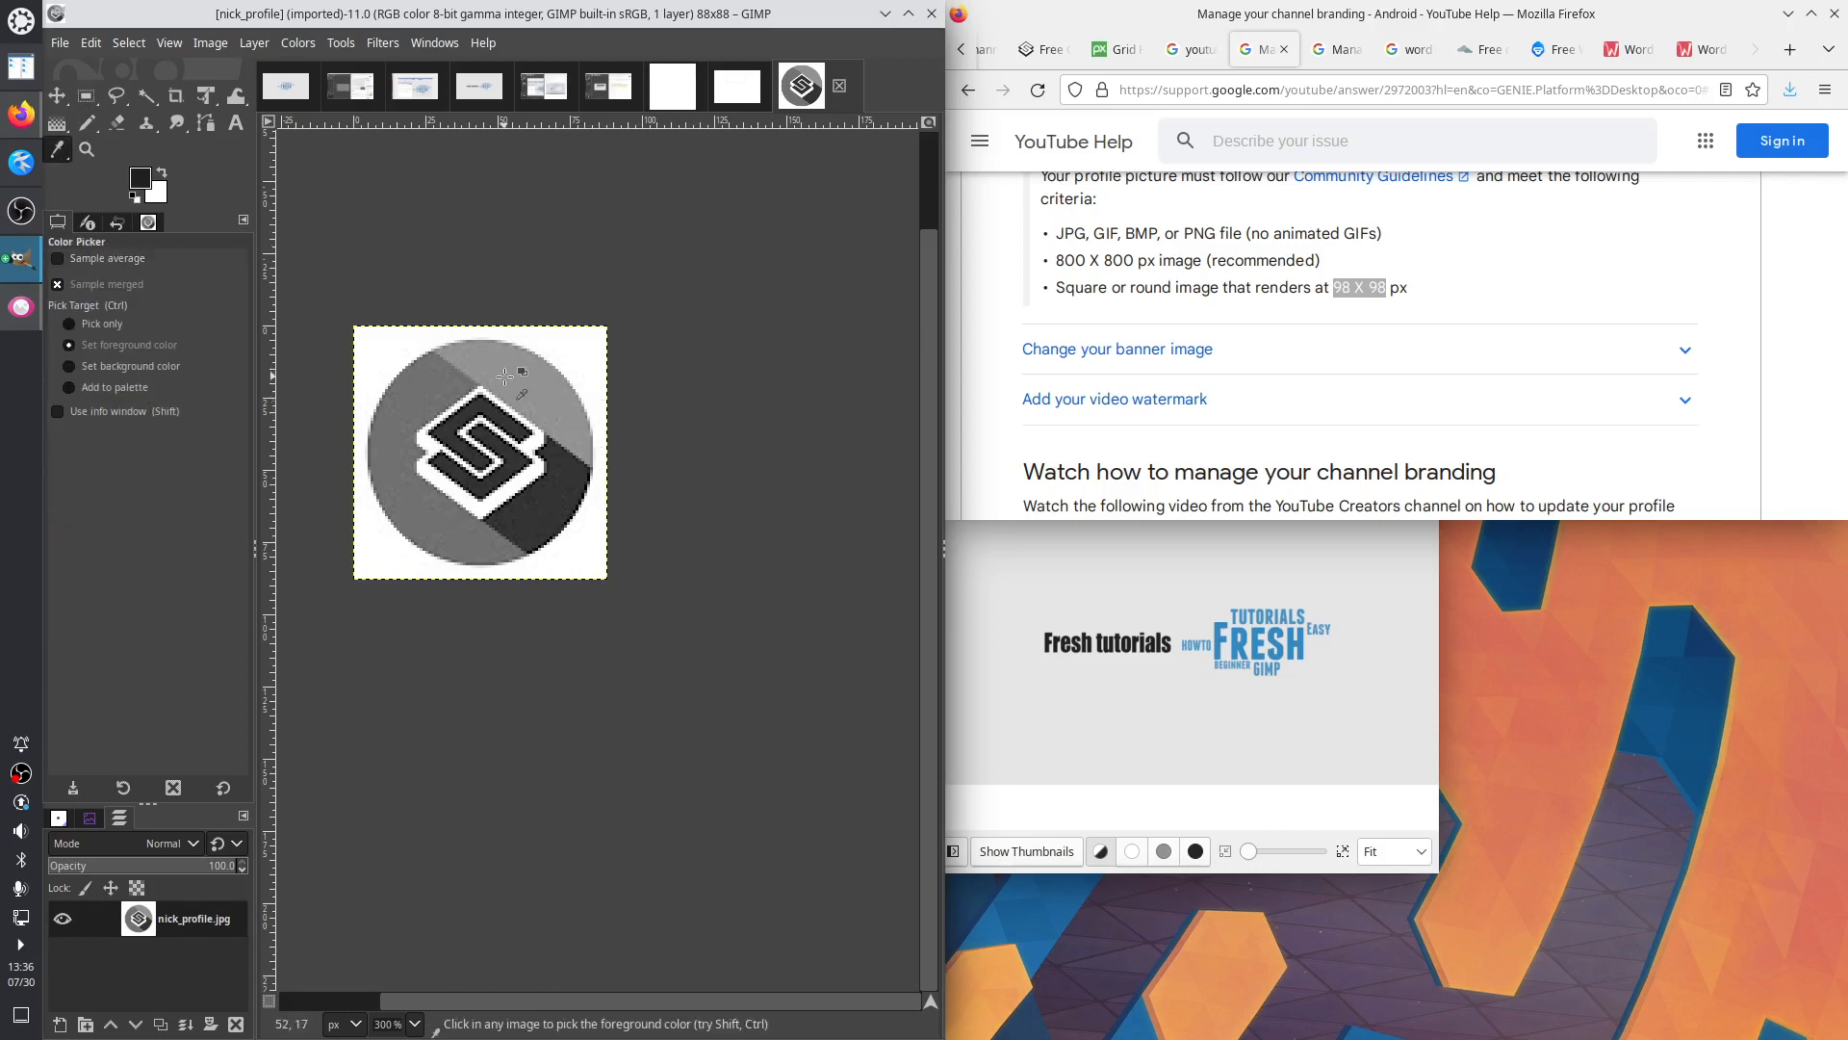
click(504, 376)
Add a 98 x 98 px layer named "w", filled with Transparency, above the white layer of the untitled image
click(674, 91)
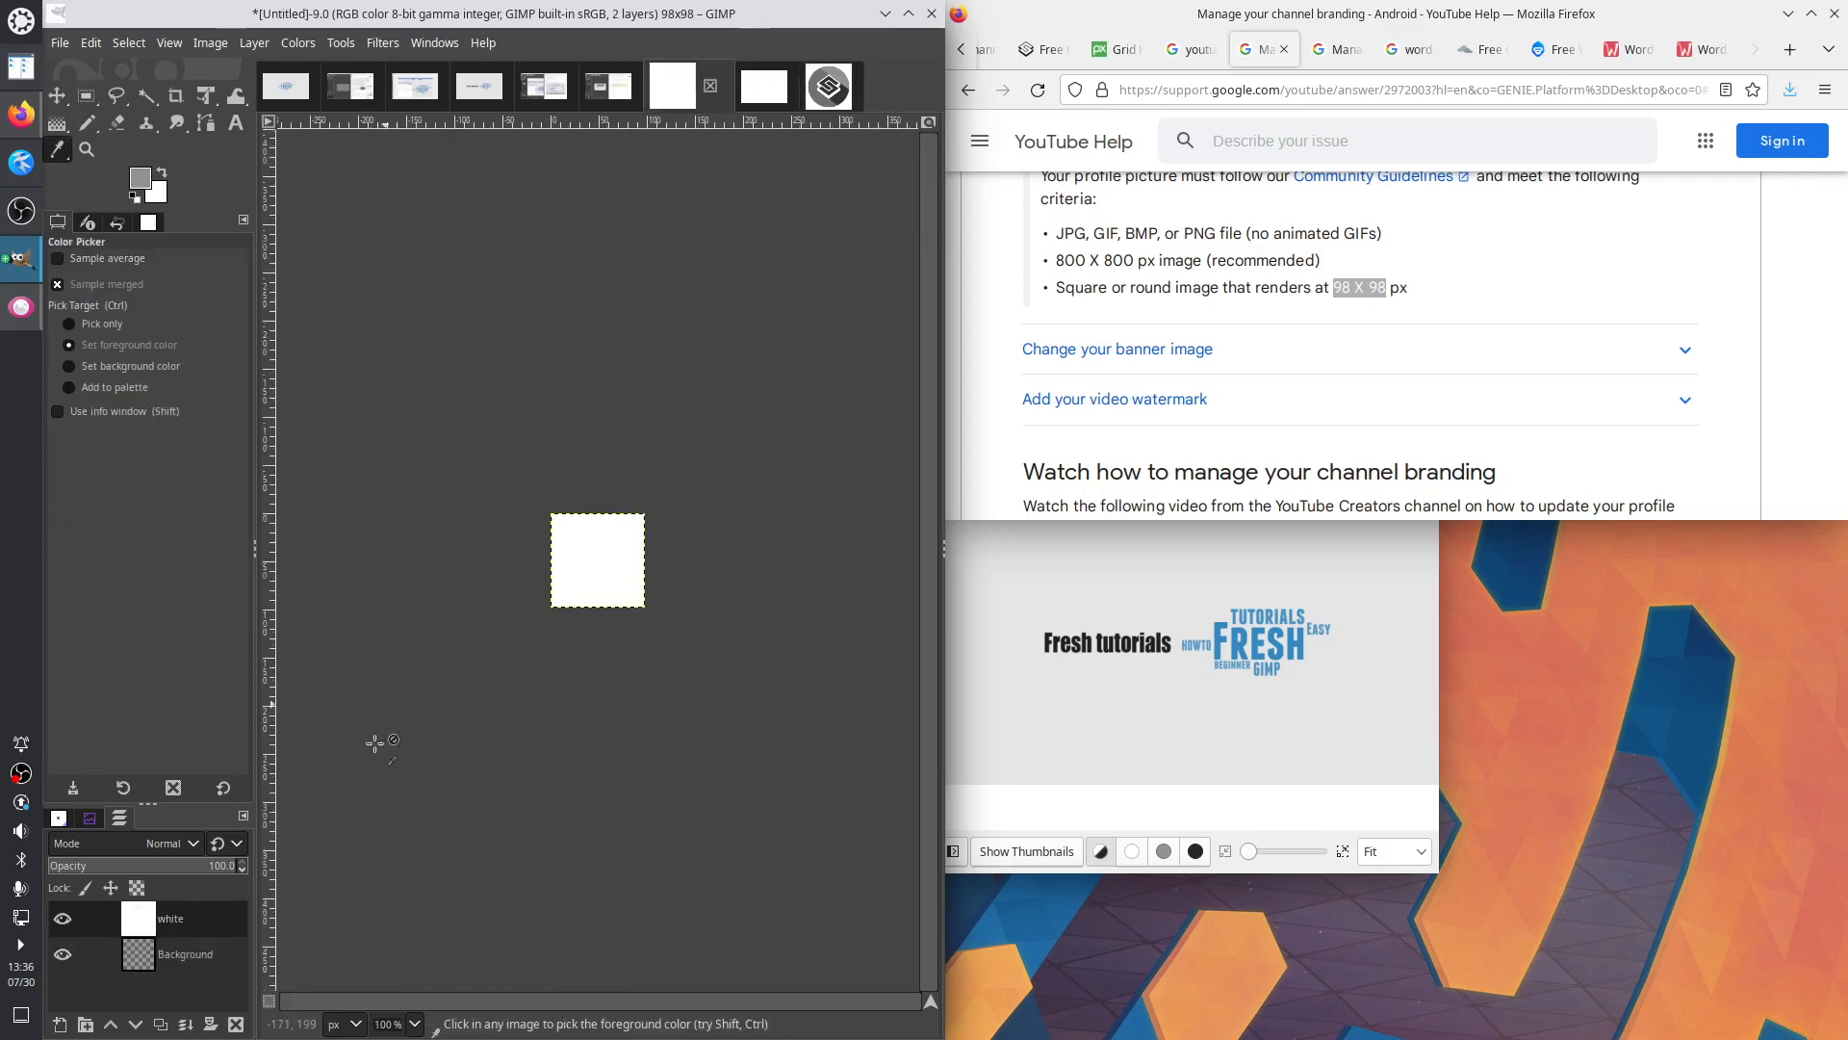
click(58, 1023)
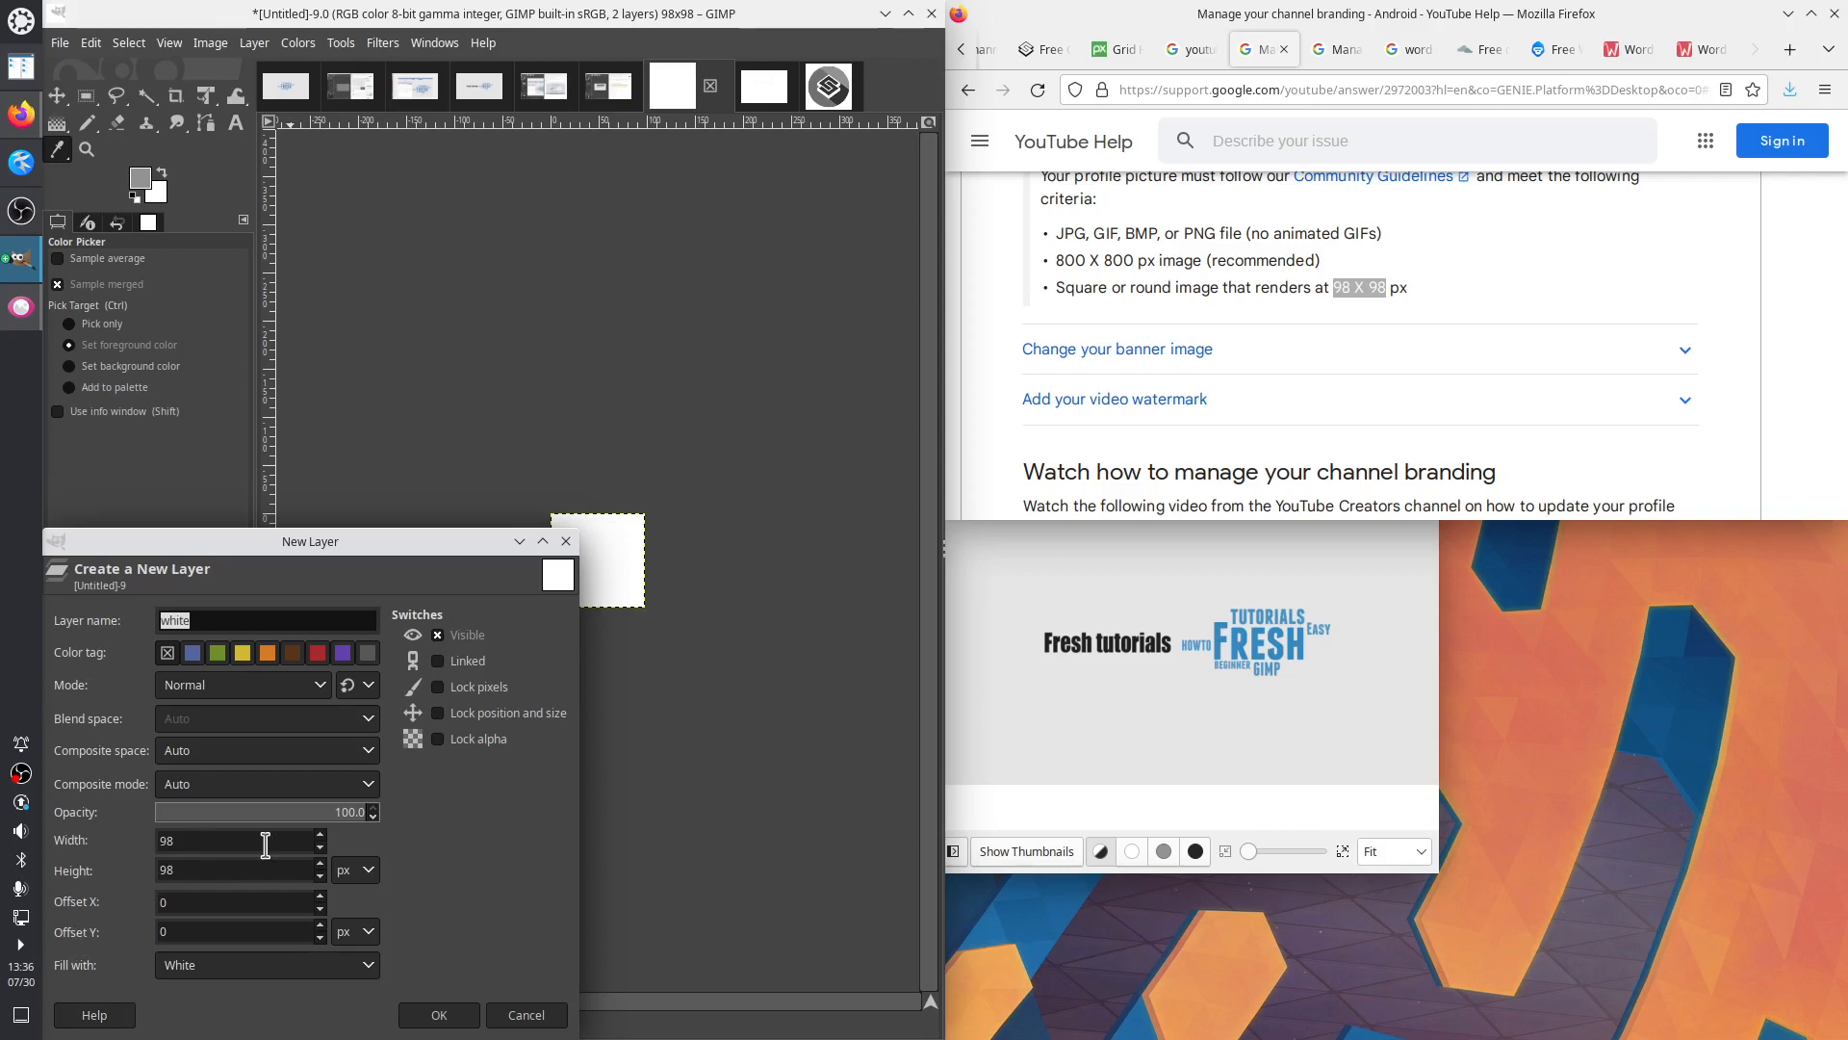
text(w)
click(382, 980)
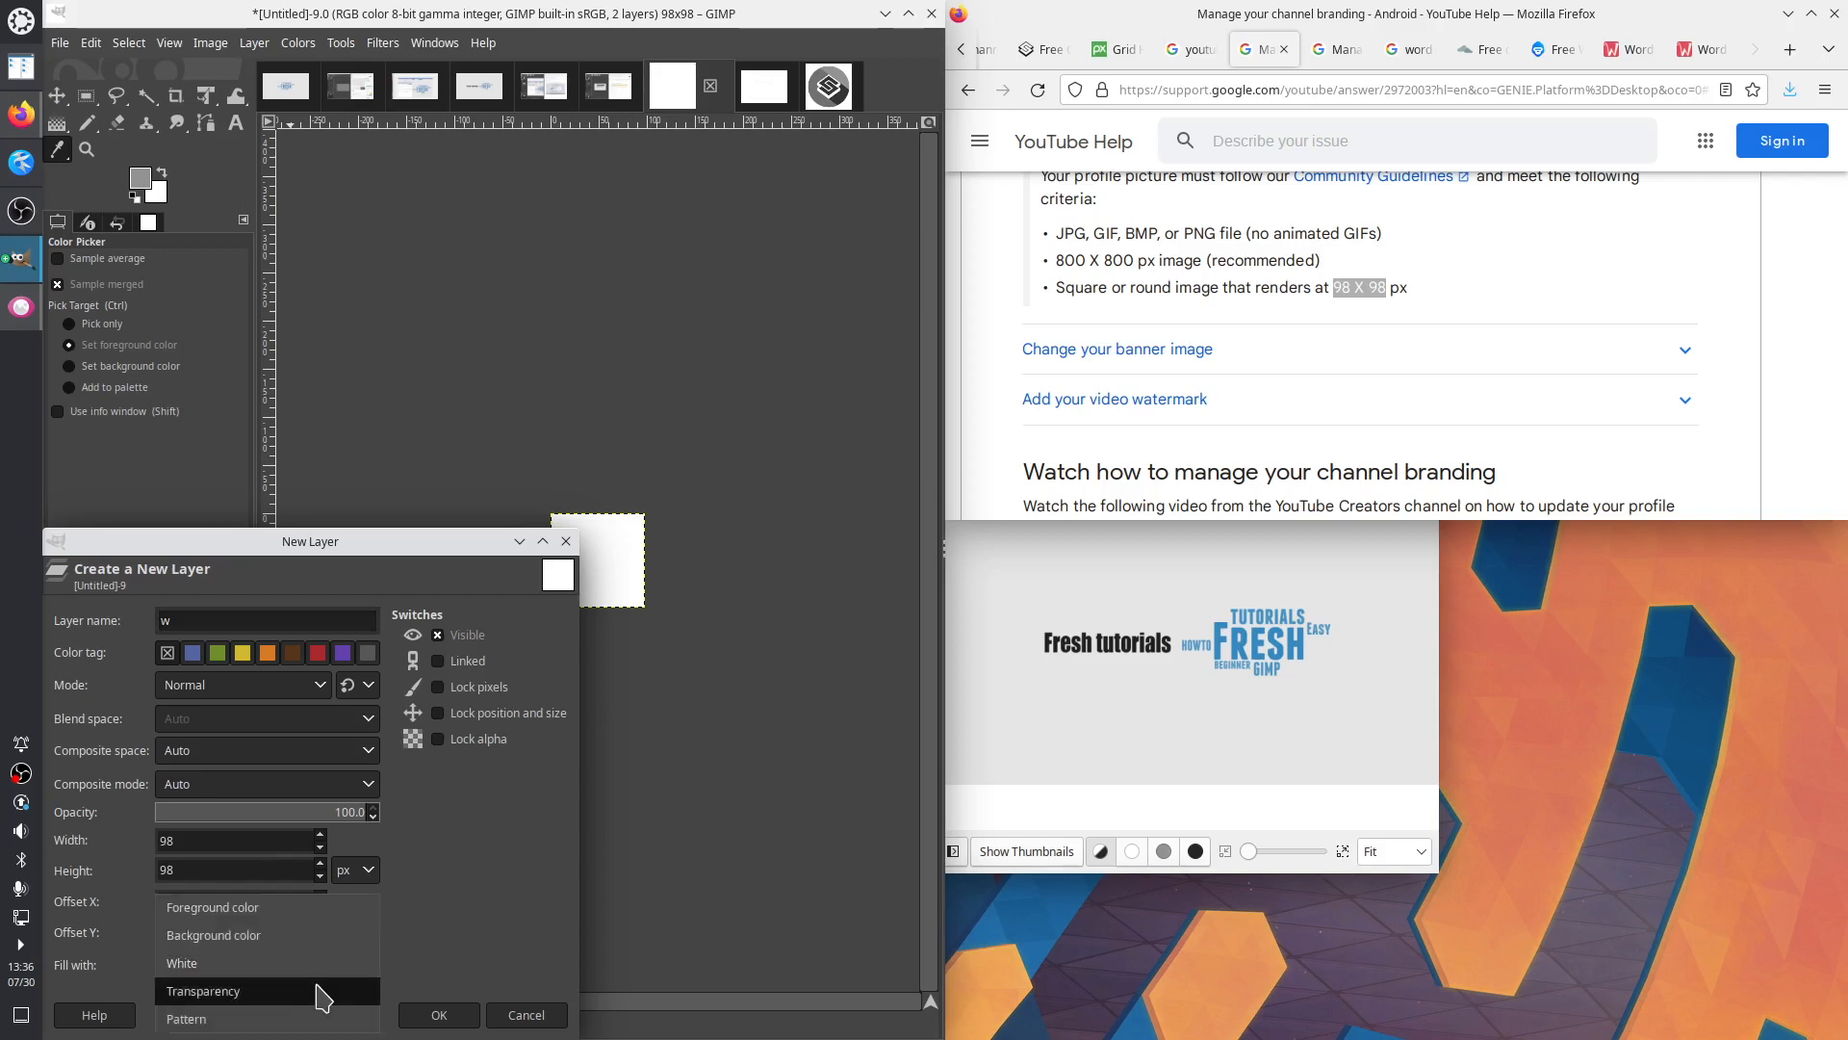
click(375, 991)
click(431, 1022)
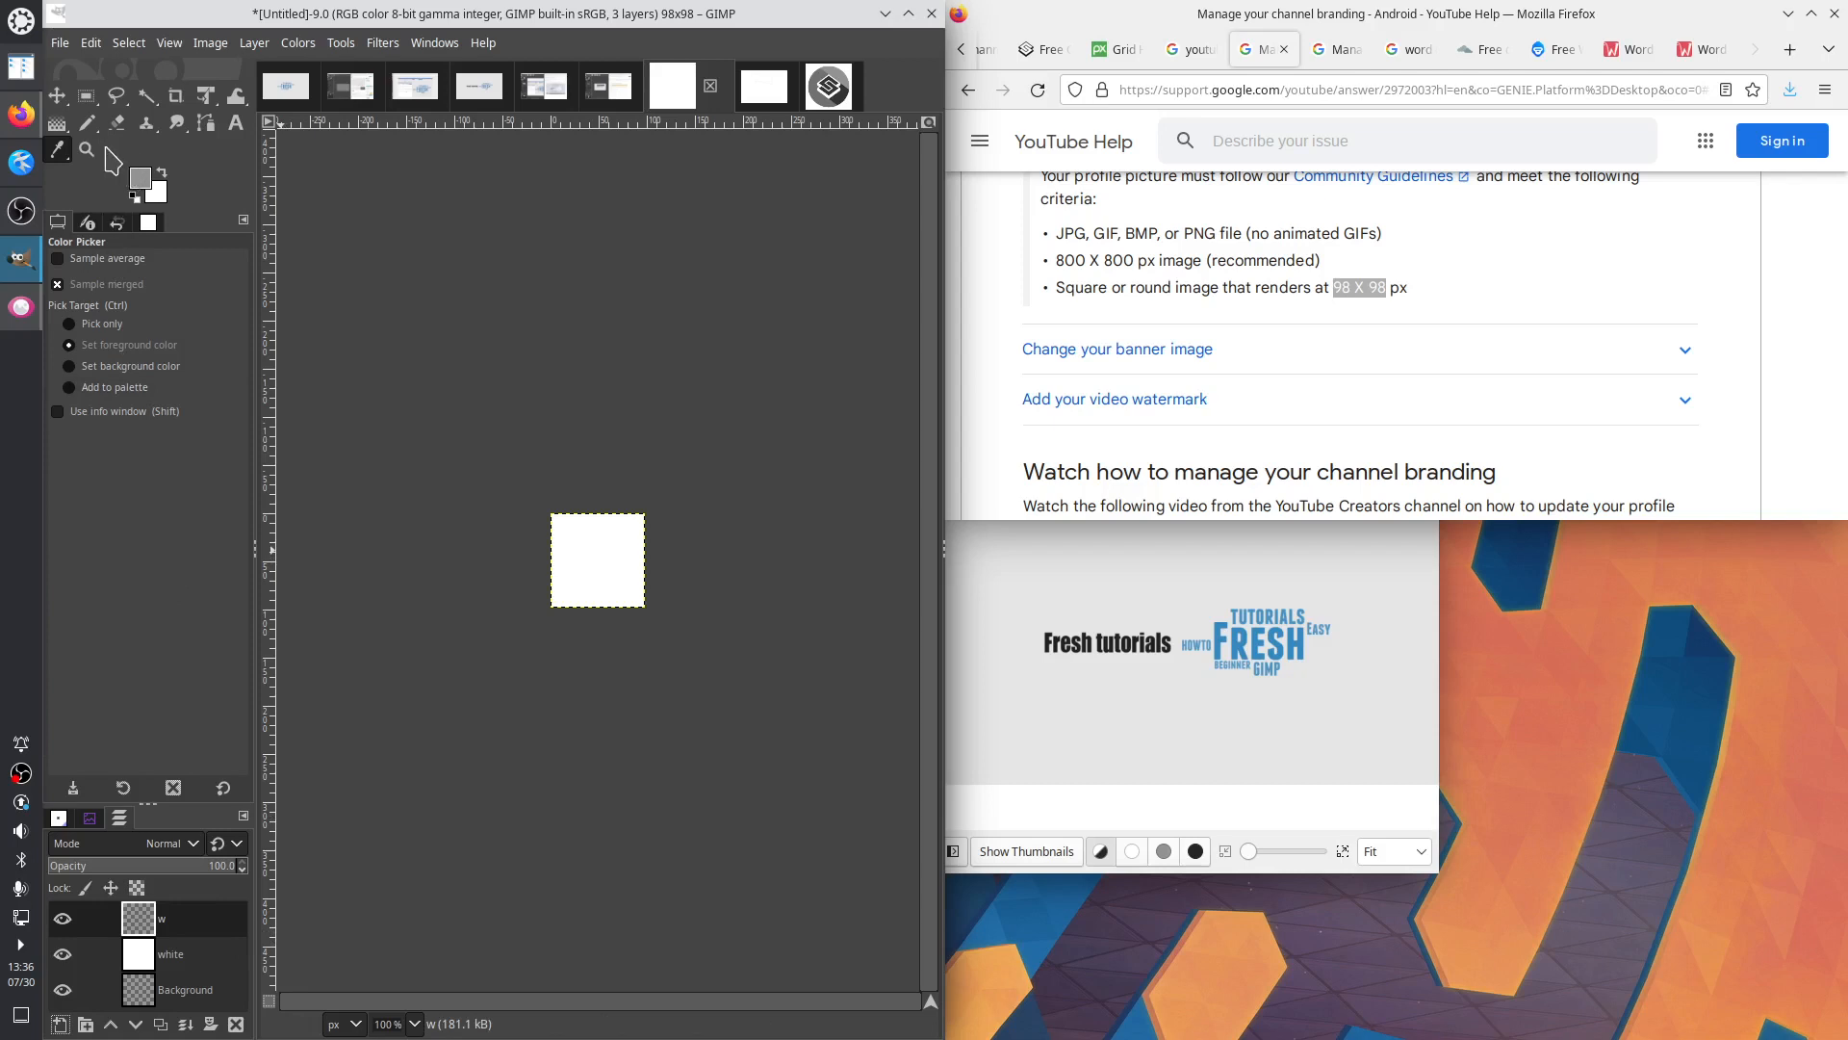
click(87, 97)
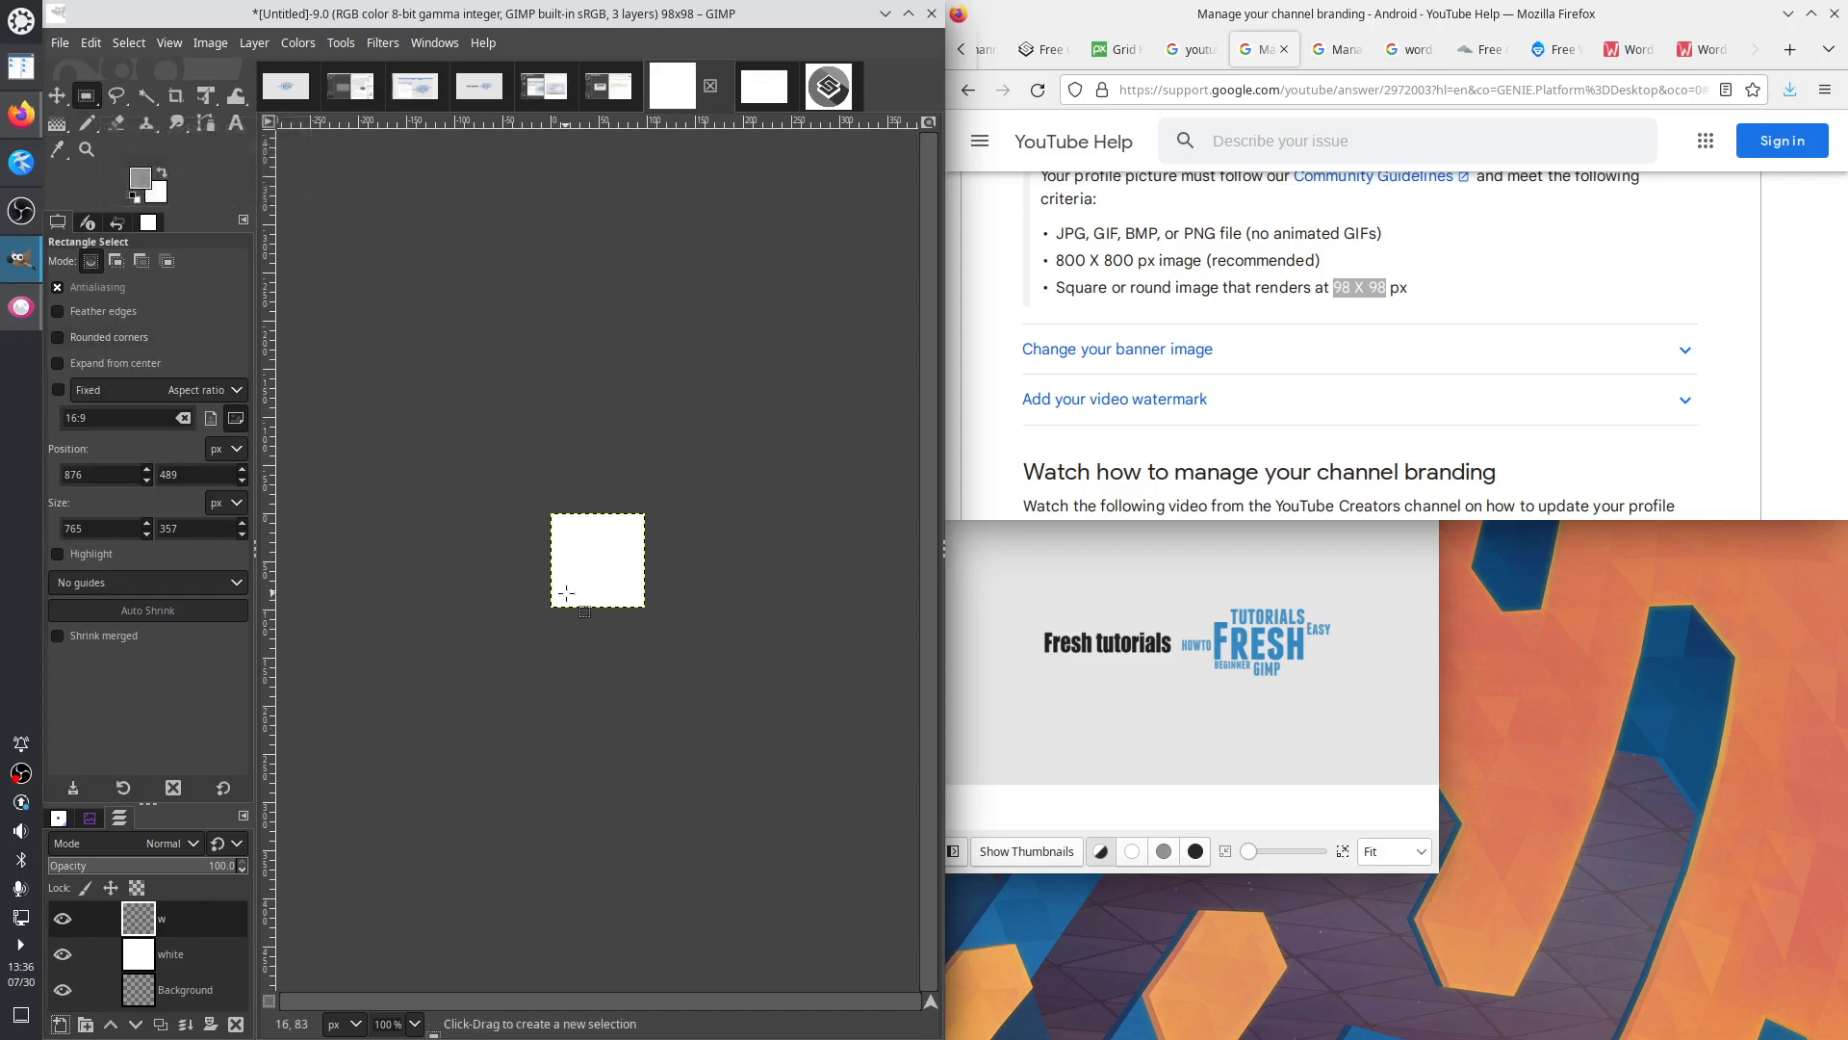
drag(585, 551, 618, 578)
key(ctrl+z)
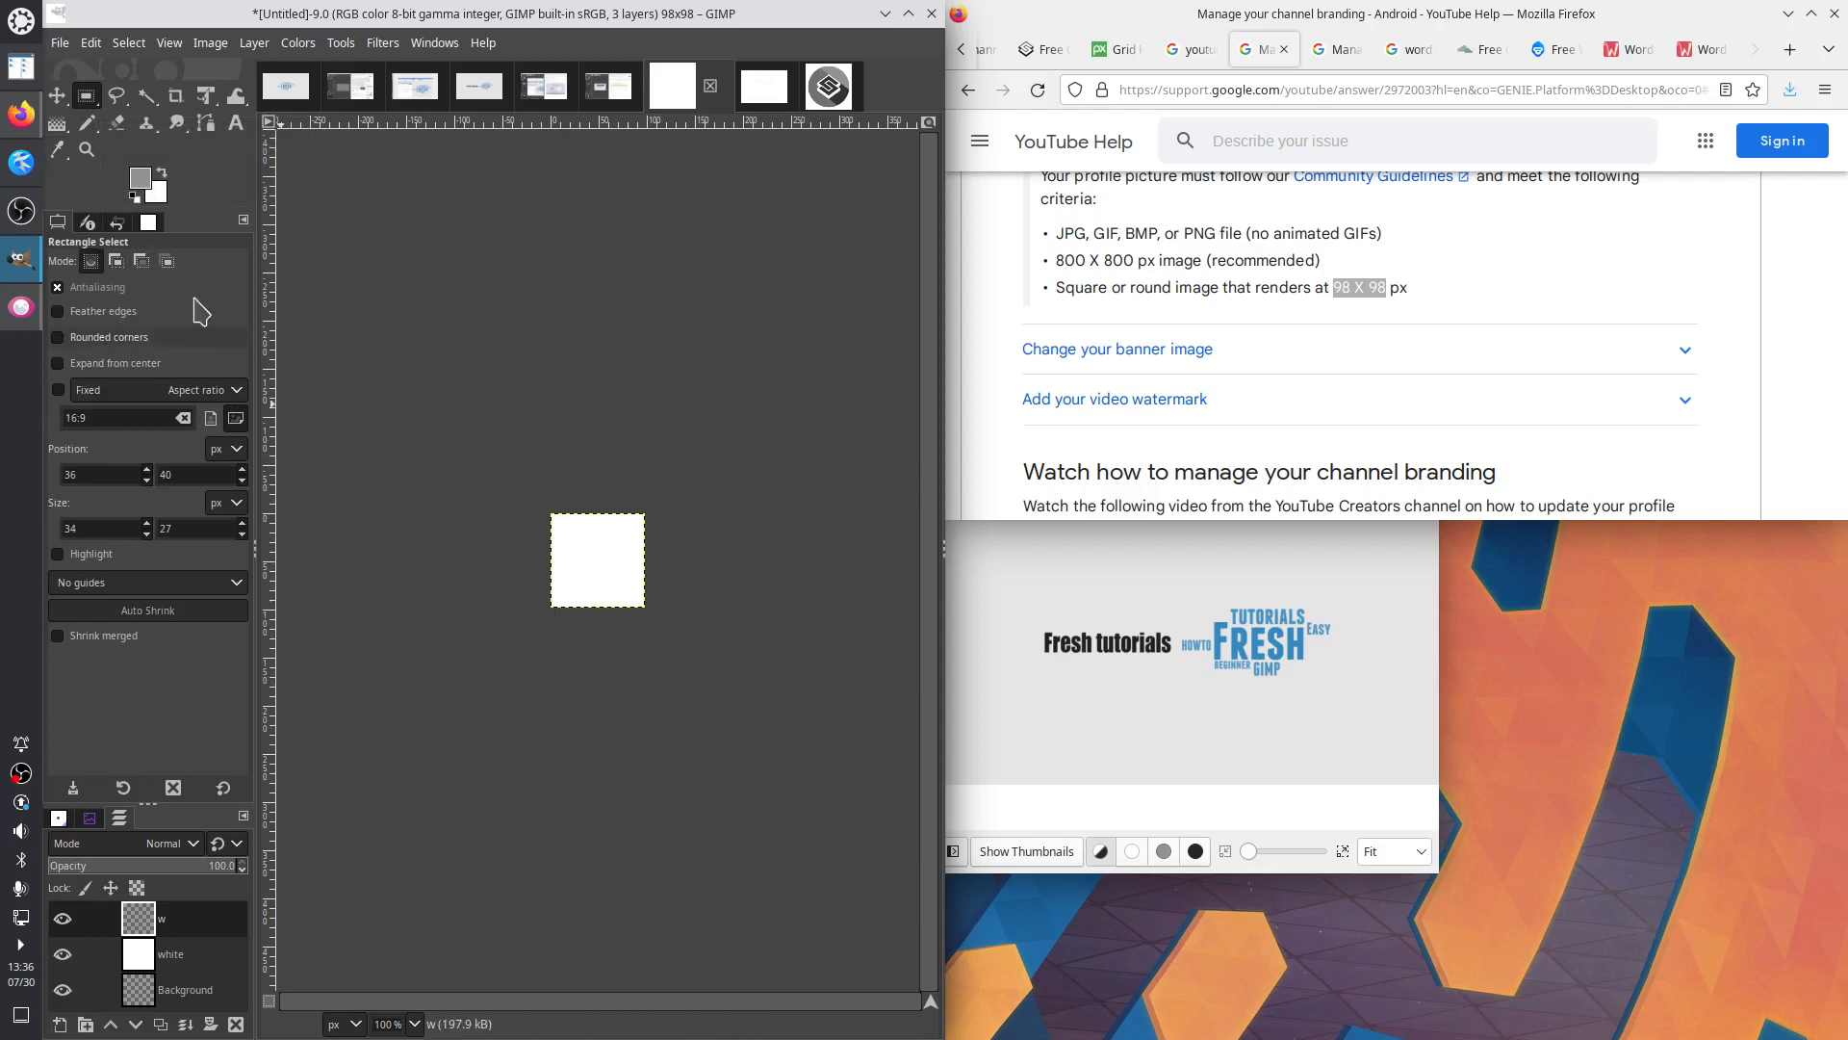
Try to draw a circular selection inside the 98 x 98 px image with Ellipse Select
click(117, 95)
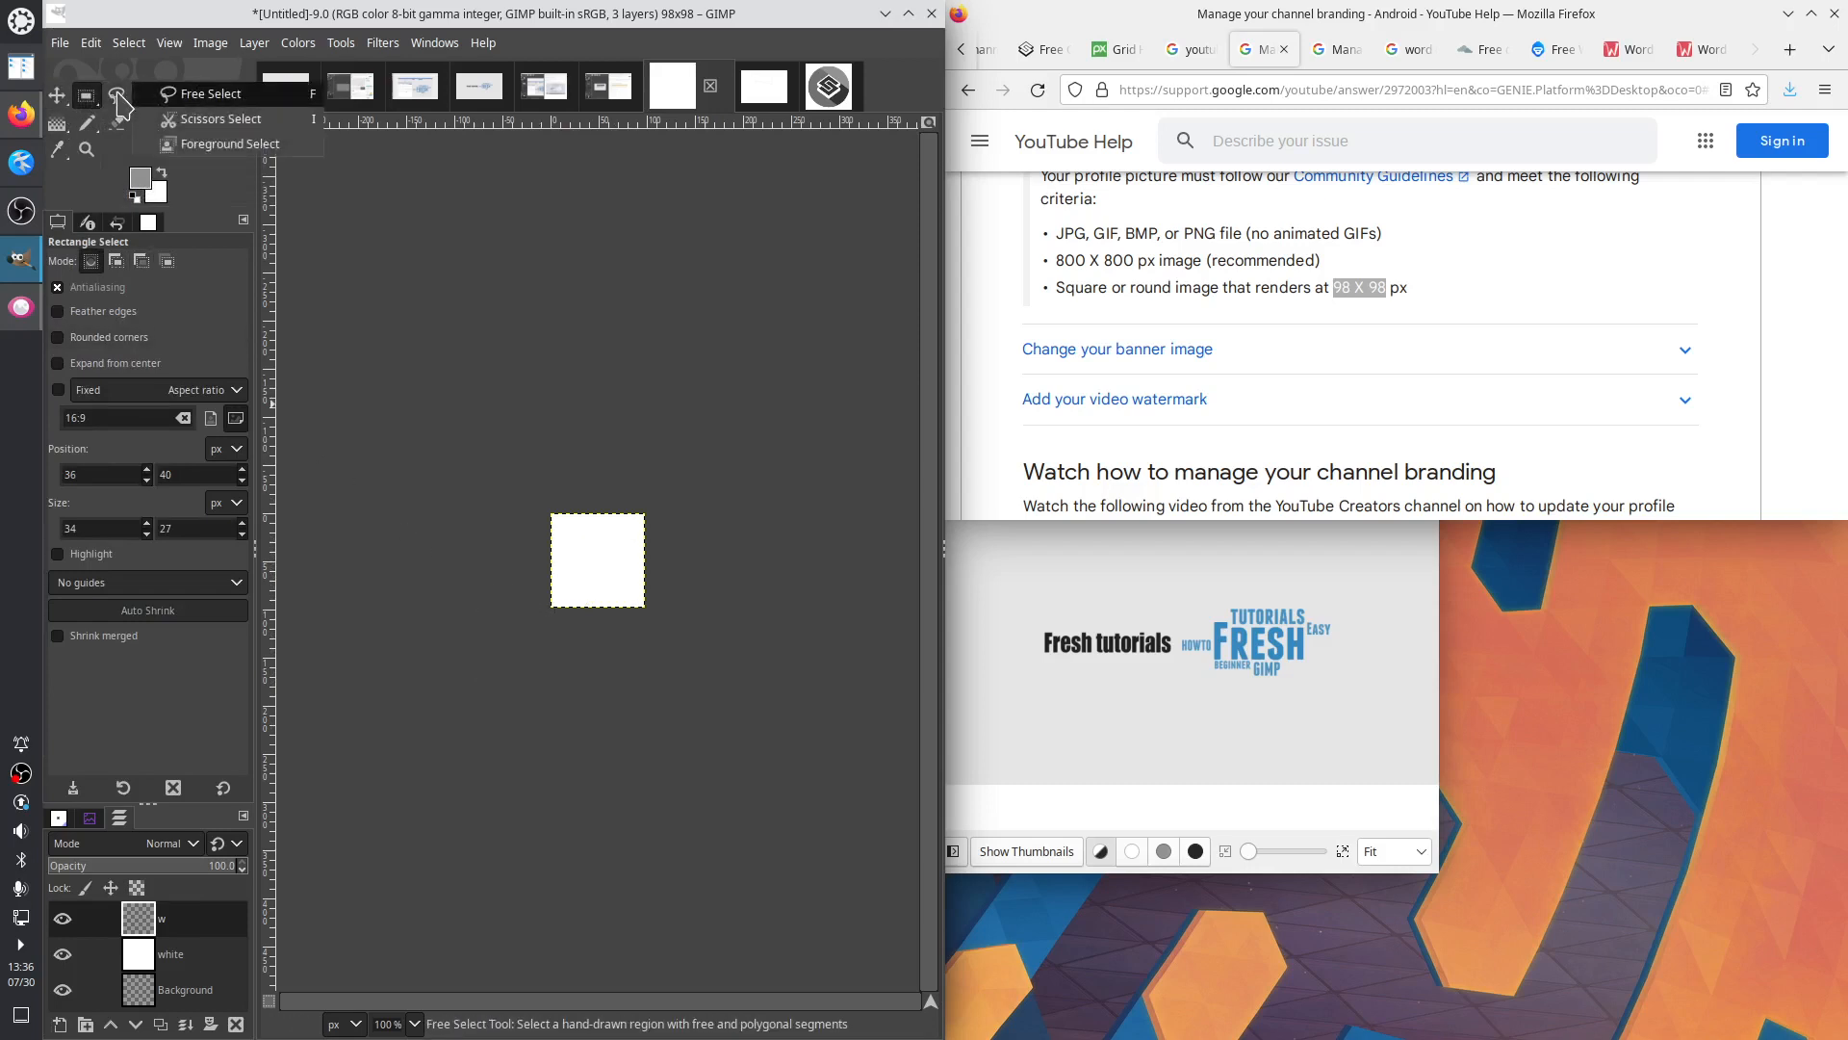
click(88, 100)
click(88, 100)
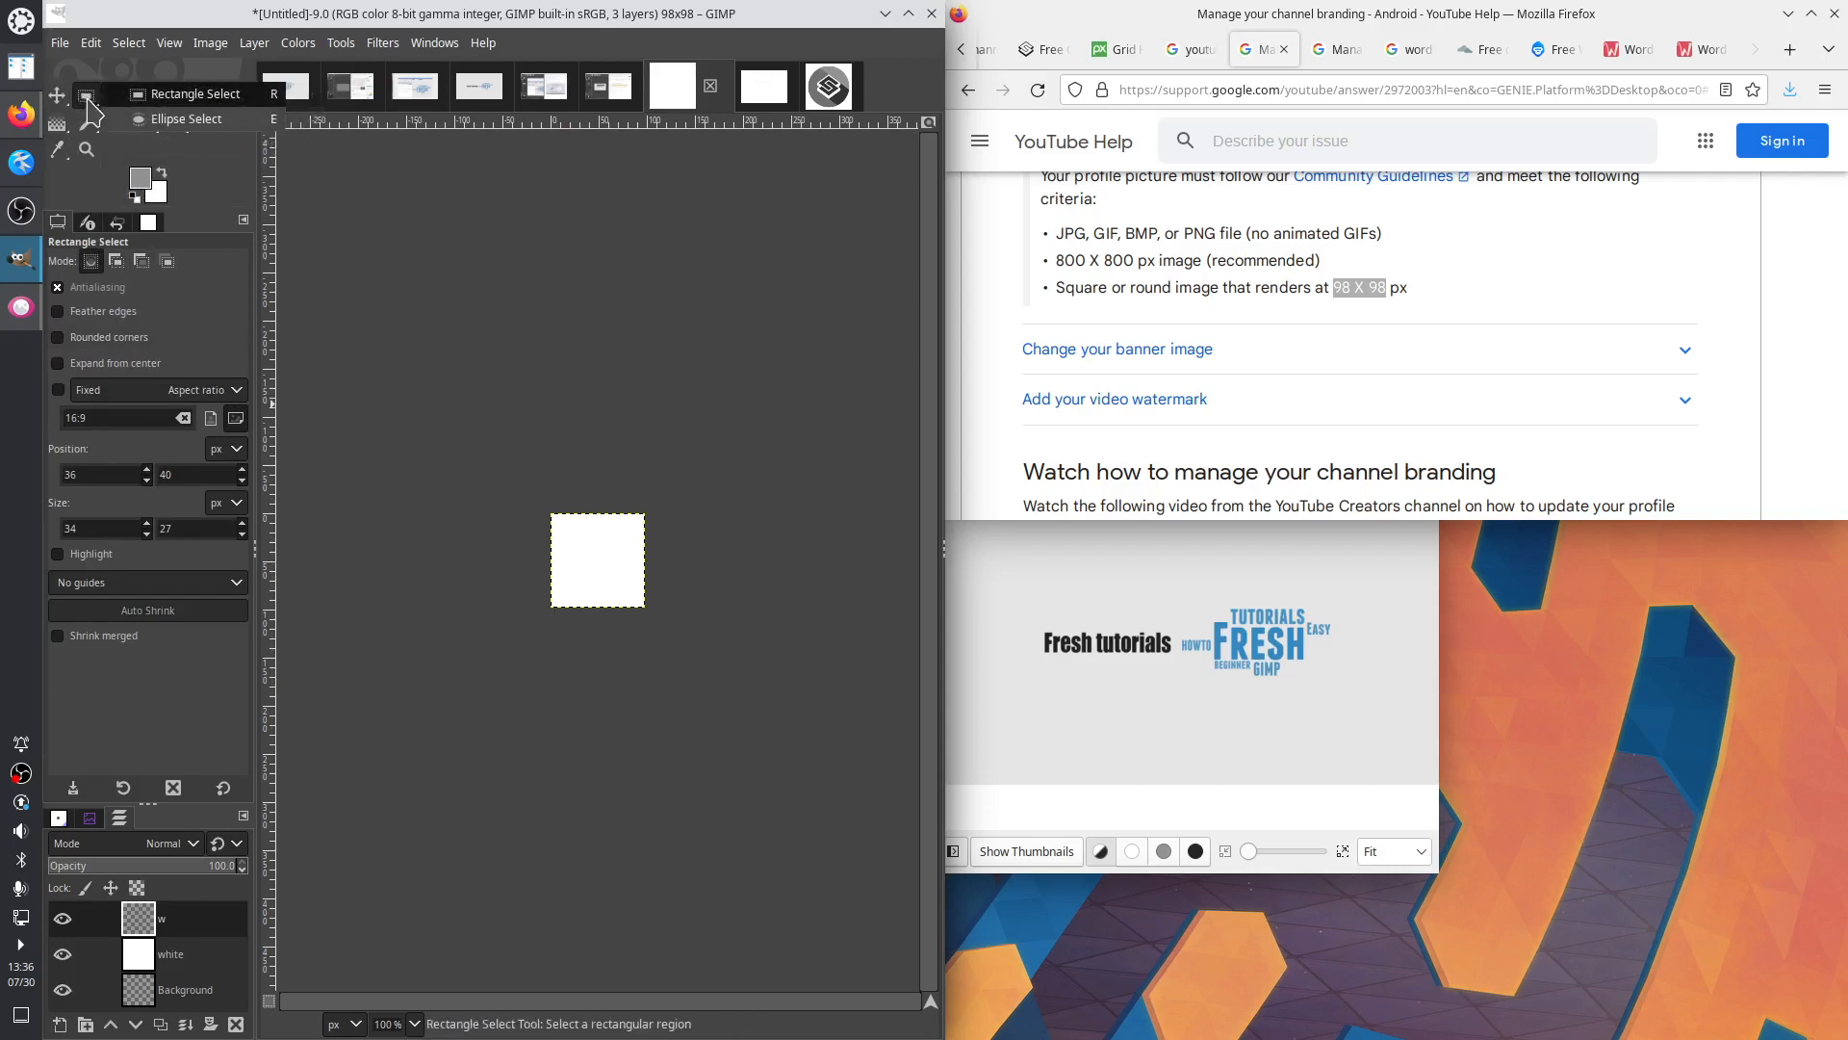
click(116, 118)
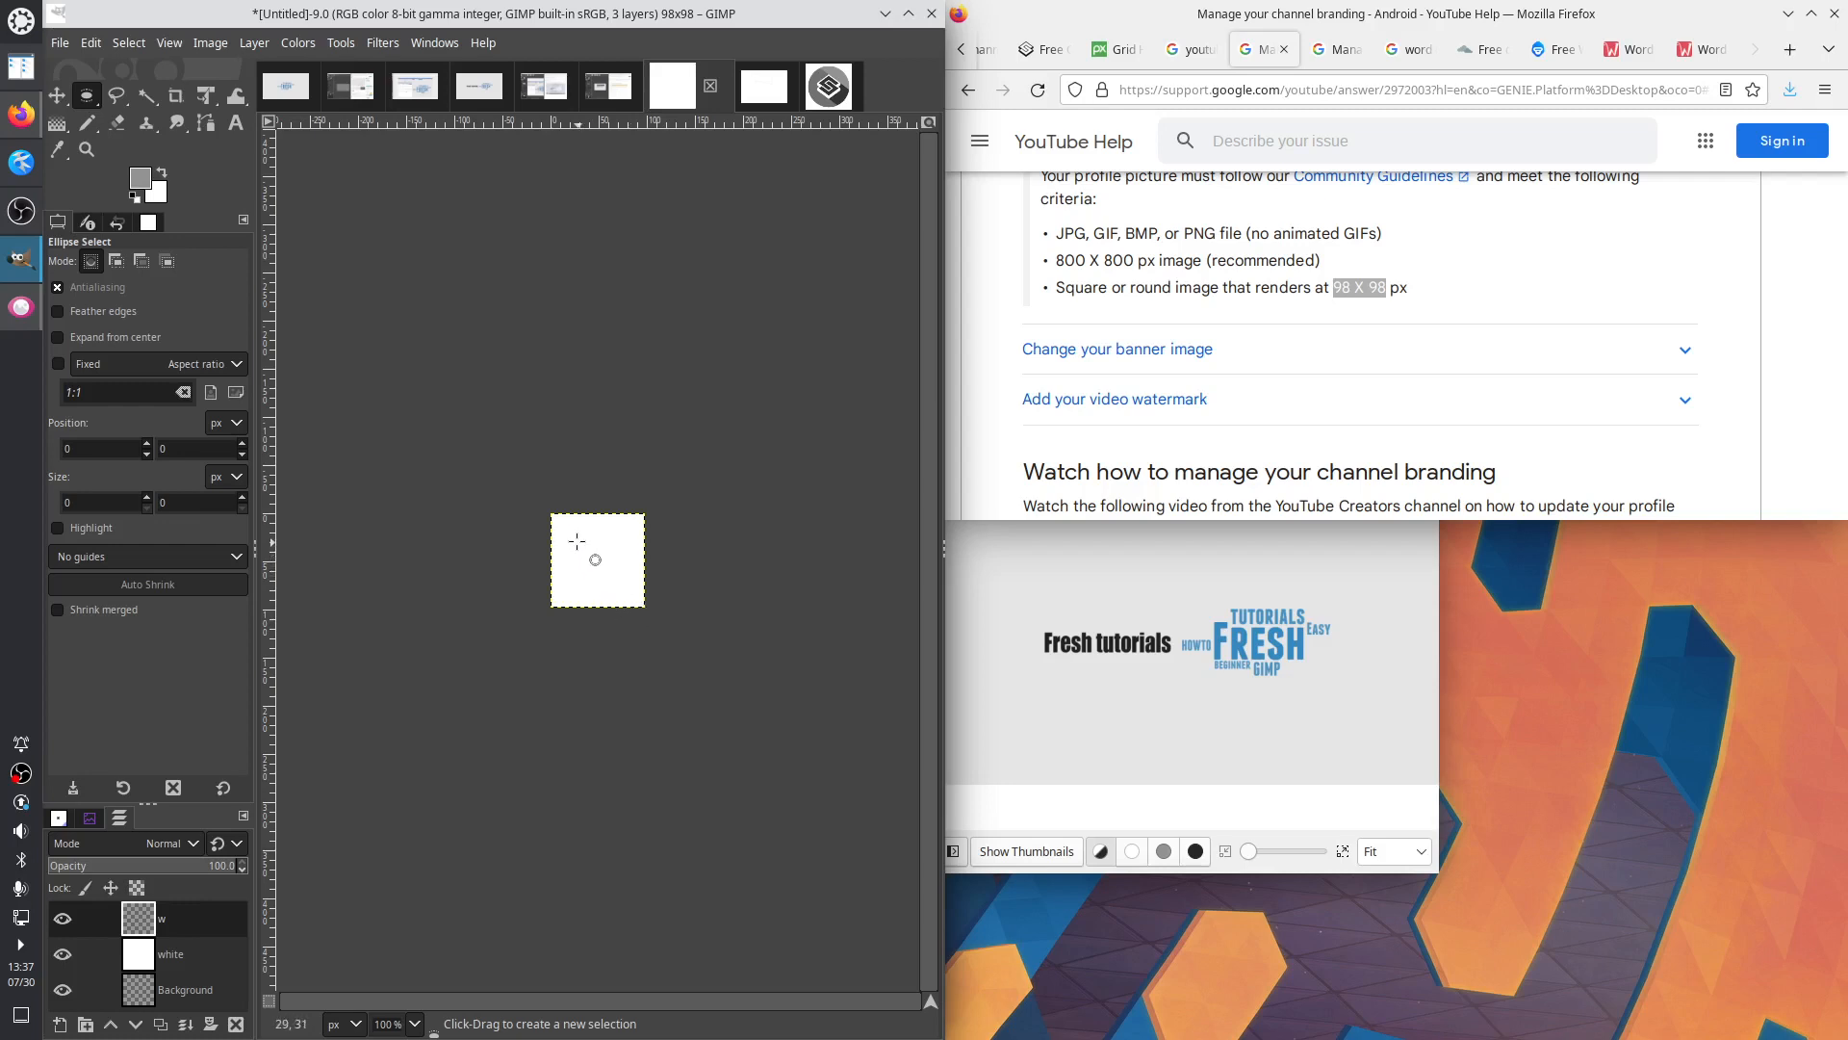
mouse_move(575, 539)
mouse_down()
mouse_move(628, 590)
mouse_move(608, 574)
mouse_move(630, 551)
mouse_move(640, 583)
mouse_move(576, 539)
mouse_up()
key(shift)
key(ctrl+z)
key(ctrl+z)
Pick the blue of the word cloud in the banner image as the foreground color with the Color Picker
click(821, 96)
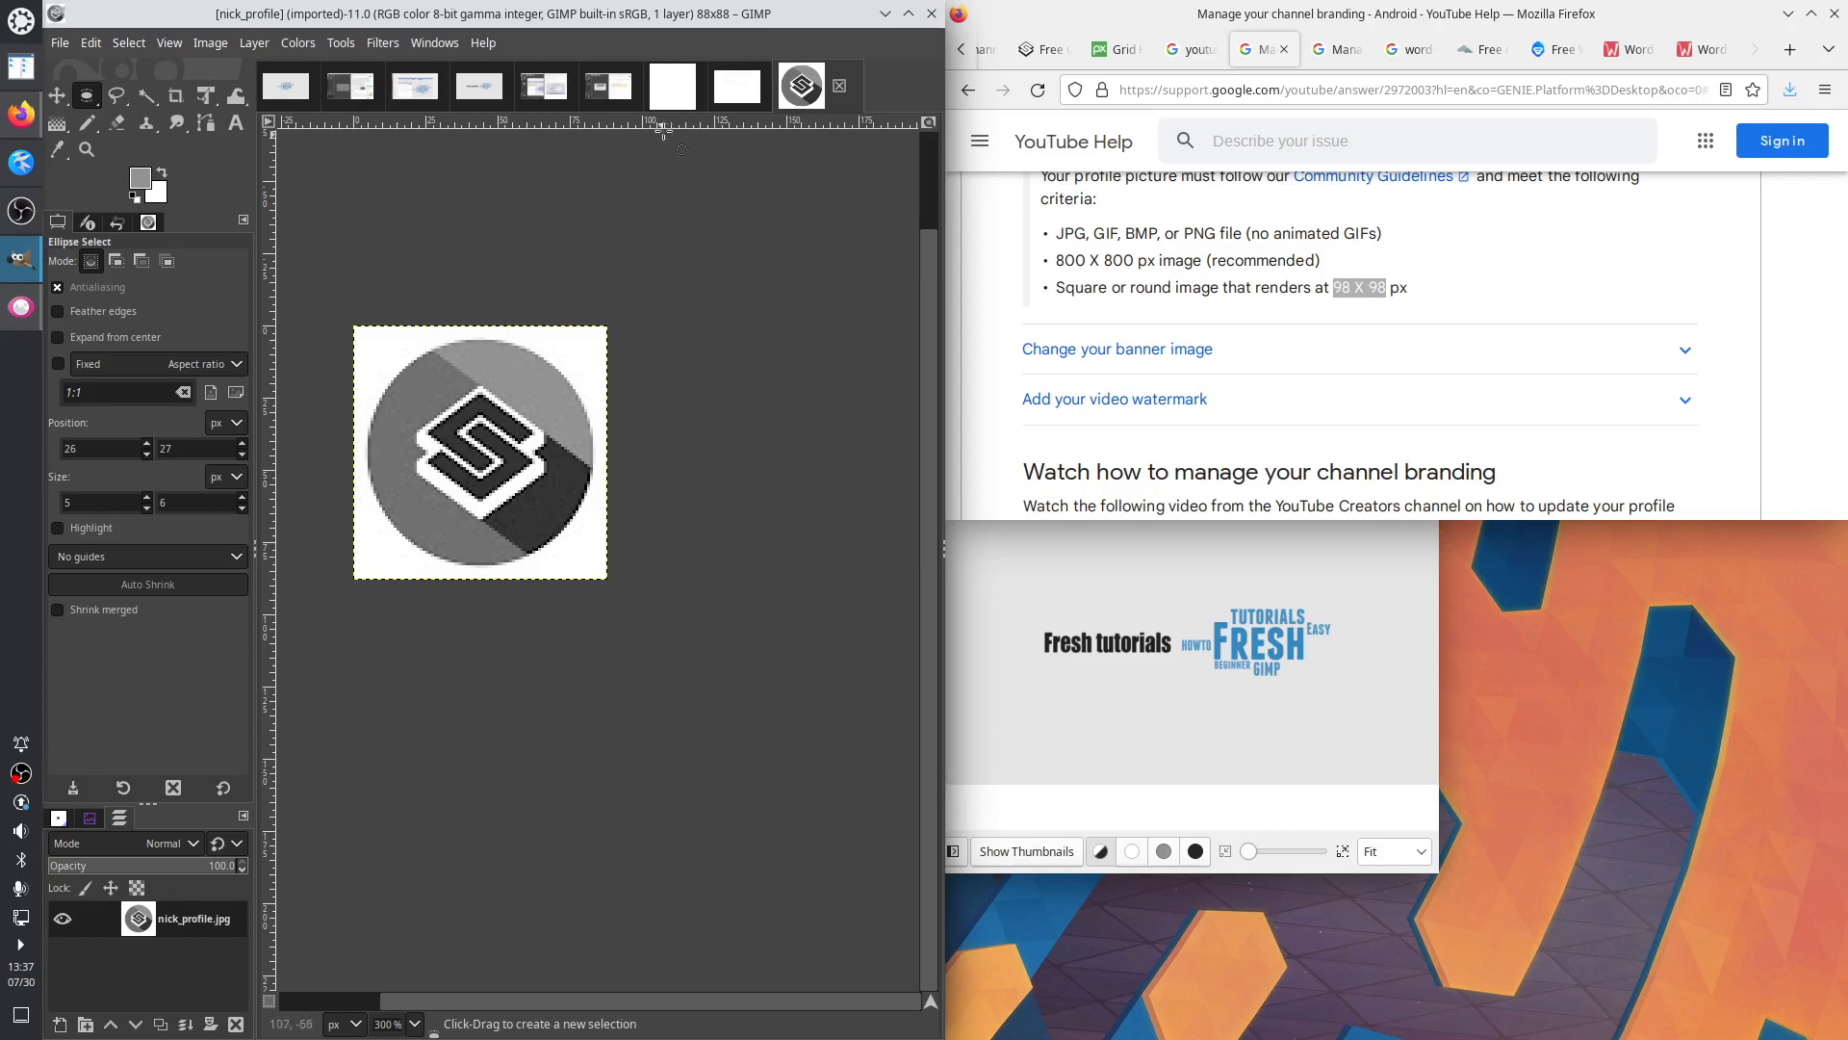
click(673, 94)
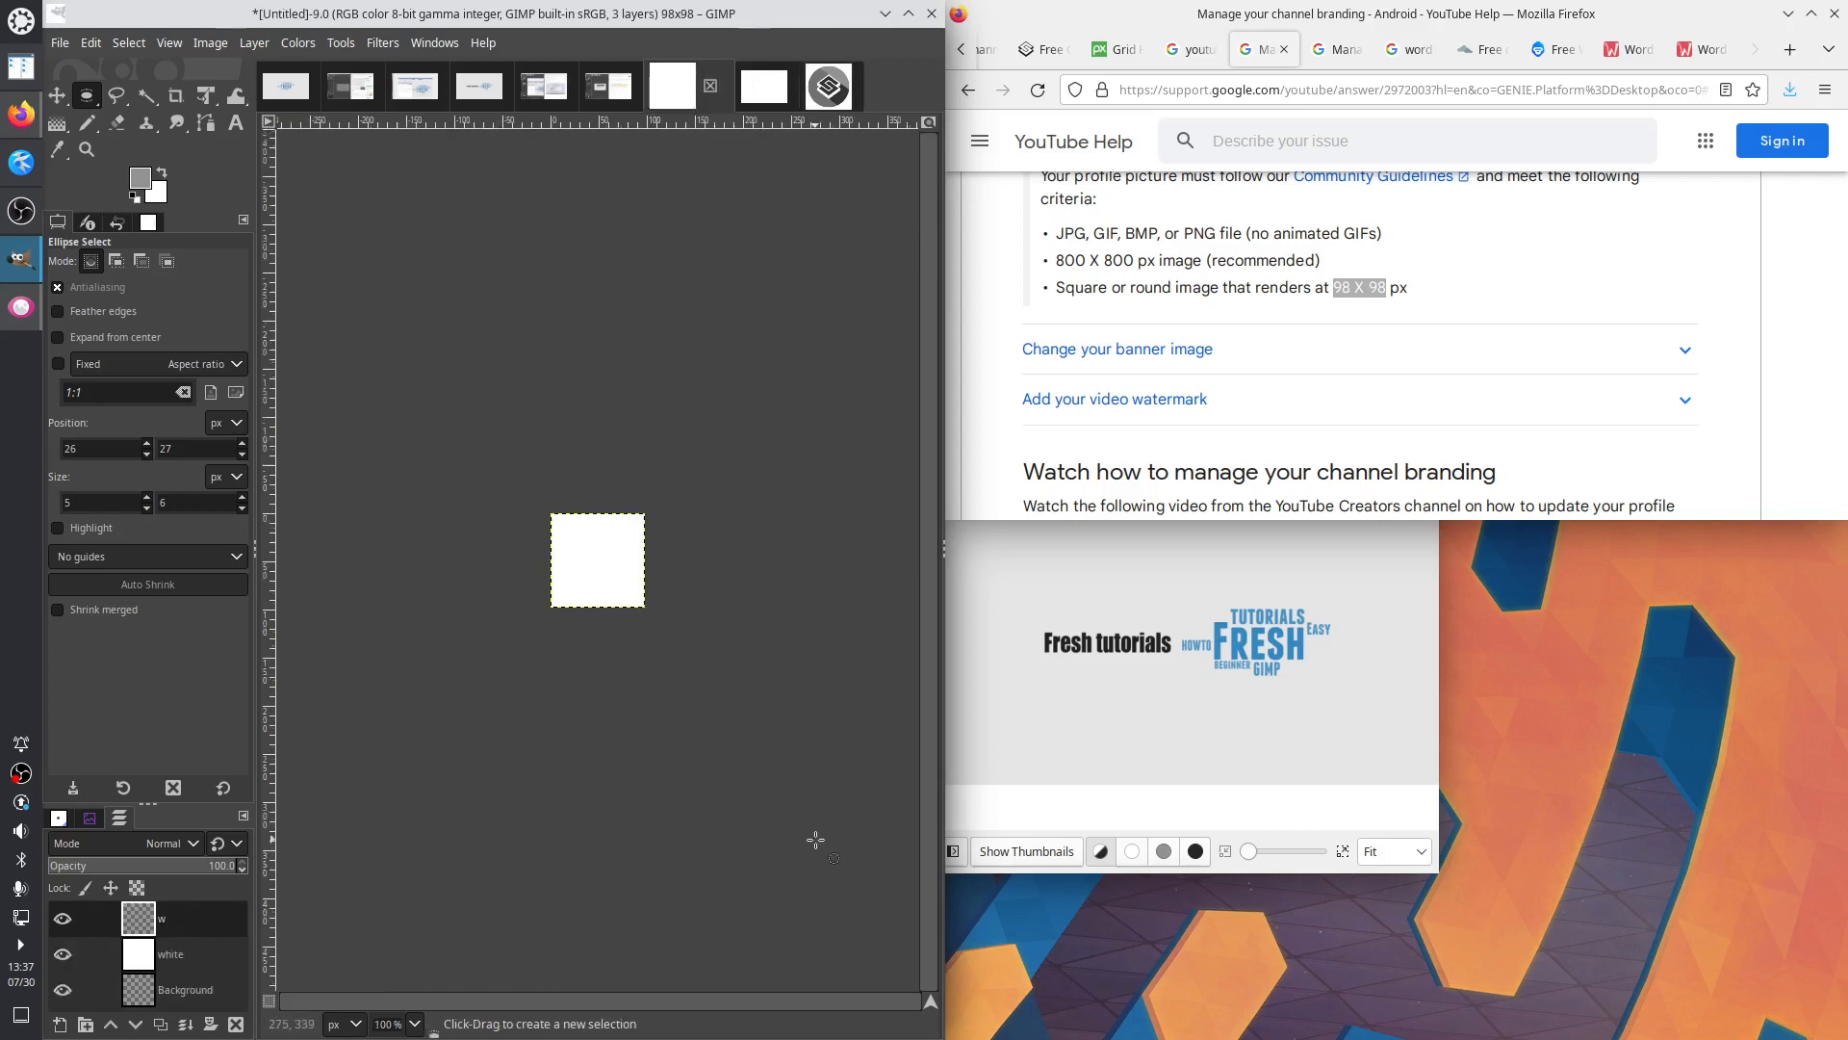
click(477, 94)
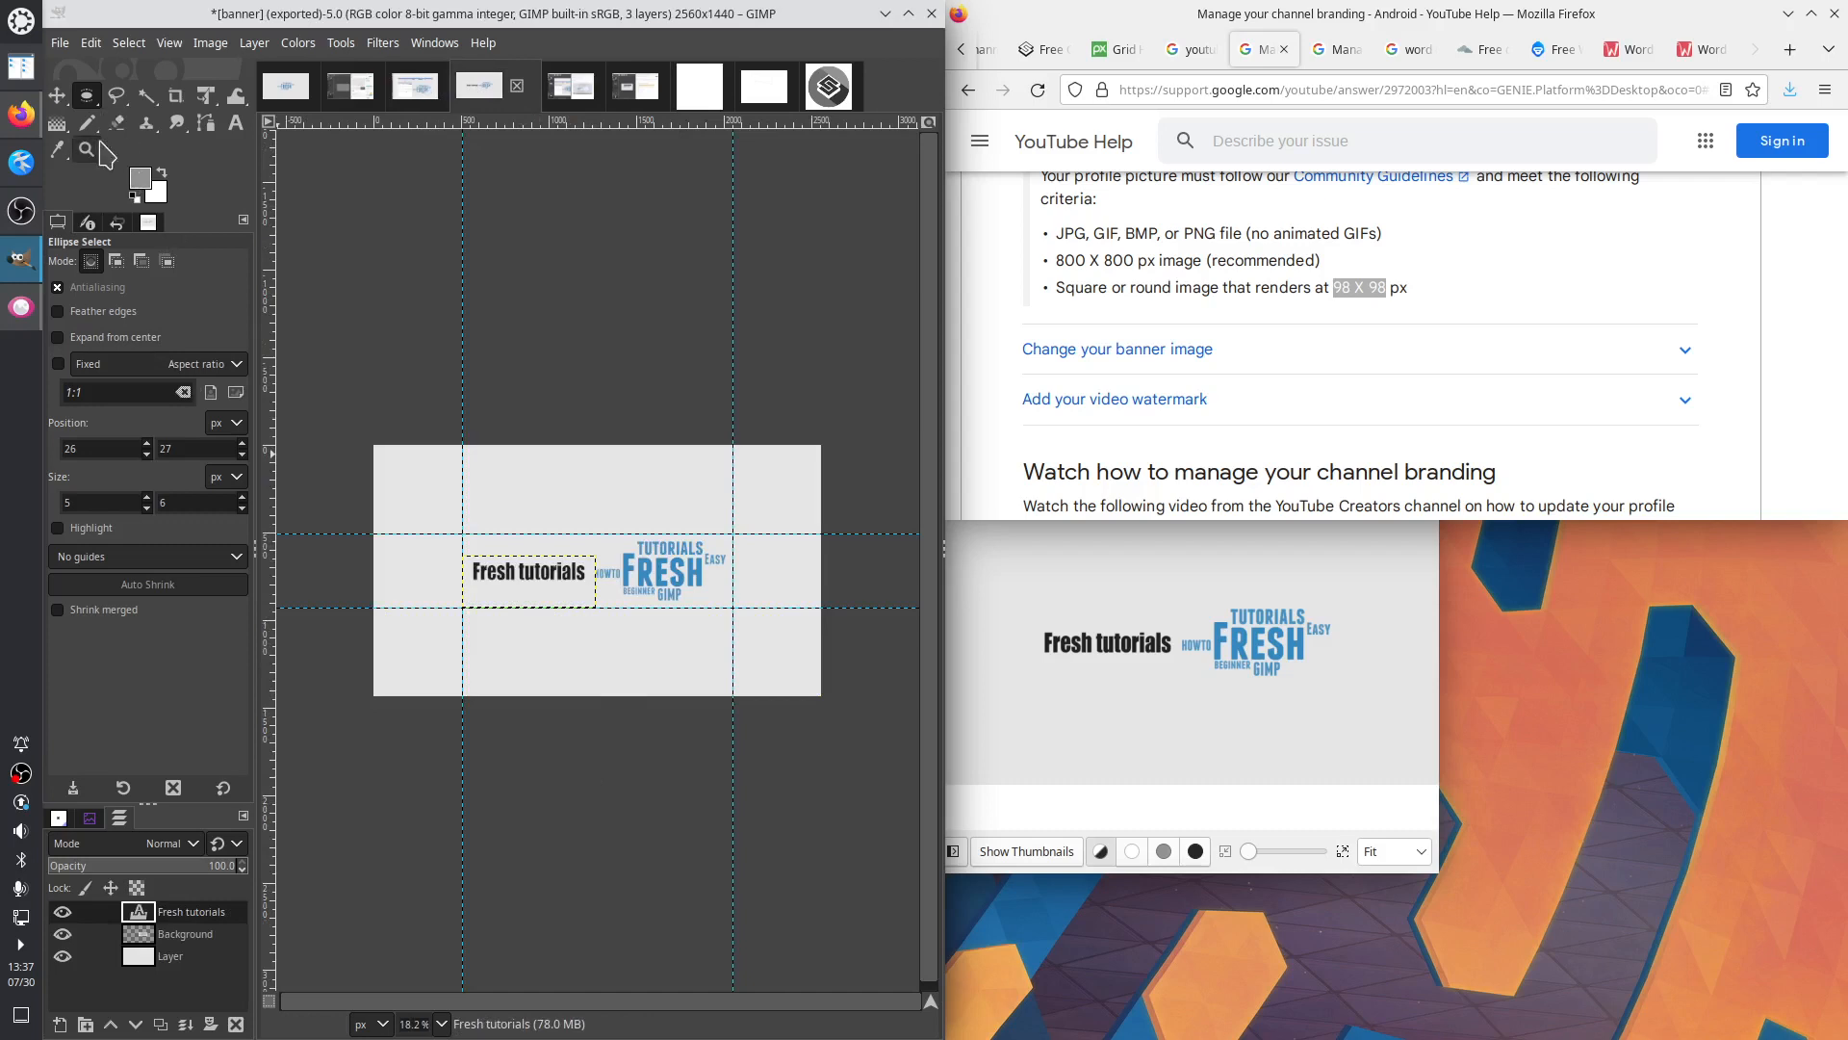
key(o)
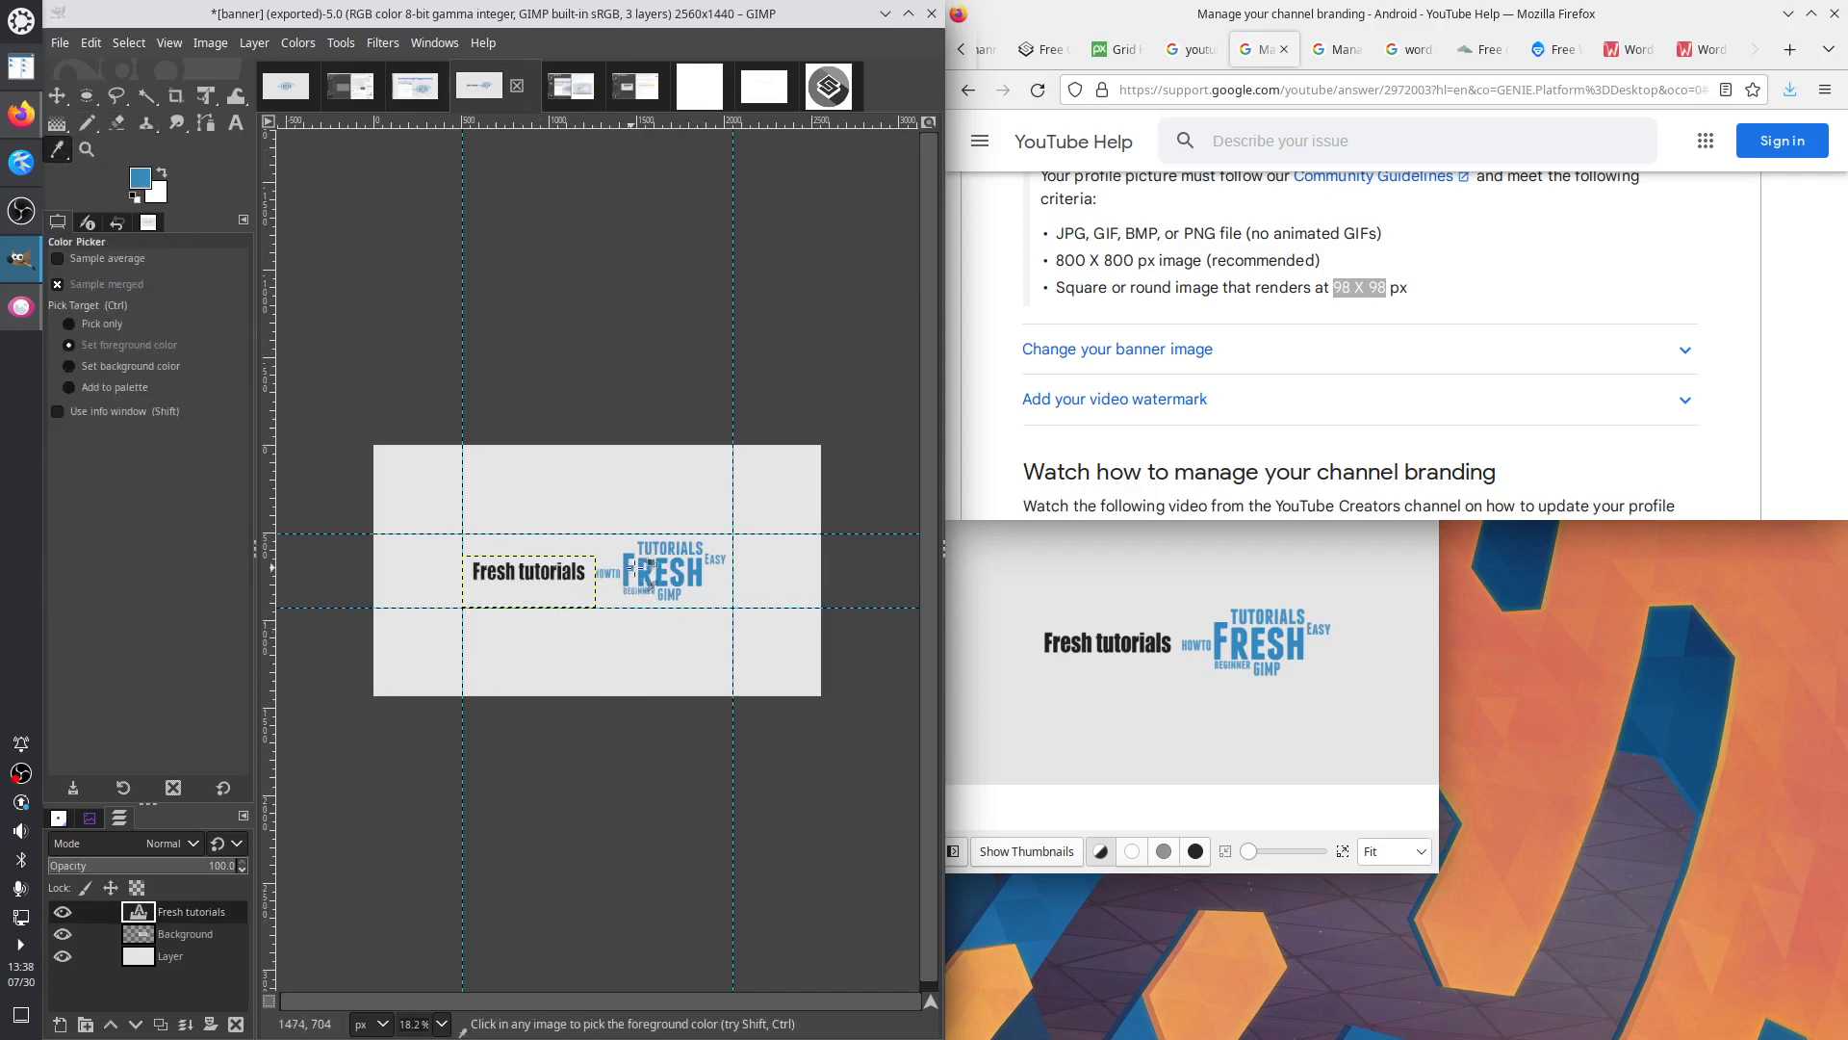
Fill the "white" layer of the untitled 98 x 98 px image with the blue foreground color using Bucket Fill
click(703, 96)
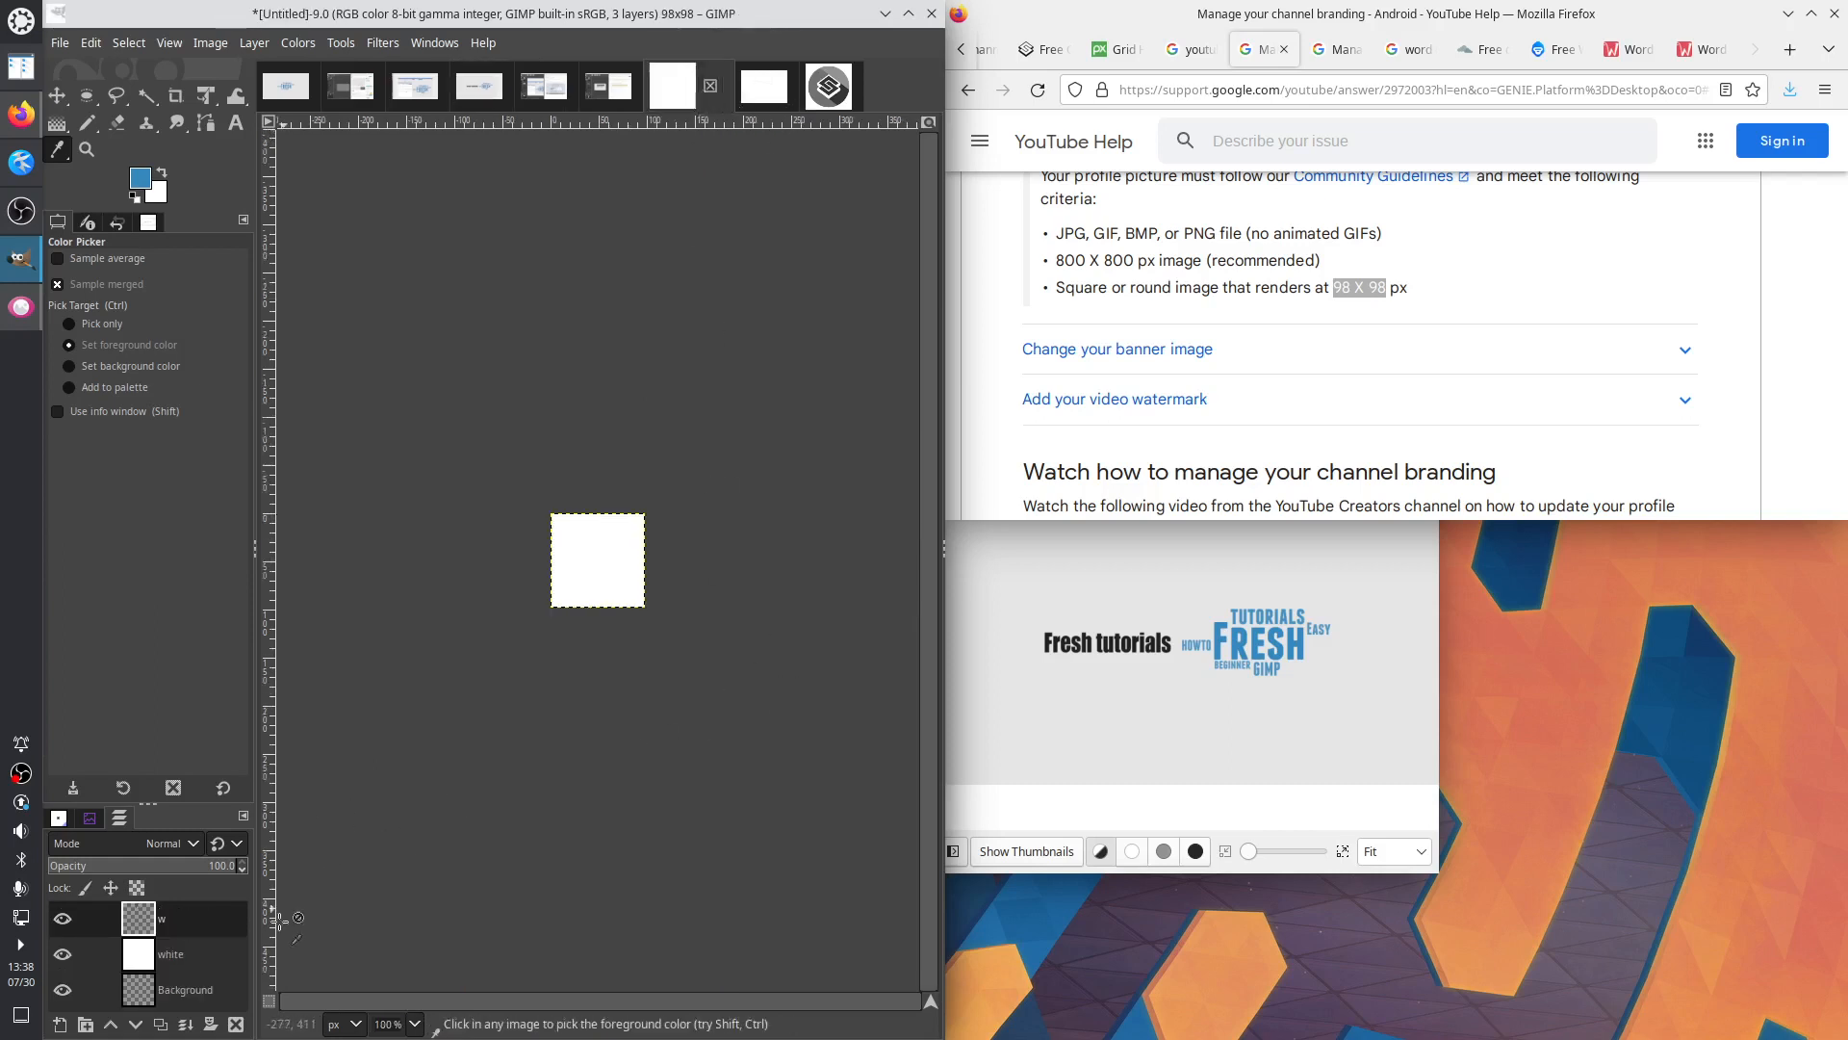
click(176, 958)
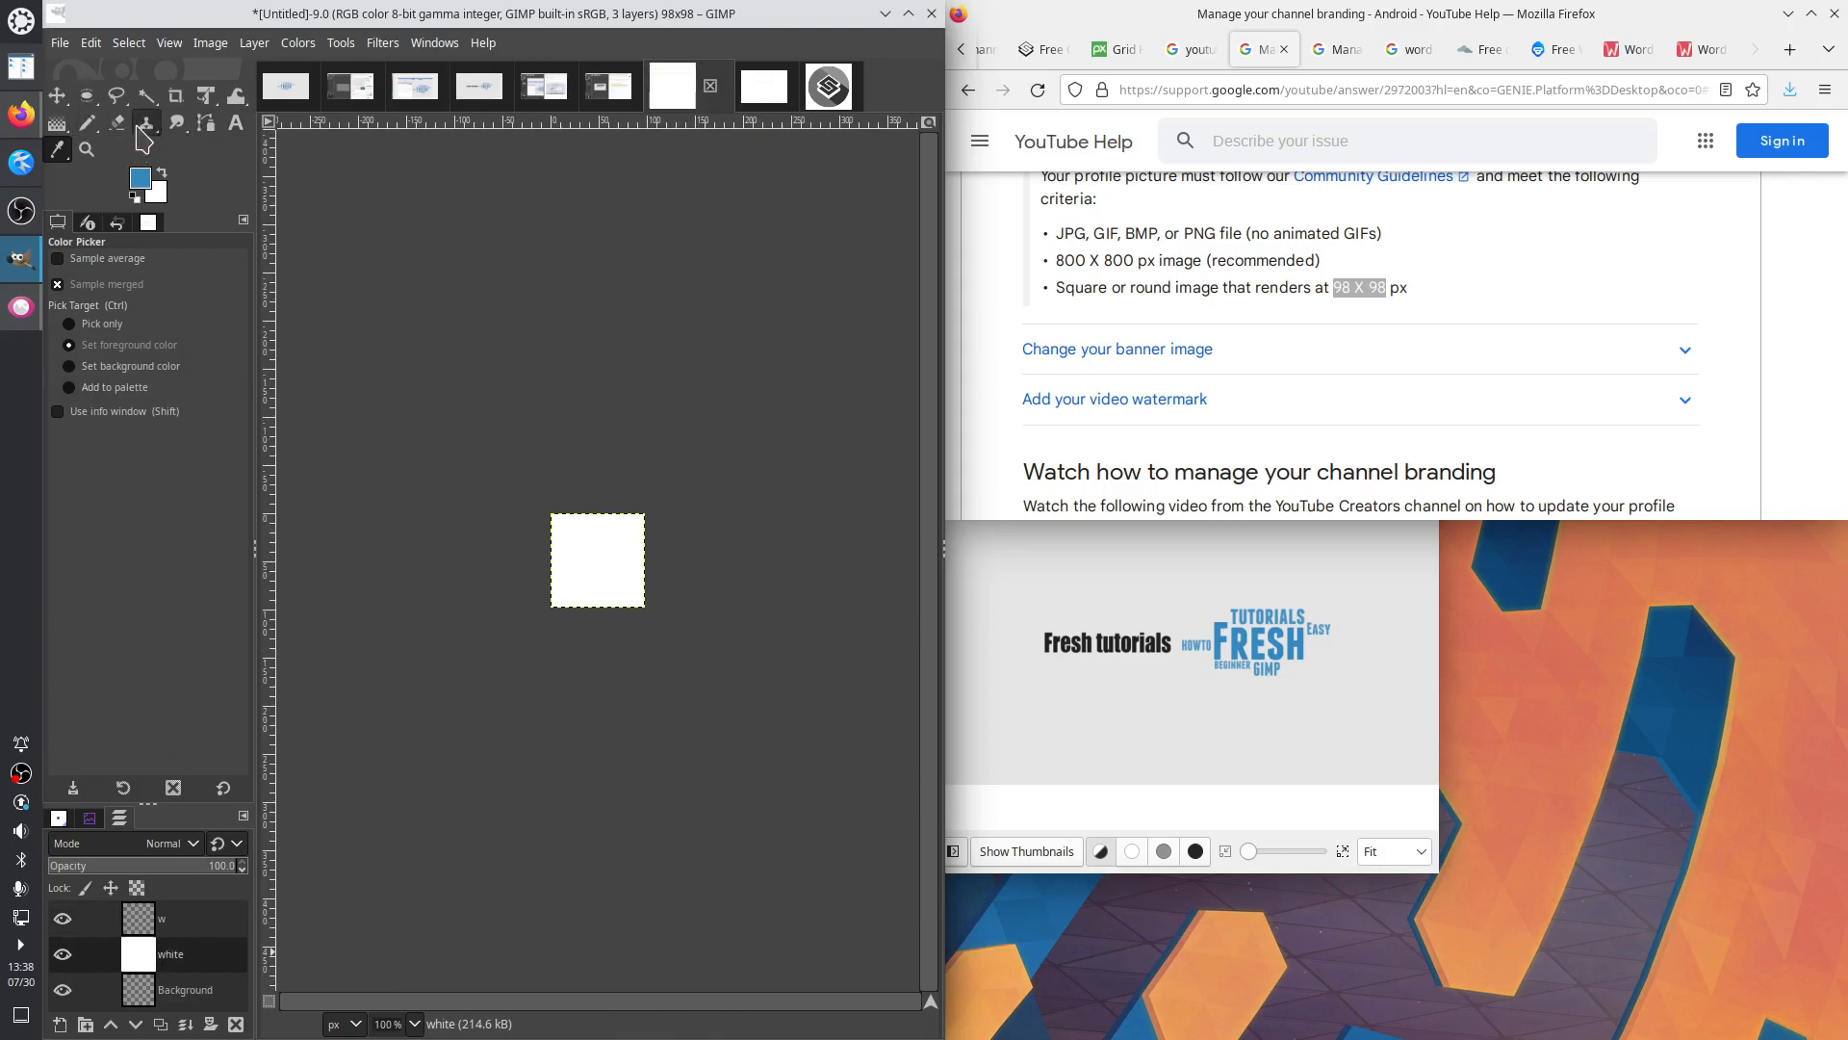
right_click(89, 140)
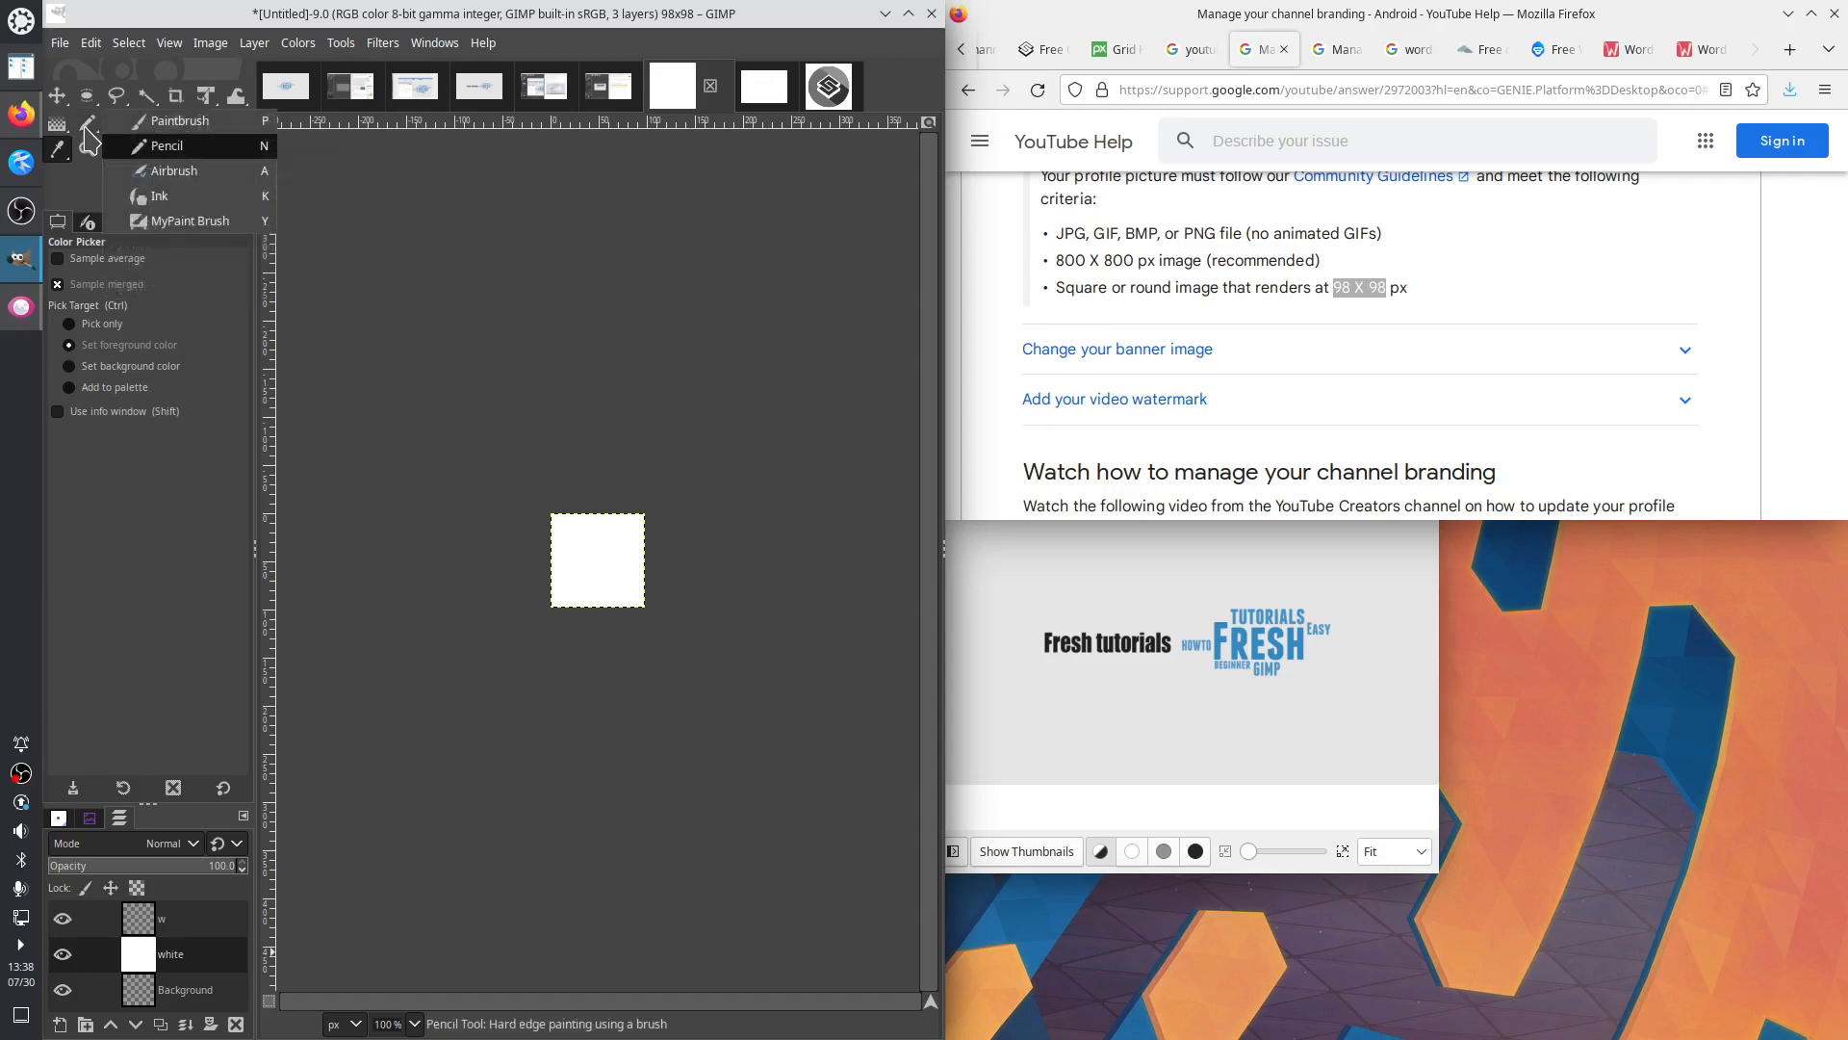
click(55, 124)
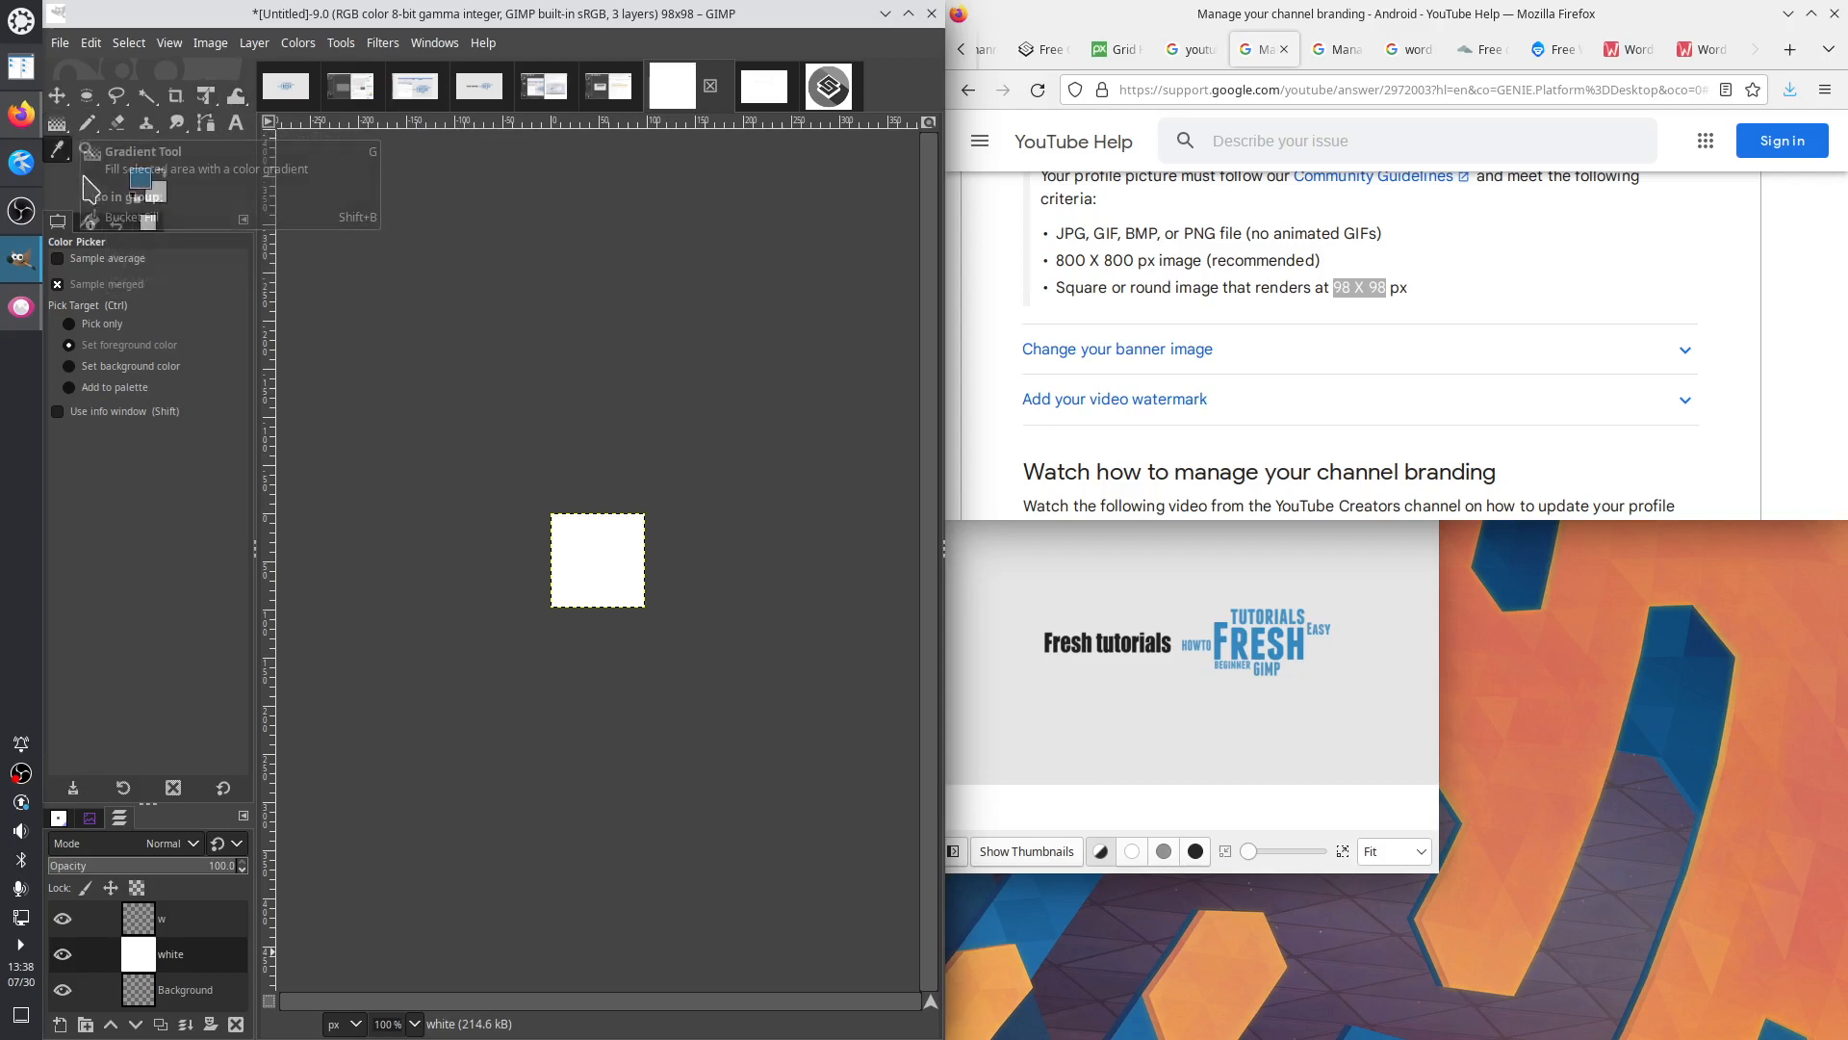
right_click(56, 123)
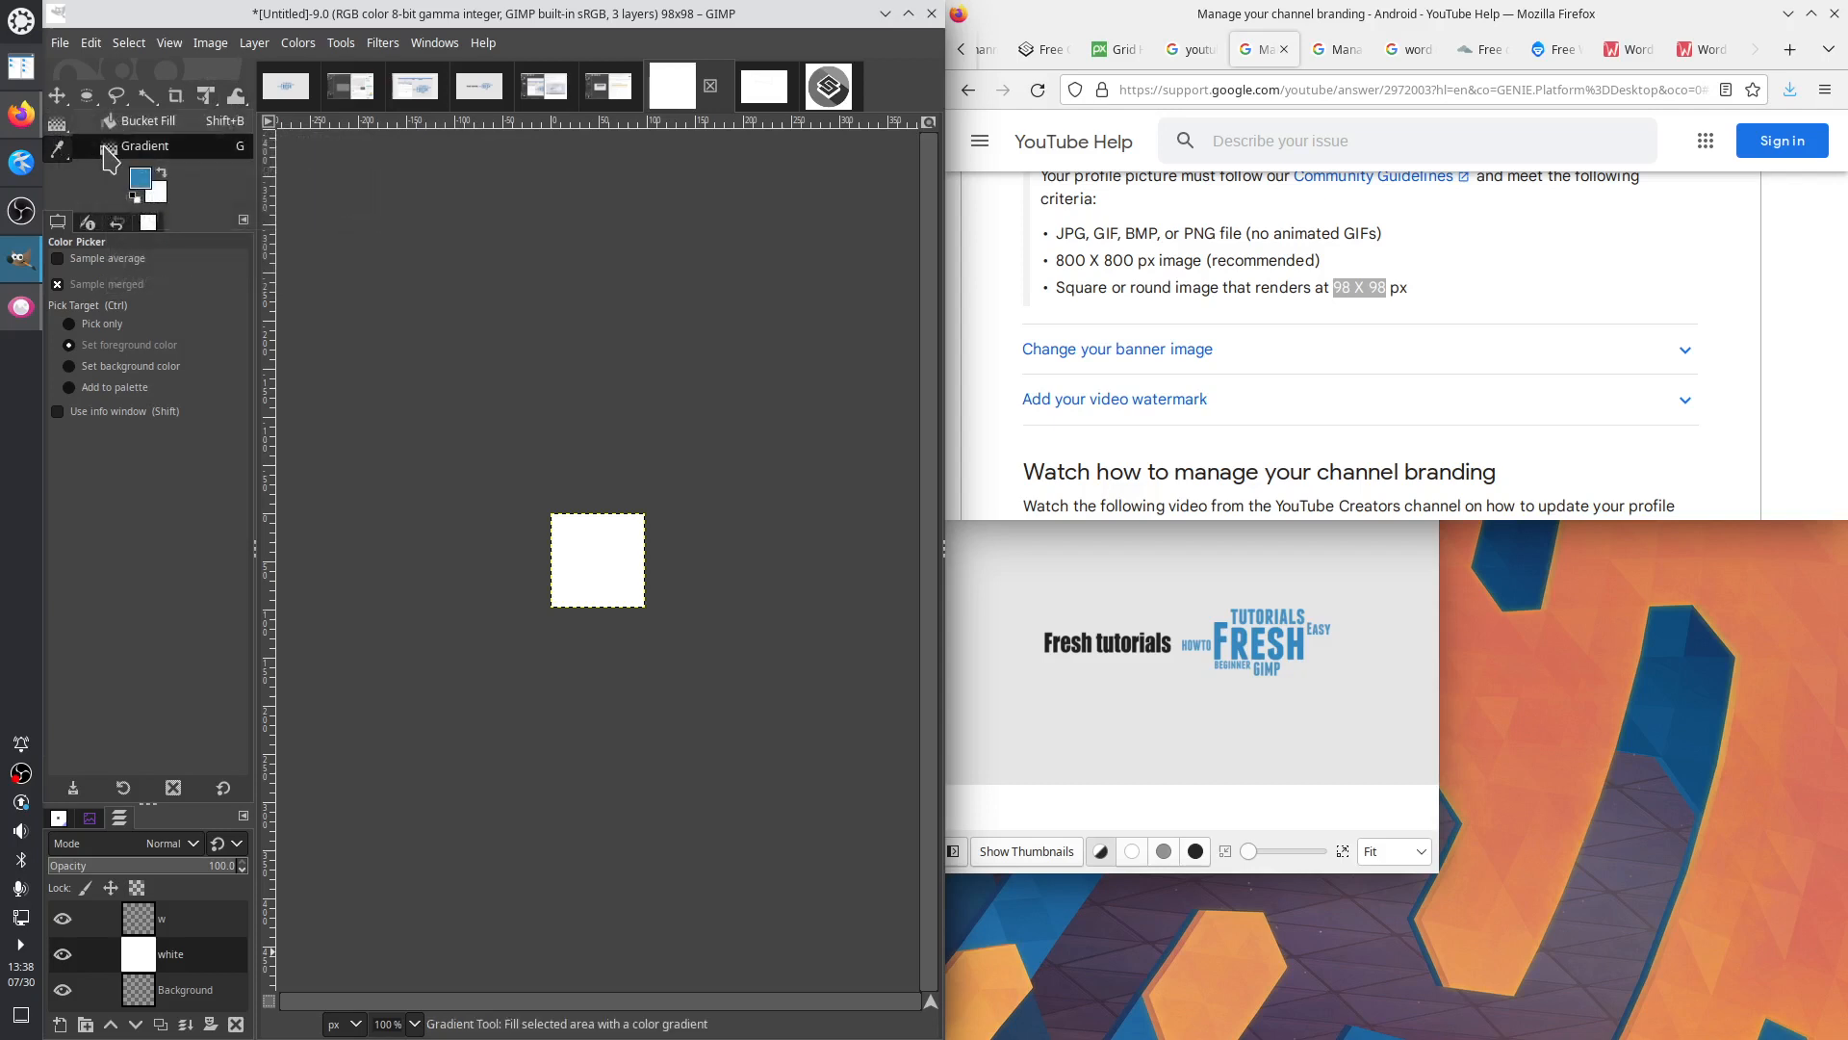
click(125, 123)
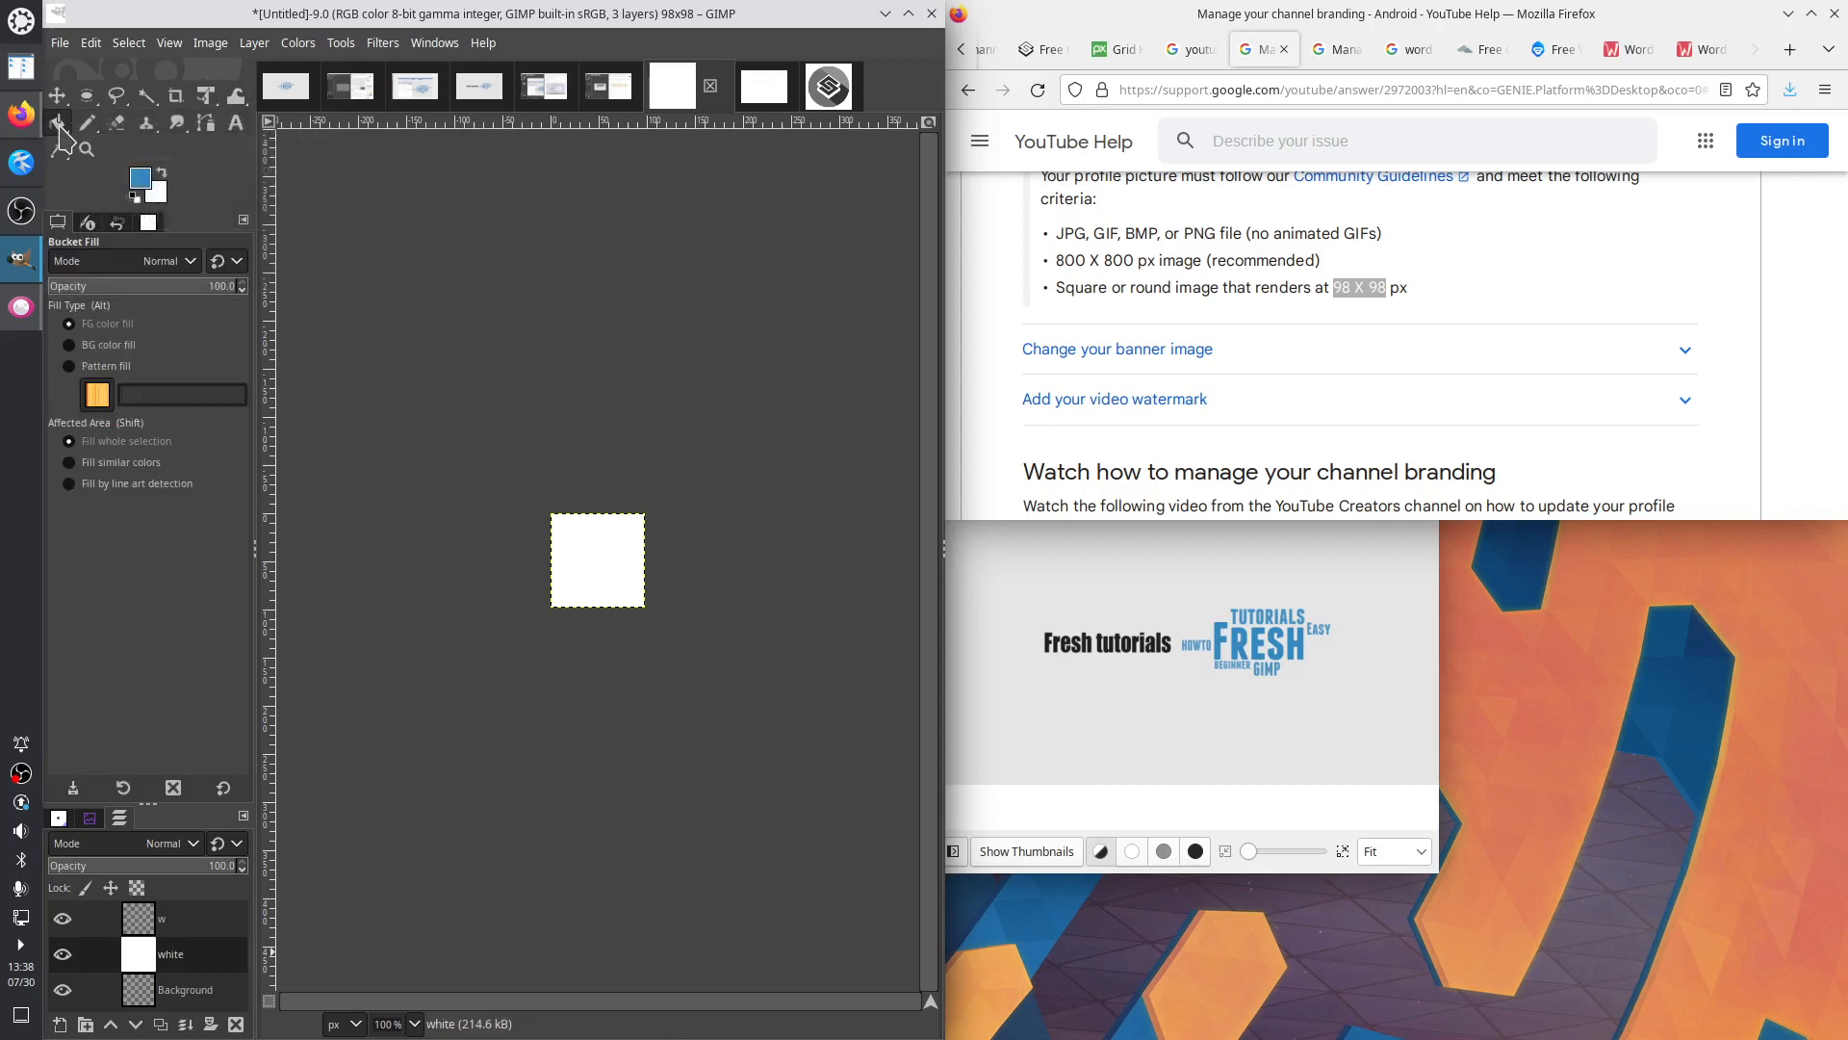
click(612, 550)
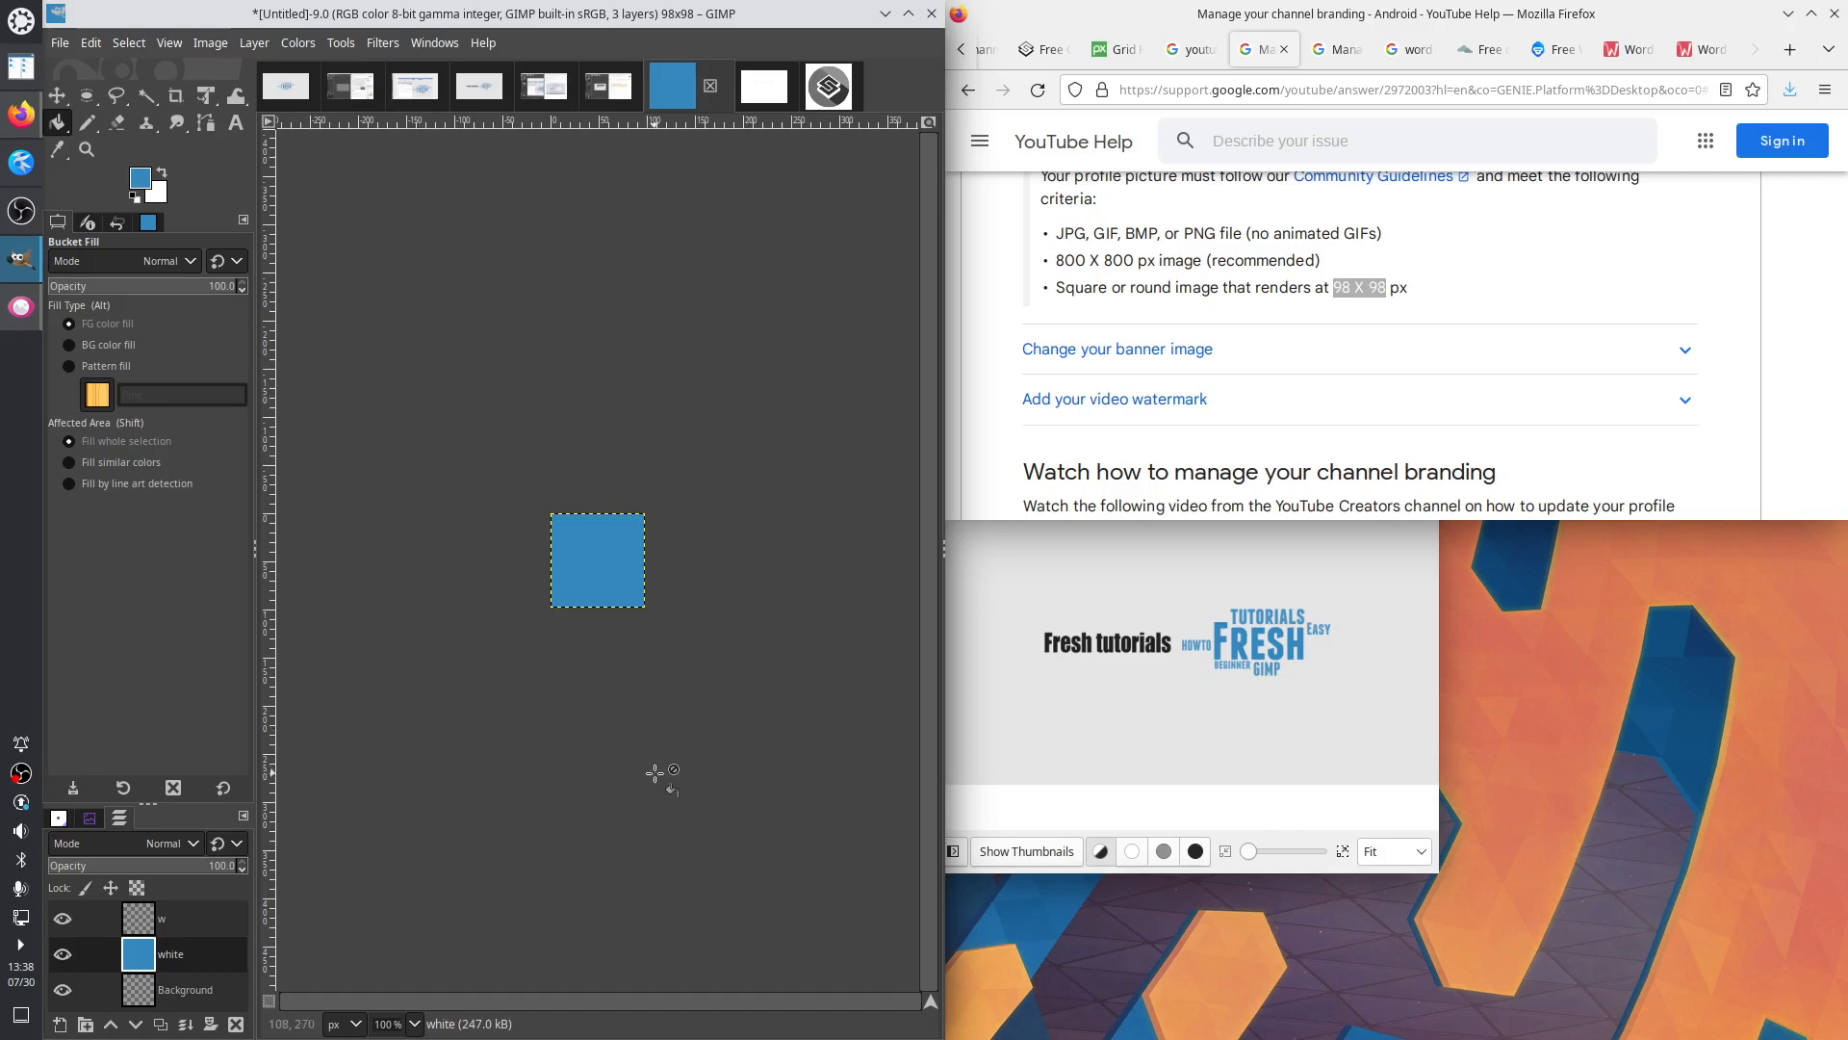
Show the Pixabay Grid Hex Hexagonal page in Firefox and delete the empty "w" layer in GIMP
click(1119, 57)
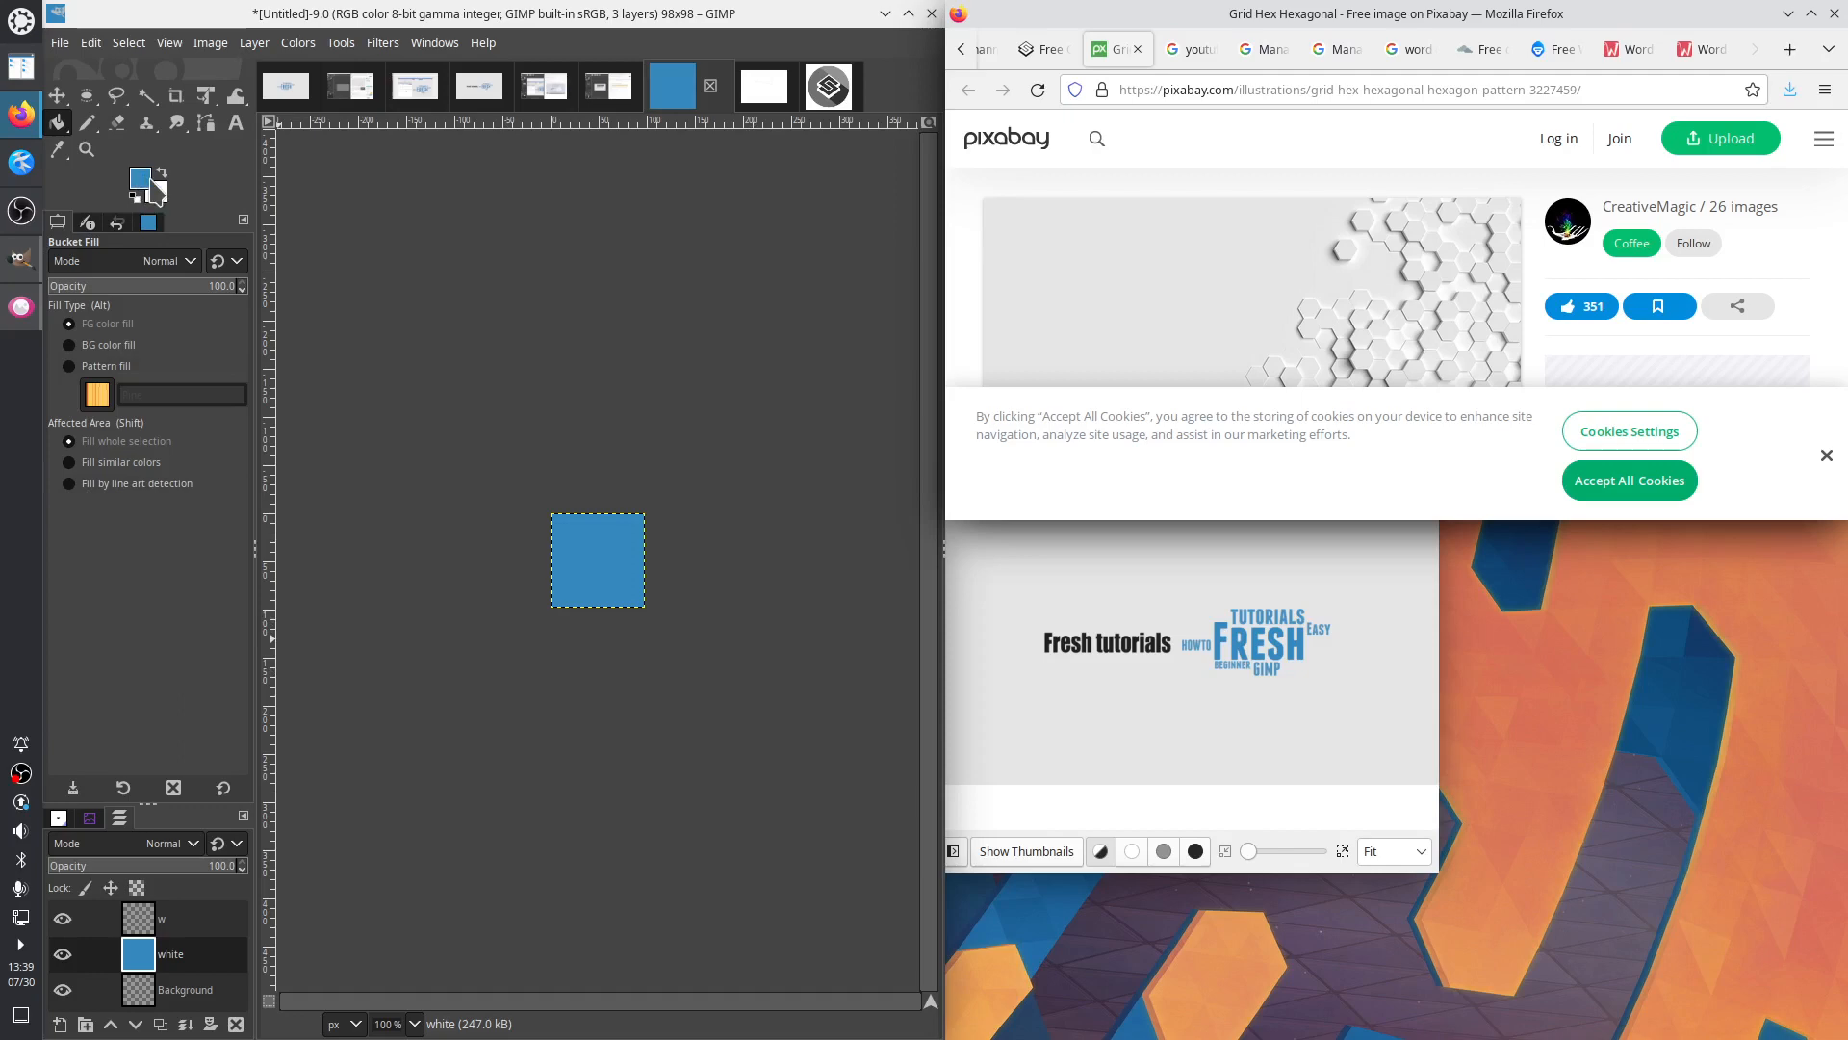
right_click(197, 920)
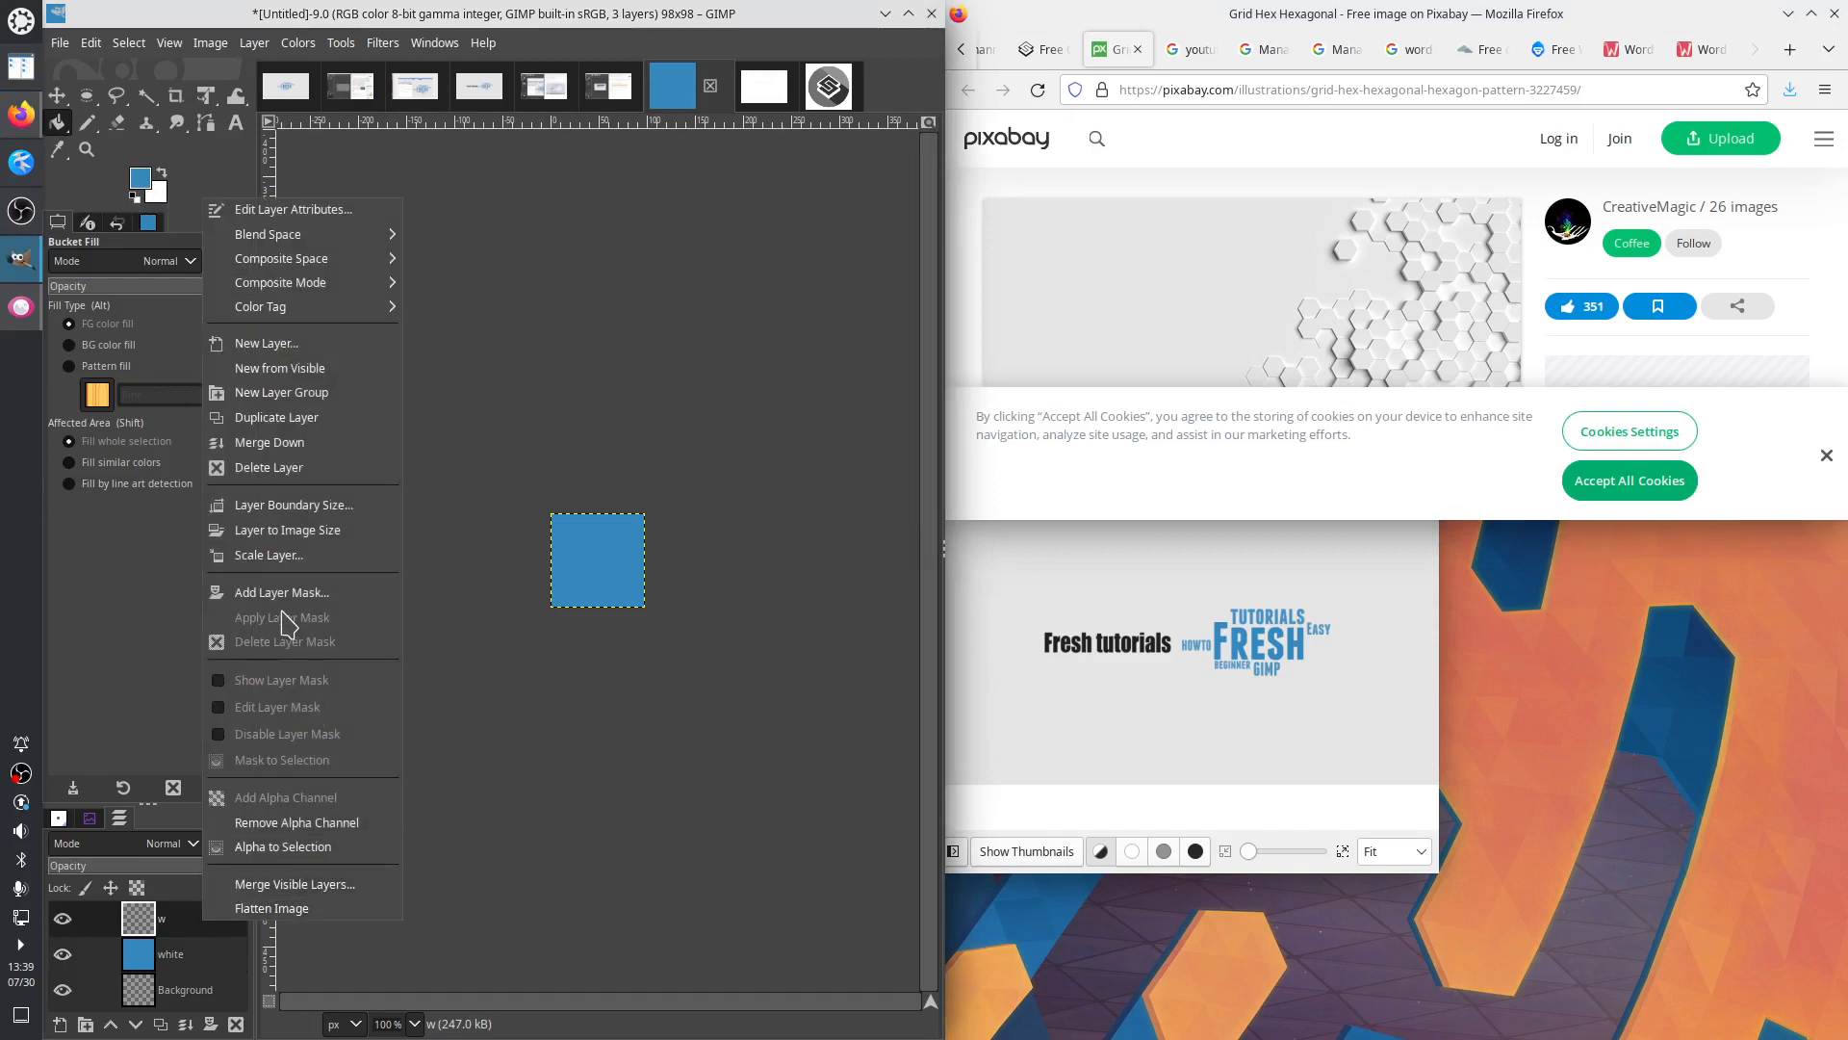
click(298, 467)
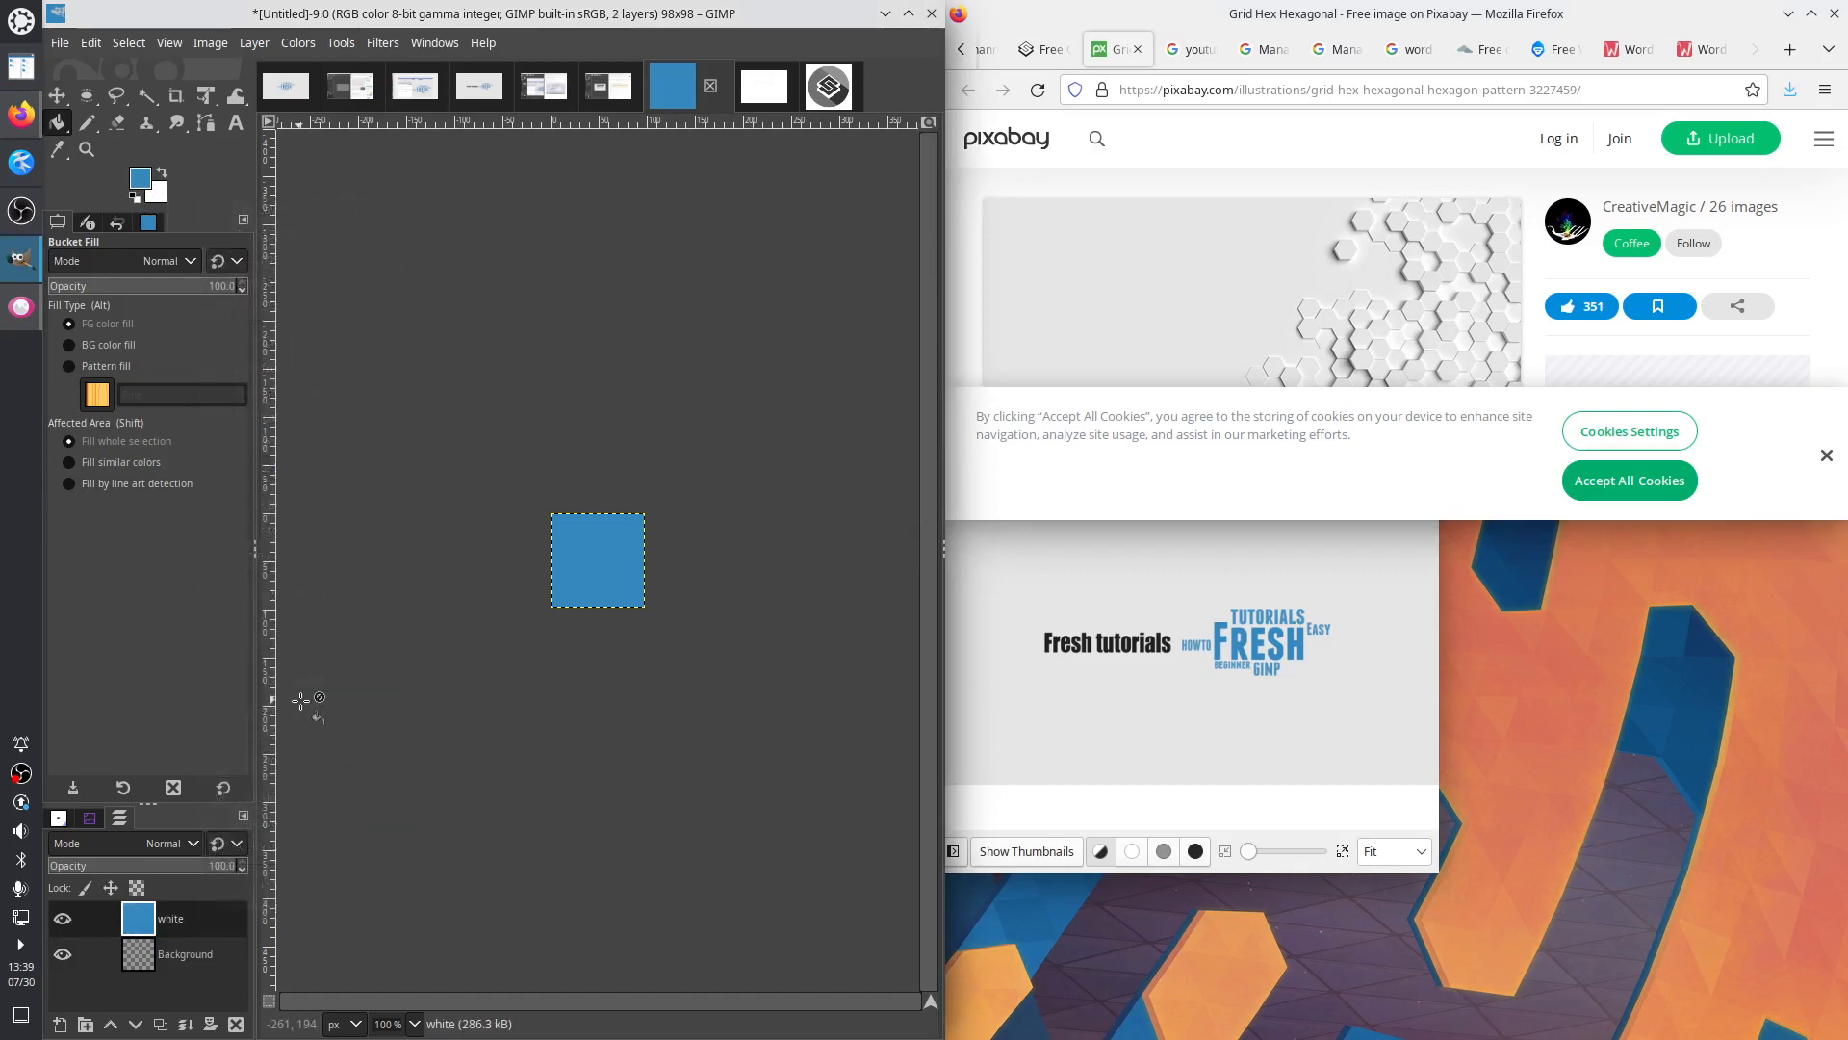
Add the text "FT" on the blue square and set its size to 49 px
click(235, 123)
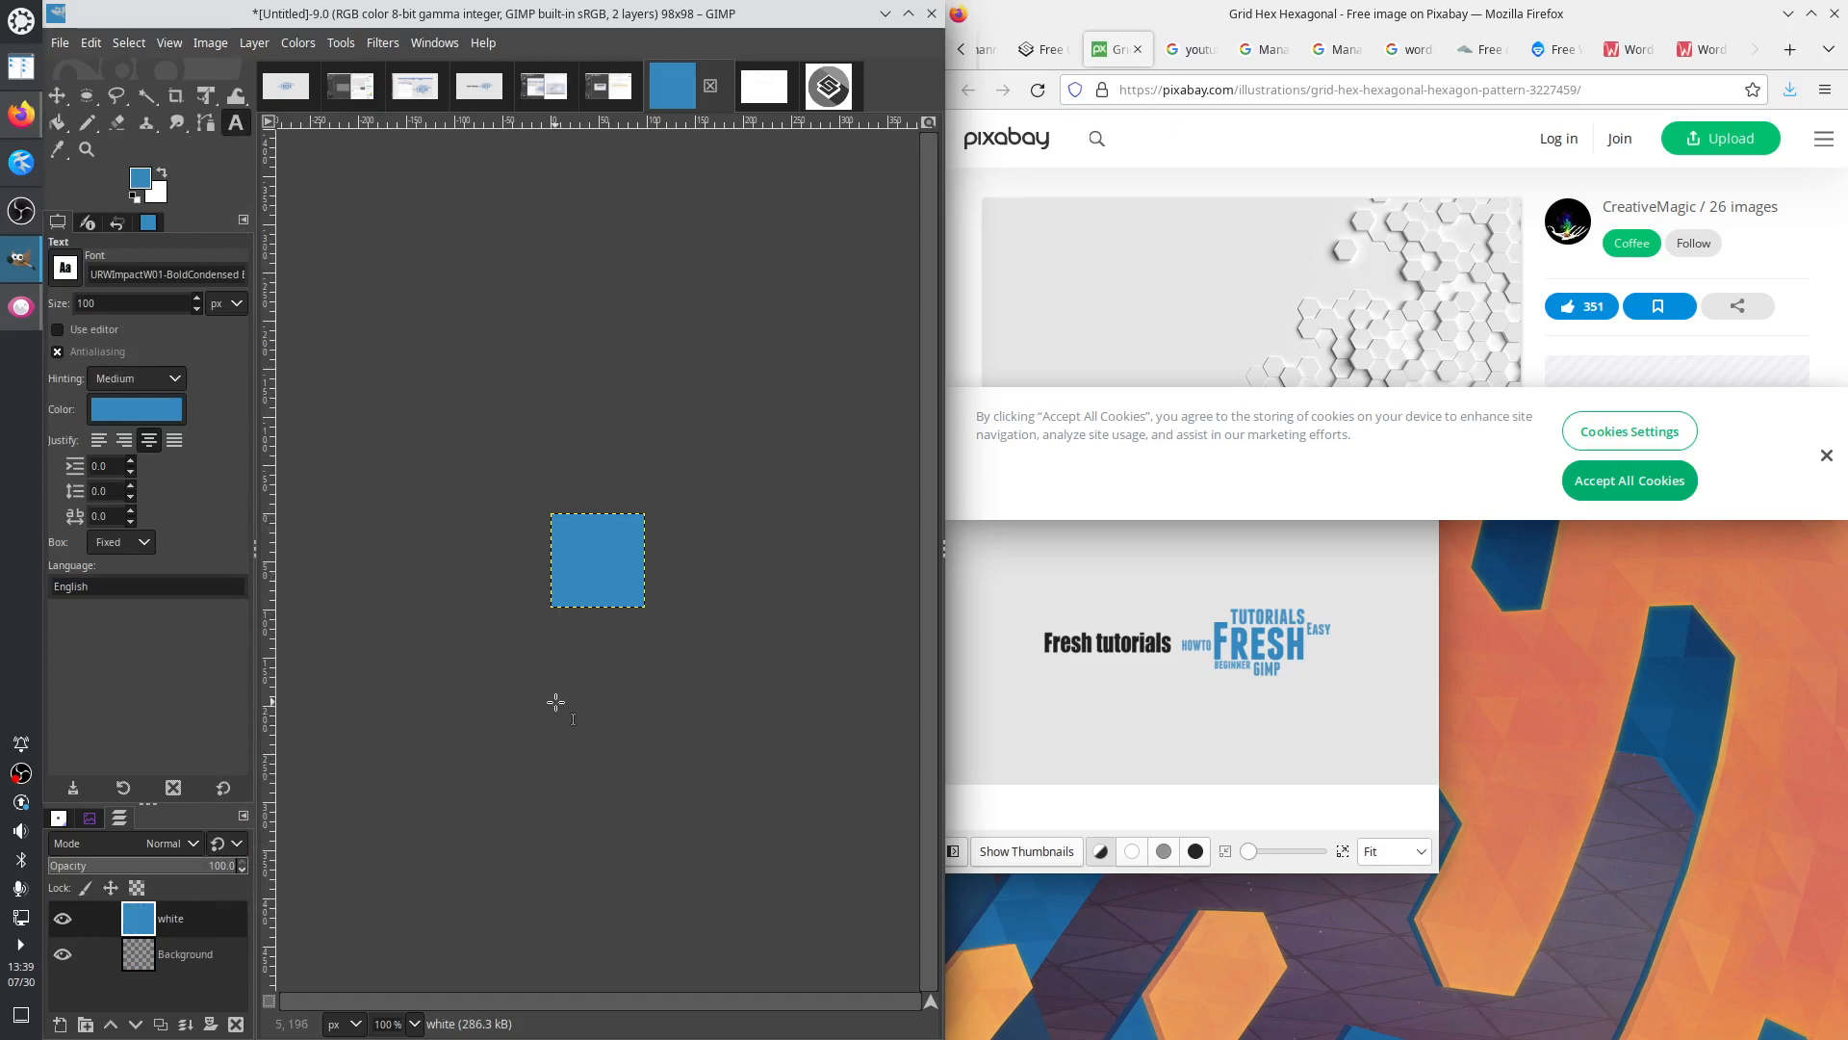
click(572, 546)
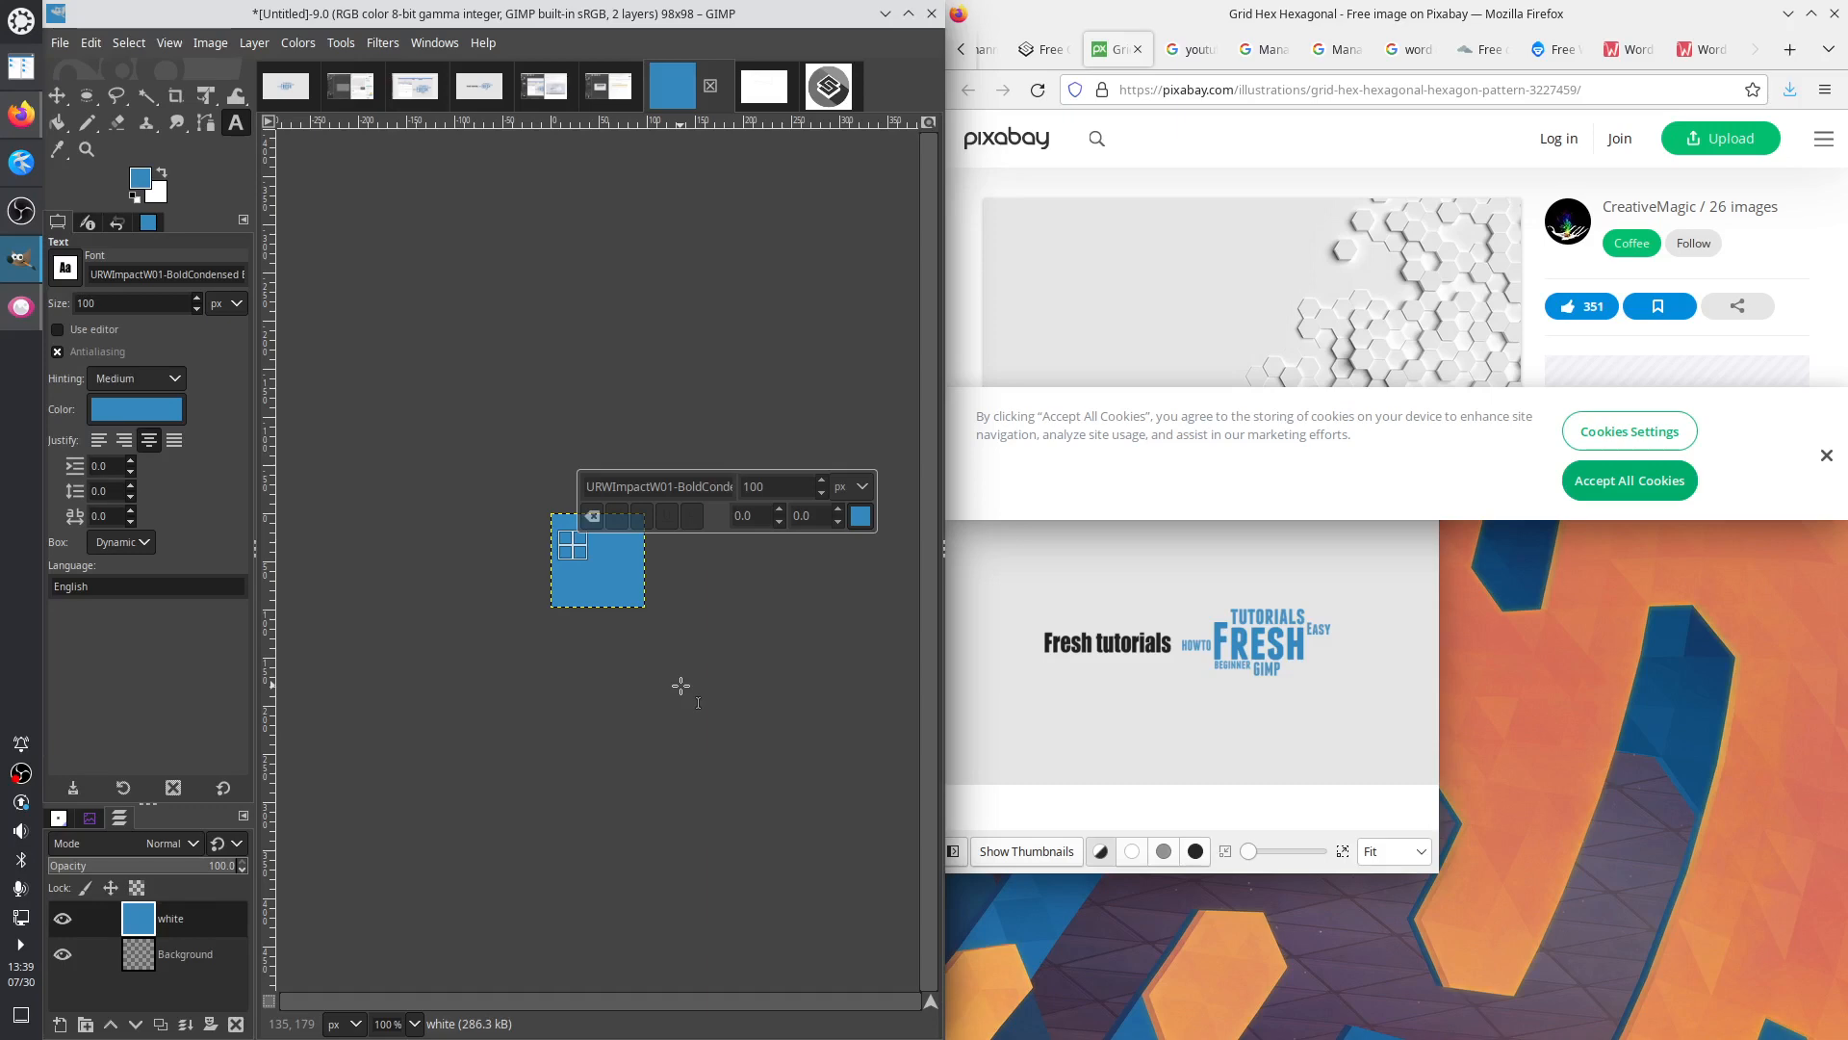
click(21, 162)
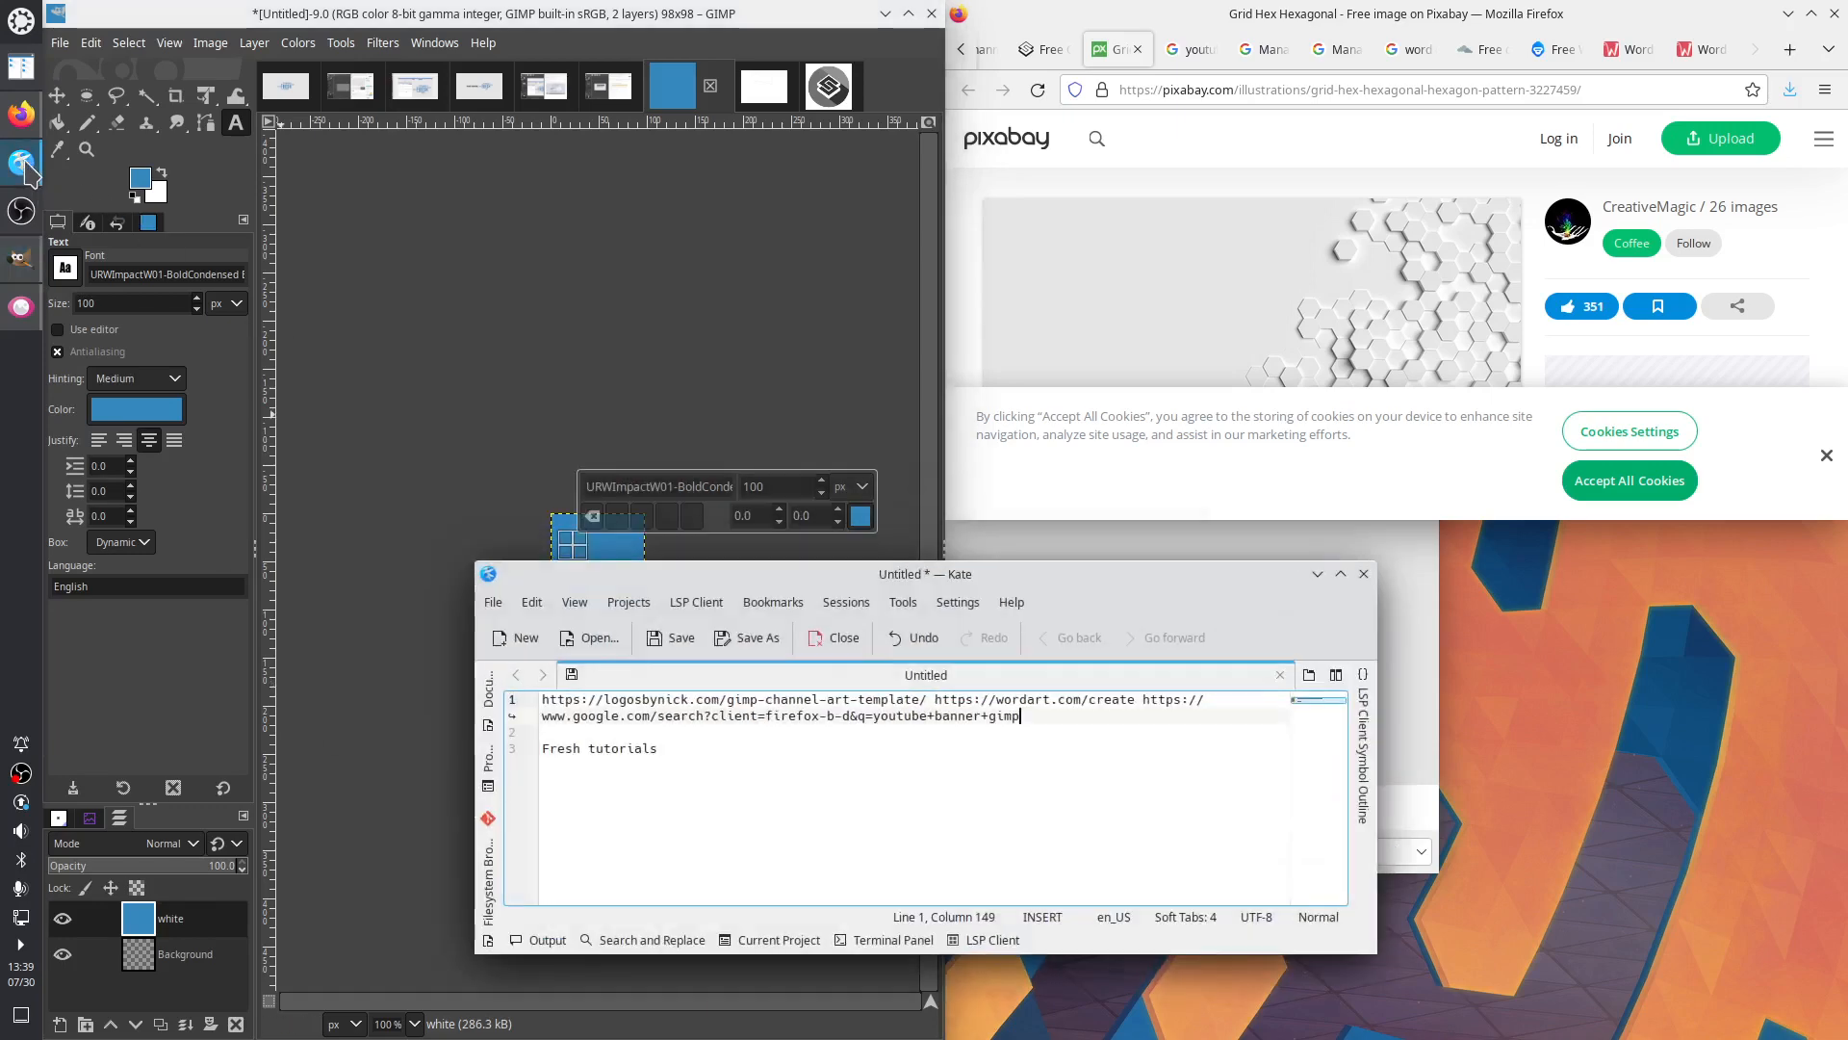
click(1318, 574)
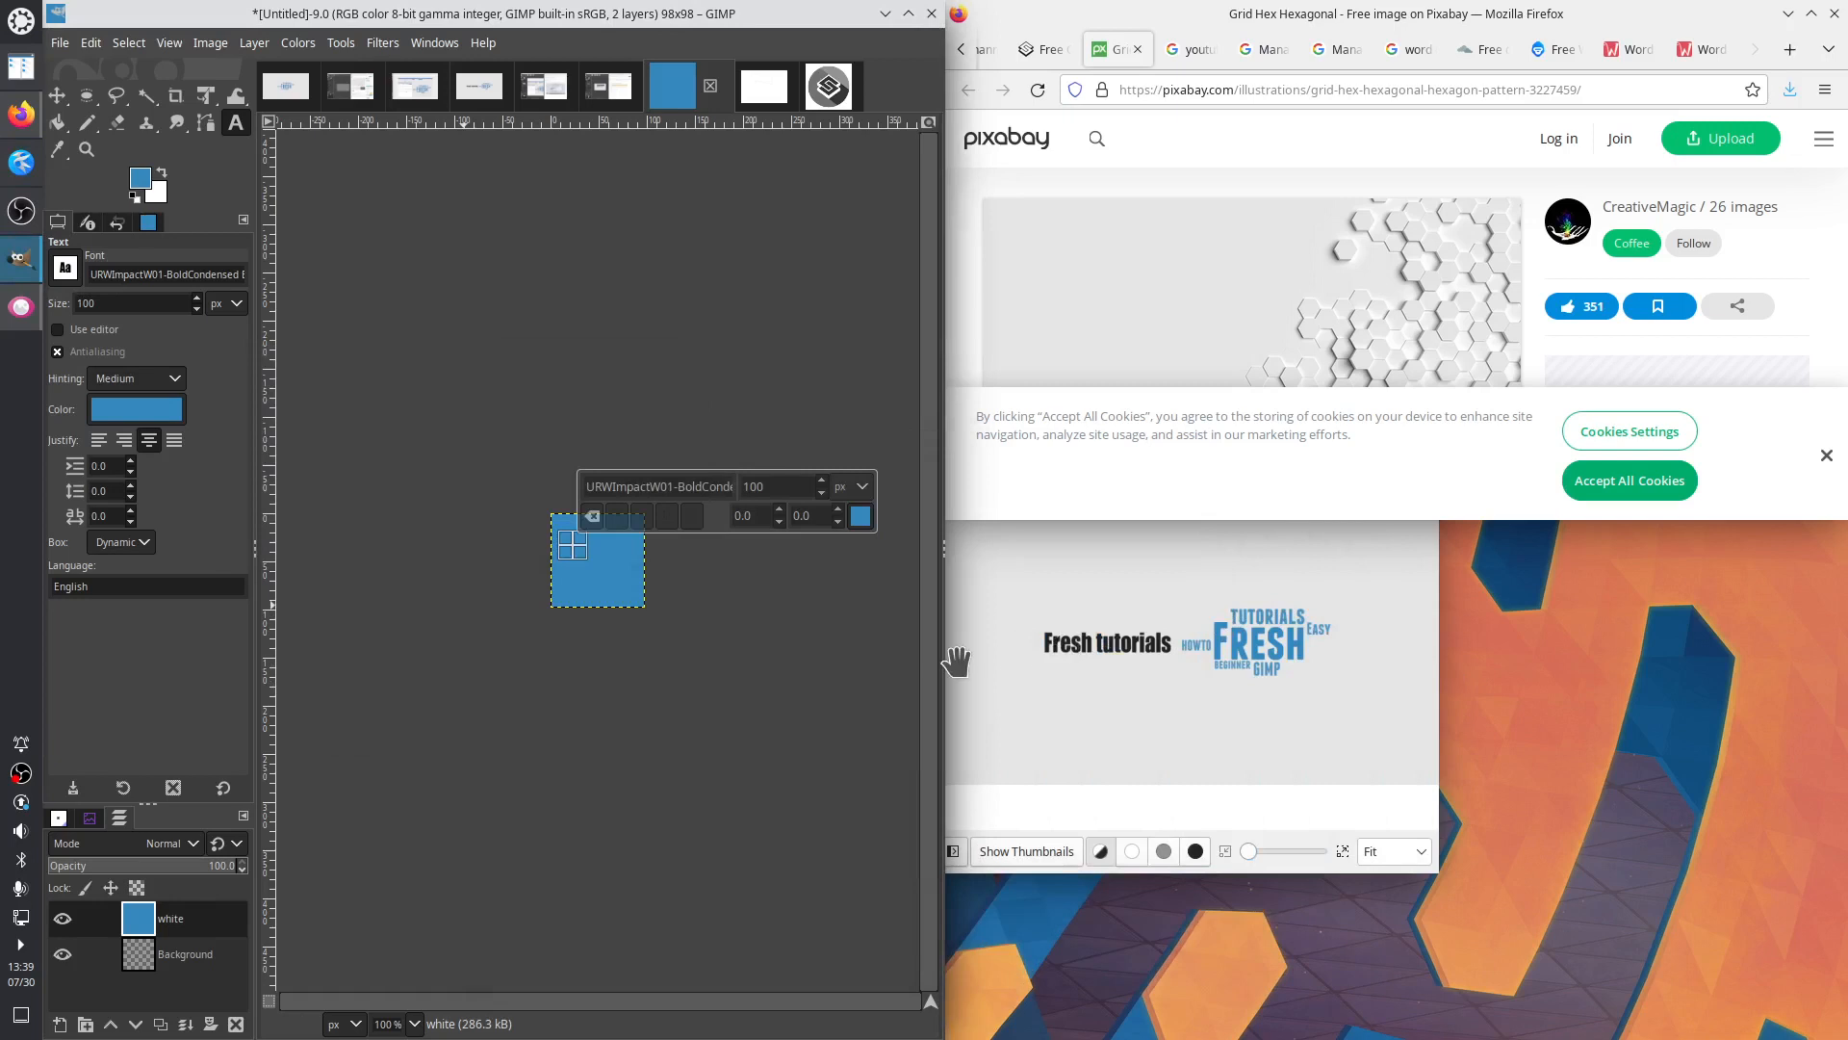
text(FT)
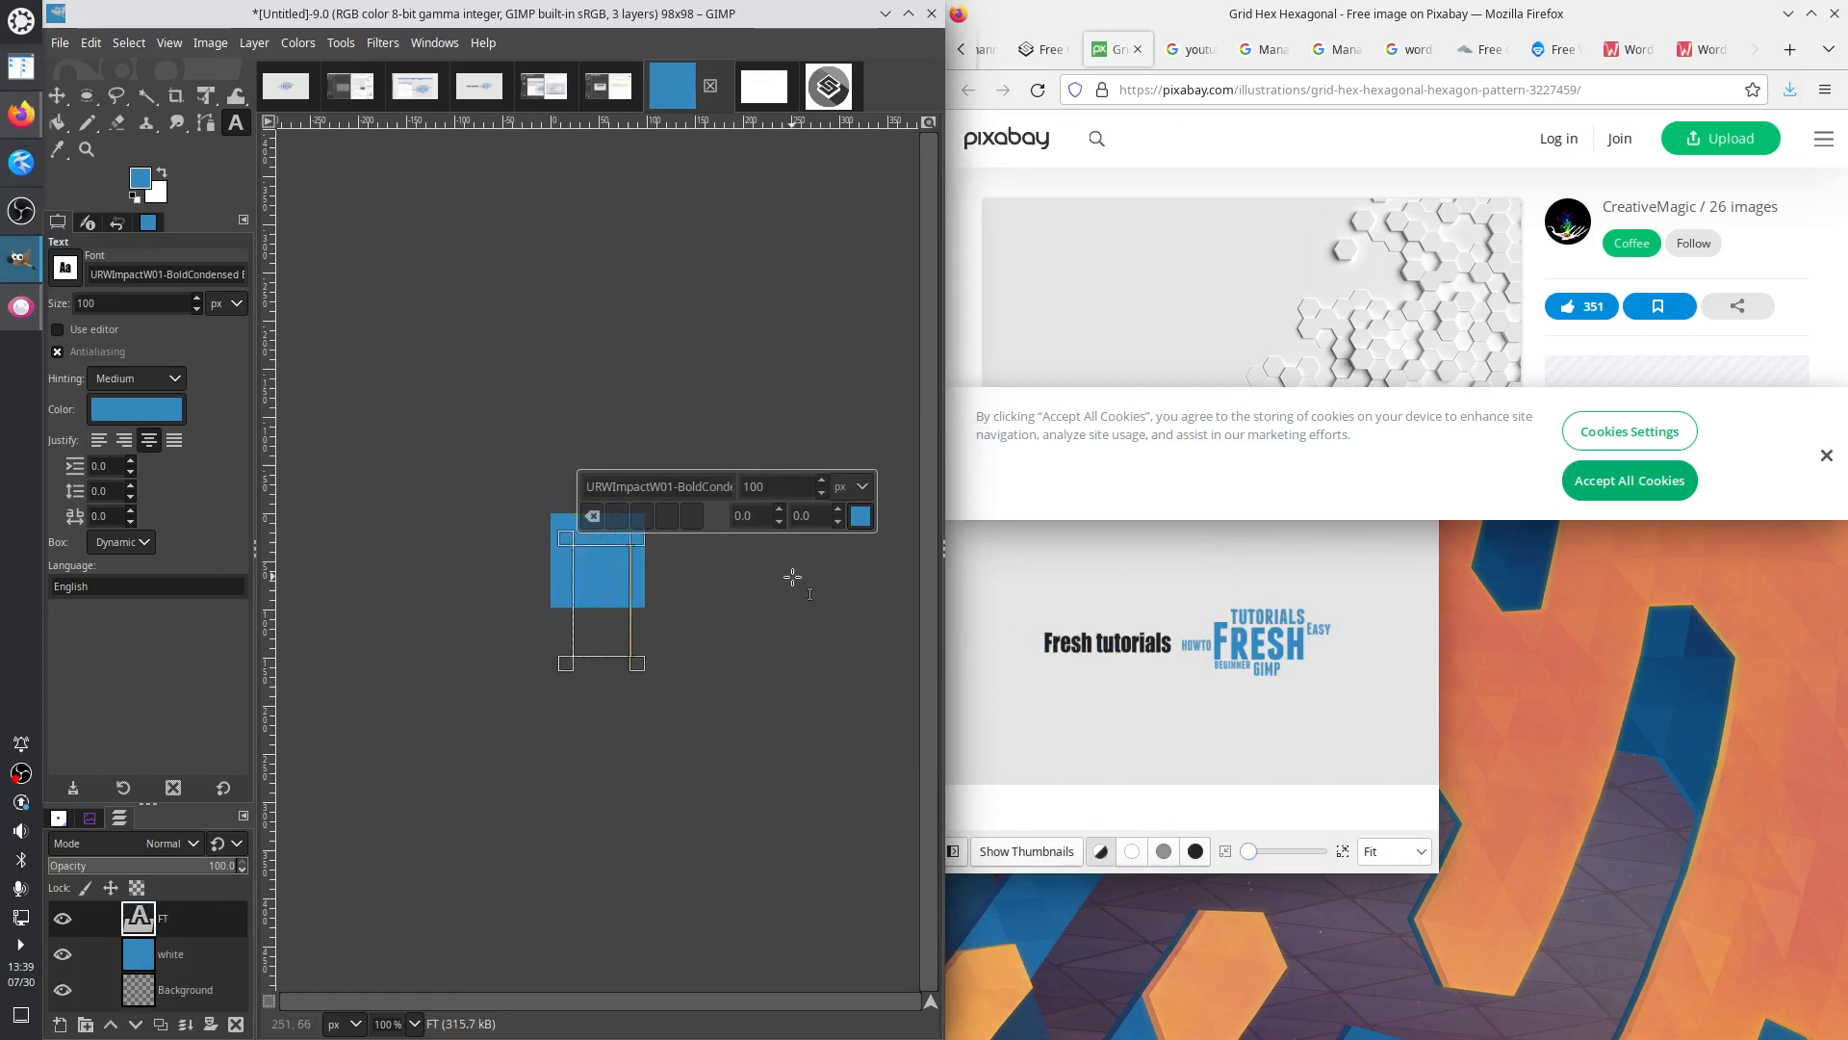
drag(791, 491, 736, 479)
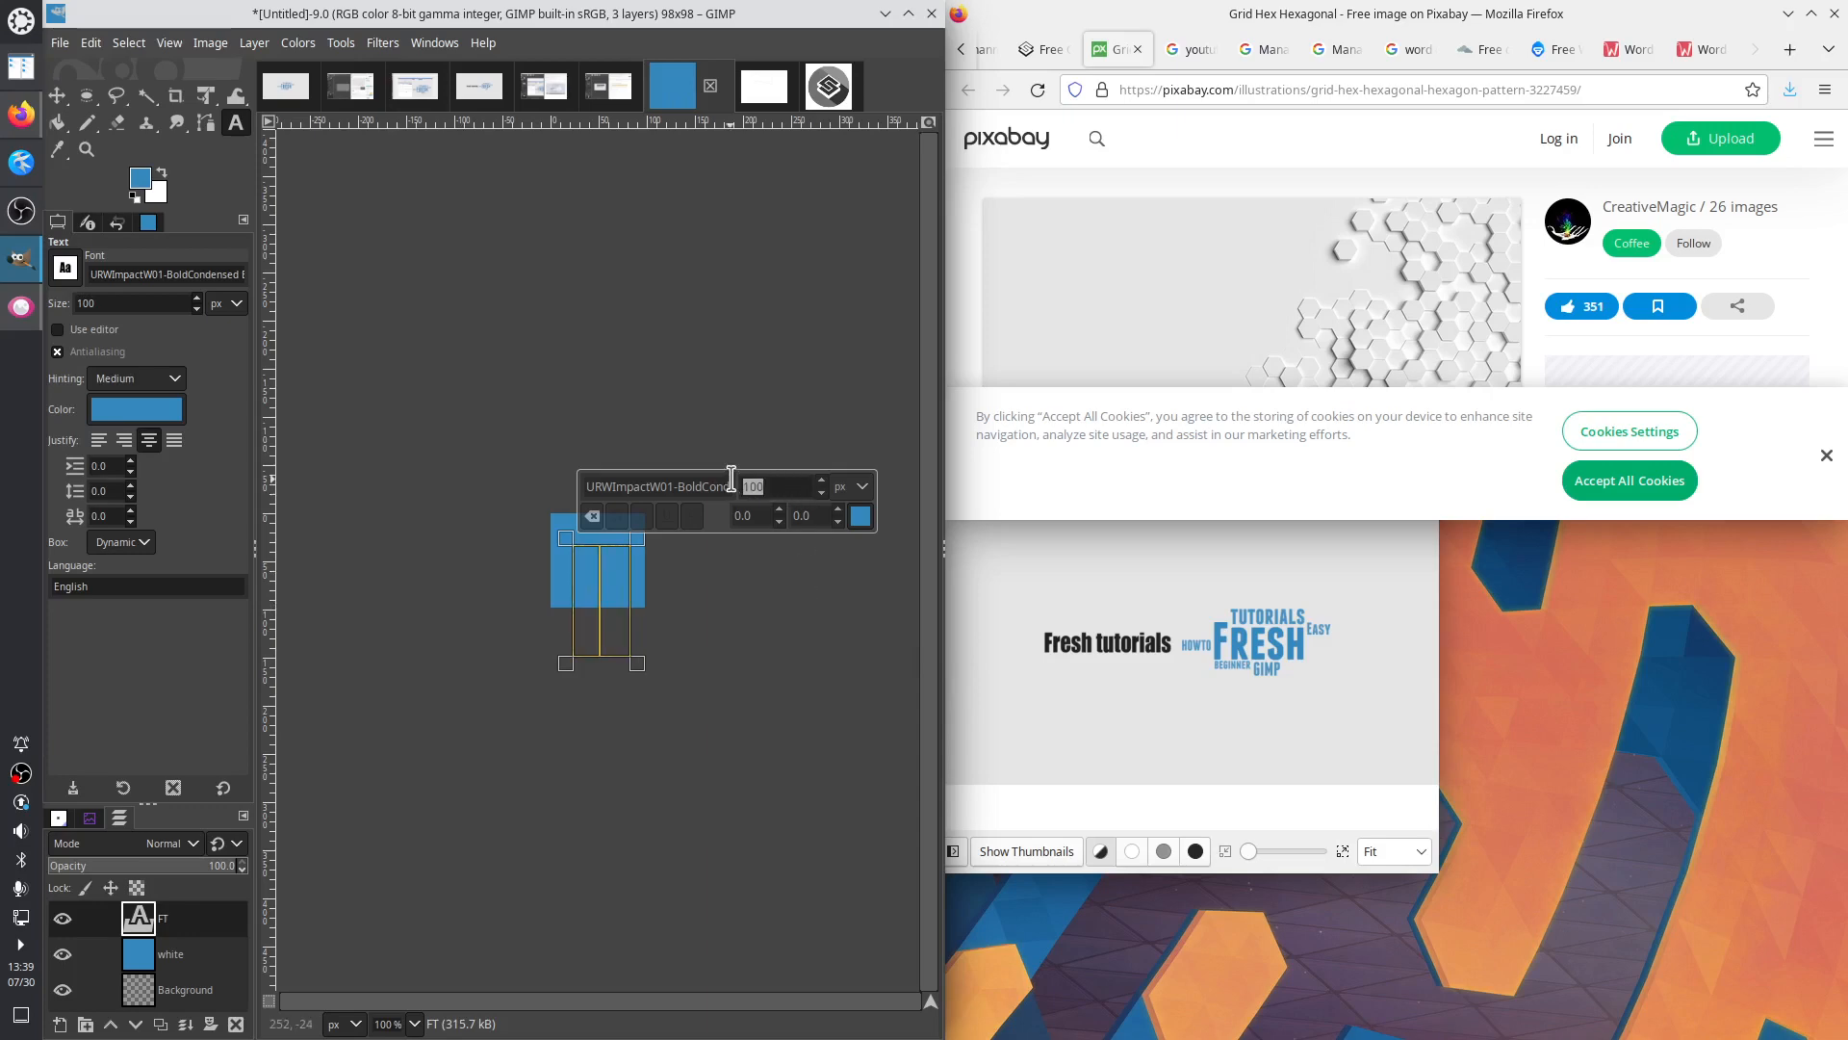
text(50)
click(821, 493)
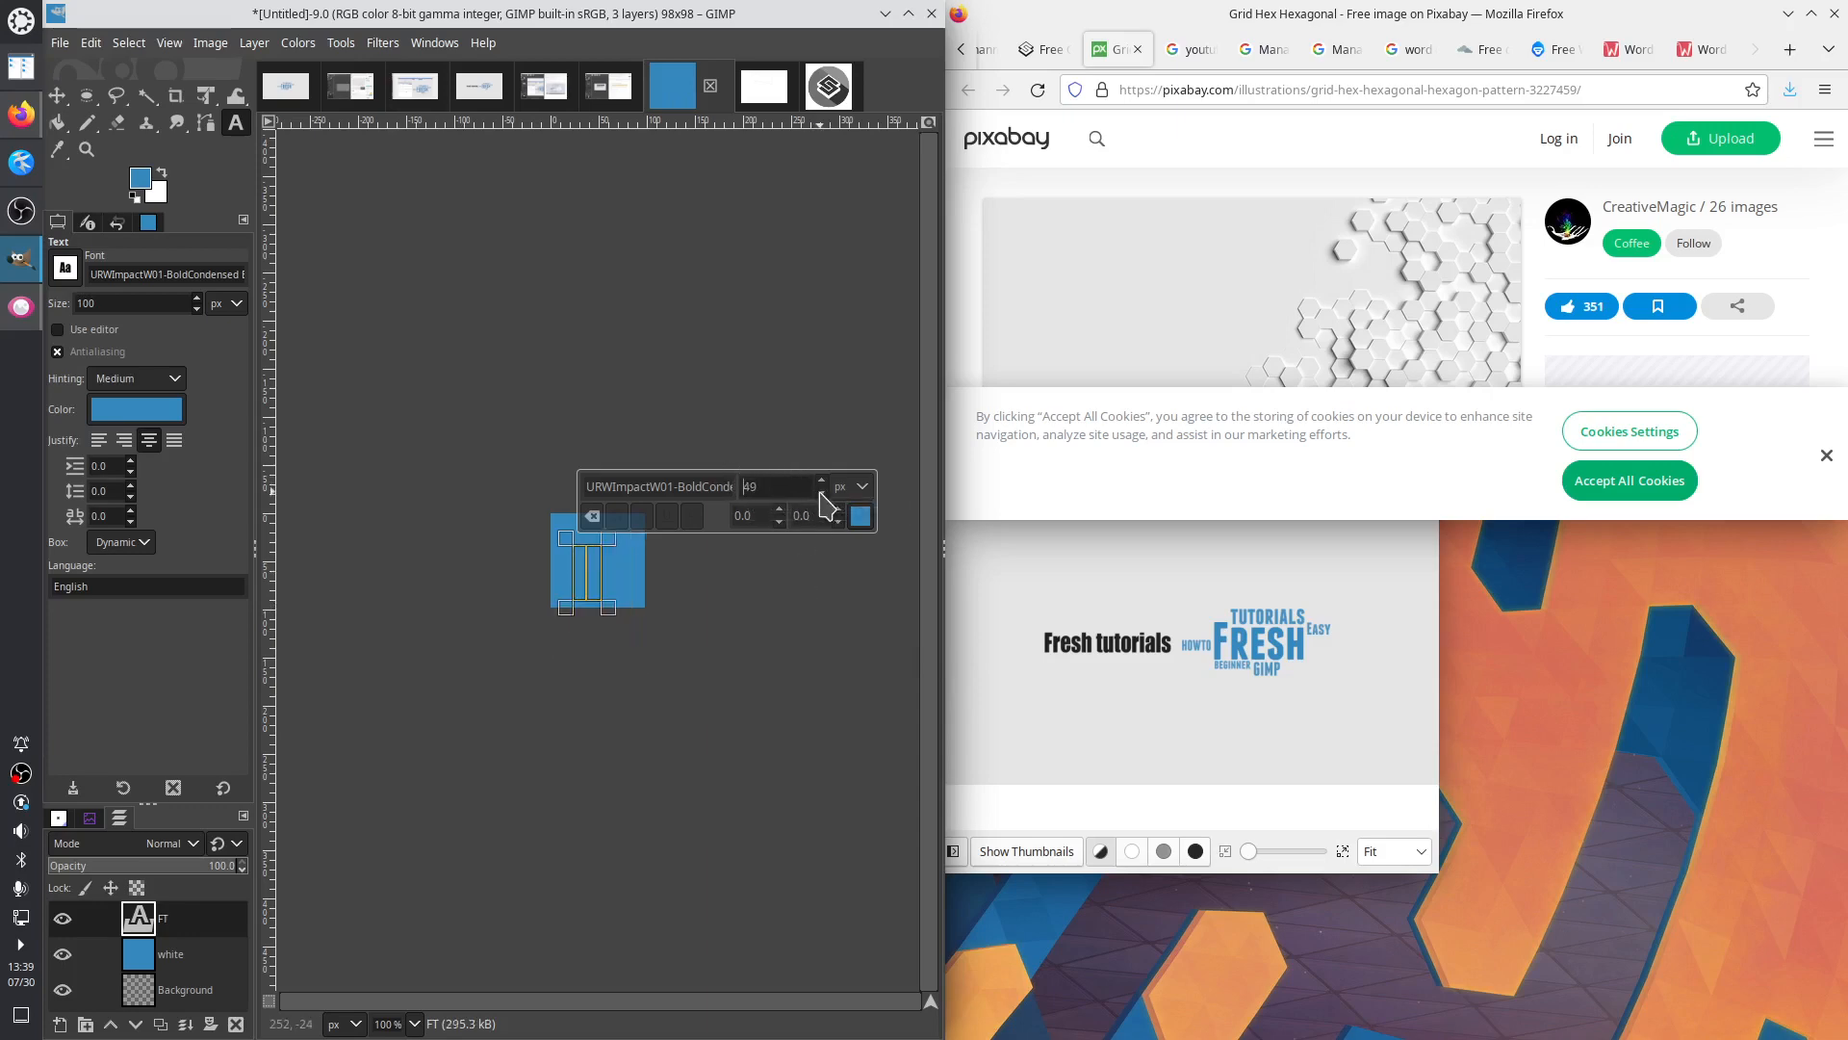
Open the color chooser for the "FT" text and search Google in Firefox for "colors which look ok on blue"
click(859, 520)
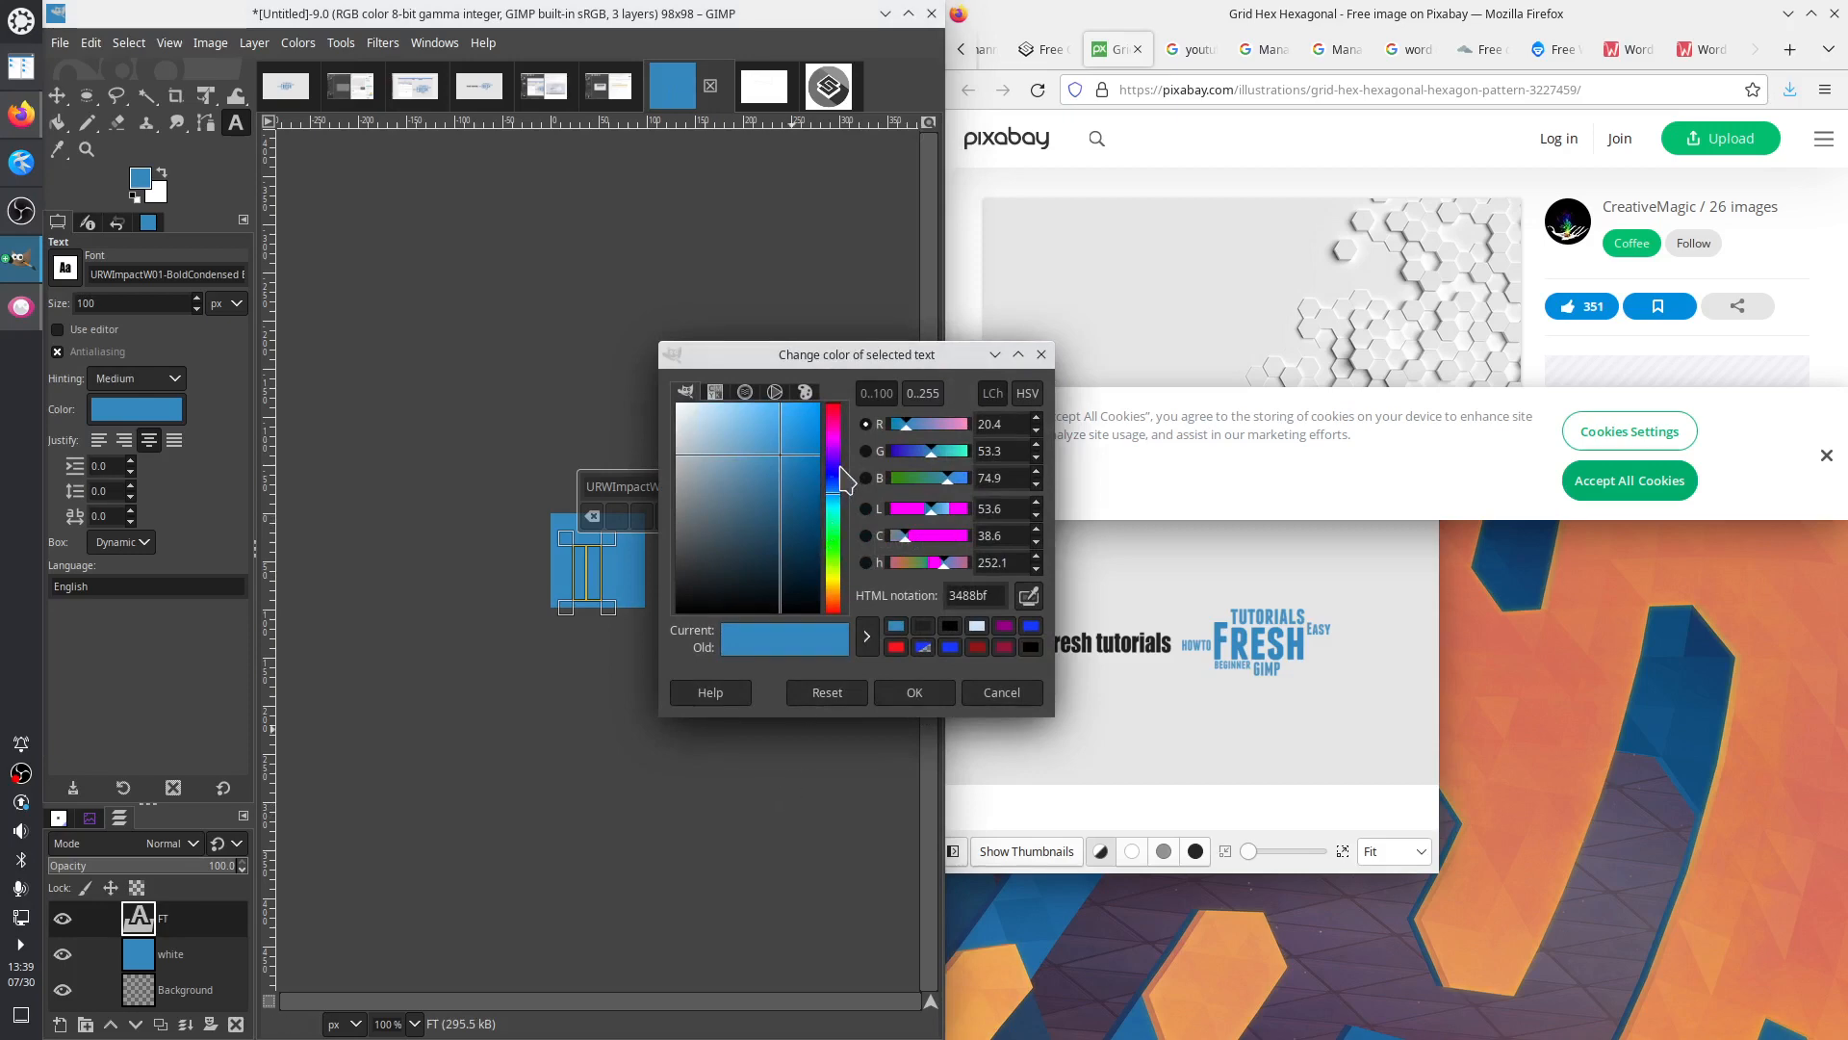
click(1246, 20)
key(ctrl+t)
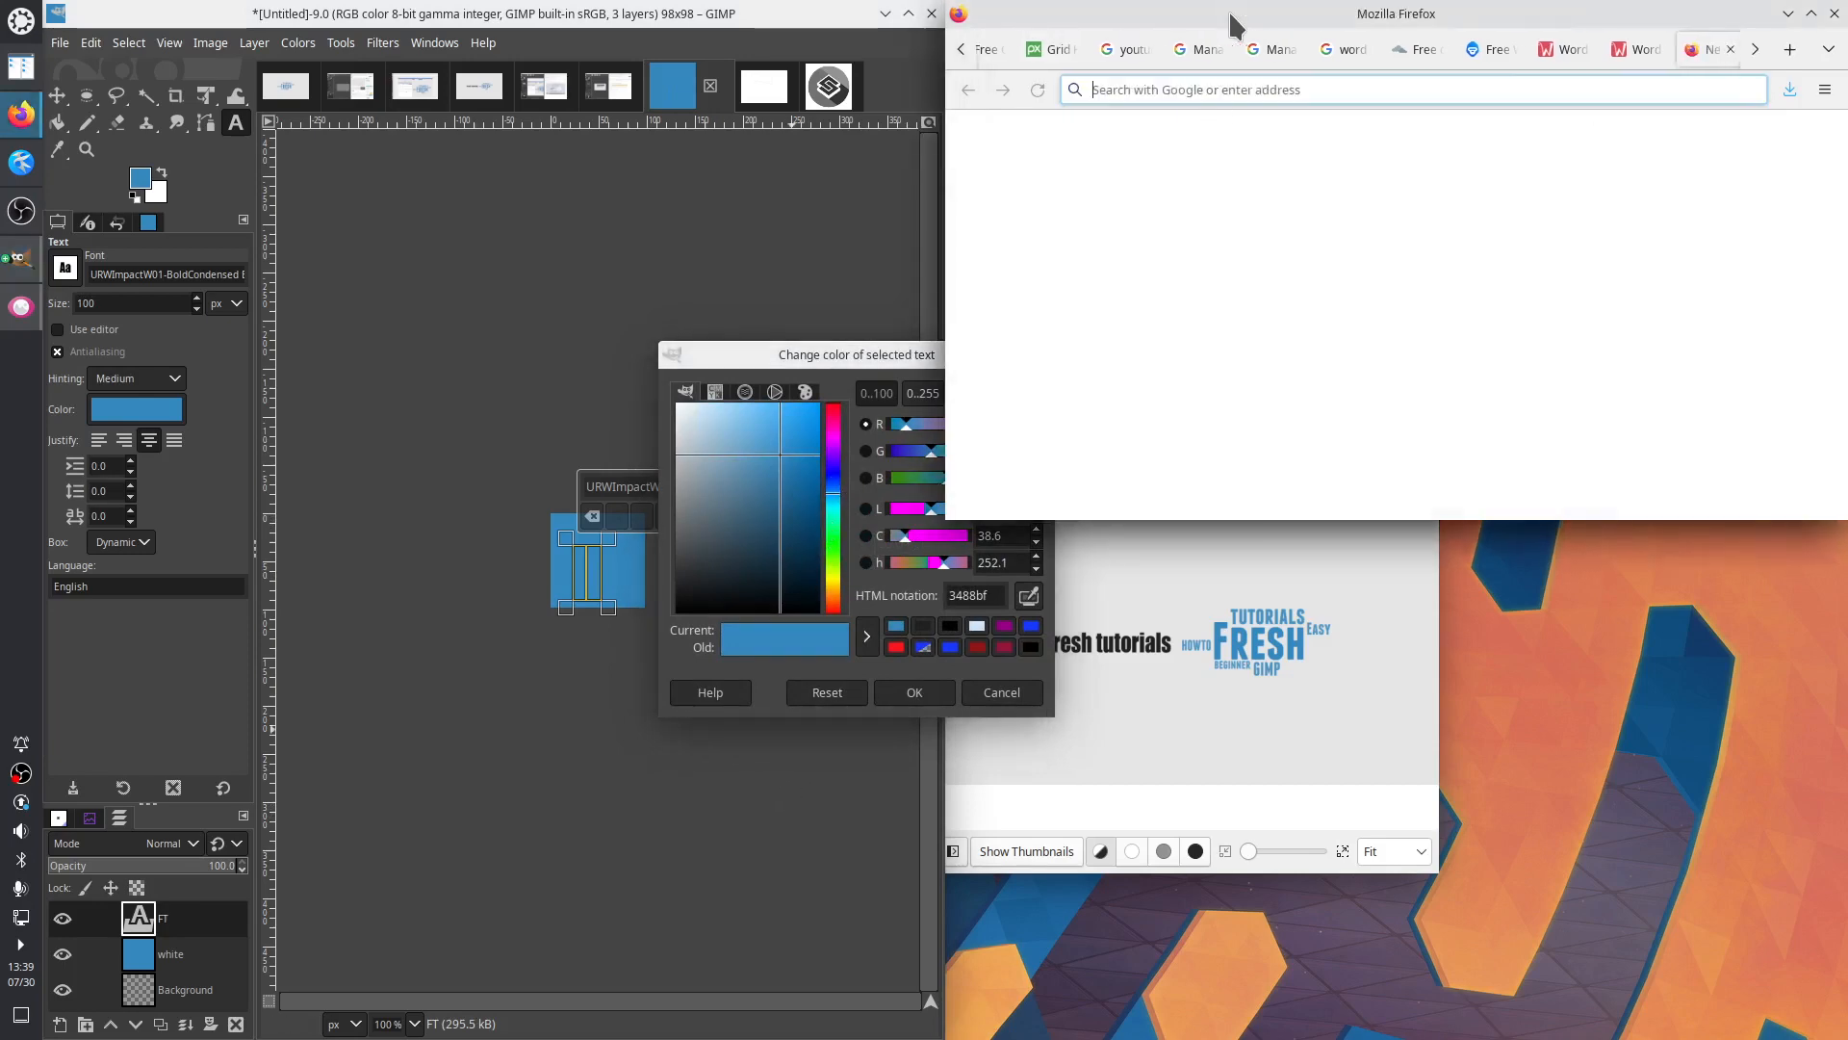
text(color)
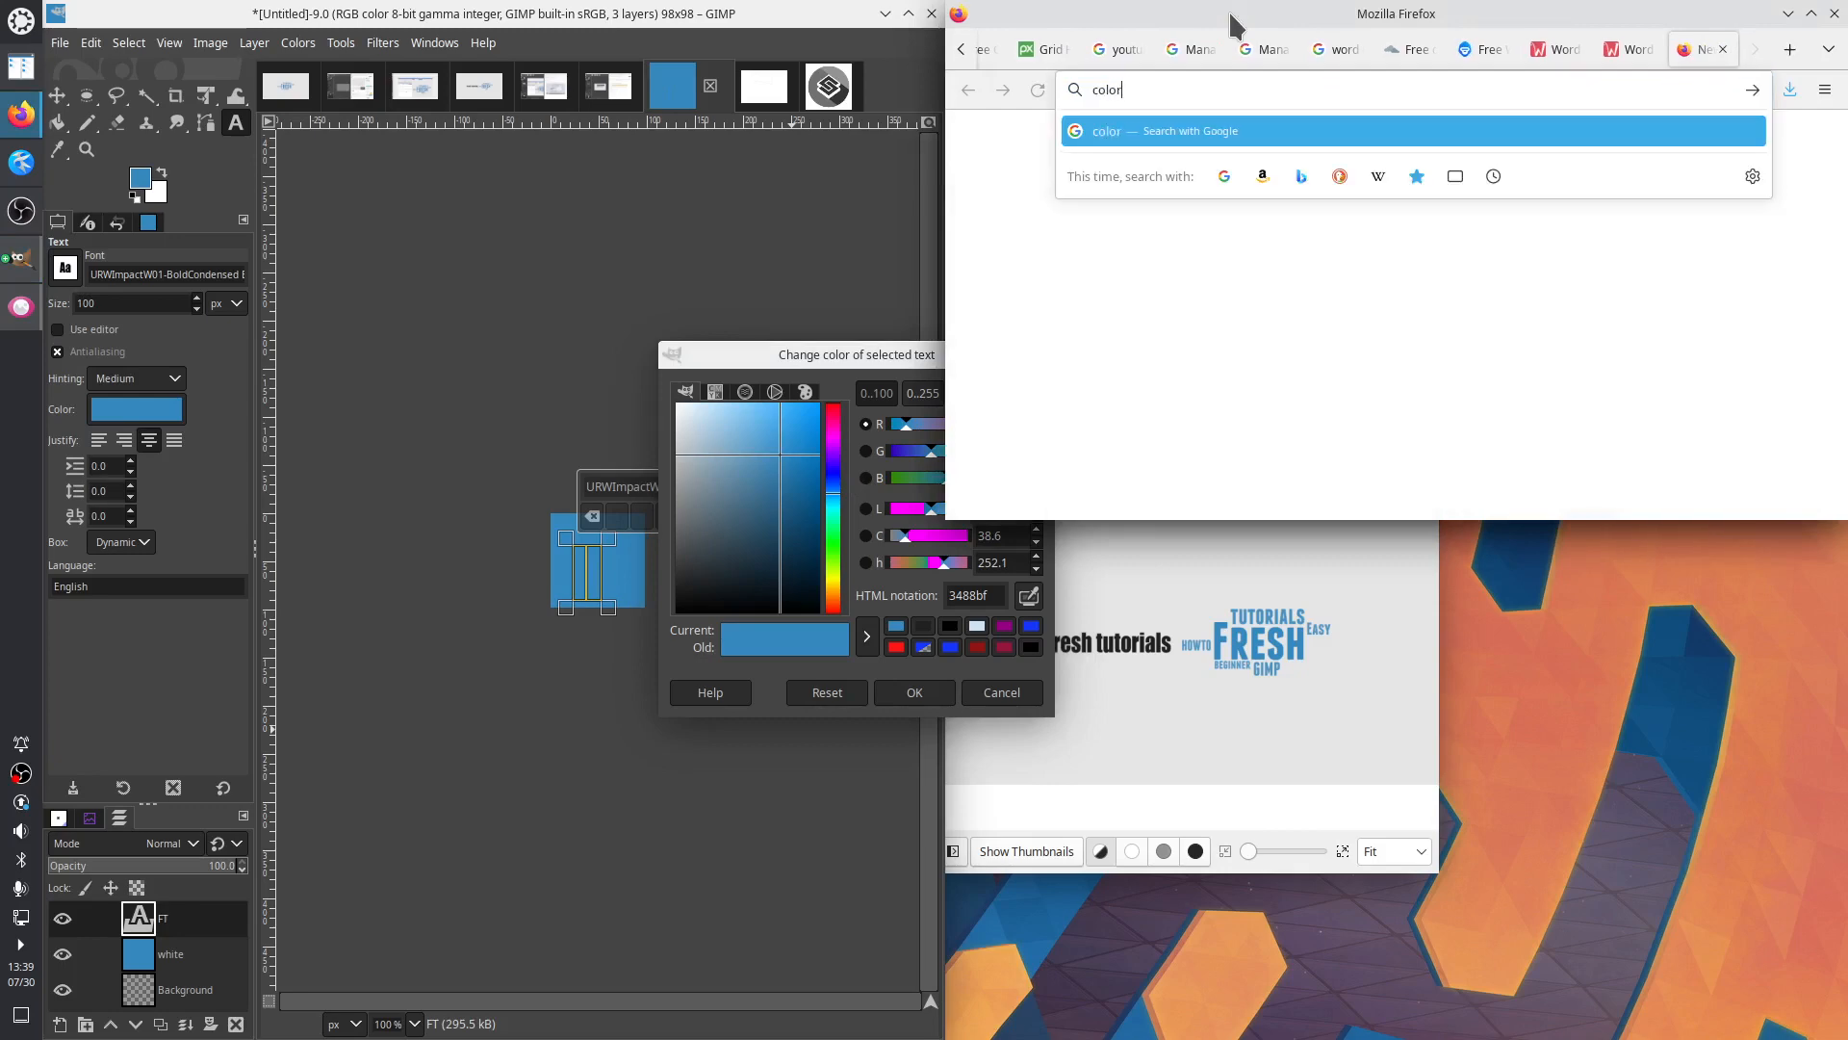
text(s which look o)
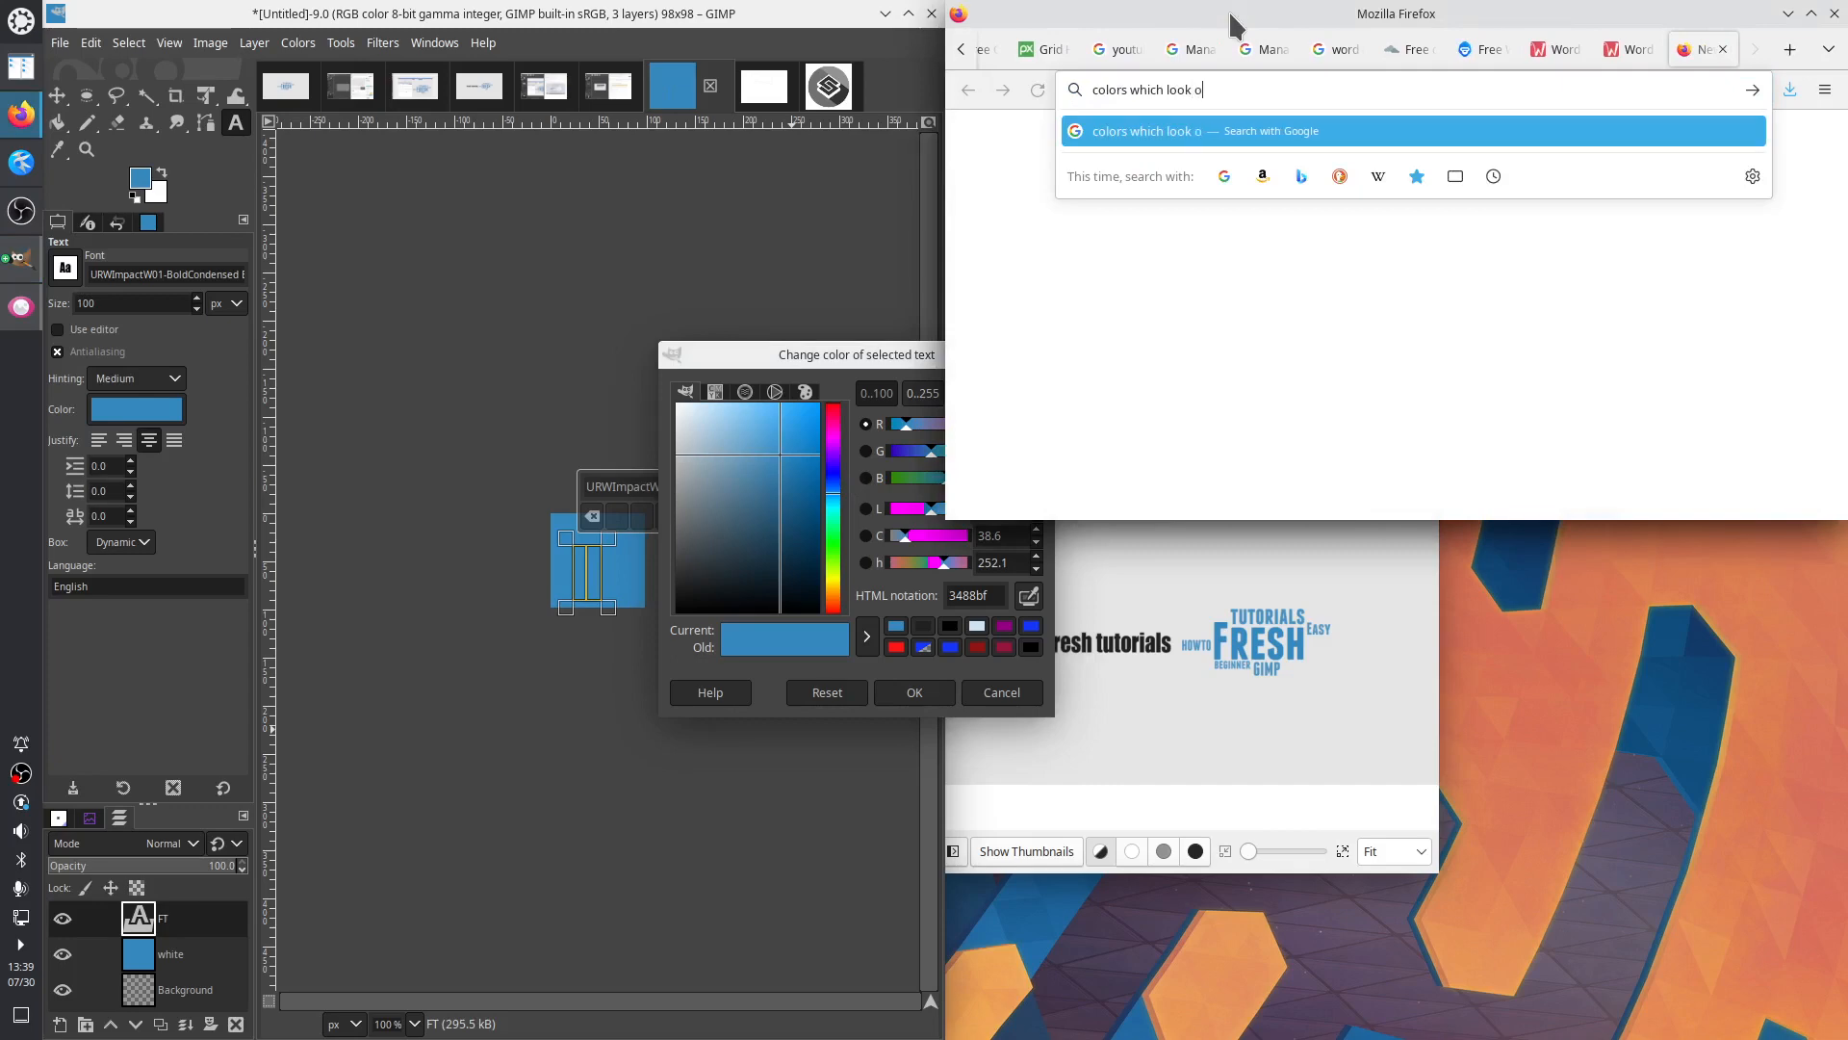
text(k on blue)
key(Return)
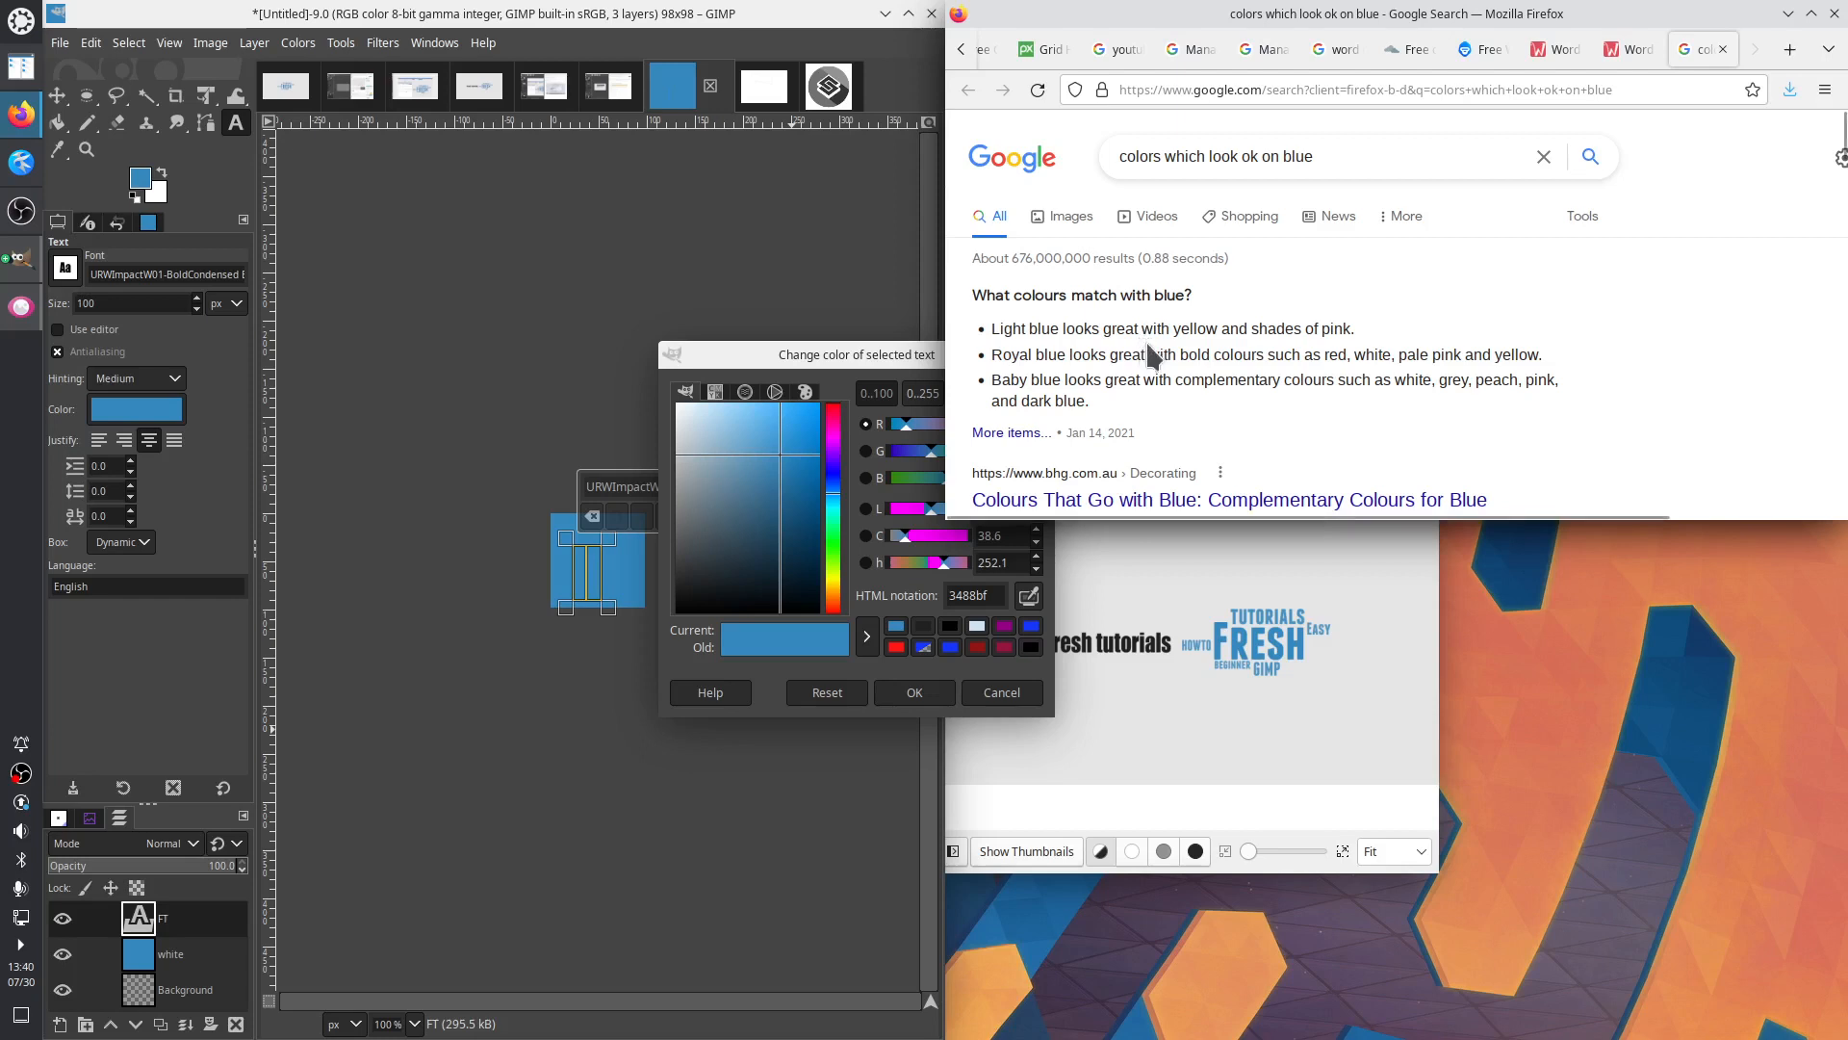
Look through the Better Homes & Gardens article "What Colors Go with Blue?" for color combinations and close the page
scroll(1151, 357, down, 3)
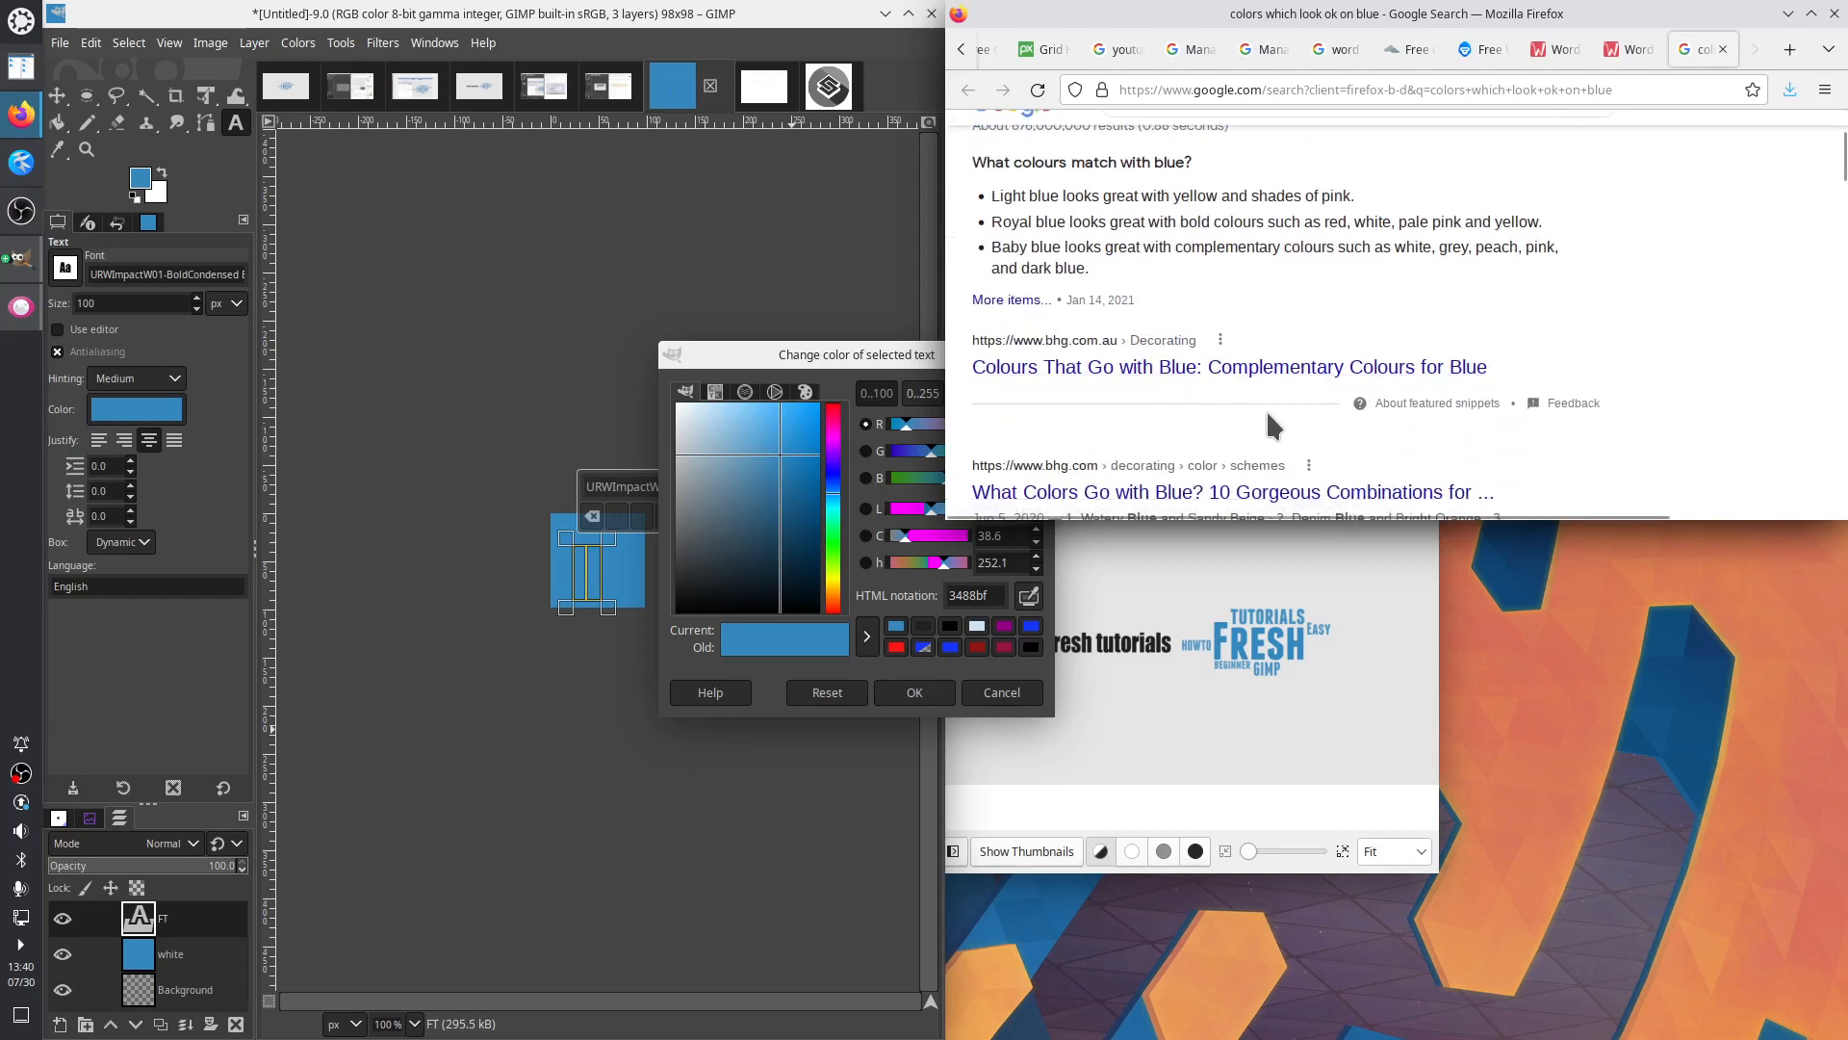
scroll(1268, 415, down, 3)
right_click(1261, 365)
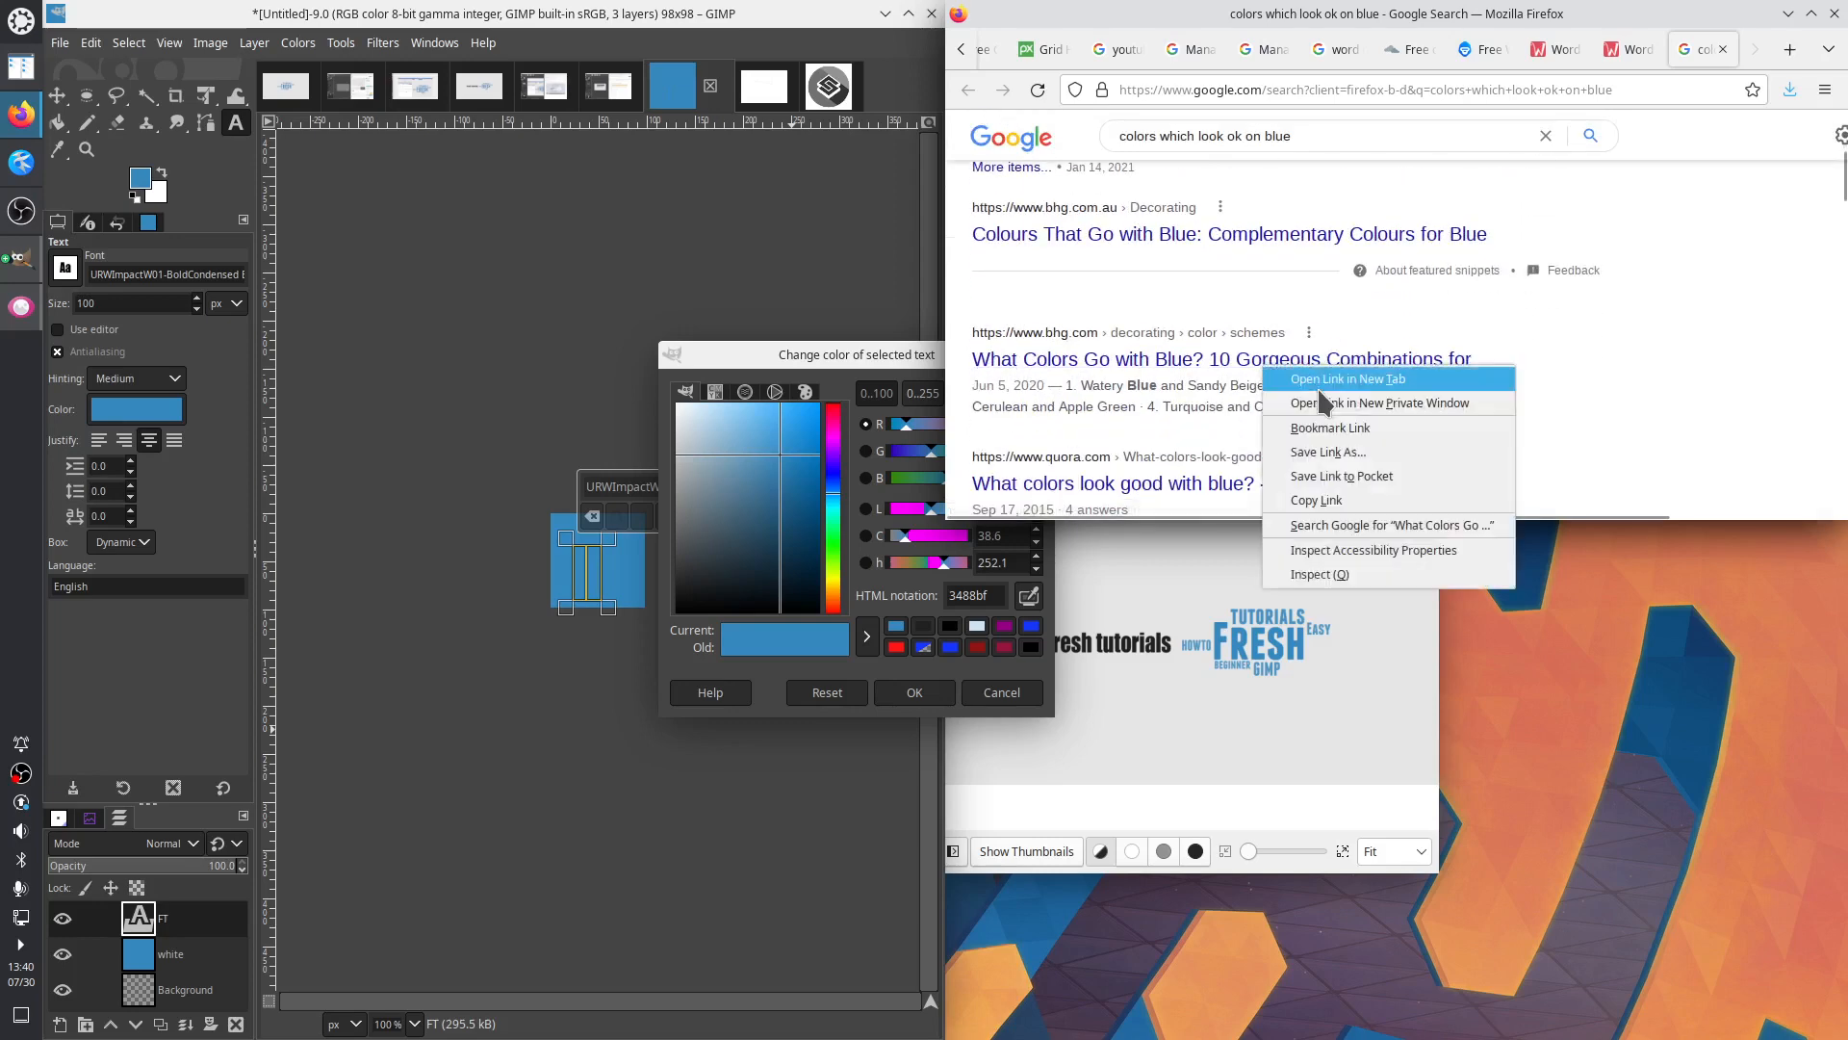
click(1343, 378)
click(1721, 49)
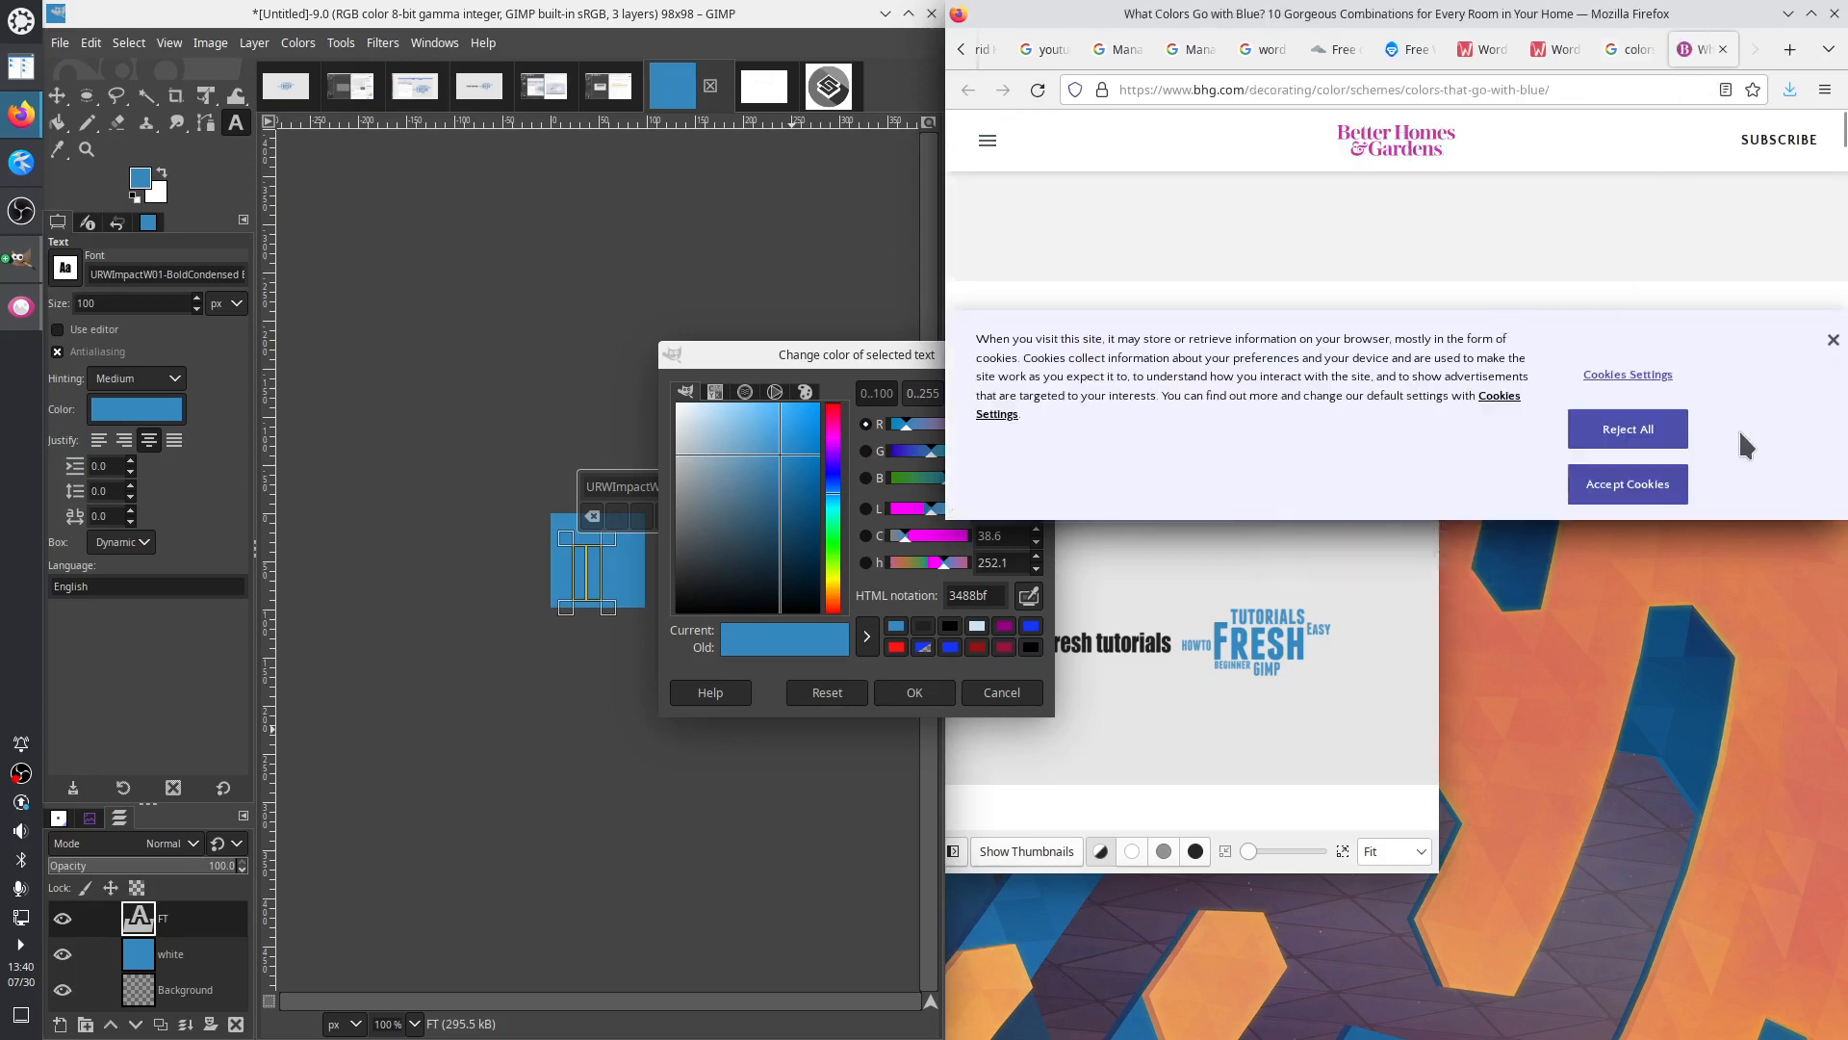
click(1628, 485)
scroll(1569, 376, down, 4)
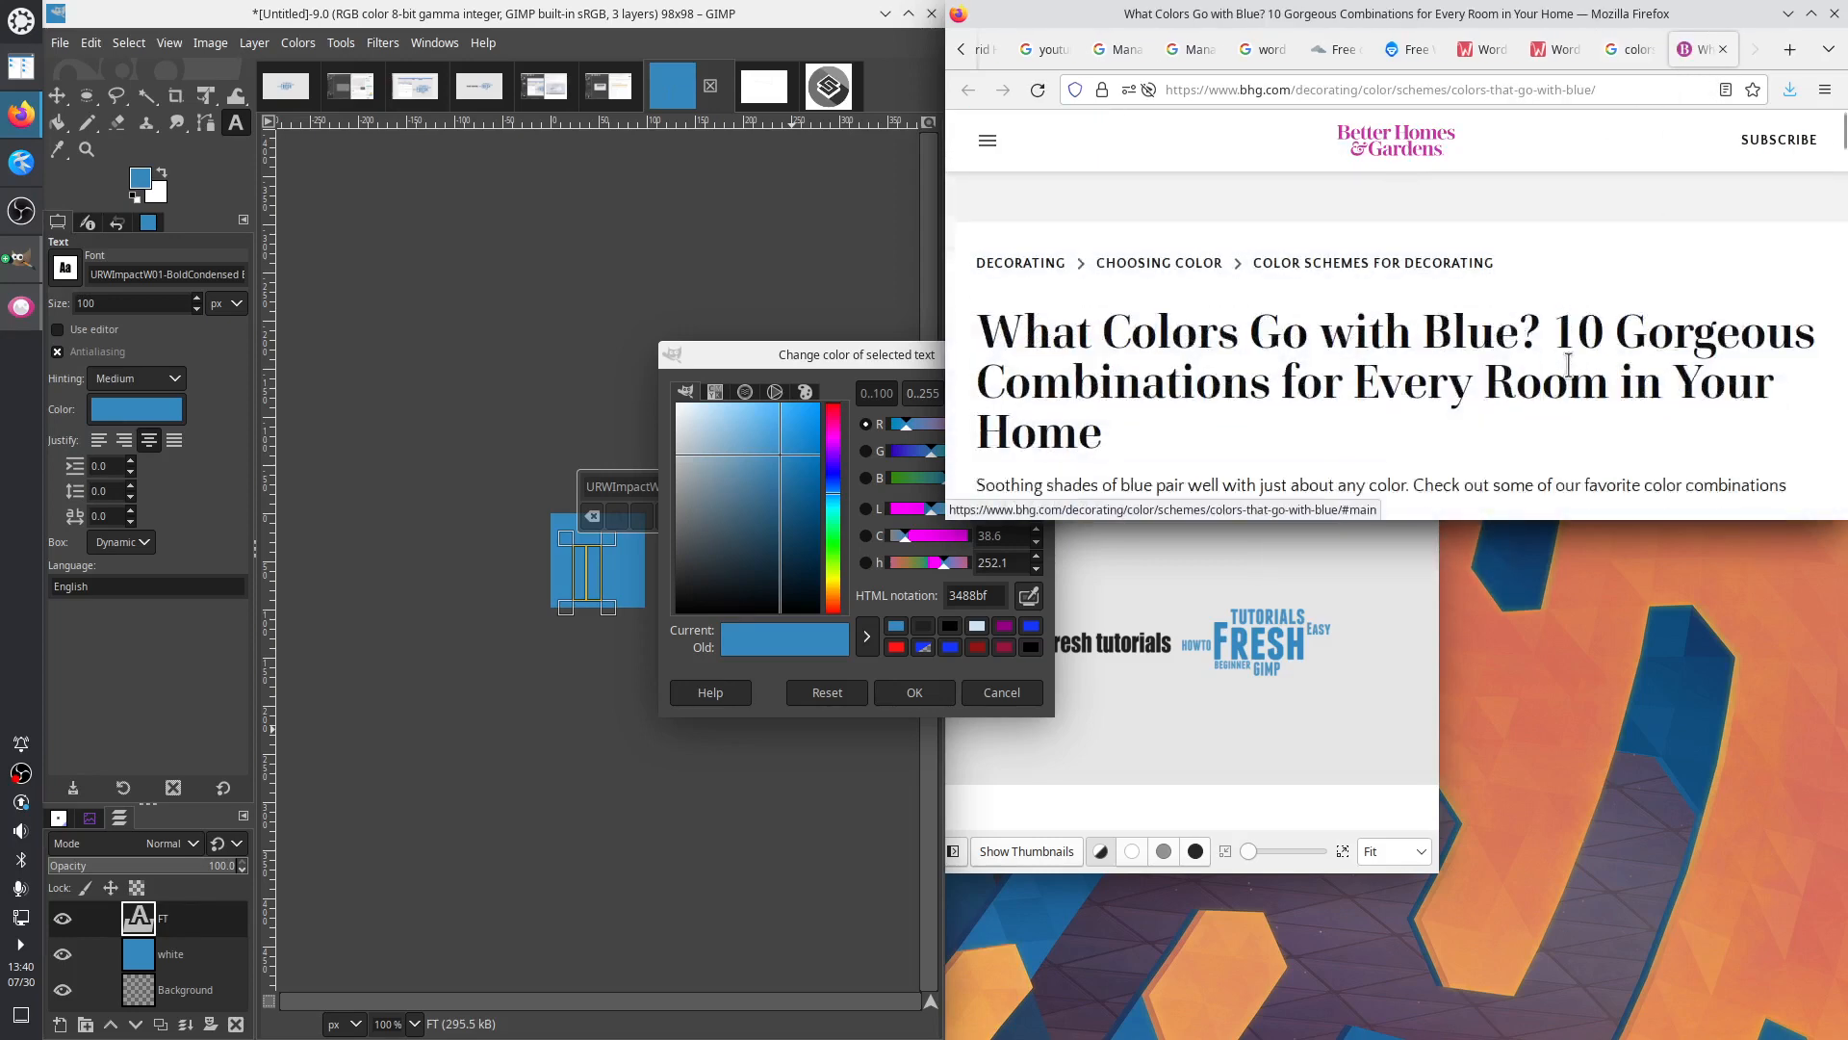
scroll(1565, 366, down, 10)
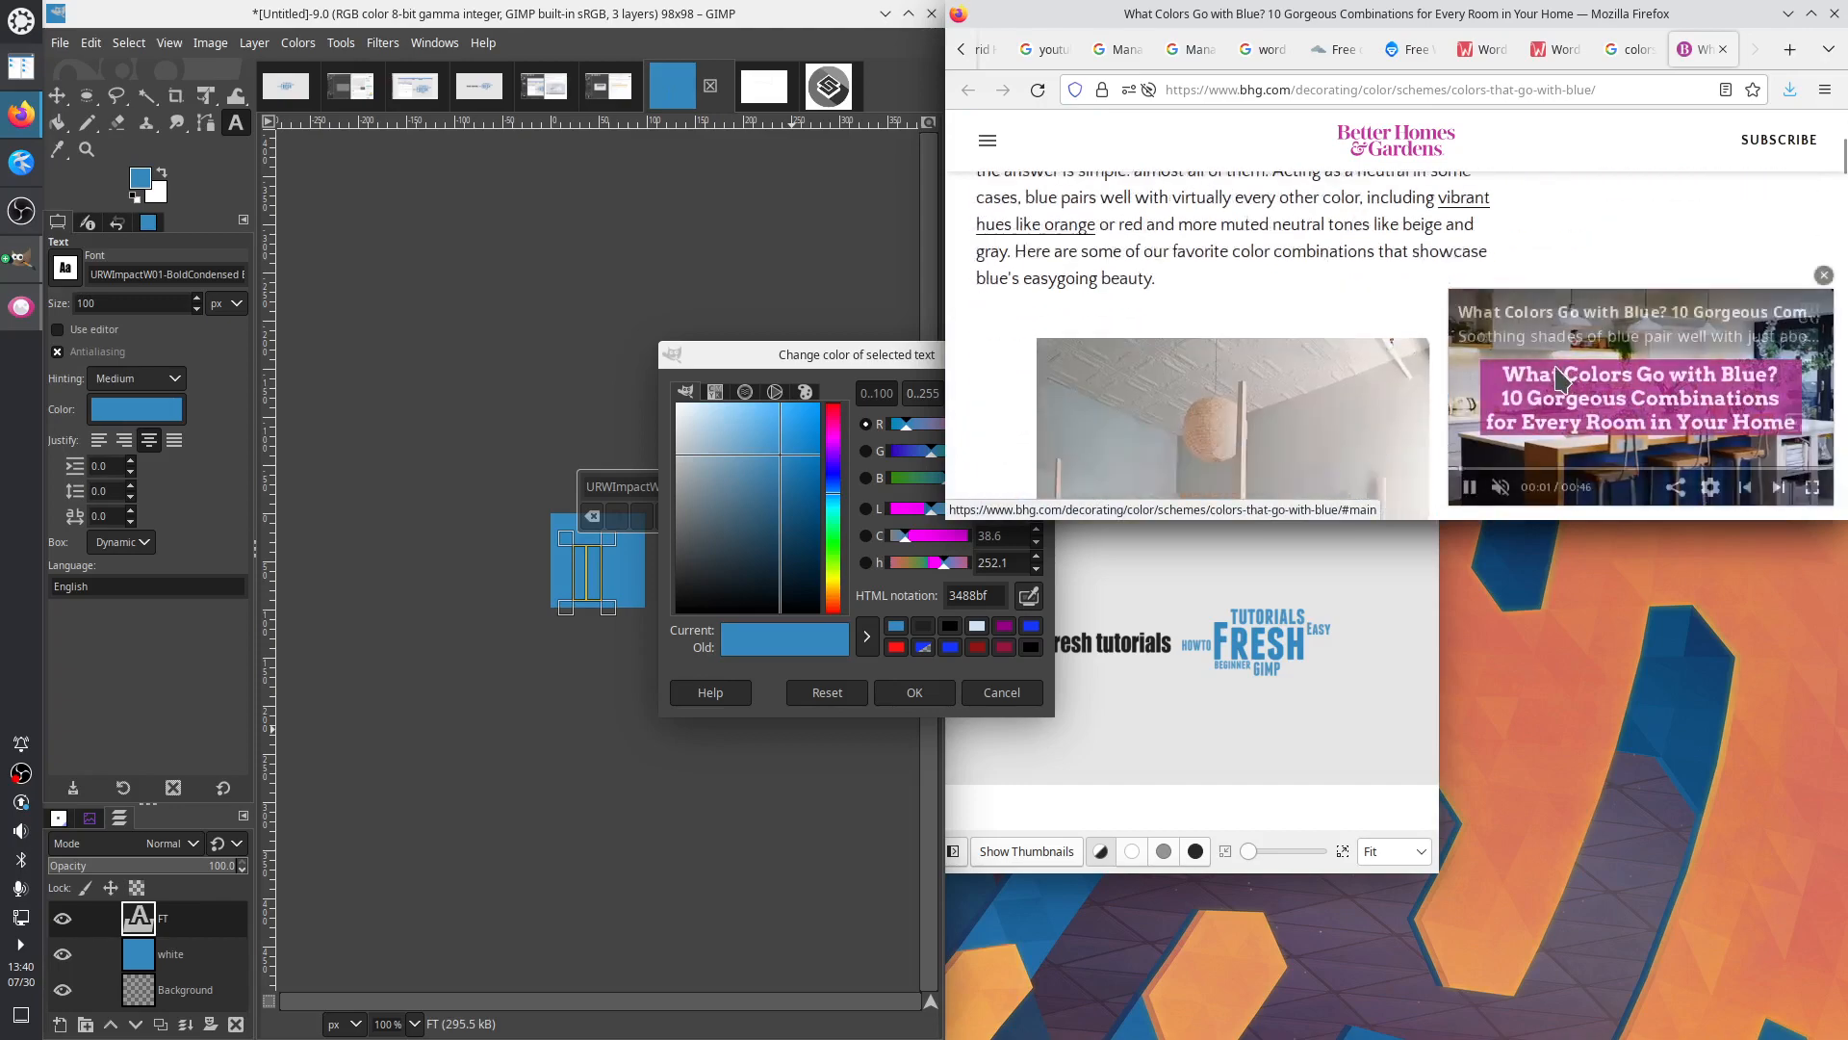
scroll(1389, 379, down, 15)
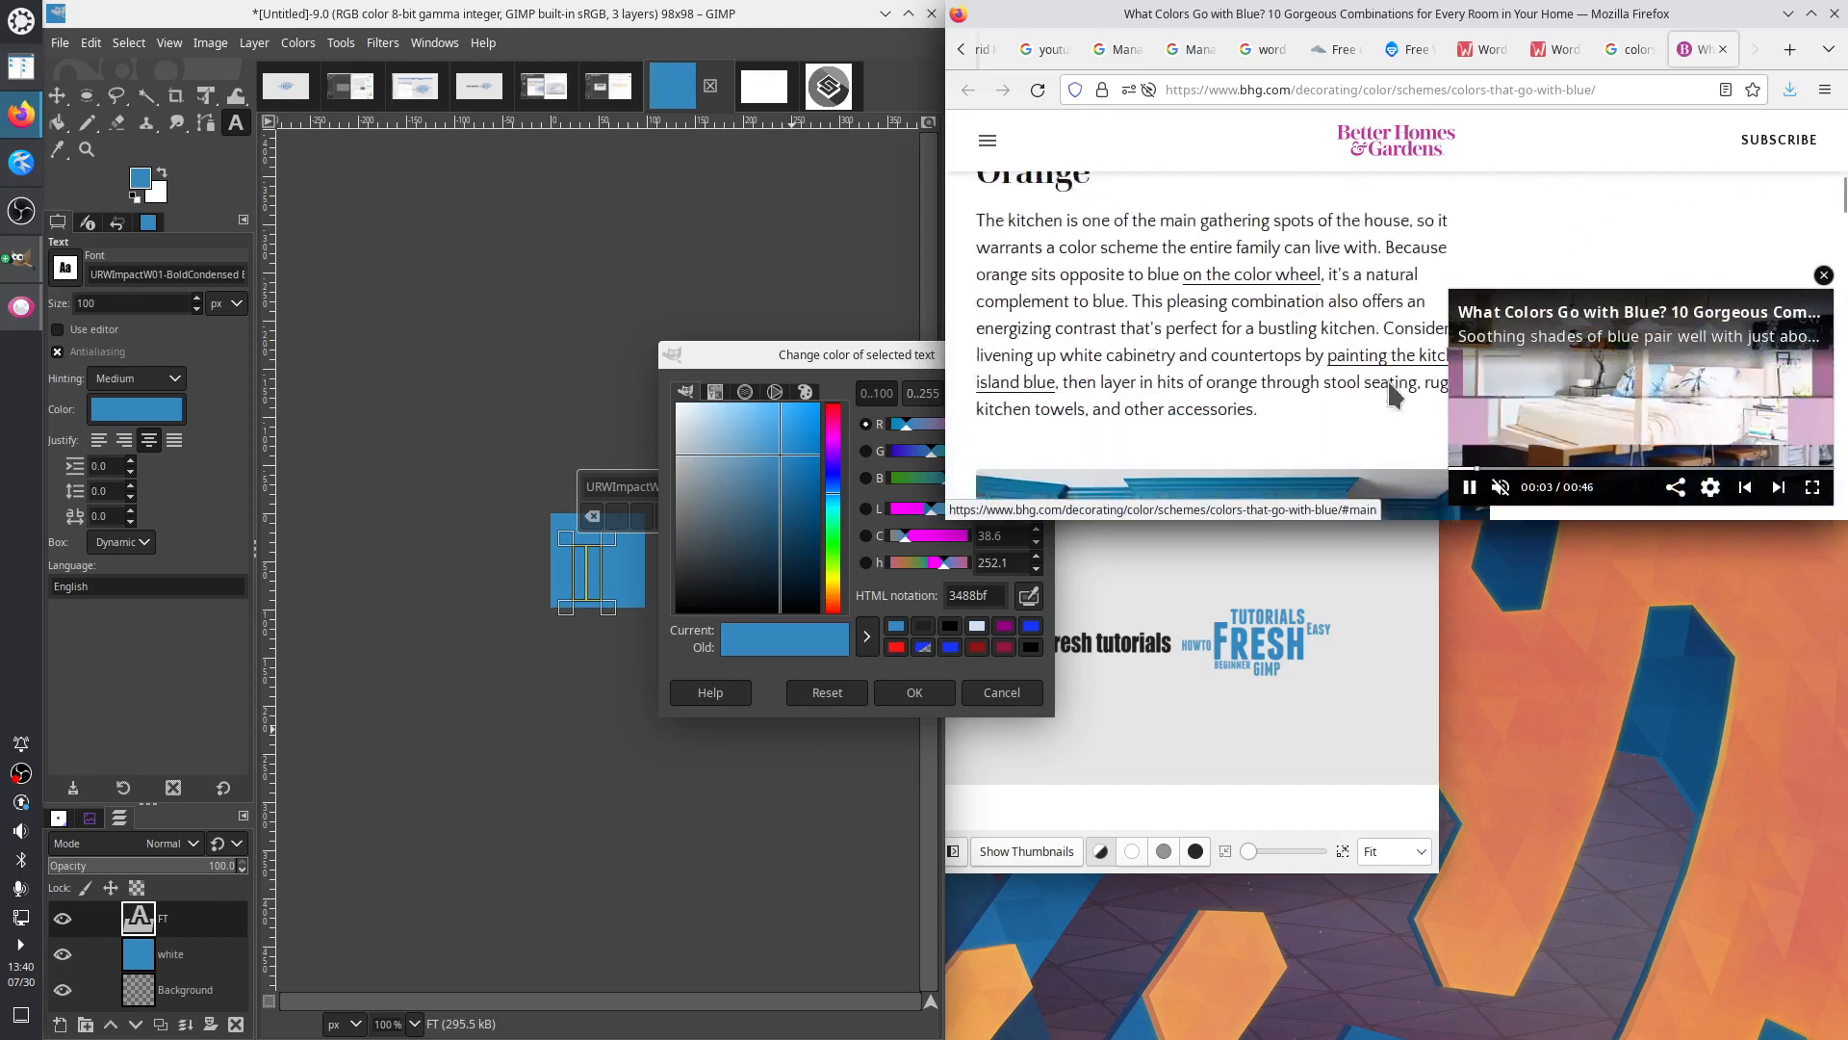
scroll(1389, 380, down, 15)
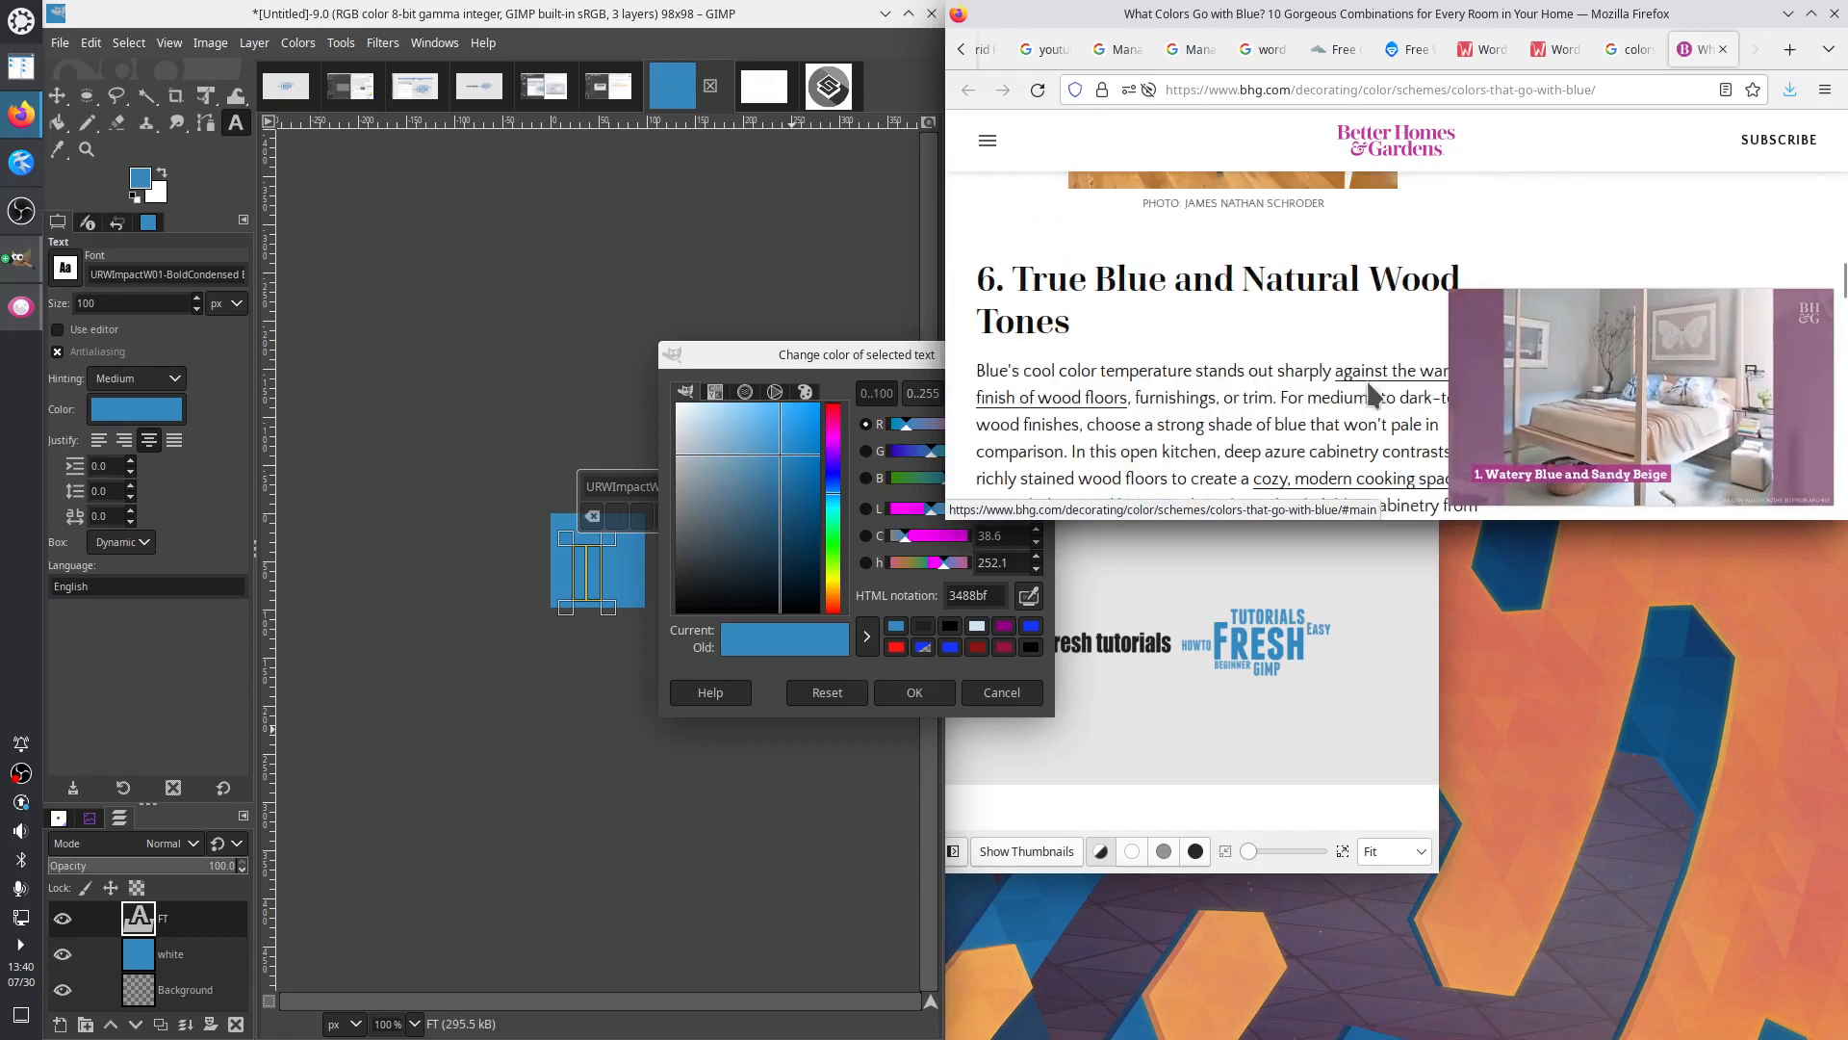
key(ctrl+w)
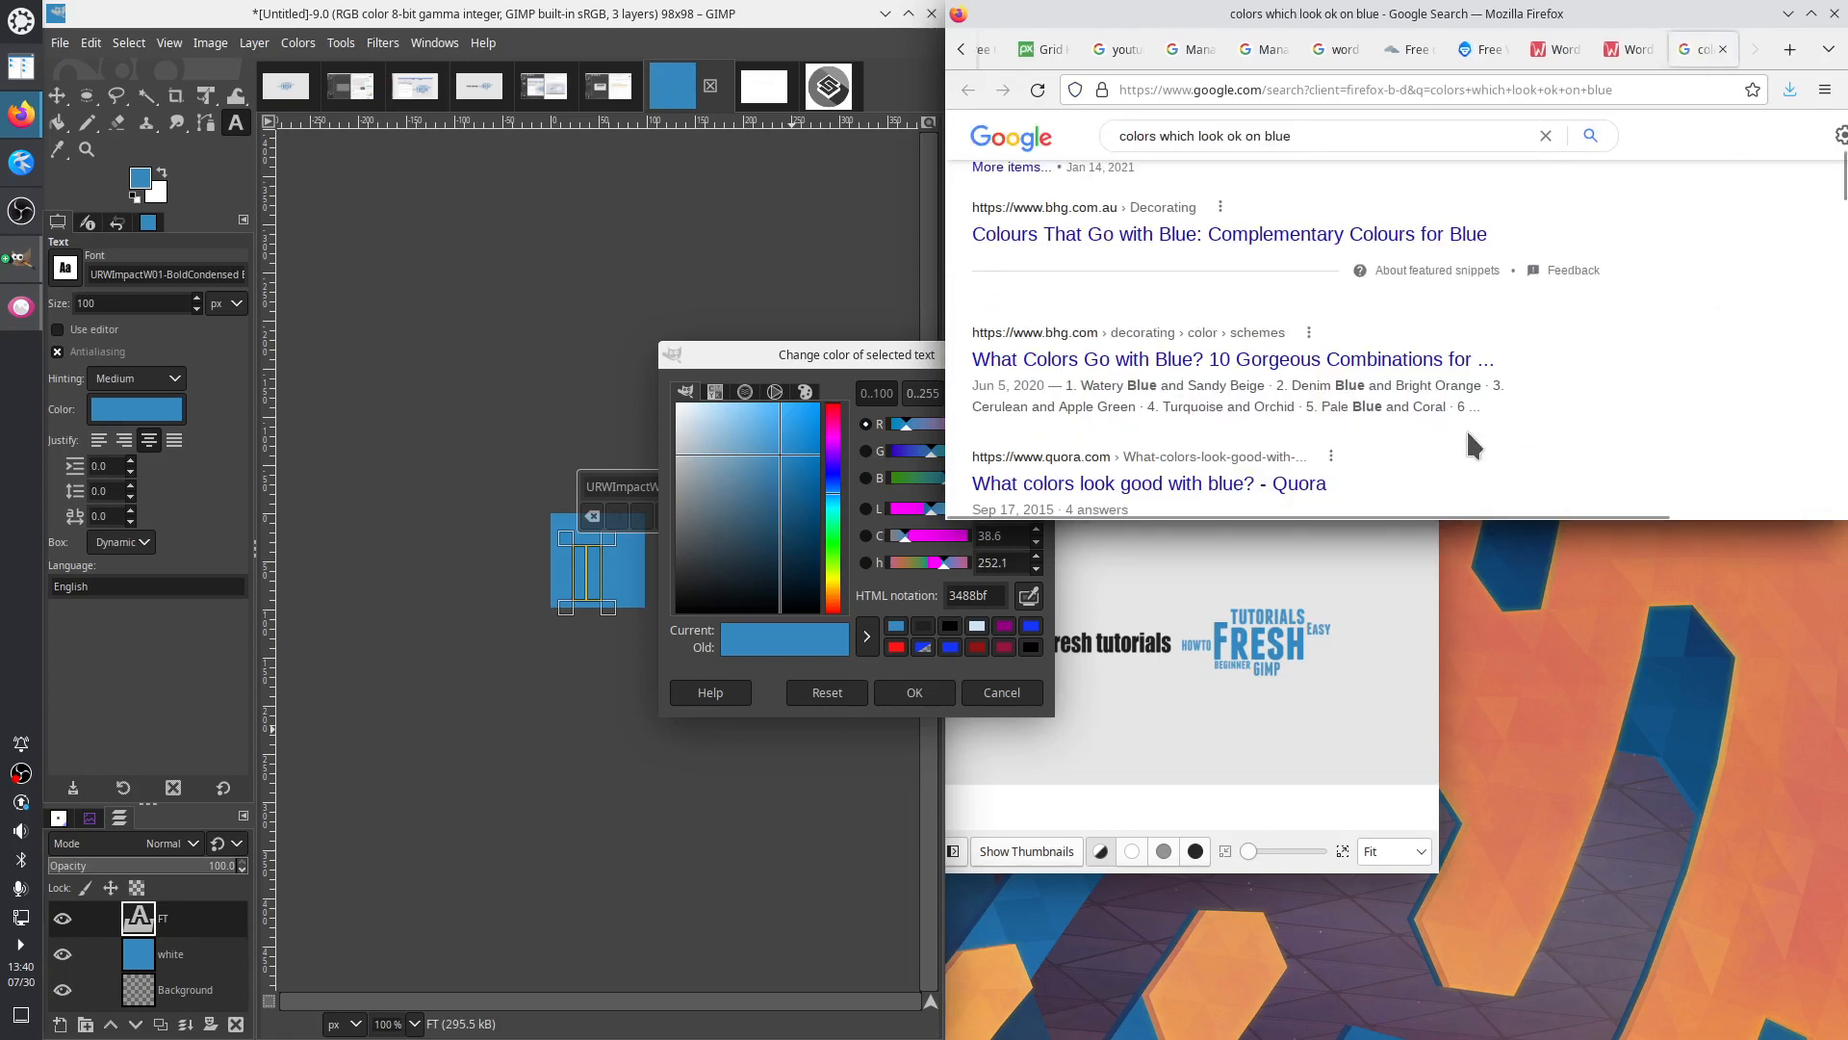
Reopen the Better Homes & Gardens article from the search results, skim its introduction and close it again
right_click(1323, 361)
click(1367, 370)
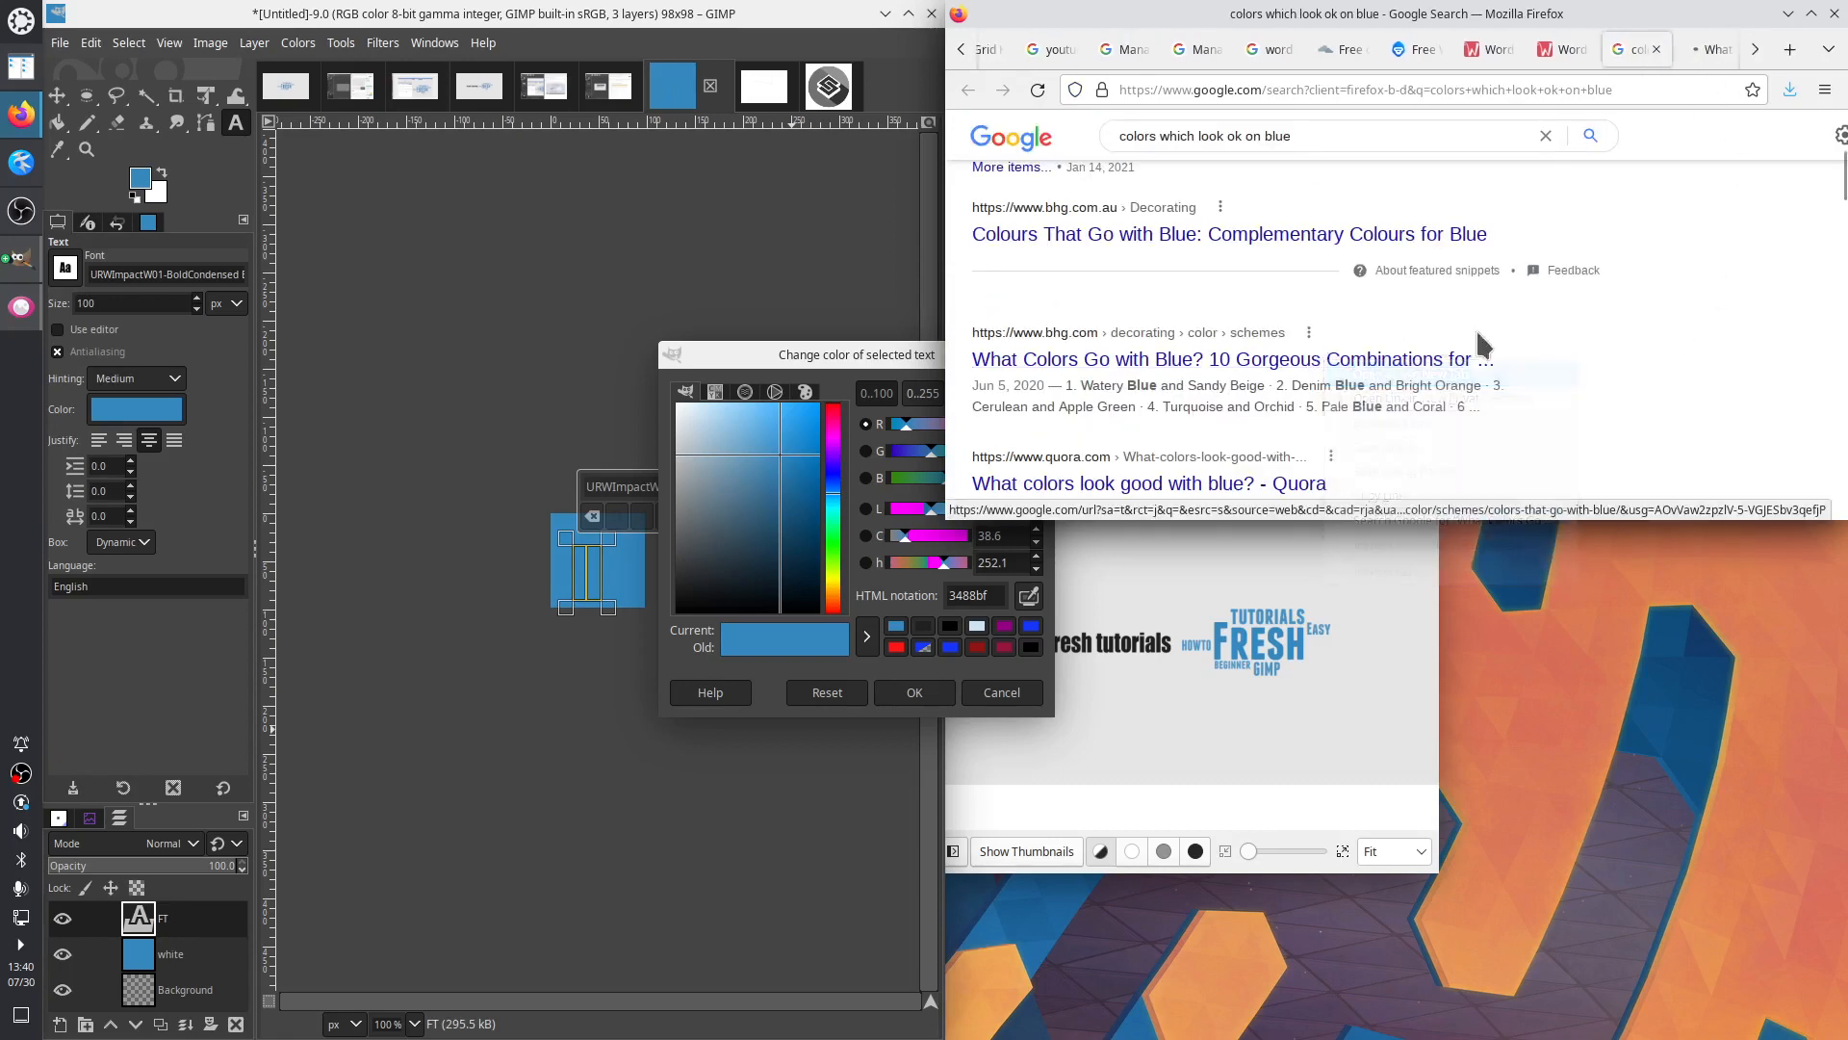
click(1711, 49)
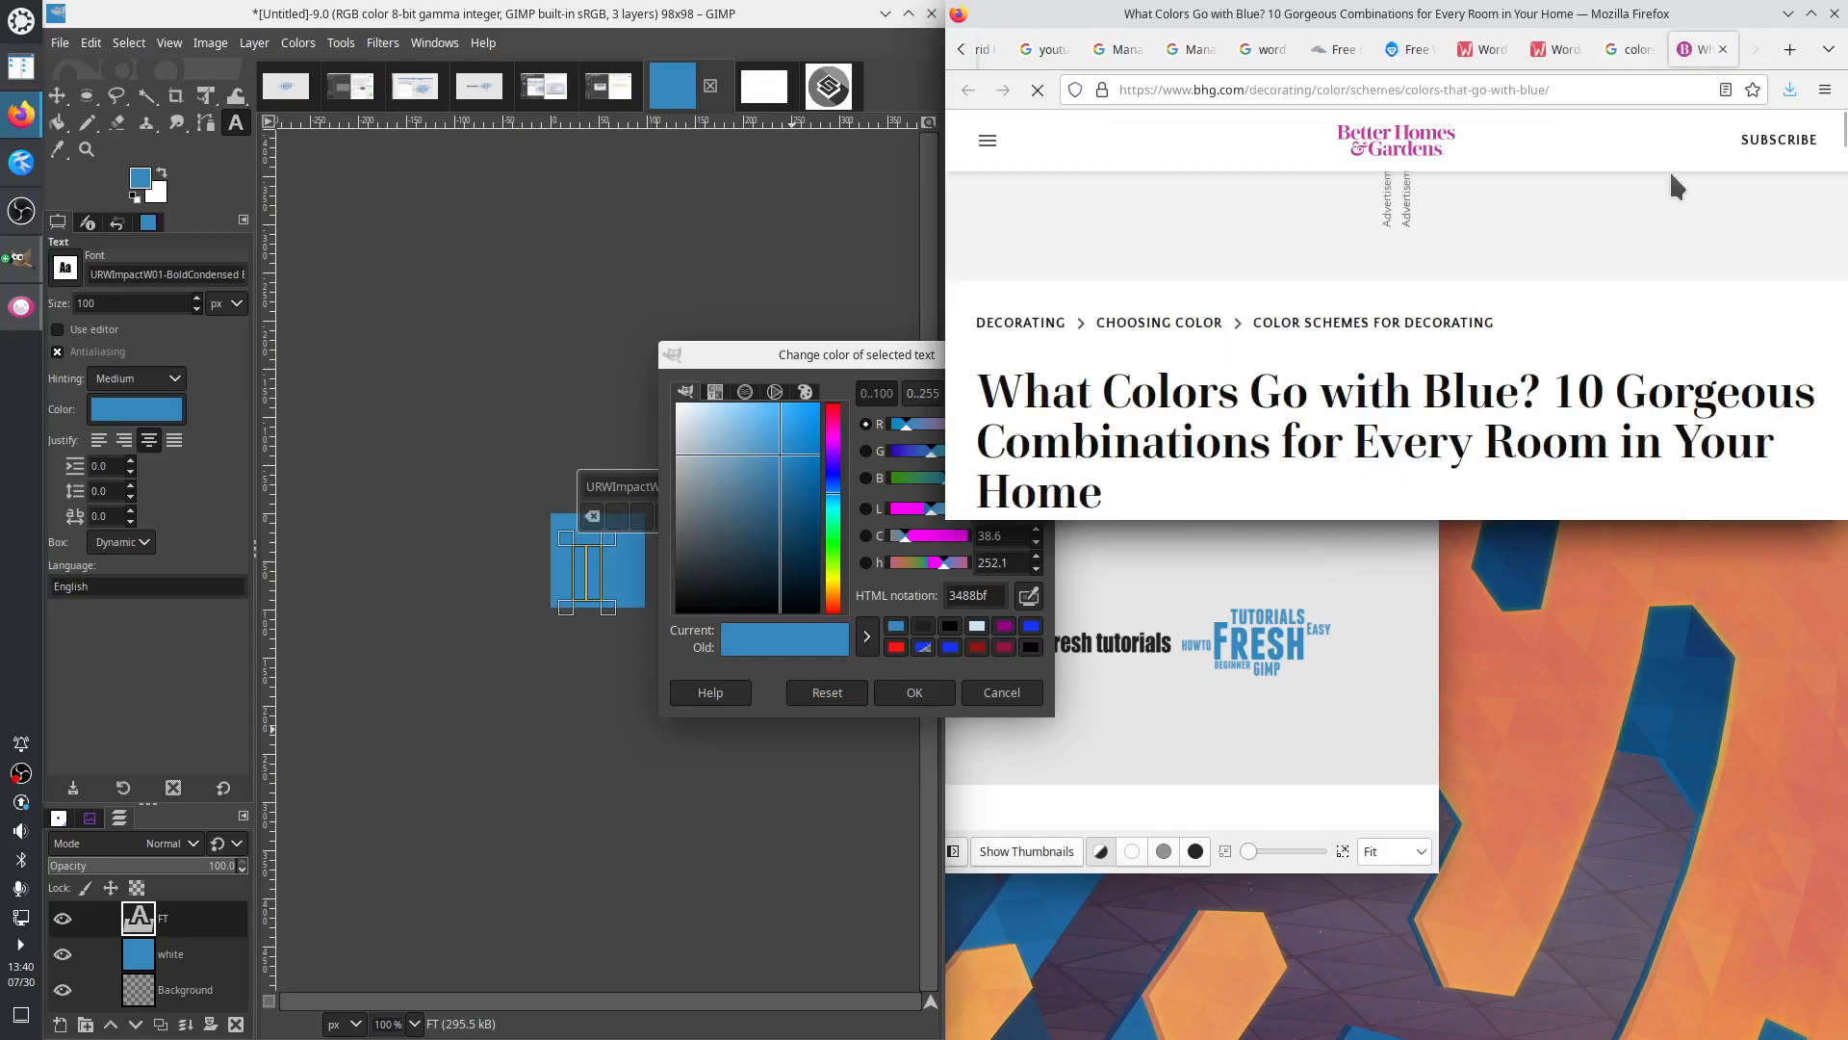
scroll(1586, 359, down, 3)
scroll(1579, 350, down, 4)
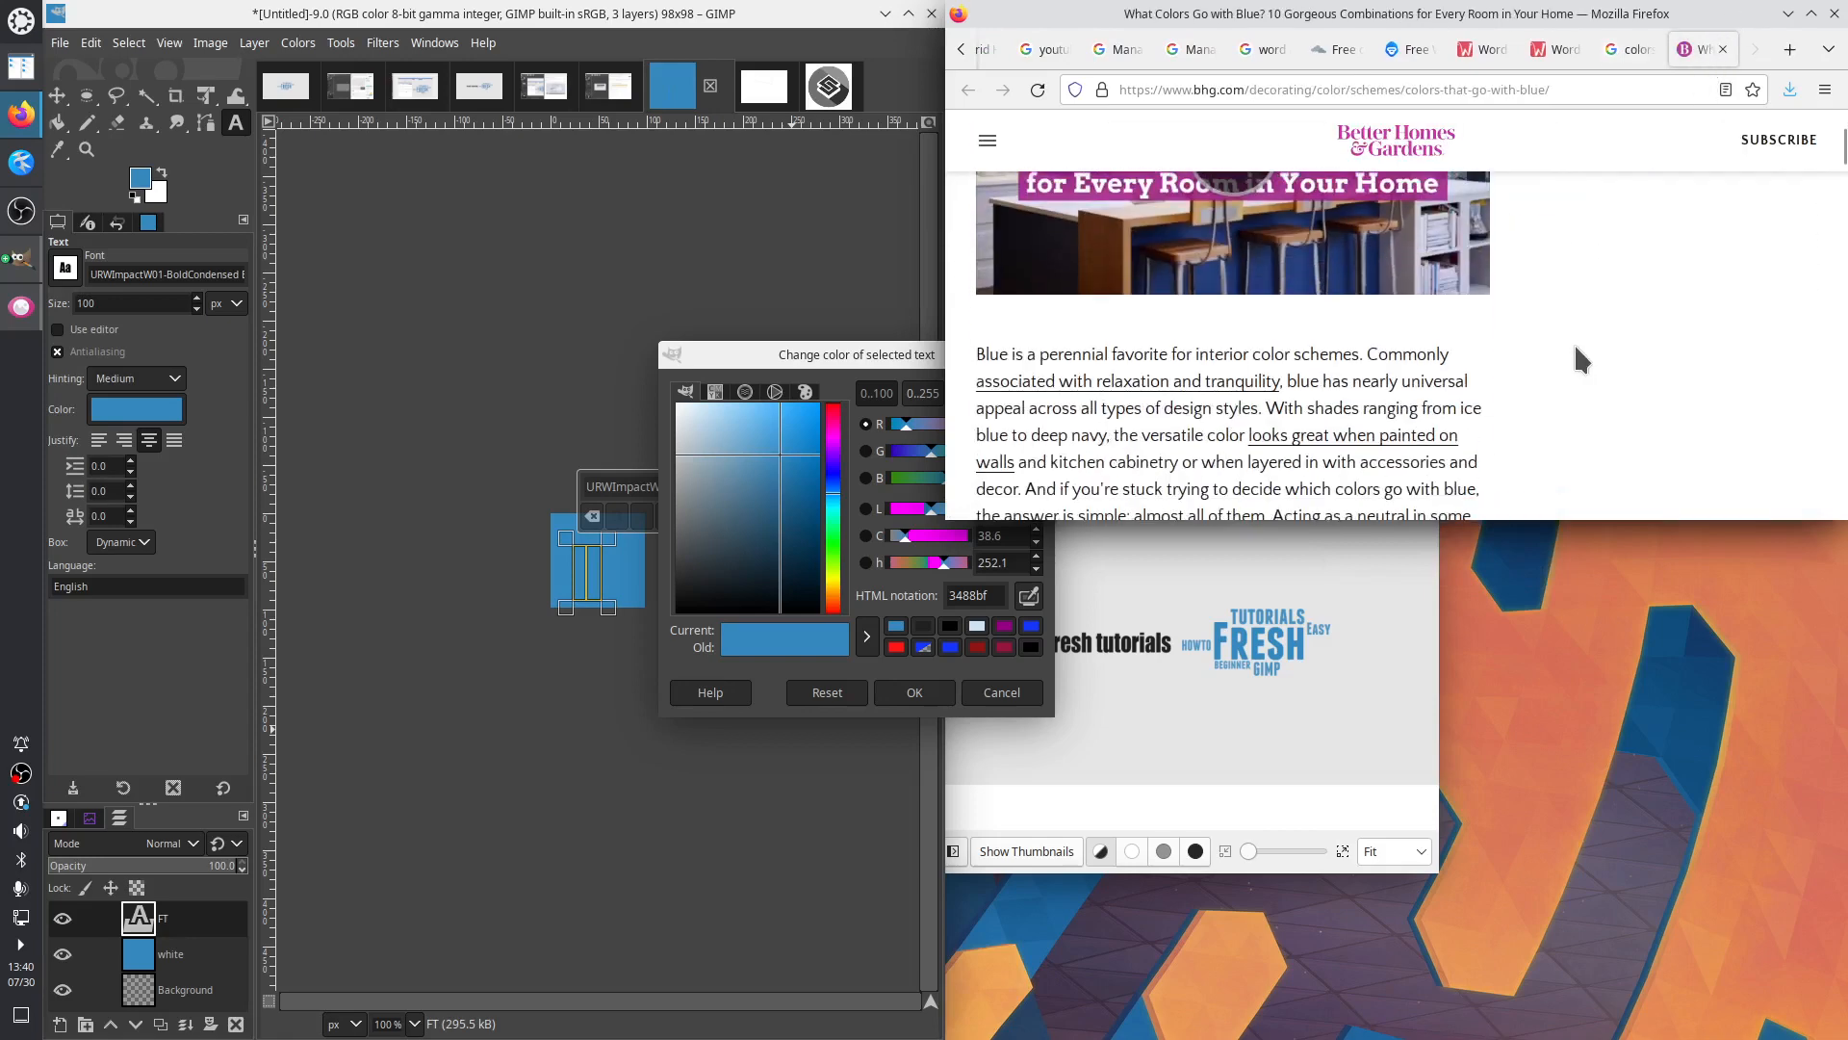
middle_click(1692, 59)
Open the Quora result "What colors look good with blue?", dismiss the cookie notice and examine the answers for matching colors
scroll(1530, 364, down, 5)
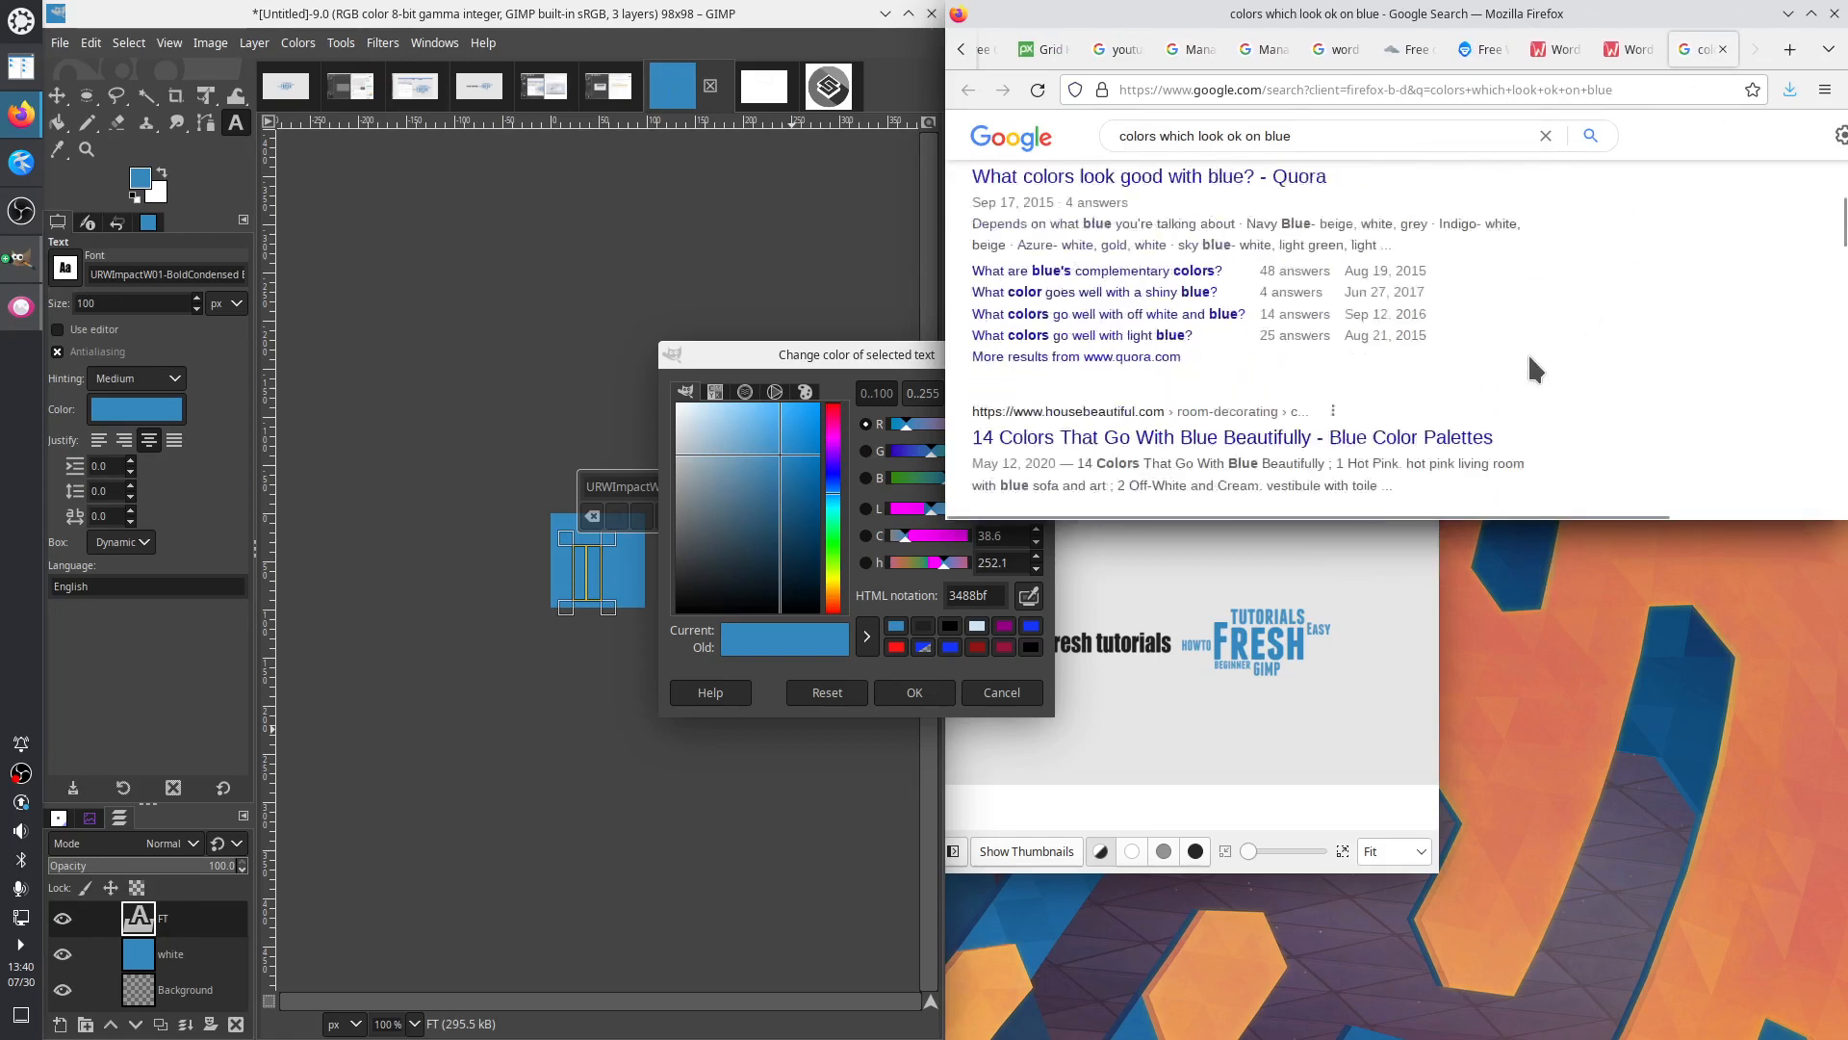
scroll(1531, 364, up, 2)
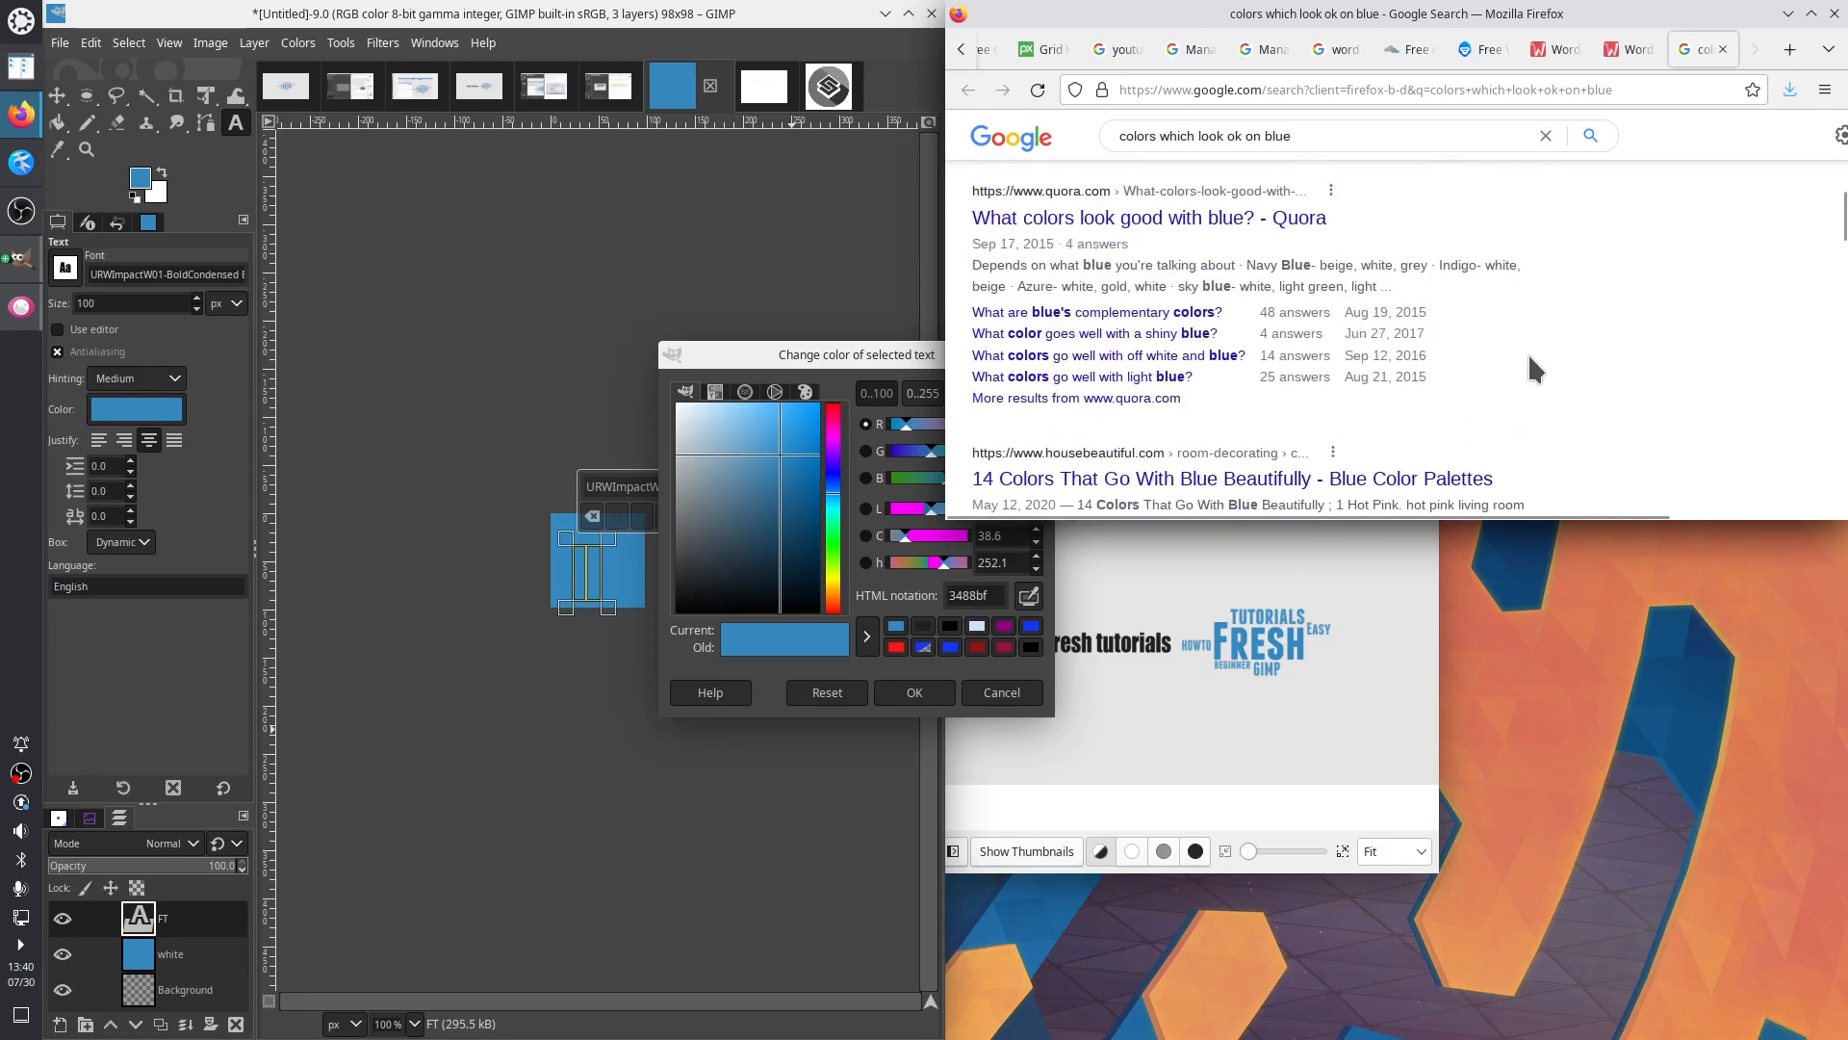
right_click(1249, 220)
click(1294, 236)
click(1700, 56)
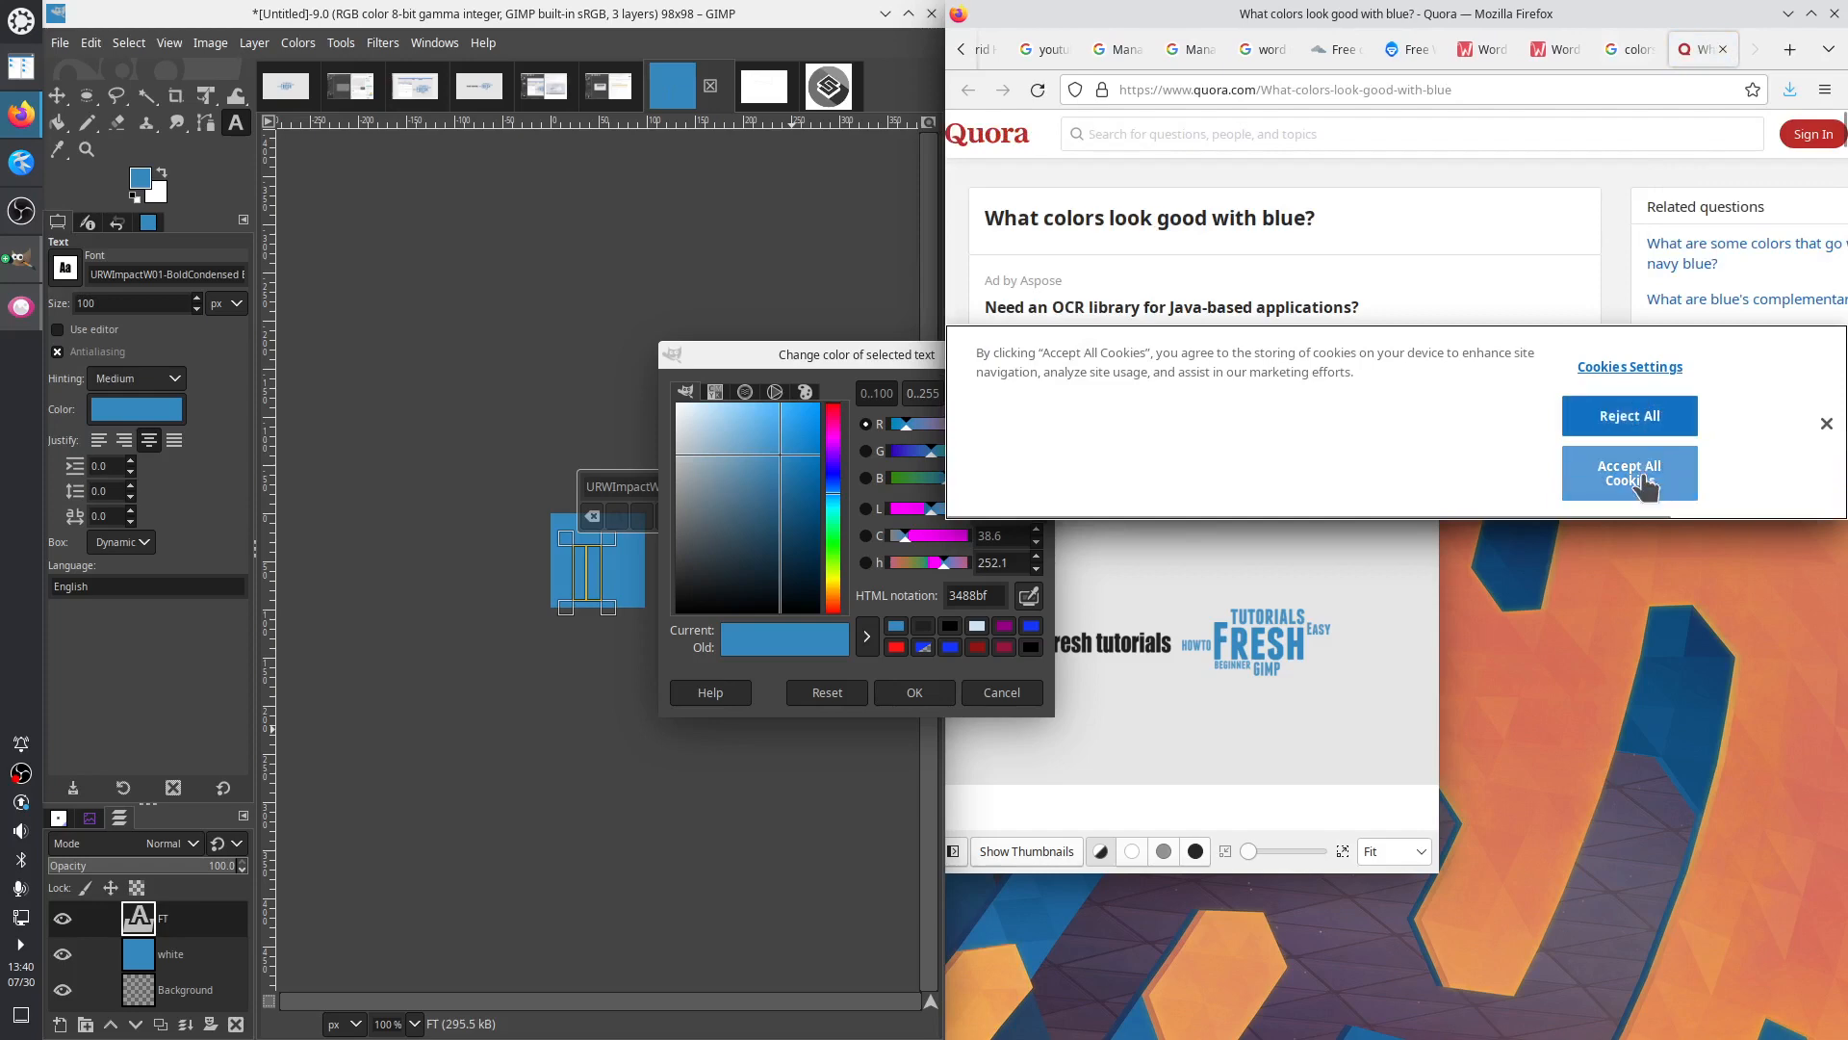
click(1652, 435)
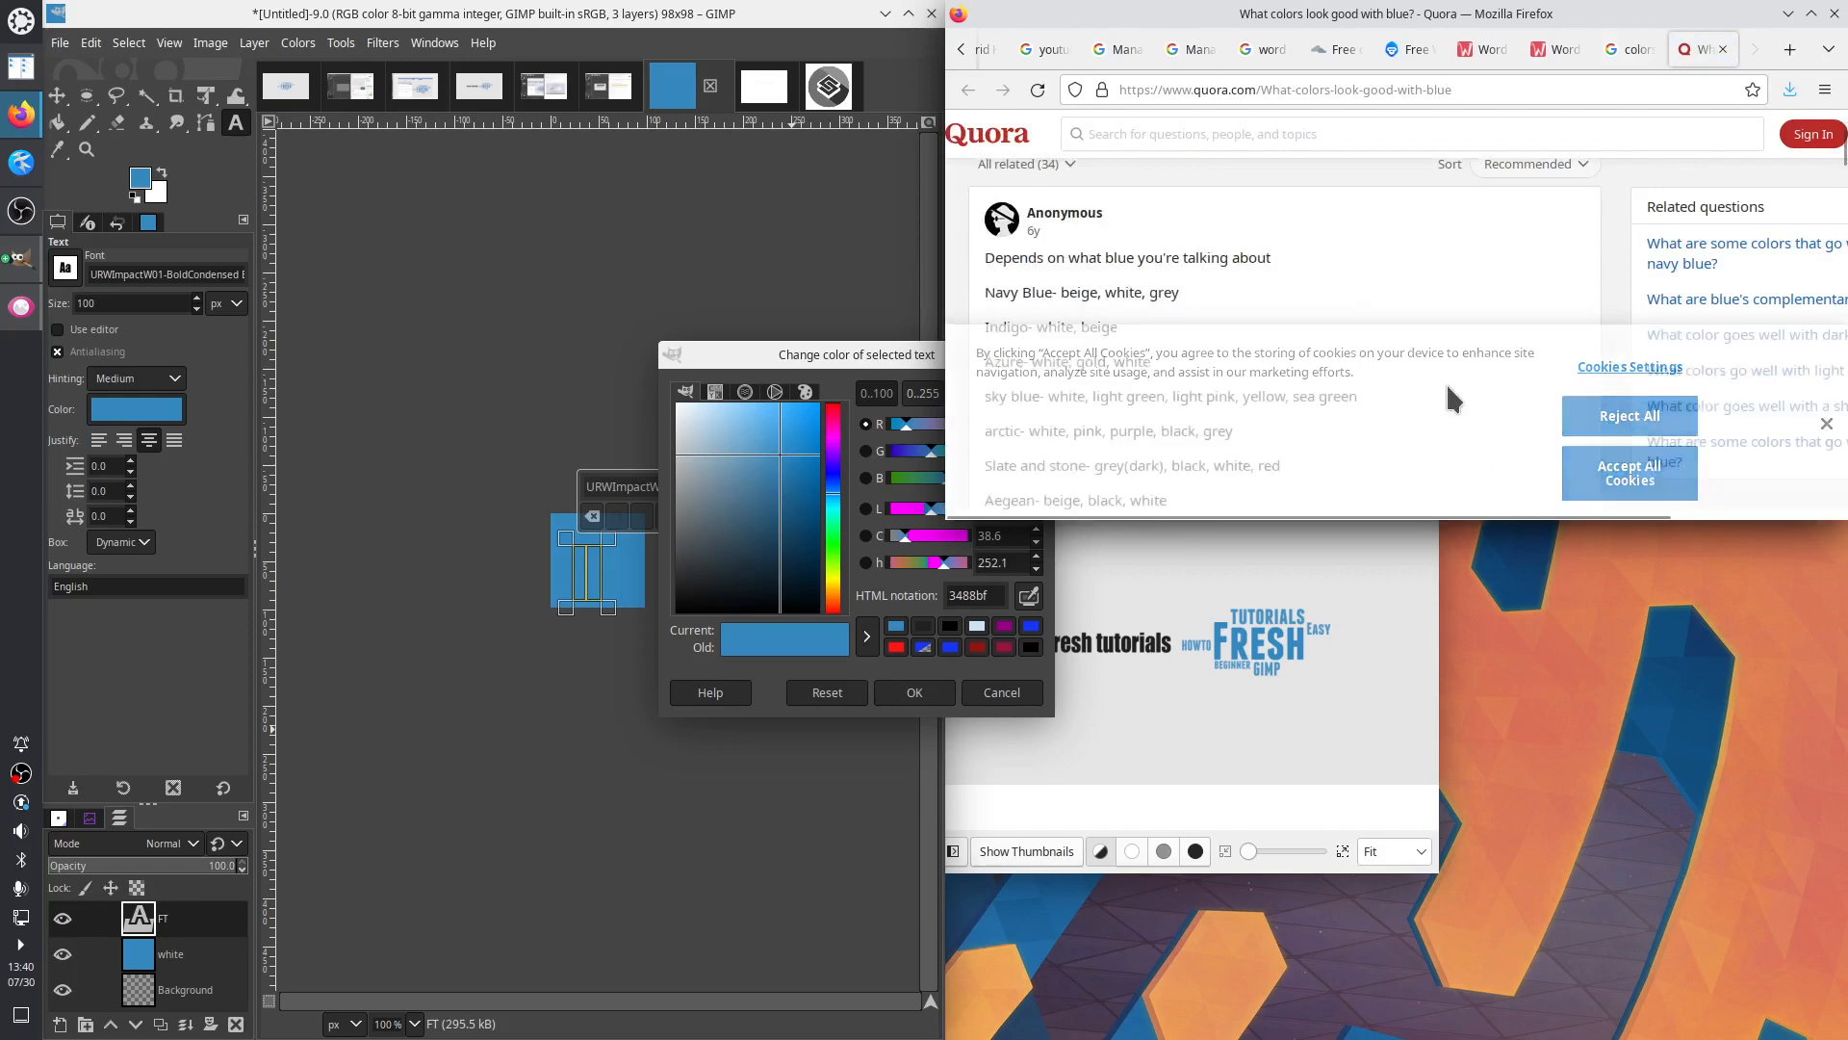
scroll(1430, 375, down, 5)
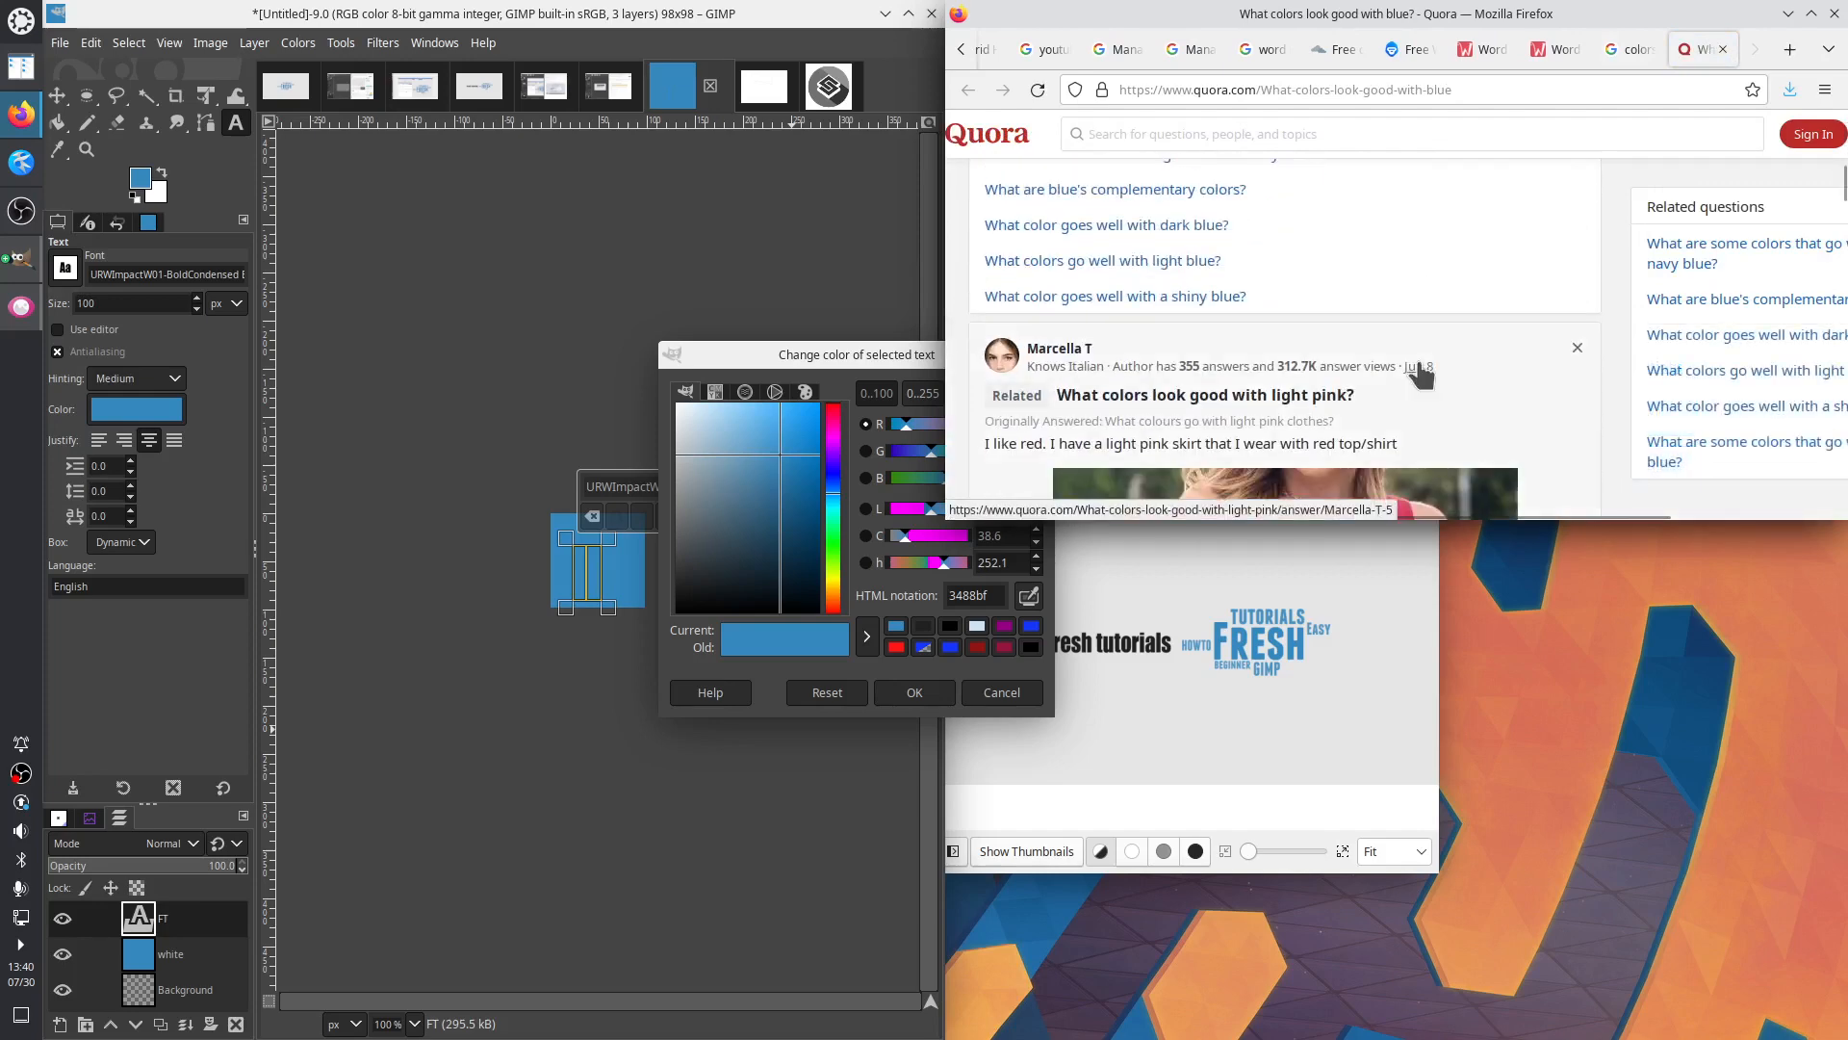
scroll(1434, 375, down, 10)
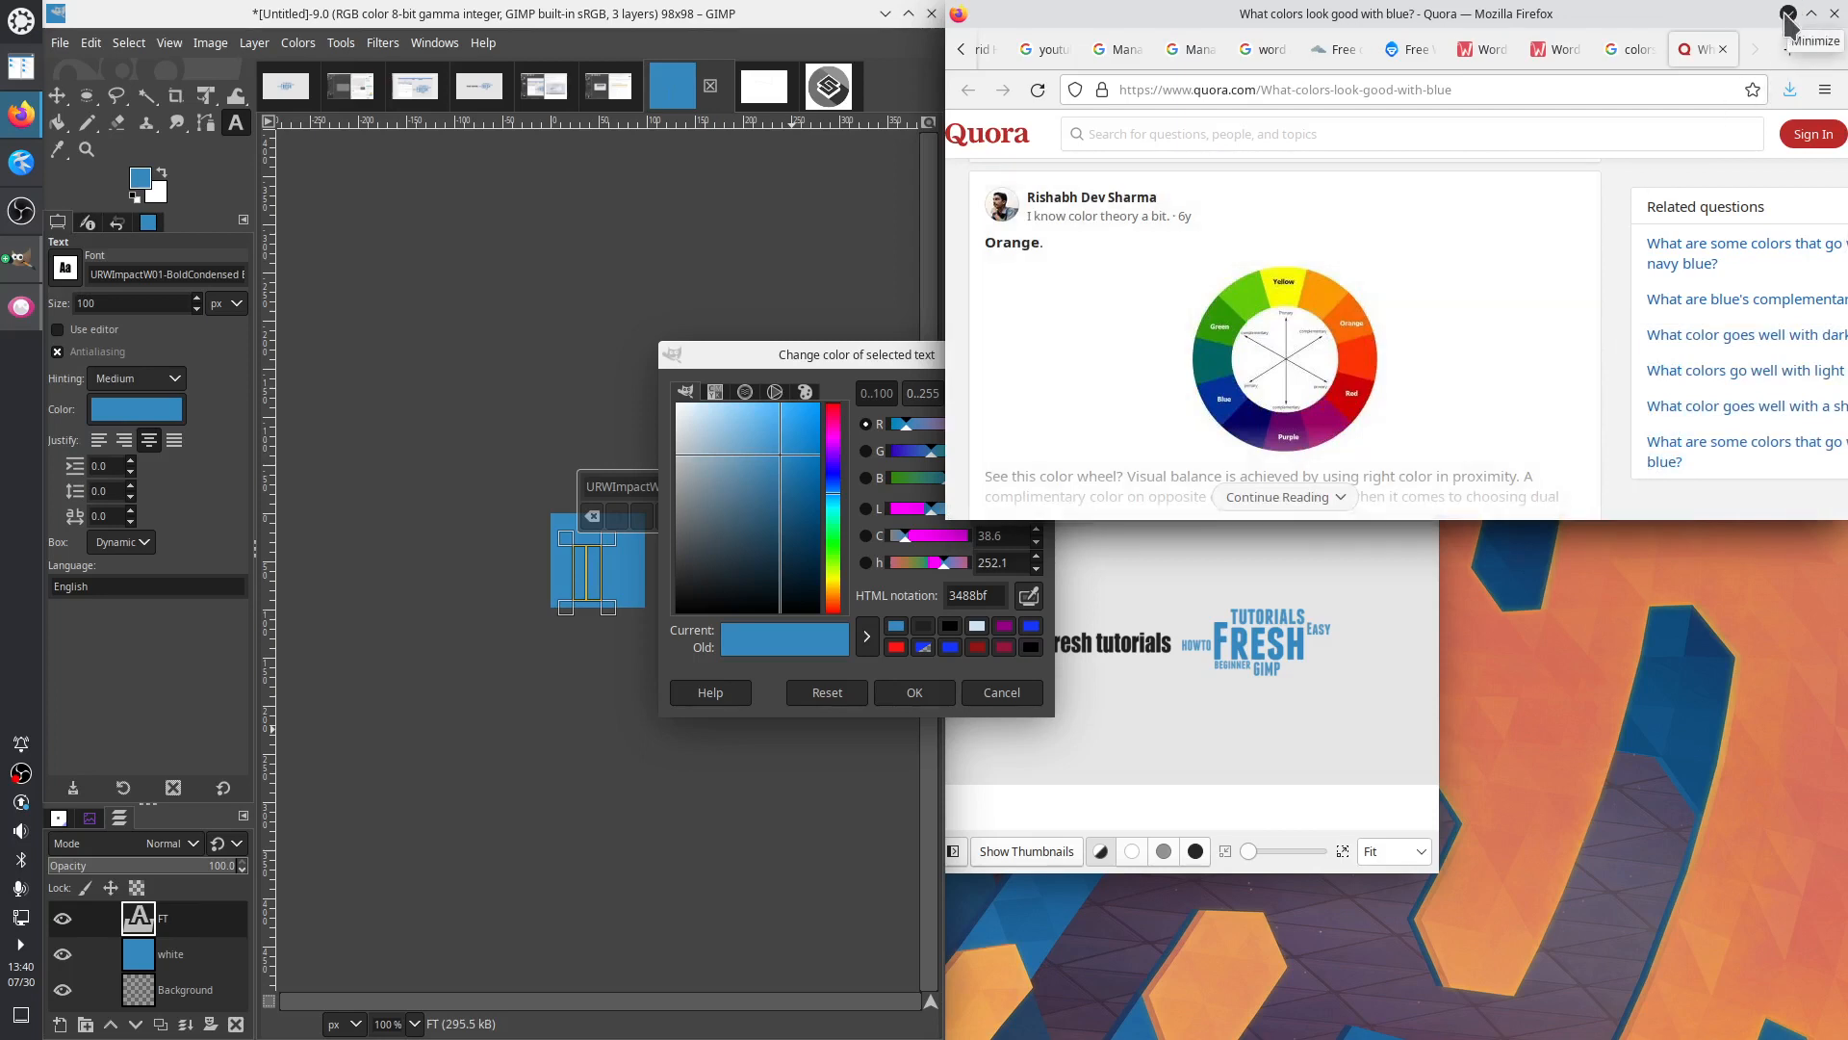
Inspect the CMYK, Watercolor, Wheel and Palette selectors in GIMP's text color chooser
click(716, 391)
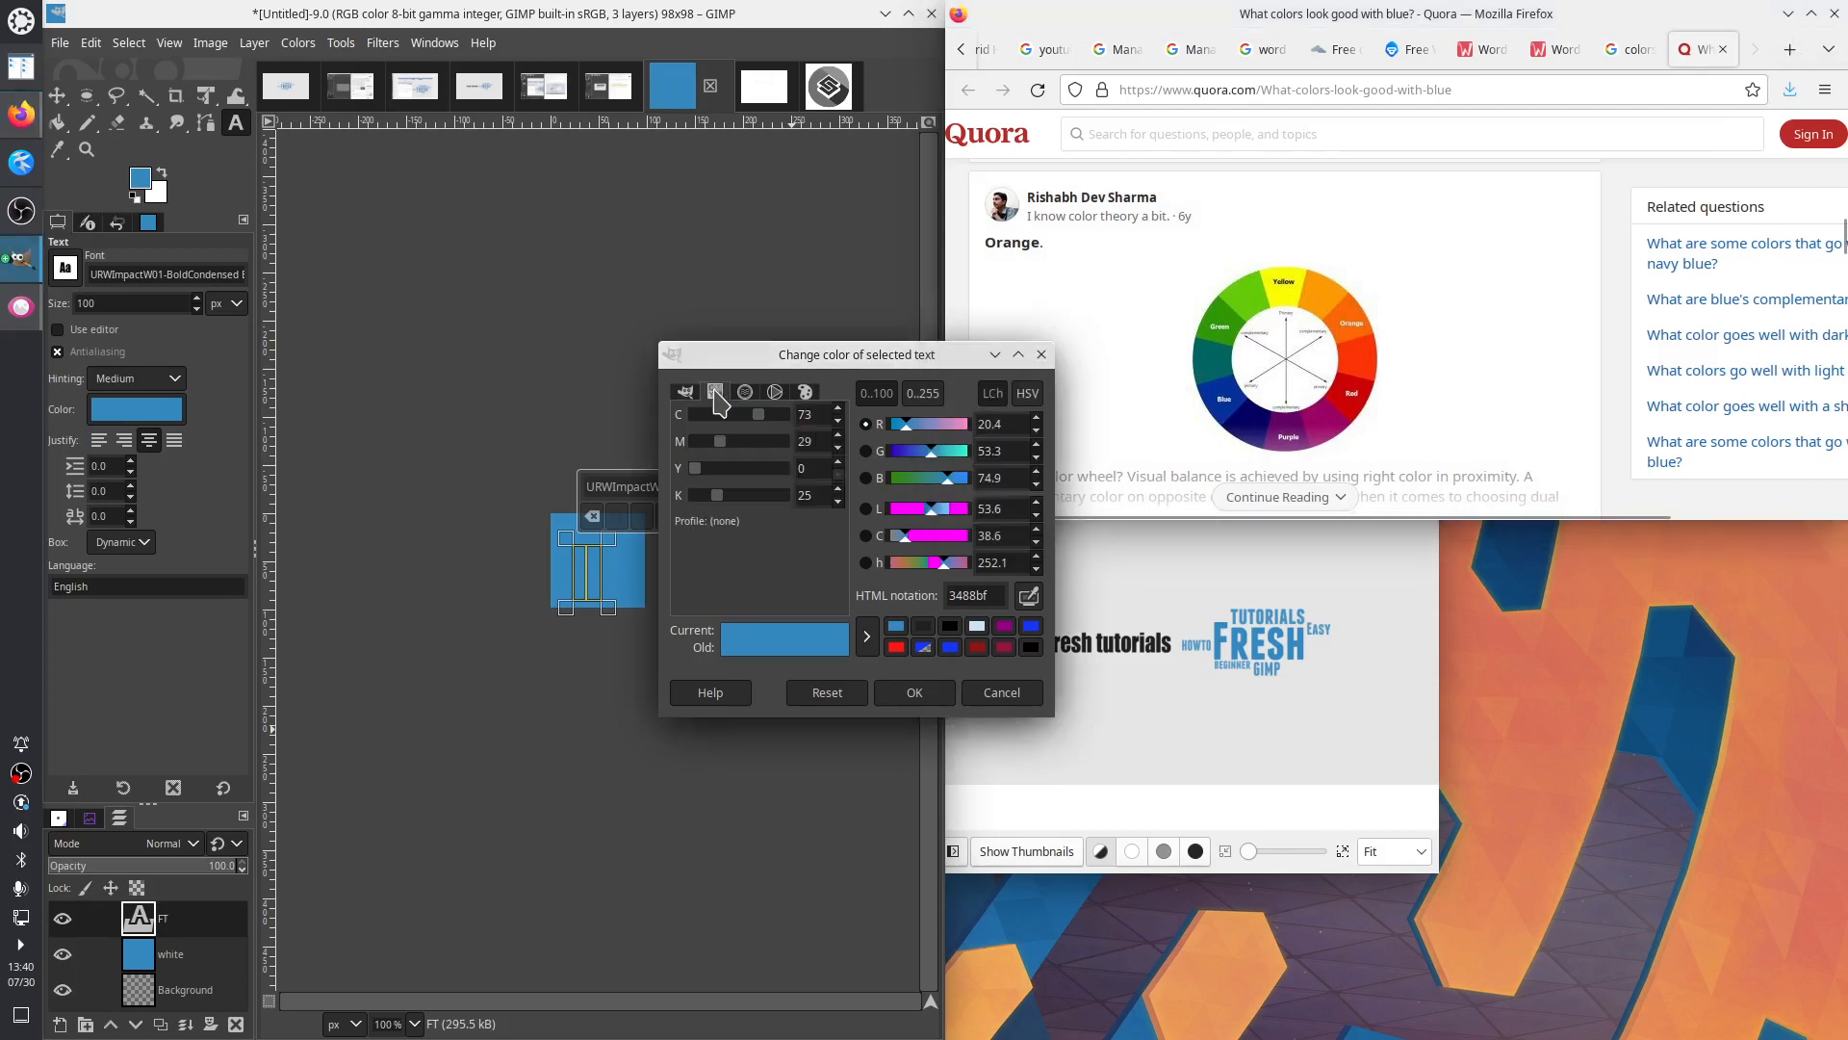
click(745, 391)
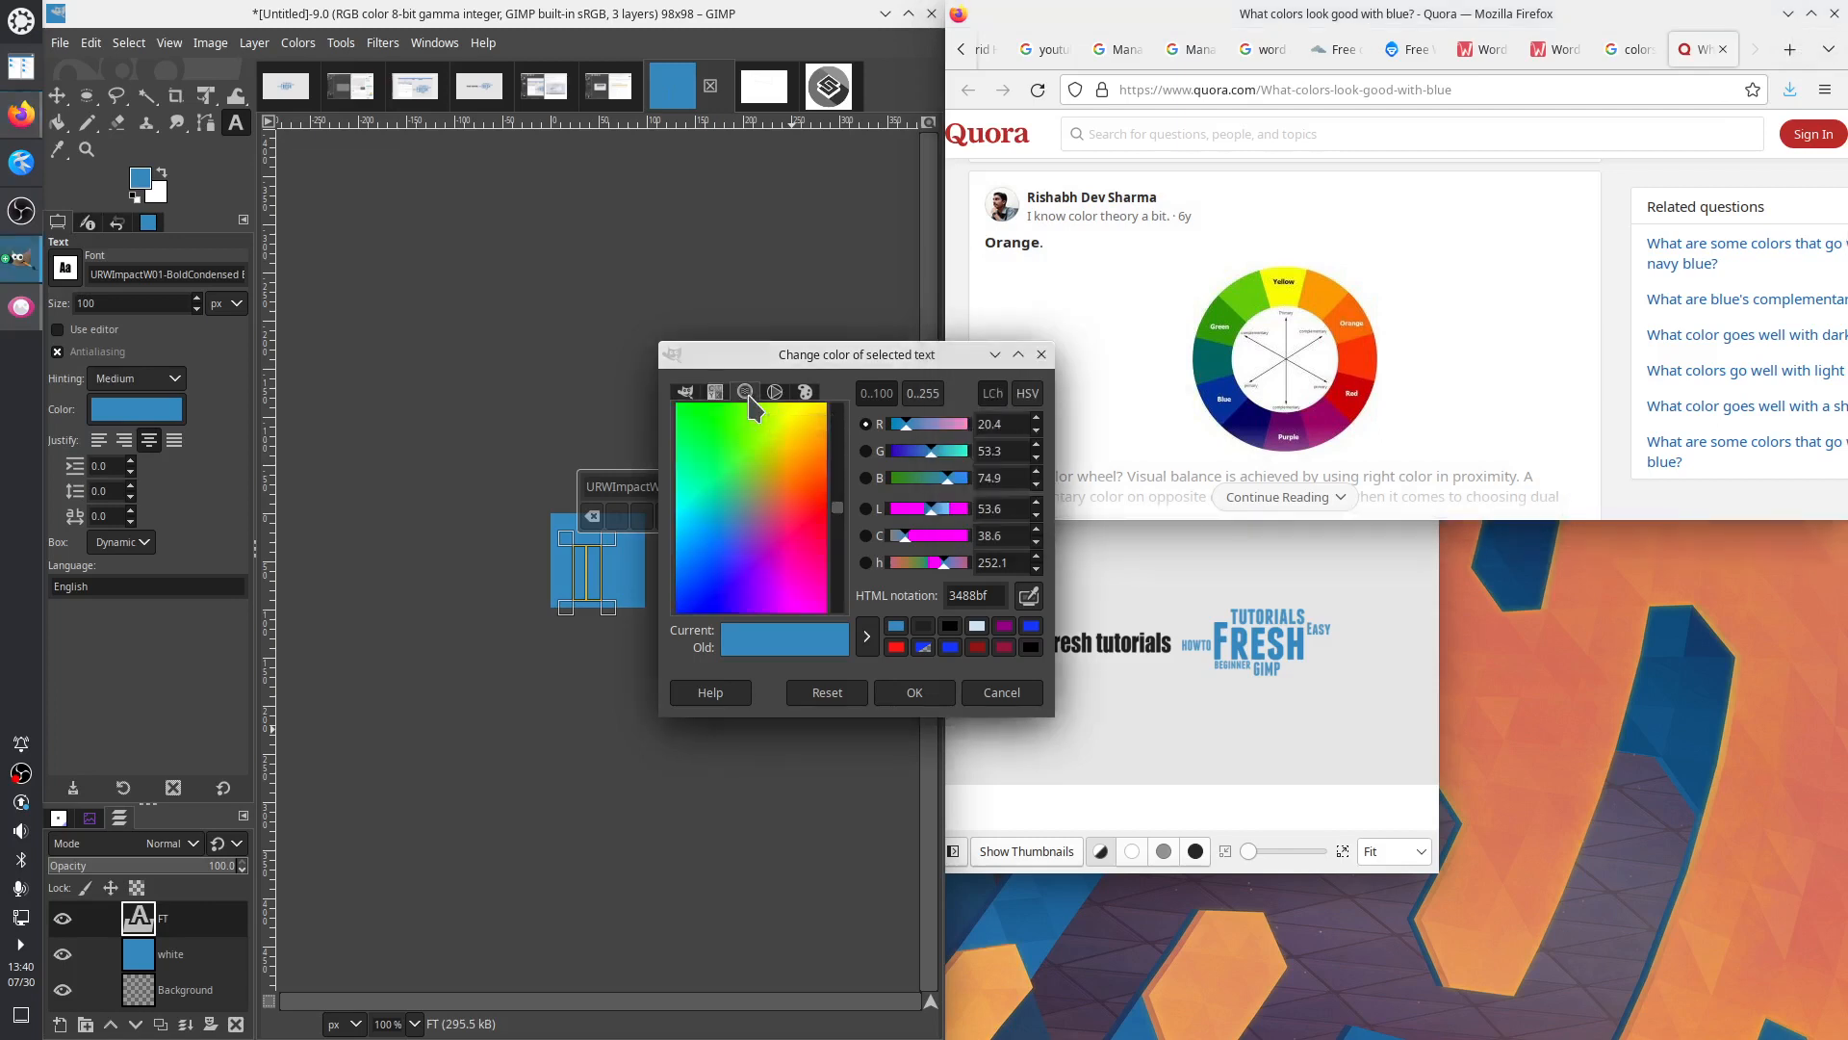
click(783, 392)
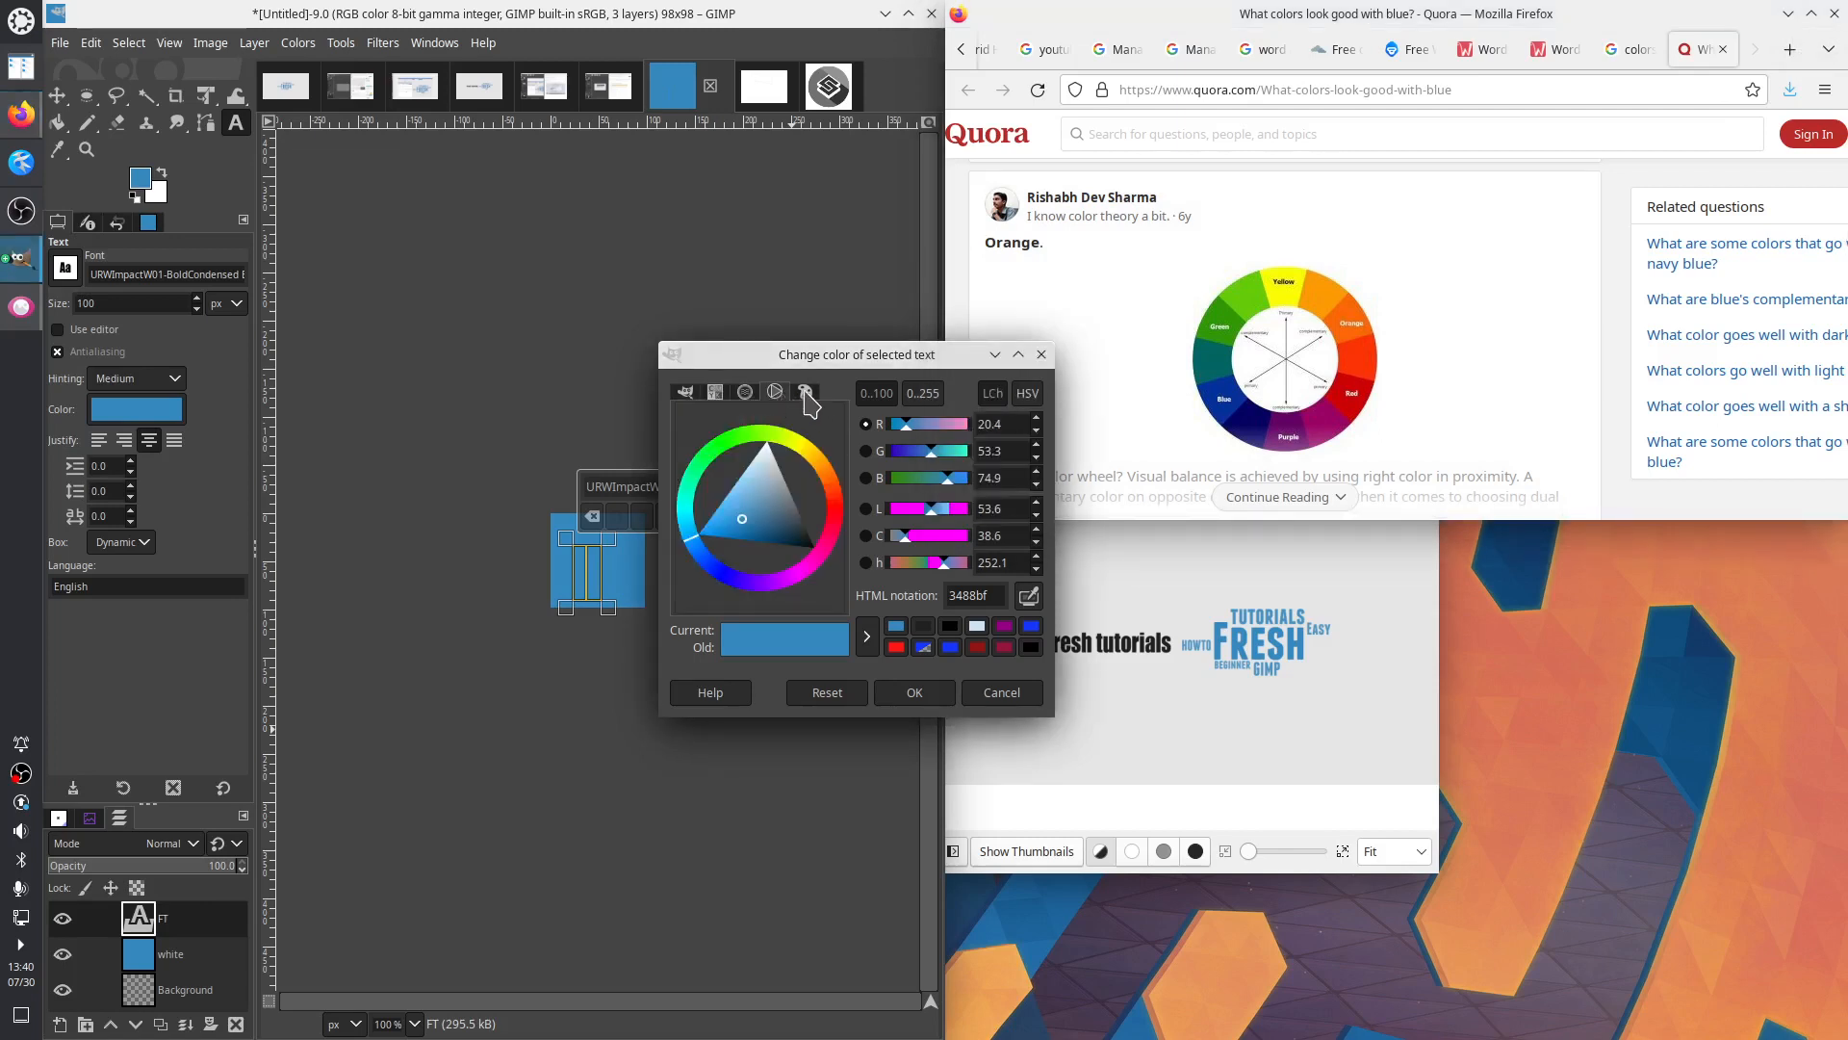
click(807, 392)
click(776, 393)
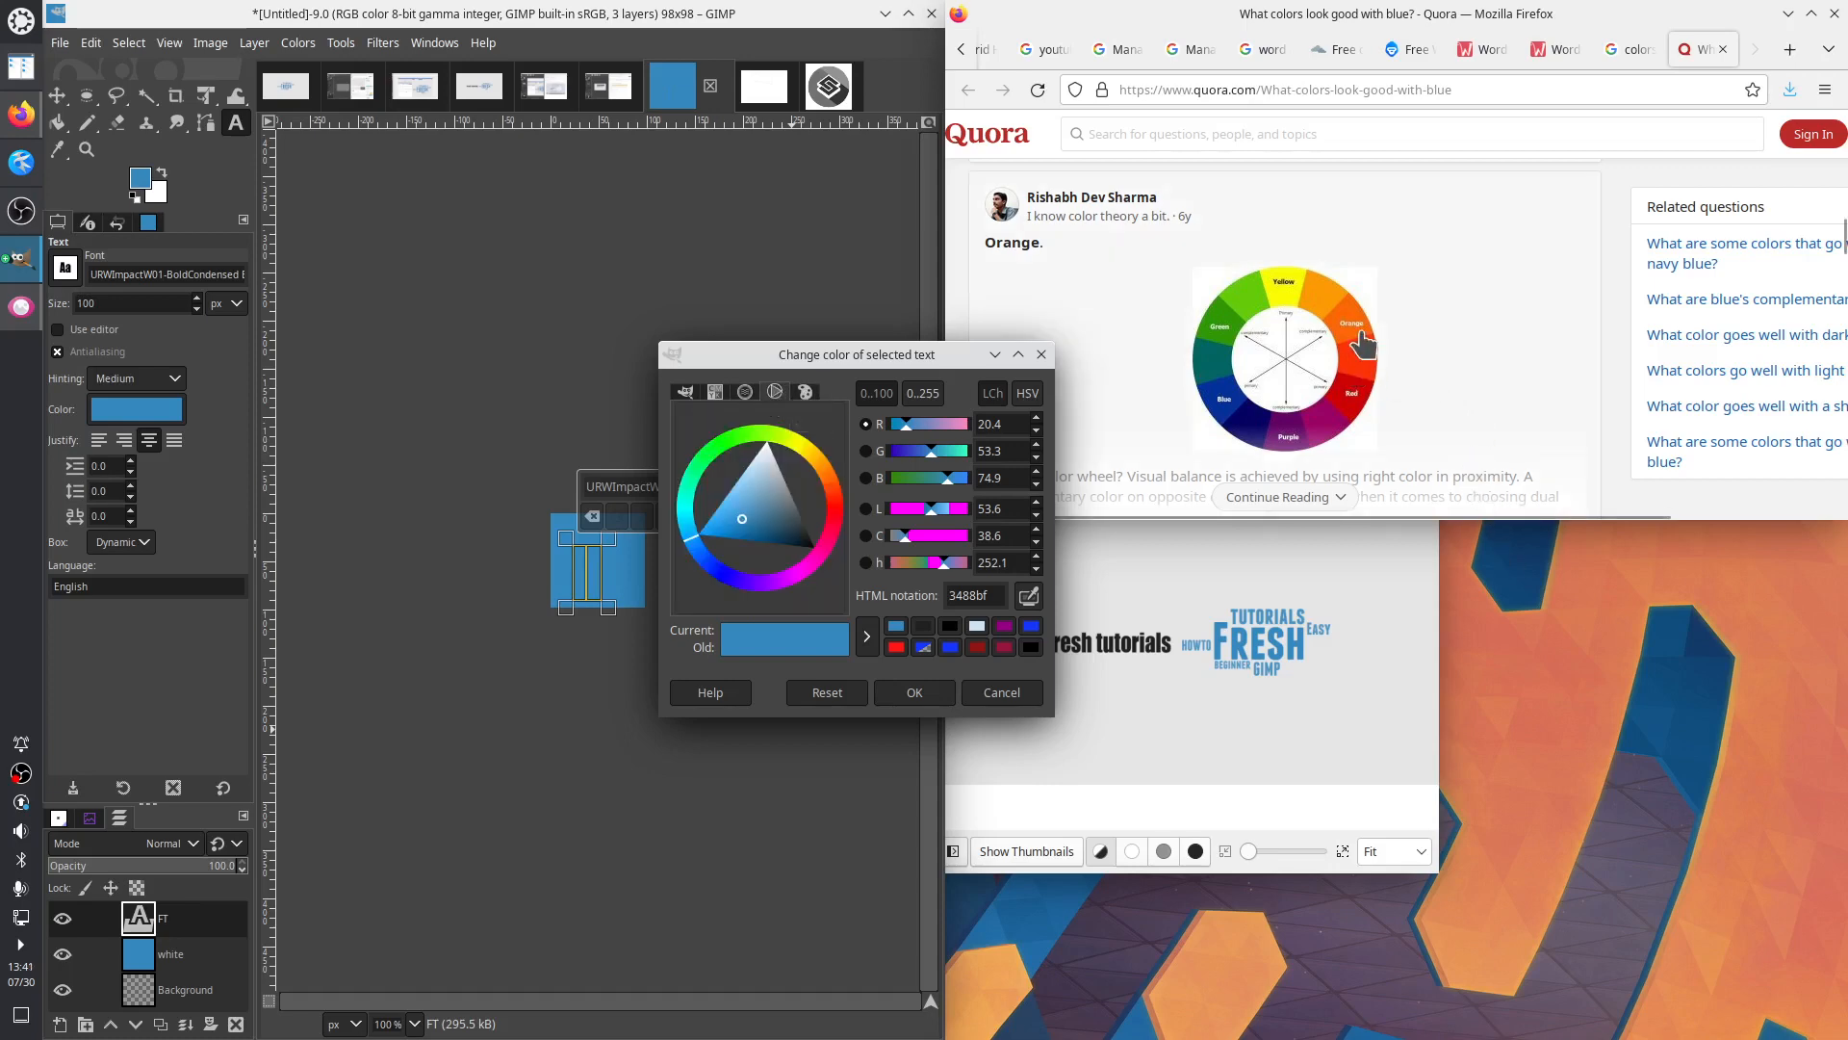
Review the Quora answers around the color wheel picture in Firefox and close GIMP's text color chooser
scroll(1588, 400, down, 3)
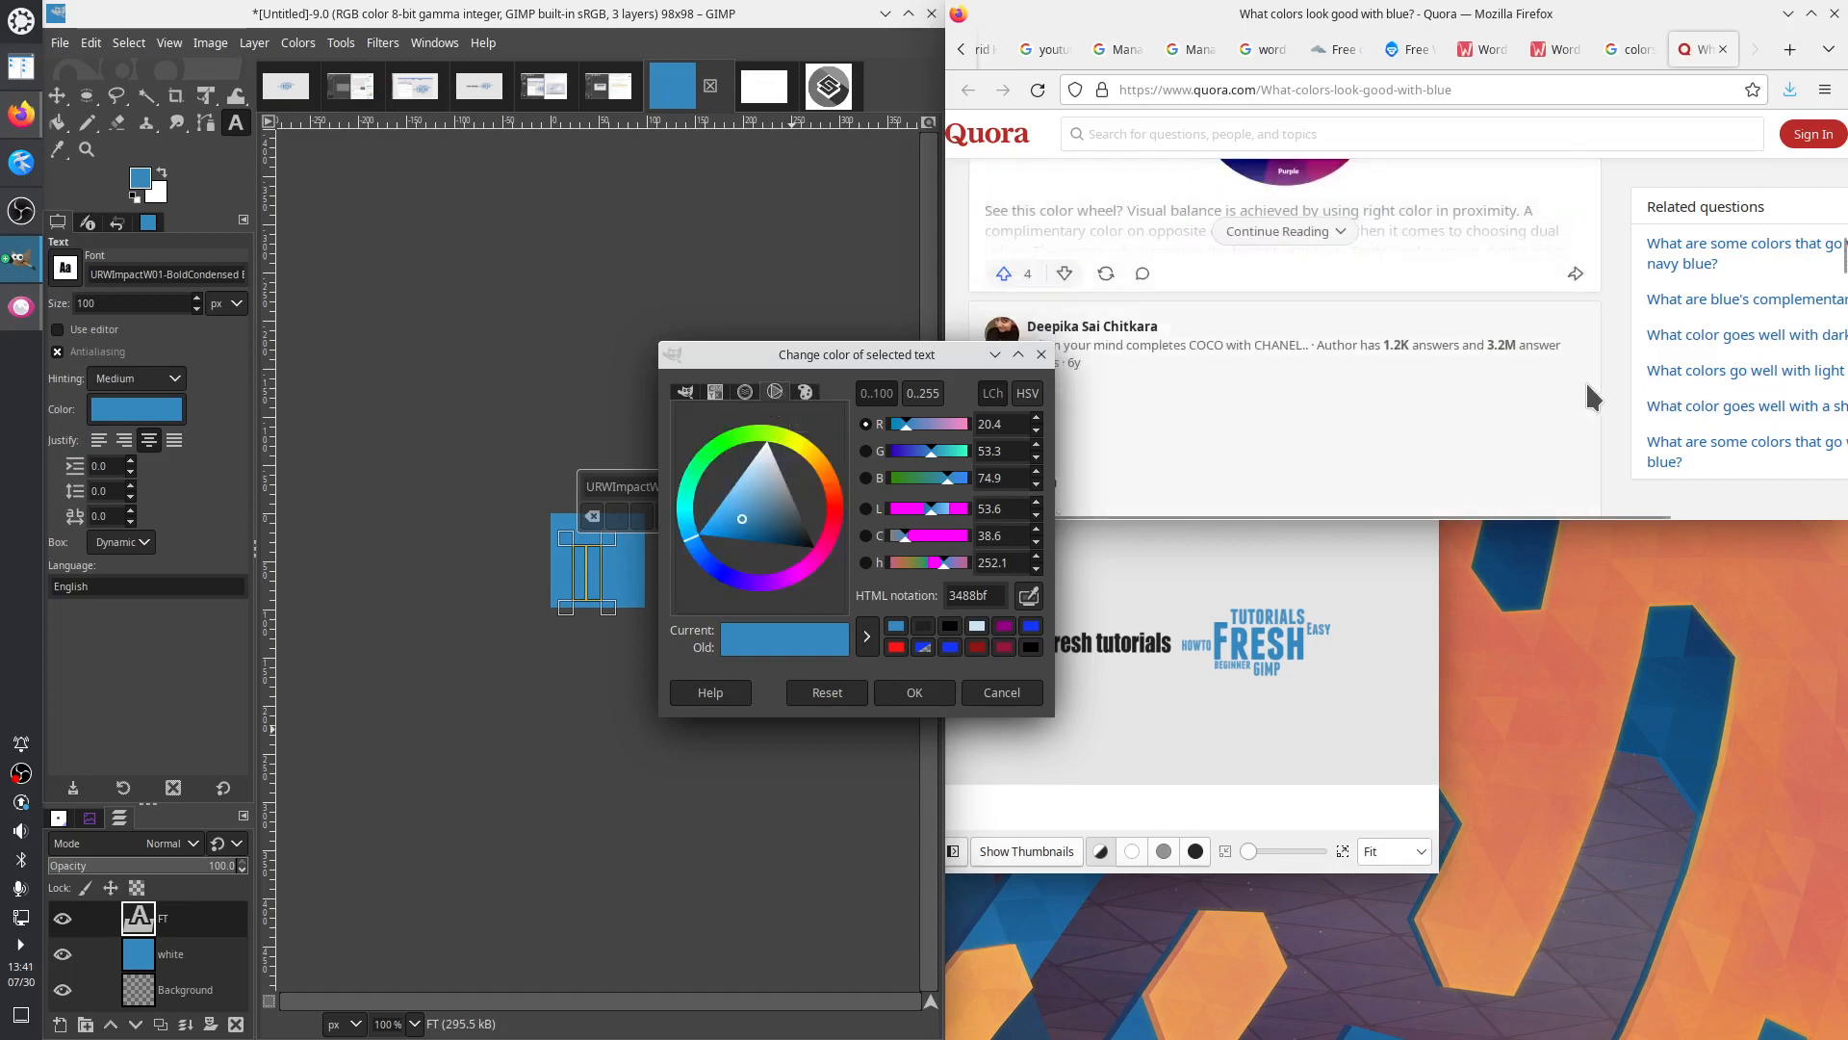
scroll(1589, 395, up, 3)
scroll(1586, 395, down, 5)
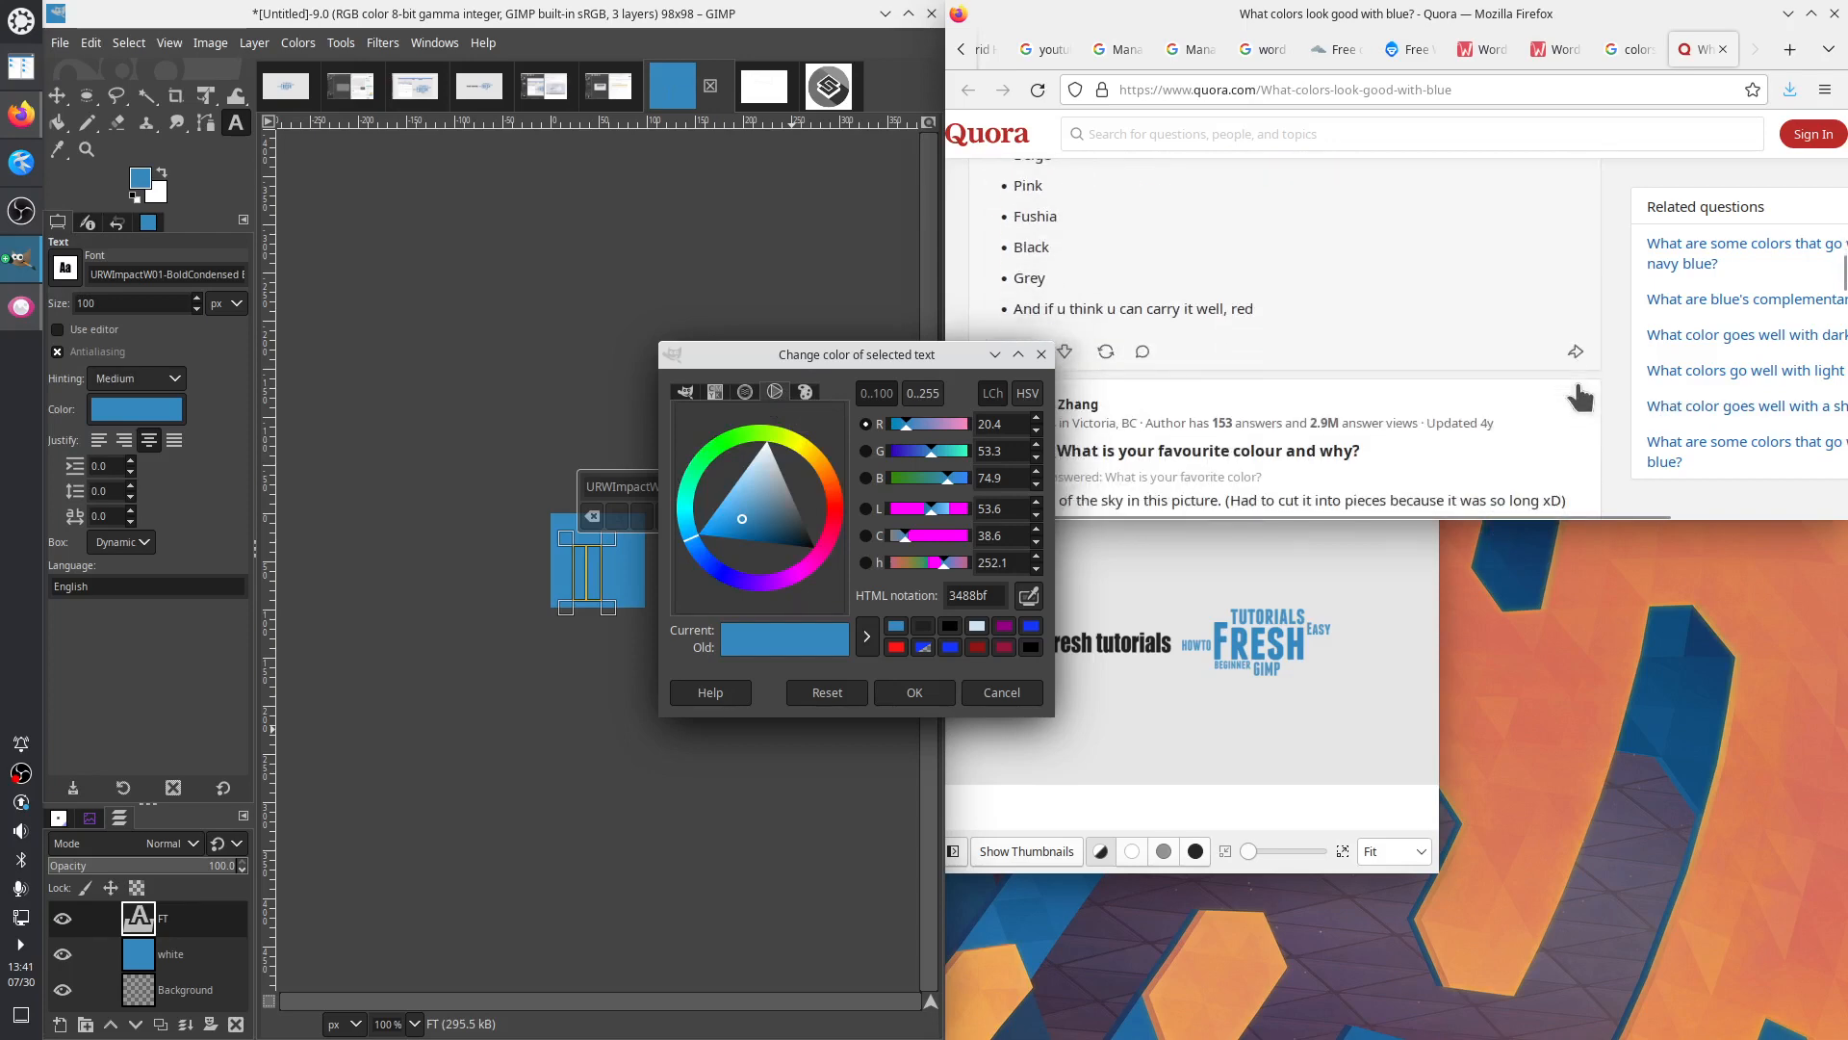
scroll(1579, 397, up, 3)
scroll(1579, 397, up, 3)
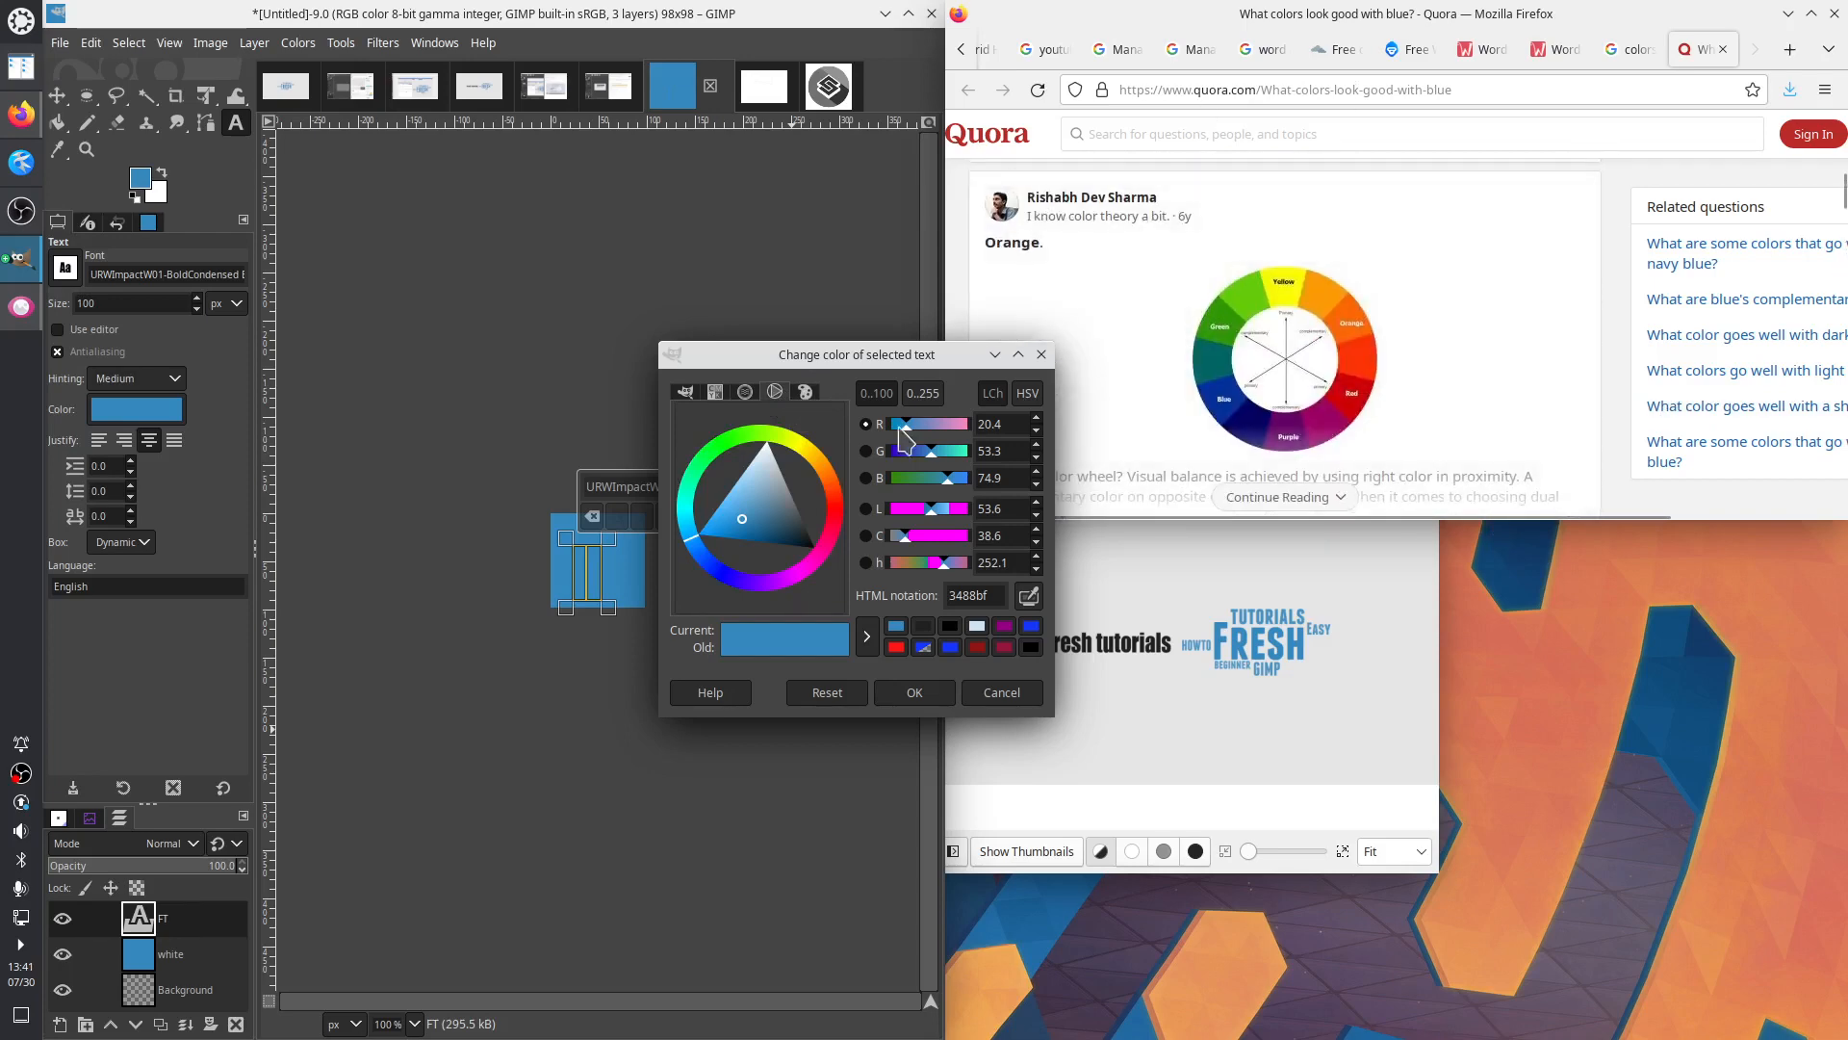
click(1040, 355)
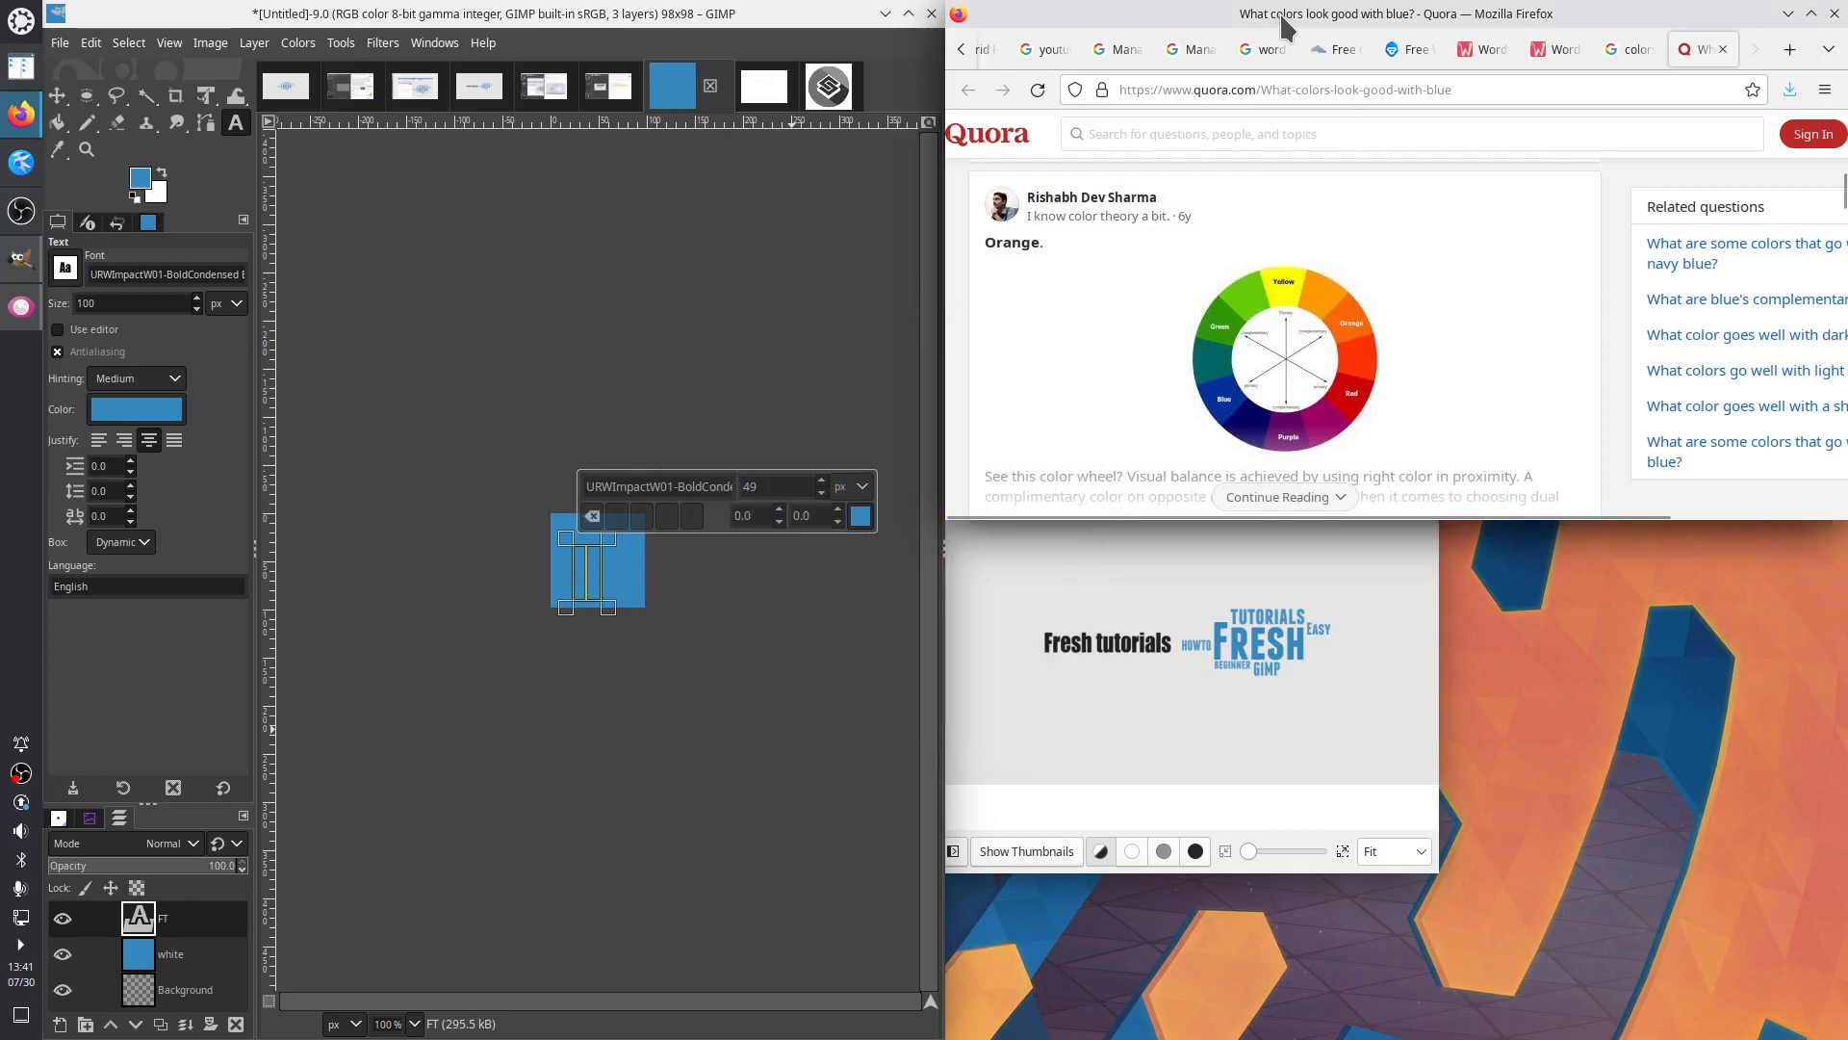
Capture the full screen with the Quora color wheel to the clipboard and create a new GIMP image from it
key(Print)
key(Print)
click(53, 42)
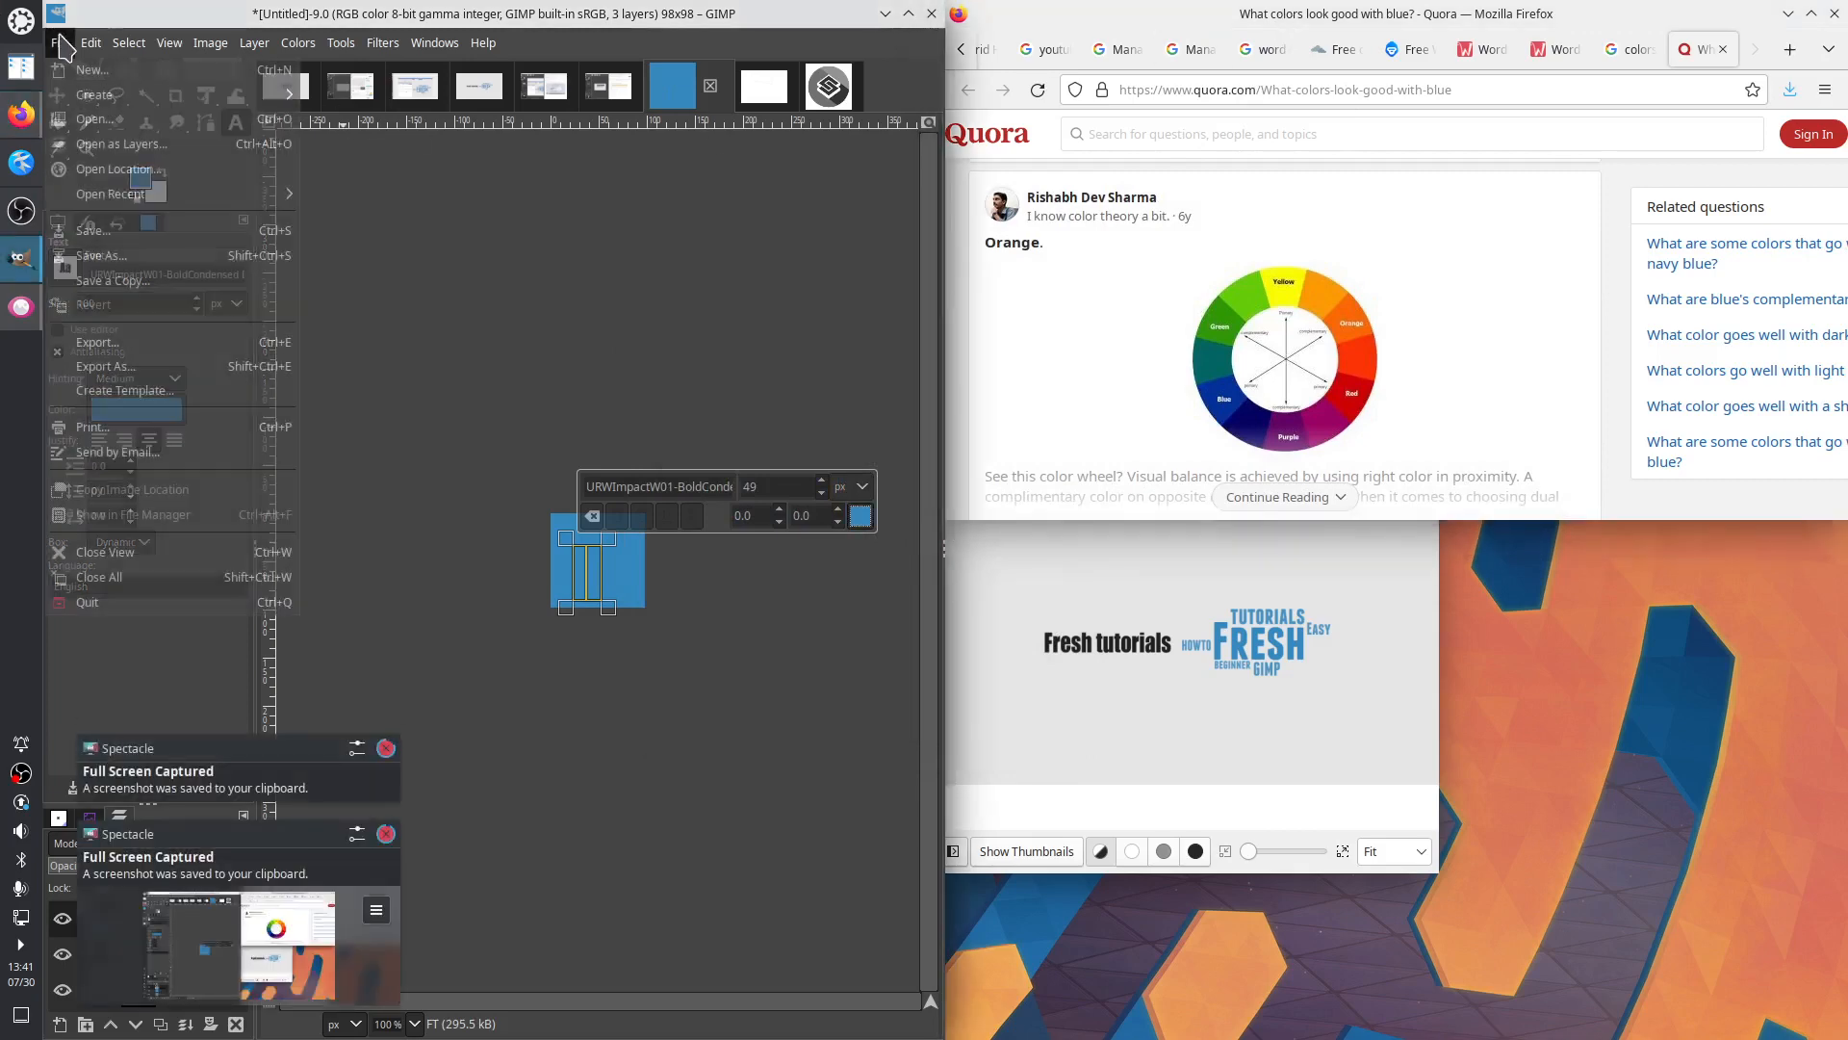
mouse_move(279, 95)
click(369, 94)
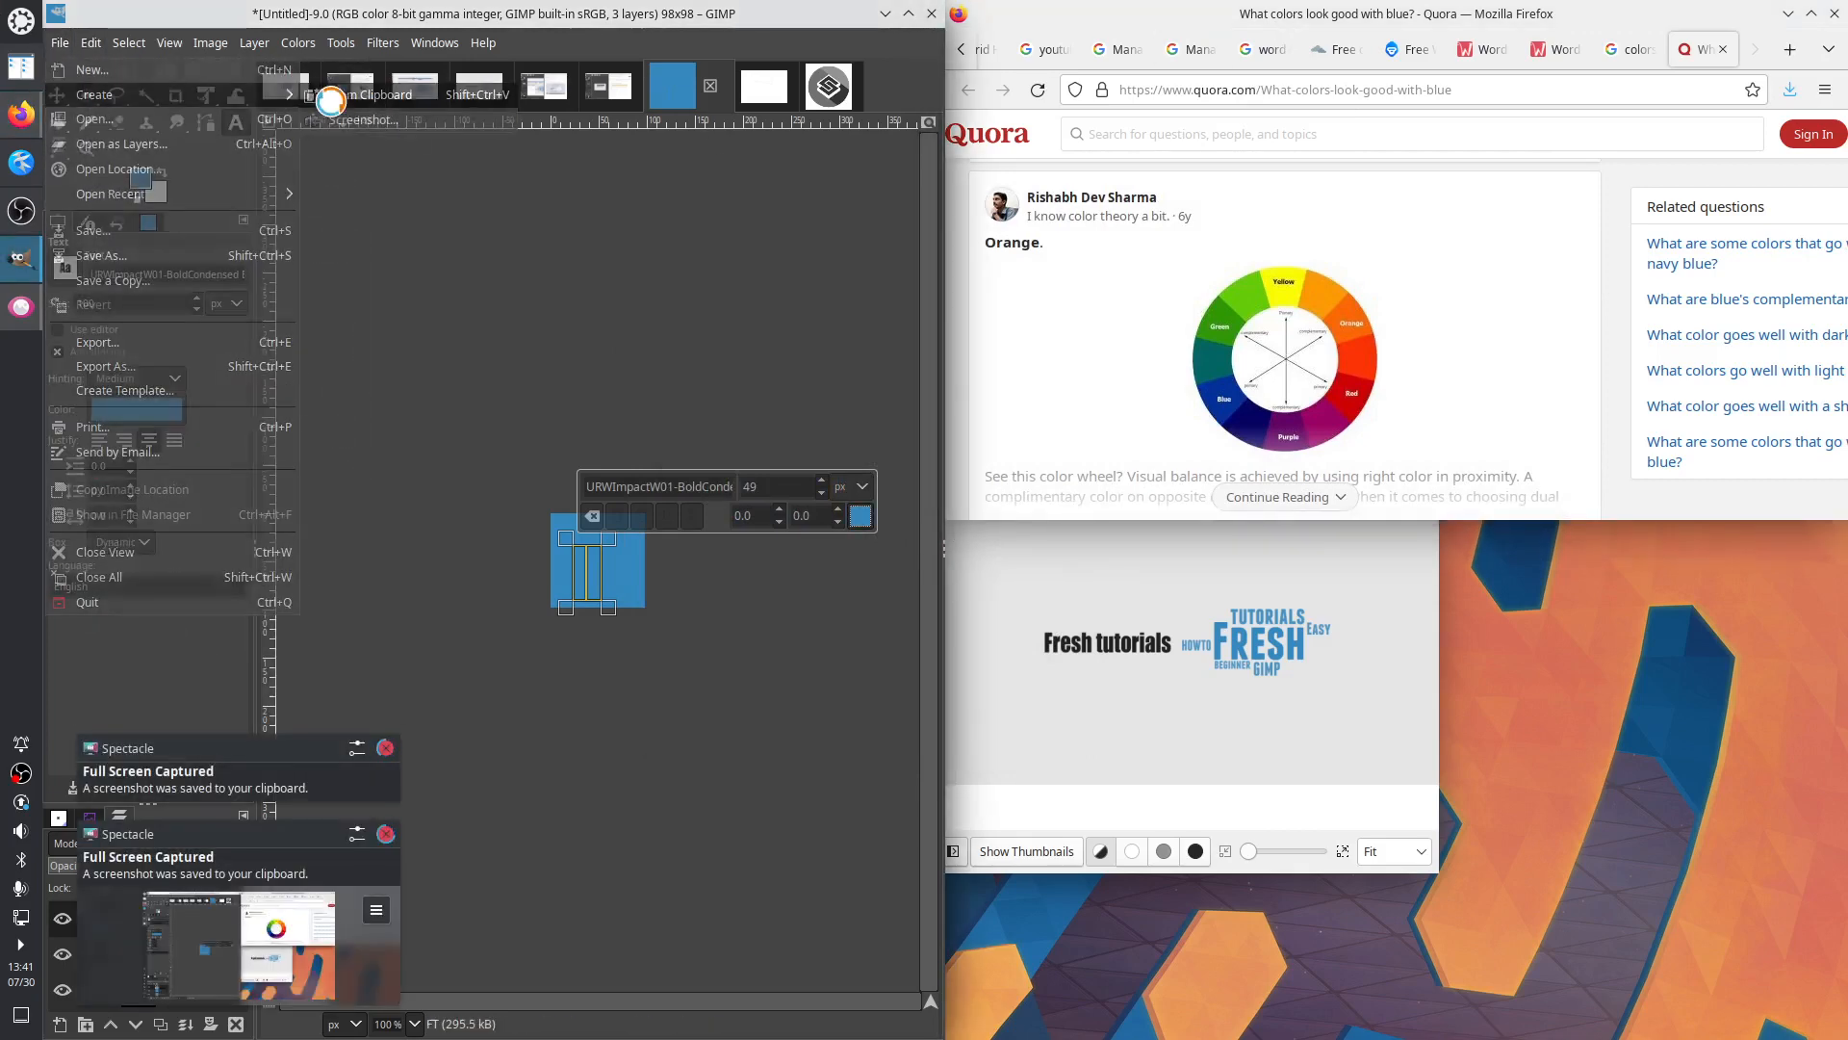
Sample the "Orange" segment of the color wheel in the screenshot as the foreground color with the Color Picker
scroll(787, 526, up, 3)
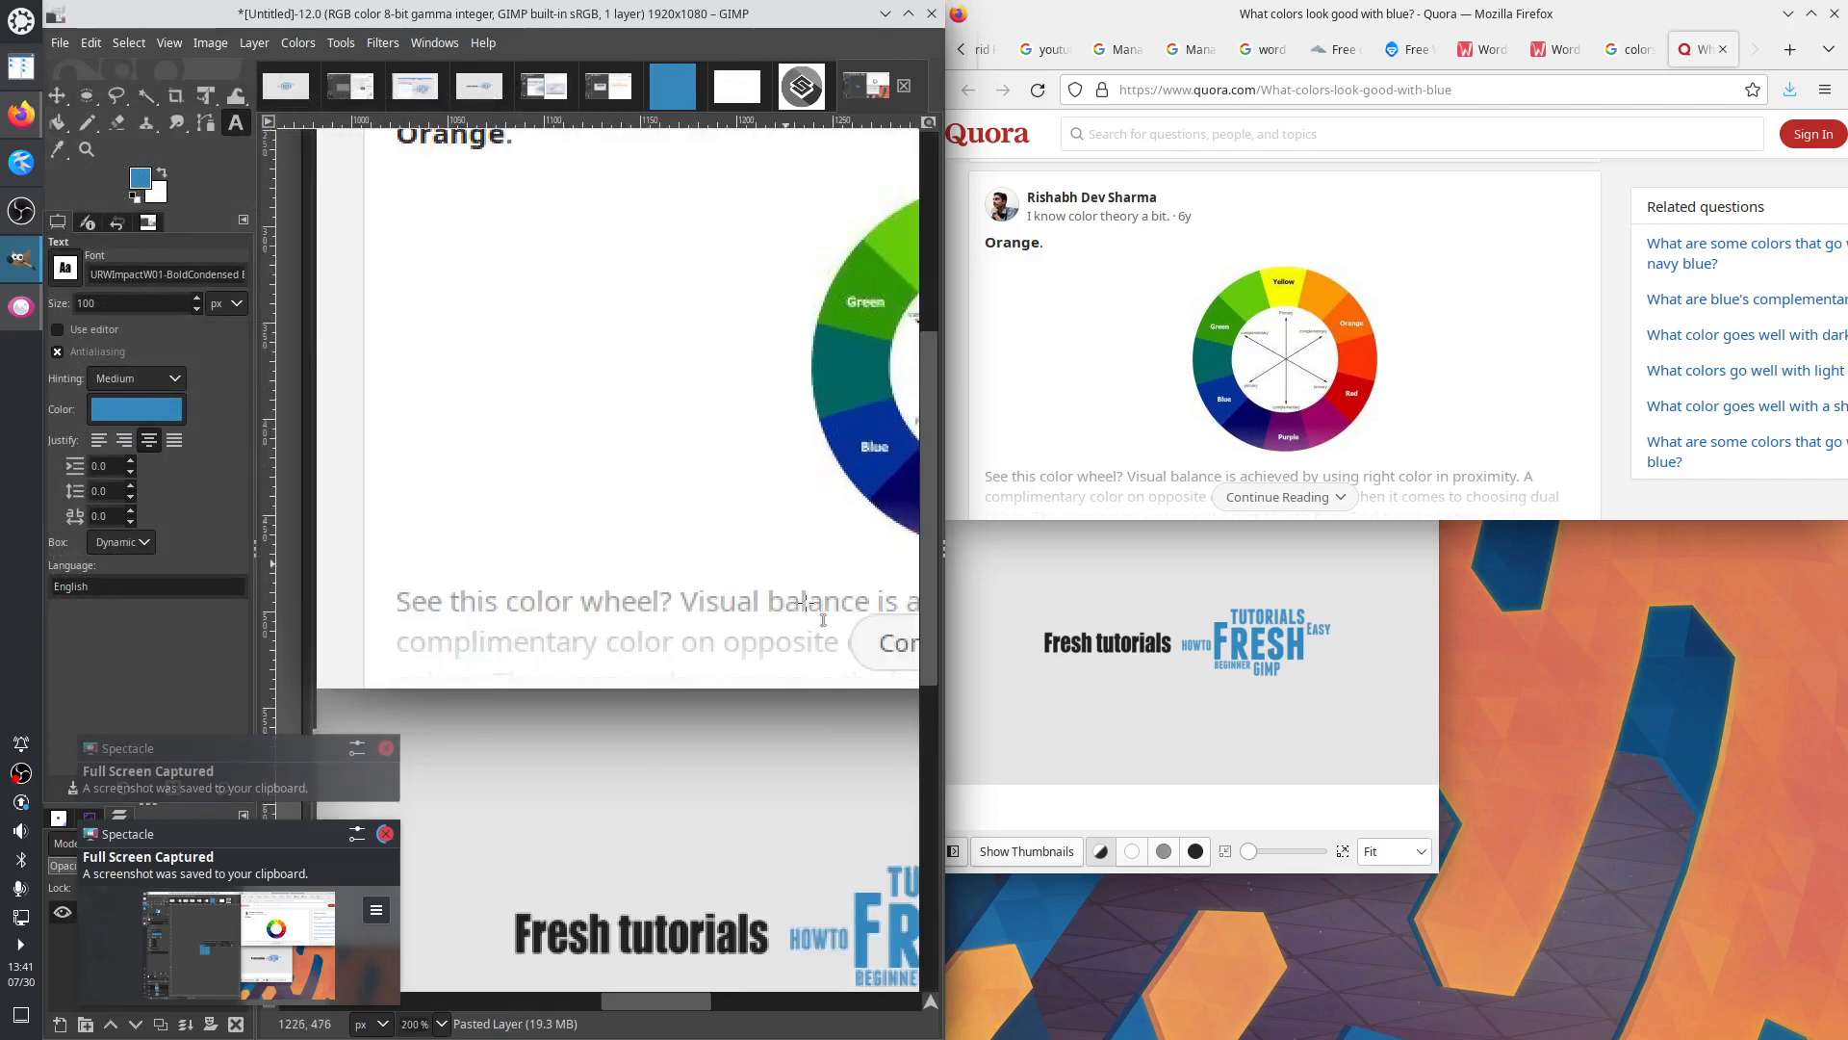
drag(701, 1001, 770, 1001)
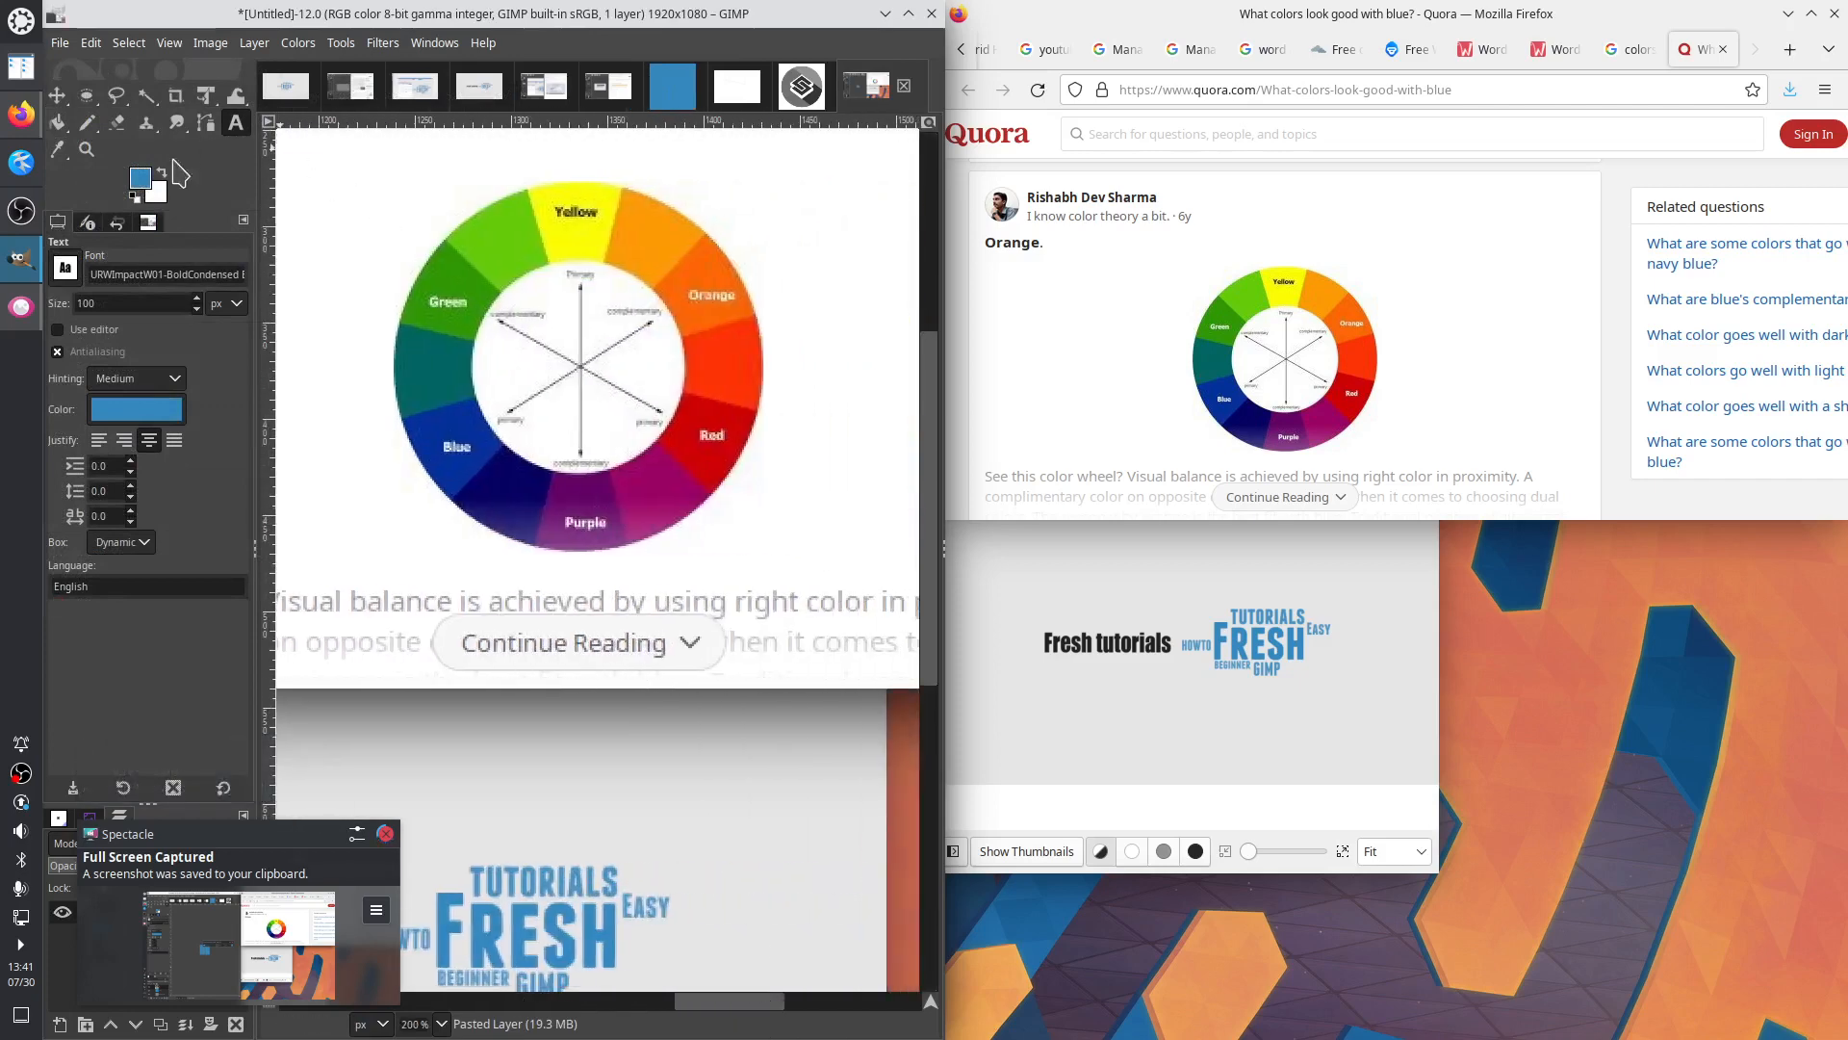
click(57, 149)
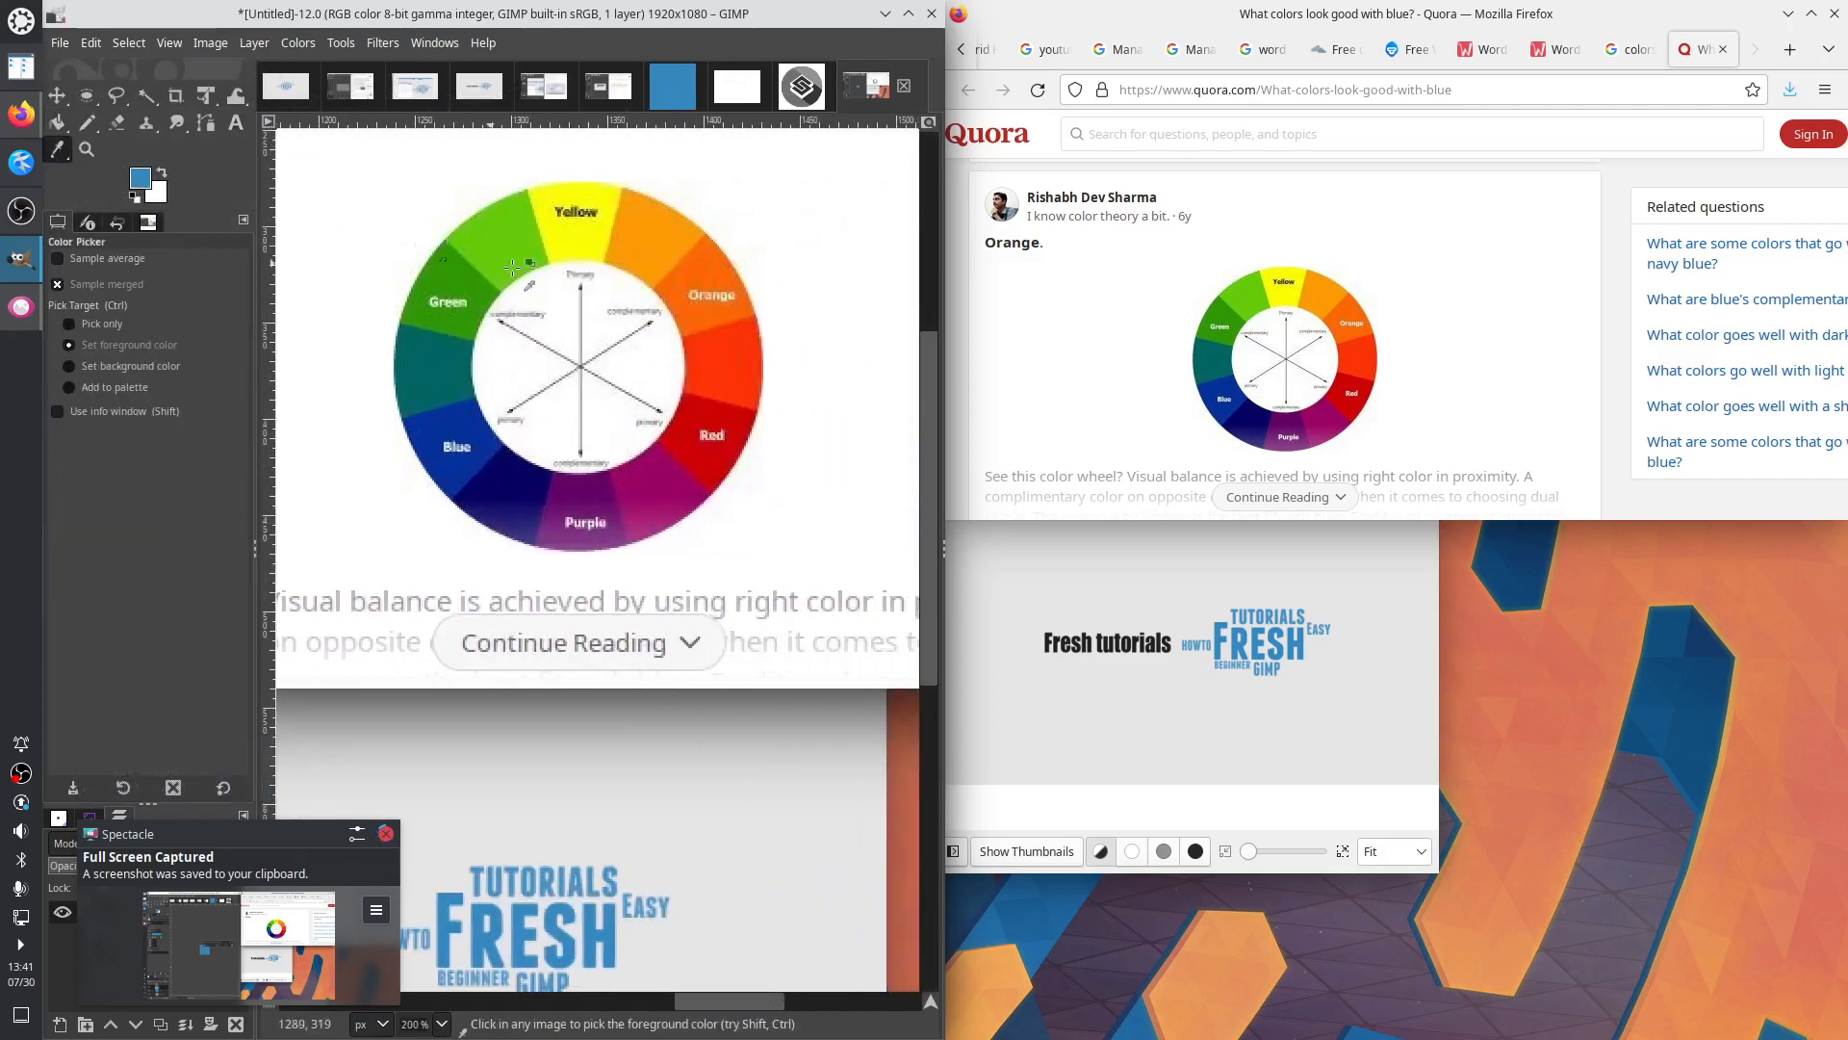
click(685, 242)
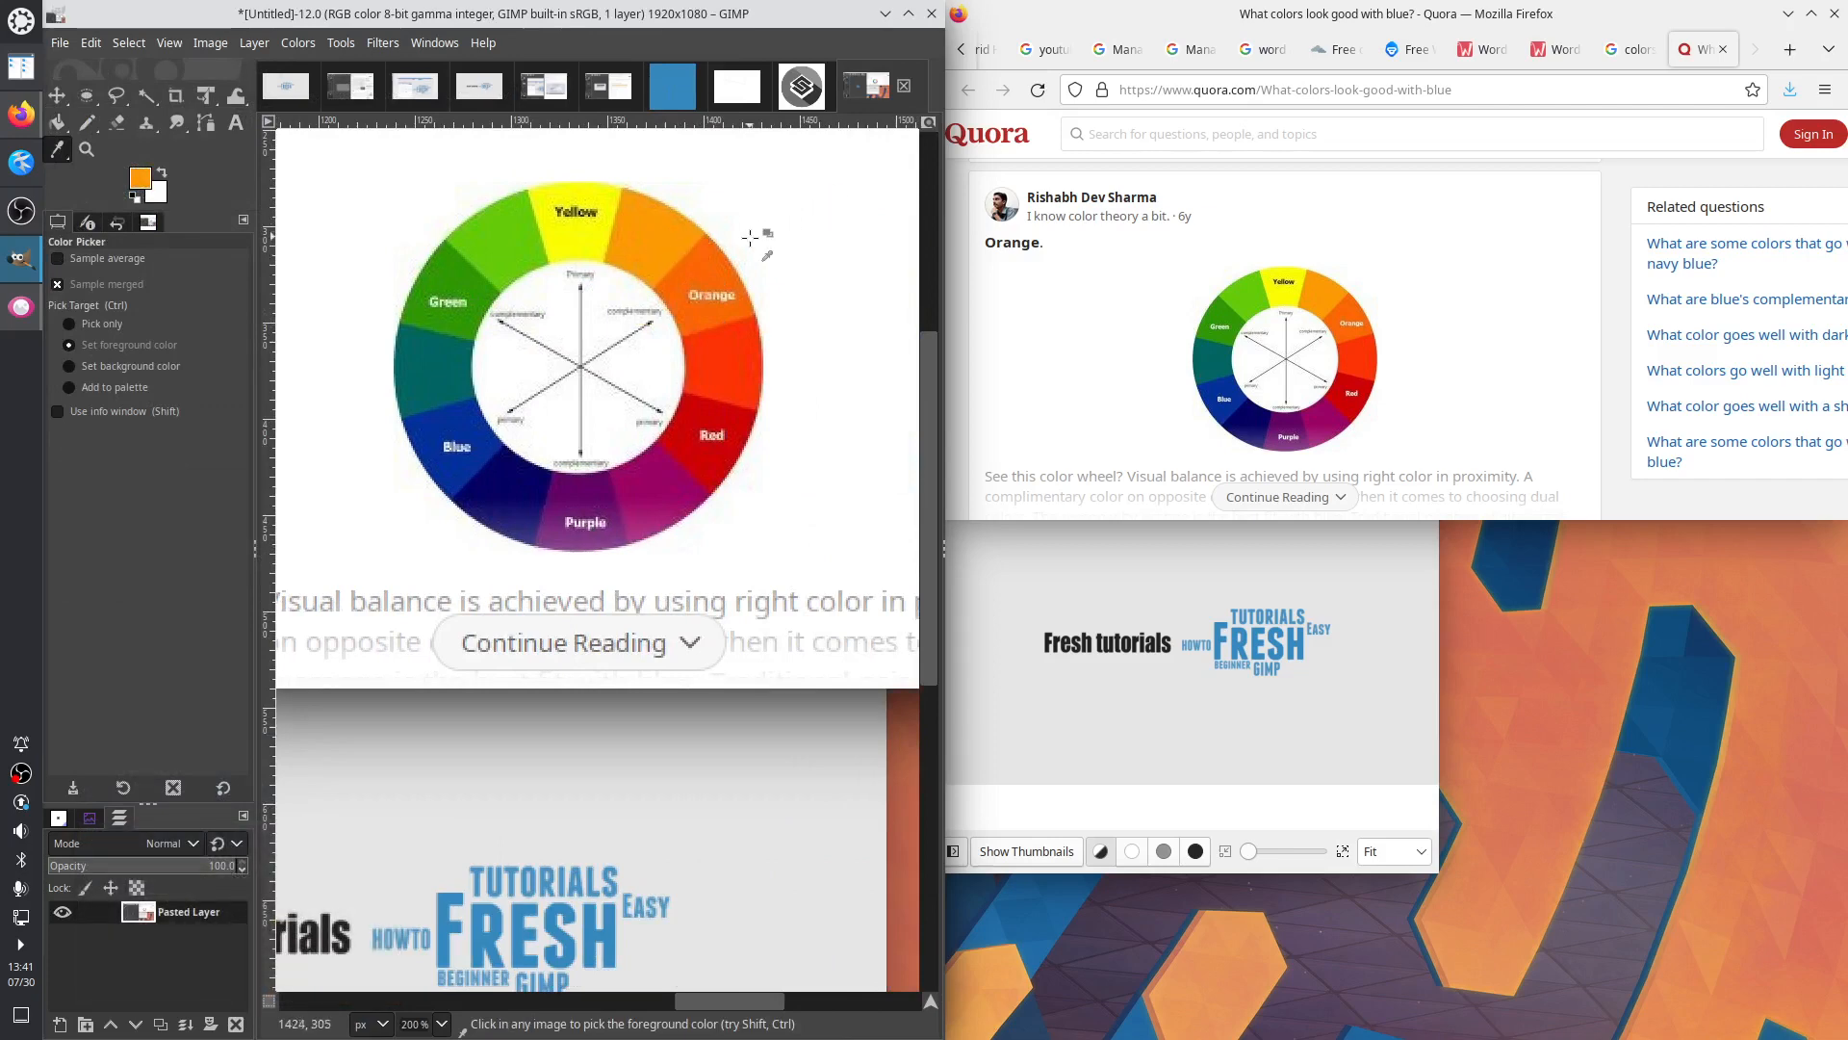
click(697, 279)
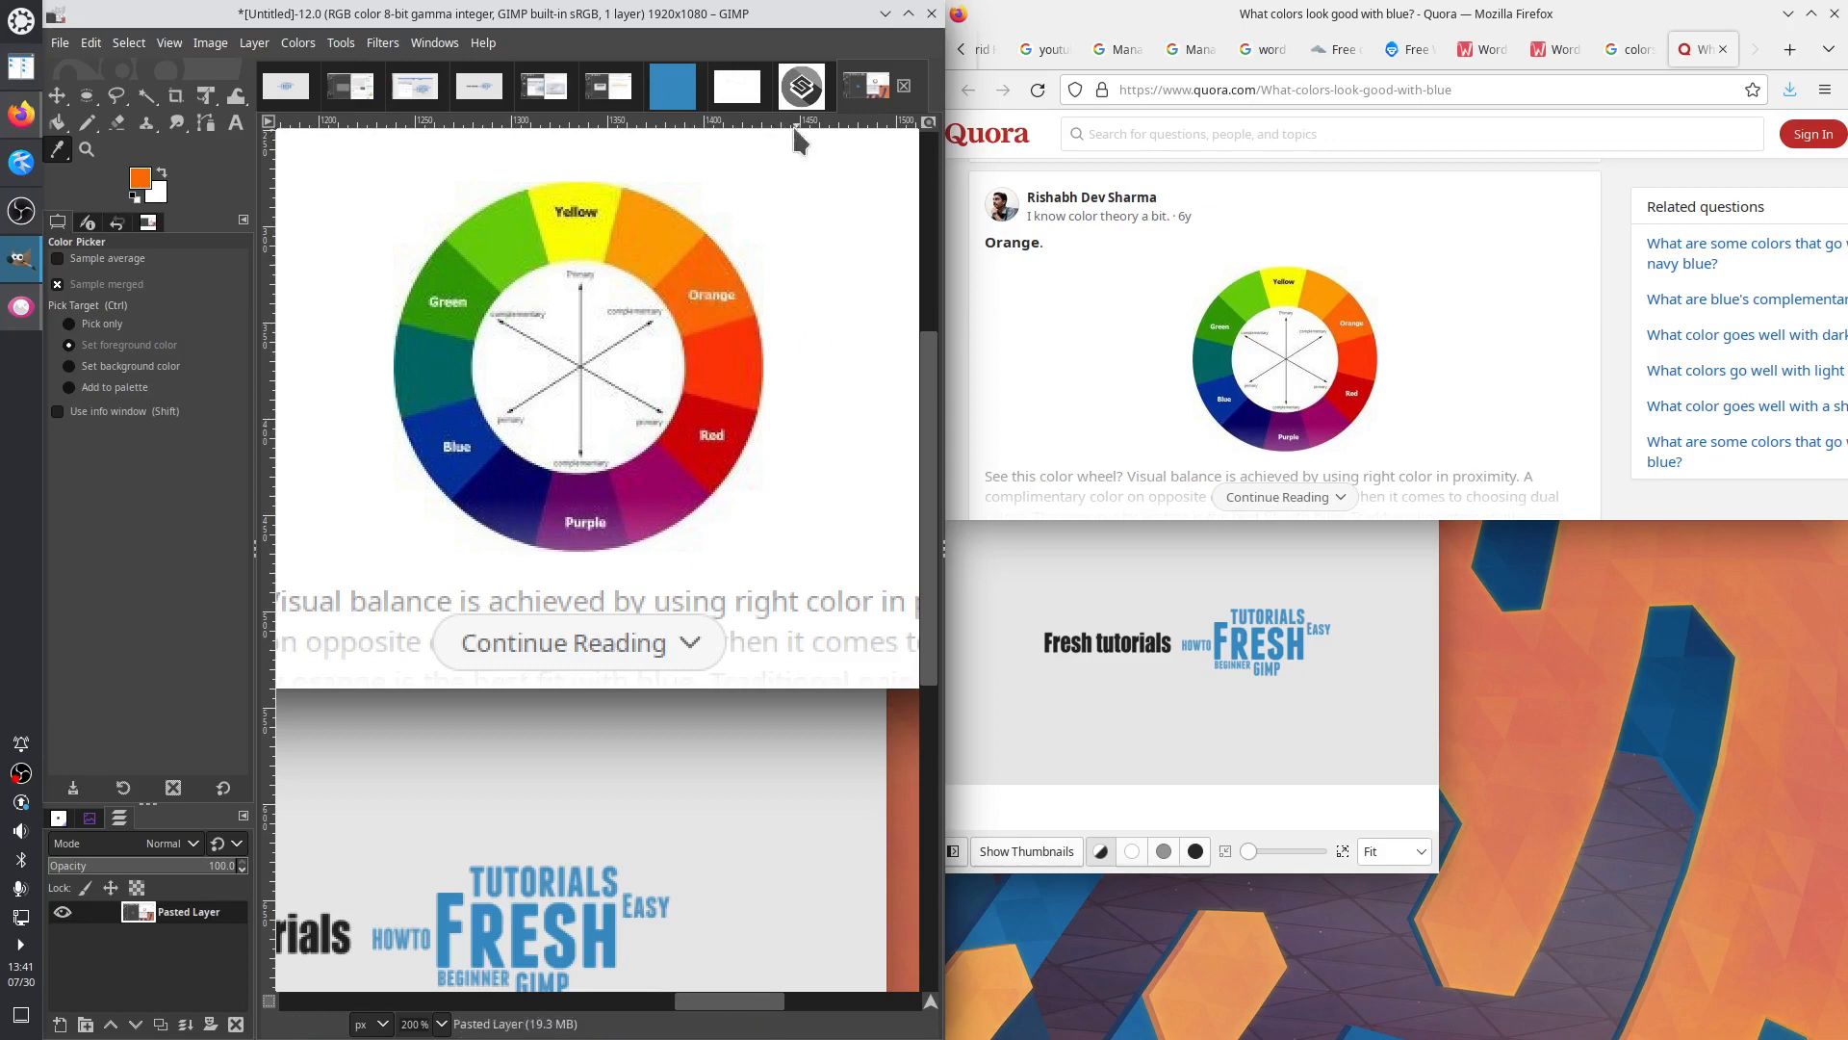
Open the "FT" text of the 98 x 98 px image for editing and copy the foreground orange's HTML color code
click(672, 88)
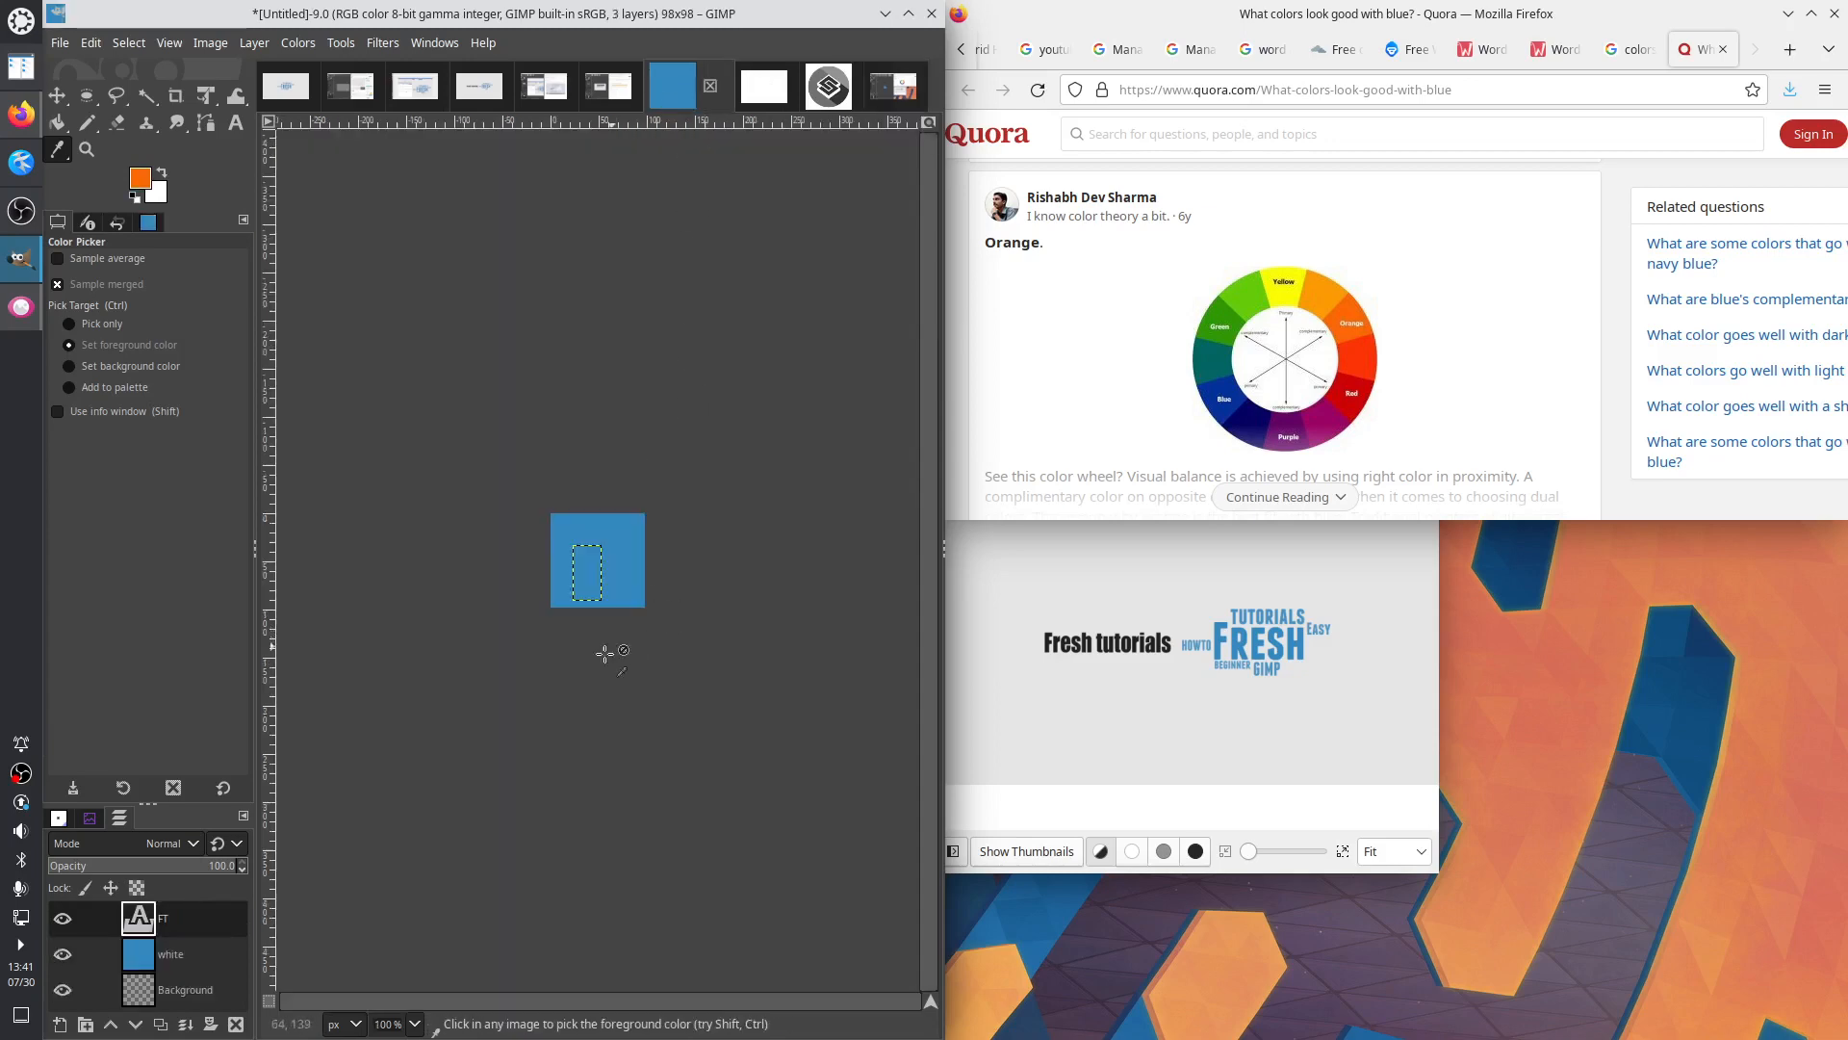
right_click(191, 921)
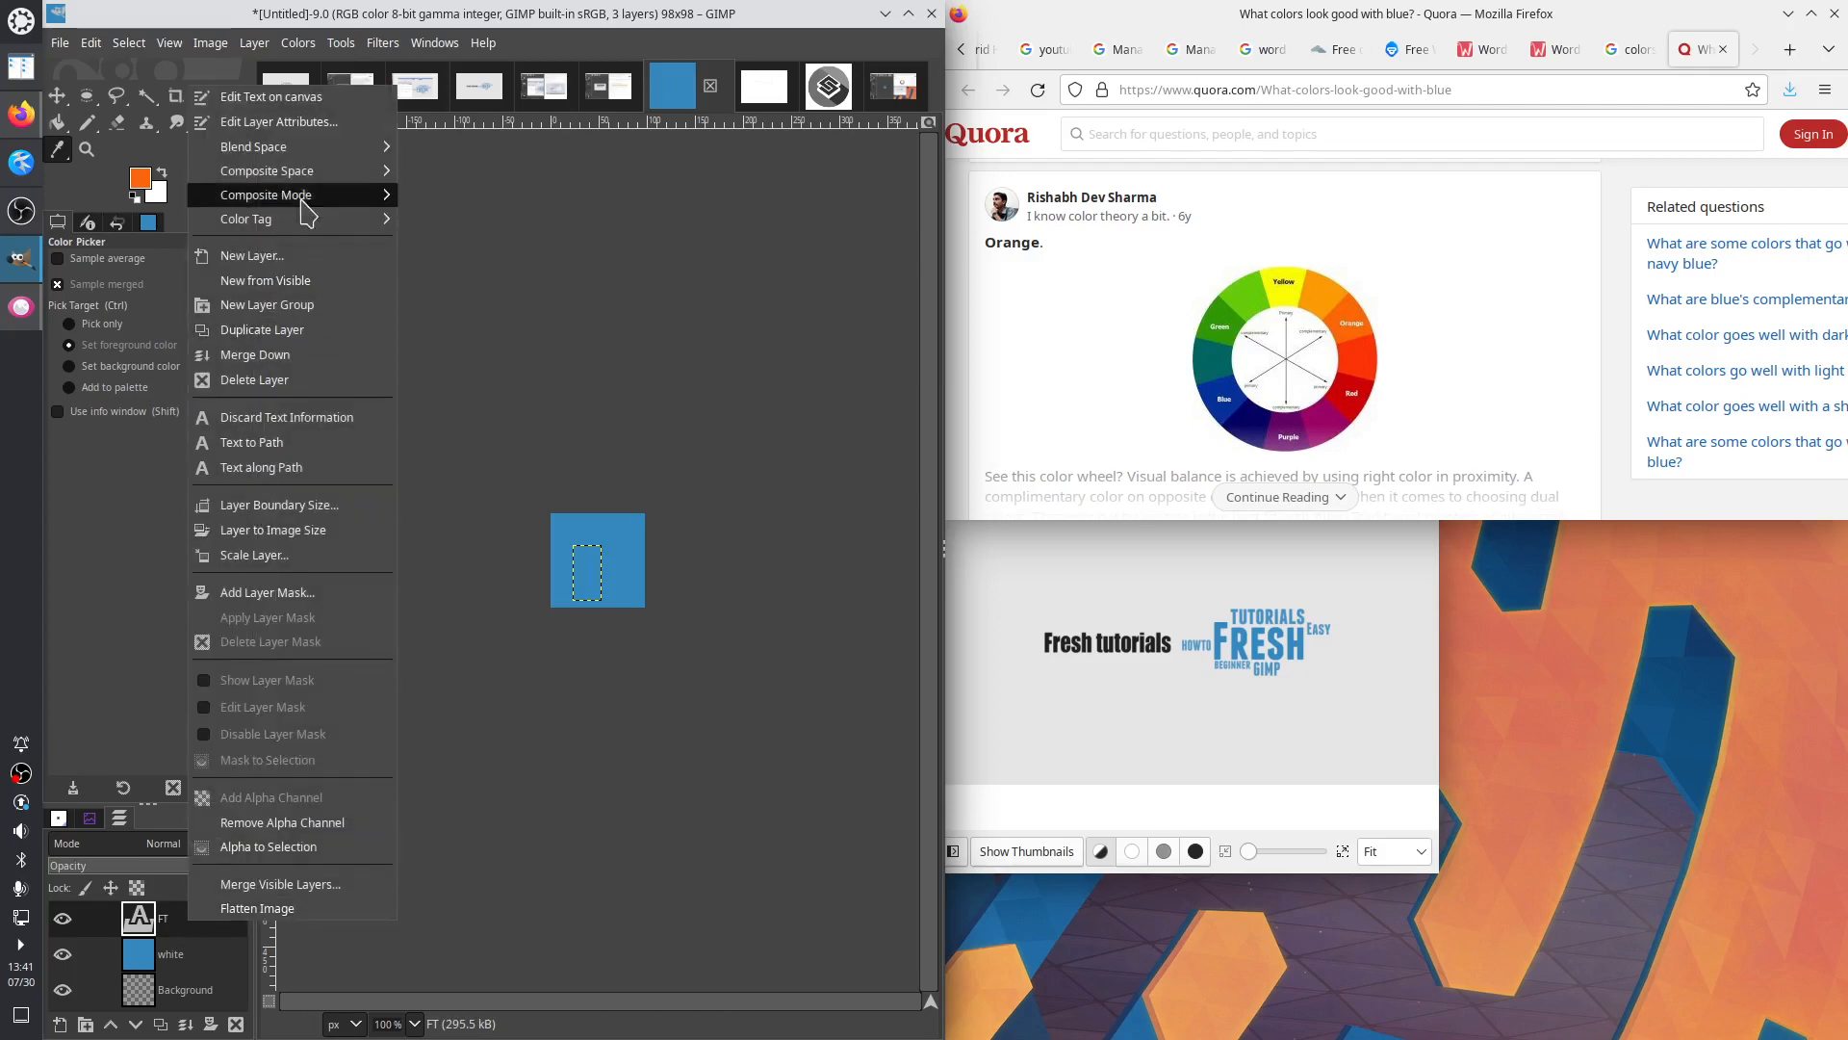
click(306, 97)
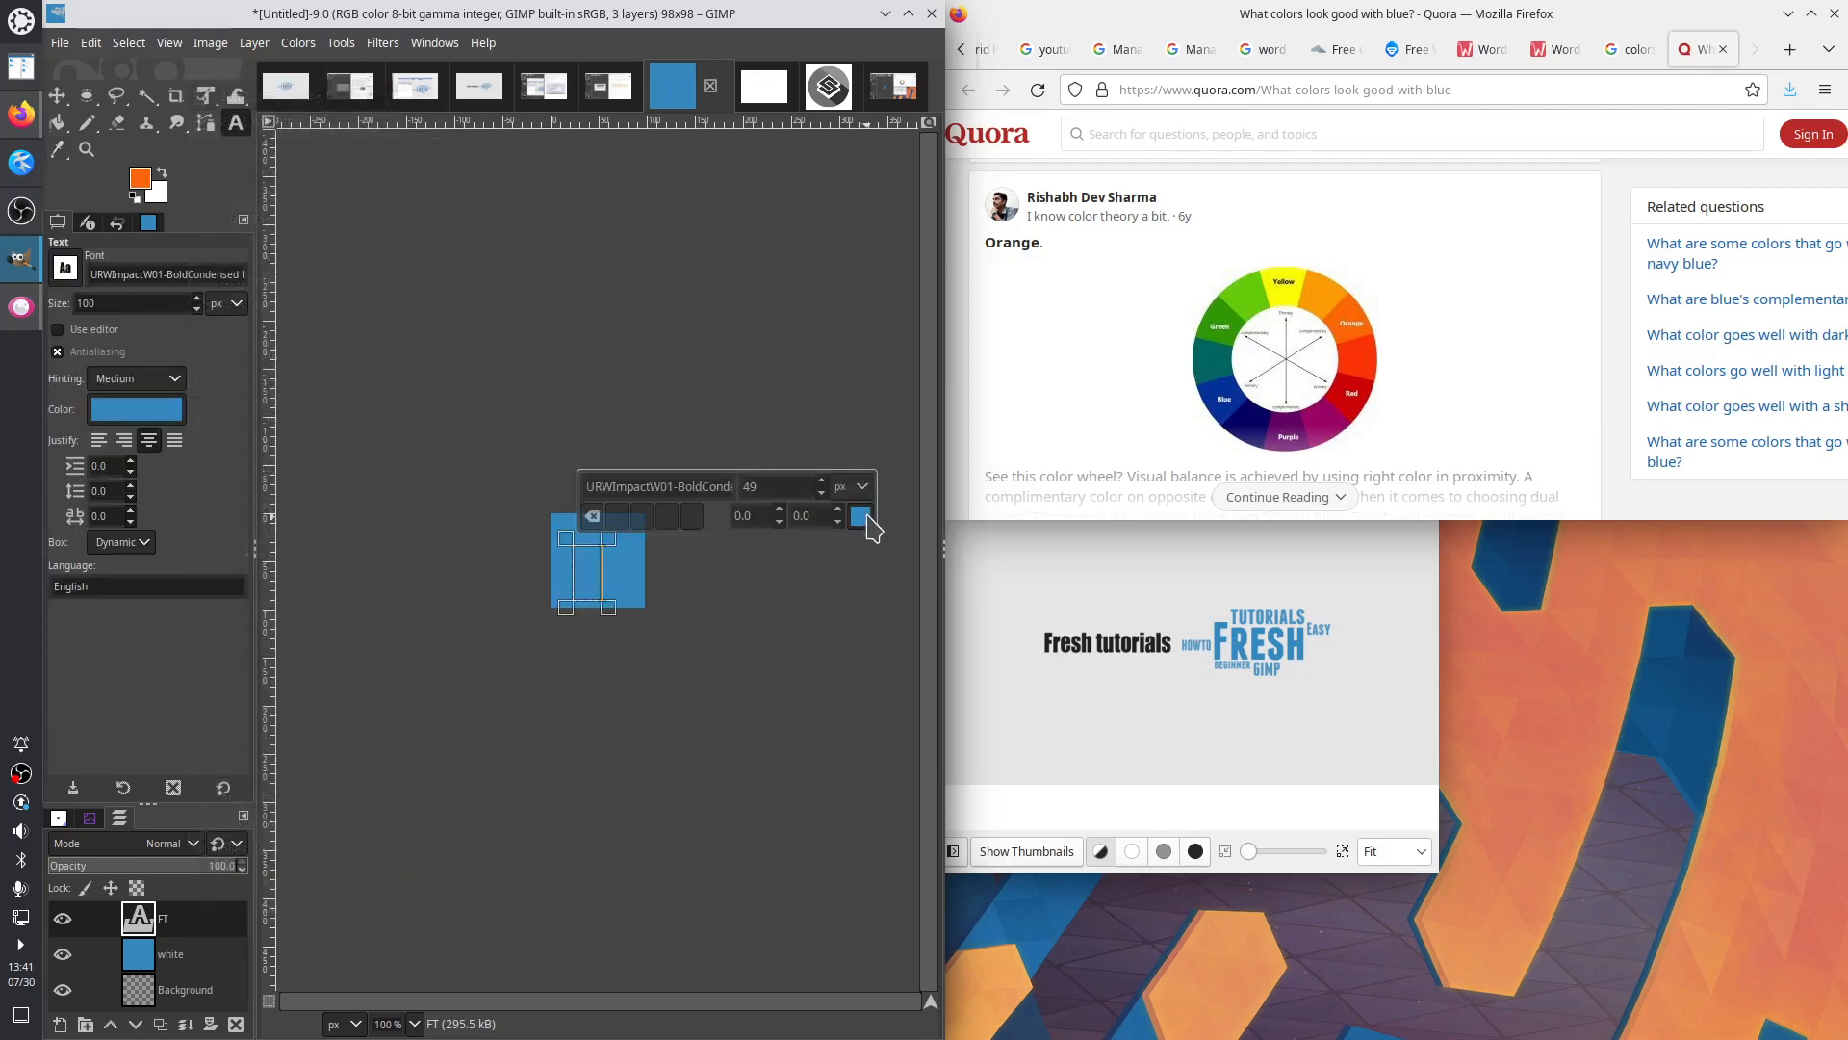
click(140, 185)
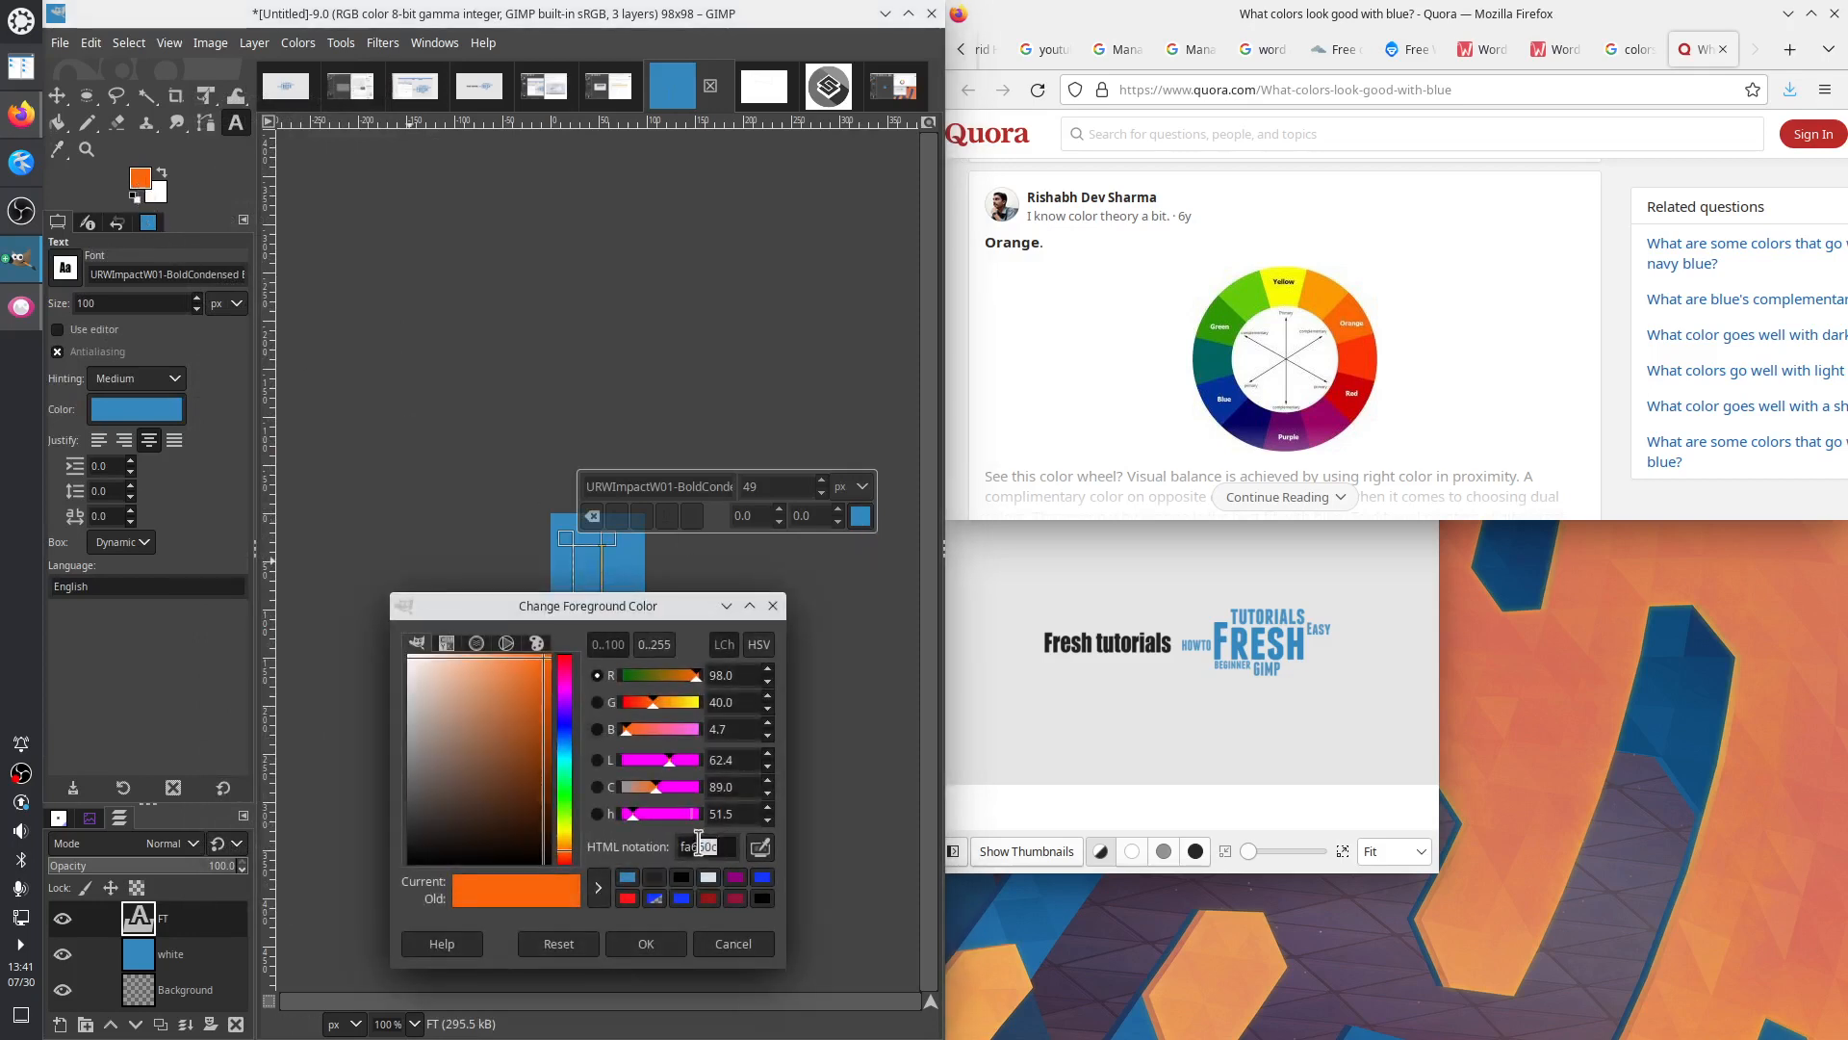
click(773, 605)
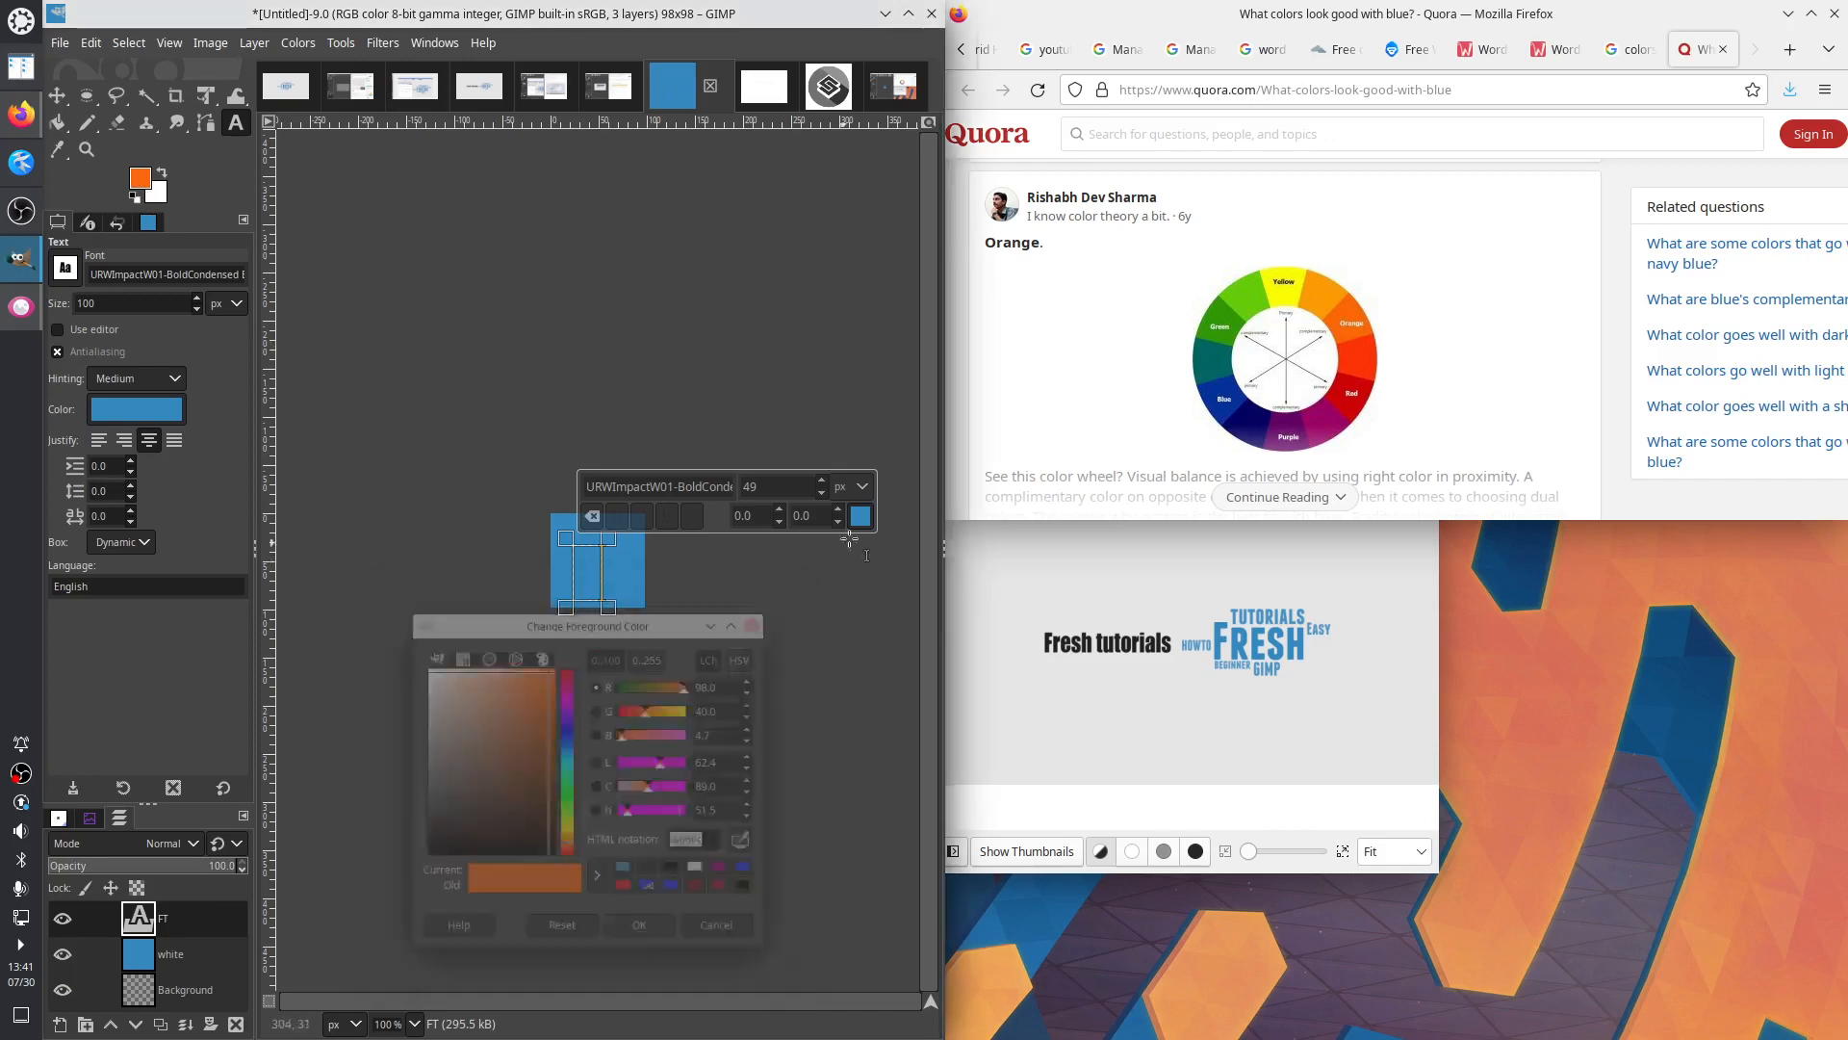
Set the color of the "FT" text to the orange with HTML notation fa660c
click(860, 523)
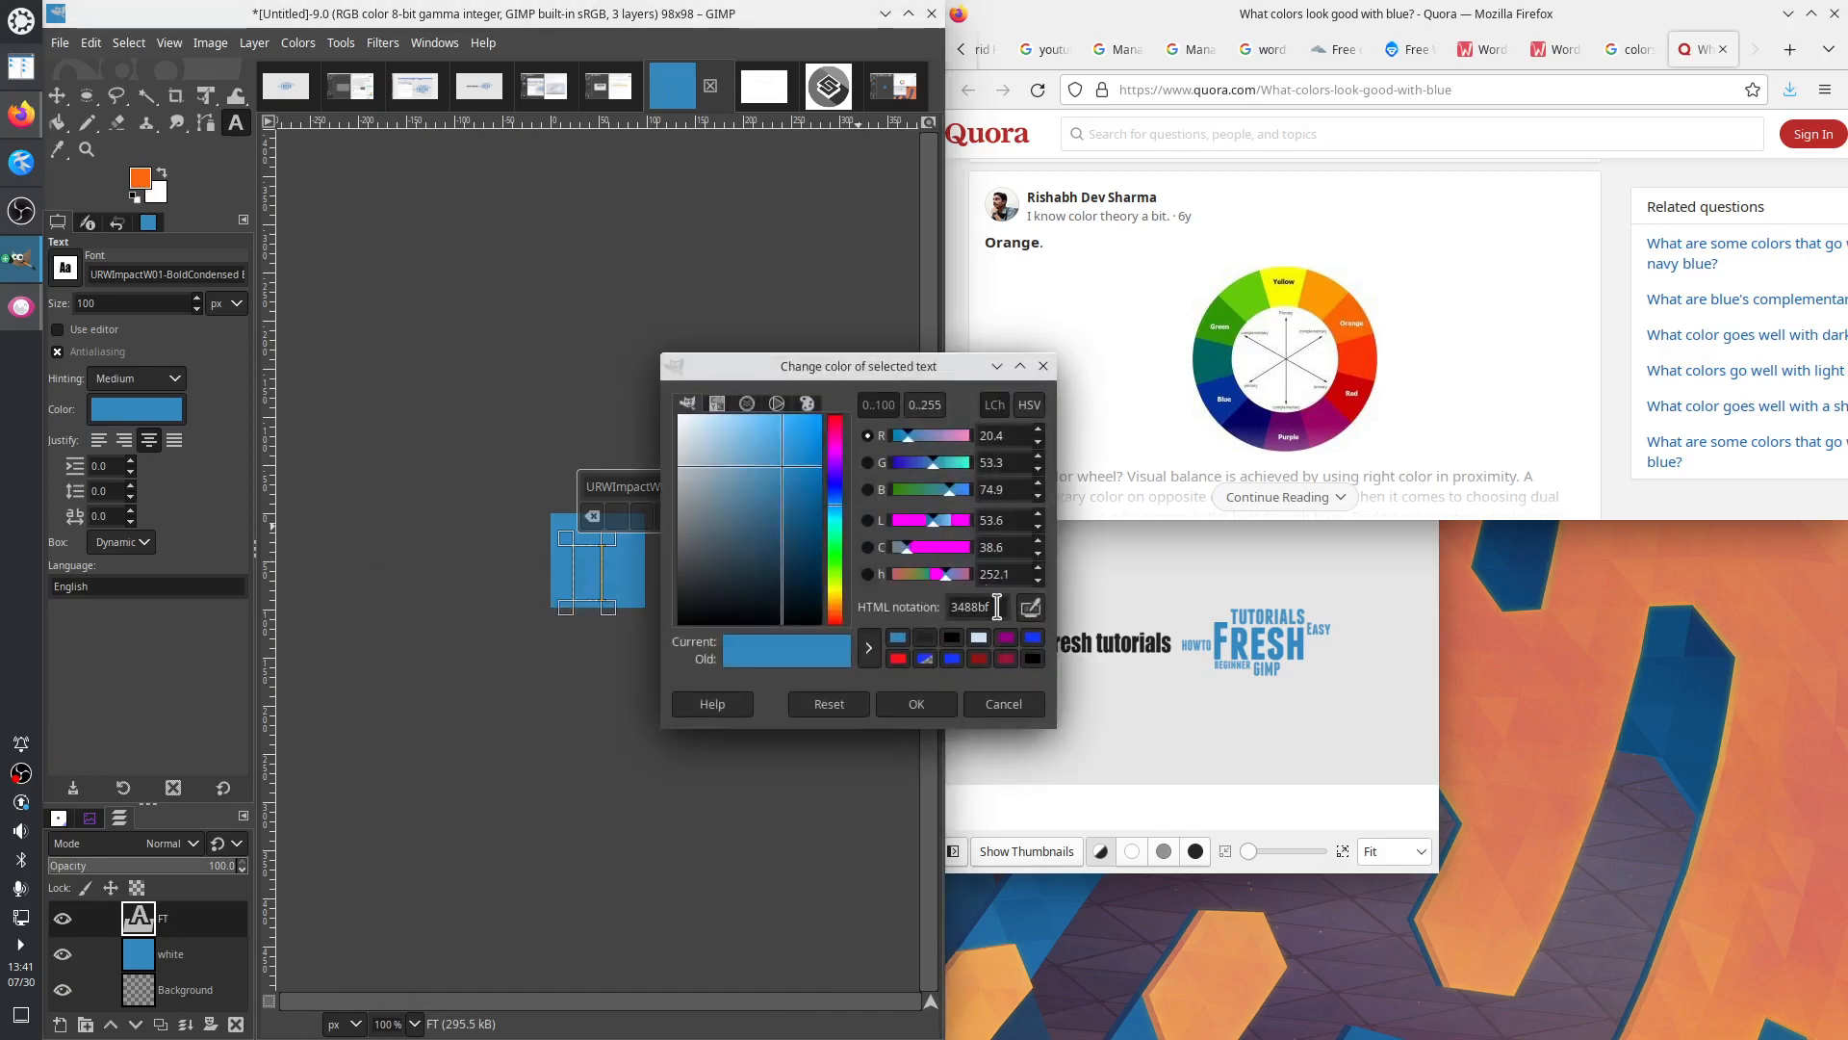
drag(997, 606, 911, 605)
text(fa660c)
click(916, 704)
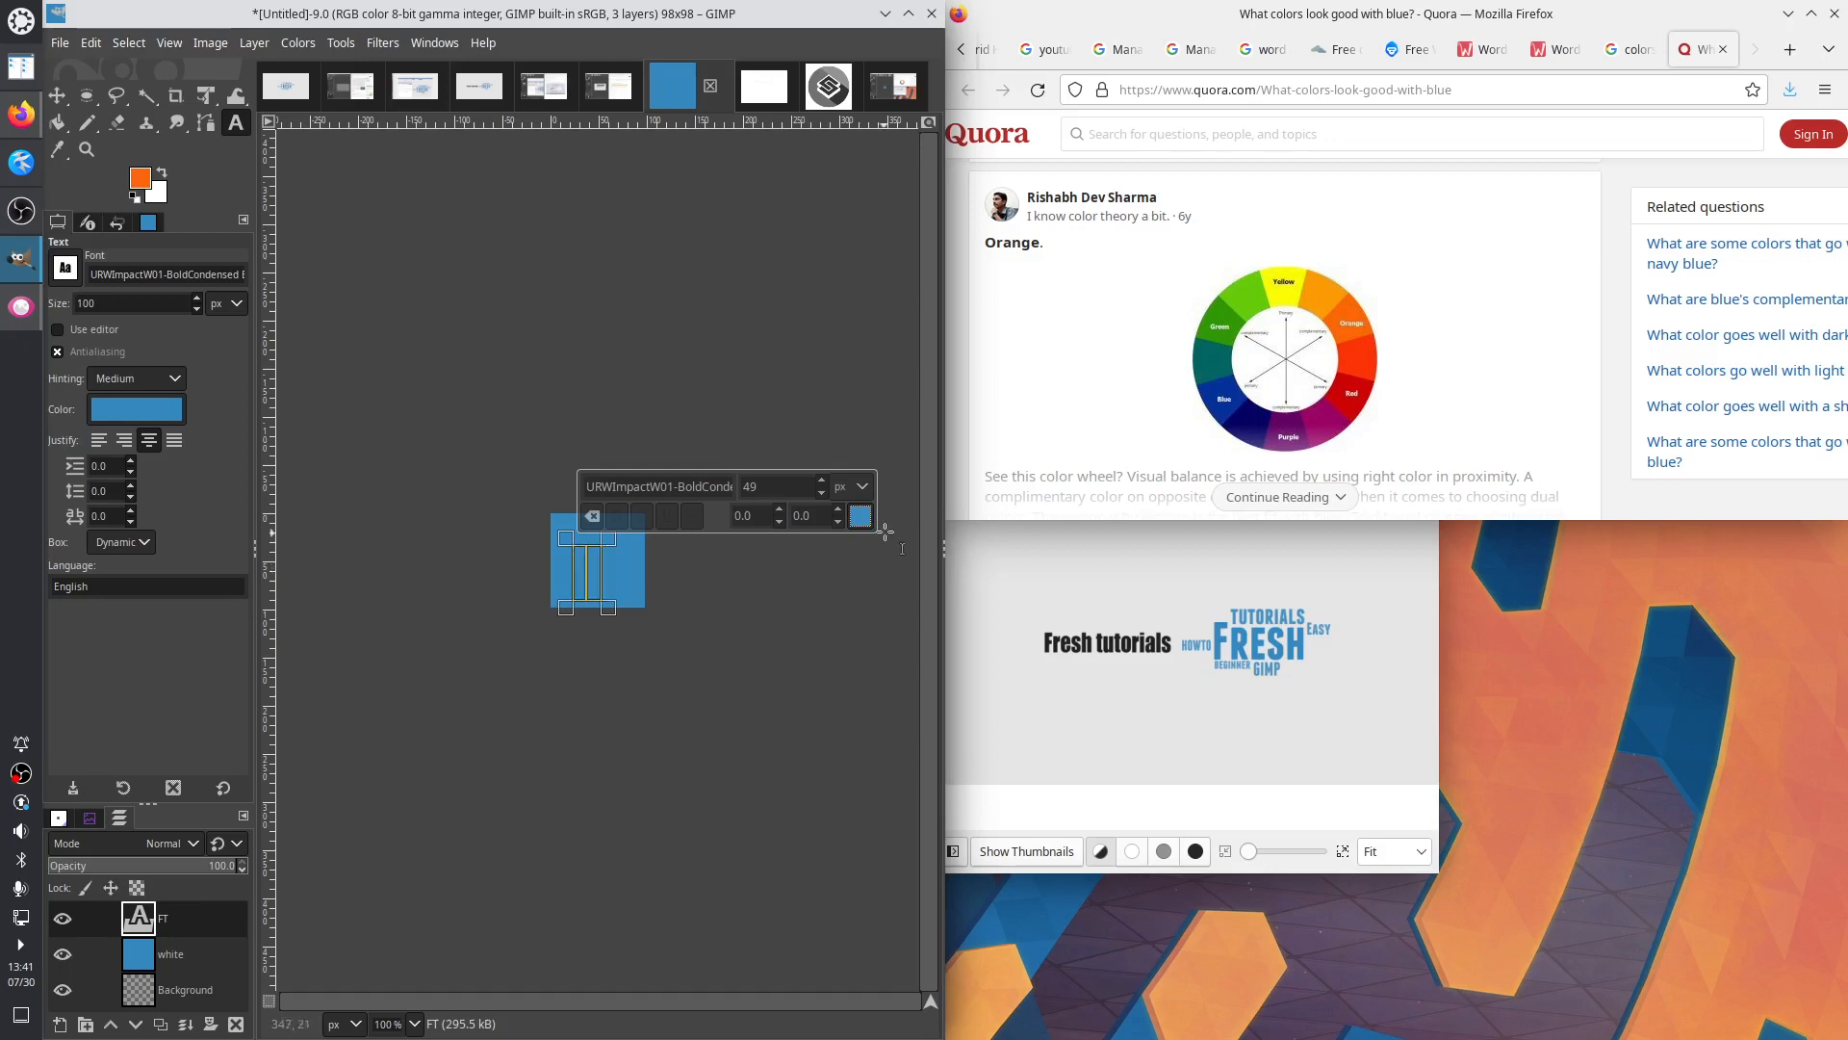
click(860, 517)
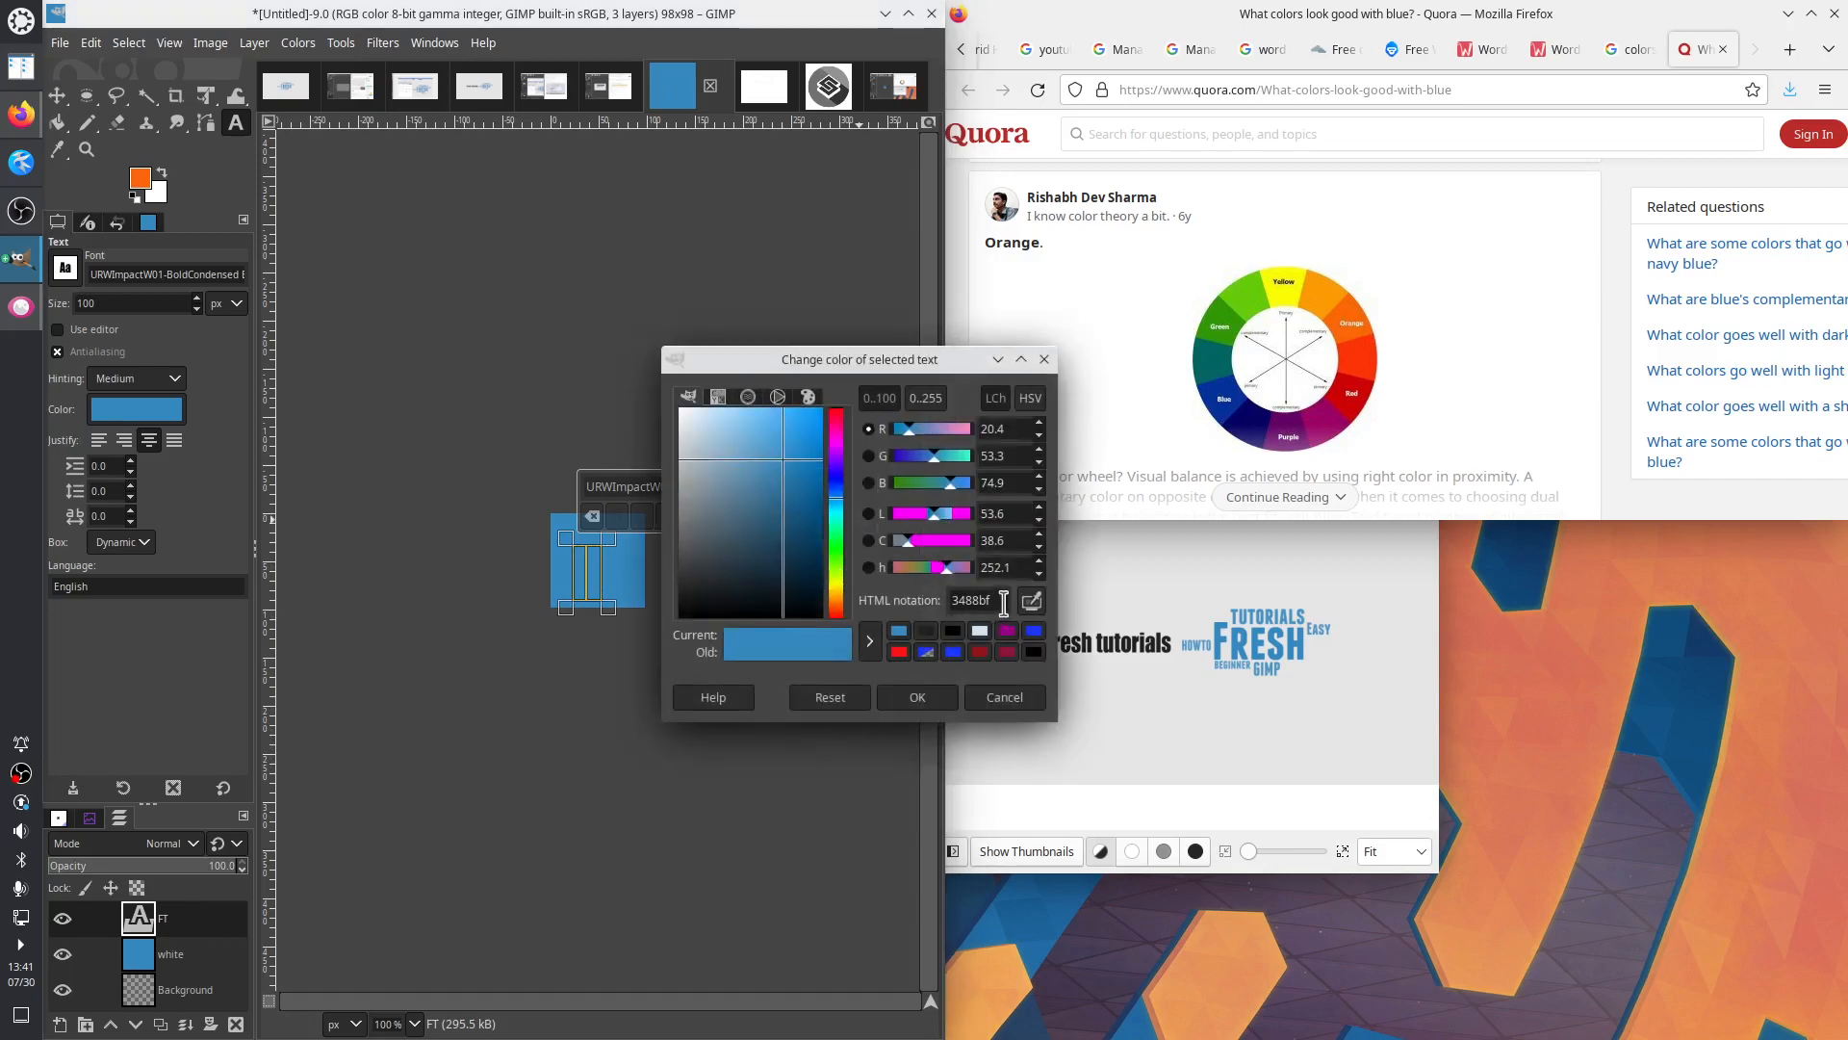
click(939, 698)
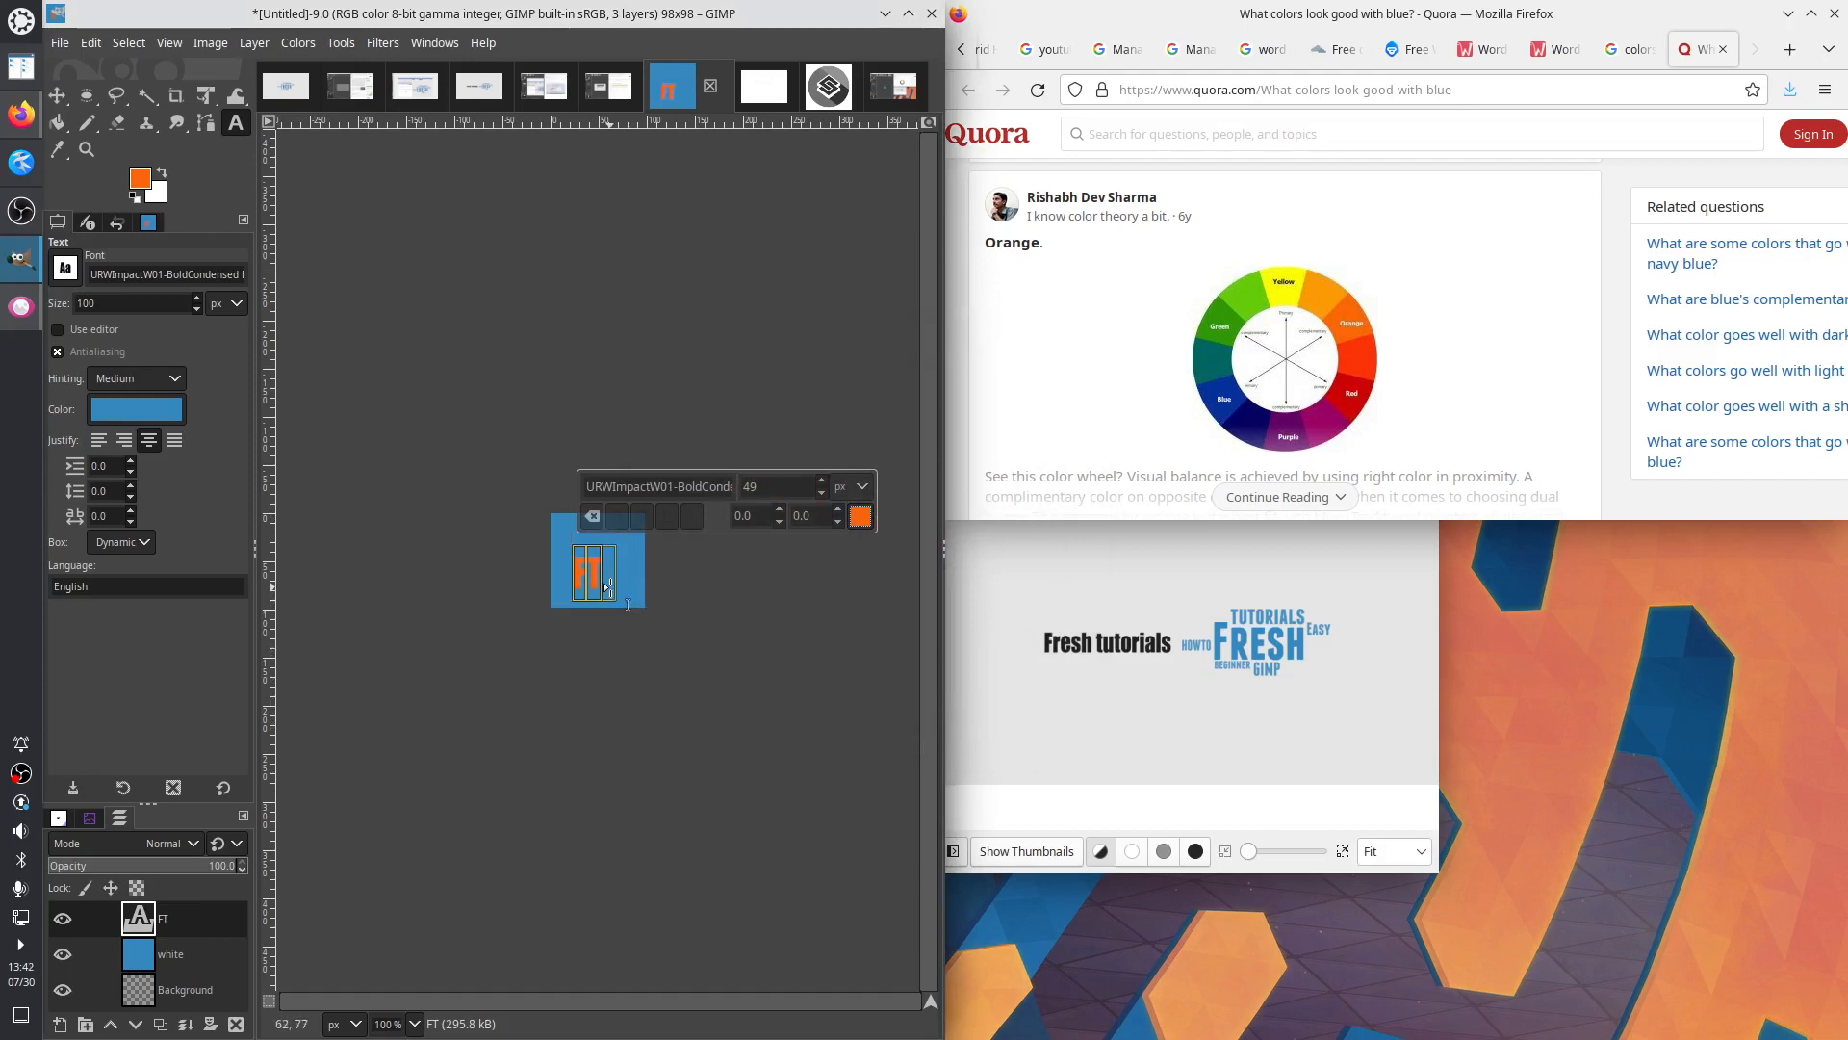
Enlarge the "FT" text to 95 px and reshape its text box to center the letters over the blue square
double_click(747, 486)
click(847, 488)
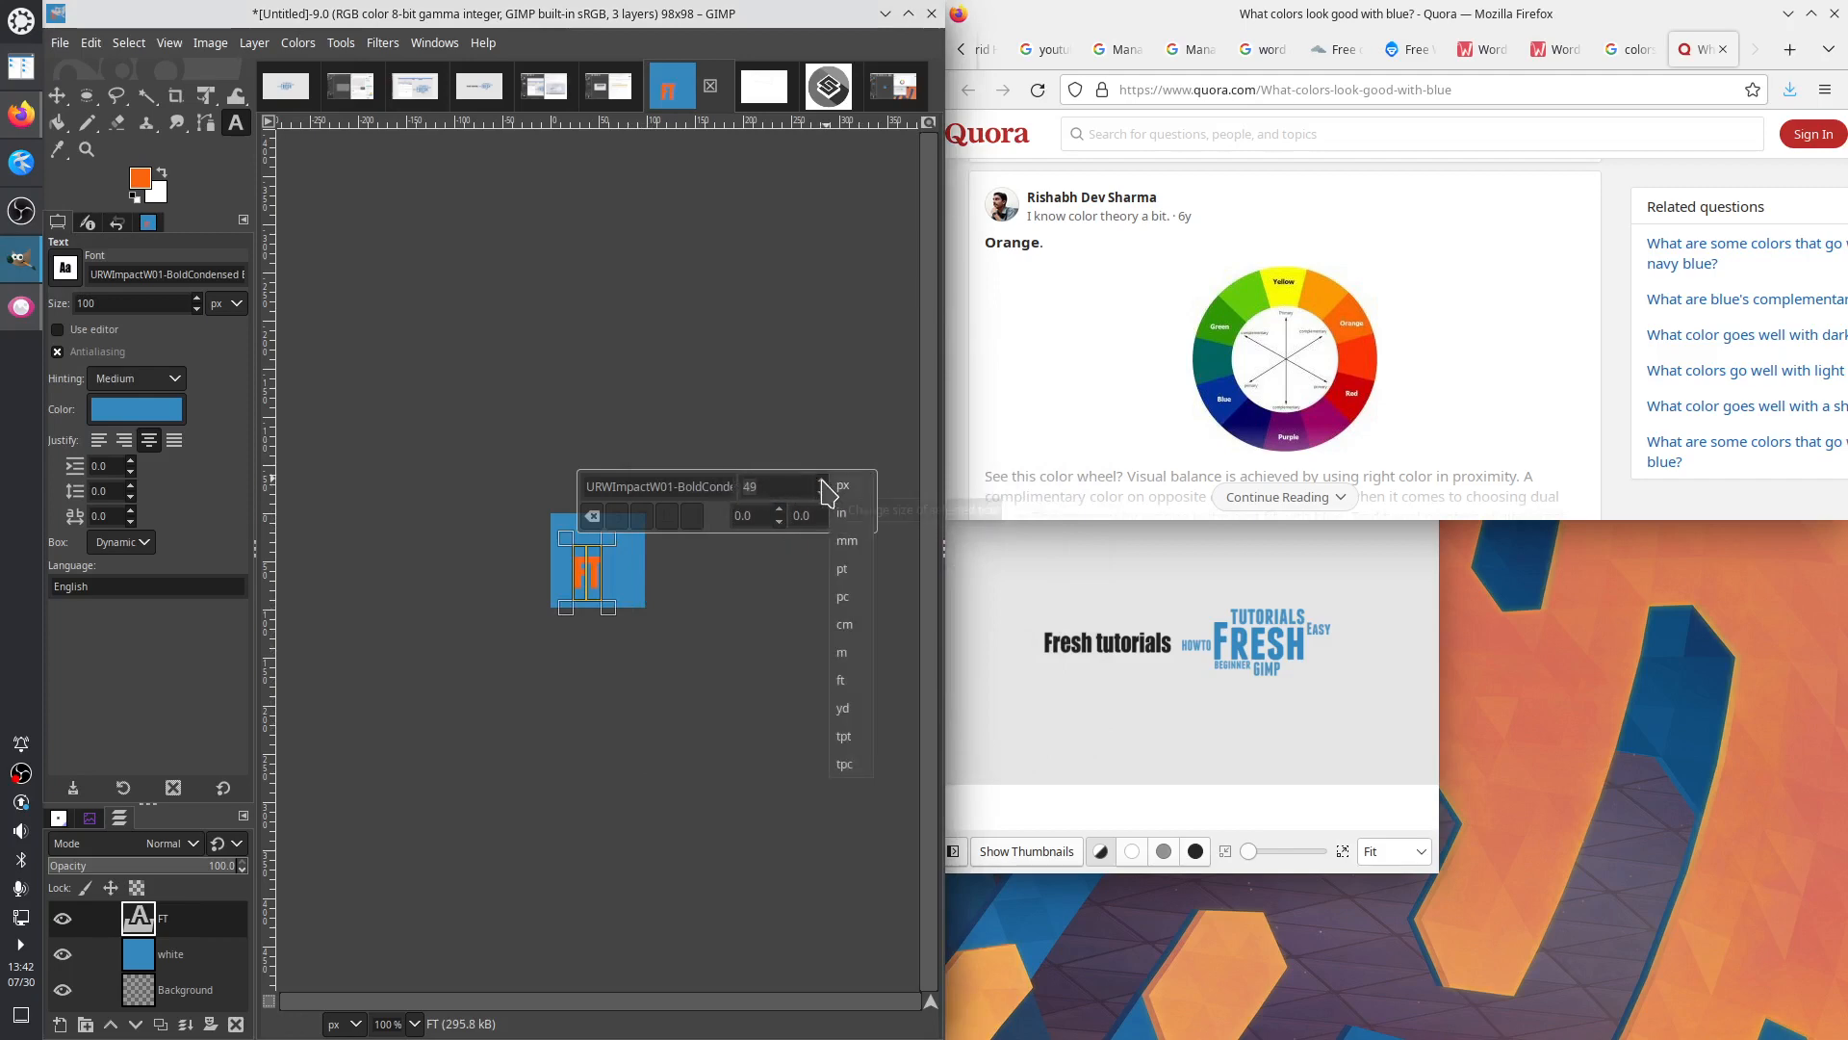
click(821, 481)
click(820, 481)
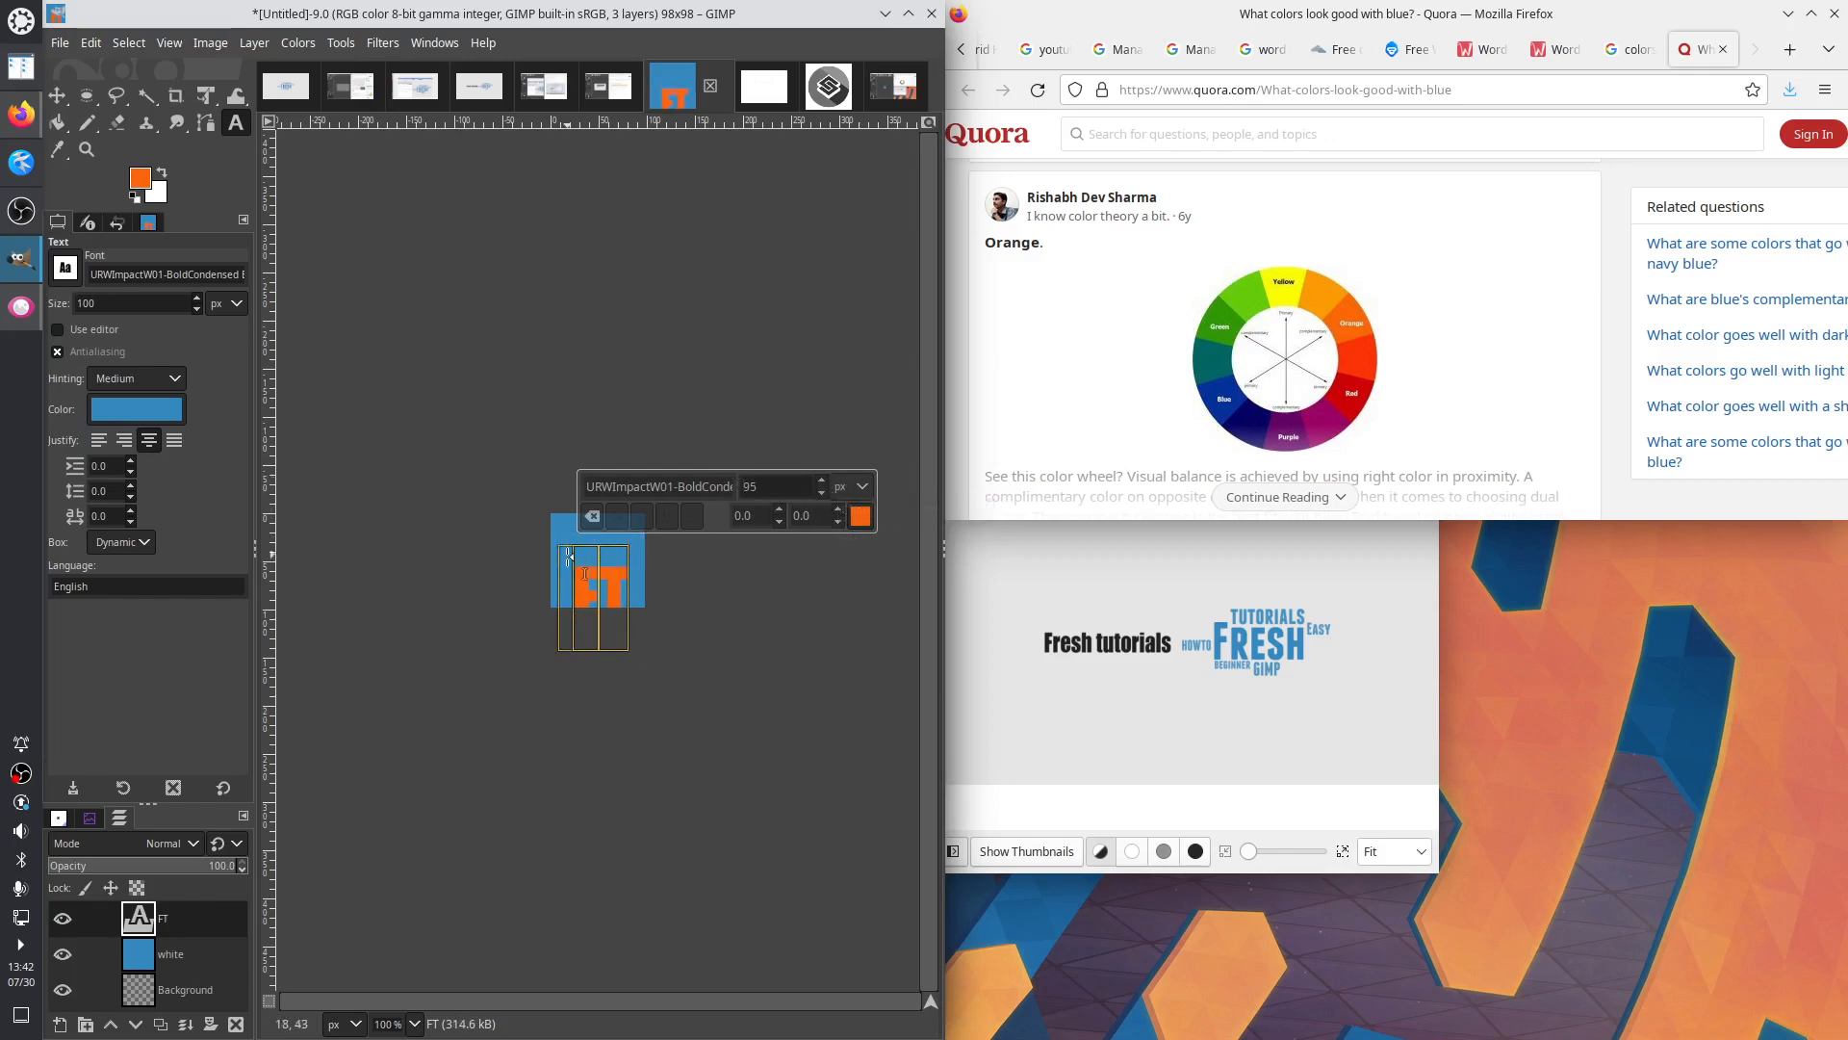
drag(565, 568, 545, 606)
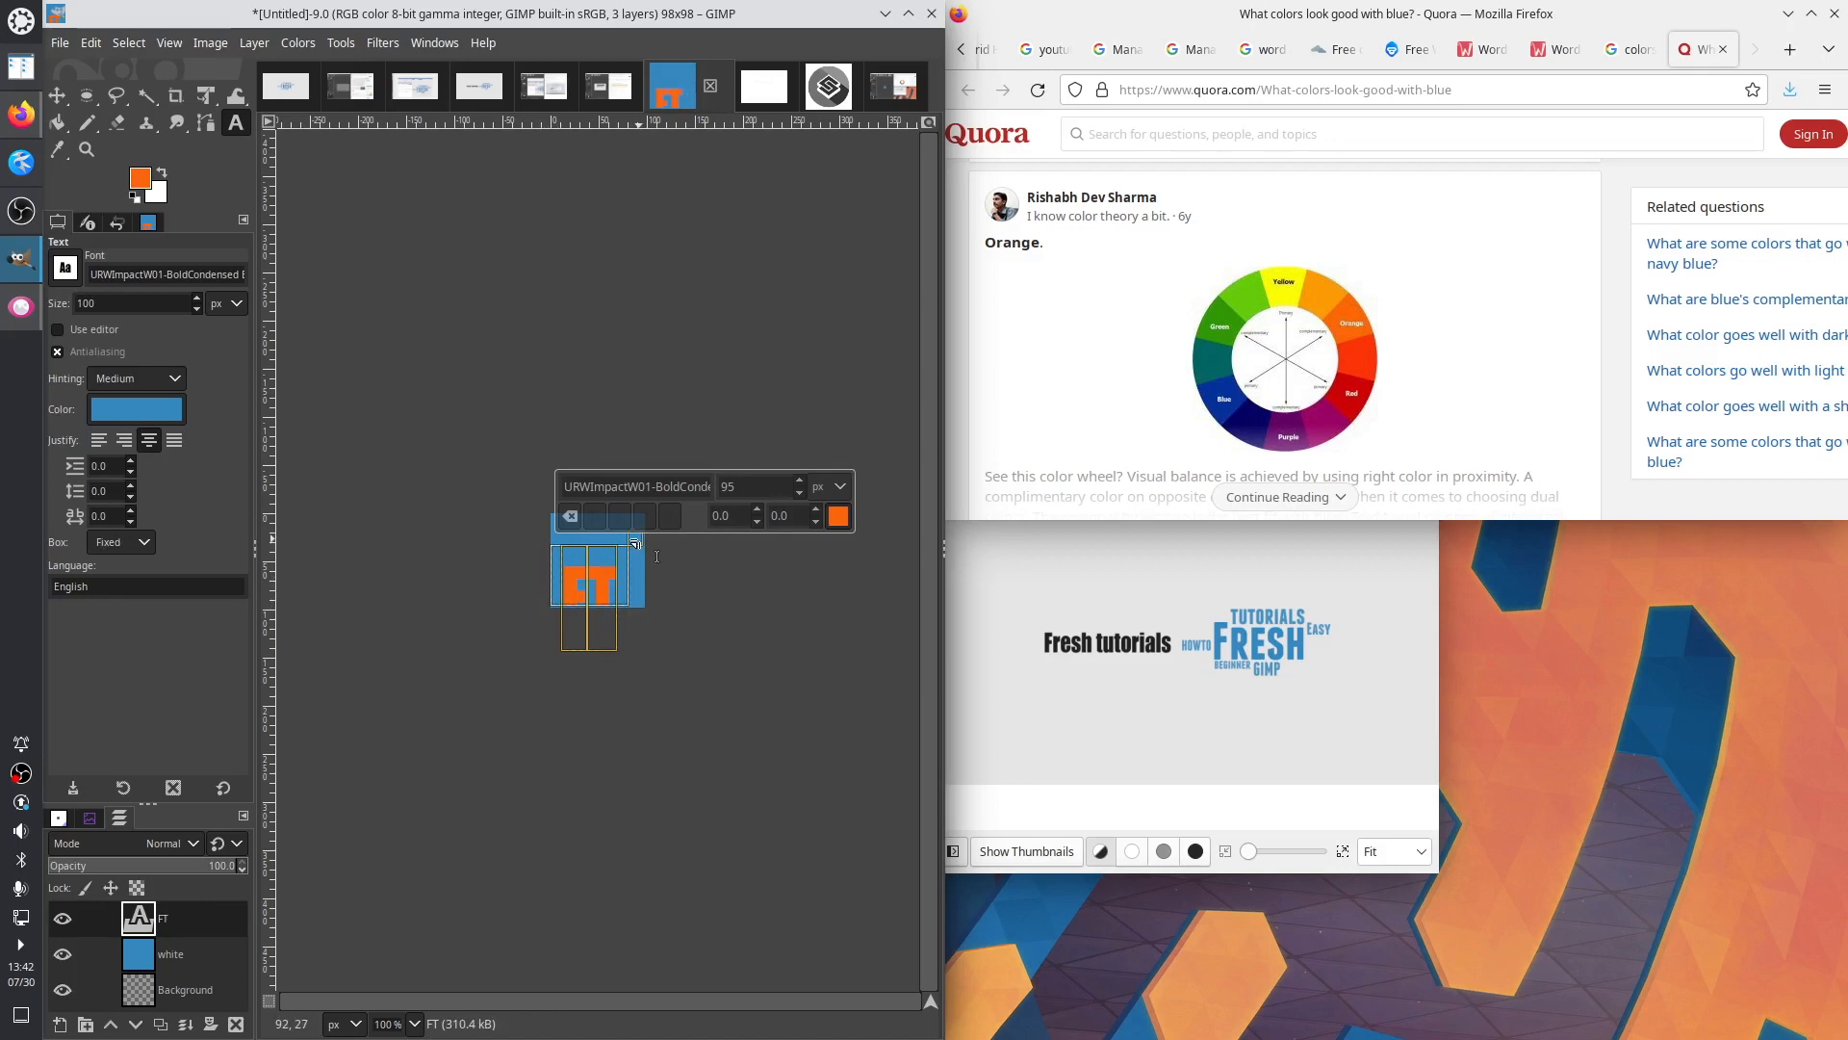
drag(636, 544, 651, 515)
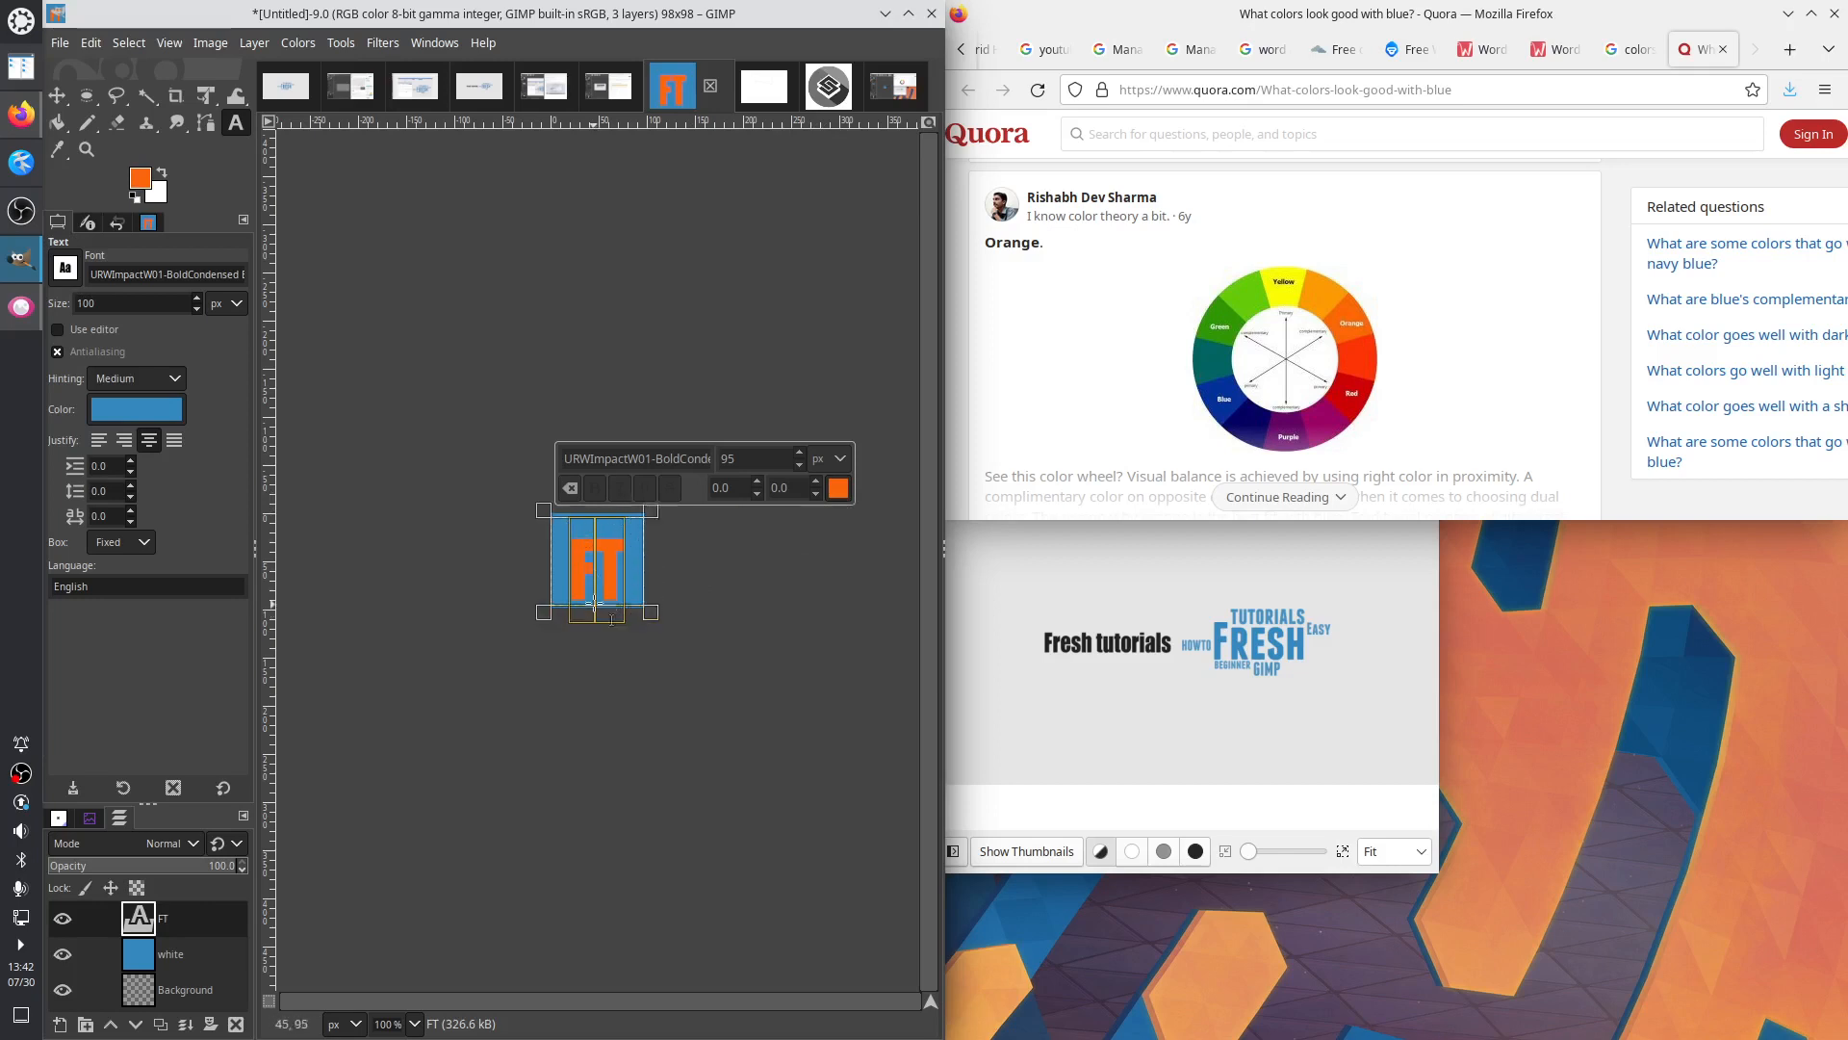
drag(604, 517, 604, 500)
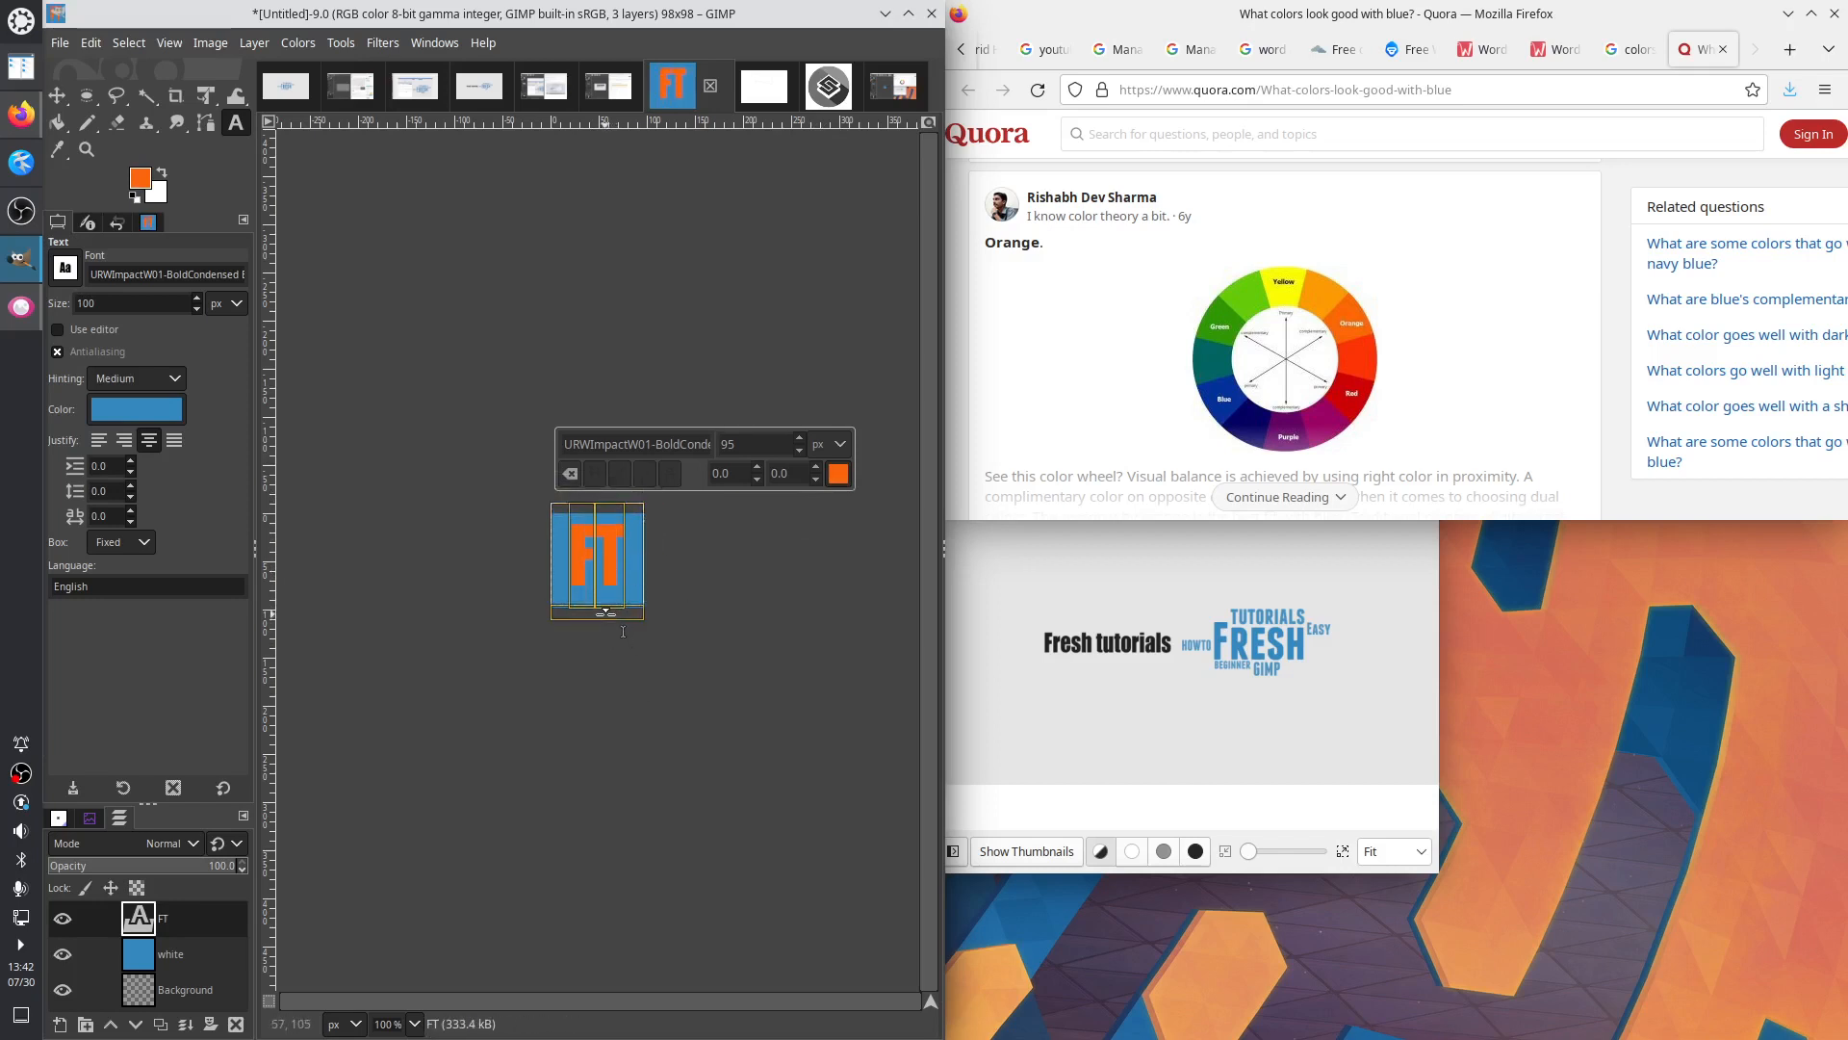
drag(597, 499, 596, 503)
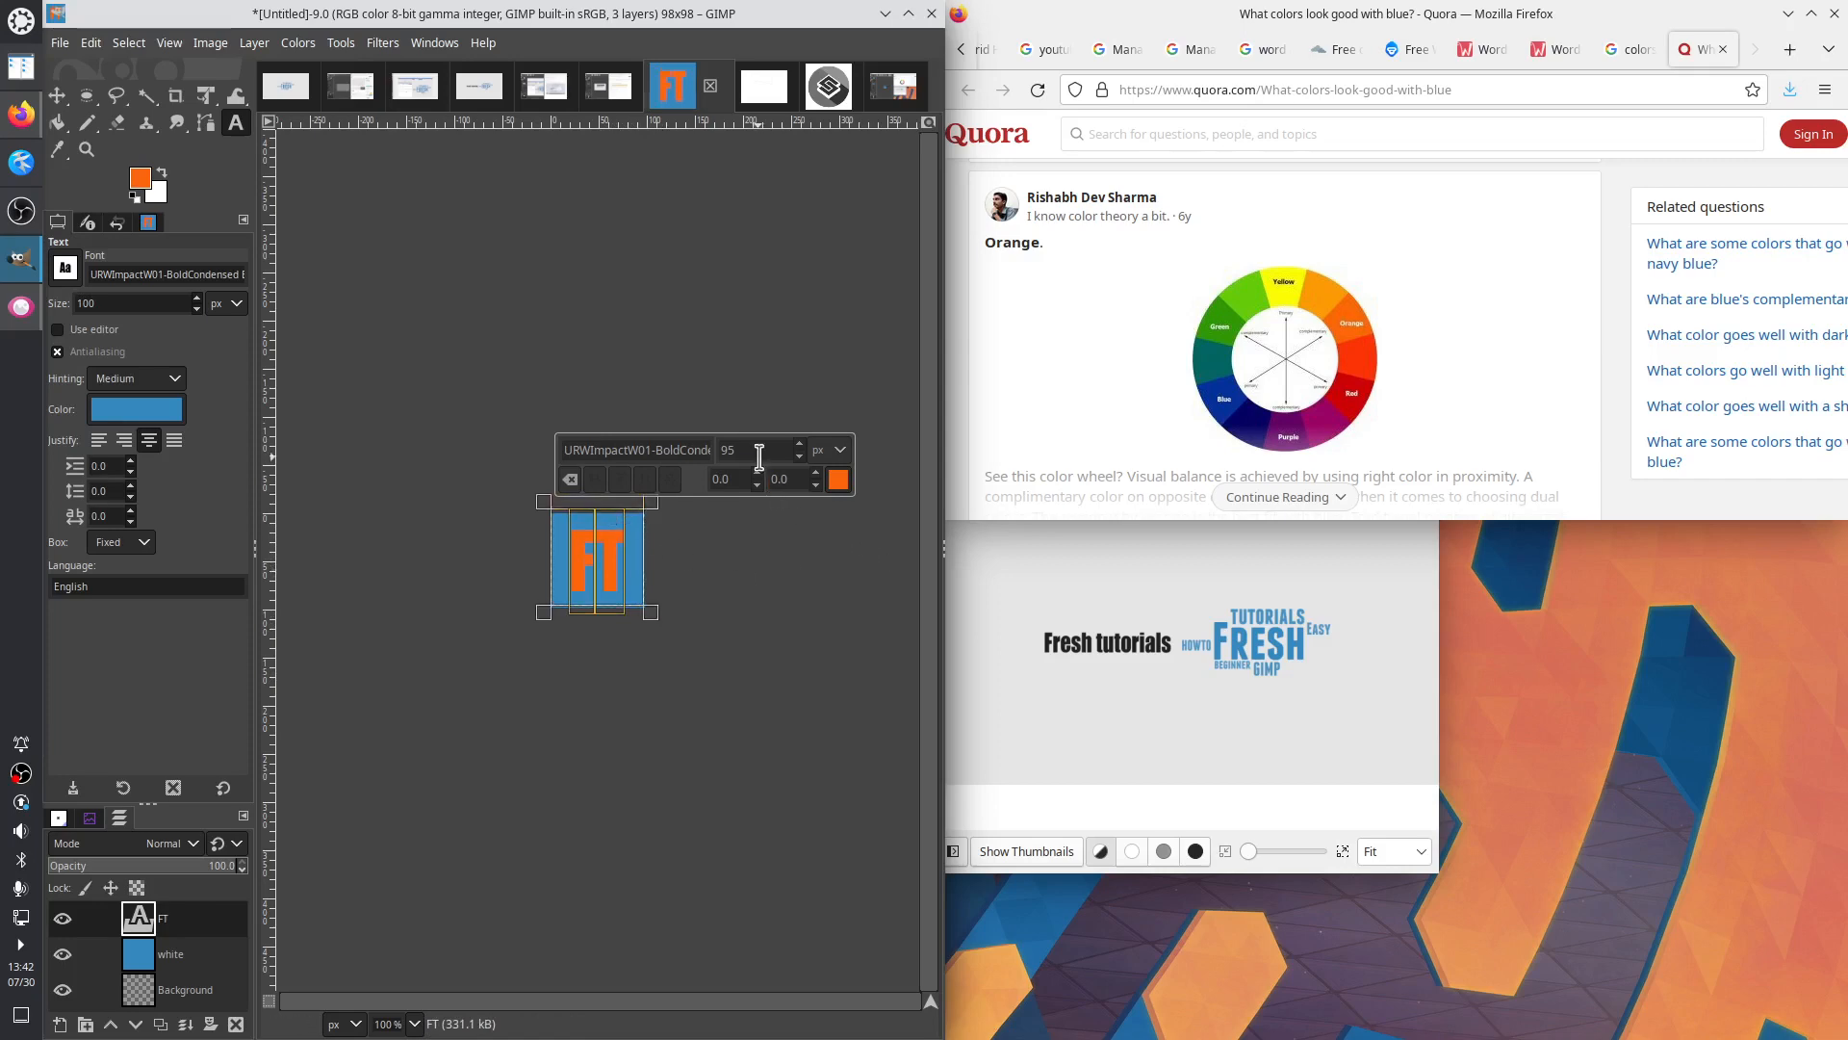
Reduce the size of the "FT" text to 80 px
click(799, 458)
click(799, 457)
click(799, 457)
click(799, 457)
click(799, 457)
click(799, 457)
click(799, 458)
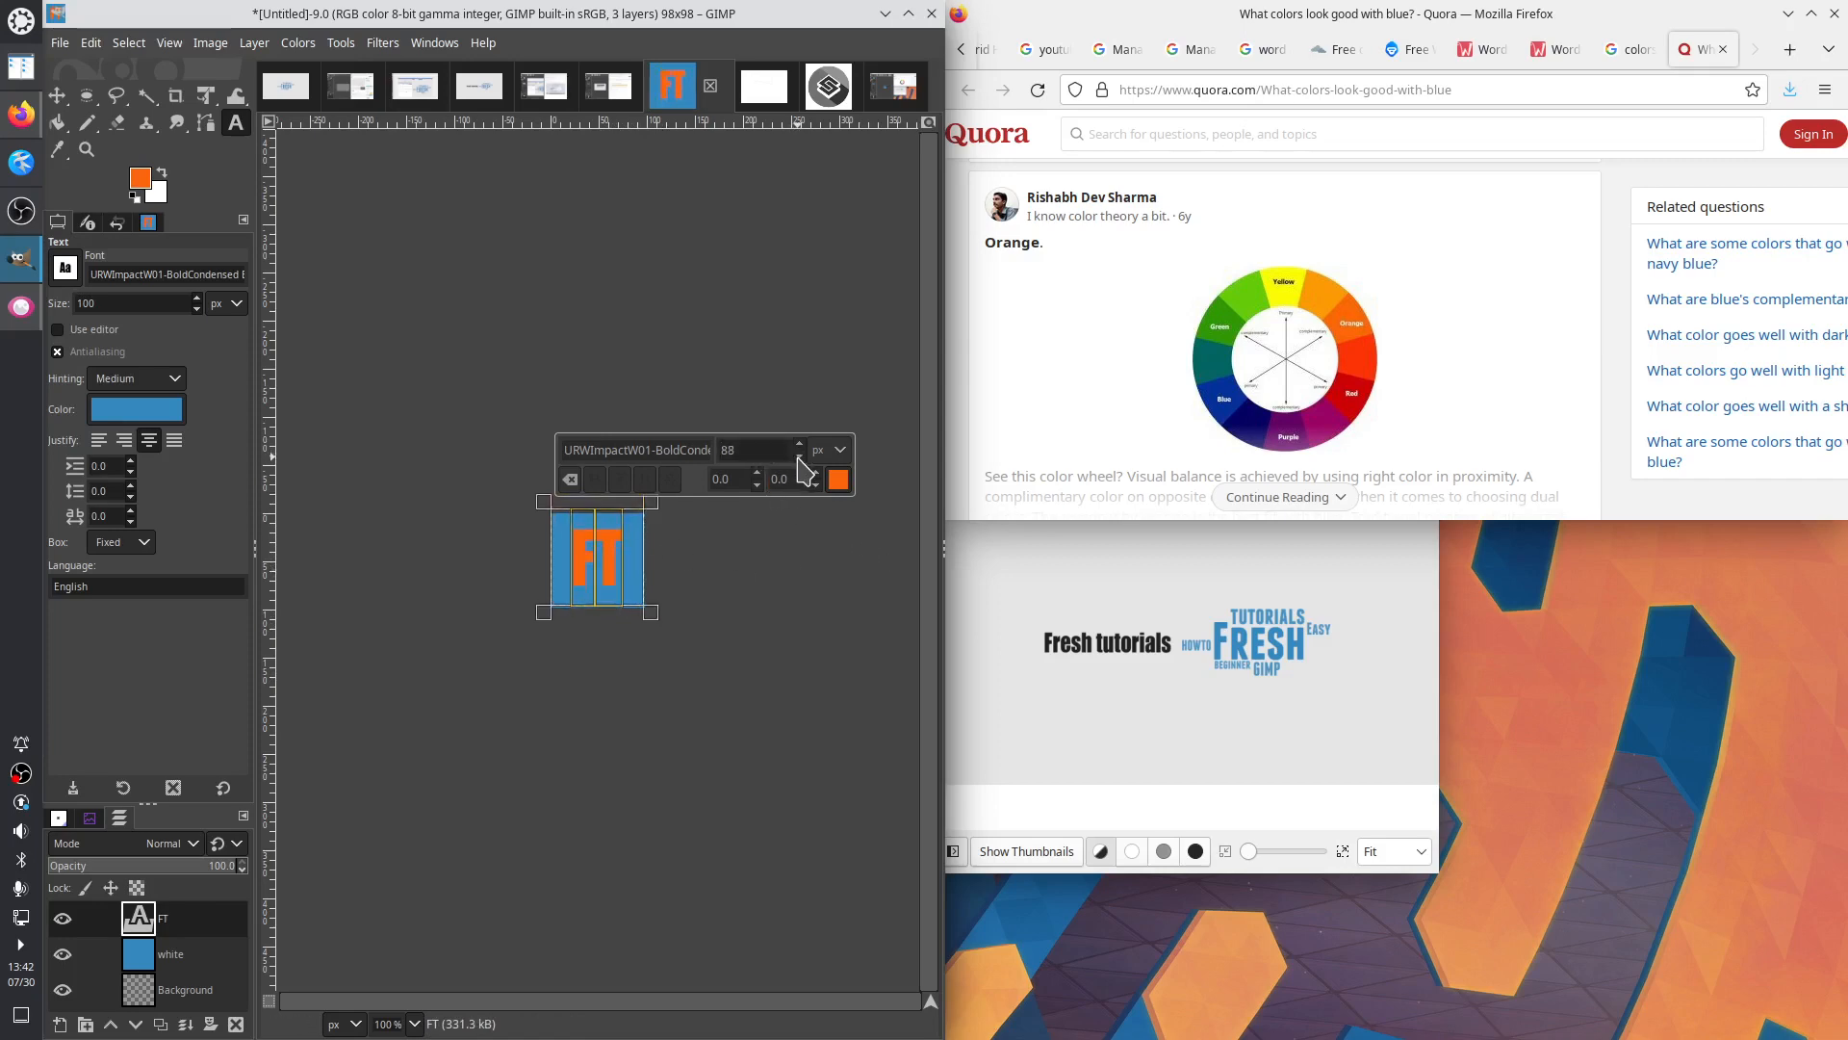
click(21, 211)
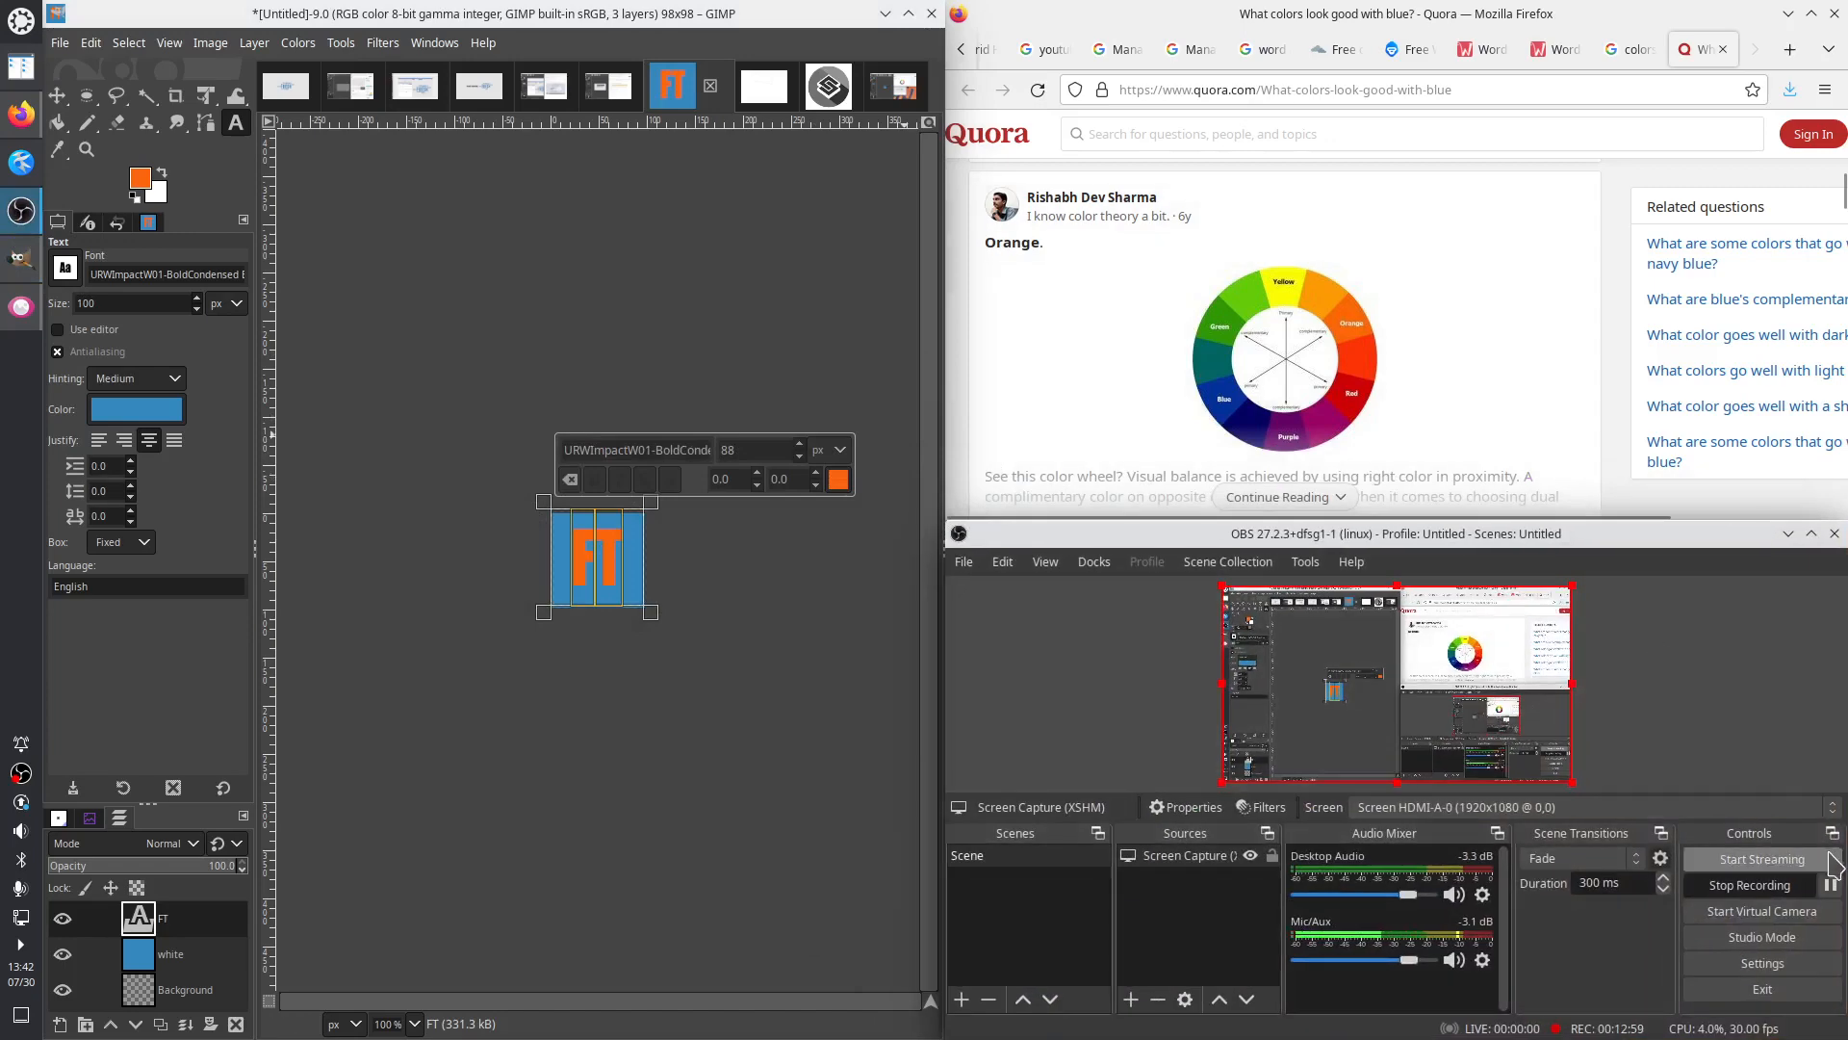
click(1787, 533)
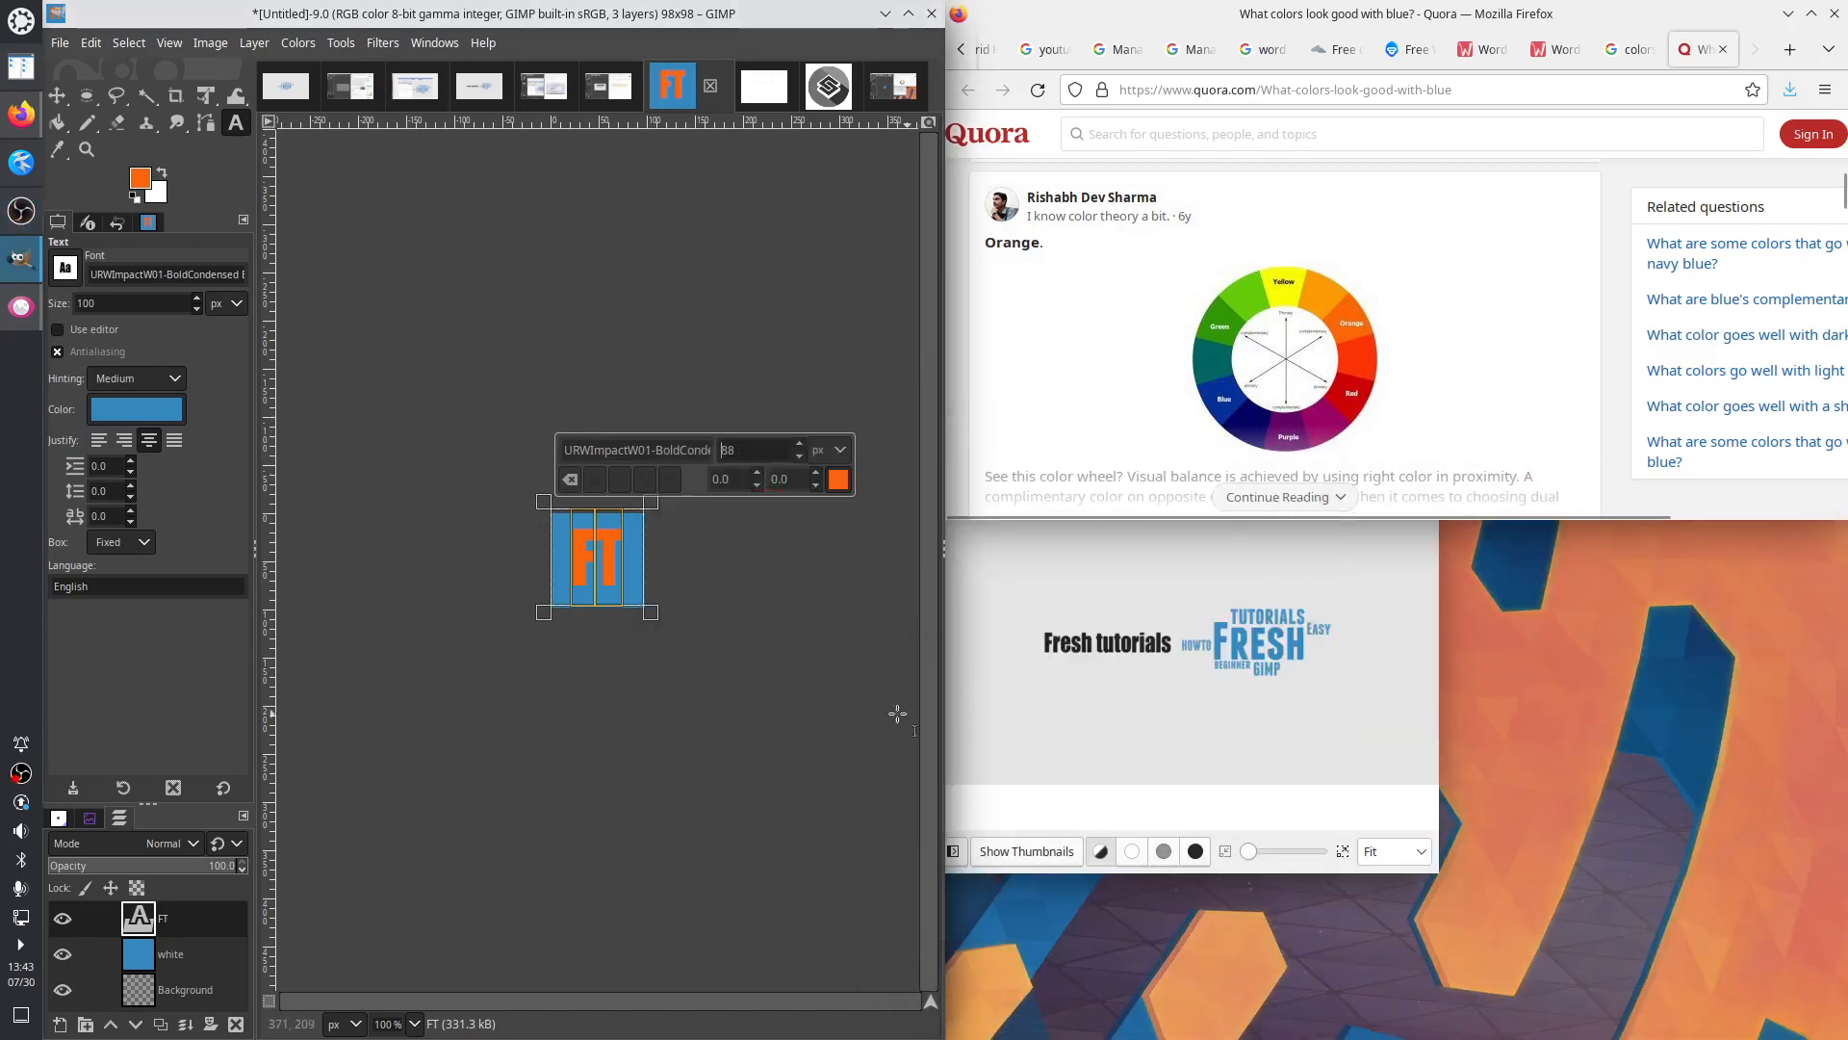
click(799, 456)
click(799, 456)
click(799, 456)
click(799, 456)
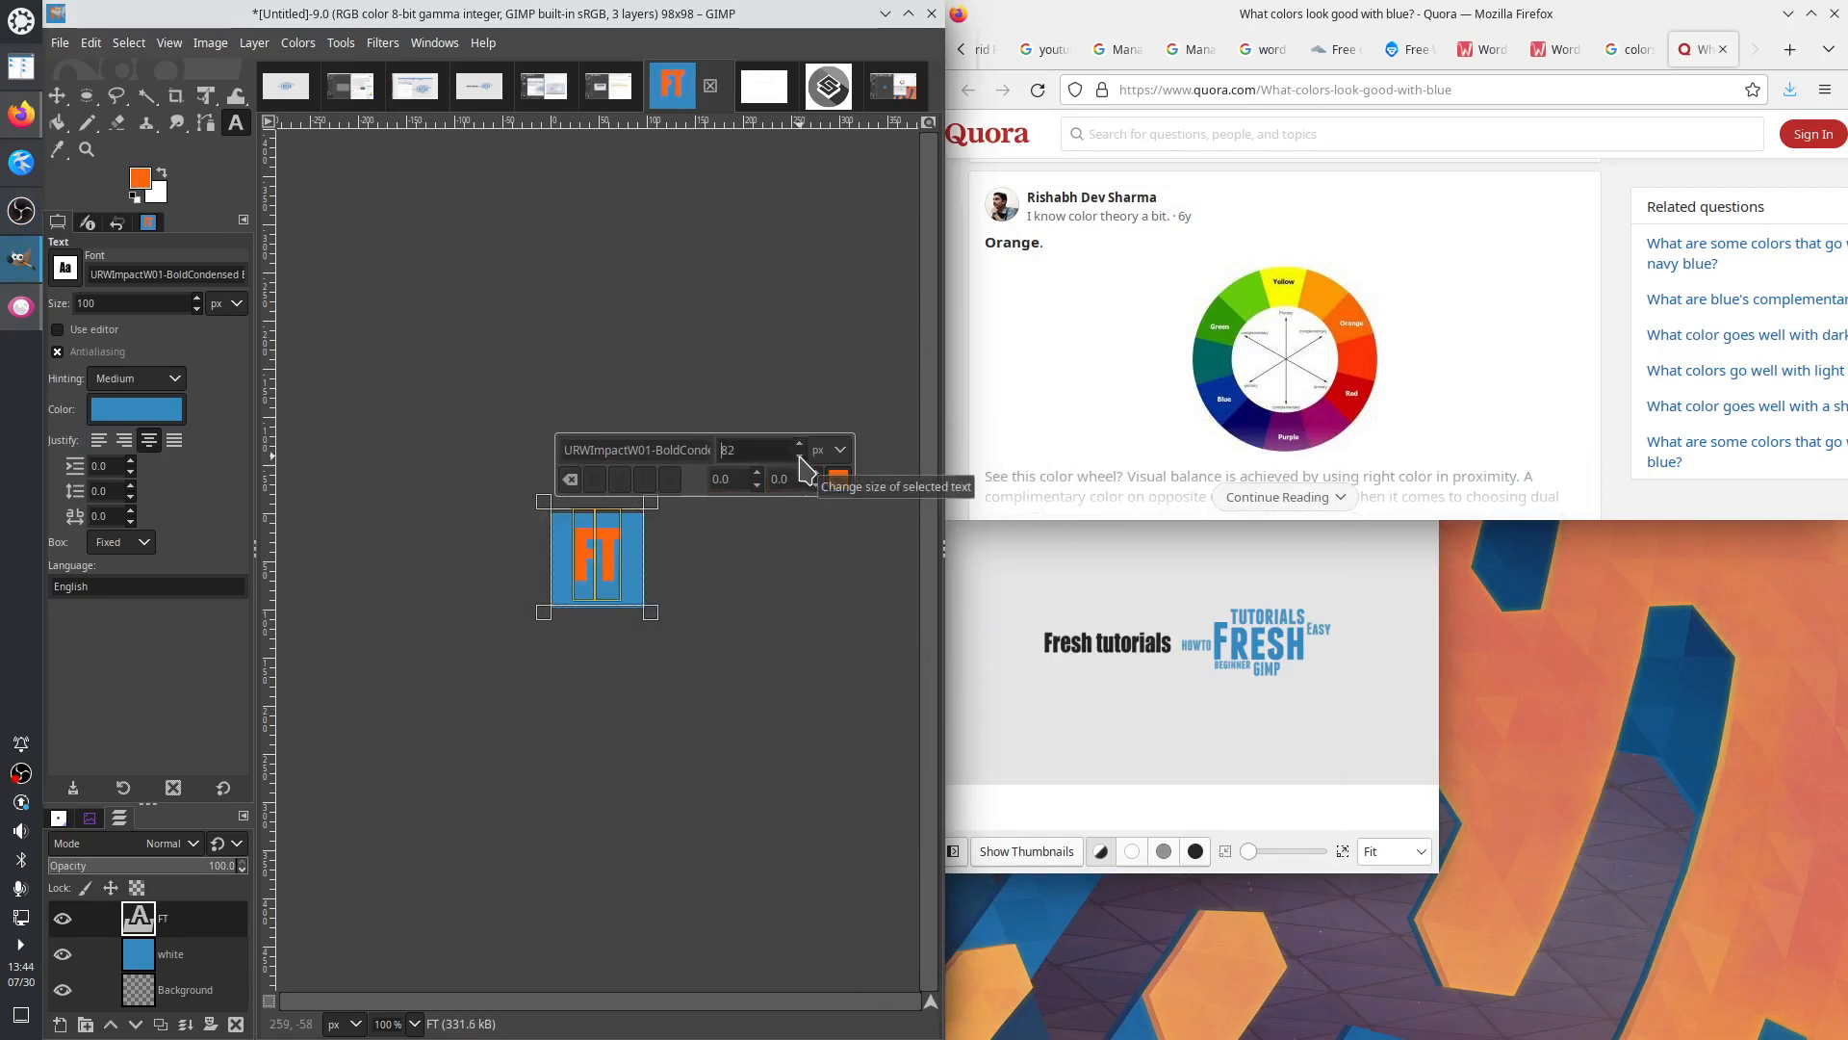
click(799, 456)
click(799, 456)
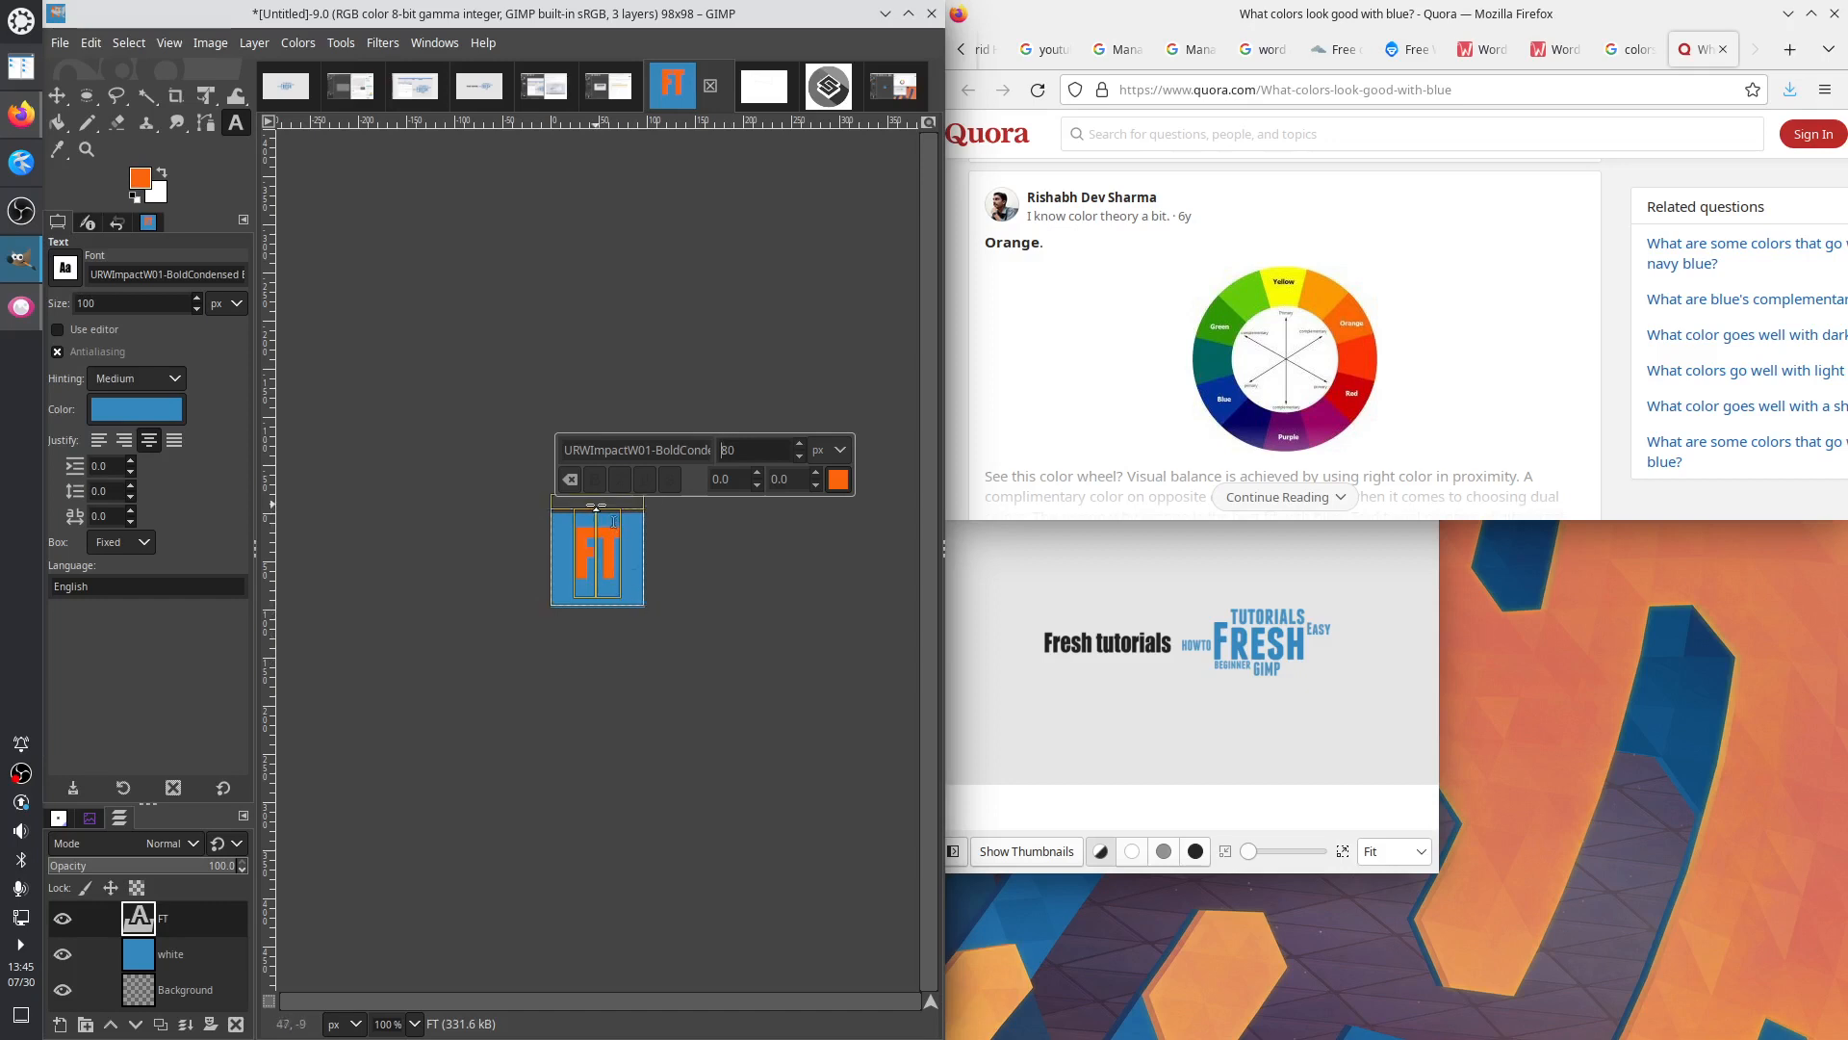
Lower the top edge of the text box to center the "FT" letters vertically in the blue square
drag(650, 610, 601, 518)
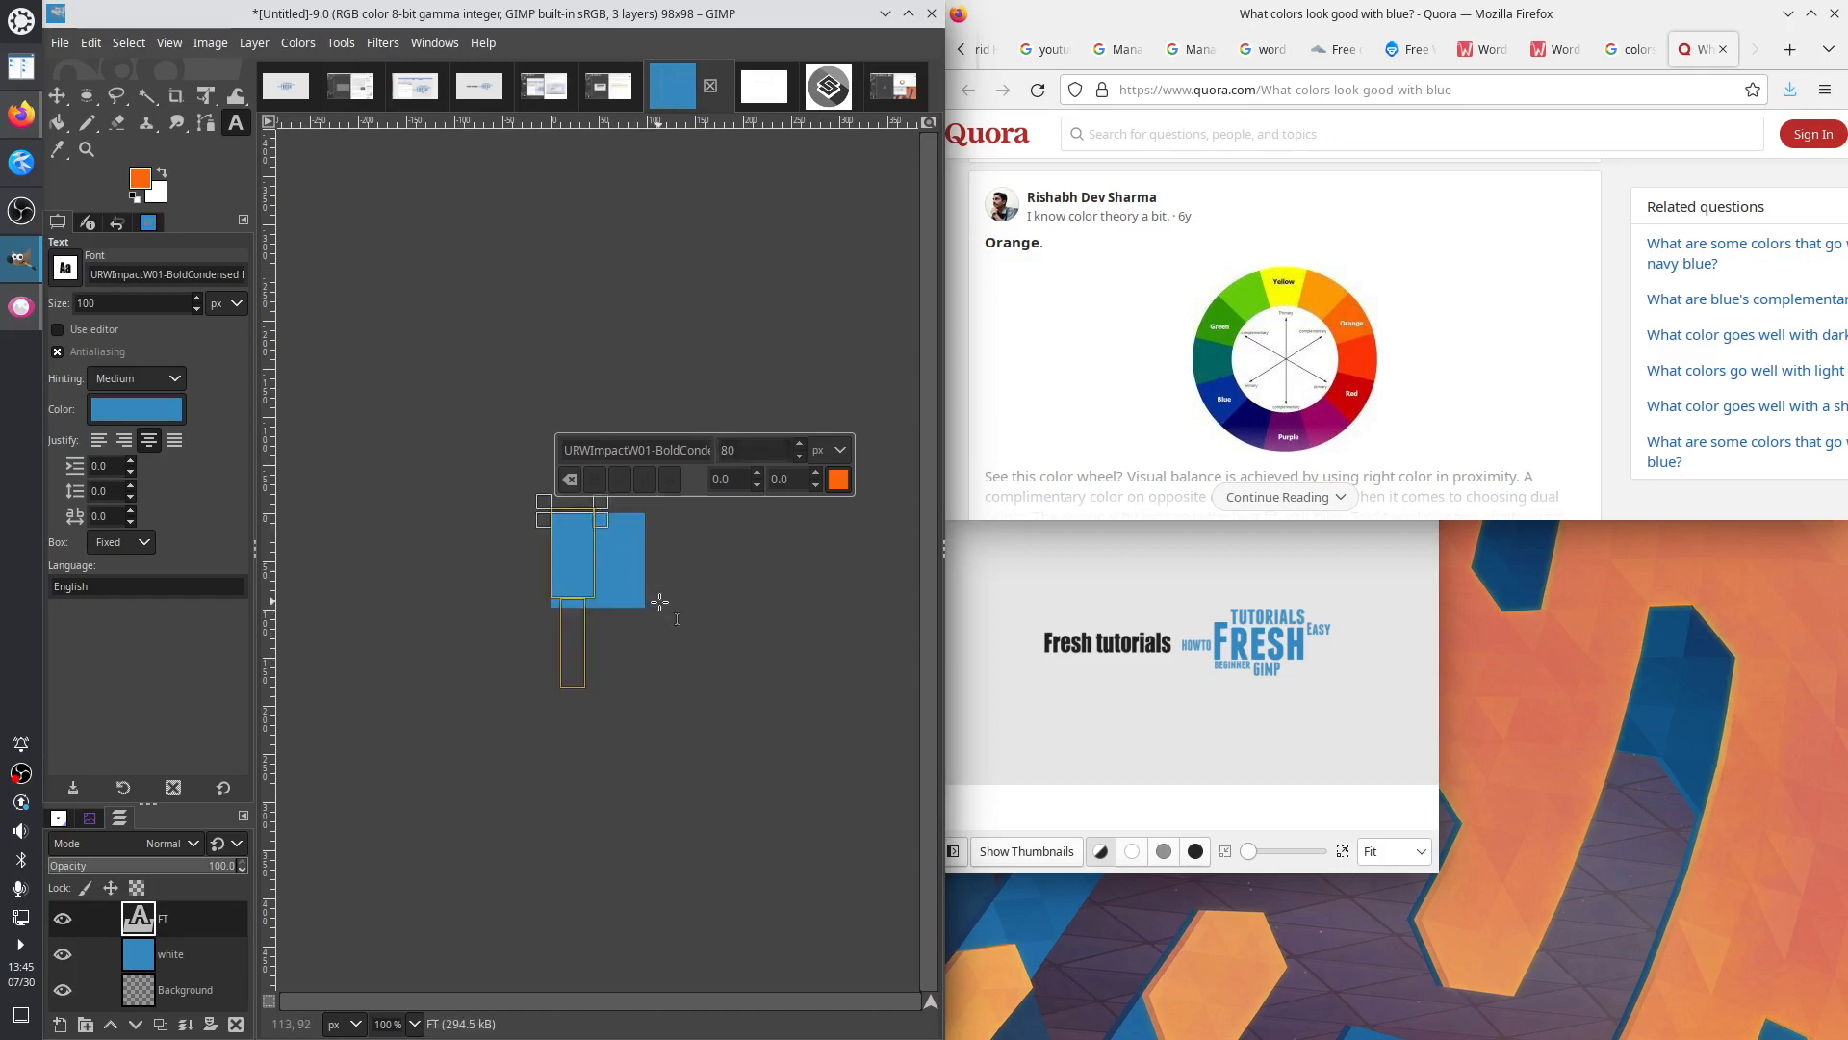
key(ctrl+z)
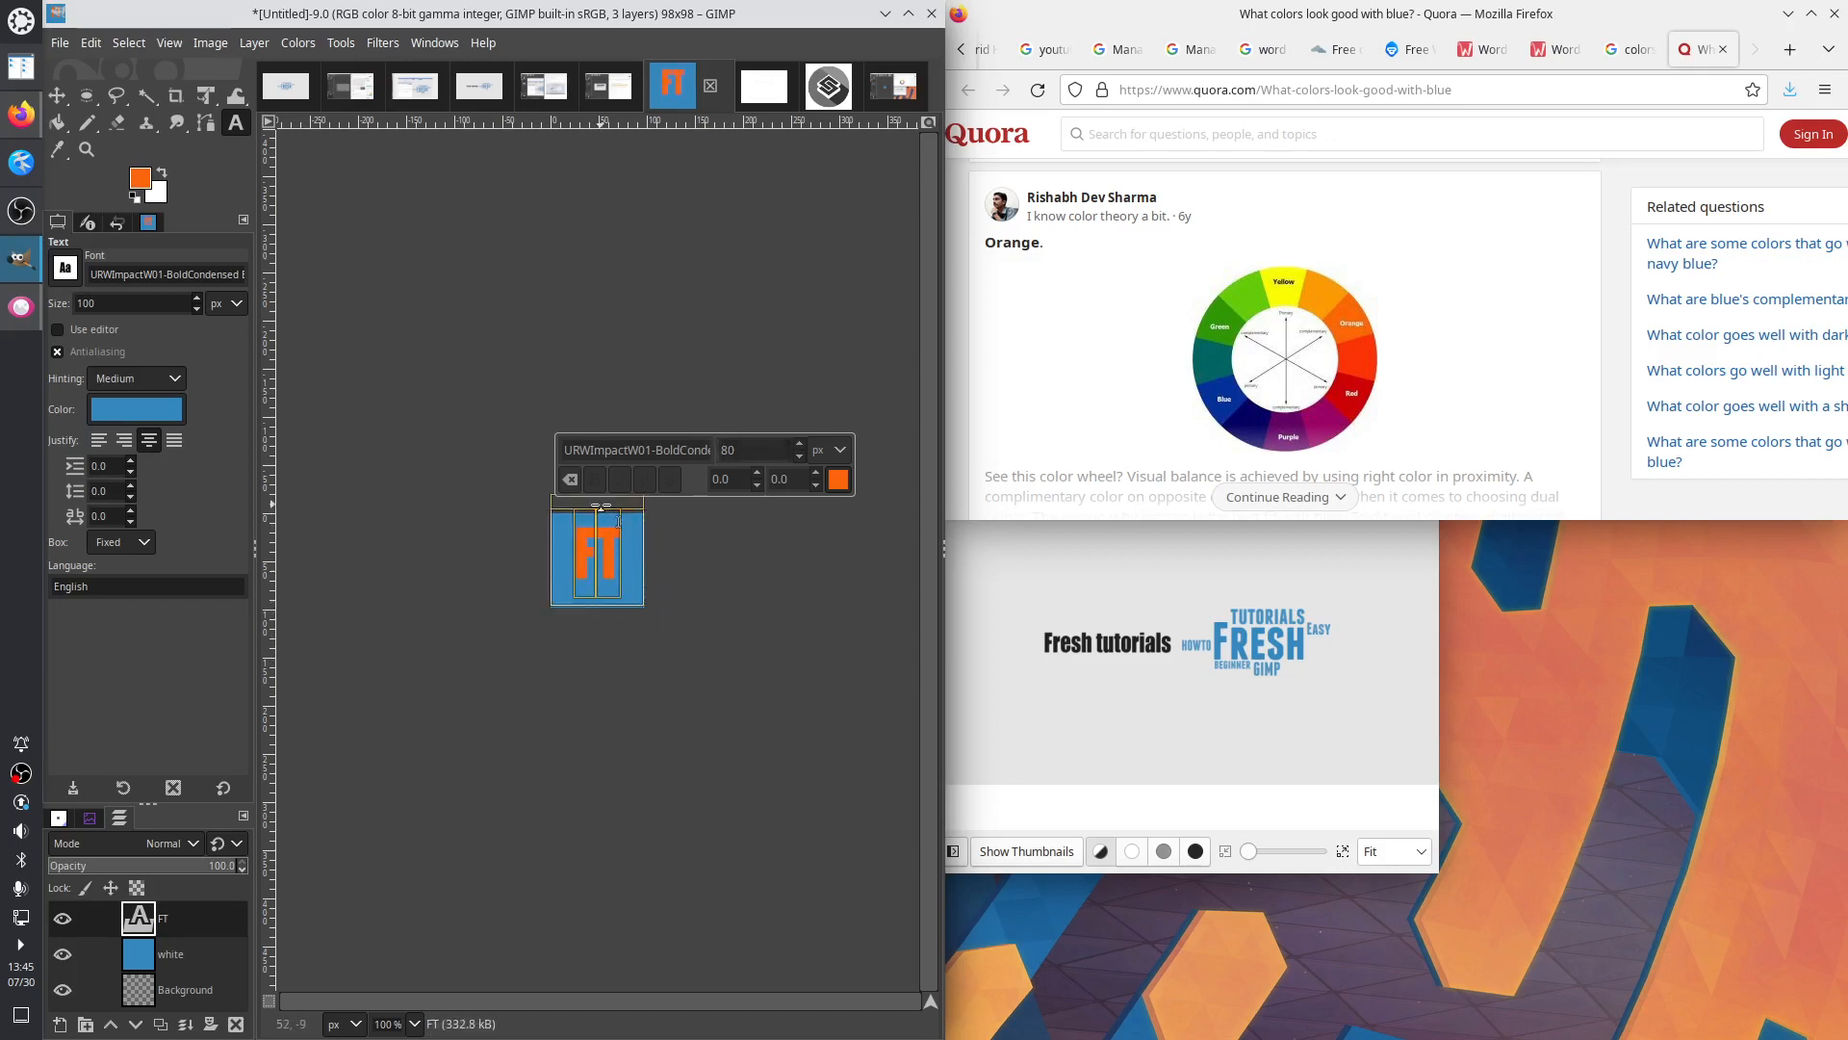
drag(600, 505, 609, 511)
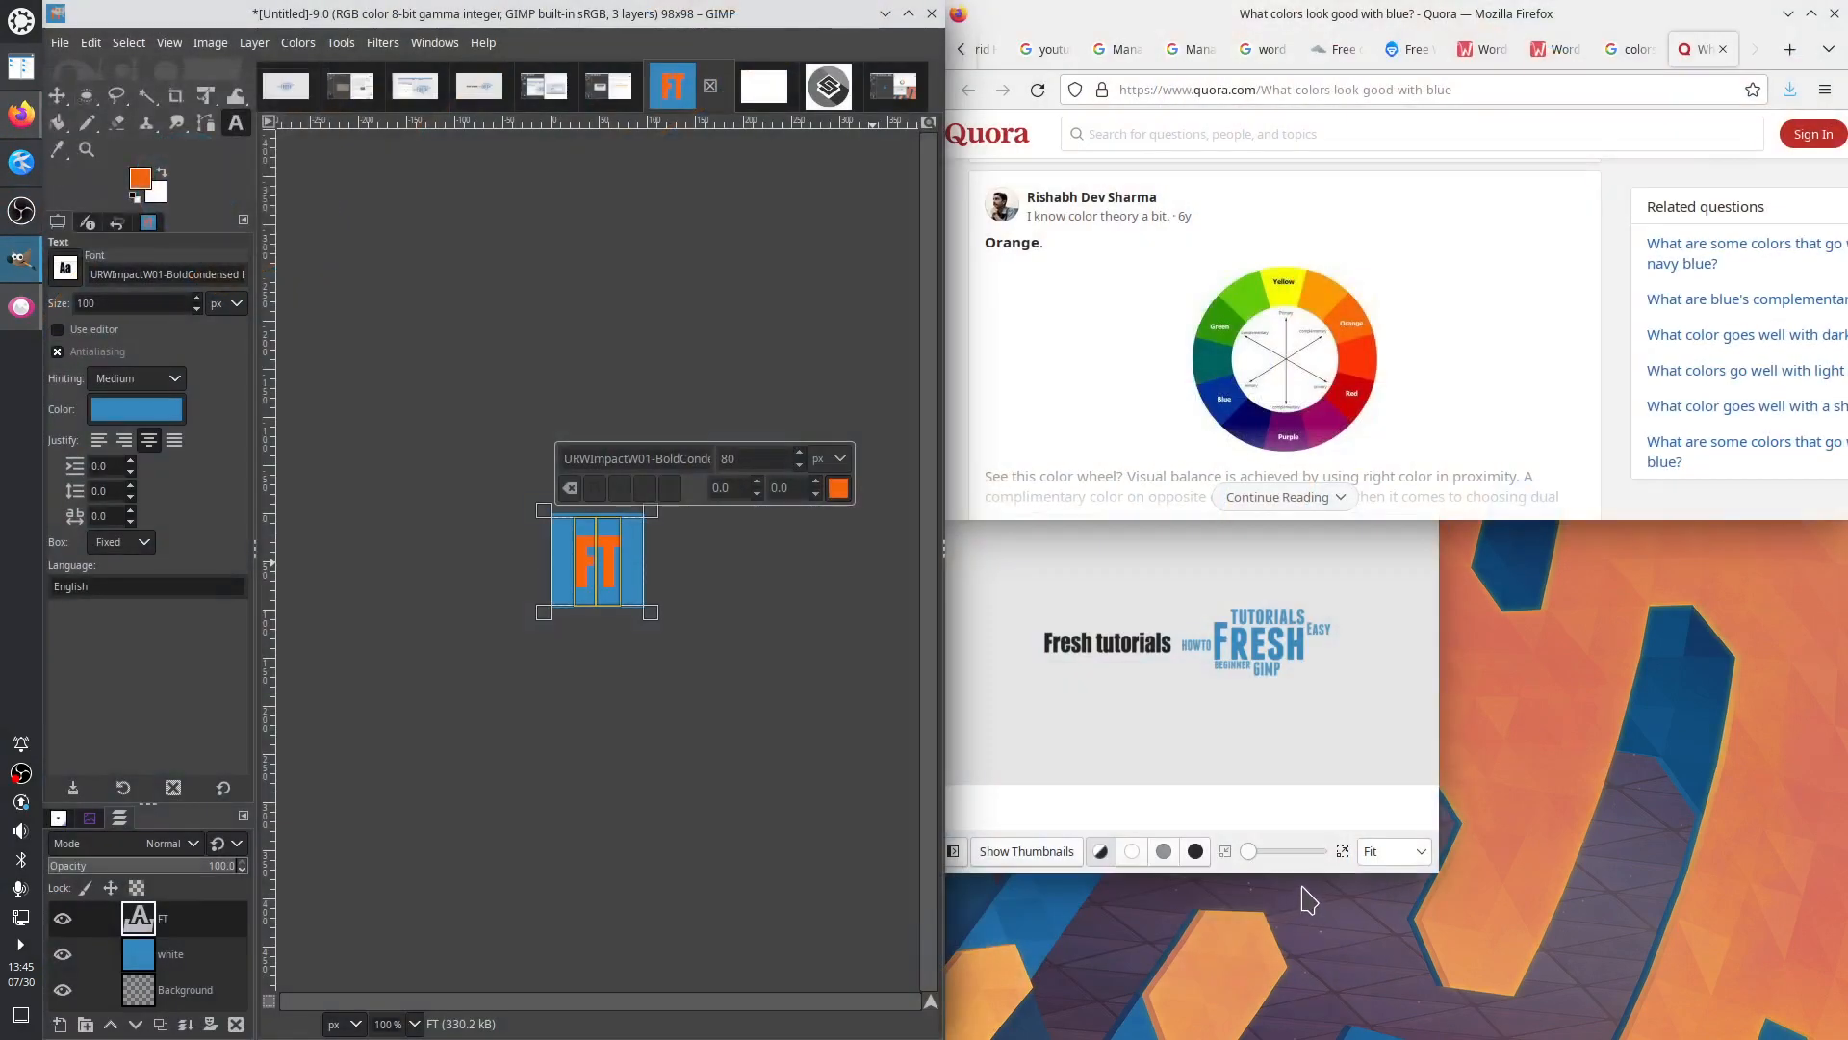
Compare banner.png in Gwenview with the "FT" profile picture by placing its window beside it, and minimize the viewer
click(1222, 734)
drag(1081, 397, 756, 523)
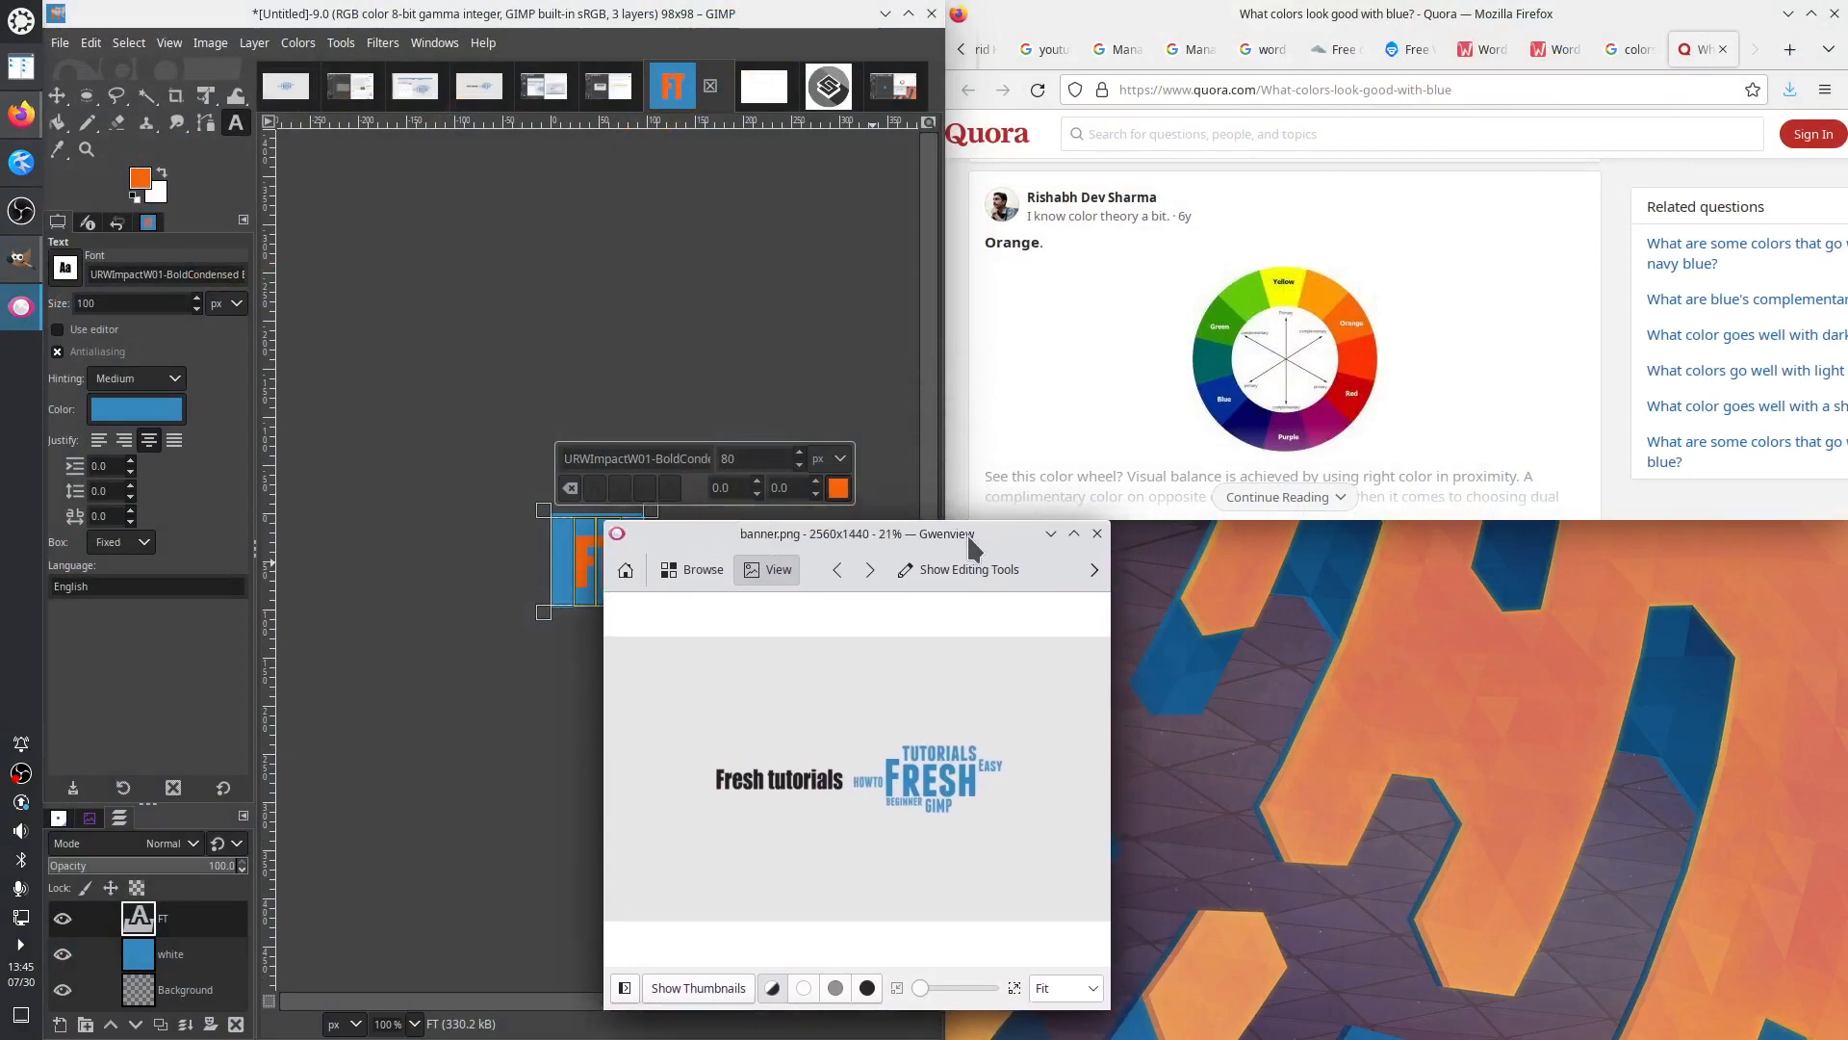
drag(974, 523, 1414, 425)
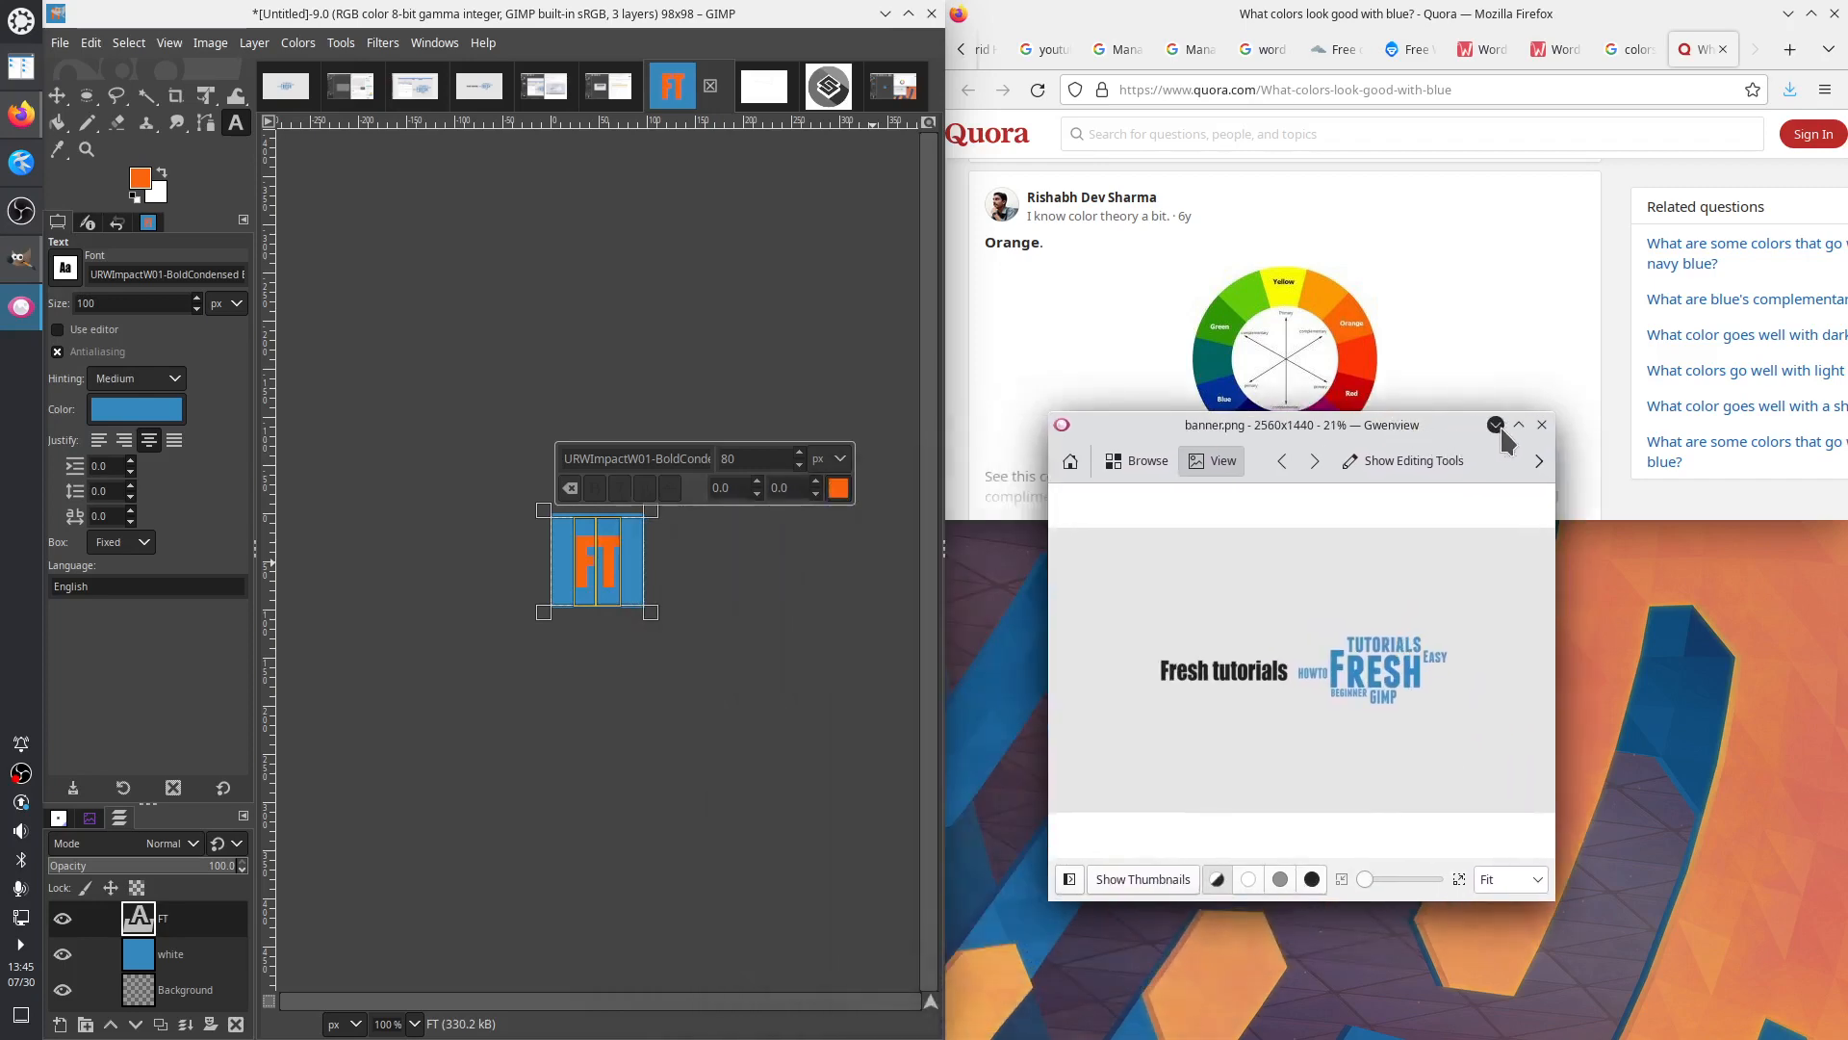
drag(1247, 438, 812, 128)
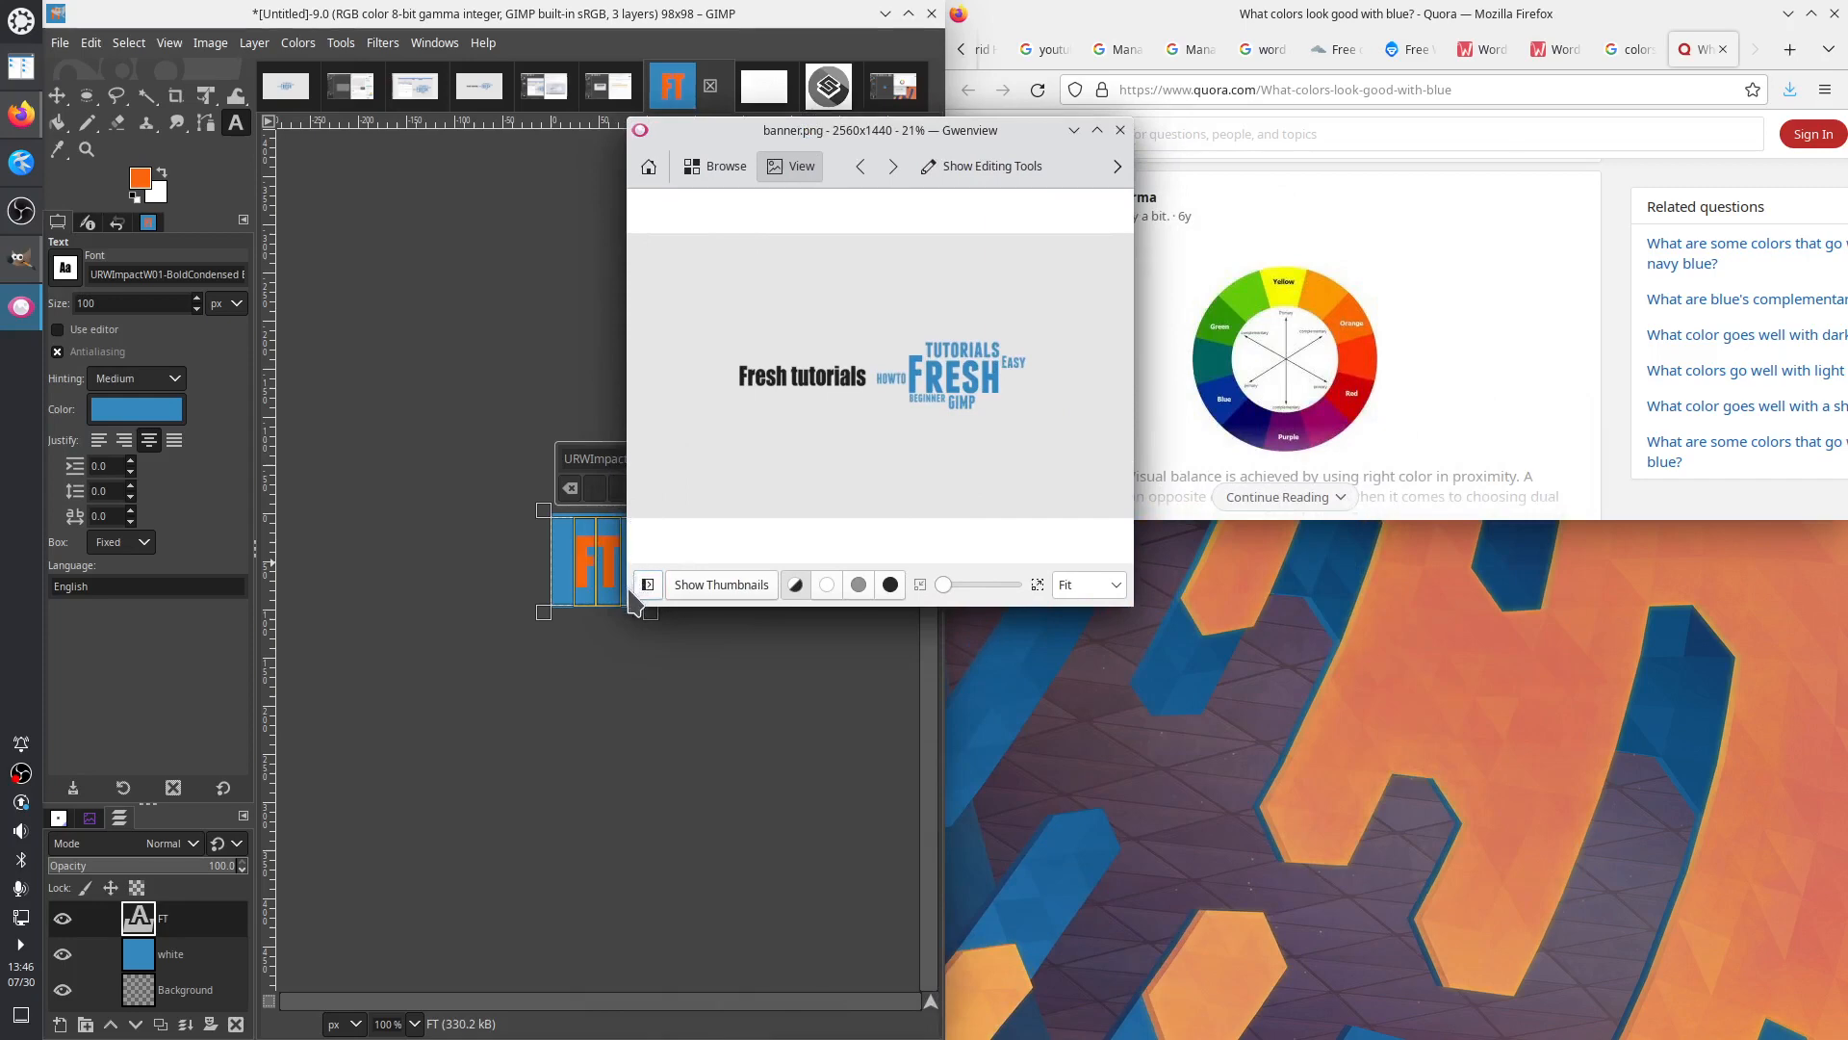
drag(713, 143, 1098, 334)
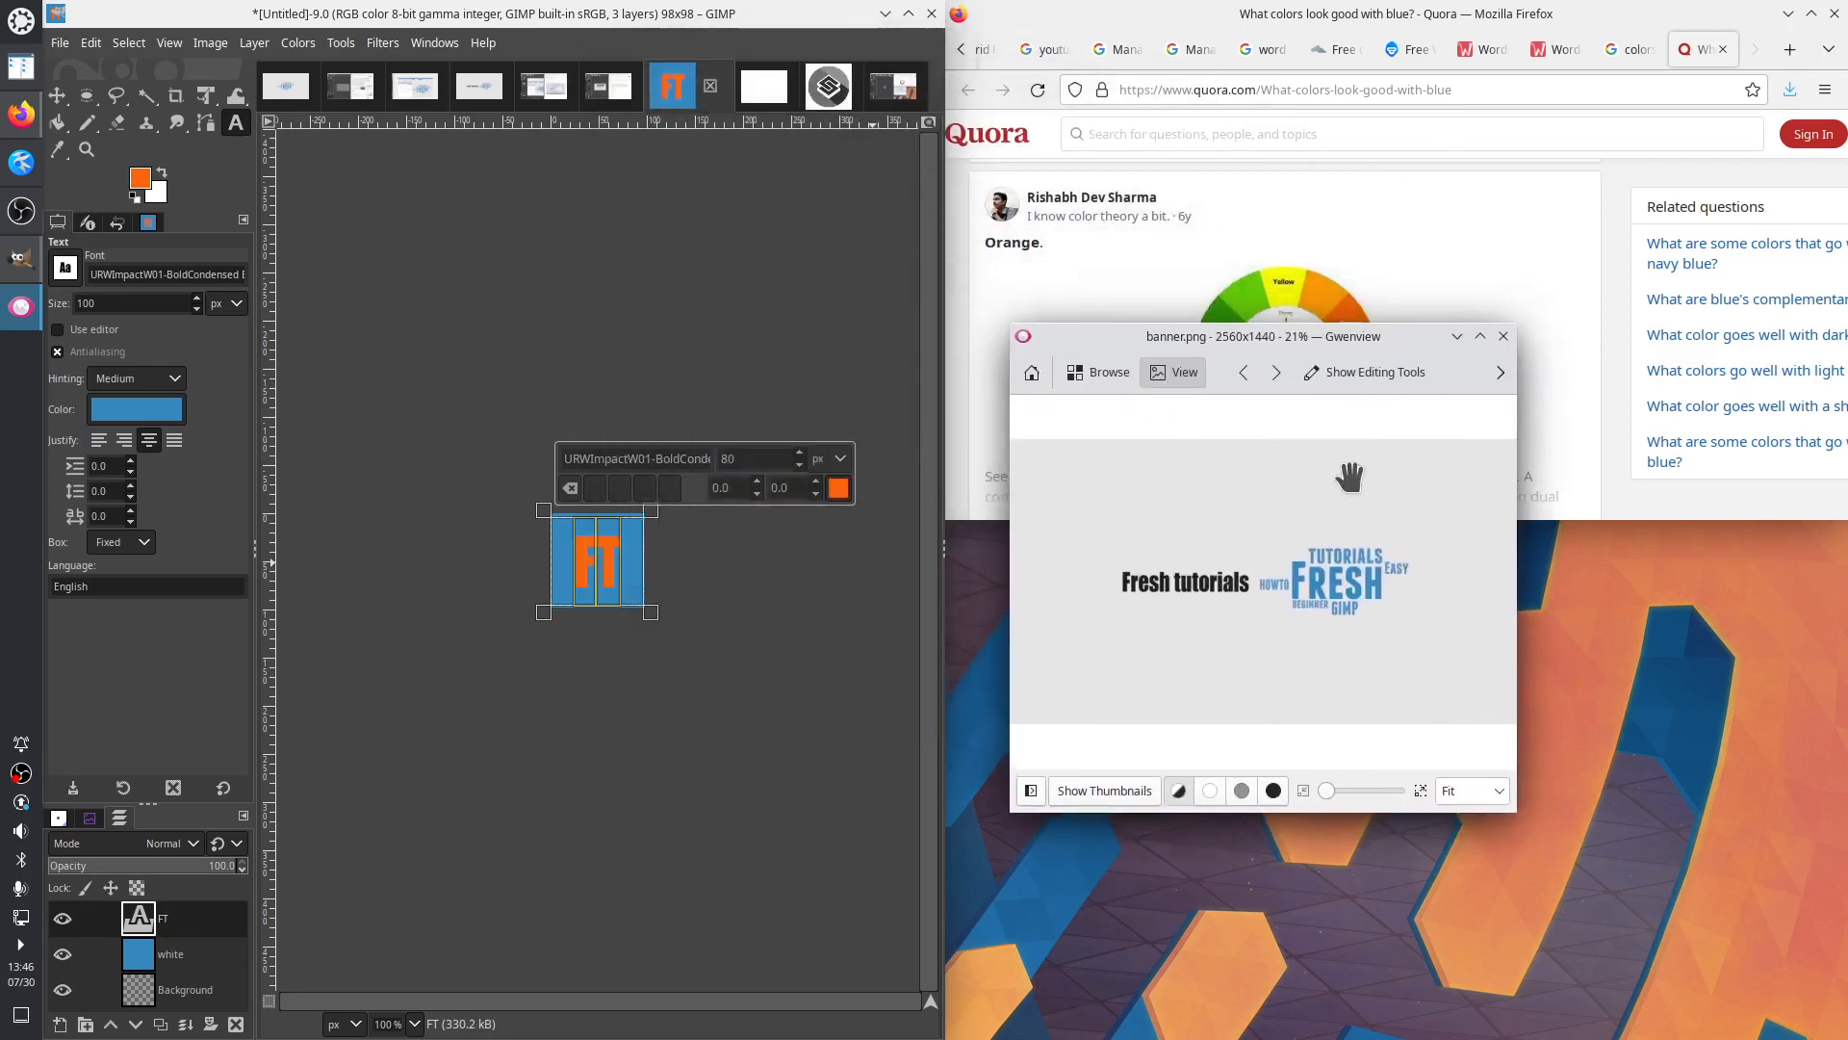
click(1460, 340)
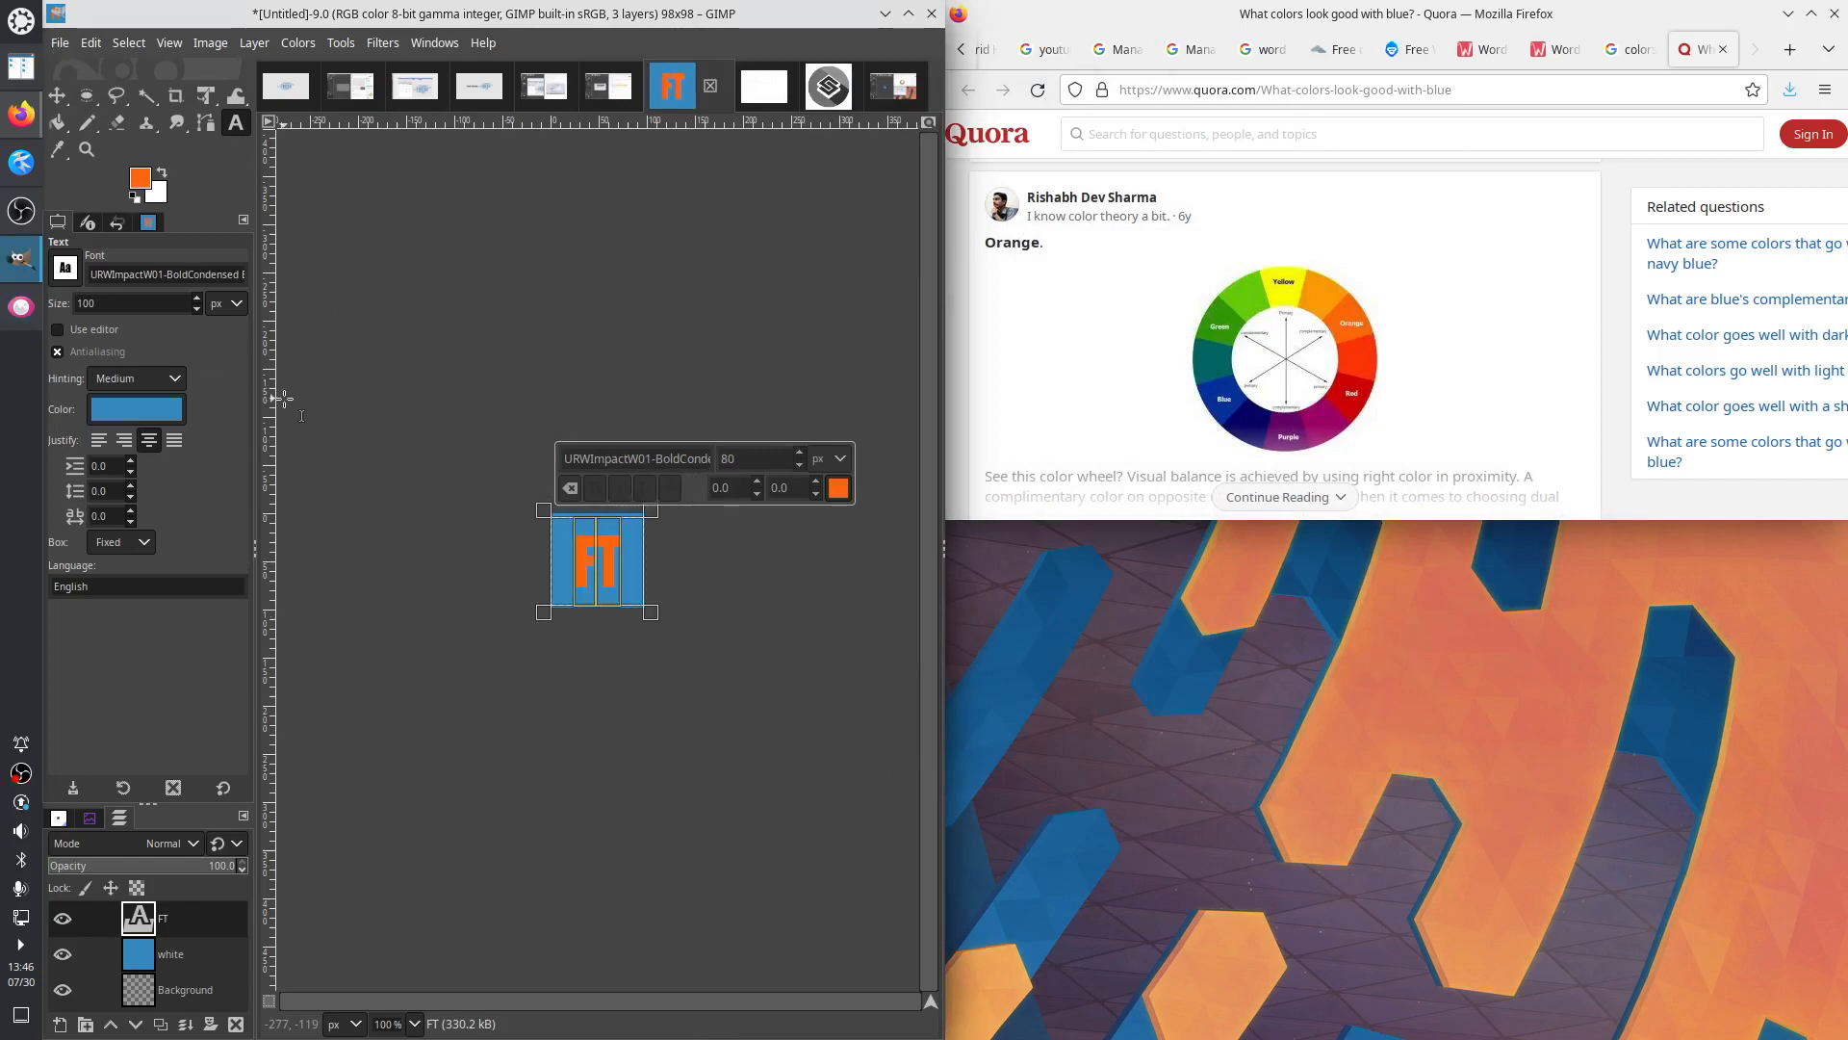
Export the profile picture as logo.png in the yt folder with the default PNG options
click(60, 43)
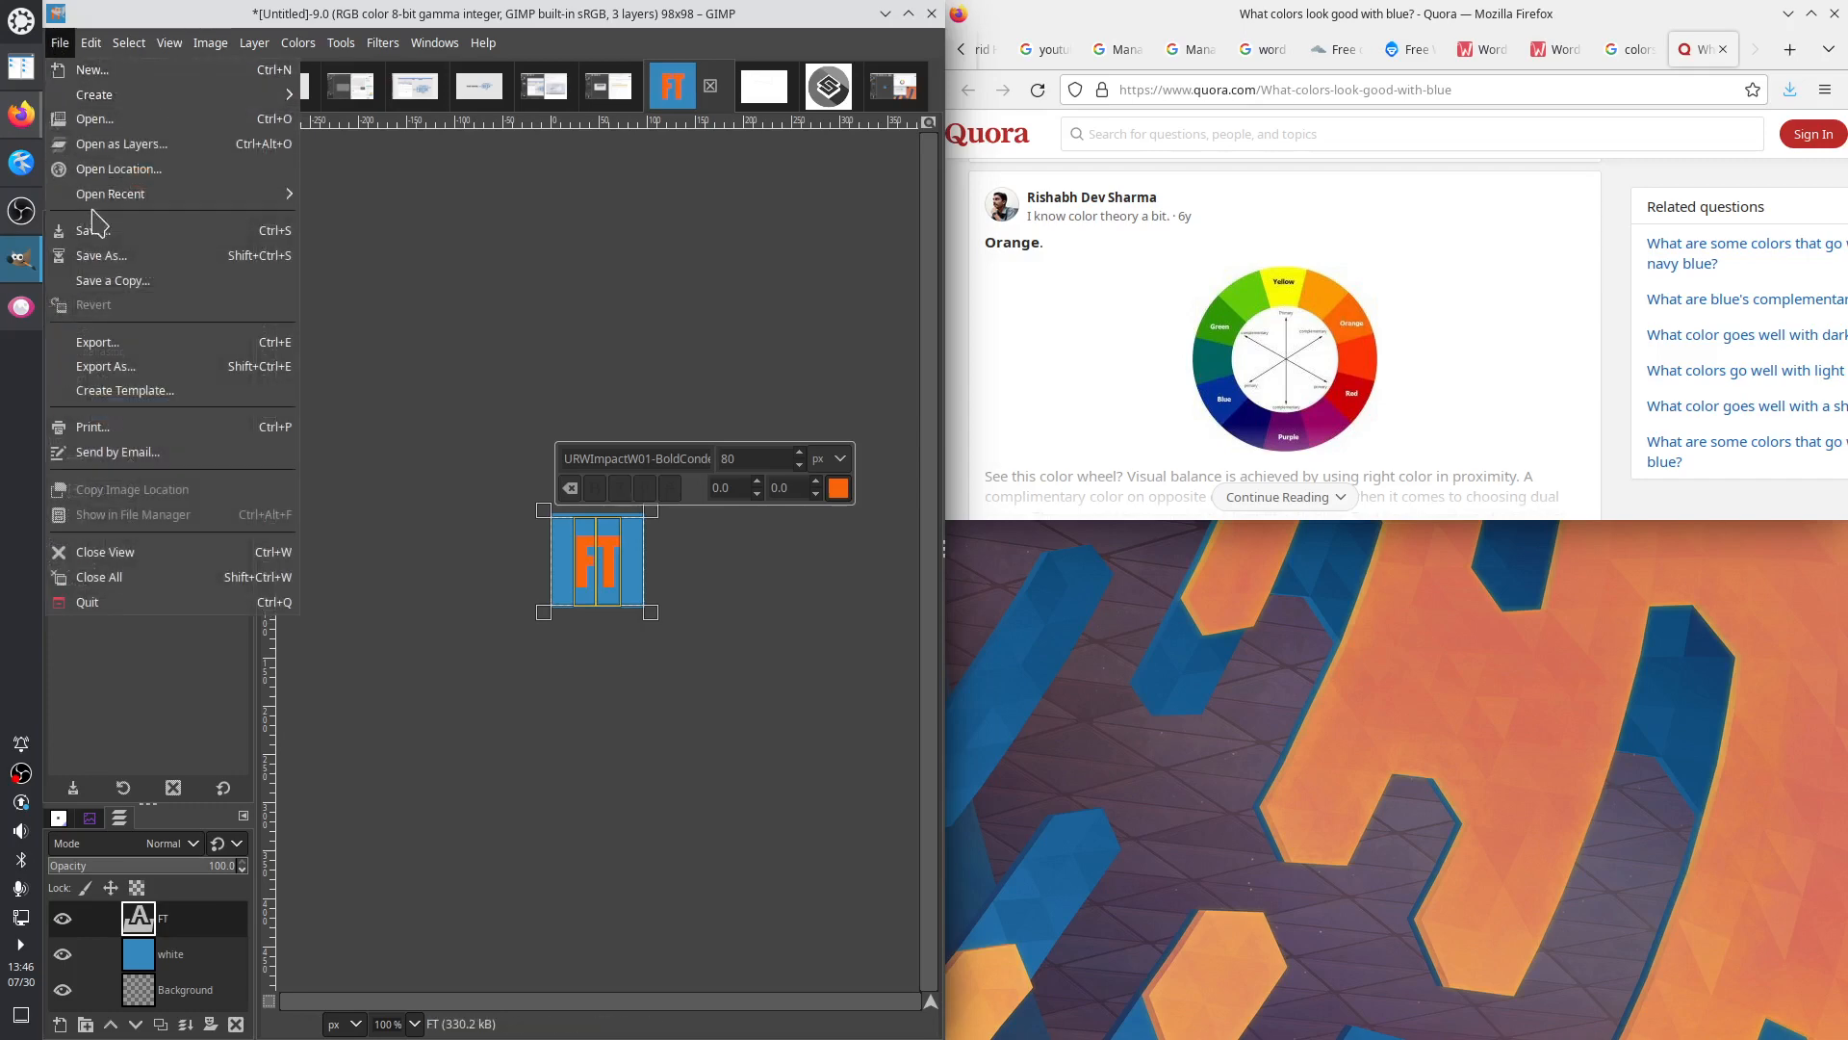
click(115, 370)
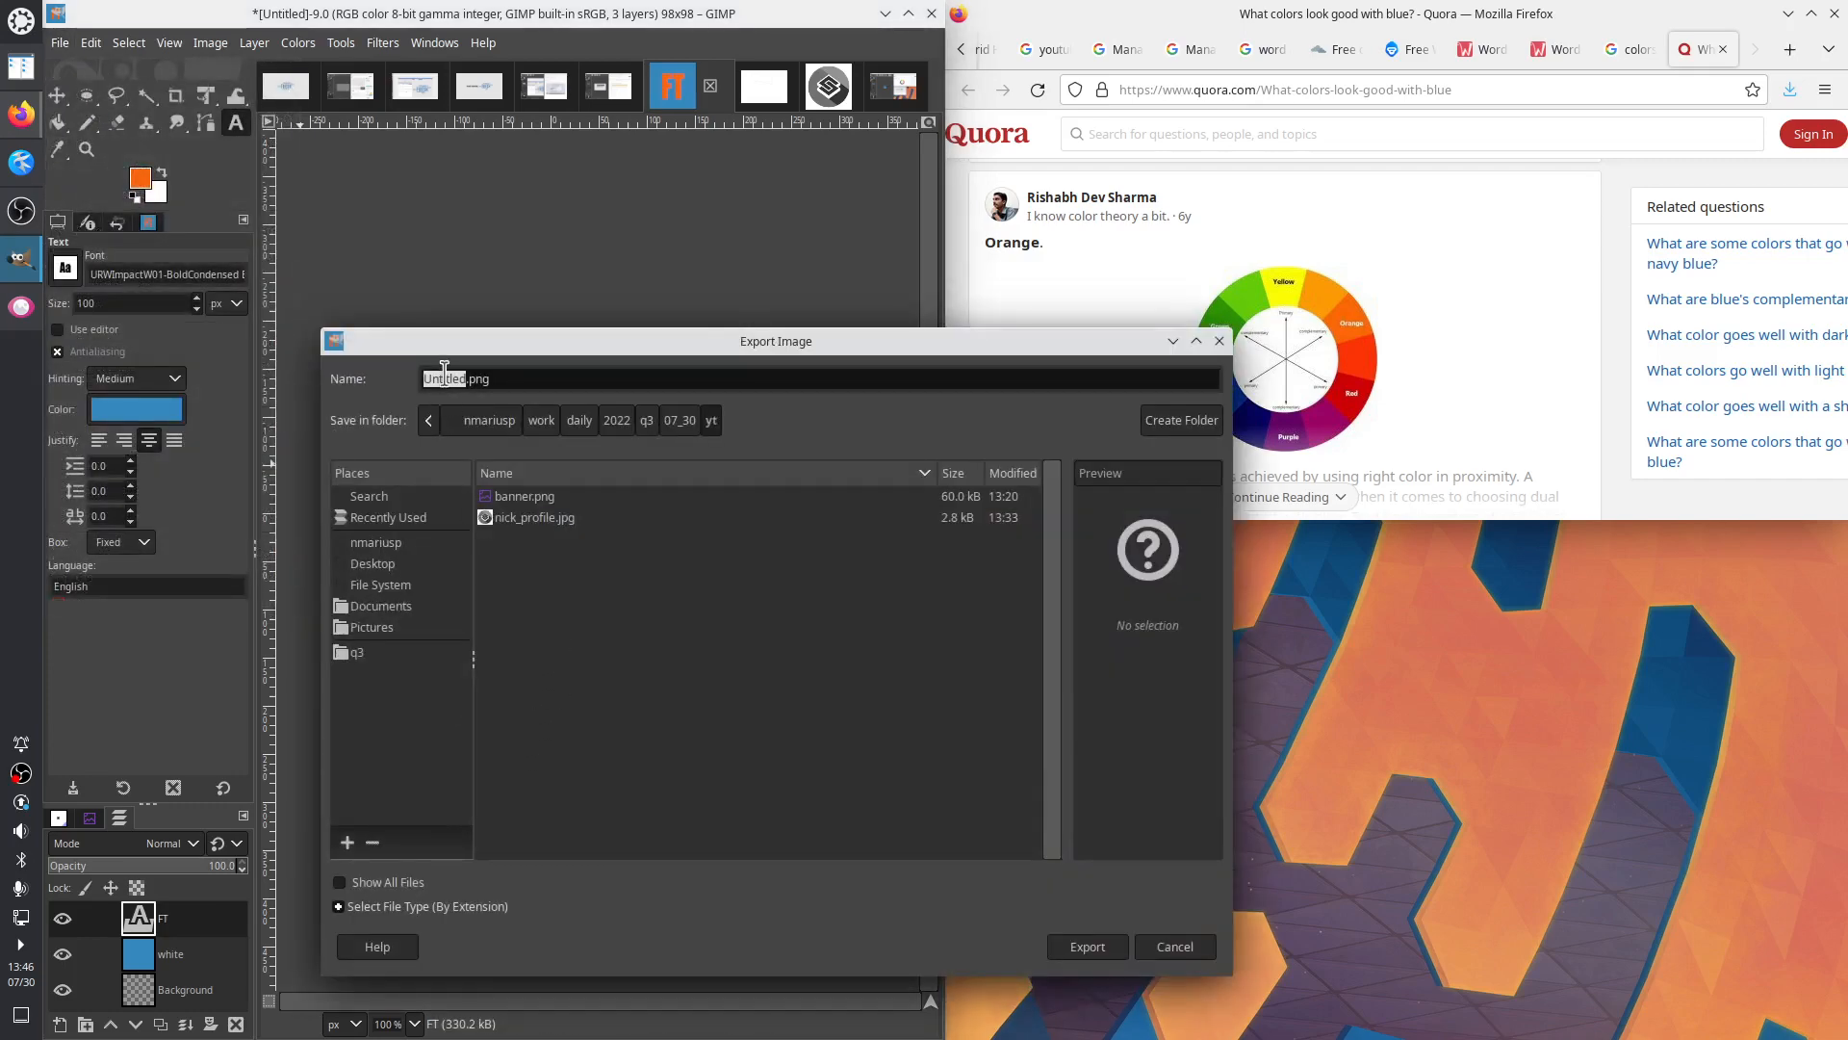
text(logo)
click(1107, 948)
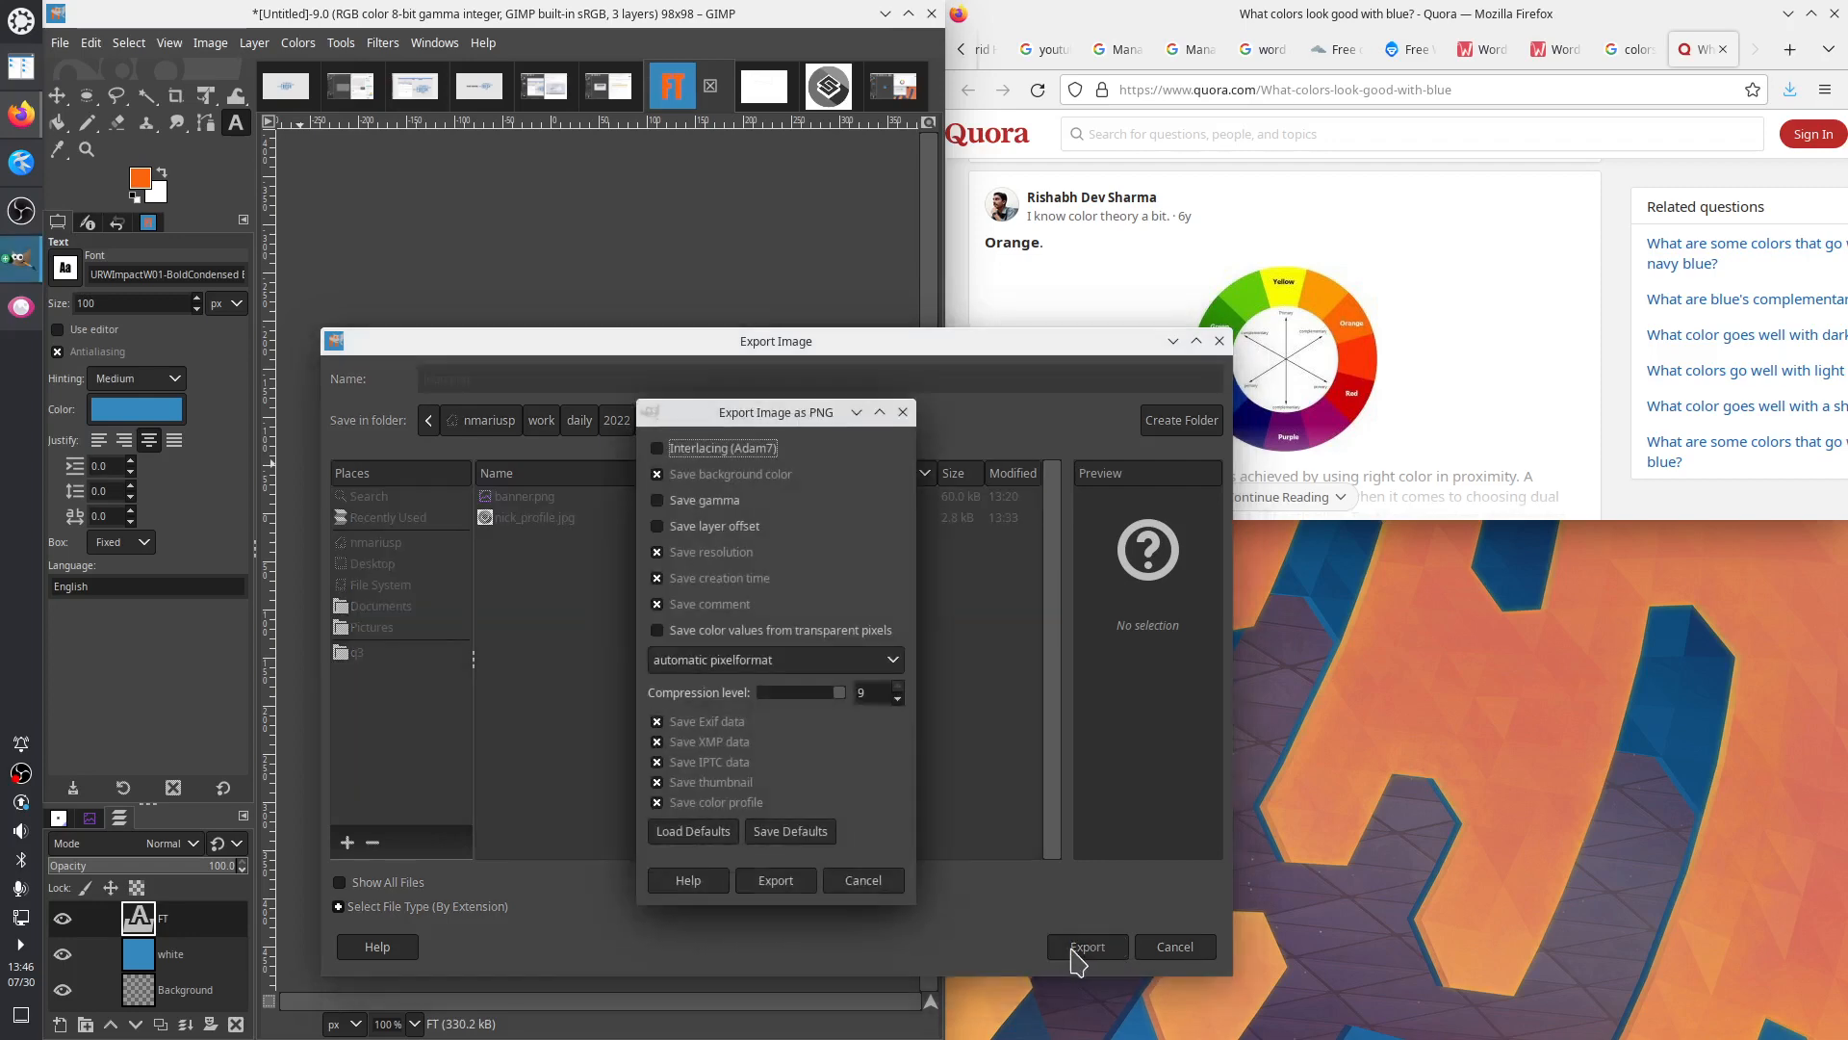
click(777, 882)
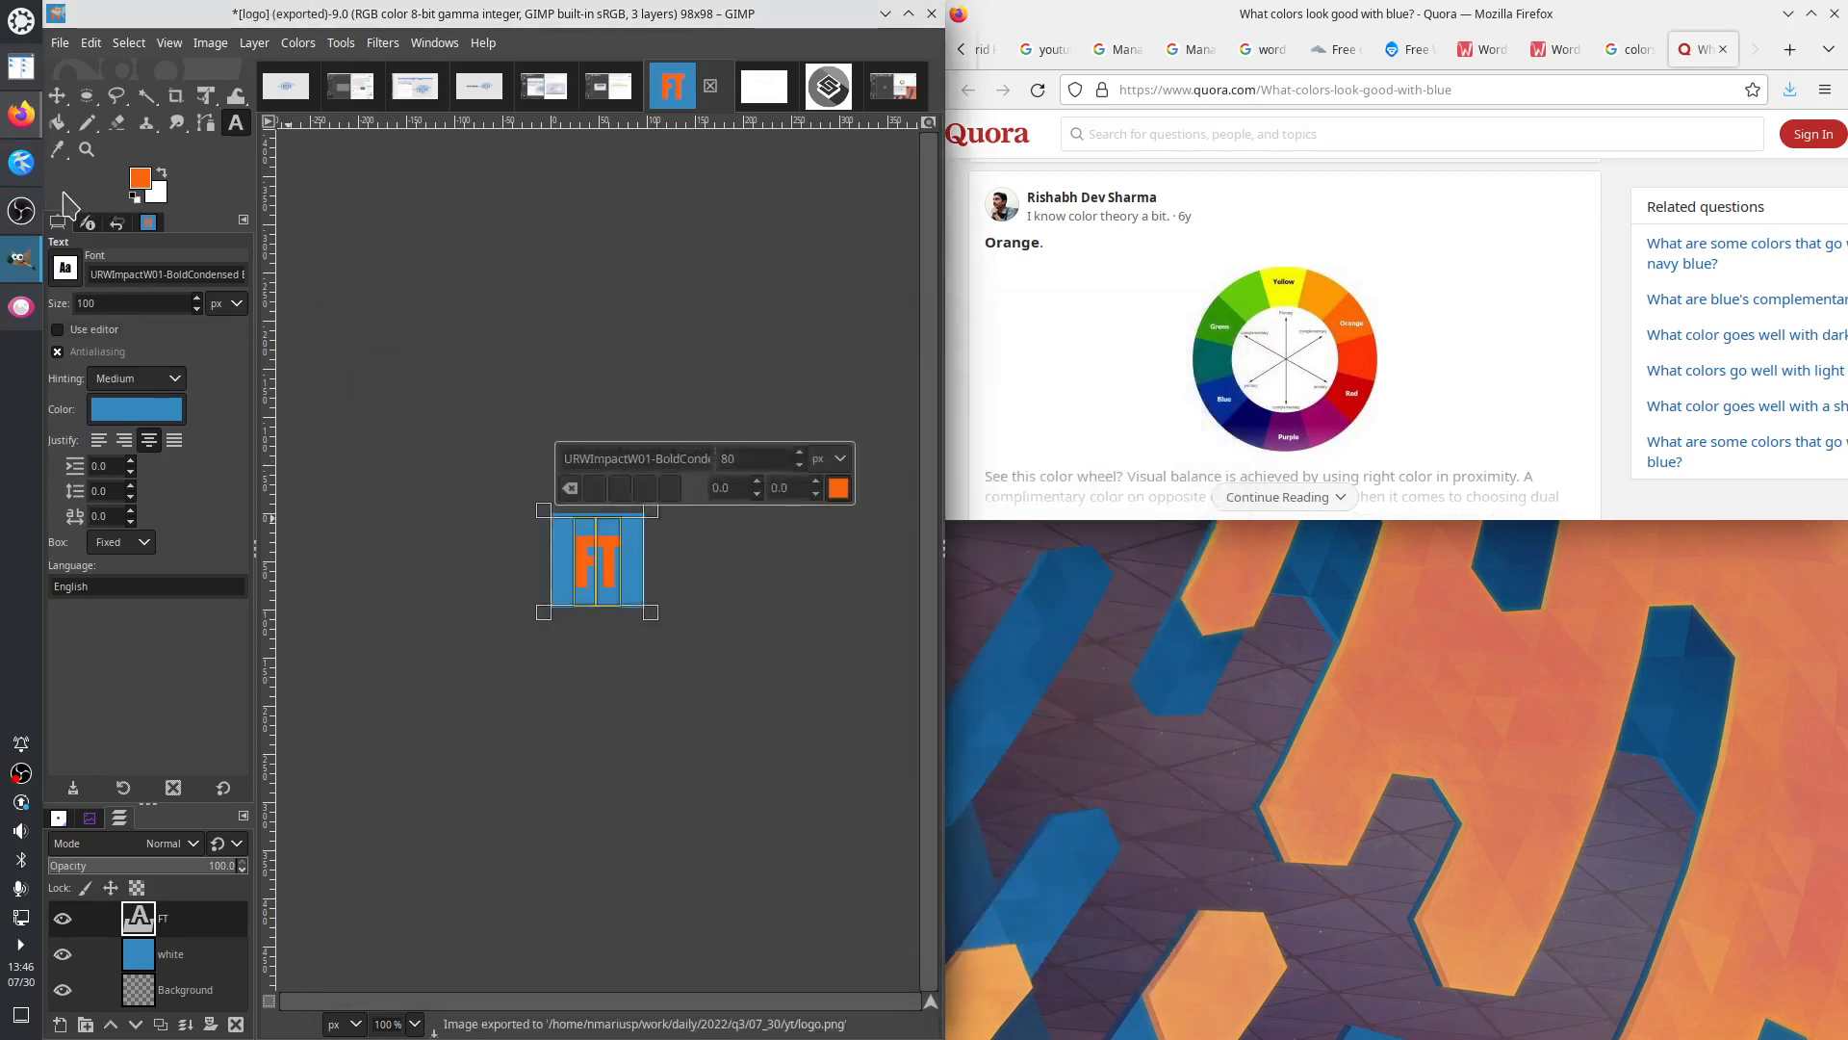
Switch to Krusader, open logo.png to check the exported profile picture, and close the viewer
click(22, 66)
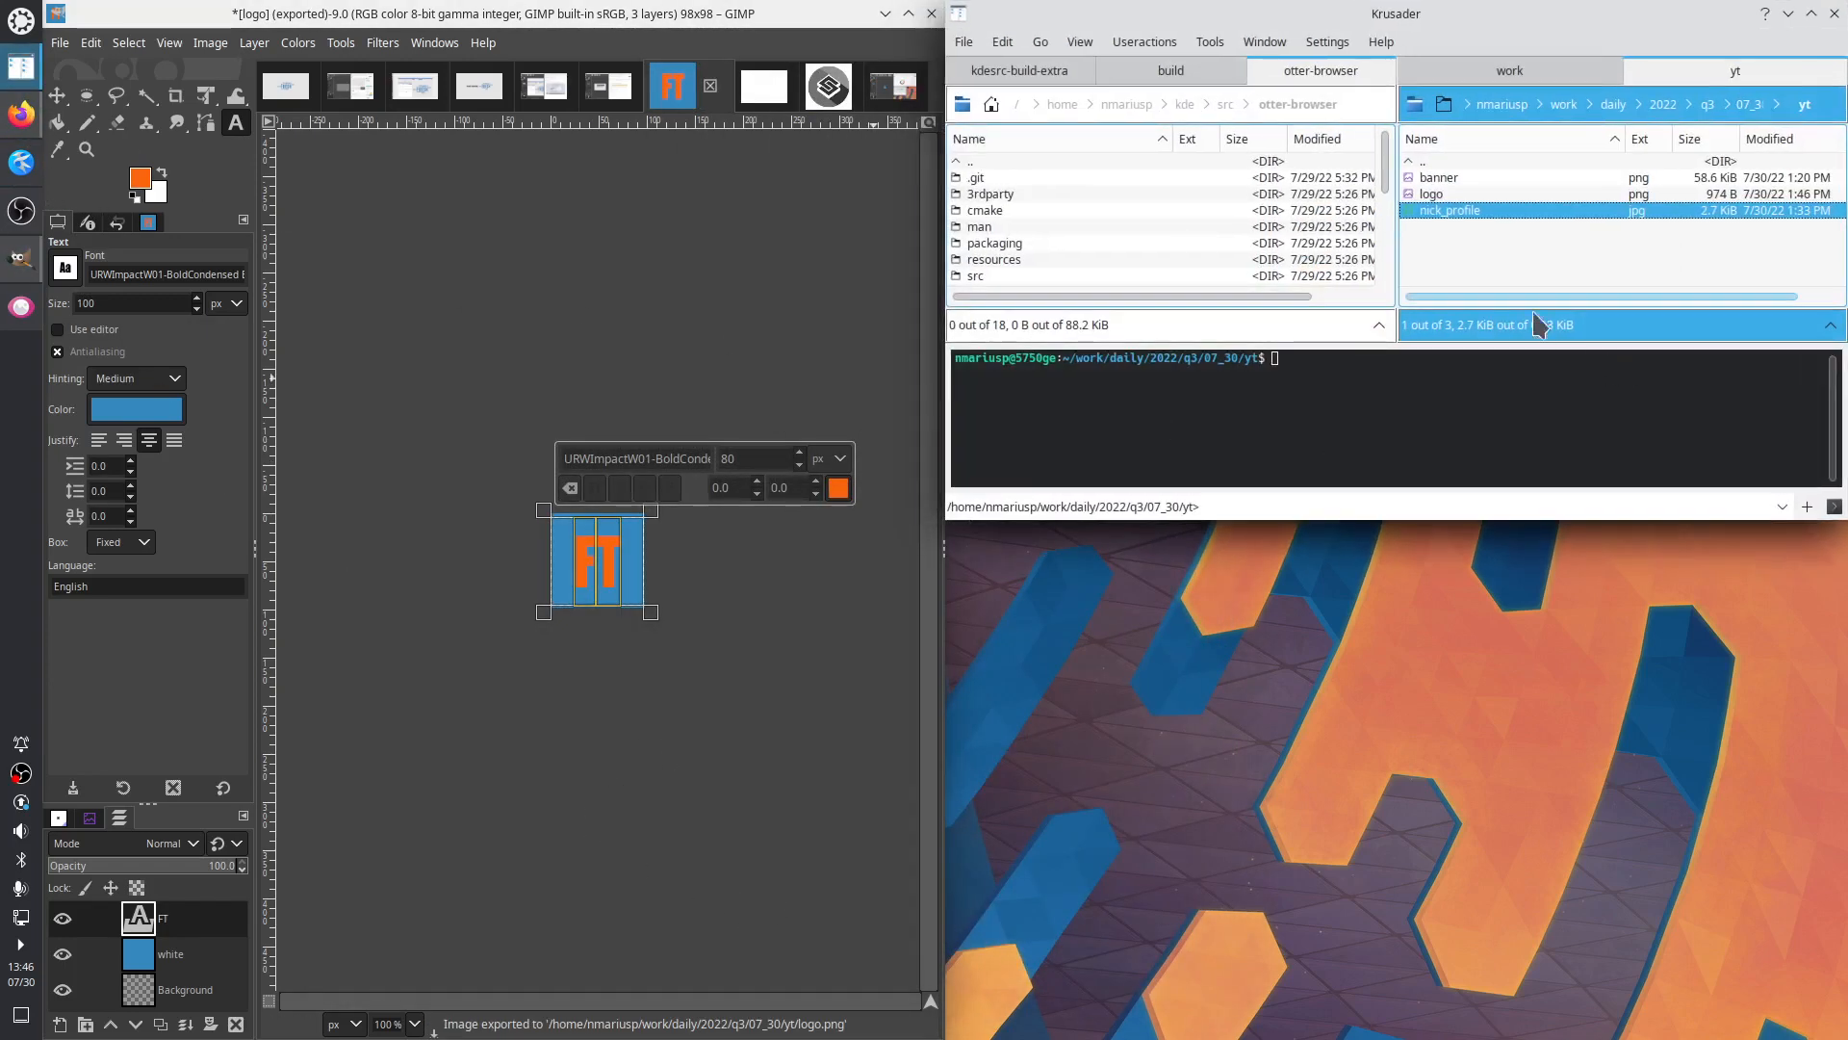
double_click(1444, 194)
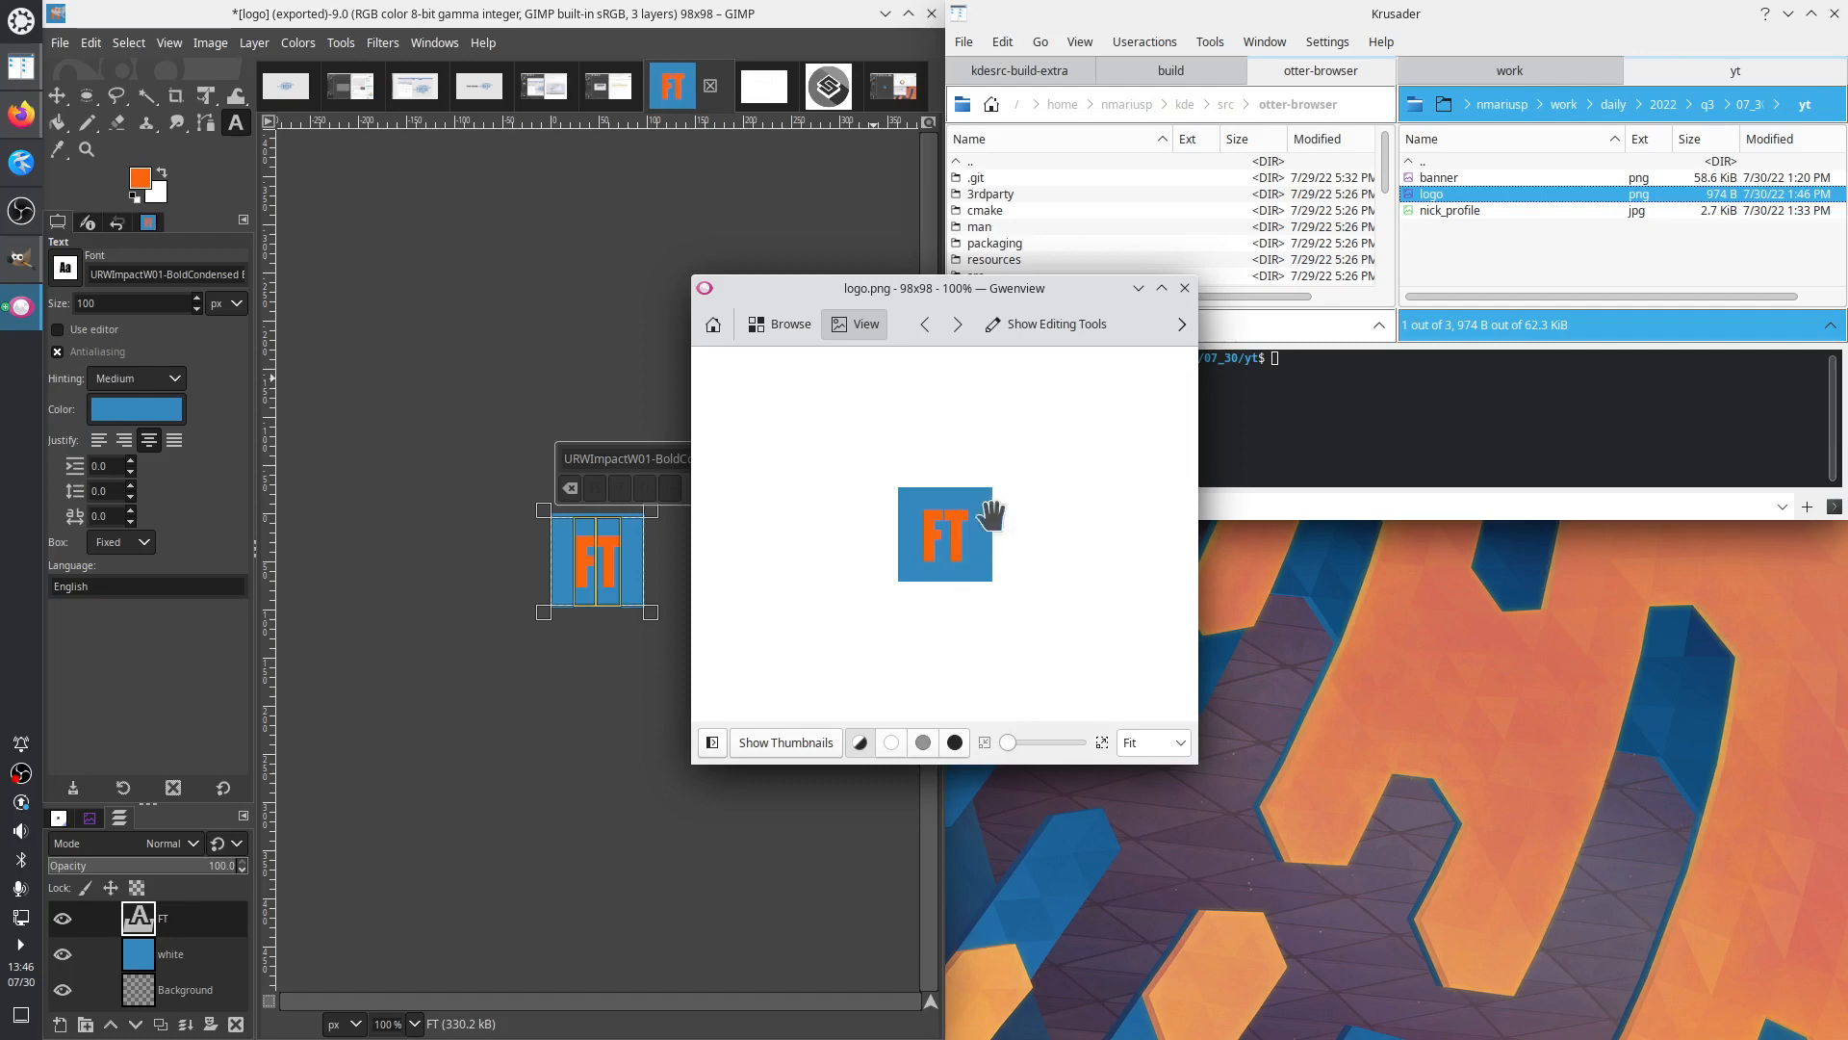
click(1184, 288)
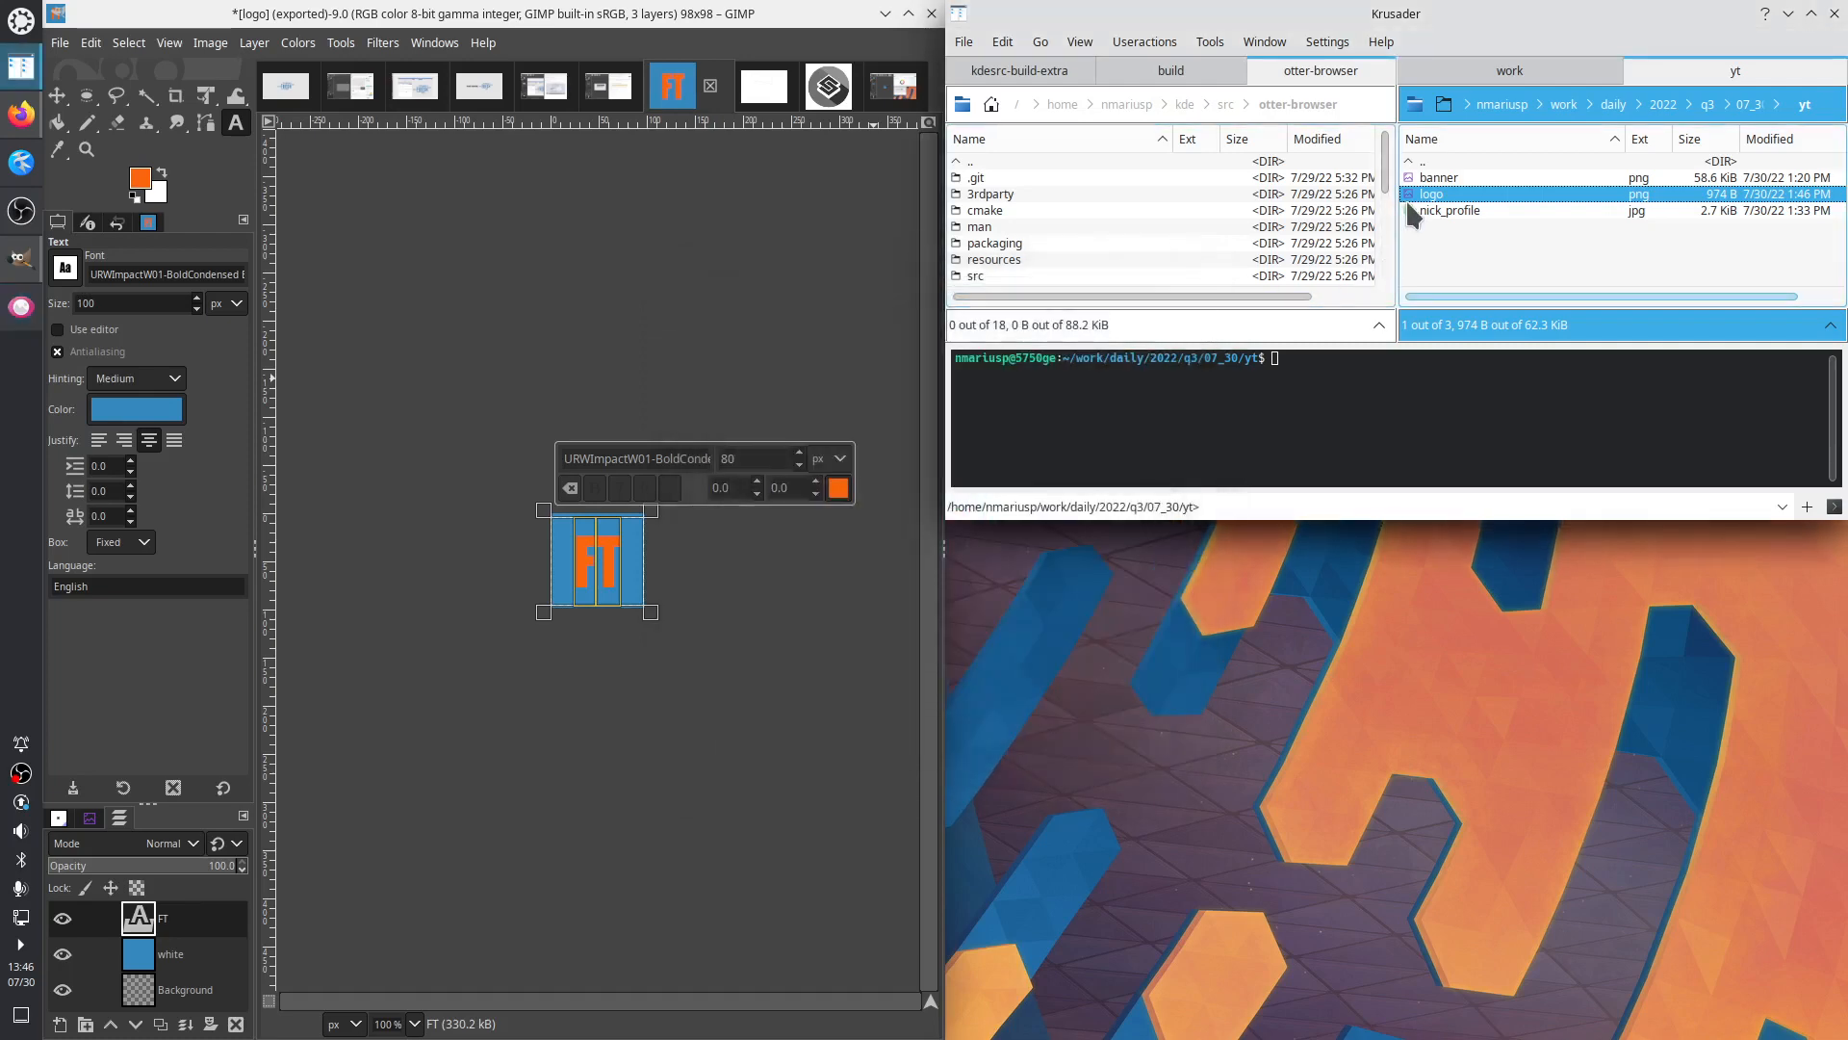
Open logo.png in GIMP and overlay a 98 x 98 px circular selection with fixed aspect ratio to check the centering of the letters
drag(169, 126, 168, 144)
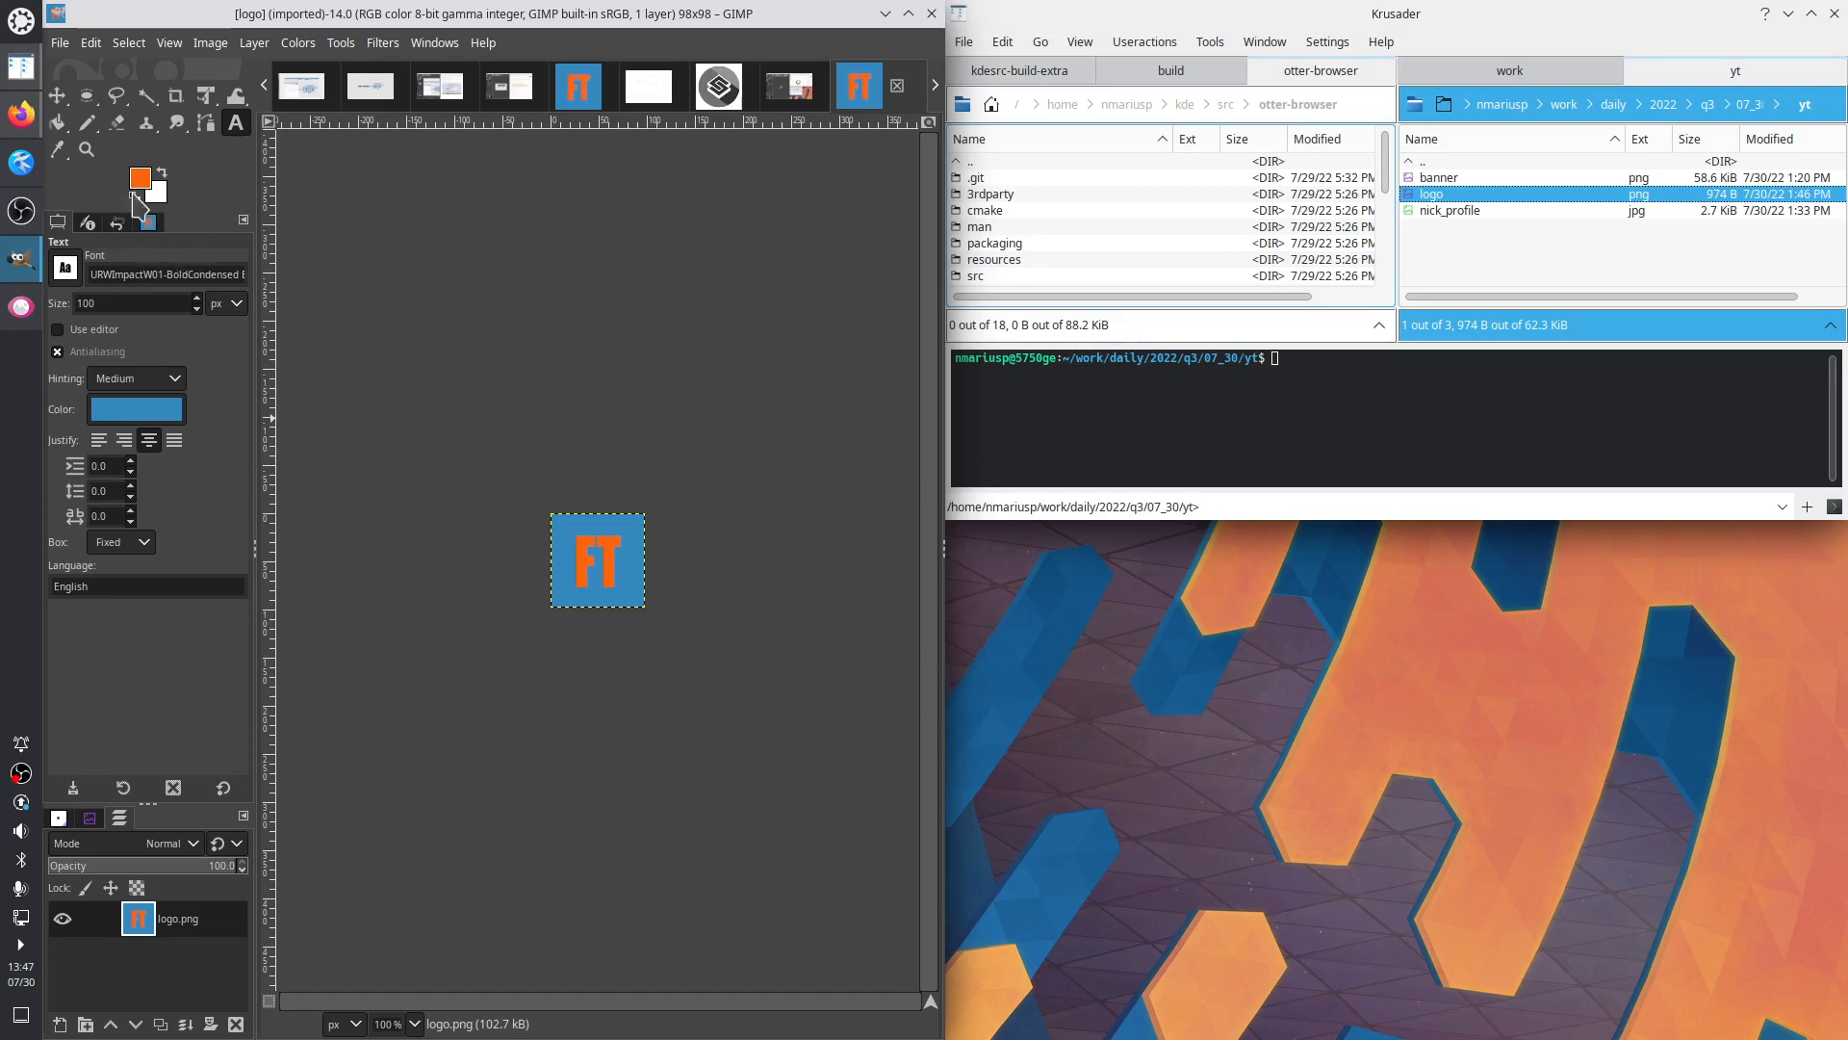
click(93, 109)
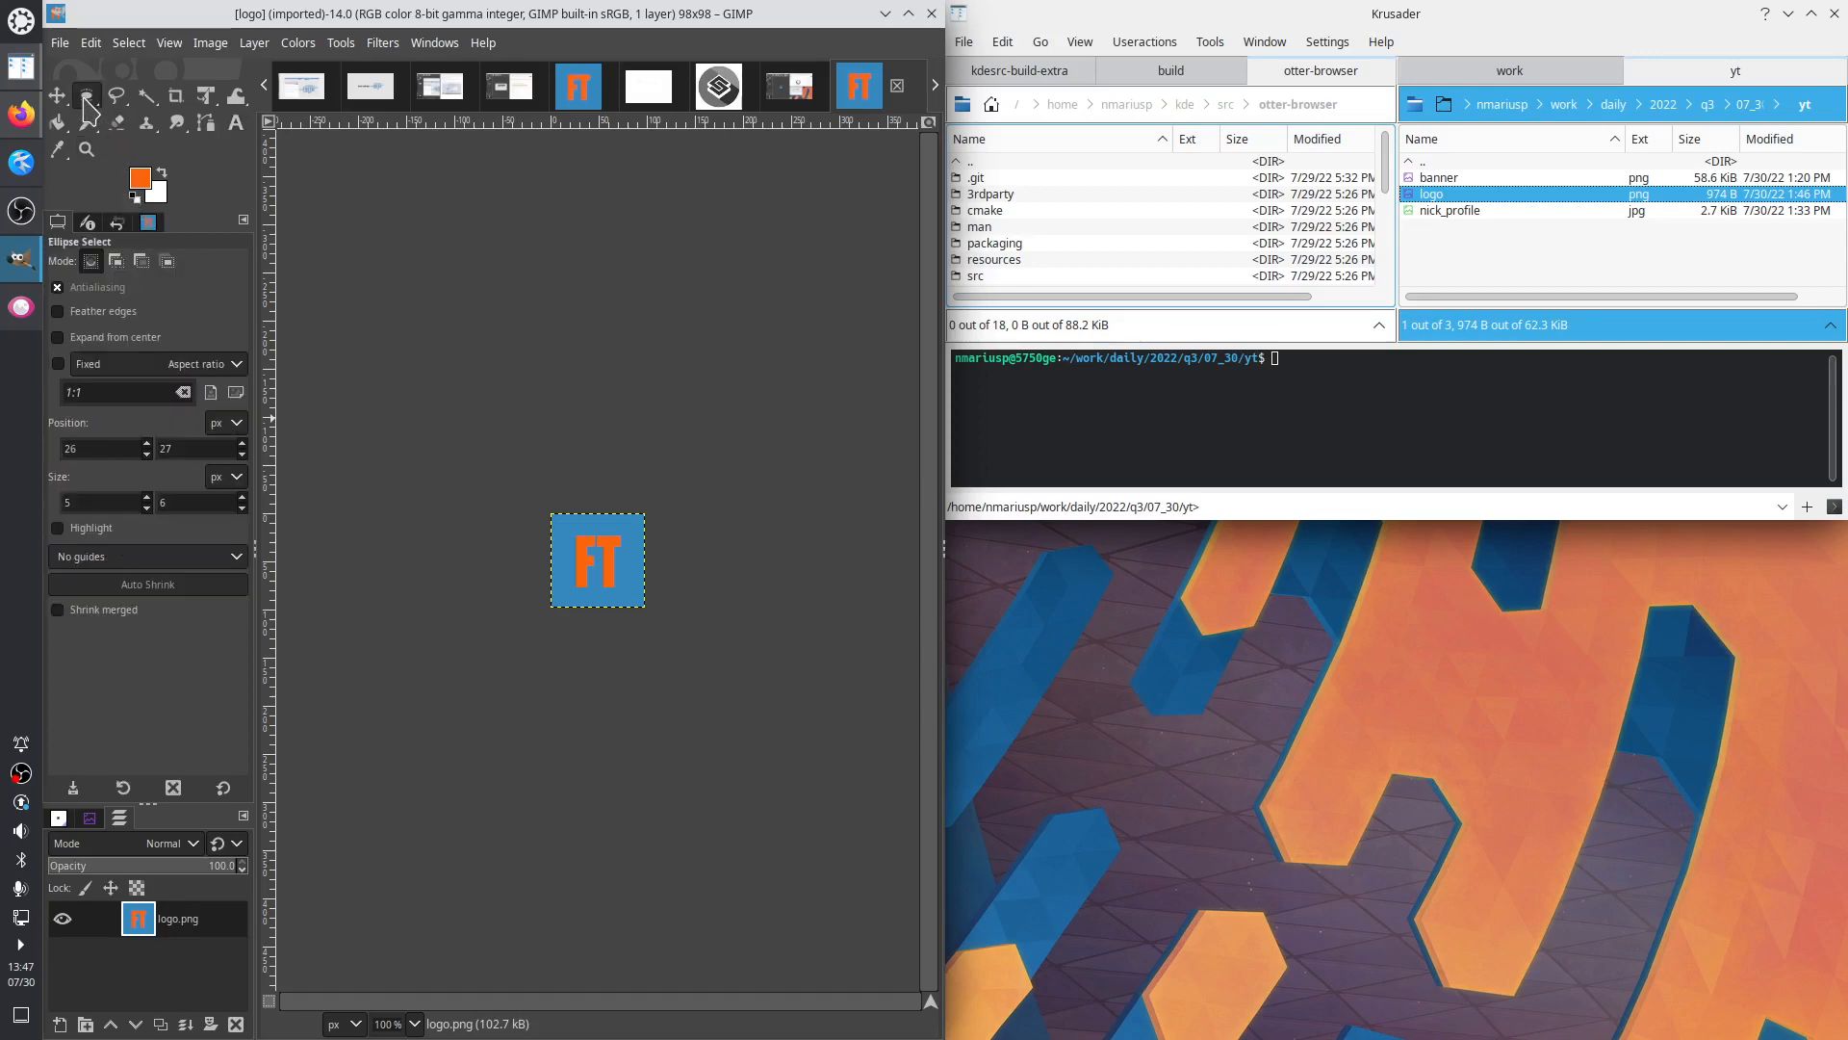
click(122, 122)
click(58, 365)
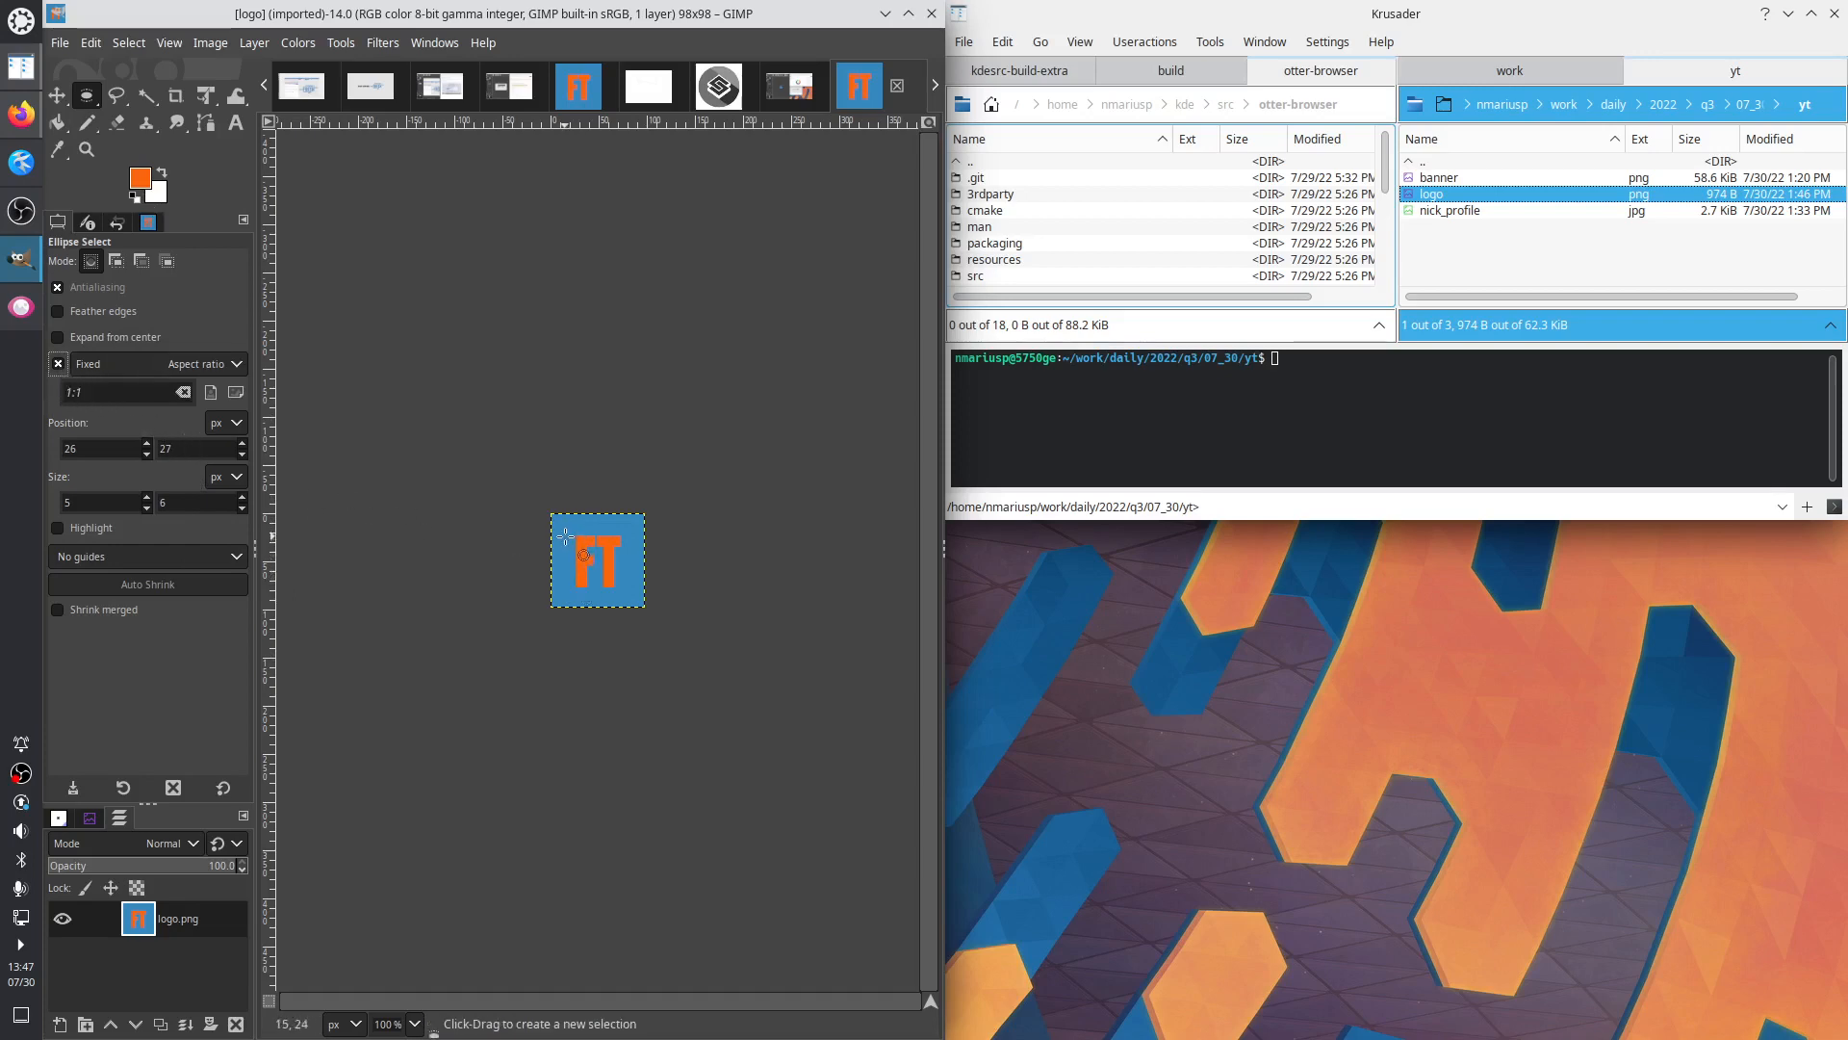
drag(550, 513, 632, 606)
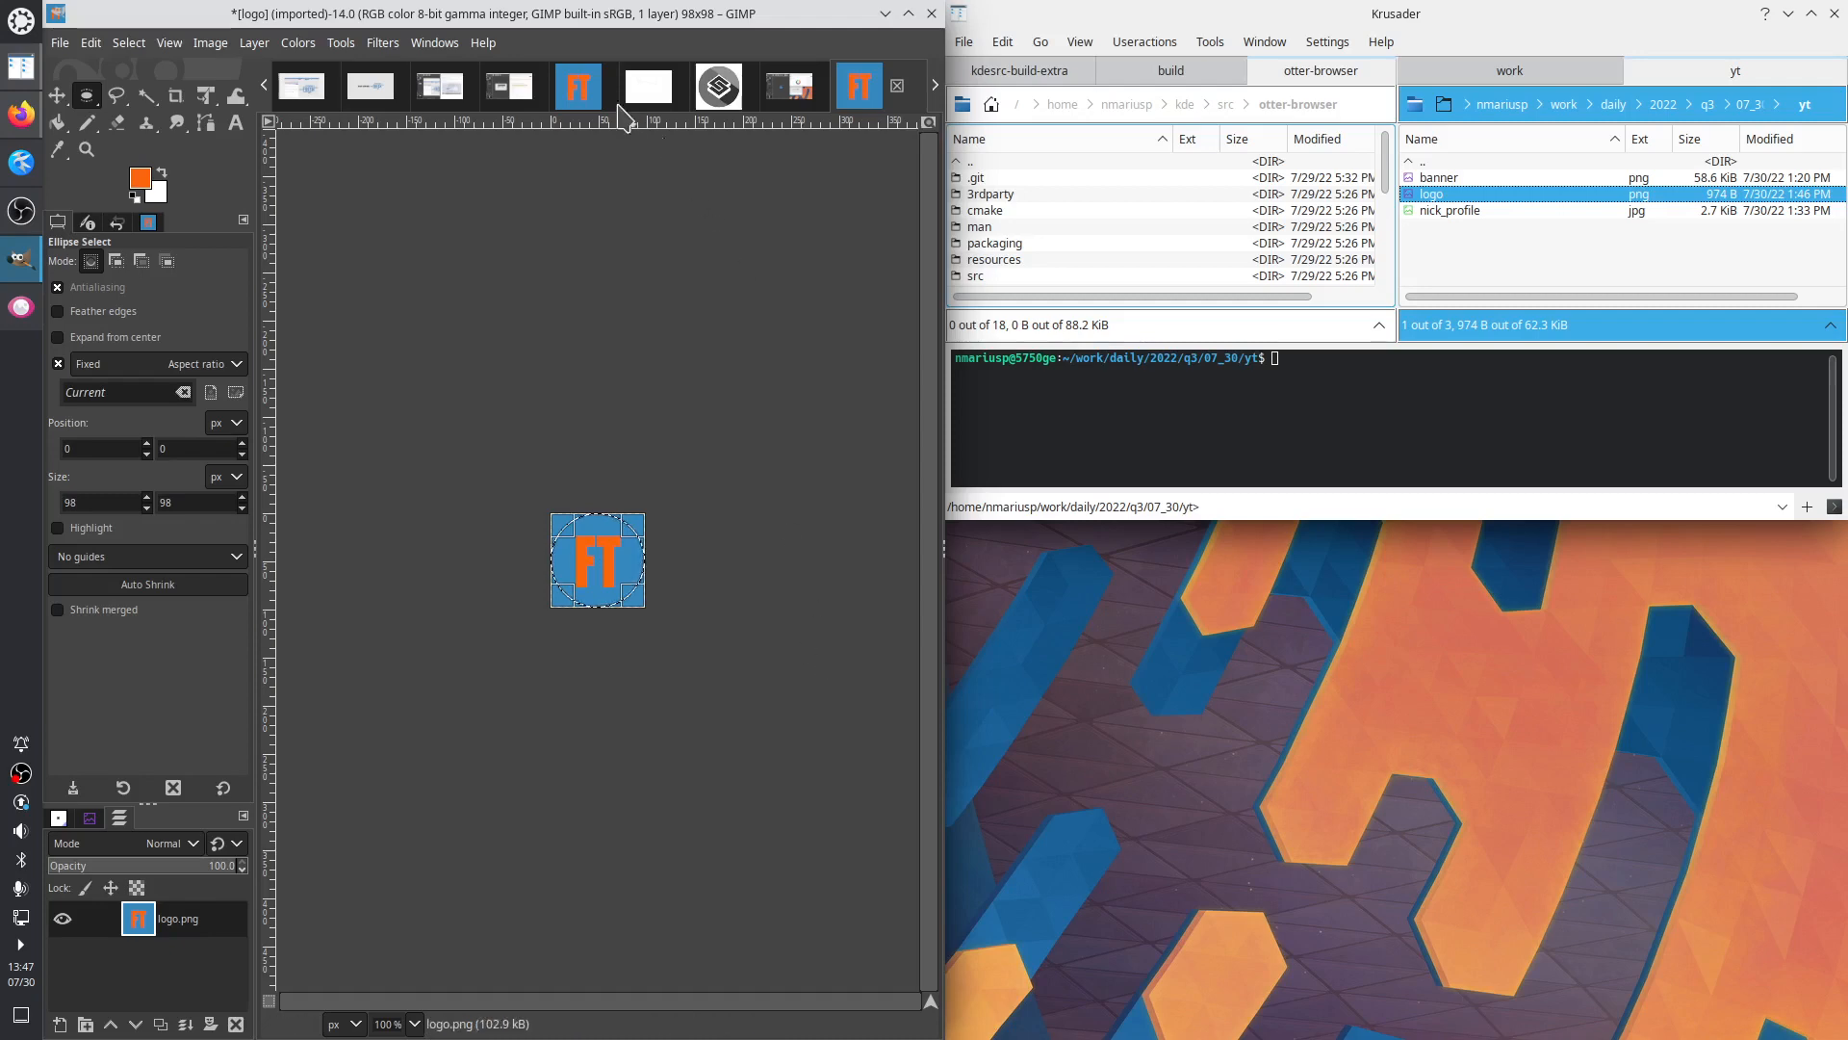
Return to the layered profile picture and nudge the "FT" text layer slightly upward with the Move tool
click(581, 96)
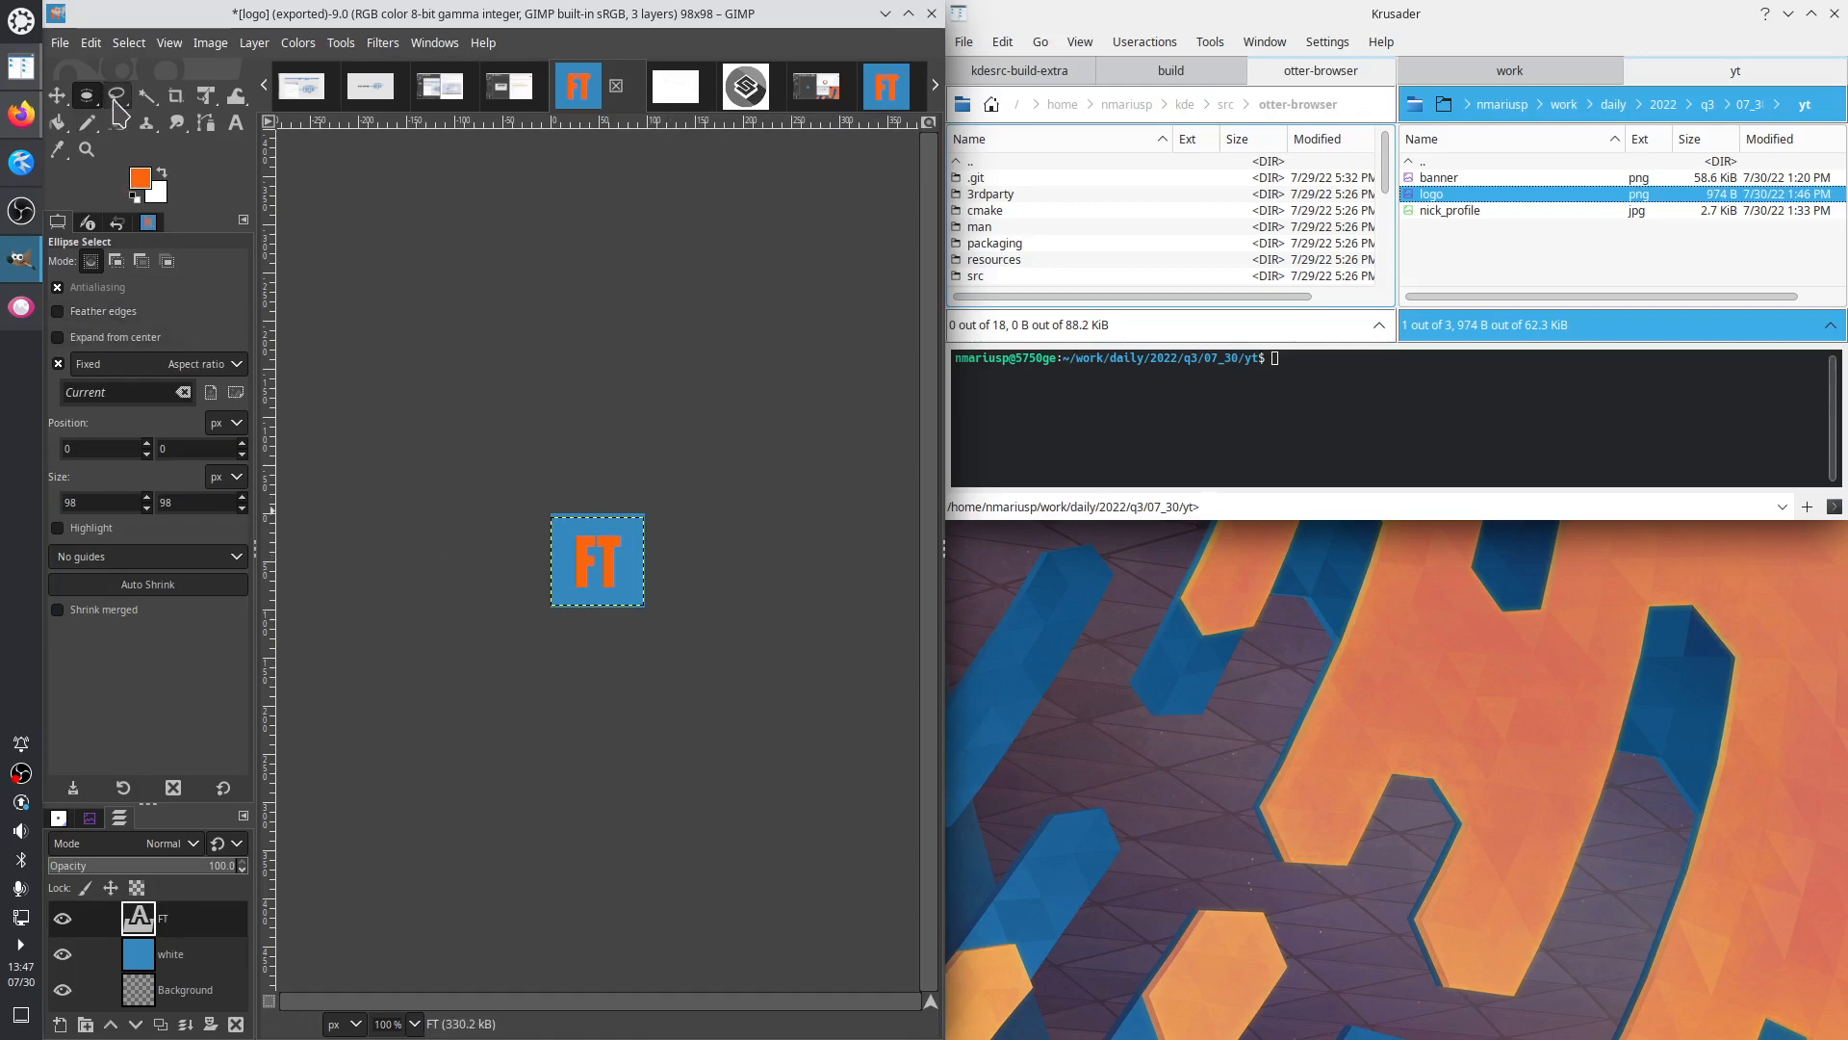
click(58, 96)
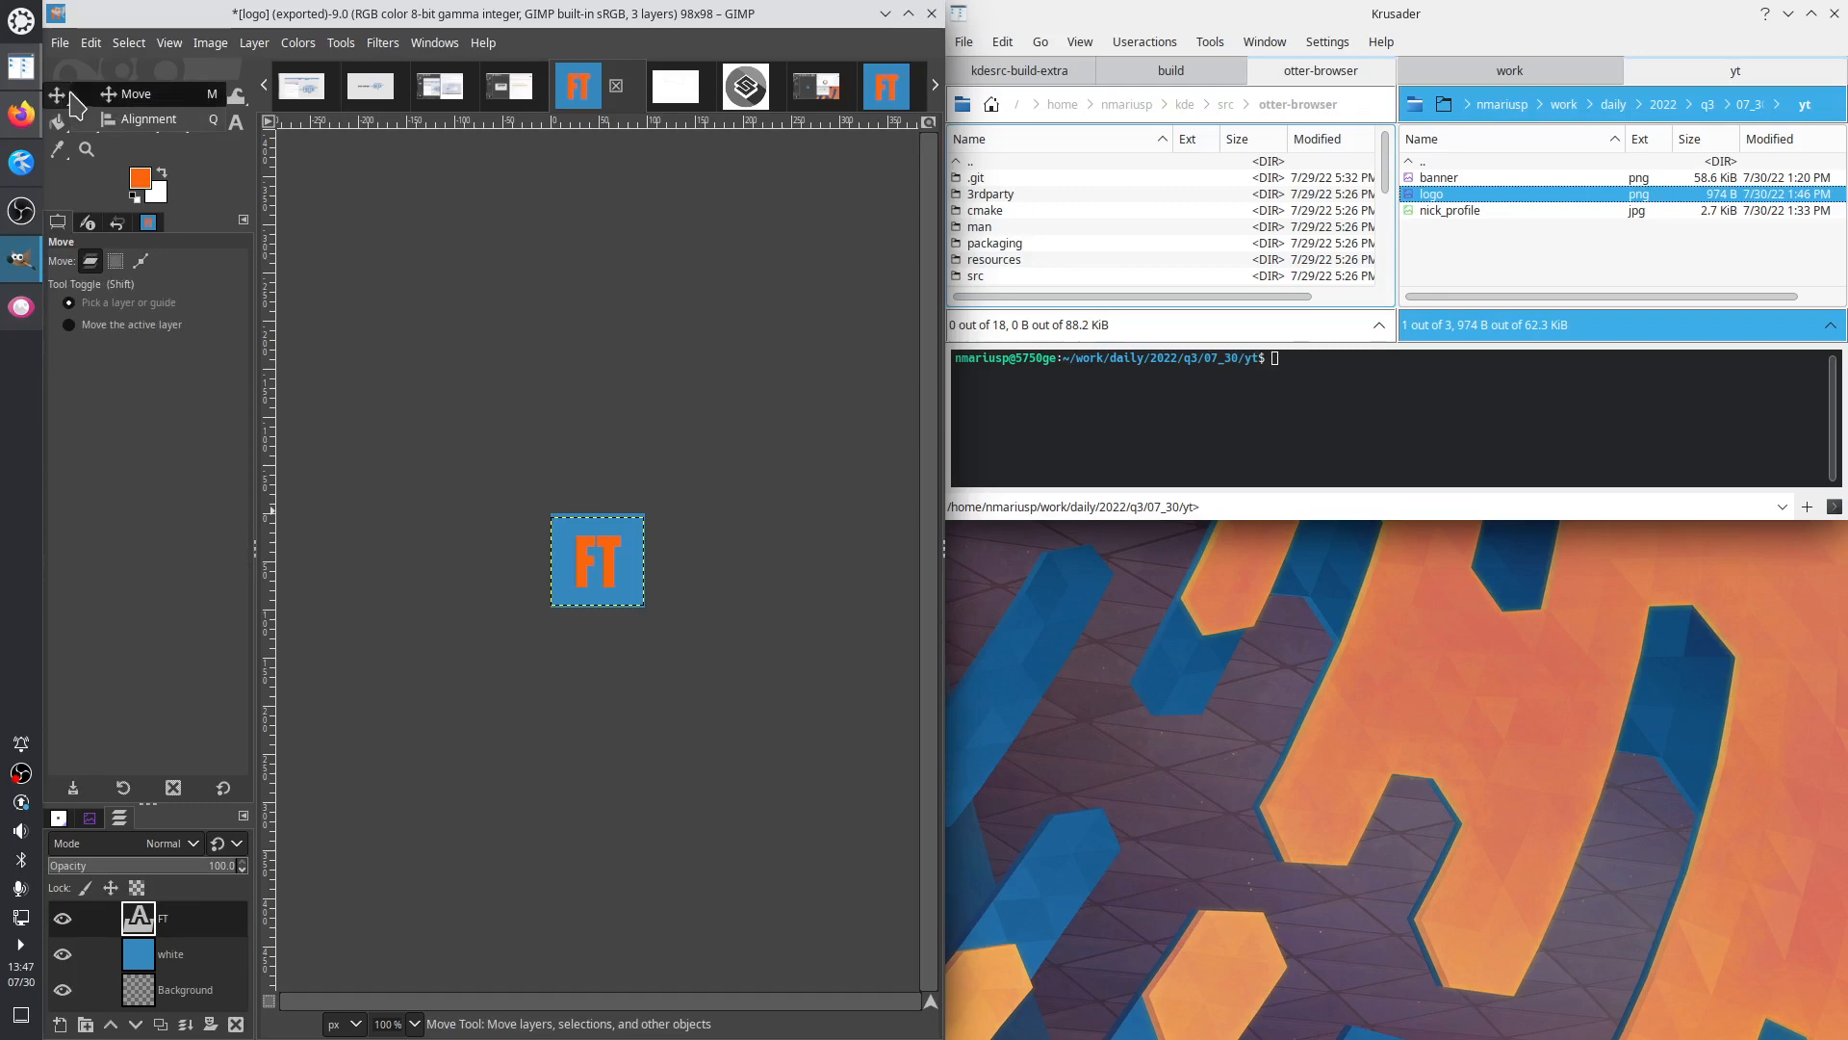
click(127, 94)
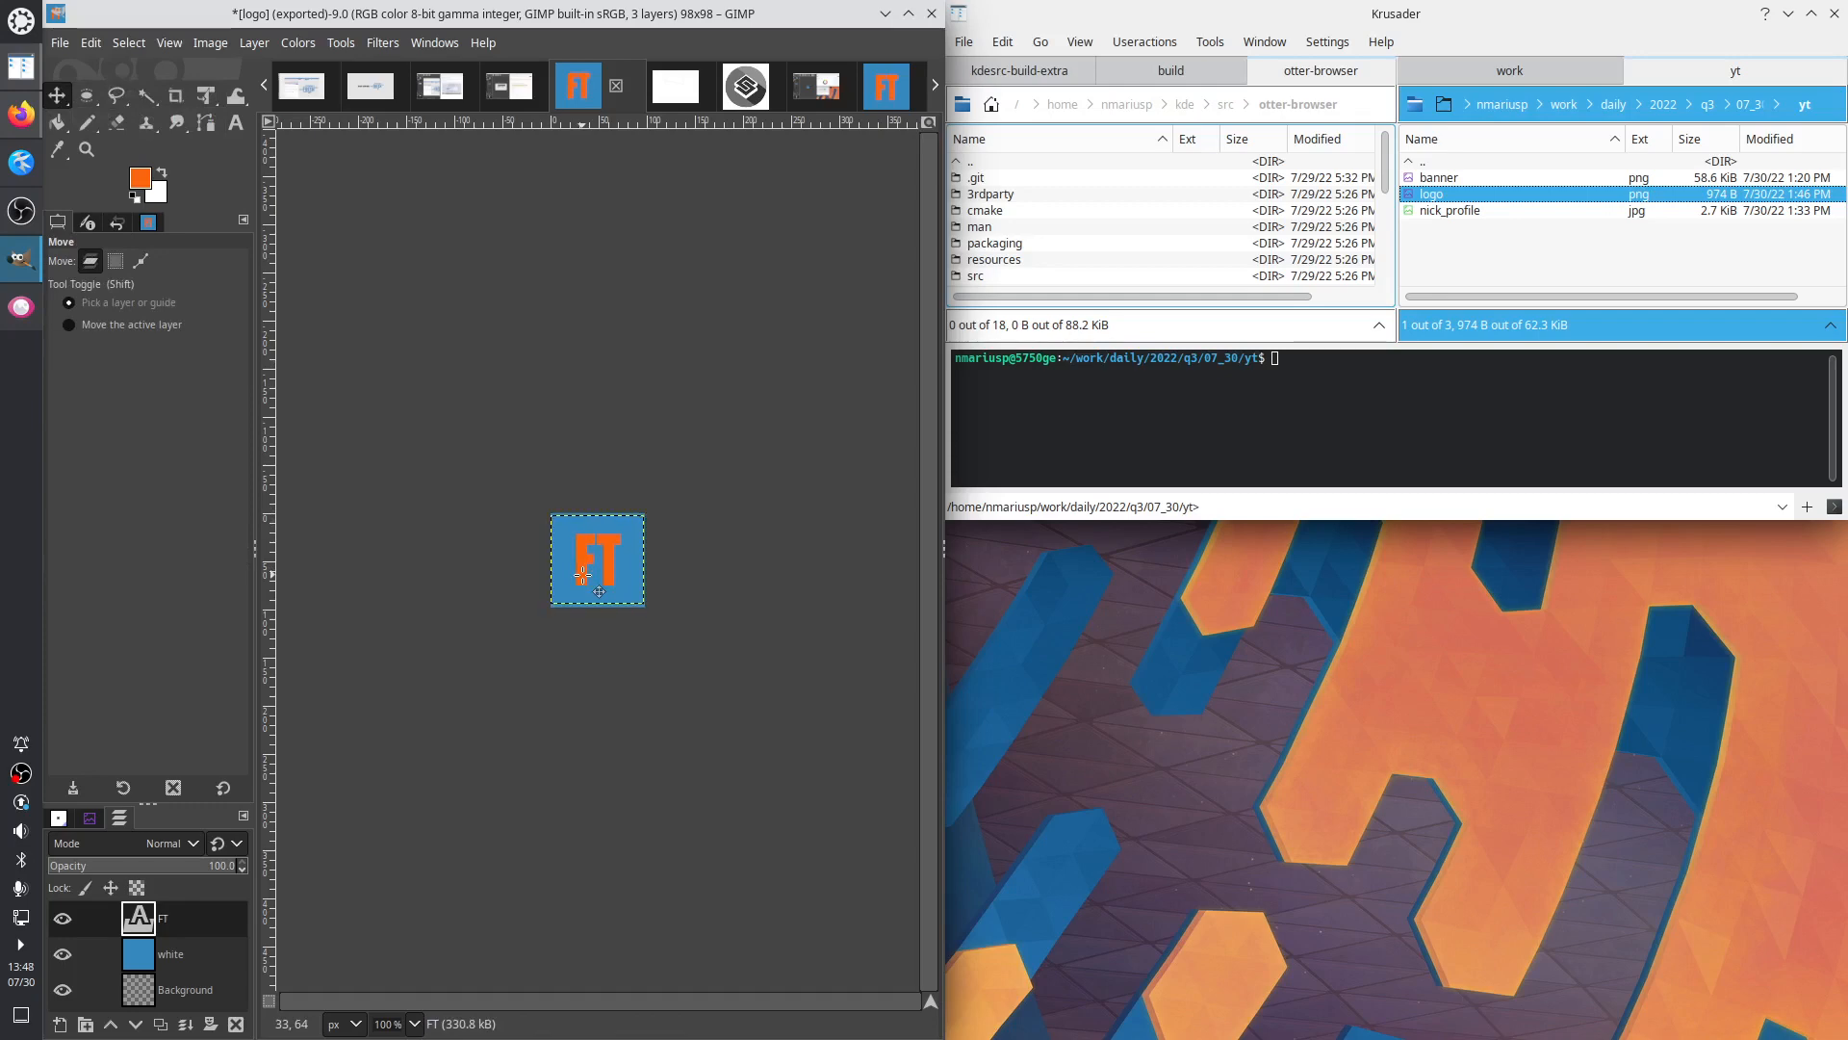
Export the adjusted profile picture as logo1.png in the yt folder with the default PNG options
click(60, 43)
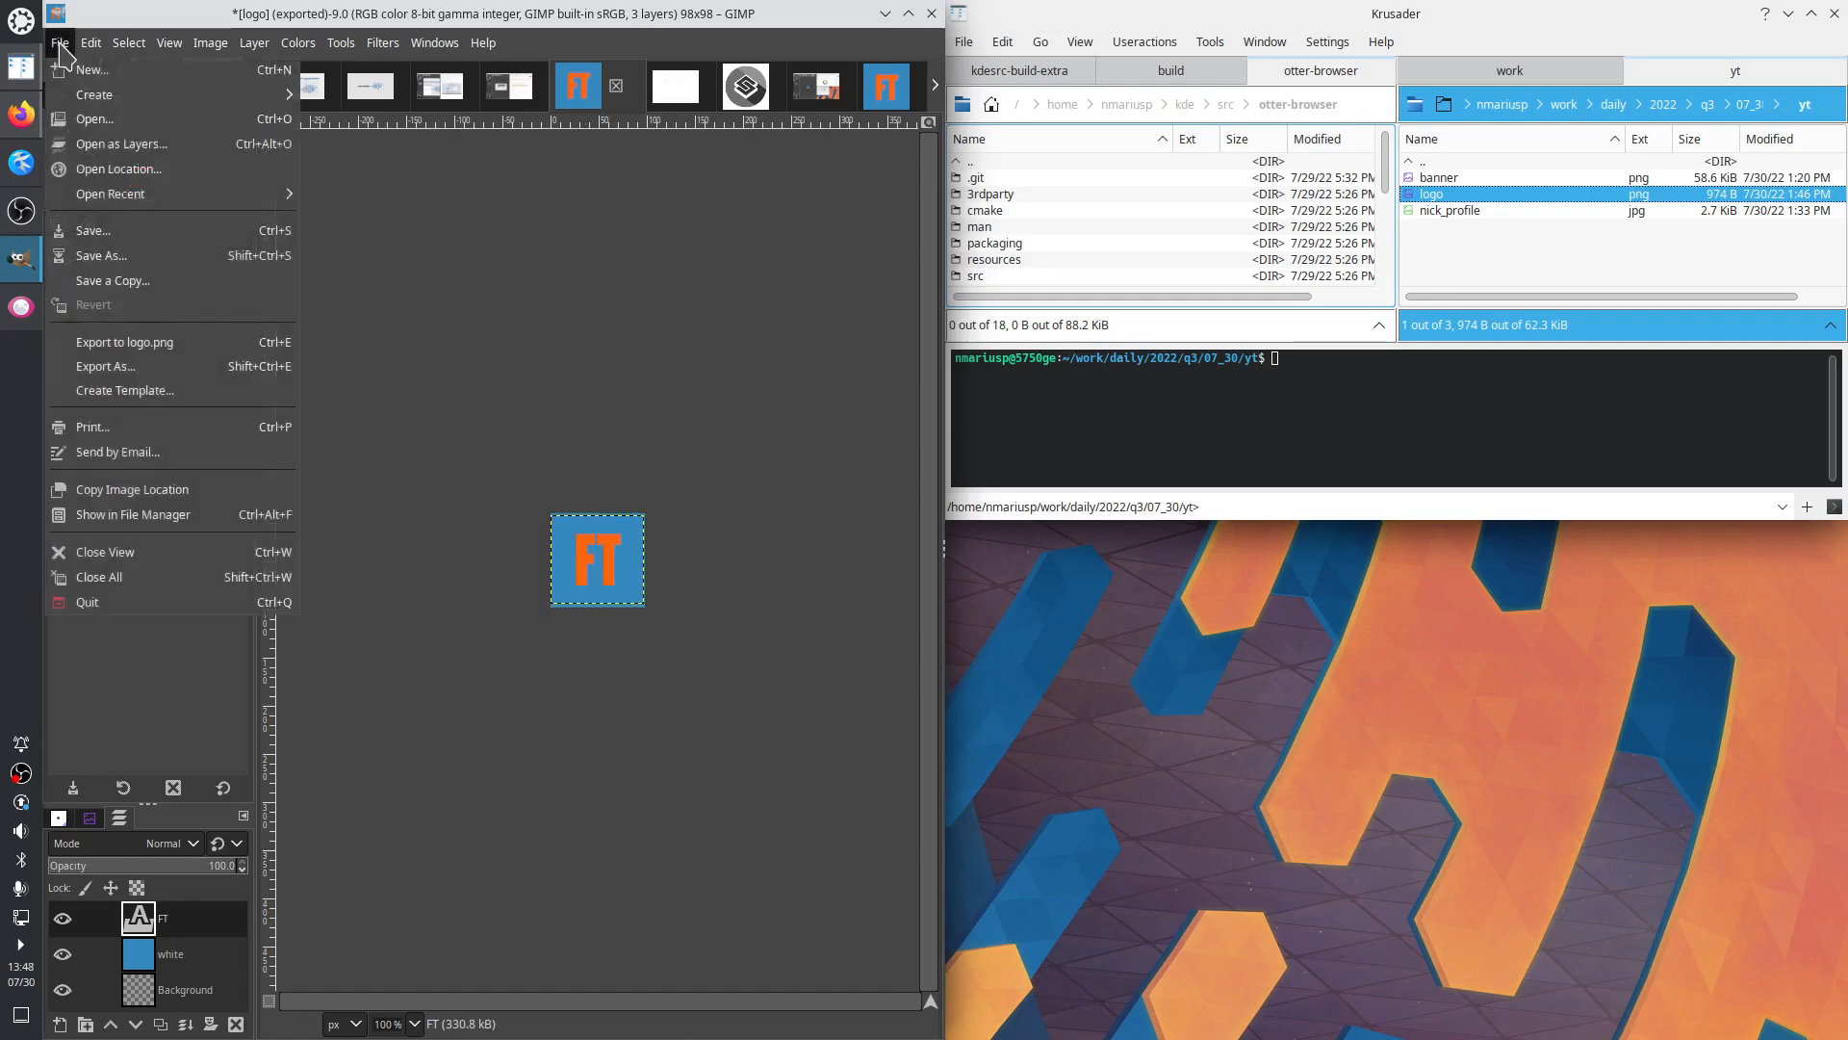
click(133, 367)
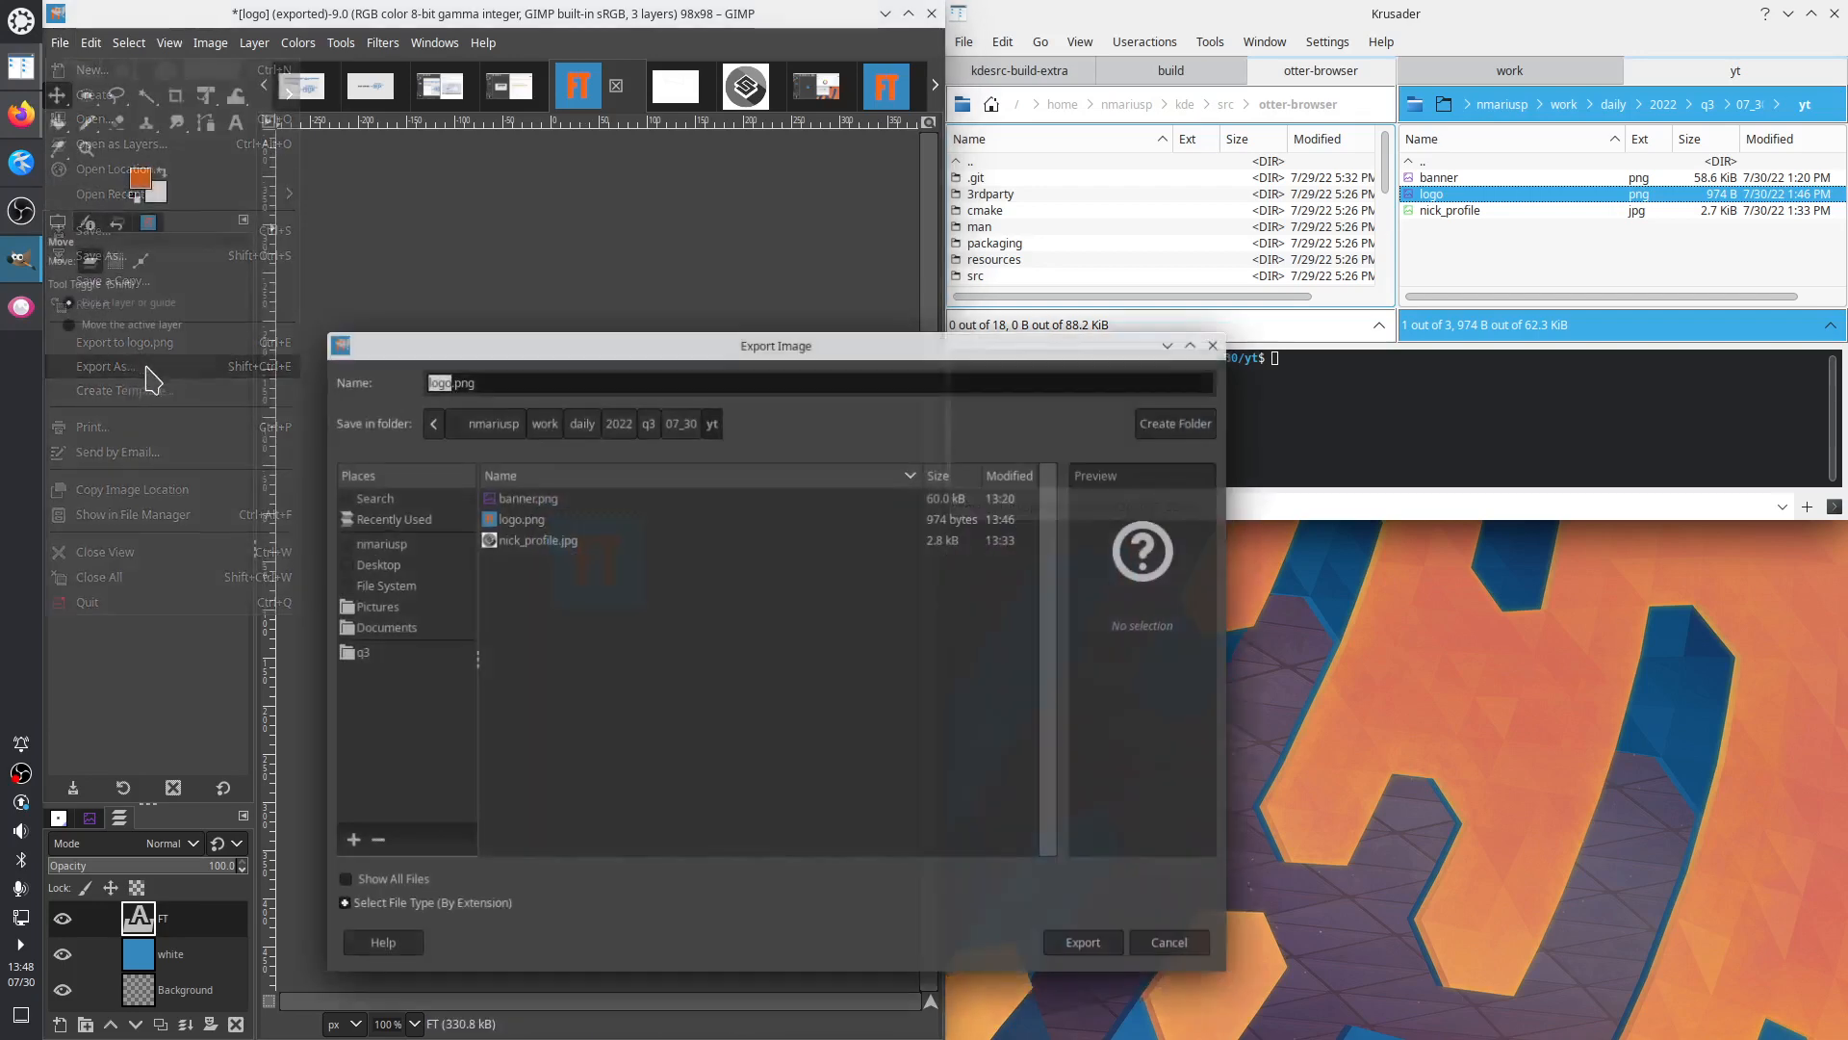
click(448, 379)
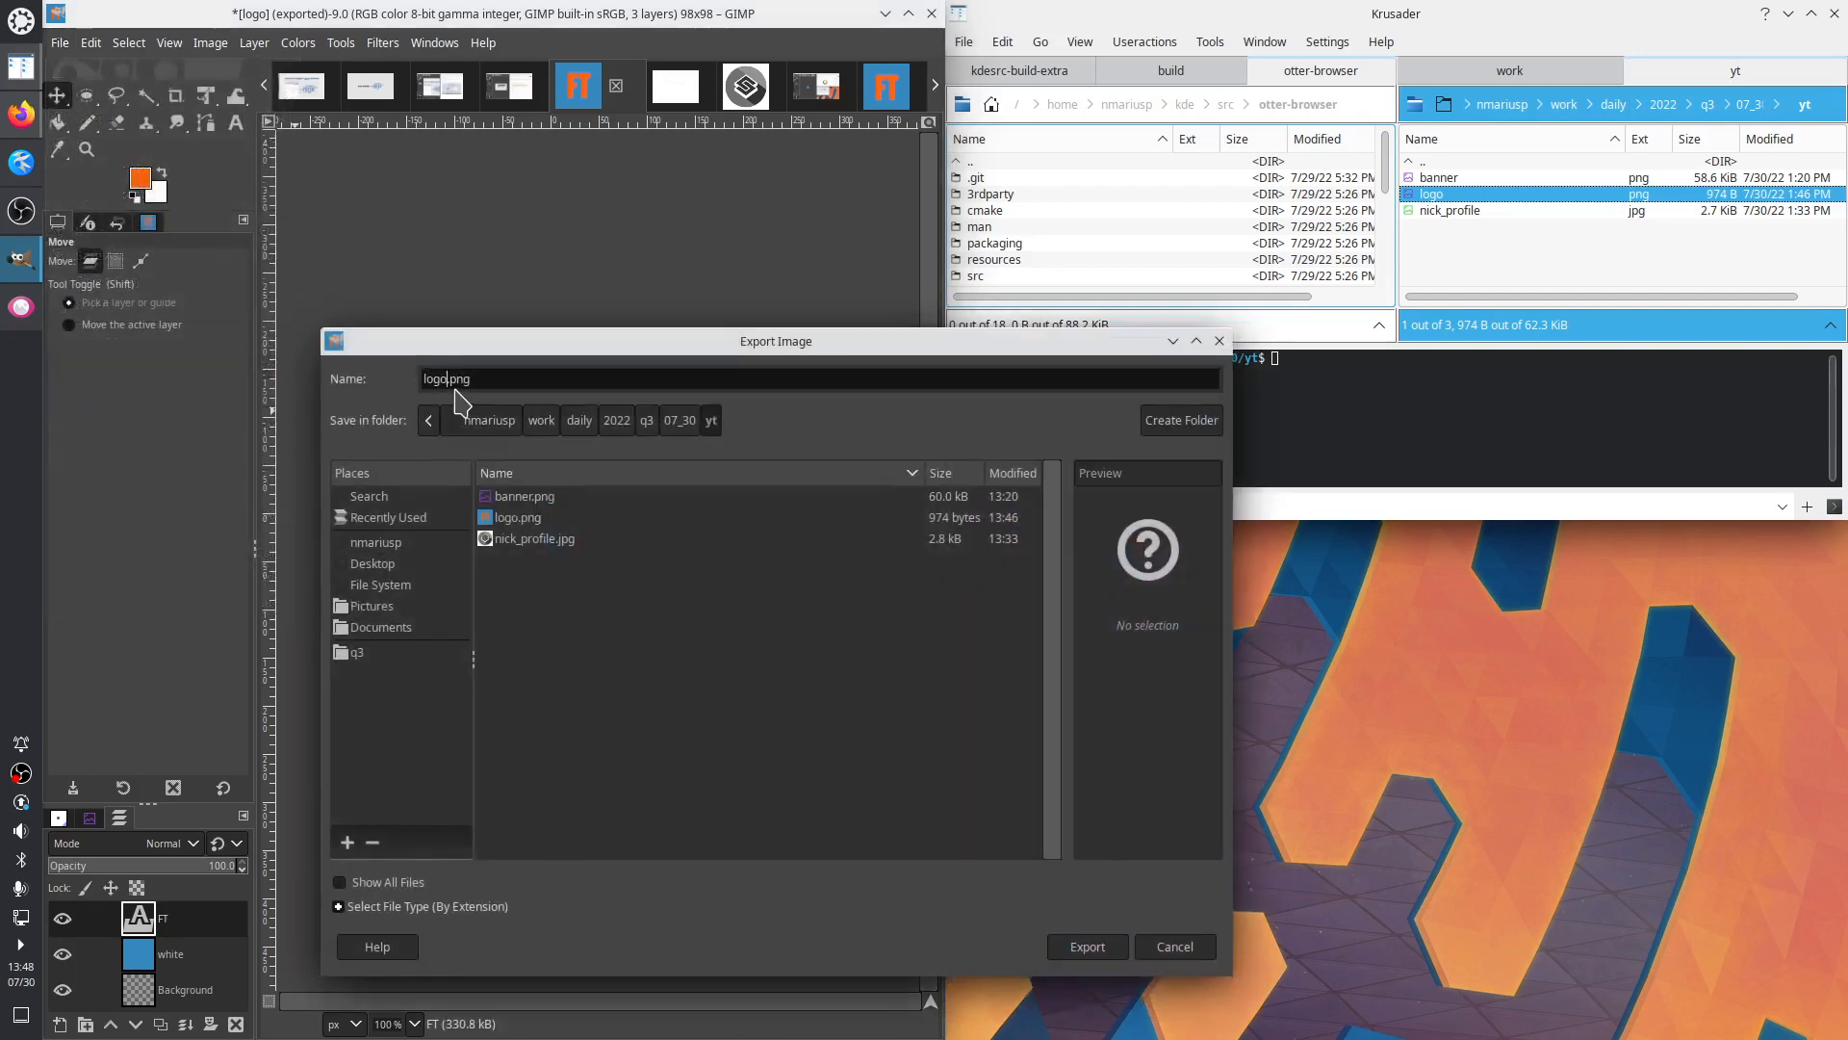
key(Return)
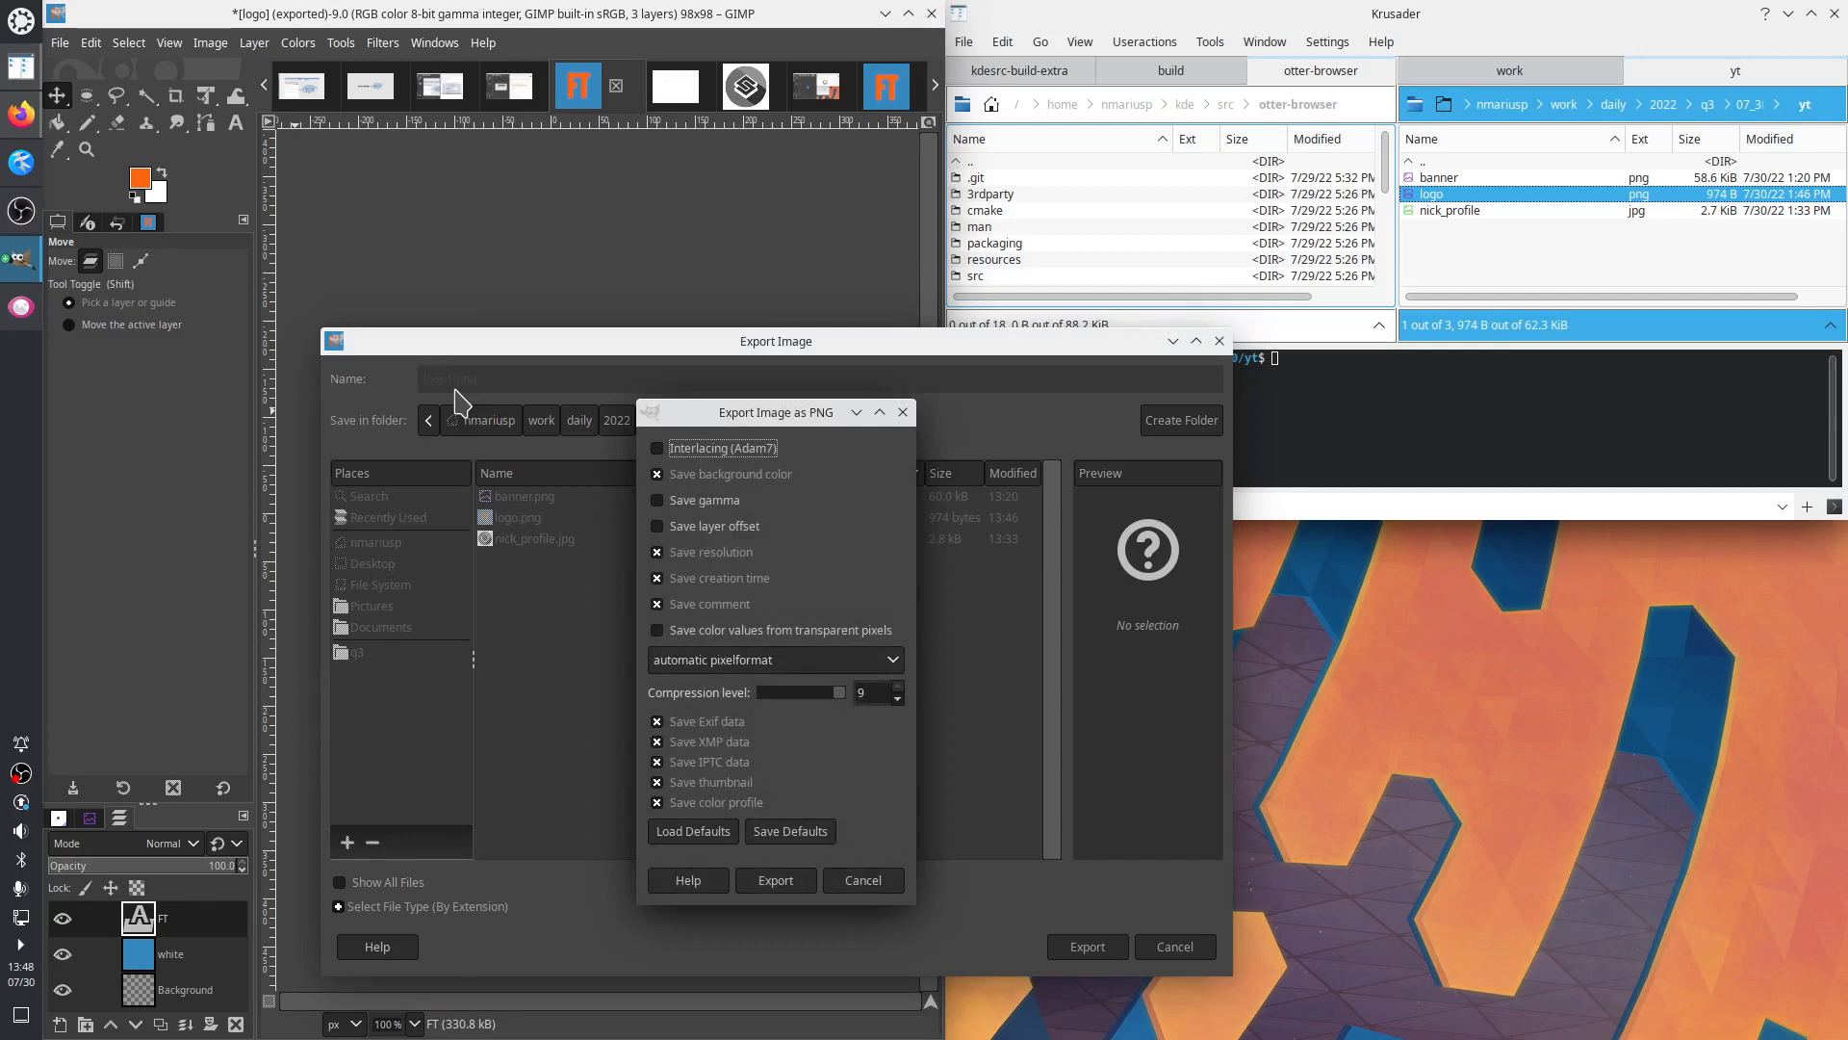
key(Return)
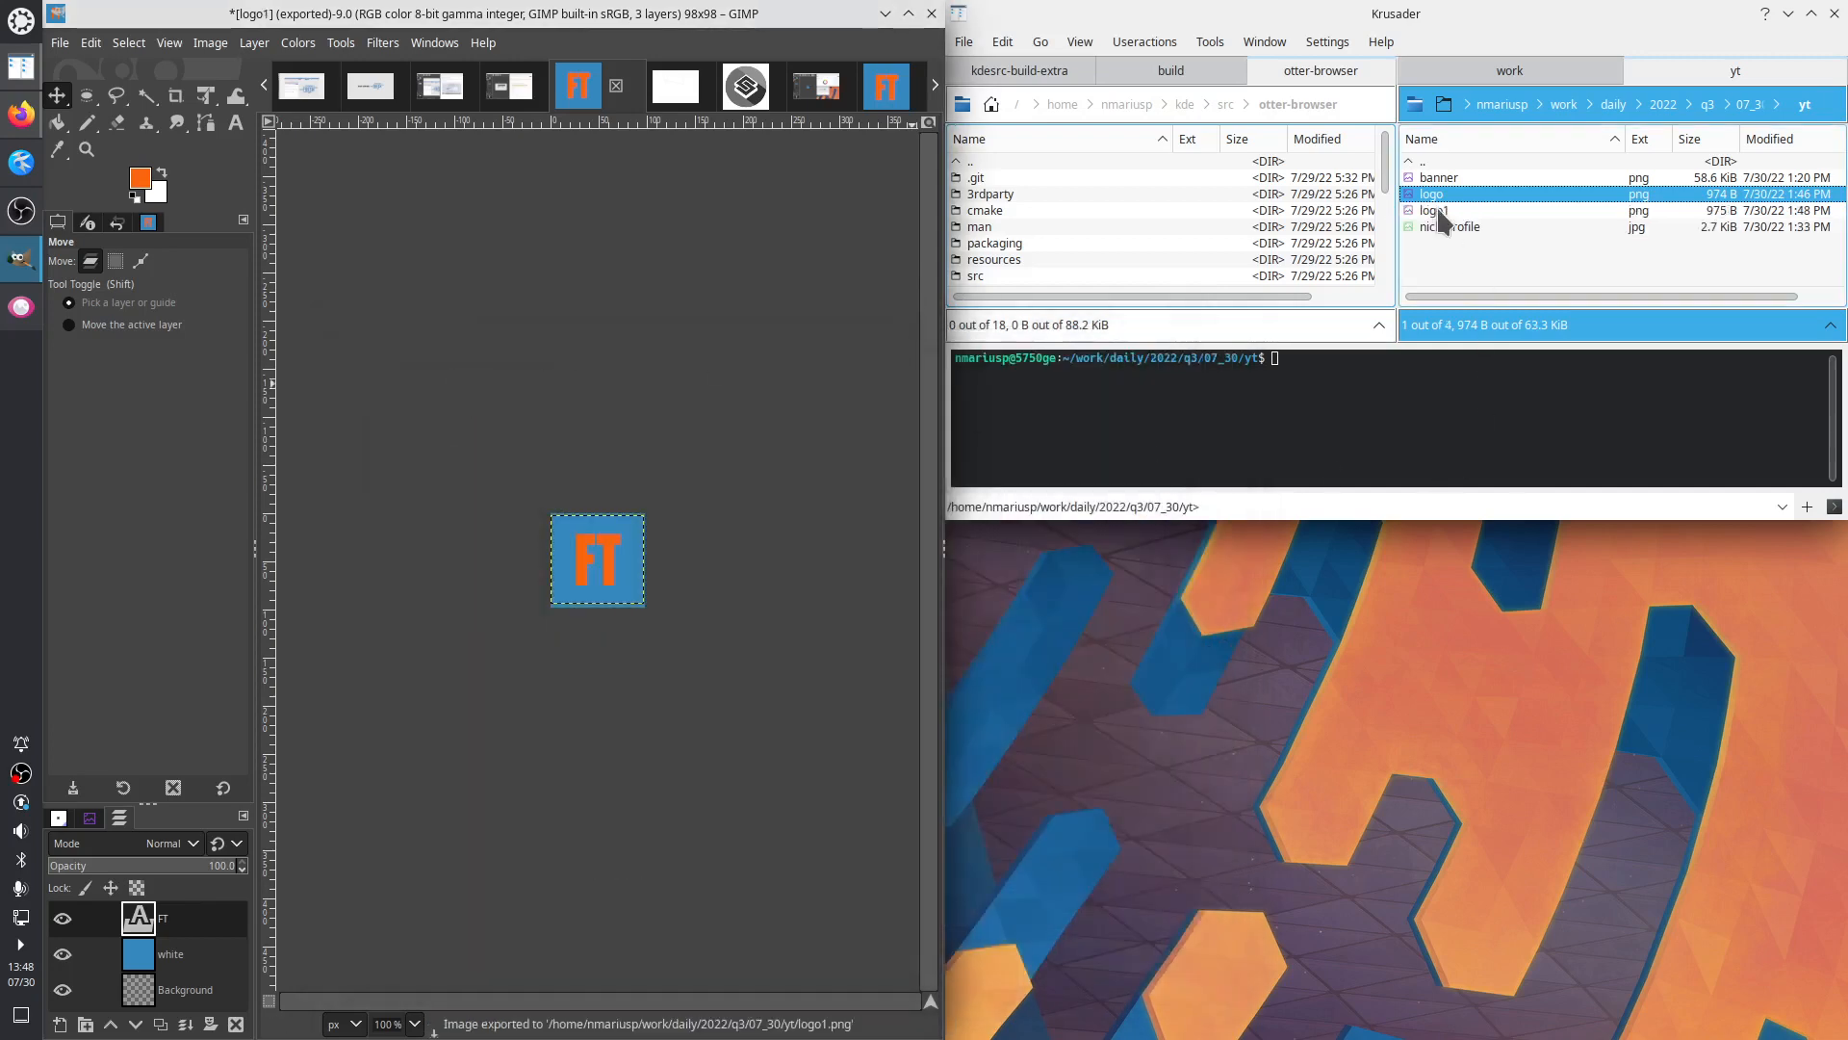
Open logo1.png in GIMP, overlay a 98 x 98 px circular selection, and compare its centering with logo.png
drag(1442, 211, 168, 164)
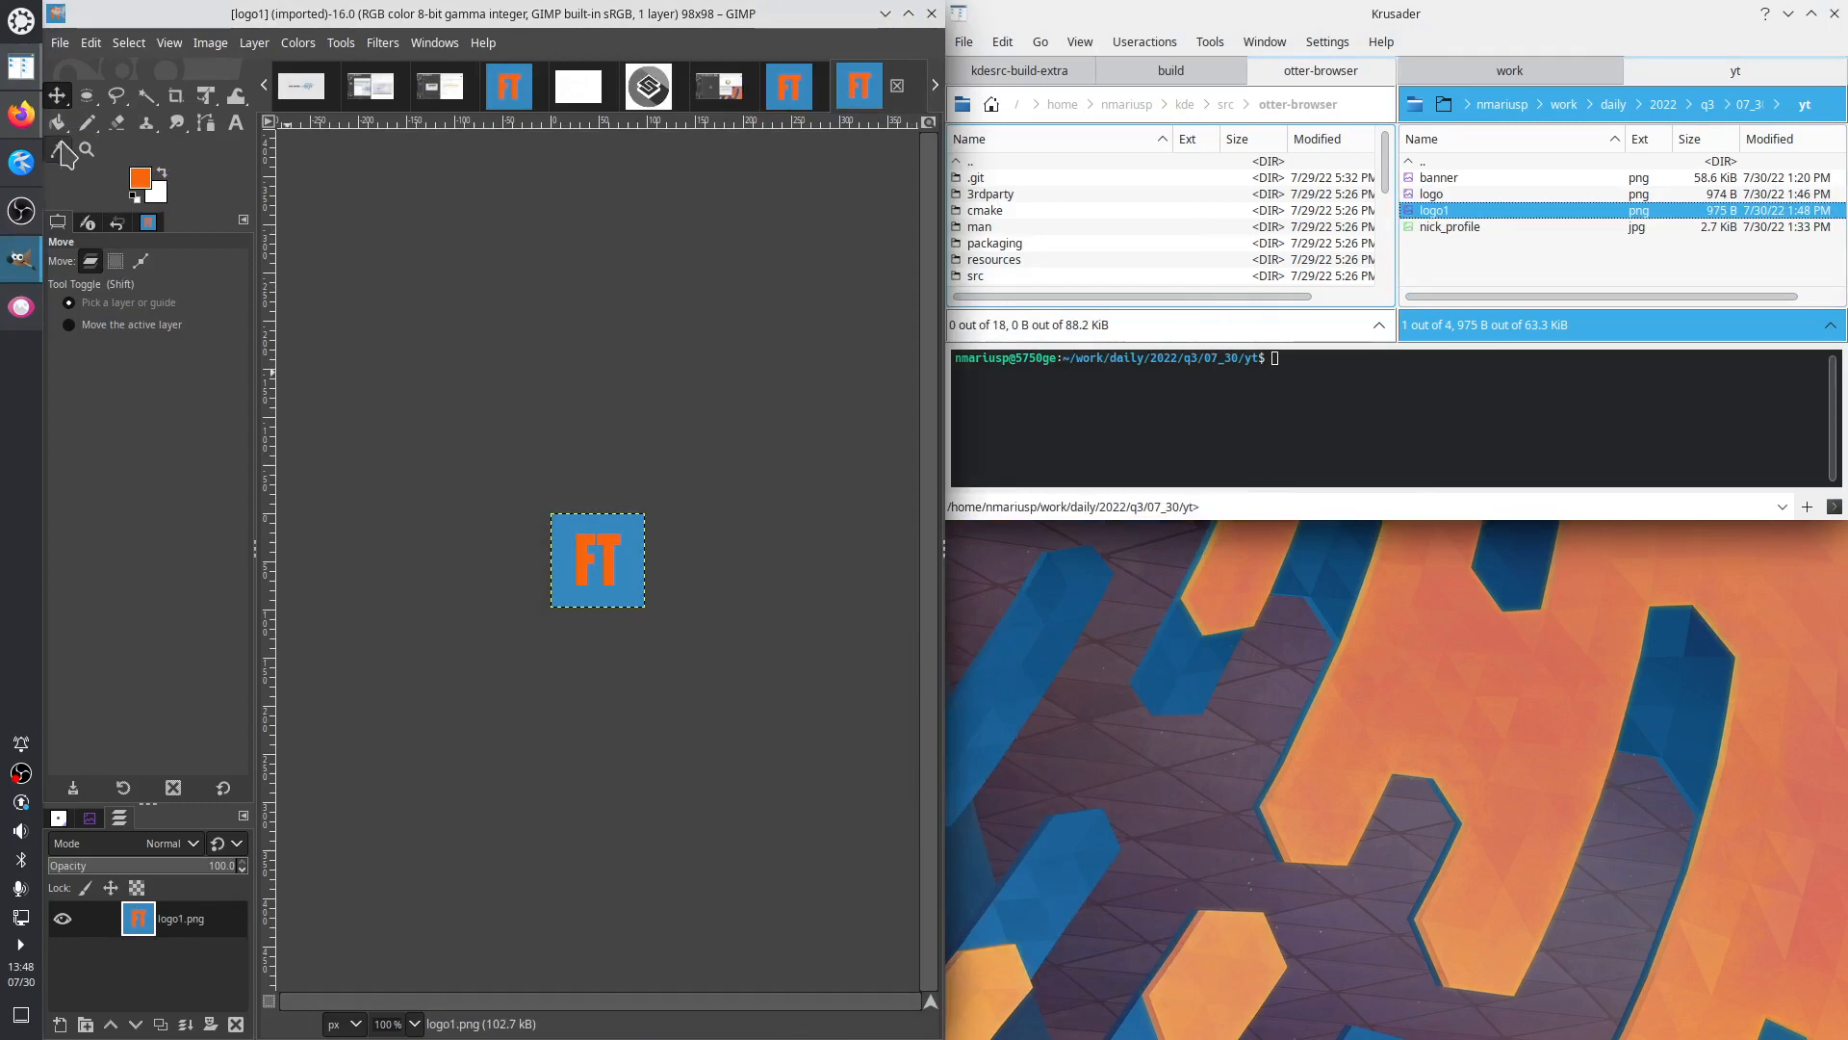
click(86, 96)
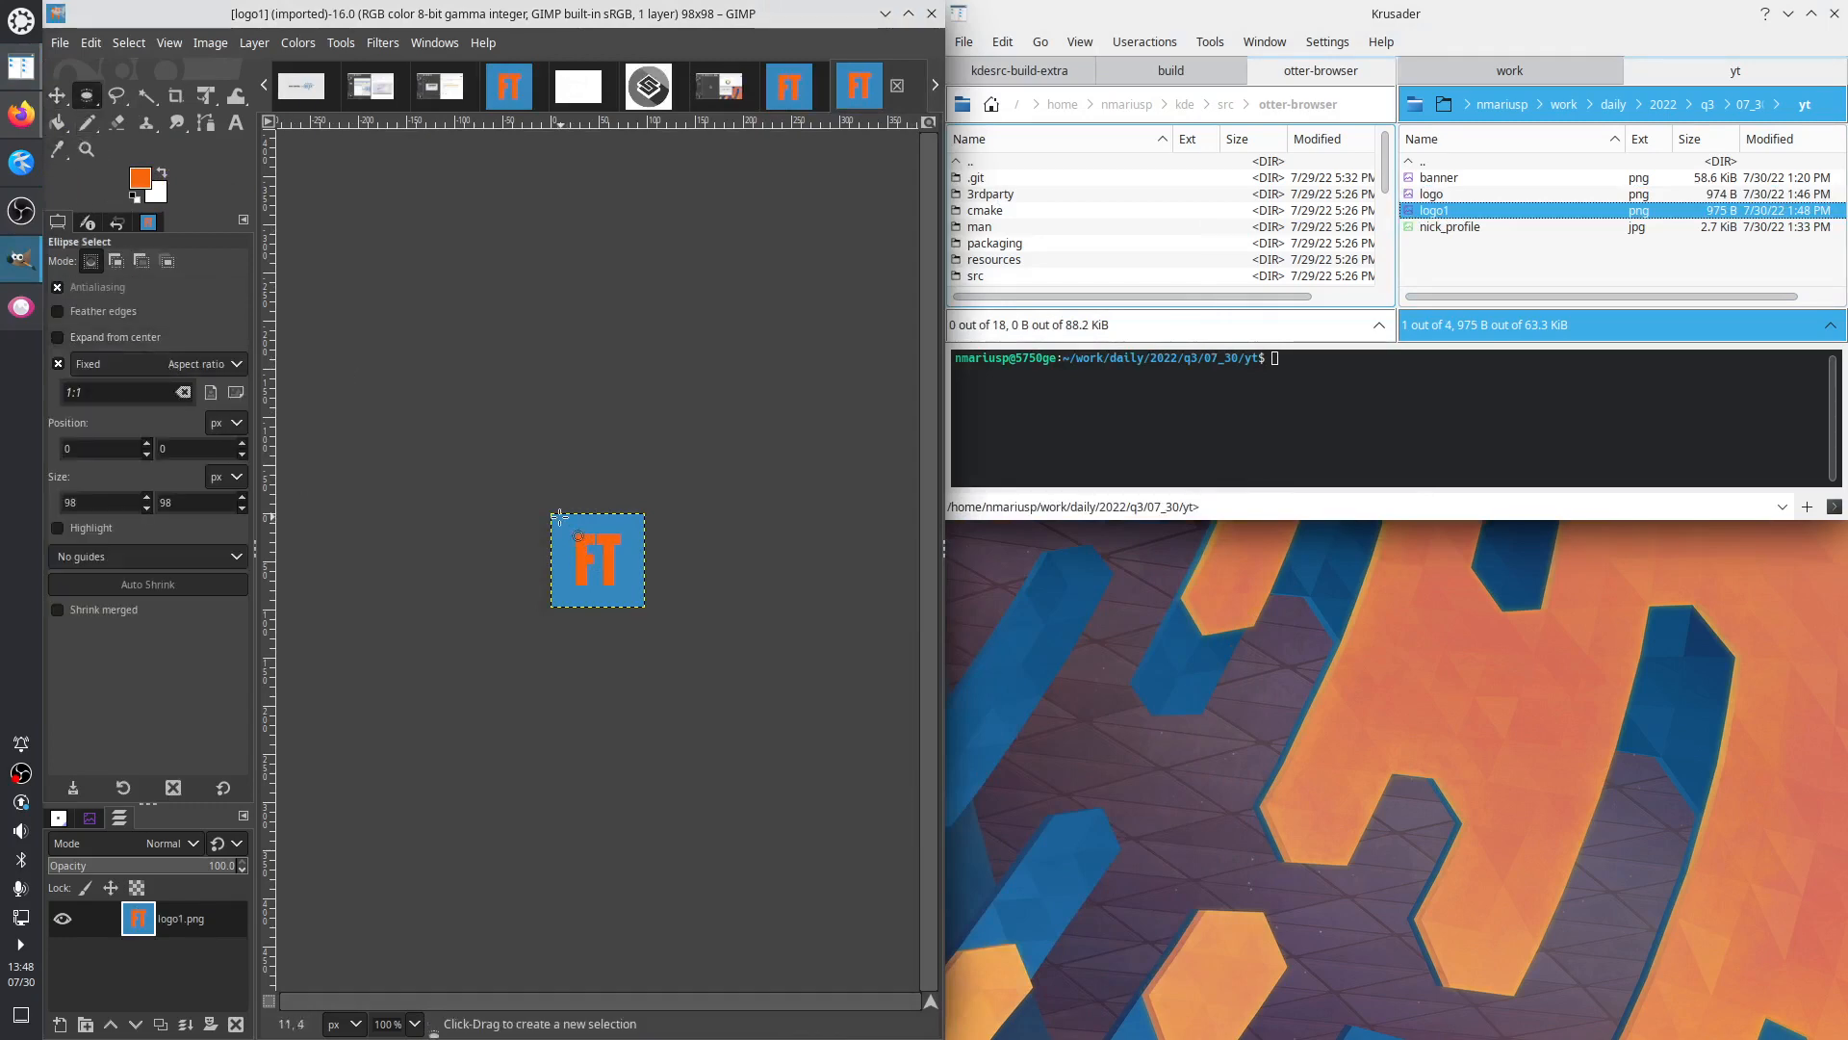
drag(550, 513, 643, 608)
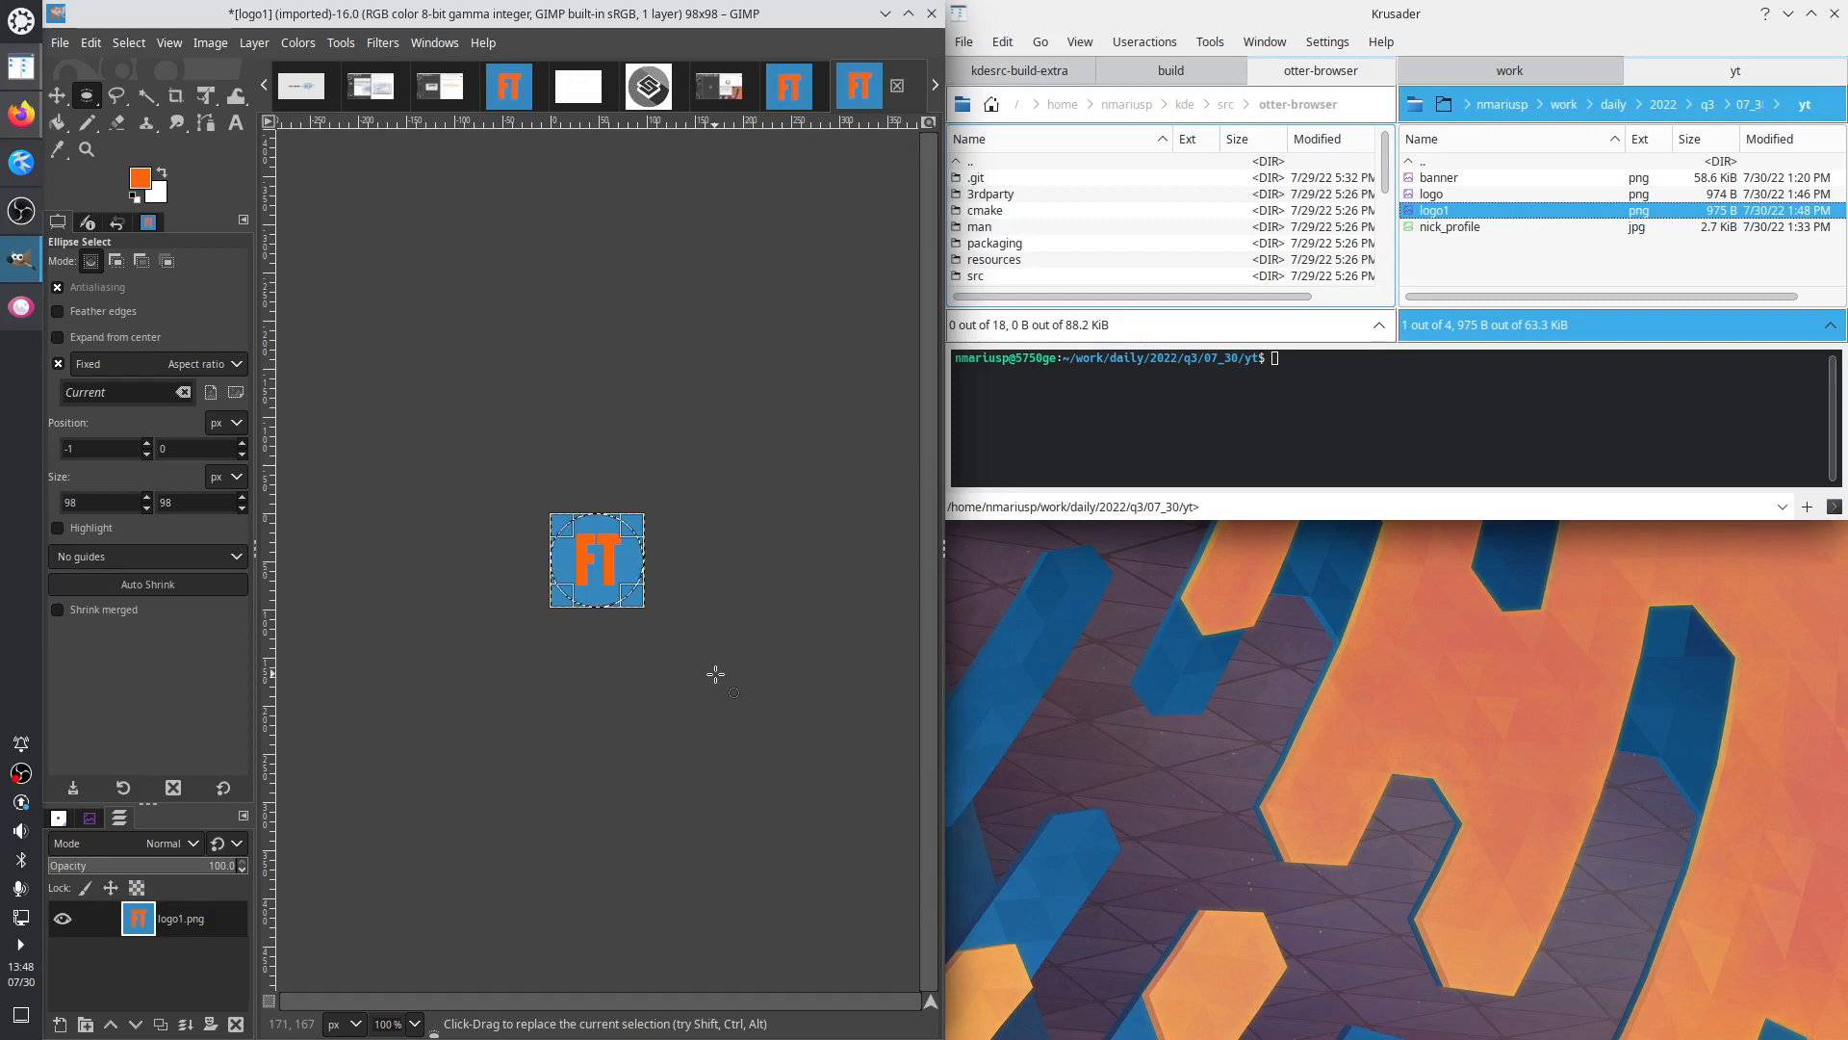
click(793, 89)
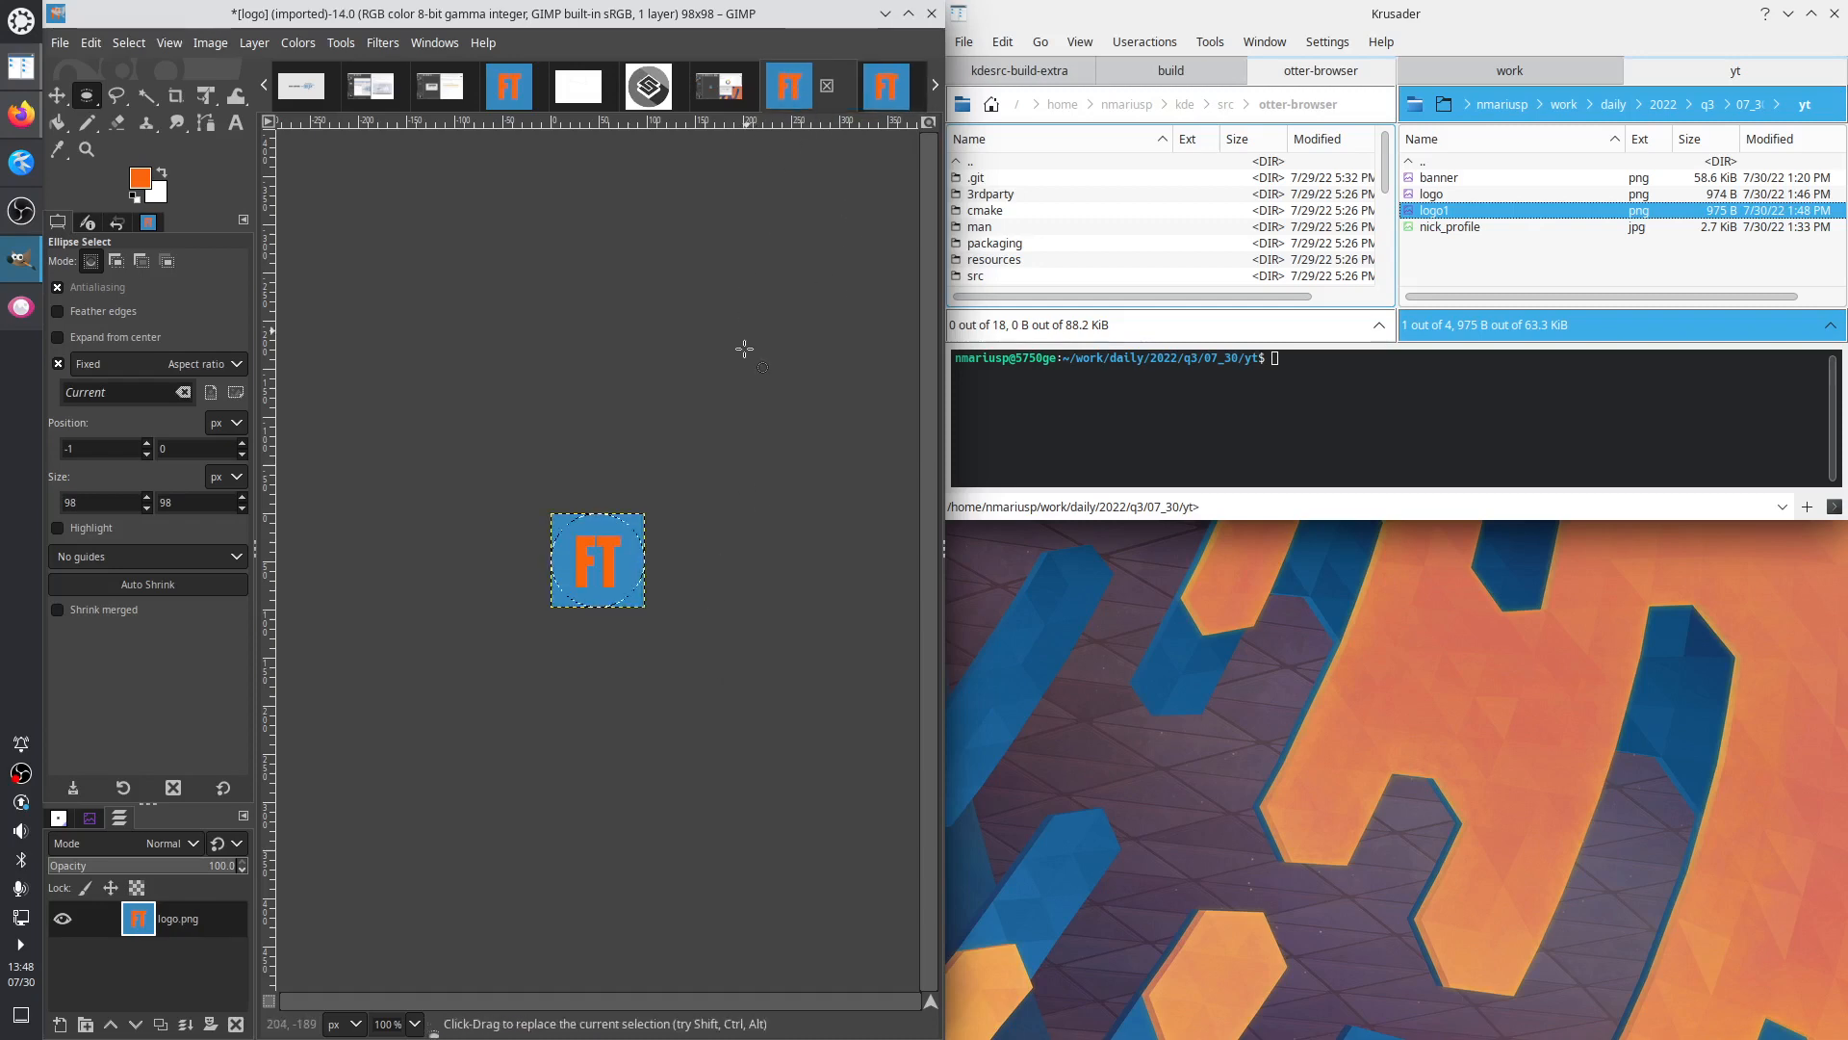
Switch back to the layered profile picture and shift the "FT" text layer slightly to the left with the Move tool
click(509, 87)
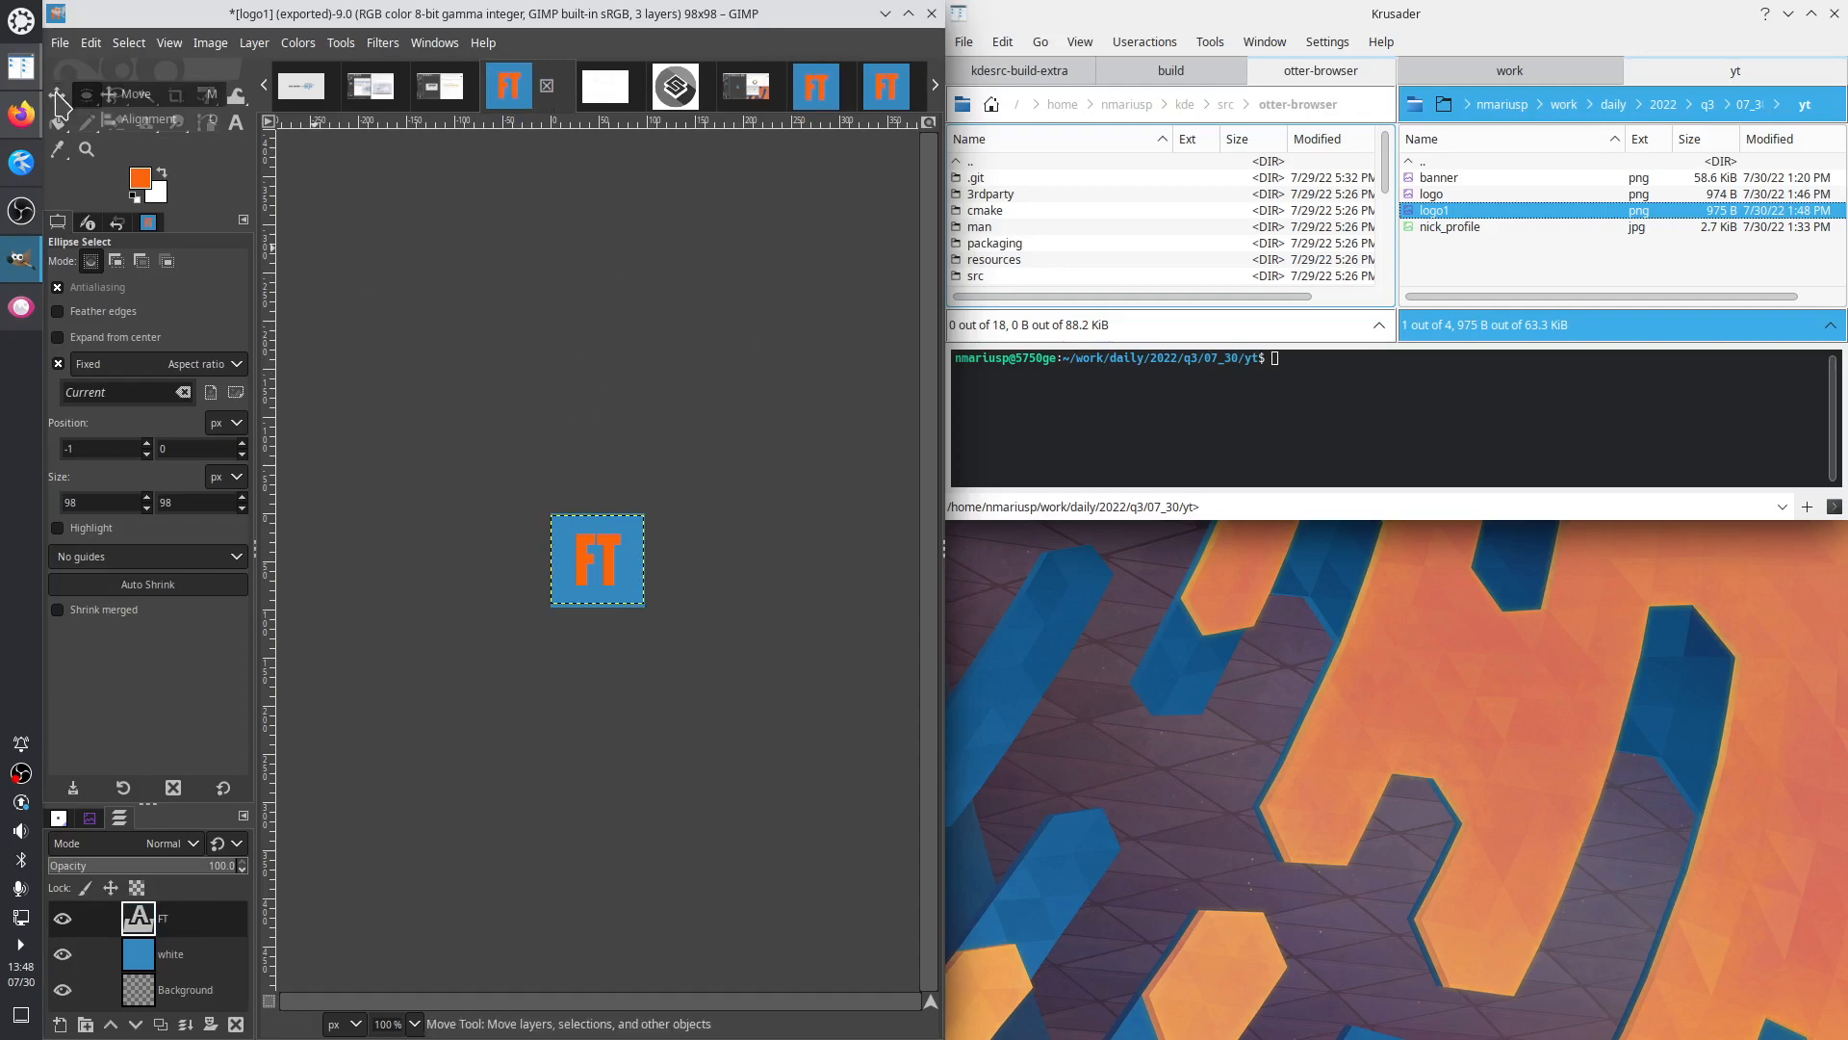
click(106, 94)
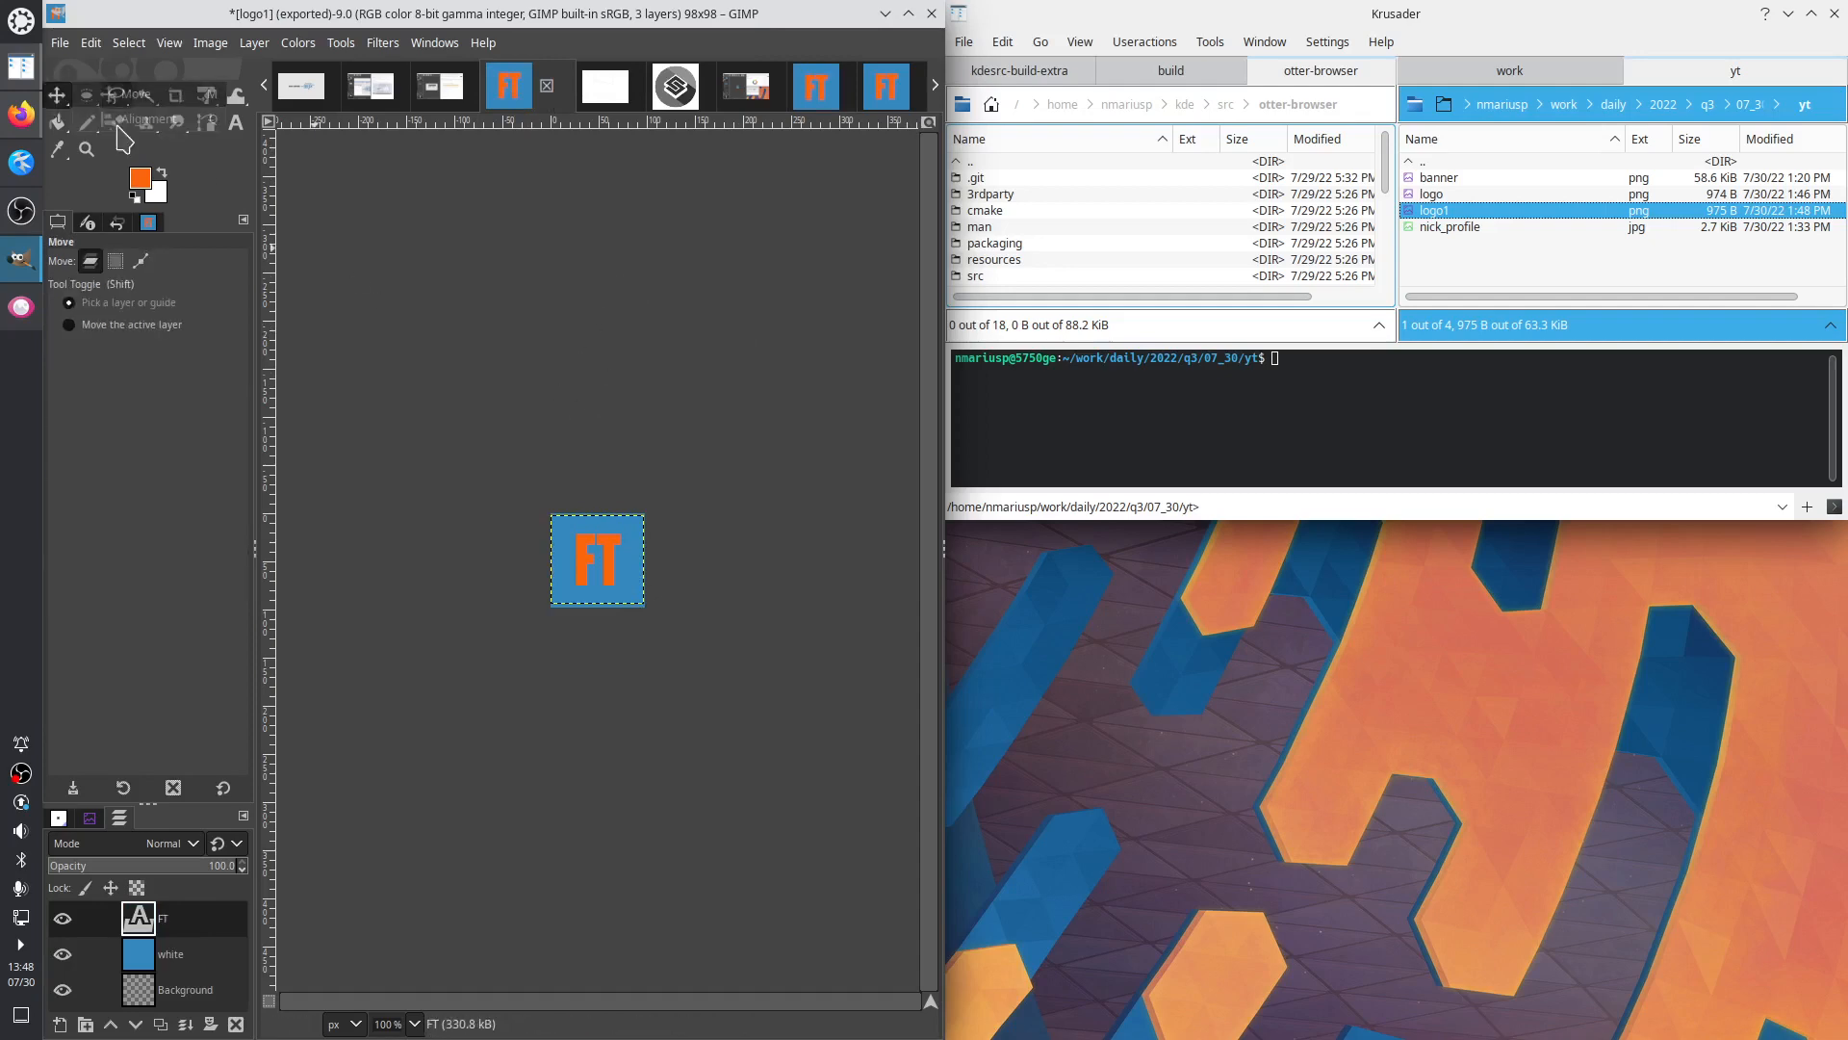
click(581, 567)
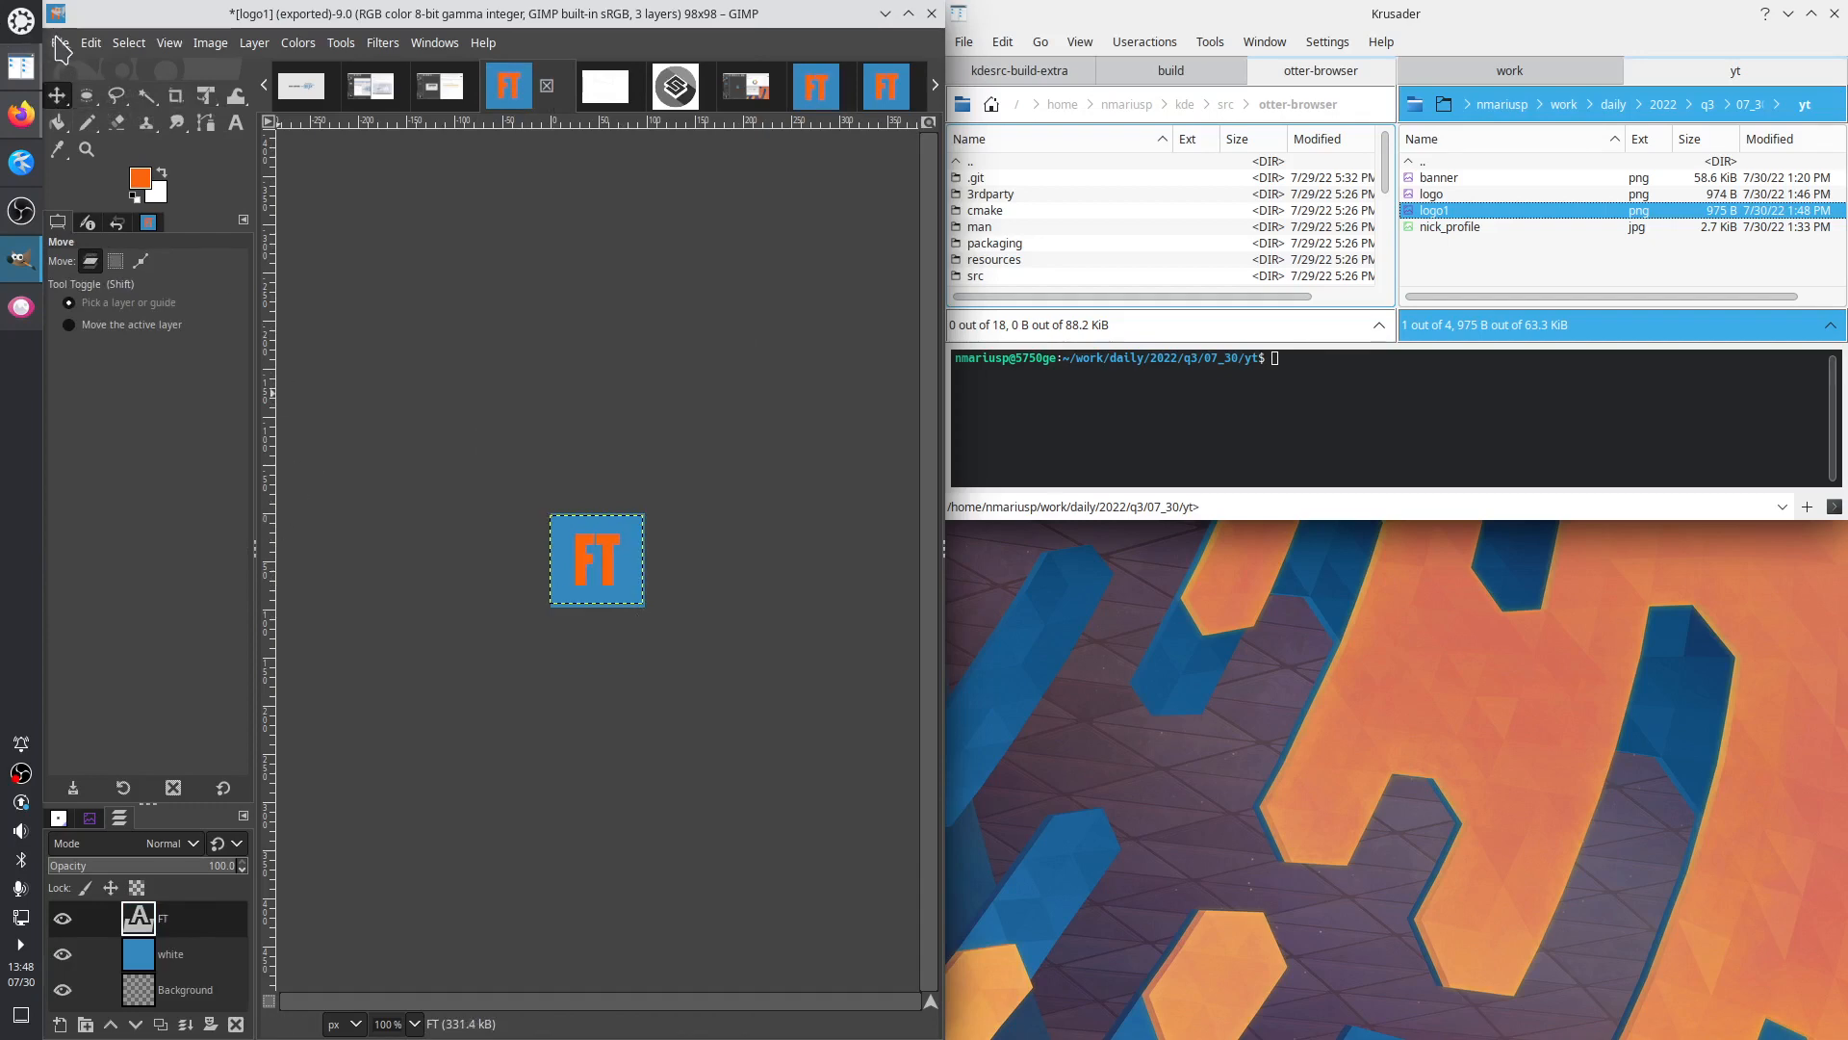
Export the shifted profile picture as logo2.png in the yt folder with the default PNG options
click(61, 45)
click(135, 363)
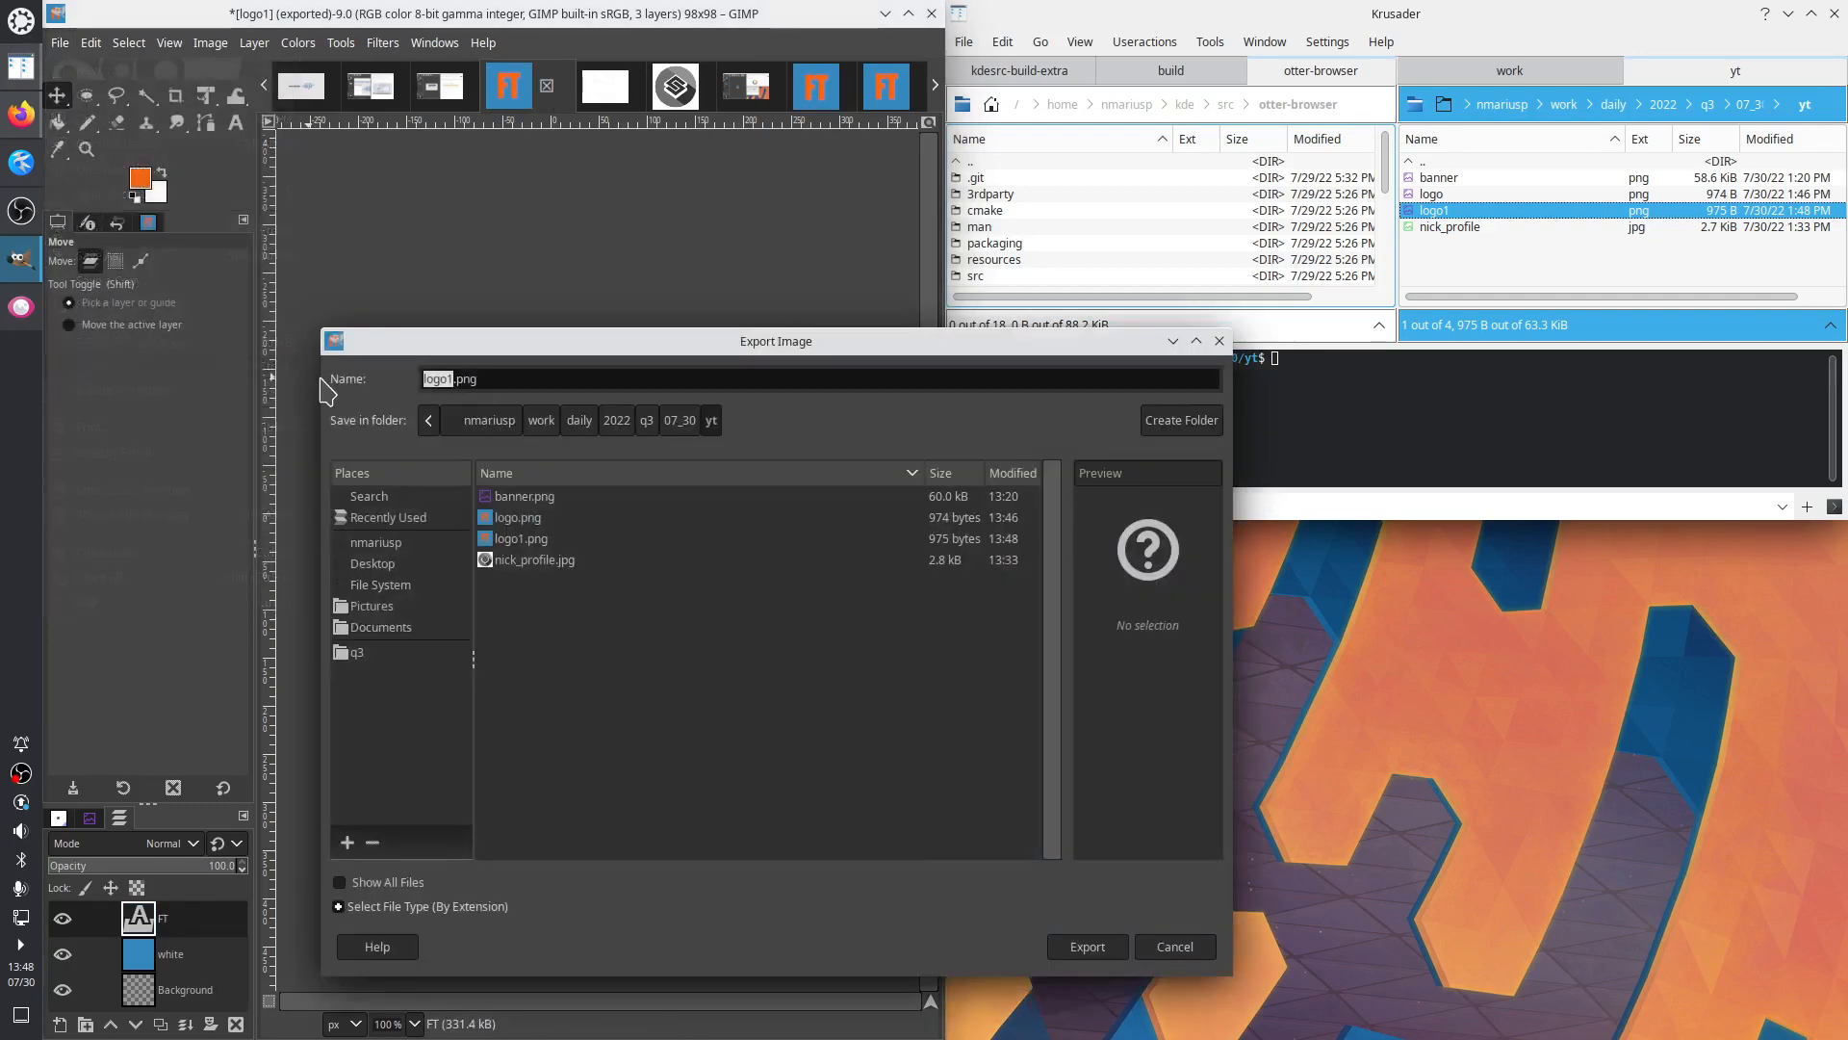
click(452, 379)
text(2)
key(Return)
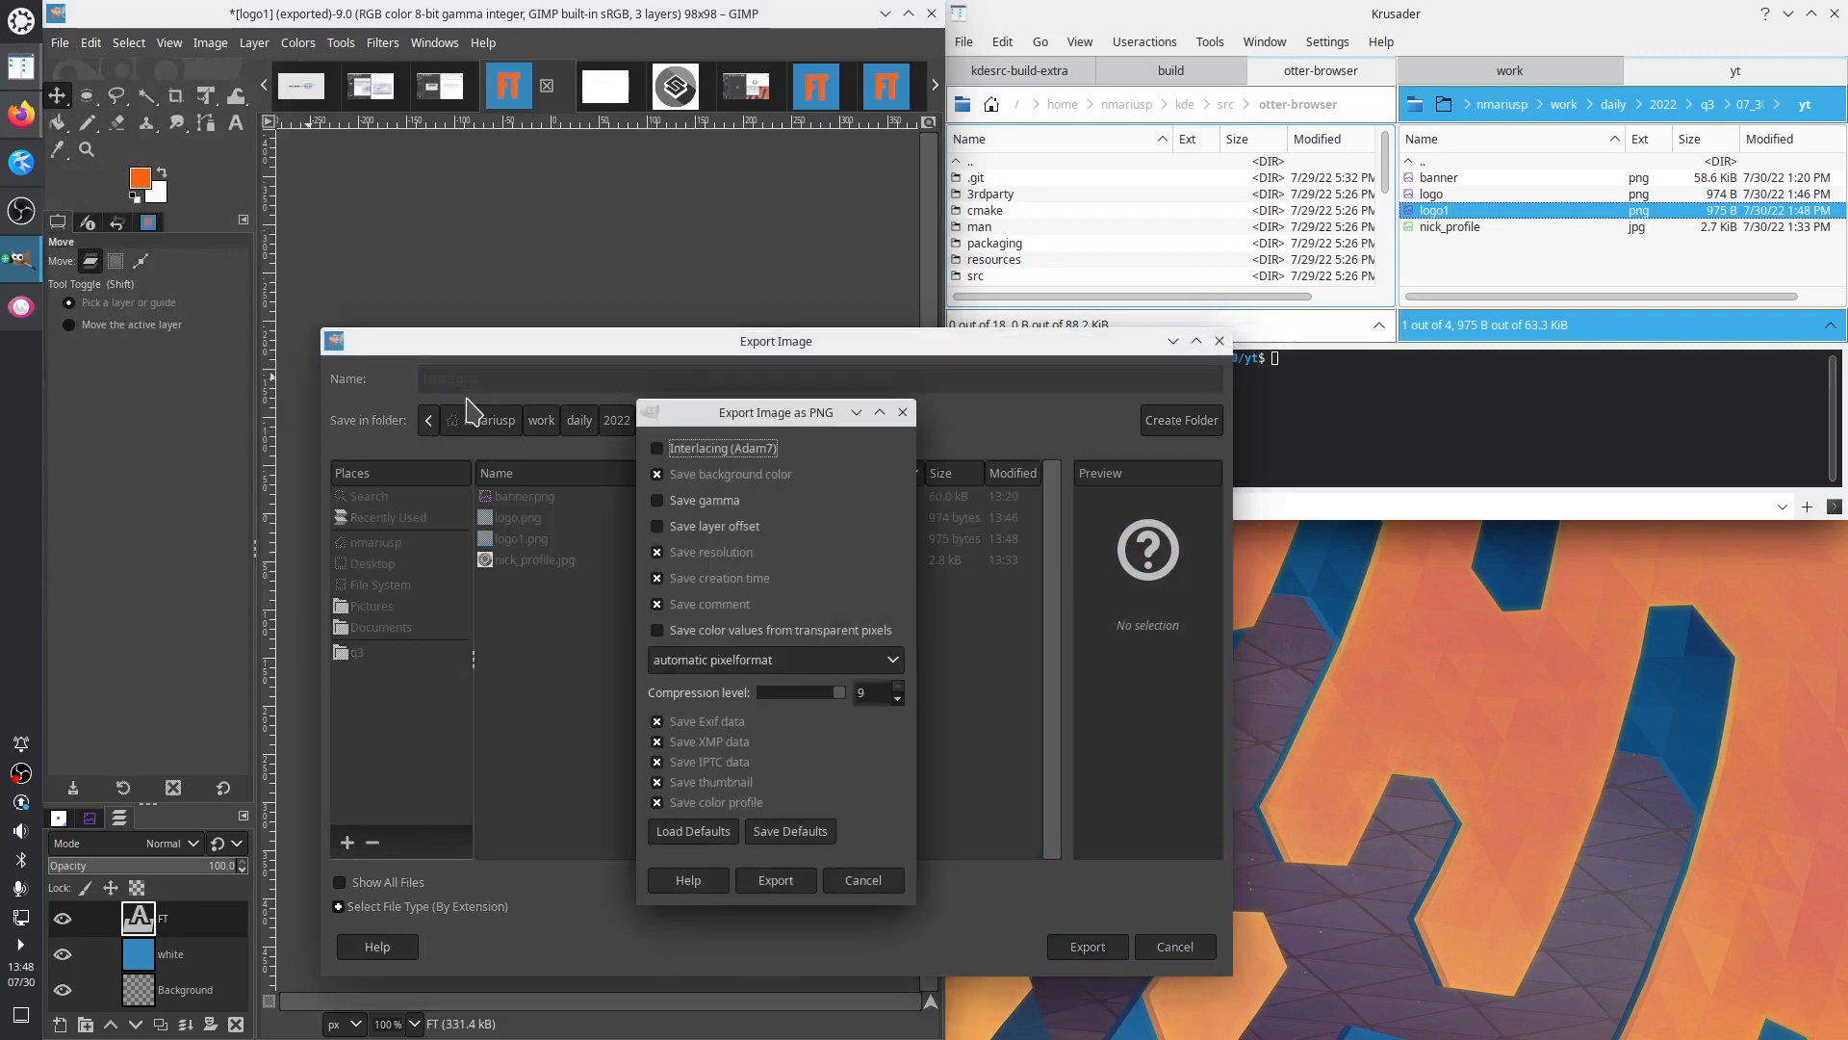
key(Return)
Open logo2.png in GIMP and overlay a circular selection of about 97 x 97 px to check the letters' centering
click(1433, 229)
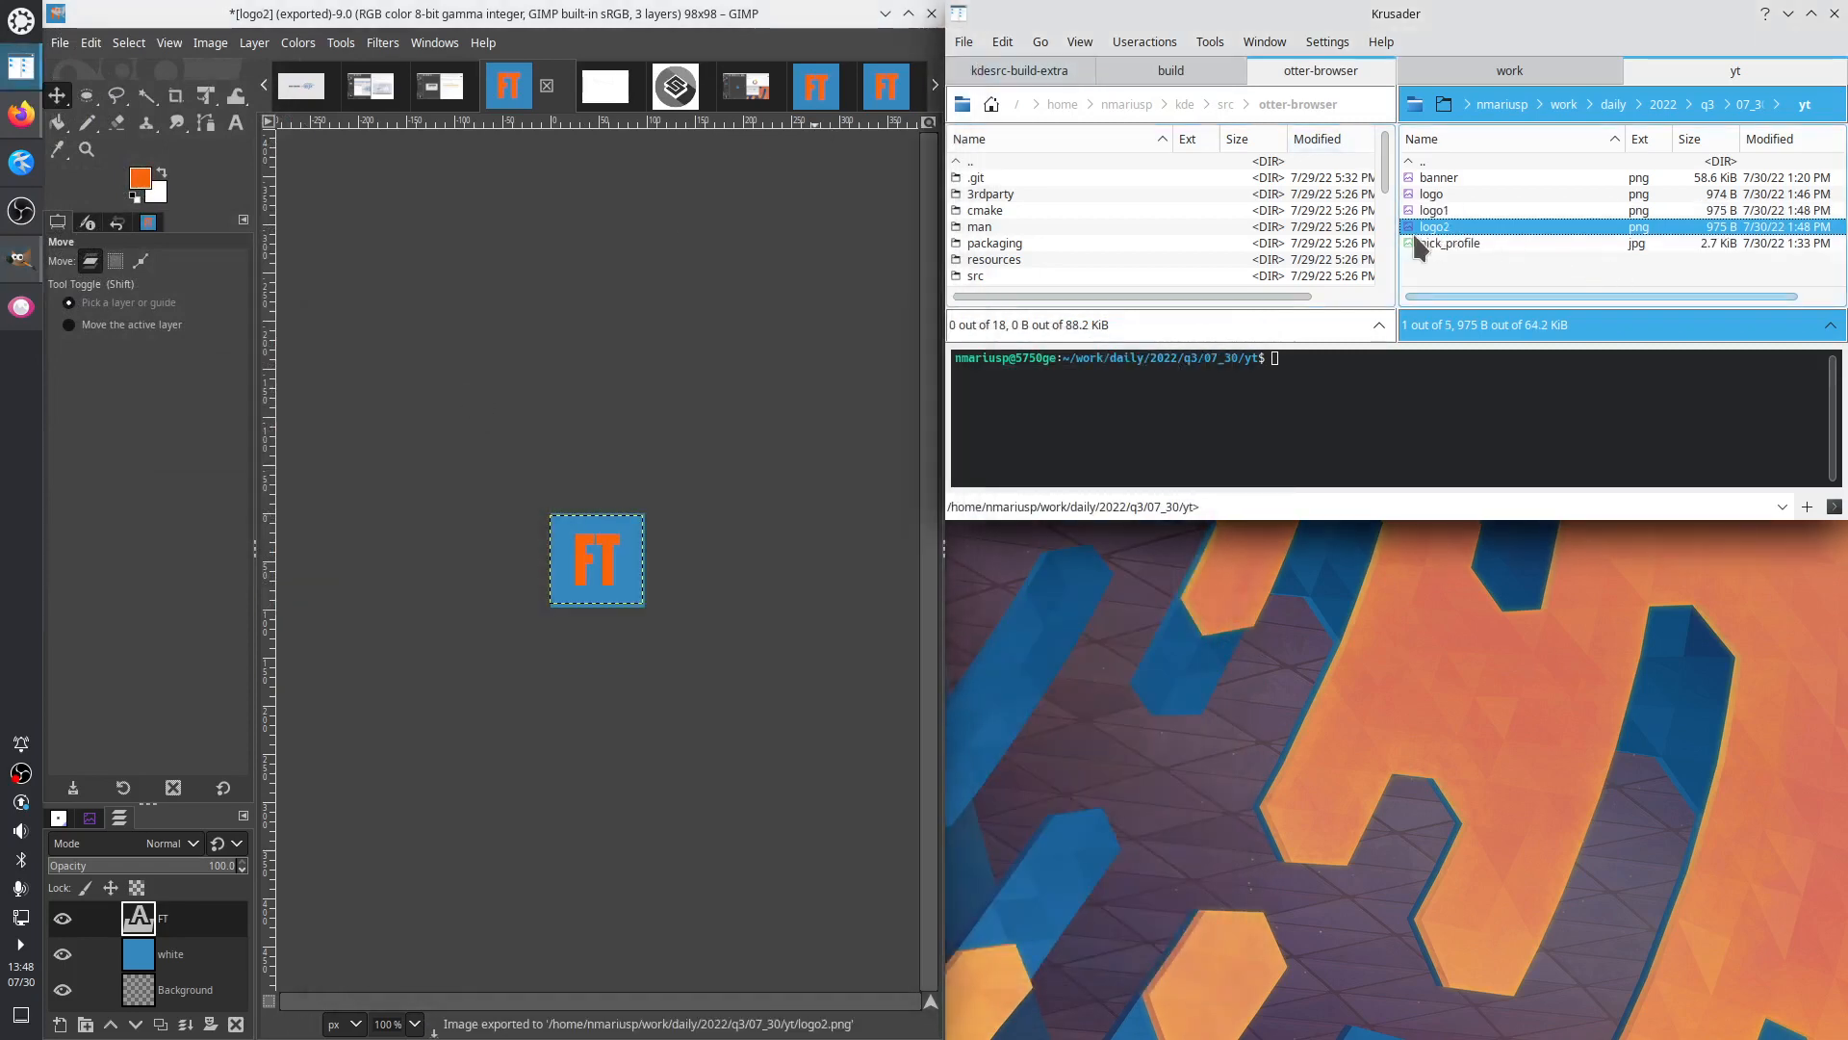
drag(1415, 240, 192, 147)
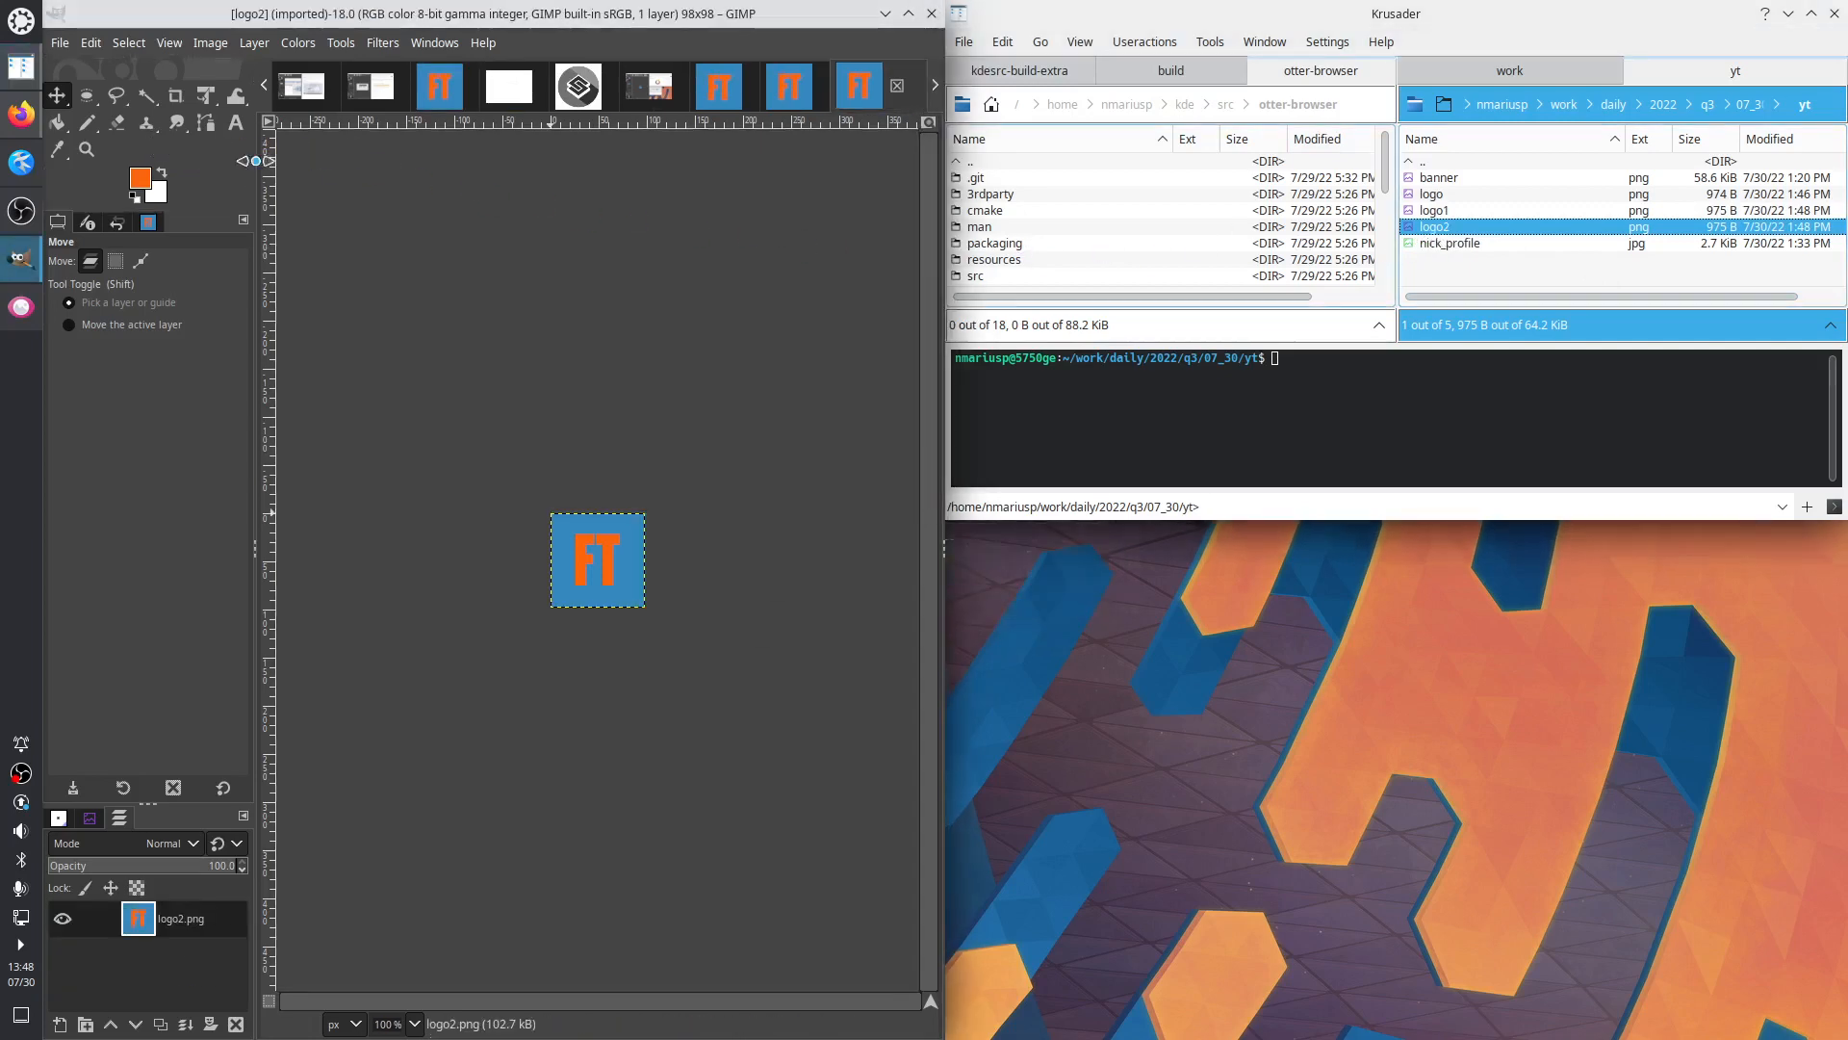
click(86, 95)
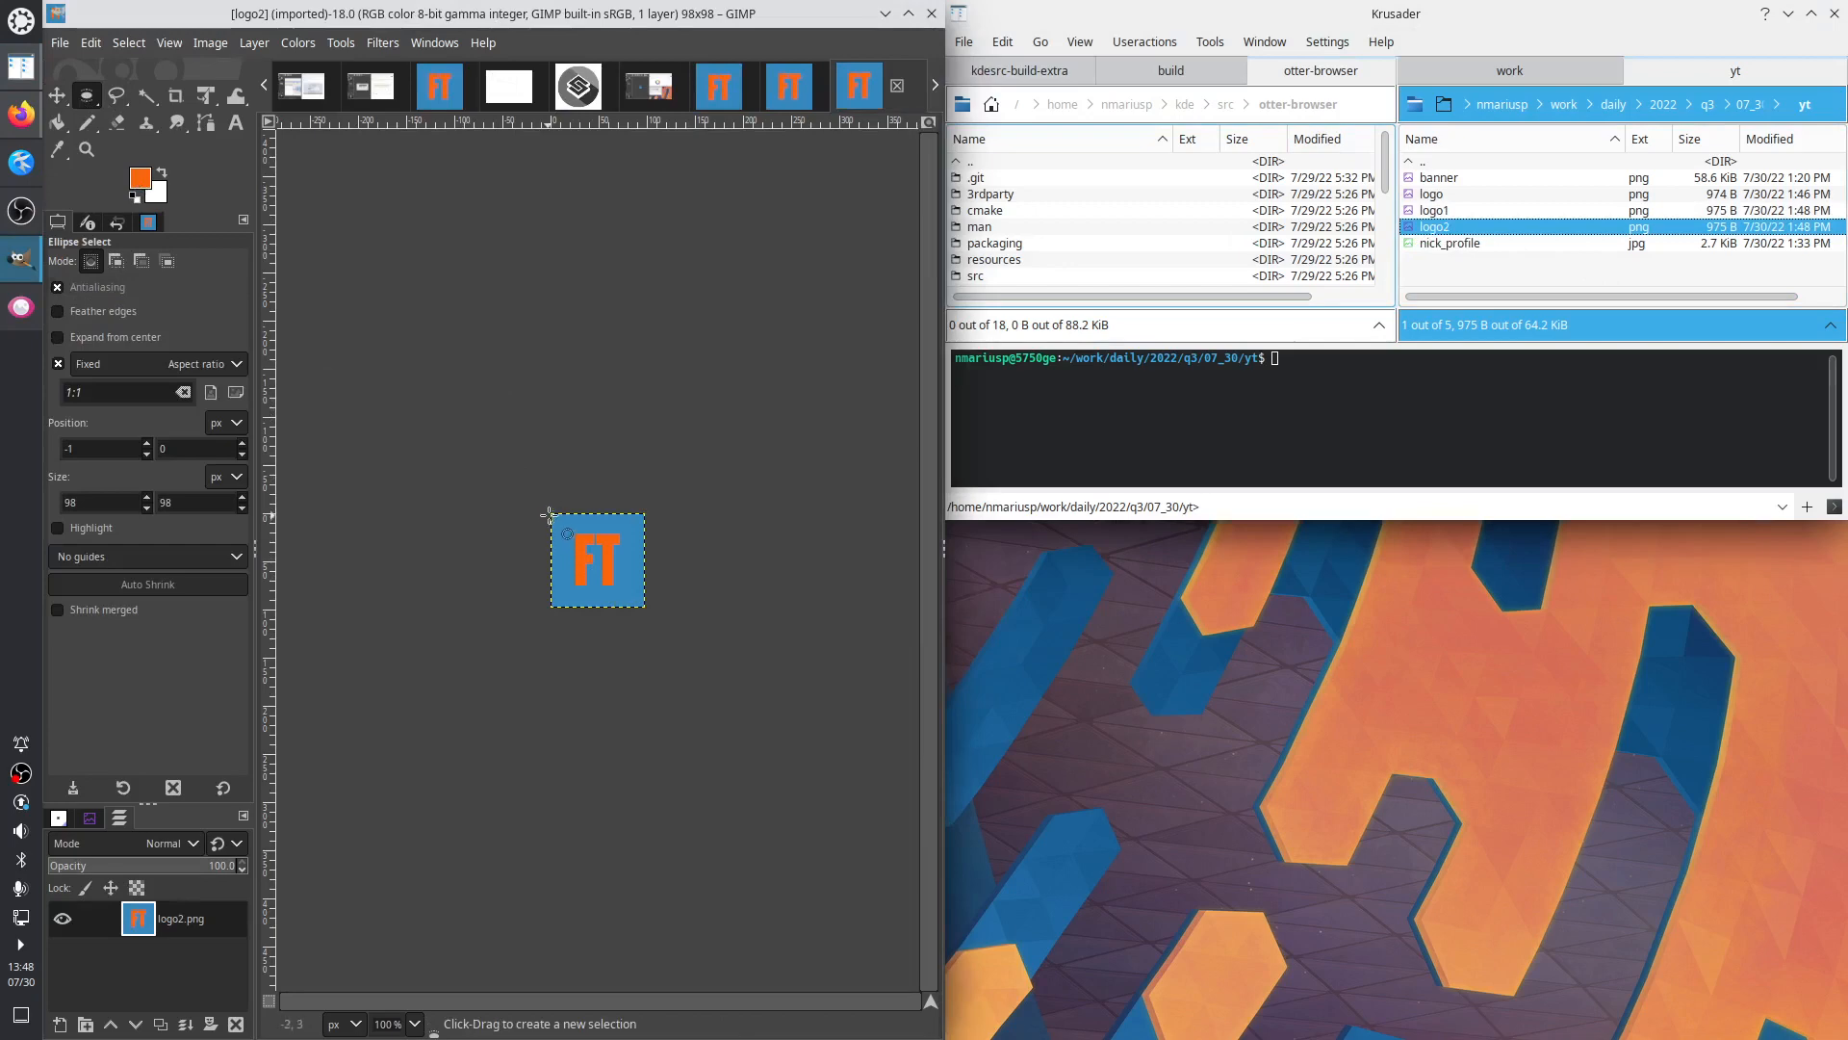
drag(551, 513, 620, 606)
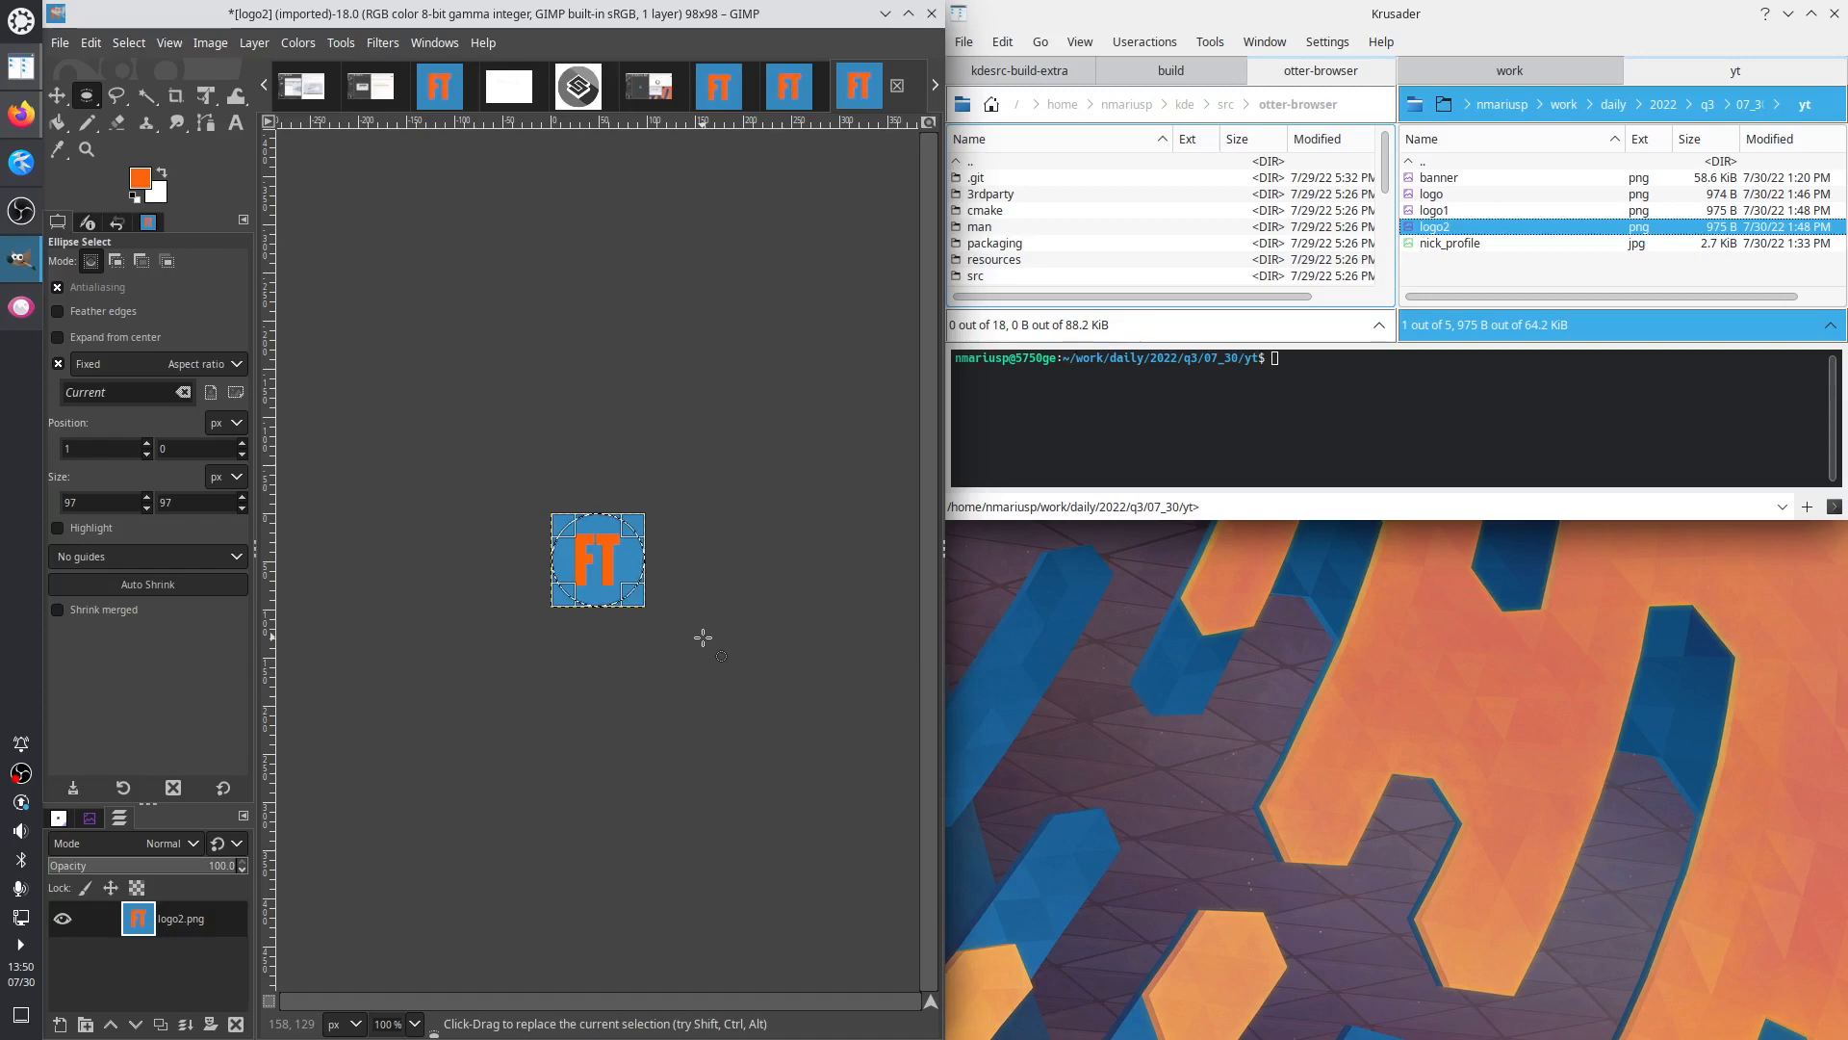
Switch to Firefox, review the YouTube Help page on managing channel branding, and collapse its profile picture section
click(21, 113)
click(1115, 49)
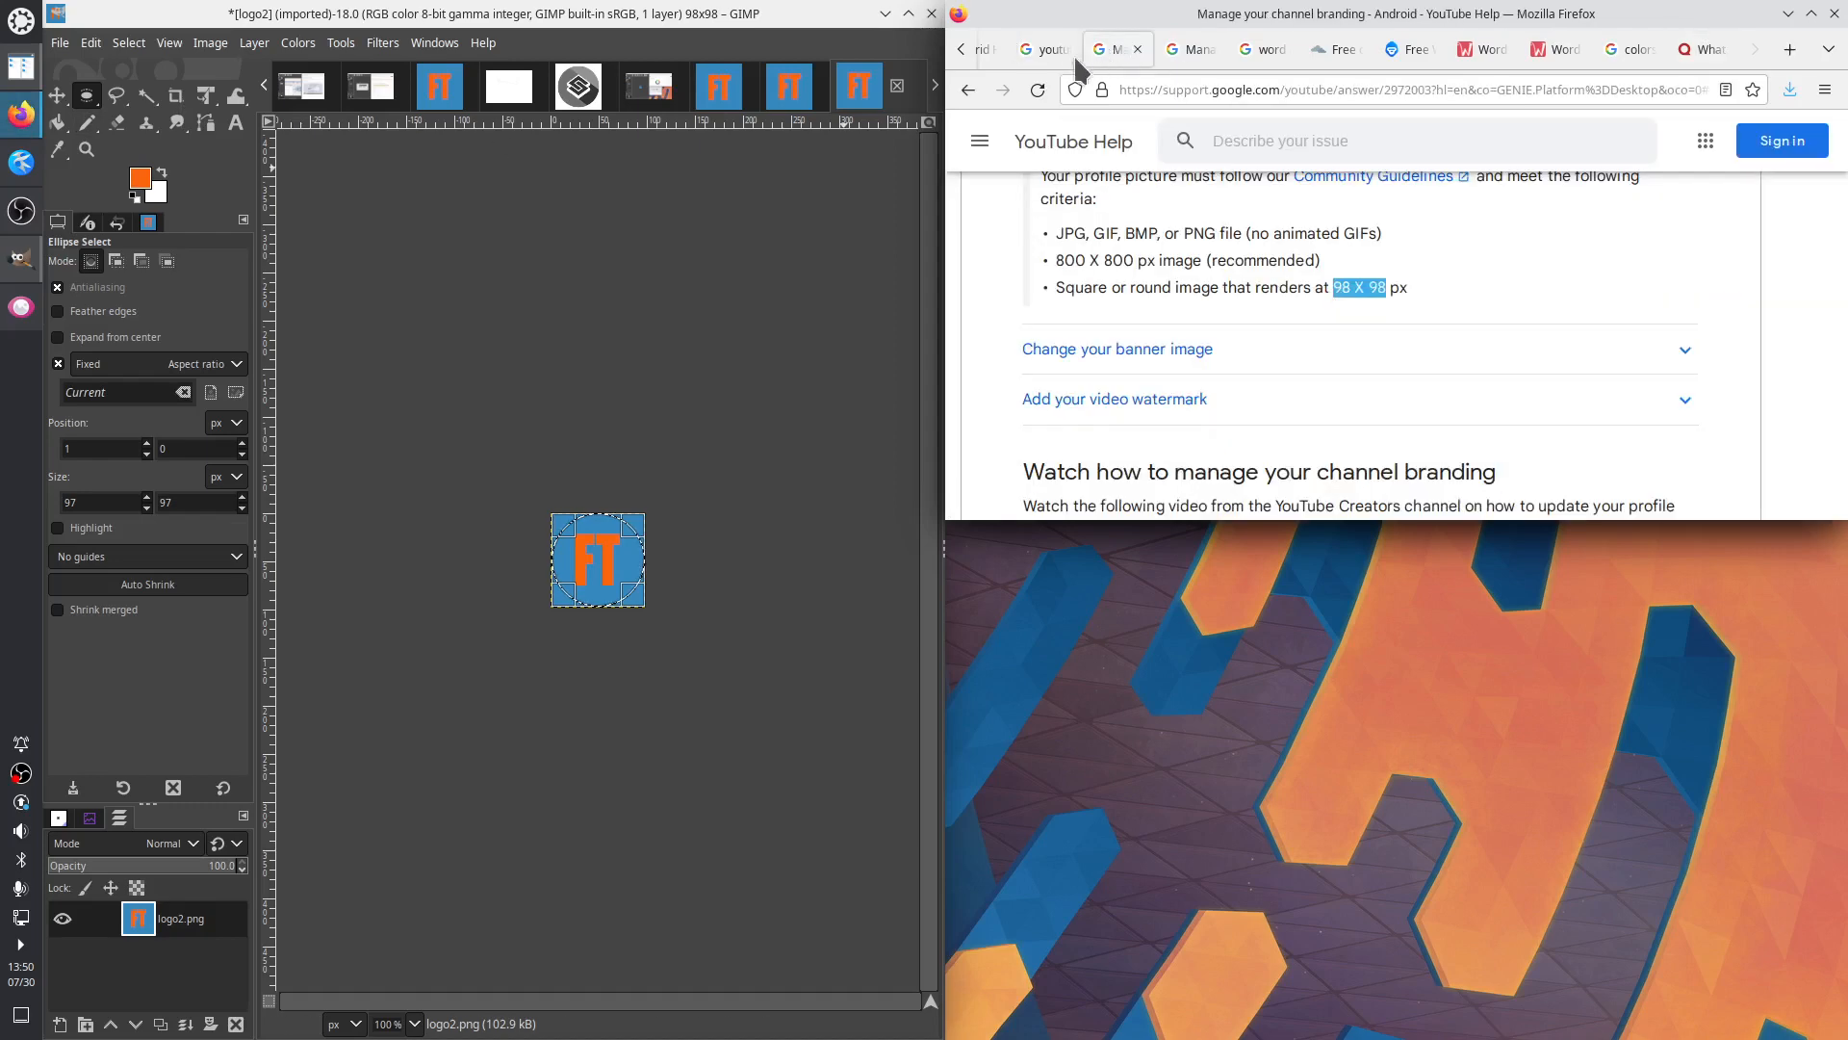
scroll(1220, 286, up, 3)
scroll(1232, 327, up, 5)
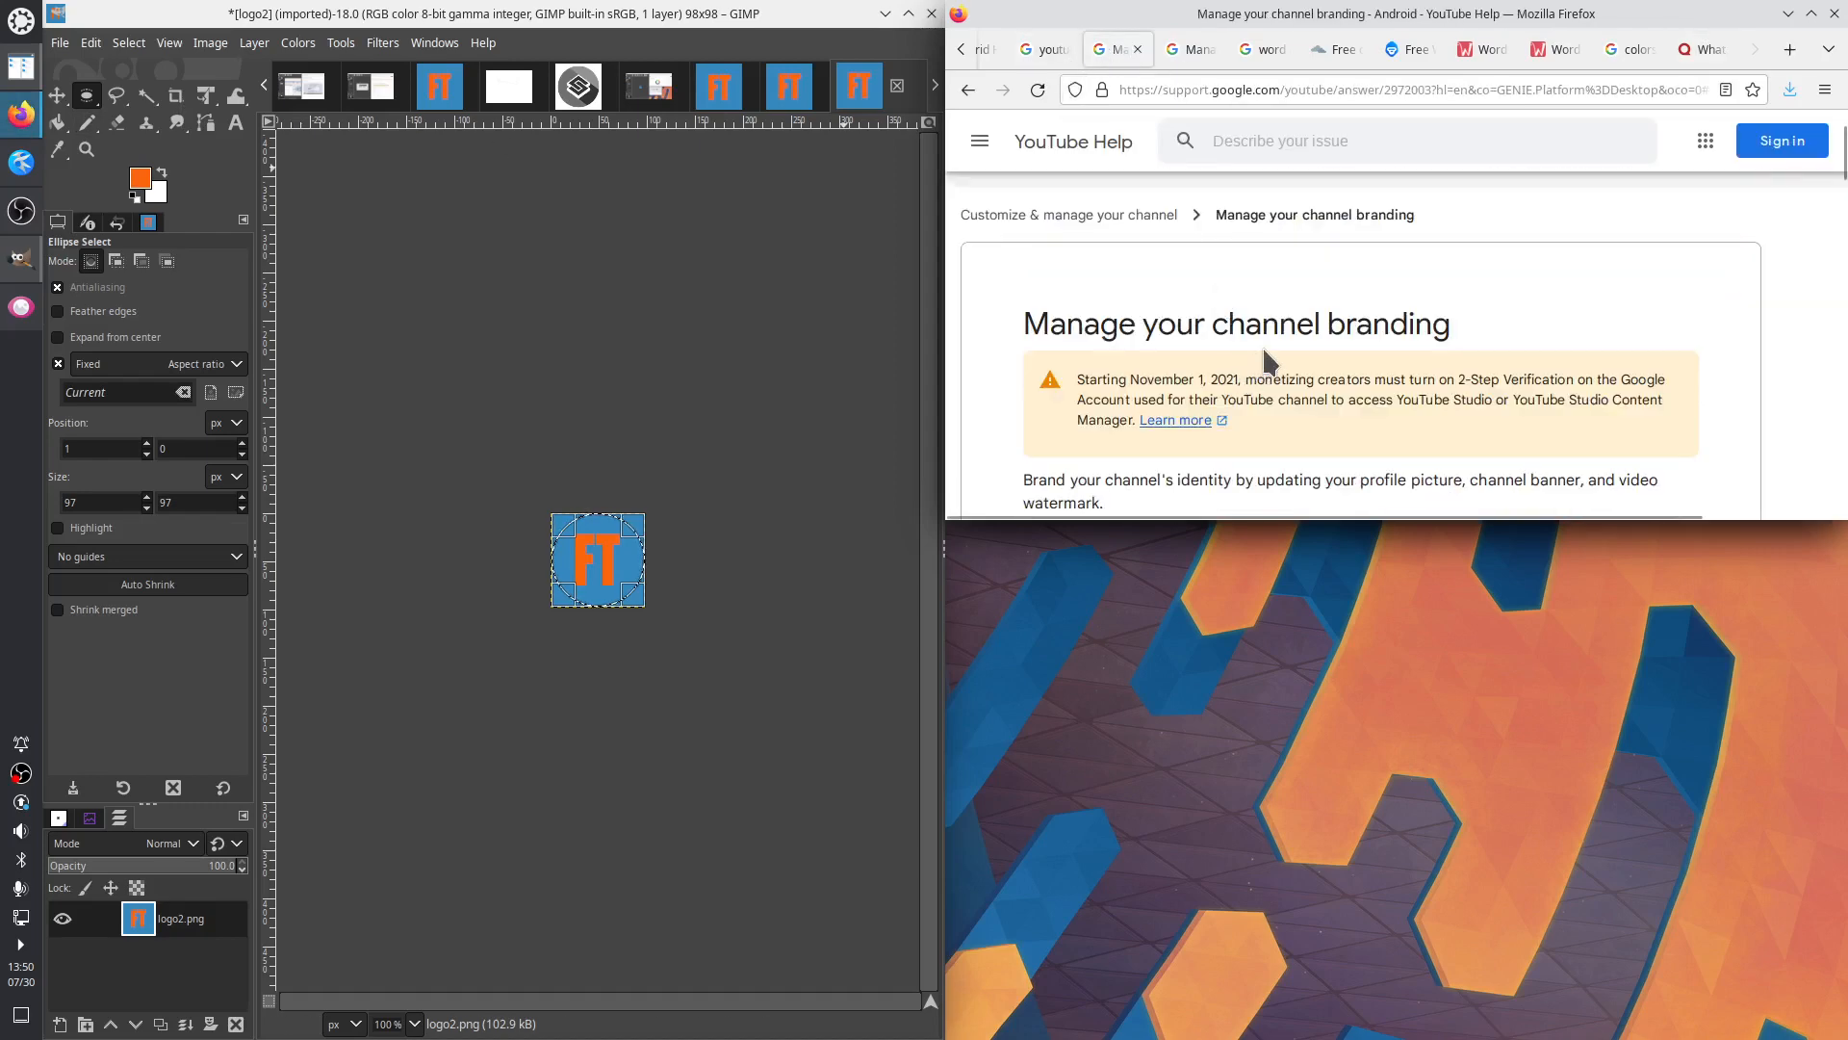
scroll(1266, 348, down, 2)
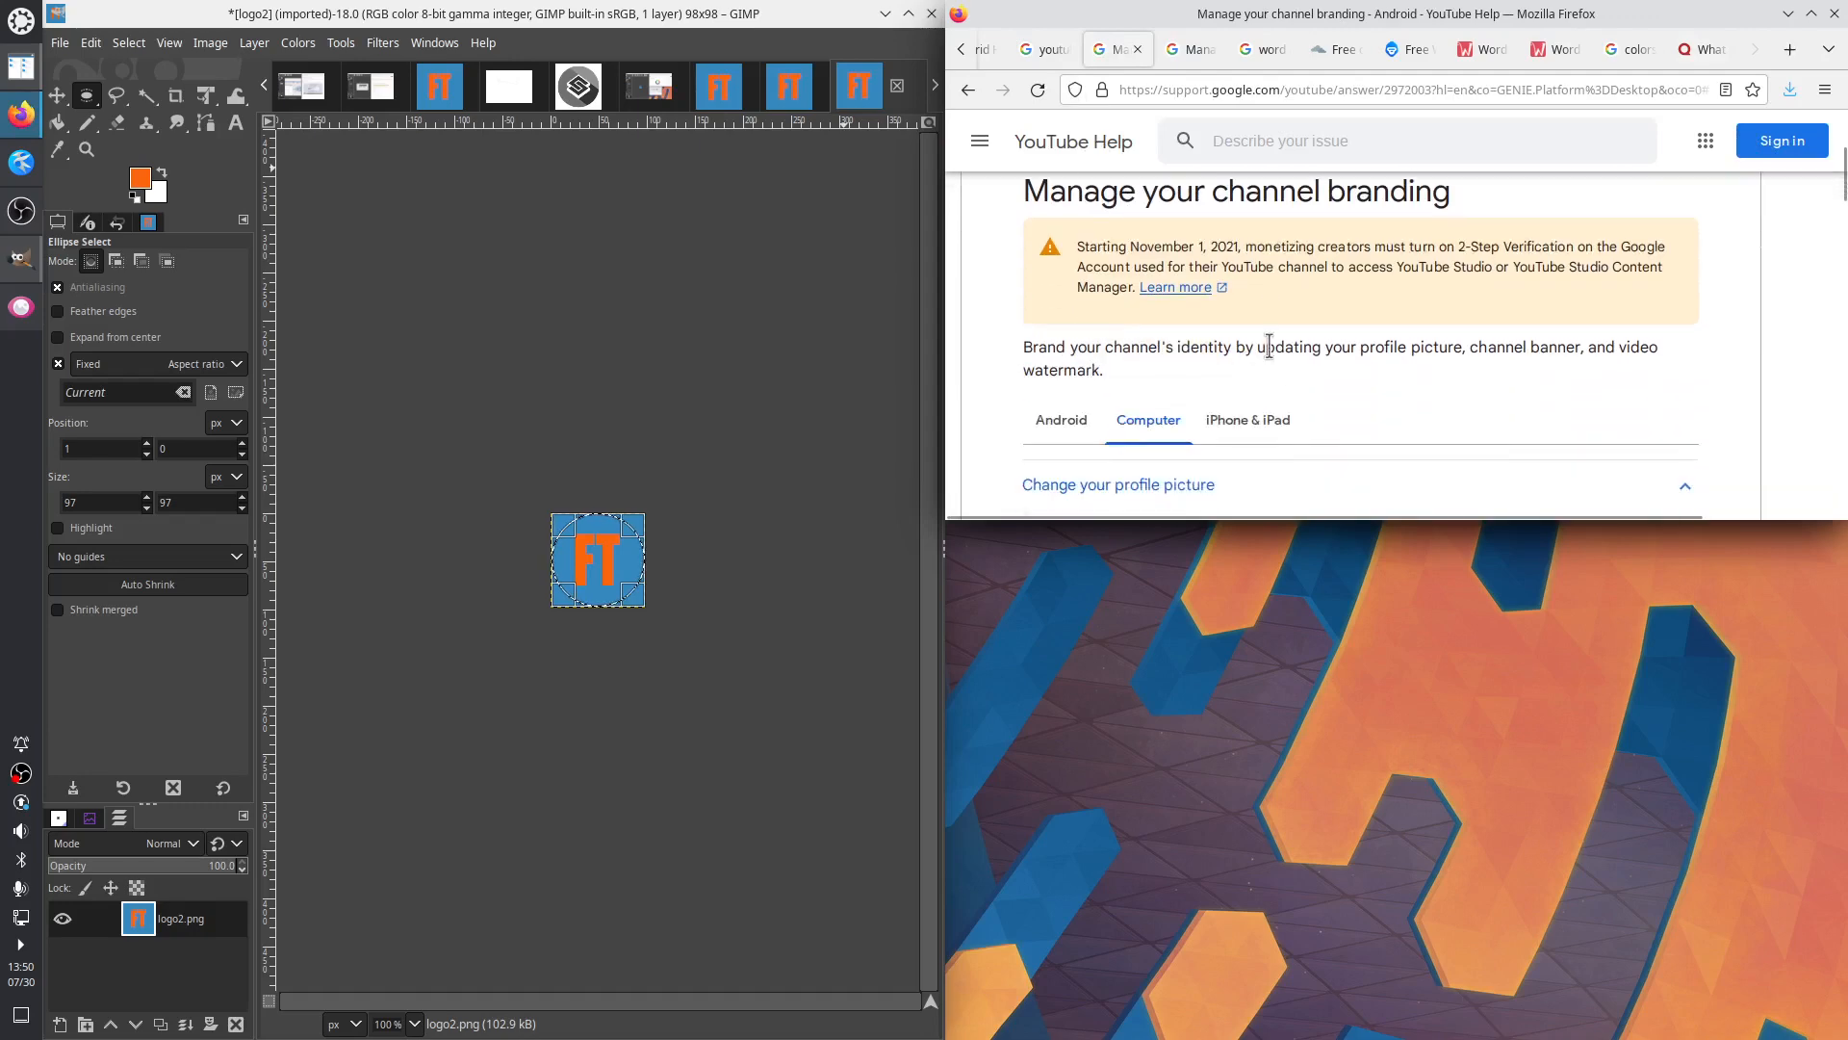
scroll(1268, 346, down, 3)
click(1165, 238)
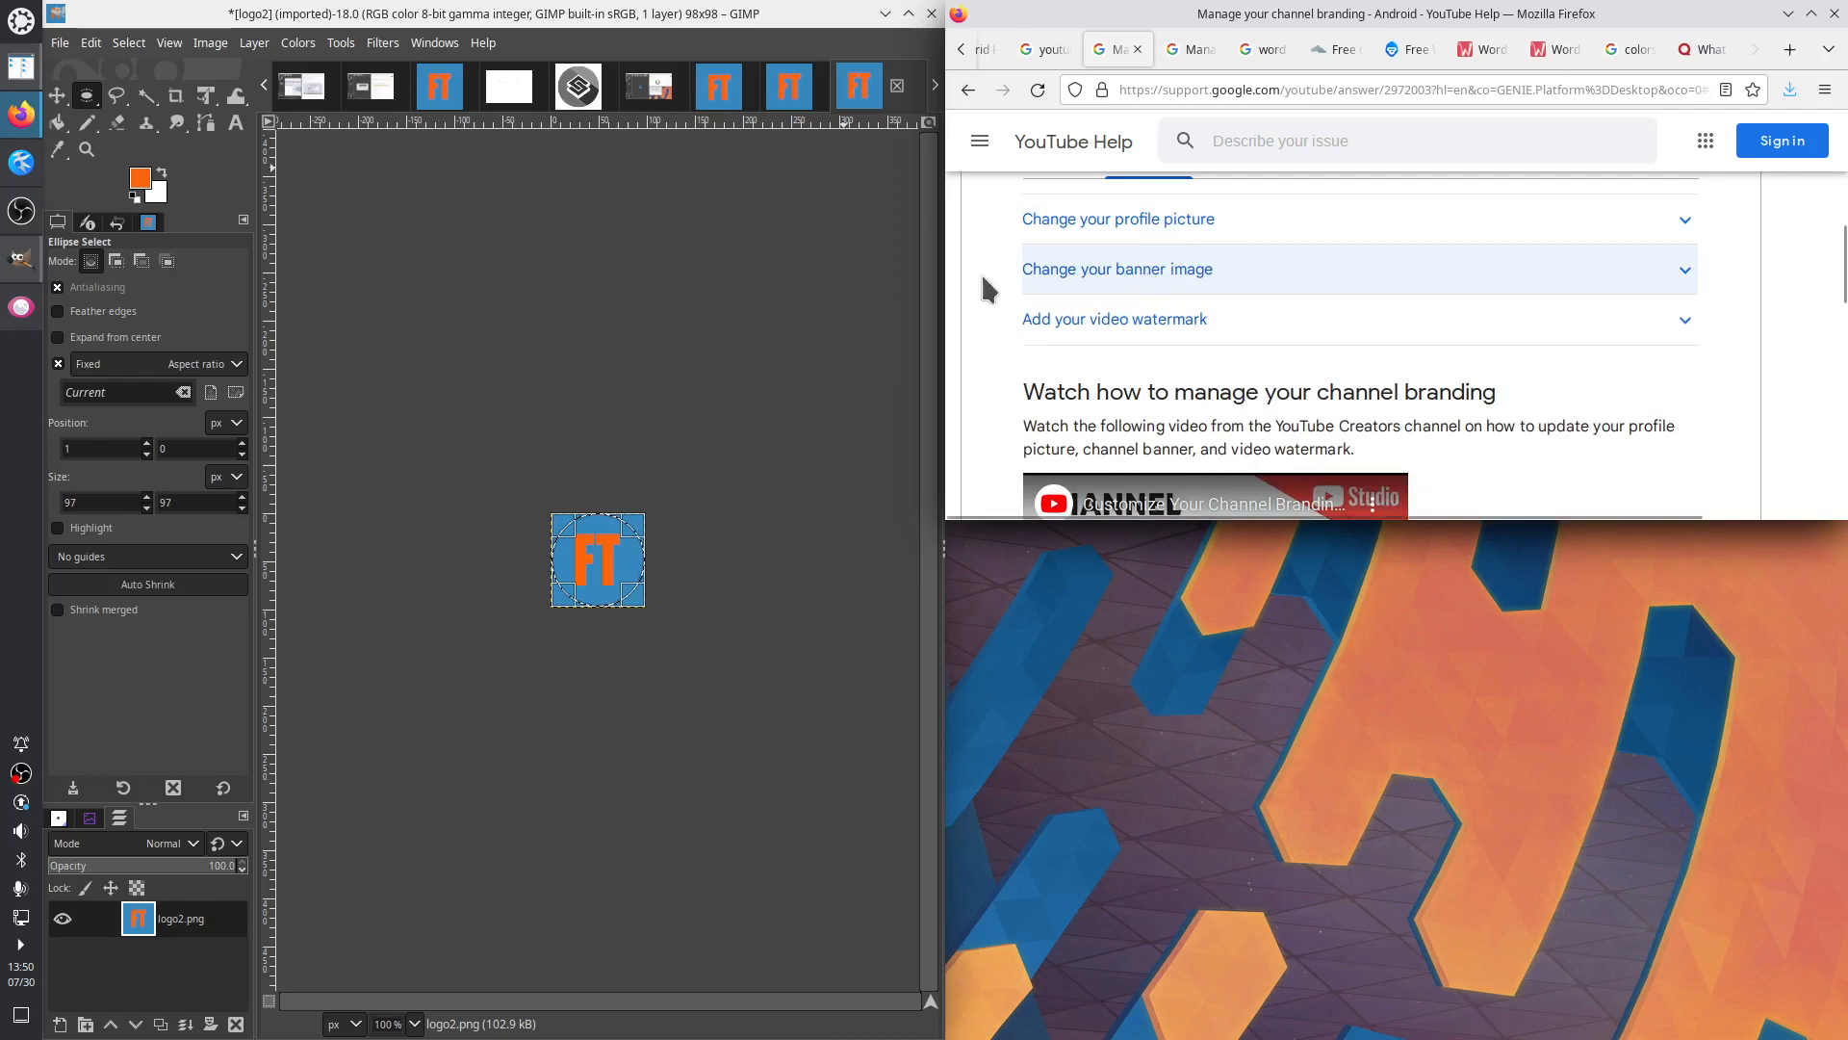
click(26, 214)
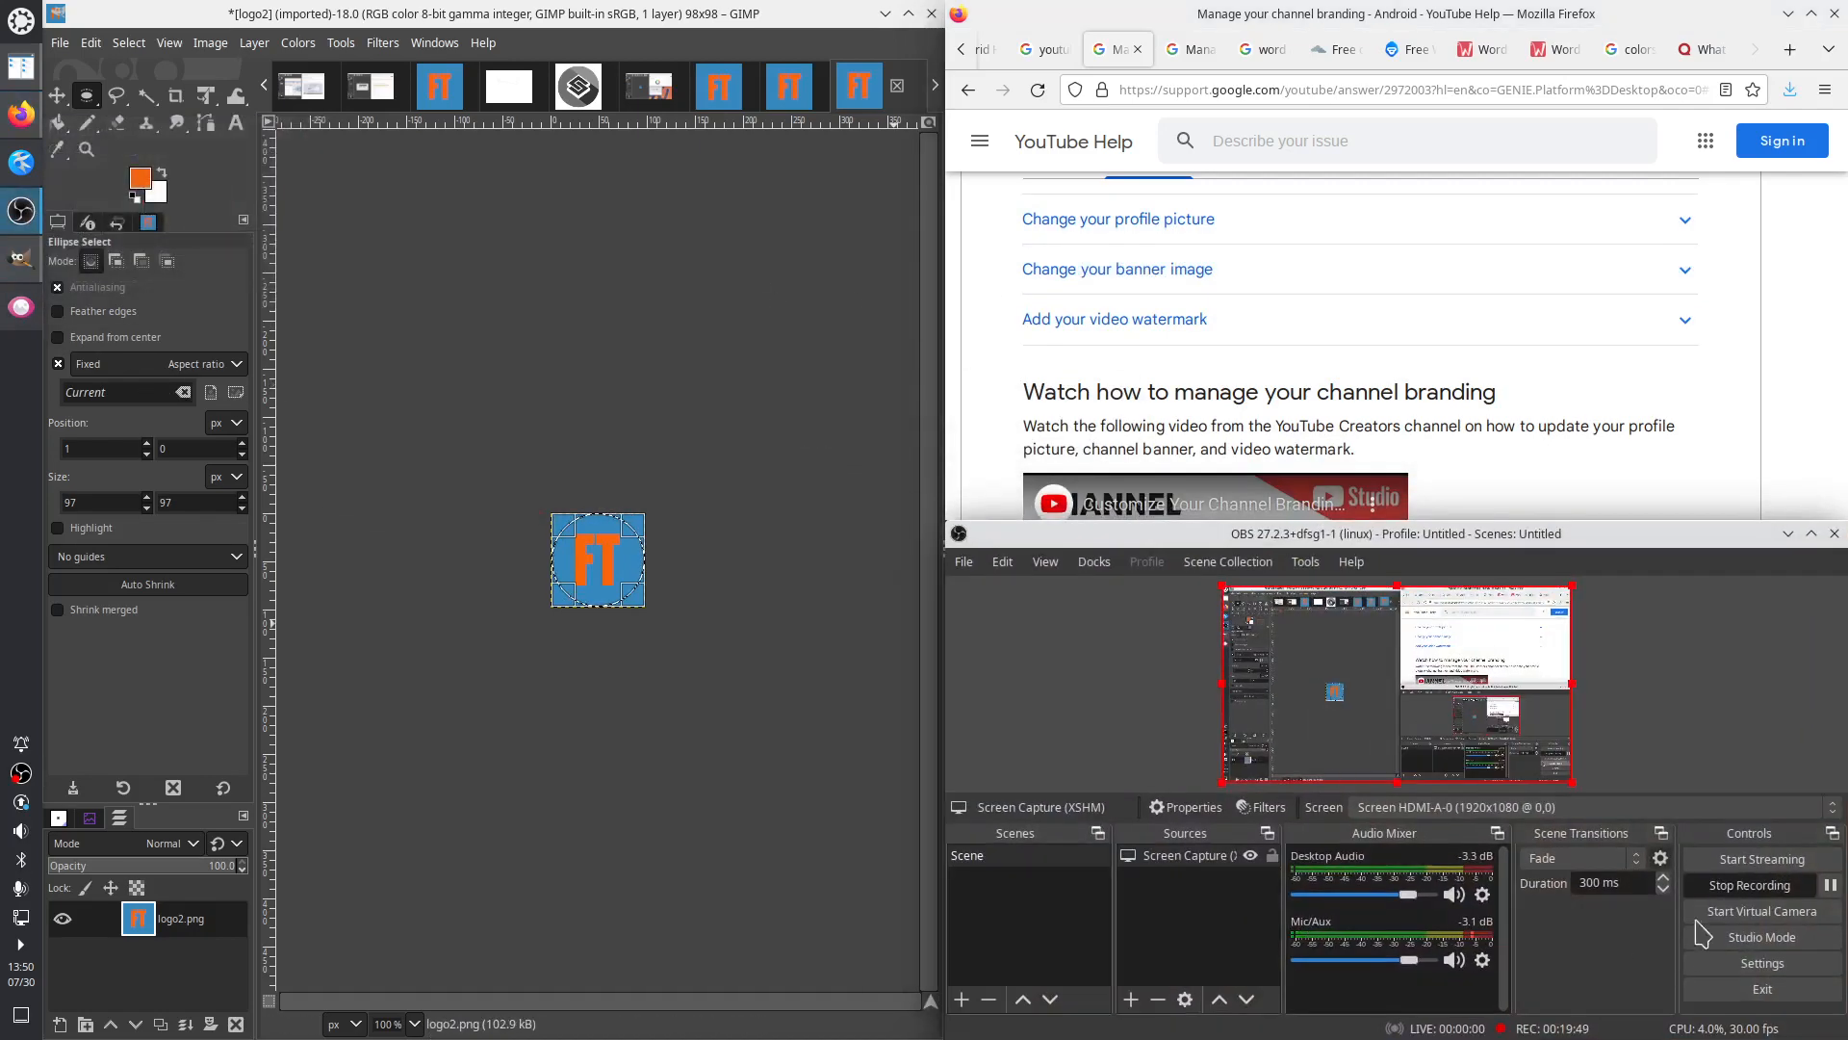